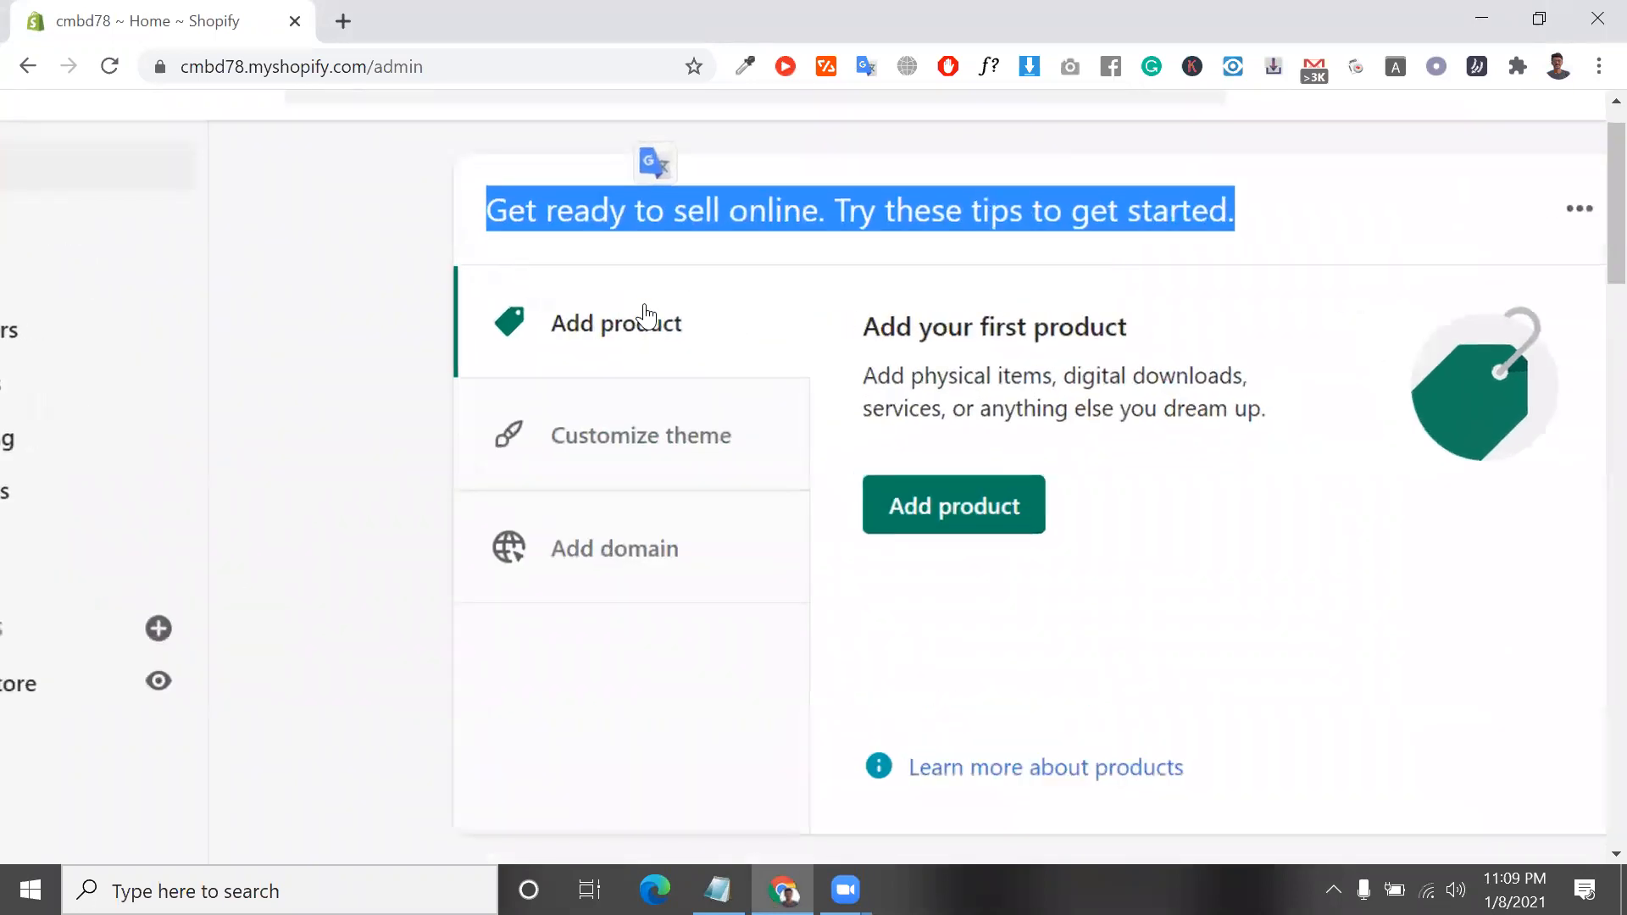
Look through the setup tips and recommendation cards on the store's Home page
scroll(737, 757, "down", 15)
scroll(737, 752, "down", 10)
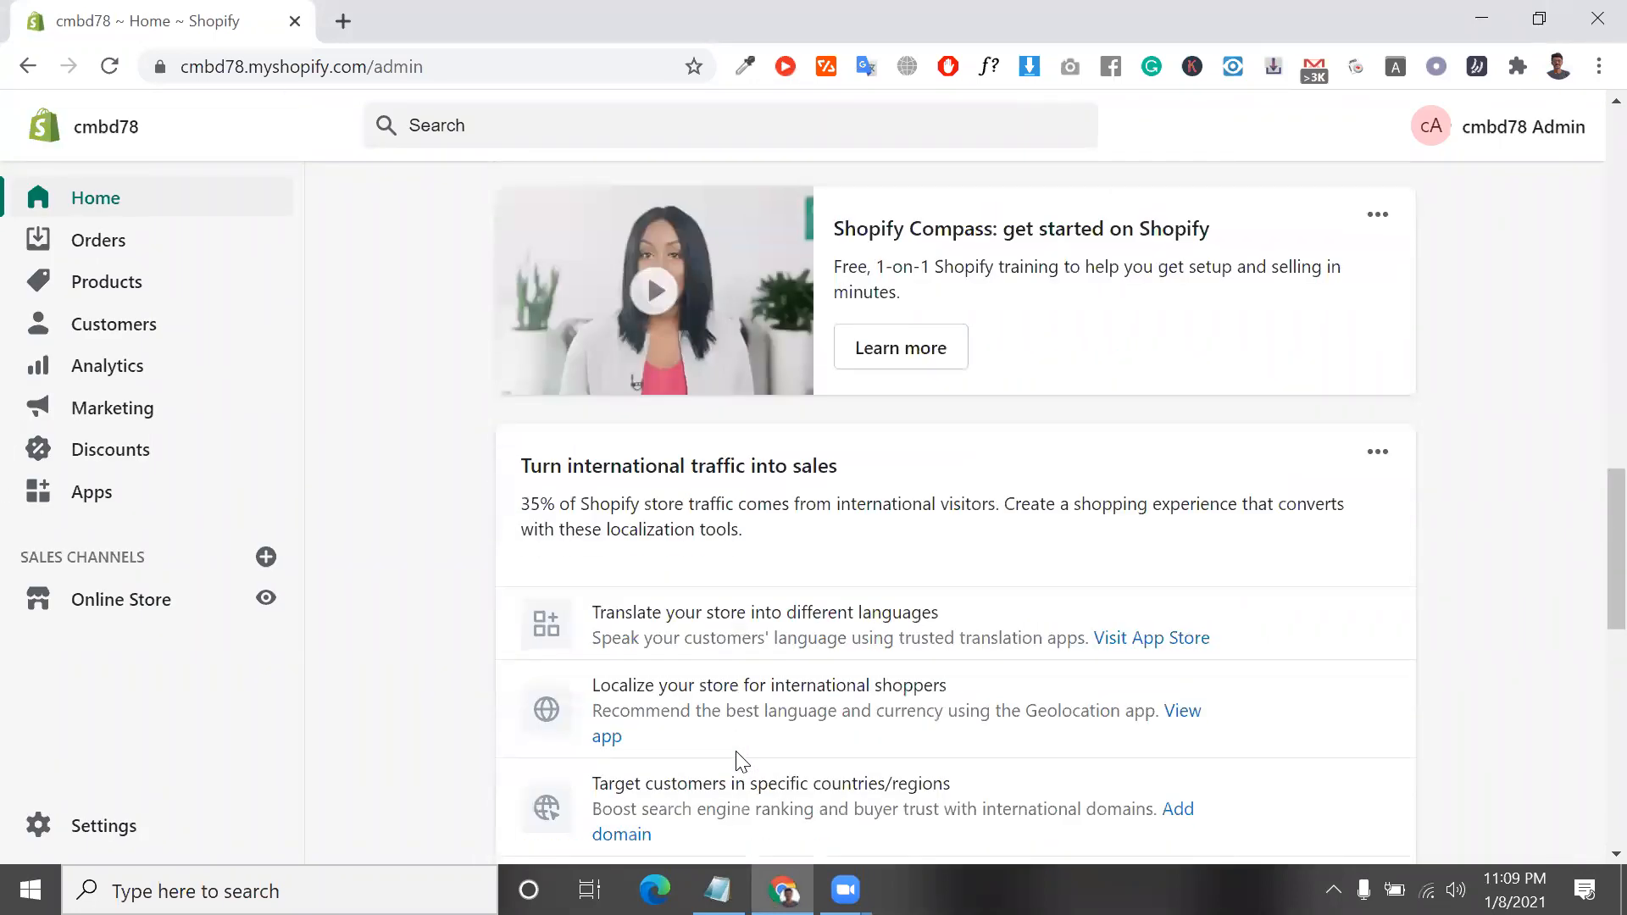
scroll(736, 761, "up", 10)
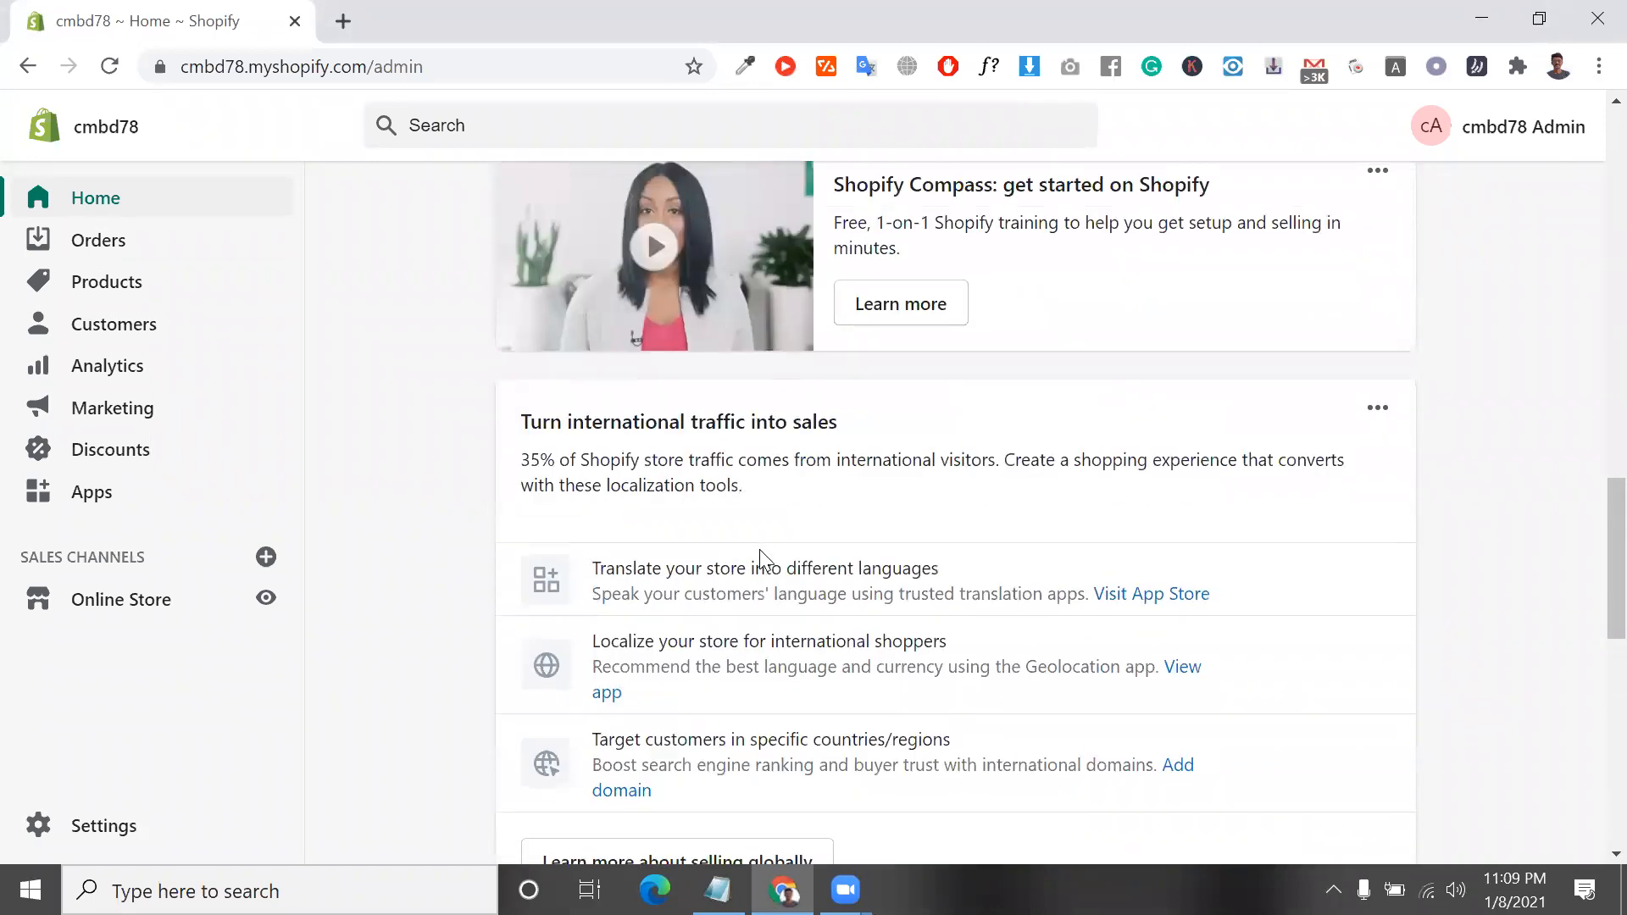
scroll(761, 549, "up", 6)
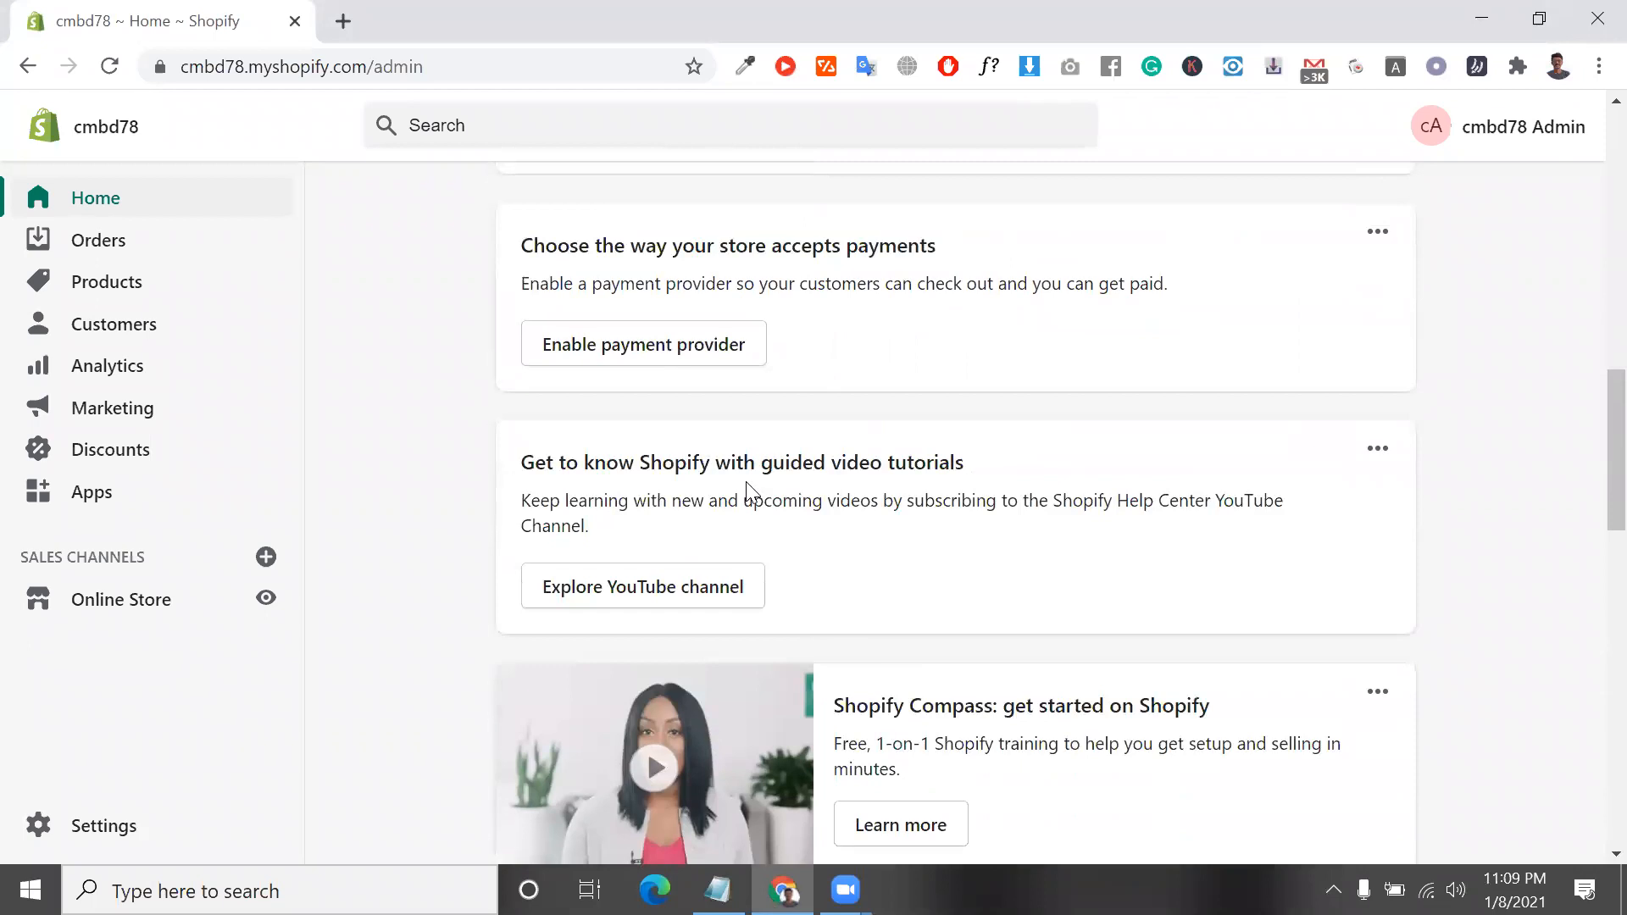
scroll(748, 492, "up", 10)
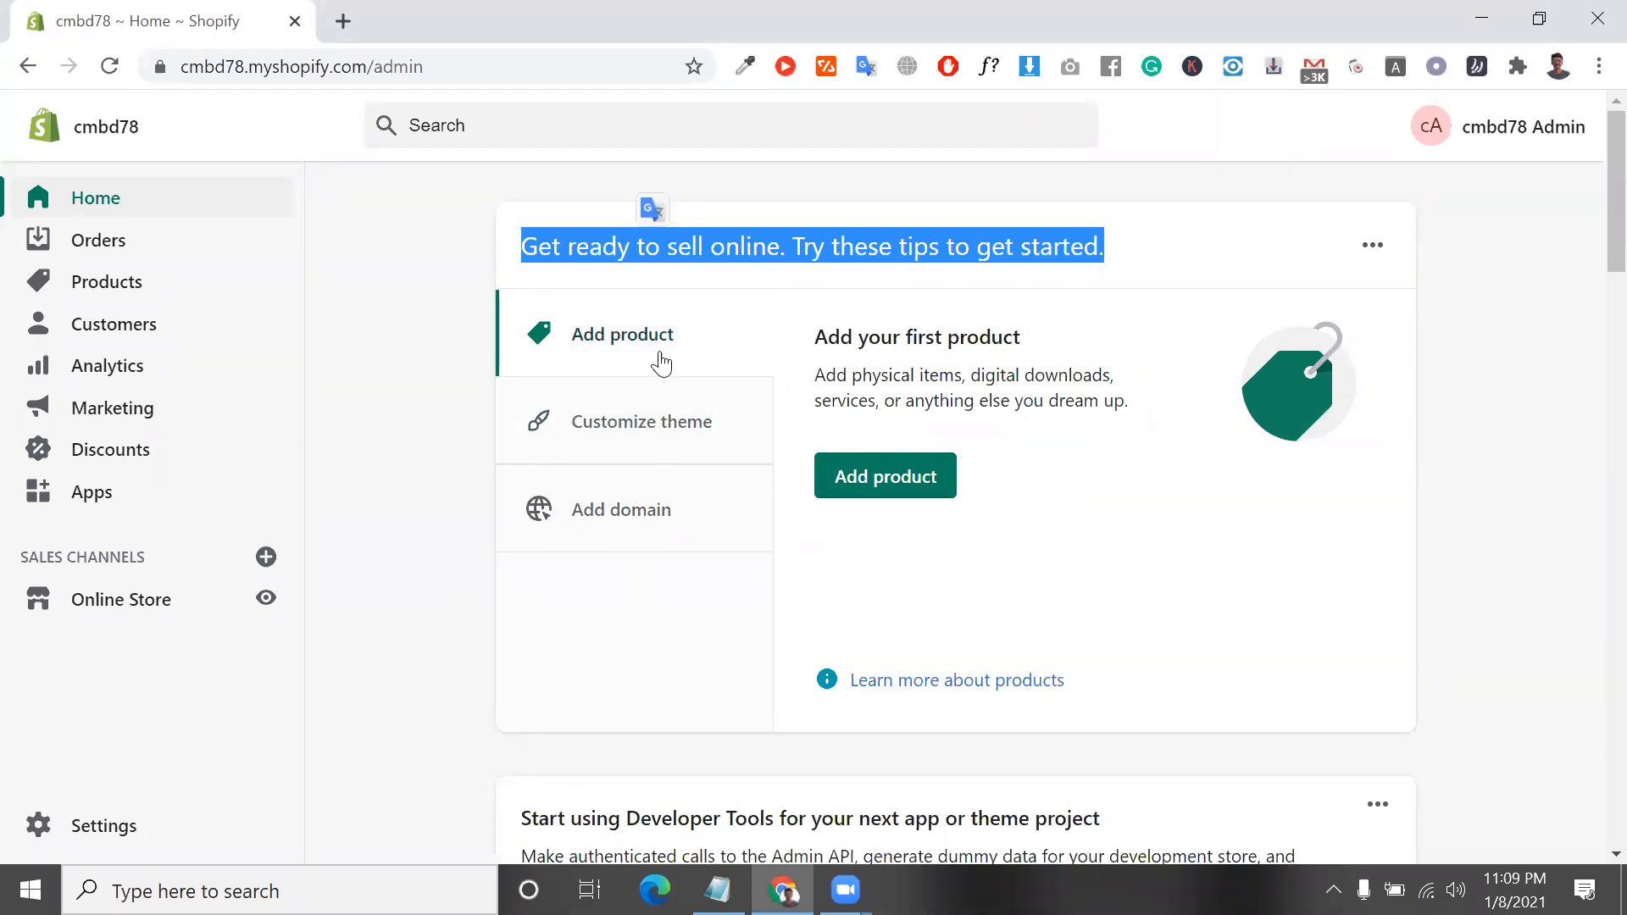
Read the Add product, Customize theme and Add domain tips in the getting-started card
triple_click(871, 364)
scroll(870, 364, "down", 1)
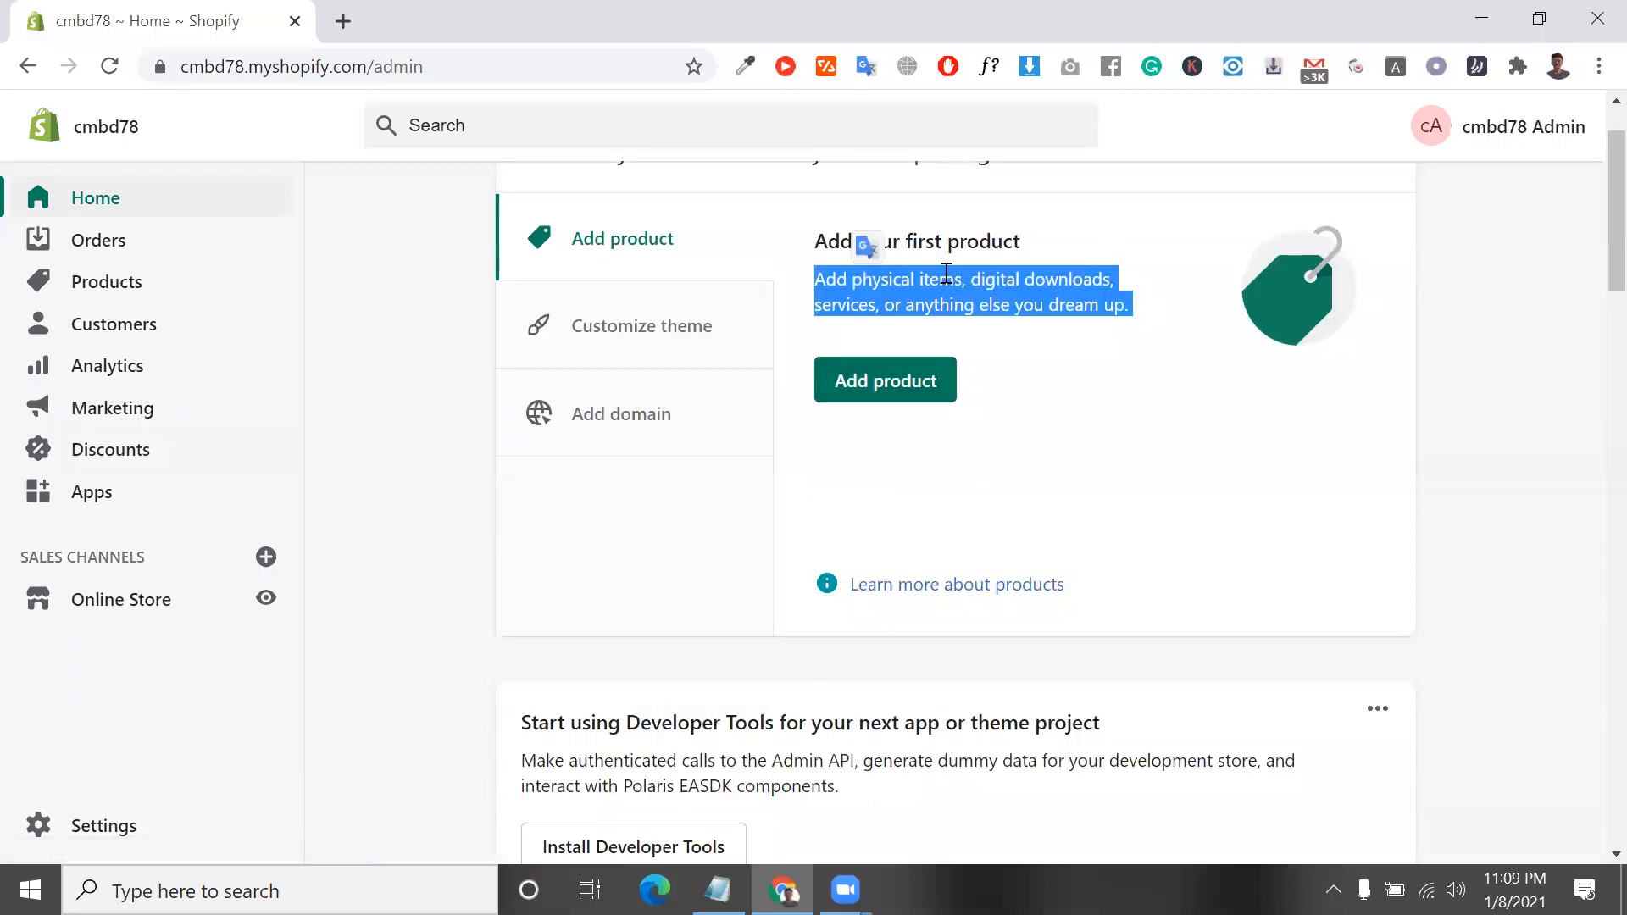
left_click(628, 327)
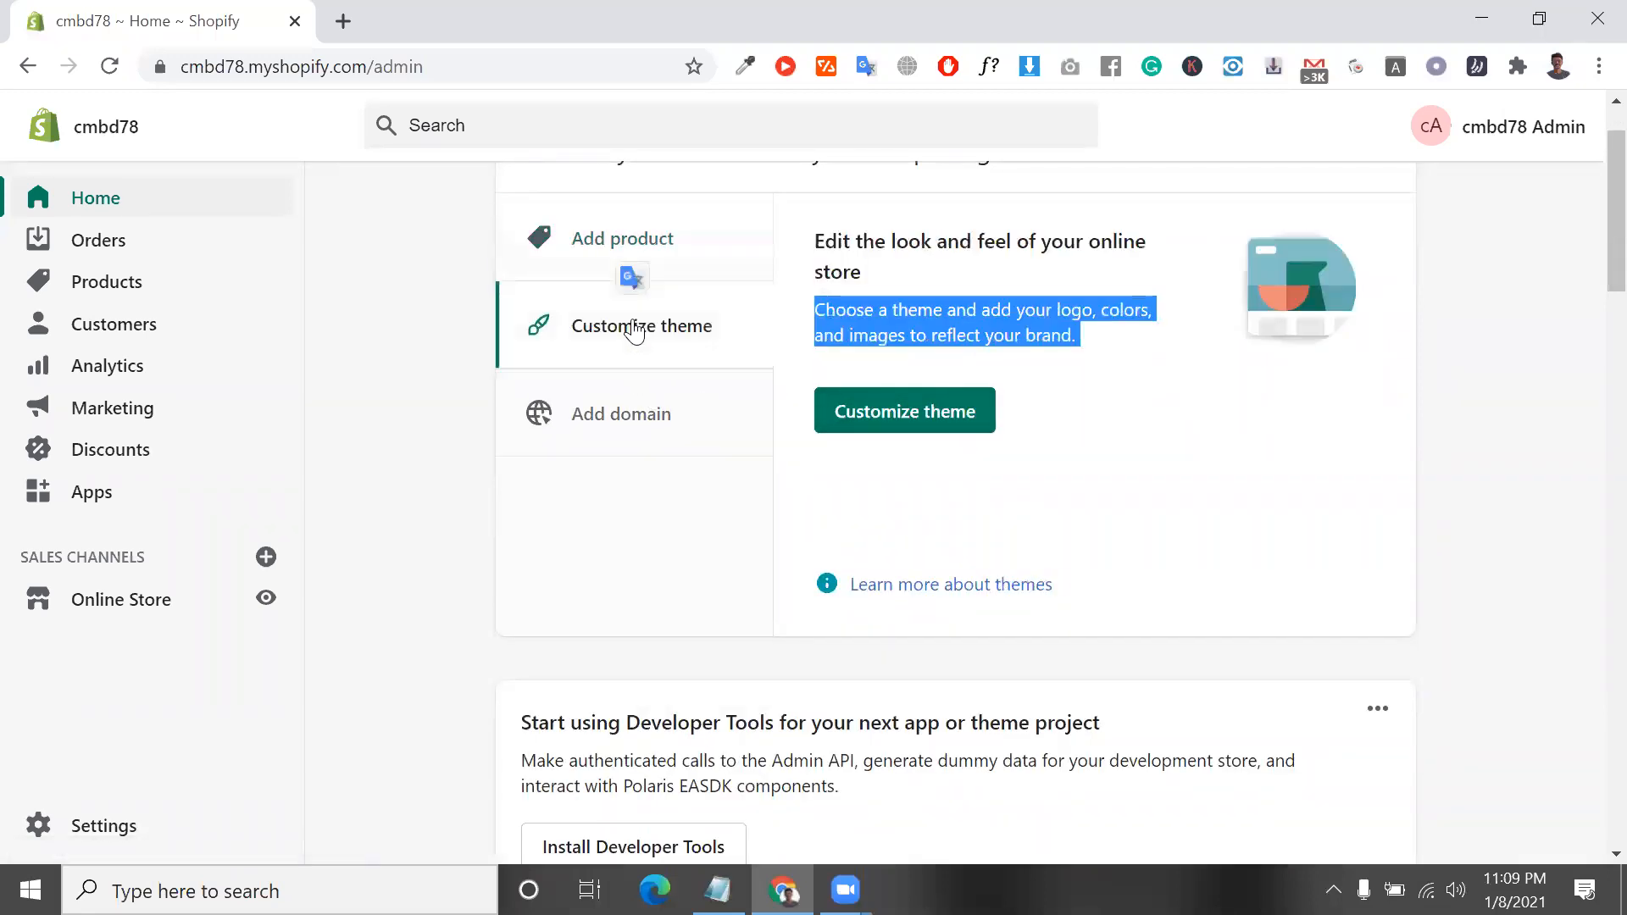
triple_click(921, 328)
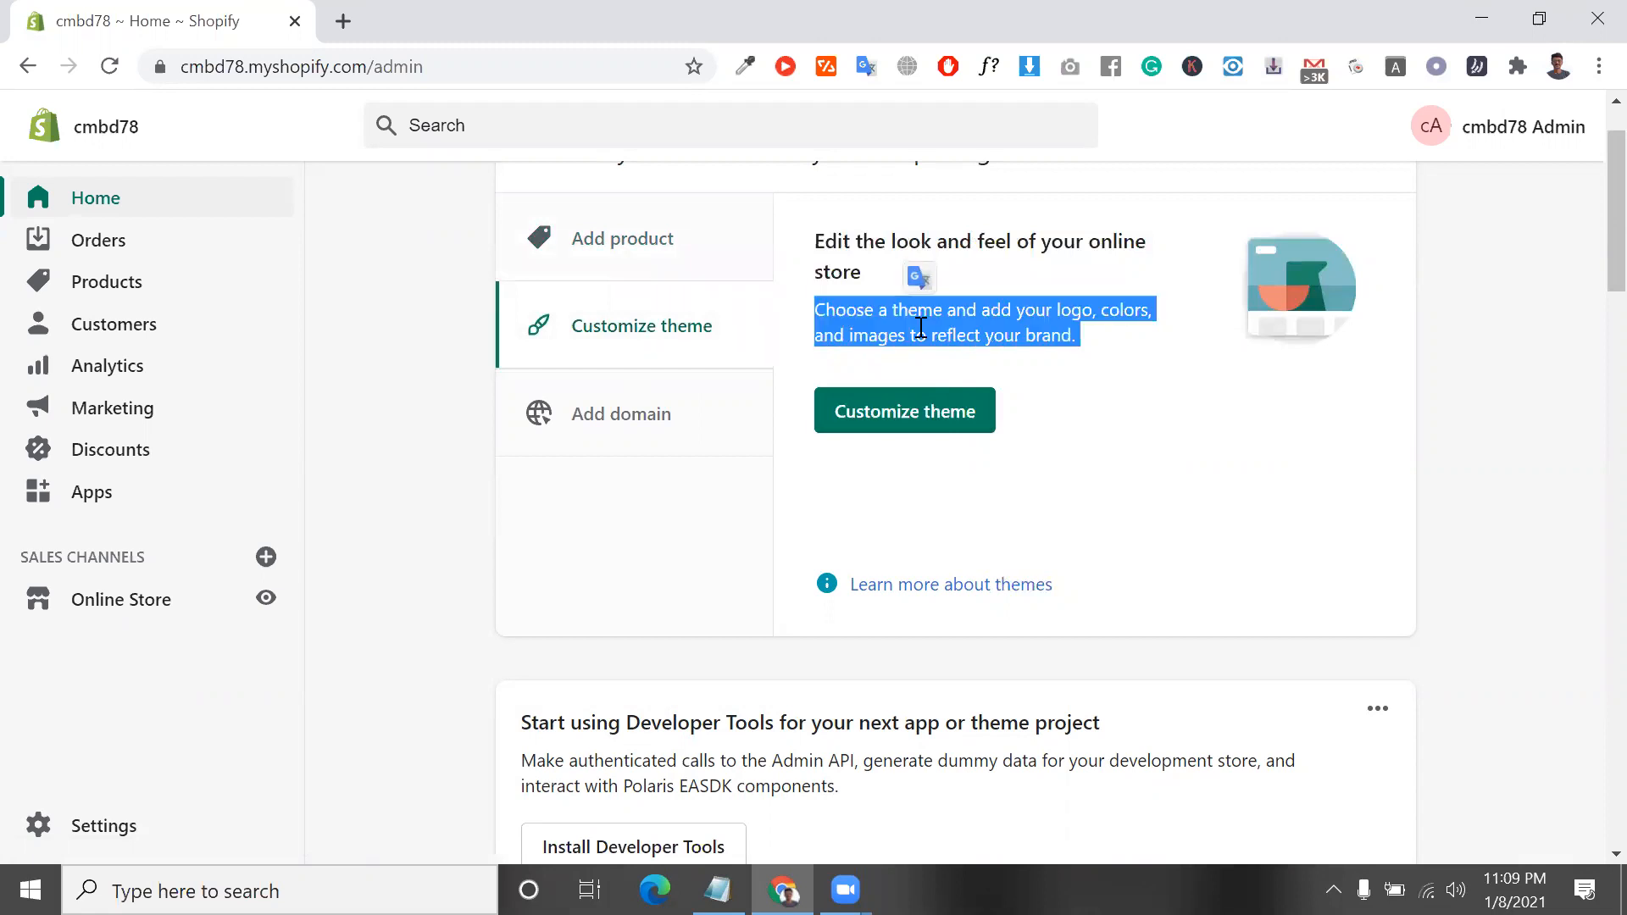
triple_click(922, 328)
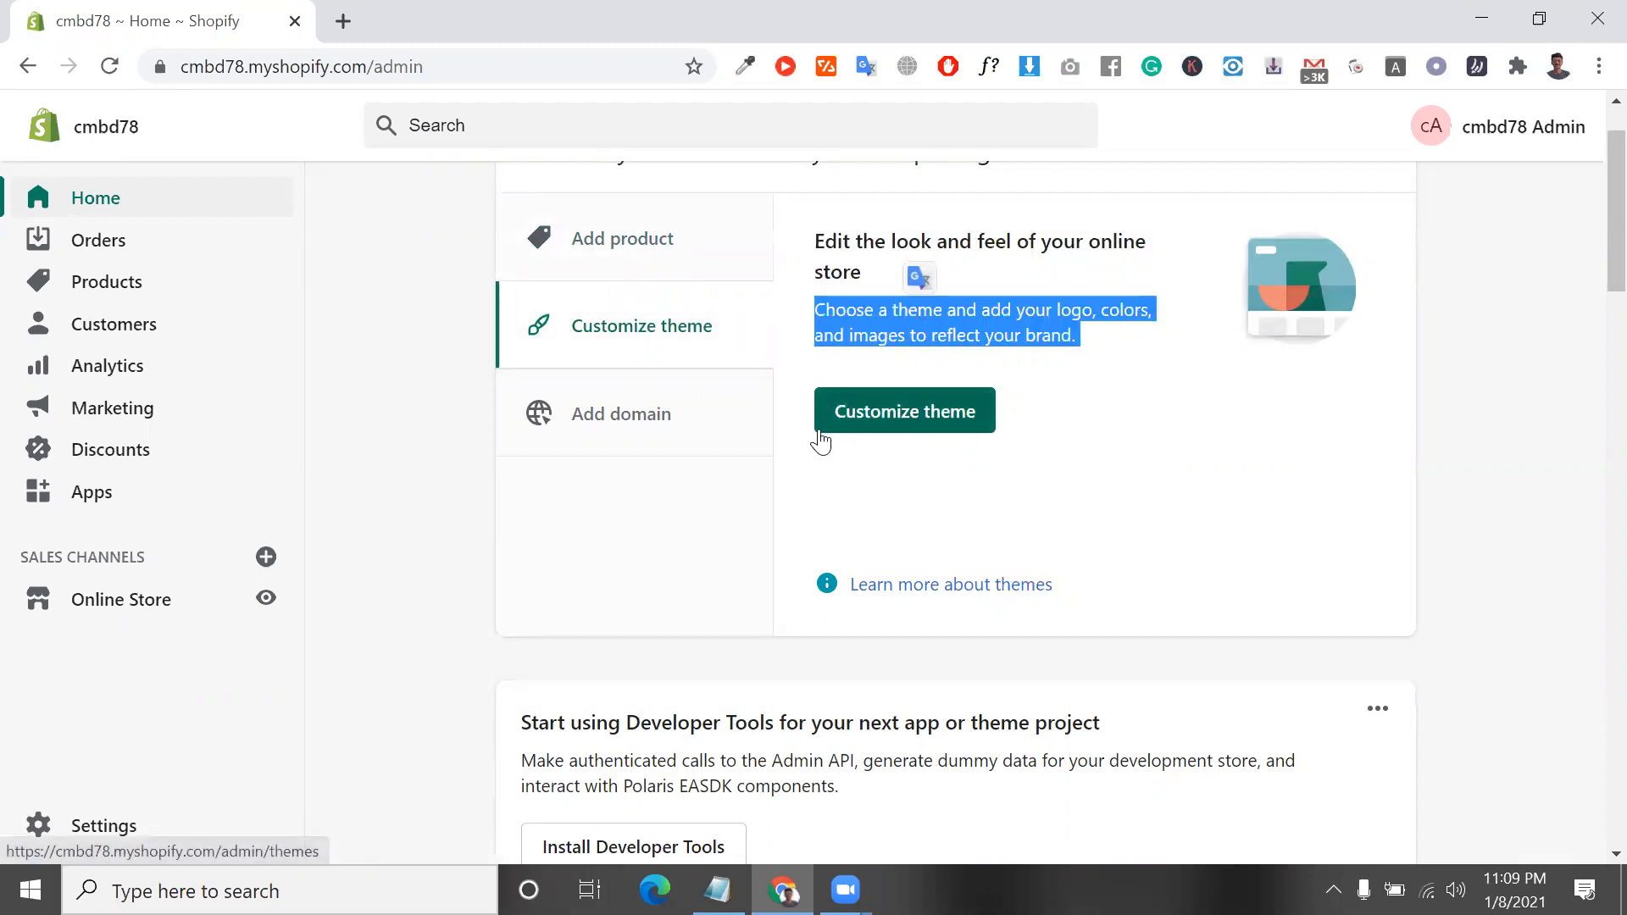
left_click(712, 425)
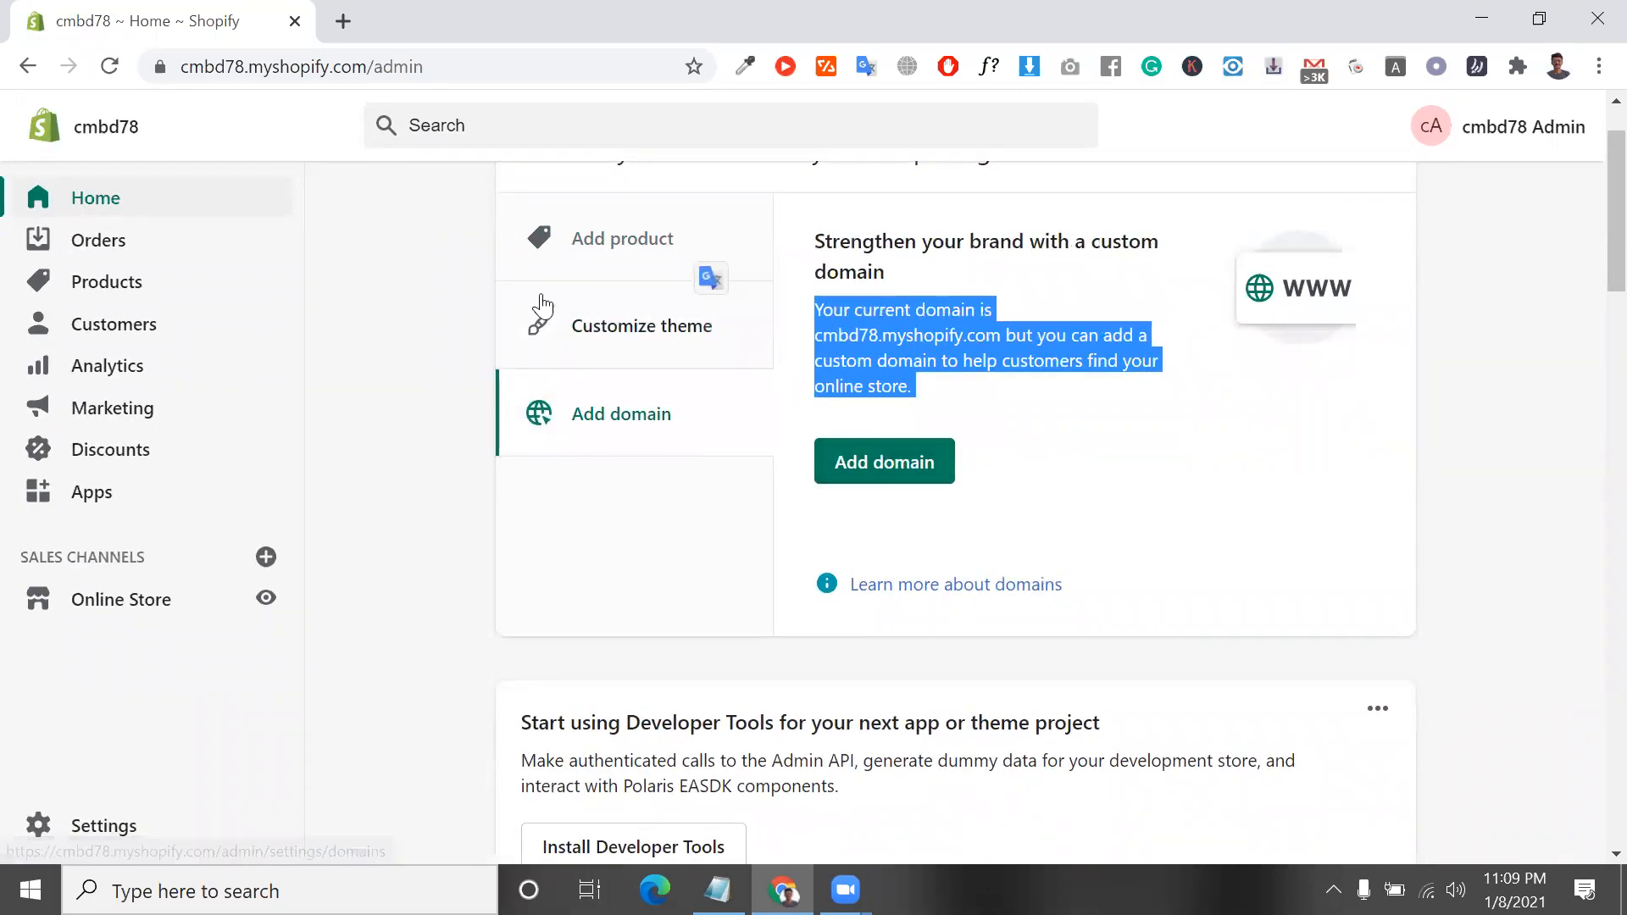
left_click(597, 280)
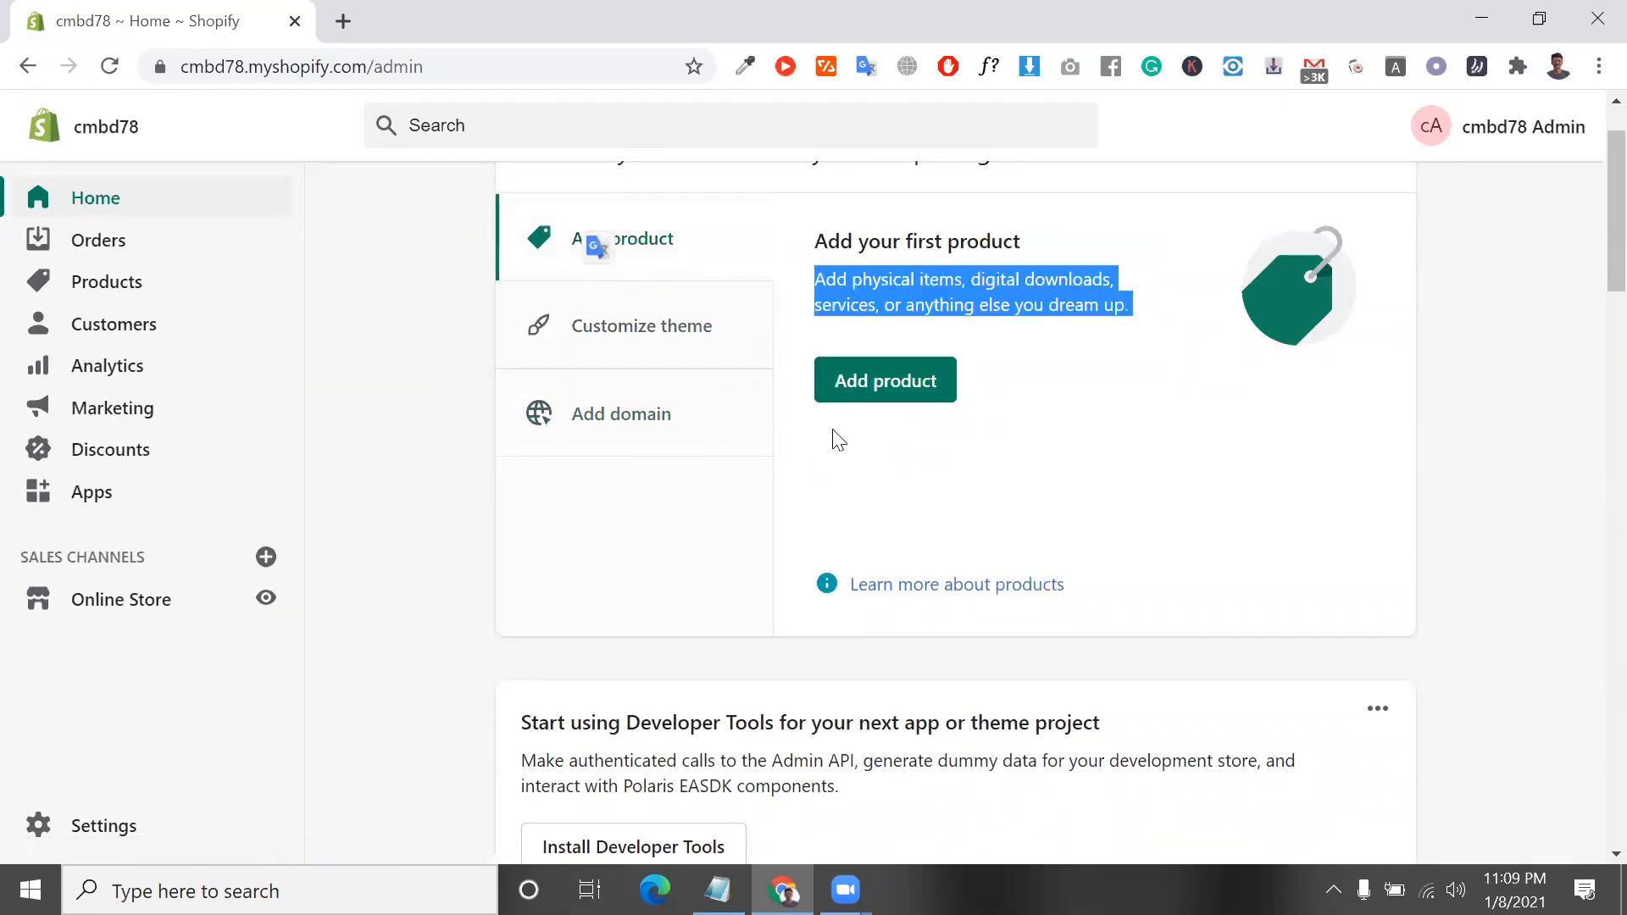
triple_click(837, 312)
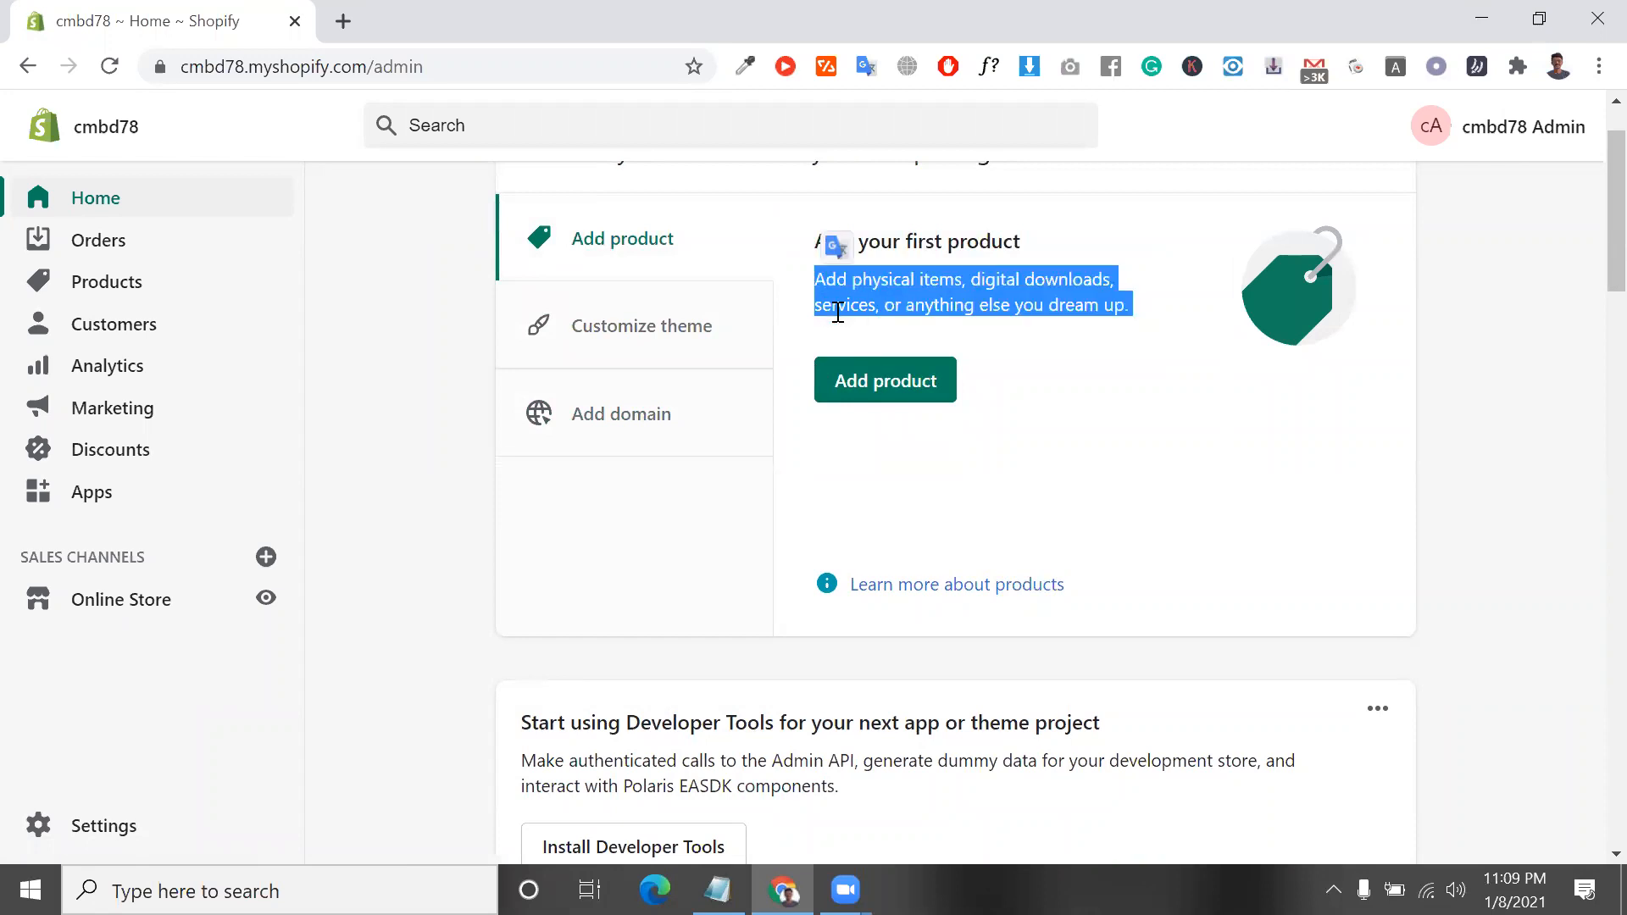
scroll(835, 311, "down", 1)
scroll(835, 310, "up", 2)
triple_click(891, 359)
scroll(890, 361, "down", 1)
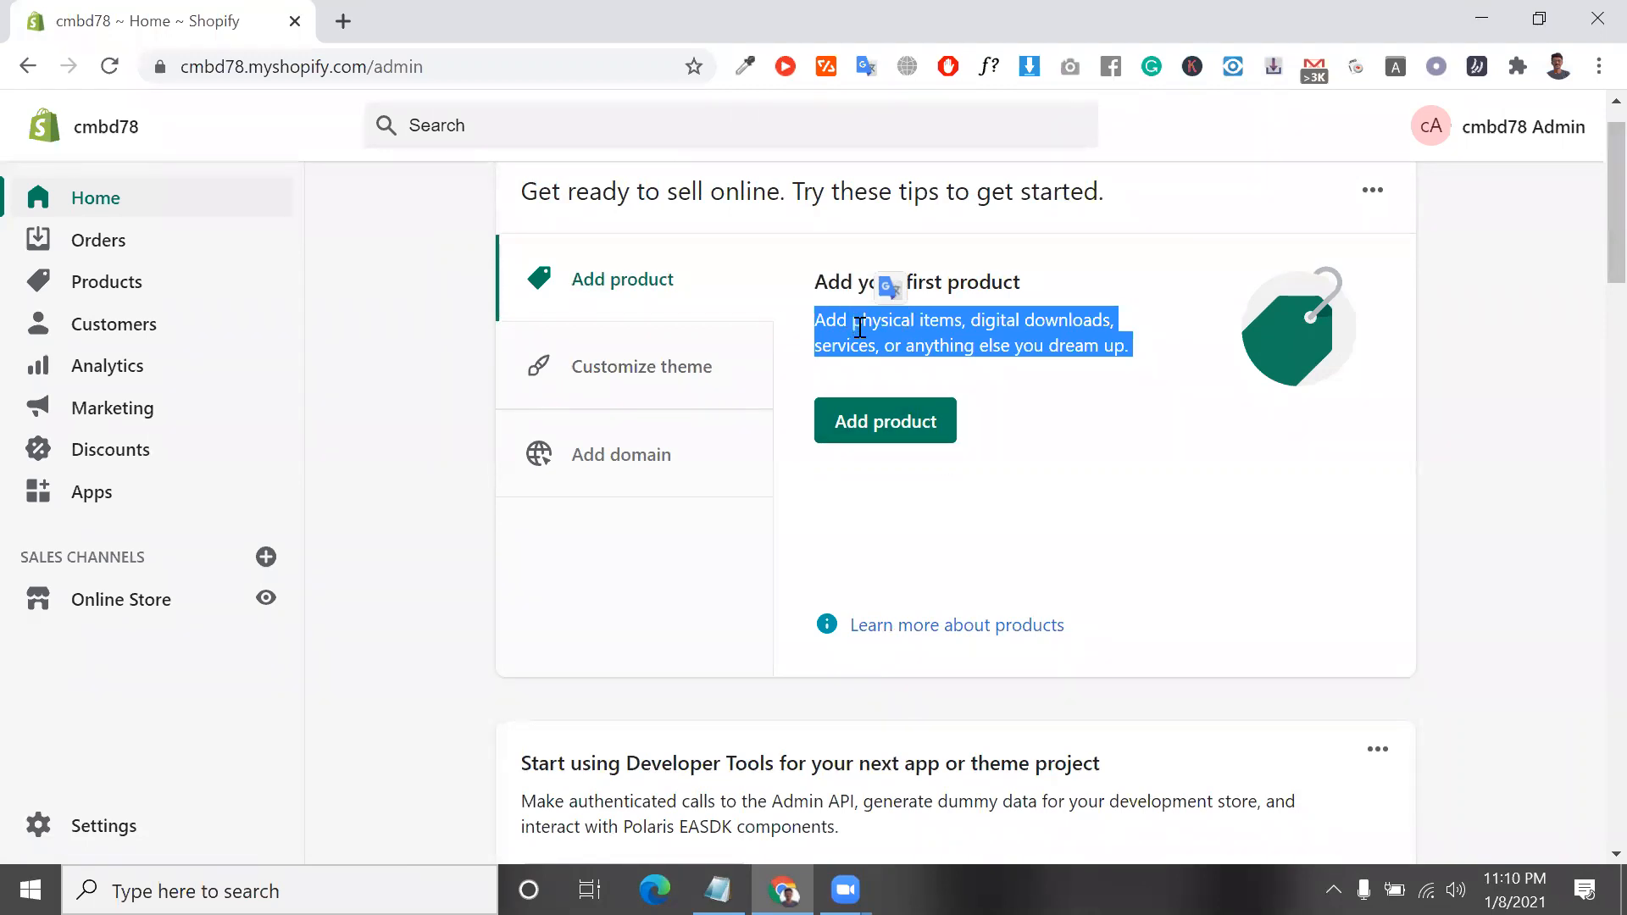
left_click(1014, 828)
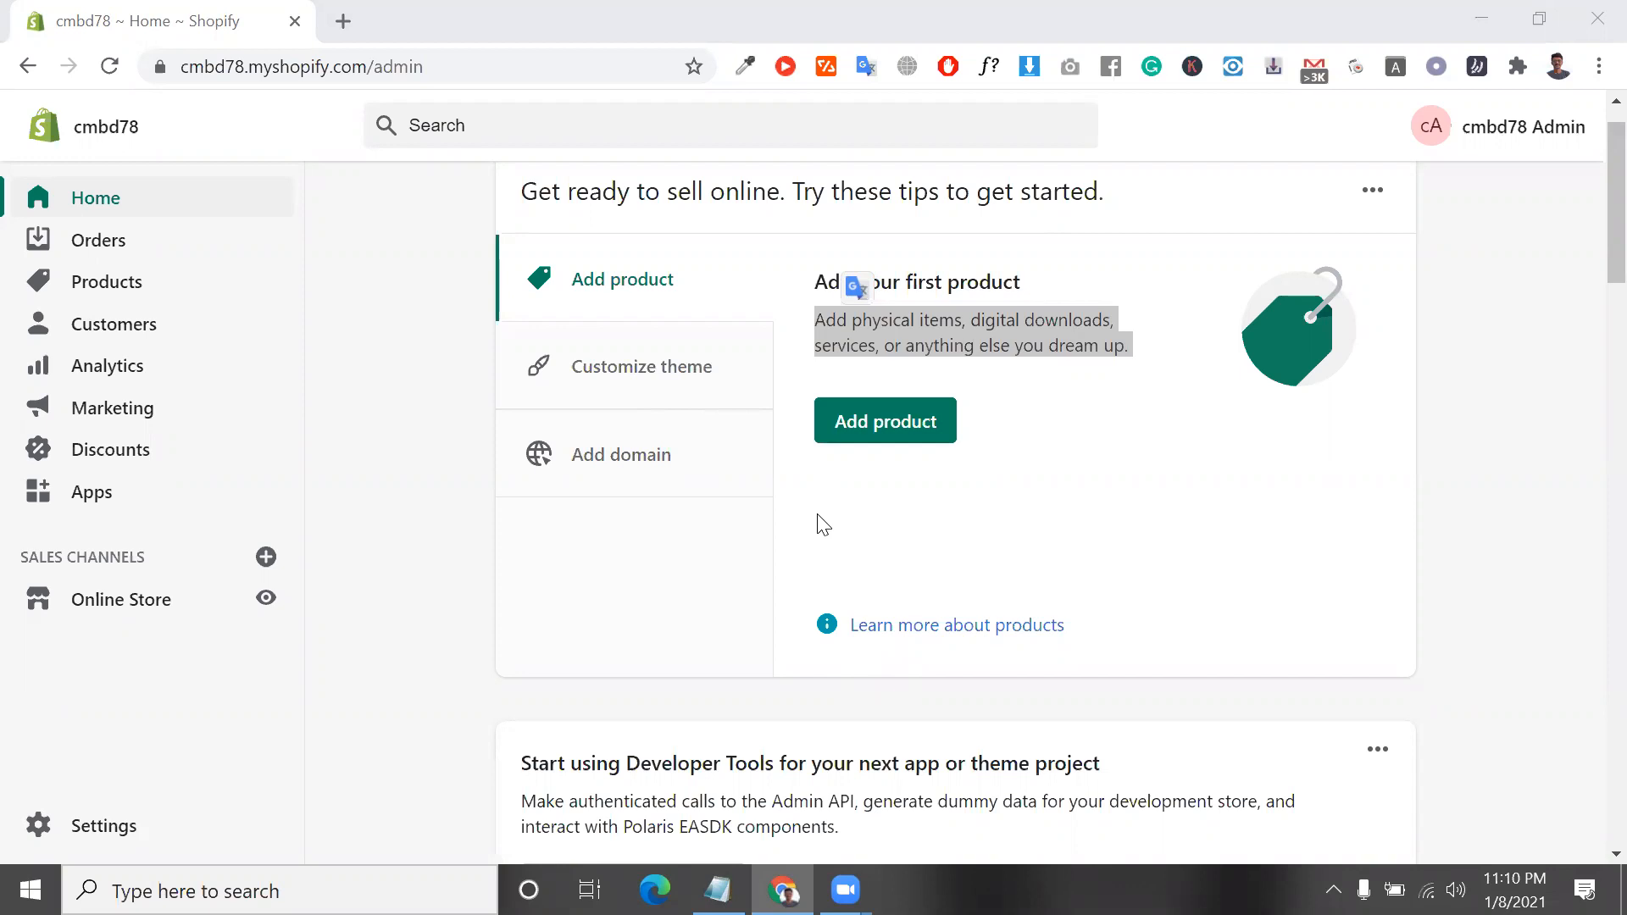
scroll(817, 514, "down", 1)
scroll(817, 514, "up", 2)
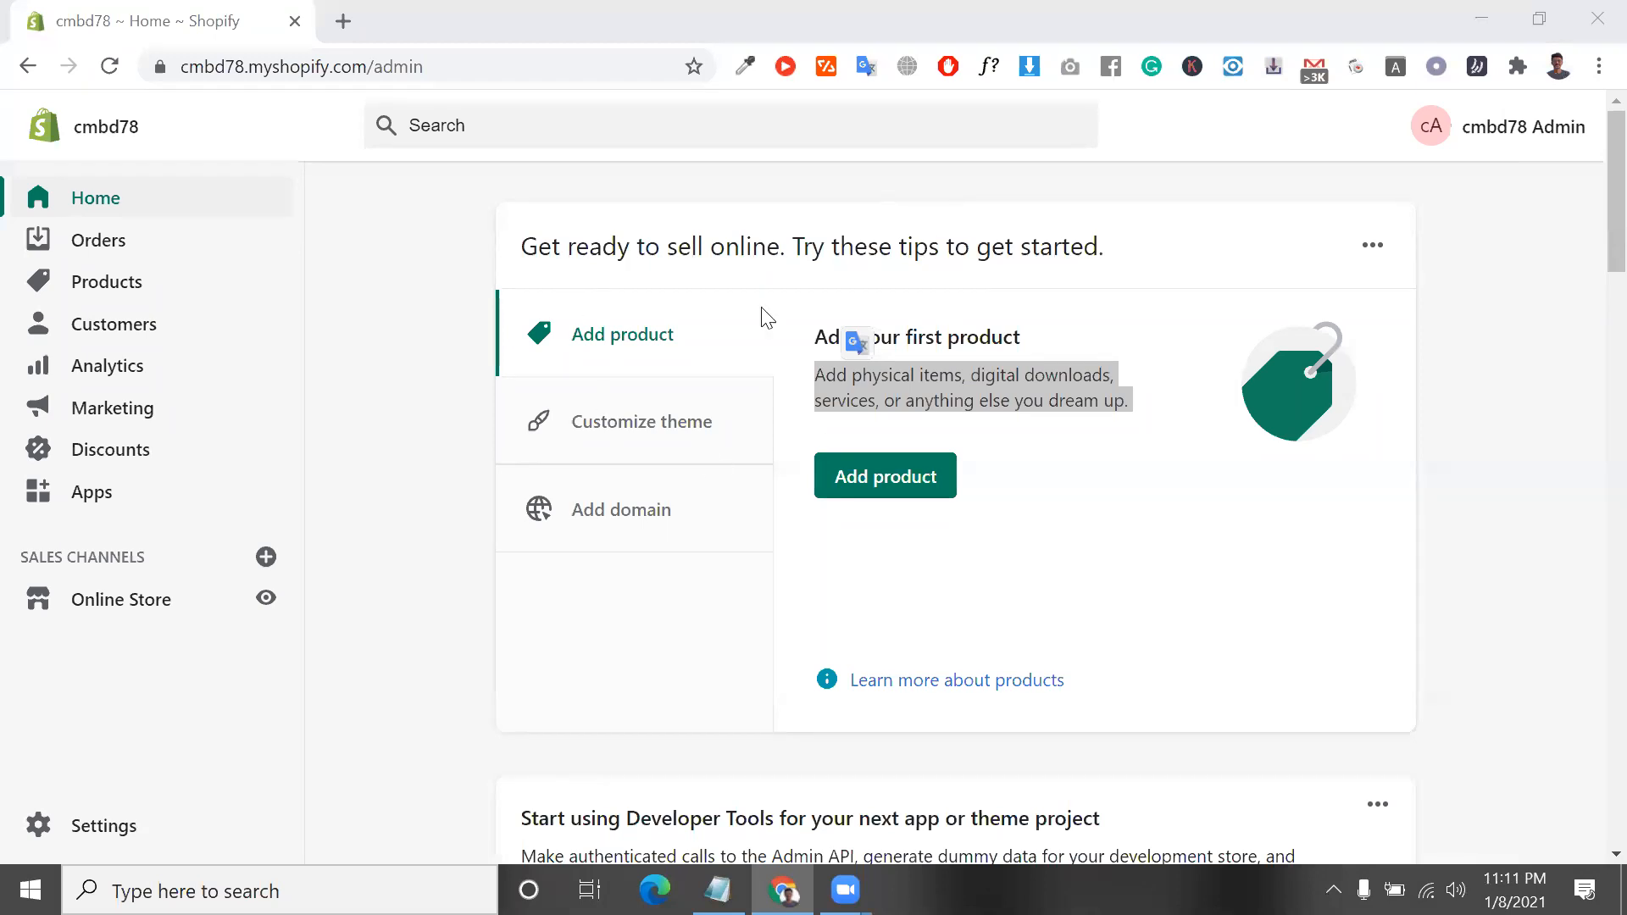
Open the Themes page of the Online Store sales channel
triple_click(983, 337)
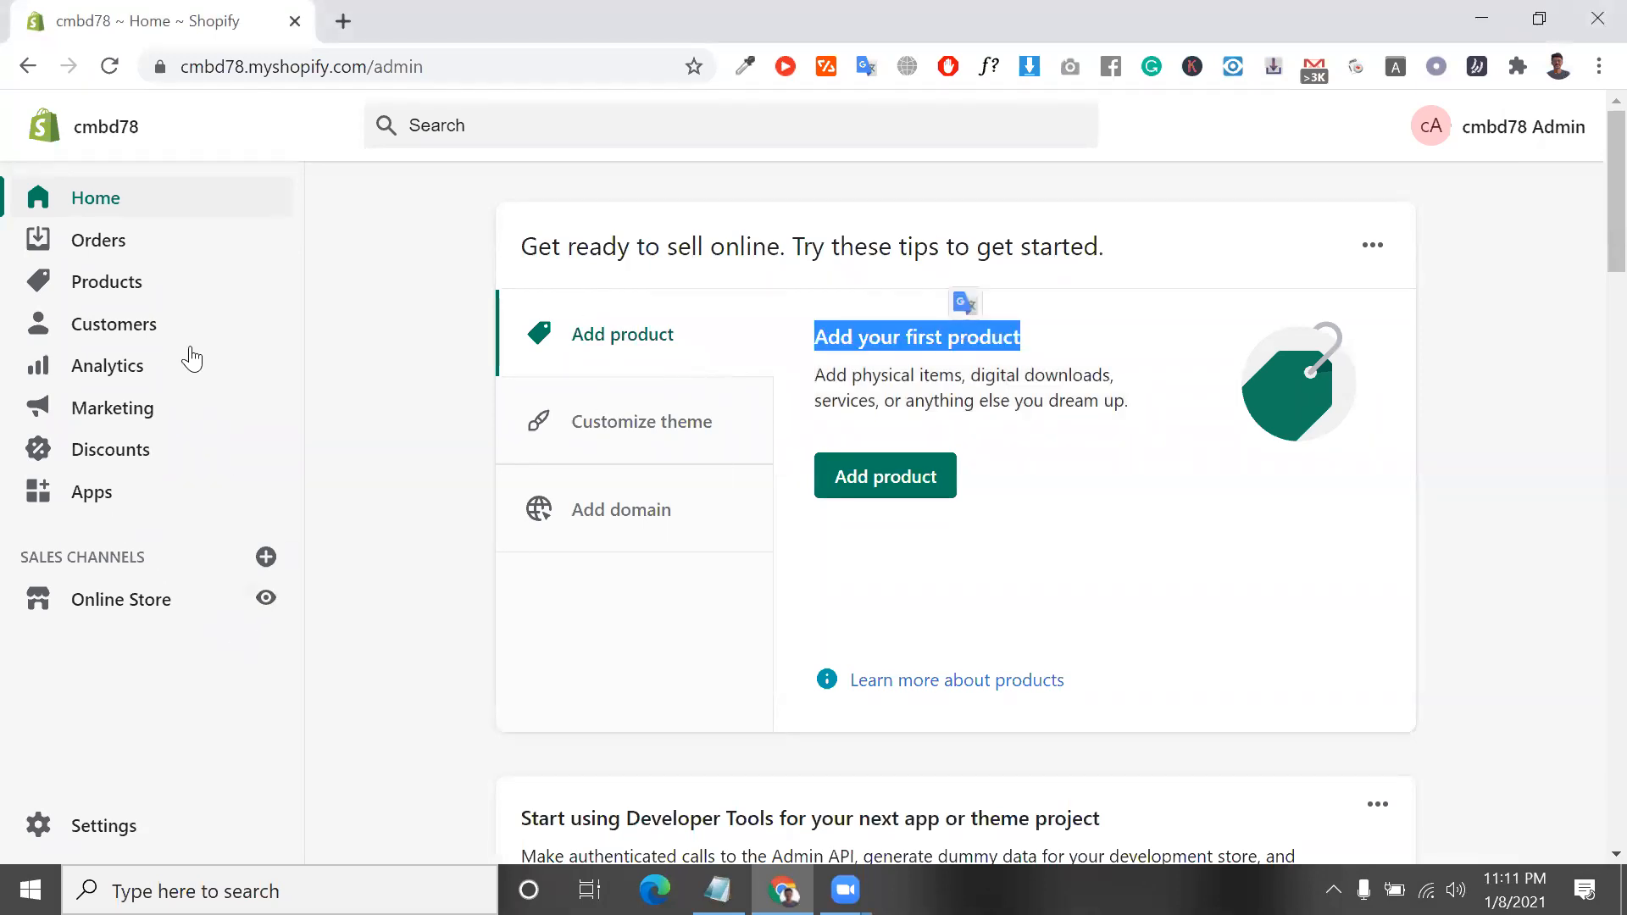
scroll(135, 661, "down", 2)
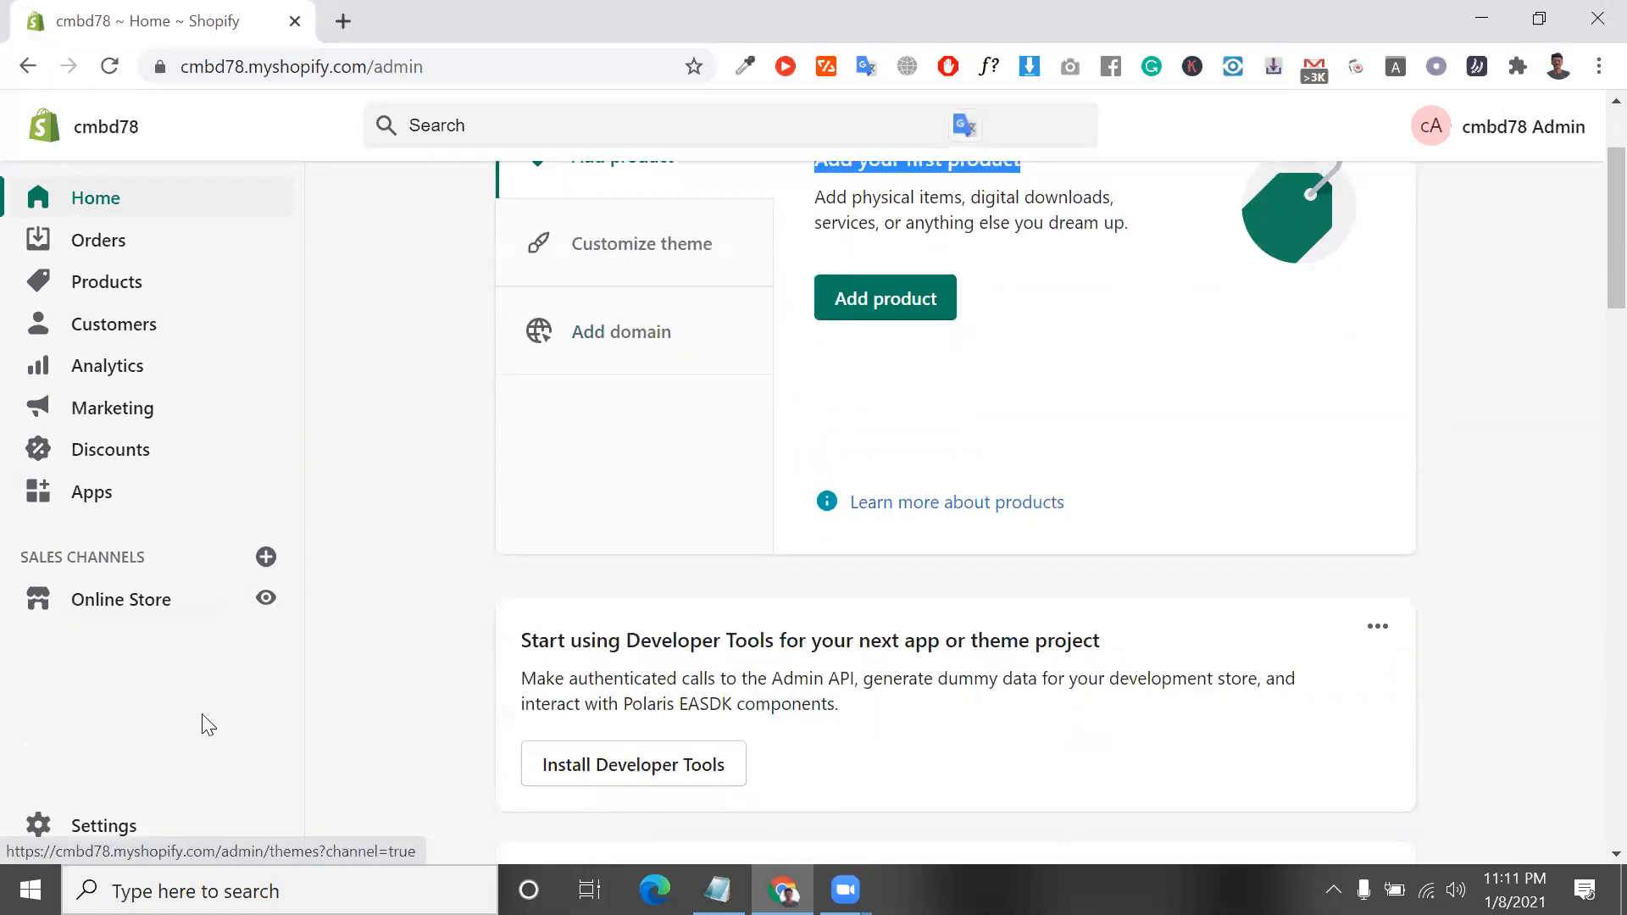
left_click(148, 601)
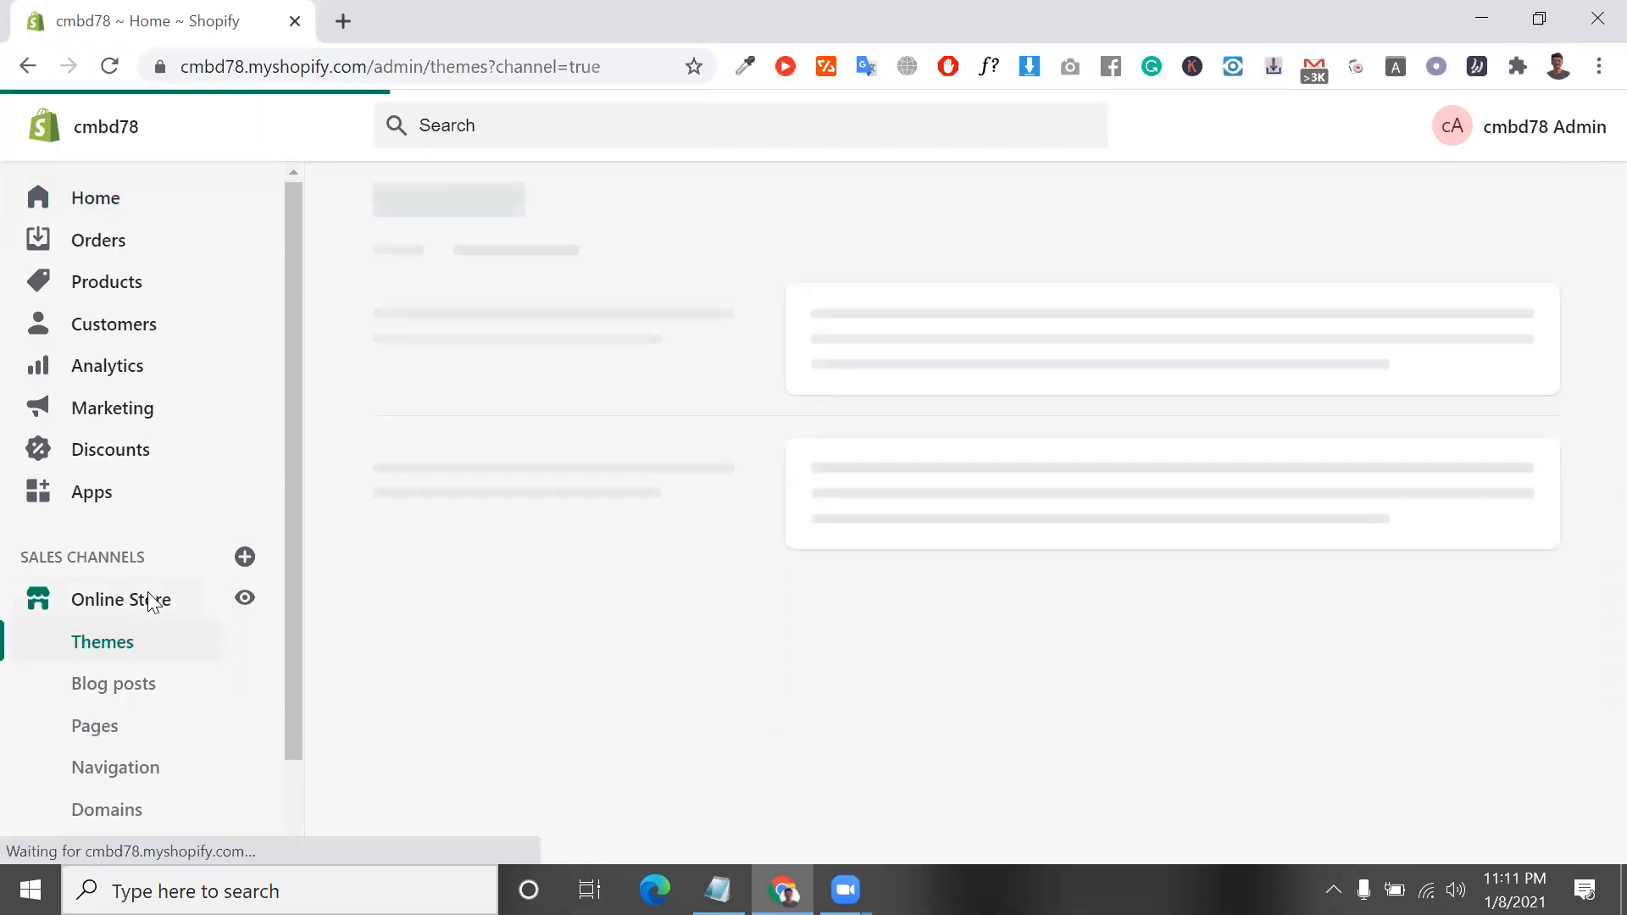
Open a new browser tab and enter "debut" as the search term
left_click(343, 21)
type("debut")
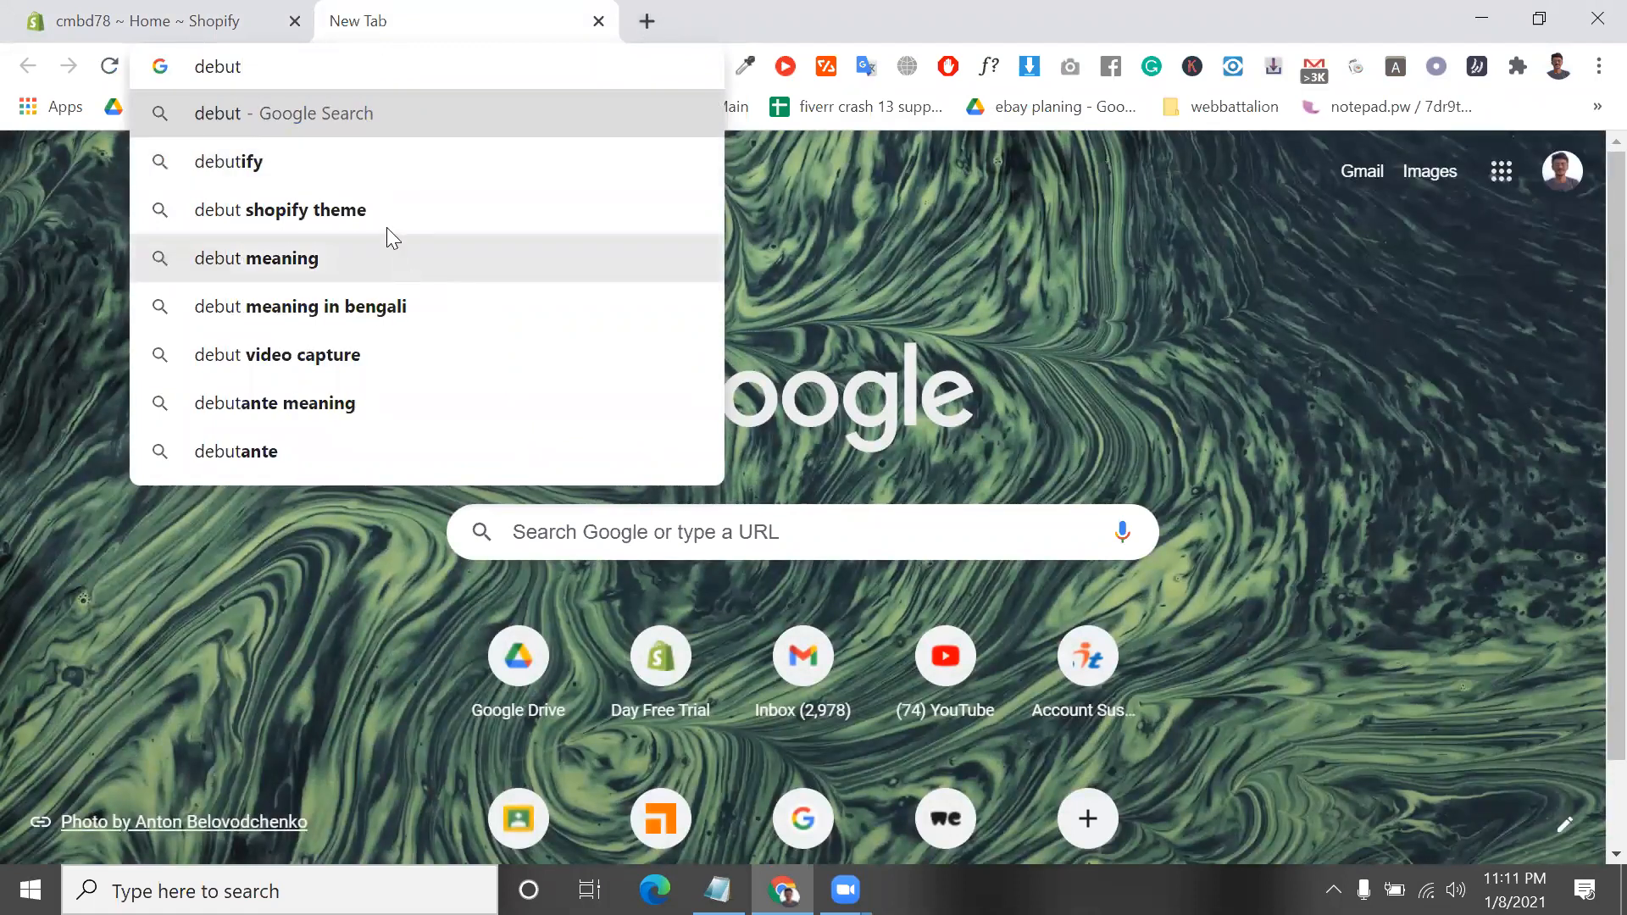
Return to the store admin and examine the current Debut theme's description and preview
left_click(203, 21)
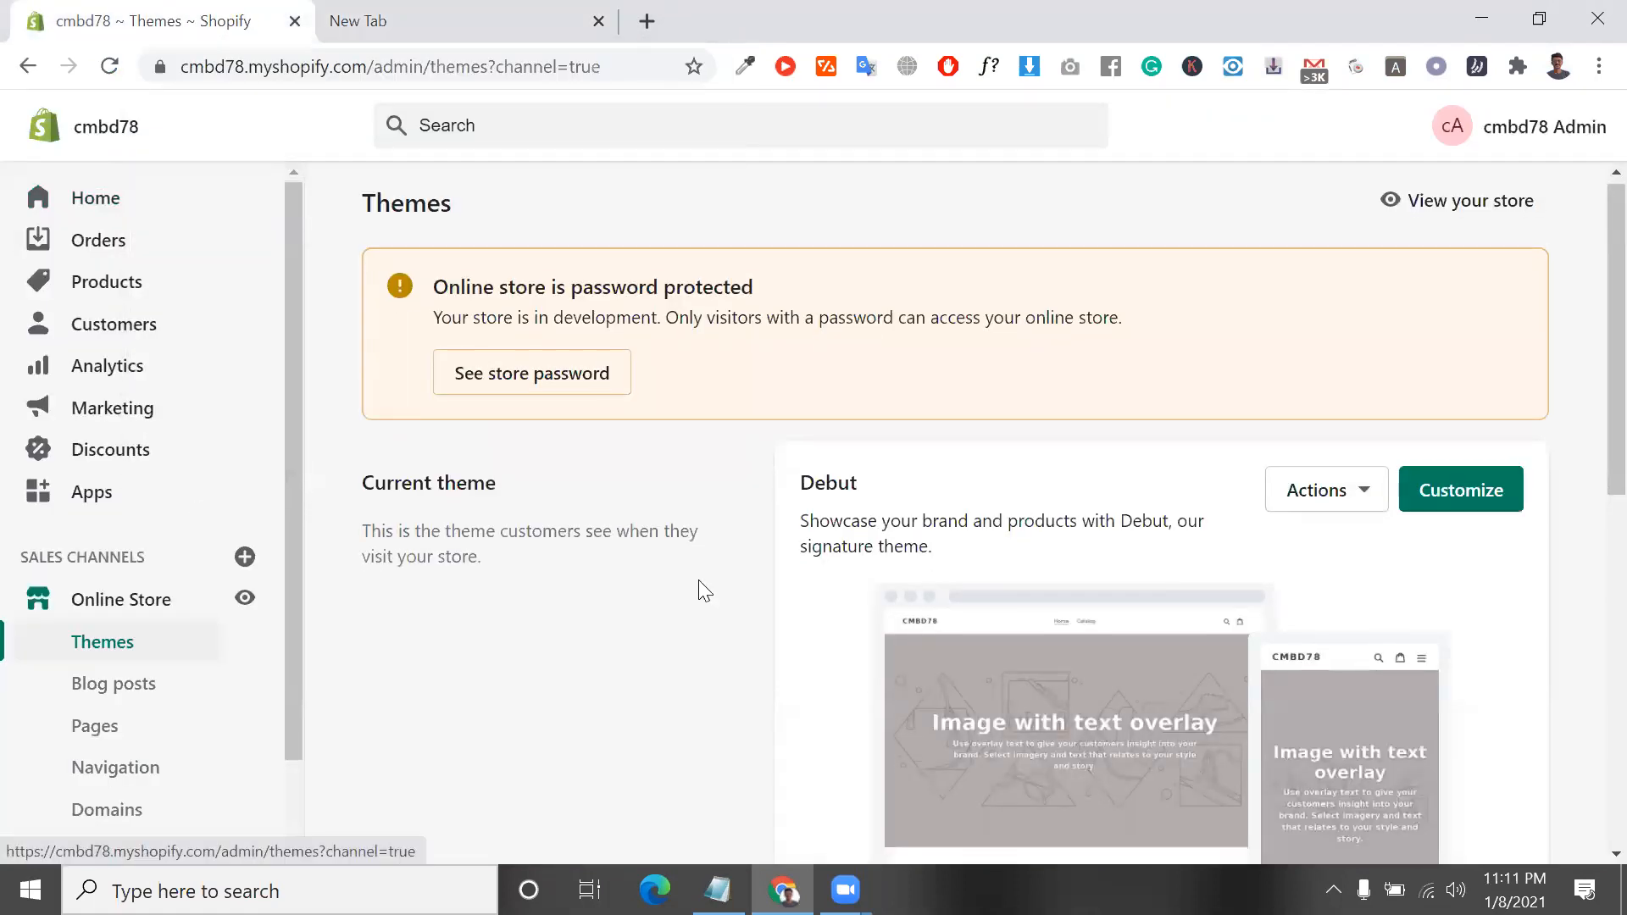
scroll(961, 390, "down", 3)
double_click(850, 219)
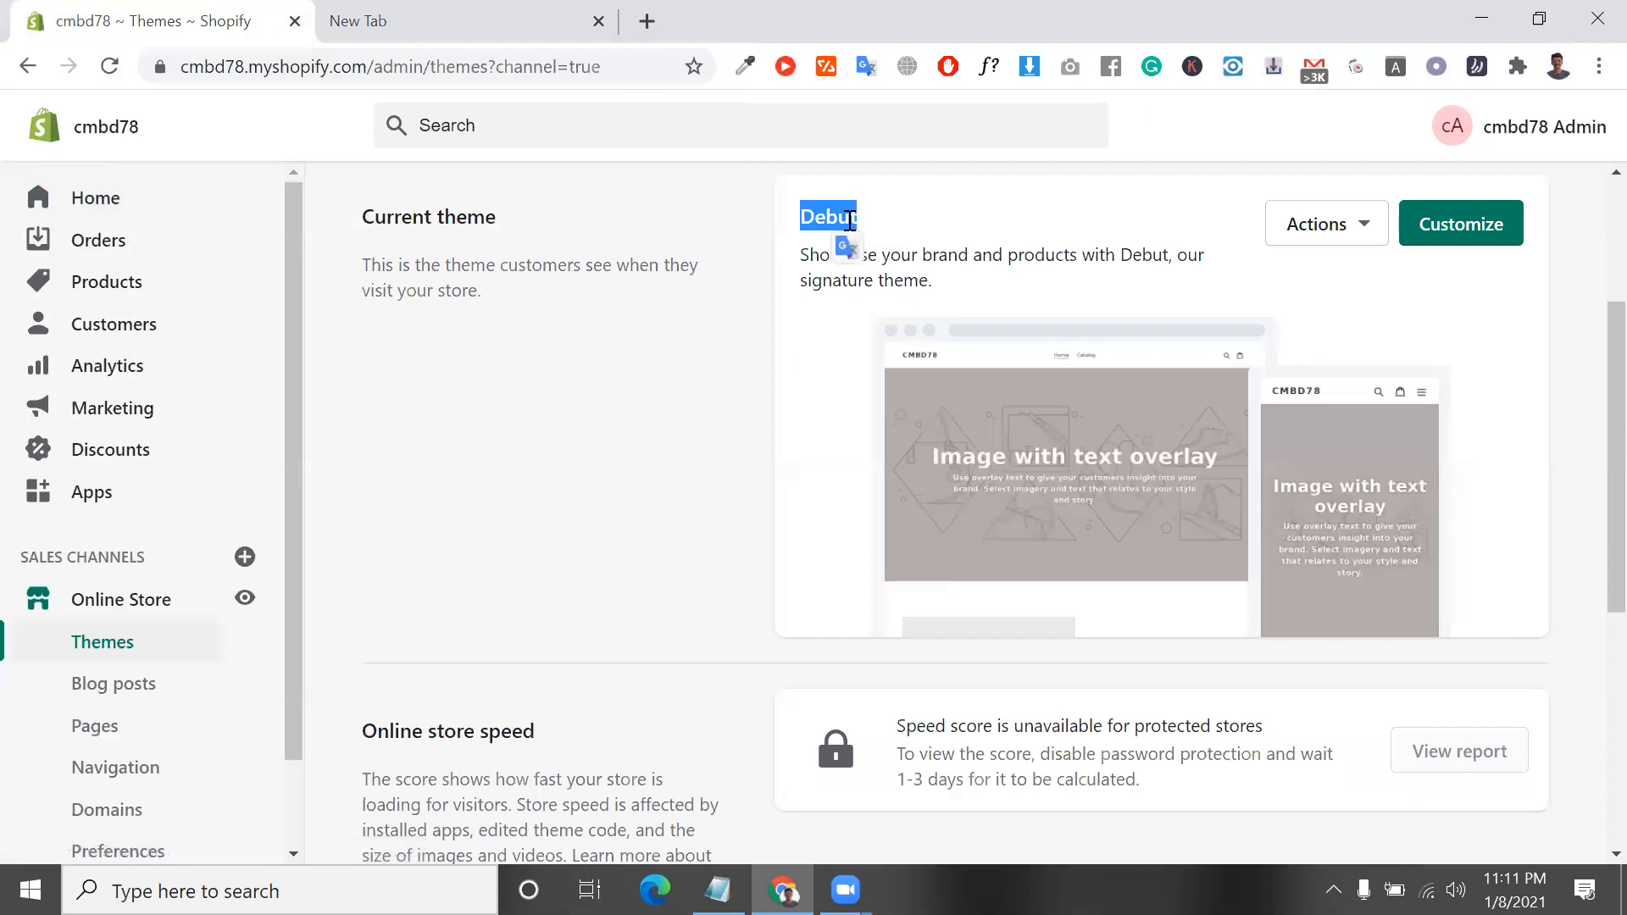
triple_click(945, 264)
scroll(946, 264, "down", 5)
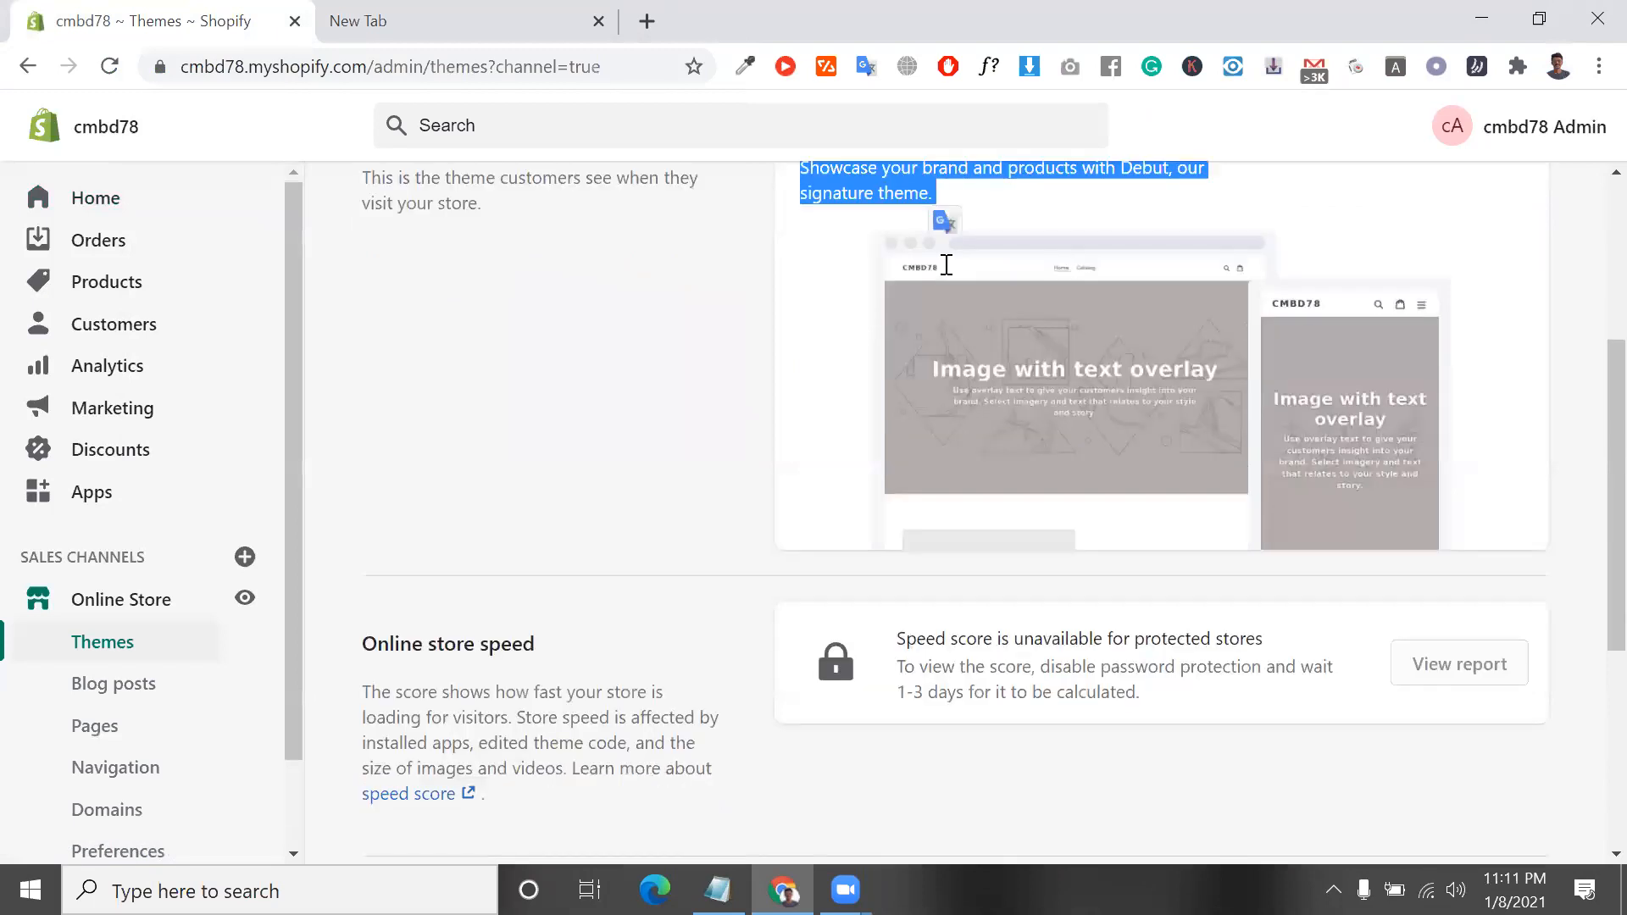
scroll(908, 479, "up", 5)
left_click(1006, 299)
triple_click(1006, 298)
scroll(1005, 304, "down", 2)
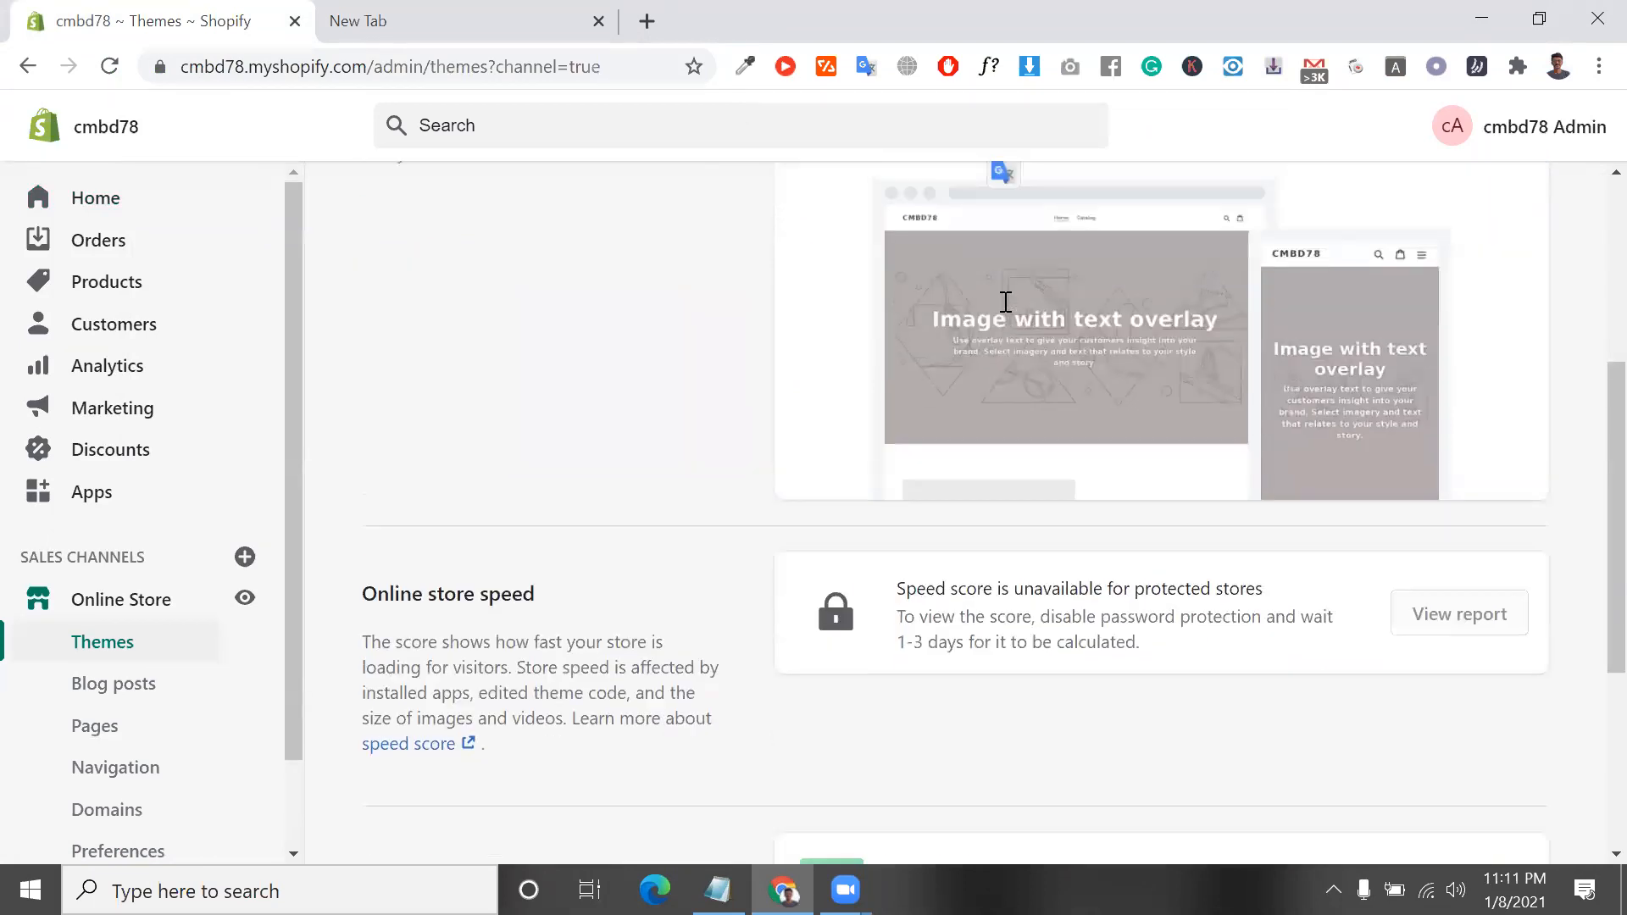
Read the notice about the online store's password protection on the Themes page
scroll(1002, 305, "up", 5)
left_click(776, 292)
triple_click(776, 291)
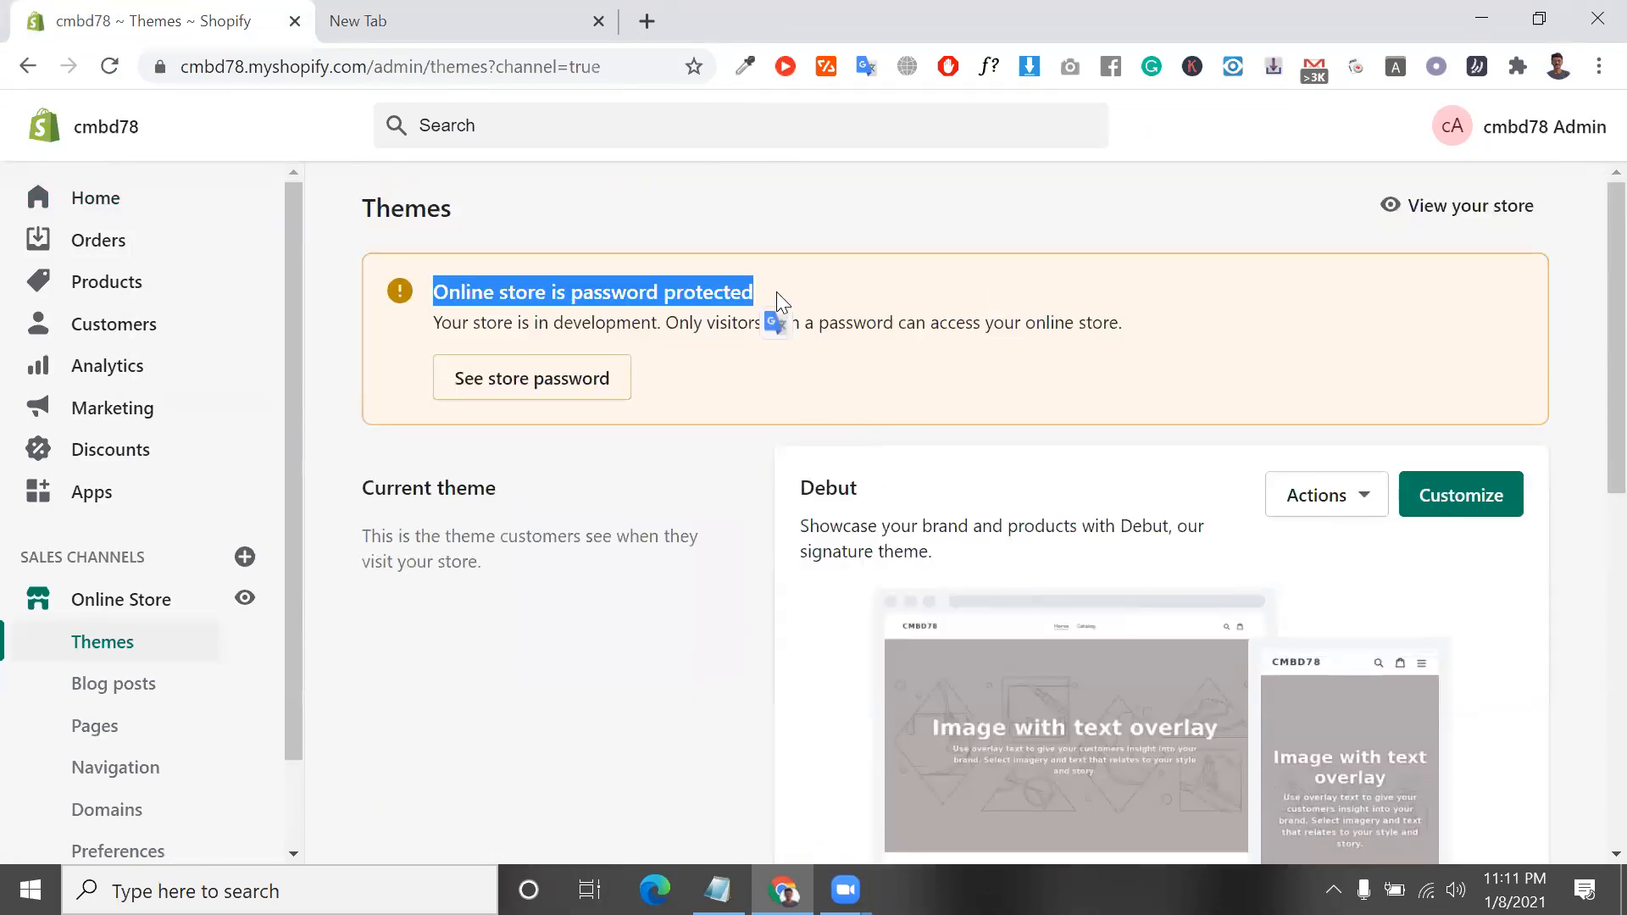
triple_click(900, 326)
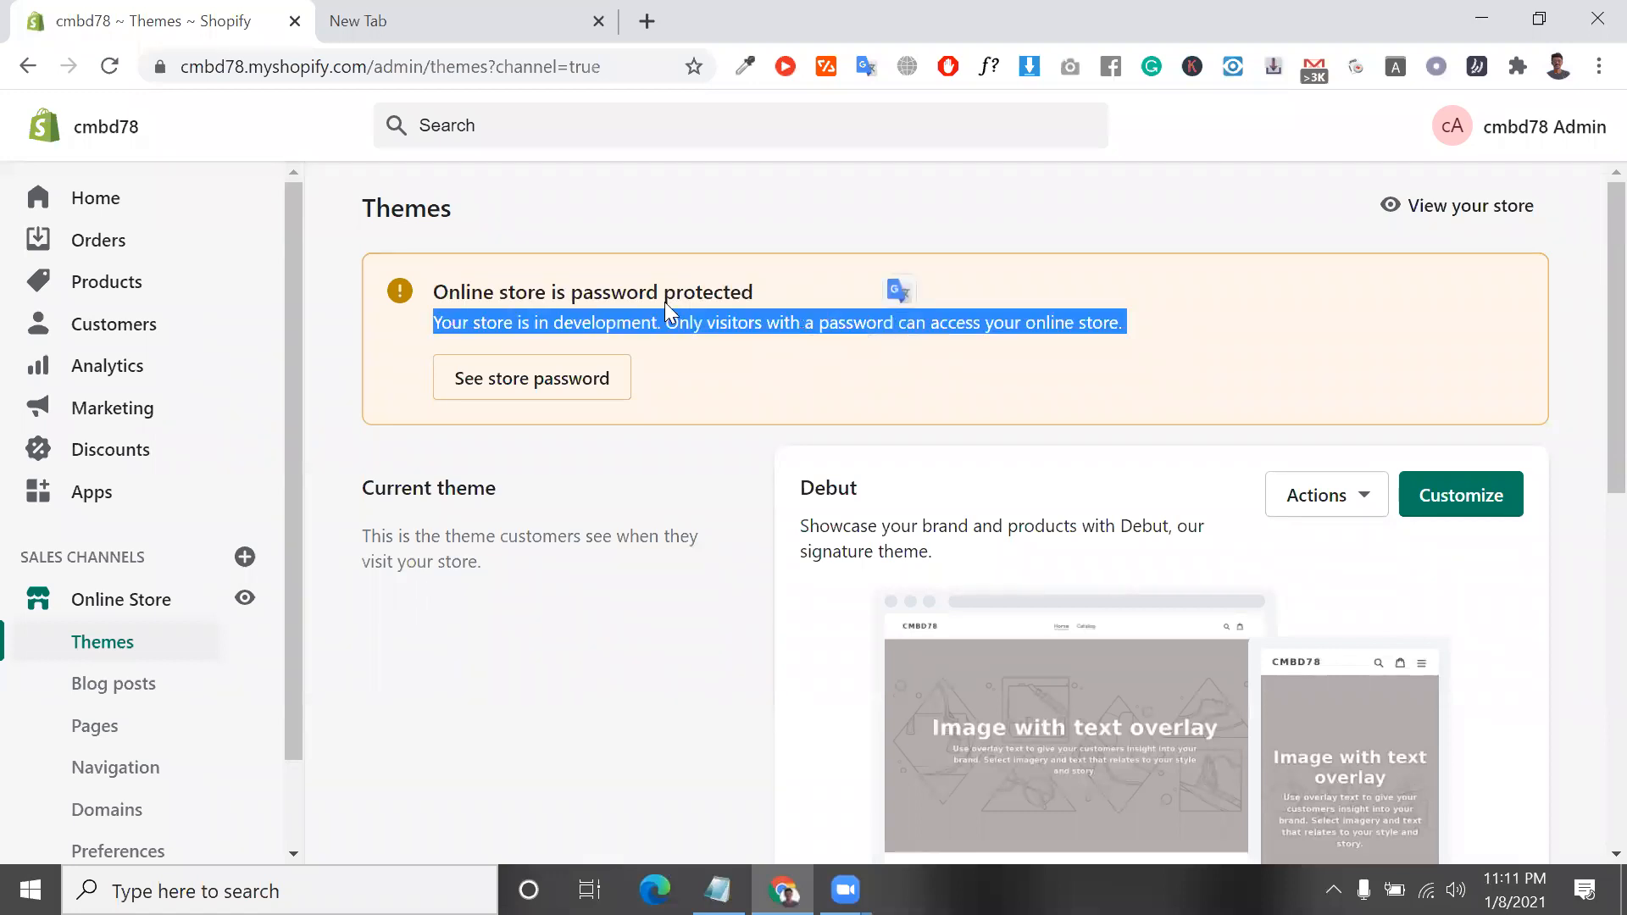
left_click(465, 20)
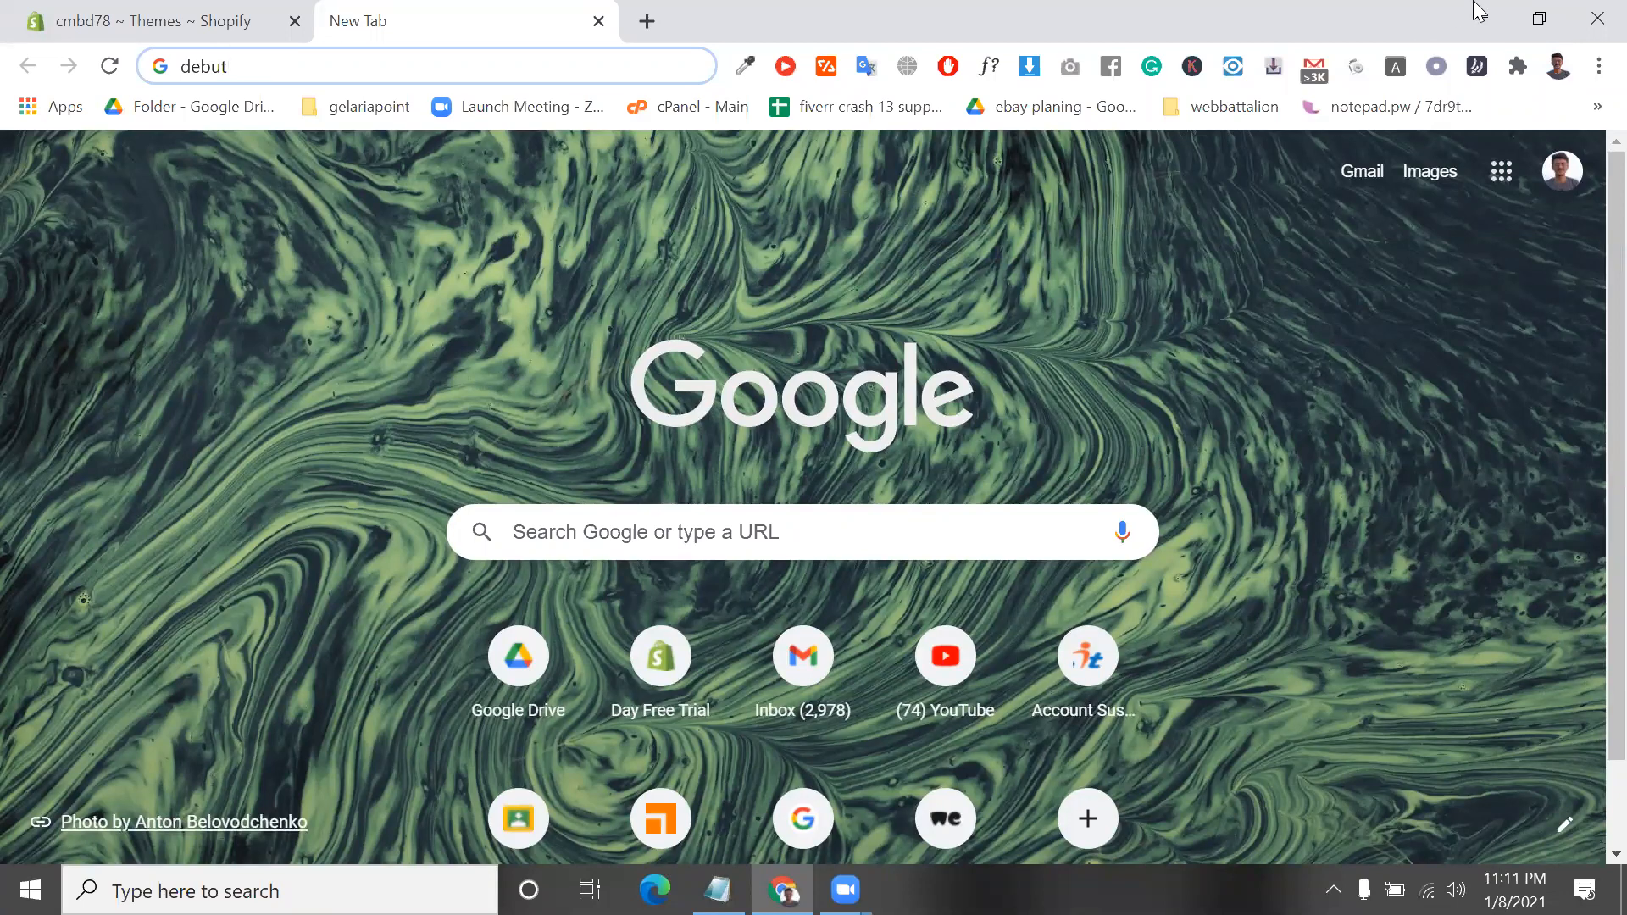
key("super+d")
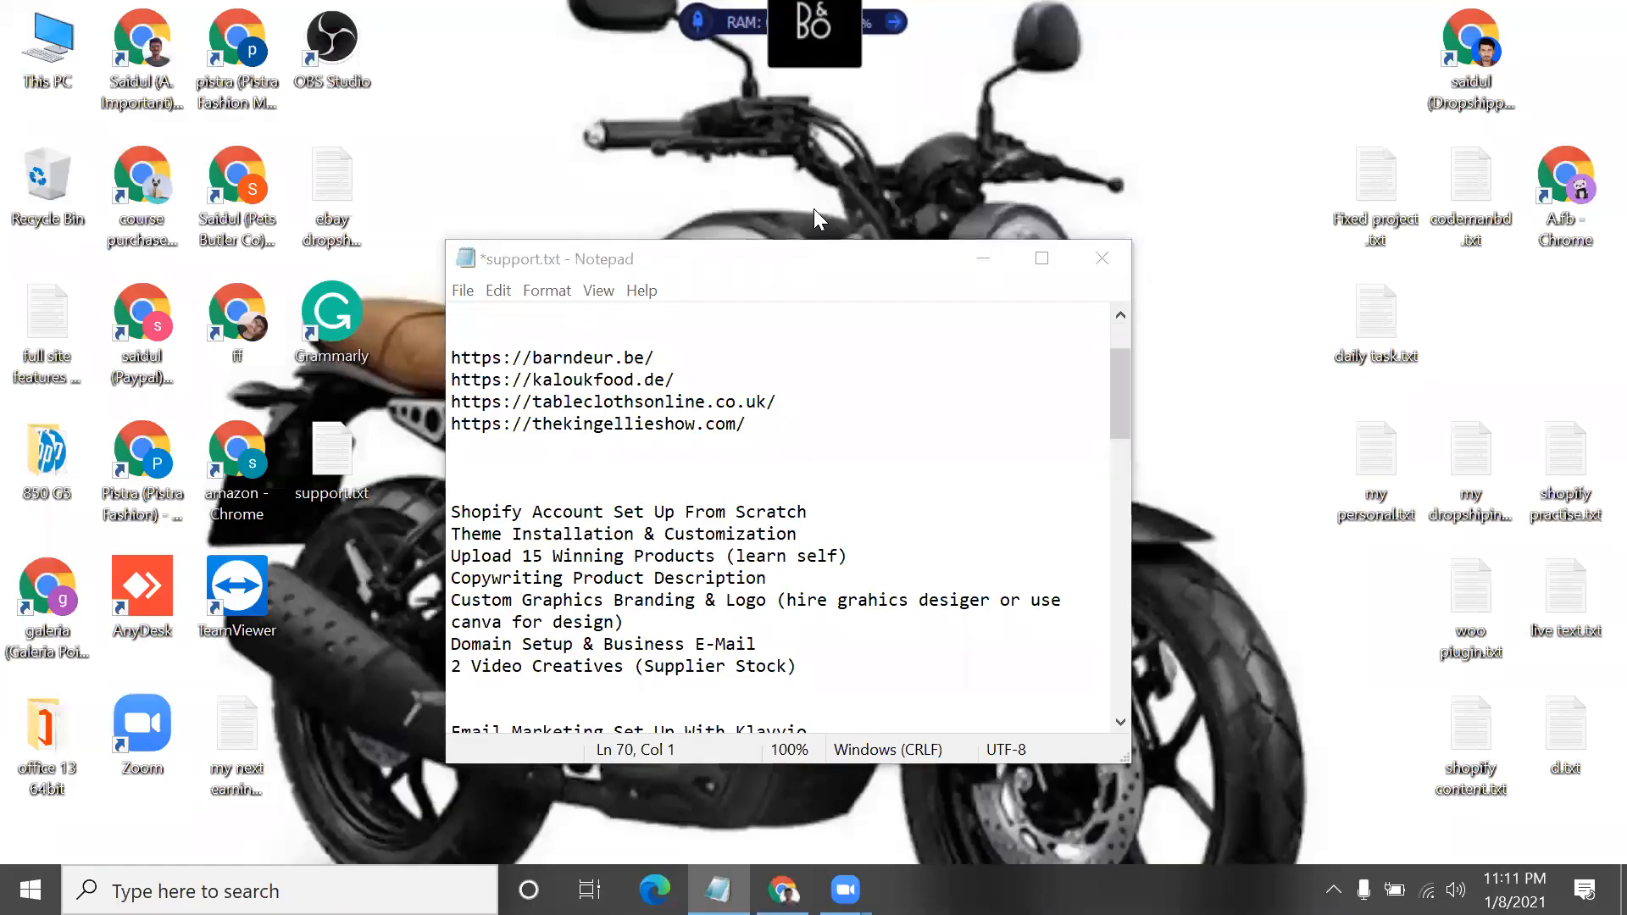
left_click(973, 264)
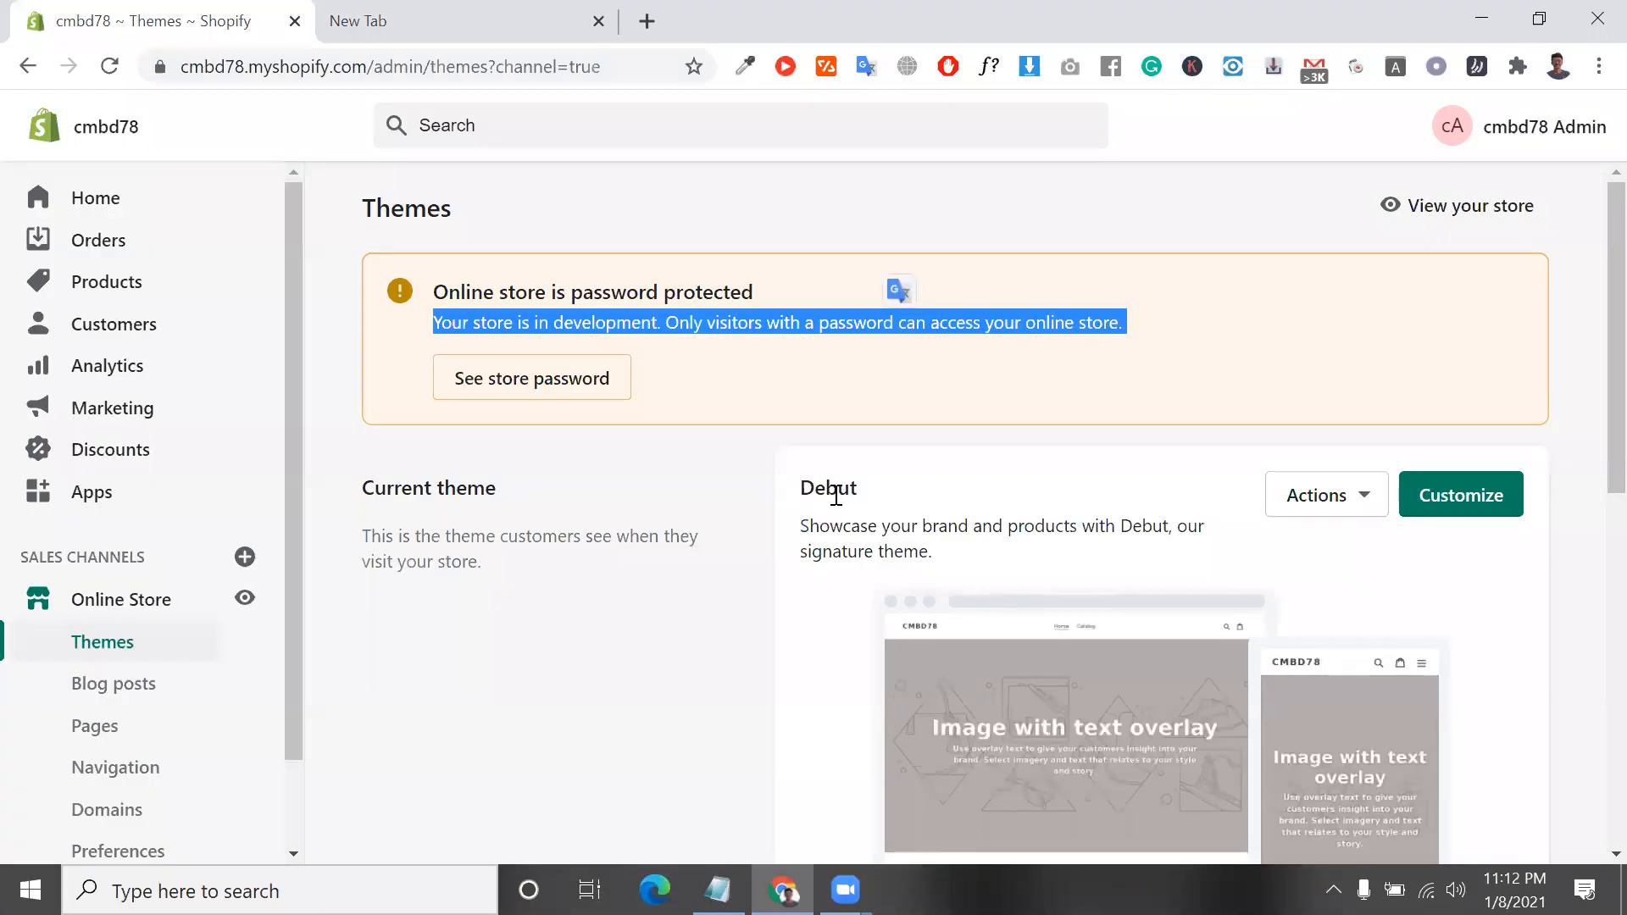
double_click(836, 495)
scroll(834, 495, "down", 1)
right_click(837, 500)
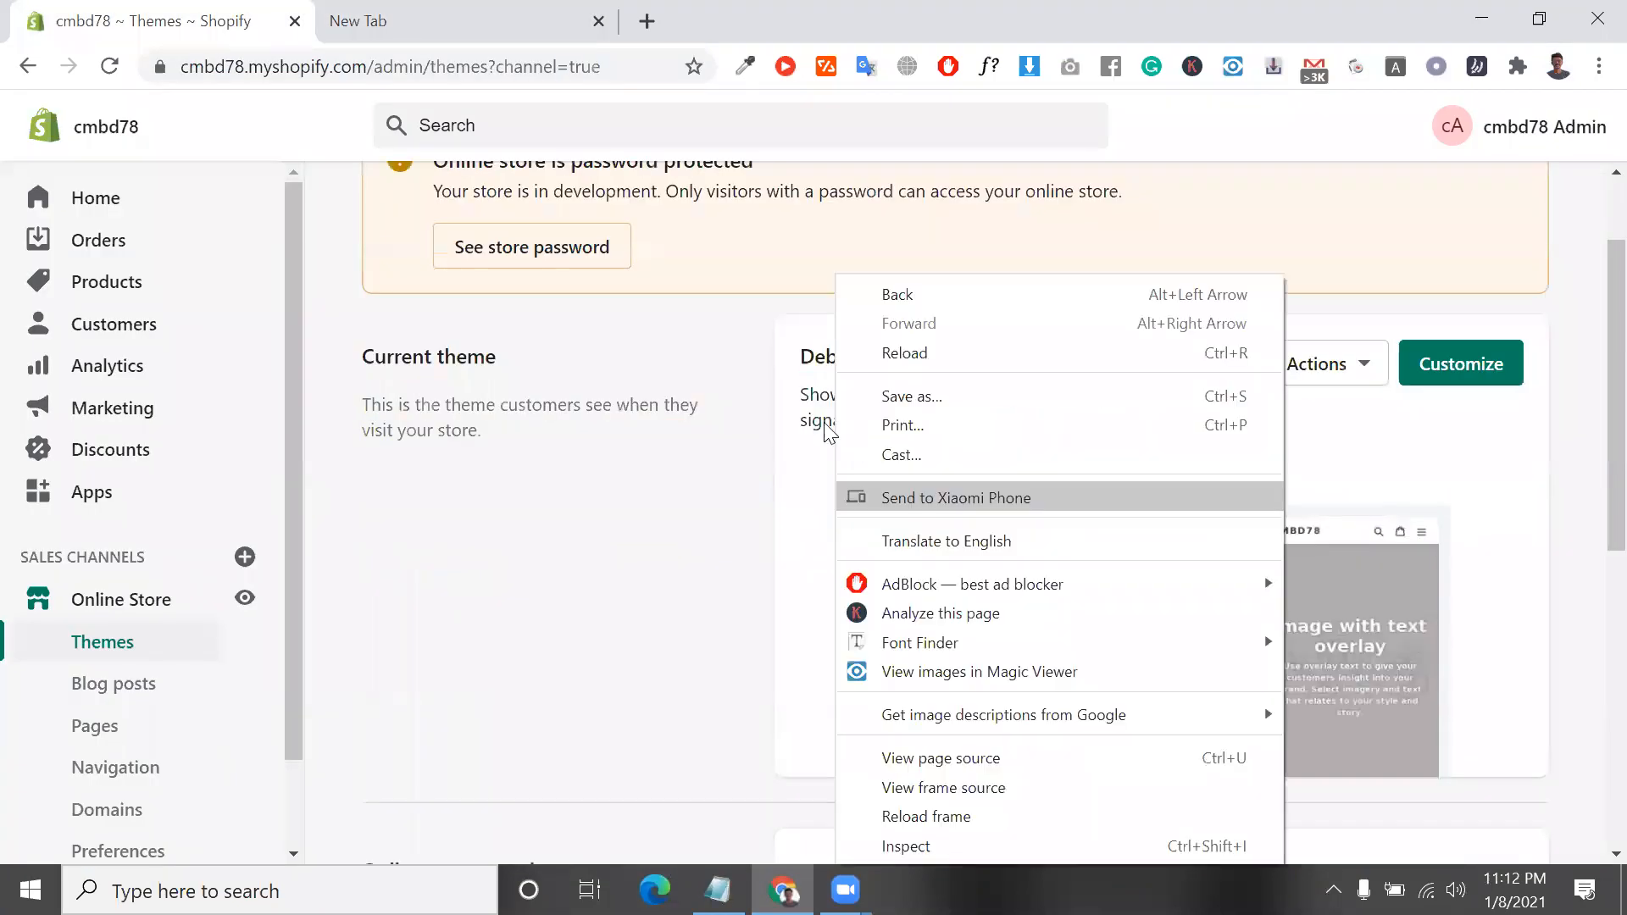
left_click_drag(809, 419, 811, 407)
triple_click(811, 407)
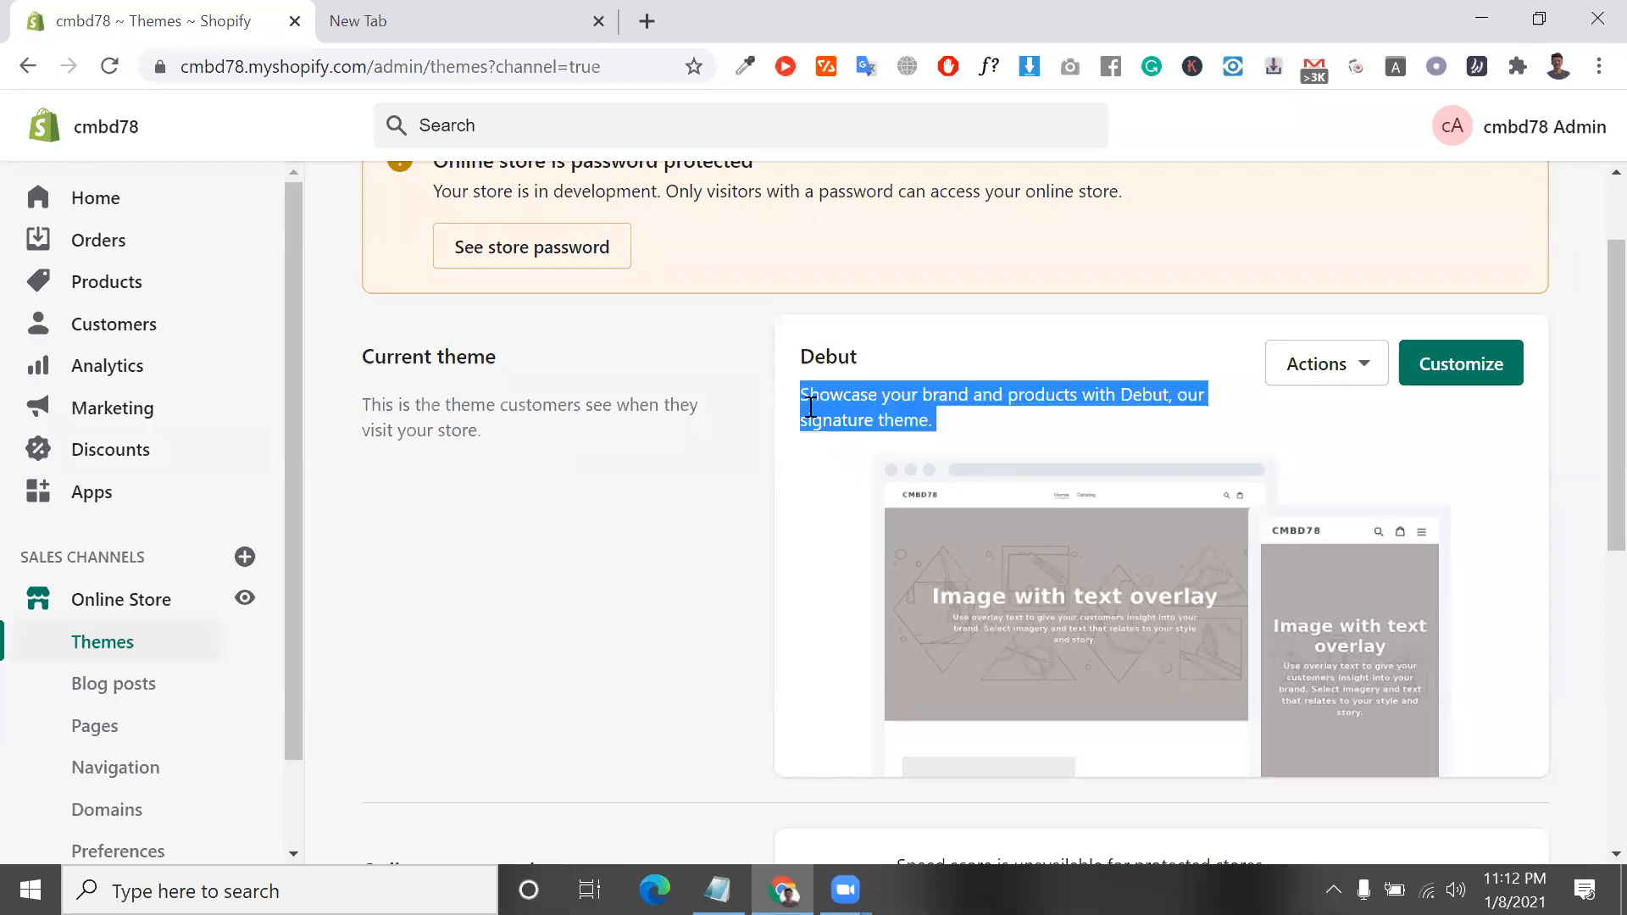
double_click(811, 410)
triple_click(810, 411)
triple_click(810, 410)
left_click(810, 408)
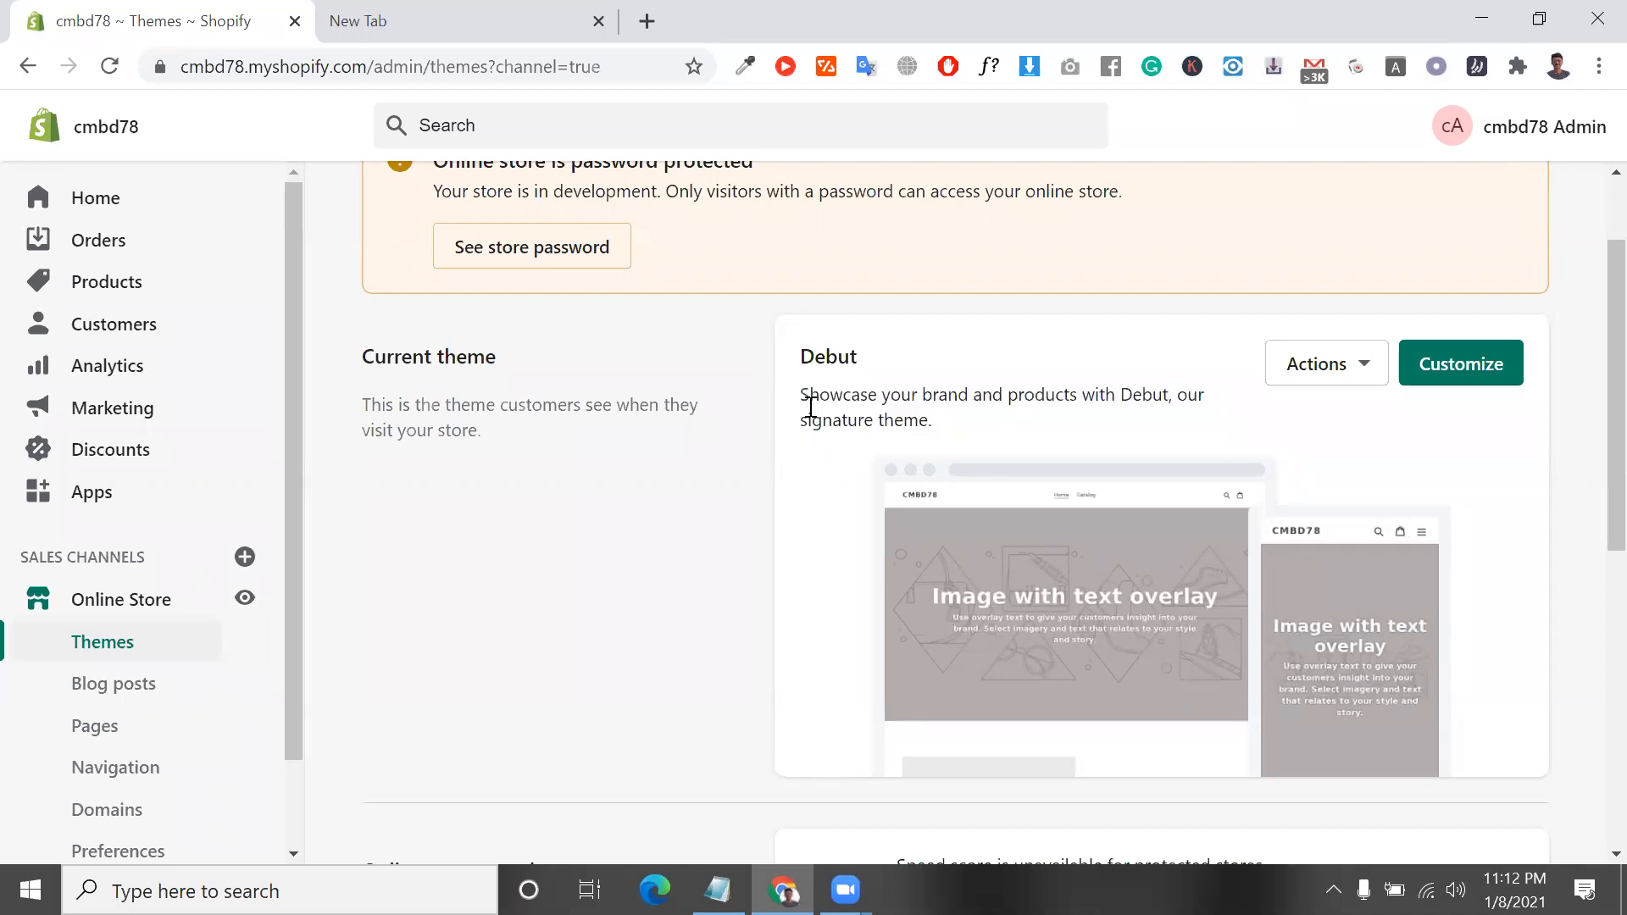
double_click(810, 410)
Examine the current theme's description and the Online store speed section on the Themes page
triple_click(1023, 391)
scroll(1026, 407, "down", 3)
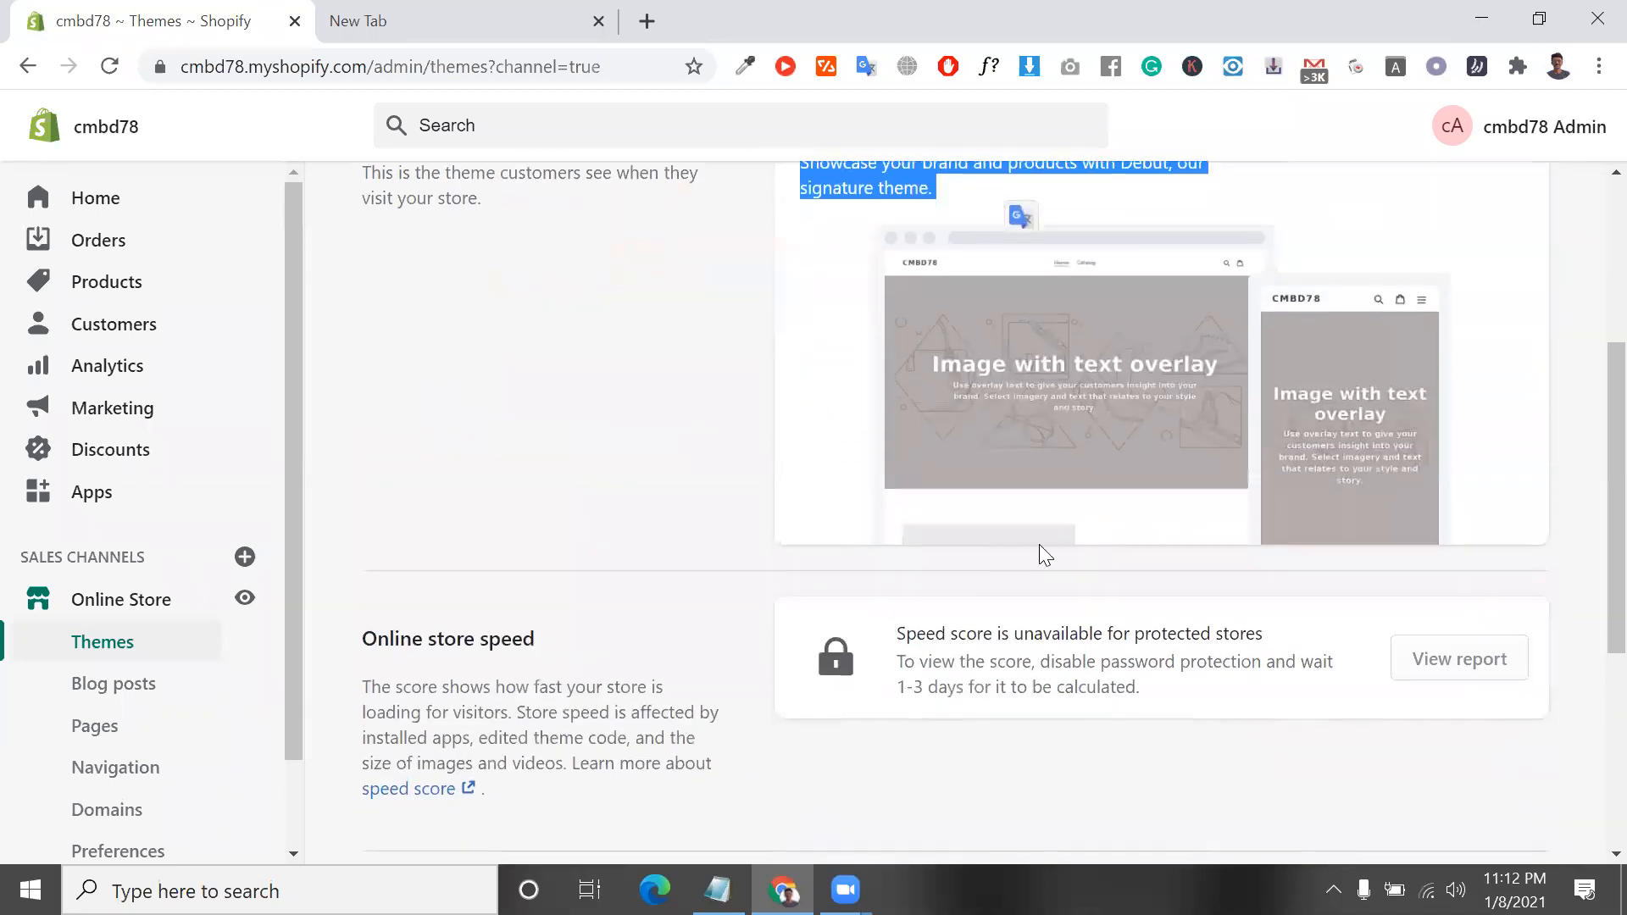
triple_click(885, 552)
scroll(639, 346, "up", 4)
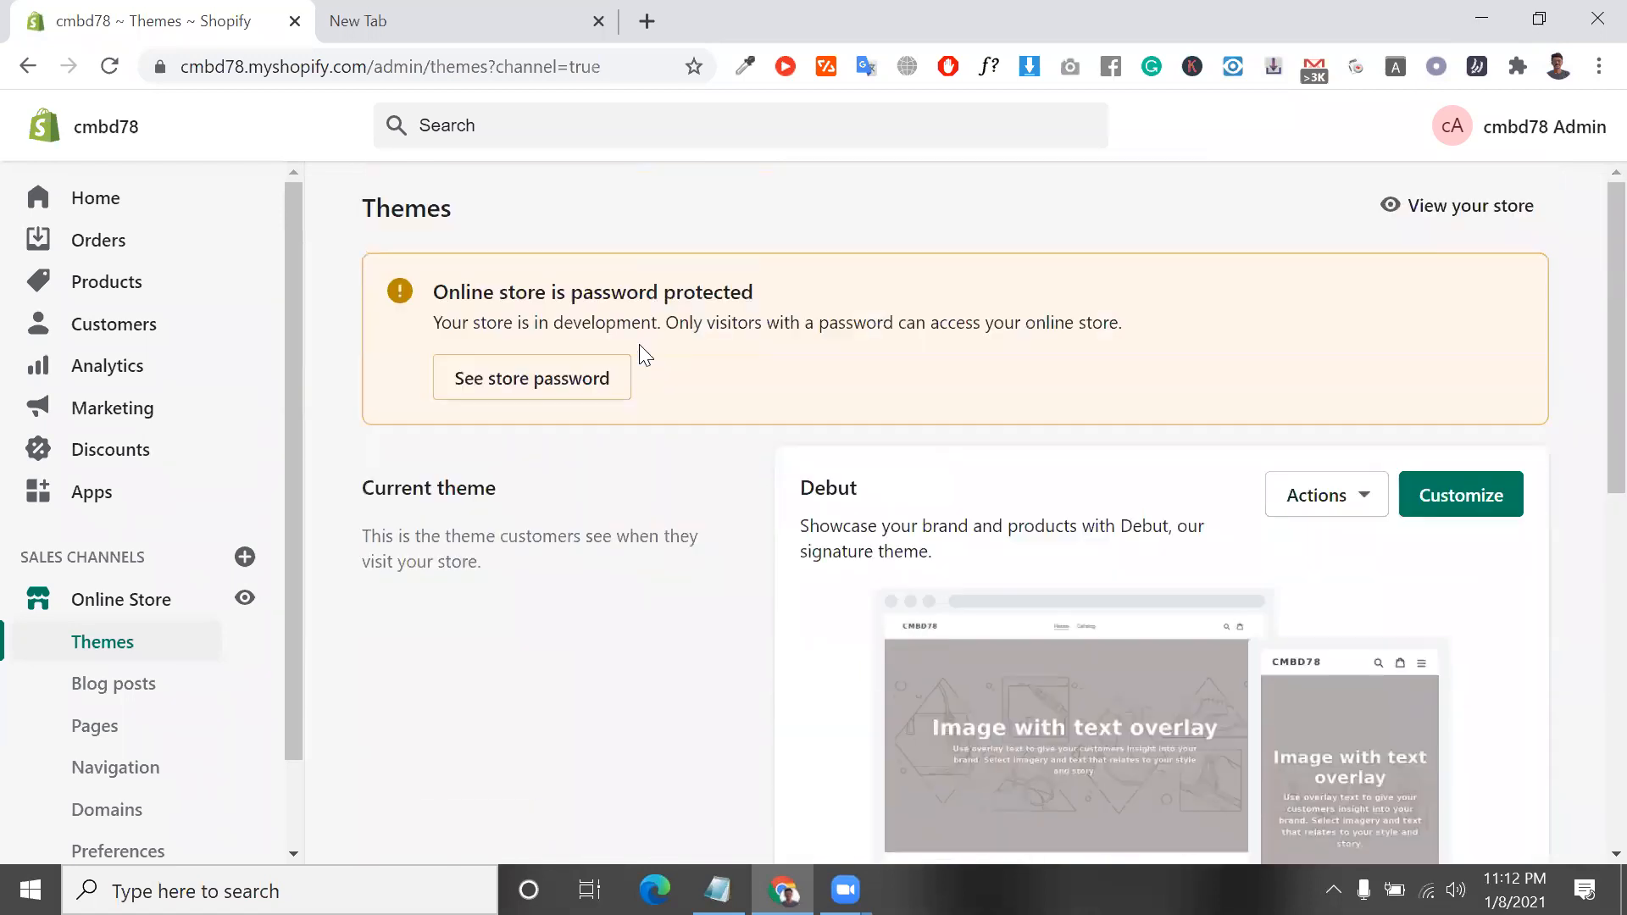
scroll(890, 490, "down", 3)
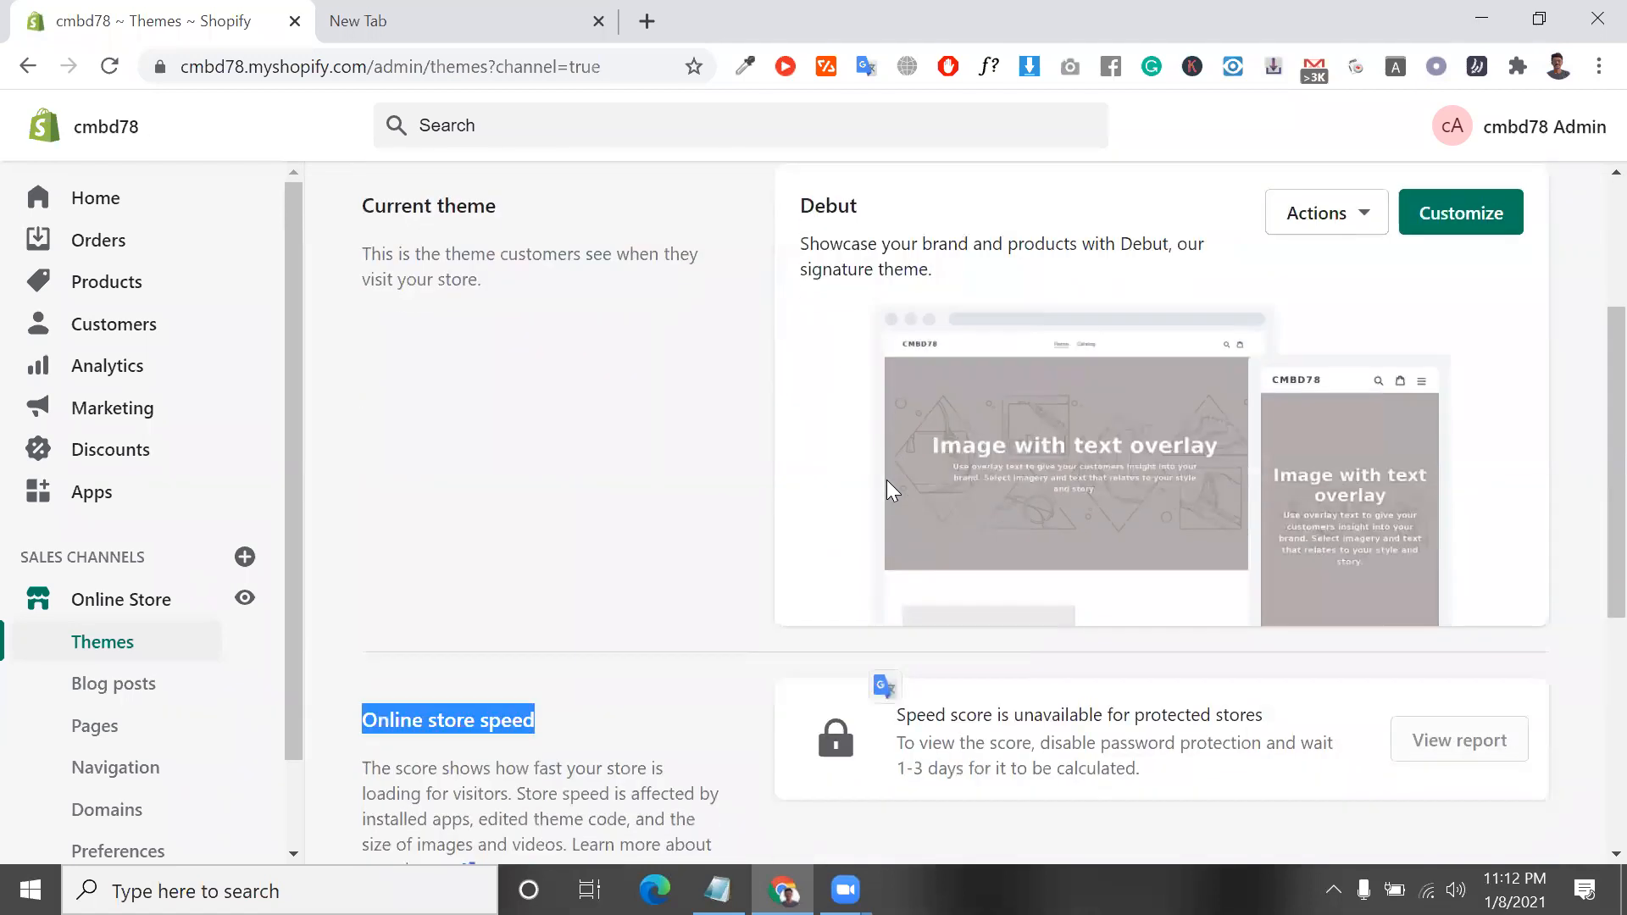
Search Google for "turbo shopify theme" in the new browser tab
left_click(475, 10)
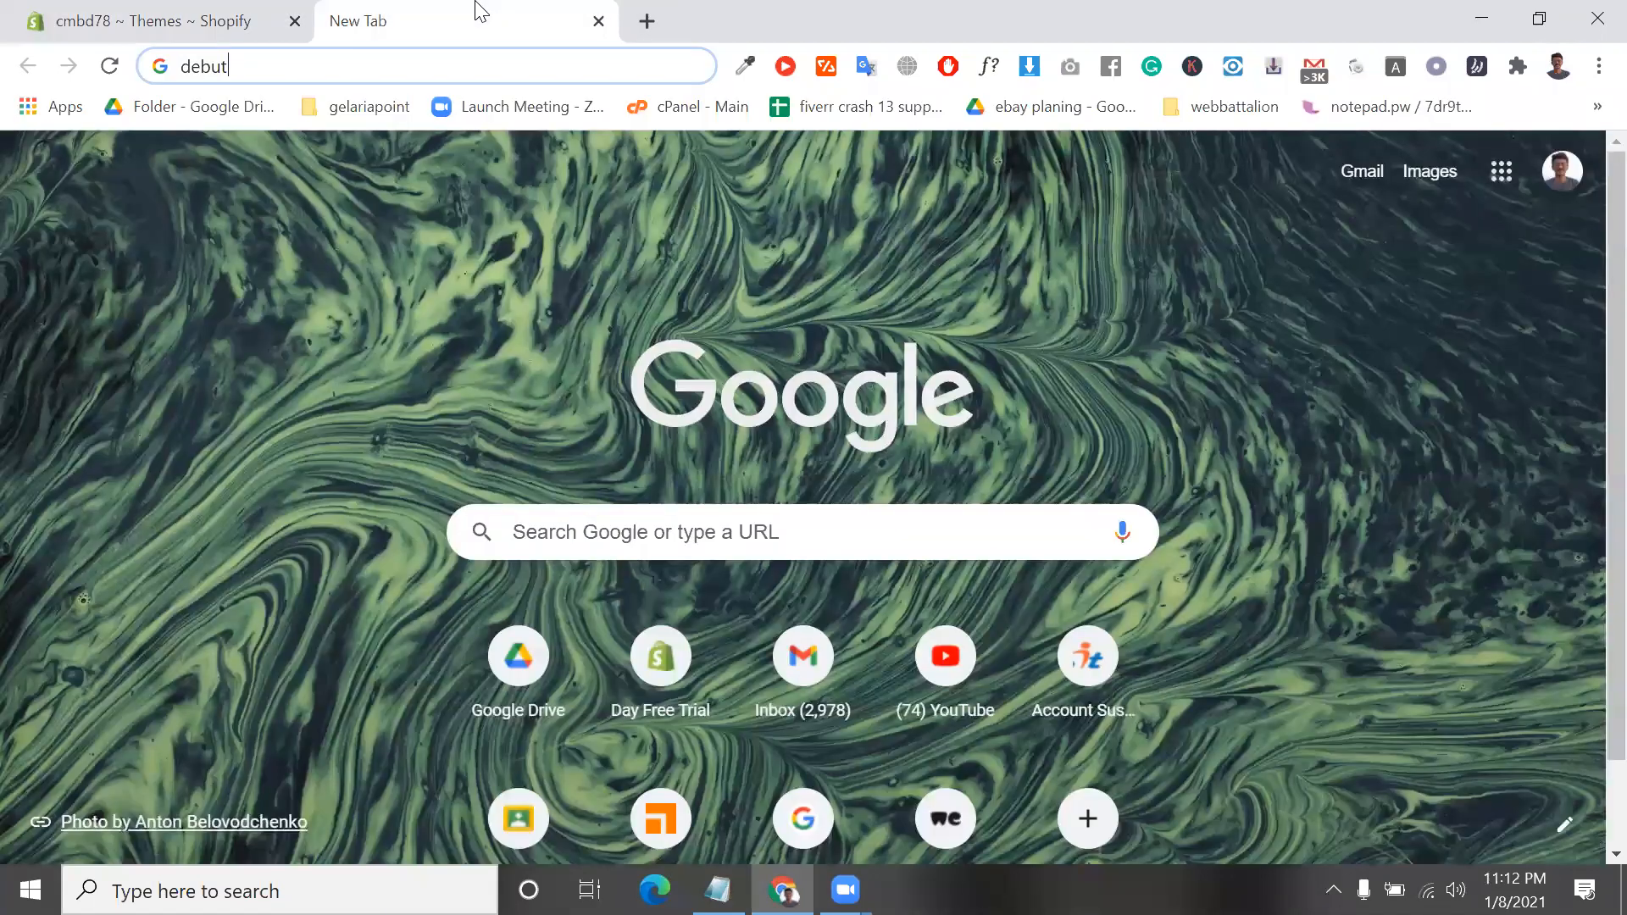
key("BackSpace")
key("BackSpace")
key("BackSpace")
key("BackSpace")
key("BackSpace")
type("turbo")
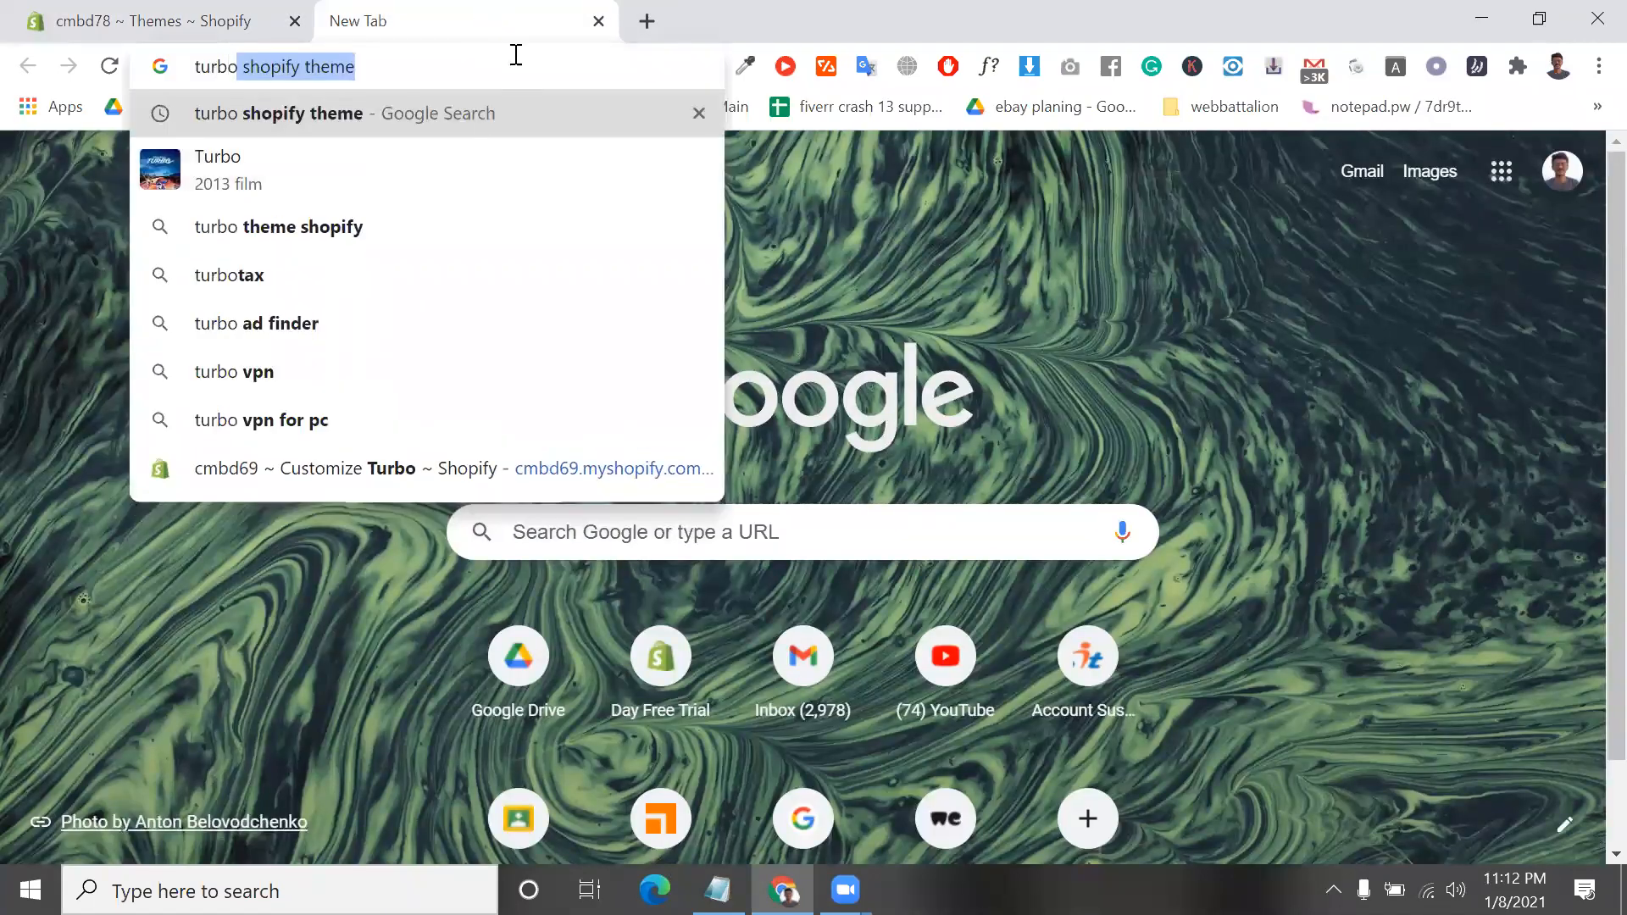
key("Return")
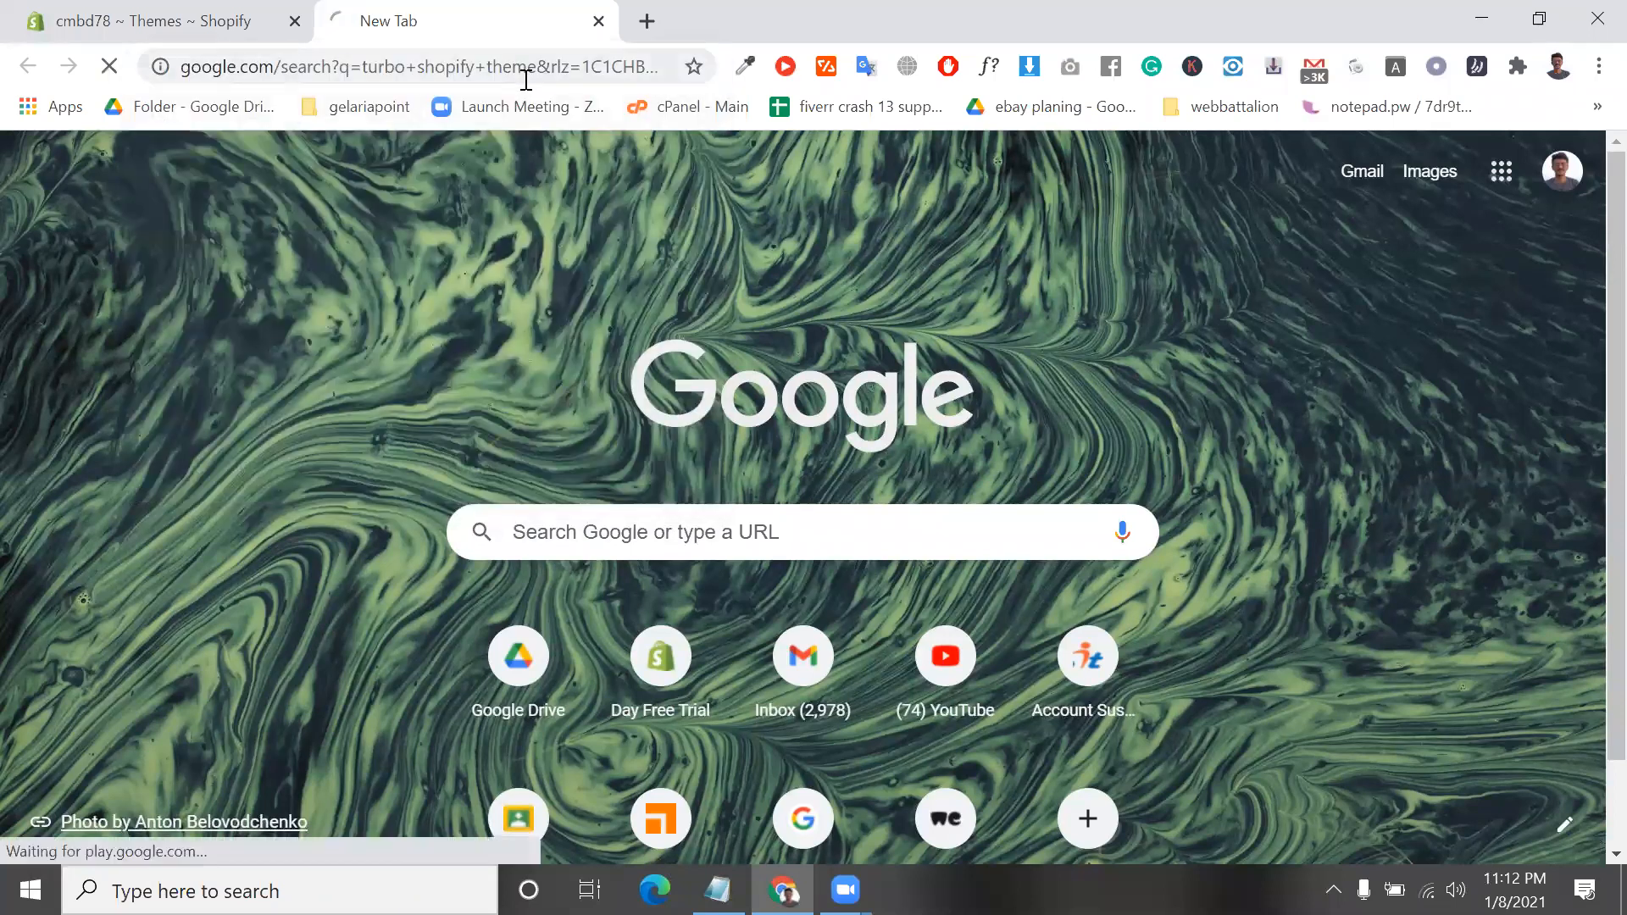
double_click(526, 74)
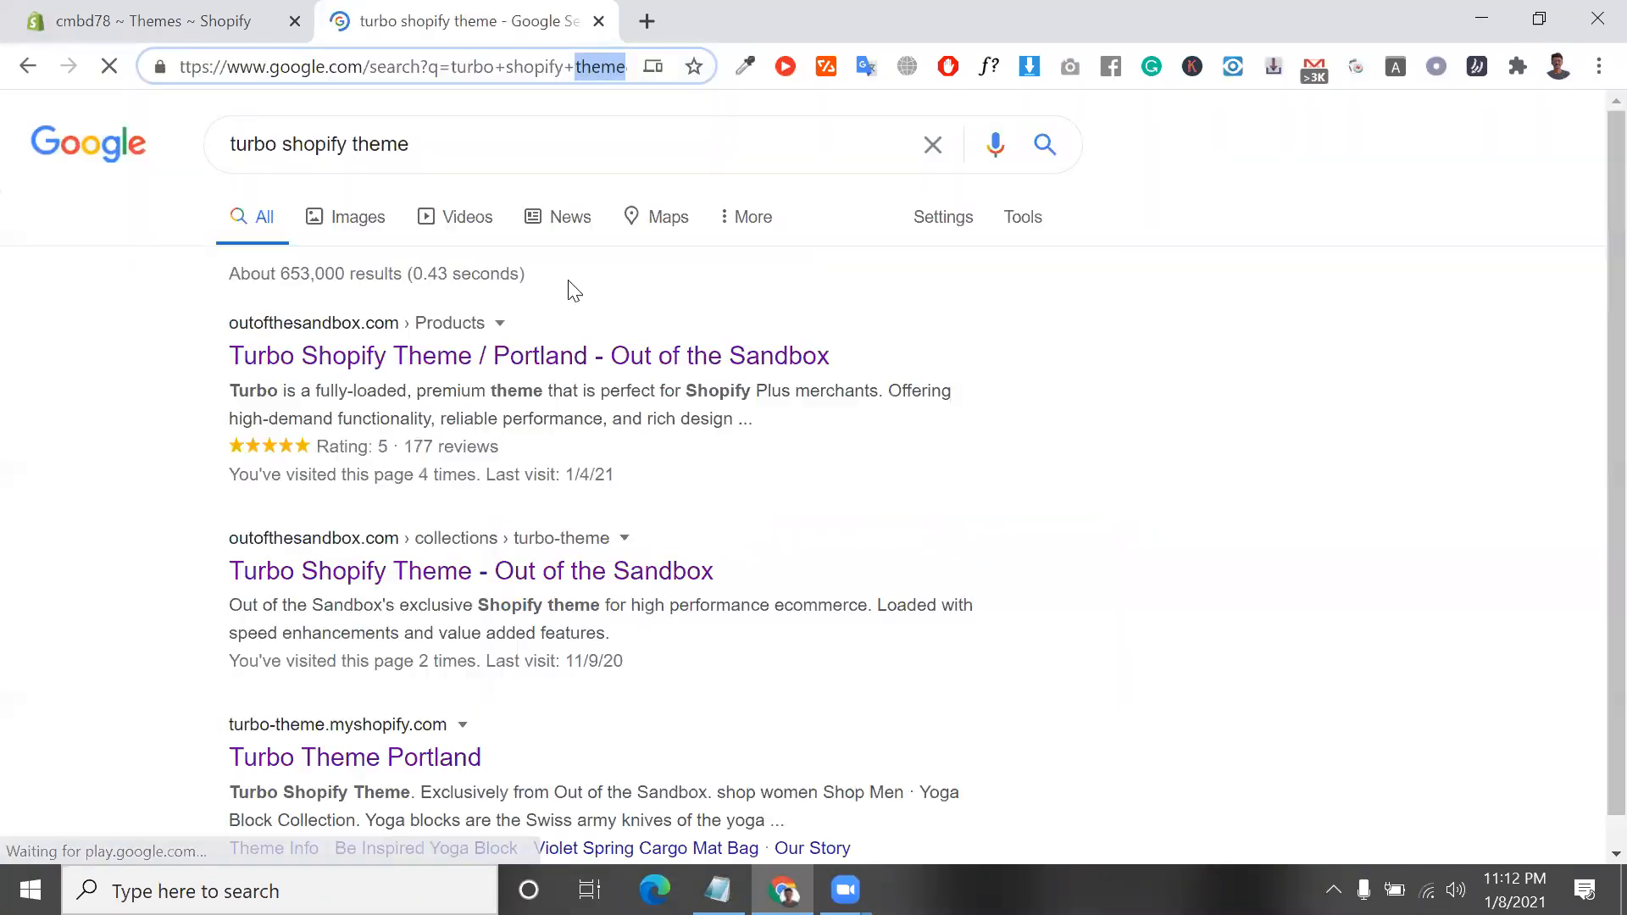
Open Out of the Sandbox's Turbo Shopify Theme / Portland page from the search results and launch its demo
left_click(592, 360)
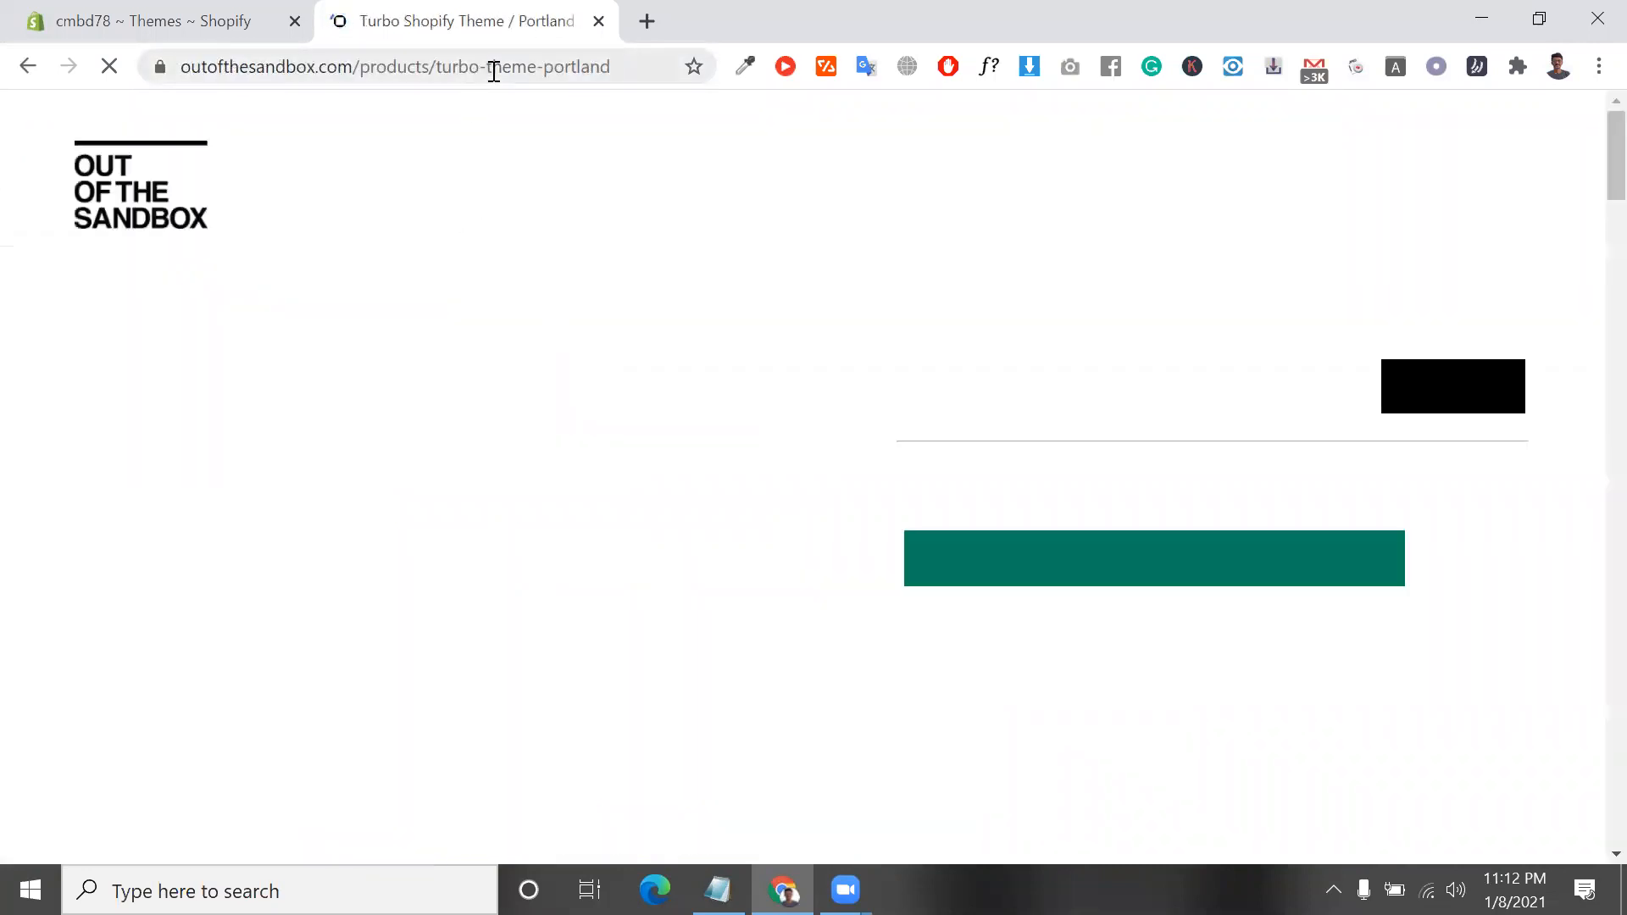
left_click_drag(450, 68, 624, 68)
mouse_move(678, 201)
scroll(1017, 423, "down", 2)
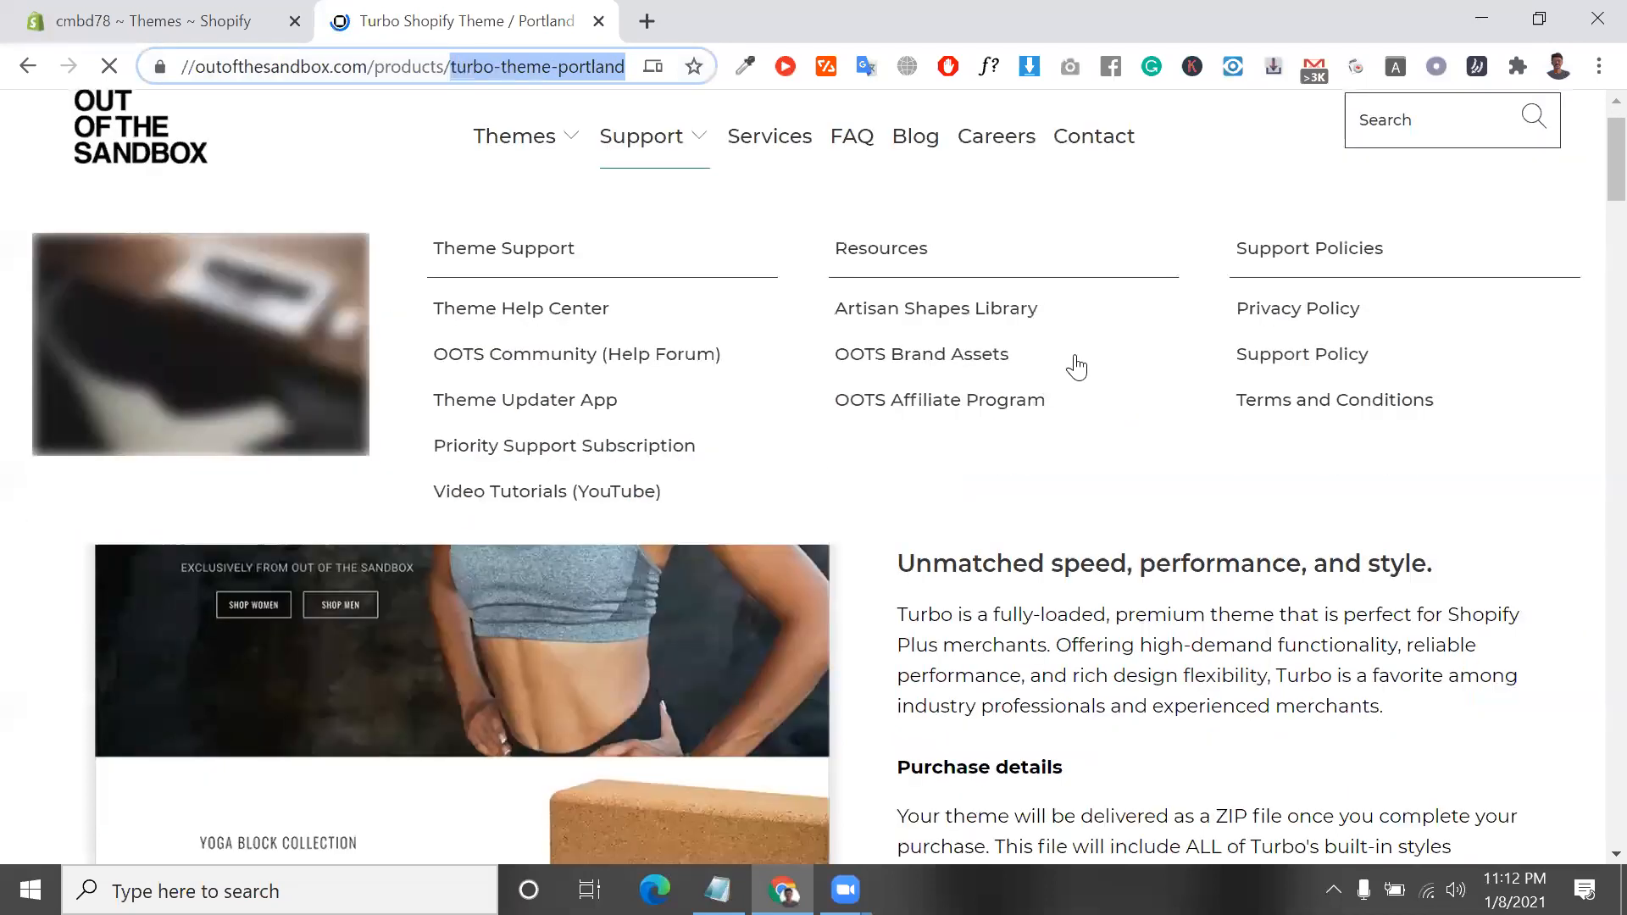
scroll(1271, 297, "up", 1)
left_click(1459, 271)
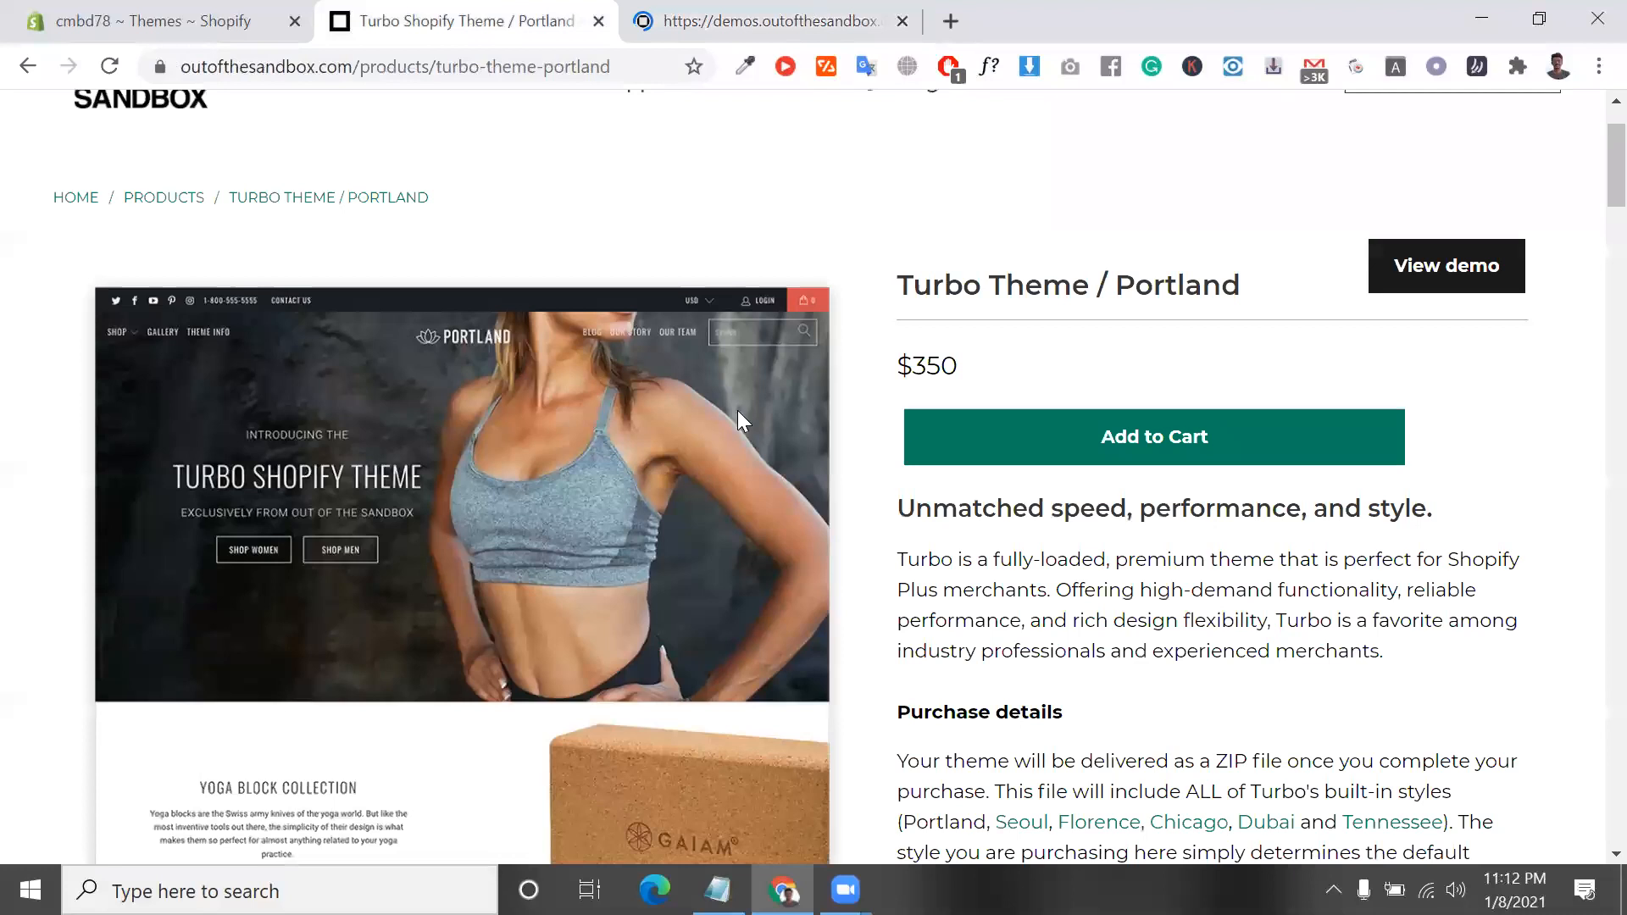
Switch to the Turbo Portland demo and dismiss the announcement banner above the store header
key("ctrl+Tab")
scroll(875, 691, "up", 5)
scroll(847, 585, "up", 10)
scroll(818, 478, "up", 5)
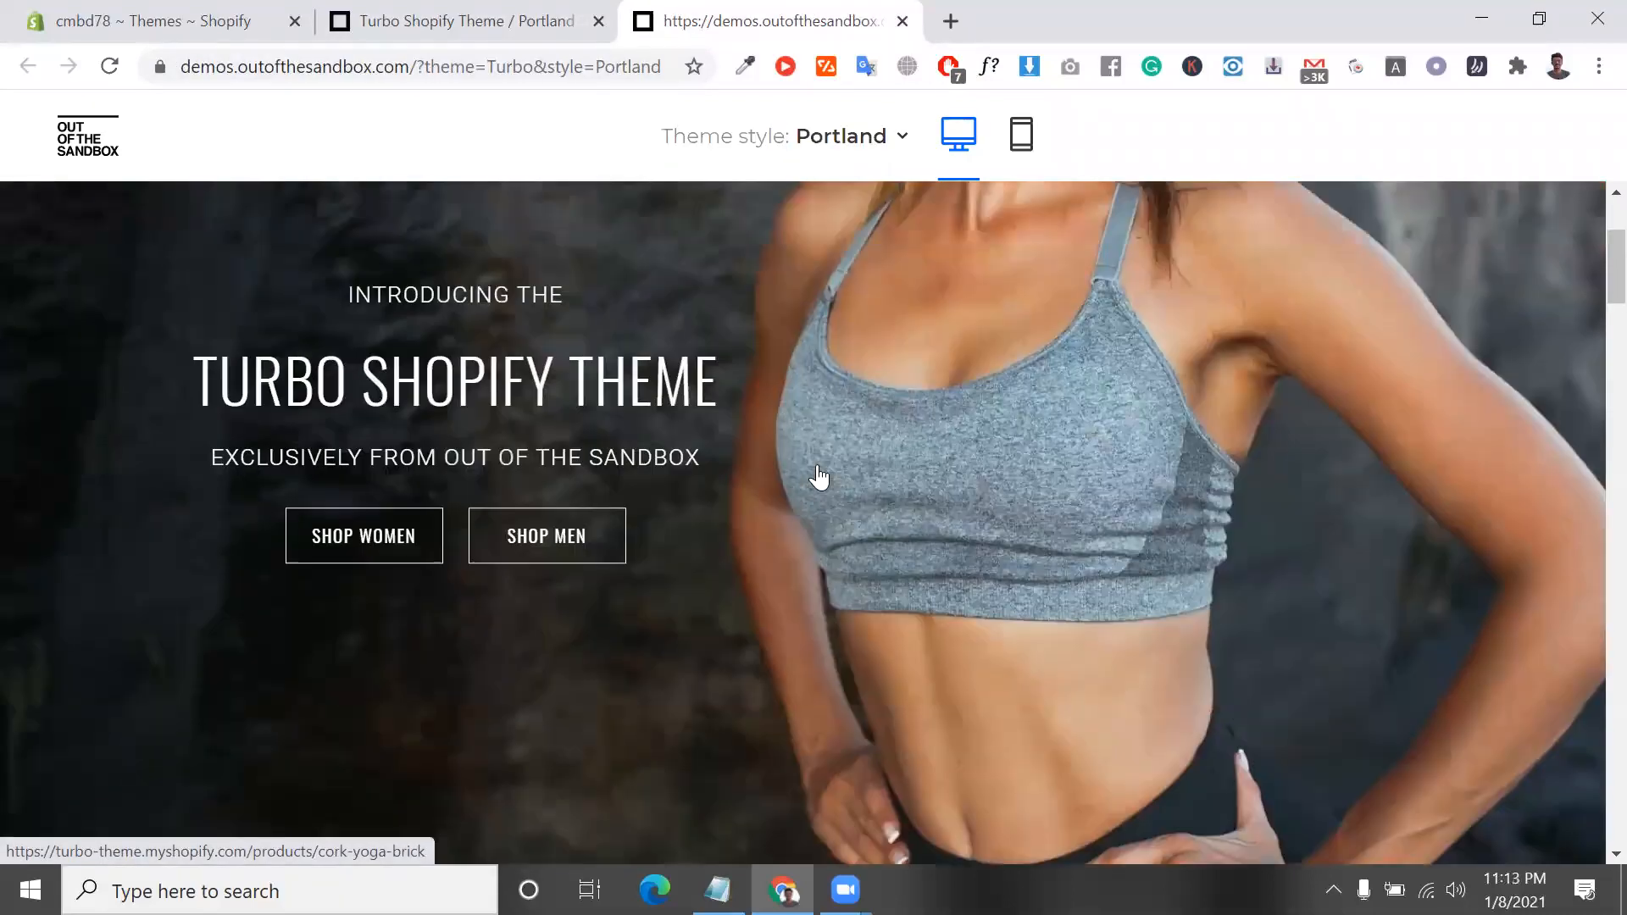
scroll(819, 478, "up", 3)
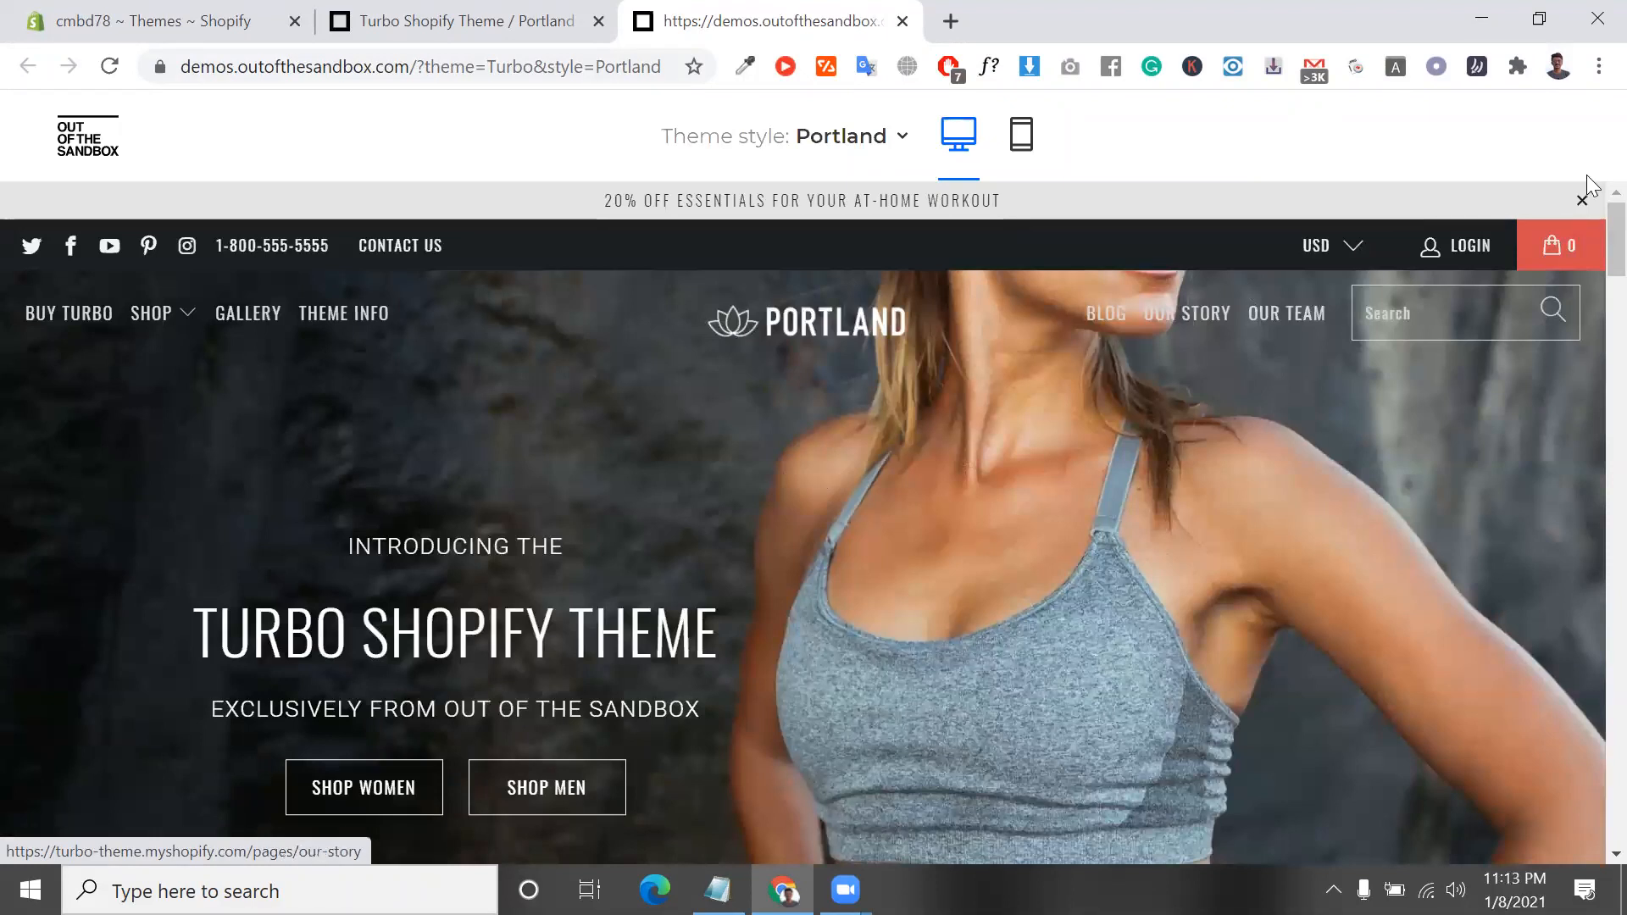
left_click(1581, 202)
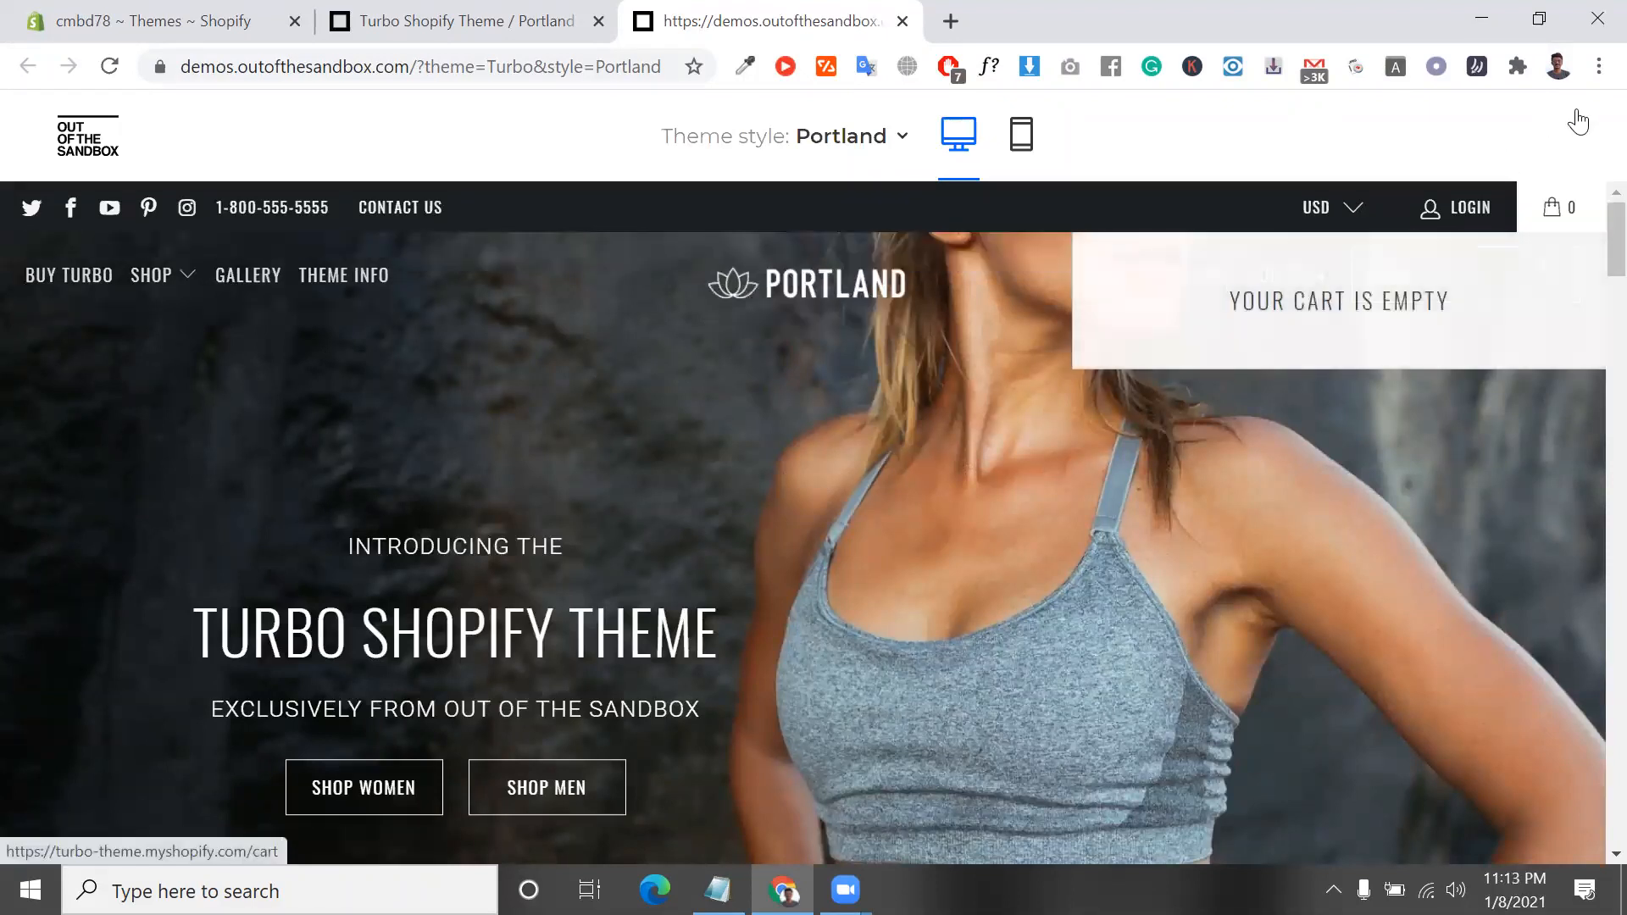
Examine the Portland demo's homepage sections down to the footer and the categories under Shop
scroll(927, 574, "down", 1)
scroll(927, 575, "down", 7)
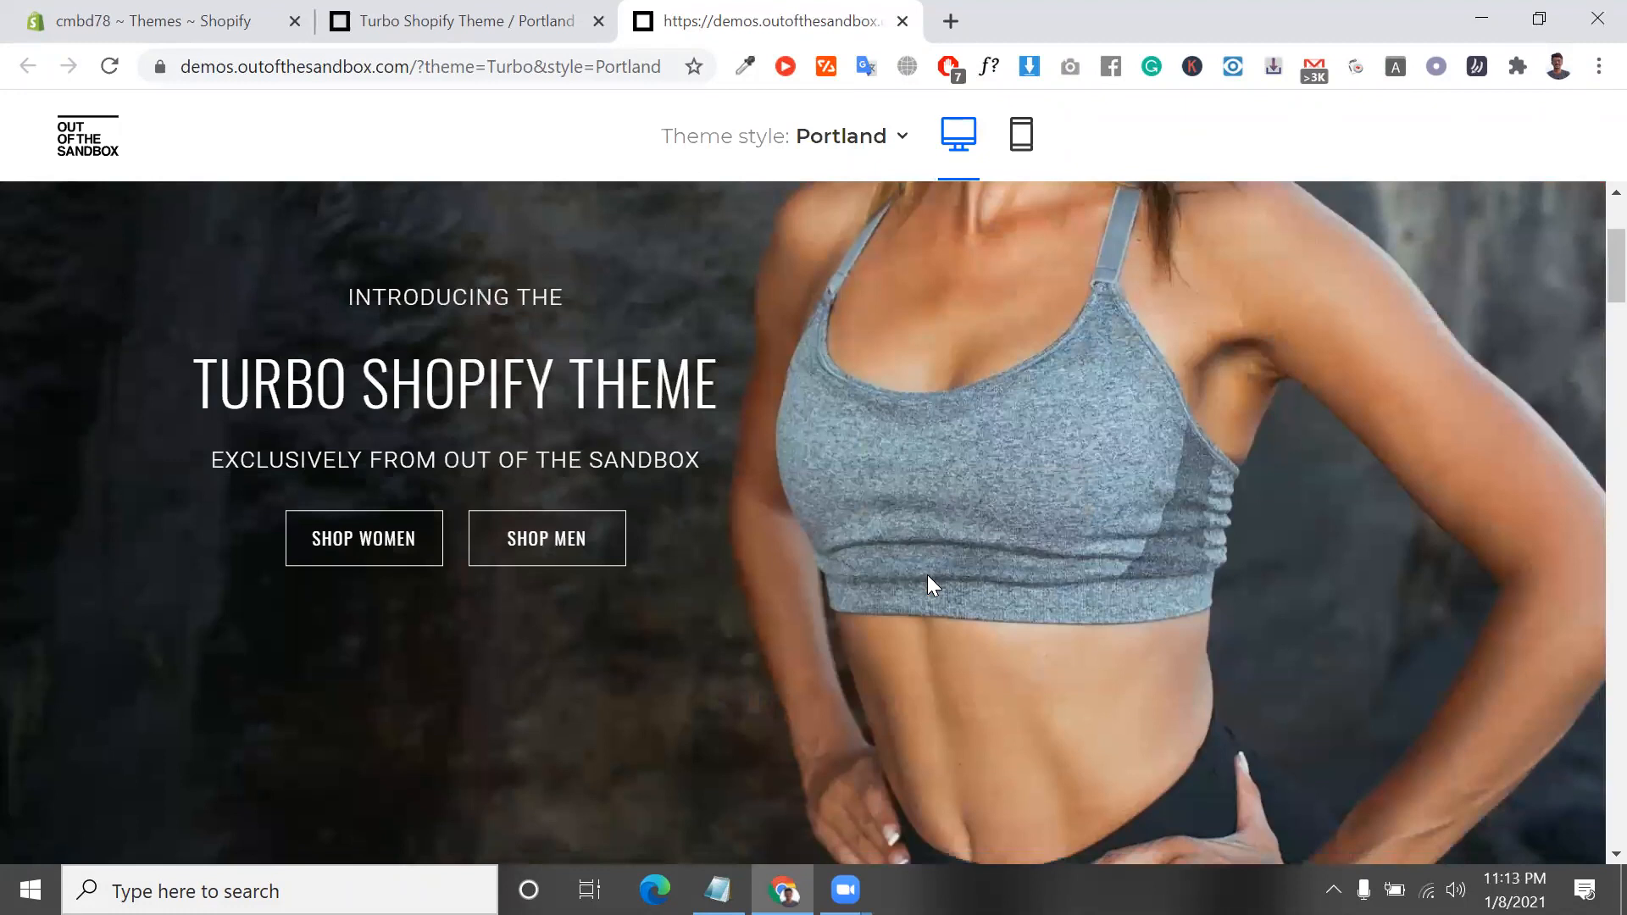
scroll(928, 577, "down", 12)
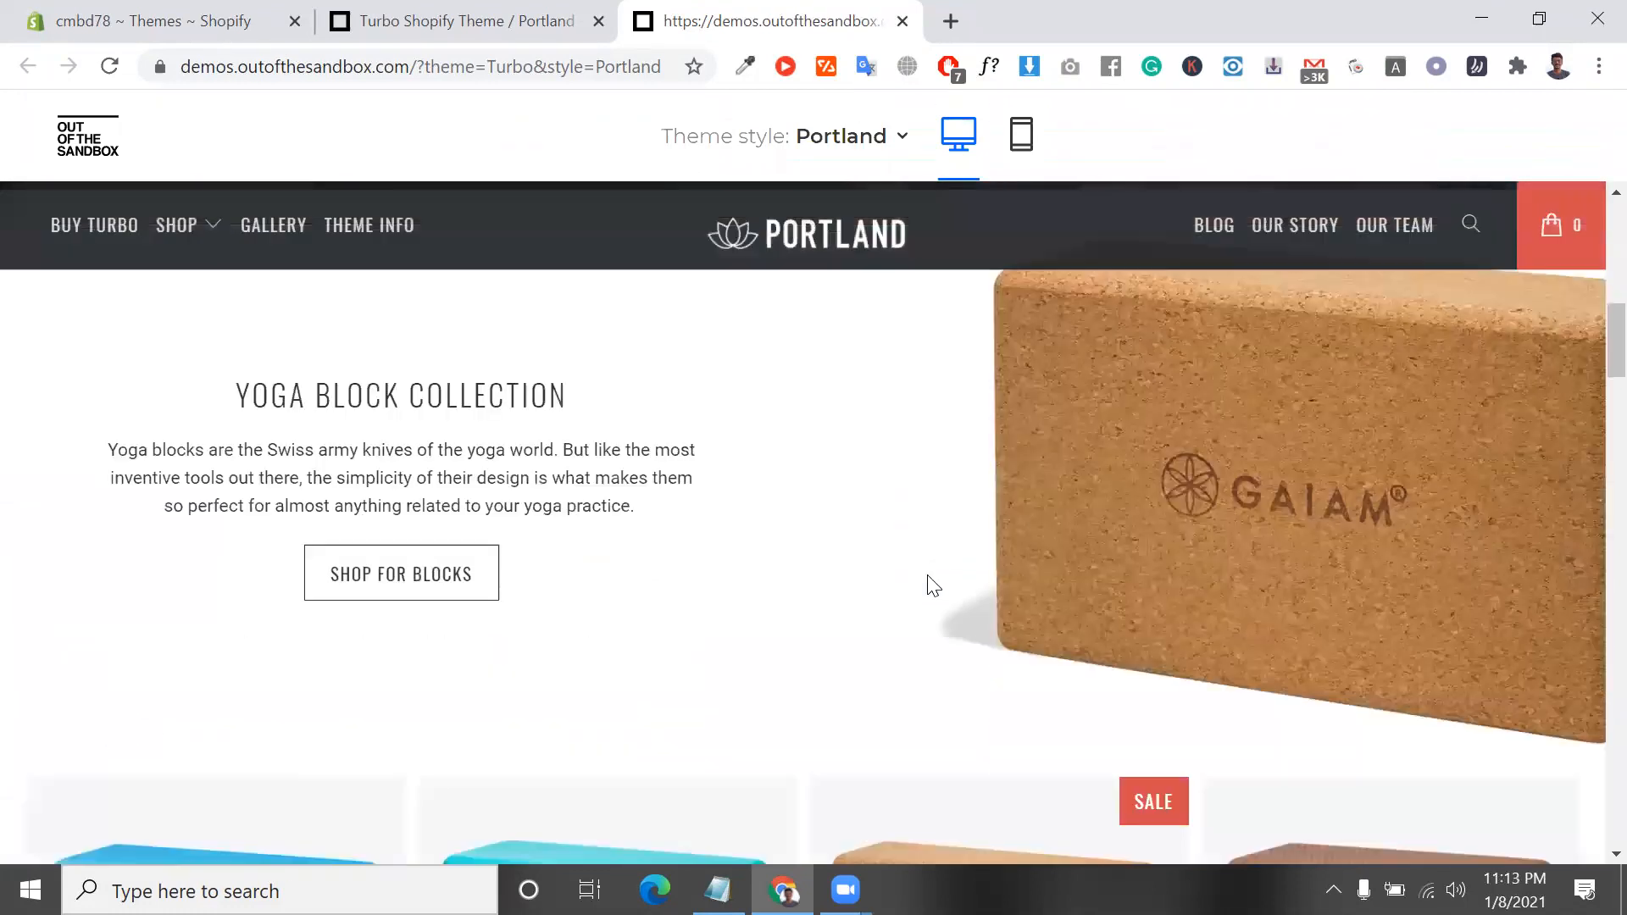
scroll(928, 574, "down", 10)
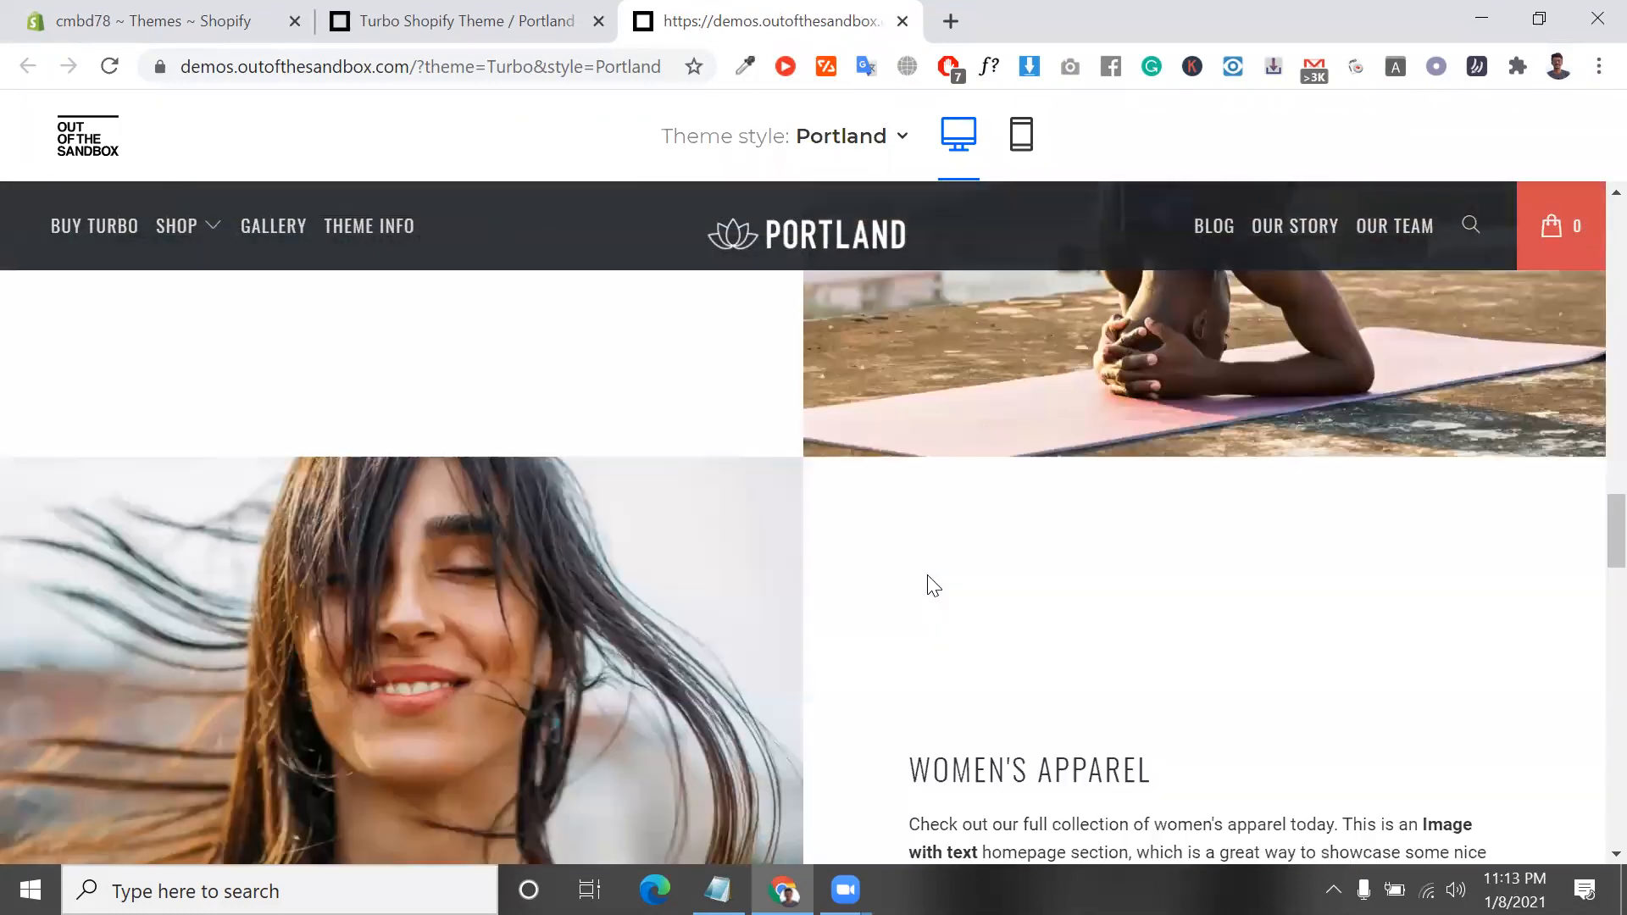
scroll(983, 656, "down", 10)
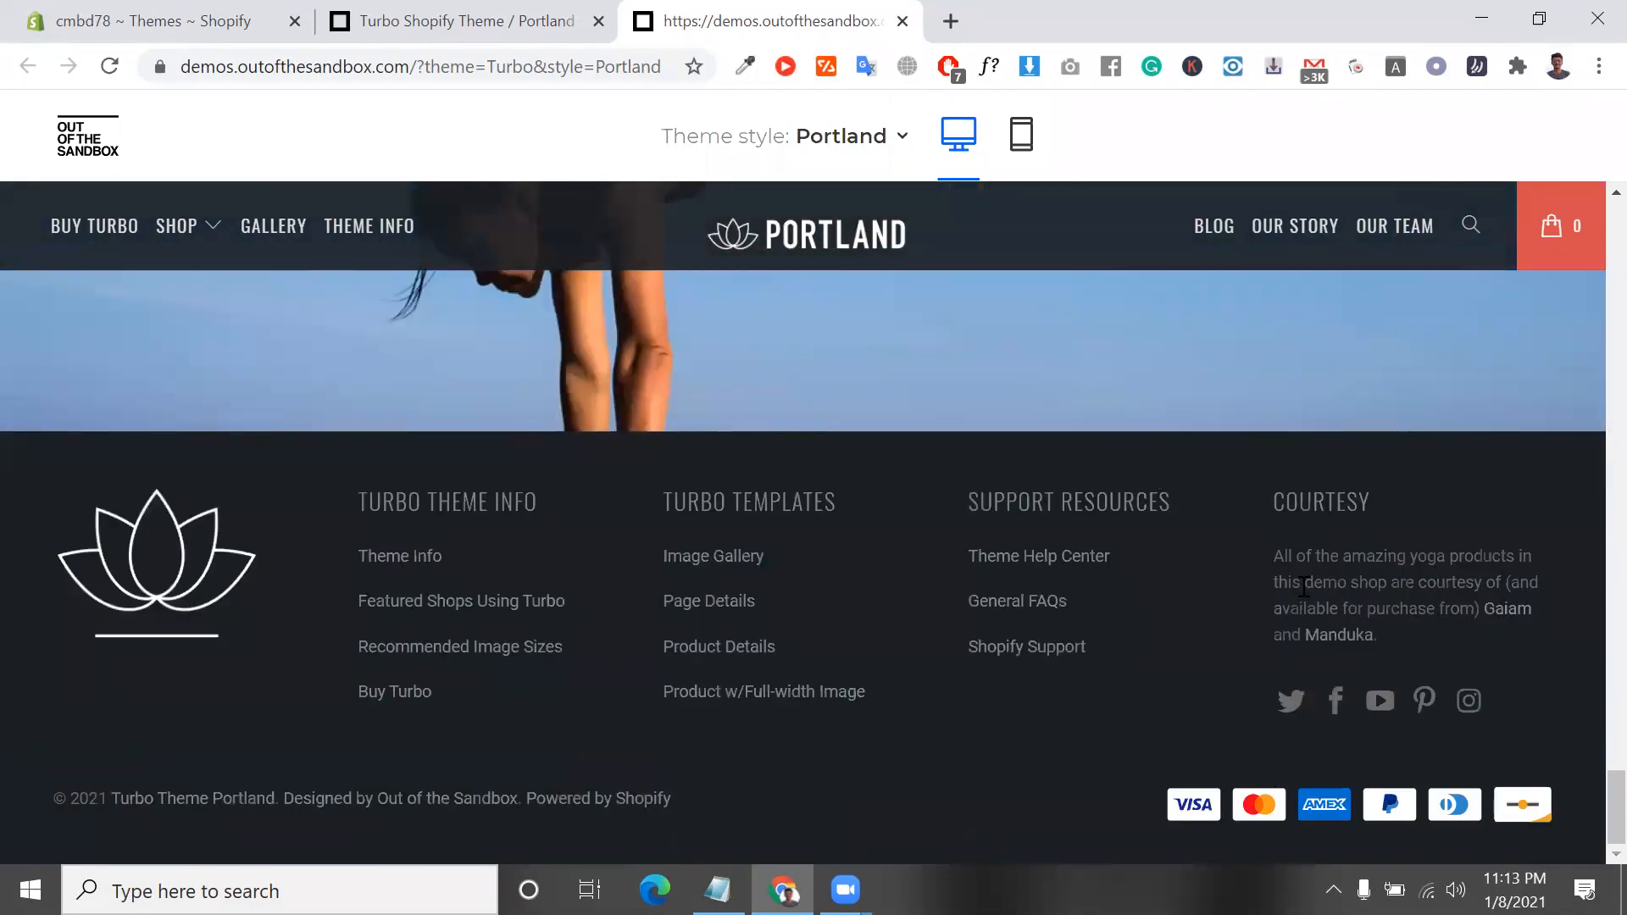
triple_click(1303, 585)
scroll(454, 434, "up", 10)
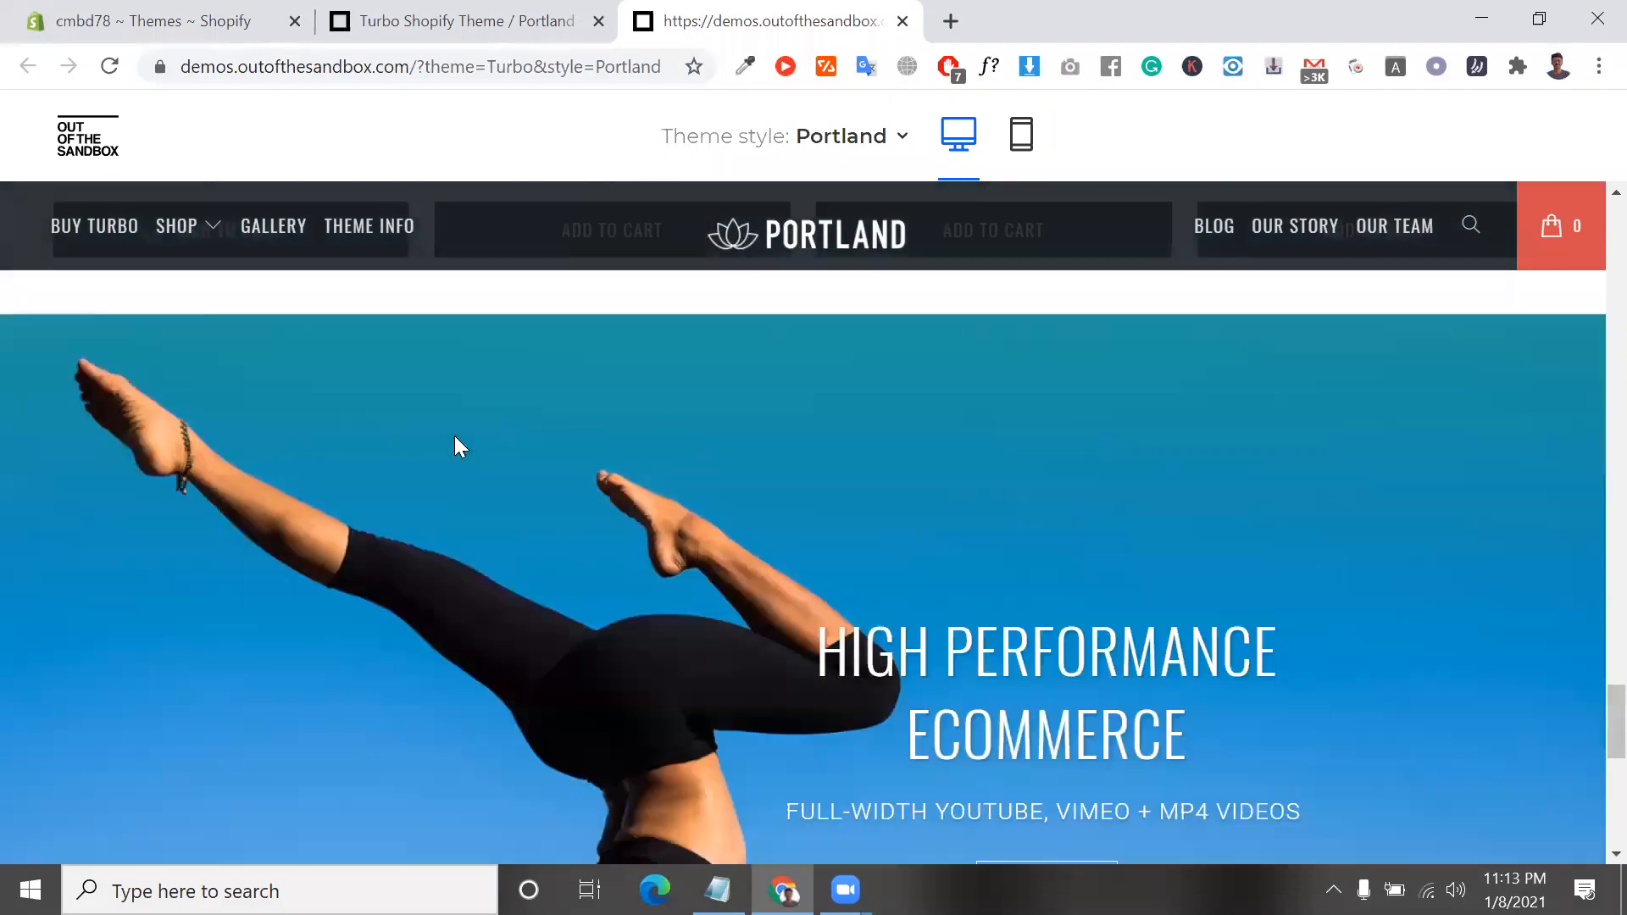
scroll(322, 246, "up", 10)
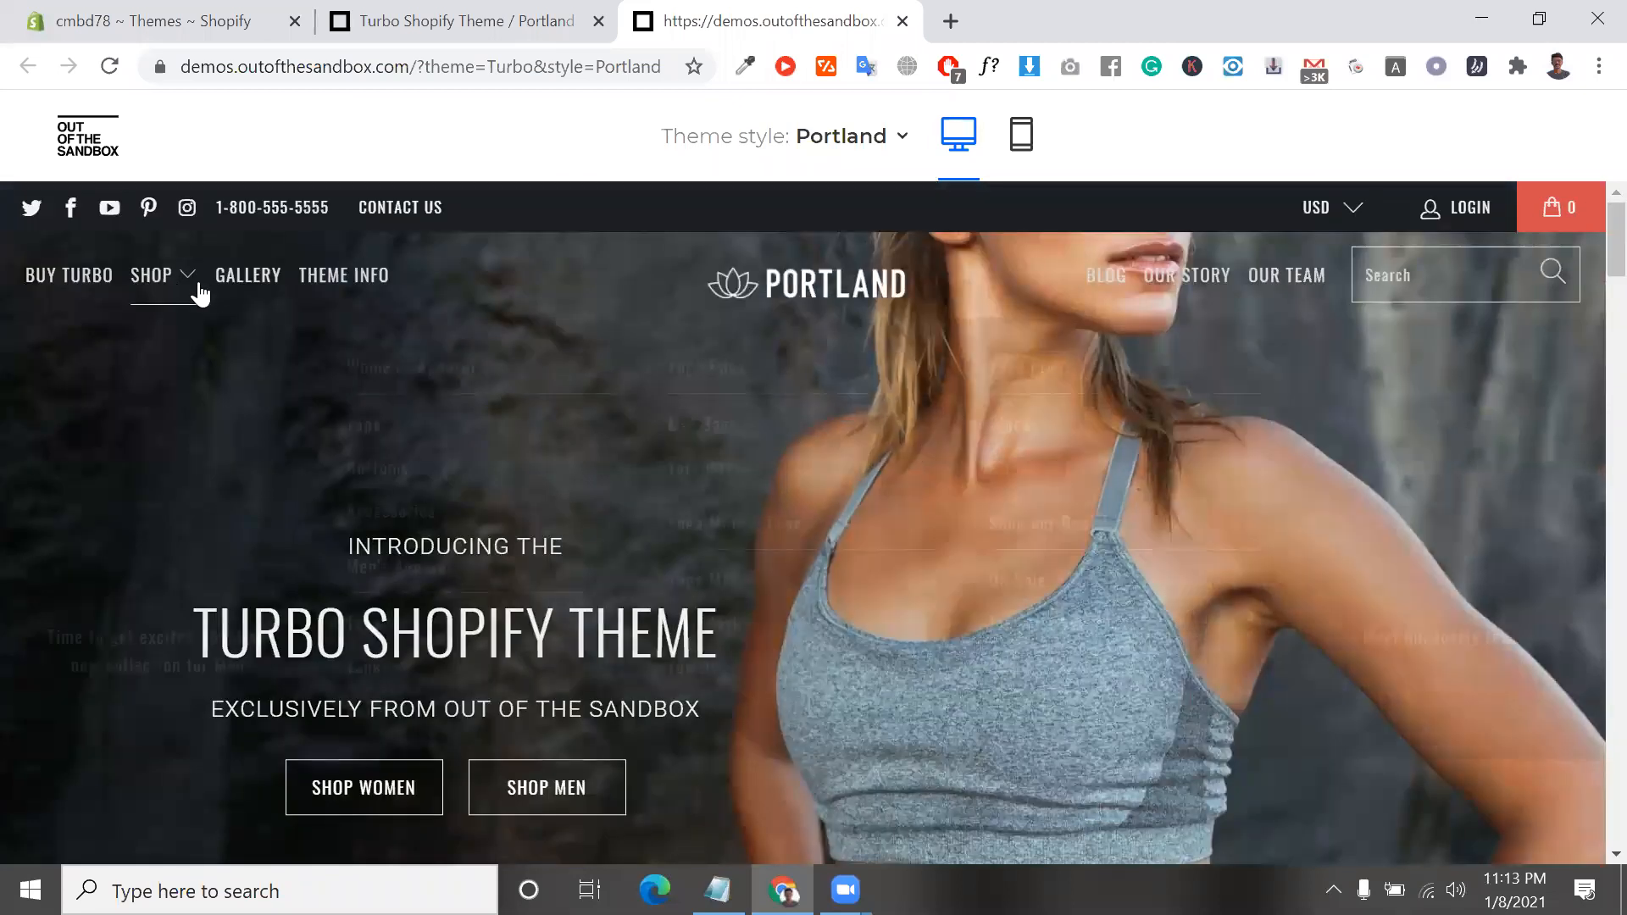
mouse_move(190, 279)
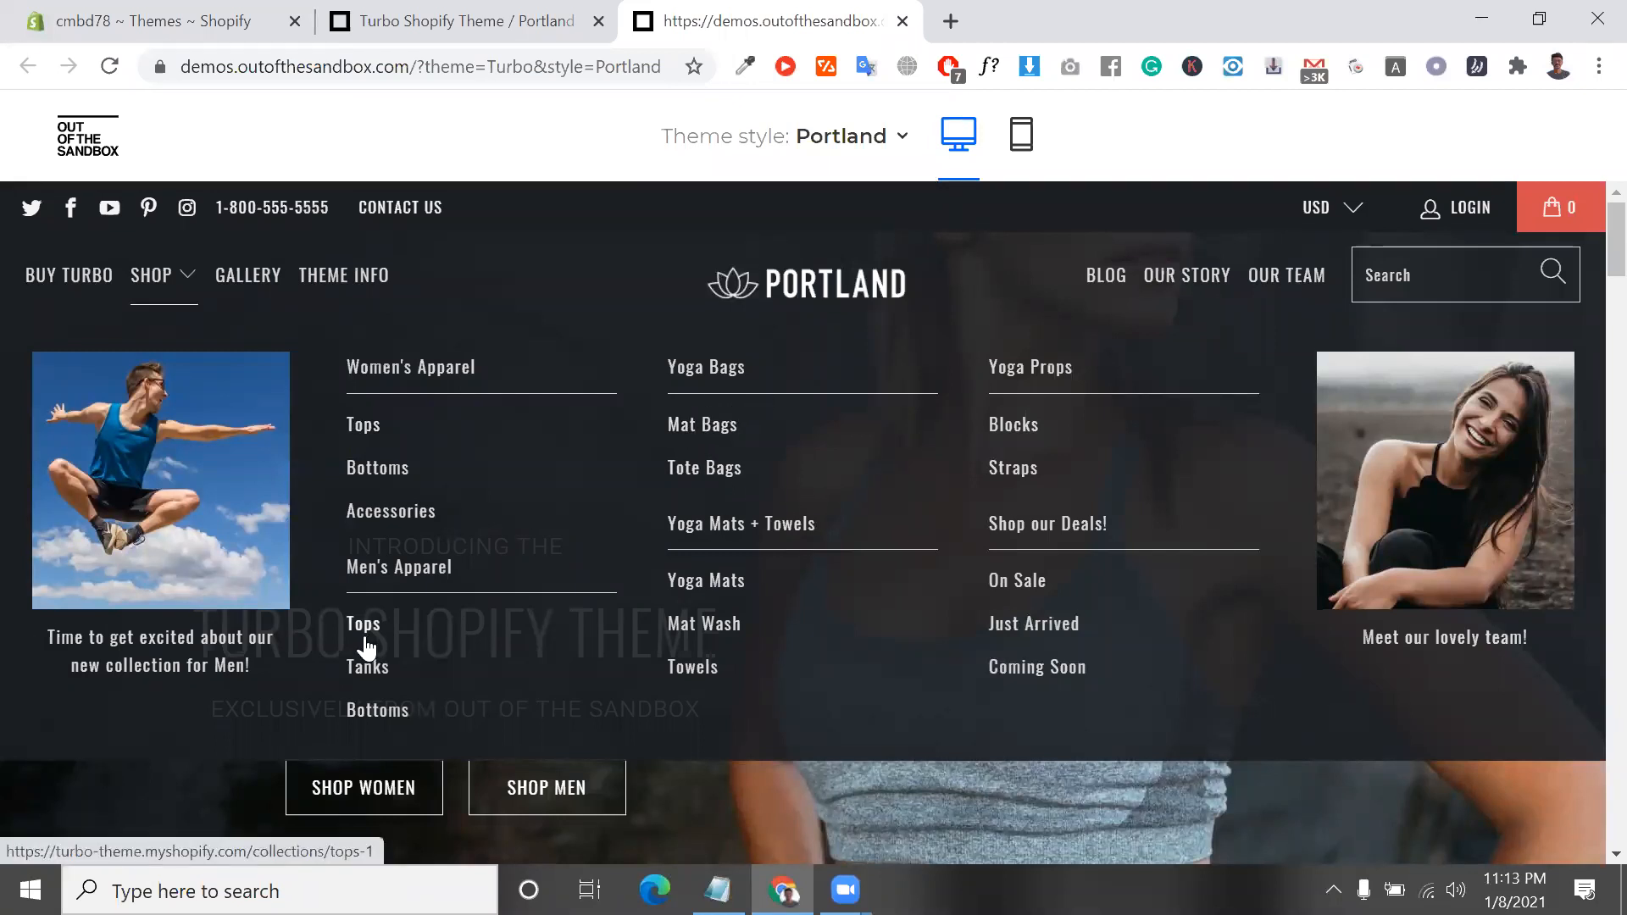
scroll(369, 648, "down", 12)
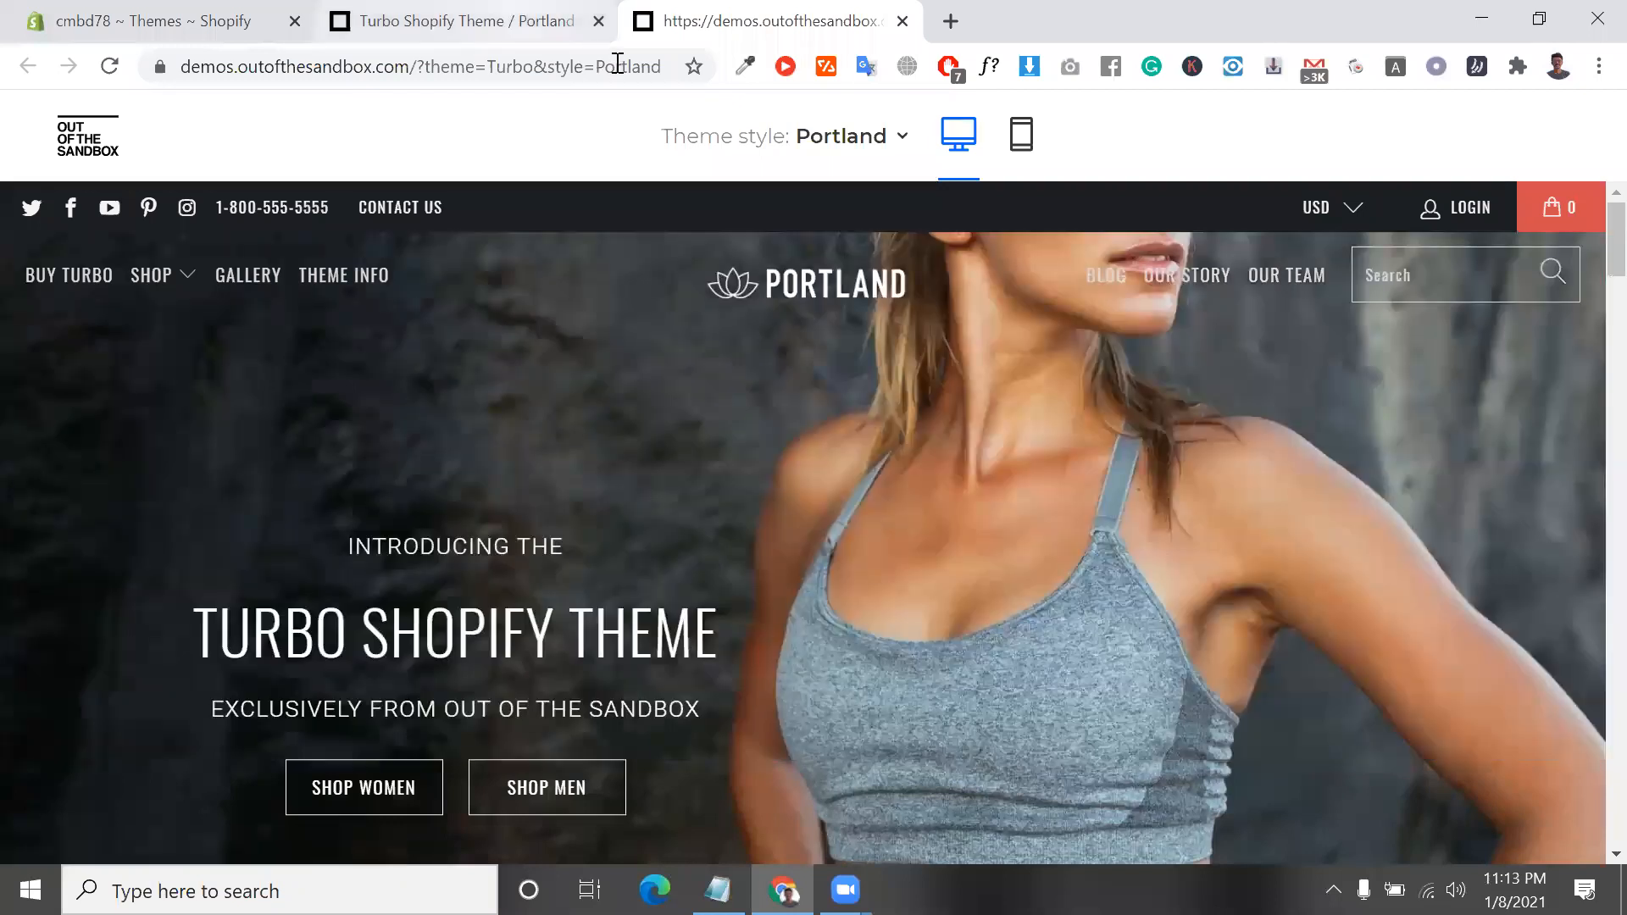
Return to the store admin's Themes page and start a theme upload from the Theme library section
left_click(512, 22)
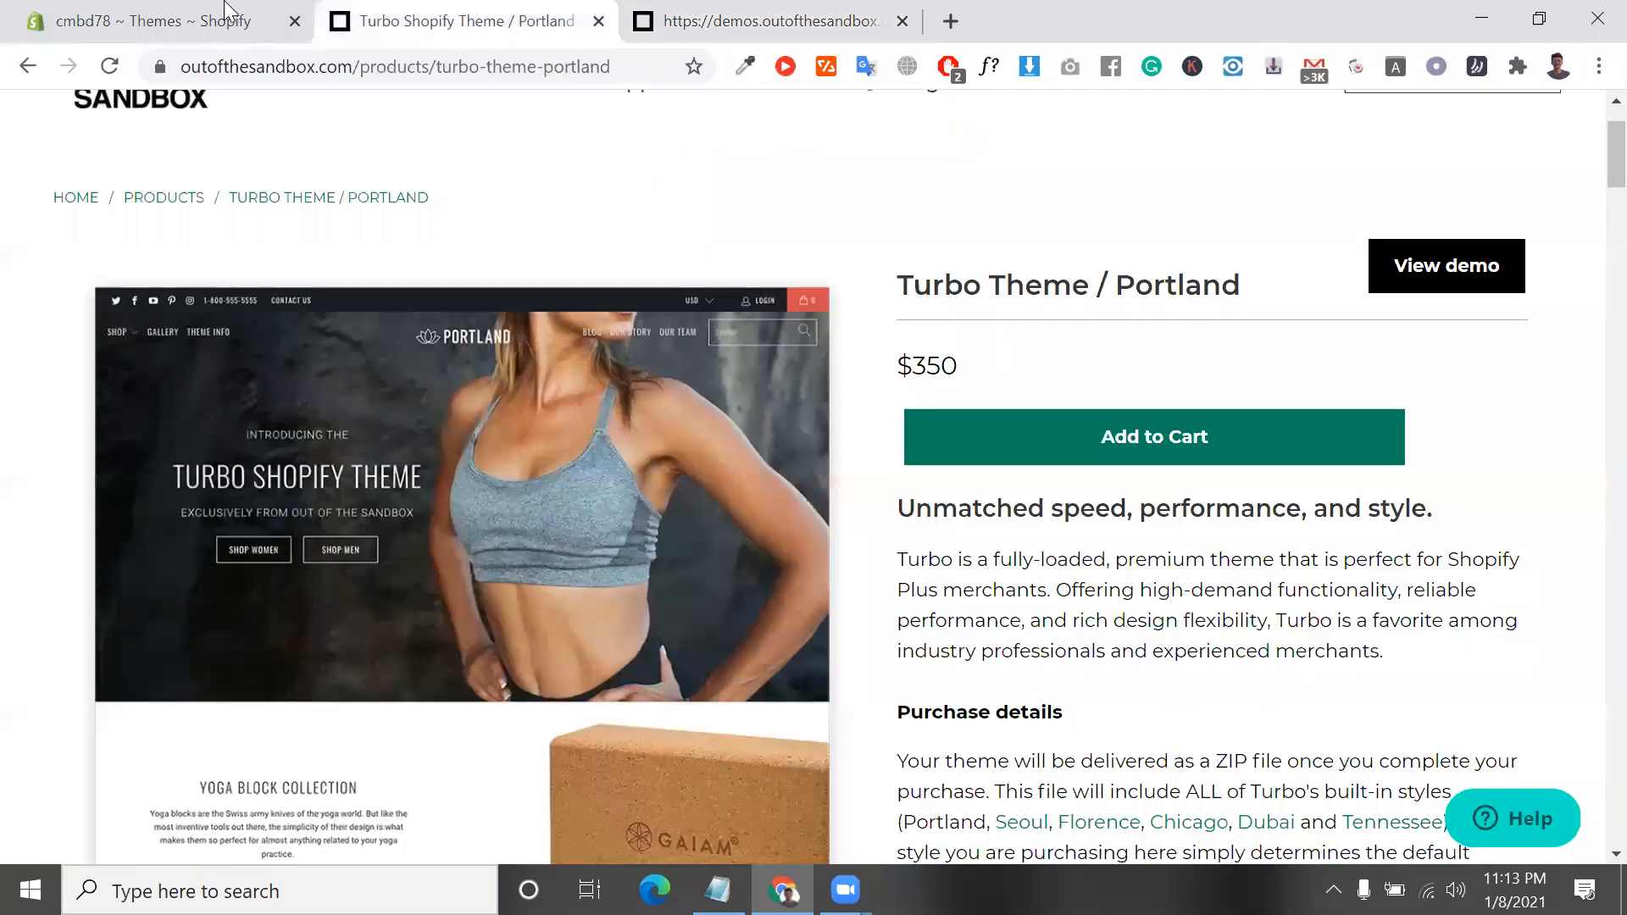
key("ctrl+shift+Tab")
scroll(654, 485, "down", 3)
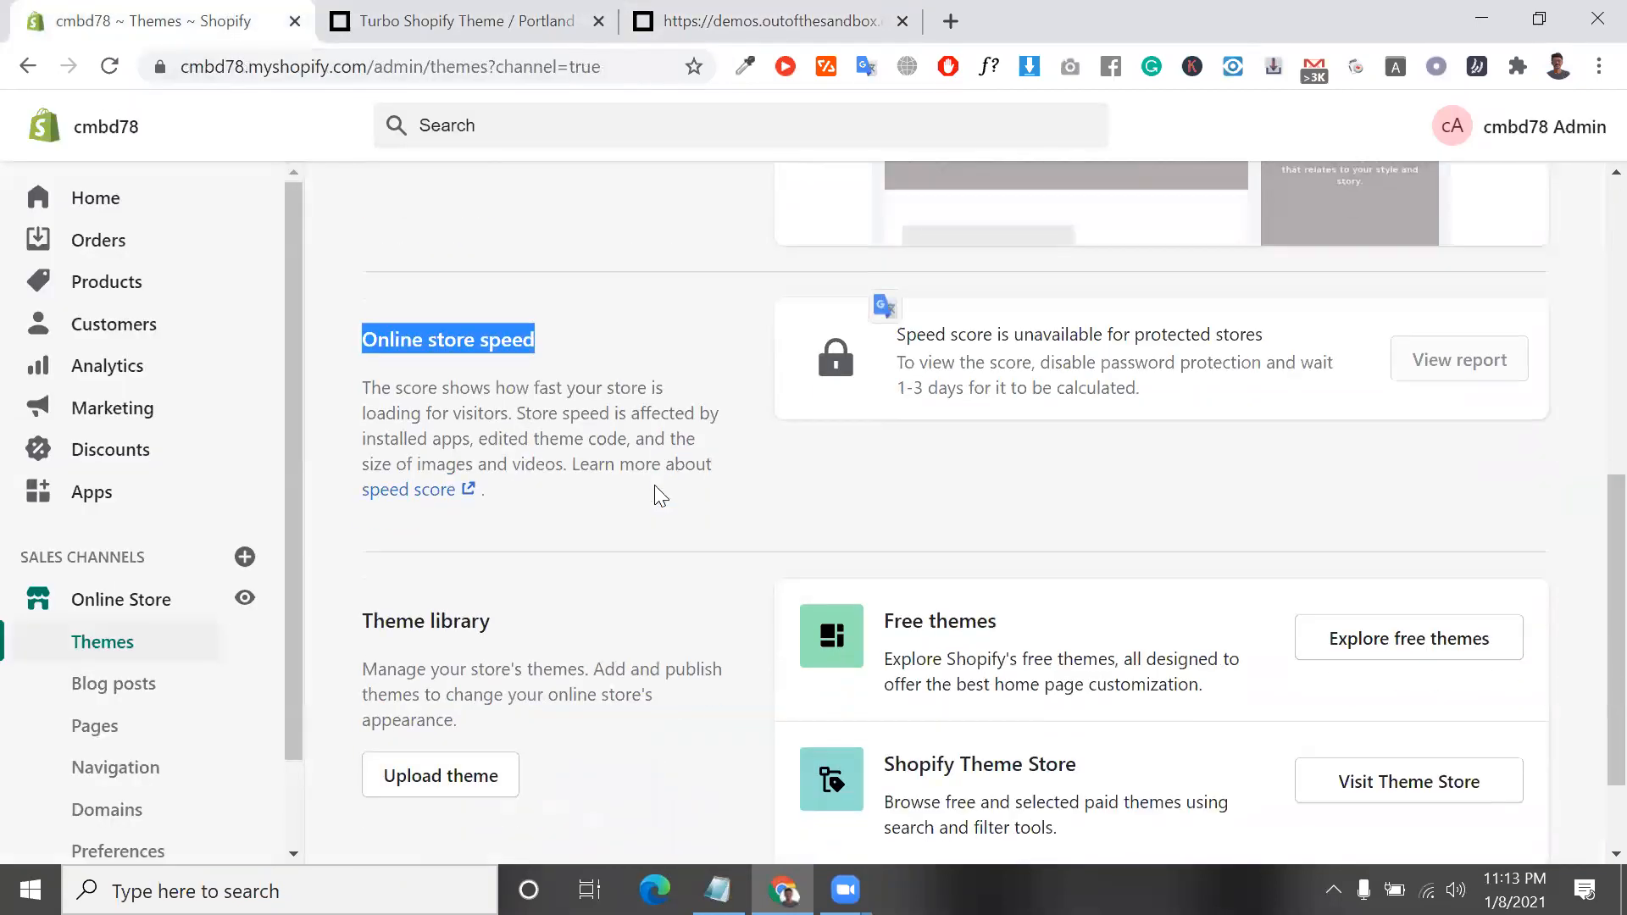
scroll(656, 488, "up", 6)
scroll(711, 550, "down", 6)
scroll(712, 553, "down", 2)
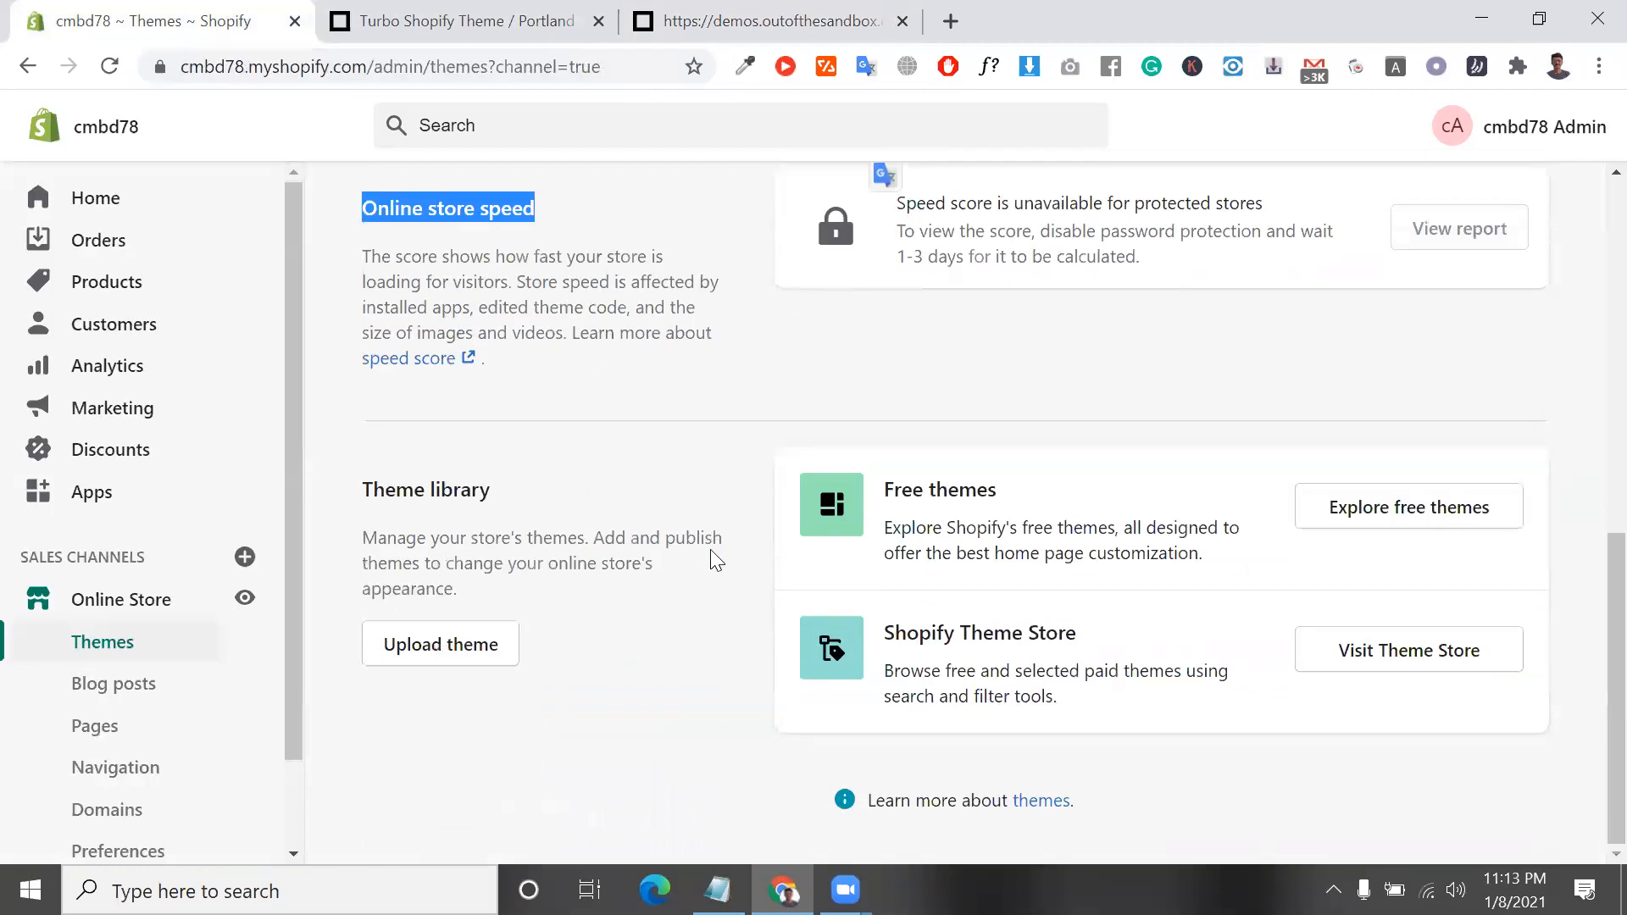
right_click(744, 552)
left_click(460, 662)
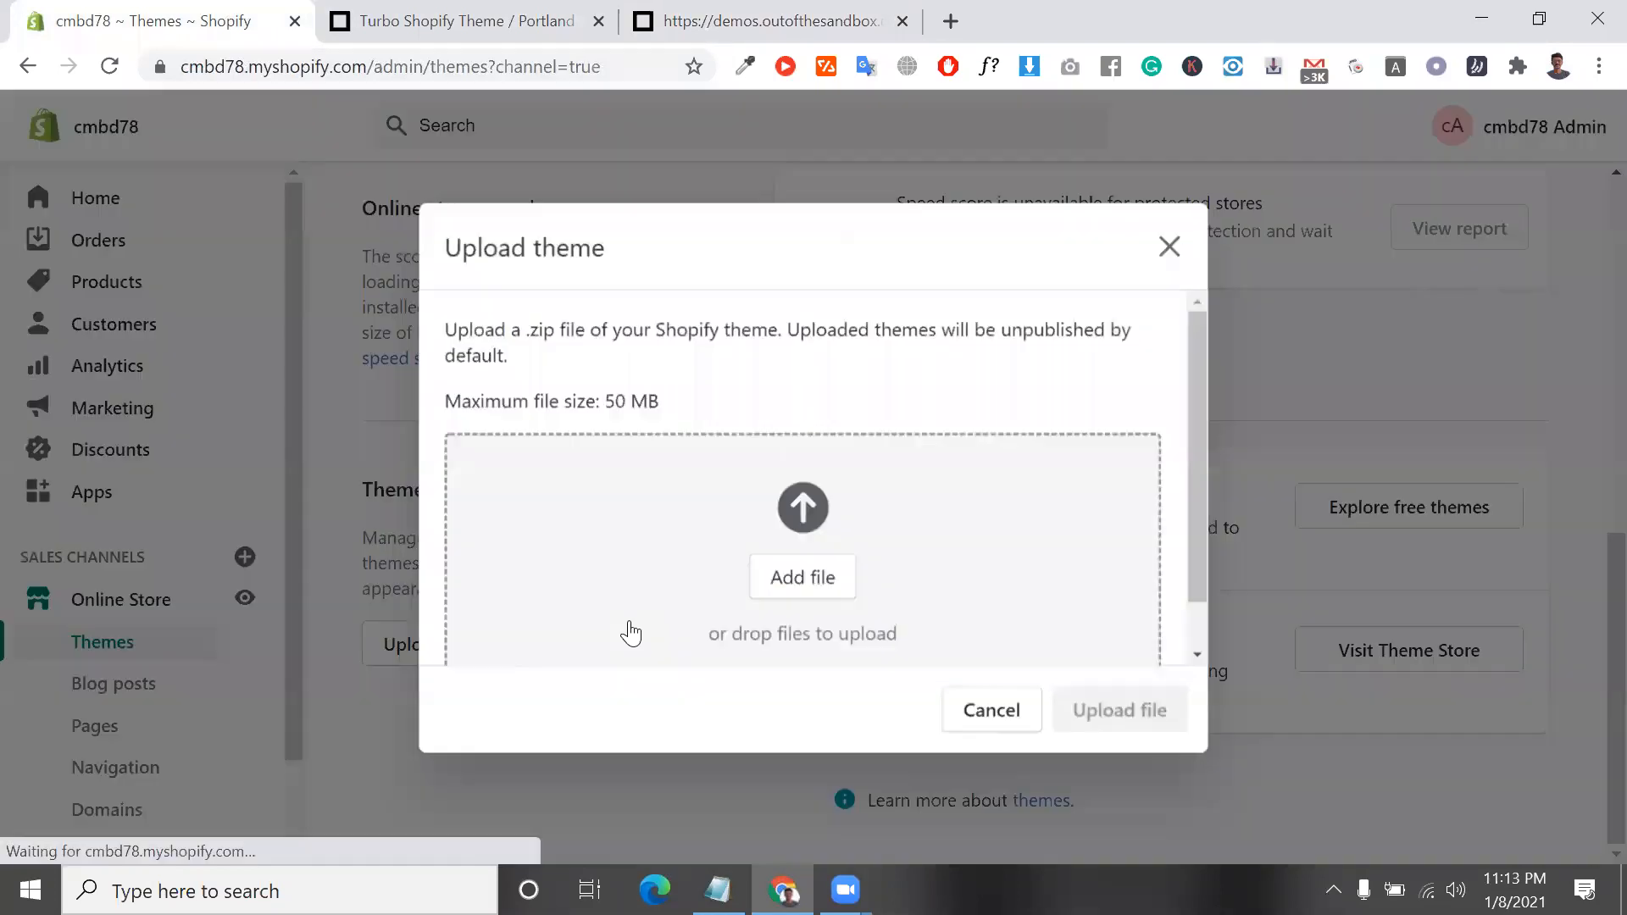
Add Turbo Portland.zip from the Downloads folder as the theme file to upload
left_click(797, 542)
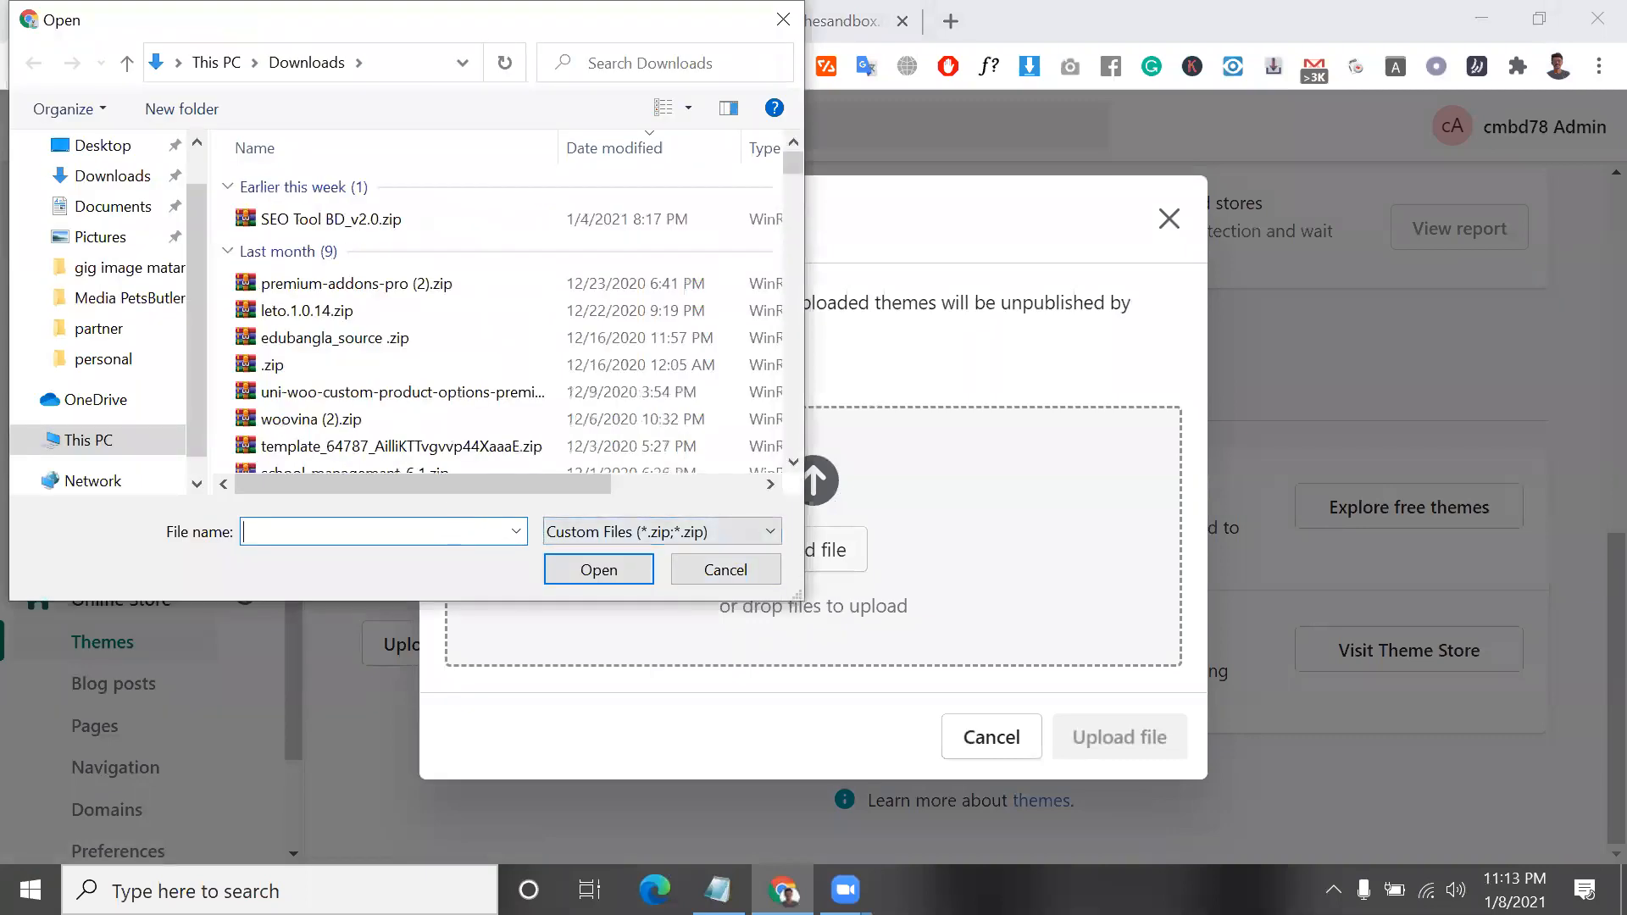
type("tur")
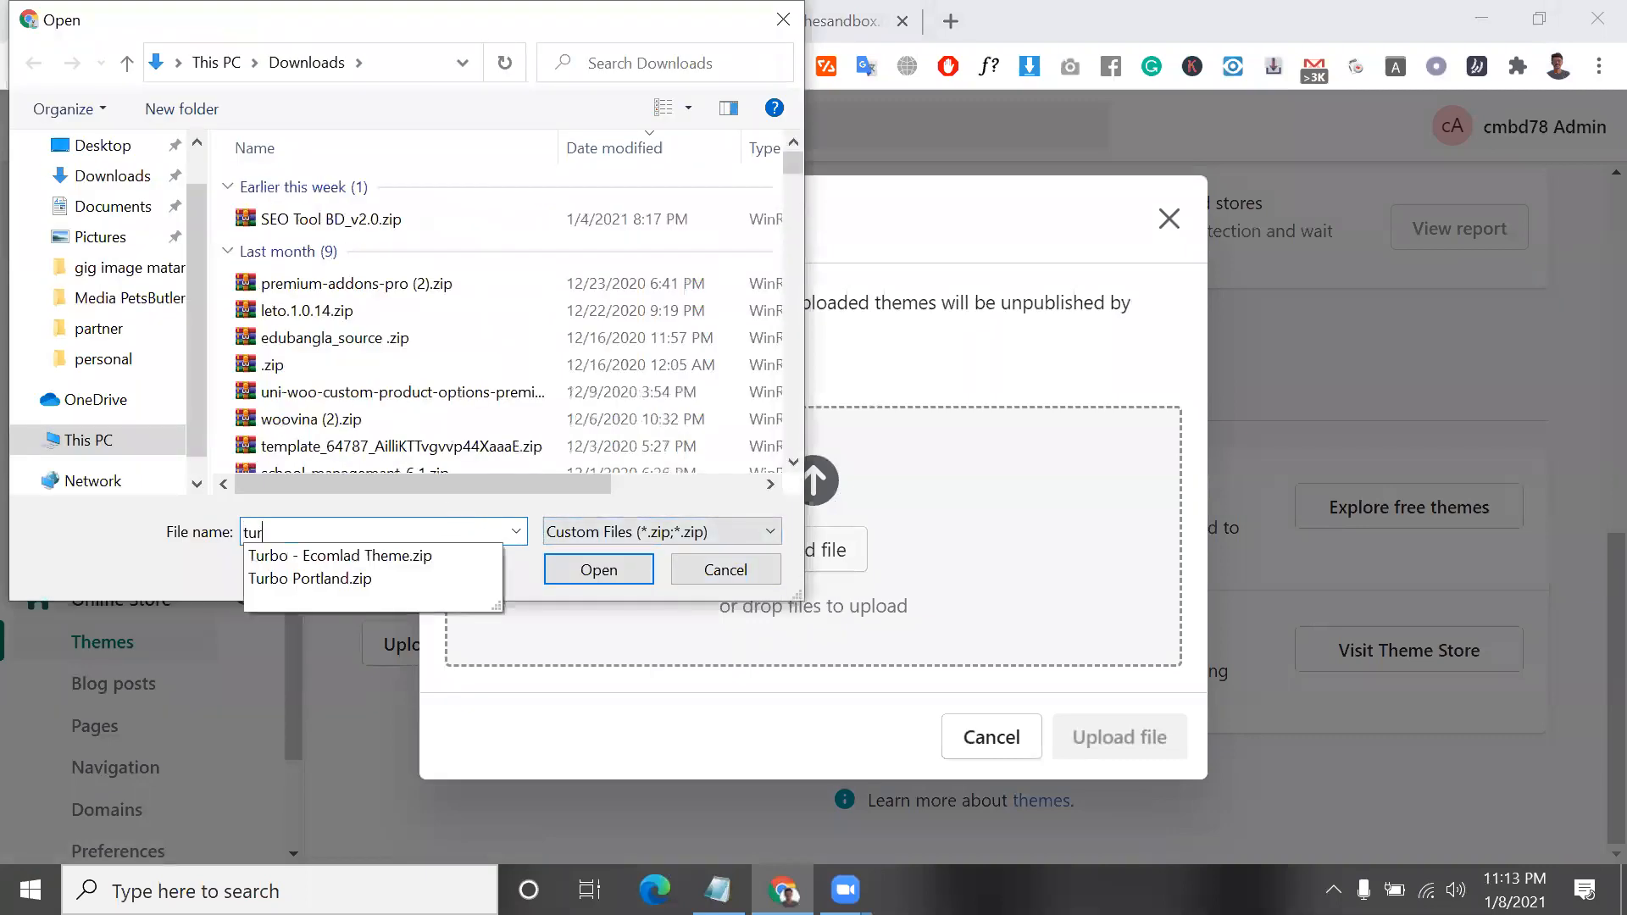
left_click(398, 578)
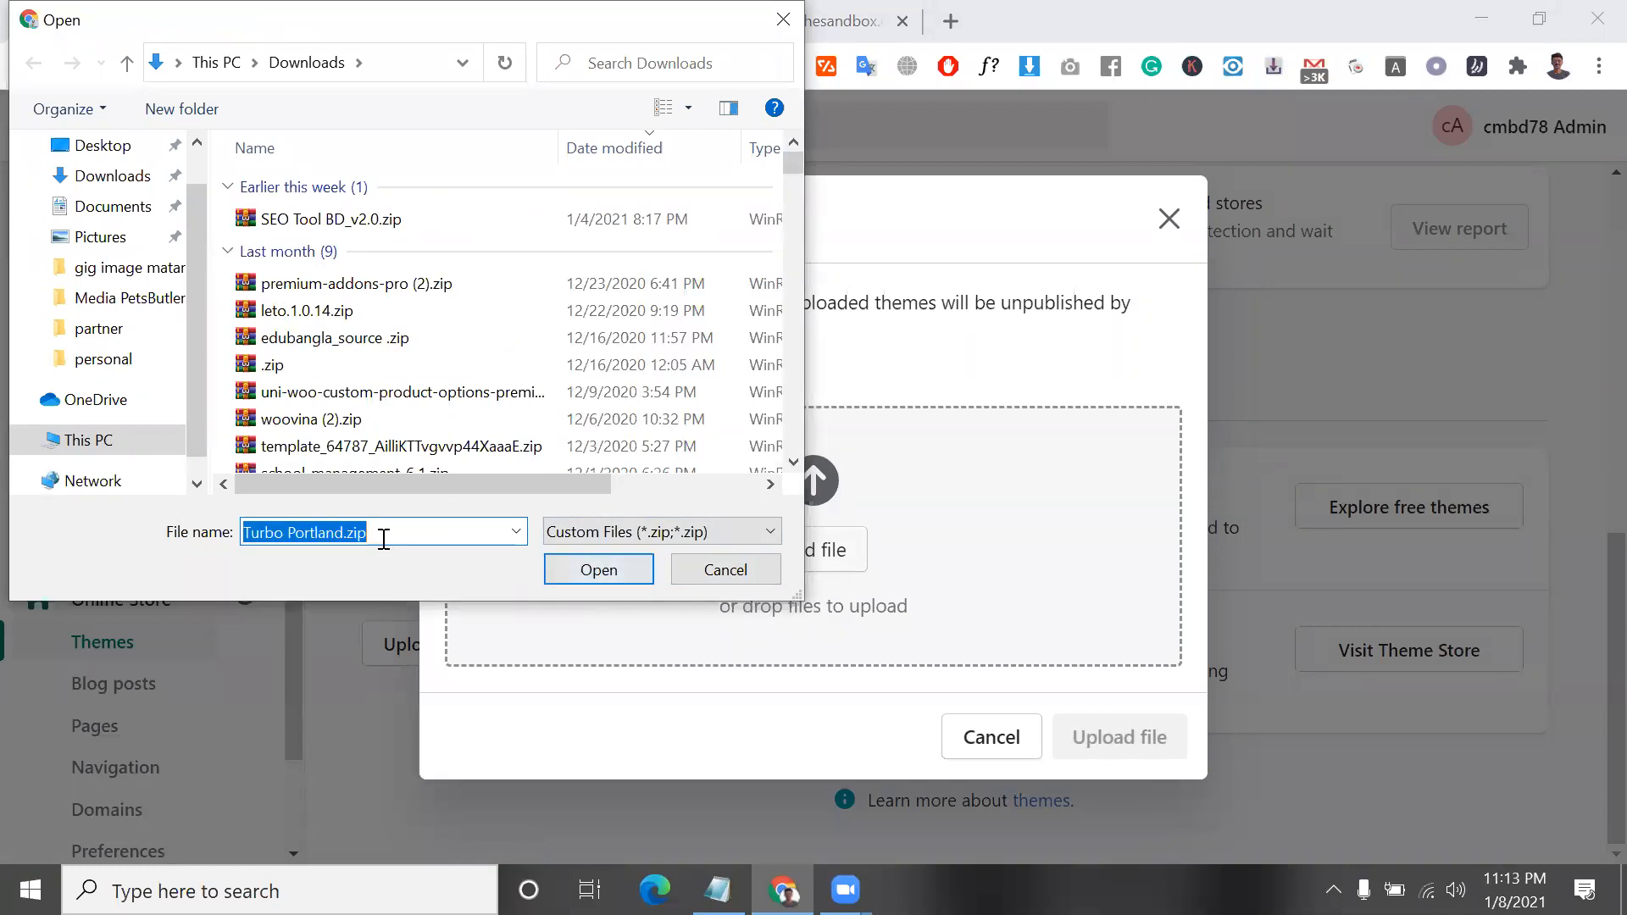
left_click(592, 574)
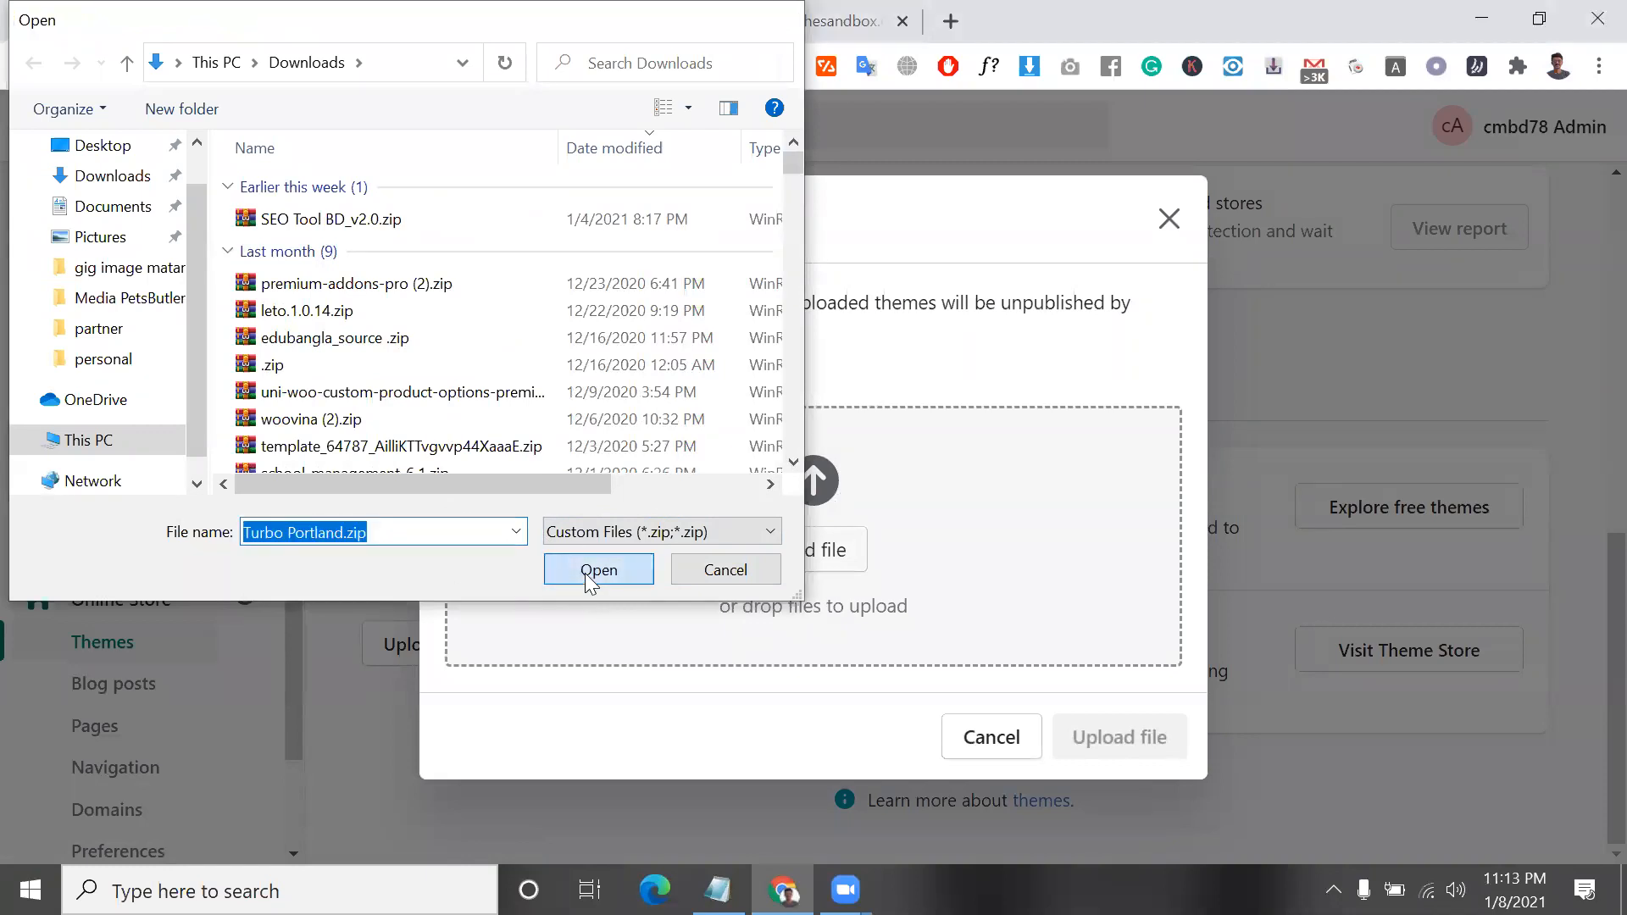
Revisit the Portland demo and examine the Turbo Theme / Portland product page, including its description and feature sections
left_click(755, 12)
left_click(497, 15)
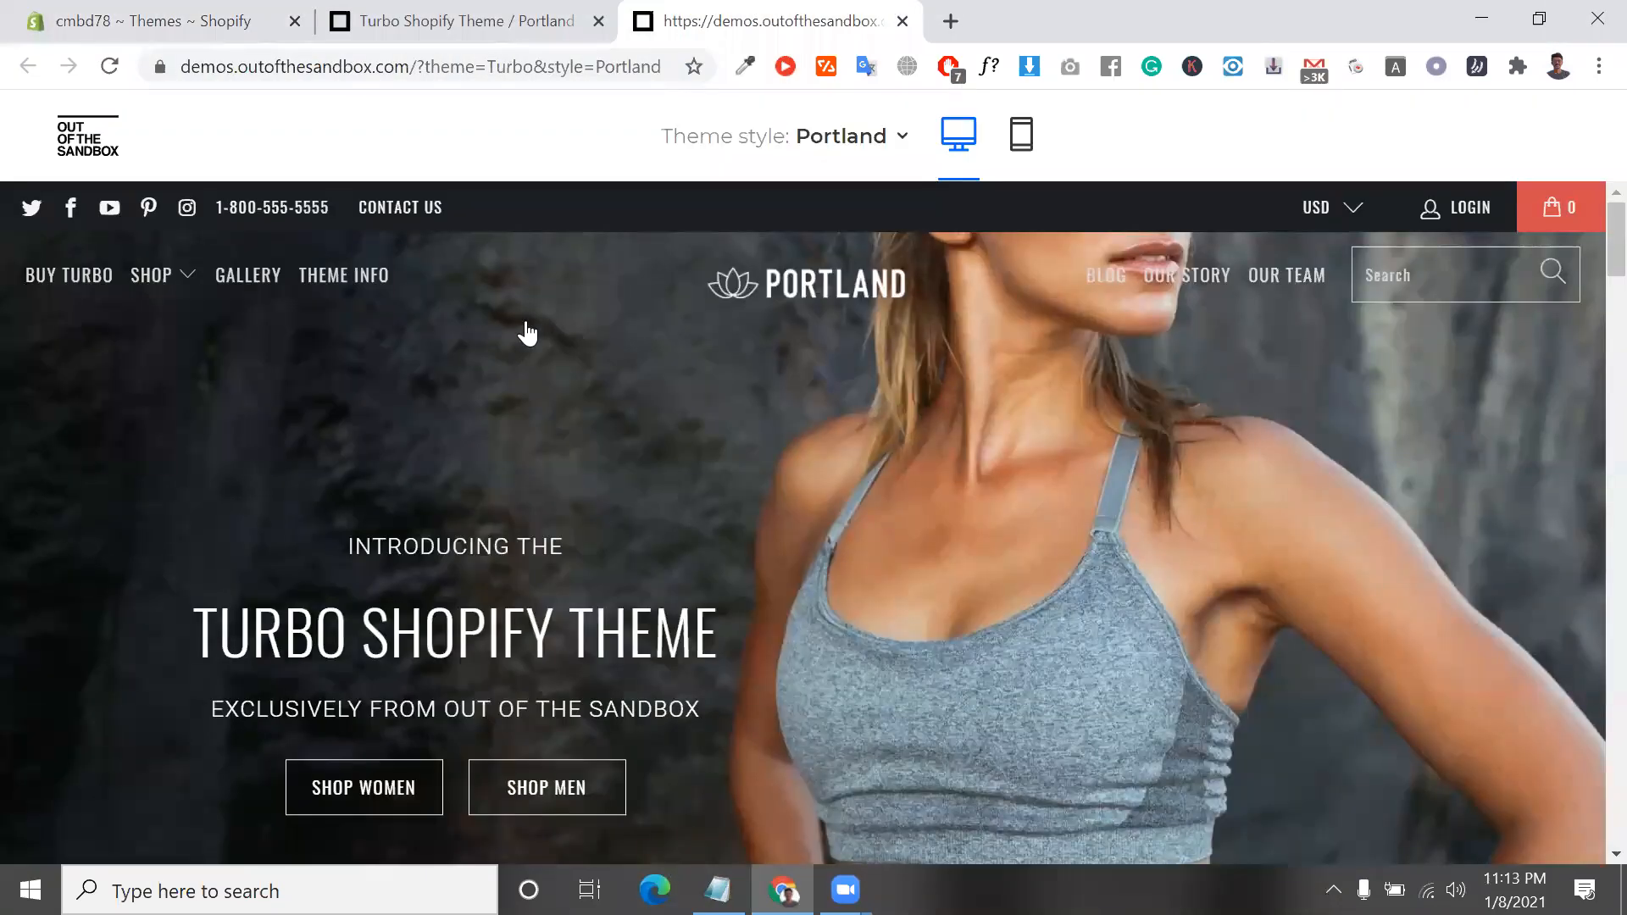
scroll(788, 441, "up", 2)
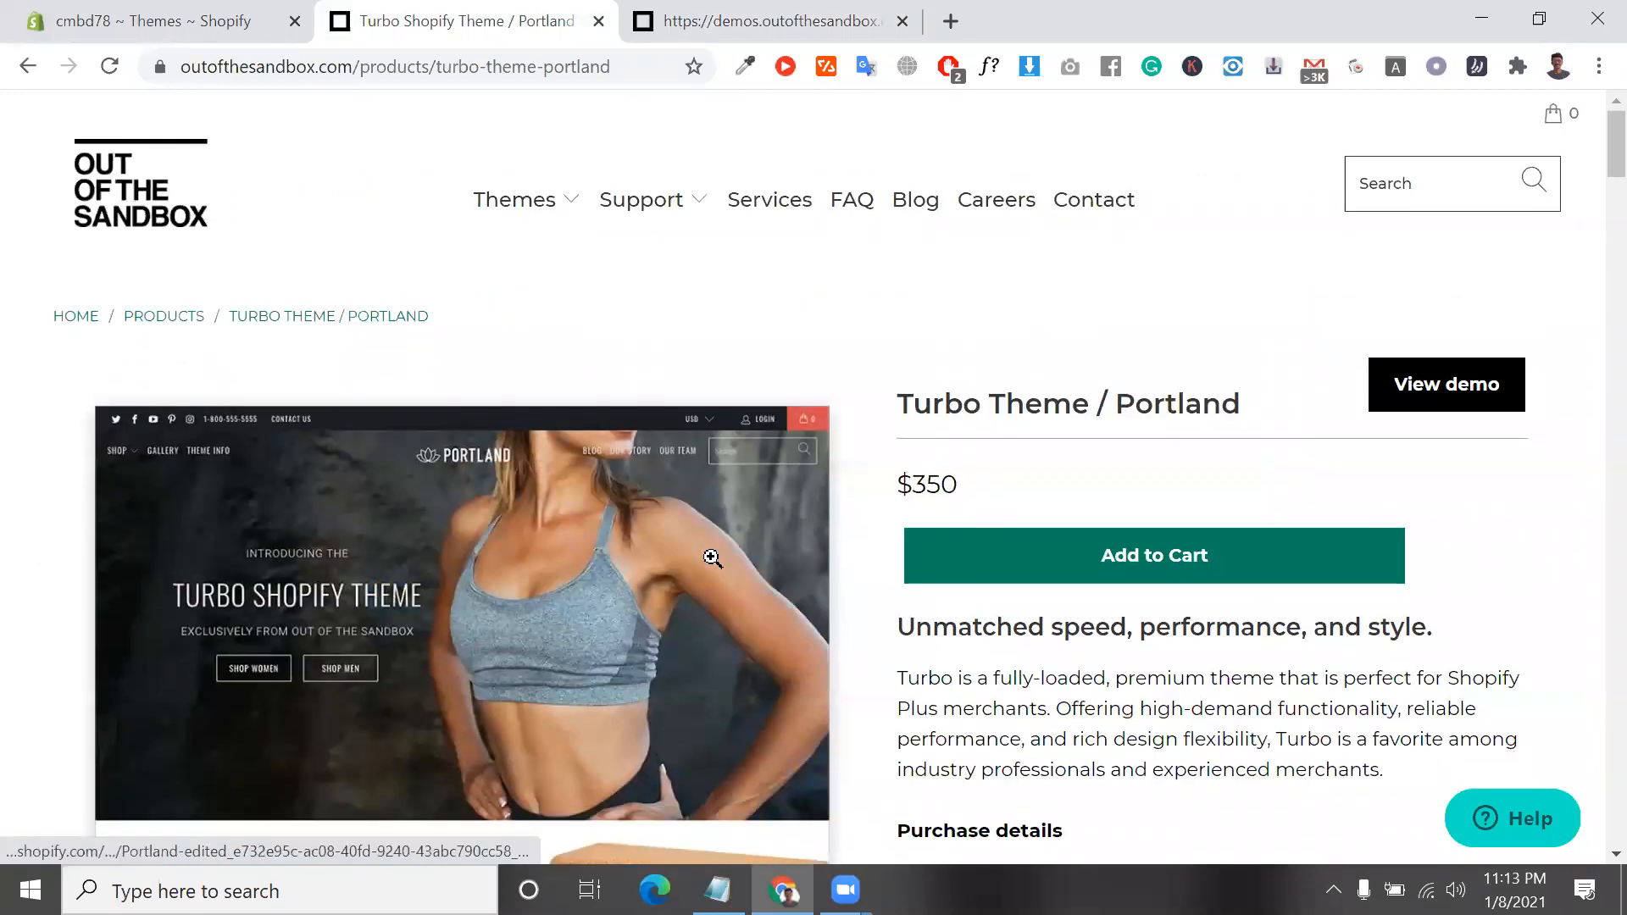
scroll(754, 536, "down", 7)
scroll(882, 501, "up", 6)
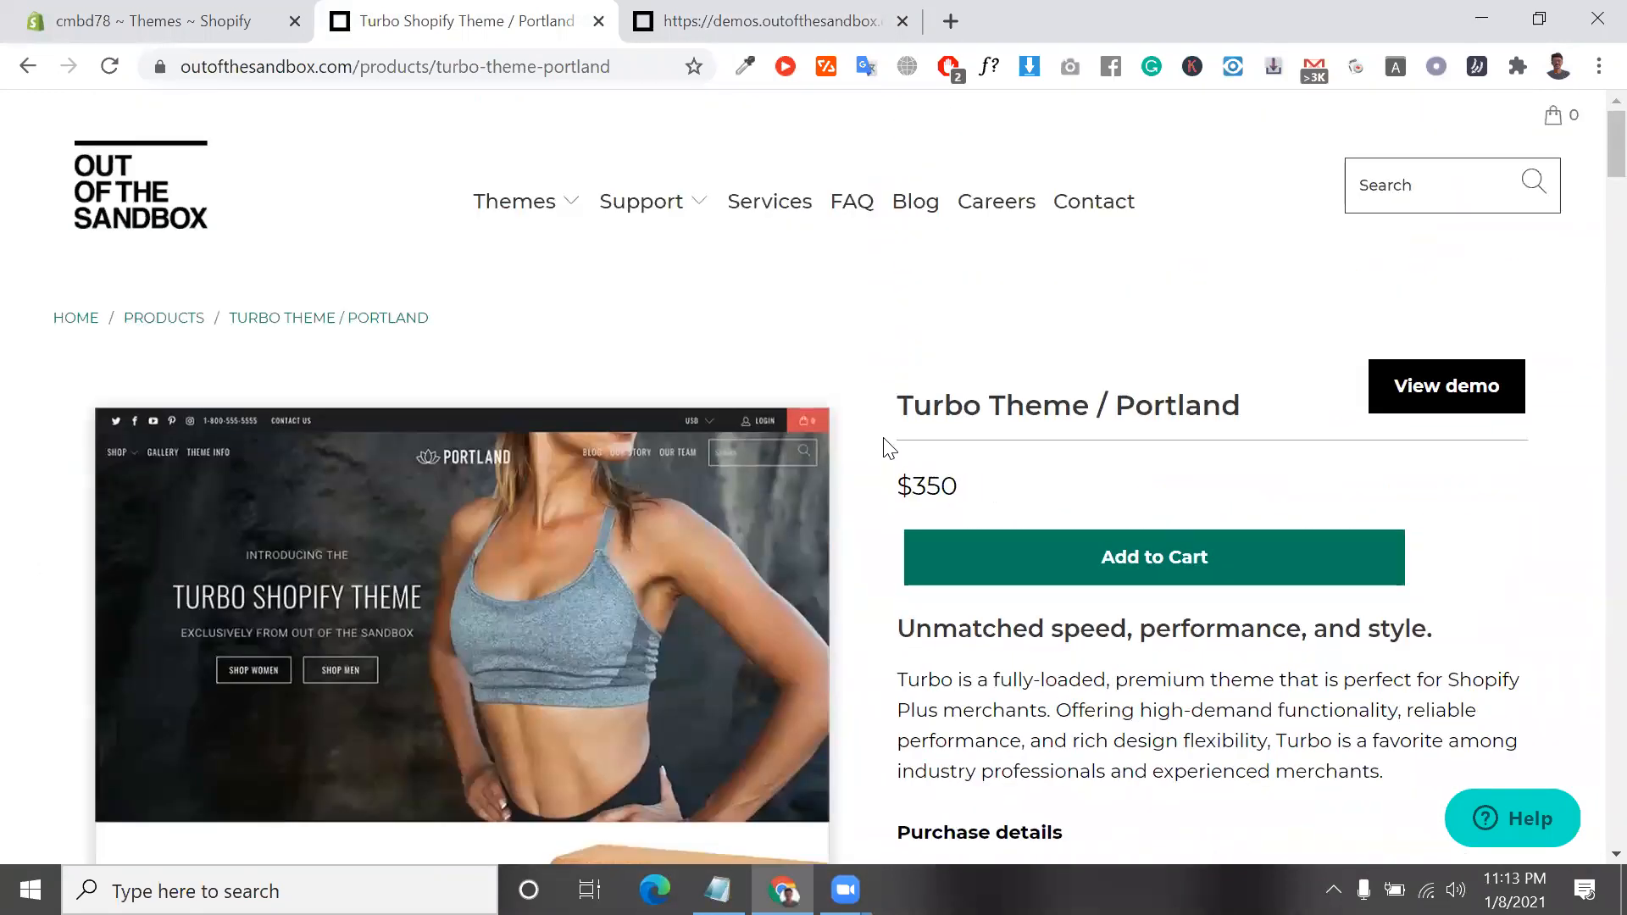
scroll(884, 447, "down", 4)
scroll(886, 449, "down", 10)
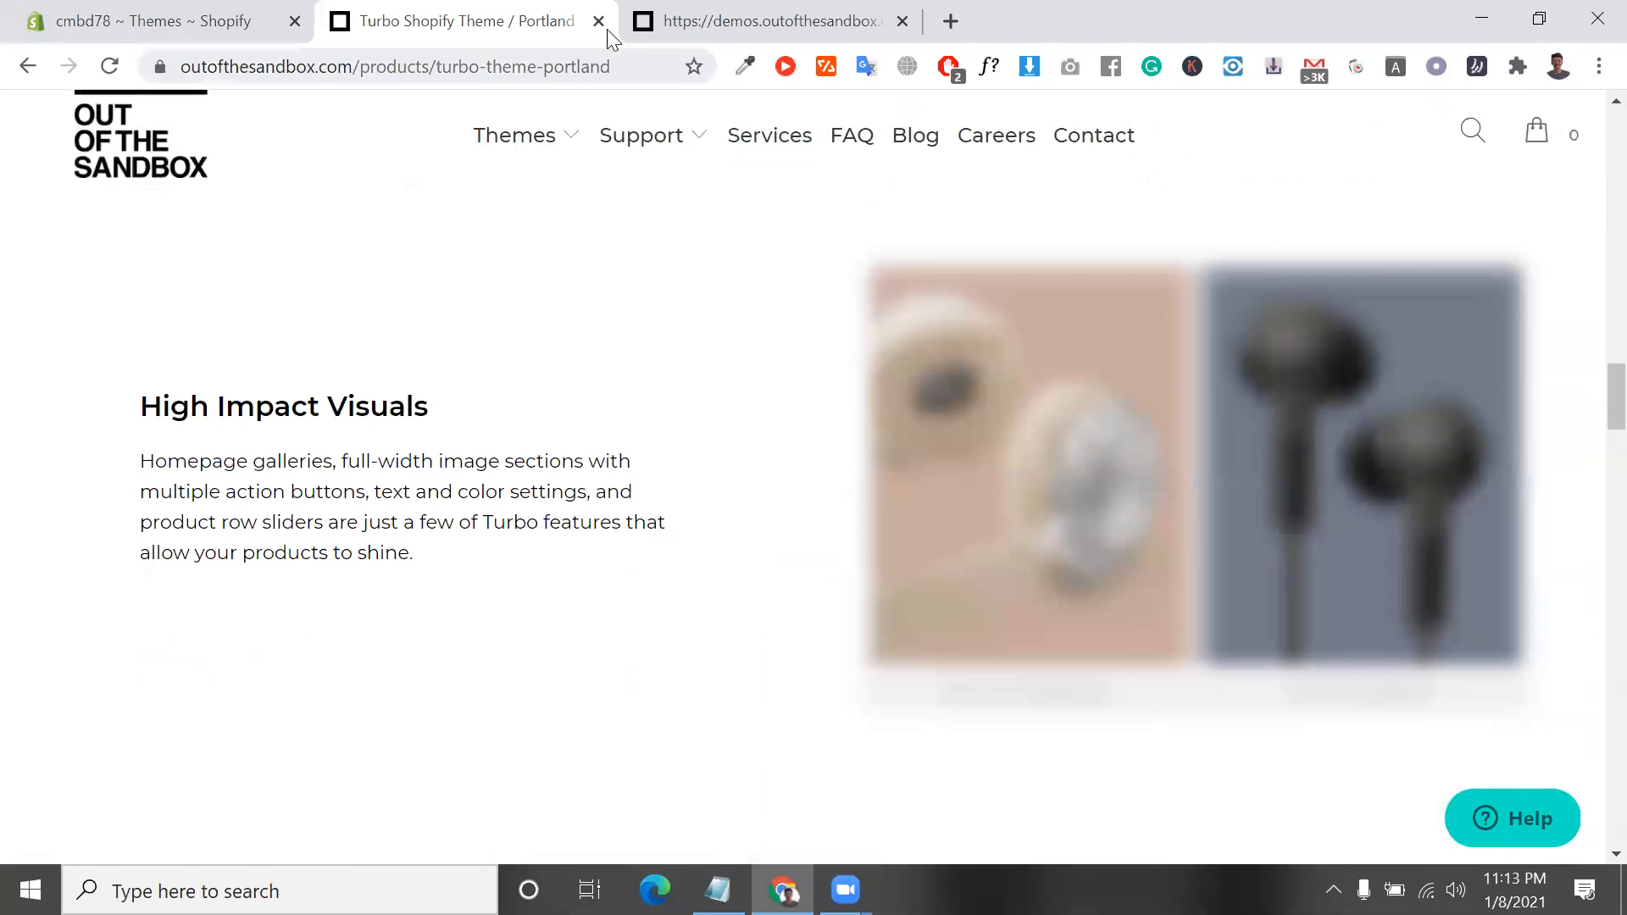
Close the Turbo product and demo tabs, and upload Turbo Portland.zip to the store's theme library
left_click(598, 21)
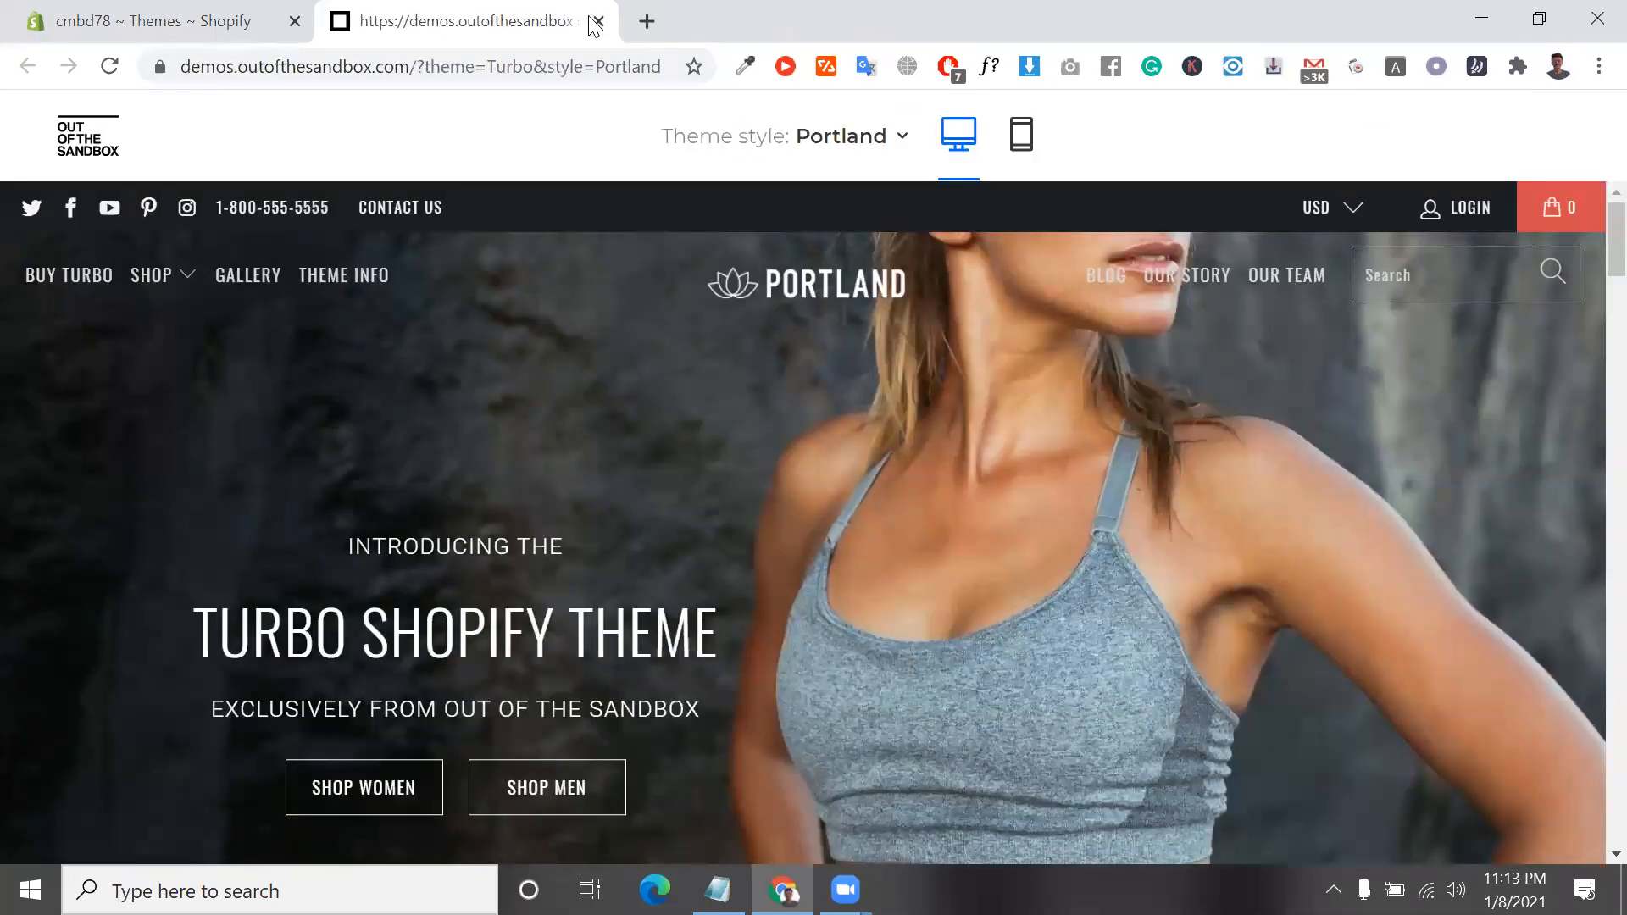
left_click(599, 22)
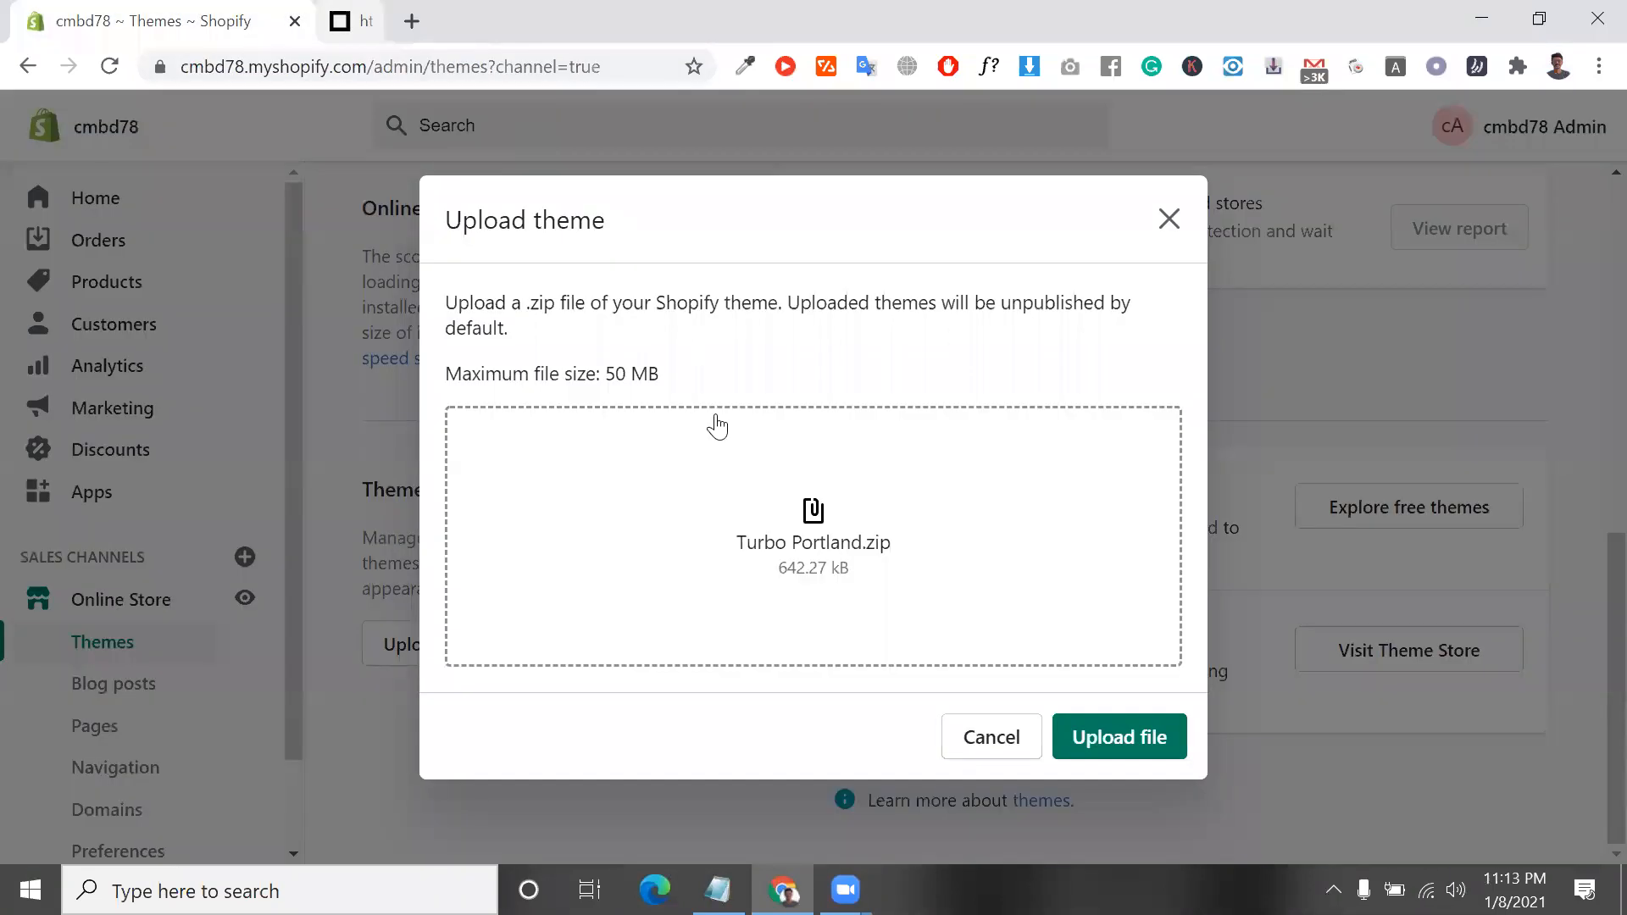
left_click(1133, 722)
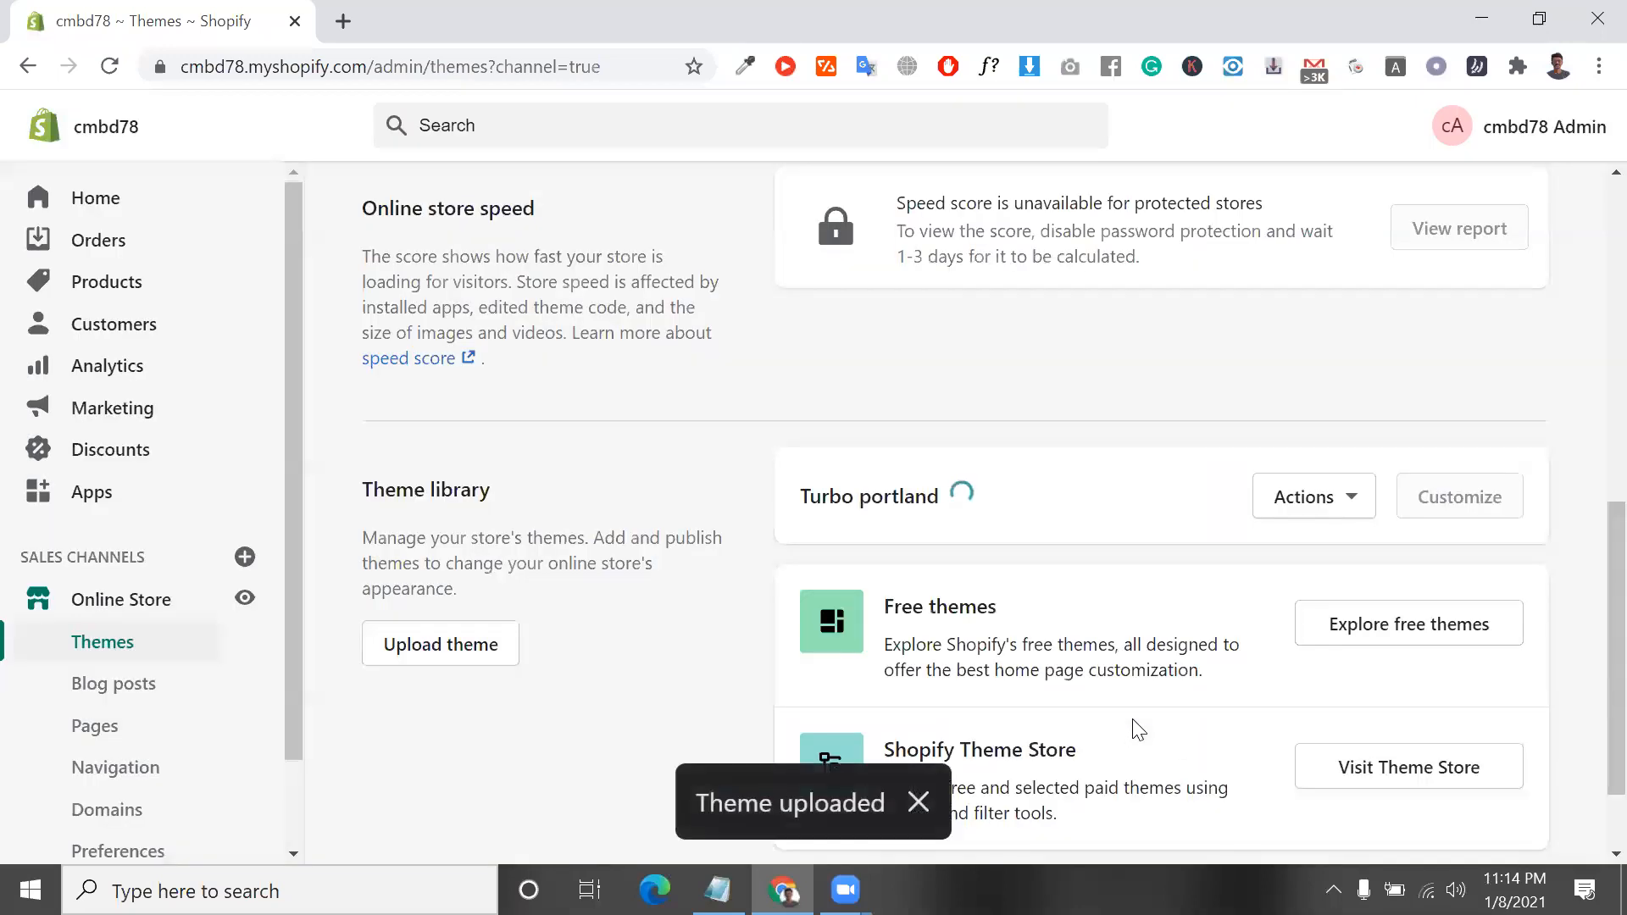
scroll(1133, 719, "down", 1)
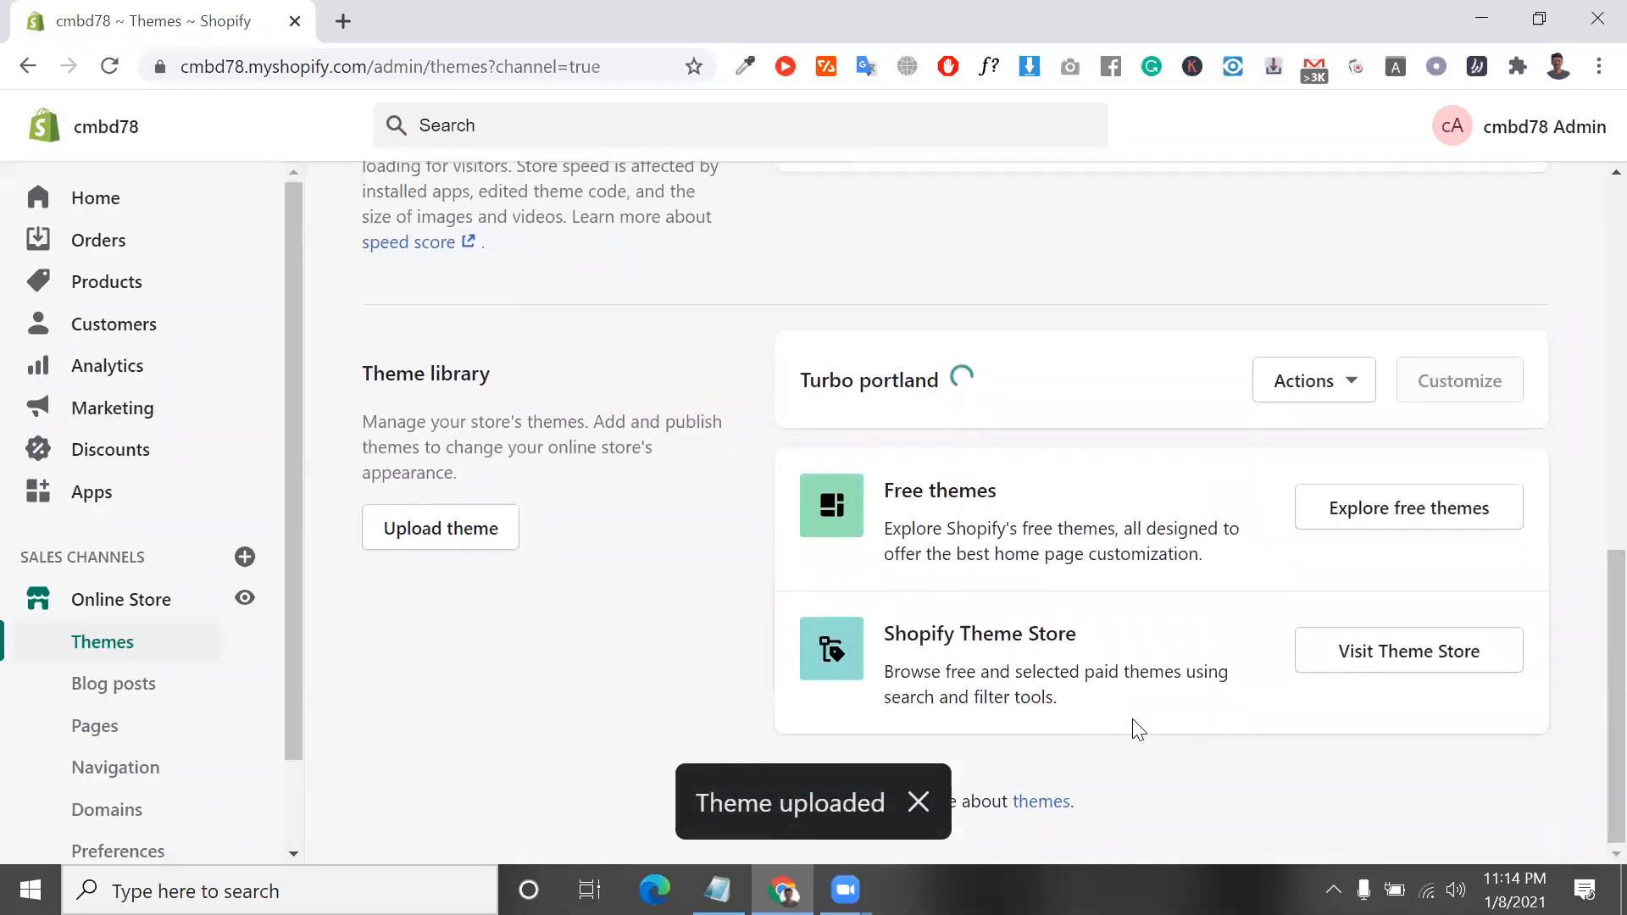
scroll(1132, 719, "up", 3)
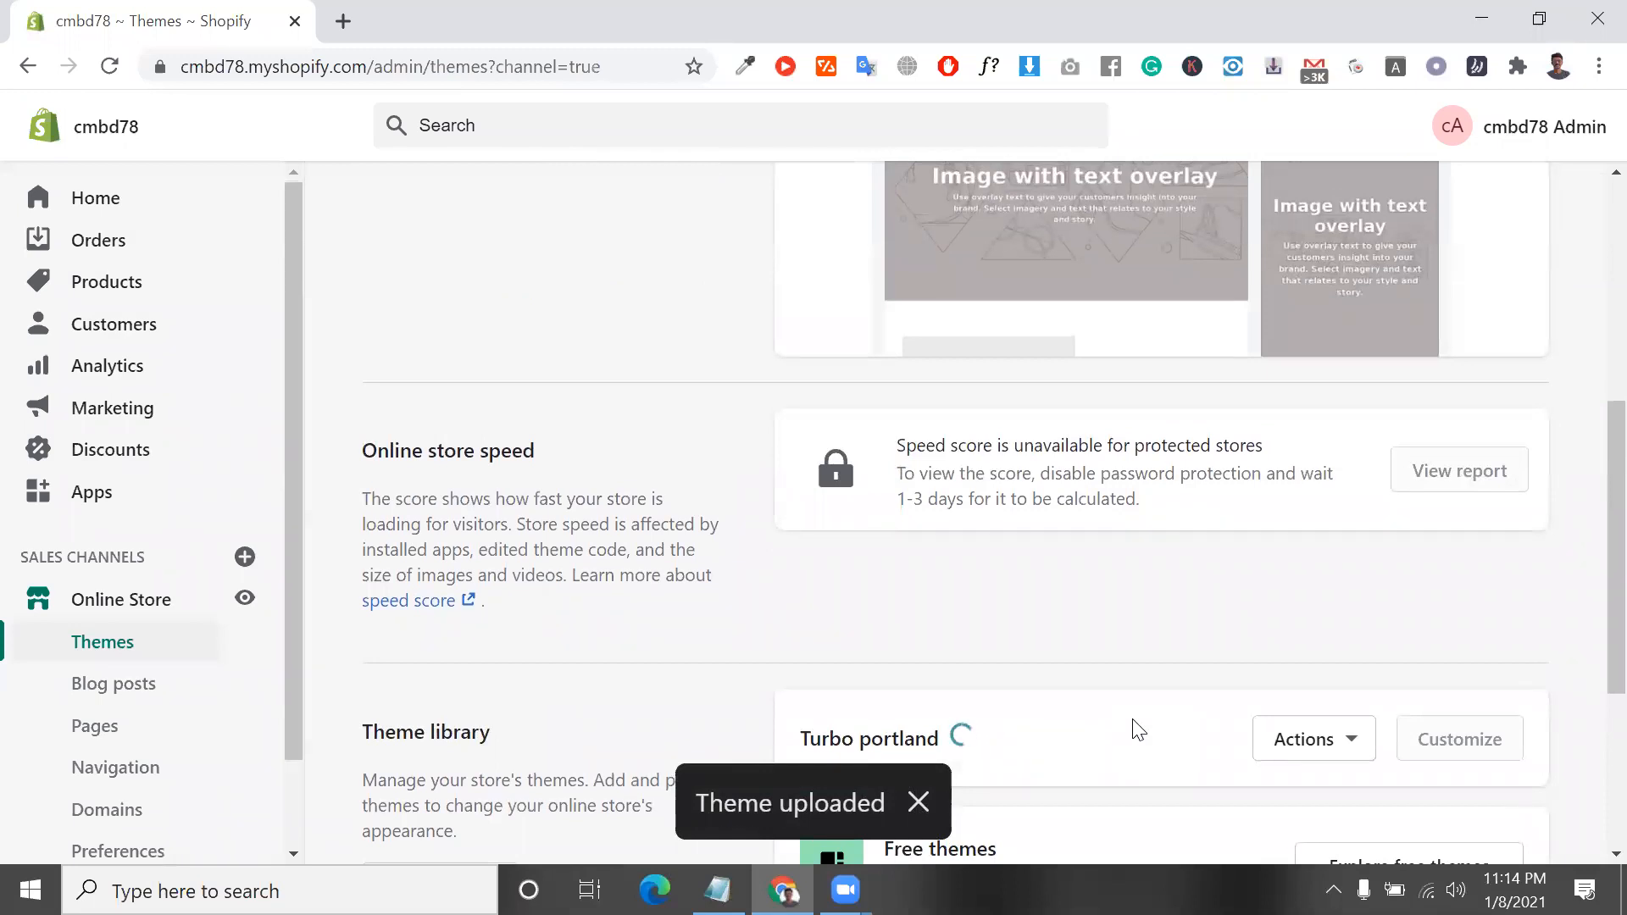
scroll(938, 461, "up", 6)
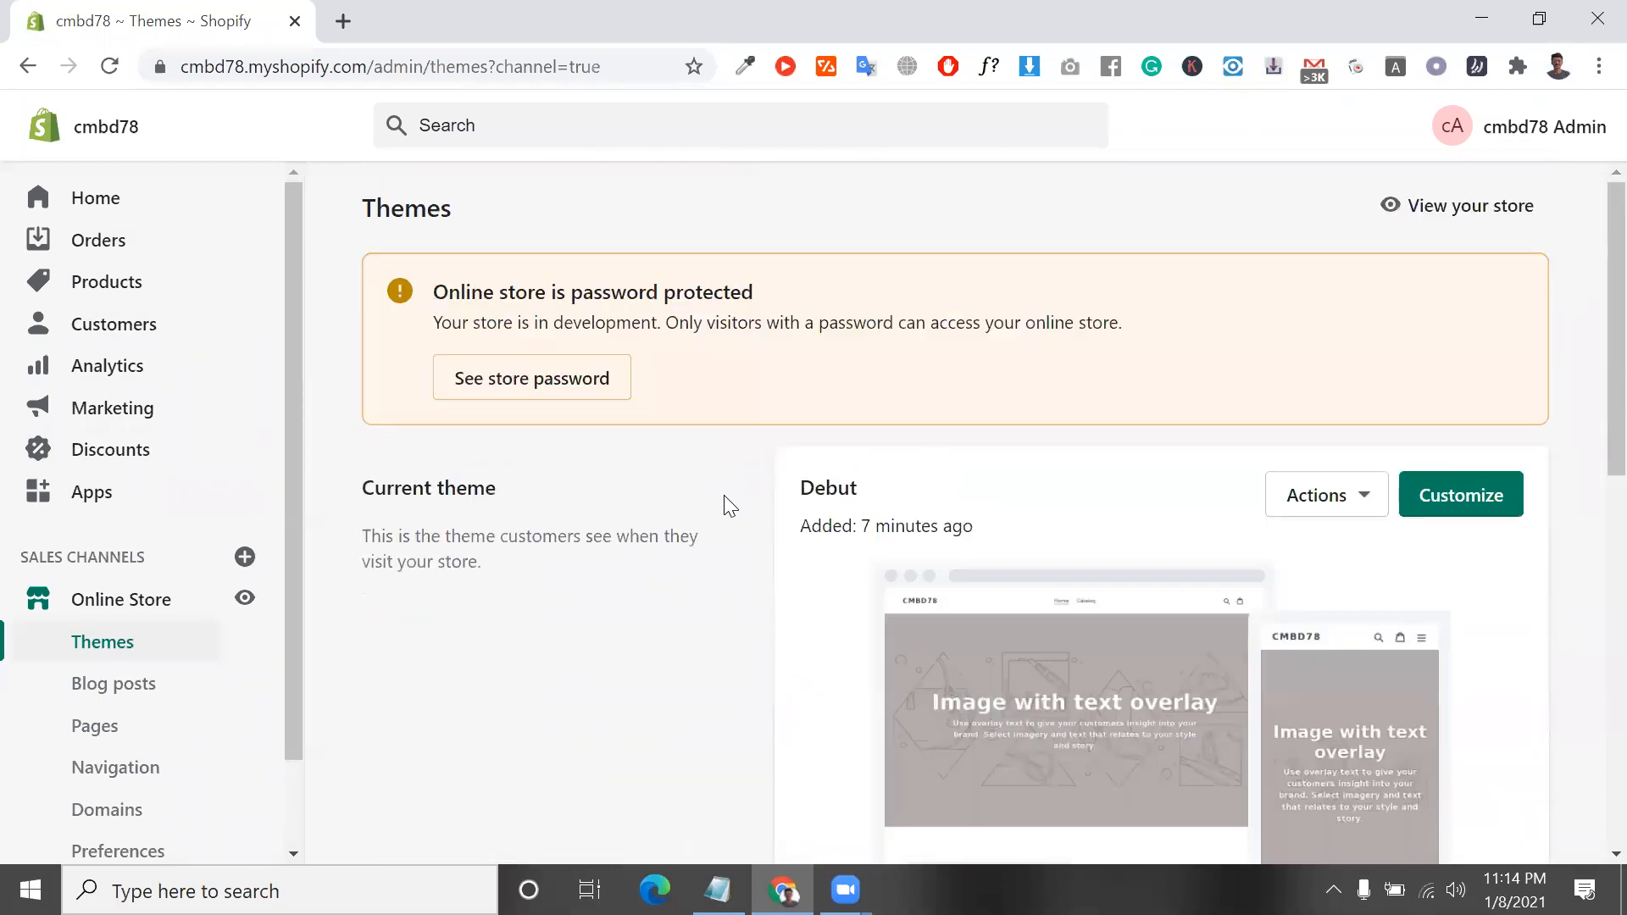
Examine the Current theme section, including the Debut theme's name, when it was added, and its available actions
triple_click(480, 482)
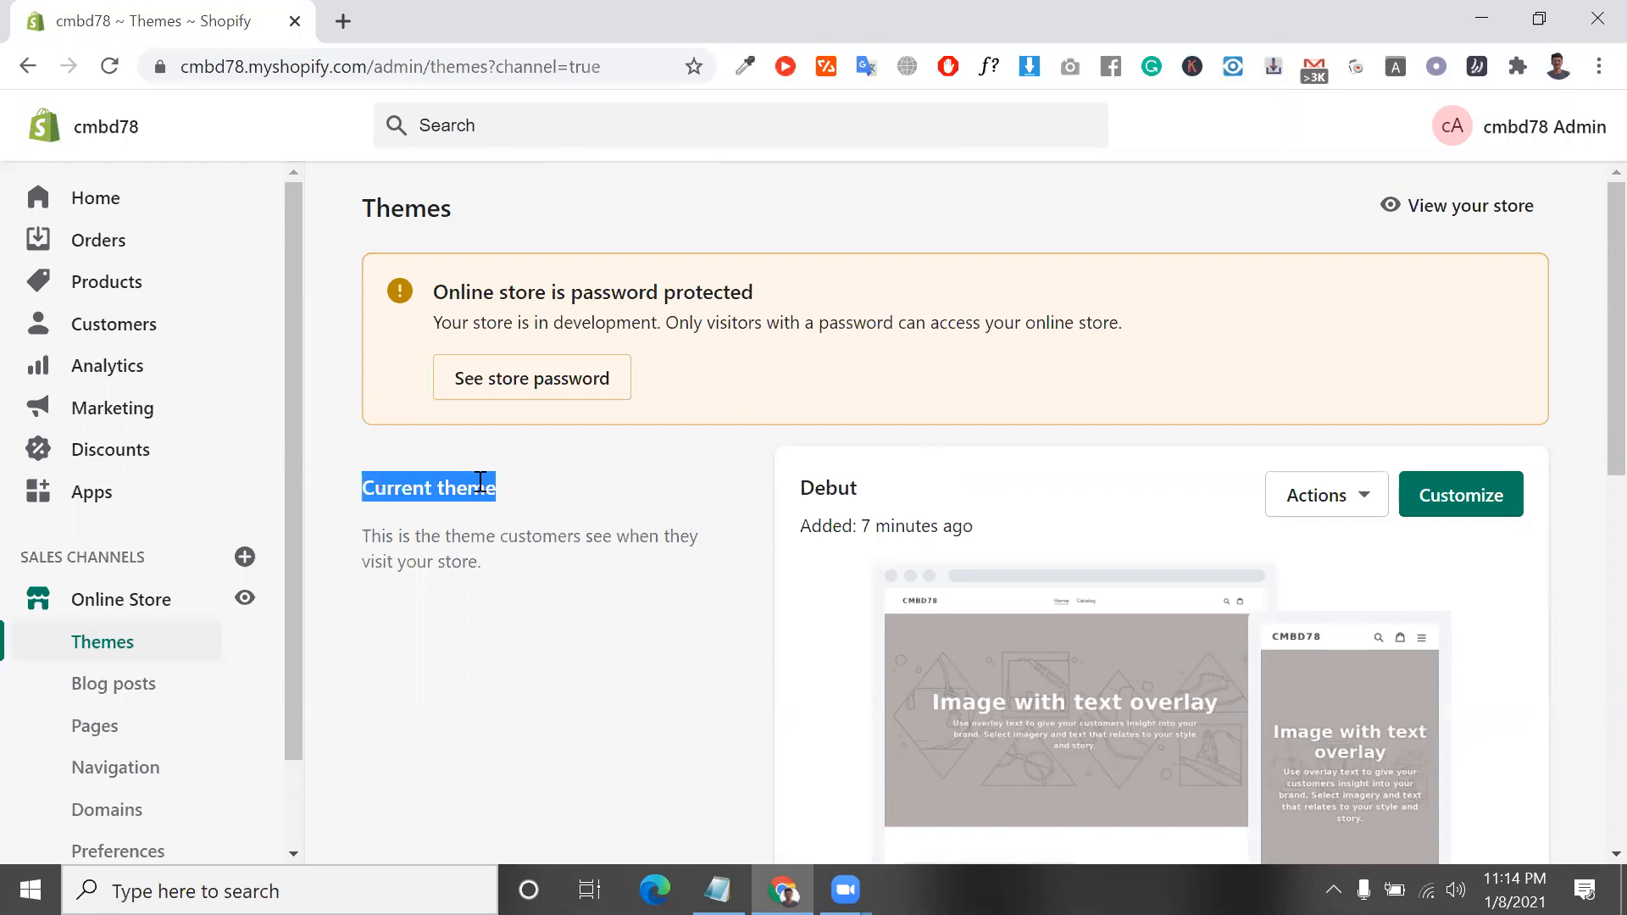
scroll(838, 526, "down", 2)
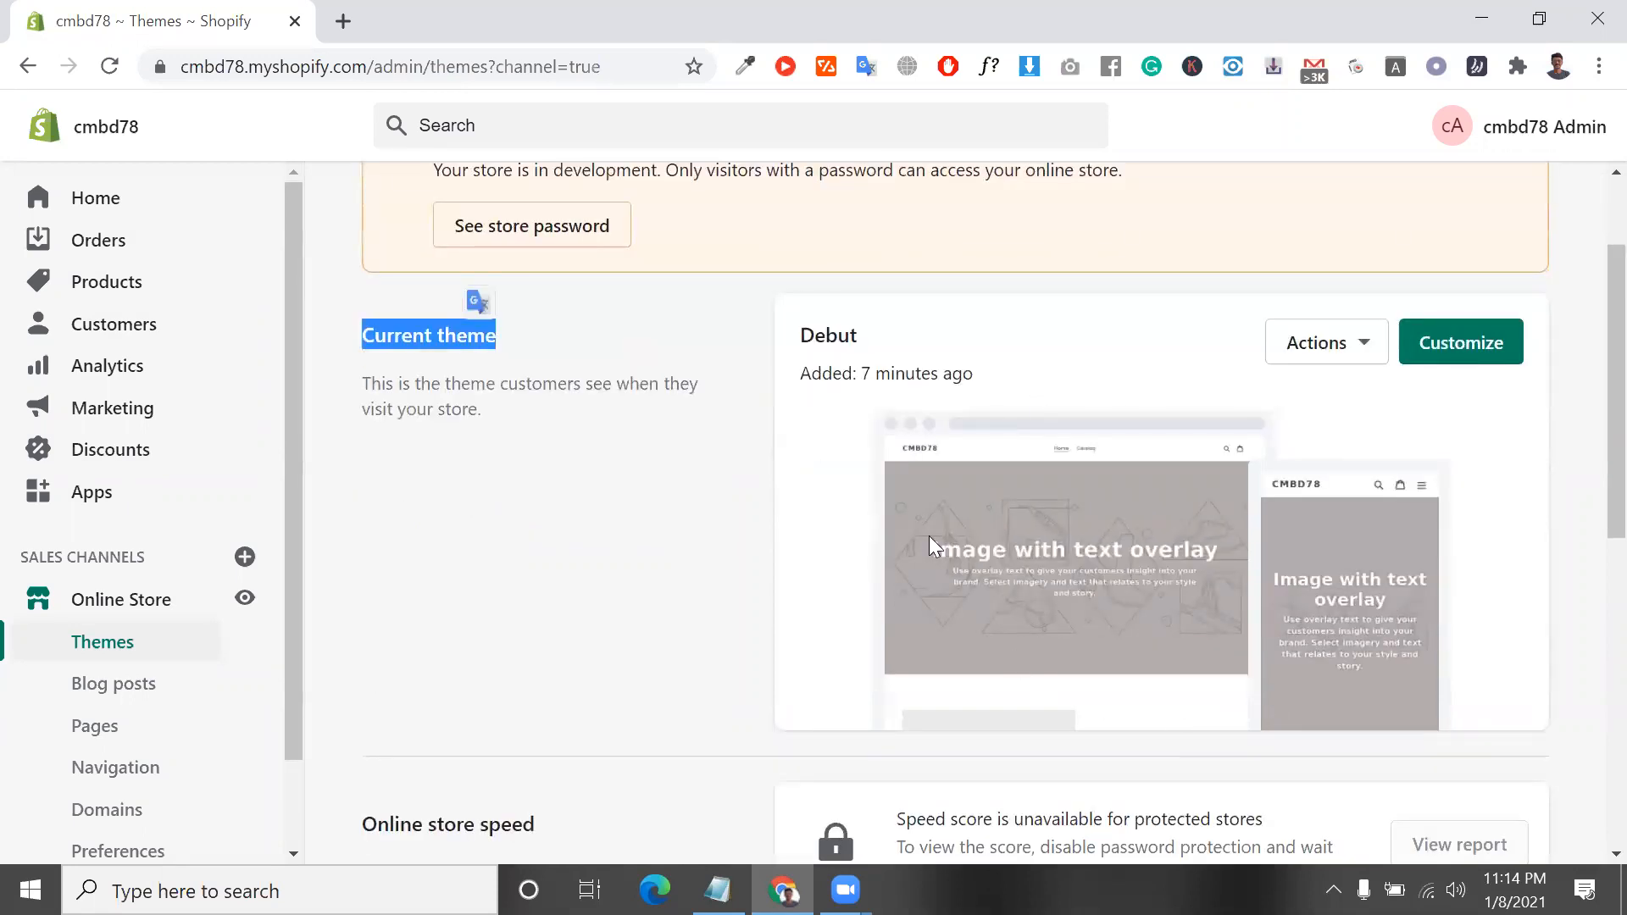
scroll(980, 440, "down", 1)
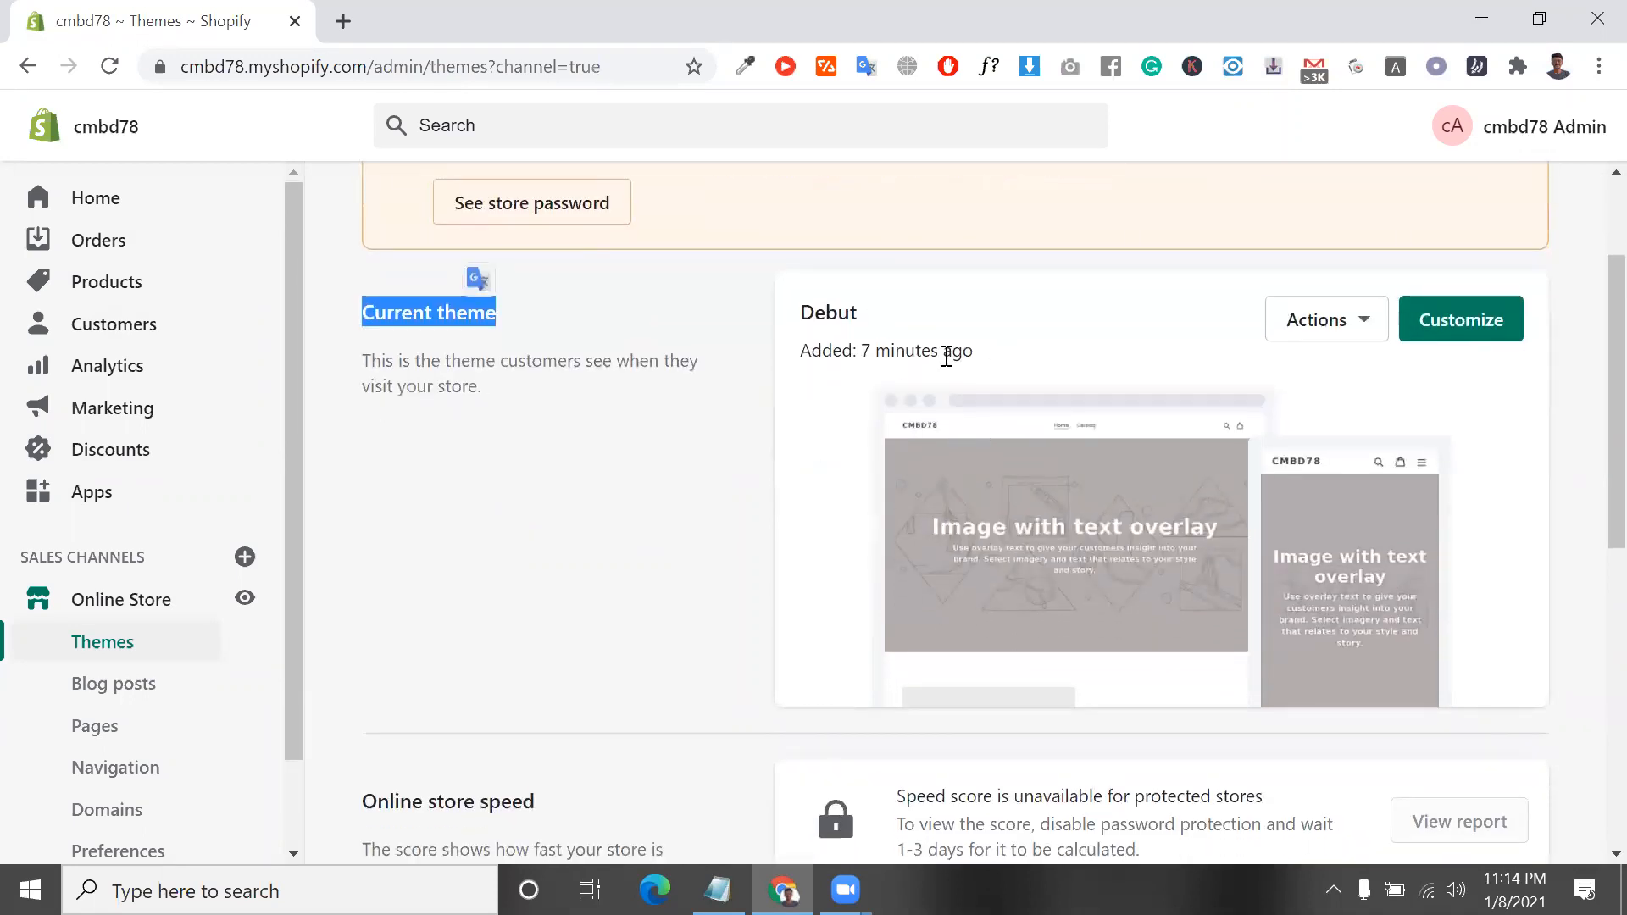
triple_click(913, 358)
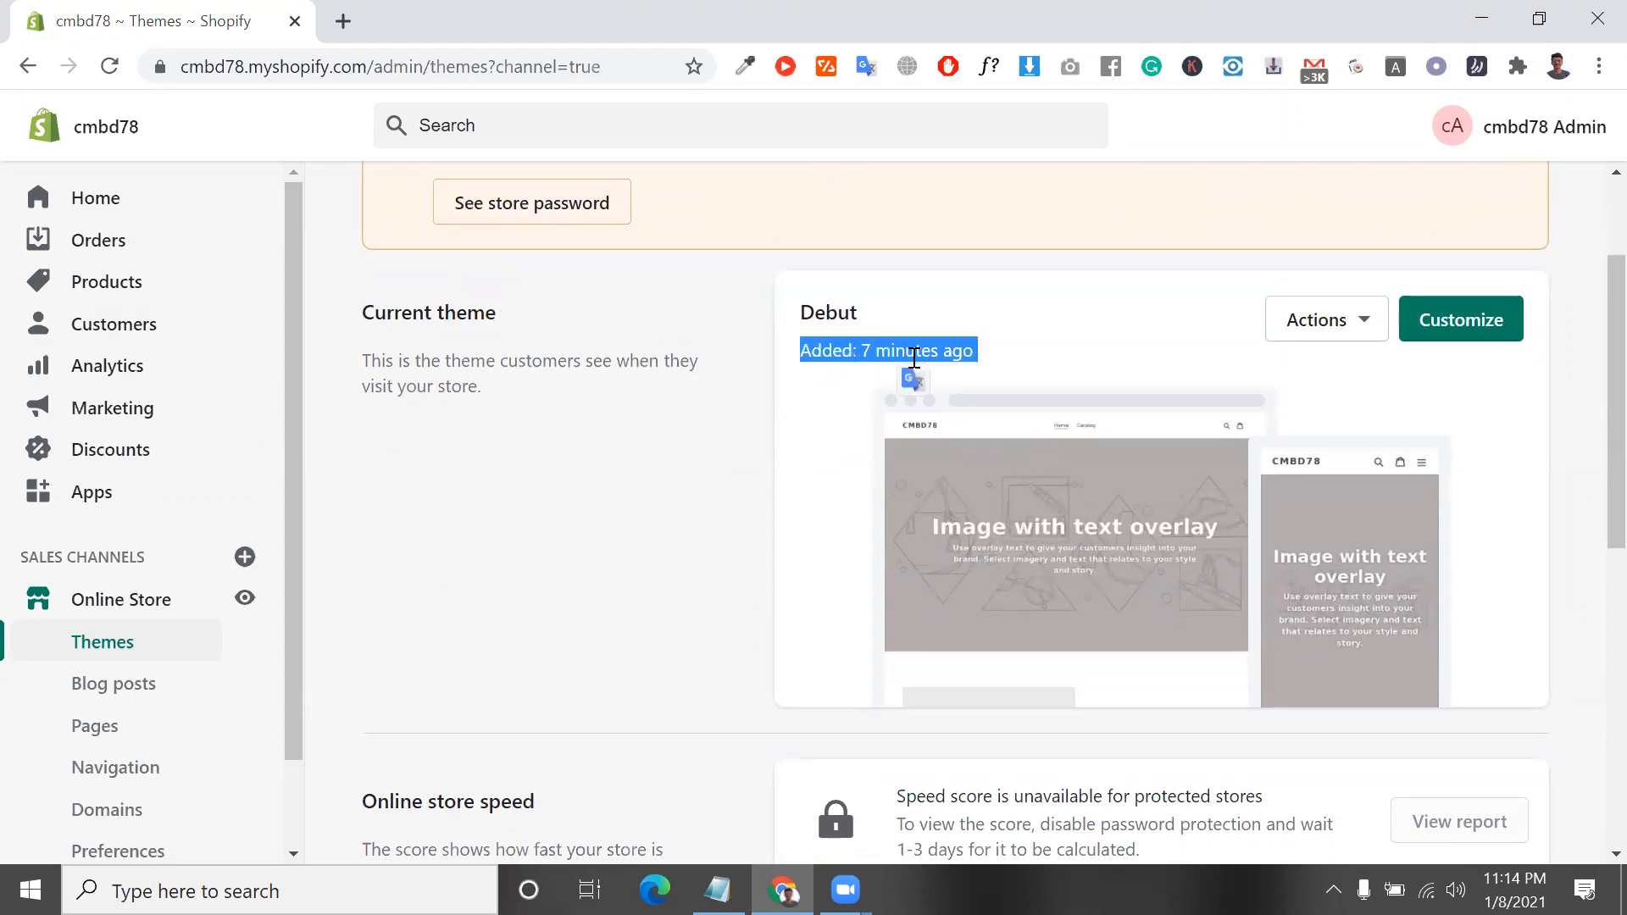
double_click(914, 358)
triple_click(914, 358)
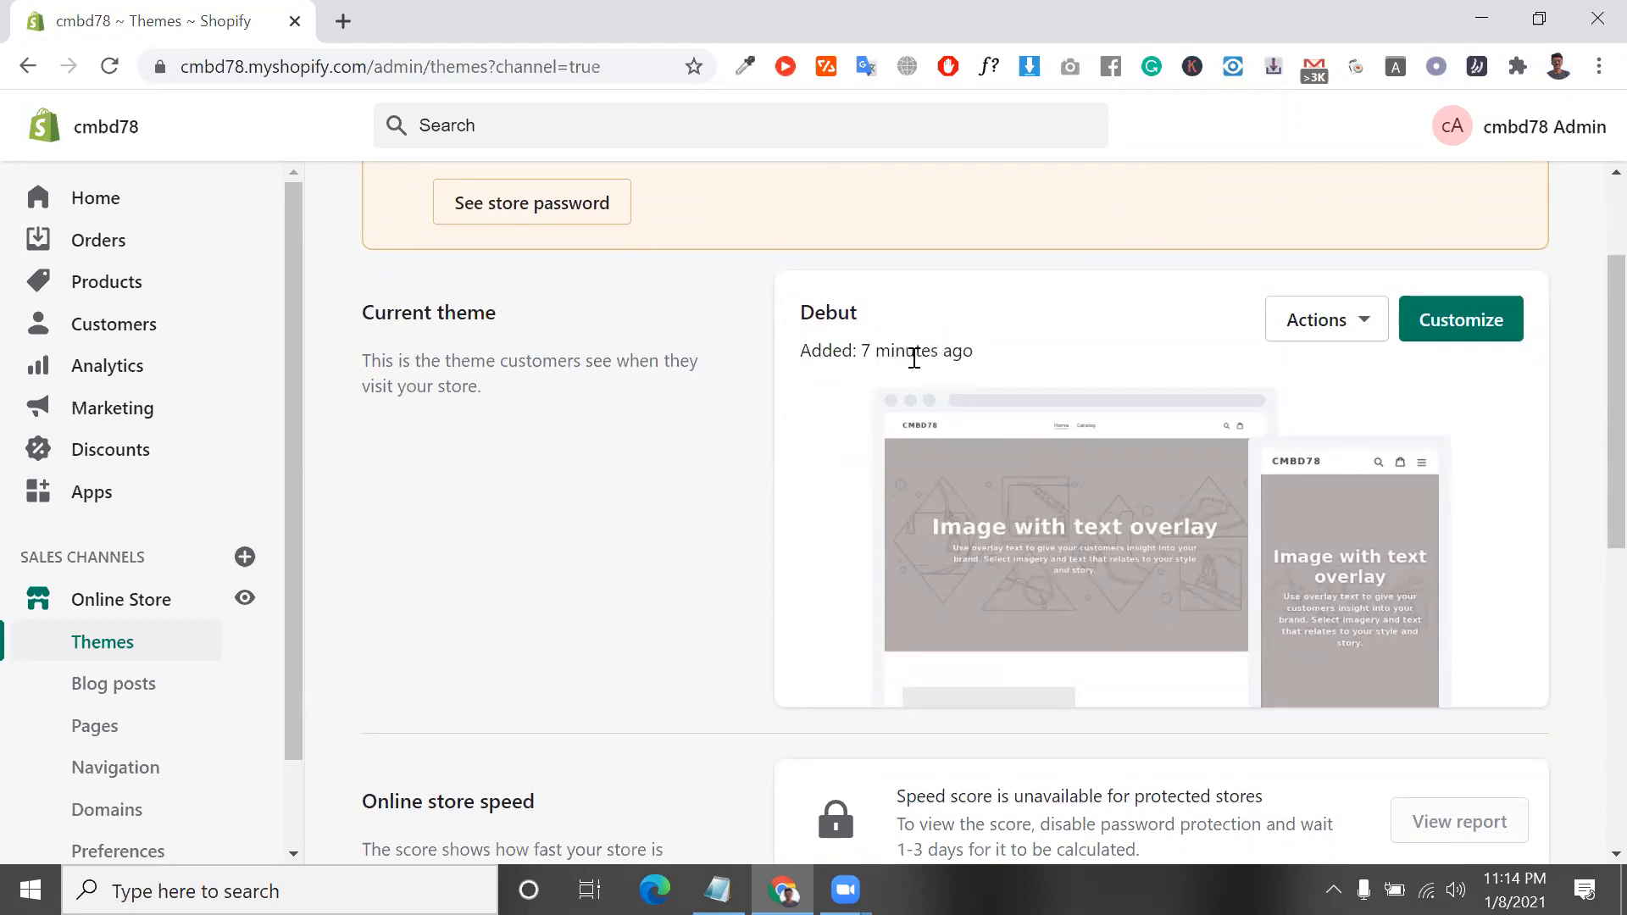
left_click(980, 373)
left_click_drag(970, 356, 875, 364)
left_click(837, 315)
double_click(836, 315)
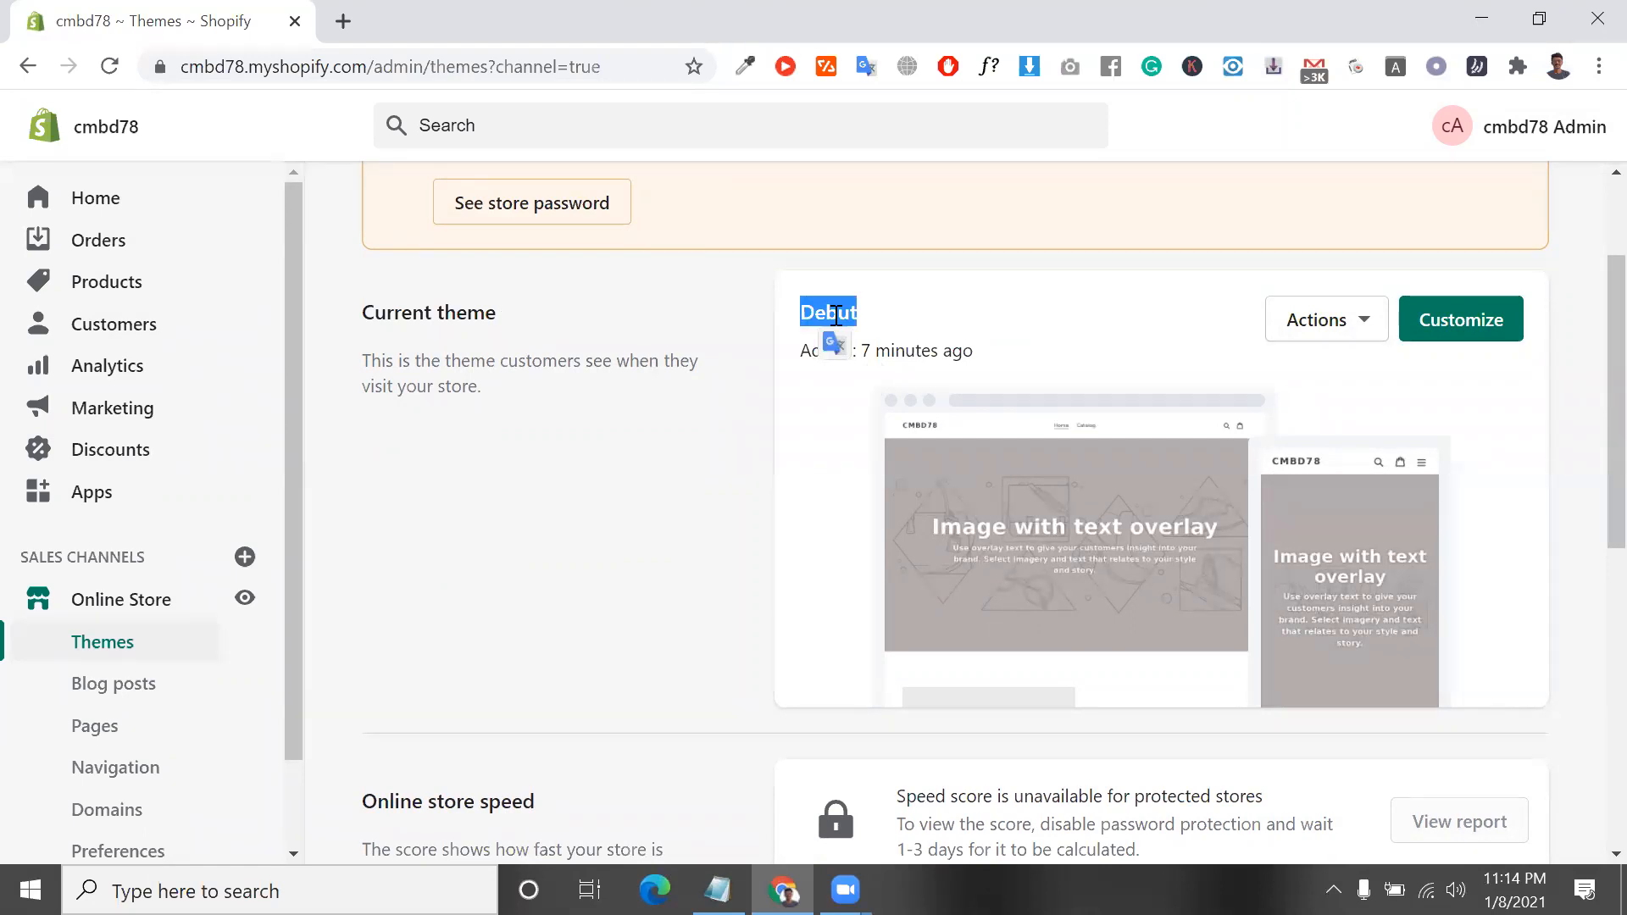
left_click(1332, 322)
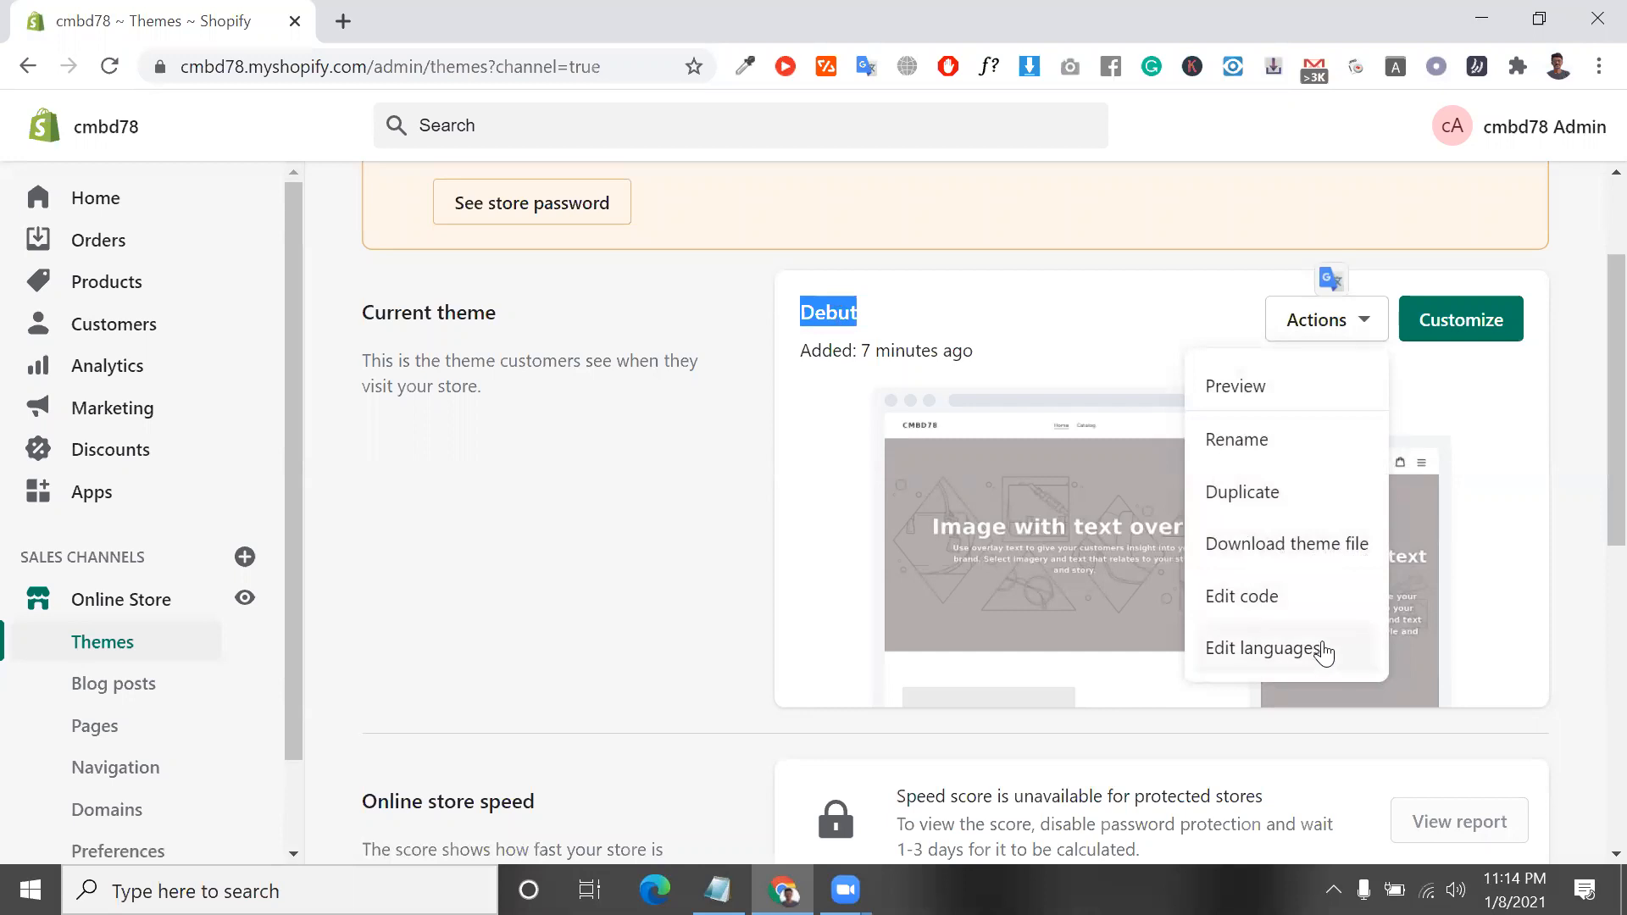
Publish Turbo portland from the Theme library section to replace the current Debut theme
scroll(1288, 572, "down", 2)
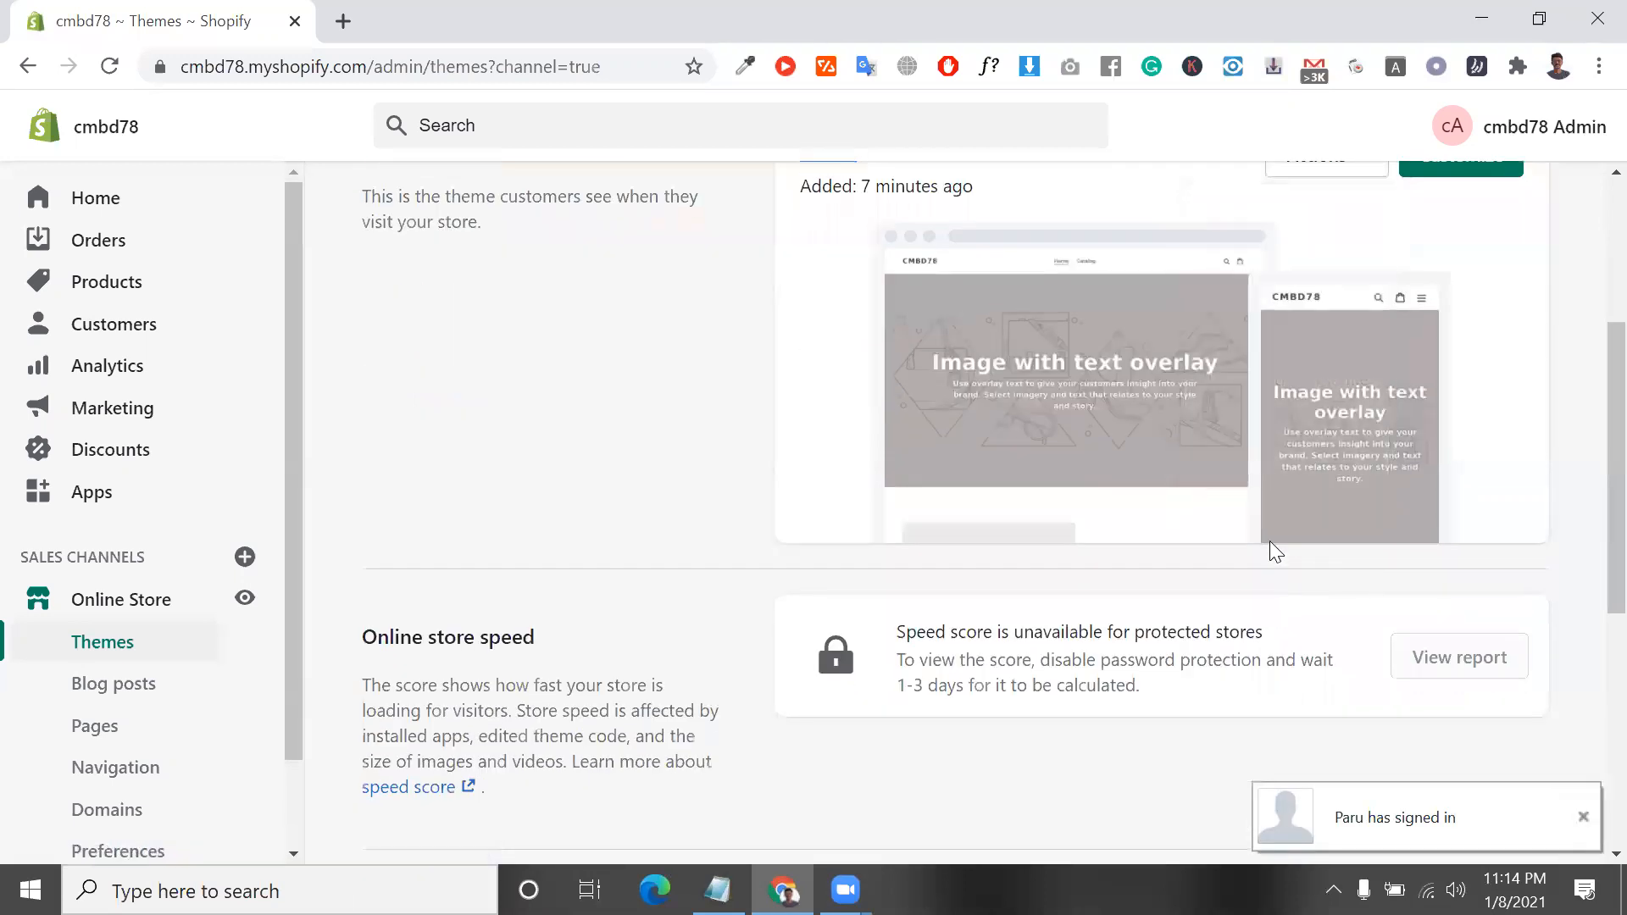
left_click(1584, 818)
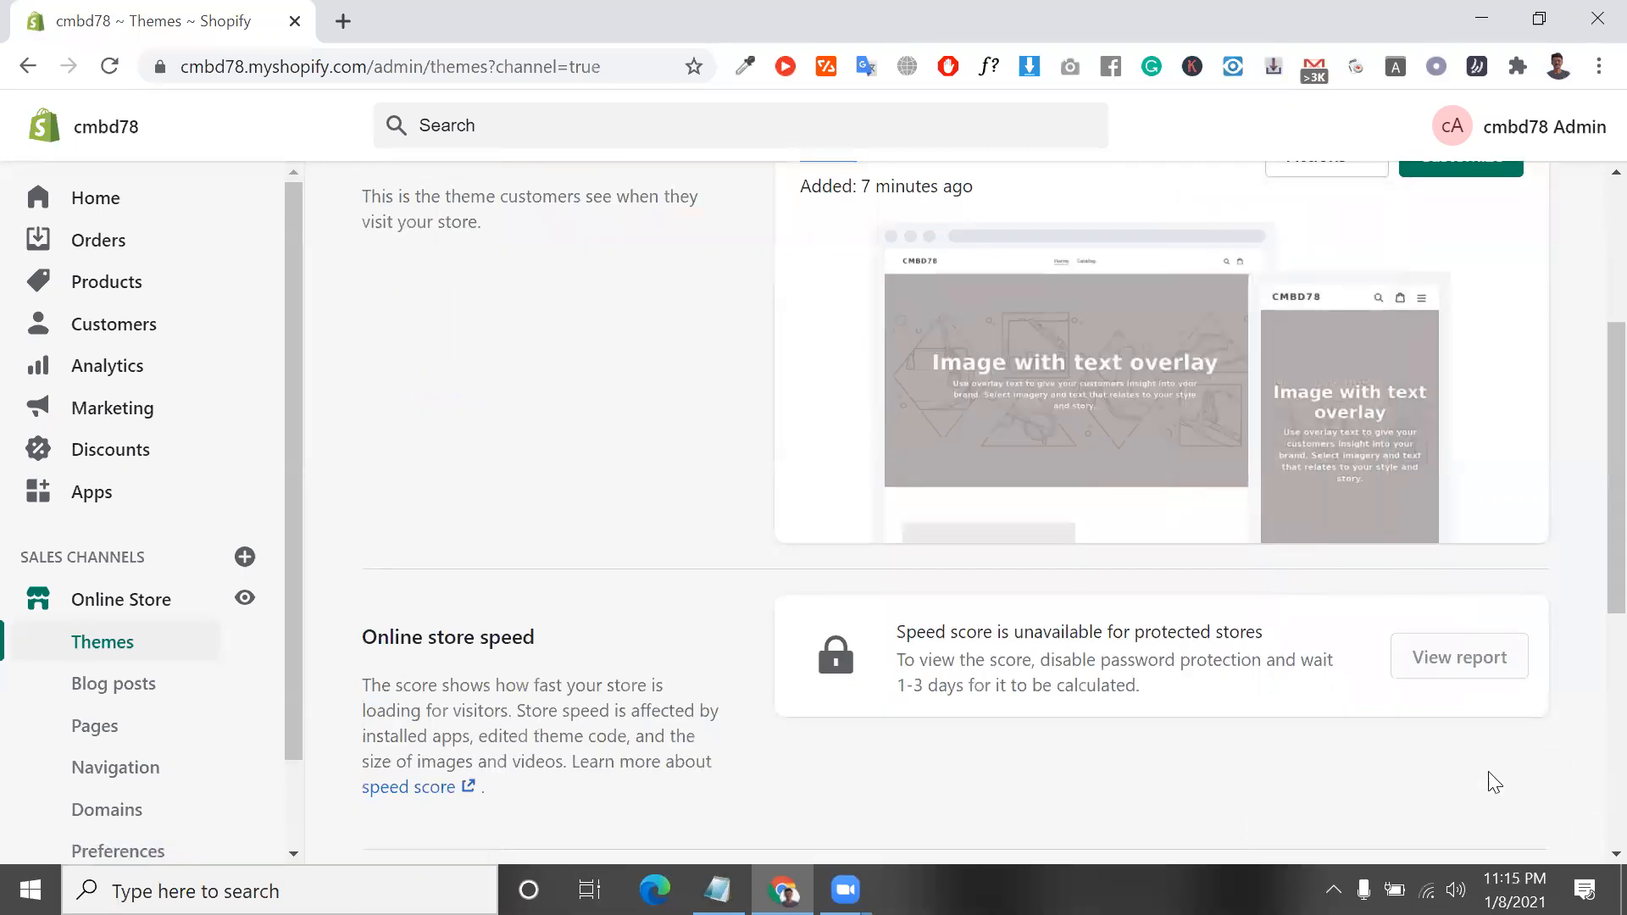
scroll(1309, 670, "down", 5)
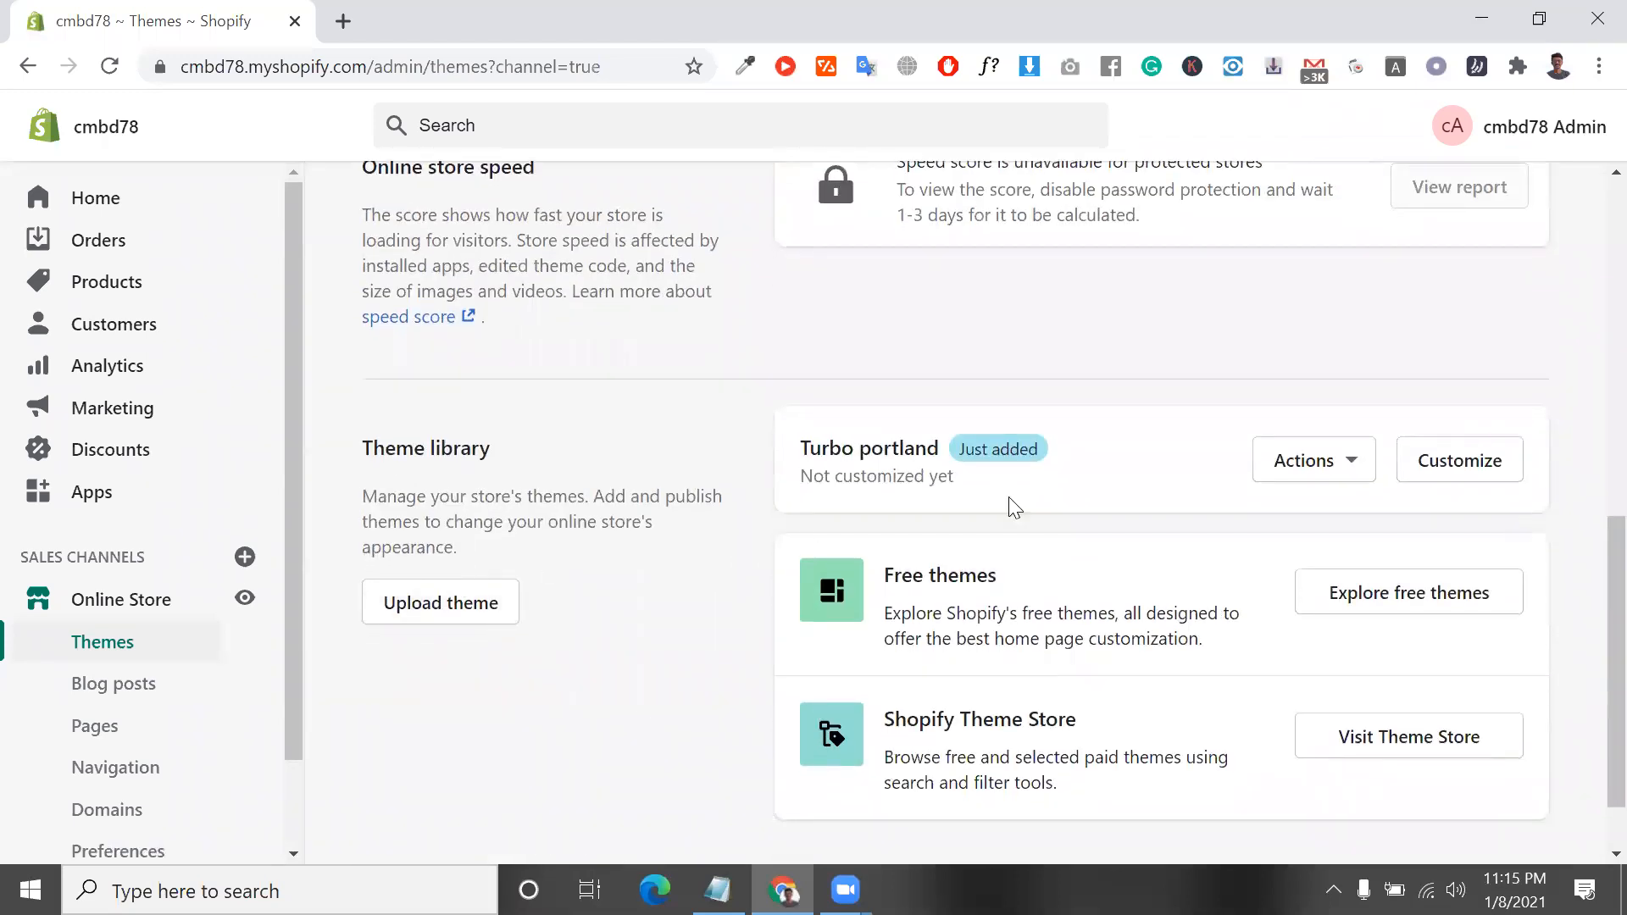
left_click(1324, 472)
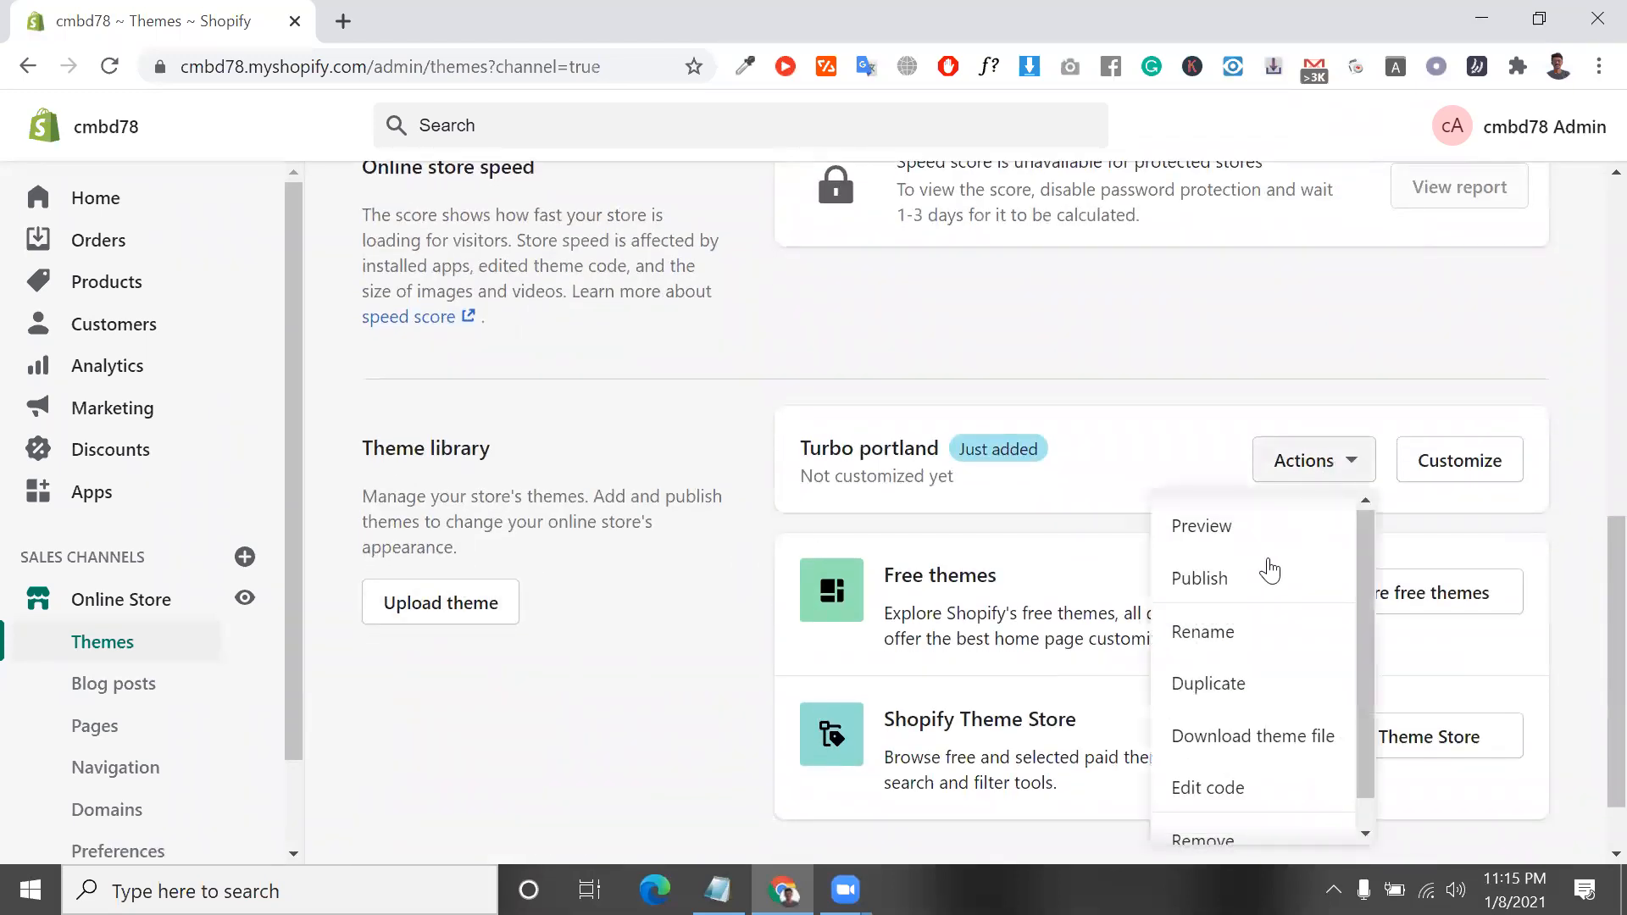
left_click(1204, 602)
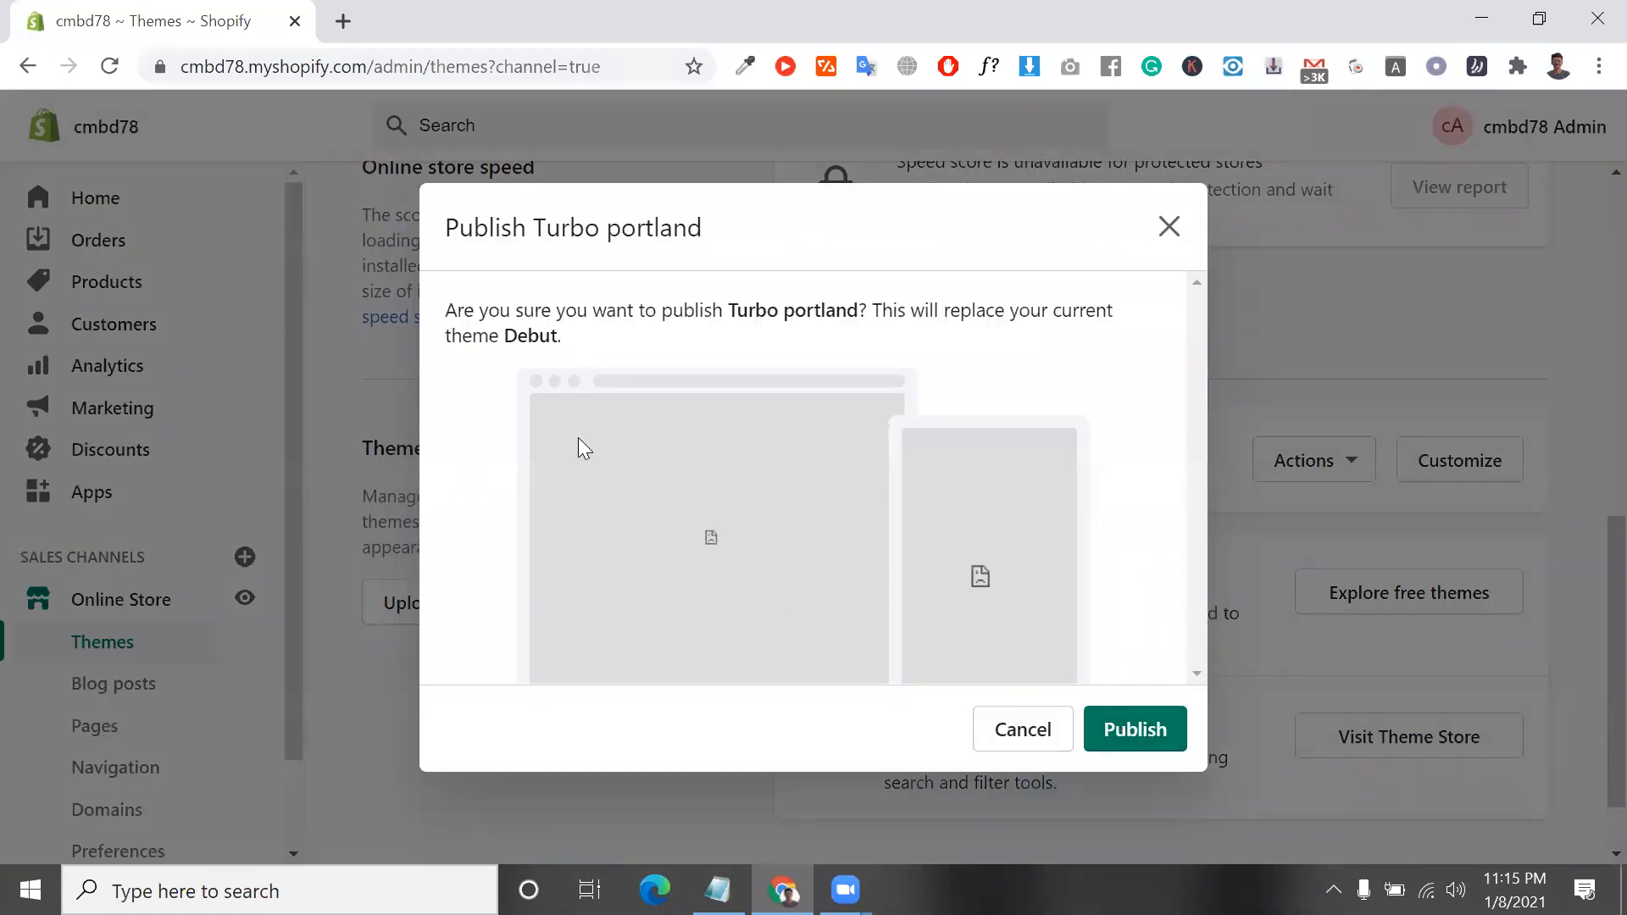
left_click_drag(490, 313, 866, 311)
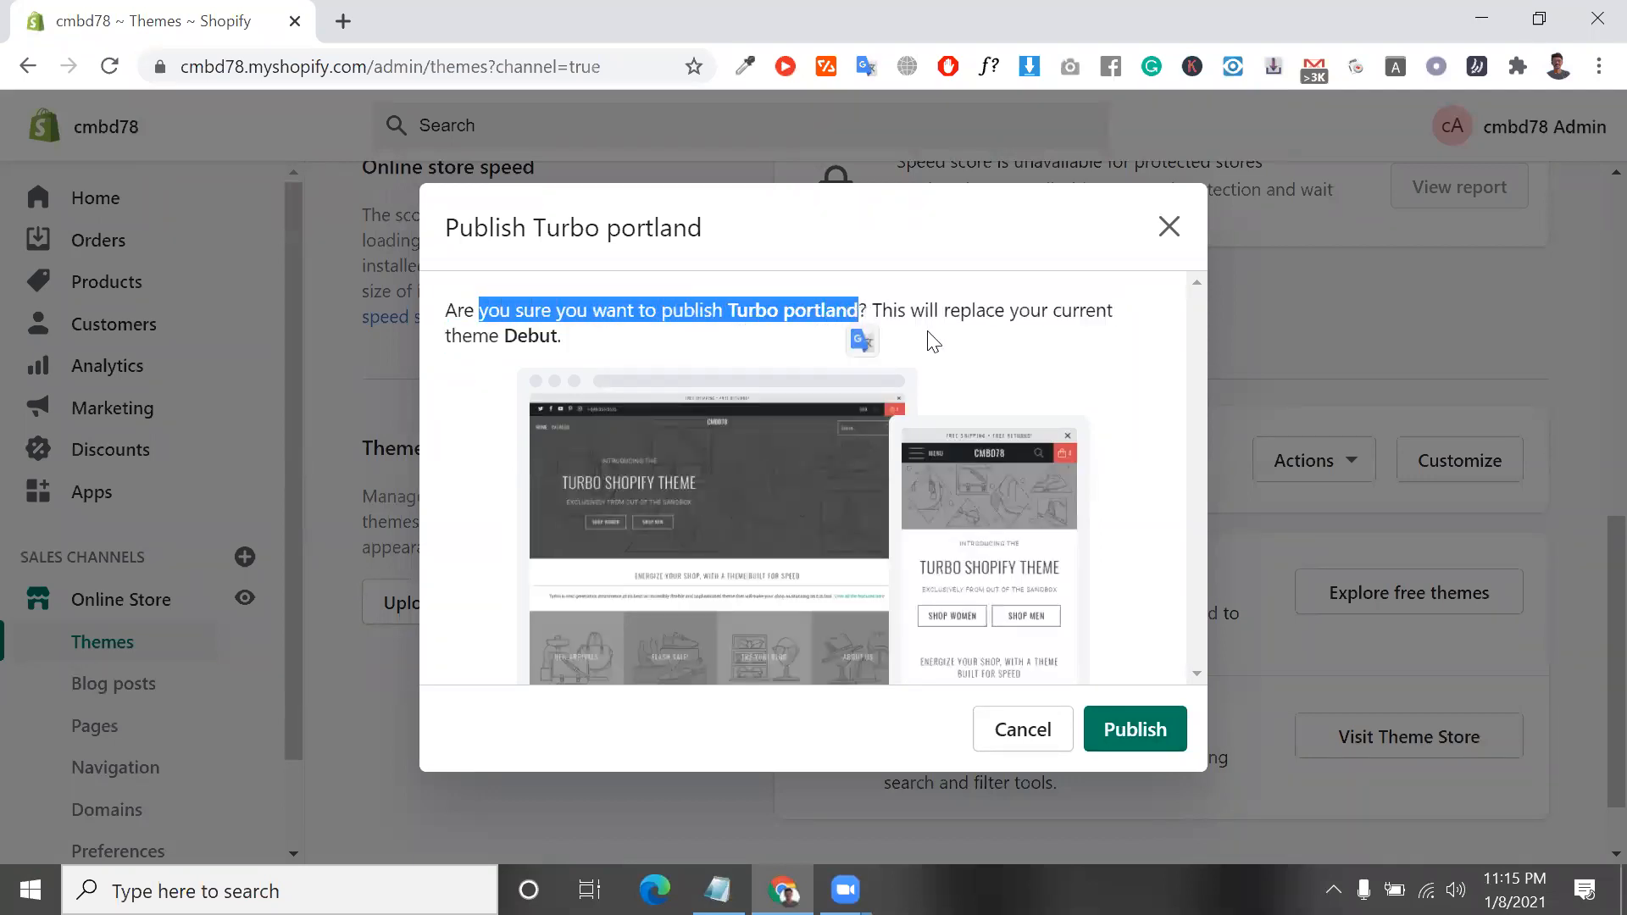
triple_click(968, 311)
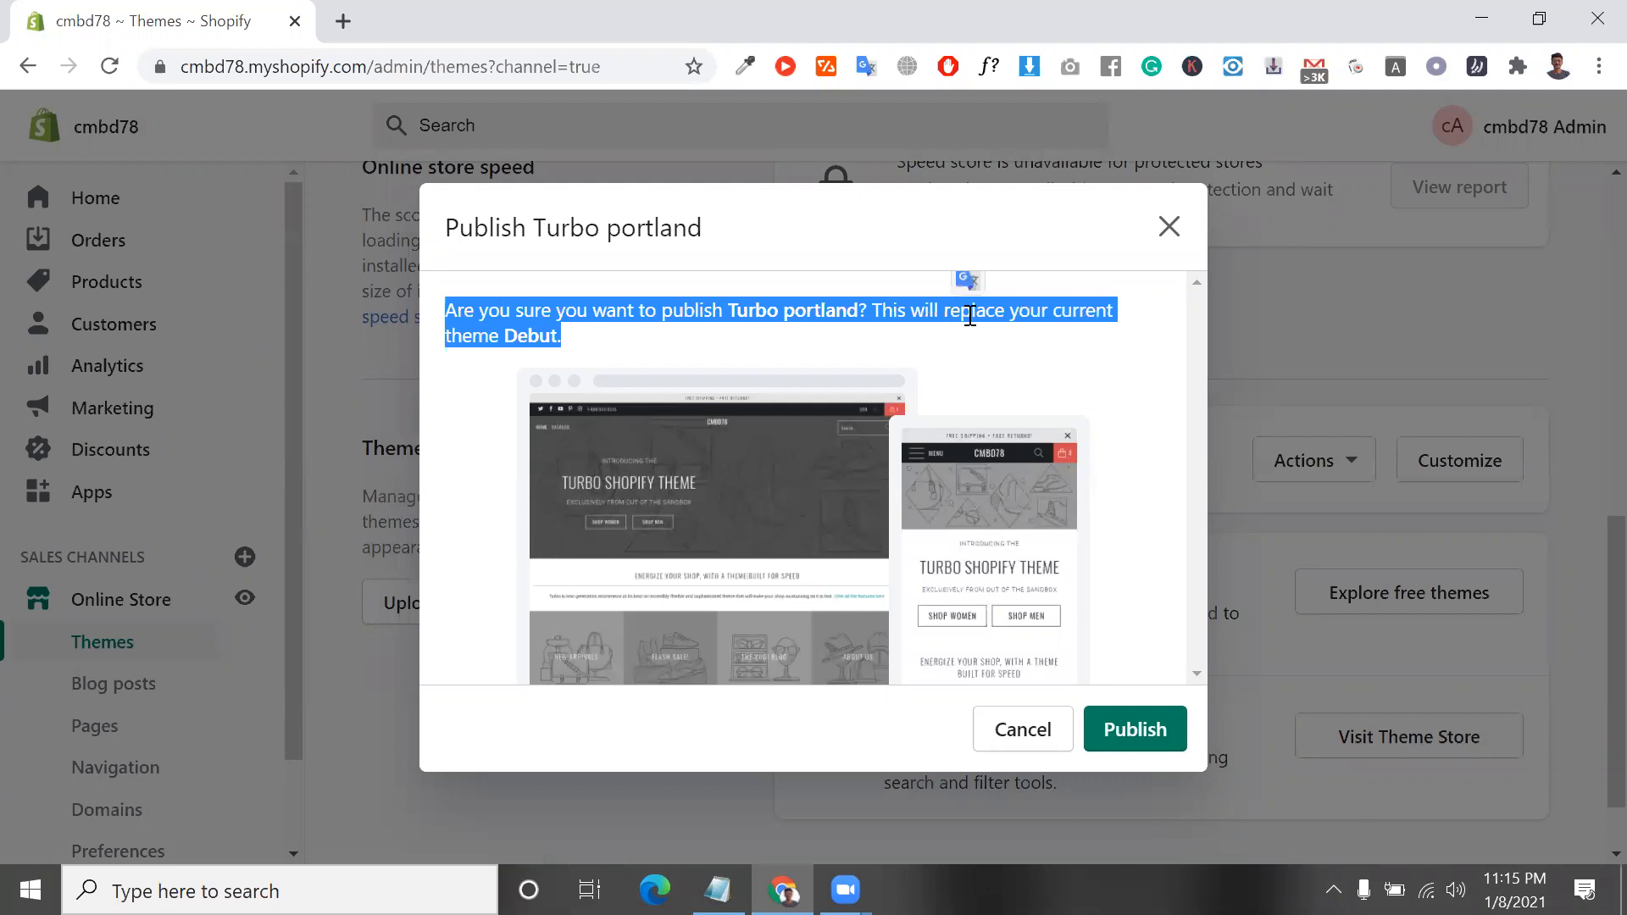
left_click(975, 321)
triple_click(1042, 319)
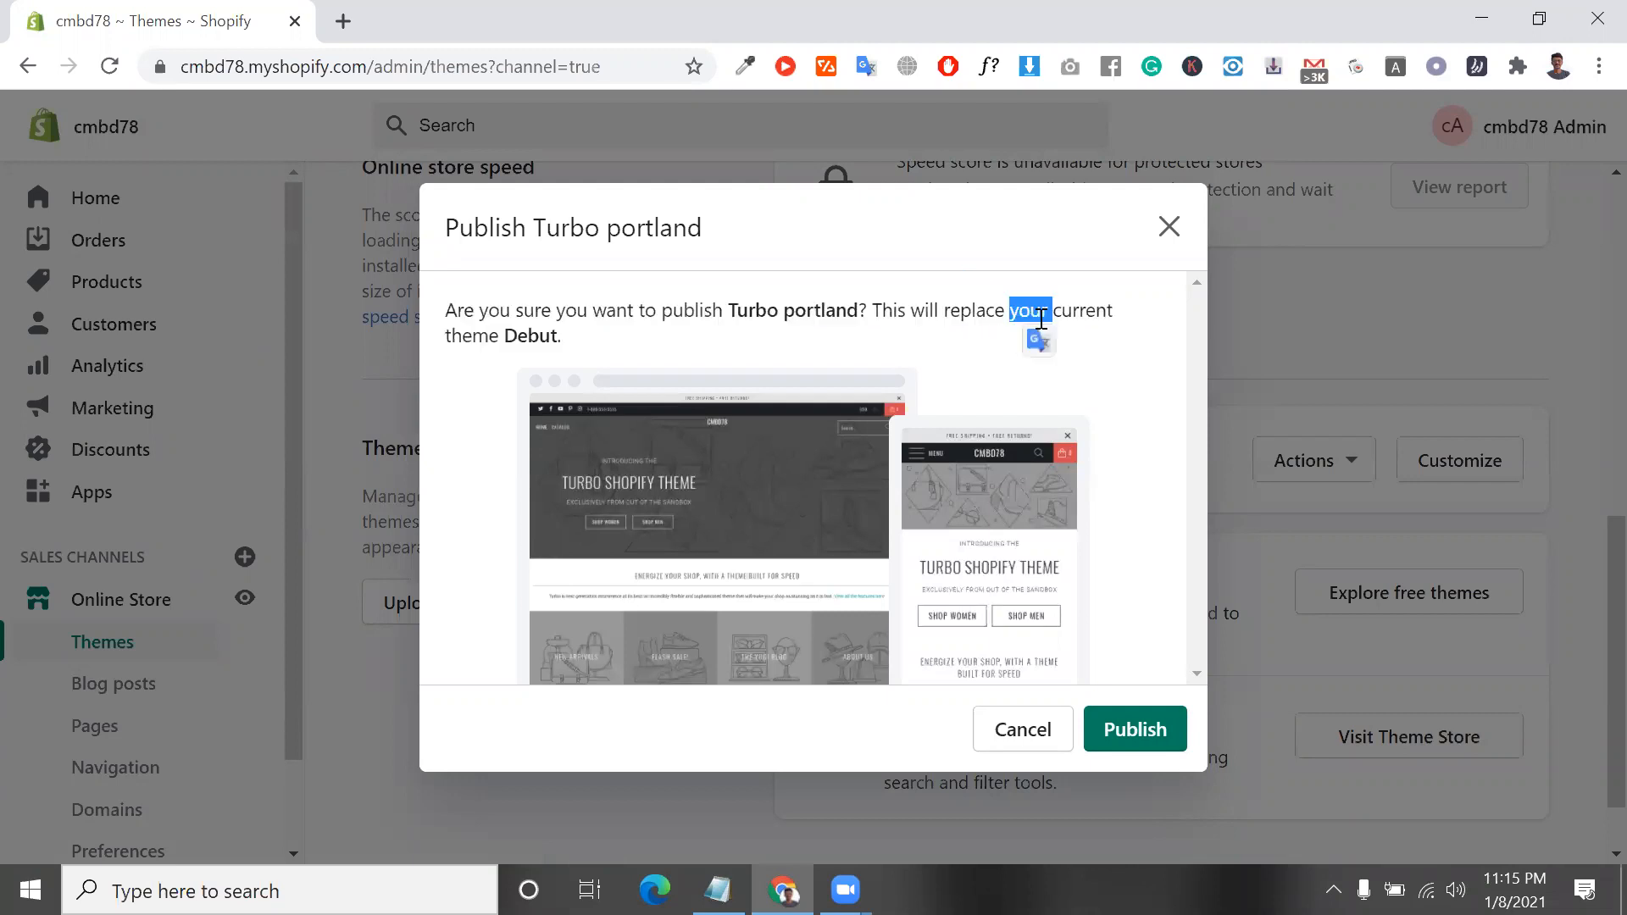
left_click(1140, 744)
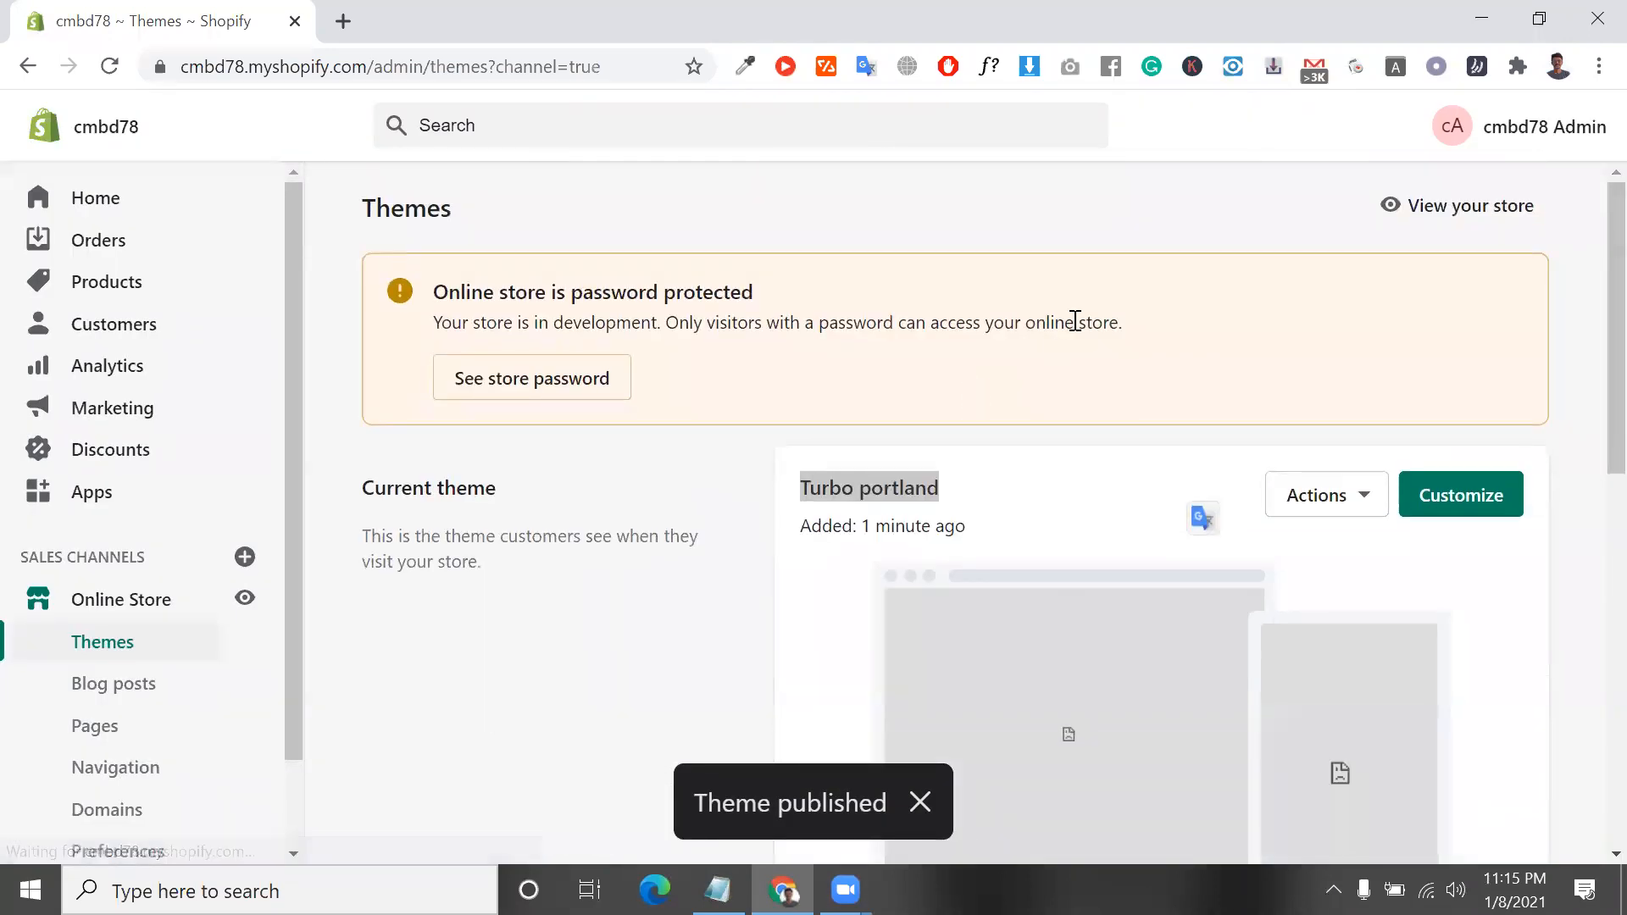
View the live online store, dismiss its newsletter sign-up popup, and look over the home page sections
scroll(1010, 445, "down", 4)
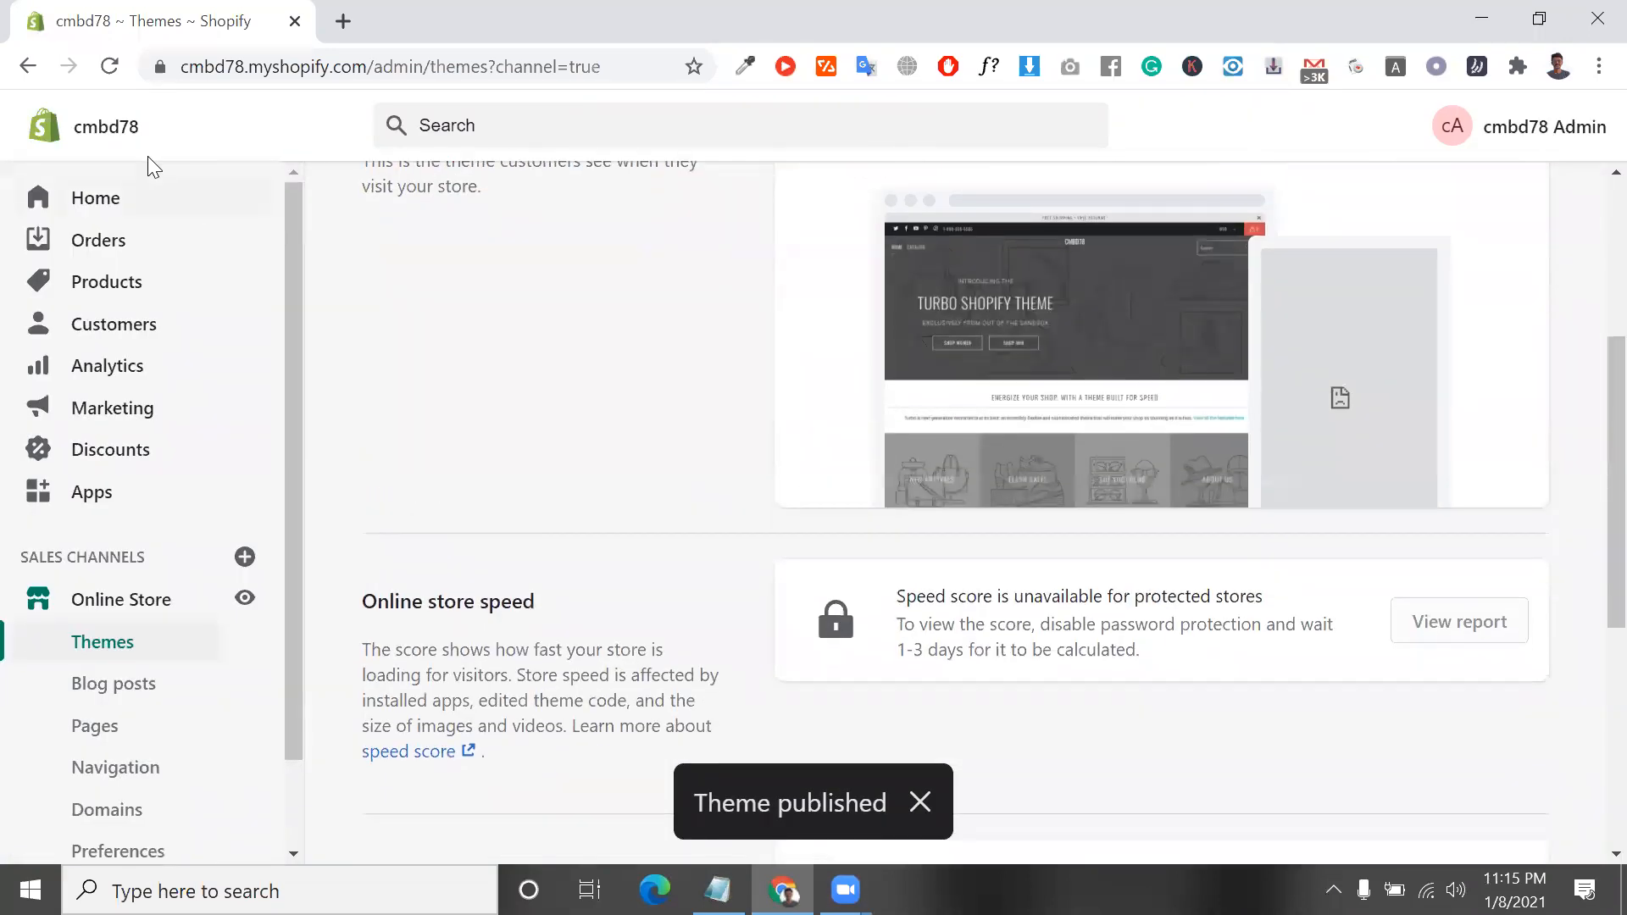
left_click(245, 599)
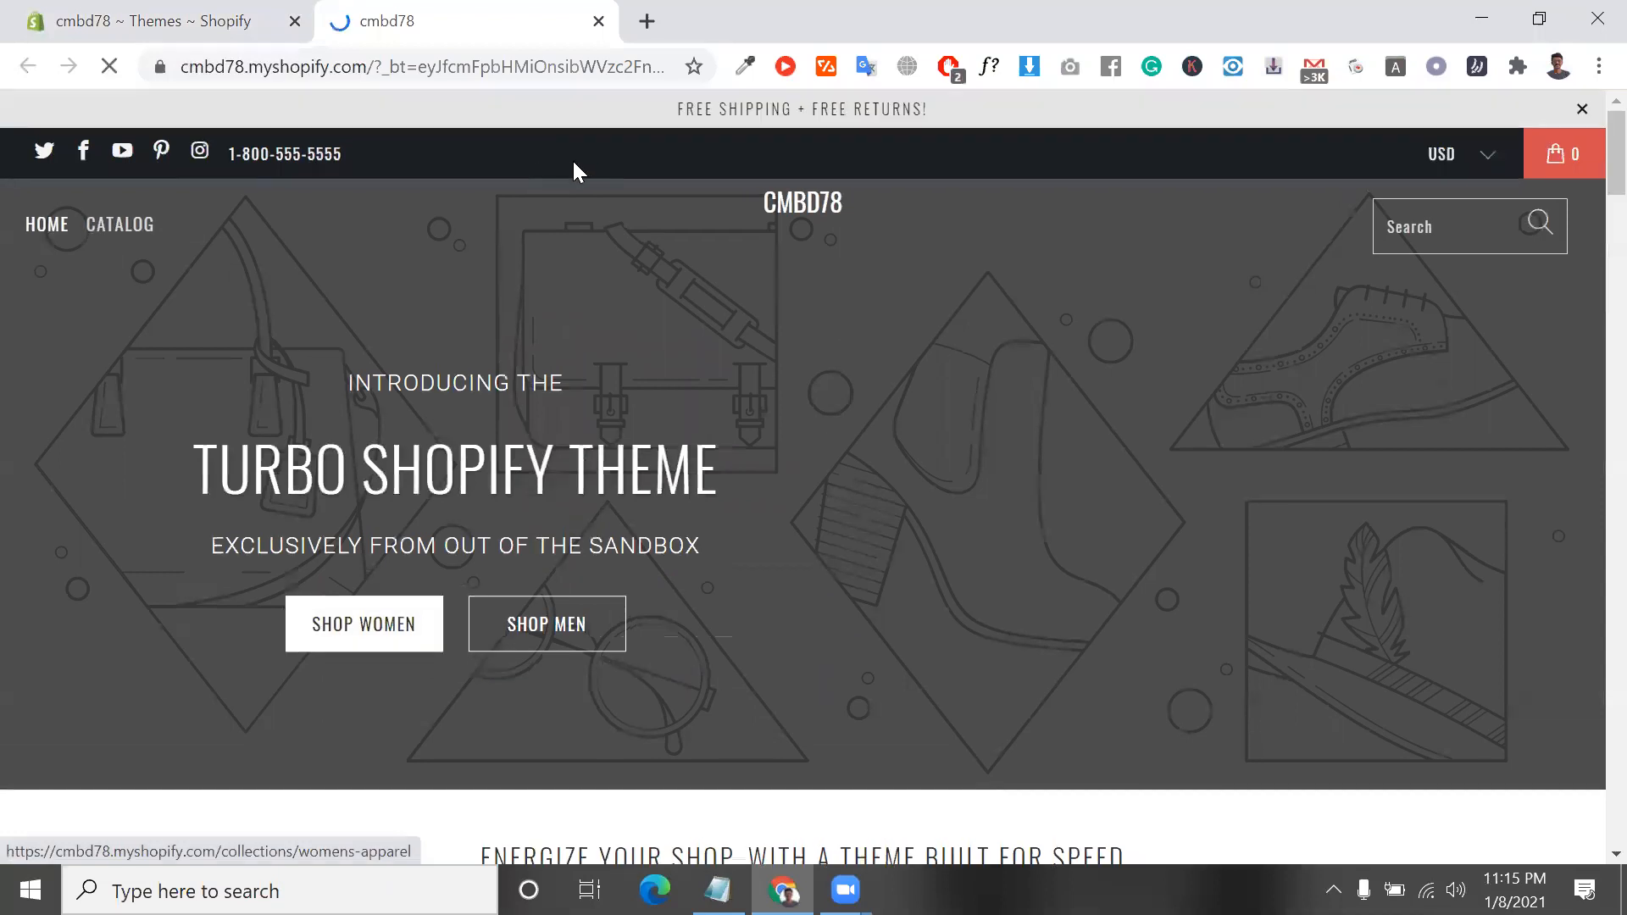
scroll(537, 400, "down", 5)
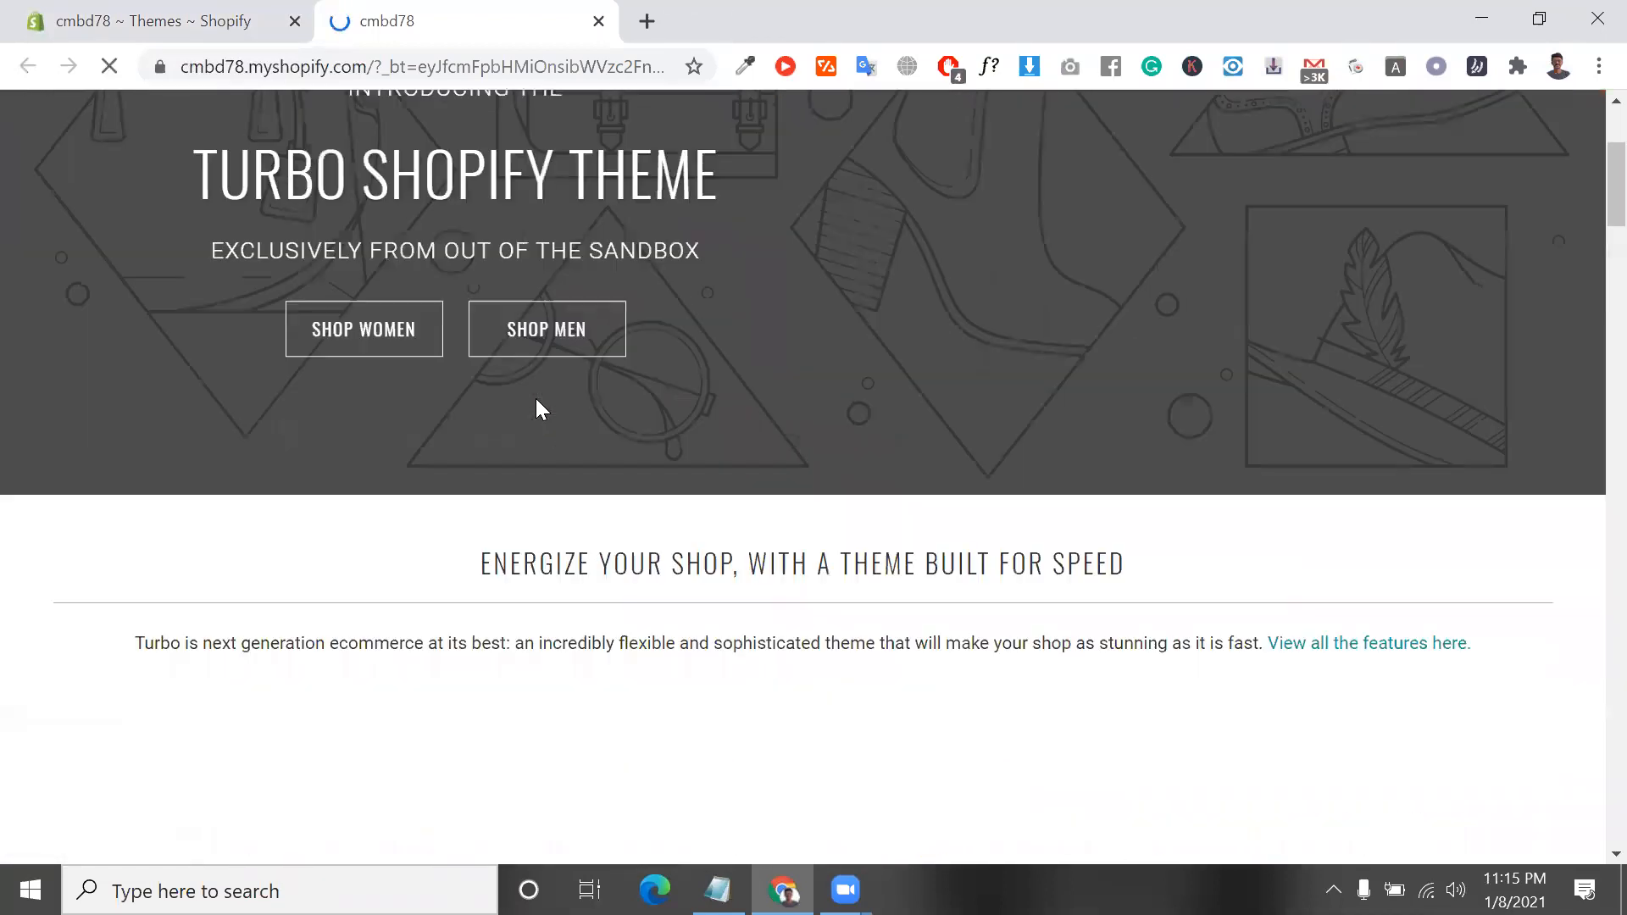
scroll(543, 409, "down", 10)
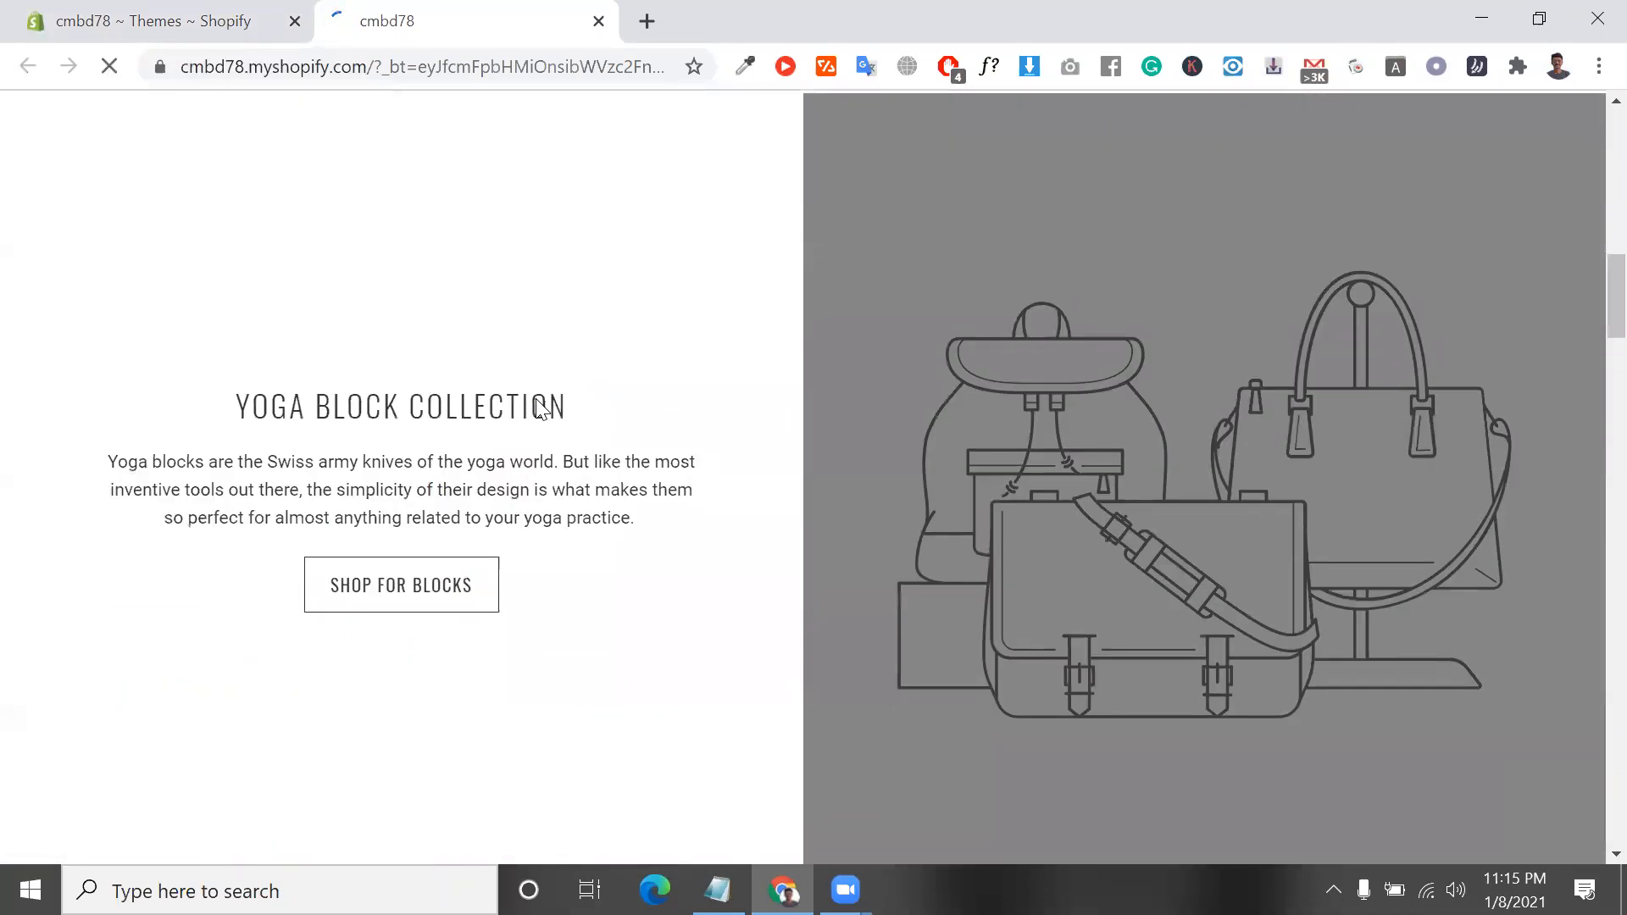
scroll(537, 400, "up", 15)
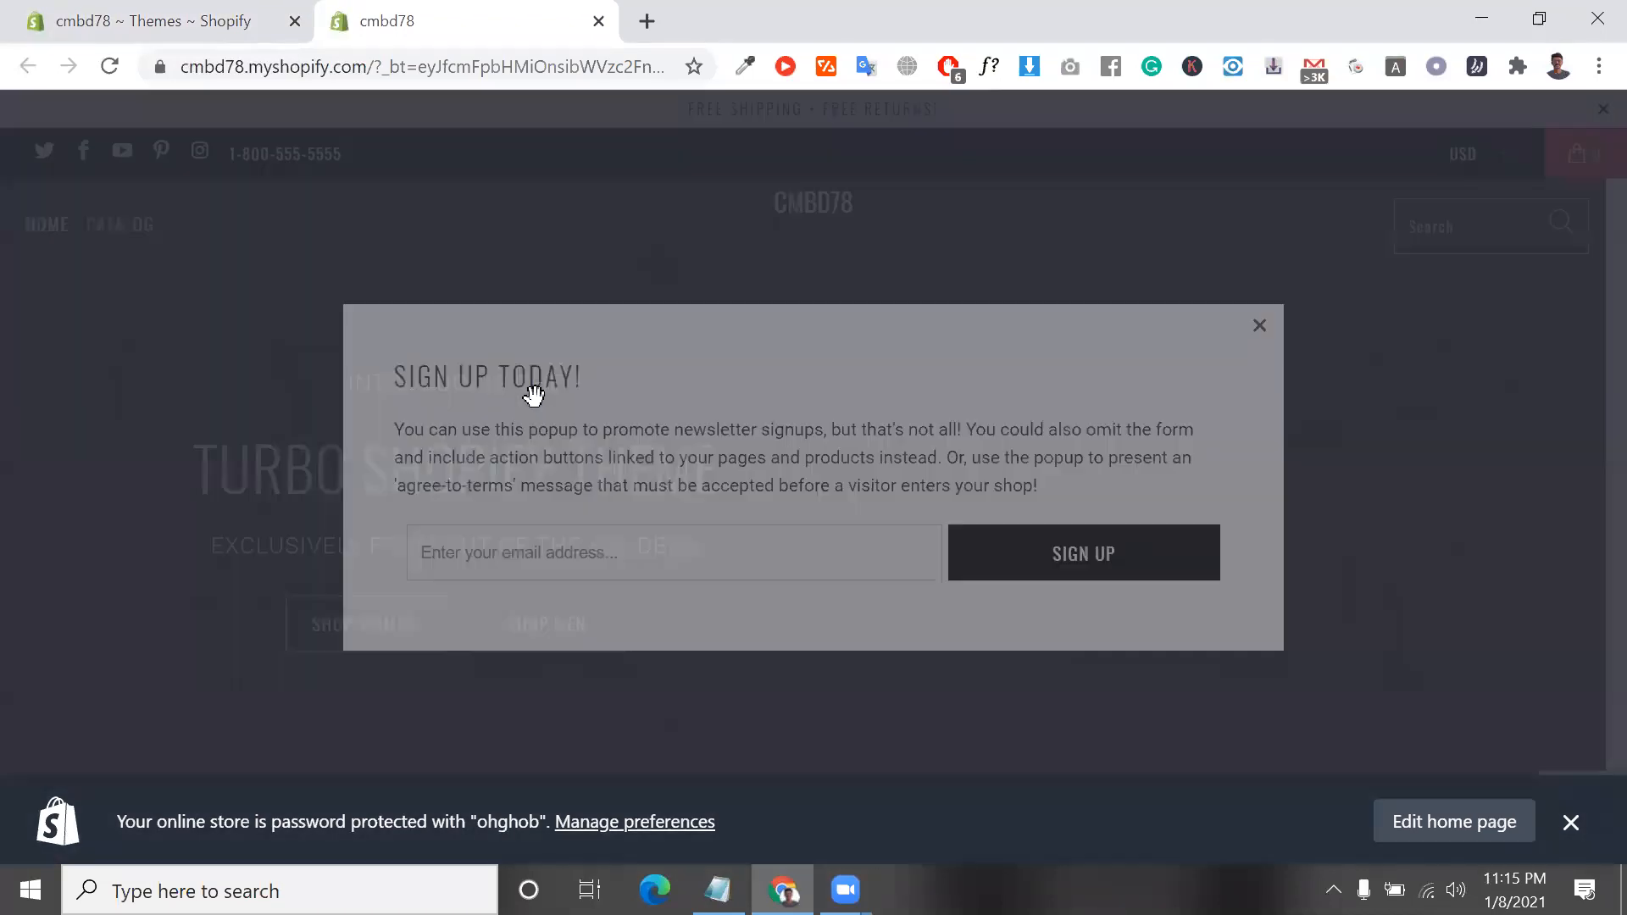
left_click(1262, 330)
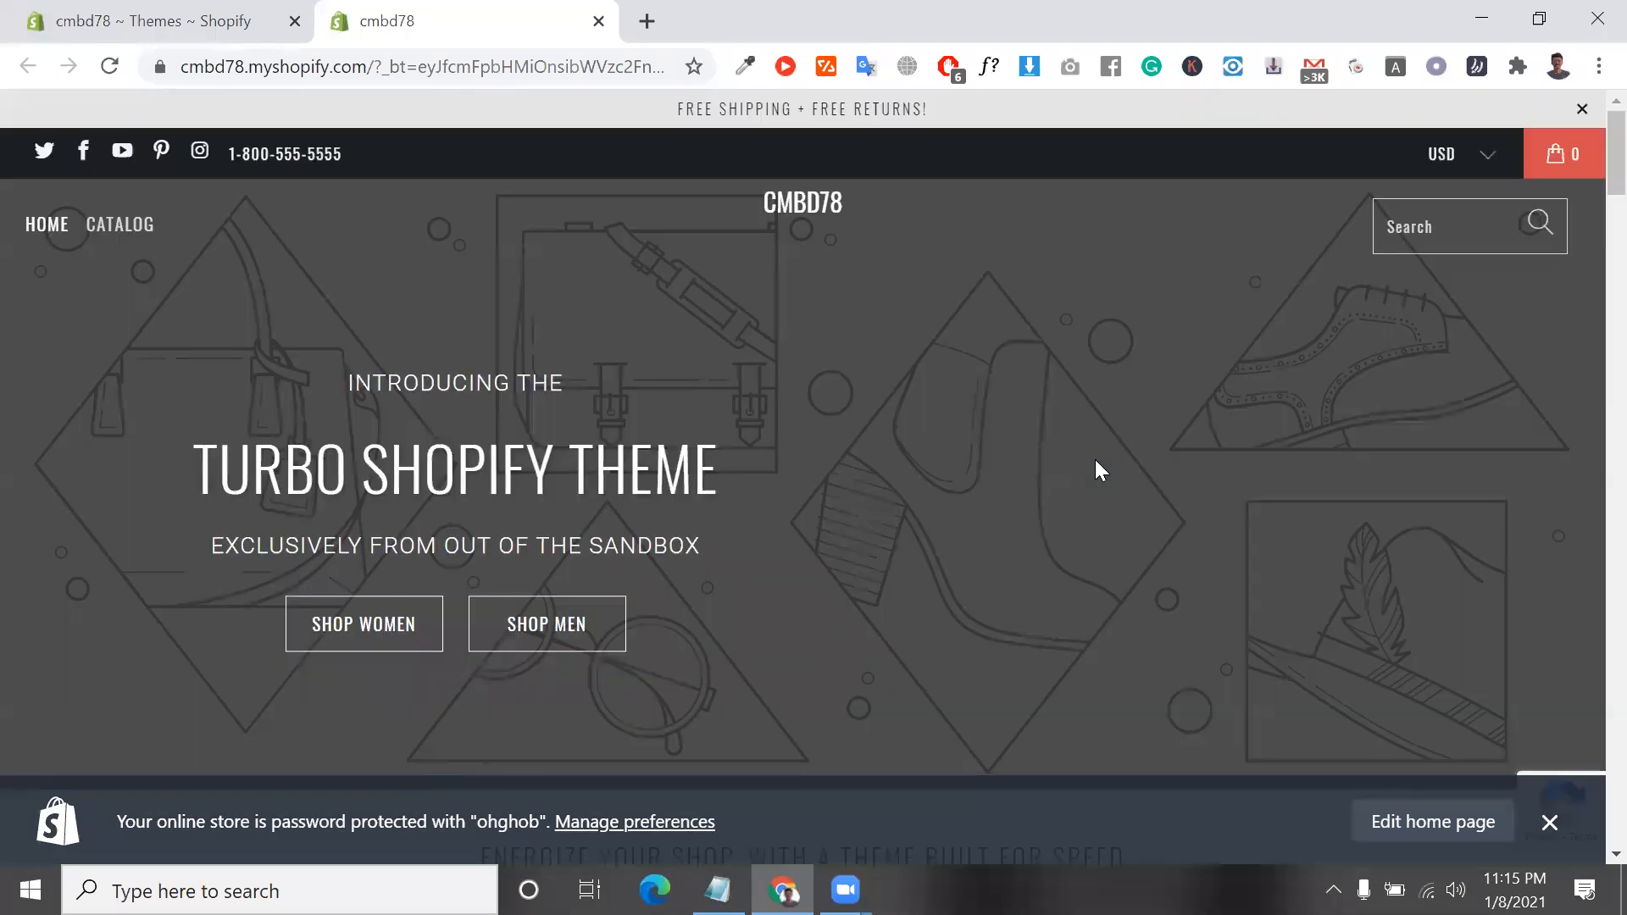
scroll(1098, 462, "down", 2)
scroll(1094, 460, "up", 2)
Reopen the recently closed Turbo product and demo tabs, and close the product page again
key("ctrl+shift+t")
key("ctrl+shift+t")
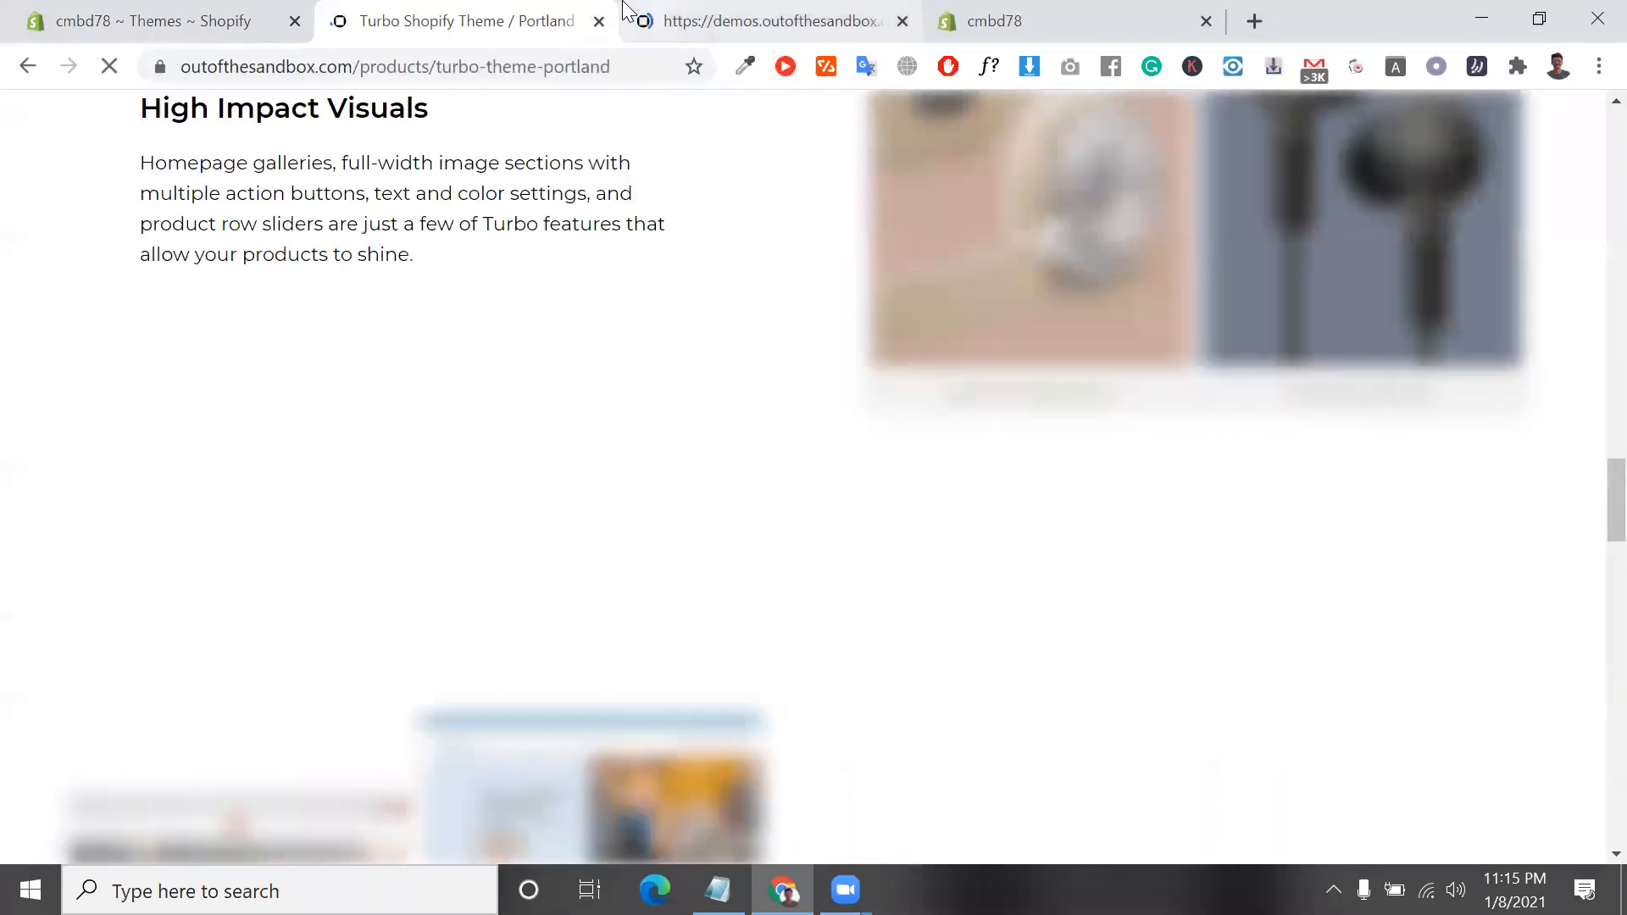
left_click(599, 21)
left_click_drag(422, 72, 1587, 299)
key("BackSpace")
key("Return")
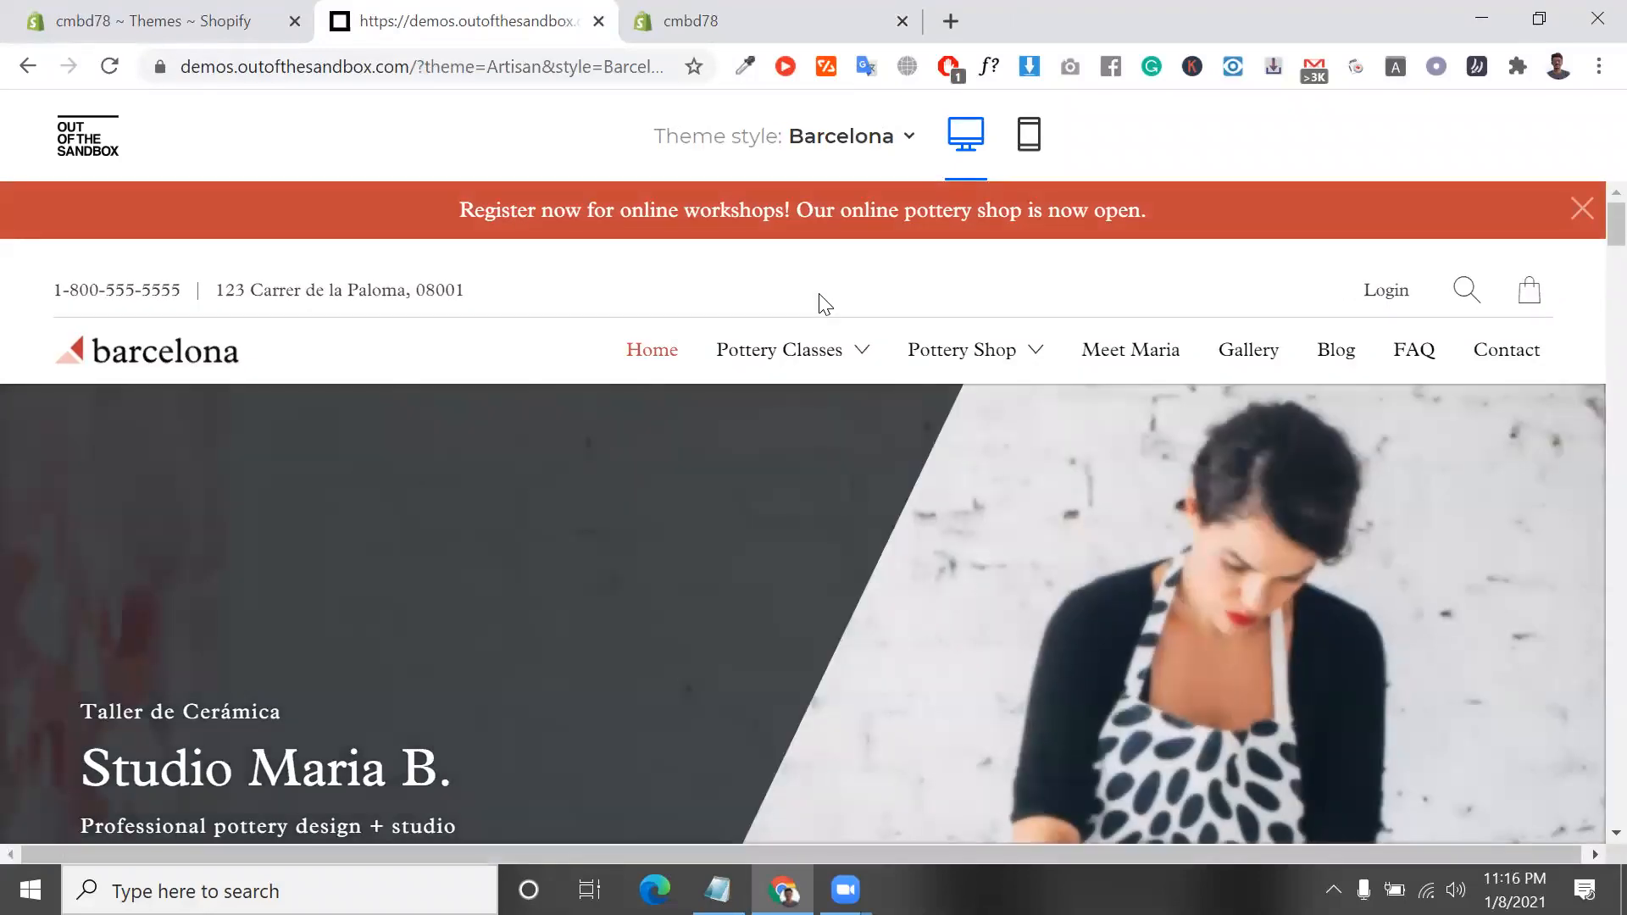
scroll(819, 295, "down", 20)
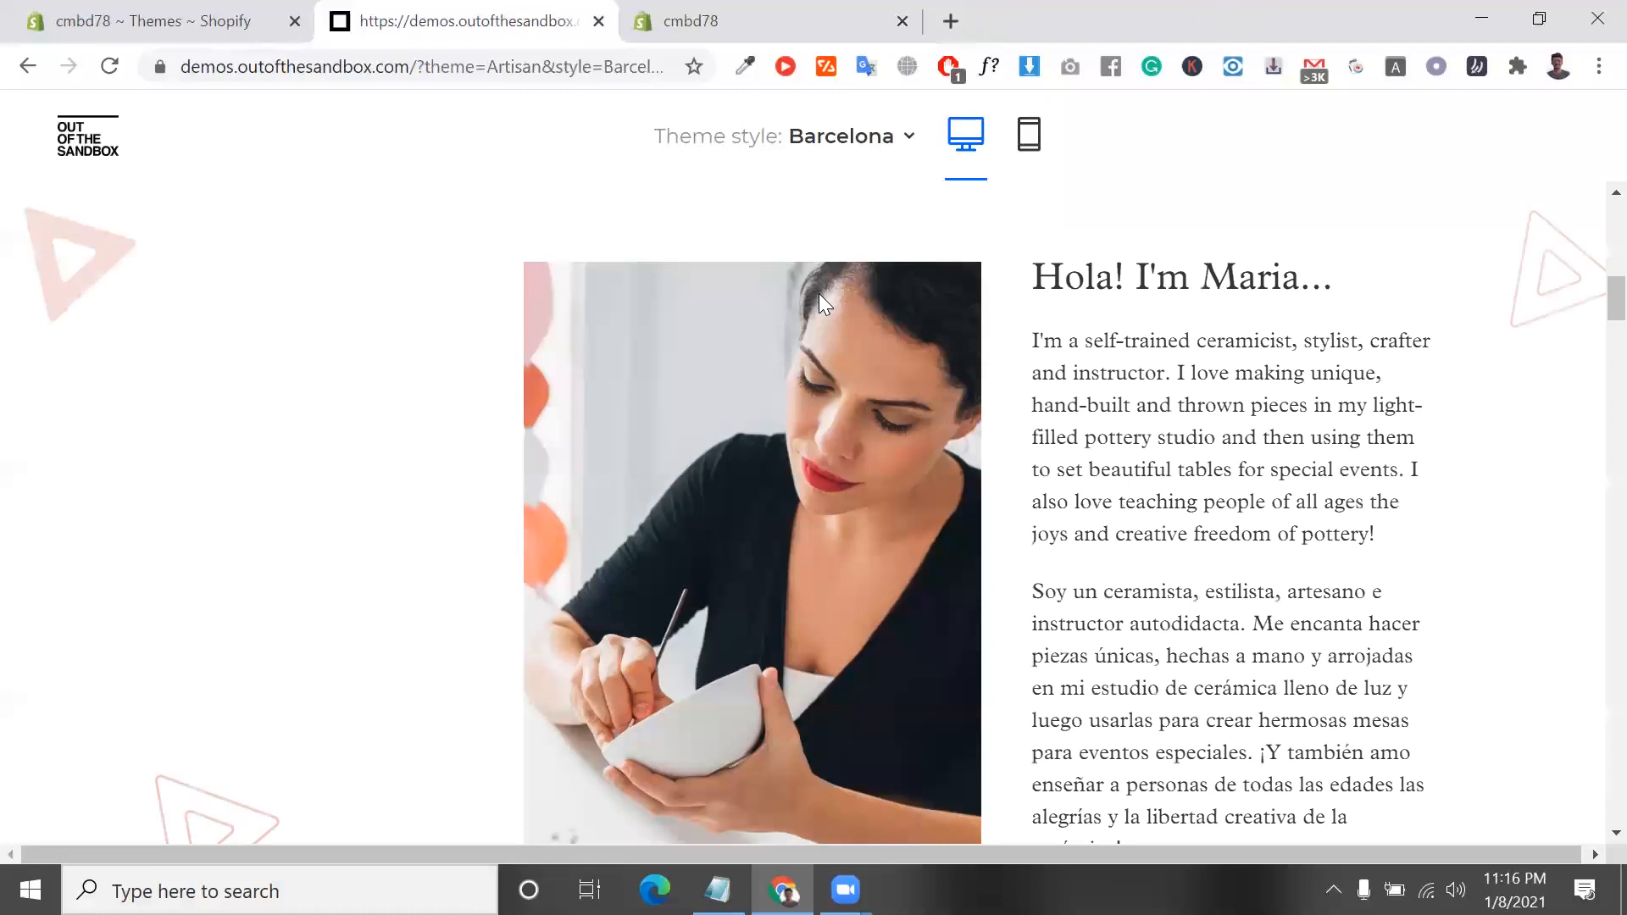
scroll(818, 296, "down", 10)
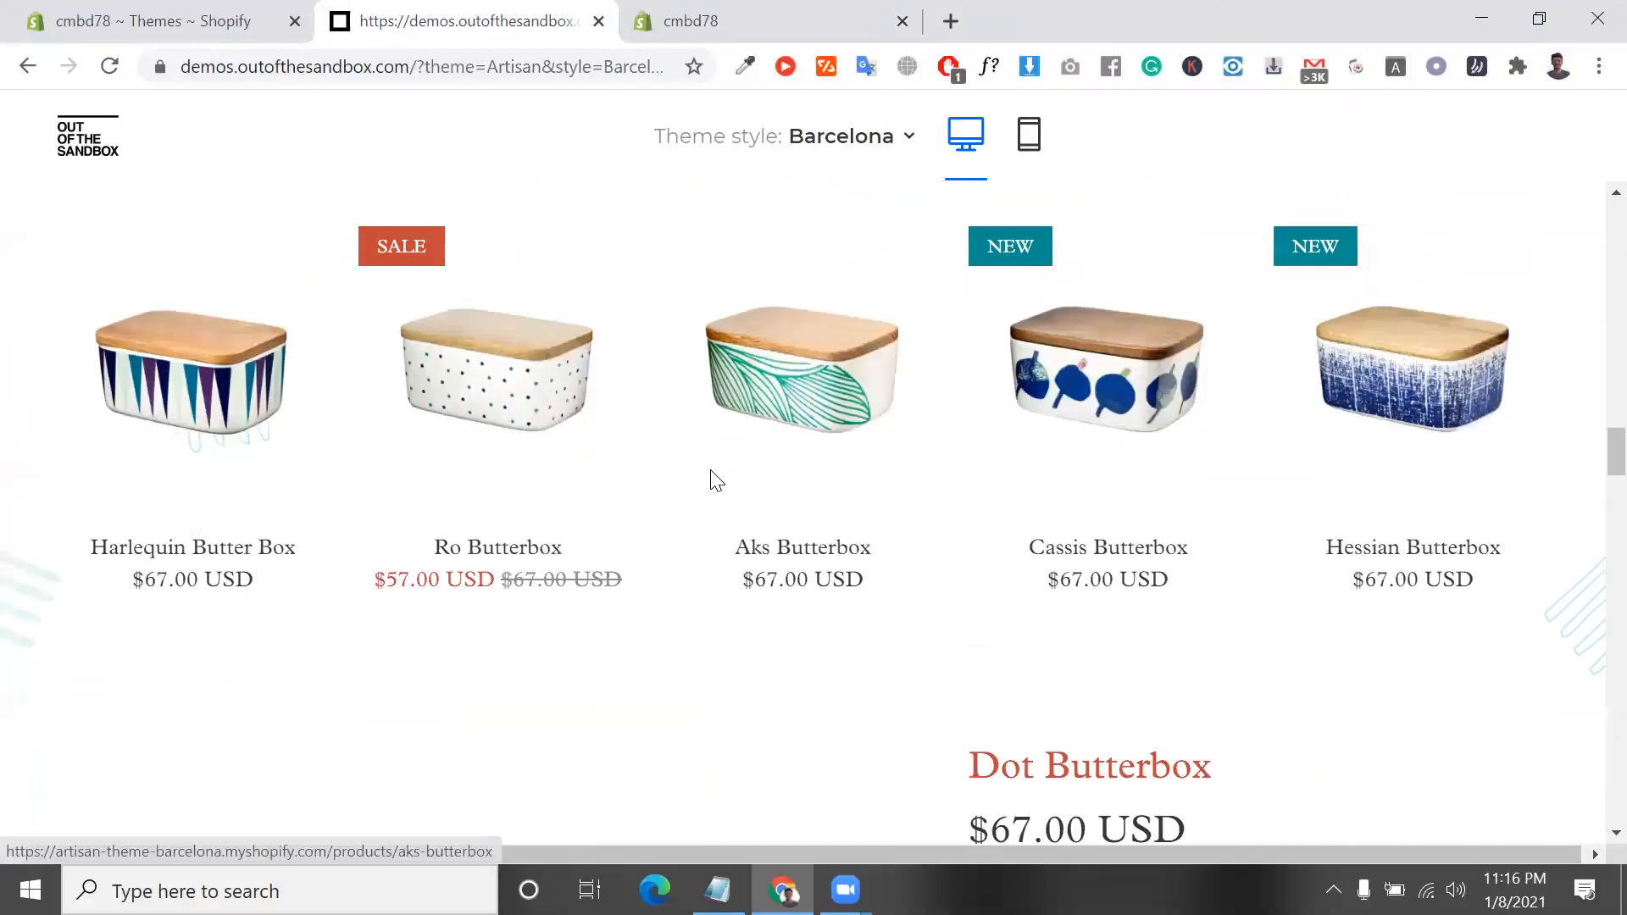
left_click(28, 65)
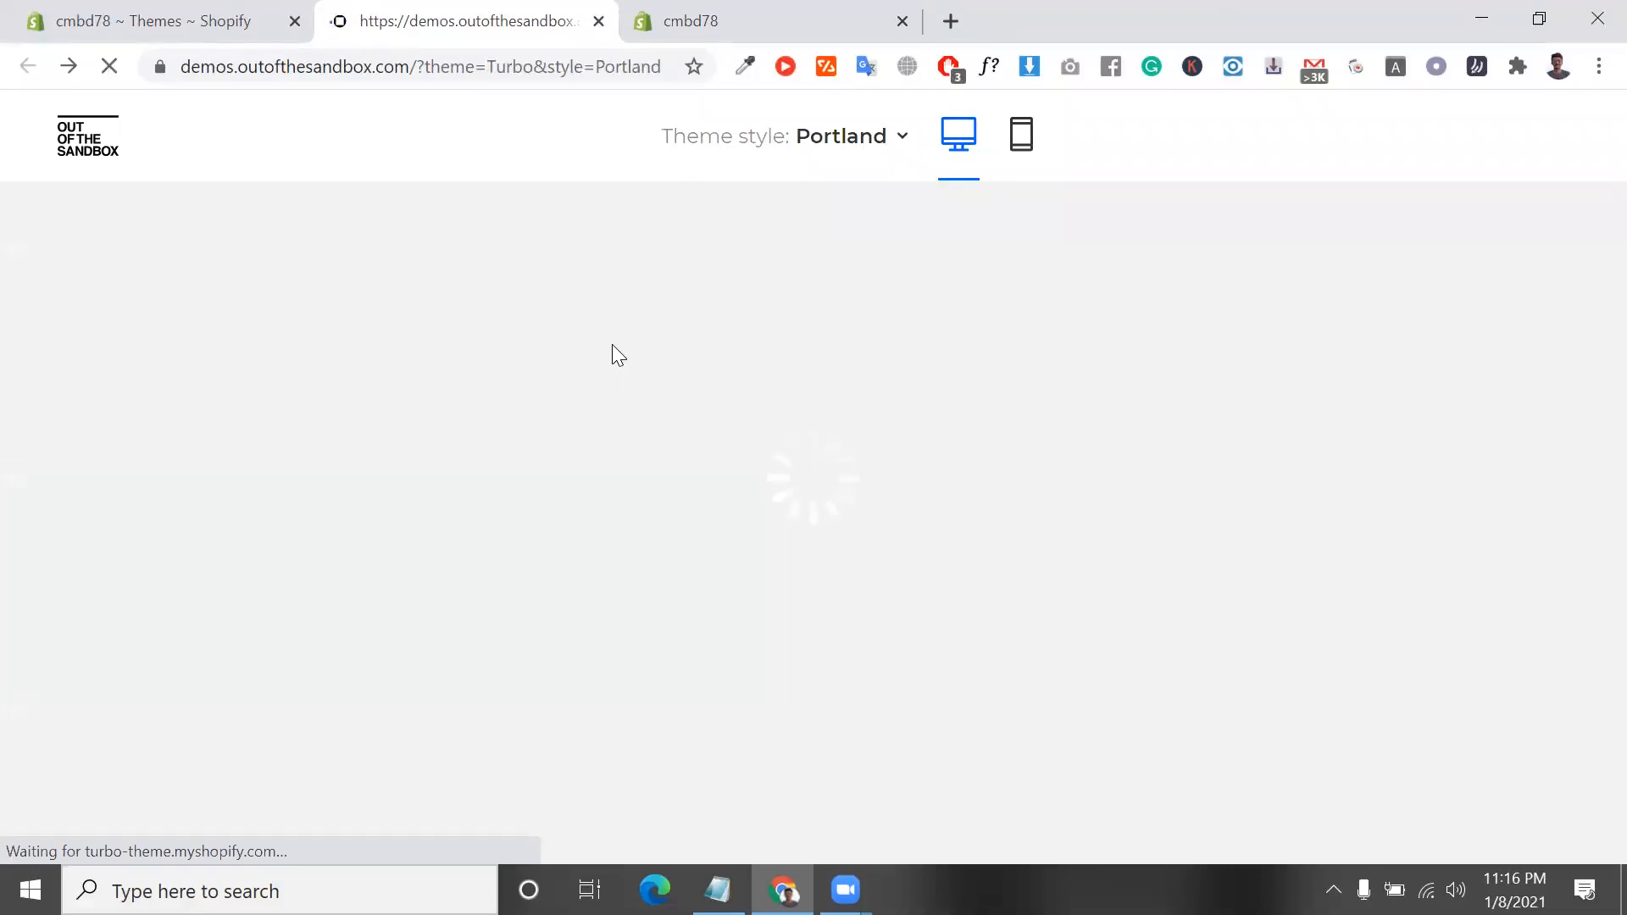
Check the available theme styles in the Turbo demo and examine the Portland home page's product and image sections
left_click(878, 144)
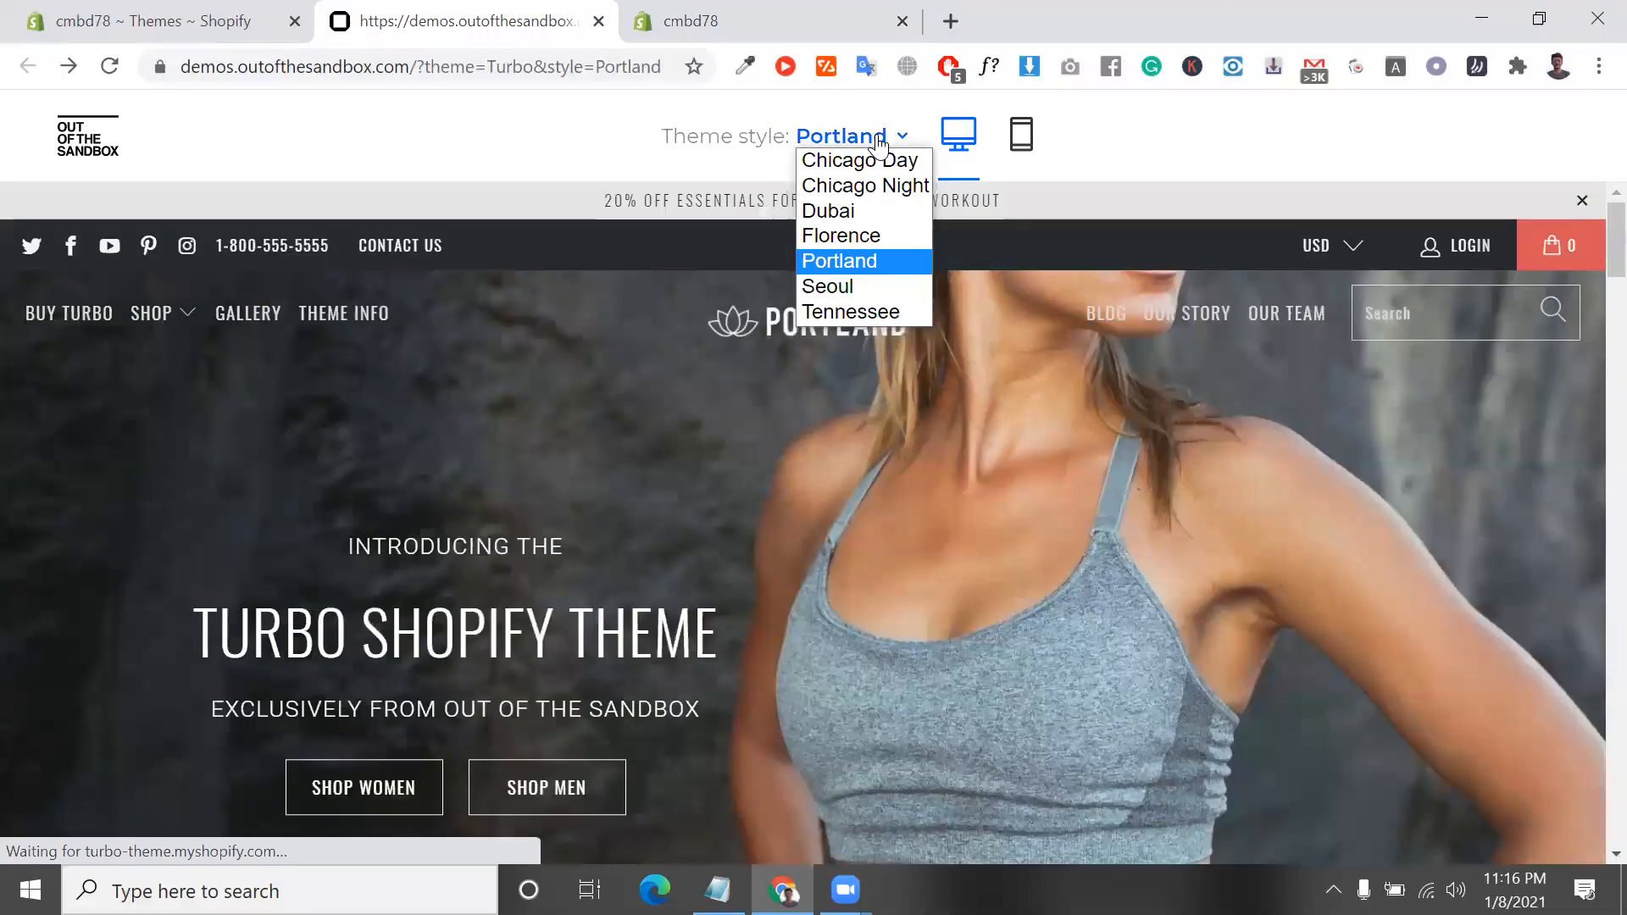
left_click(880, 145)
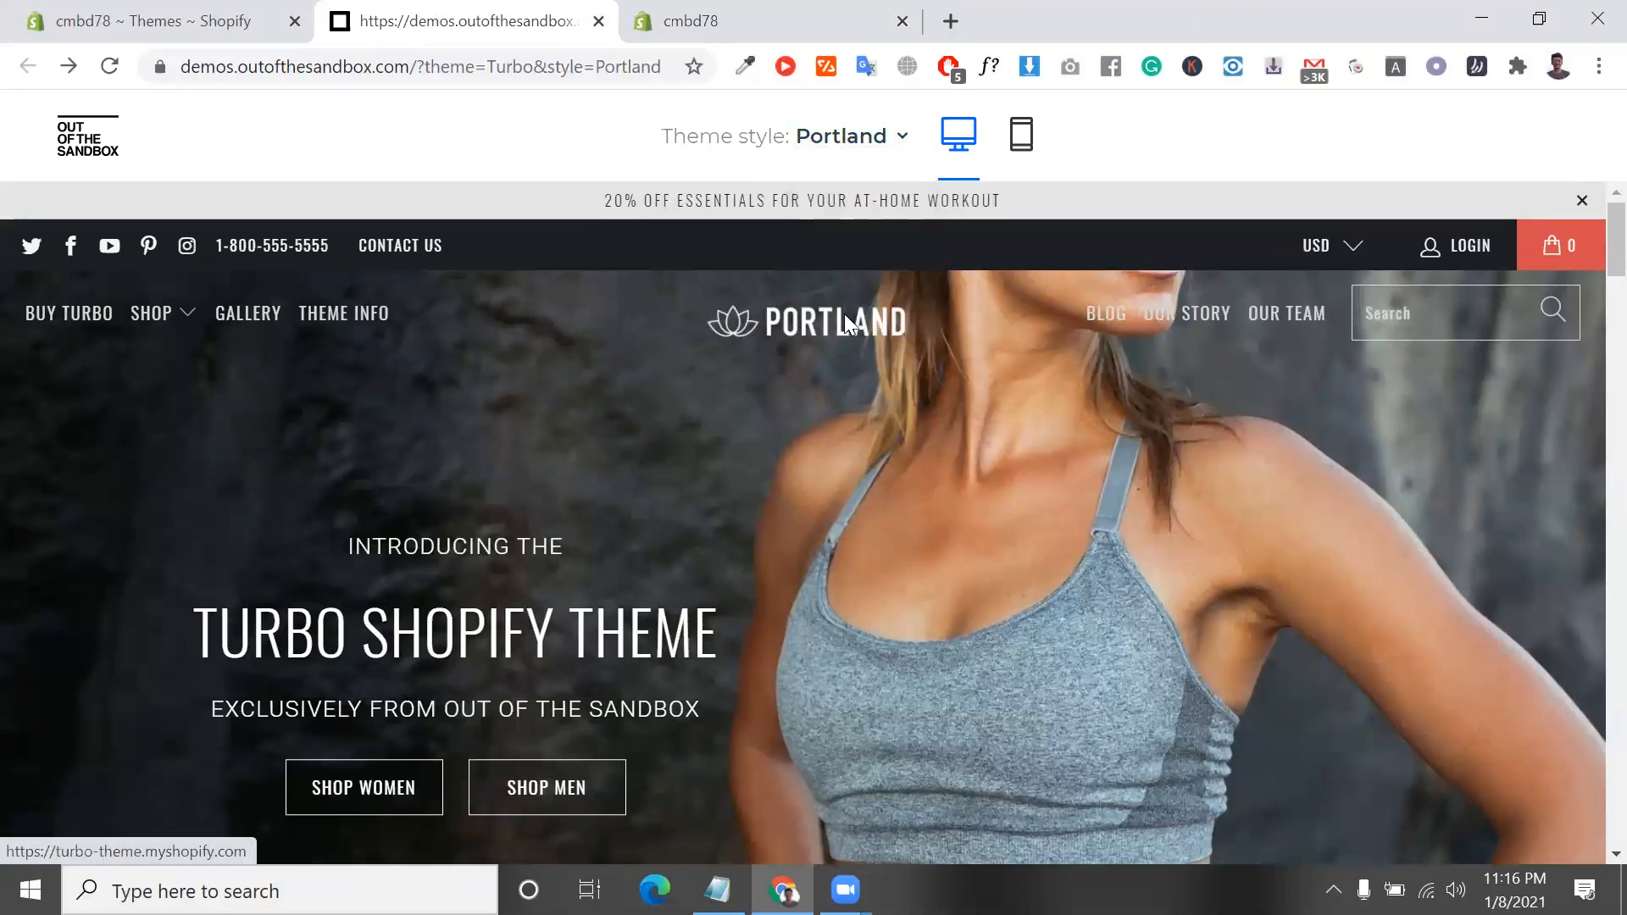
scroll(844, 318, "down", 10)
scroll(846, 324, "down", 15)
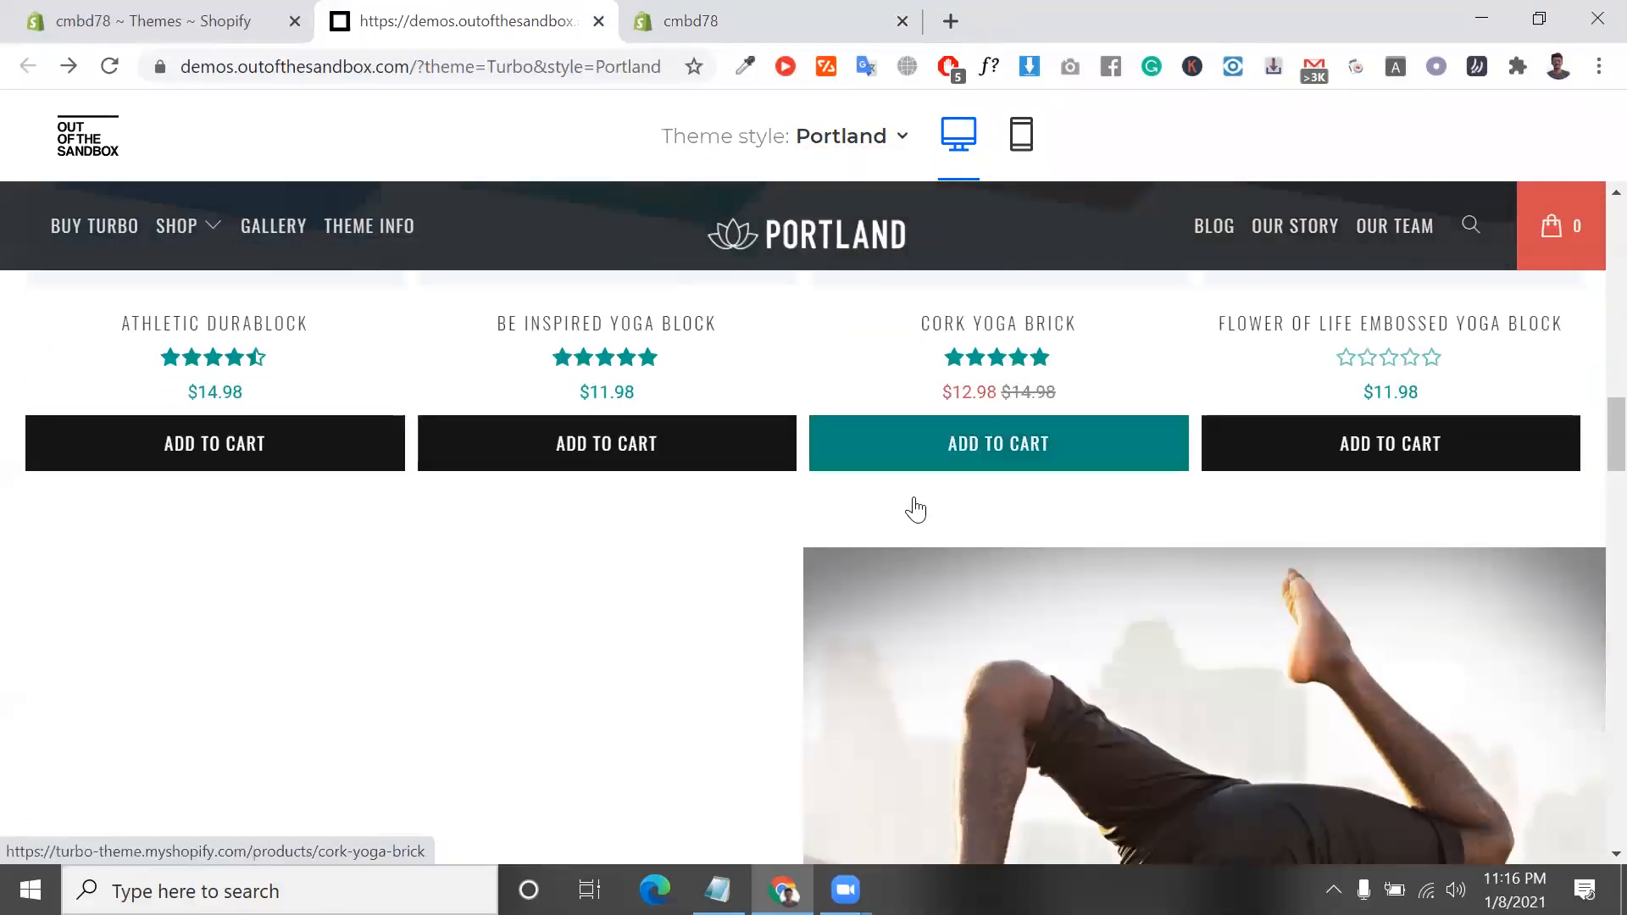
scroll(814, 534, "up", 8)
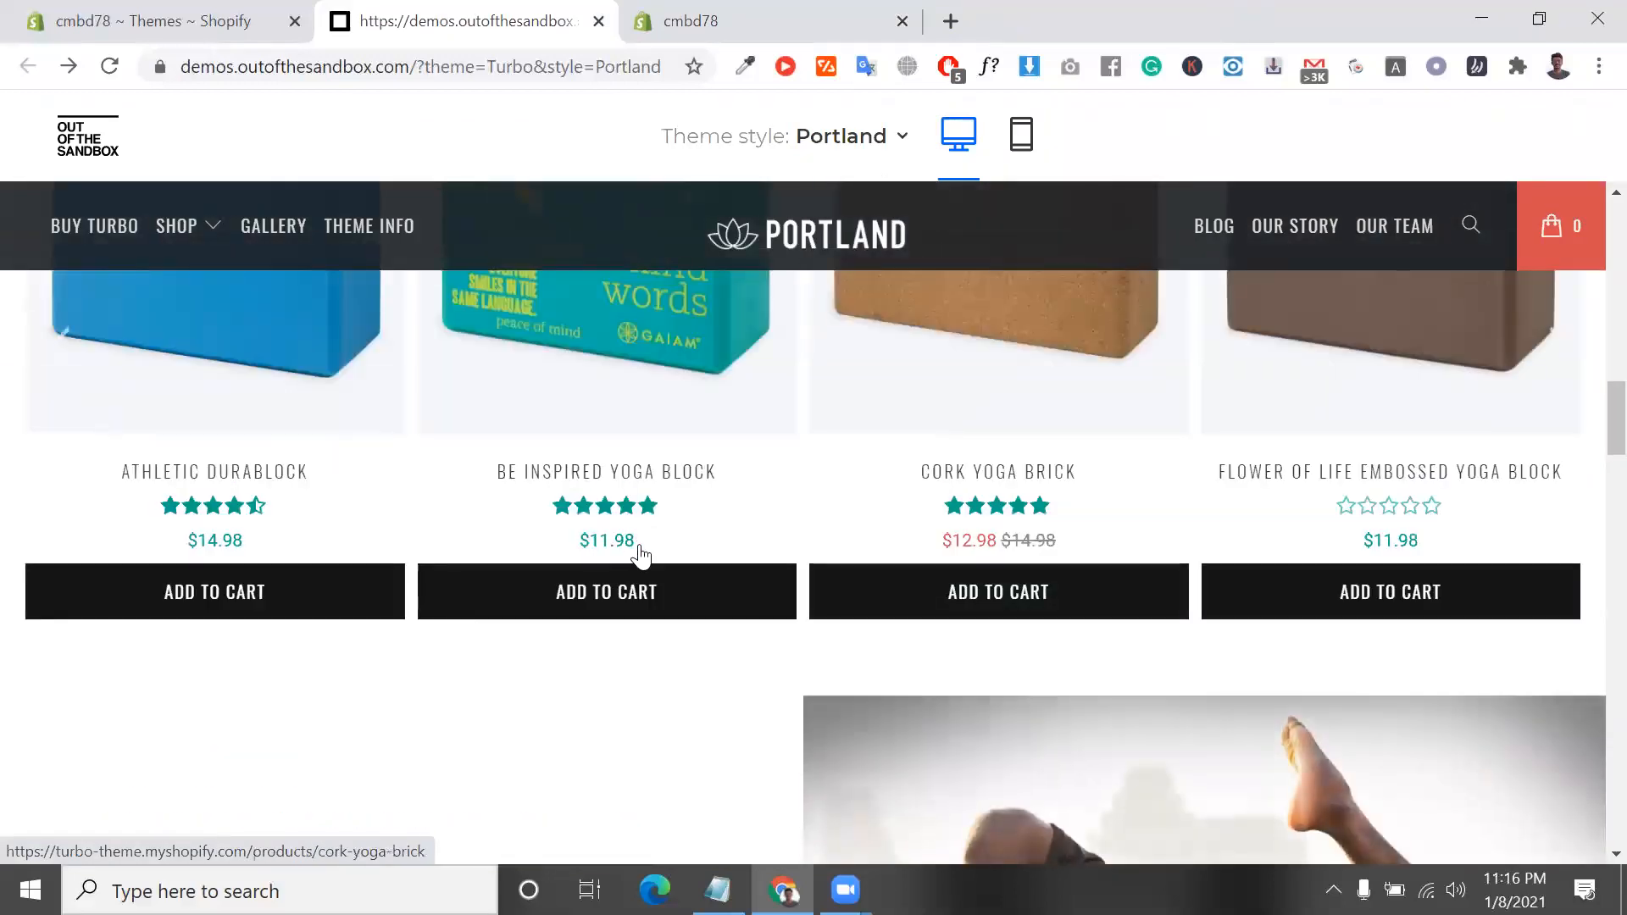
scroll(739, 737, "down", 5)
scroll(739, 736, "down", 10)
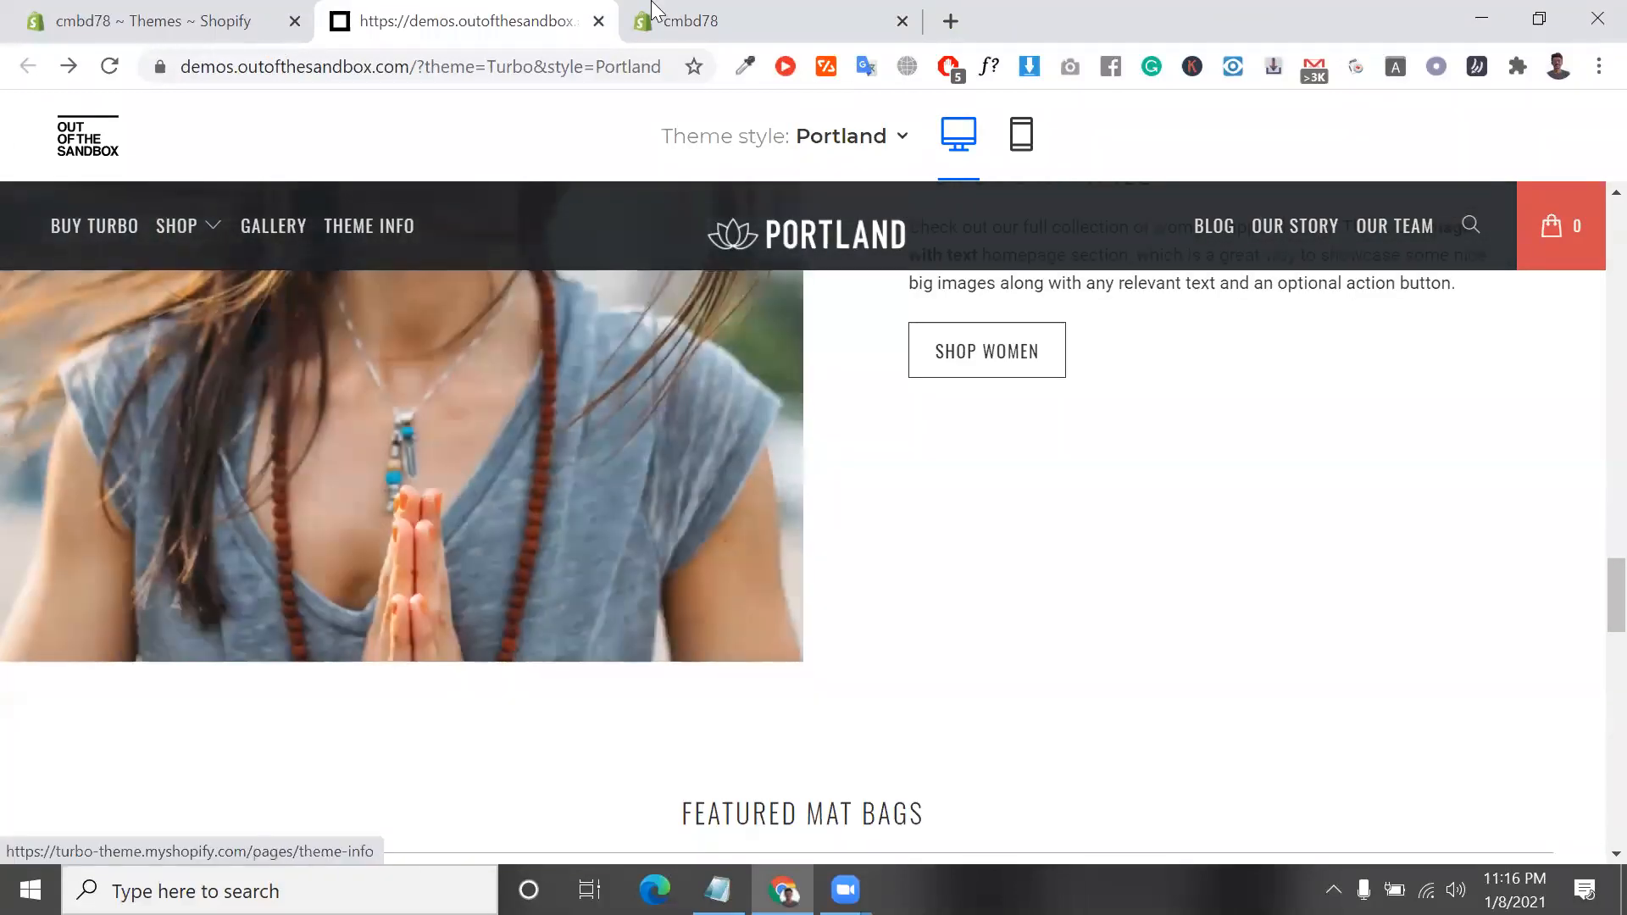
Switch back to the cmbd78 storefront and examine its home page down to the footer for comparison with the Portland demo
left_click(258, 34)
left_click(680, 10)
scroll(787, 694, "down", 5)
scroll(785, 690, "down", 10)
scroll(407, 589, "up", 4)
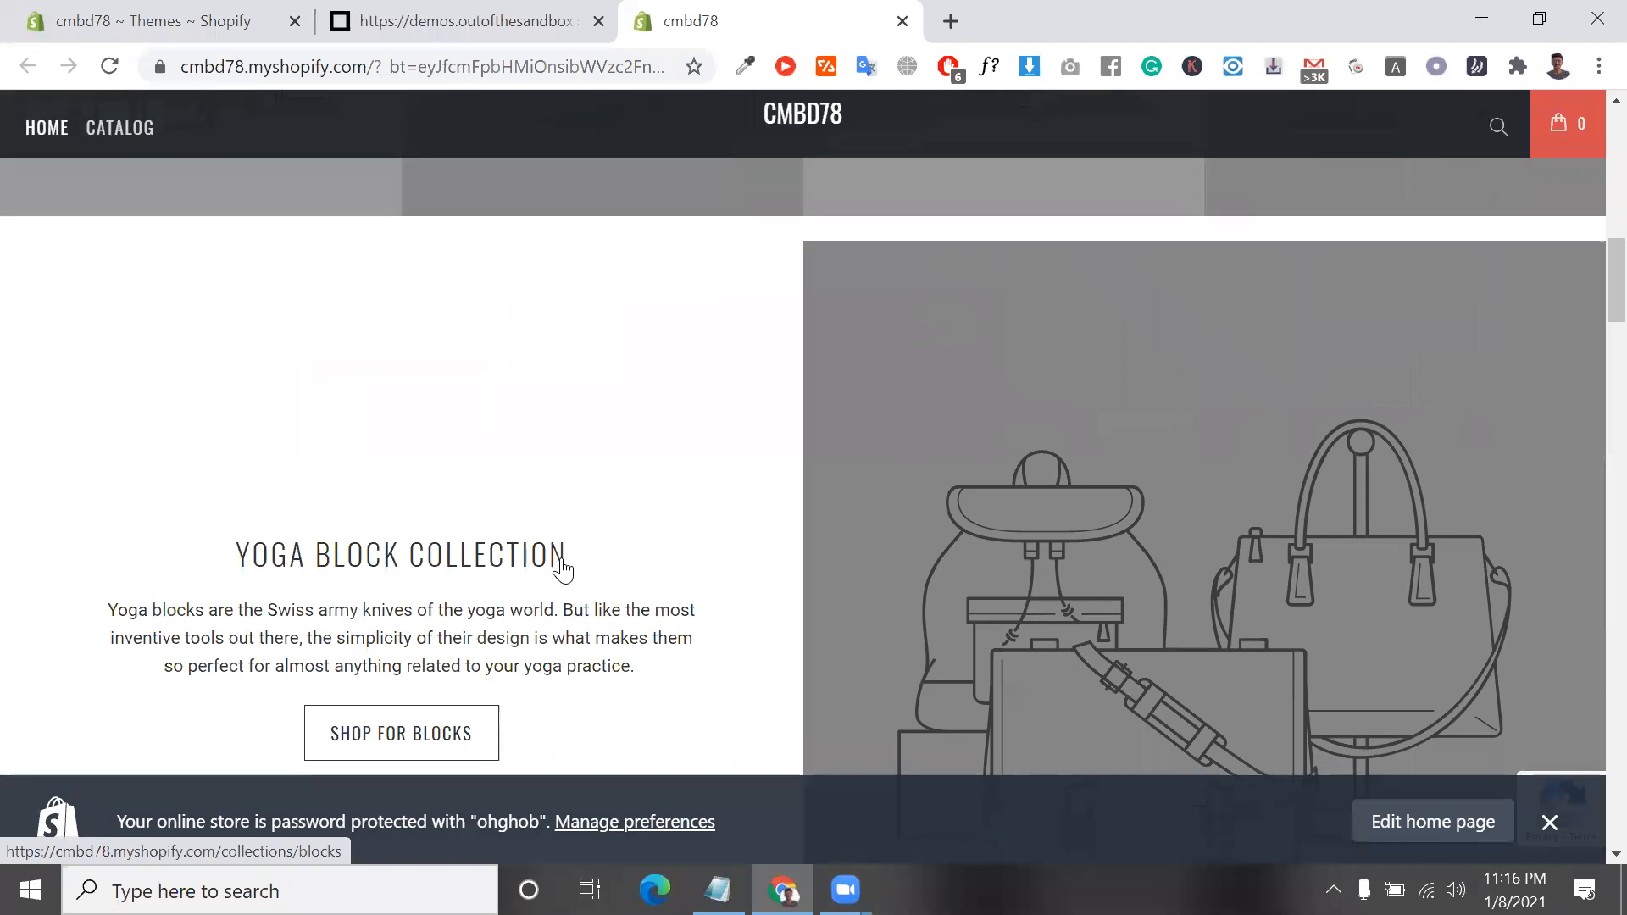
scroll(561, 559, "down", 15)
scroll(561, 558, "down", 10)
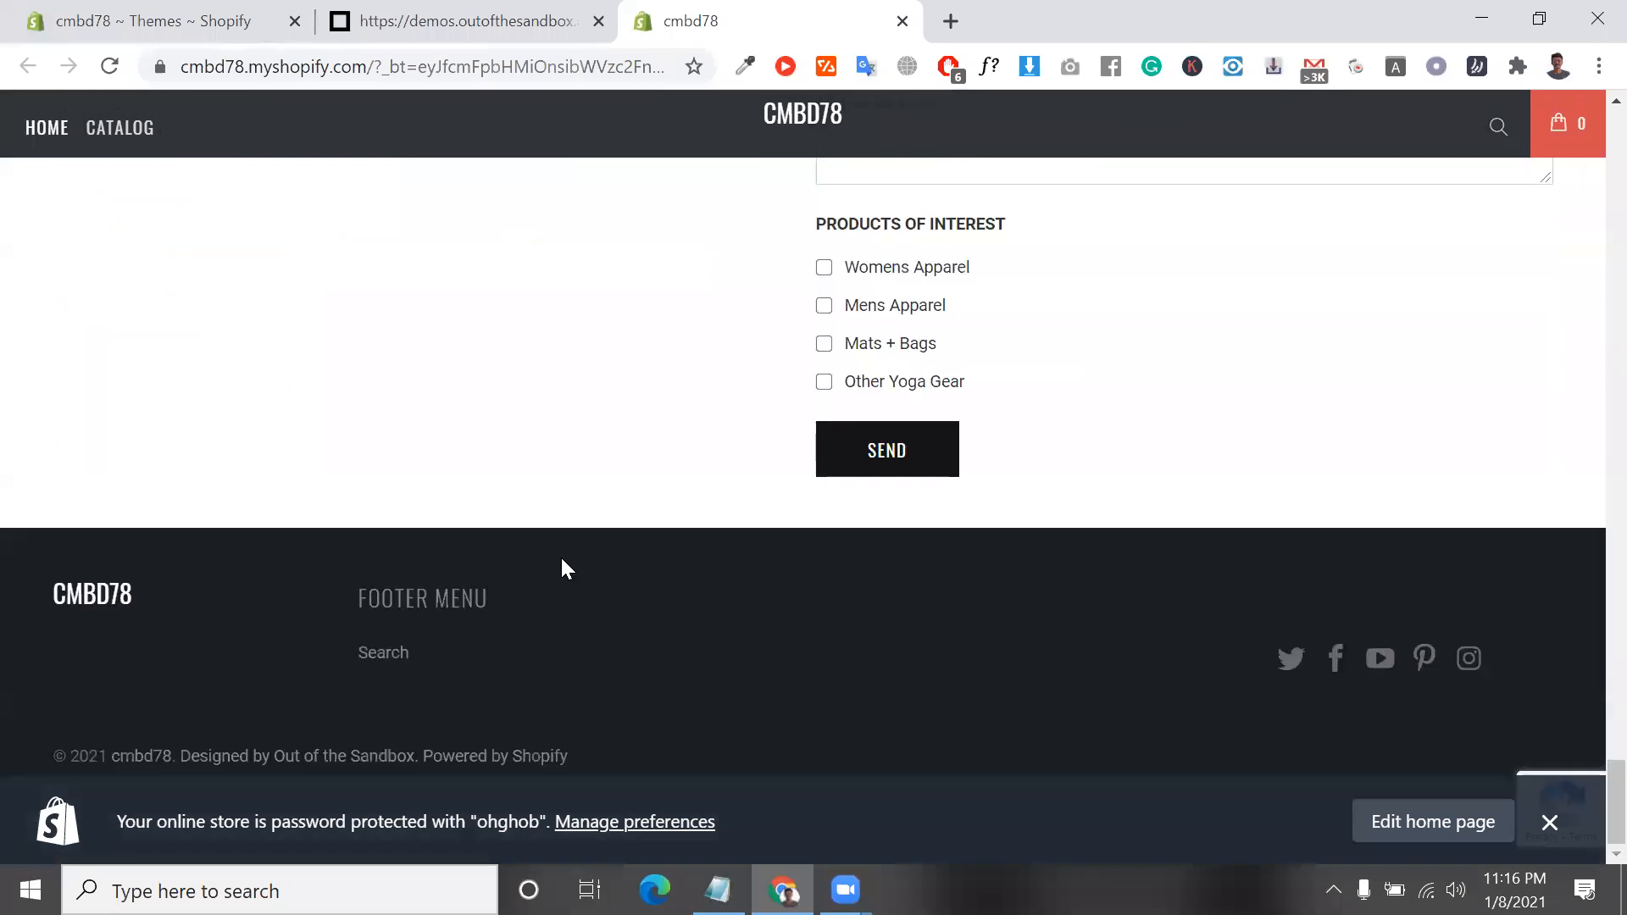
scroll(561, 558, "up", 10)
scroll(561, 558, "up", 10)
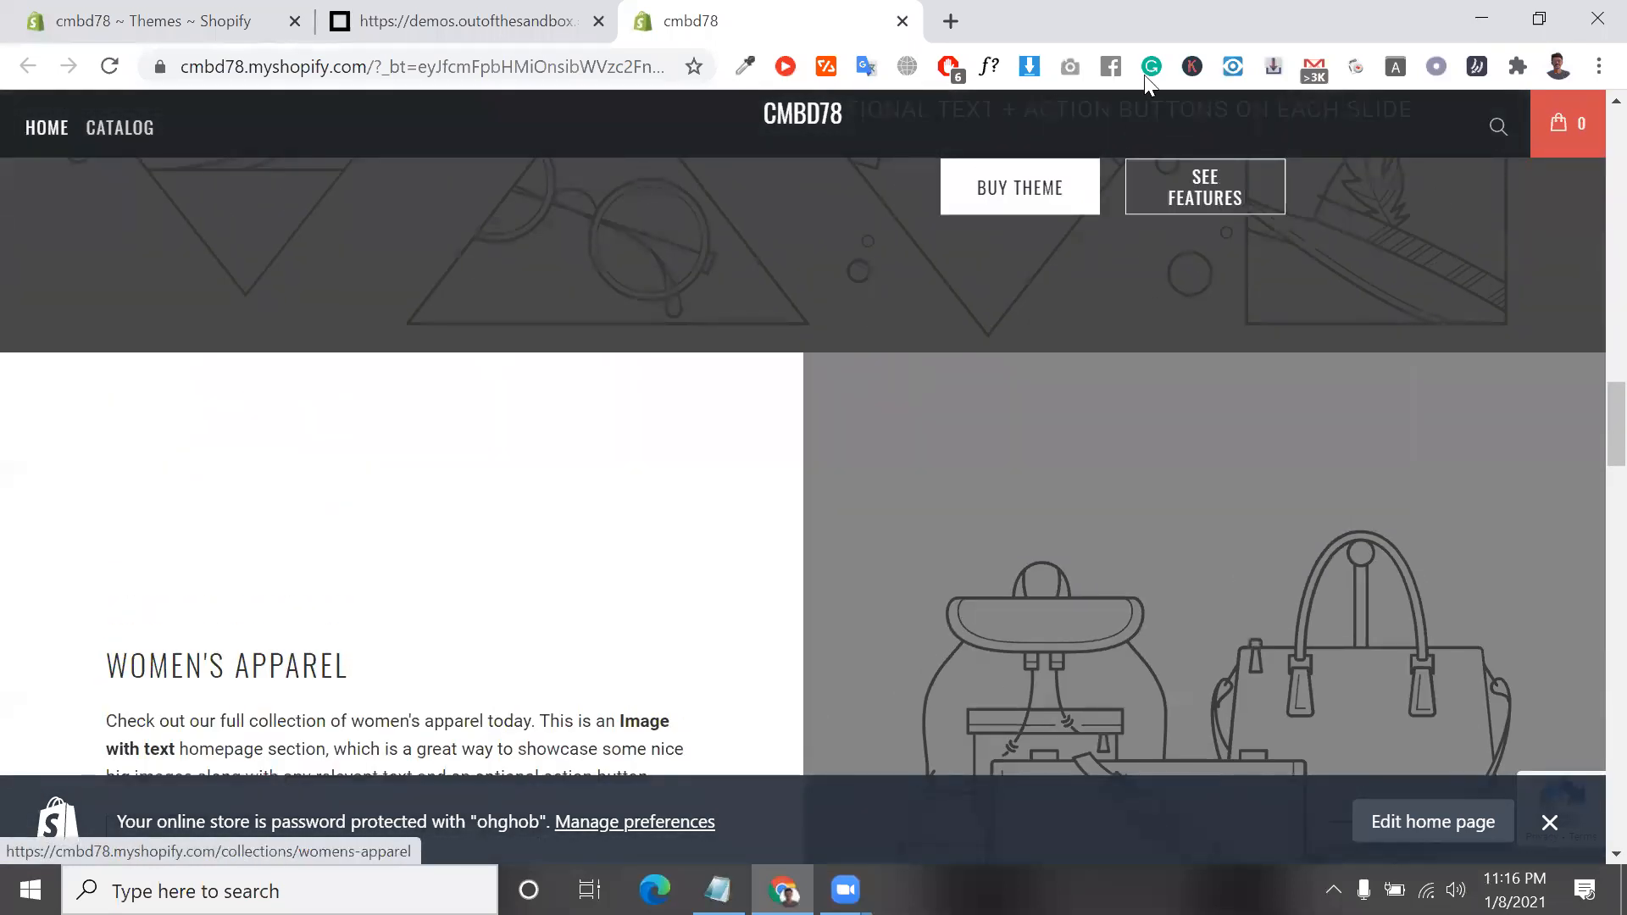
Look over the storefront home page again, from the hero banner through the Yoga Block Collection to the full-width slideshow
scroll(870, 474, "down", 4)
scroll(870, 474, "up", 10)
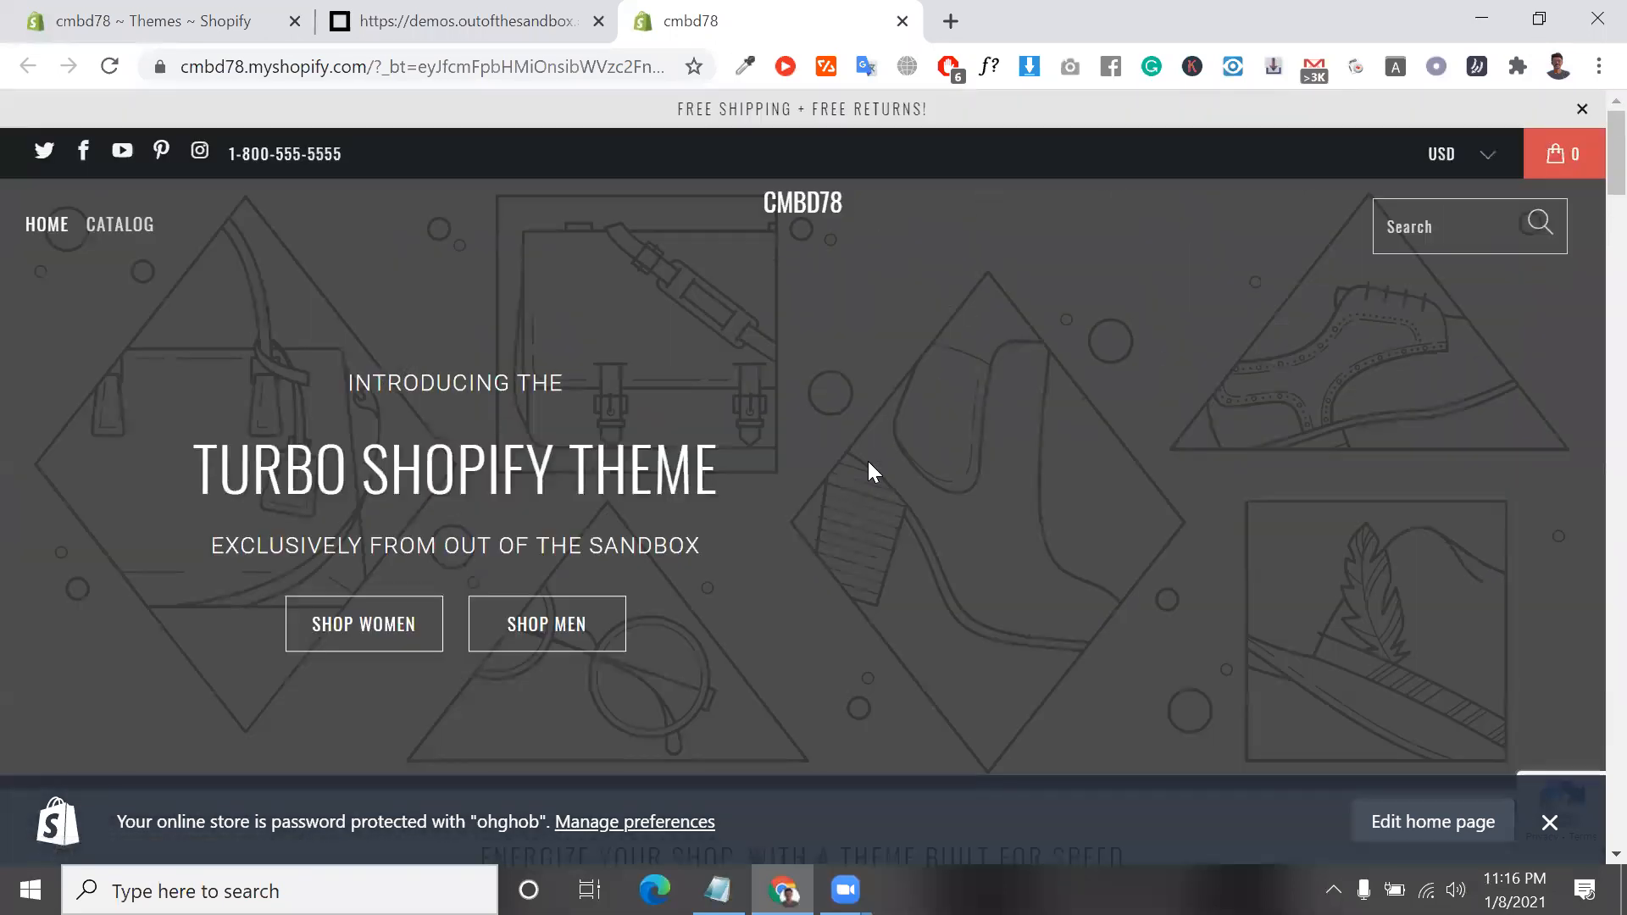
scroll(839, 600, "down", 2)
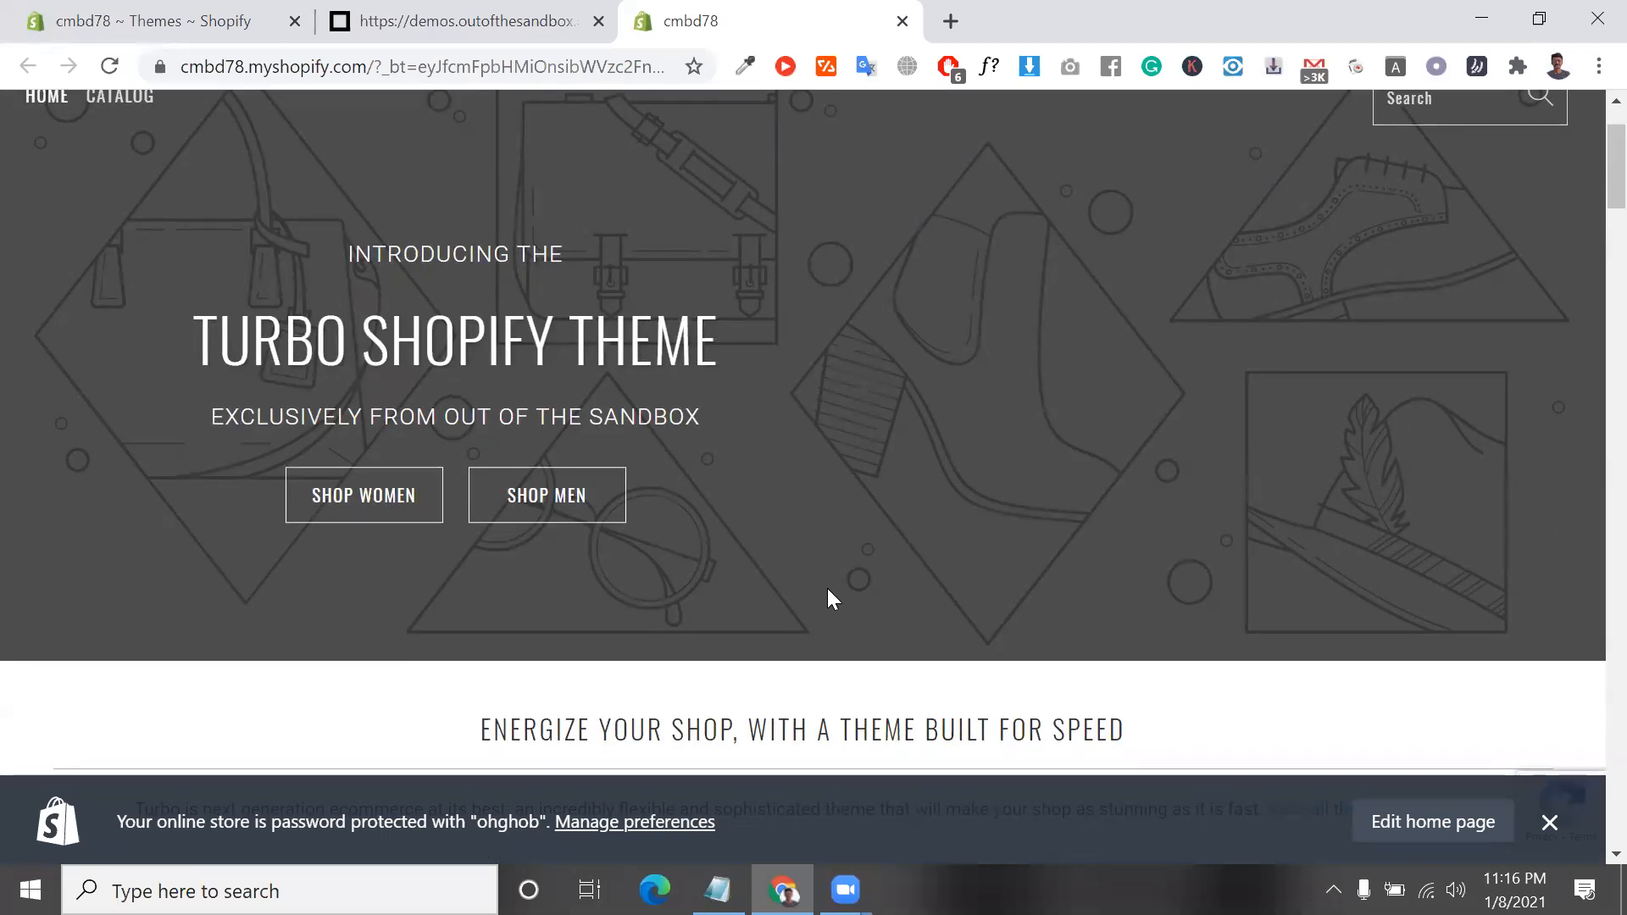
scroll(959, 534, "down", 10)
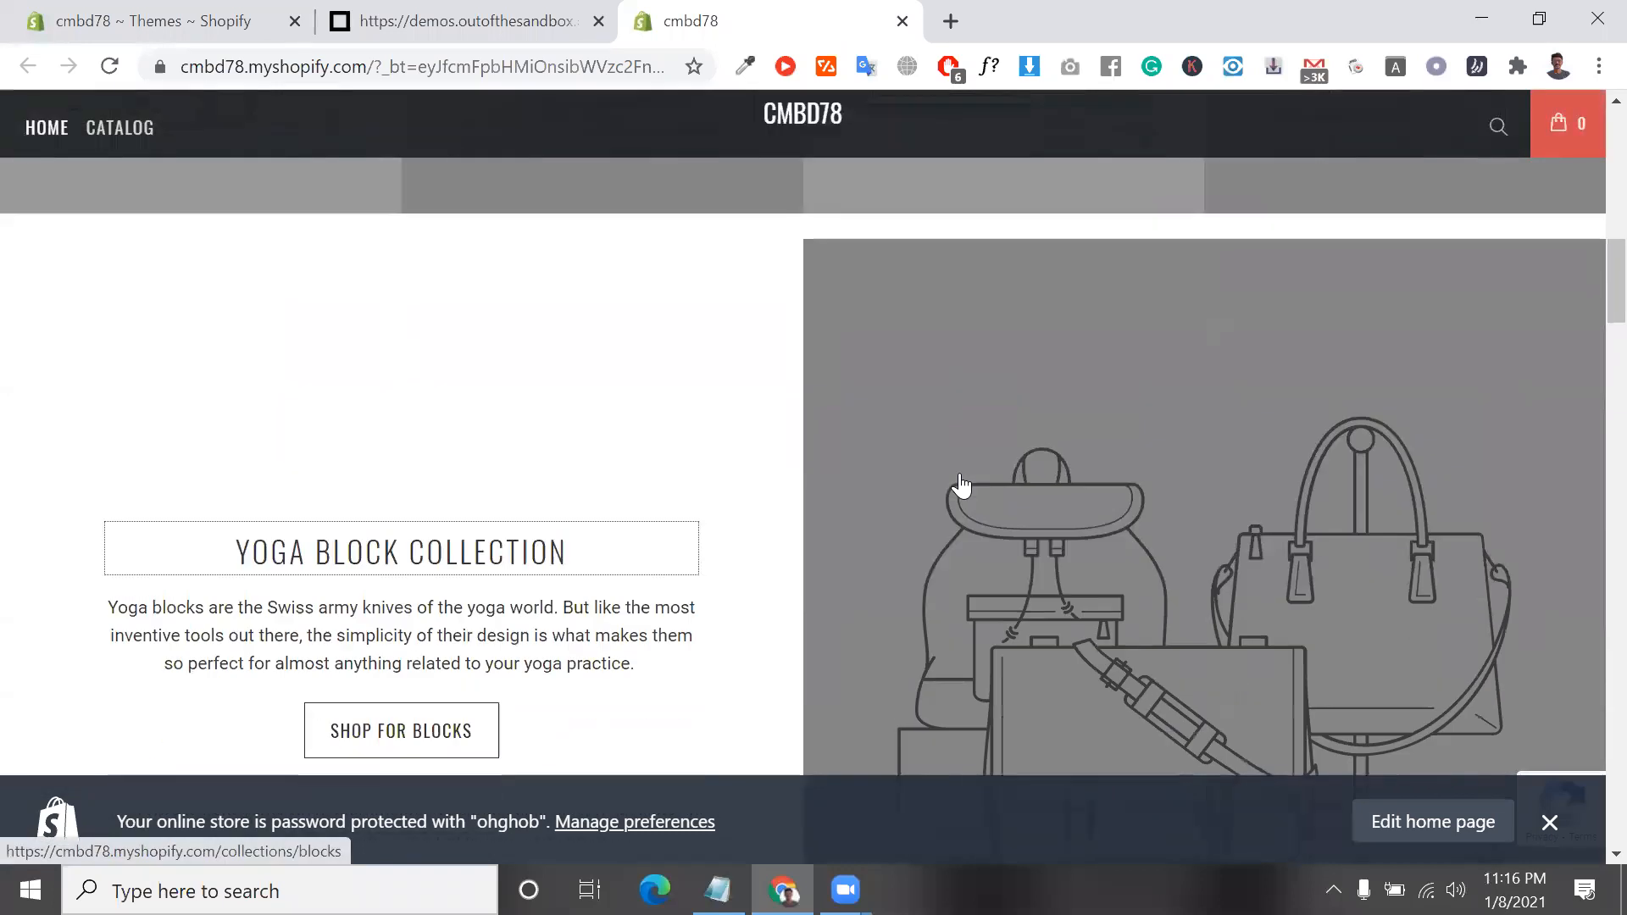
scroll(960, 486, "down", 6)
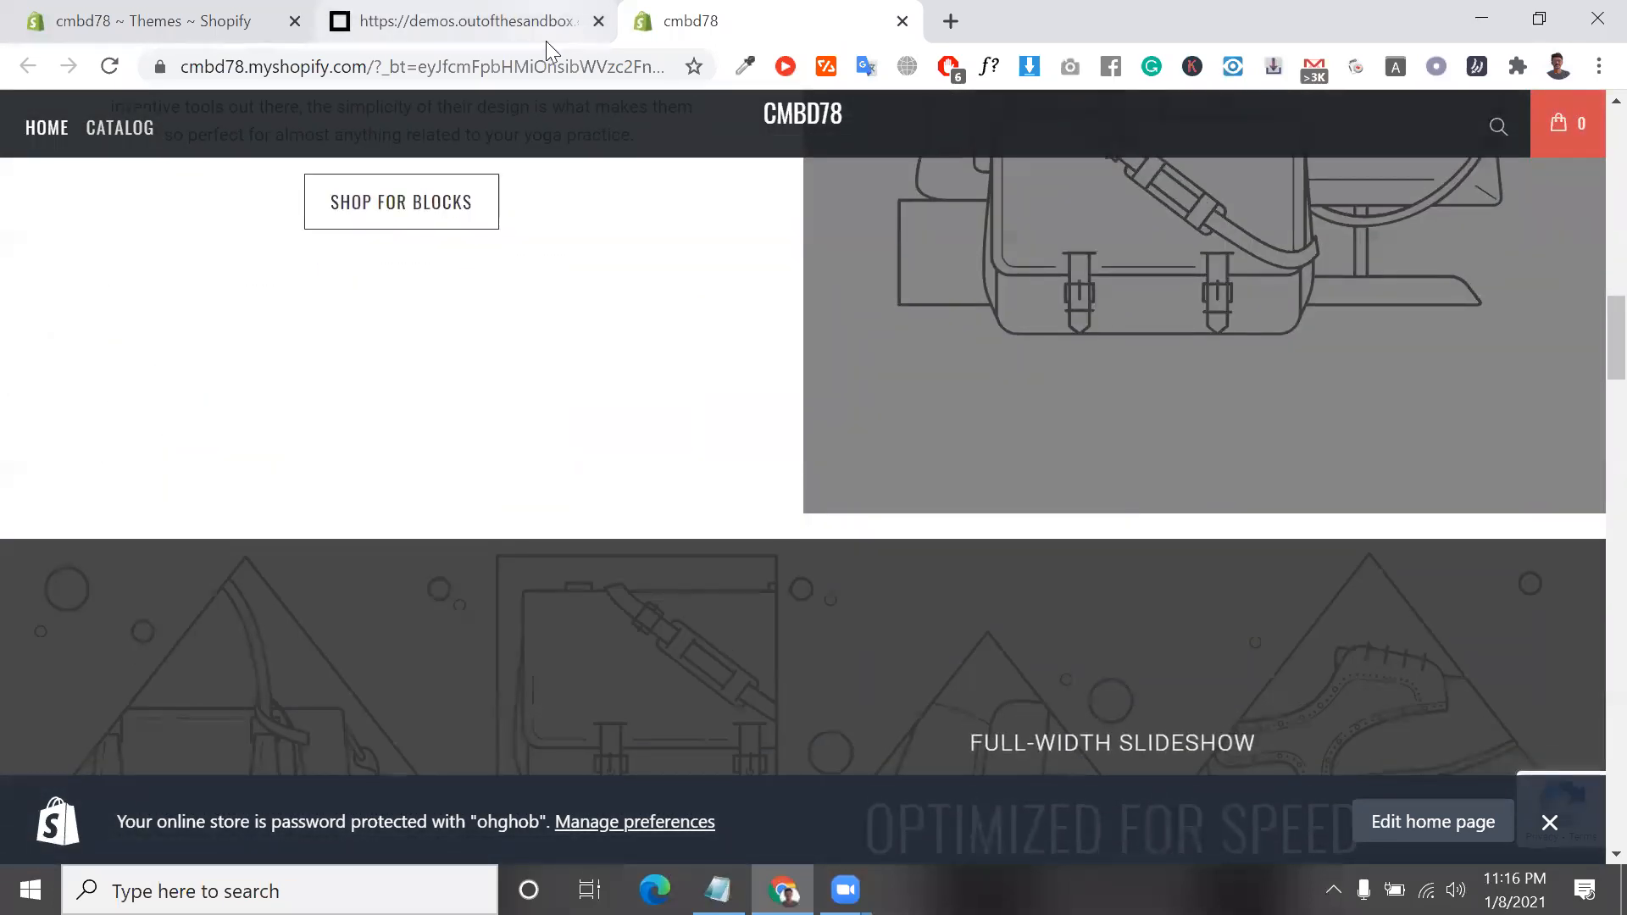
Close the Turbo demo page and return to the store's Themes page to check the current theme
left_click(547, 37)
left_click(600, 23)
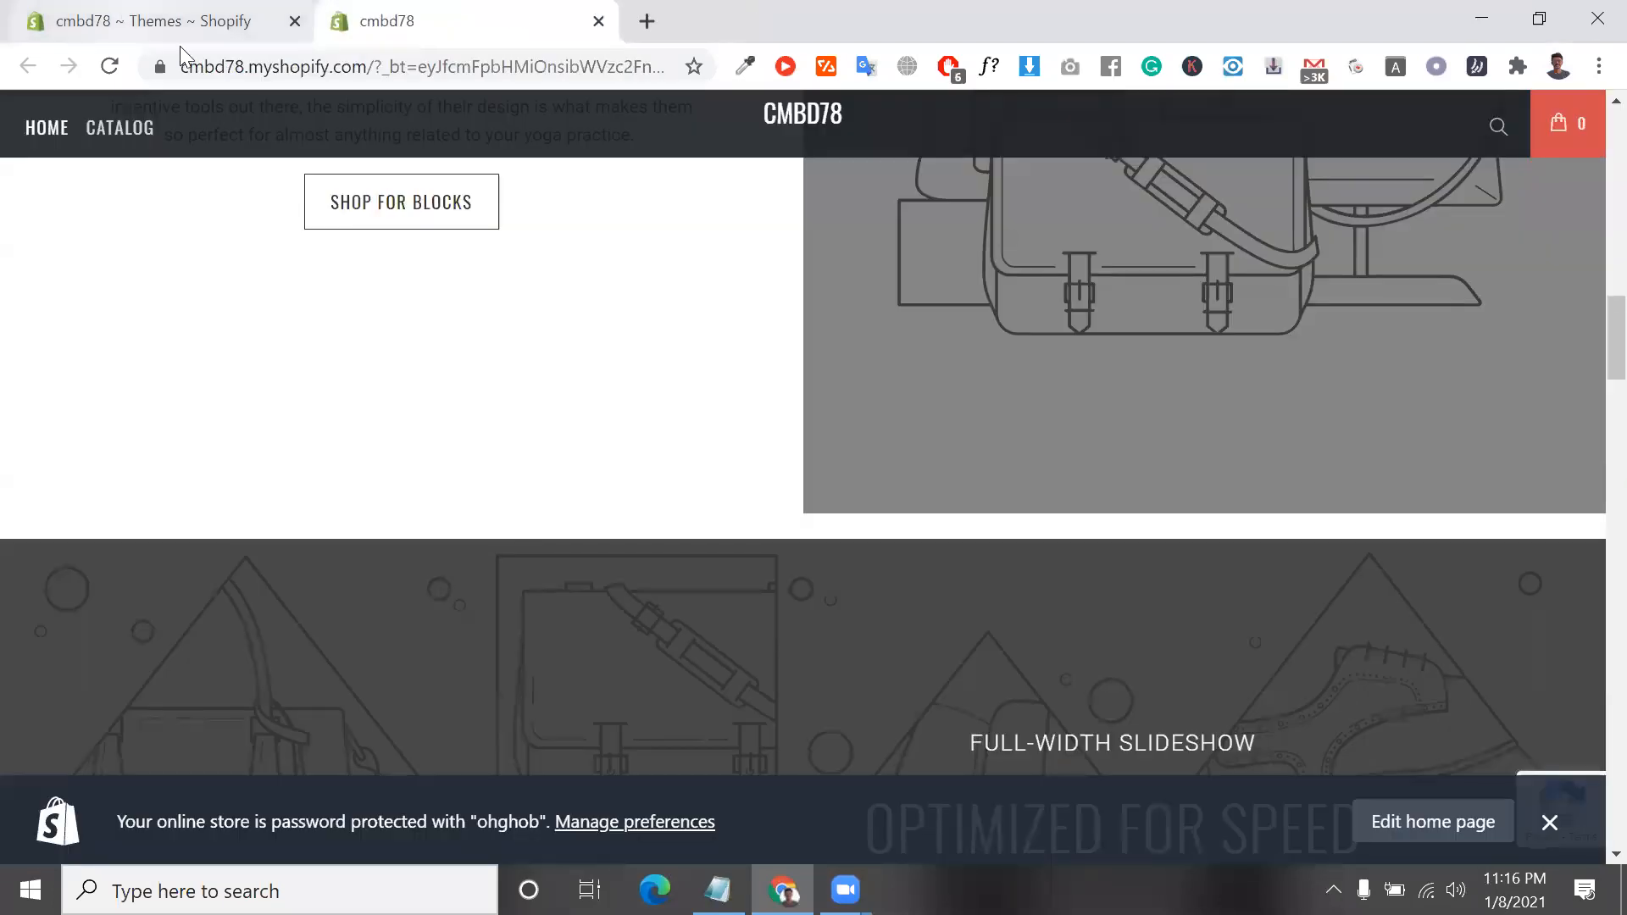
left_click(179, 24)
scroll(581, 520, "down", 1)
scroll(753, 675, "up", 3)
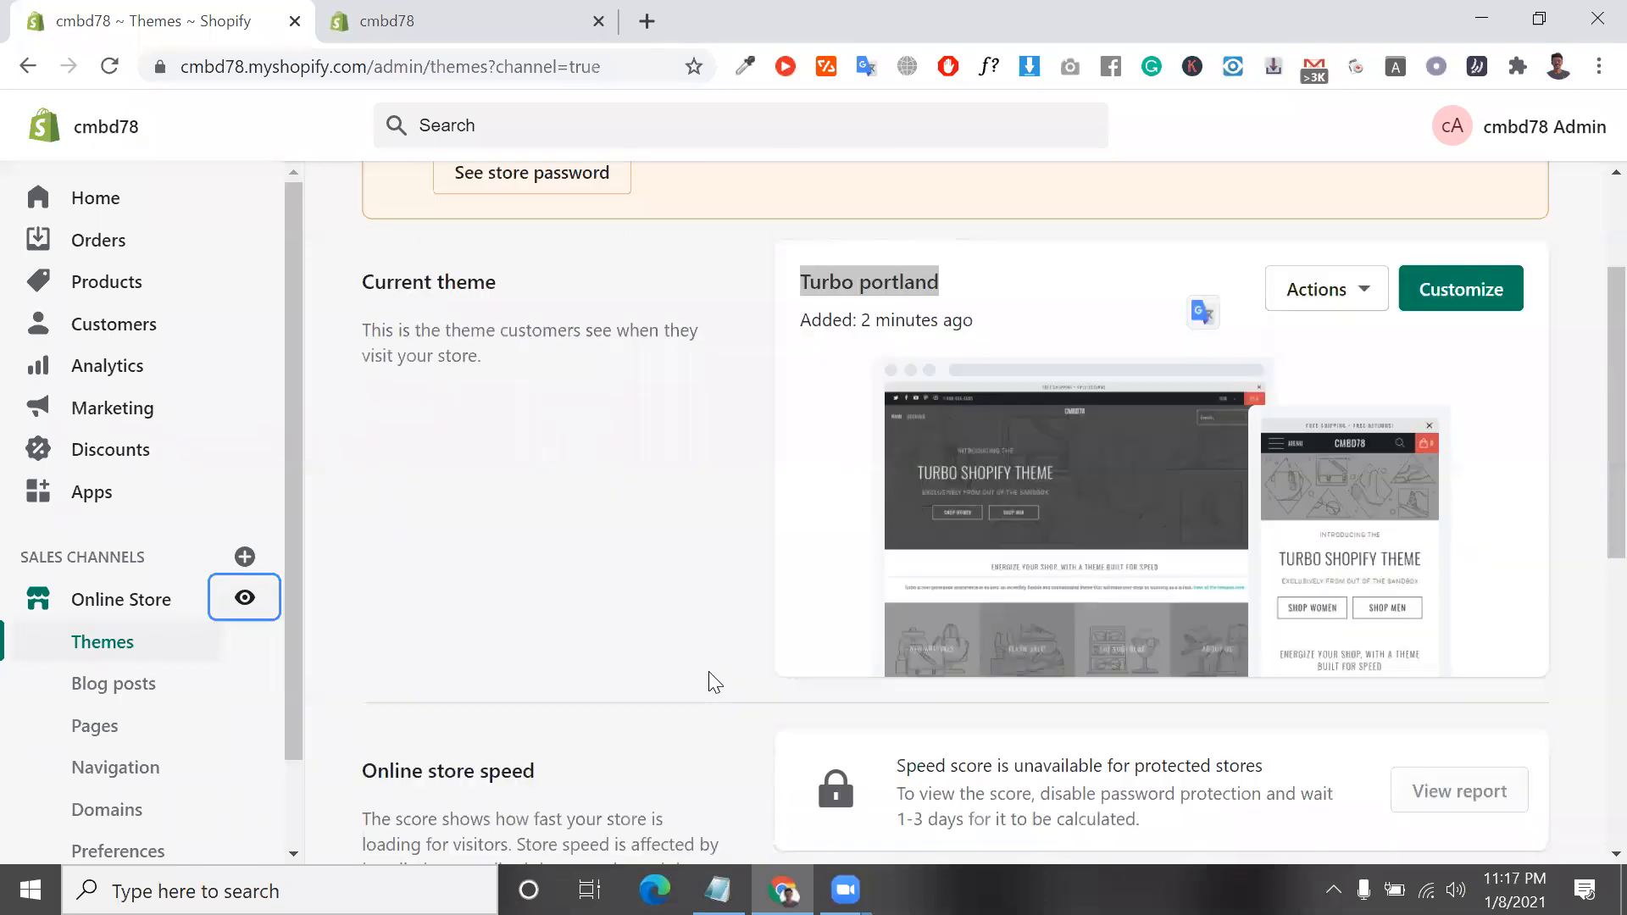
scroll(714, 682, "up", 2)
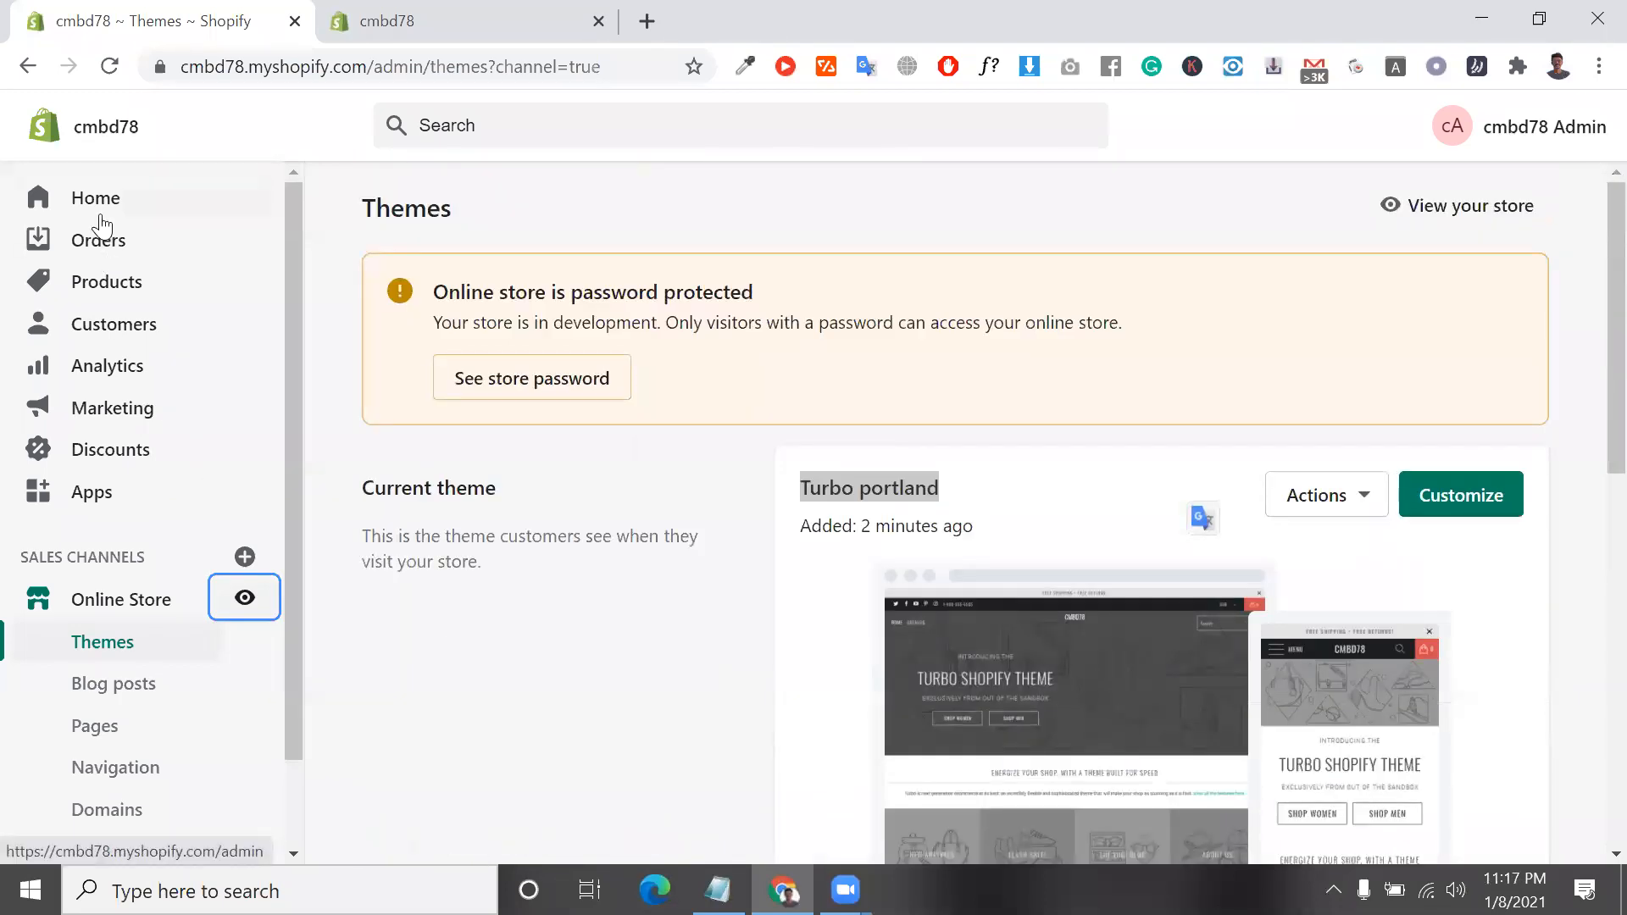
Open the store admin's Home page and read the Add product setup task
left_click(100, 218)
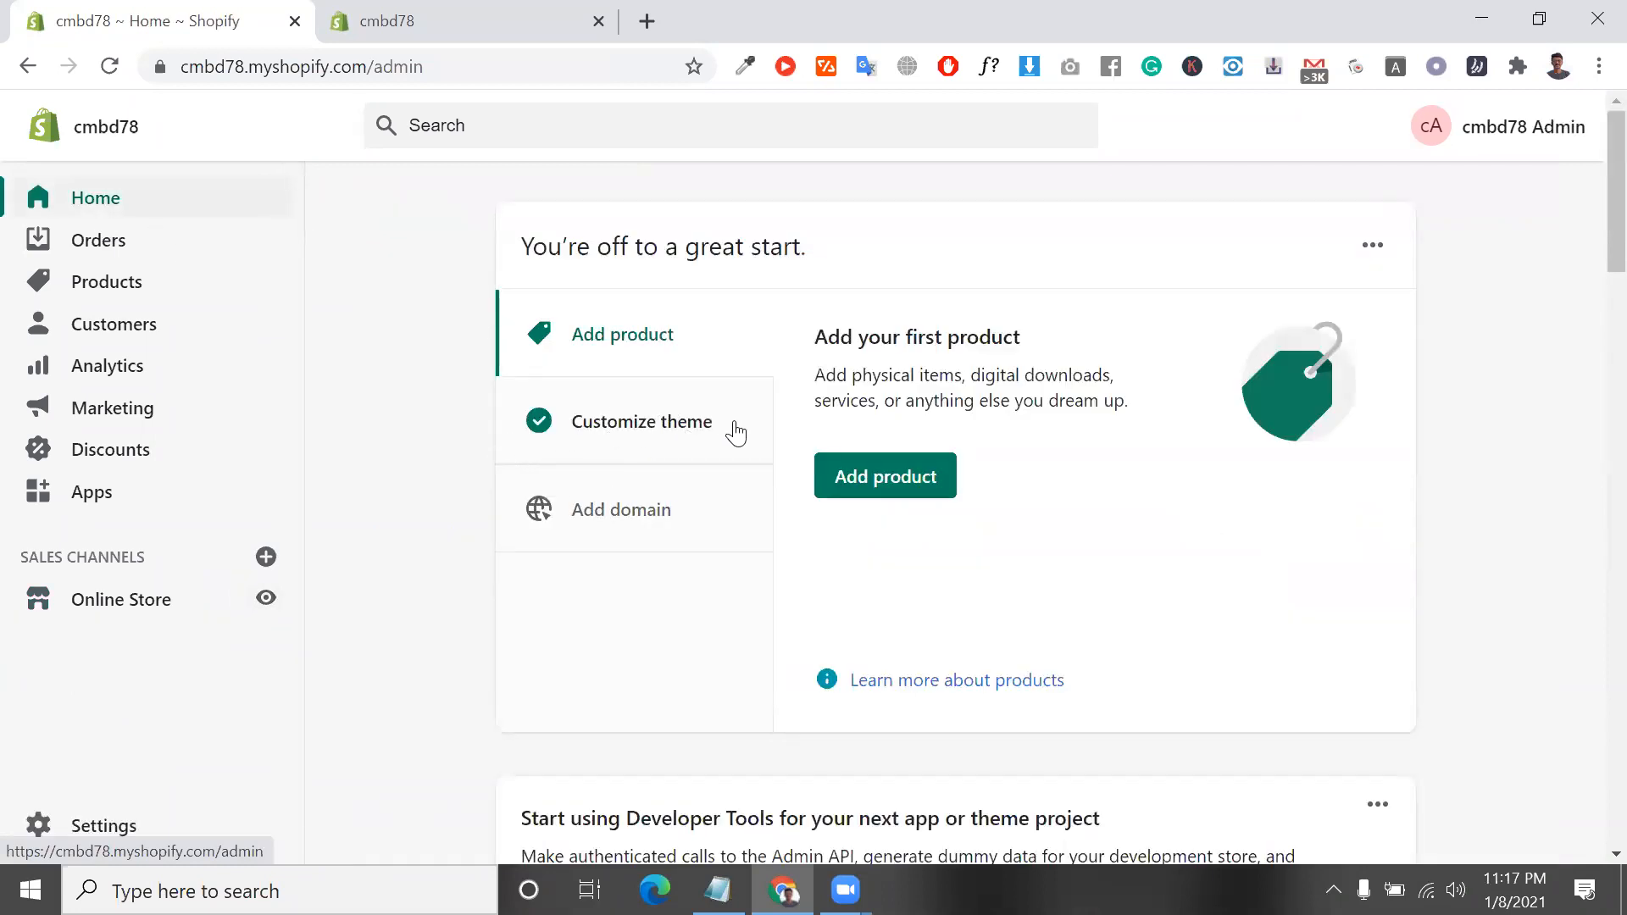
triple_click(871, 389)
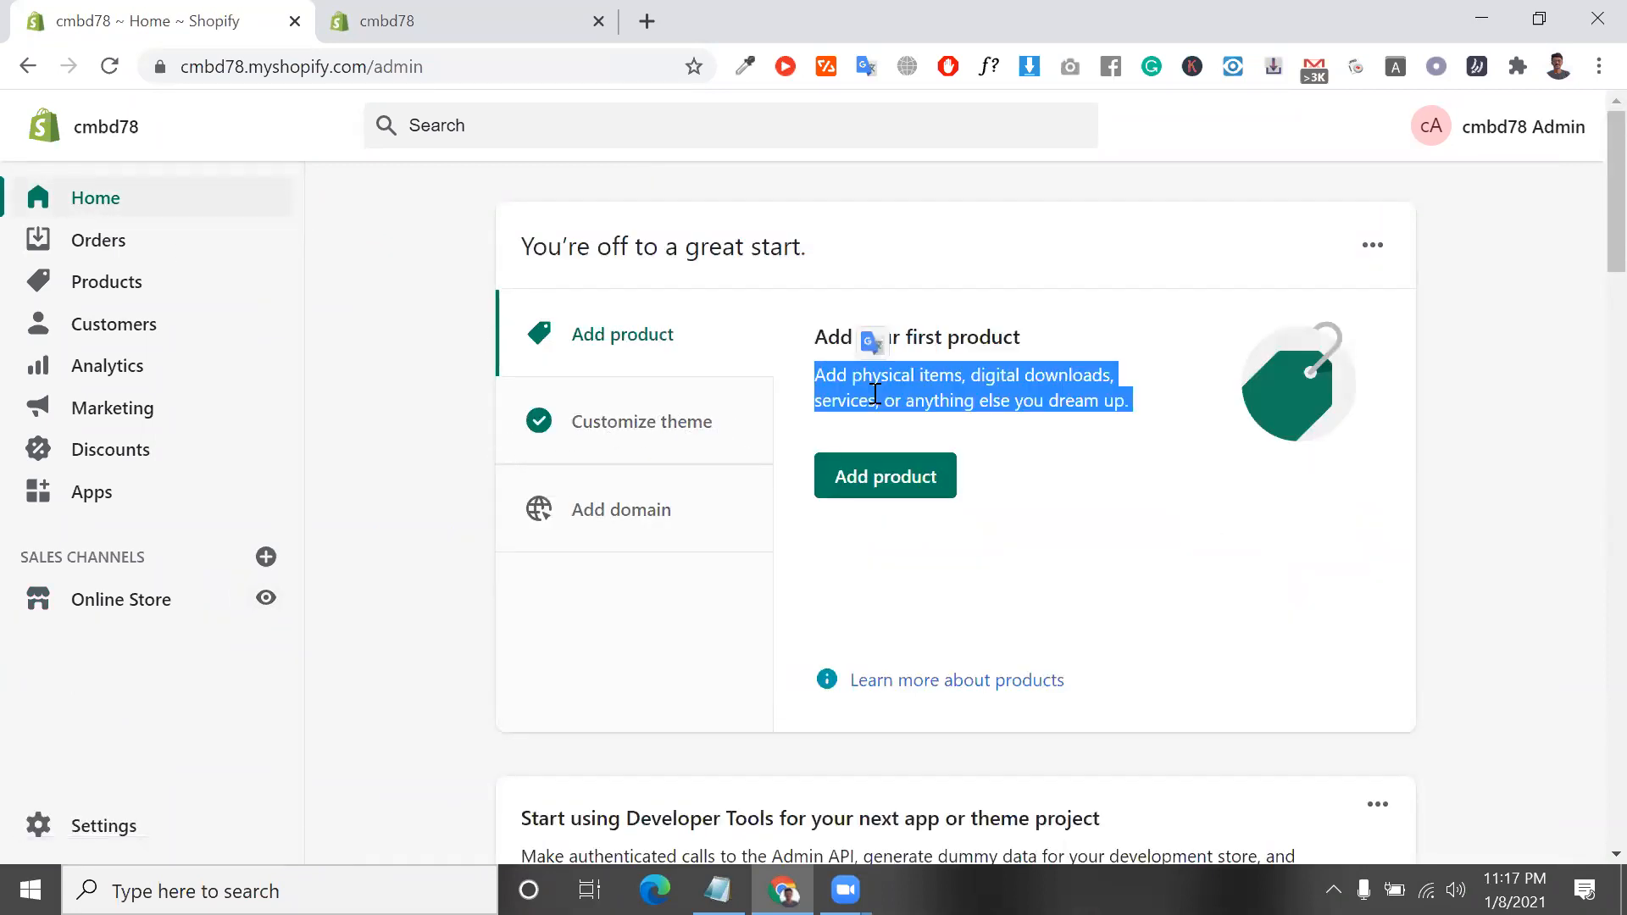
left_click(613, 351)
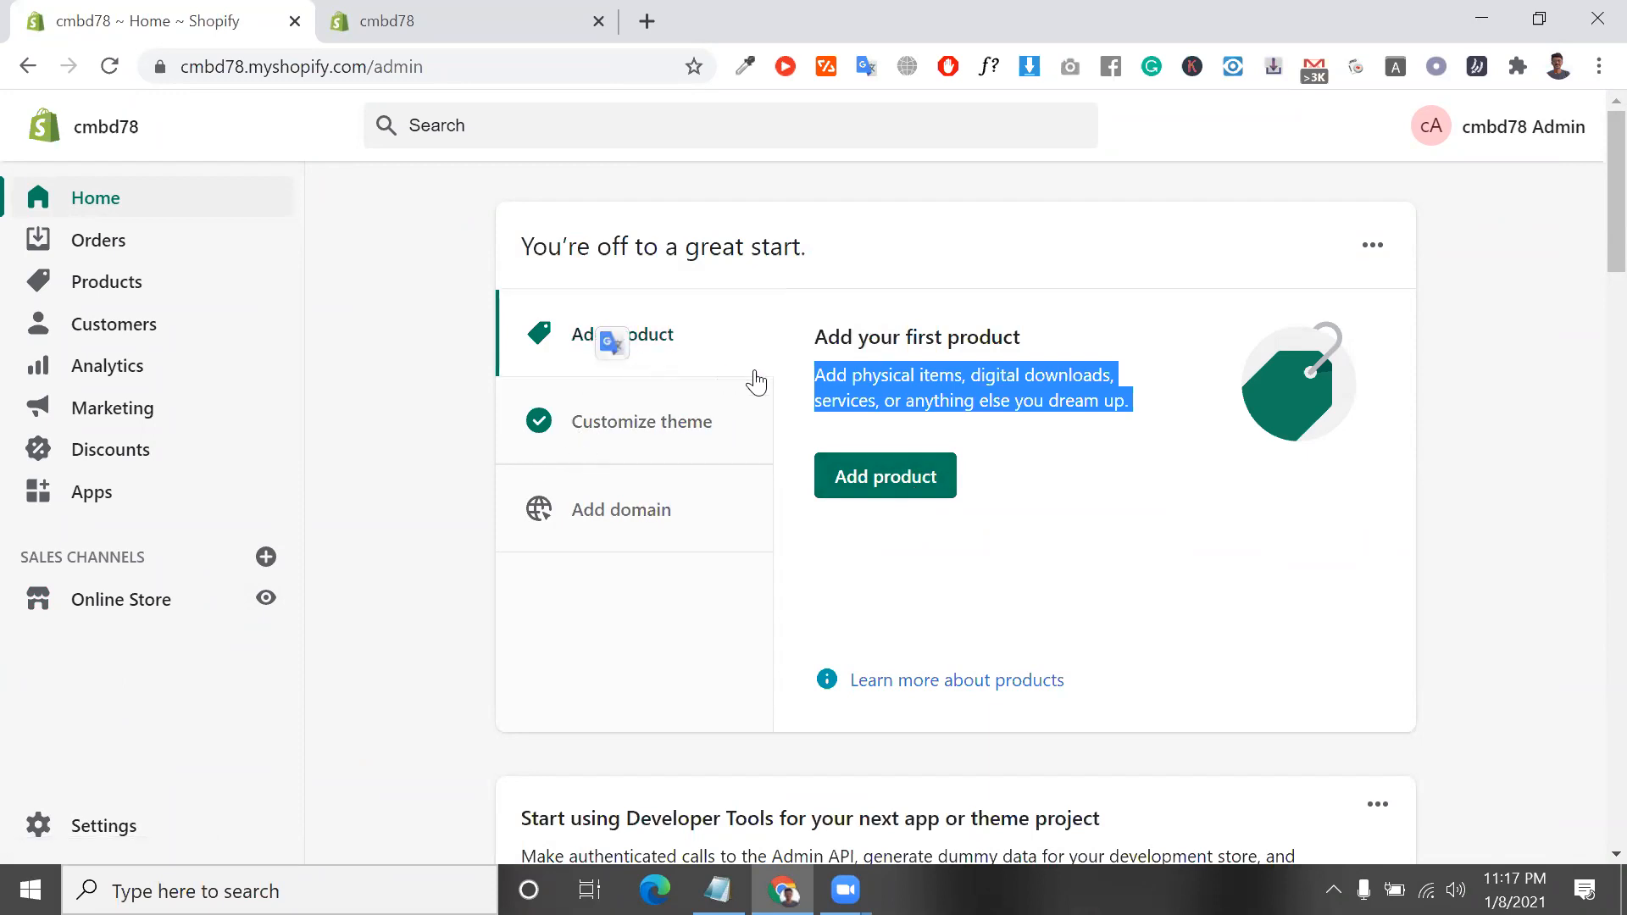
left_click(675, 365)
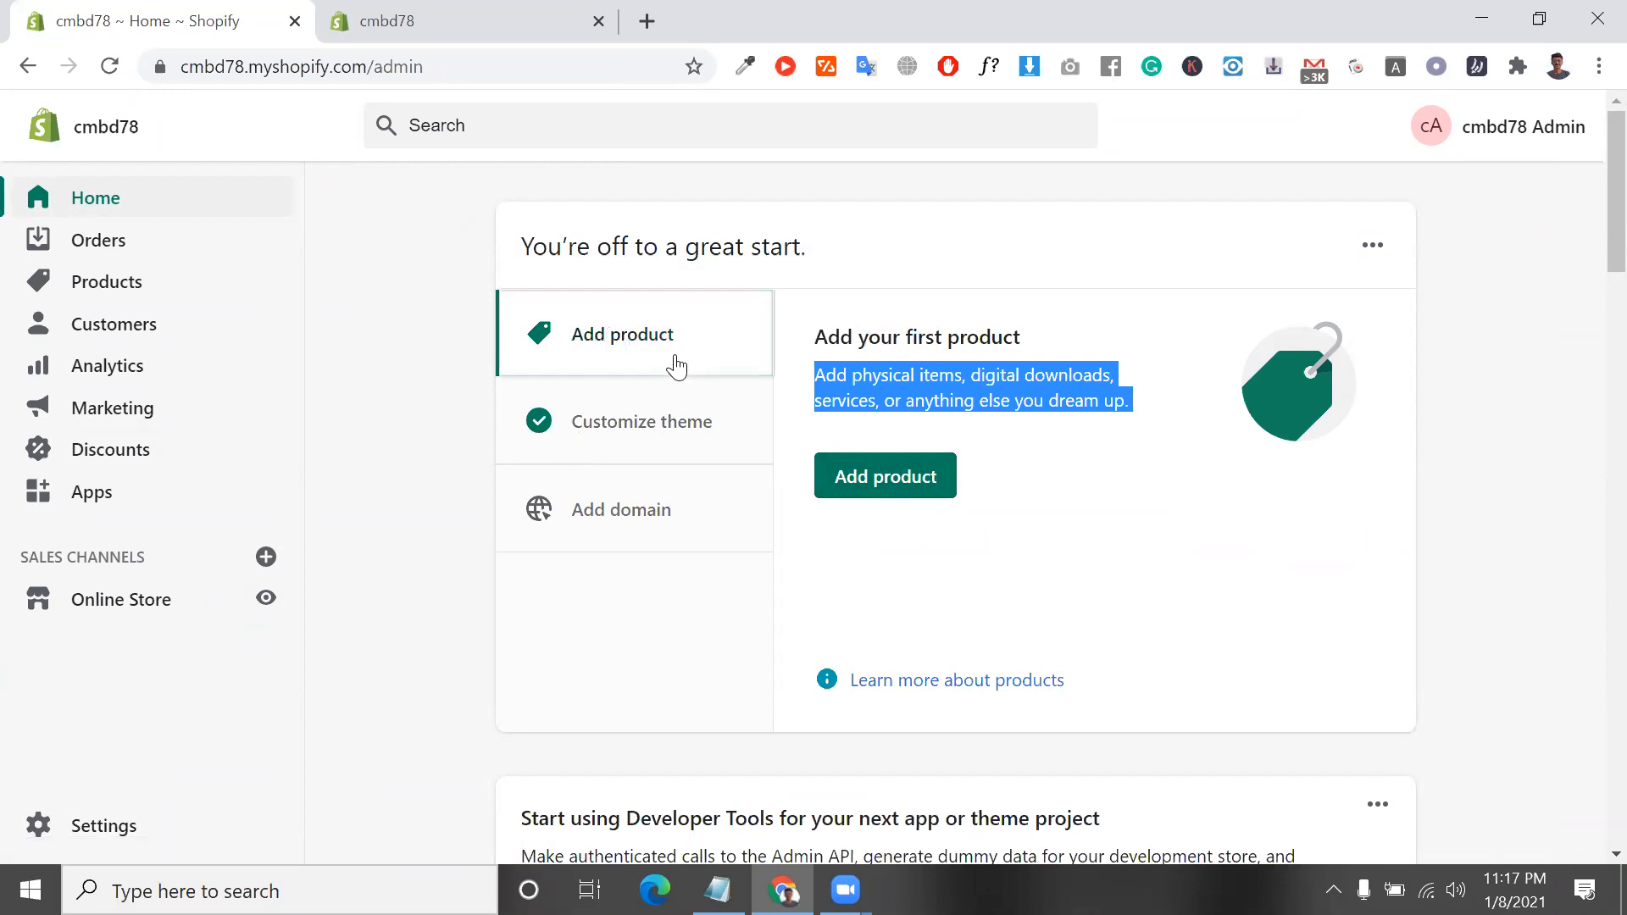
Show the Add domain setup task and highlight the store's cmbd78.myshopify.com address in the page URL
left_click(658, 541)
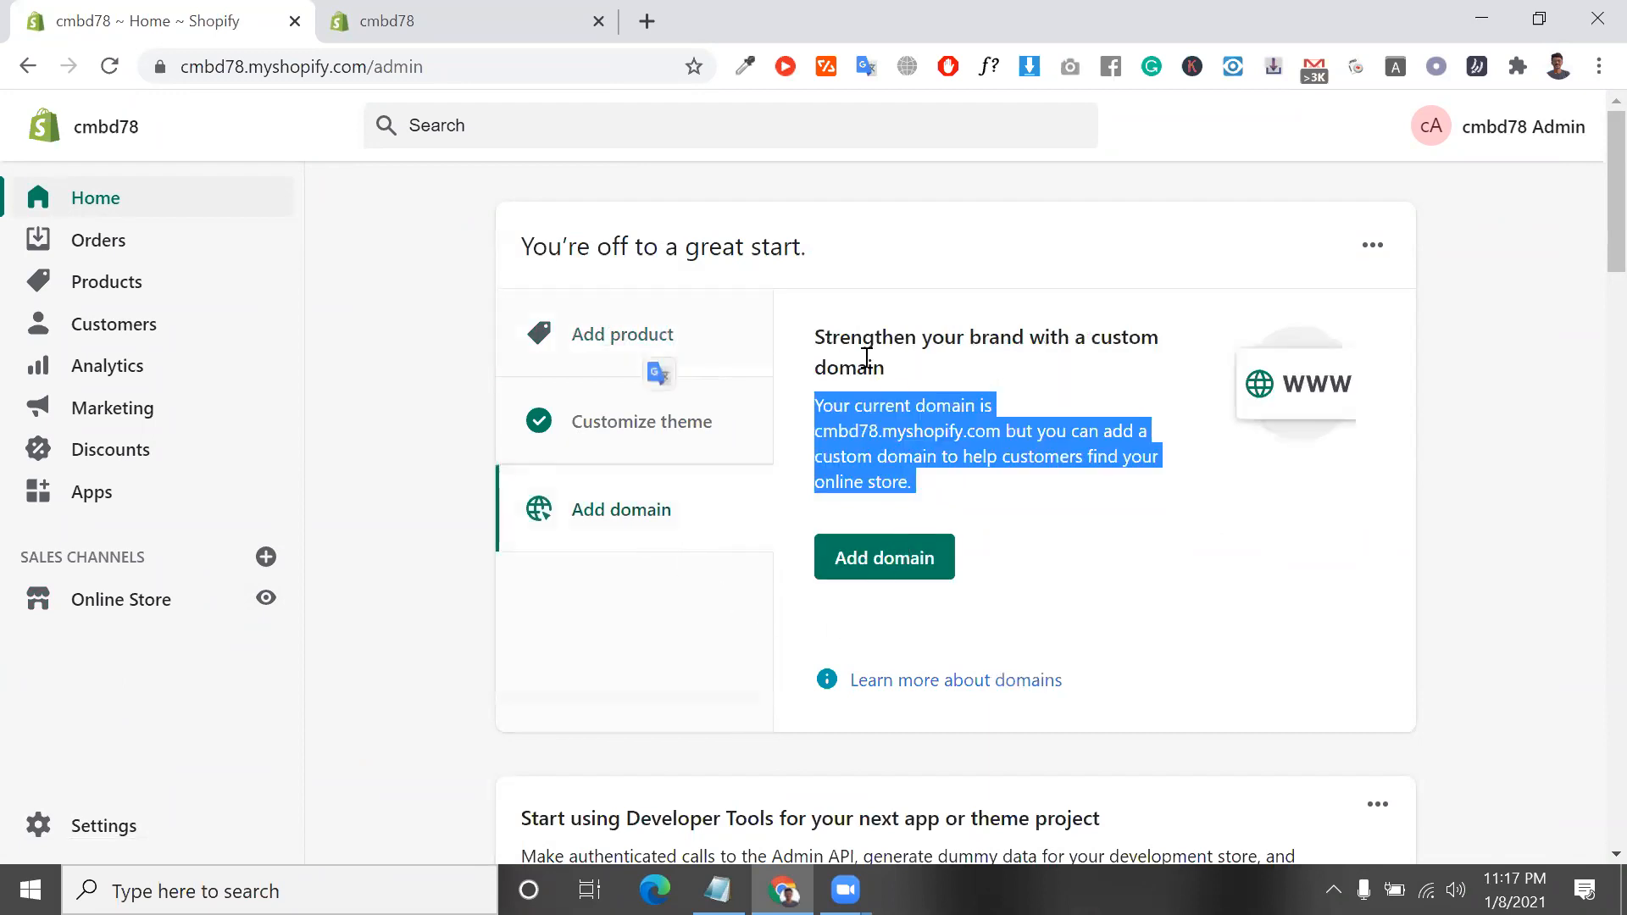
left_click(846, 325)
left_click_drag(370, 66, 428, 41)
left_click(188, 71)
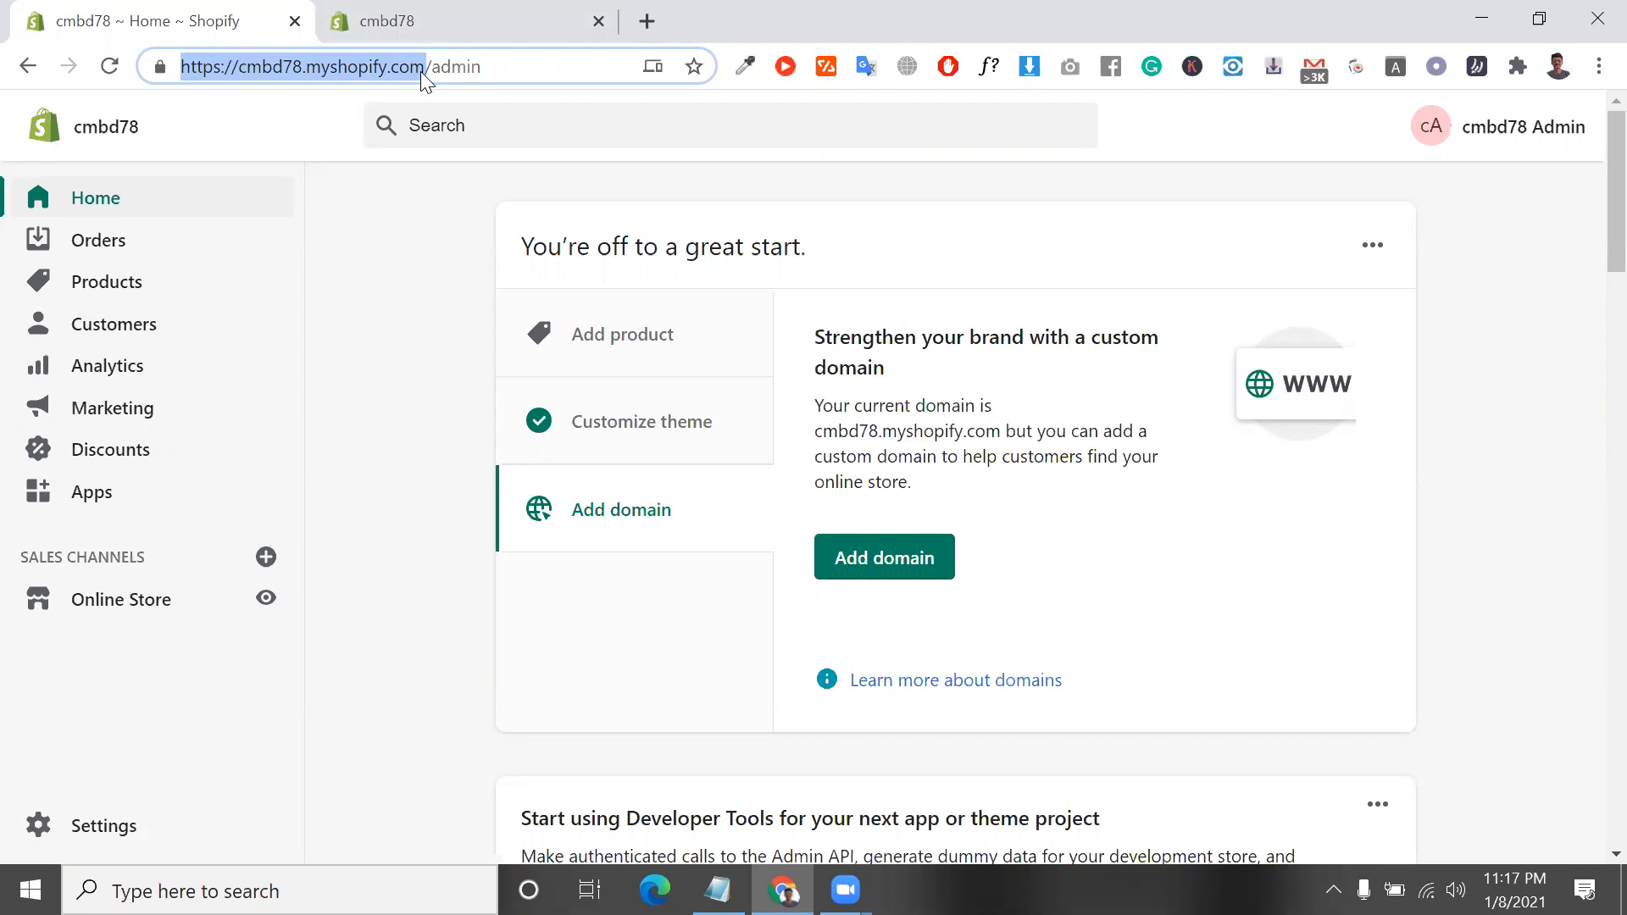
left_click_drag(422, 71, 151, 102)
triple_click(286, 56)
double_click(285, 56)
left_click_drag(428, 64, 187, 101)
Open the domain settings from the setup task, view the Connect existing domain form, and return to the Domains page without entering anything
triple_click(847, 335)
scroll(855, 346, "down", 1)
scroll(855, 346, "down", 1)
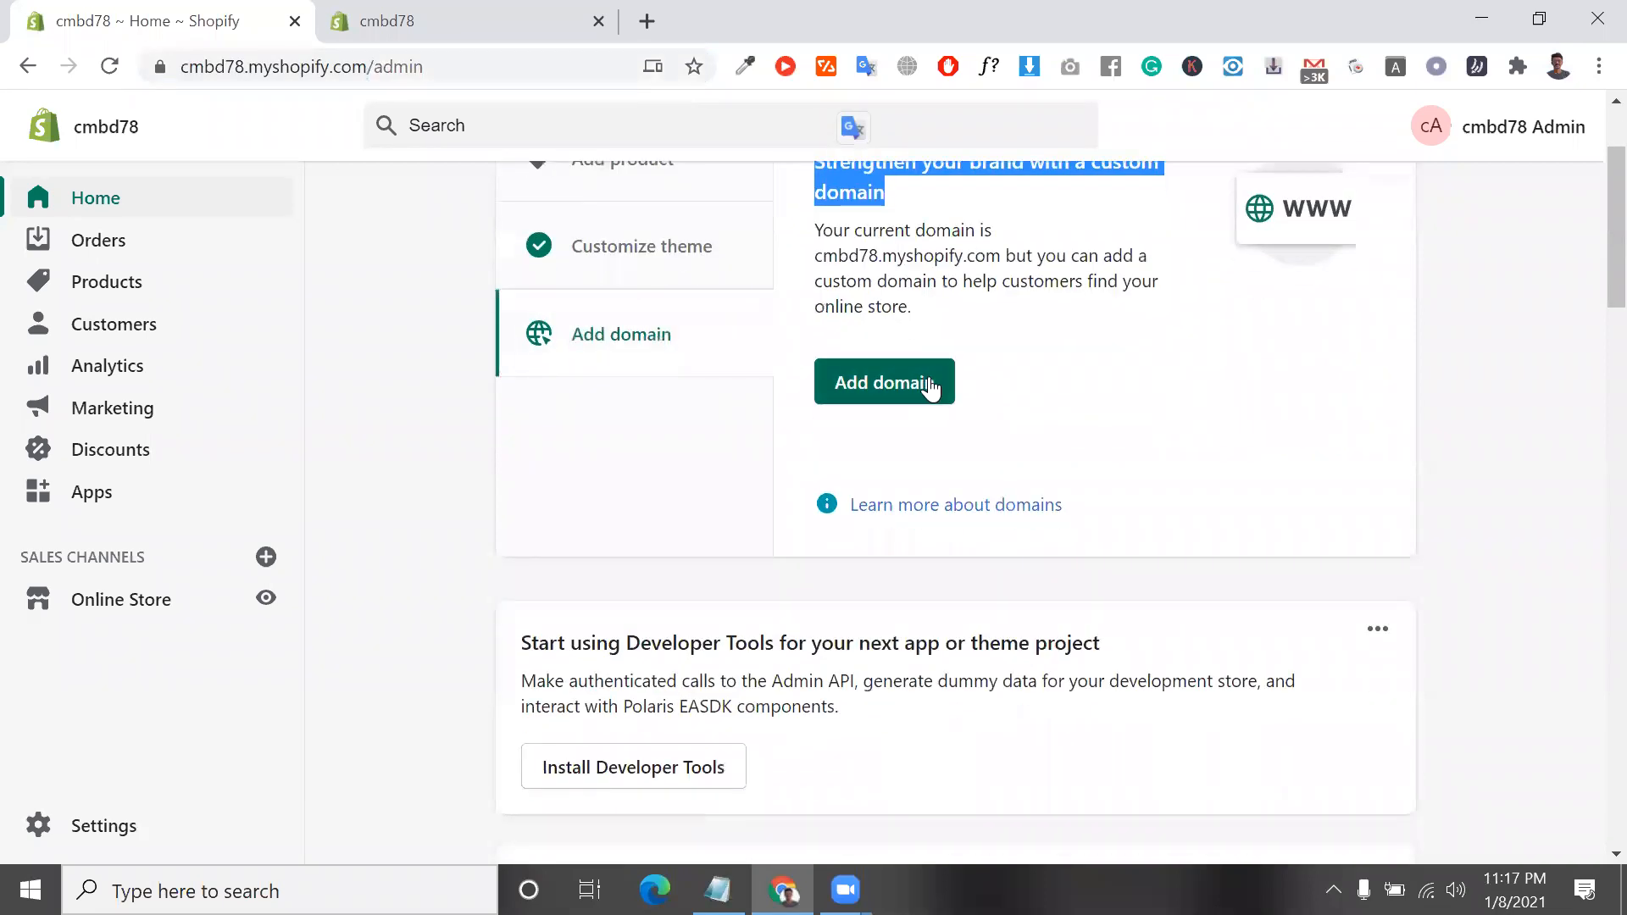
left_click(926, 385)
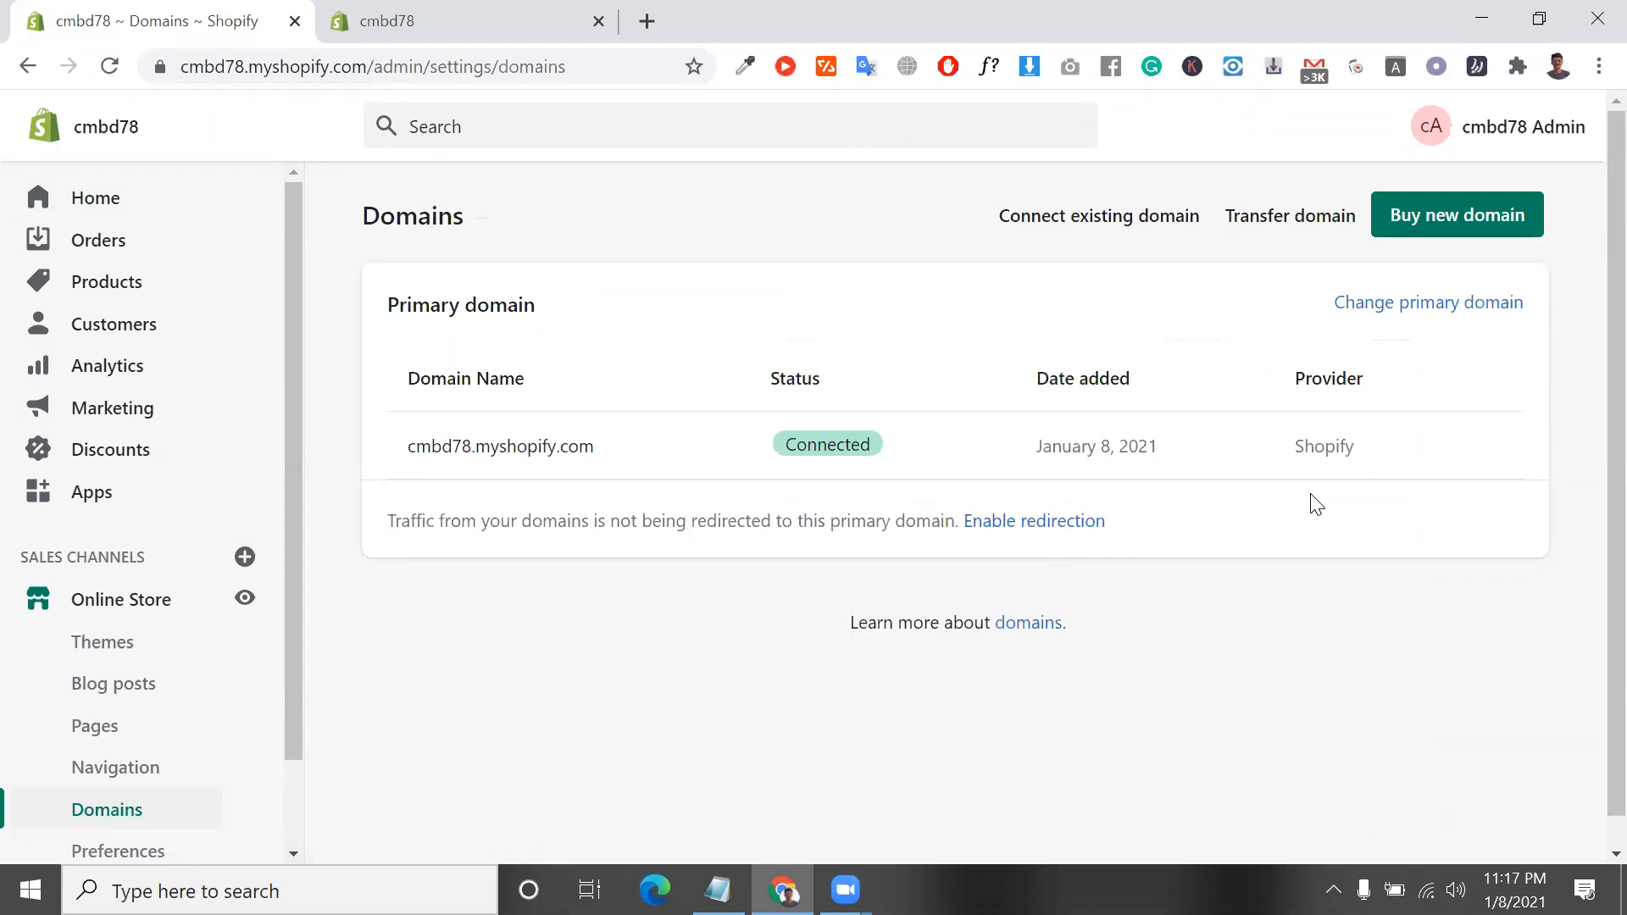
left_click(1113, 229)
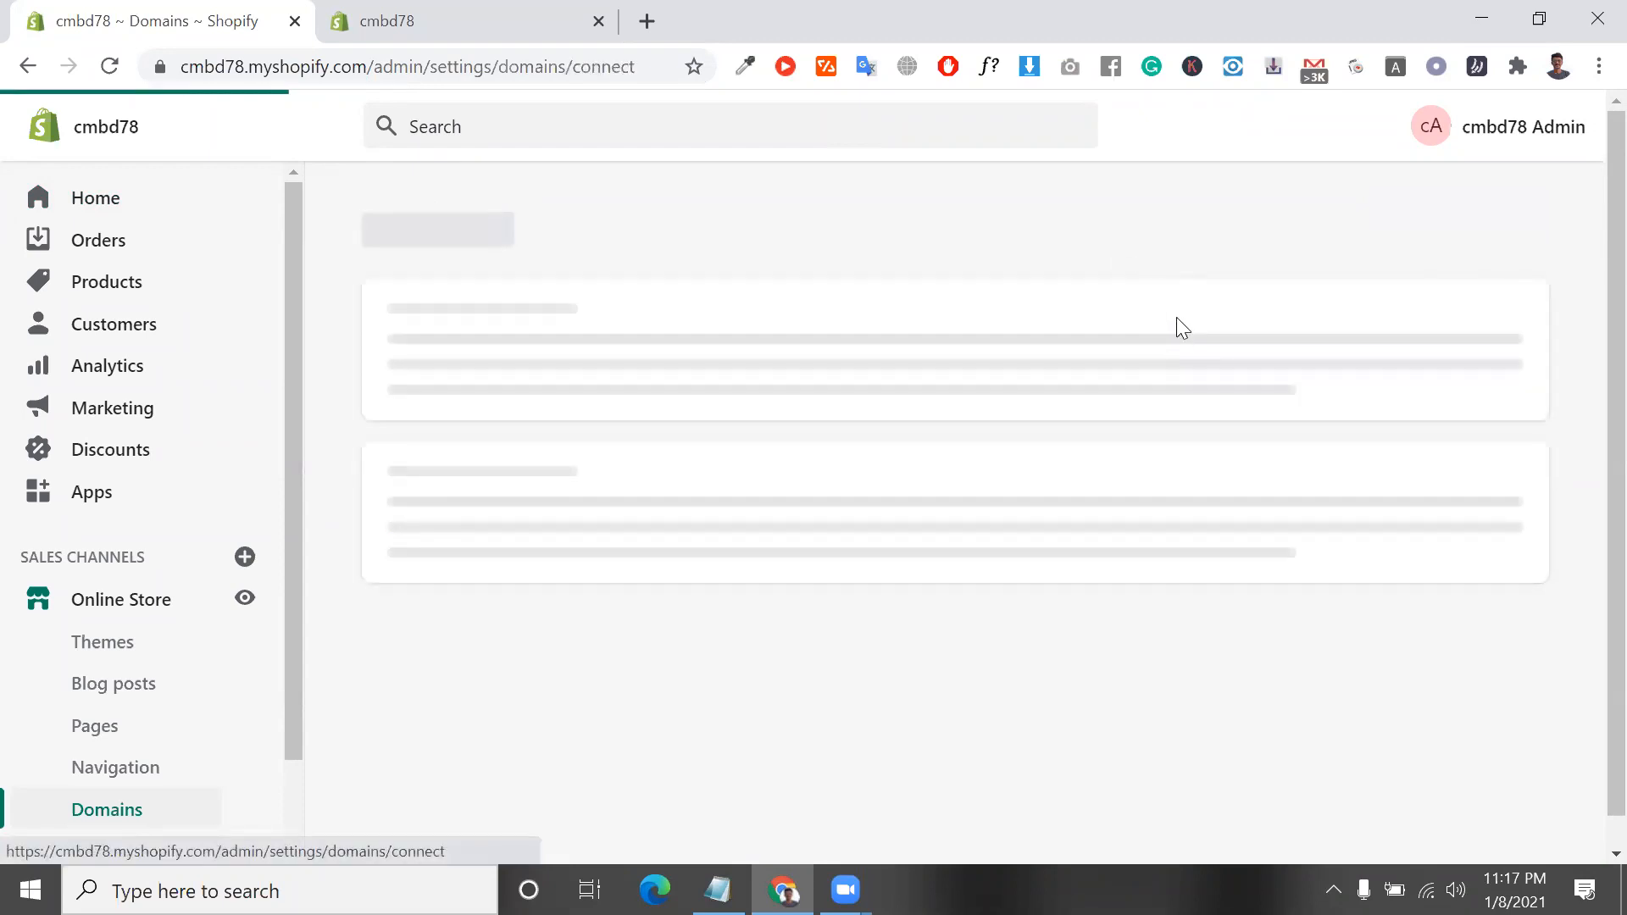
left_click(872, 360)
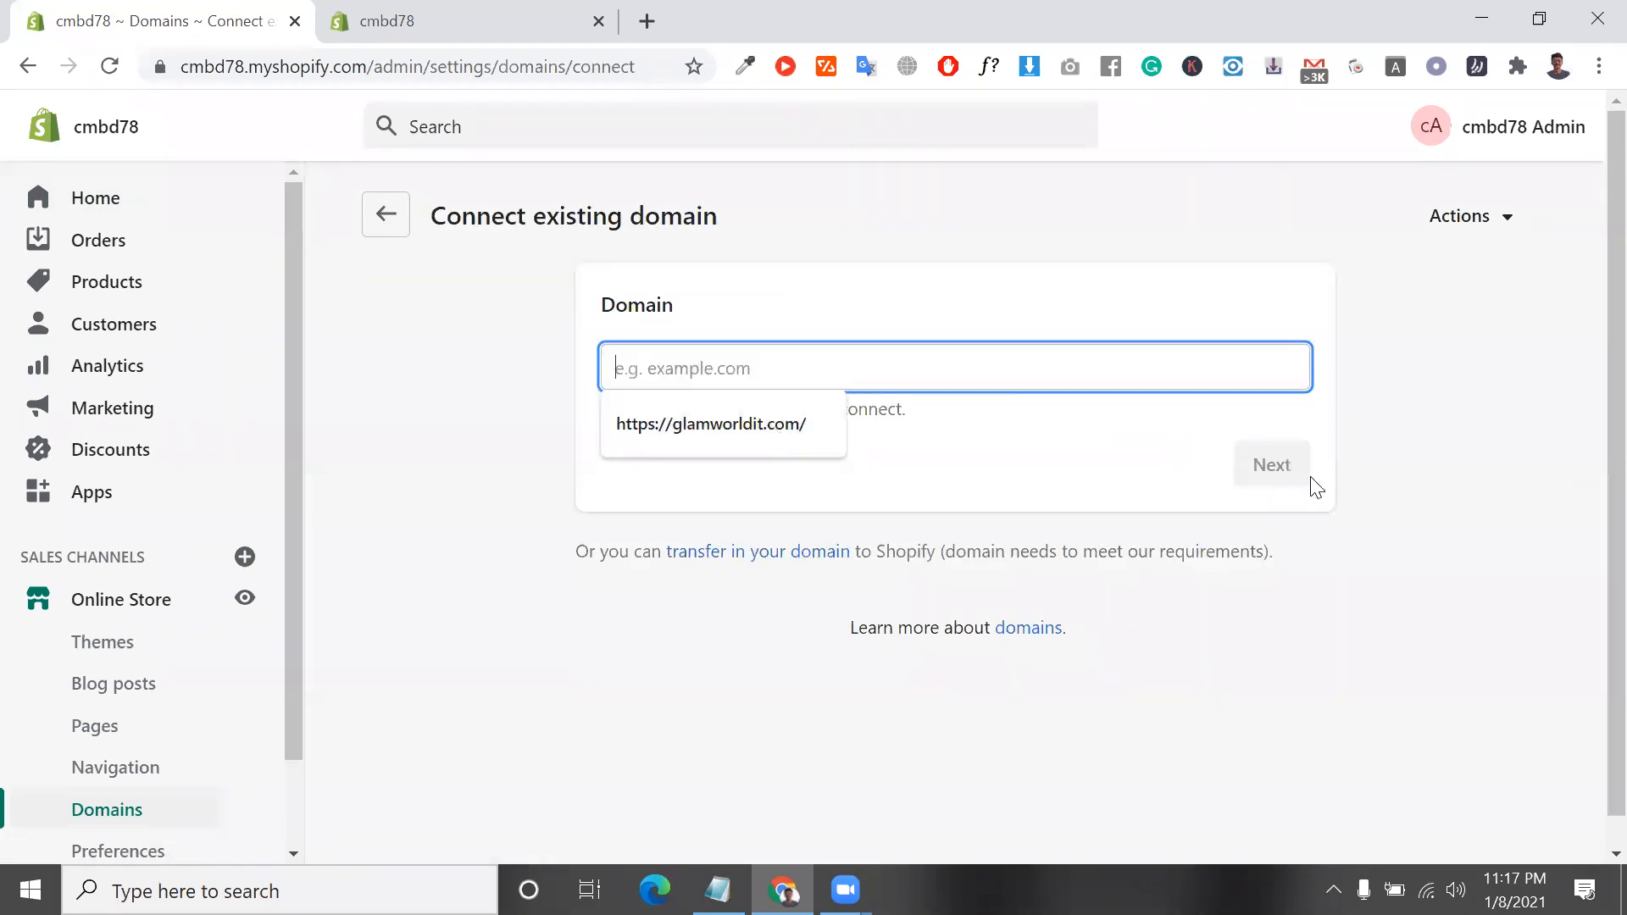
left_click(383, 234)
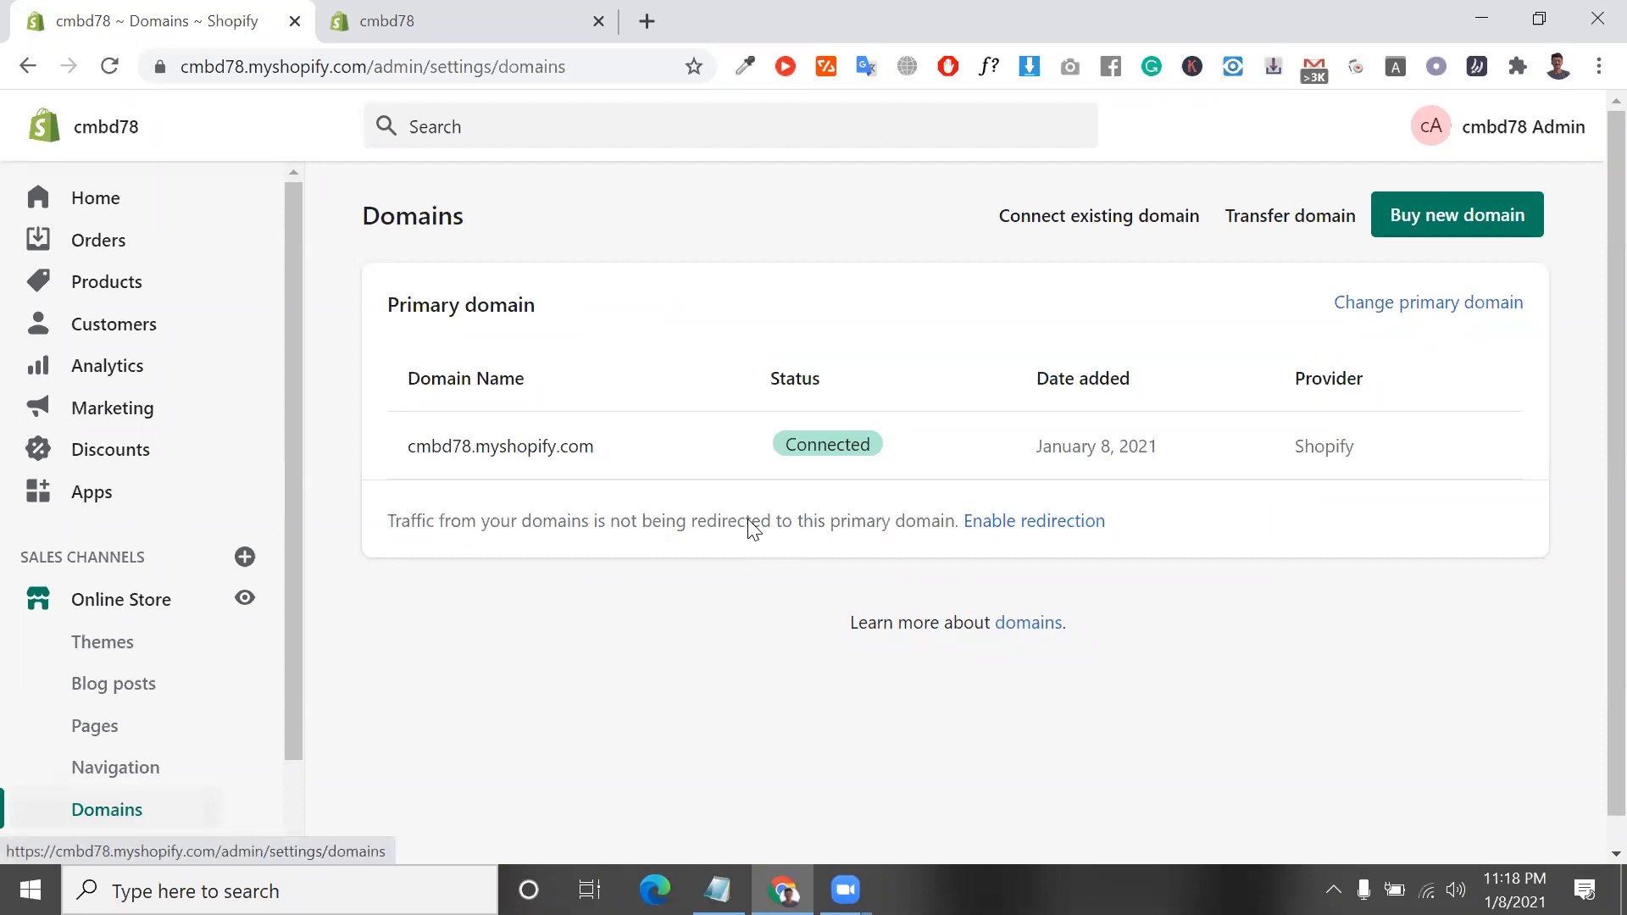
Return to the admin Home page and review the Add product, Customize theme and Add domain setup tasks
left_click(88, 202)
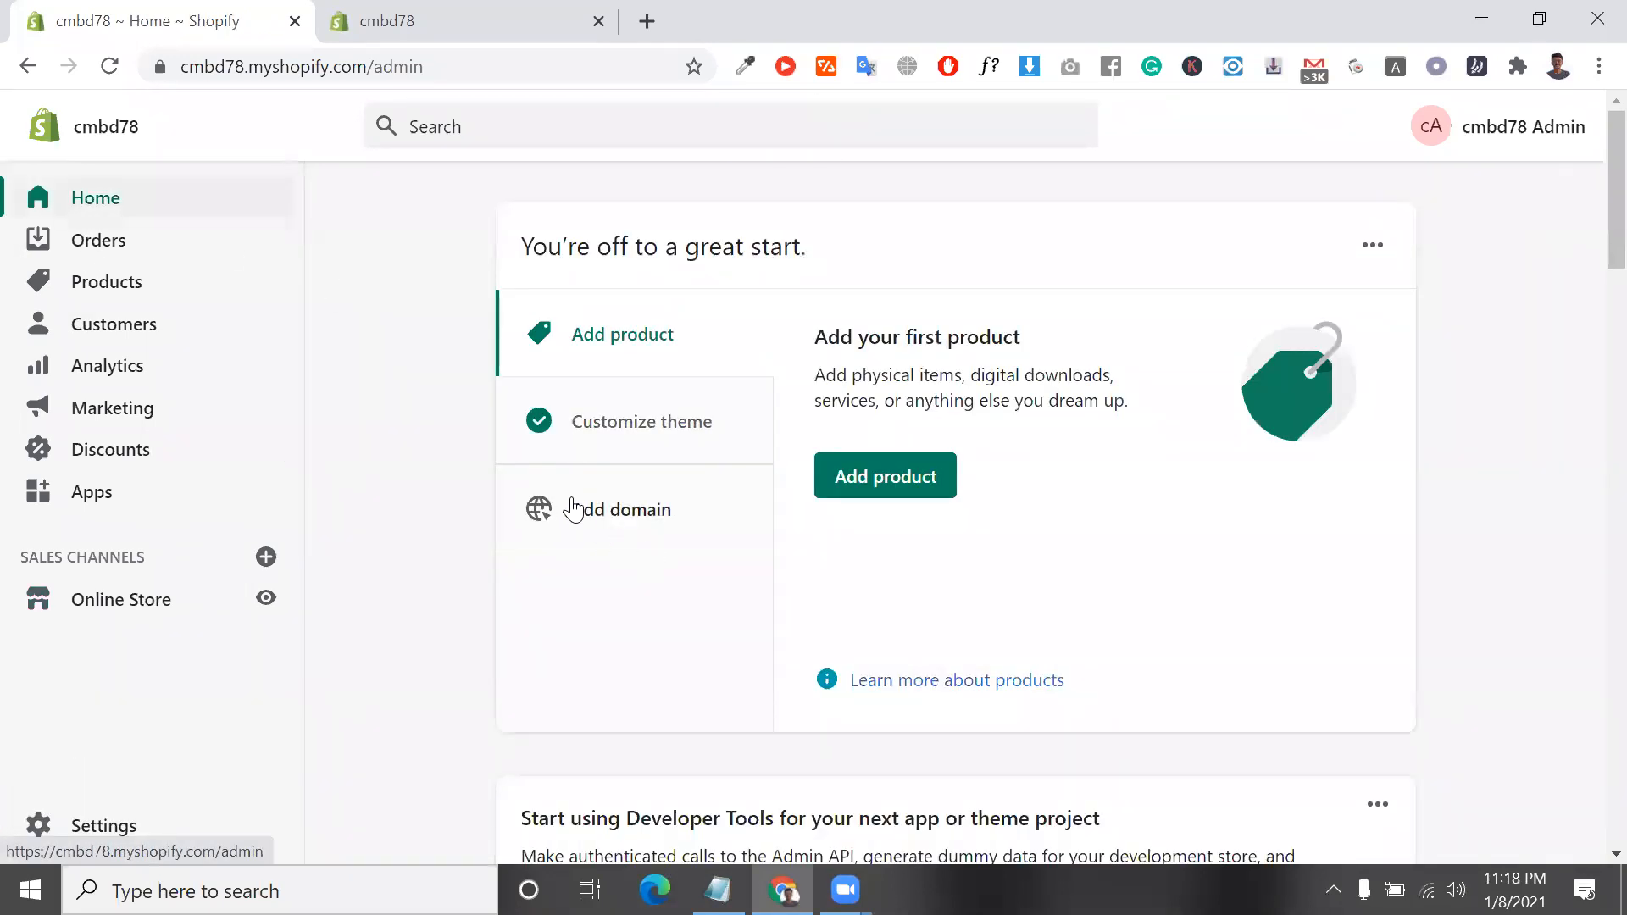
left_click(568, 509)
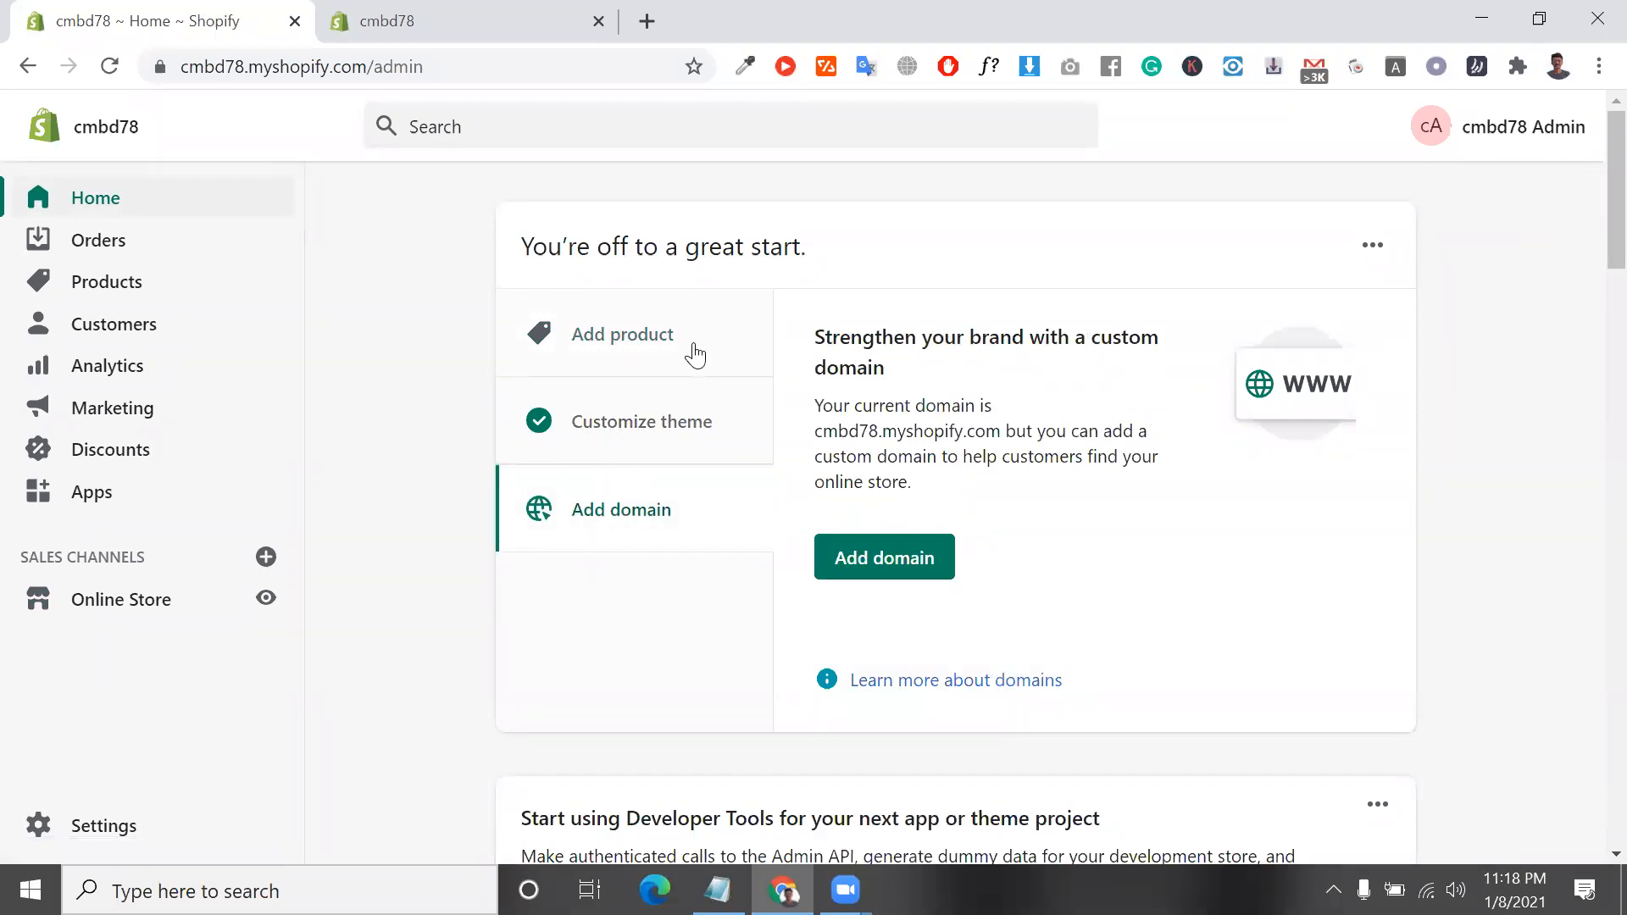
scroll(687, 362, "down", 1)
scroll(691, 382, "up", 1)
left_click(648, 356)
left_click(654, 449)
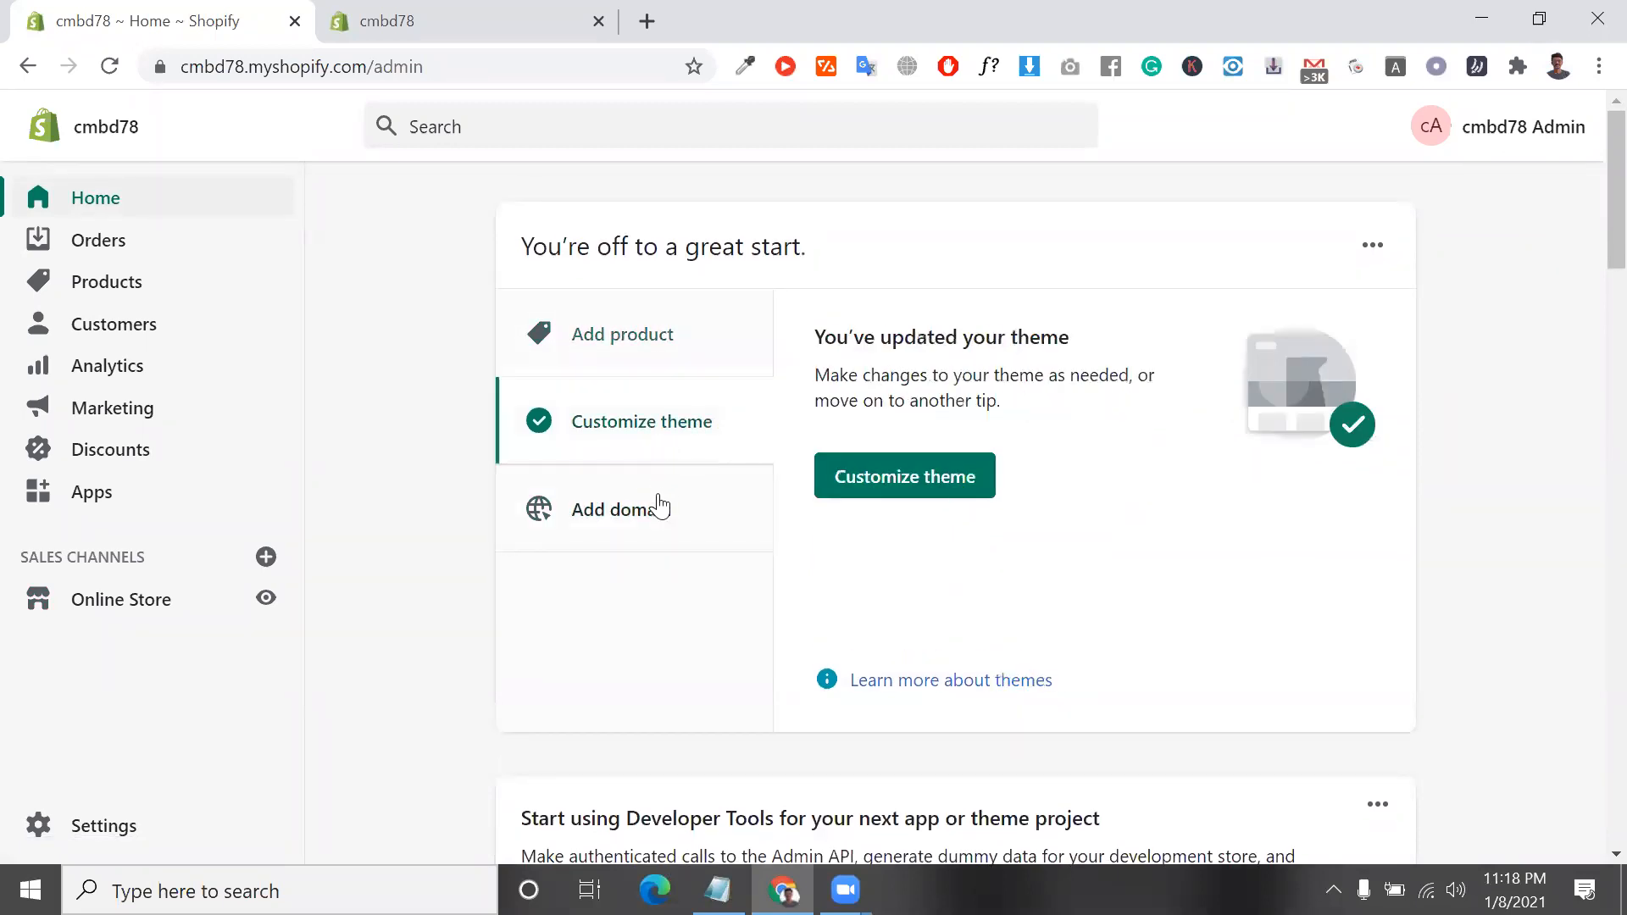
left_click(664, 529)
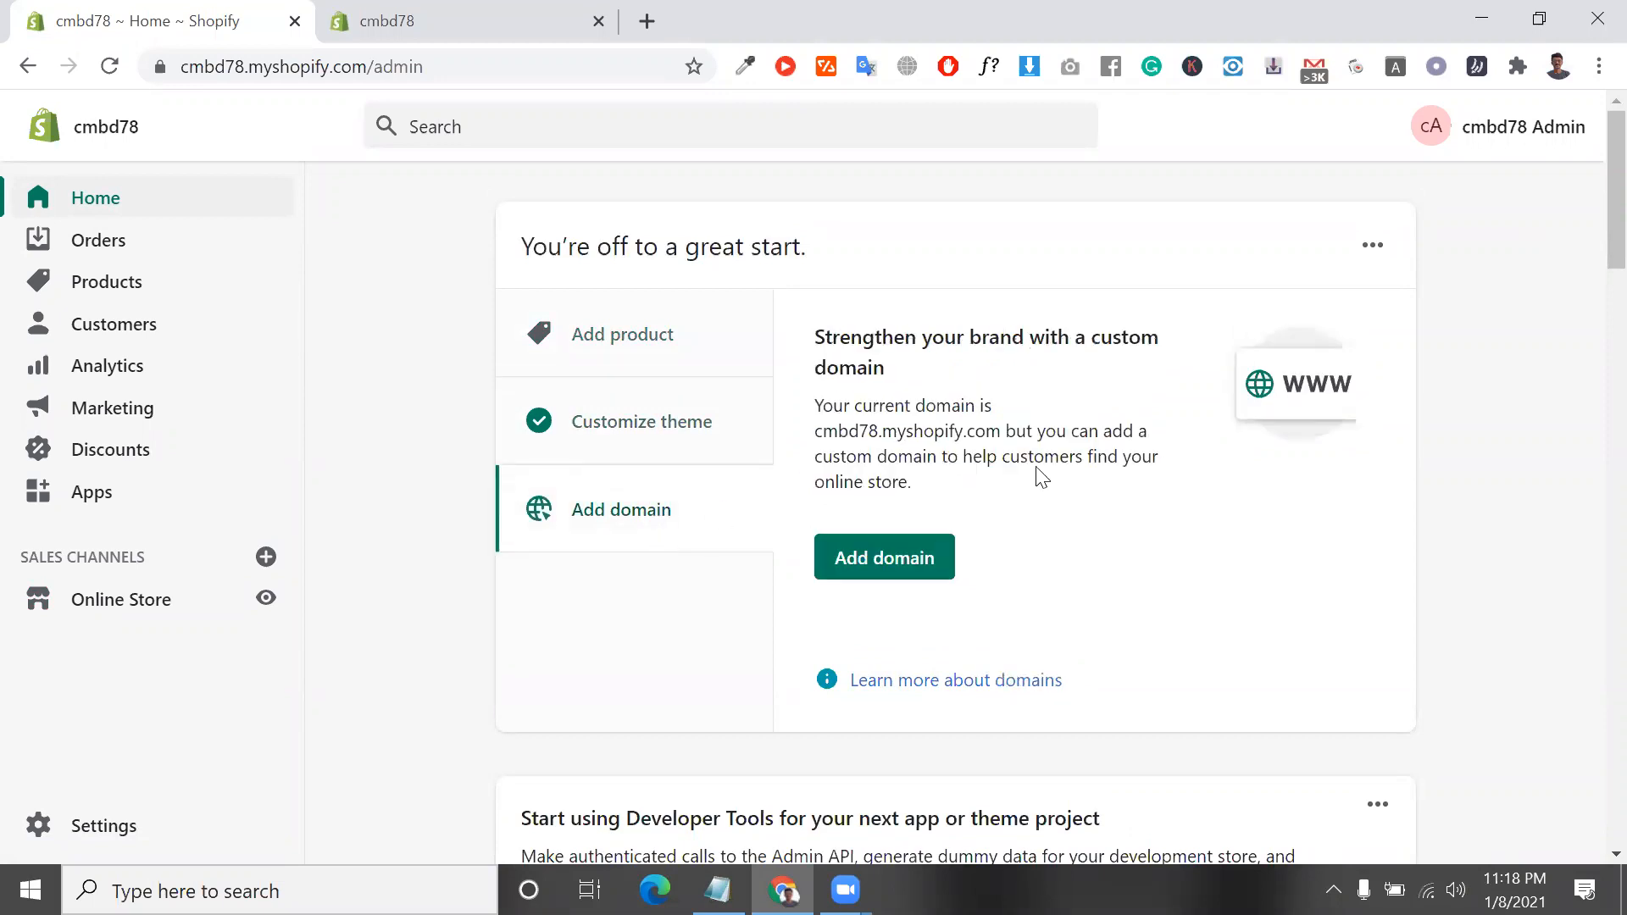
left_click_drag(784, 378, 255, 408)
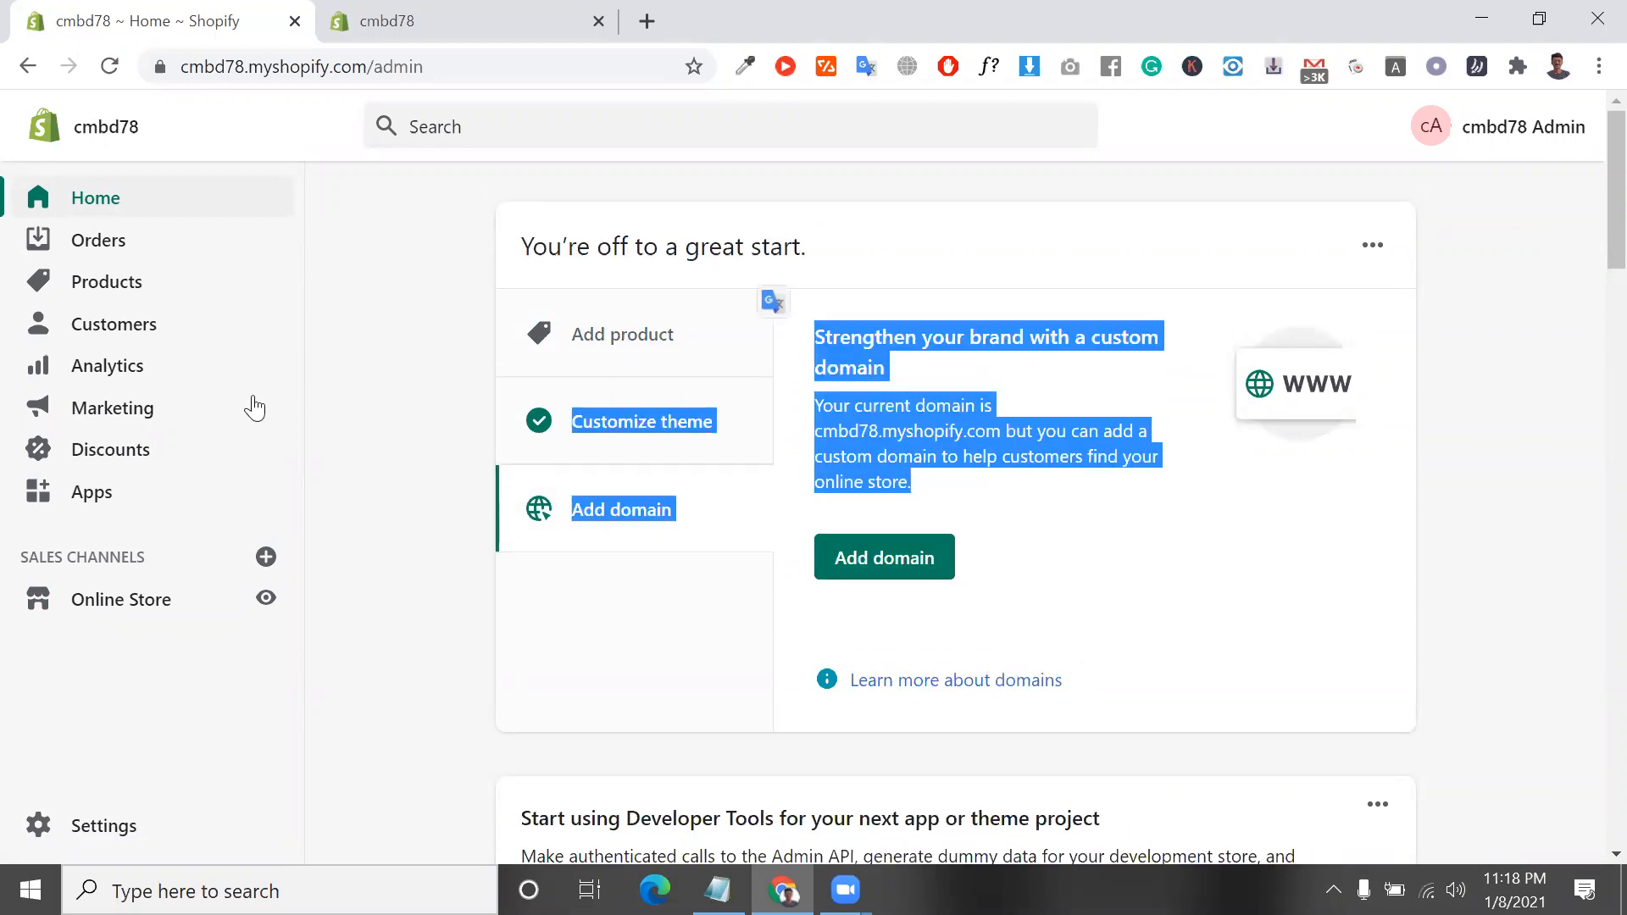
Open the Orders page and read its introduction on fulfilling orders and collecting payments
left_click(113, 246)
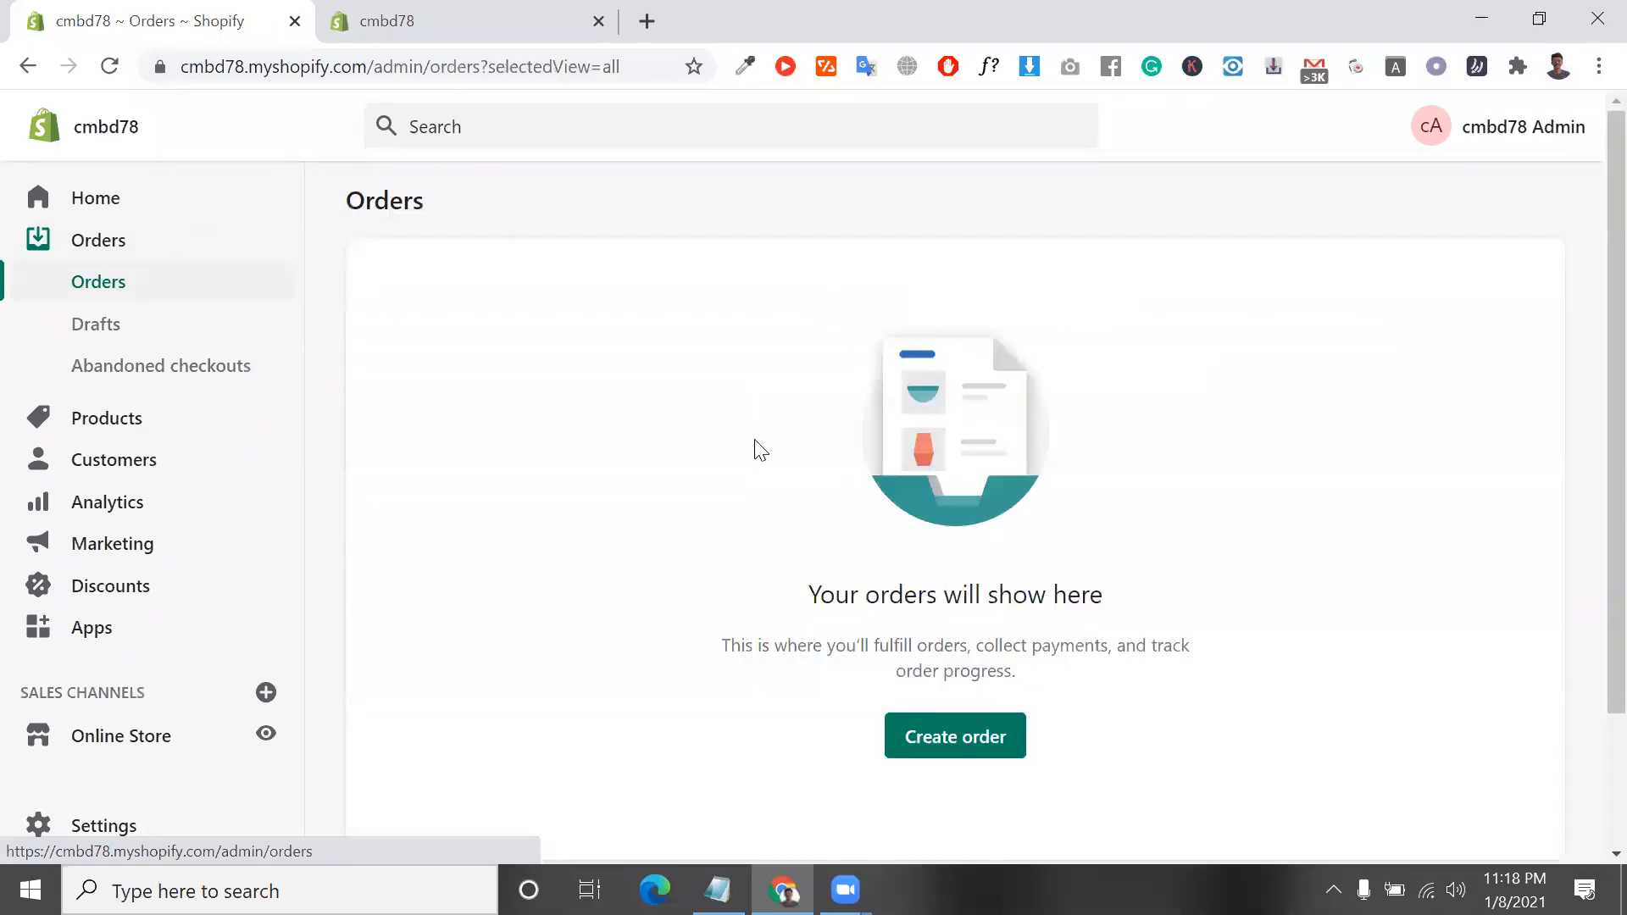
scroll(754, 453, "down", 2)
scroll(754, 457, "up", 2)
scroll(605, 474, "down", 1)
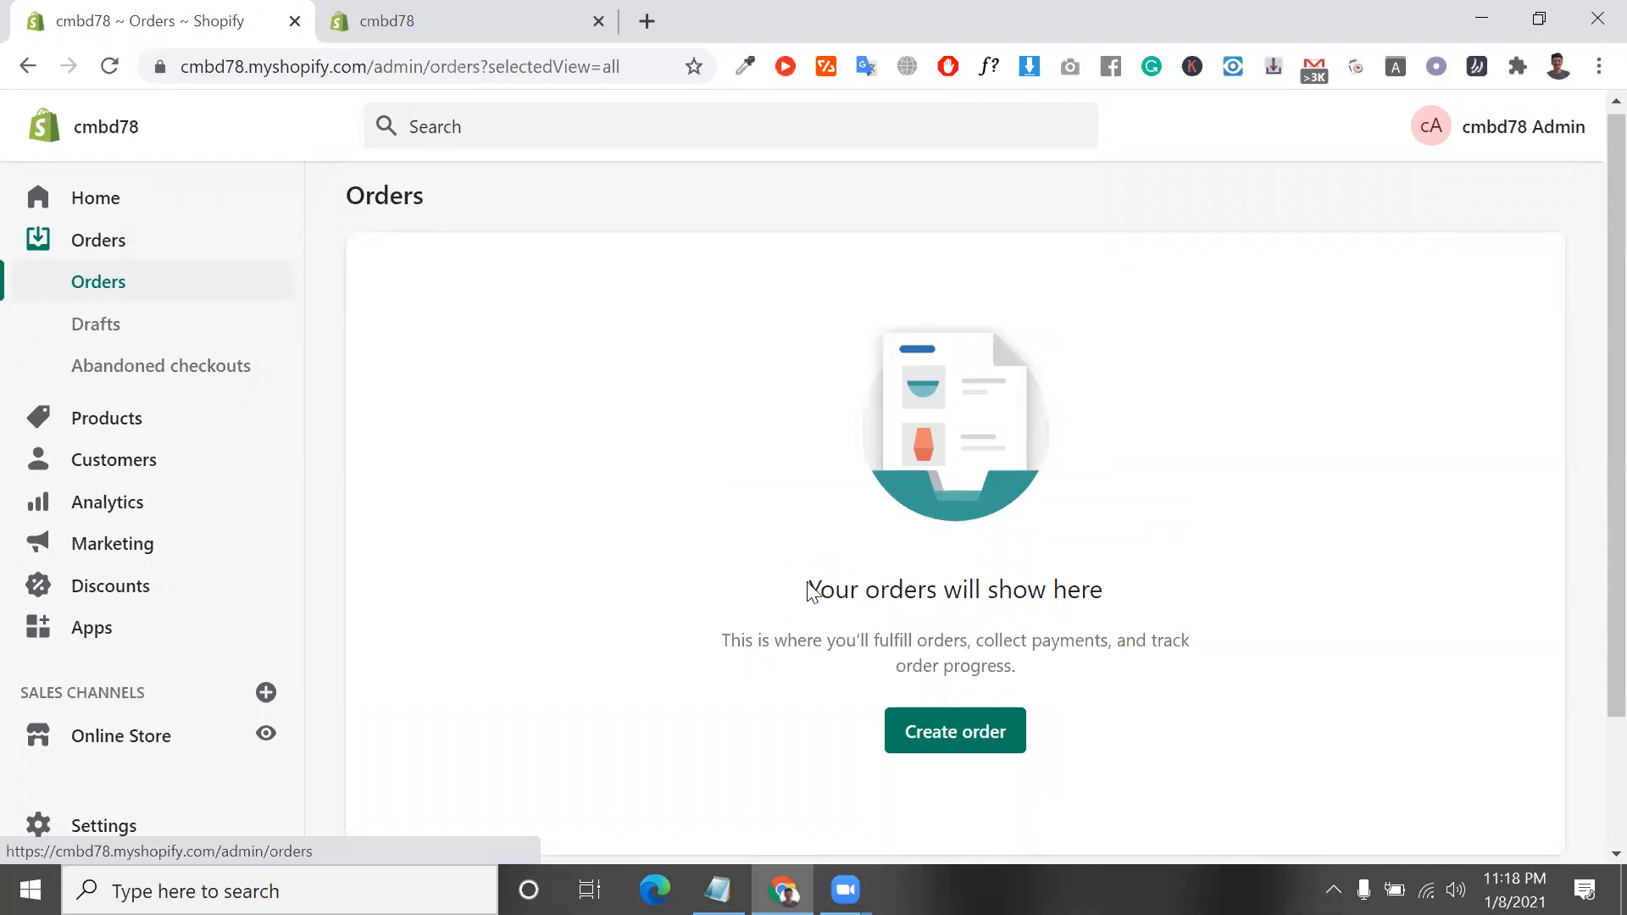
left_click_drag(812, 584, 1128, 598)
left_click(858, 631)
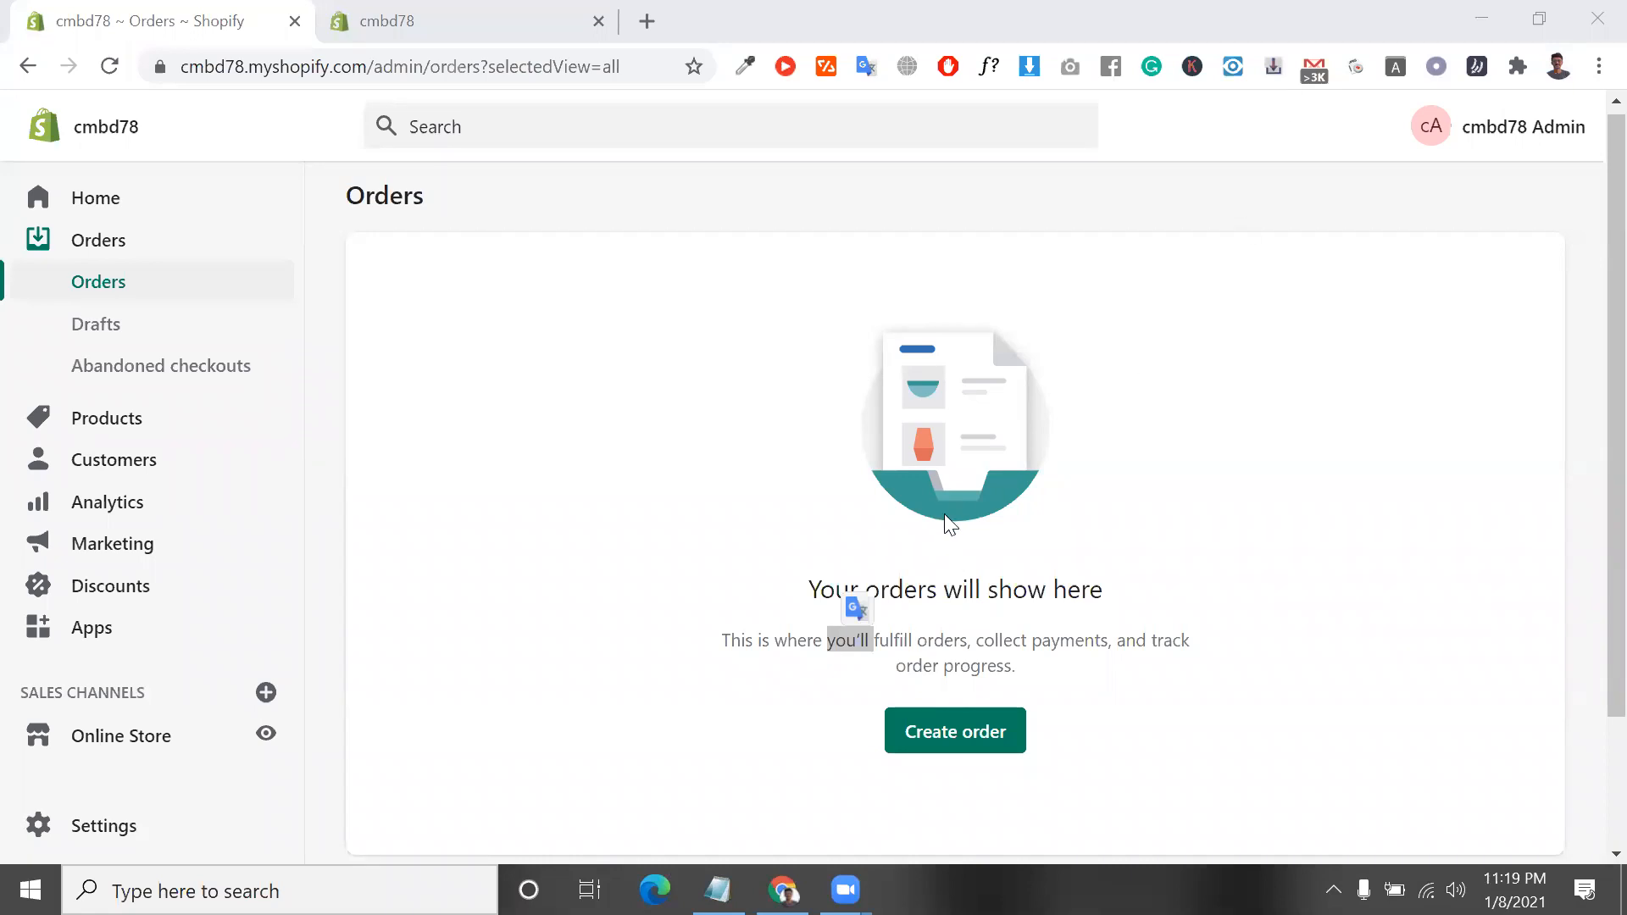
scroll(950, 534, "down", 2)
double_click(1000, 431)
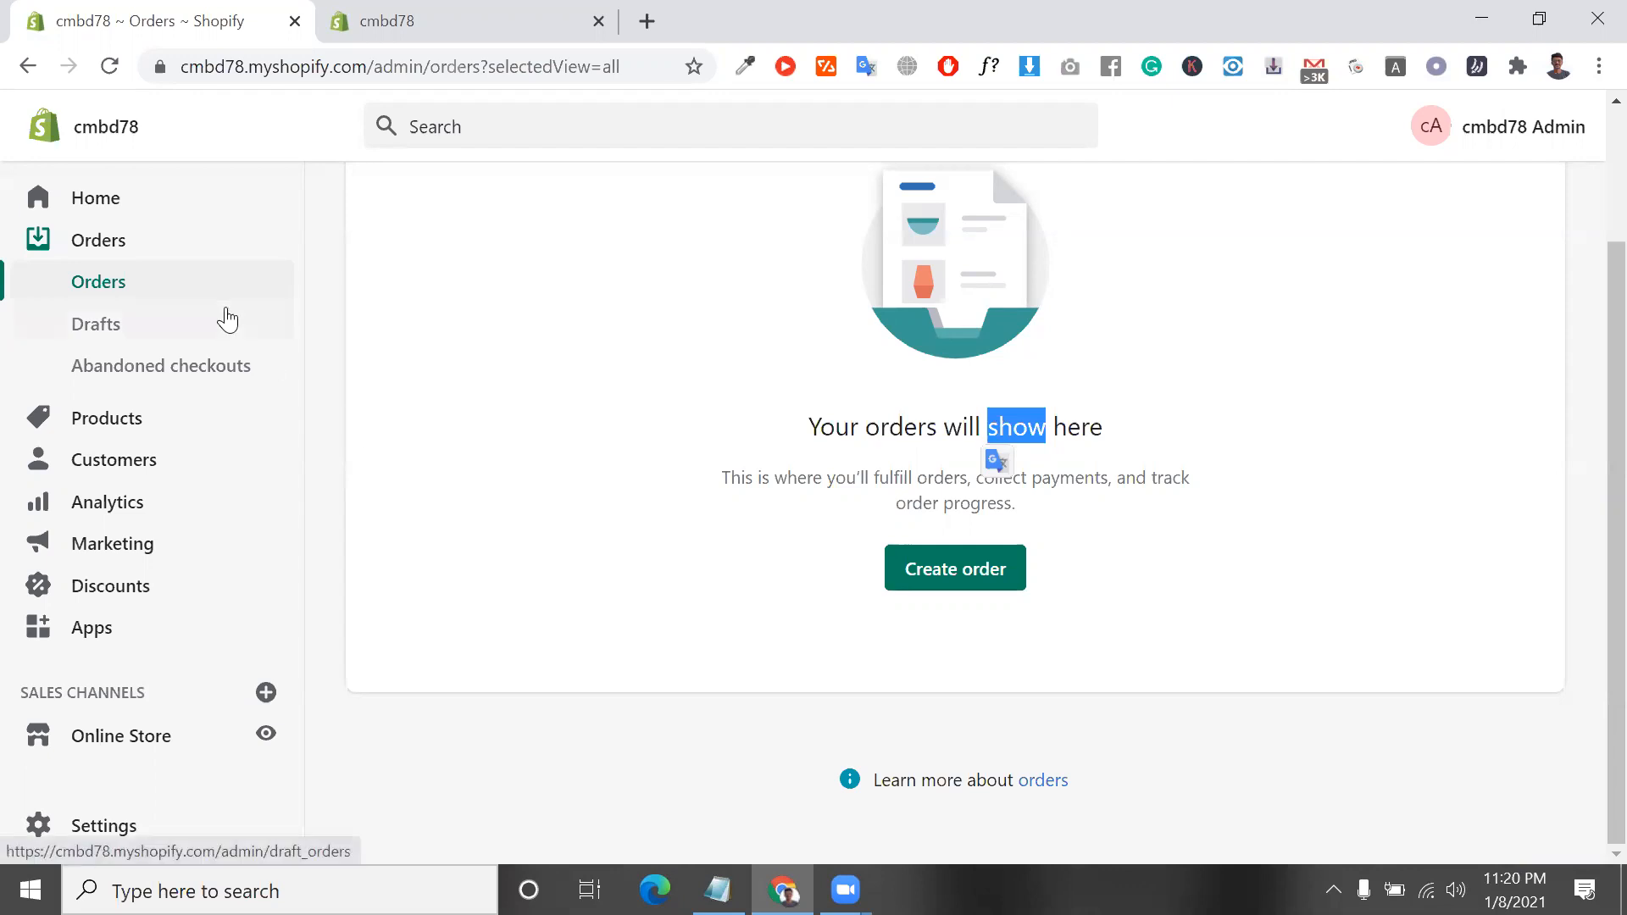
View the Drafts page briefly, return to the Orders list, and examine its Create order option
left_click(173, 333)
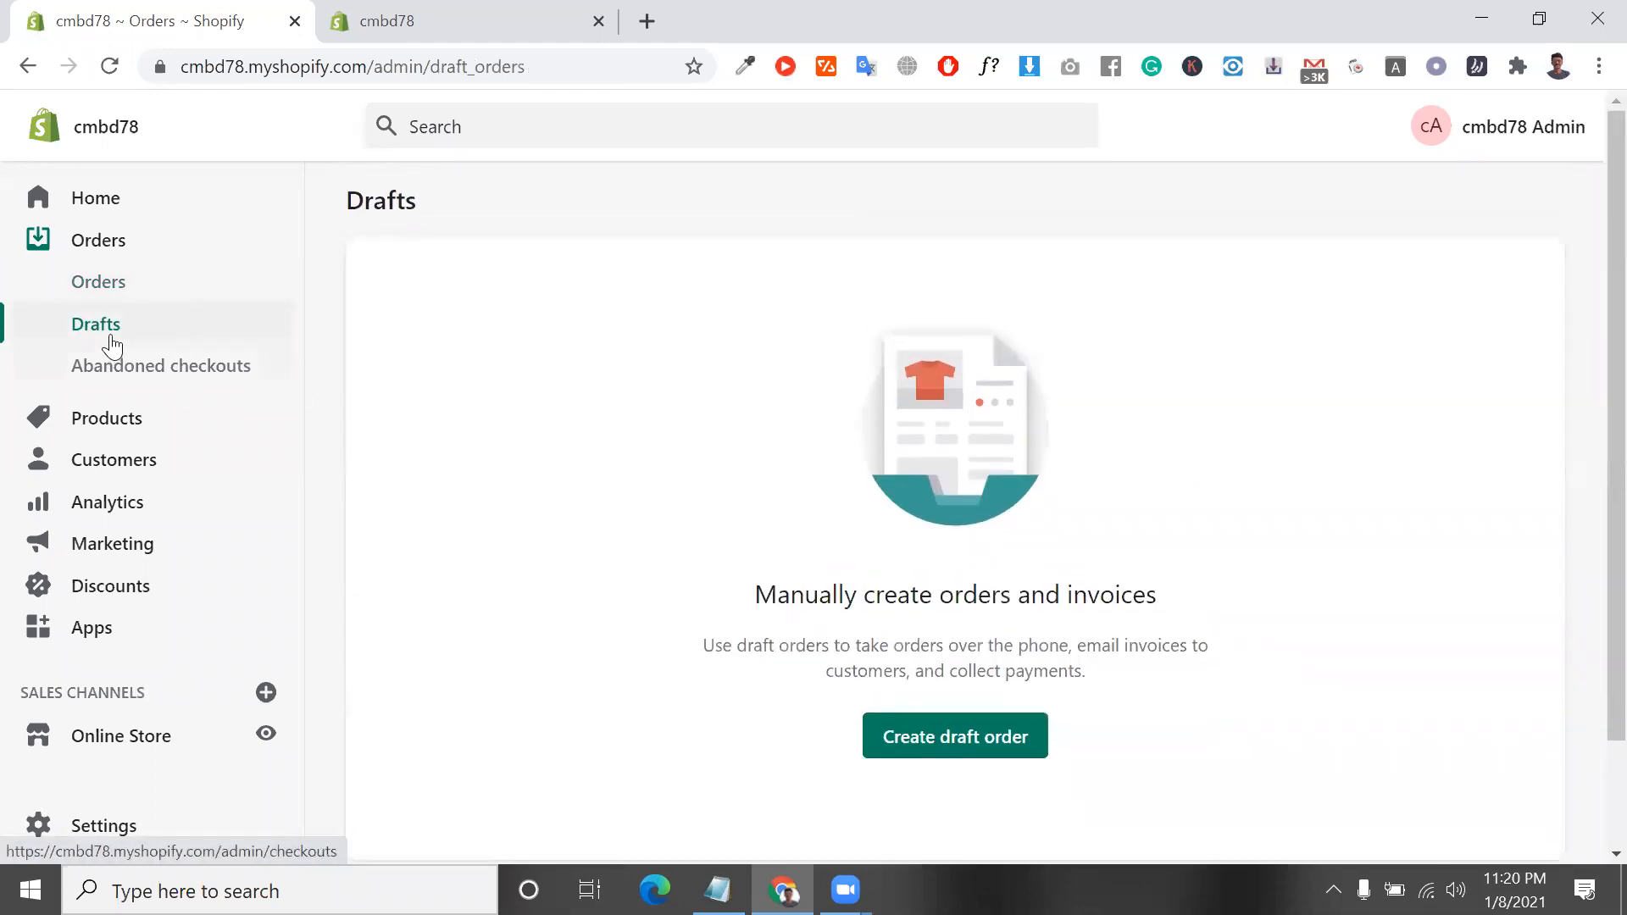
left_click(111, 301)
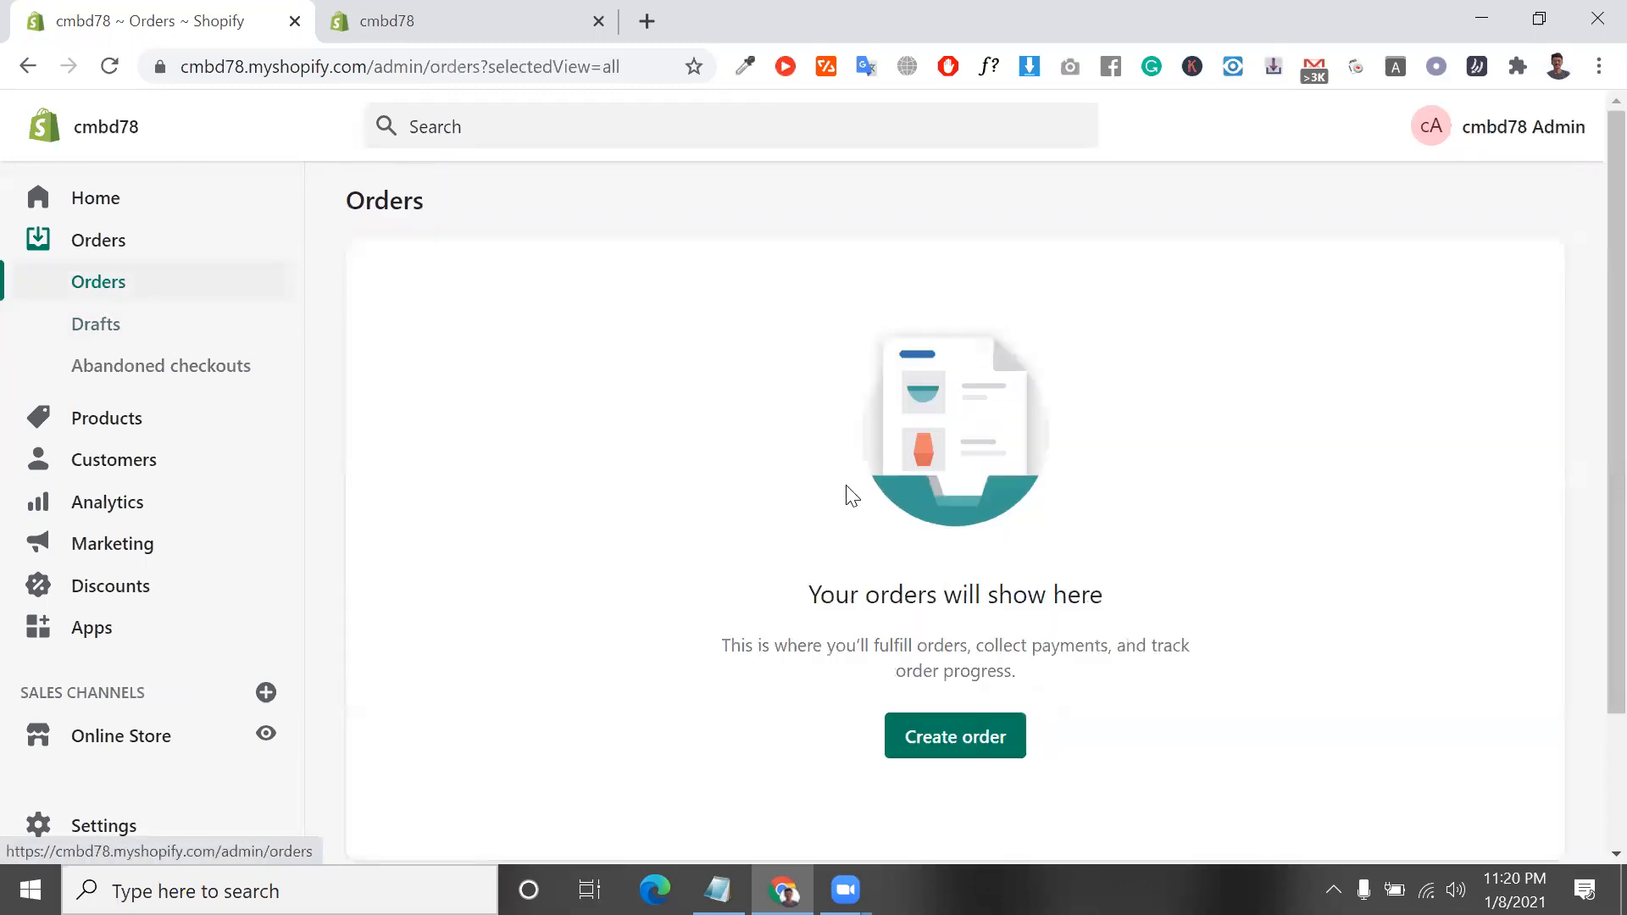
double_click(864, 589)
triple_click(863, 589)
scroll(865, 576, "down", 2)
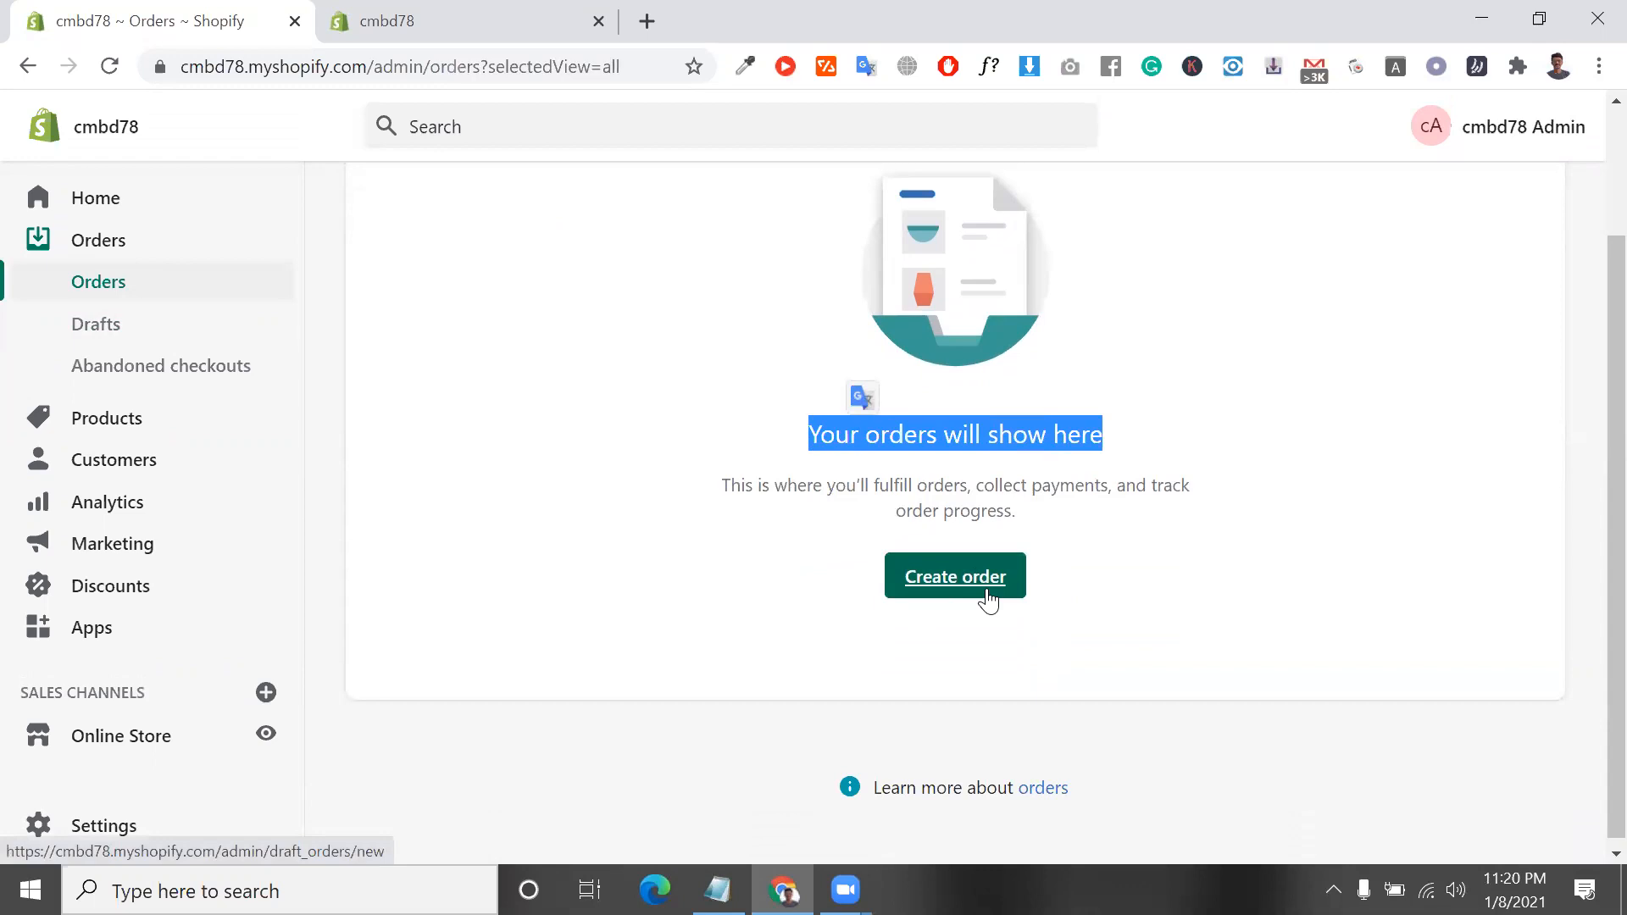
Read the Drafts page's description of draft orders, and examine the Abandoned checkouts page
left_click(120, 334)
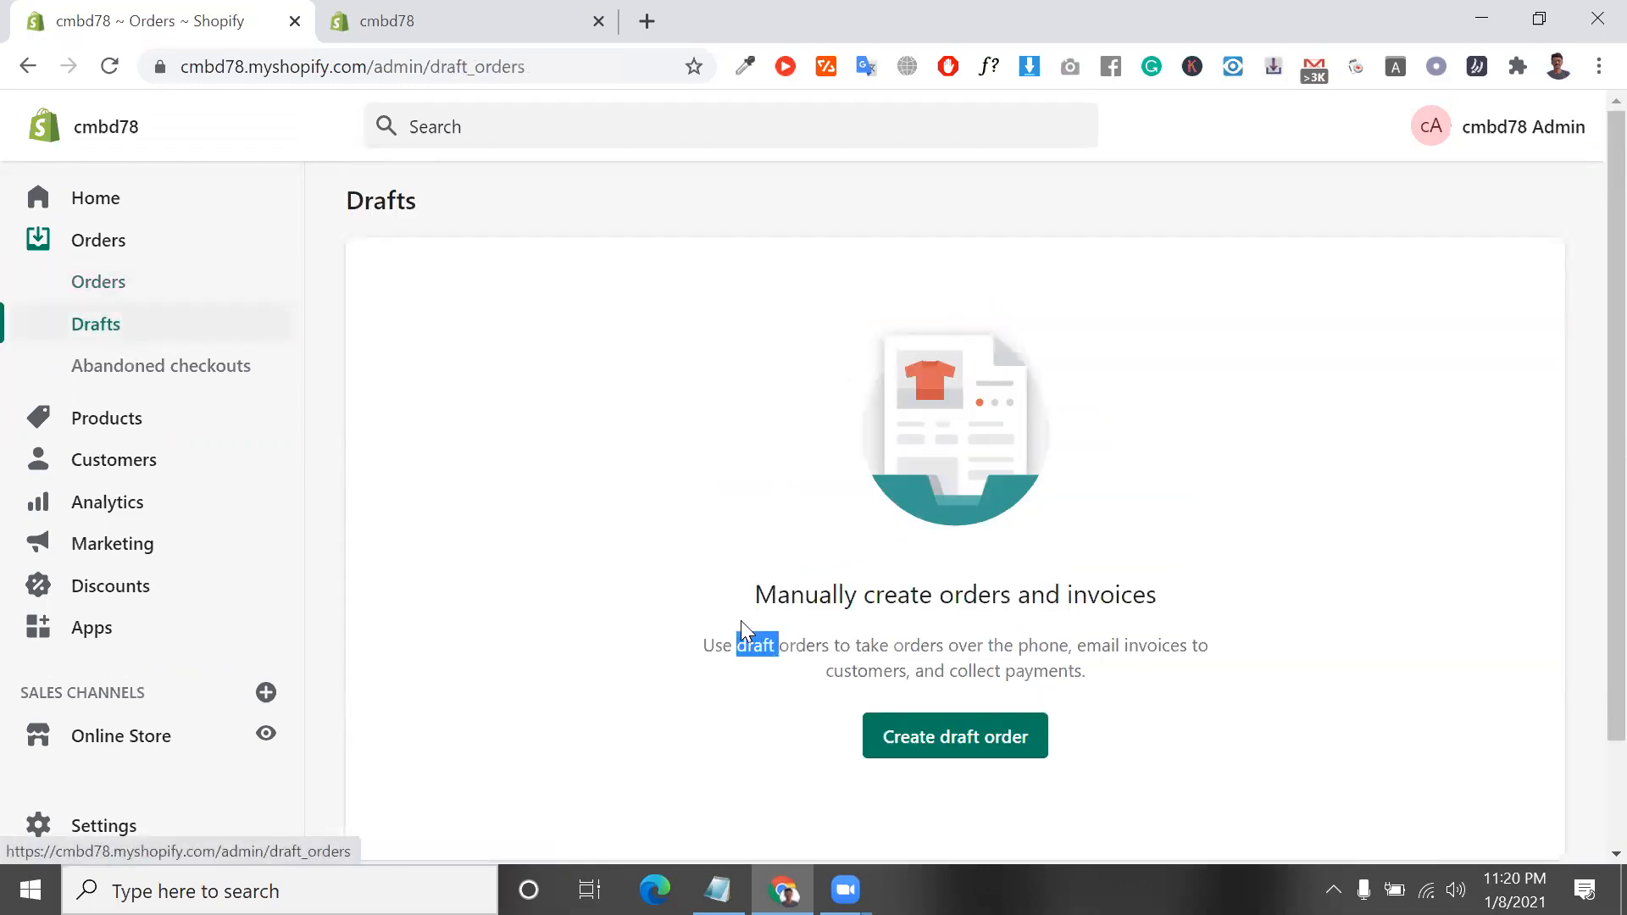
left_click(192, 384)
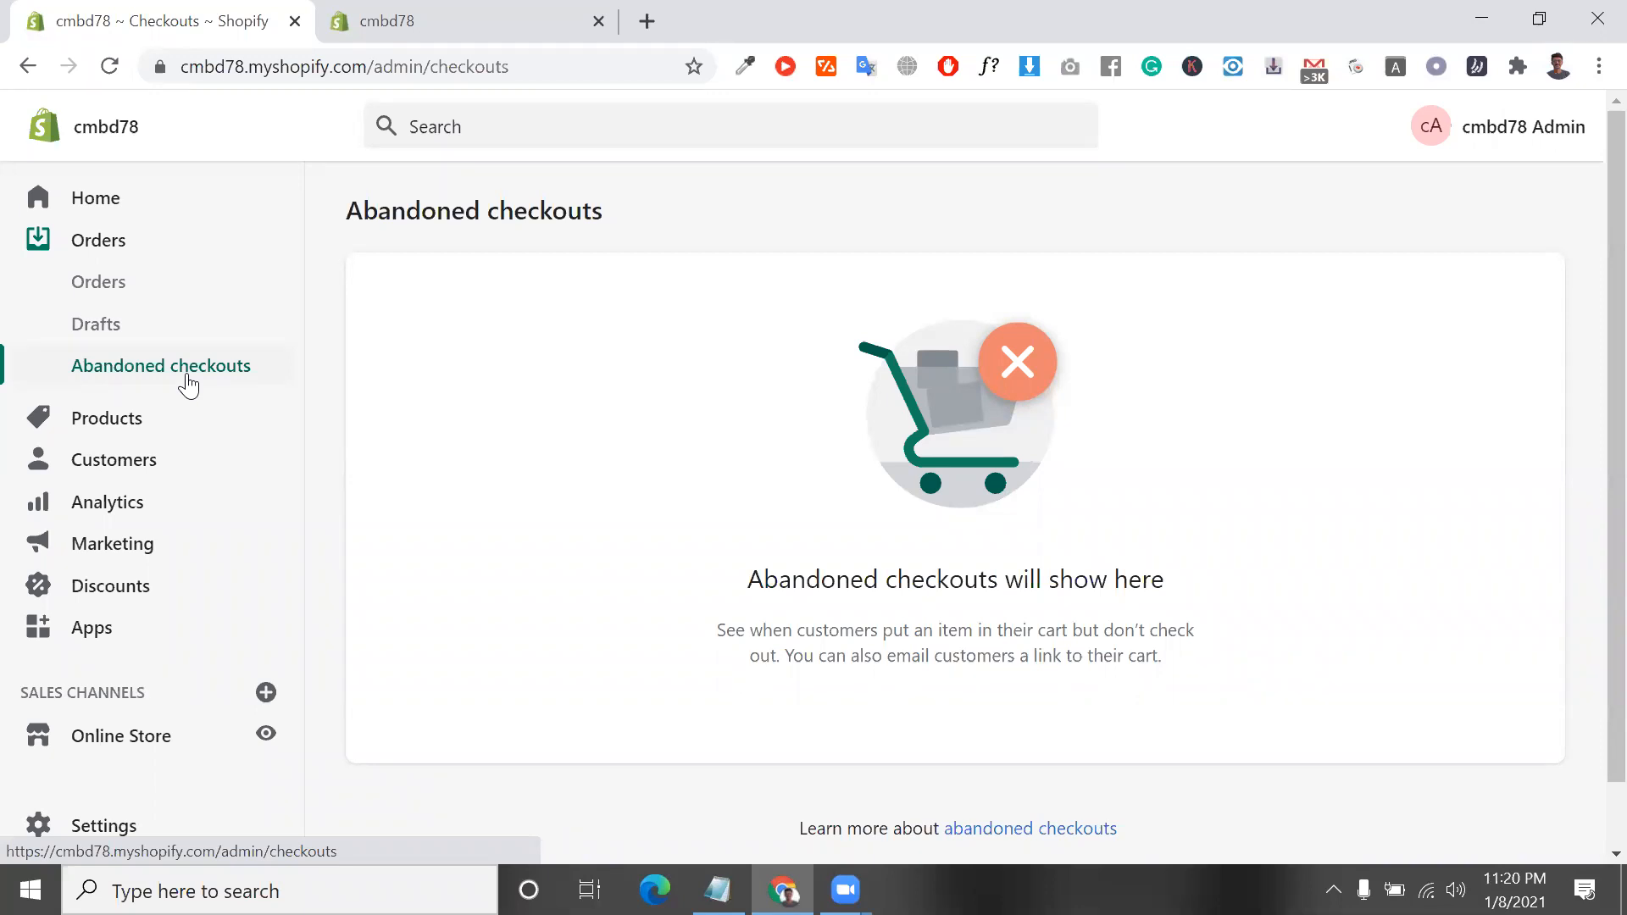
scroll(188, 386, "up", 5)
scroll(188, 385, "down", 5)
scroll(188, 385, "up", 5)
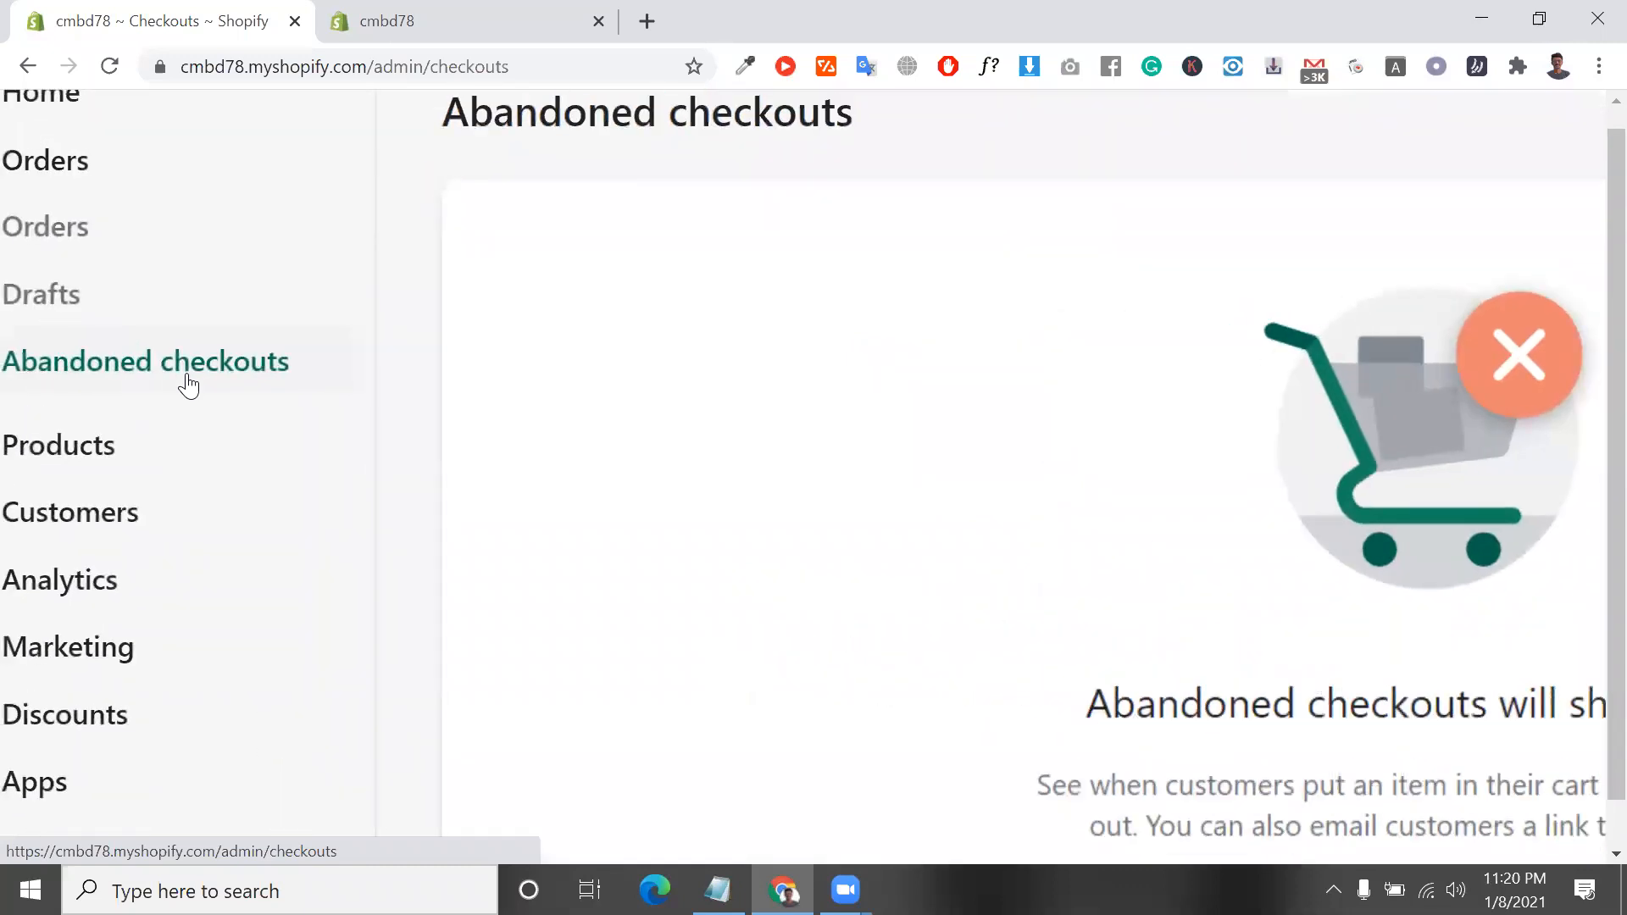
scroll(188, 386, "up", 1)
scroll(188, 385, "left", 2)
scroll(188, 386, "down", 5)
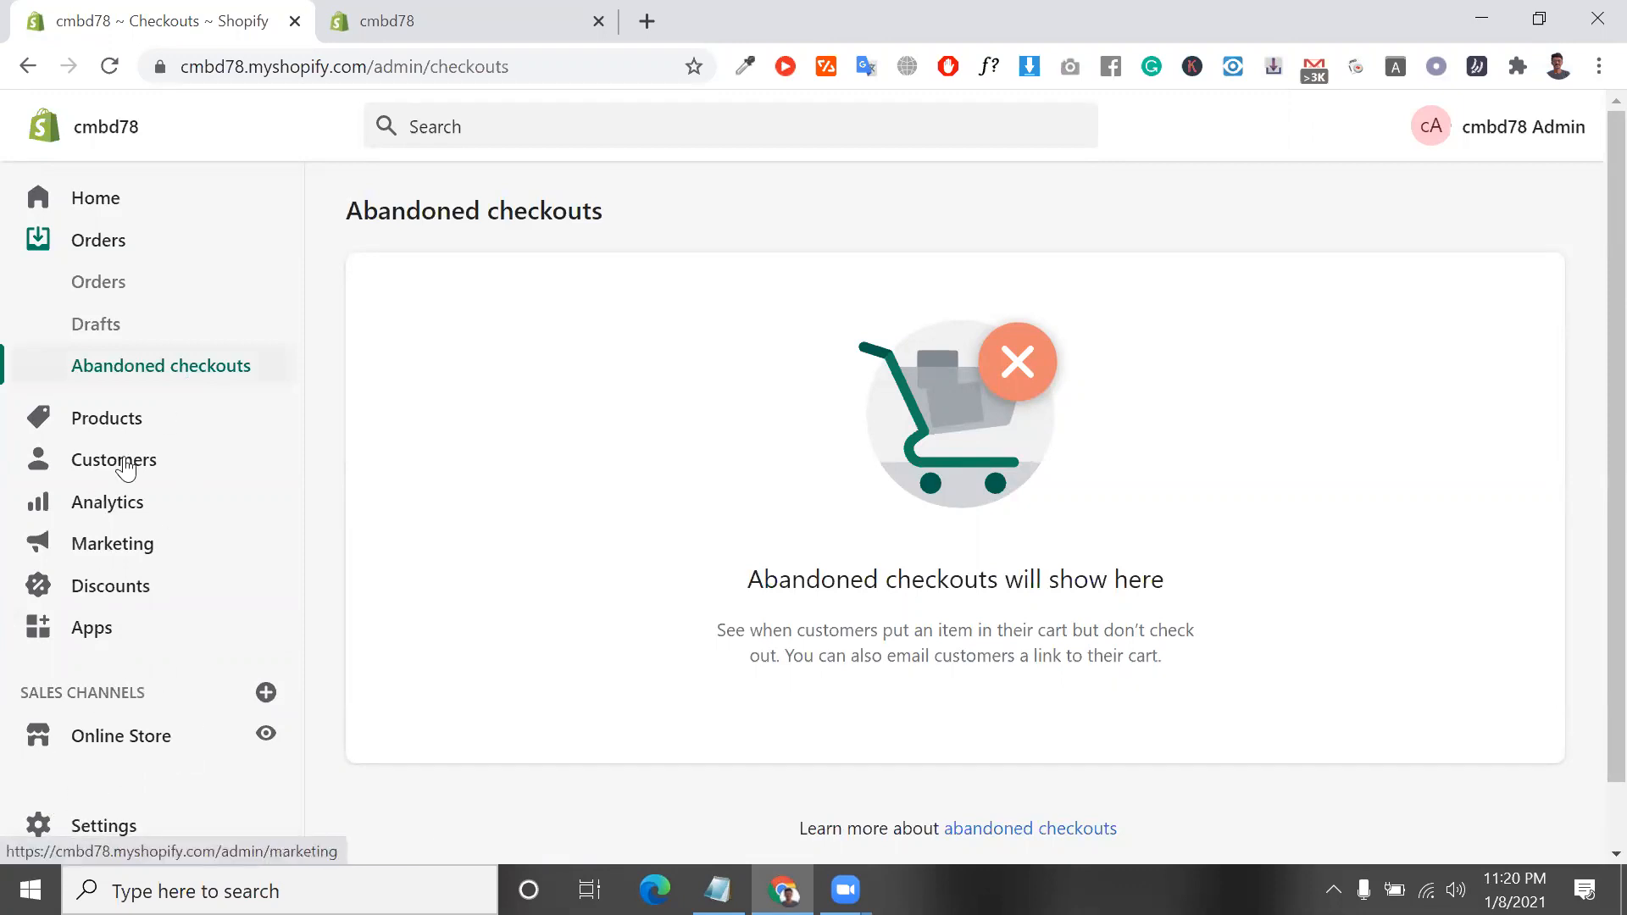
Open the Products page and review its introduction with the Add product and Find products options
left_click(125, 428)
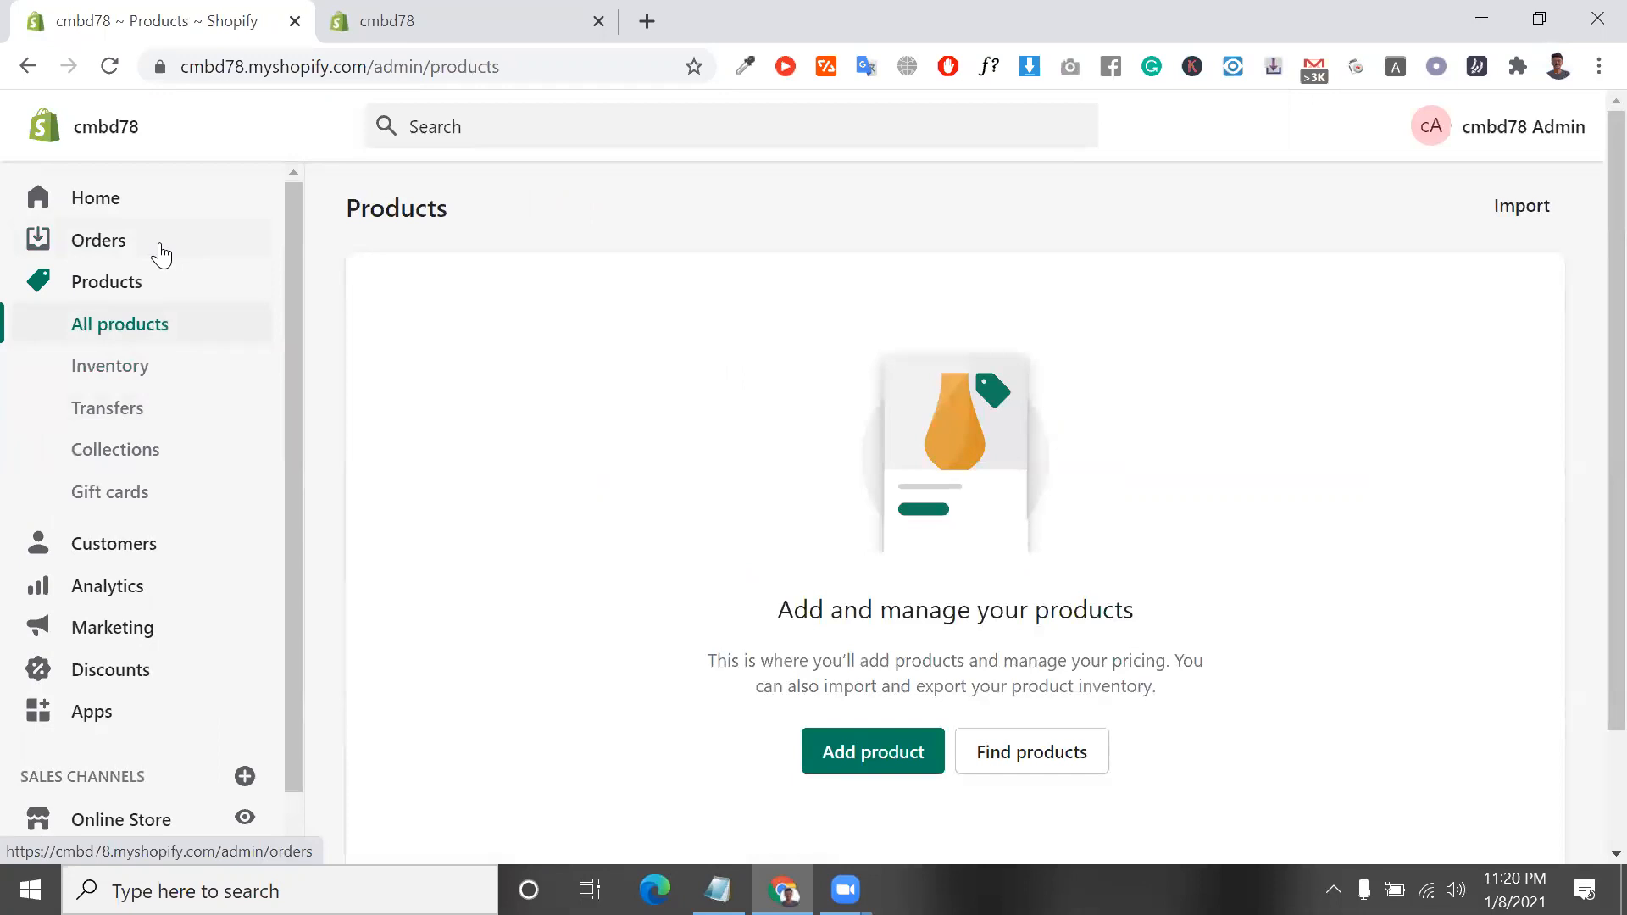
scroll(161, 254, "up", 2)
scroll(161, 254, "down", 2)
double_click(389, 218)
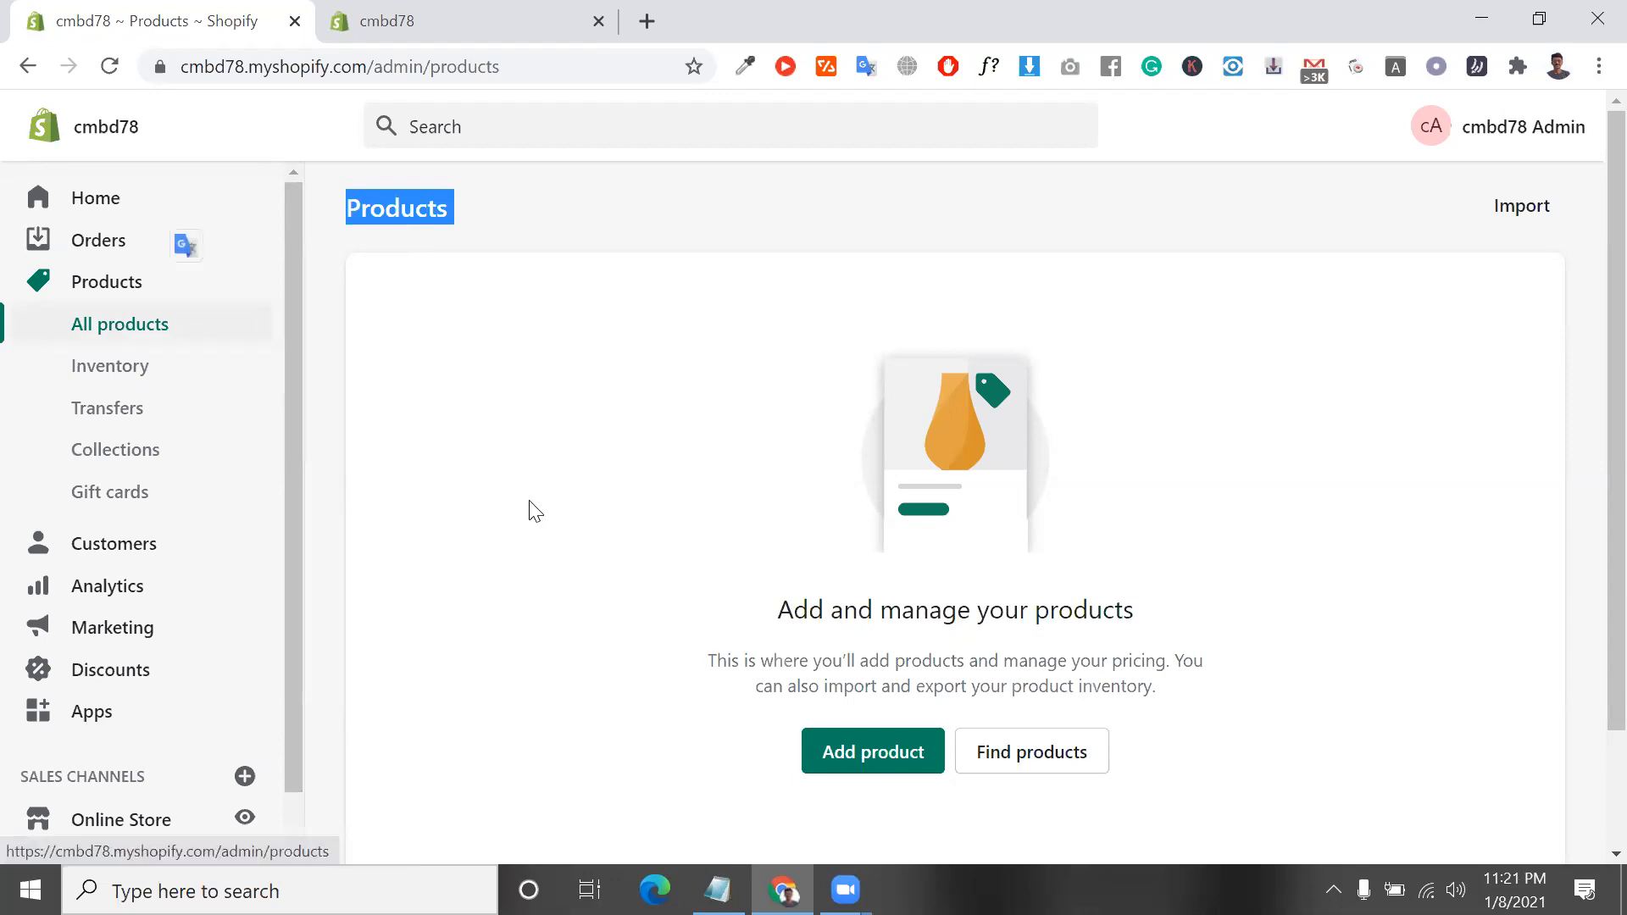
scroll(532, 509, "down", 2)
scroll(612, 678, "up", 2)
scroll(611, 678, "down", 2)
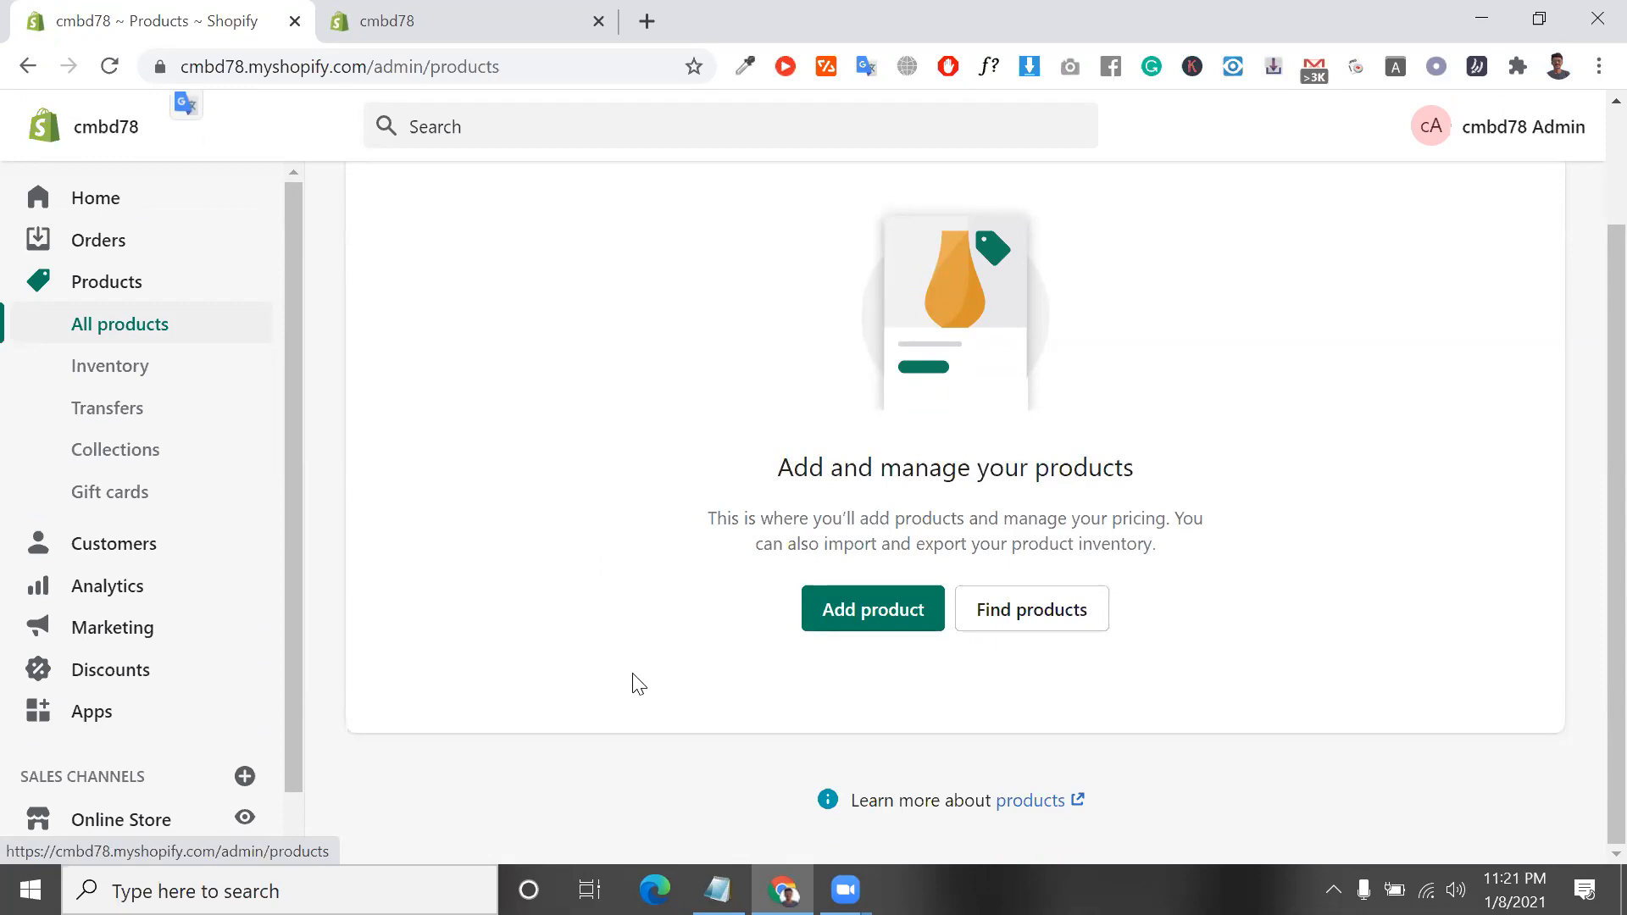
Open the Inventory page and examine its section on keeping track of inventory
left_click(148, 381)
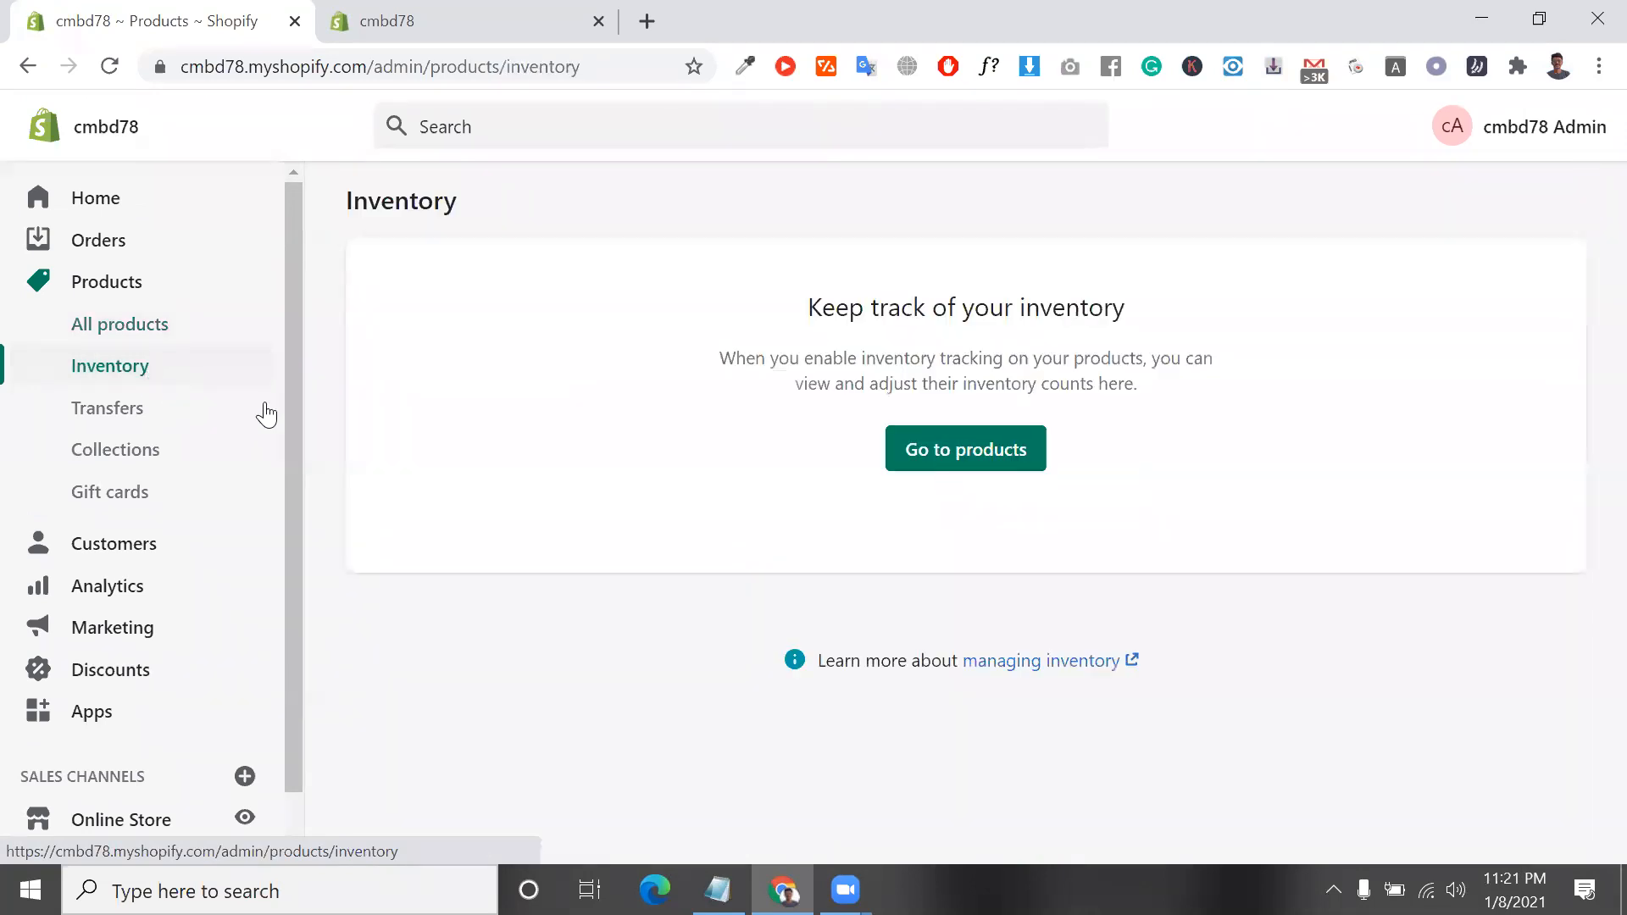
scroll(582, 468, "down", 2)
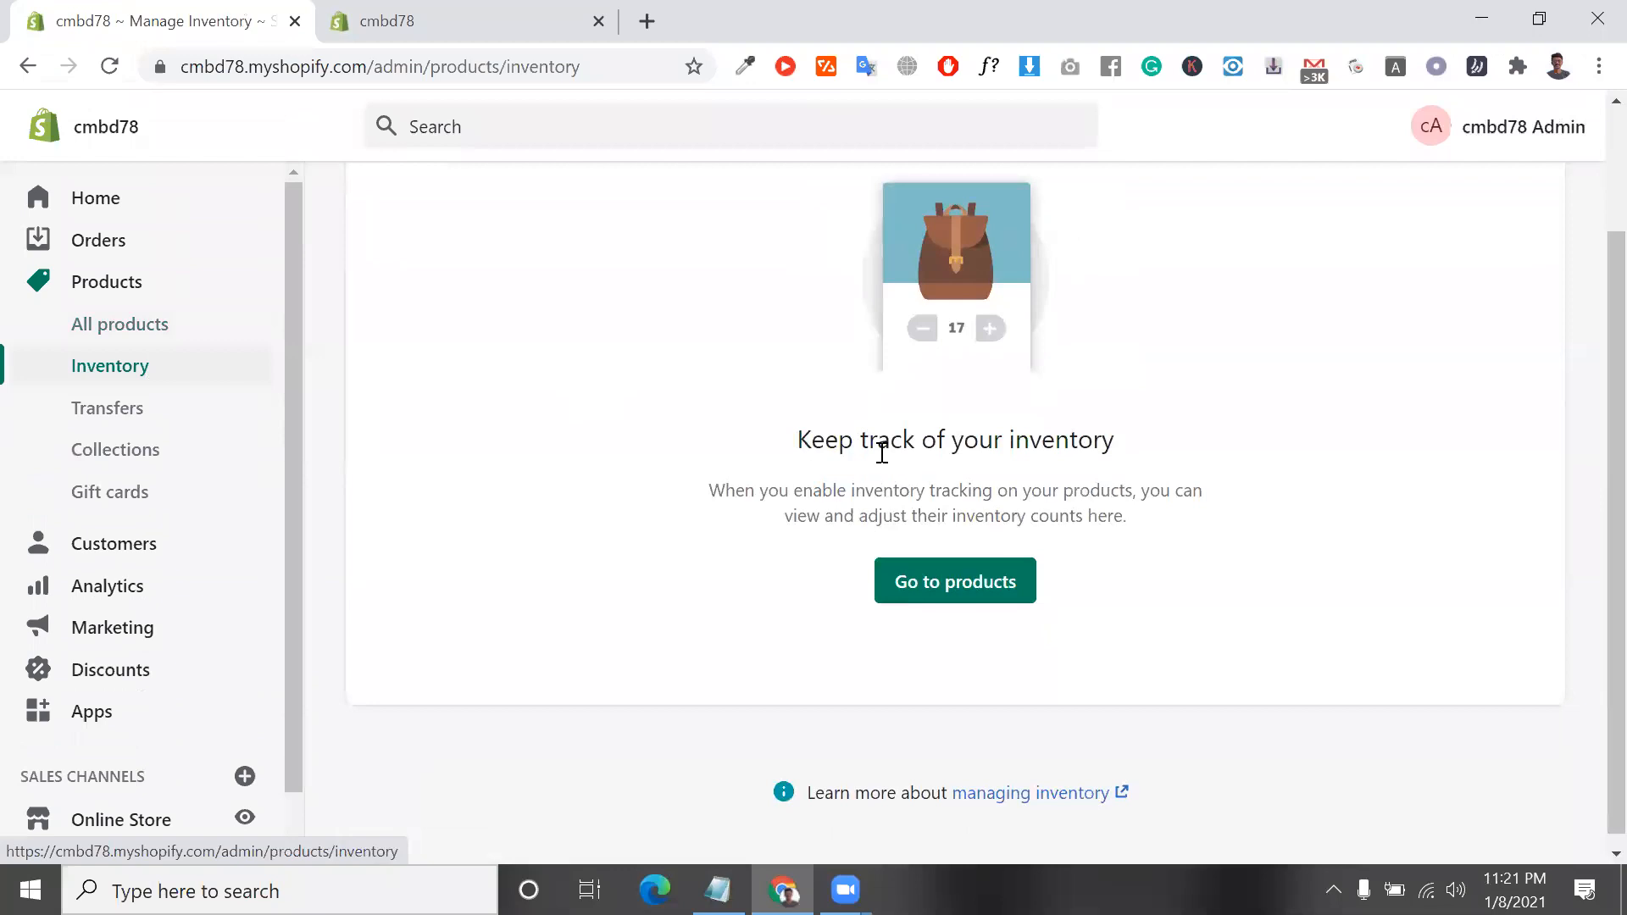
triple_click(882, 449)
double_click(879, 450)
triple_click(879, 449)
double_click(879, 450)
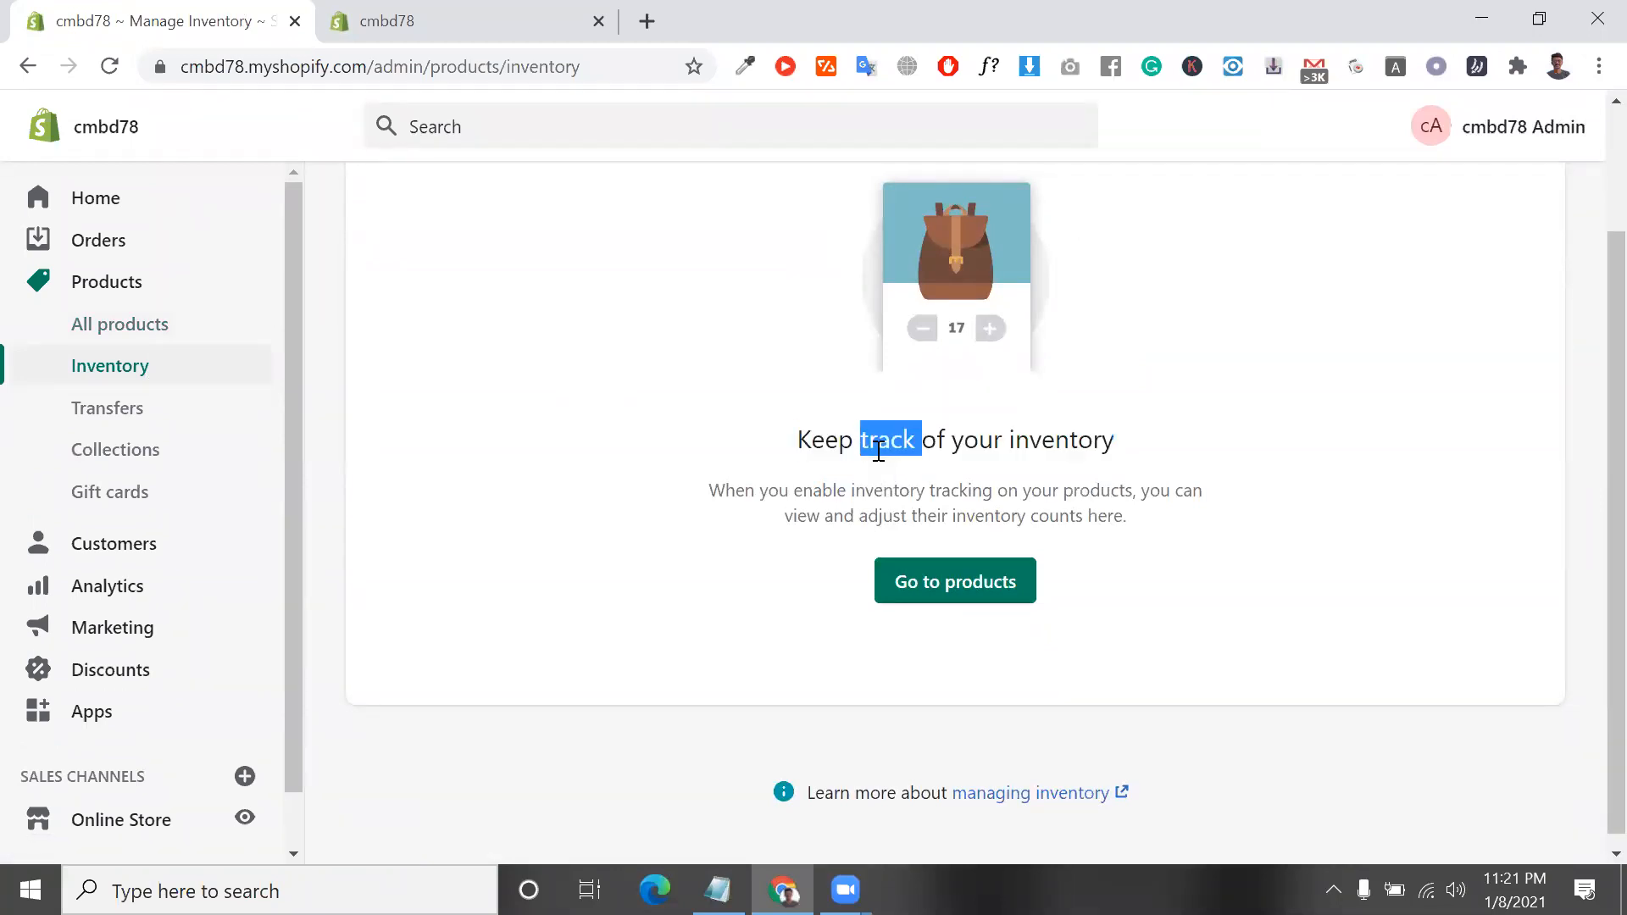
triple_click(879, 449)
triple_click(879, 449)
triple_click(879, 450)
double_click(879, 449)
left_click(987, 516)
left_click_drag(692, 387, 802, 439)
triple_click(804, 441)
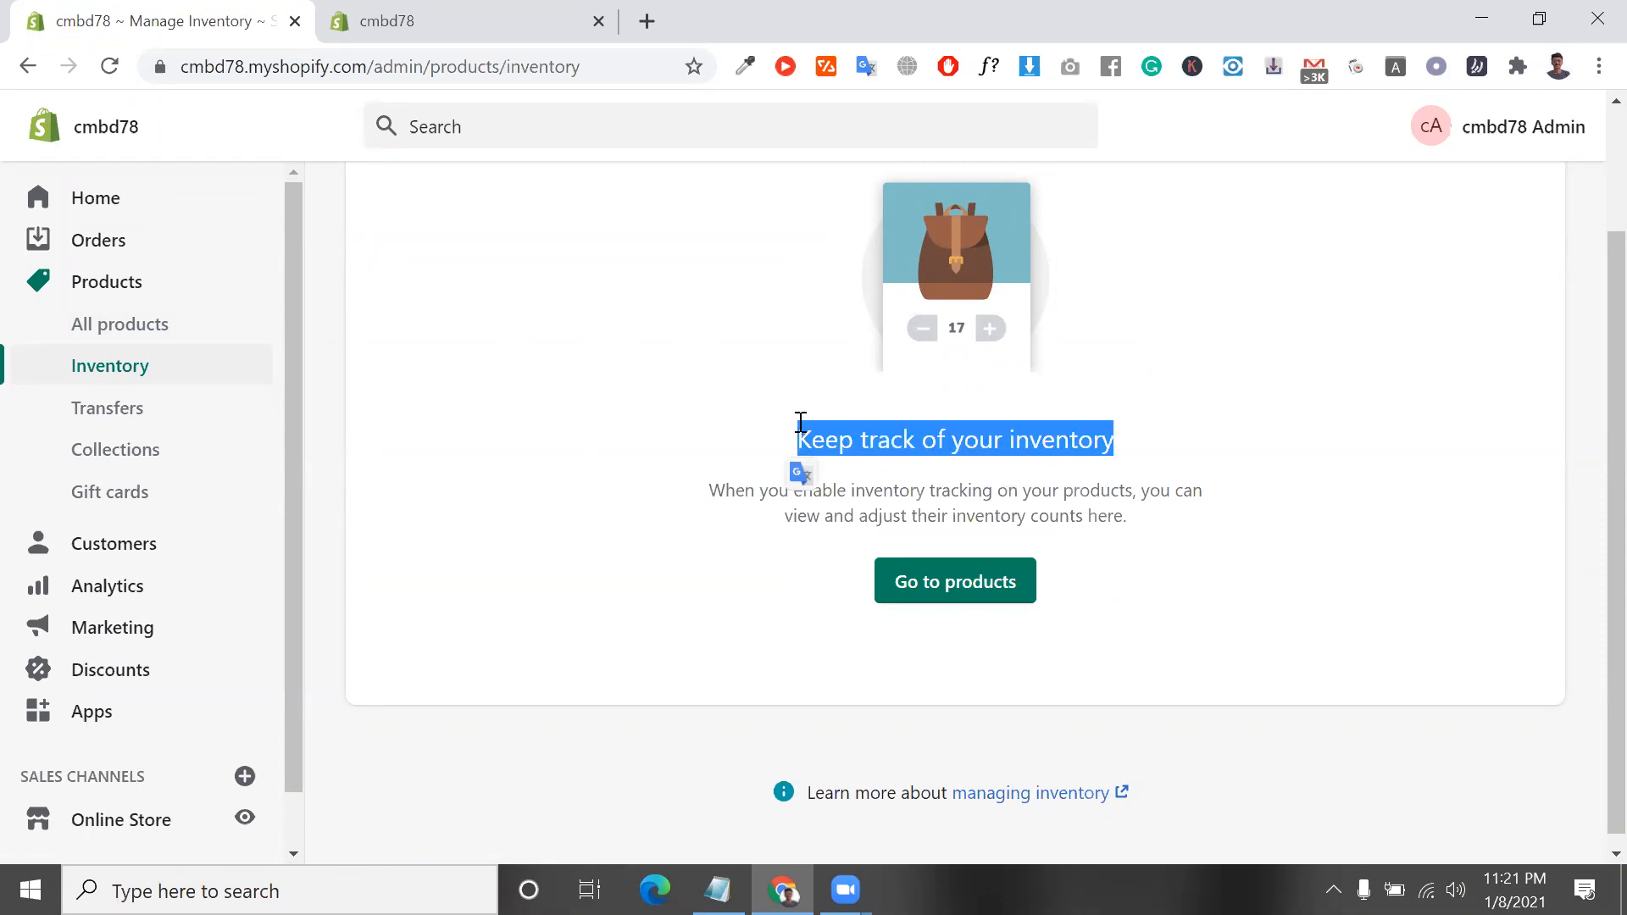
double_click(800, 422)
left_click(800, 423)
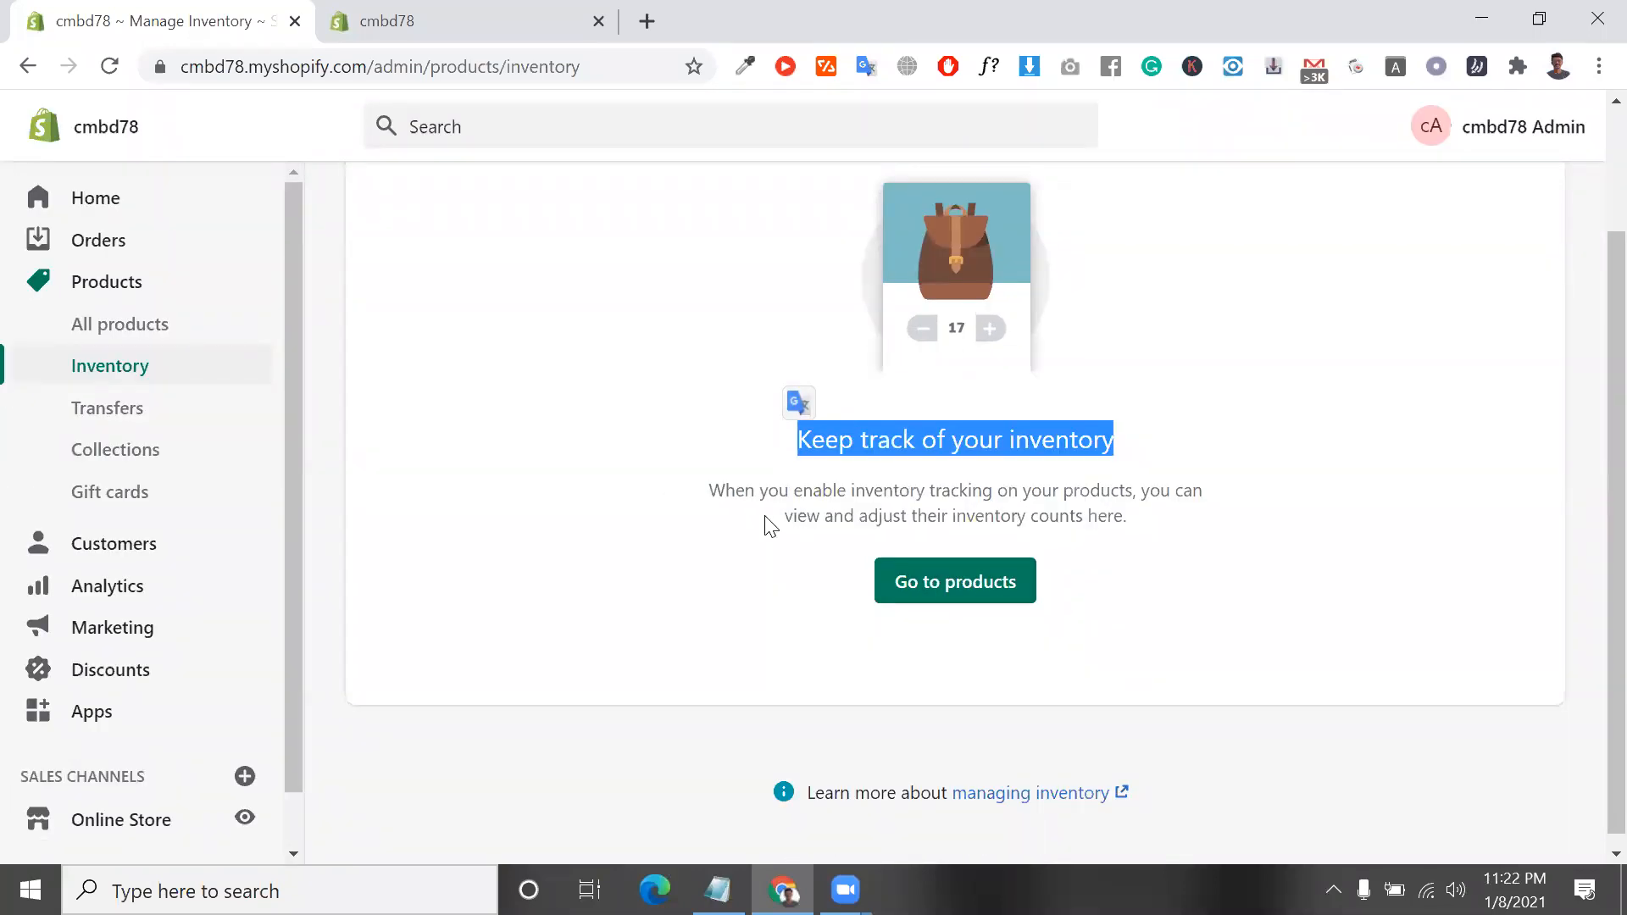
Switch to support.txt in Notepad and add a stretch of blank lines after its last line
left_click(717, 890)
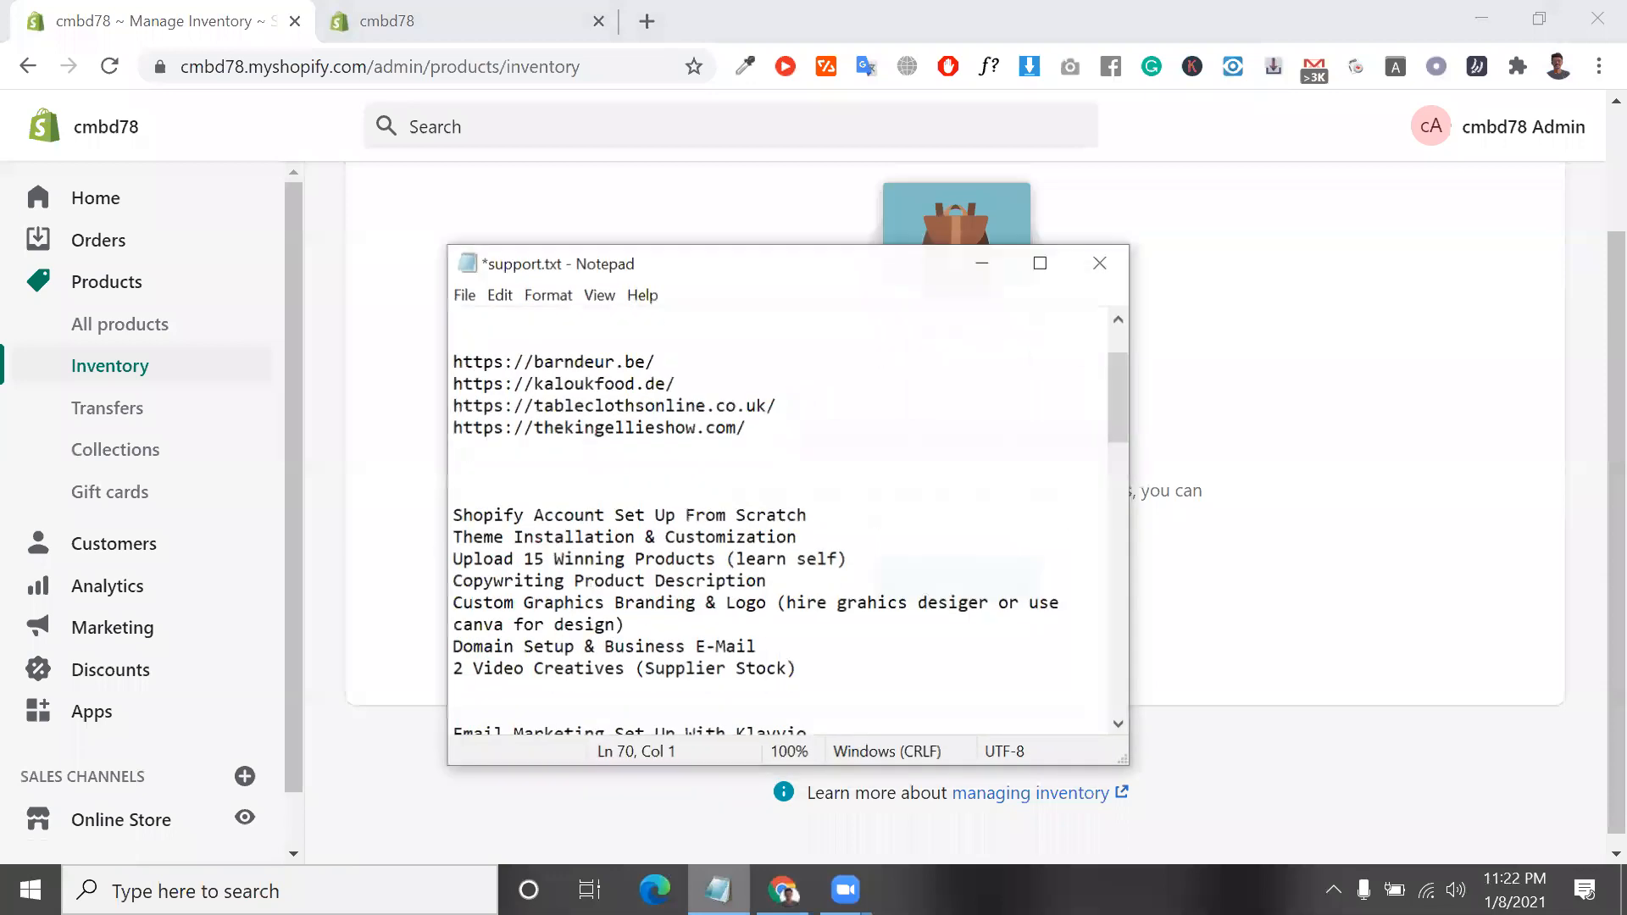
left_click_drag(648, 711, 424, 688)
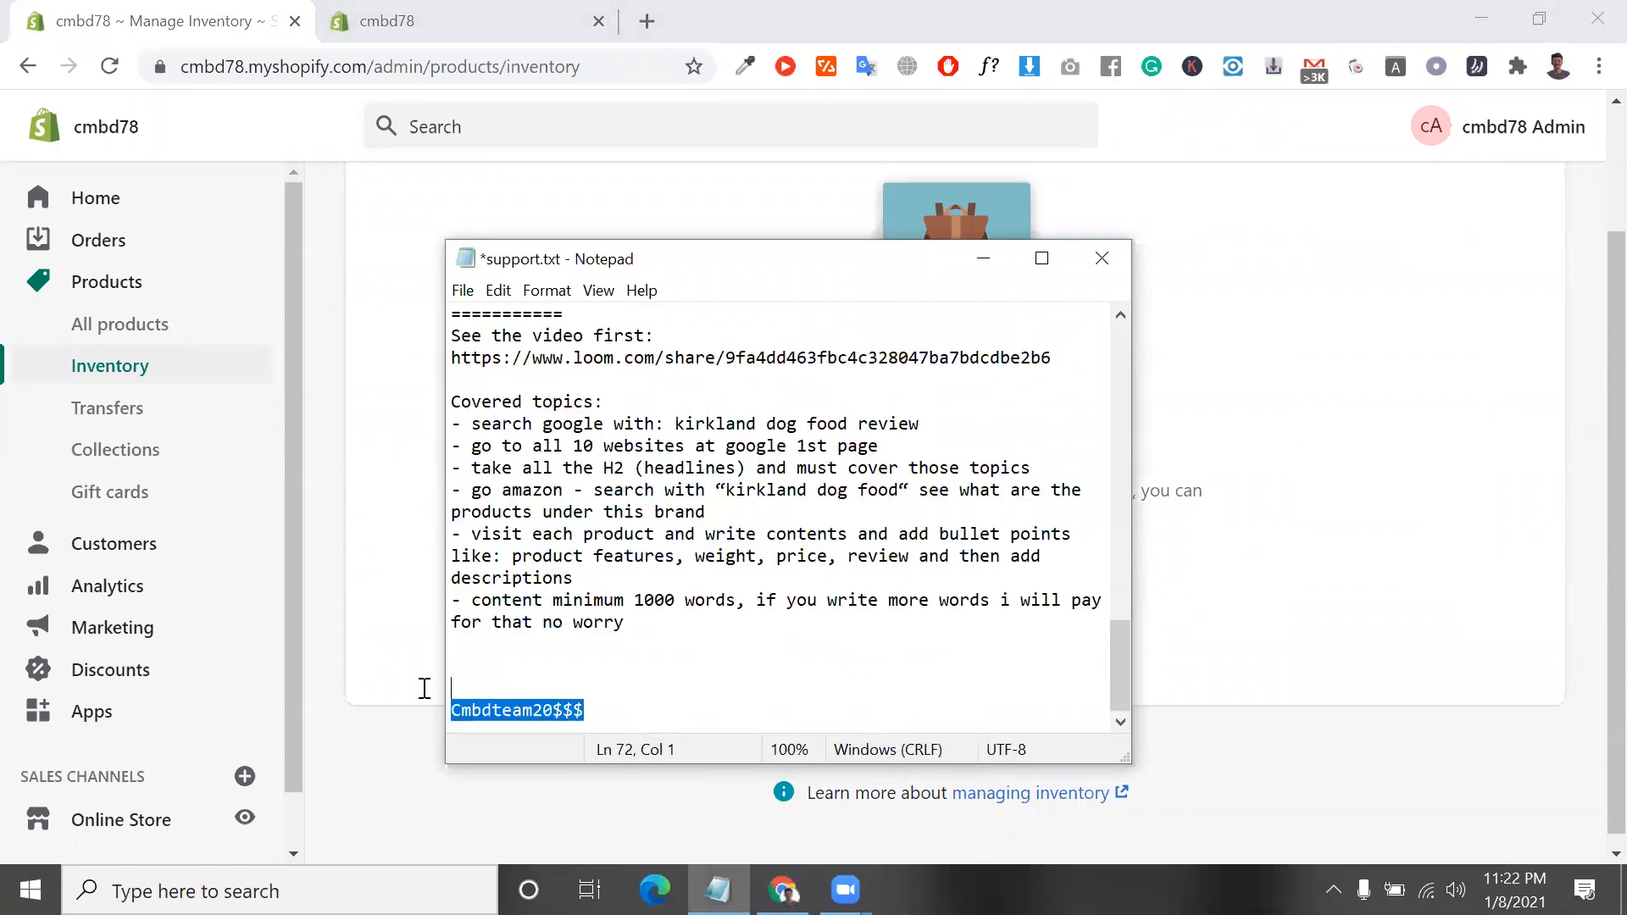
left_click(618, 715)
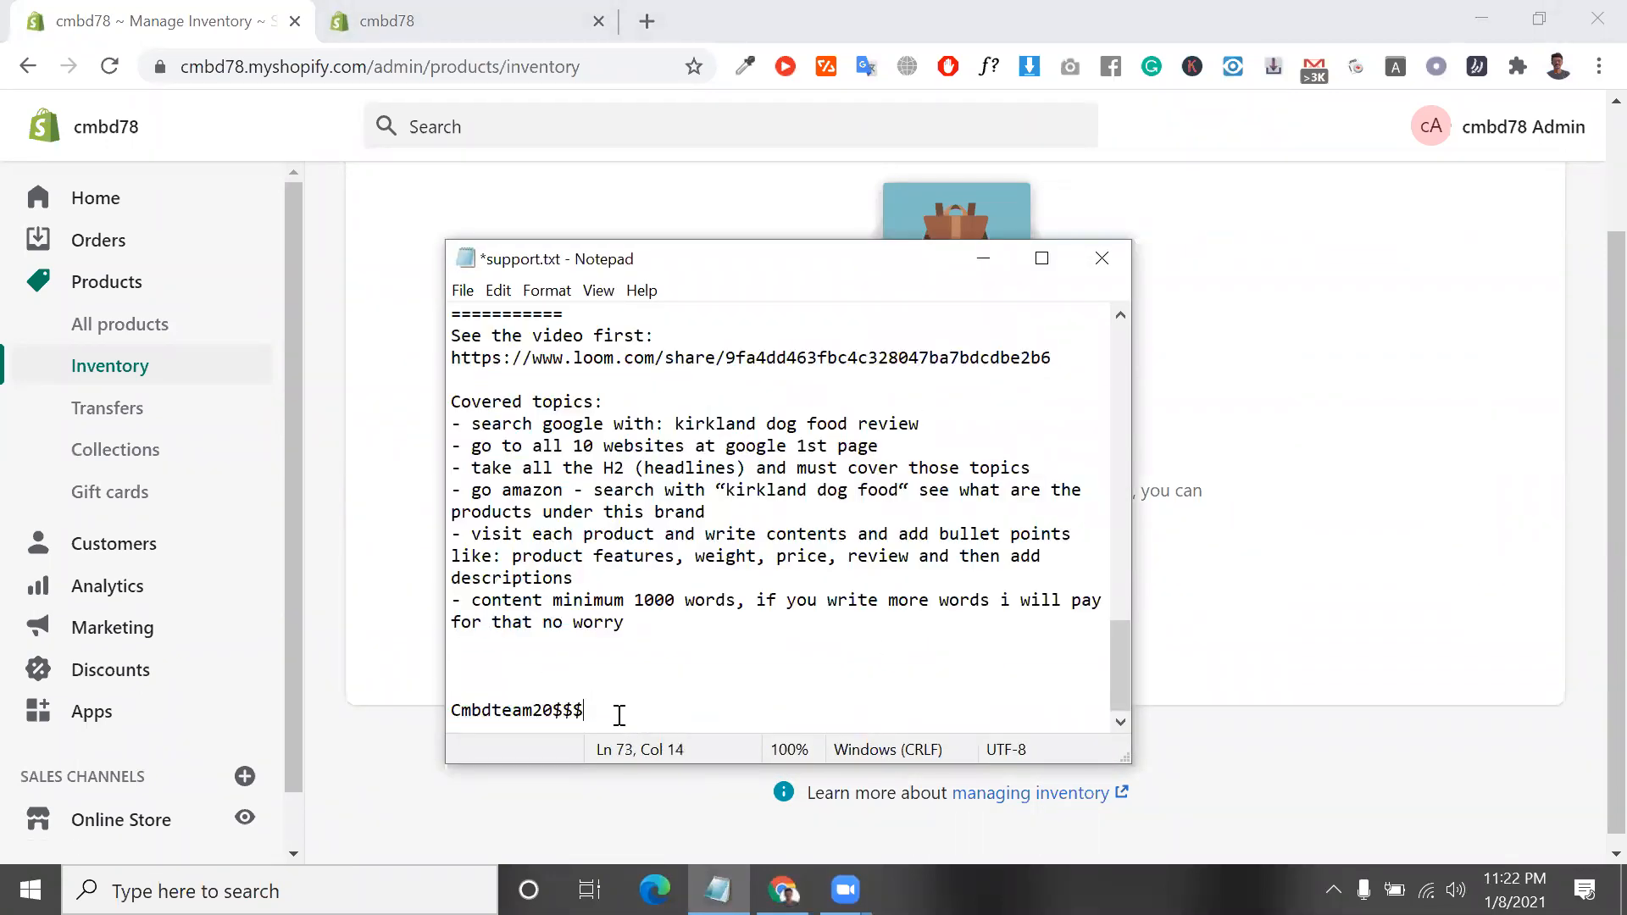
key("Return")
key("Return")
key("Return")
key("Return")
key("Return")
key("Return")
key("Return")
Add the calculation "200 *10=2000 product" below the "10 product" line, leaving an empty line between them
key("Return")
key("Return")
key("Return")
key("Return")
key("Return")
key("Return")
key("Return")
key("Return")
key("Return")
key("Return")
key("Return")
key("Return")
key("Return")
key("Return")
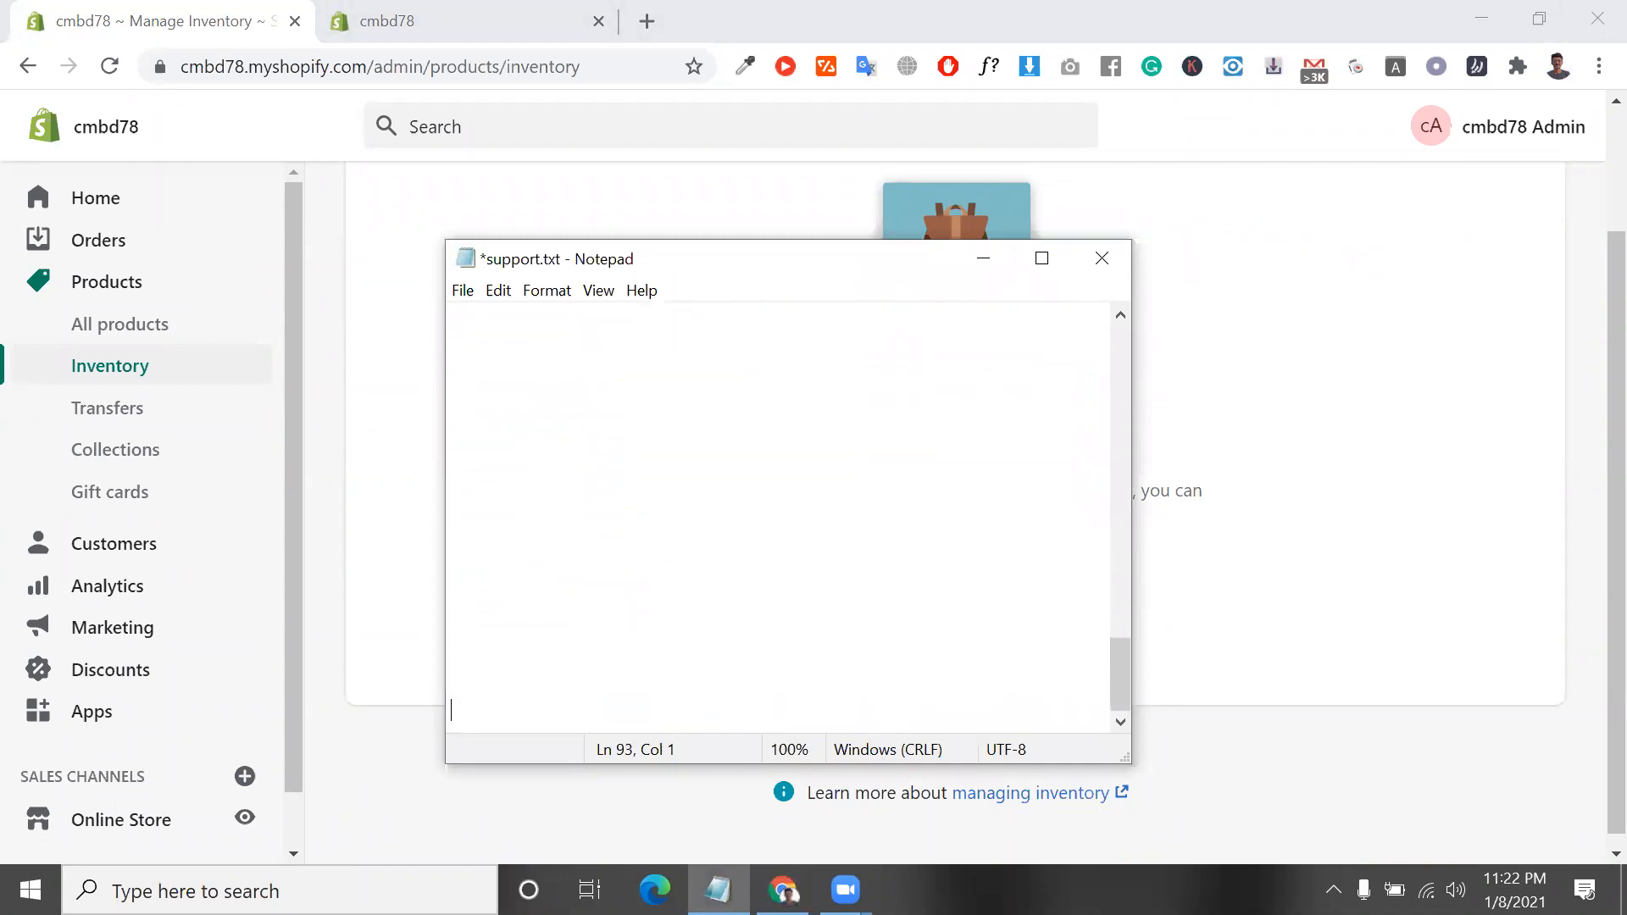
Write the line "10 product" at the end of the support.txt notes
type("10")
key("BackSpace")
key("BackSpace")
key("BackSpace")
type("10")
type(" ta ")
type("product")
double_click(490, 719)
key("BackSpace")
key("Return")
key("Return")
type("200 *100")
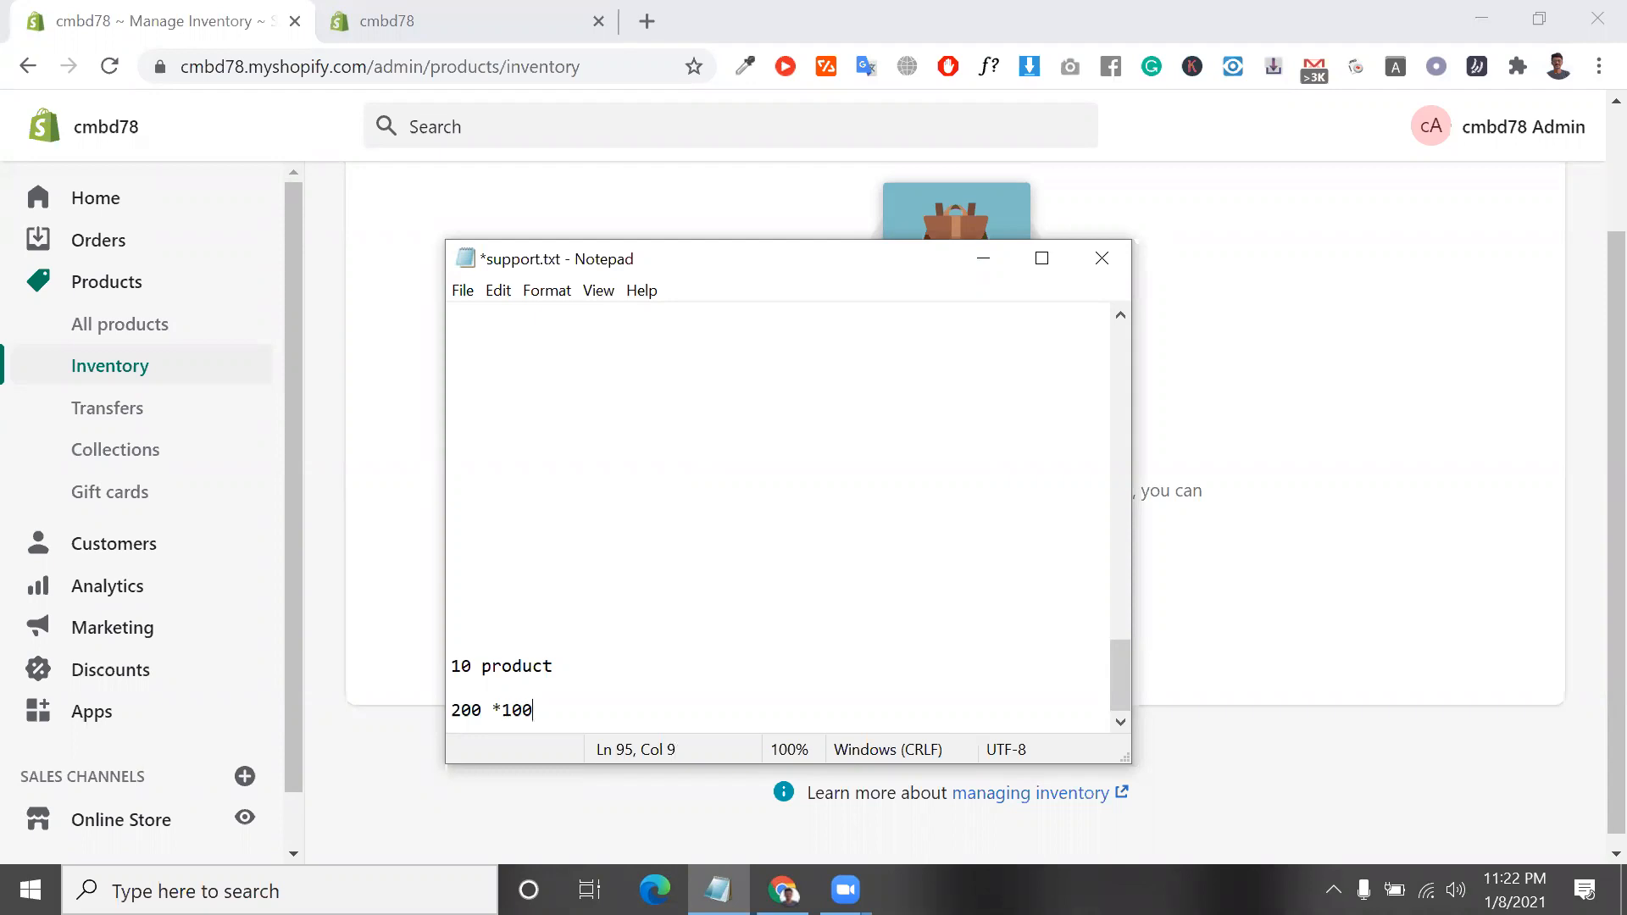
key("BackSpace")
type("=2000")
type("duct")
left_click_drag(580, 715, 542, 715)
left_click(573, 717)
left_click(543, 717)
left_click(571, 714)
left_click(537, 715)
Return to Shopify in the browser, read the inventory tracking description, and read the Transfers page's introduction on incoming inventory
left_click(351, 436)
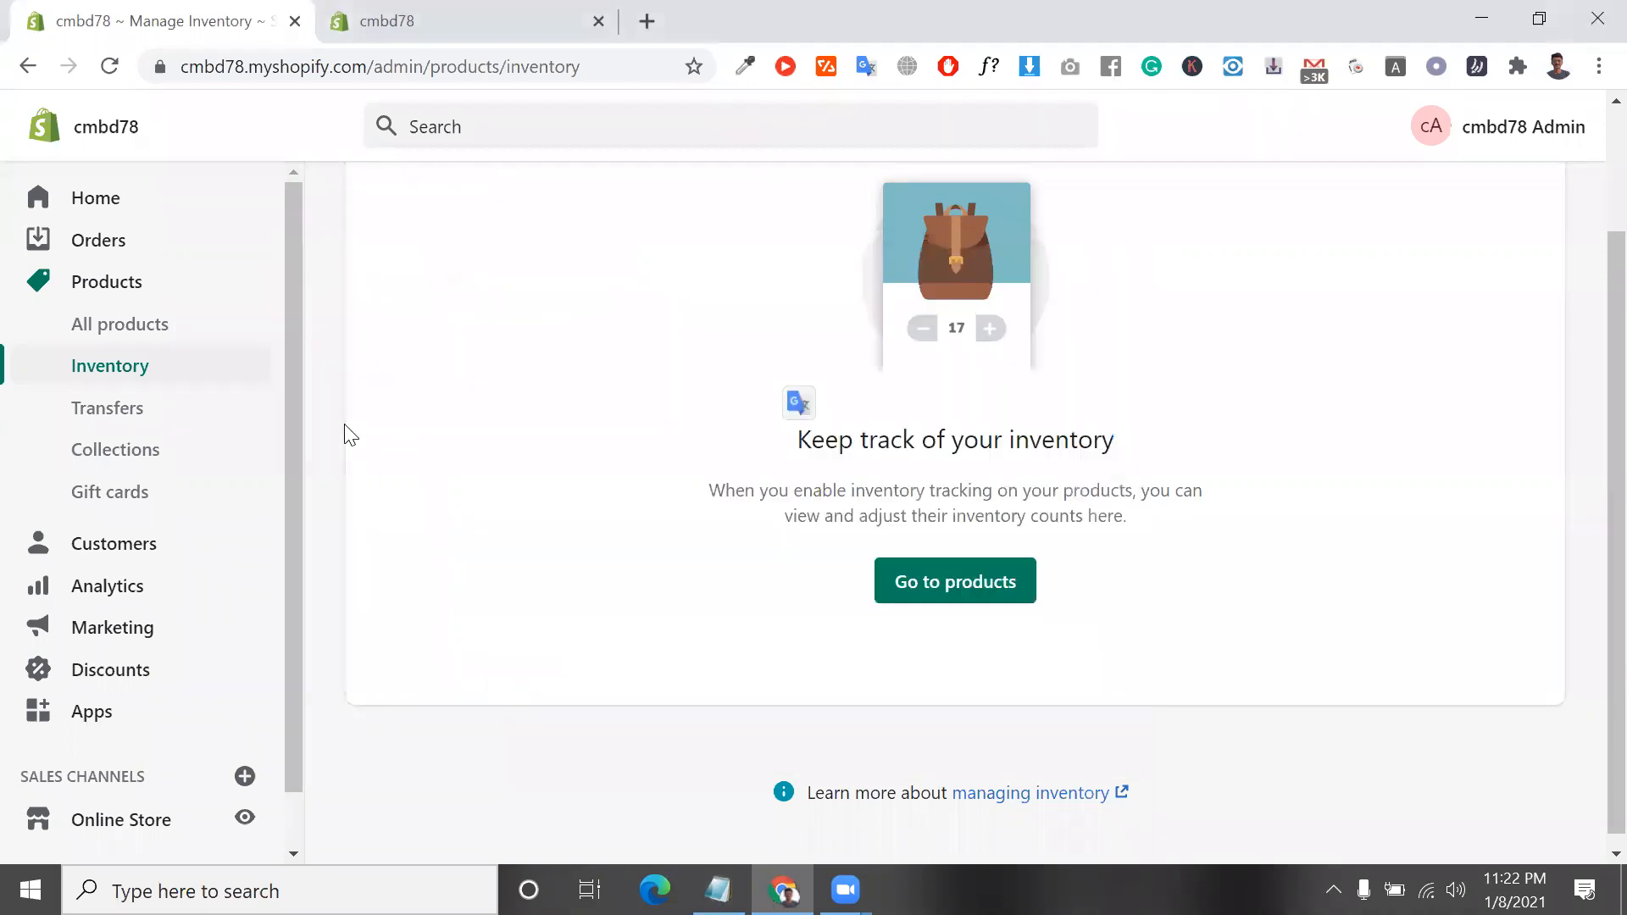
triple_click(827, 462)
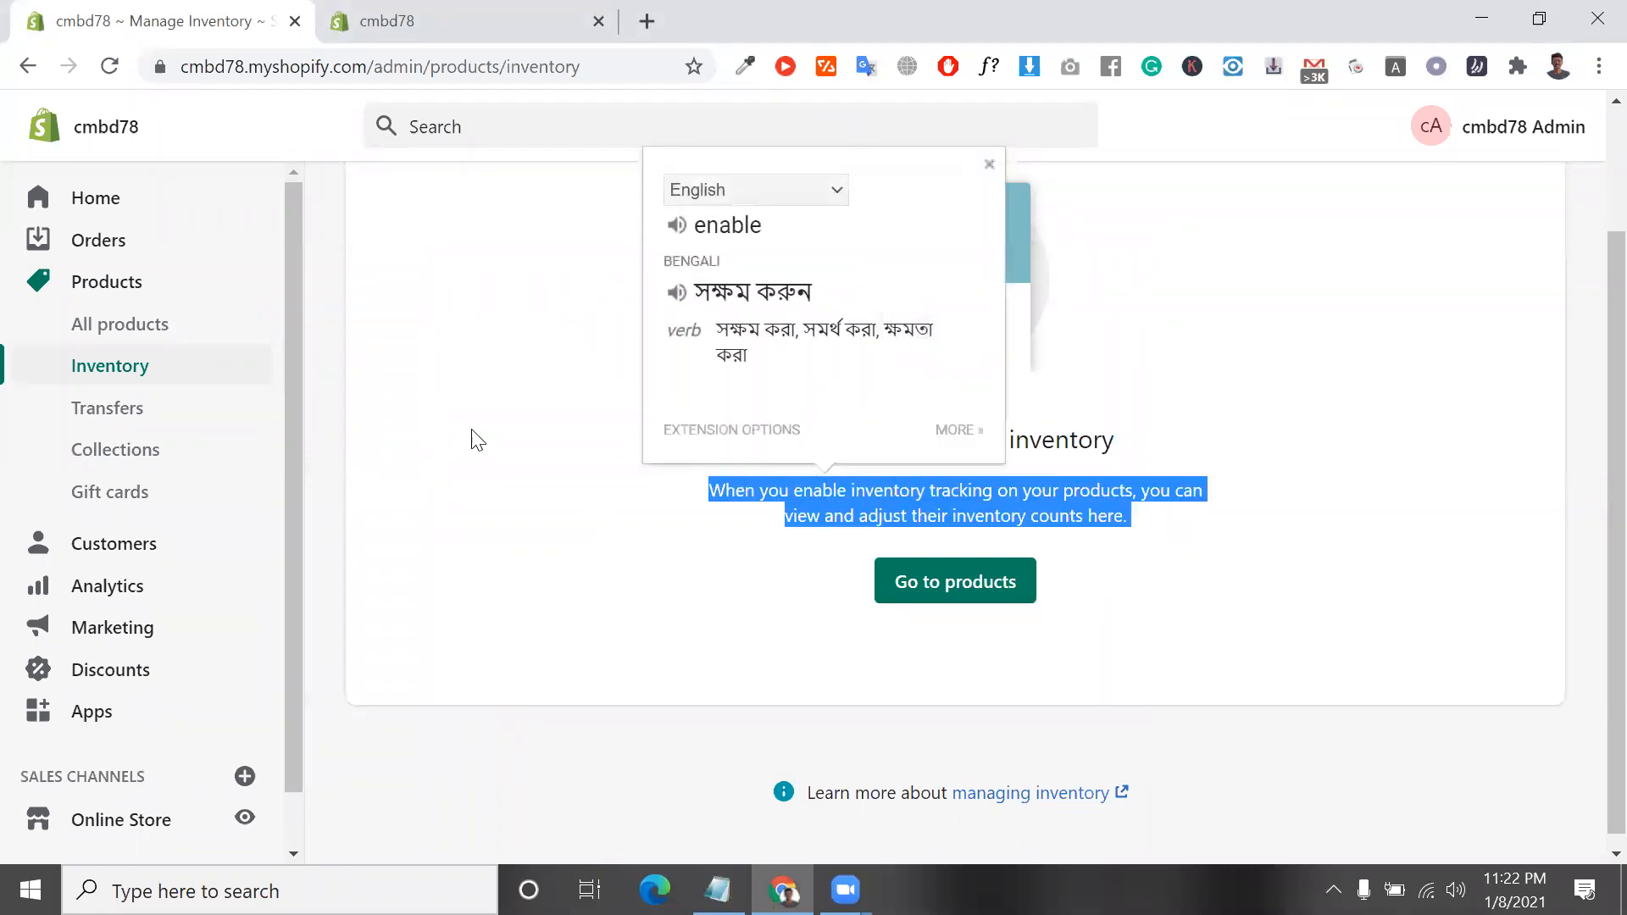
left_click(126, 415)
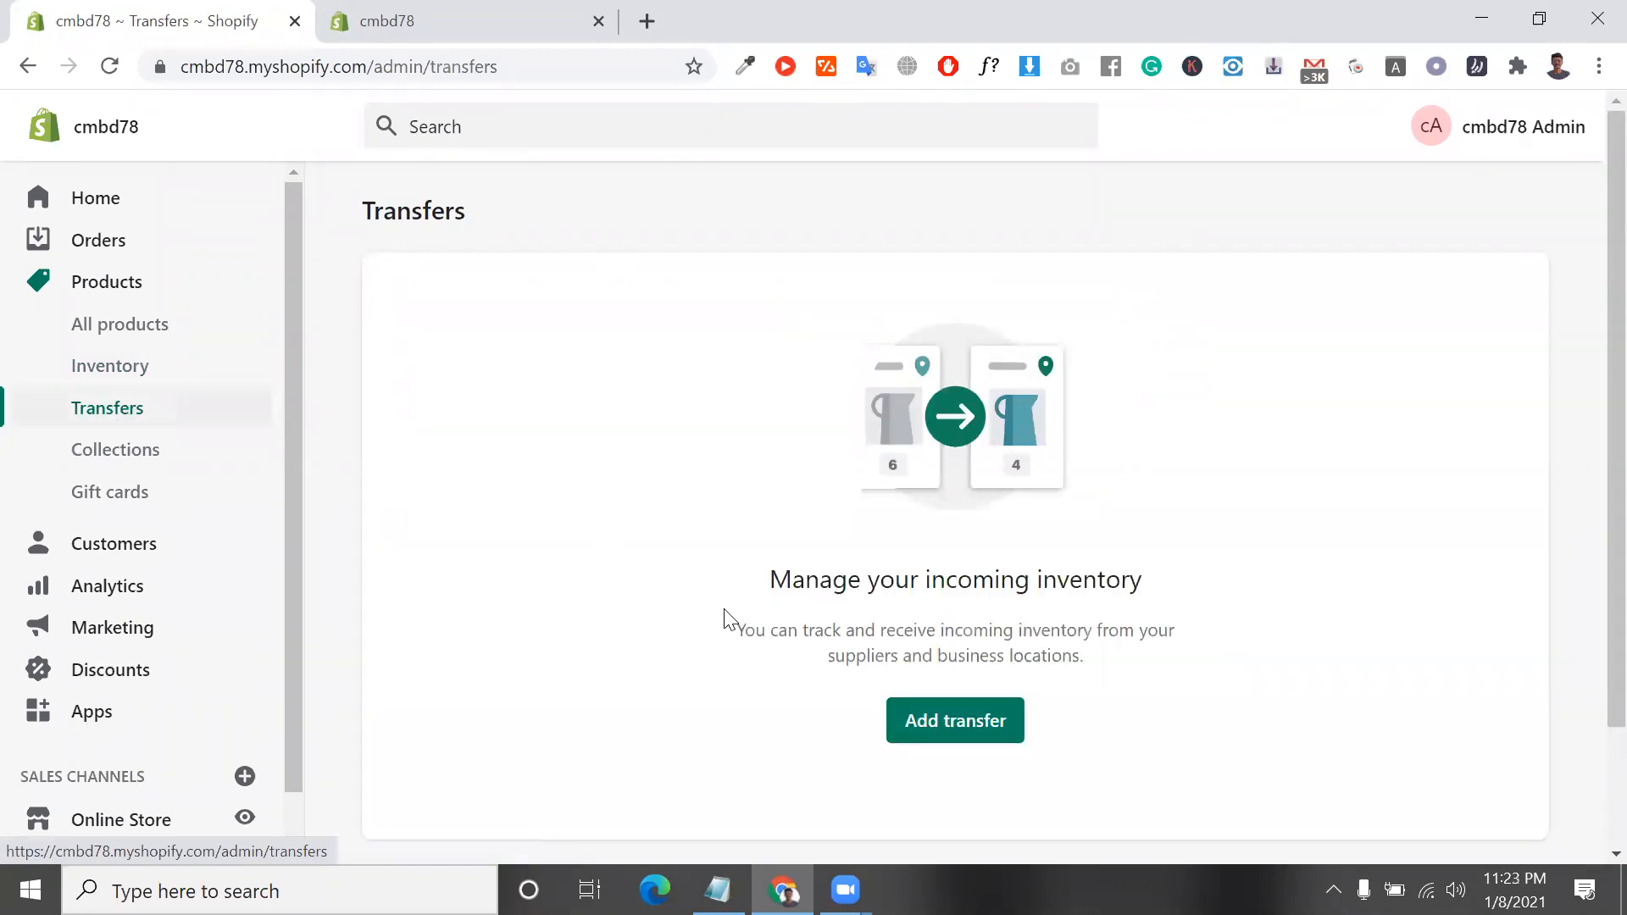
triple_click(954, 639)
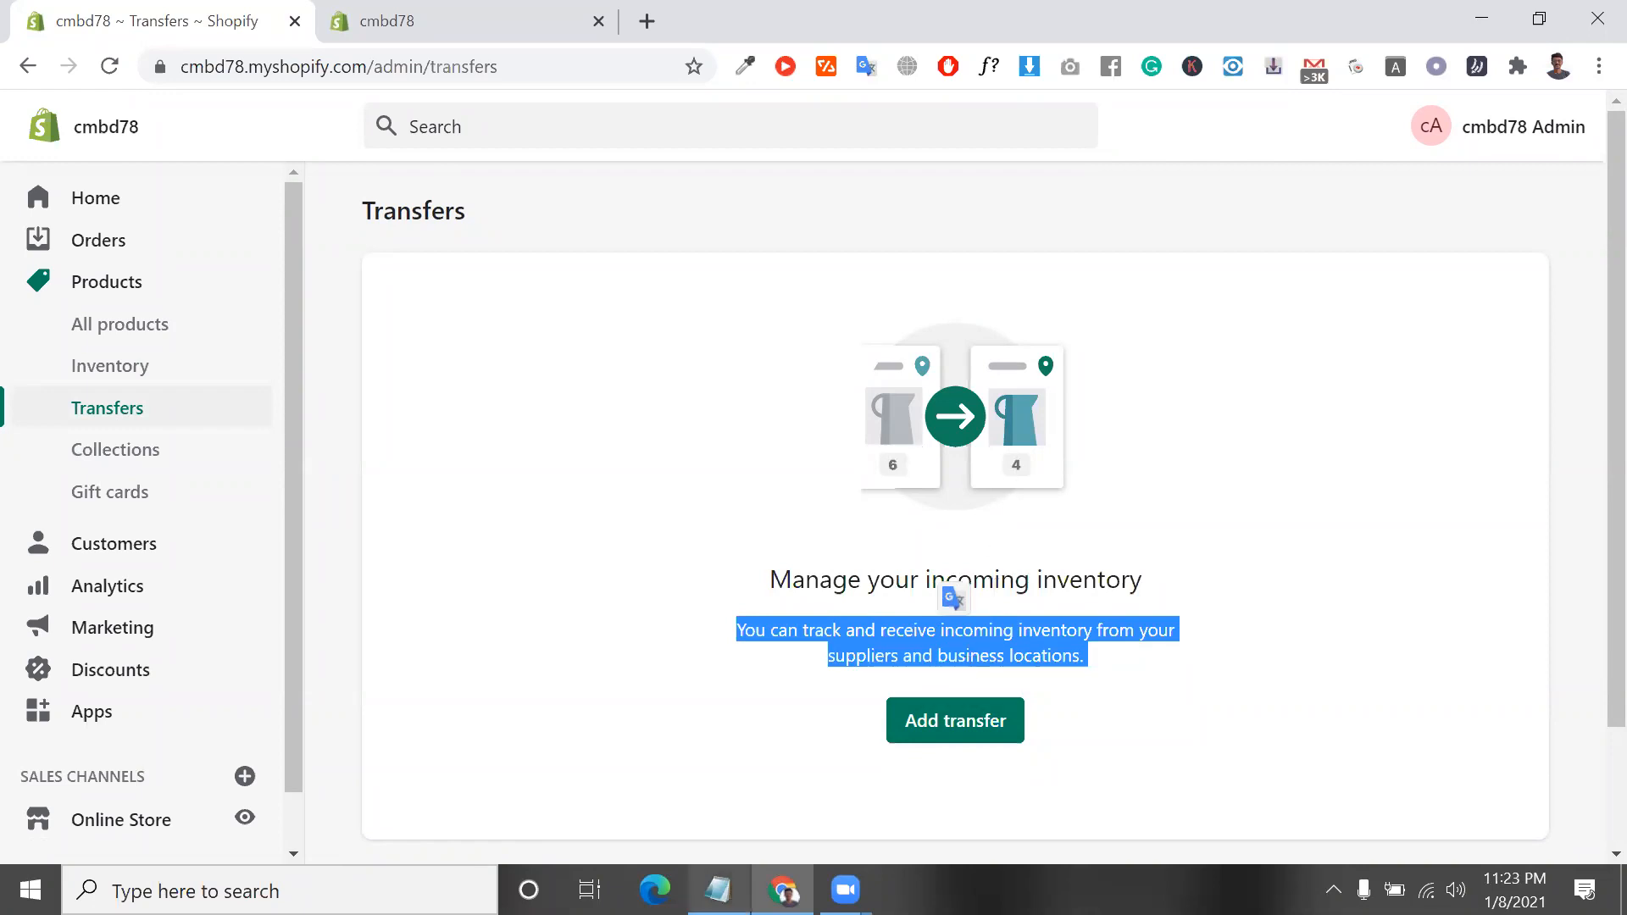
View the support.txt notes briefly, and move the Transfers browser tab behind the other cmbd78 tab
left_click(718, 889)
left_click(690, 710)
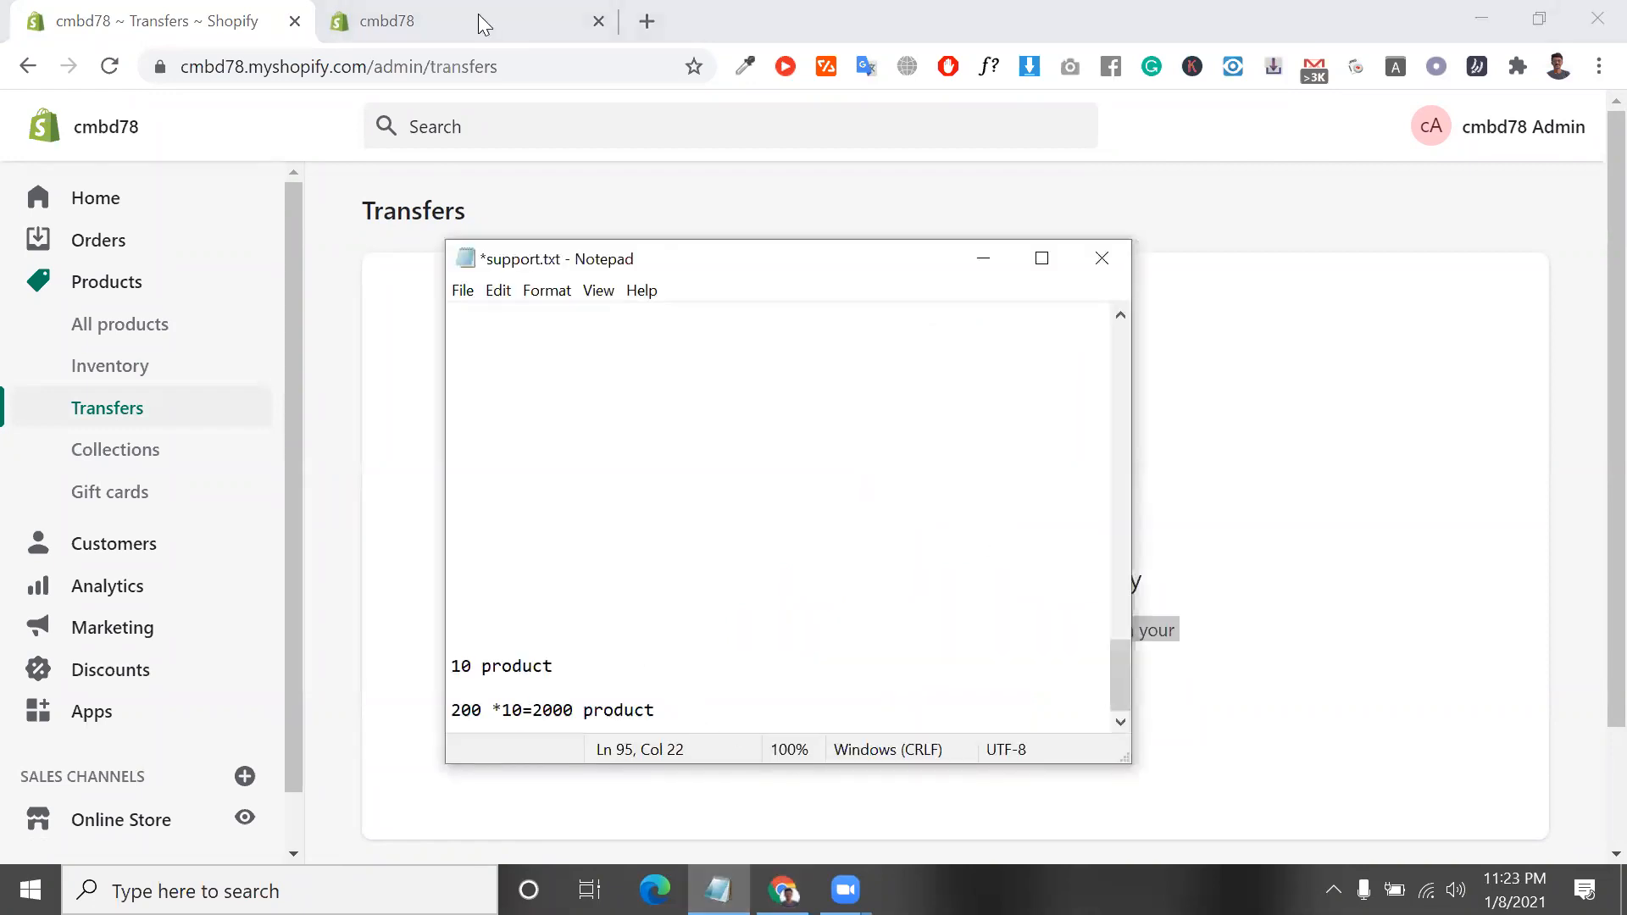
left_click(170, 10)
left_click_drag(170, 11, 475, 12)
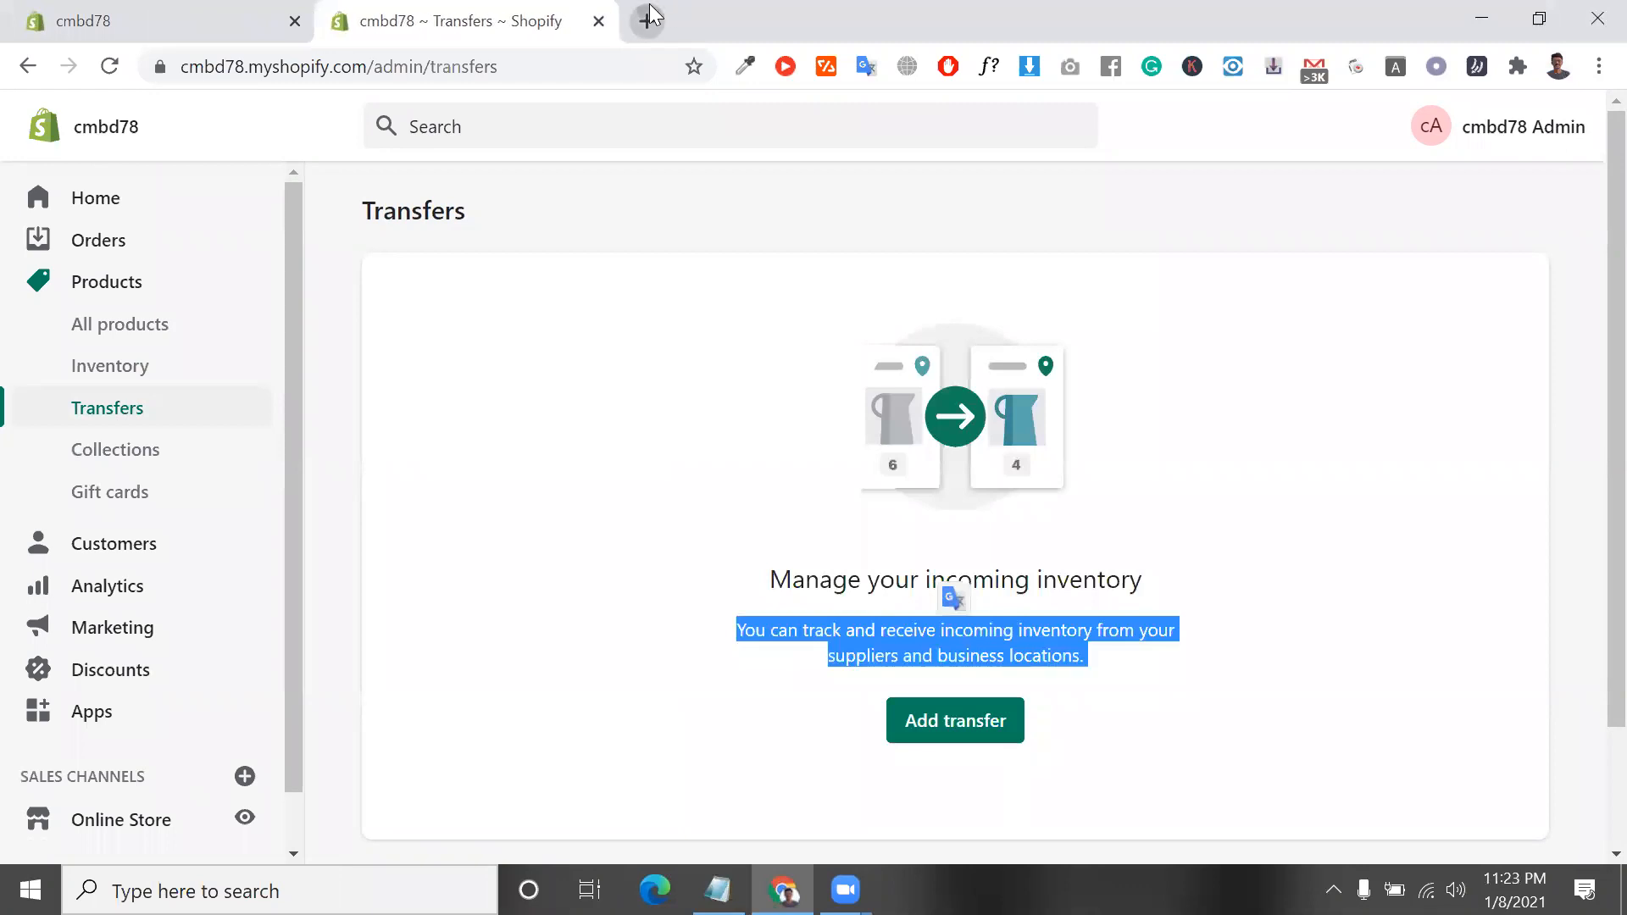
Search Google for "shopify pricing" in a new browser tab and open Shopify's official pricing page
left_click(648, 16)
type("shopify.com")
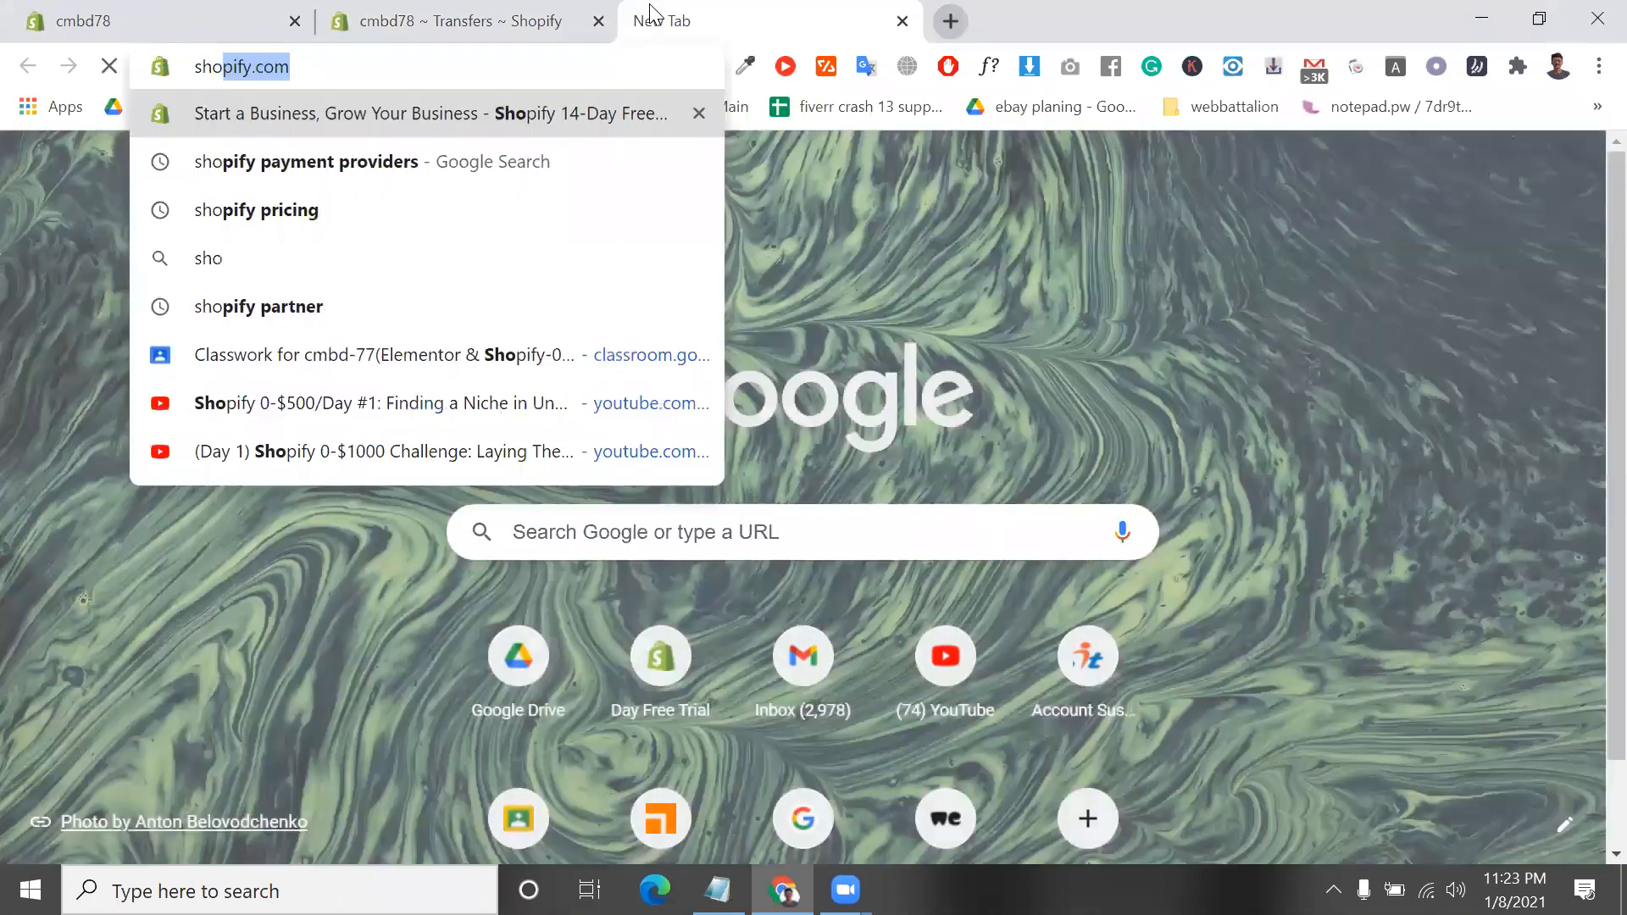
key("Down")
key("Down")
key("Return")
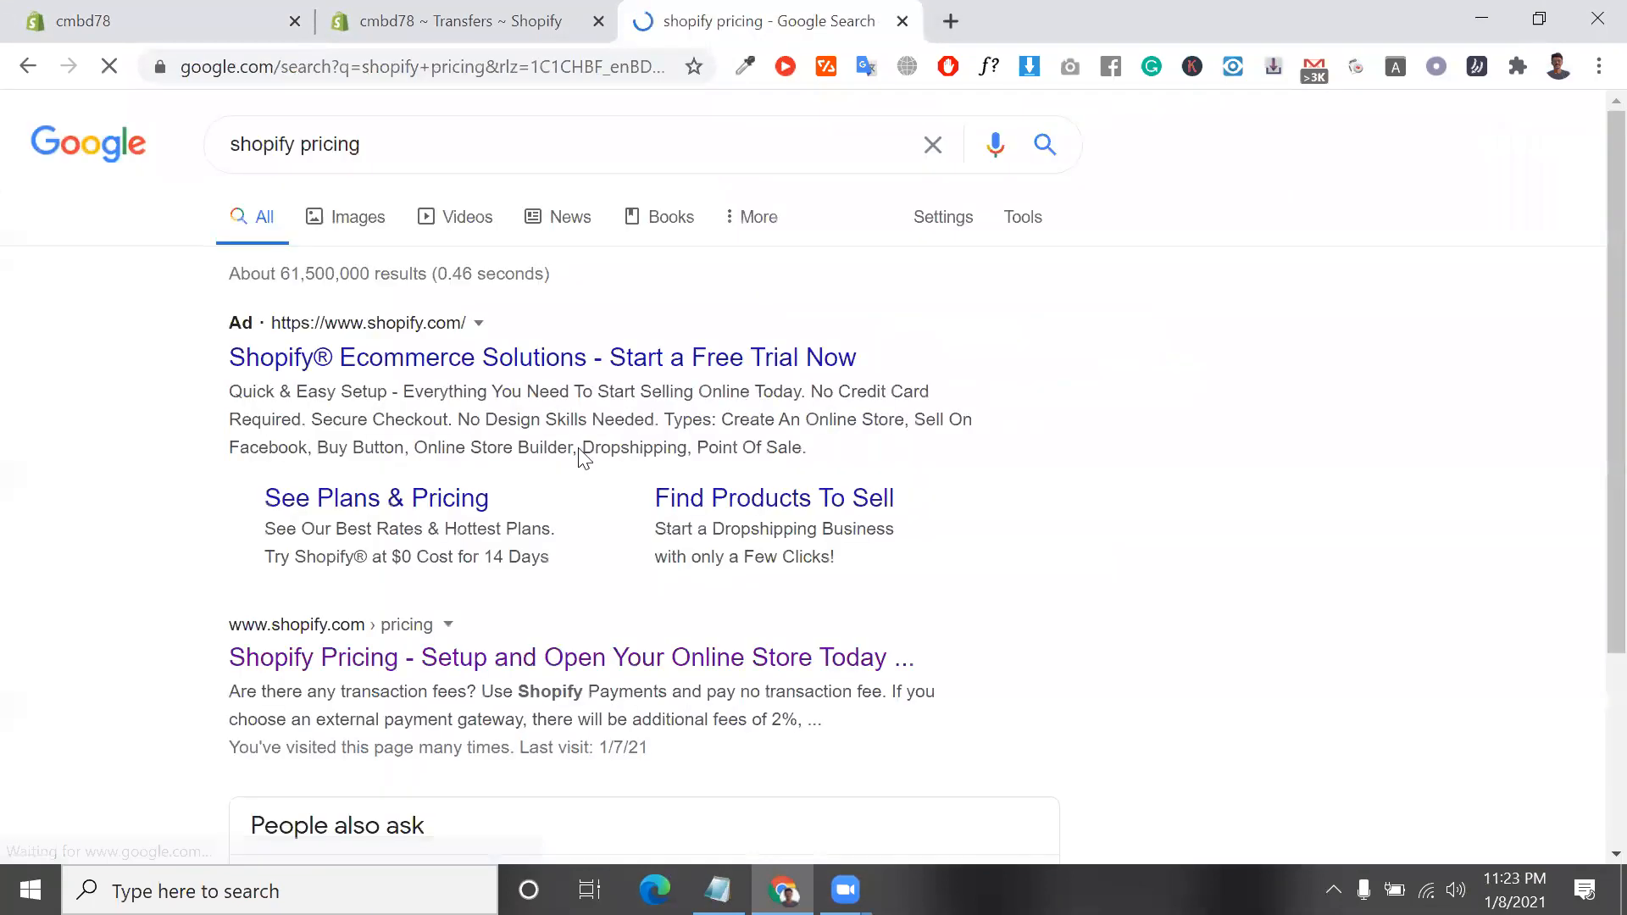
left_click(440, 660)
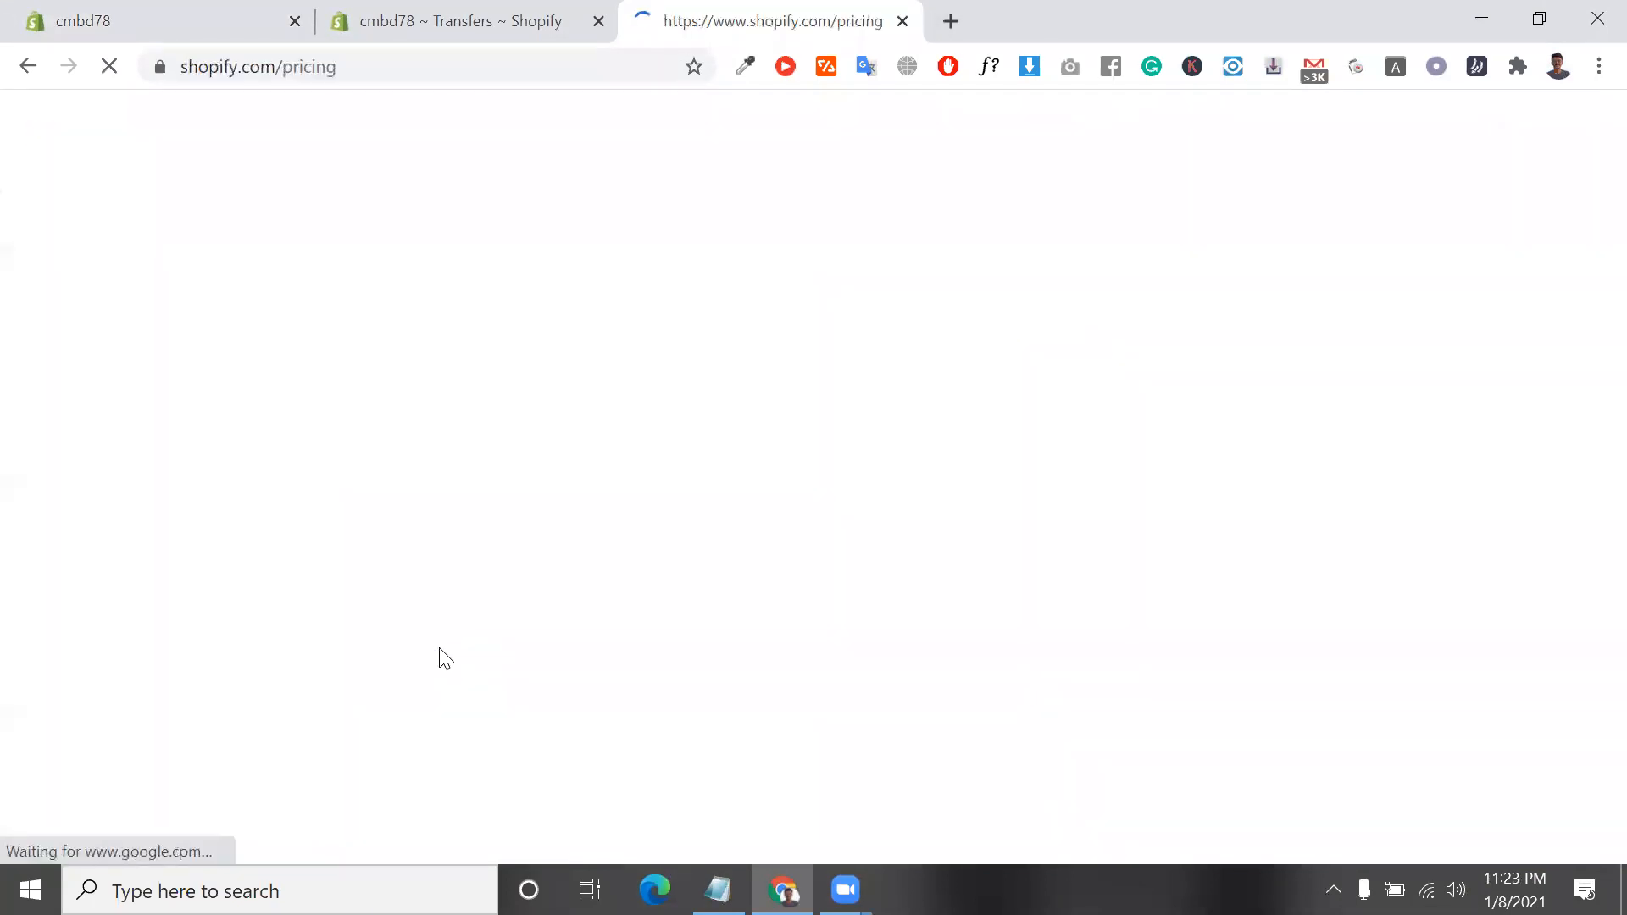
Examine the pricing page's free trial offer and its comparison of the Basic Shopify, Shopify and Advanced Shopify plans
scroll(439, 651, "down", 4)
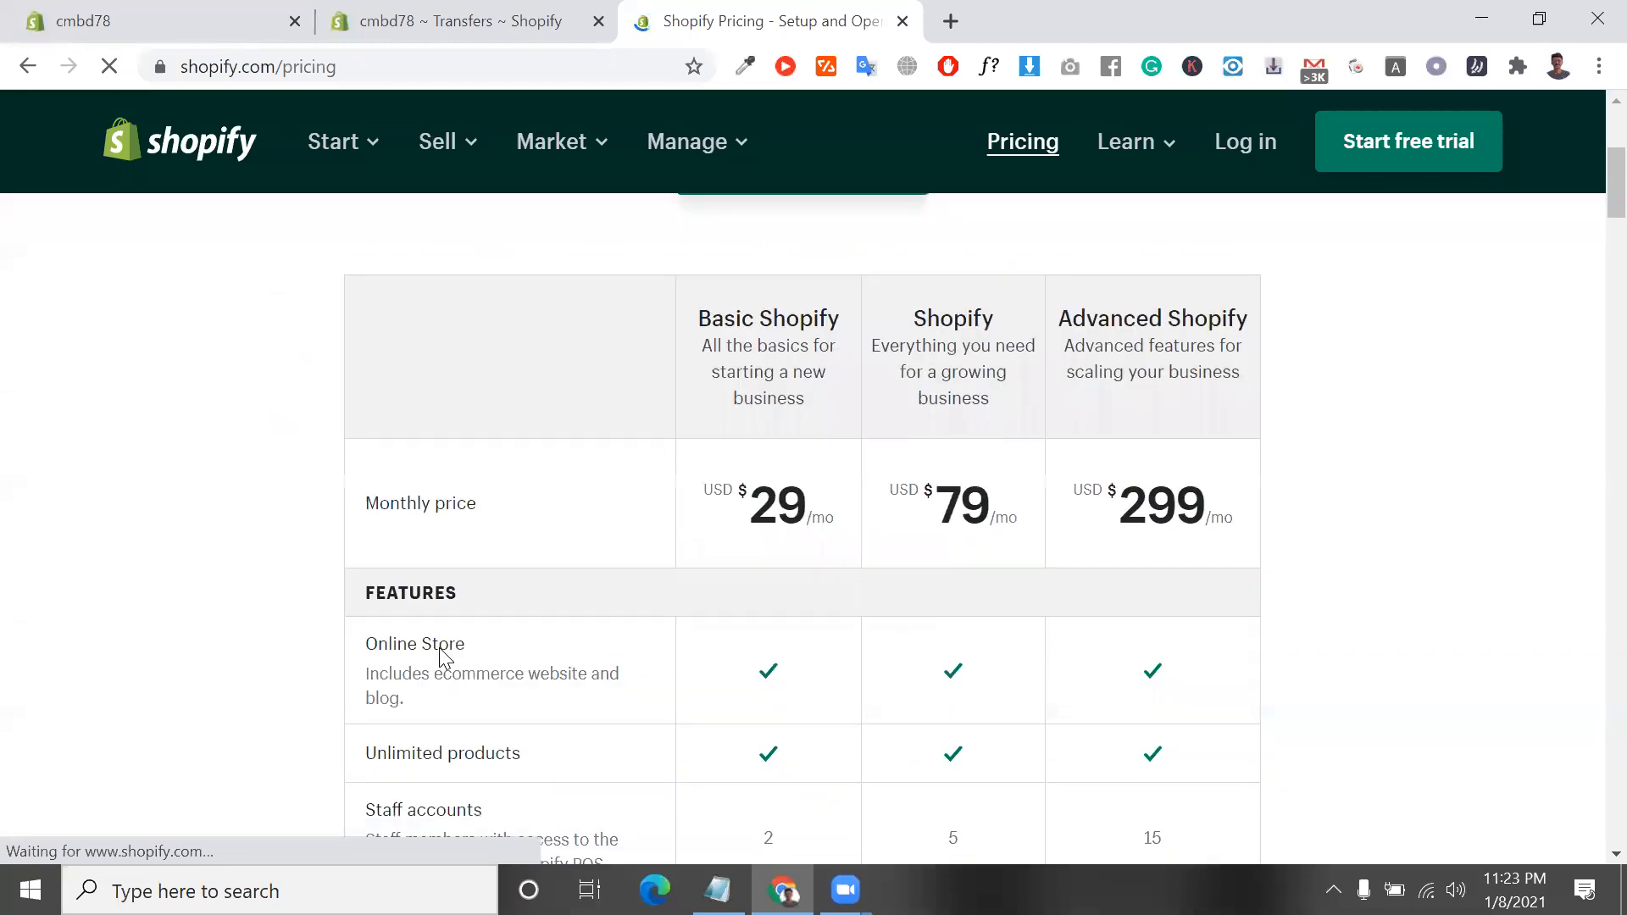
scroll(442, 651, "up", 3)
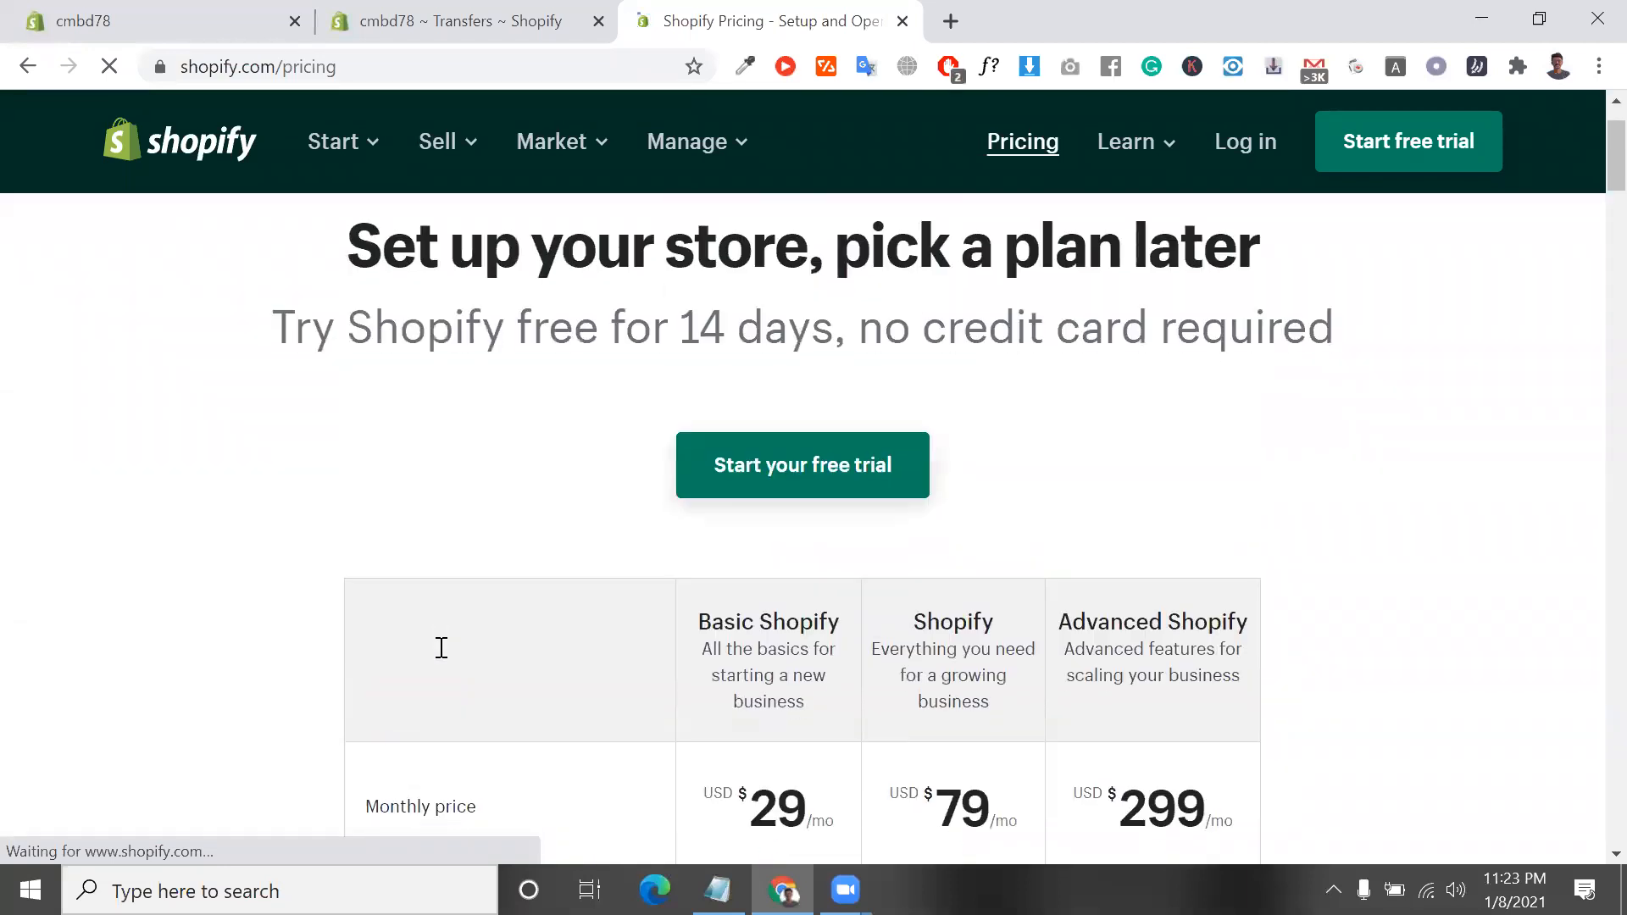
triple_click(461, 351)
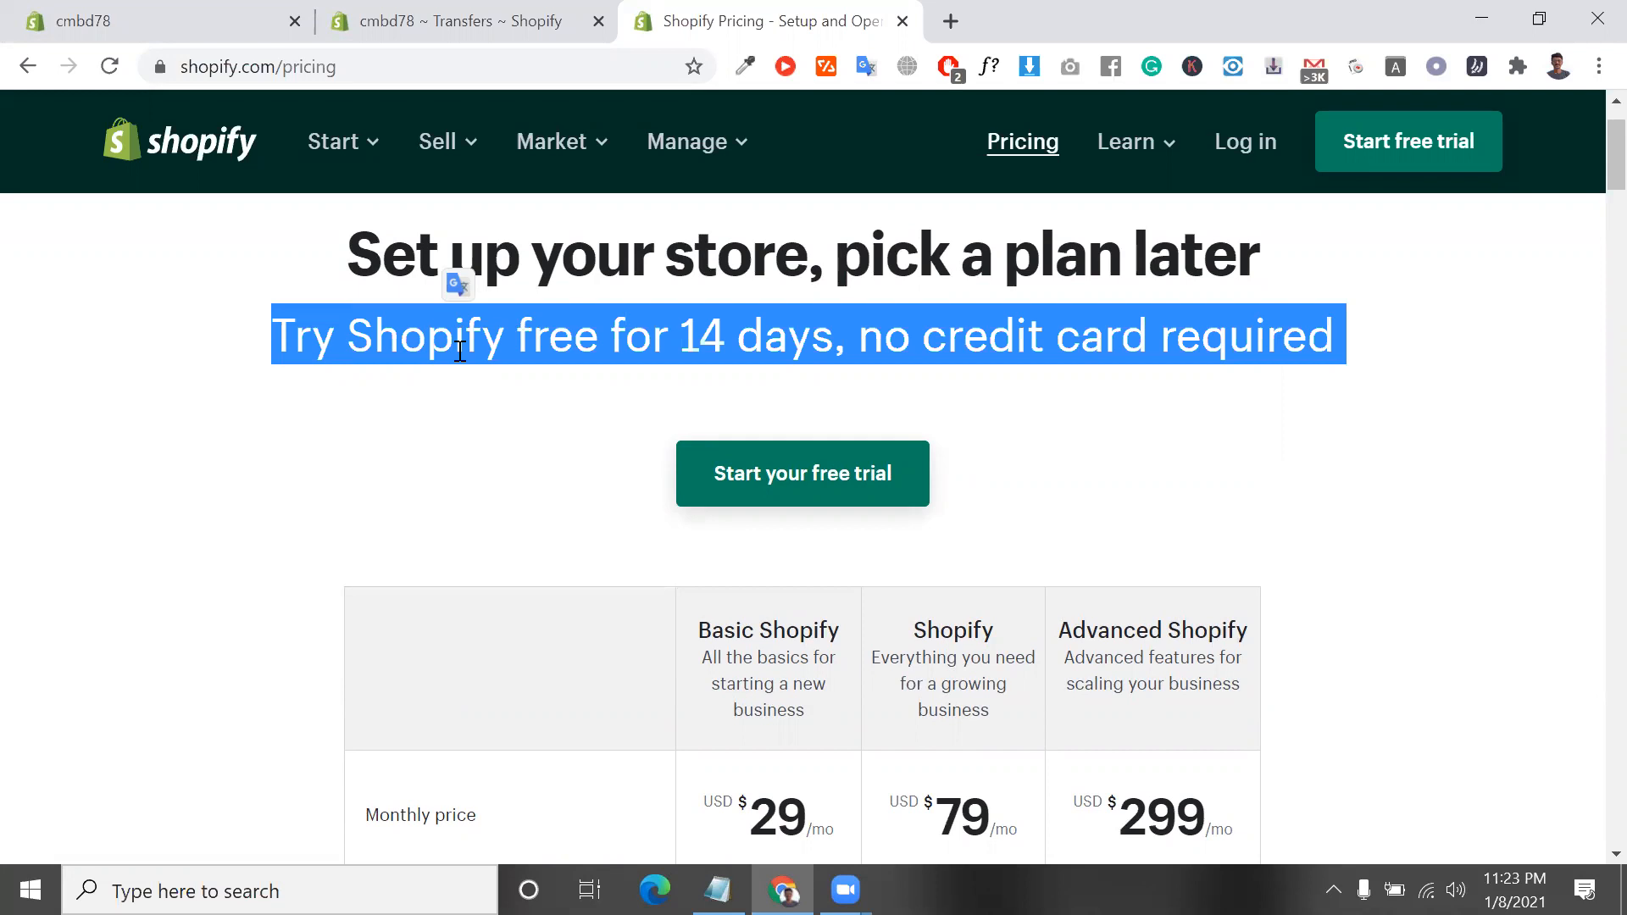
scroll(460, 351, "down", 1)
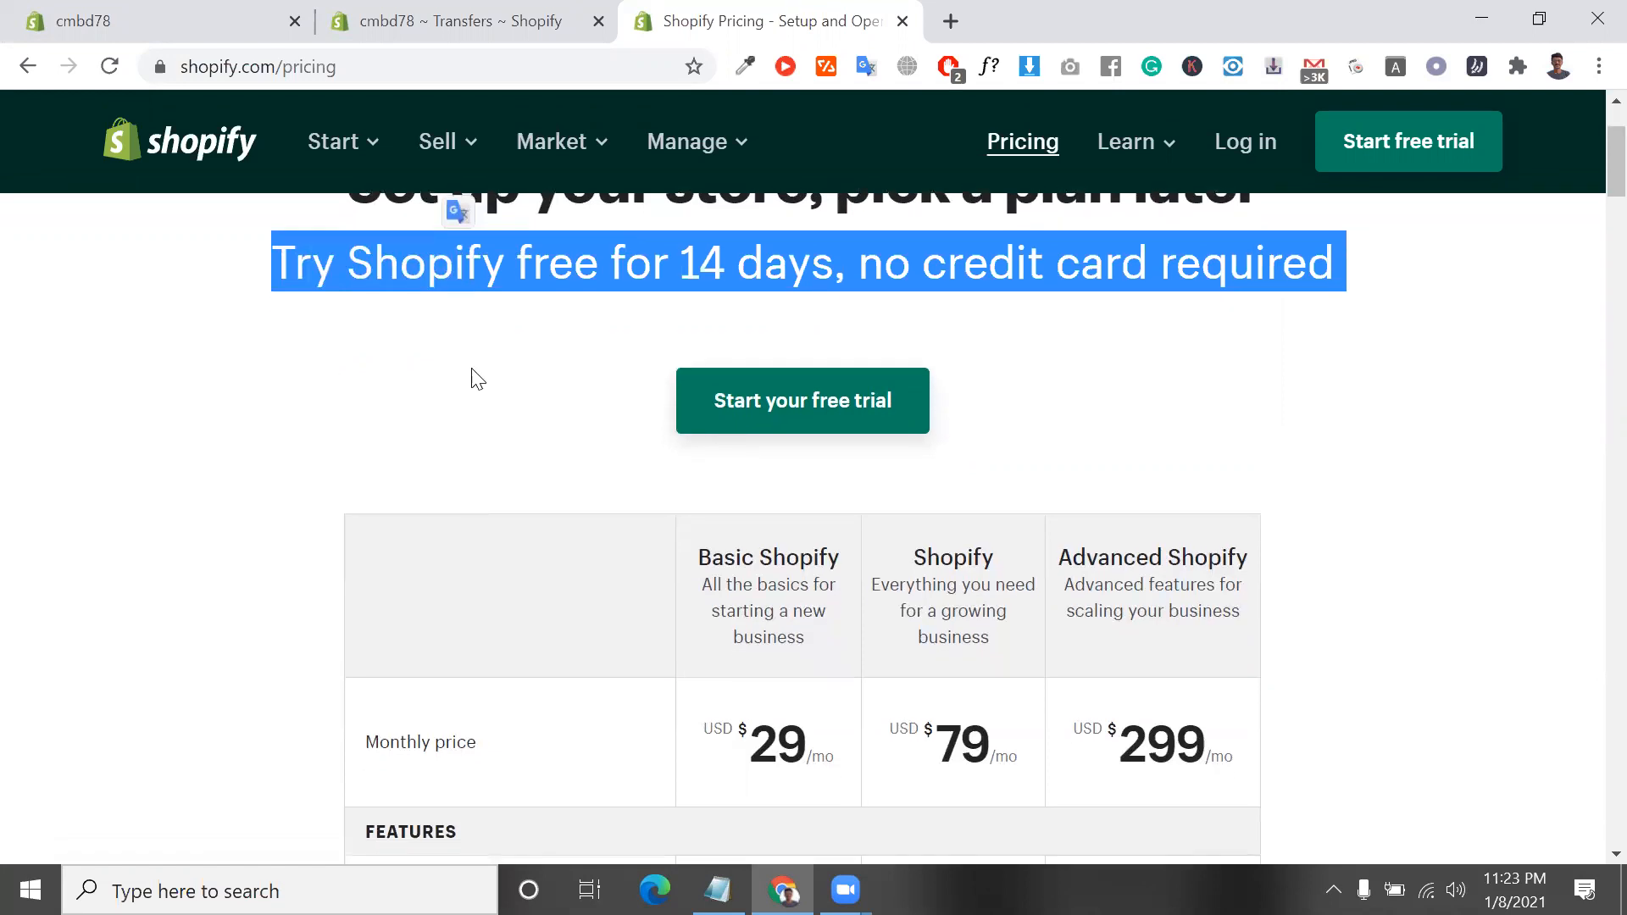
left_click(463, 60)
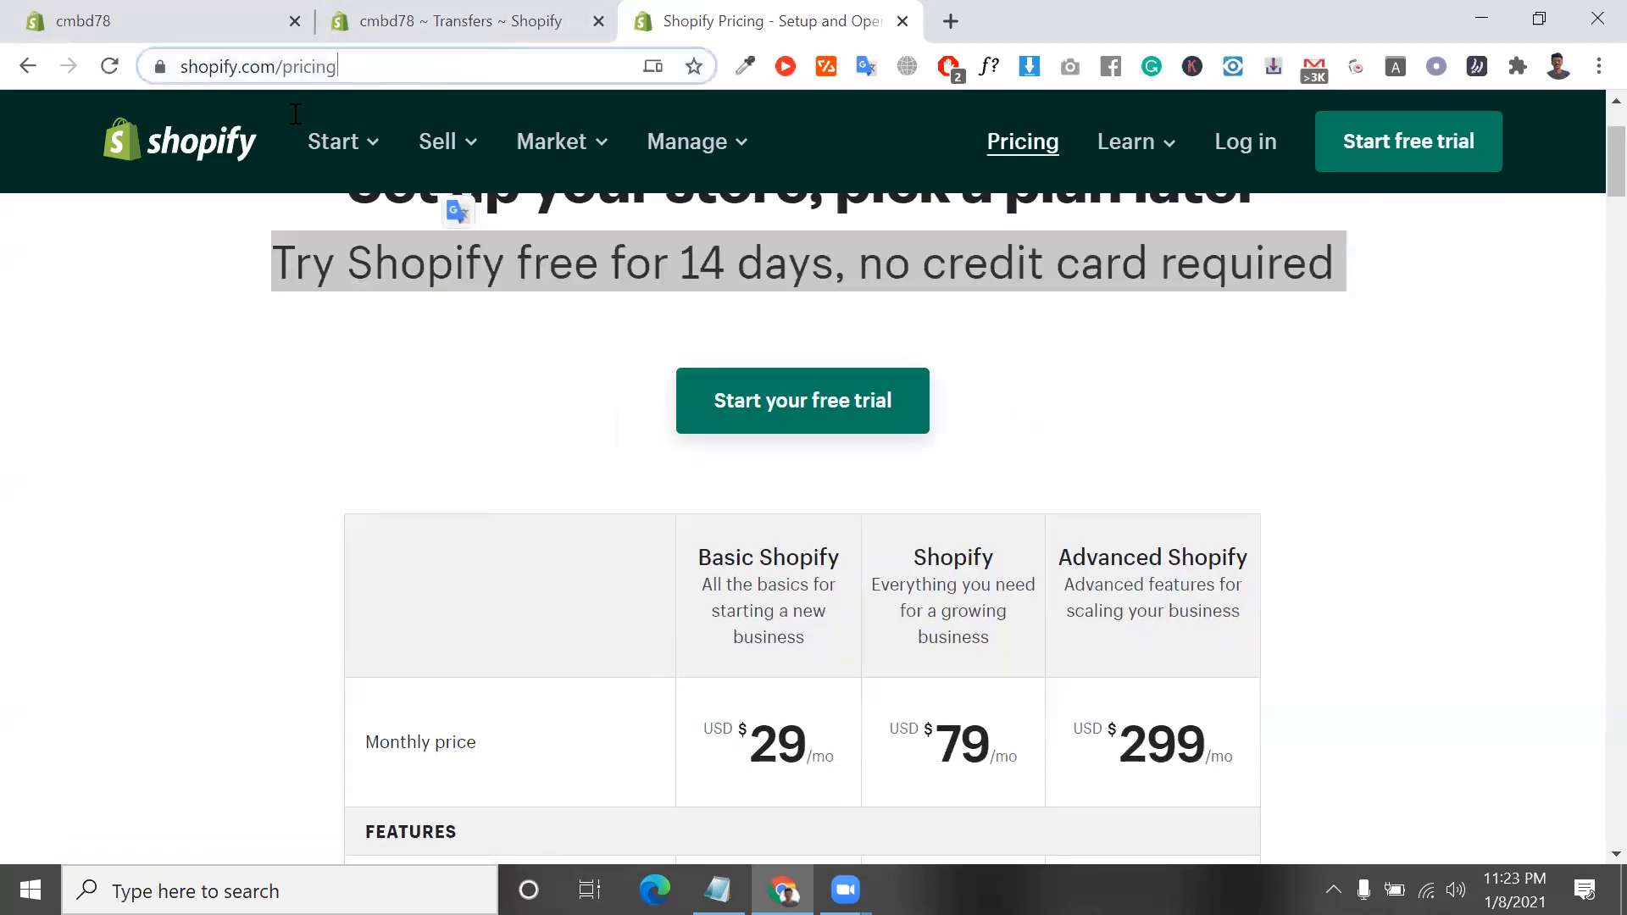
scroll(790, 447, "down", 1)
scroll(790, 446, "down", 1)
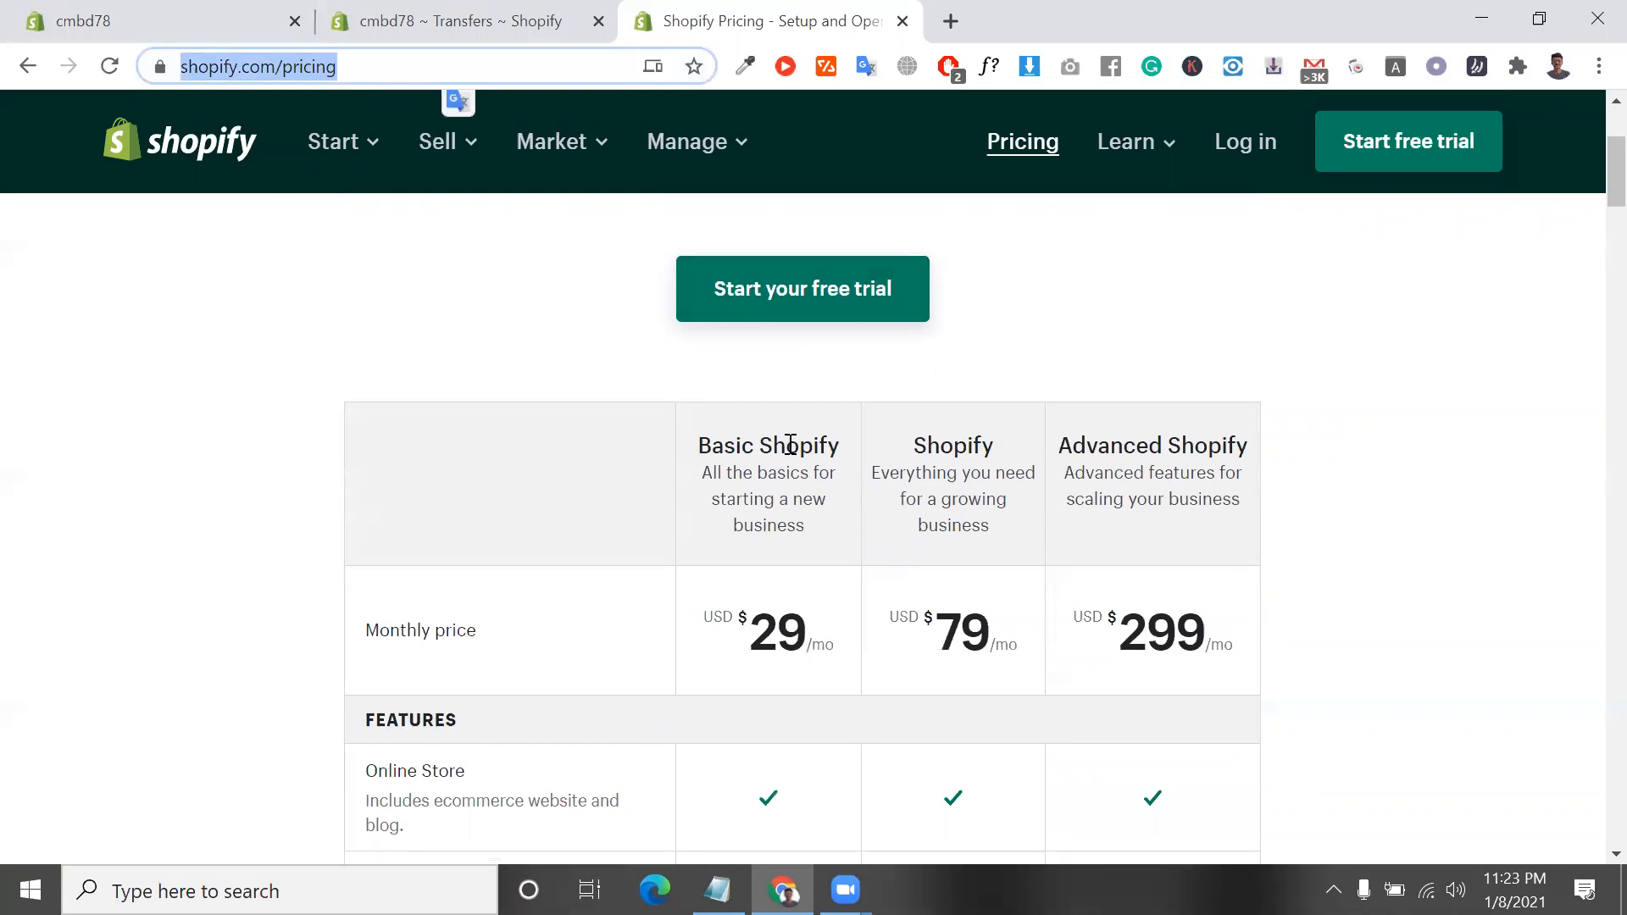
triple_click(790, 444)
left_click(790, 444)
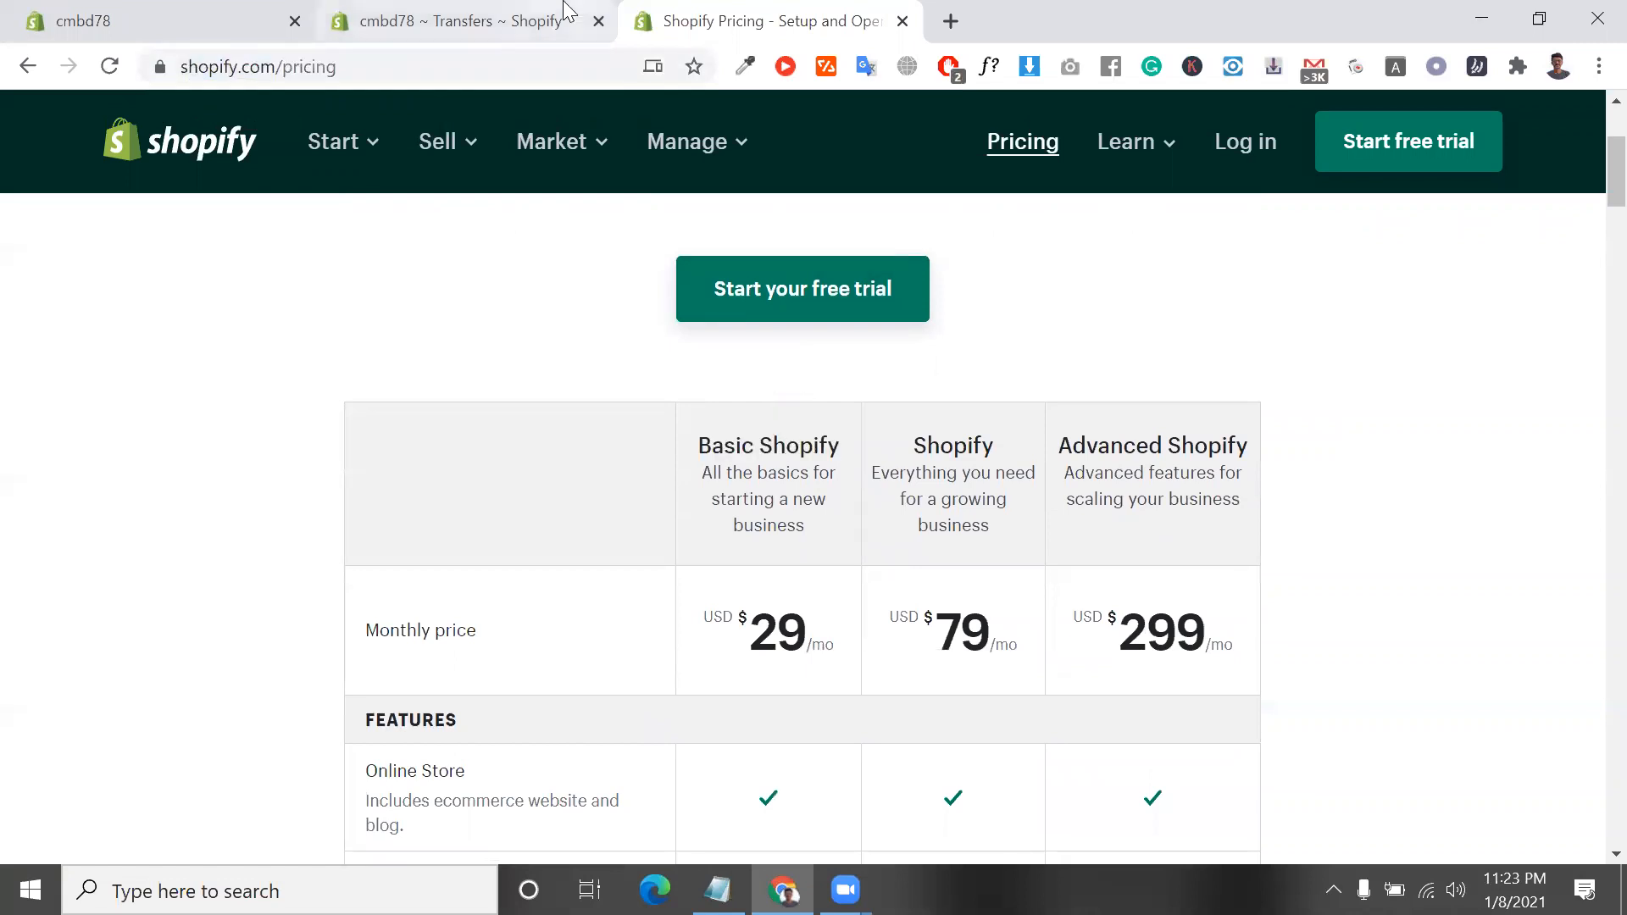
Return to the store's Transfers page and look over the admin navigation down to Settings
left_click(505, 17)
scroll(100, 579, "down", 1)
scroll(100, 579, "down", 1)
scroll(110, 582, "up", 2)
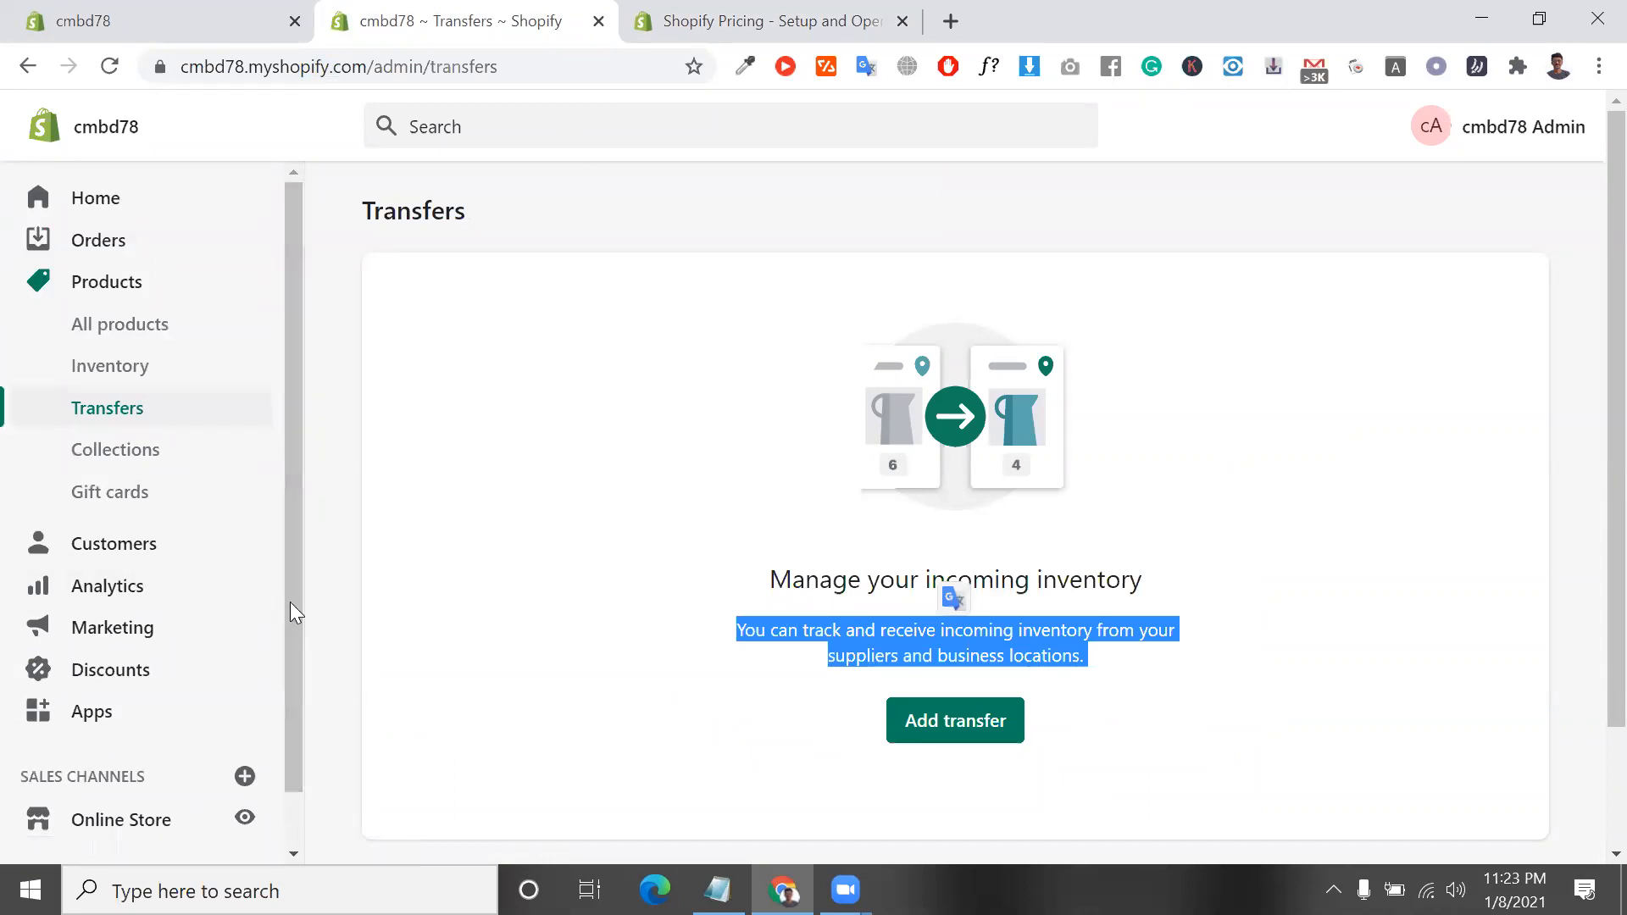
scroll(288, 756, "down", 1)
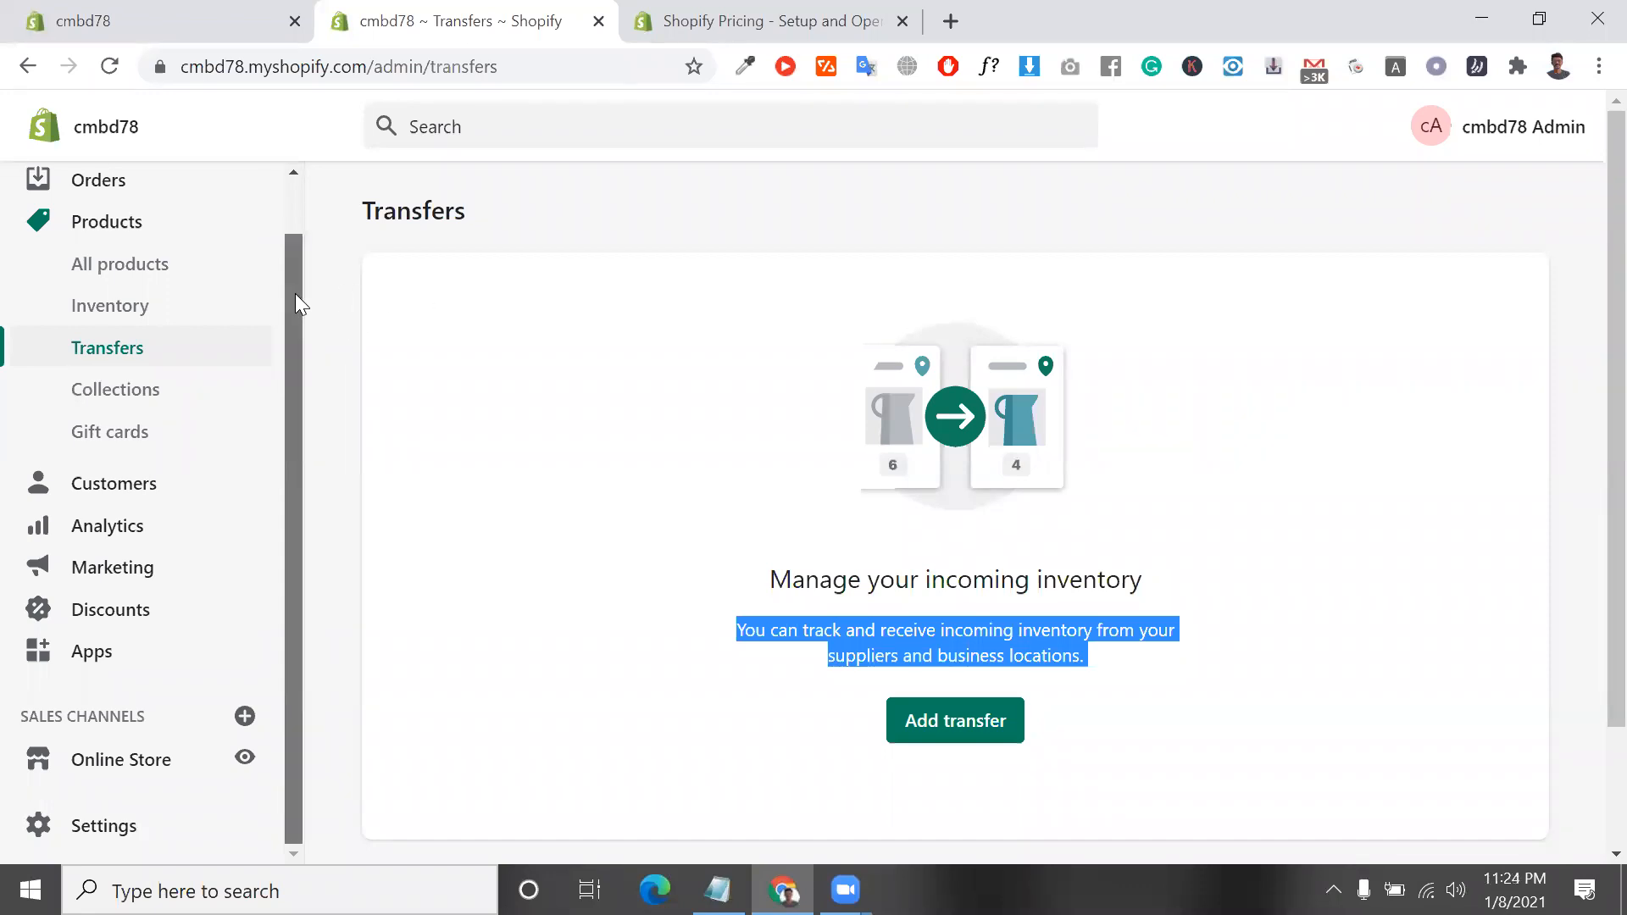
scroll(286, 255, "up", 1)
Go back to the Shopify pricing page and examine the Basic Shopify plan's monthly price and description
left_click(772, 12)
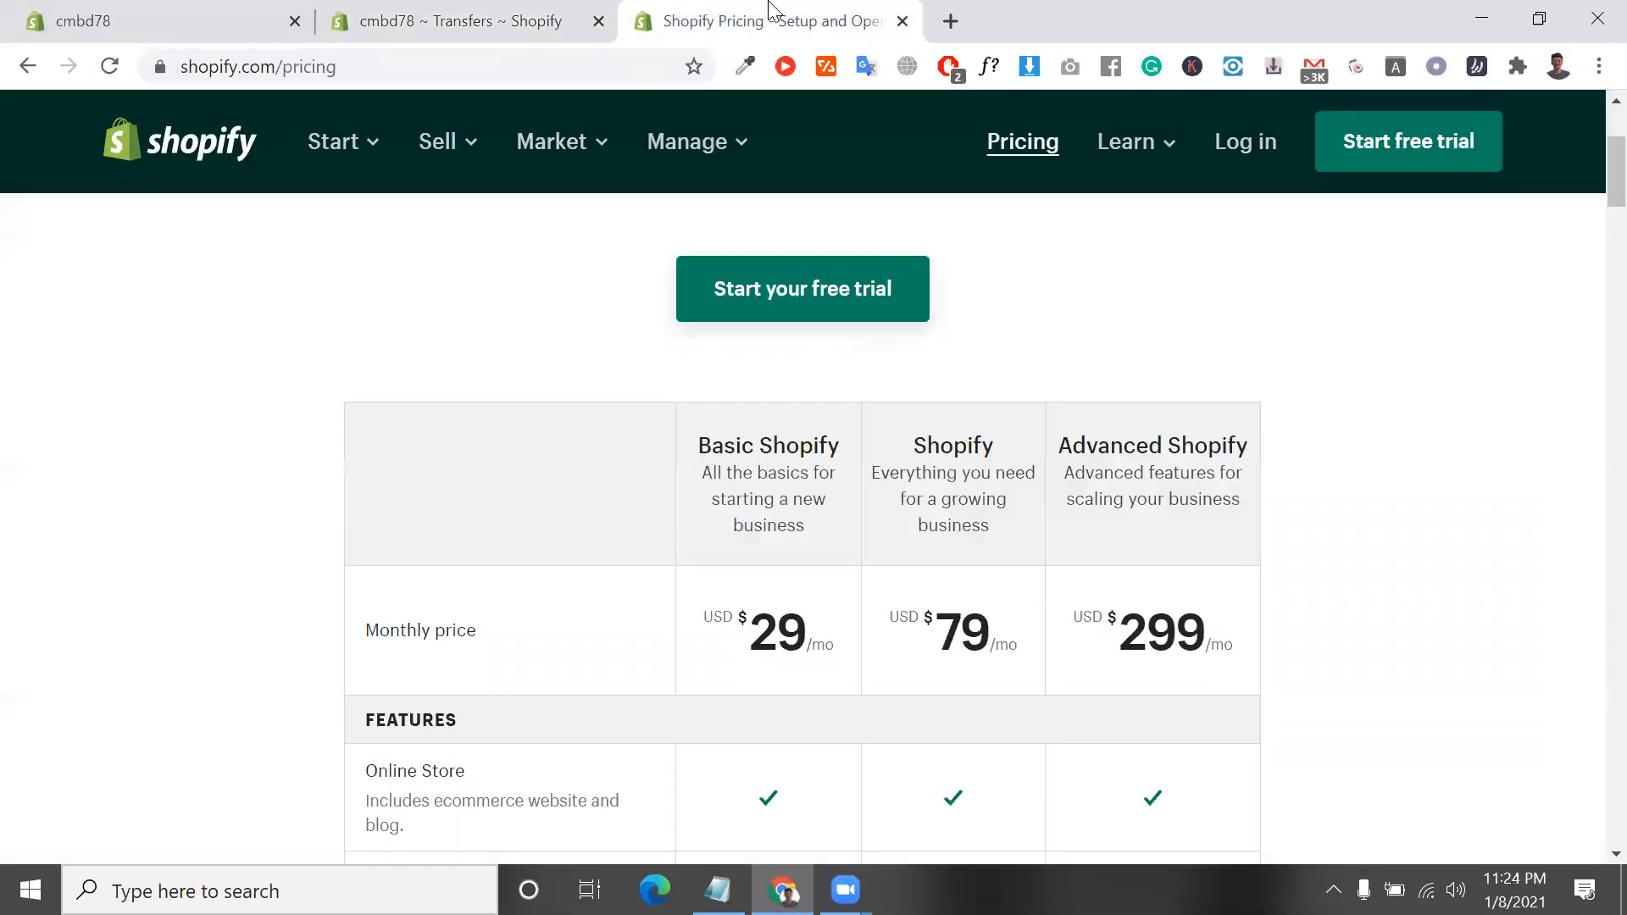
scroll(816, 500, "down", 2)
double_click(778, 416)
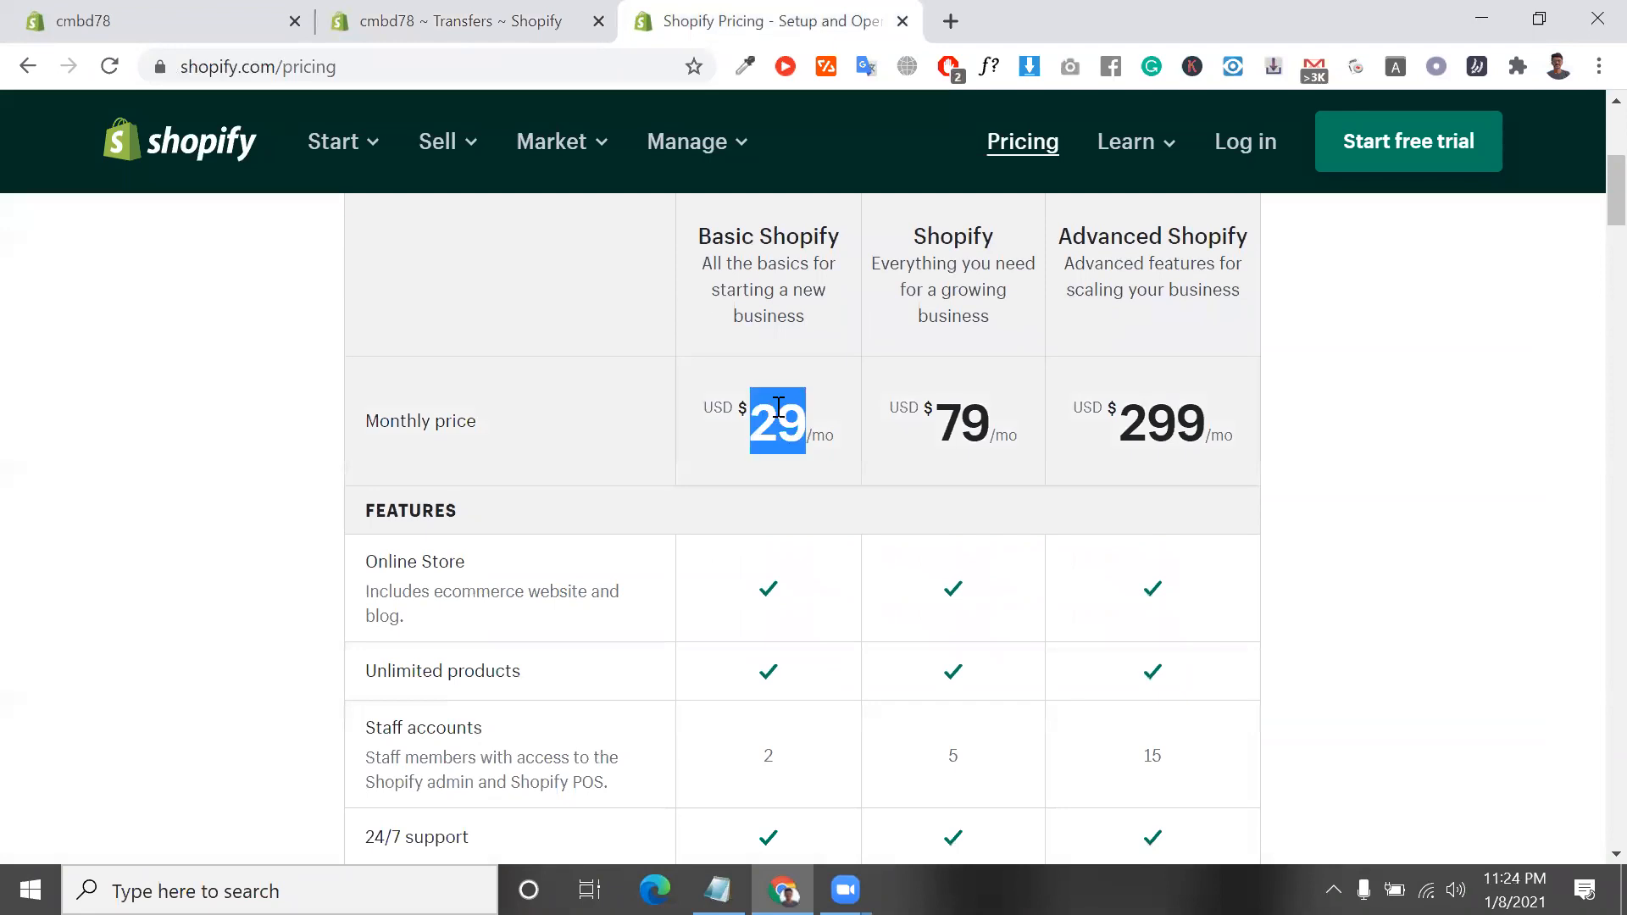
scroll(778, 406, "up", 2)
triple_click(768, 403)
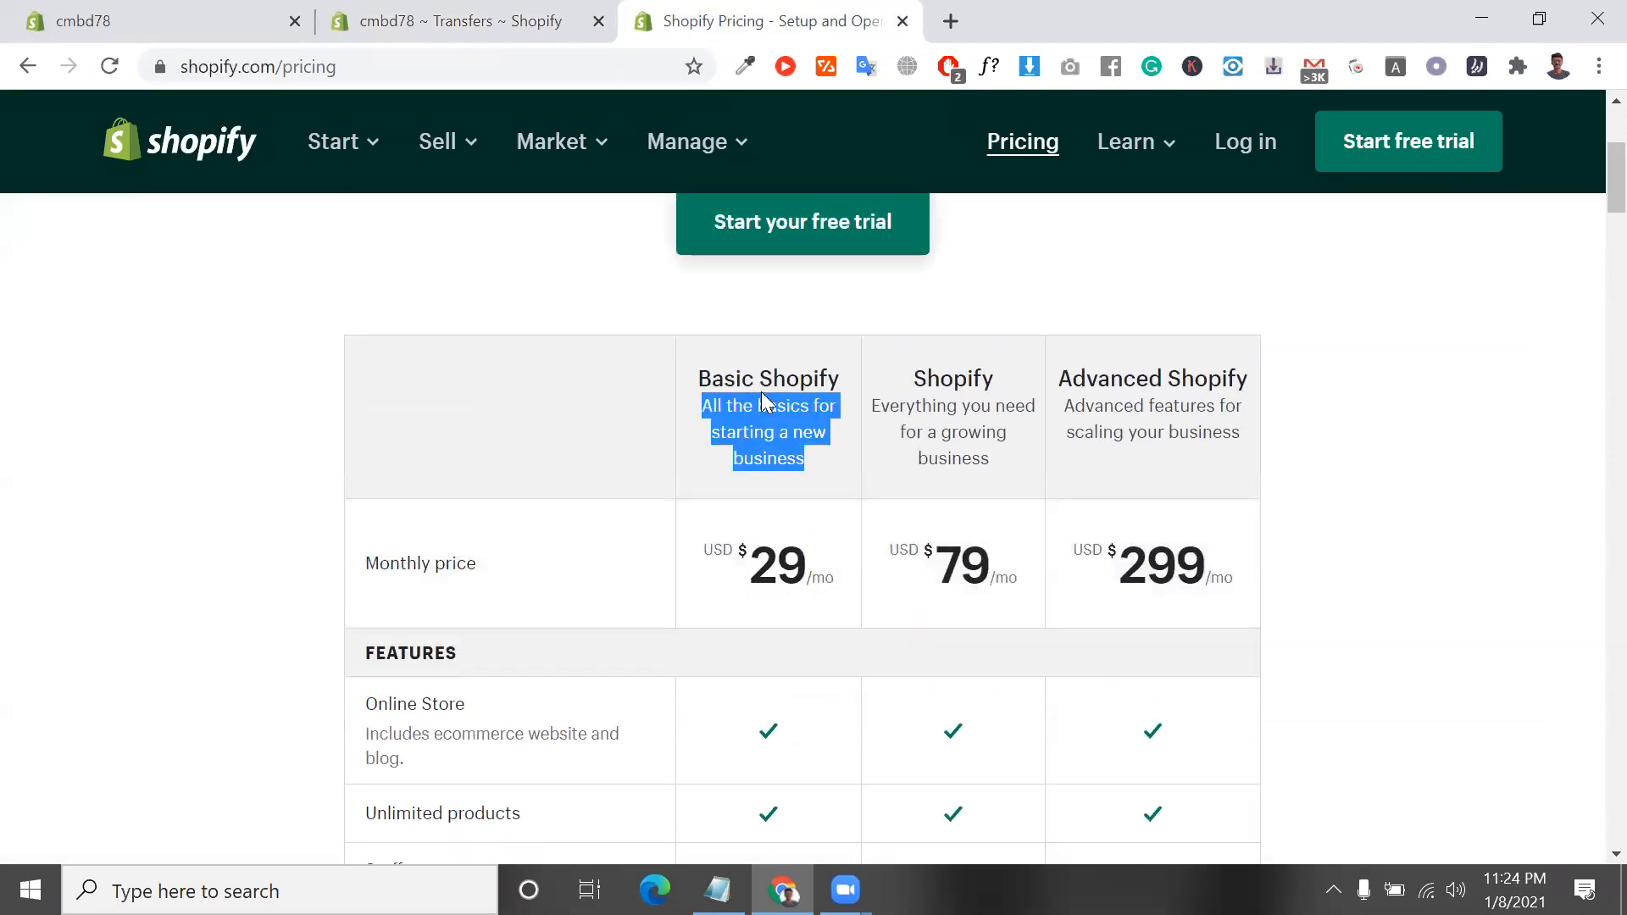
triple_click(807, 379)
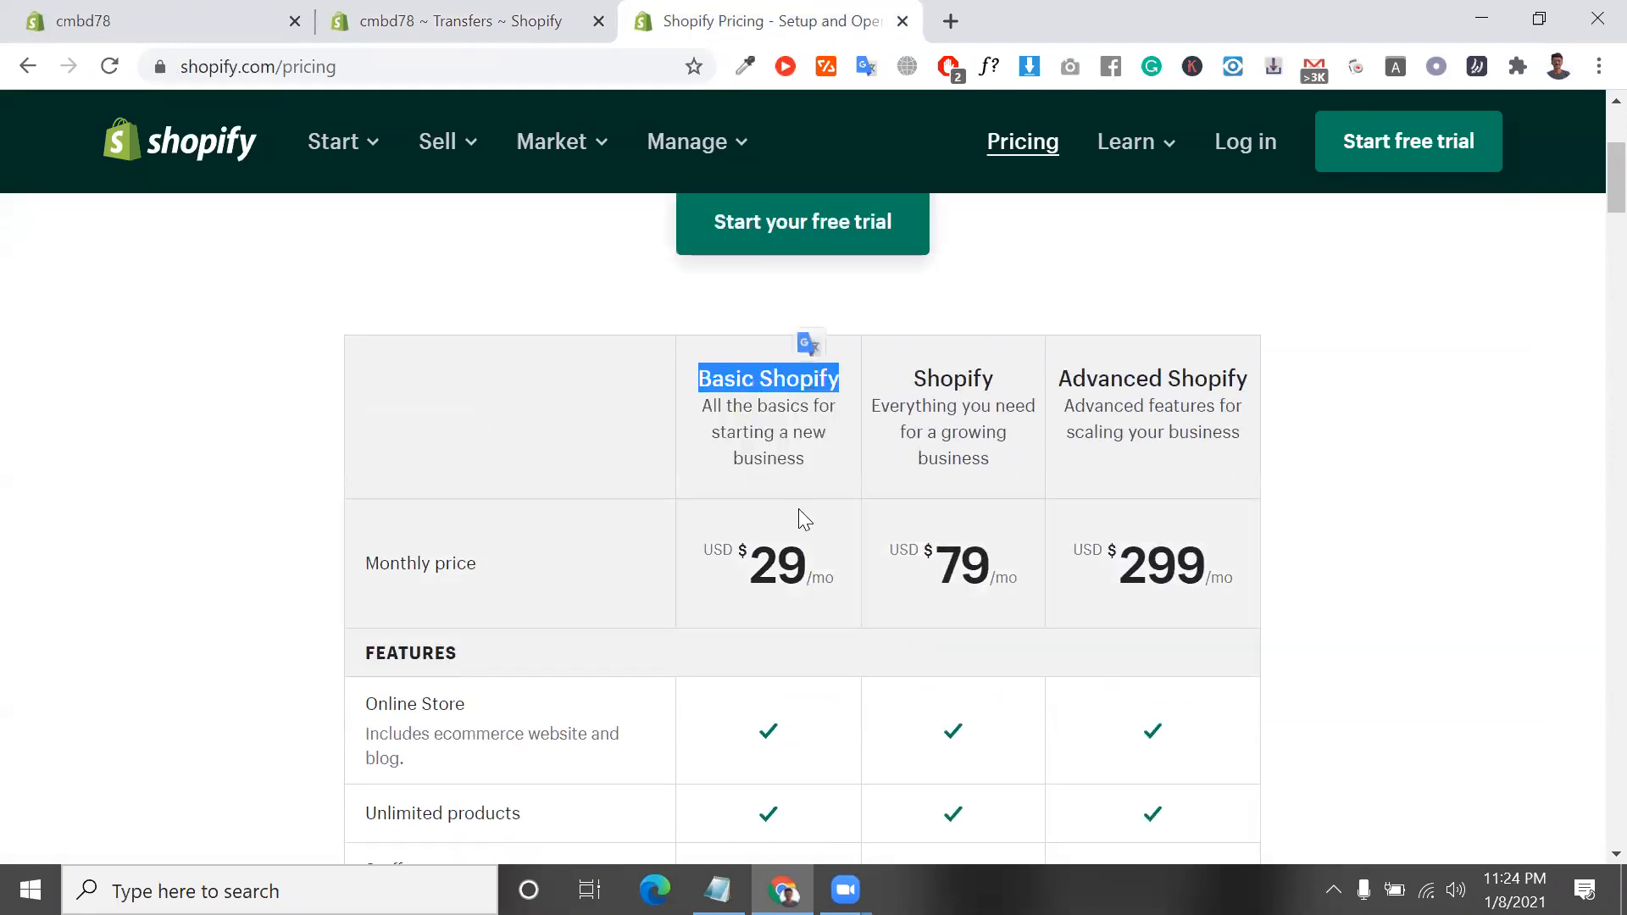
Compare the monthly prices of the Basic Shopify, Shopify and Advanced Shopify plans on the pricing page
triple_click(754, 381)
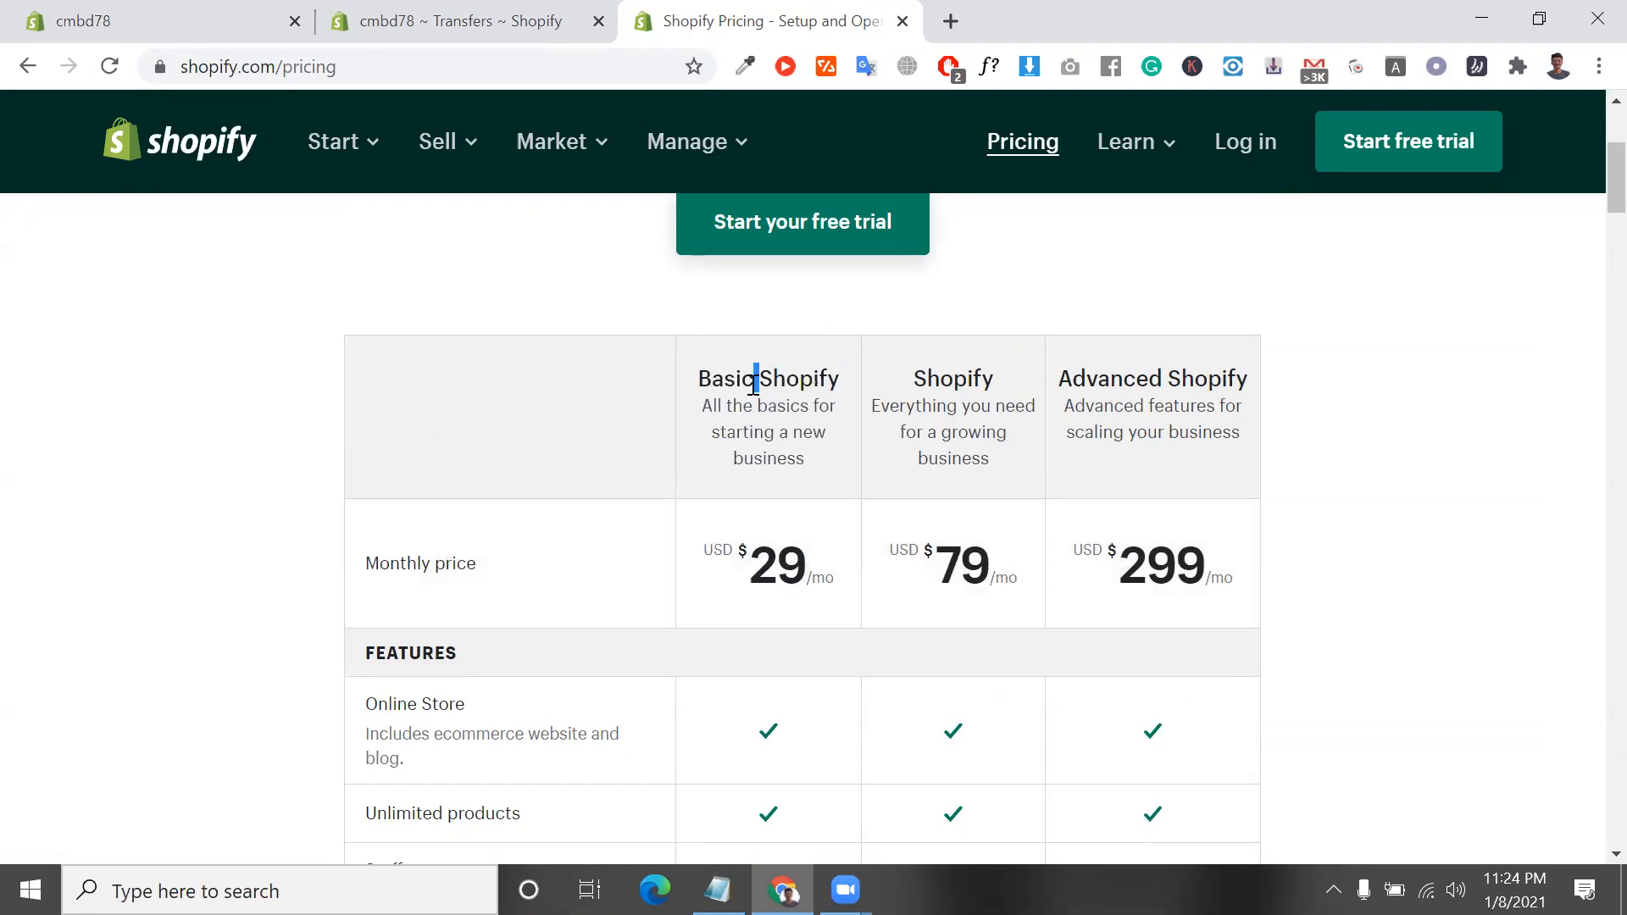
double_click(776, 555)
scroll(776, 552, "down", 1)
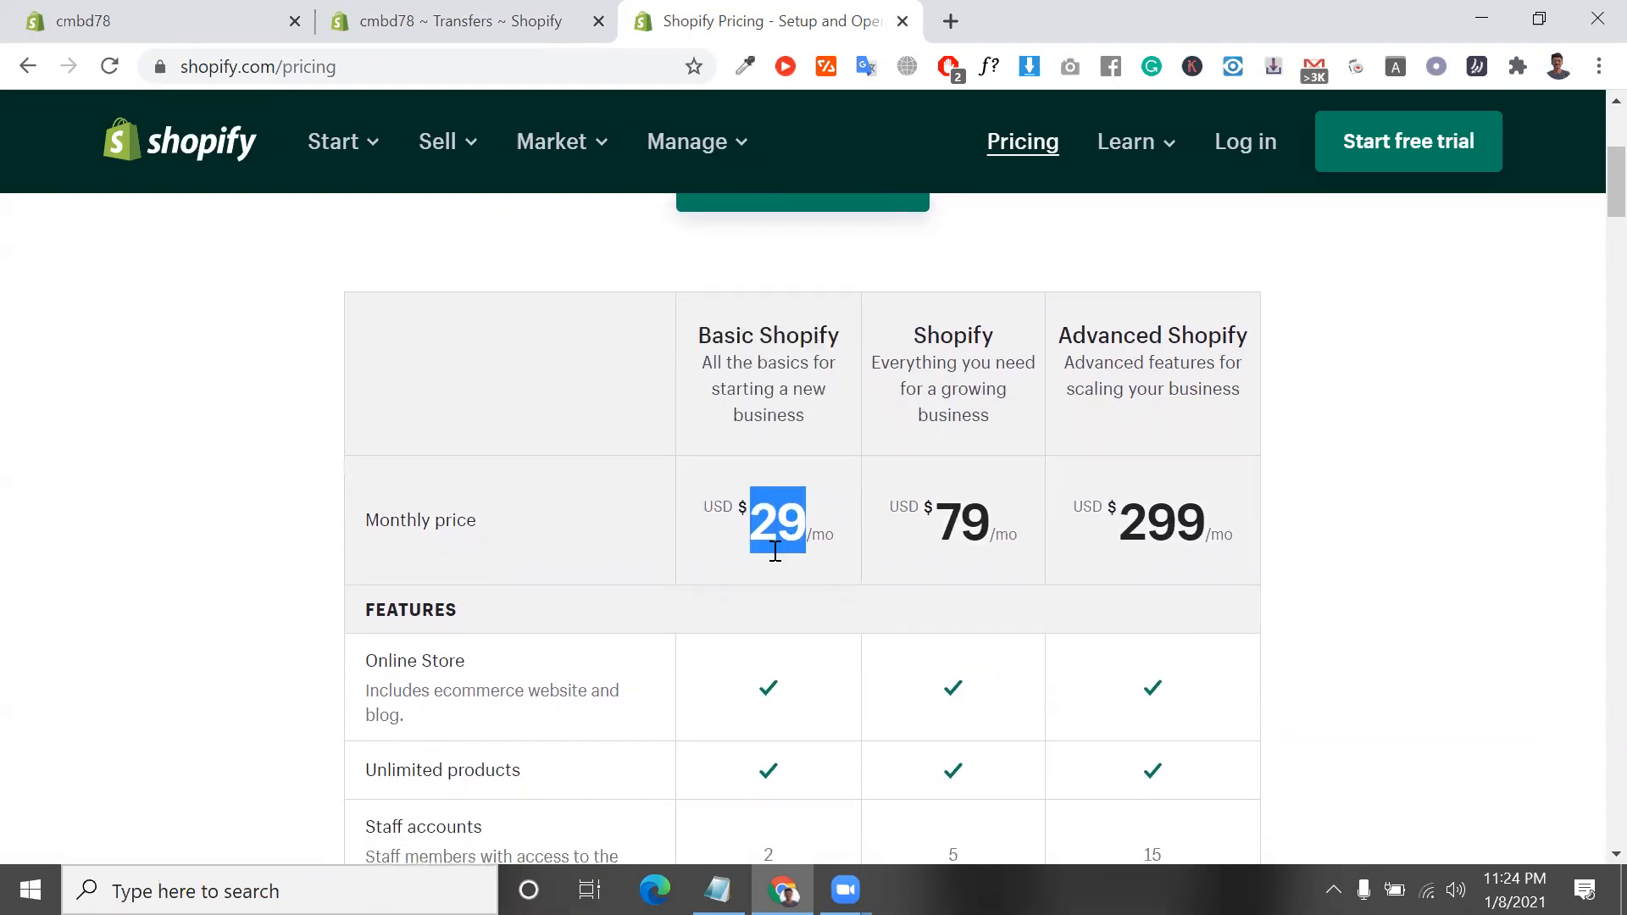
double_click(927, 338)
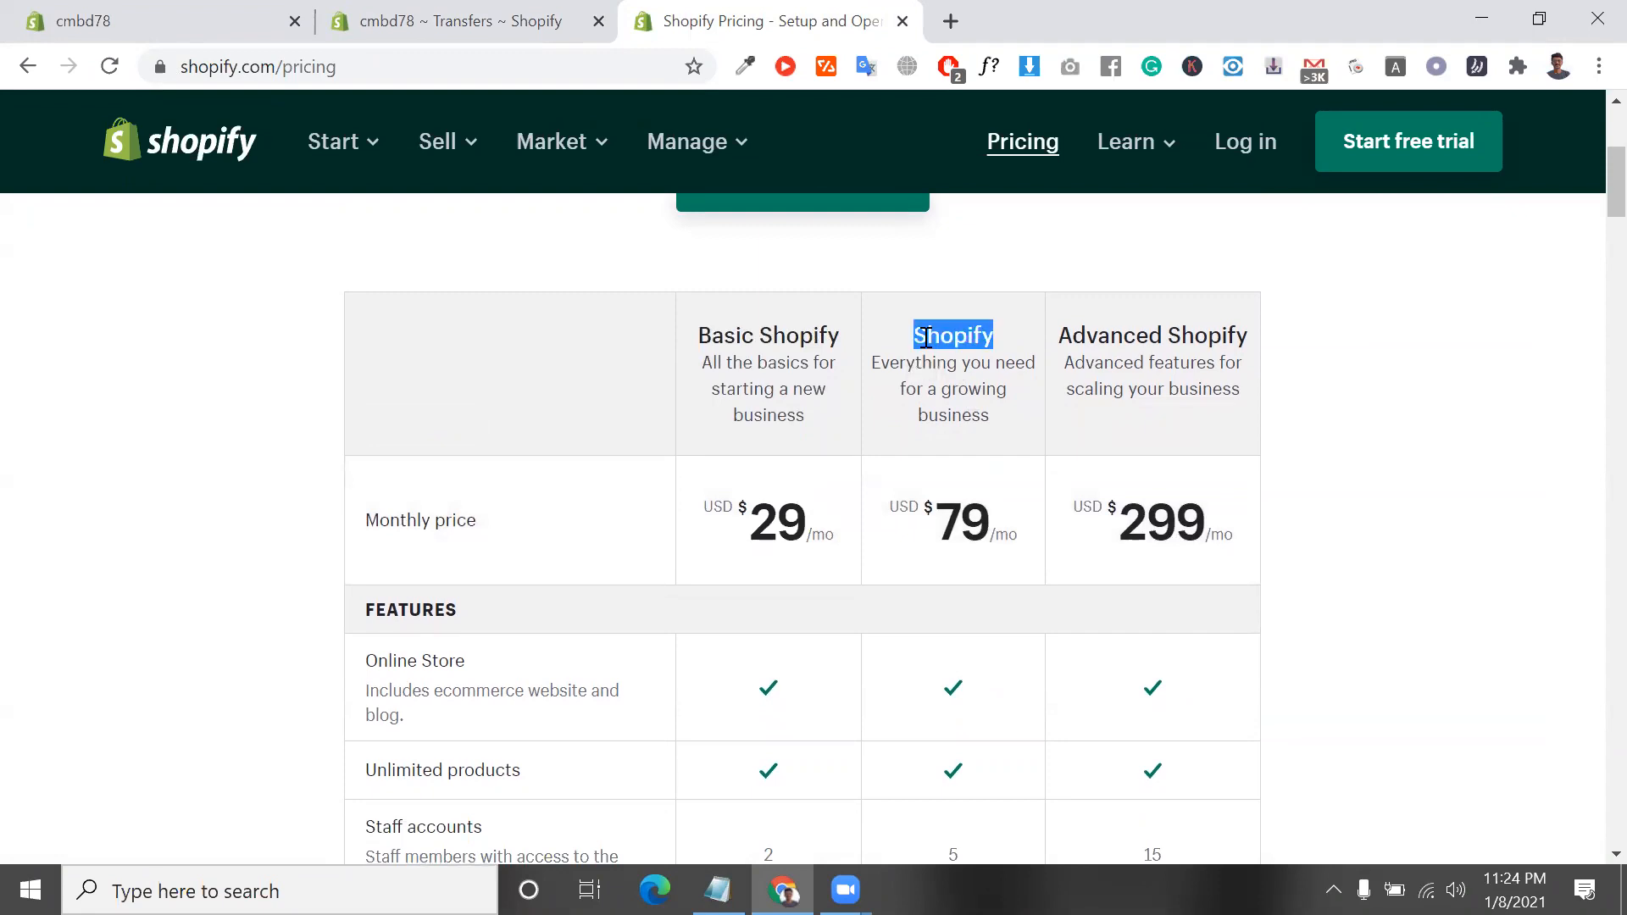
left_click(964, 533)
double_click(964, 532)
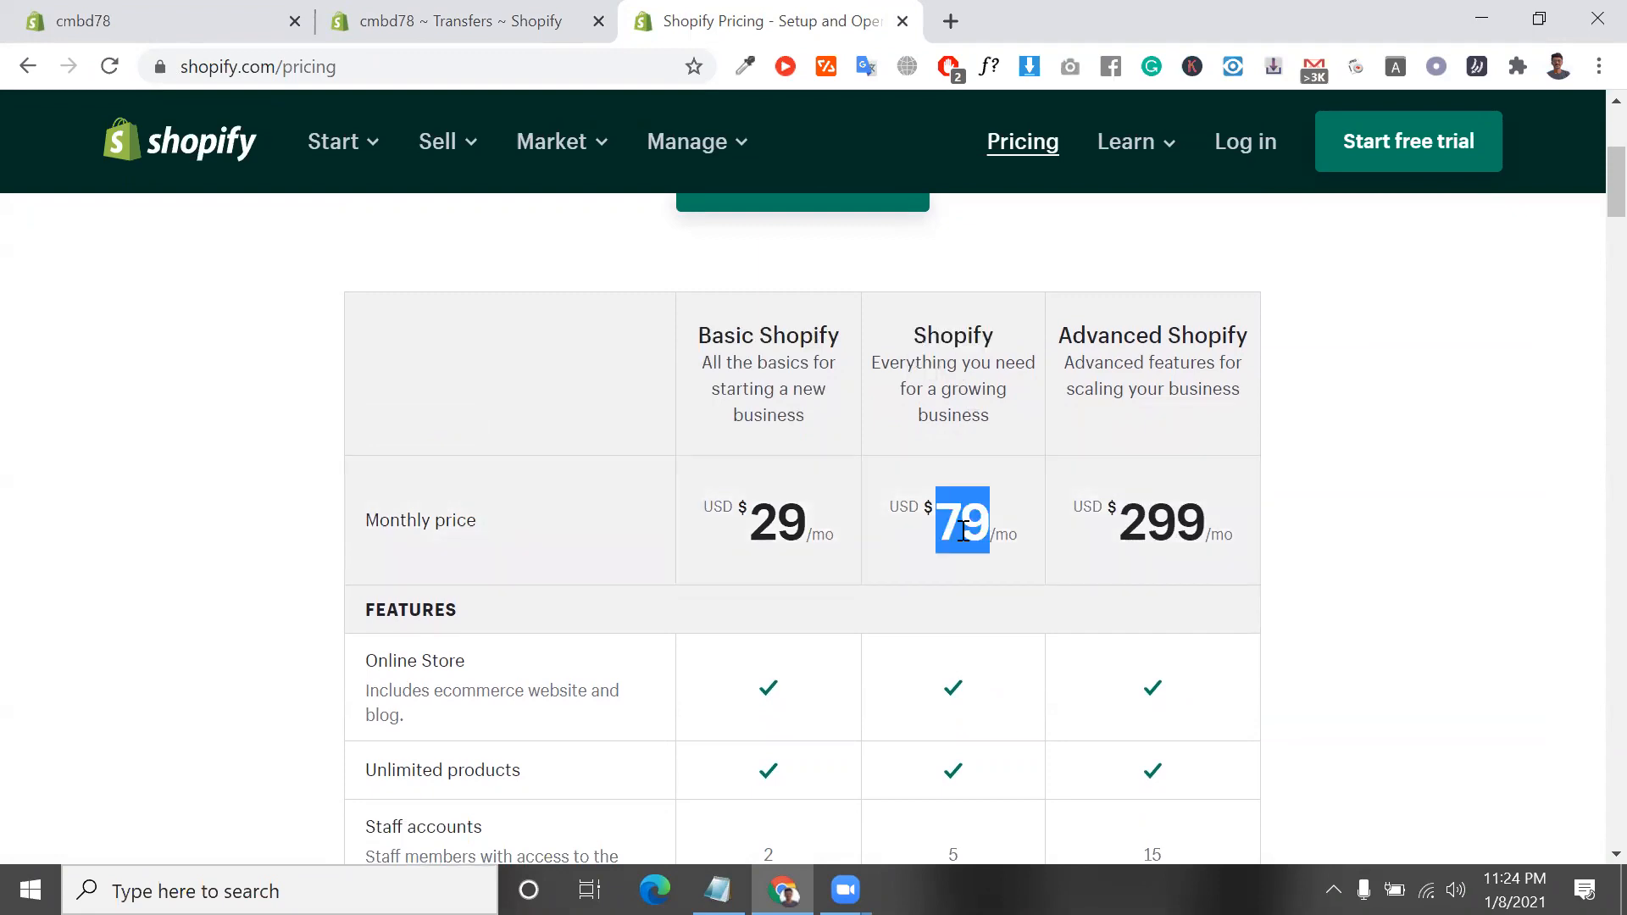
scroll(964, 531, "down", 1)
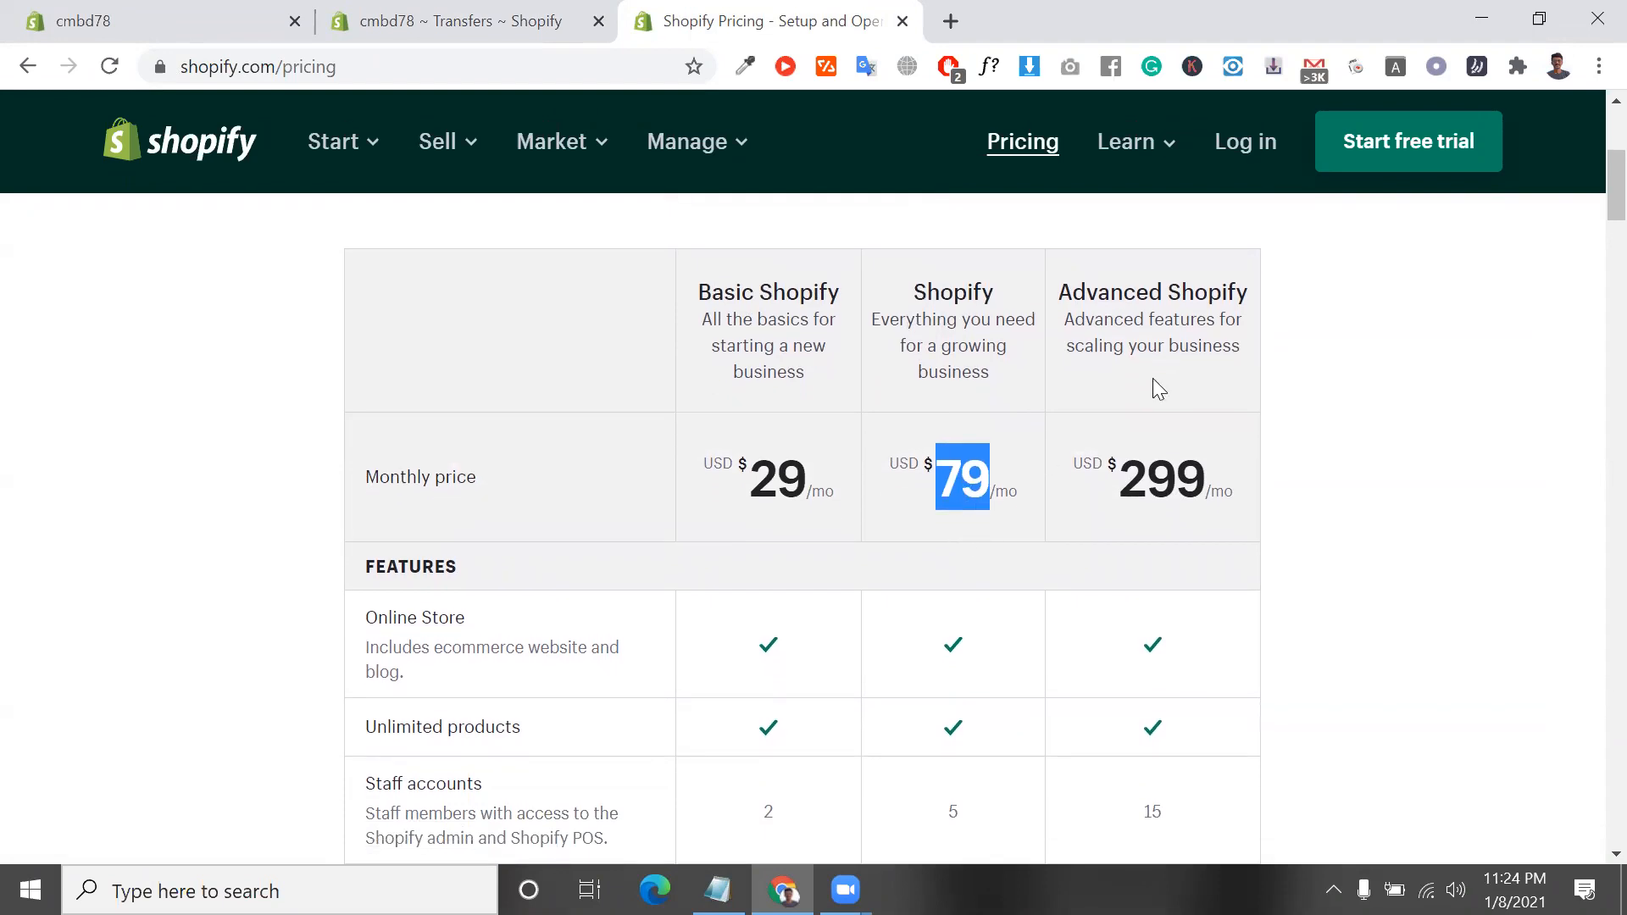
triple_click(1175, 297)
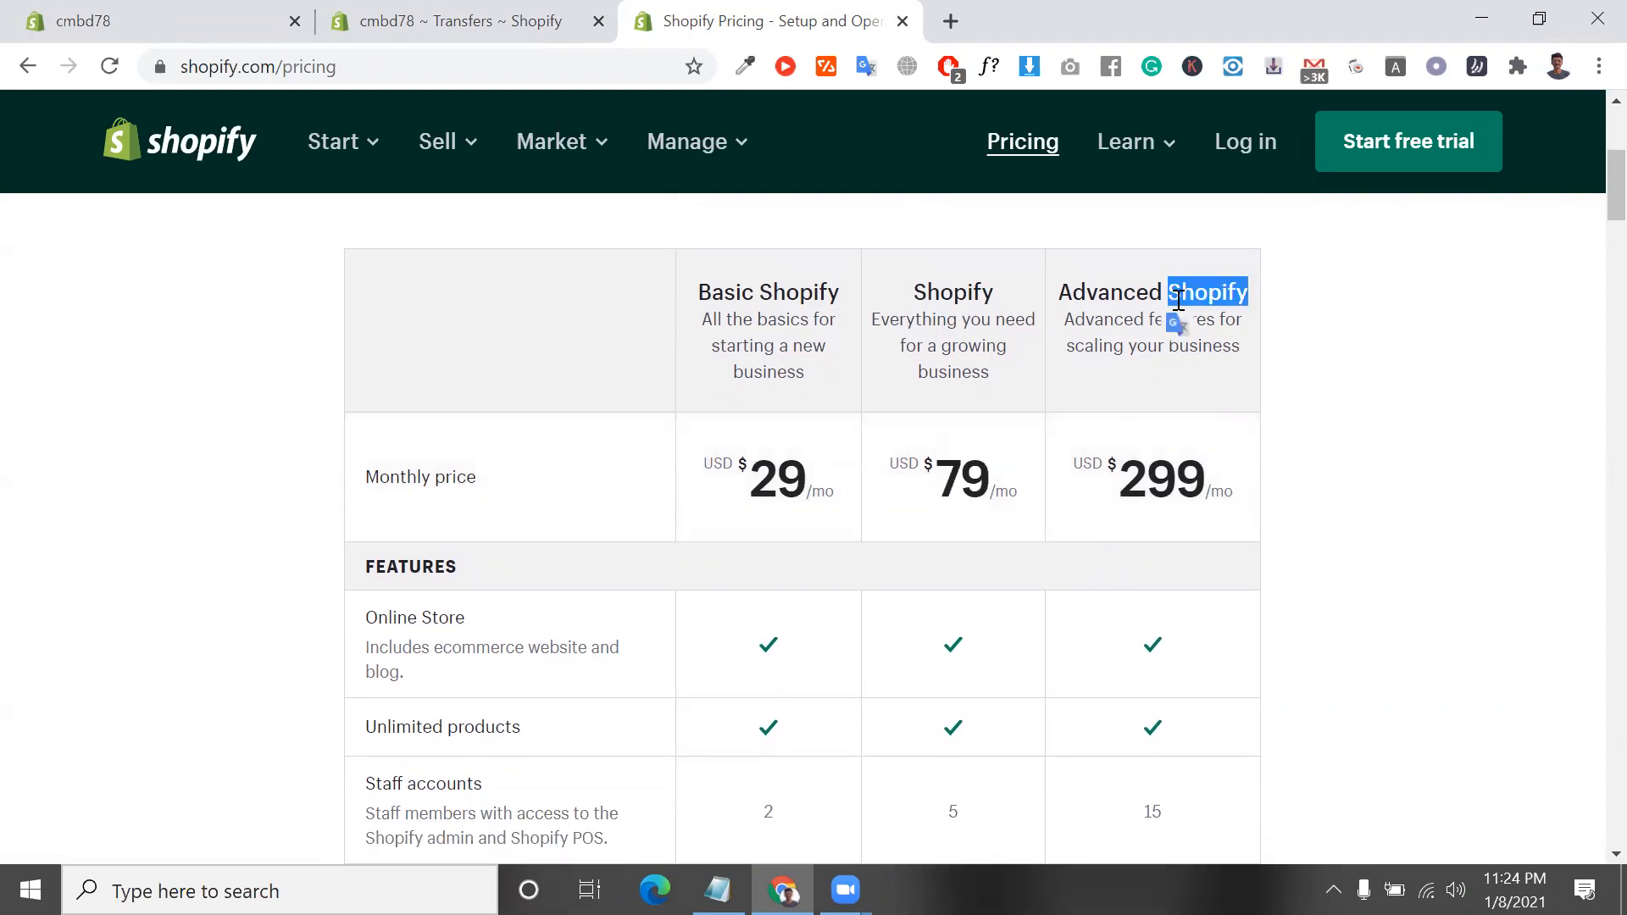
double_click(1178, 473)
triple_click(1178, 473)
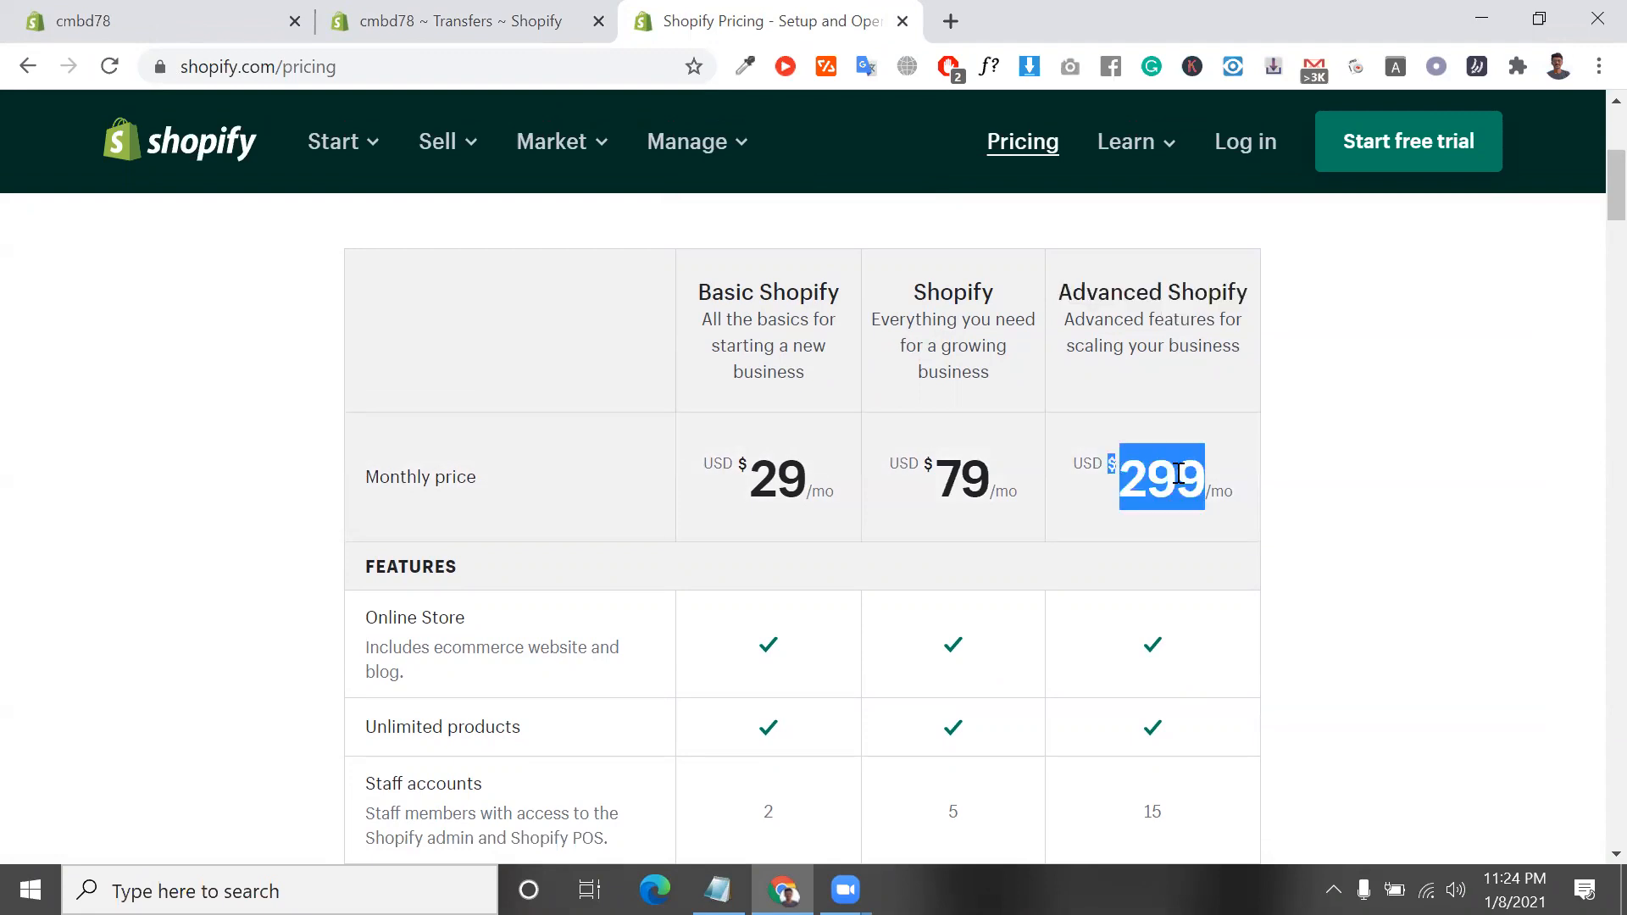
Examine the Online Store and Unlimited products rows of the plan comparison's features table
scroll(1178, 473, "down", 2)
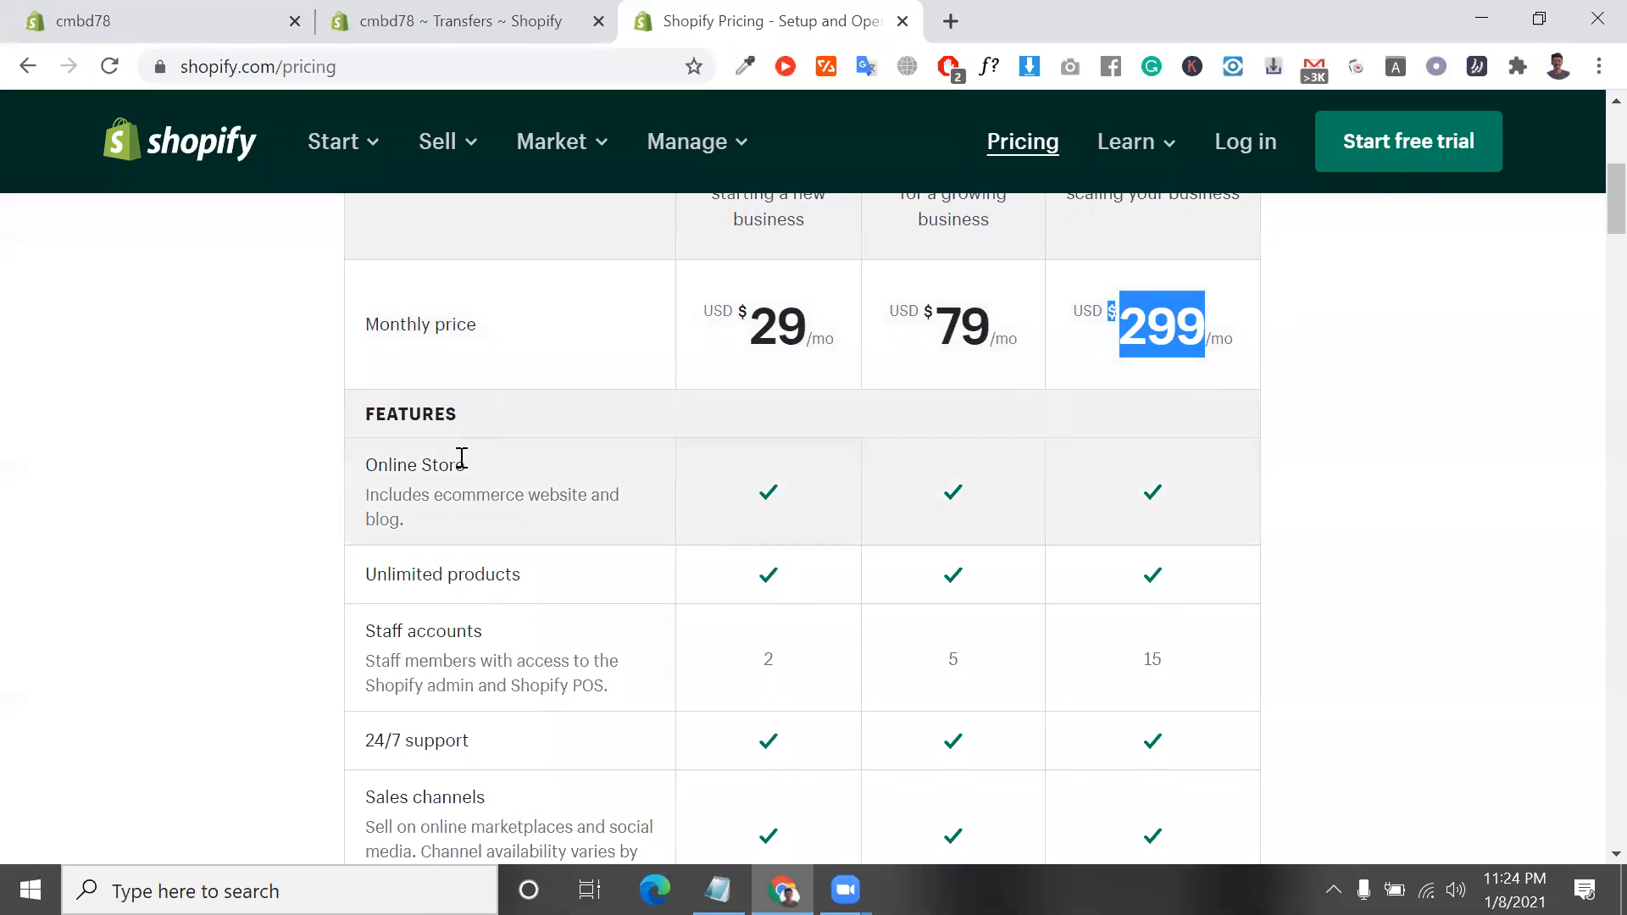
left_click(448, 462)
double_click(449, 462)
scroll(447, 471, "down", 1)
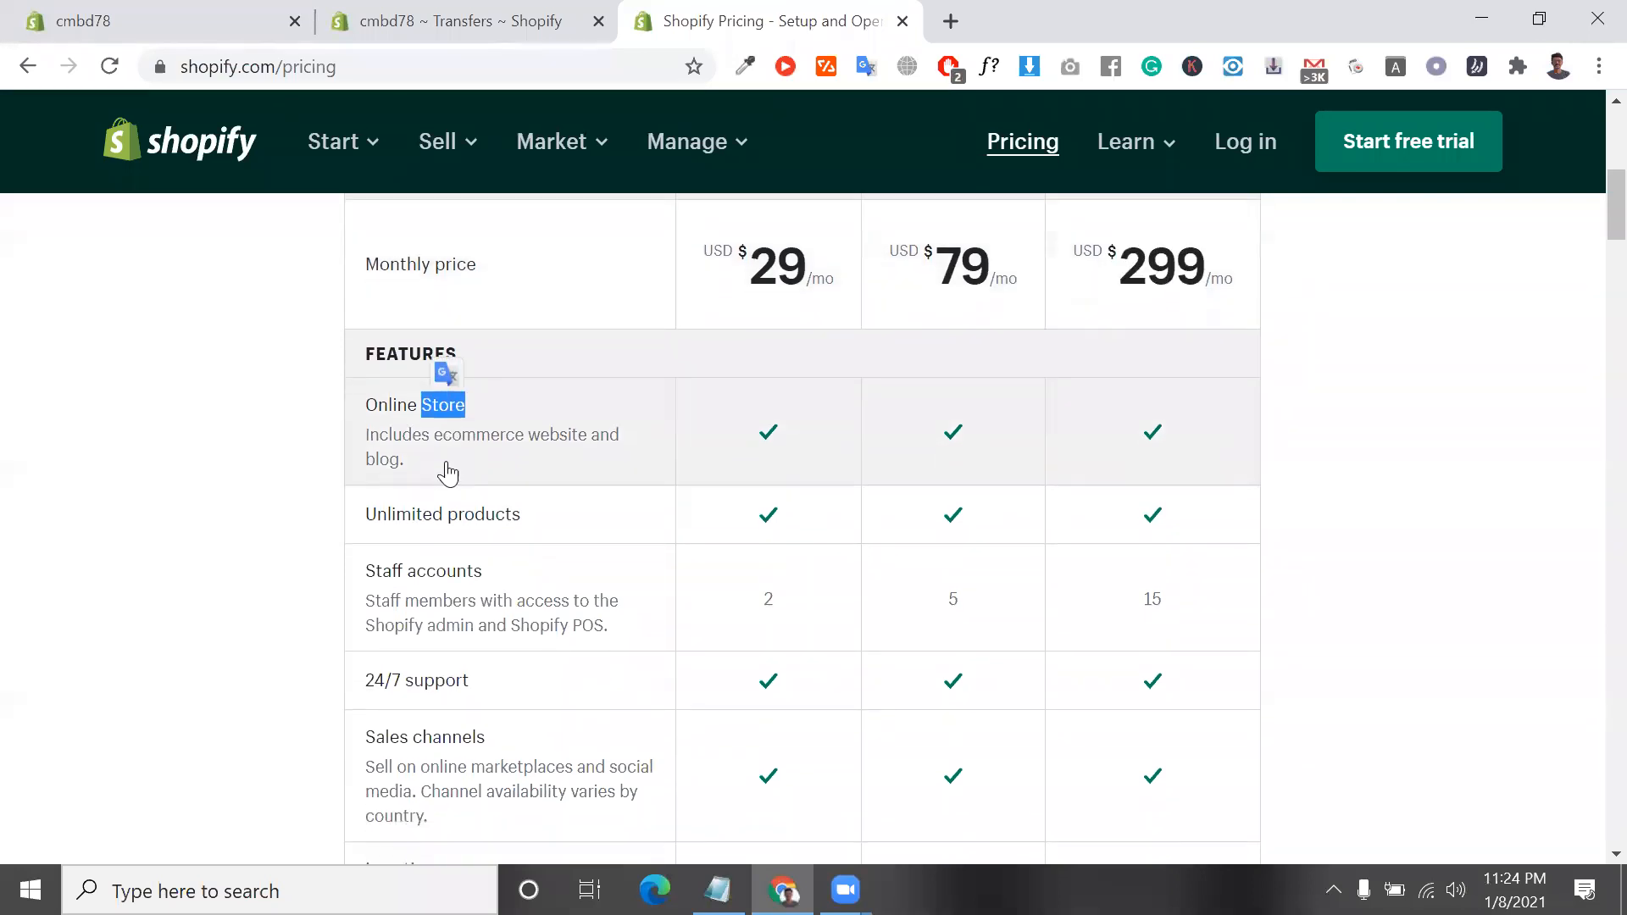
scroll(710, 491, "up", 1)
scroll(705, 487, "down", 2)
triple_click(477, 529)
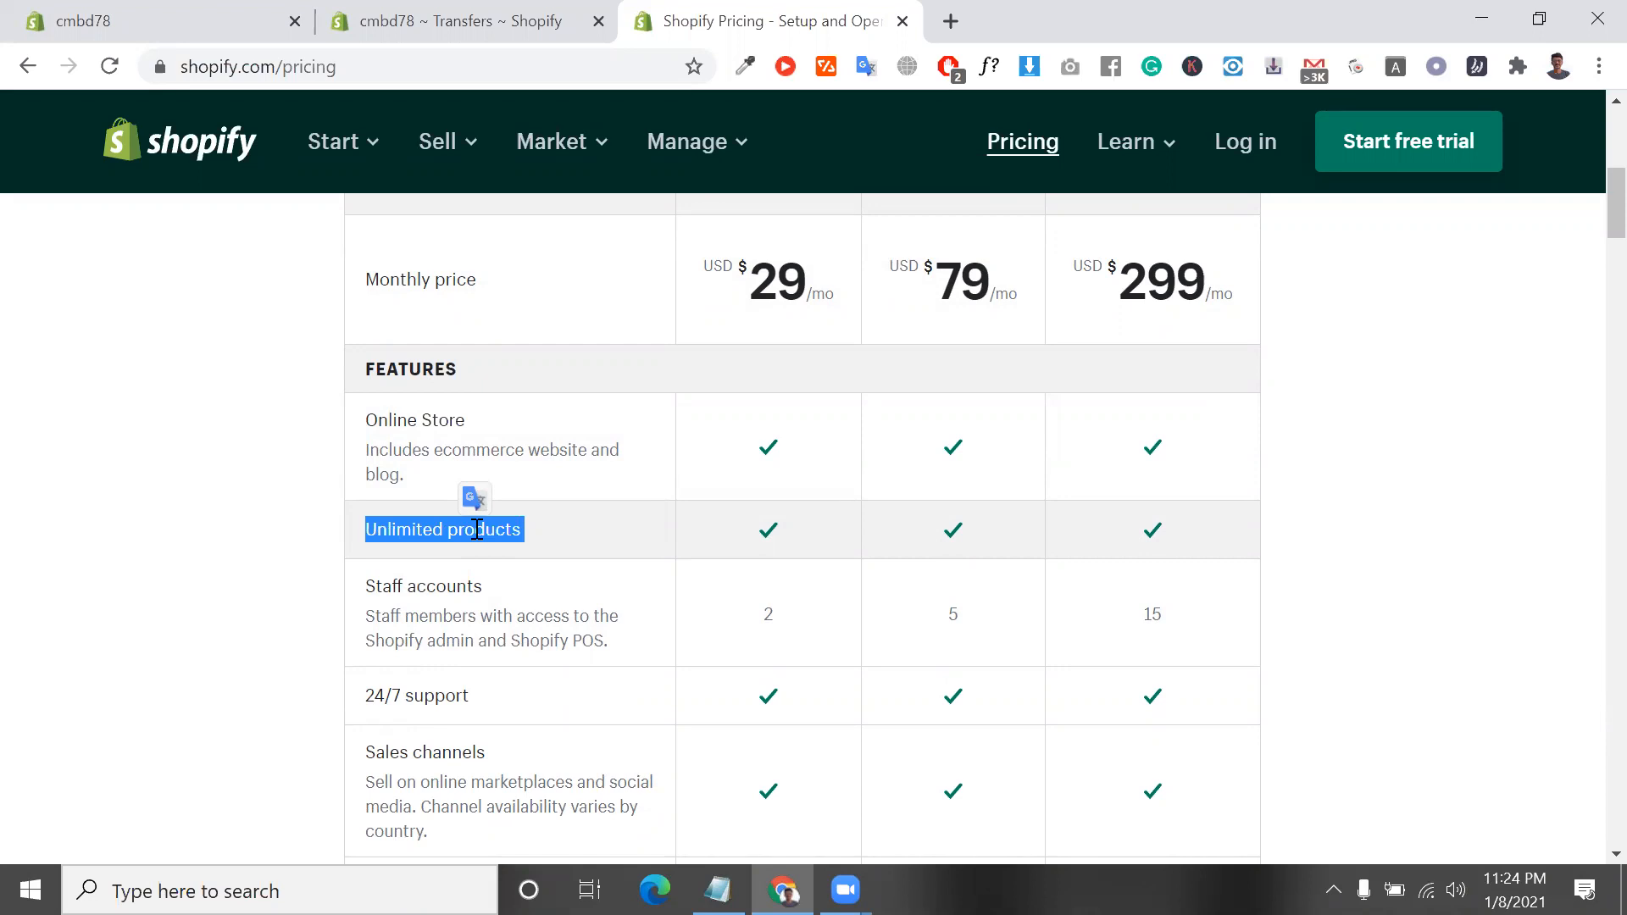
scroll(477, 529, "down", 3)
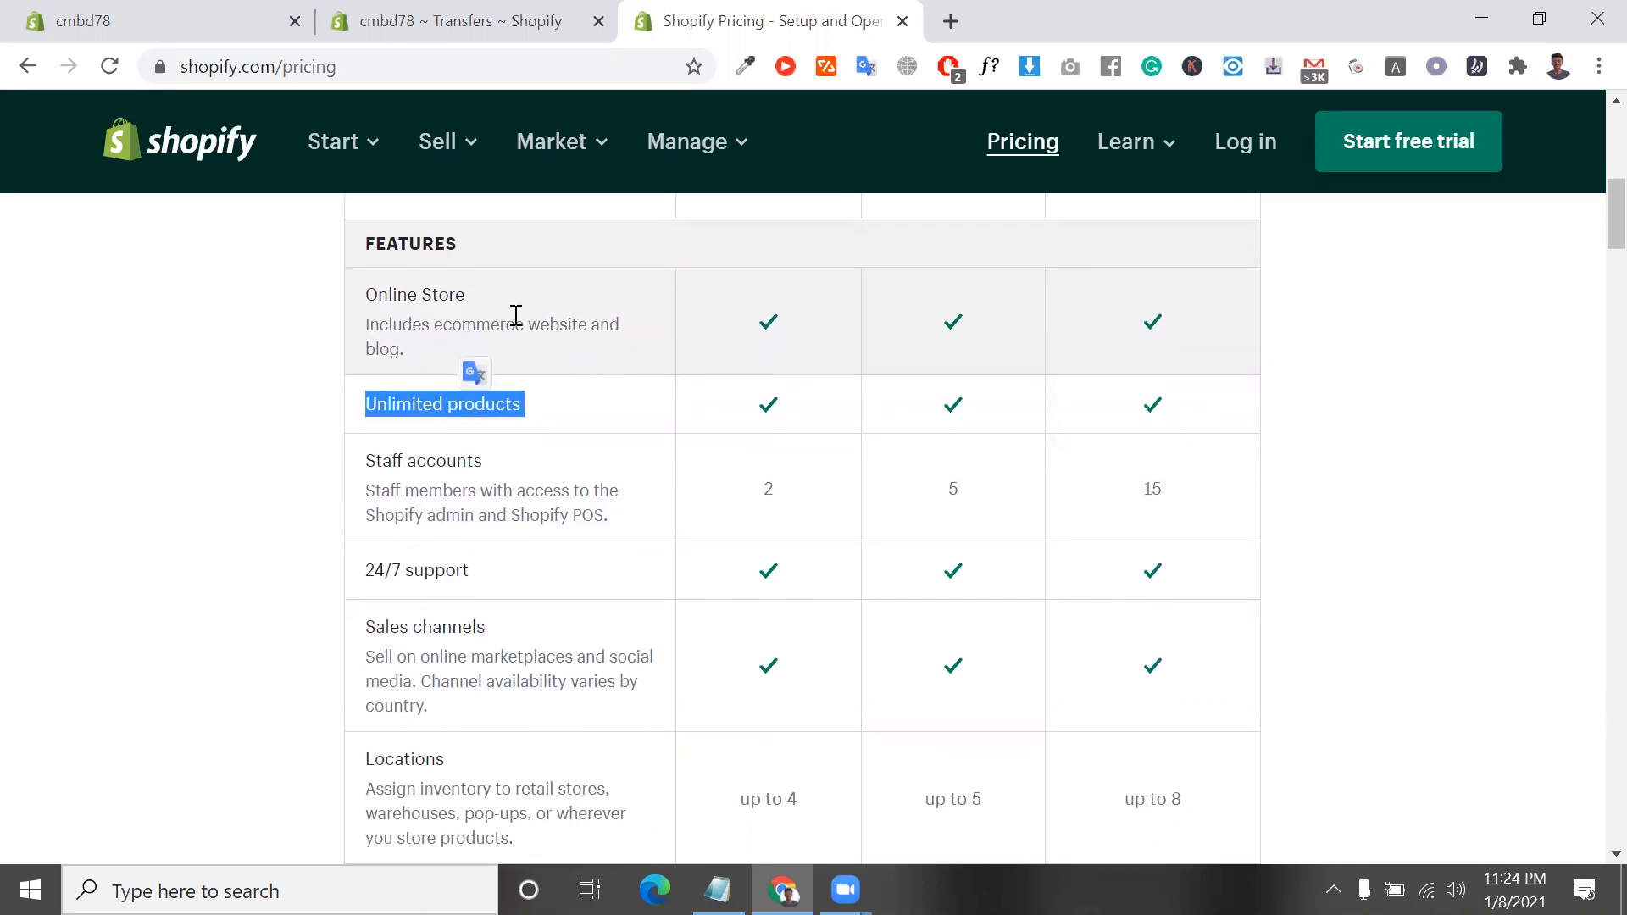
left_click_drag(458, 302, 364, 296)
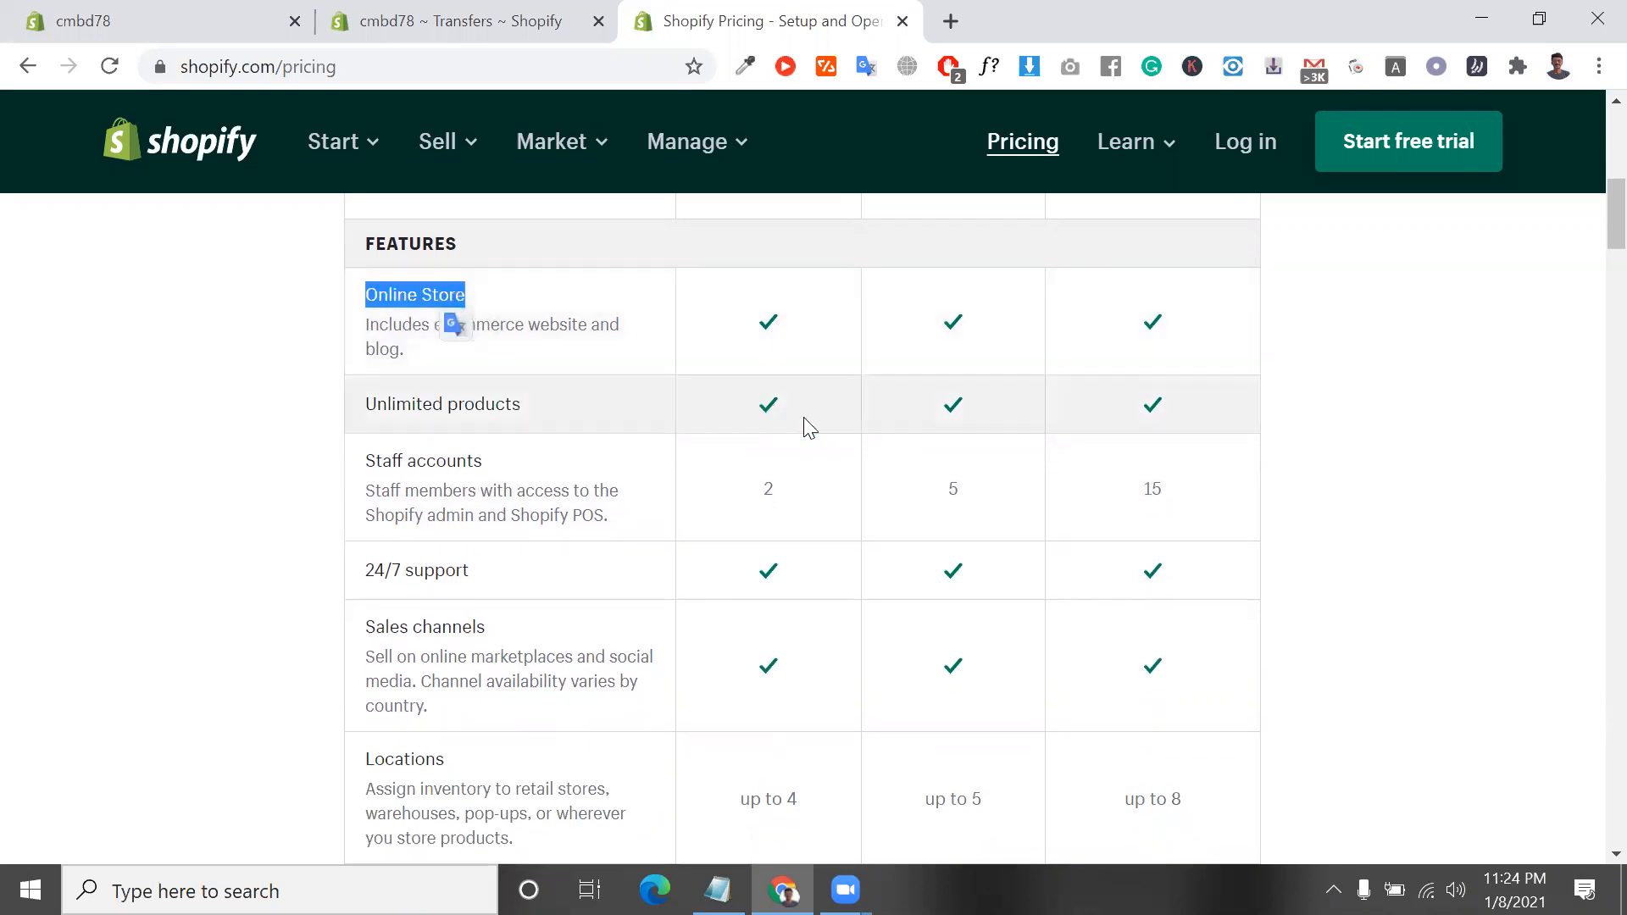
scroll(803, 417, "down", 1)
triple_click(514, 383)
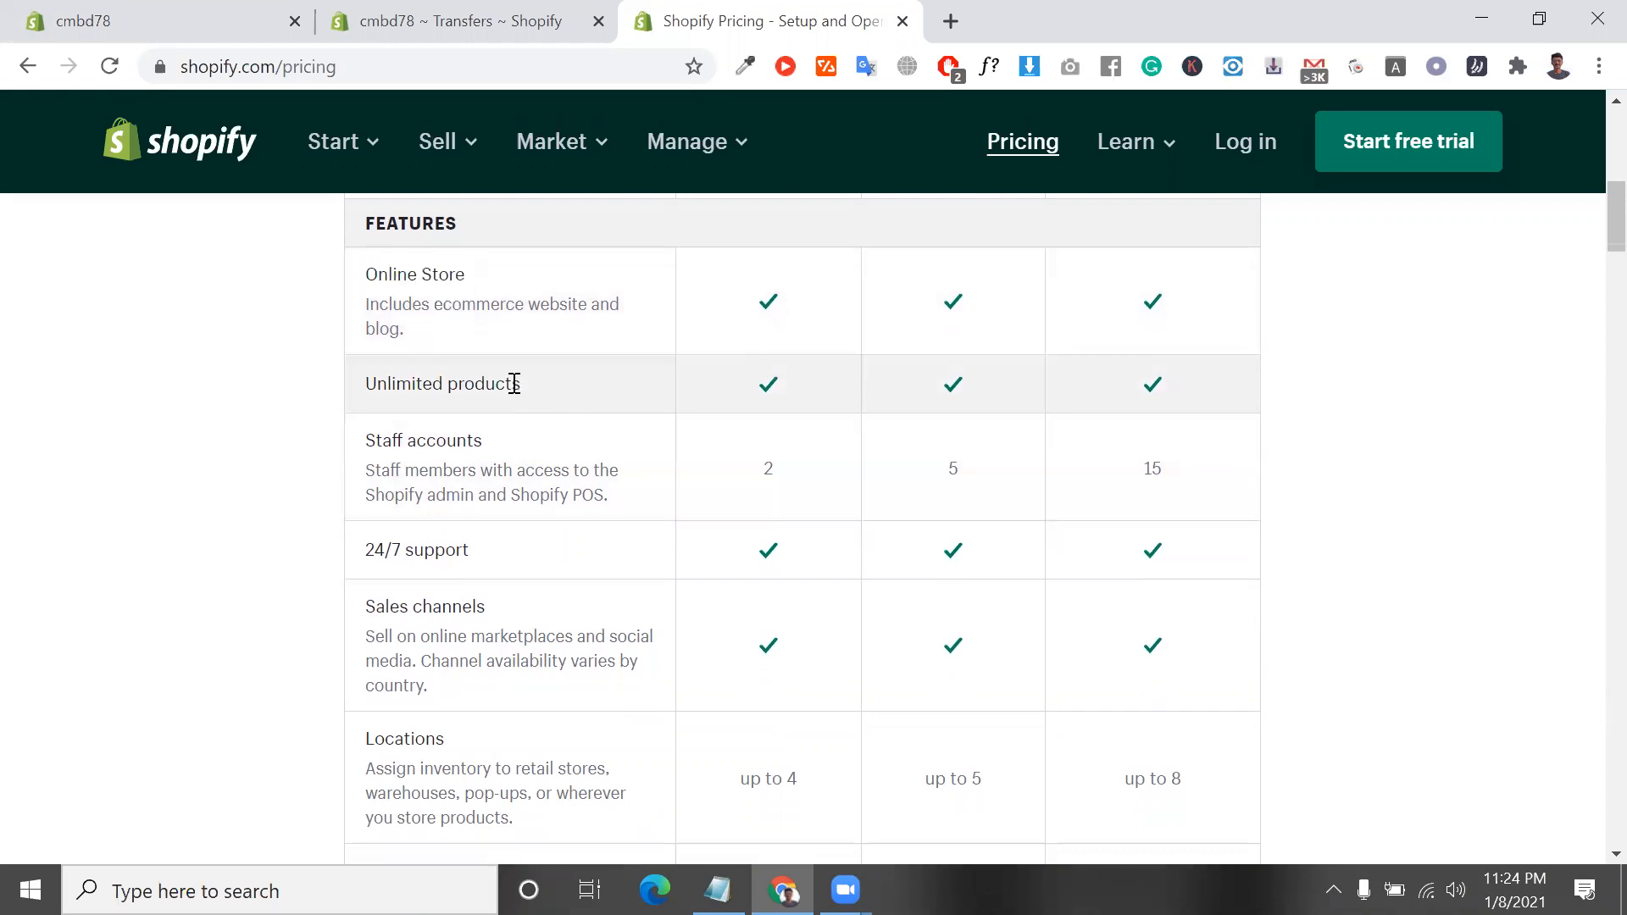
Examine the Staff accounts row and compare the allowance for each of the three plans
scroll(515, 383, "down", 1)
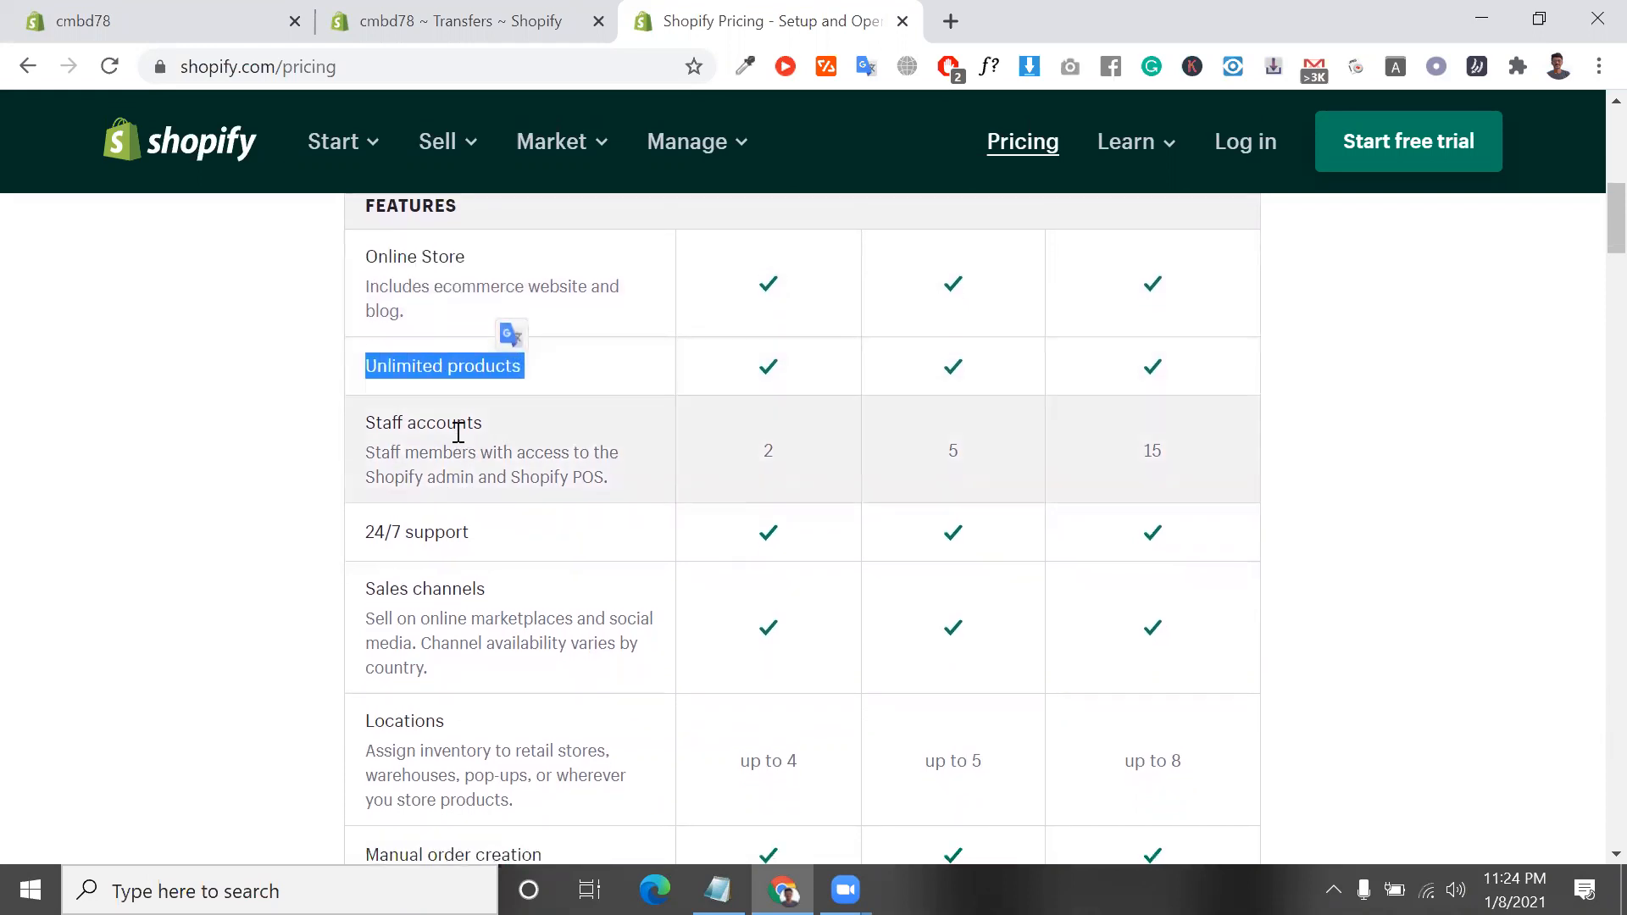
double_click(458, 432)
triple_click(458, 432)
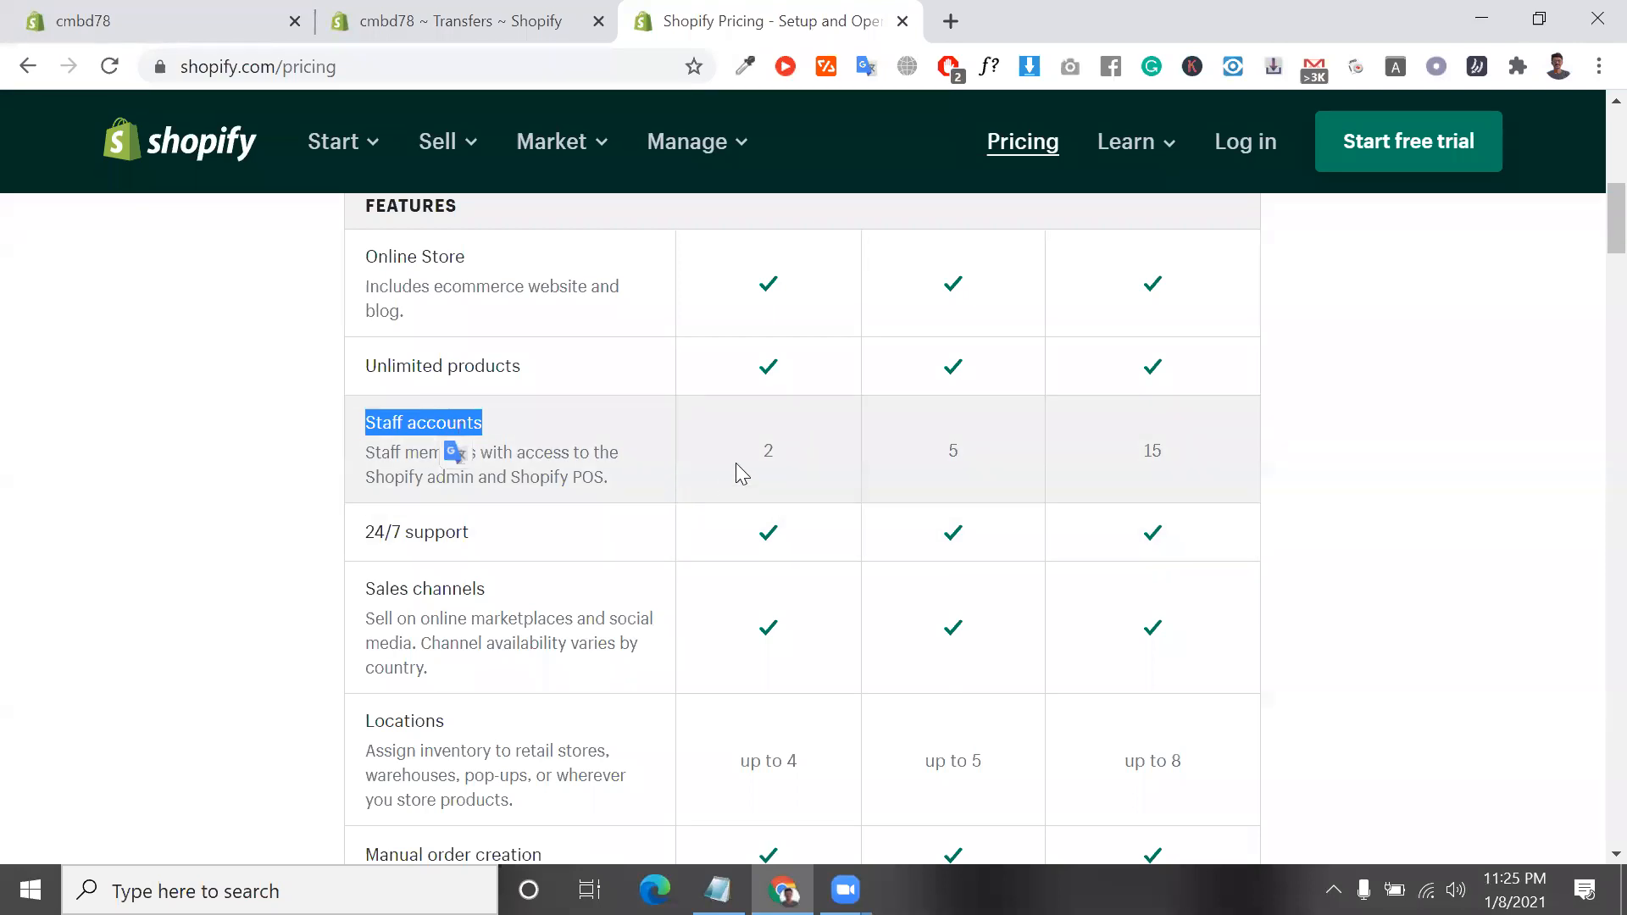
double_click(760, 452)
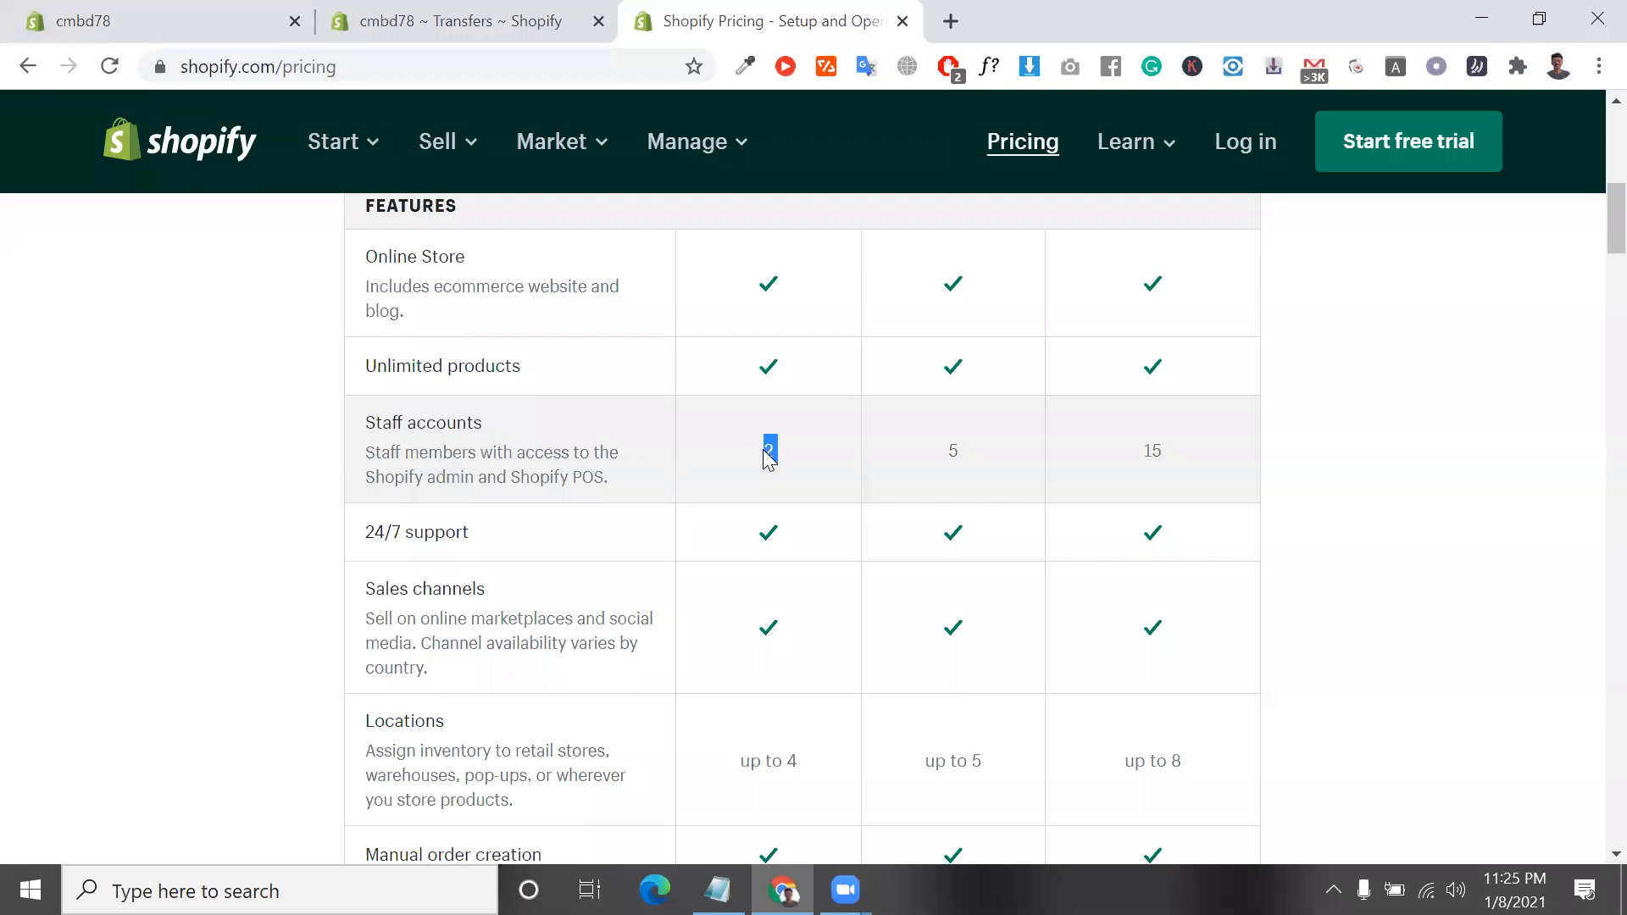
scroll(767, 458, "up", 3)
scroll(820, 523, "down", 2)
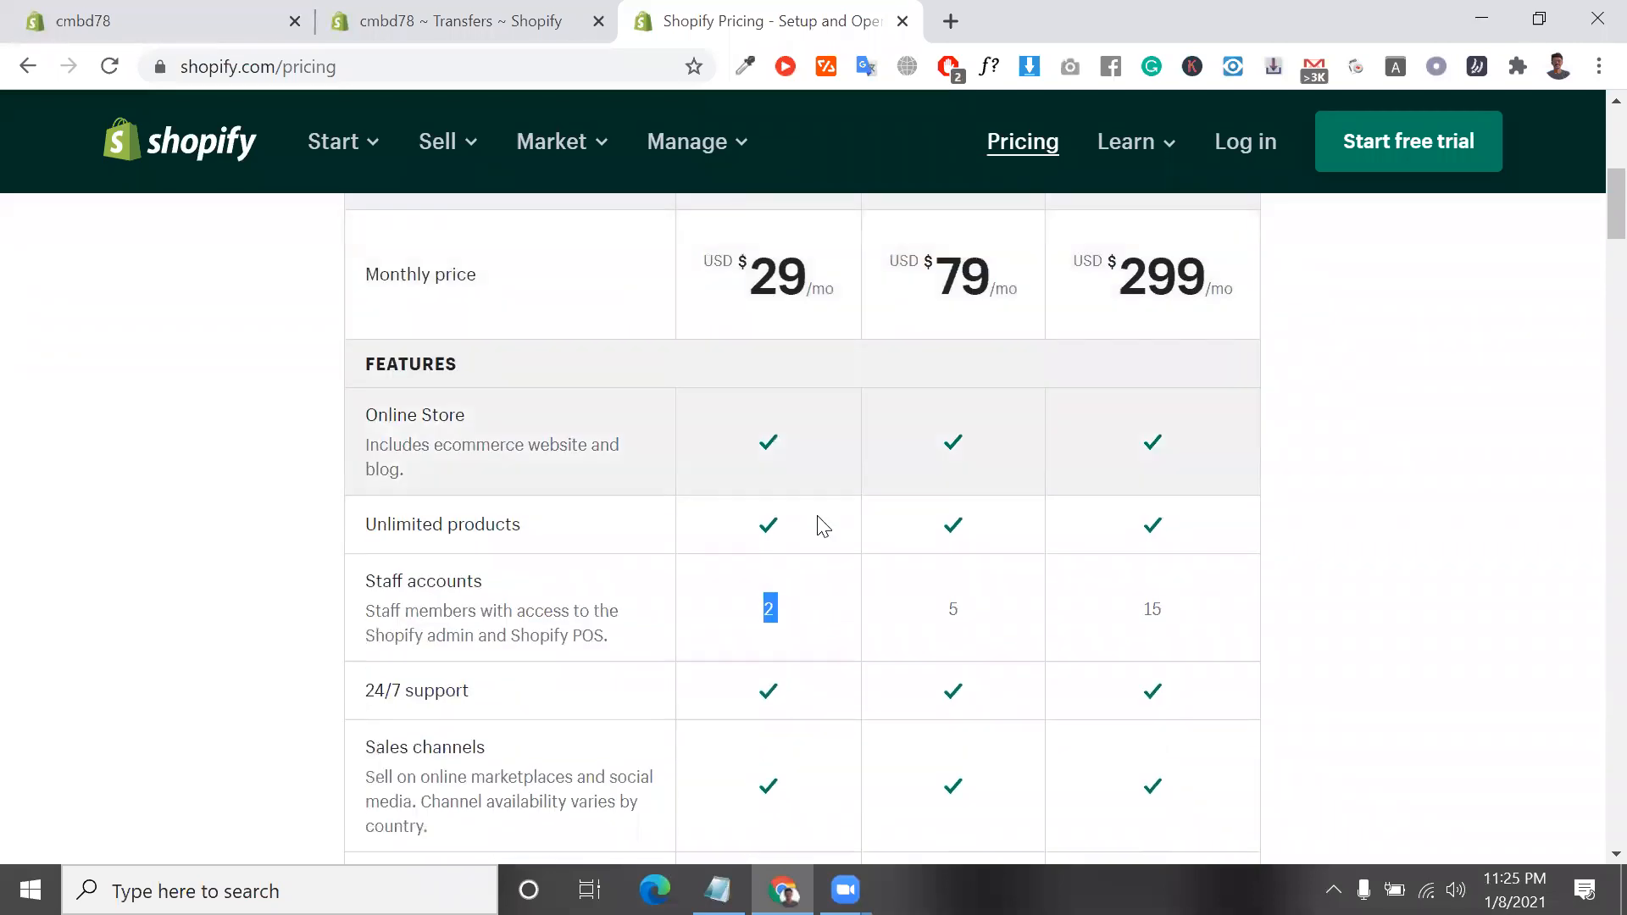
left_click(773, 612)
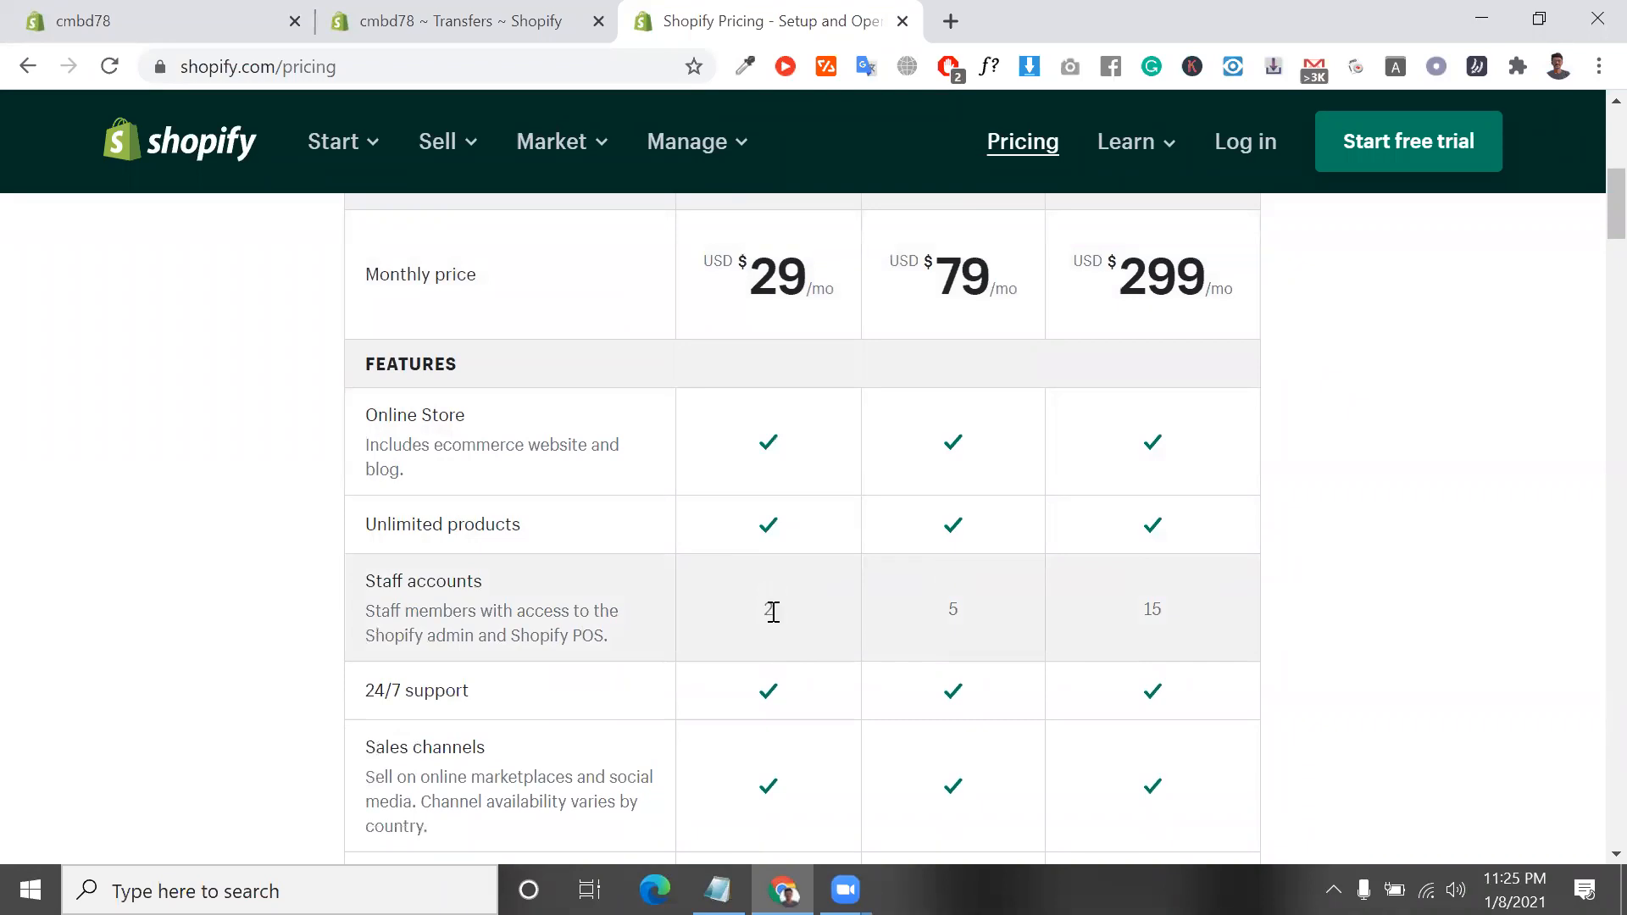
double_click(774, 612)
scroll(772, 610, "up", 2)
scroll(771, 610, "down", 2)
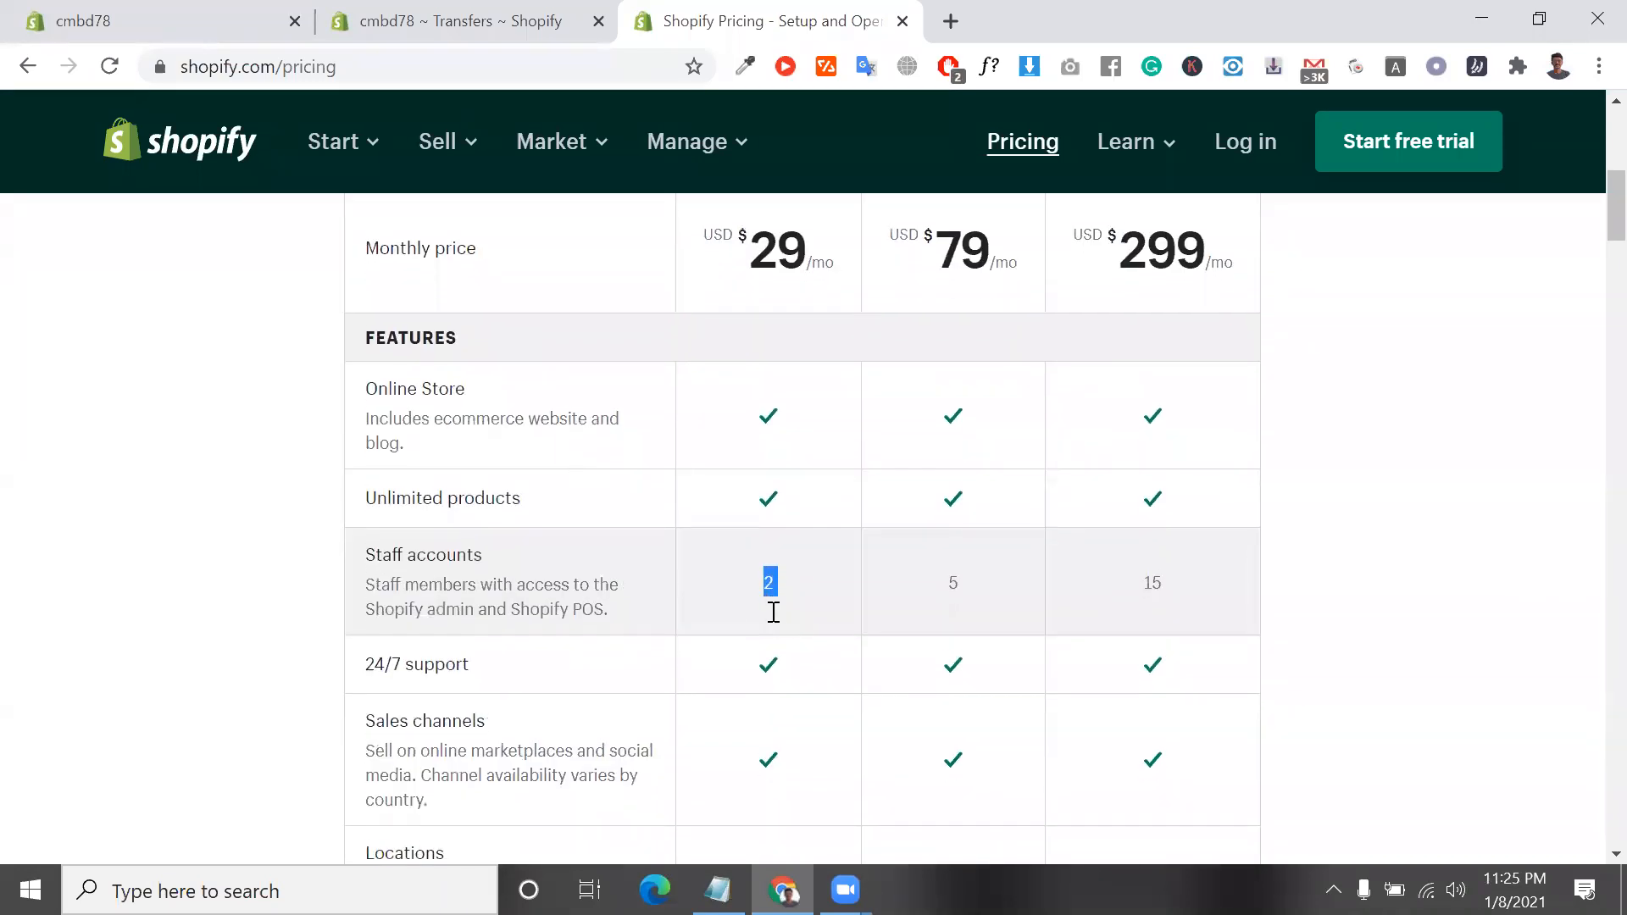
left_click(958, 565)
double_click(952, 576)
double_click(1147, 570)
scroll(1147, 572, "up", 1)
scroll(1148, 572, "up", 3)
scroll(1150, 572, "down", 4)
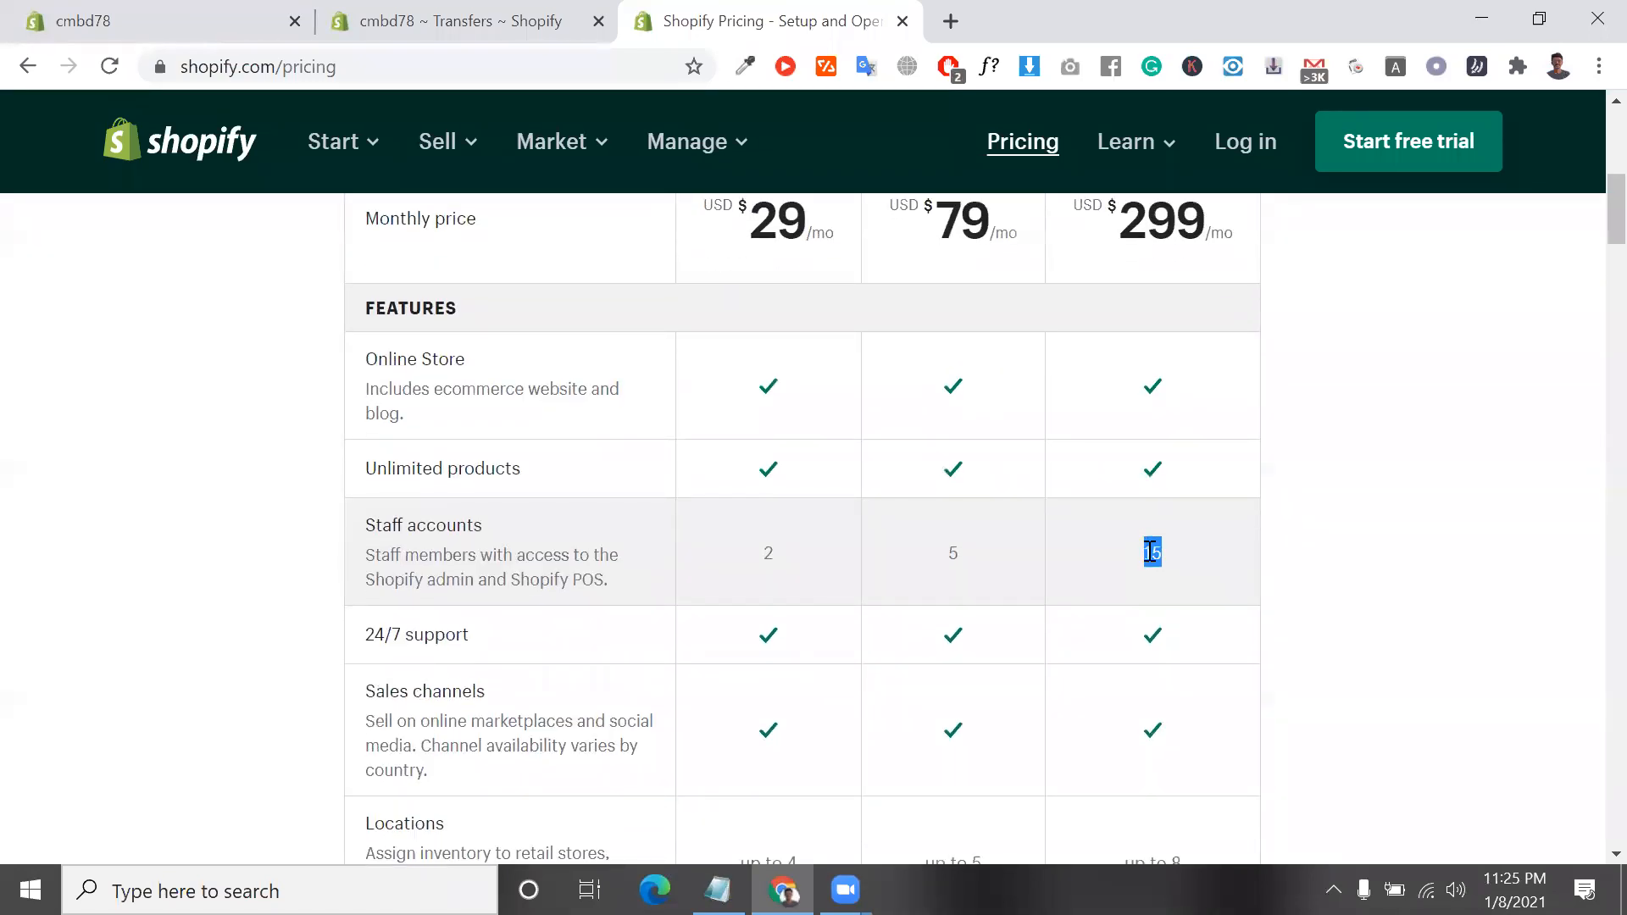
Examine the 24/7 support and Sales channels rows of the features table, including the sales channels description
scroll(1150, 555, "down", 1)
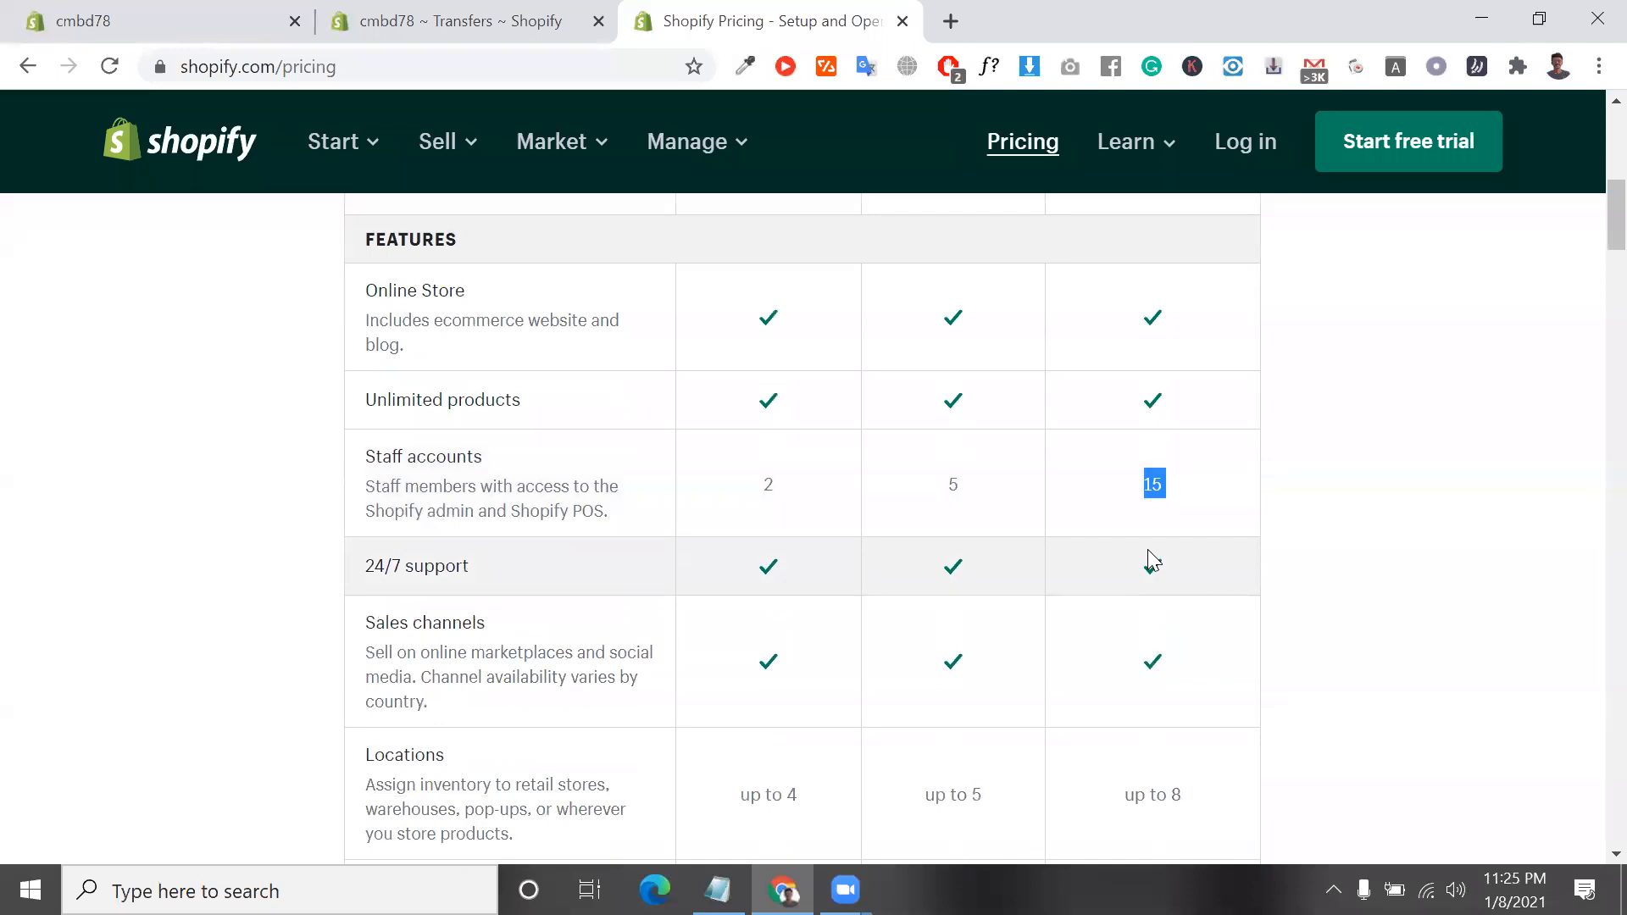
scroll(1147, 553, "down", 1)
left_click(429, 464)
triple_click(430, 464)
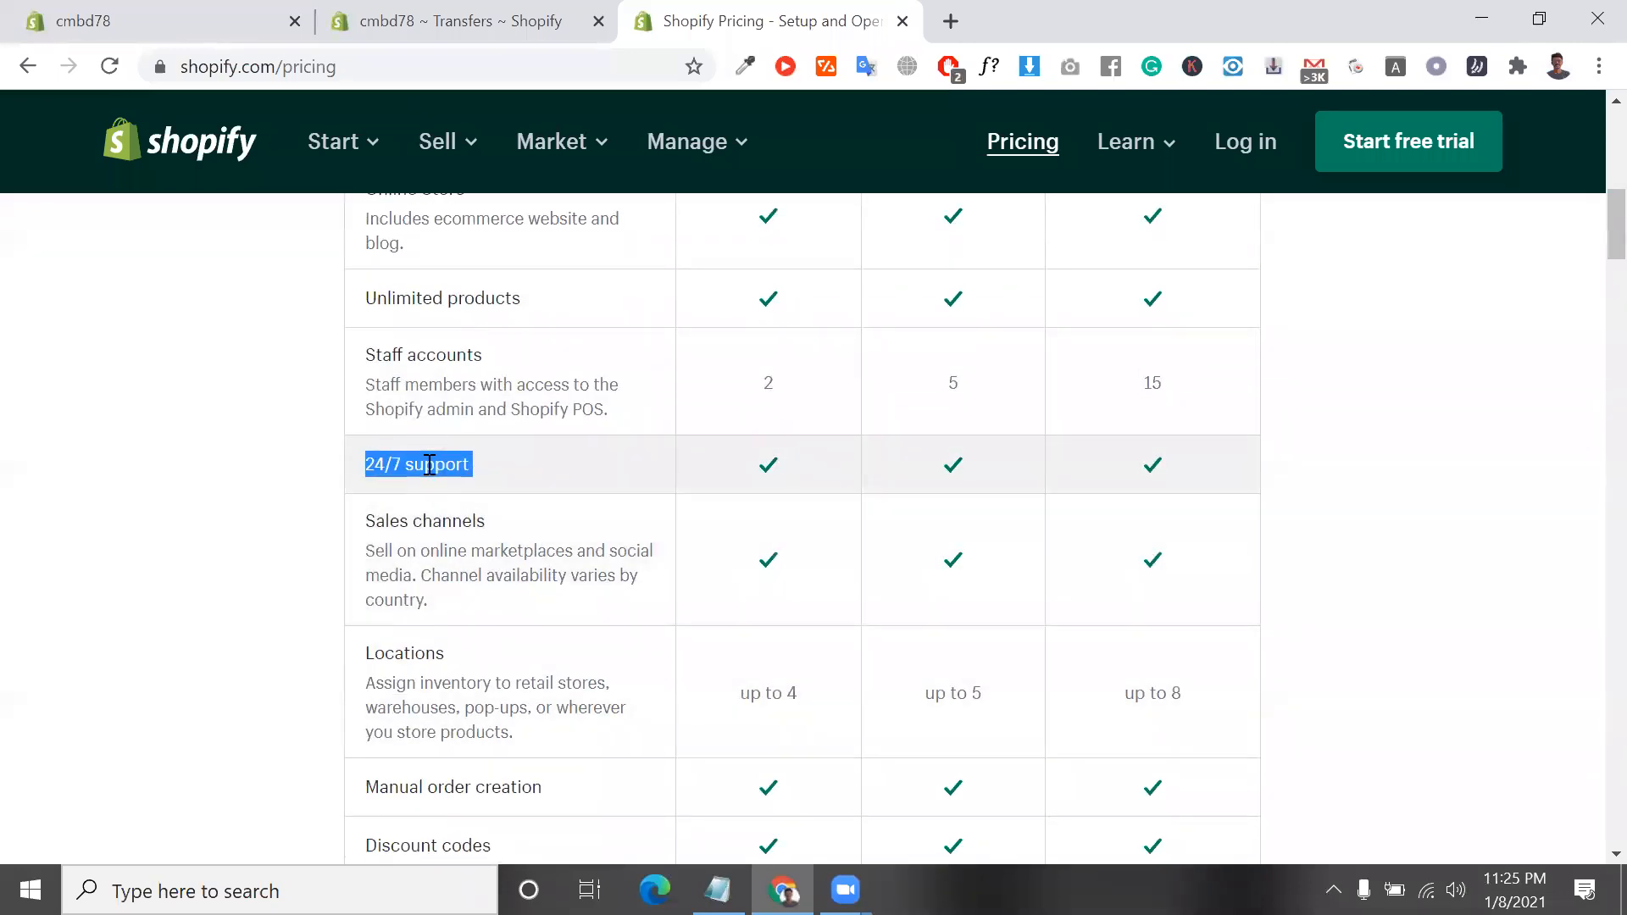
scroll(441, 466, "down", 1)
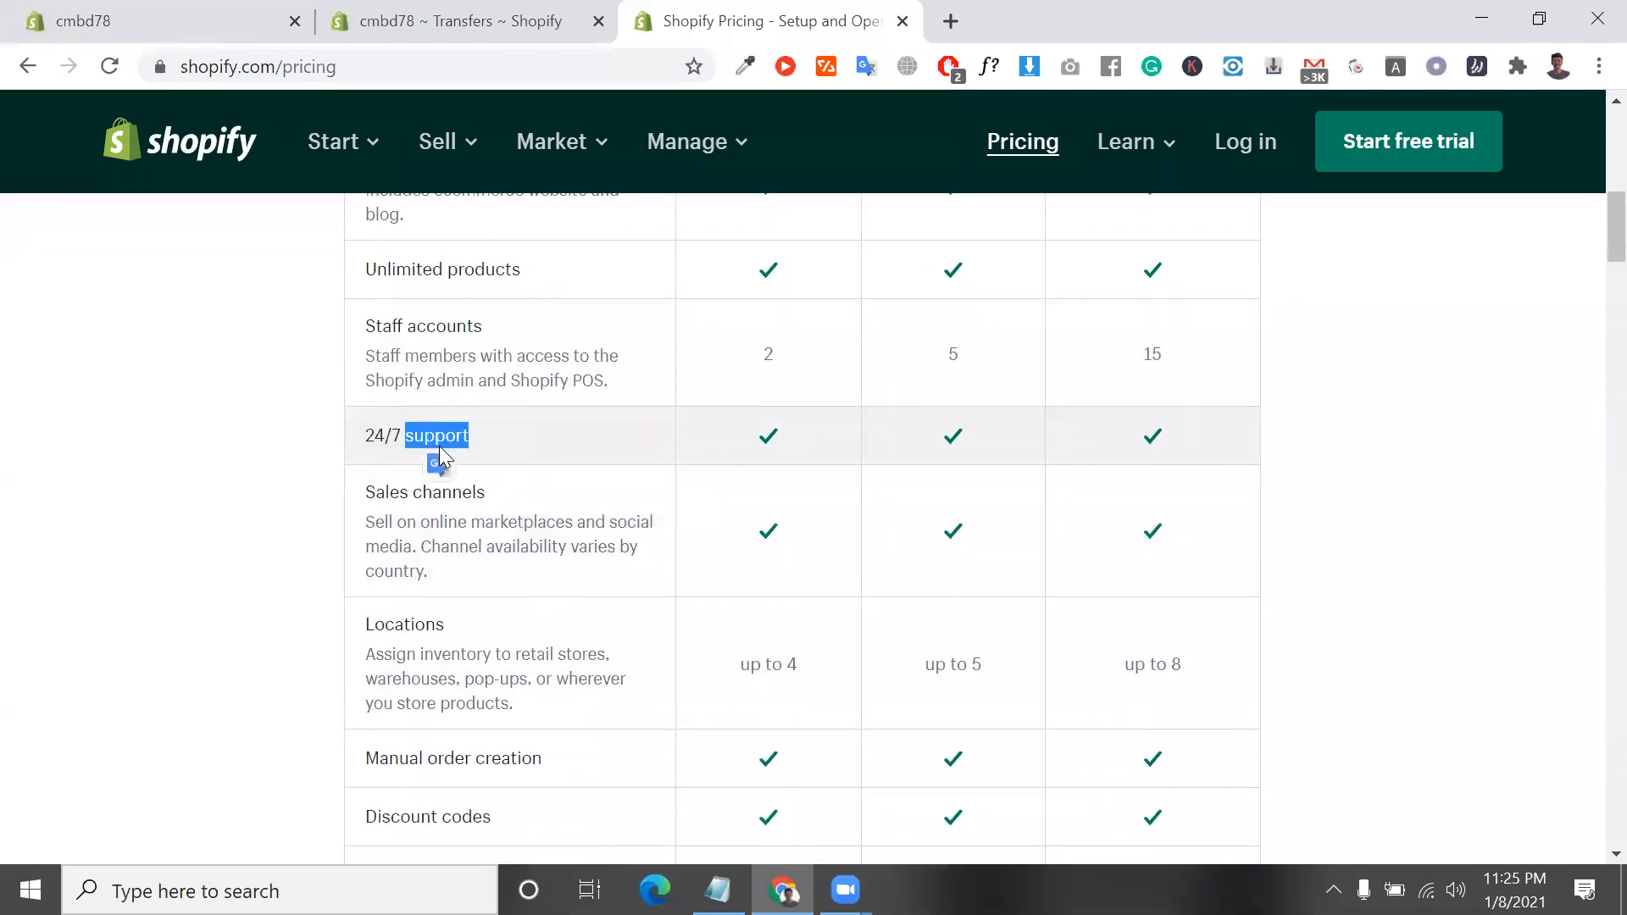
triple_click(441, 454)
scroll(440, 454, "down", 1)
left_click(457, 449)
triple_click(457, 449)
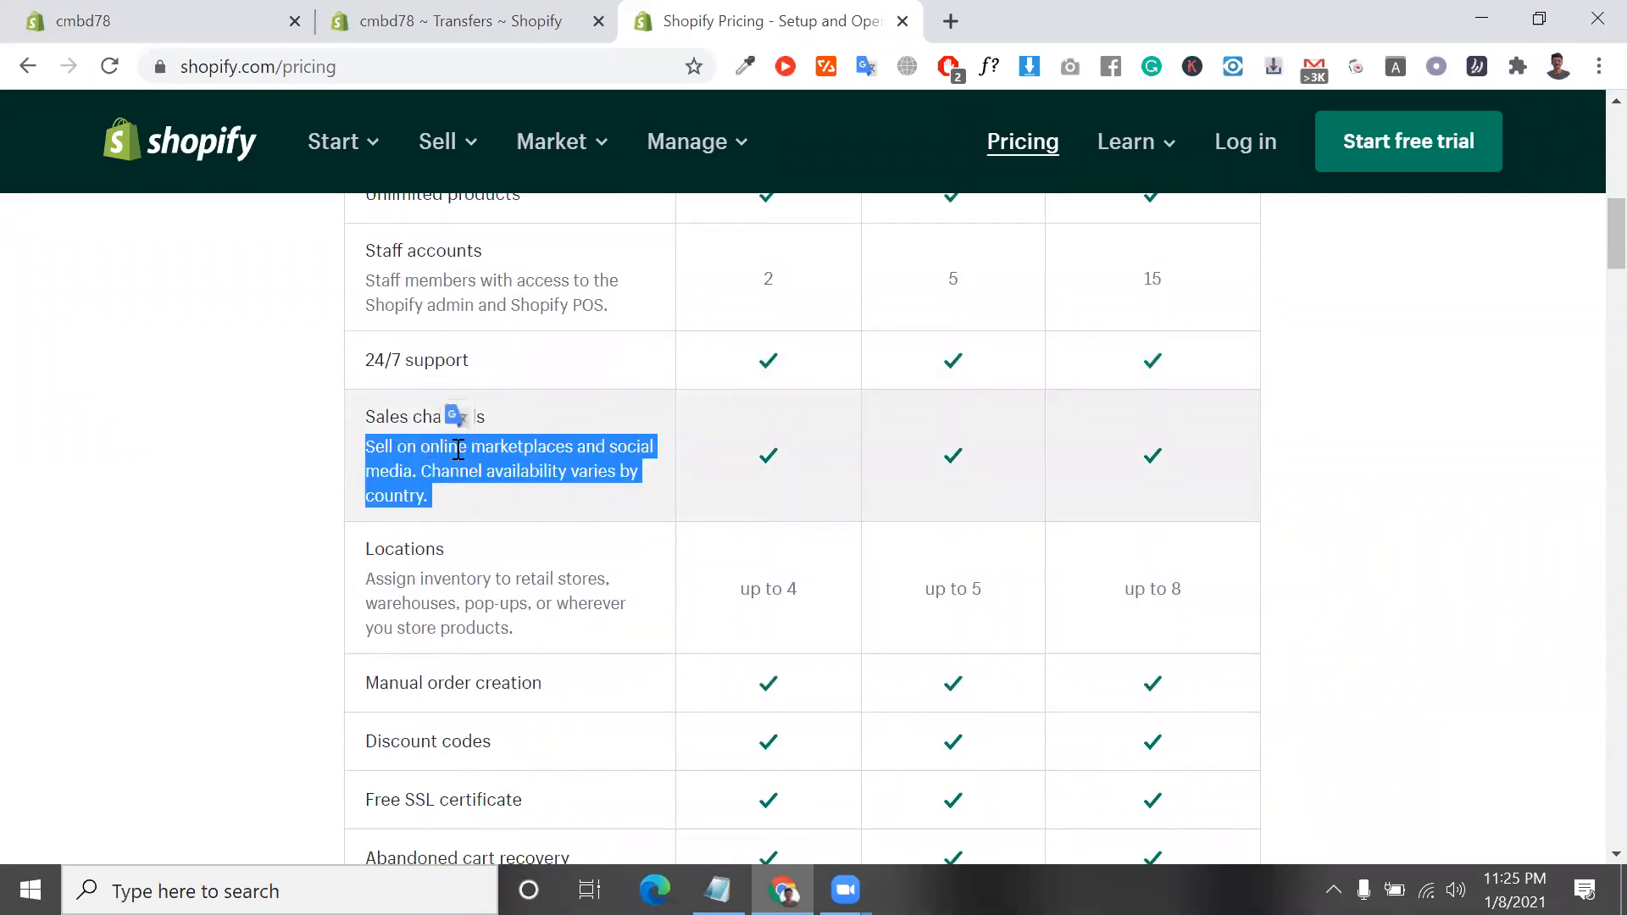
scroll(458, 449, "down", 1)
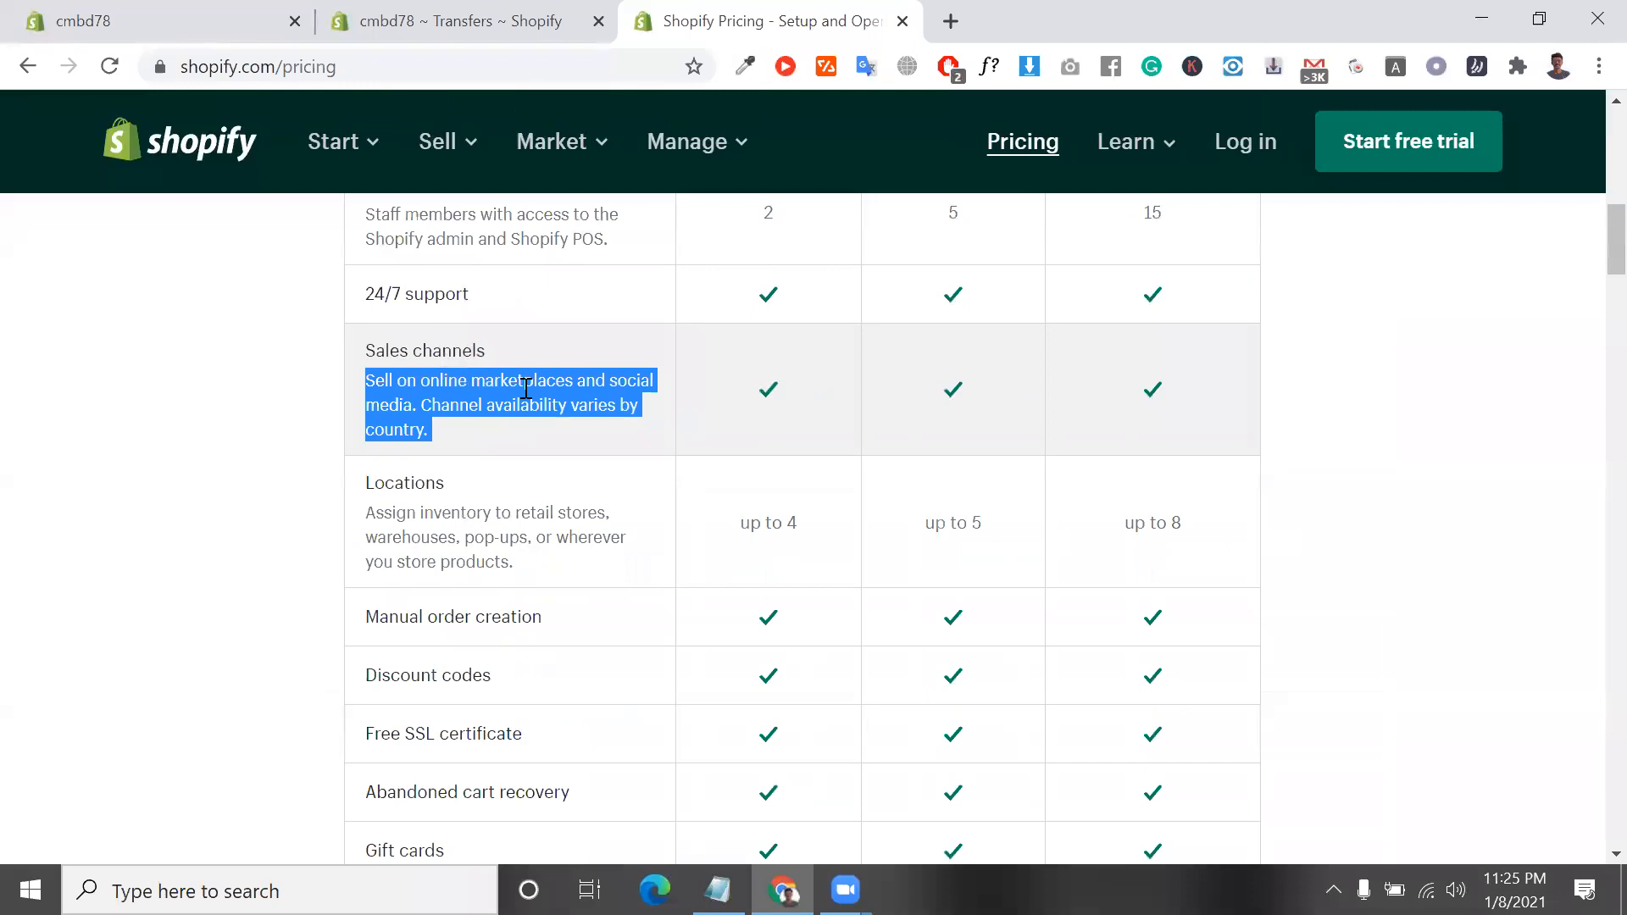
Find the Locations row in the features table and highlight its heading
scroll(539, 402, "down", 1)
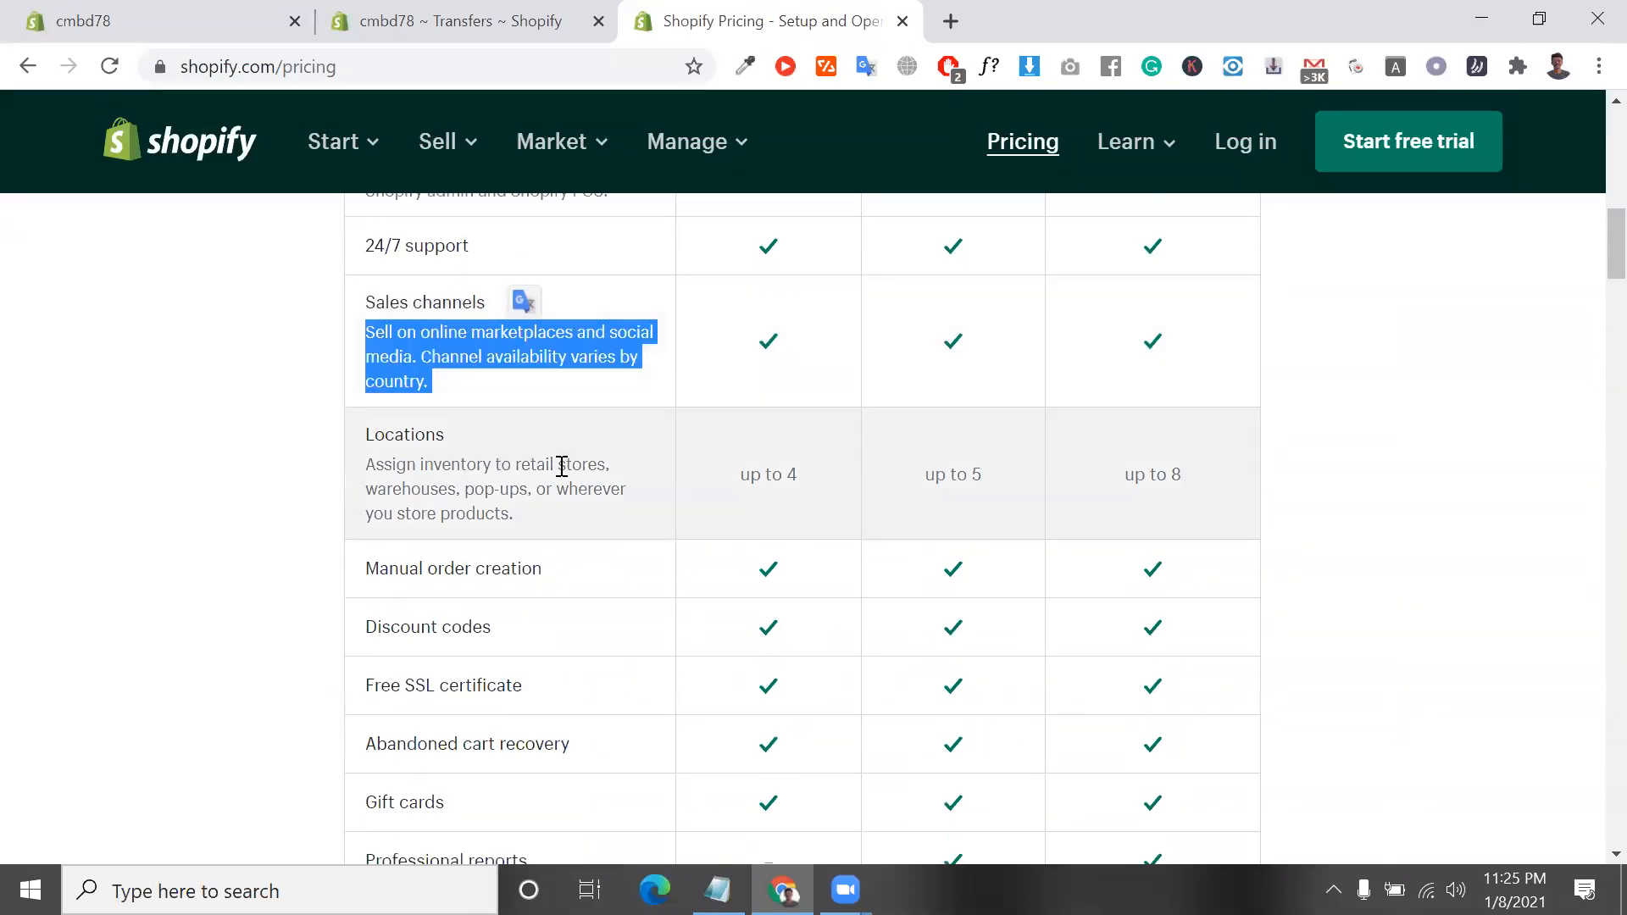
scroll(562, 467, "down", 1)
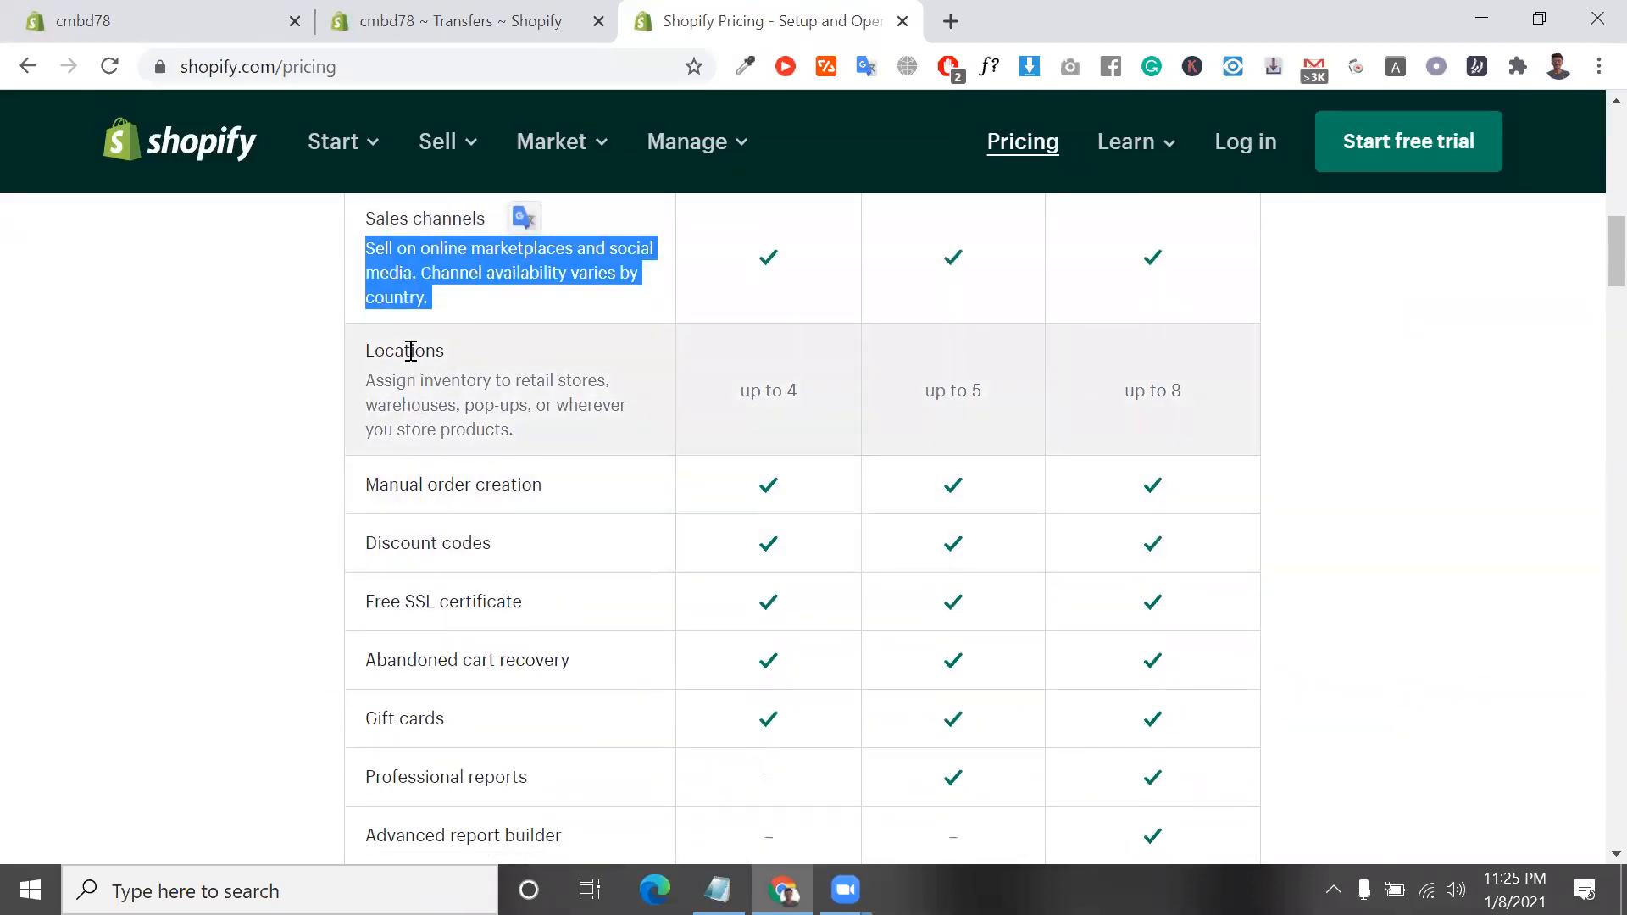
double_click(410, 351)
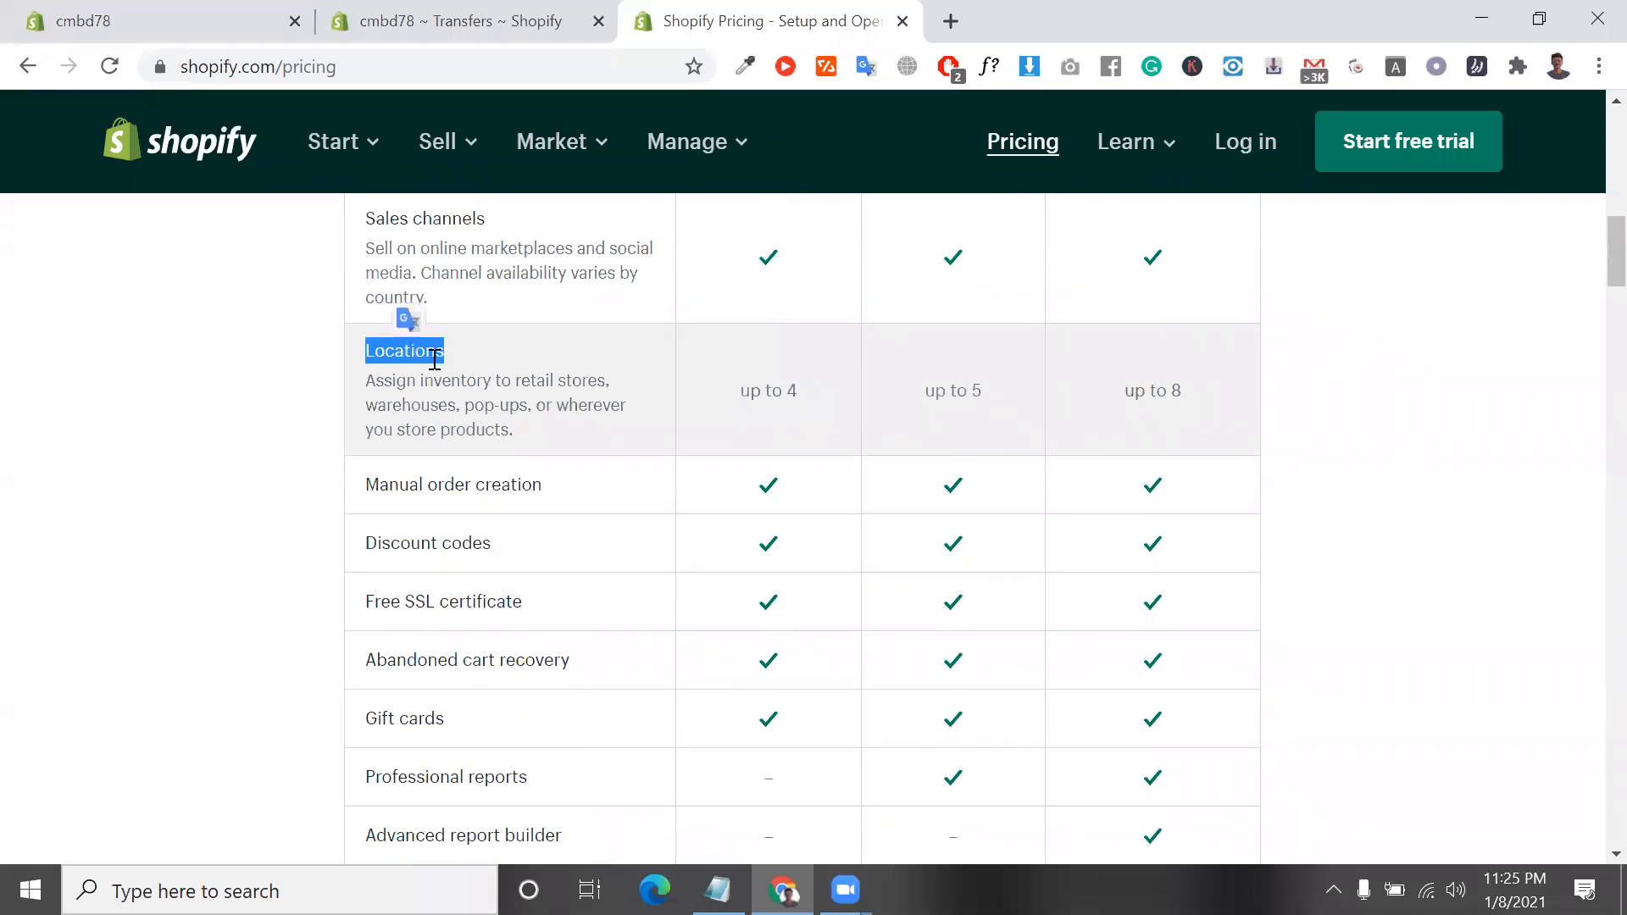
Check the store's Transfers page against the plan's Locations feature, ending back on the pricing page
left_click(471, 19)
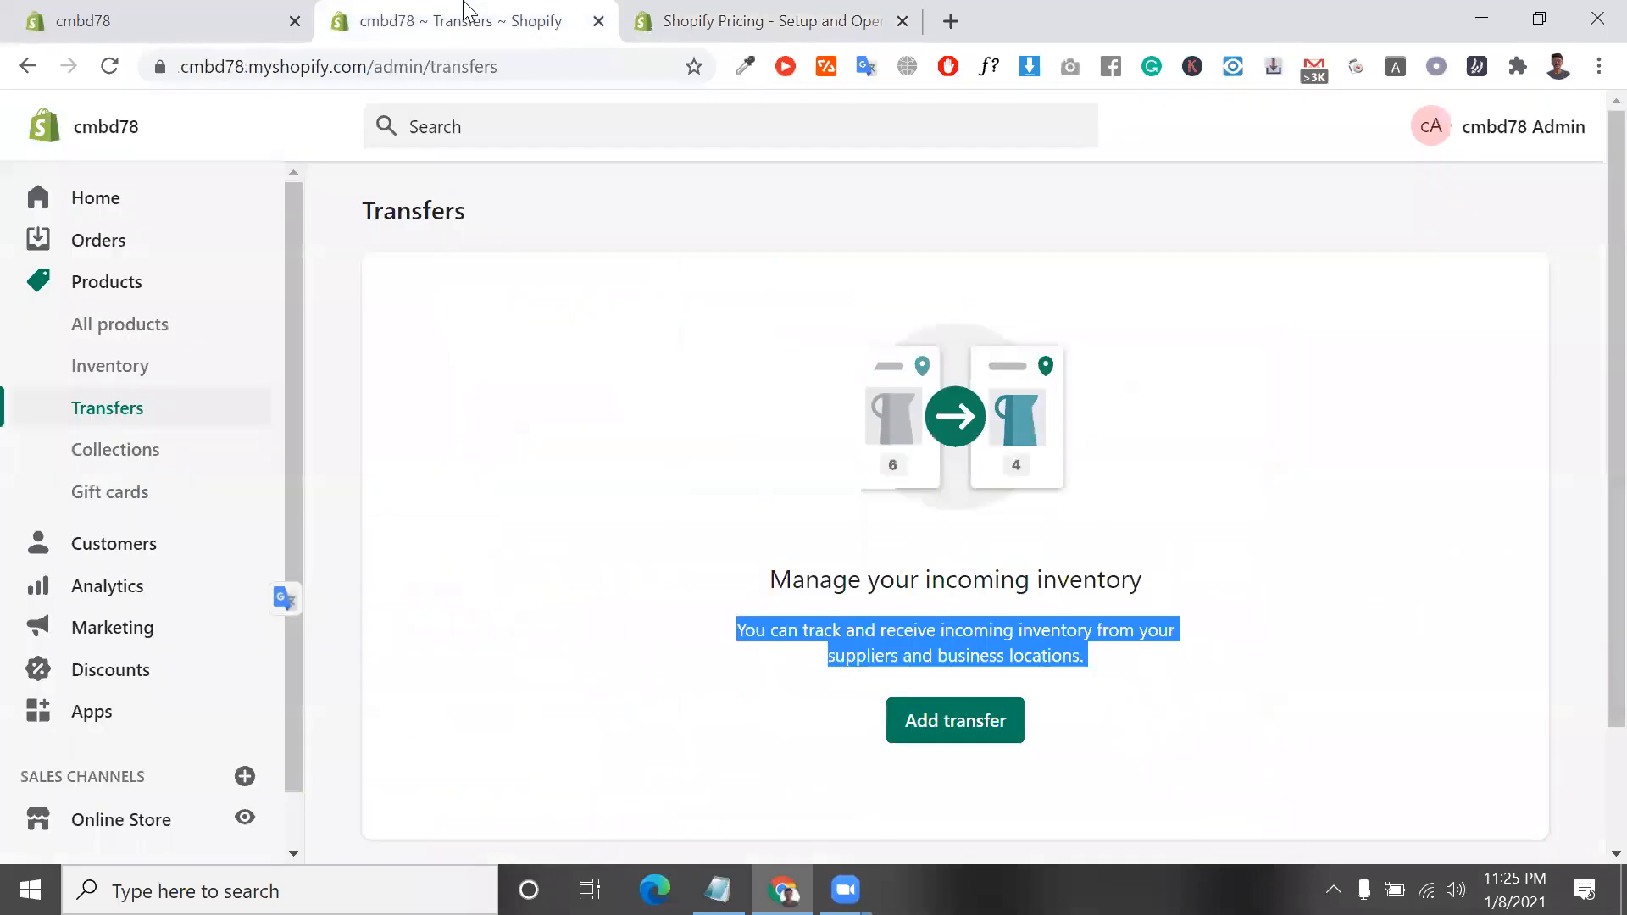
left_click(708, 19)
left_click(417, 8)
scroll(694, 331, "down", 1)
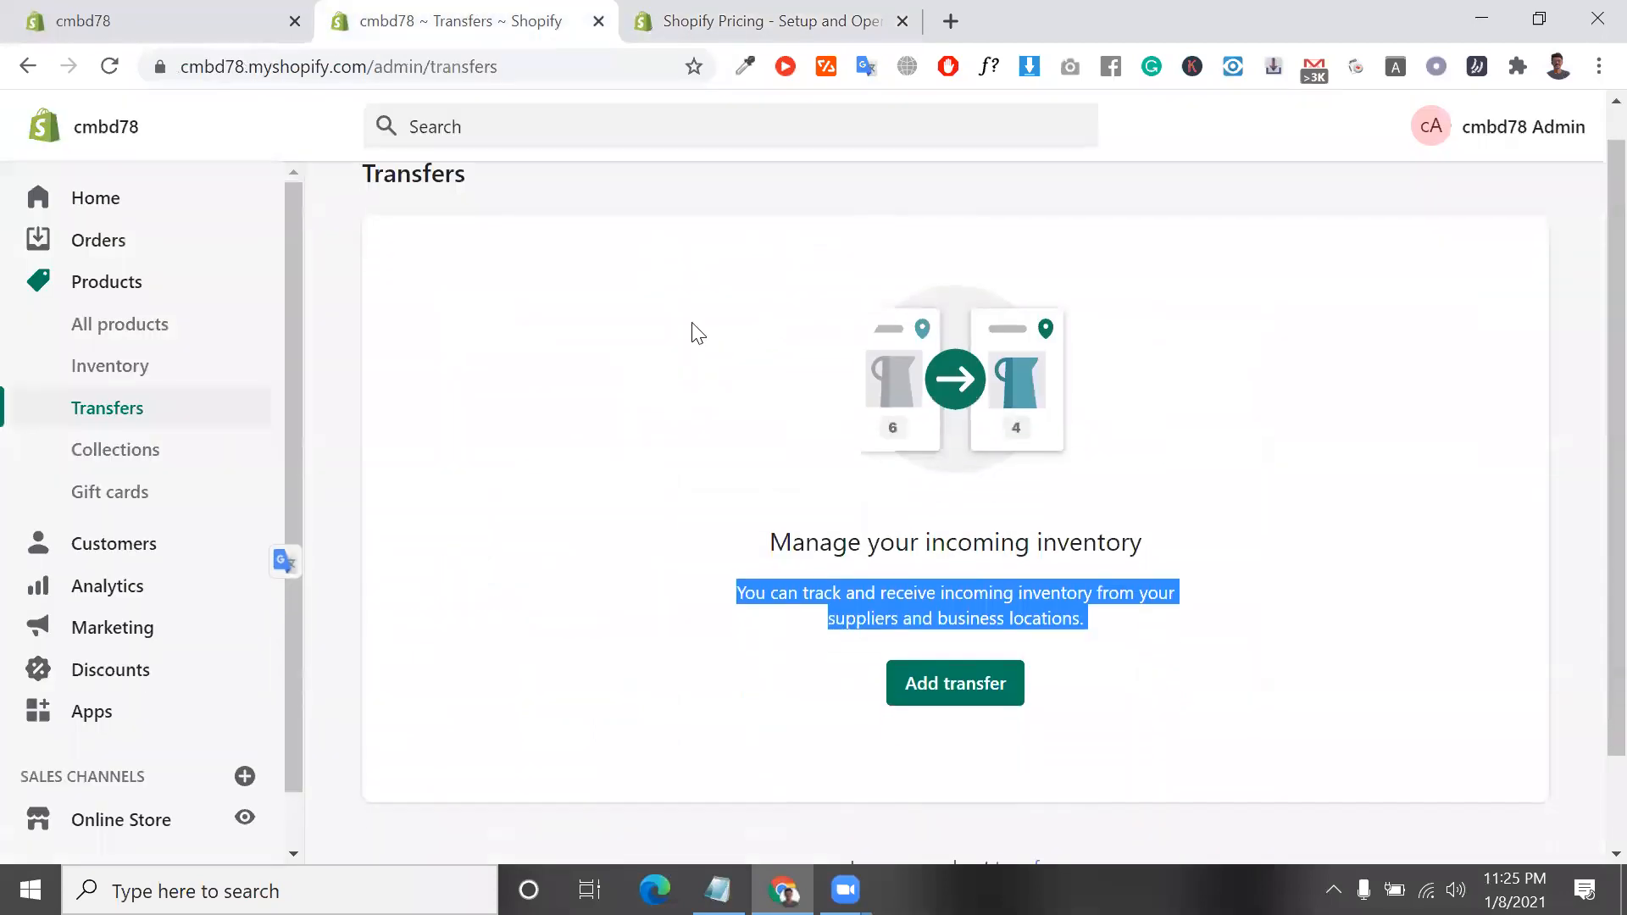
left_click(767, 32)
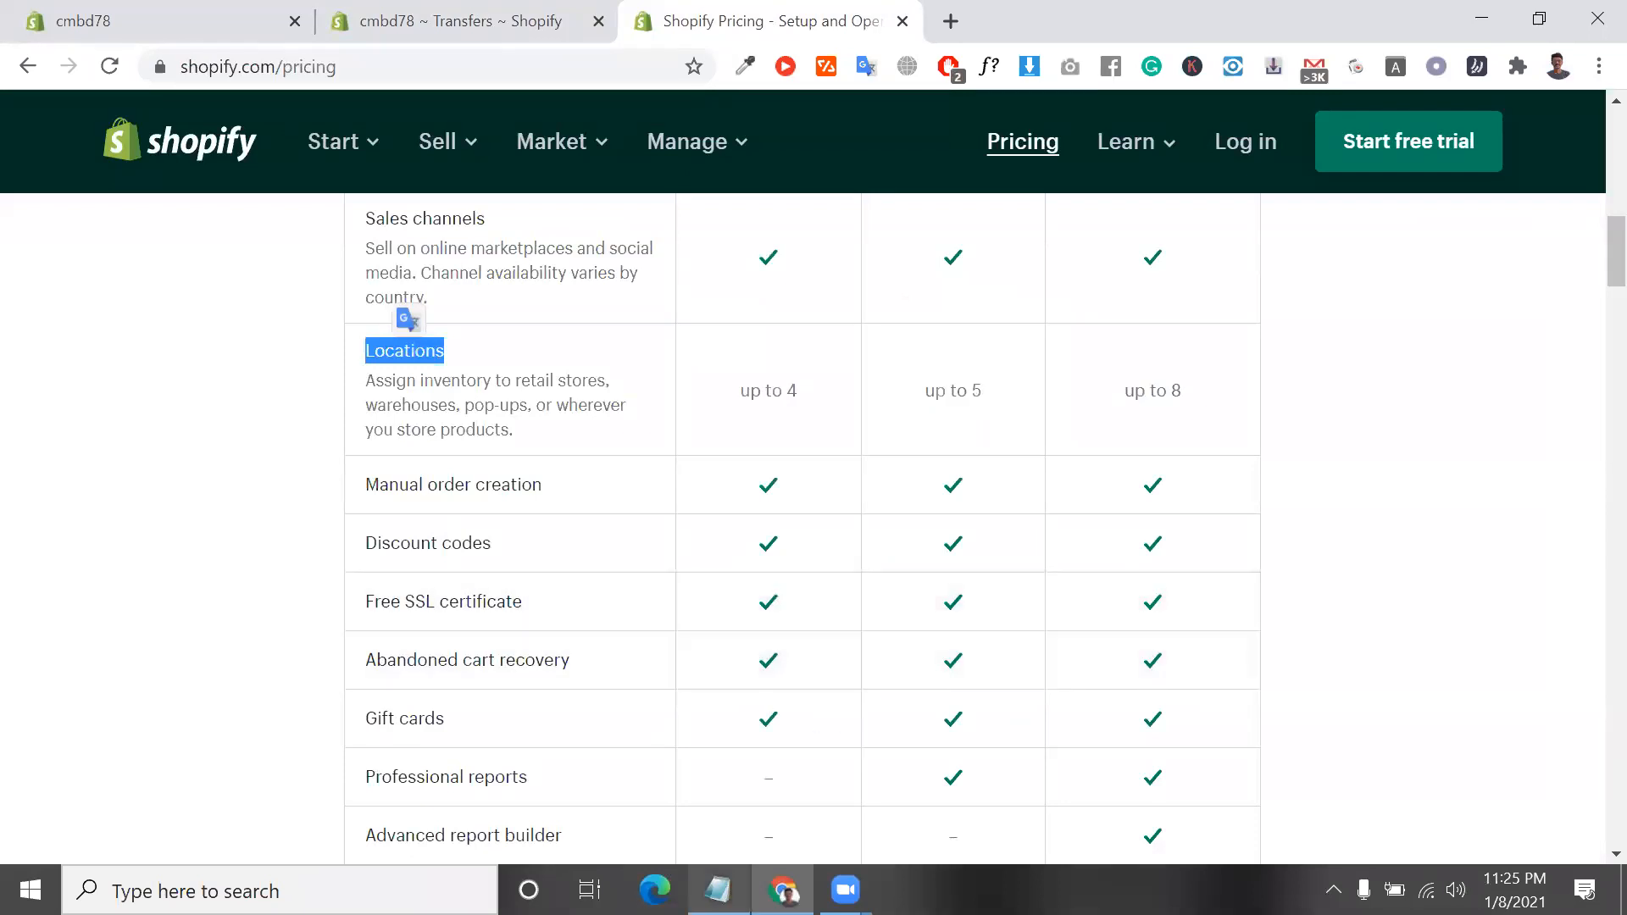
Switch to Notepad and start a new line, one blank line below "200 *10=2000 product" in support.txt
left_click(716, 890)
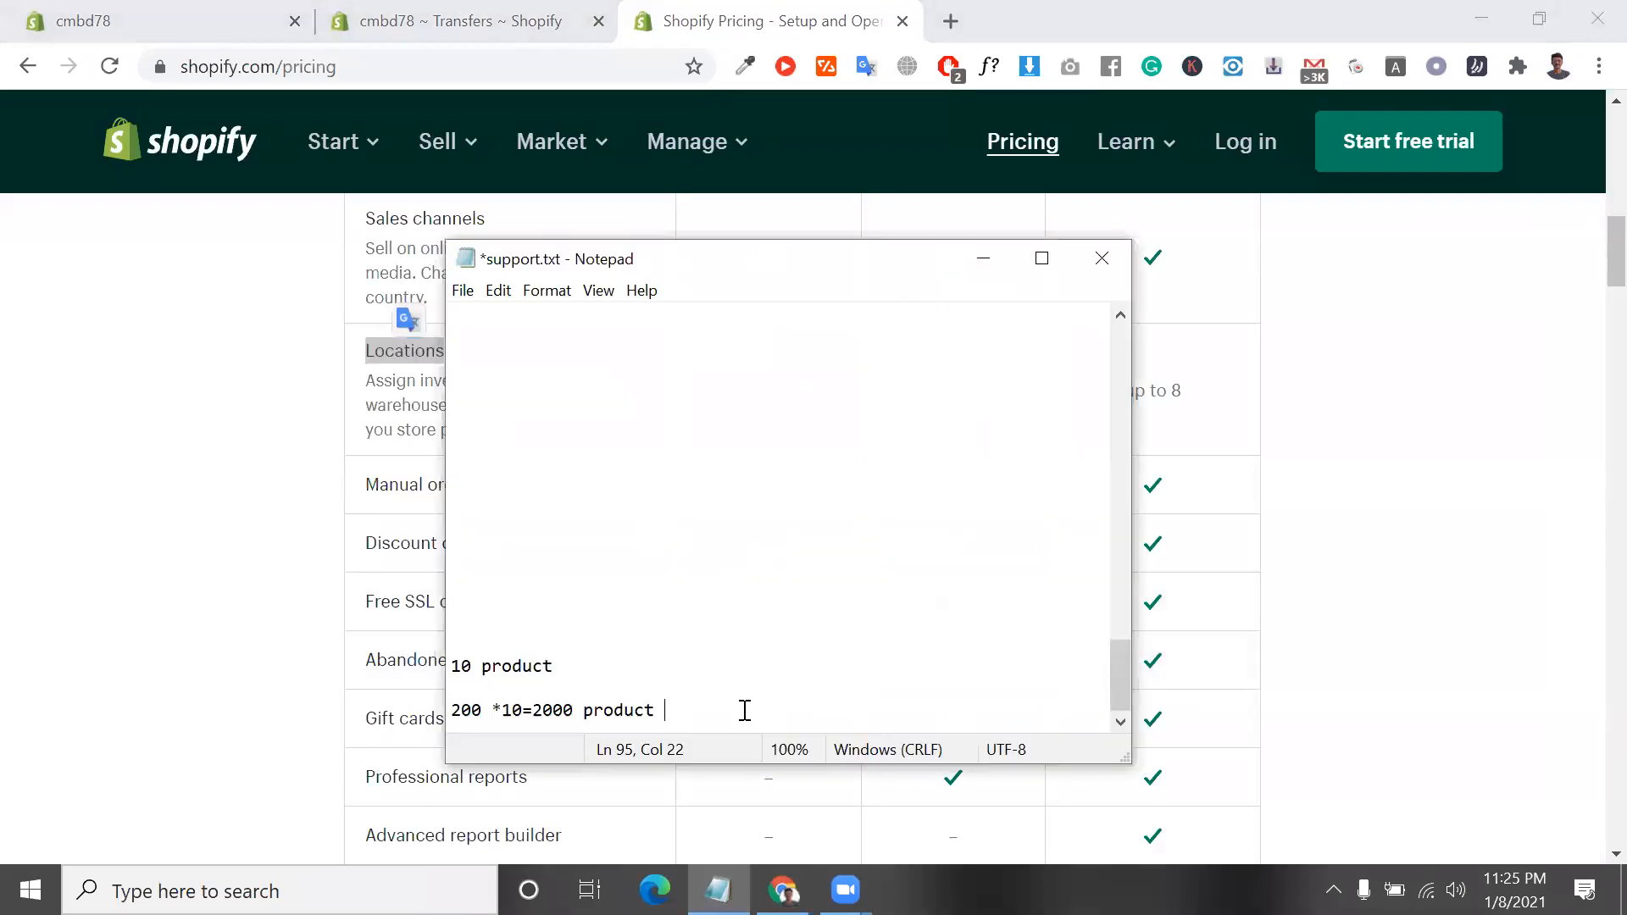
key("Return")
key("Return")
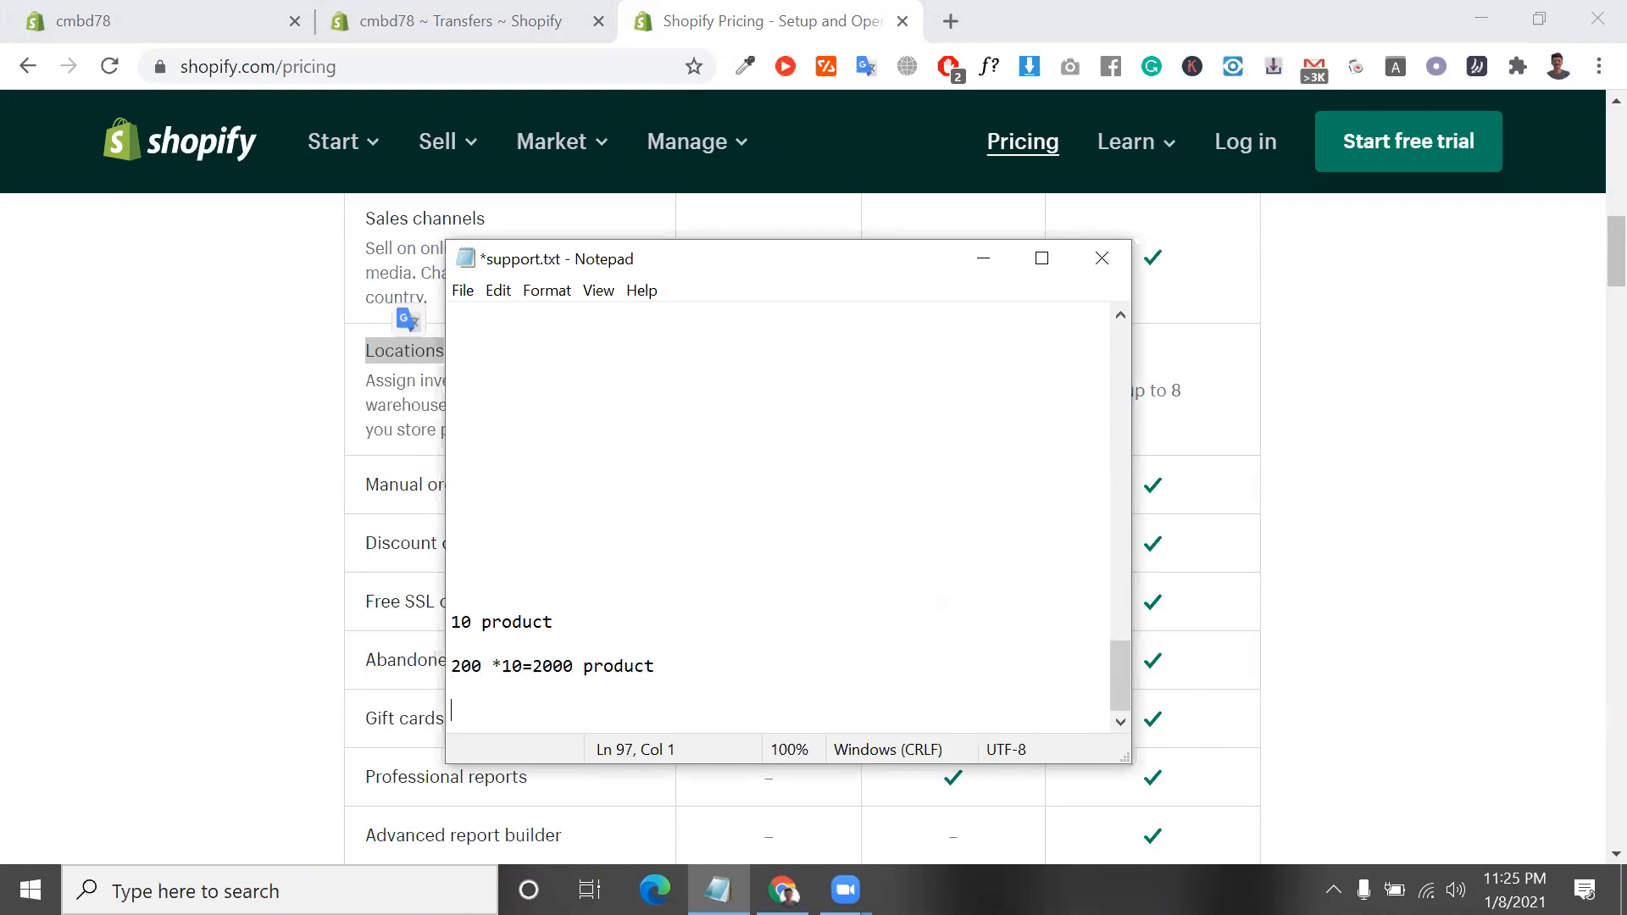
Revisit the Transfers page, and check the Basic Shopify plan's Locations limit on the pricing page
left_click(566, 11)
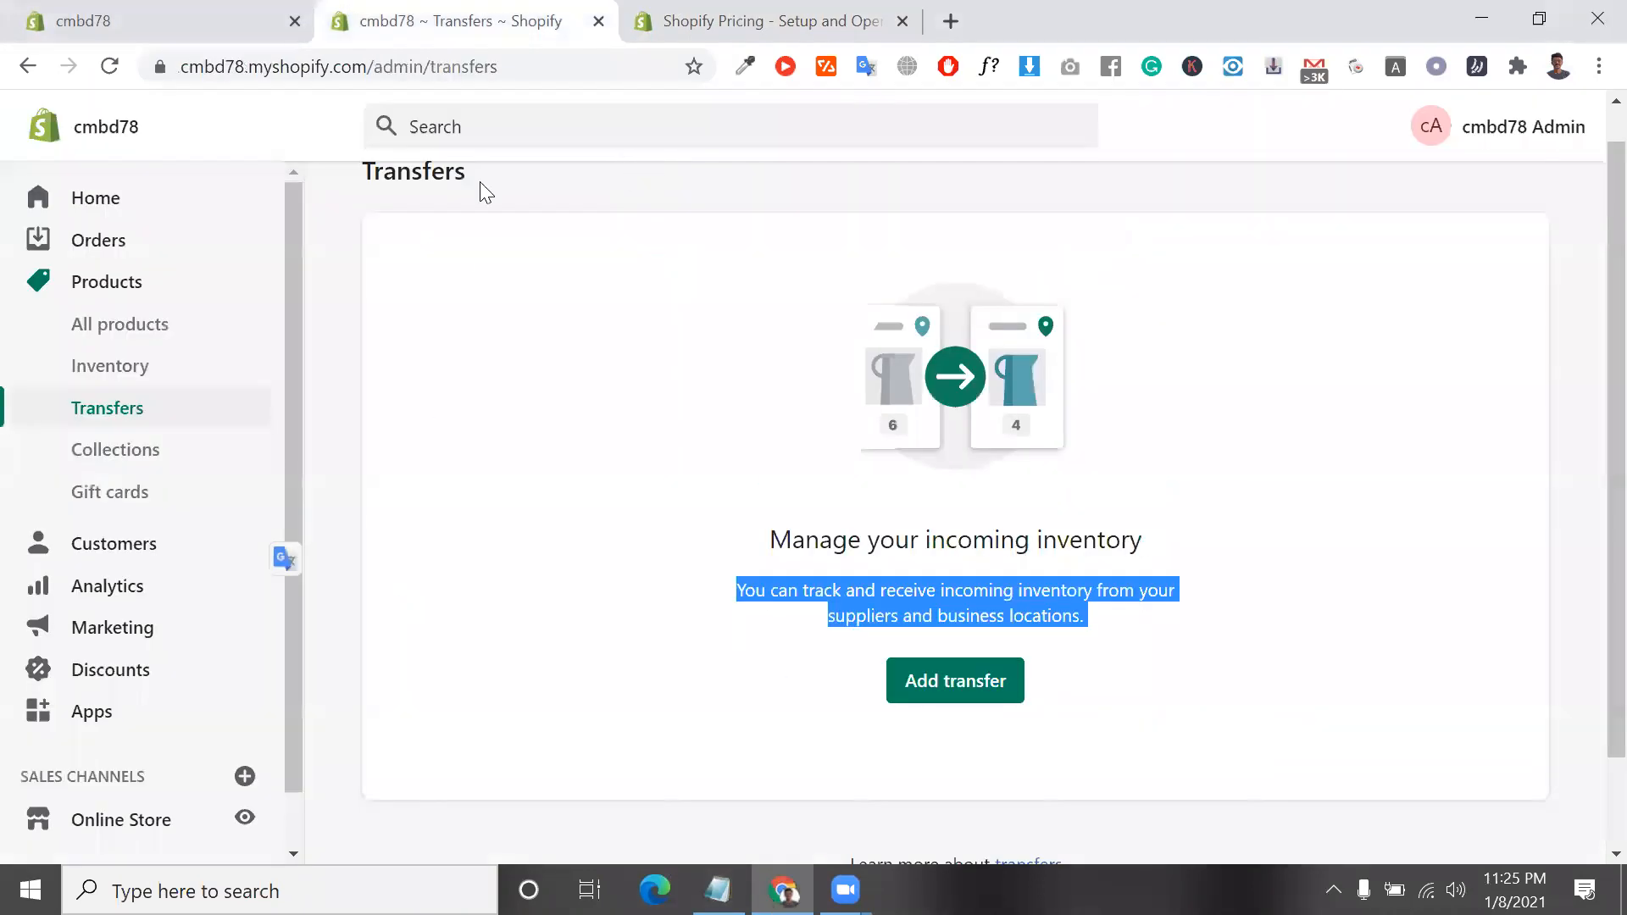
left_click(727, 15)
triple_click(790, 397)
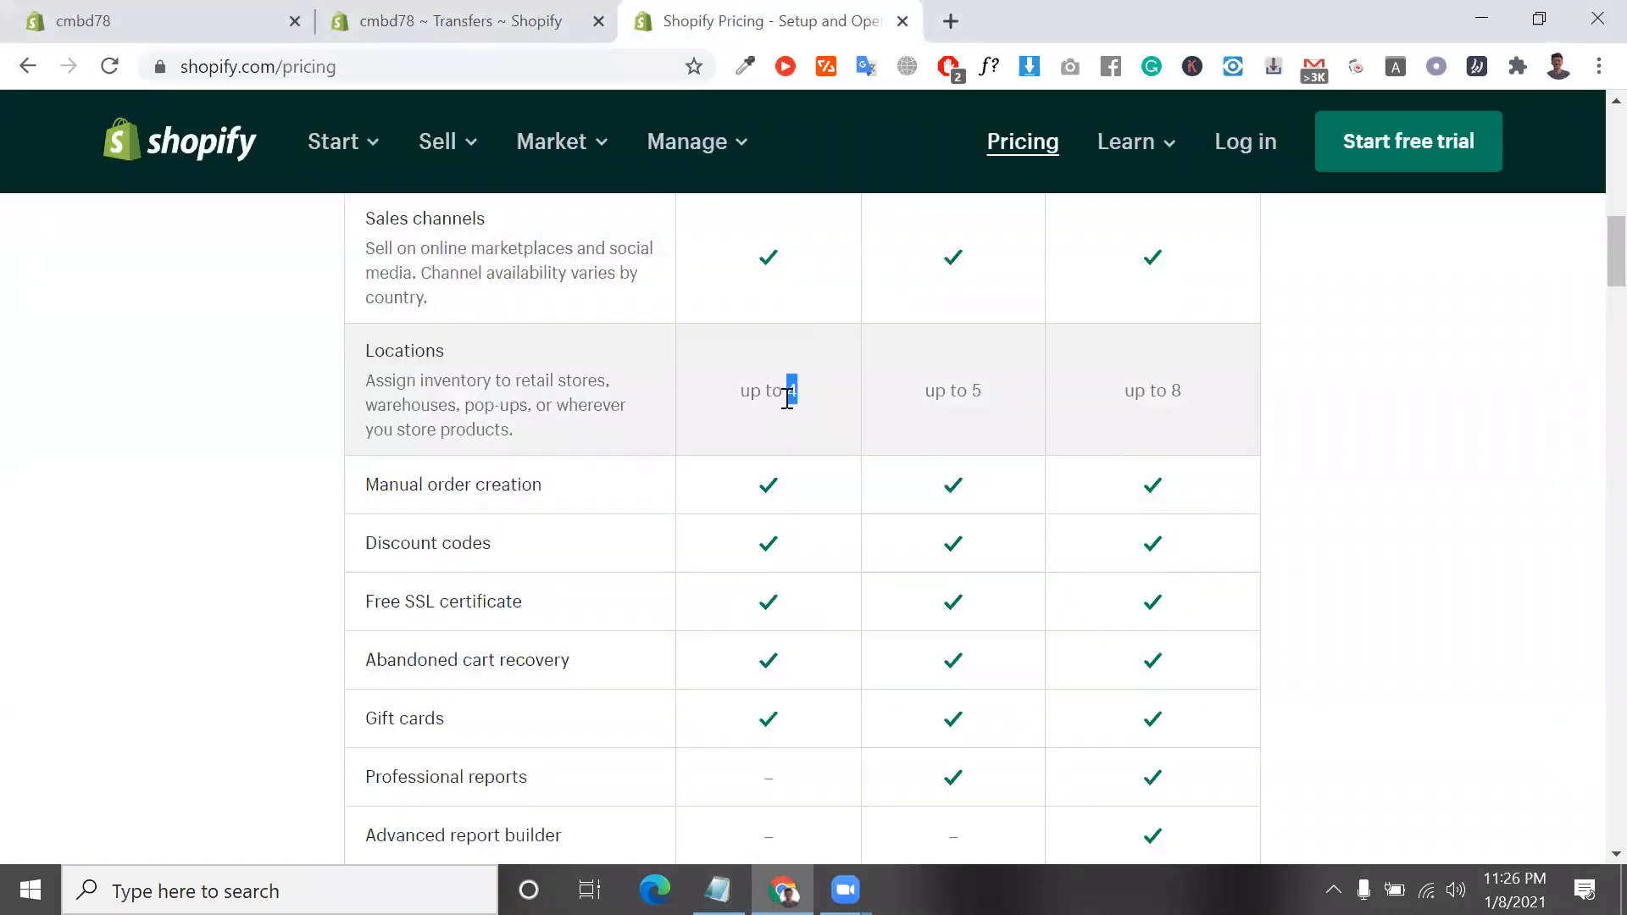
Return to the store's Transfers page and bring up the support.txt notes in Notepad over it
left_click(545, 10)
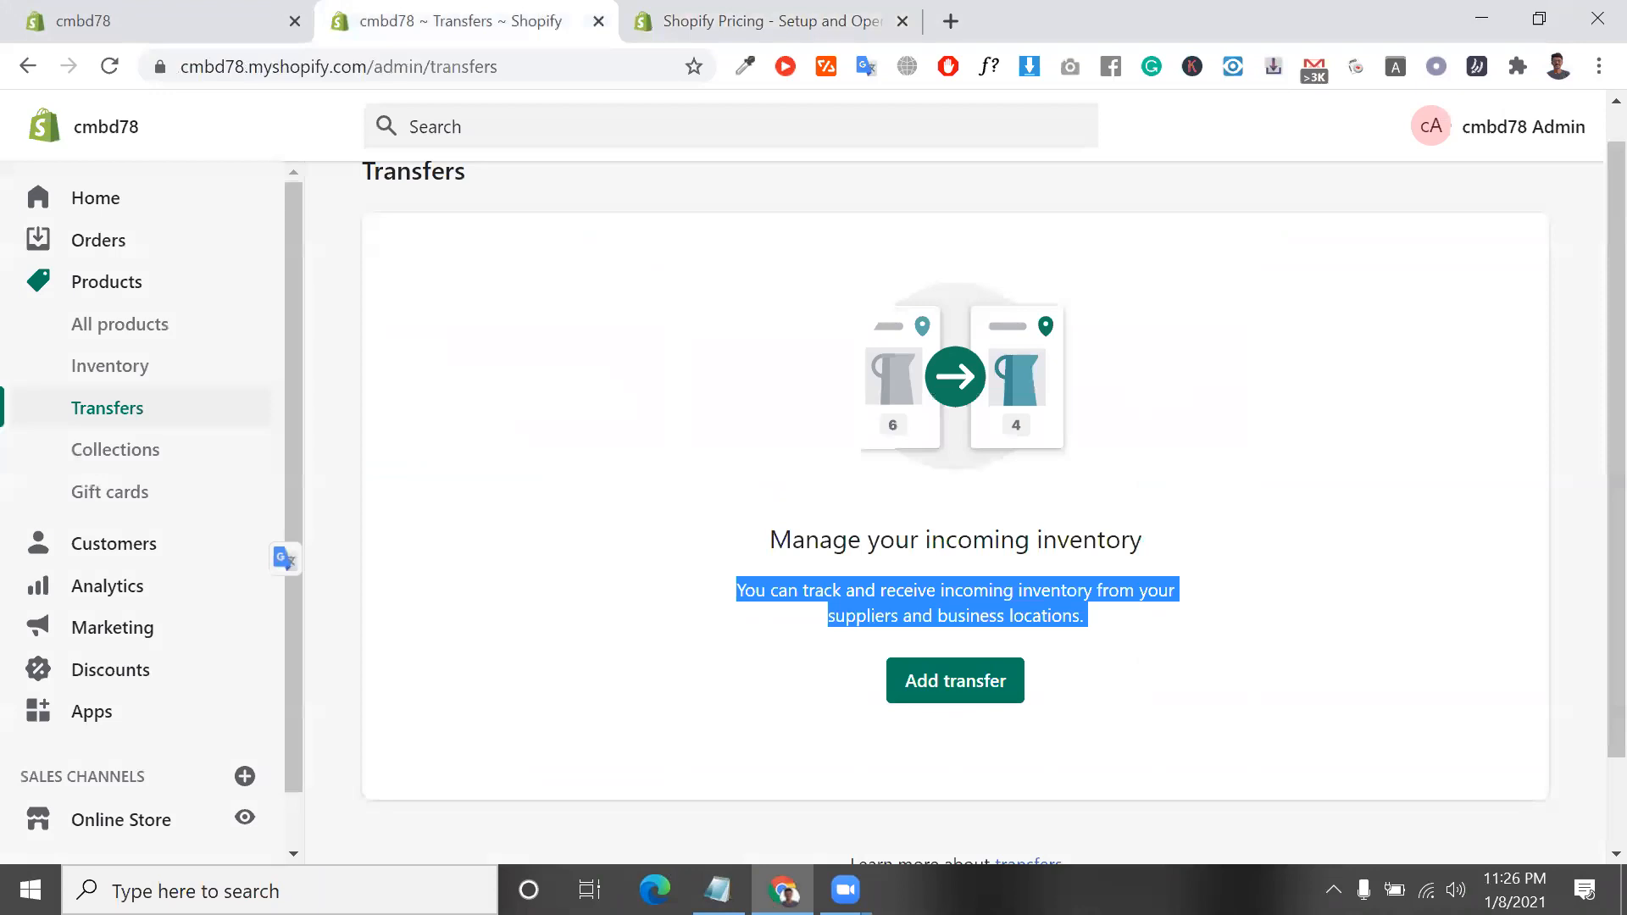
left_click(719, 890)
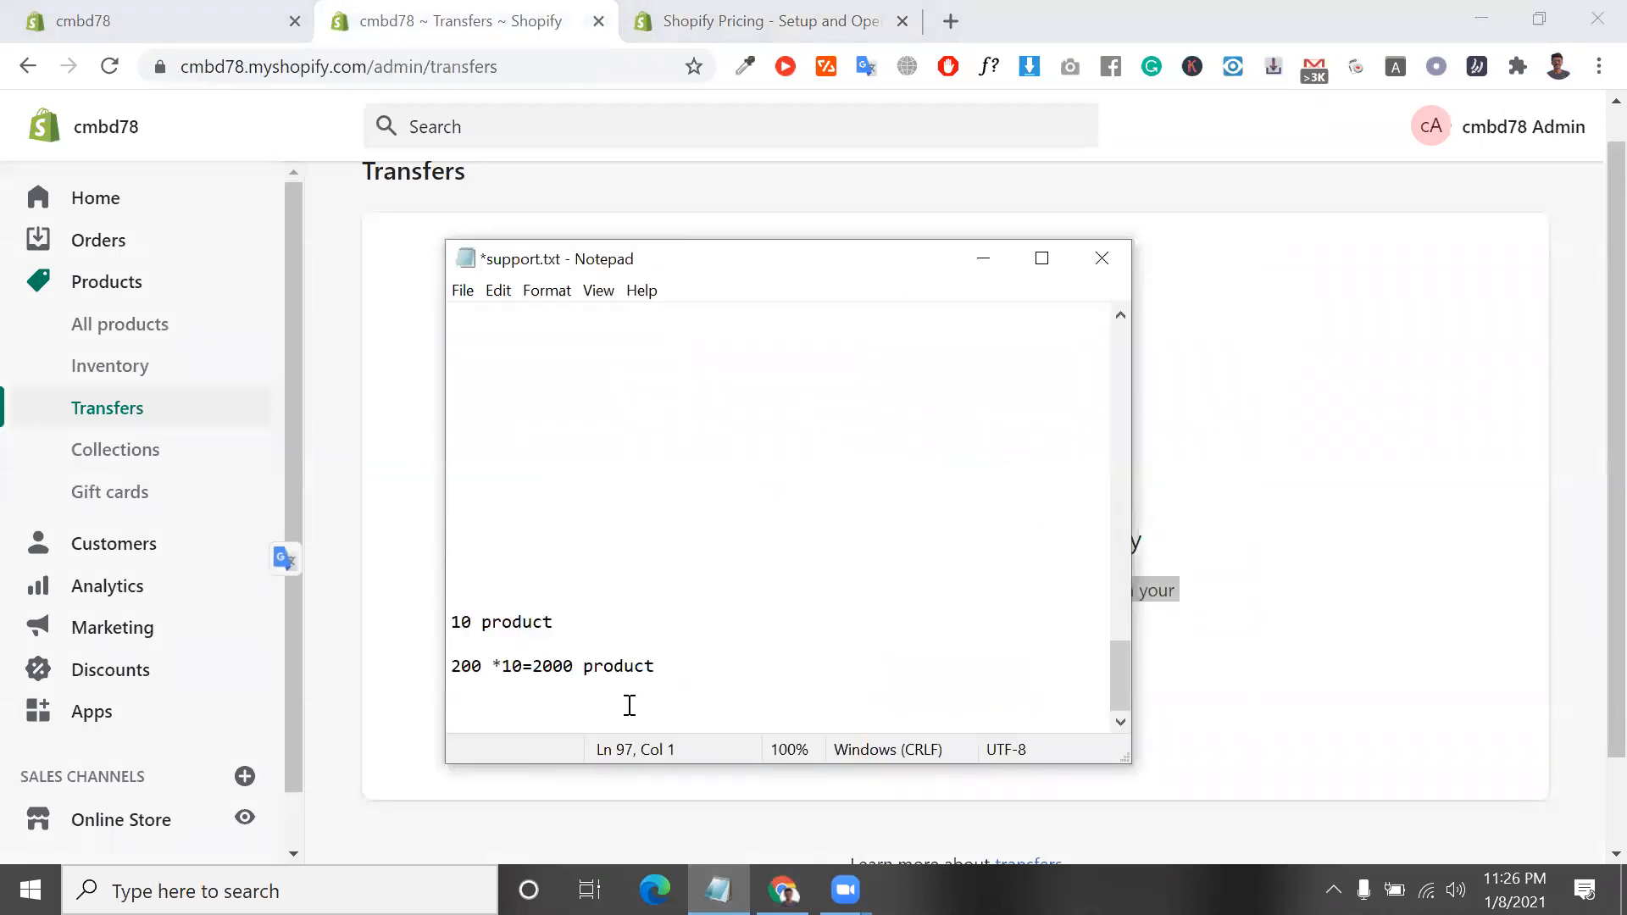
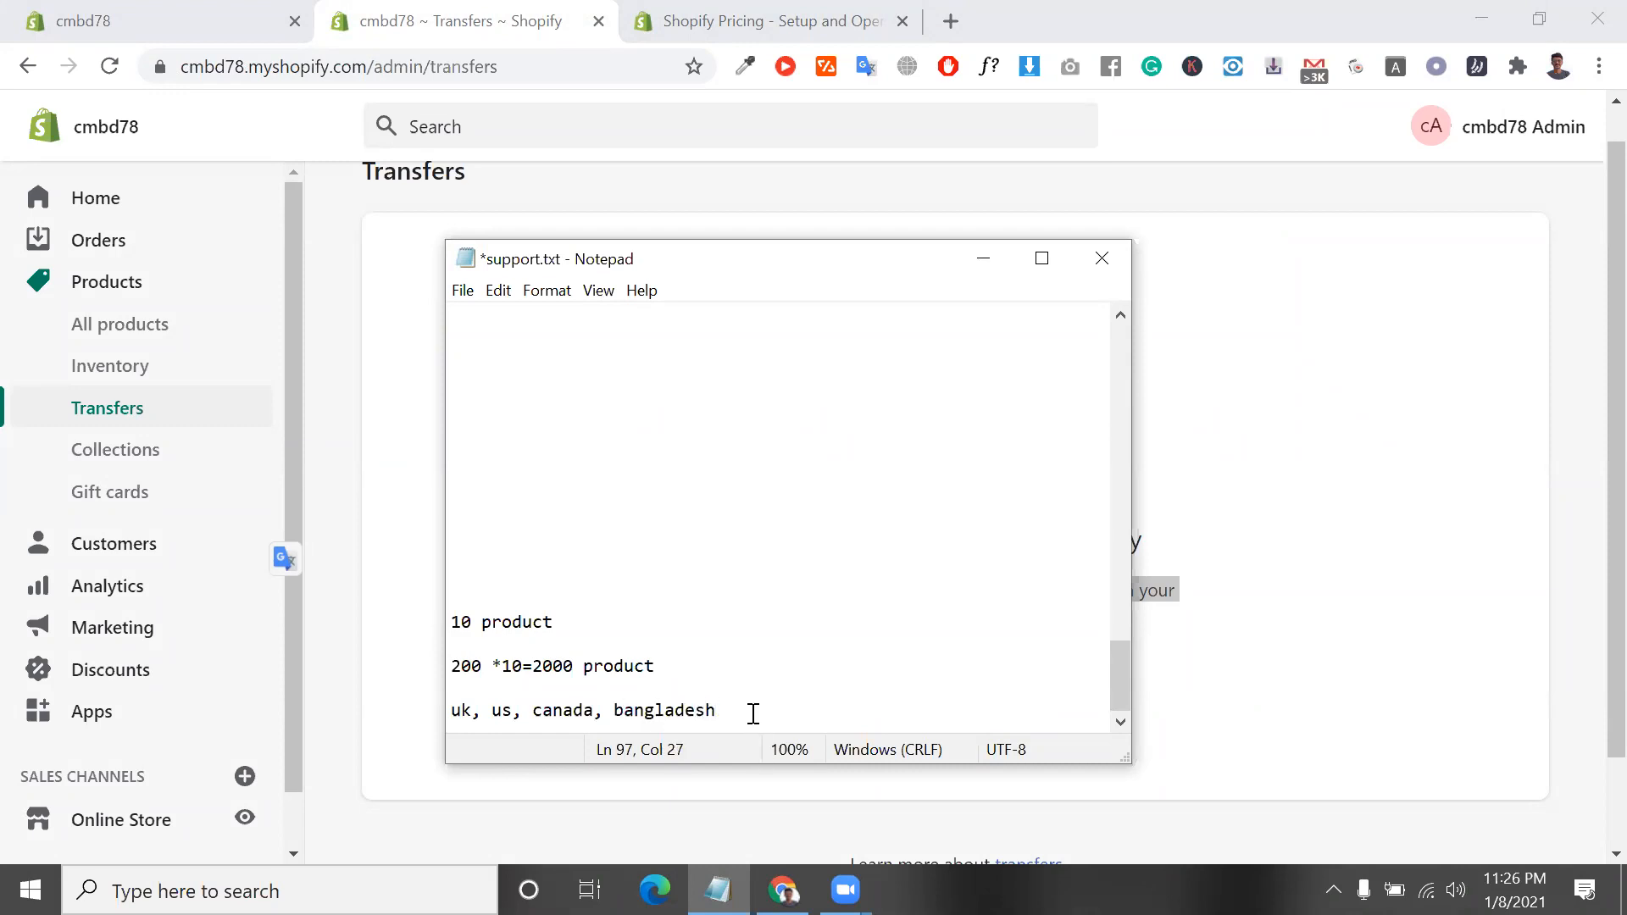
Highlight the "uk, us, canada, bangladesh" line in the support.txt notes, including bangladesh on its own
left_click_drag(743, 710, 448, 743)
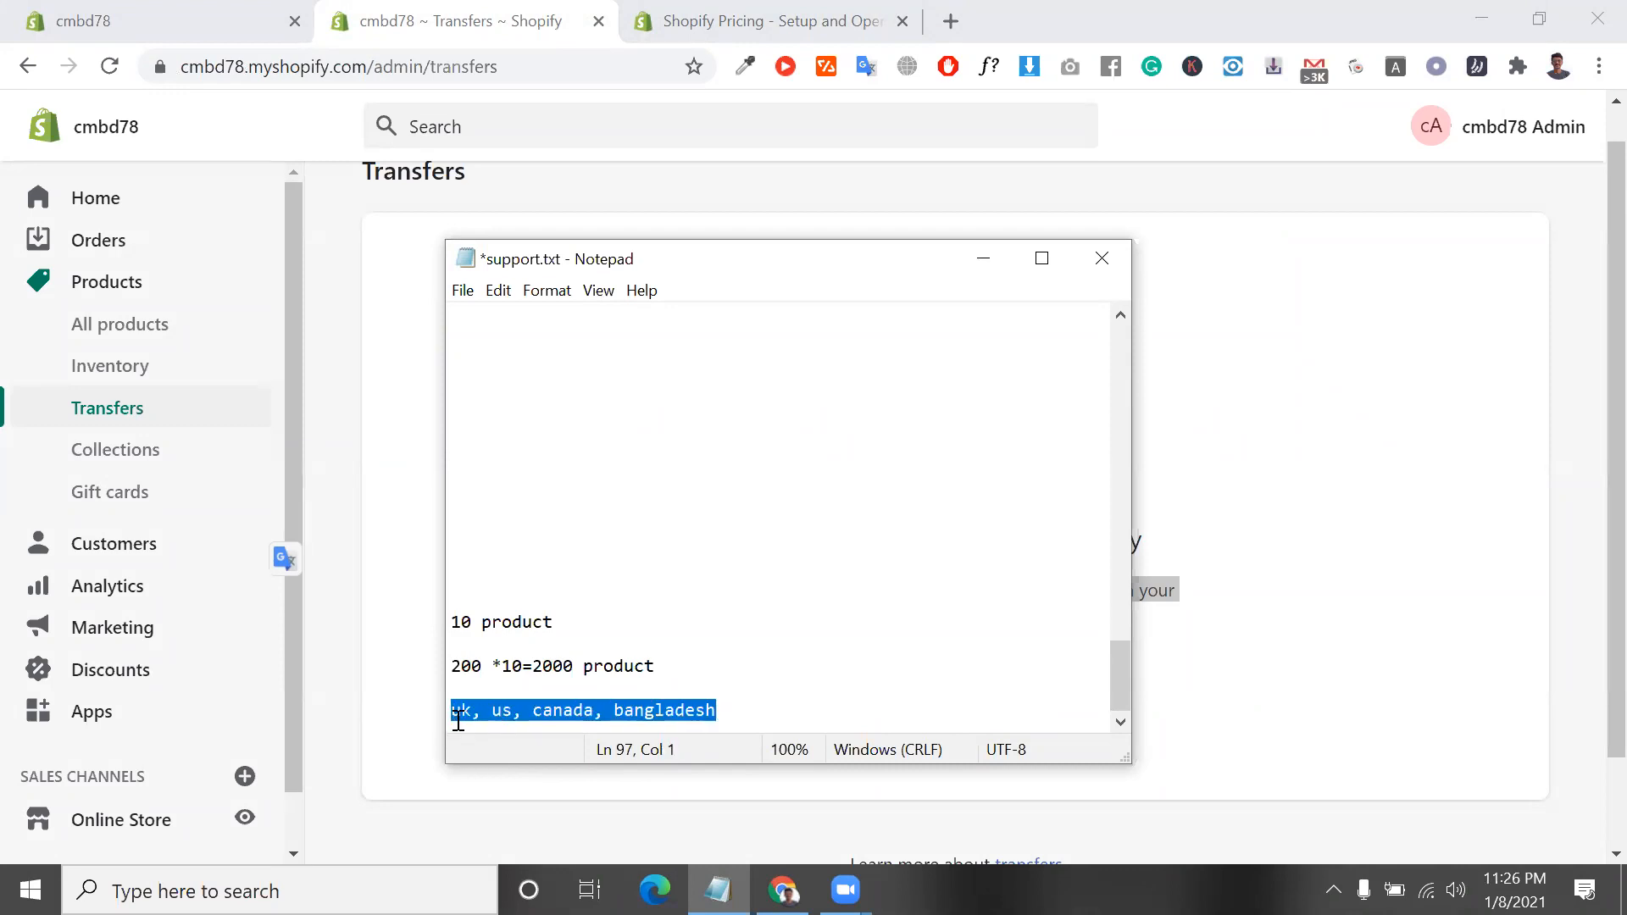
left_click(458, 719)
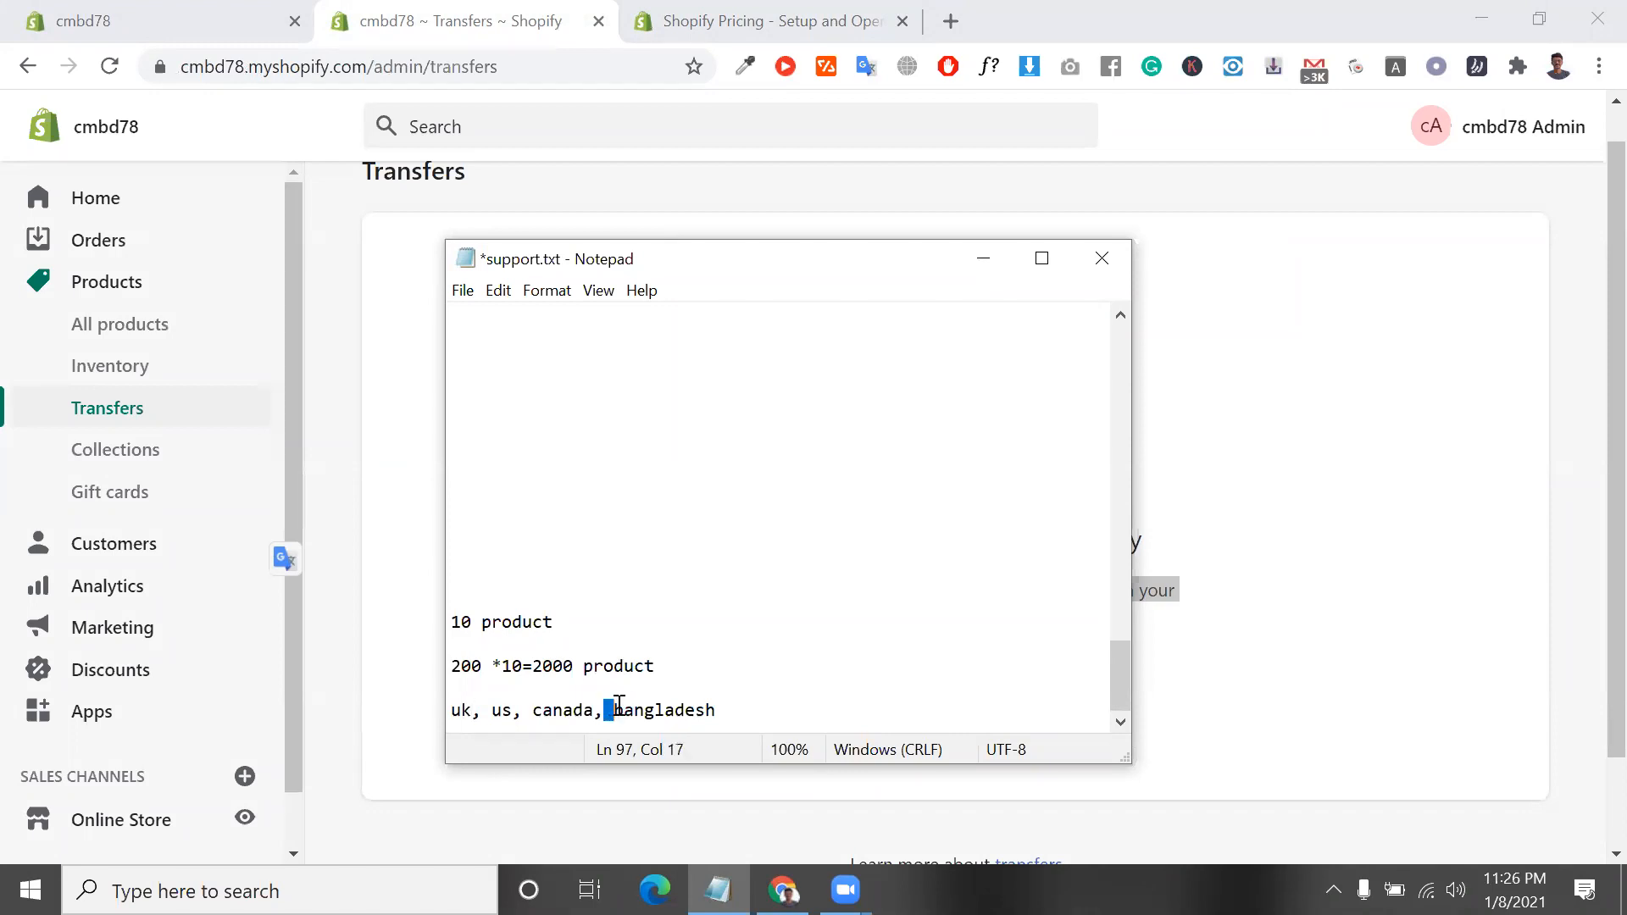
left_click_drag(618, 718, 710, 712)
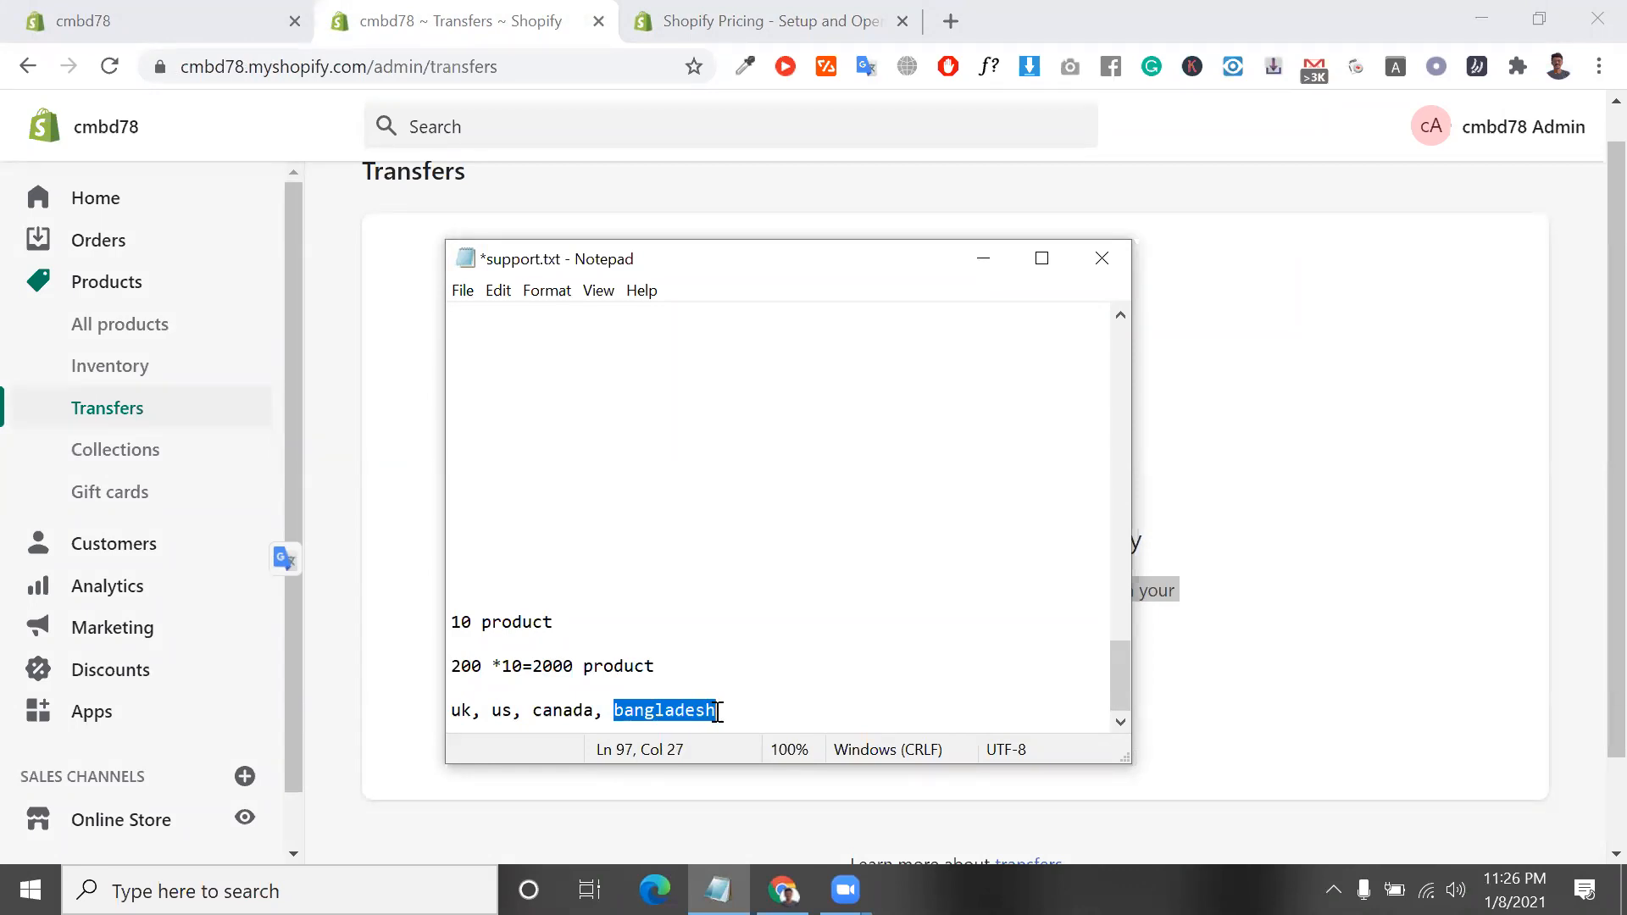
left_click(717, 712)
left_click_drag(717, 712, 464, 724)
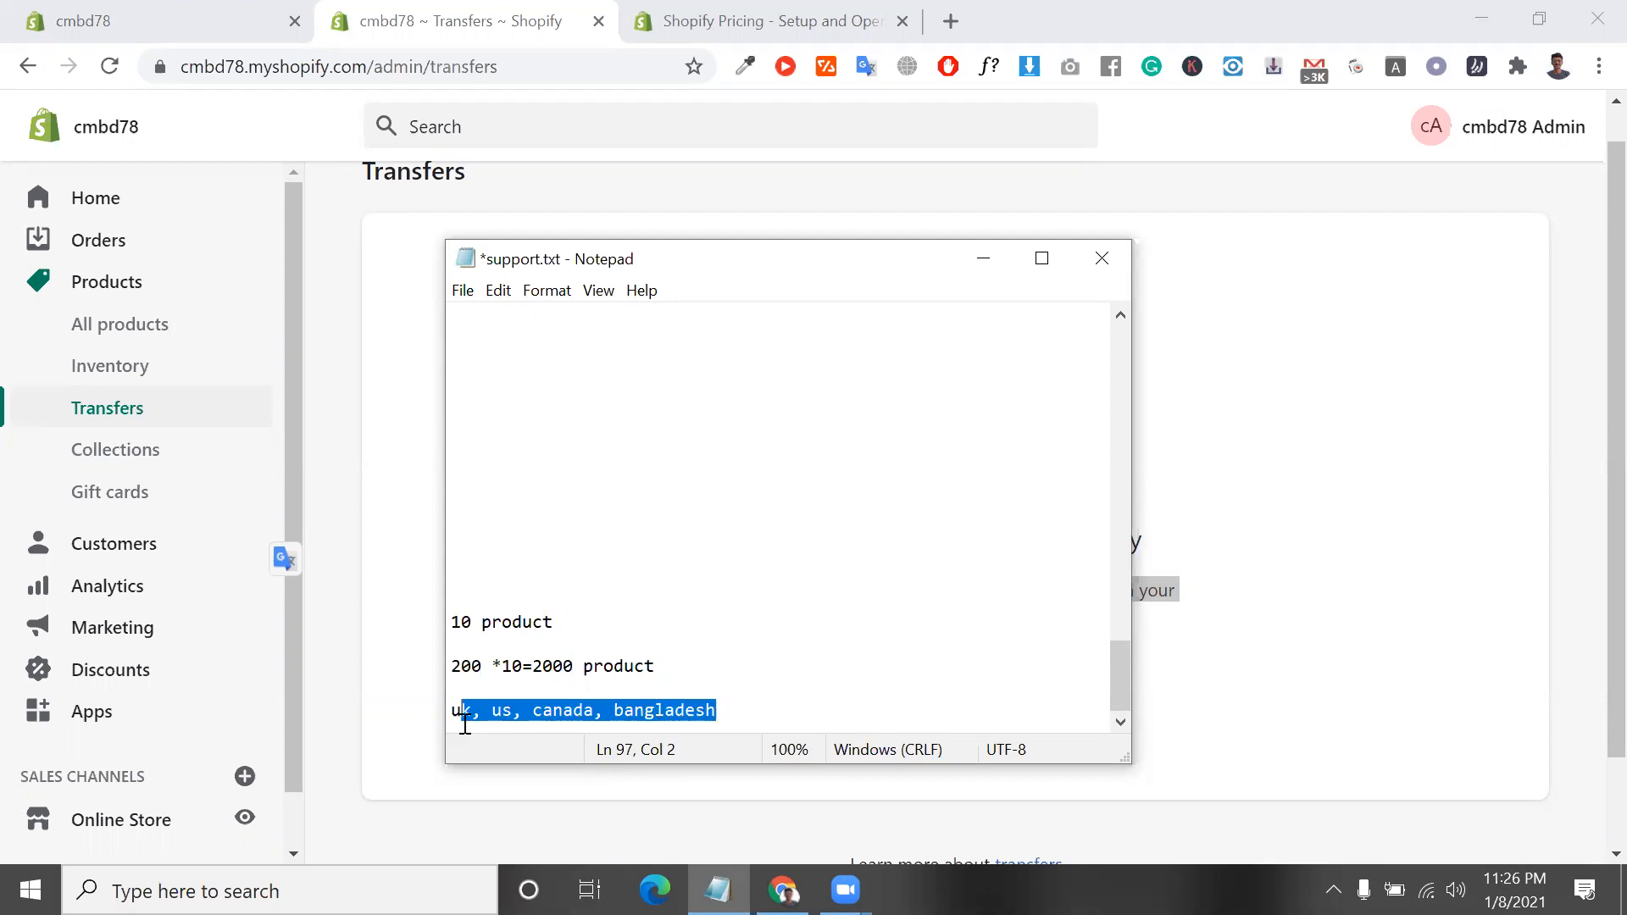
left_click(453, 716)
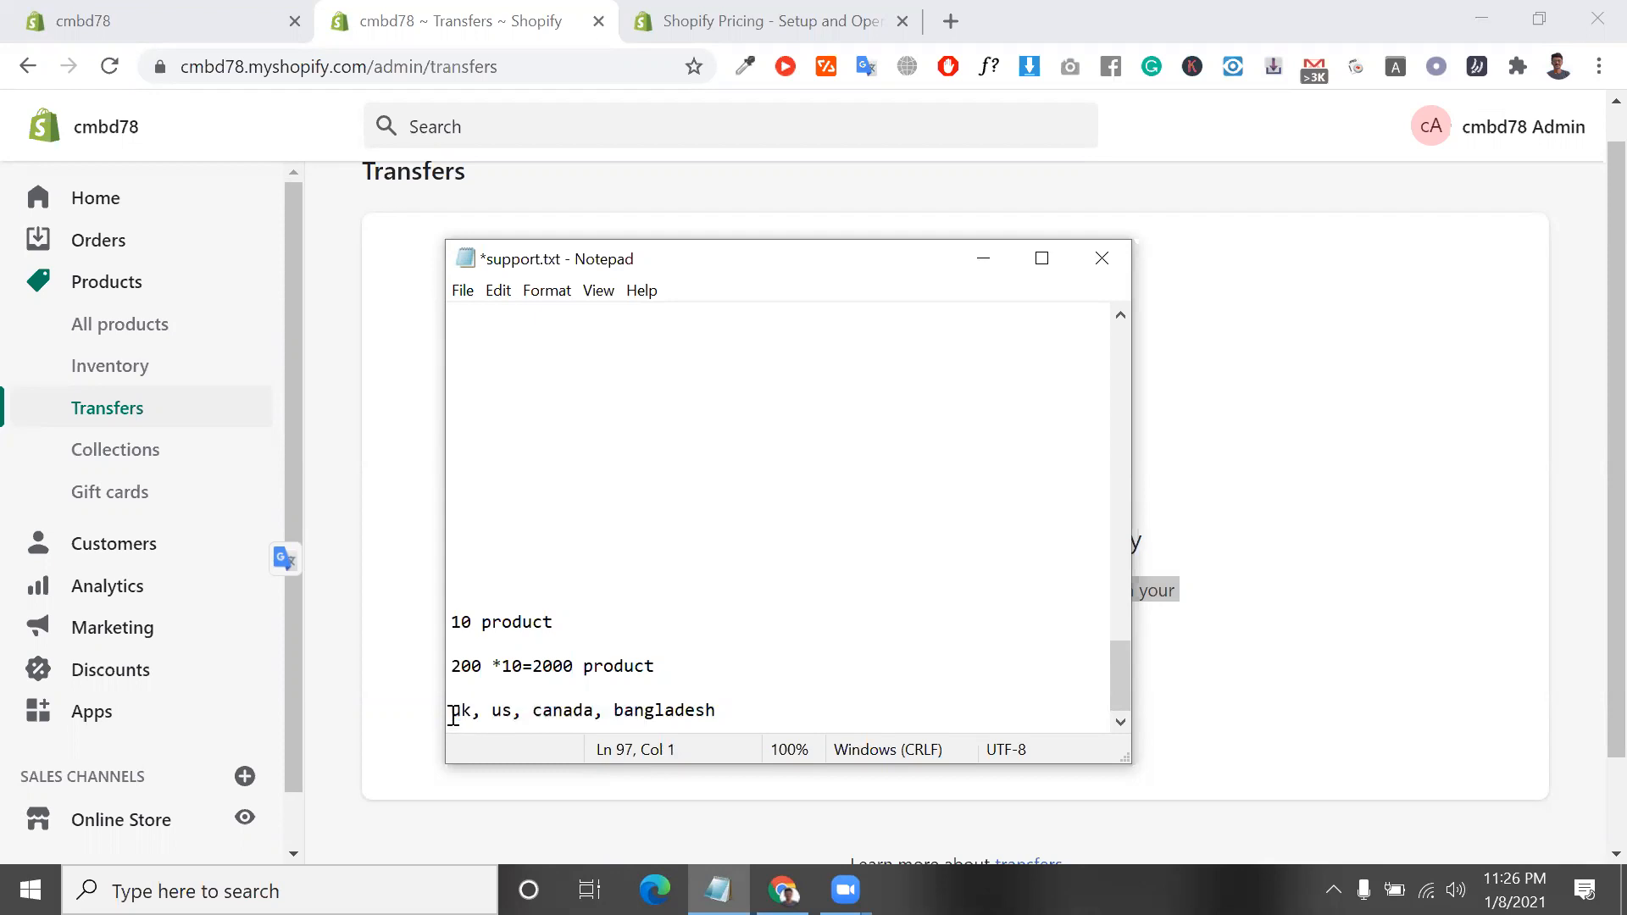
Try to load aliexpress.com in a new tab, reloading it, checking the Wi-Fi connection and closing the tab
left_click(951, 22)
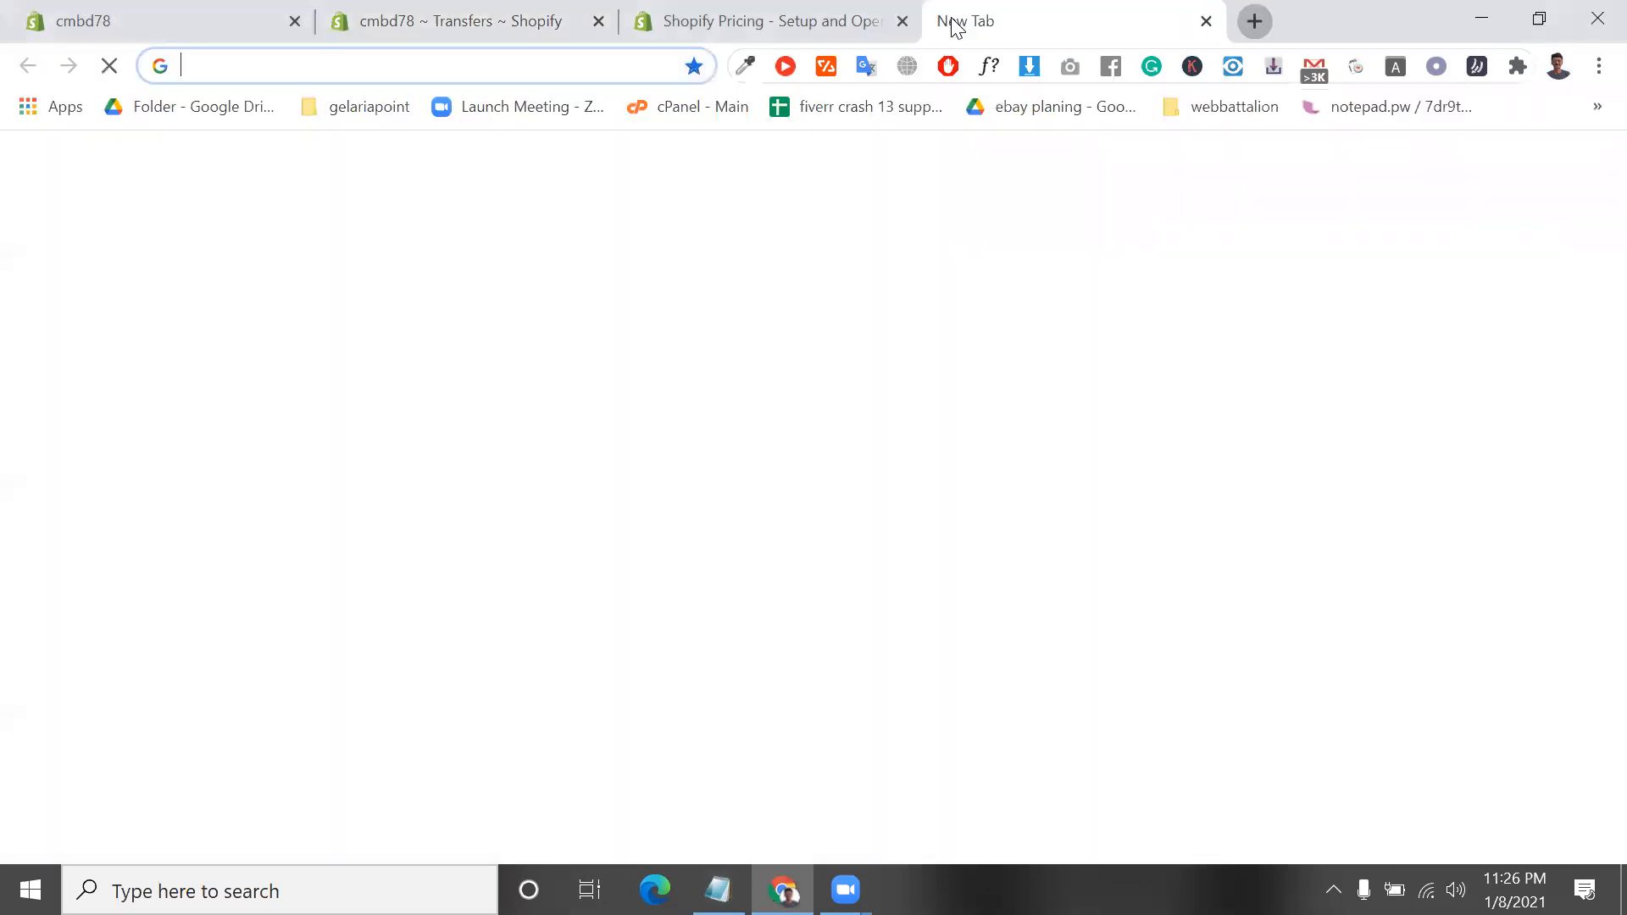
type("ali")
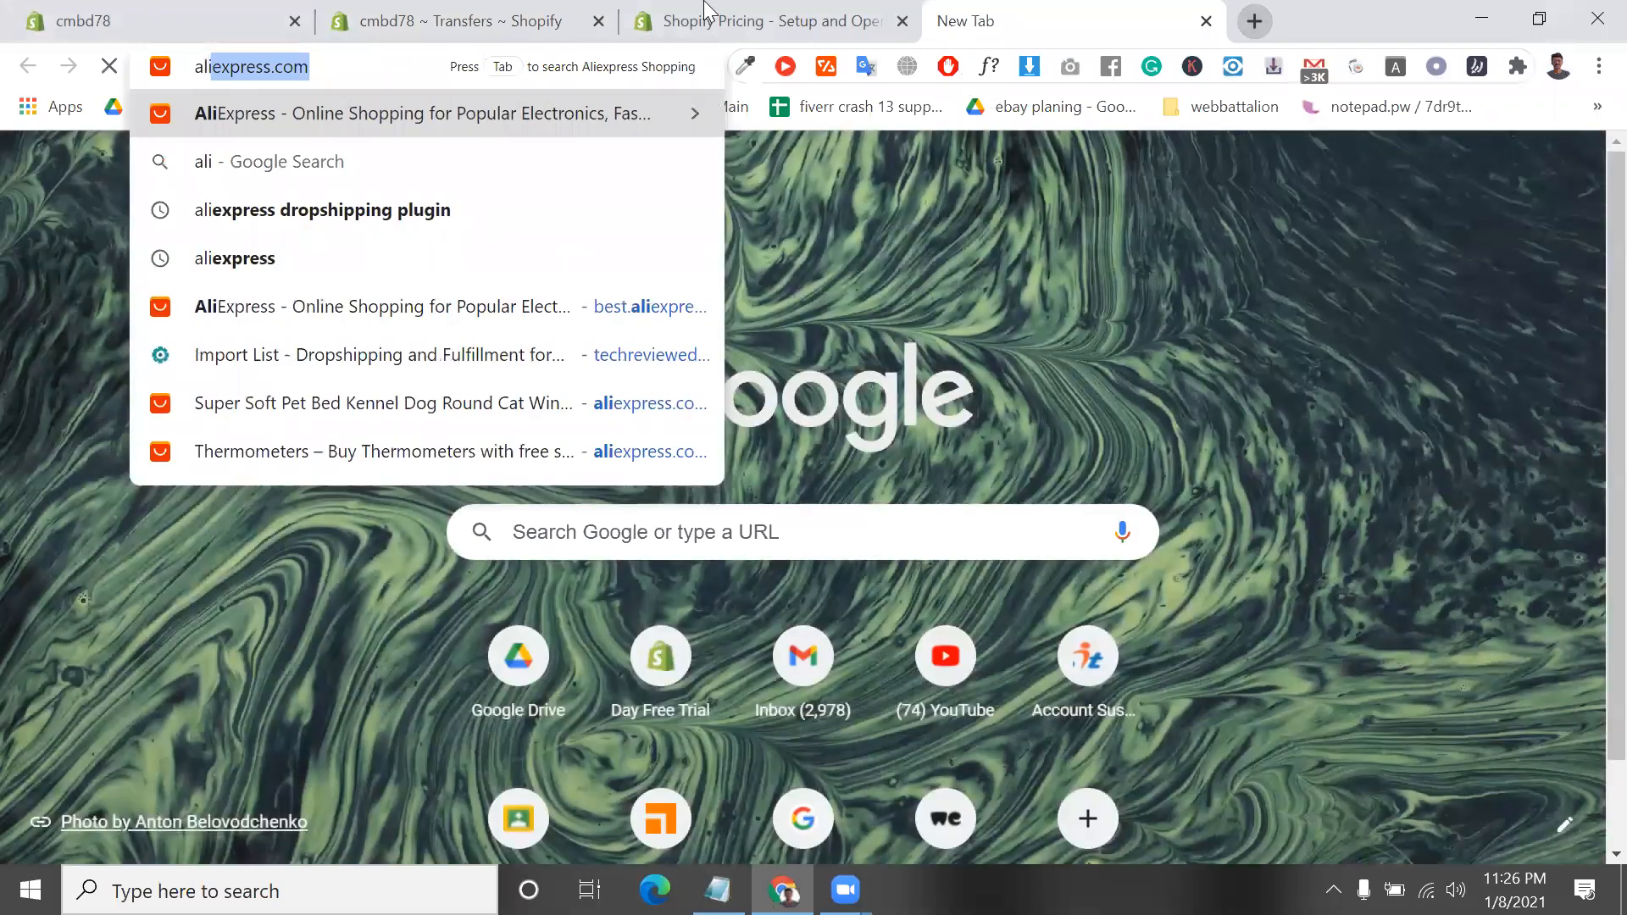
key("Return")
left_click_drag(514, 1, 859, 3)
left_click(1048, 2)
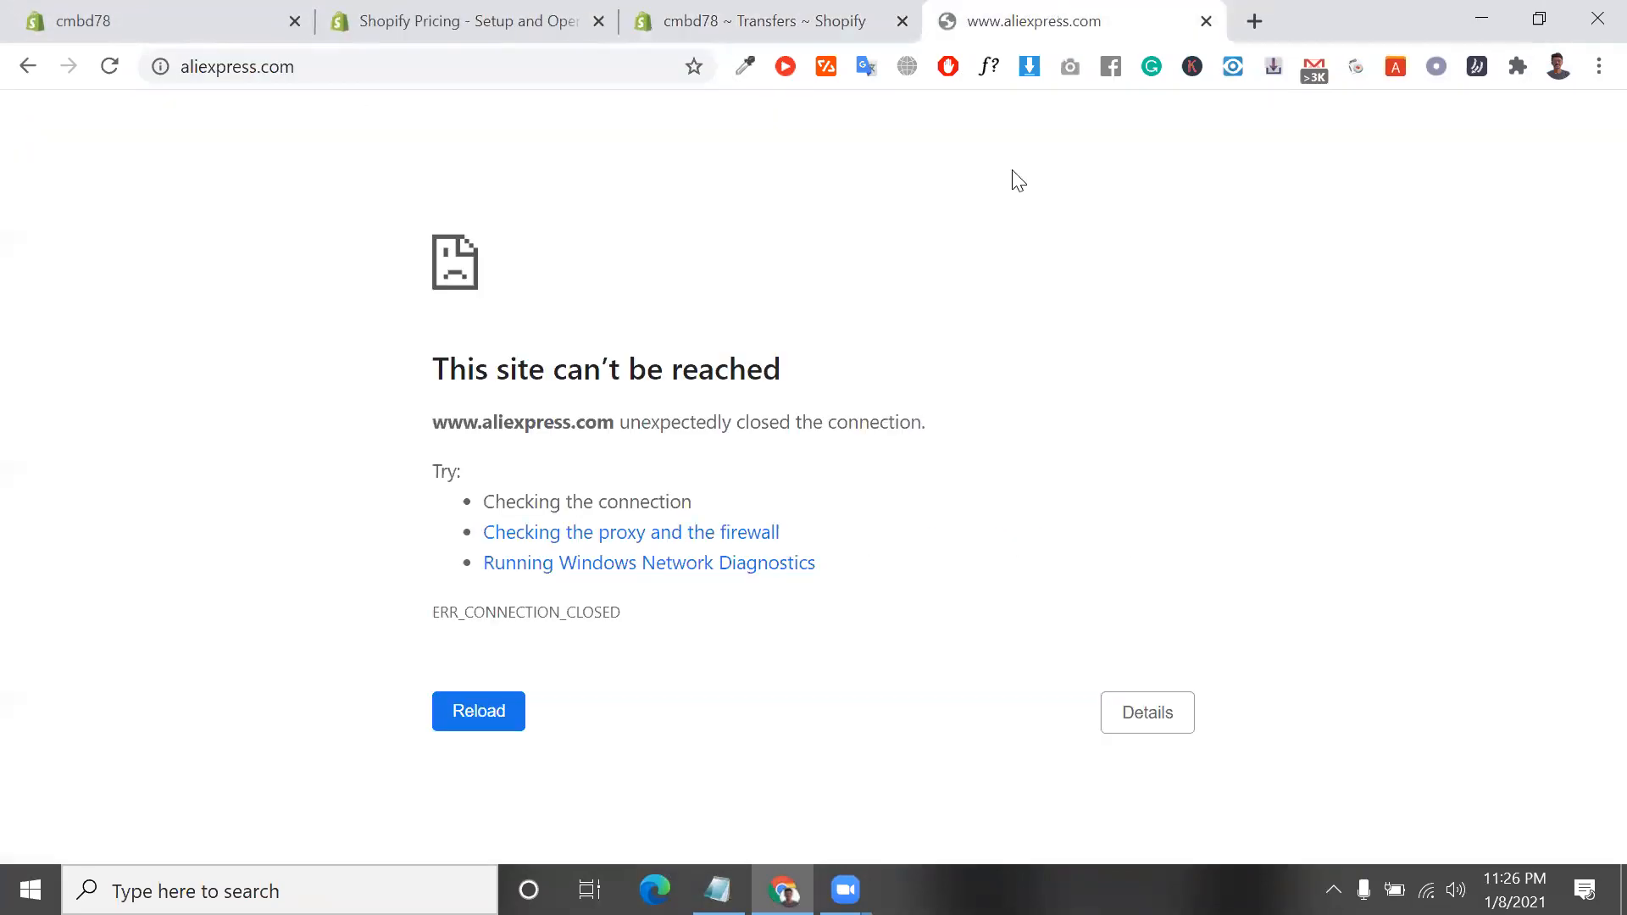
left_click(109, 66)
left_click(496, 710)
left_click(1427, 890)
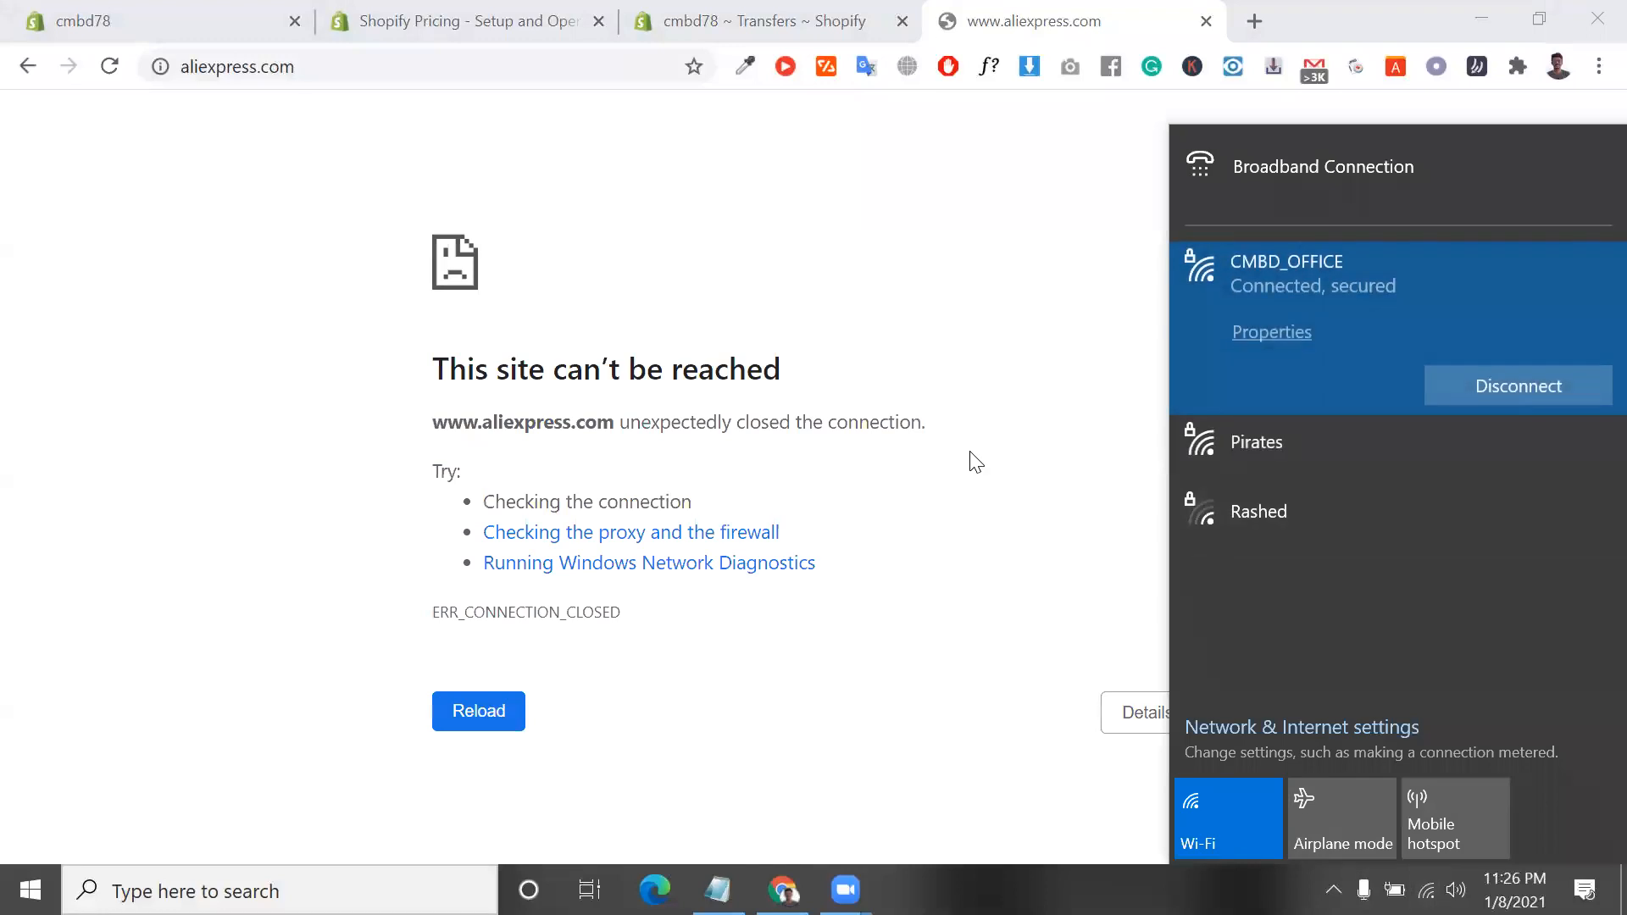
left_click(970, 461)
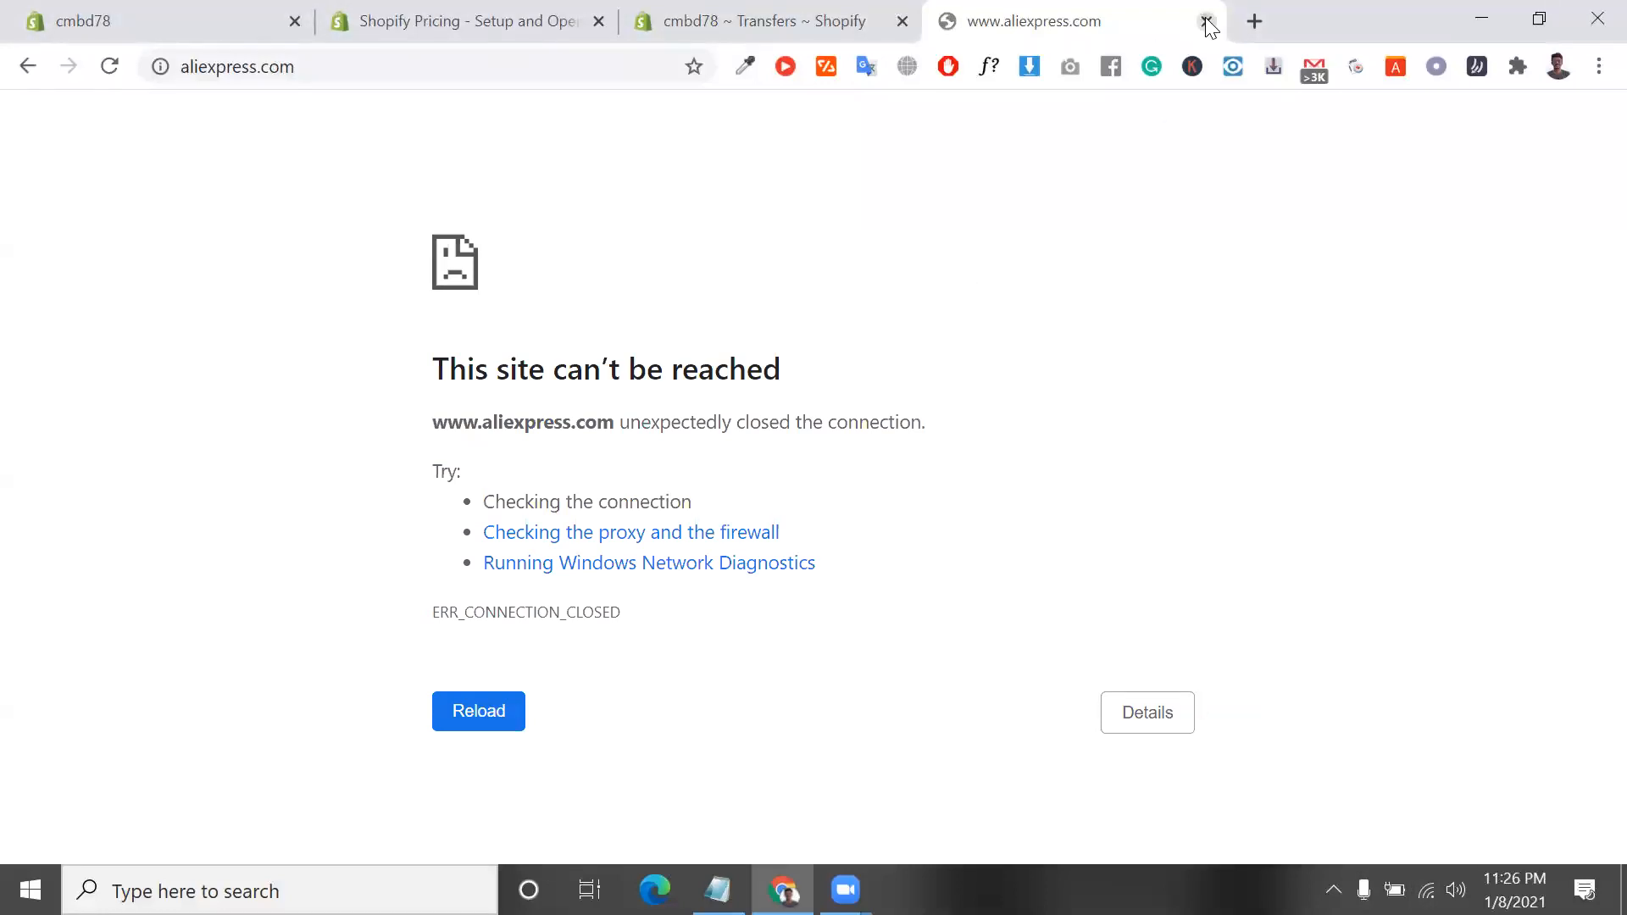
left_click(1207, 21)
Open aliexpress.com in a fresh browser tab
left_click(951, 22)
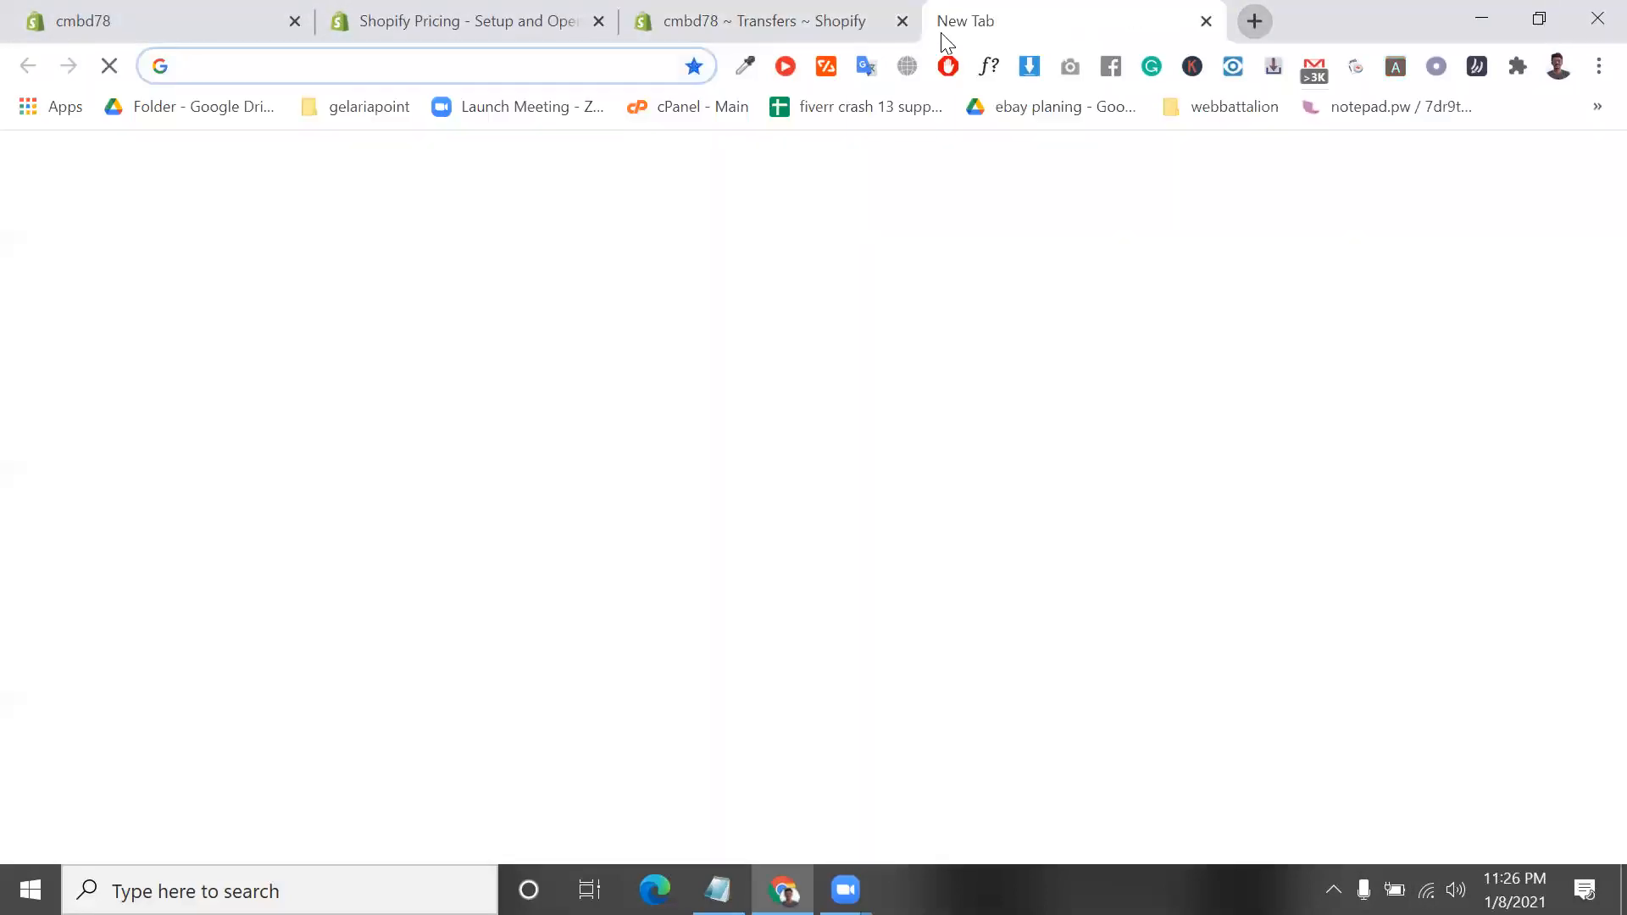
type("ali")
key("Return")
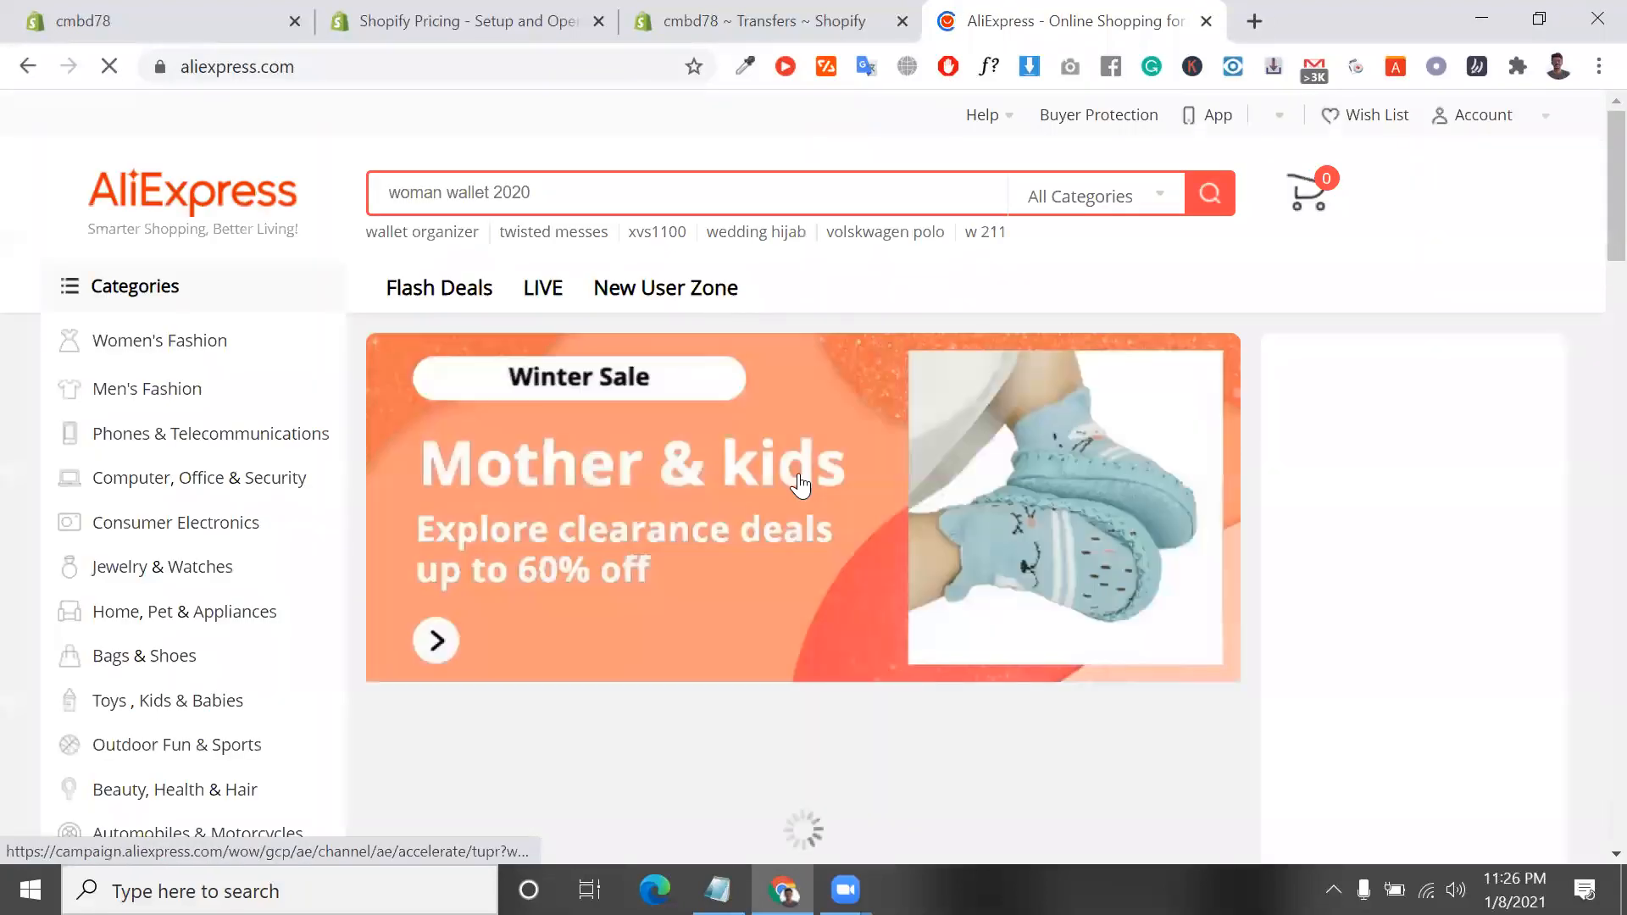
Browse the AliExpress homepage down to the More To Love products, dismissing the new-user coupon offer
scroll(800, 485, "down", 10)
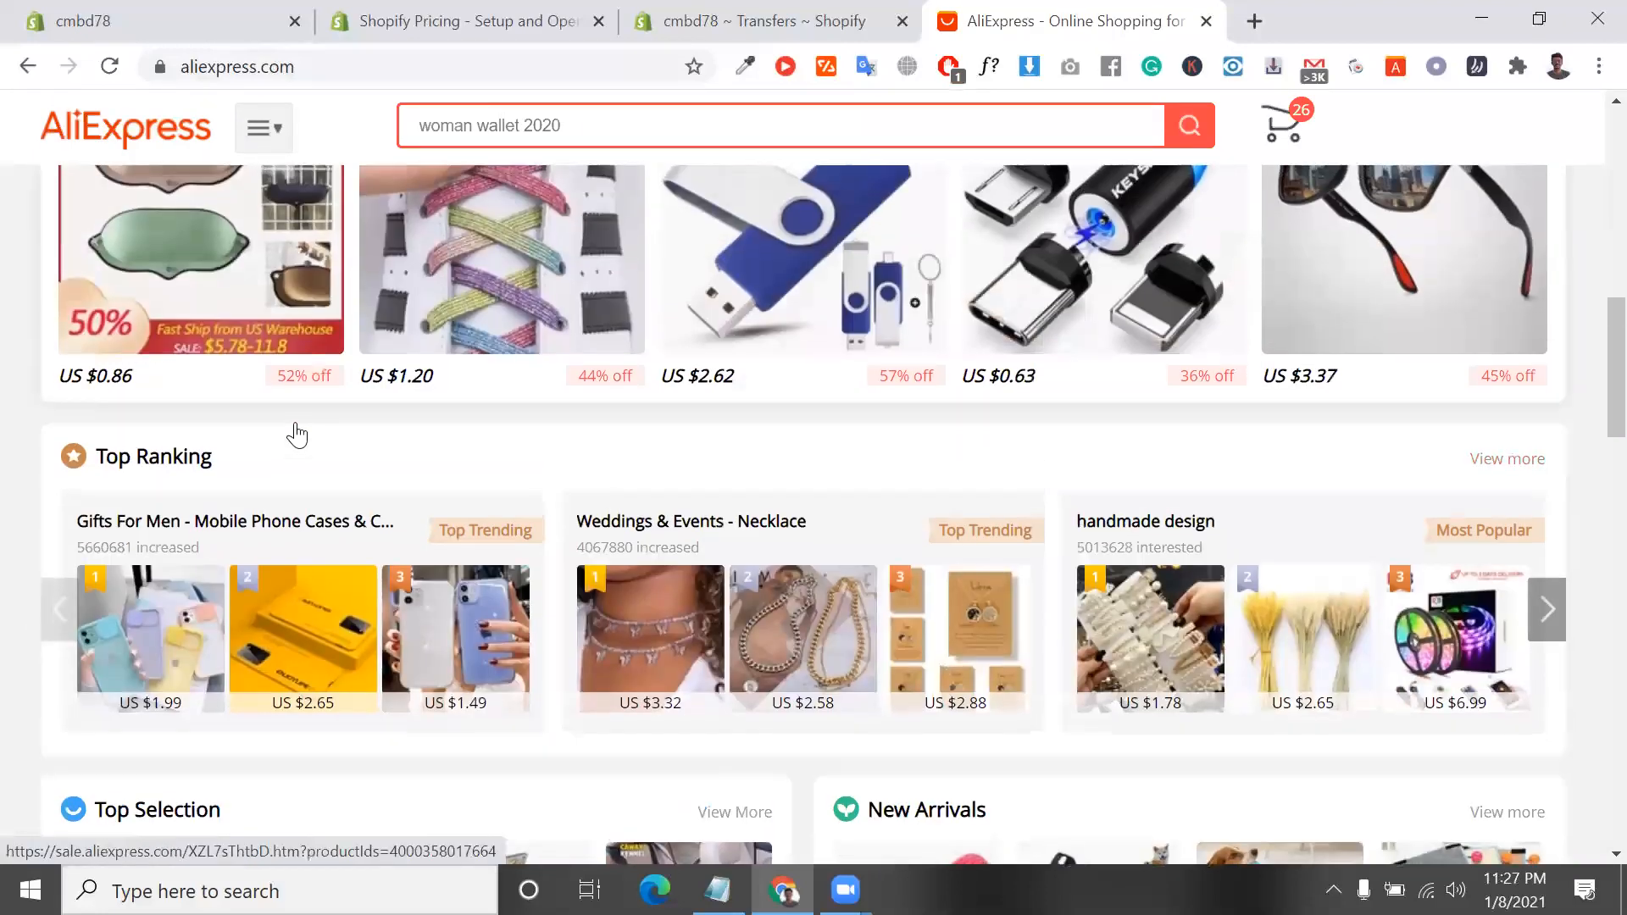
scroll(244, 656, "down", 5)
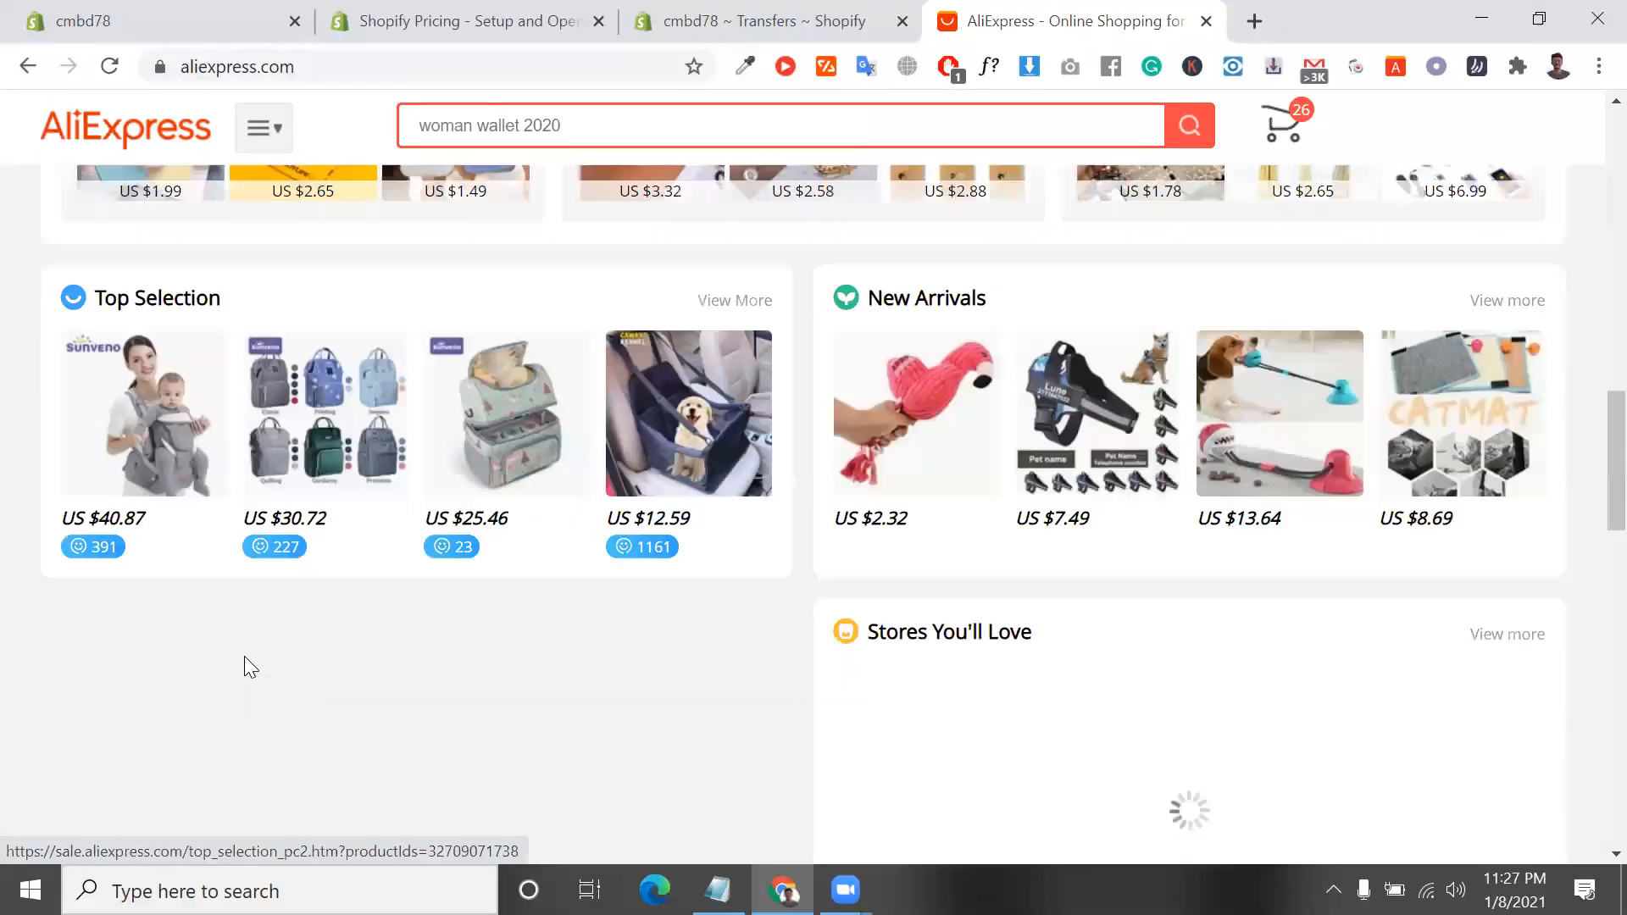
scroll(244, 667, "down", 7)
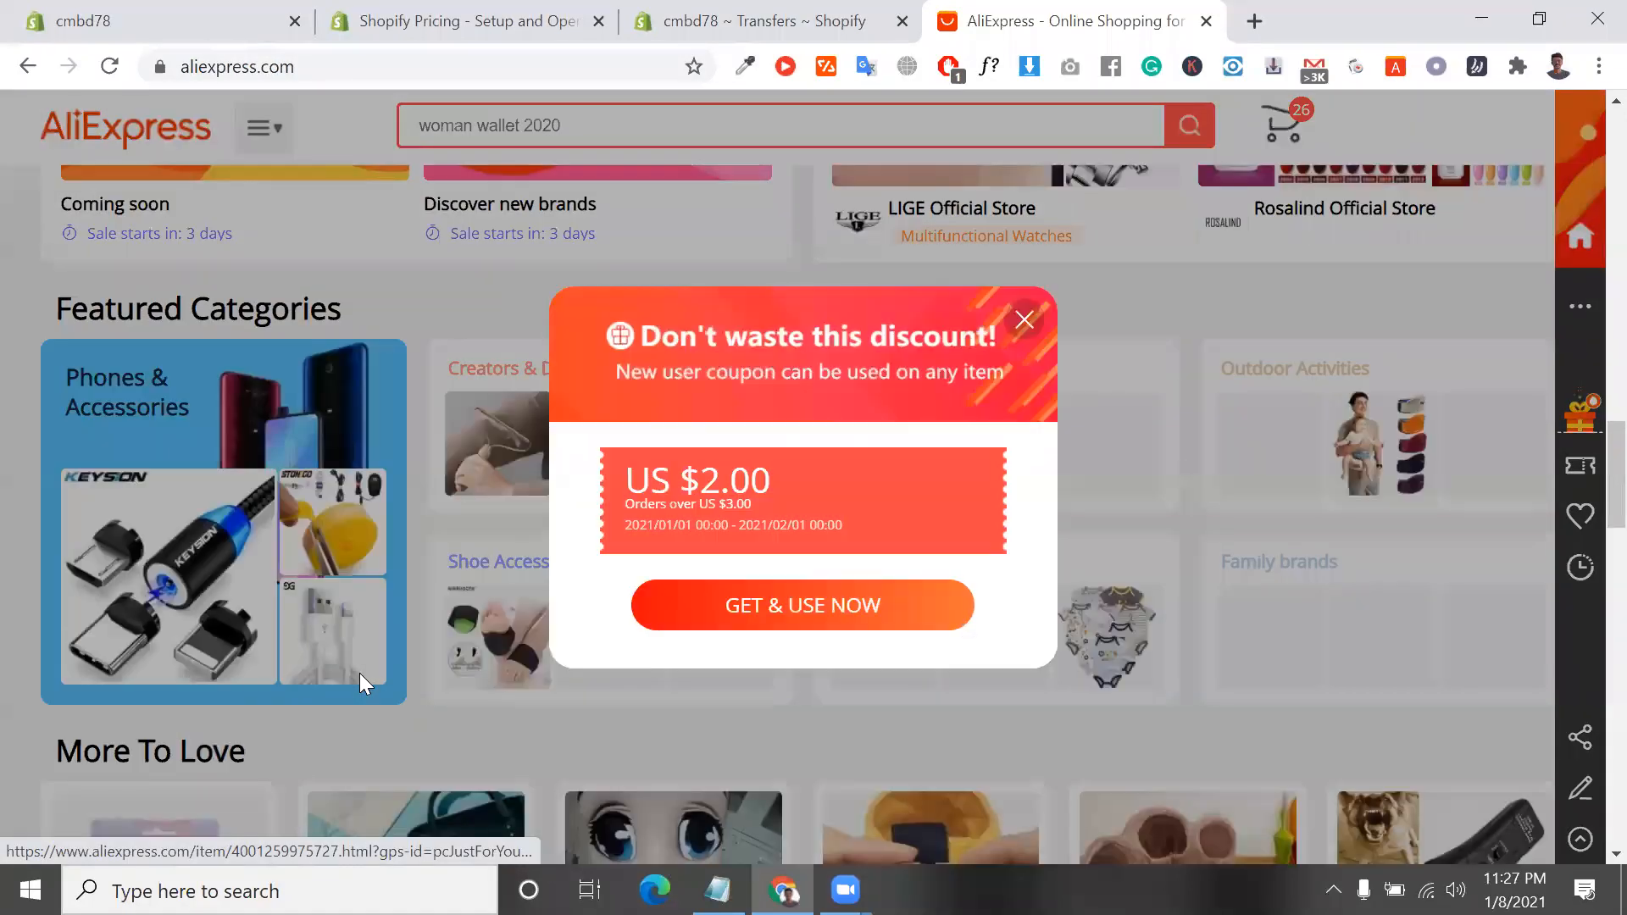
scroll(360, 673, "down", 3)
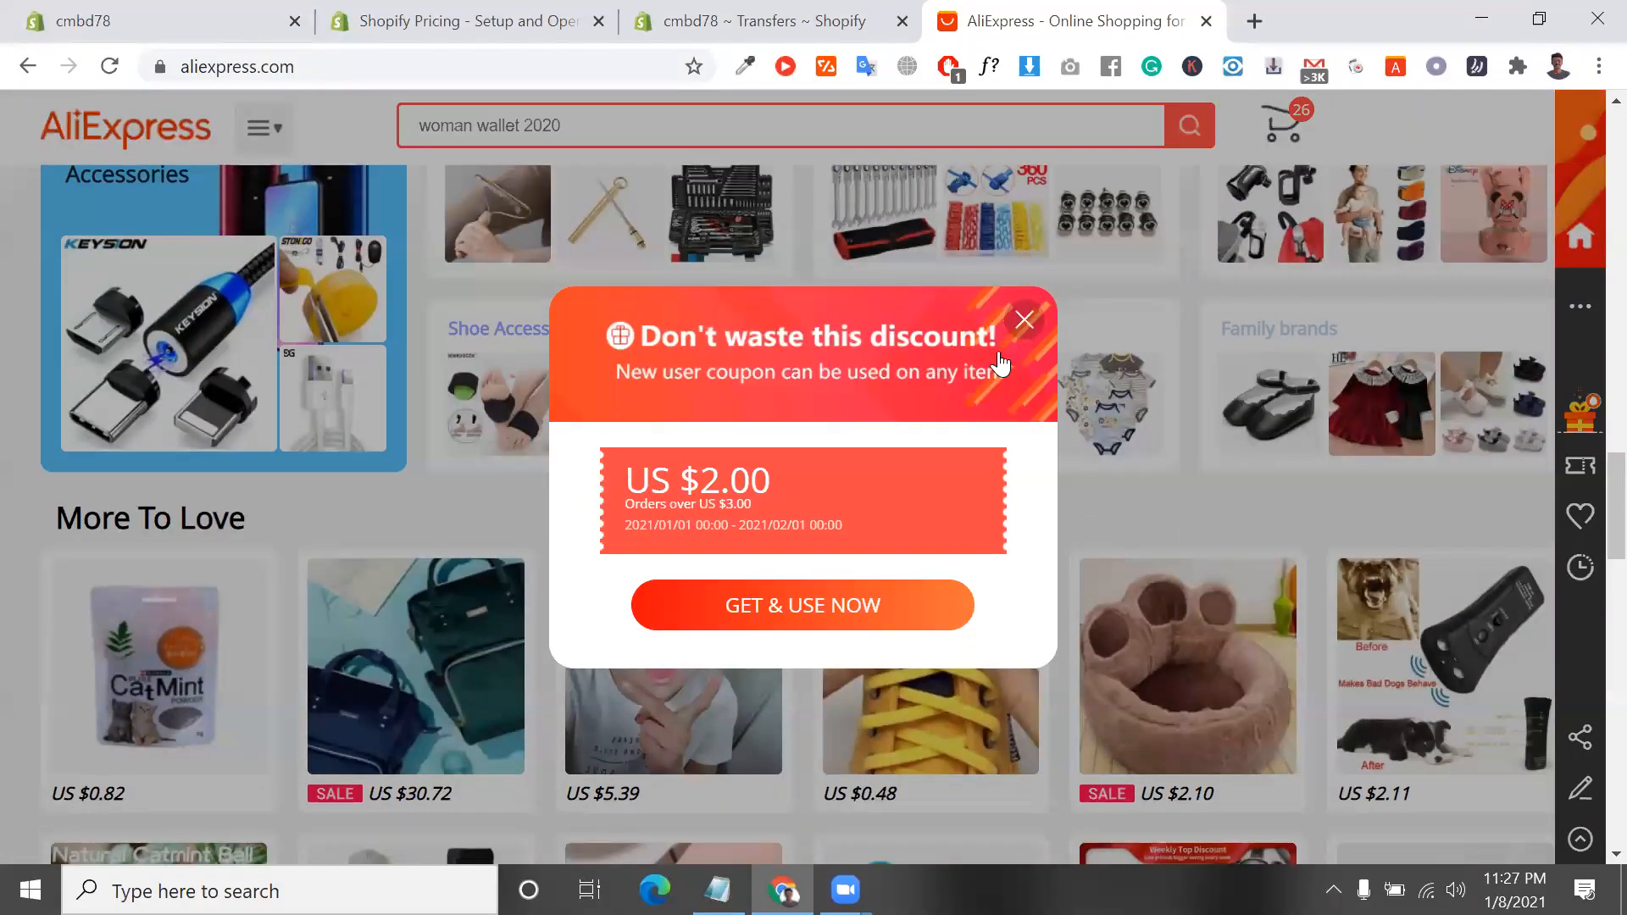
left_click(1025, 320)
scroll(664, 544, "down", 3)
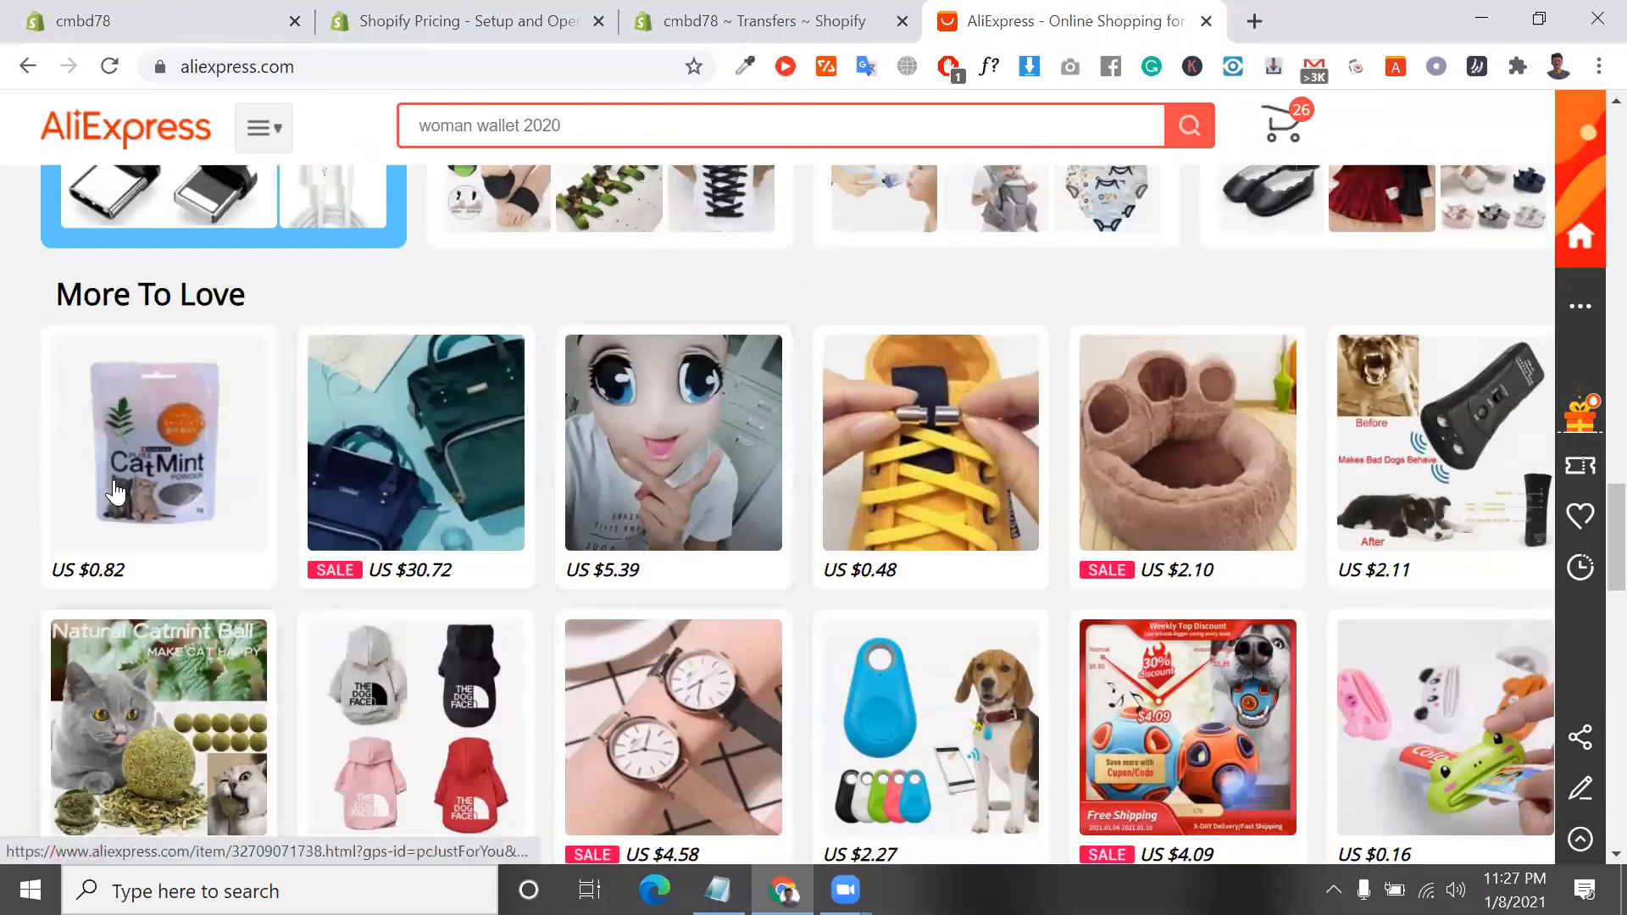
scroll(158, 483, "down", 2)
Open the Natural Catmint Ball product and look through its details, description images and the store's related products
left_click(167, 603)
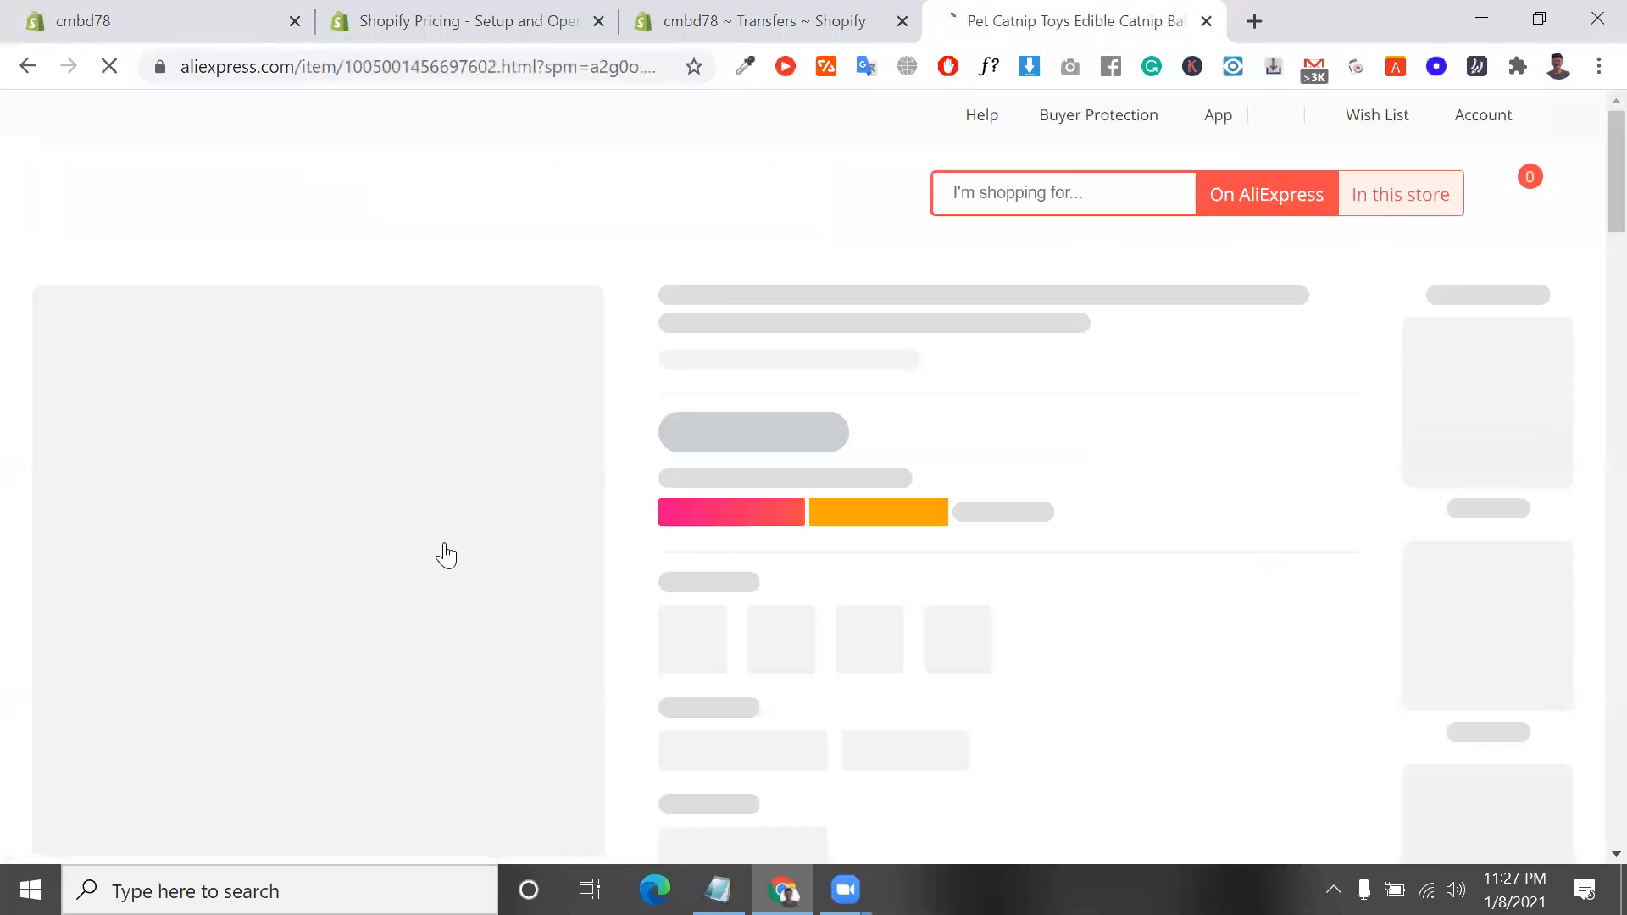
scroll(444, 542, "down", 4)
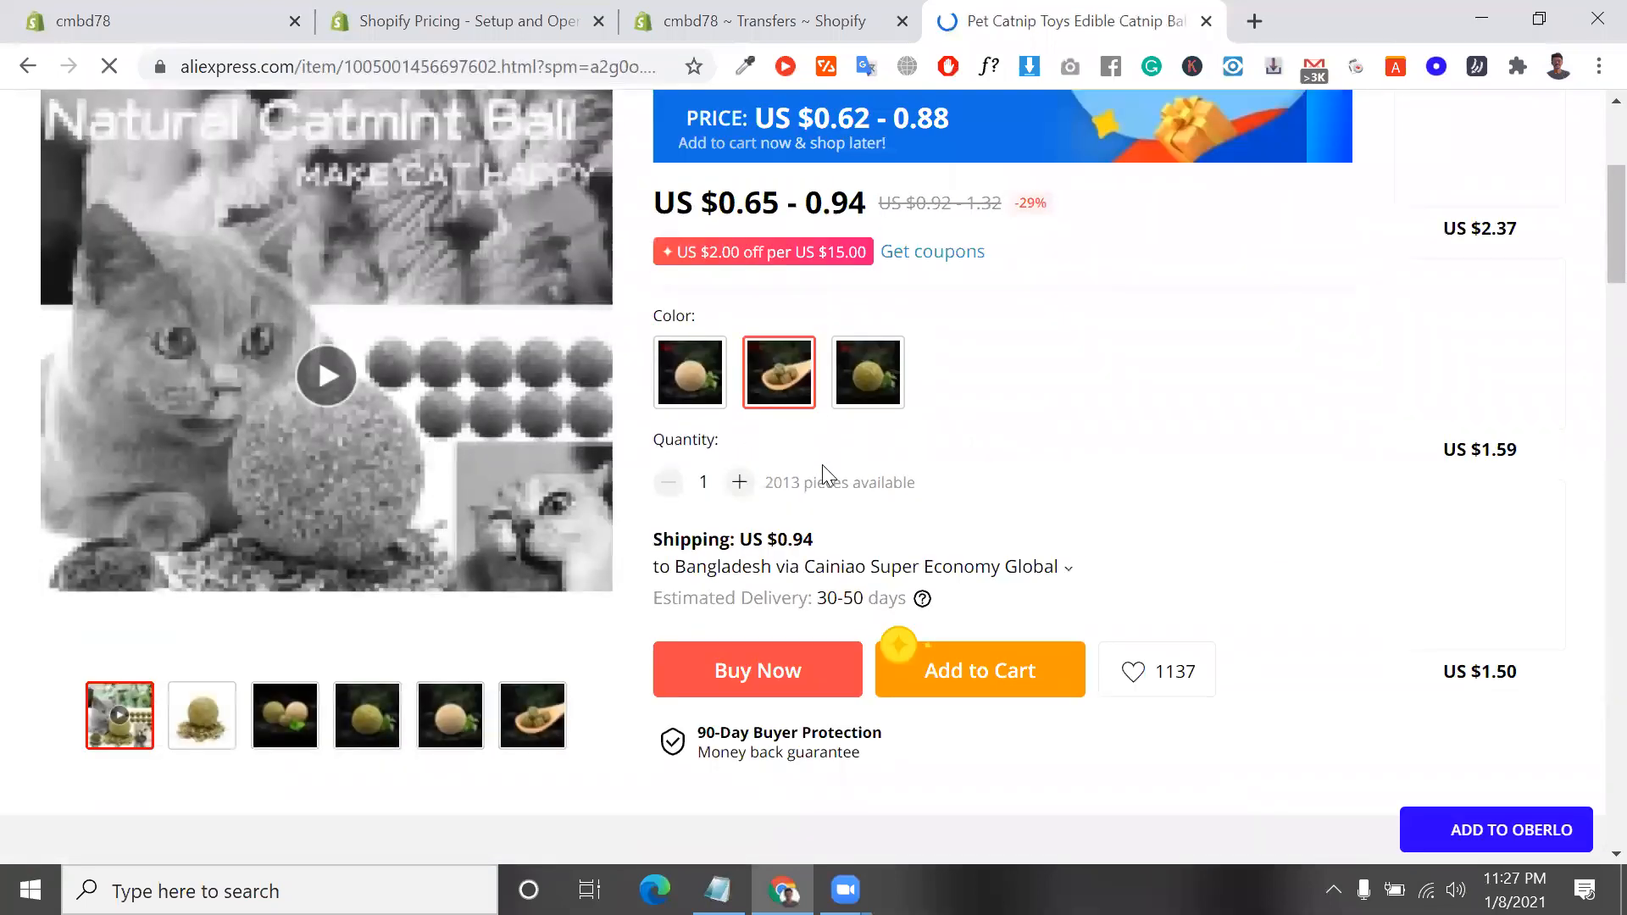
scroll(896, 239, "down", 6)
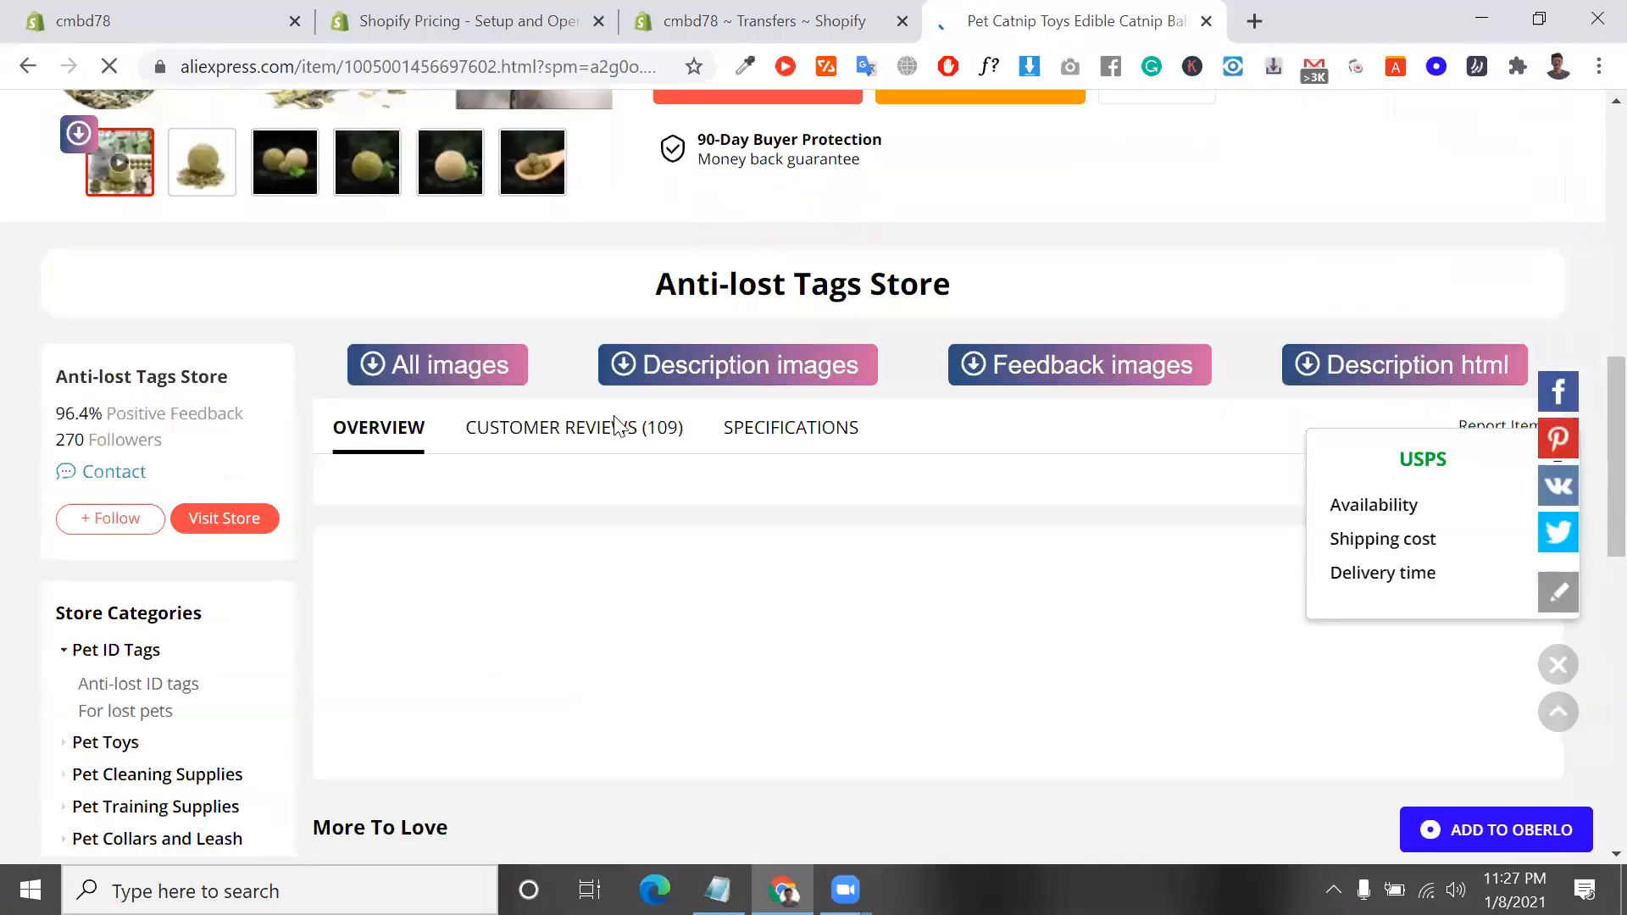
scroll(616, 424, "down", 10)
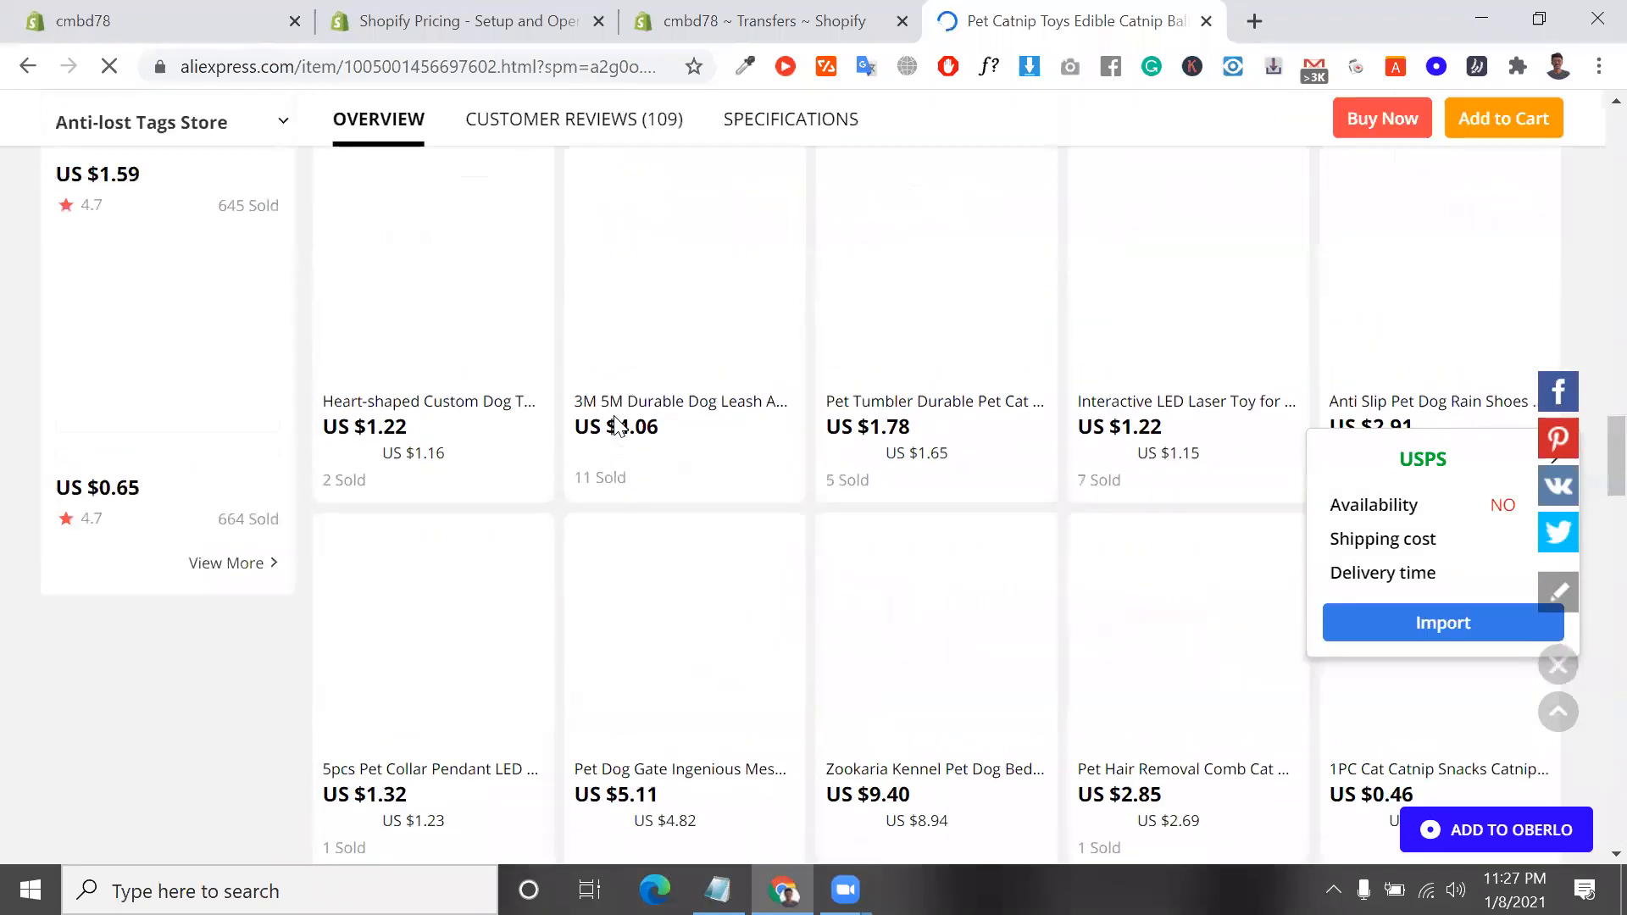
scroll(422, 627, "down", 16)
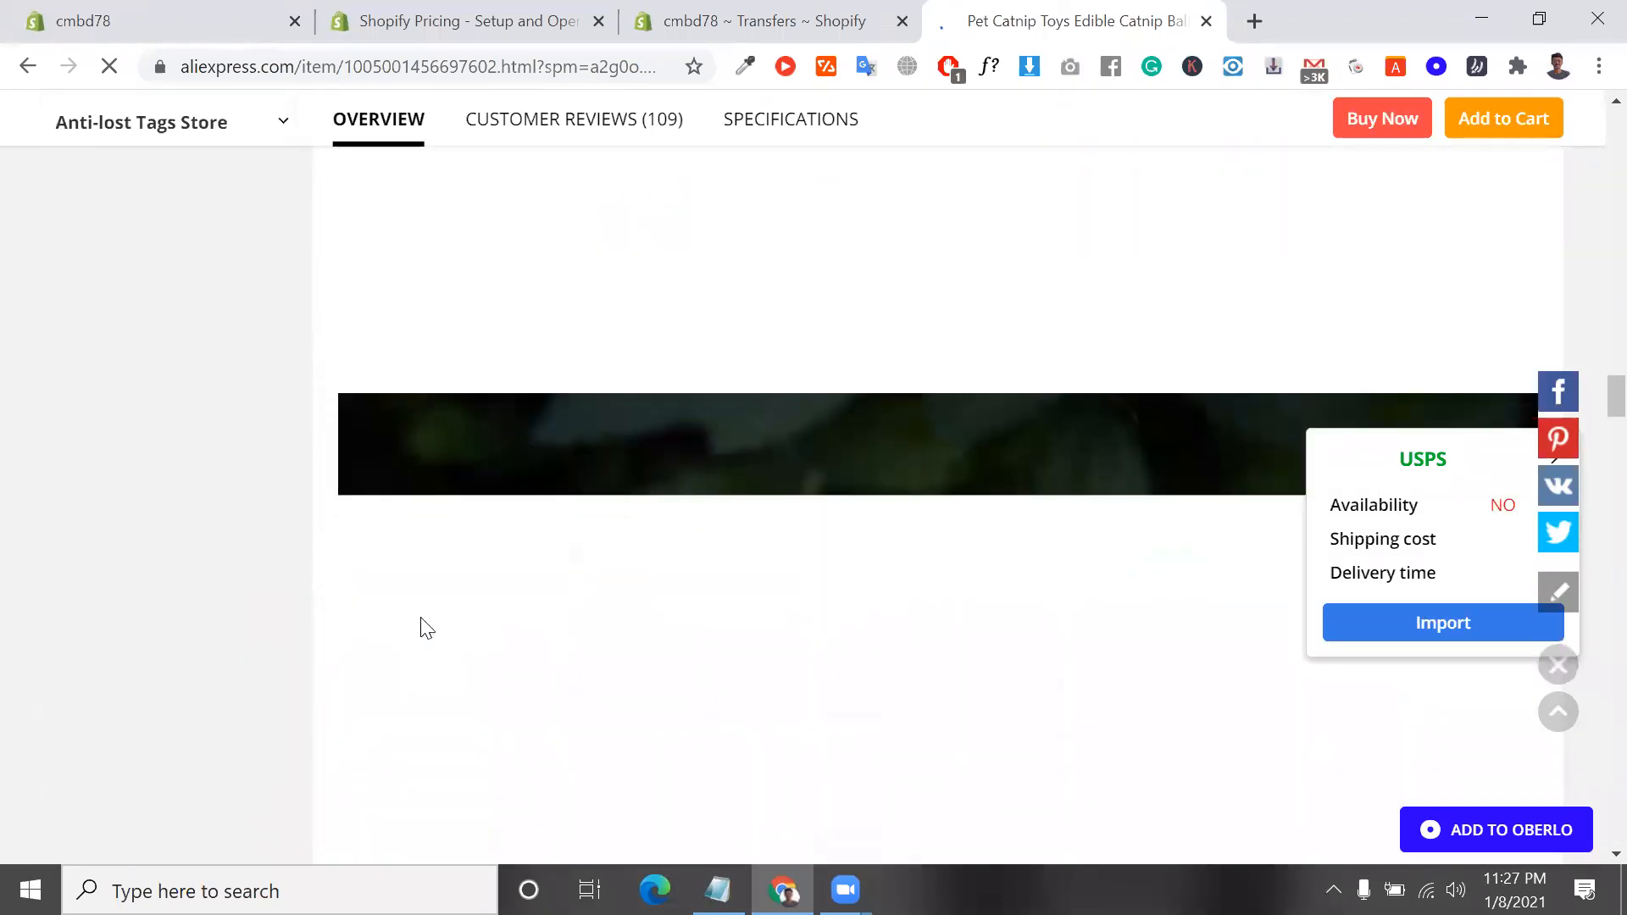
scroll(427, 628, "down", 5)
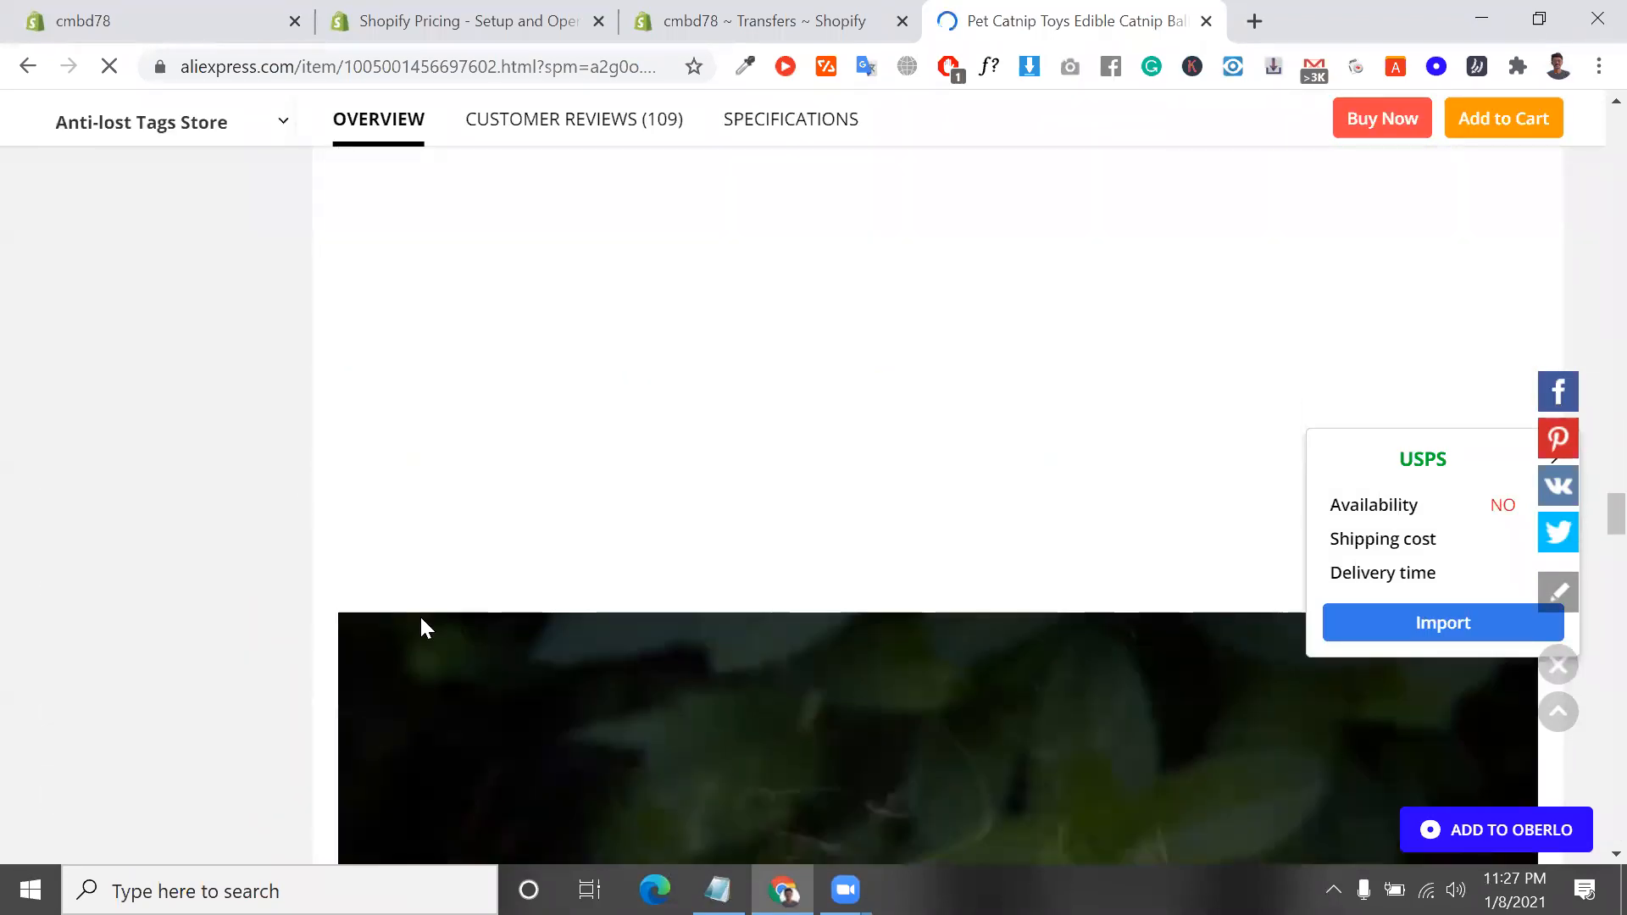
scroll(425, 627, "down", 20)
scroll(427, 628, "down", 20)
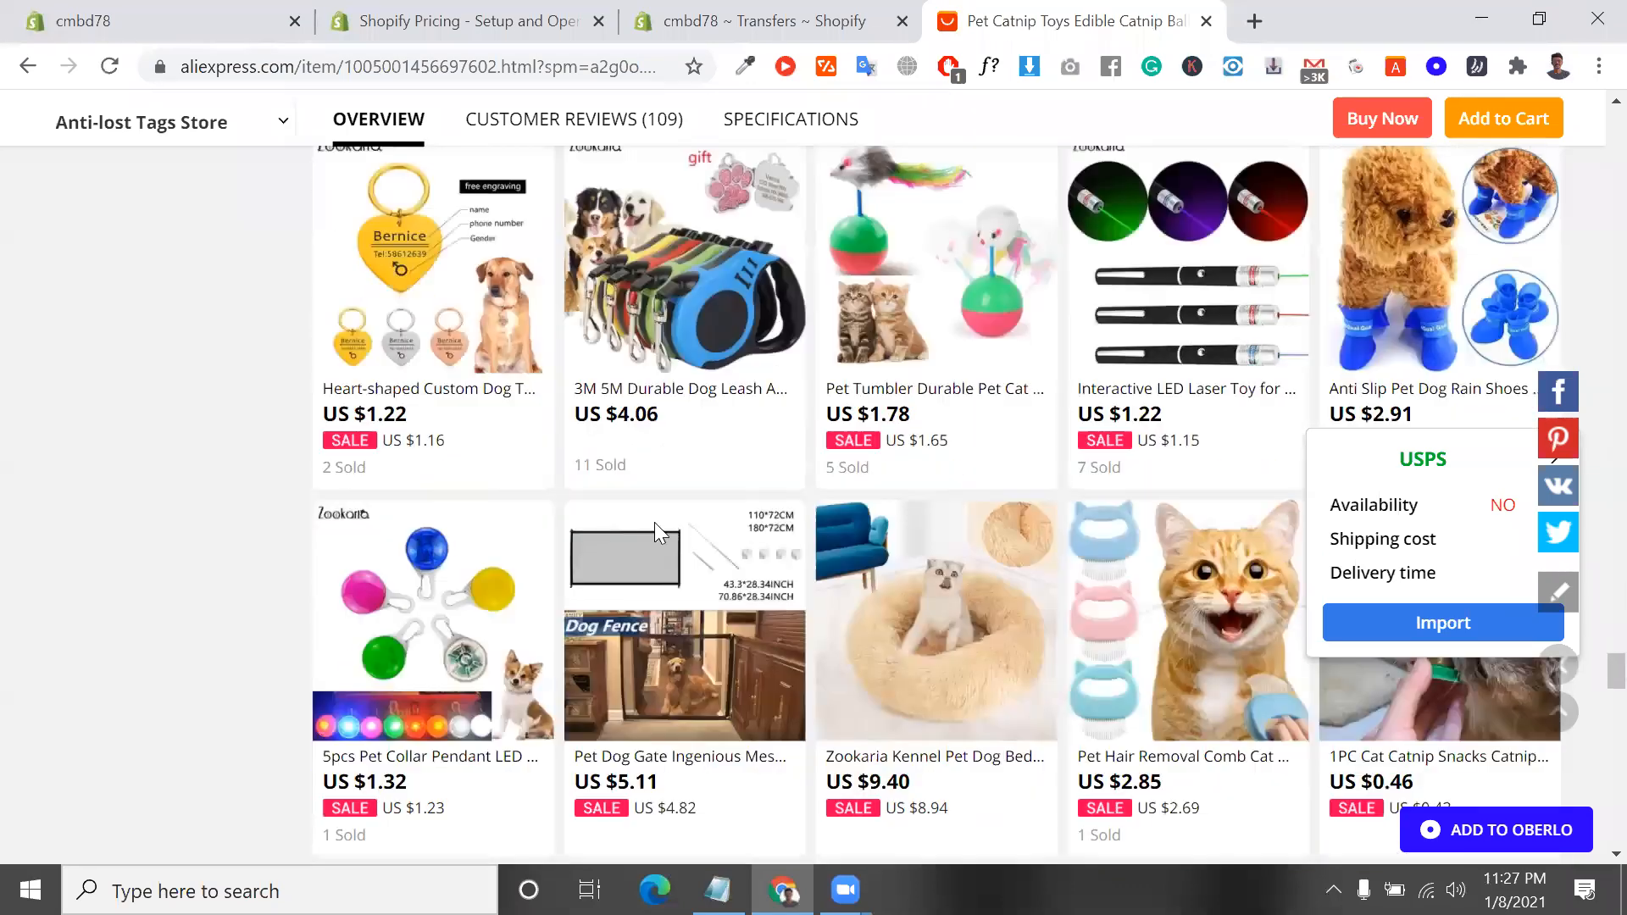
scroll(655, 522, "down", 3)
Open the related Pet Dog Gate mesh fence product and look over its options, shipping and overview
left_click(643, 485)
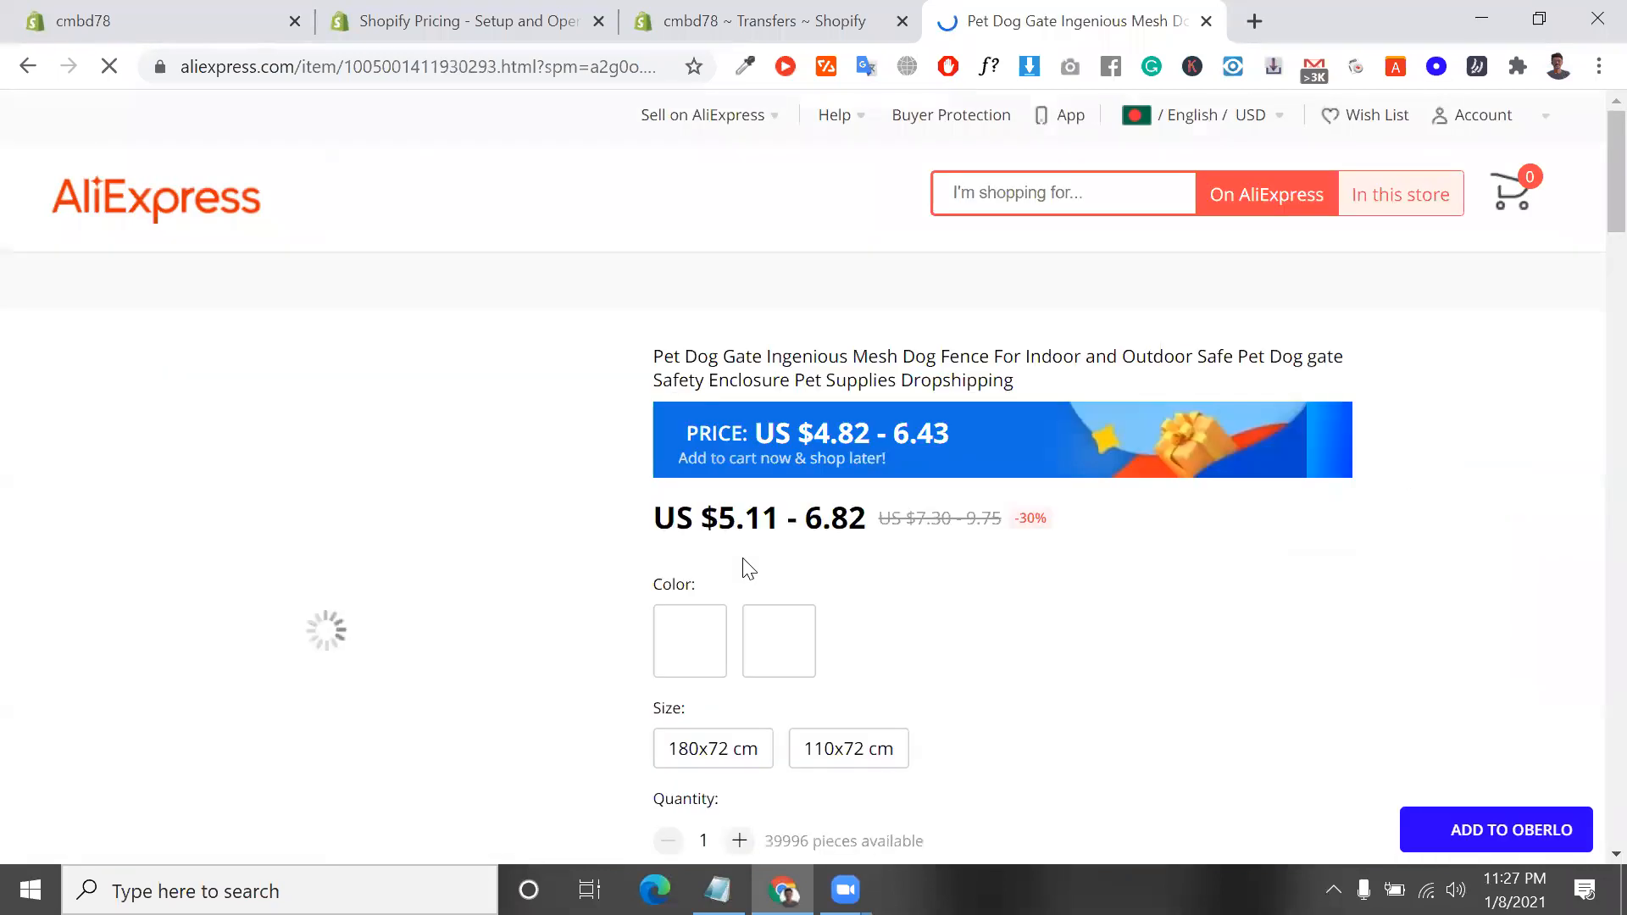
scroll(741, 570, "down", 3)
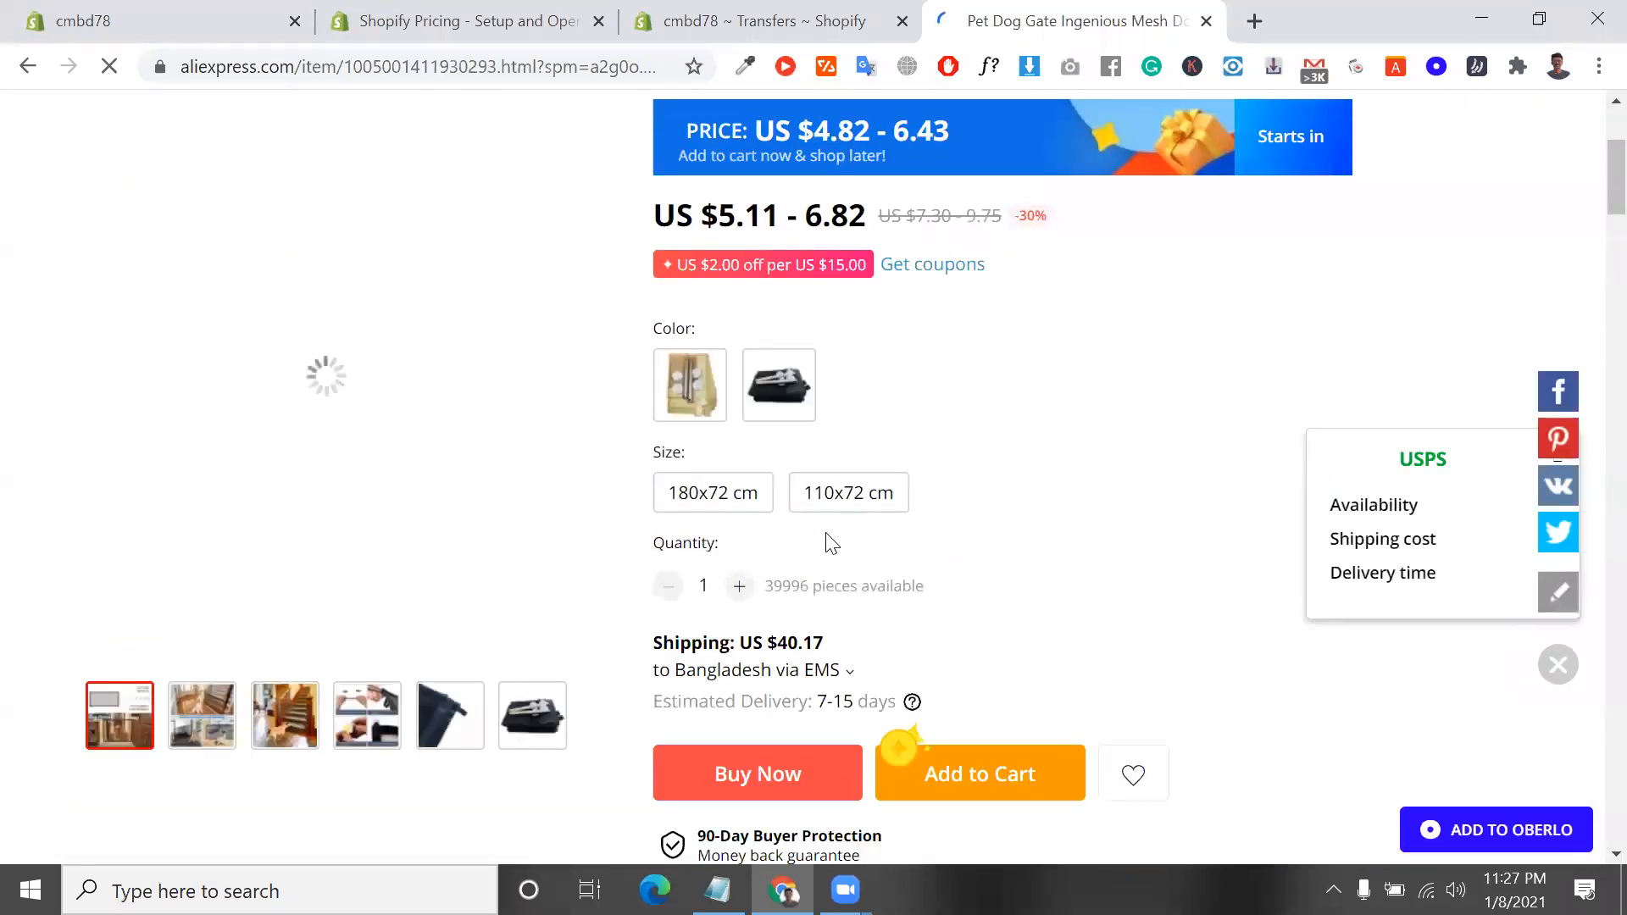
scroll(821, 559, "down", 10)
scroll(818, 550, "up", 3)
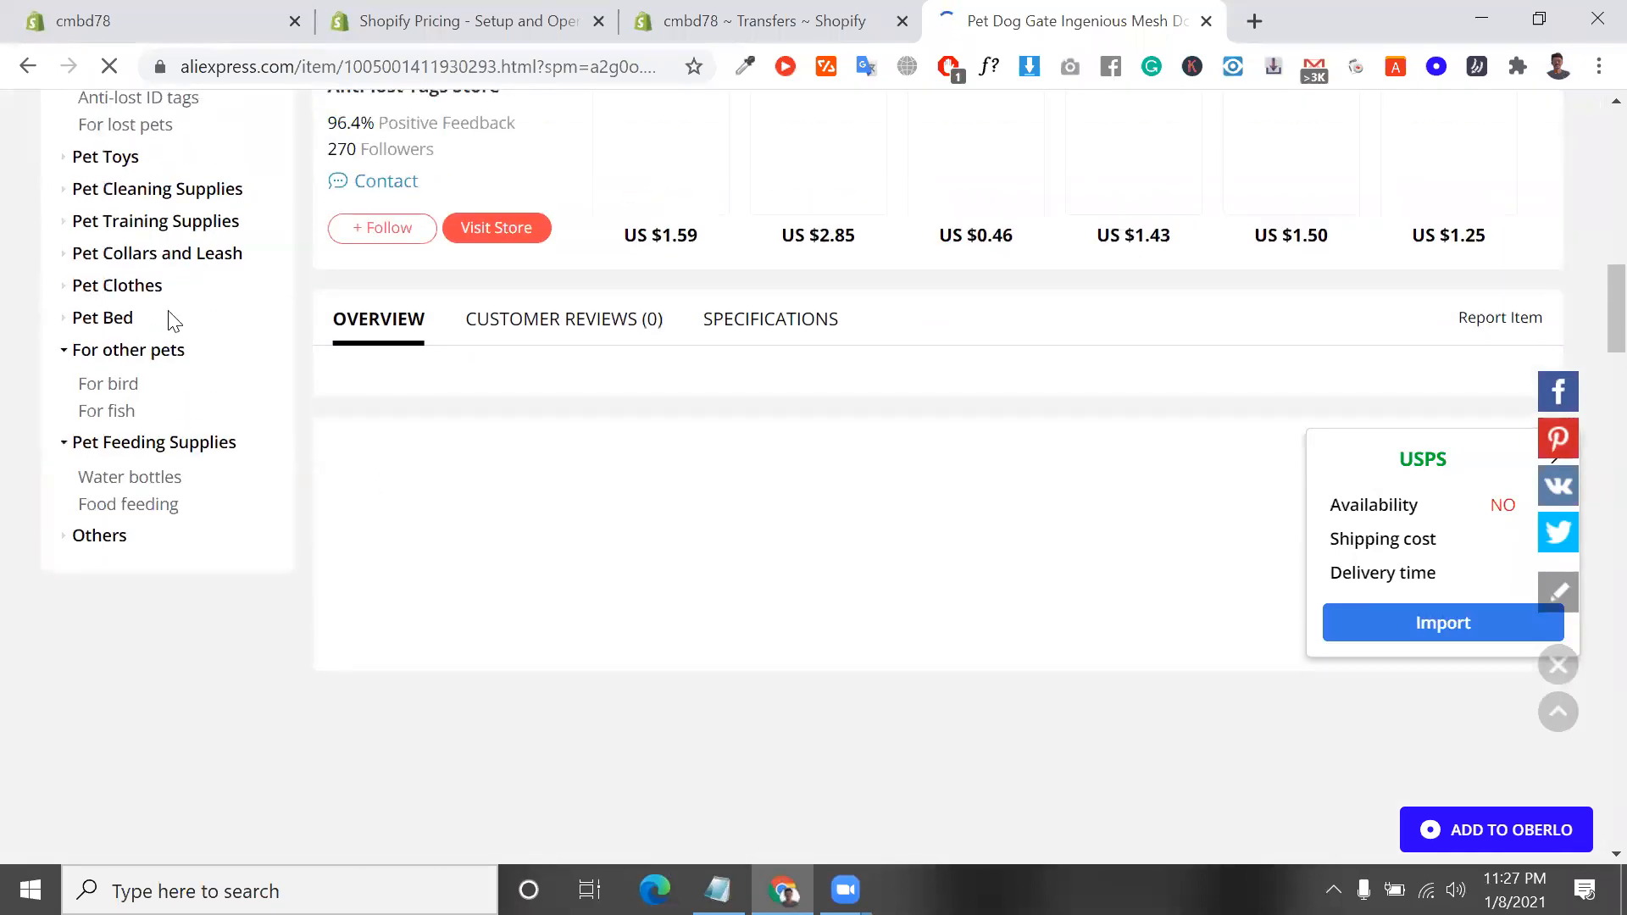
Pass by the Shopify pricing tab, then return to AliExpress and go back to the catnip ball product page
left_click(12, 37)
key("ctrl+Tab")
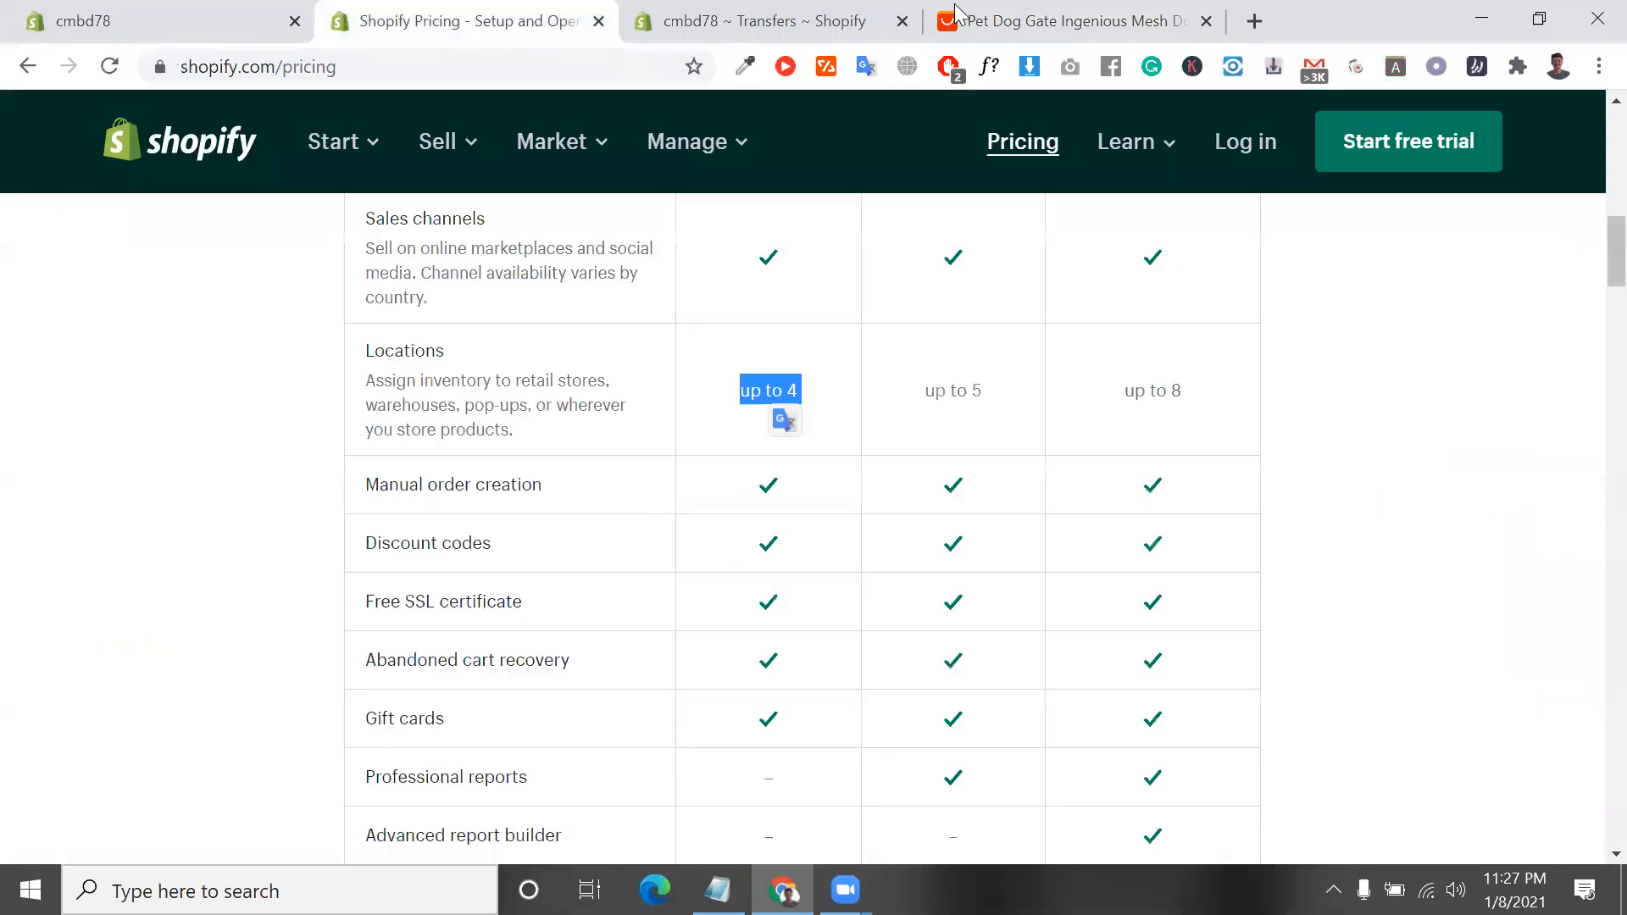
key("ctrl+Tab")
key("ctrl+Tab")
left_click(28, 68)
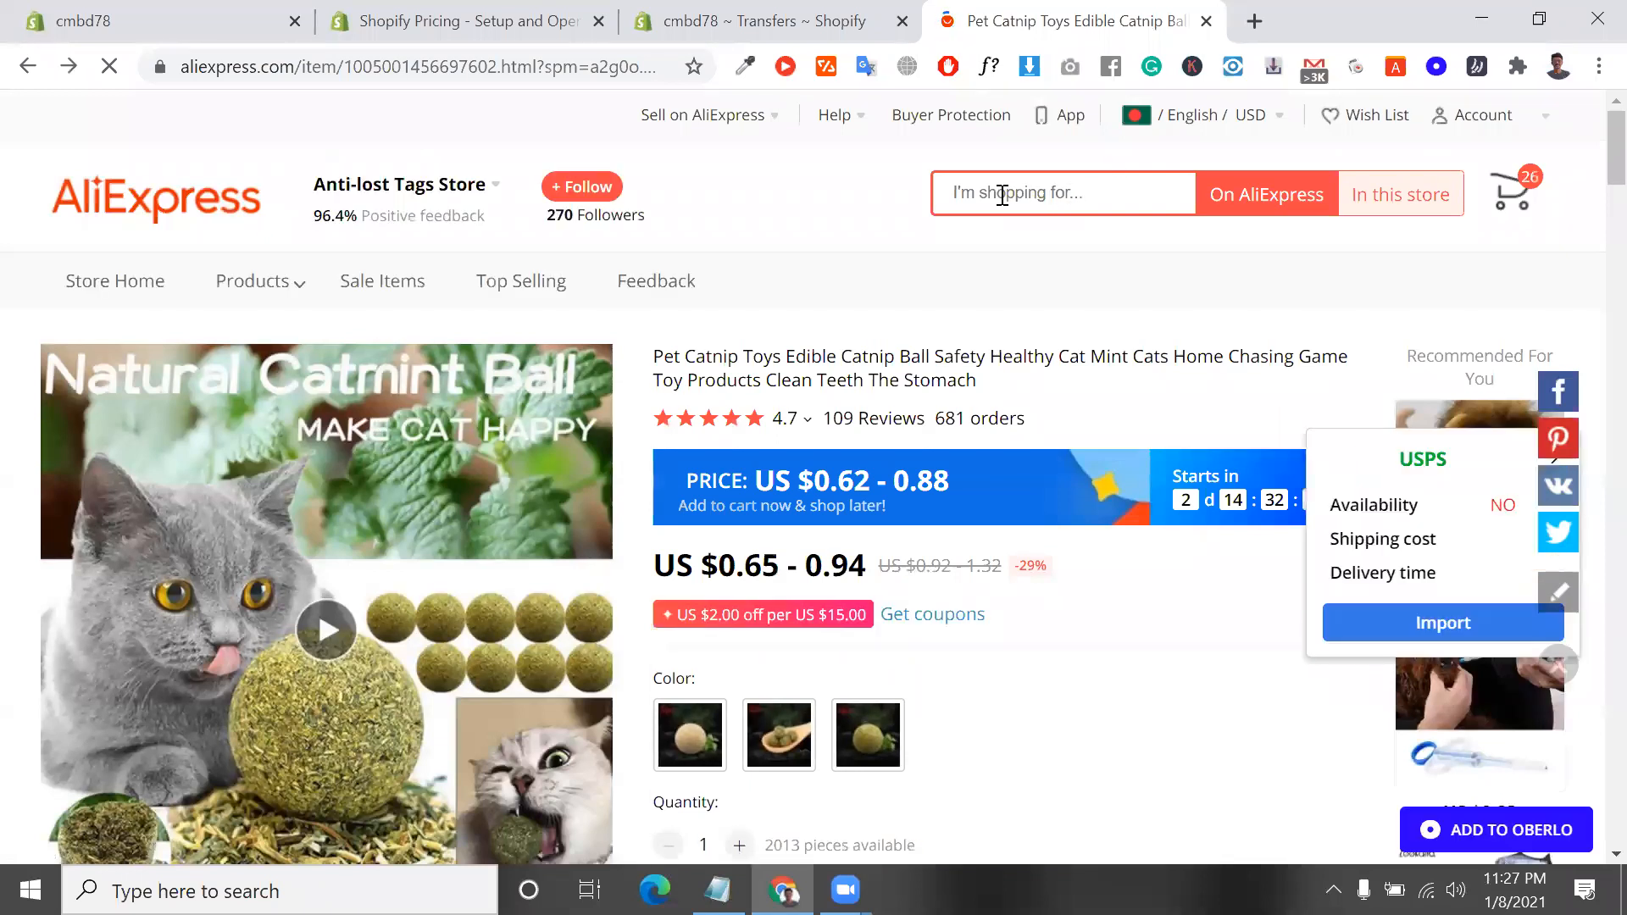
scroll(864, 269, "up", 4)
scroll(866, 277, "up", 20)
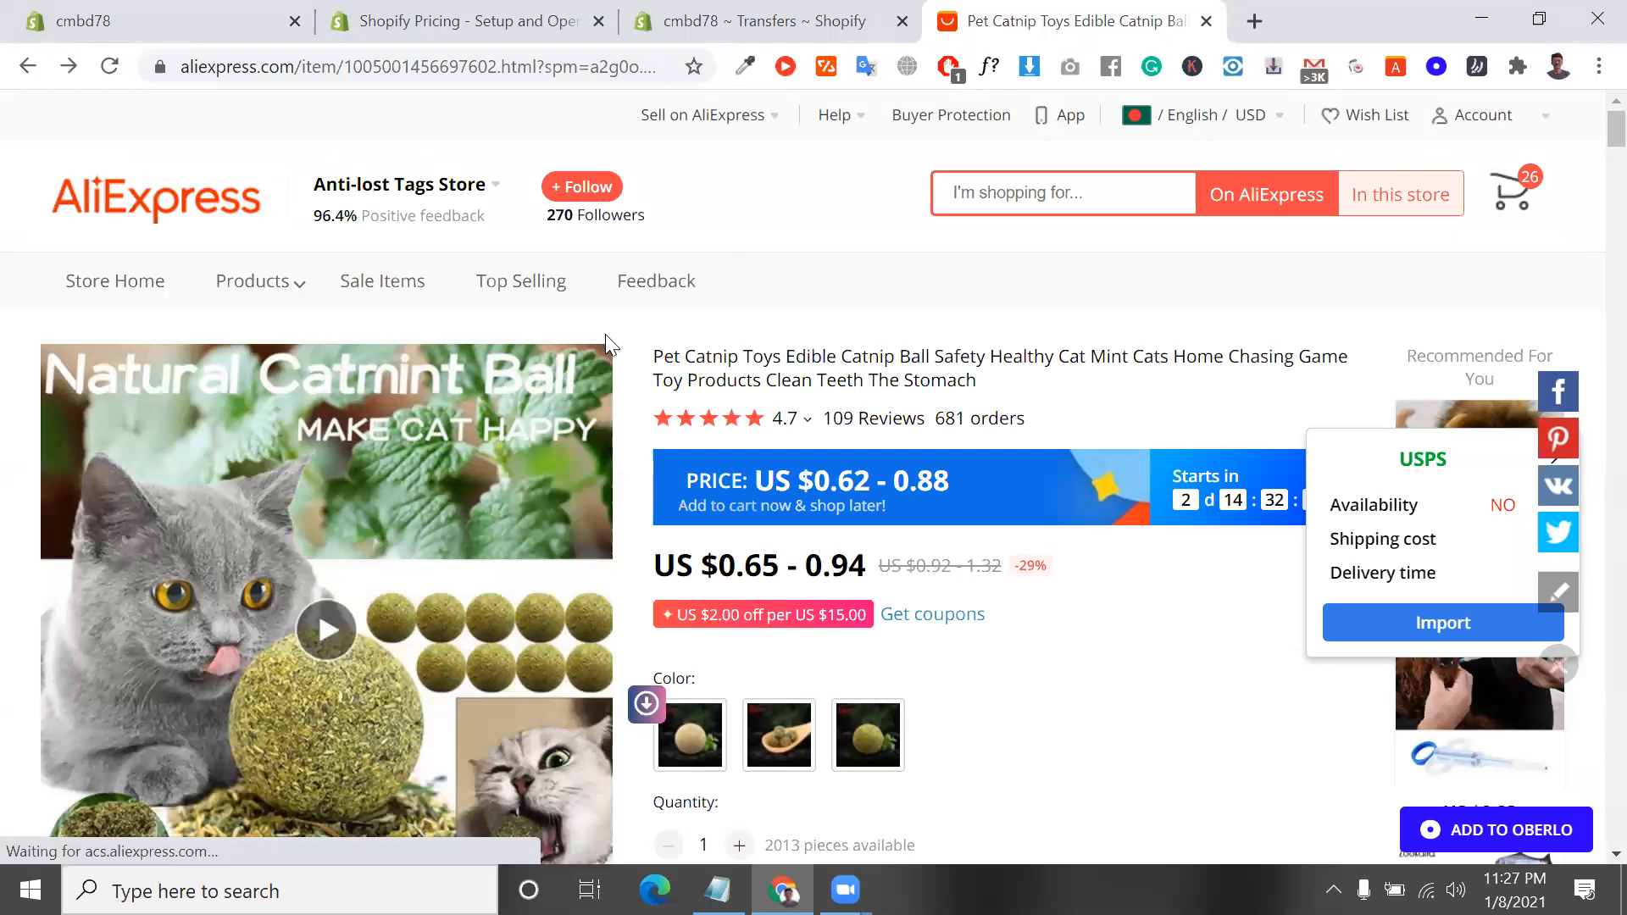
Return to the AliExpress homepage, open the T-Shirts category under Men's Fashion and browse its listings
left_click(222, 225)
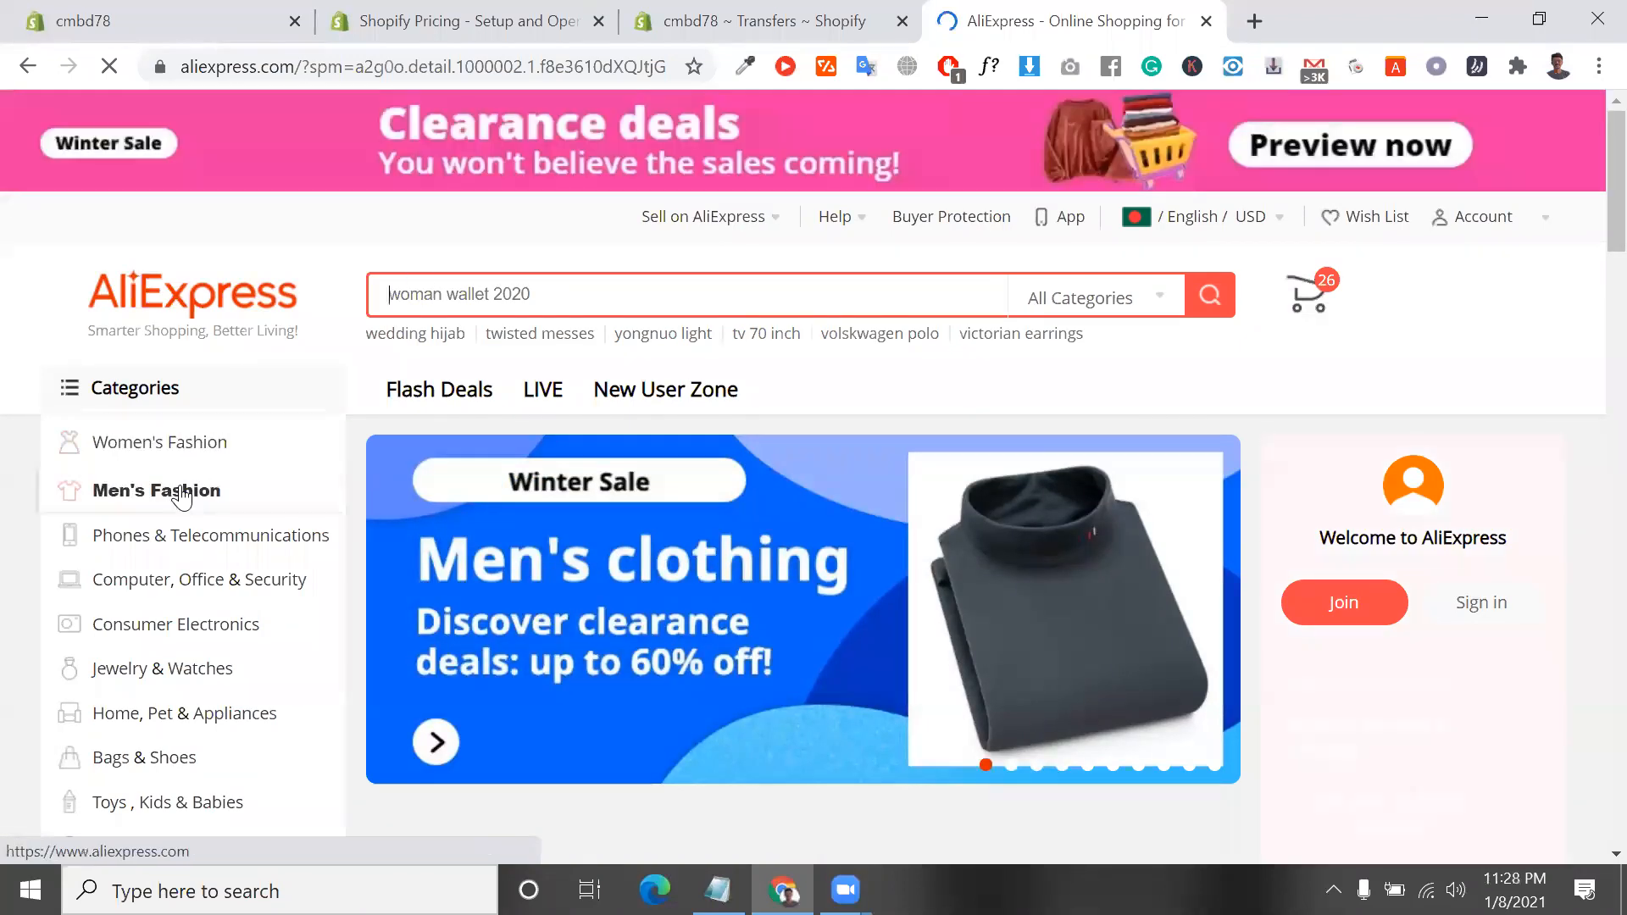
mouse_move(182, 499)
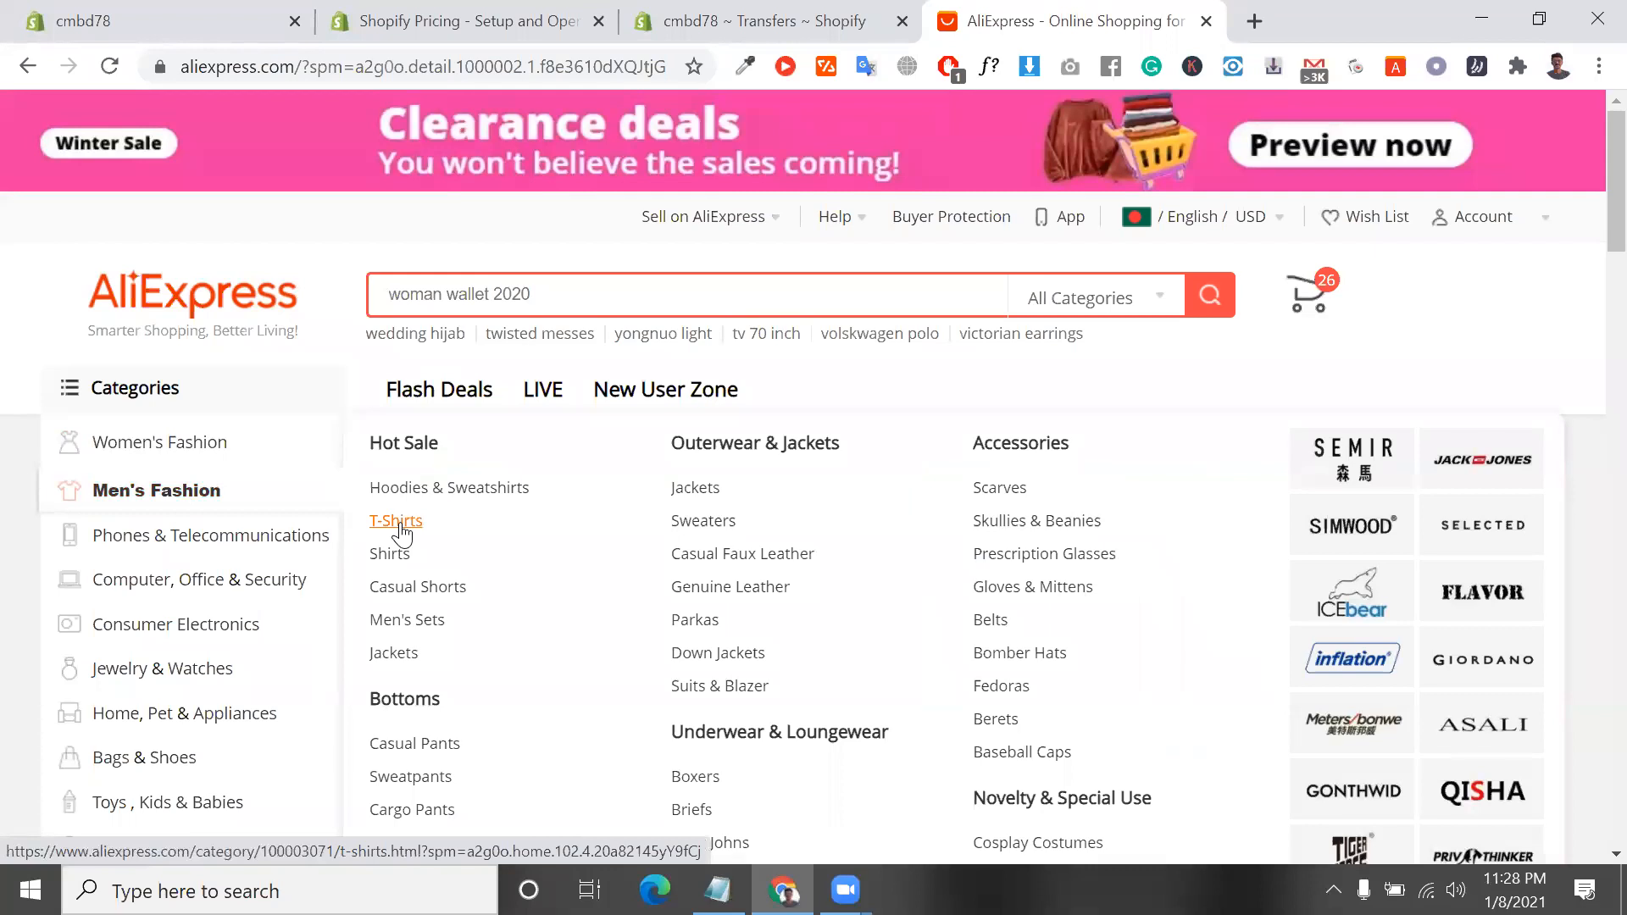
left_click(398, 522)
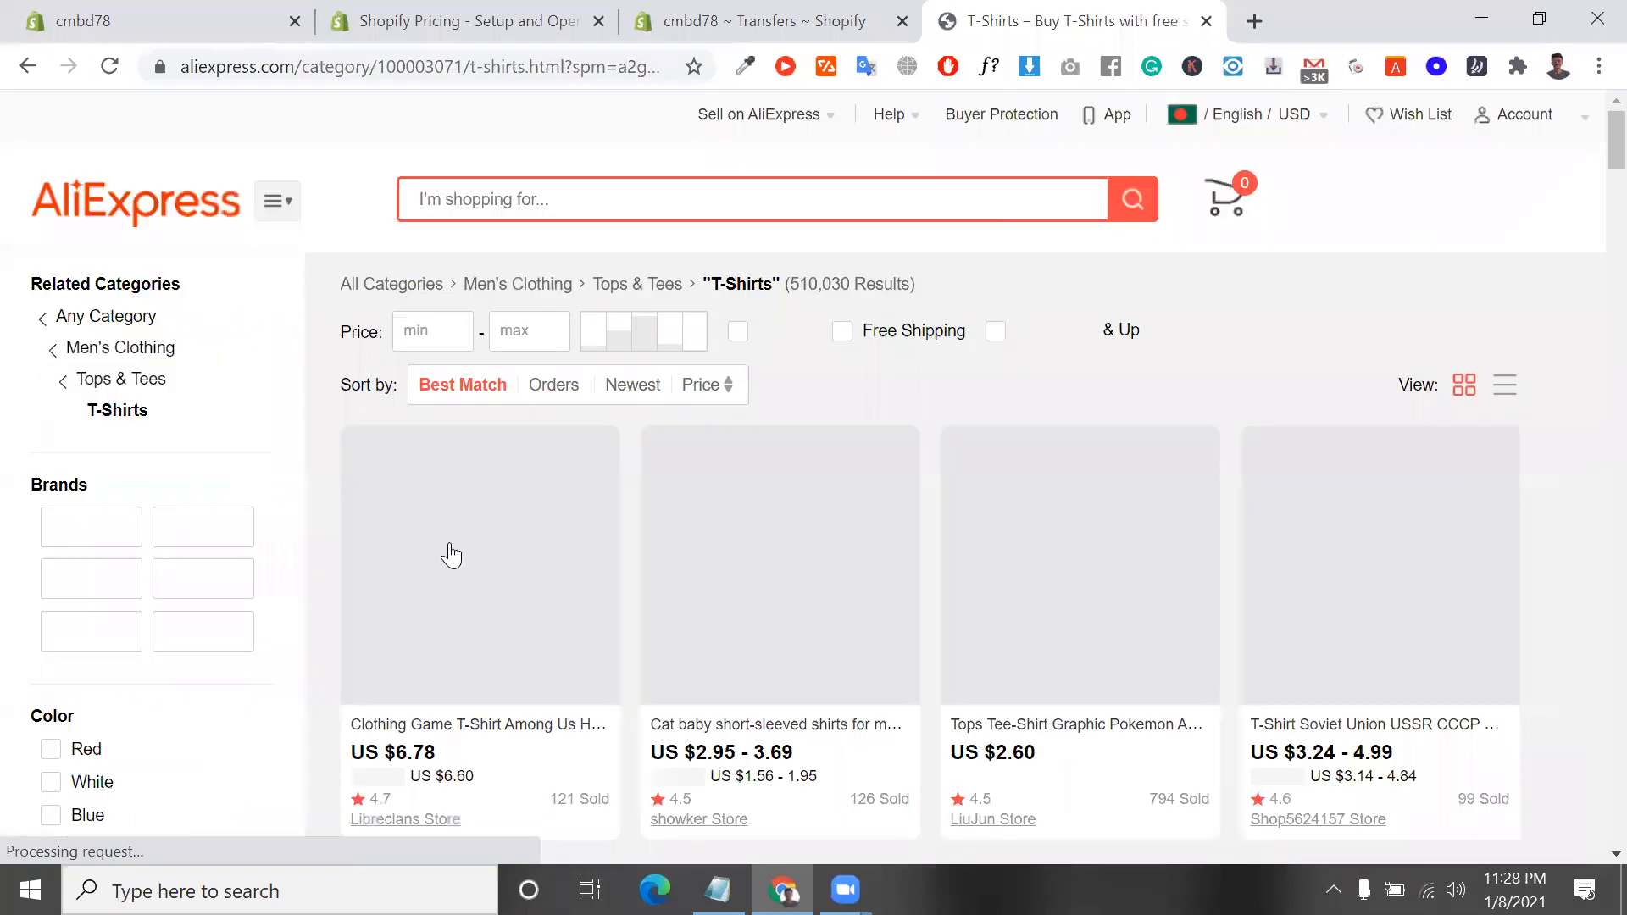
scroll(749, 466, "down", 4)
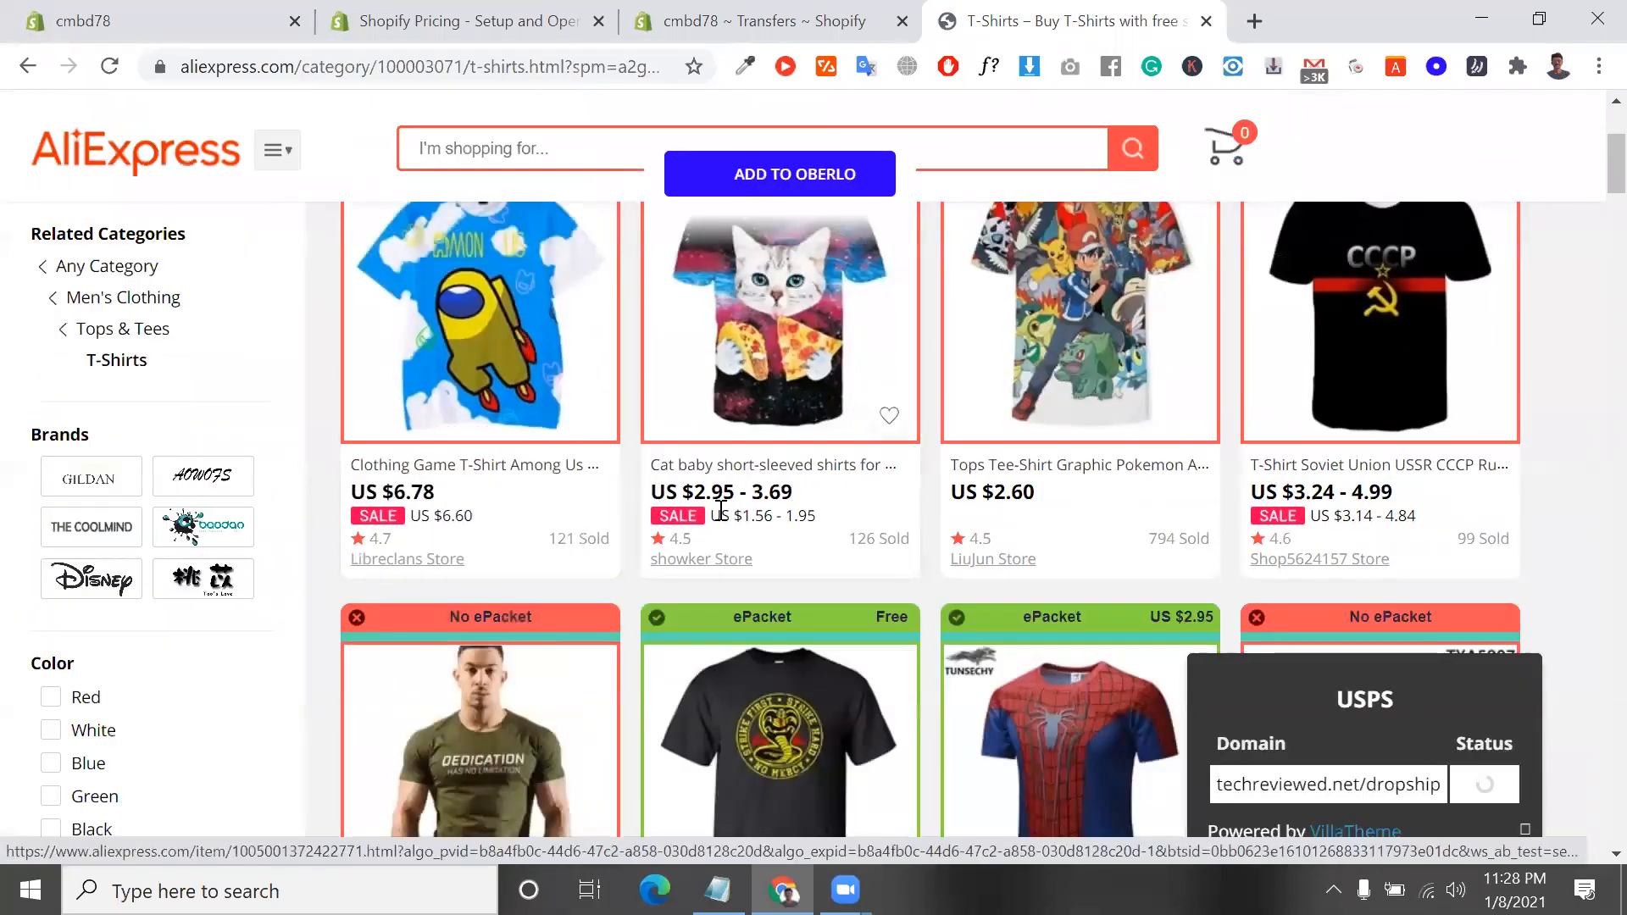
scroll(580, 566, "down", 4)
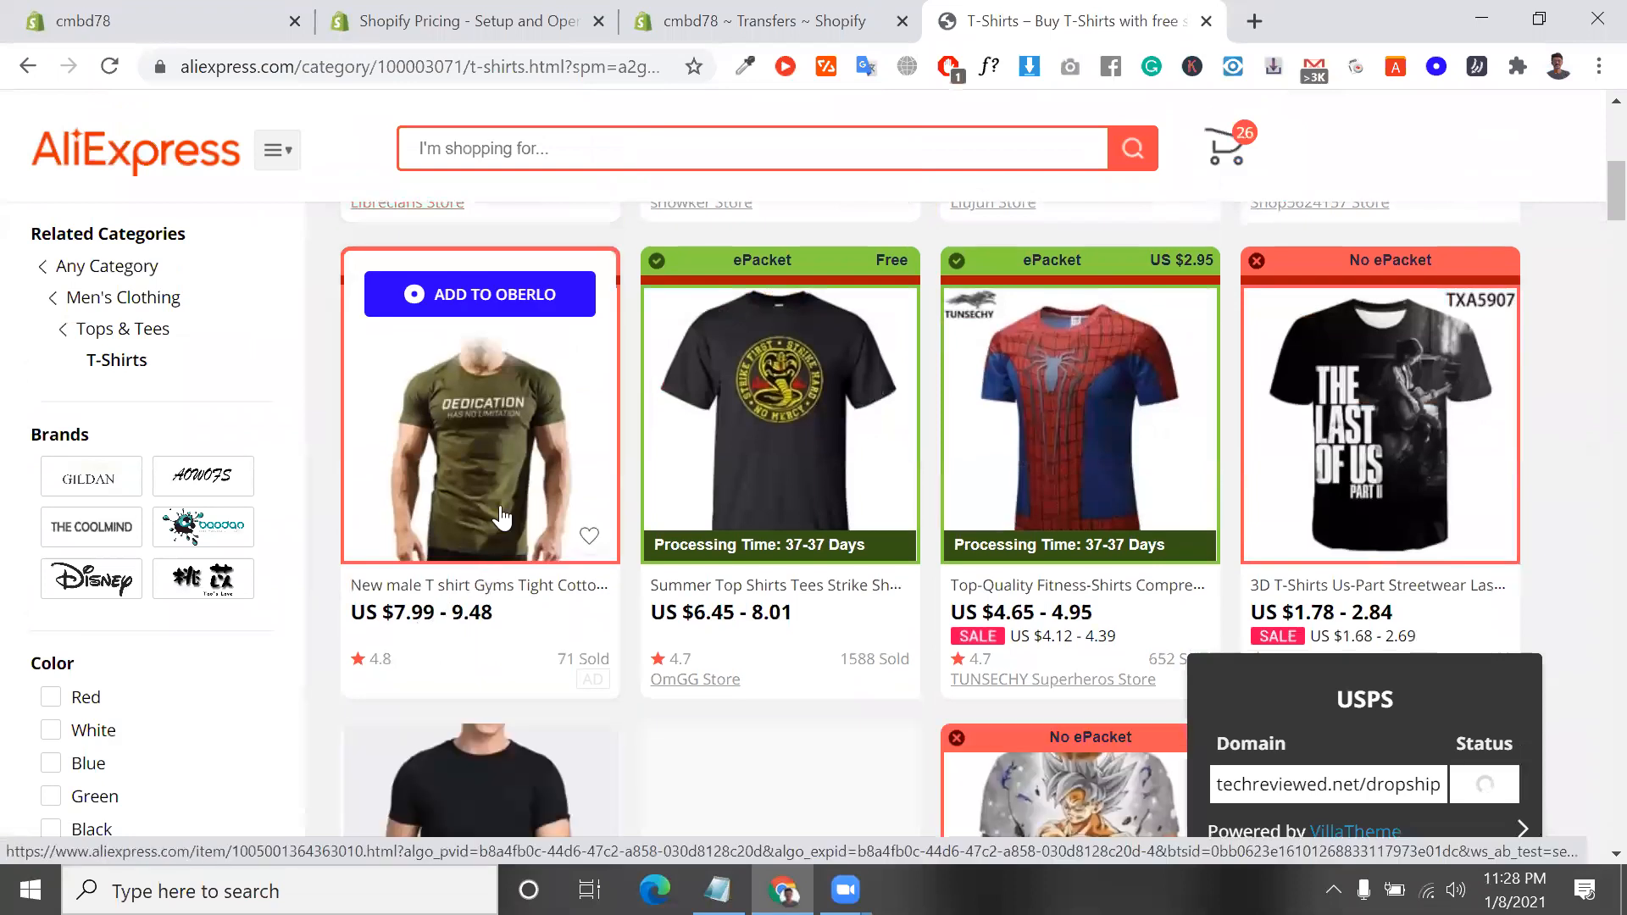
Open the New male T shirt Gyms product, close the T-Shirts listing and look over its colour, size and China shipping options
left_click(509, 495)
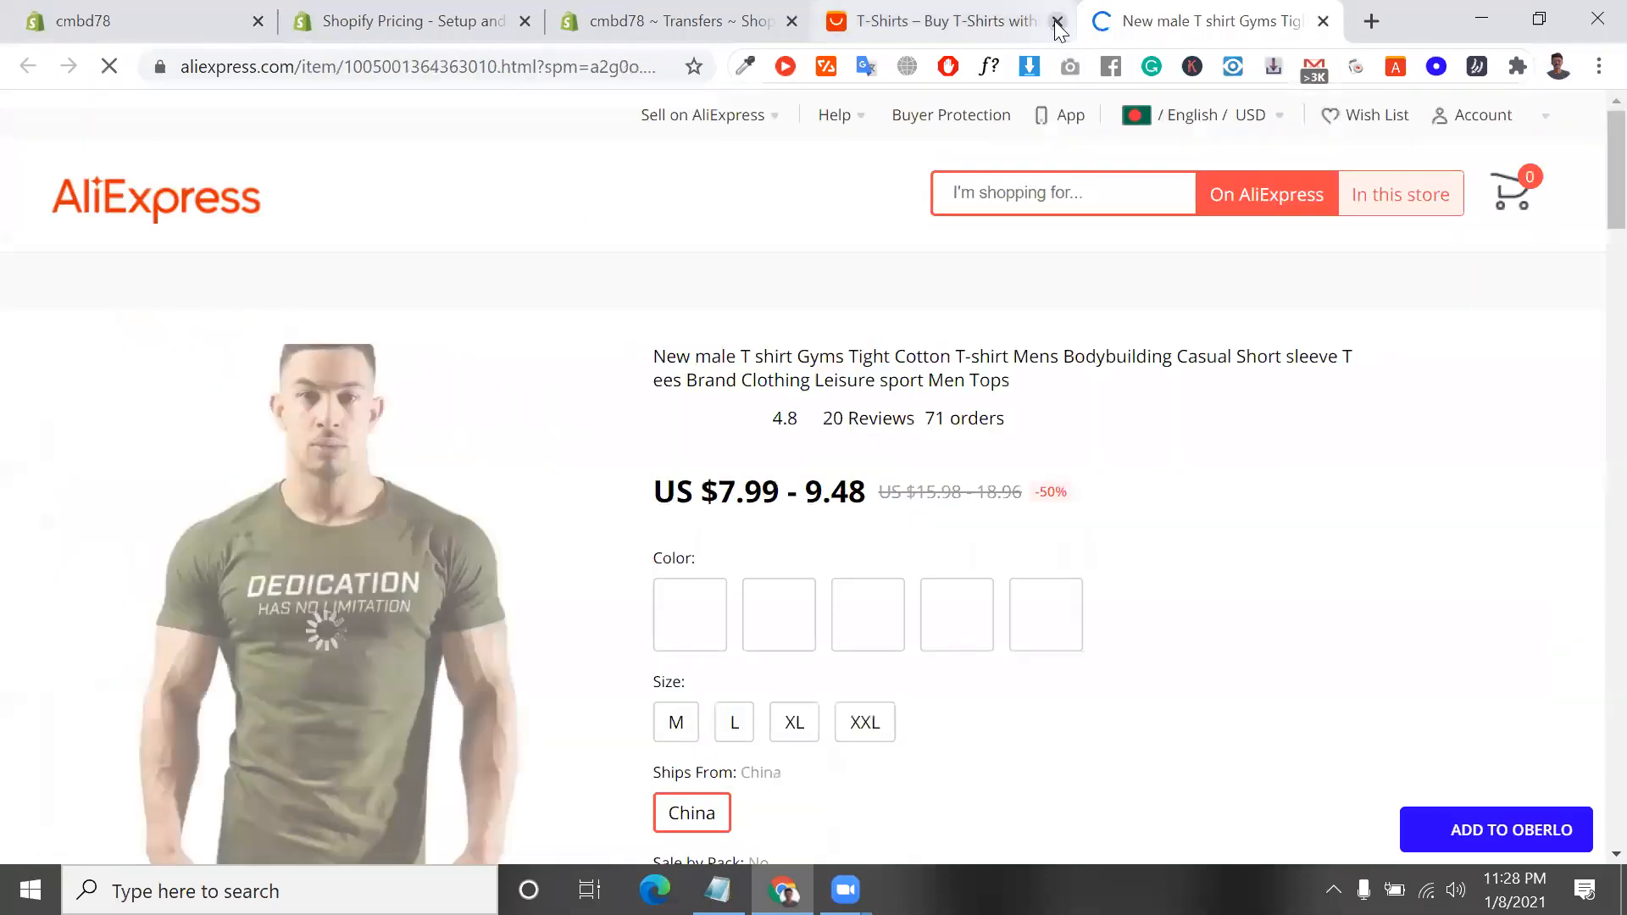
left_click(1057, 20)
scroll(884, 534, "down", 3)
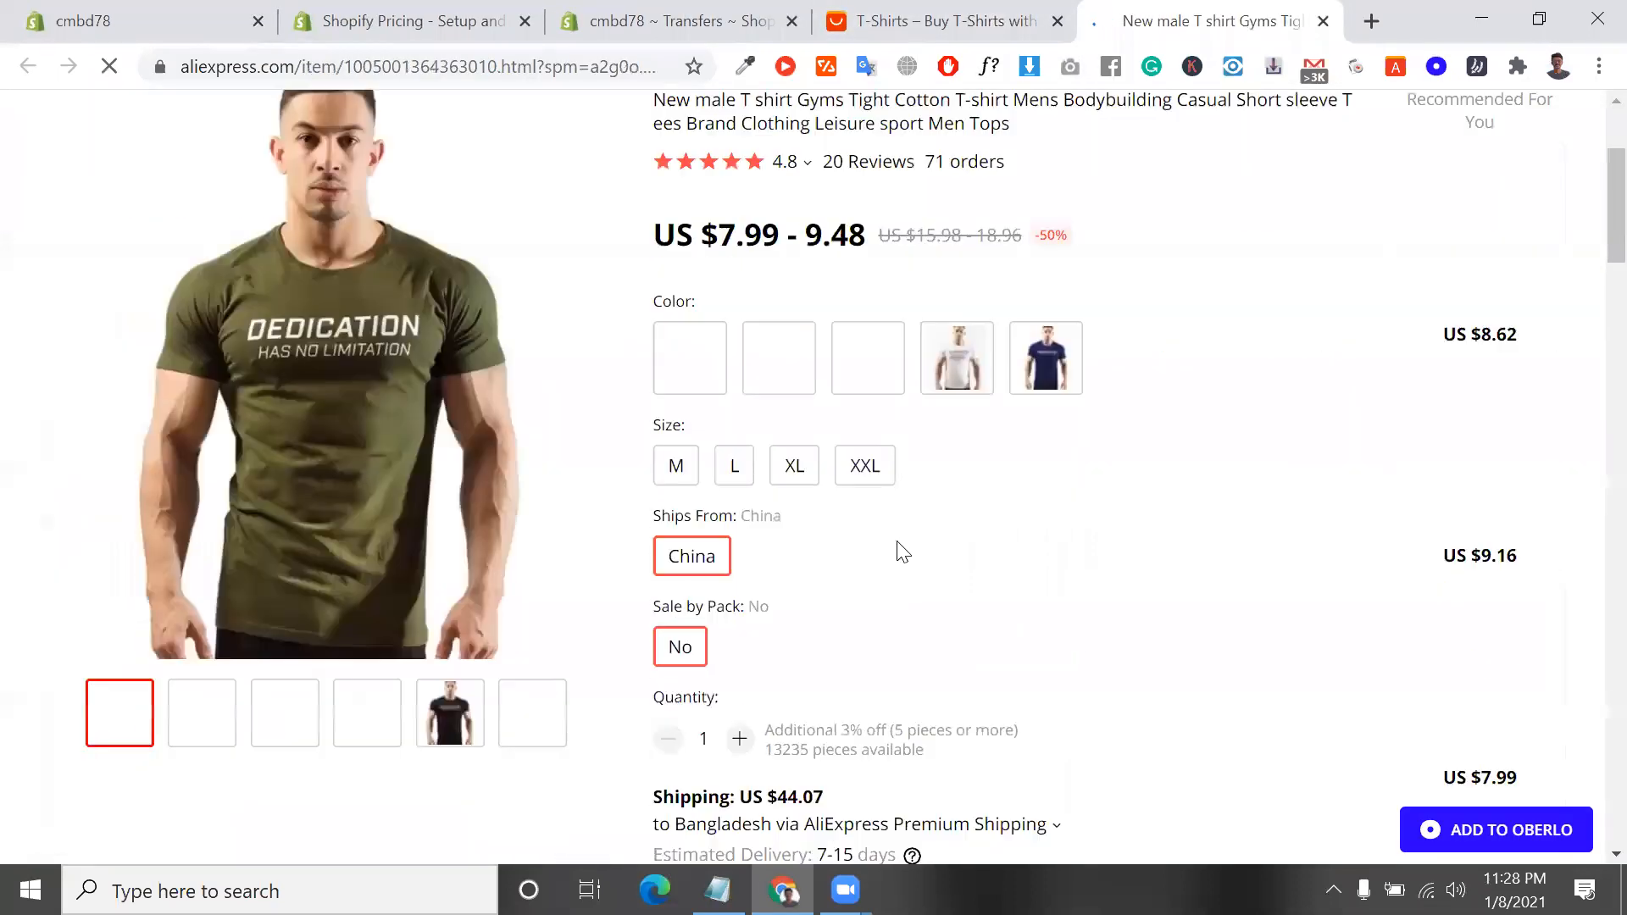
scroll(803, 714, "down", 1)
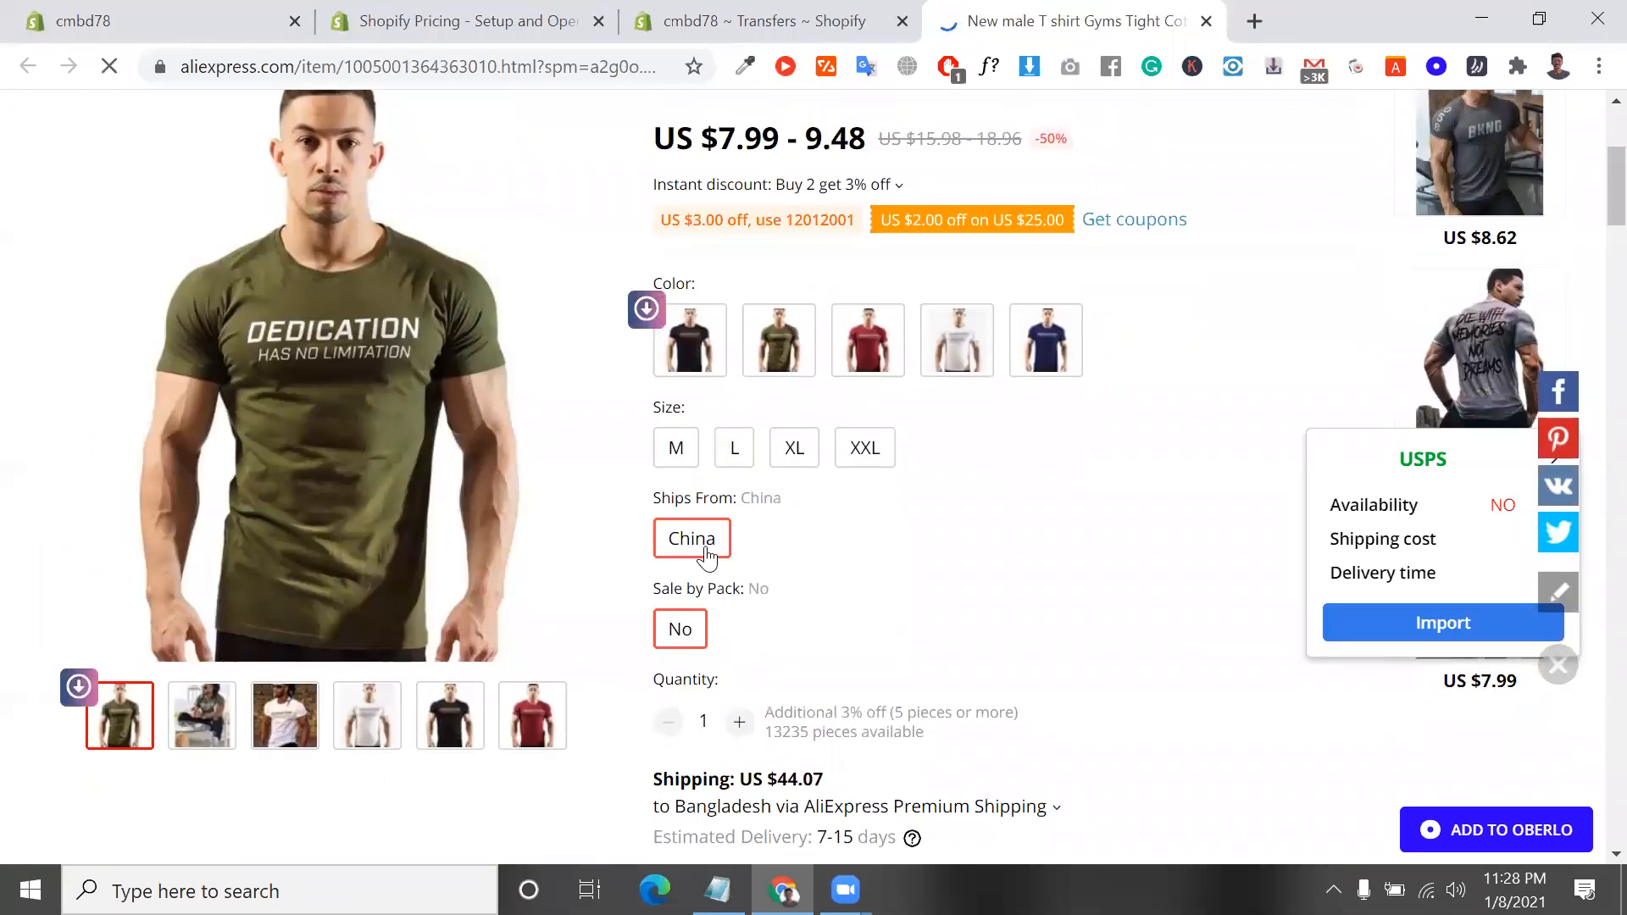
left_click(706, 553)
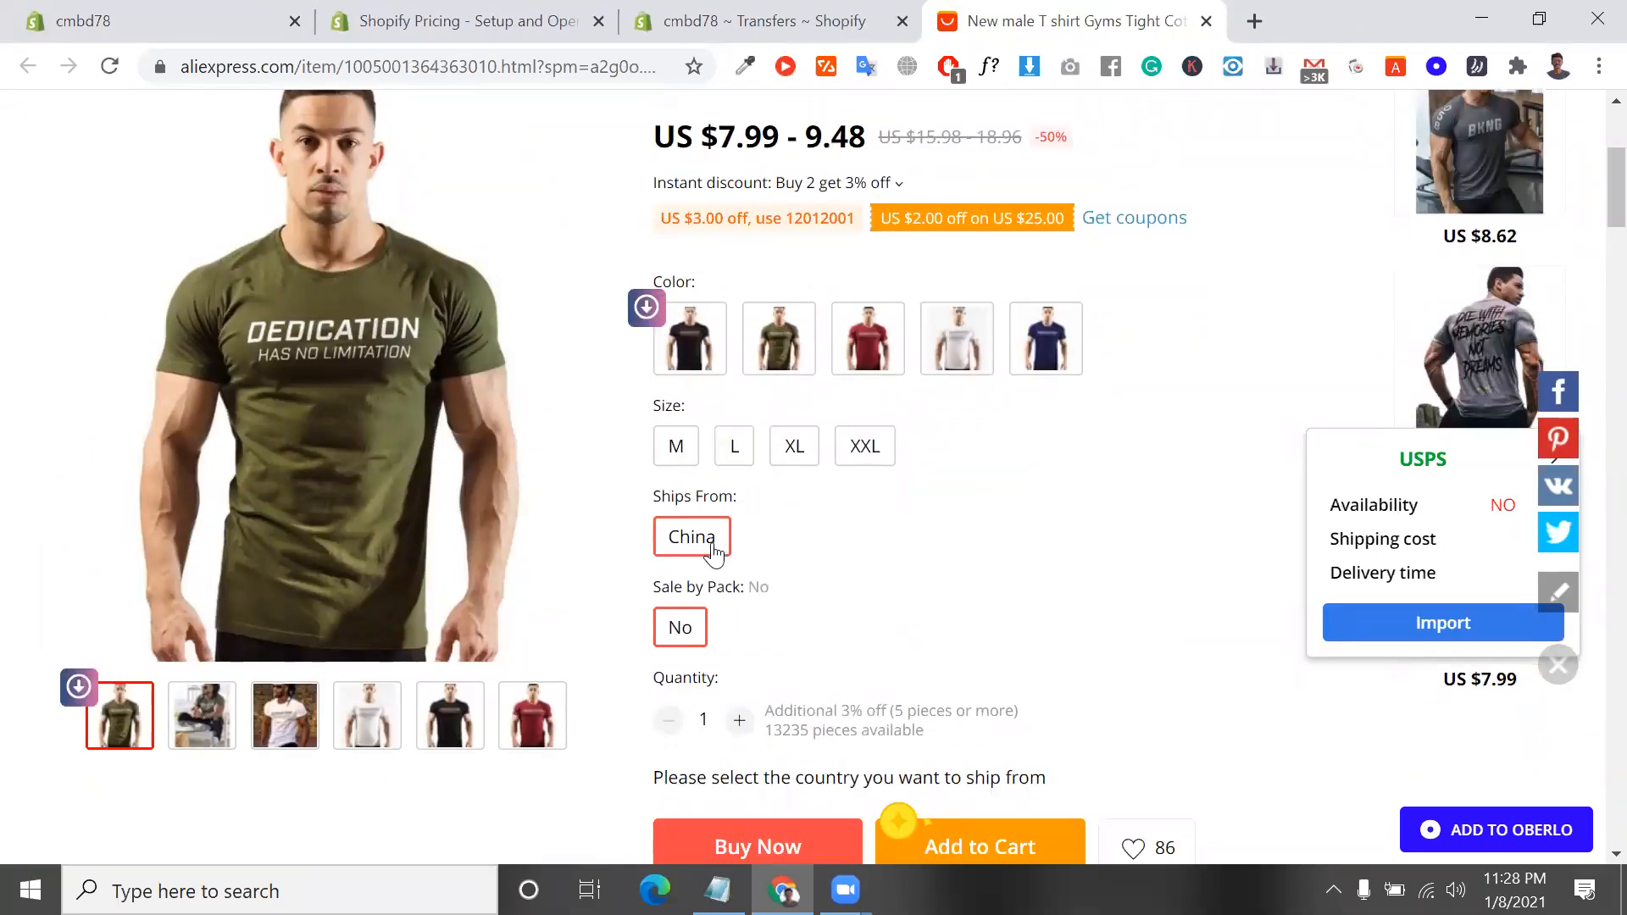
left_click(713, 552)
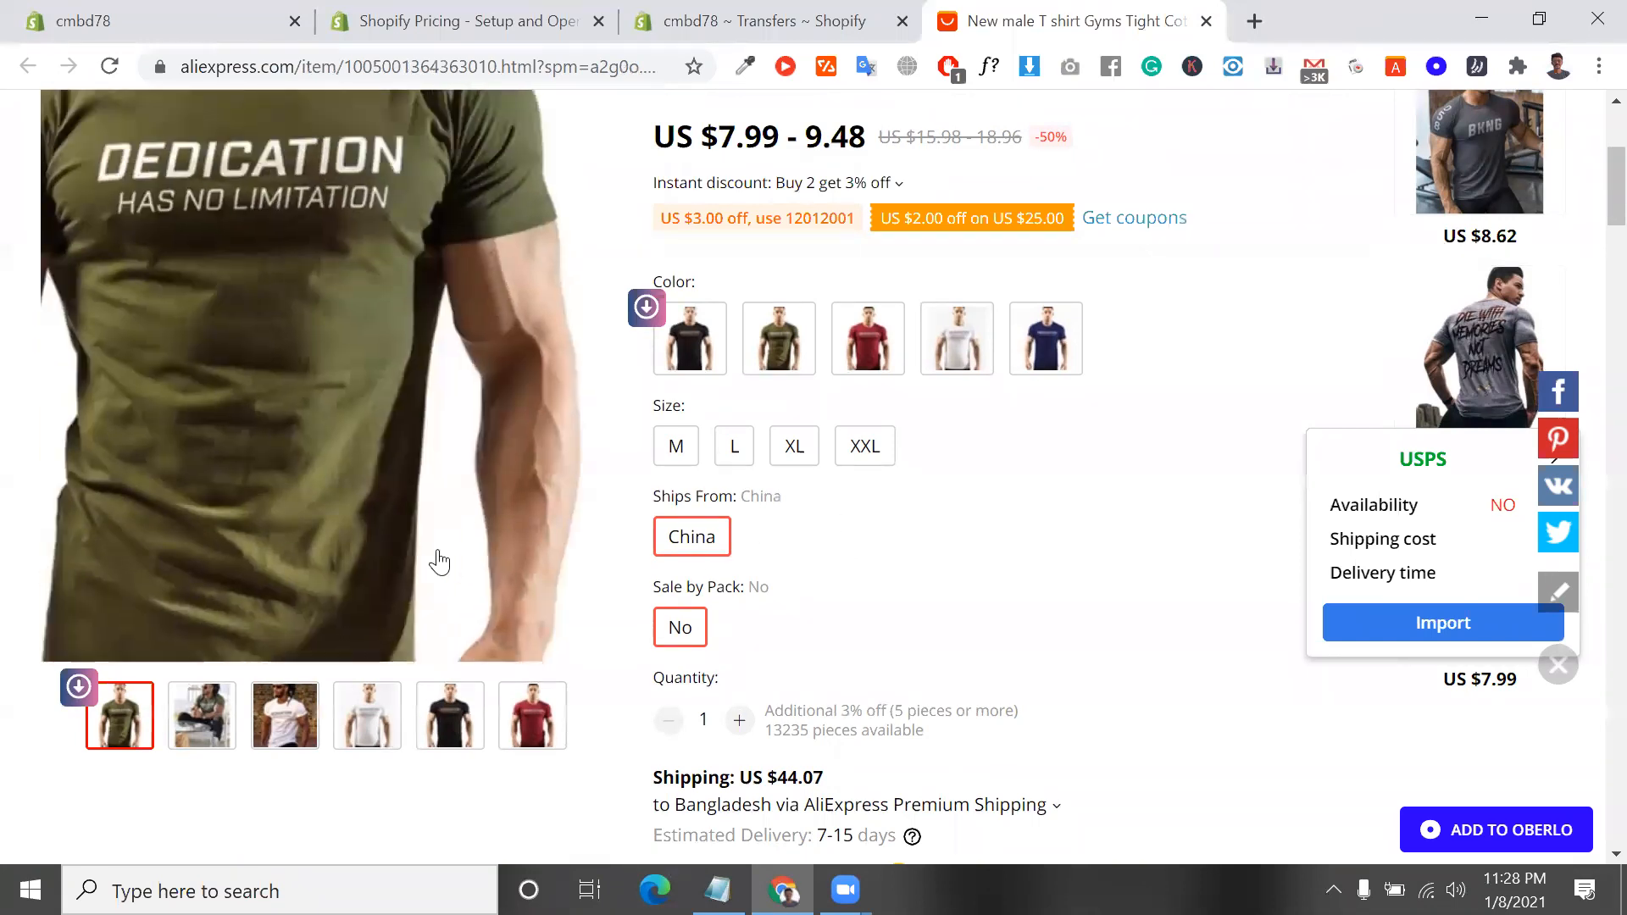
scroll(435, 563, "up", 1)
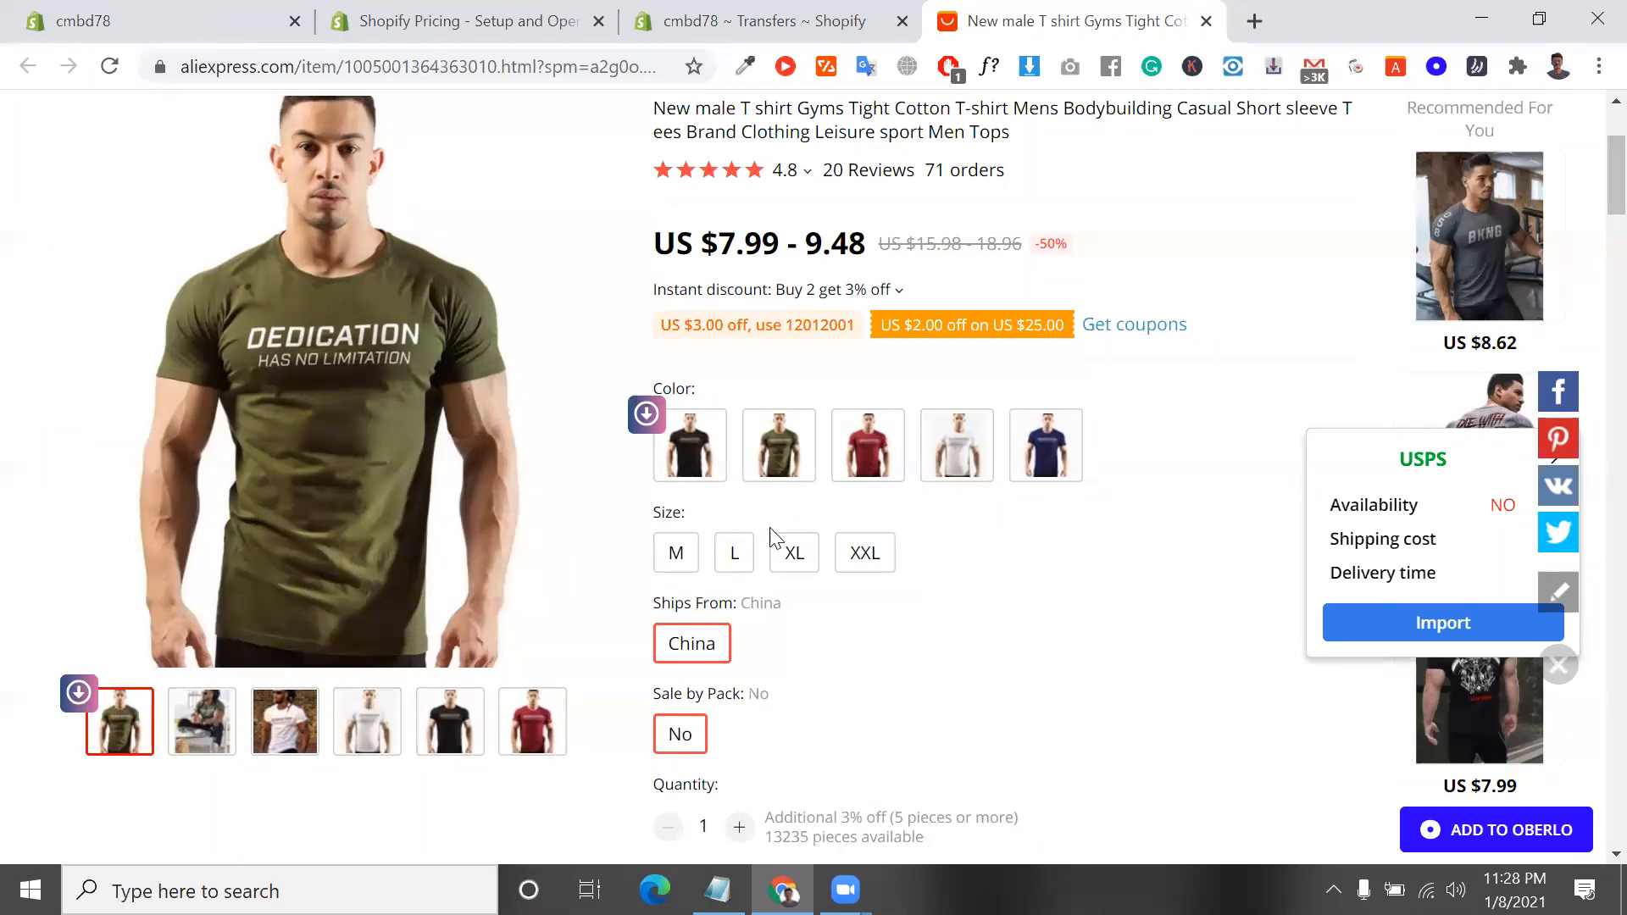
Switch to the support.txt note in Notepad and highlight the line listing uk, us, canada, bangladesh
key("alt+Tab")
left_click_drag(719, 711, 437, 709)
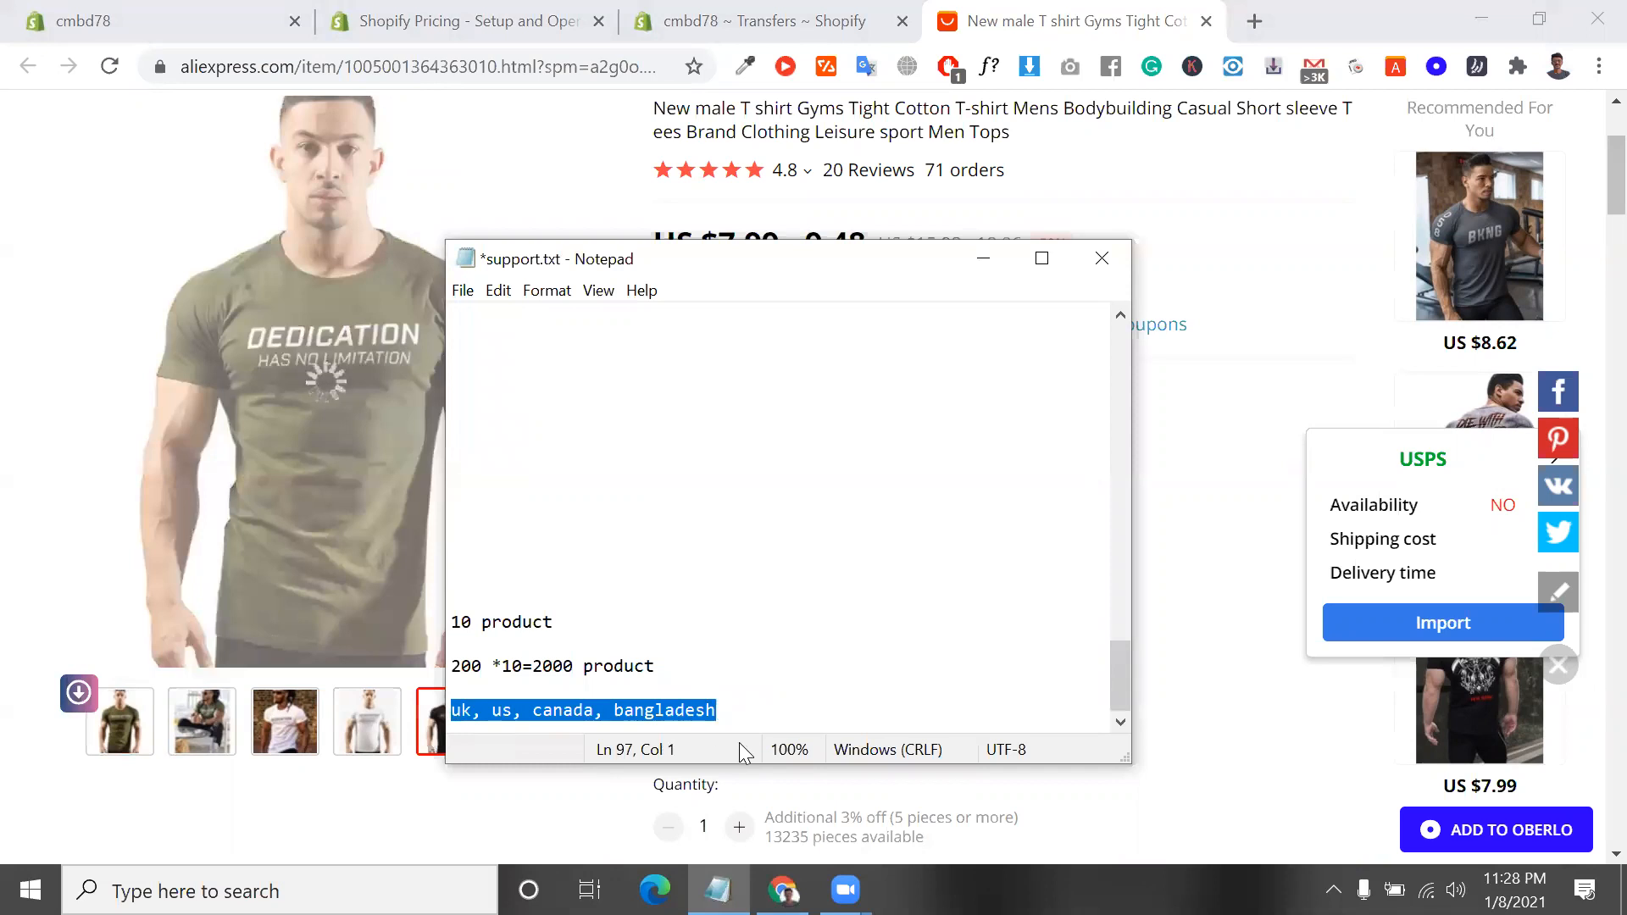
left_click_drag(755, 700, 453, 646)
Switch back to the browser, go to the Shopify pricing page and highlight the Locations feature description
left_click(762, 20)
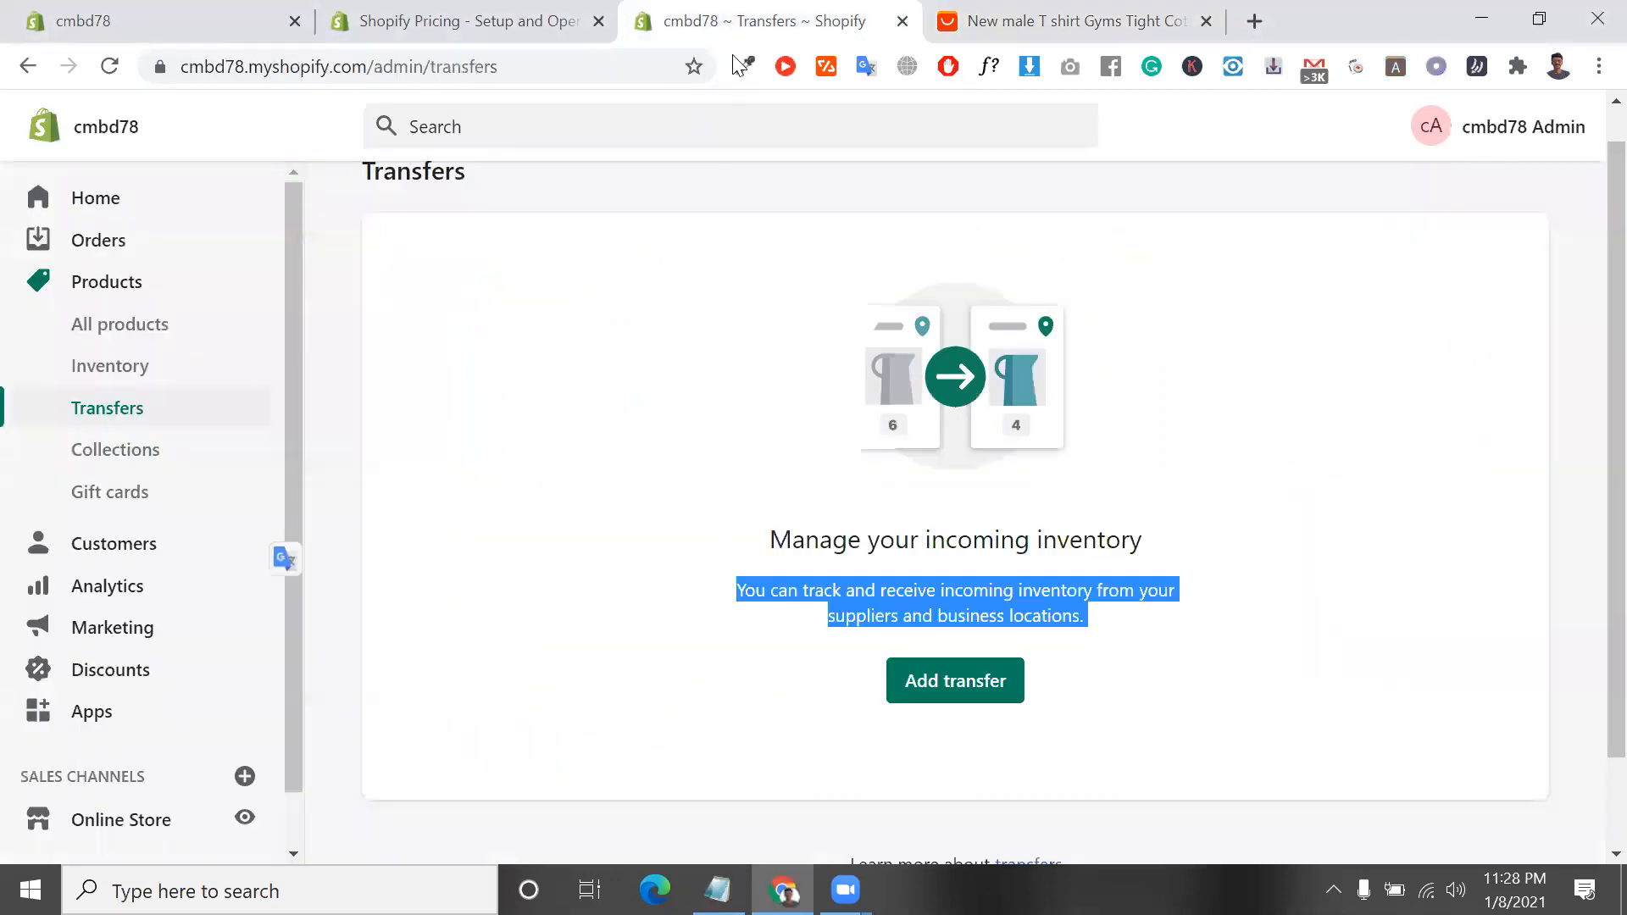
left_click(436, 19)
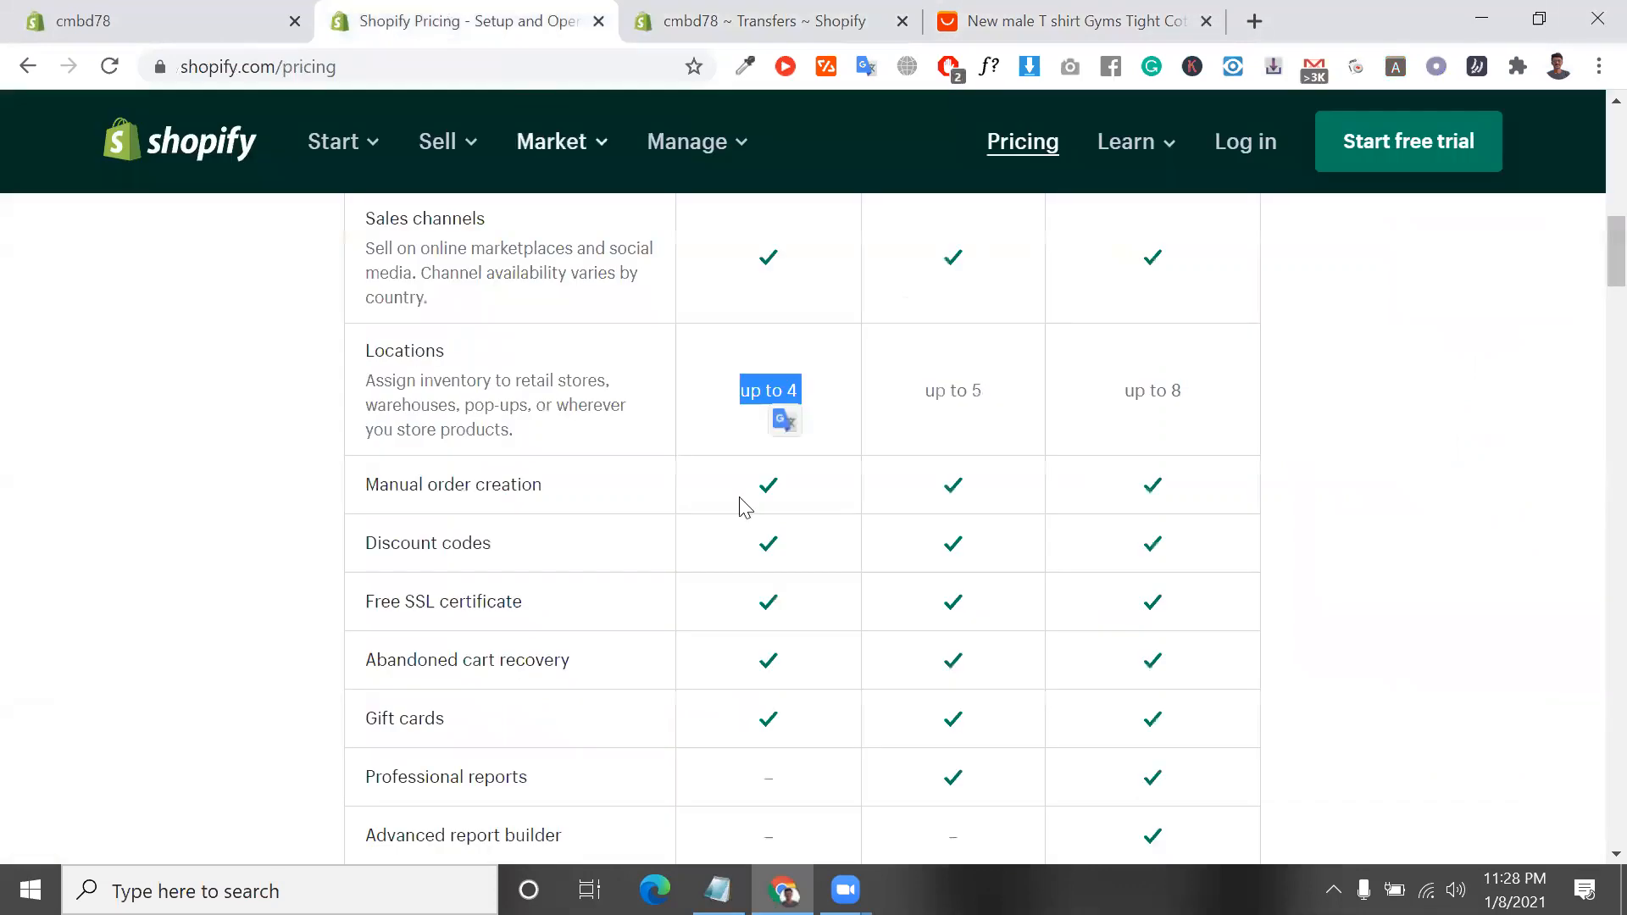
left_click(511, 391)
triple_click(511, 390)
triple_click(511, 390)
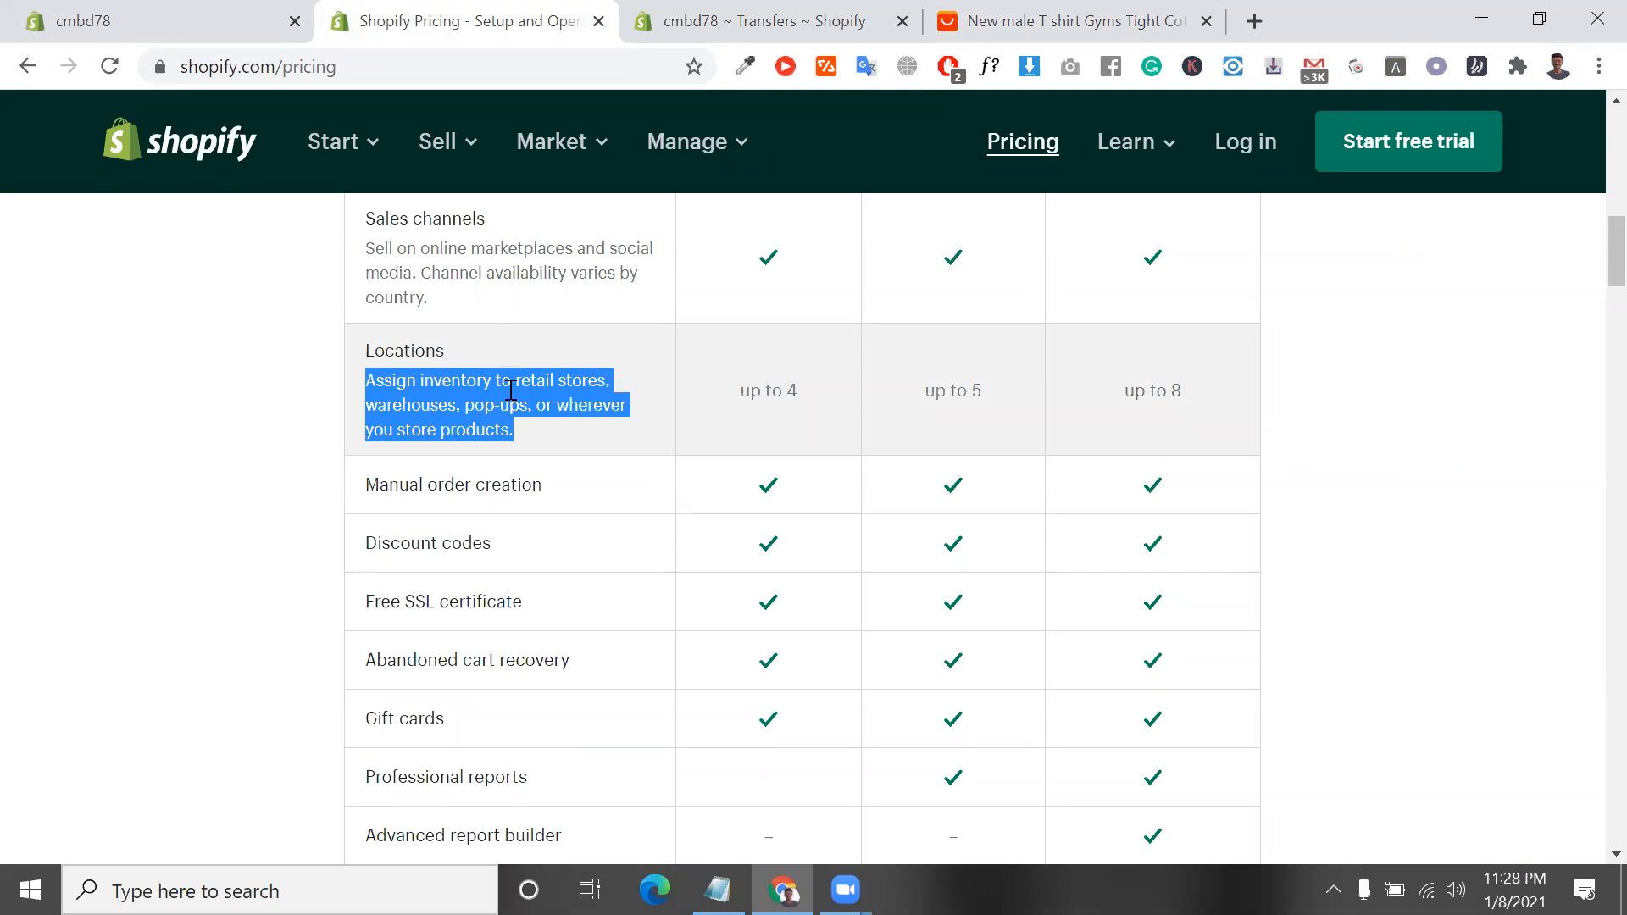
Return to the cmbd78 store admin and open the Locations page in the store settings
left_click(655, 27)
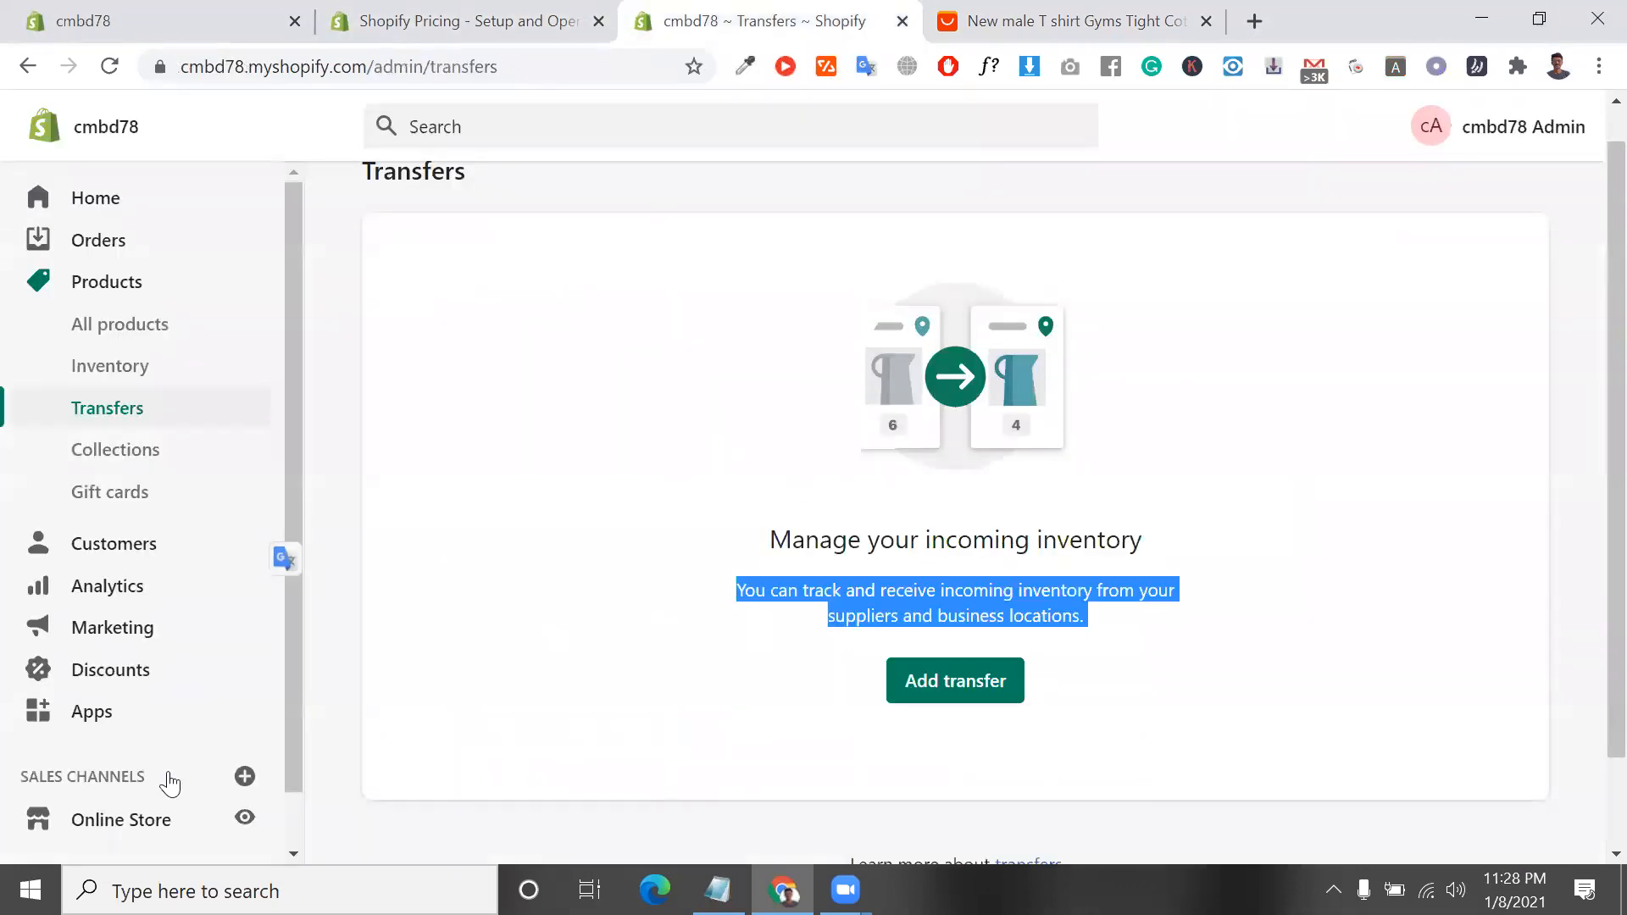
scroll(134, 797, "down", 1)
left_click(158, 838)
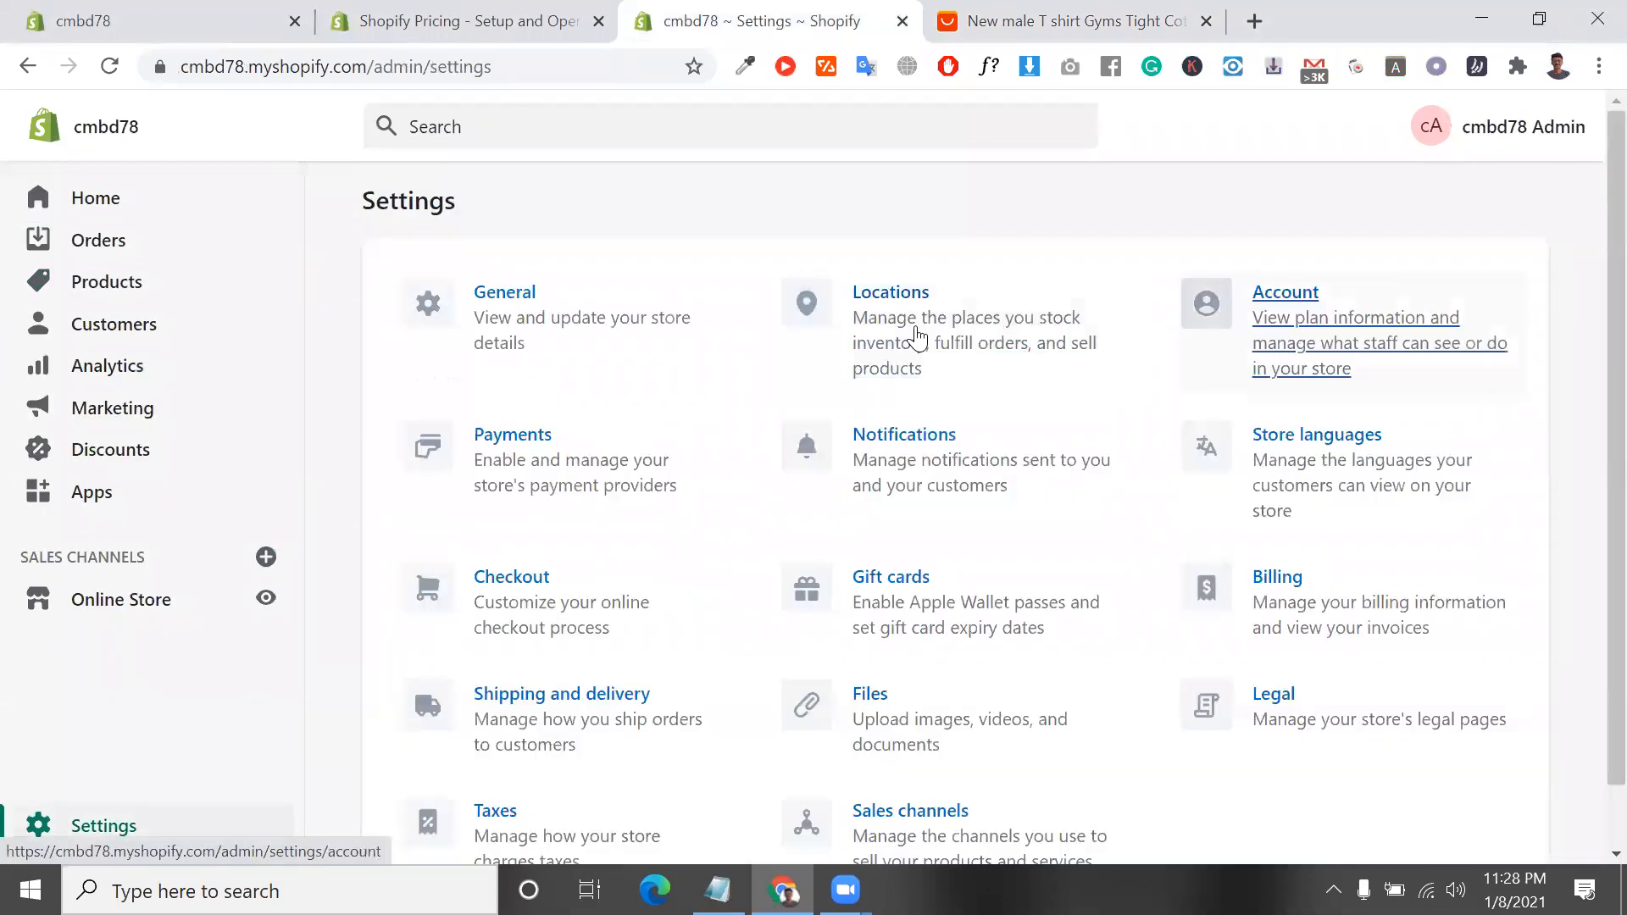
left_click(893, 332)
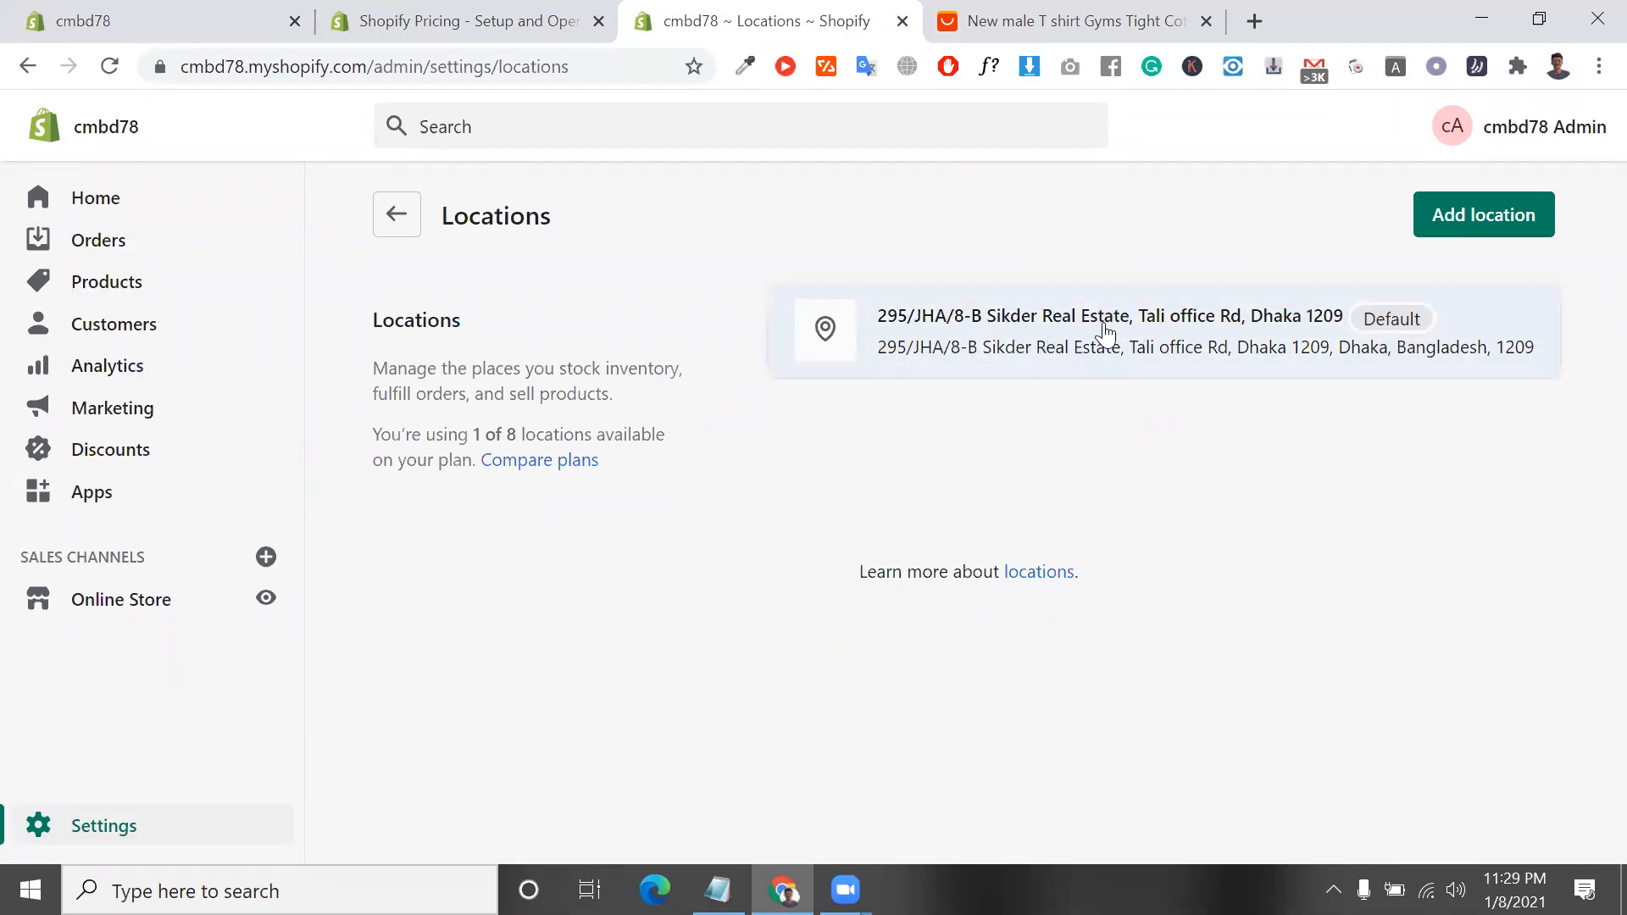
Start a new store location and name it "us ware house"
left_click(1491, 215)
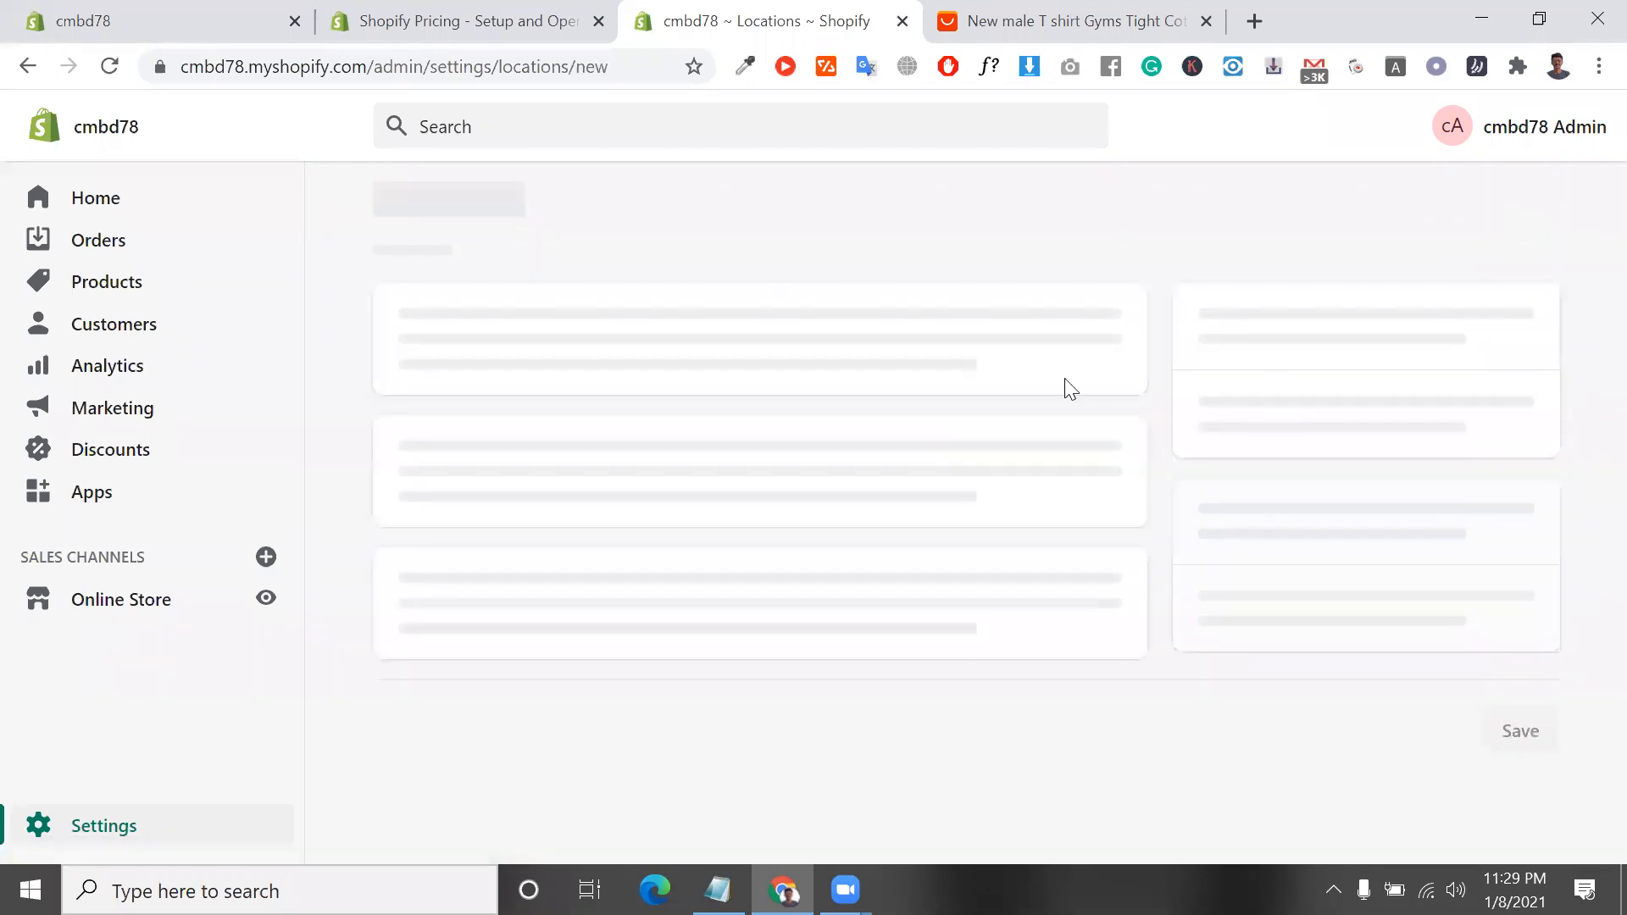
left_click(883, 340)
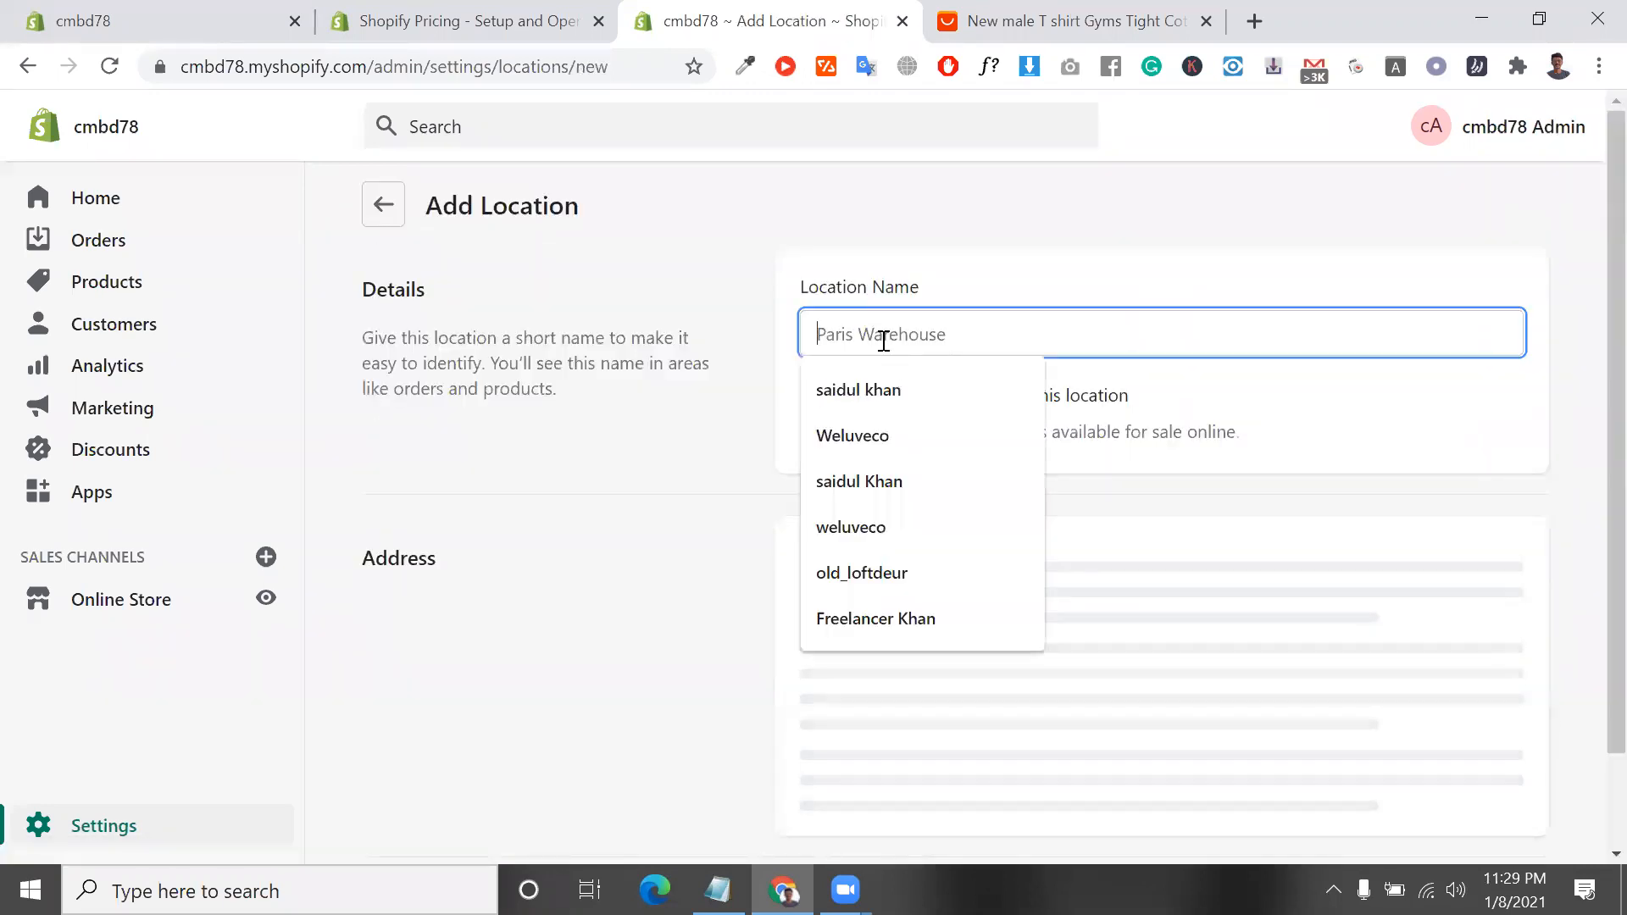
type("u")
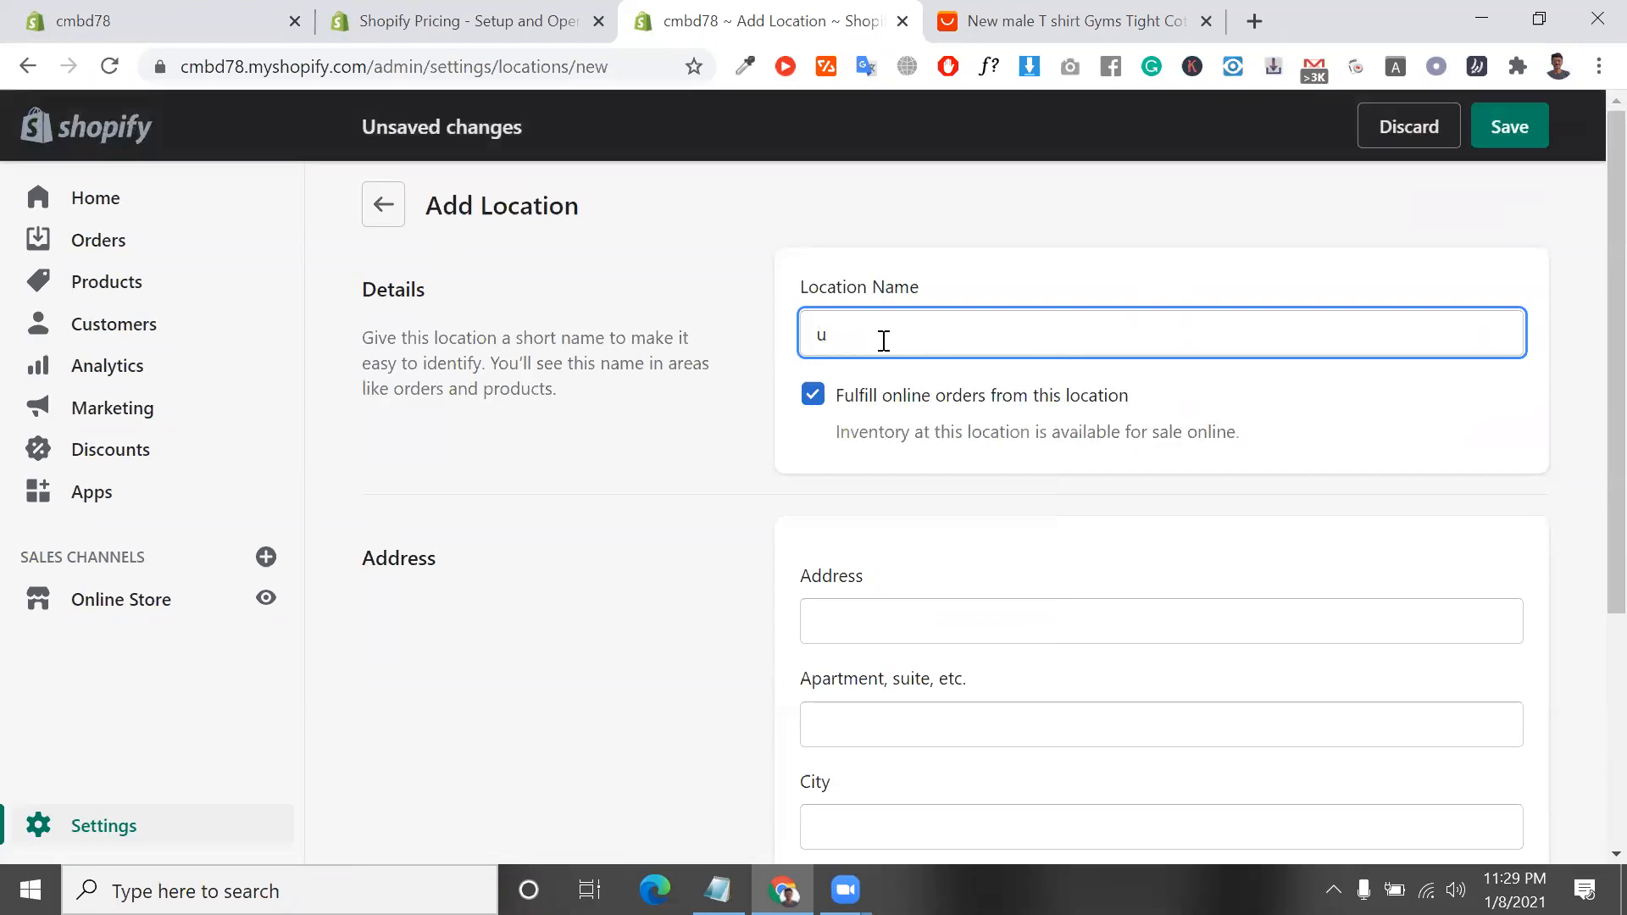
type("warehosts")
key("BackSpace")
key("BackSpace")
key("BackSpace")
key("BackSpace")
key("BackSpace")
type("house")
Set the new location's country to United States, leave its address fields empty and save the location
scroll(1059, 676, "down", 2)
scroll(1058, 675, "down", 2)
left_click(875, 305)
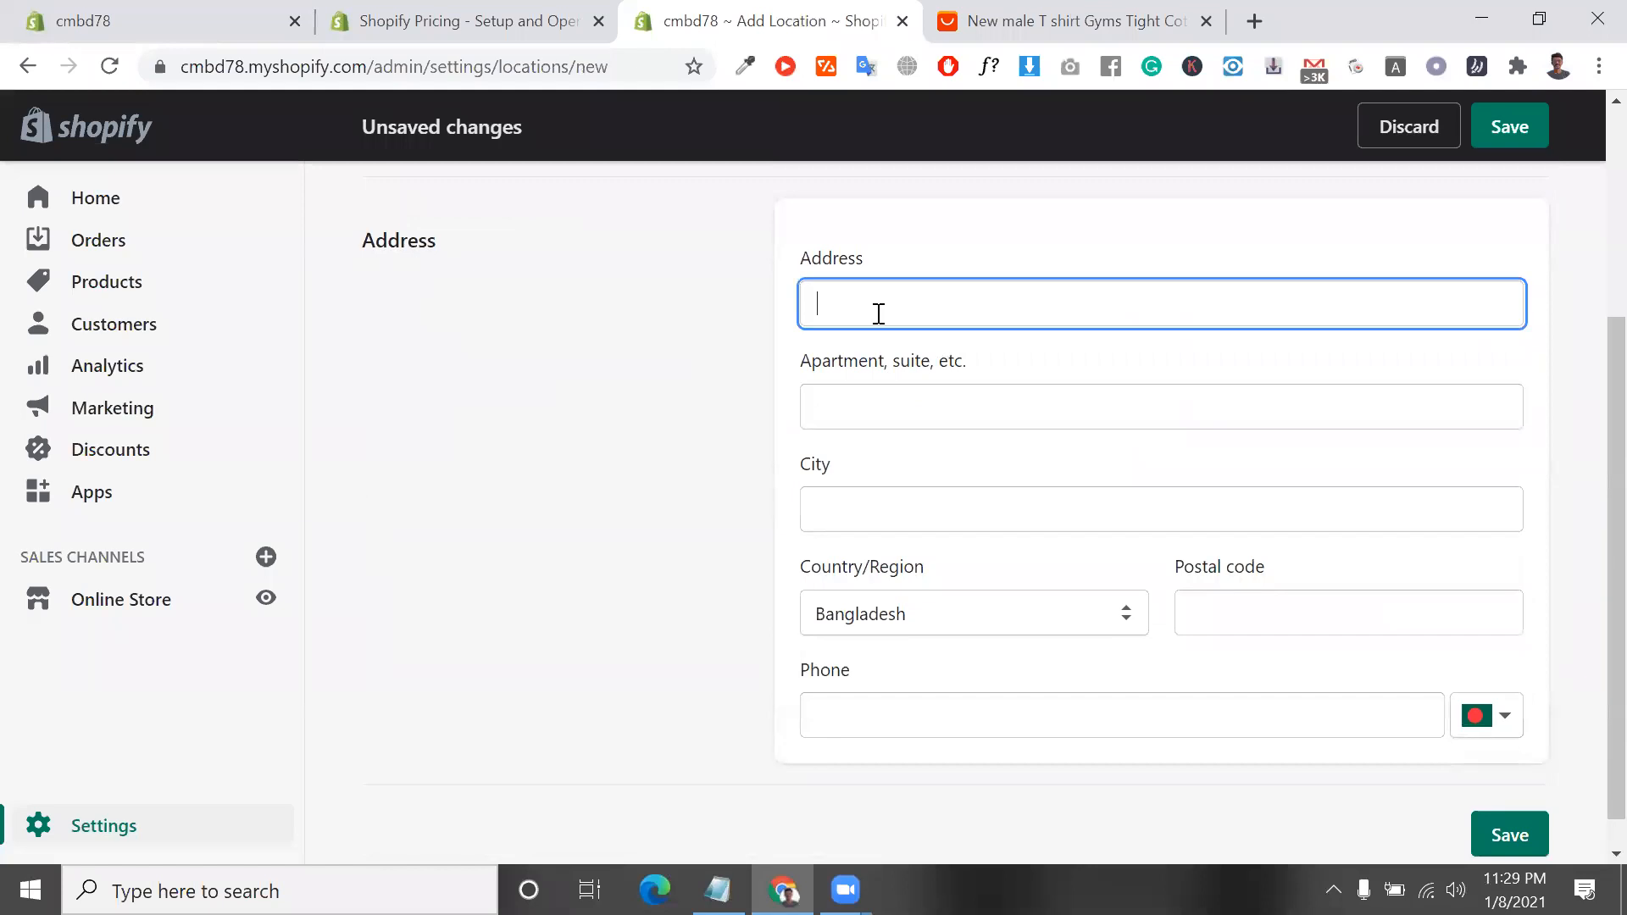
left_click(909, 406)
scroll(933, 551, "up", 2)
scroll(954, 636, "down", 2)
left_click(967, 584)
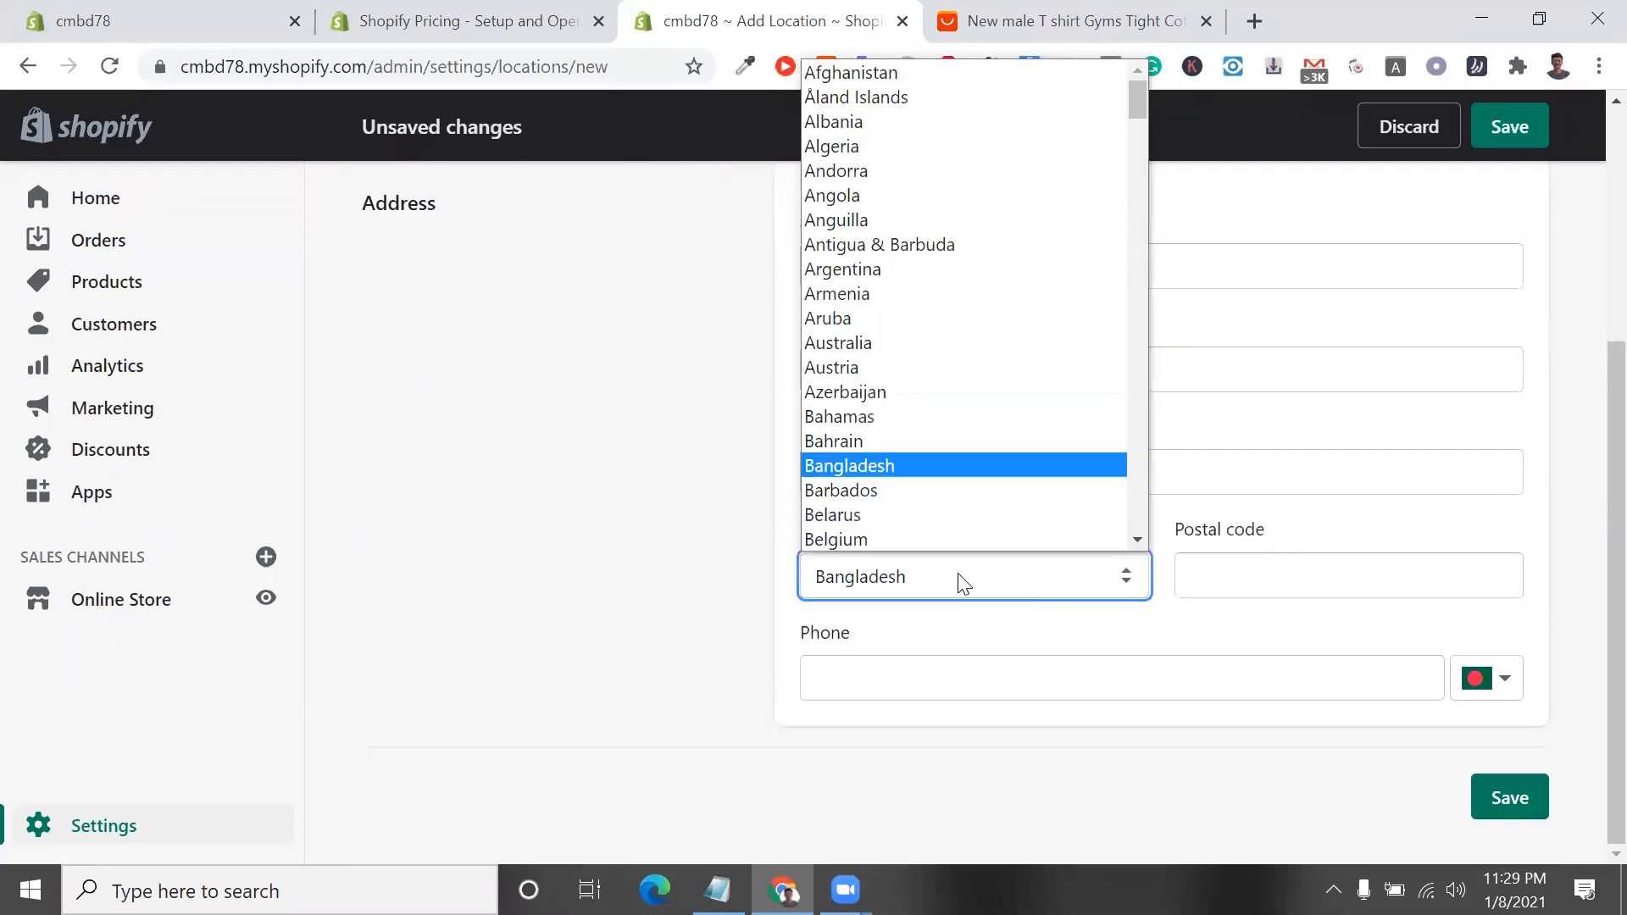
scroll(899, 385, "down", 20)
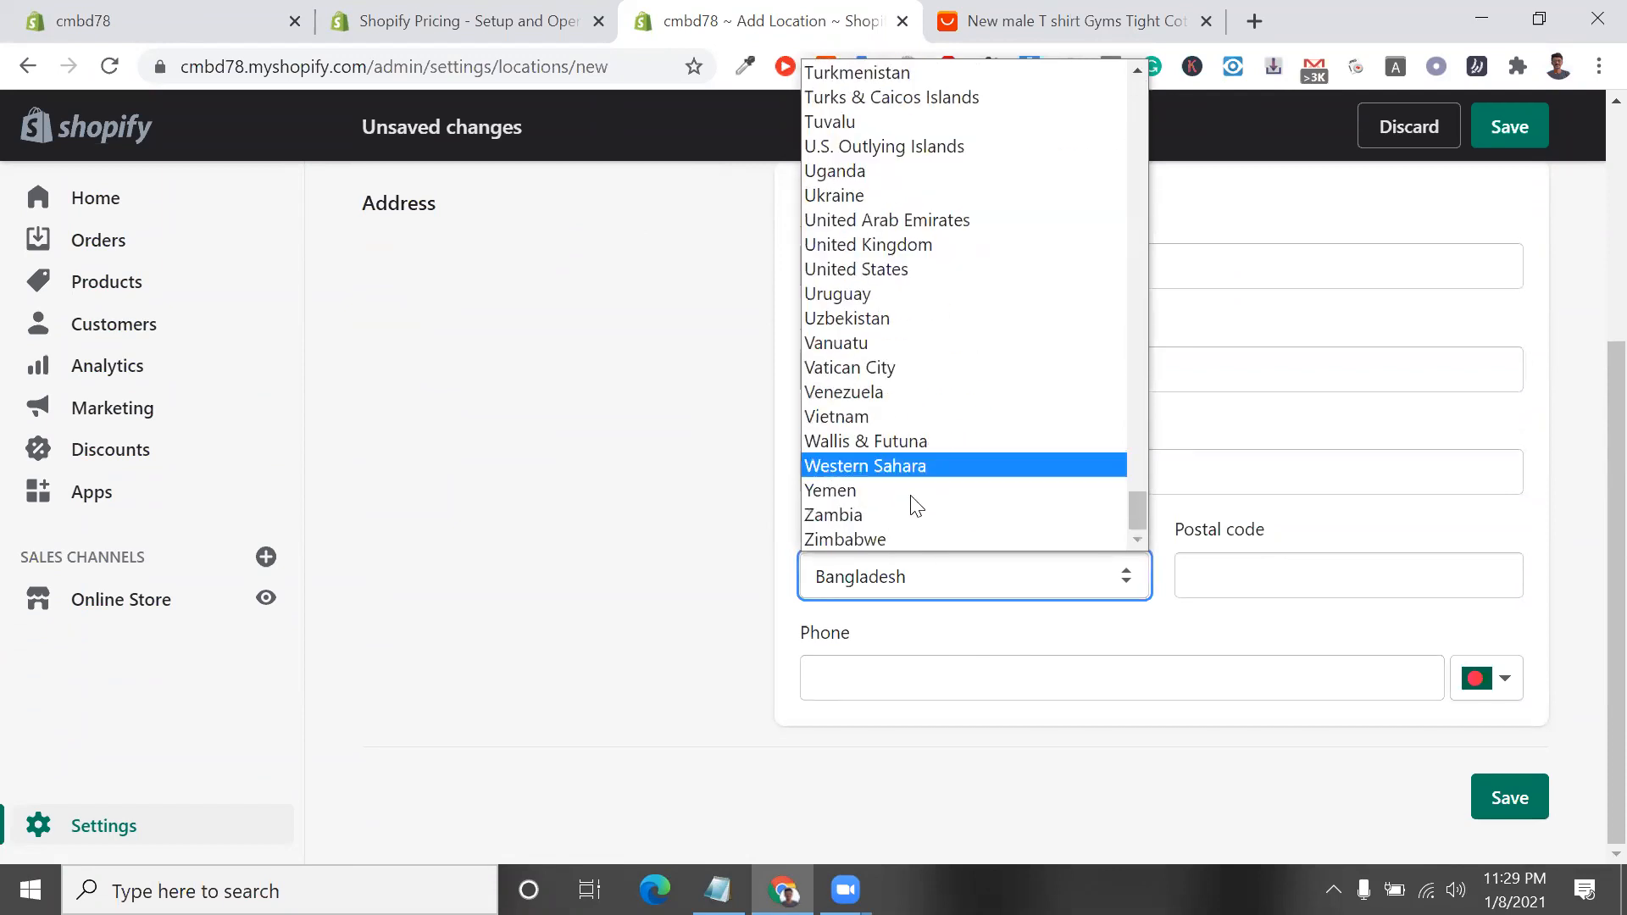
left_click(858, 269)
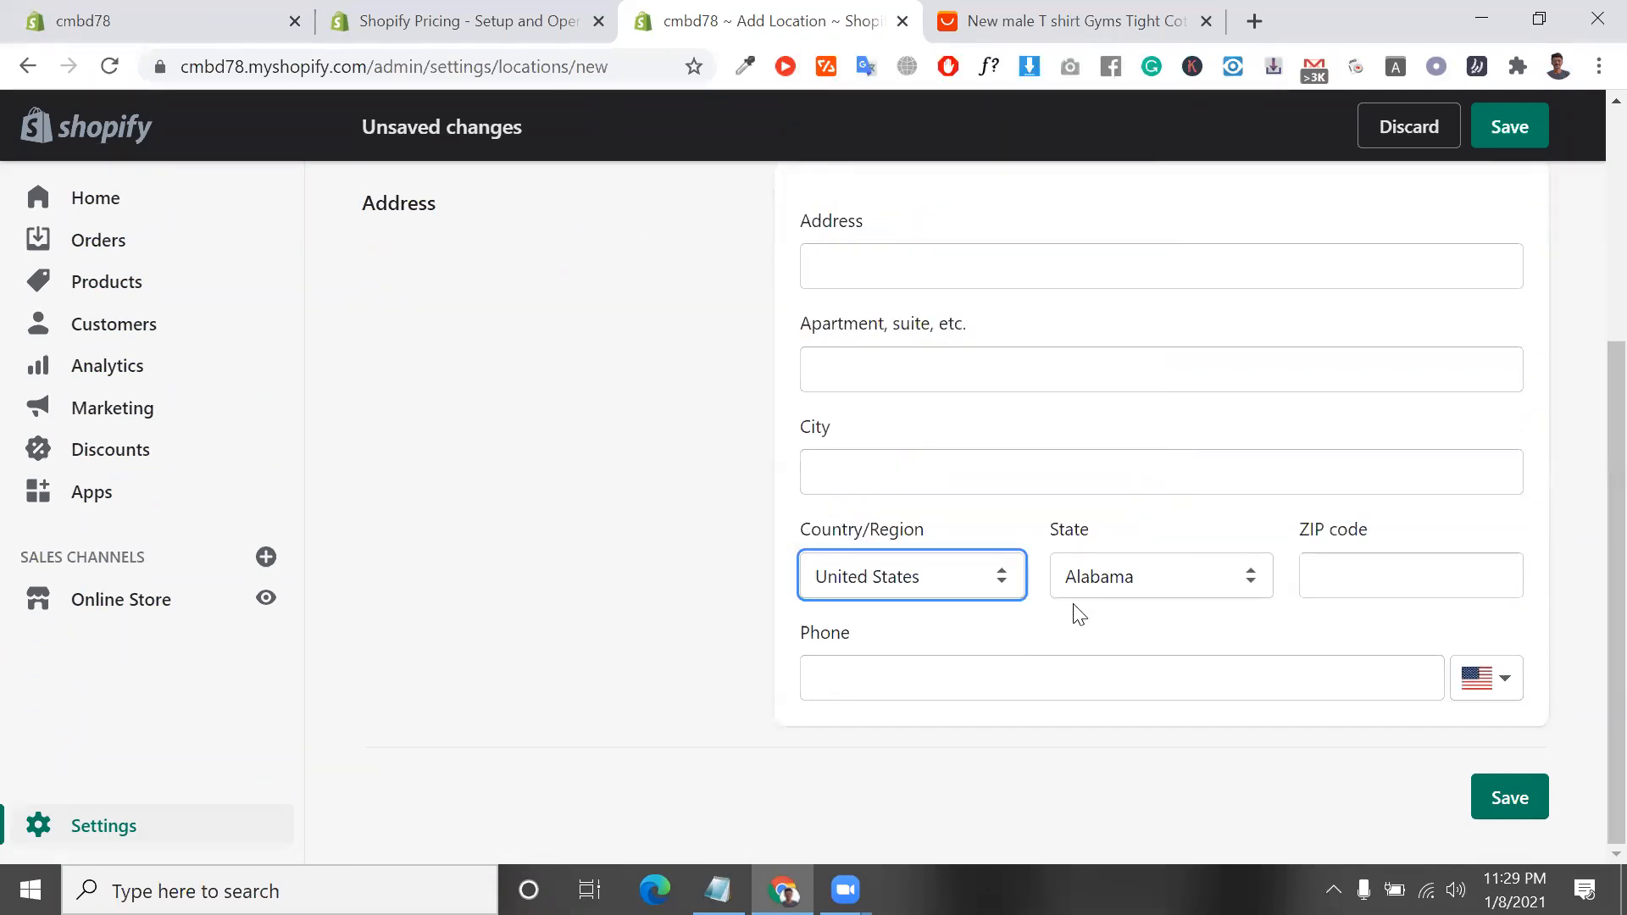
left_click(1510, 784)
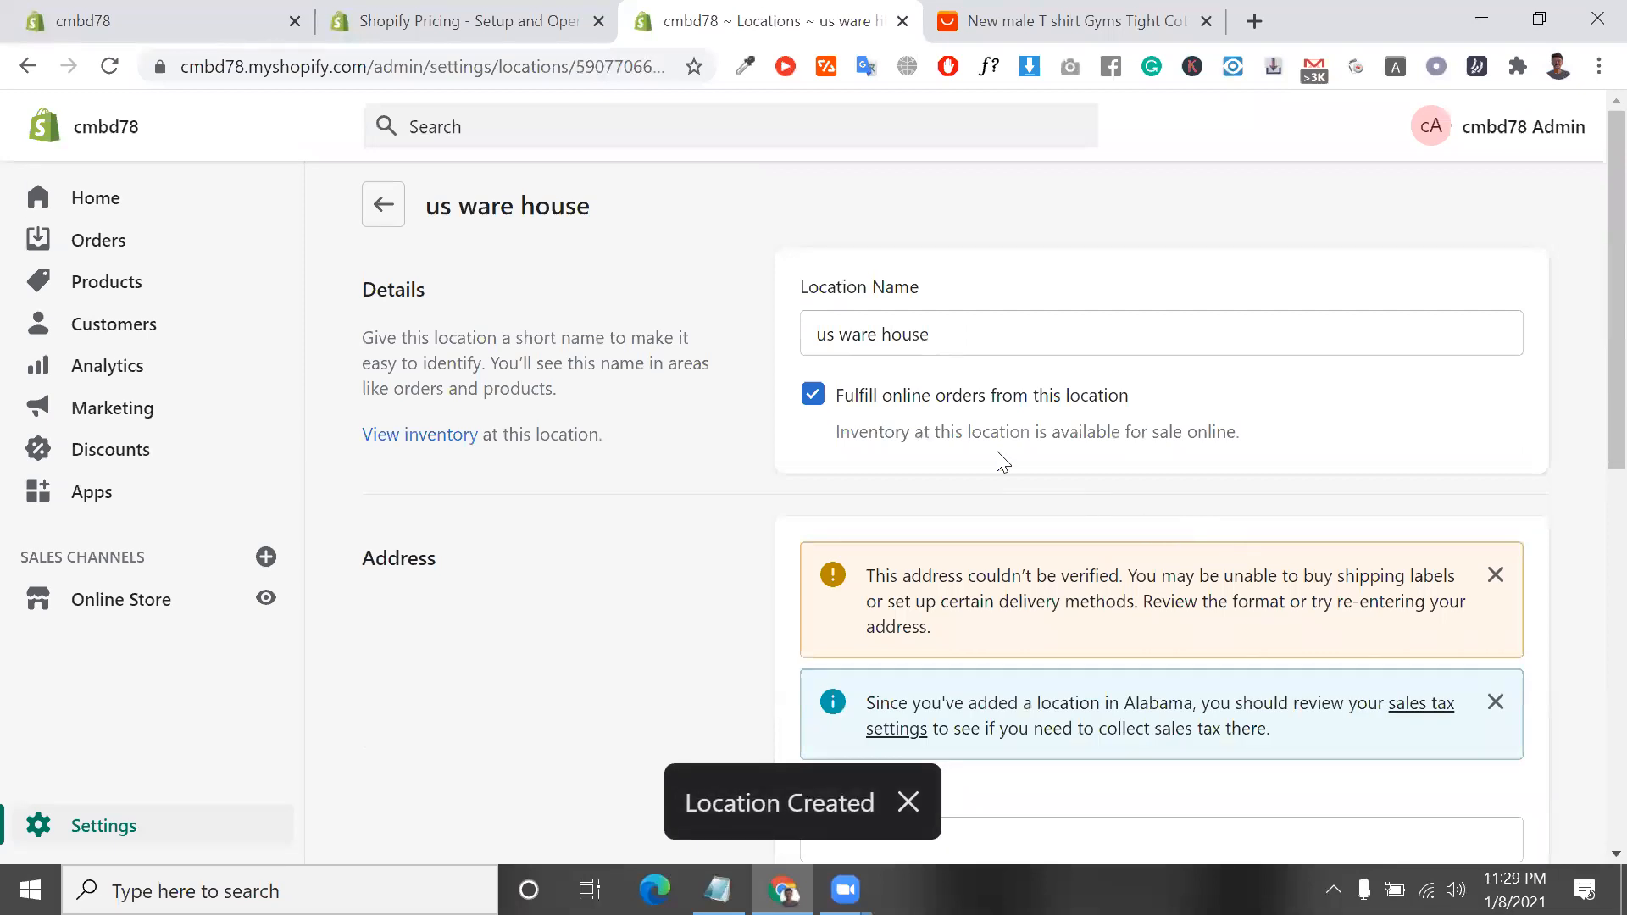
Look over the saved warehouse location, move the store admin tab to the end and return to the Locations list
scroll(1102, 594, "down", 5)
left_click_drag(860, 15, 1161, 17)
scroll(1306, 235, "up", 5)
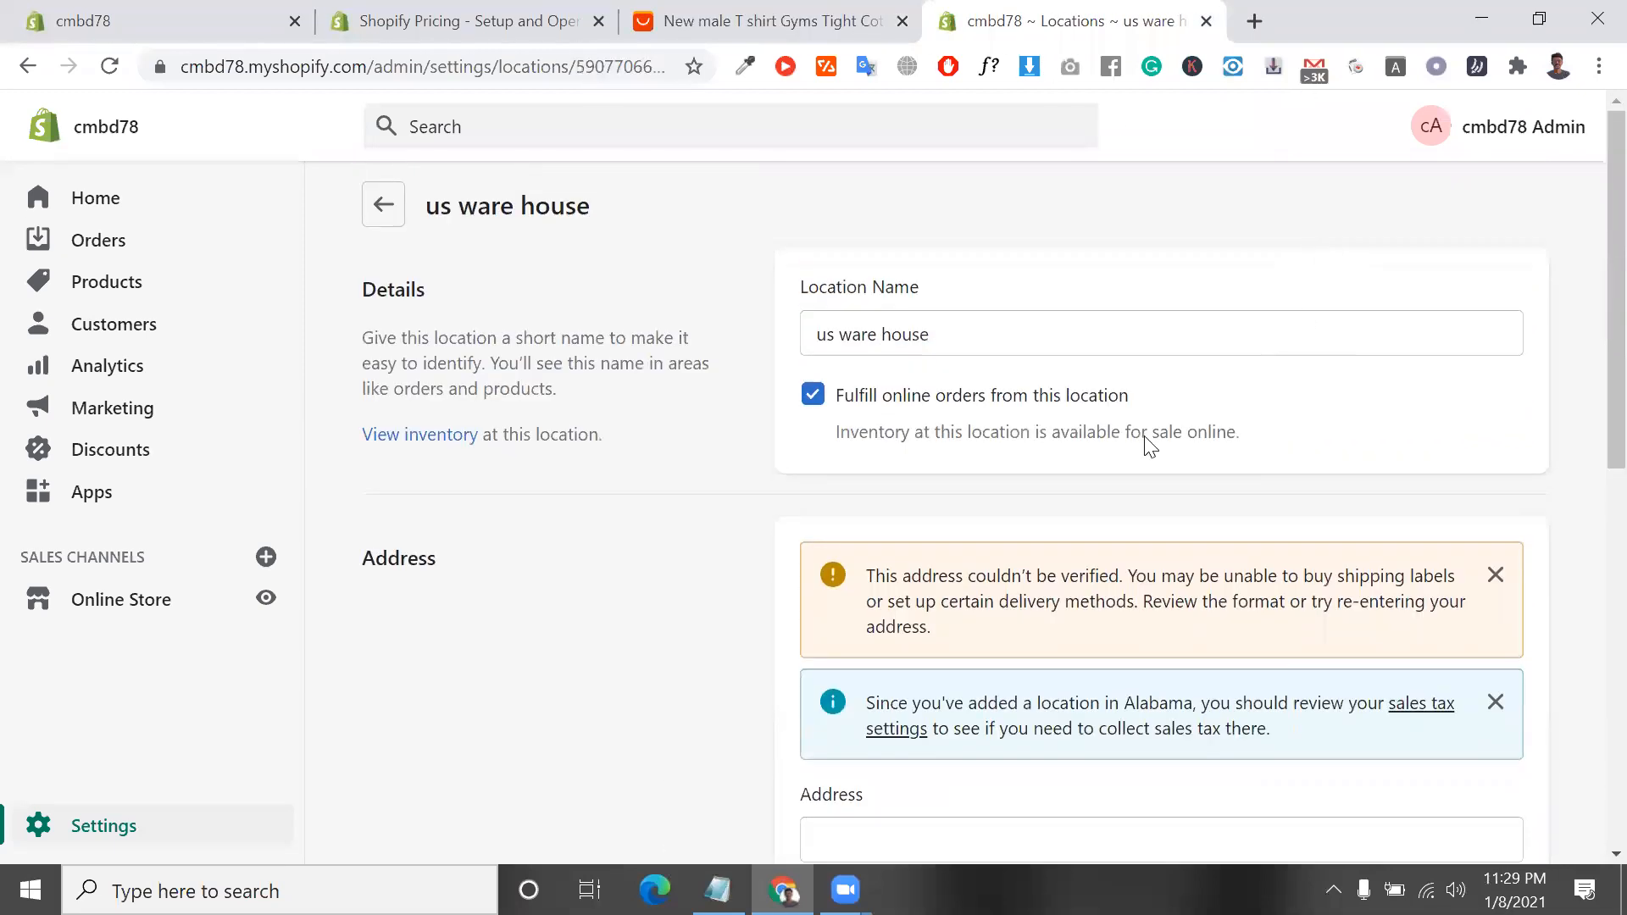
left_click(382, 225)
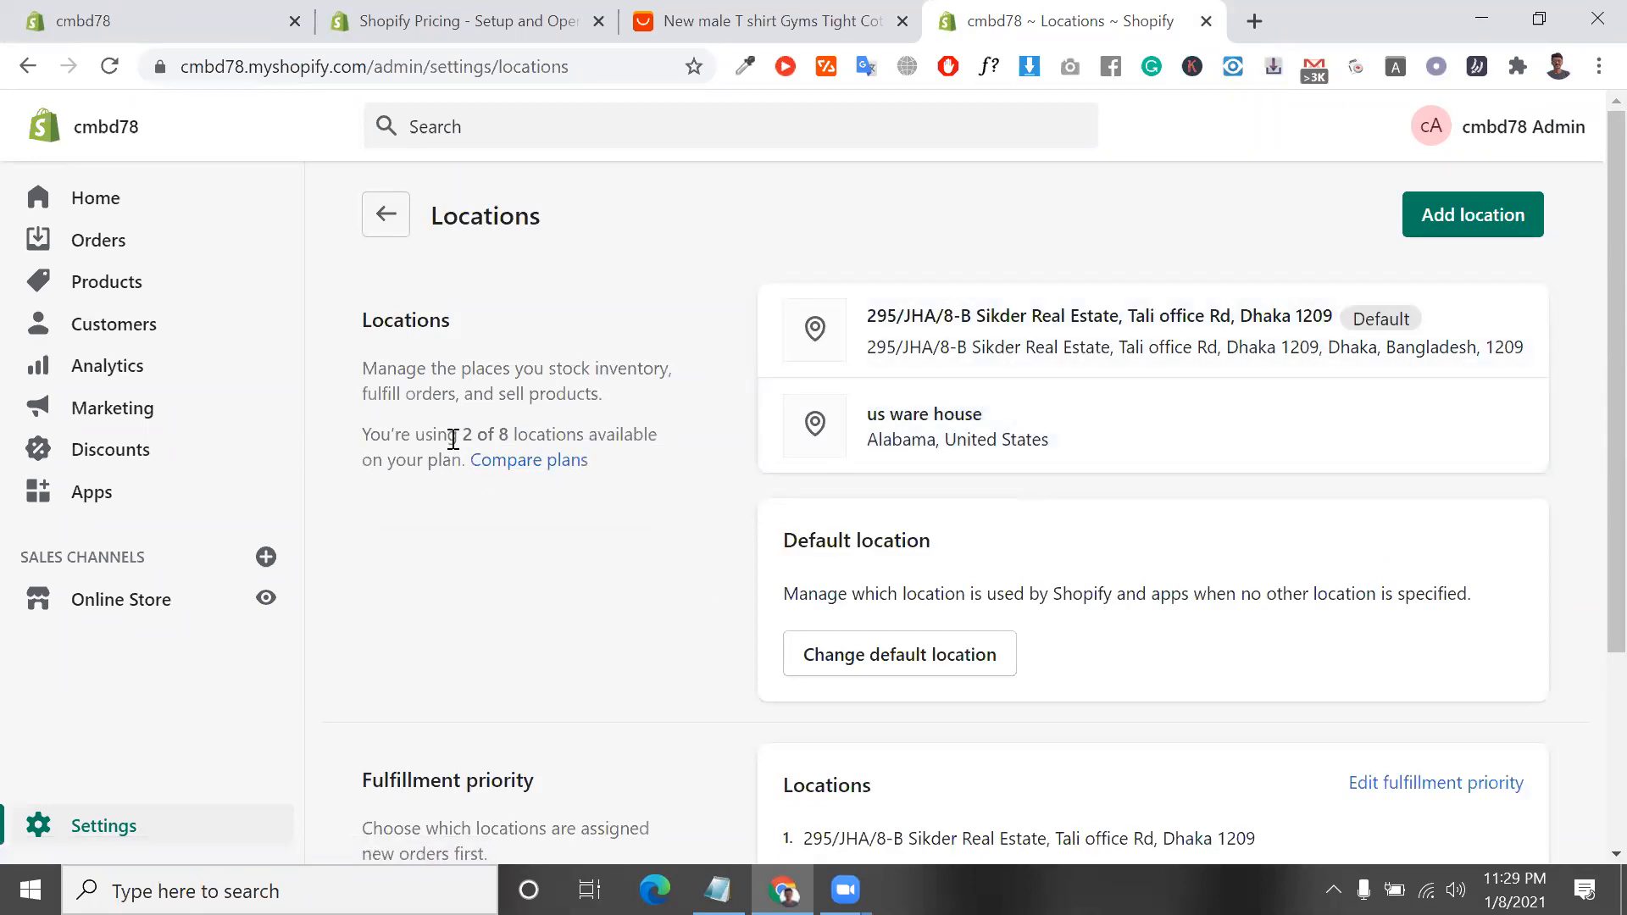
Highlight the plan's location allowance, compare the Shopify plans and try to choose the Basic Shopify plan
left_click_drag(495, 437, 509, 438)
left_click(548, 475)
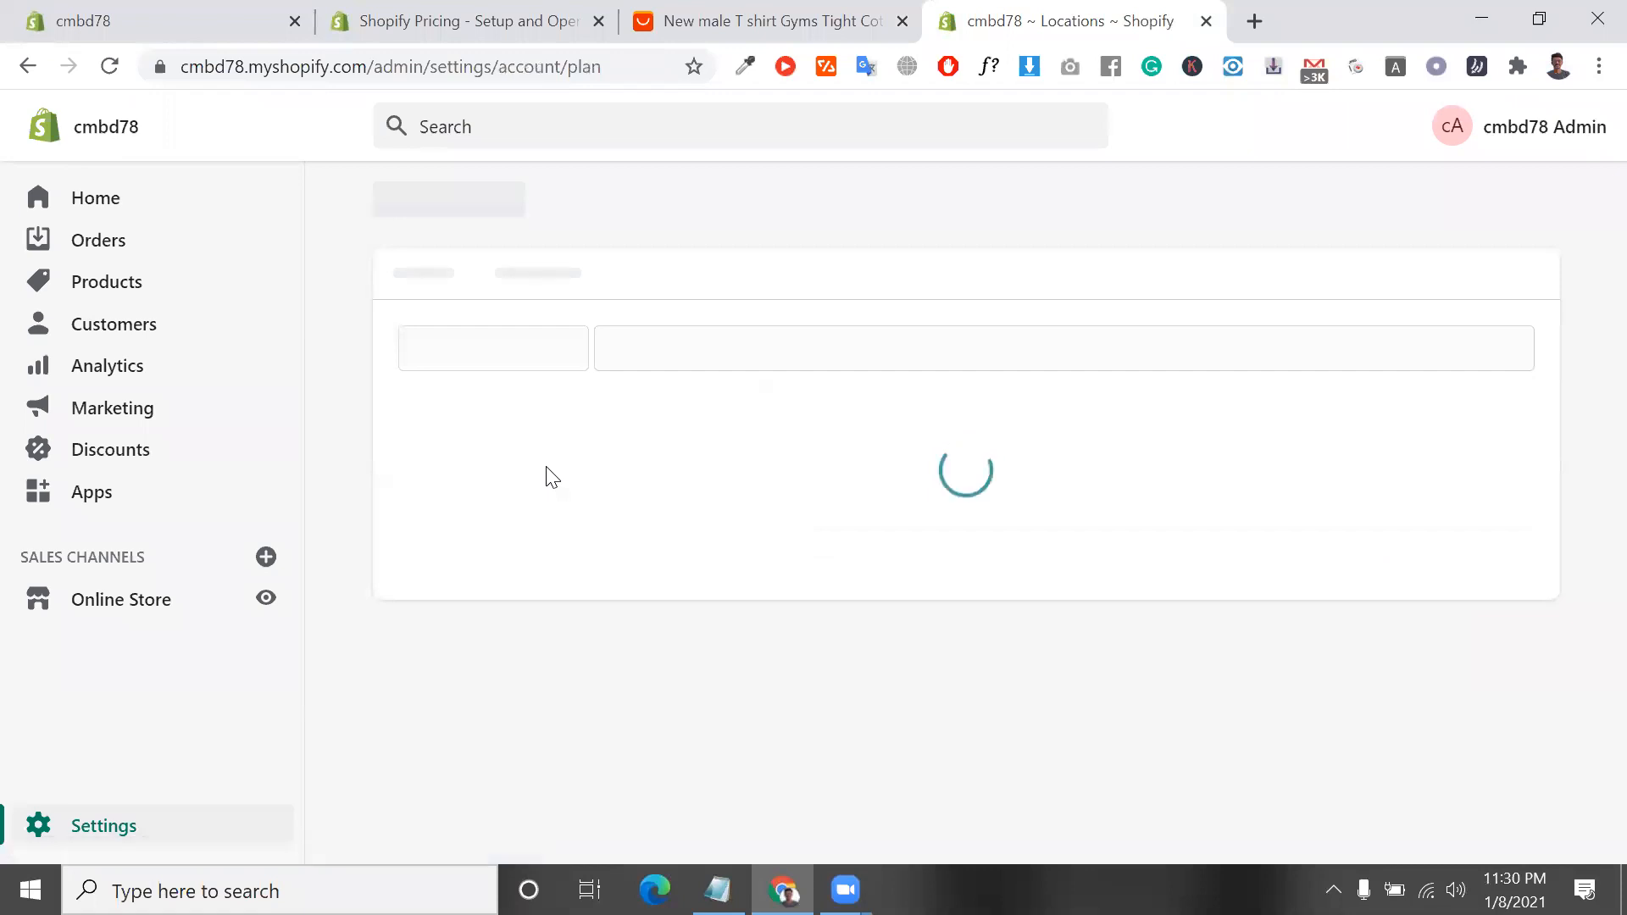
scroll(781, 432, "down", 2)
scroll(655, 387, "down", 8)
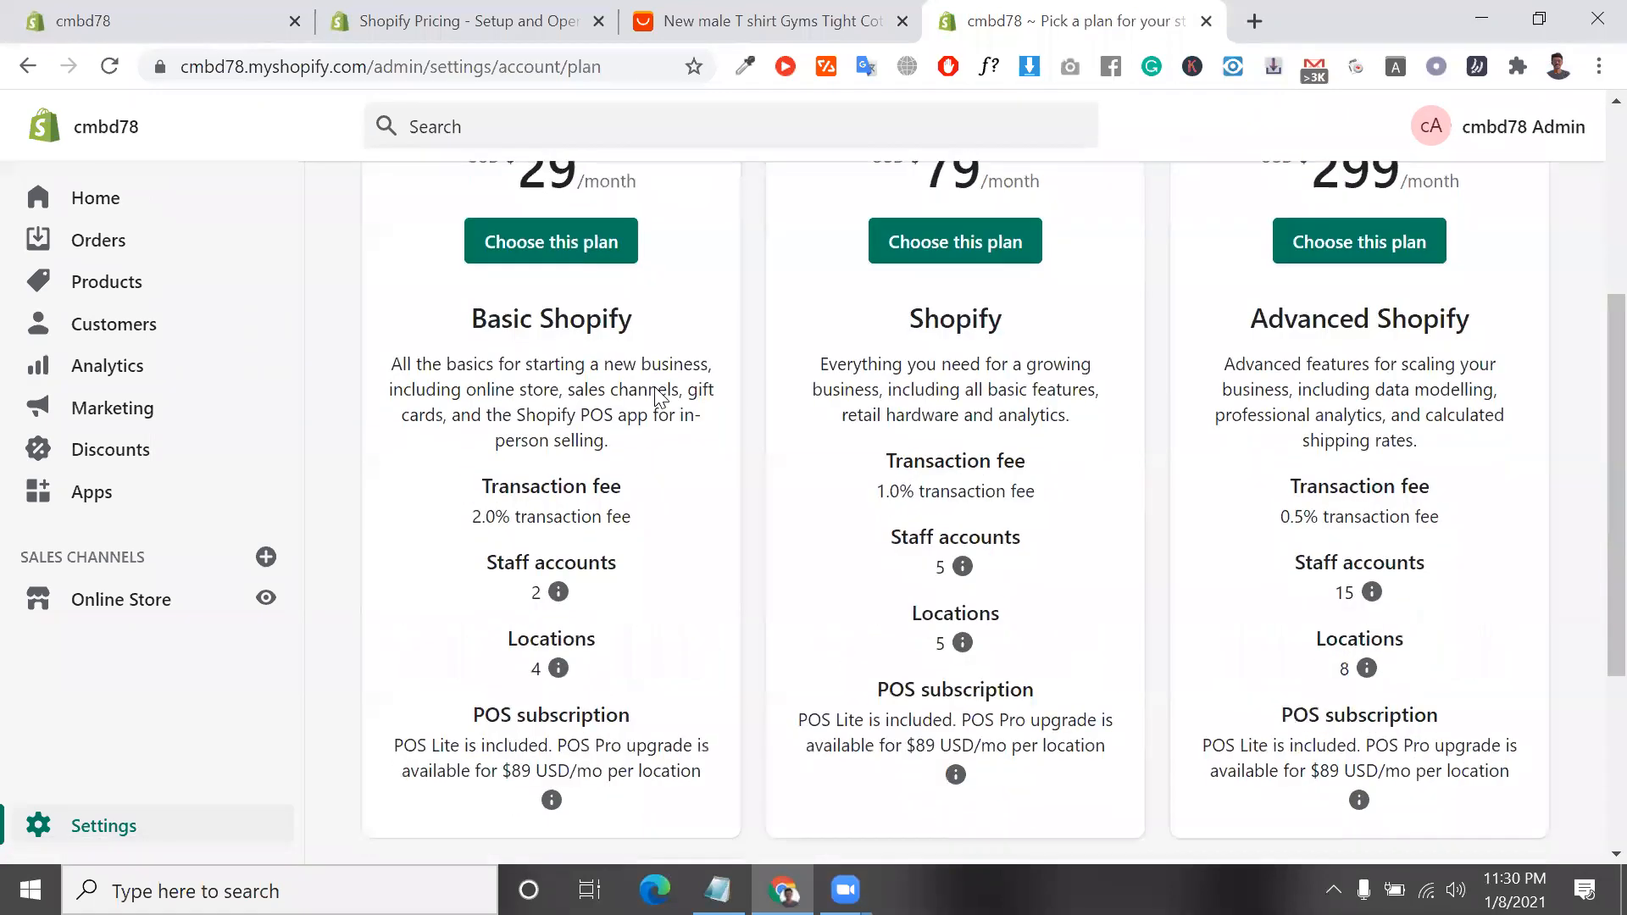
left_click(610, 348)
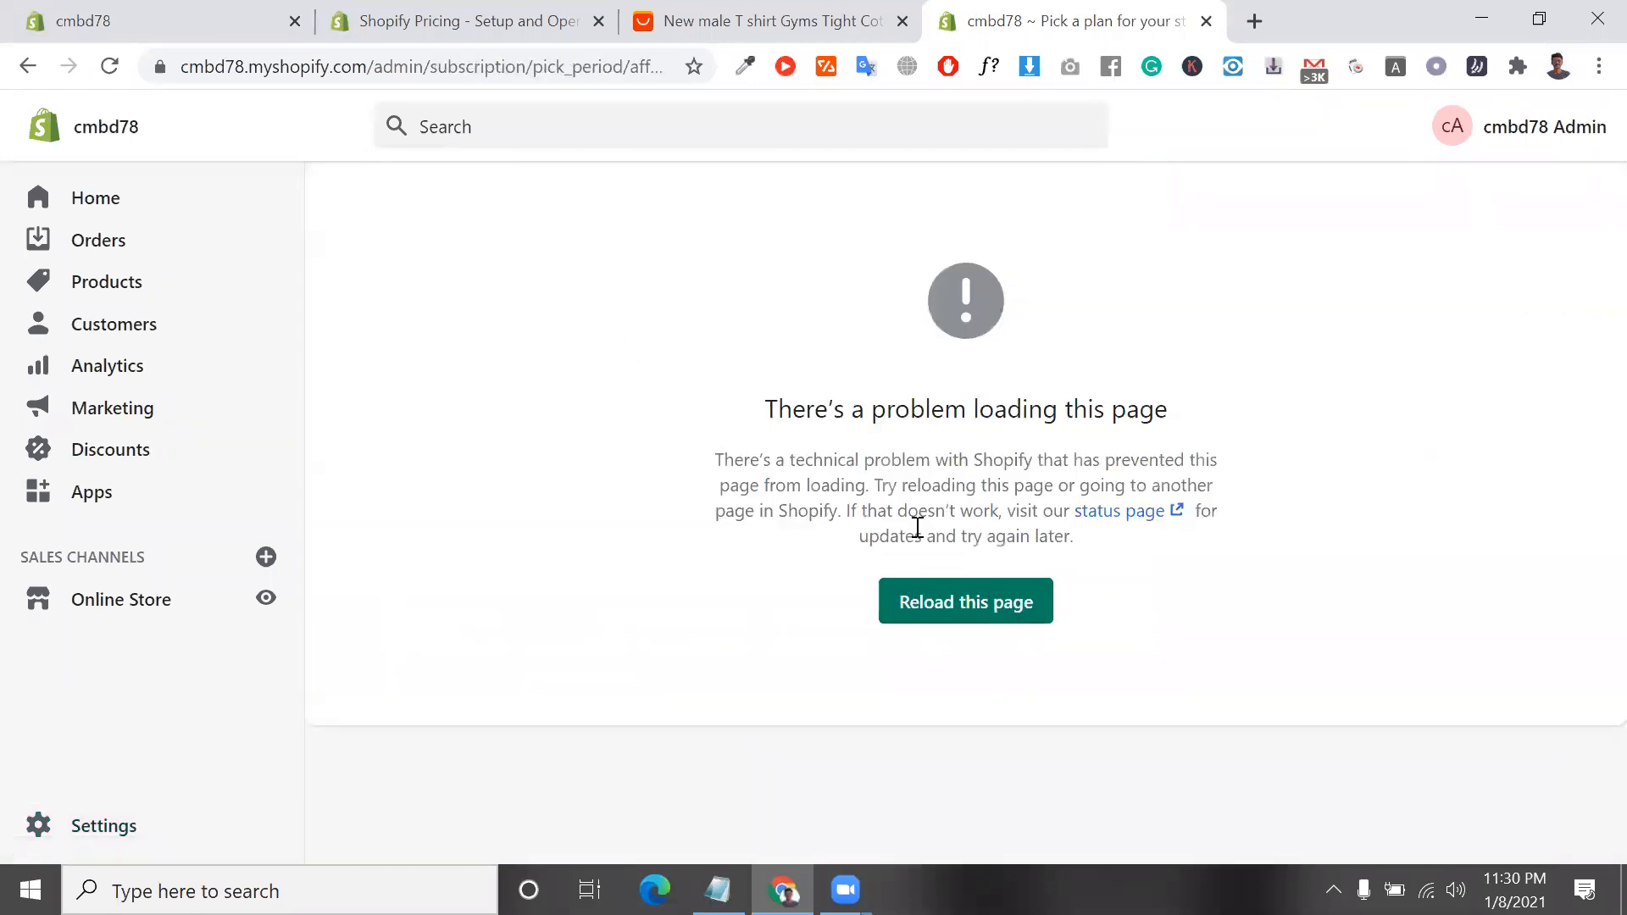
Go back to the store settings, pass by the General page and open the Account page
left_click(146, 846)
left_click(549, 329)
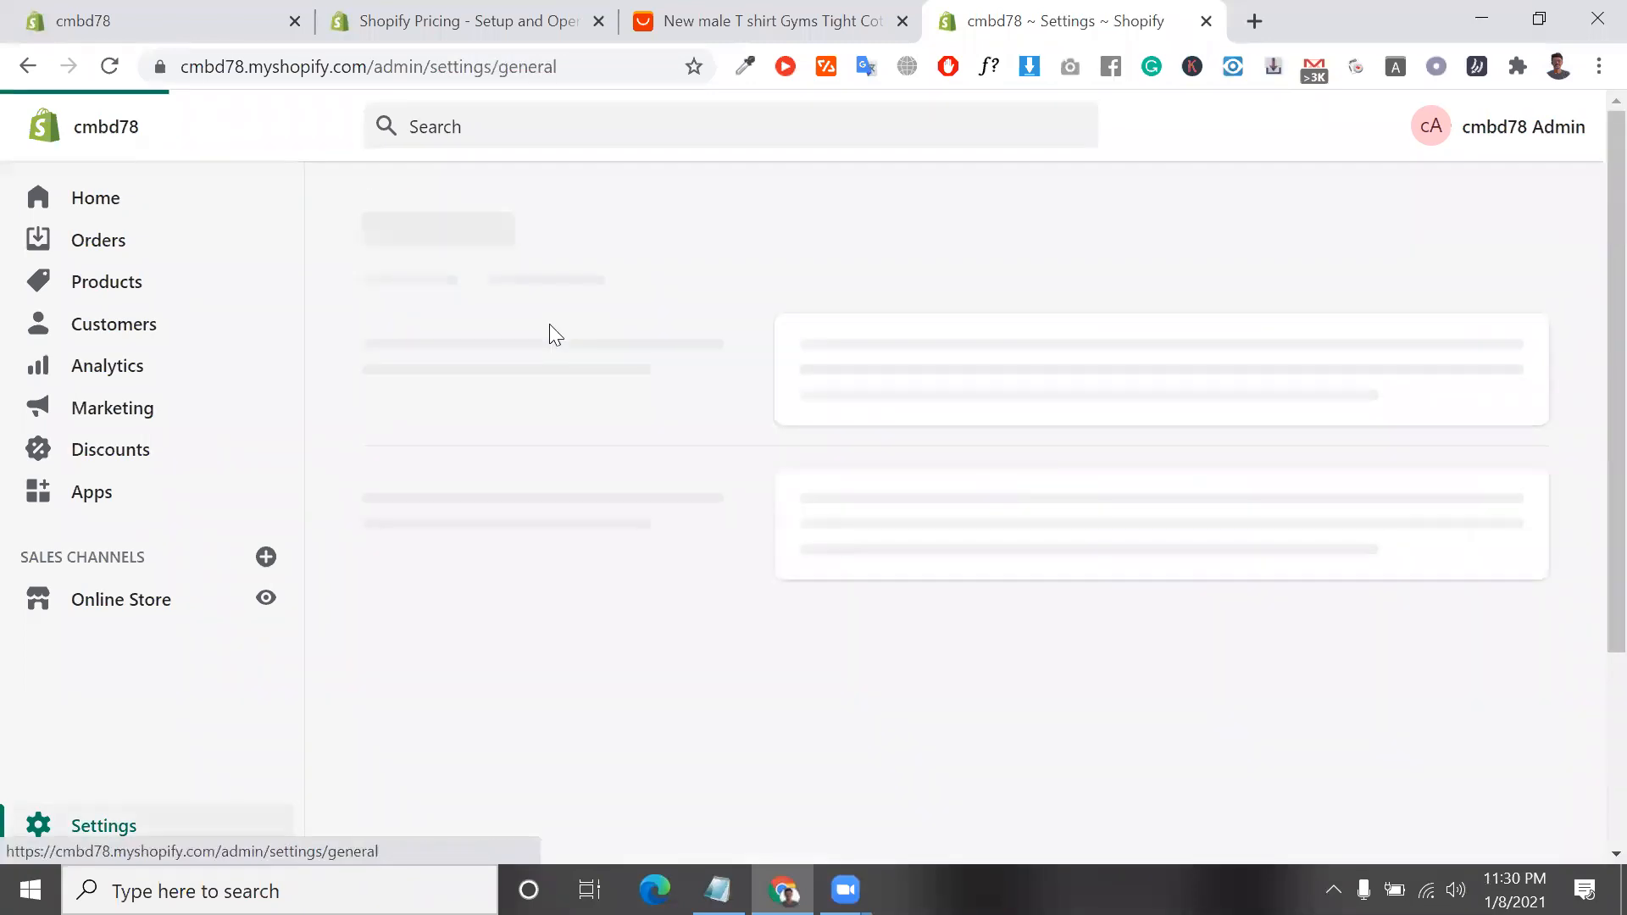
left_click(88, 844)
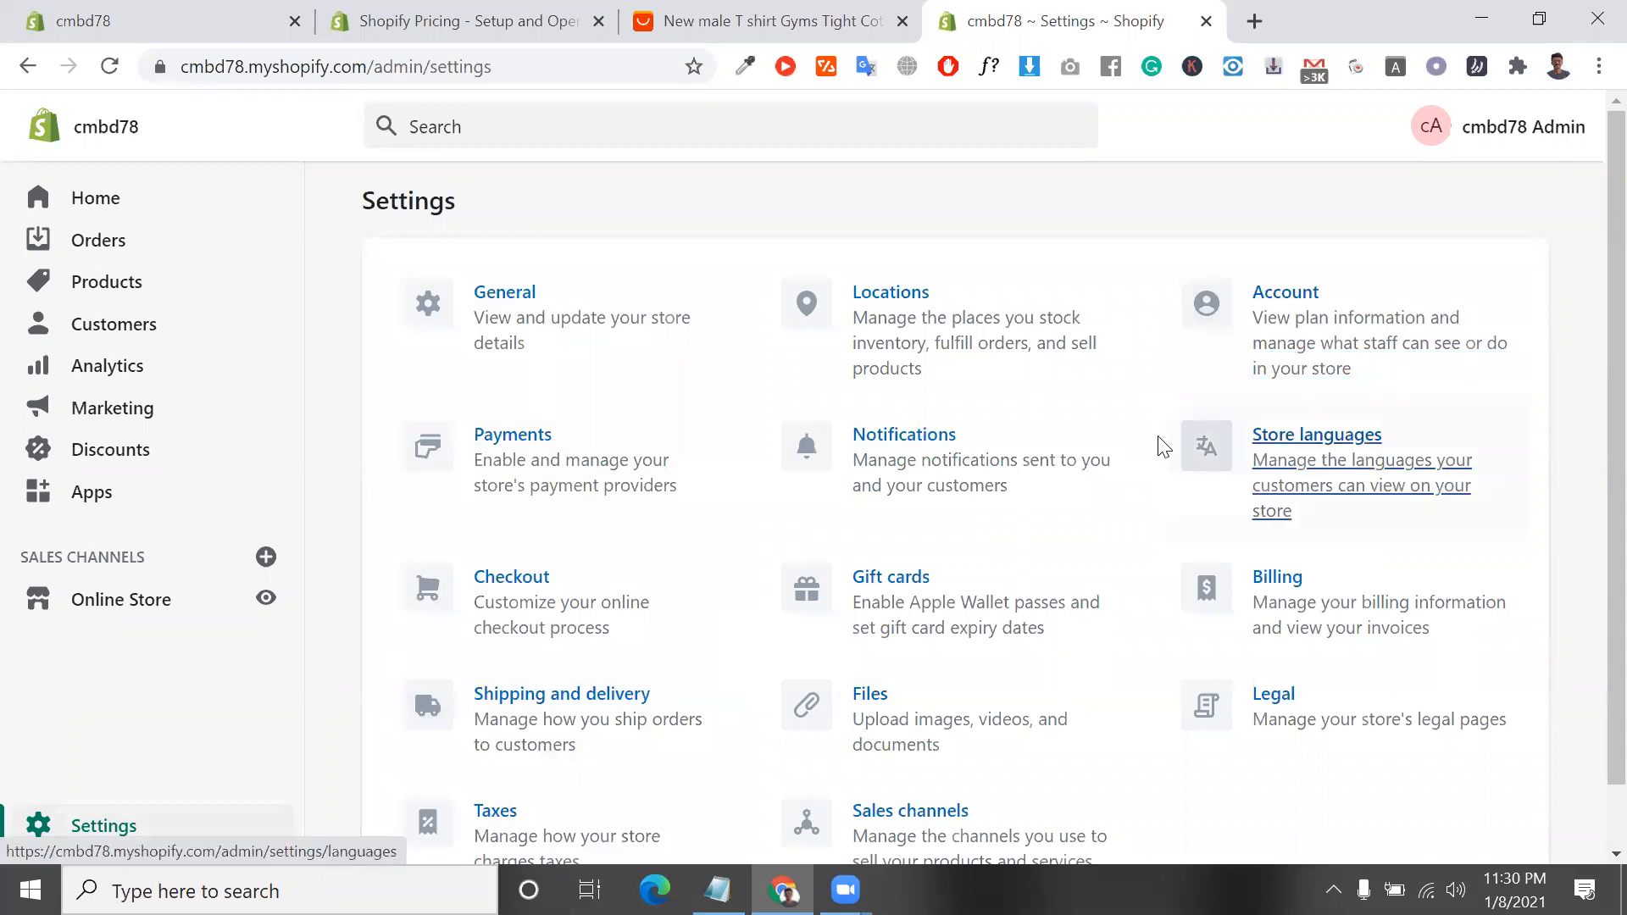
left_click(1402, 338)
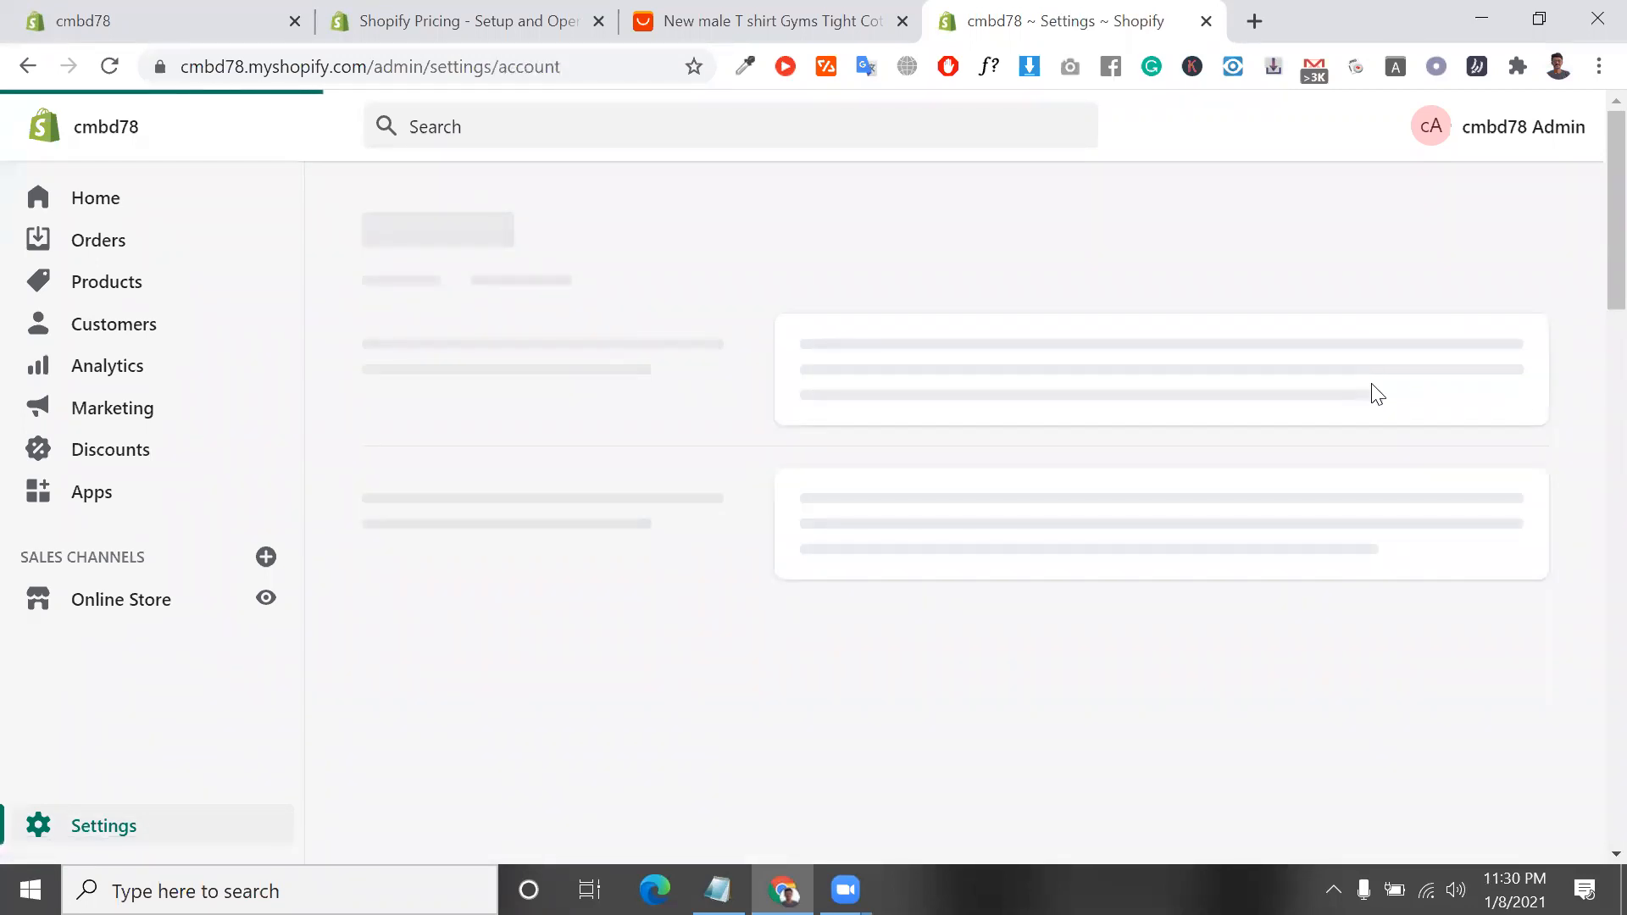
Highlight the current plan and the status in the account overview
scroll(766, 496, "down", 1)
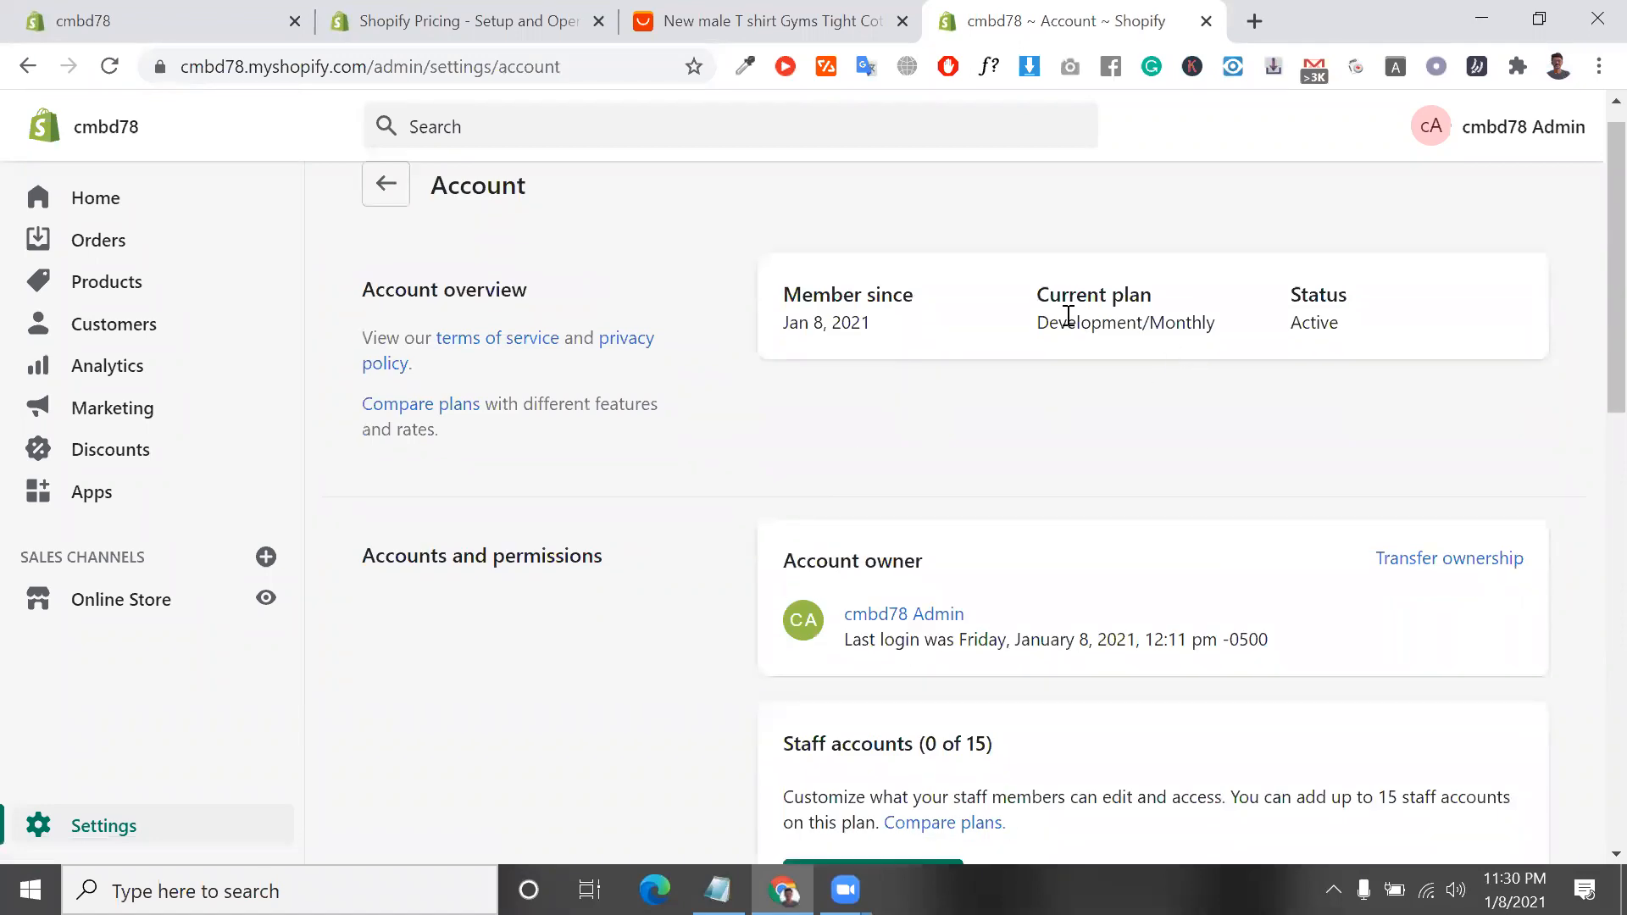
left_click_drag(1039, 297, 1210, 319)
triple_click(1166, 328)
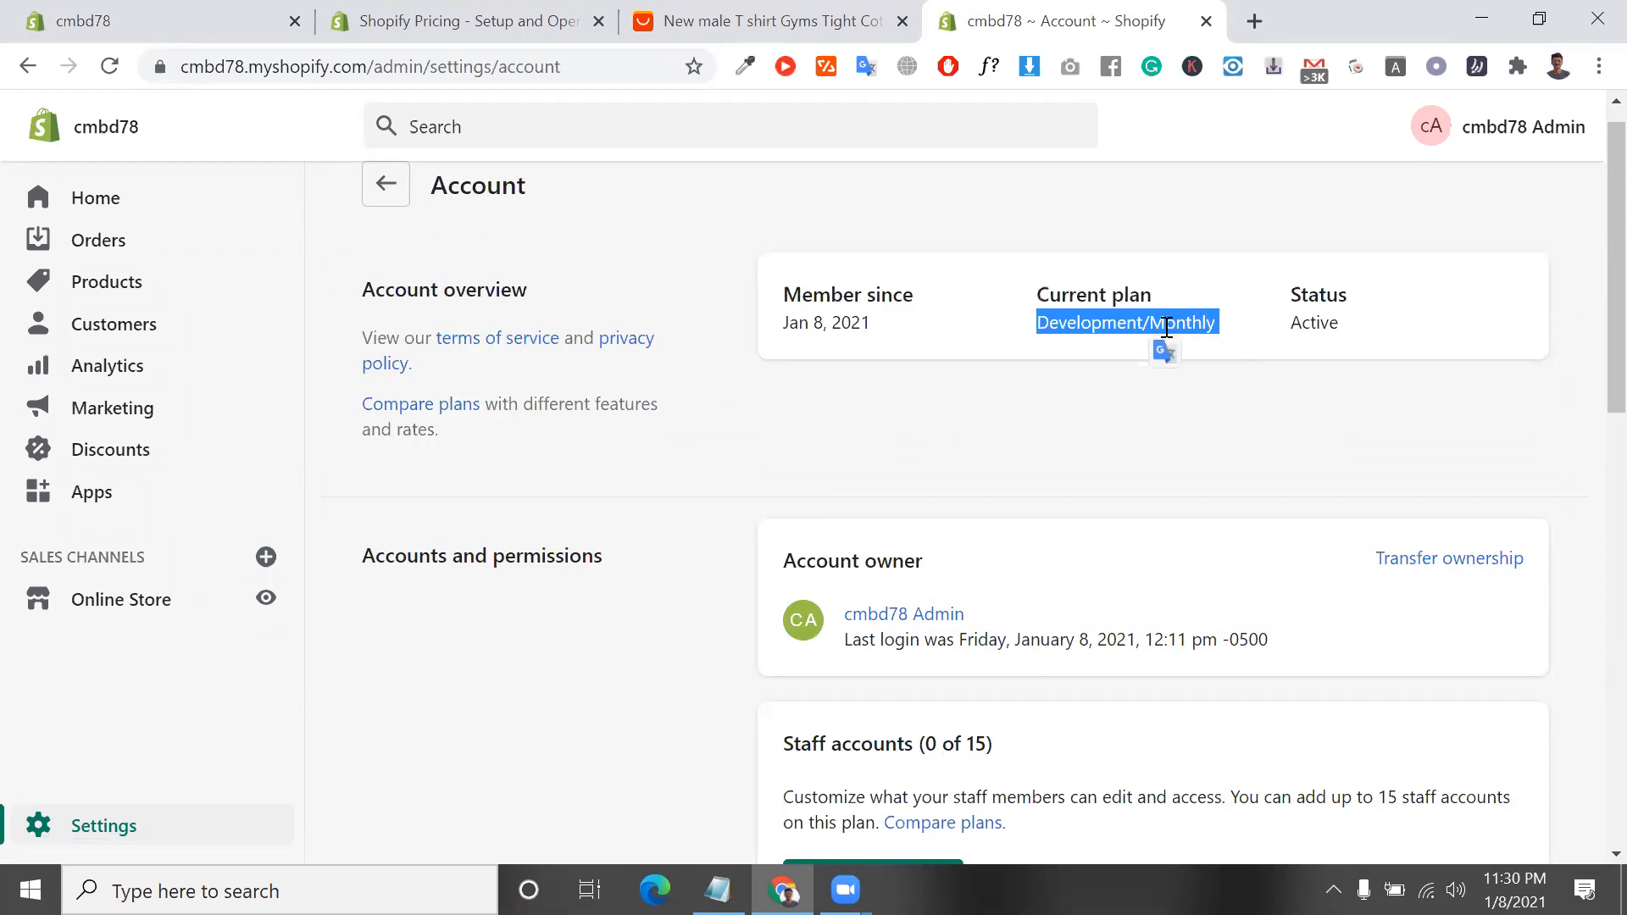
left_click(1167, 328)
double_click(1167, 328)
double_click(1298, 323)
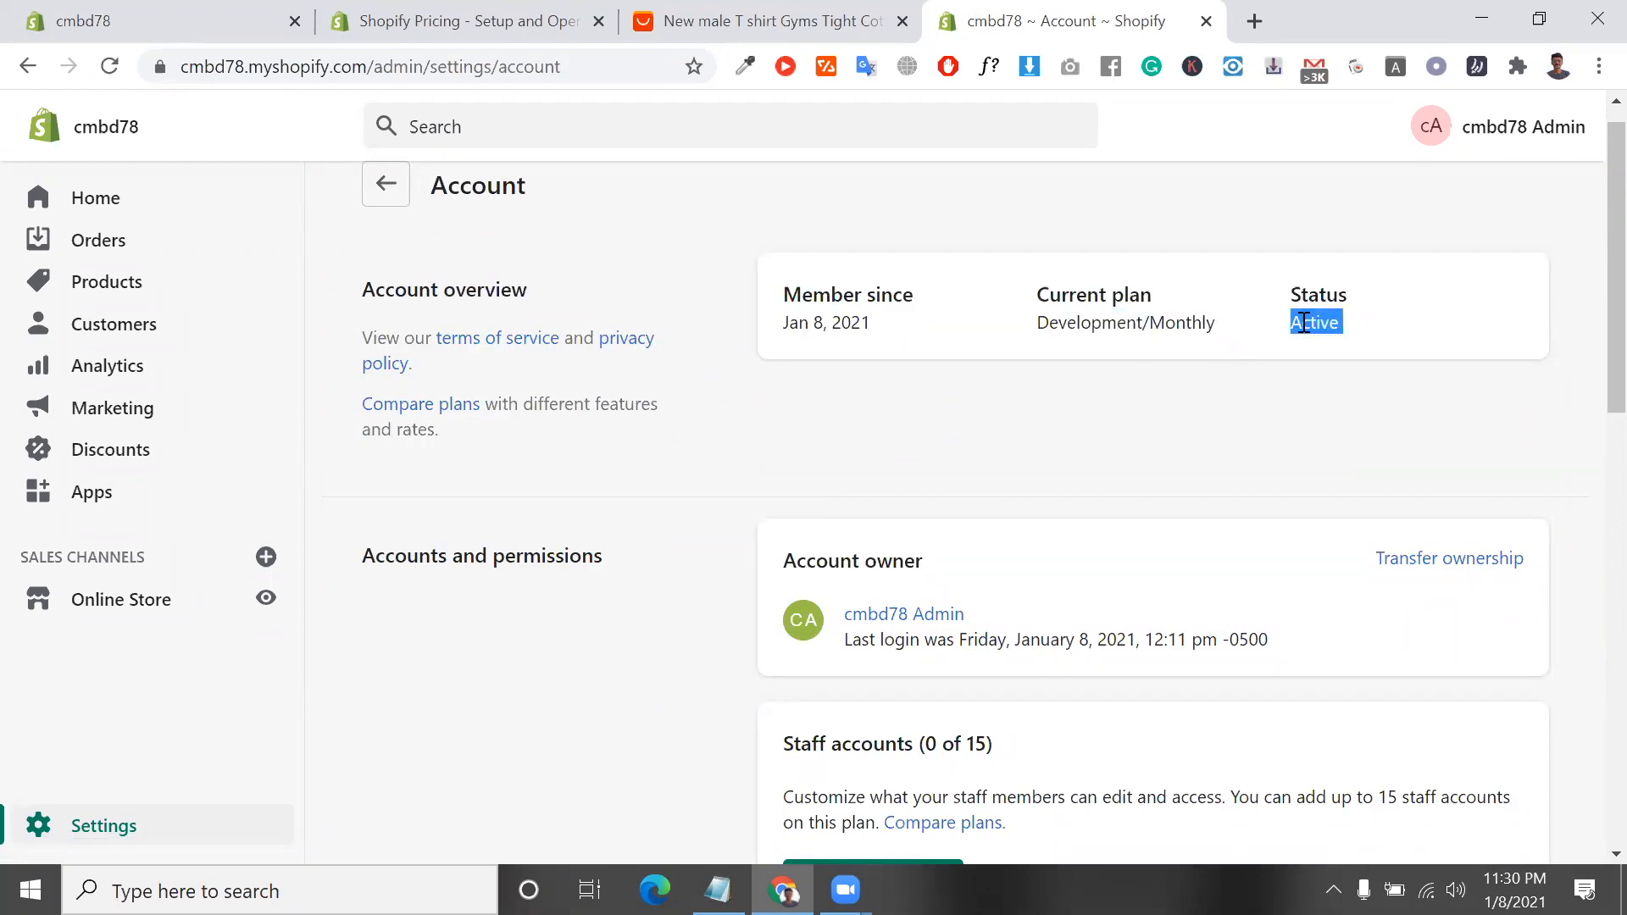
Highlight the Staff accounts heading and look through the accounts and permissions section
scroll(1304, 323, "down", 1)
scroll(1271, 390, "down", 1)
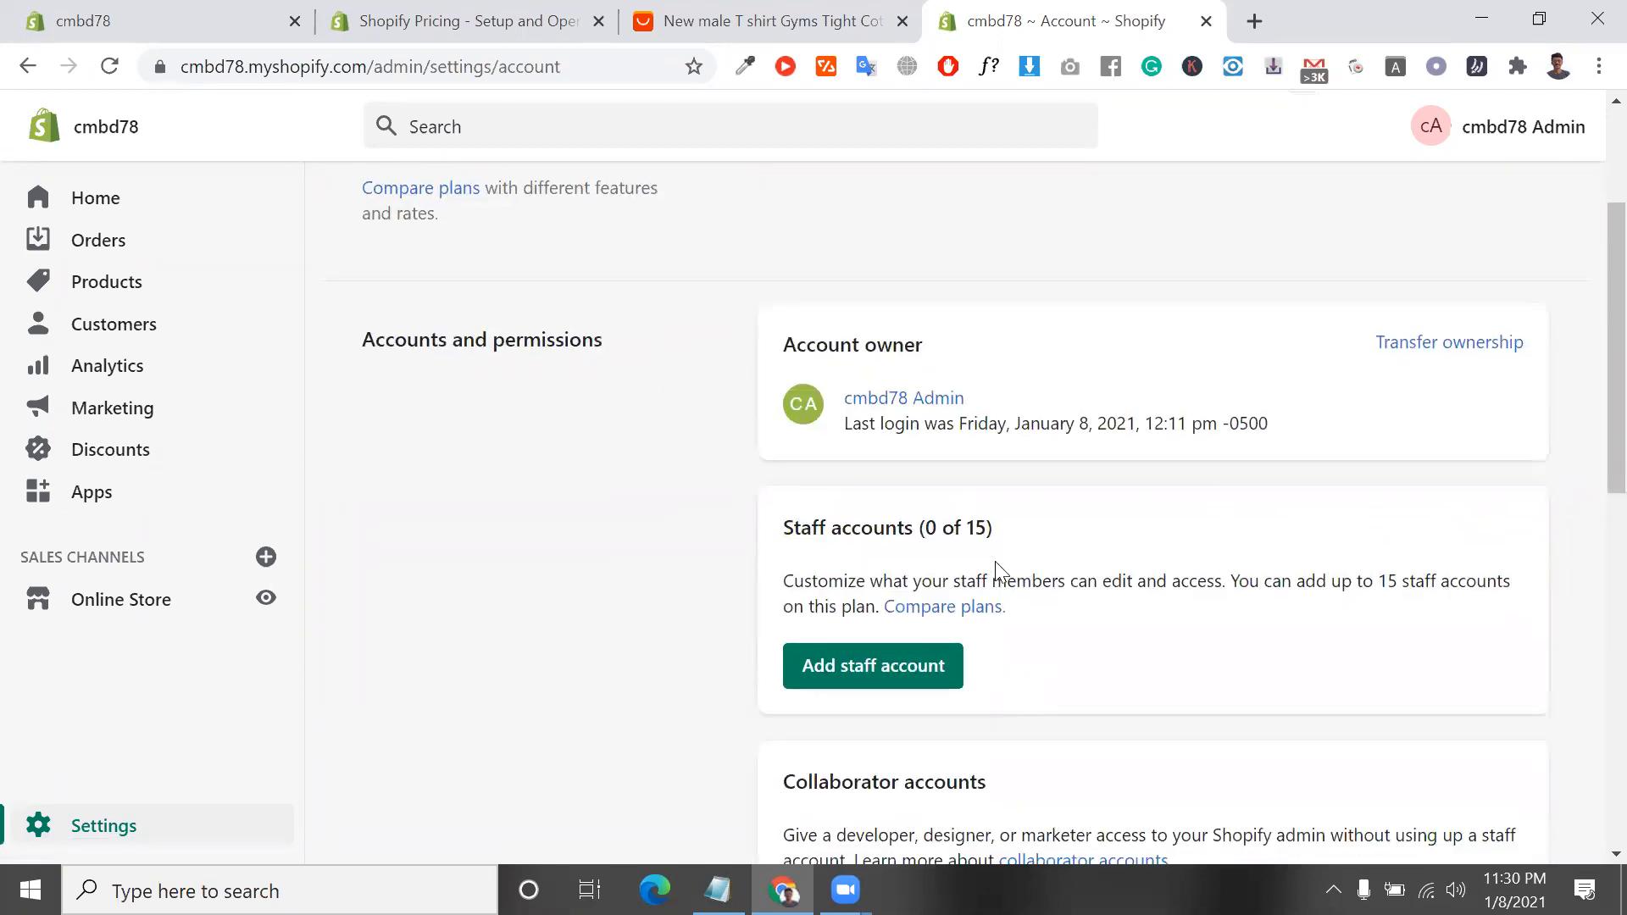
left_click_drag(1006, 581, 790, 530)
triple_click(790, 529)
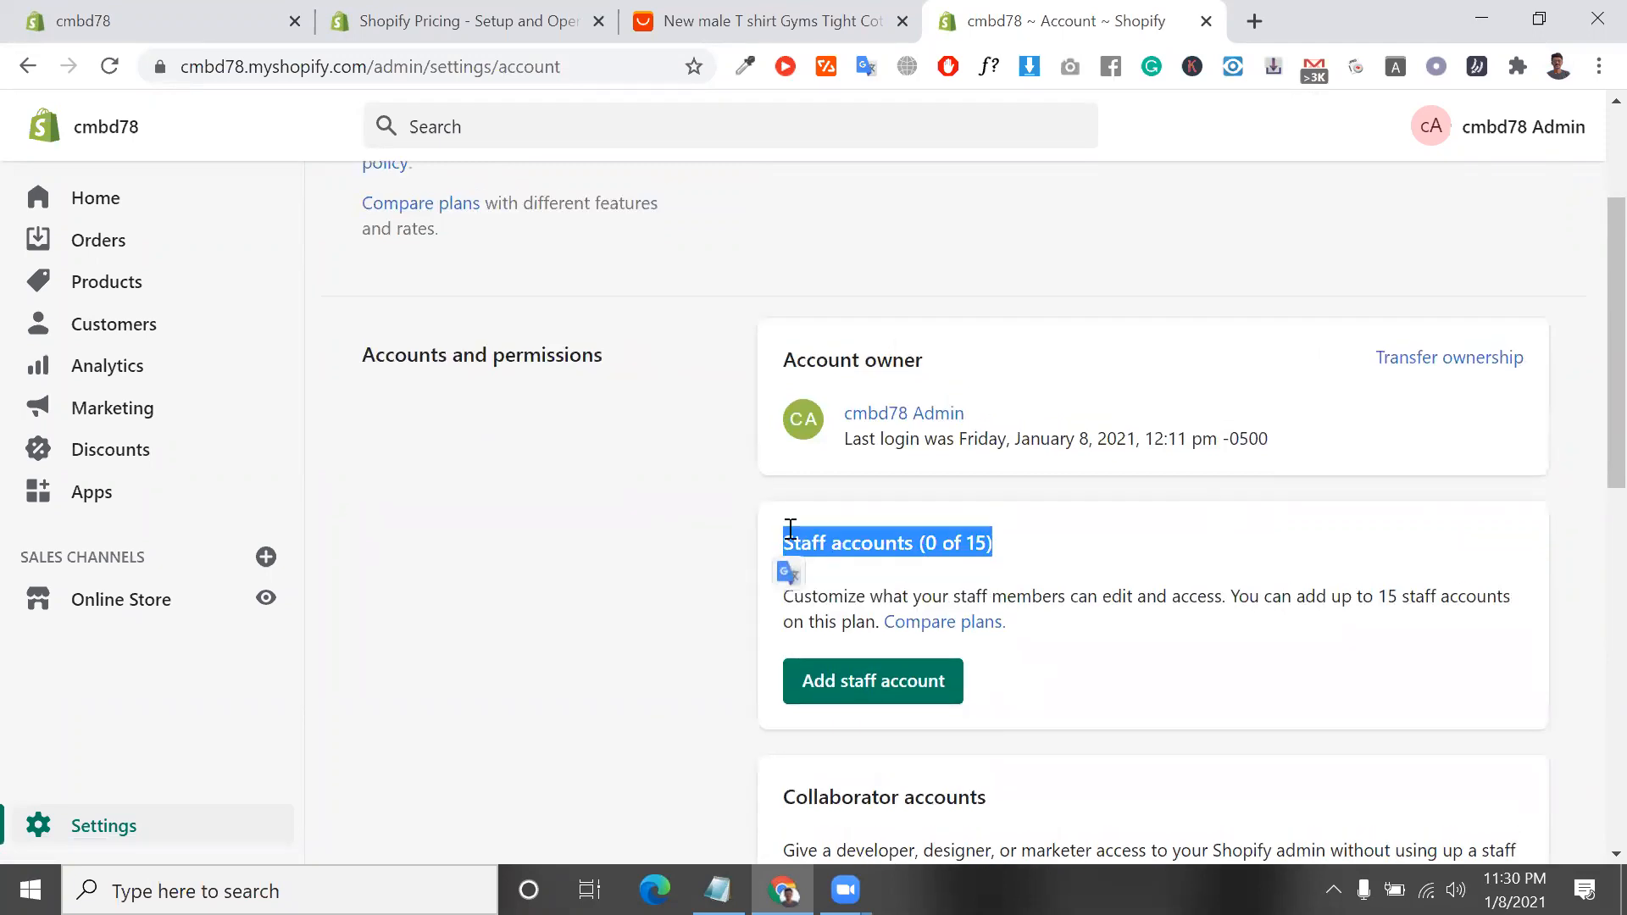
scroll(855, 551, "down", 3)
scroll(724, 494, "up", 5)
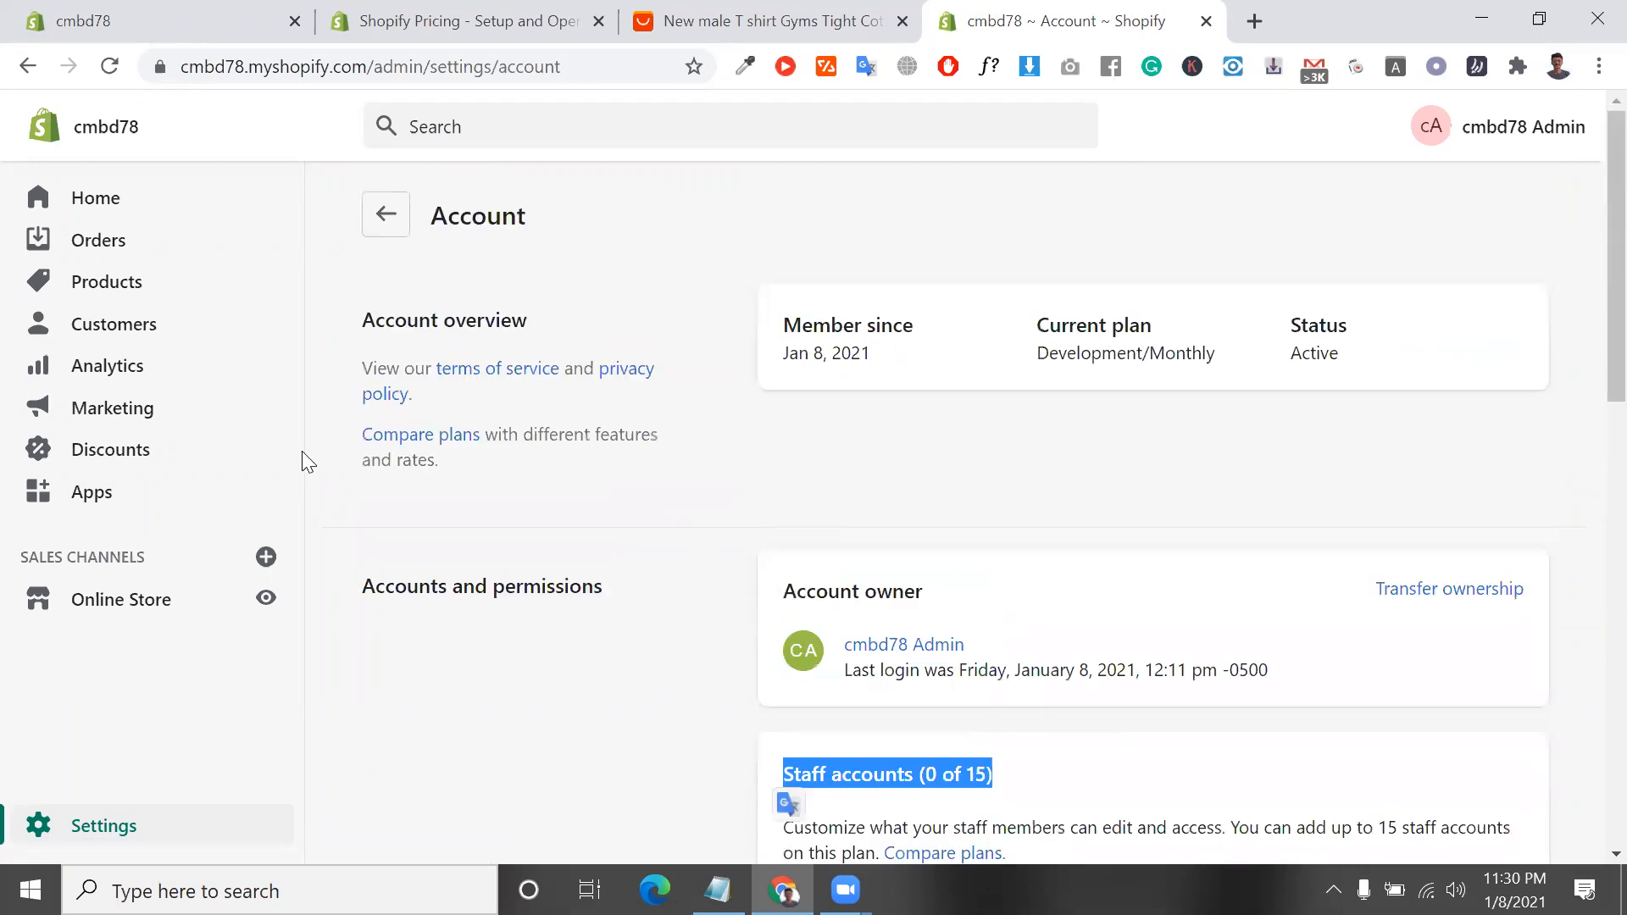
Go back to the store settings, open the Locations page and review the locations, default location and fulfillment priority
left_click(100, 826)
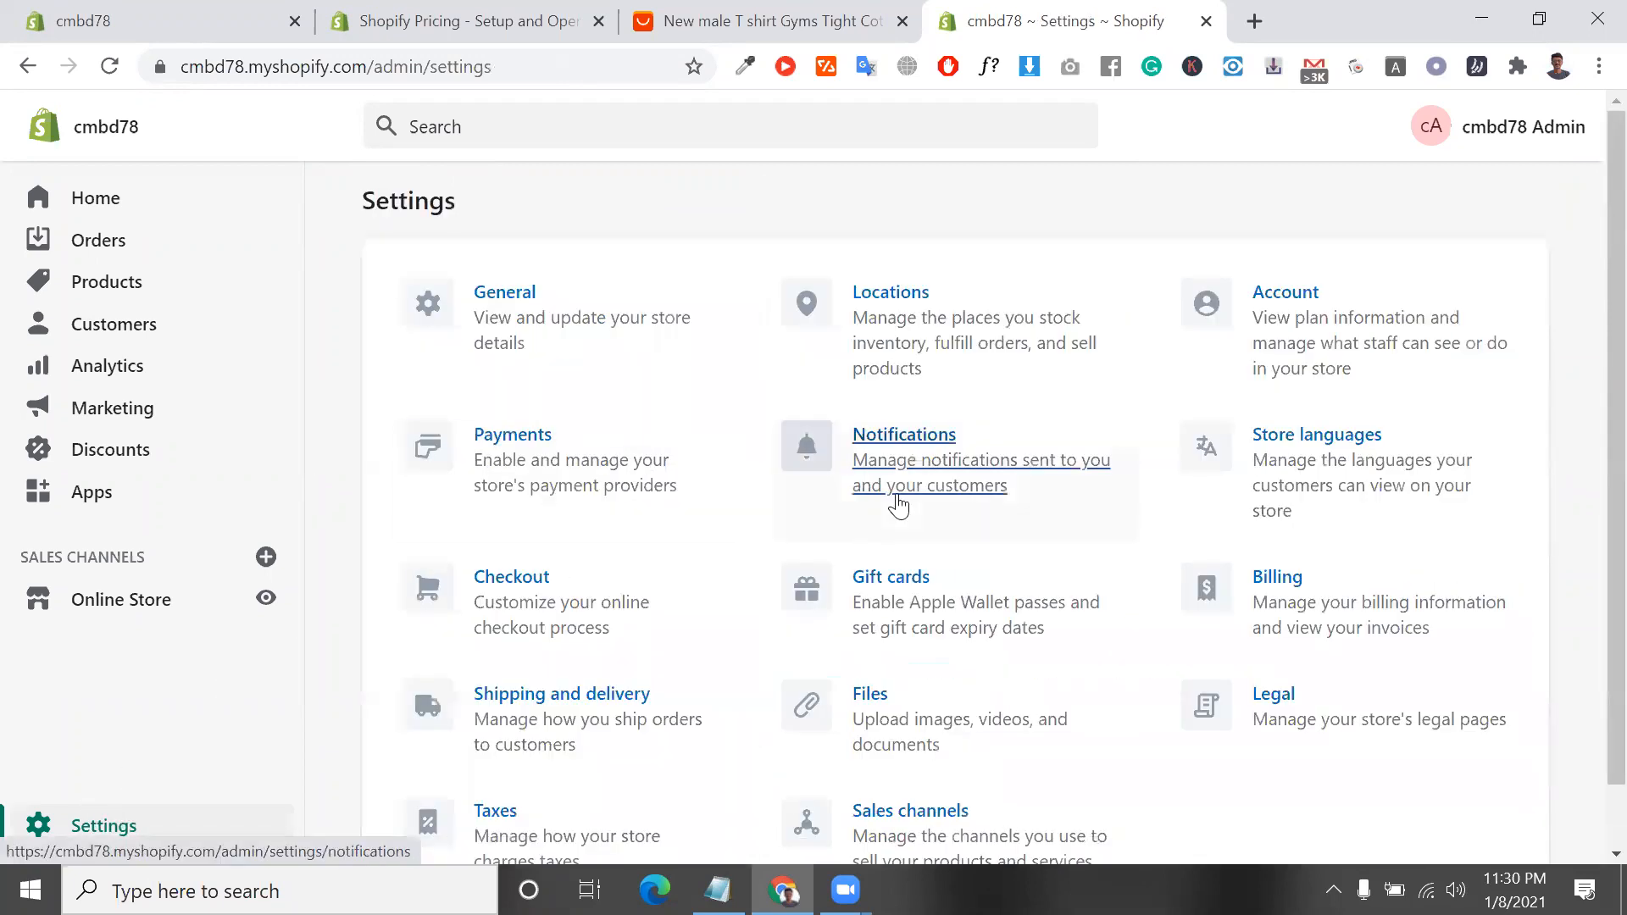
left_click(977, 318)
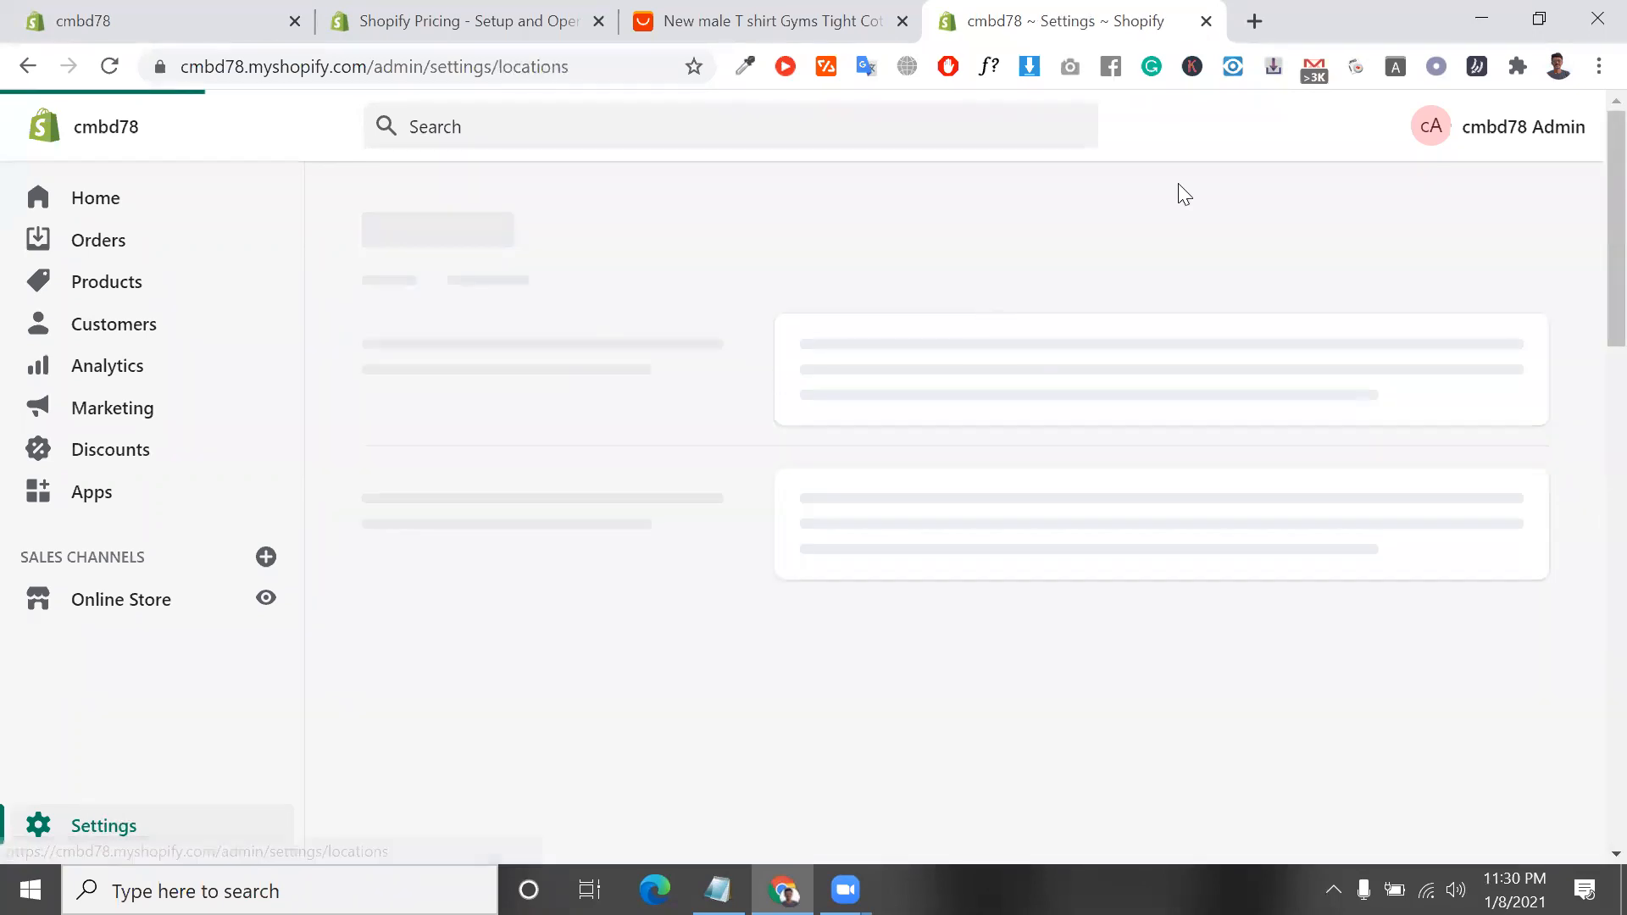
scroll(952, 490, "down", 2)
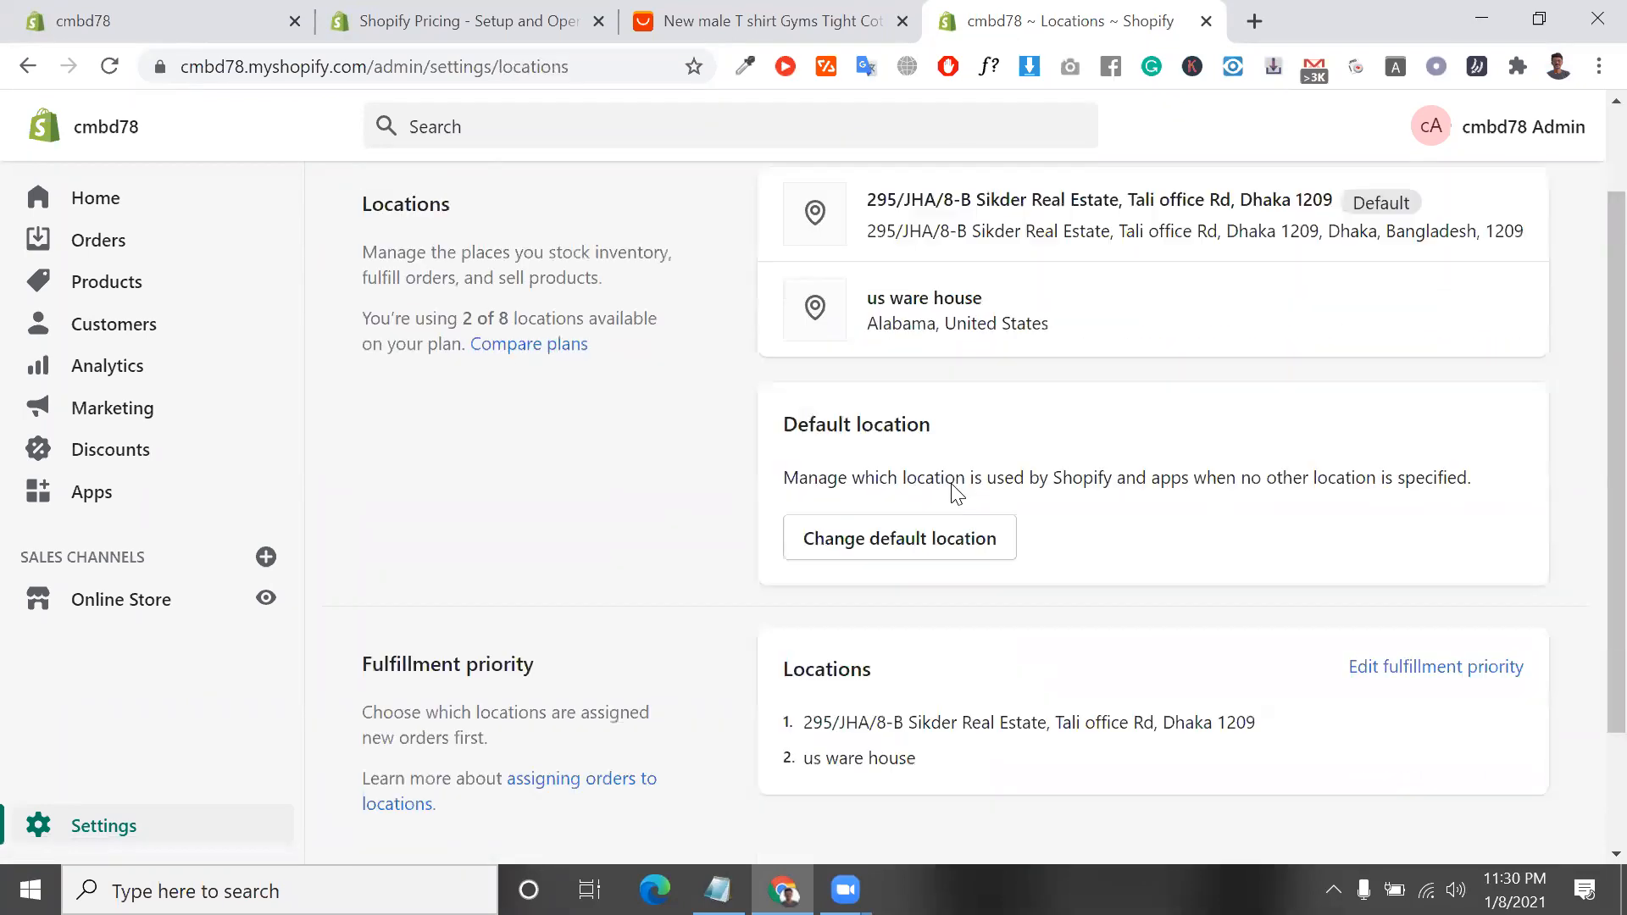
scroll(952, 490, "down", 2)
scroll(1006, 585, "up", 3)
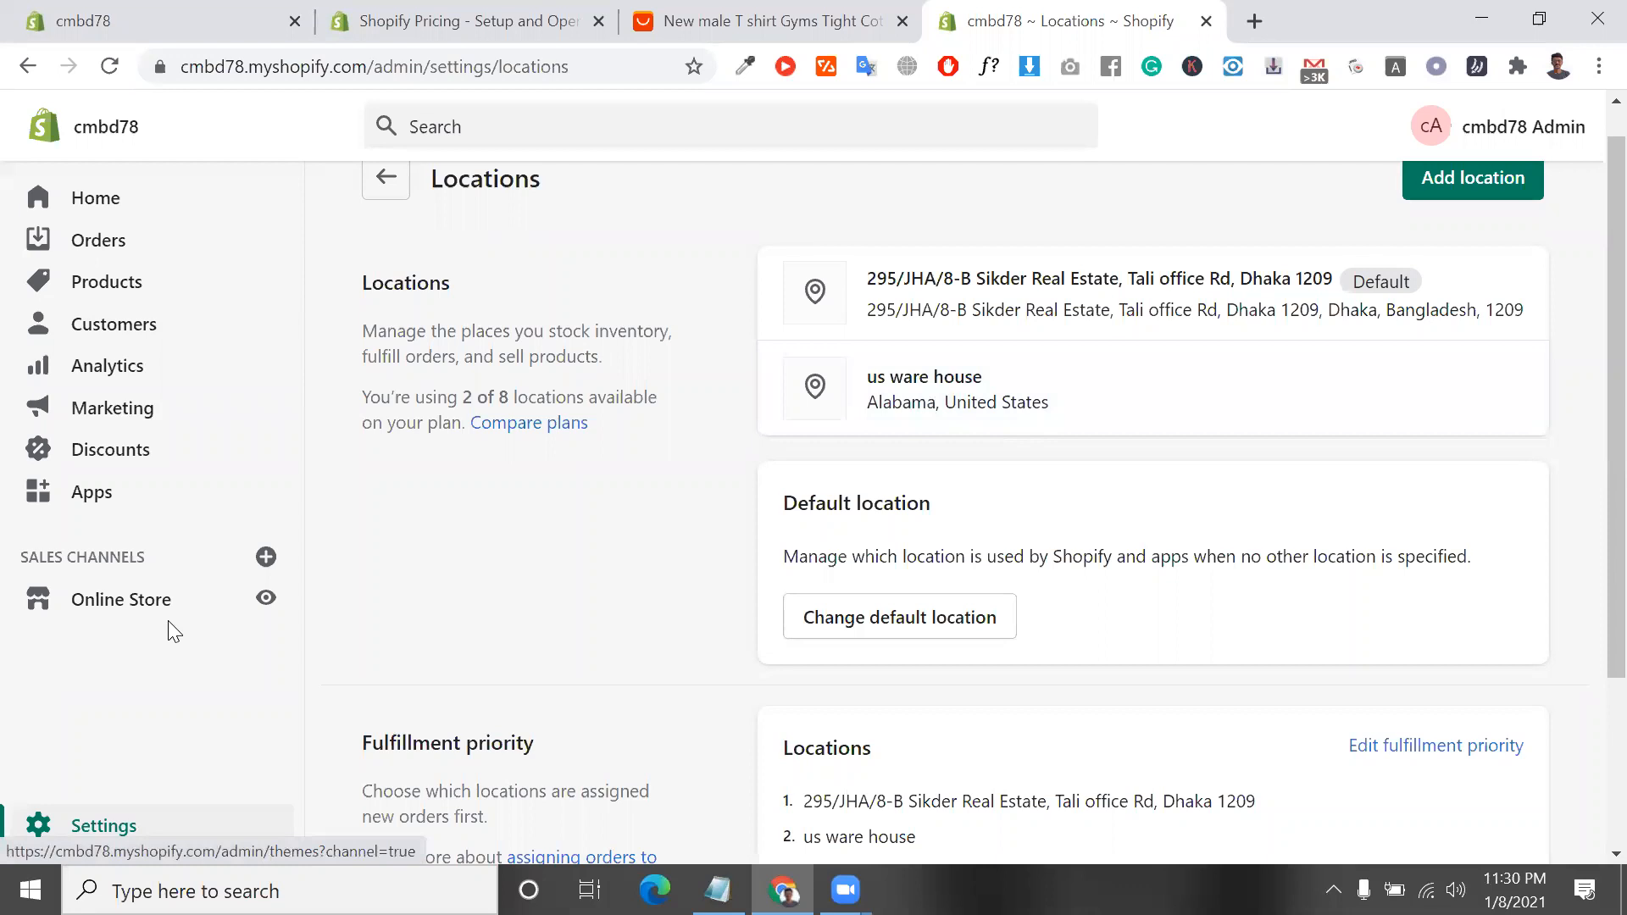
Open the Transfers page of the products section and highlight the description of incoming inventory
left_click(131, 281)
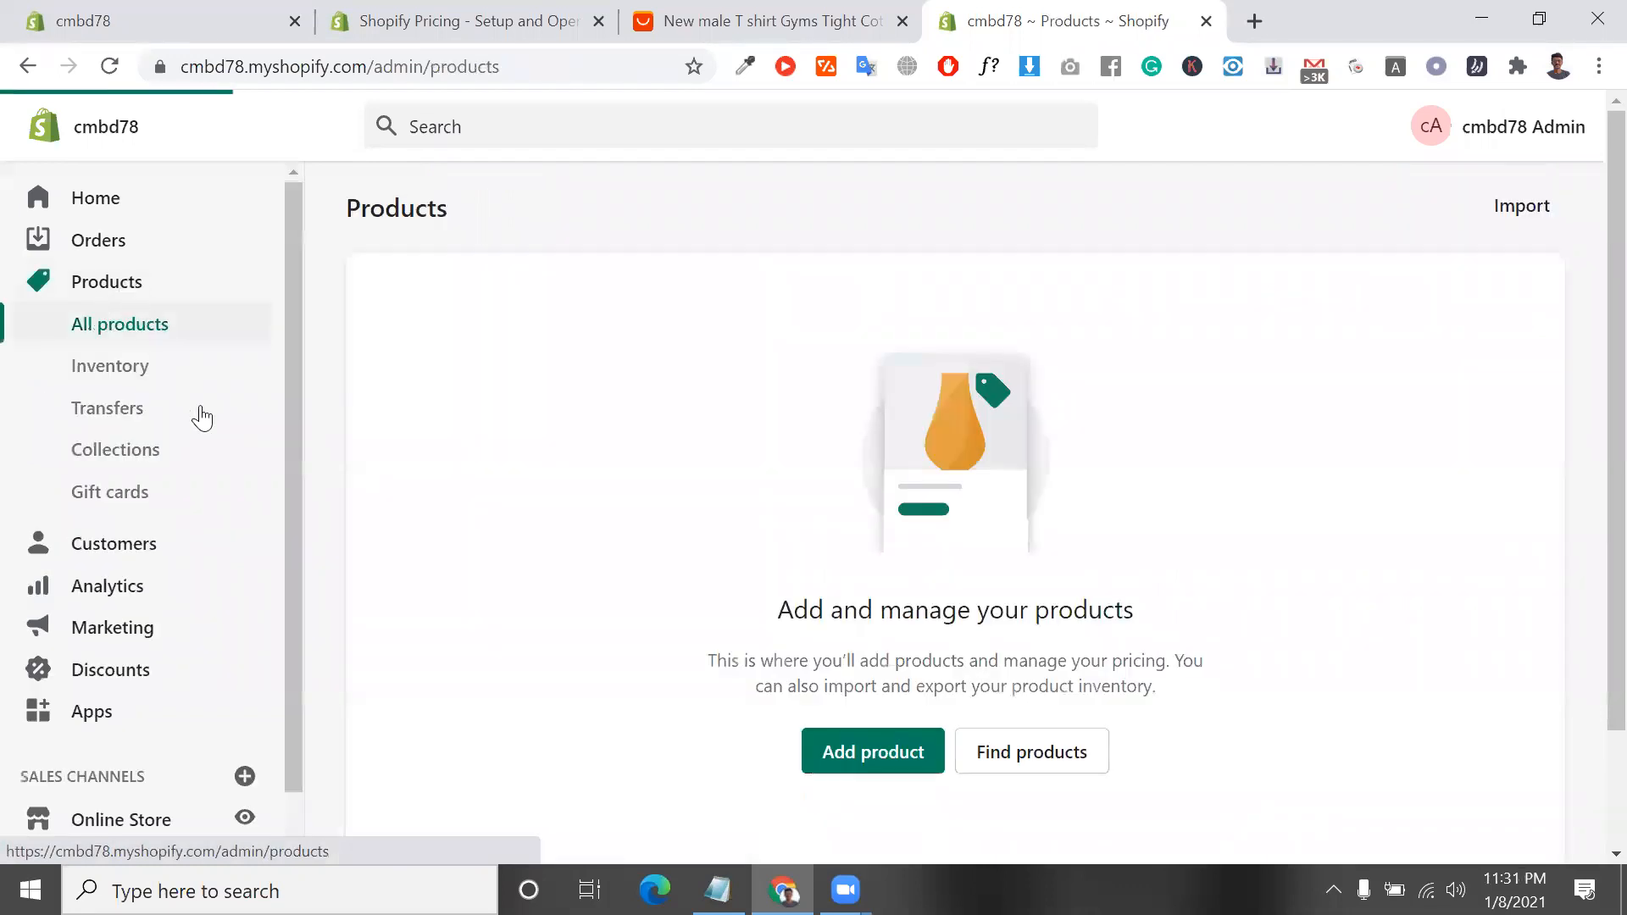
left_click(119, 410)
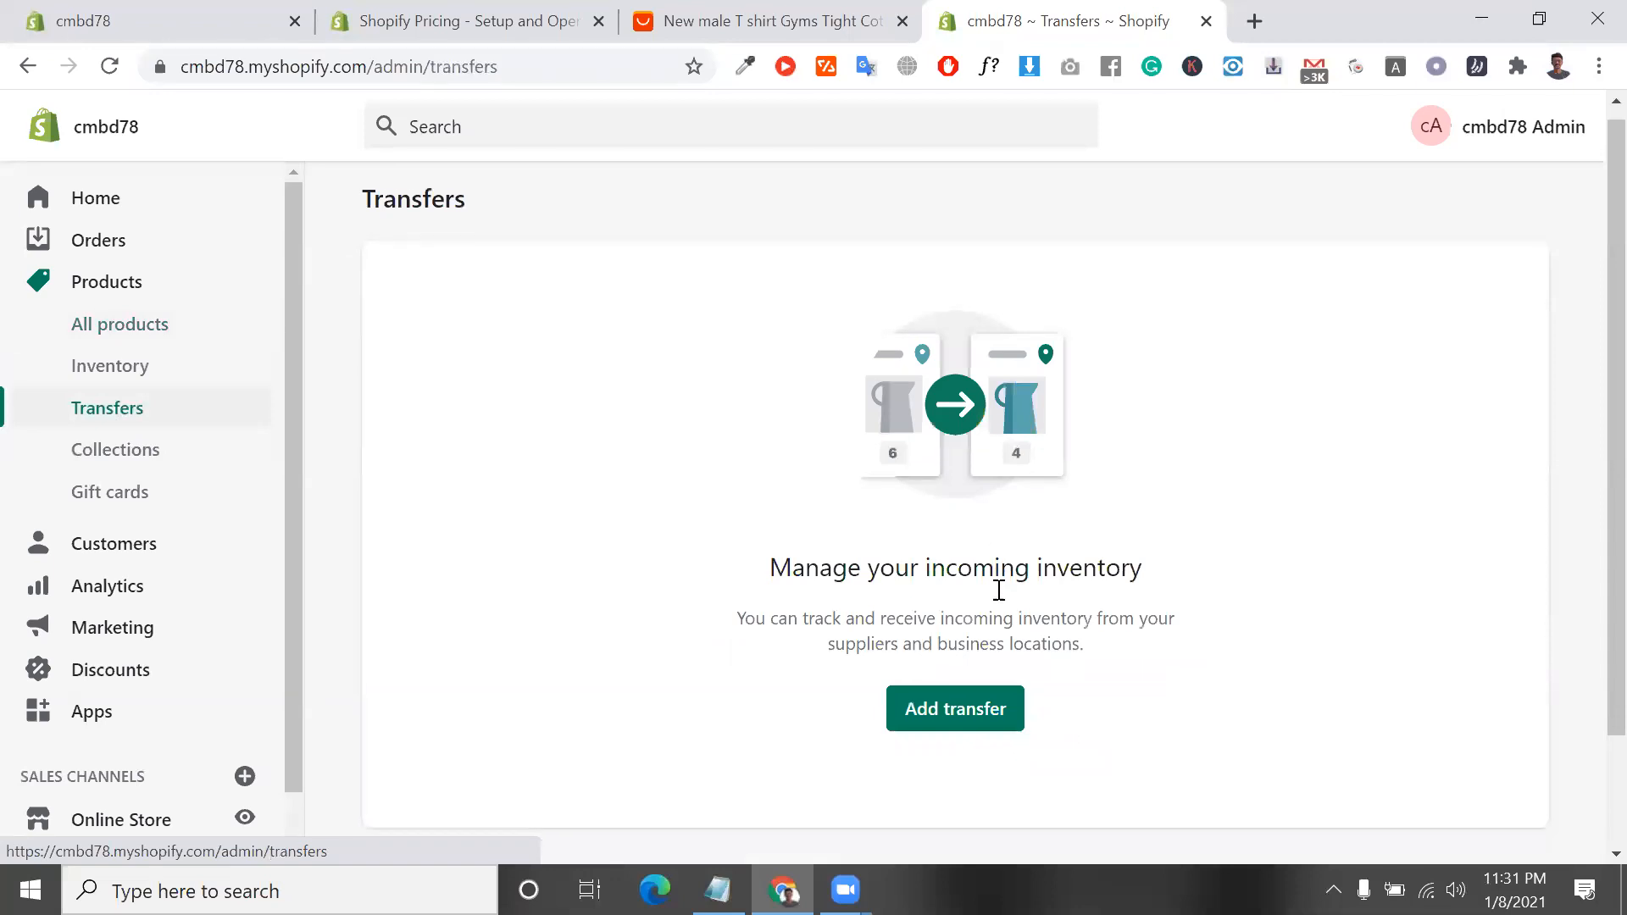
triple_click(993, 613)
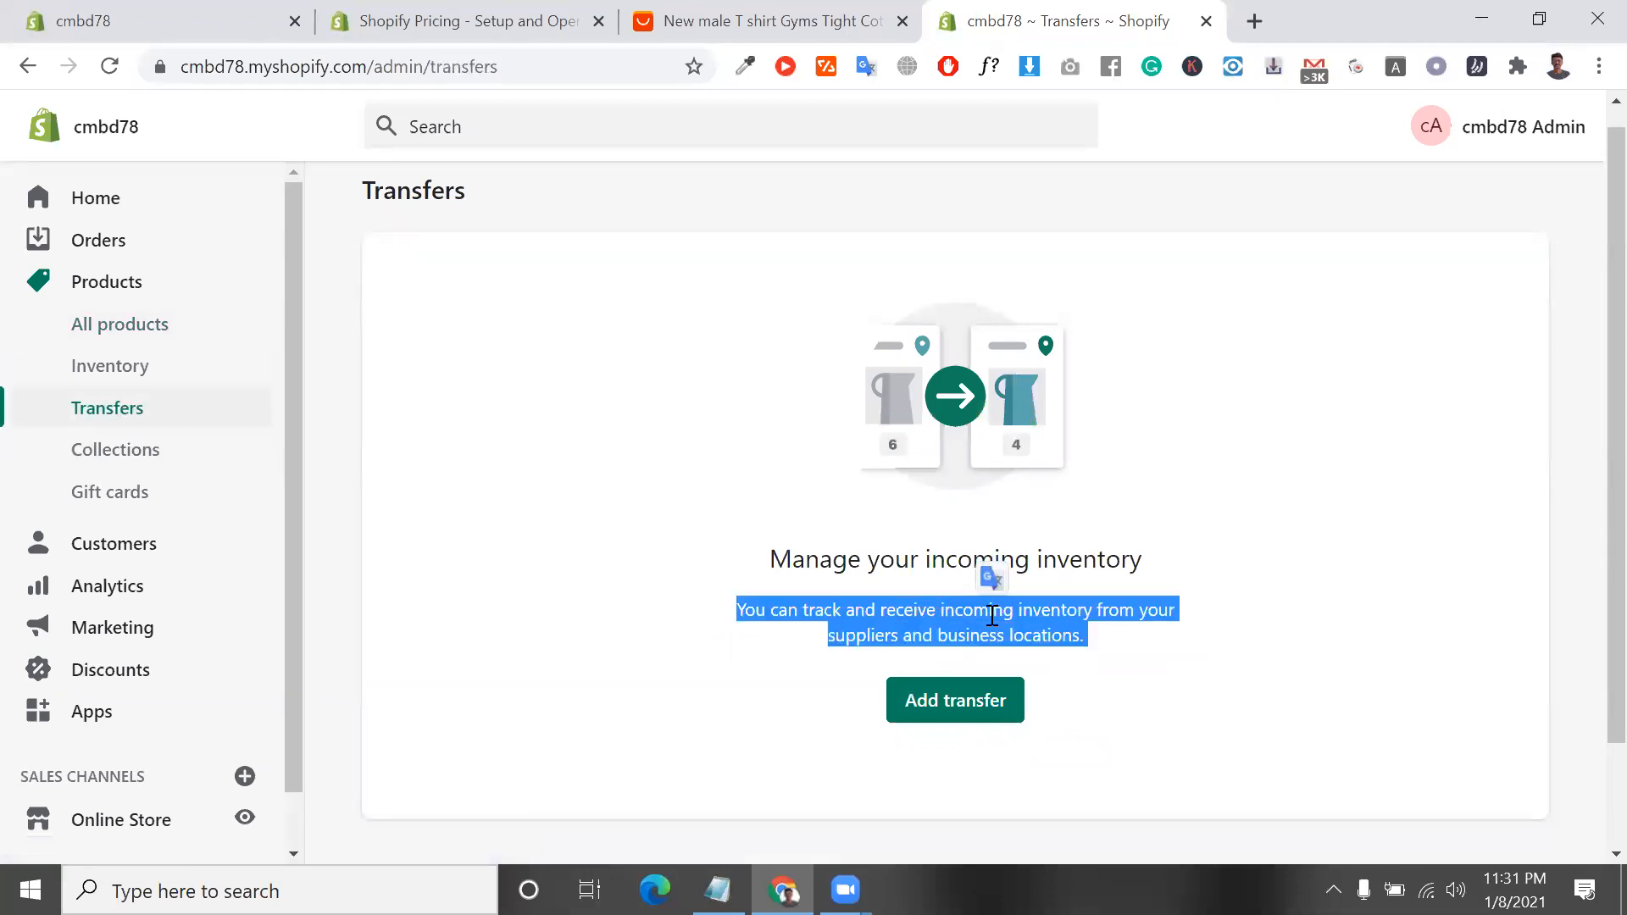
triple_click(992, 613)
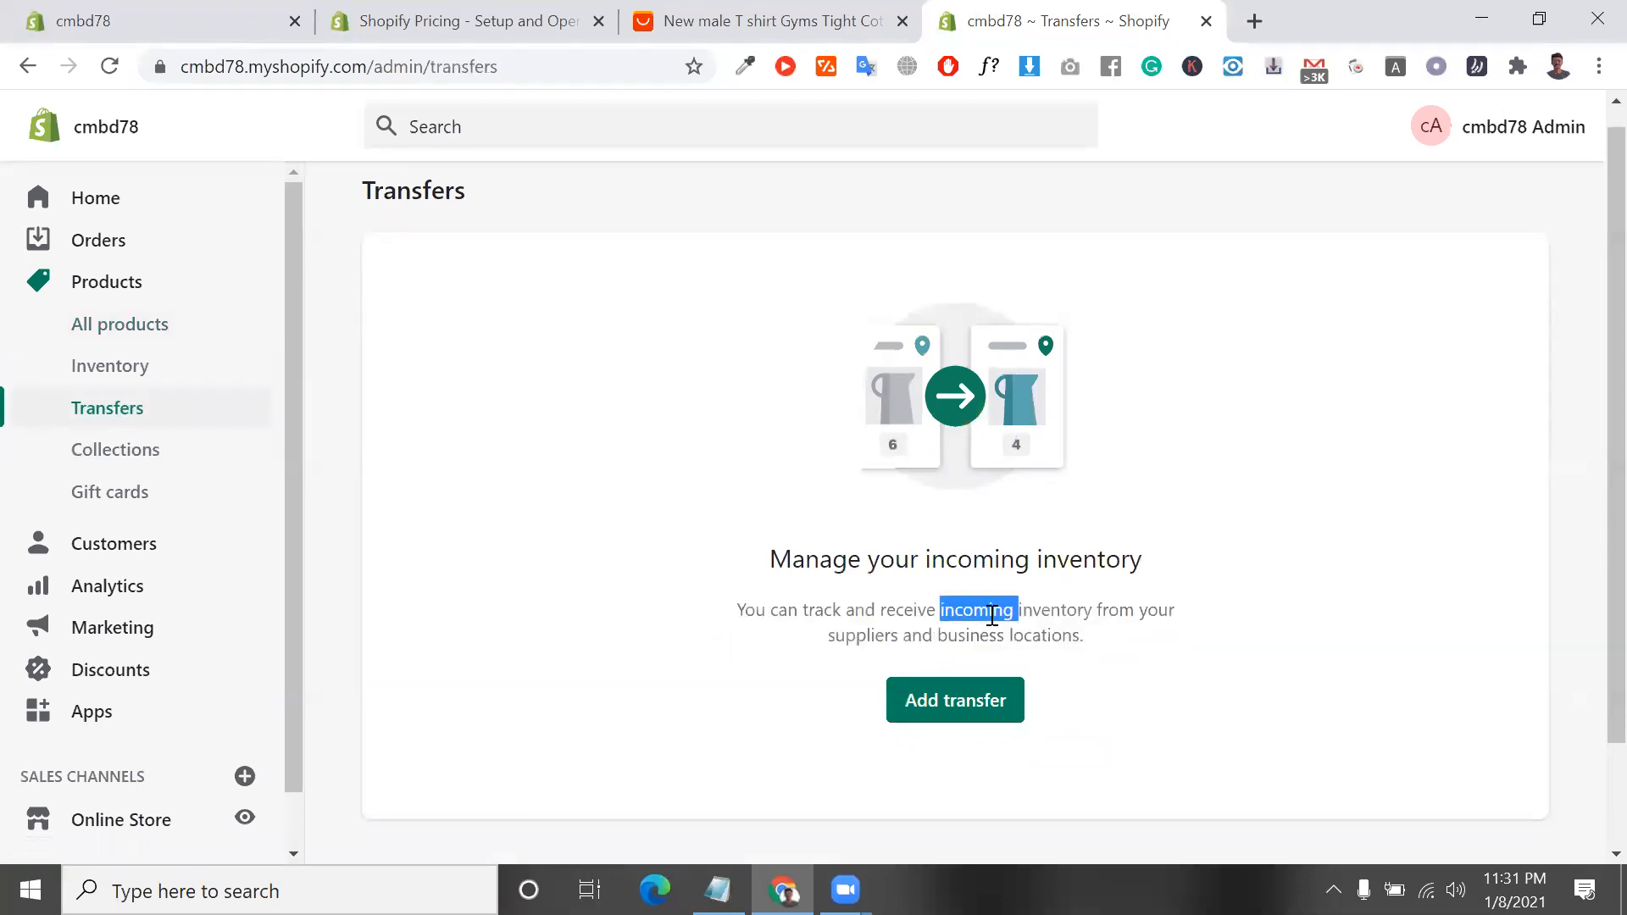
Highlight words in the "Manage your incoming inventory" heading and in the description about suppliers and business locations
double_click(911, 560)
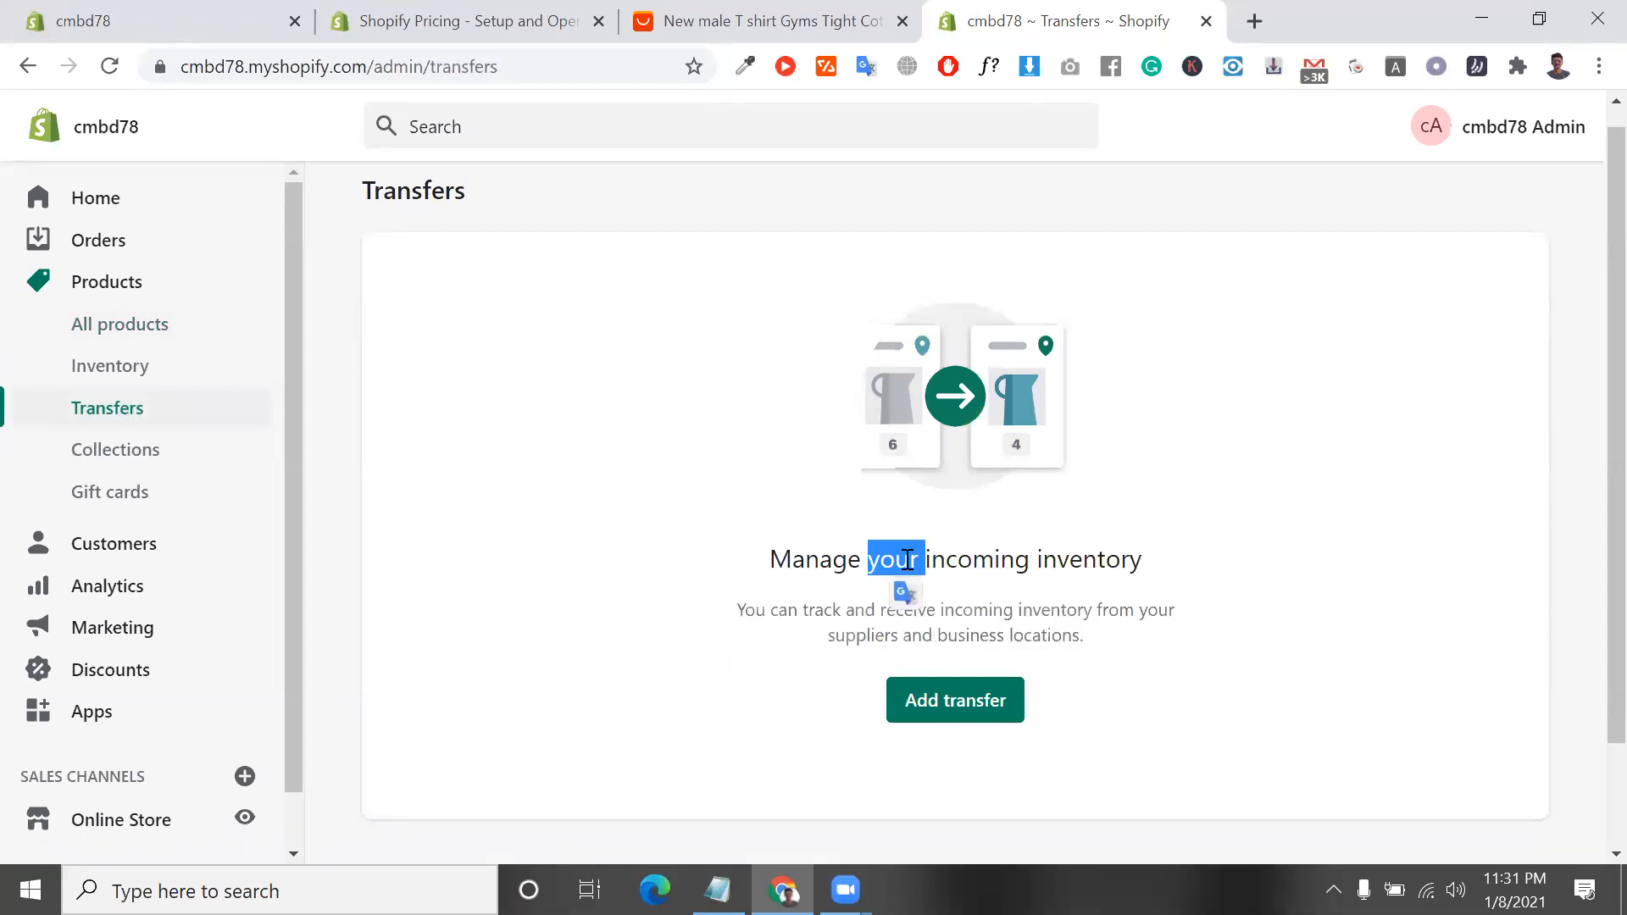
left_click_drag(778, 610, 856, 612)
double_click(852, 610)
left_click(851, 611)
double_click(851, 610)
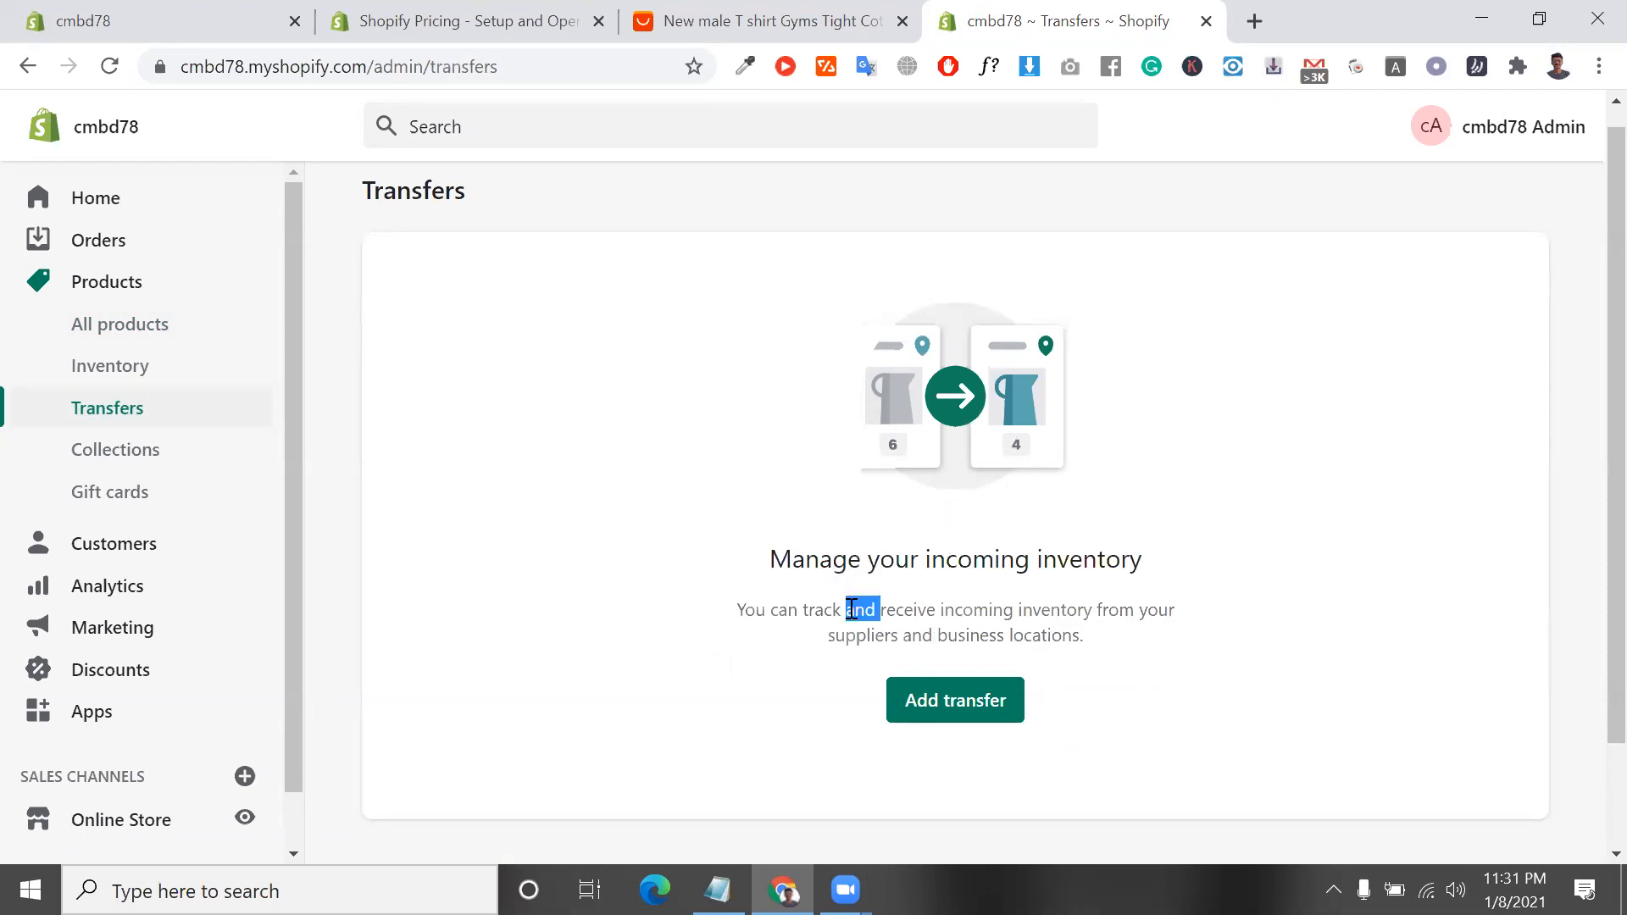
left_click(897, 618)
double_click(900, 614)
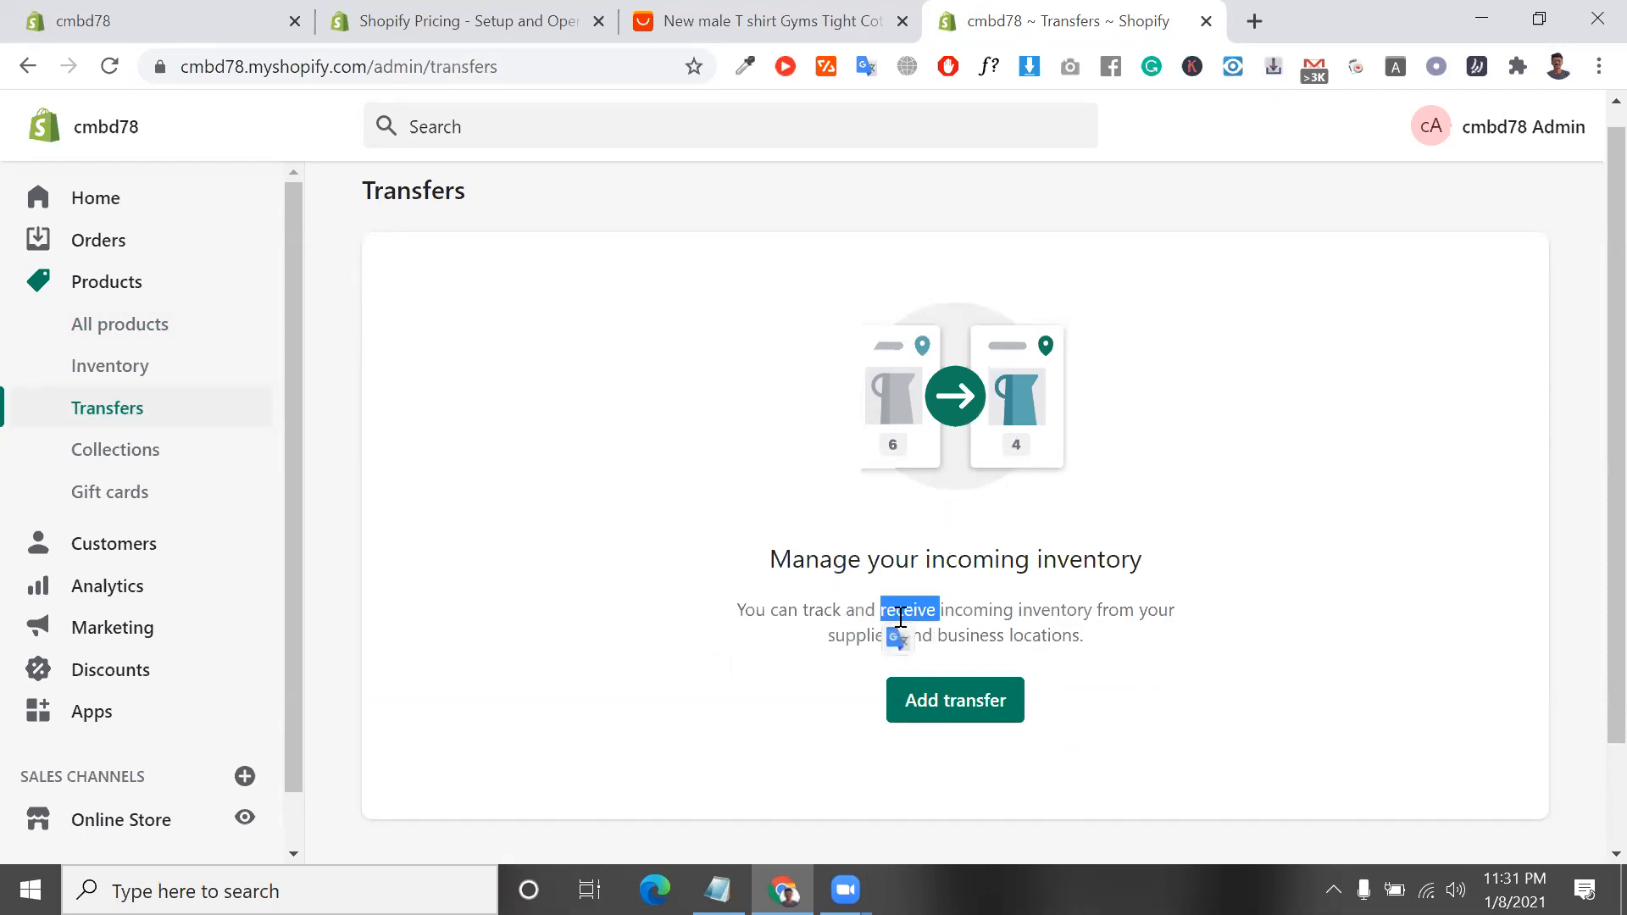
triple_click(907, 605)
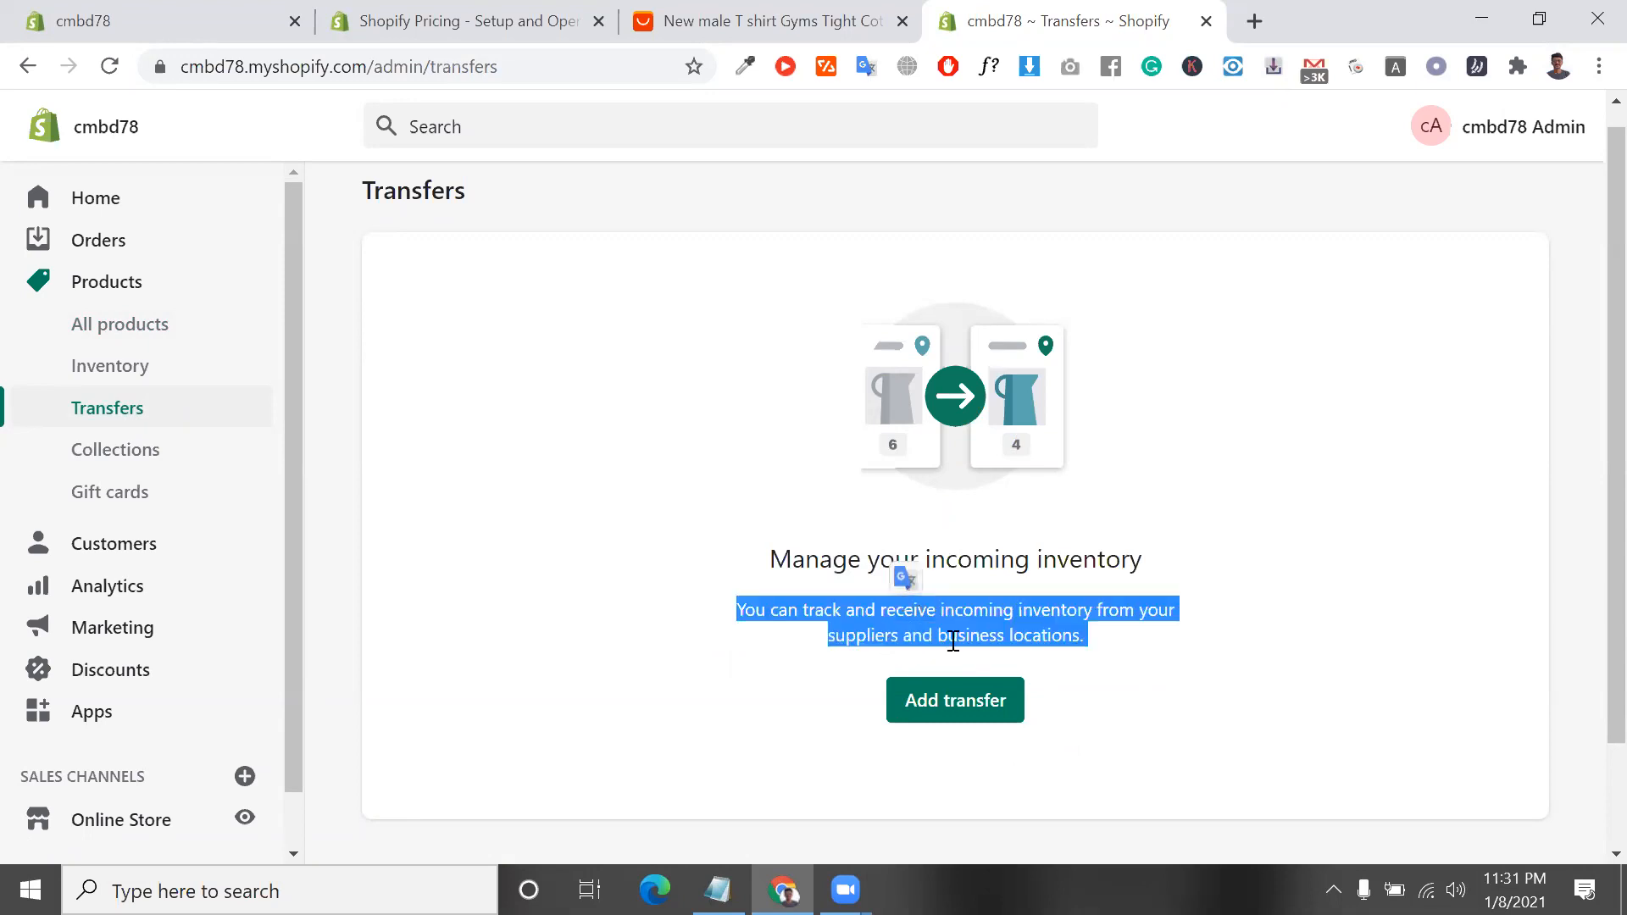
double_click(971, 640)
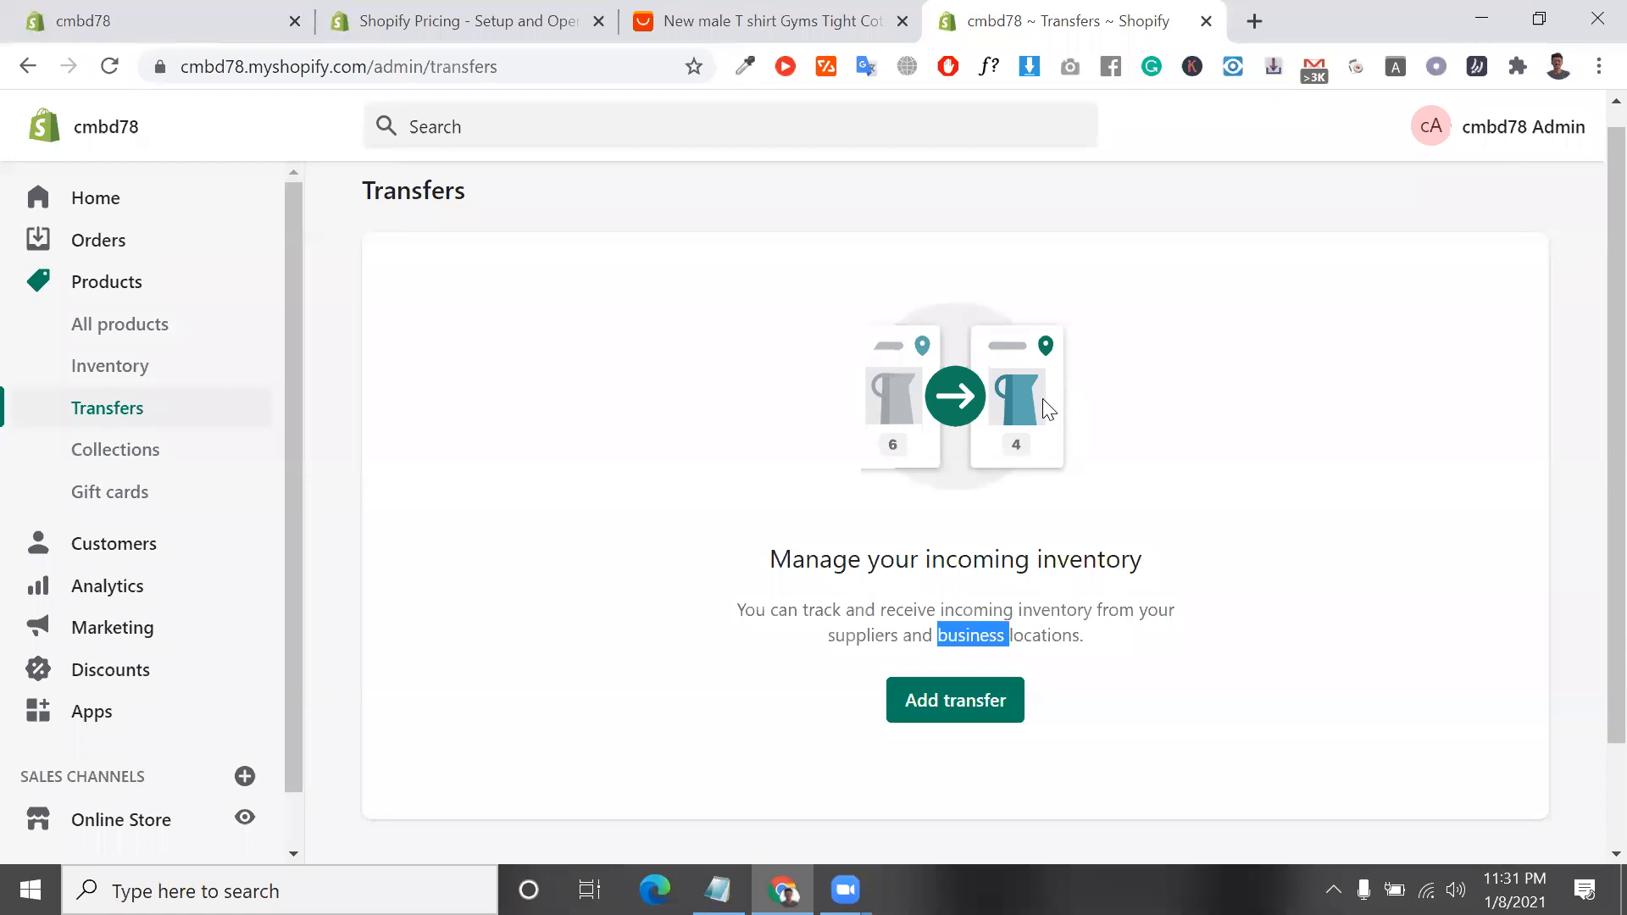
Open the Collections page, continue to the Gift cards page, look through it and highlight the Digital gift cards heading
left_click(128, 449)
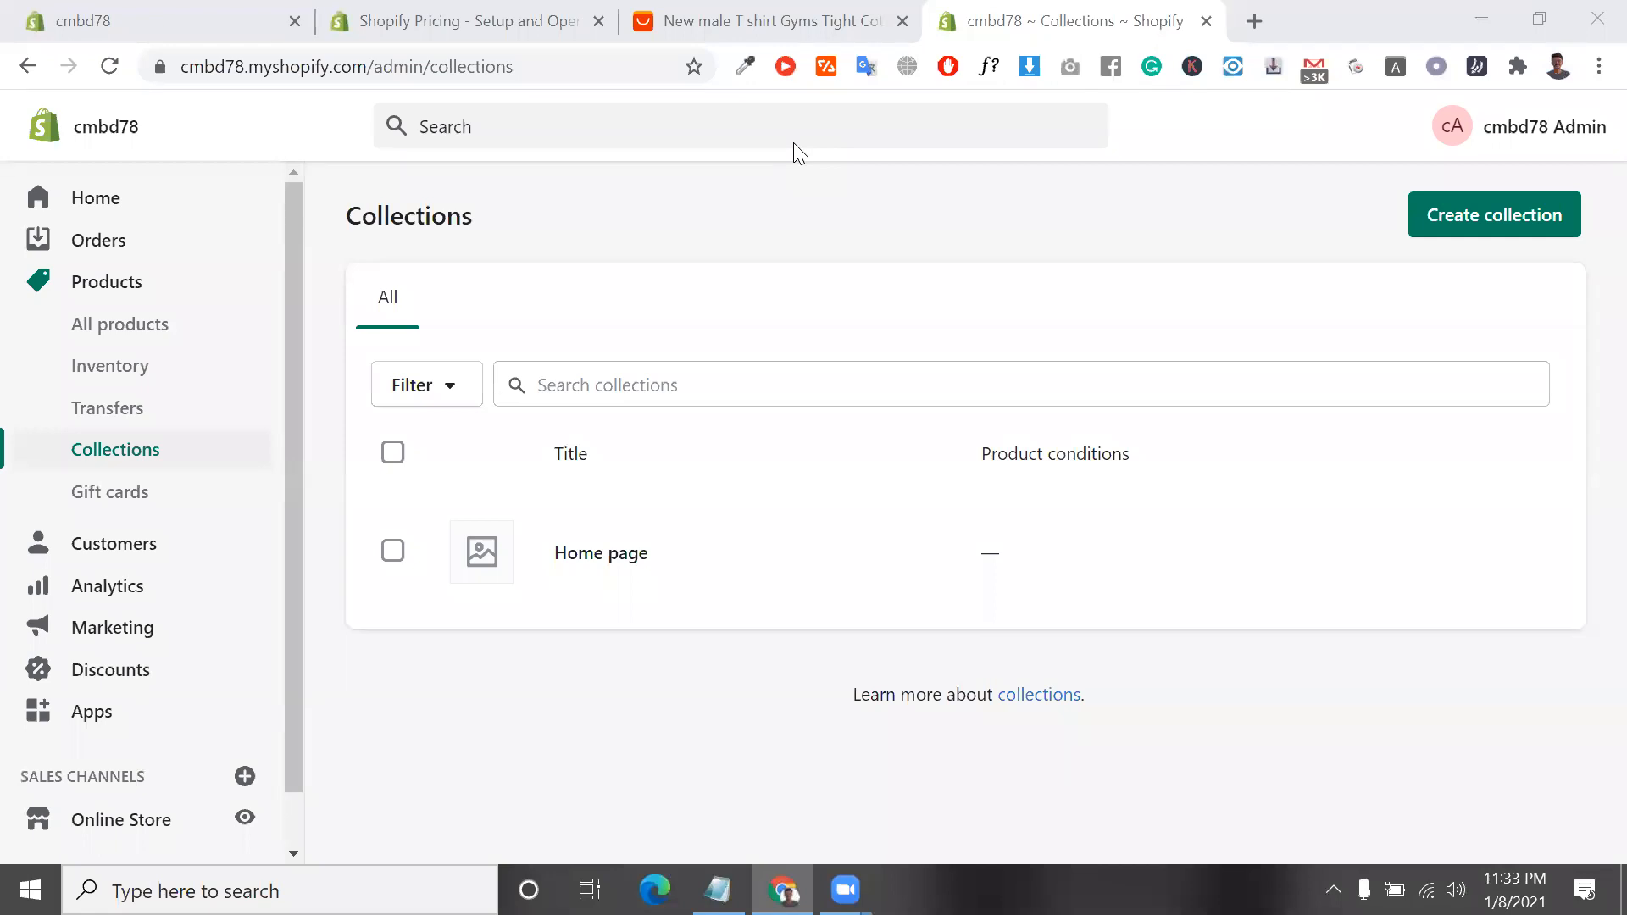
left_click(143, 507)
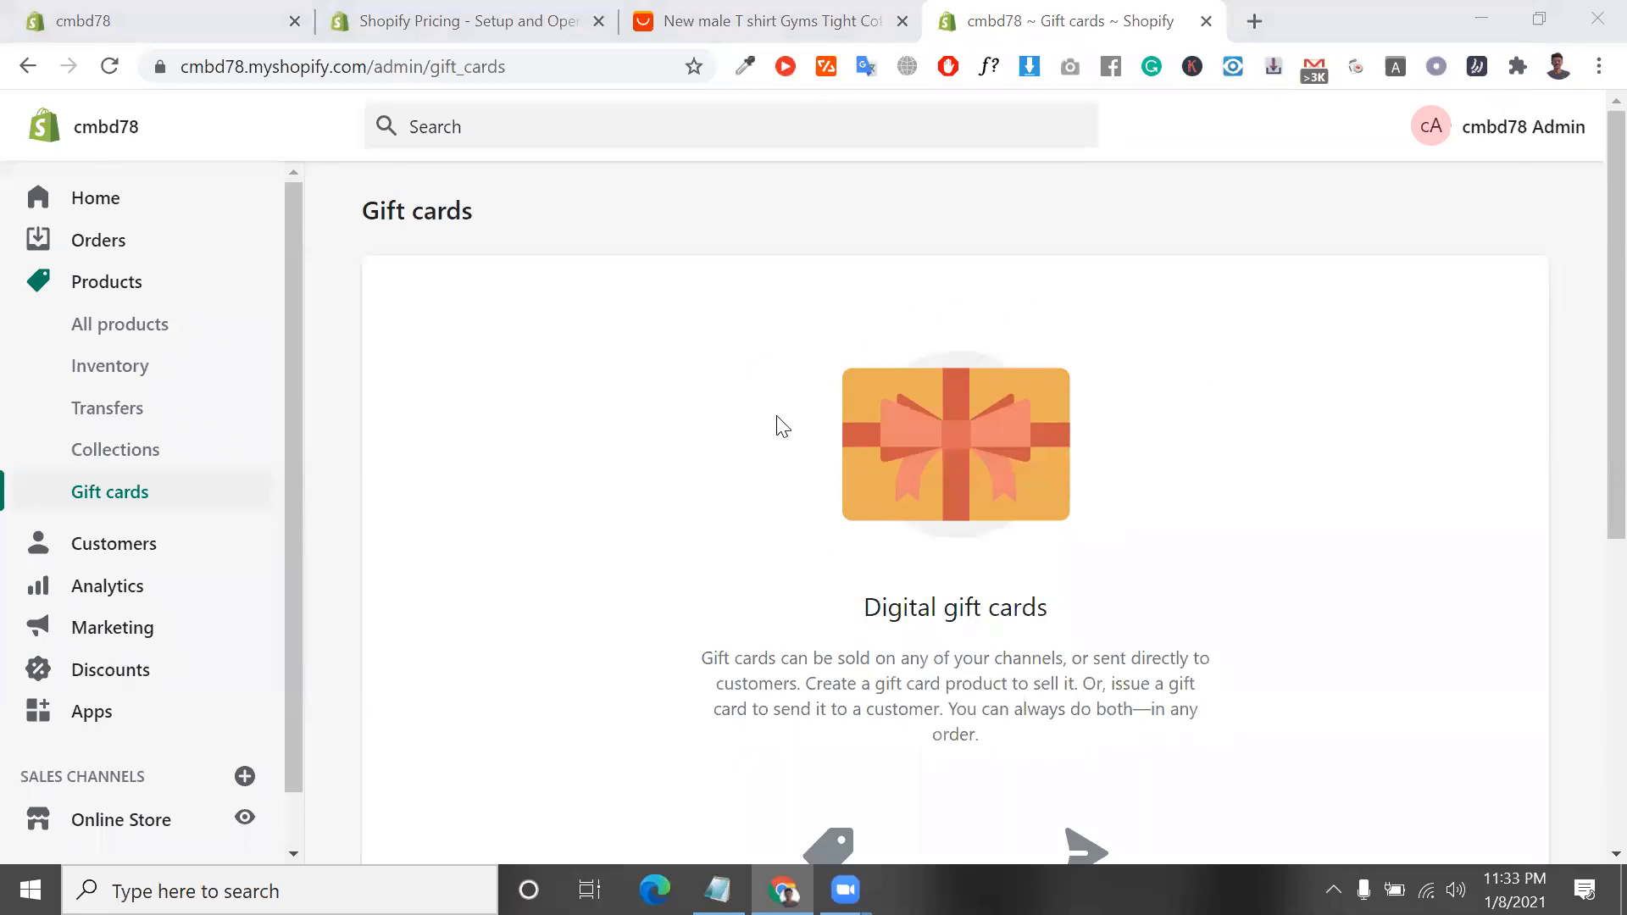
scroll(779, 425, "down", 5)
scroll(781, 525, "up", 1)
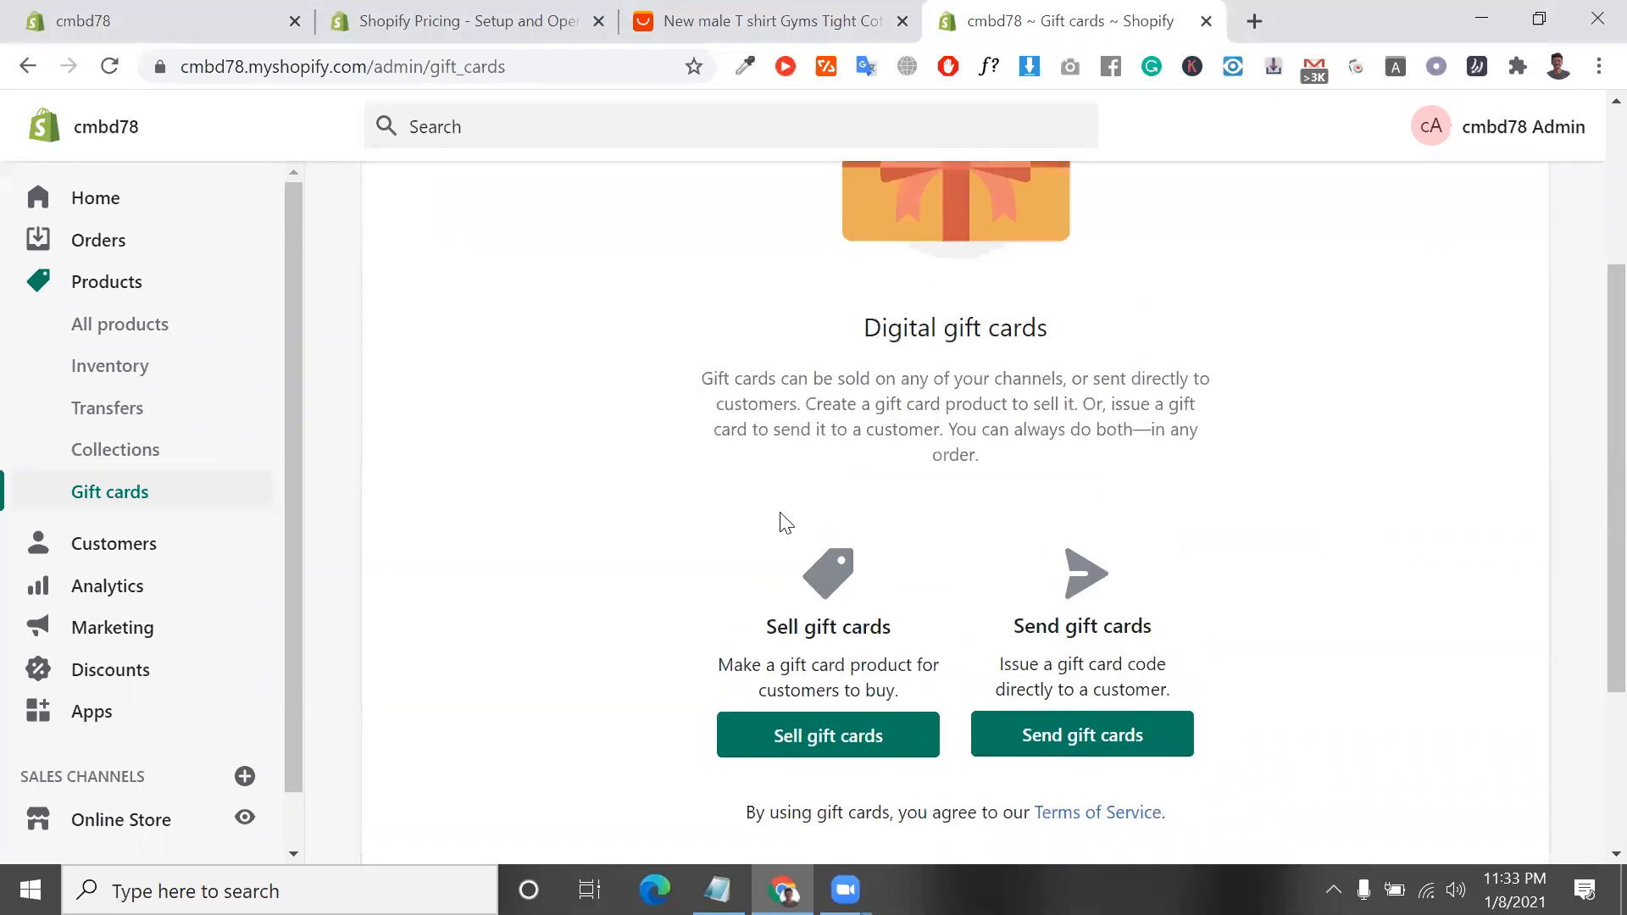
scroll(780, 511, "up", 3)
triple_click(983, 610)
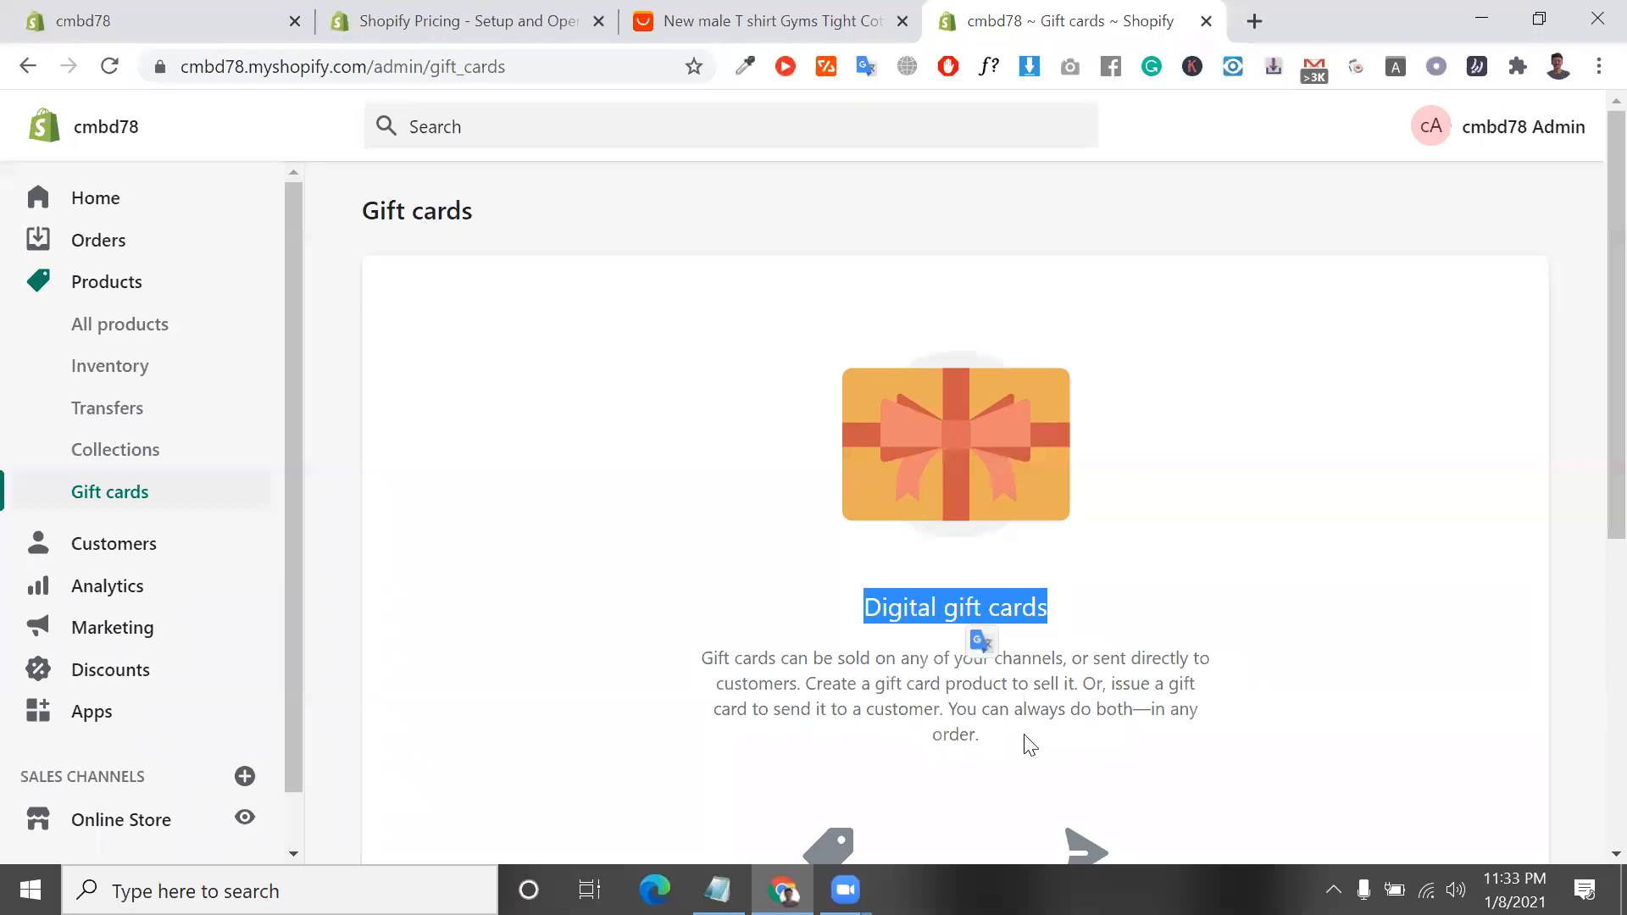
Switch to Notepad and add the line "100usd" below the country list in support.txt
key("alt+Tab")
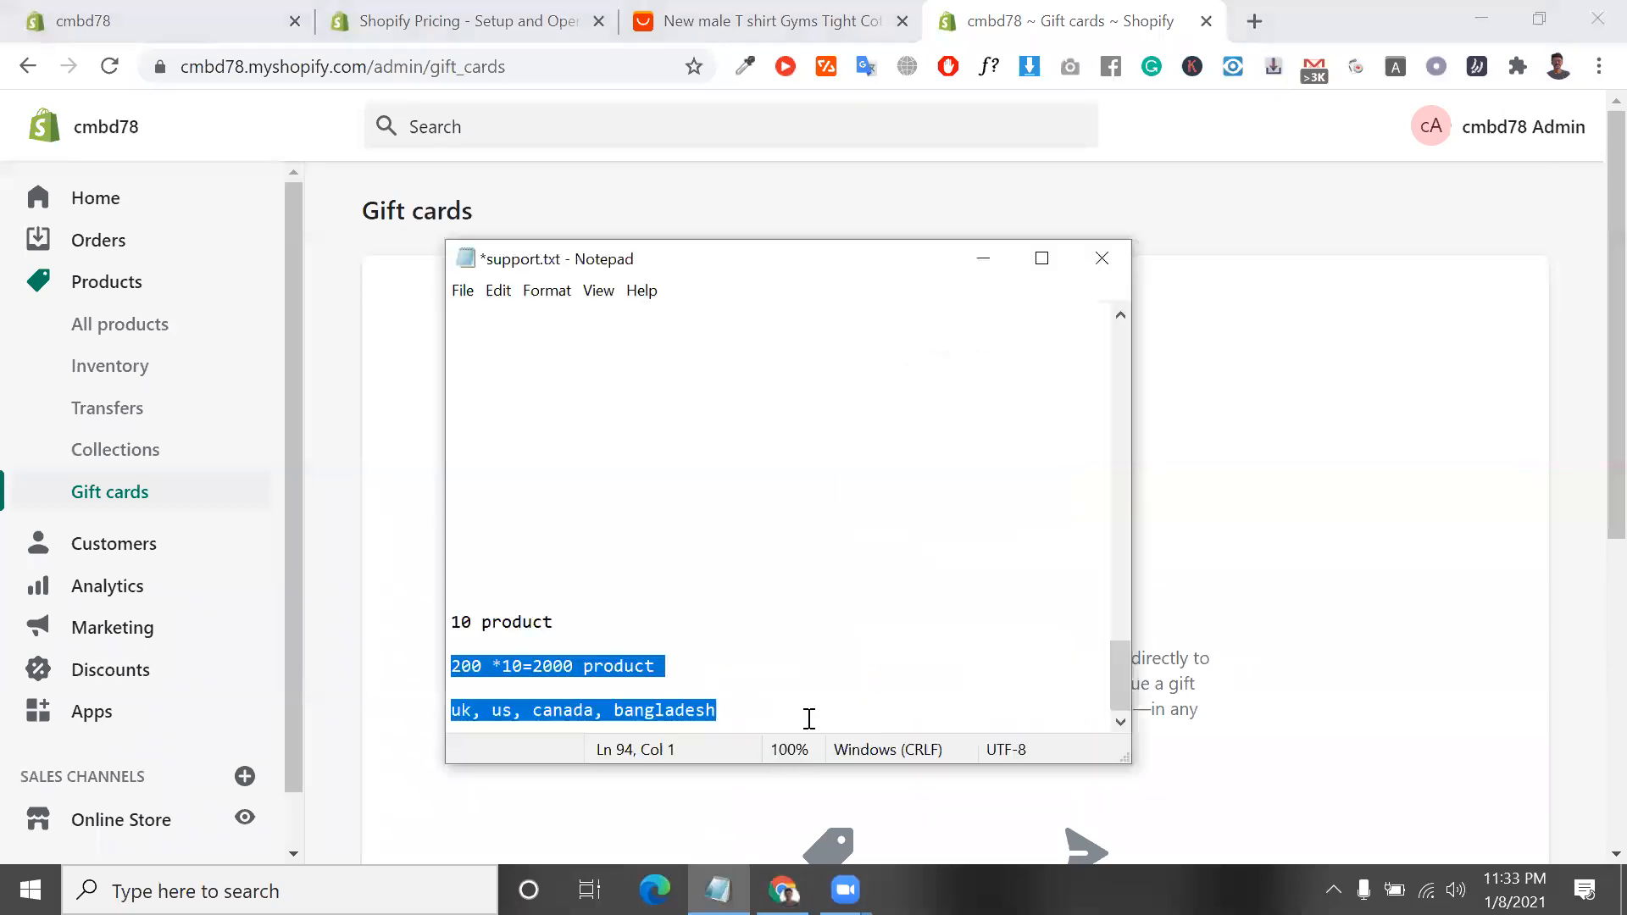
key("Down")
key("Down")
key("Down")
key("Down")
key("Down")
key("Down")
type("100usd")
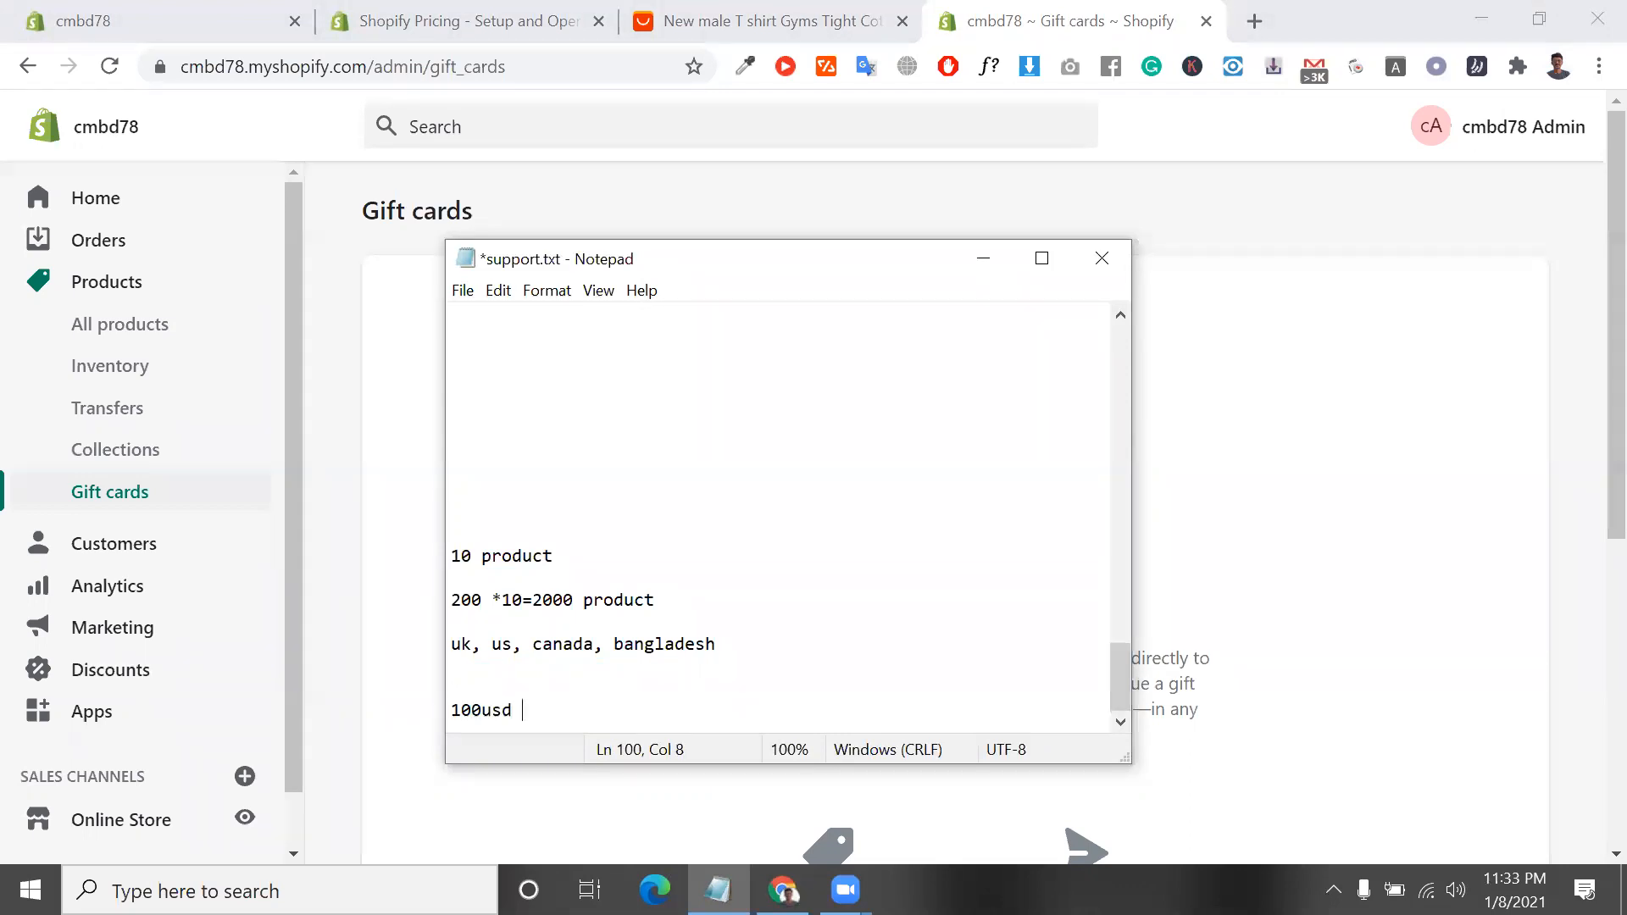
Highlight the "100usd" line in the notes
left_click_drag(533, 710, 447, 714)
left_click(512, 709)
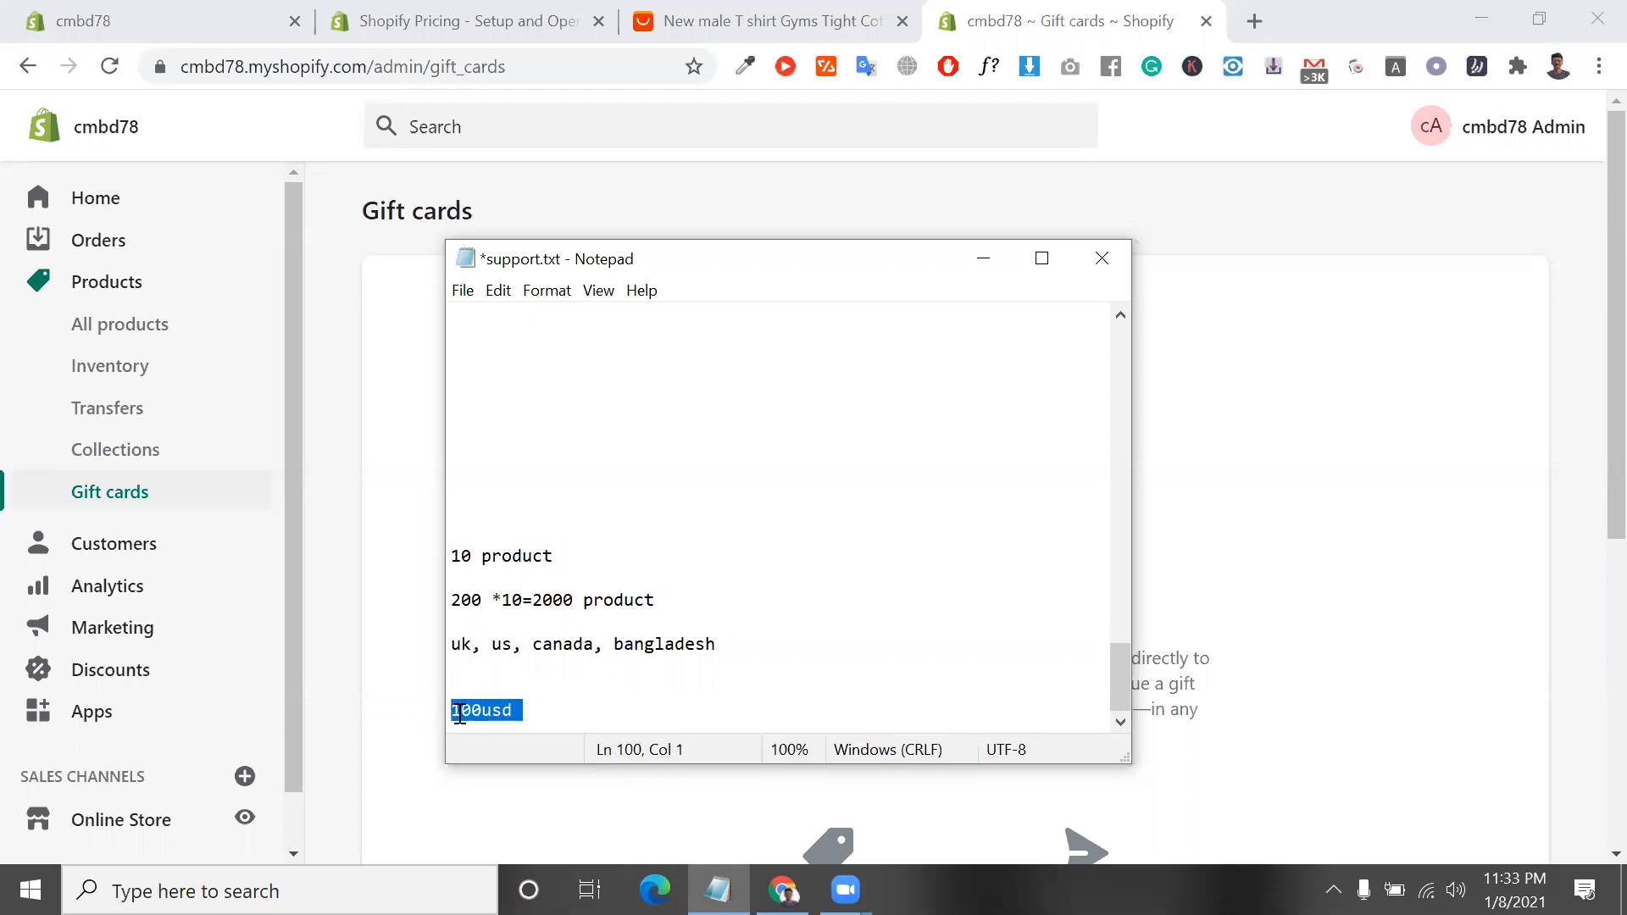
left_click(458, 713)
left_click(450, 713)
mouse_move(450, 714)
left_mouse_down()
mouse_move(527, 710)
mouse_move(455, 711)
left_mouse_up()
left_click_drag(515, 716, 462, 714)
left_click(526, 716)
Return to the Gift cards page in the browser and start creating a gift card product to sell
left_click(398, 361)
scroll(644, 514, "down", 4)
left_click(856, 697)
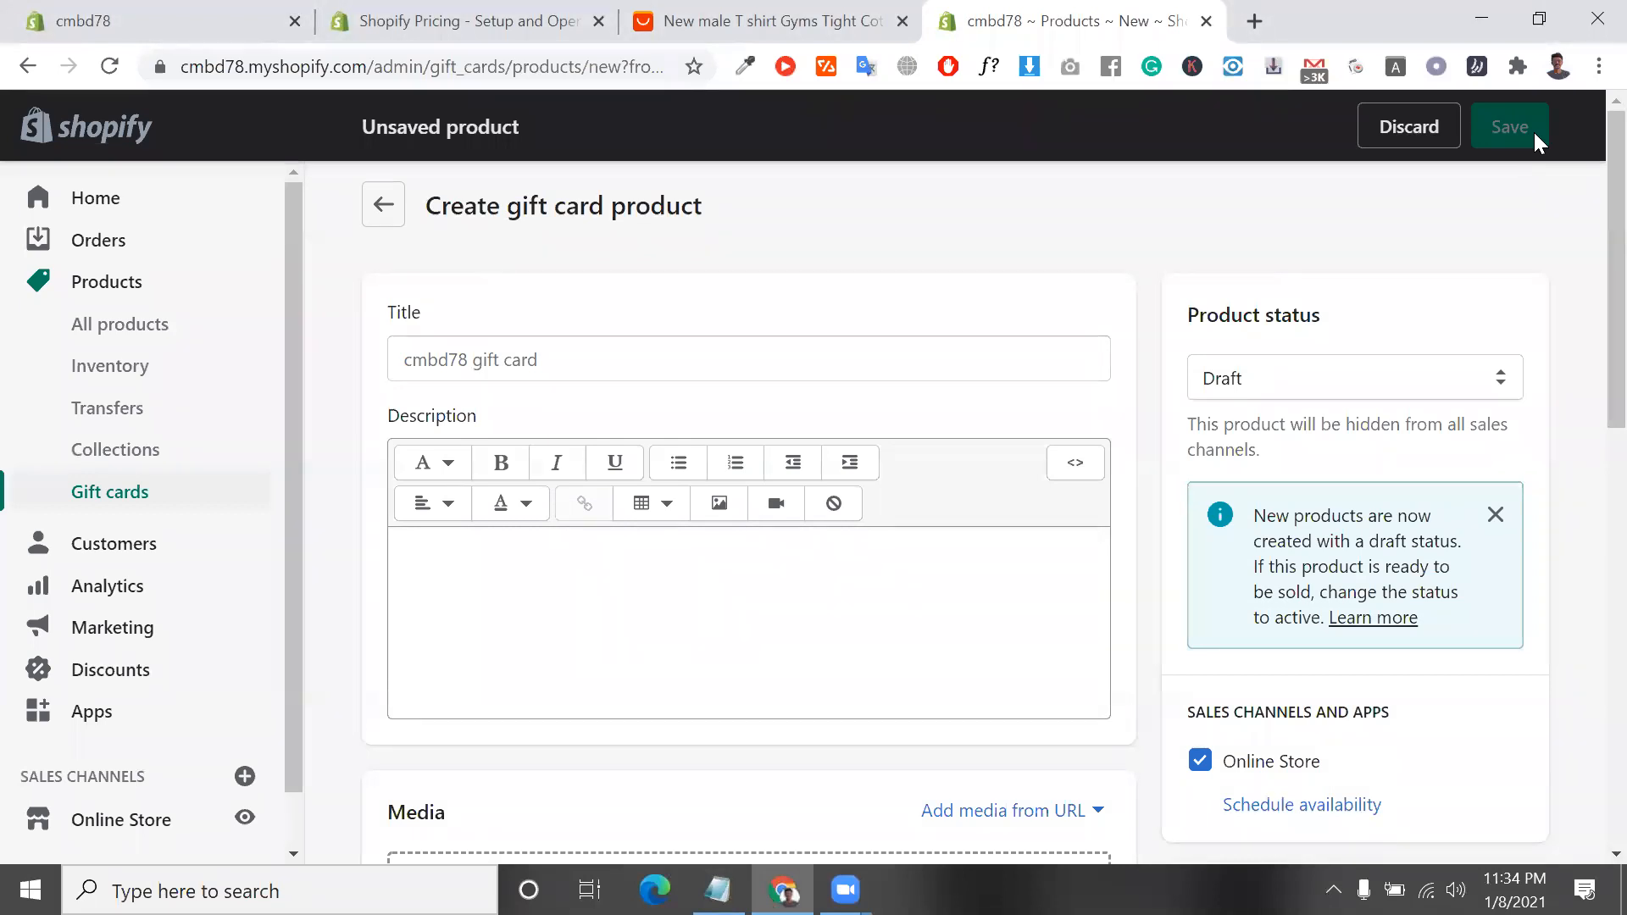
Enter "For cmbd78" as the gift card product's title and highlight it
left_click(923, 363)
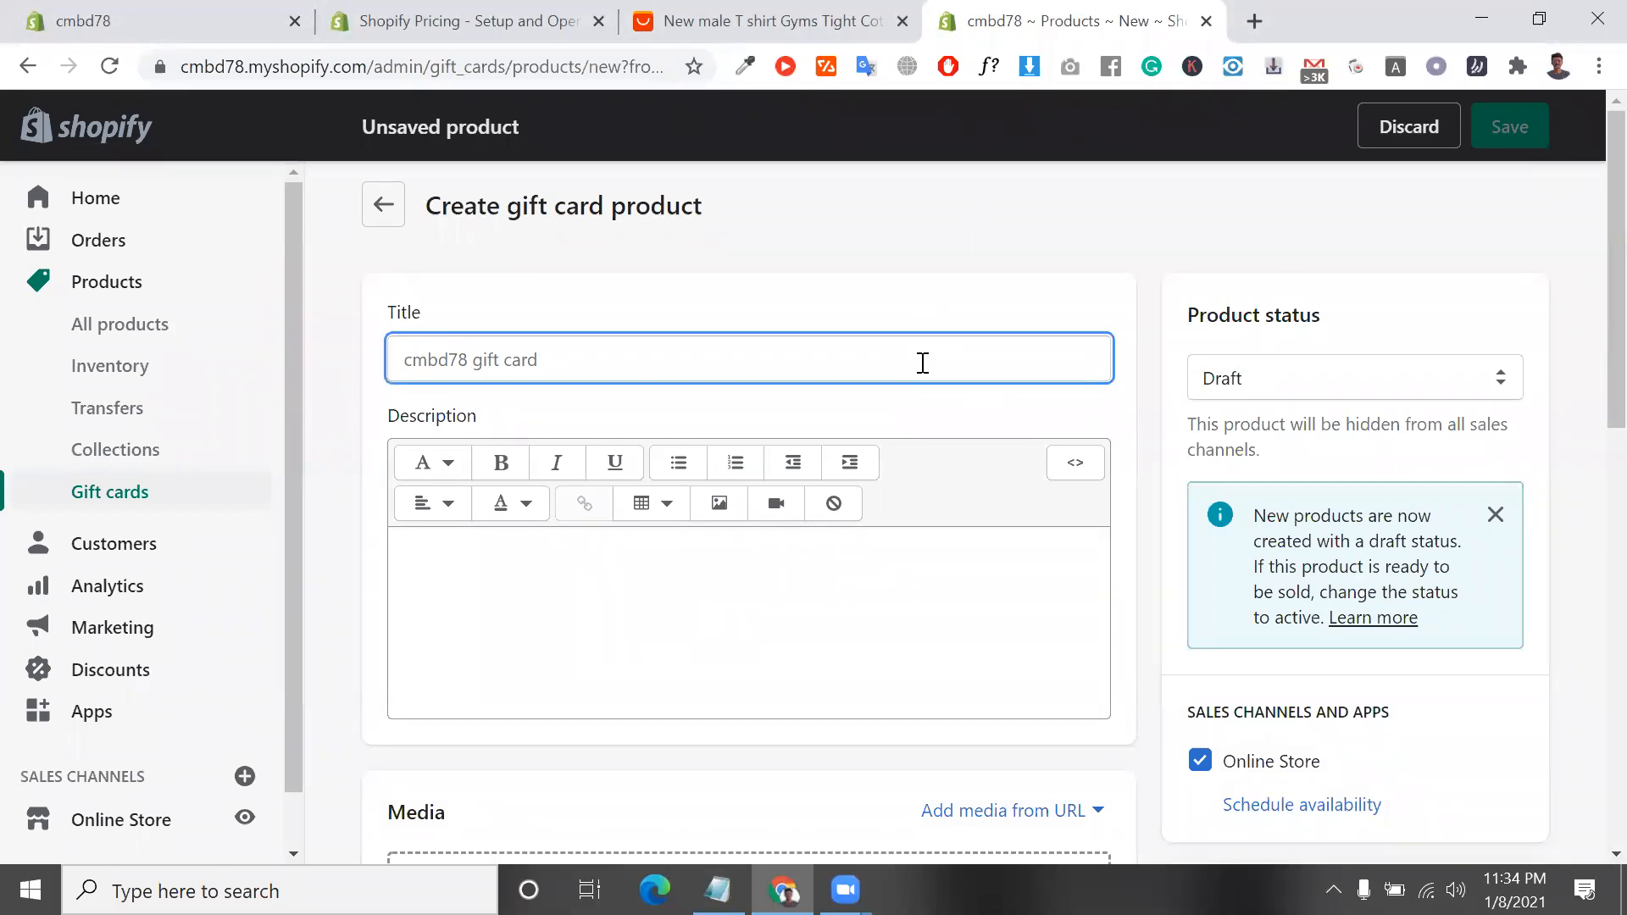
type("wi")
key("BackSpace")
key("BackSpace")
type("C")
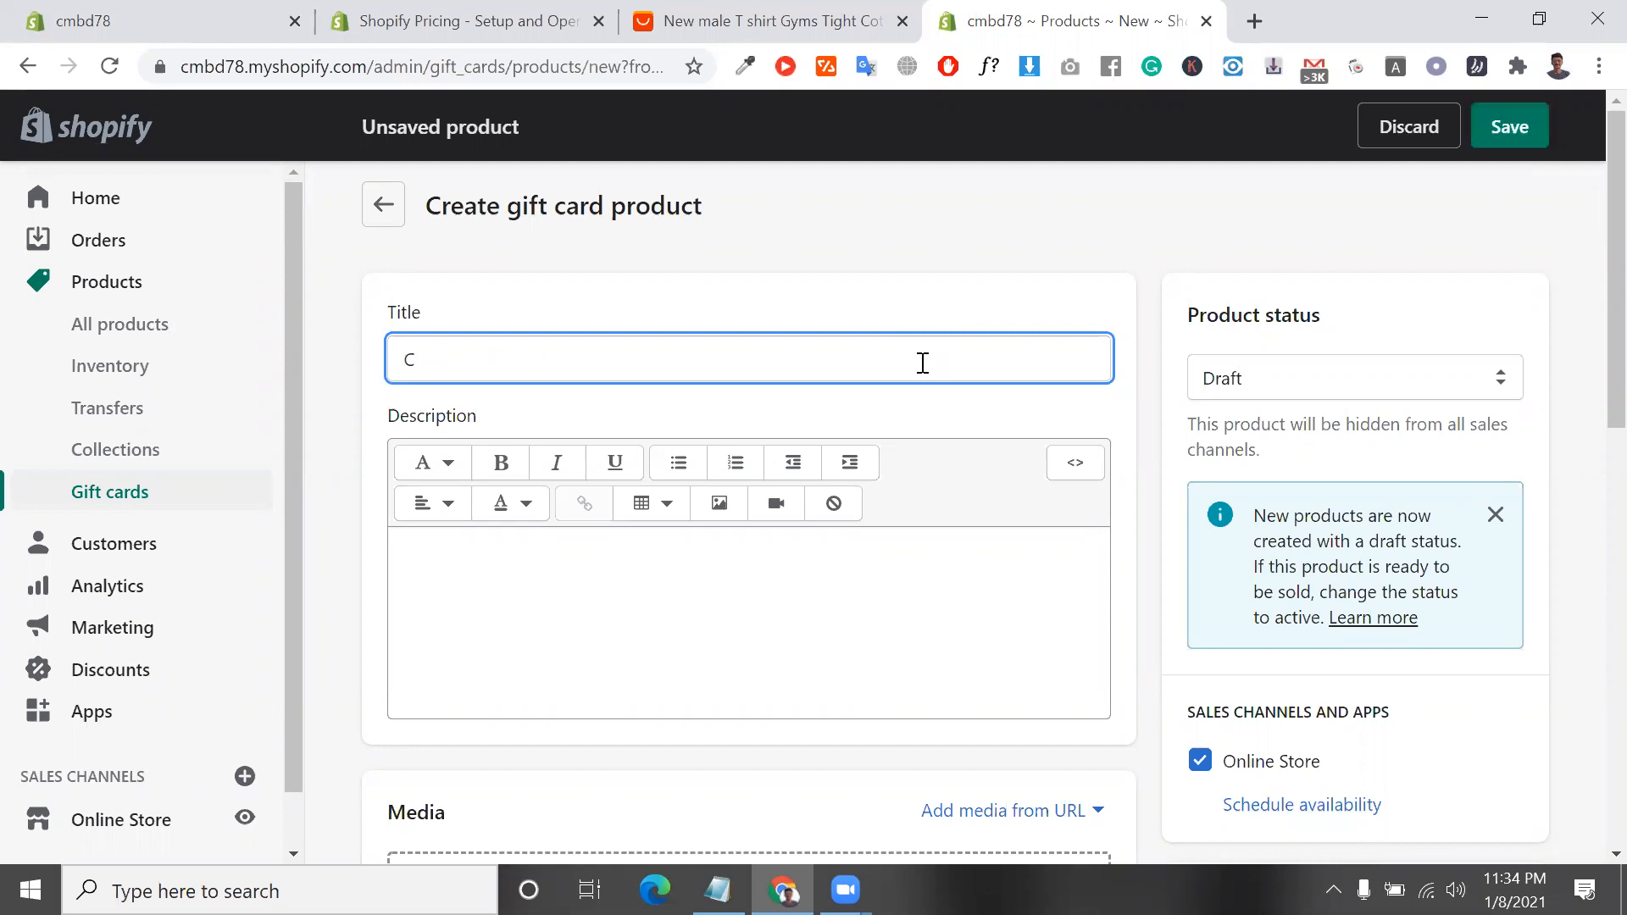
key("BackSpace")
type("For coe")
key("BackSpace")
type("demanbd")
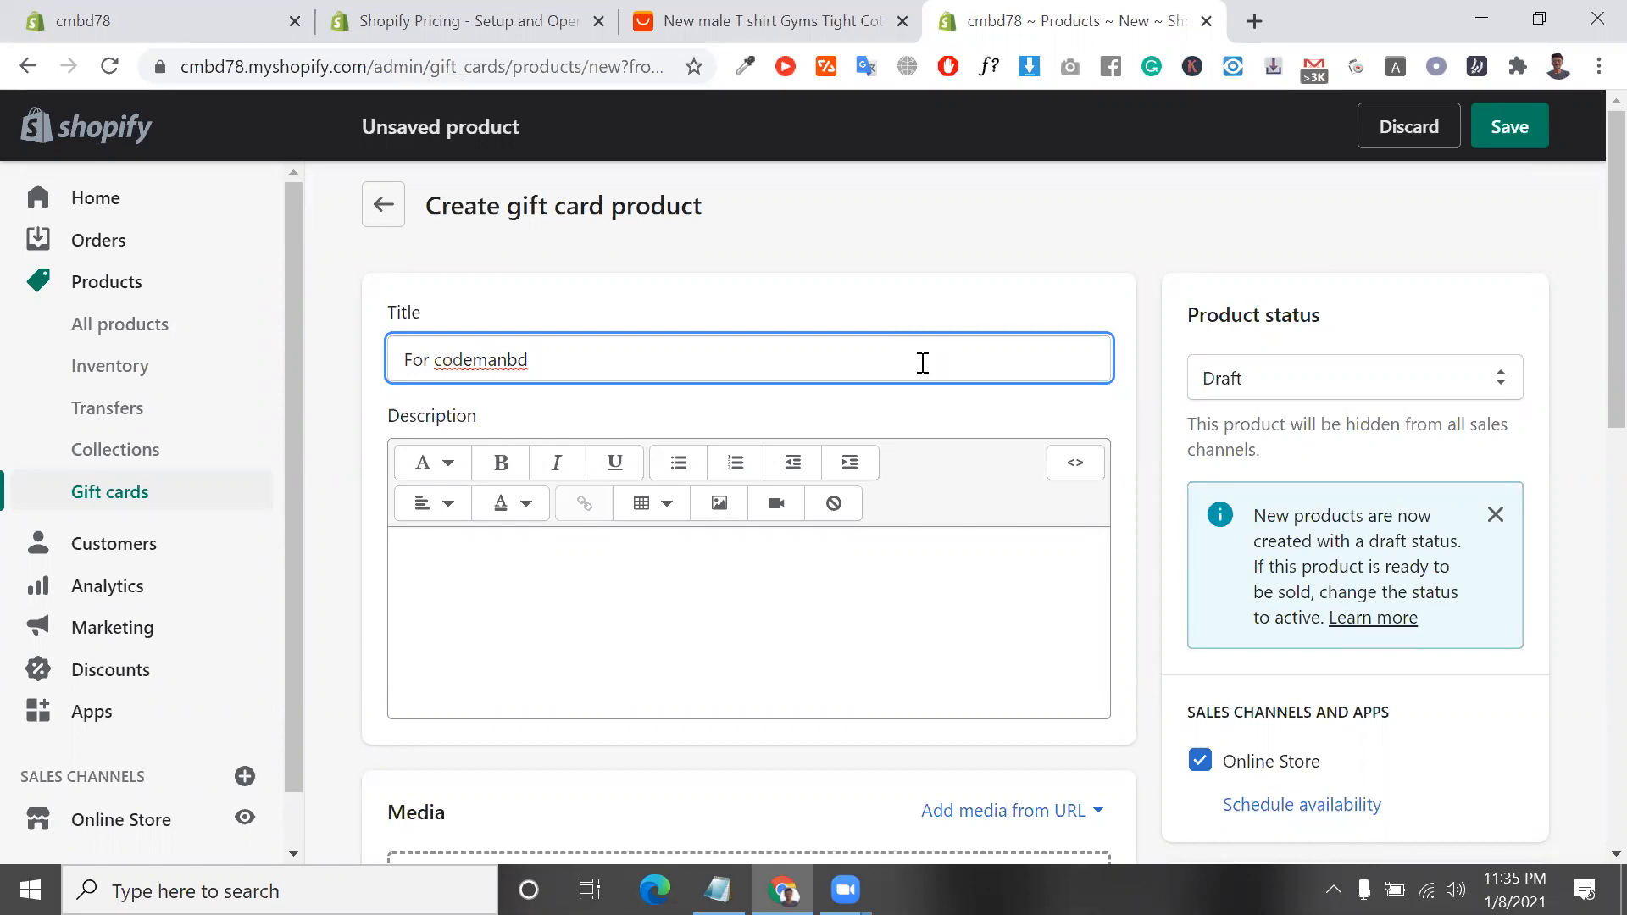
key("BackSpace")
key("BackSpace")
key("BackSpace")
key("BackSpace")
key("BackSpace")
key("BackSpace")
key("BackSpace")
key("BackSpace")
key("BackSpace")
type("mbd78")
left_click_drag(944, 362, 343, 291)
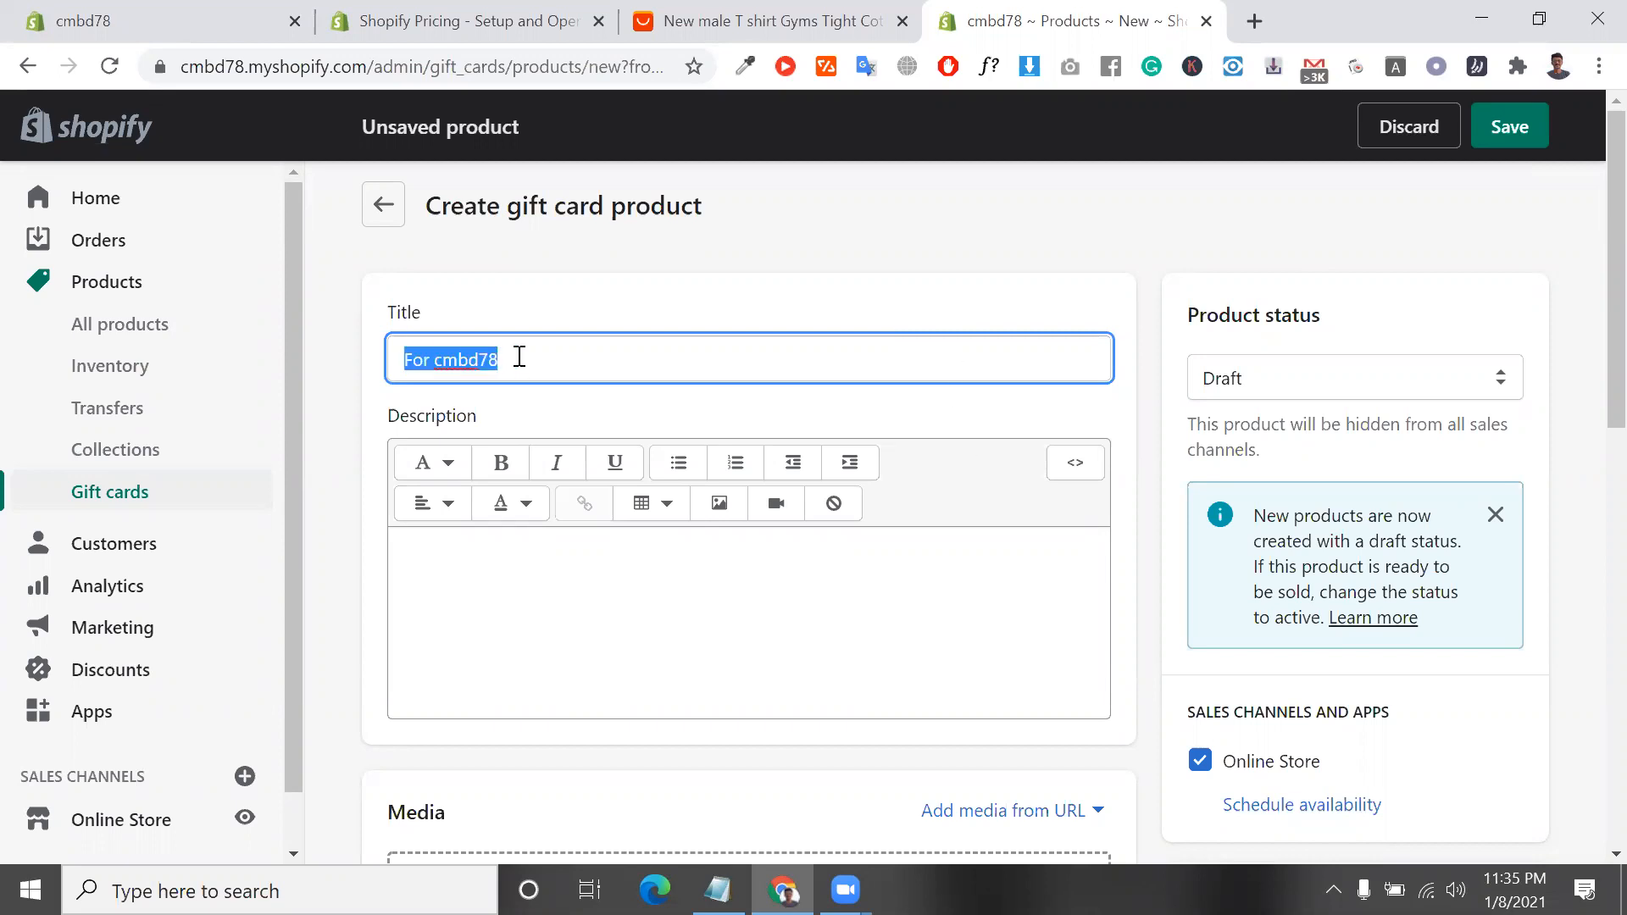
Set the gift card's product status to Active
scroll(1304, 369, "down", 1)
left_click(1305, 280)
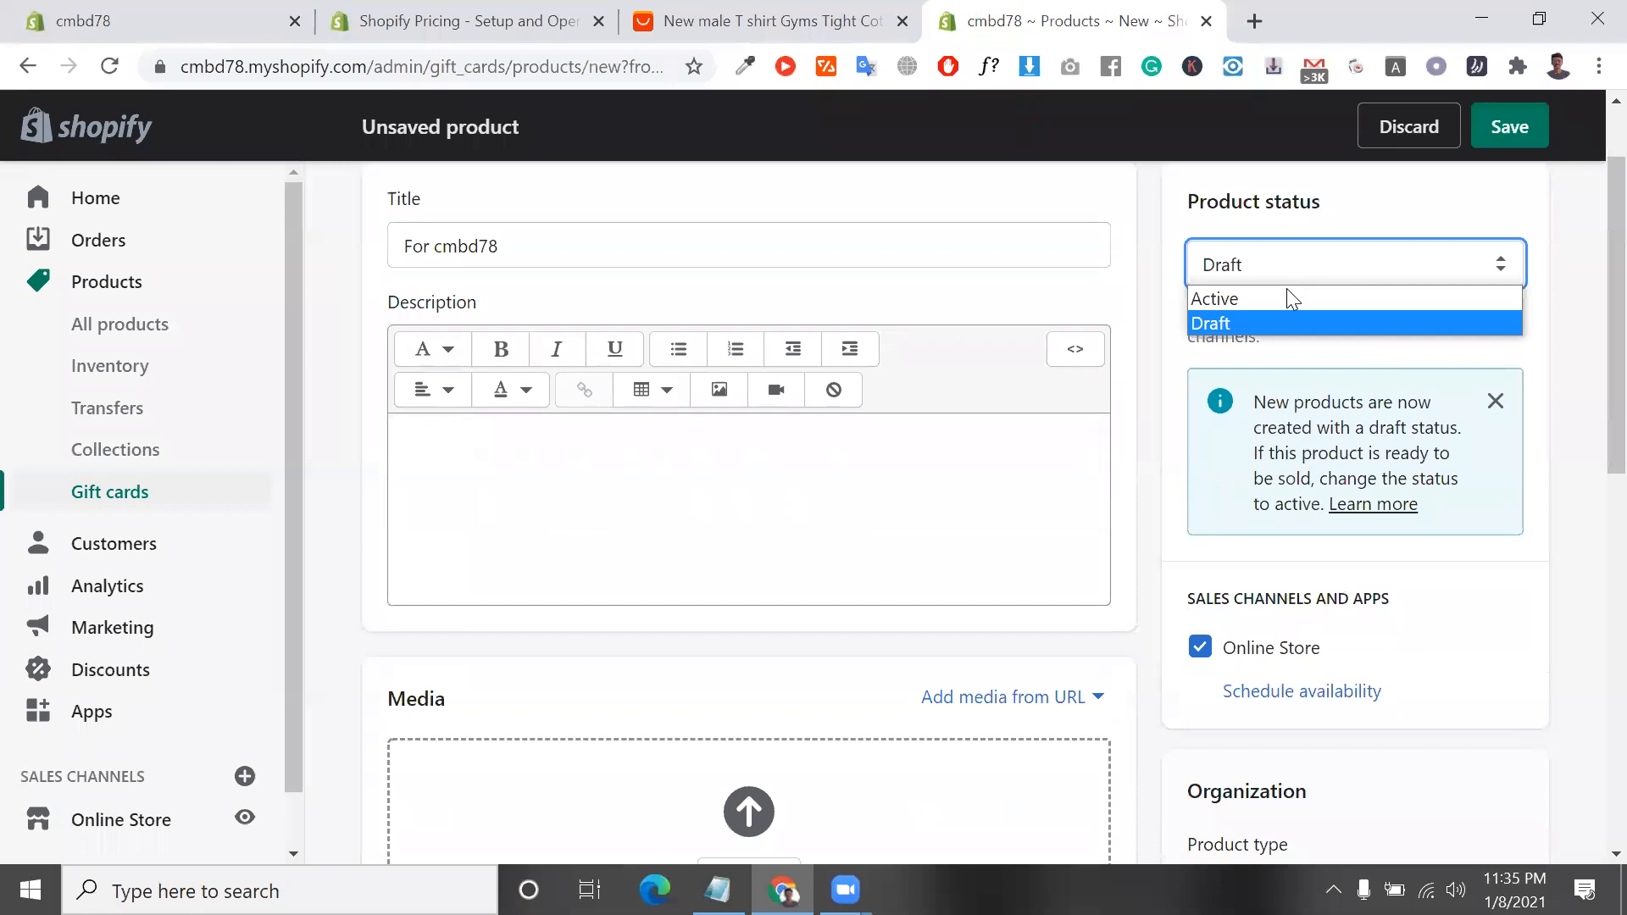
left_click(1267, 303)
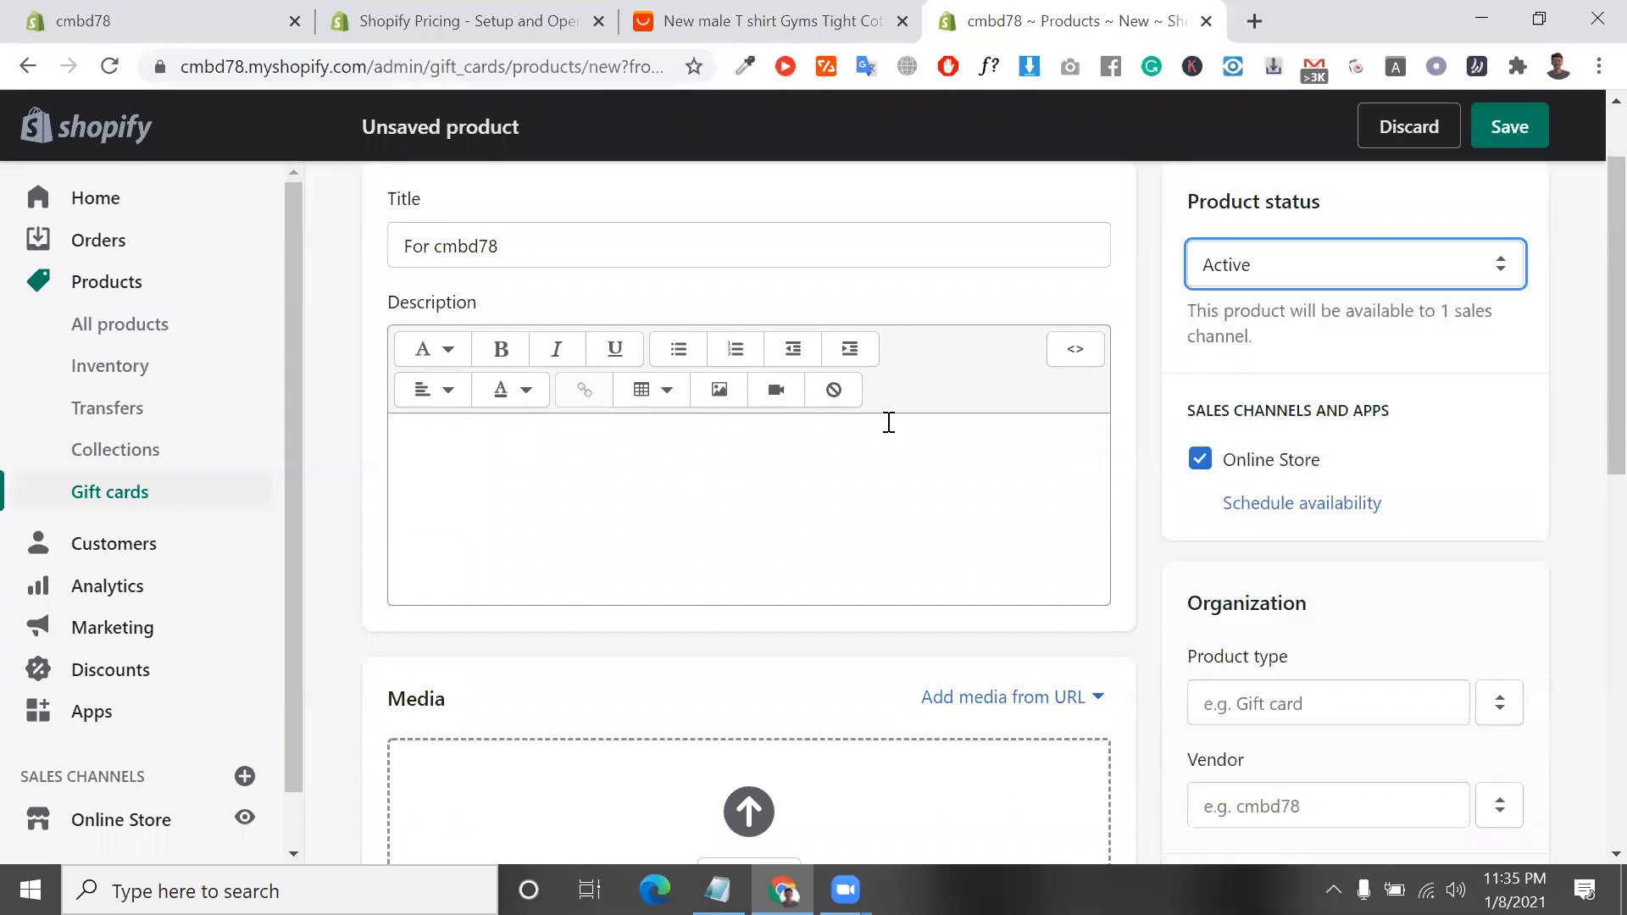
Enter "this a gift card.." as the gift card product's description
scroll(564, 465, "down", 1)
left_click(505, 454)
left_click(541, 464)
type("this a")
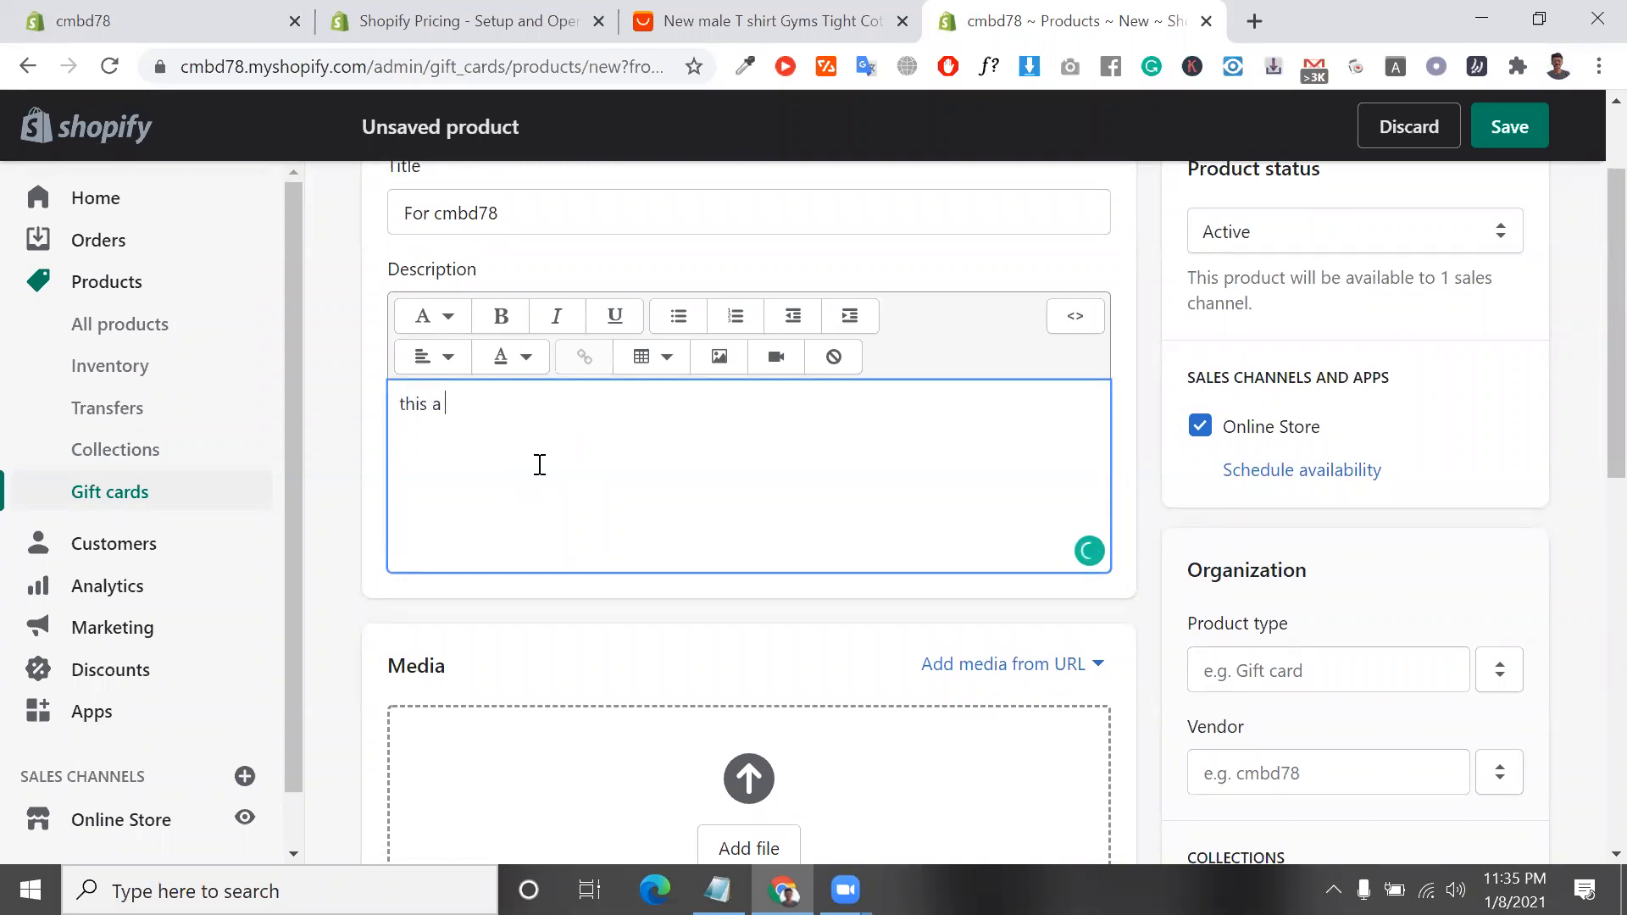
type(" gift card..")
Upload gift-card.jpg from the Downloads folder as the gift card product's media
scroll(563, 475, "down", 2)
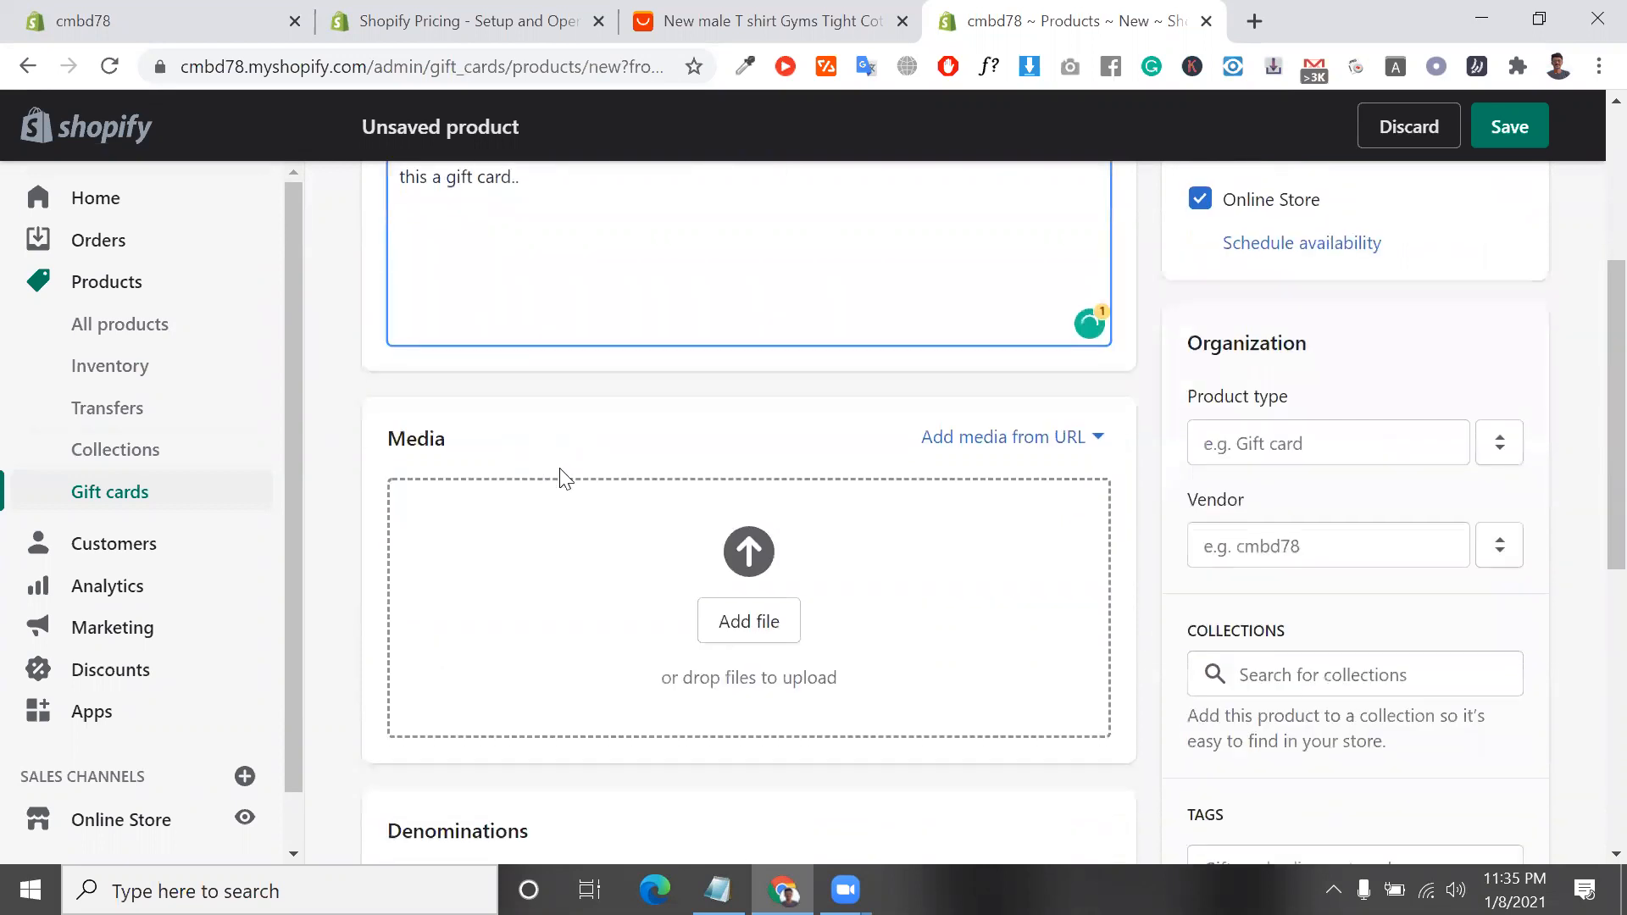
left_click(765, 615)
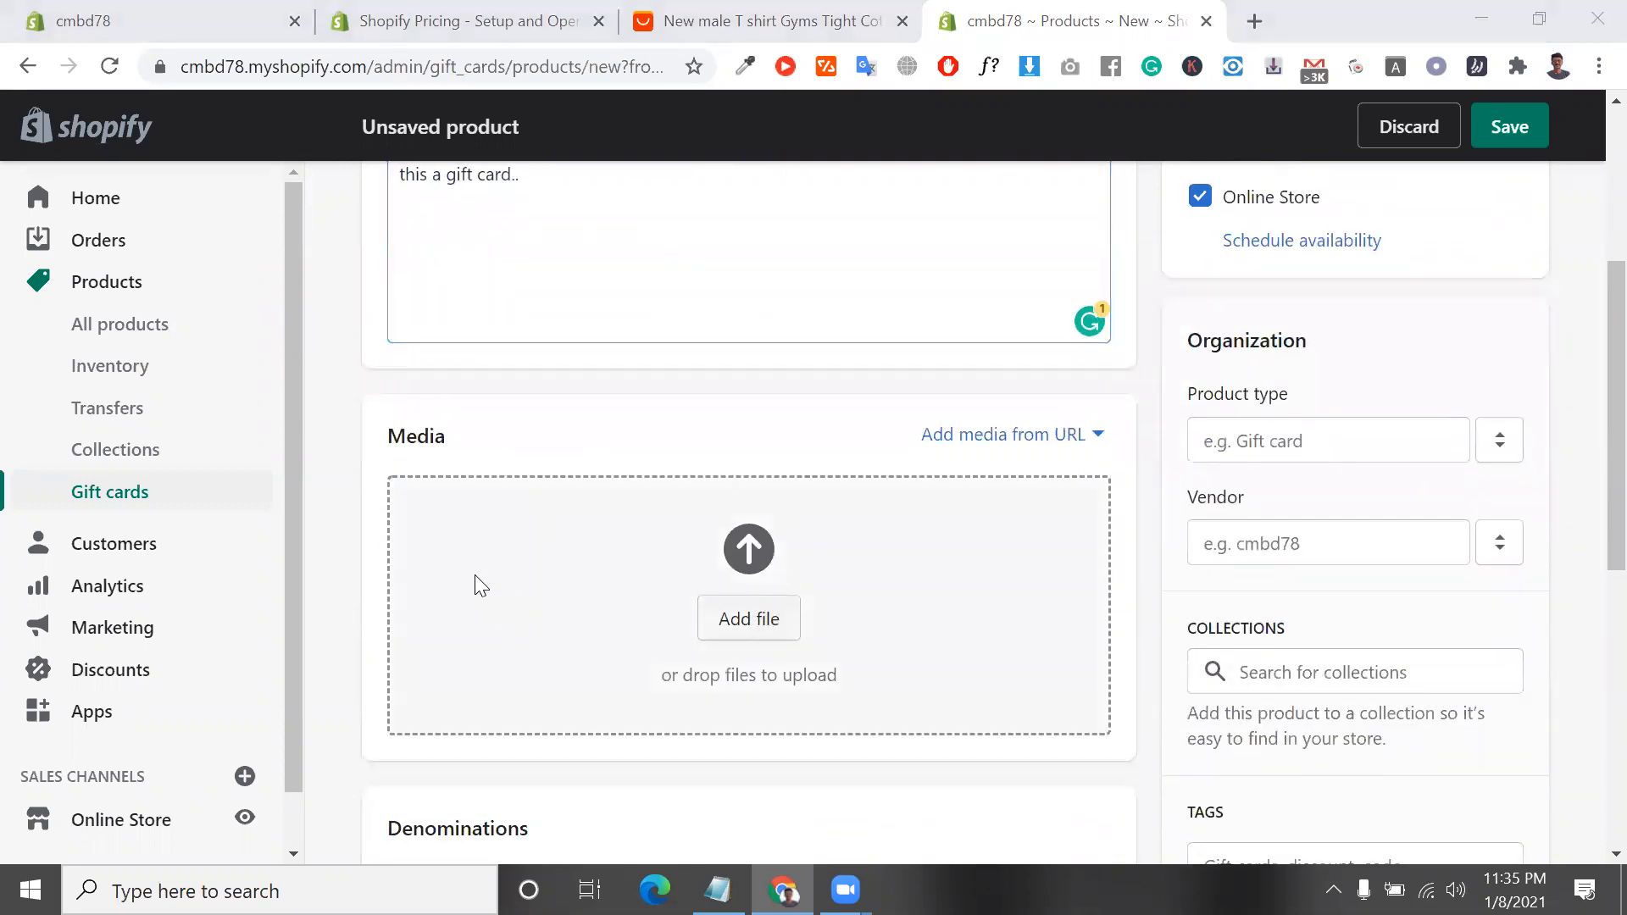
type("gi")
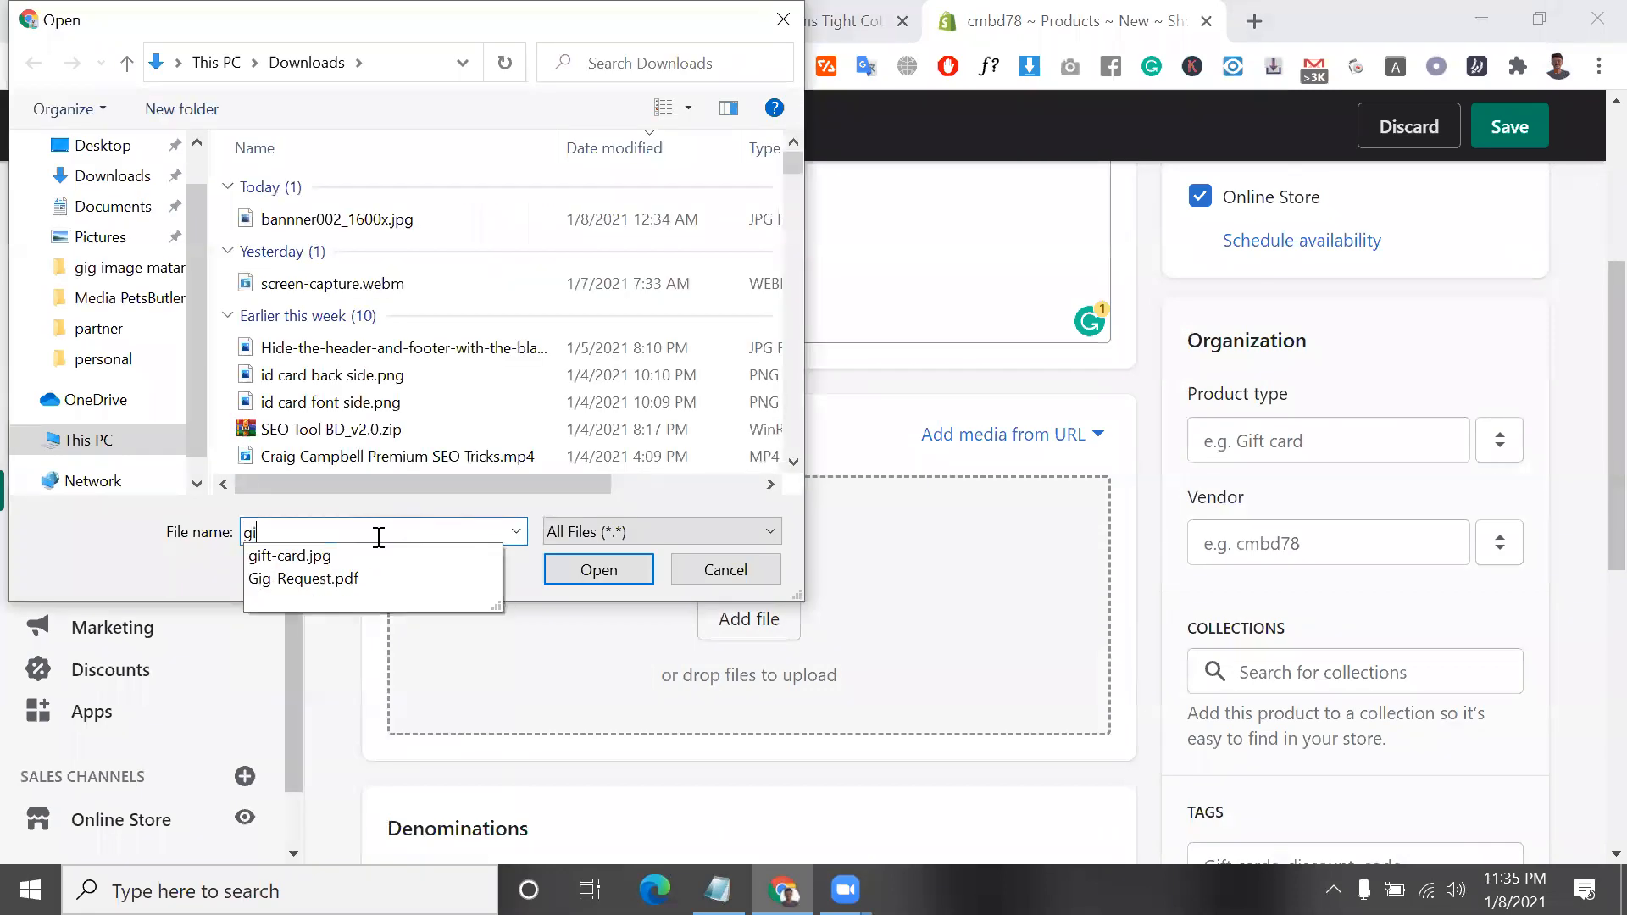
left_click(373, 555)
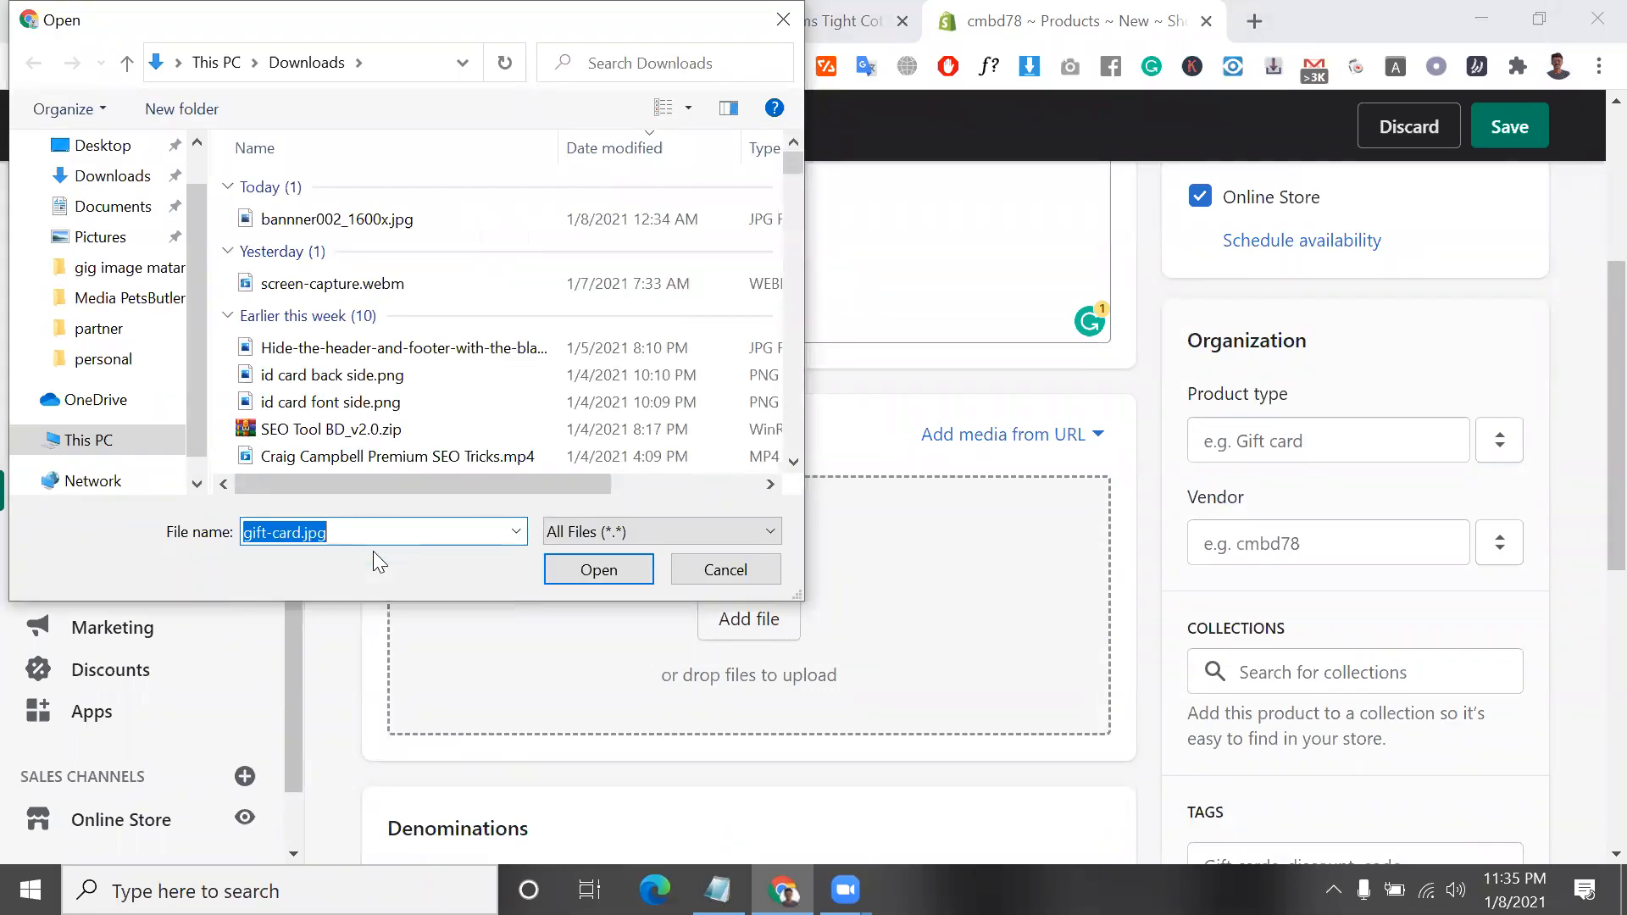
left_click(559, 567)
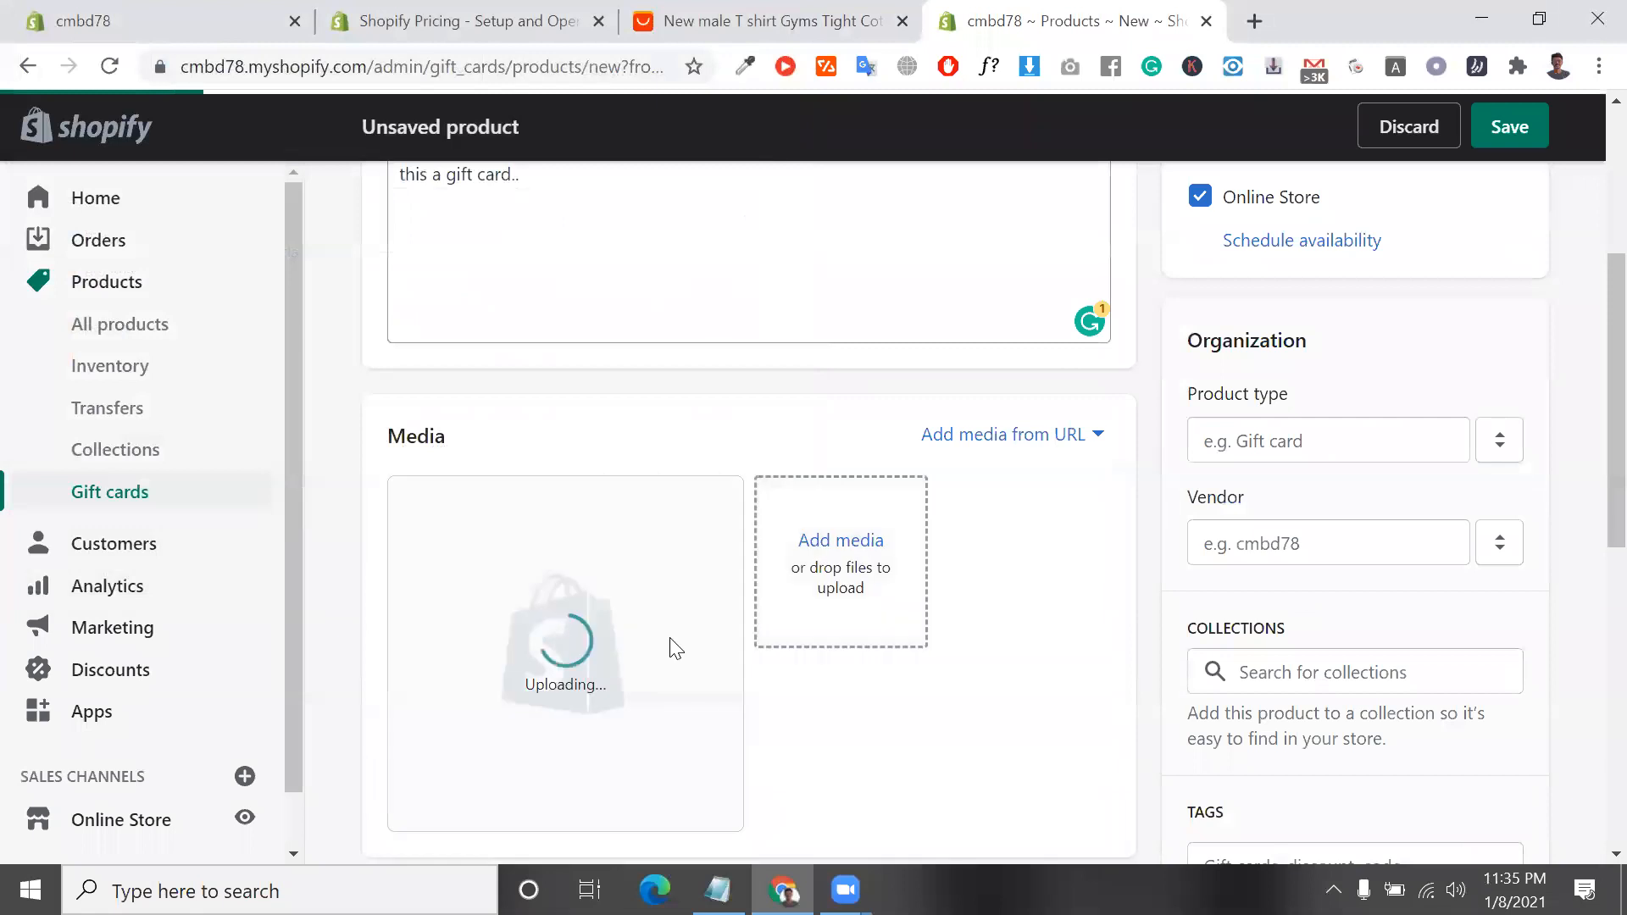
scroll(814, 724, "down", 1)
scroll(853, 760, "down", 1)
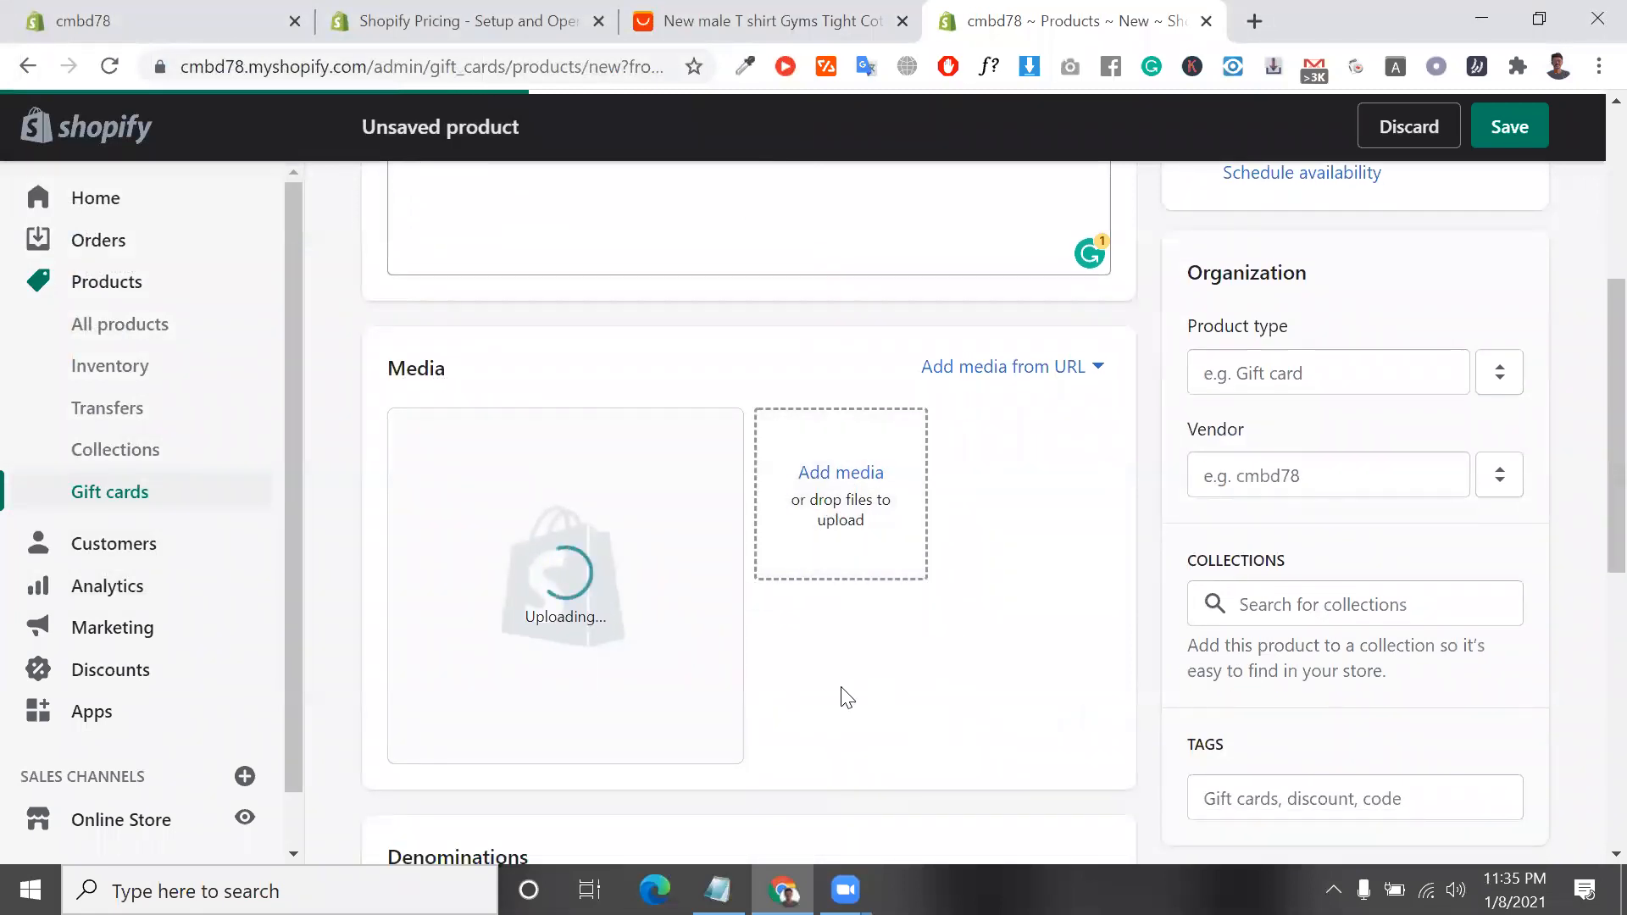
scroll(632, 506, "up", 3)
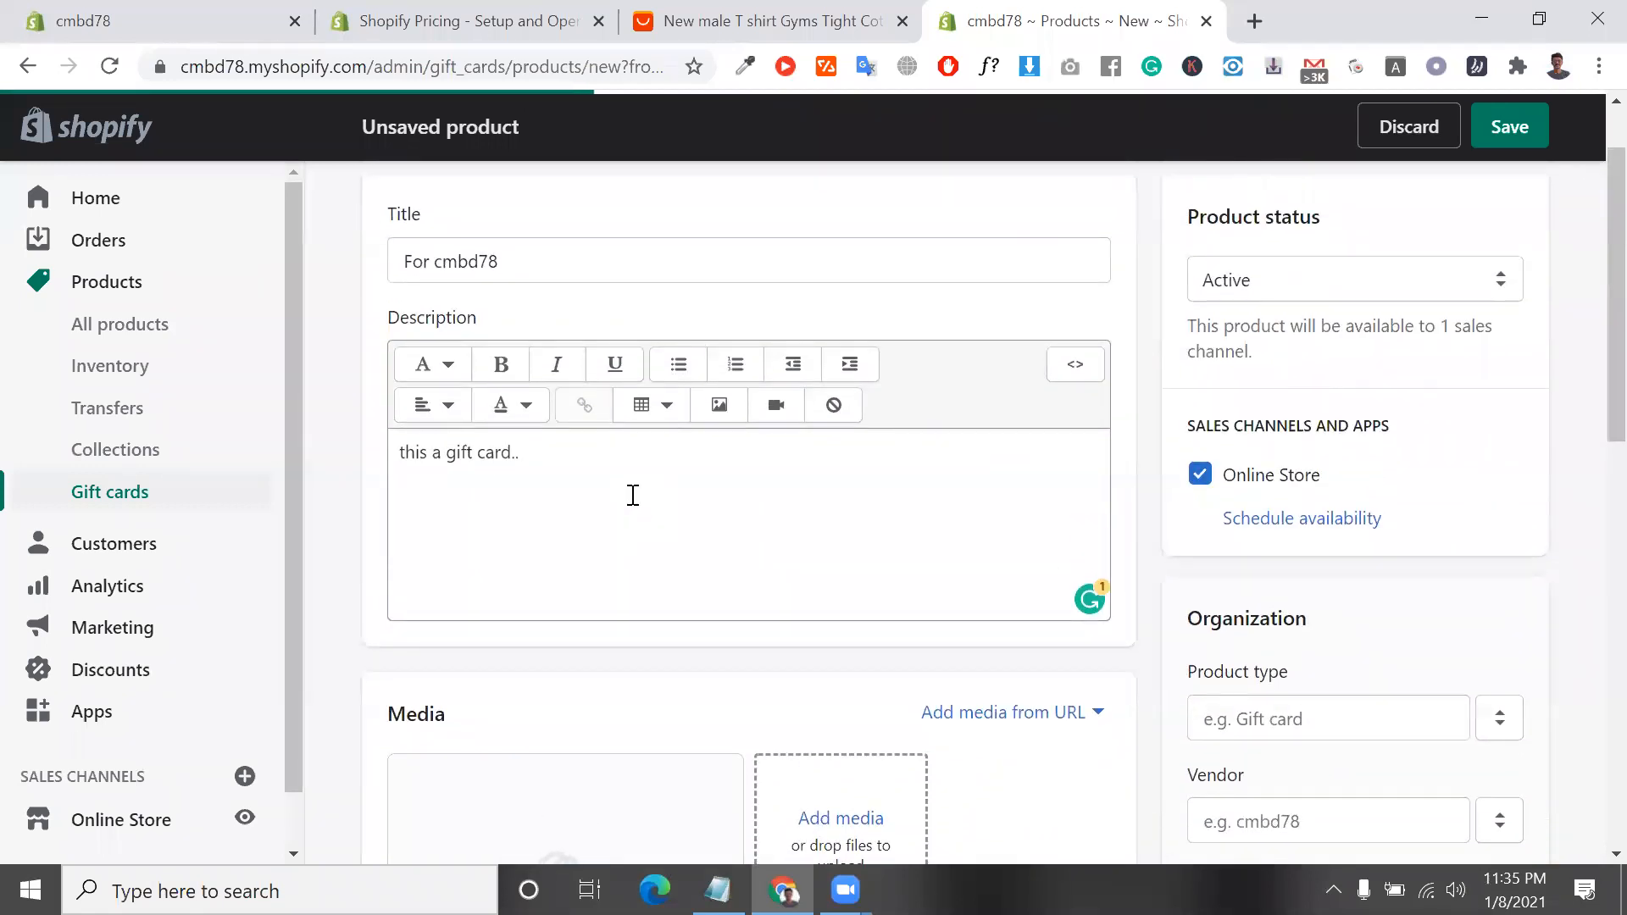
scroll(767, 531, "down", 3)
scroll(660, 655, "down", 2)
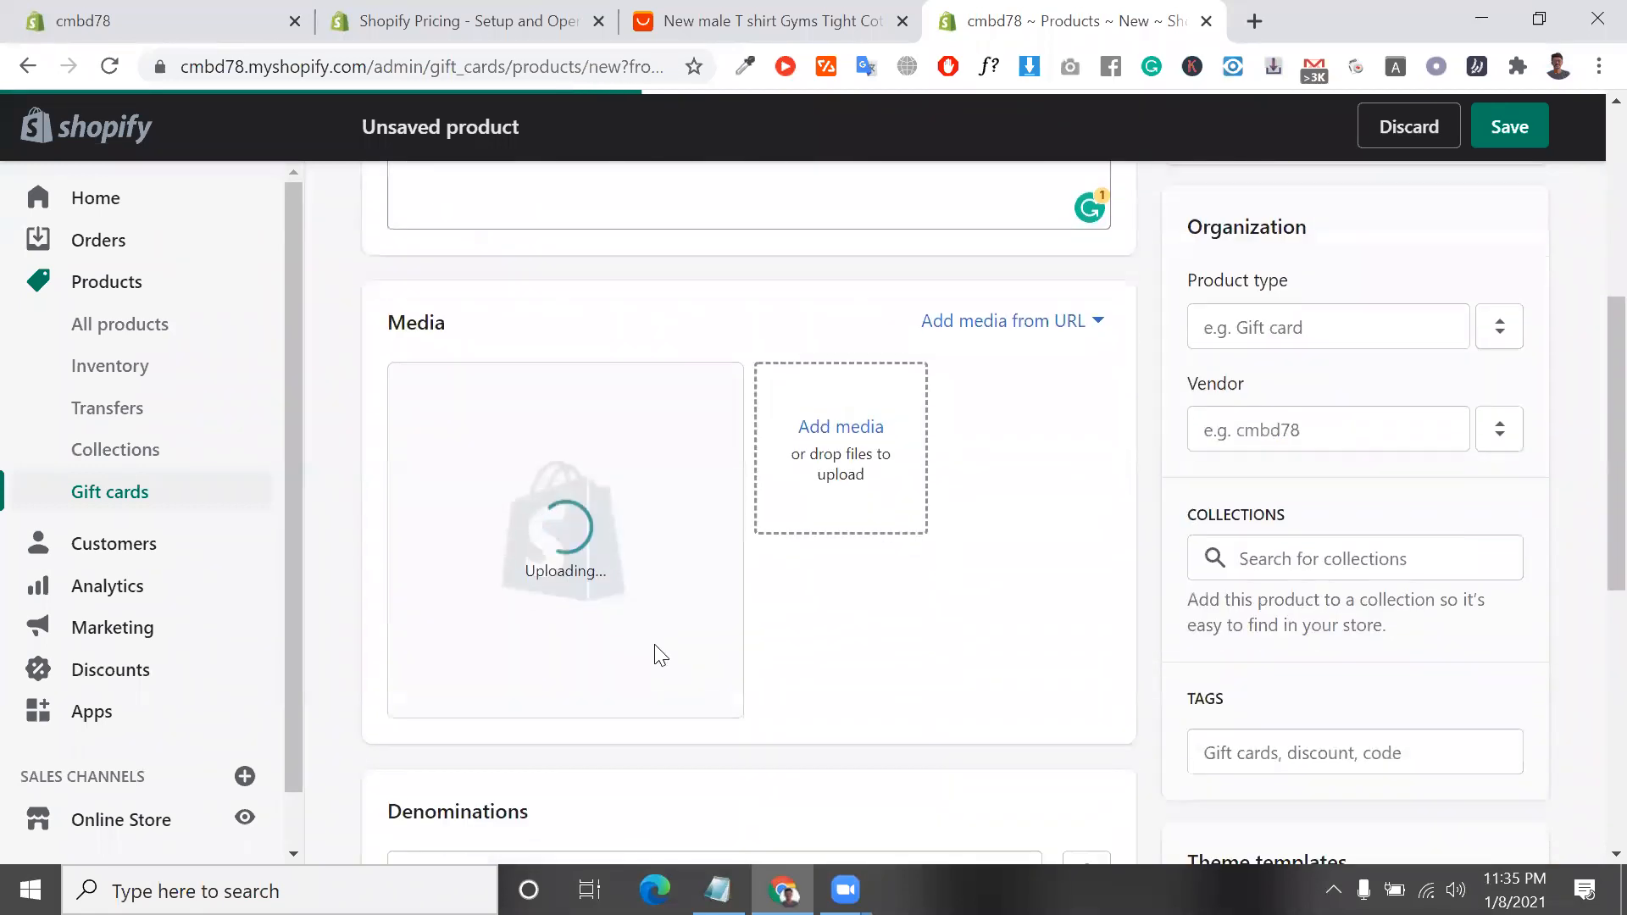
Set the gift card product's type to a new product type named "gift card"
left_click(1264, 324)
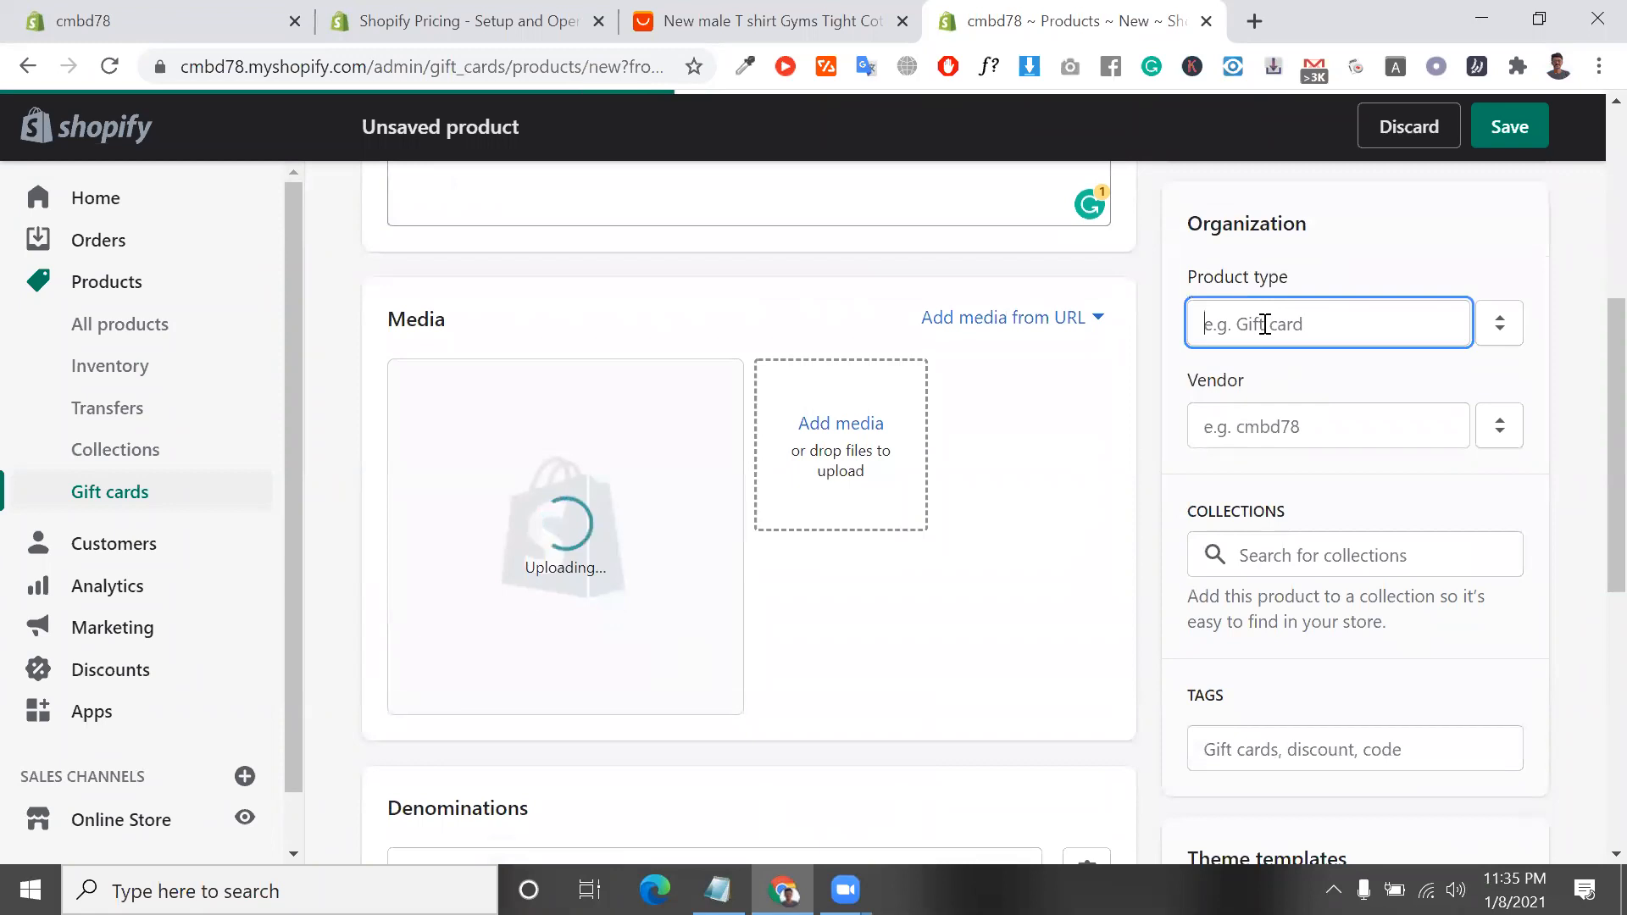
type("d")
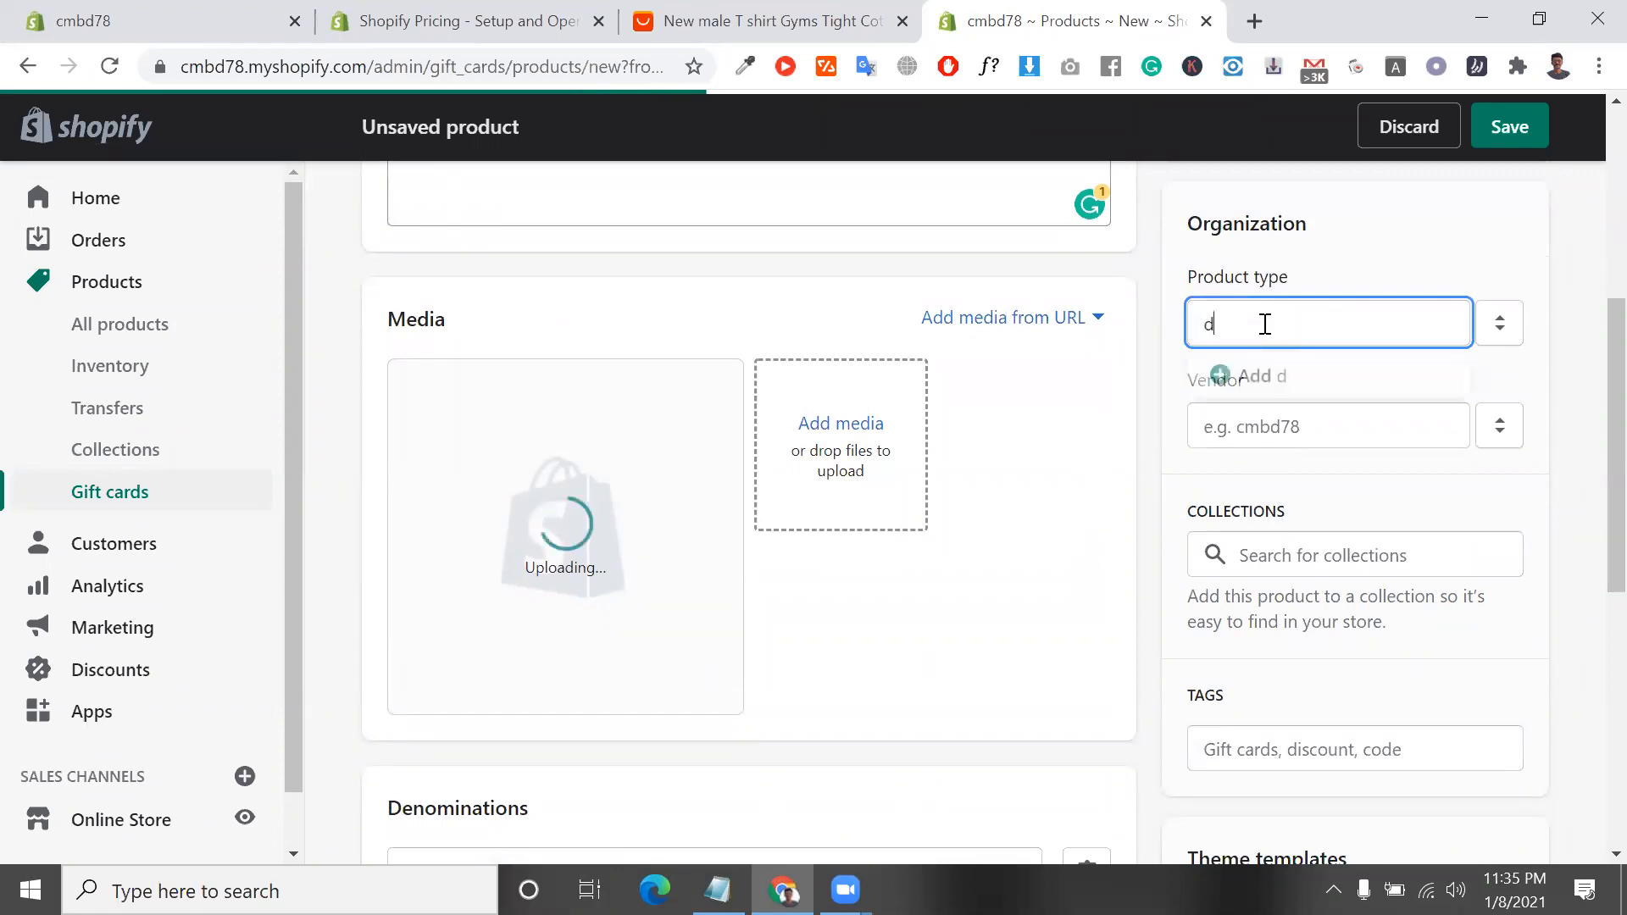
key("BackSpace")
left_click(1498, 323)
left_click(1375, 323)
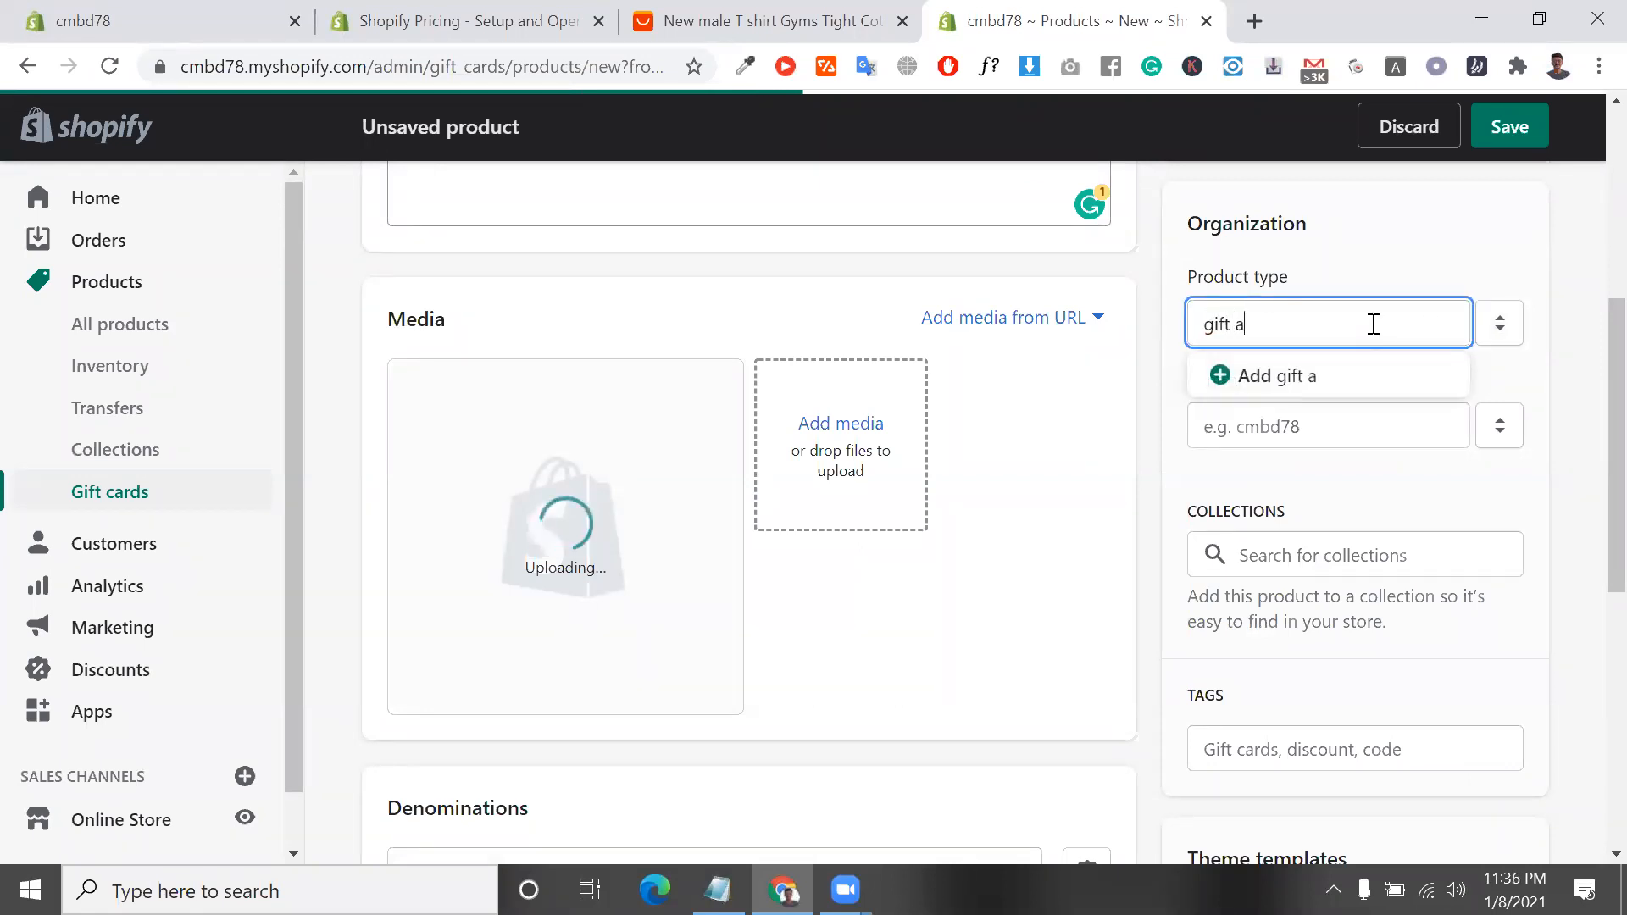
type("rd")
left_click(1347, 386)
Set the gift card product's vendor to cmbd78, using the store name from the page address
left_click(1311, 435)
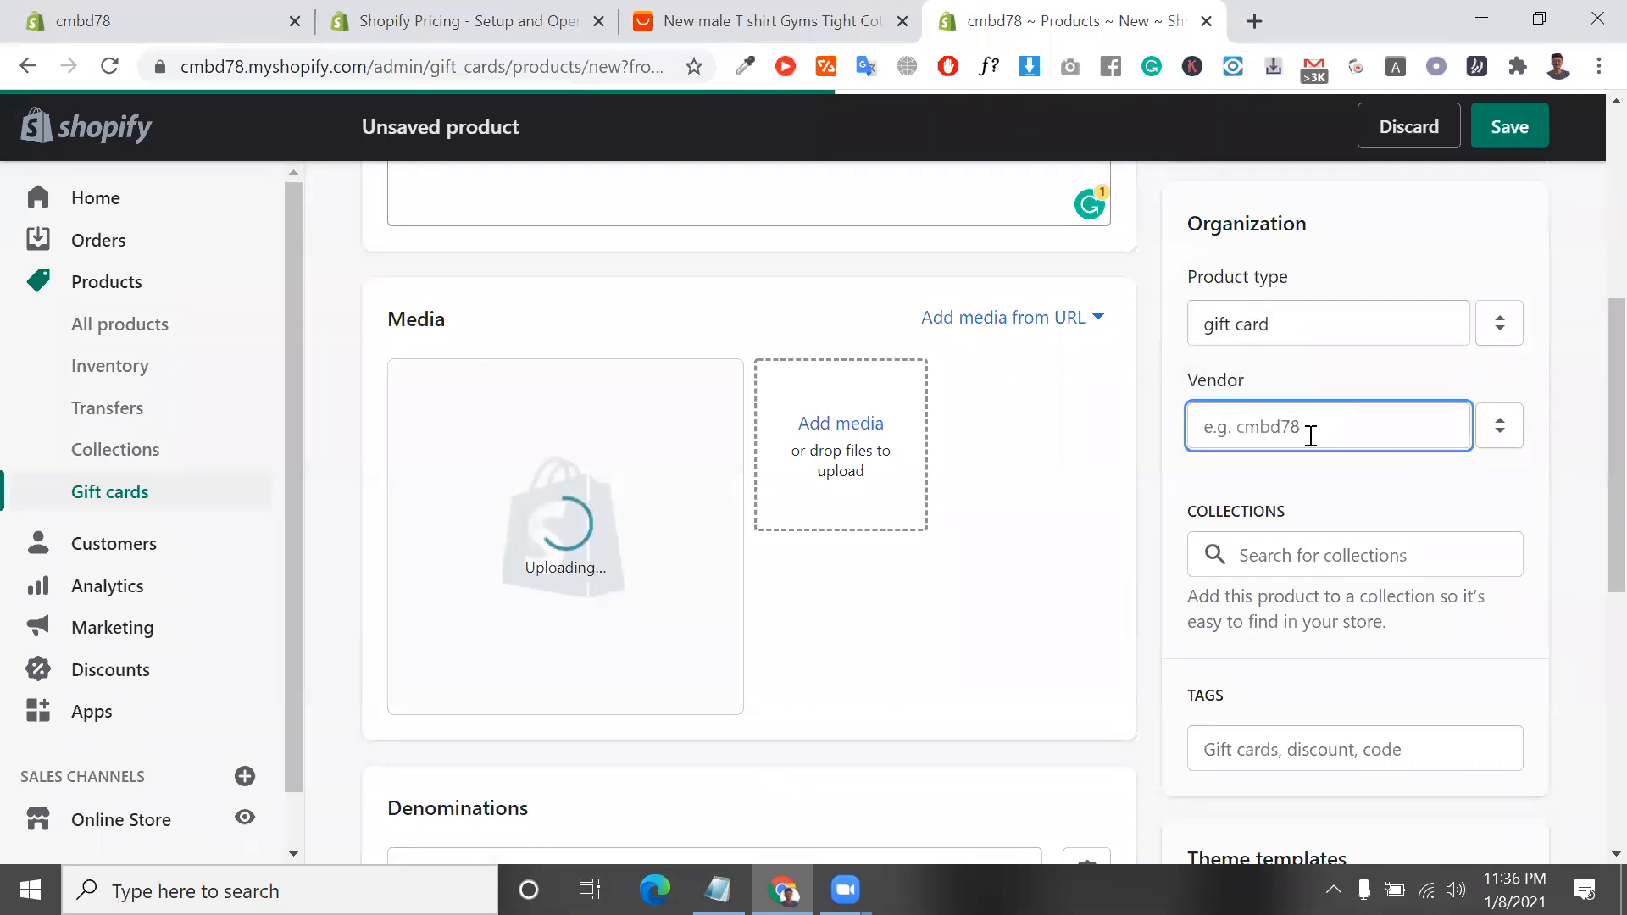
type("cm")
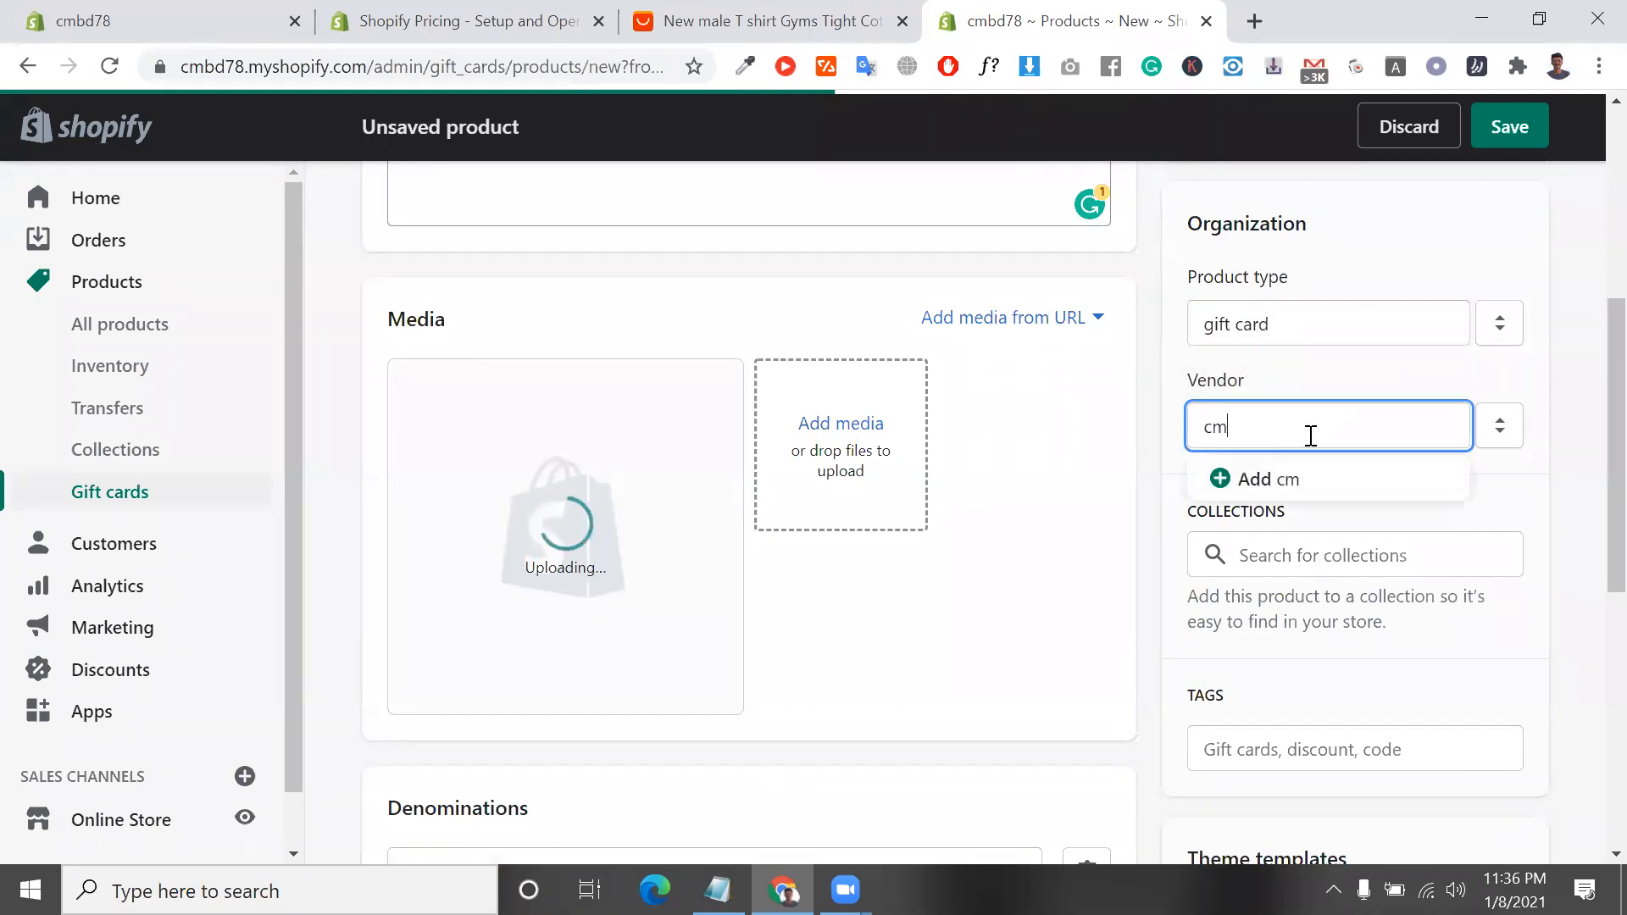
double_click(206, 68)
right_click(256, 71)
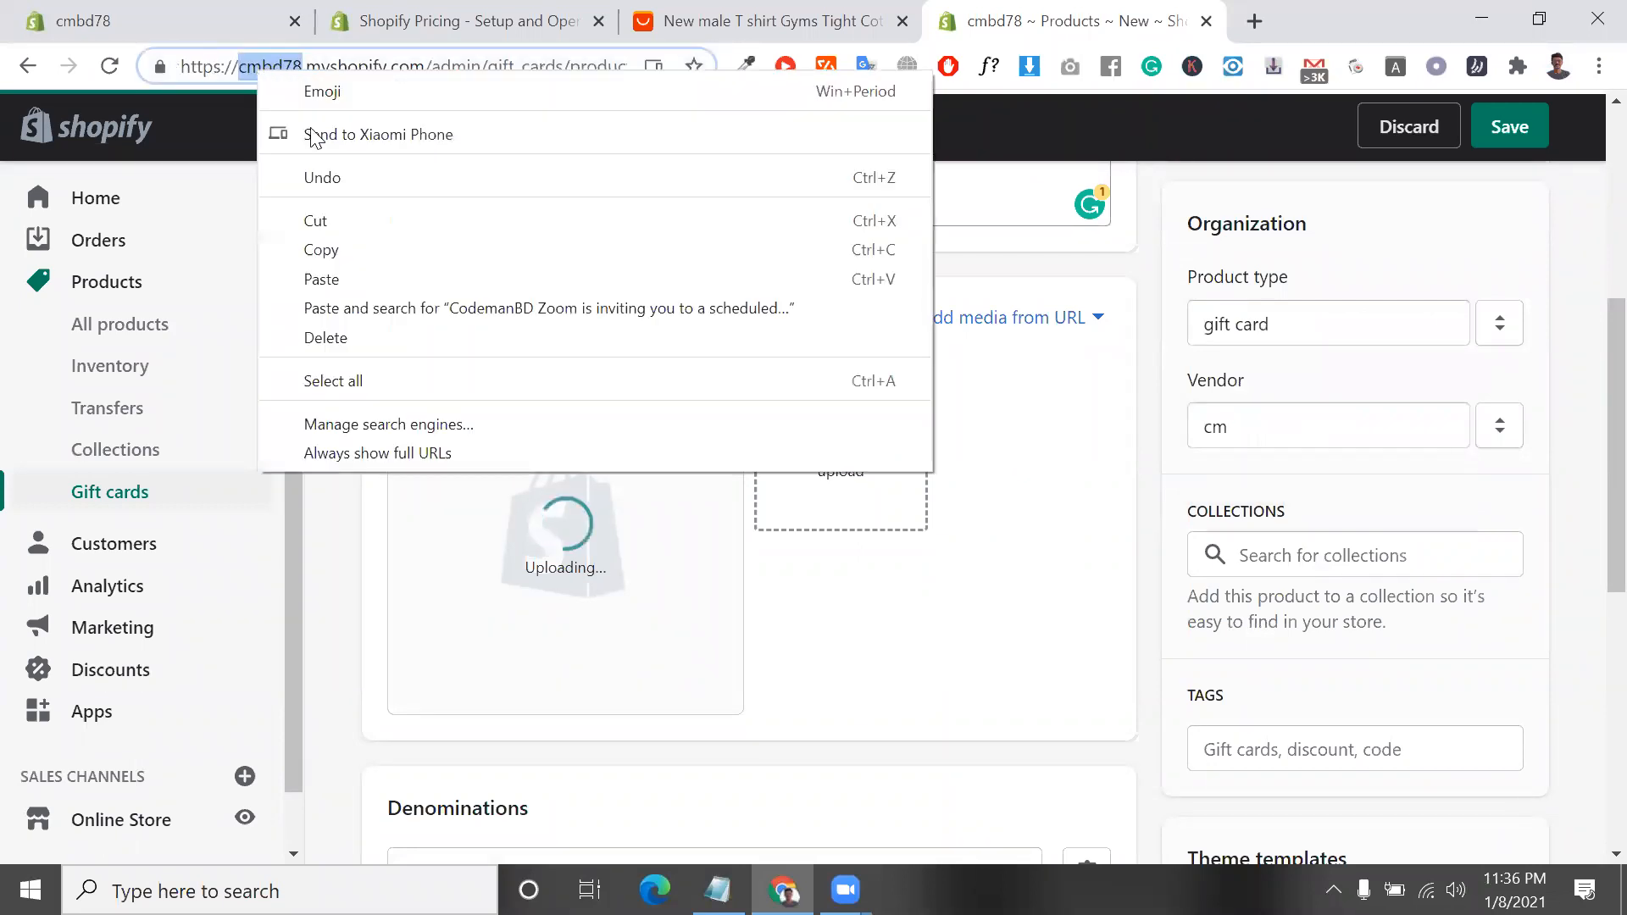
left_click(340, 209)
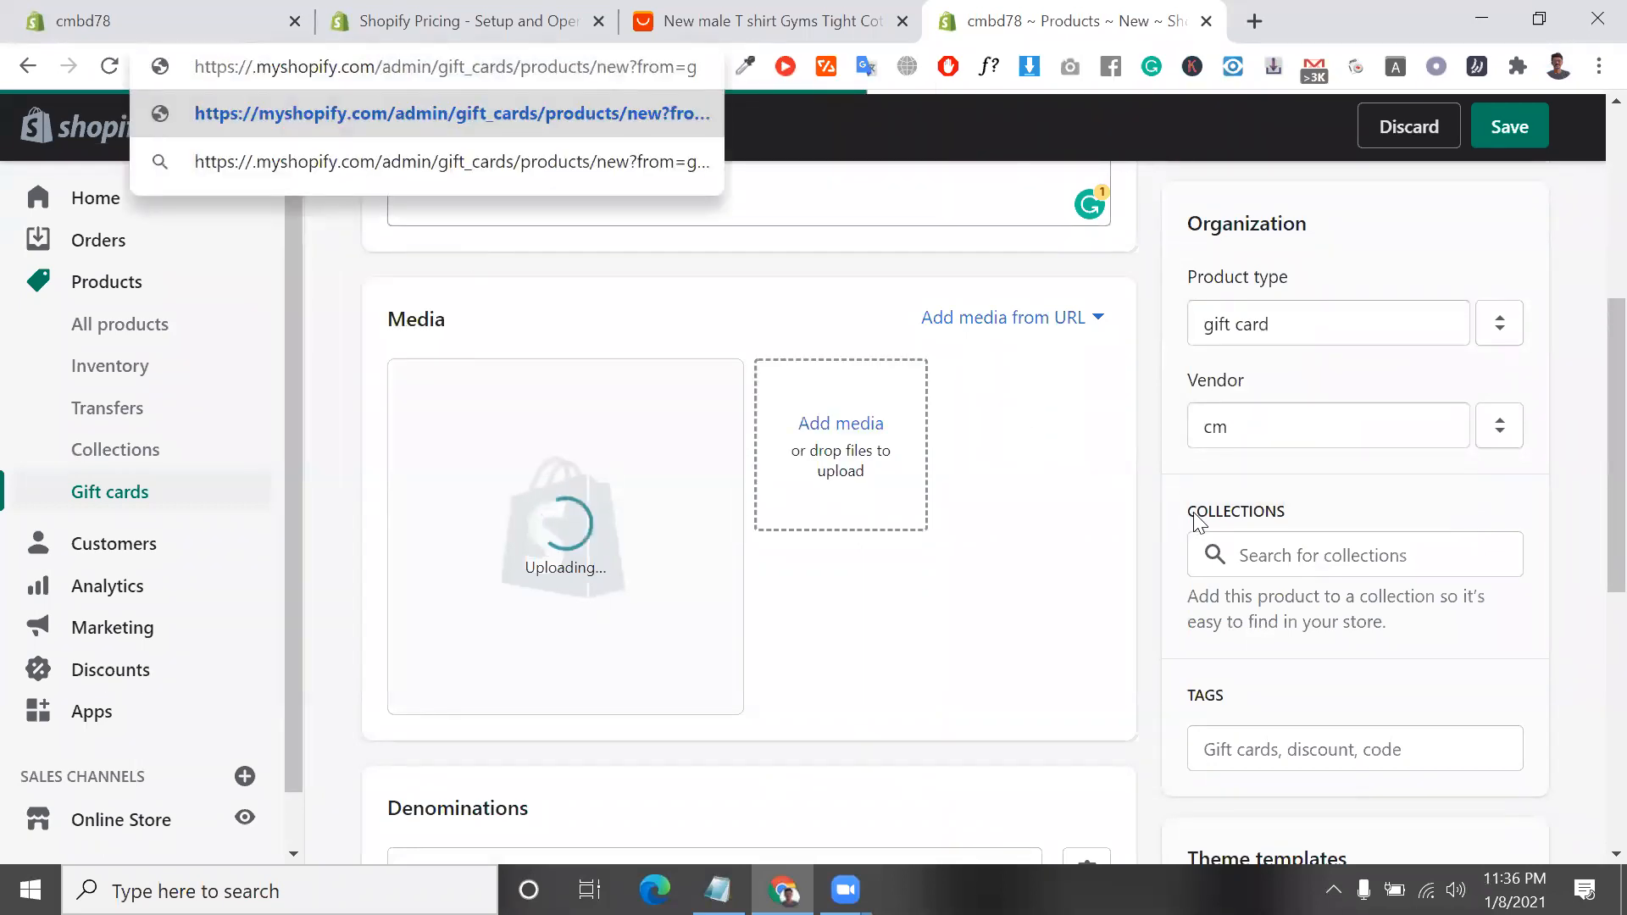
left_click(1238, 429)
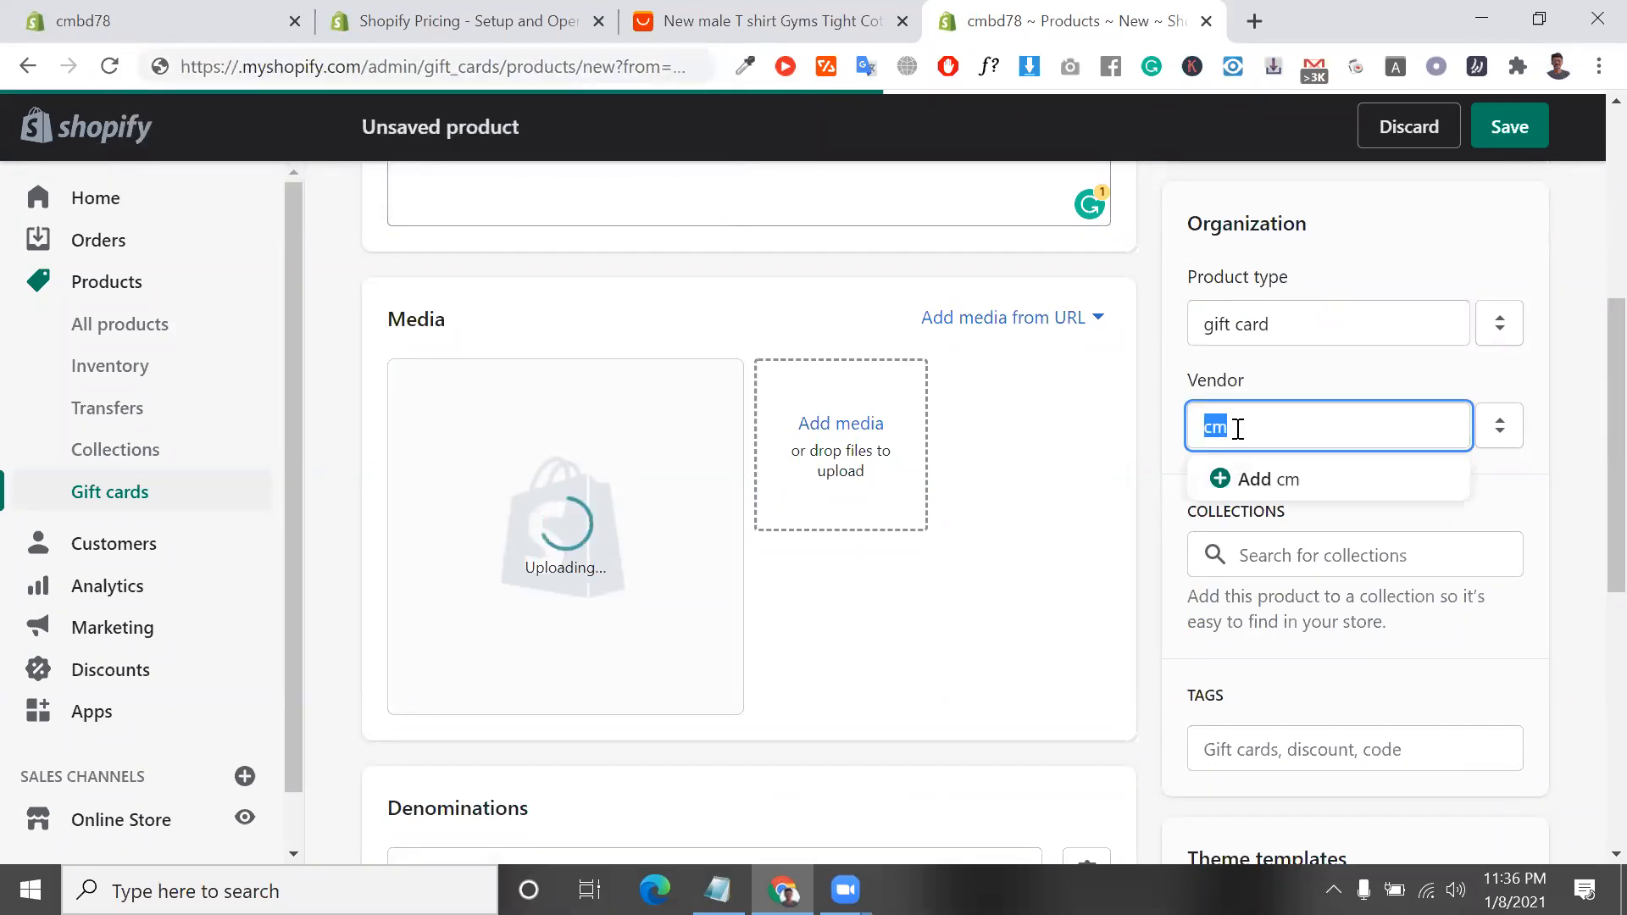
key("ctrl+v")
left_click(1275, 478)
Search the collections for "winter" and clear the search
left_click(1349, 556)
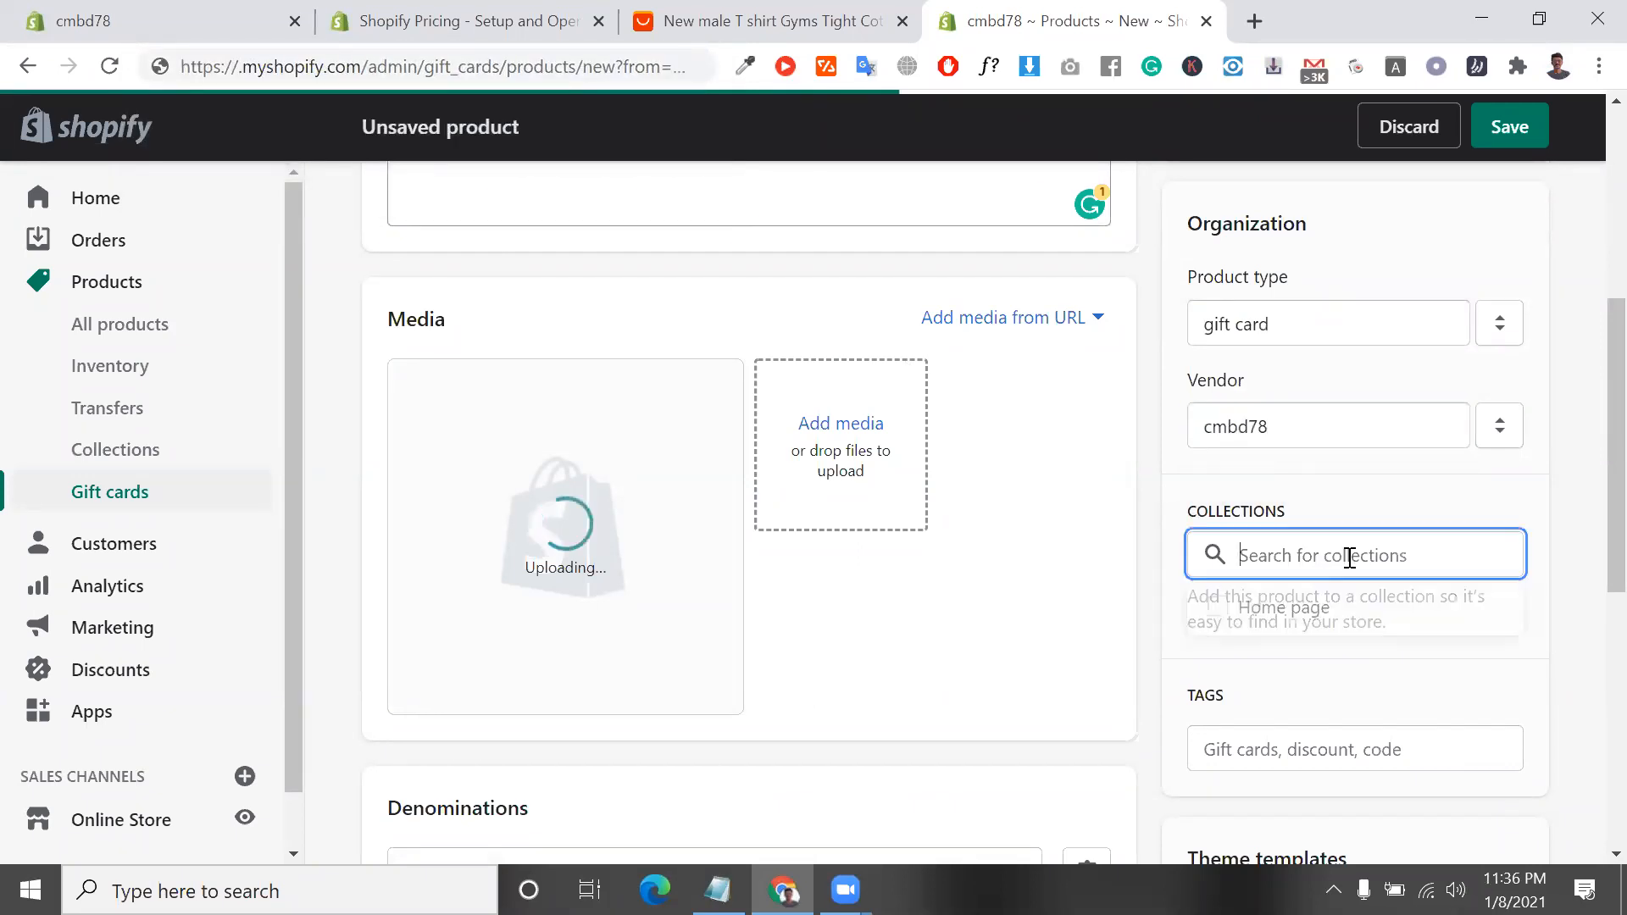
type("wi")
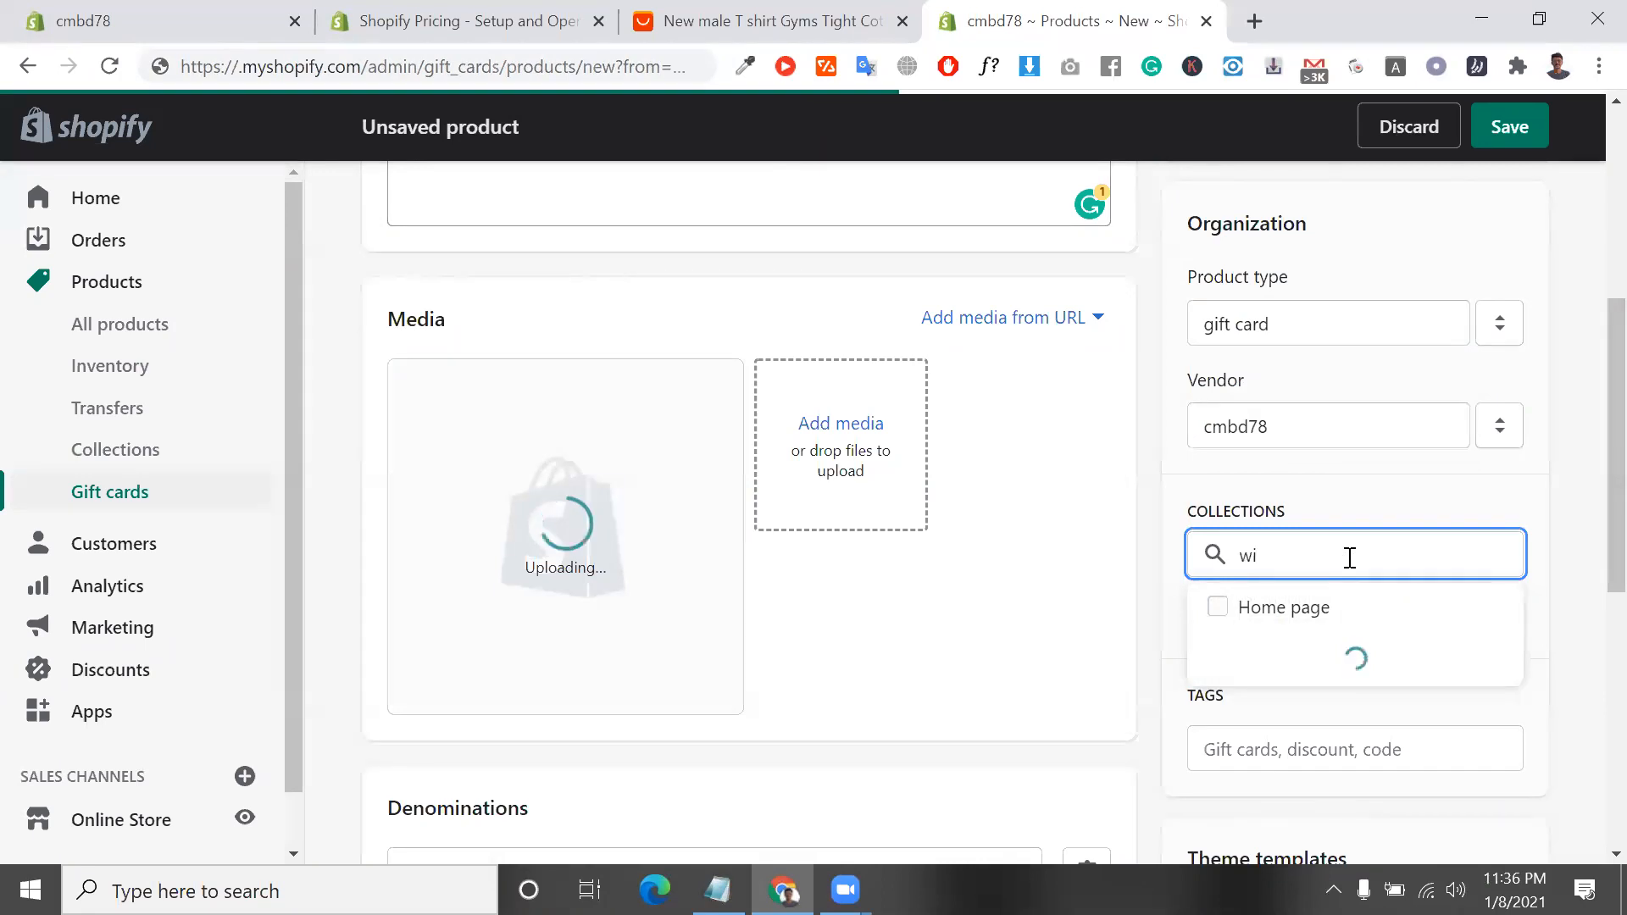
type("nter")
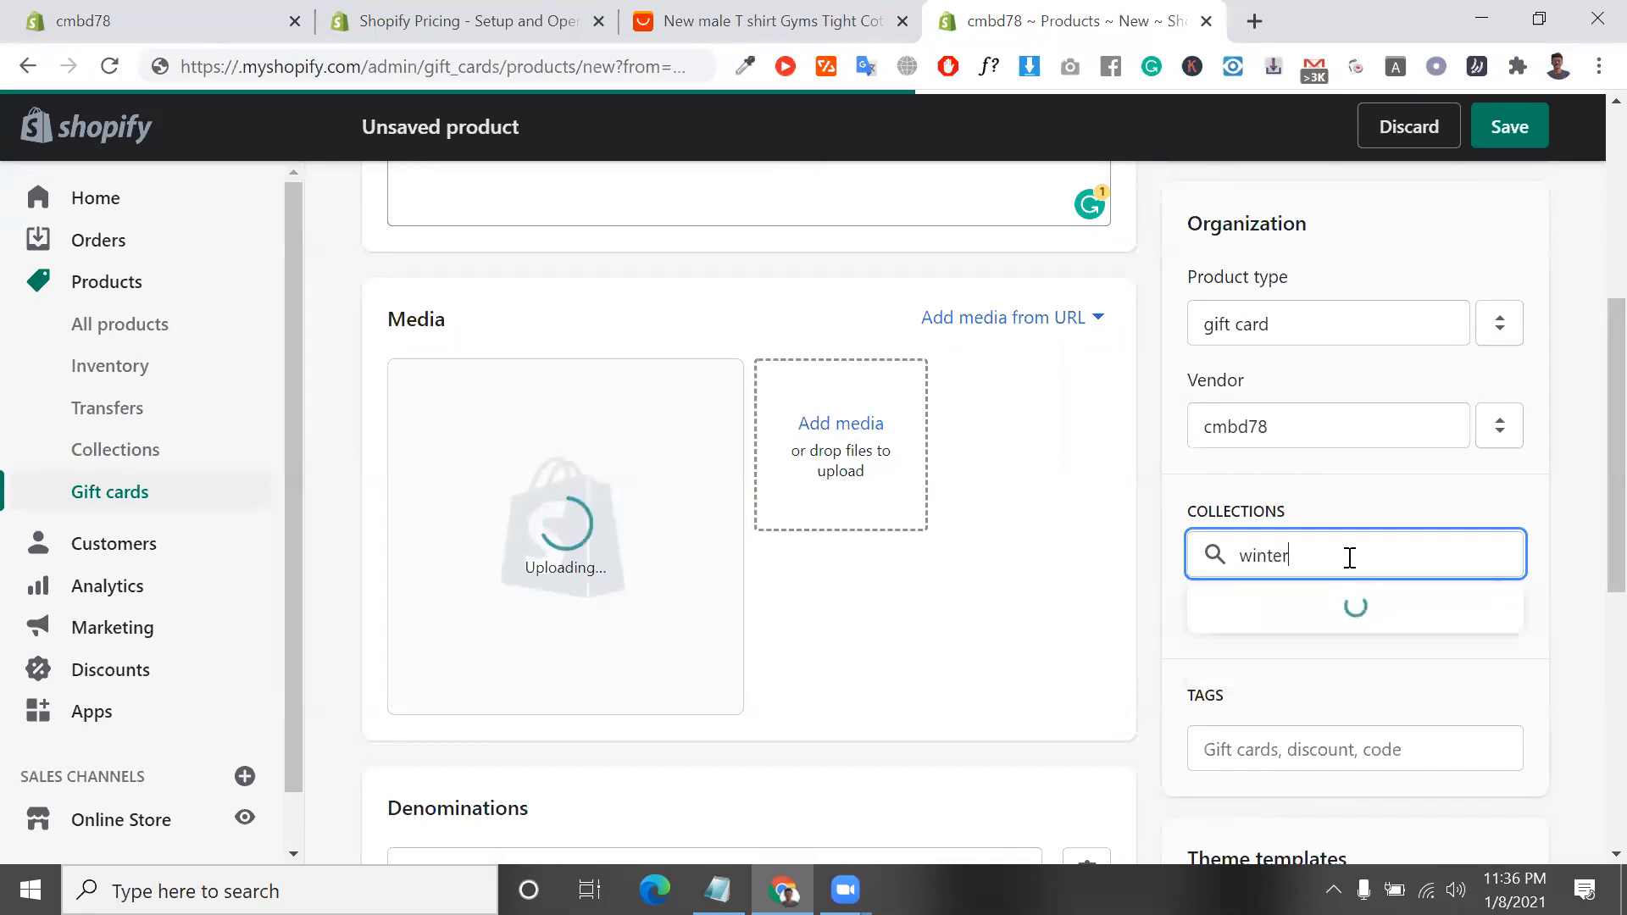
type("cl")
key("BackSpace")
key("BackSpace")
key("BackSpace")
key("BackSpace")
key("BackSpace")
key("BackSpace")
Add the tag "gift card" to the gift card product
left_click(1273, 752)
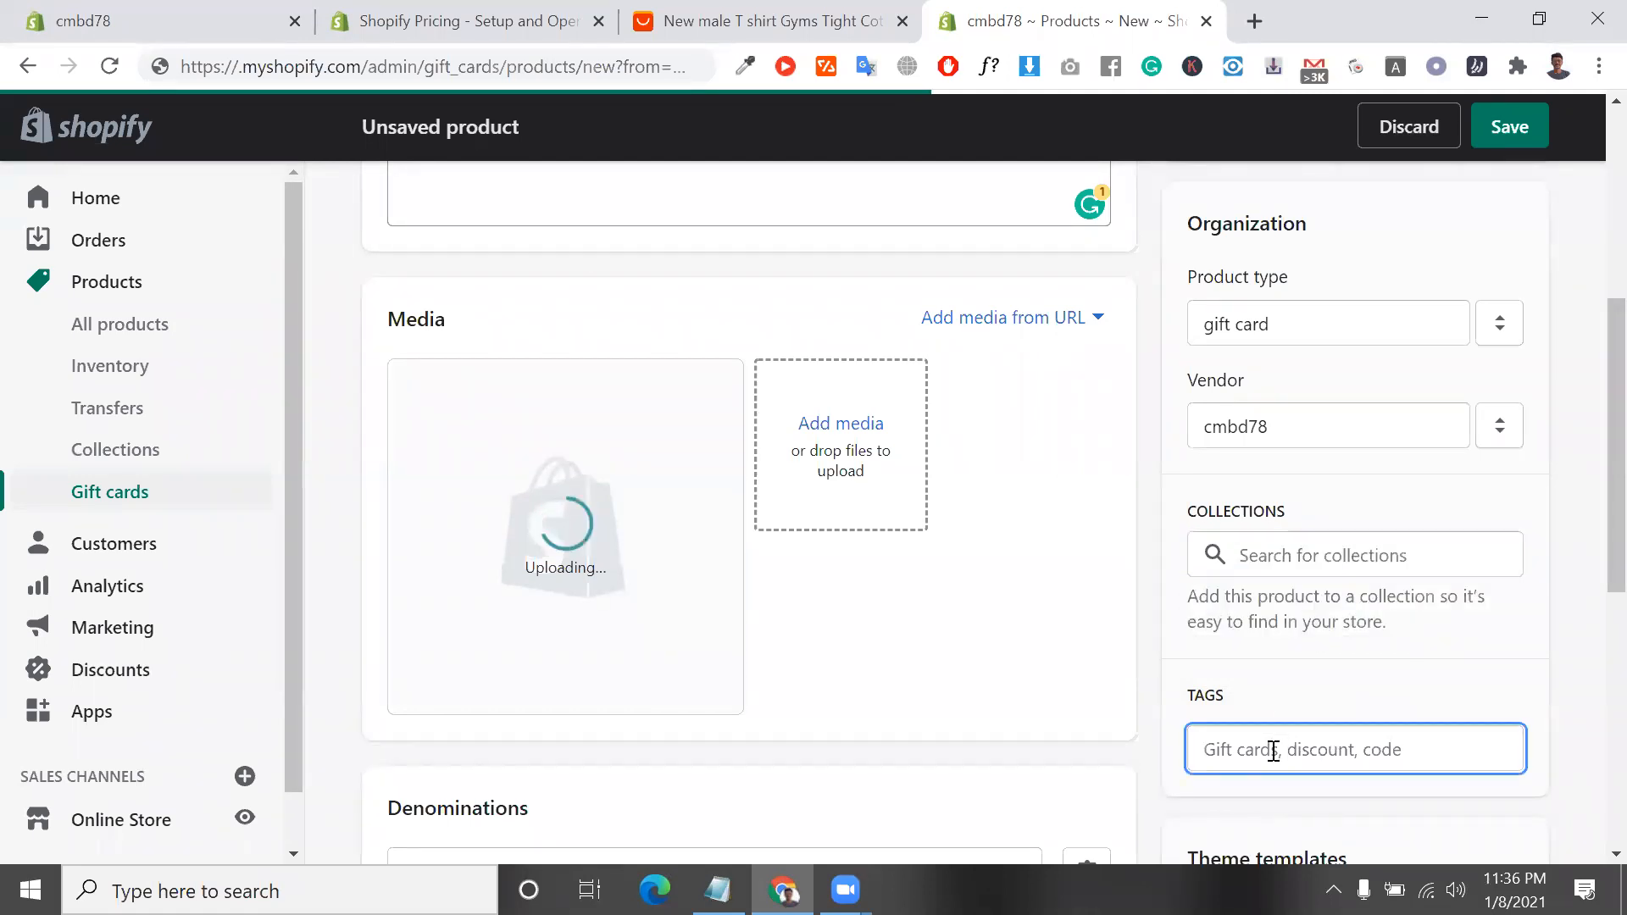
type("gir")
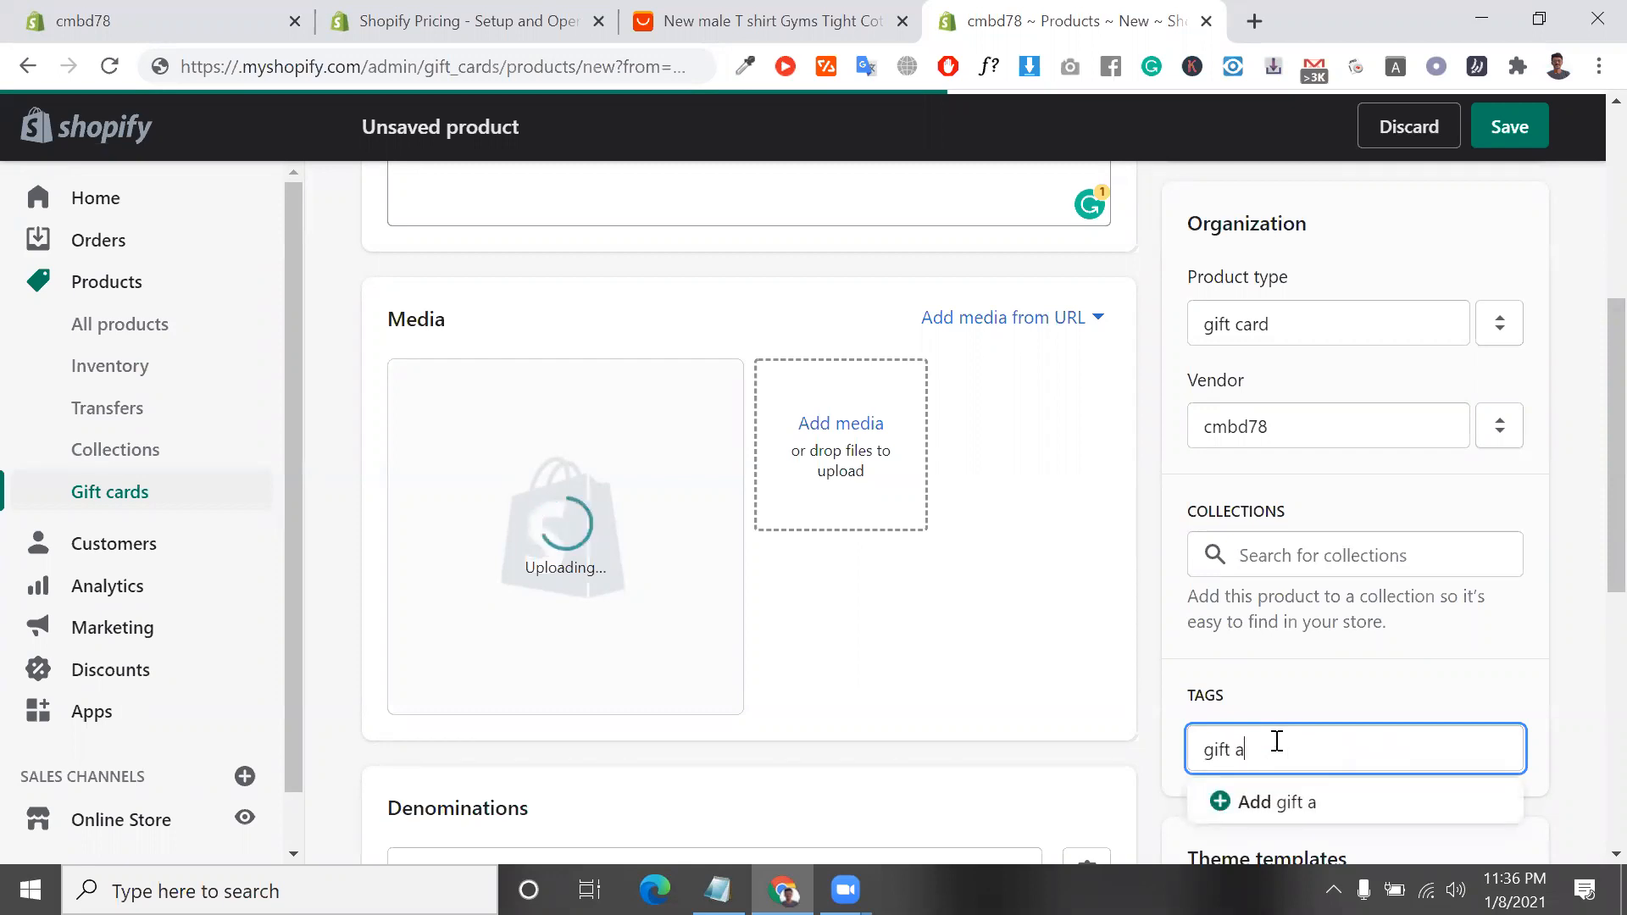
left_click(1289, 802)
Examine the gift card product's default denominations, from the highest amount to the lower ones
scroll(1289, 803, "down", 5)
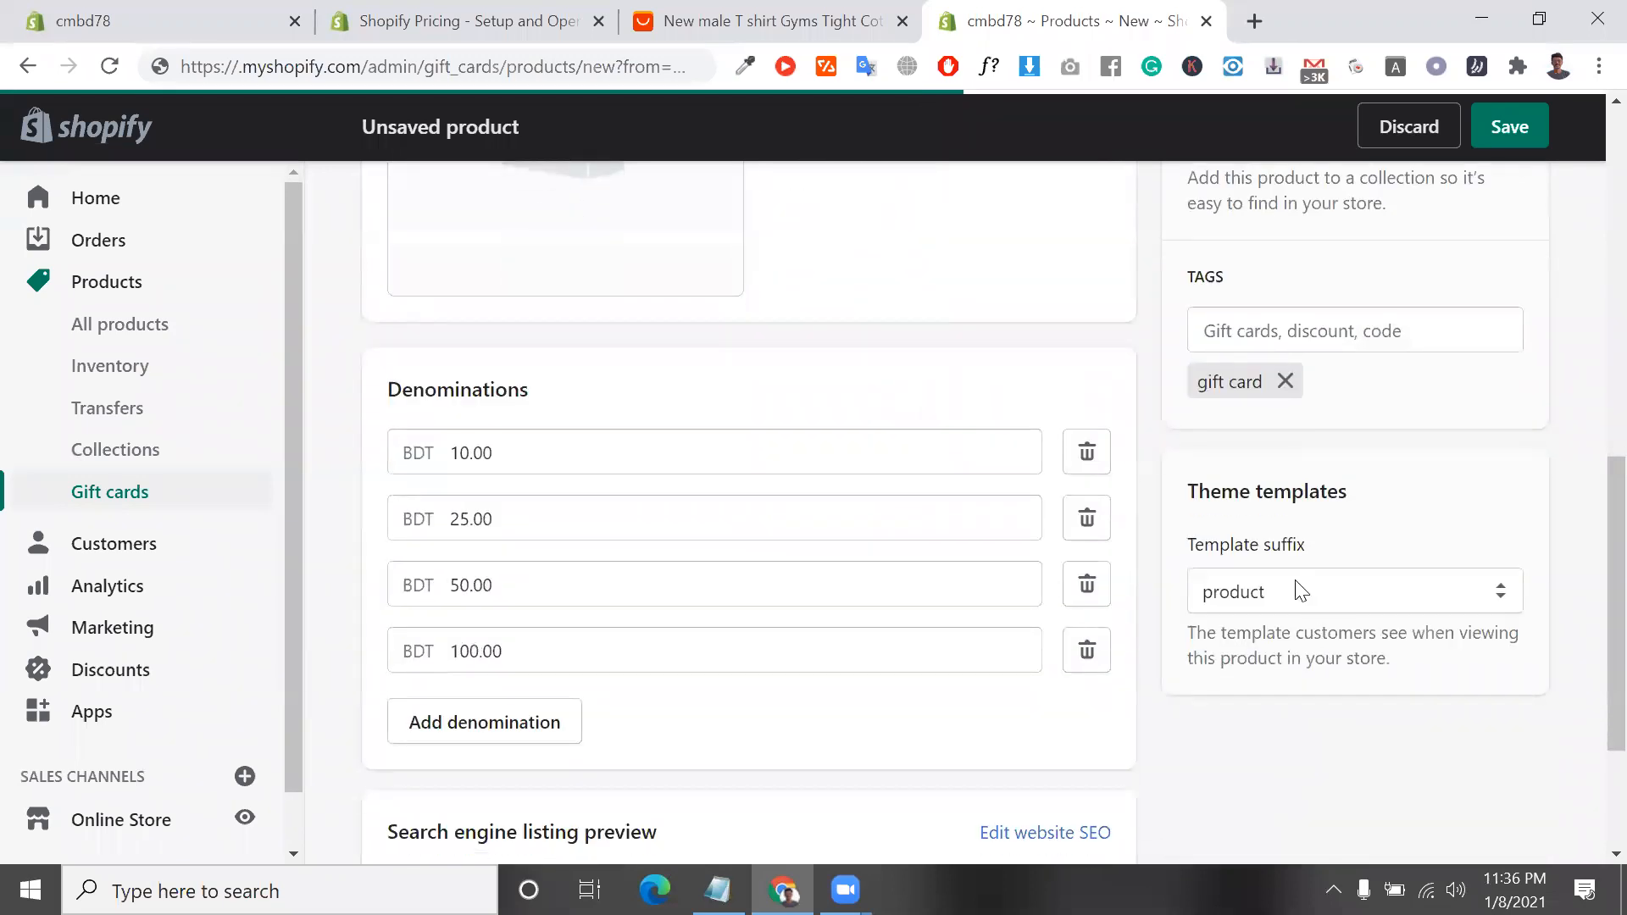
scroll(932, 652, "down", 1)
left_click(428, 595)
scroll(599, 442, "down", 2)
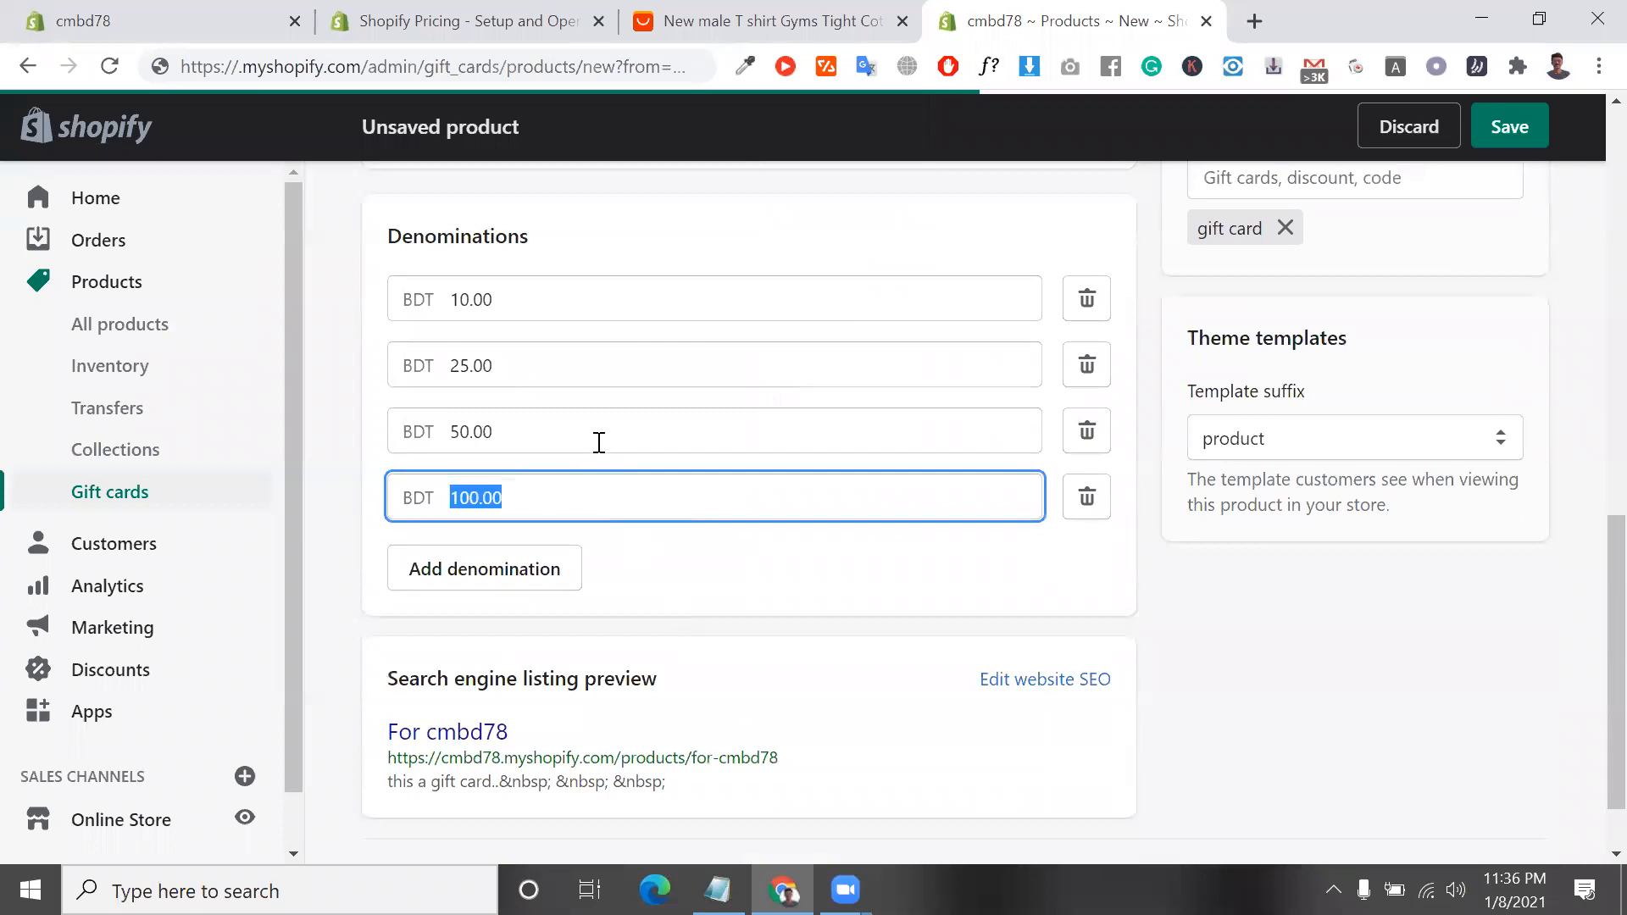
left_click(403, 428)
left_click(529, 362)
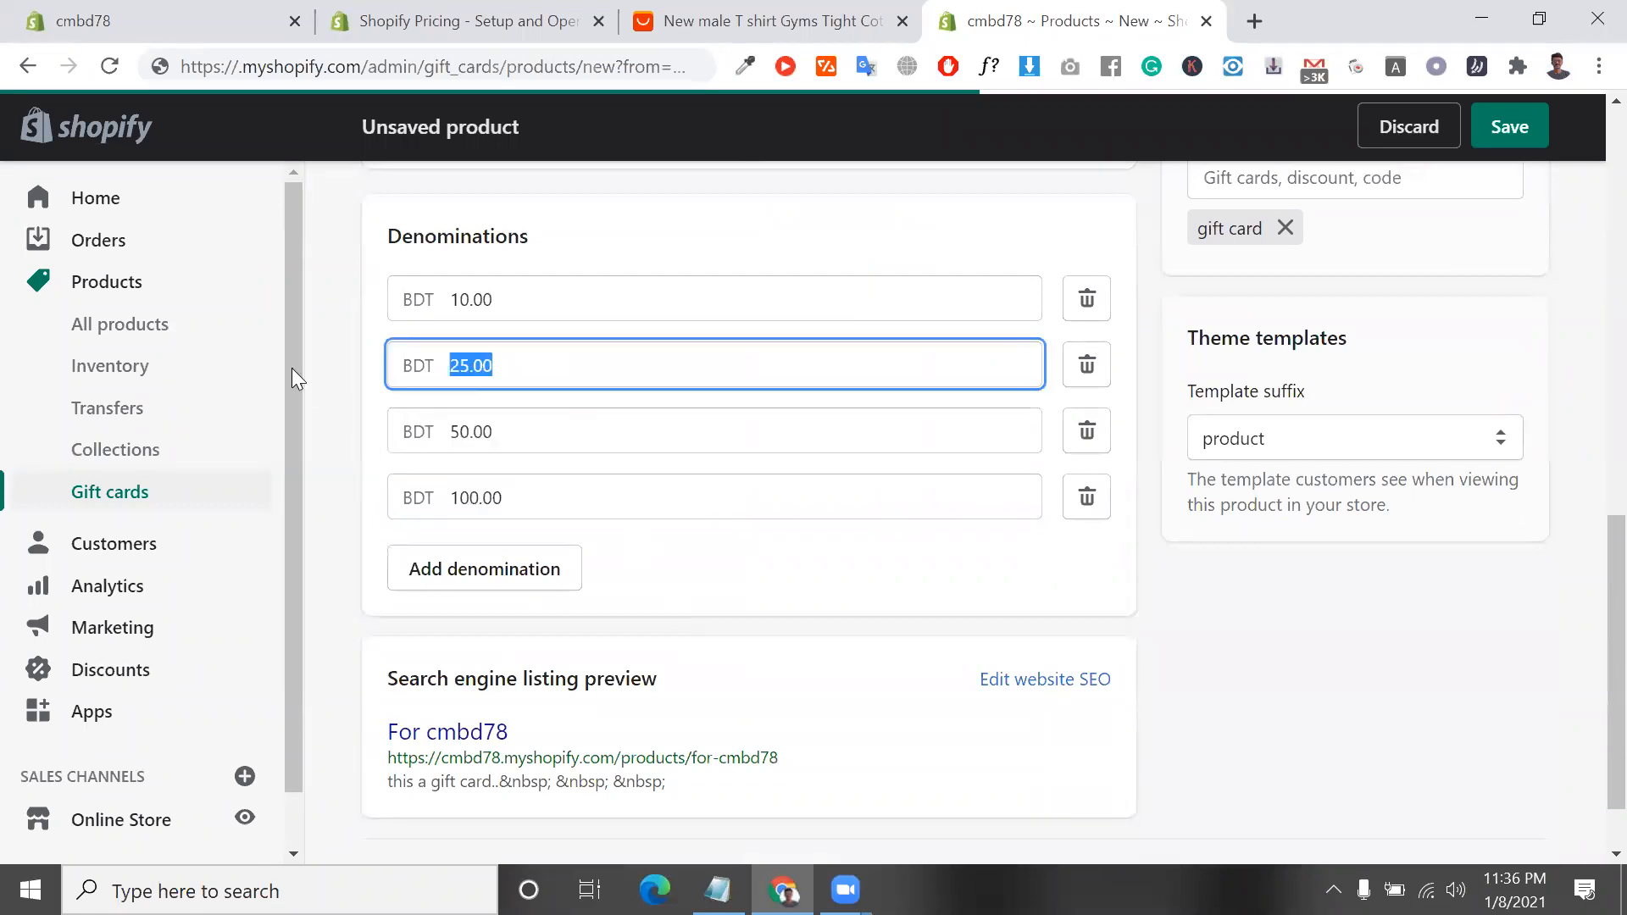
left_click(419, 366)
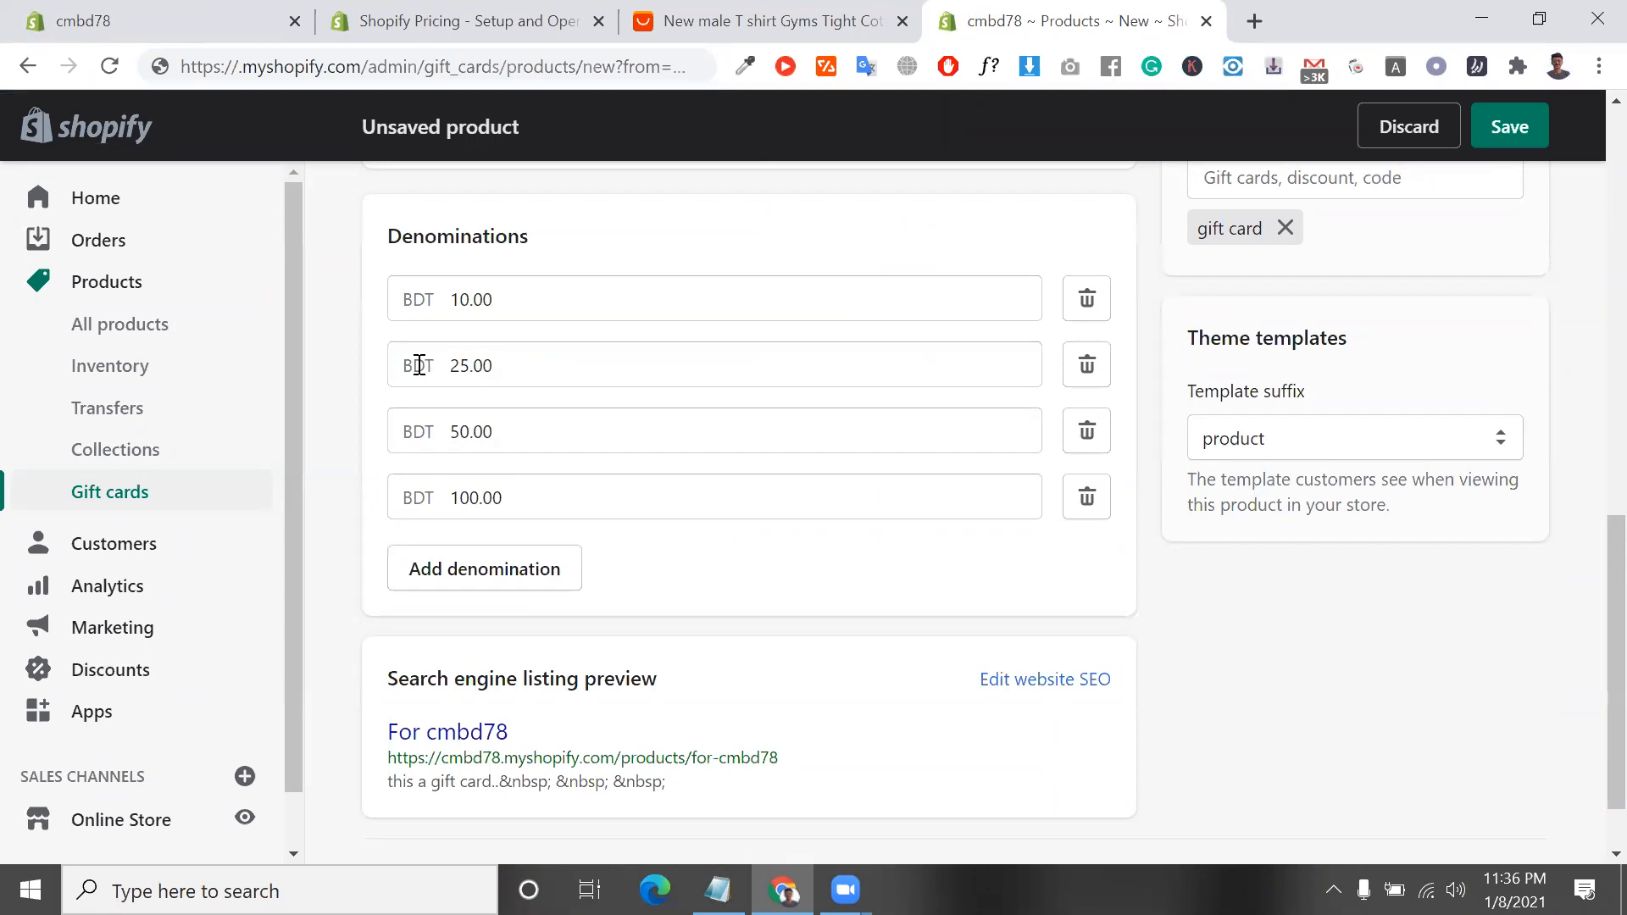
scroll(419, 365, "down", 2)
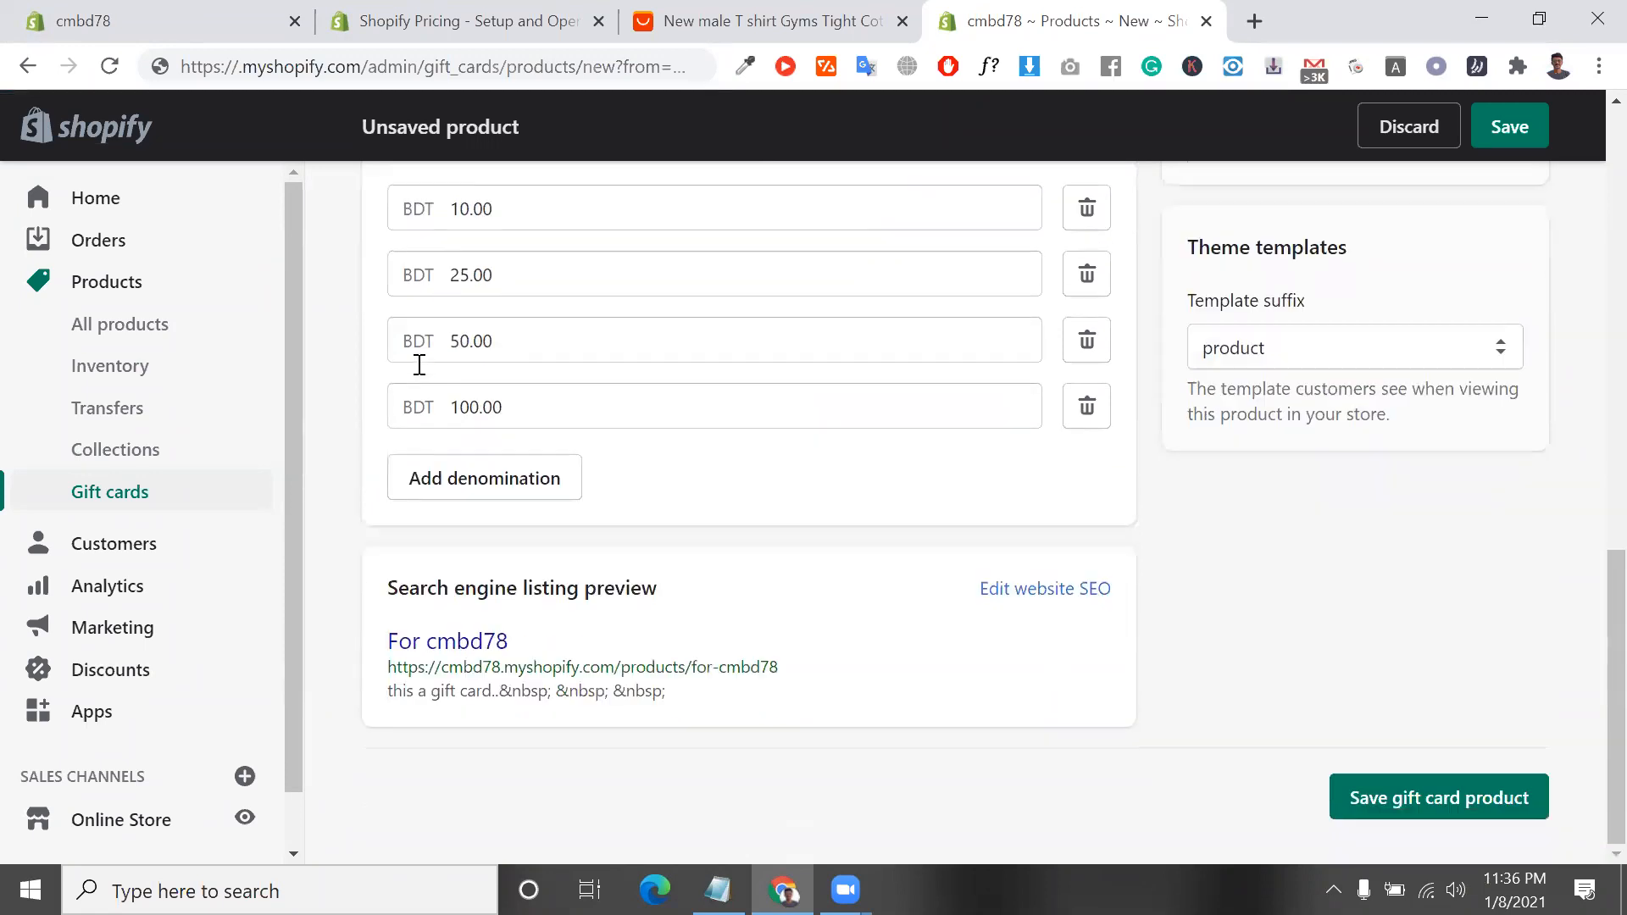
Save the gift card product and open the list of all products
left_click(1467, 801)
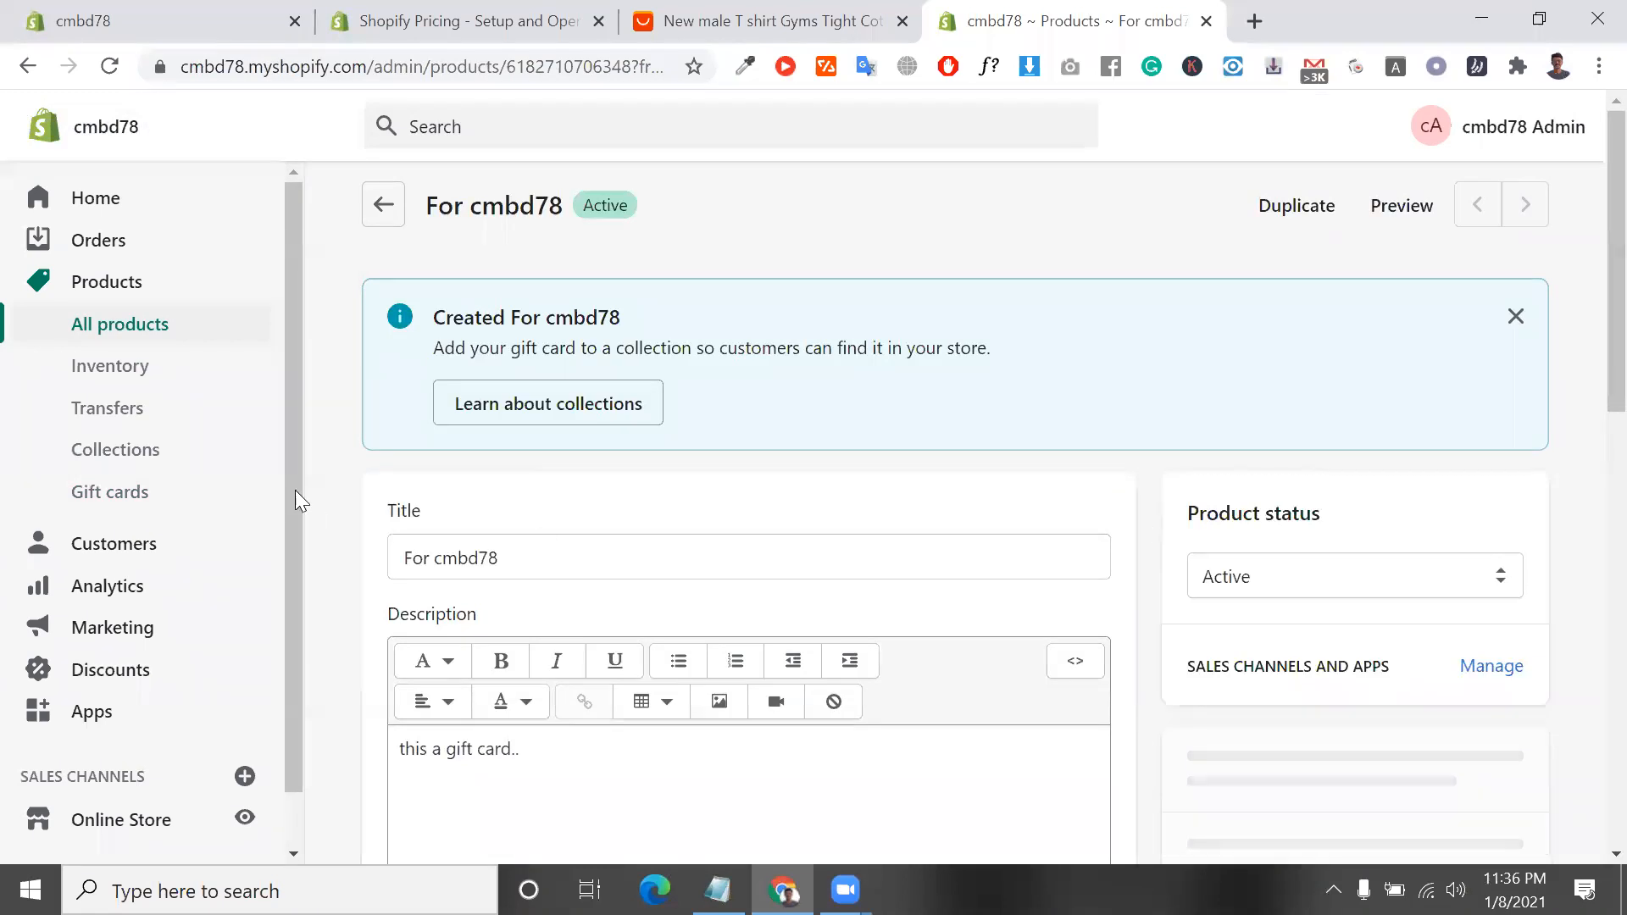
left_click(381, 207)
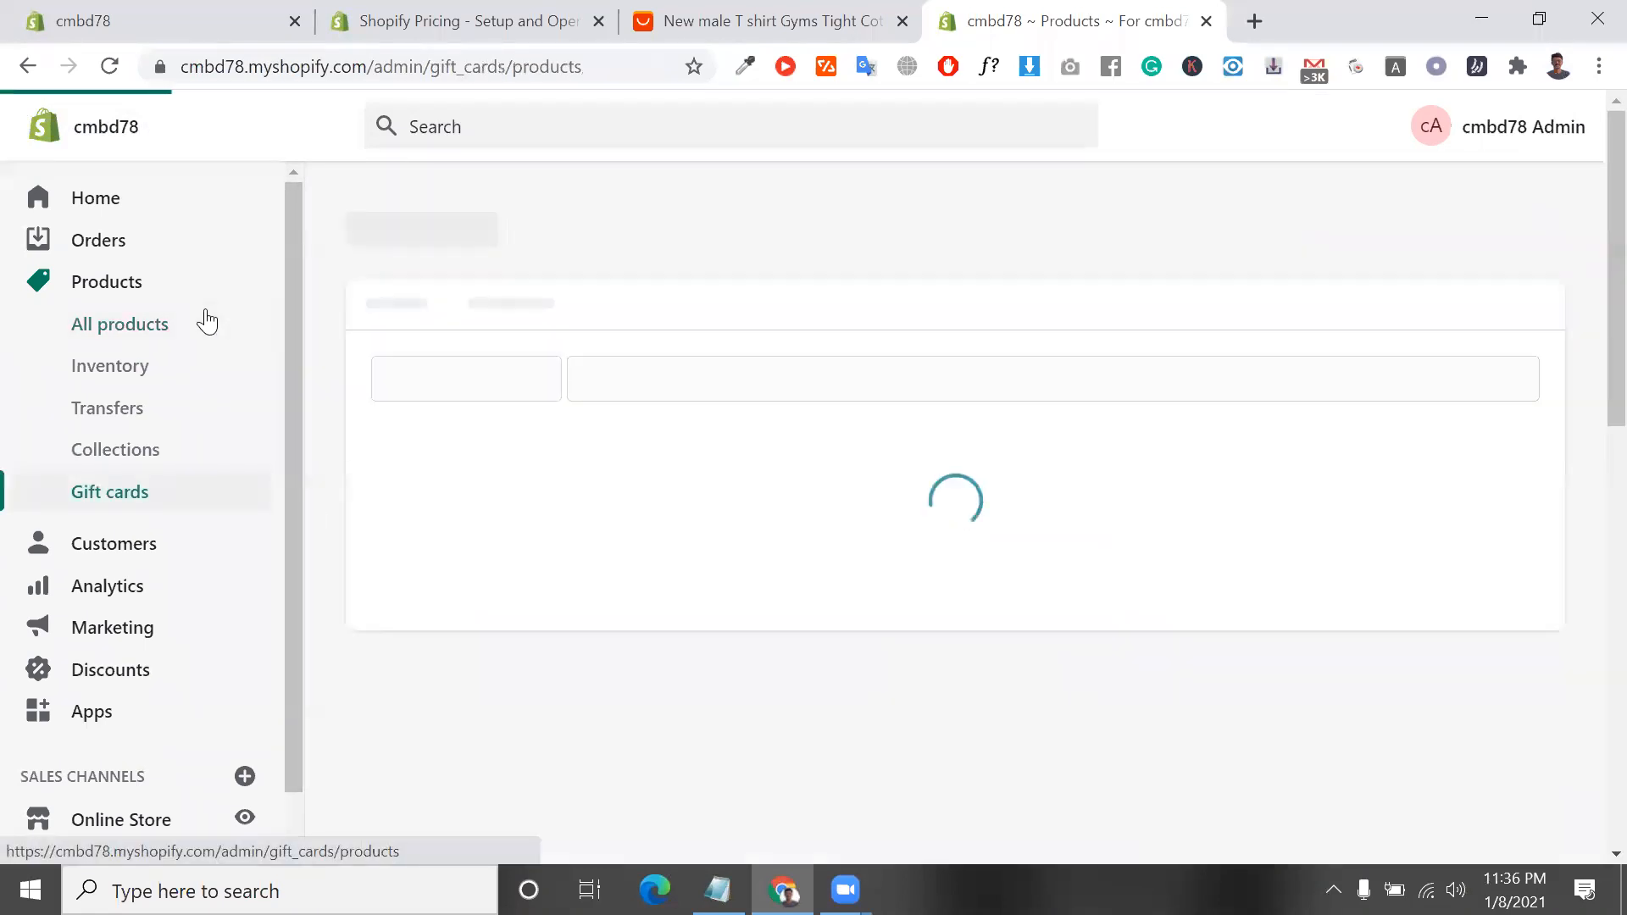
left_click(206, 322)
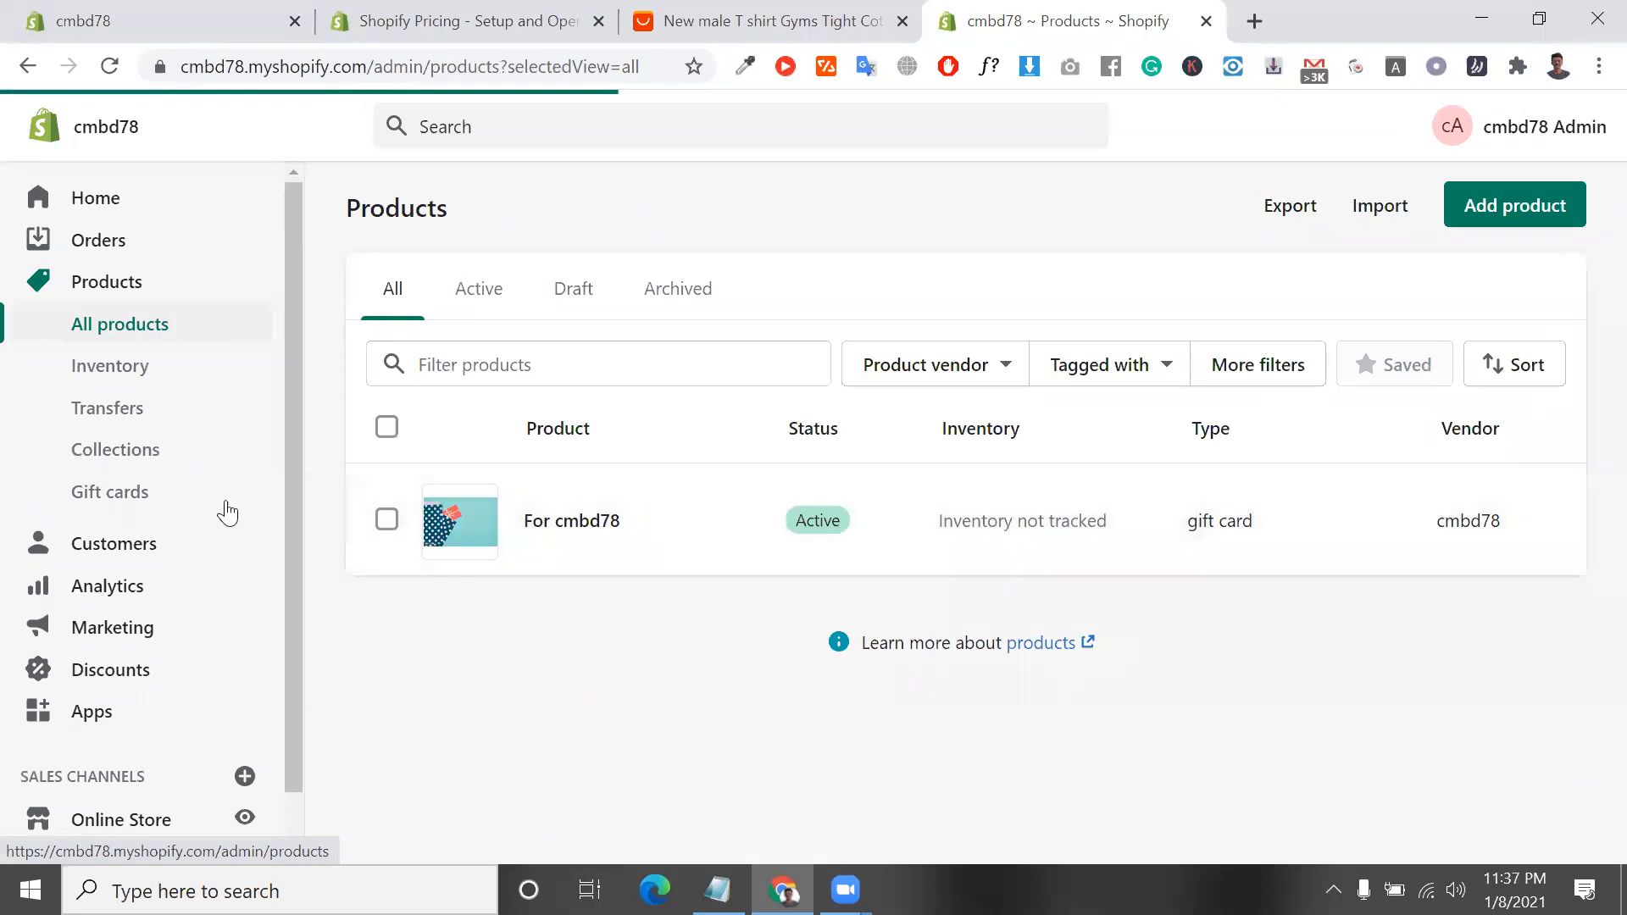
Start issuing a gift card from the Gift cards page and highlight its generated code
left_click(148, 490)
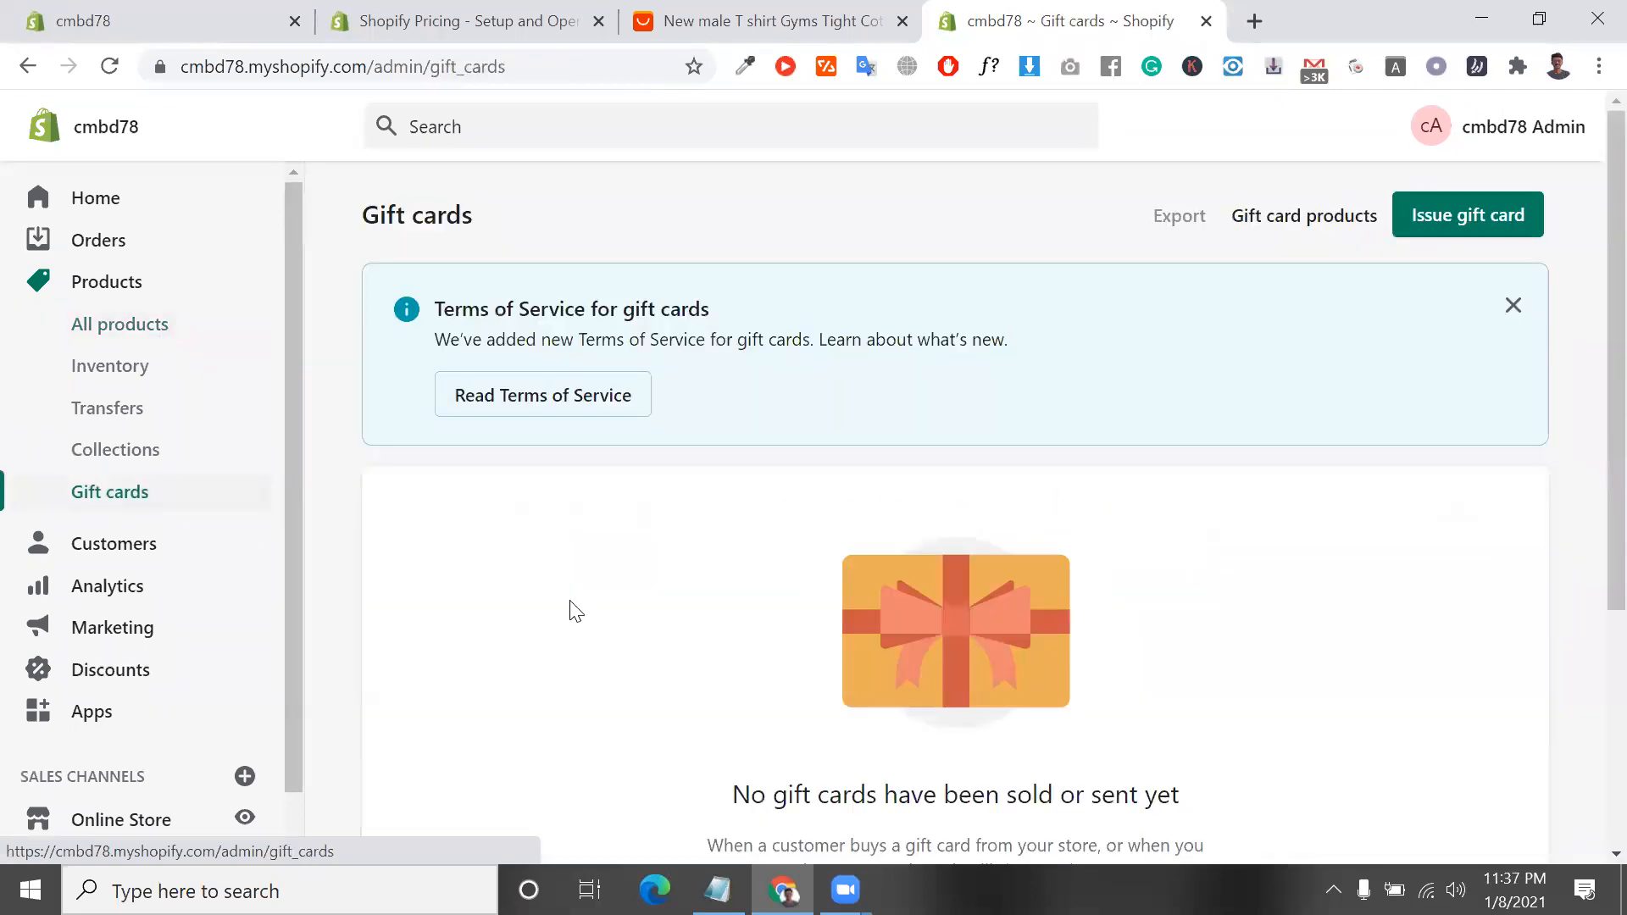
scroll(754, 577, "down", 5)
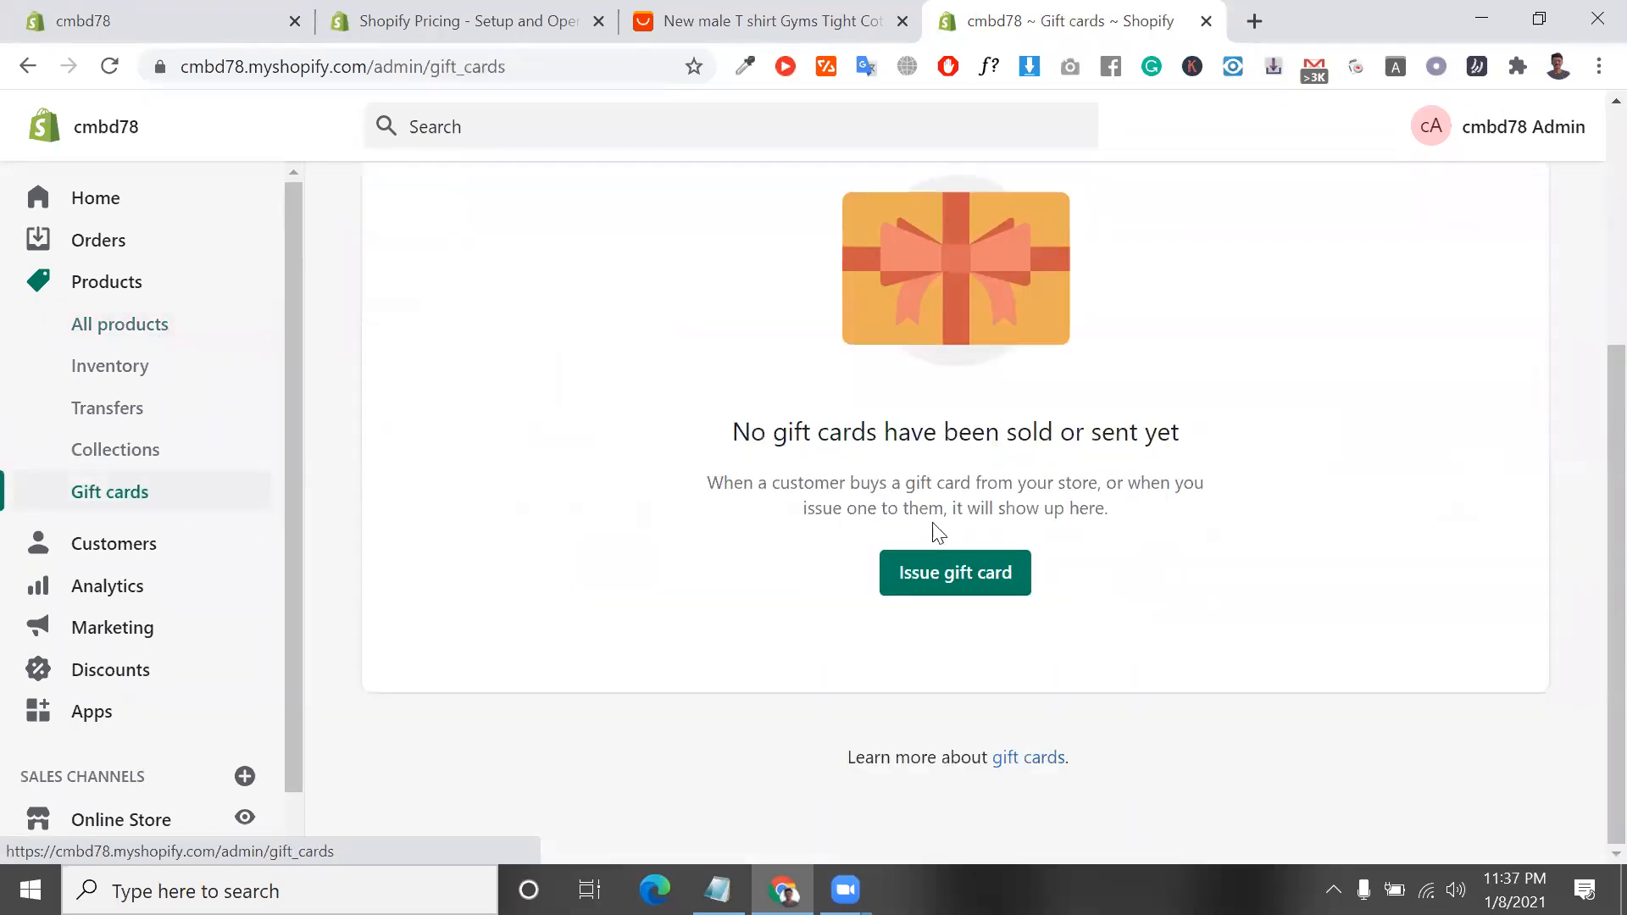
left_click(997, 590)
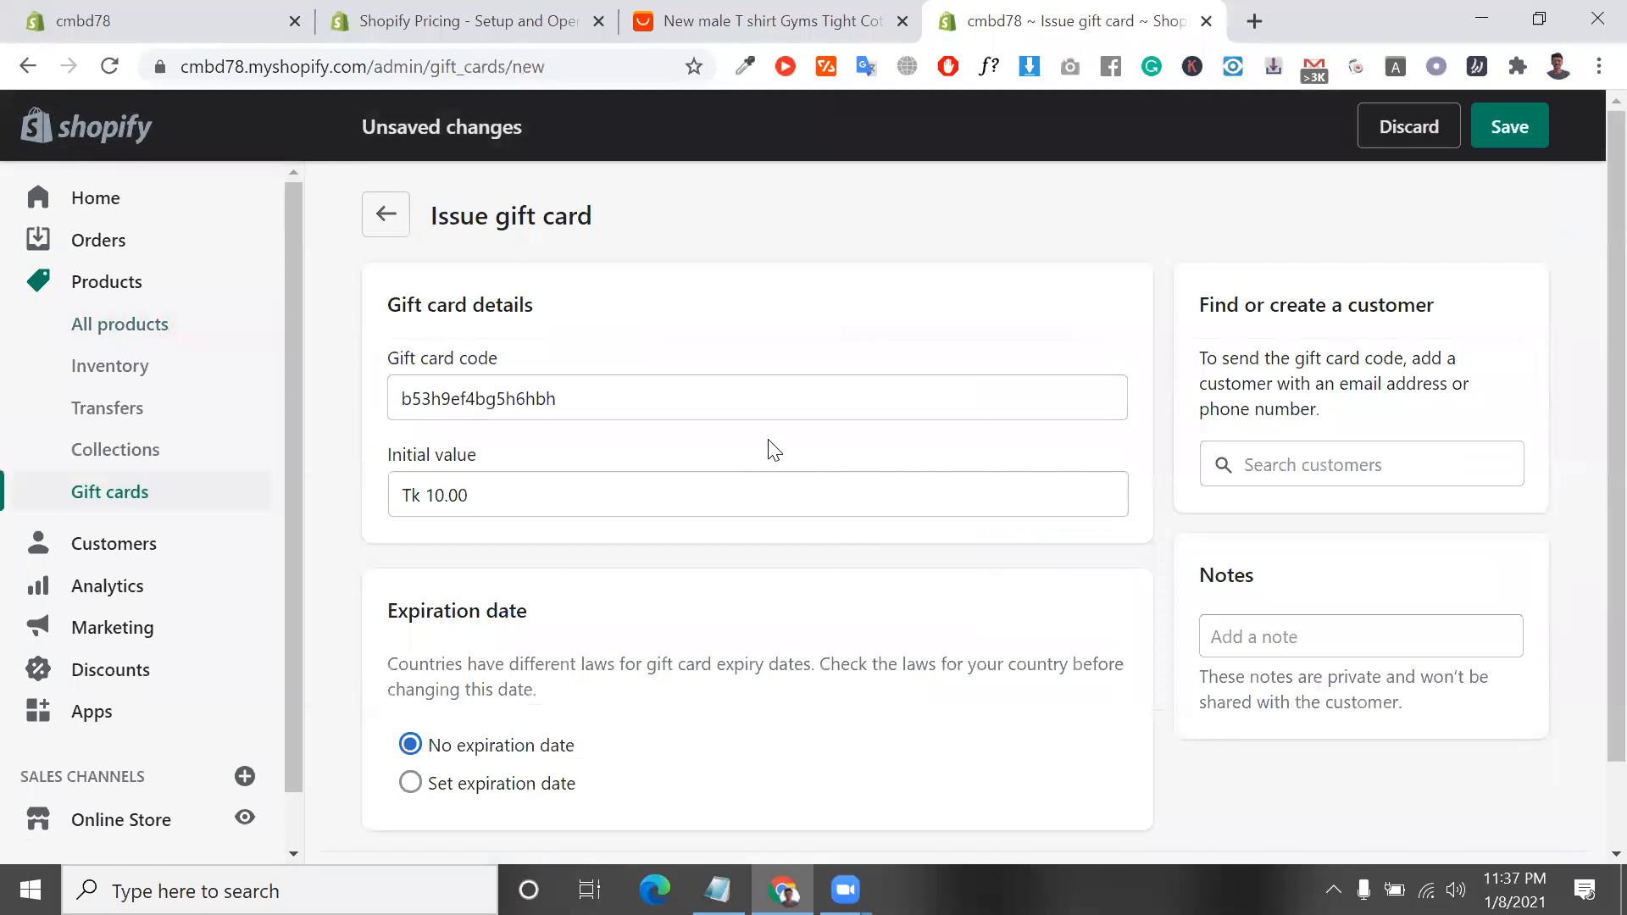
double_click(779, 407)
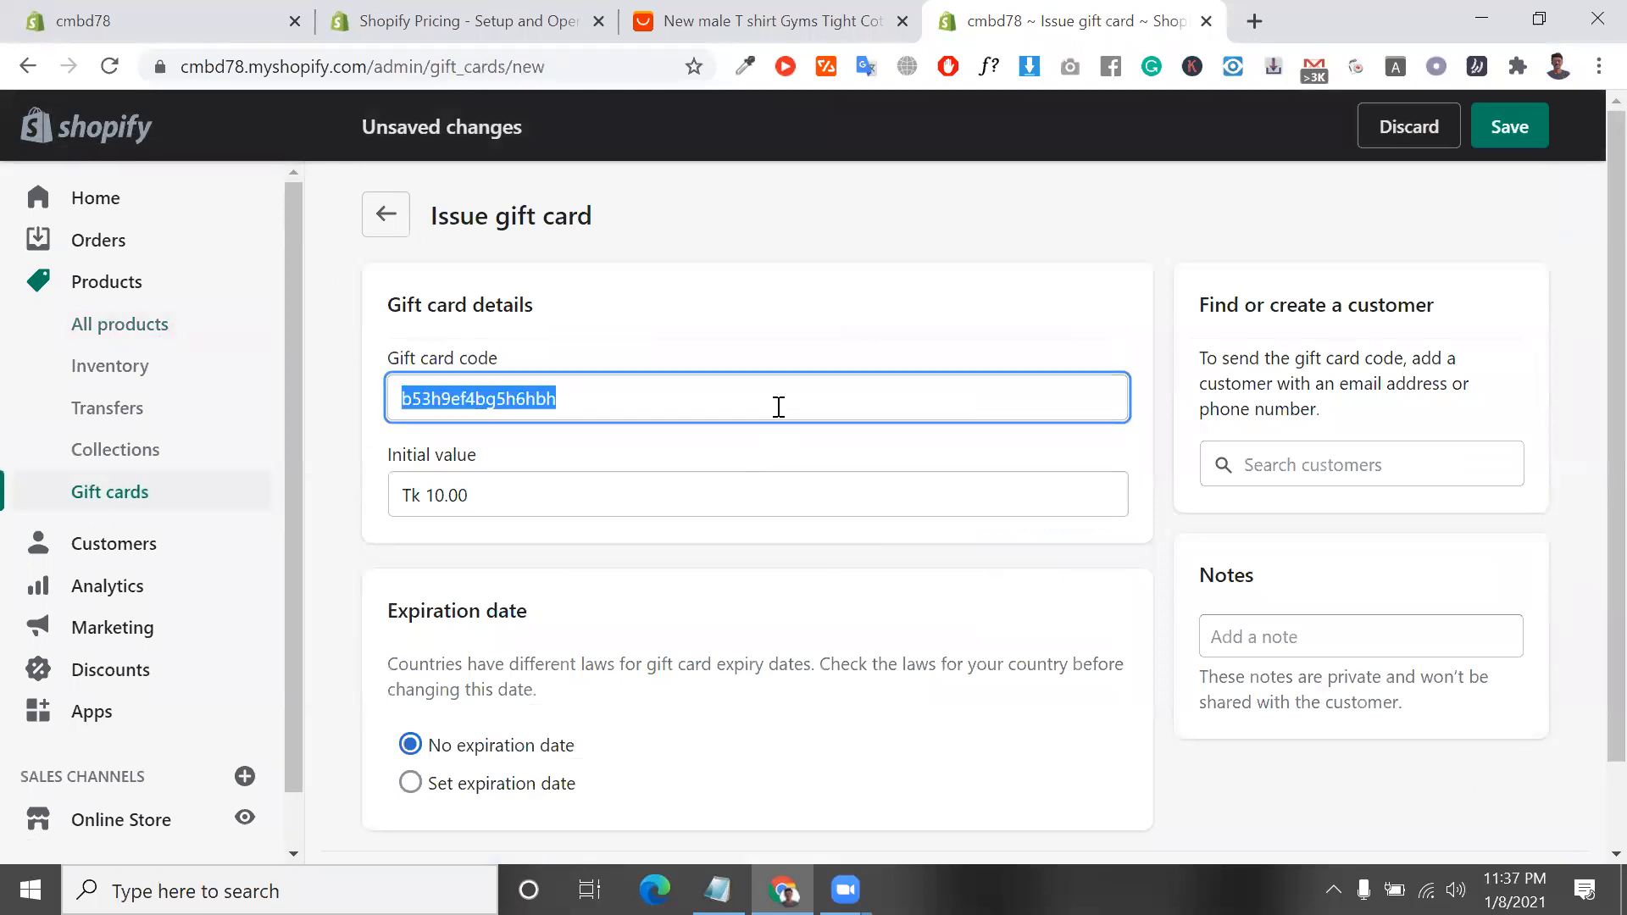
Create a new customer as the gift card's recipient, using the autofill suggestions for first name, last name, email and phone number
left_click(1363, 462)
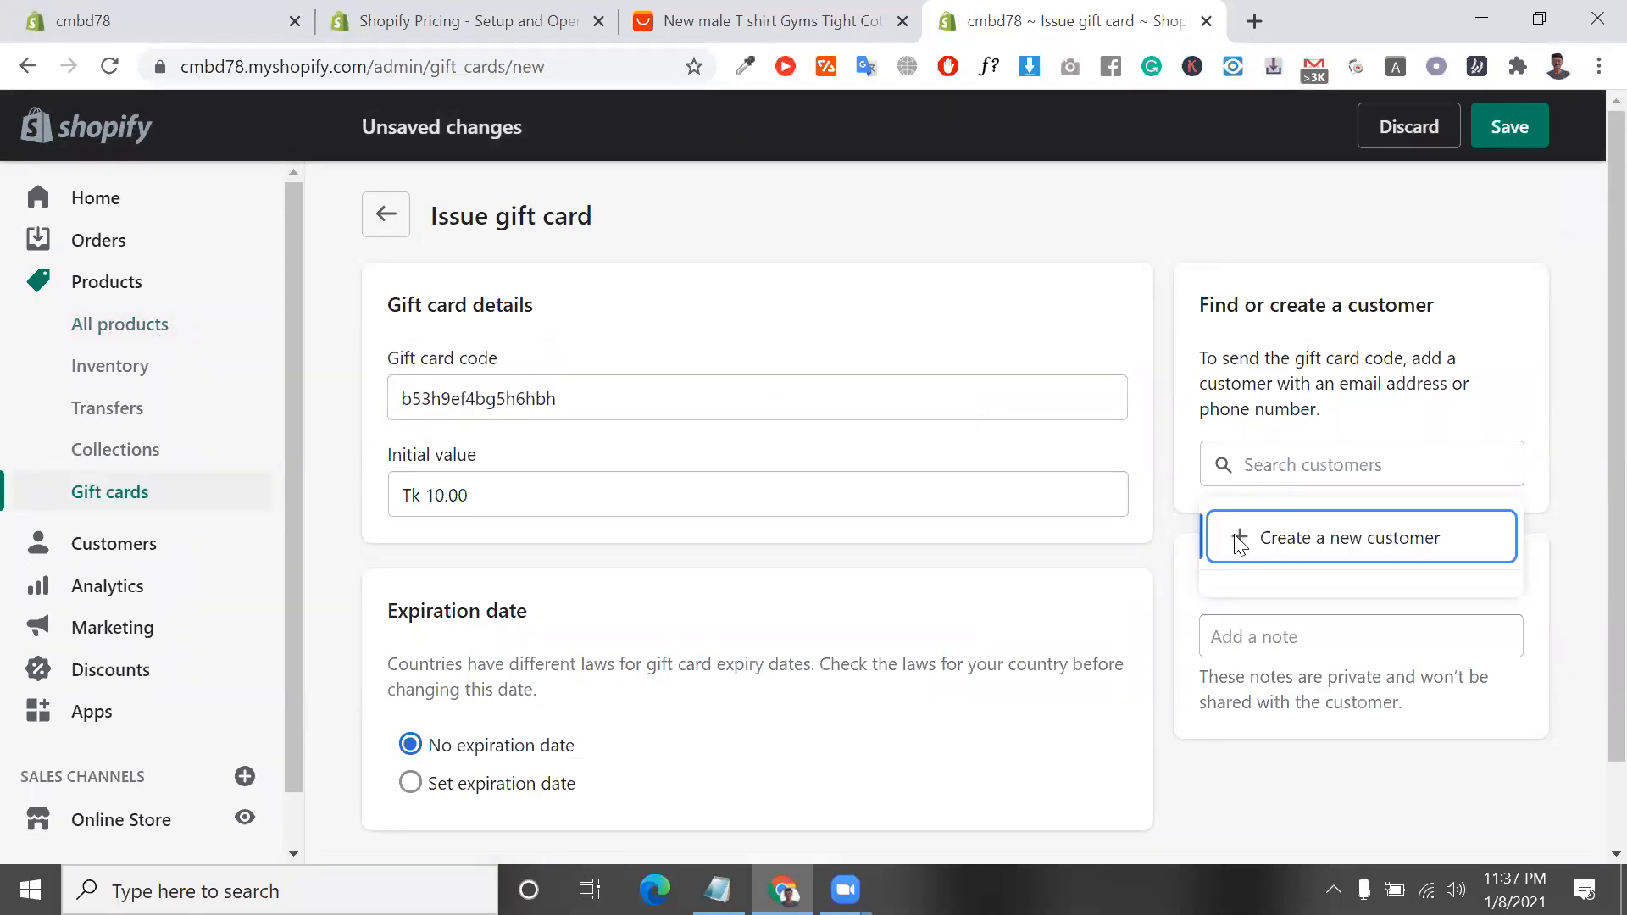
left_click(1239, 536)
left_click(717, 462)
left_click(639, 556)
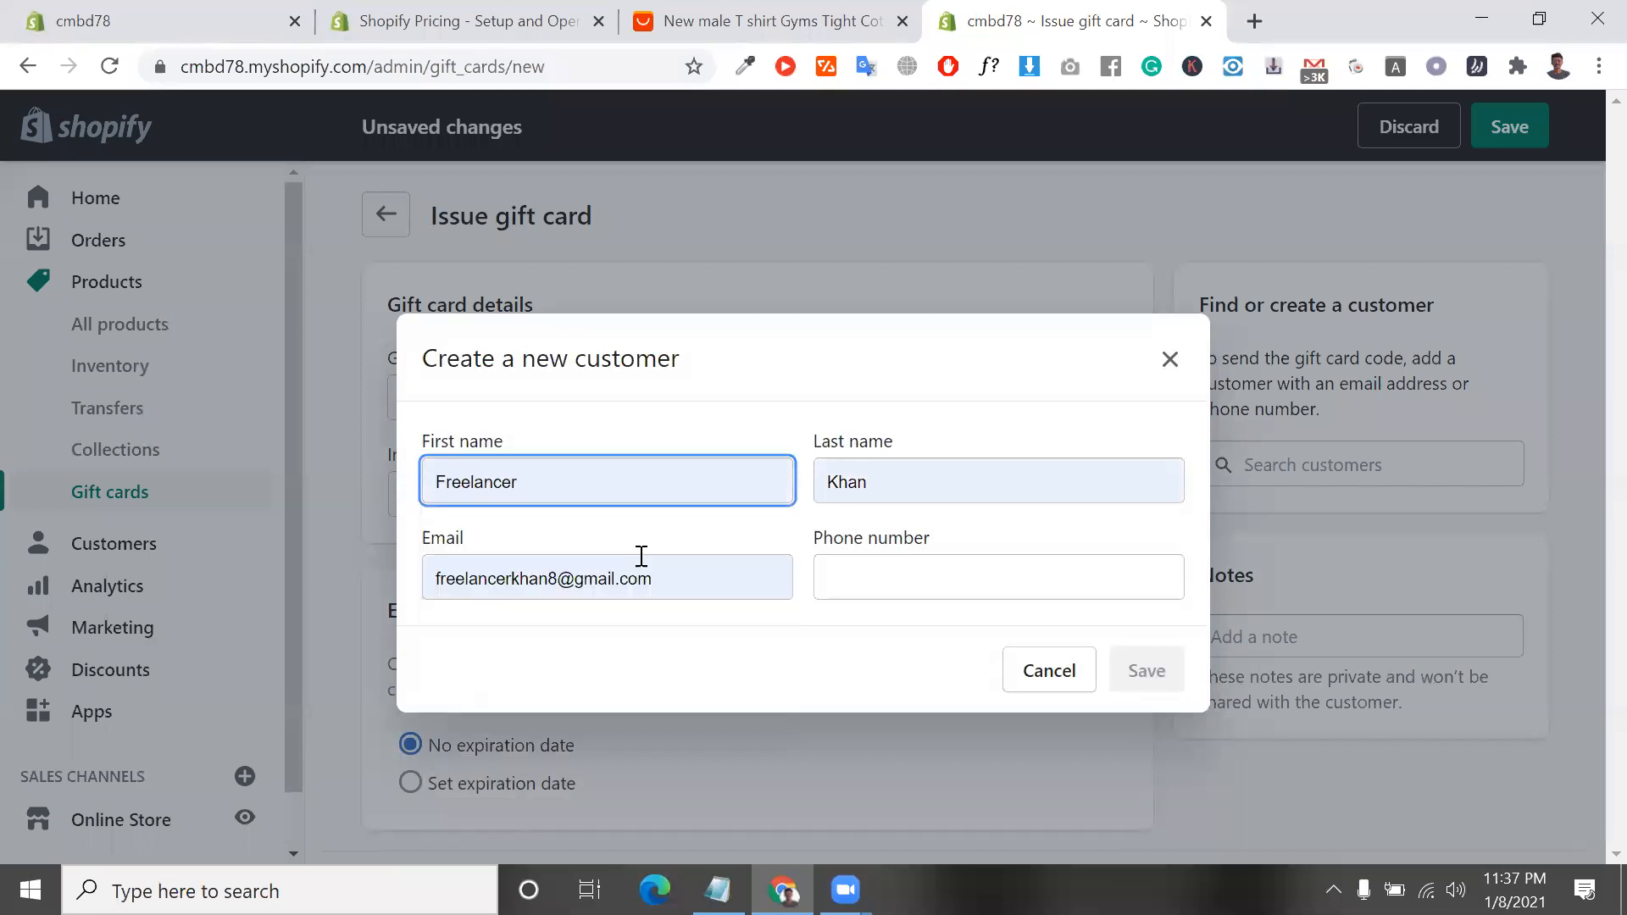
left_click(912, 583)
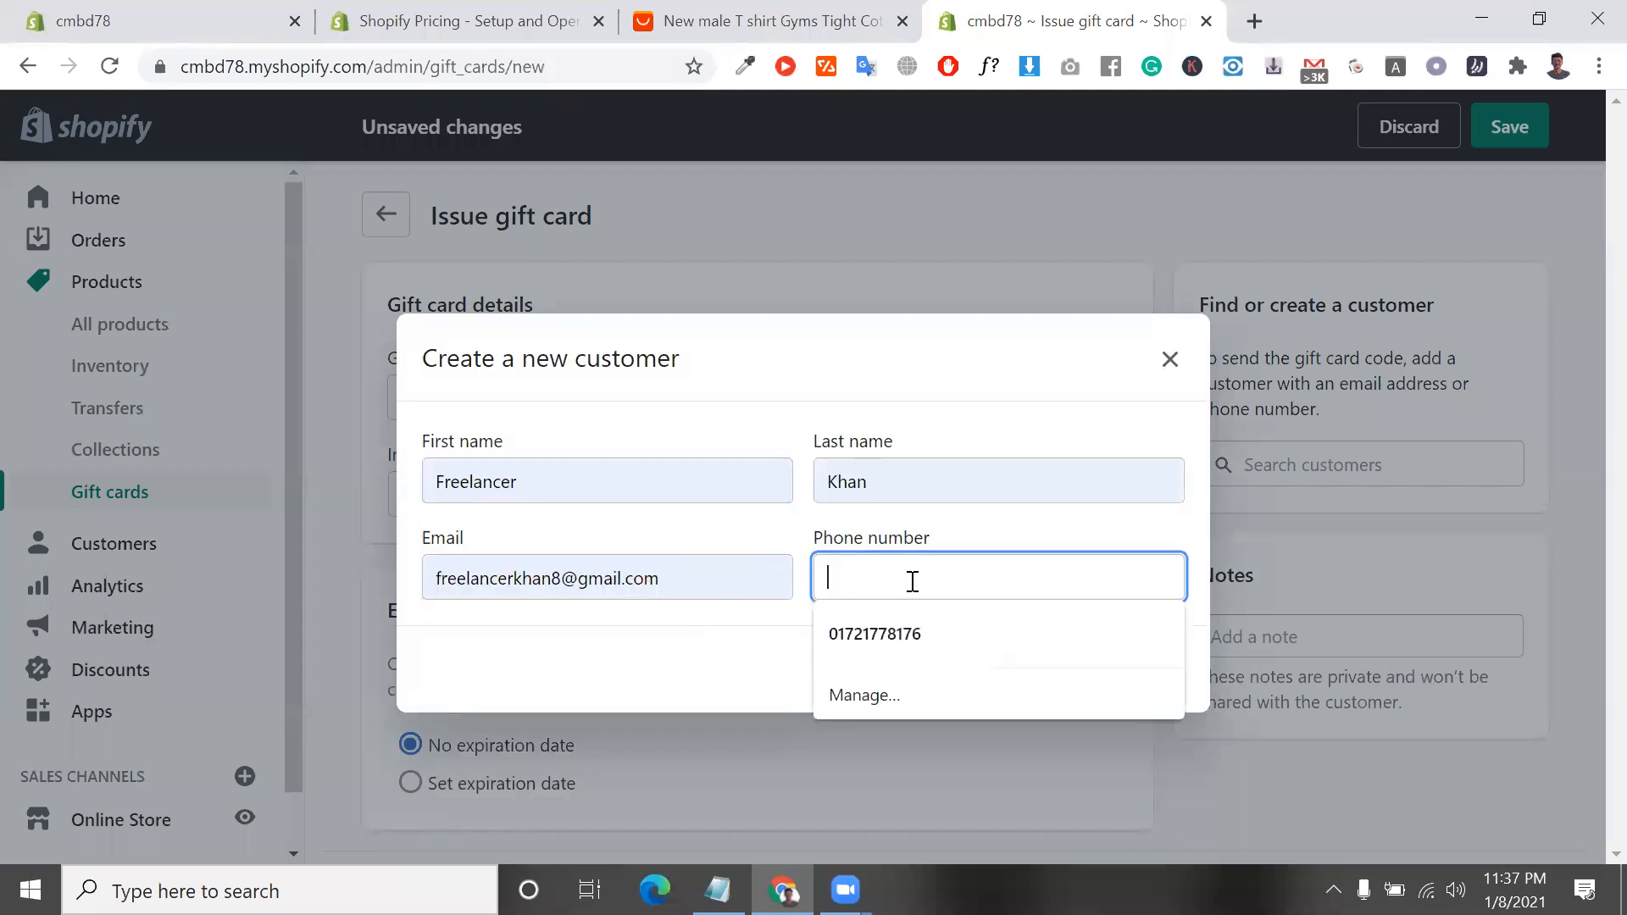
left_click(932, 631)
left_click(1146, 672)
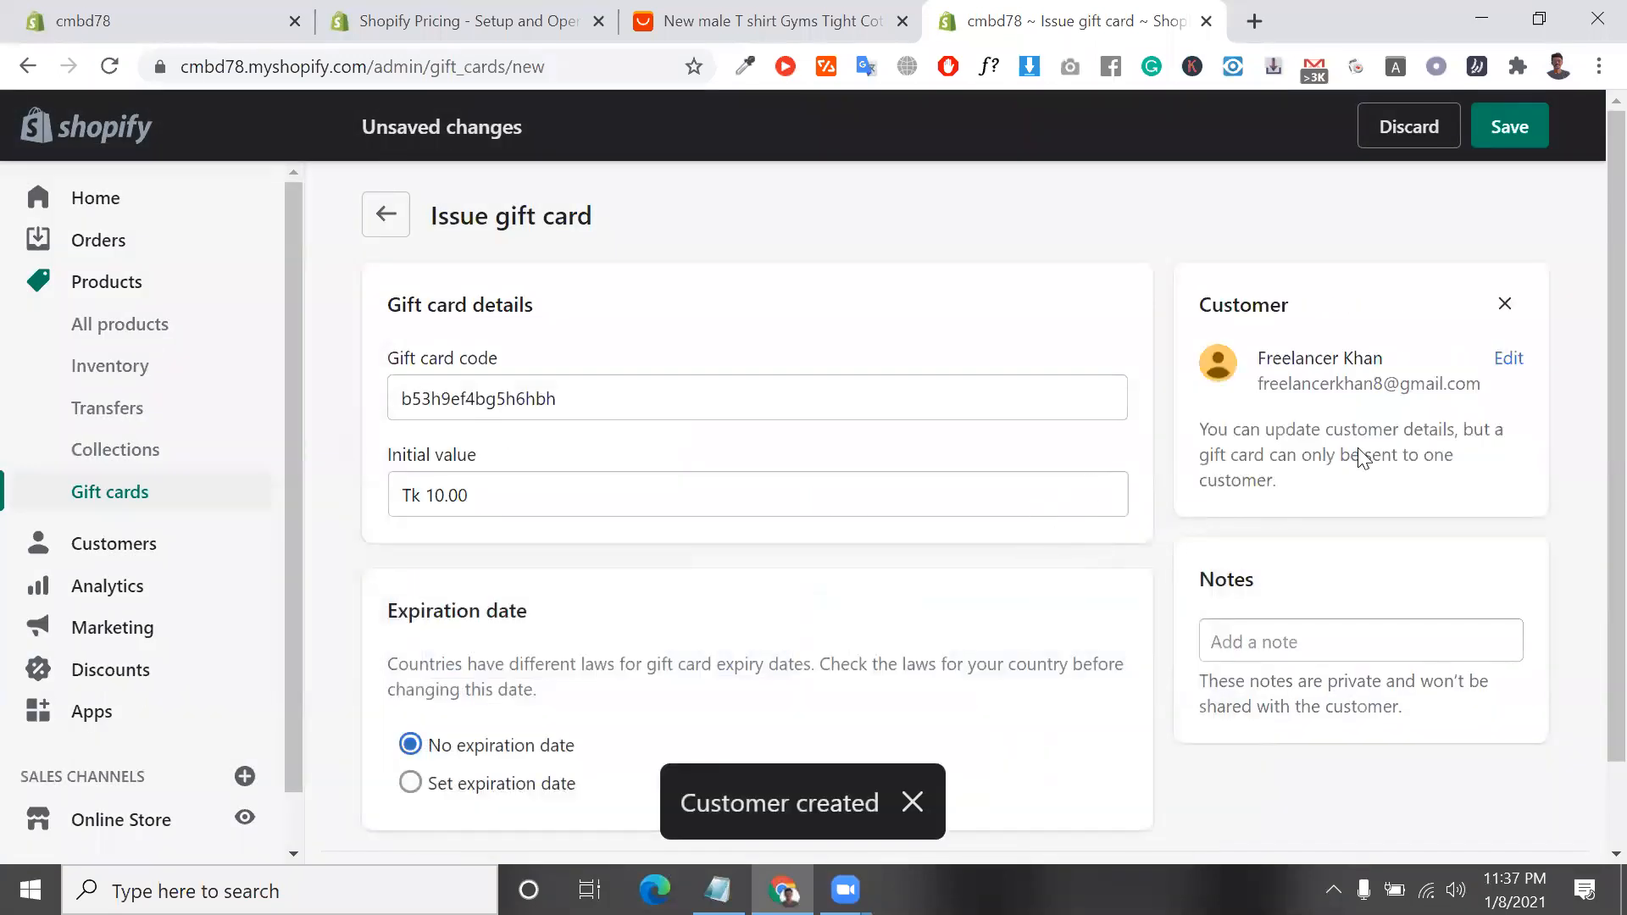
Highlight the recipient's email, the gift card code and the initial value to review the gift card's details
triple_click(1356, 386)
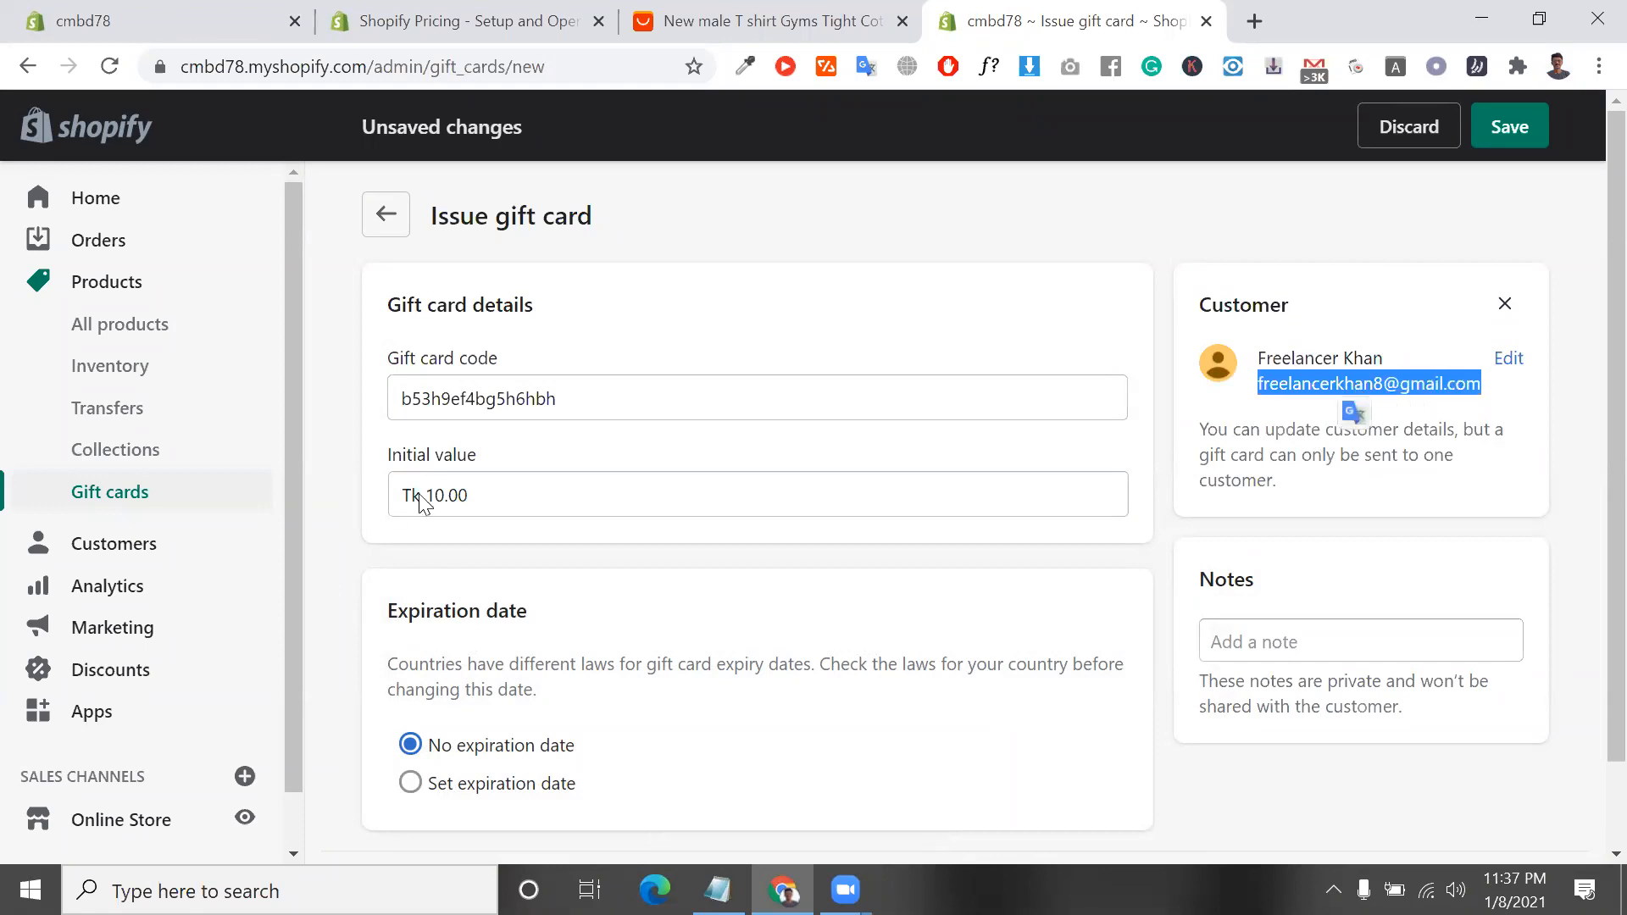
double_click(490, 483)
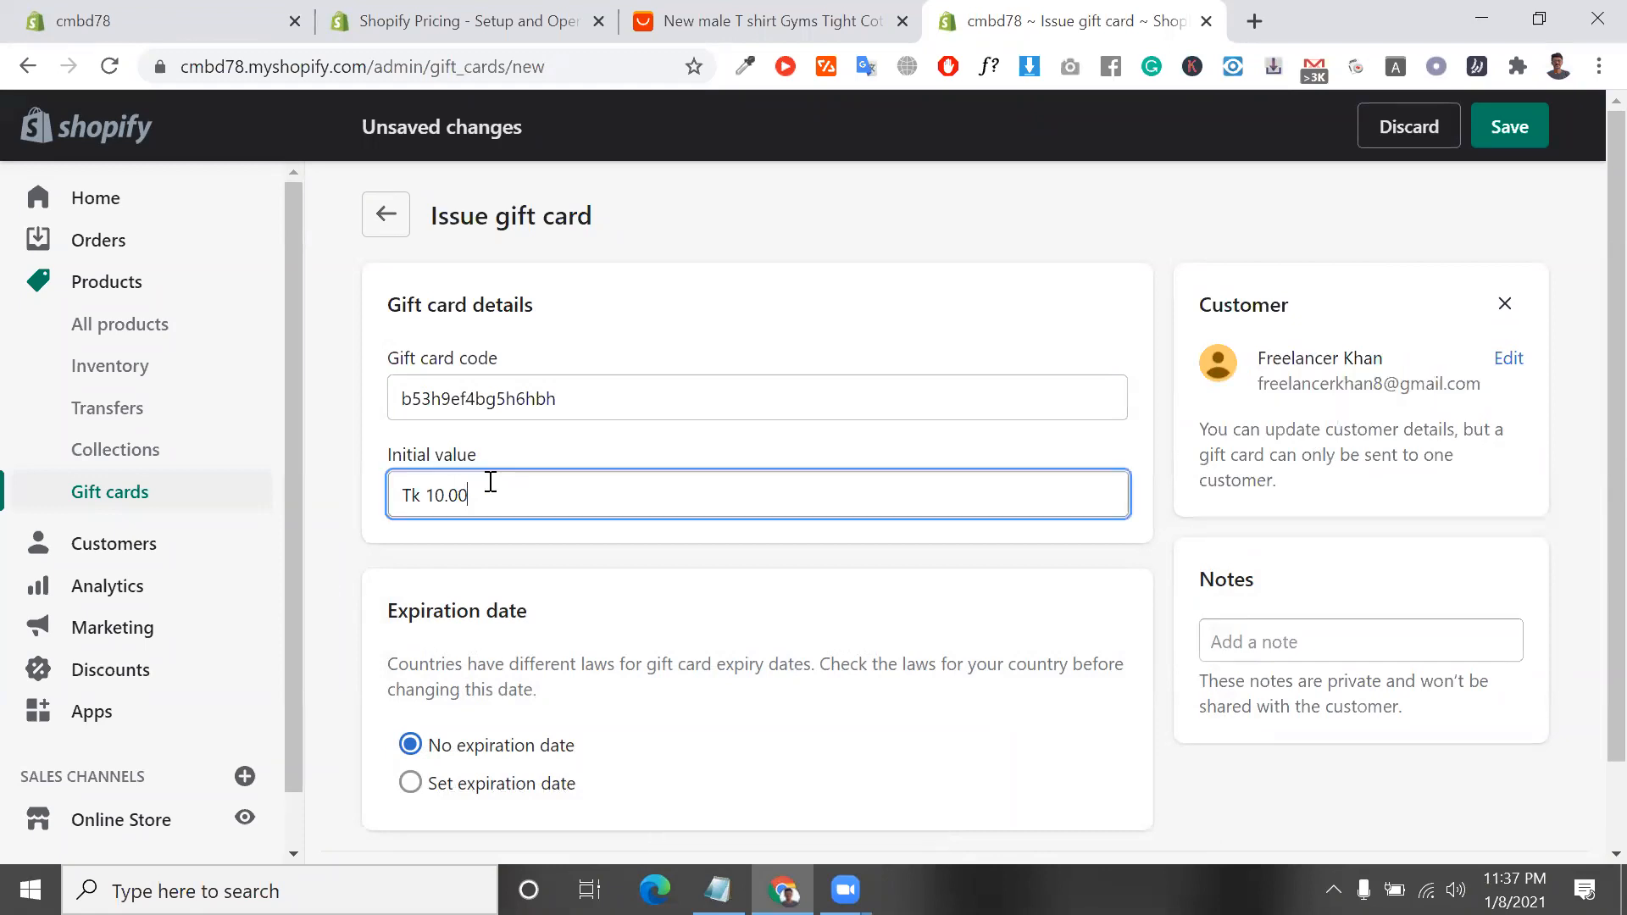
double_click(603, 400)
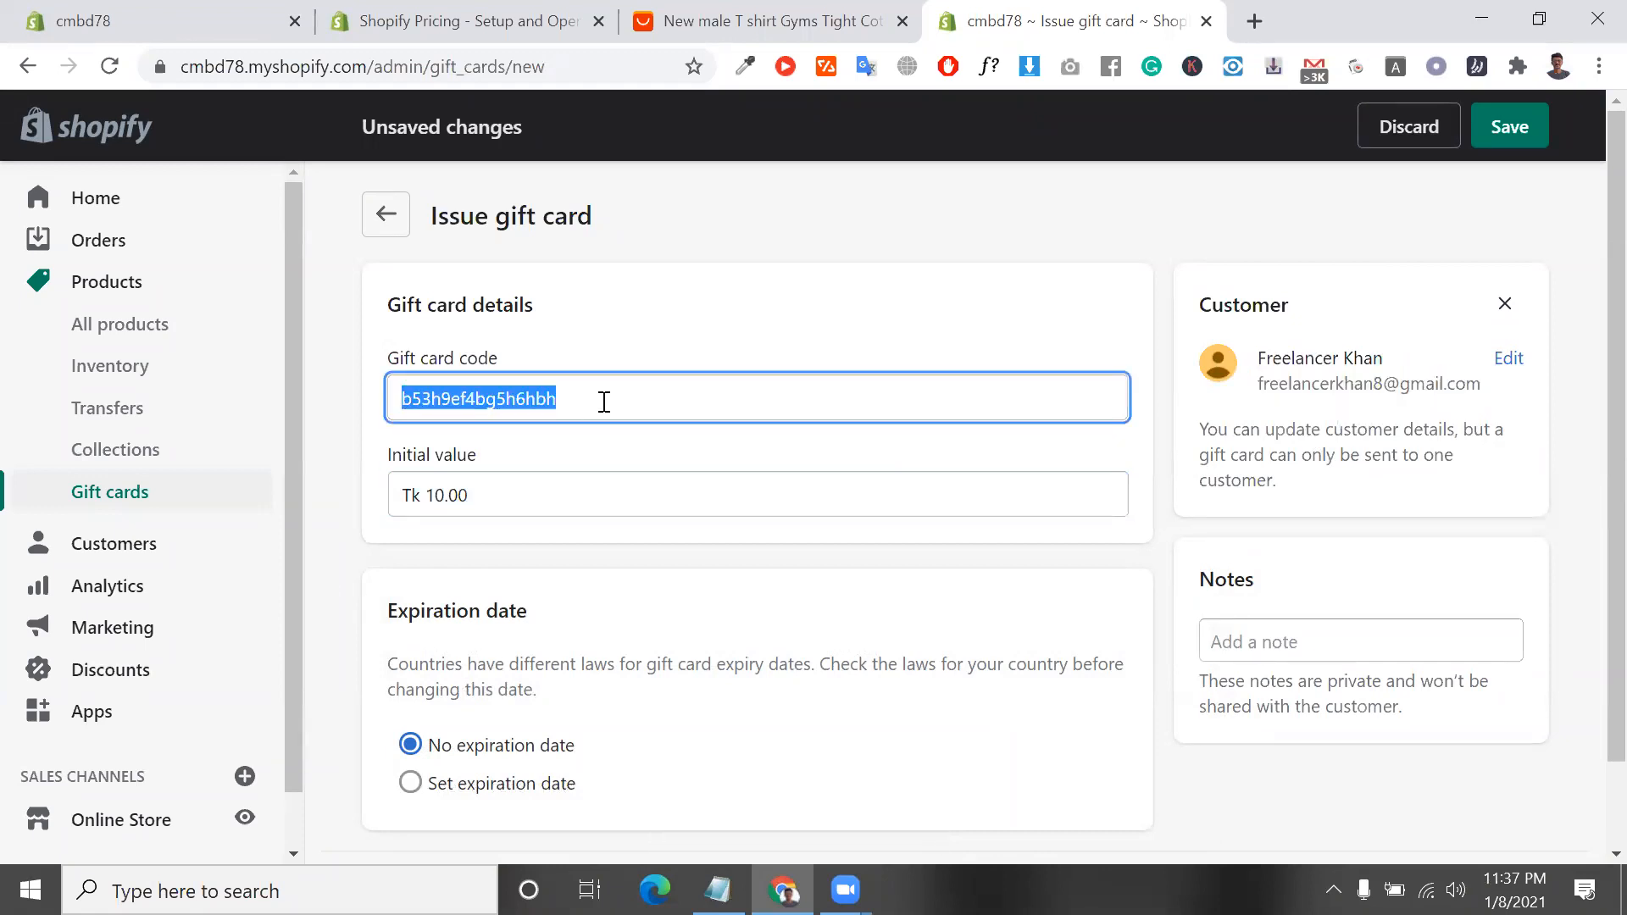
triple_click(462, 362)
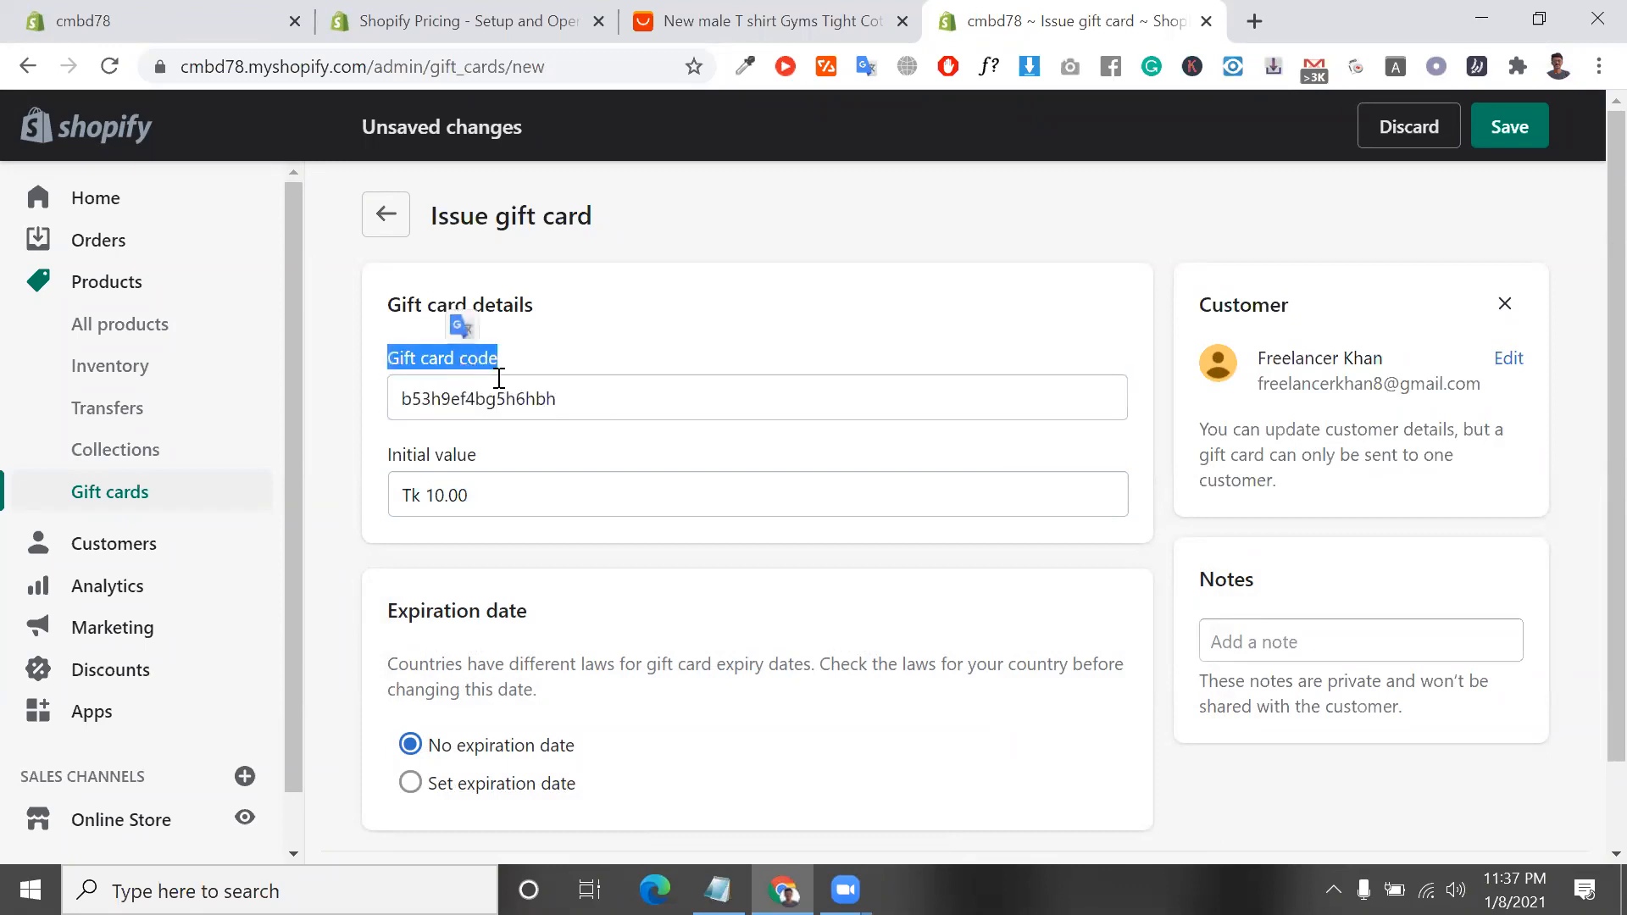
double_click(572, 400)
scroll(573, 400, "down", 1)
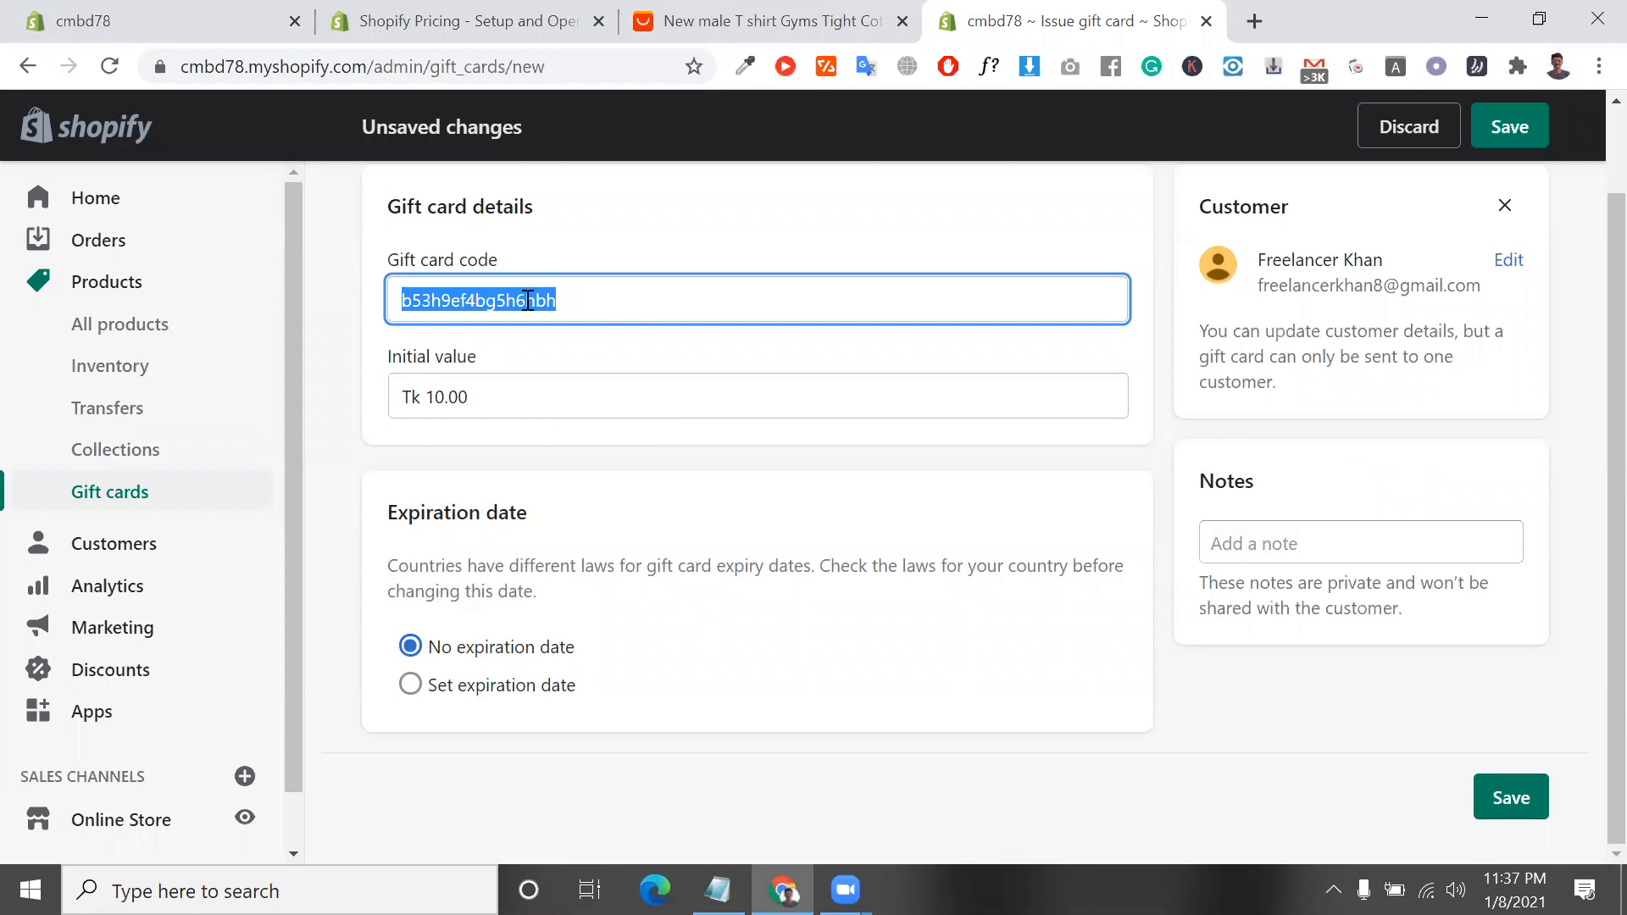
double_click(498, 391)
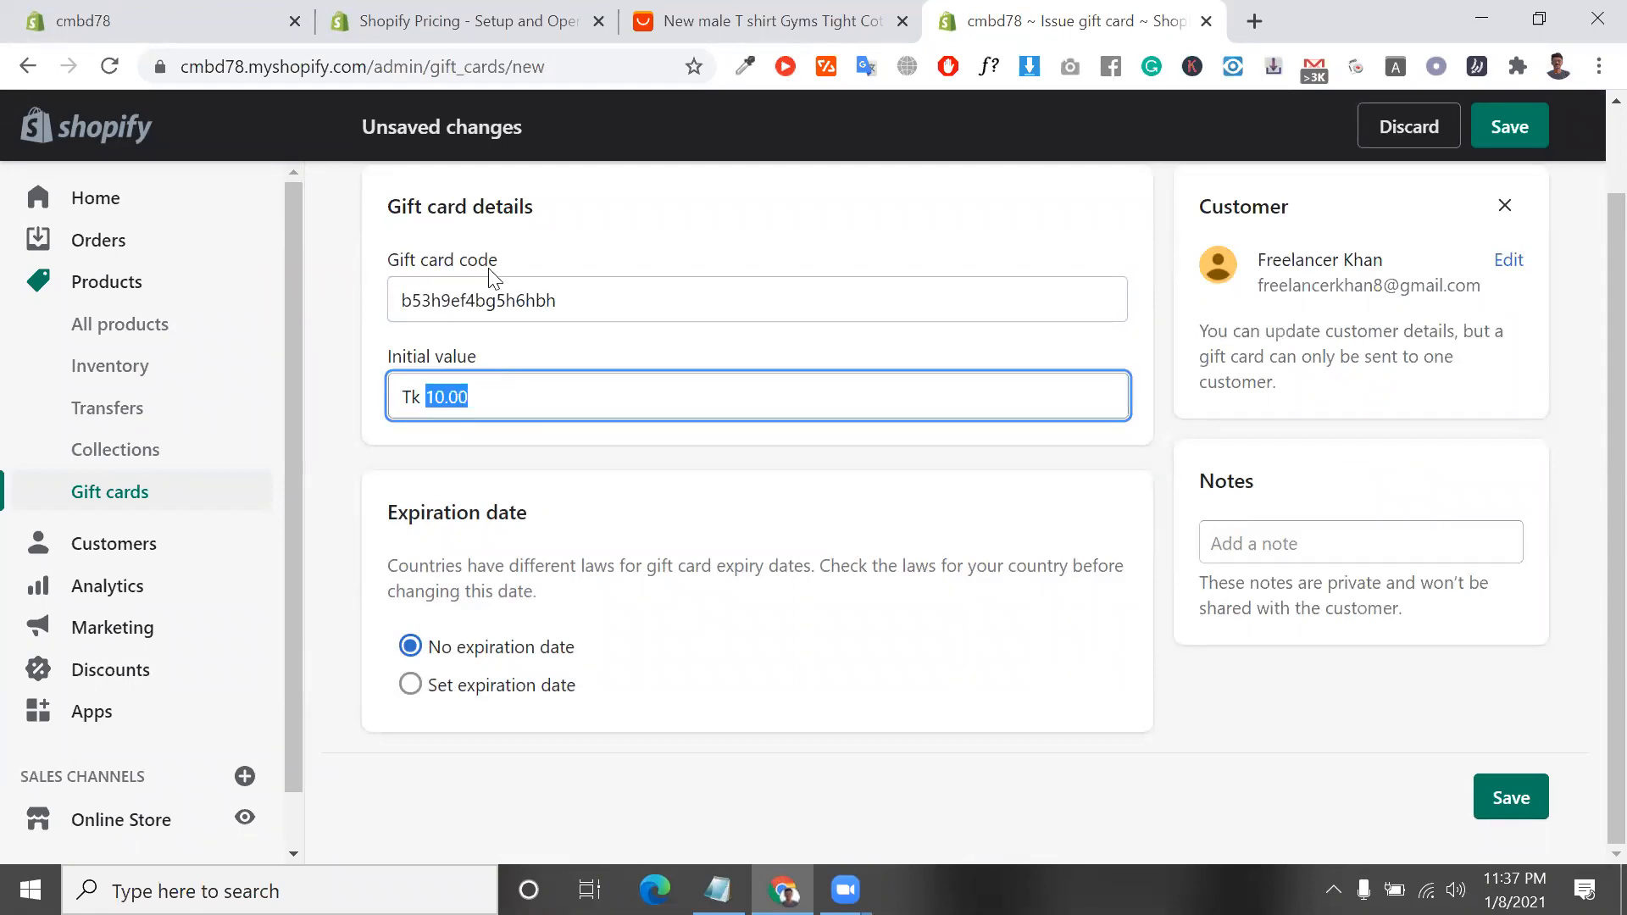
Save the new gift card to issue it to the customer and copy its code from the confirmation
double_click(537, 291)
left_click(563, 296)
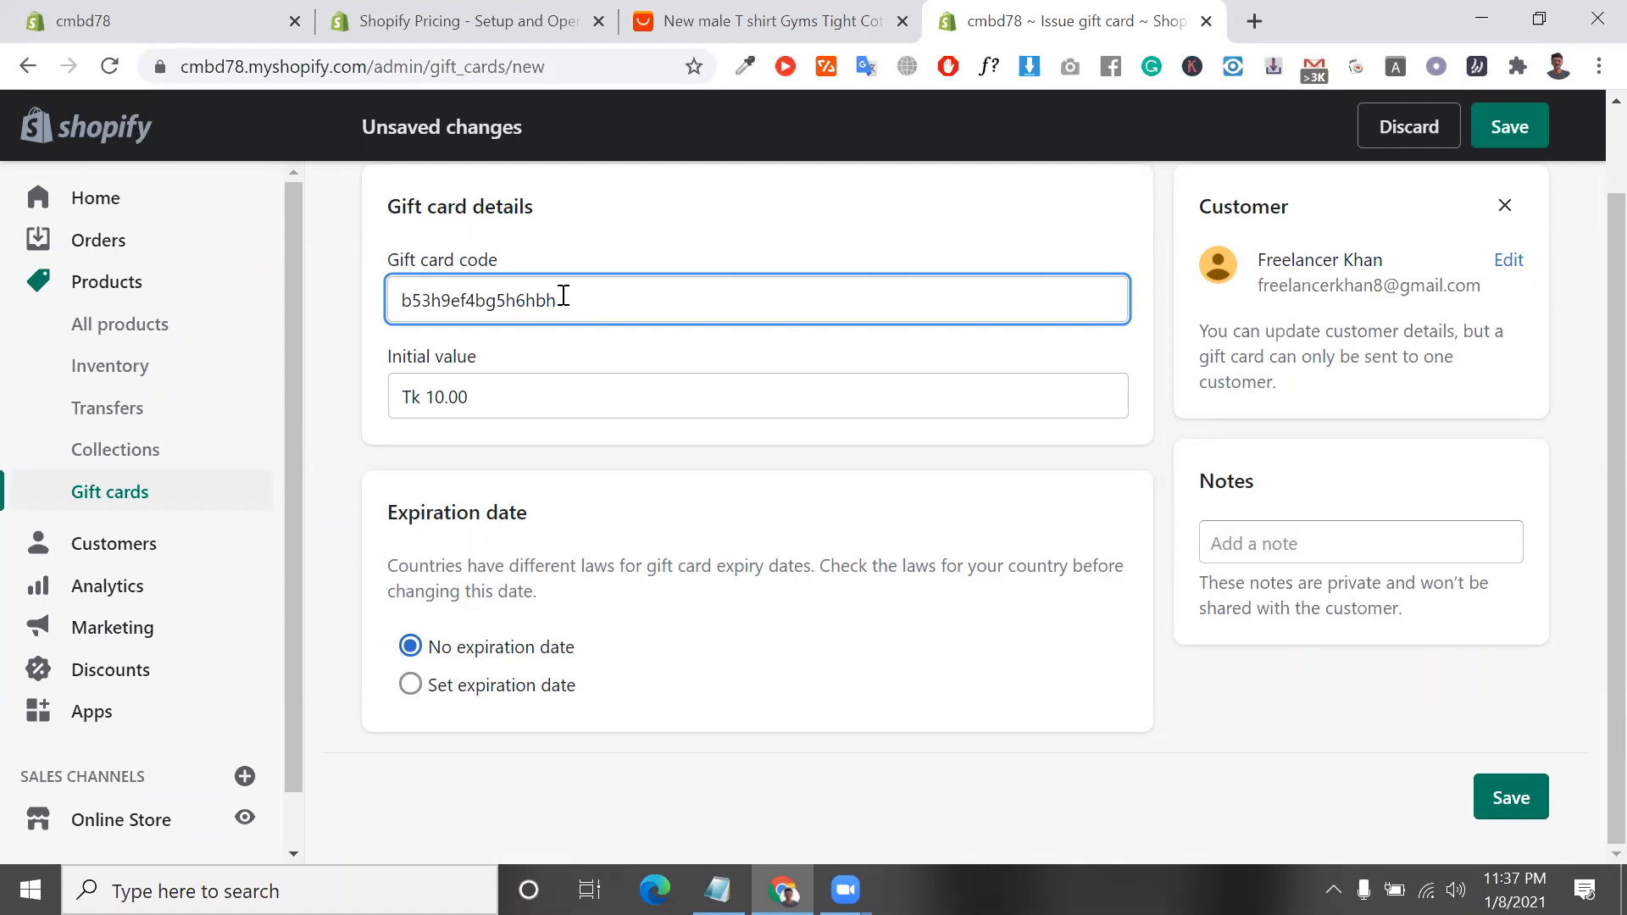
double_click(564, 296)
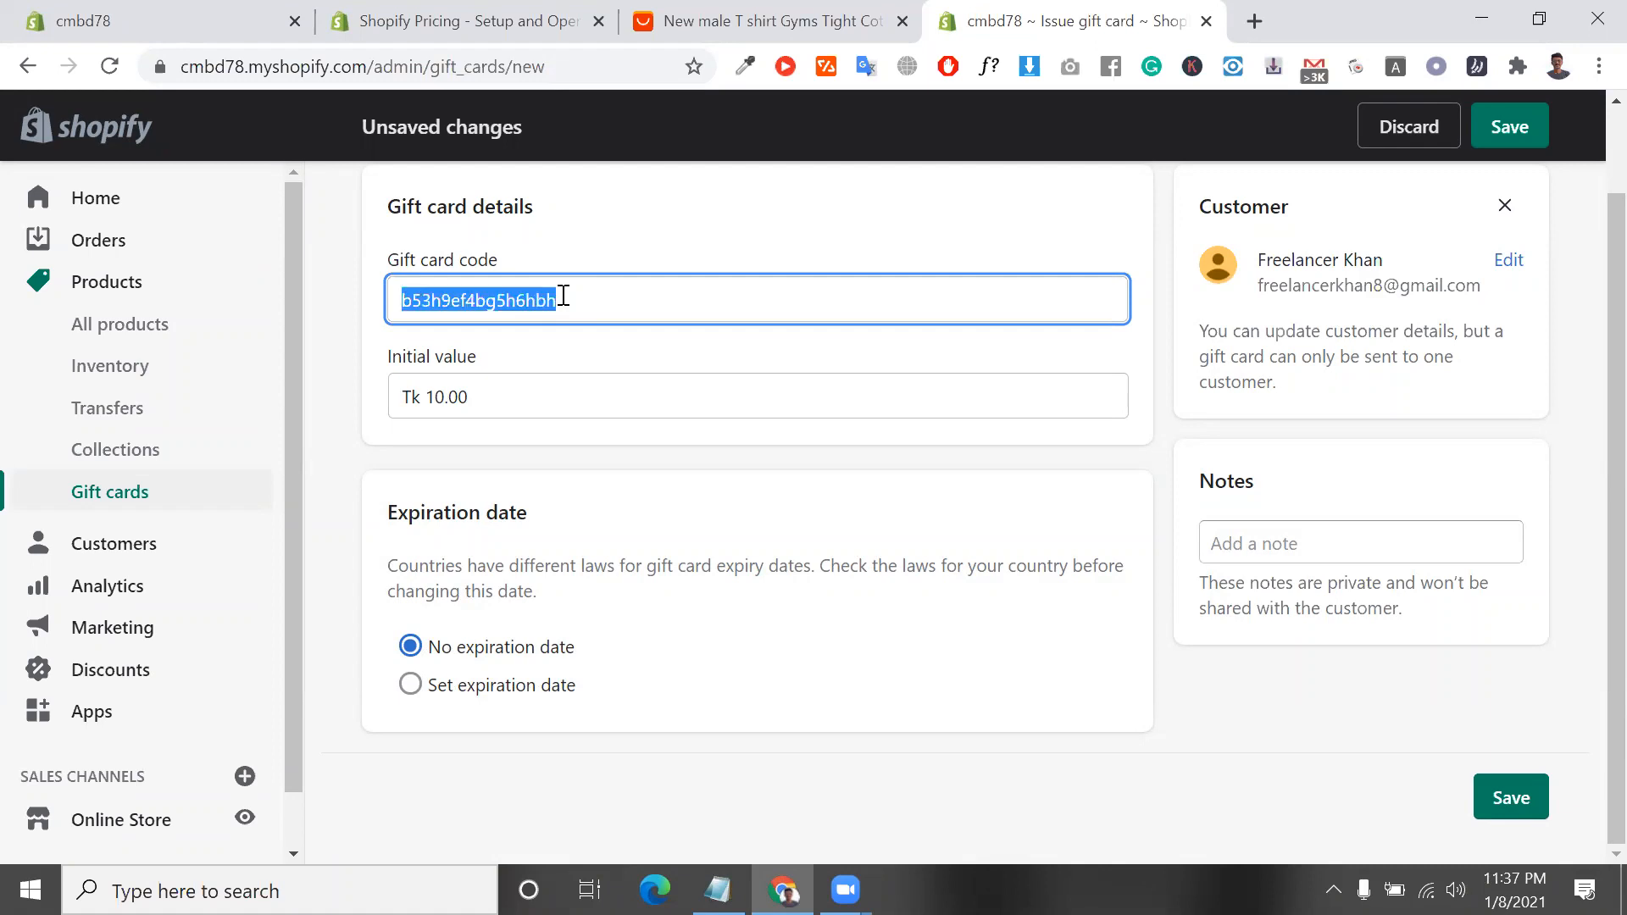
left_click(1524, 795)
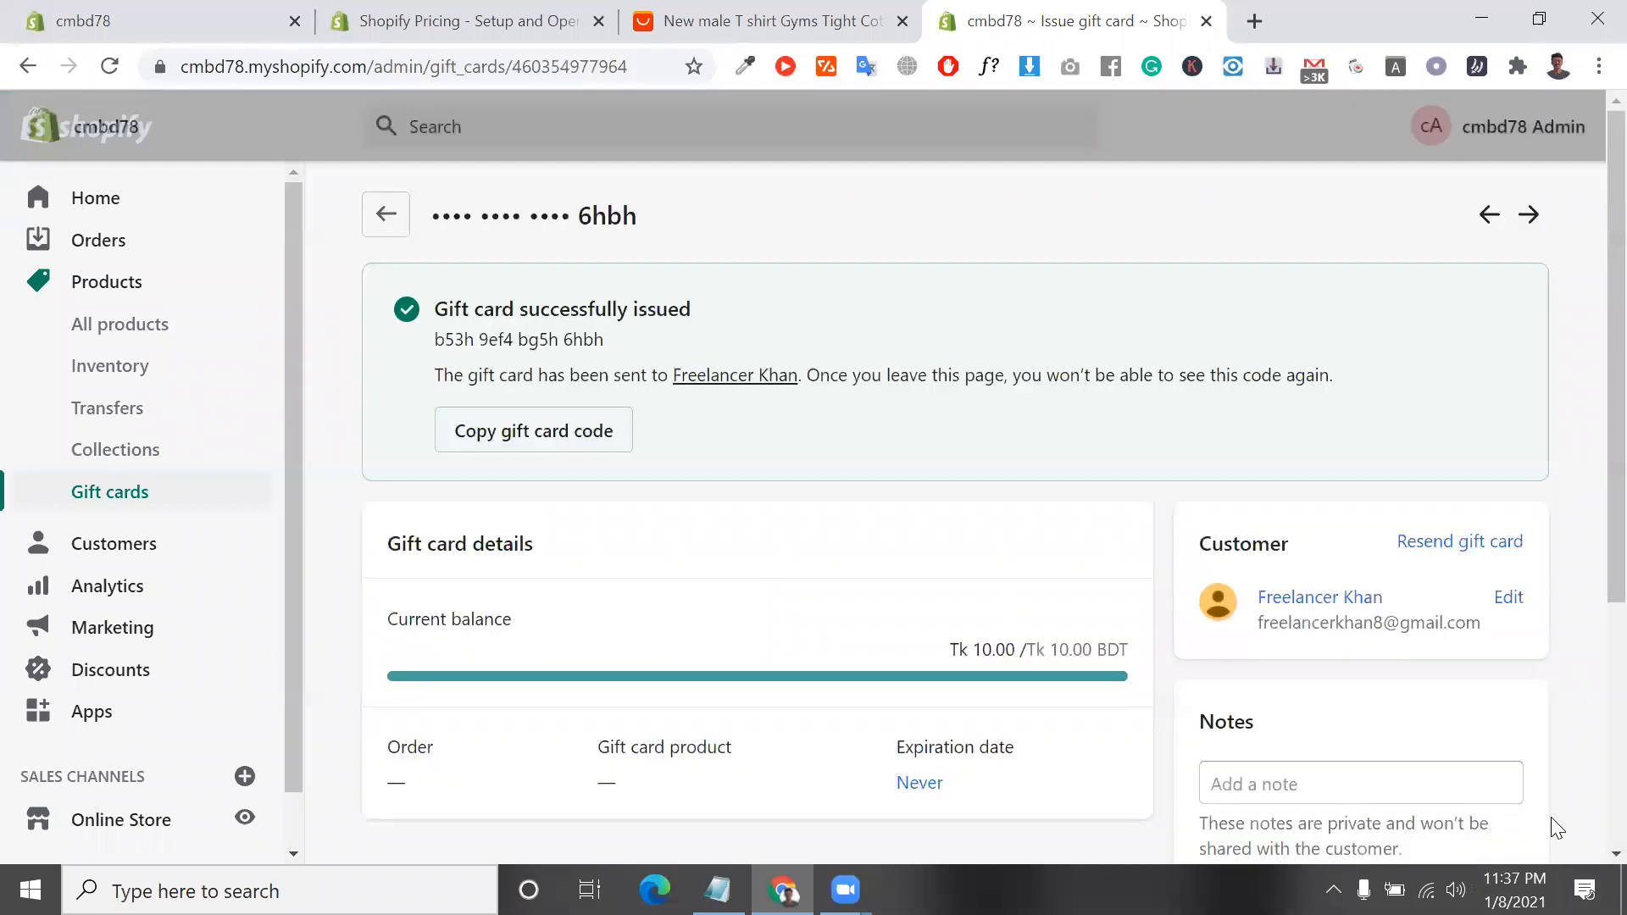
triple_click(572, 338)
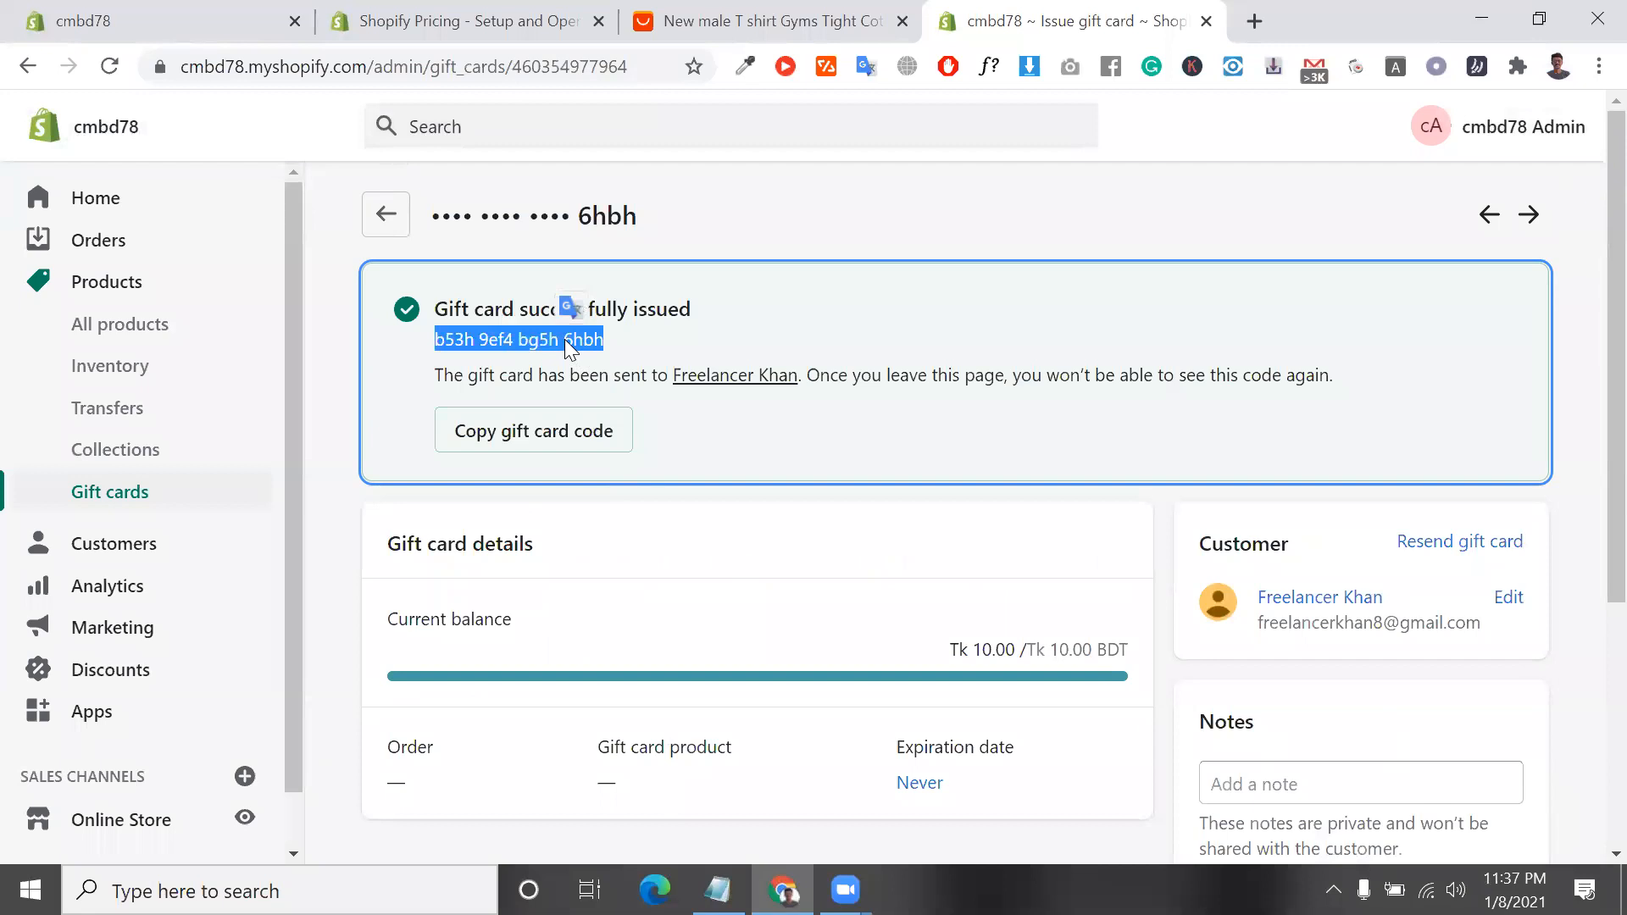
left_click(570, 431)
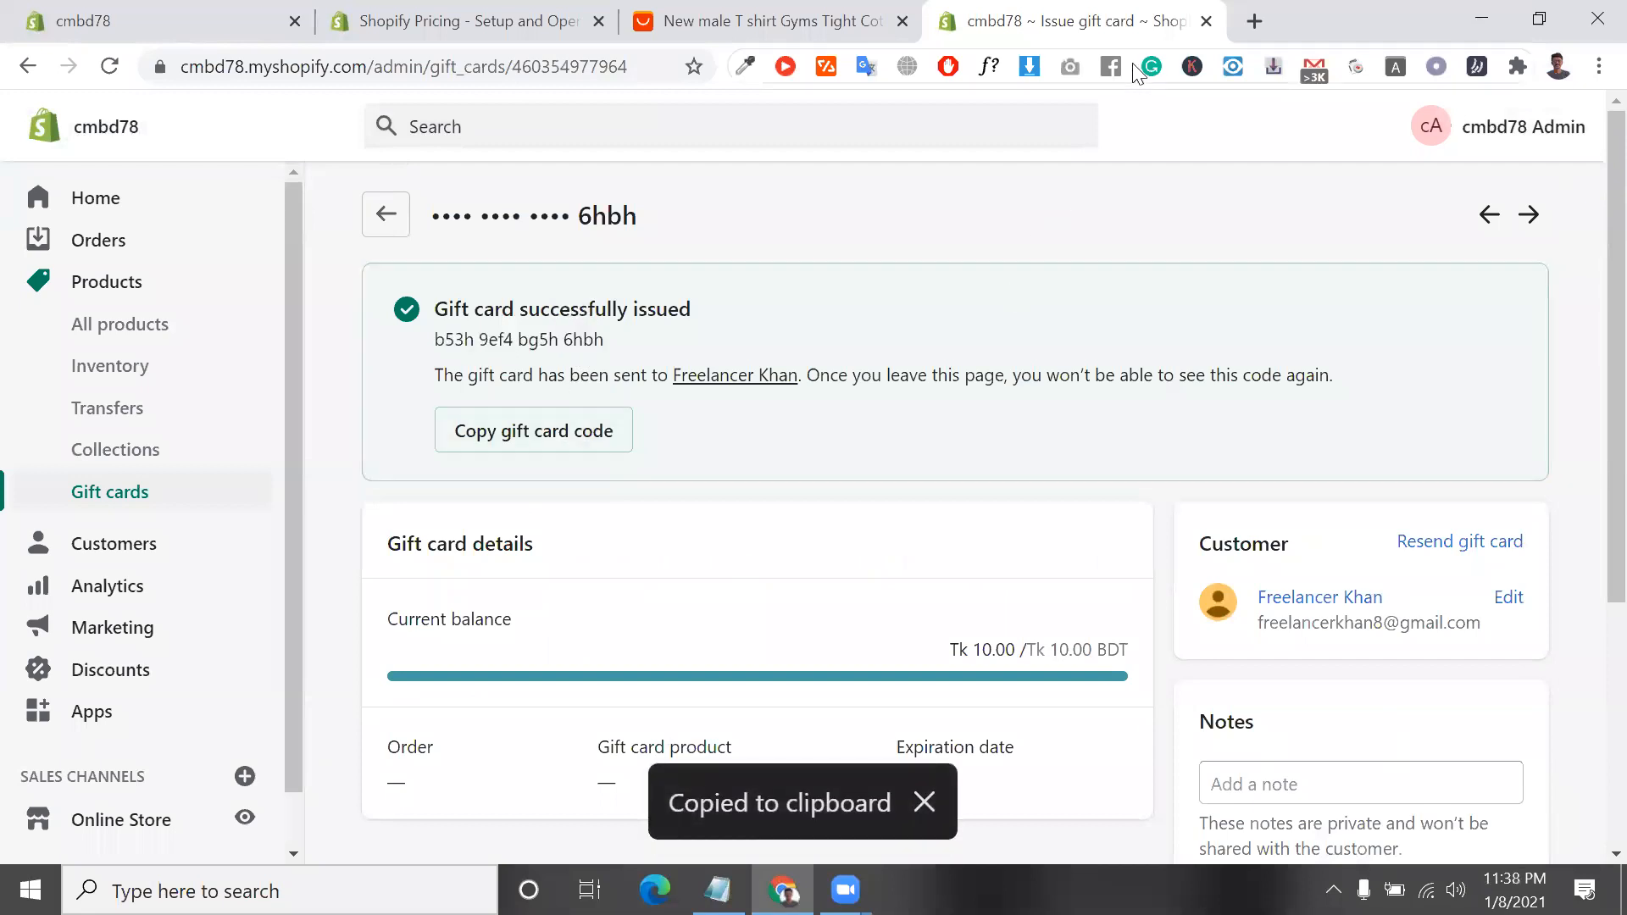
Switch to Gmail in a new browser tab and open the "cmbd78 Tk 10 gift card" message from the Spam folder
left_click(1254, 21)
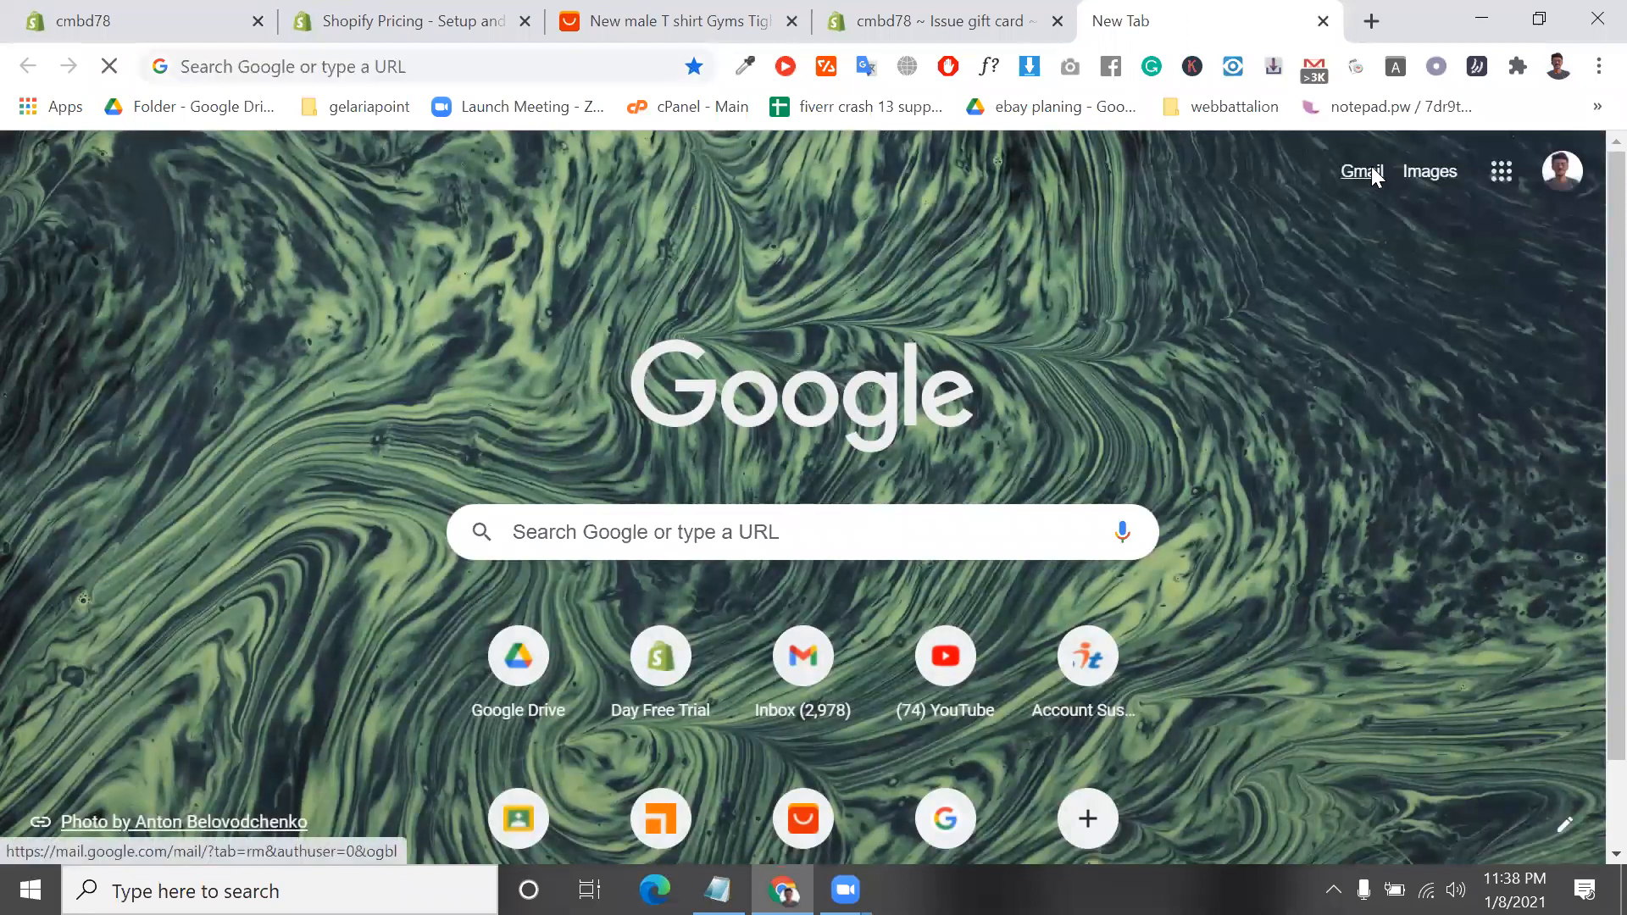
left_click(1363, 172)
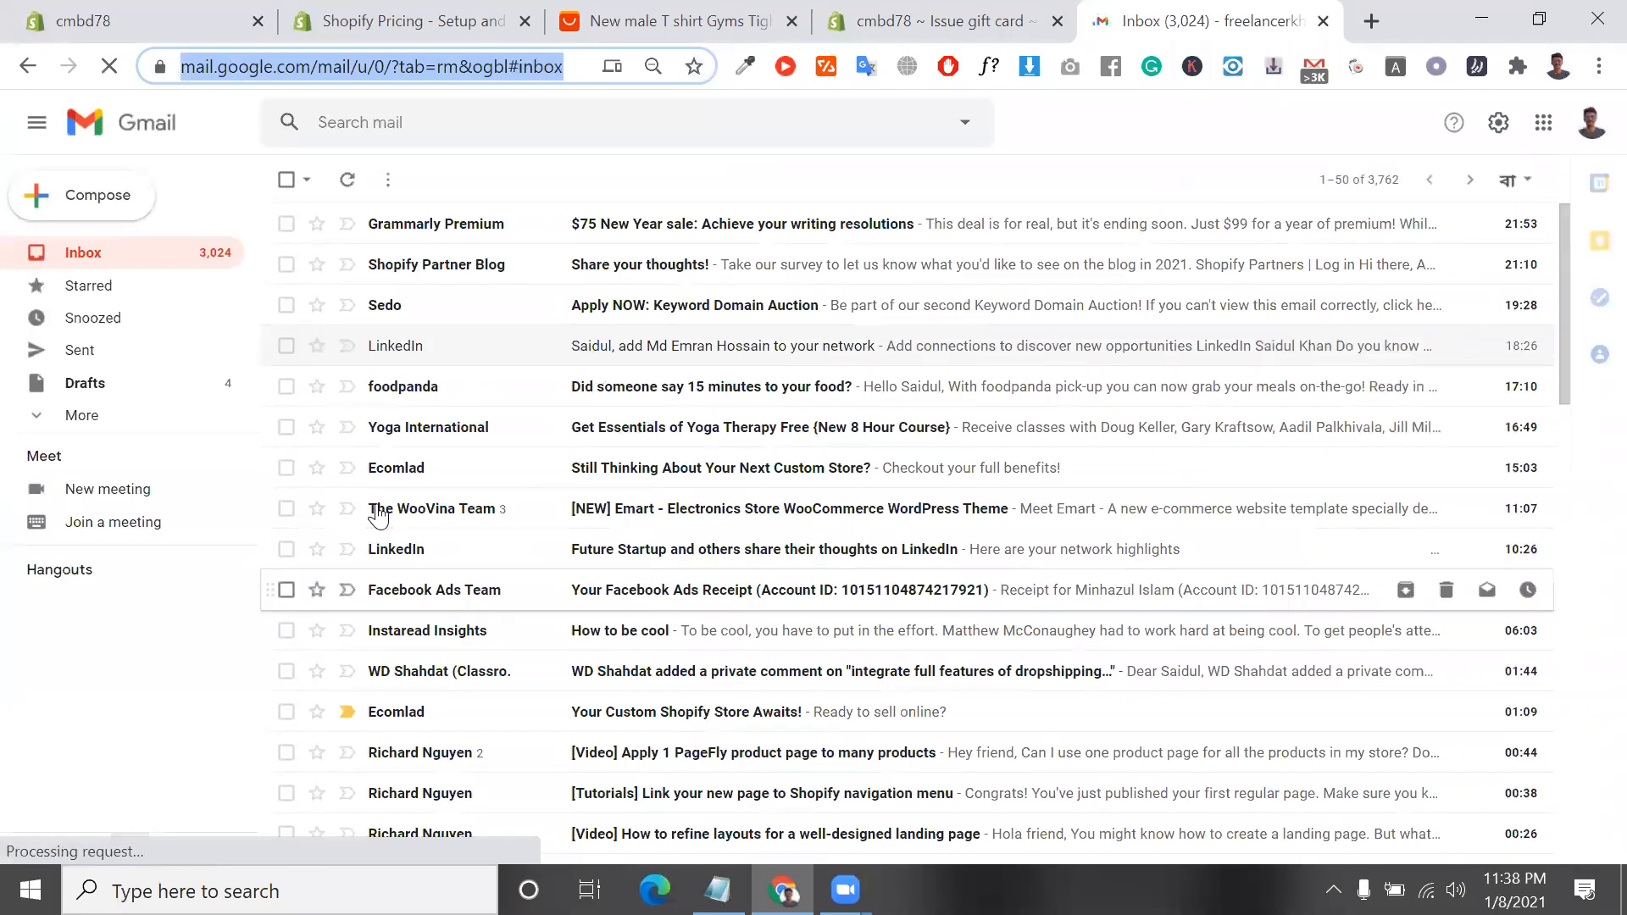
scroll(378, 515, "down", 1)
scroll(378, 514, "down", 9)
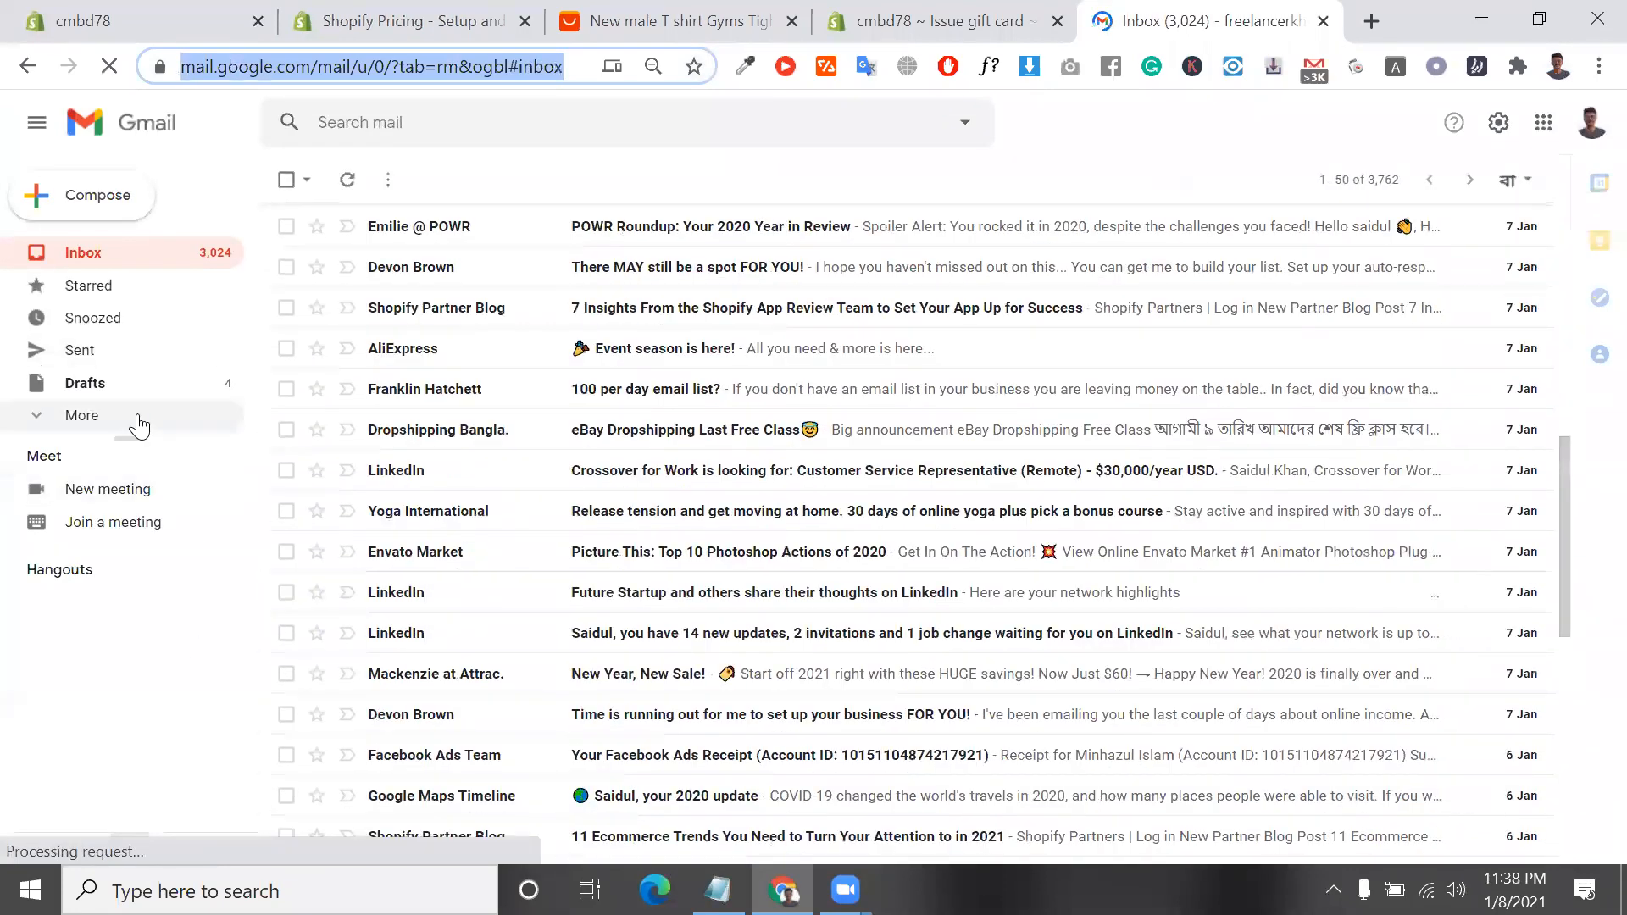
left_click(138, 417)
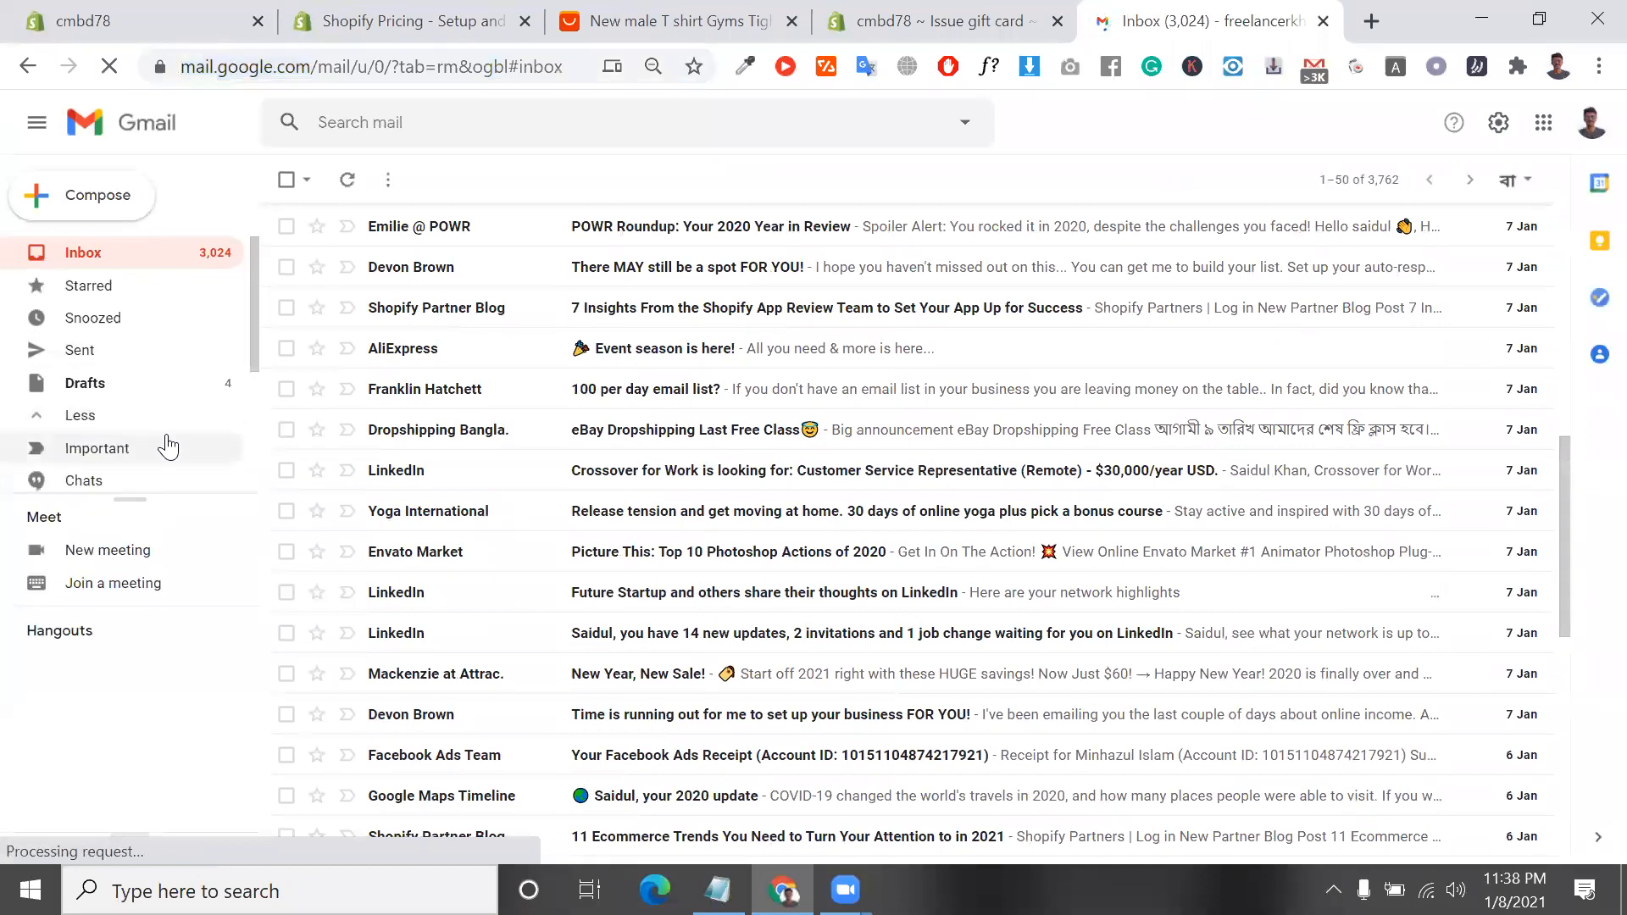
scroll(166, 445, "down", 1)
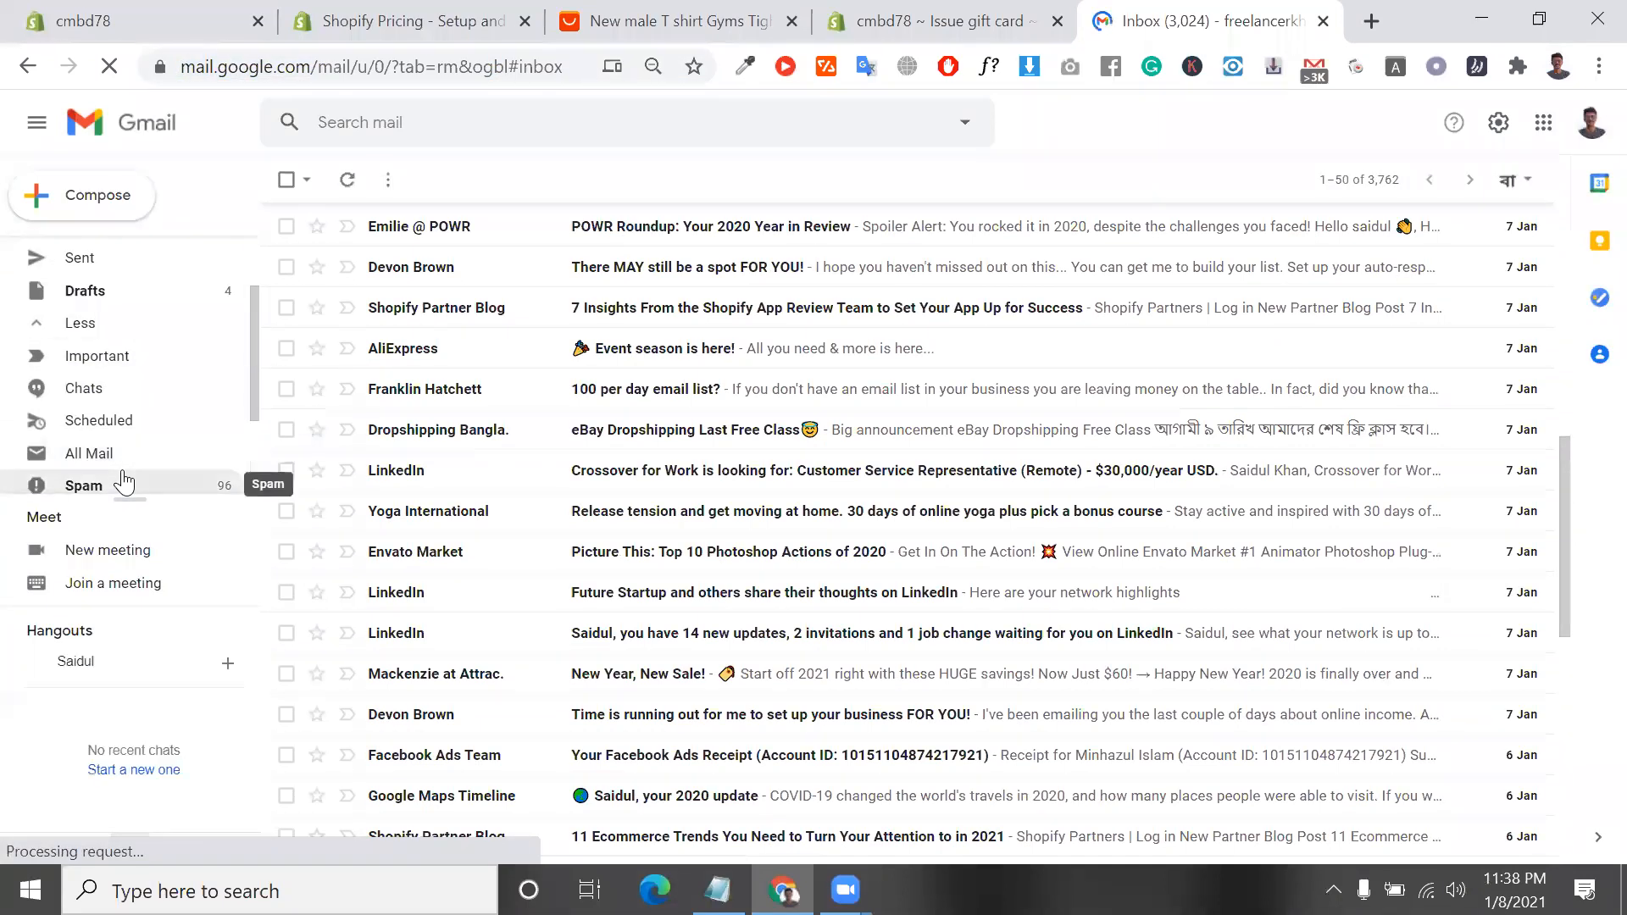
scroll(412, 387, "up", 6)
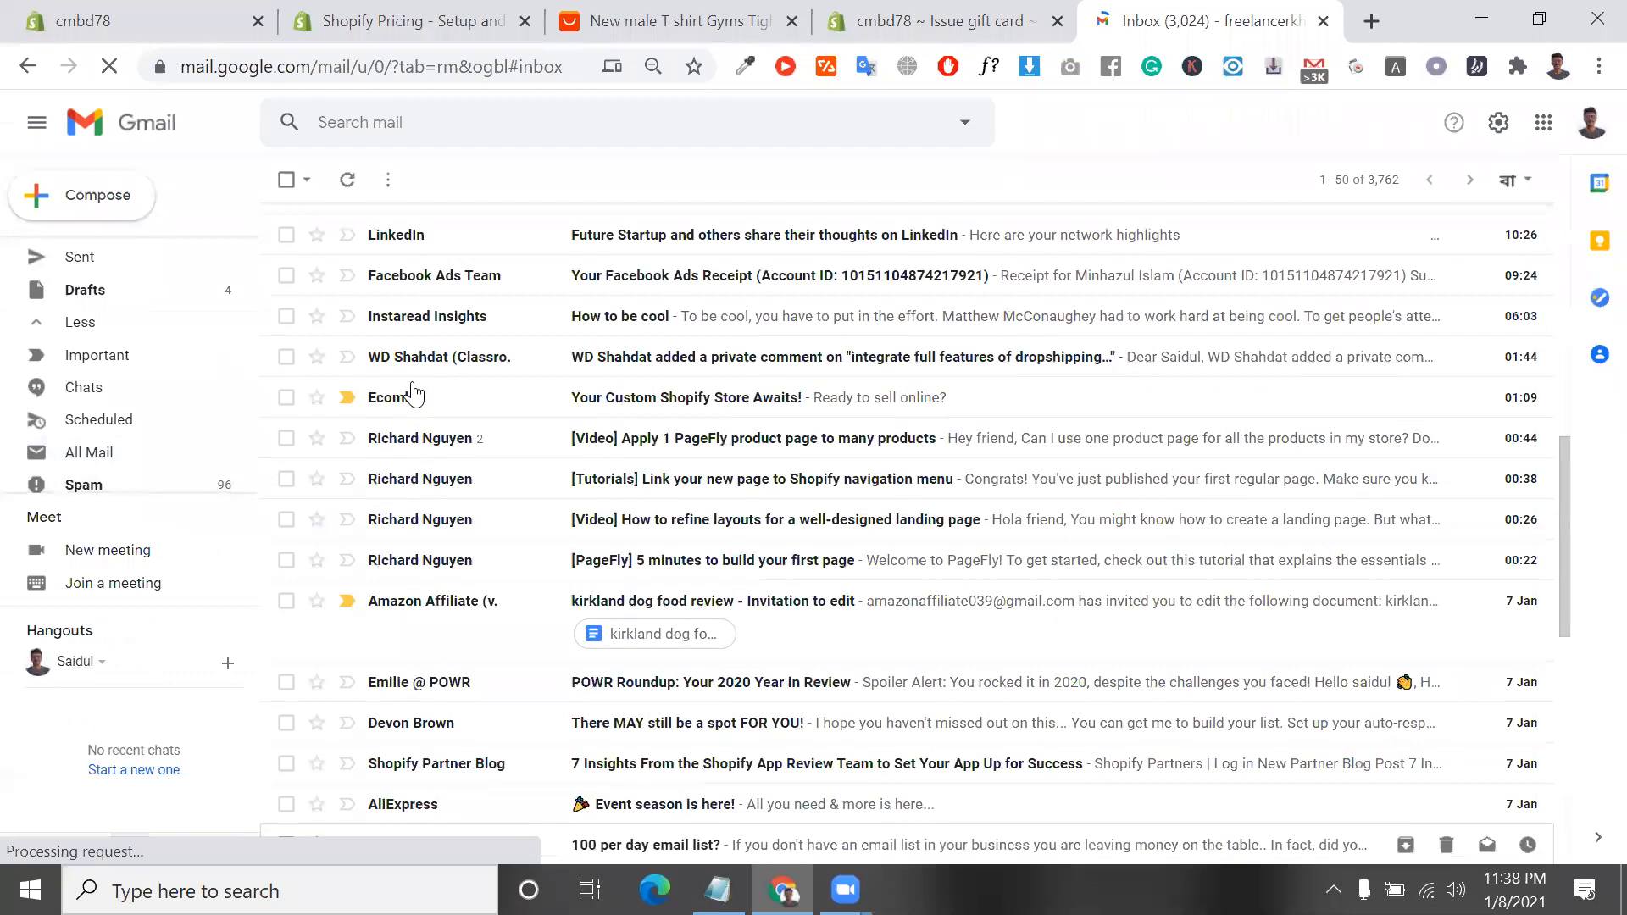
scroll(413, 387, "up", 3)
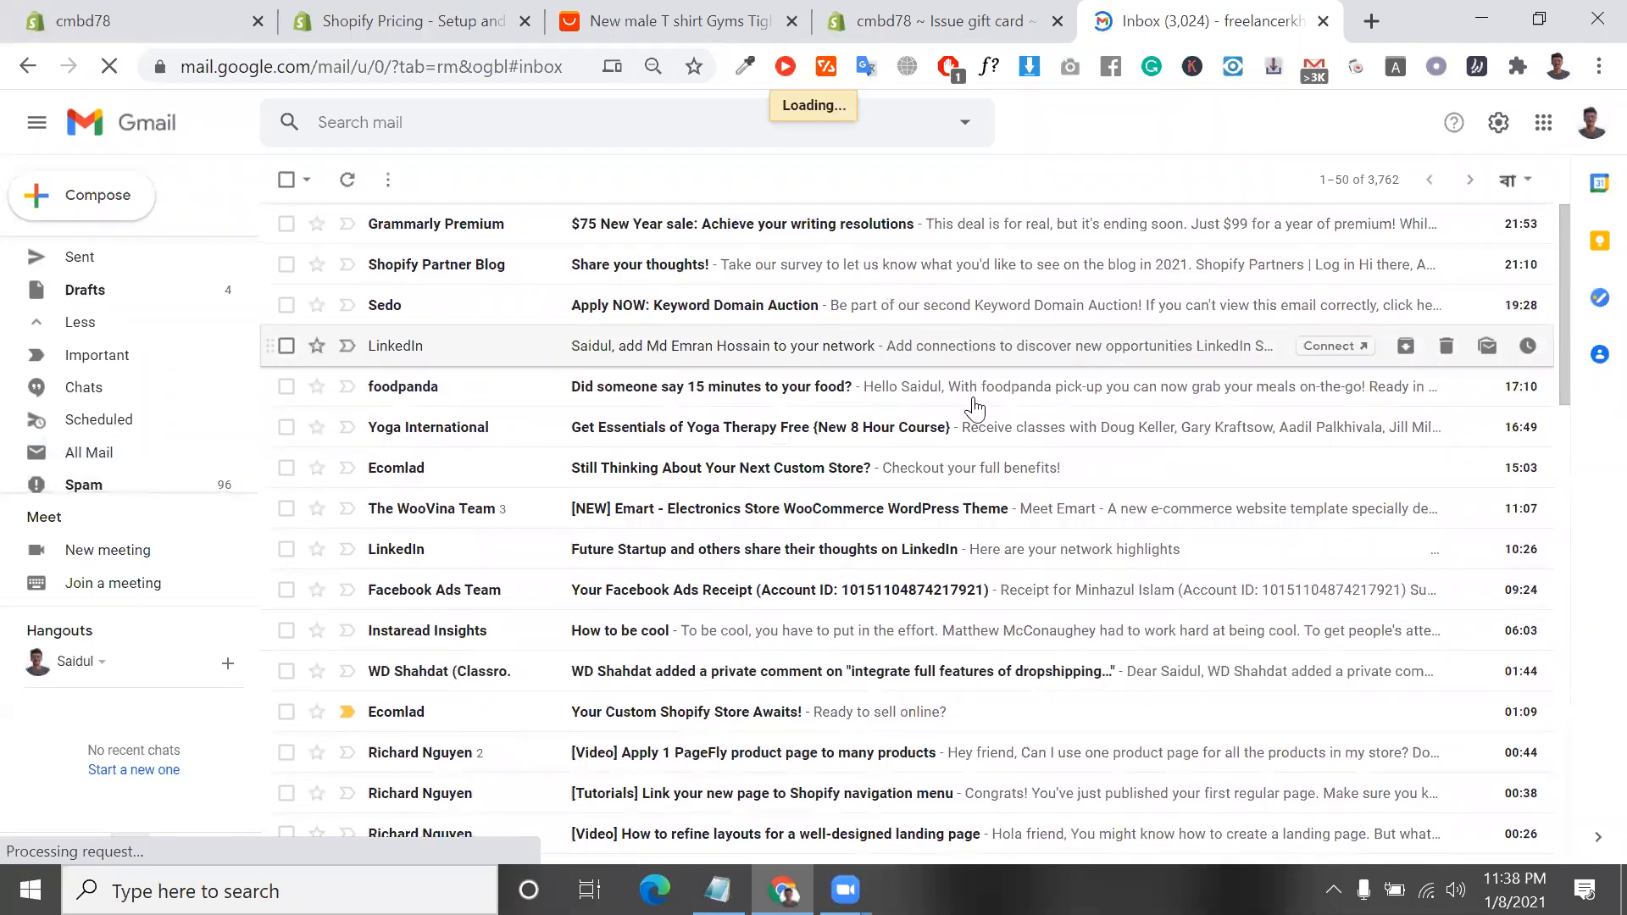
scroll(974, 407, "down", 1)
scroll(974, 406, "up", 1)
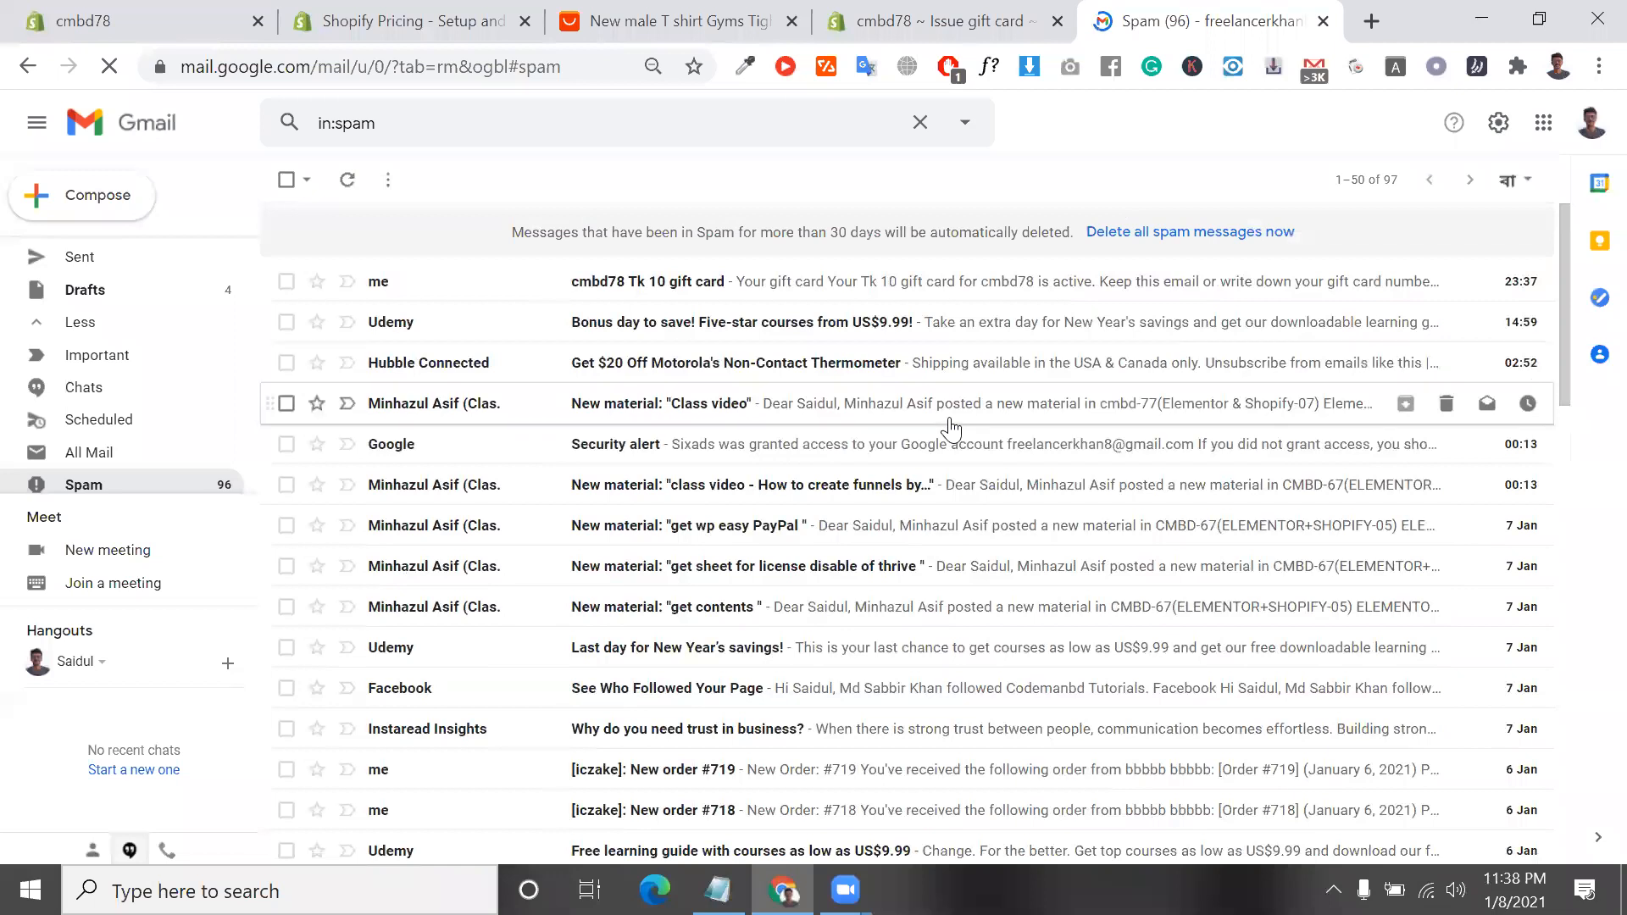
left_click(658, 292)
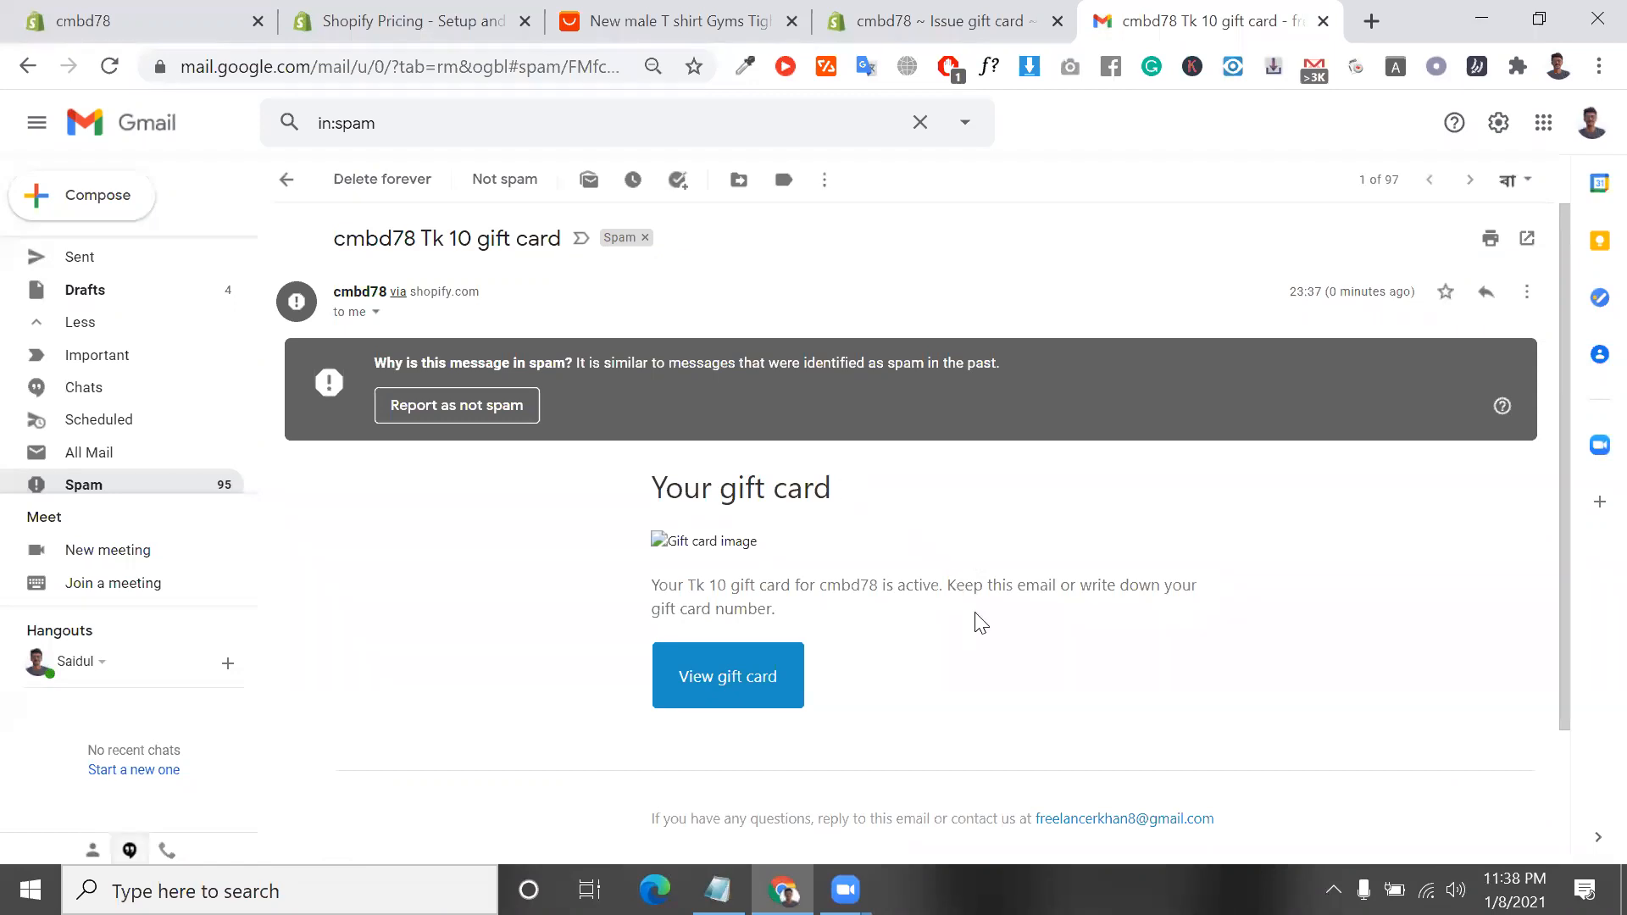
Review the gift card email's message by highlighting the store name and the surrounding text
triple_click(850, 585)
double_click(850, 585)
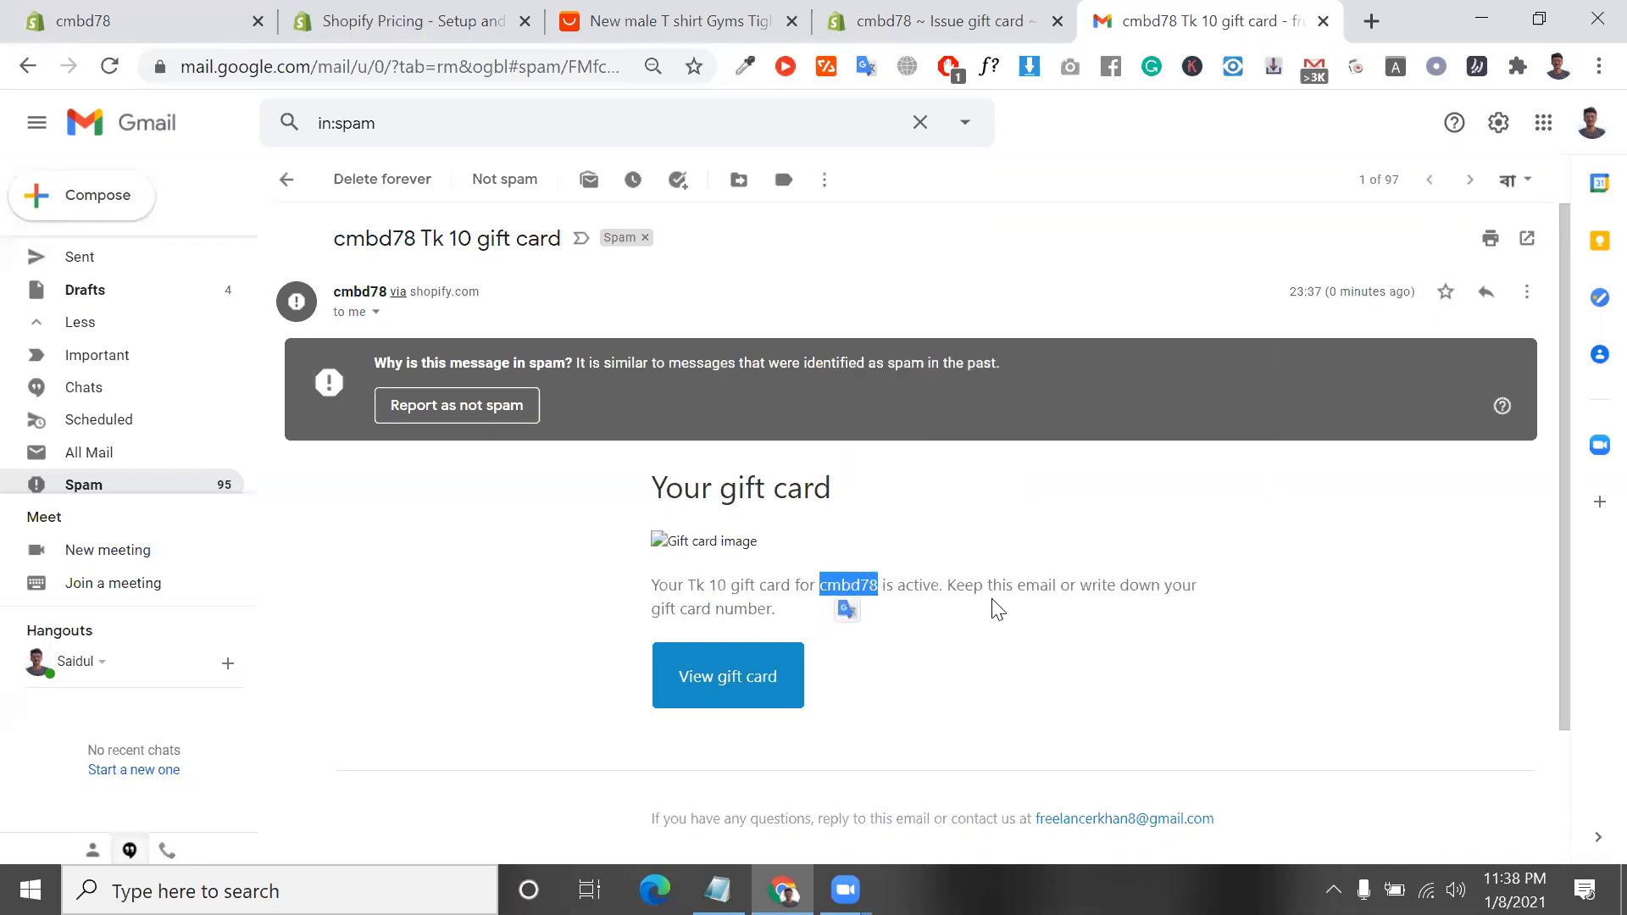
triple_click(1112, 588)
scroll(1111, 593, "down", 1)
Return to the issued gift card in the Shopify admin and copy its code again
left_click(927, 19)
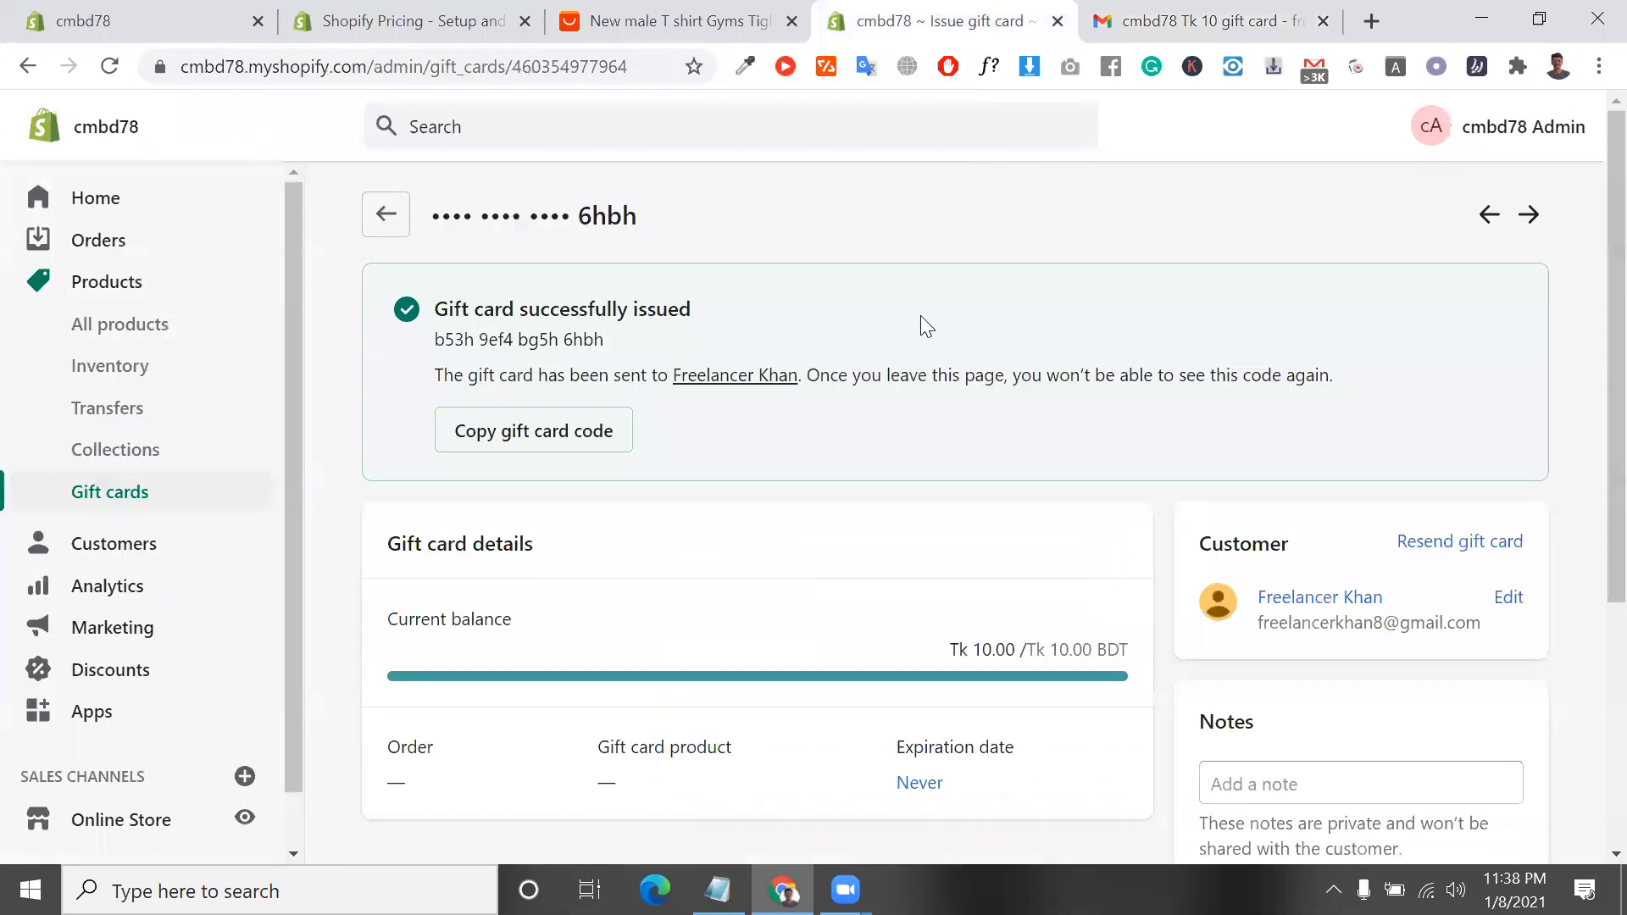
left_click(527, 454)
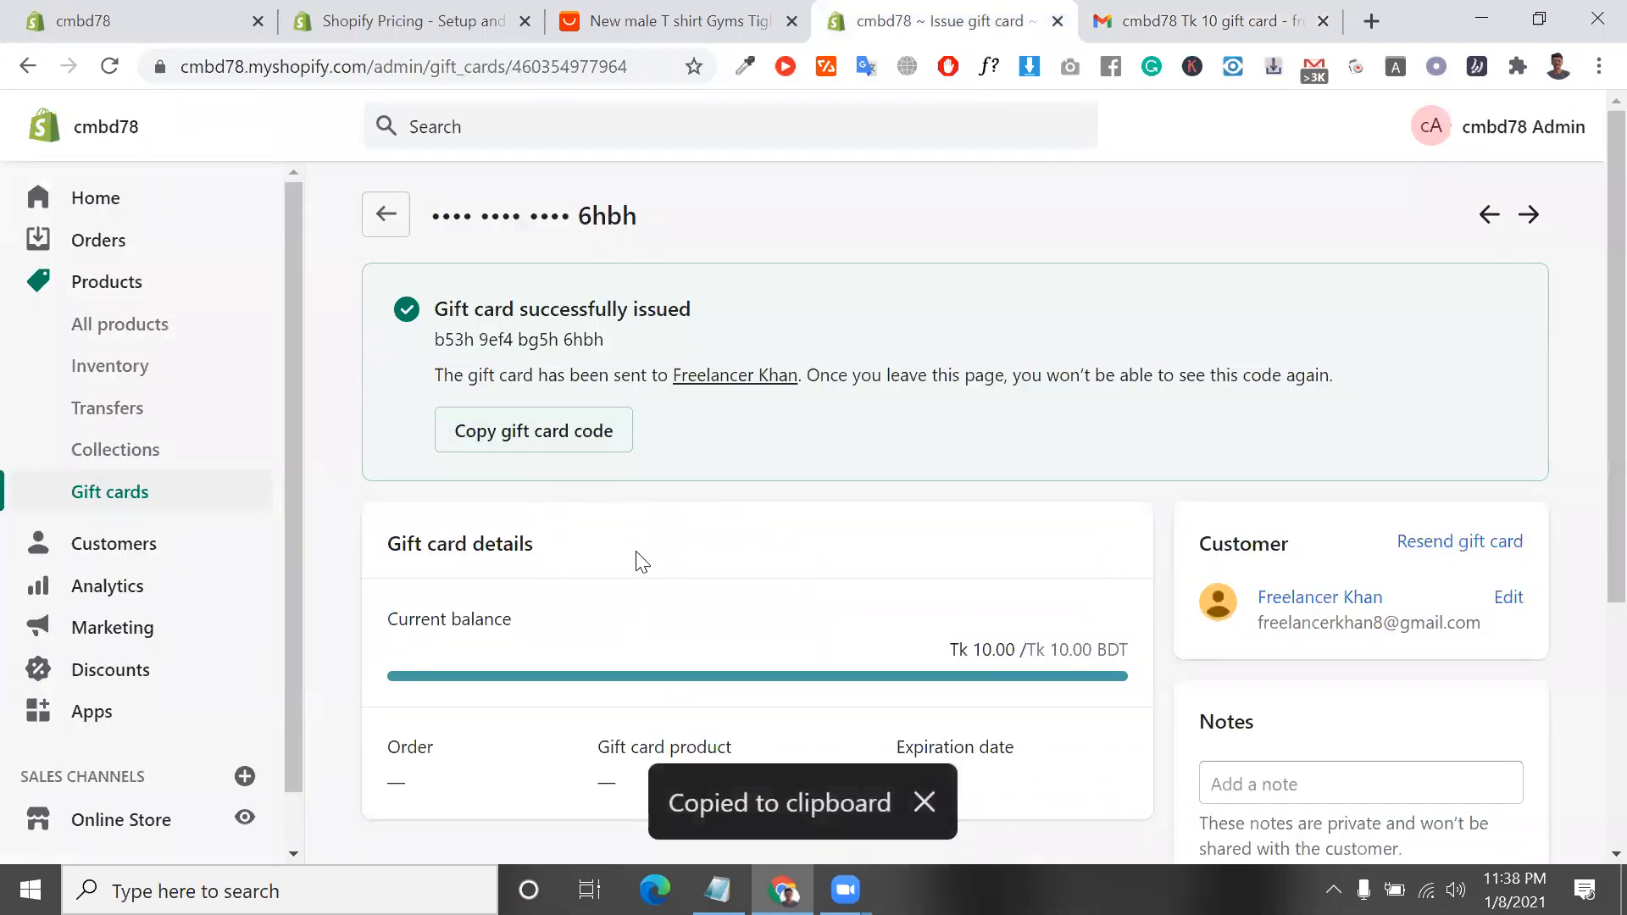
left_click(526, 456)
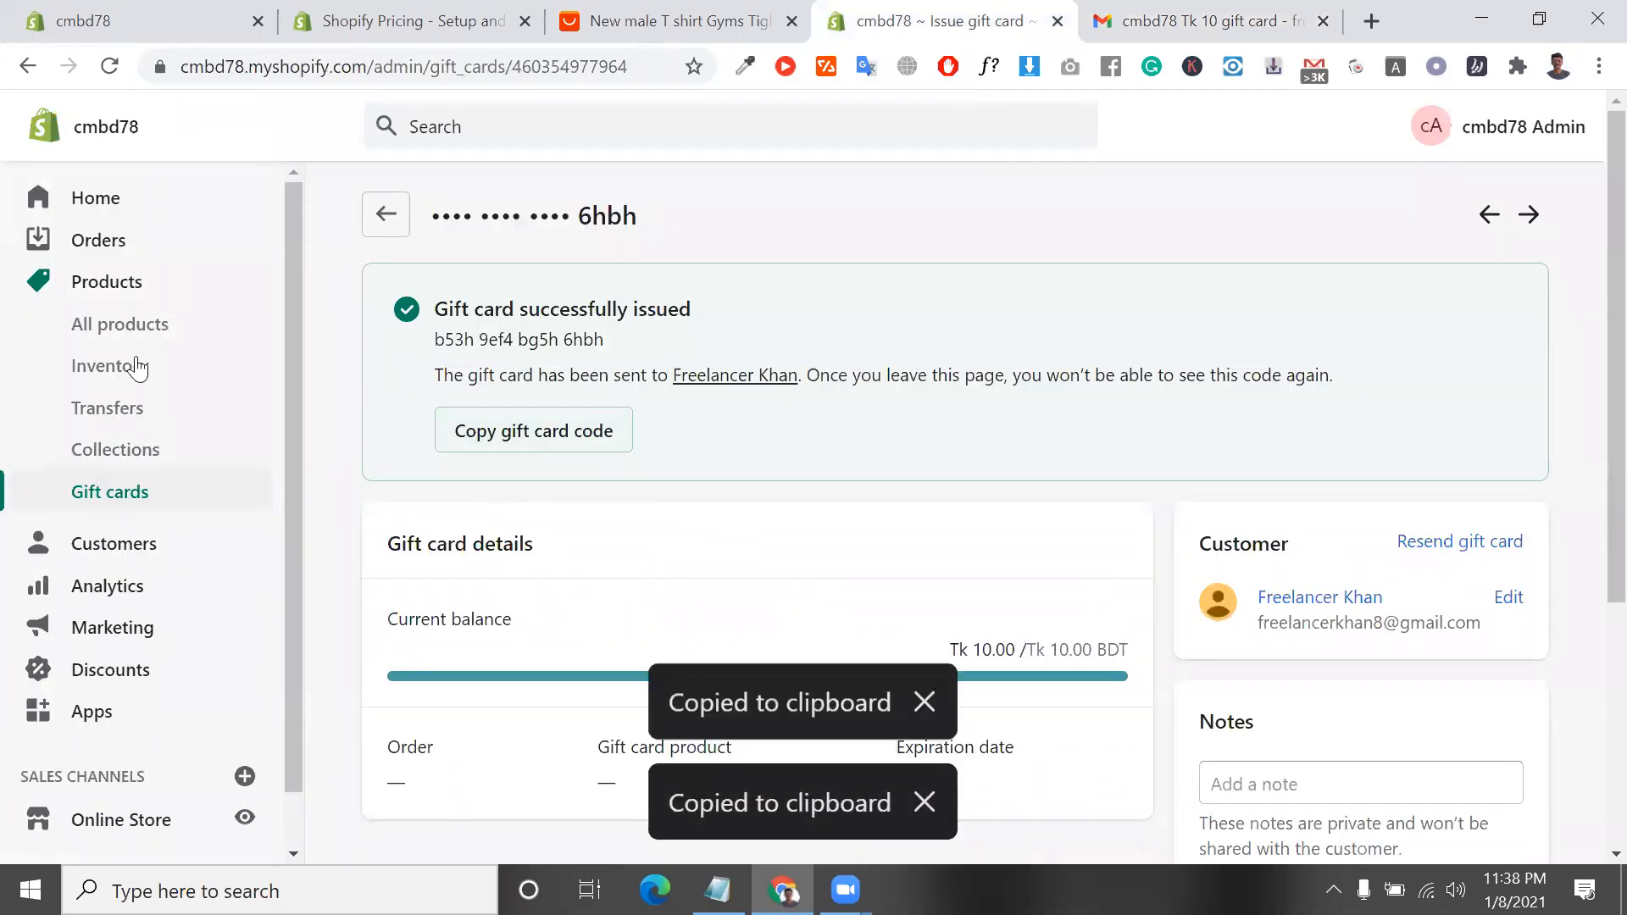
Preview the For cmbd78 product from the list of all products and add its BDT 10.00 denomination to the cart, dismissing the sign-up popup
left_click(131, 332)
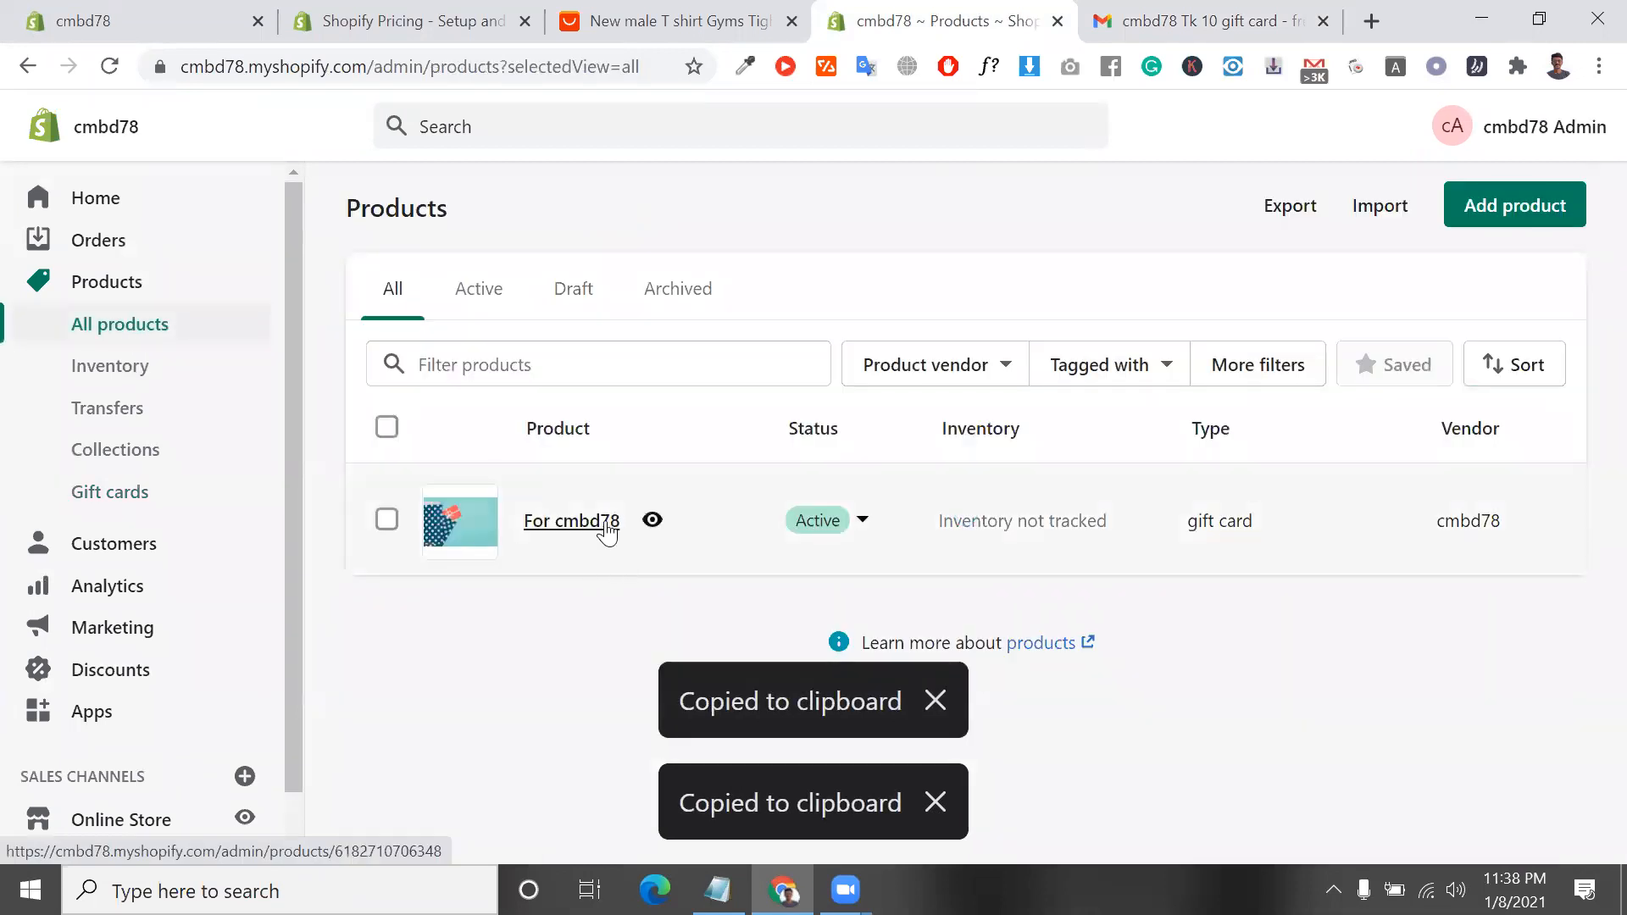
left_click(652, 520)
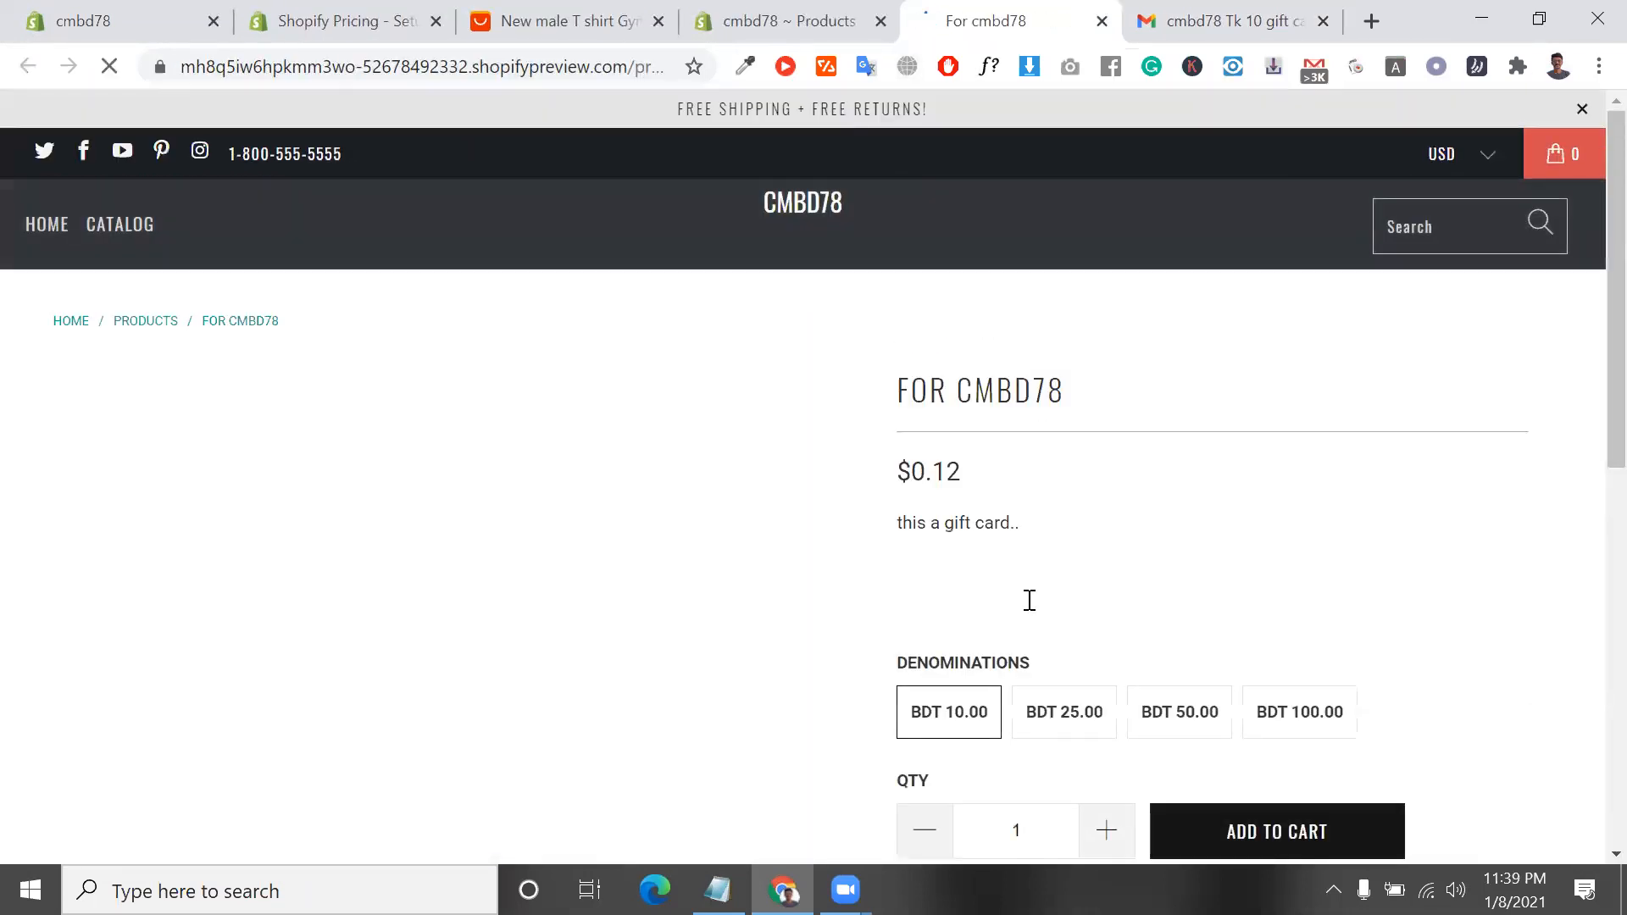
scroll(1028, 603, "down", 5)
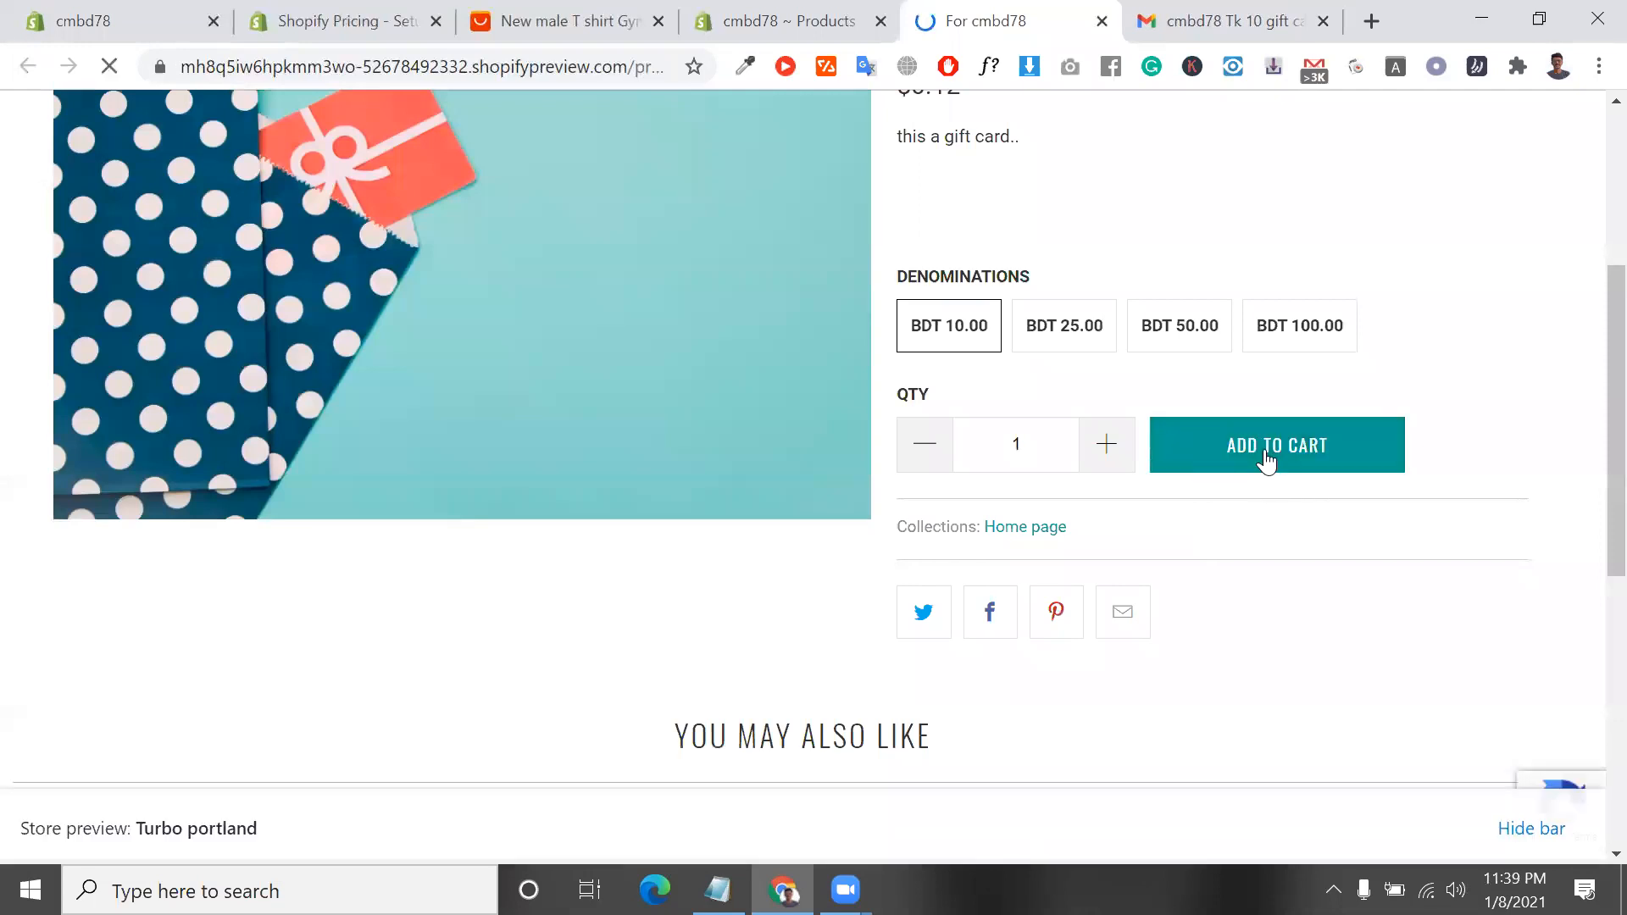
left_click(1267, 460)
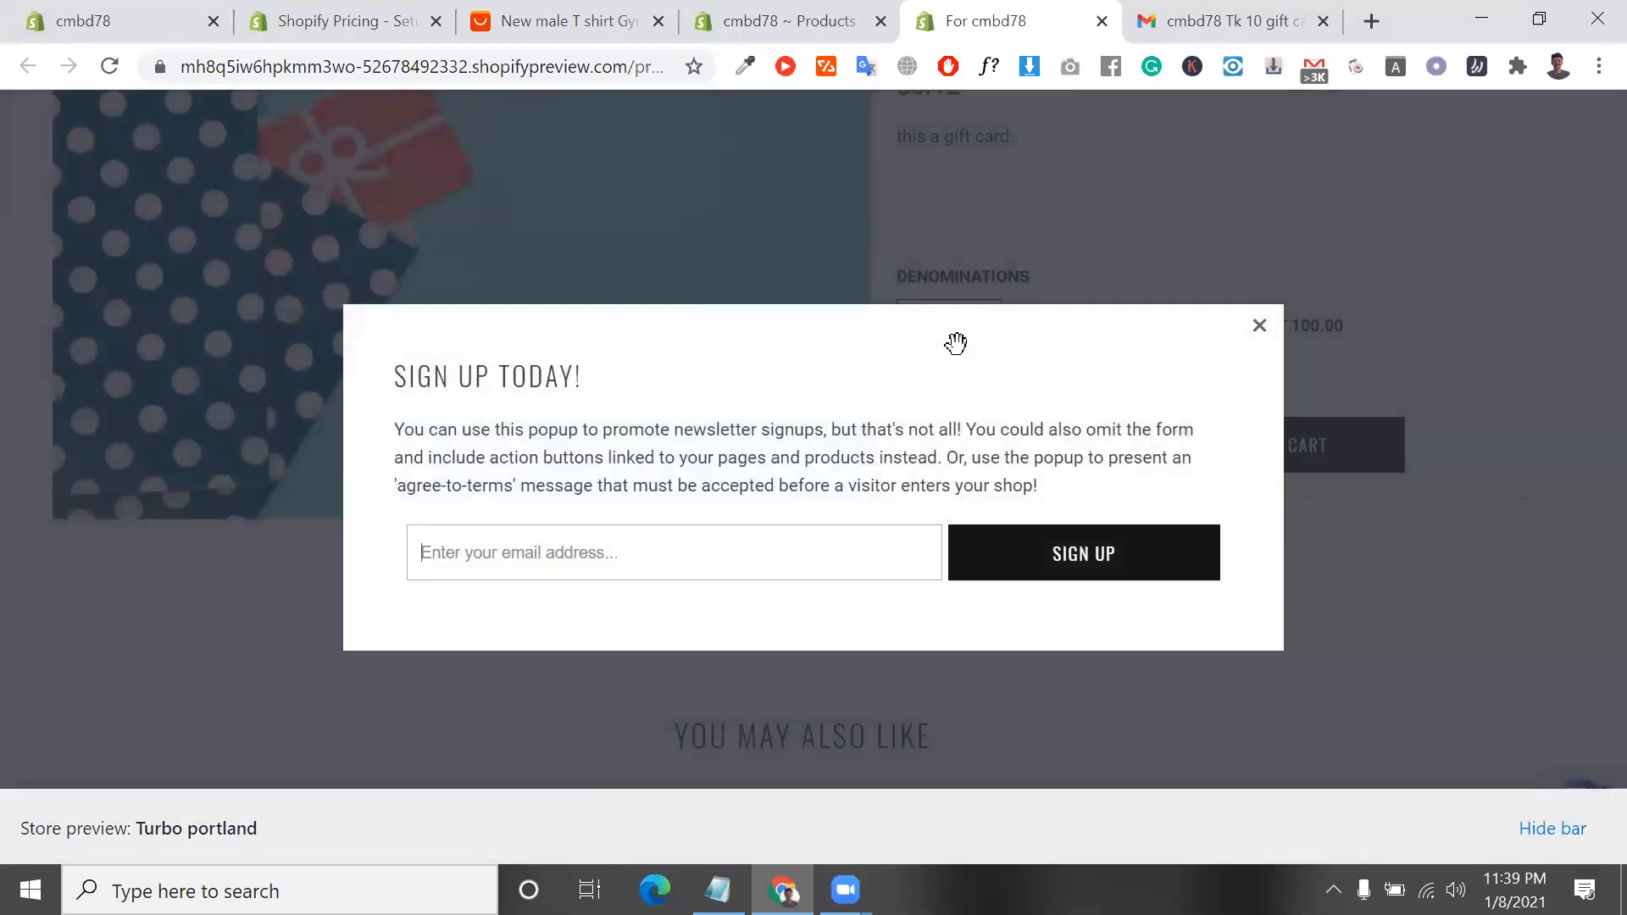
left_click(1259, 327)
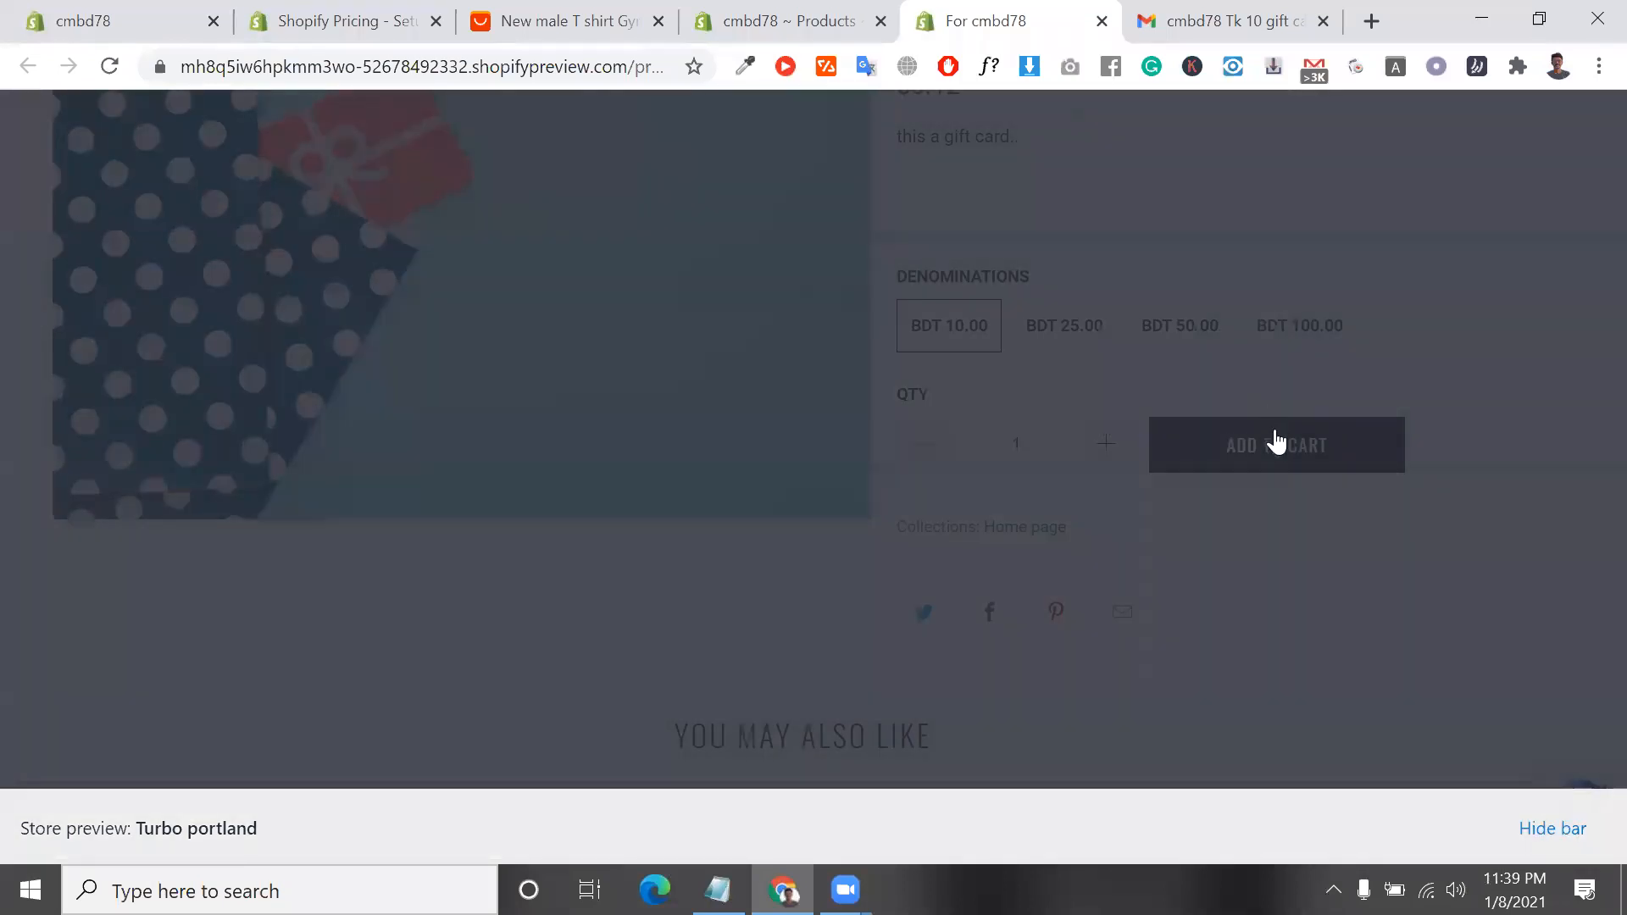
left_click(1274, 440)
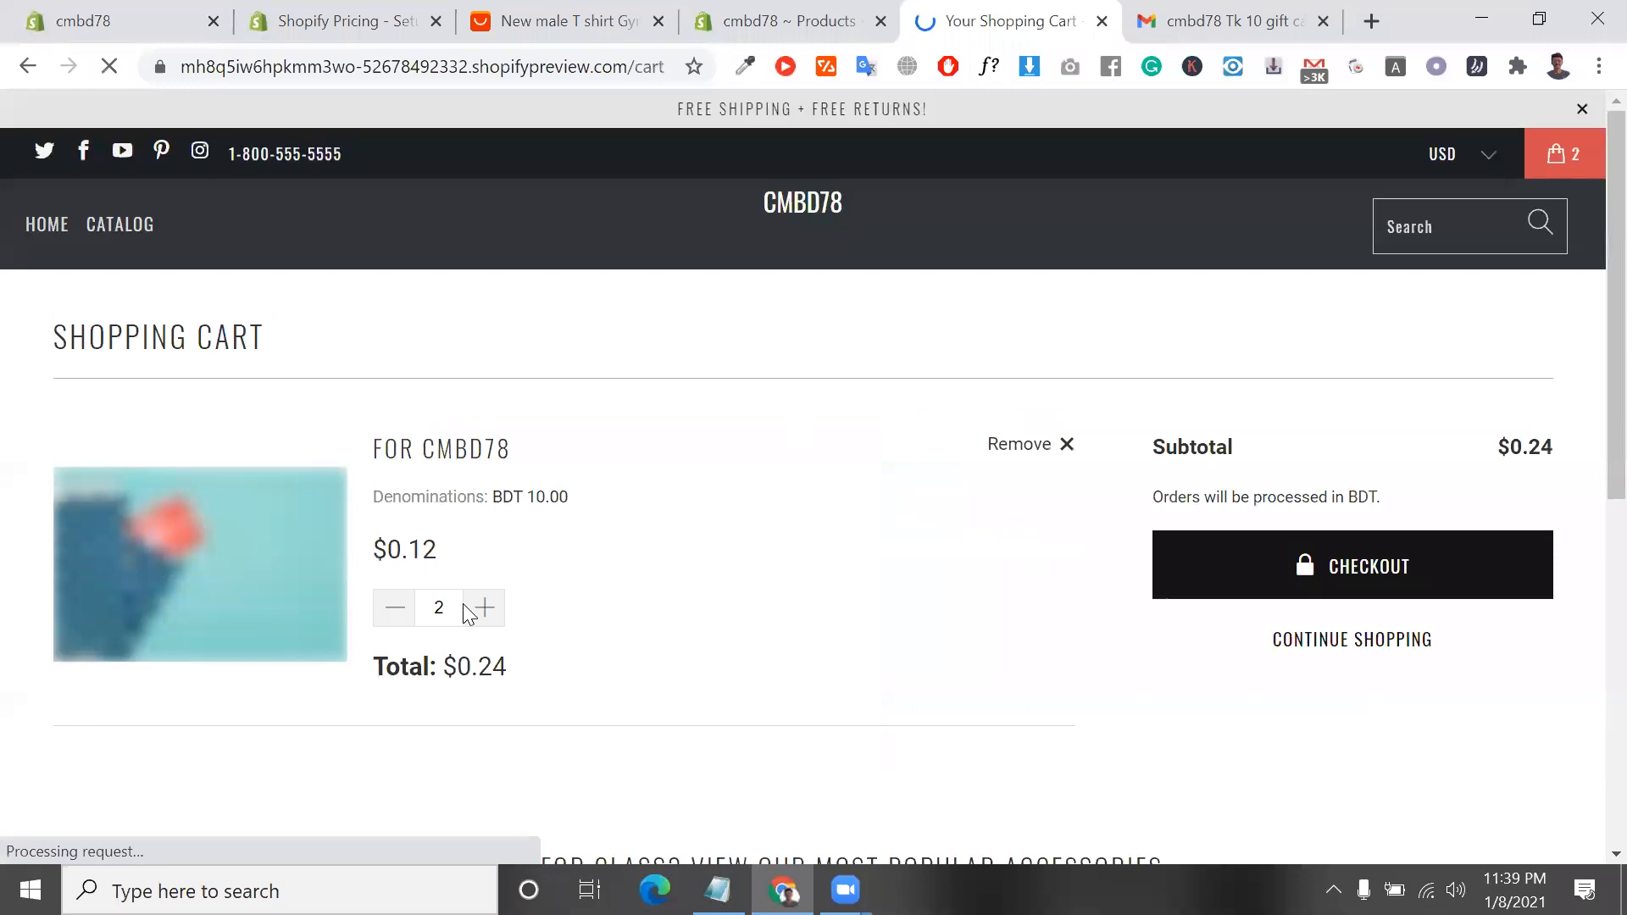
Set the gift card's quantity to 1 in the shopping cart and try to proceed to checkout
left_click(395, 608)
scroll(648, 640, "down", 4)
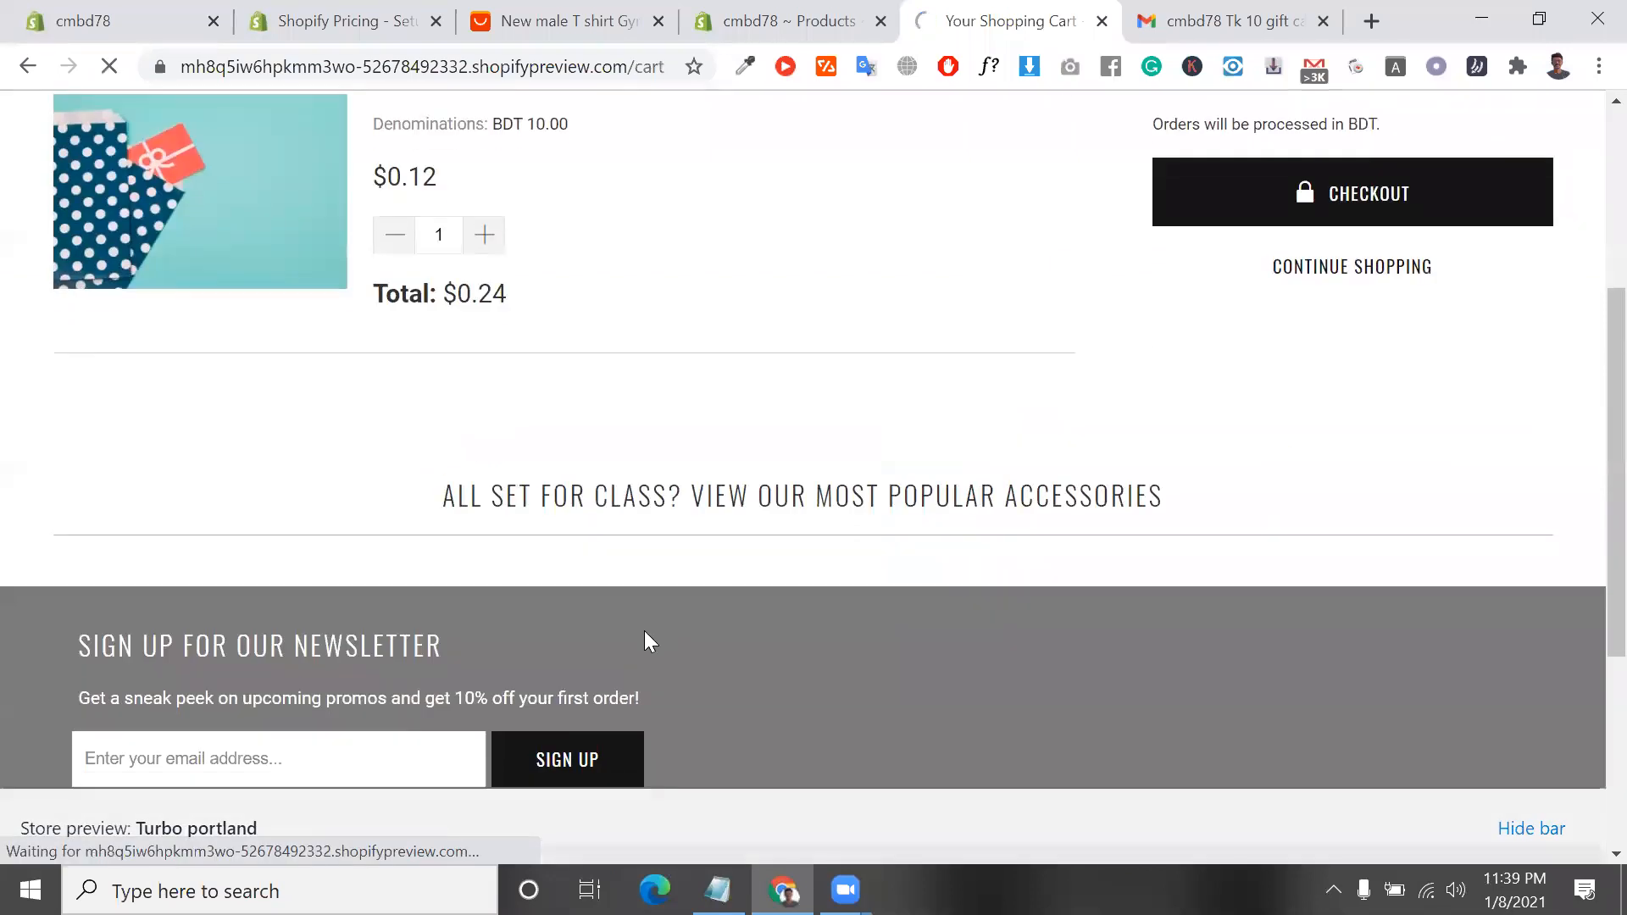
scroll(932, 509, "up", 2)
left_click(1346, 302)
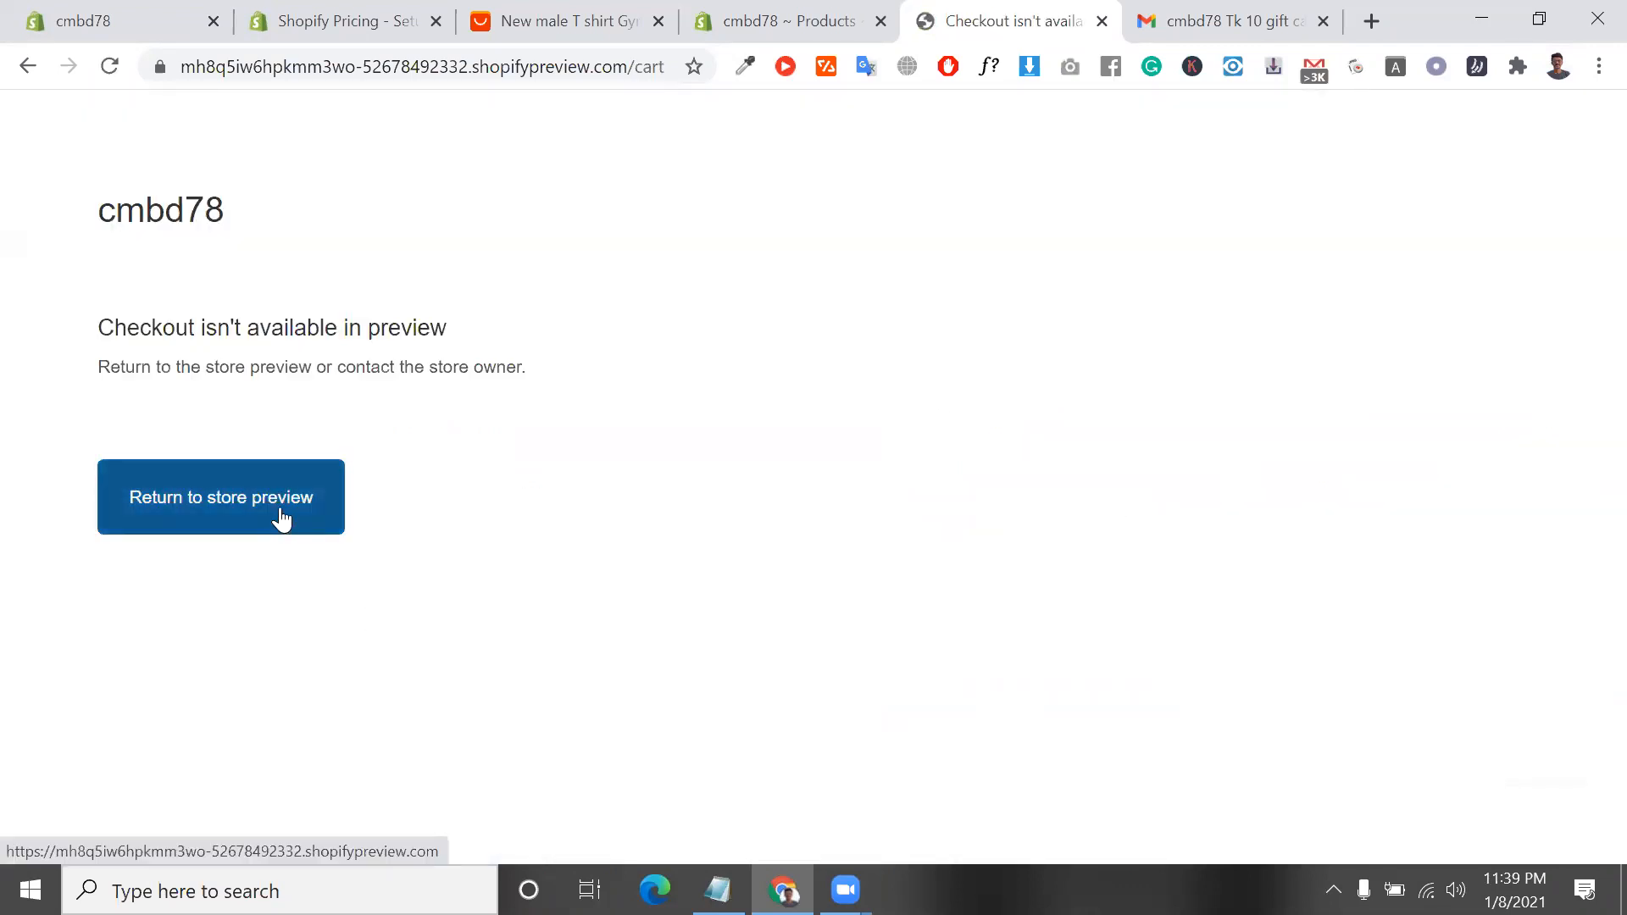
left_click(282, 519)
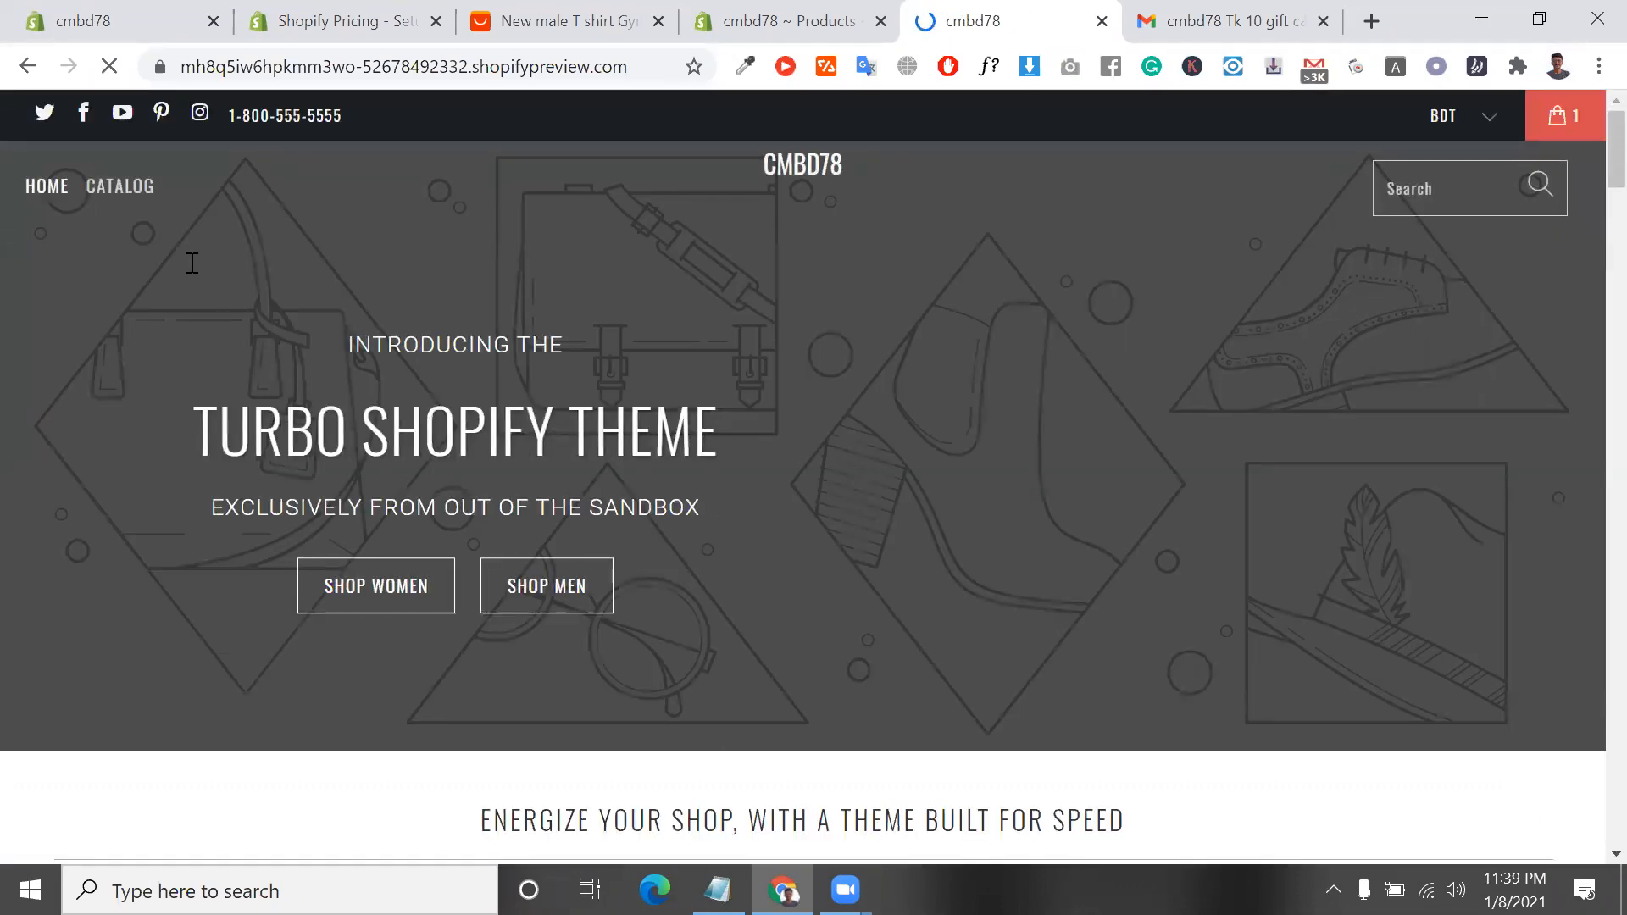
left_click(795, 26)
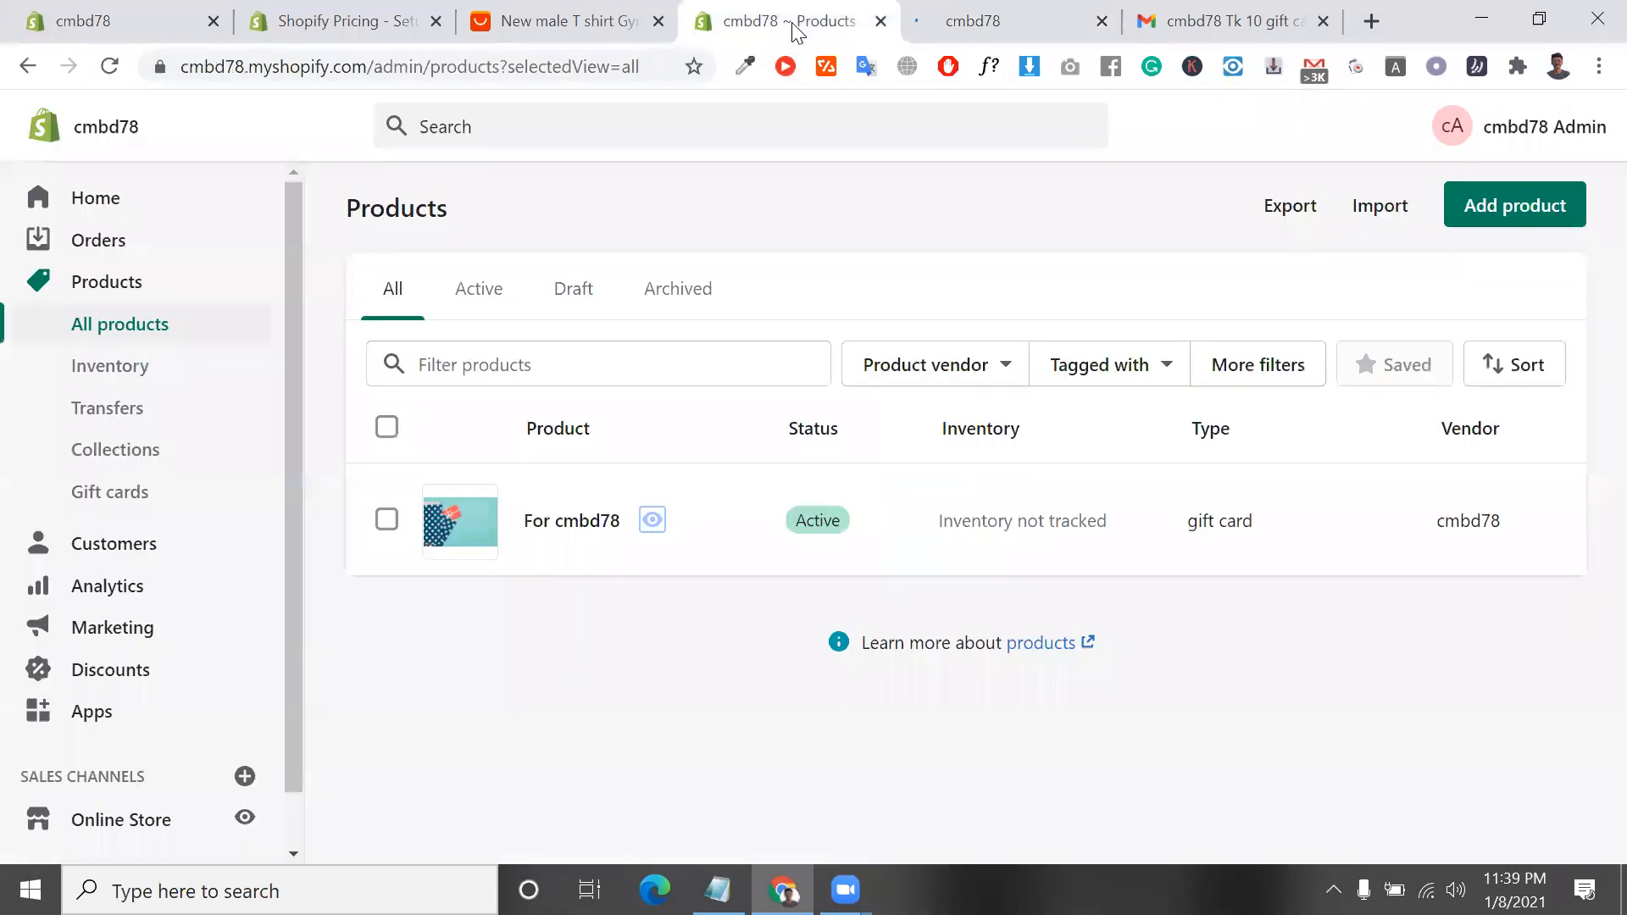
left_click(653, 520)
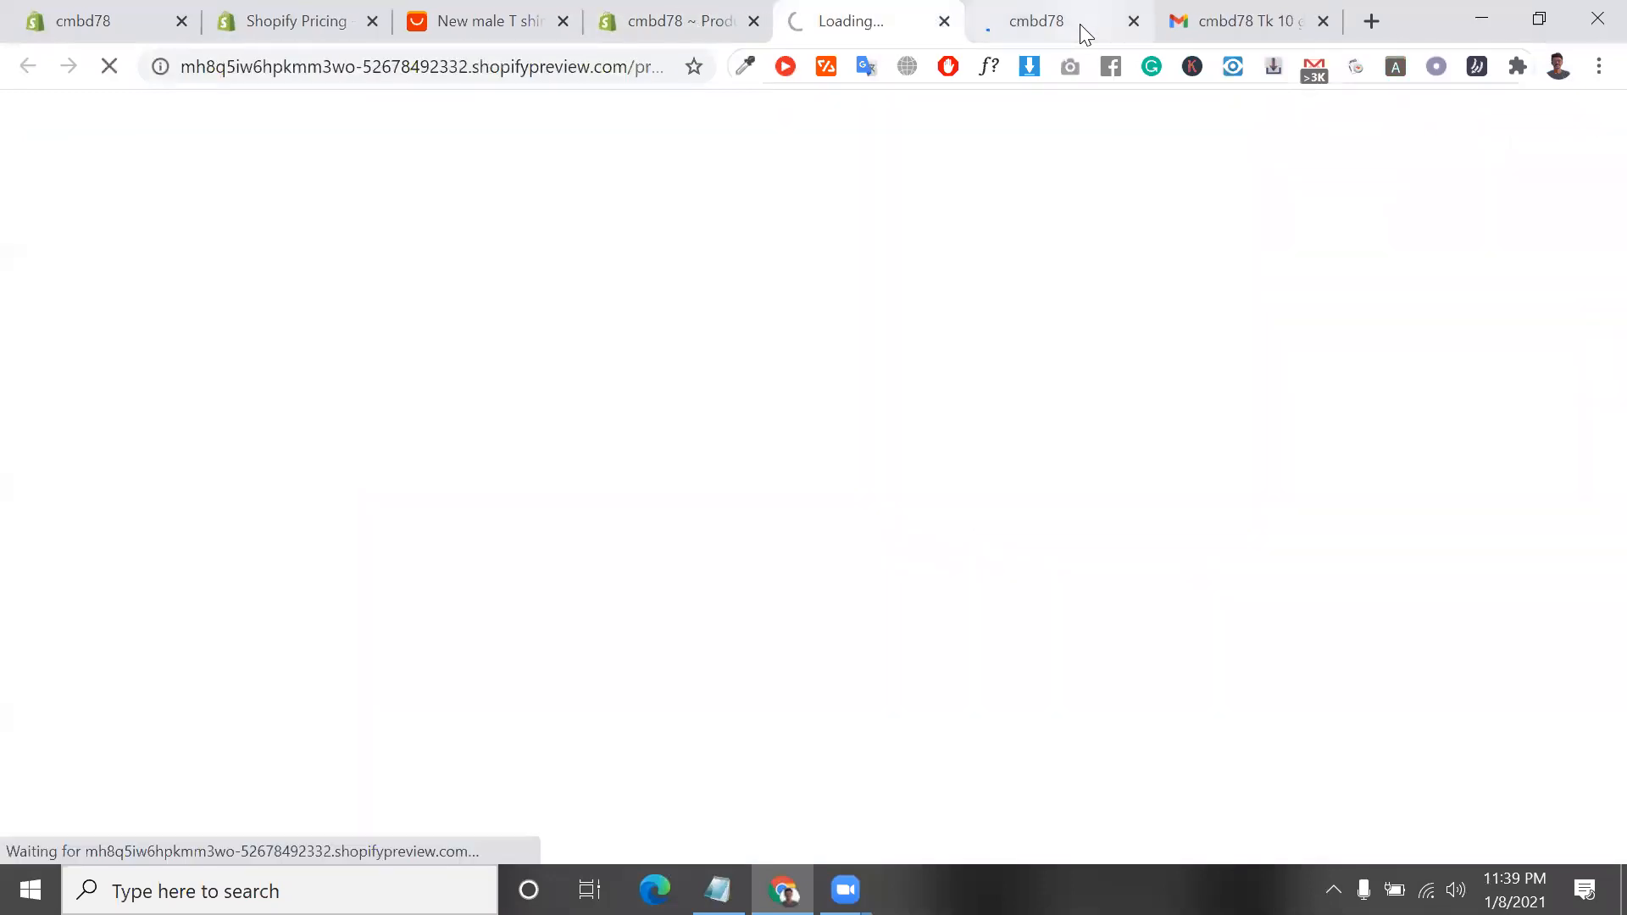
left_click(1080, 24)
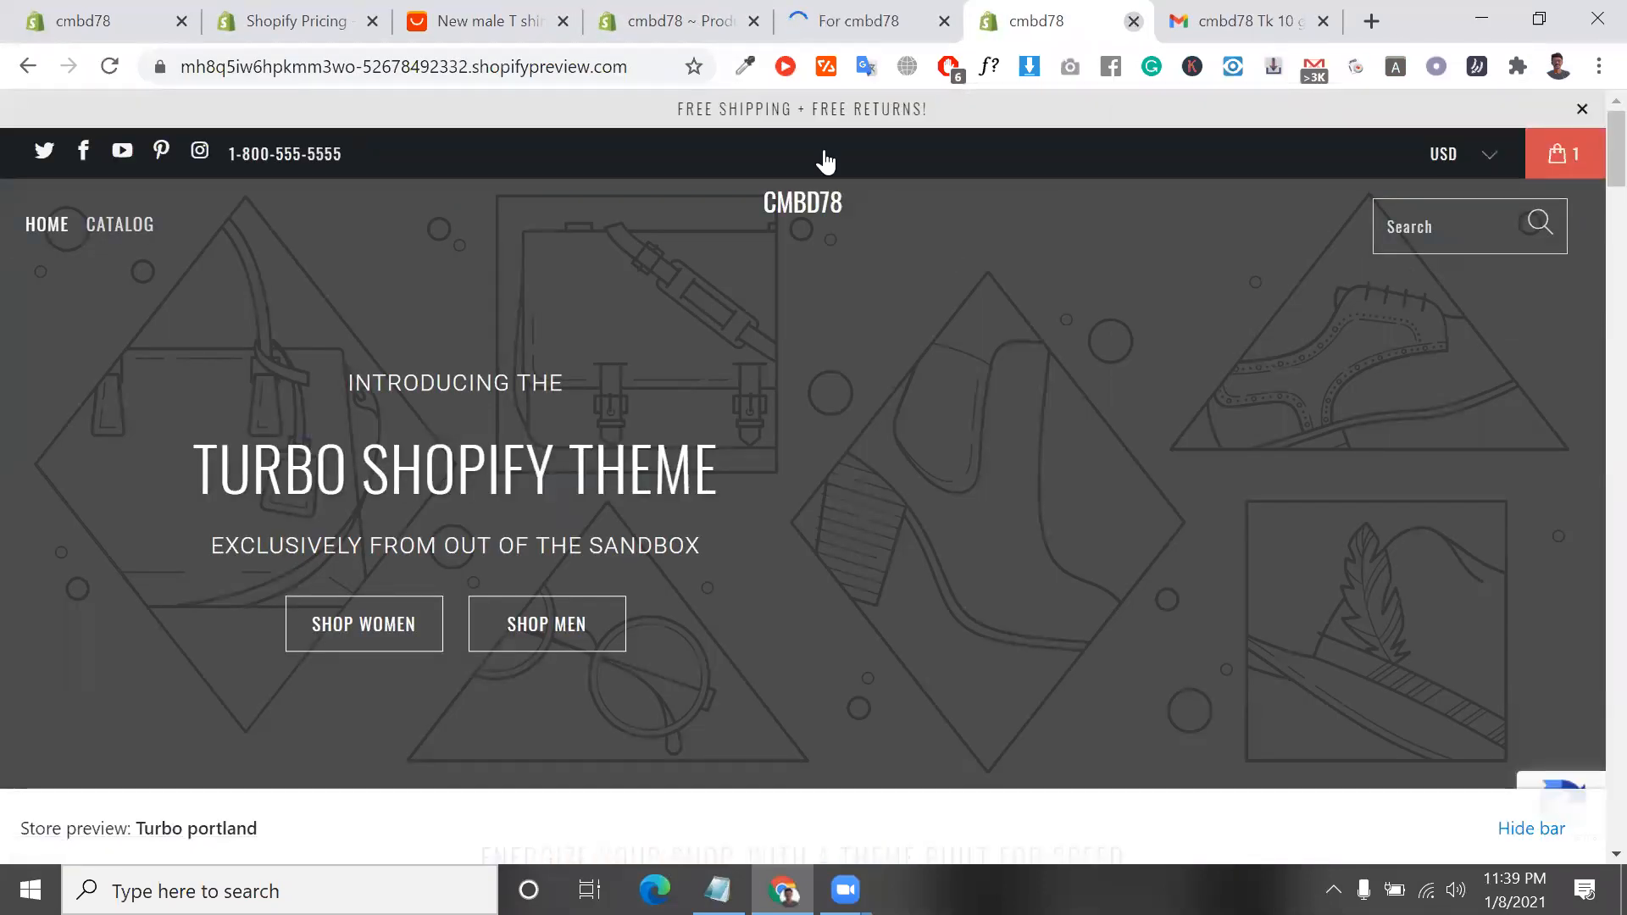
left_click(1134, 21)
left_click(983, 7)
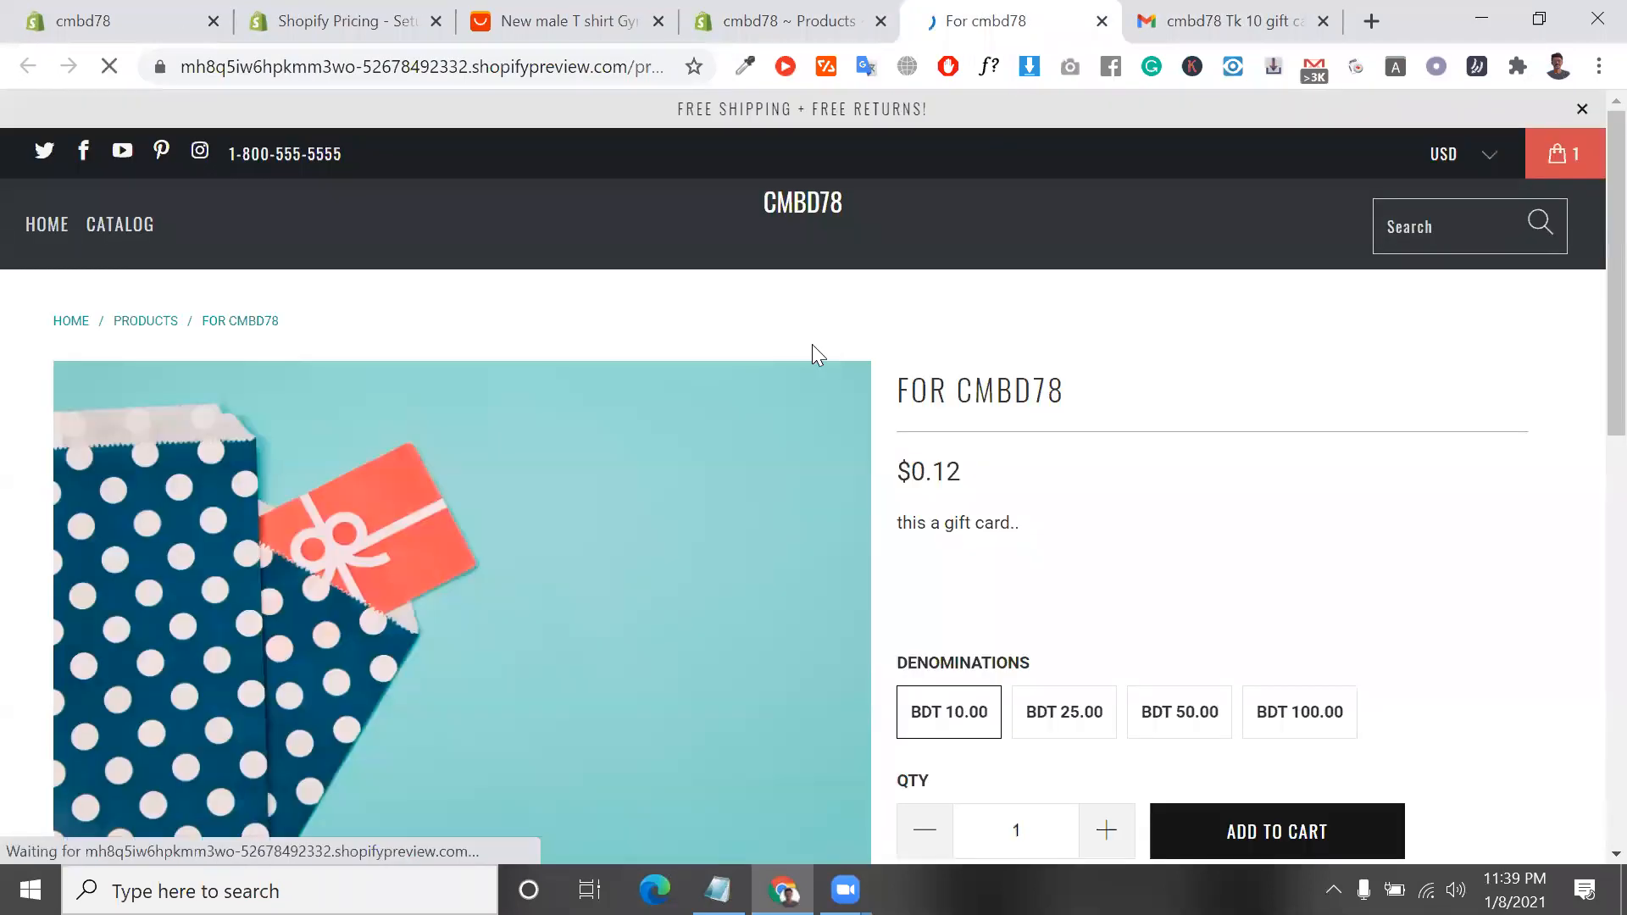
Add the BDT 10.00 gift card to the cart again and reduce its quantity to 1 in the mini cart
scroll(912, 599, "down", 4)
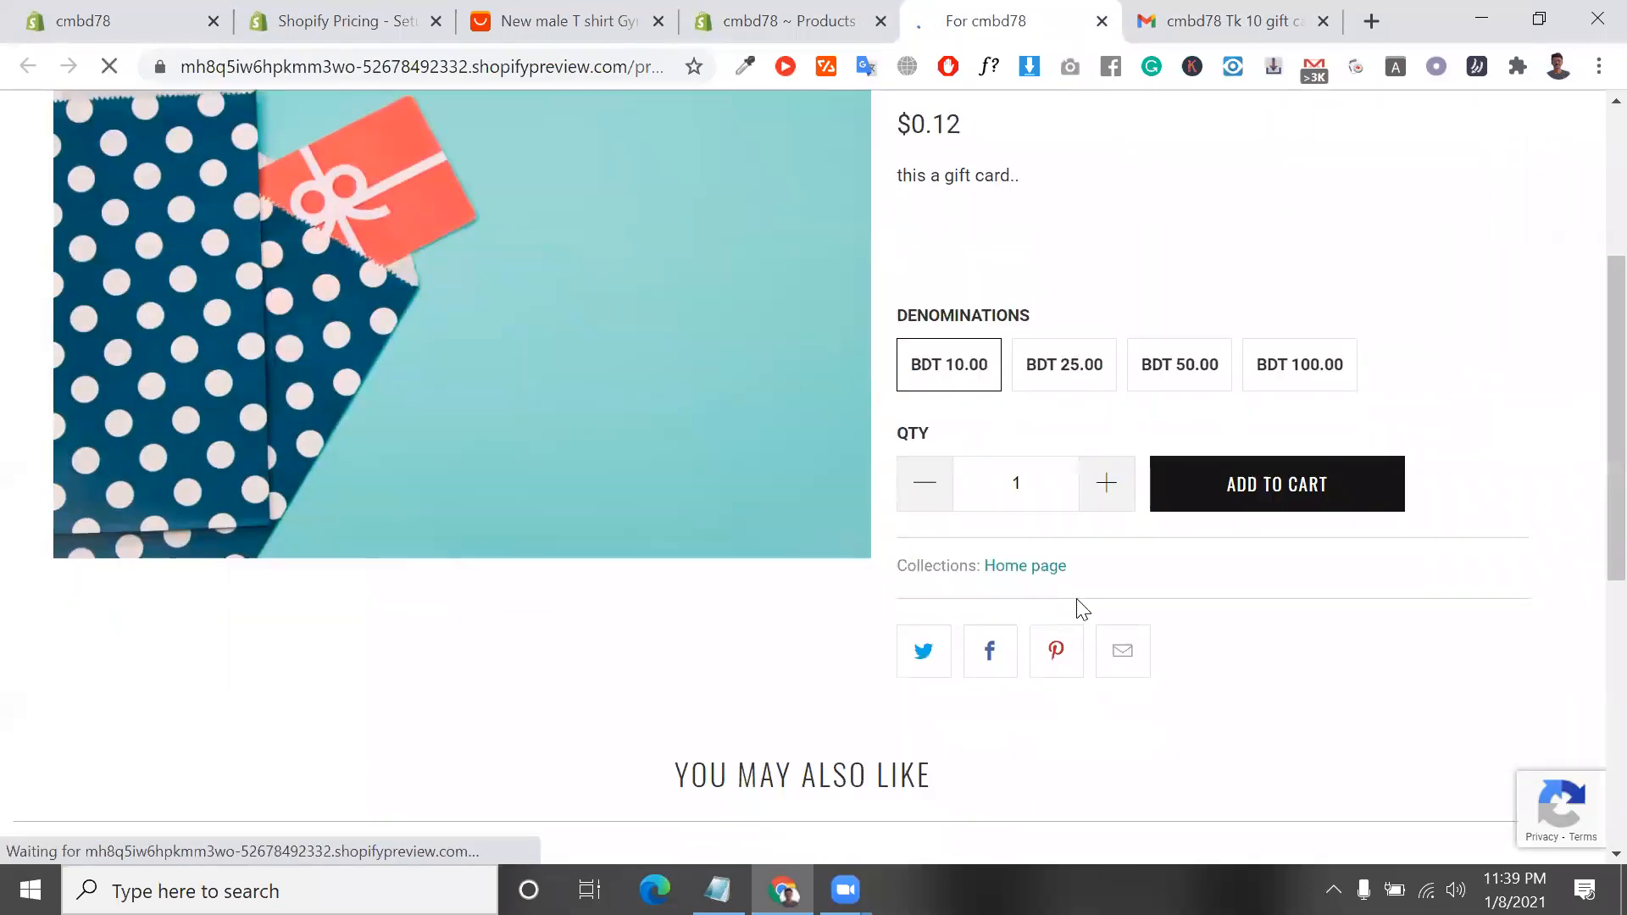
left_click(1234, 515)
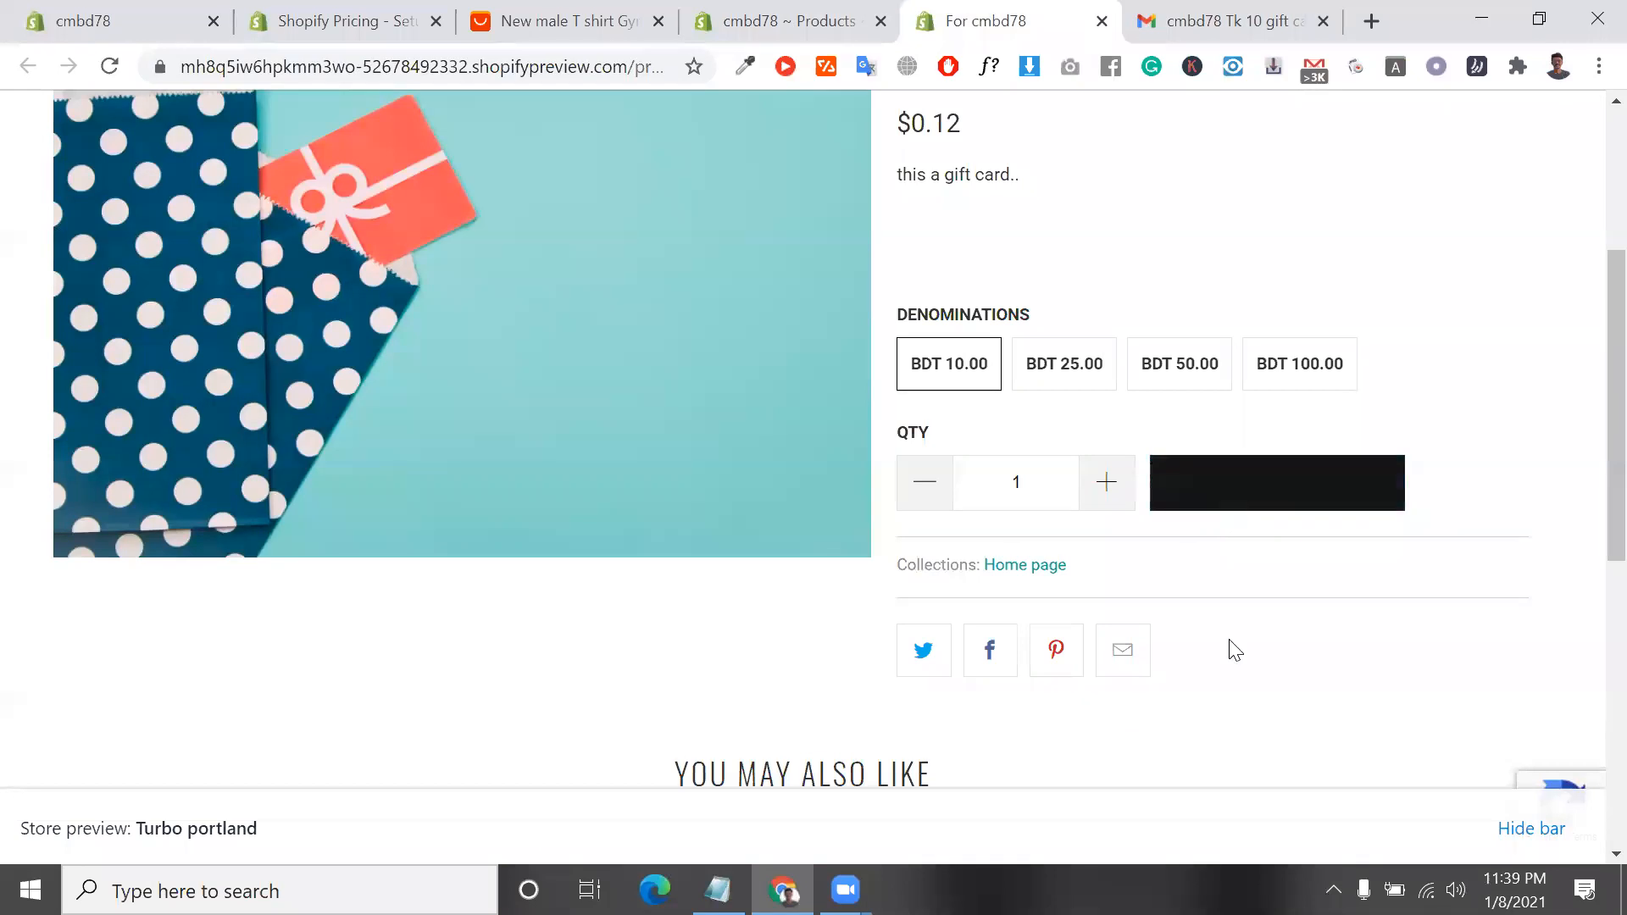
mouse_move(1581, 155)
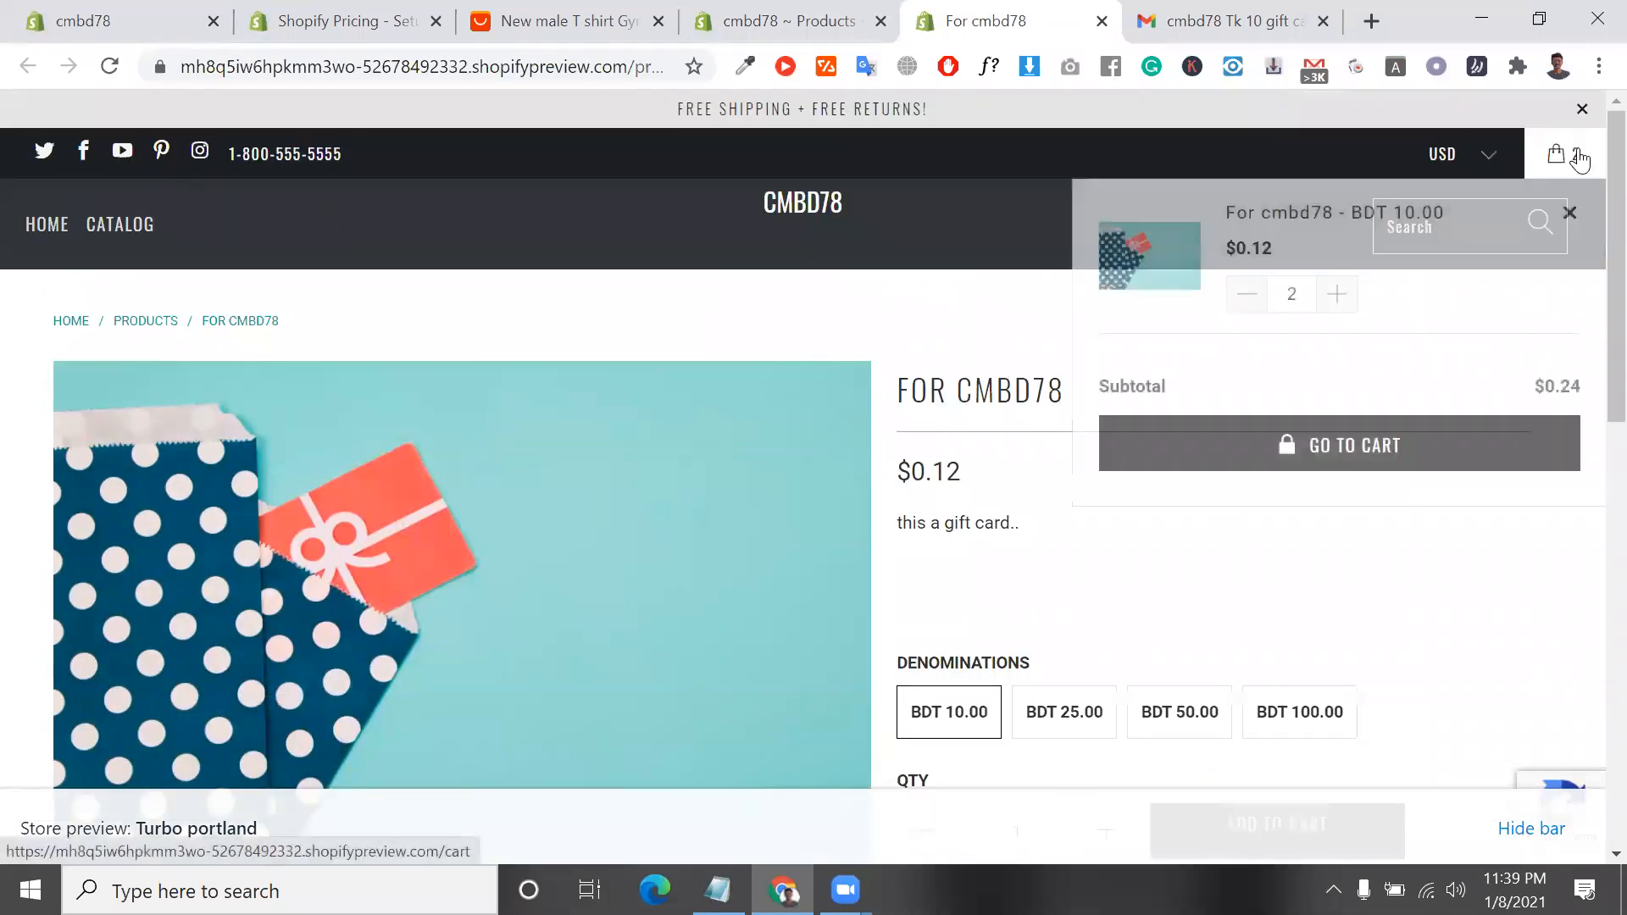
left_click(1249, 302)
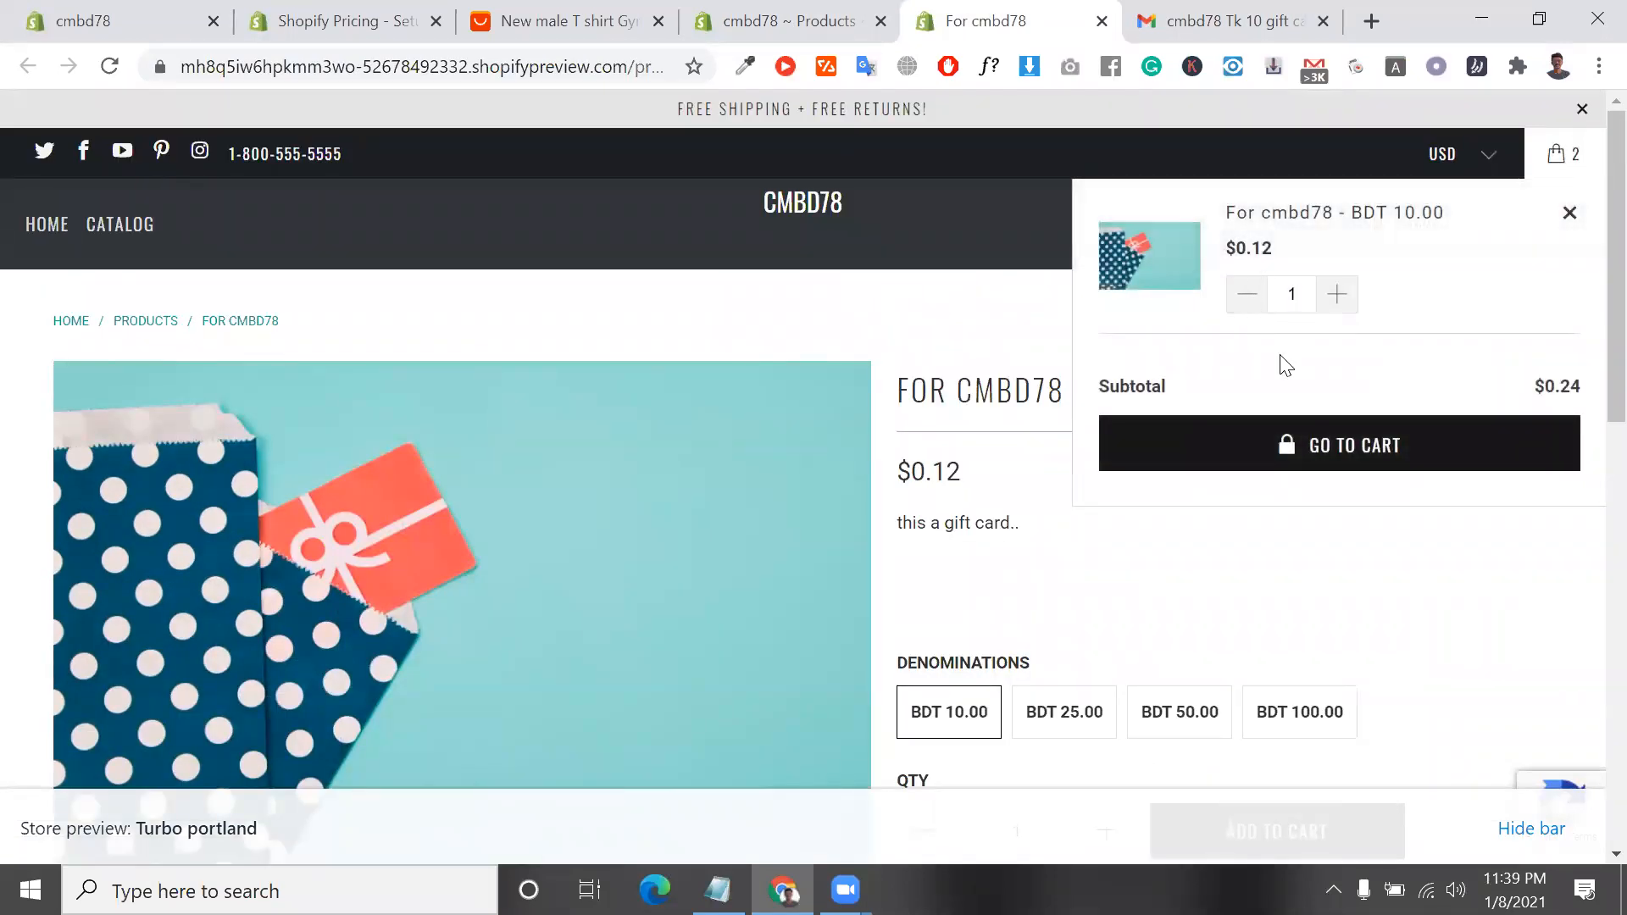
Open the full shopping cart and try to check out the gift card, returning to the cart page
left_click(1326, 447)
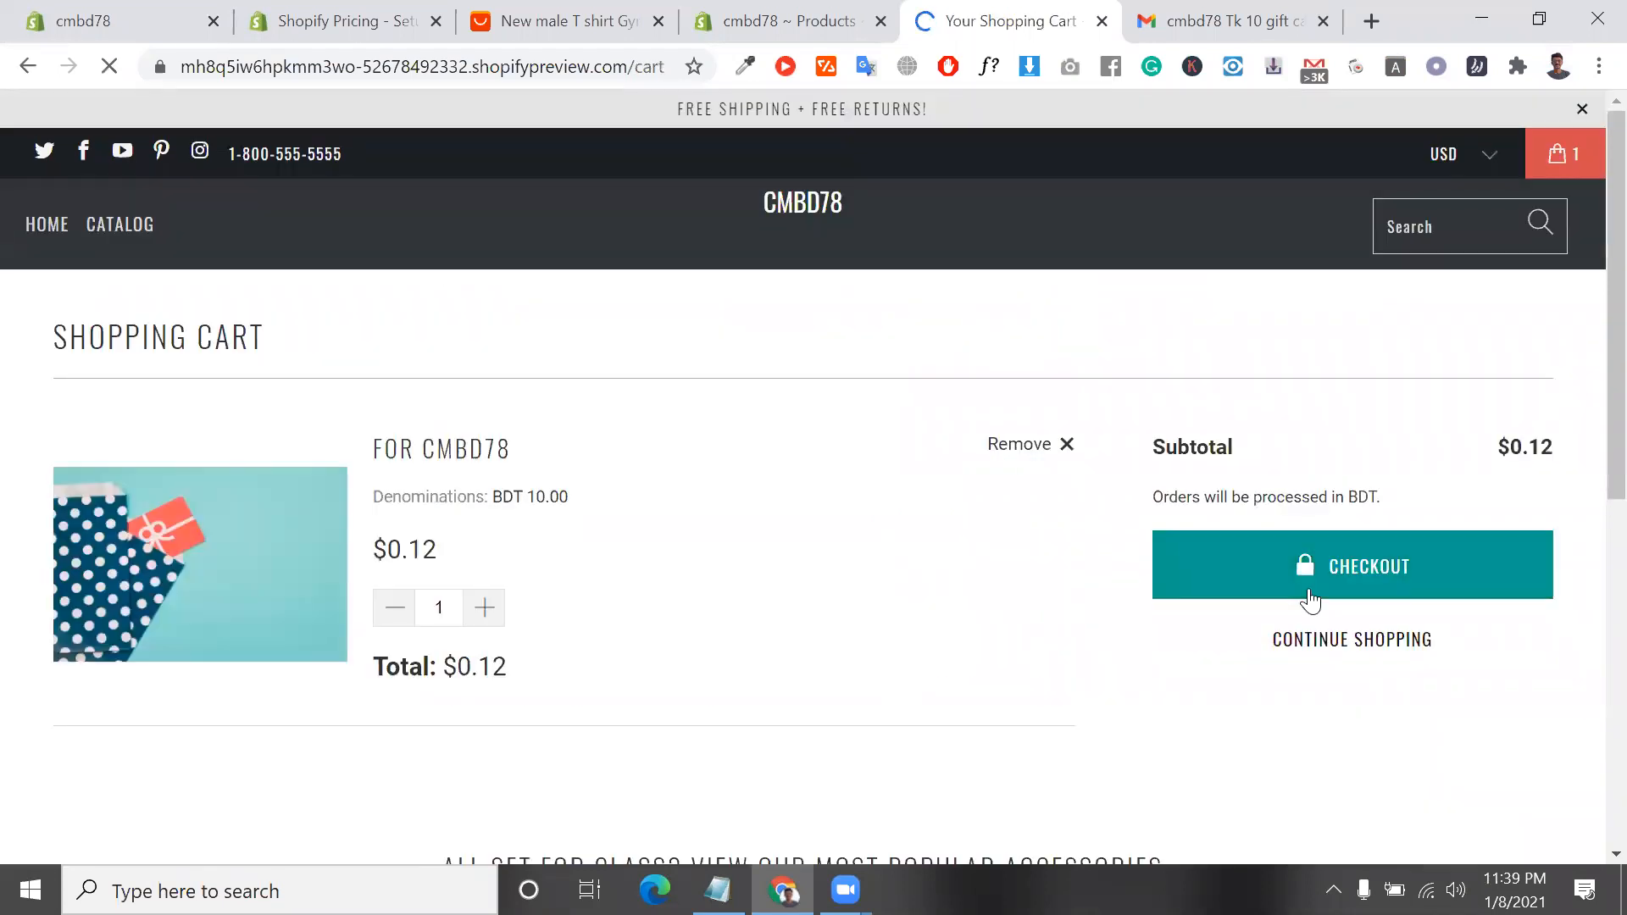
left_click(1310, 600)
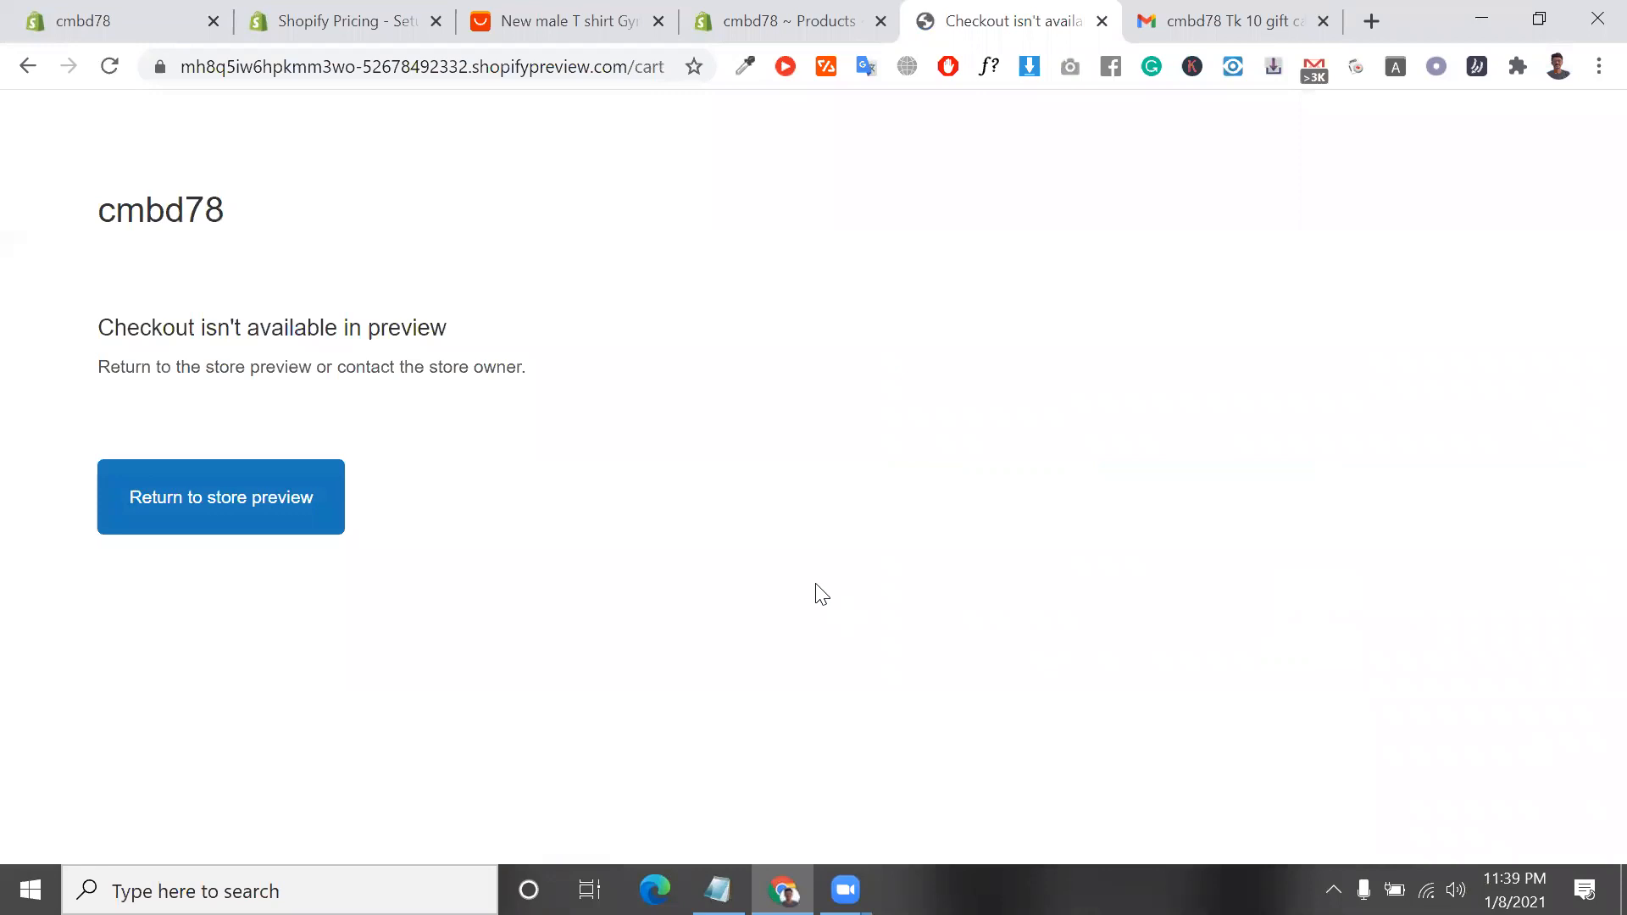
left_click(41, 71)
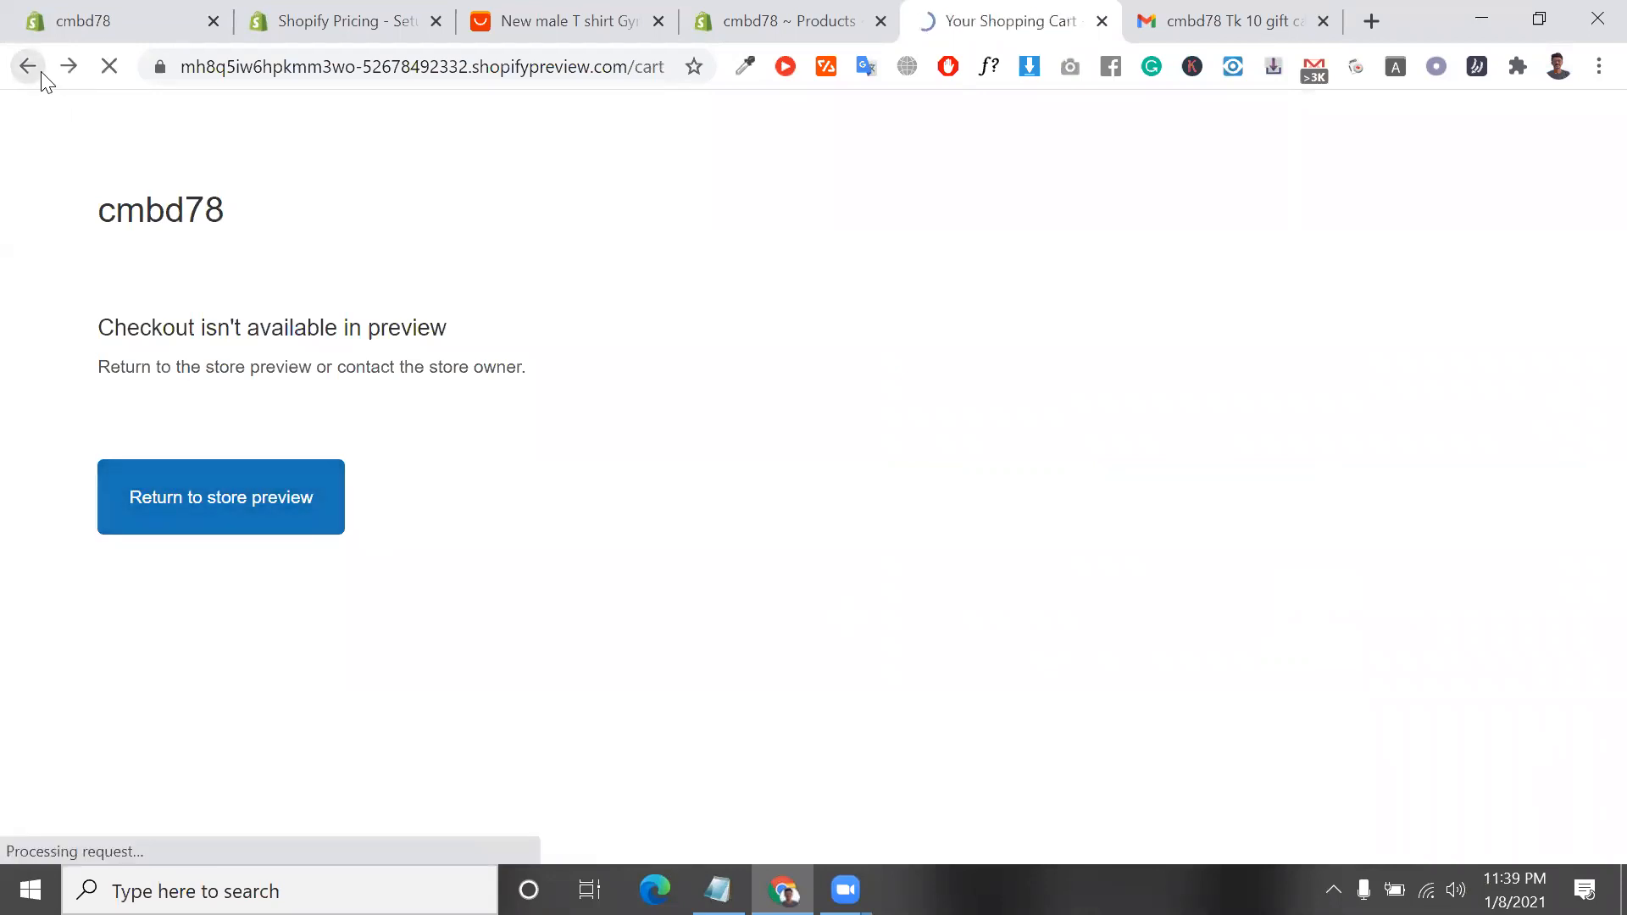
Review the shopping cart page and the note about the order processing currency beneath the subtotal
scroll(522, 477, "down", 5)
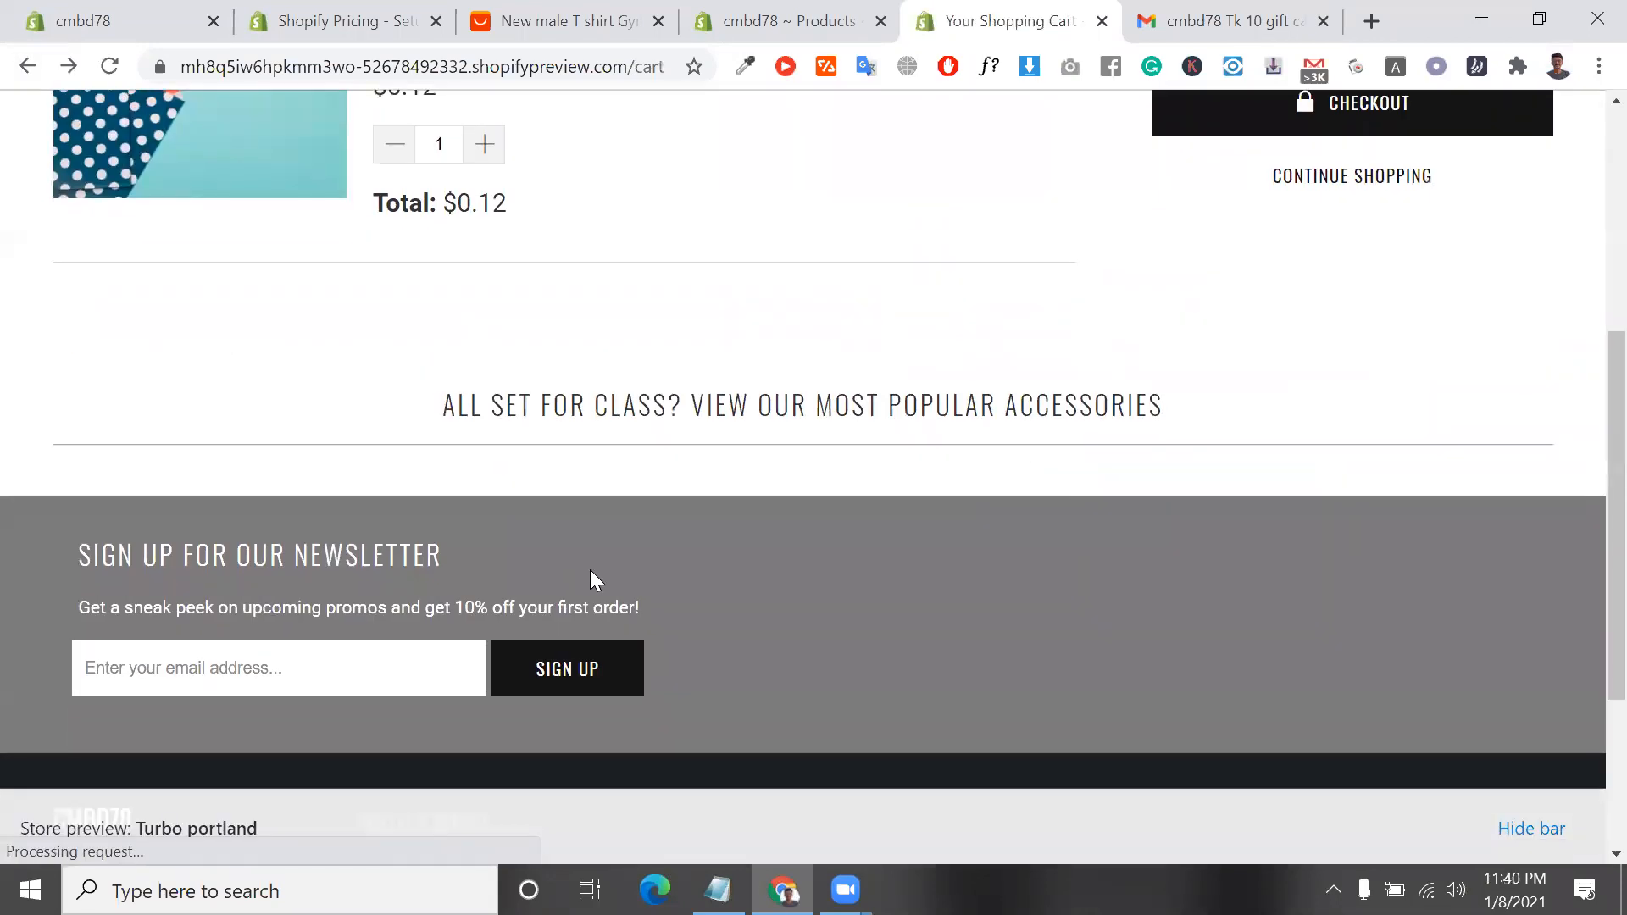
scroll(592, 572, "up", 4)
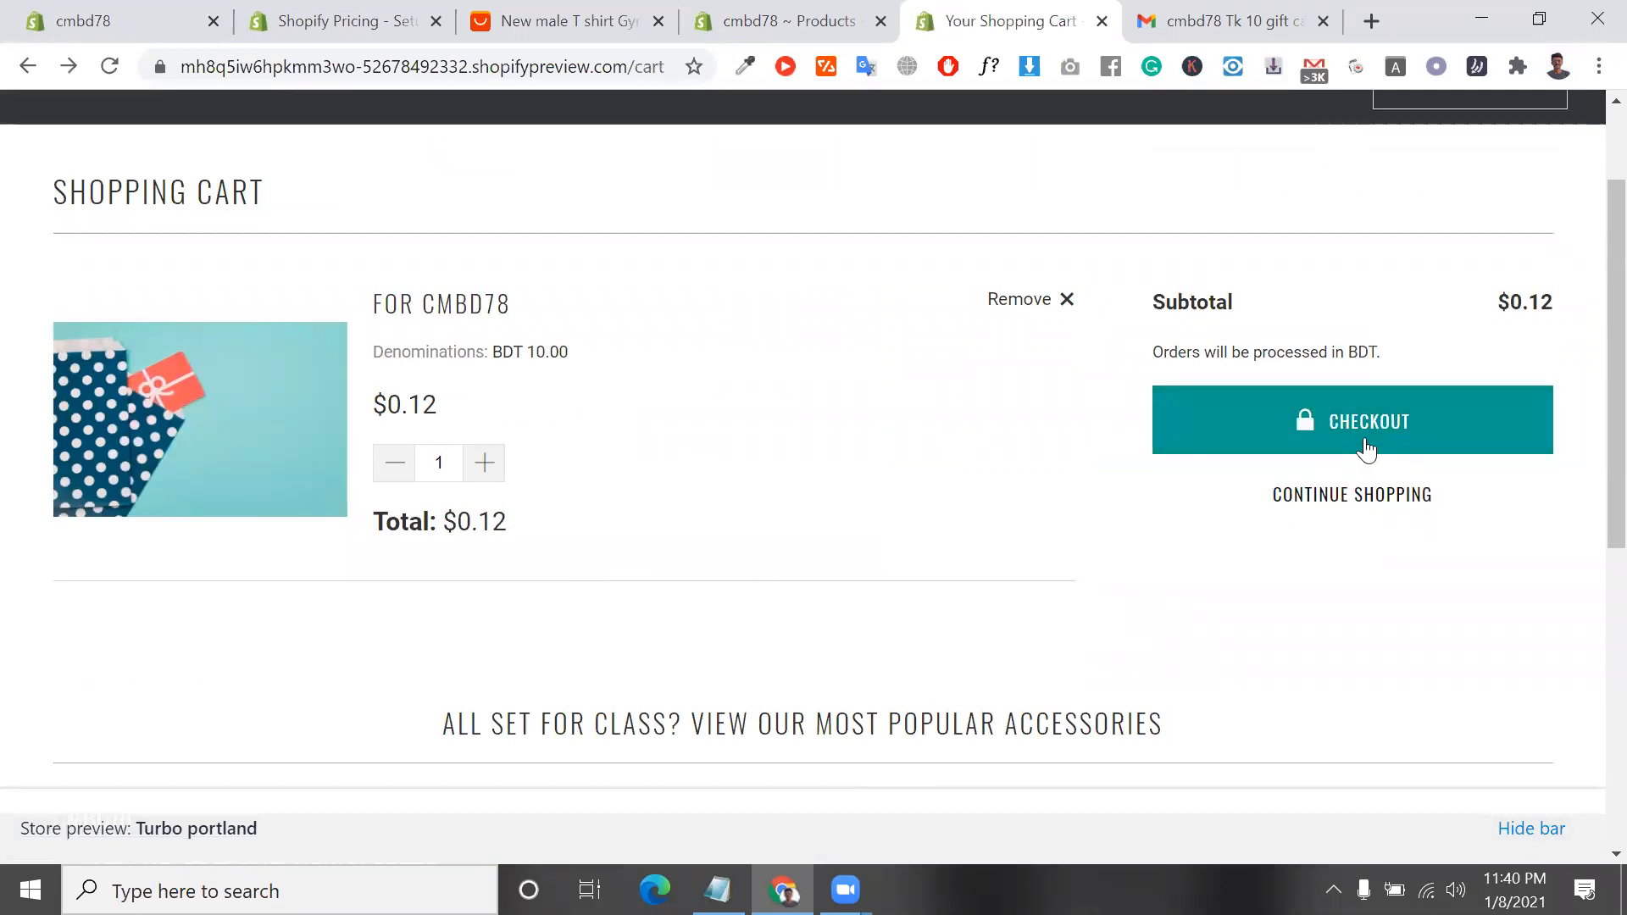
triple_click(1330, 359)
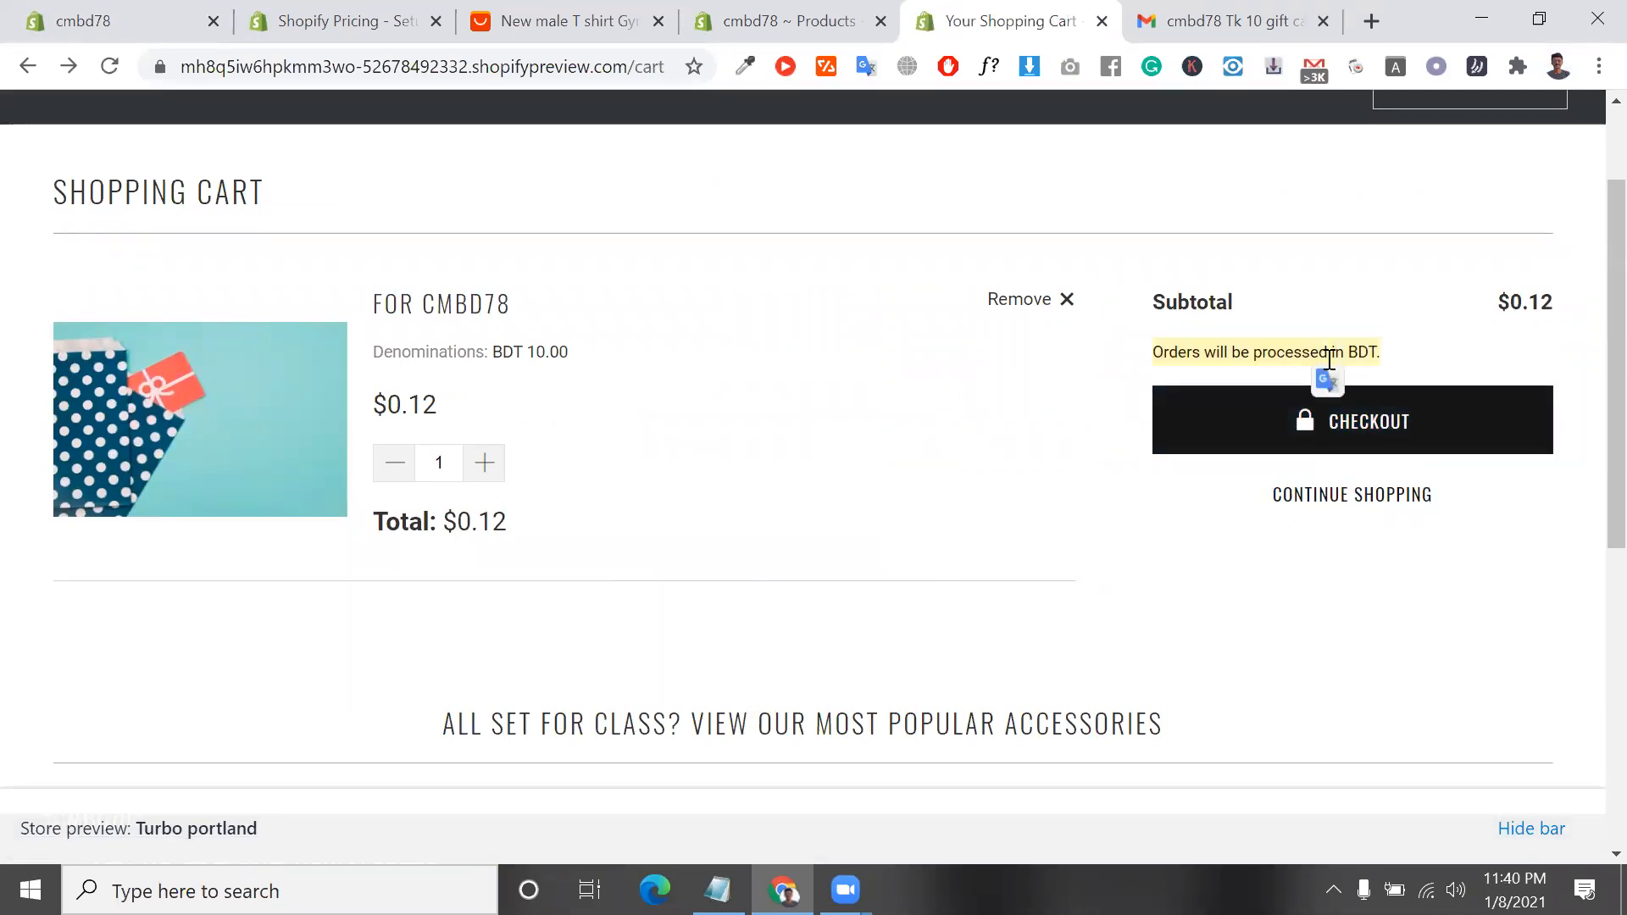
scroll(1271, 364, "down", 1)
left_click_drag(788, 12, 521, 573)
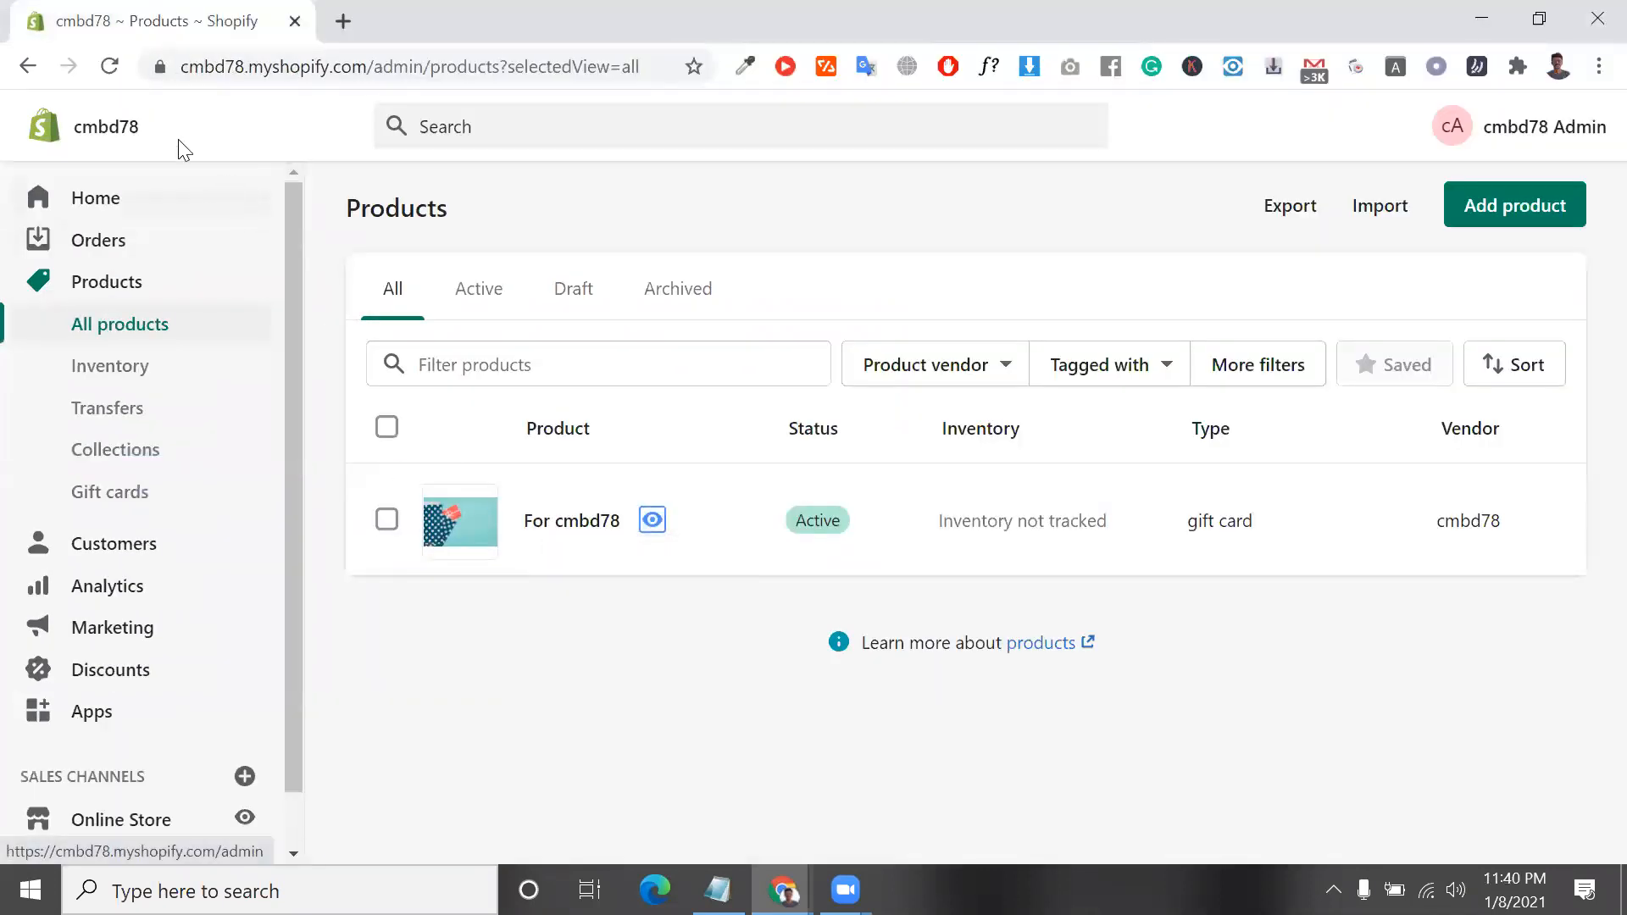
left_click_drag(263, 14, 751, 12)
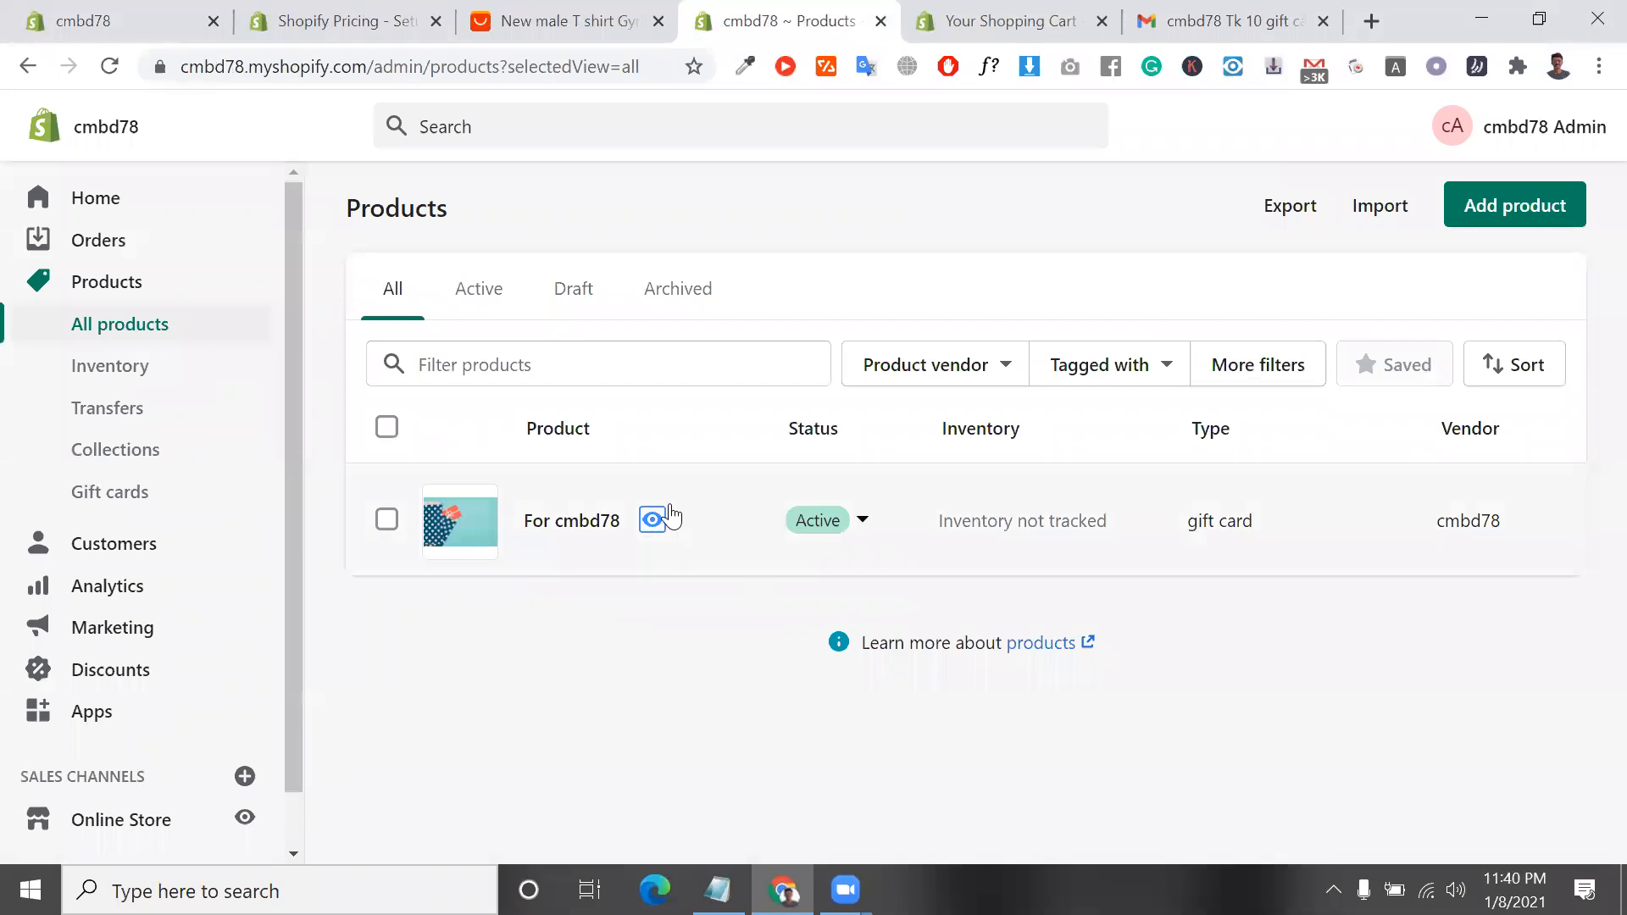
left_click(987, 13)
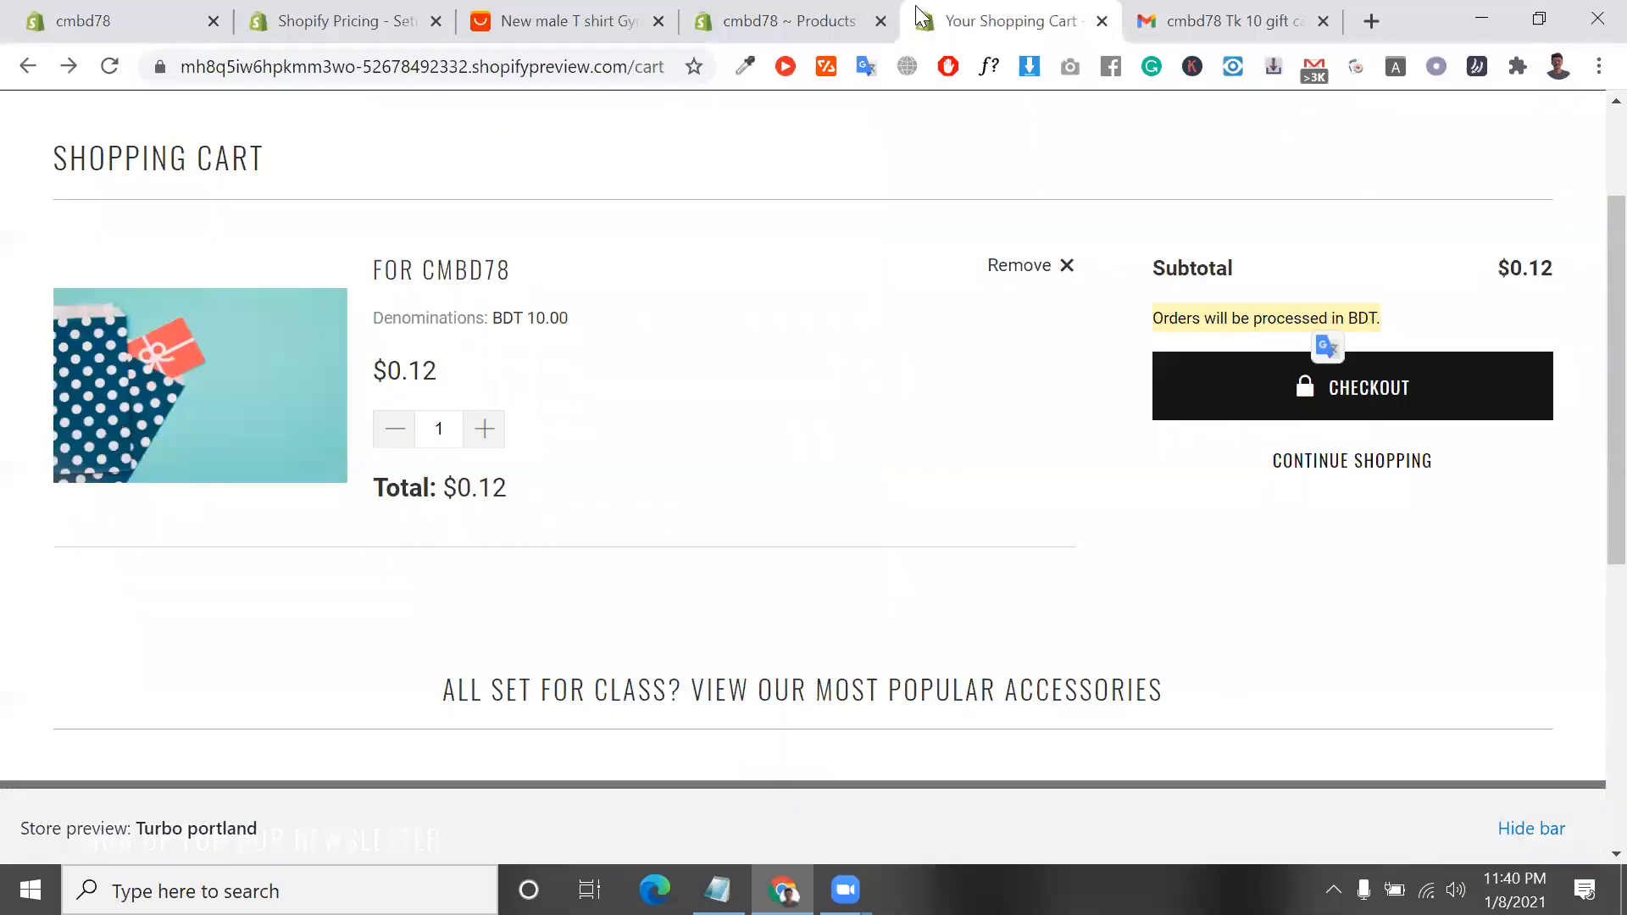
Open the store admin's Customers page and look through the New, Returning, Abandoned checkouts and Email subscribers lists
left_click(830, 15)
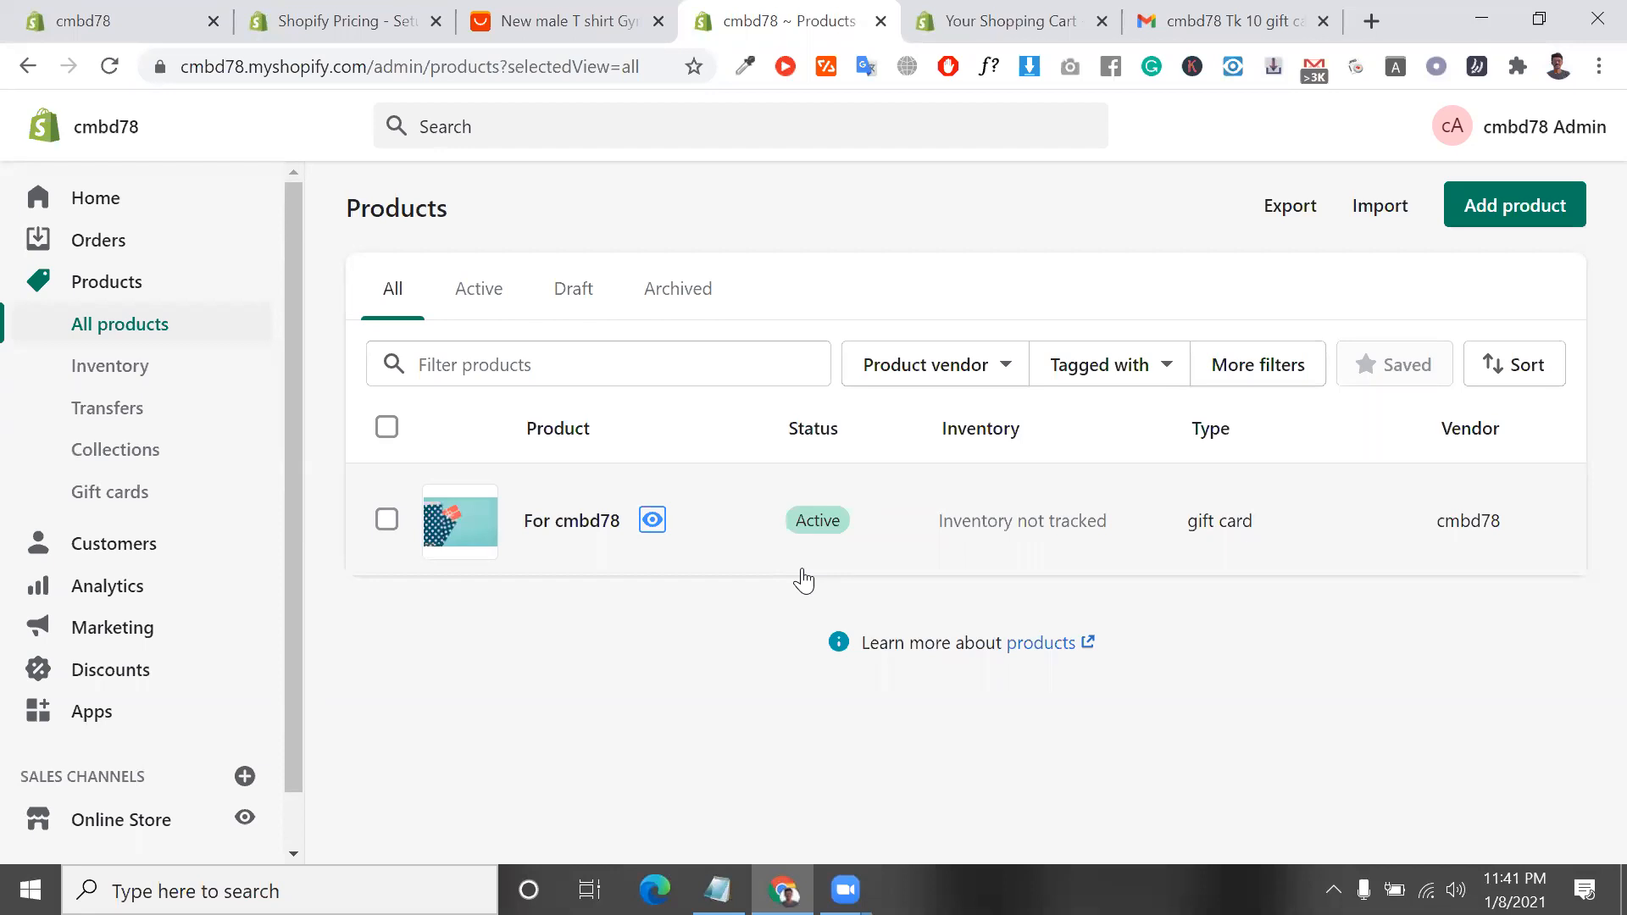
left_click(204, 543)
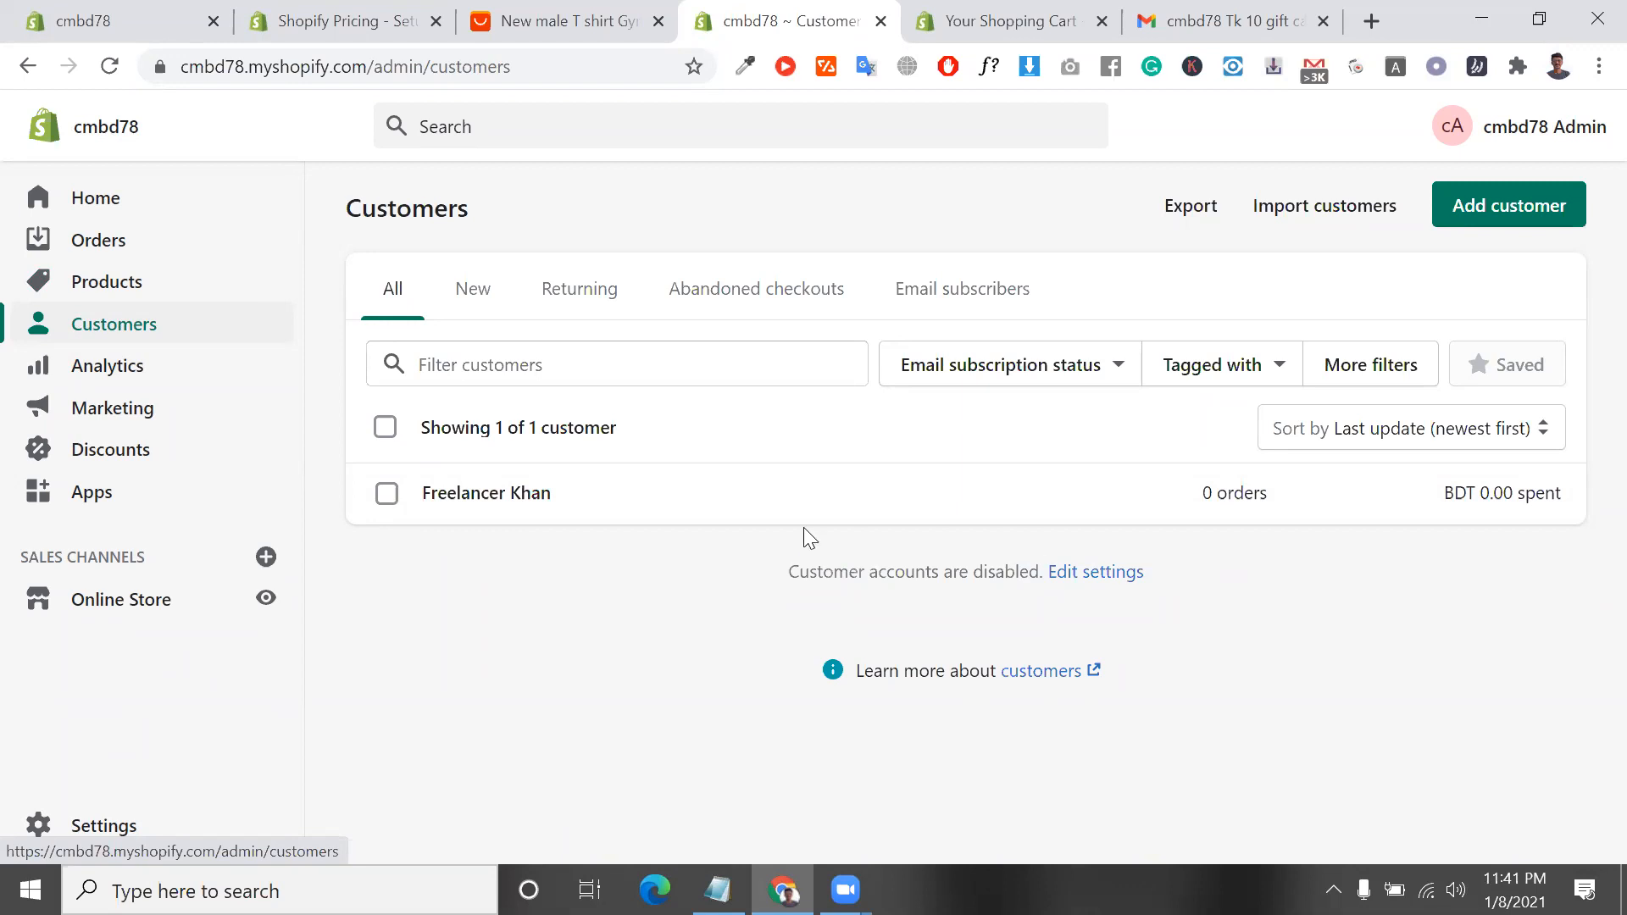
left_click(388, 498)
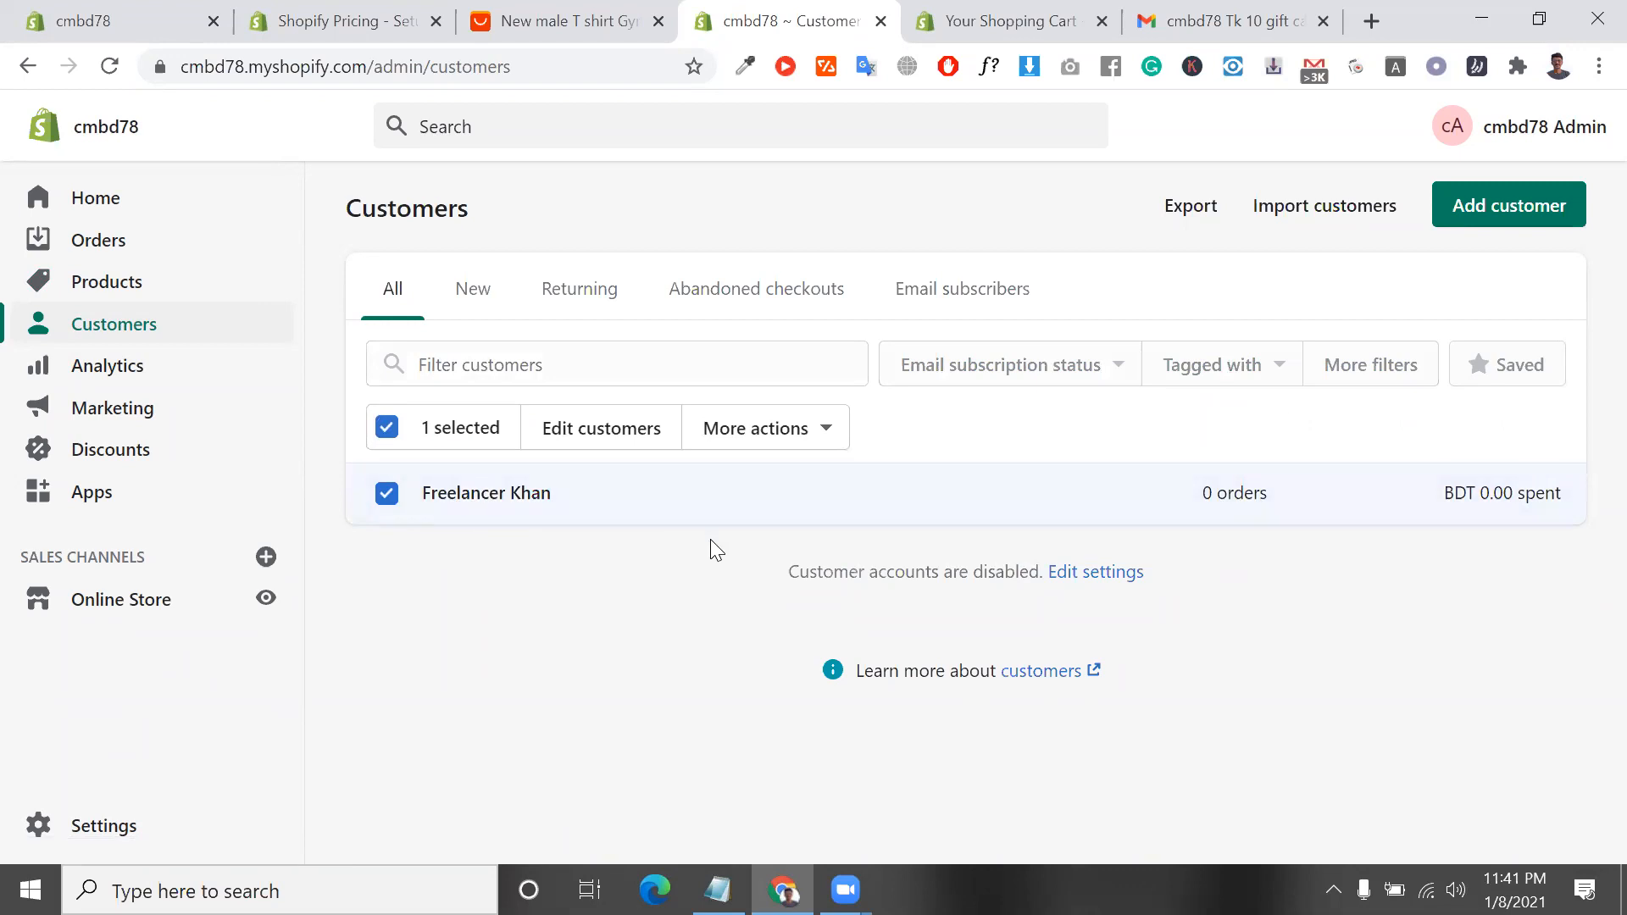
left_click(479, 312)
left_click(605, 307)
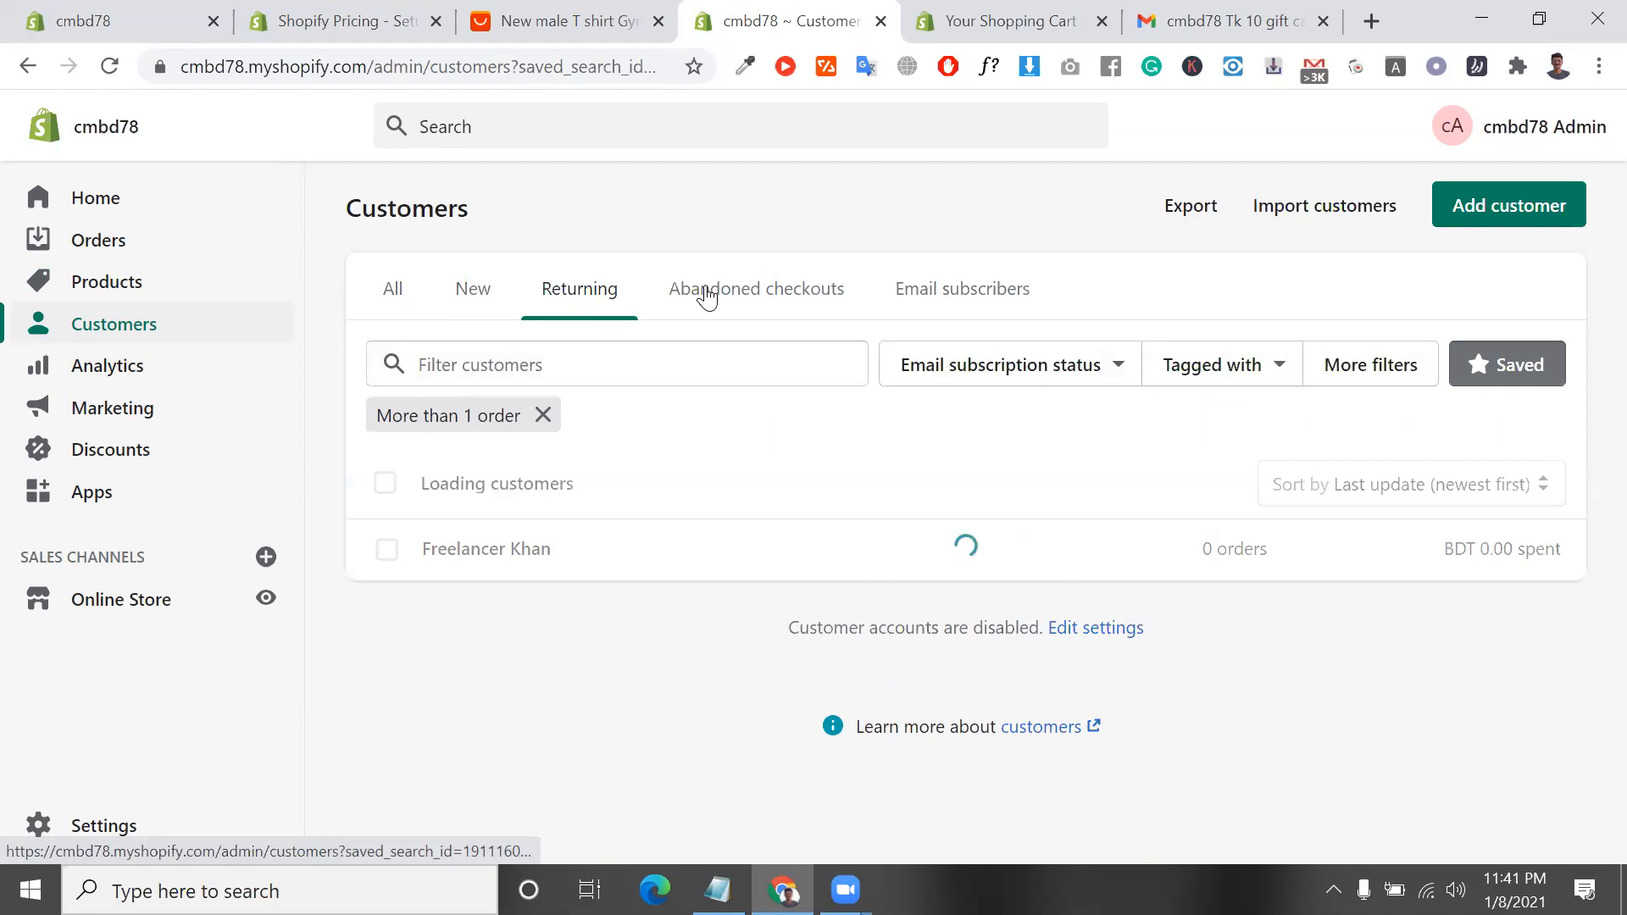
left_click(782, 298)
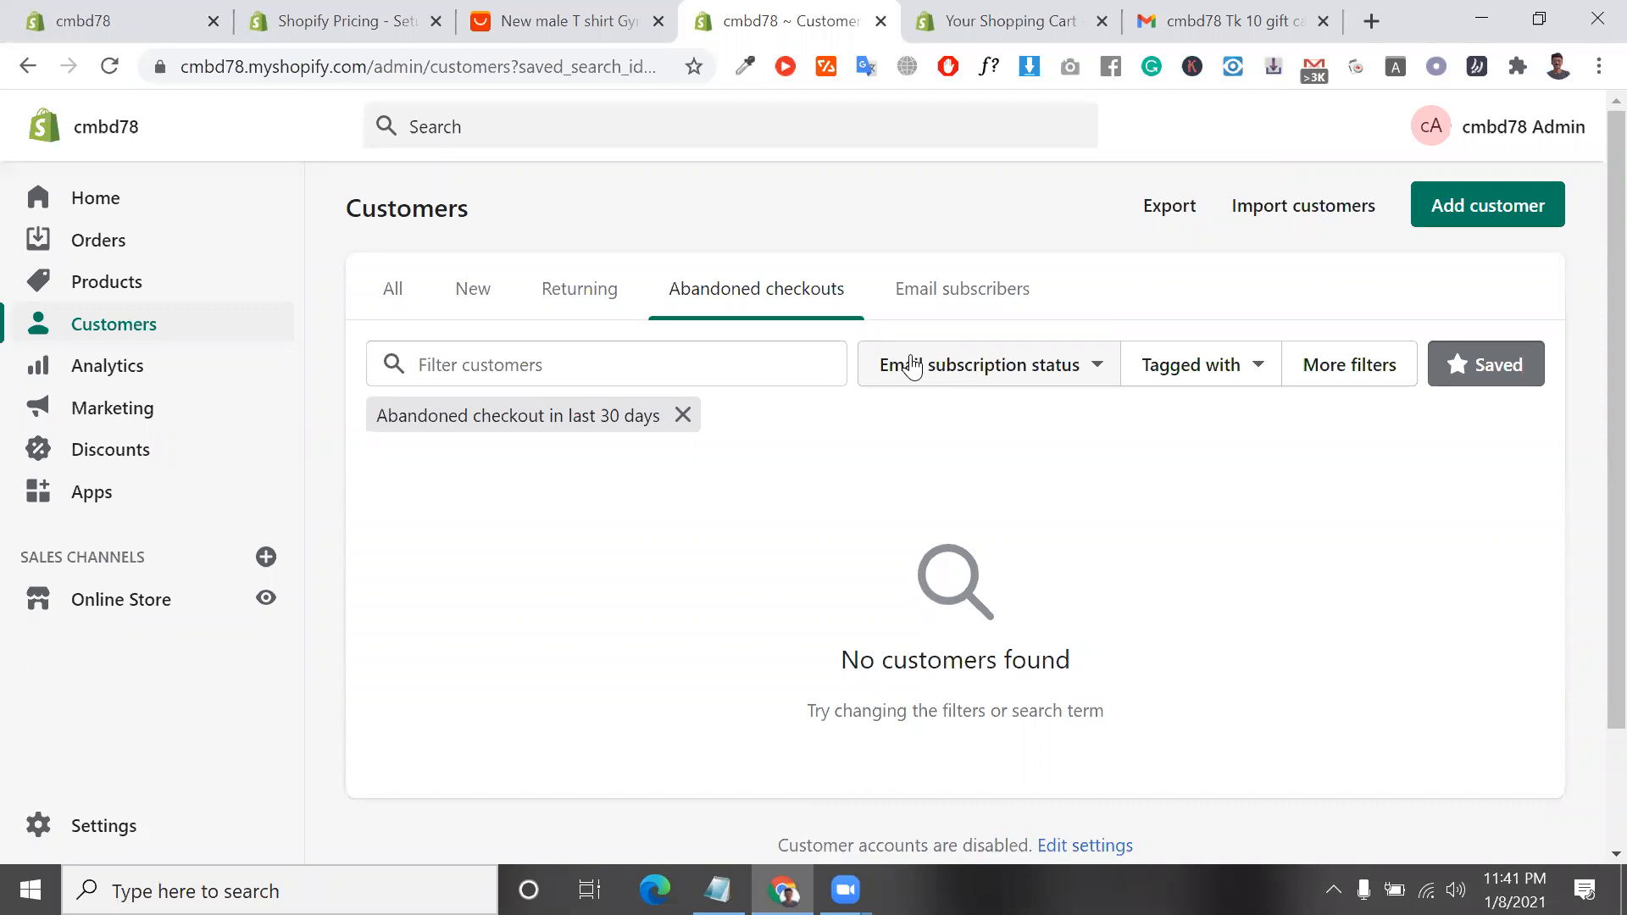
left_click(1000, 291)
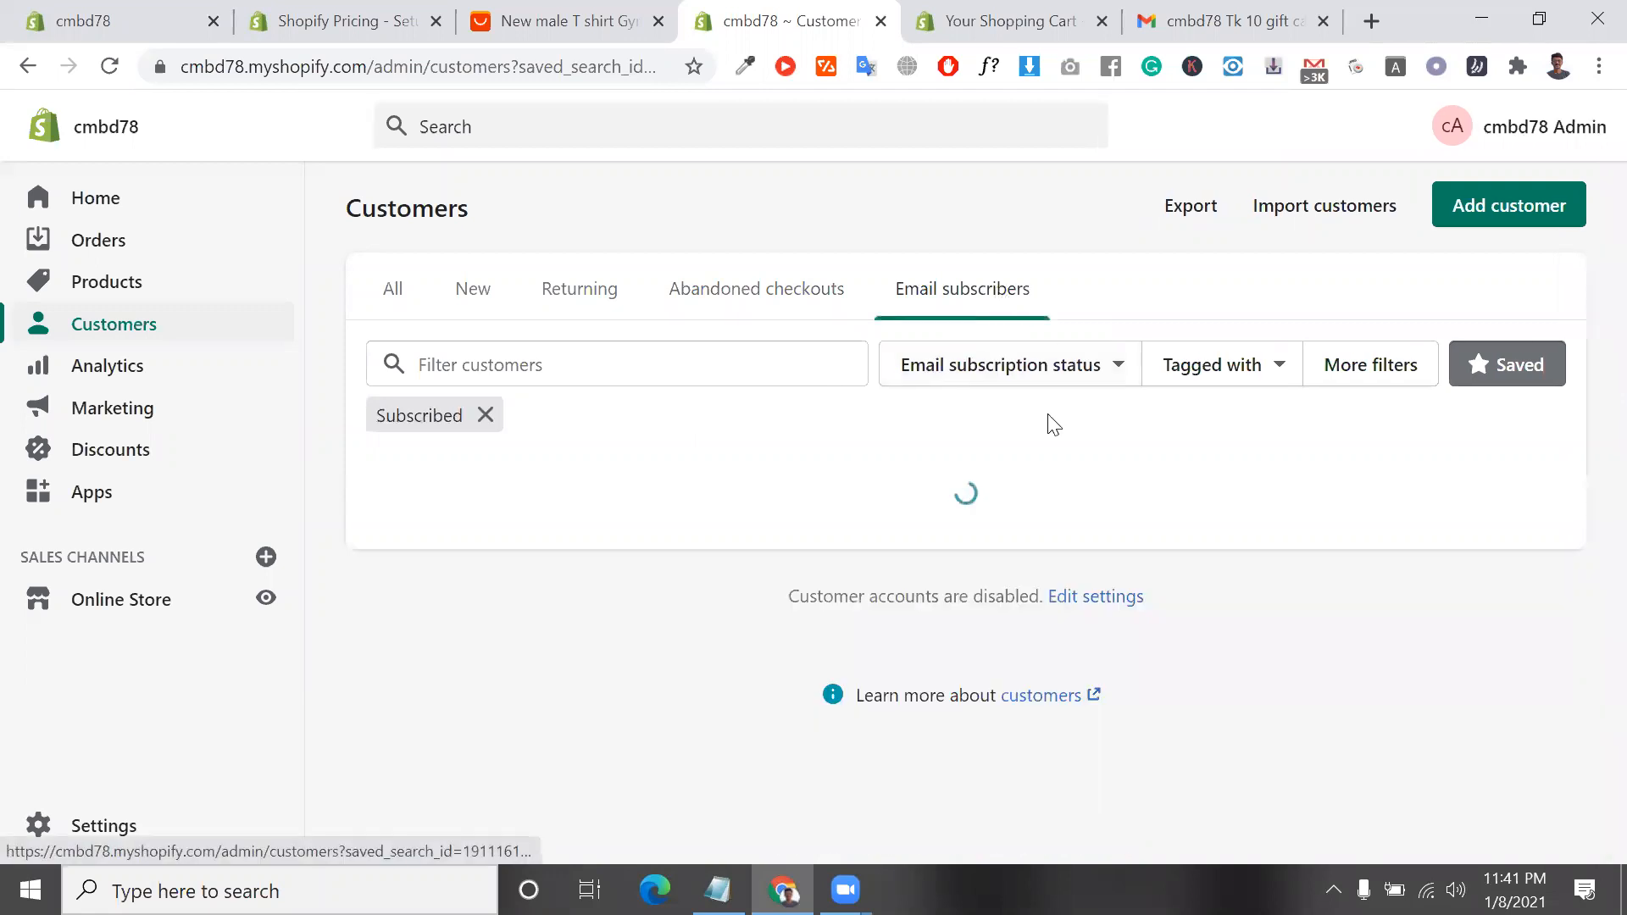
Check the email subscription status filter options for customers and the newsletter sign-up form on the storefront
left_click(992, 356)
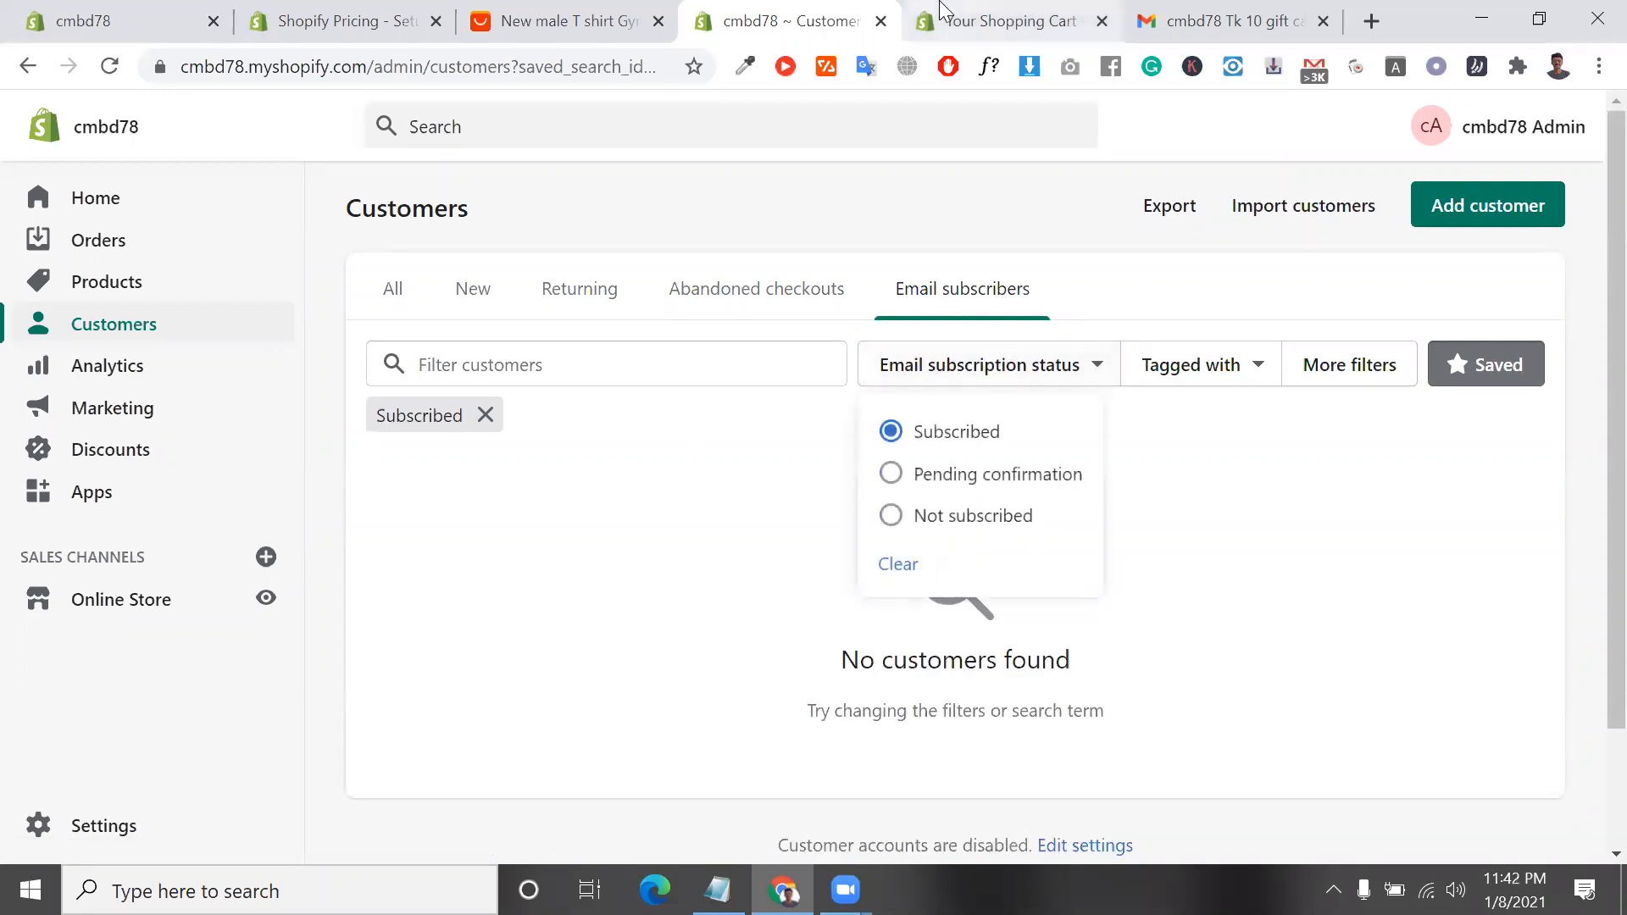
left_click(1004, 21)
scroll(750, 390, "down", 7)
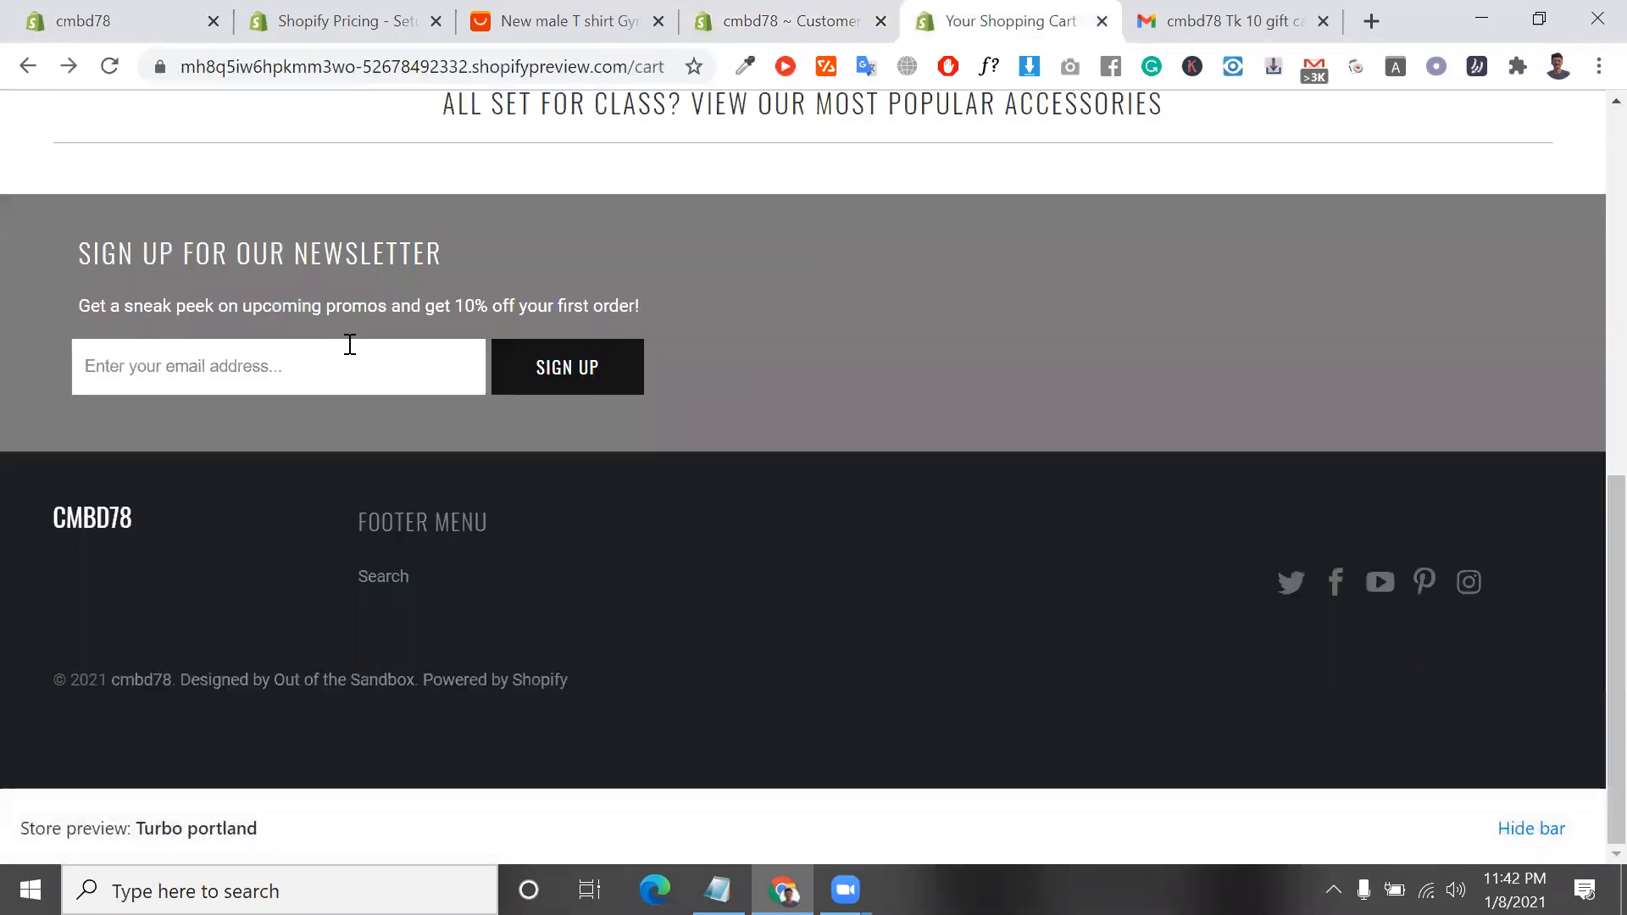
scroll(477, 327, "up", 7)
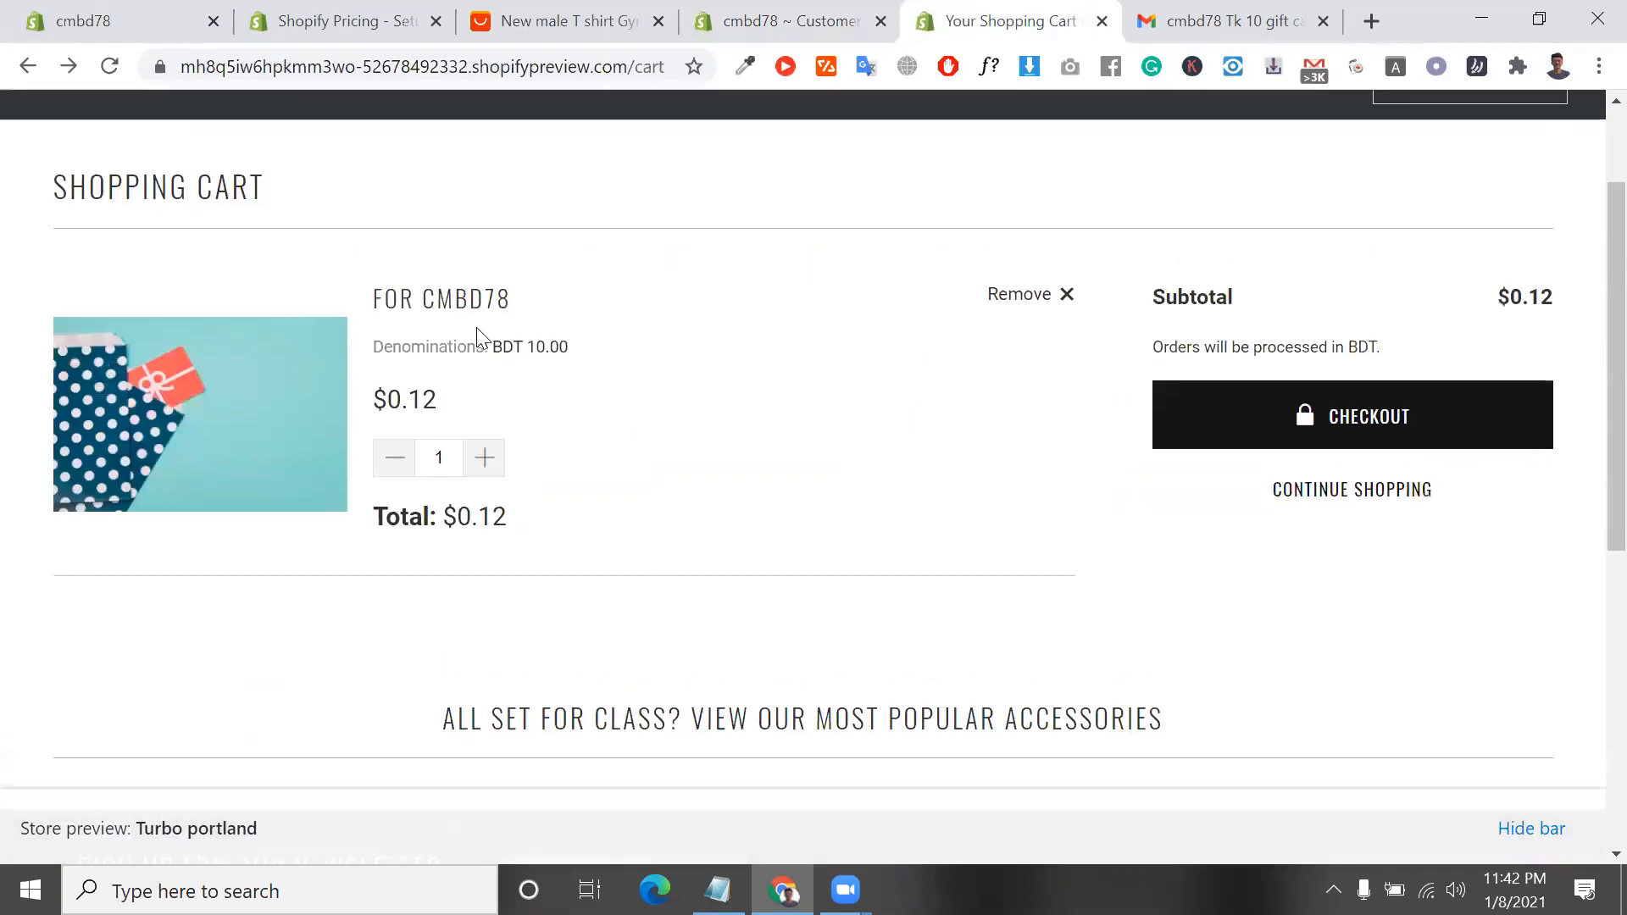
left_click(789, 21)
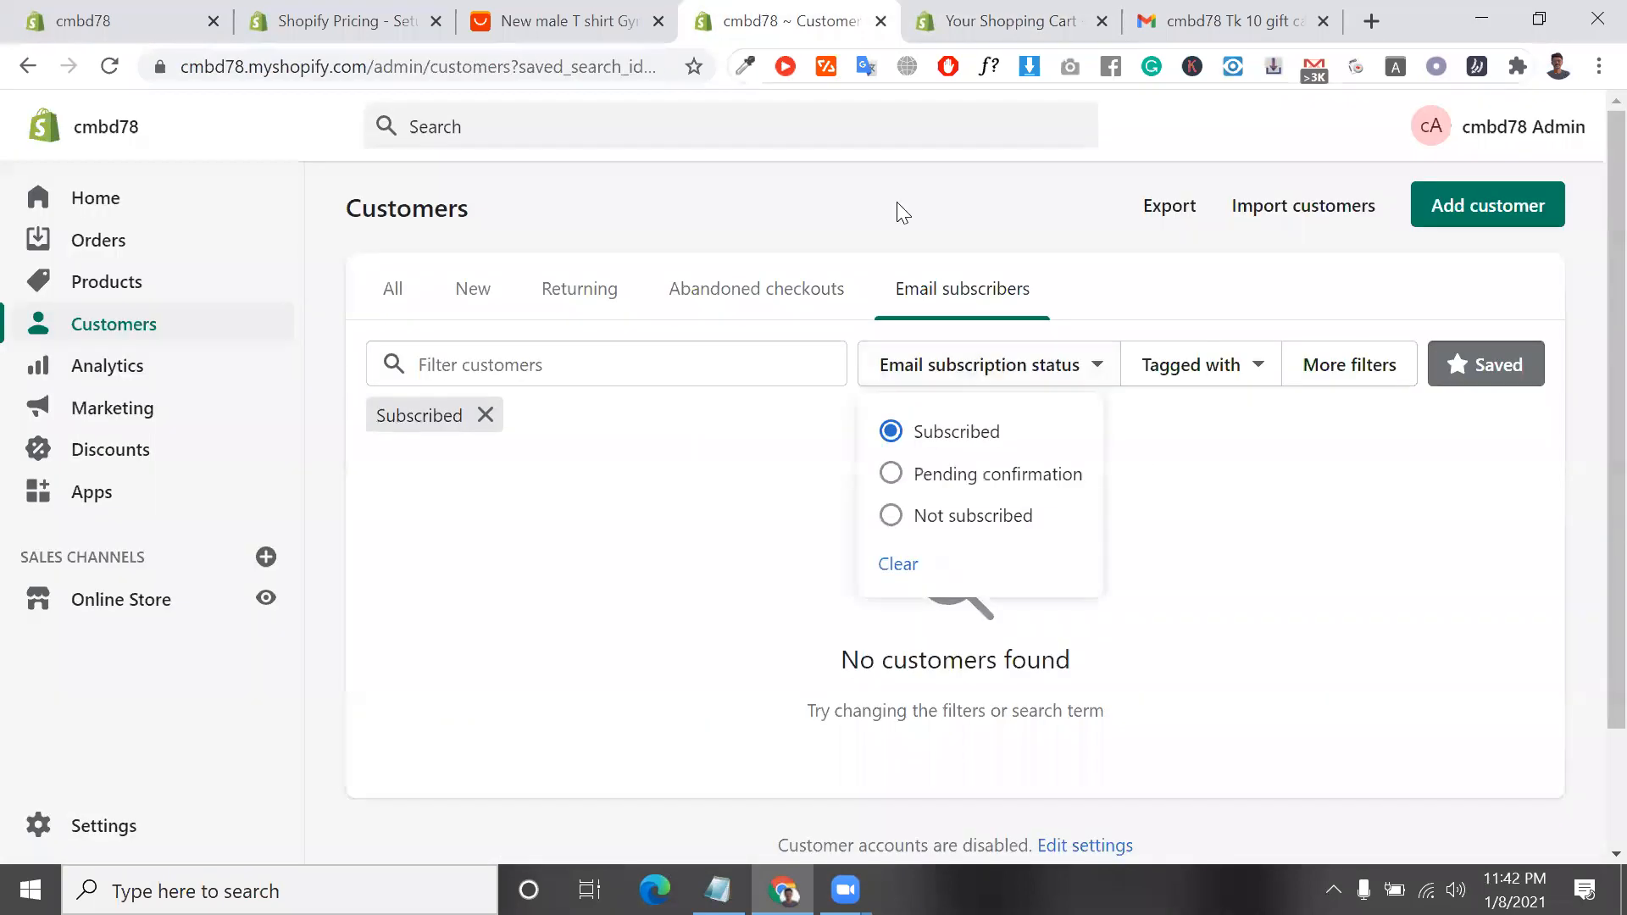
left_click(693, 497)
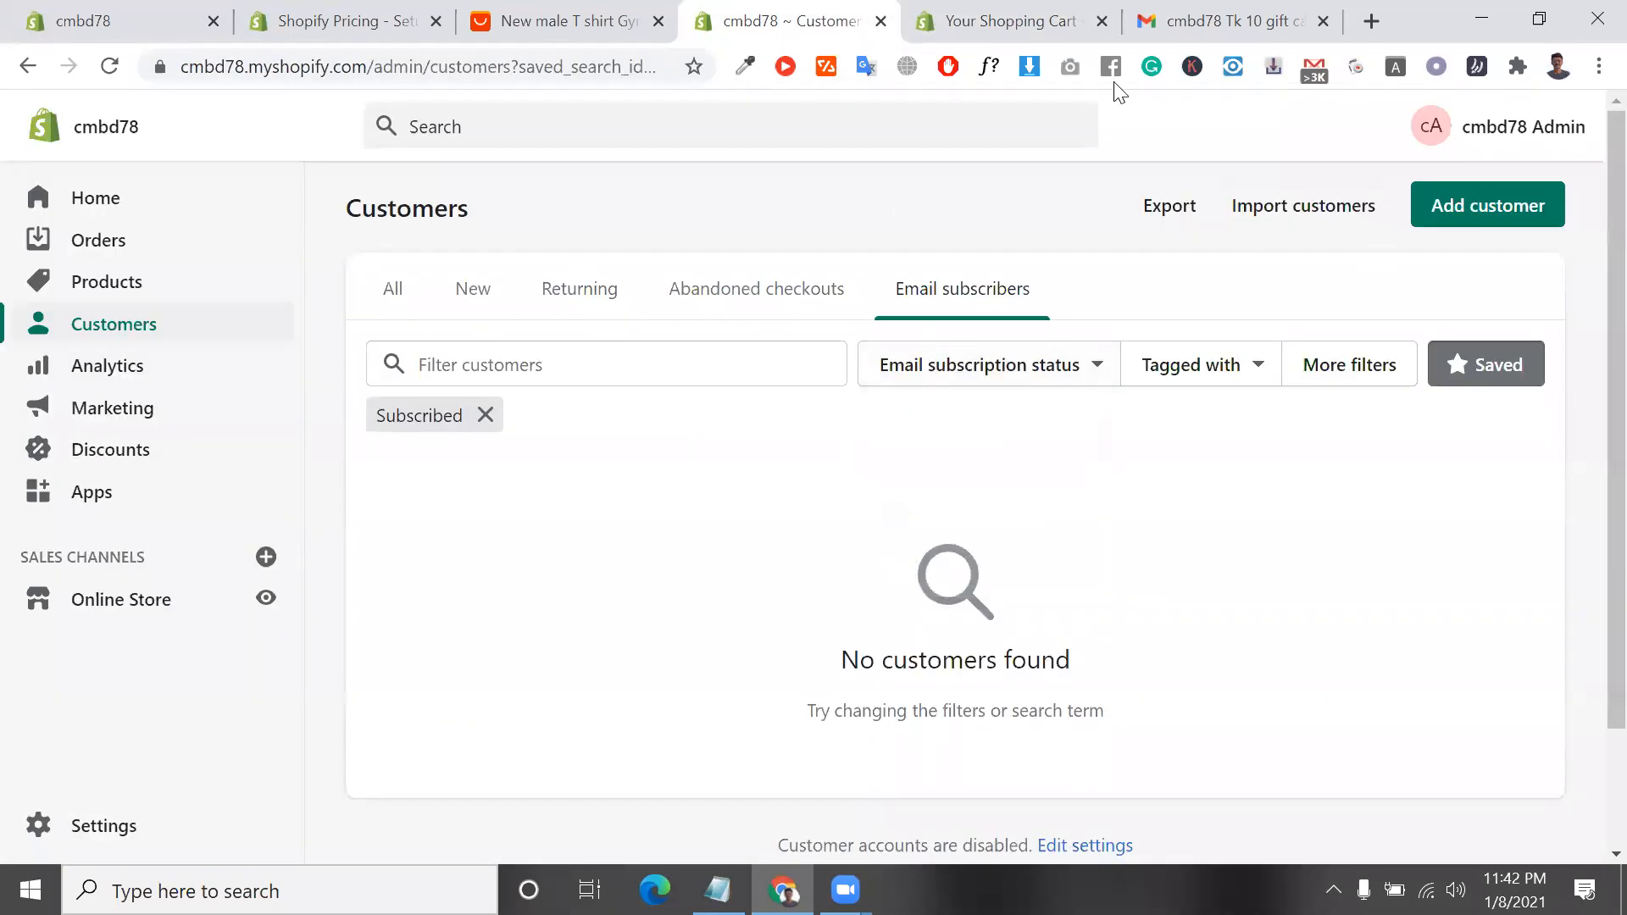
Examine the Analytics overview dashboard, from total sales and store sessions through conversion rate, orders, traffic sources and landing pages
left_click(149, 371)
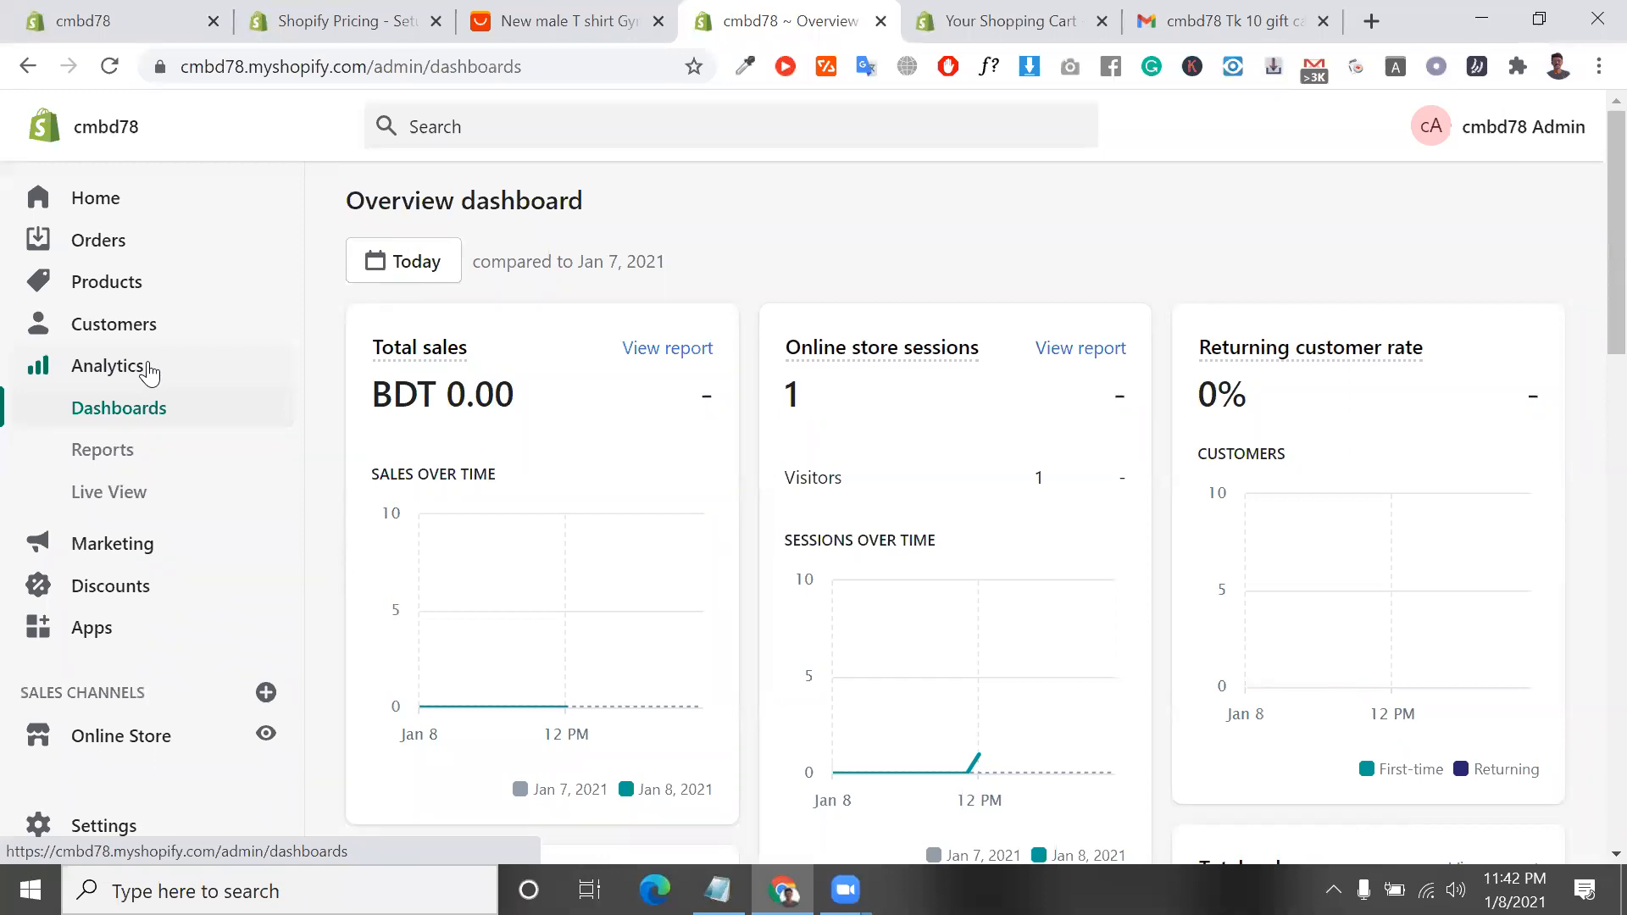
scroll(149, 370, "down", 1)
mouse_move(512, 583)
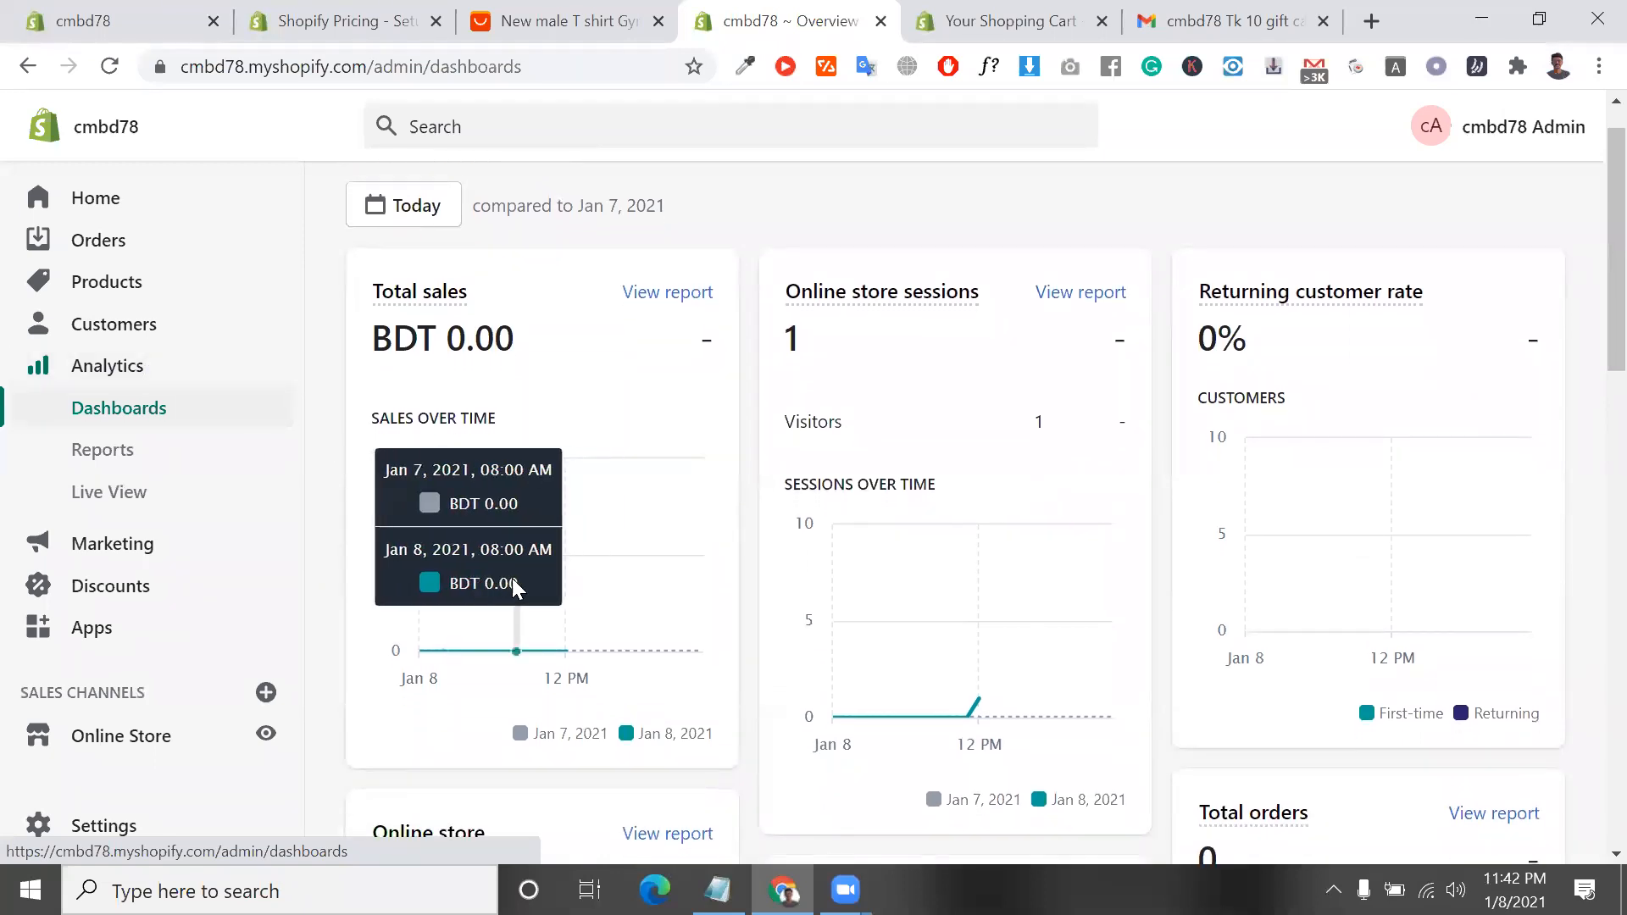
scroll(512, 584, "down", 1)
double_click(456, 337)
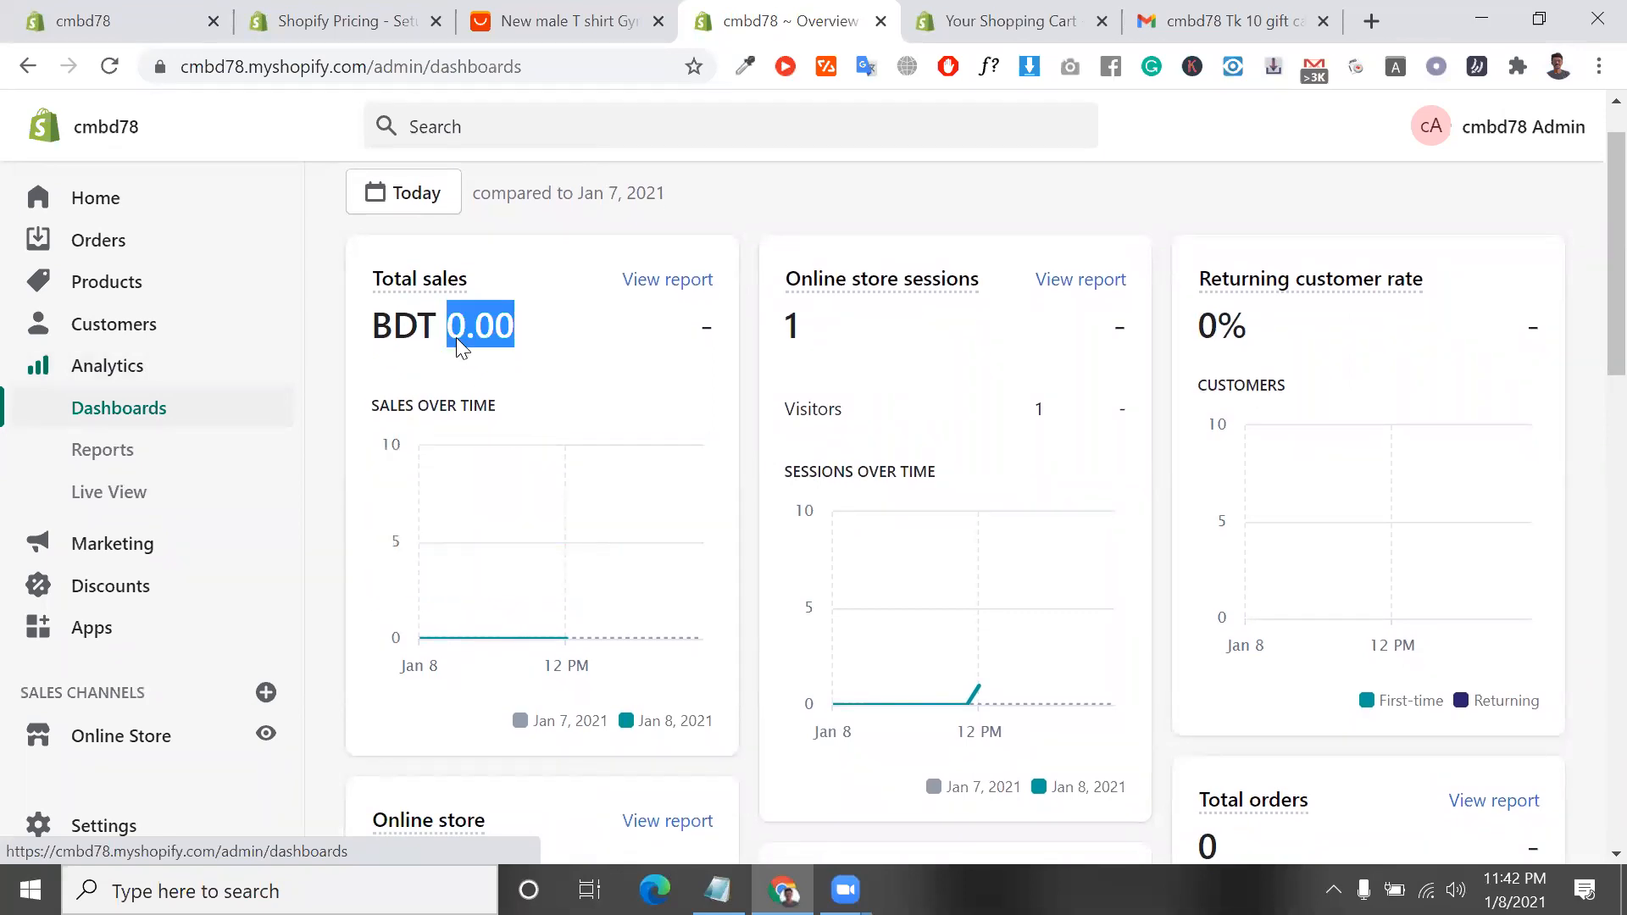
left_click(456, 337)
scroll(697, 370, "down", 1)
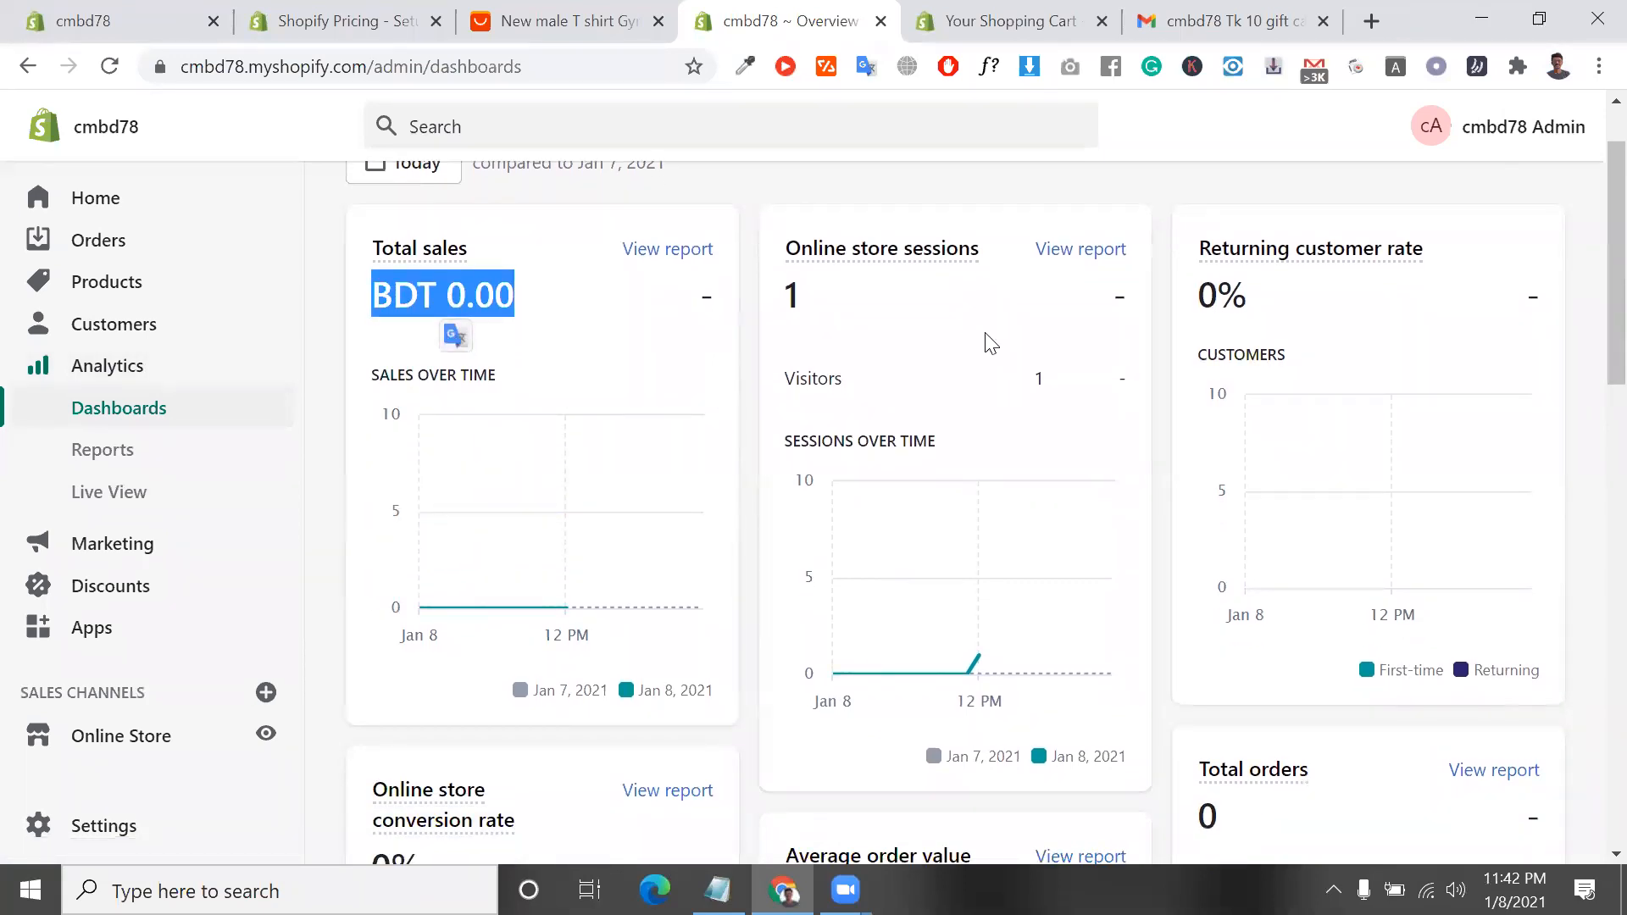
scroll(1137, 425, "down", 4)
mouse_move(976, 523)
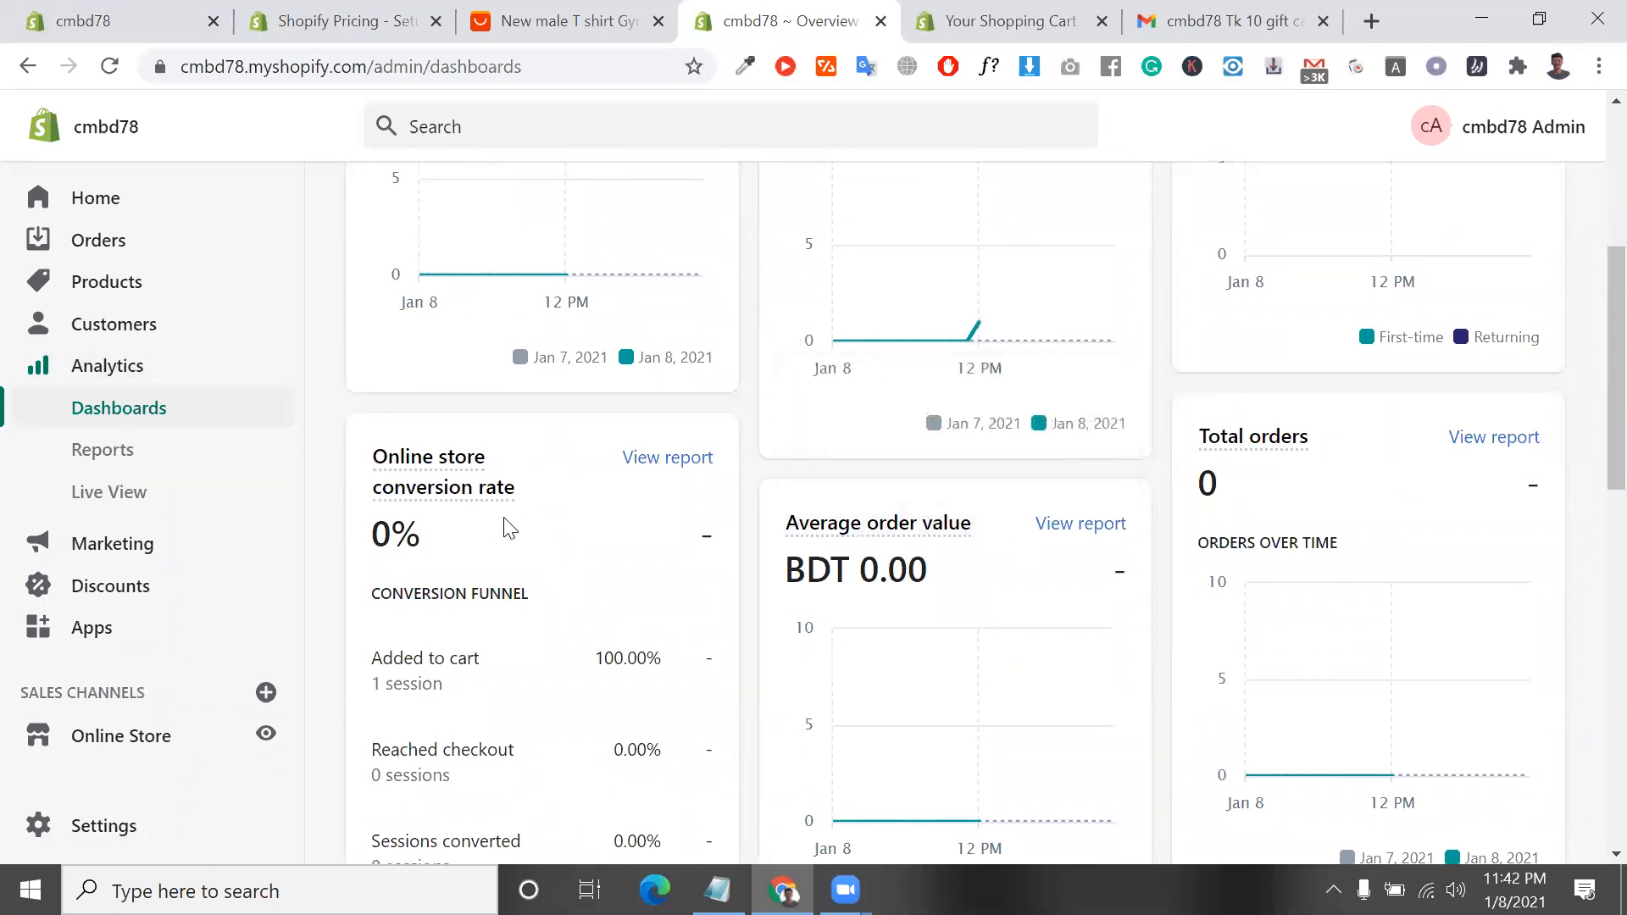
scroll(1289, 411, "down", 4)
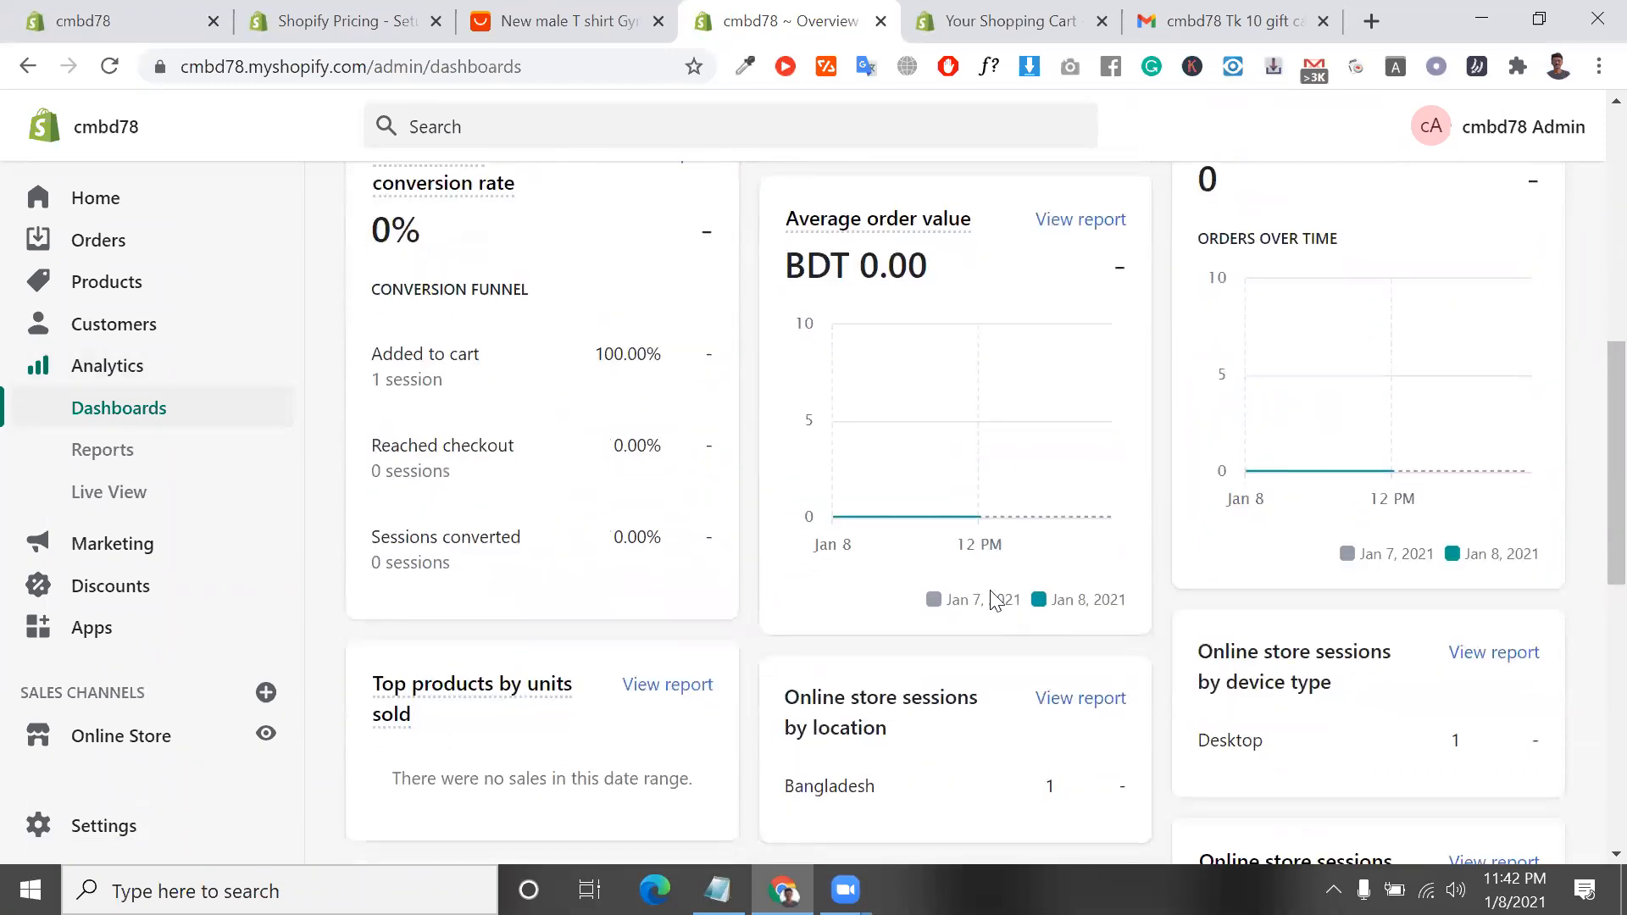
scroll(983, 599, "down", 2)
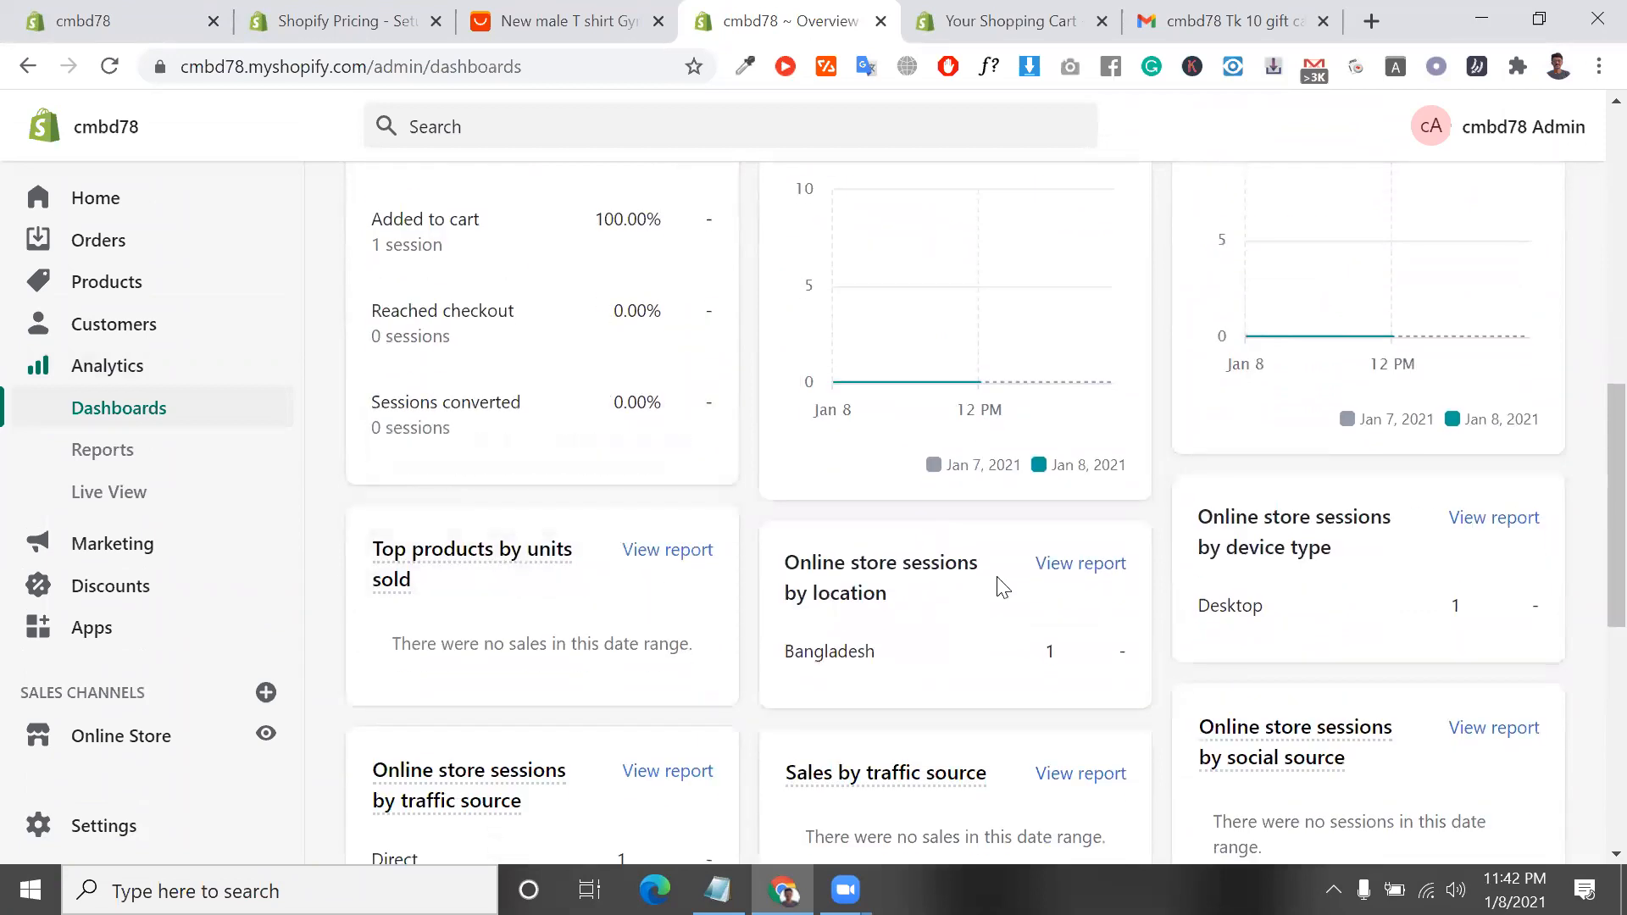
scroll(1003, 586, "down", 8)
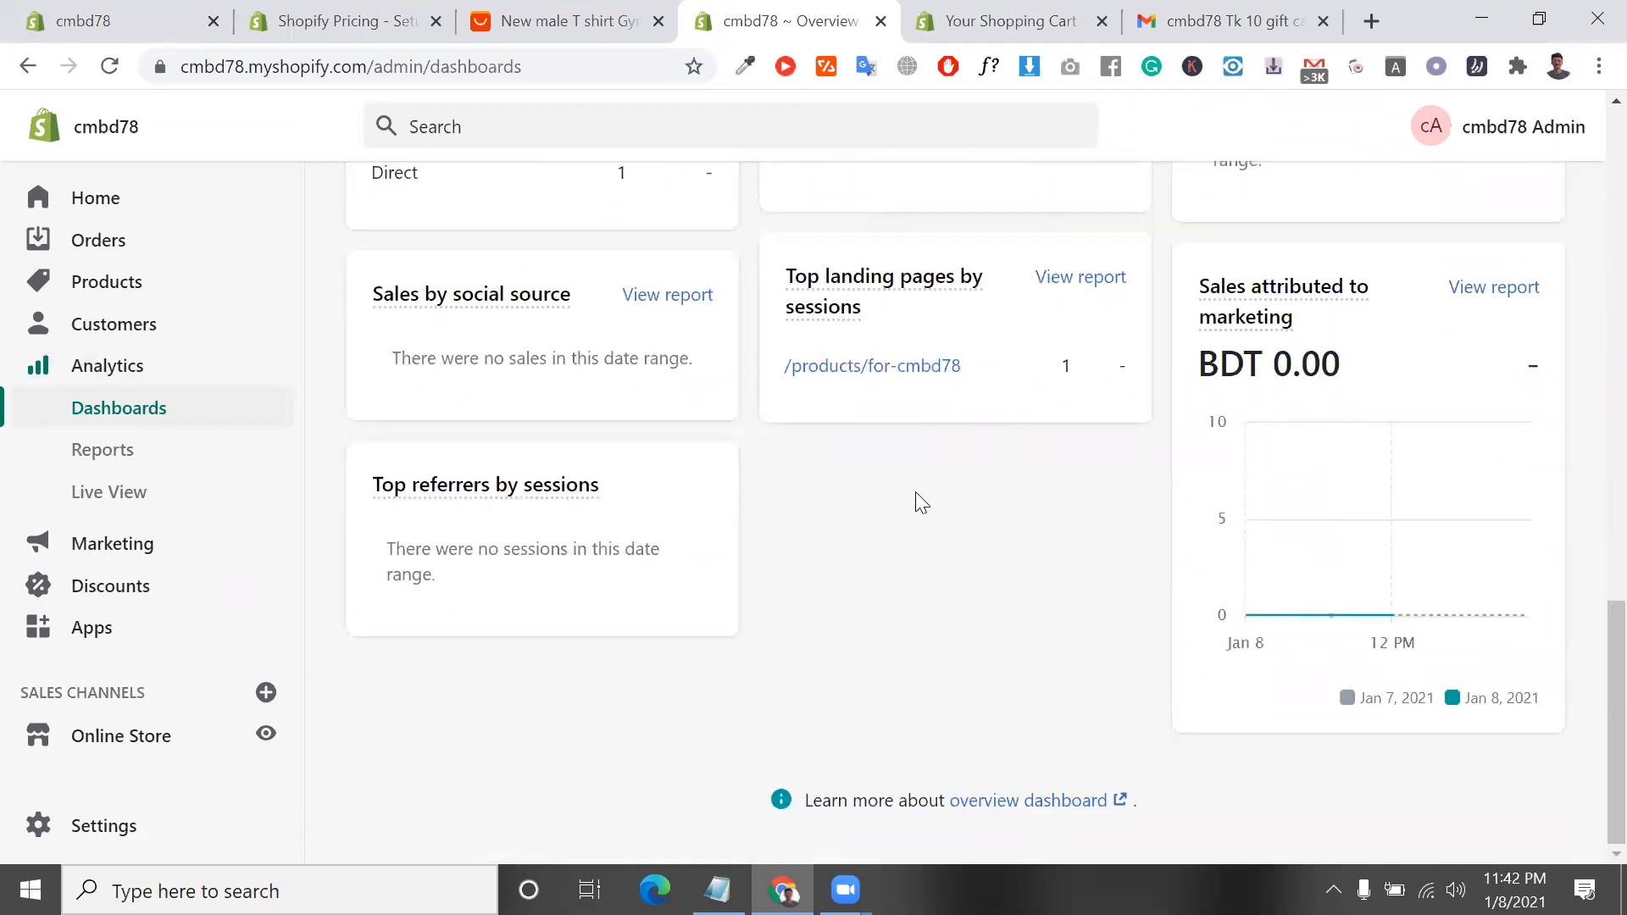
scroll(841, 570, "up", 6)
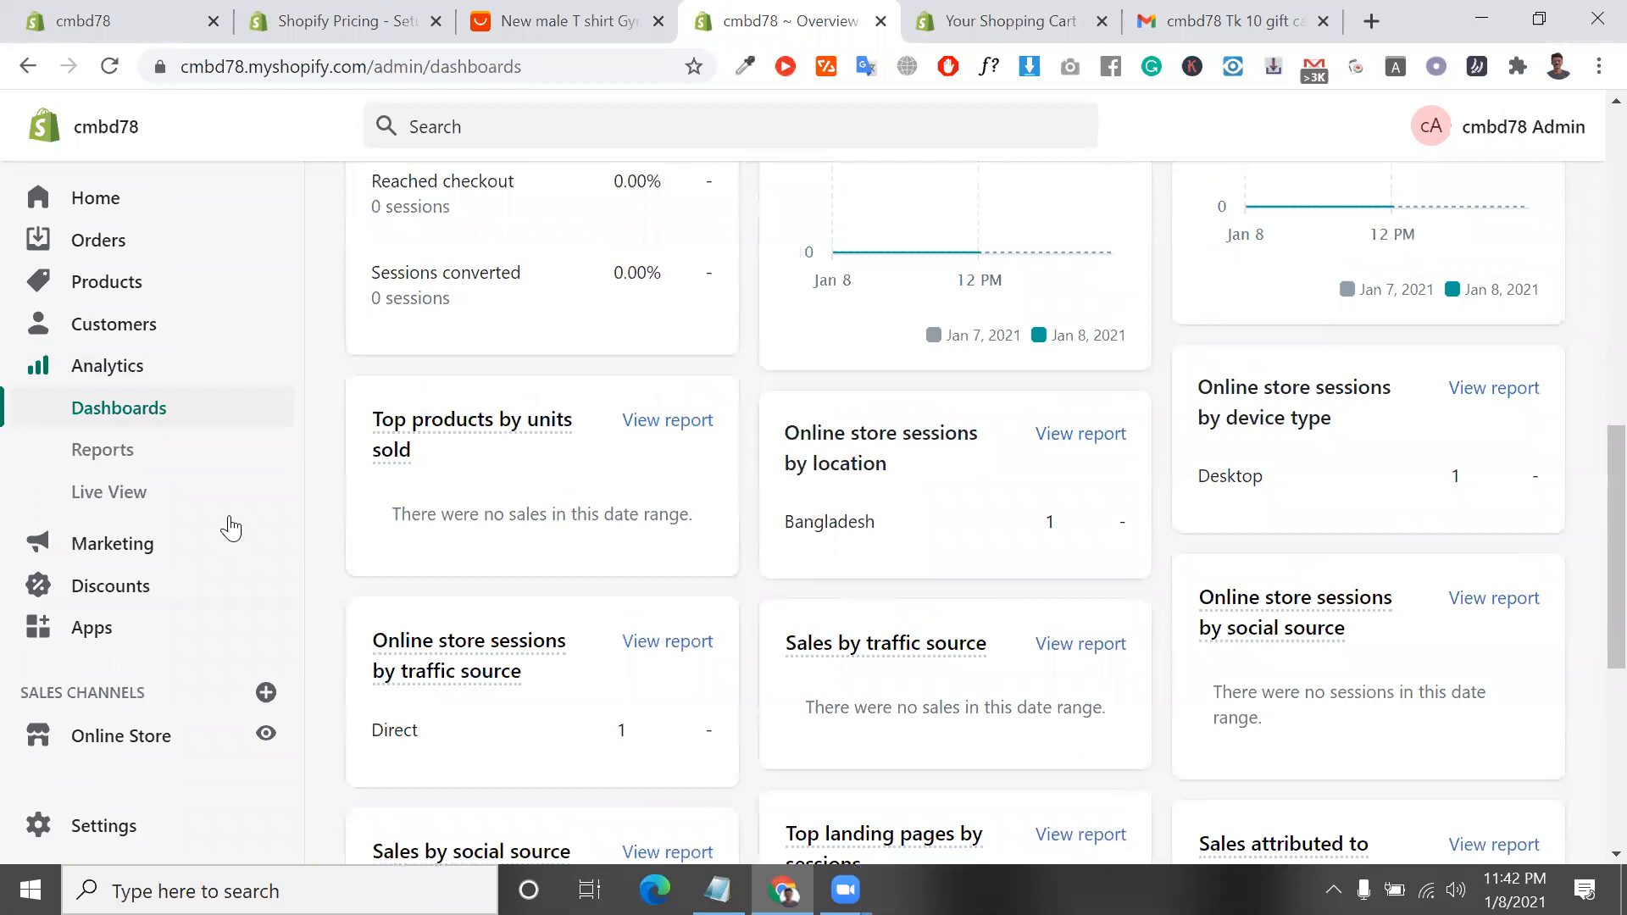
Look through the Analytics reports and inspect the visitor marker on the Live View globe
left_click(139, 464)
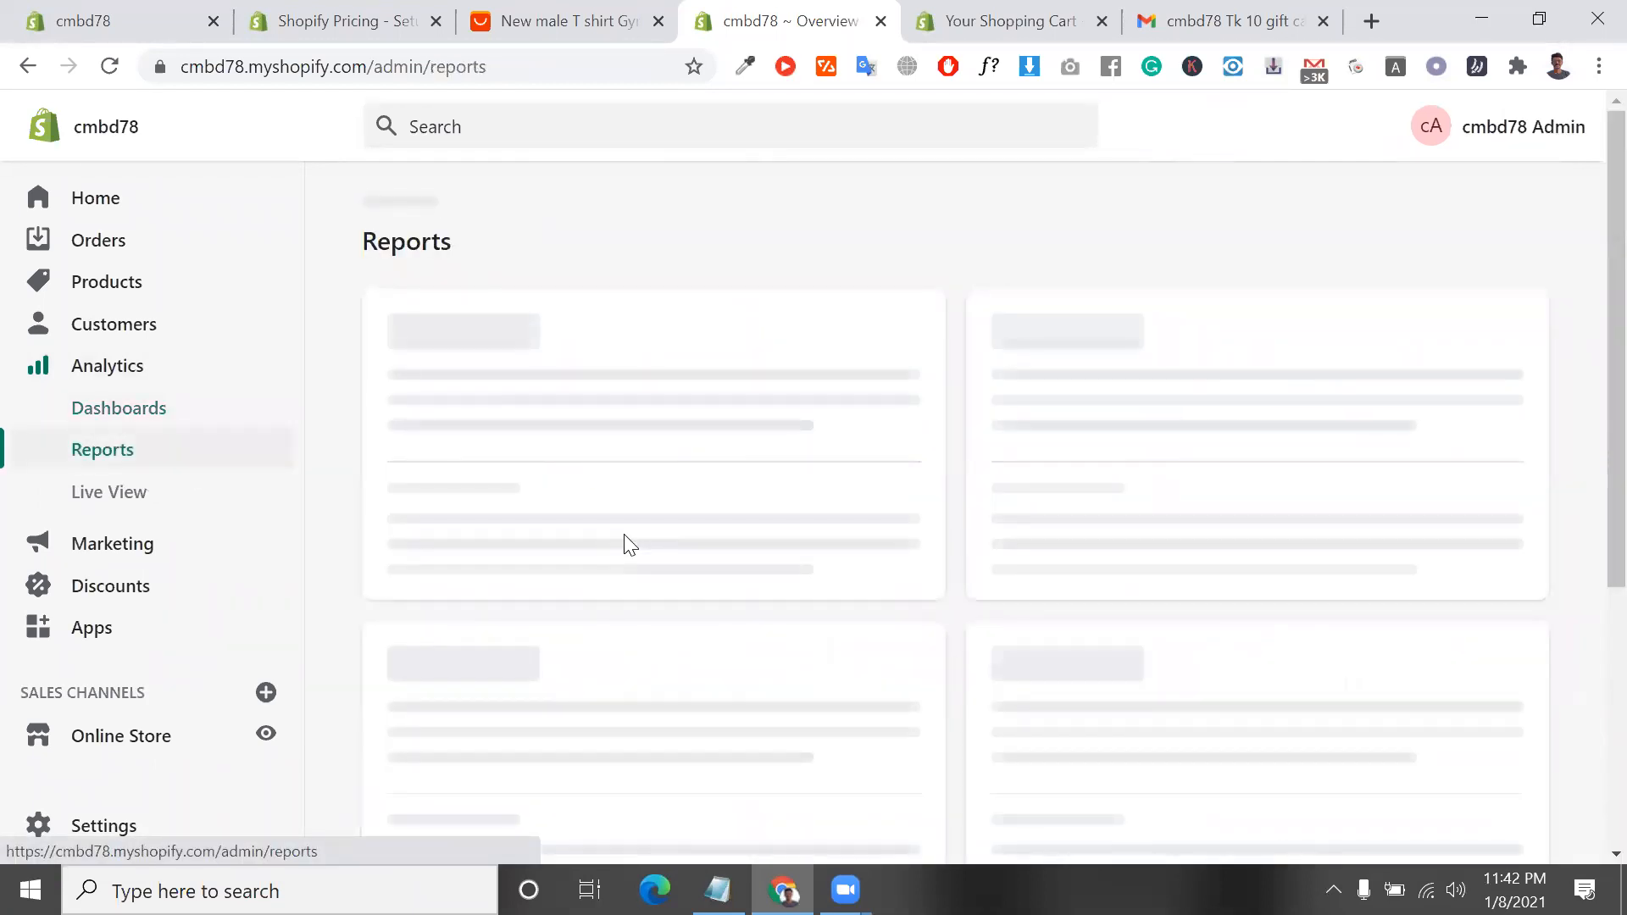
scroll(640, 618, "down", 15)
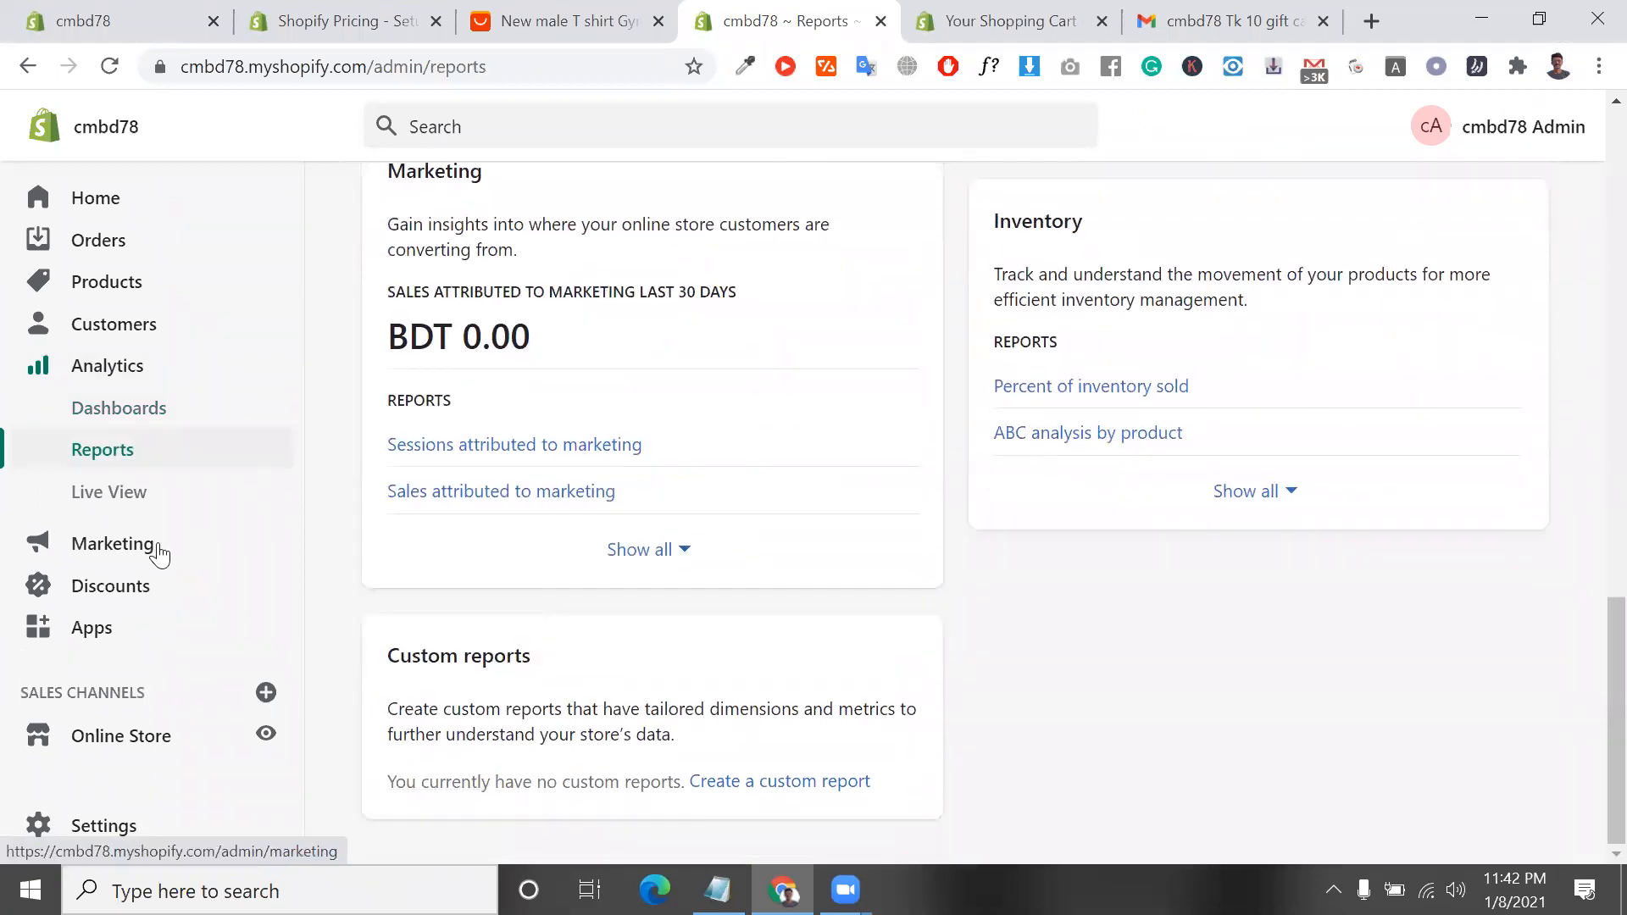
left_click(134, 491)
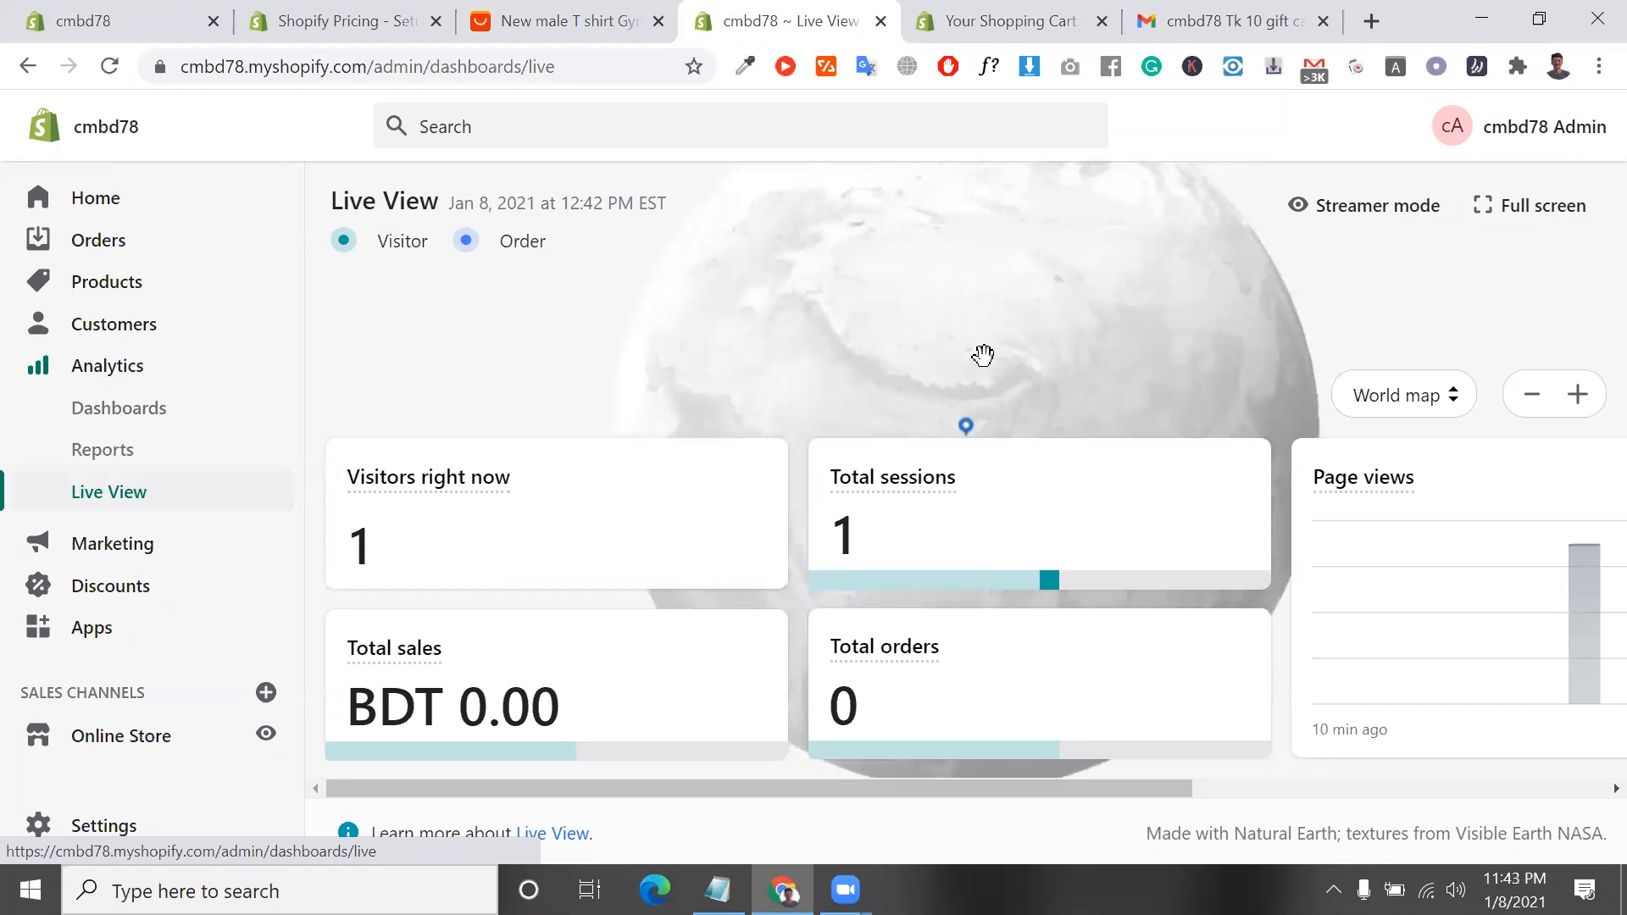
scroll(968, 415, "up", 5)
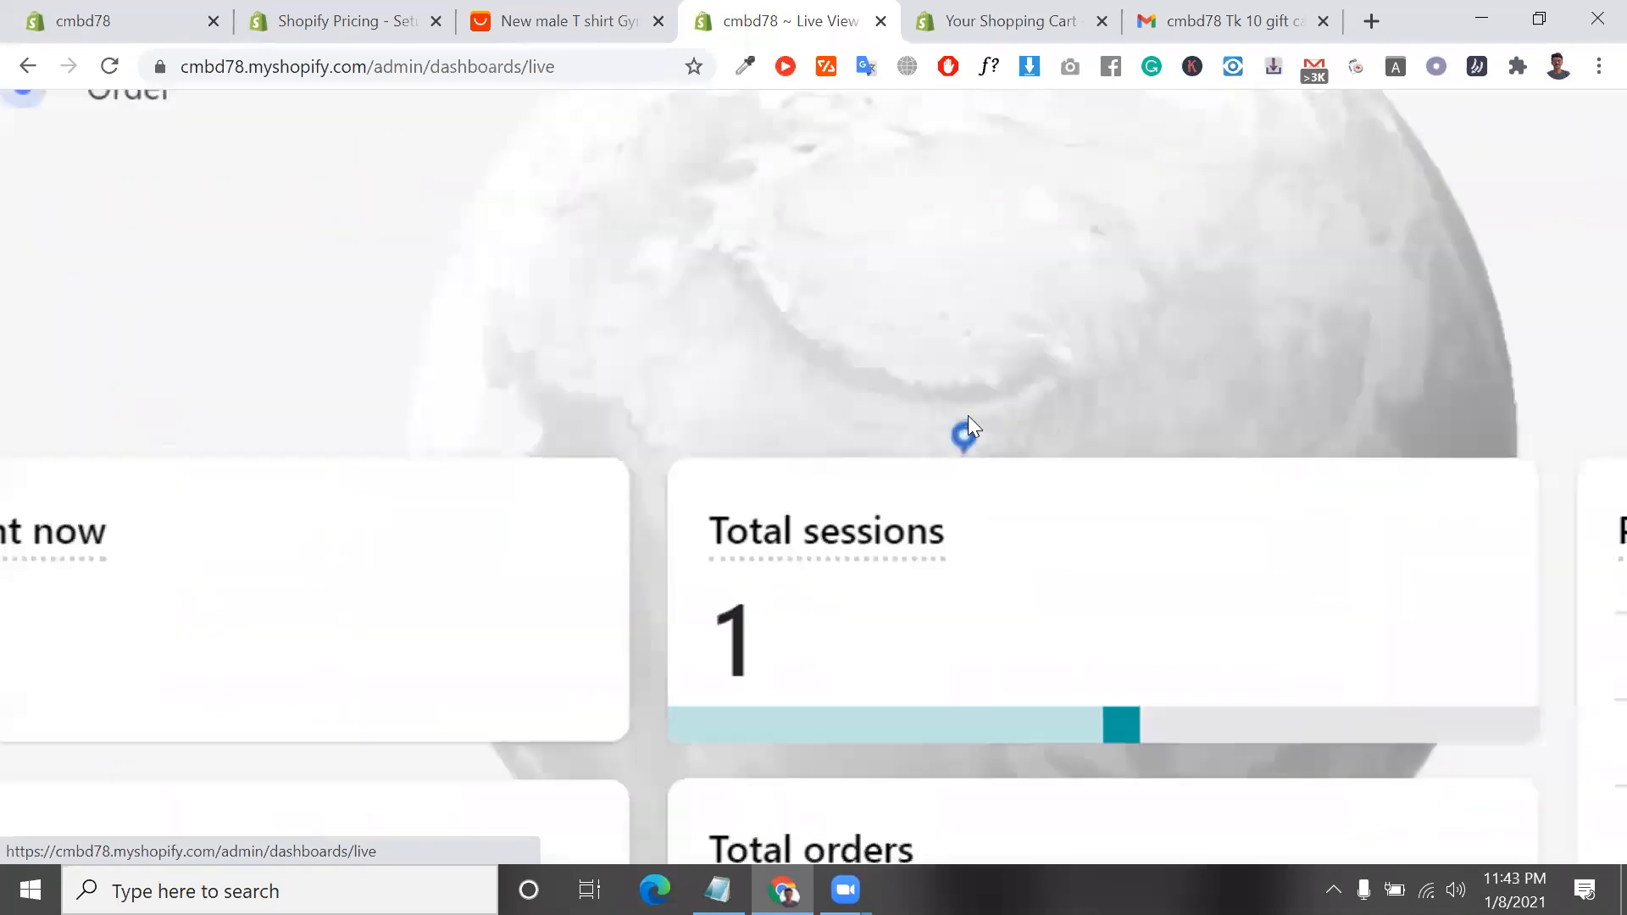
scroll(986, 460, "right", 1)
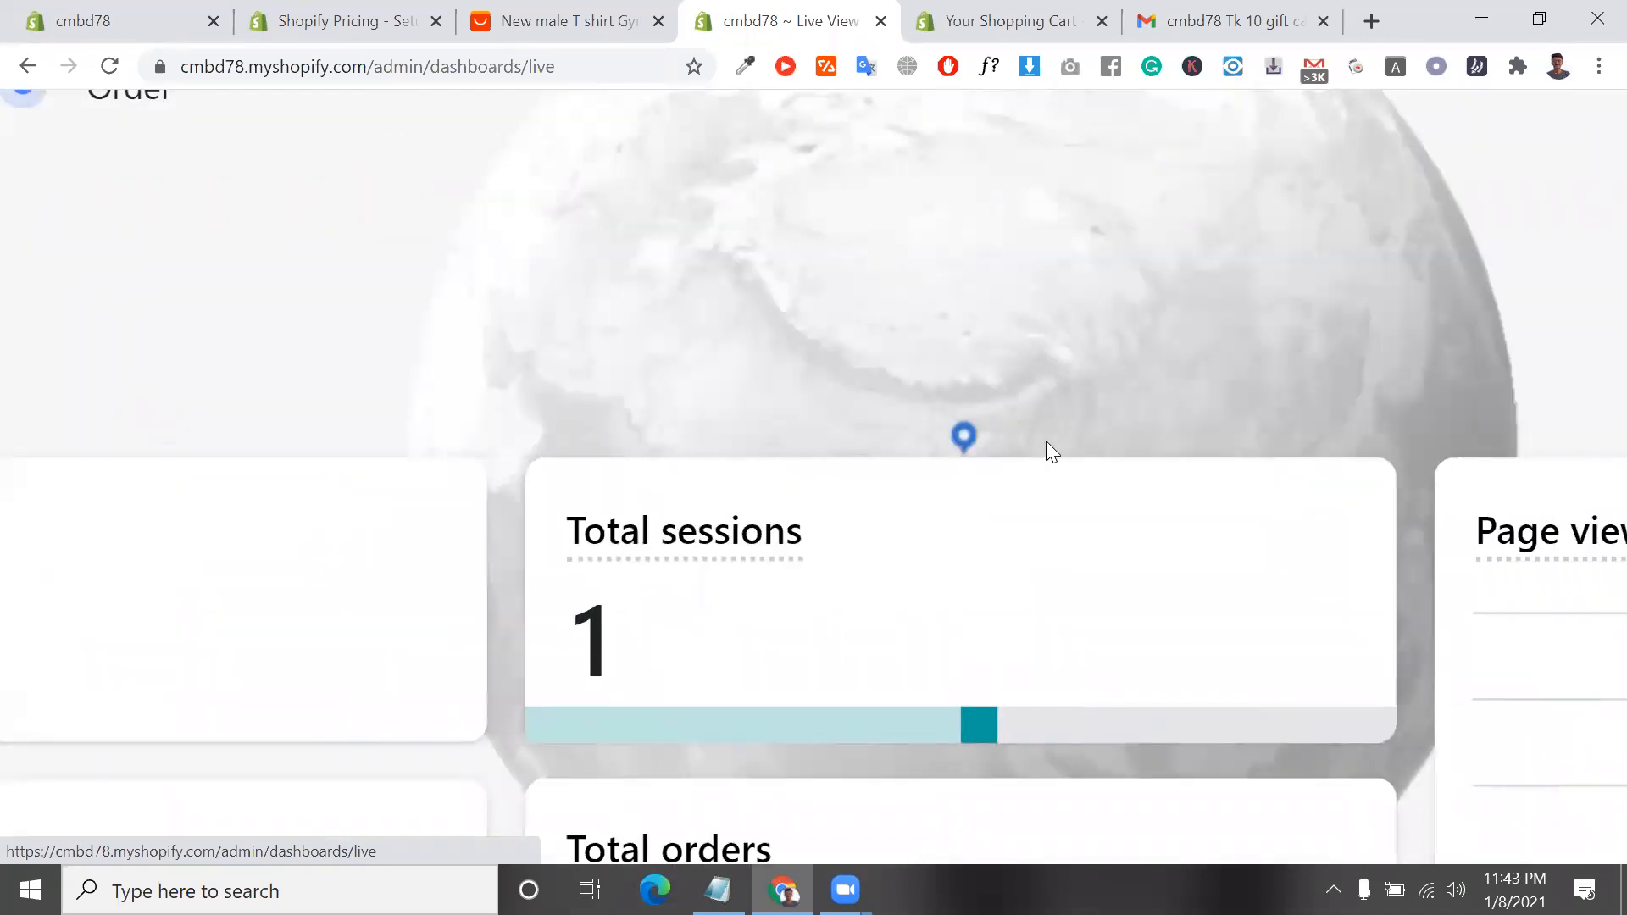
scroll(1190, 760, "left", 1)
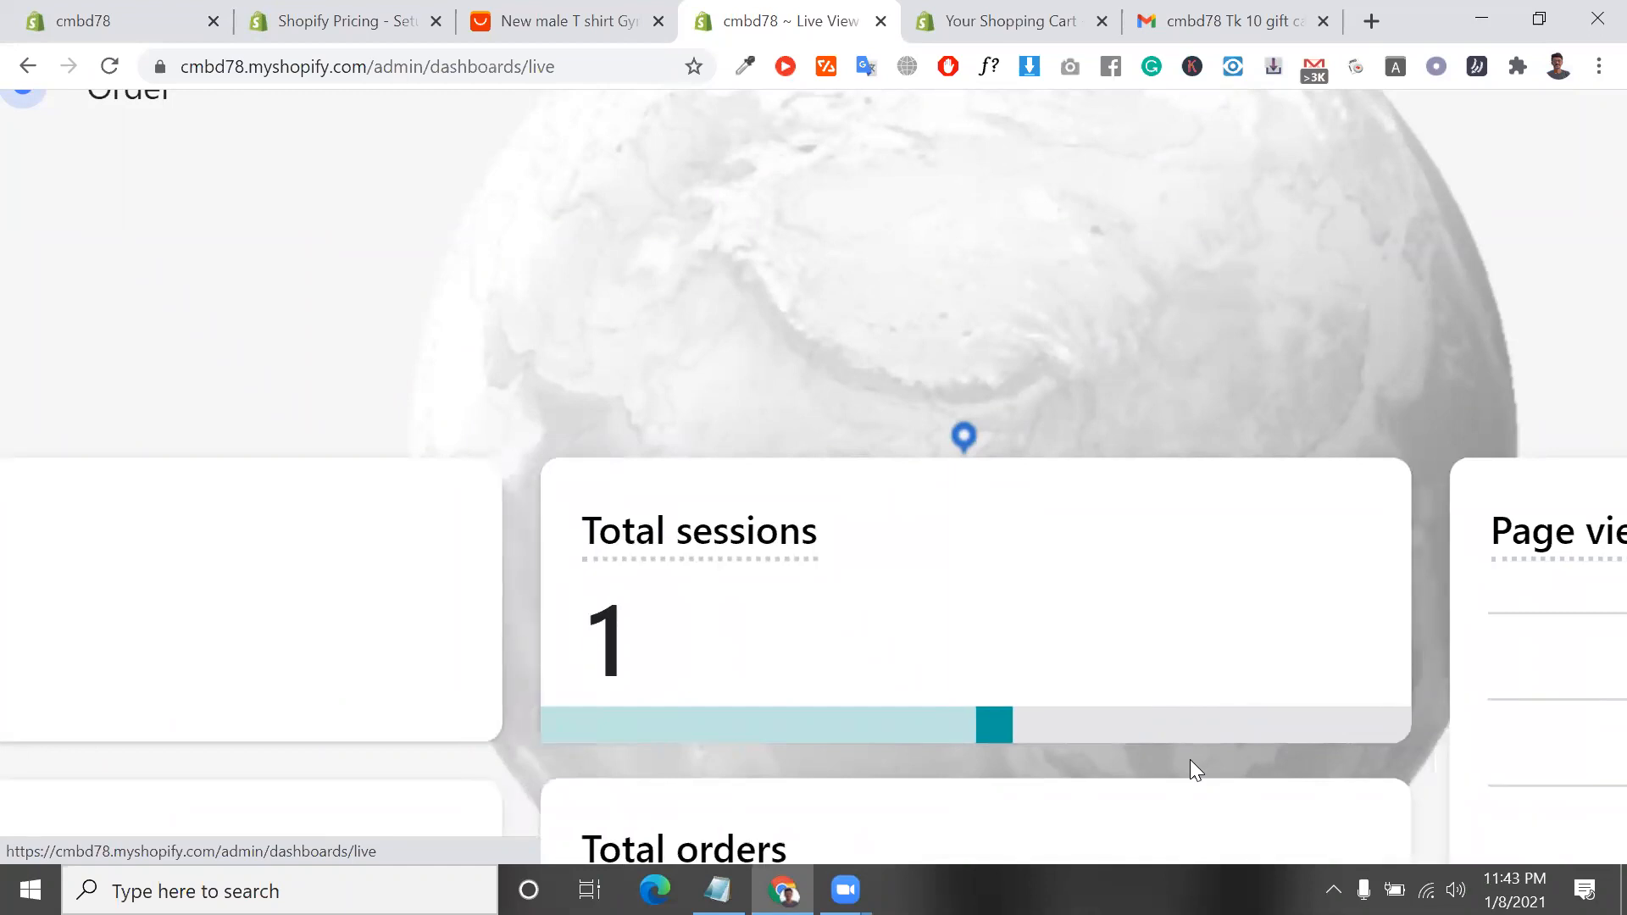
Look through the country choices offered for the Live View map, leaving it on World map
scroll(1190, 759, "left", 1)
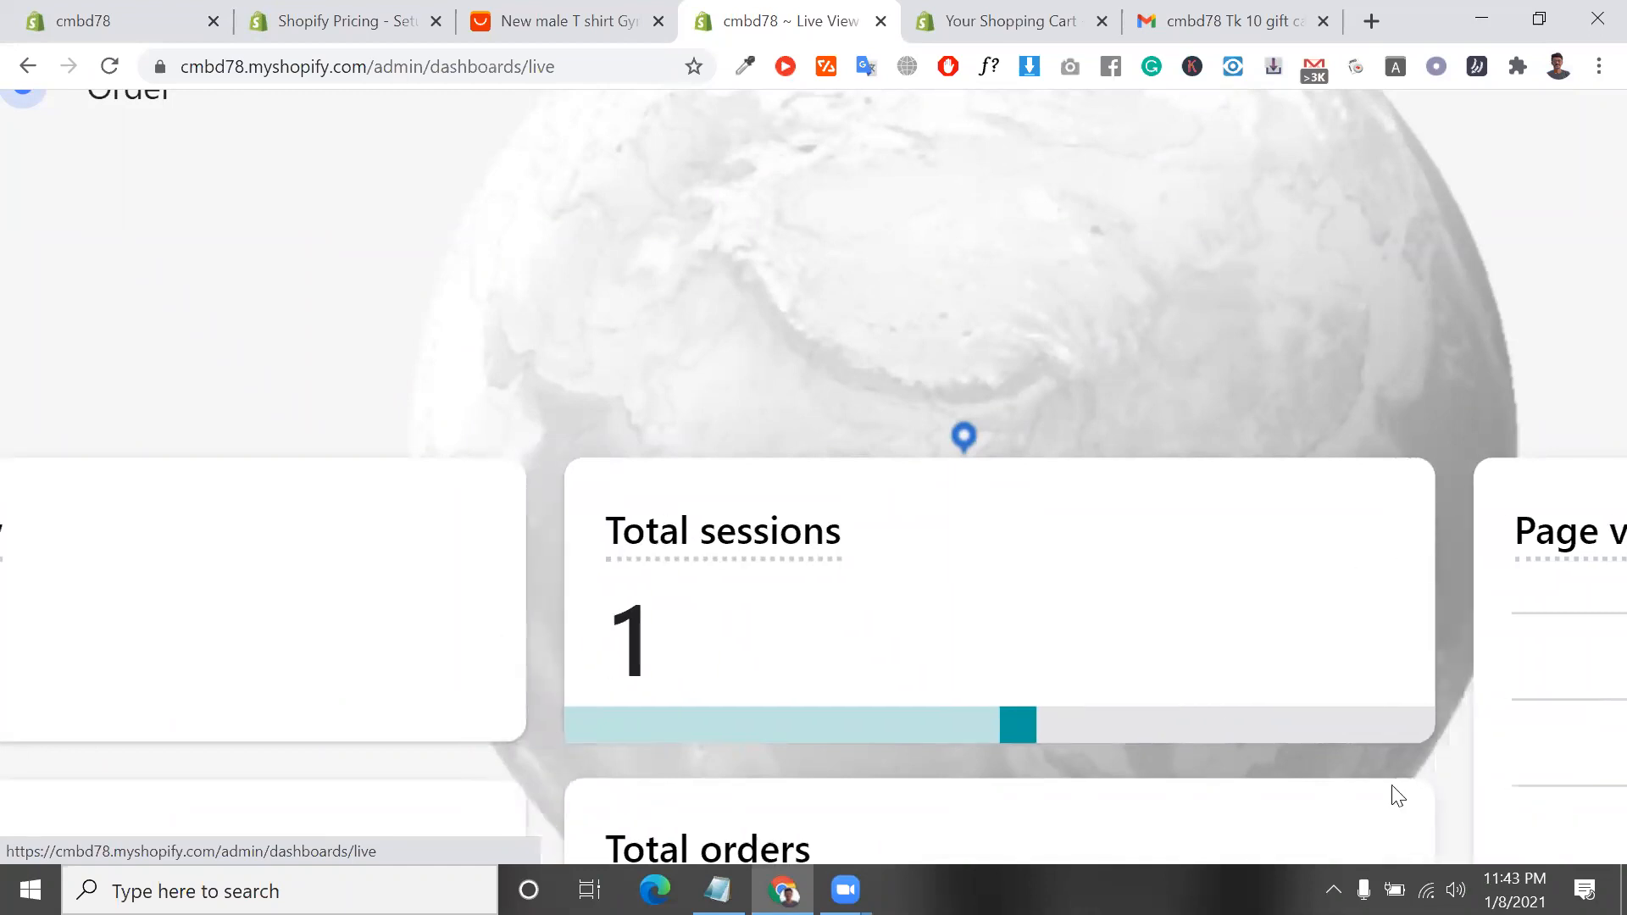
scroll(1392, 786, "down", 5)
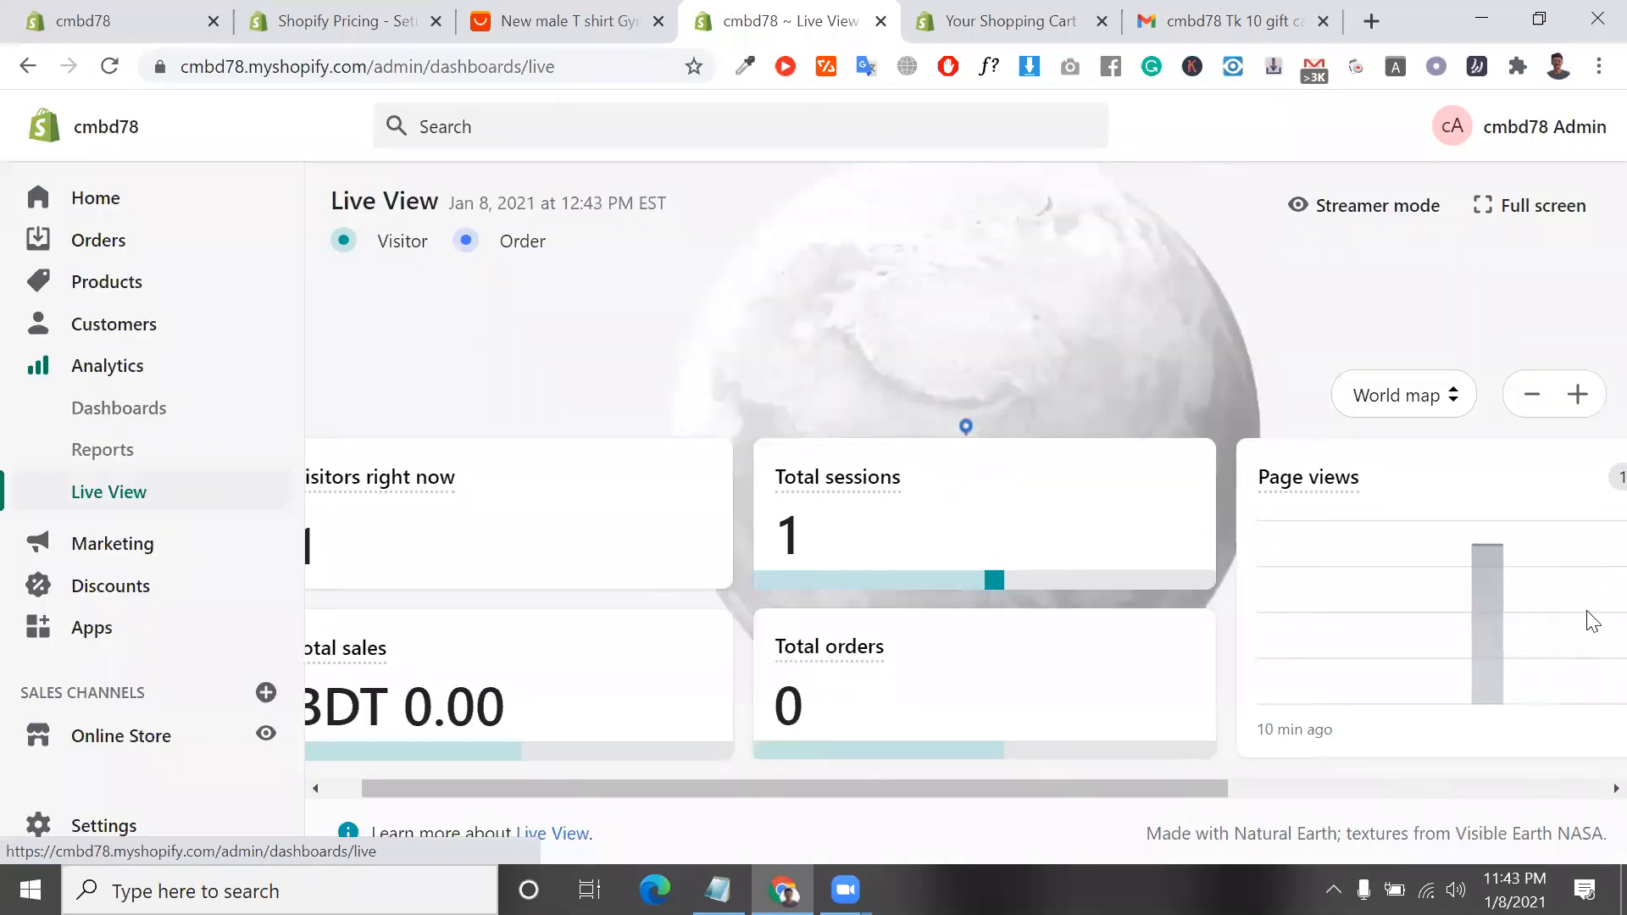
left_click(1412, 410)
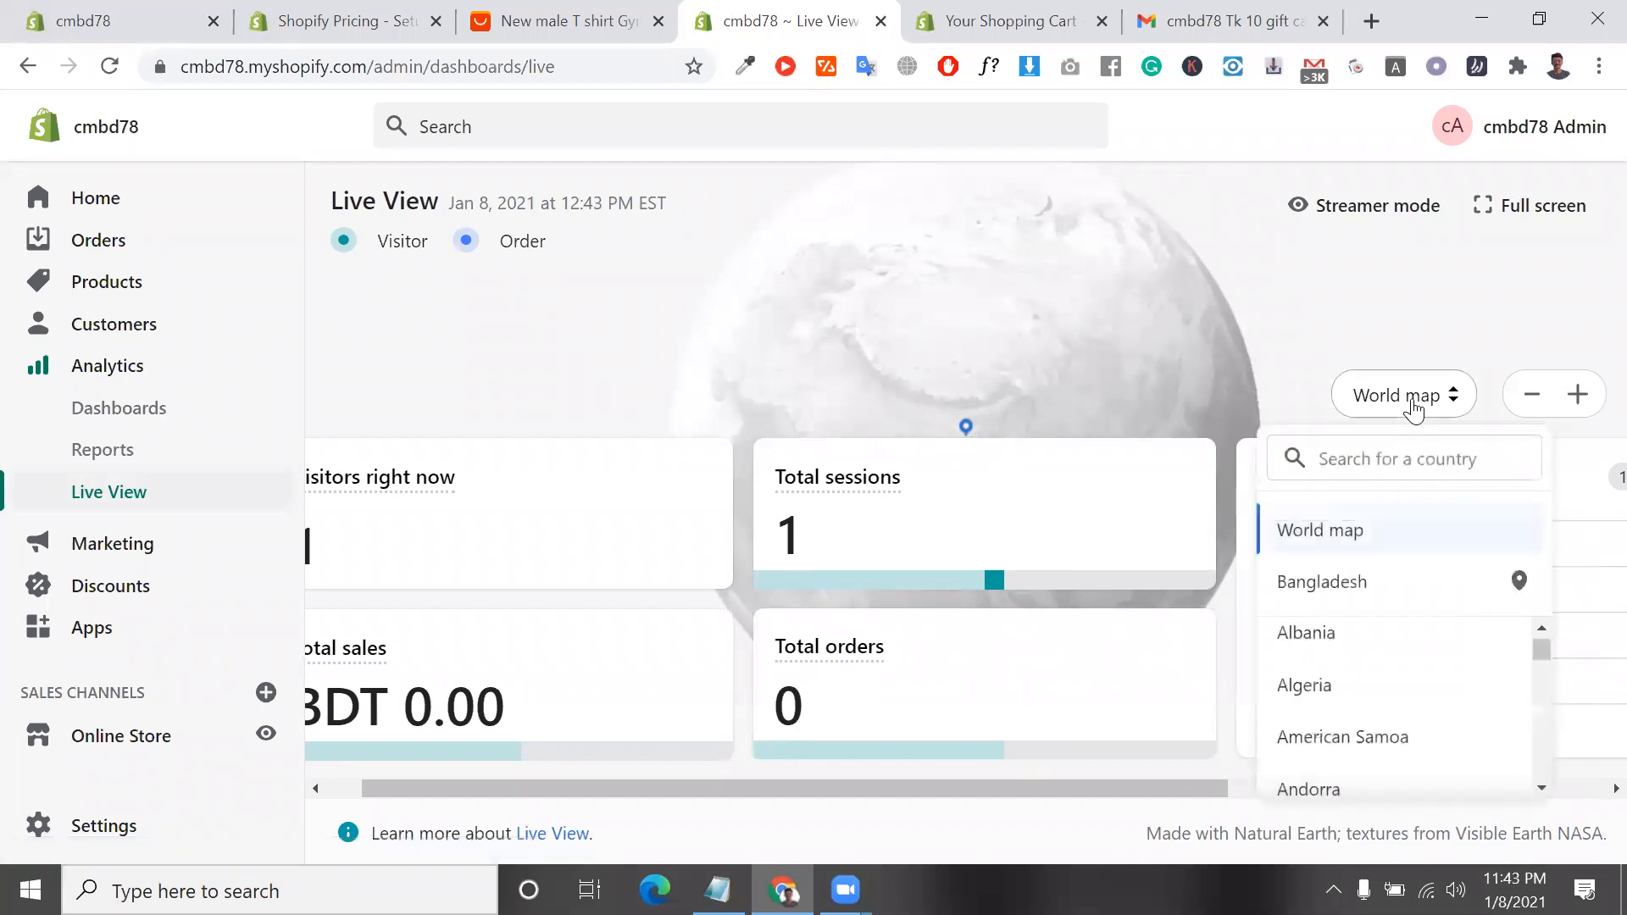
left_click(1413, 410)
left_click(1413, 411)
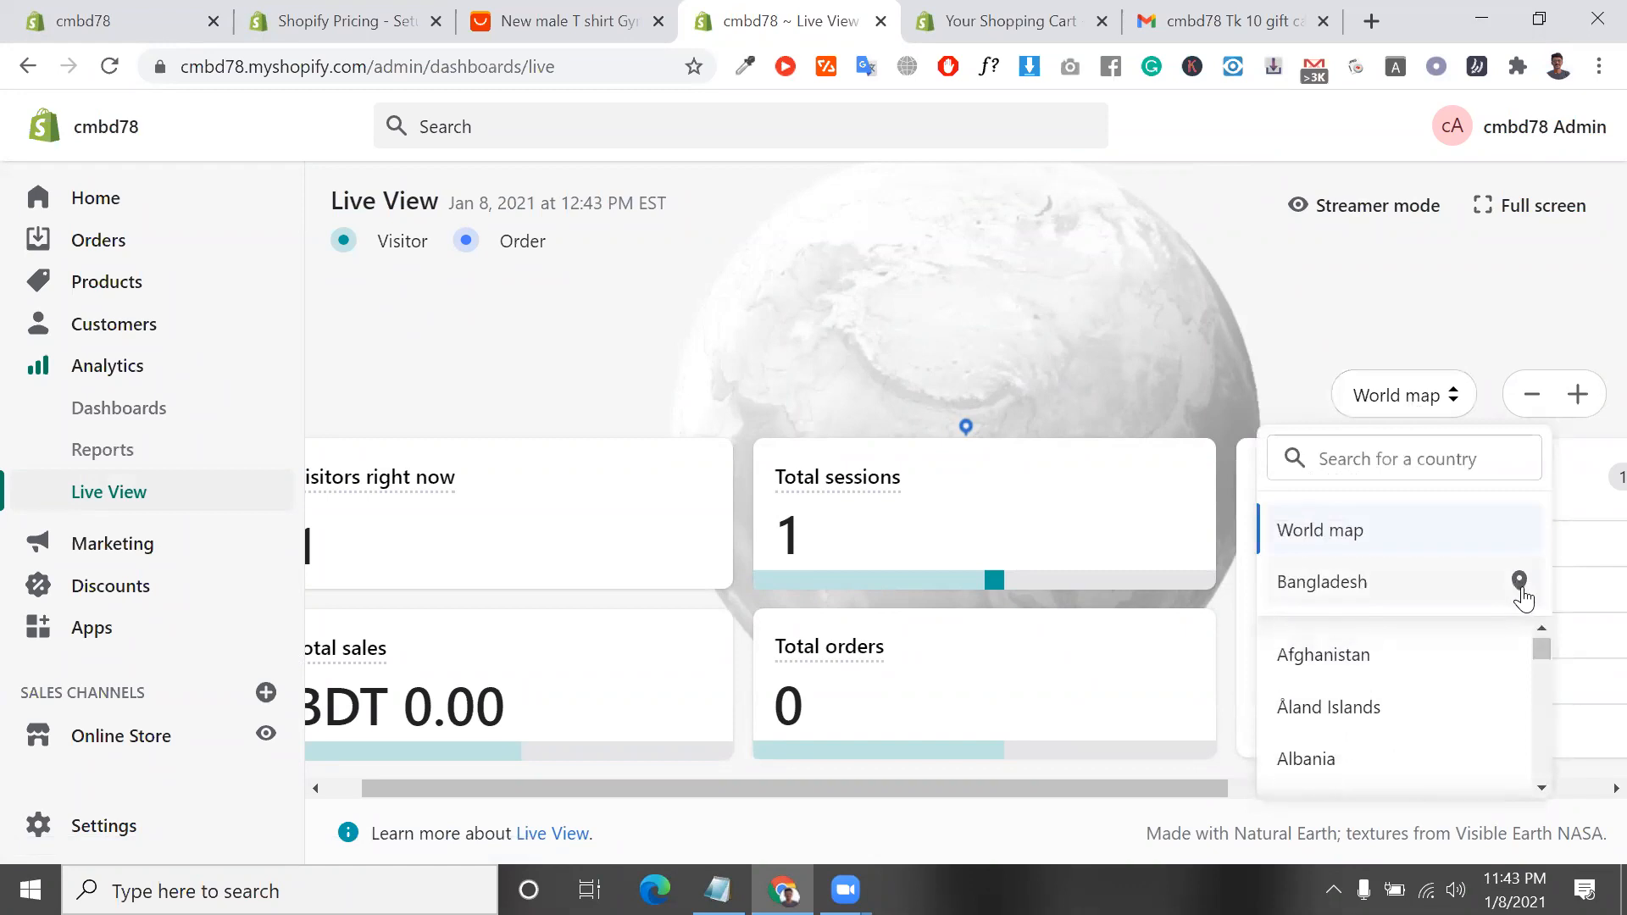
left_click(1578, 472)
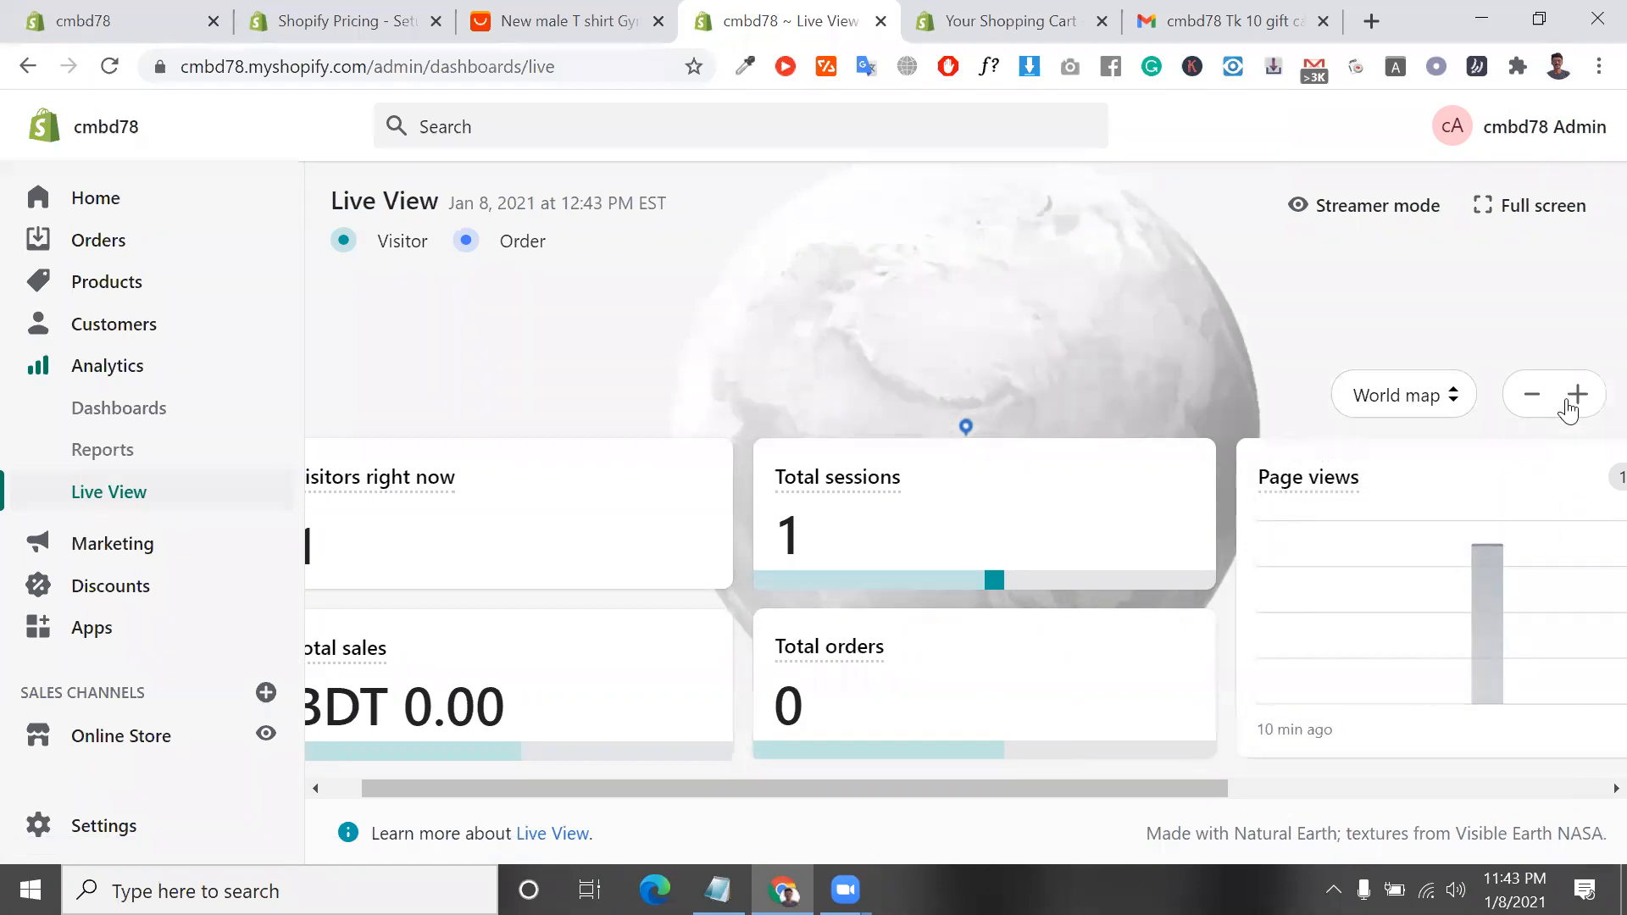
Zoom in on the Live View globe and inspect the area around the location marker
left_click(1576, 396)
left_click(1577, 396)
left_click_drag(1002, 404, 946, 289)
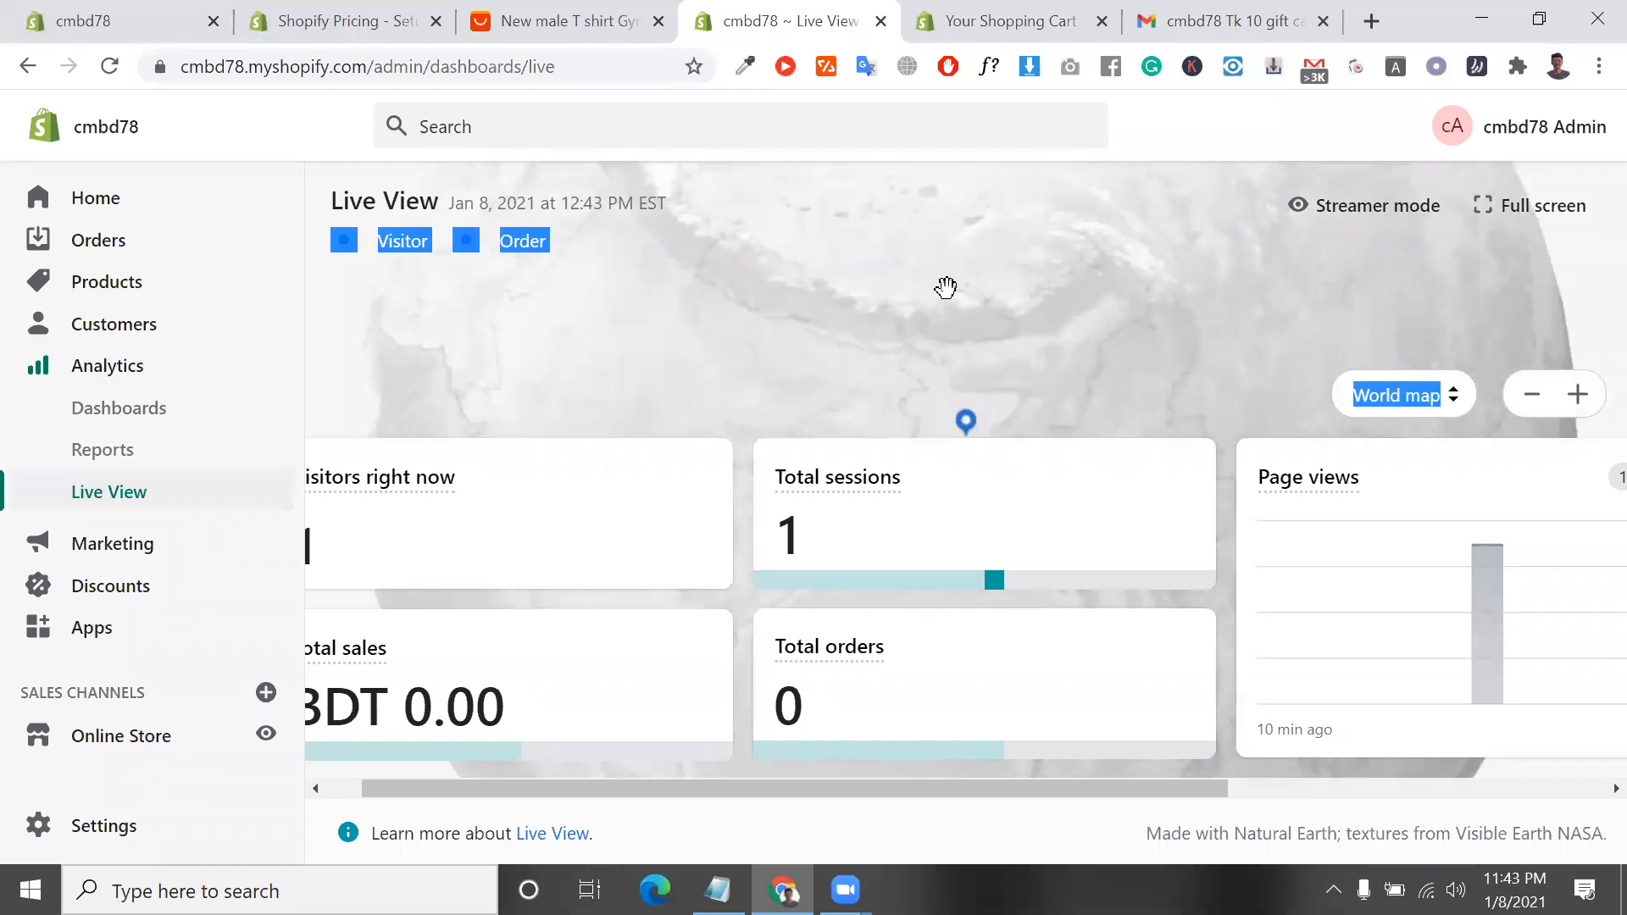
left_click_drag(975, 389, 983, 235)
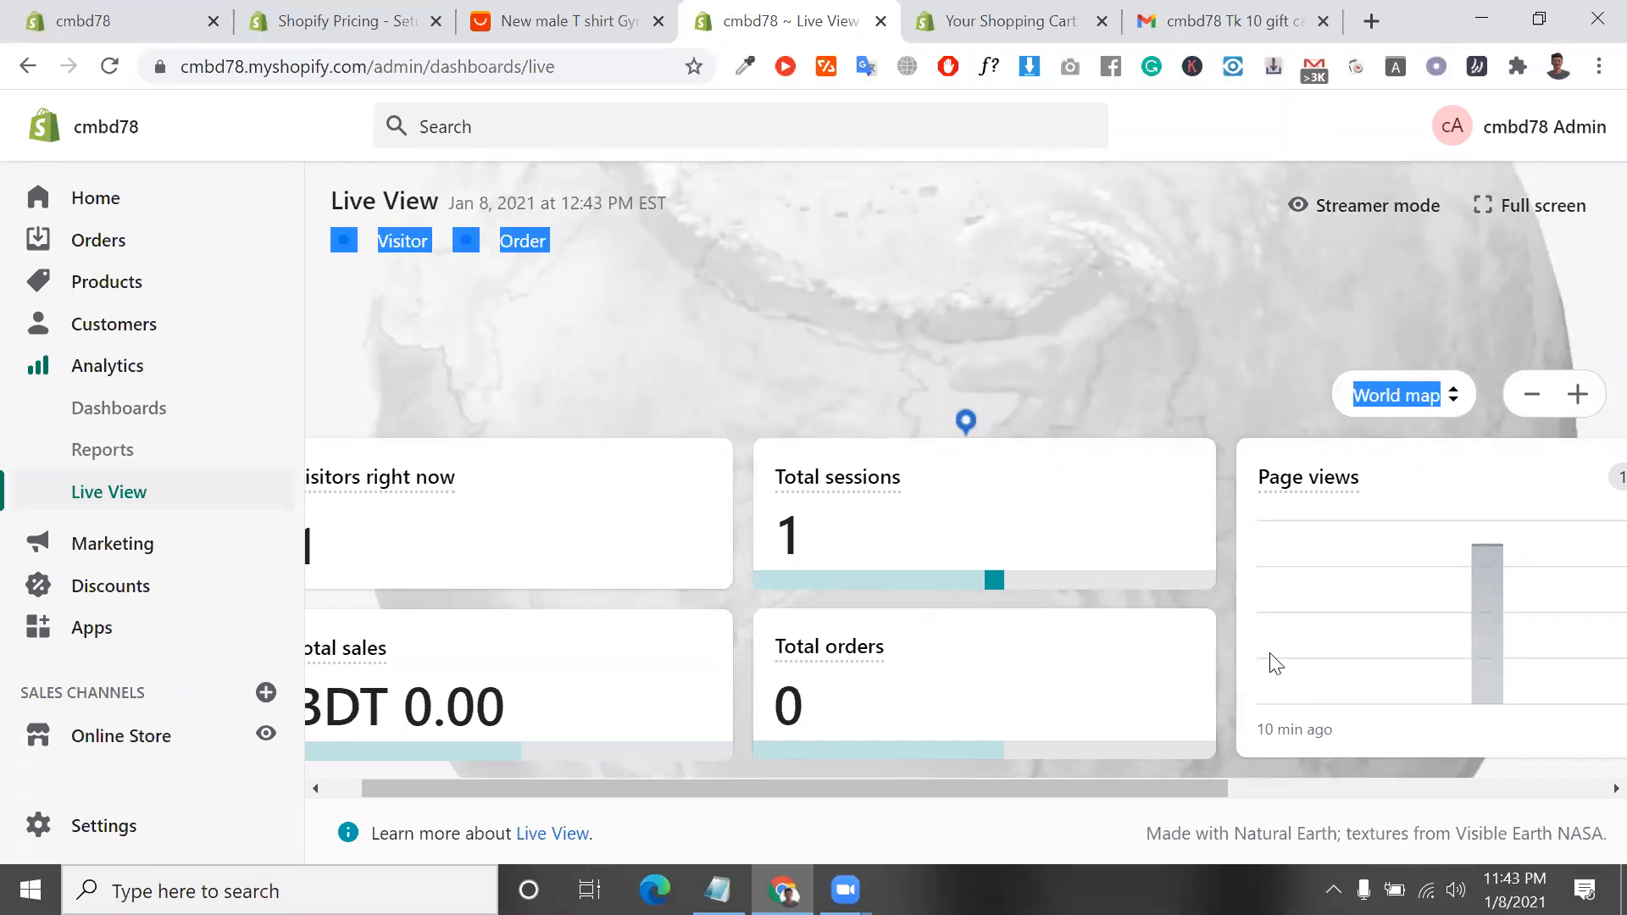
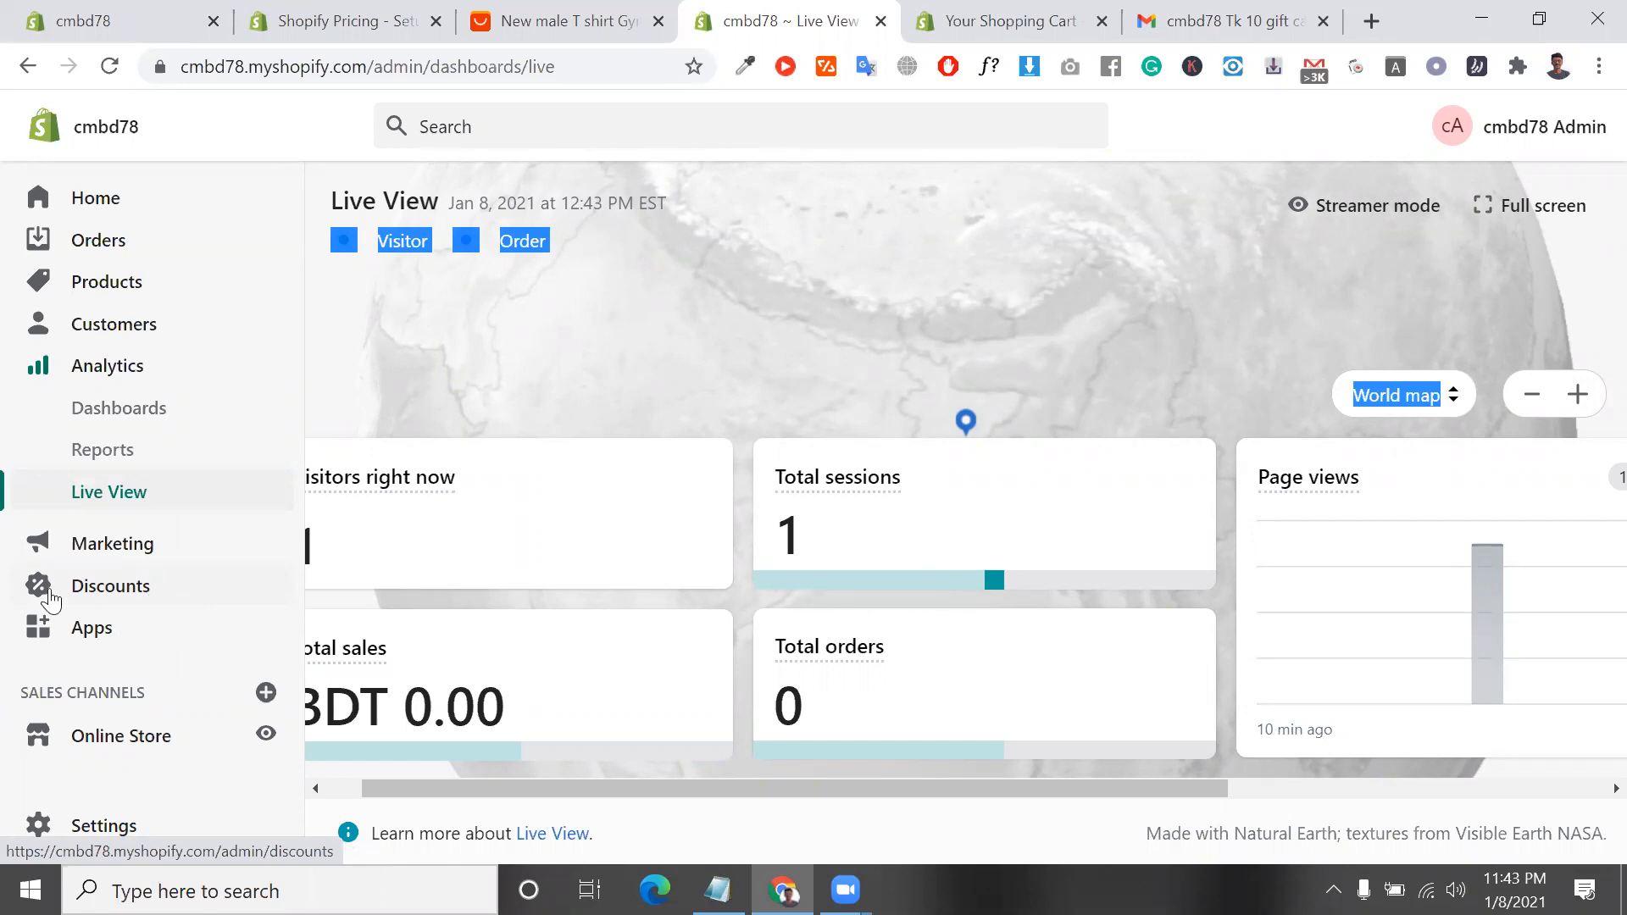
Review the Marketing overview's results, recent marketing and marketing apps, and read the description on the Campaigns page
left_click(112, 554)
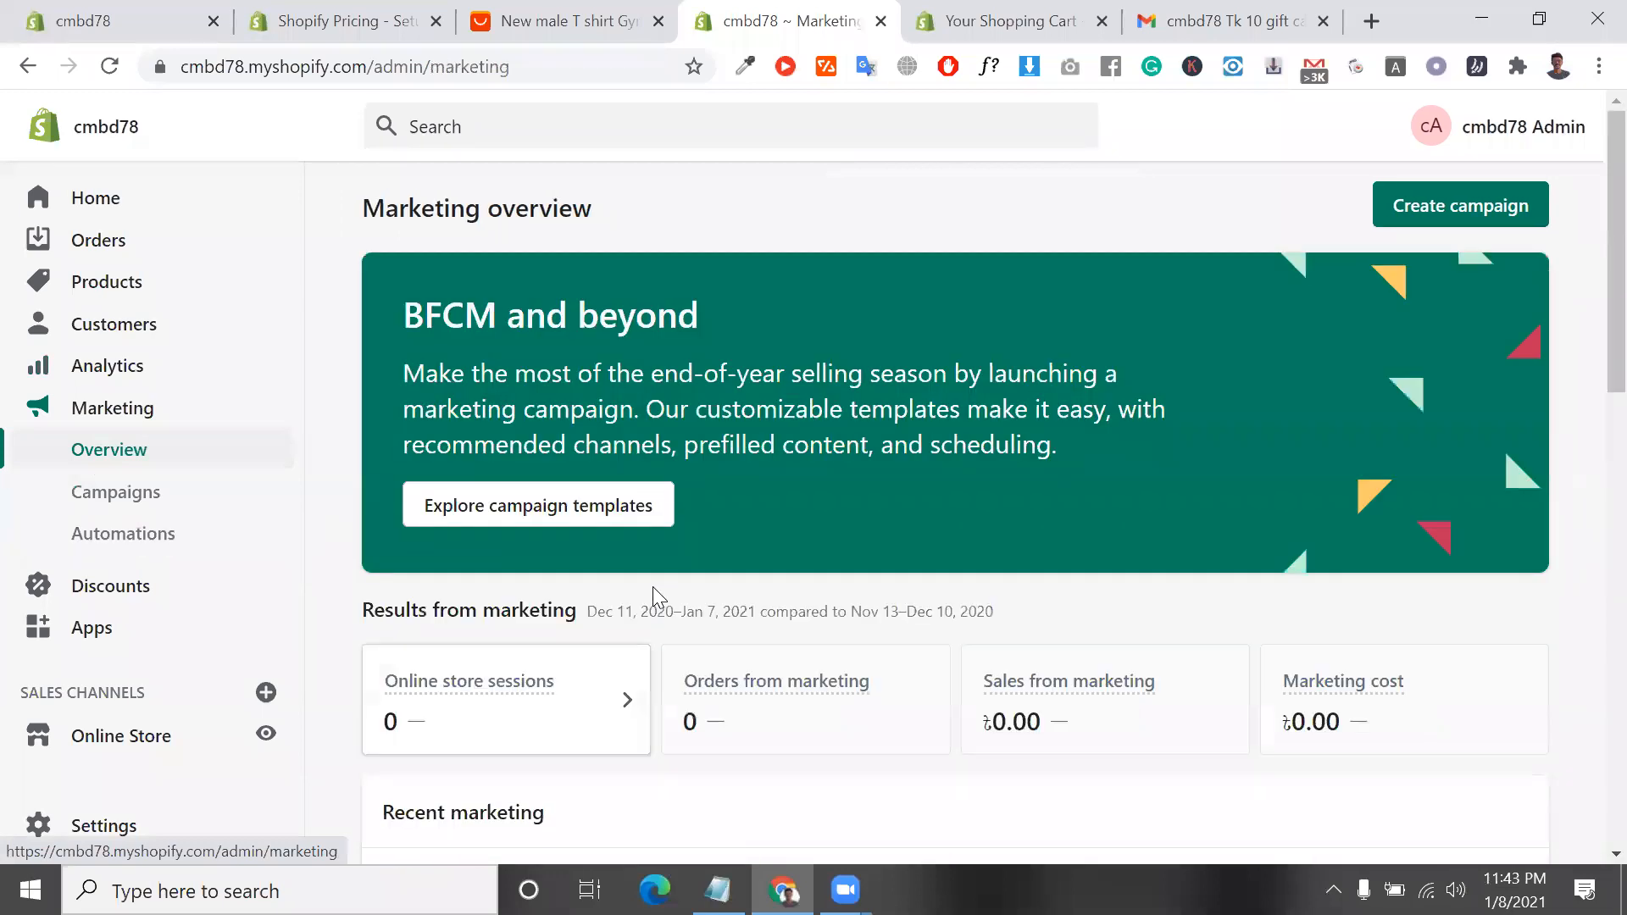
scroll(653, 587, "down", 5)
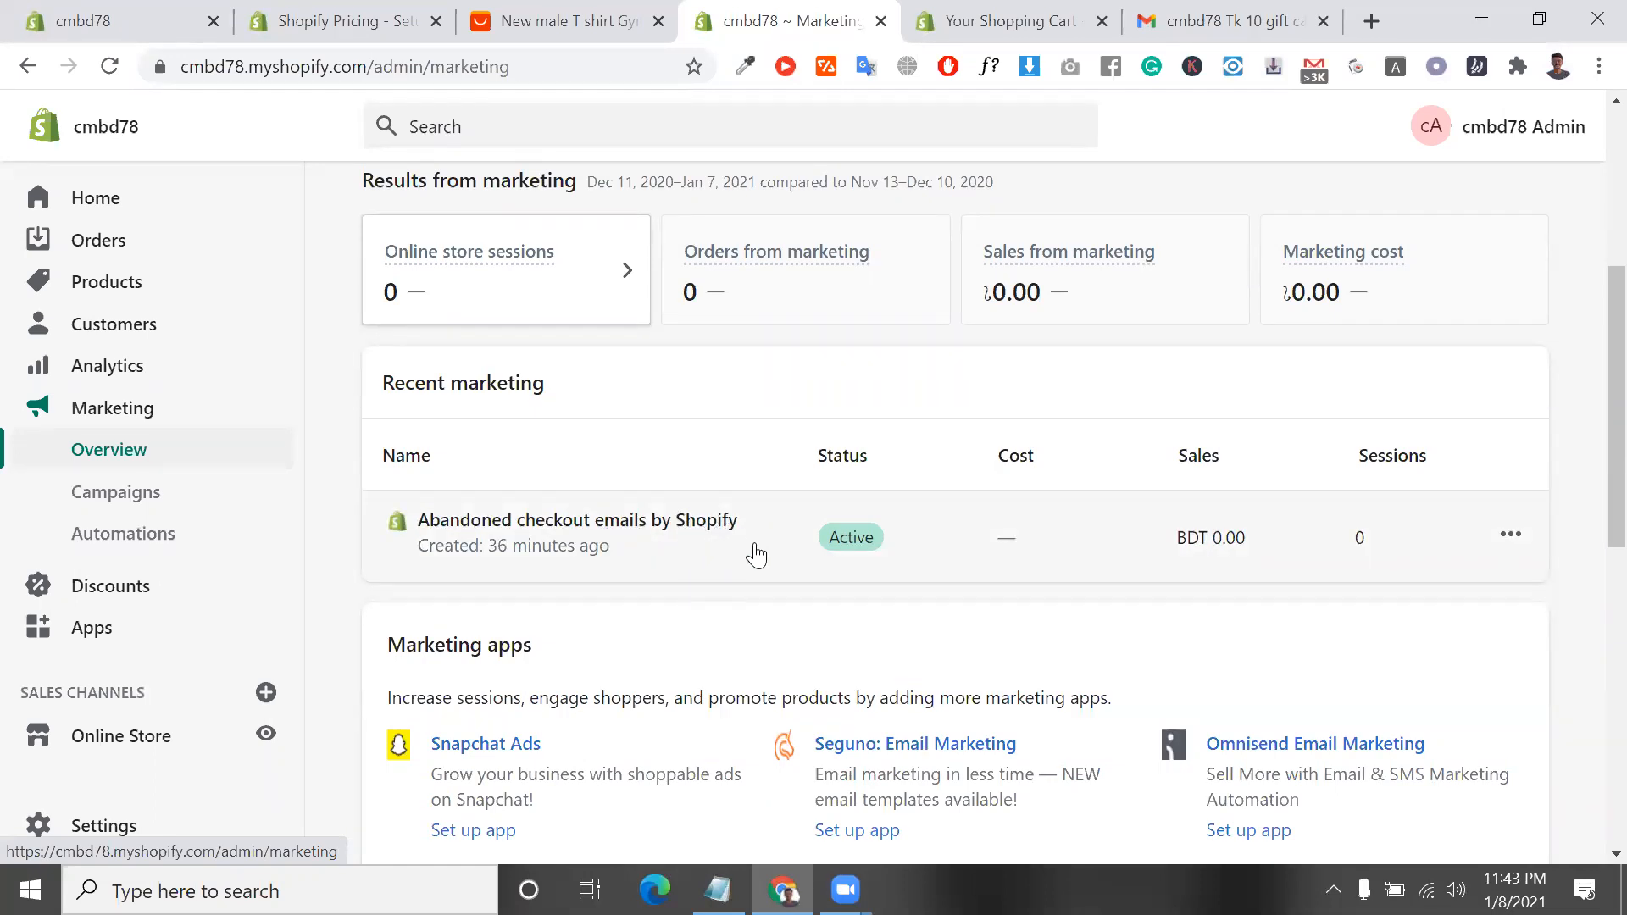
scroll(657, 555, "down", 1)
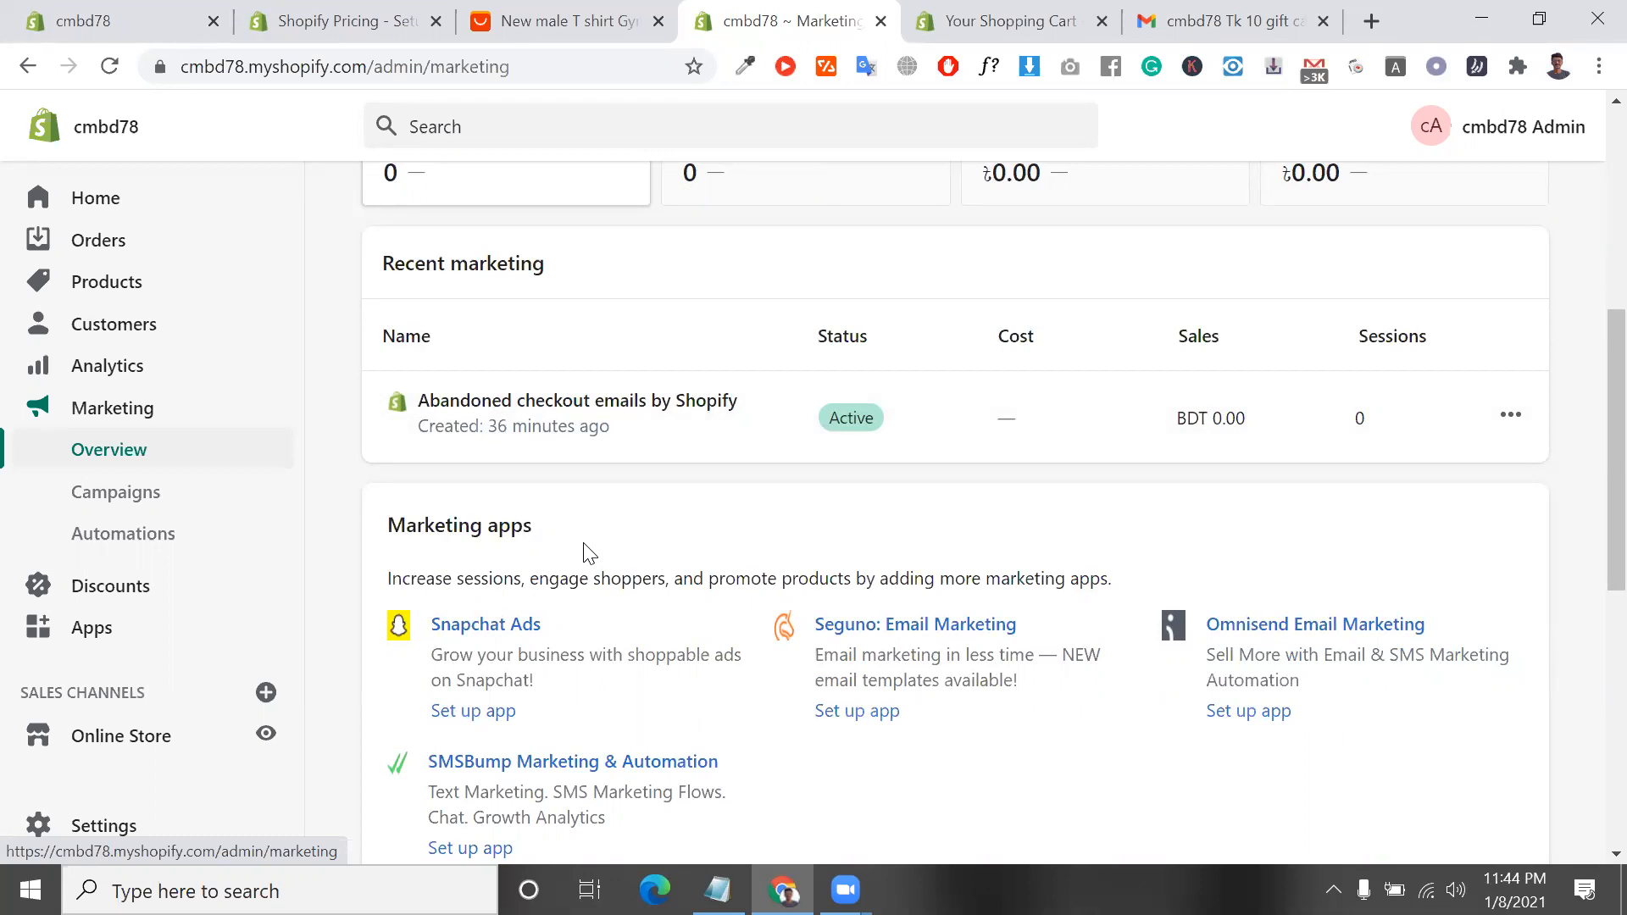
left_click(163, 502)
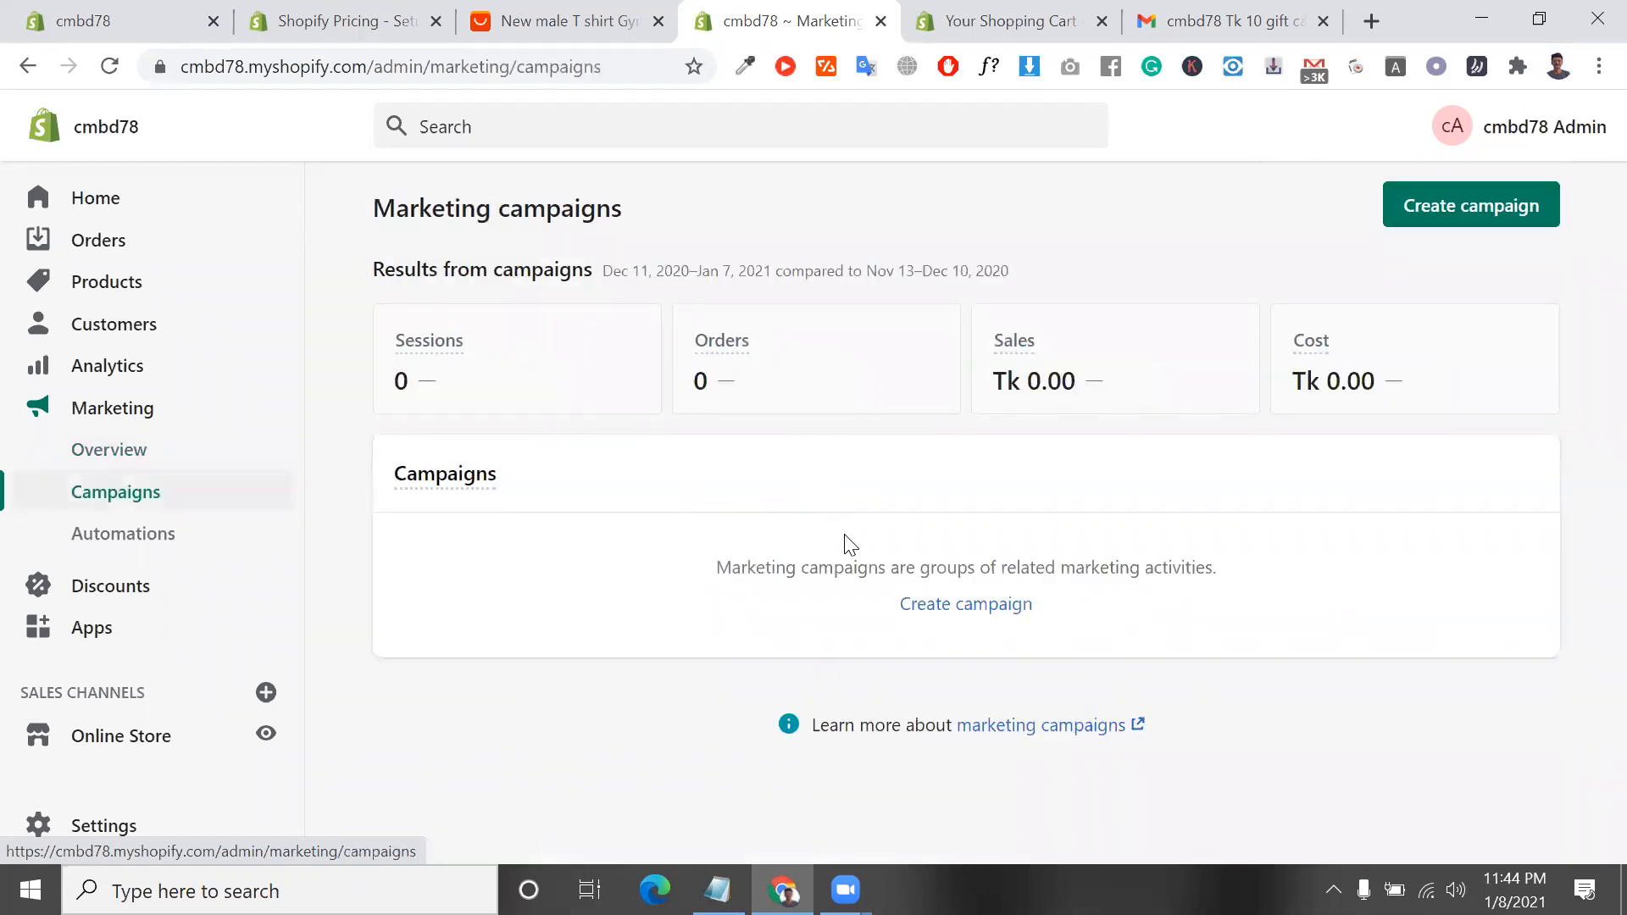
double_click(847, 566)
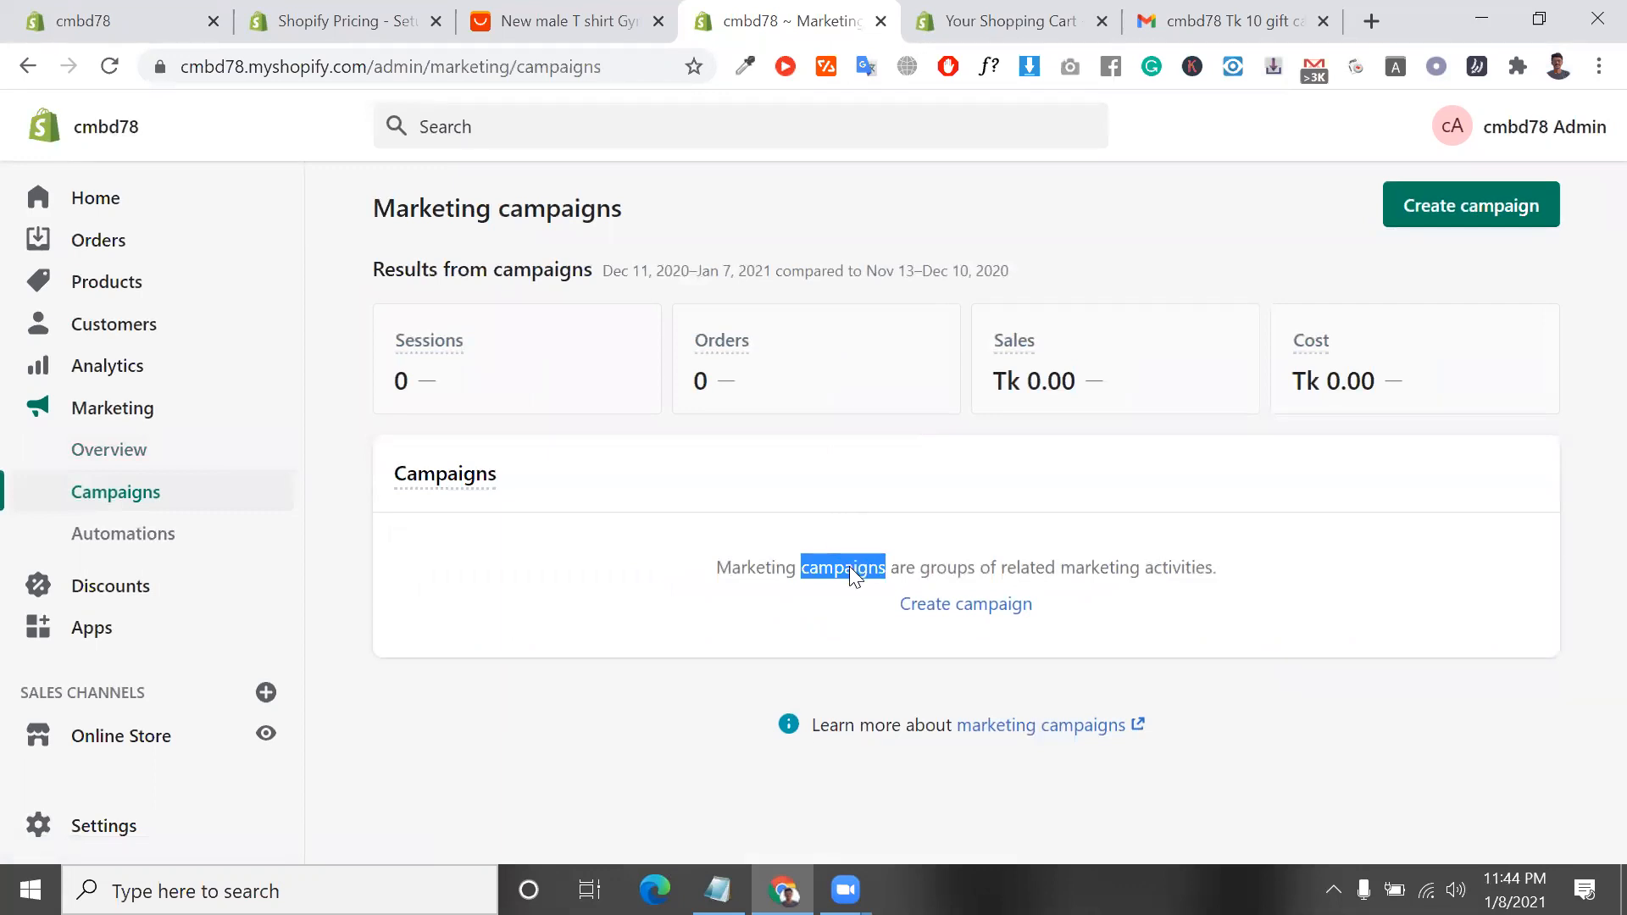
triple_click(849, 566)
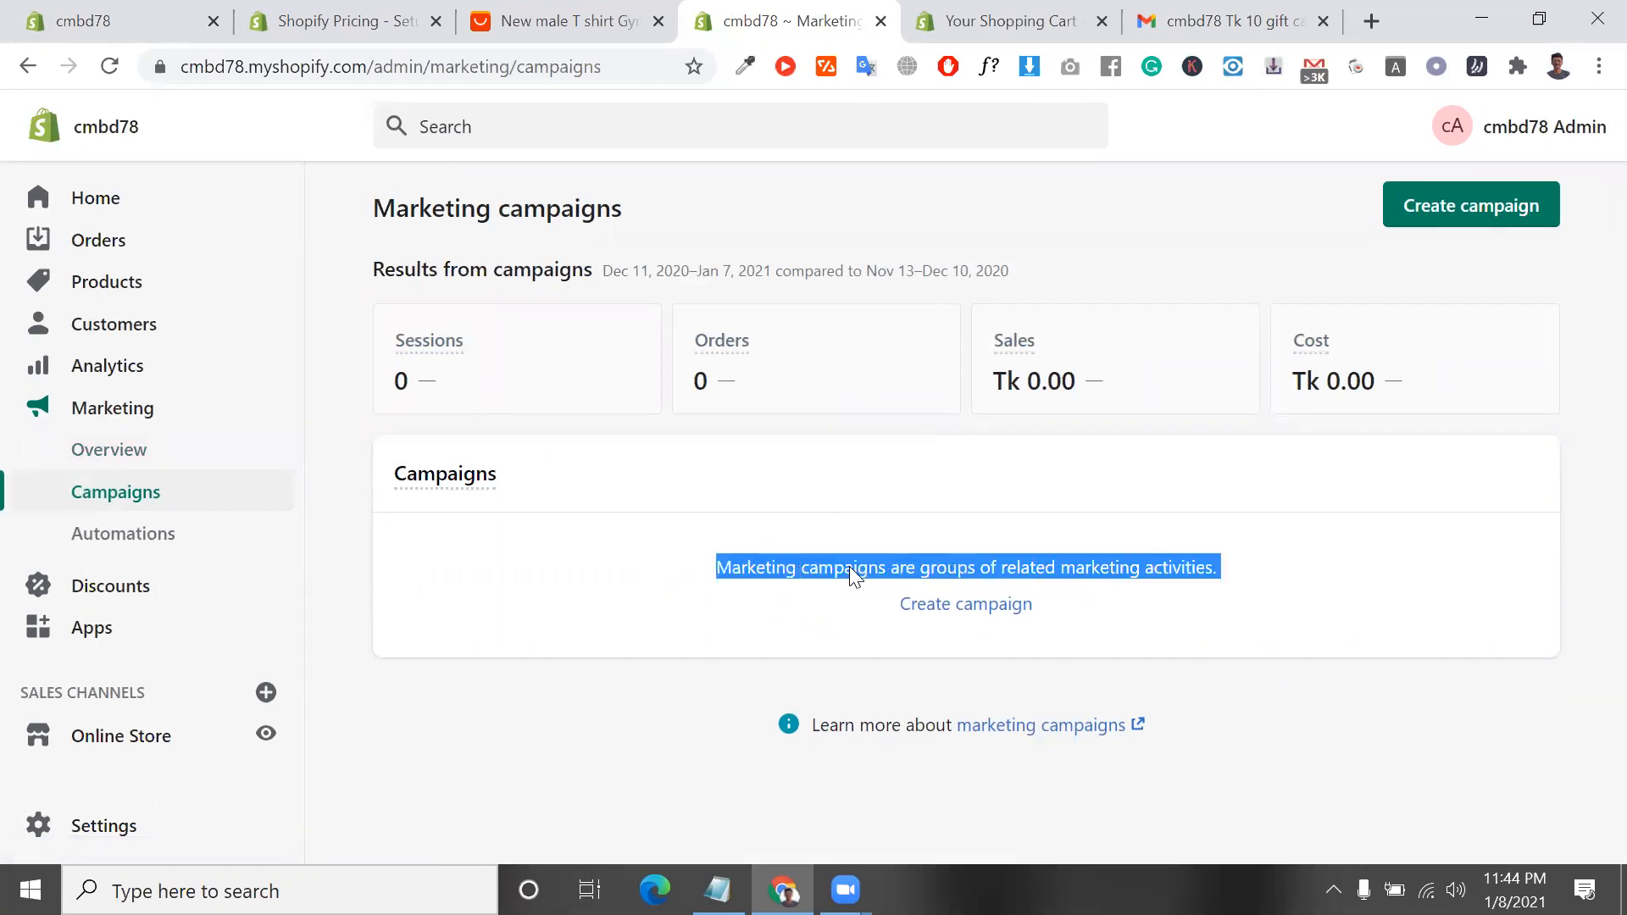
triple_click(849, 566)
triple_click(849, 566)
Look through the marketing Automations page, including its results and the list of automations
left_click(166, 552)
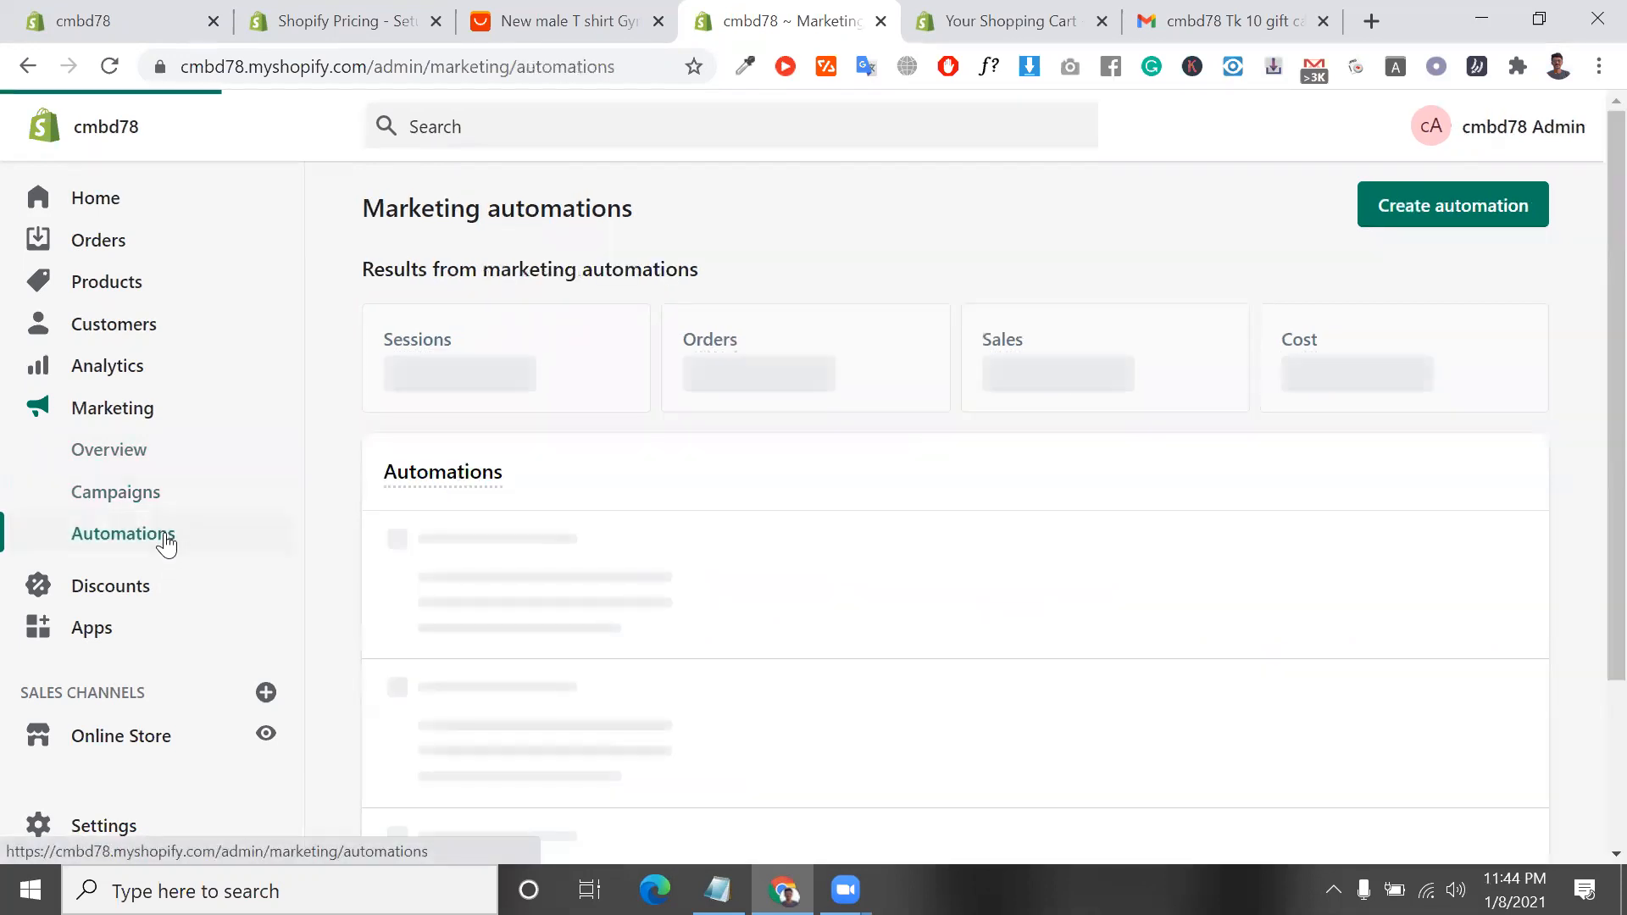
scroll(934, 618, "down", 4)
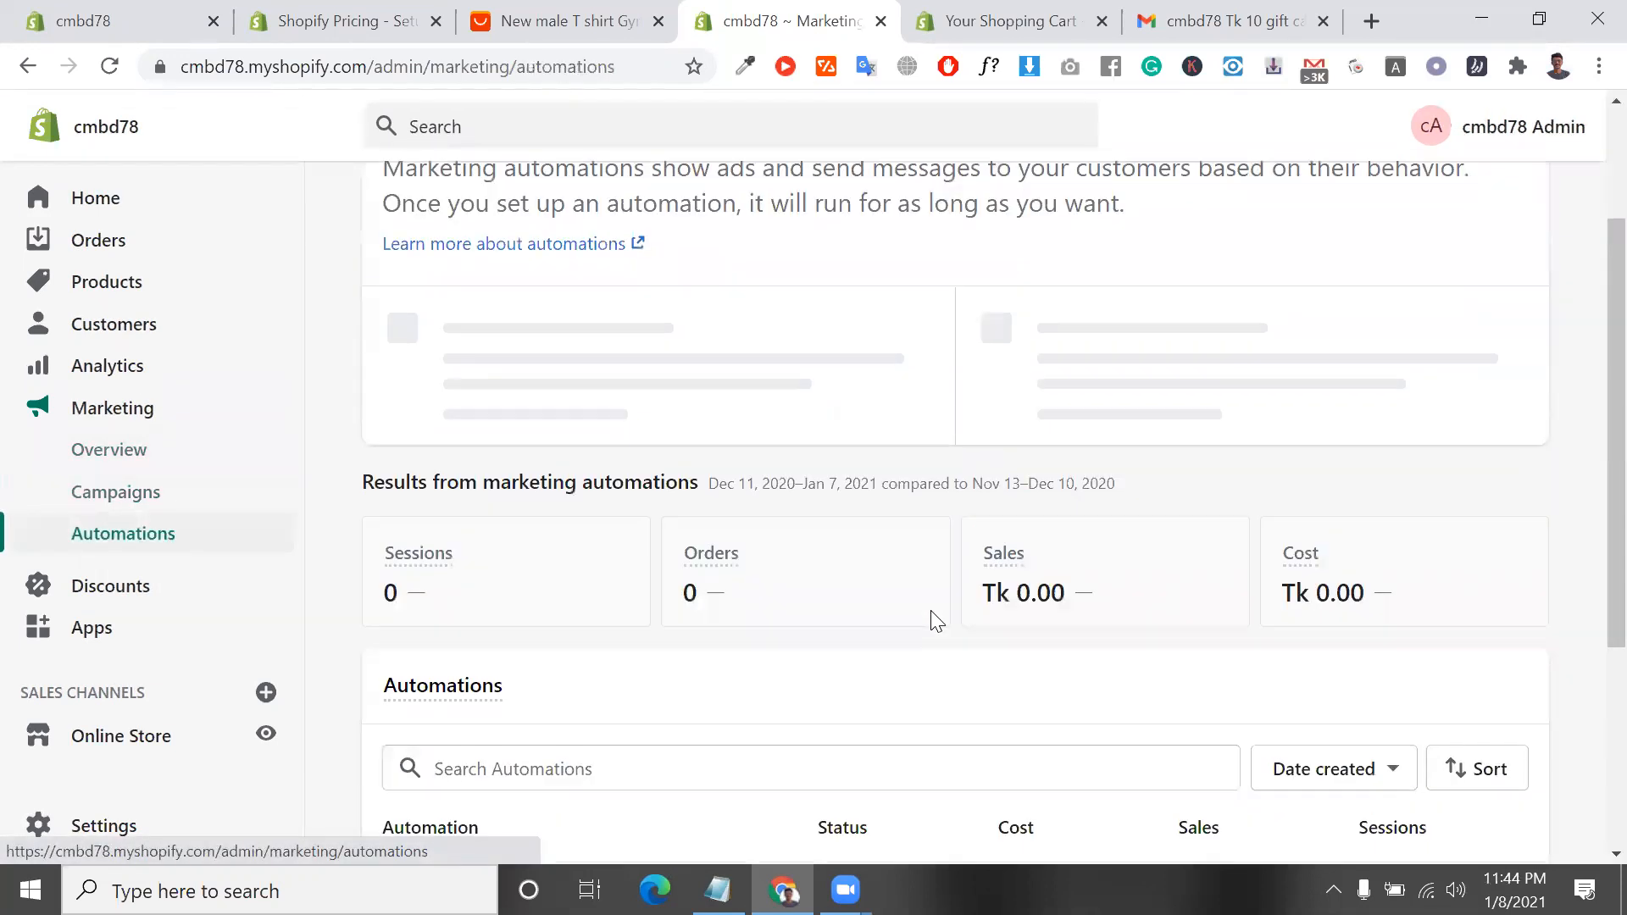
scroll(502, 602, "down", 2)
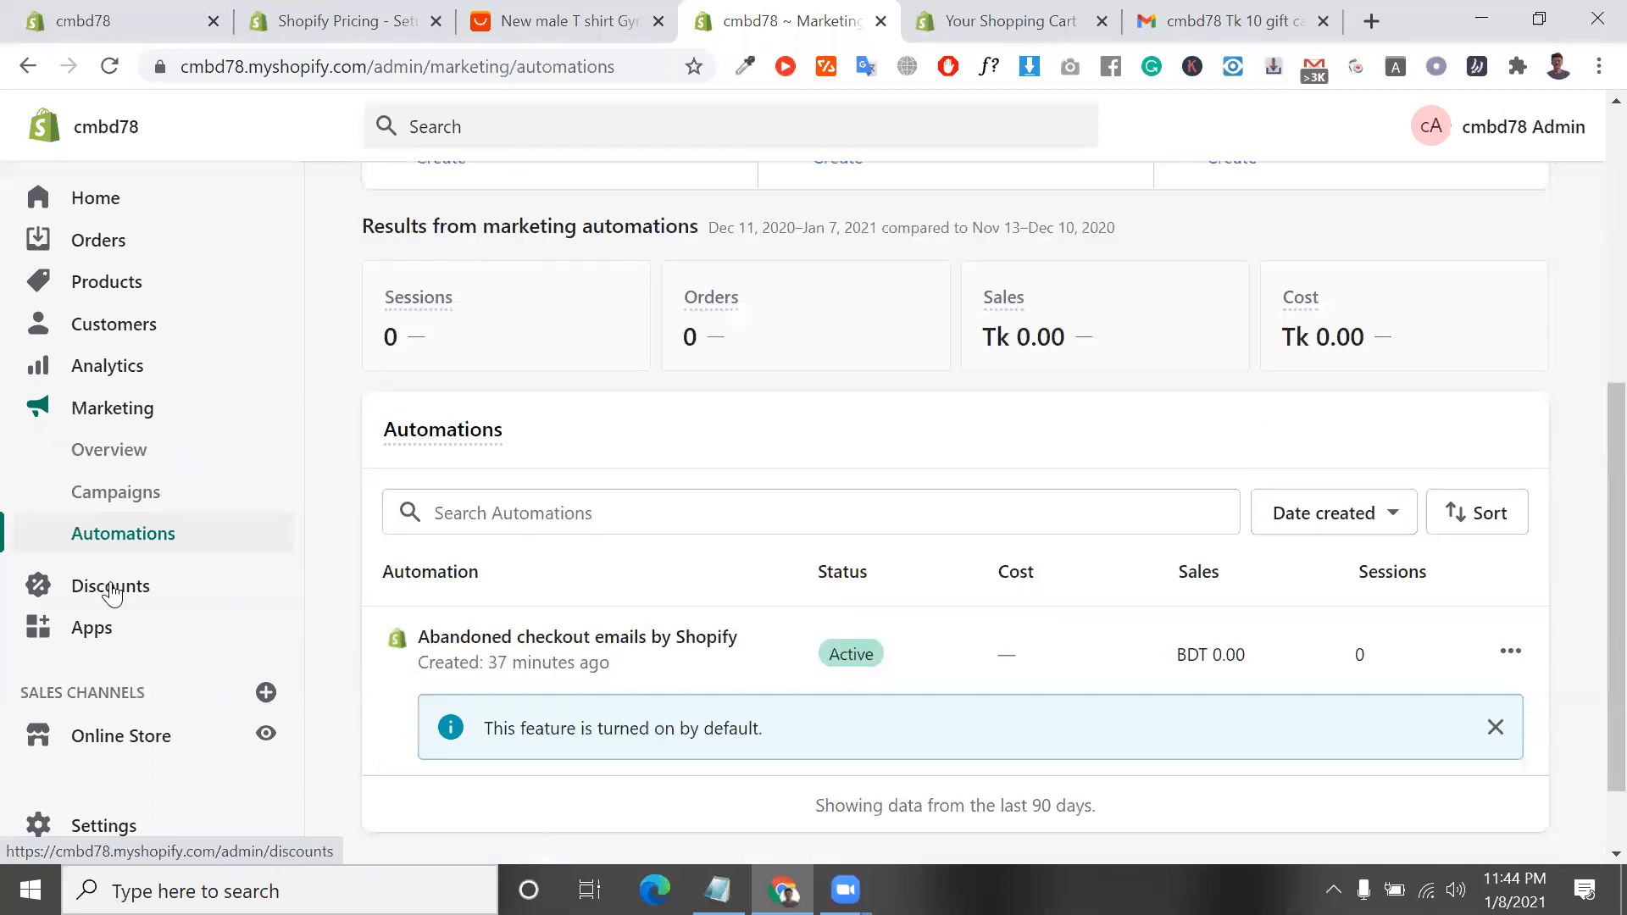
View the store's Discounts section, checking both the automatic discounts and the discount codes
left_click(110, 585)
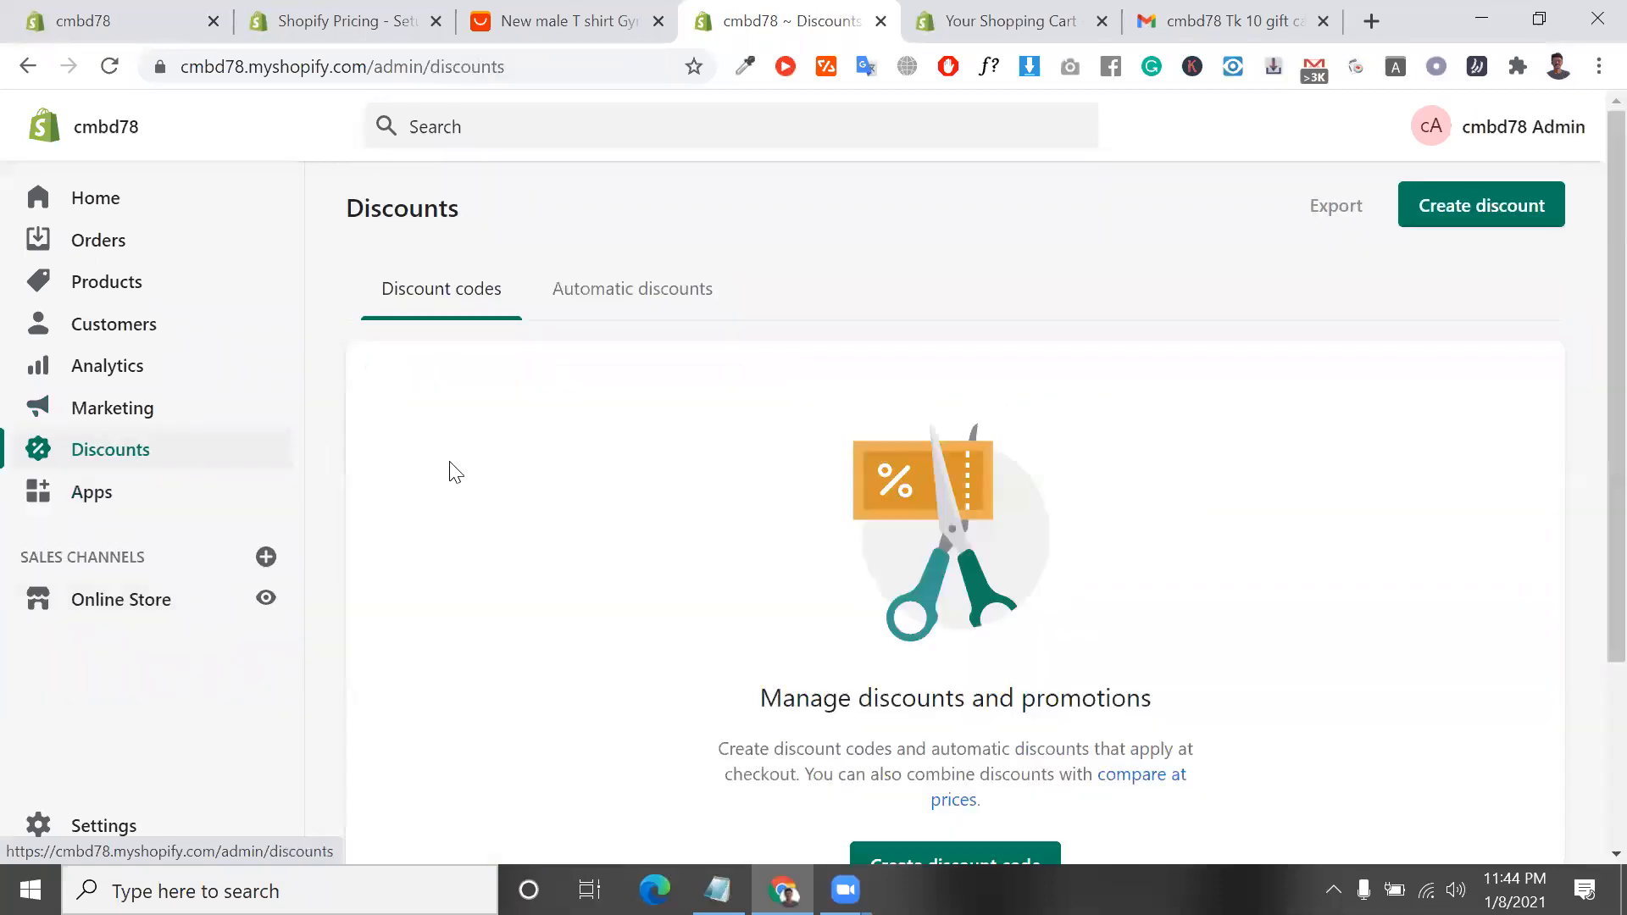
left_click(604, 301)
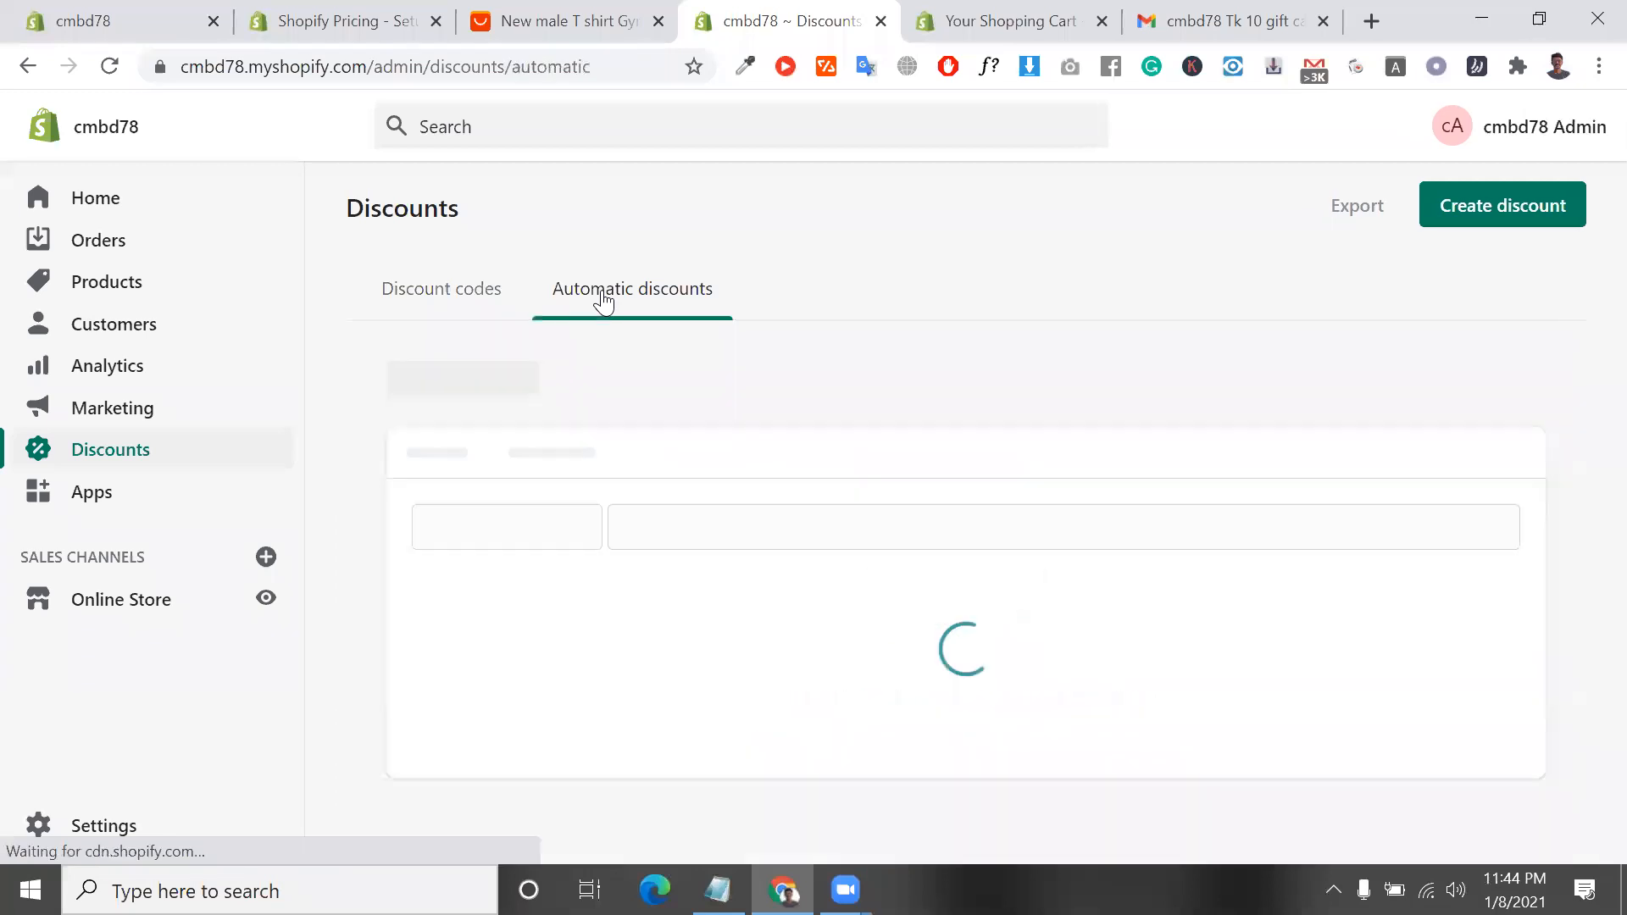
left_click(493, 312)
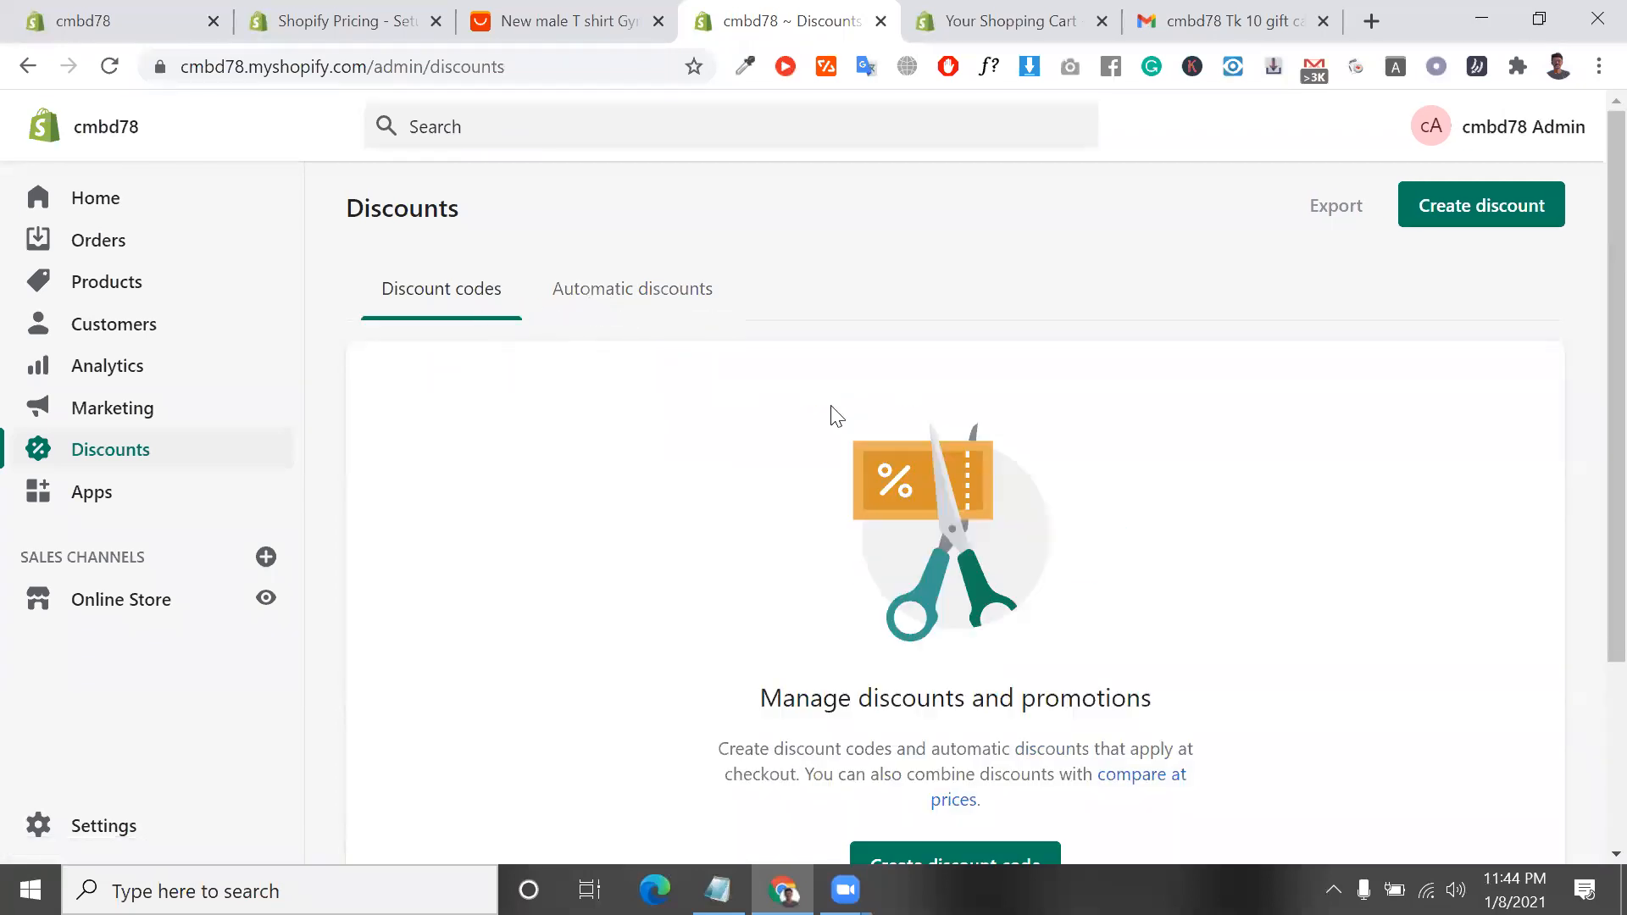
Start a new discount code and enter wintersale as its code
scroll(828, 415, "down", 3)
left_click(983, 625)
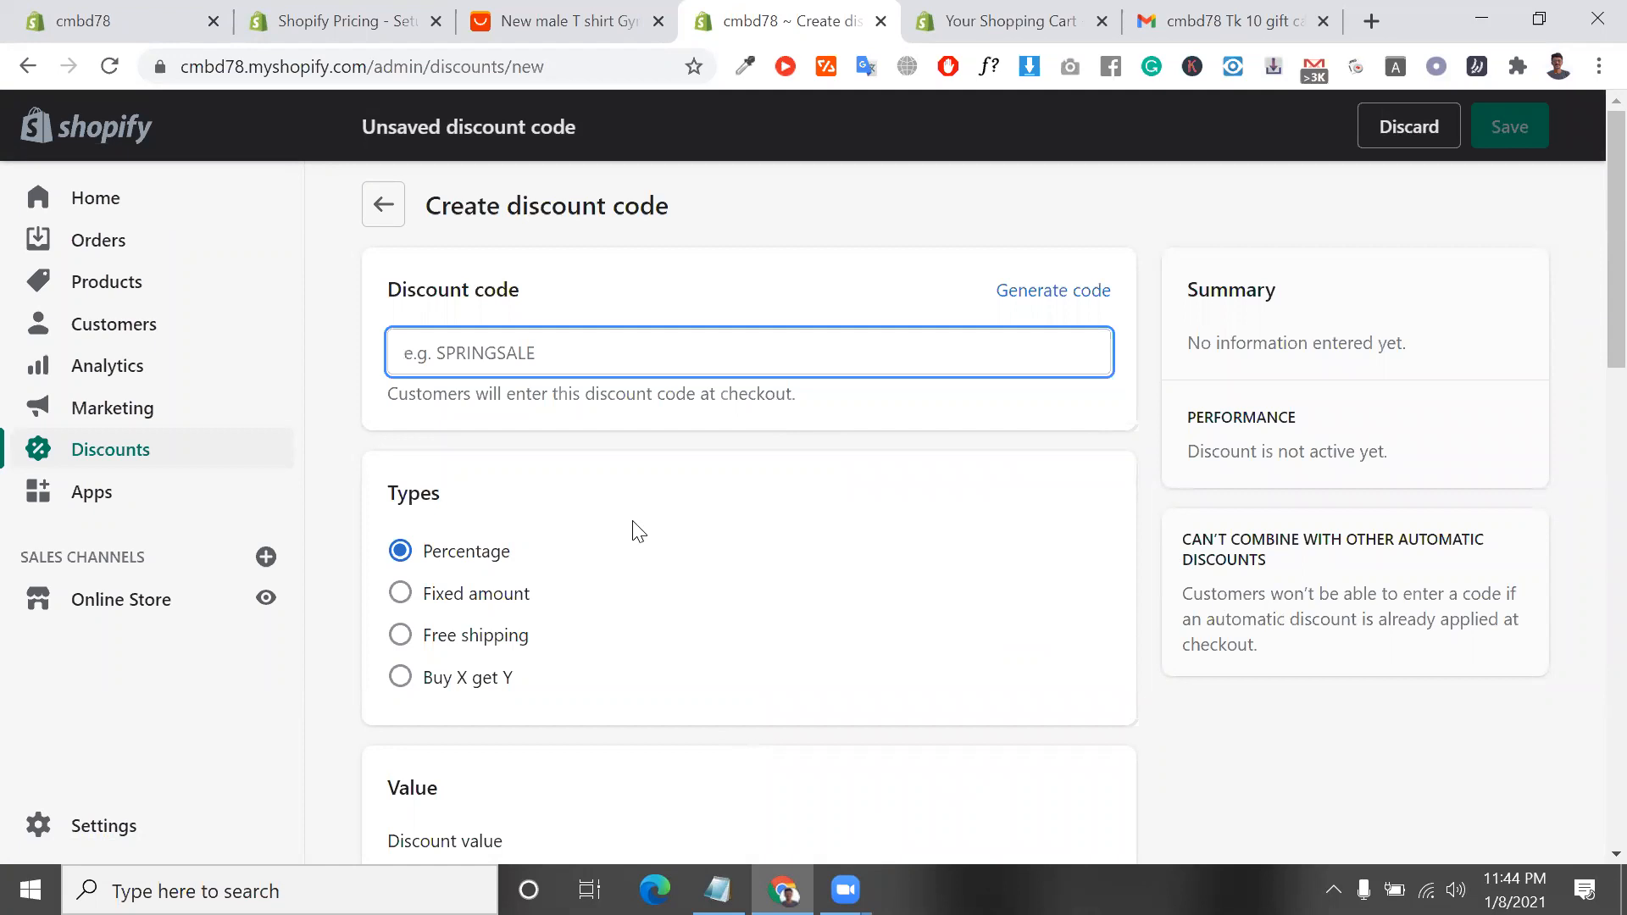
type("winter")
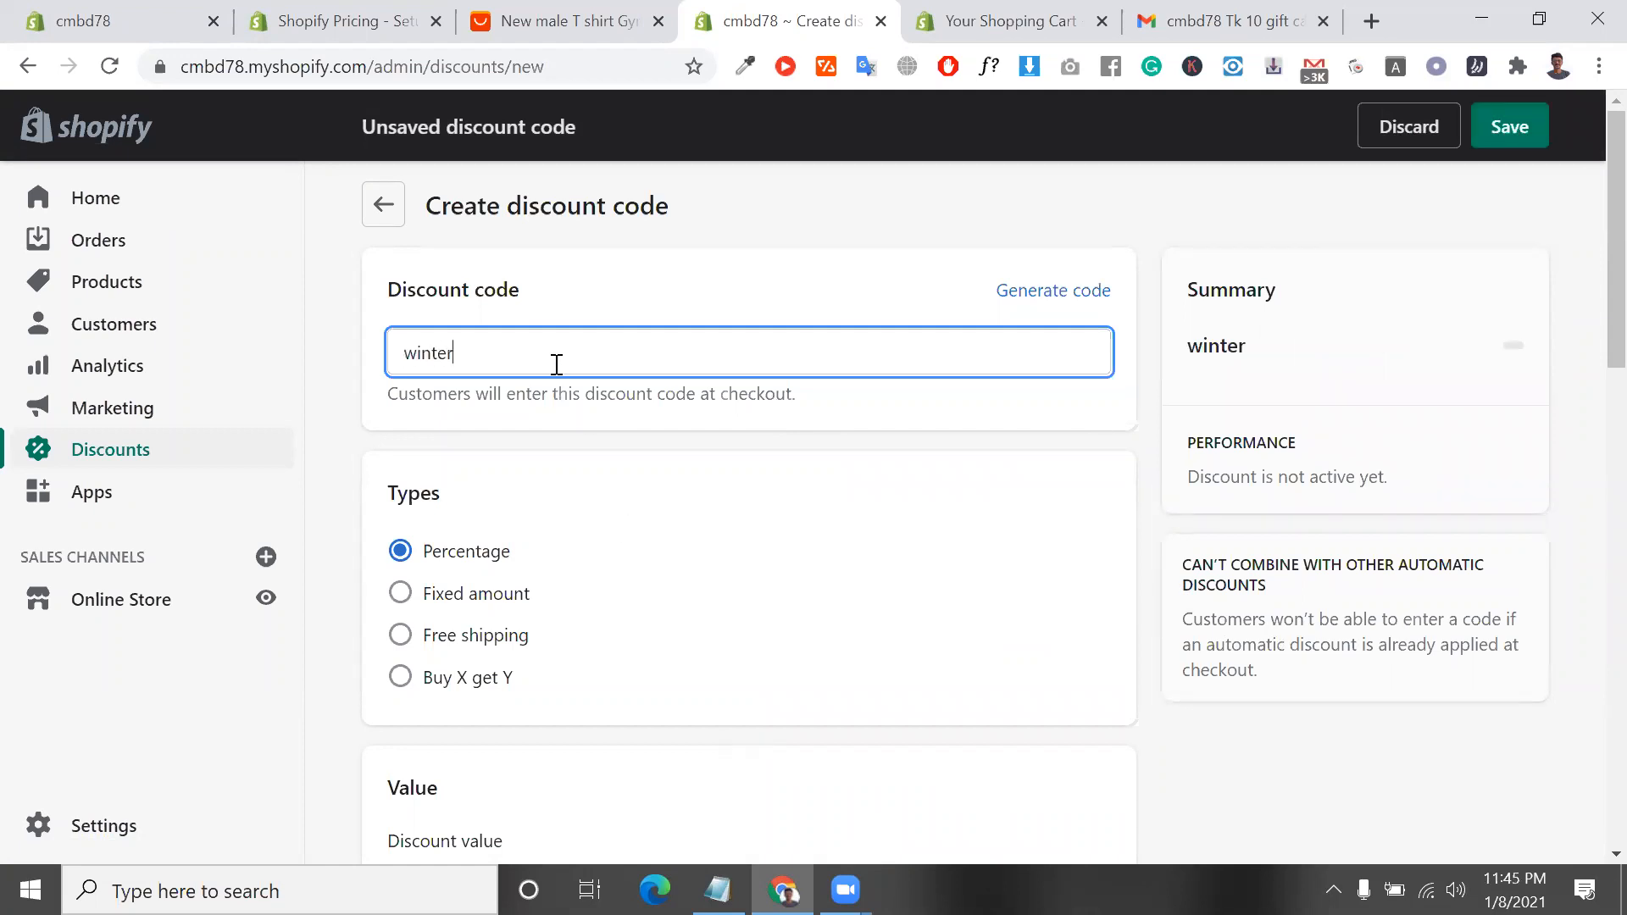
key("BackSpace")
type("rsale")
double_click(450, 353)
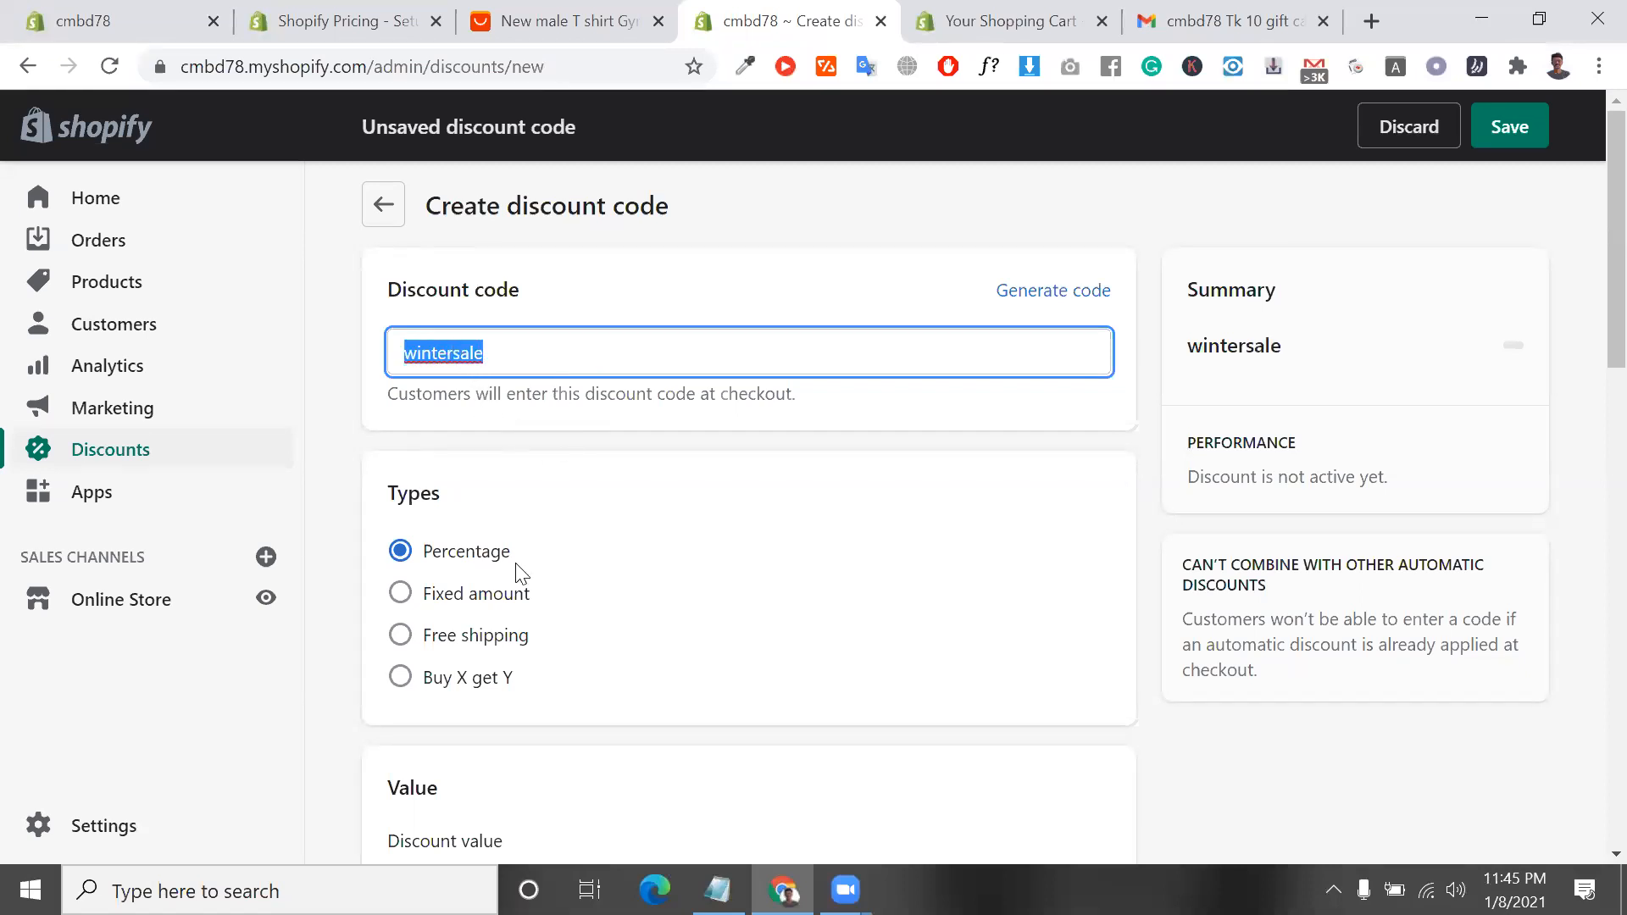
Try the Fixed amount and Free shipping types for the wintersale discount code
left_click(479, 572)
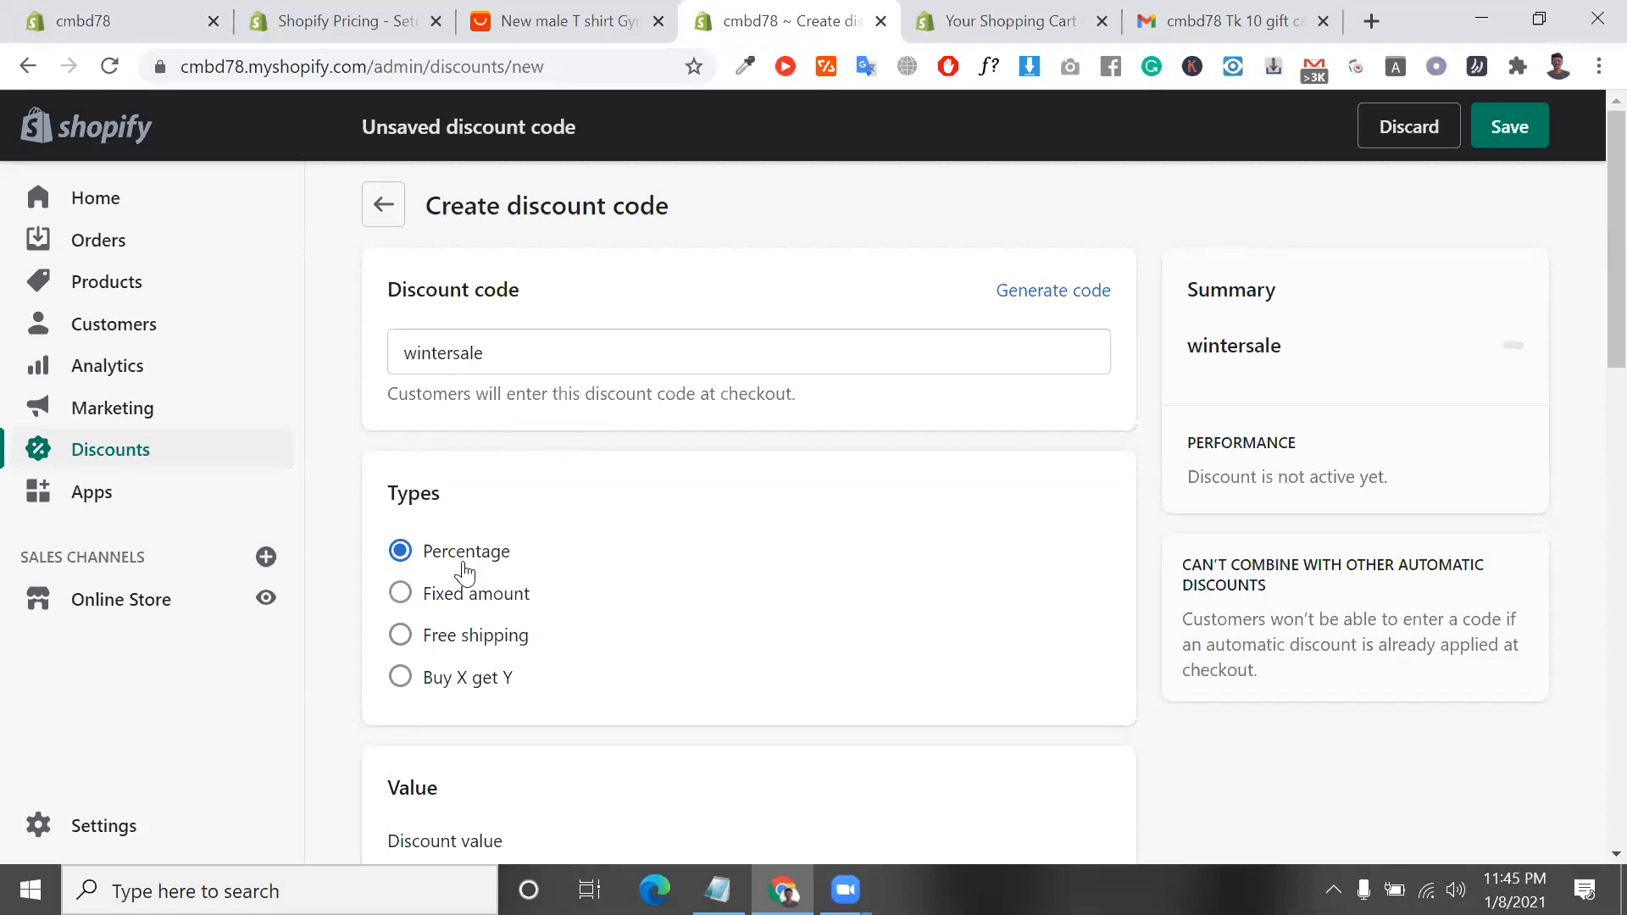
left_click(497, 609)
left_click(517, 659)
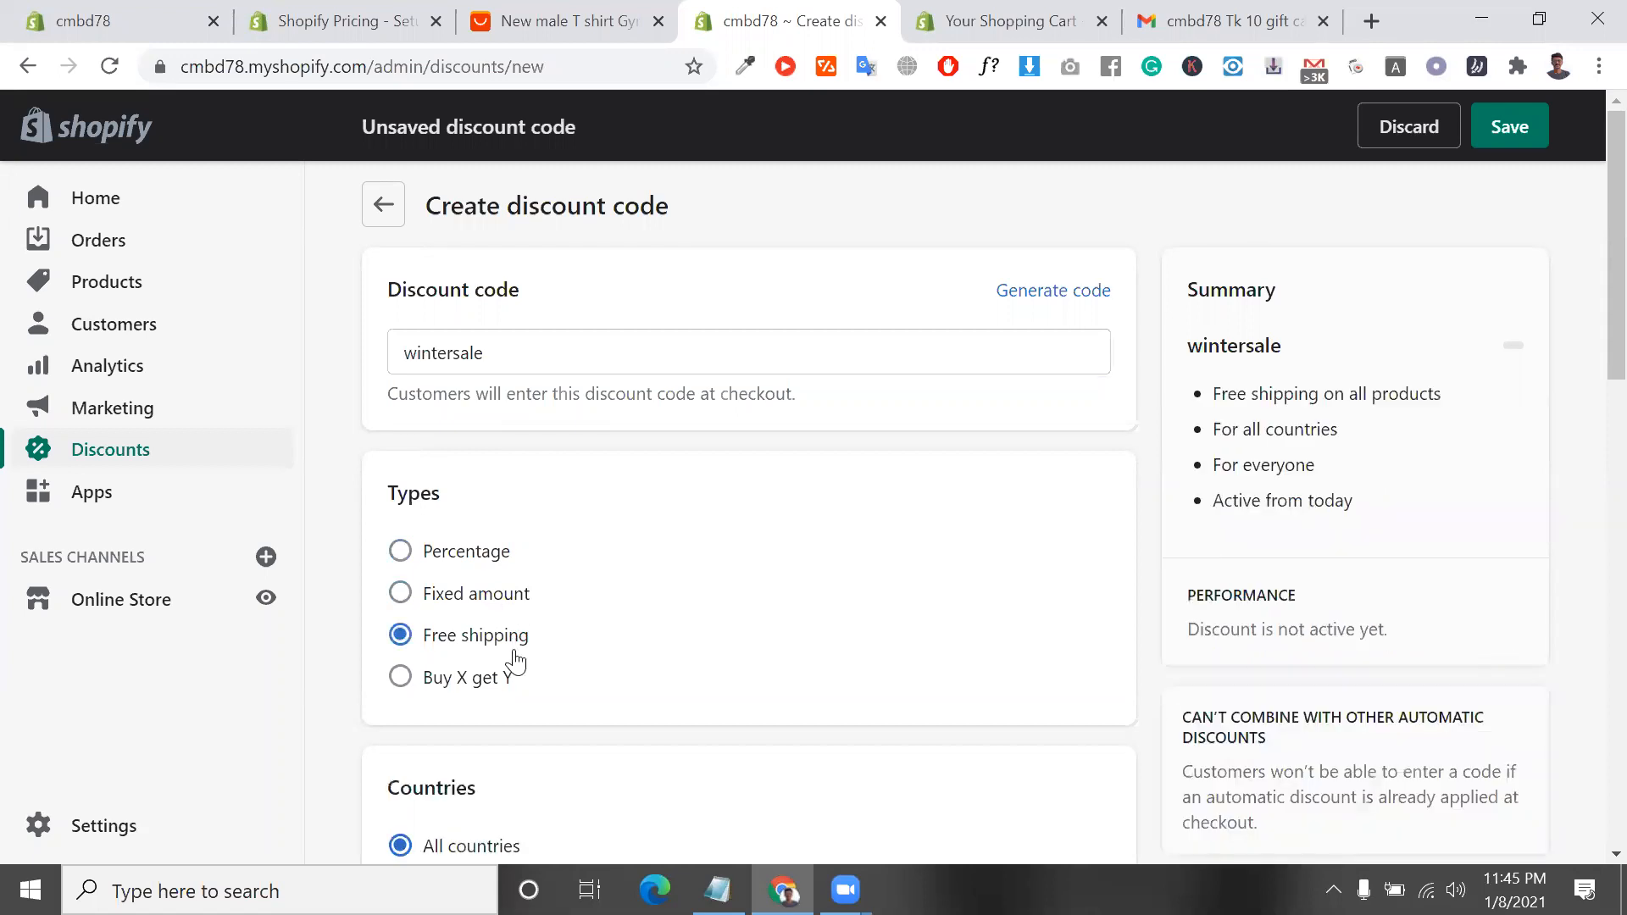
scroll(515, 662, "down", 1)
Try the Buy X get Y discount type and explore its Customer buys conditions, keeping Specific products as the item source
left_click(464, 583)
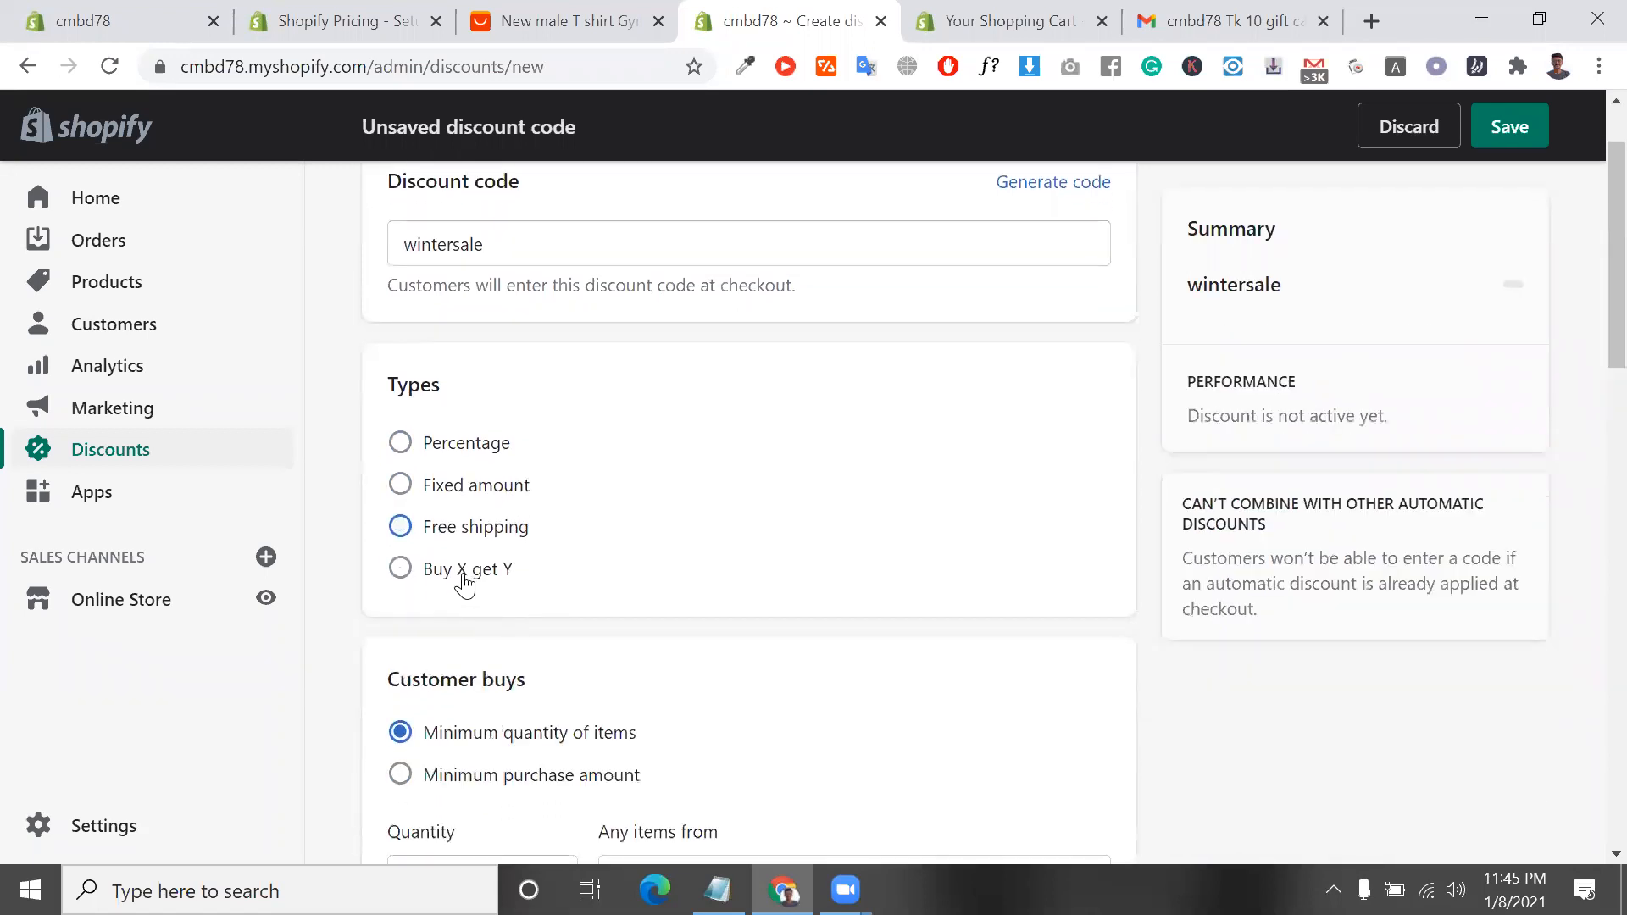
scroll(584, 678, "down", 3)
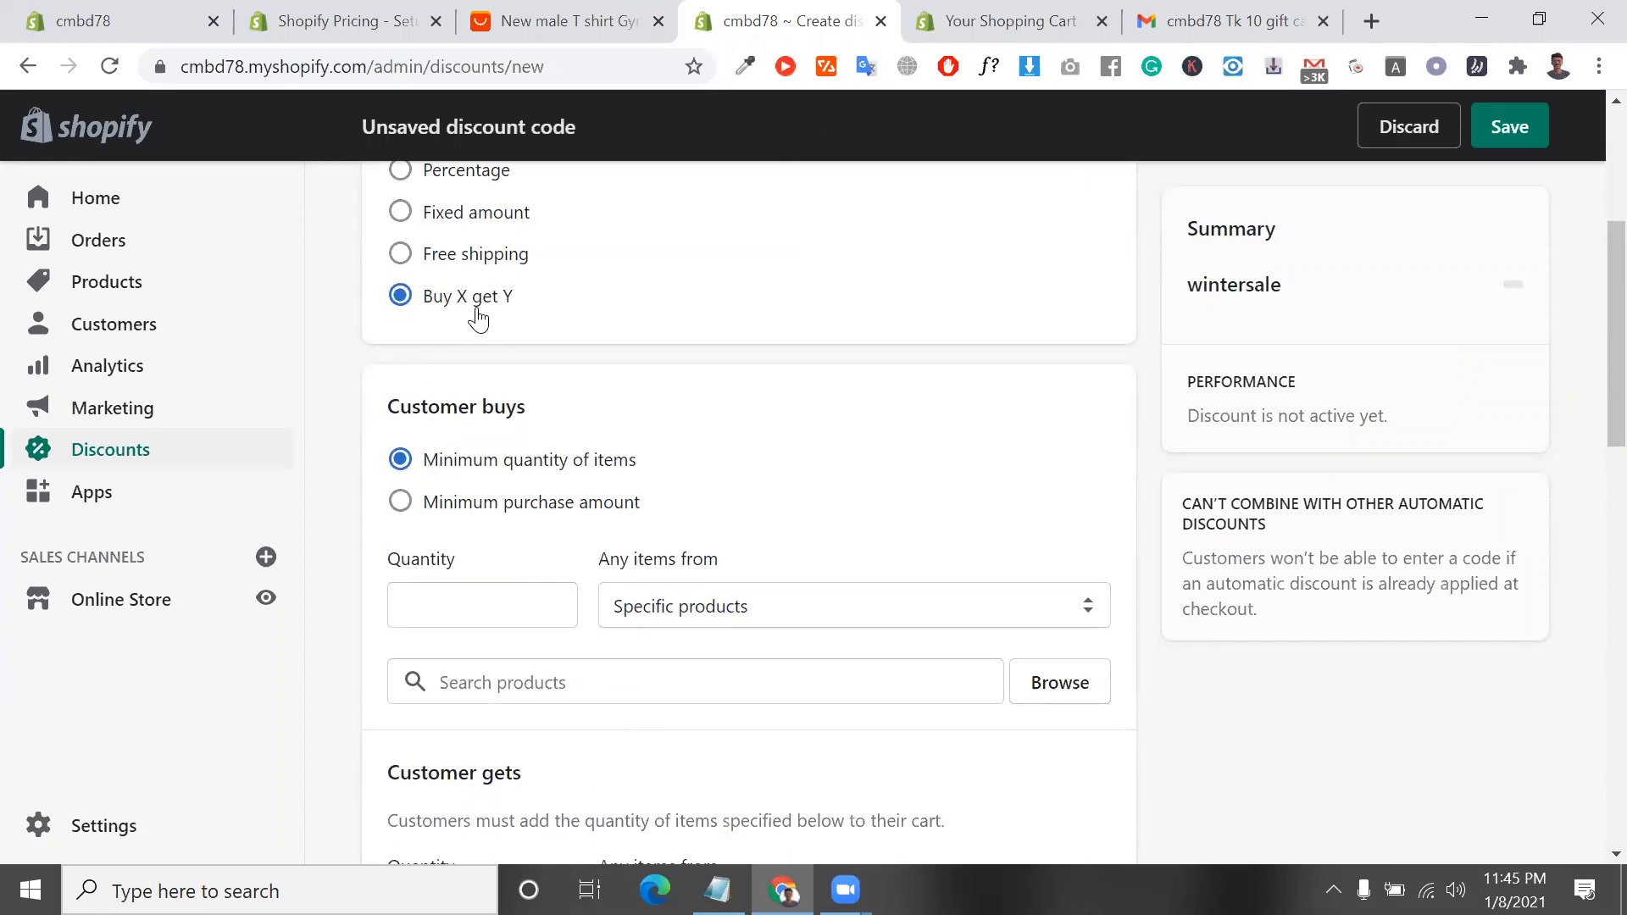
scroll(656, 398, "up", 1)
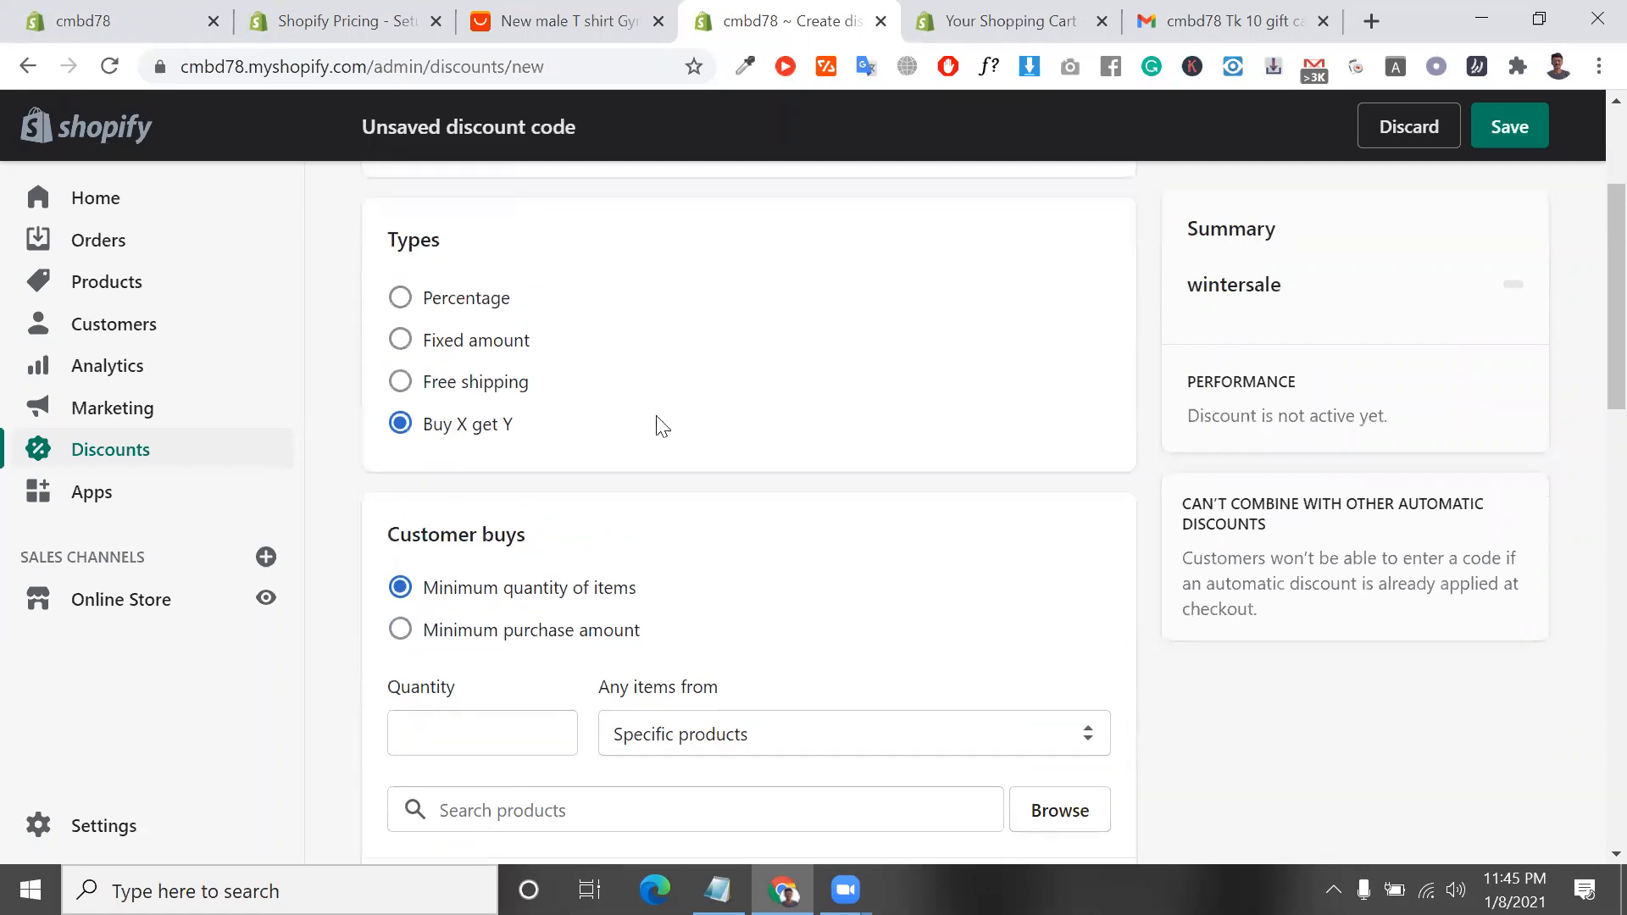
scroll(593, 576, "down", 1)
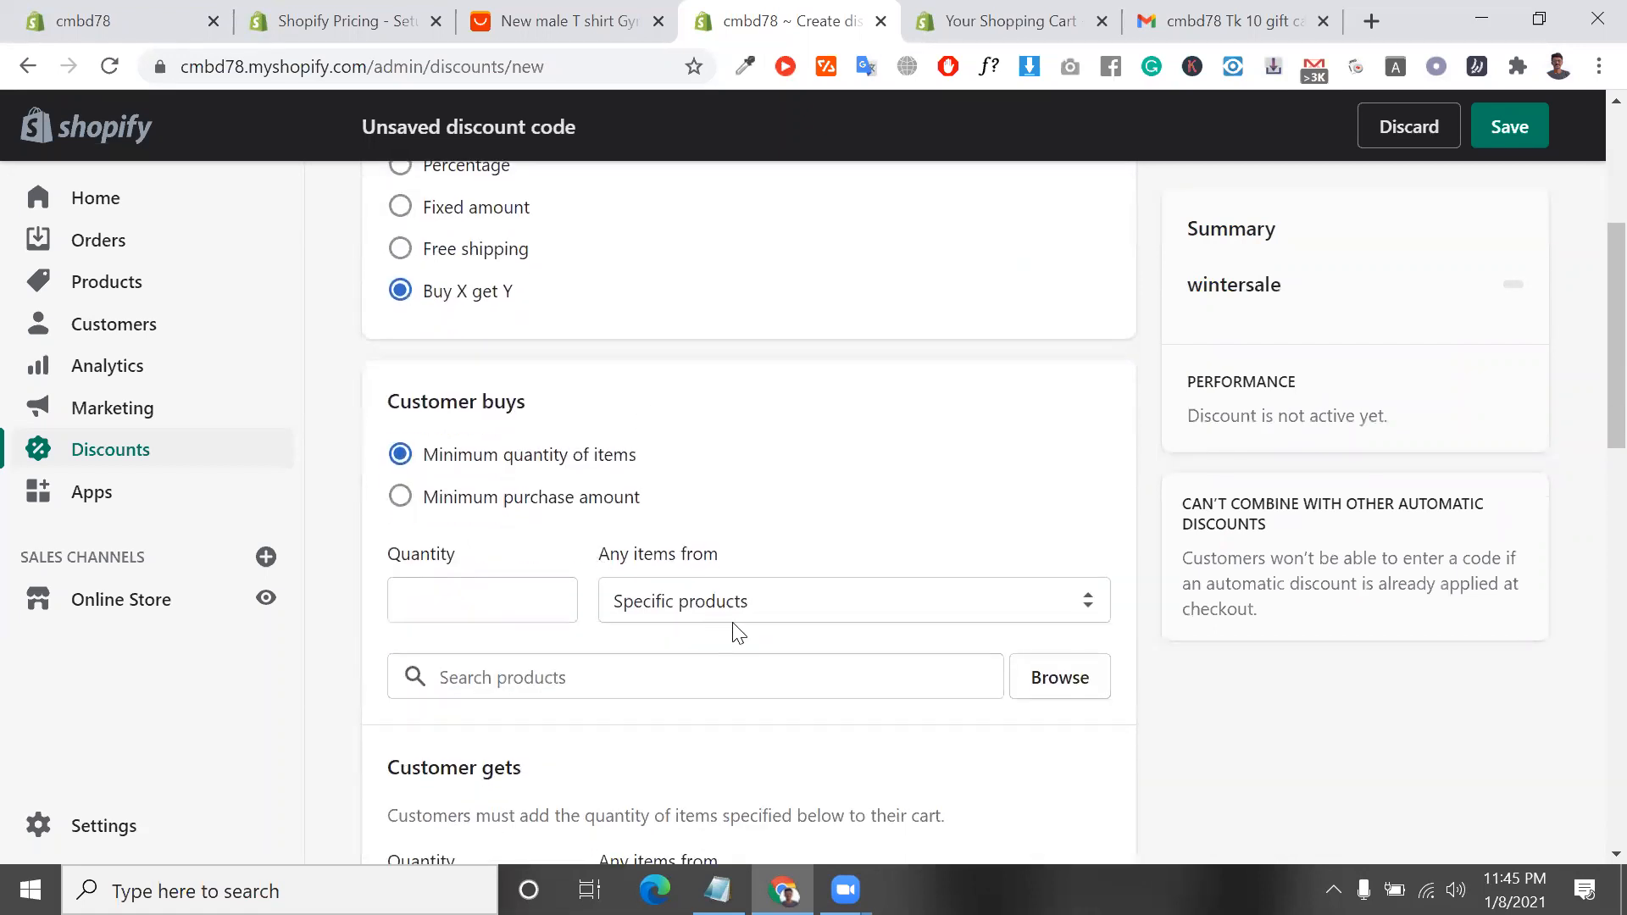
left_click(717, 601)
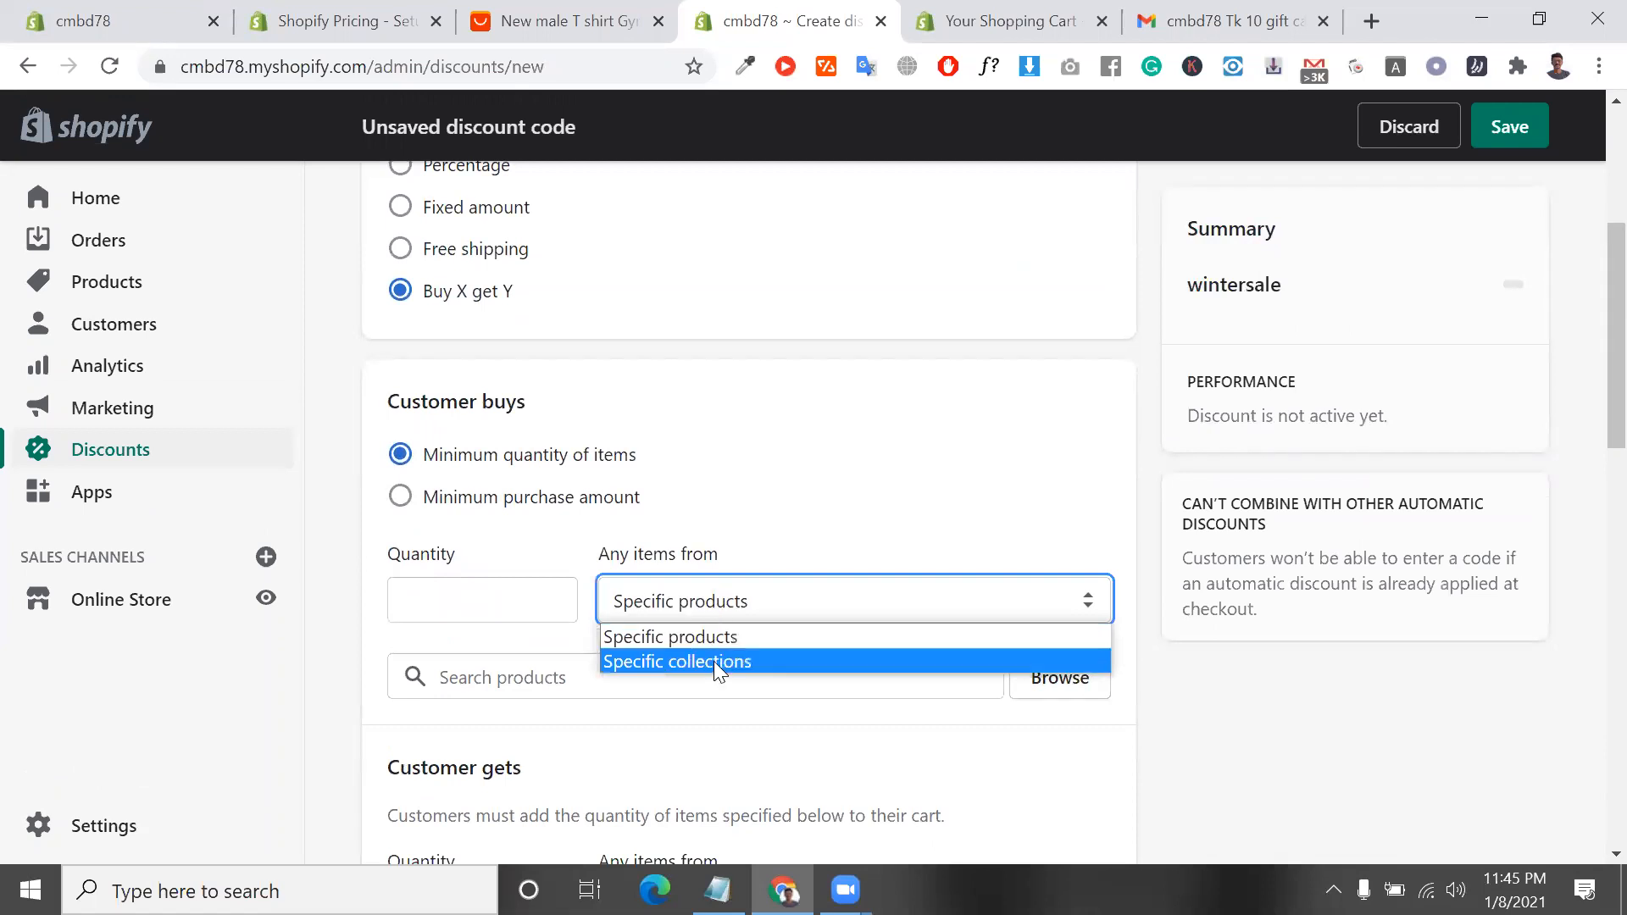
left_click(705, 634)
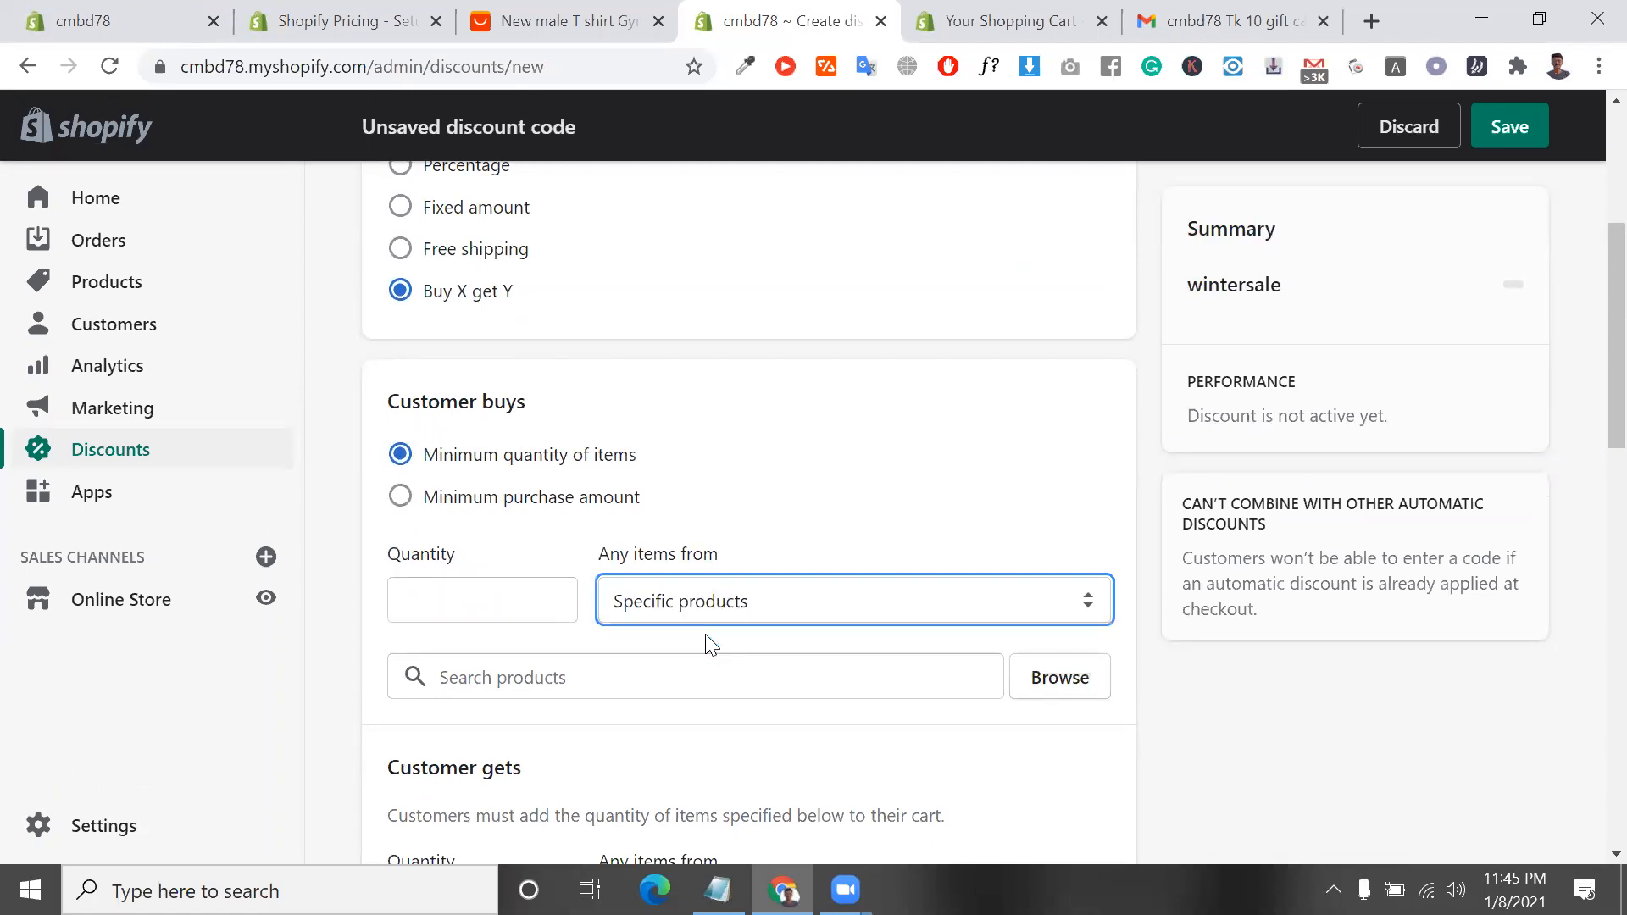
left_click(695, 686)
scroll(695, 687, "down", 1)
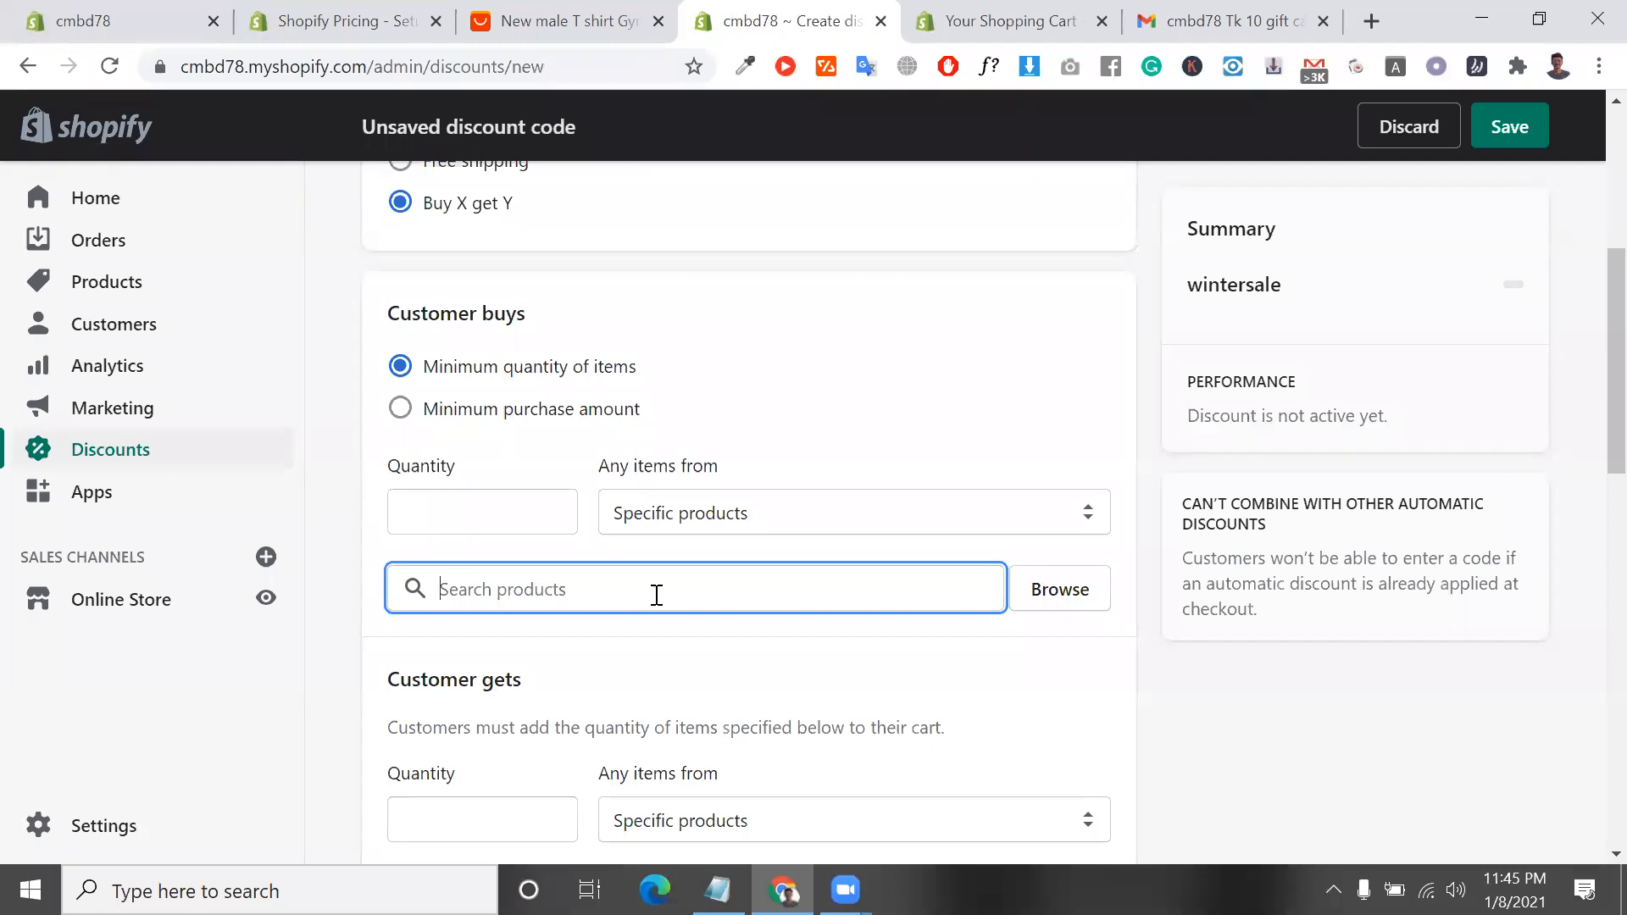
scroll(656, 595, "up", 3)
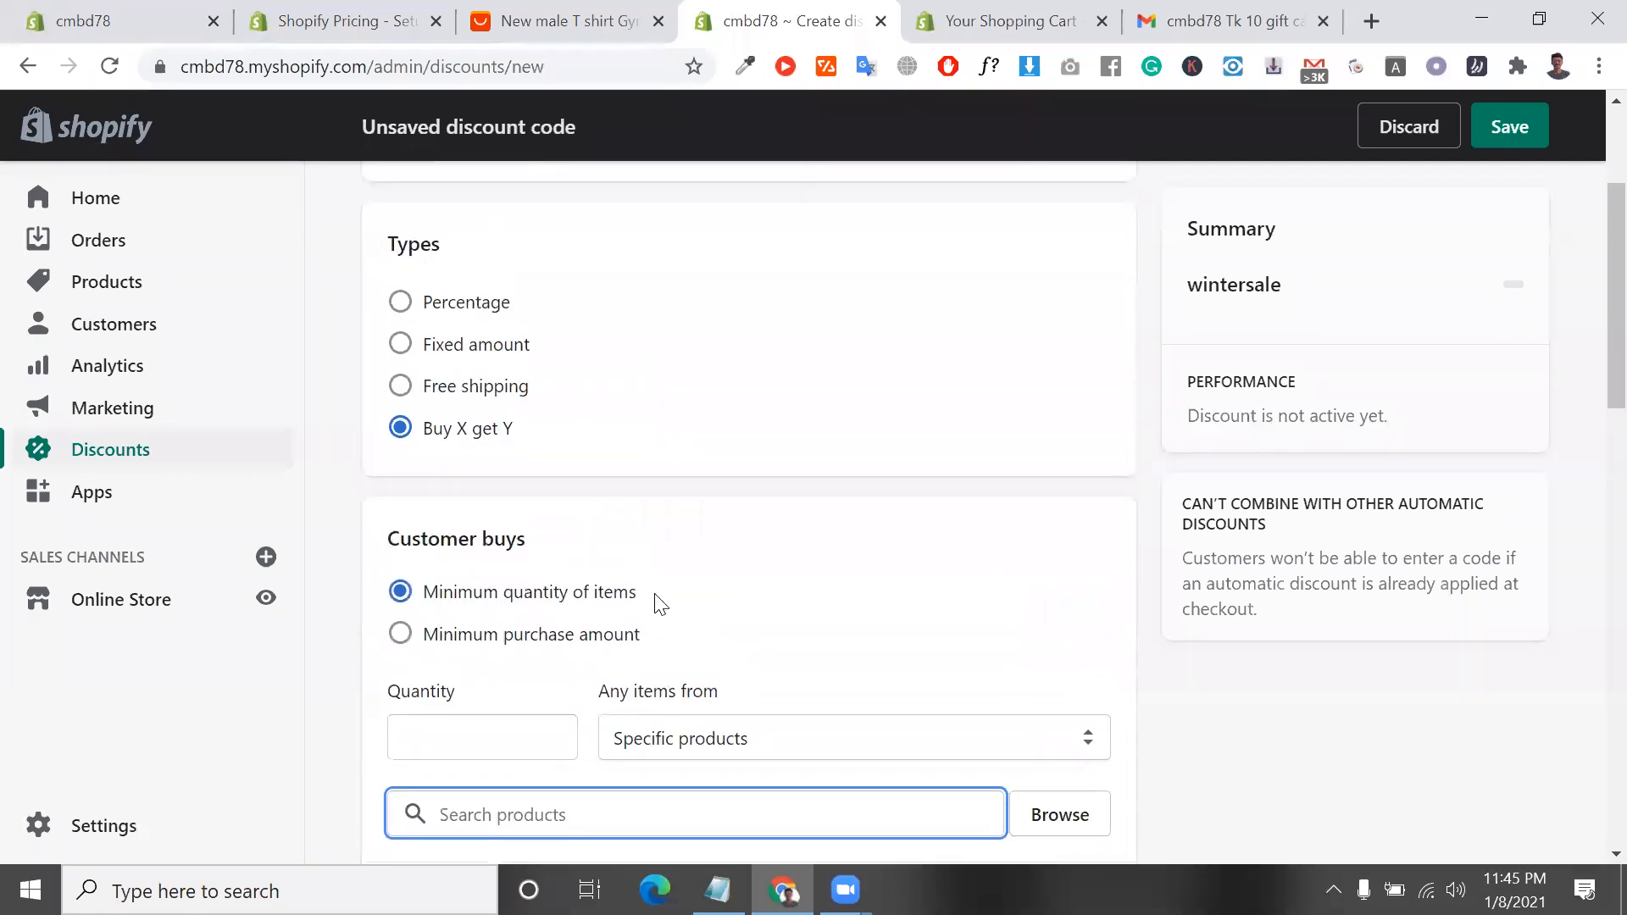
Set the discount type to Percentage with a discount value of 15%
left_click(401, 305)
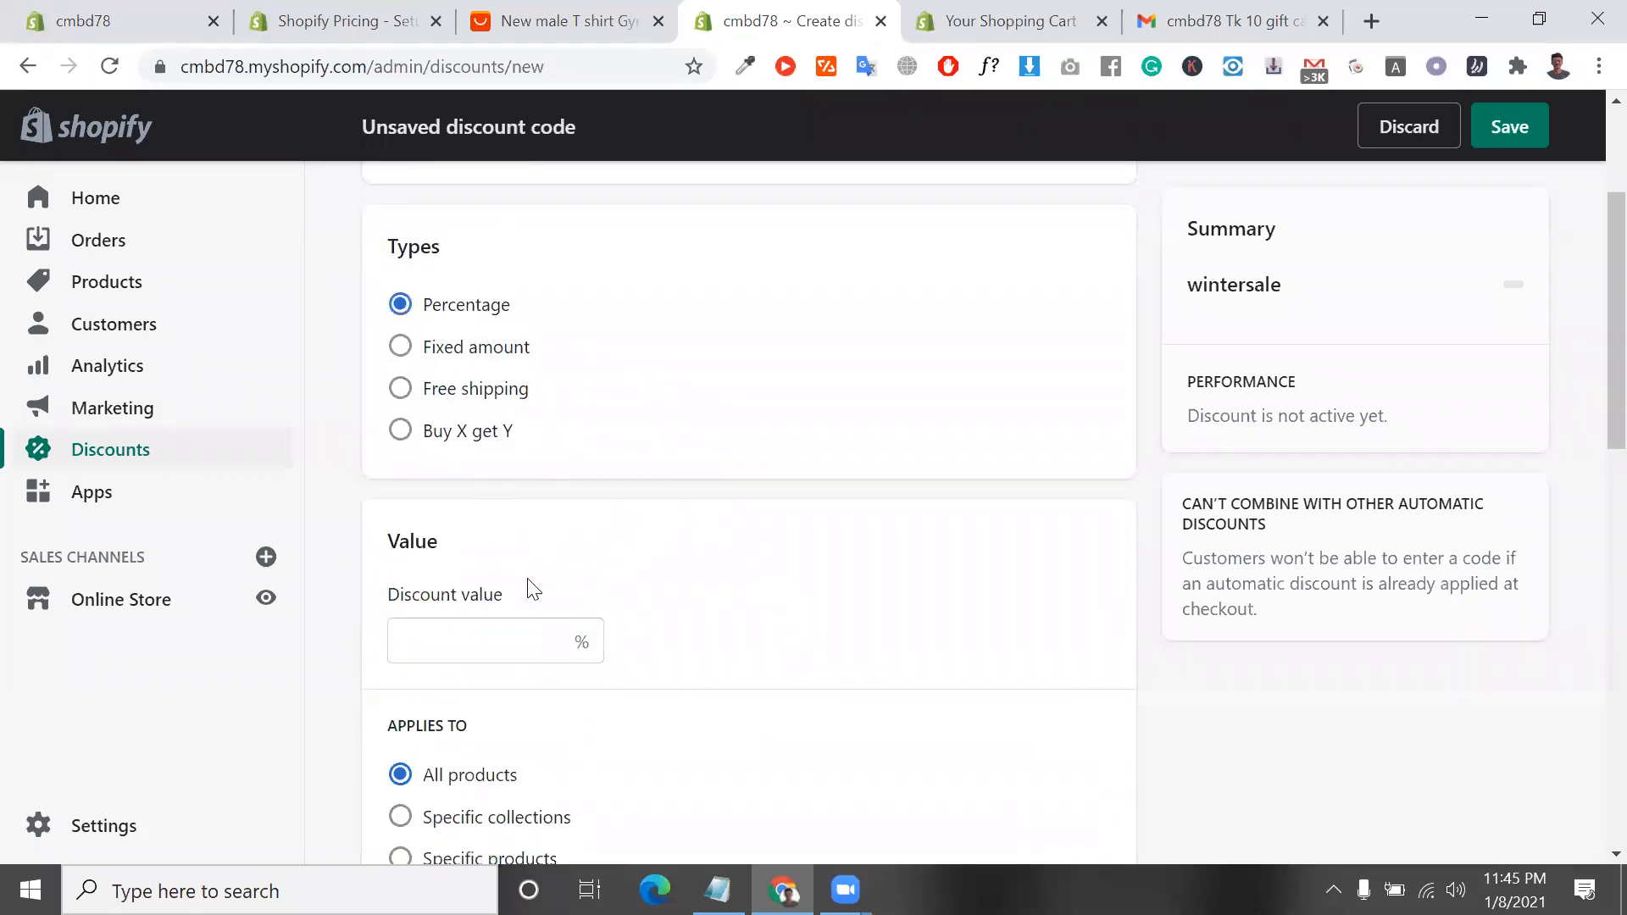
left_click(489, 636)
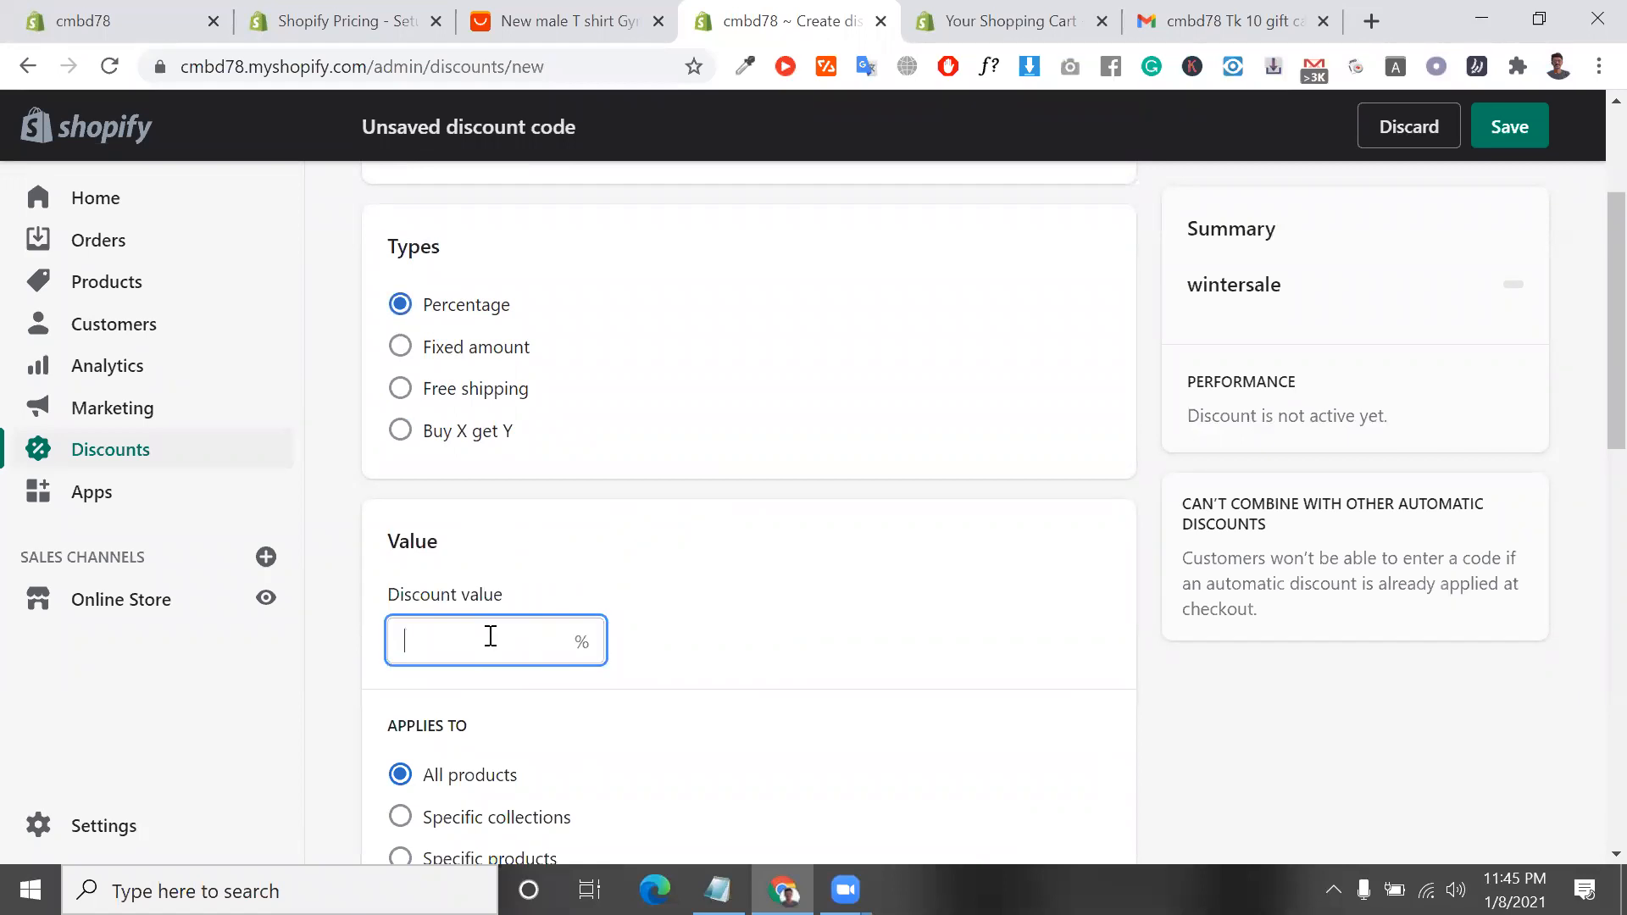
type("15")
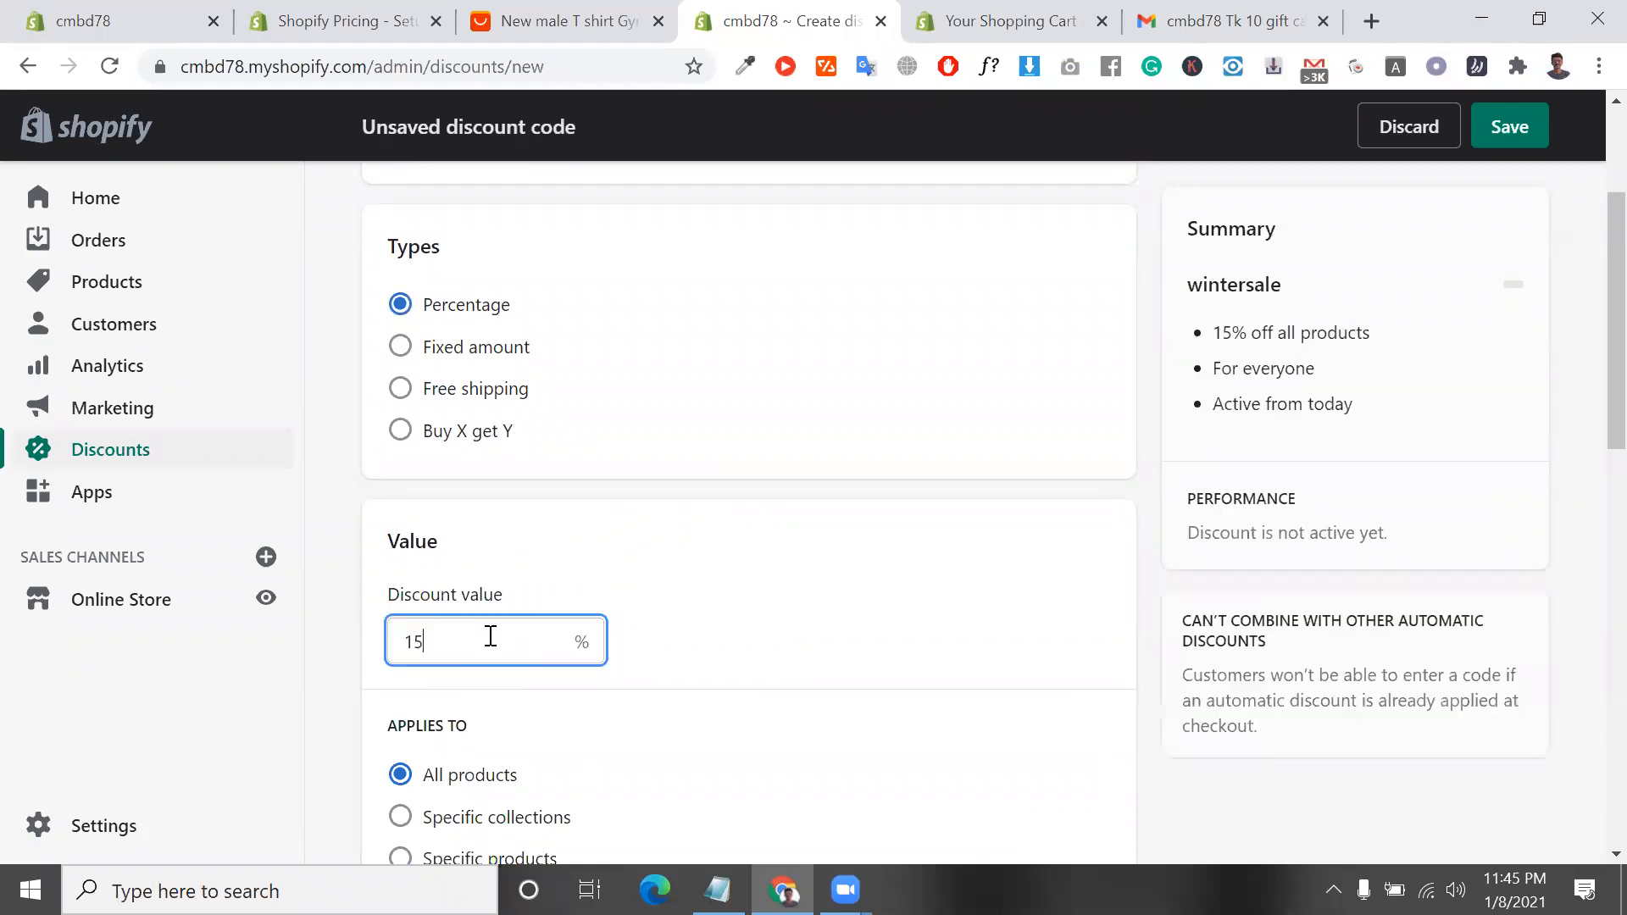
Make the wintersale discount apply to specific products only
scroll(490, 637, "down", 2)
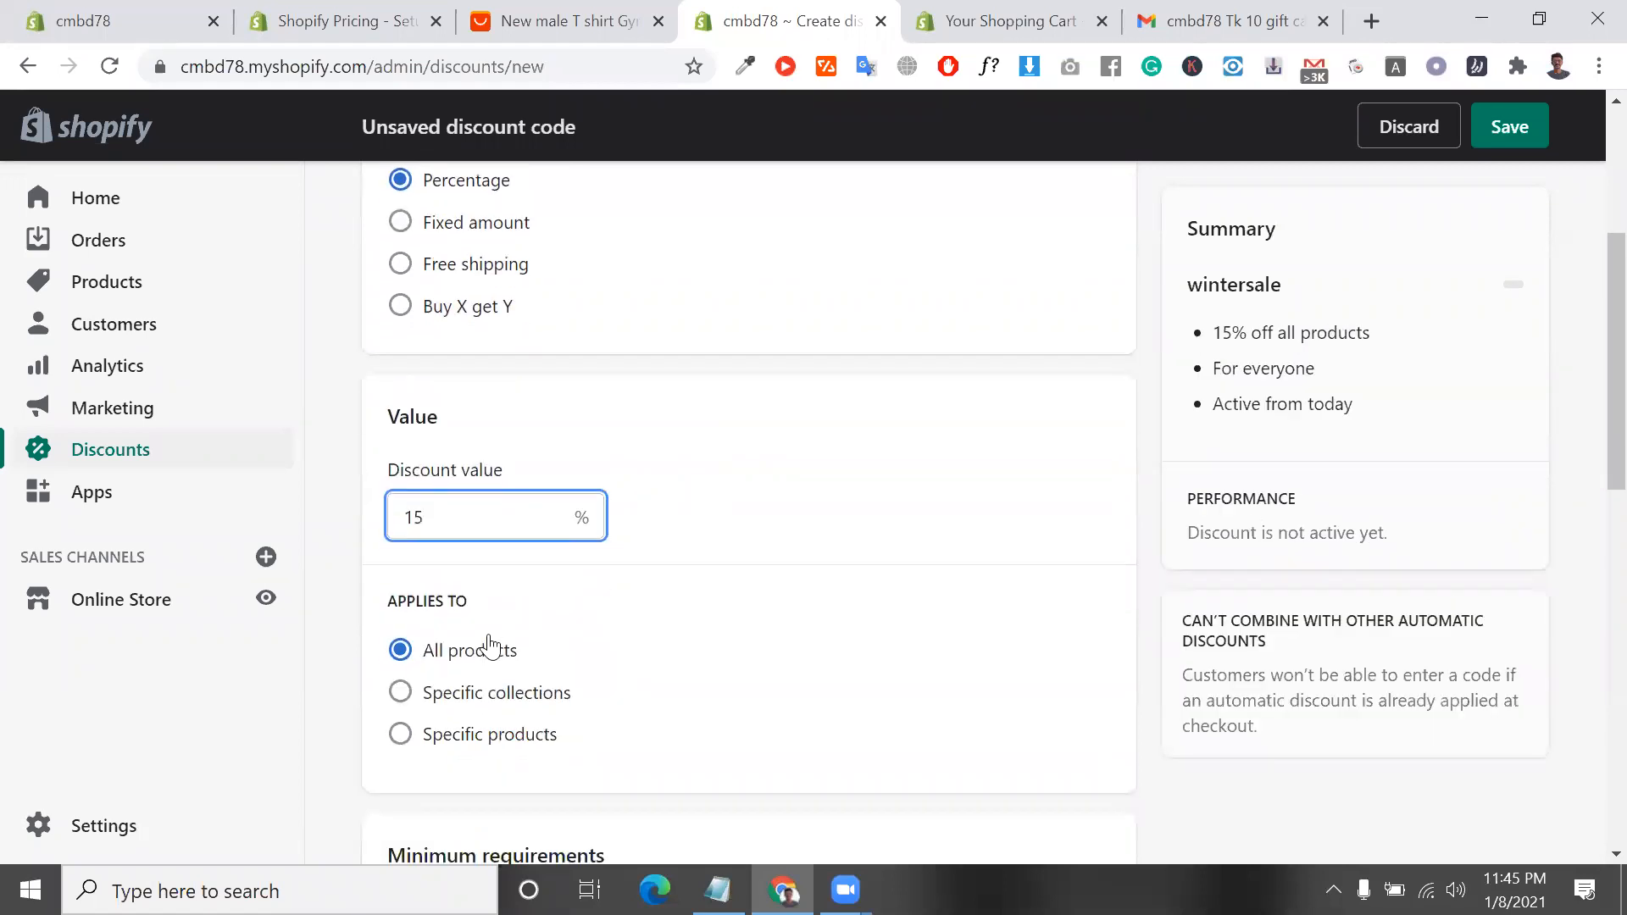
scroll(405, 688, "down", 1)
left_click(409, 670)
scroll(410, 674, "down", 4)
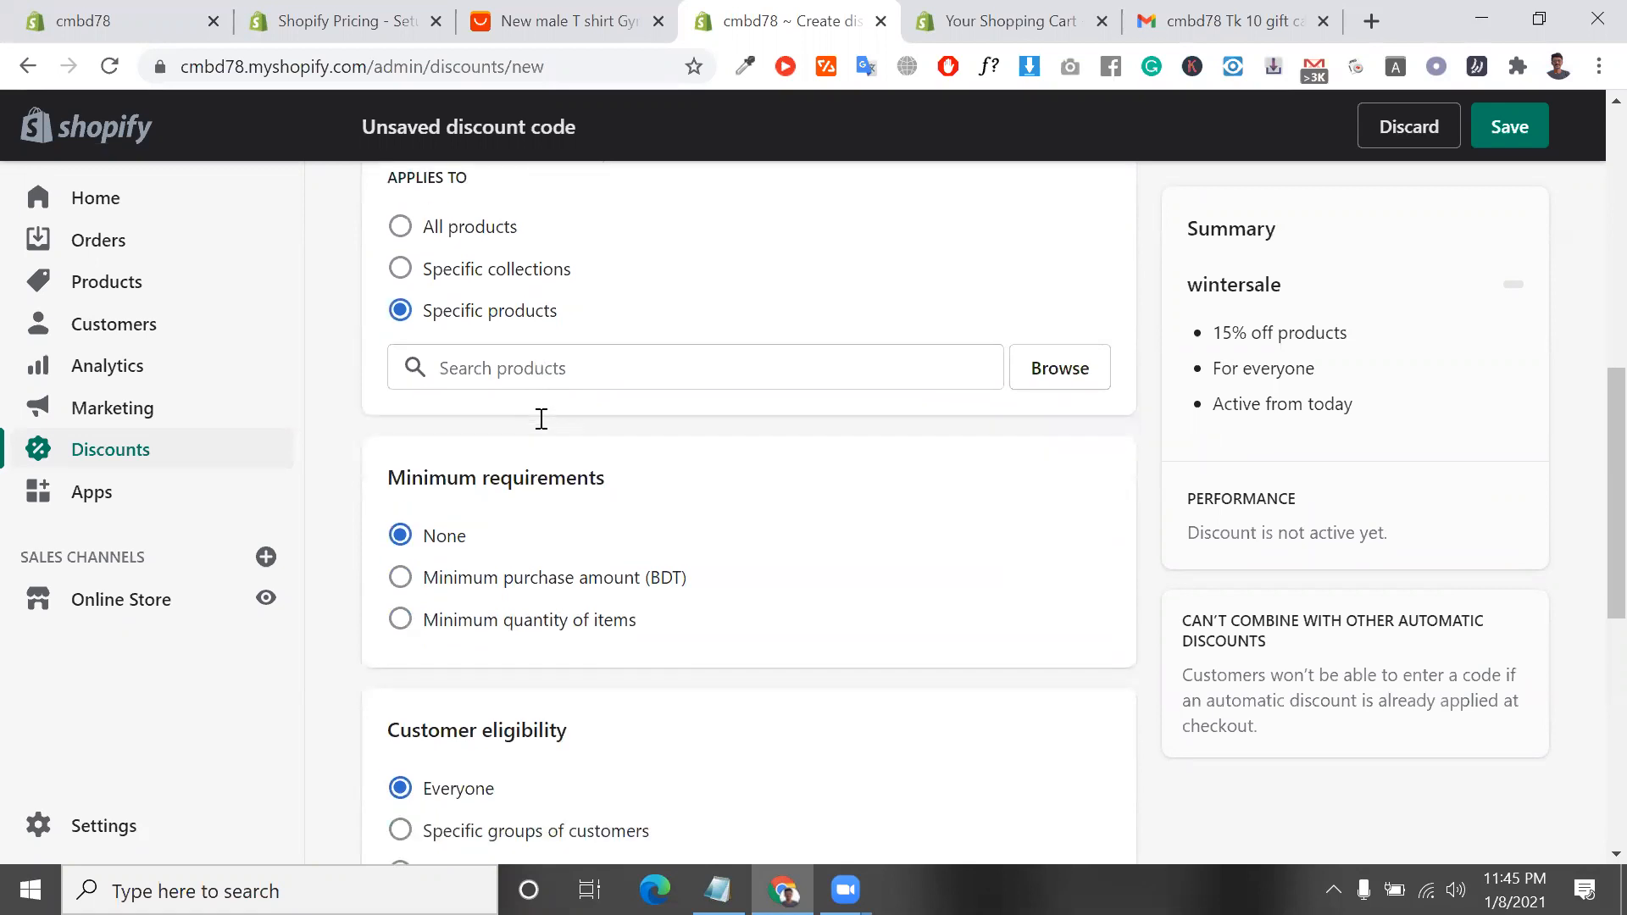
scroll(541, 419, "up", 5)
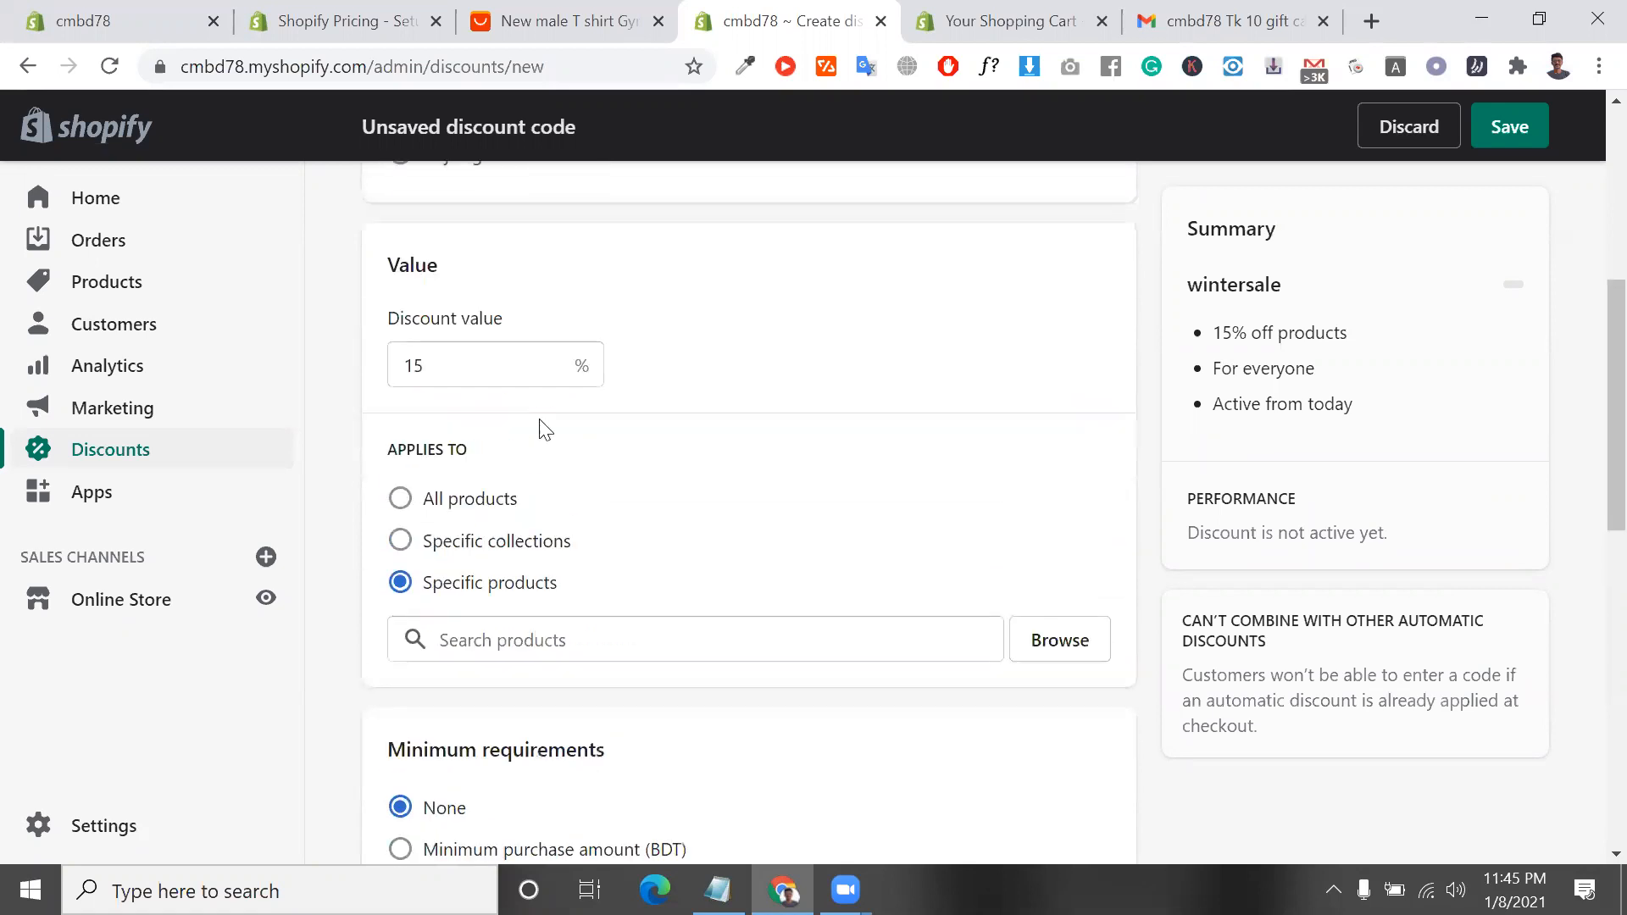
Require a minimum purchase amount of BDT 50 for the discount
scroll(537, 429, "down", 6)
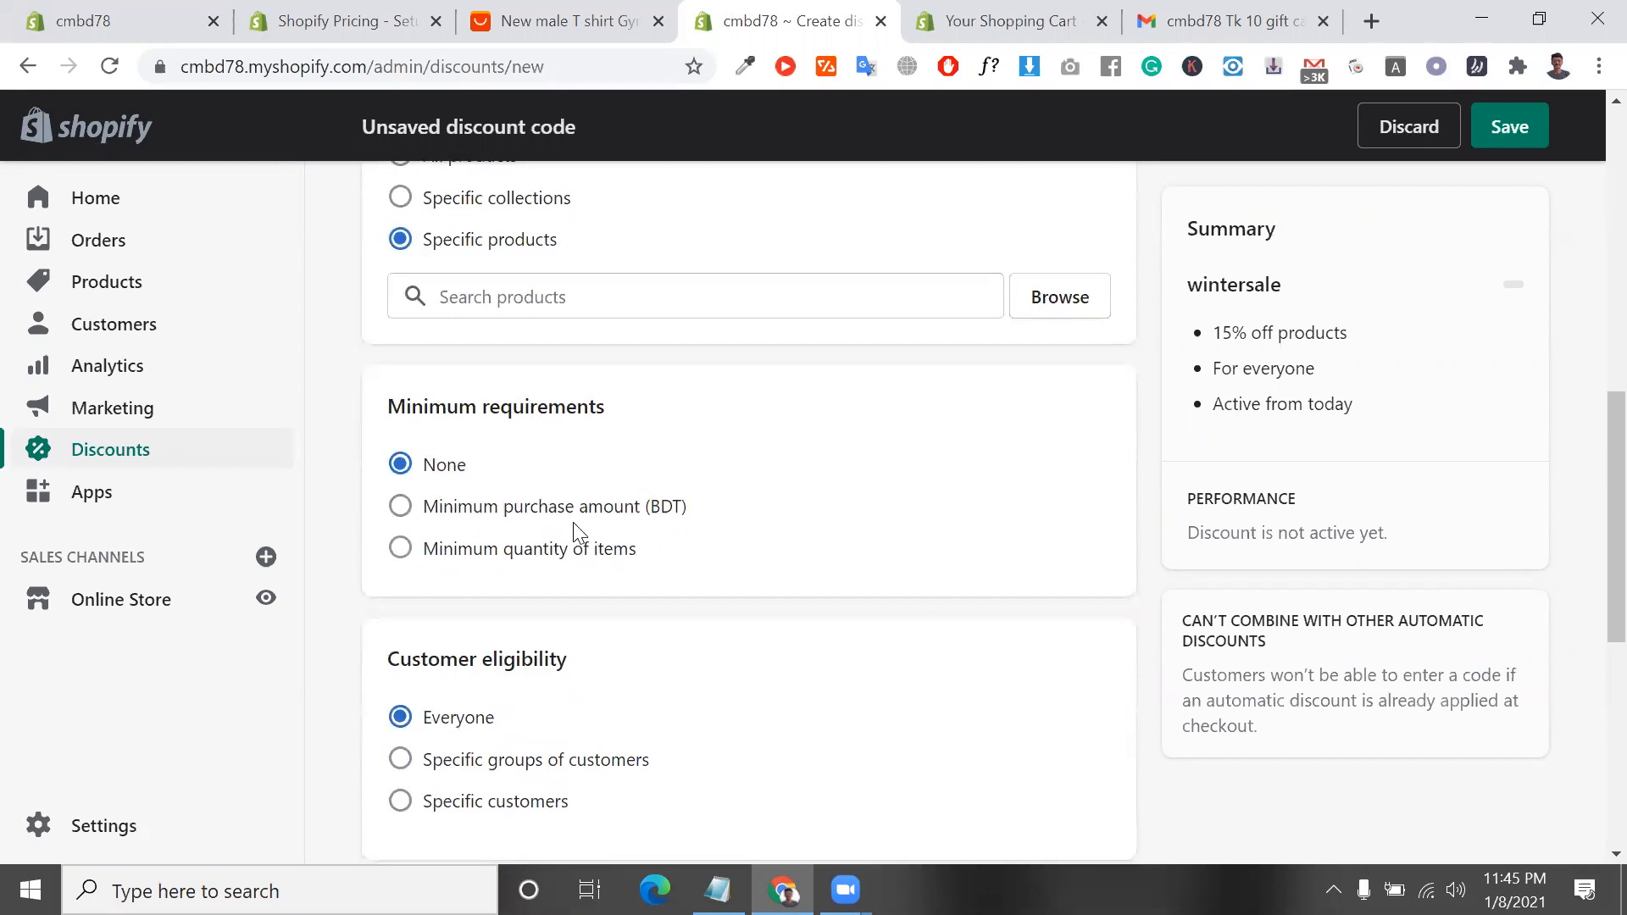
left_click(533, 511)
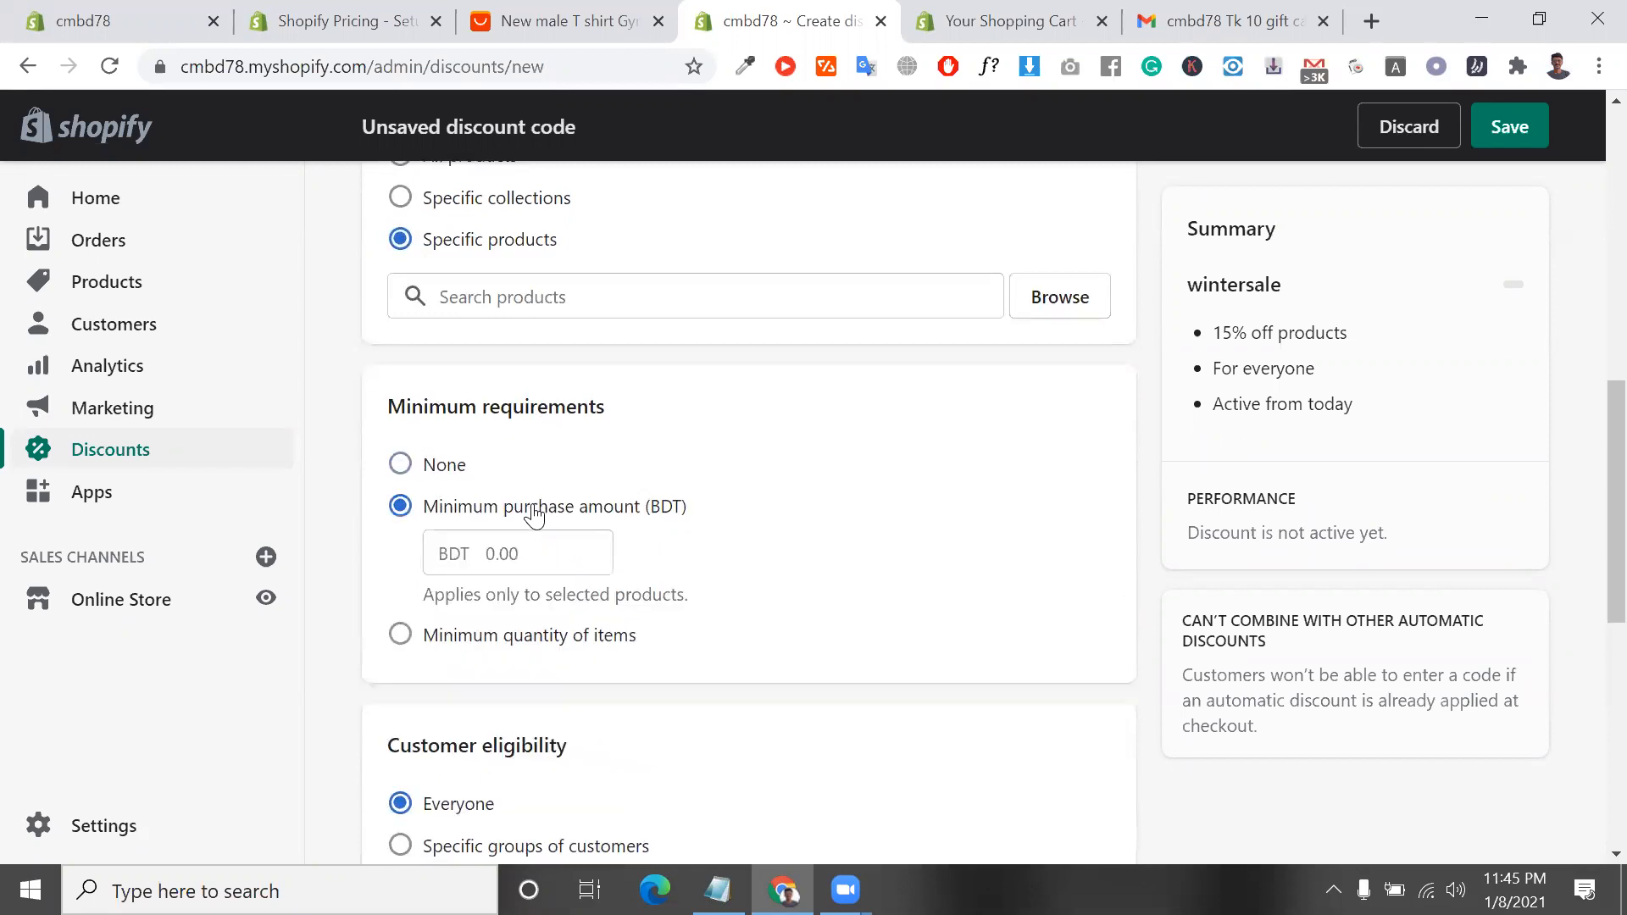
left_click(533, 556)
type("50")
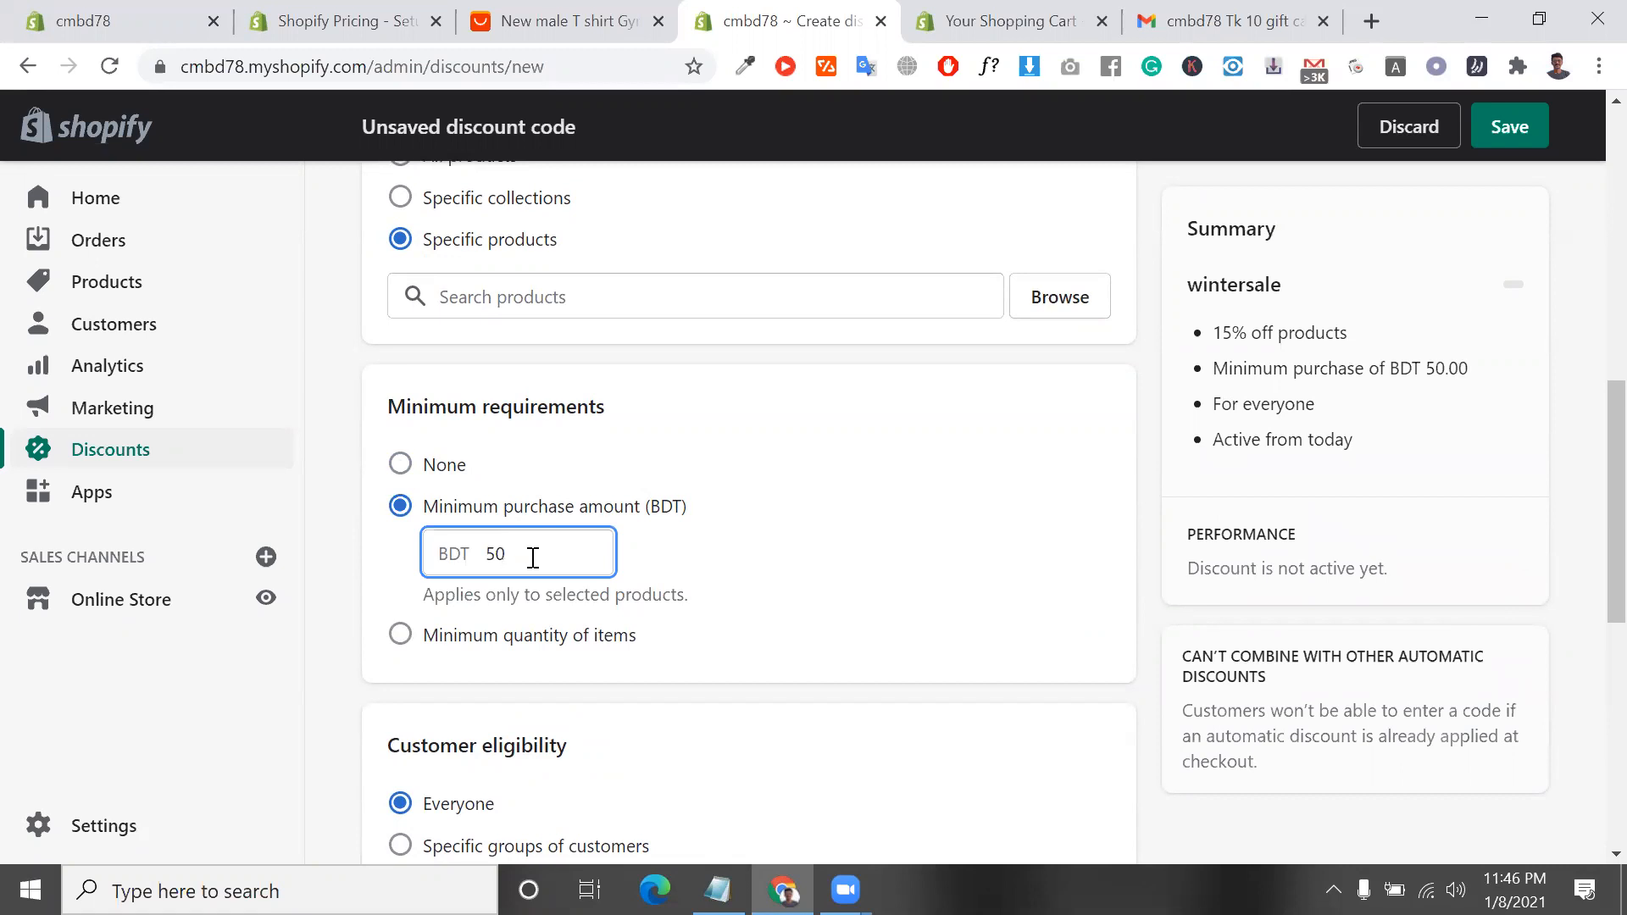
Try restricting customer eligibility to specific groups of customers, returning the setting to Everyone
scroll(542, 593, "down", 5)
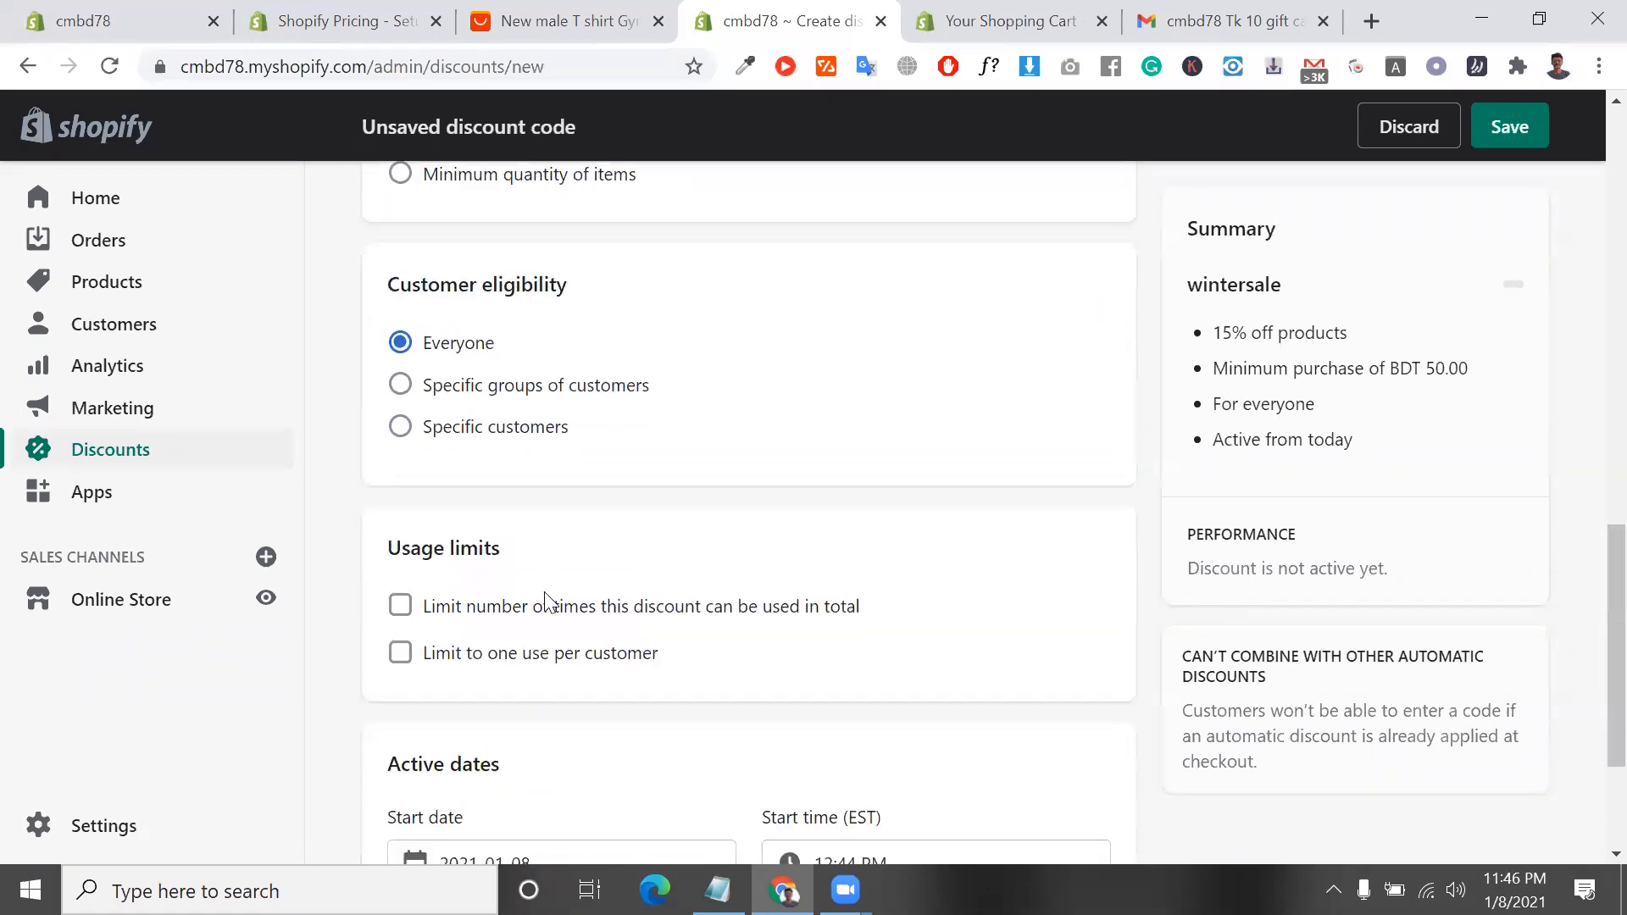
scroll(559, 657, "up", 4)
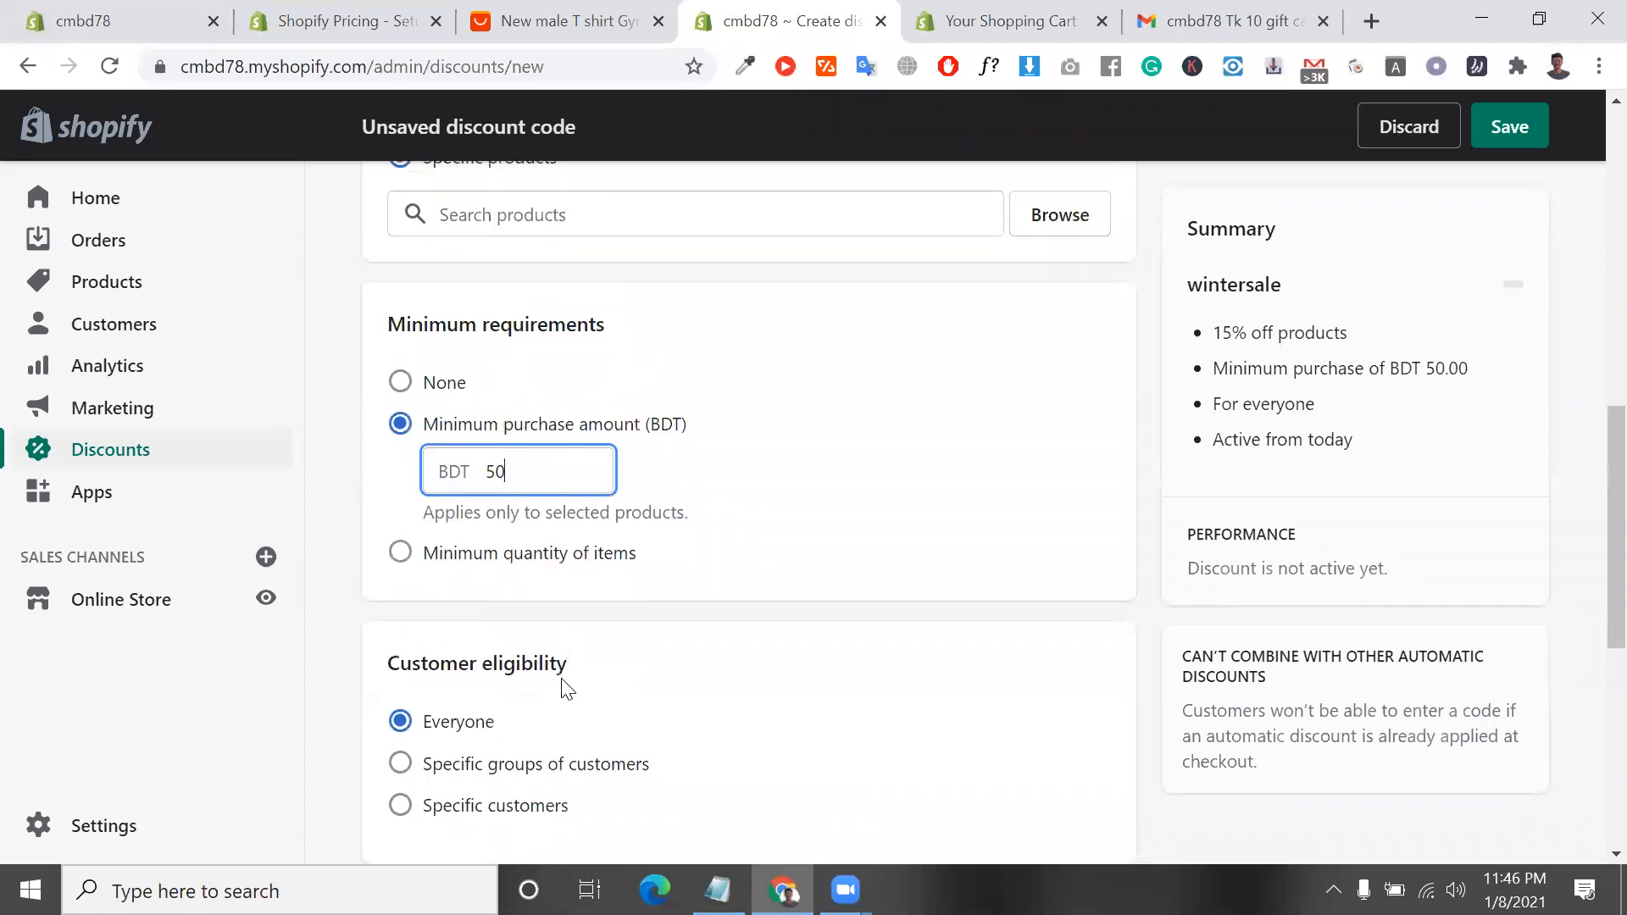
scroll(563, 679, "down", 3)
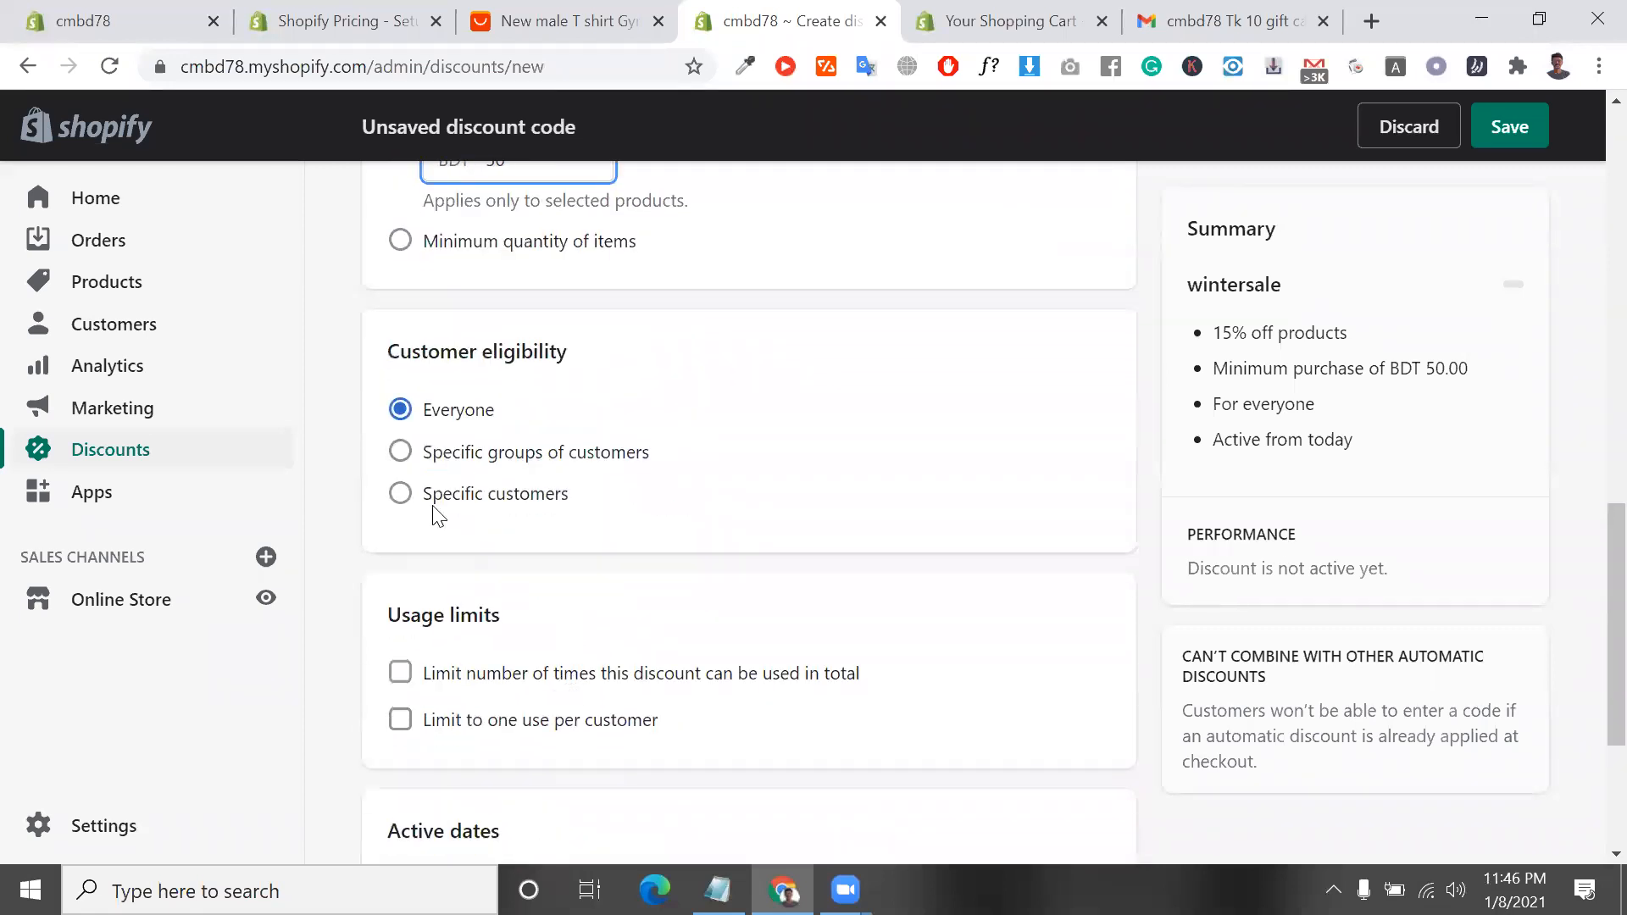
left_click(400, 453)
left_click(640, 553)
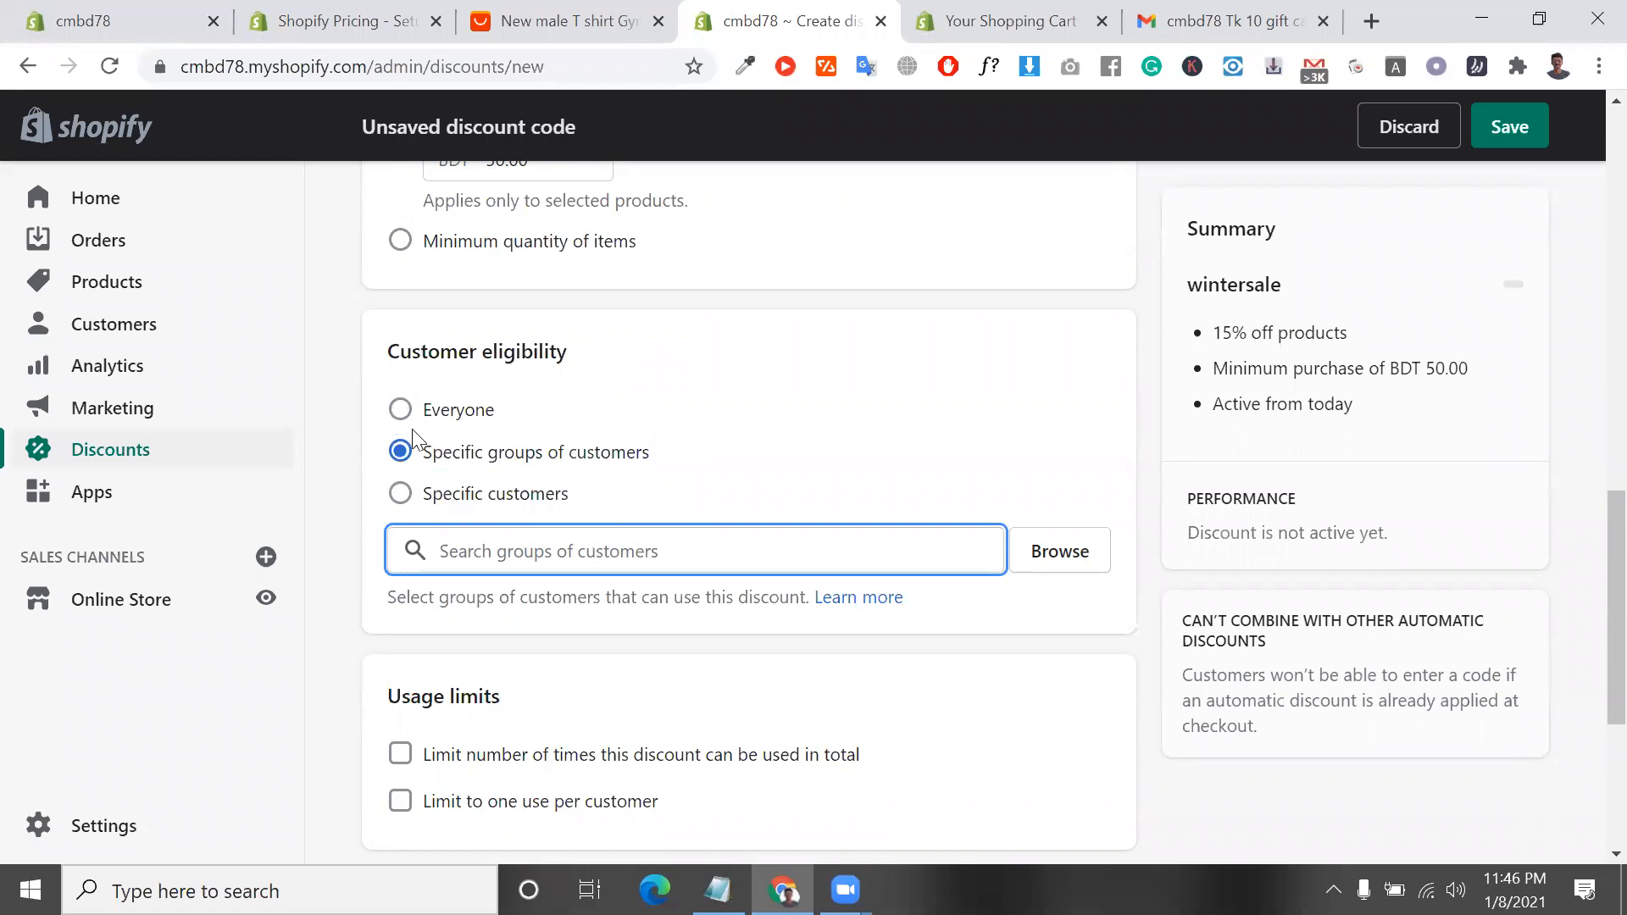
scroll(415, 439, "down", 2)
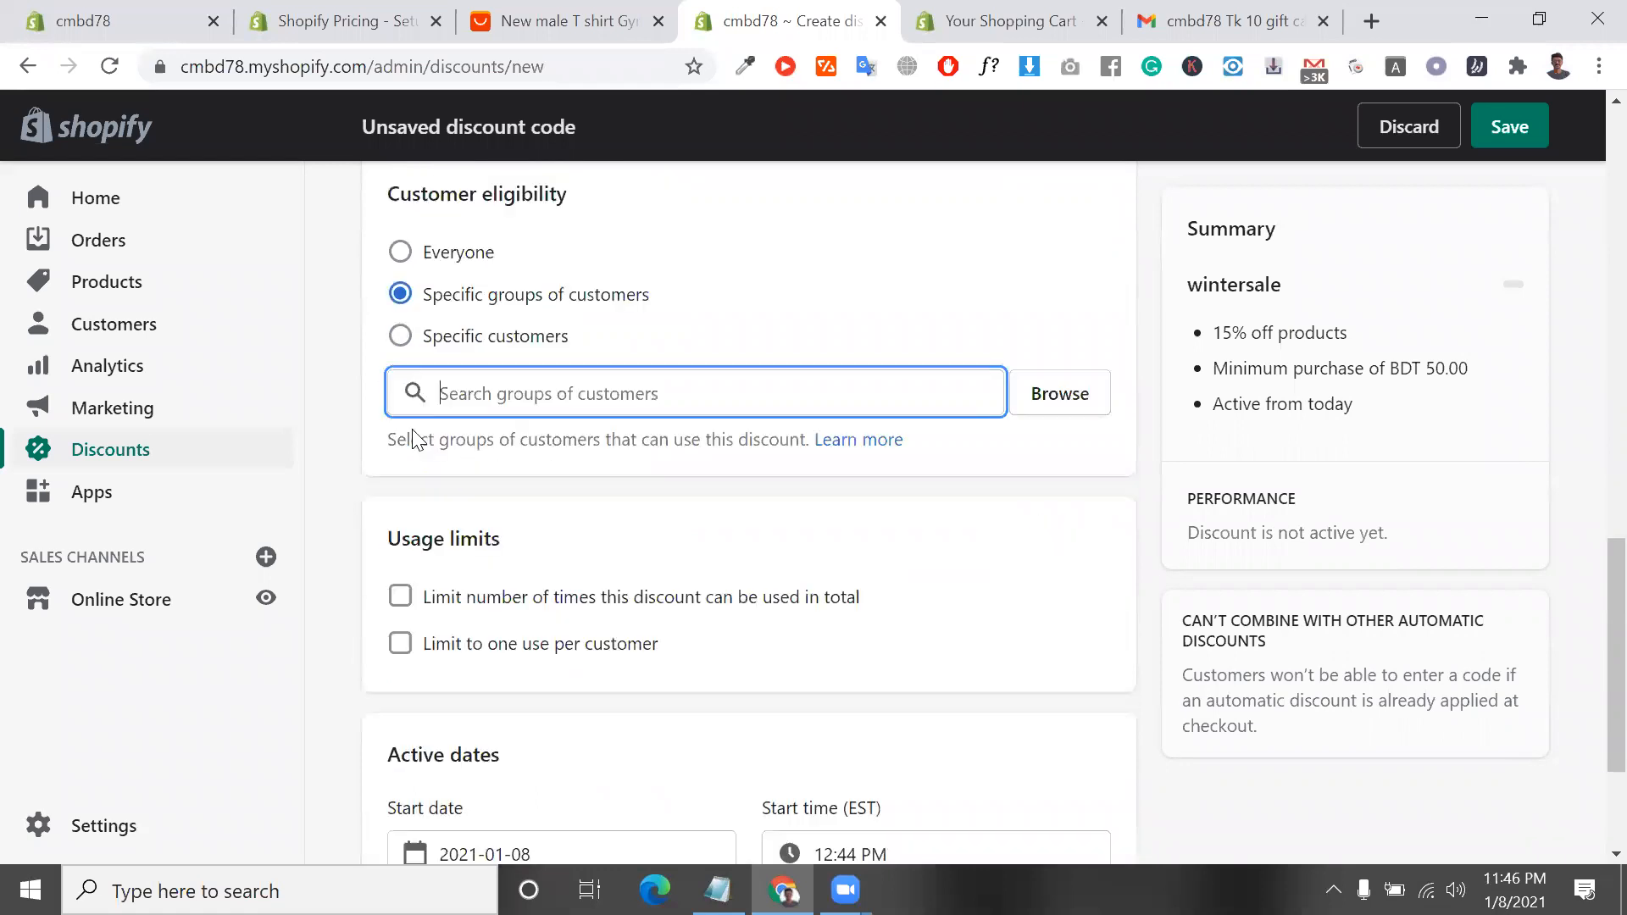
left_click(401, 248)
Try limiting the total number of times the discount can be used, then remove that limit
left_click(401, 513)
left_click(559, 578)
left_click(402, 514)
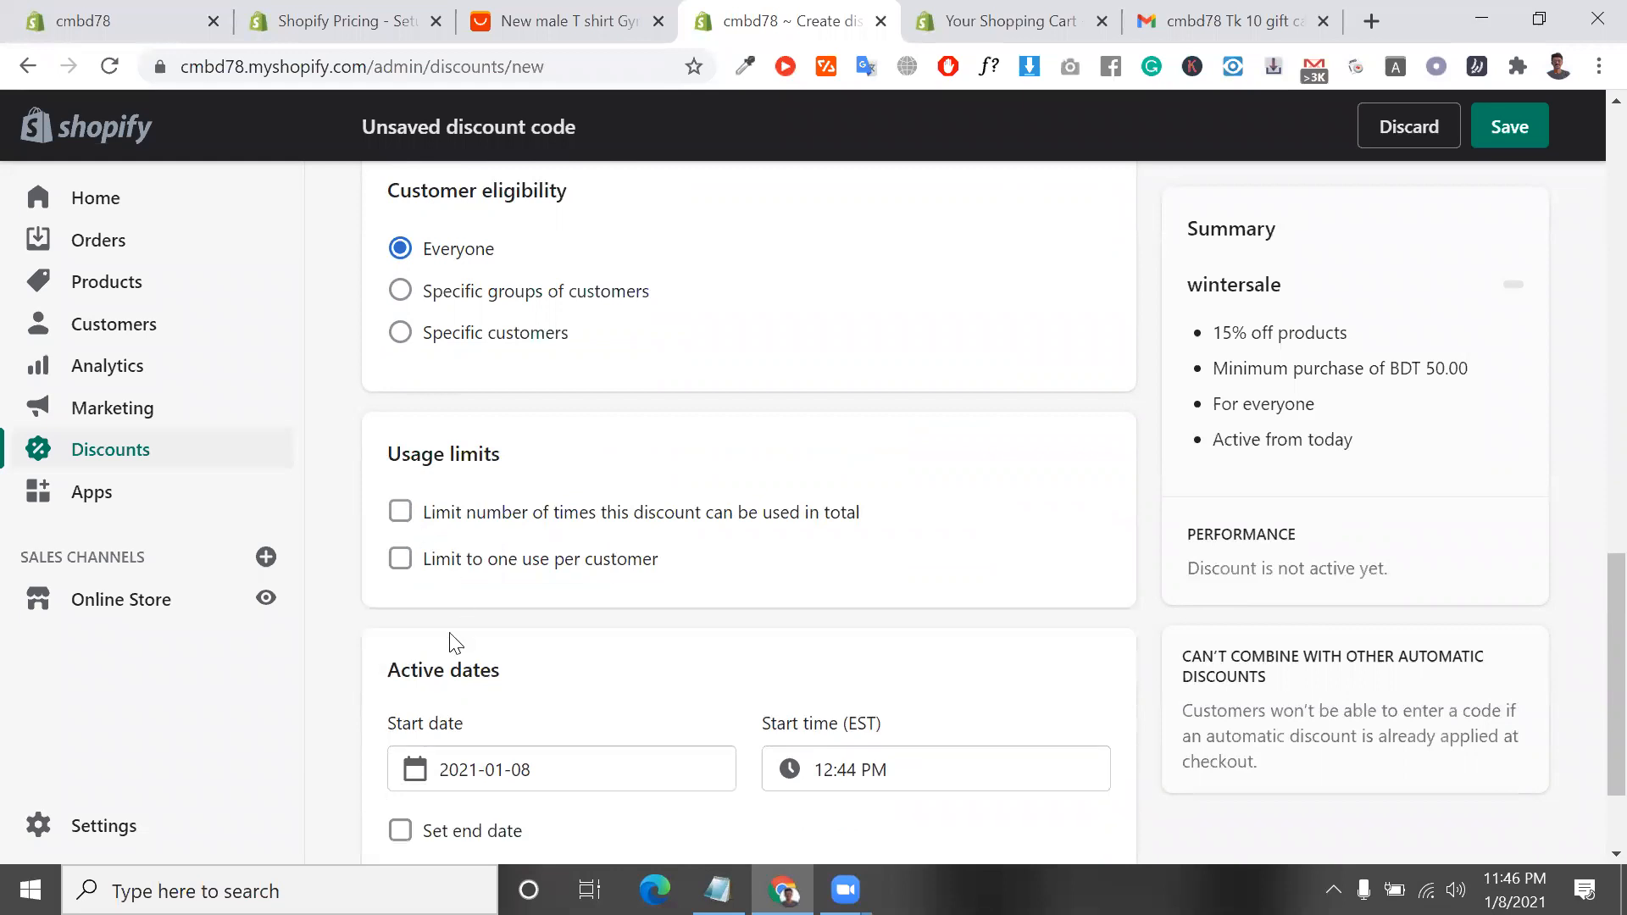
Give the wintersale discount an end date of 2021-01-31
scroll(585, 585, "down", 2)
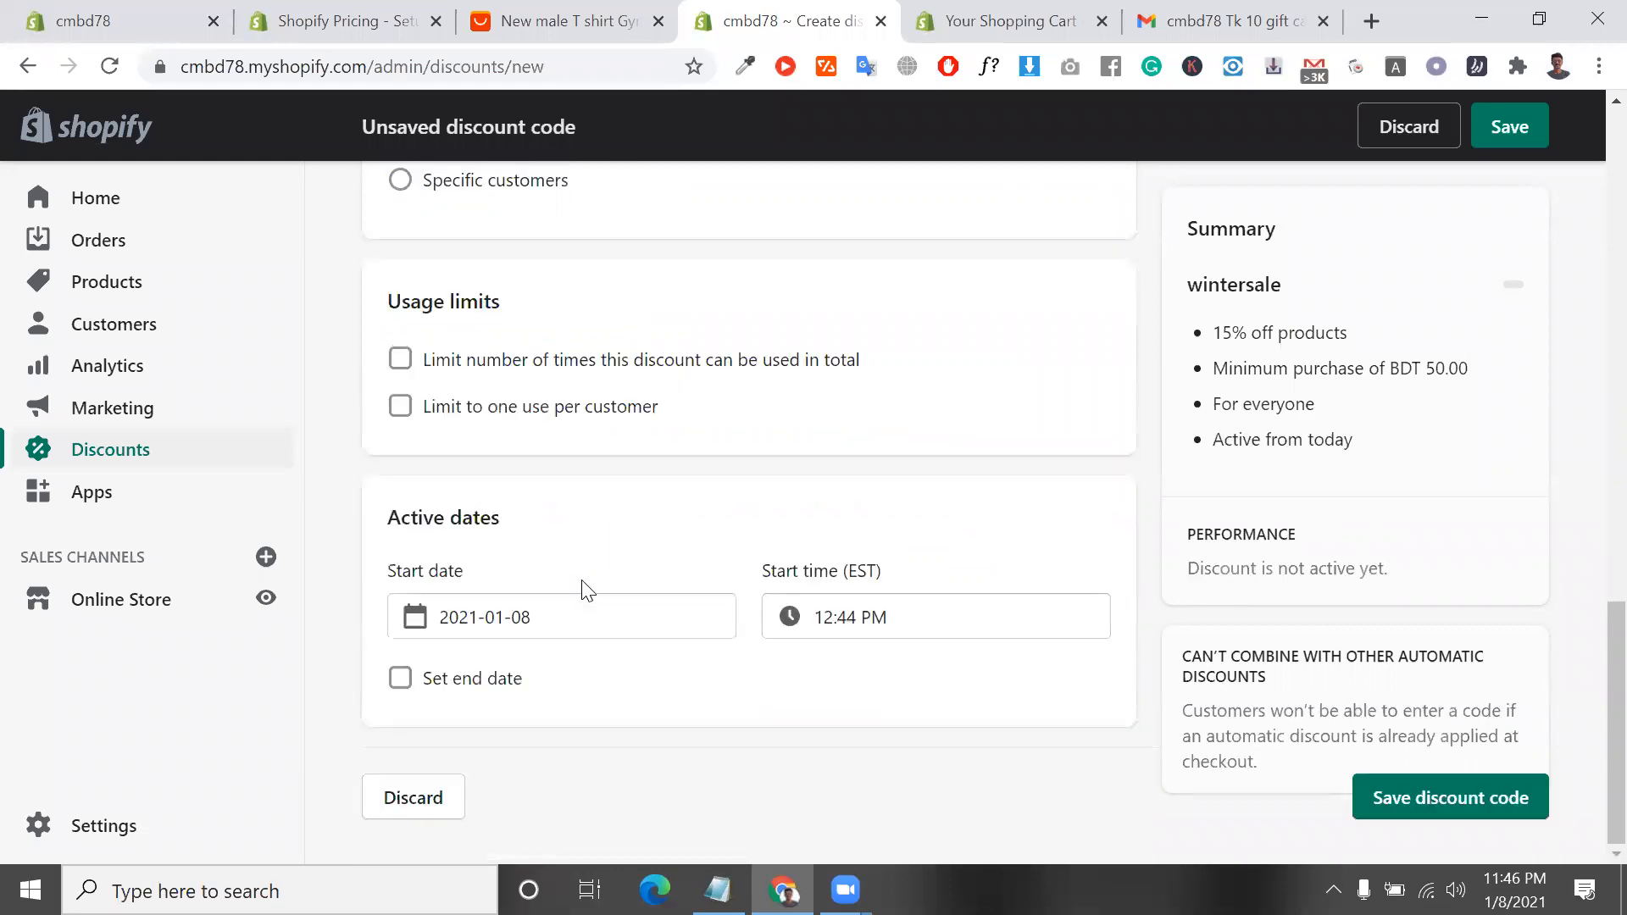
left_click(532, 625)
left_click(543, 655)
left_click(415, 694)
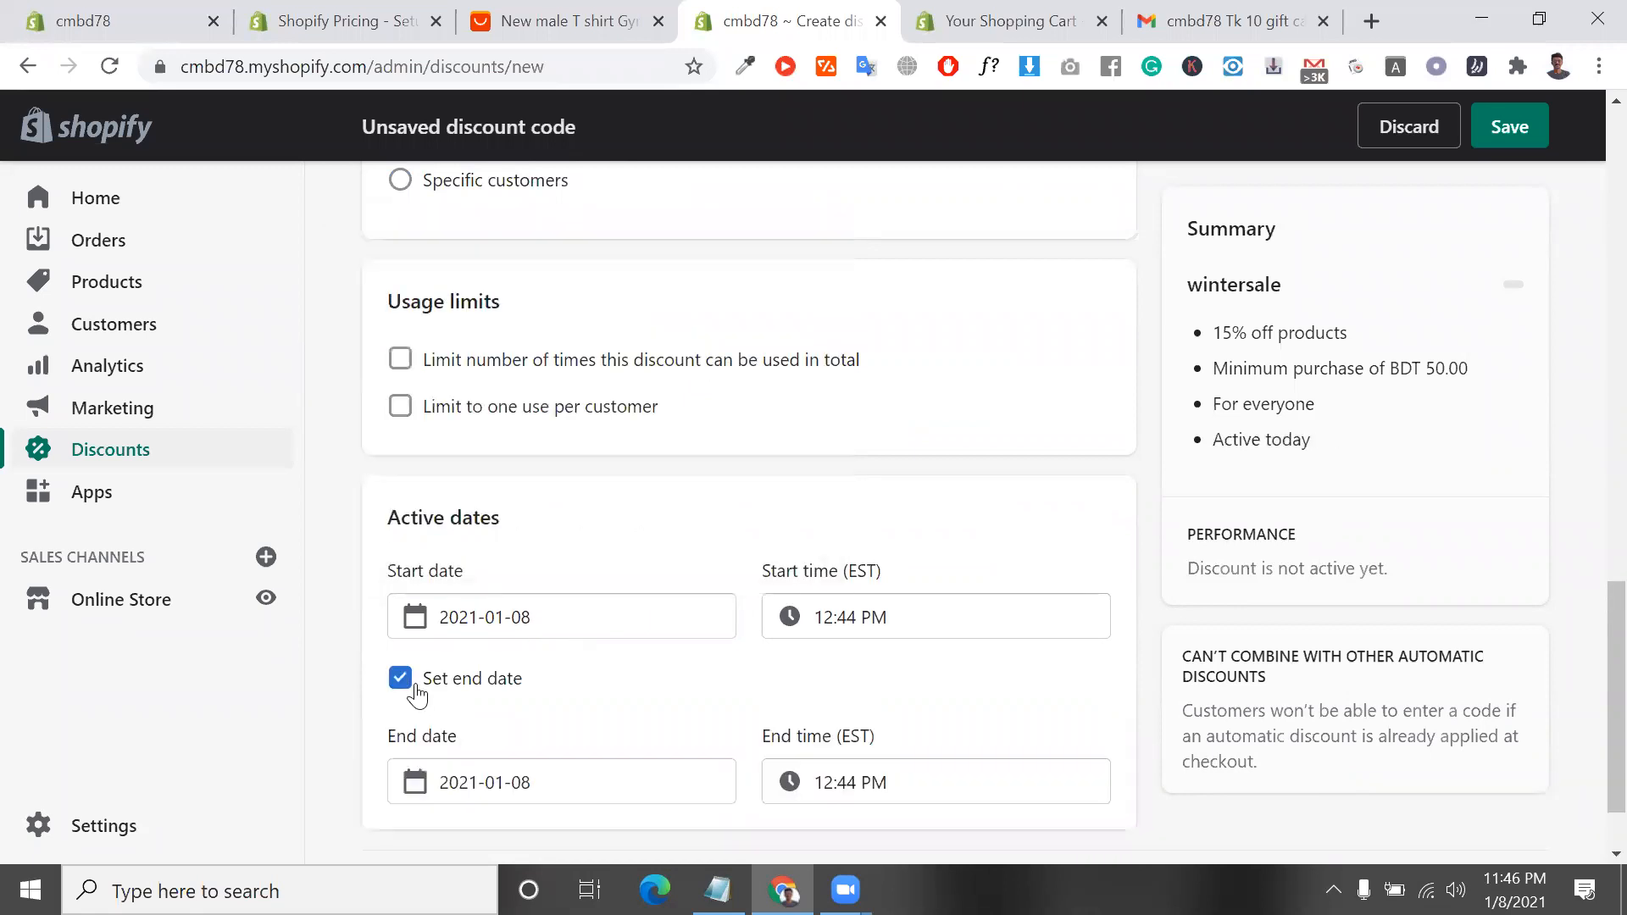
left_click(533, 785)
scroll(726, 708, "down", 3)
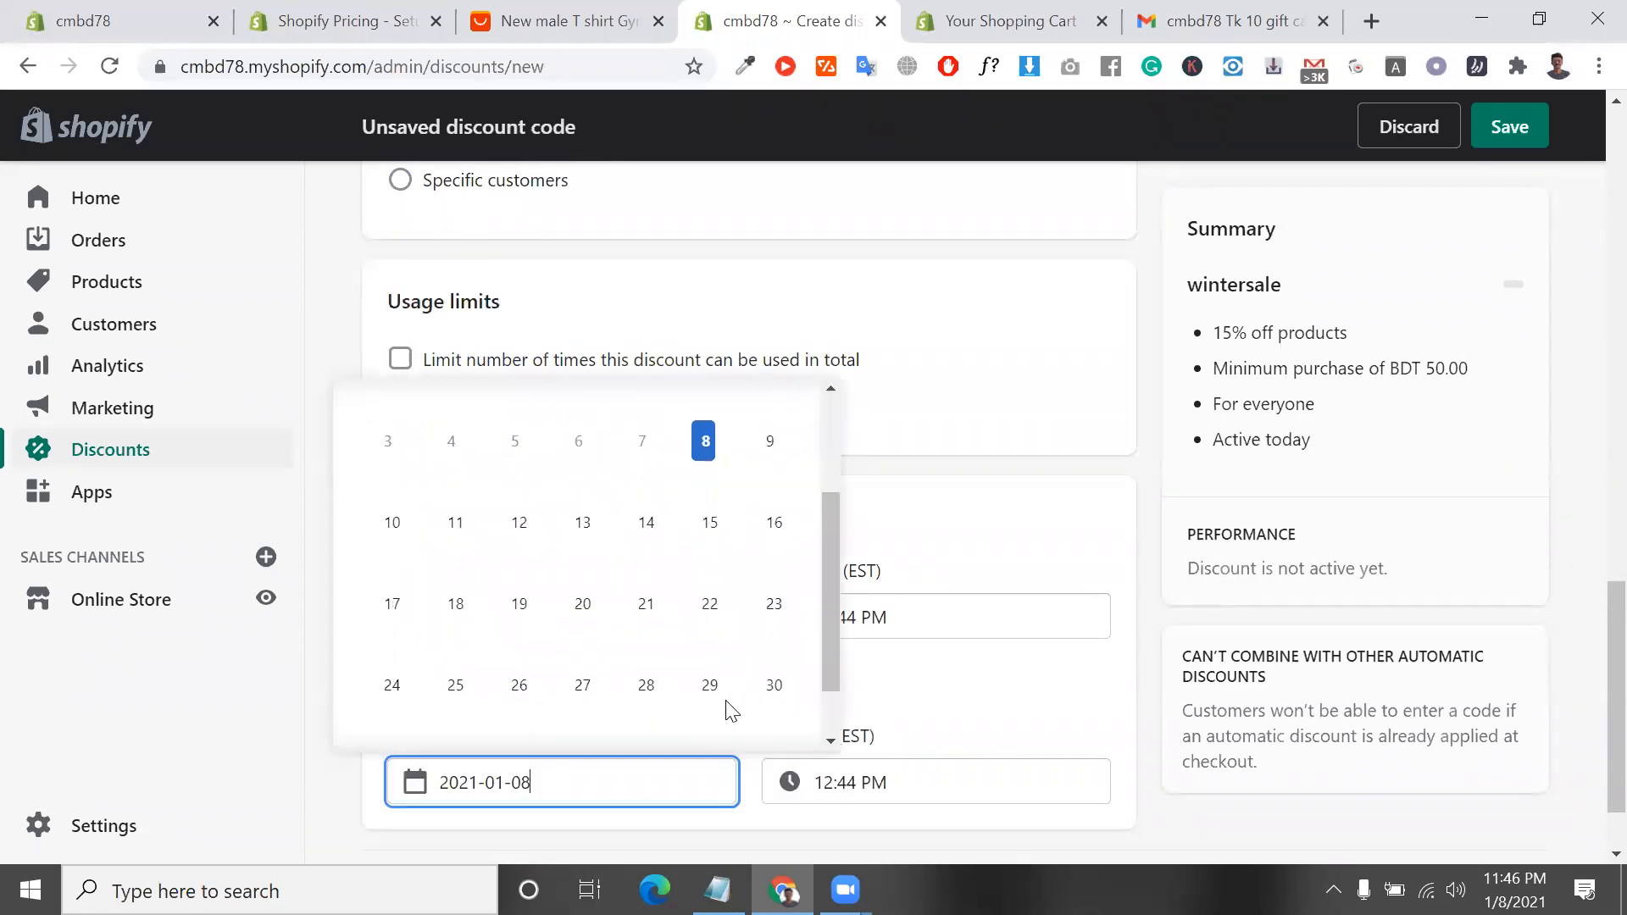
left_click(391, 695)
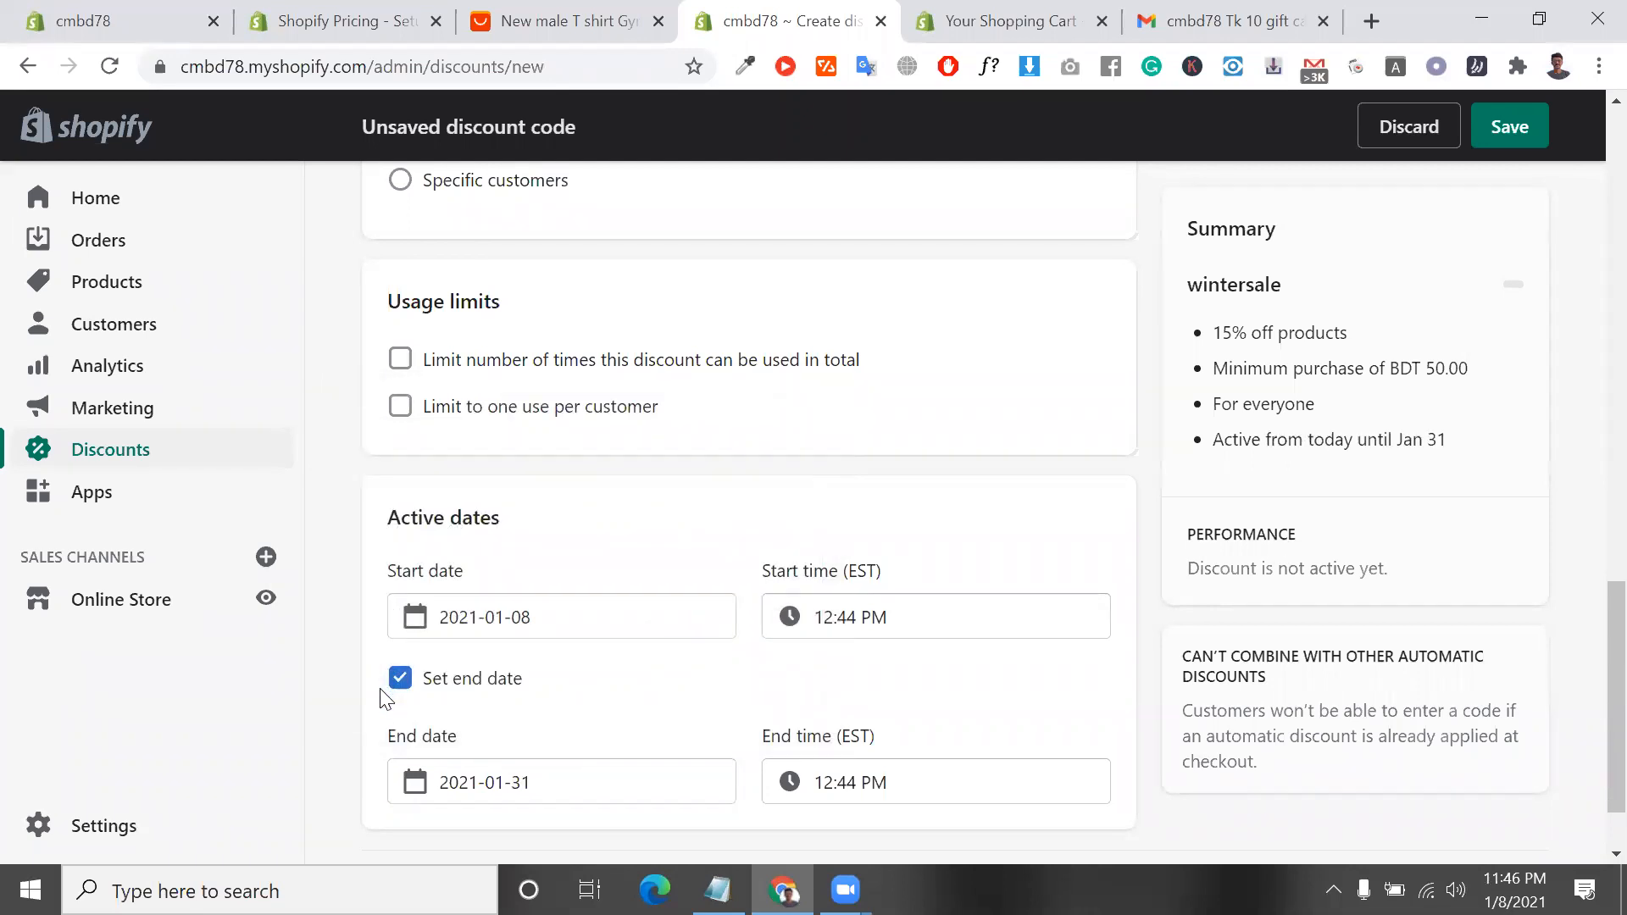
Try to save the wintersale discount code and review any reported problem
scroll(688, 820, "down", 1)
left_click(1473, 807)
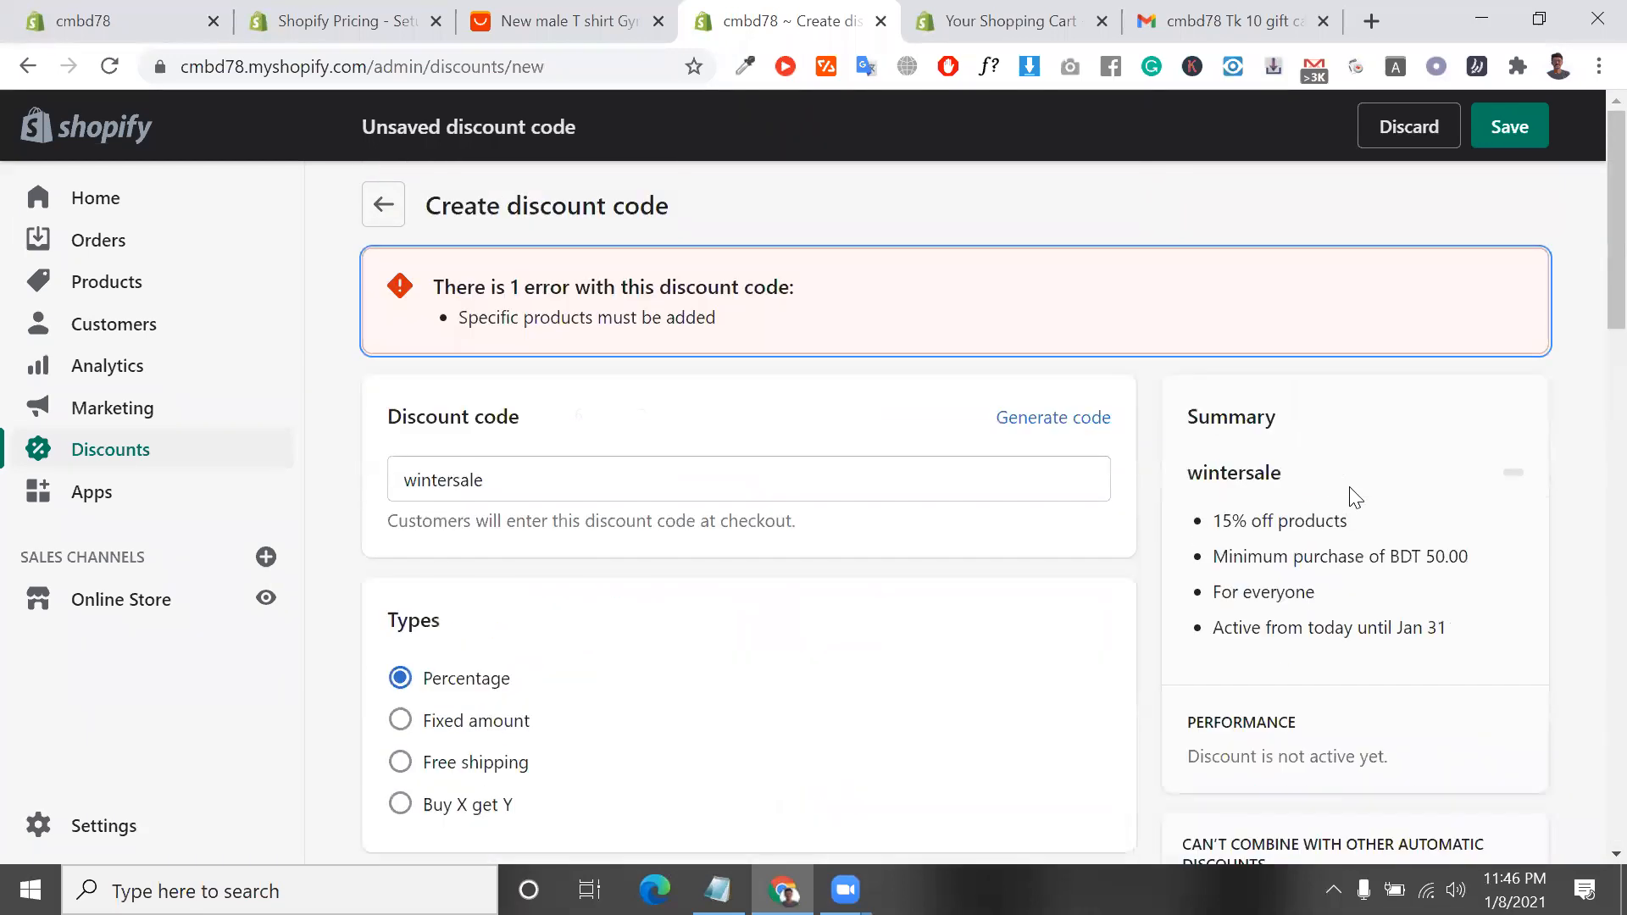
scroll(1353, 494, "down", 2)
right_click(1352, 495)
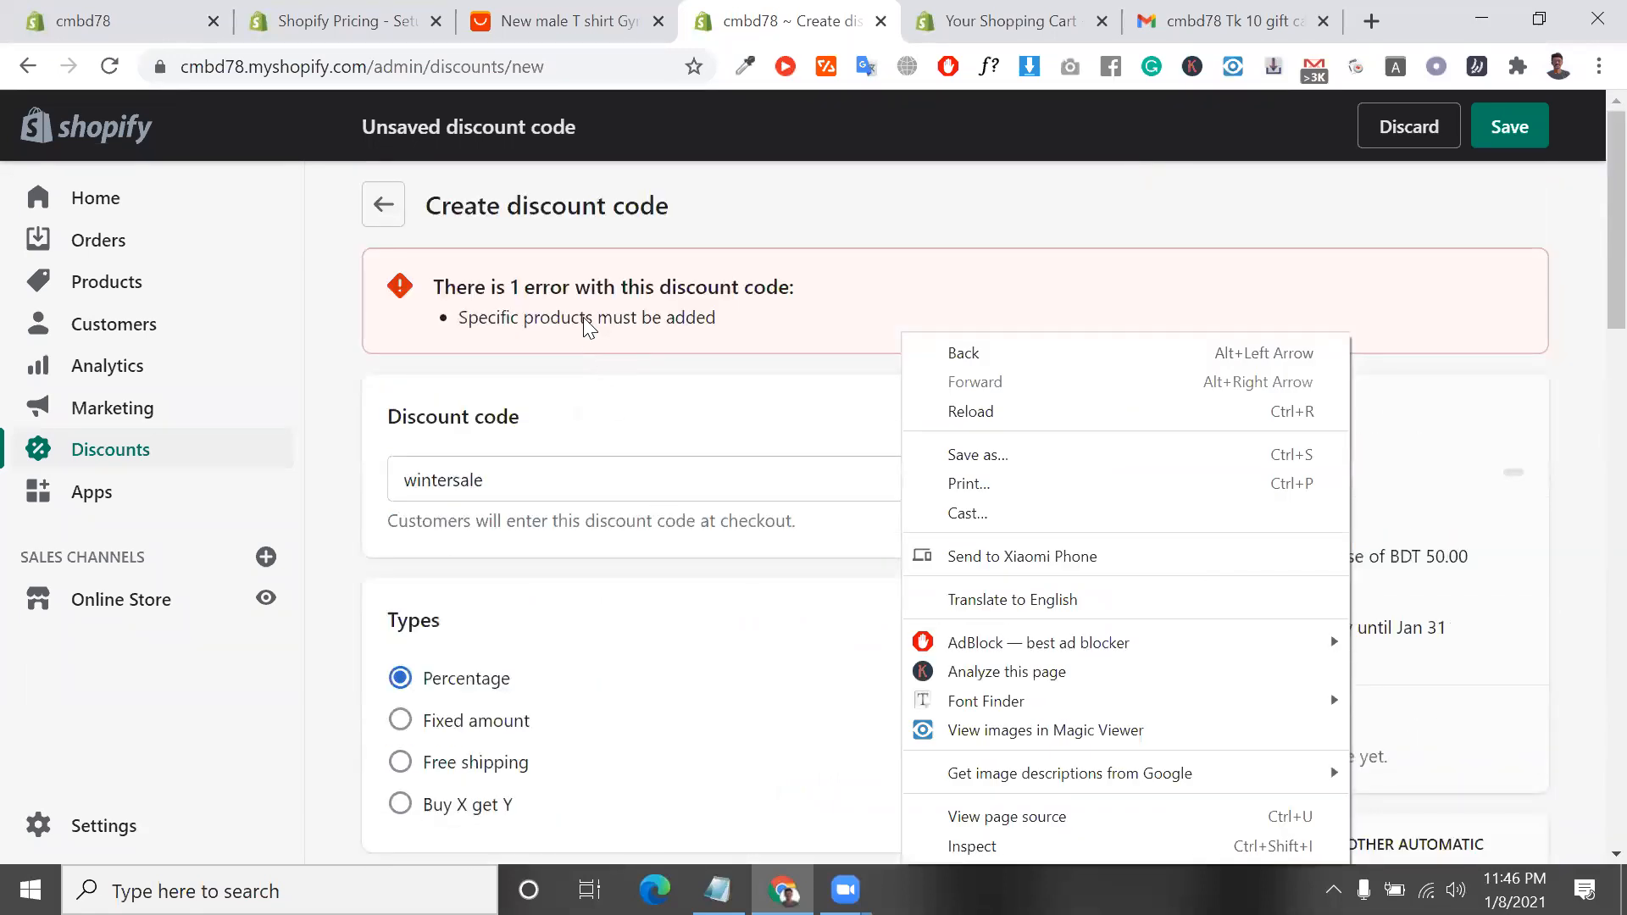
triple_click(583, 319)
Make the wintersale discount apply to all products and save the discount code
scroll(587, 326, "down", 2)
scroll(653, 704, "down", 7)
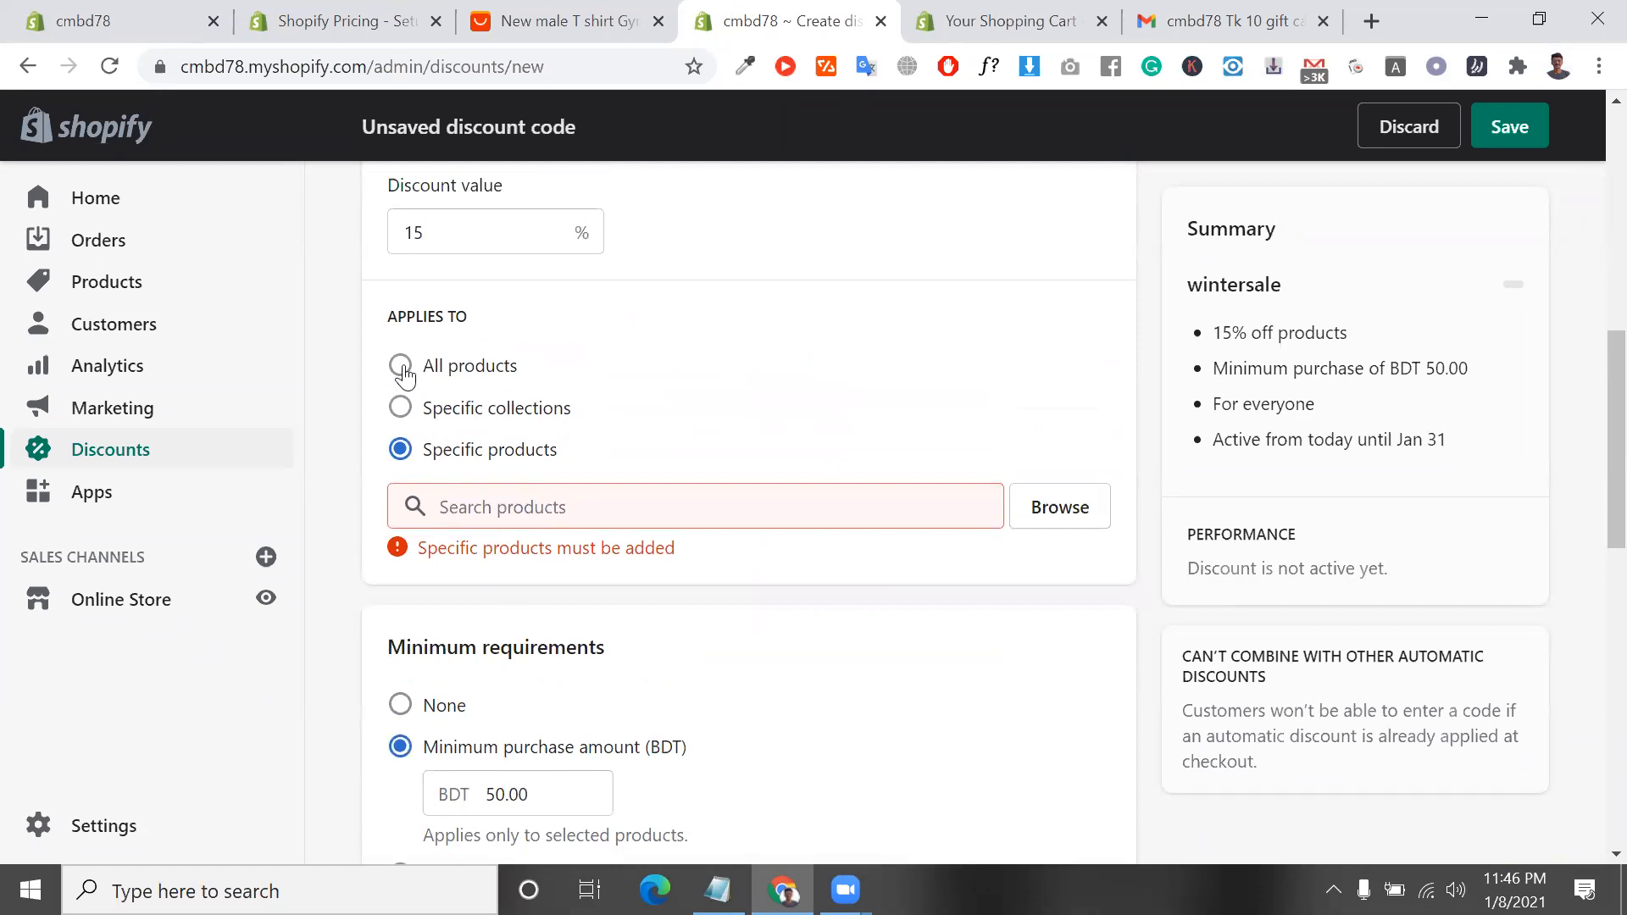
left_click(401, 368)
scroll(602, 494, "down", 4)
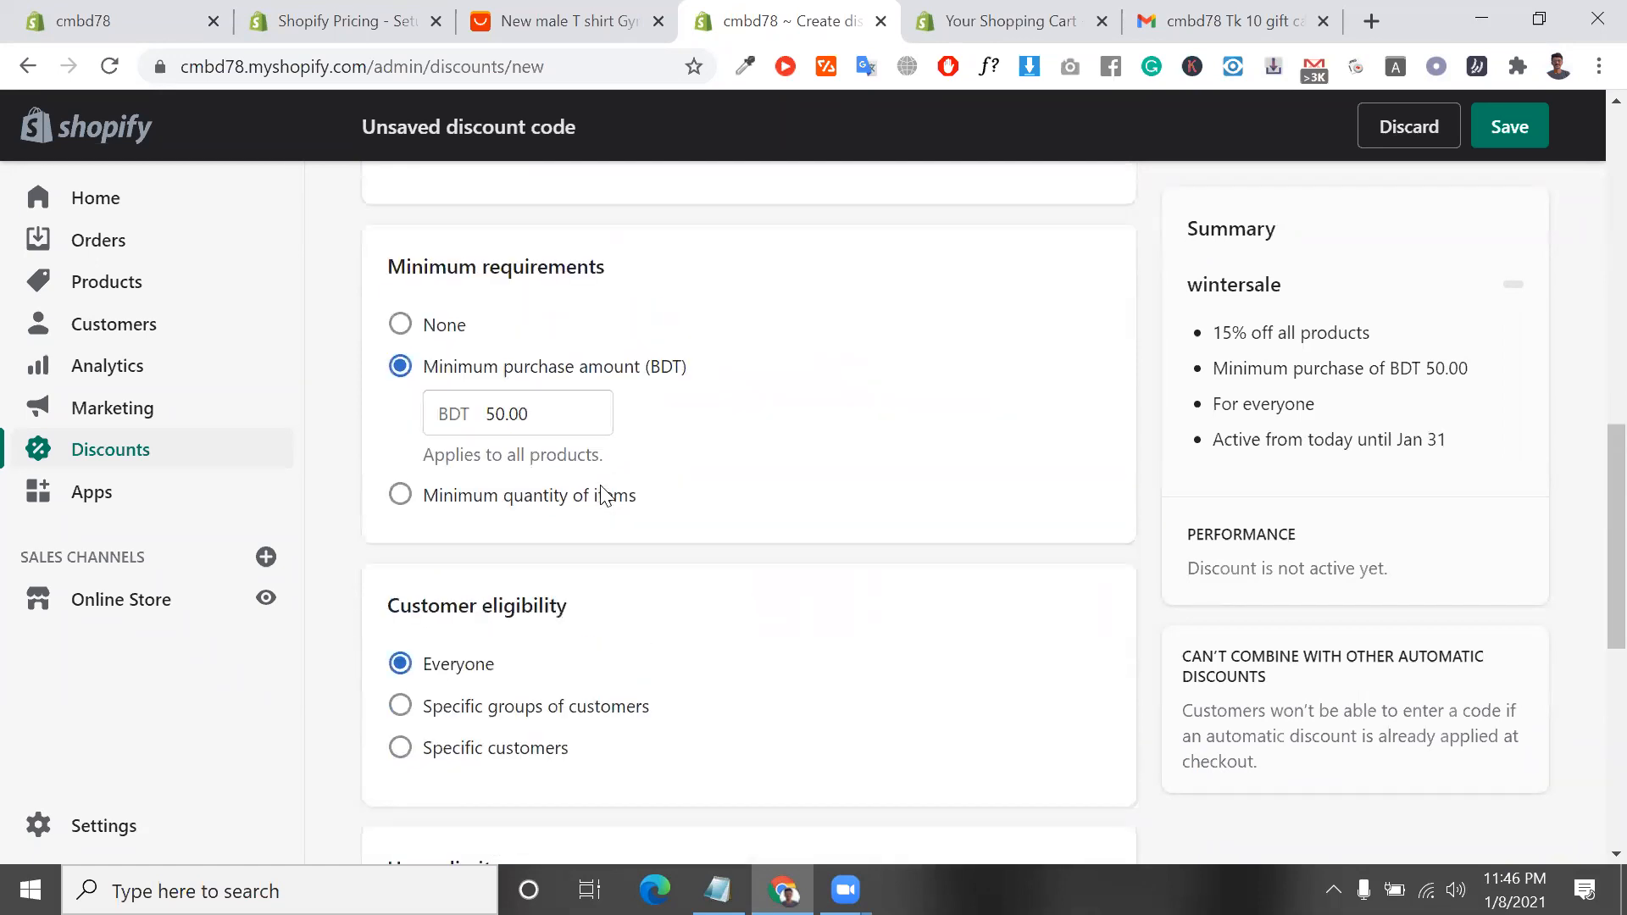
scroll(610, 494, "up", 8)
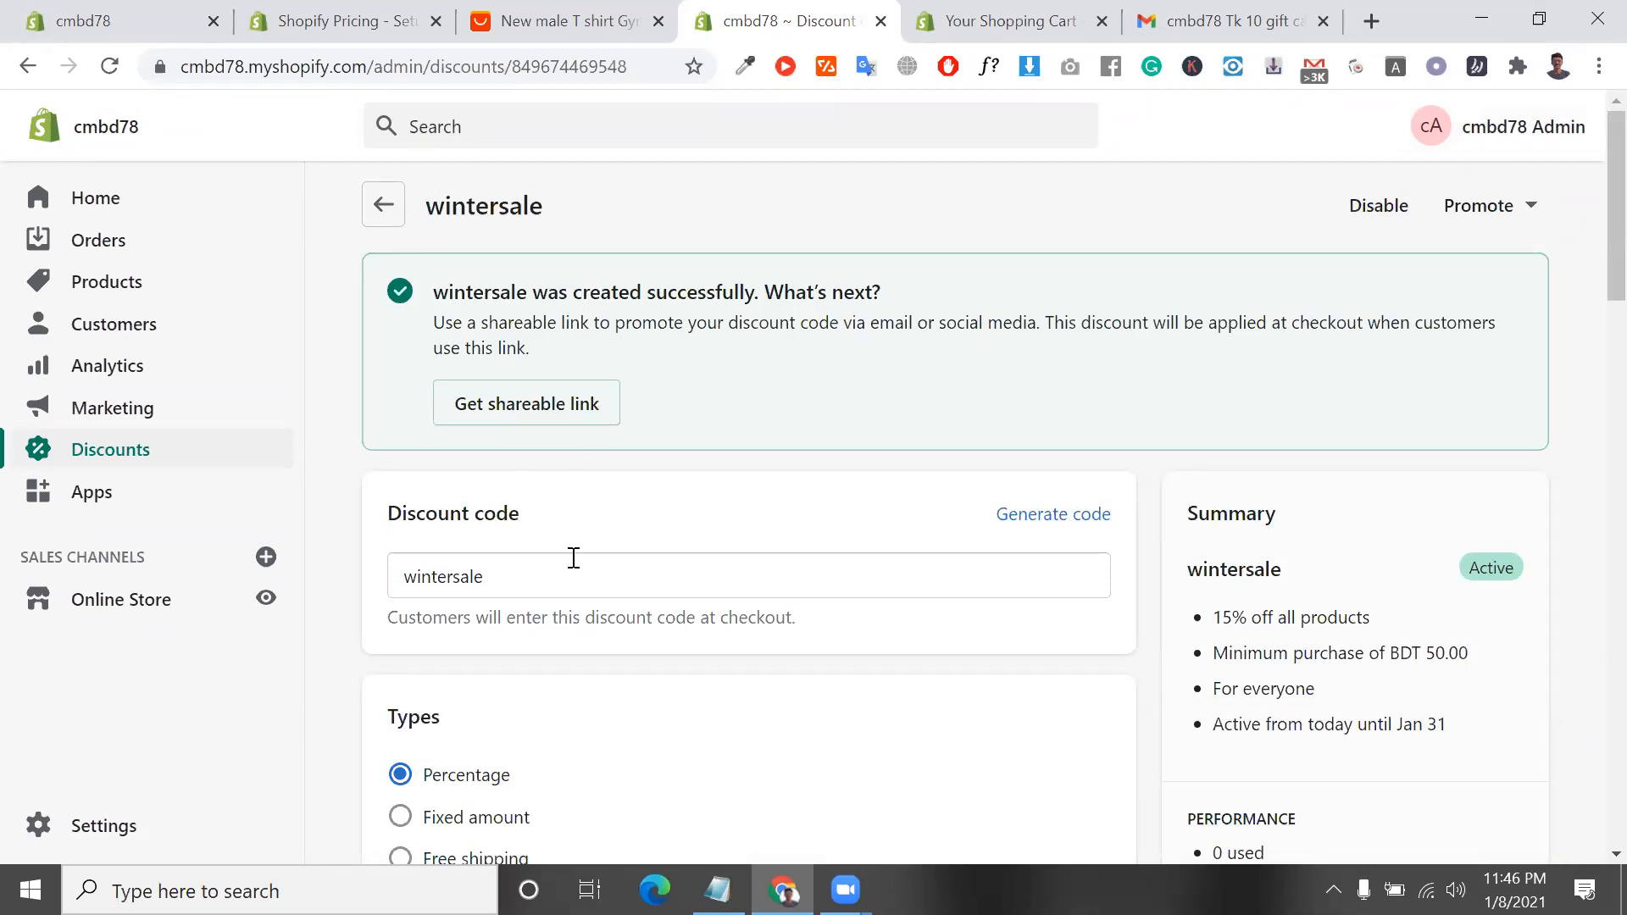
double_click(536, 556)
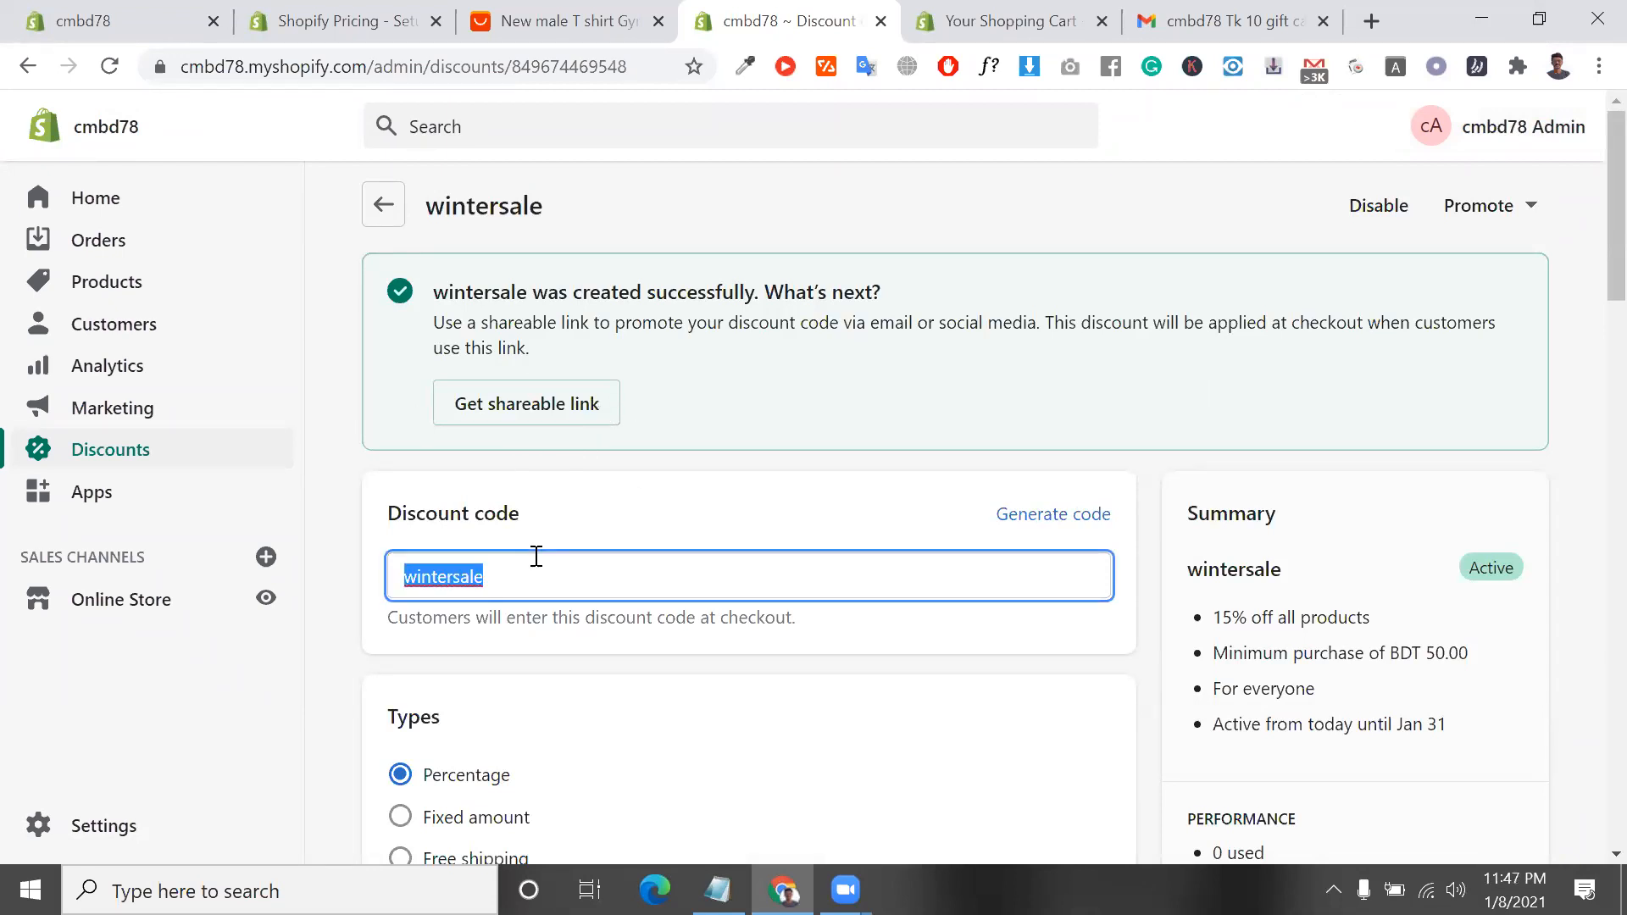
Open the Shopify App Store from the Apps page, close the shopping cart page, and browse the staff picks
left_click(122, 494)
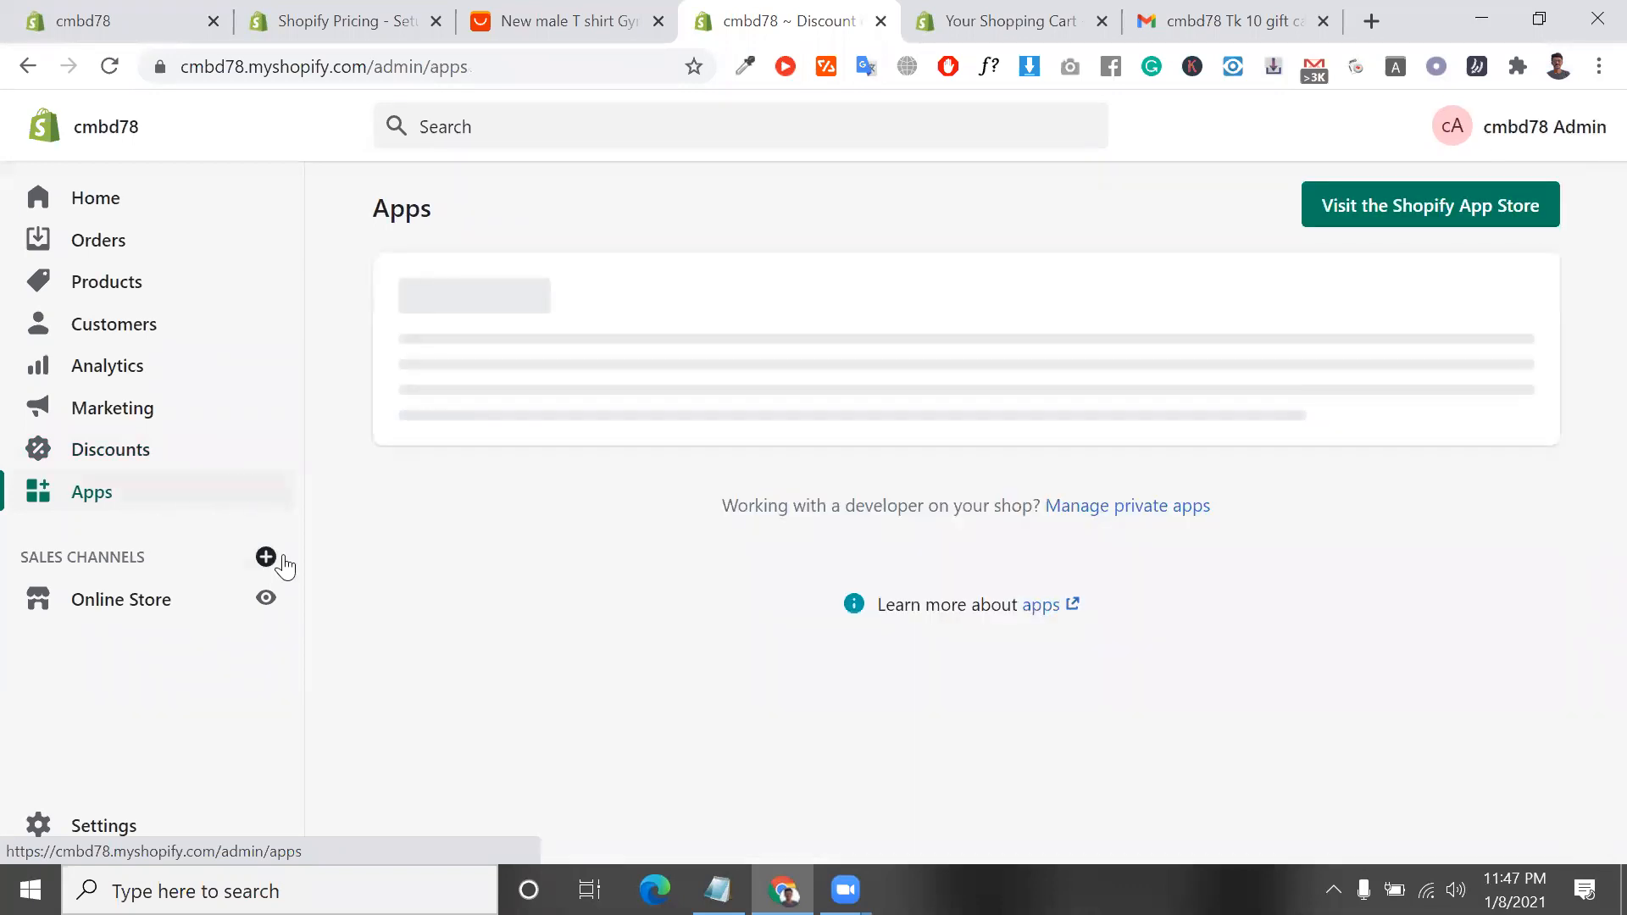
left_click(1410, 212)
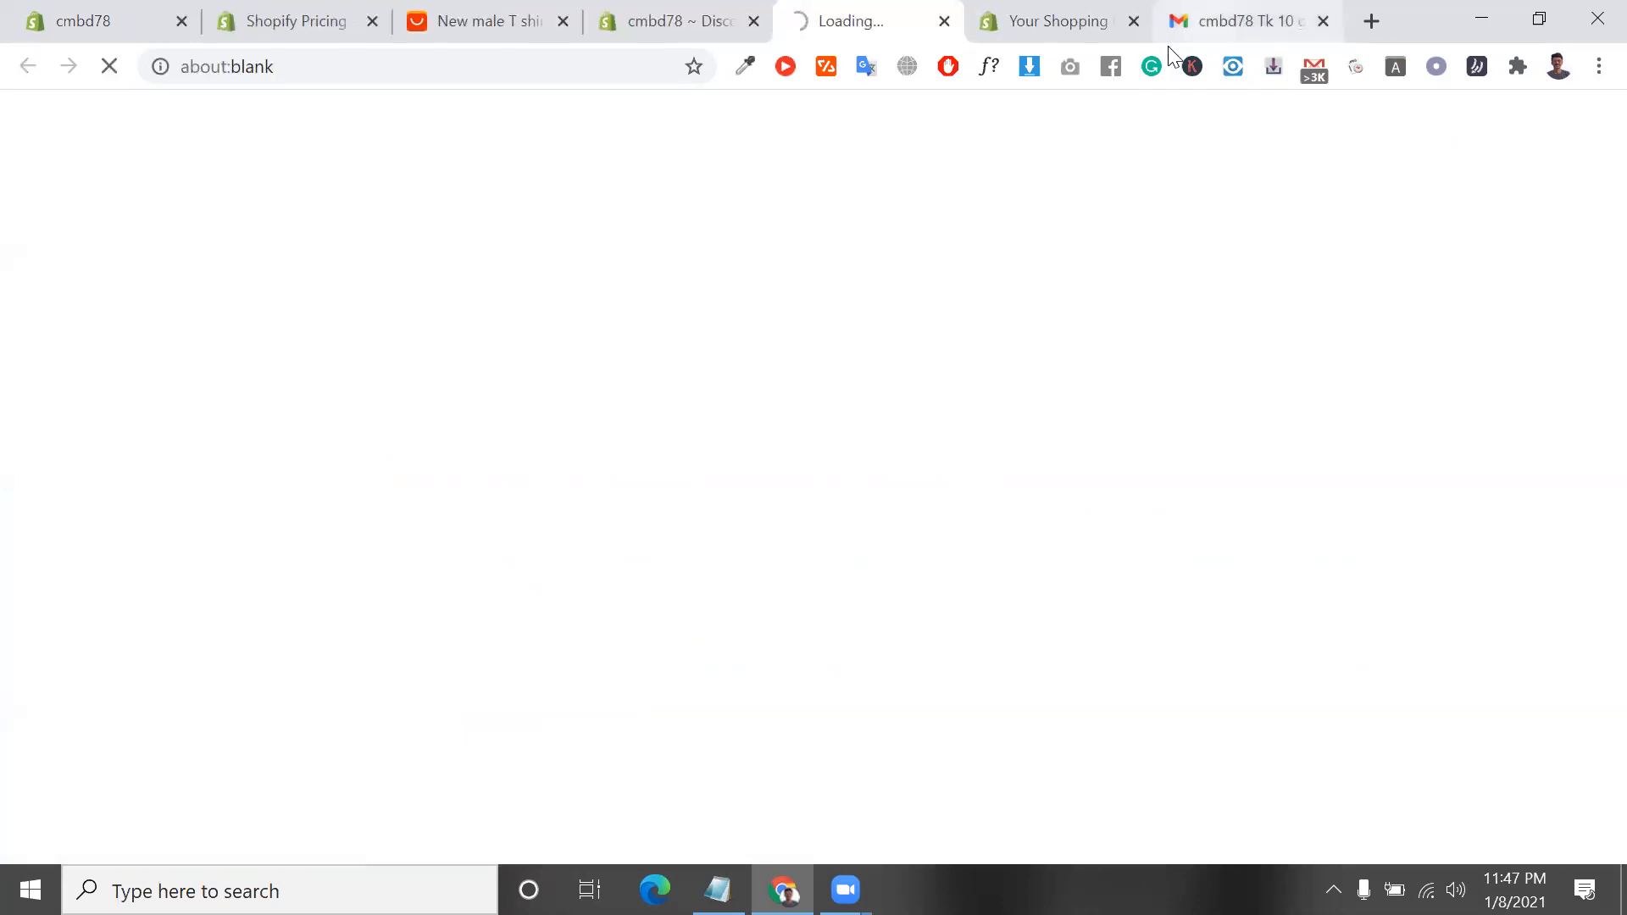
left_click(1134, 22)
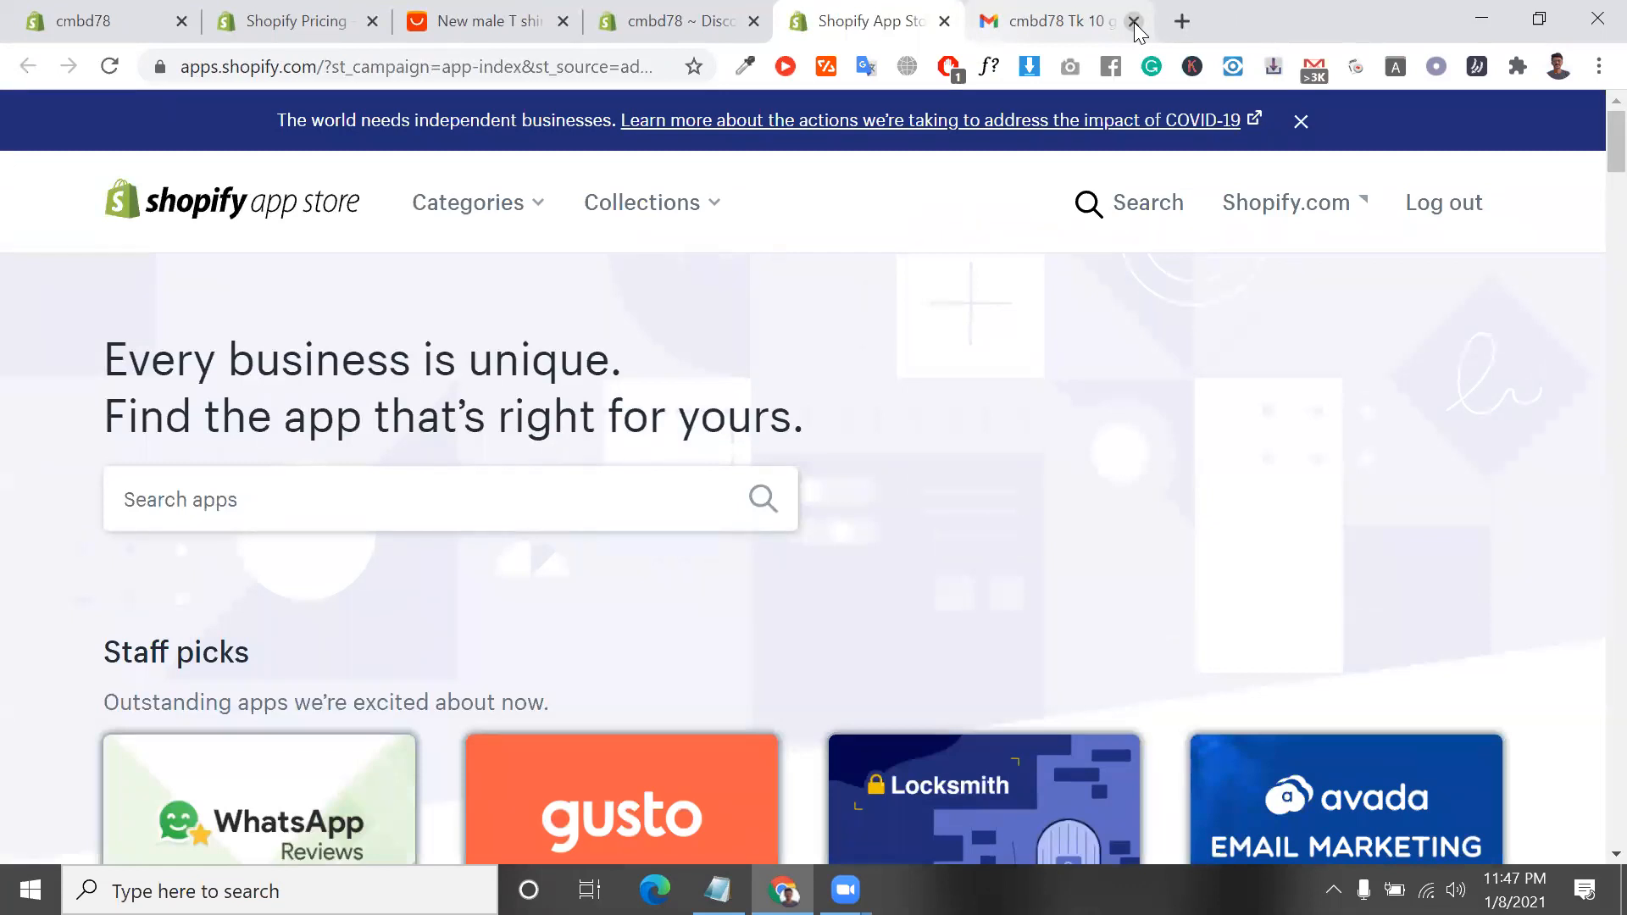
scroll(972, 485, "down", 5)
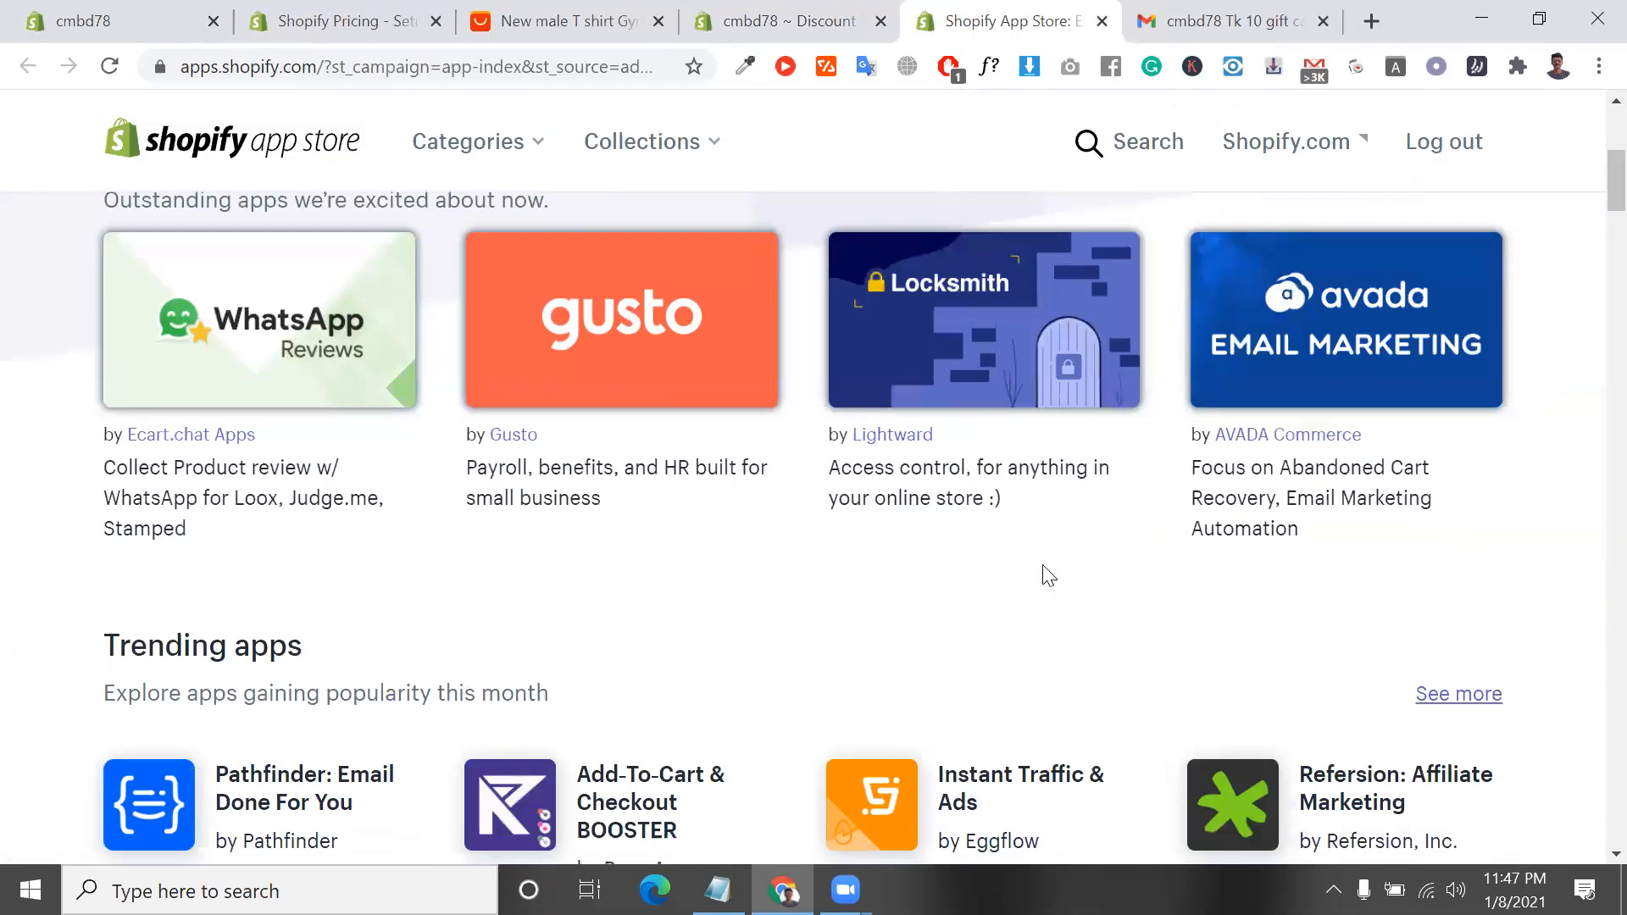
scroll(904, 685, "down", 2)
scroll(894, 627, "up", 3)
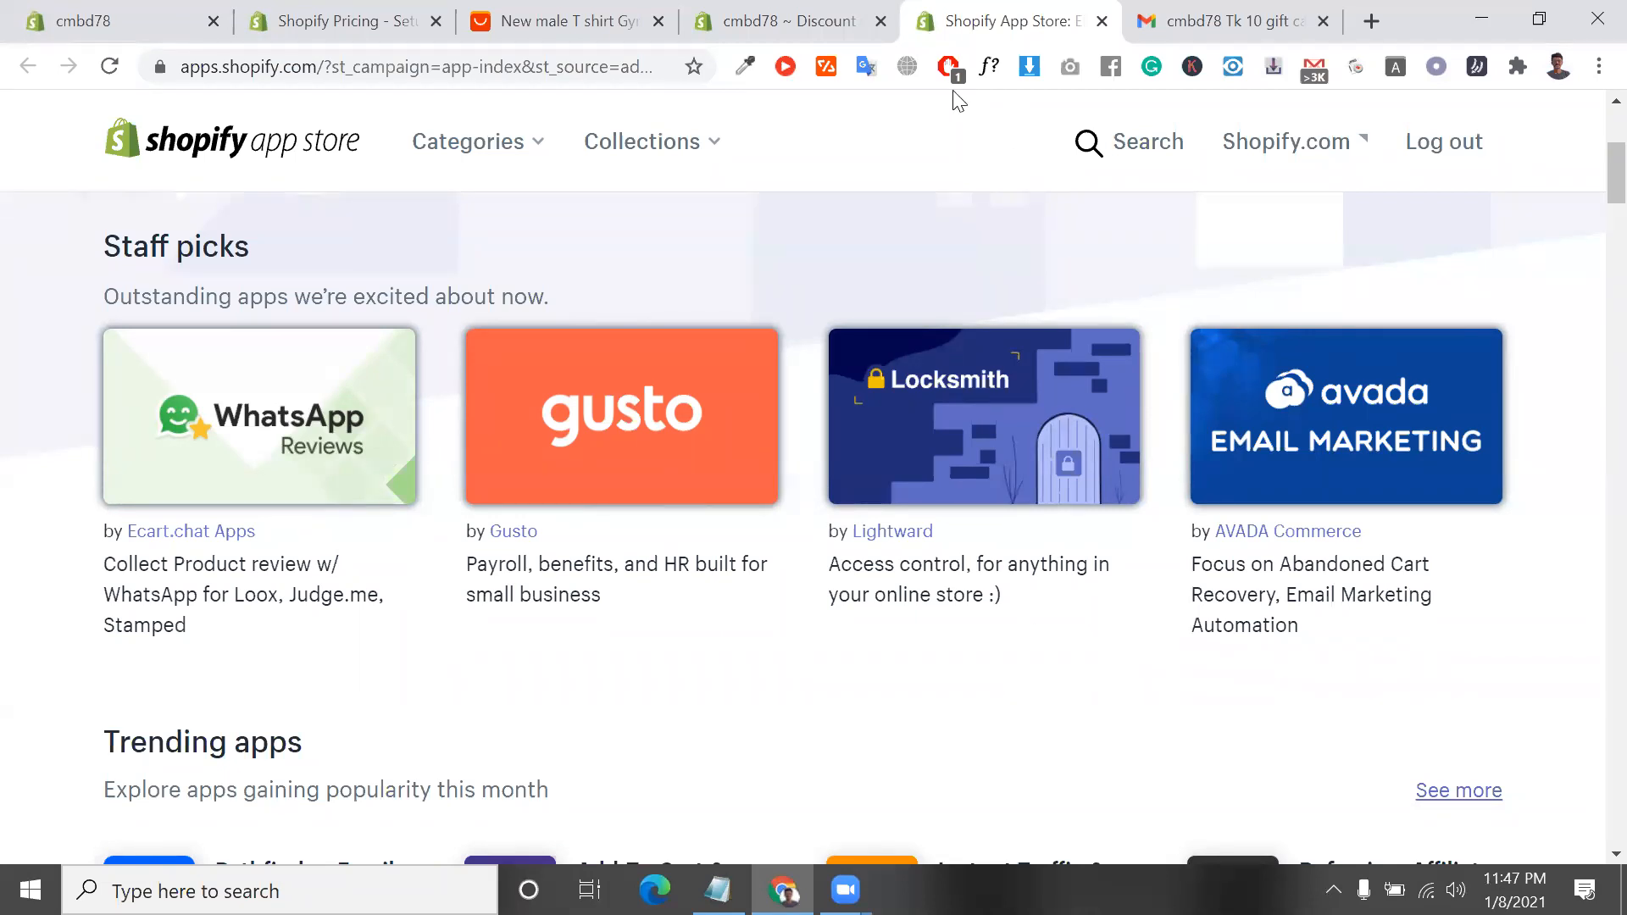
Return to the store's Apps page and view the recommended Marketing and Selling apps
left_click(745, 19)
scroll(902, 602, "down", 2)
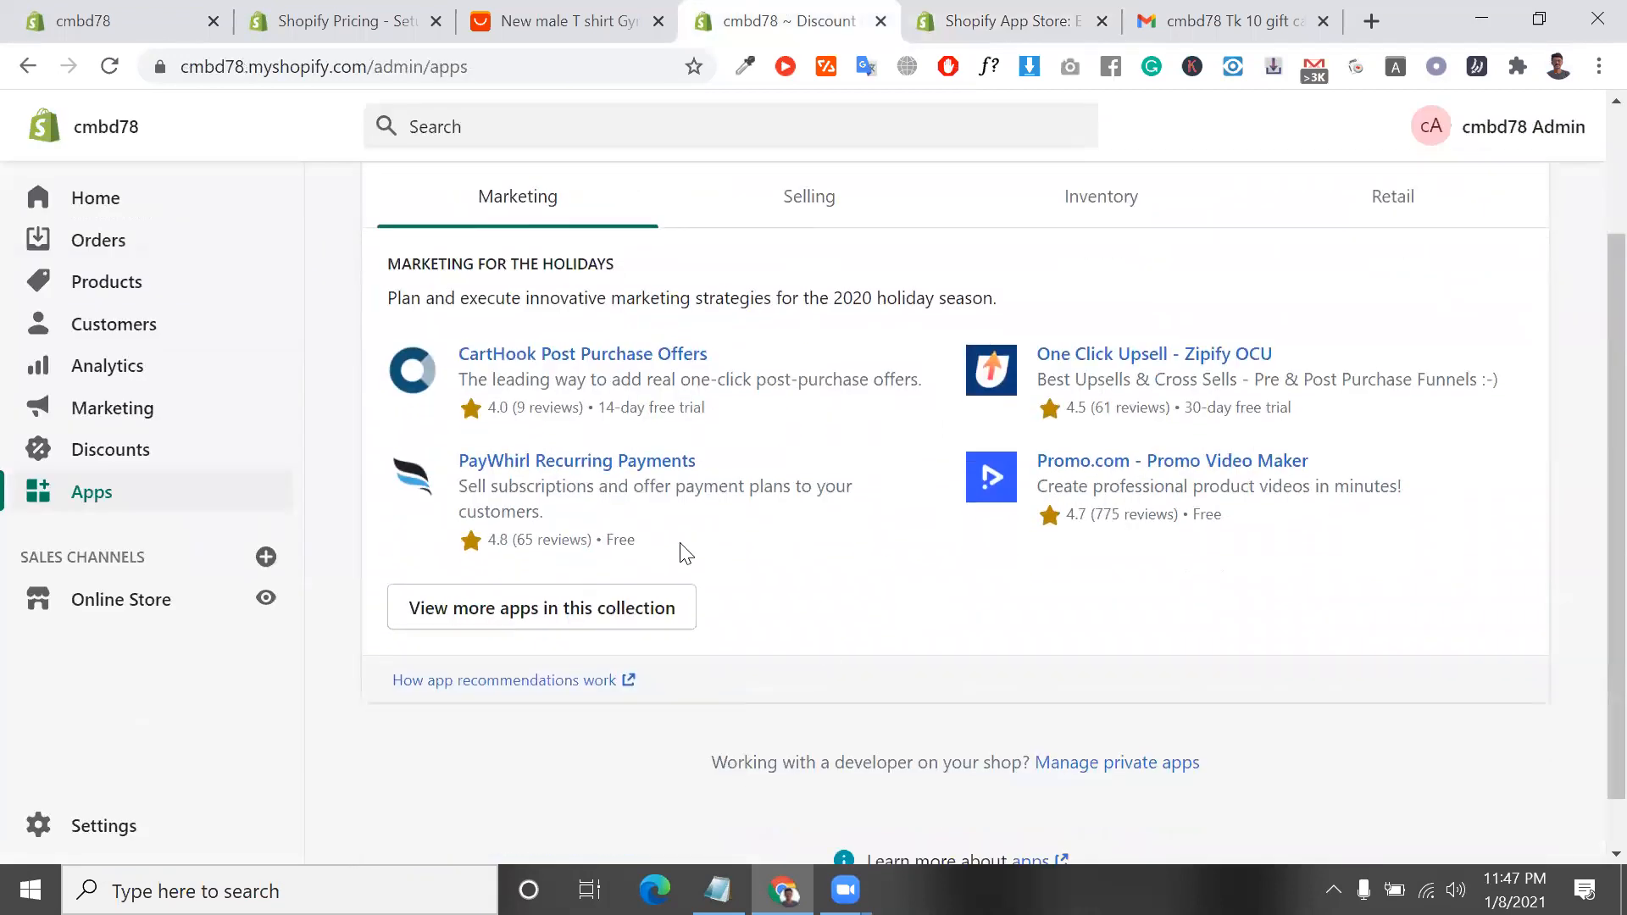
scroll(686, 554, "up", 3)
left_click(807, 364)
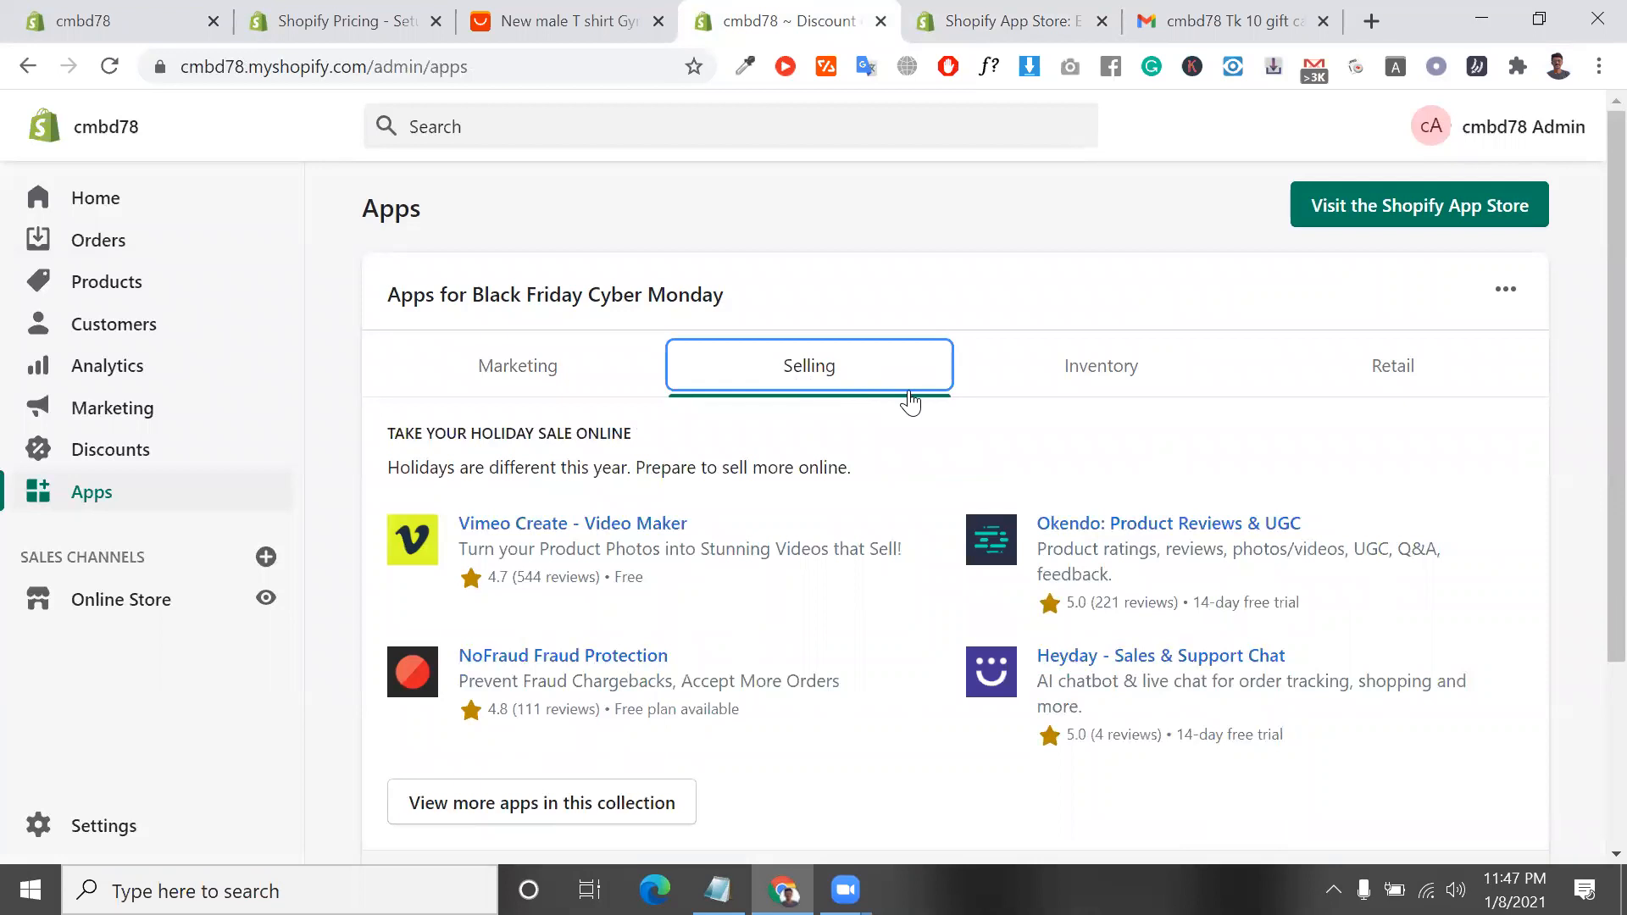
Open the list of sales channels that can be added and read the Buy Button channel's description and fee note
double_click(117, 556)
left_click(117, 556)
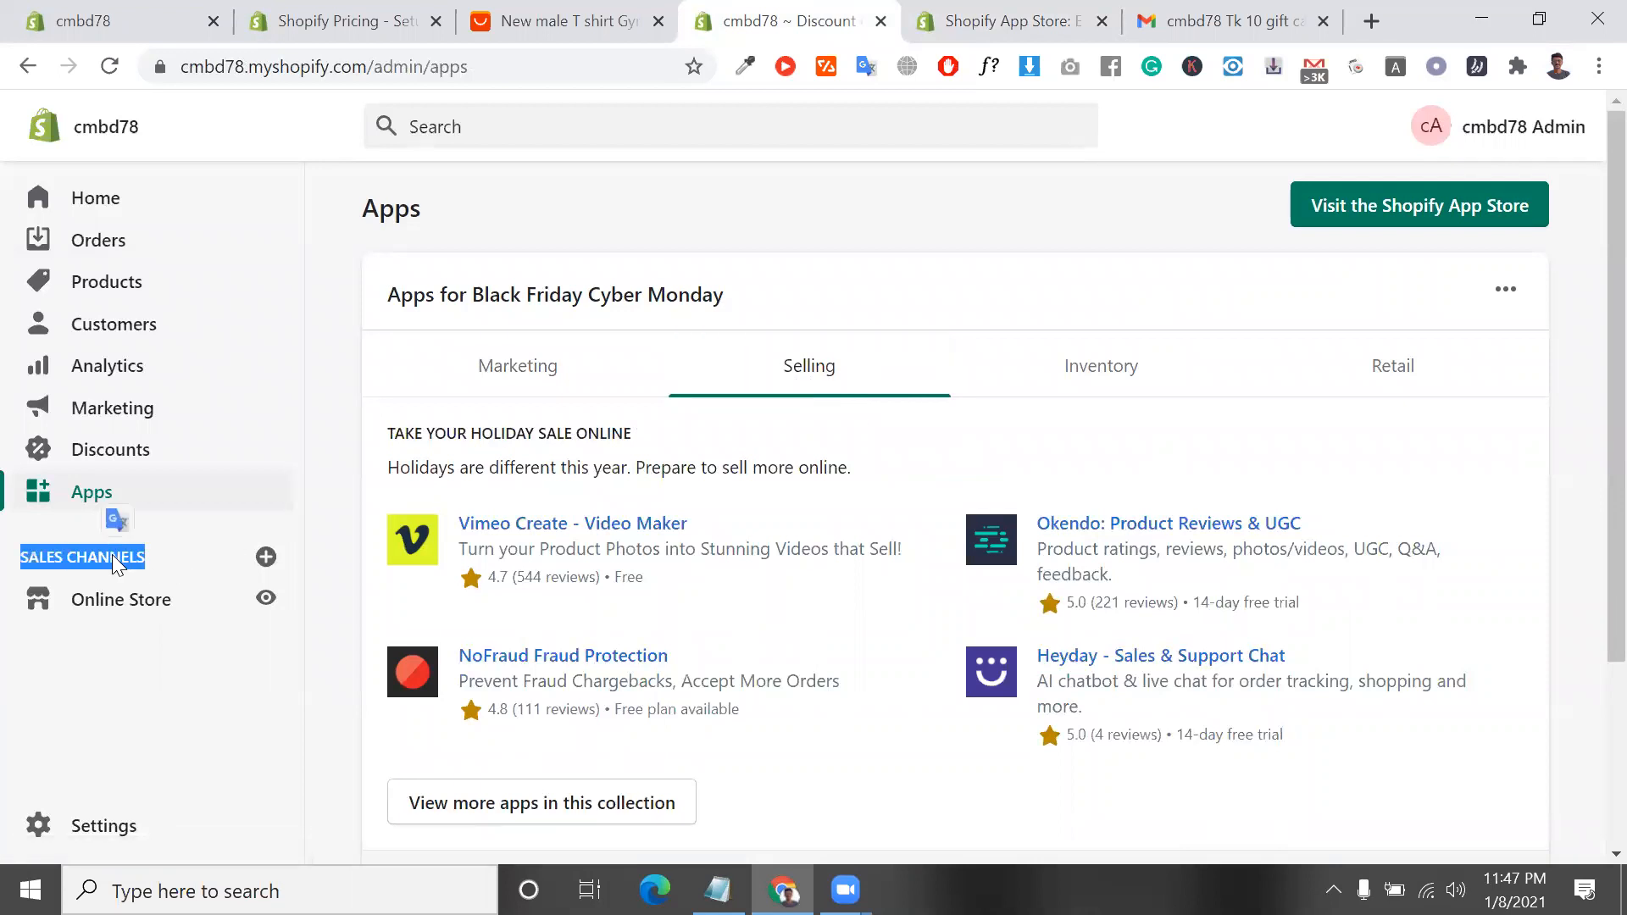
left_click(241, 560)
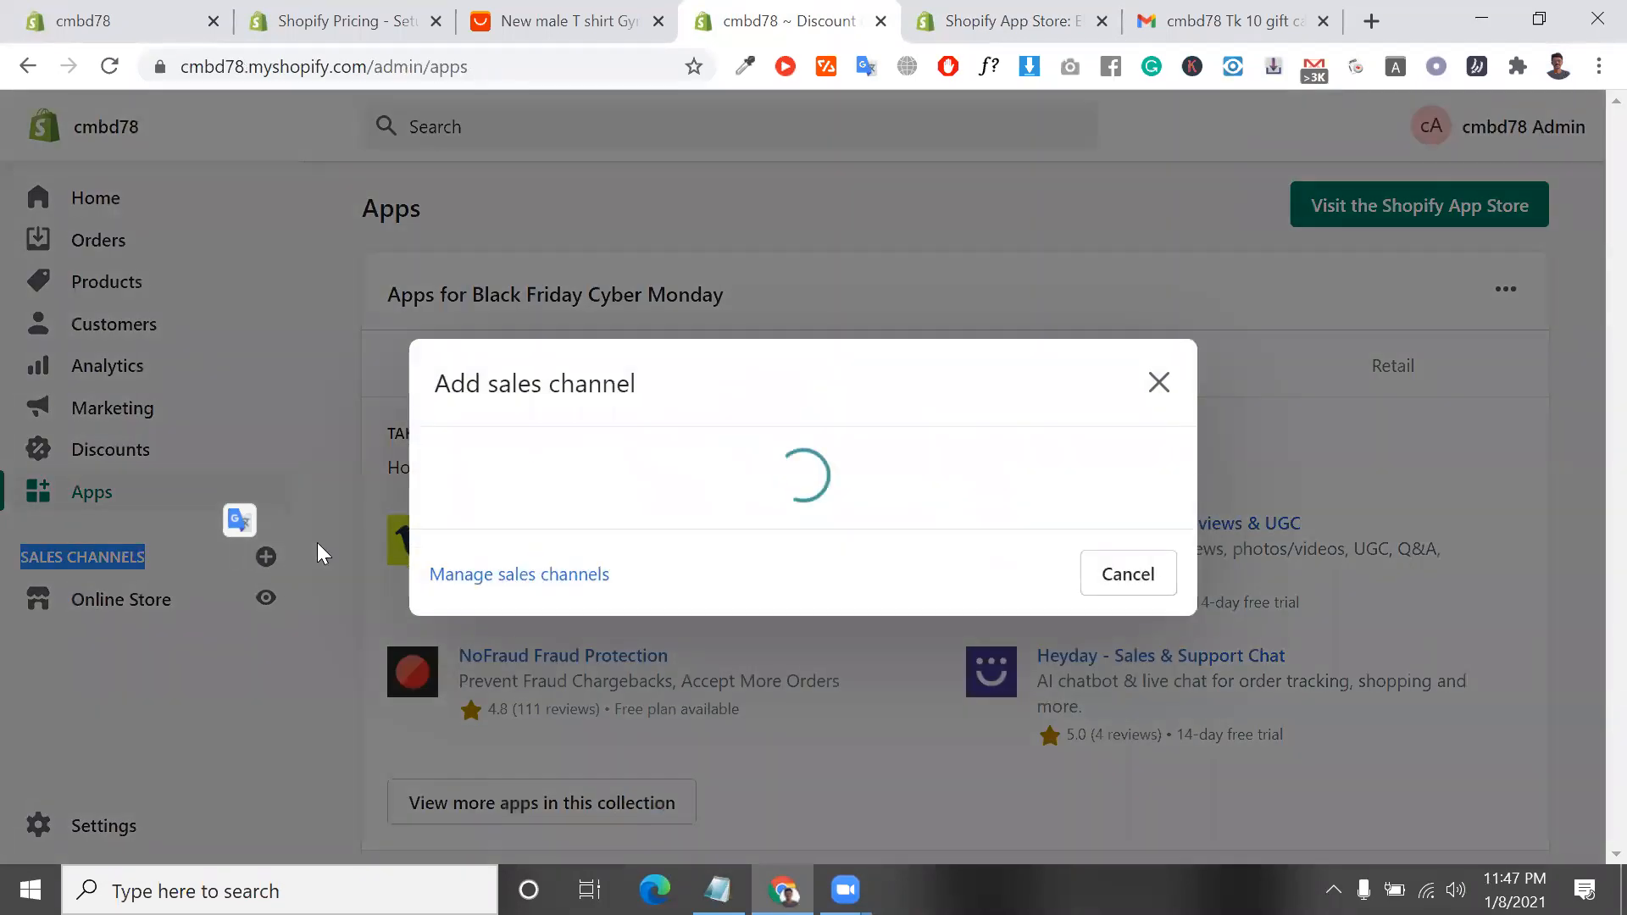
scroll(515, 534, "down", 2)
scroll(515, 534, "up", 2)
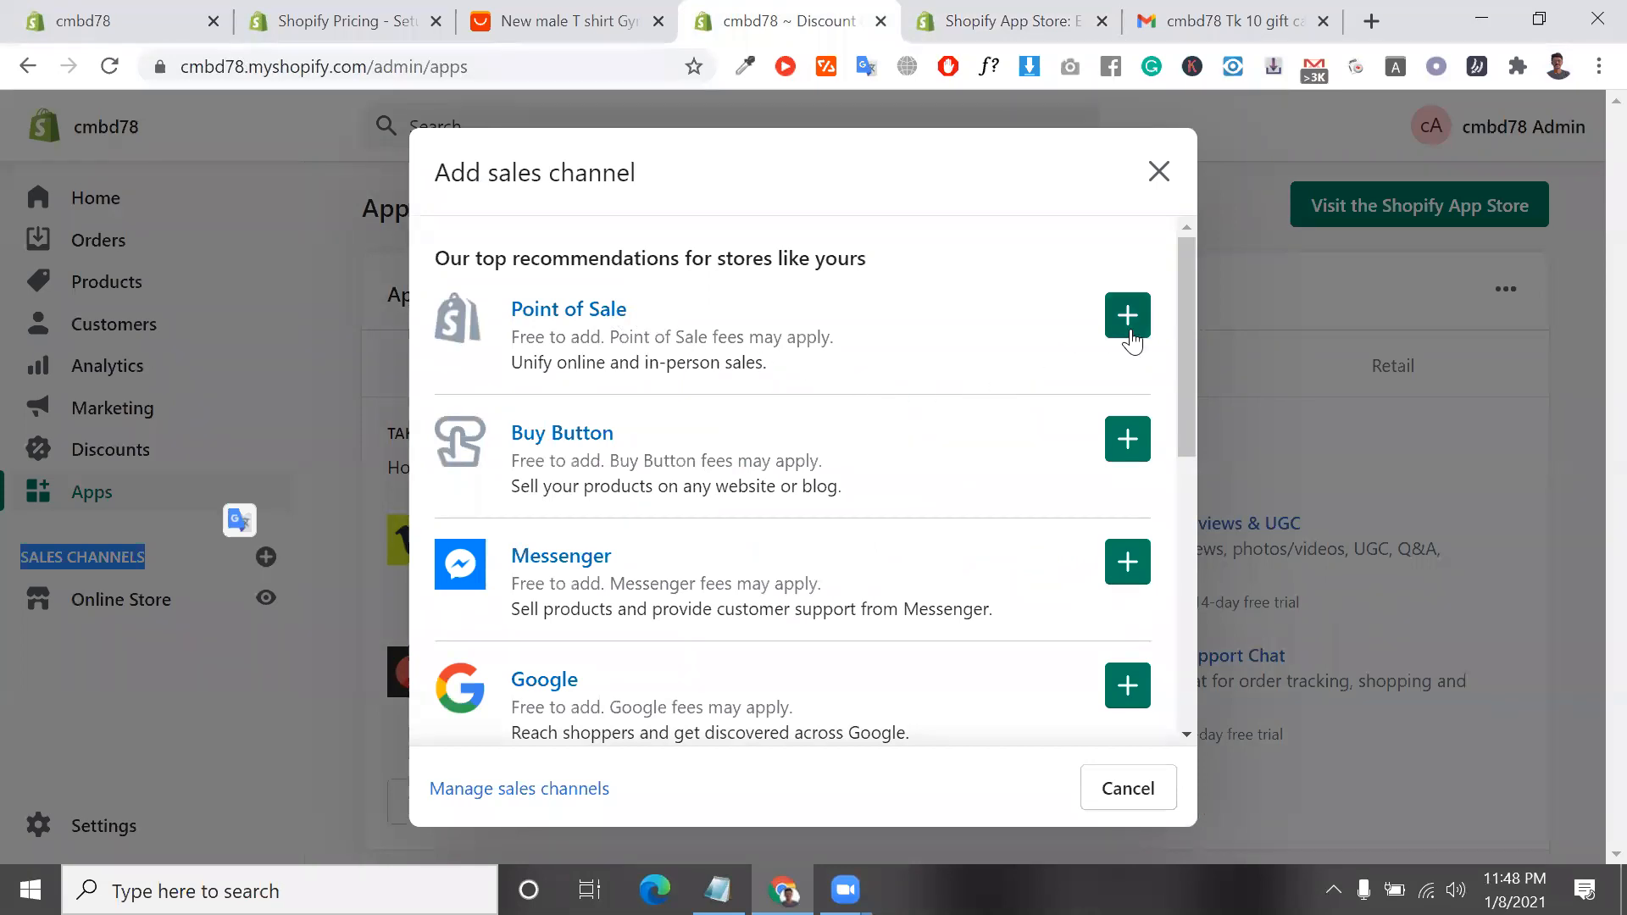
triple_click(663, 478)
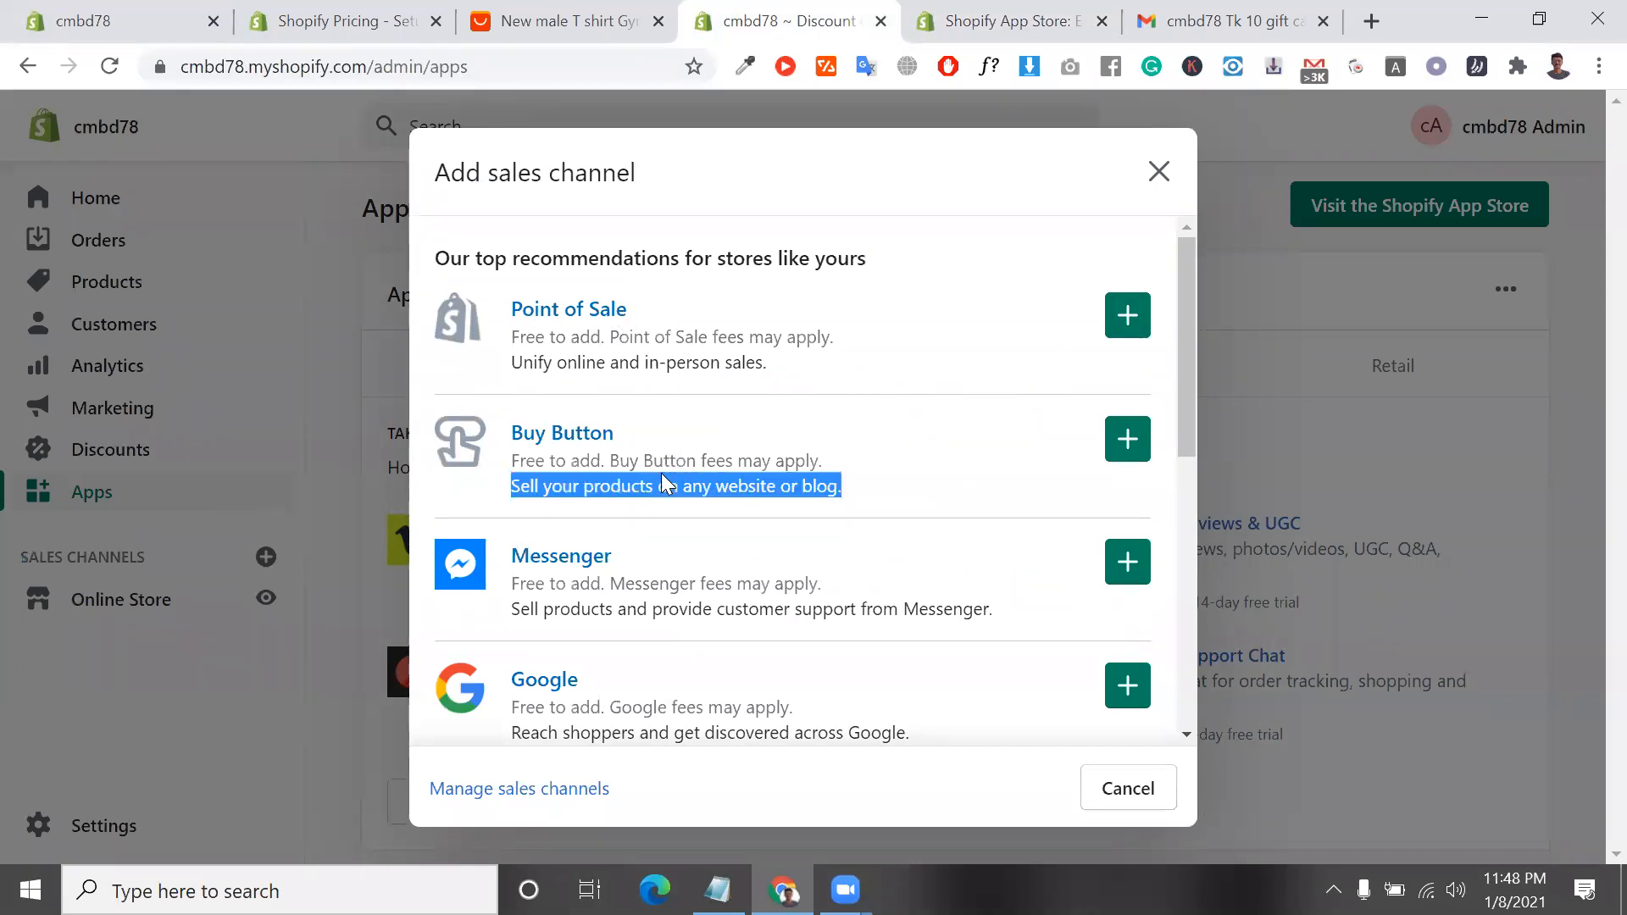
triple_click(537, 463)
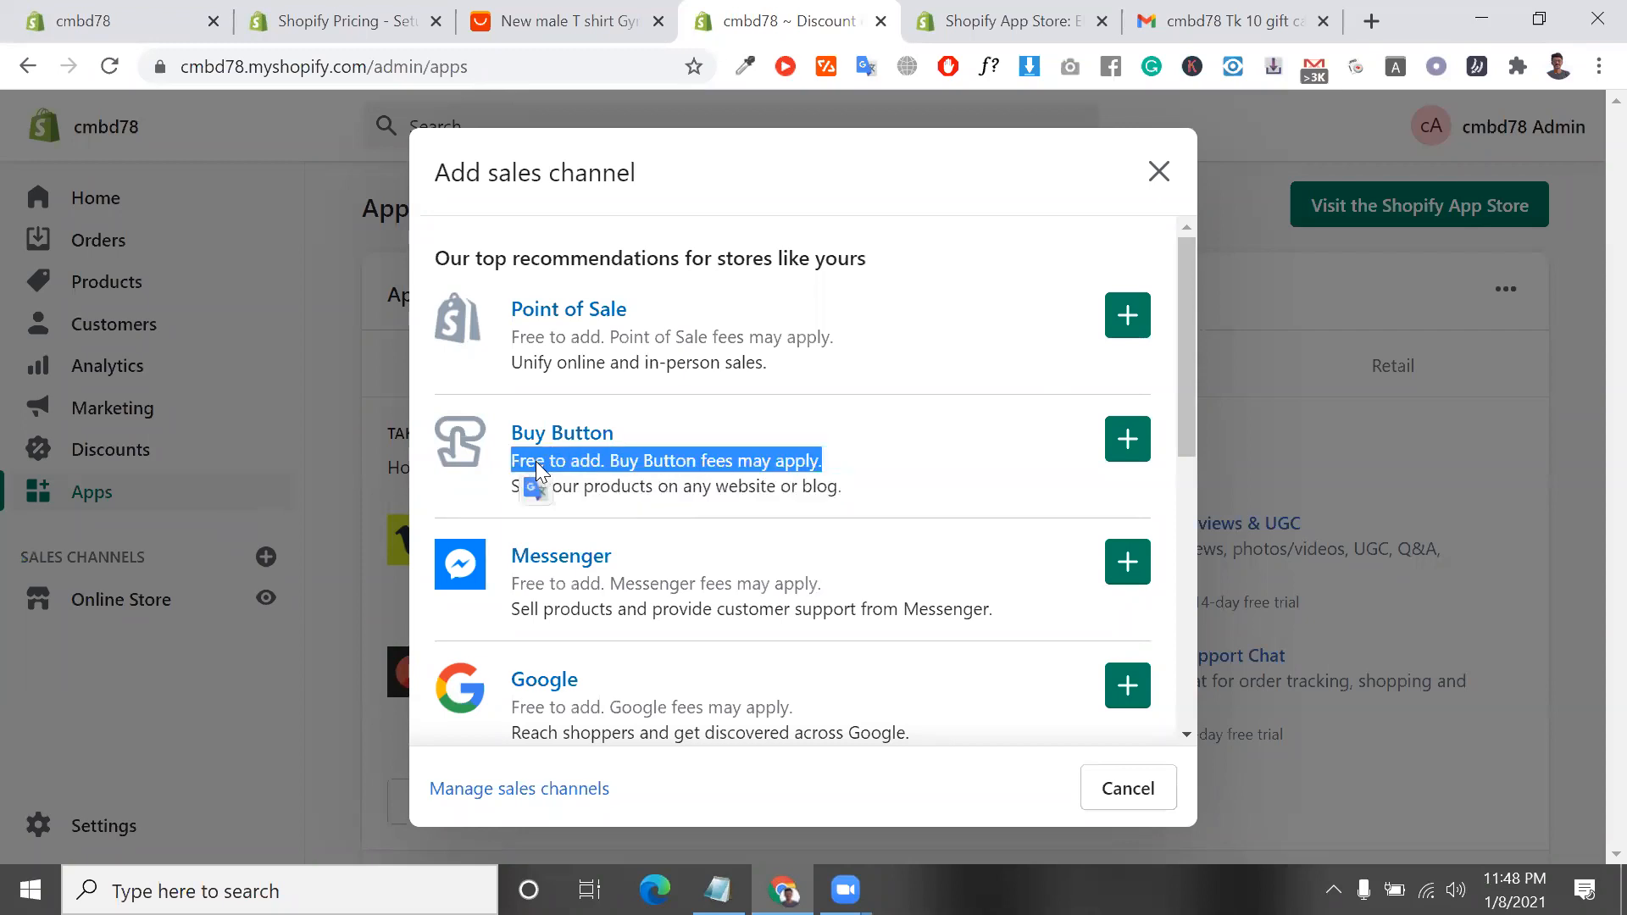
double_click(764, 465)
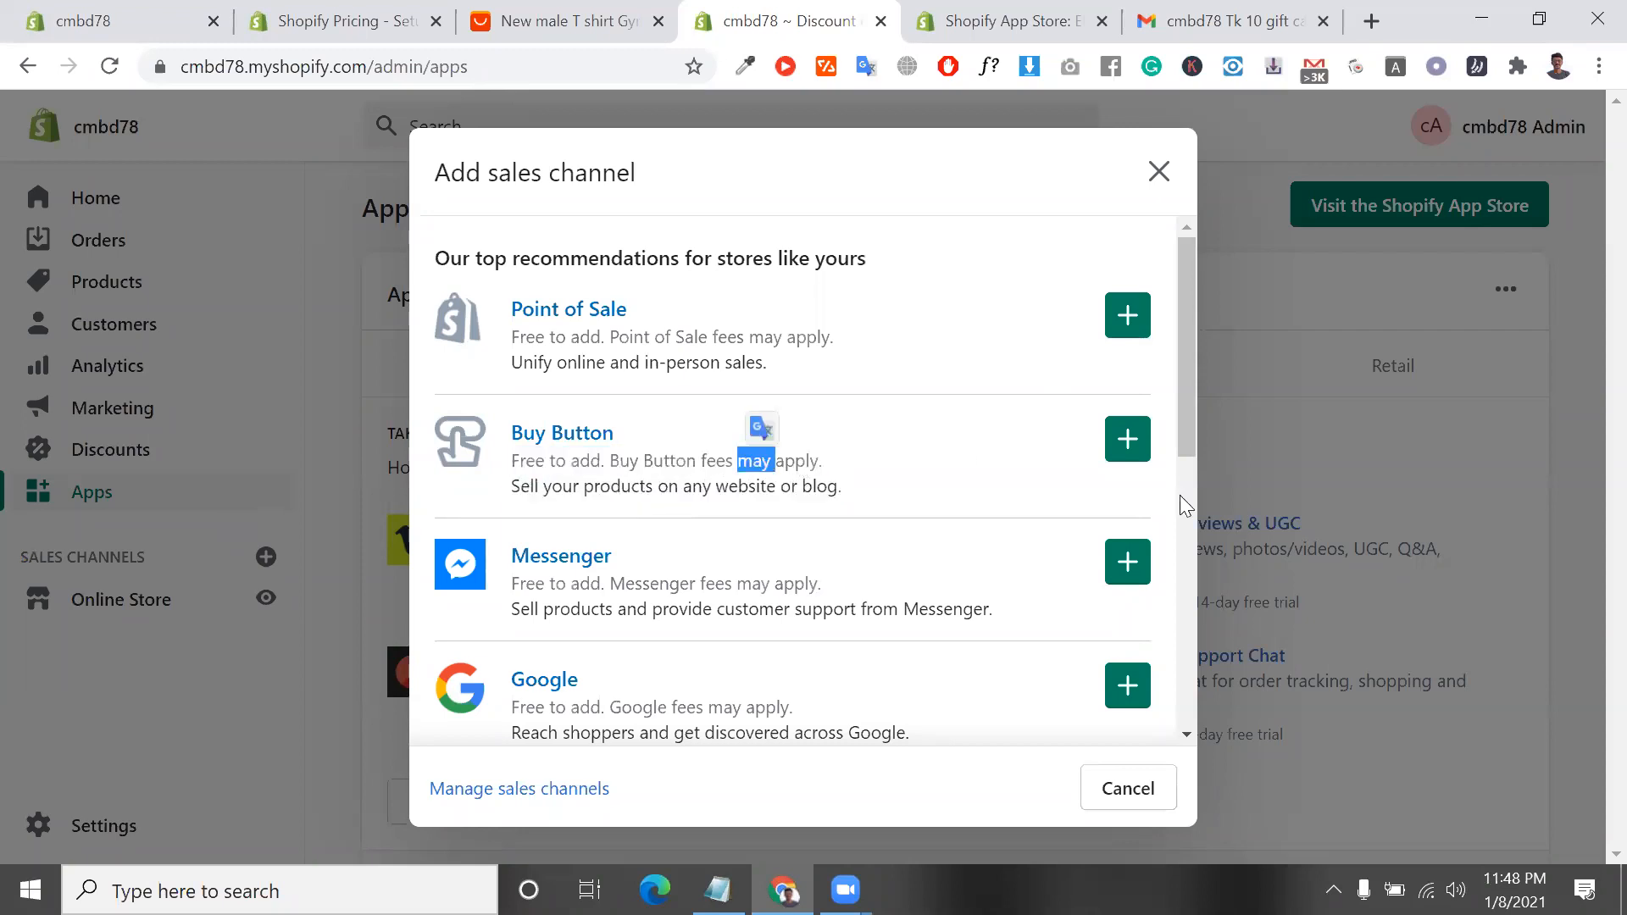
Review the Messenger, Google and Facebook sales channels and those listed as unavailable, such as Amazon and Wholesale
scroll(614, 612, "down", 1)
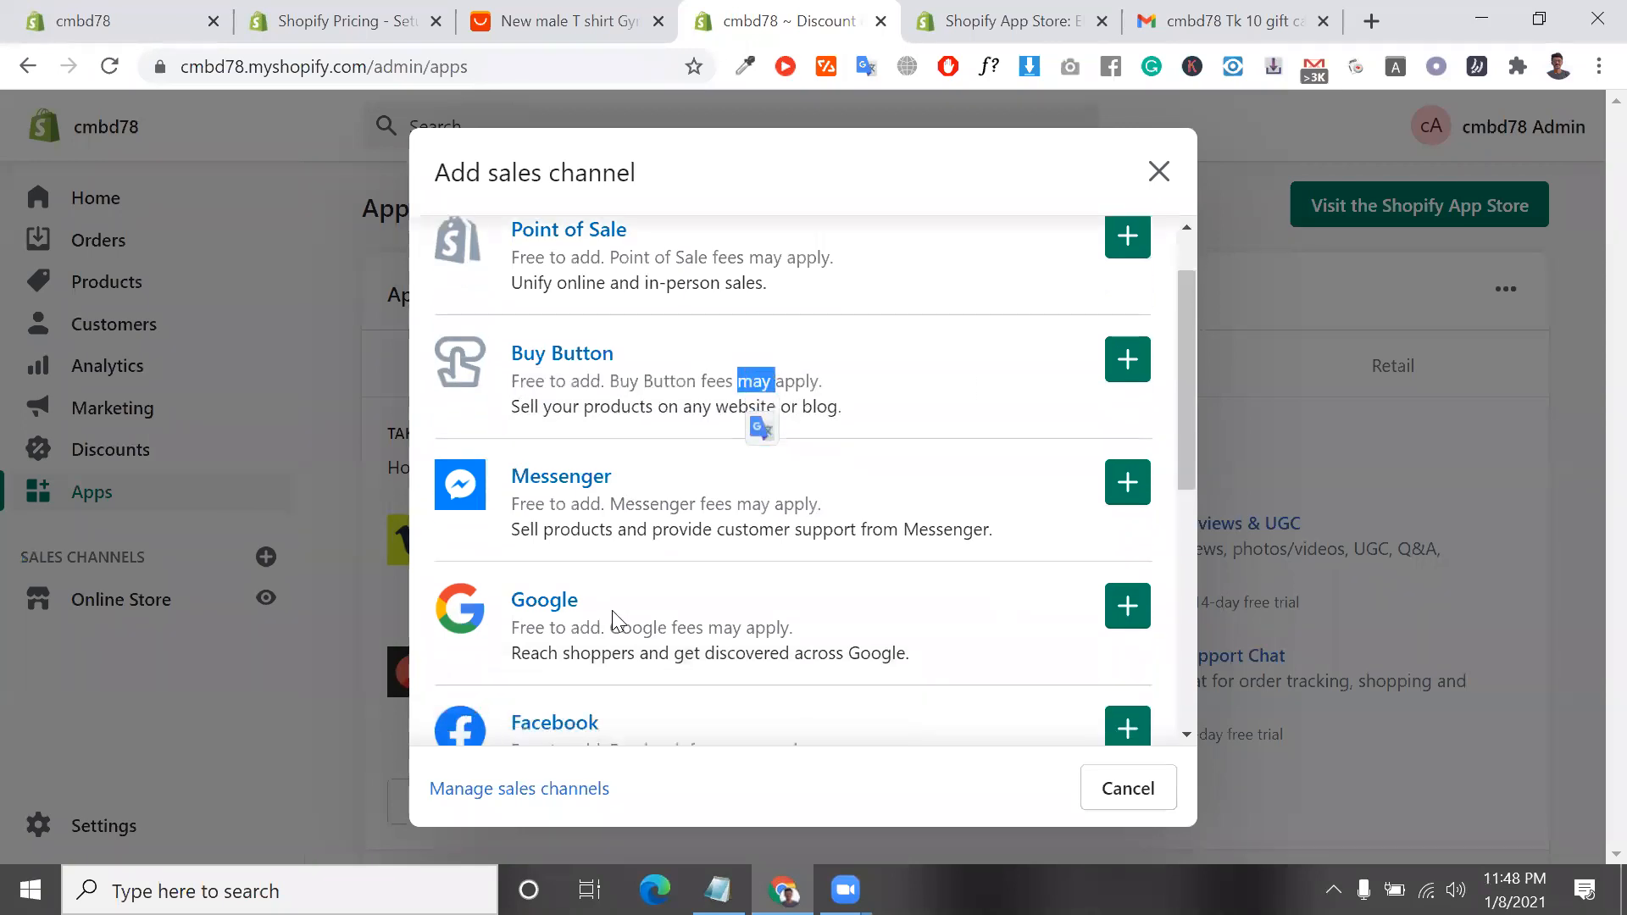
scroll(953, 603, "down", 1)
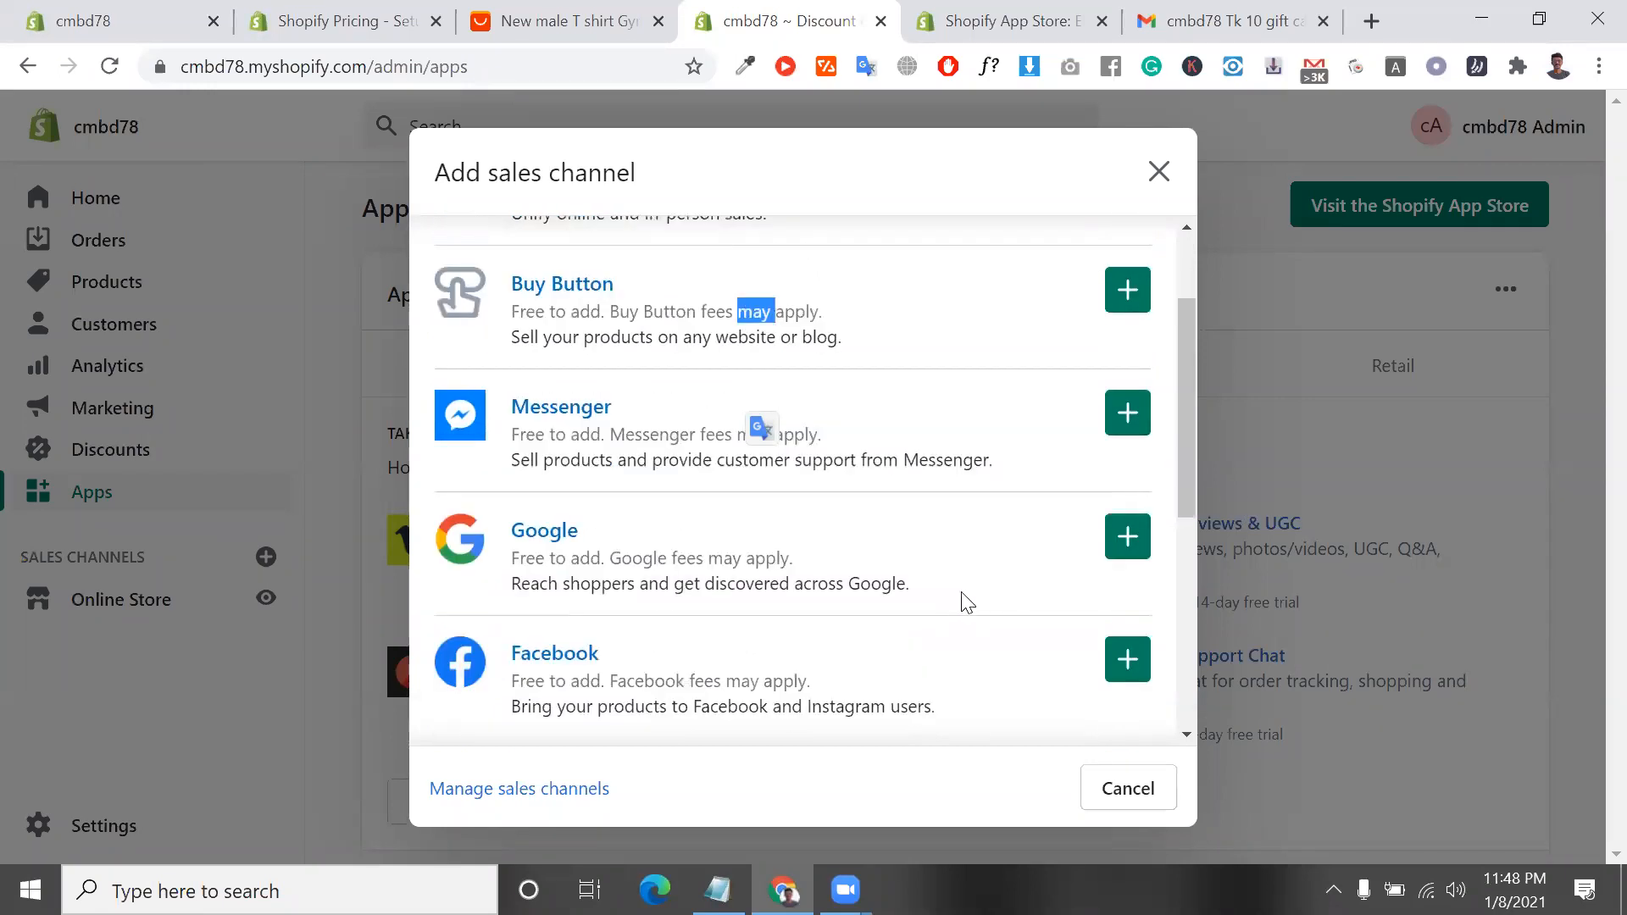
scroll(1168, 547, "down", 2)
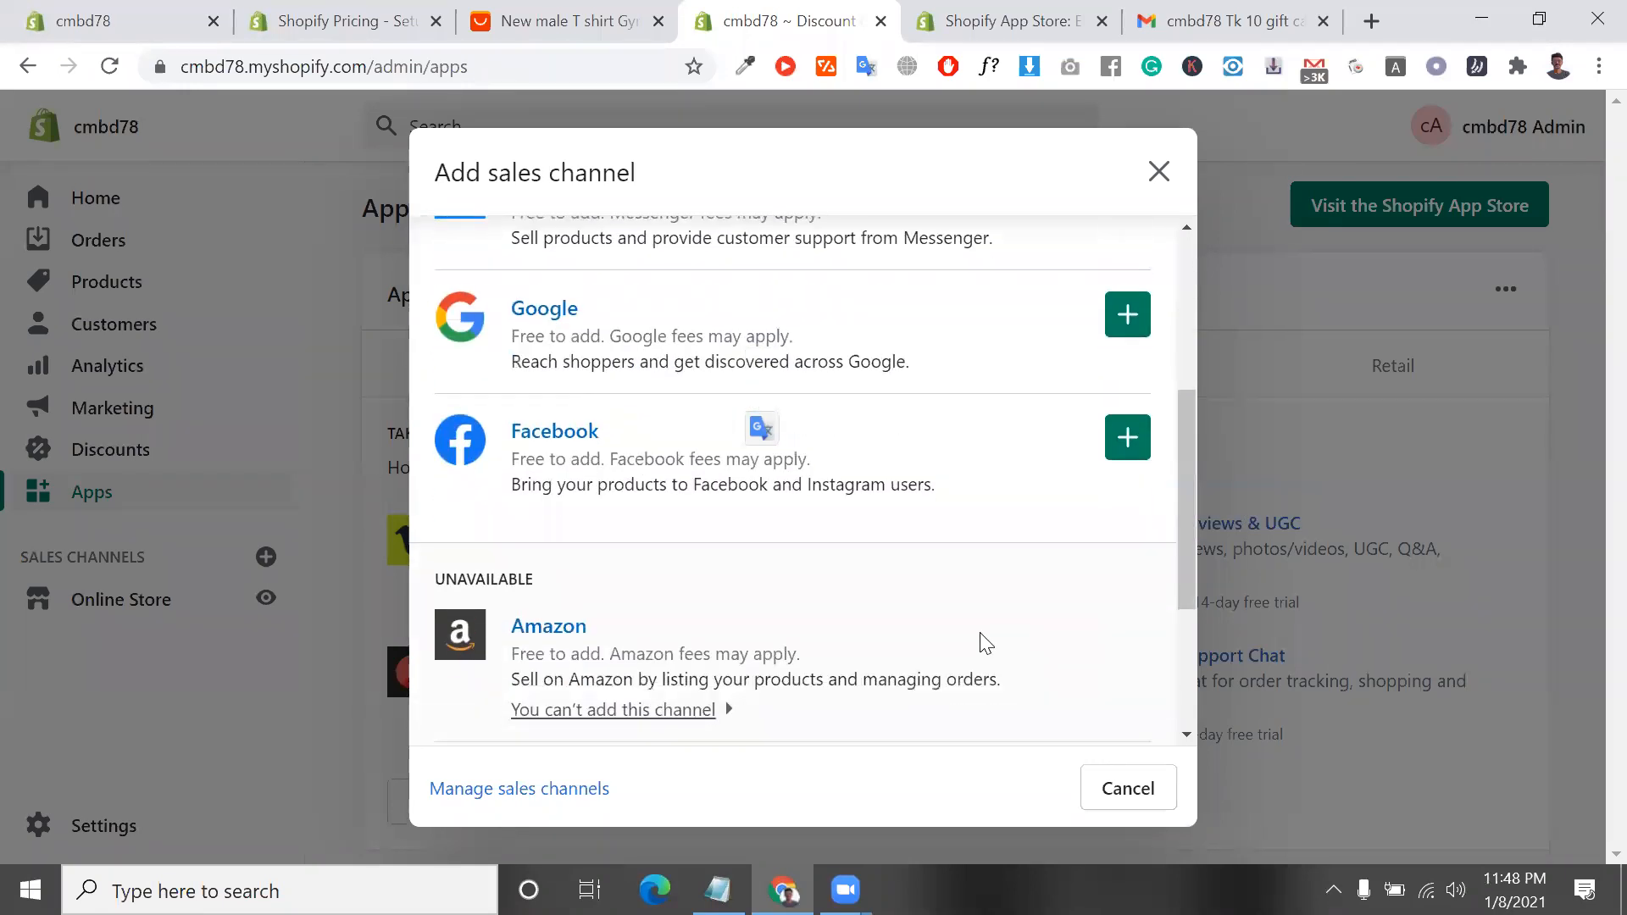
scroll(979, 642, "down", 3)
scroll(983, 642, "up", 1)
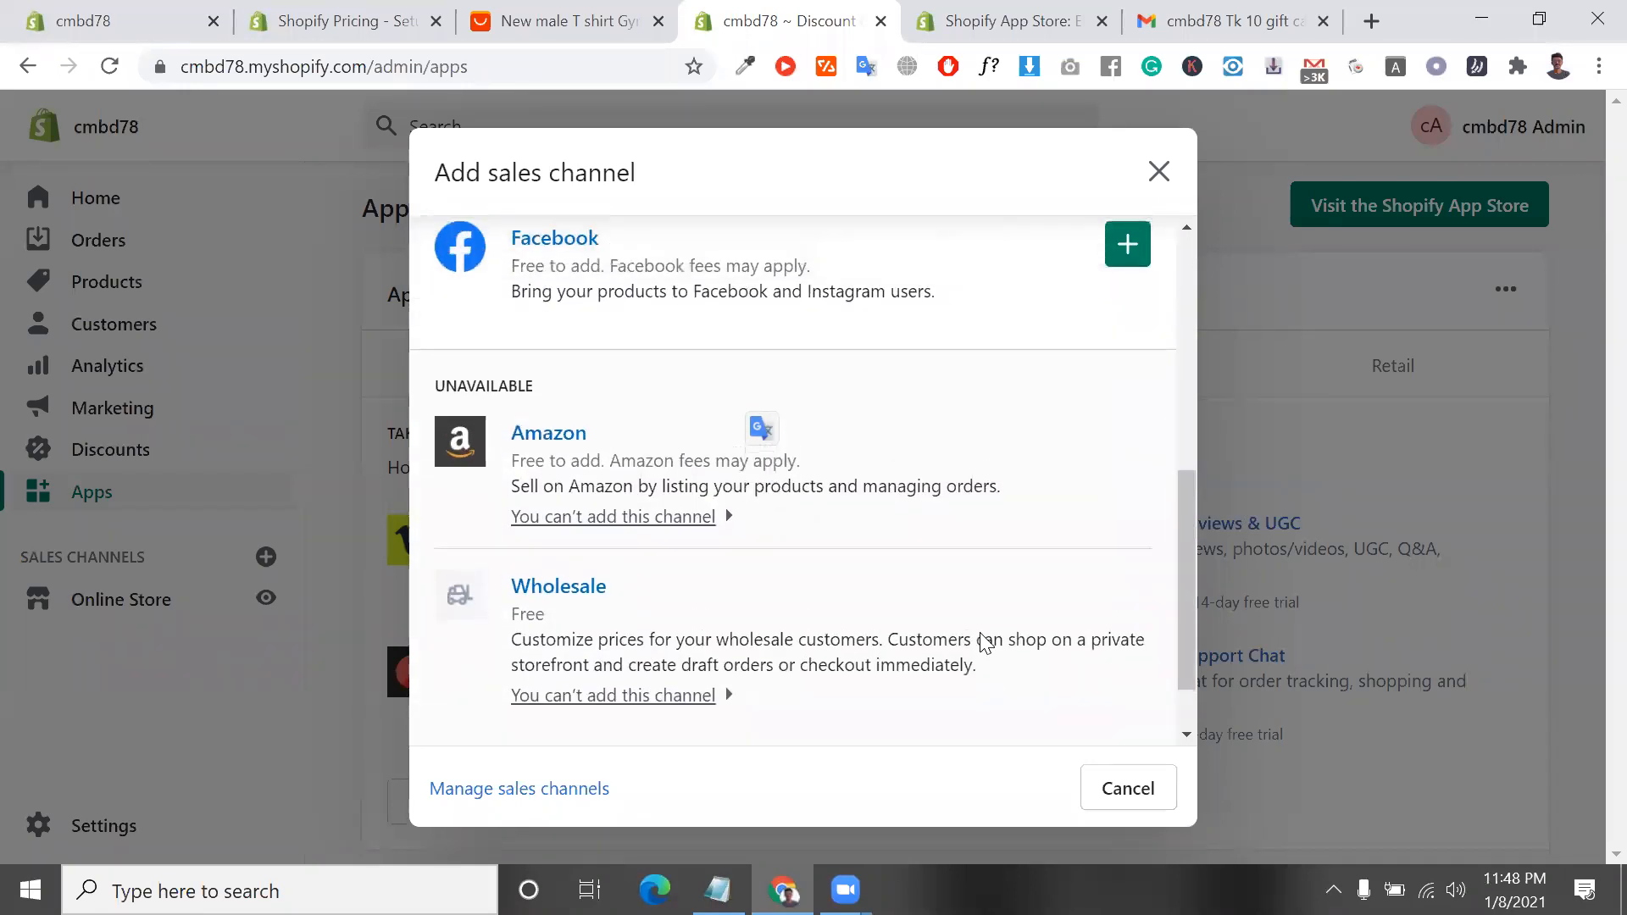
double_click(504, 386)
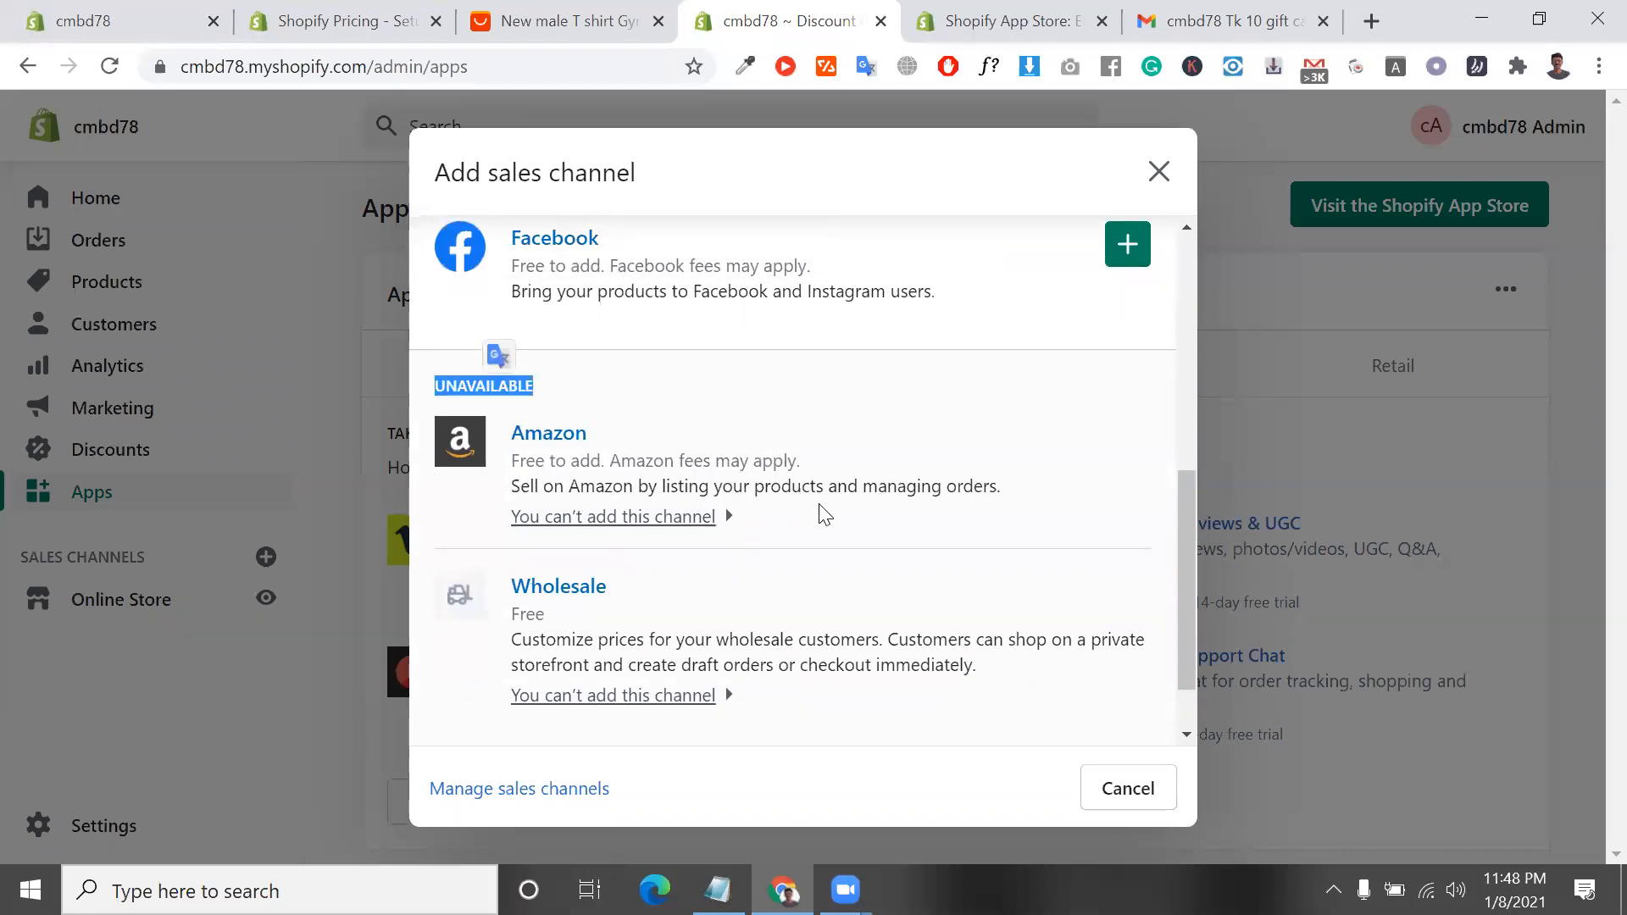
scroll(822, 512, "down", 1)
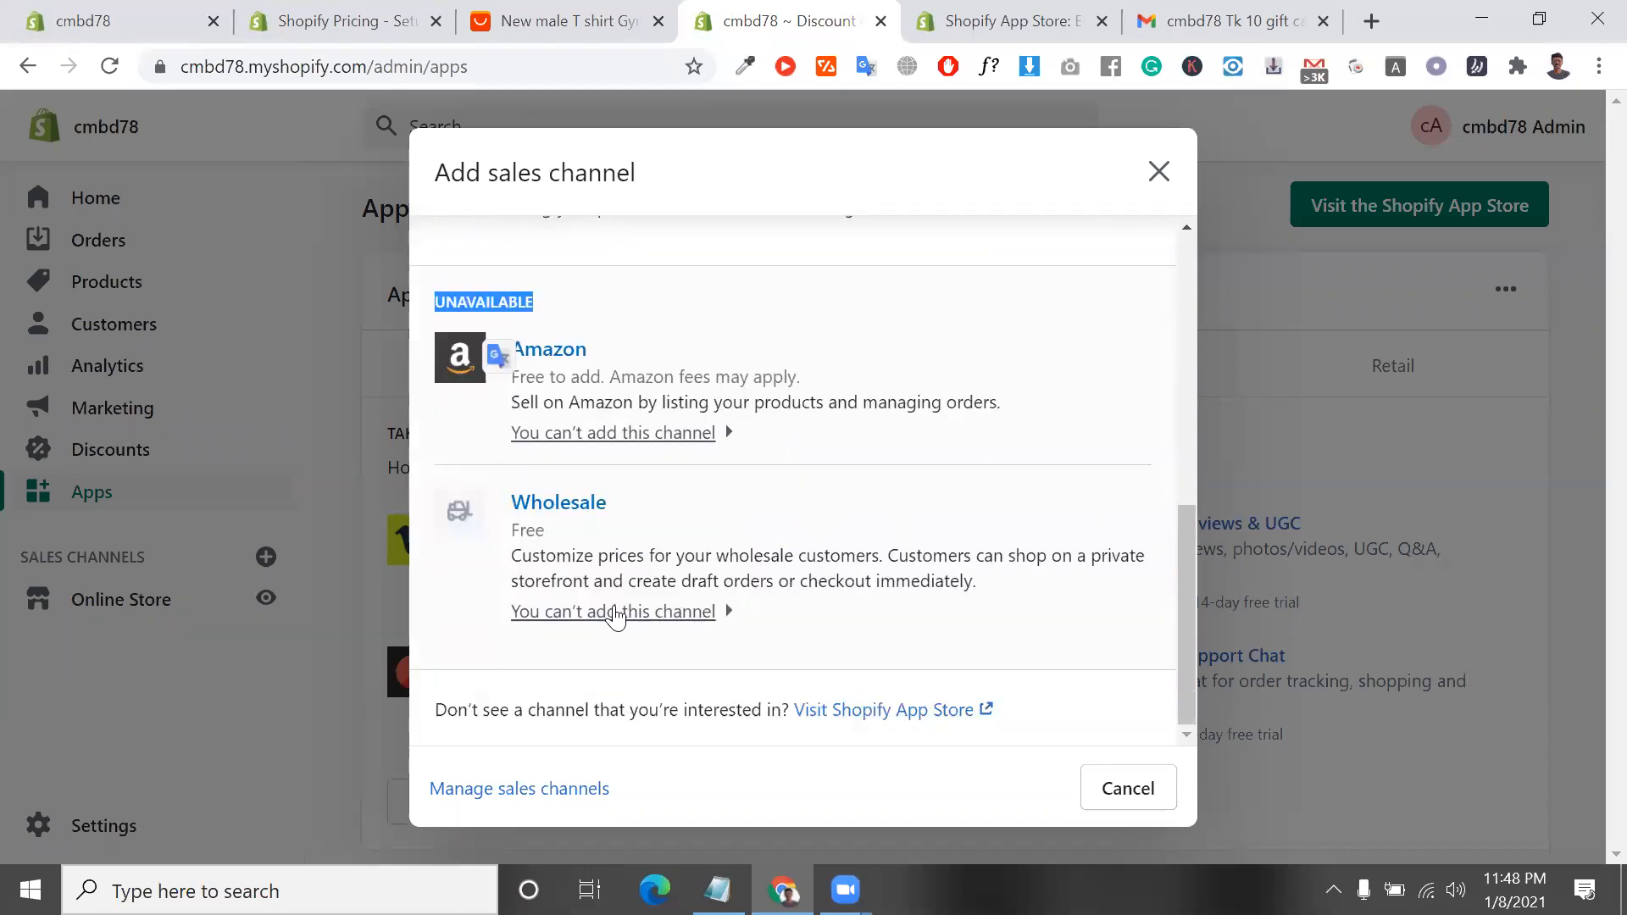
Review the addable sales channels again, including the Facebook channel's description, and close the sales channel list
scroll(665, 582, "up", 6)
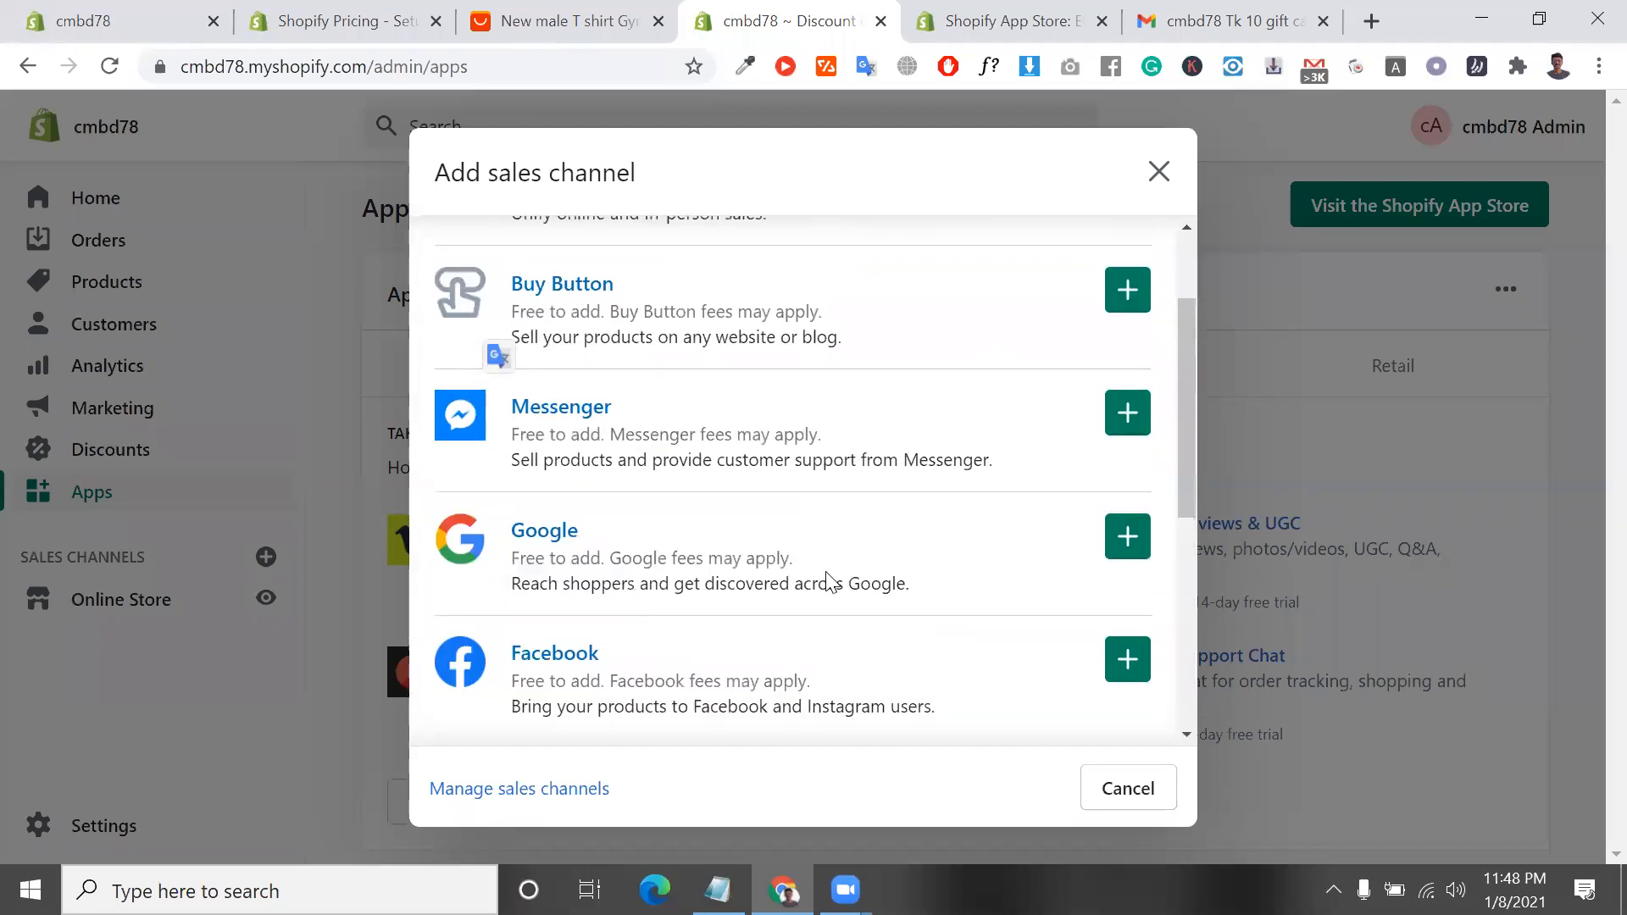
scroll(829, 581, "up", 1)
scroll(828, 581, "down", 3)
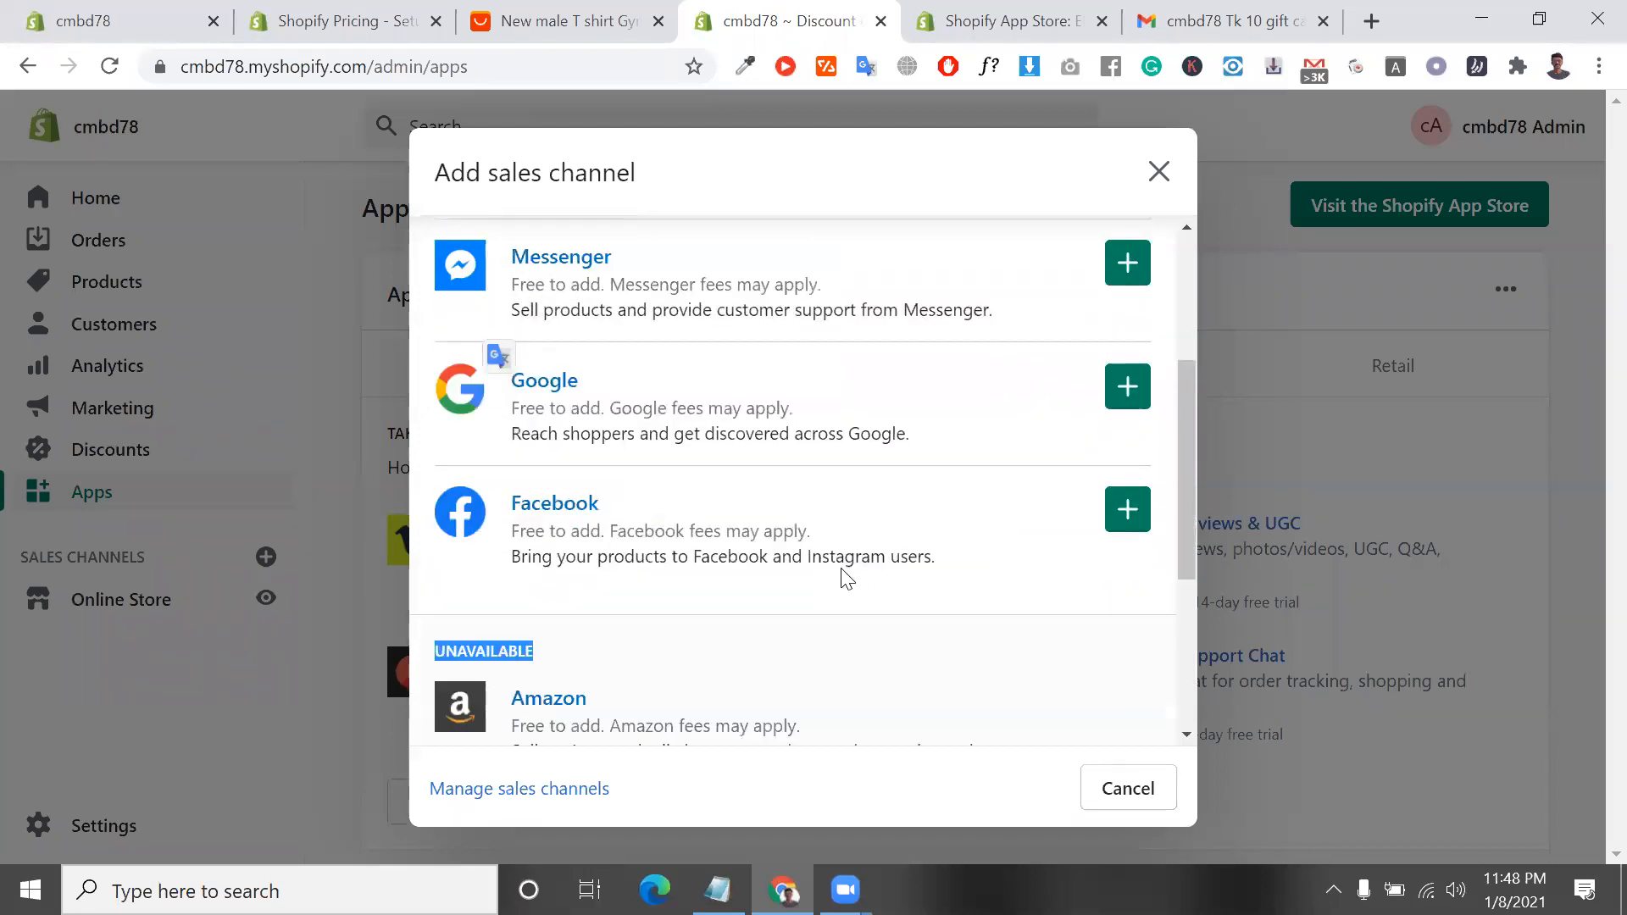
triple_click(808, 557)
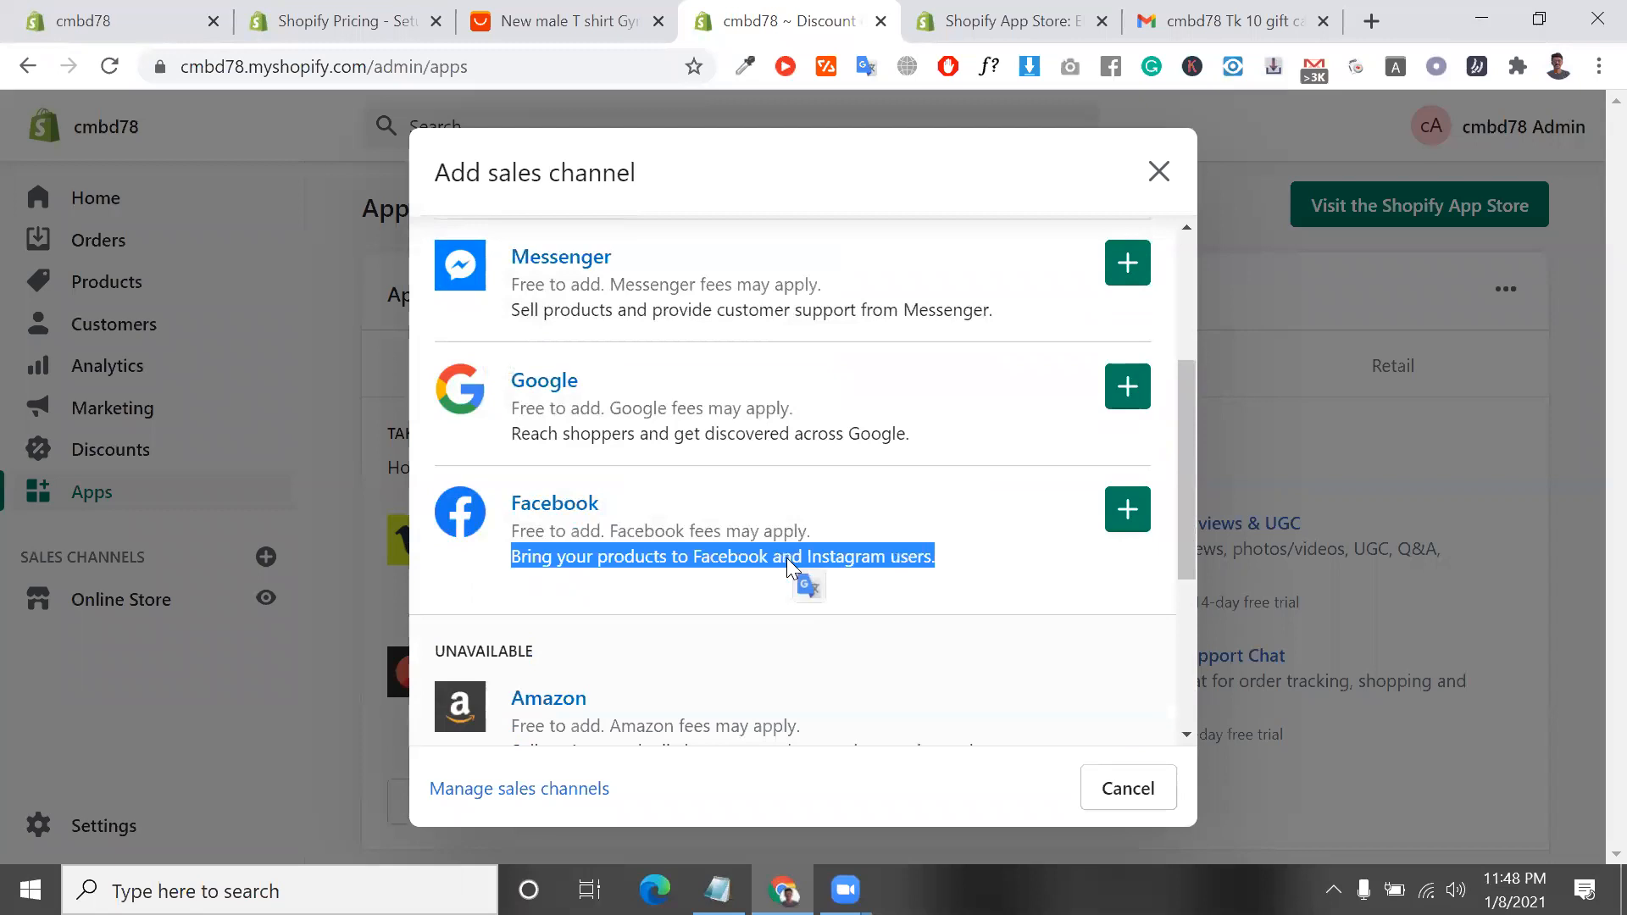
scroll(674, 528, "up", 4)
scroll(678, 525, "down", 1)
scroll(678, 525, "up", 1)
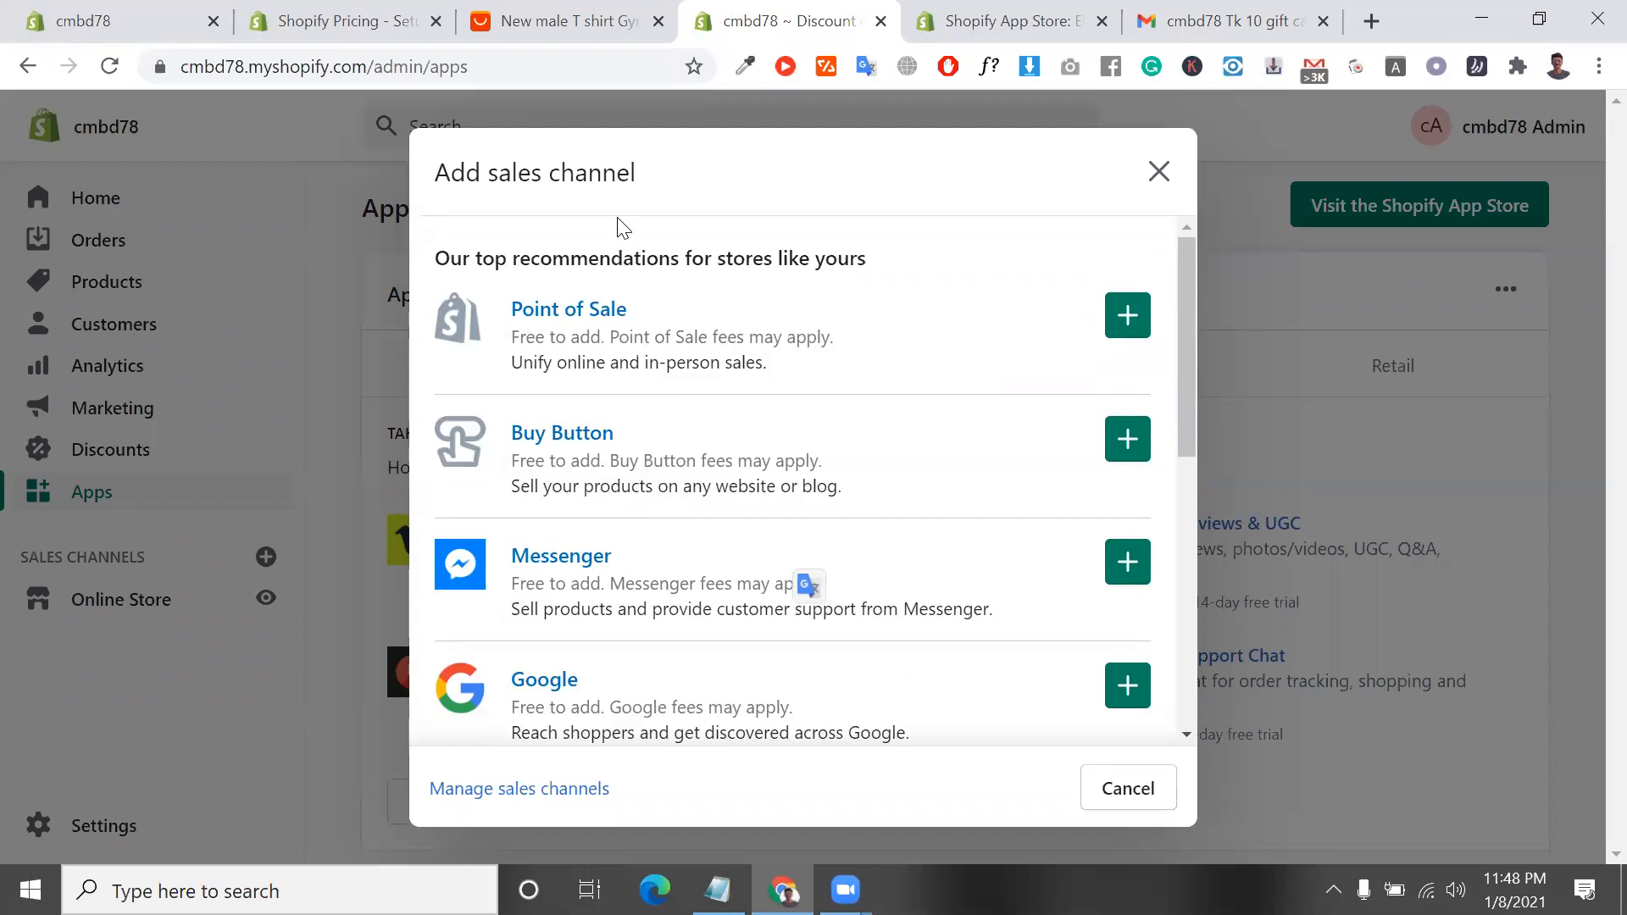
scroll(619, 227, "down", 2)
scroll(619, 227, "up", 2)
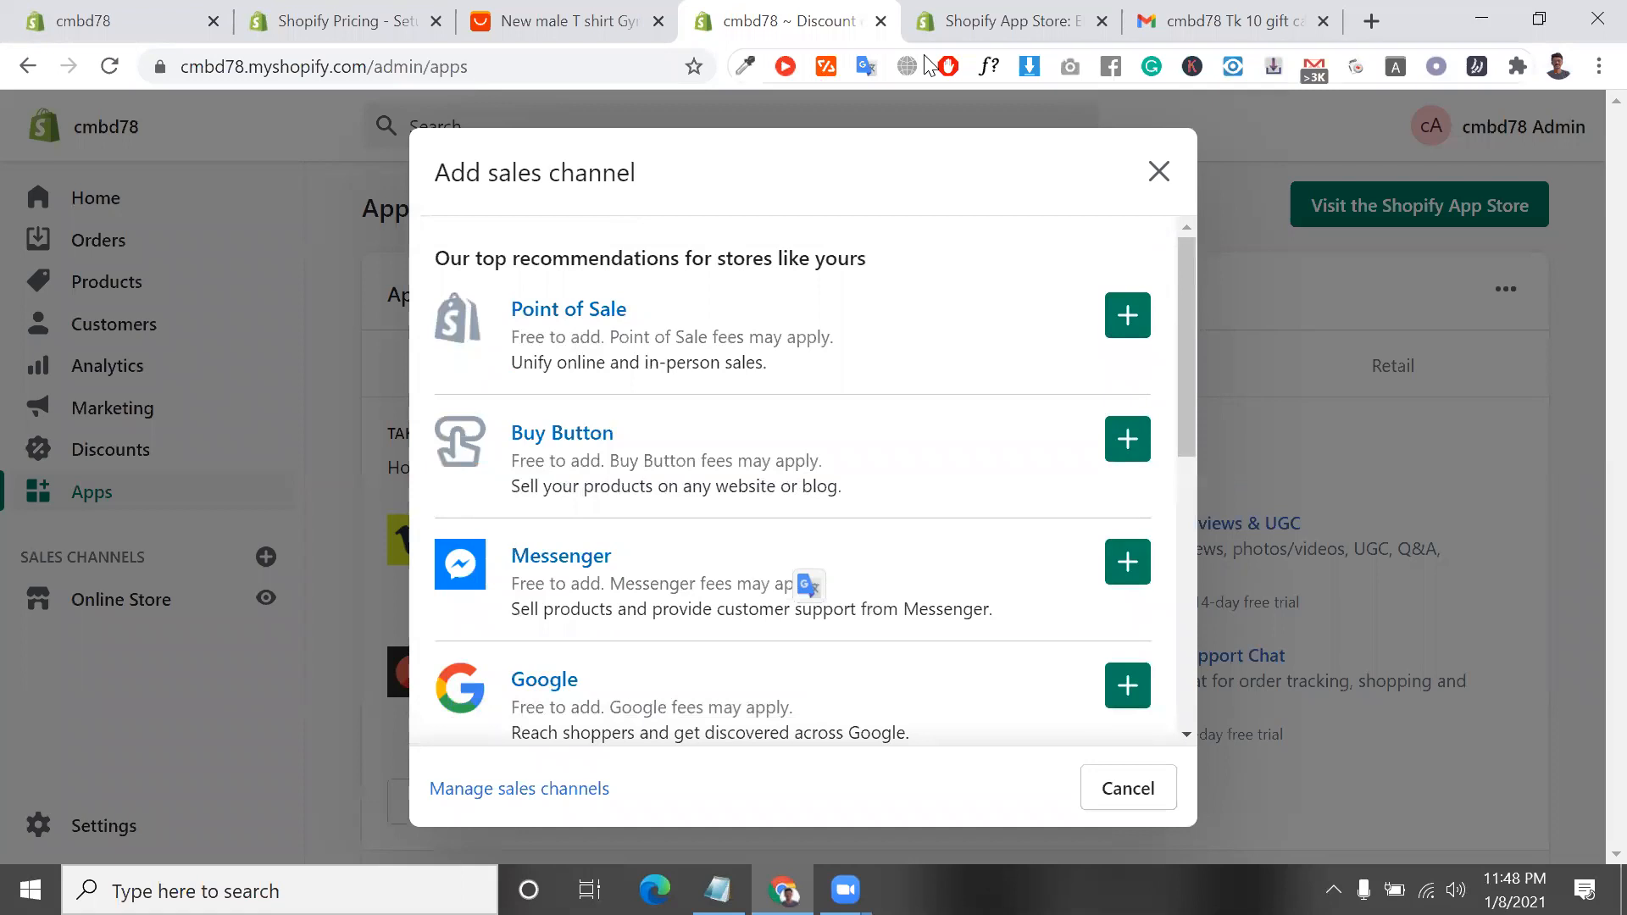
left_click(1156, 171)
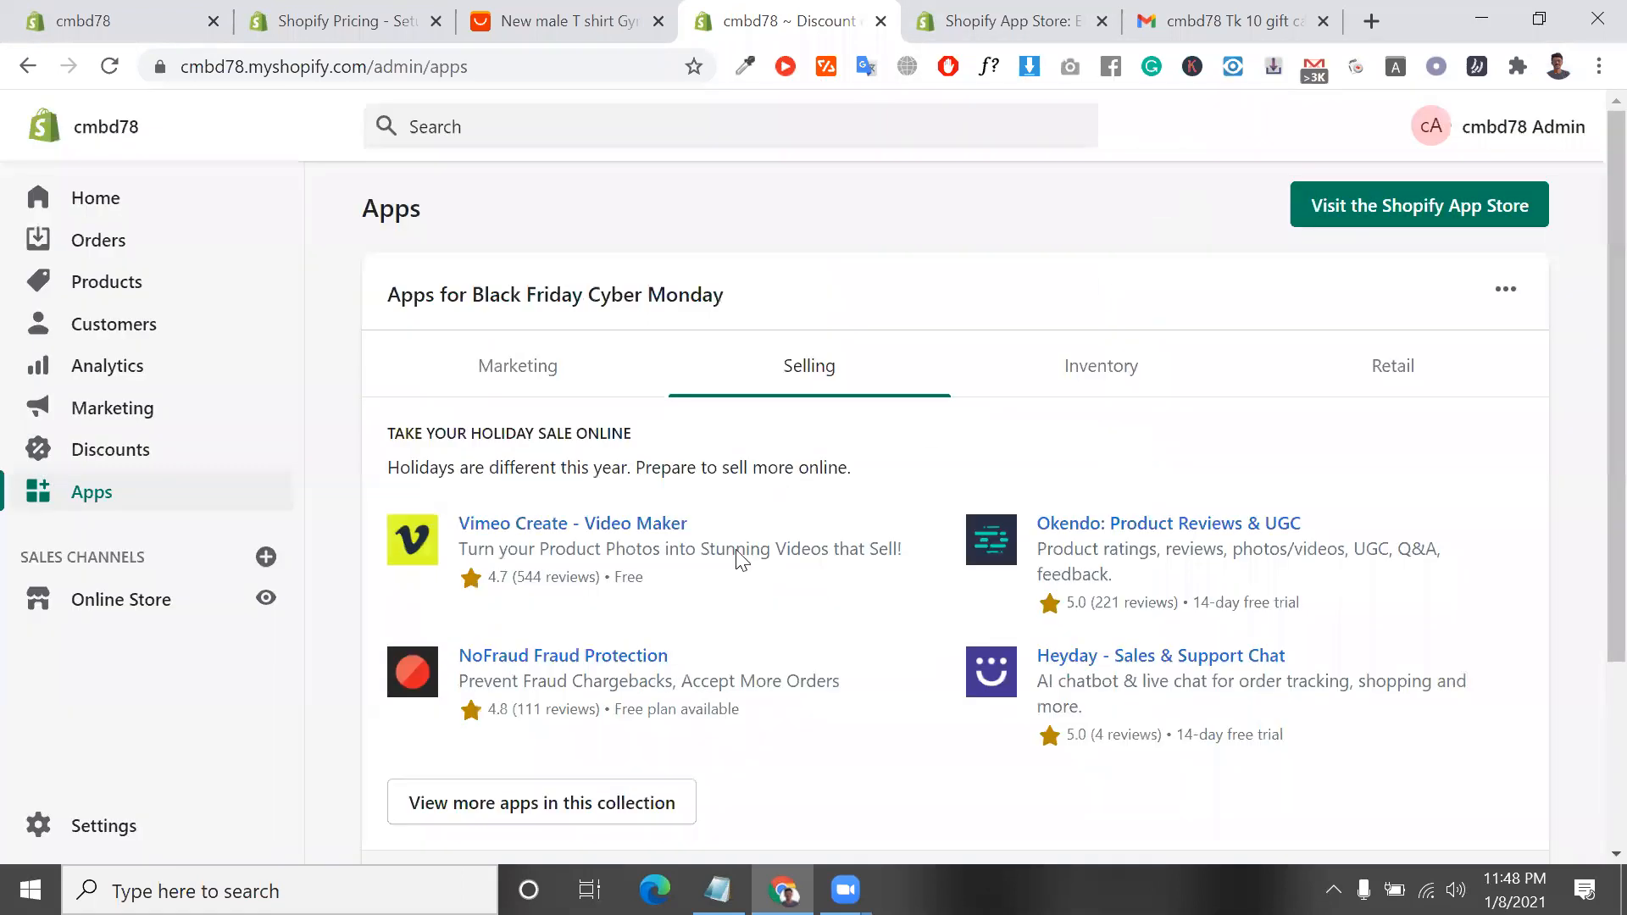
Open the Online Store's Themes page and view the current theme, Turbo portland
left_click(153, 600)
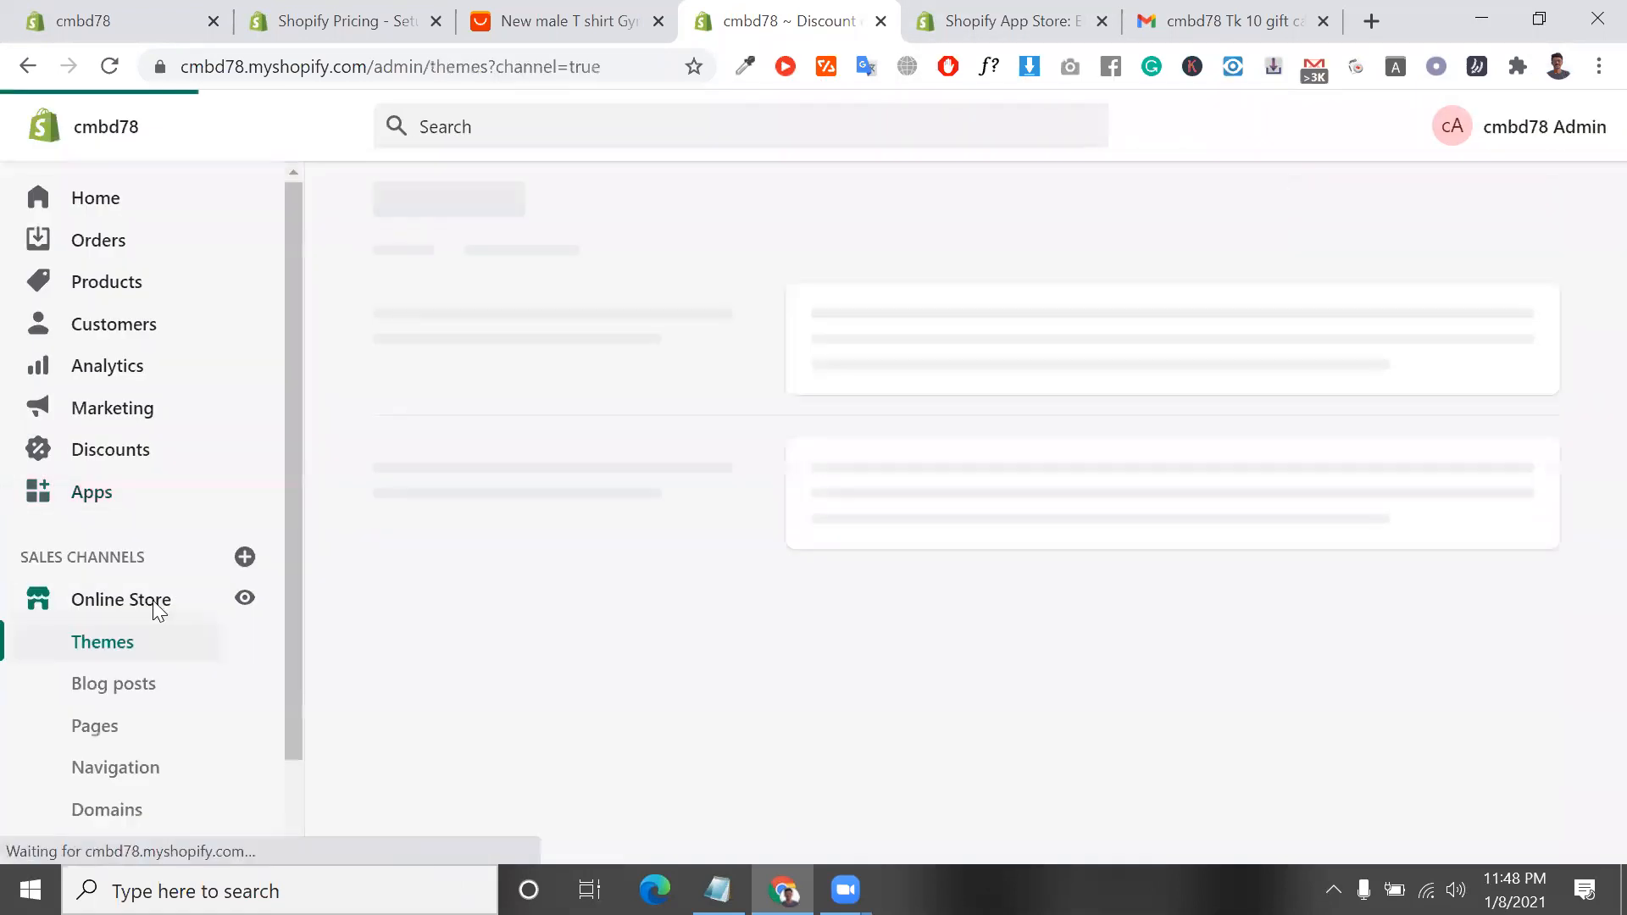
scroll(246, 775, "down", 2)
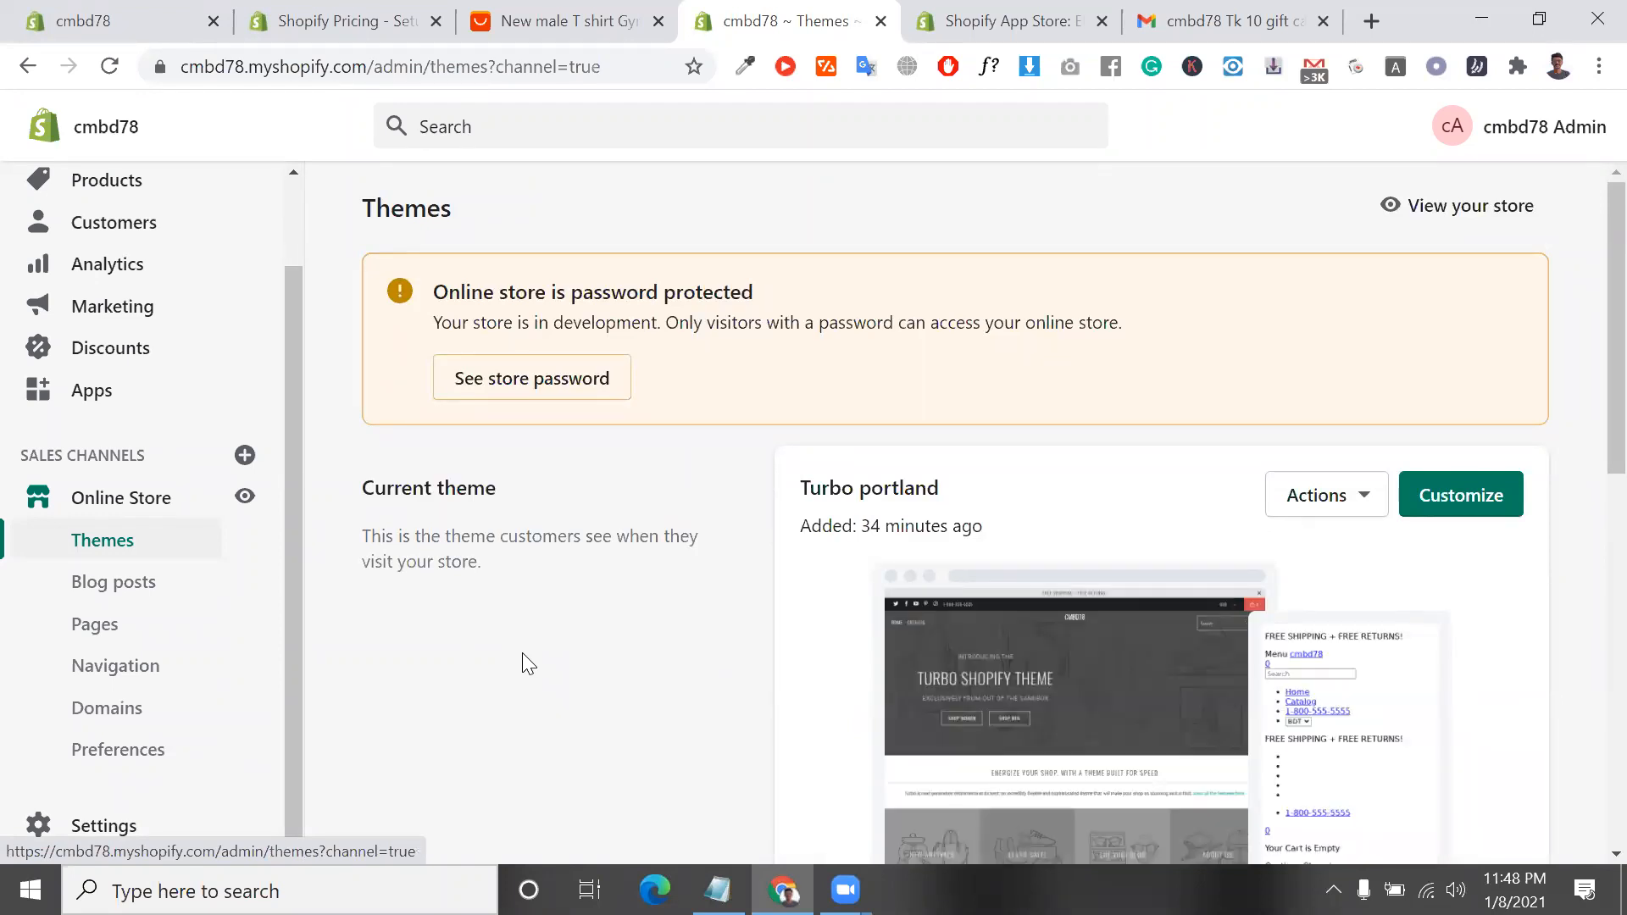
scroll(522, 656, "down", 1)
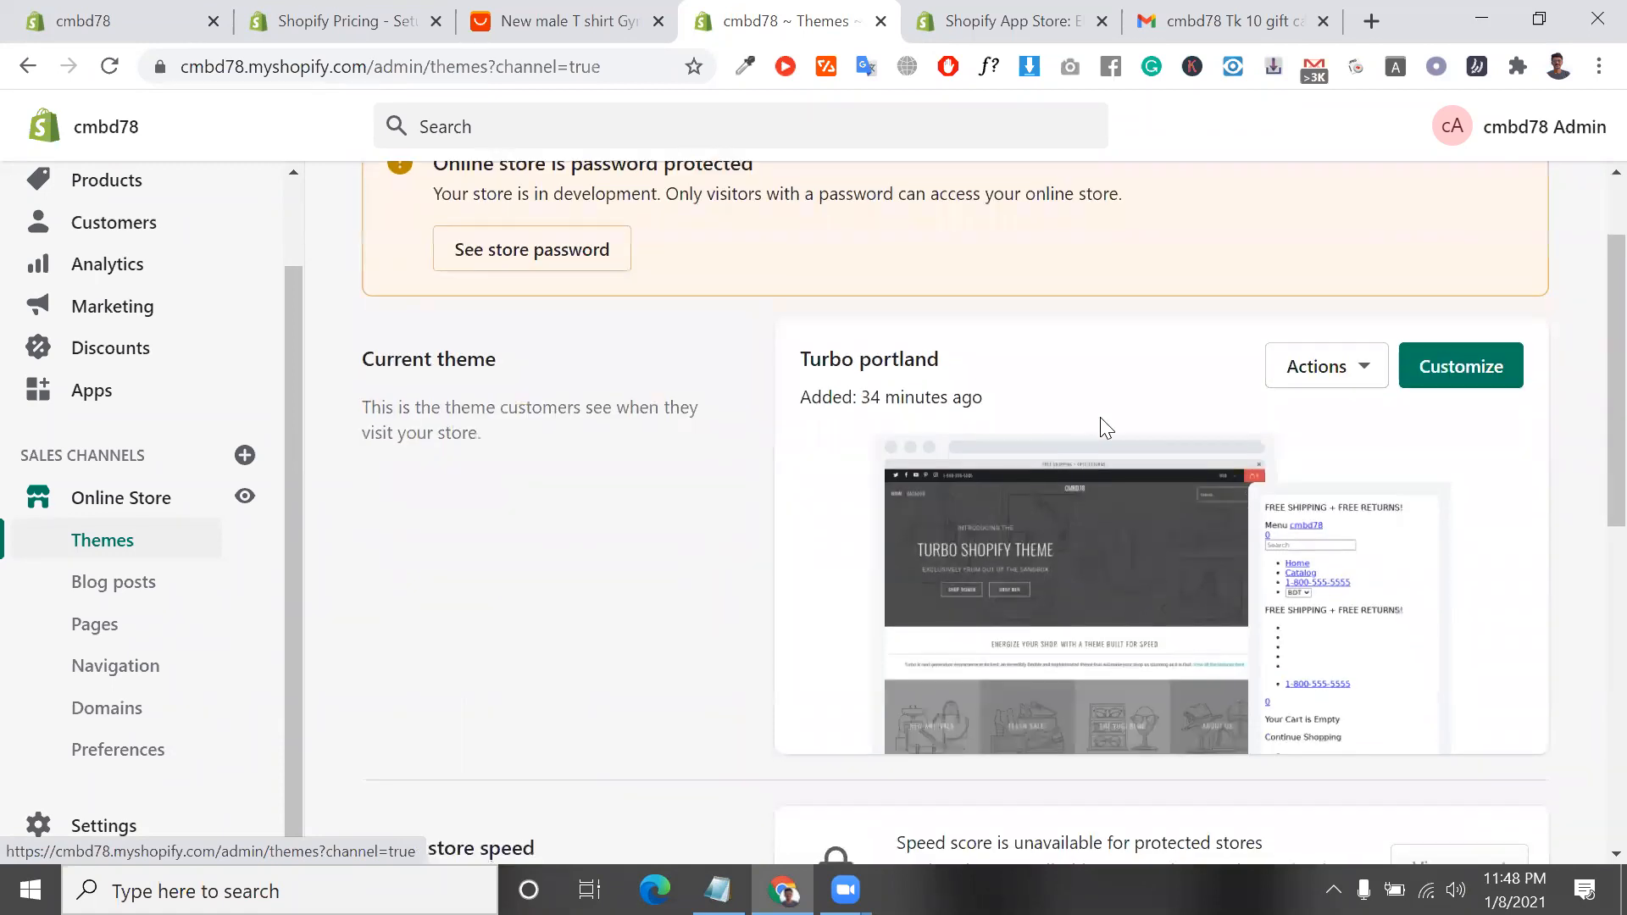
Request a download of the Turbo portland theme file and have it sent to the account's email address
left_click(1354, 384)
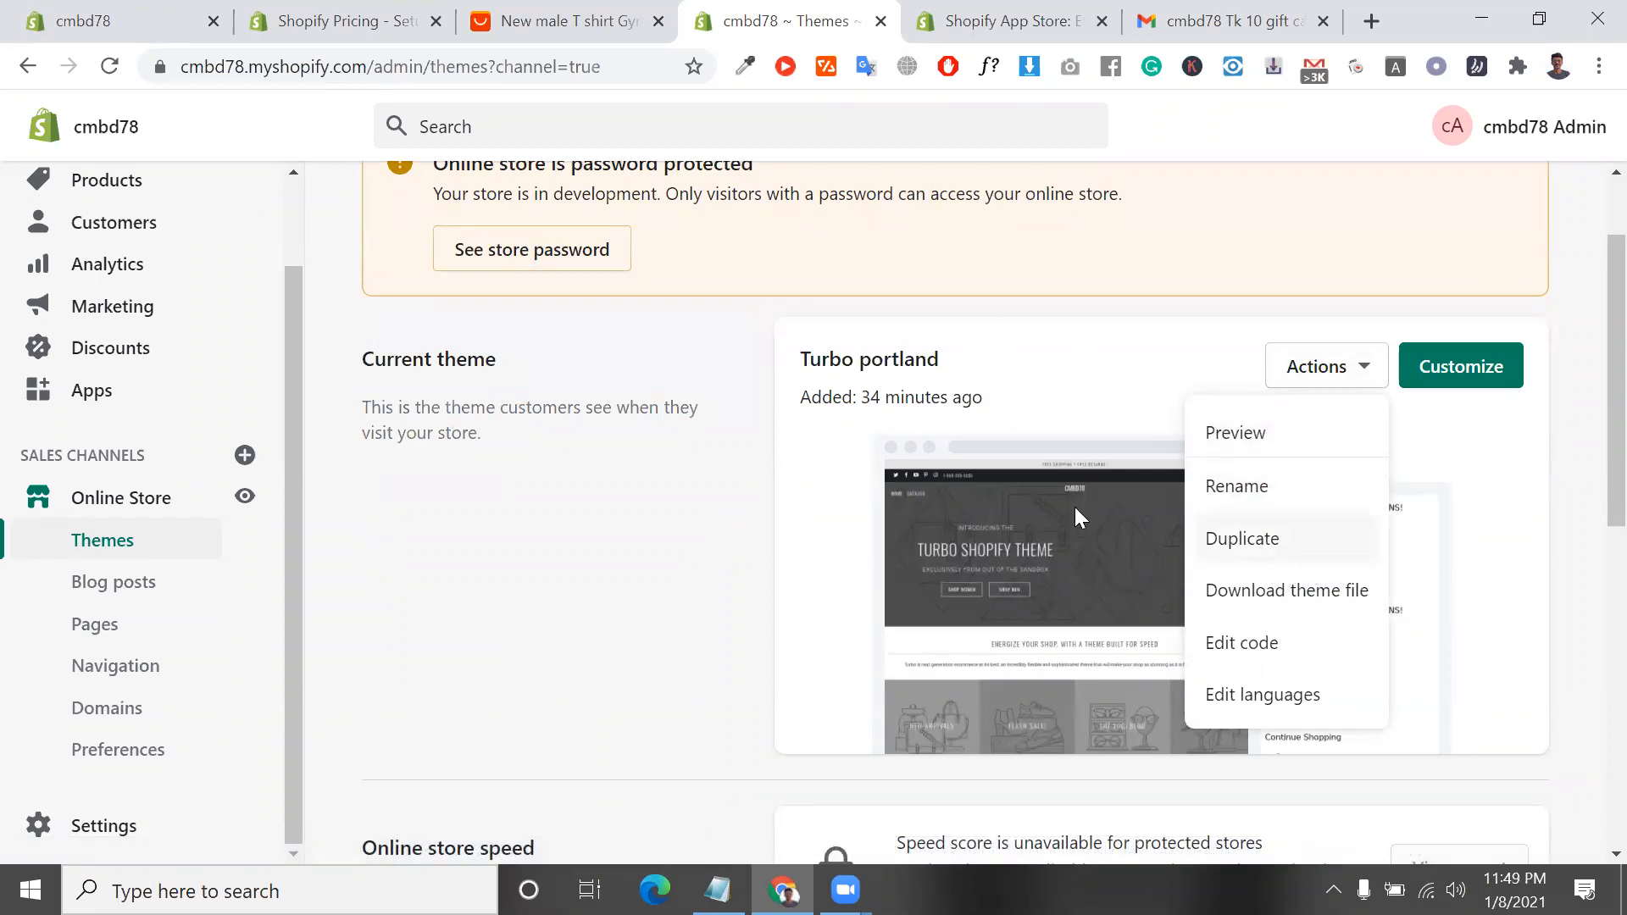
left_click(1302, 595)
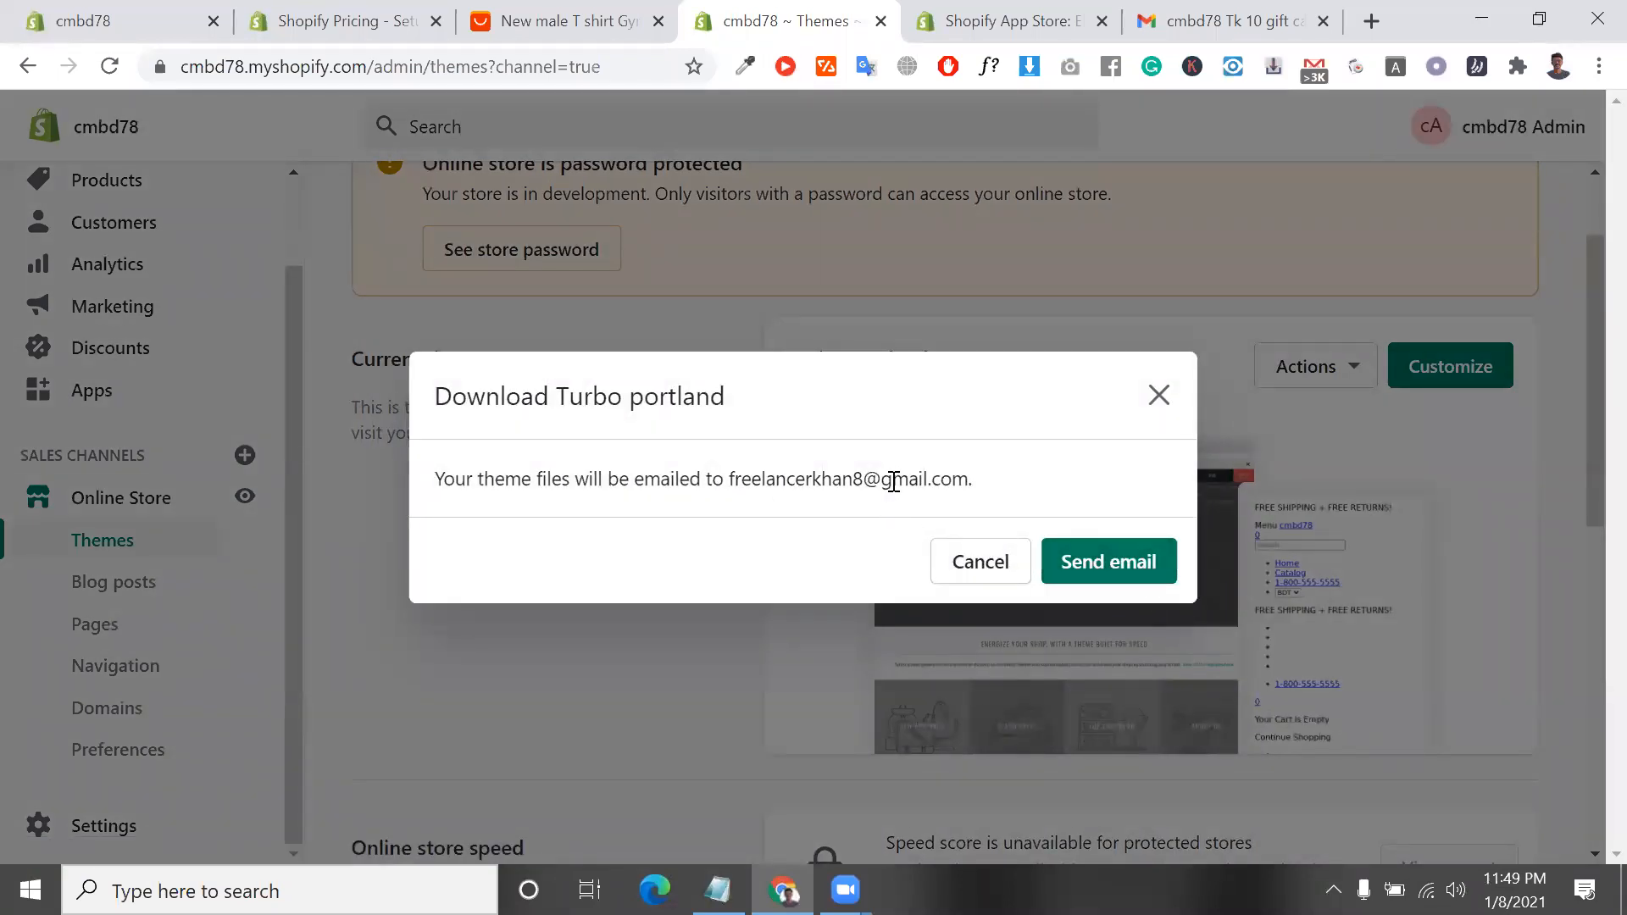
triple_click(893, 480)
left_click(1096, 573)
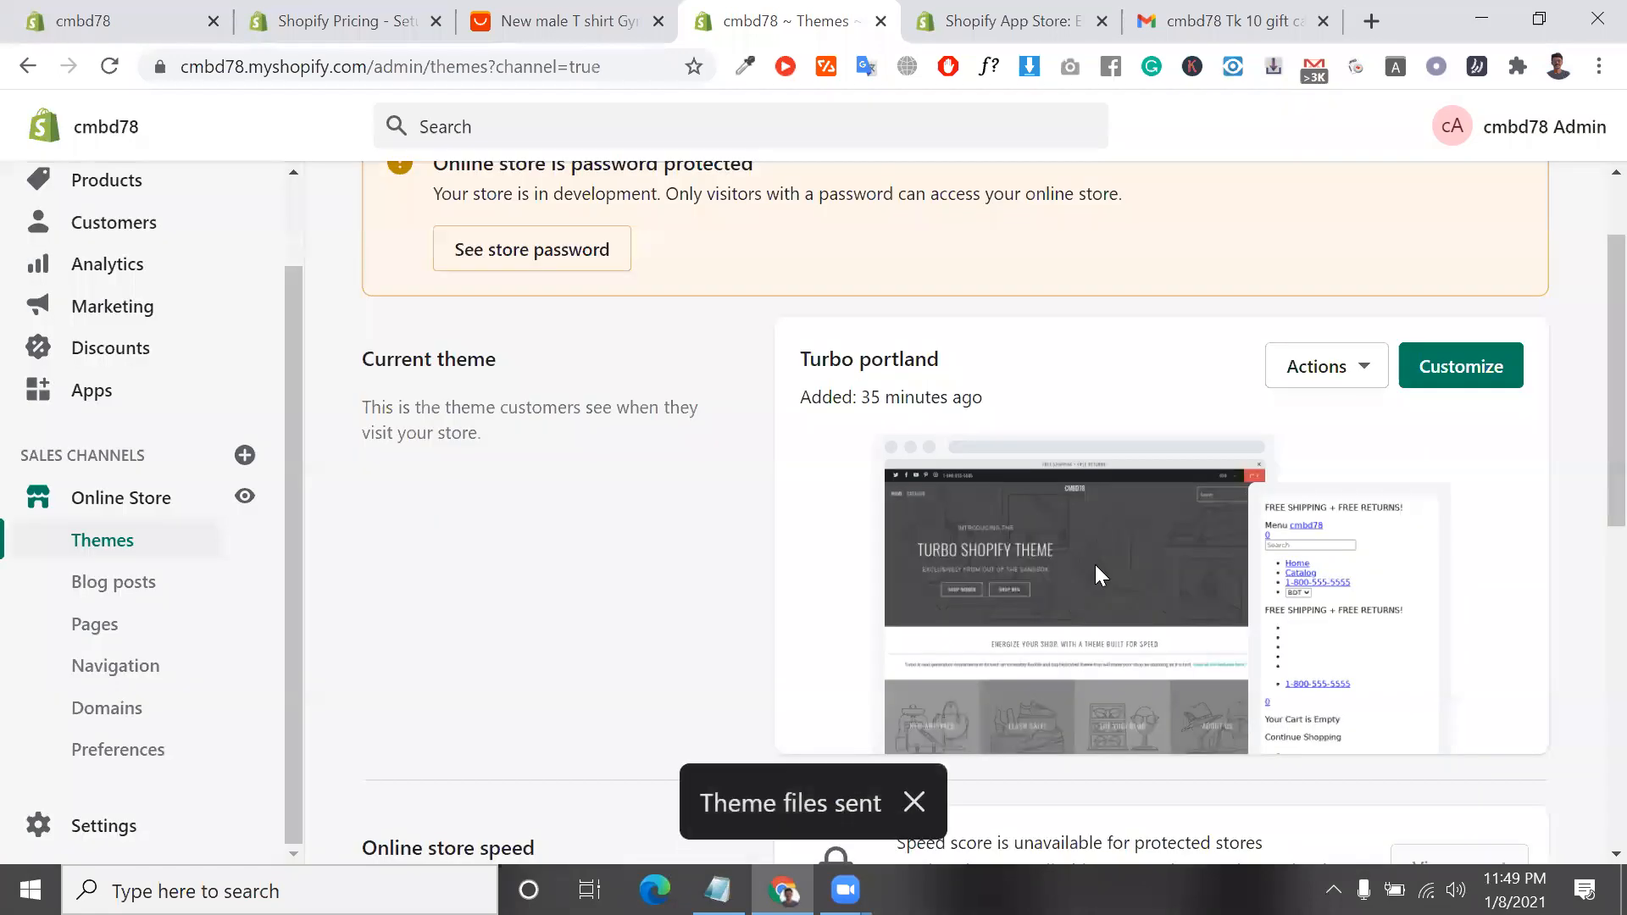
Look over the online store speed section and check when the Turbo portland theme was added
scroll(1307, 610, "down", 1)
scroll(1307, 610, "down", 3)
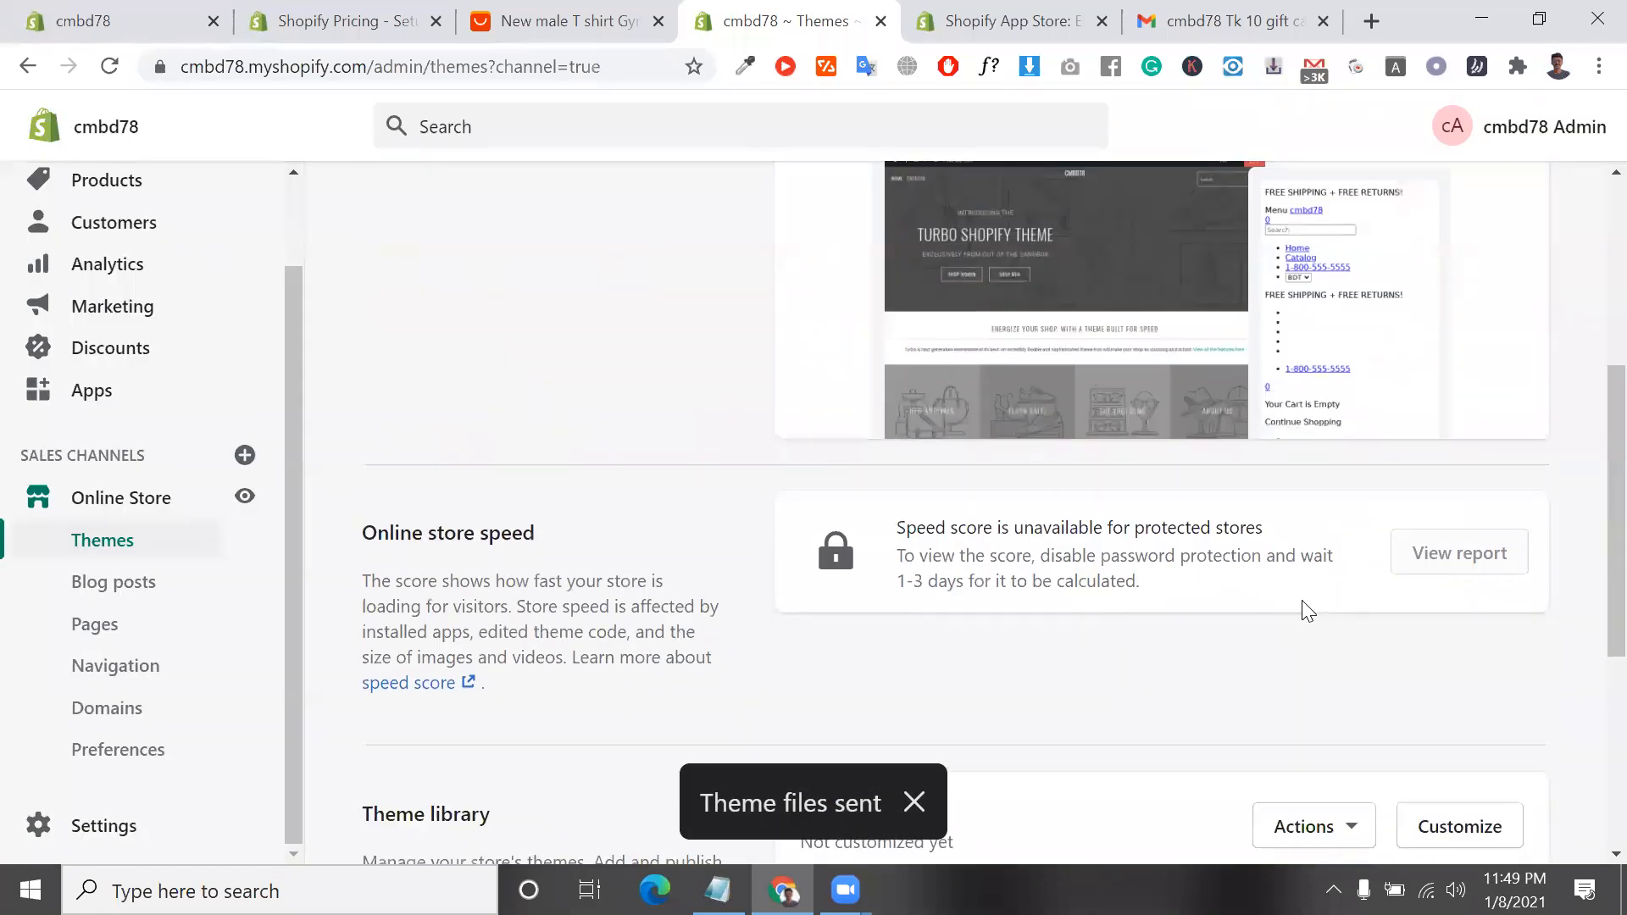
scroll(1305, 610, "up", 4)
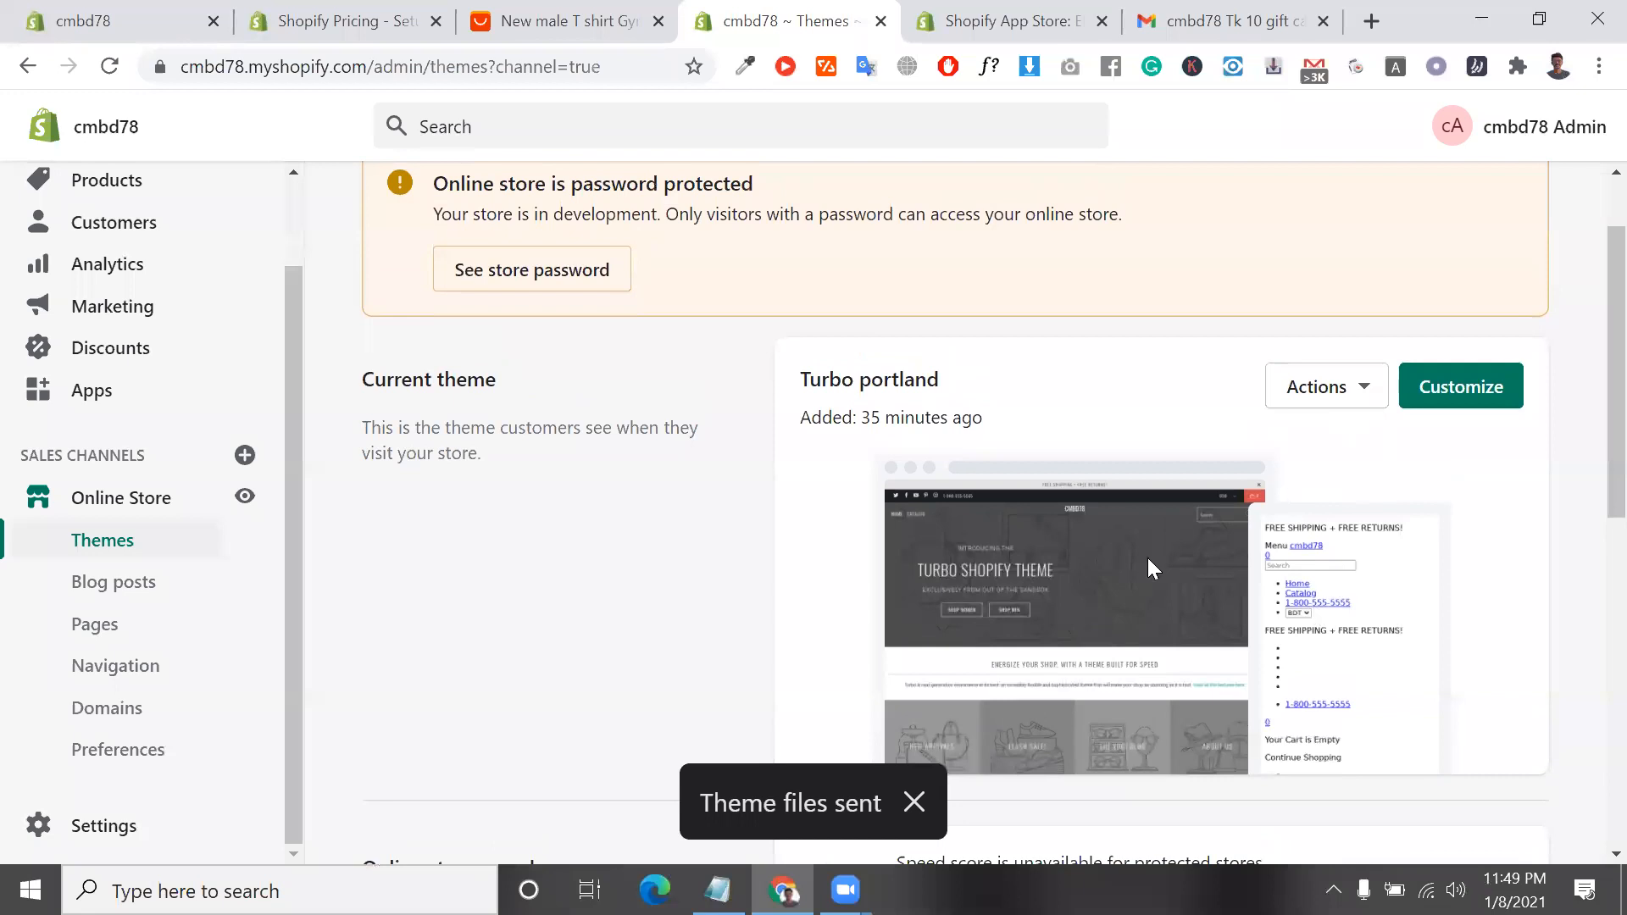
triple_click(957, 418)
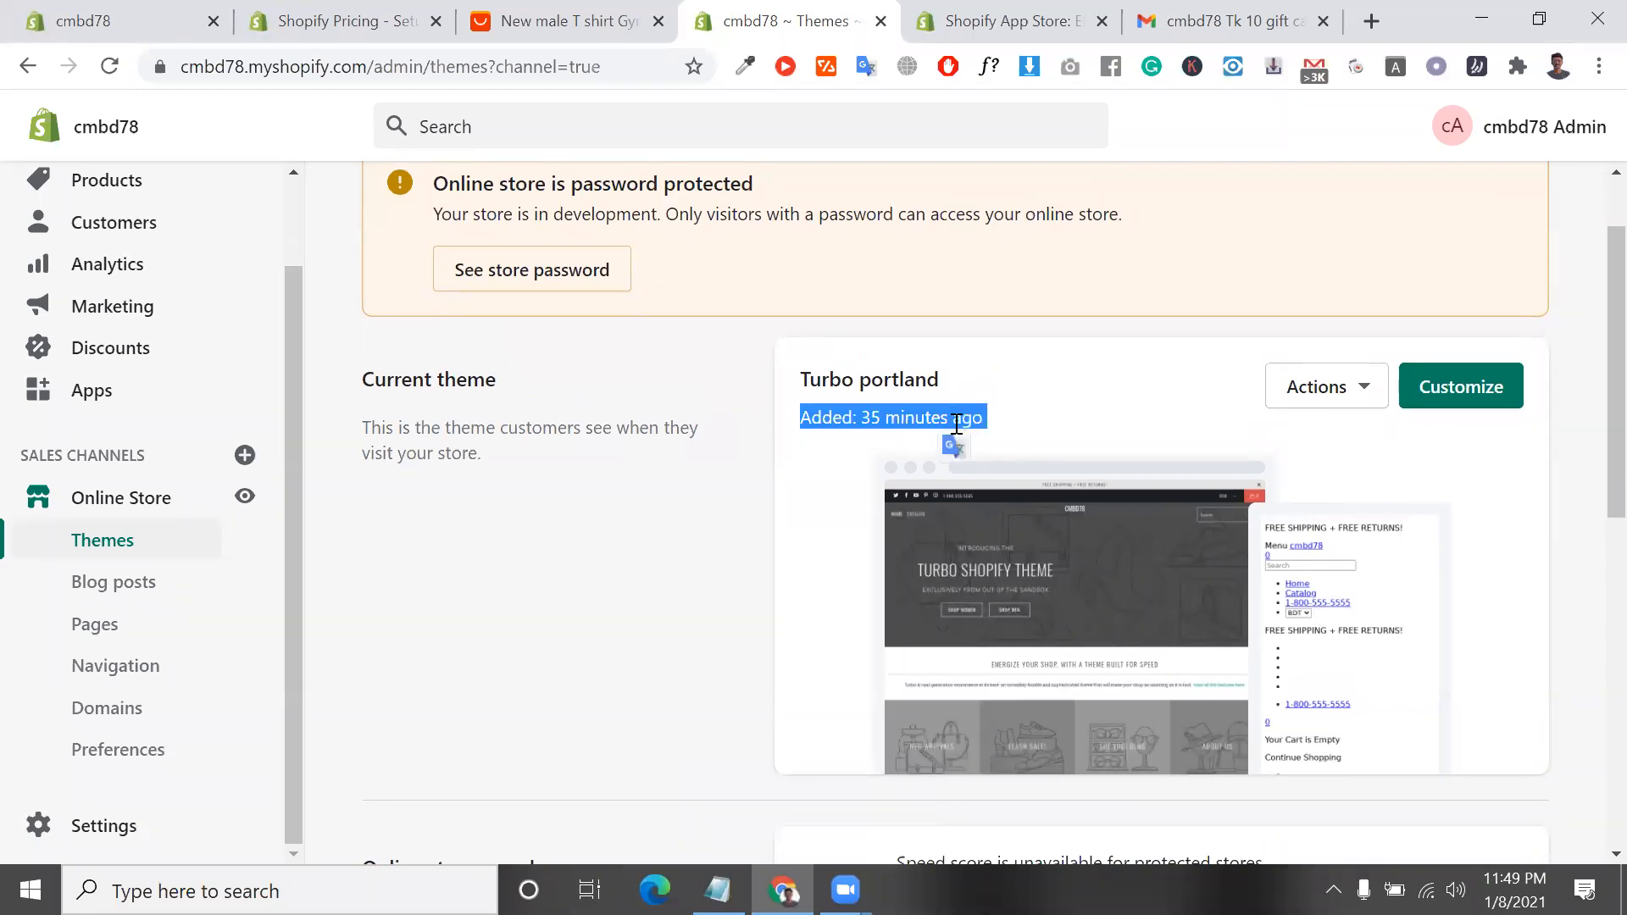
left_click(961, 424)
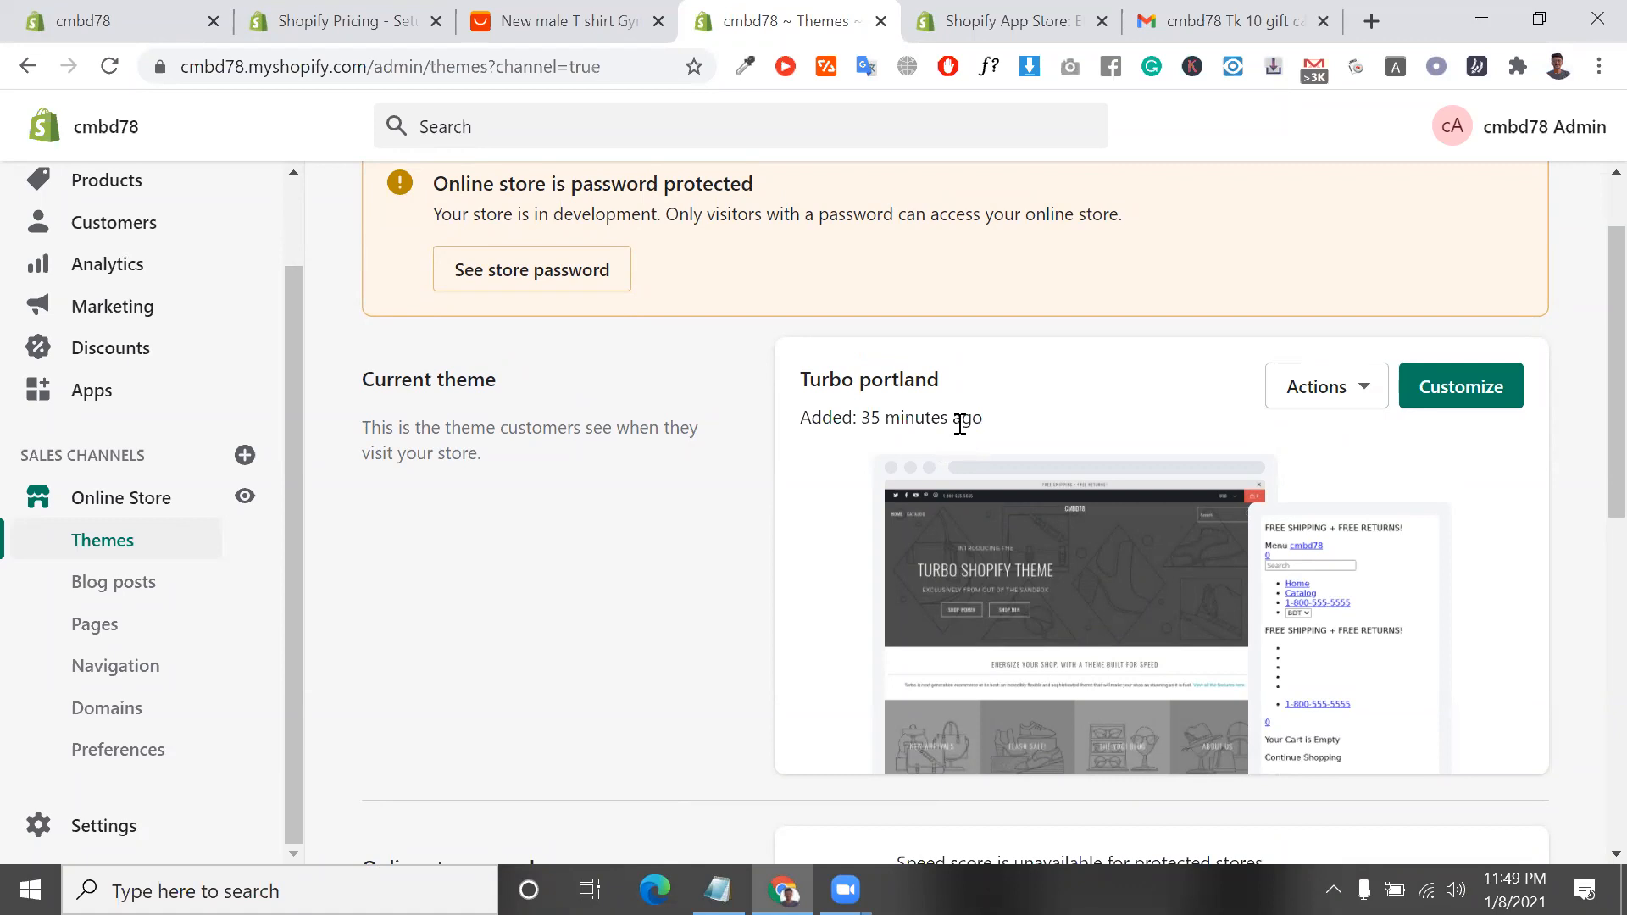
double_click(964, 419)
left_click(964, 419)
double_click(963, 419)
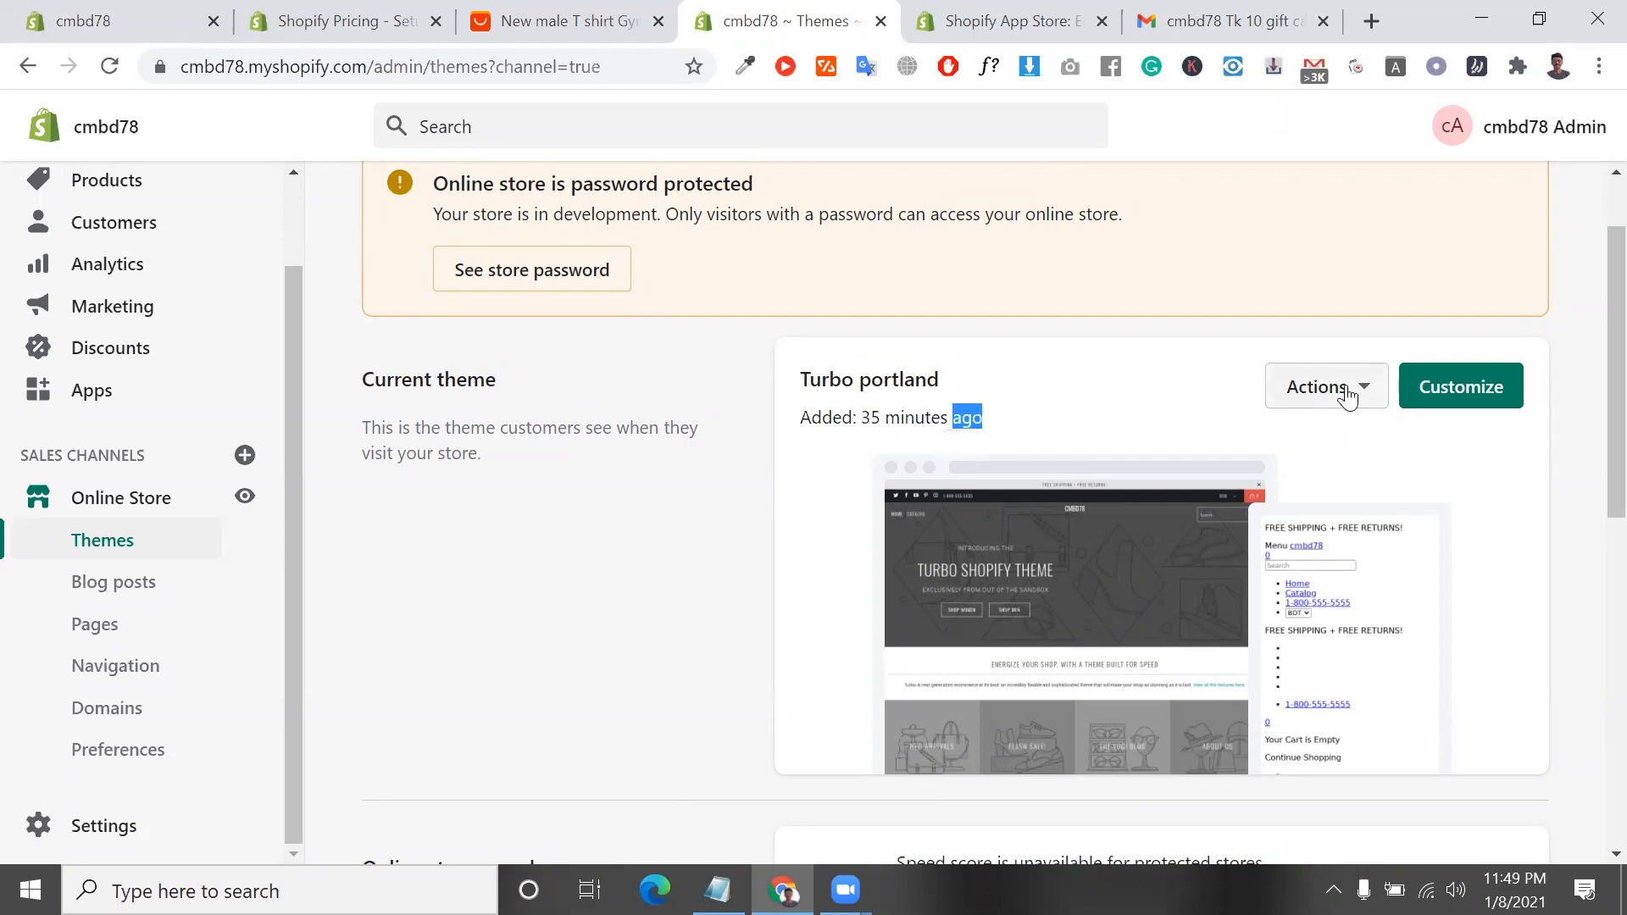
Review the actions available for the Turbo portland theme and look over the theme library
left_click(1347, 391)
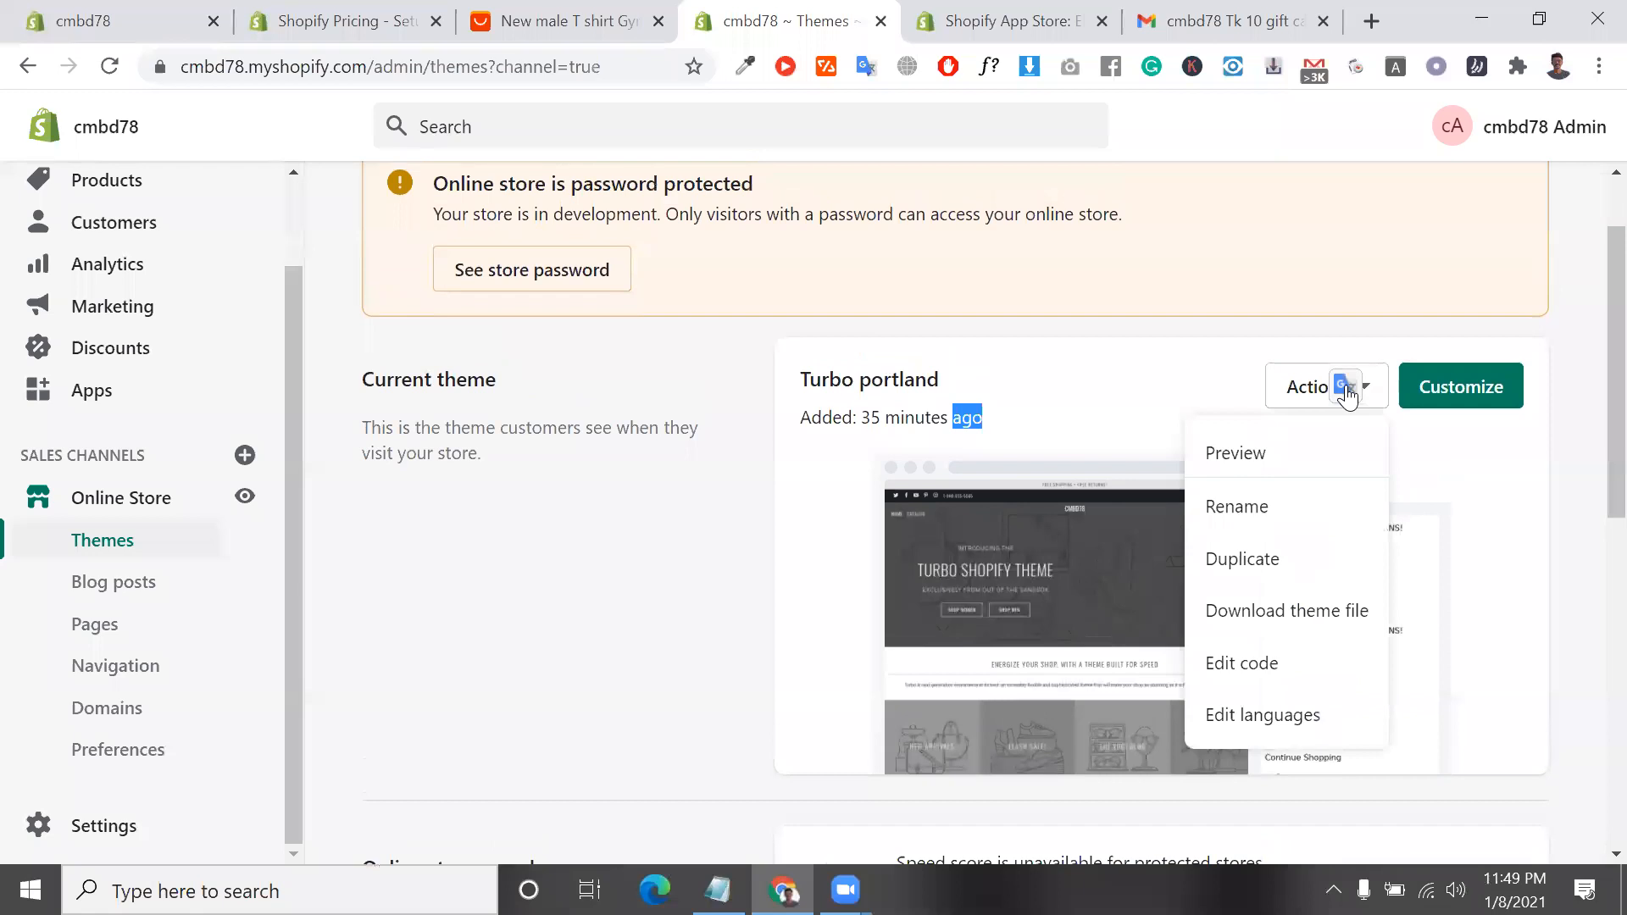
scroll(547, 442, "up", 1)
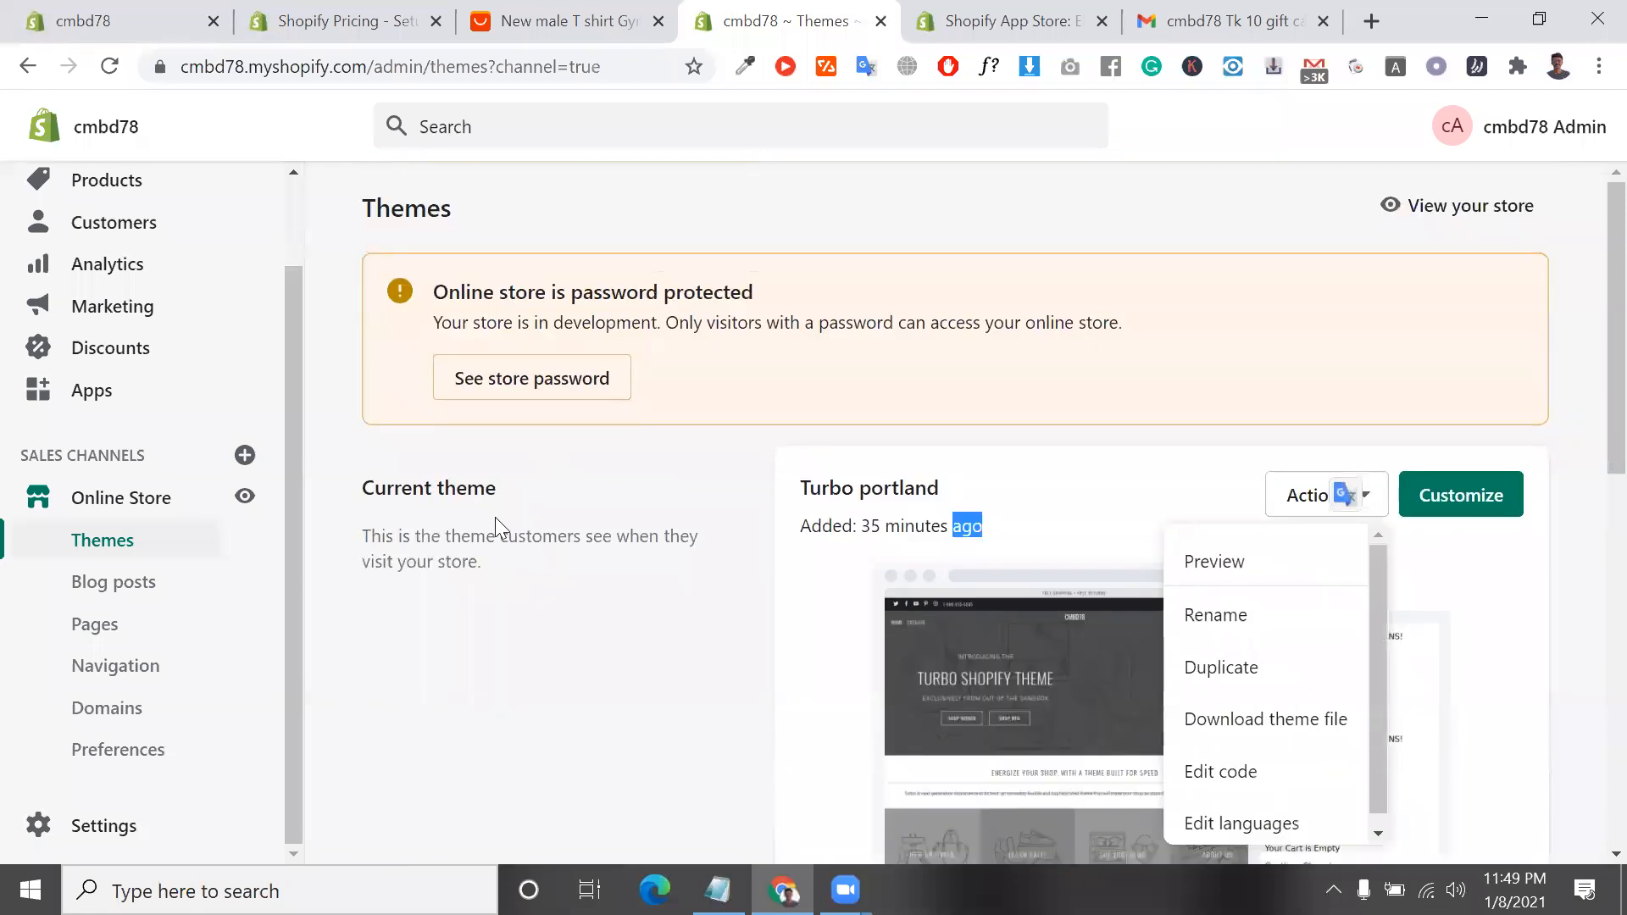
scroll(635, 547, "down", 1)
scroll(639, 549, "down", 8)
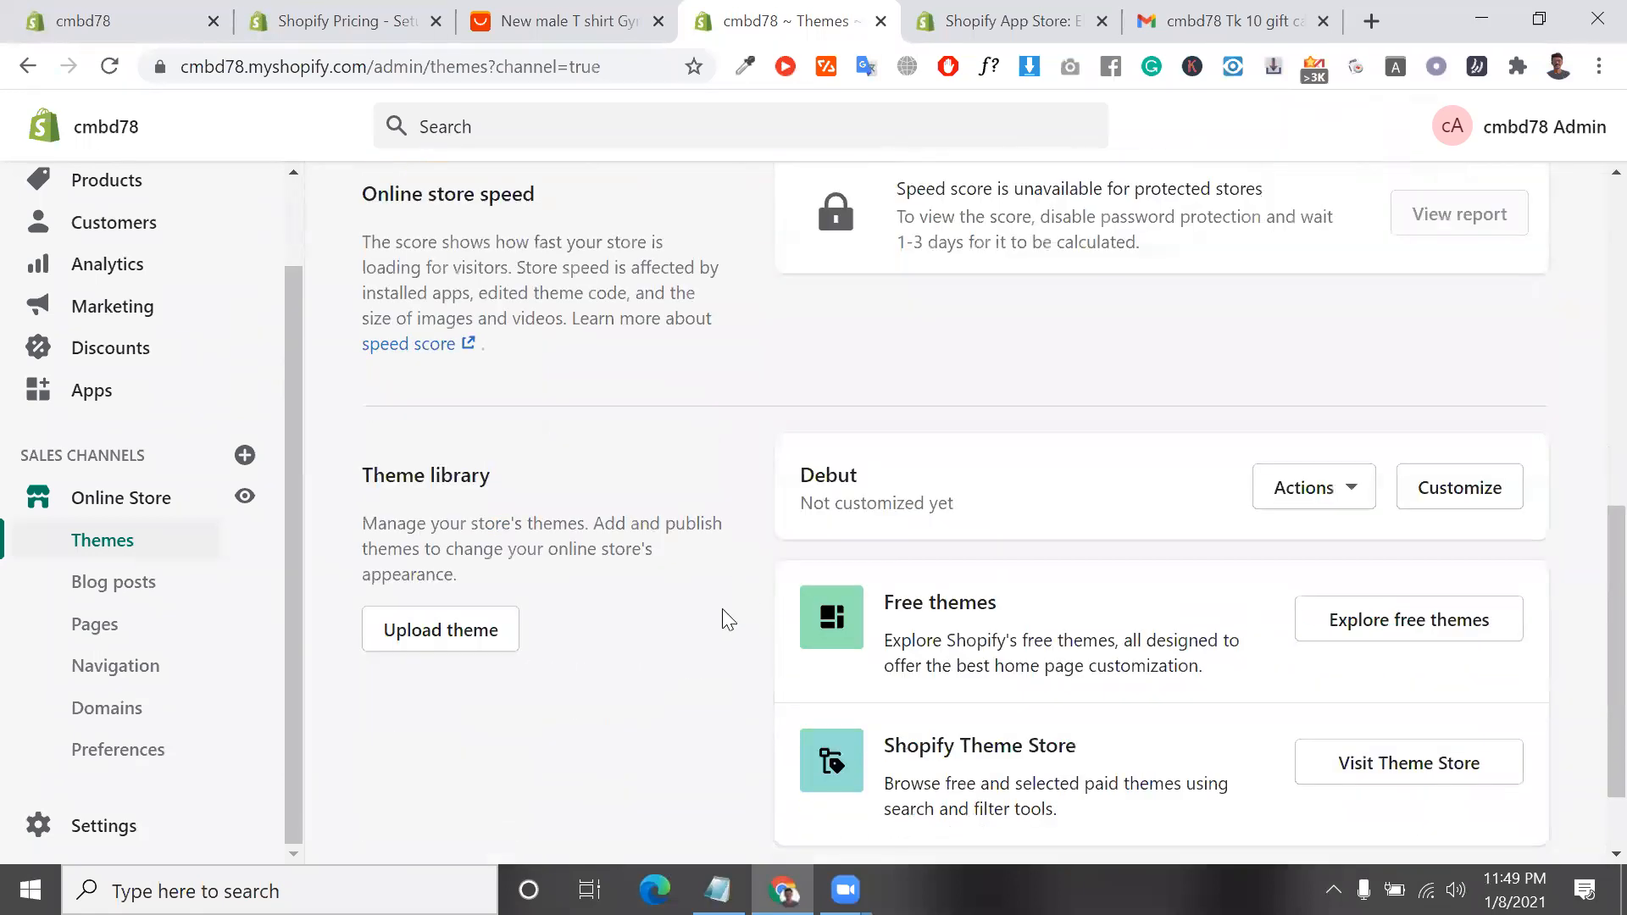
scroll(769, 560, "up", 10)
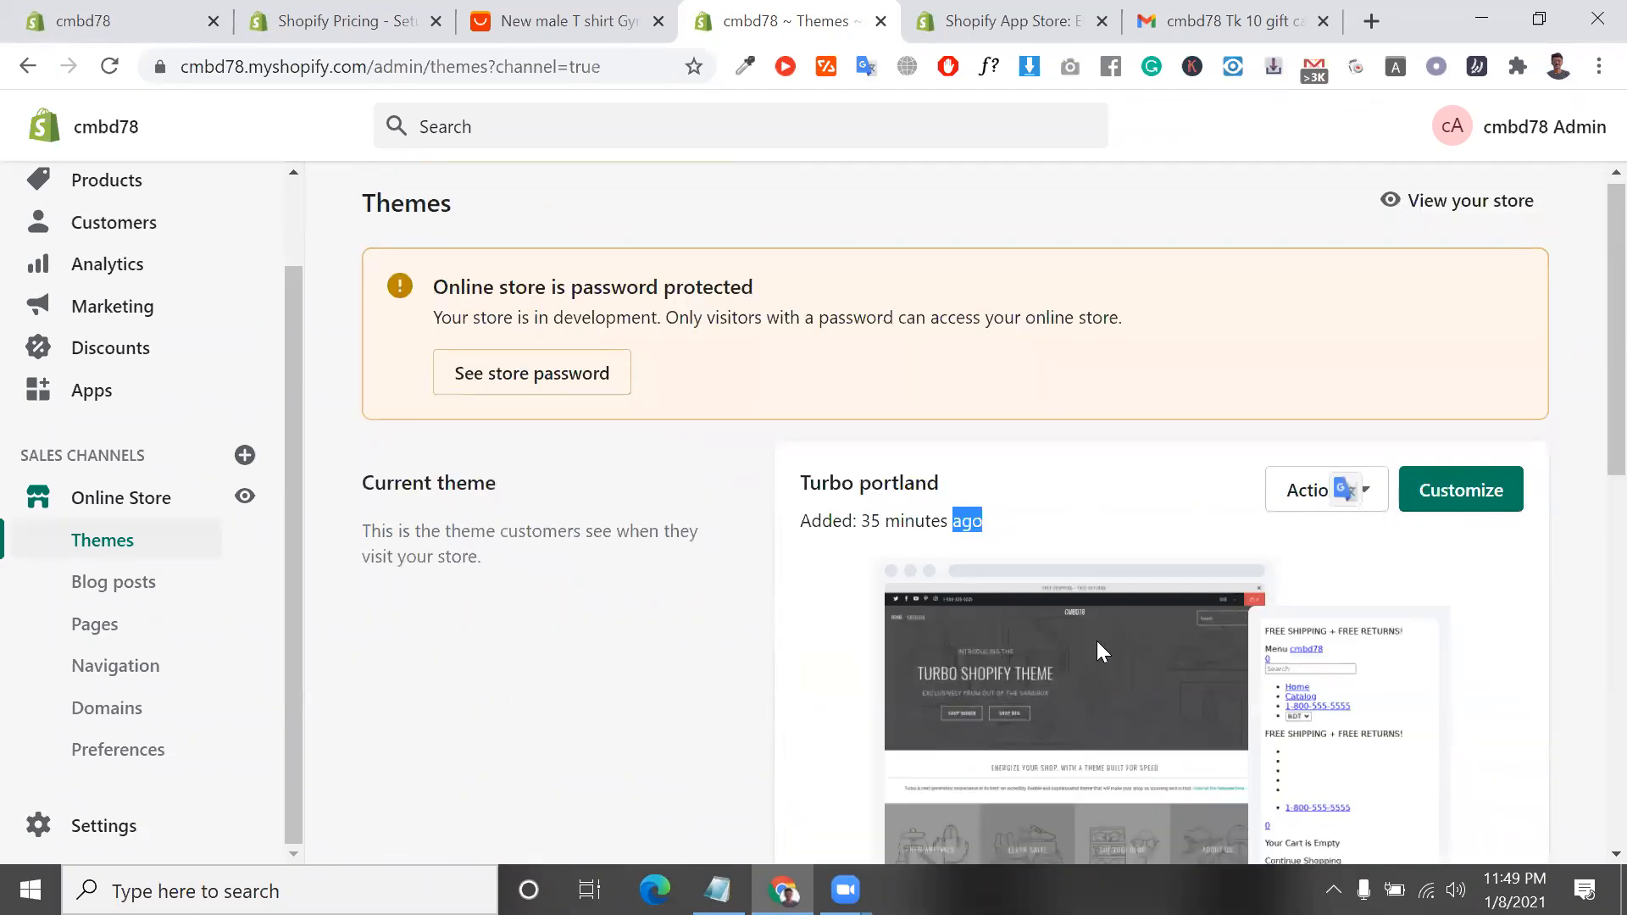
left_click(1312, 492)
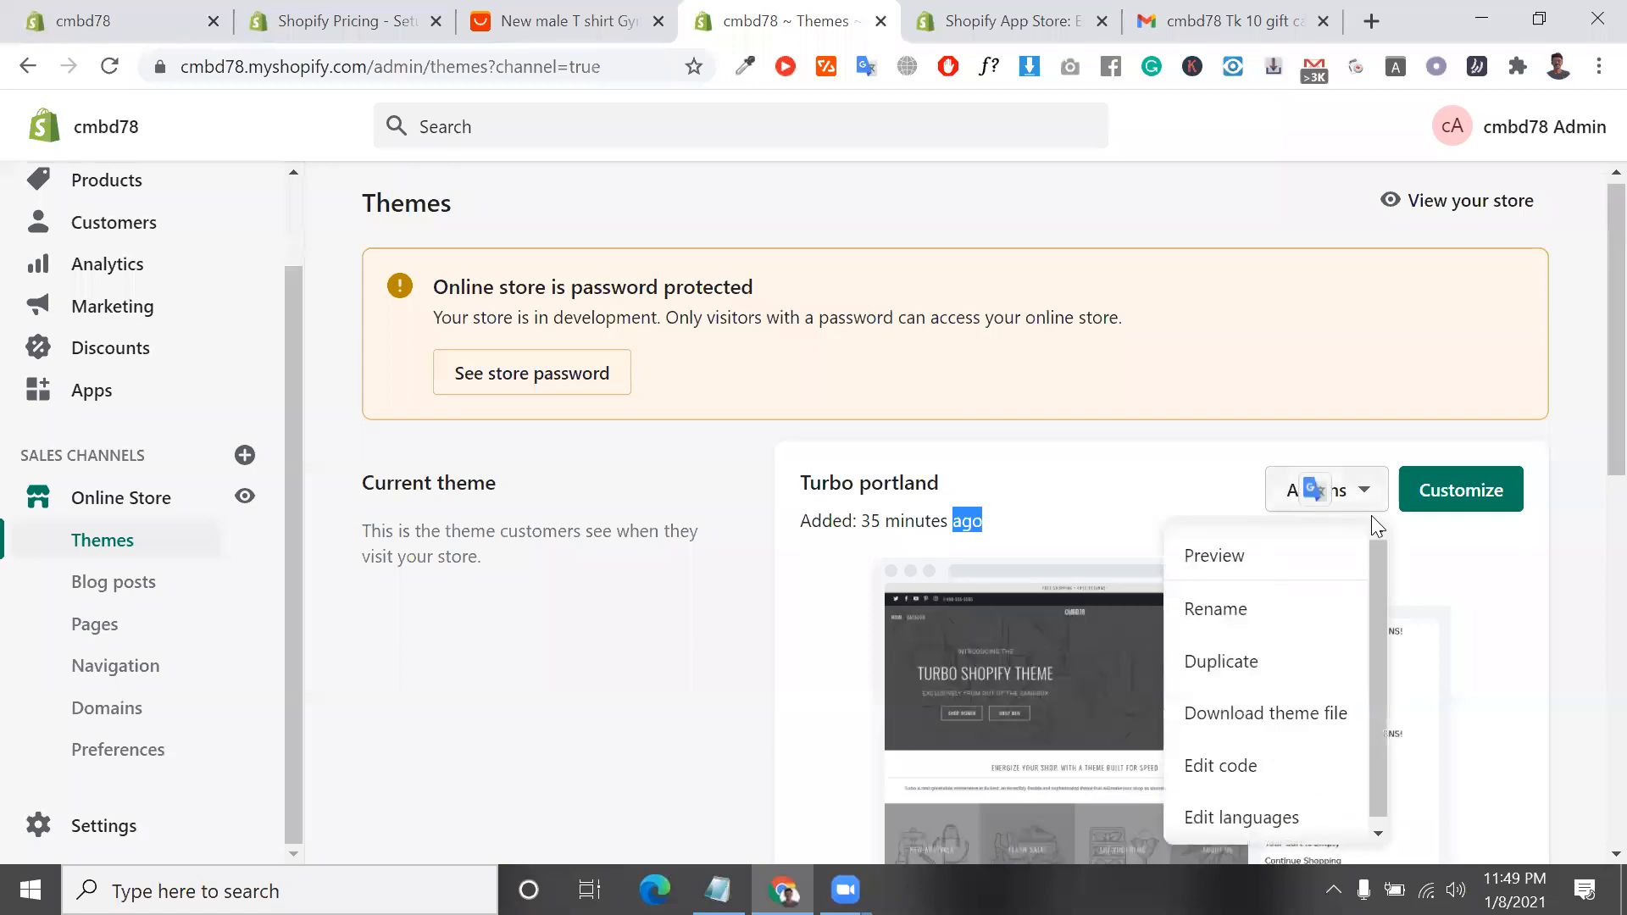
left_click(1507, 611)
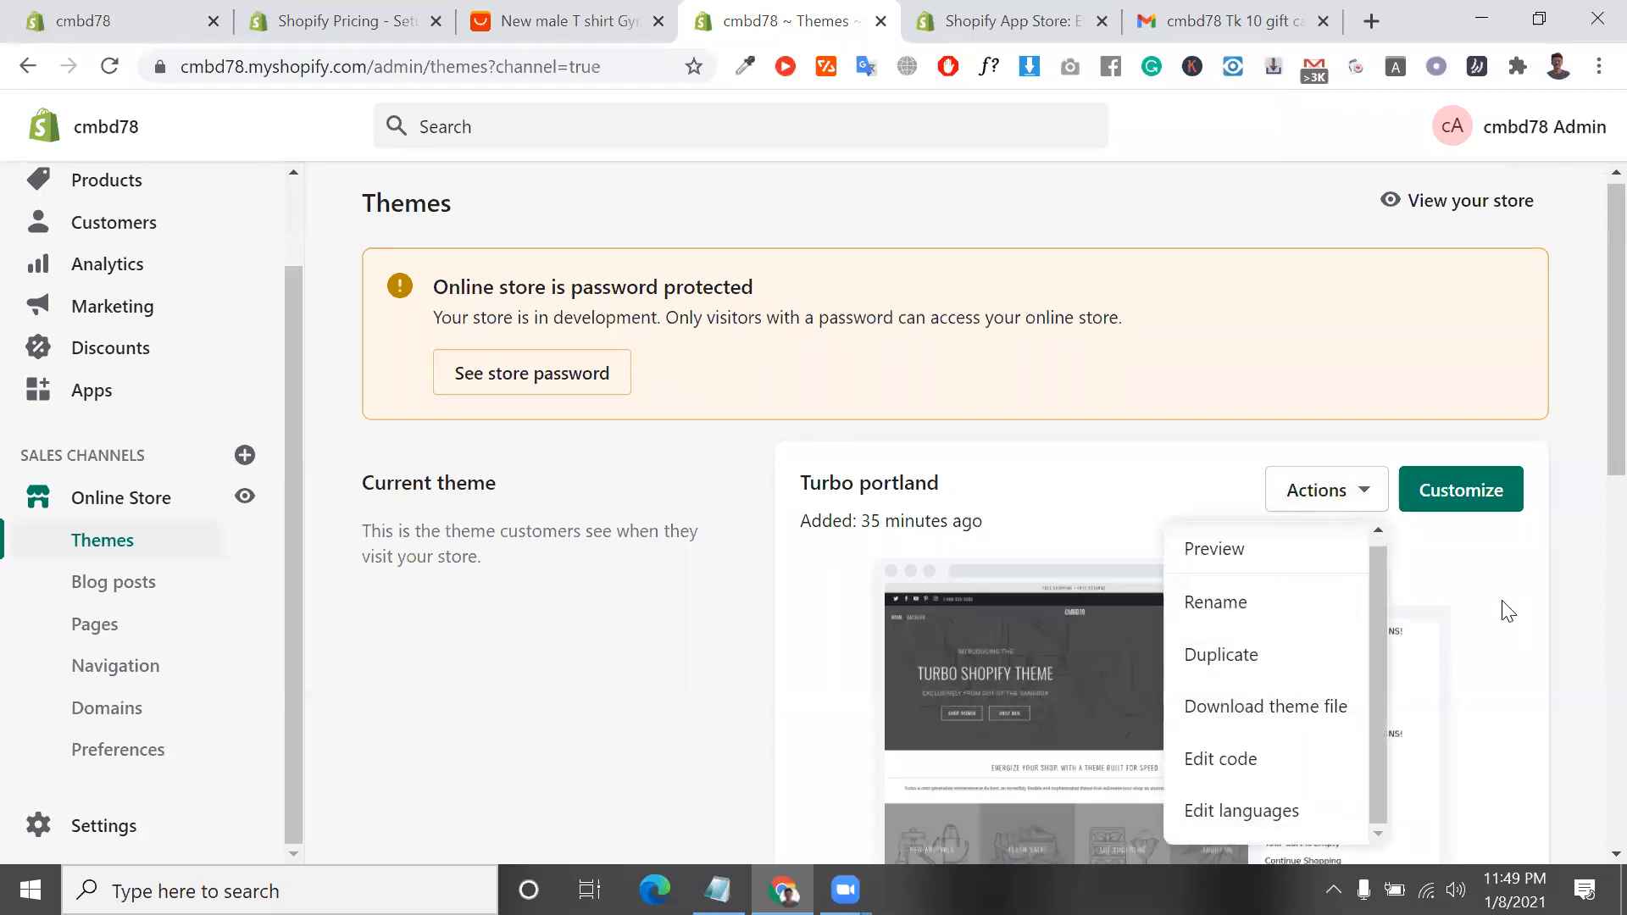
scroll(1505, 607, "down", 9)
scroll(1453, 318, "up", 9)
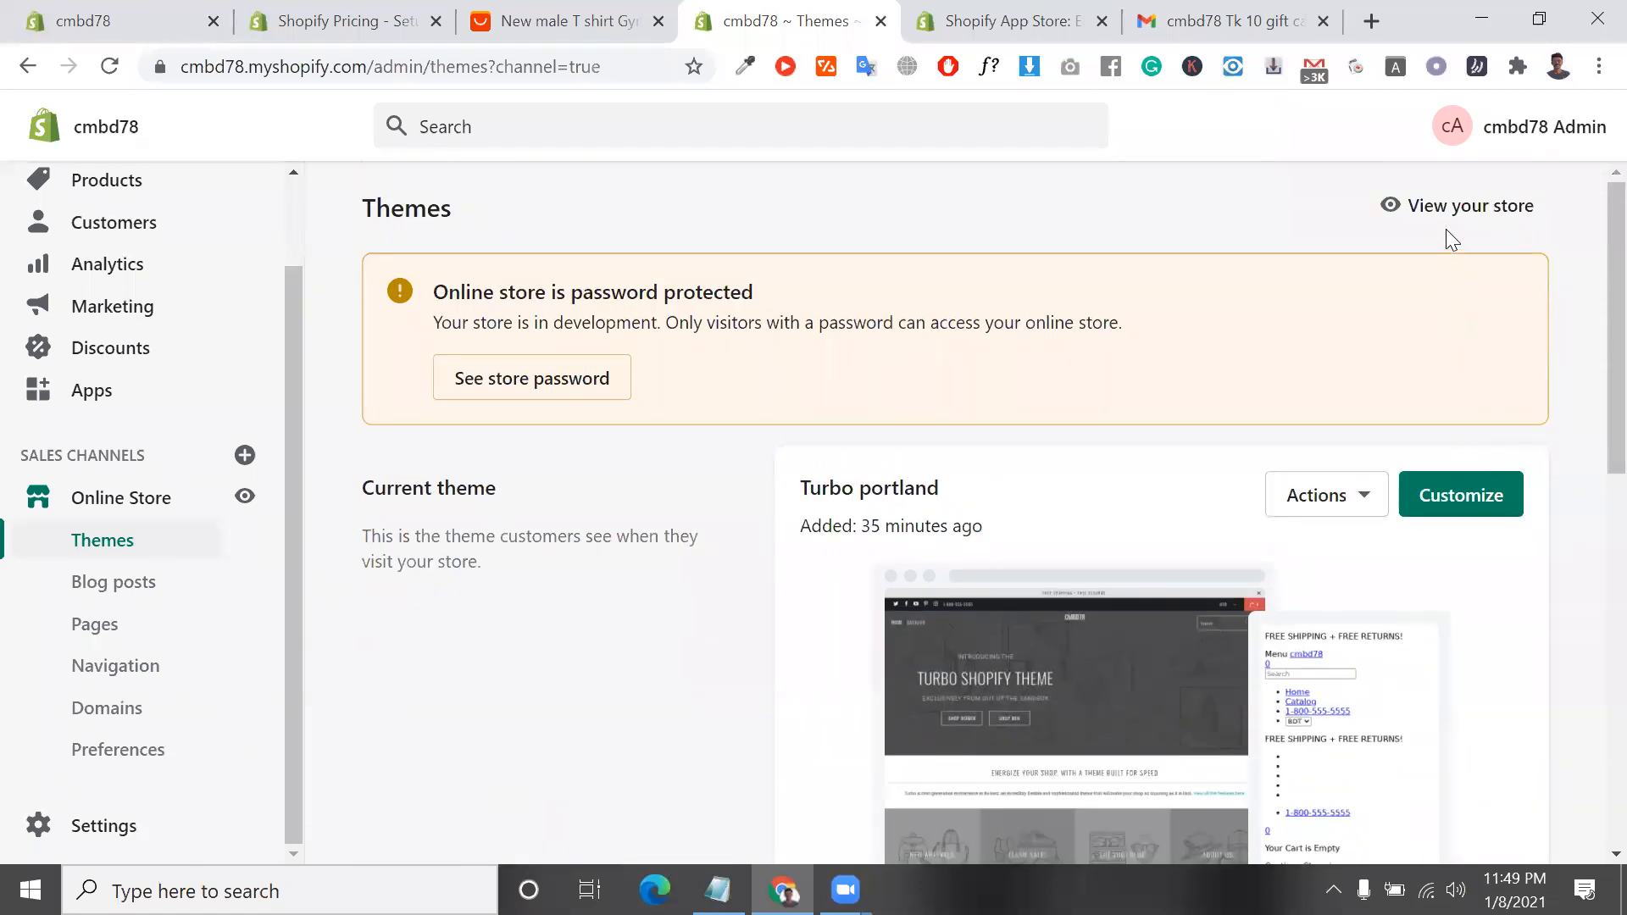
Open the free themes explorer from the theme library and close it again
scroll(1454, 254, "down", 9)
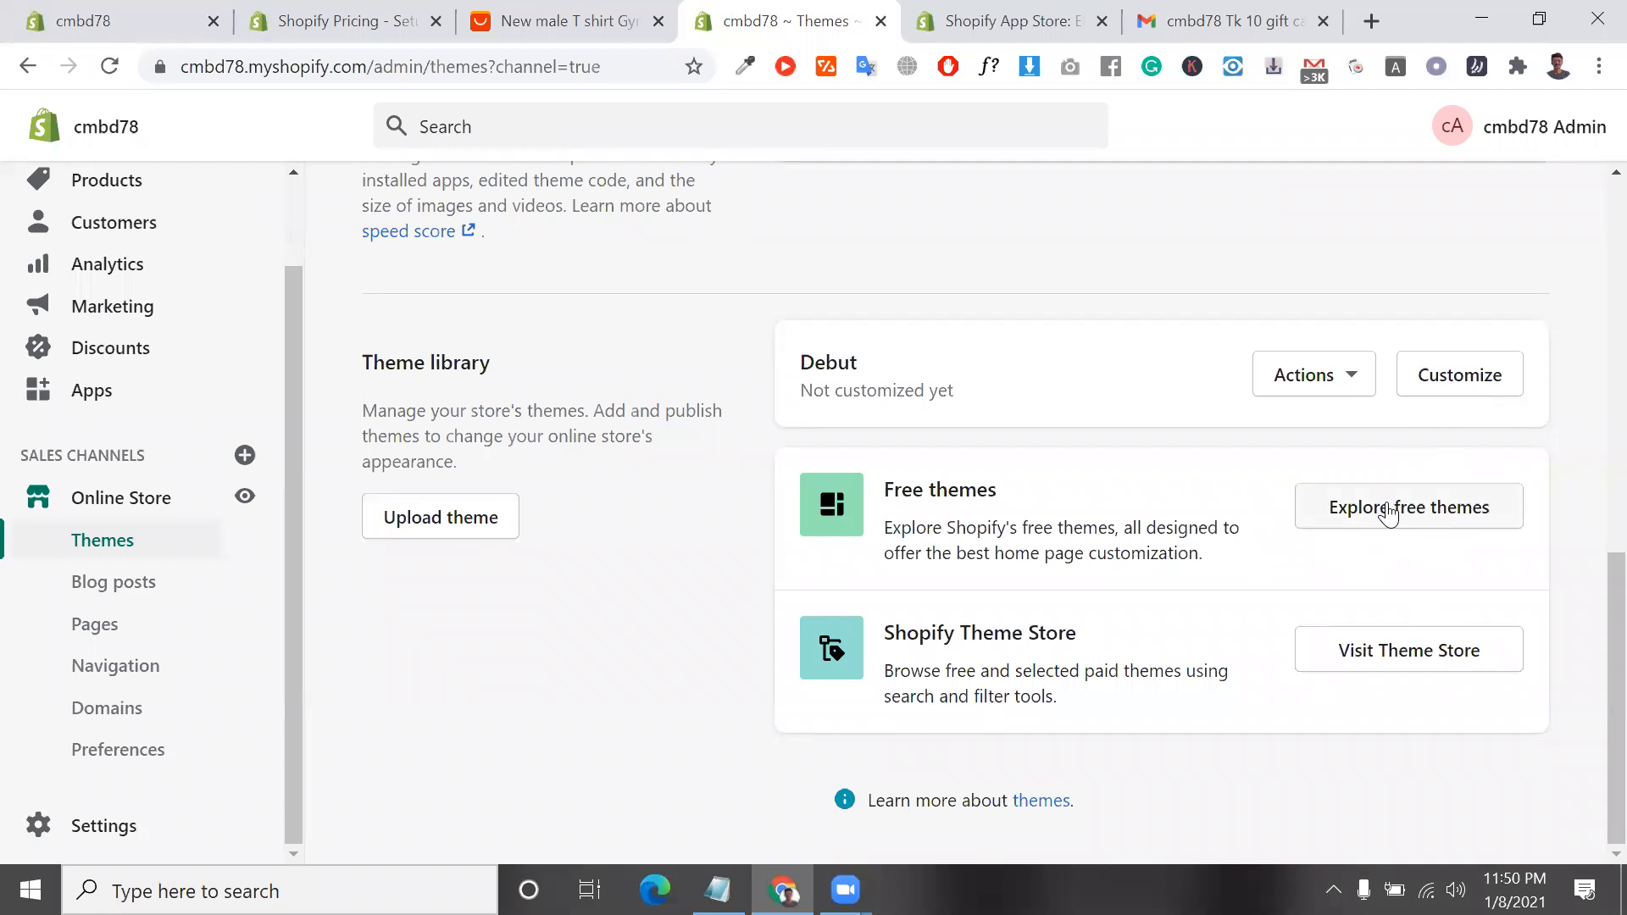
left_click(1388, 511)
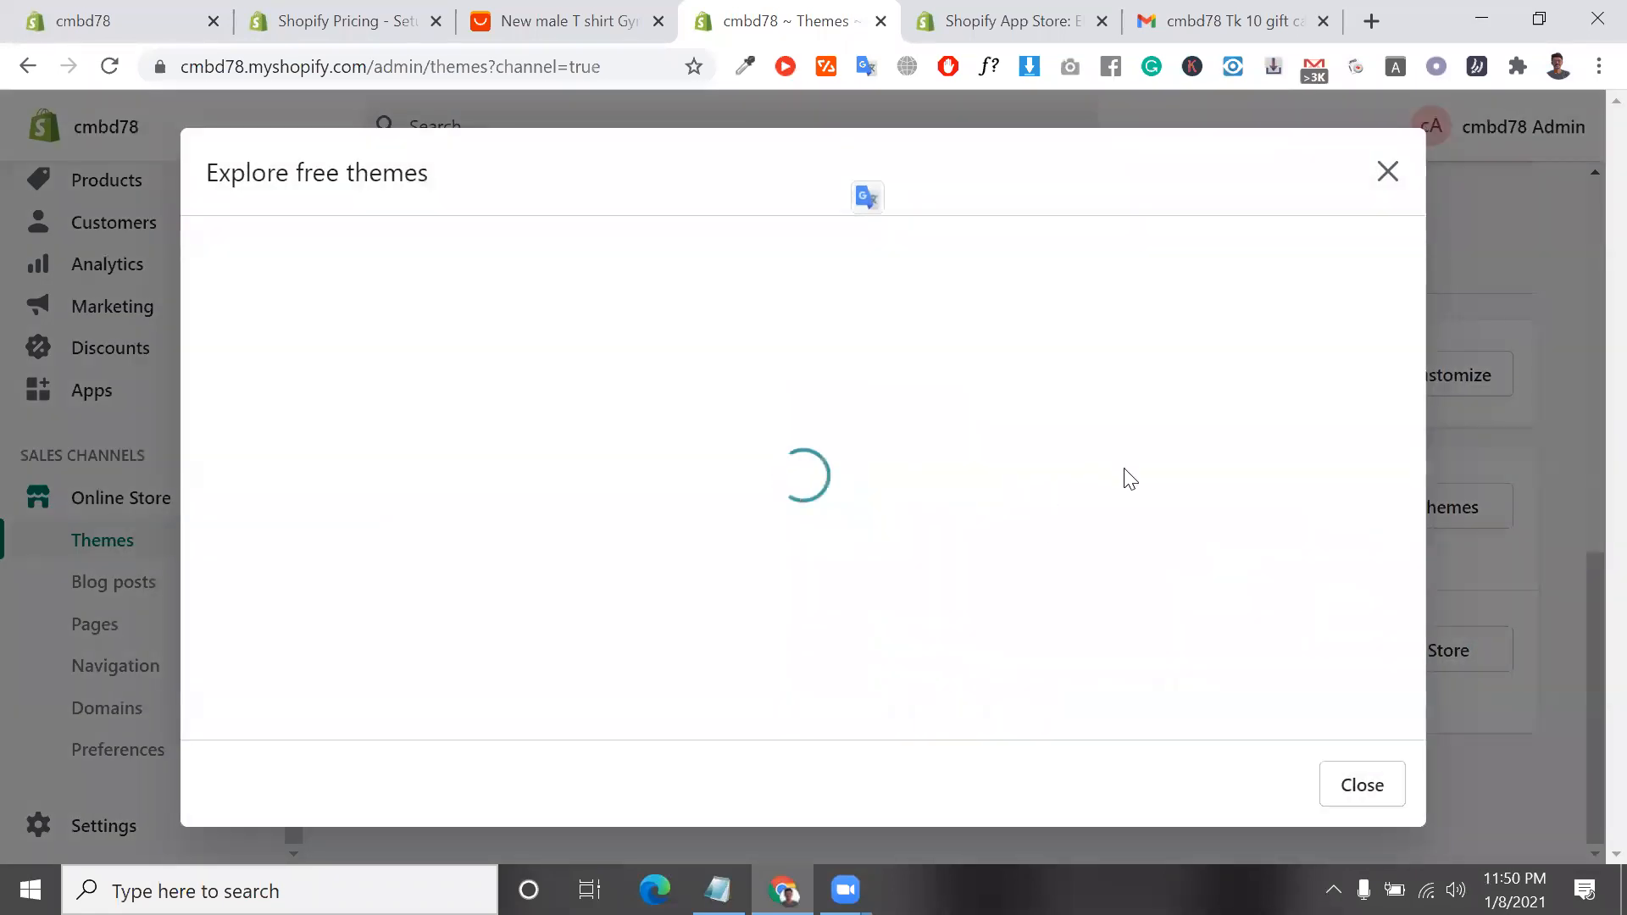
left_click(1387, 173)
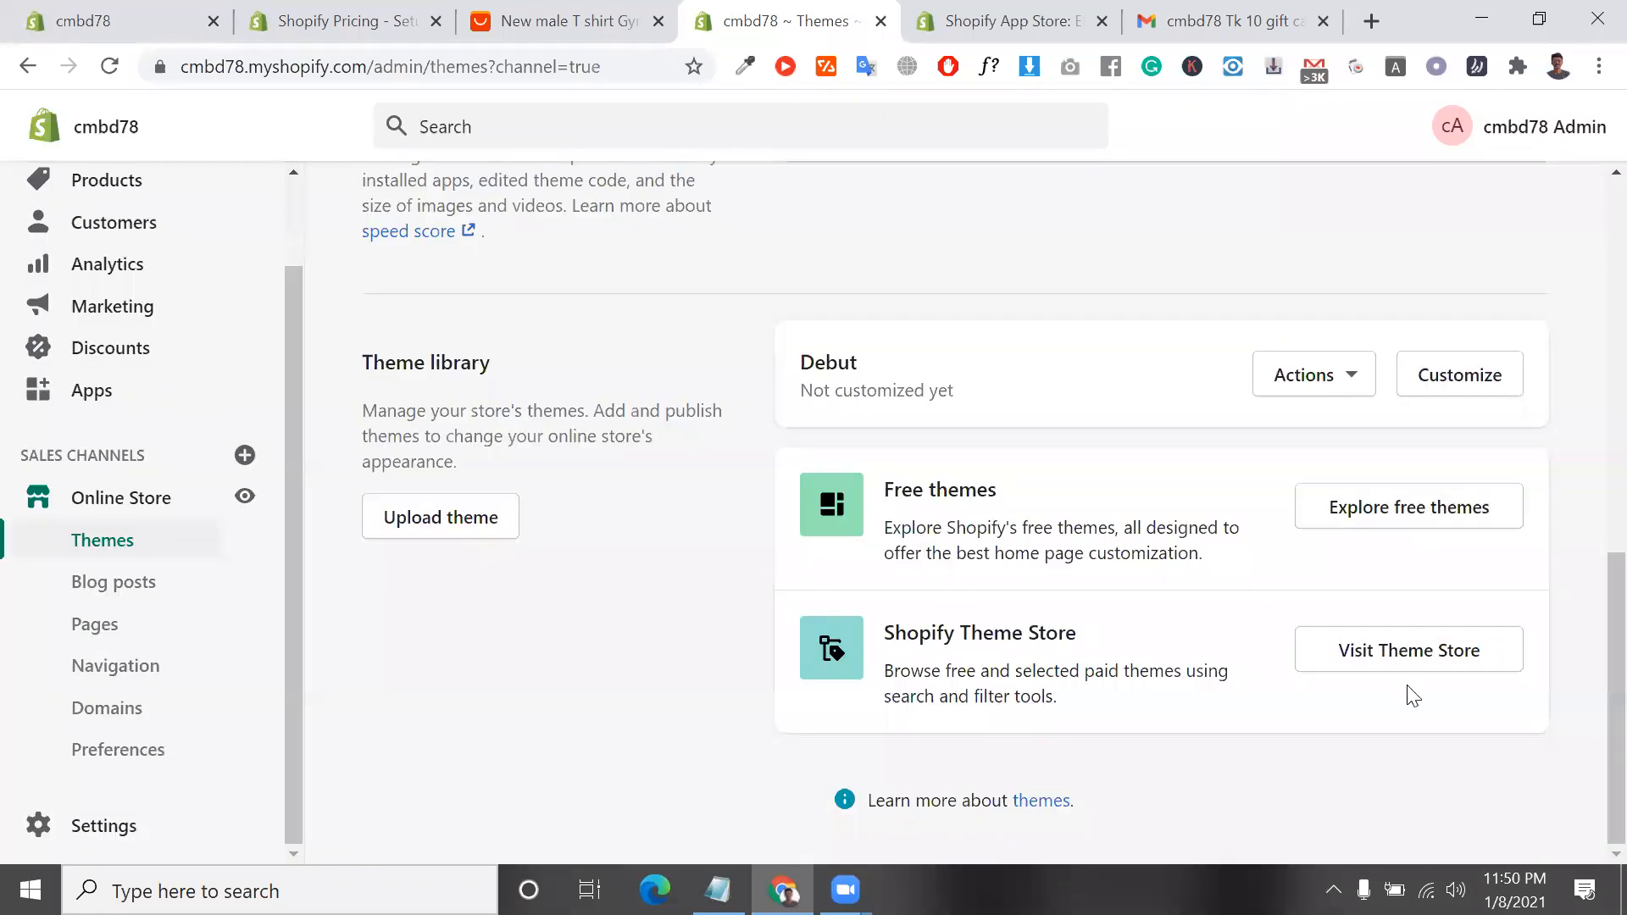
Visit the Shopify Theme Store and page through the featured themes, such as Vogue, Impulse and Mobilia
left_click(1410, 653)
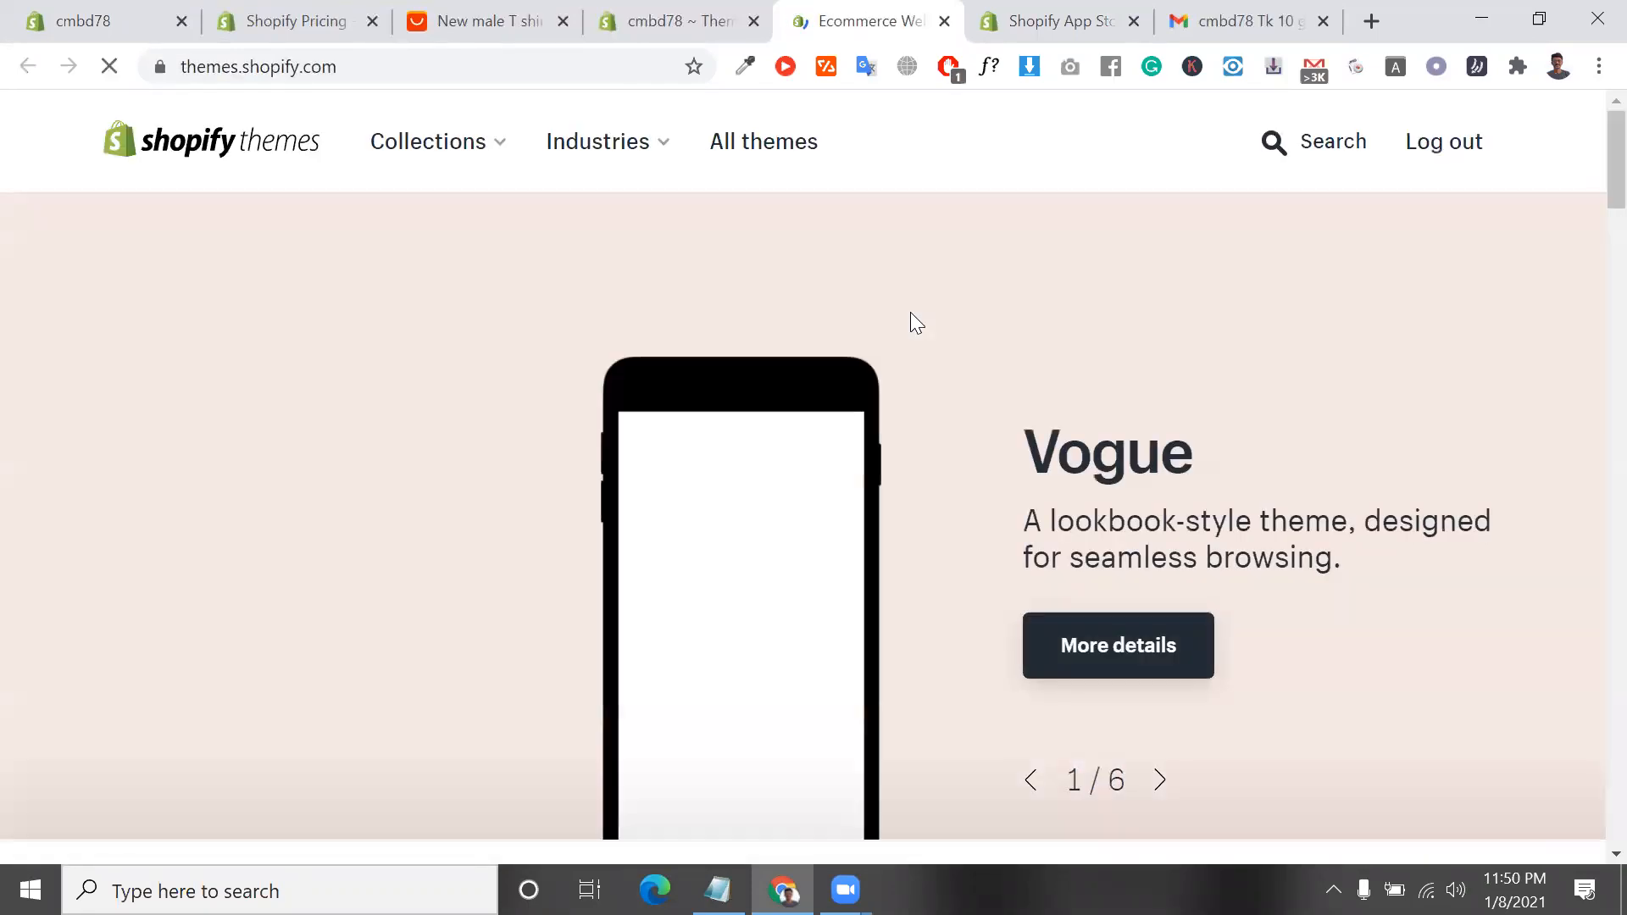
scroll(1146, 570, "down", 2)
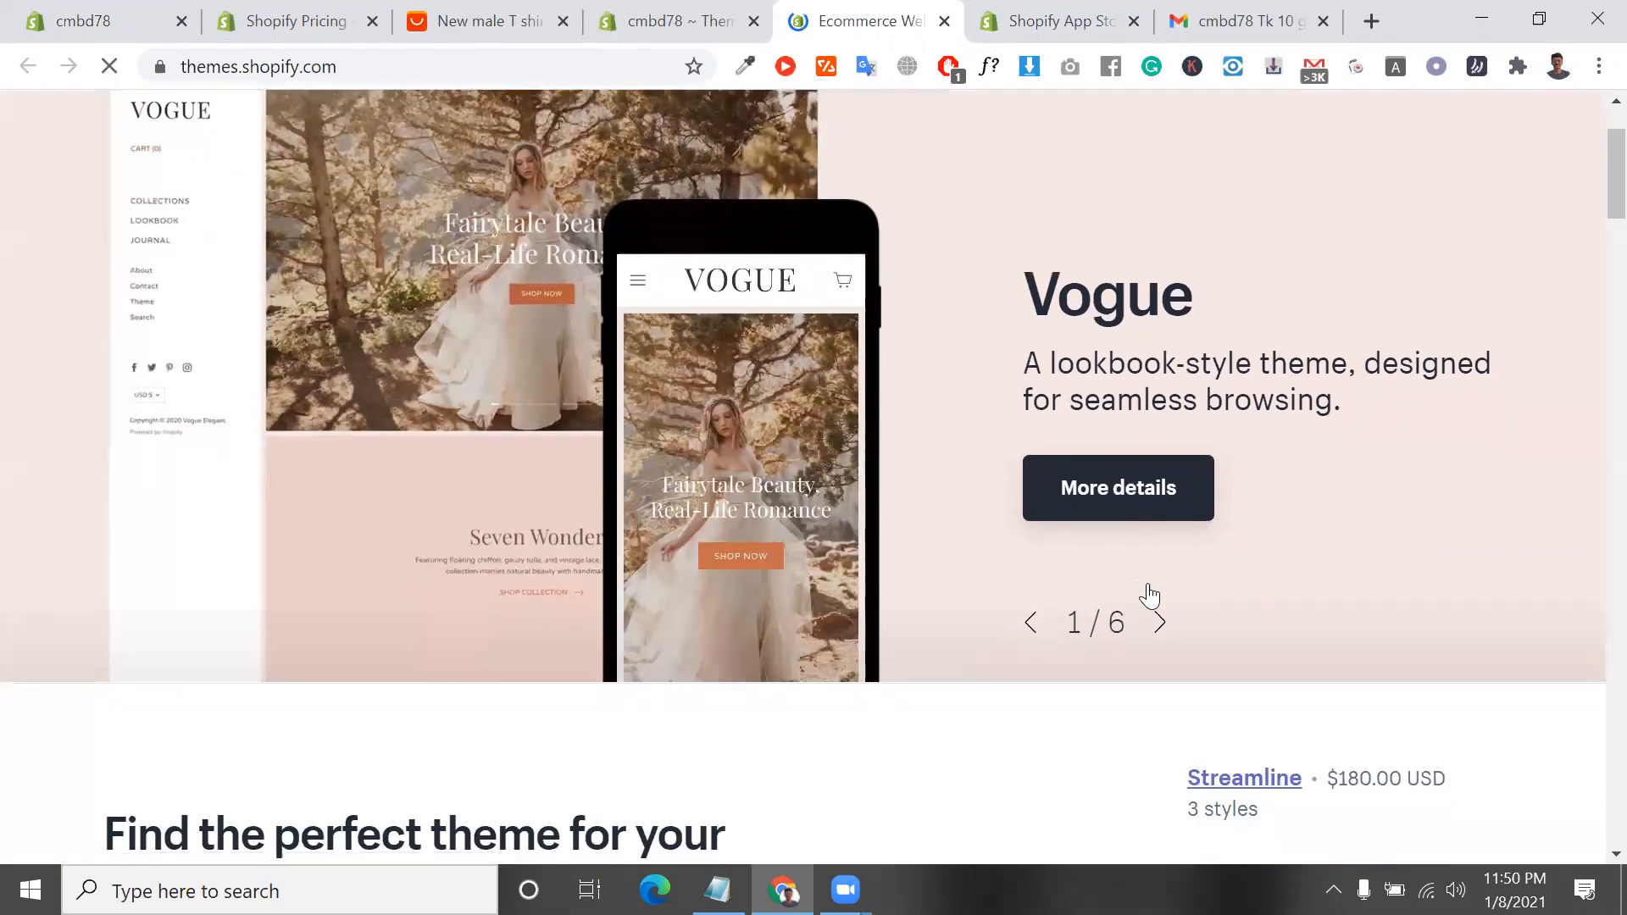
left_click(1163, 641)
left_click(1162, 641)
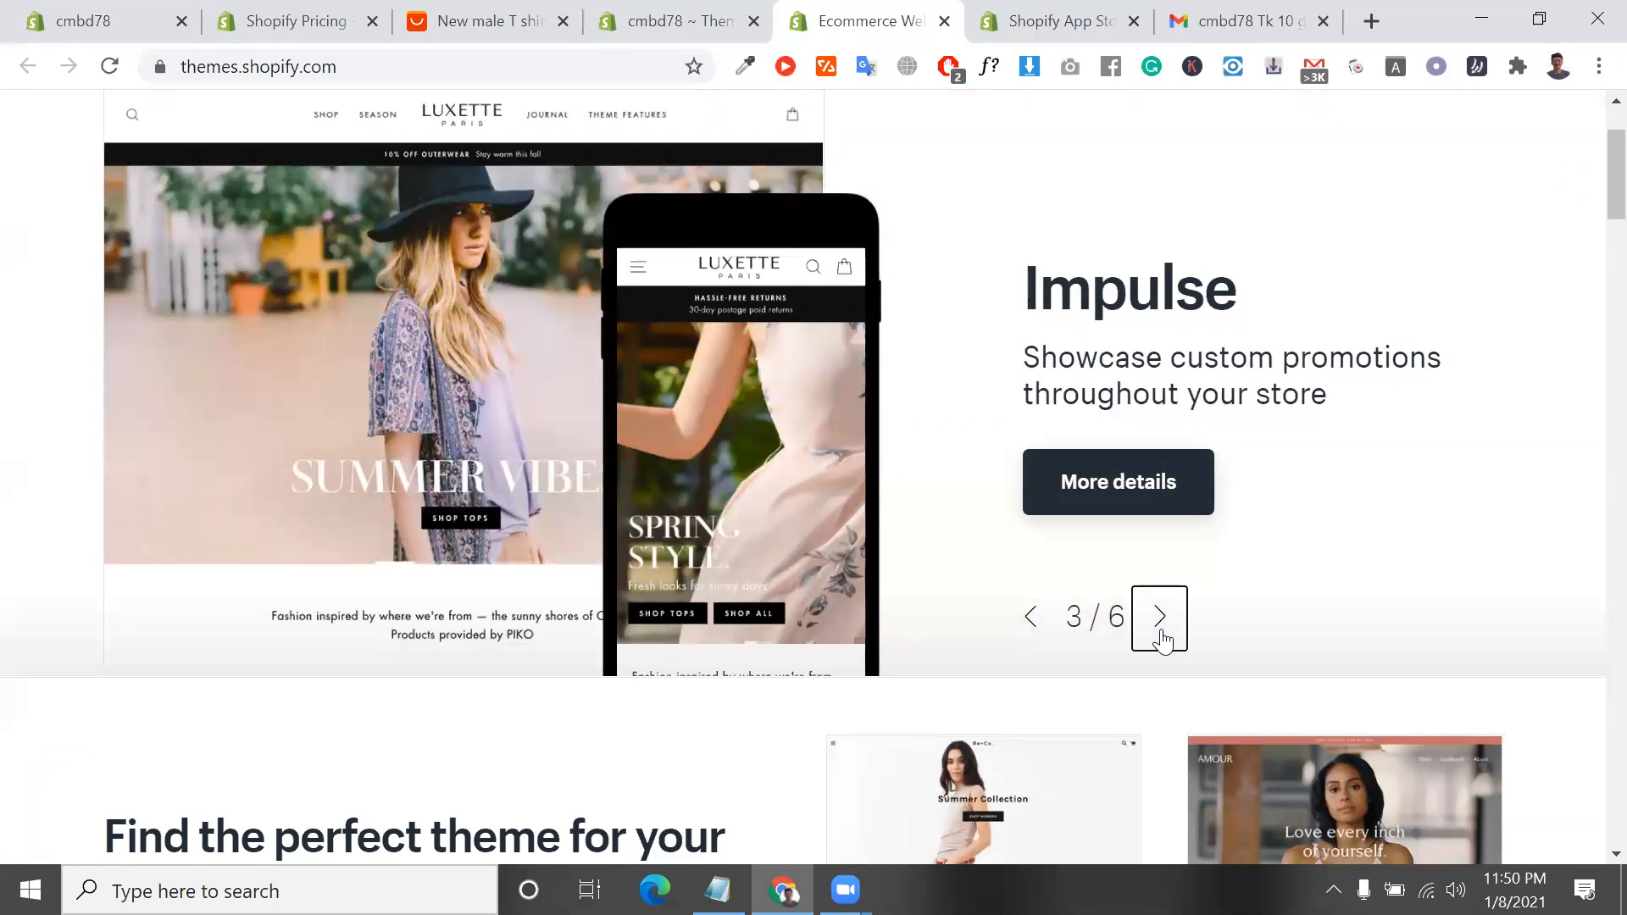
left_click(1163, 642)
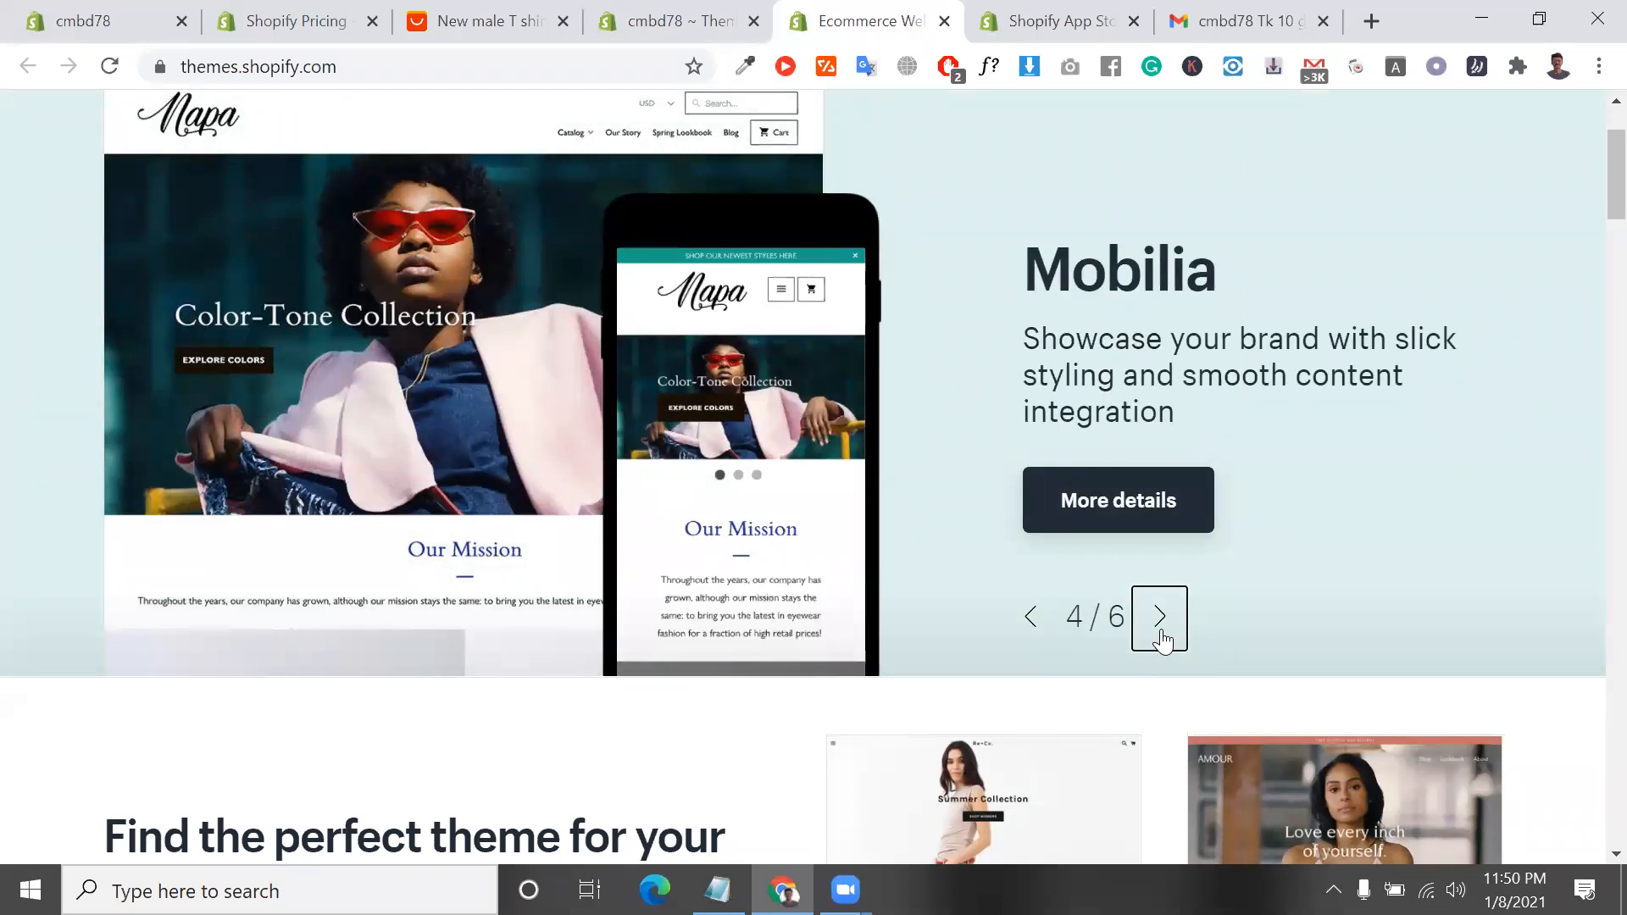
left_click(1162, 642)
left_click(1163, 641)
left_click(1163, 642)
left_click(1163, 642)
left_click(1163, 642)
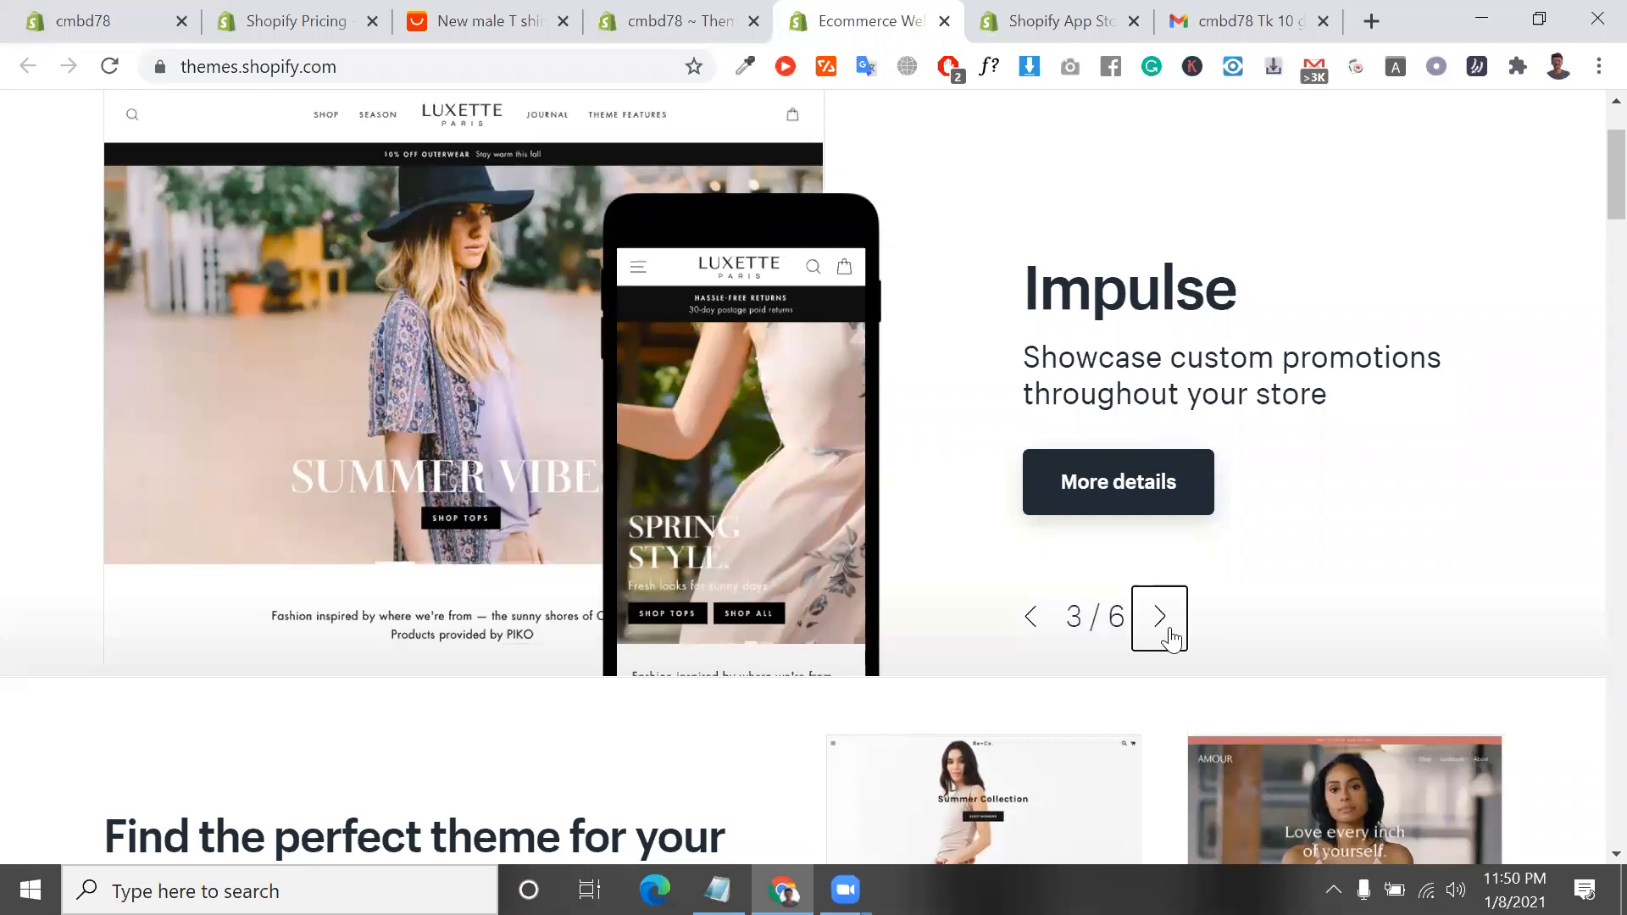
Browse the Theme Store's highlighted themes and the Trending this week collection with their prices
scroll(1102, 611, "down", 5)
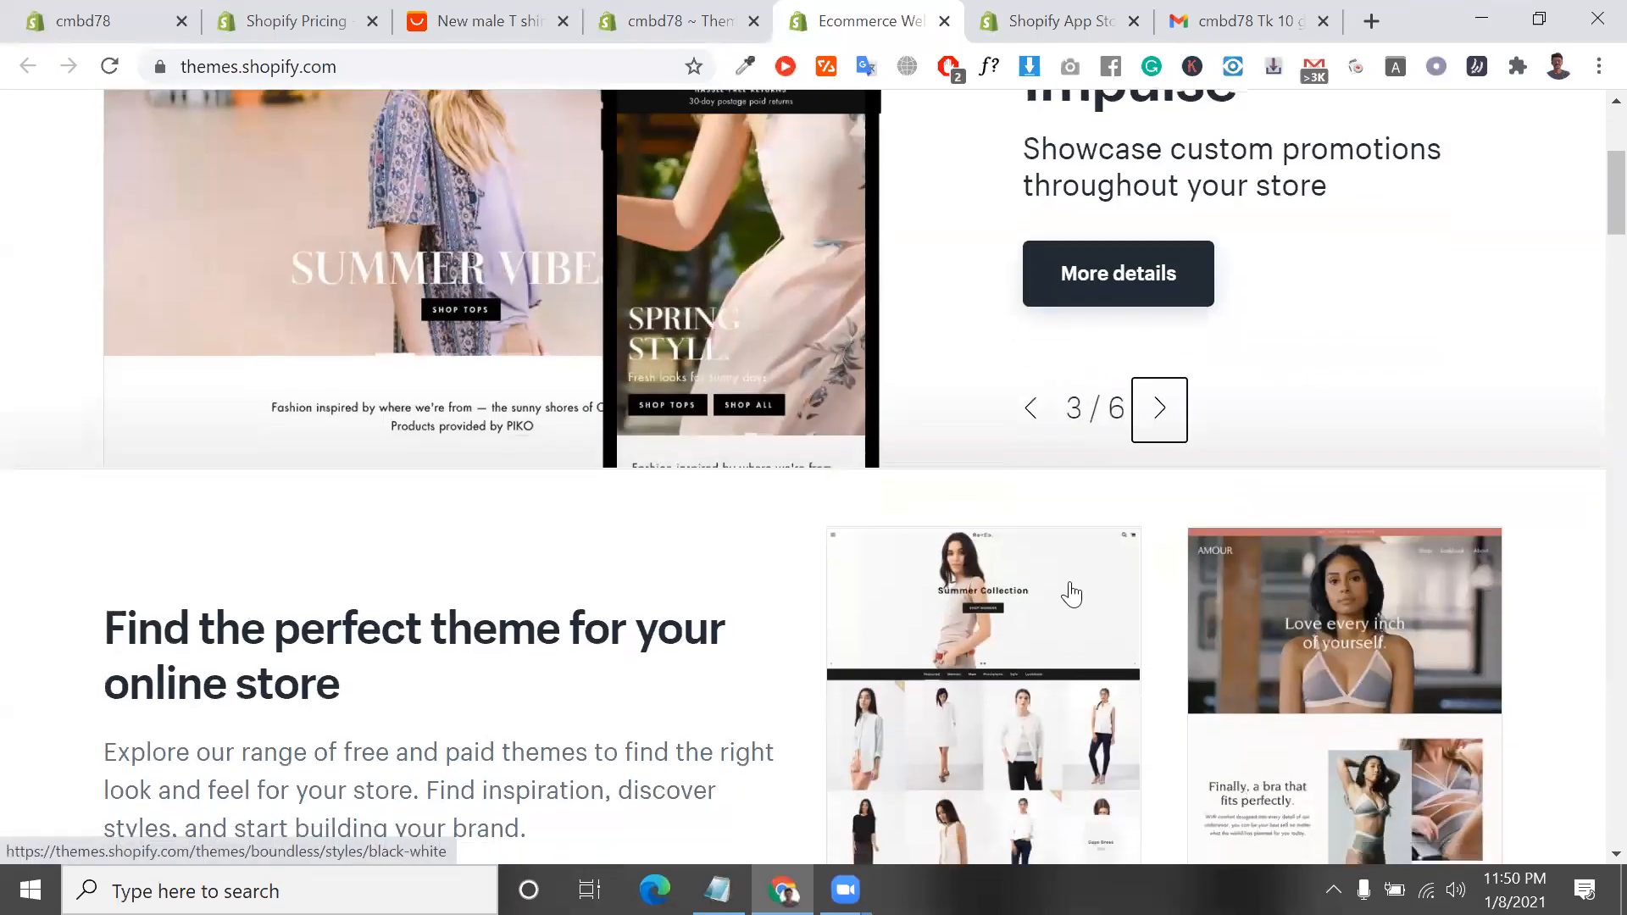
scroll(1028, 531, "down", 2)
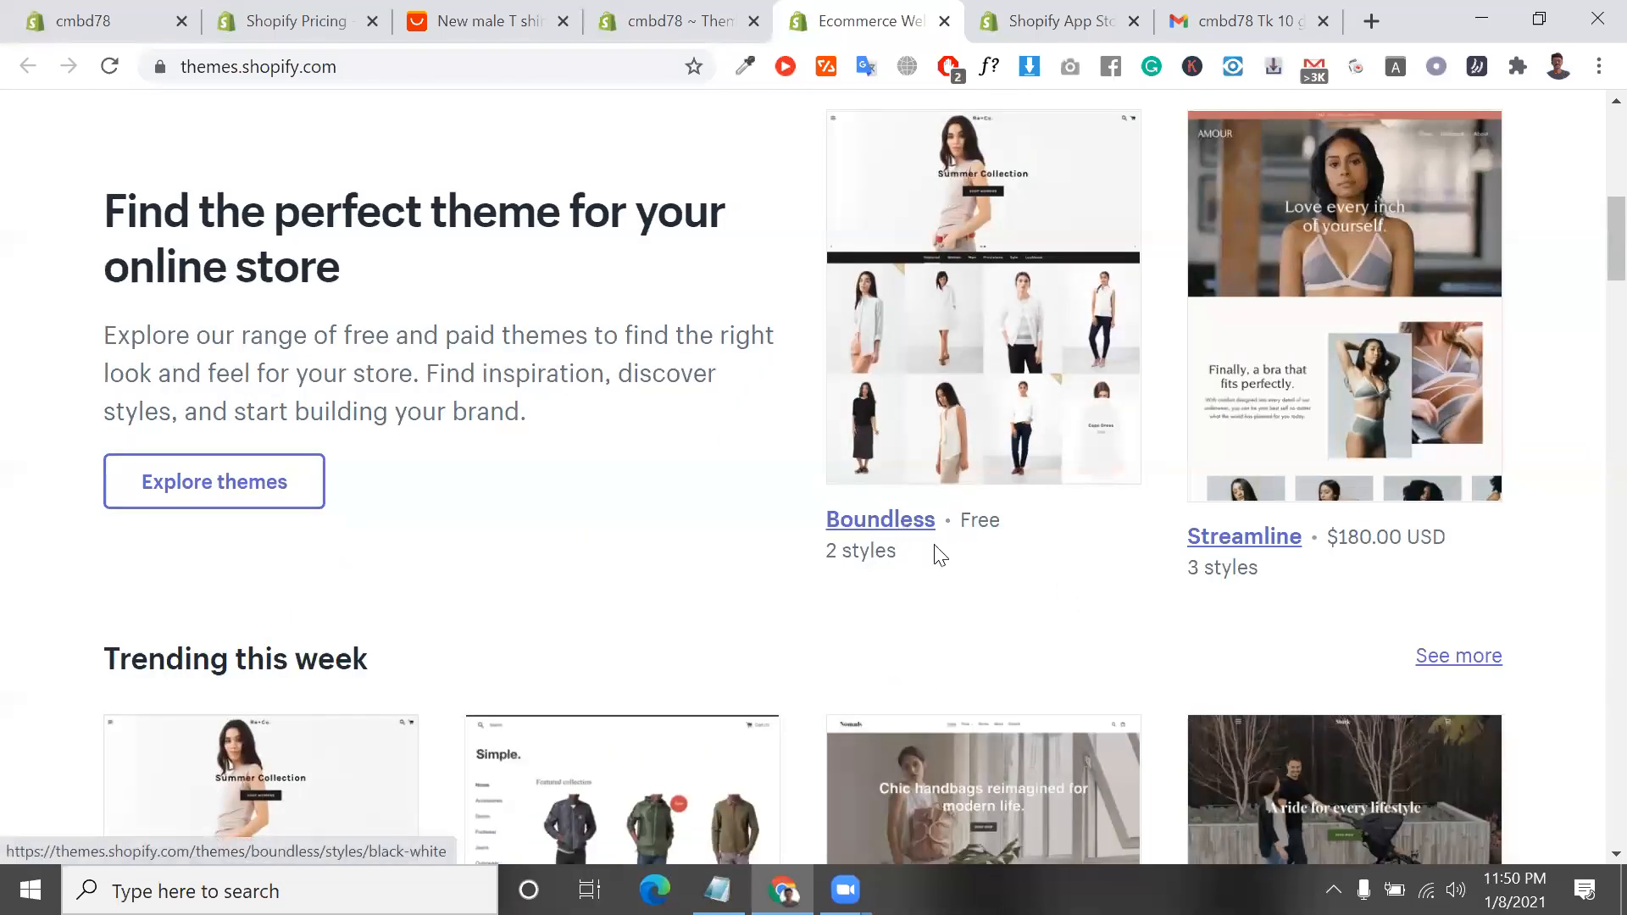
scroll(939, 555, "down", 1)
scroll(1002, 617, "down", 4)
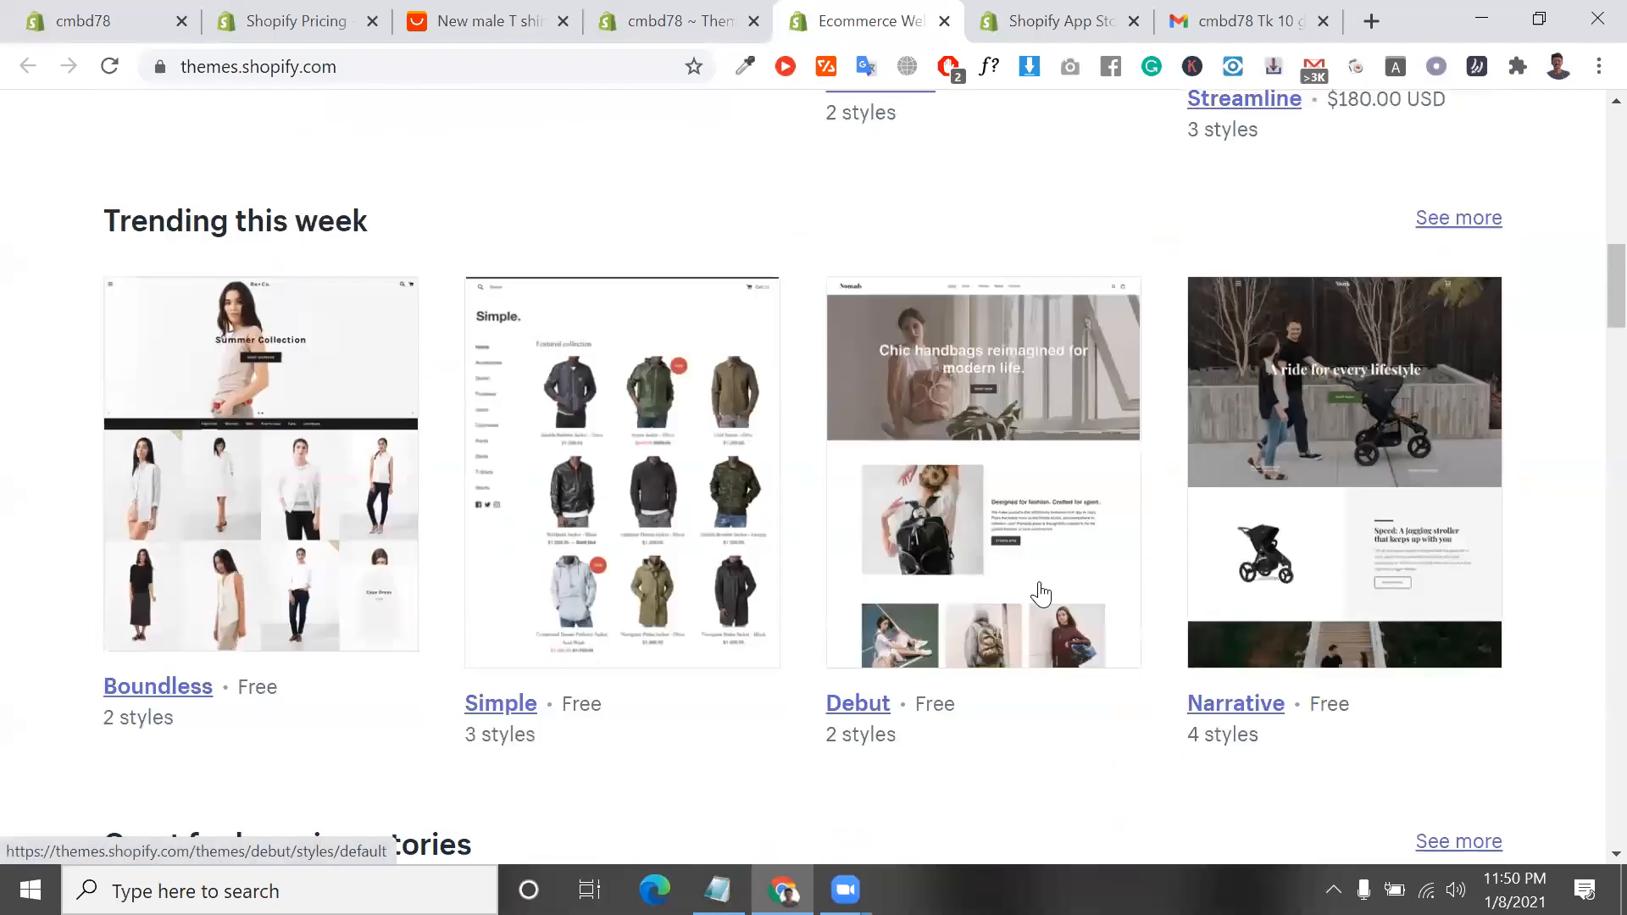
Browse more Theme Store collections, including Video and 3D for products and Fun and lively, checking the Empire theme's price
scroll(935, 616, "down", 8)
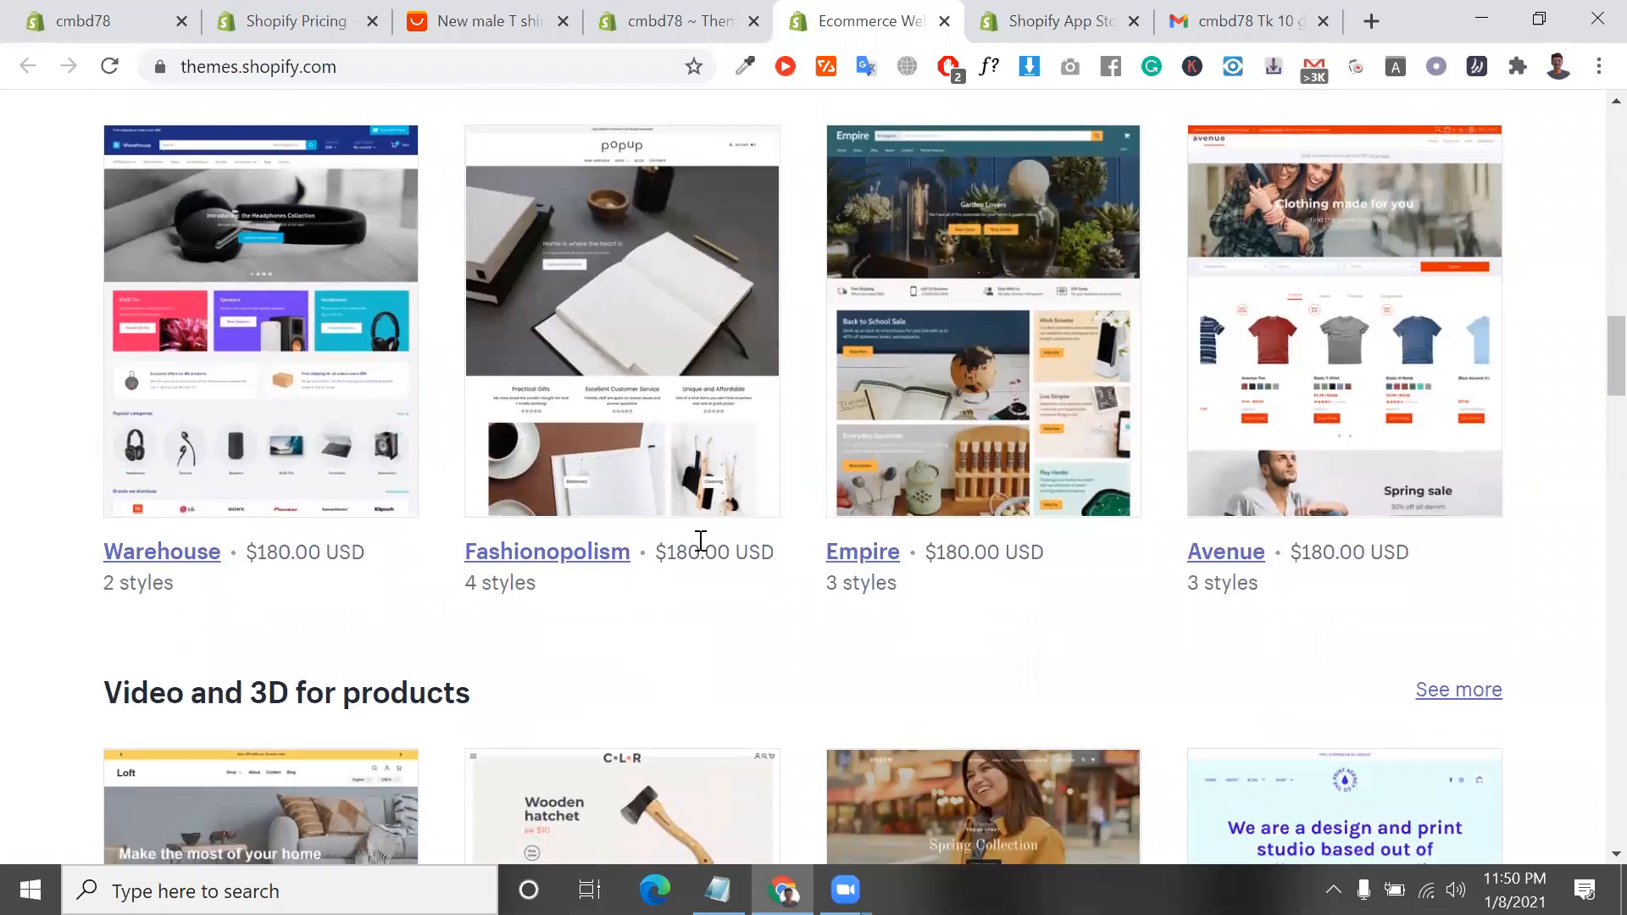
scroll(722, 628, "up", 3)
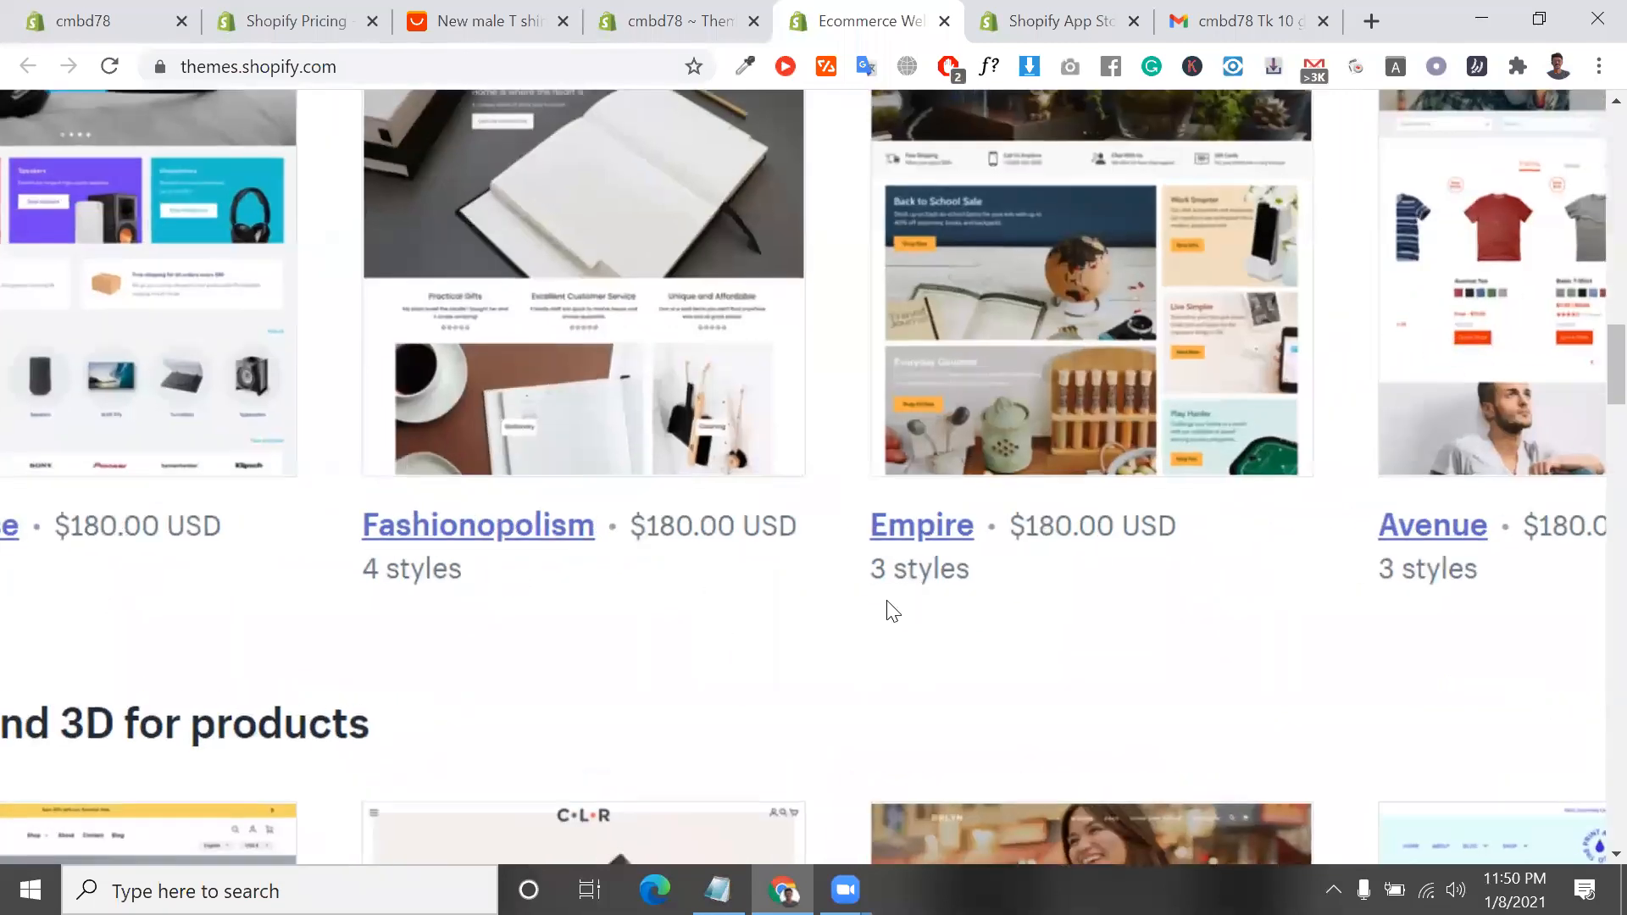
scroll(951, 555, "down", 3)
triple_click(951, 555)
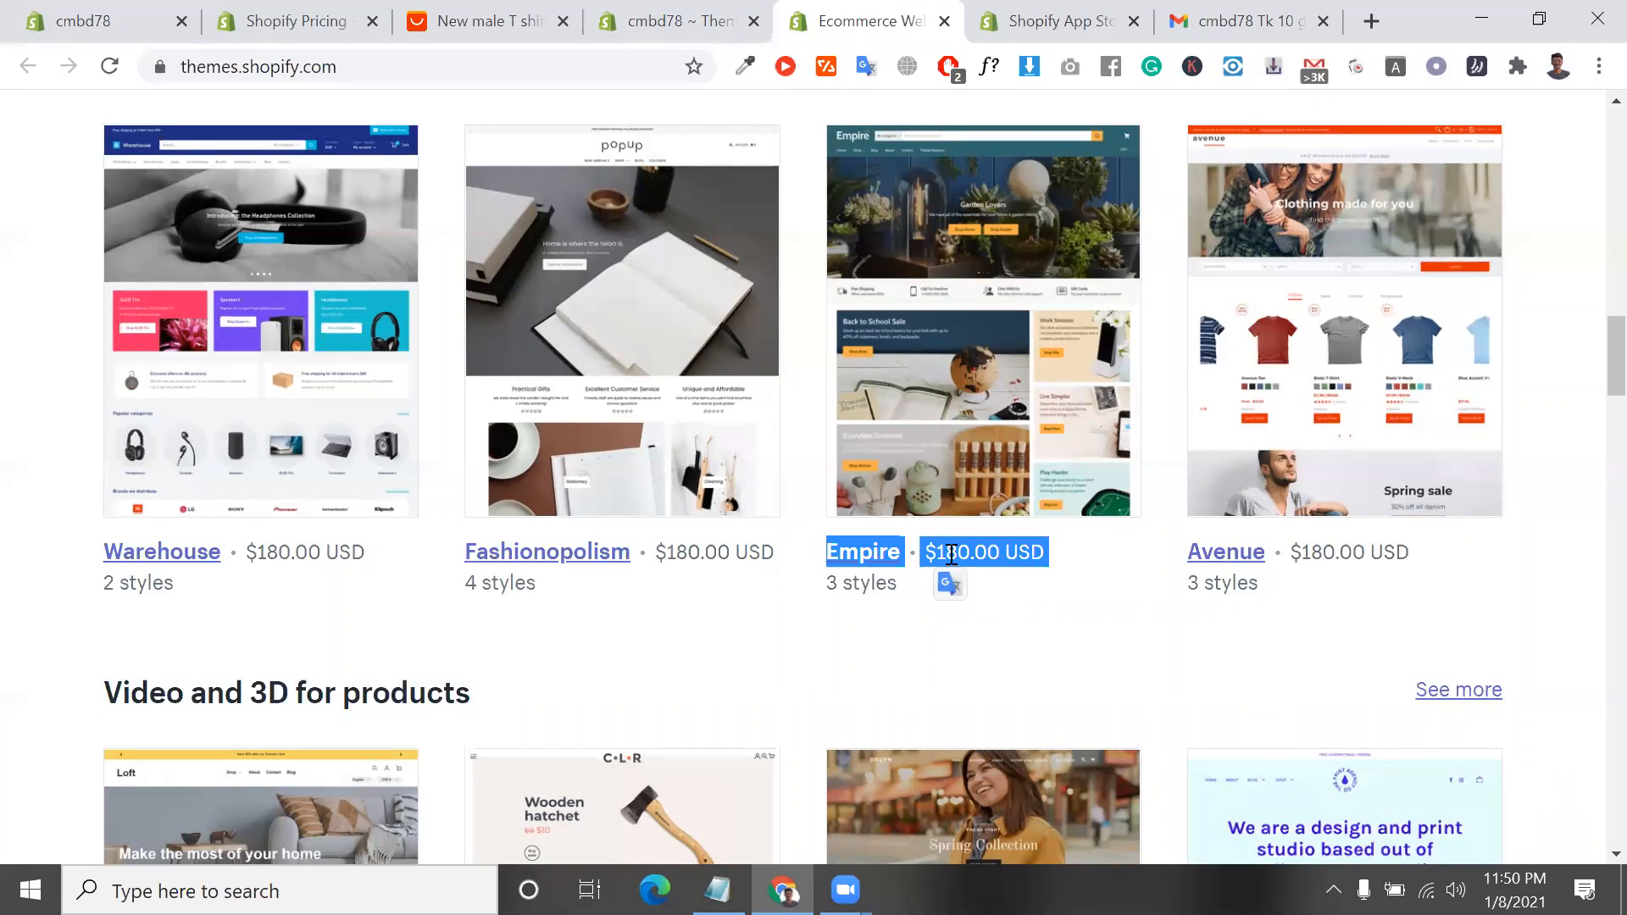
double_click(951, 555)
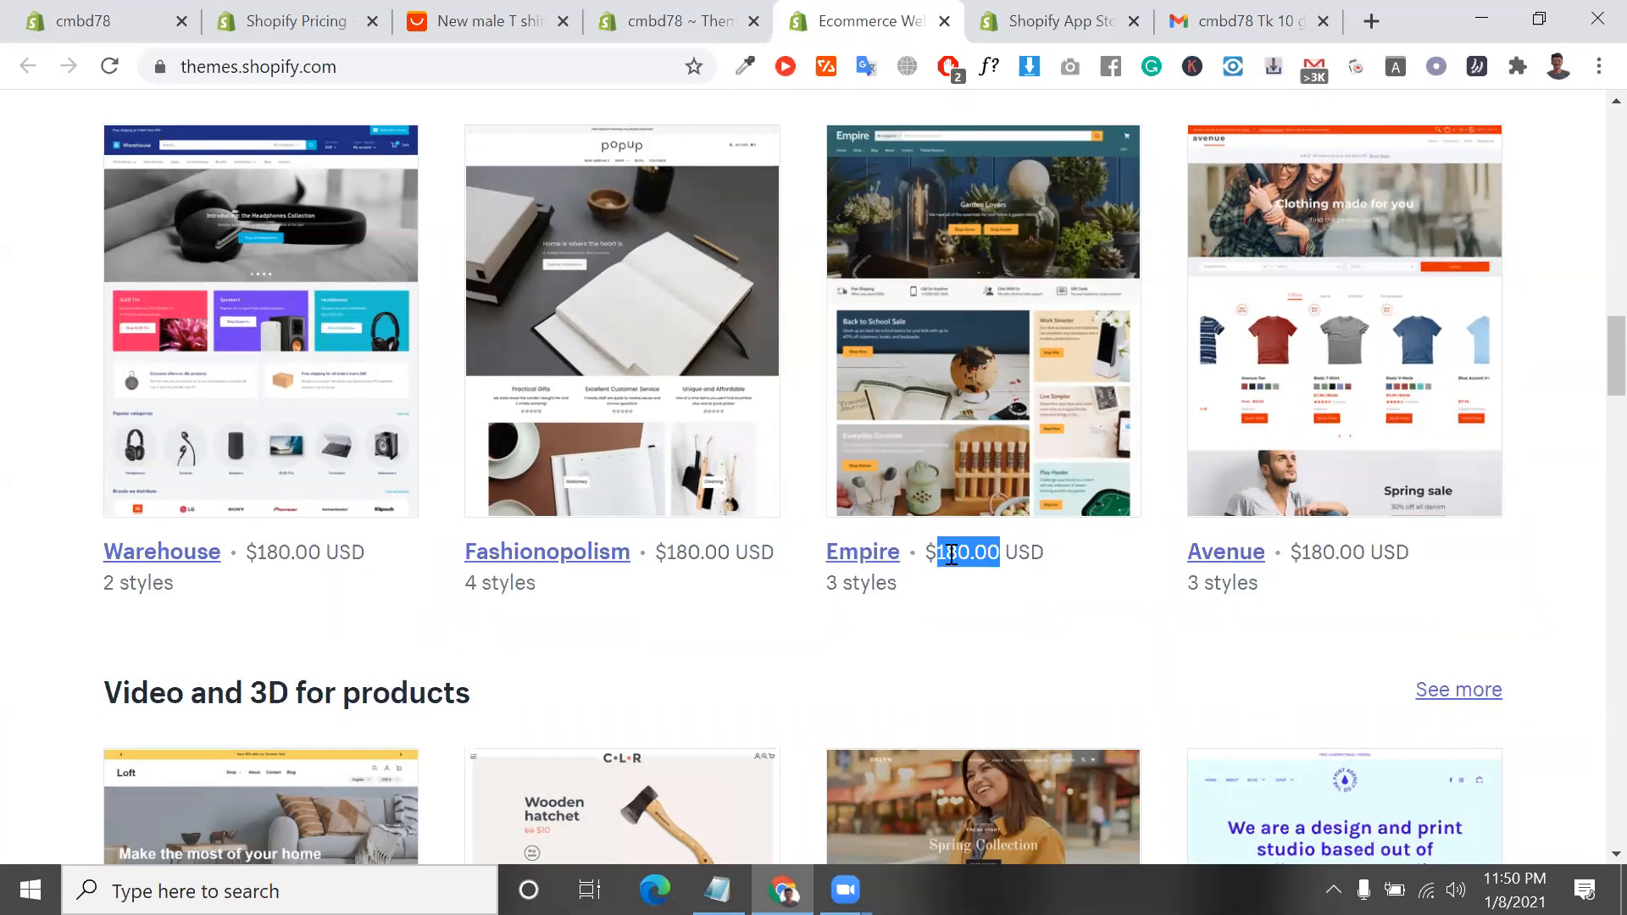
scroll(951, 555, "down", 5)
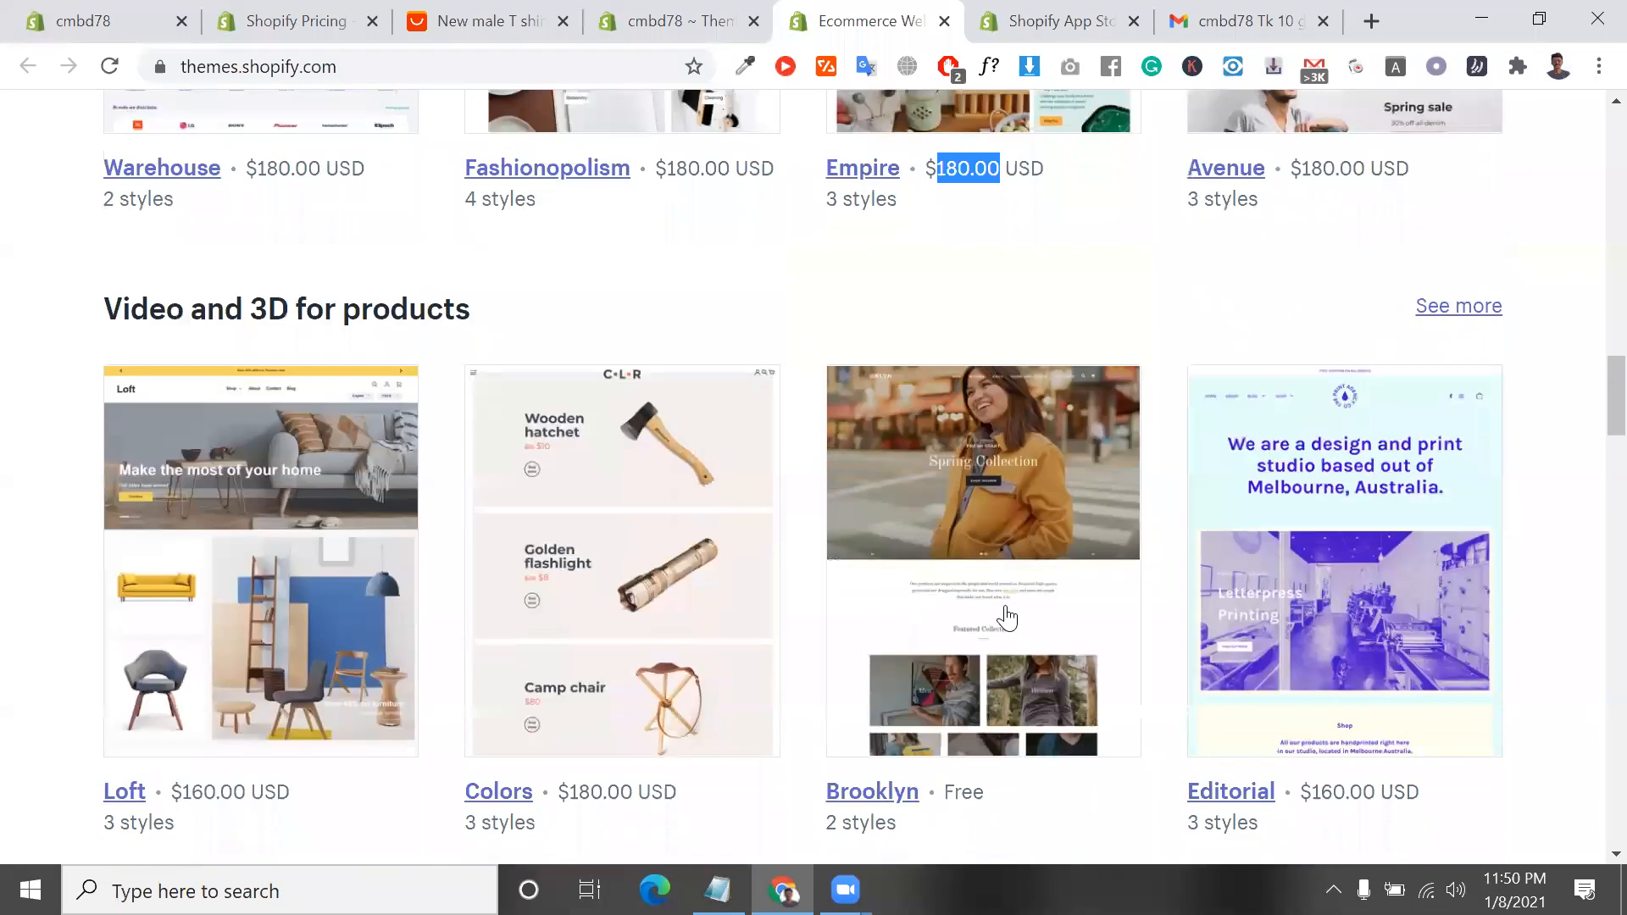
scroll(1021, 647, "down", 5)
scroll(1019, 642, "down", 17)
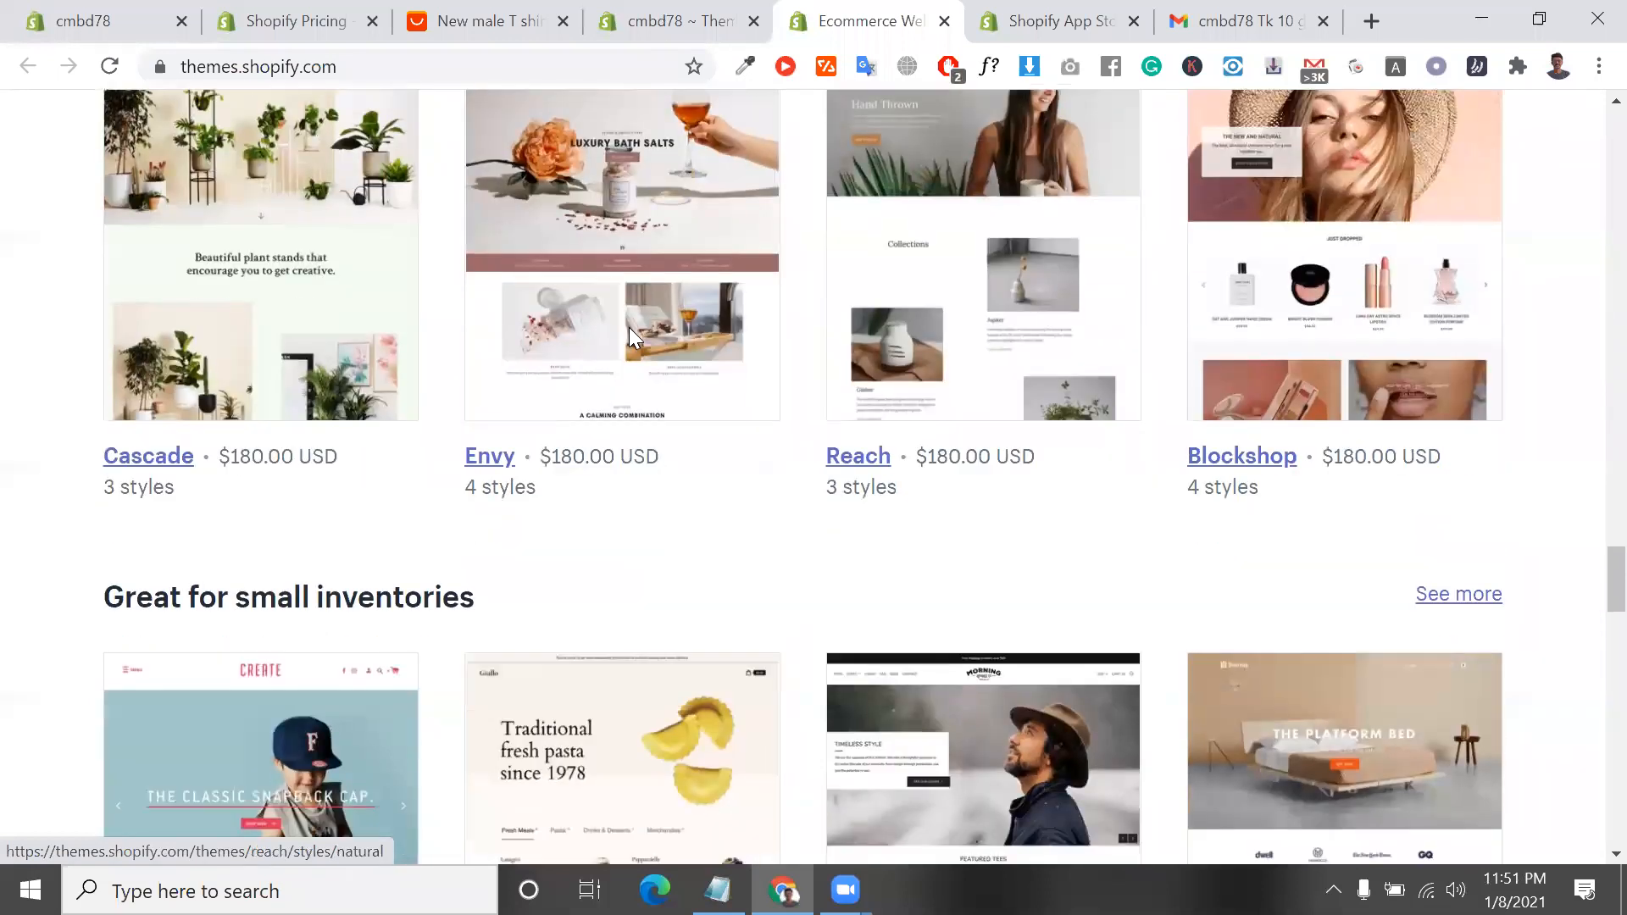
Return to the store admin and look over the Online Store's Blog posts and Pages sections
left_click(688, 15)
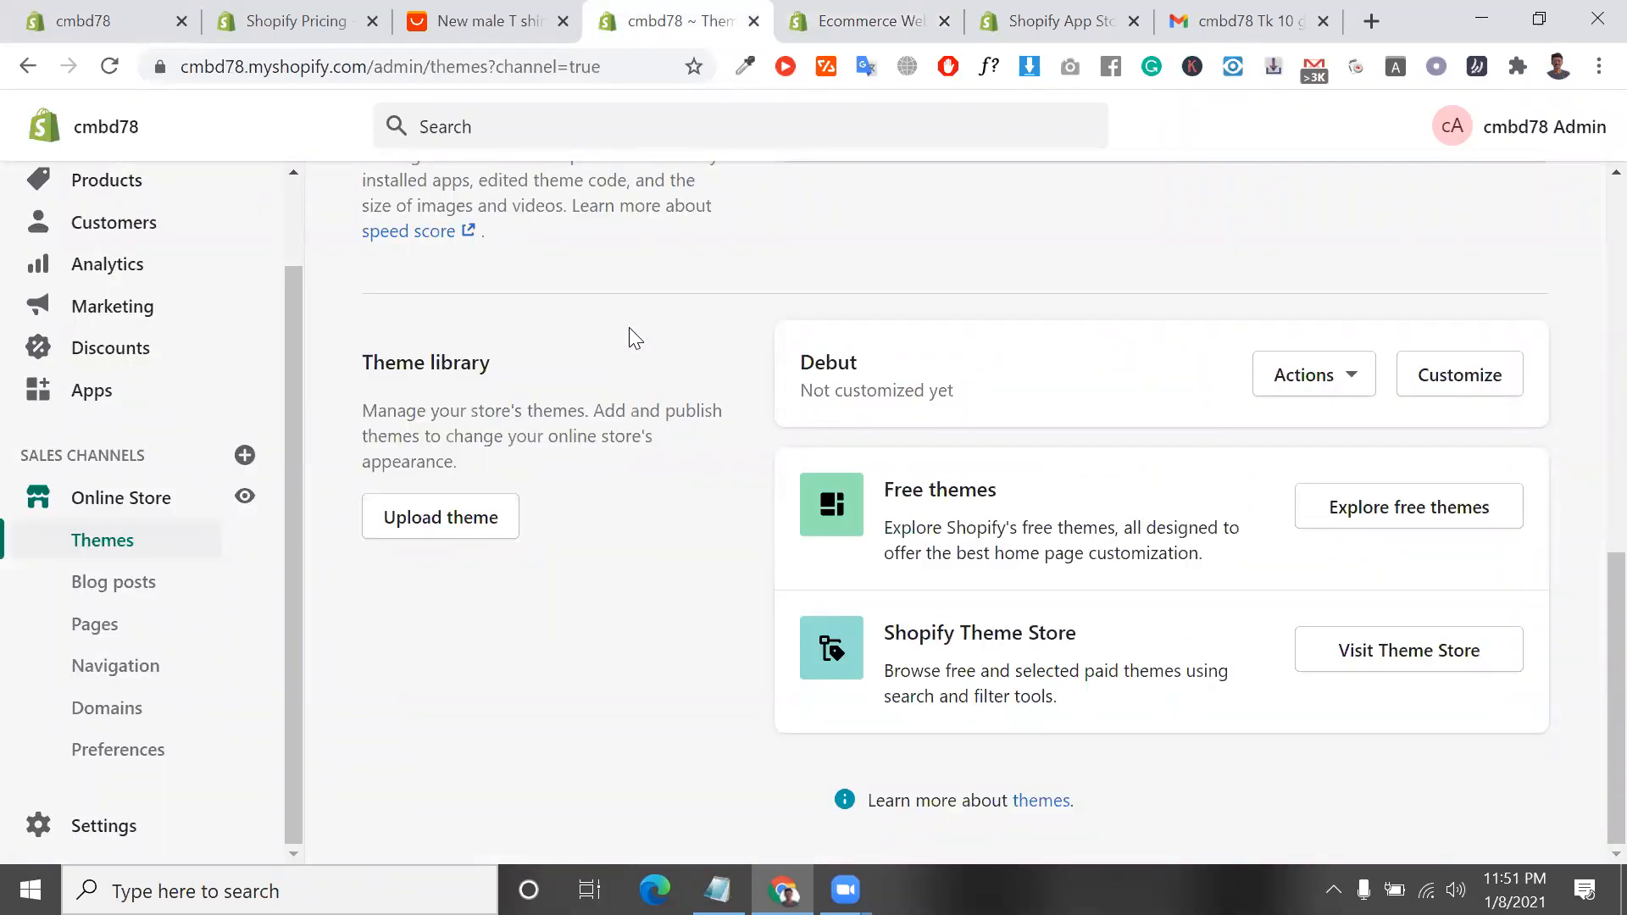
left_click(121, 584)
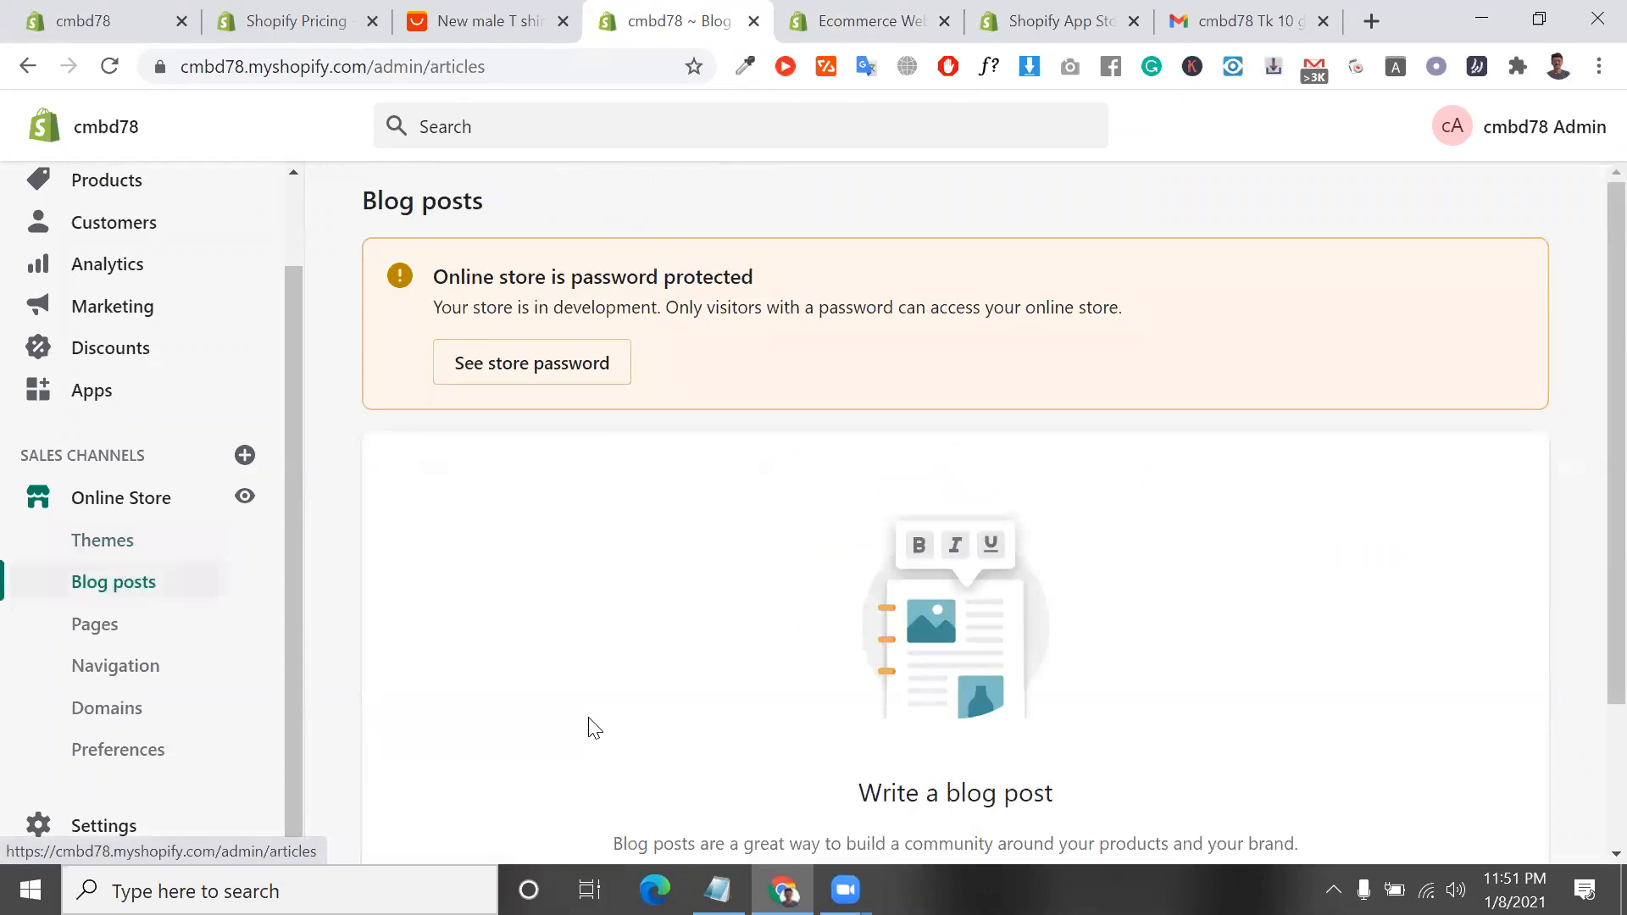
scroll(593, 727, "down", 2)
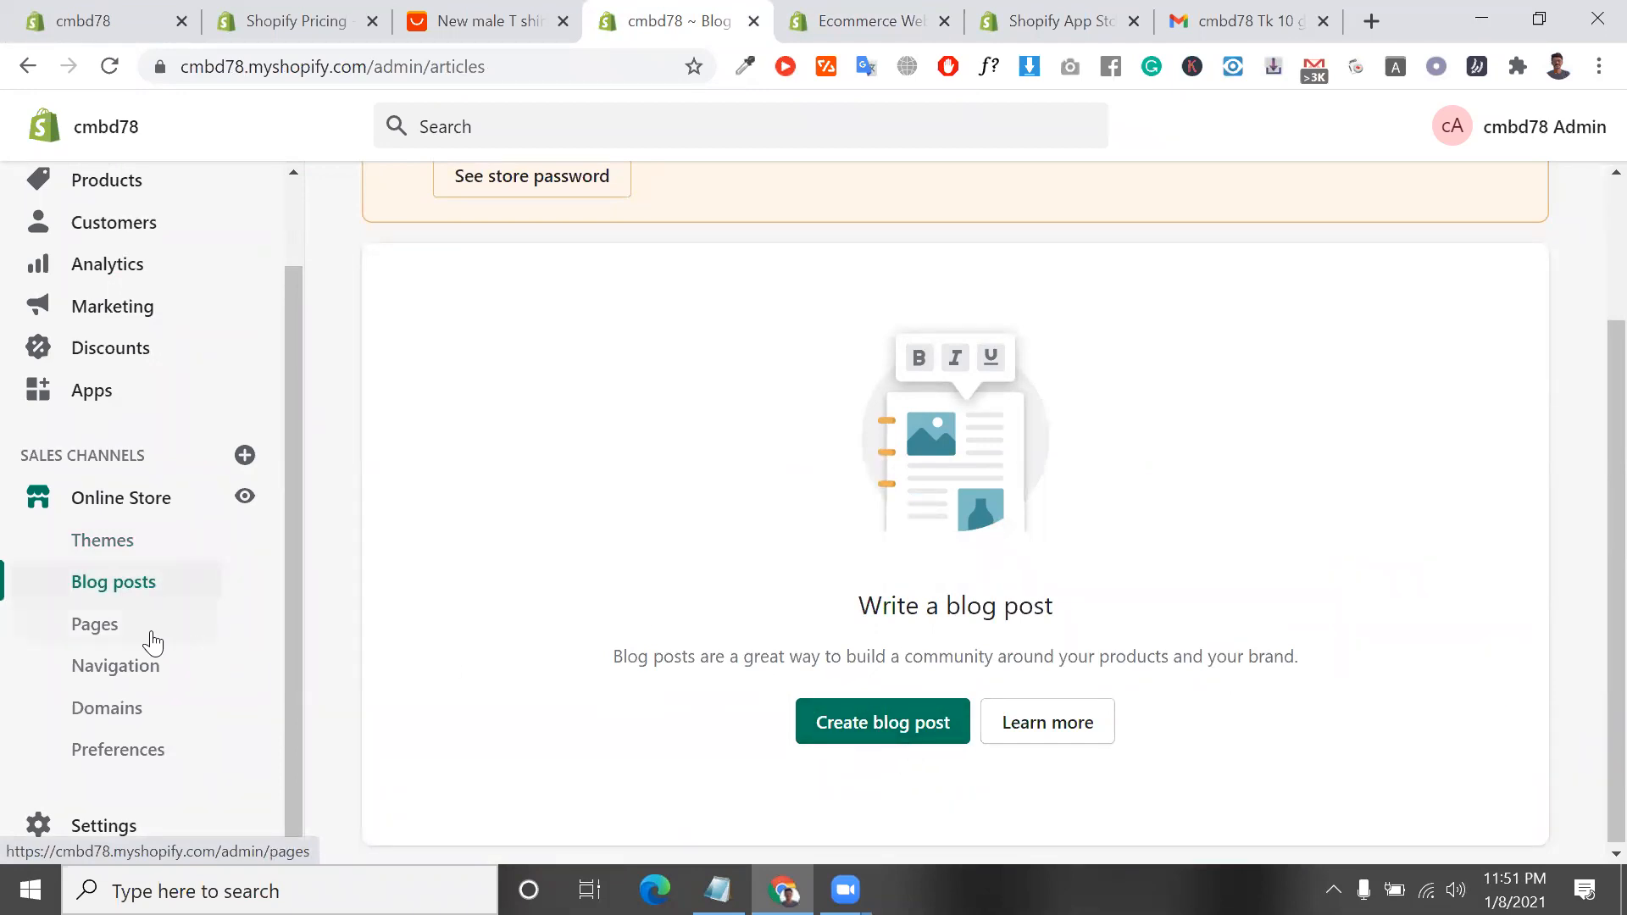
left_click(150, 640)
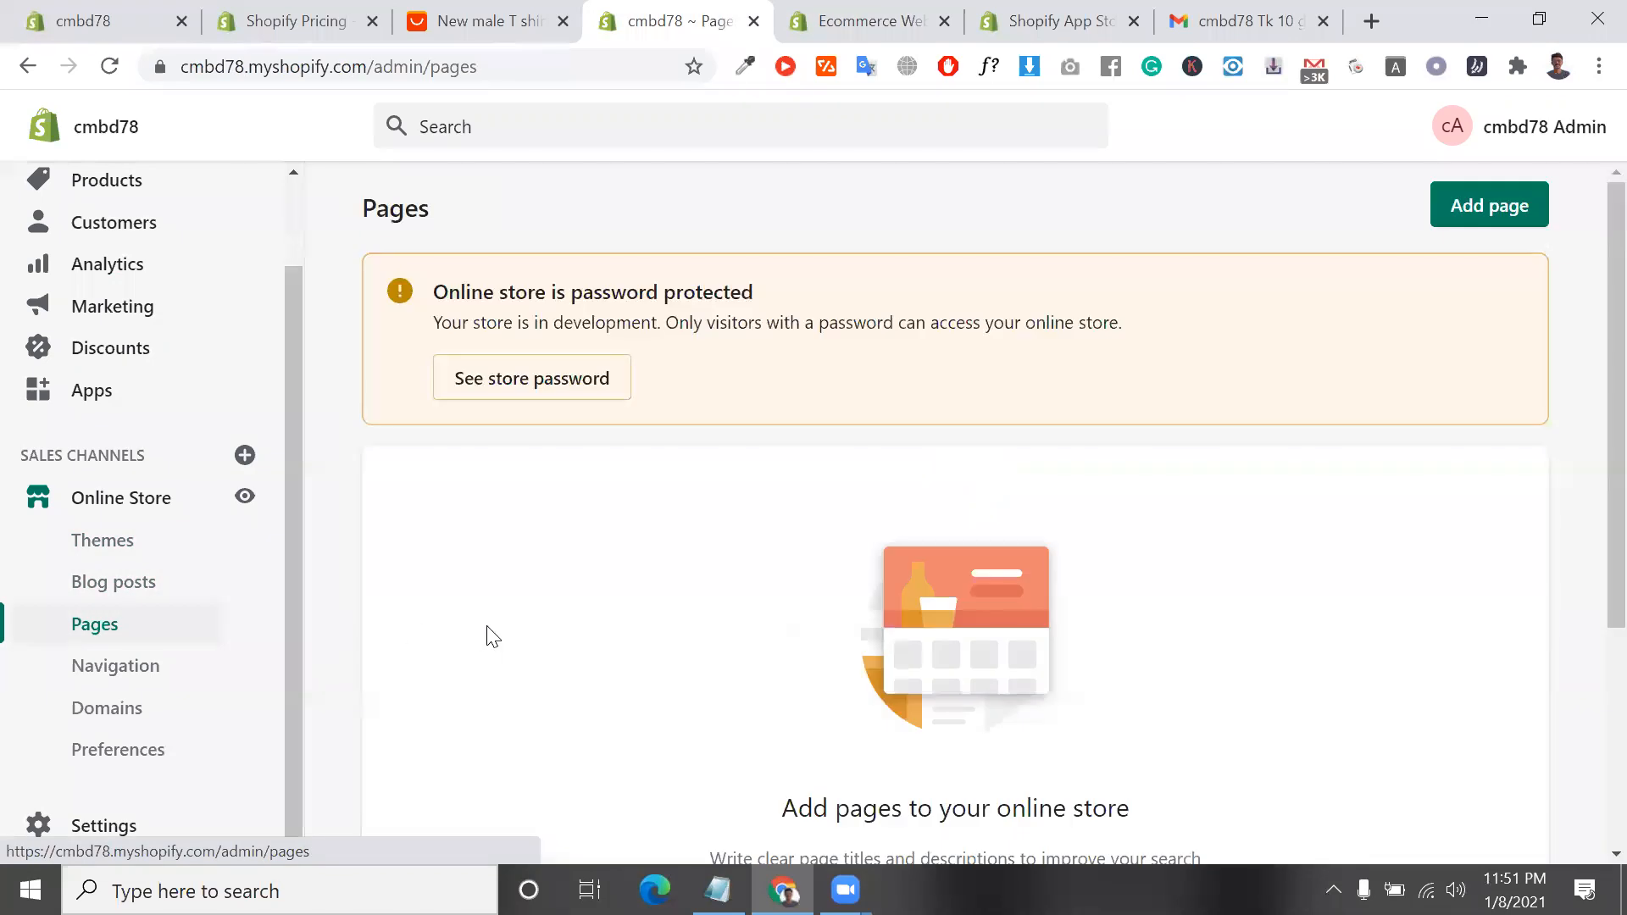
scroll(487, 640, "down", 4)
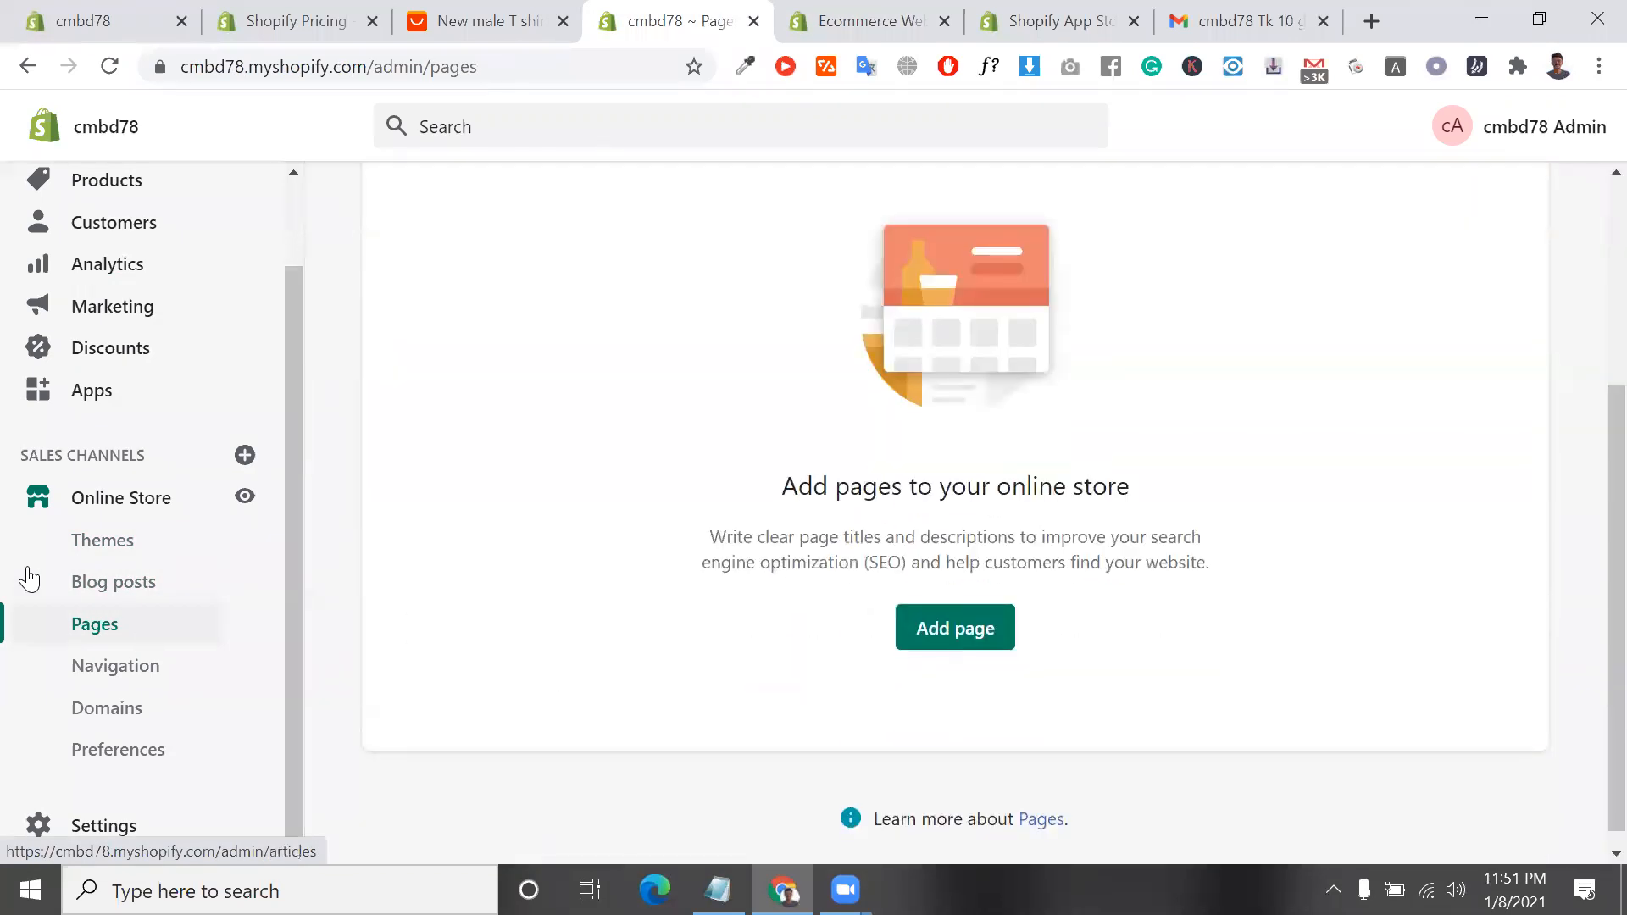
left_click(102, 581)
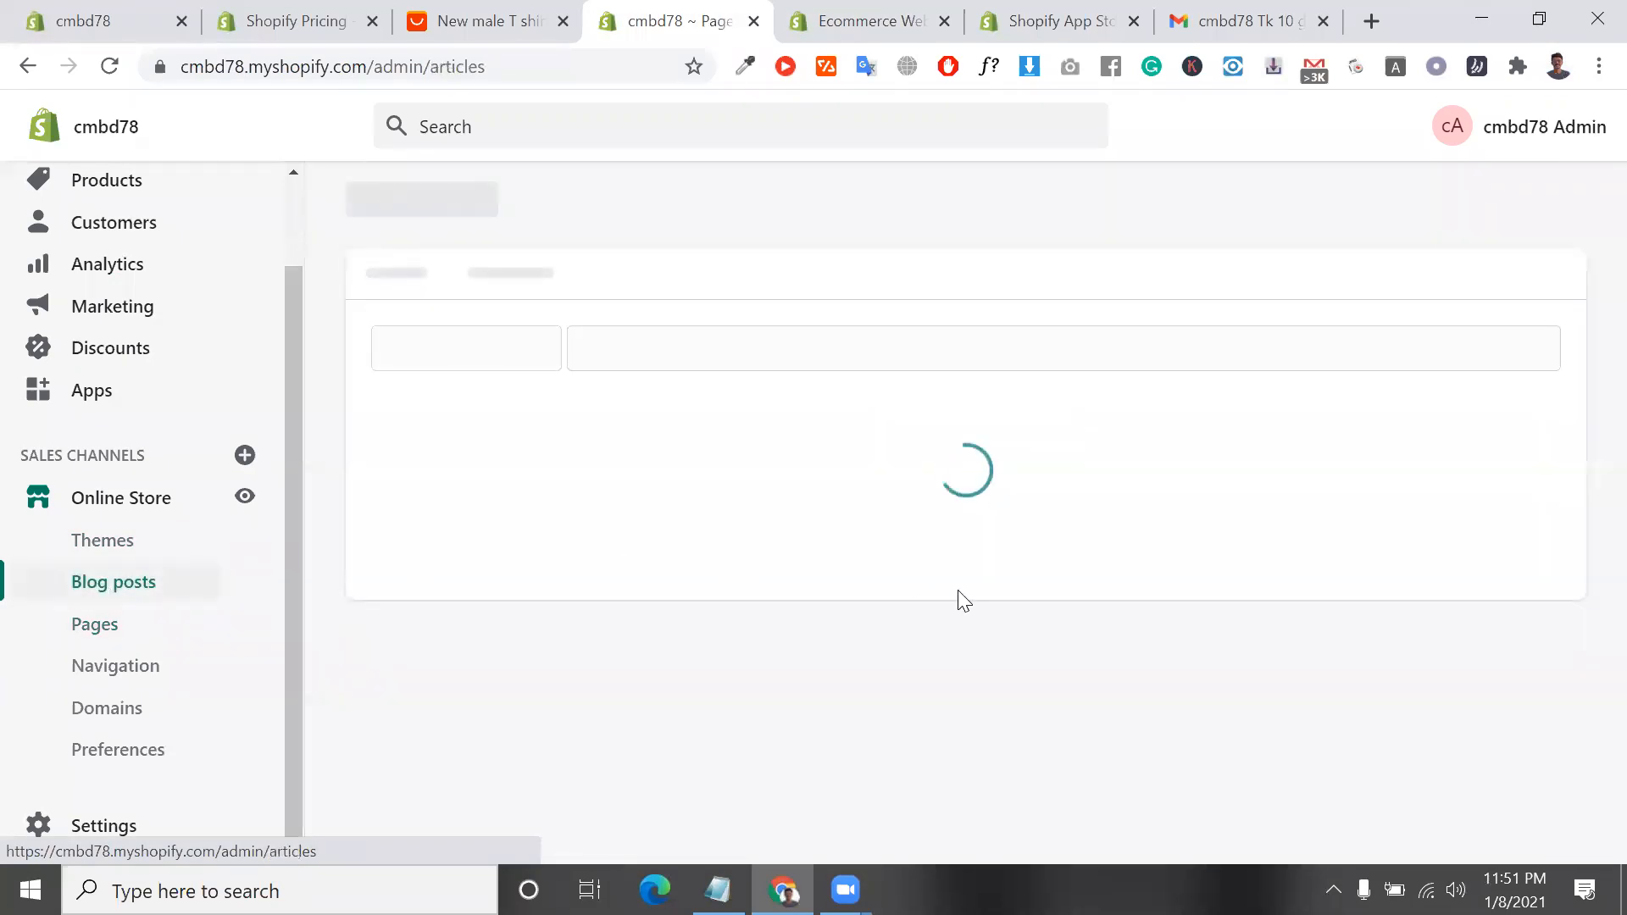
scroll(957, 712, "down", 3)
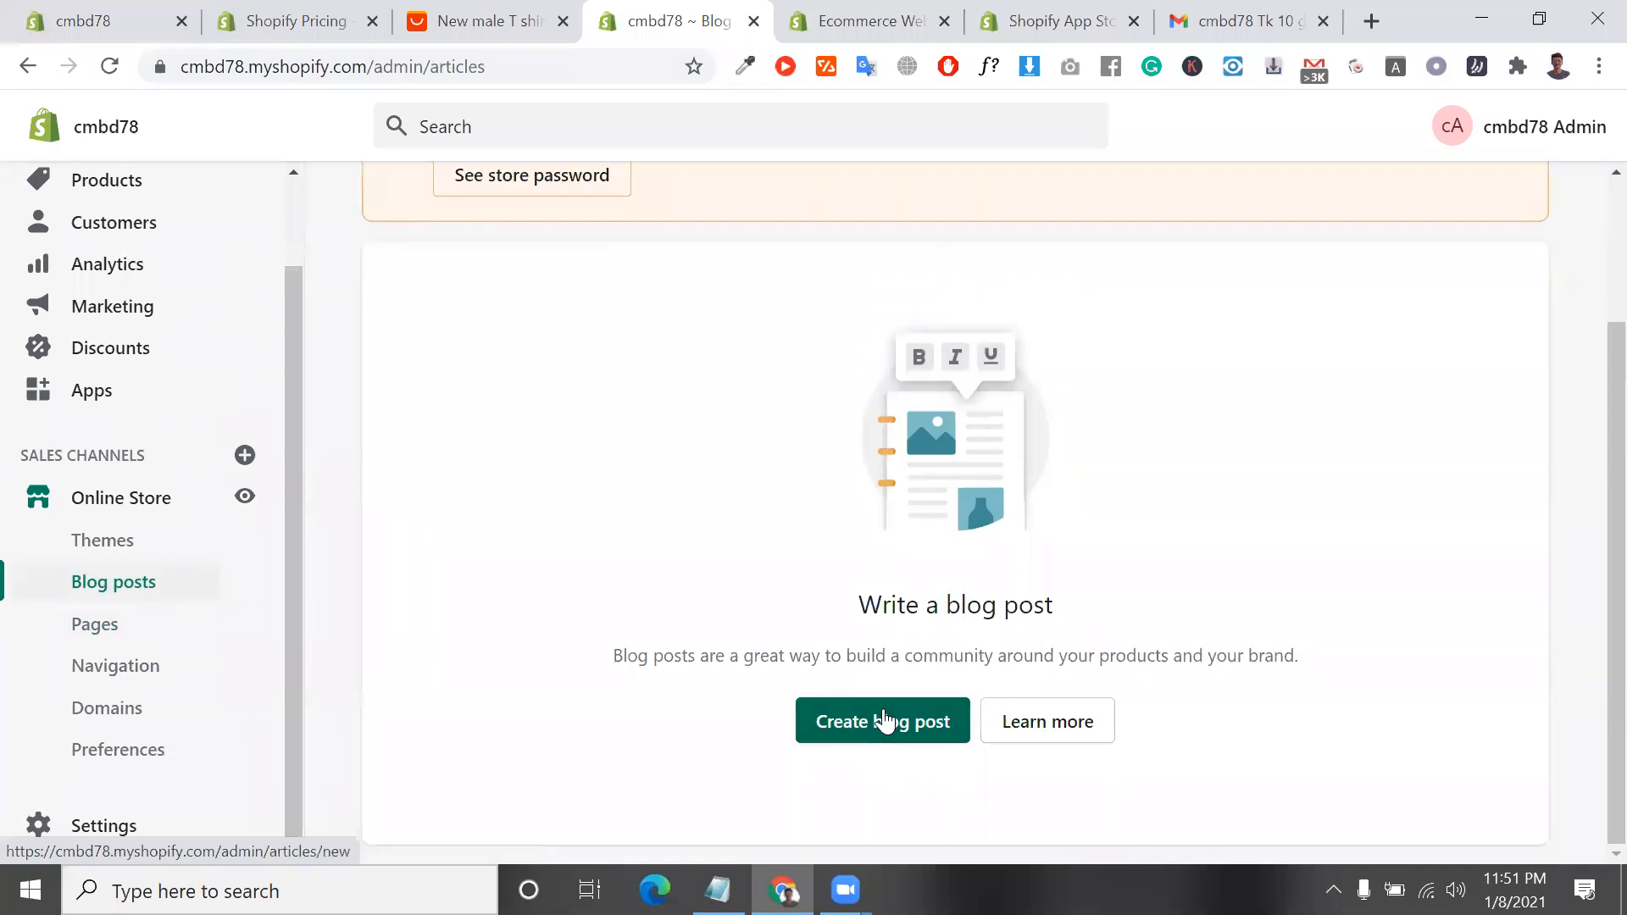
Start a new blog post and set its visibility to Visible
left_click(884, 721)
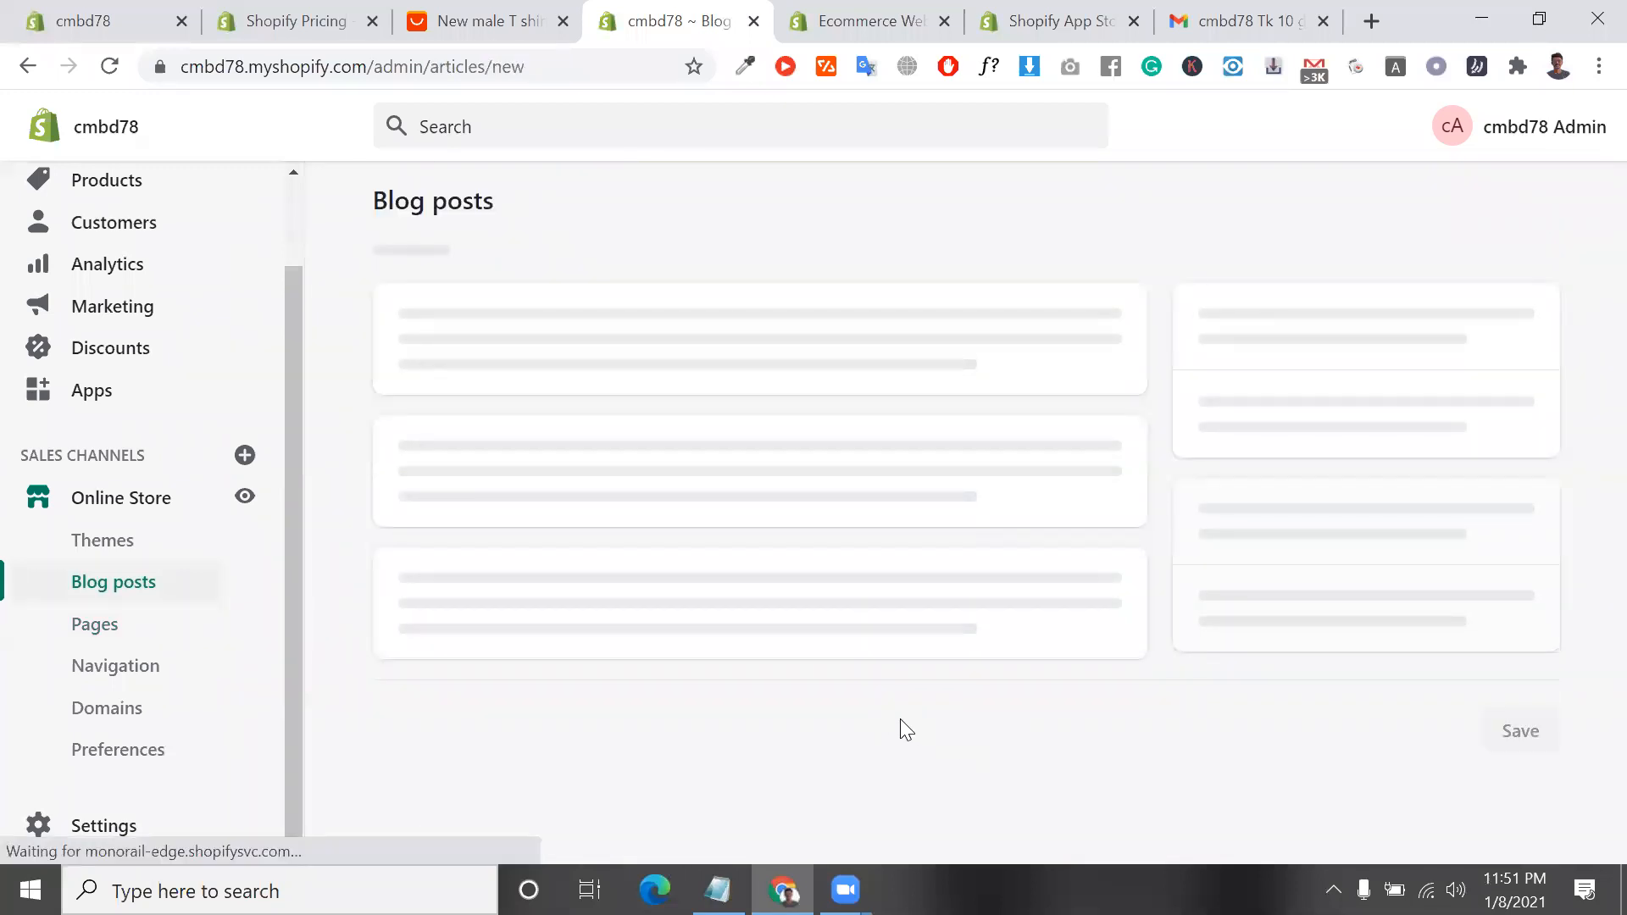
left_click(737, 342)
left_click(758, 614)
scroll(756, 611, "down", 1)
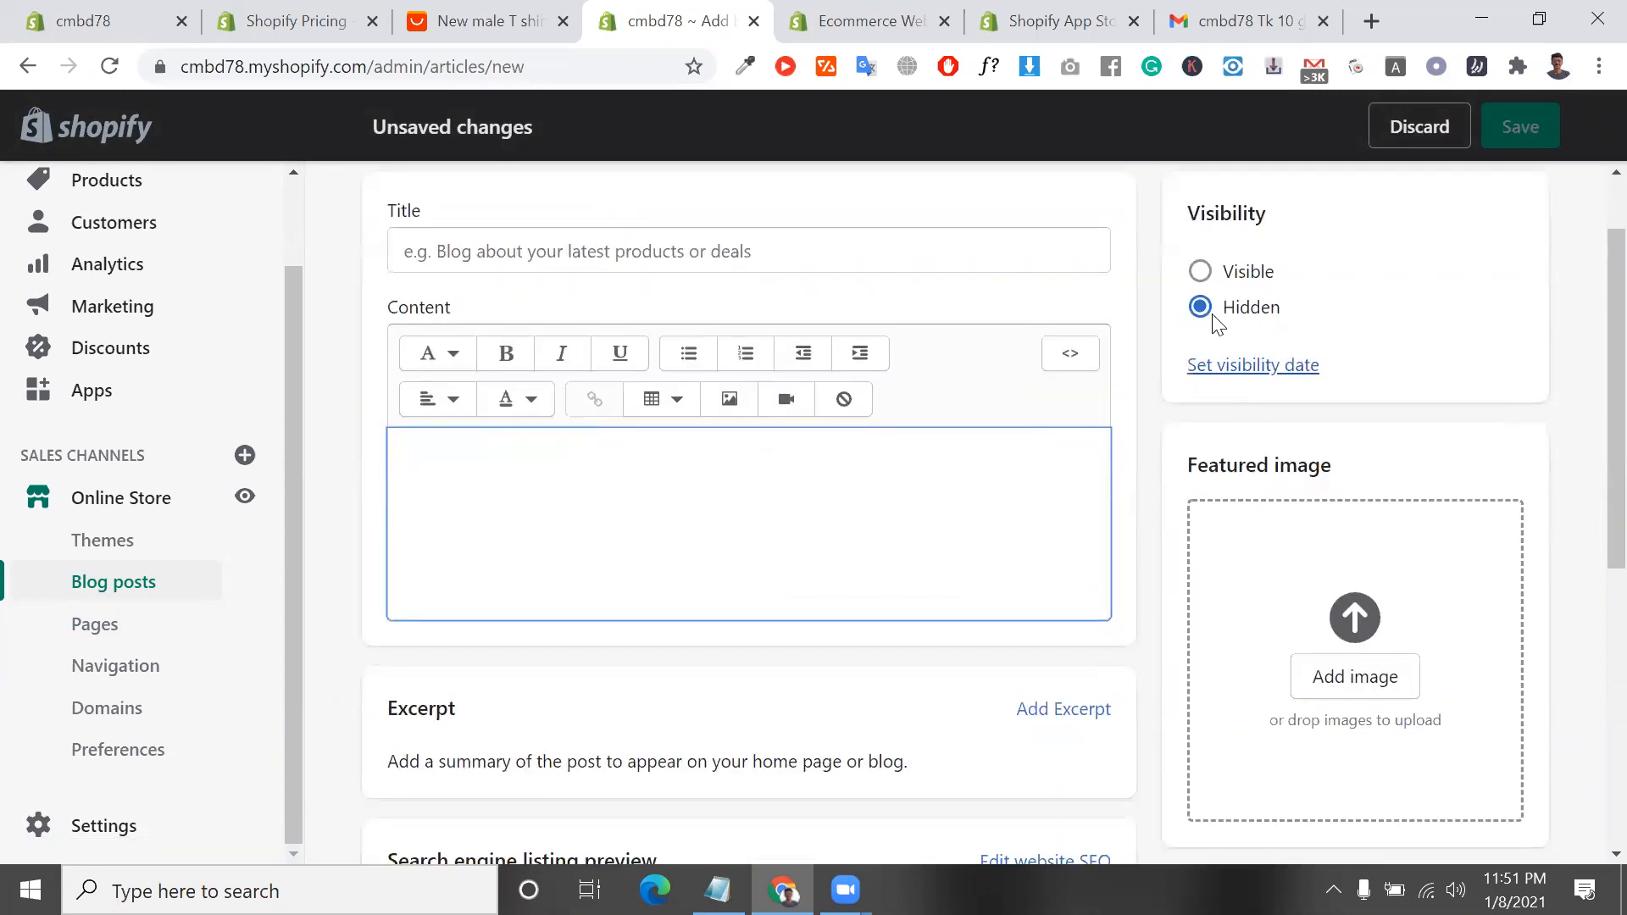
left_click(1201, 282)
scroll(1043, 526, "down", 1)
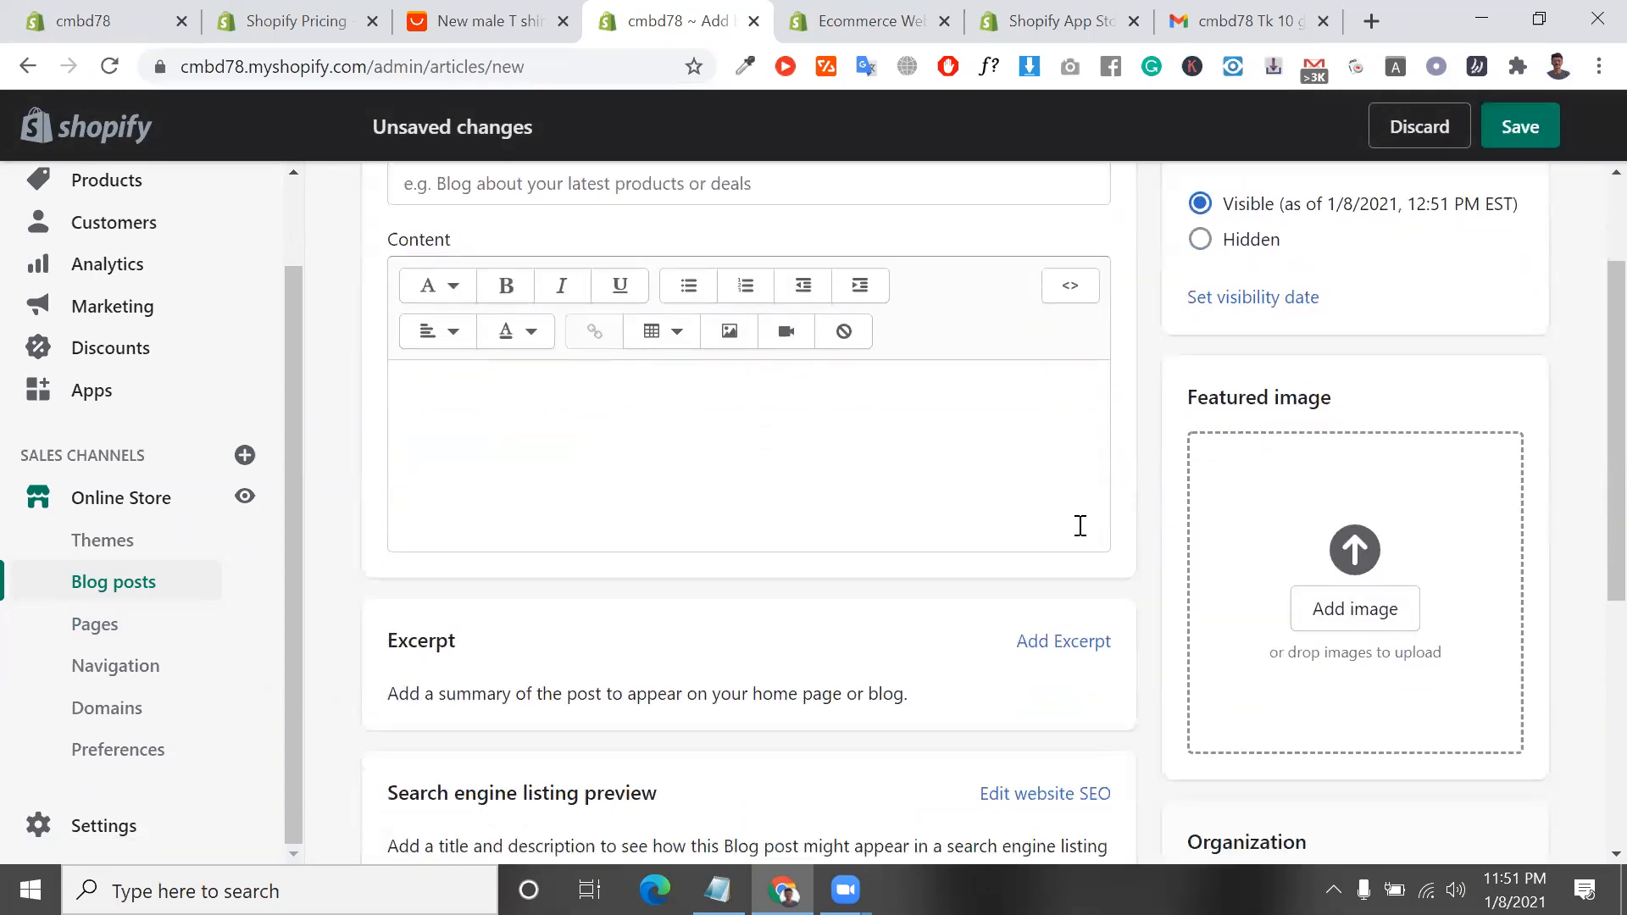
Review the new blog post's content, excerpt, search engine listing and organization sections
scroll(1271, 771, "down", 3)
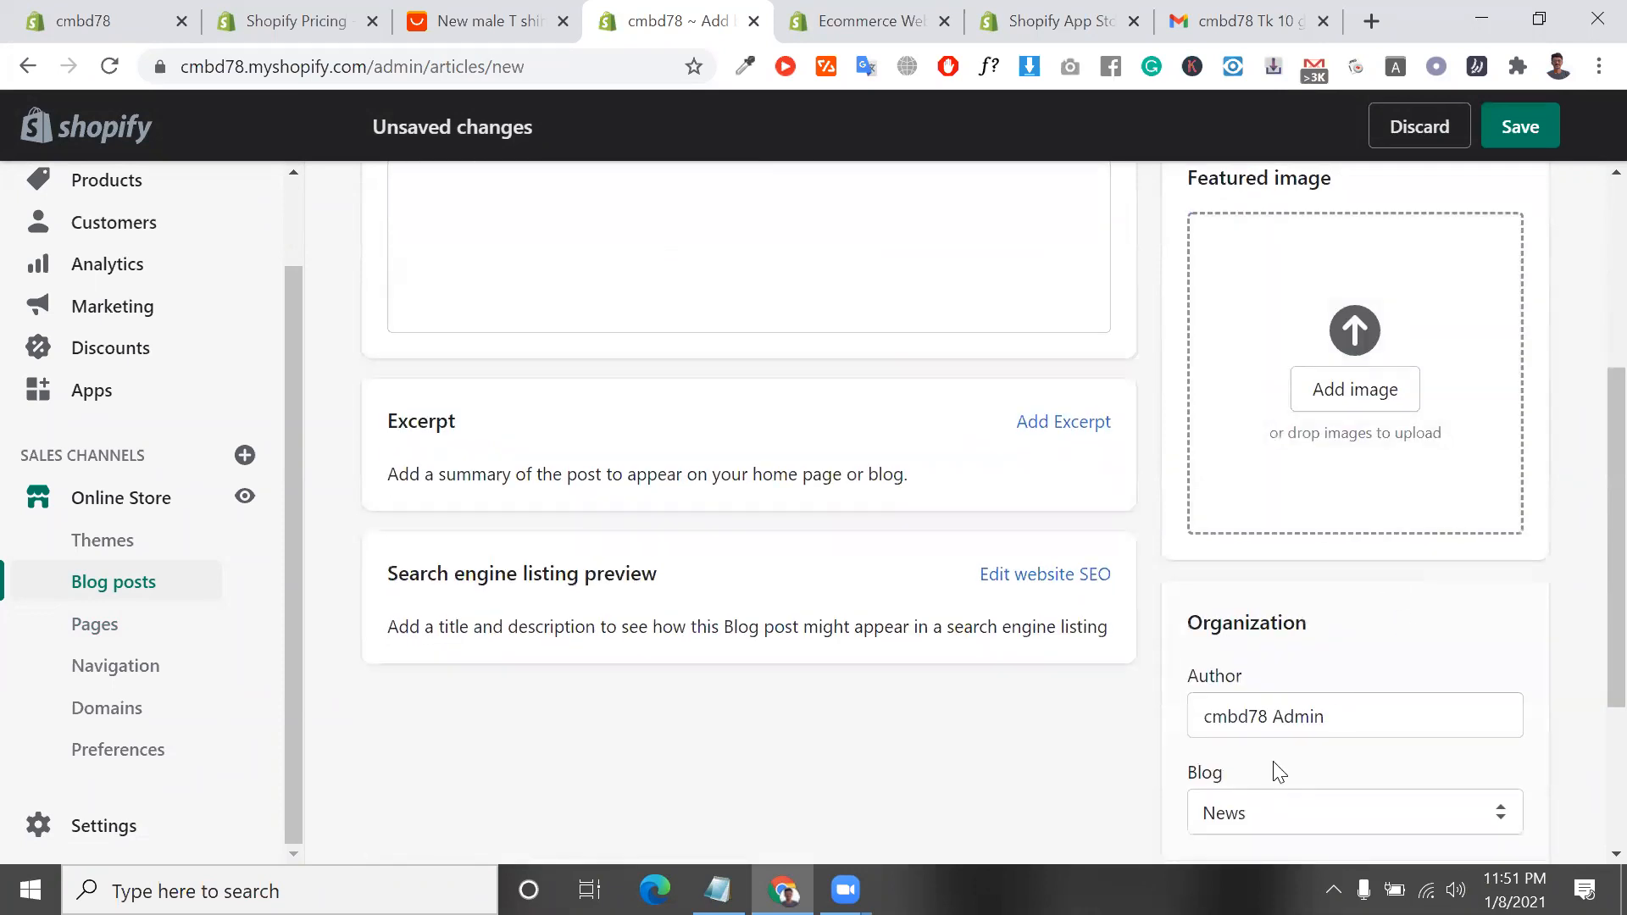
scroll(822, 463, "up", 4)
left_click(709, 537)
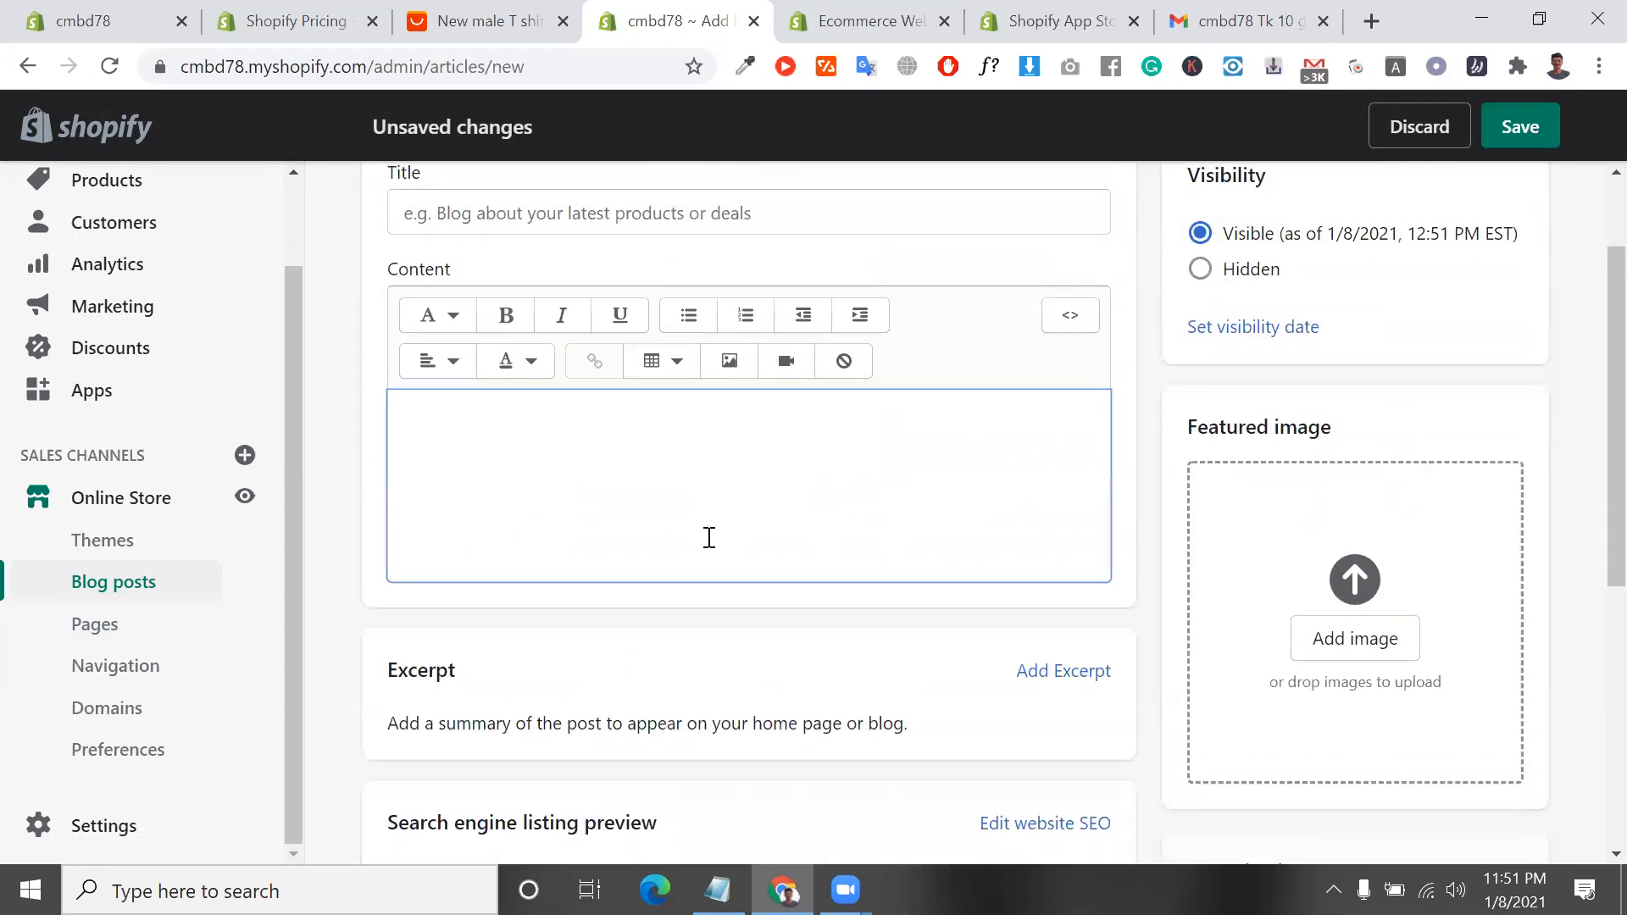
scroll(828, 588, "down", 3)
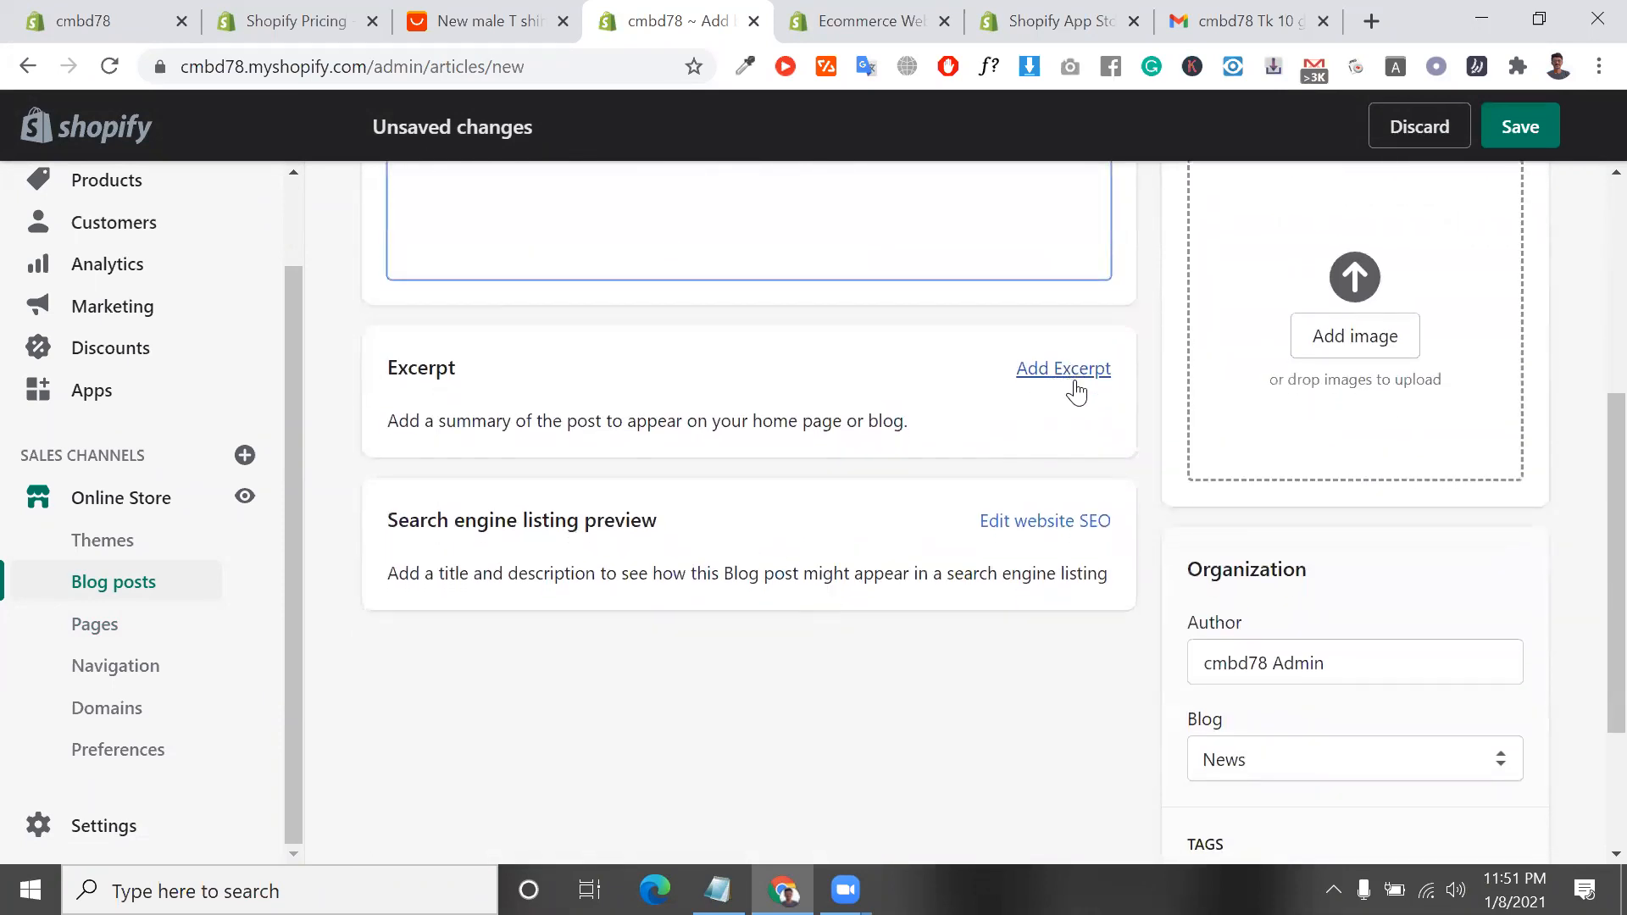
triple_click(856, 439)
triple_click(855, 434)
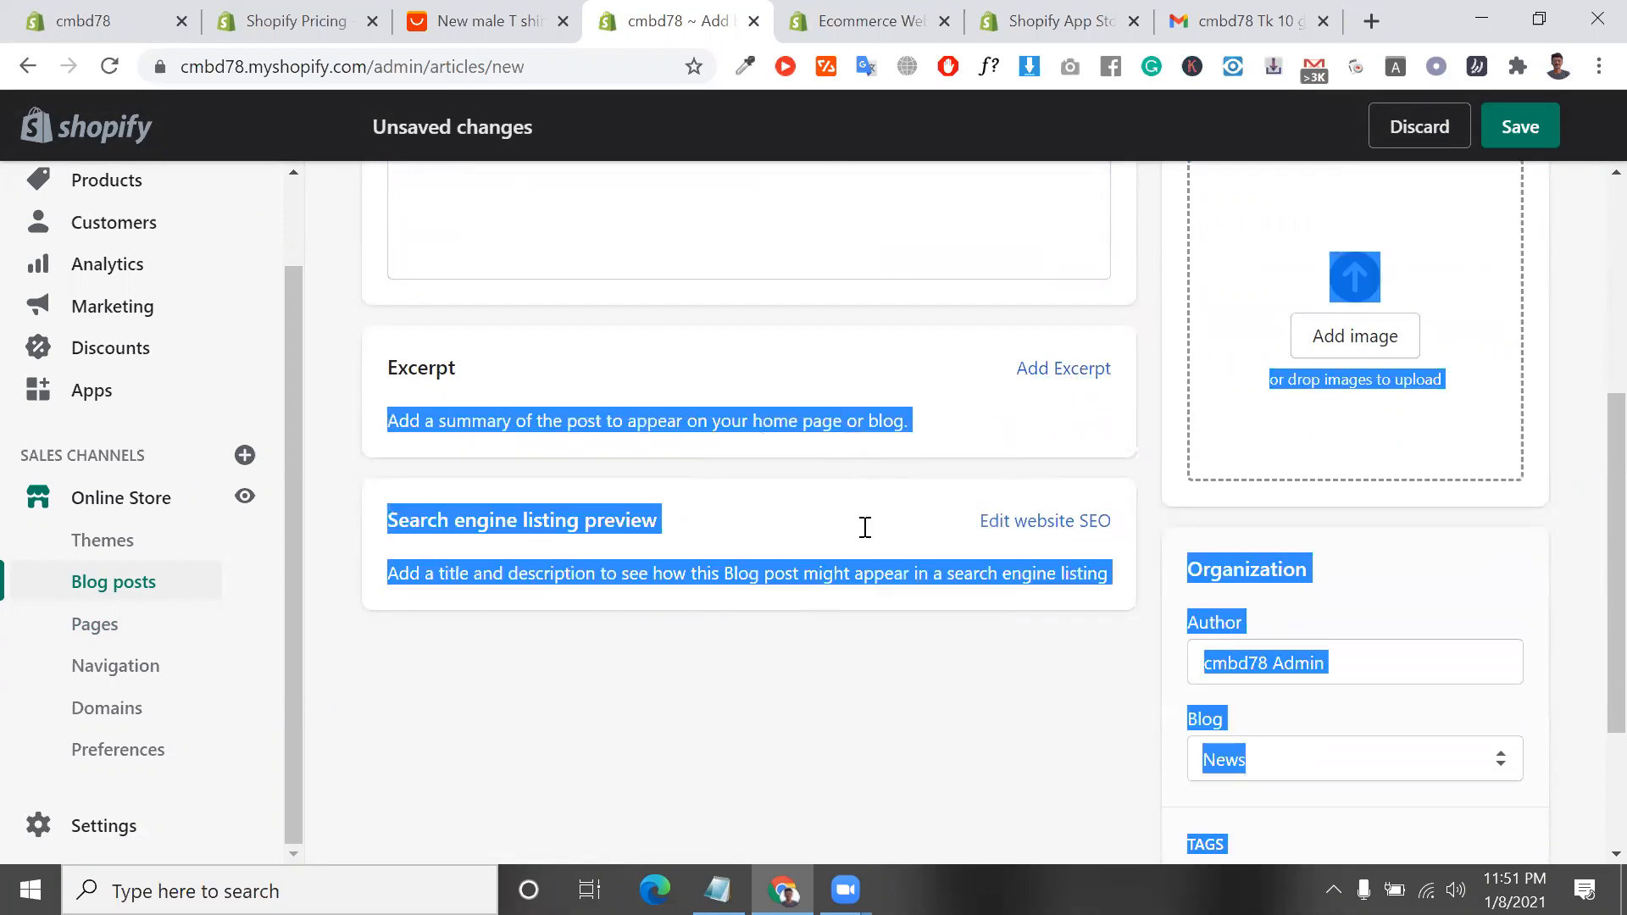
triple_click(1024, 570)
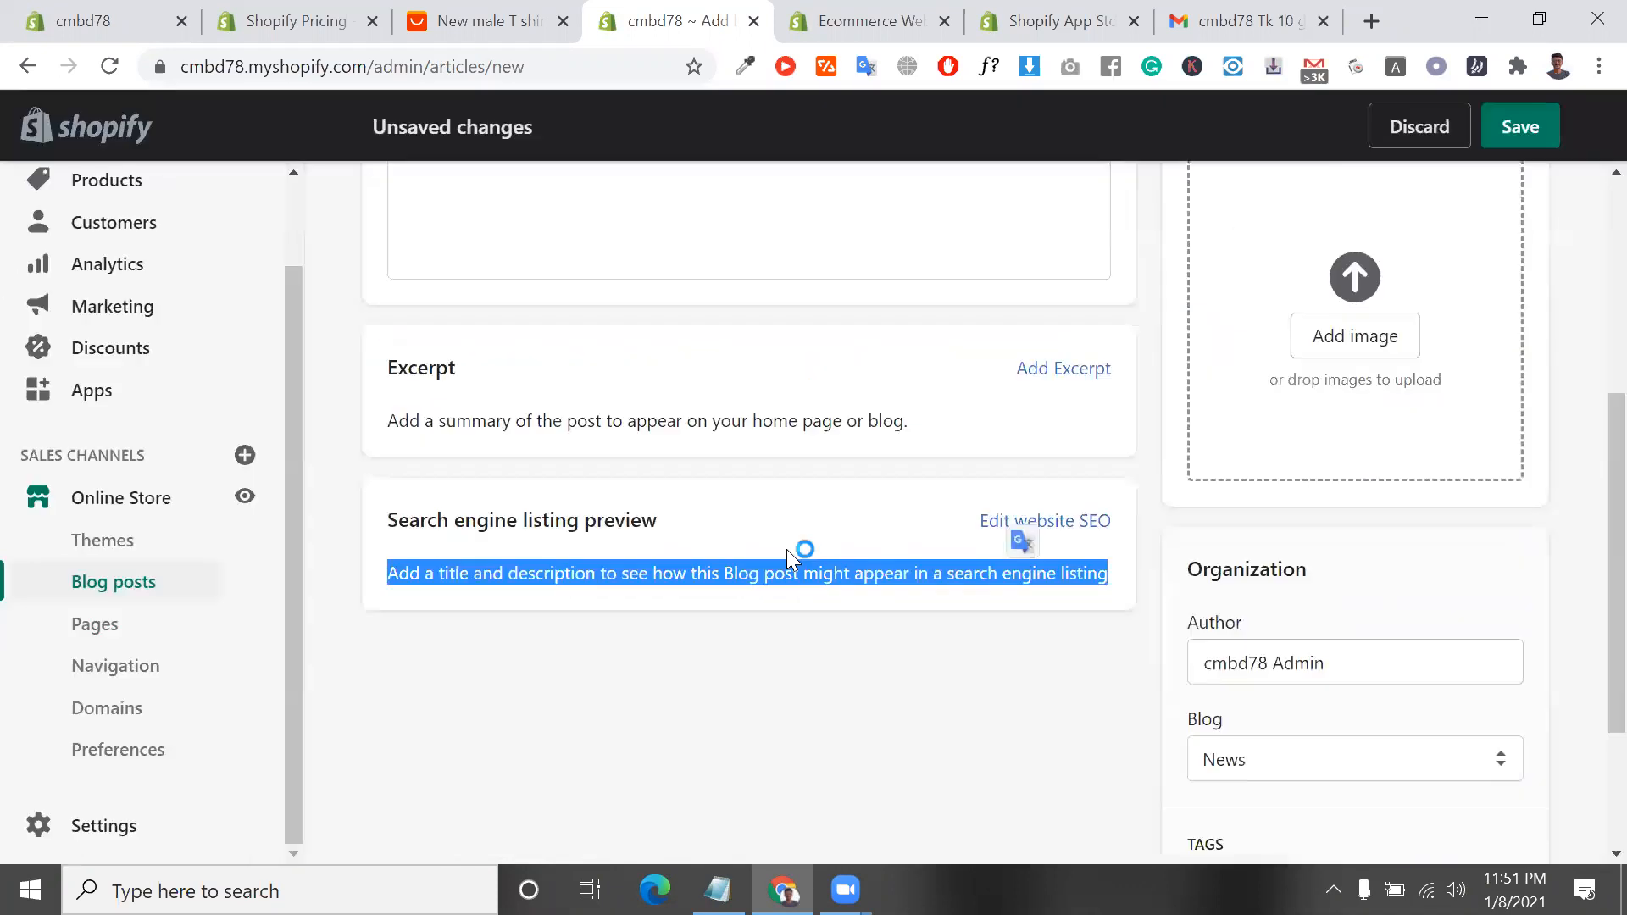
Assign the post to Create a new blog and go to the empty blog title field
left_click(1242, 761)
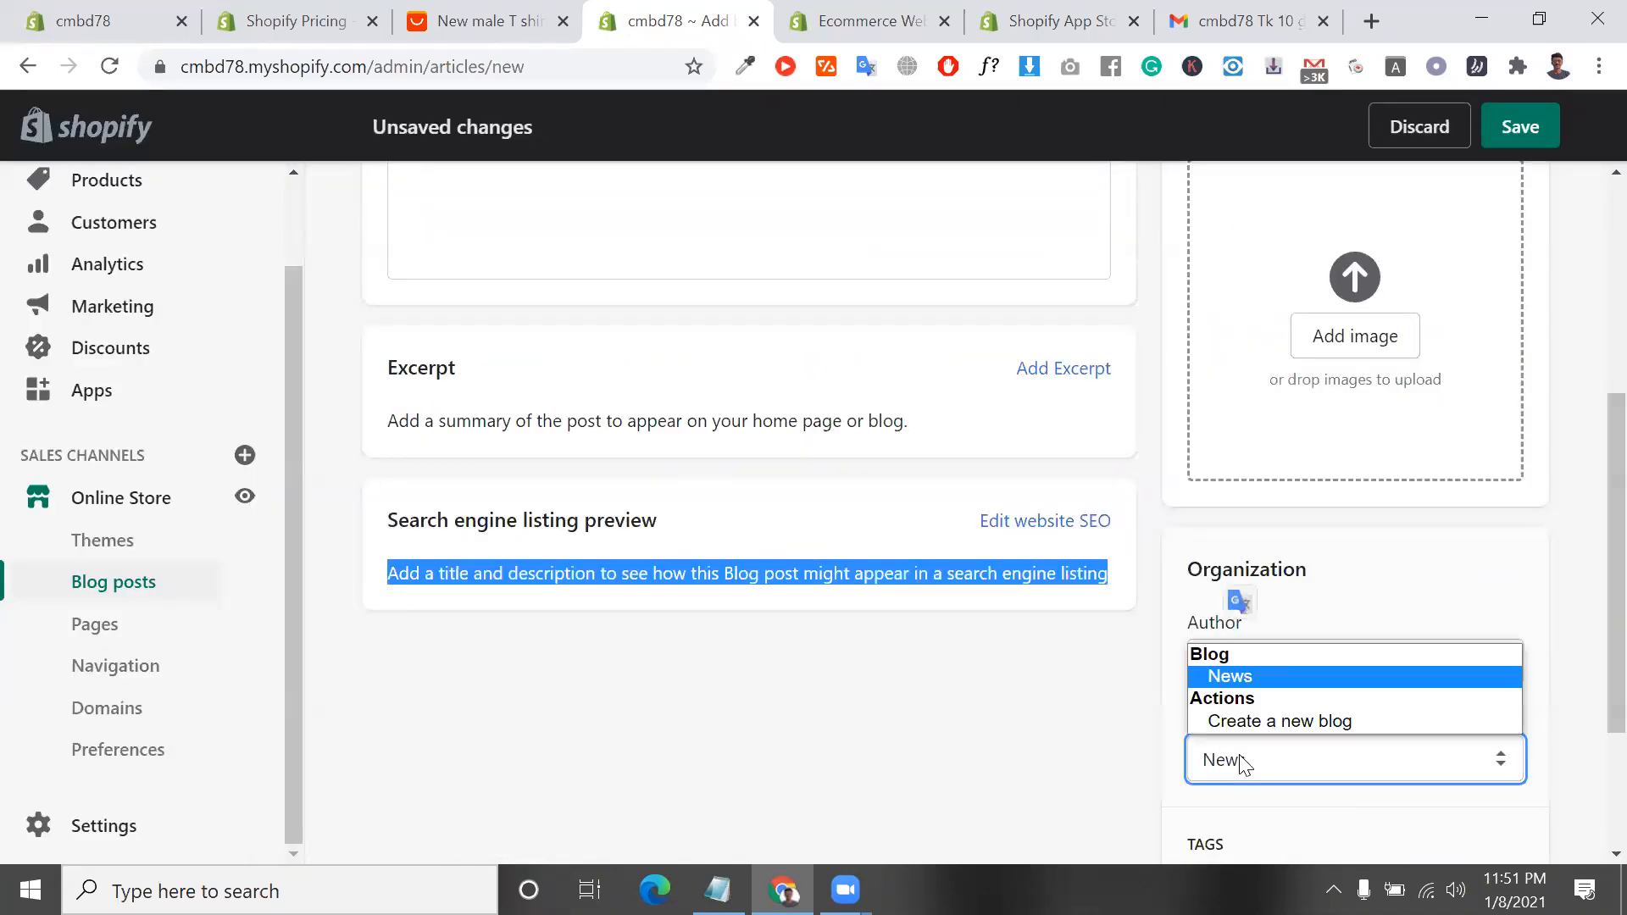
left_click(1289, 720)
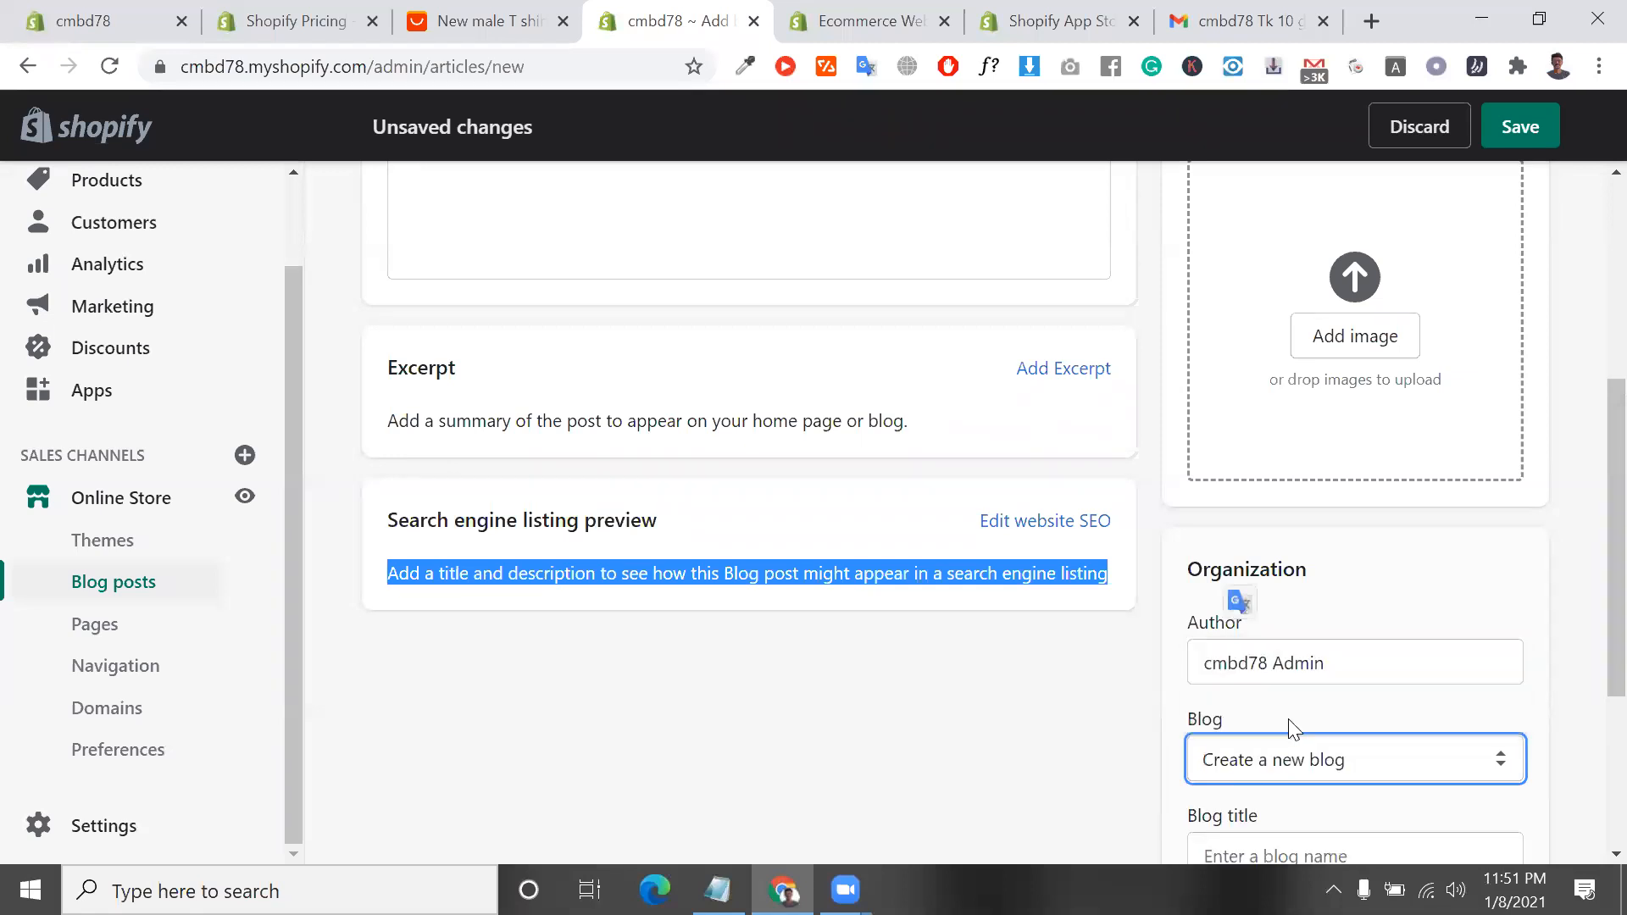
scroll(1289, 788, "down", 2)
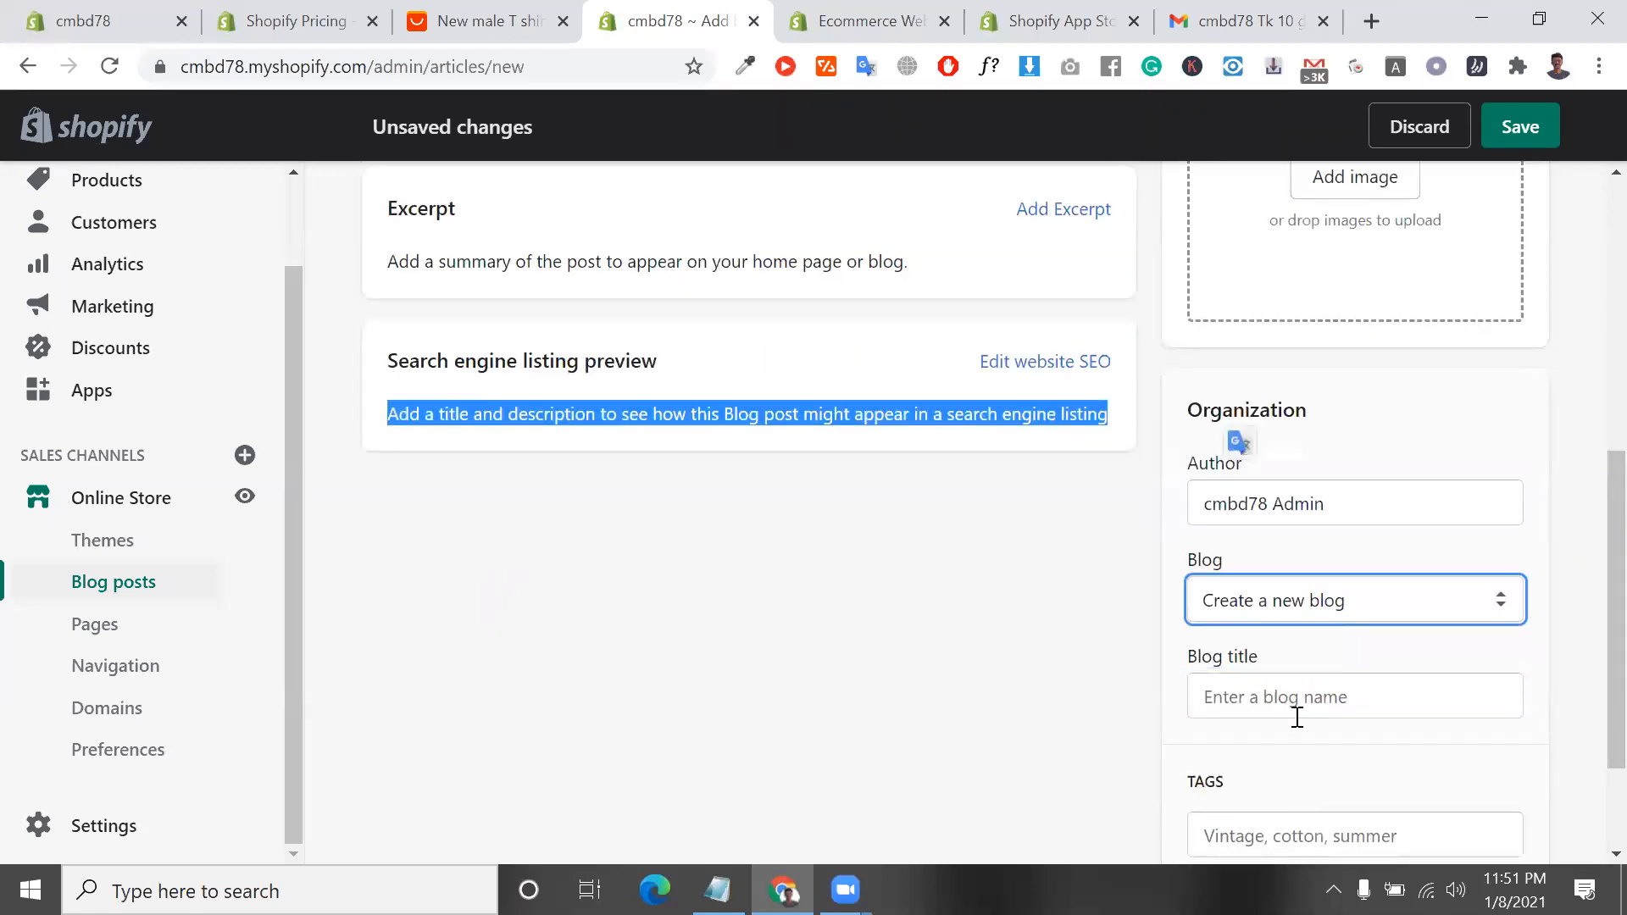
left_click(1297, 717)
scroll(1296, 717, "down", 2)
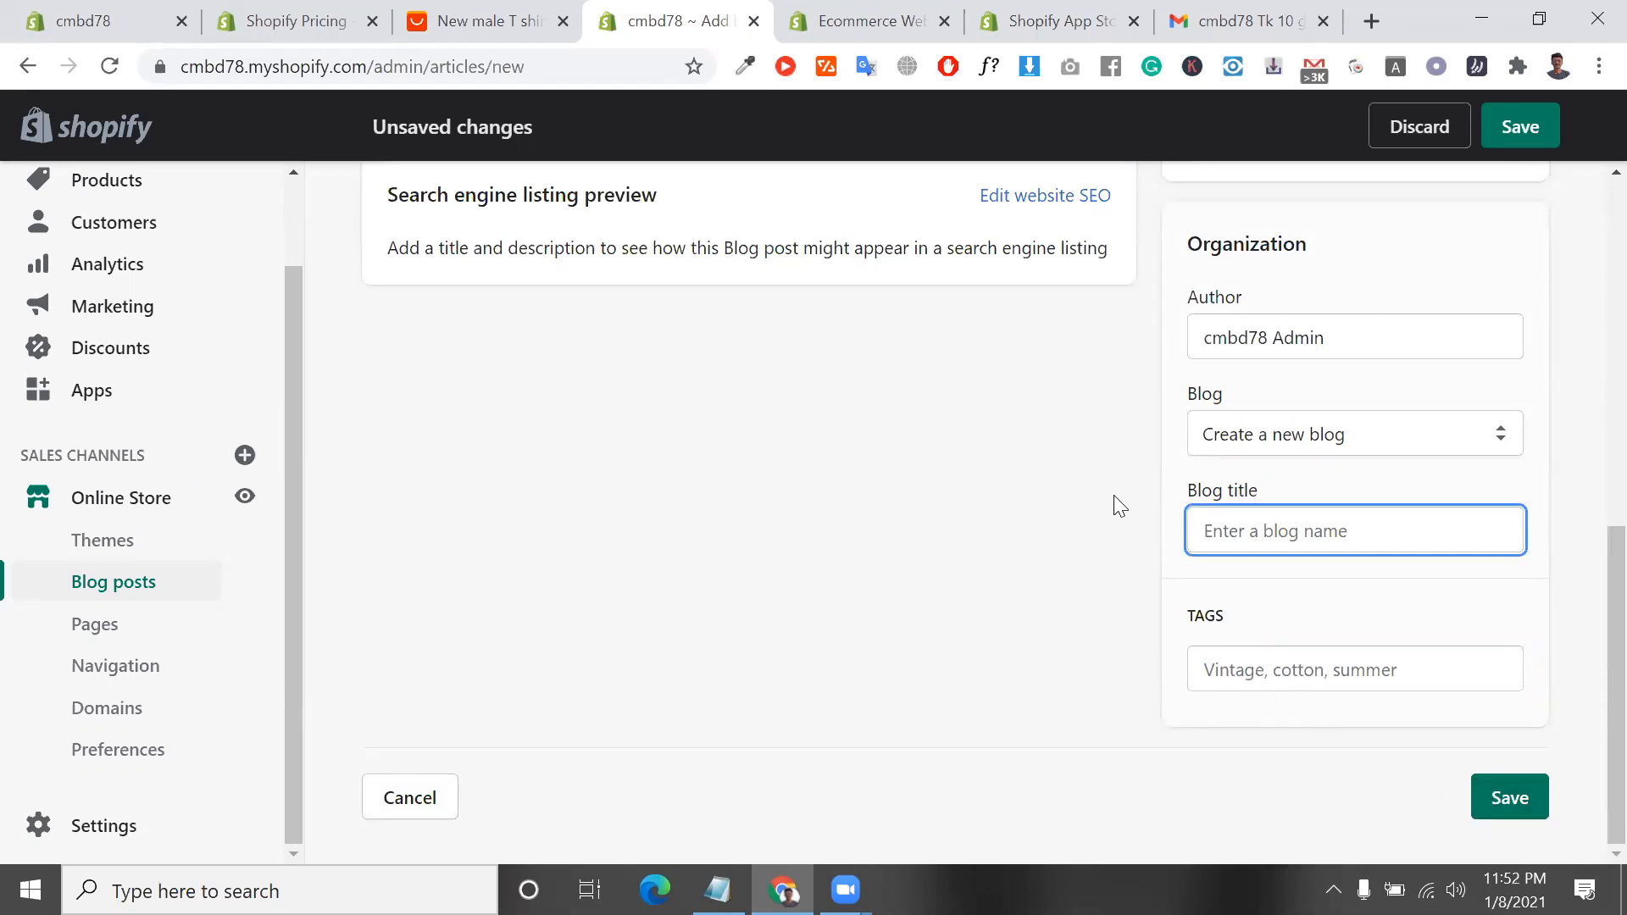
Go over the blog post form again from title and content to tags, checking the available blog choices
scroll(1113, 495, "up", 7)
scroll(1115, 639, "up", 2)
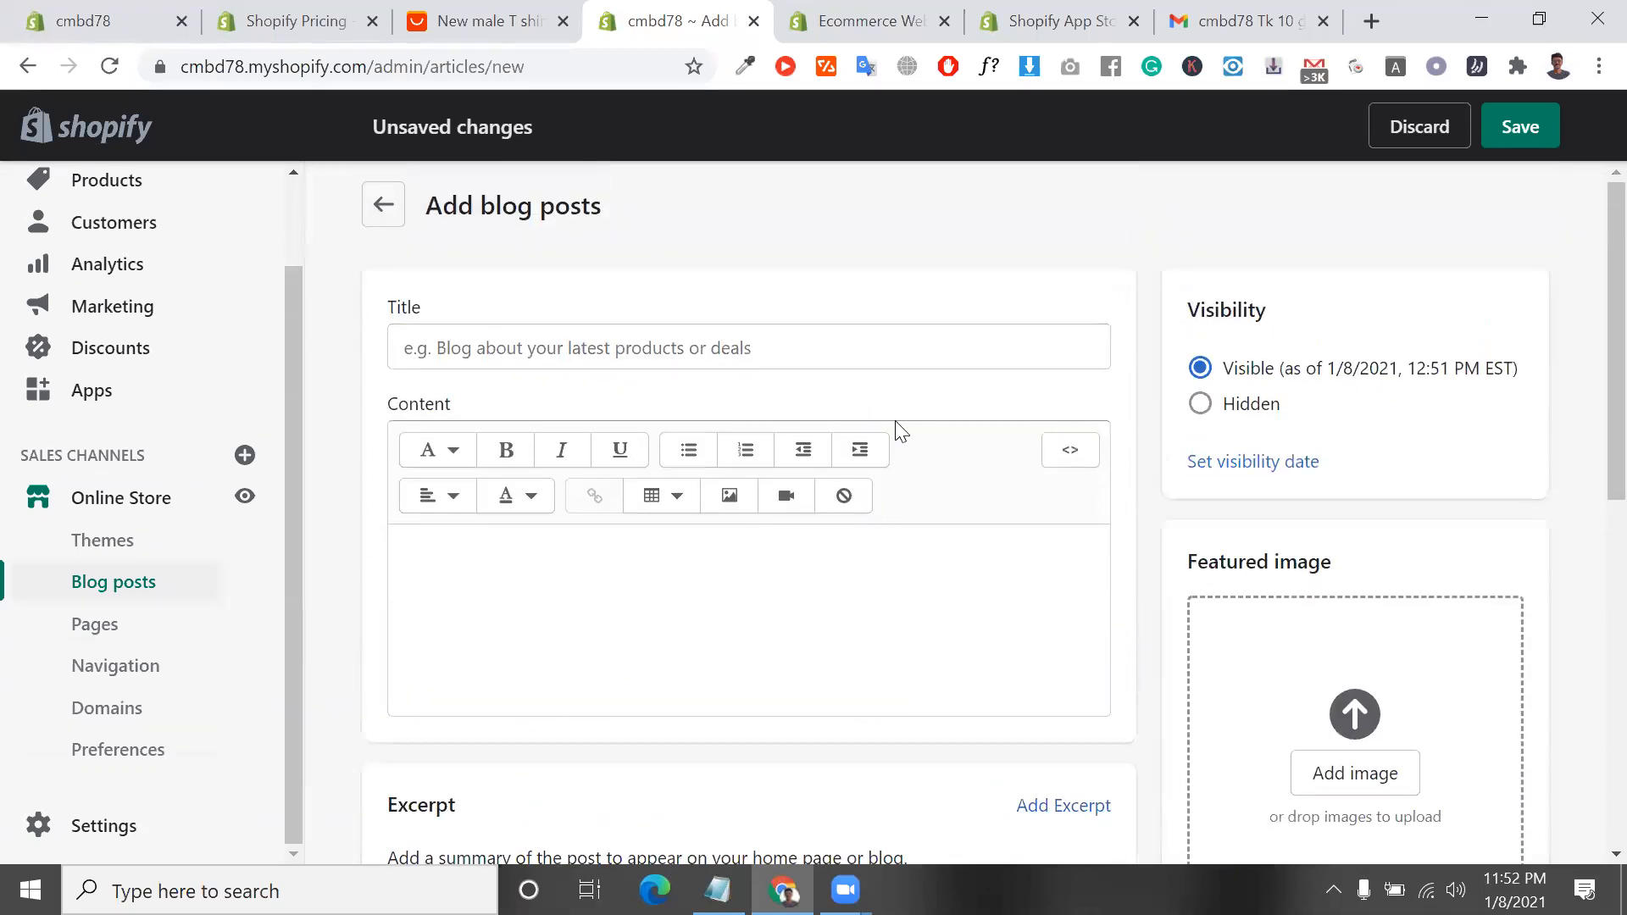
left_click(890, 552)
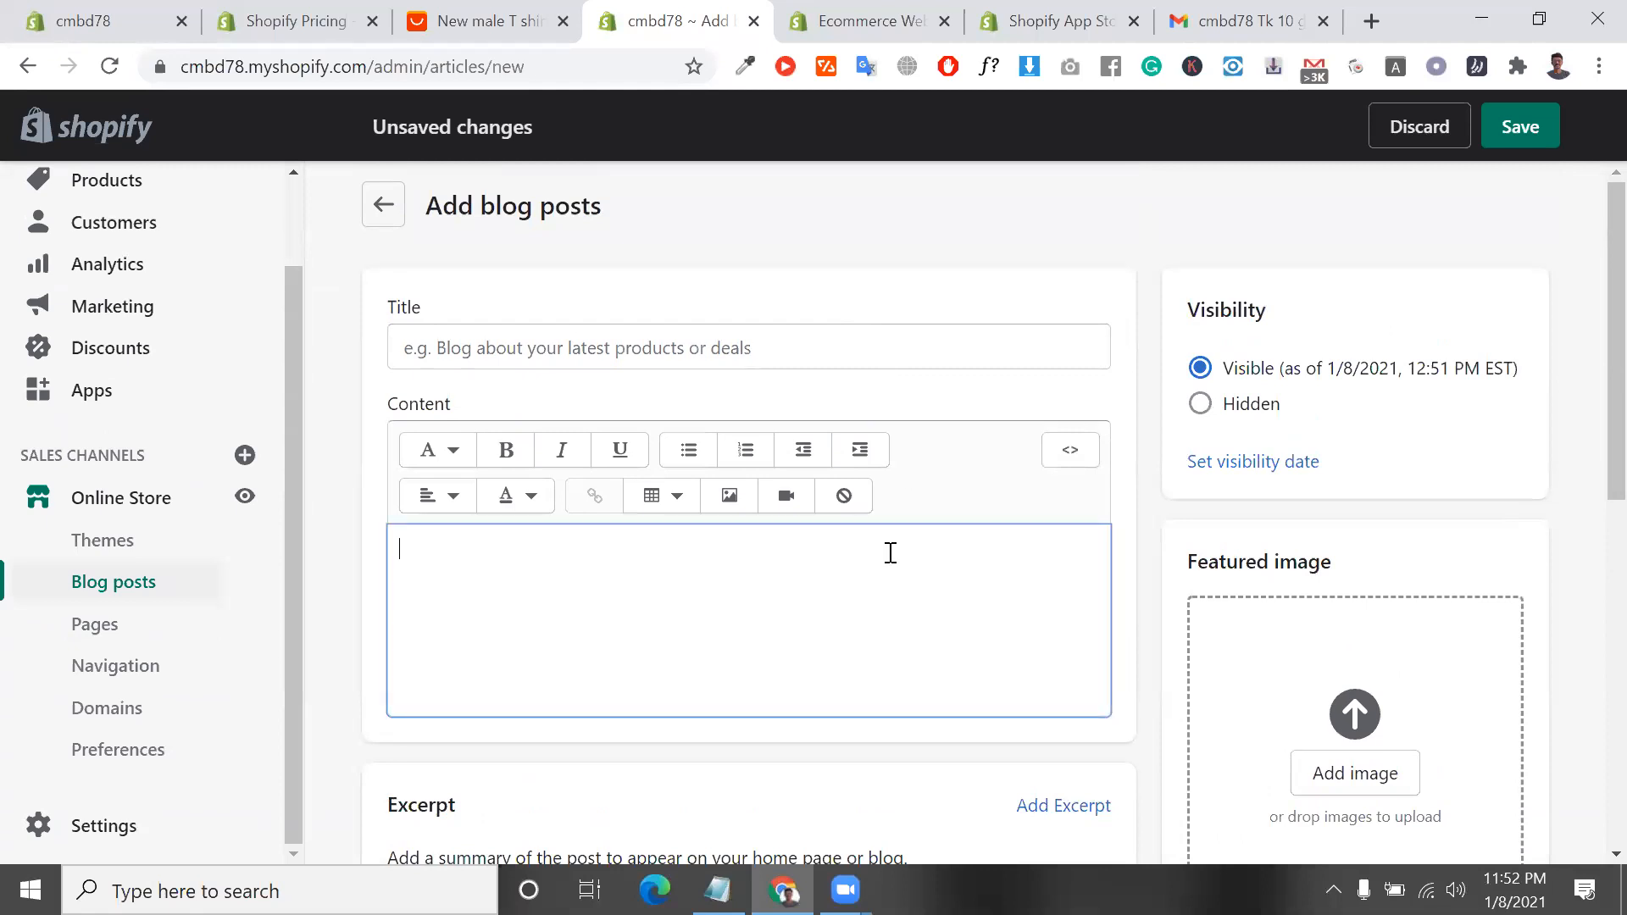
scroll(1351, 593, "down", 2)
scroll(1337, 607, "down", 5)
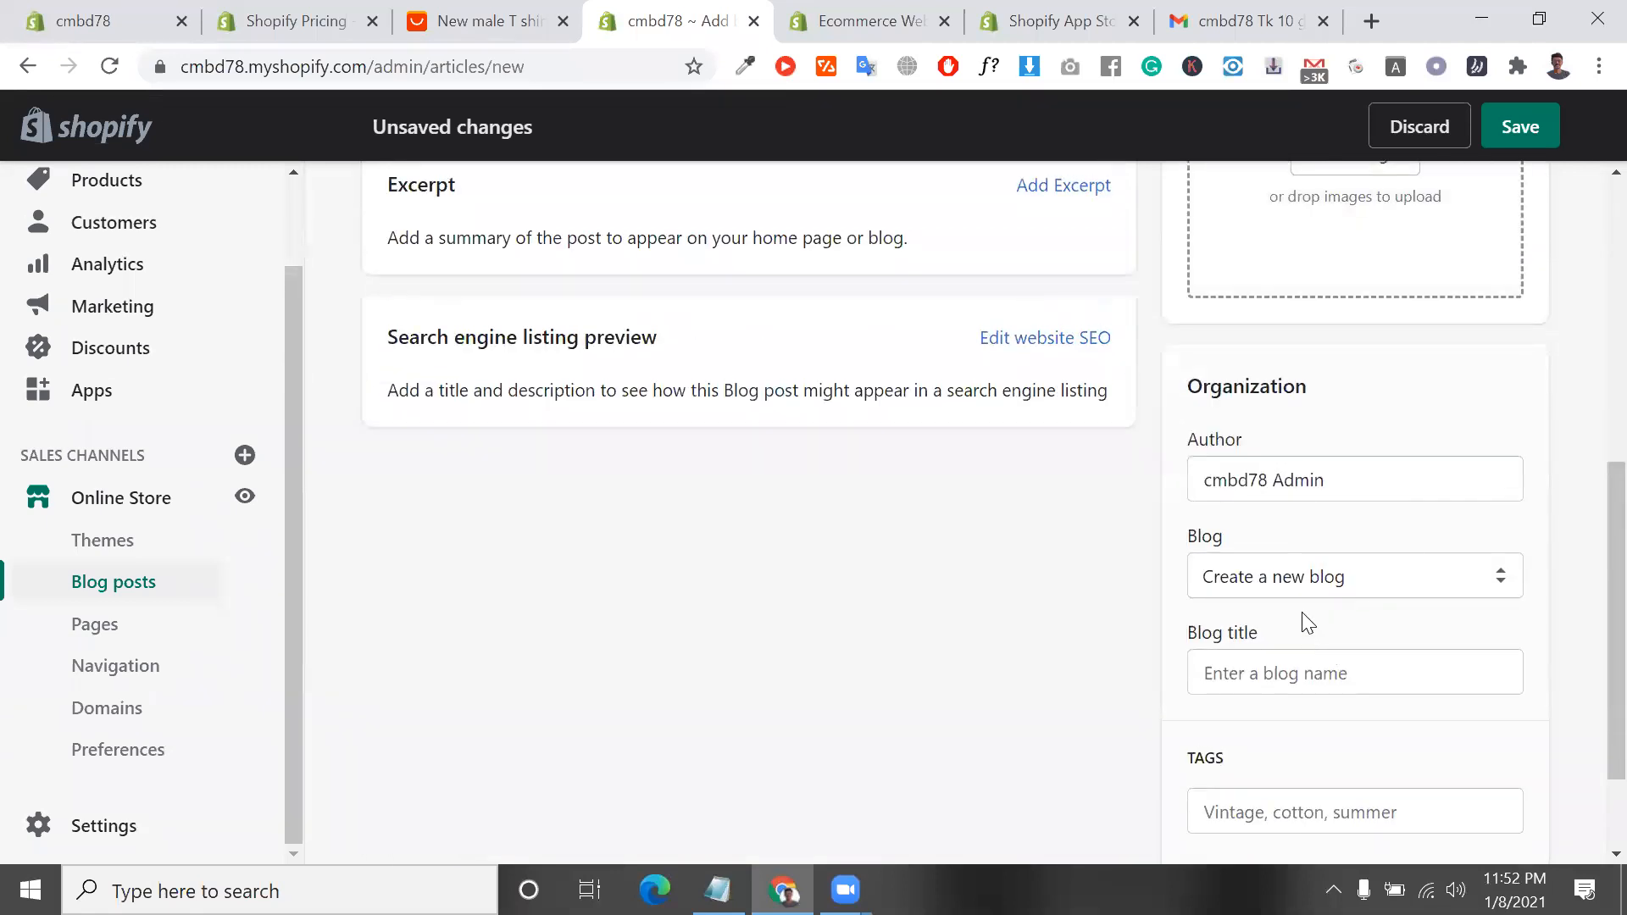
left_click(1349, 578)
left_click(1348, 578)
left_click(1348, 576)
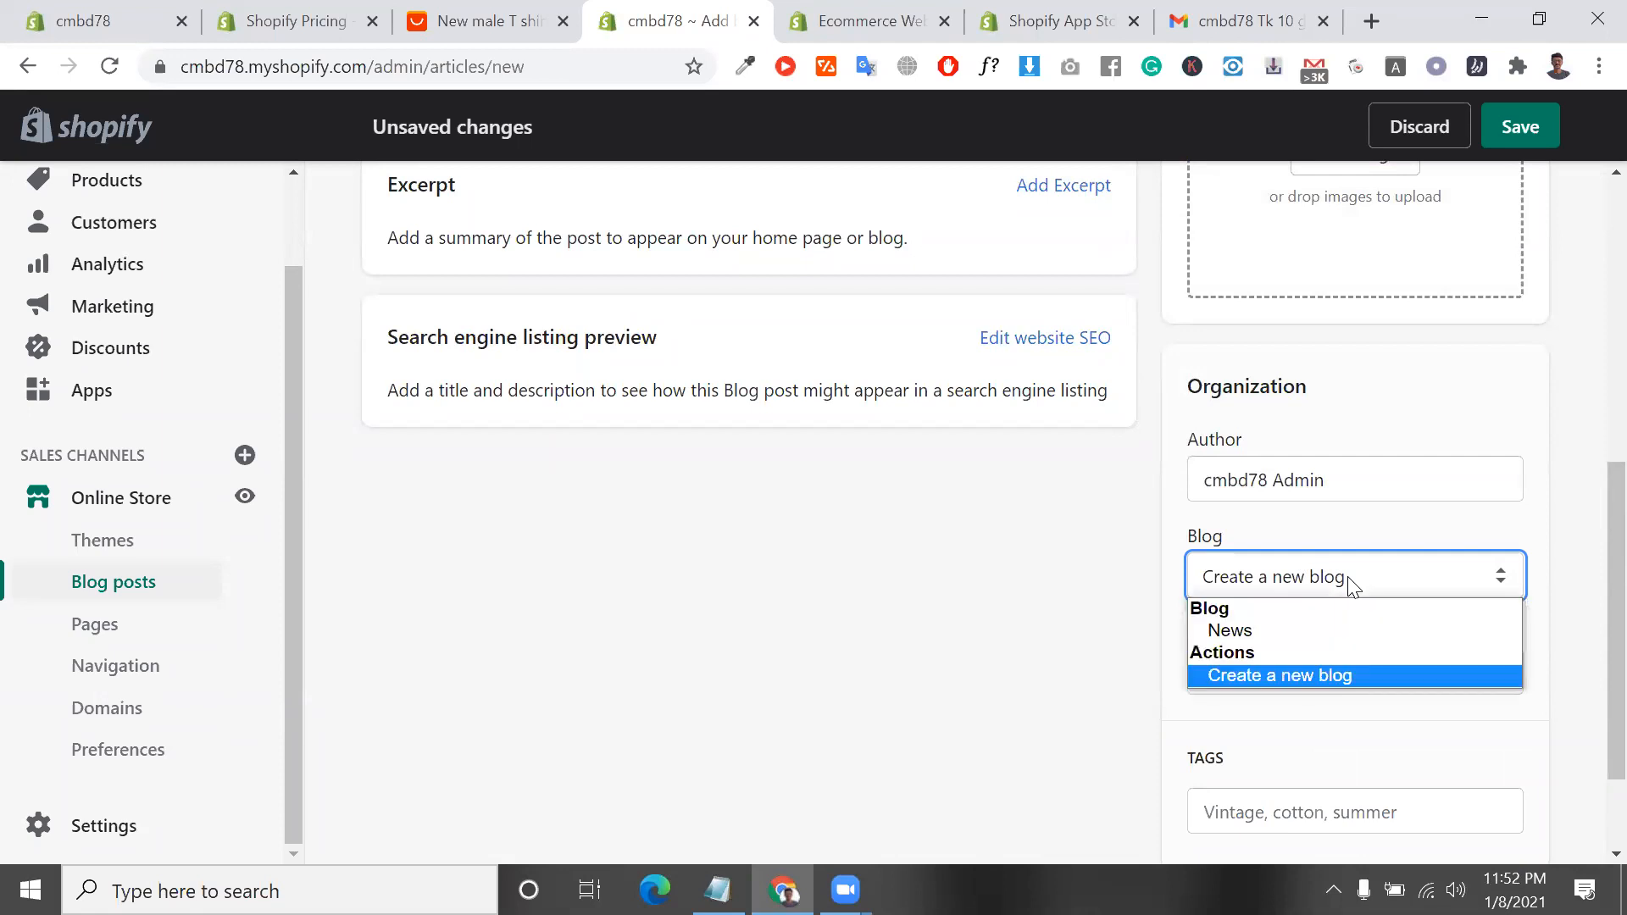
left_click(1347, 576)
scroll(1365, 602, "down", 2)
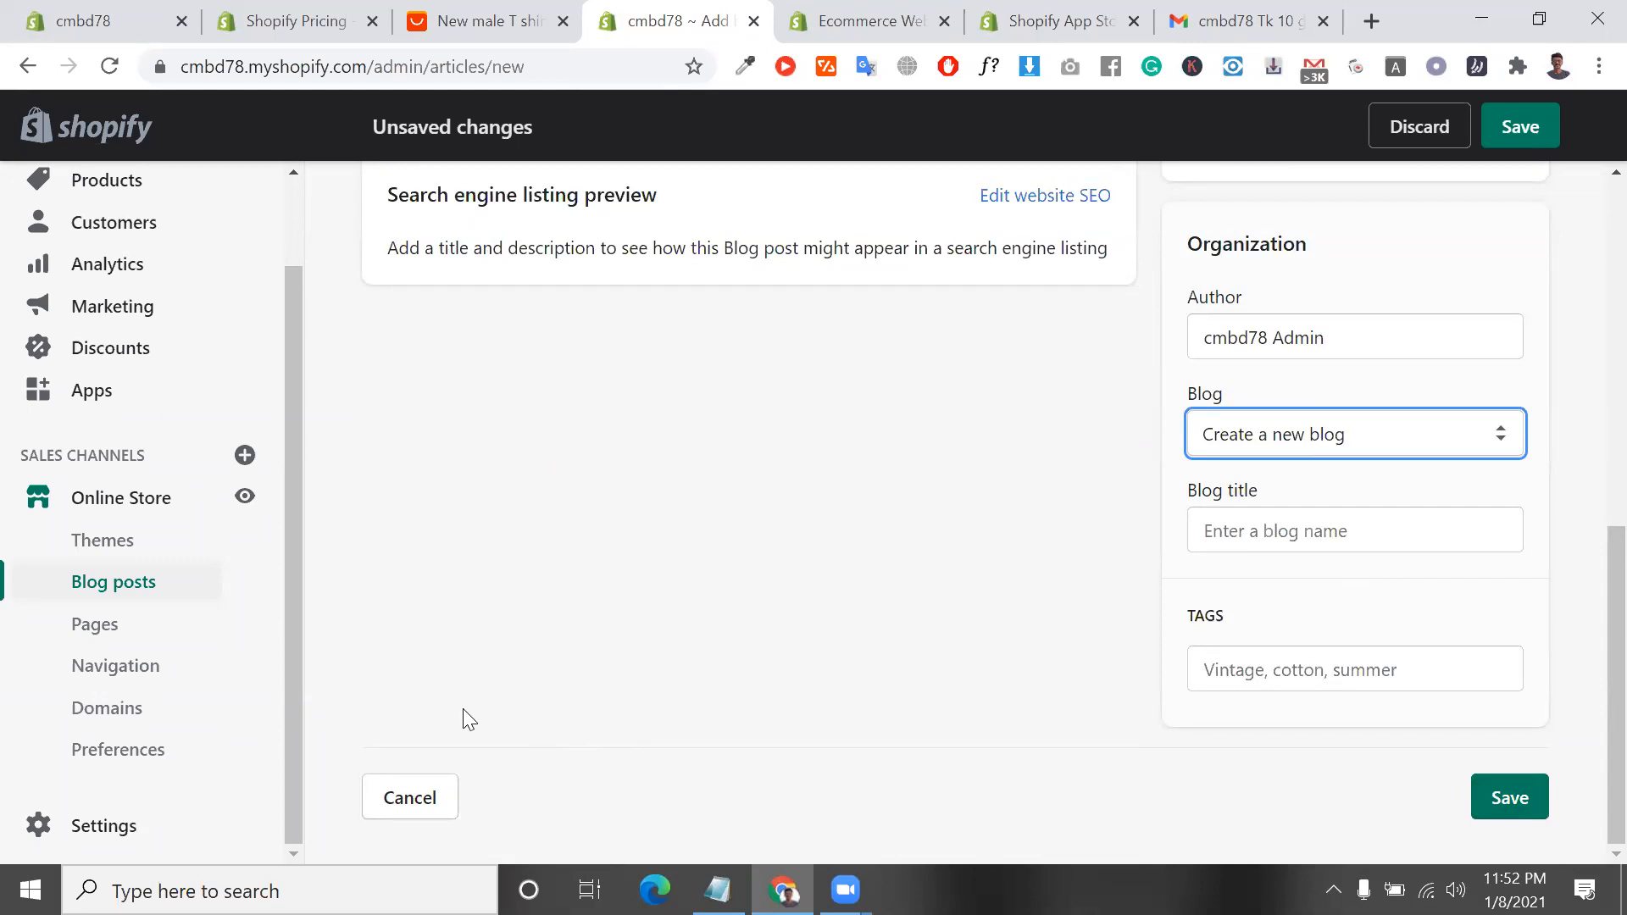
Leave the blog post without saving and start a new page in the Pages section
left_click(197, 639)
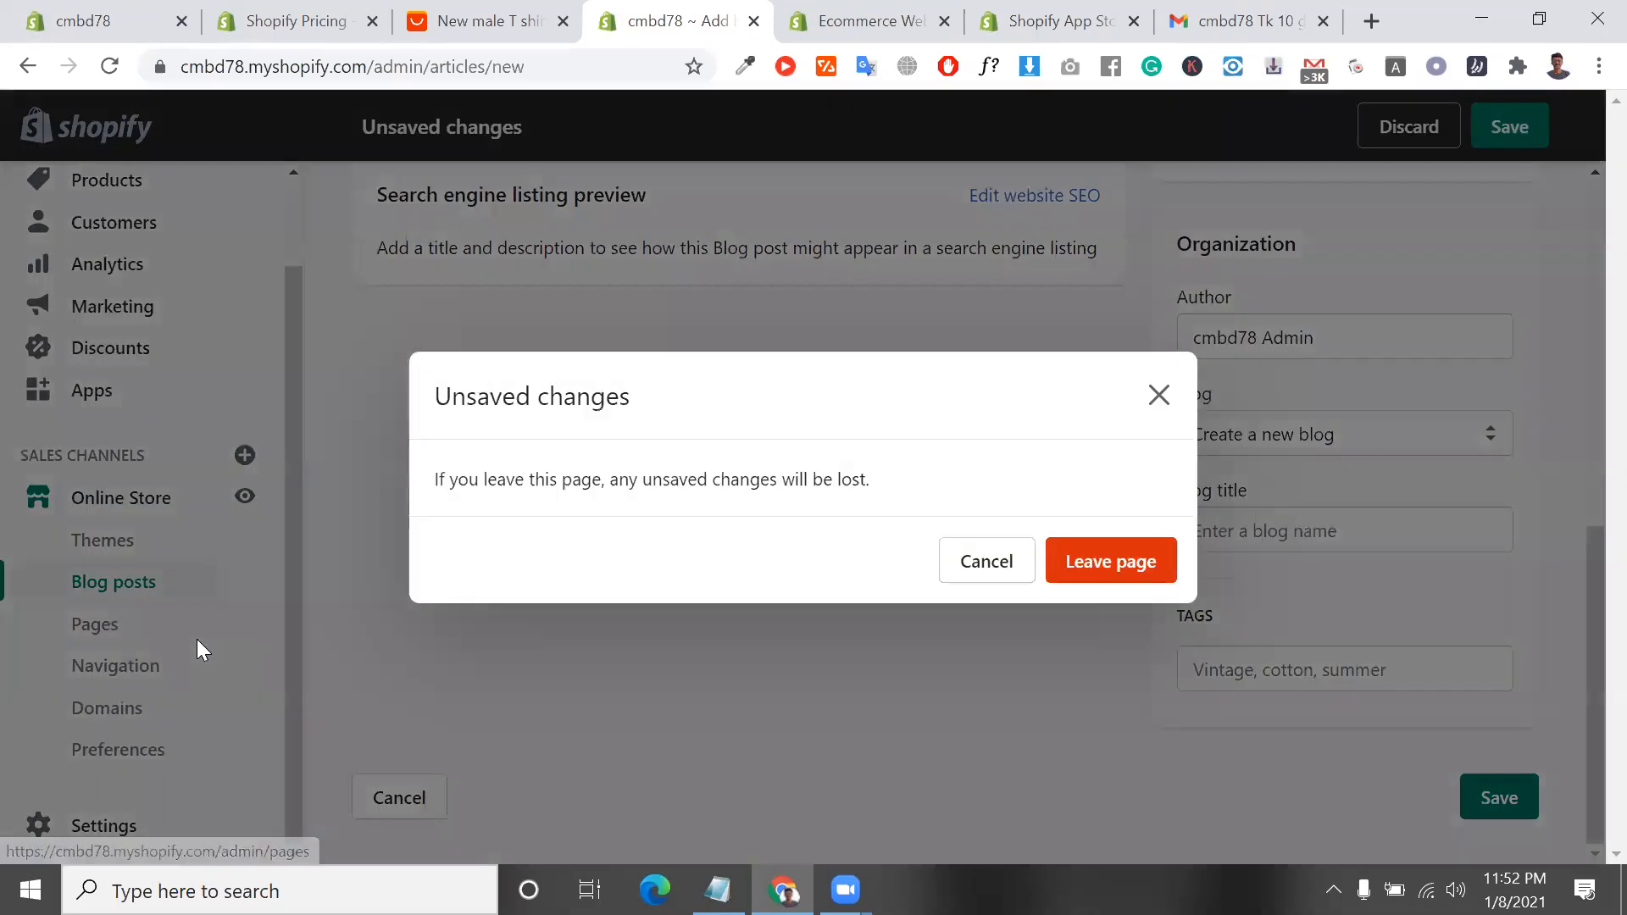
left_click(1141, 563)
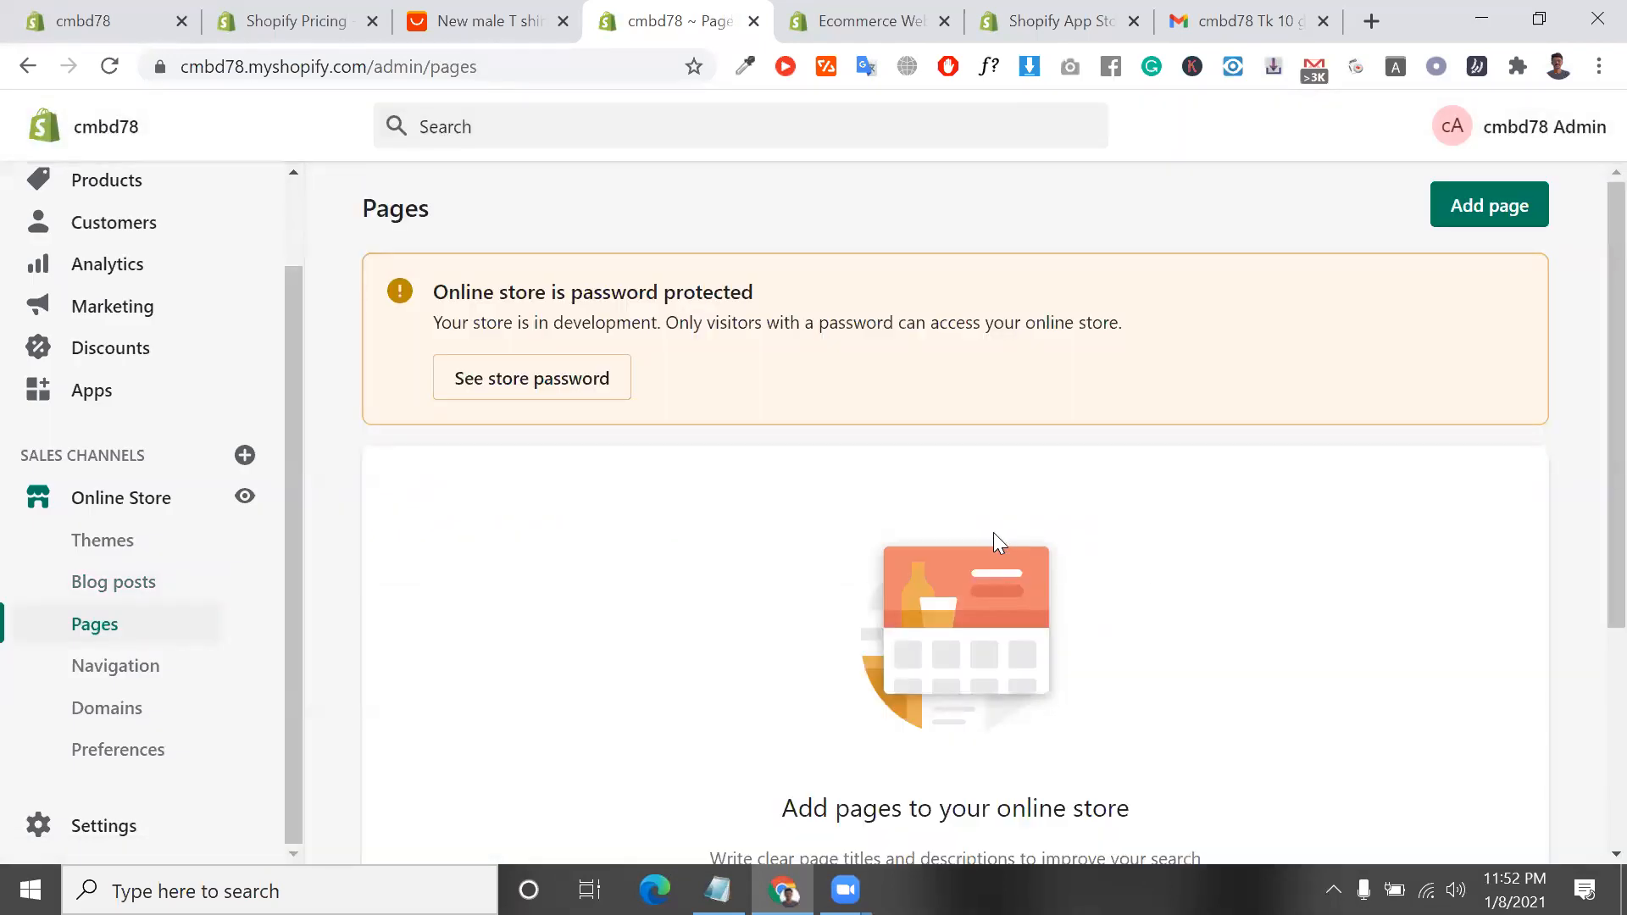
scroll(993, 534, "down", 1)
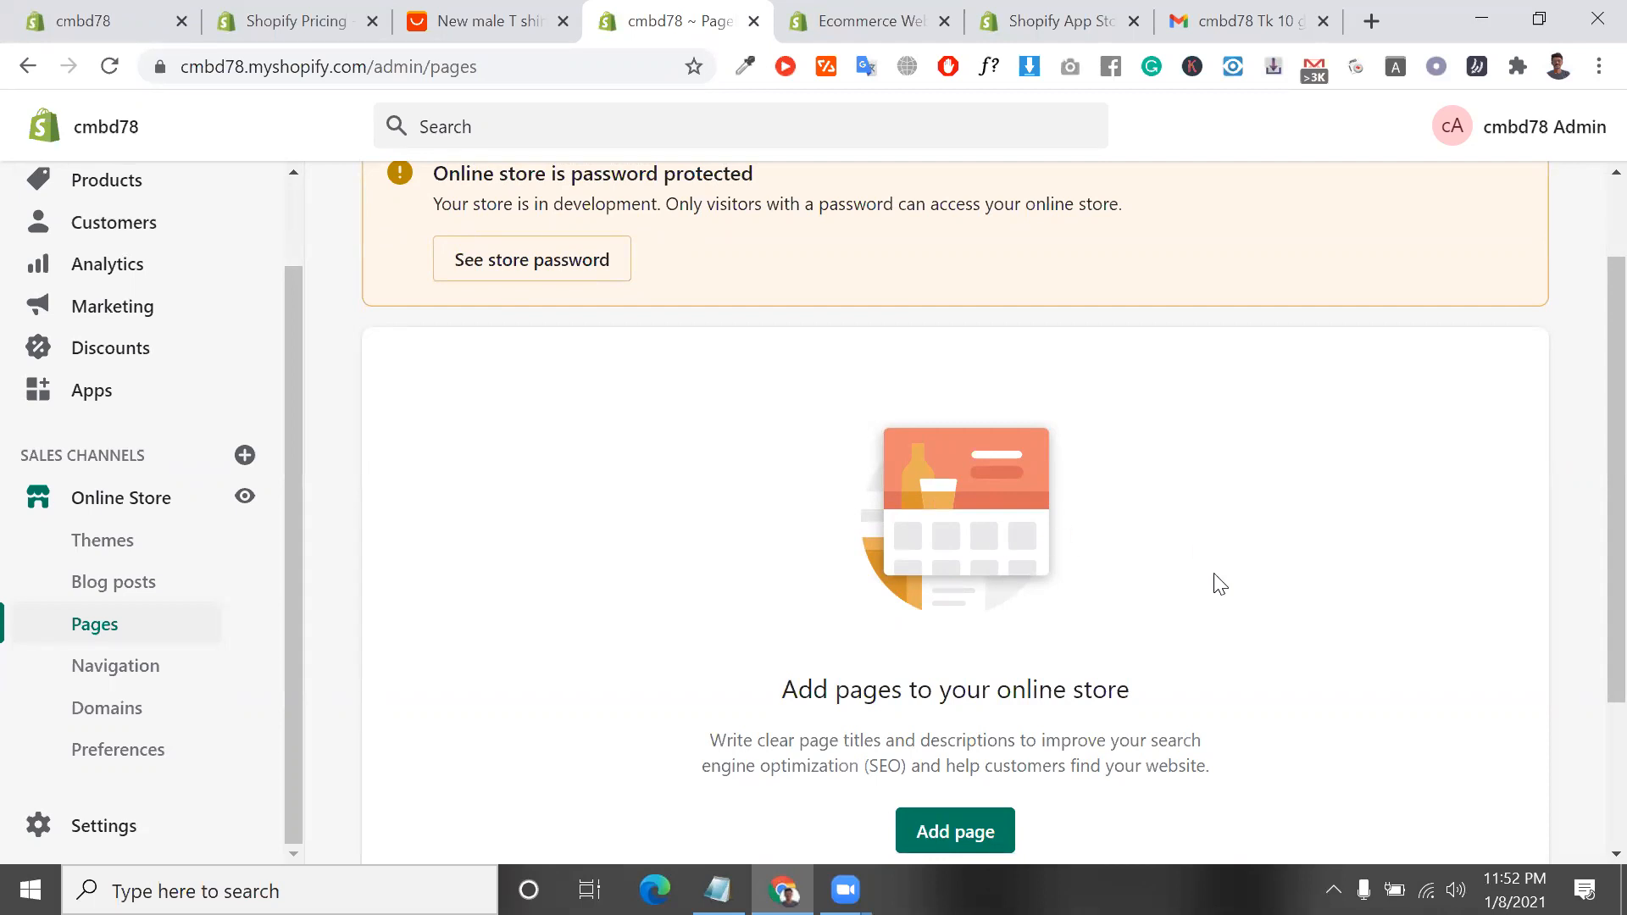
scroll(1213, 581, "down", 3)
triple_click(1051, 495)
triple_click(1114, 546)
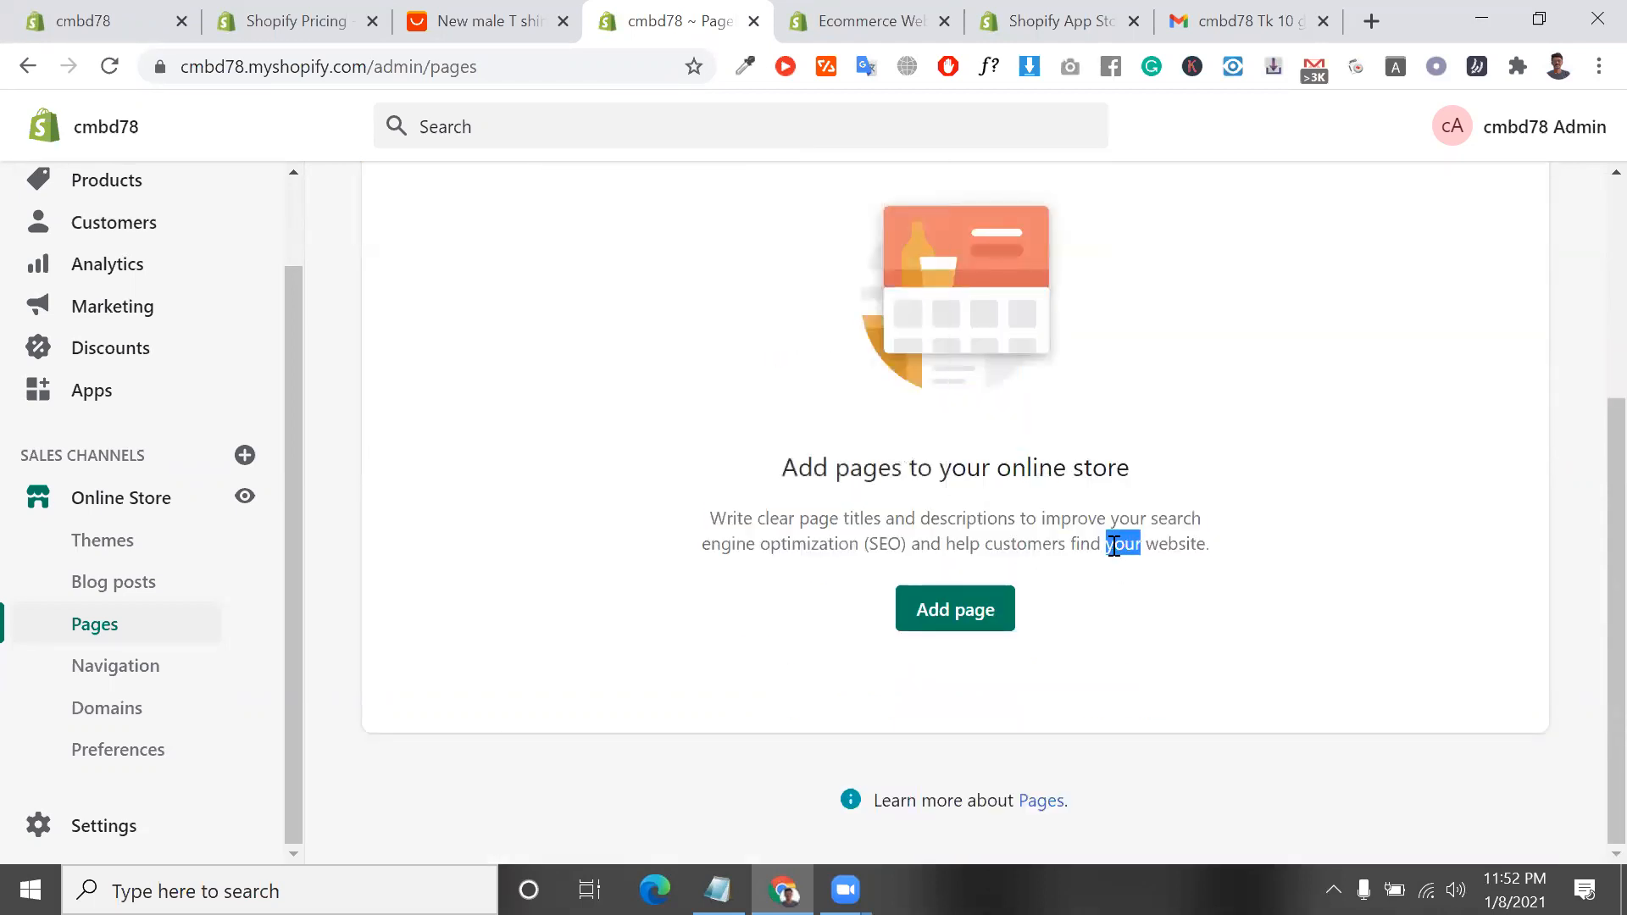
left_click(969, 604)
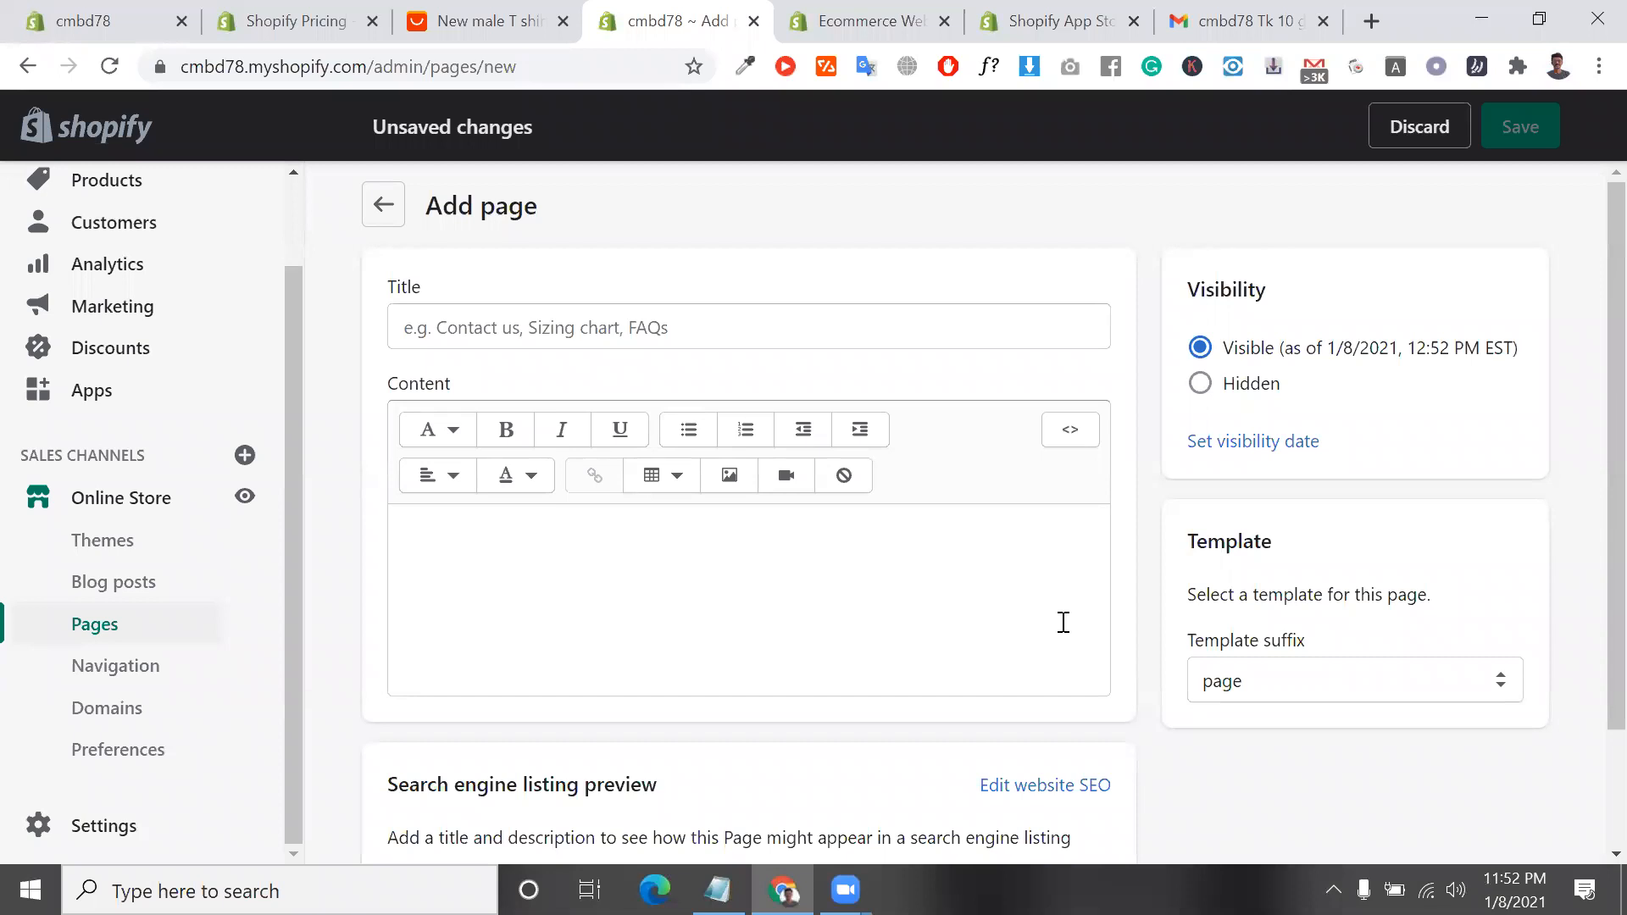
Title the new page "contact us" and set its template suffix to page.contact-custom
scroll(1063, 623, "down", 2)
scroll(1060, 628, "up", 2)
left_click(858, 325)
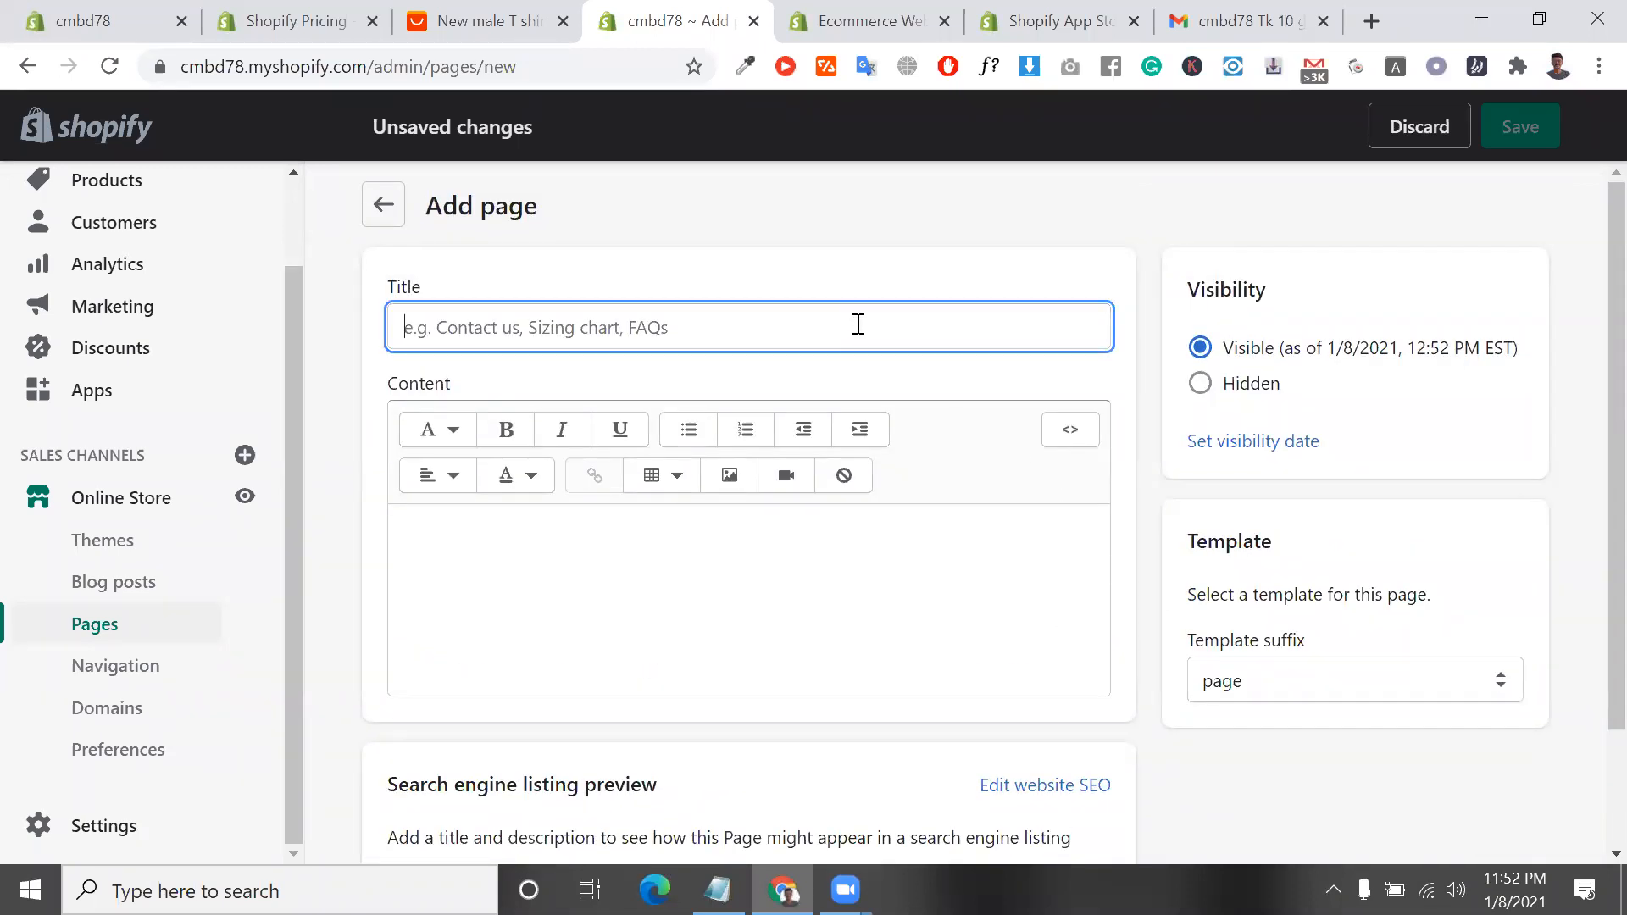
type("contact us")
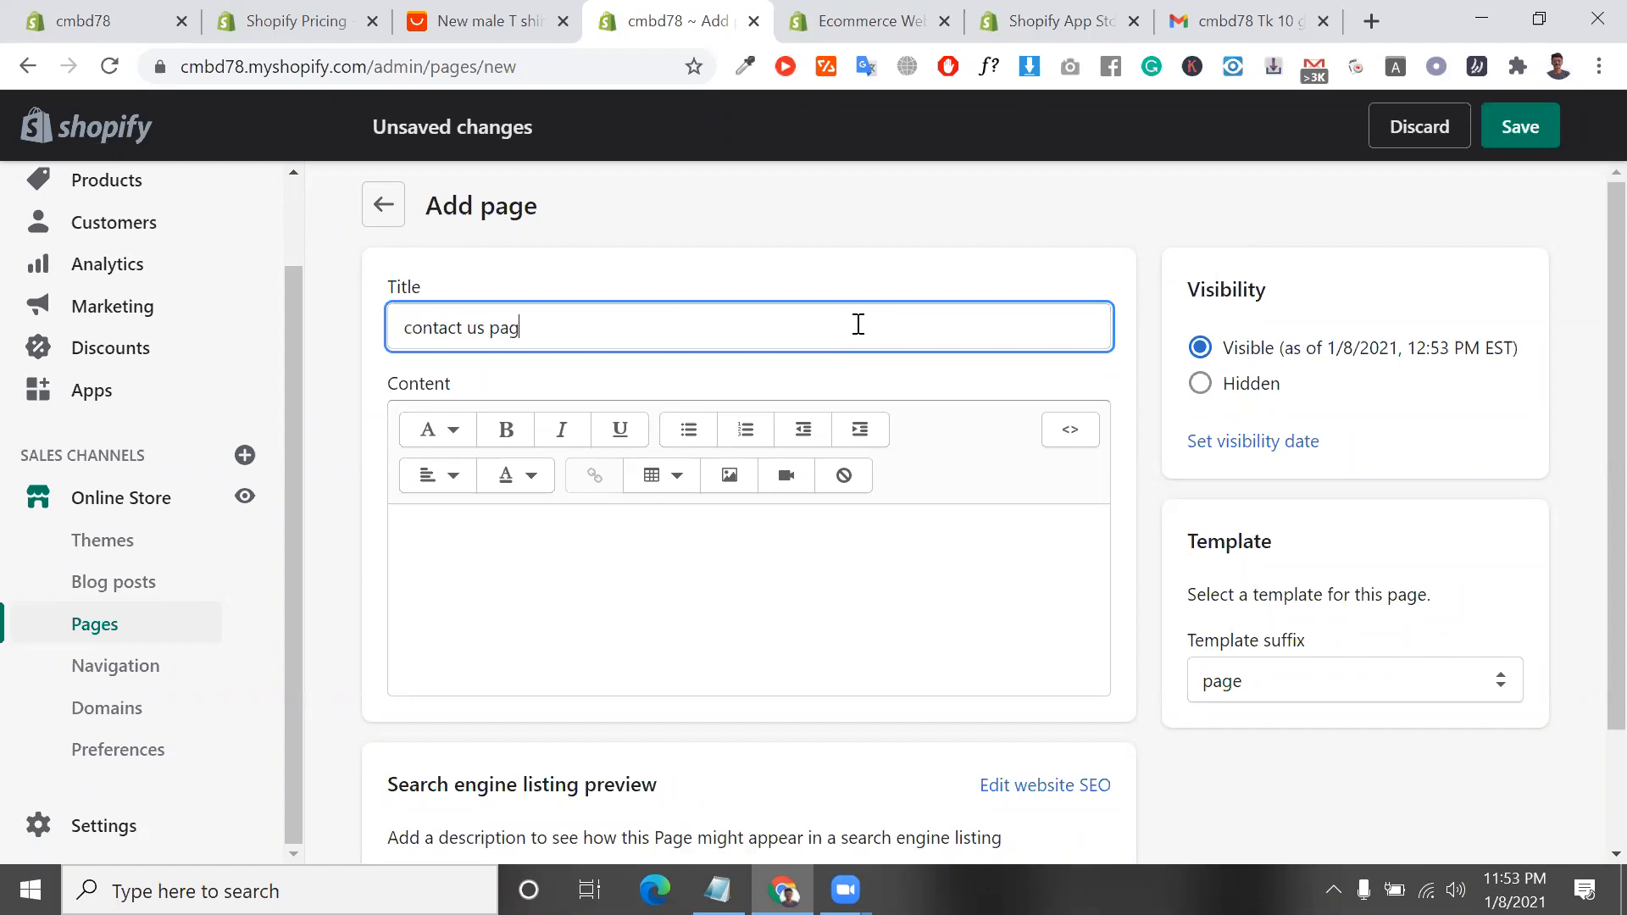
left_click(1231, 679)
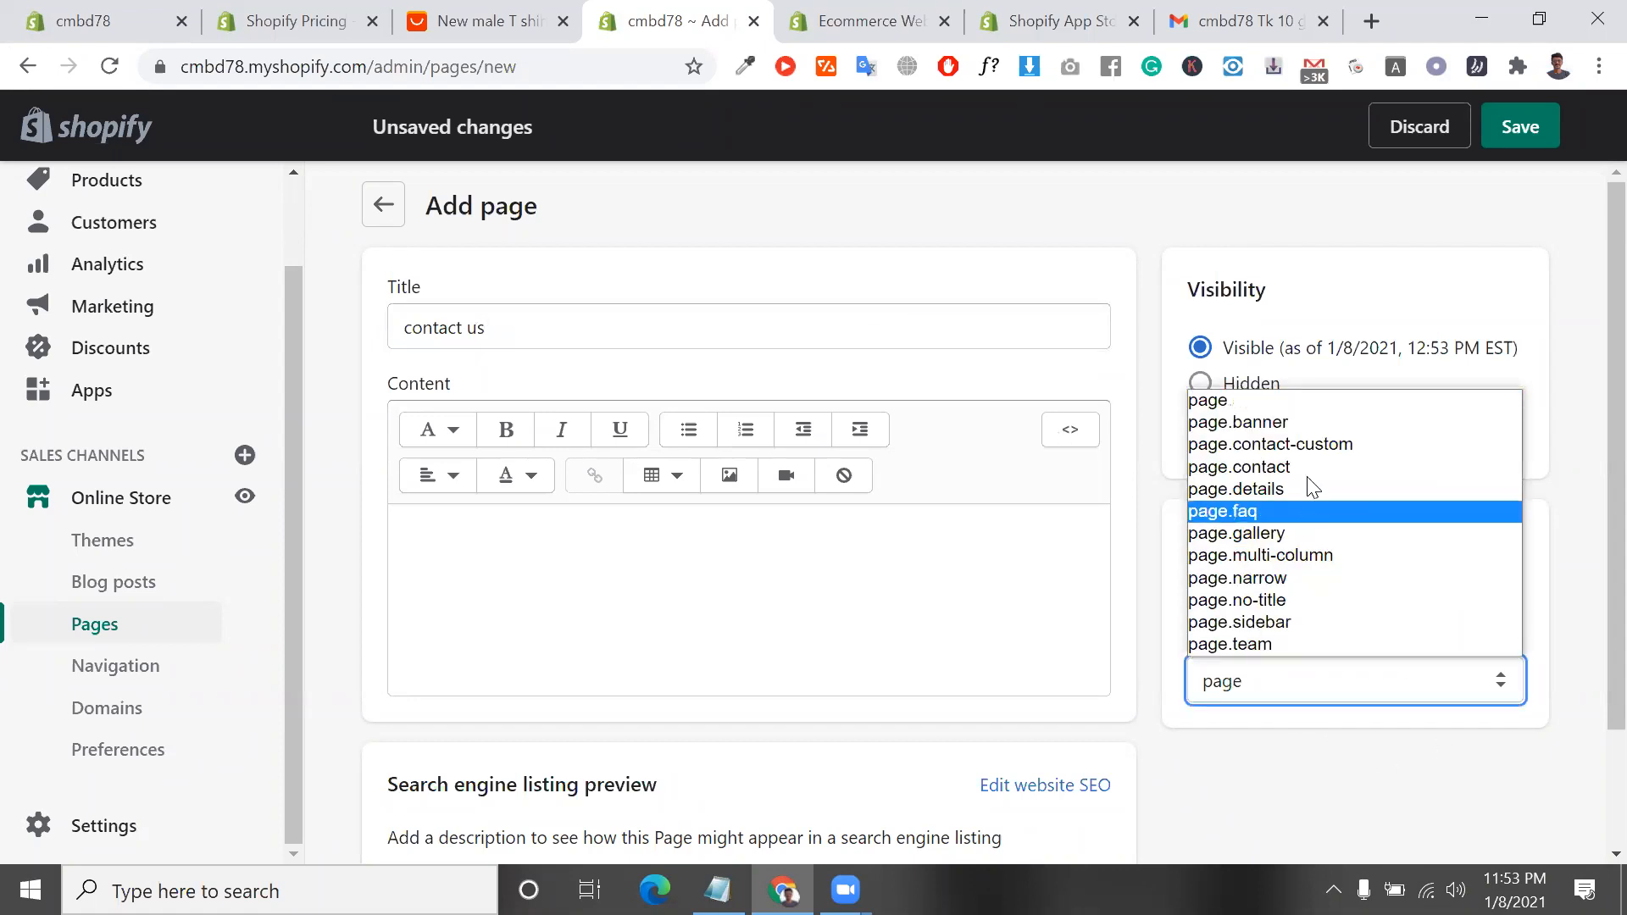
left_click(1301, 447)
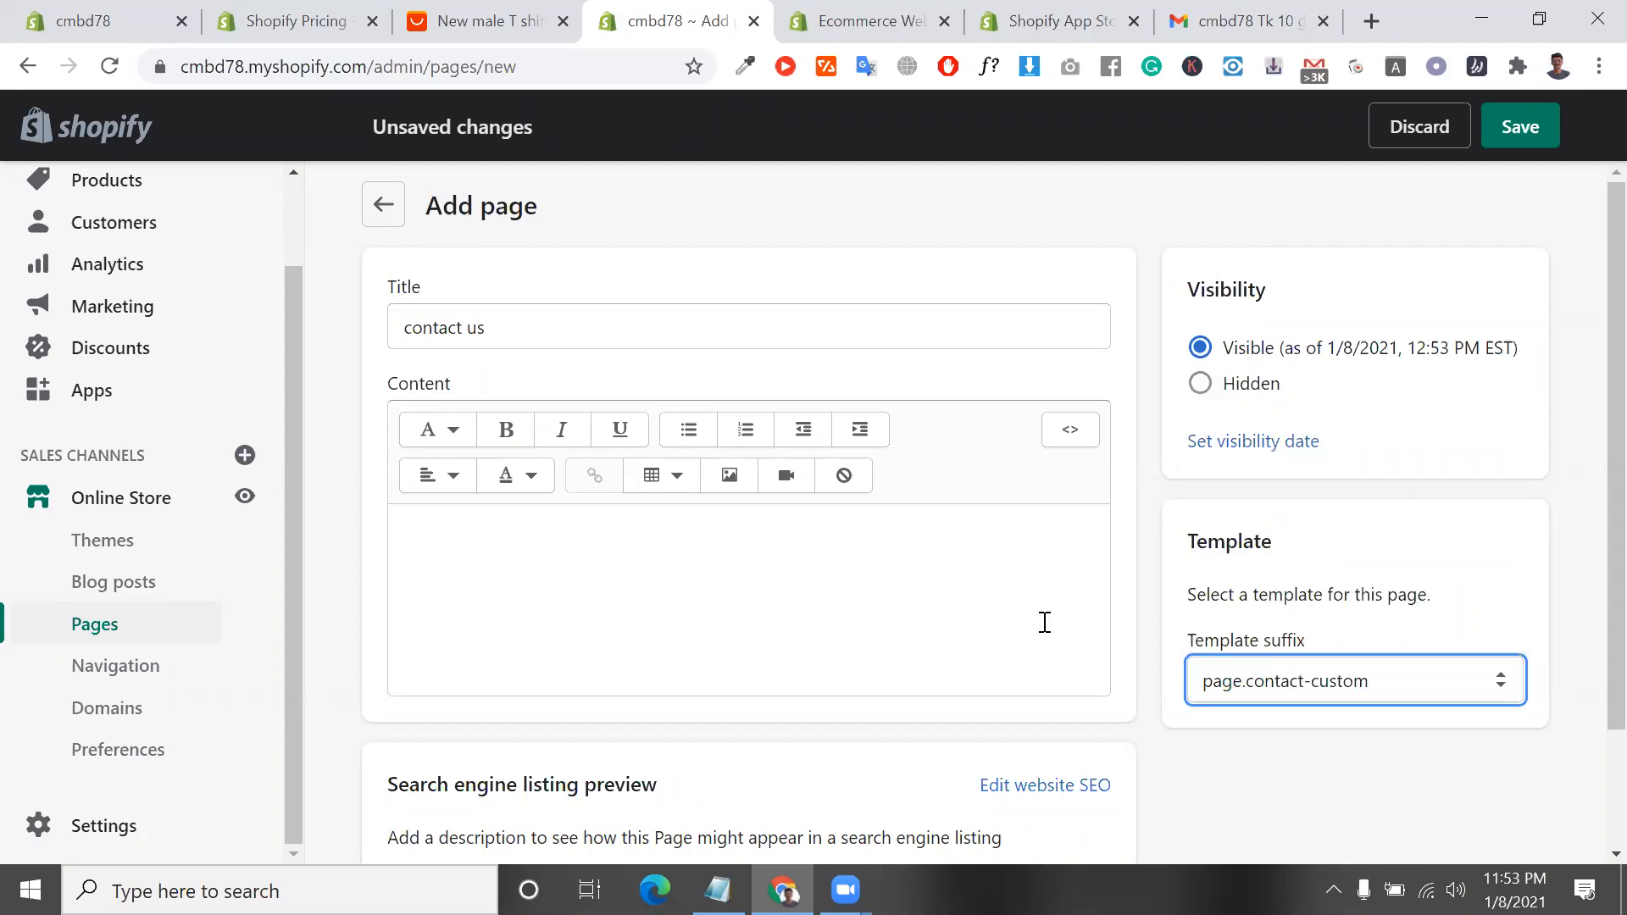
Begin the page content with the sentence "this a contact page."
scroll(1043, 621, "down", 1)
left_click(883, 566)
scroll(883, 566, "down", 2)
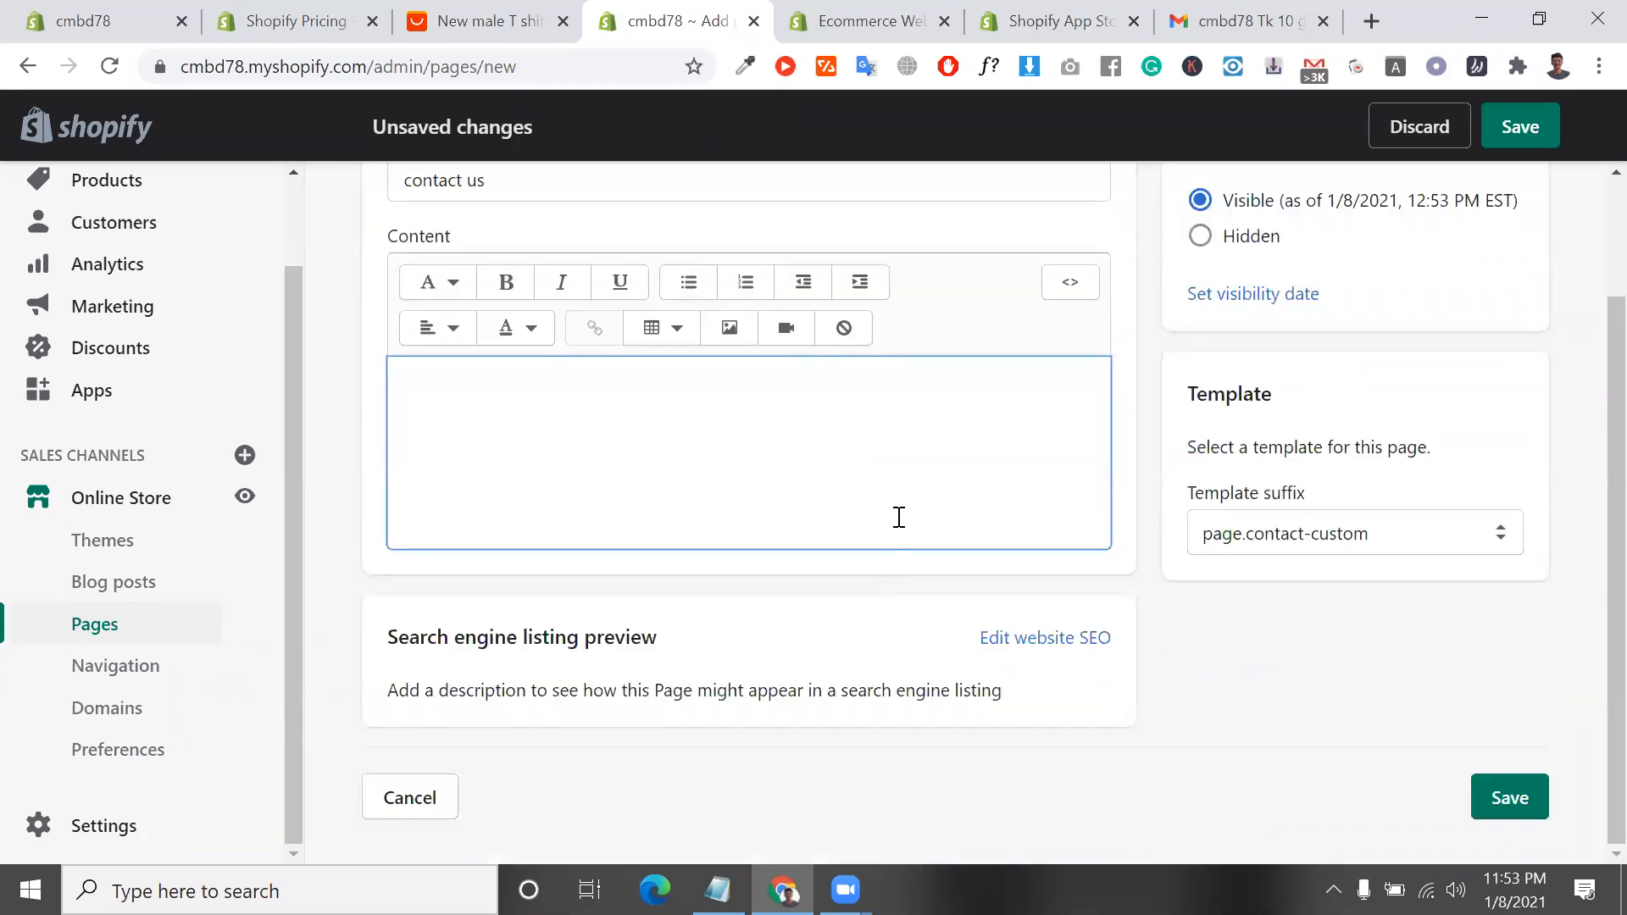
scroll(1008, 555, "up", 2)
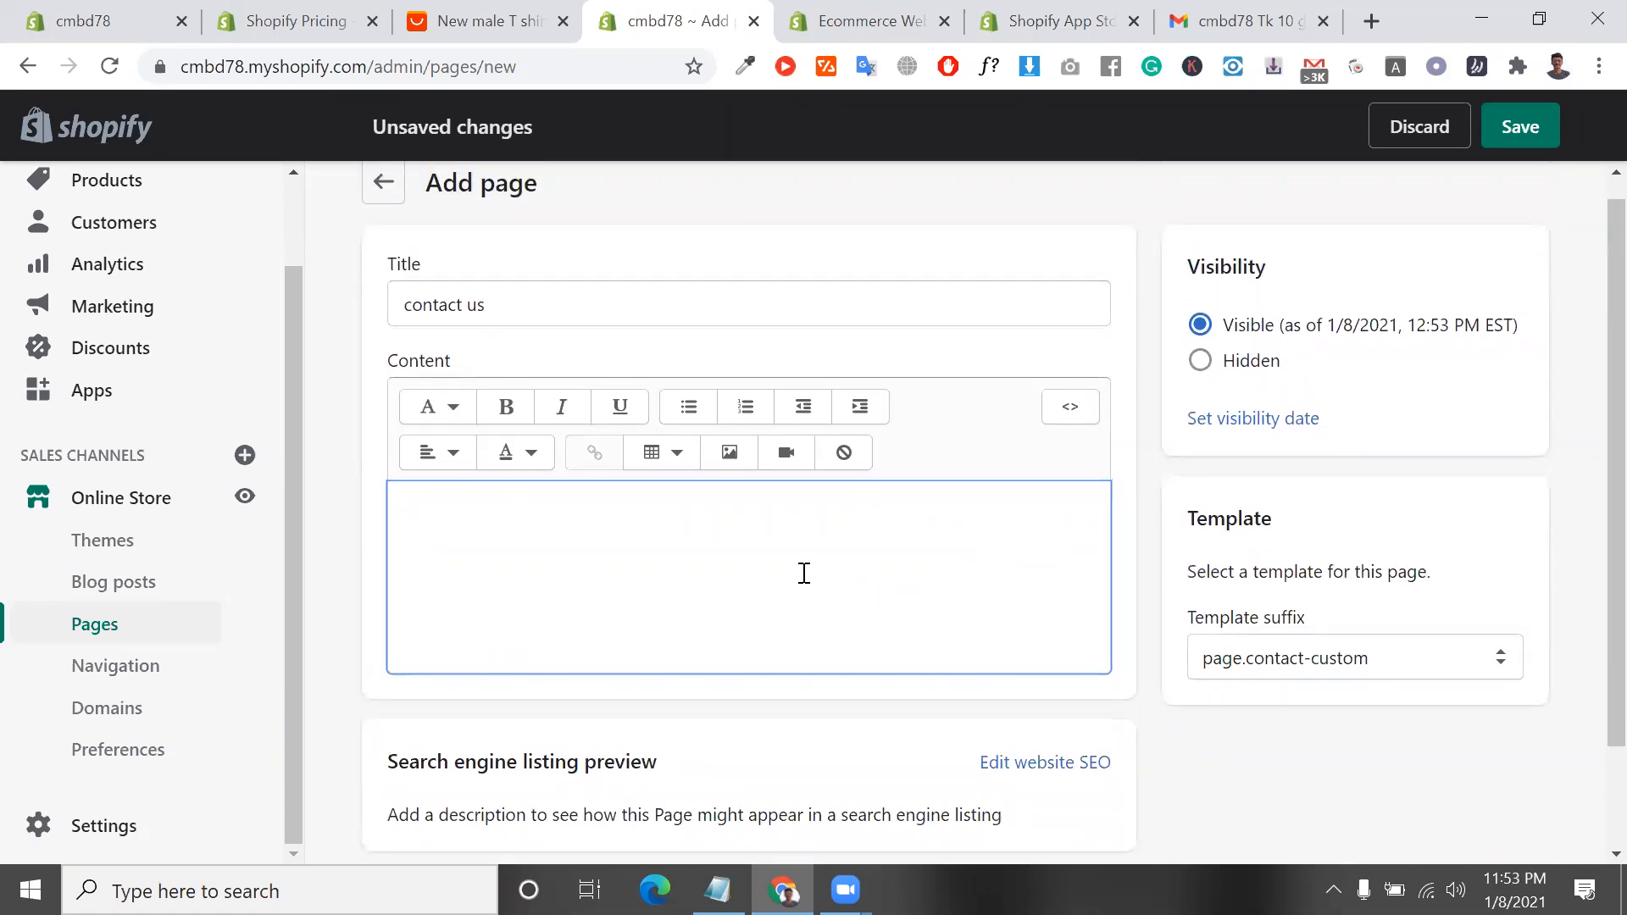
left_click(824, 320)
left_click_drag(488, 304, 400, 310)
double_click(563, 506)
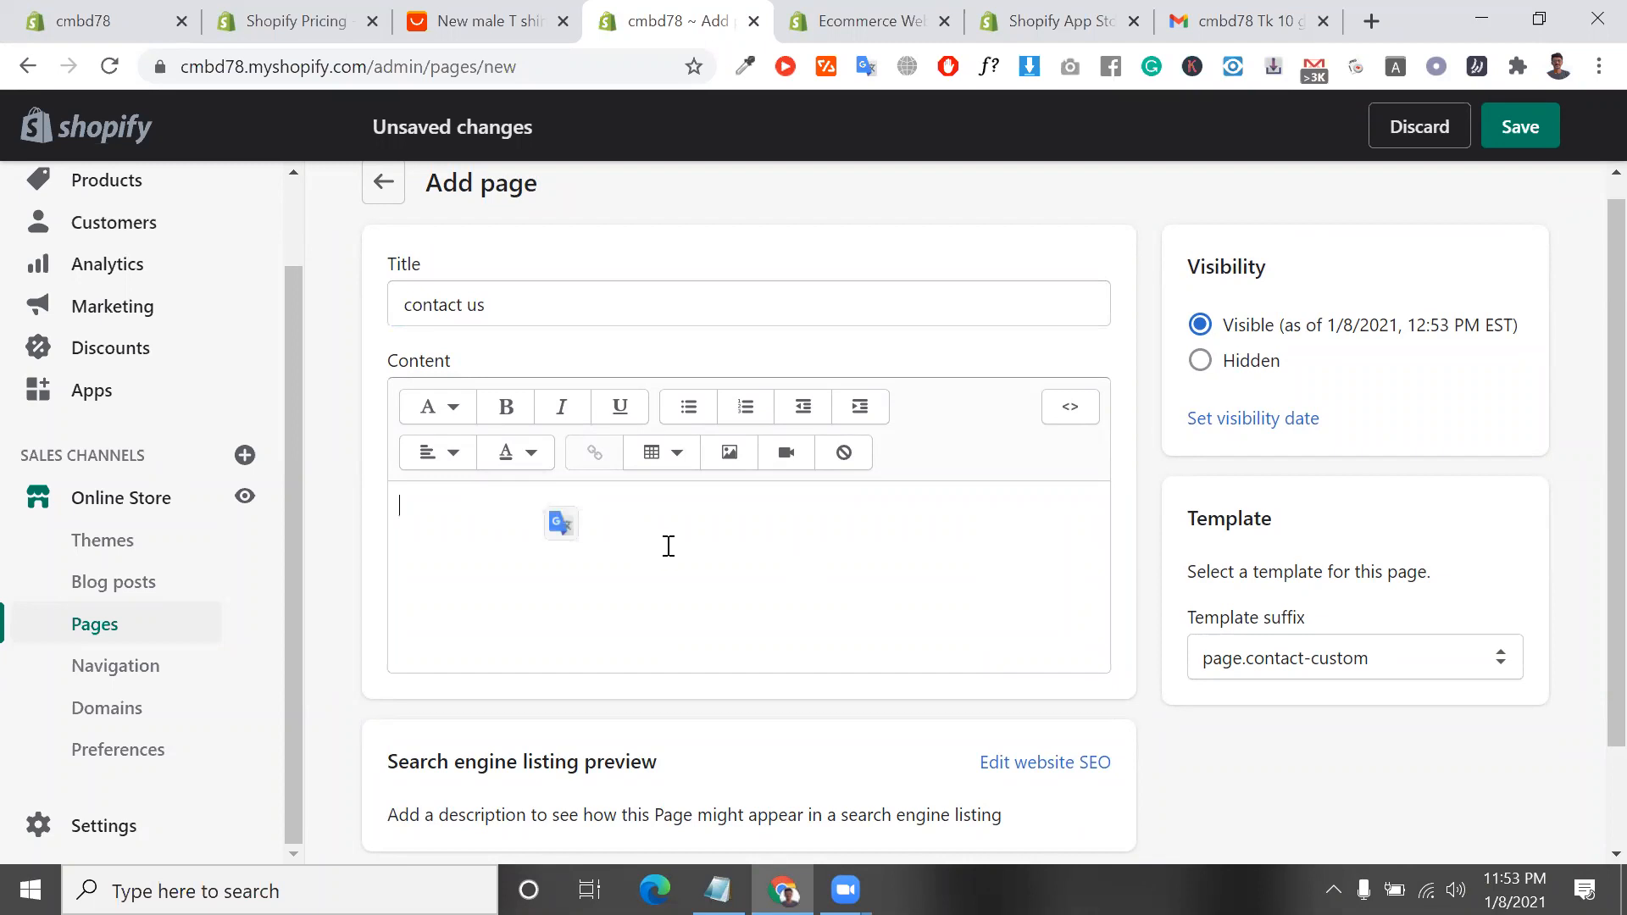
scroll(665, 545, "down", 2)
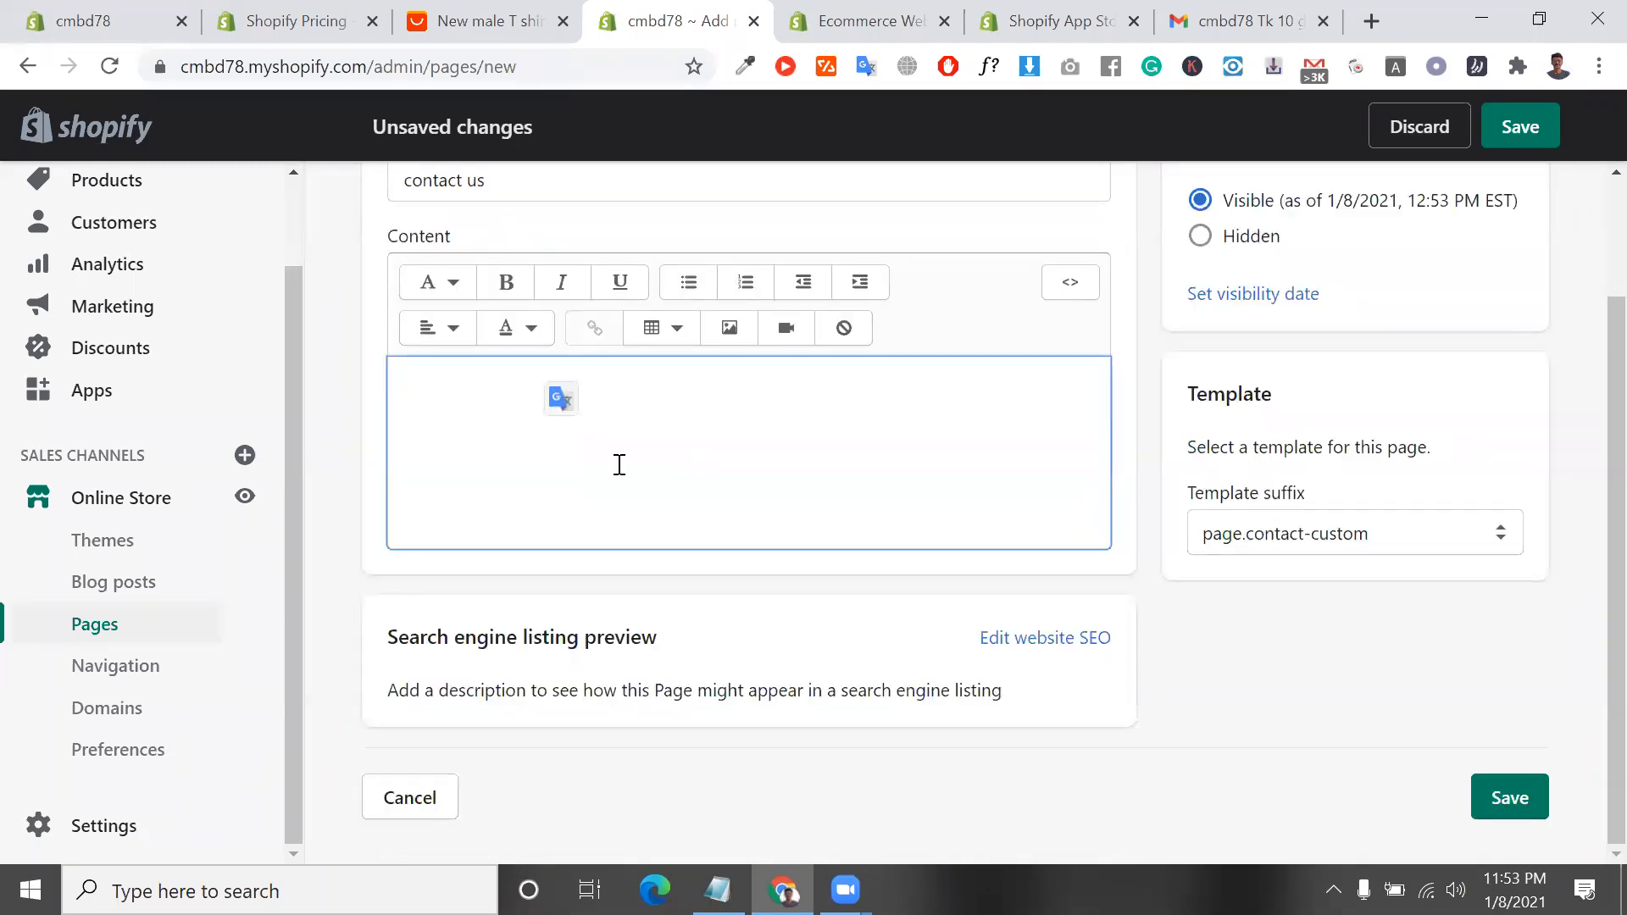
type("thi")
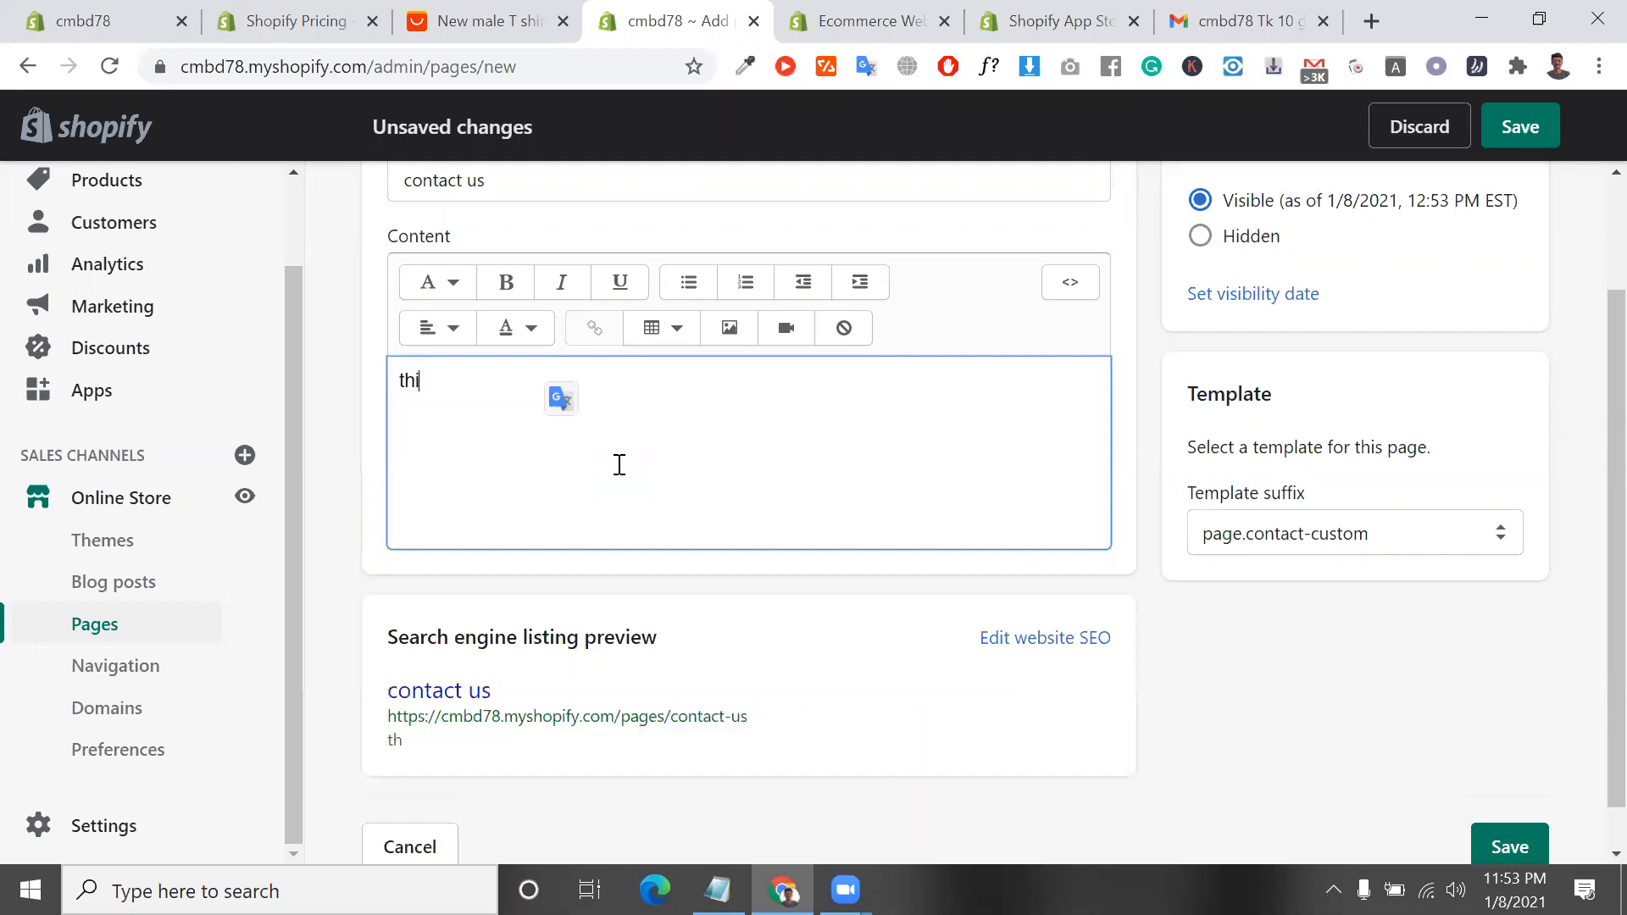
type("s a contact page.")
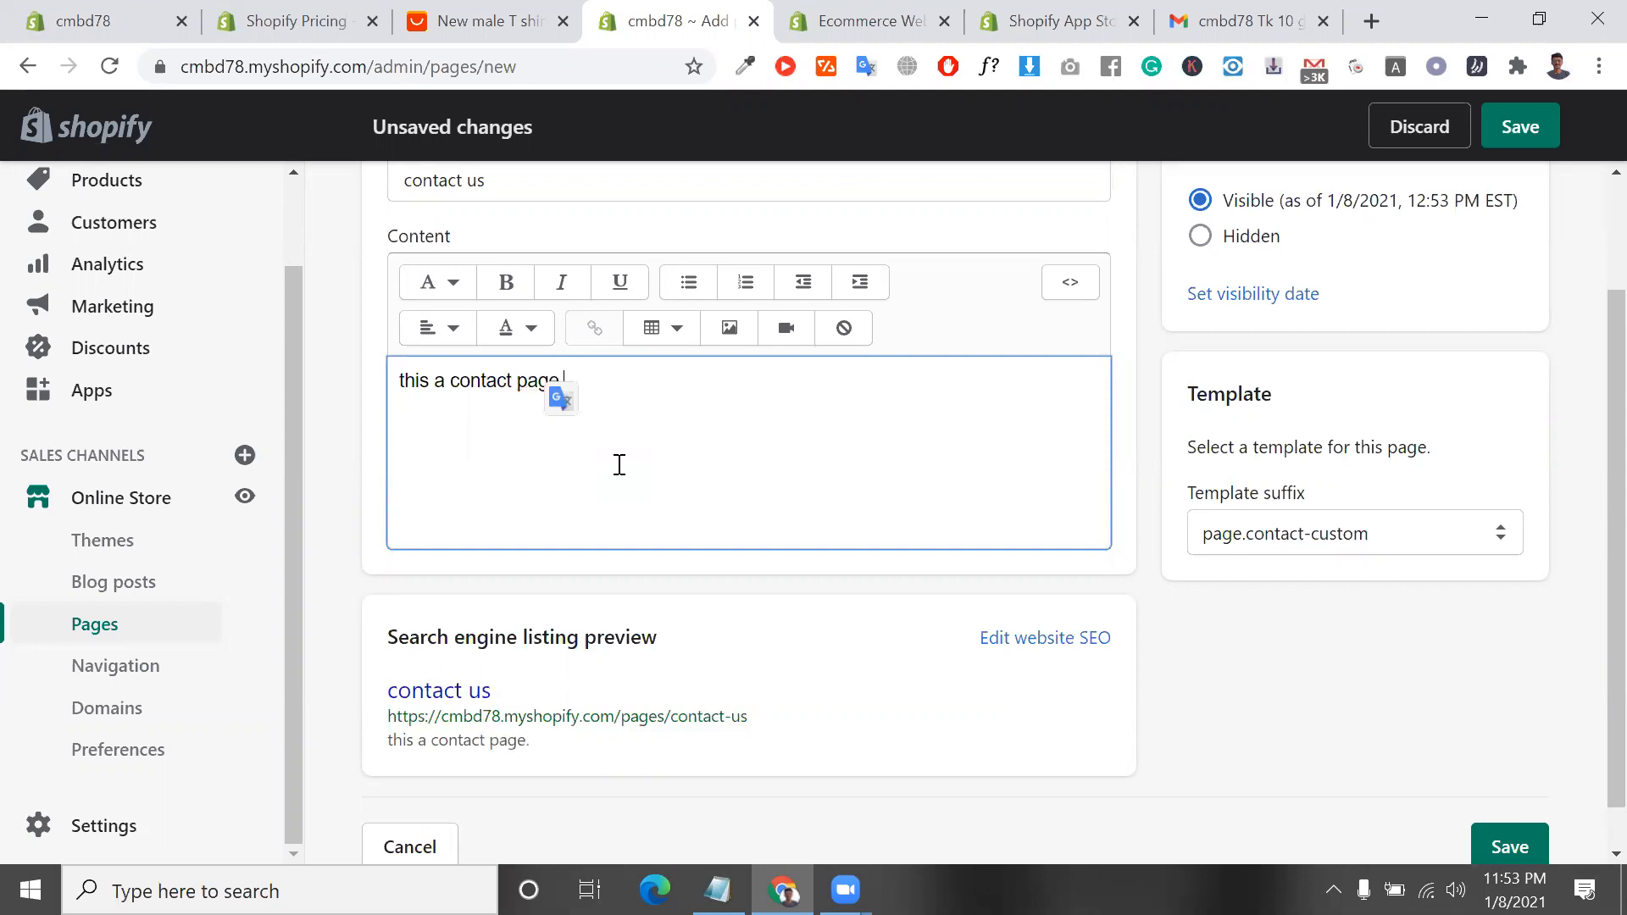
type(" i can")
Continue the page content with the sentence "you can contact us anytime.."
key("BackSpace")
key("BackSpace")
key("BackSpace")
type("you can catact")
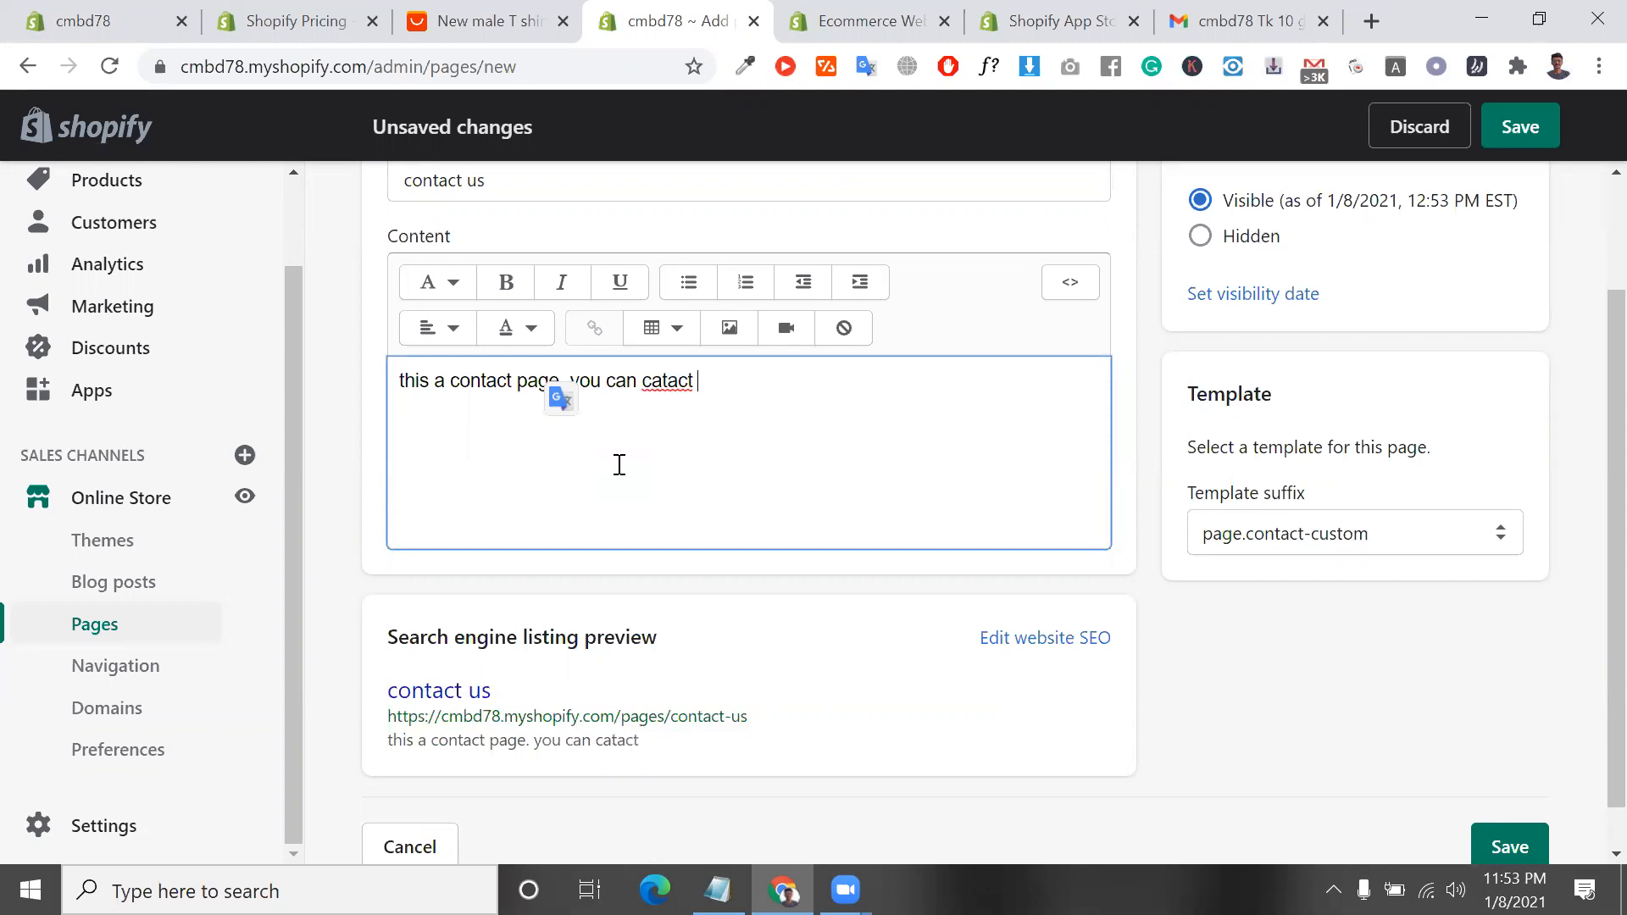
key("BackSpace")
key("BackSpace")
key("BackSpace")
key("BackSpace")
key("BackSpace")
key("BackSpace")
type("ontact us anytime..")
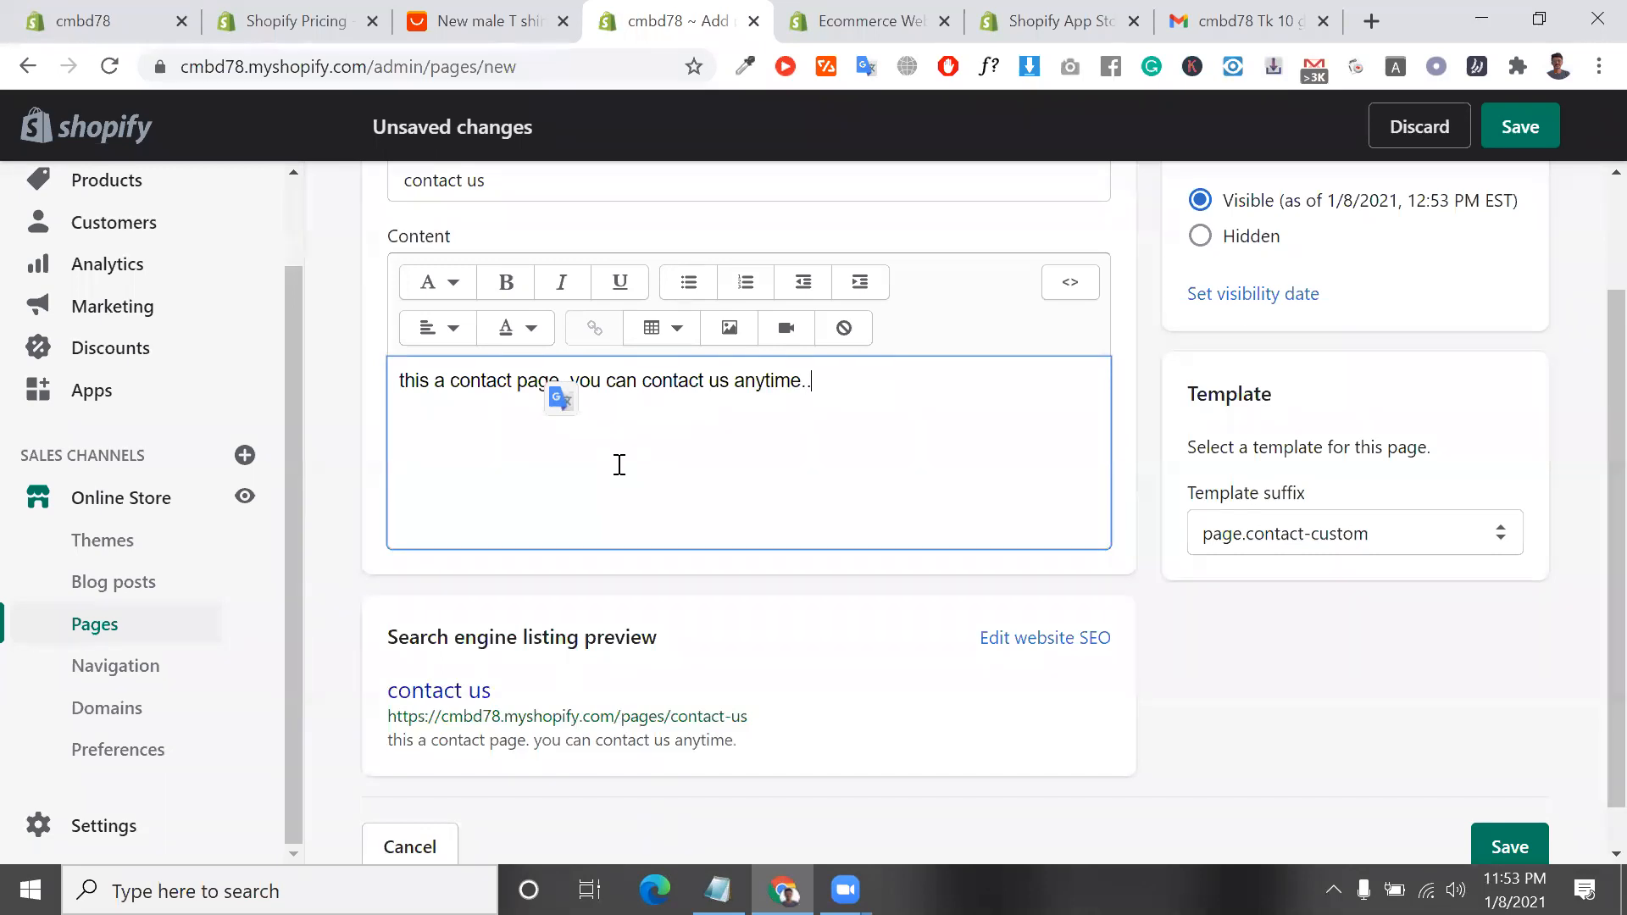
Change the template suffix to page.contact and save the page
left_click(1242, 534)
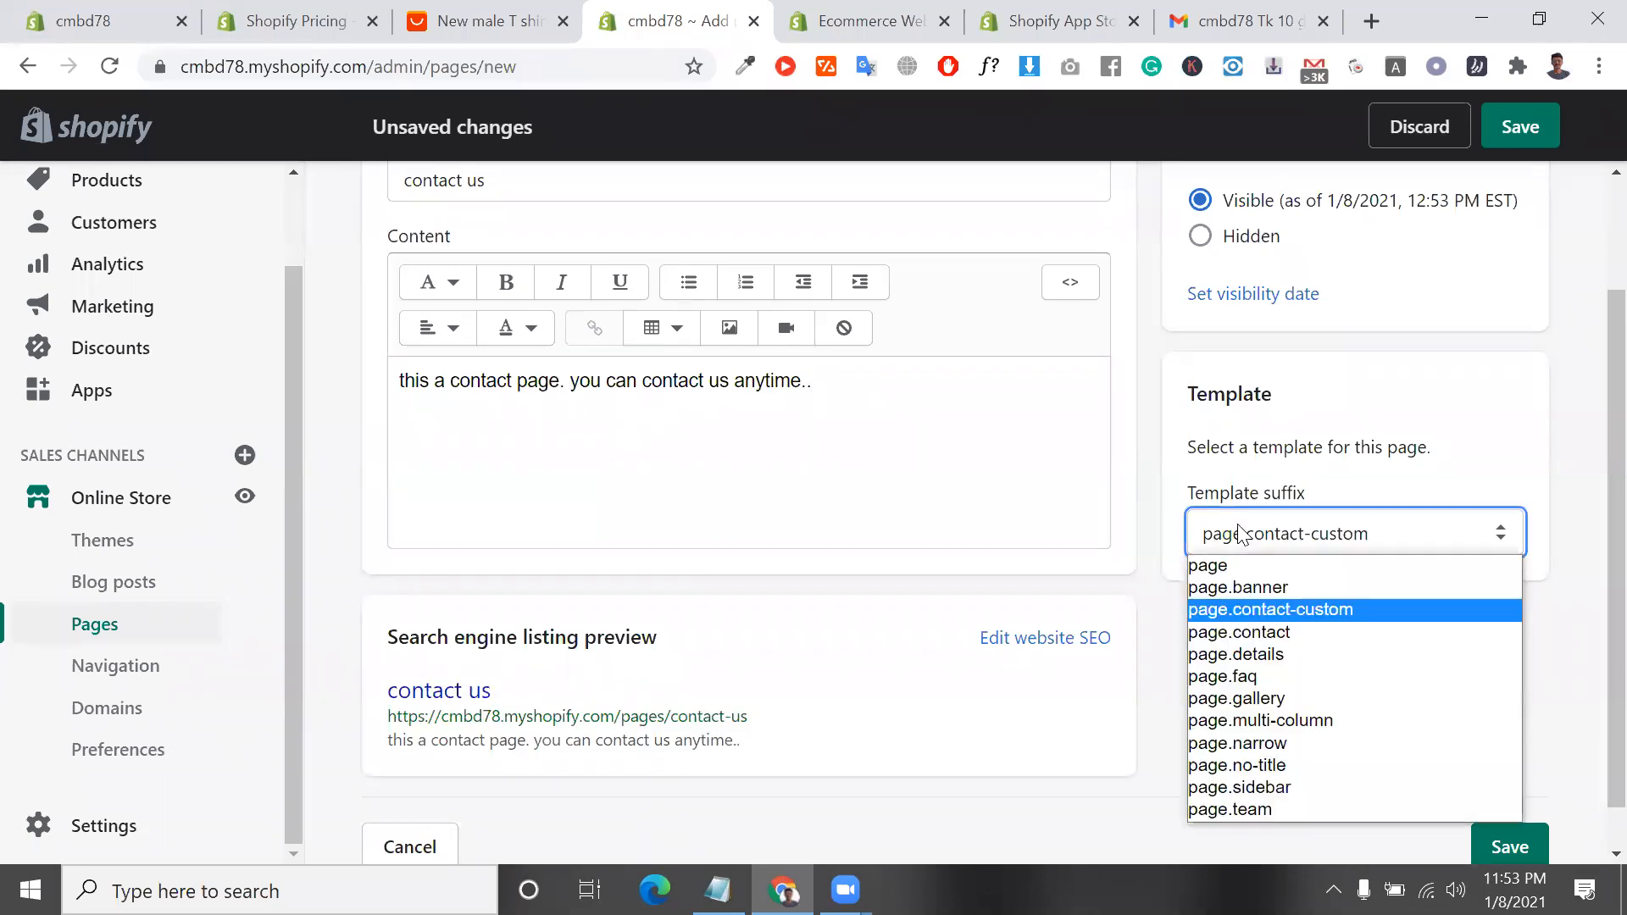
left_click(1238, 632)
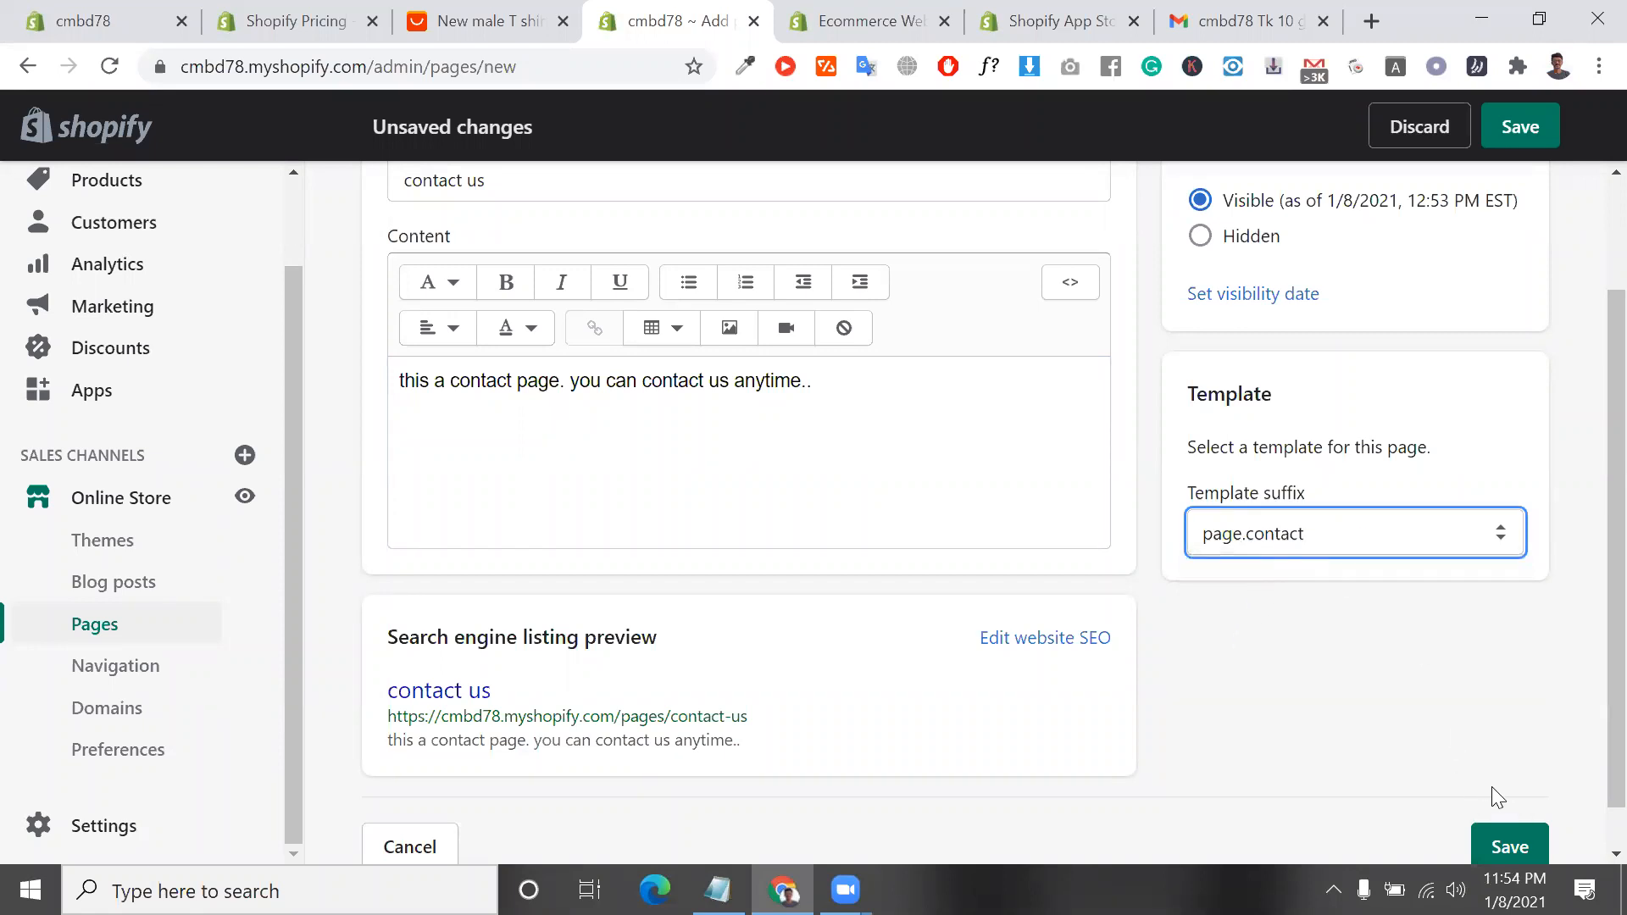
left_click(1516, 829)
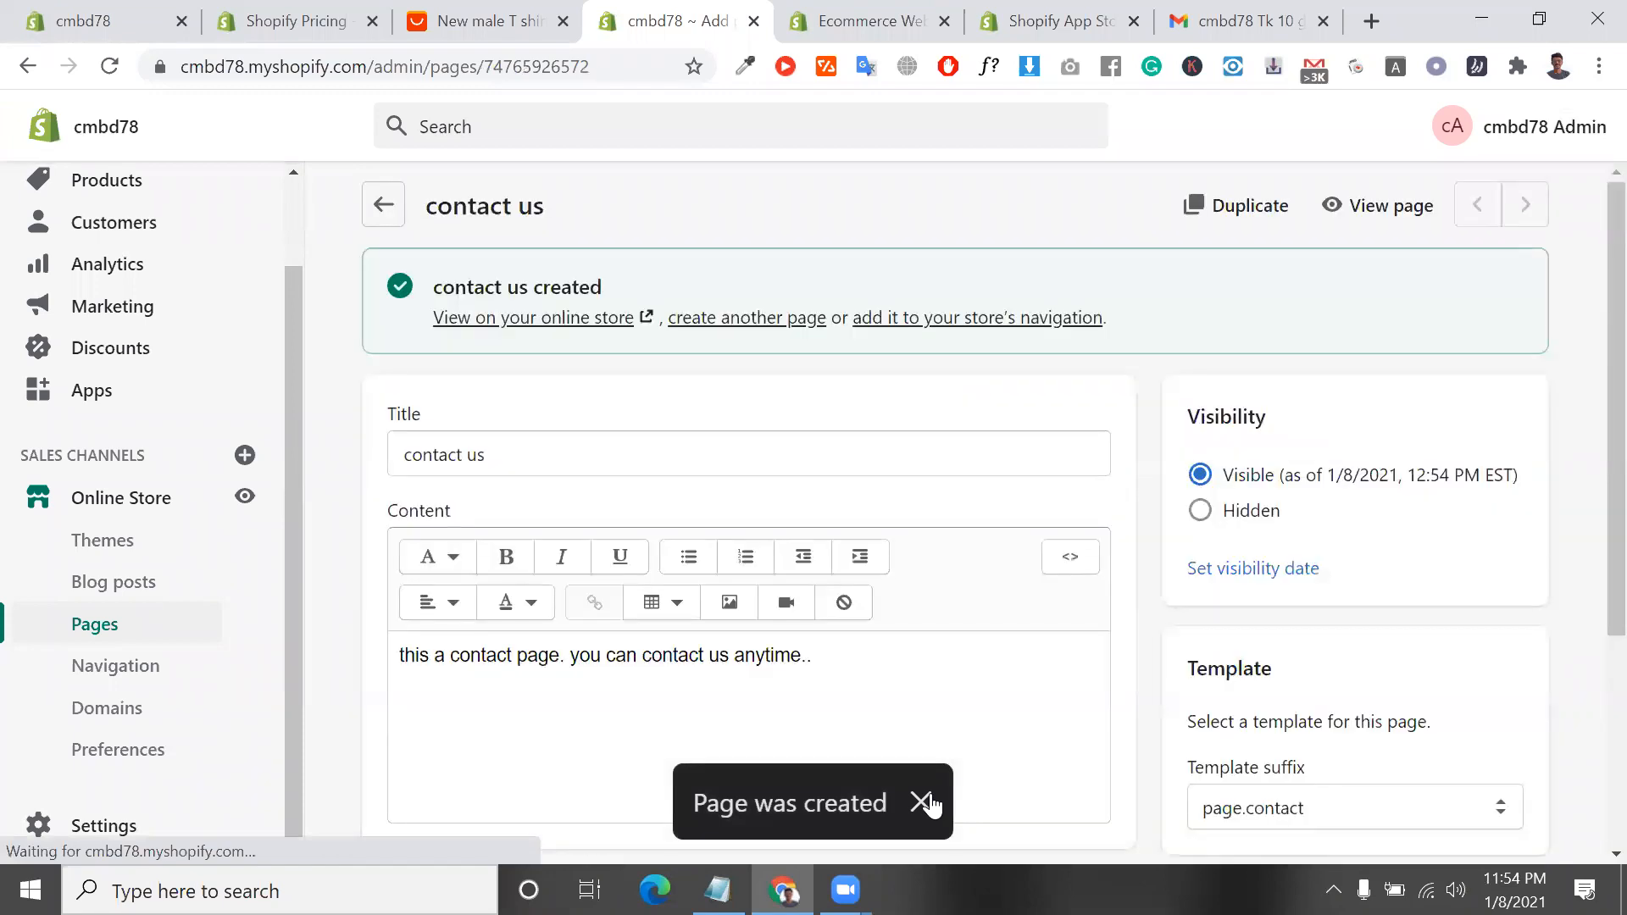
View the saved page on the online store and examine the contact form's name, email and message fields
left_click(585, 317)
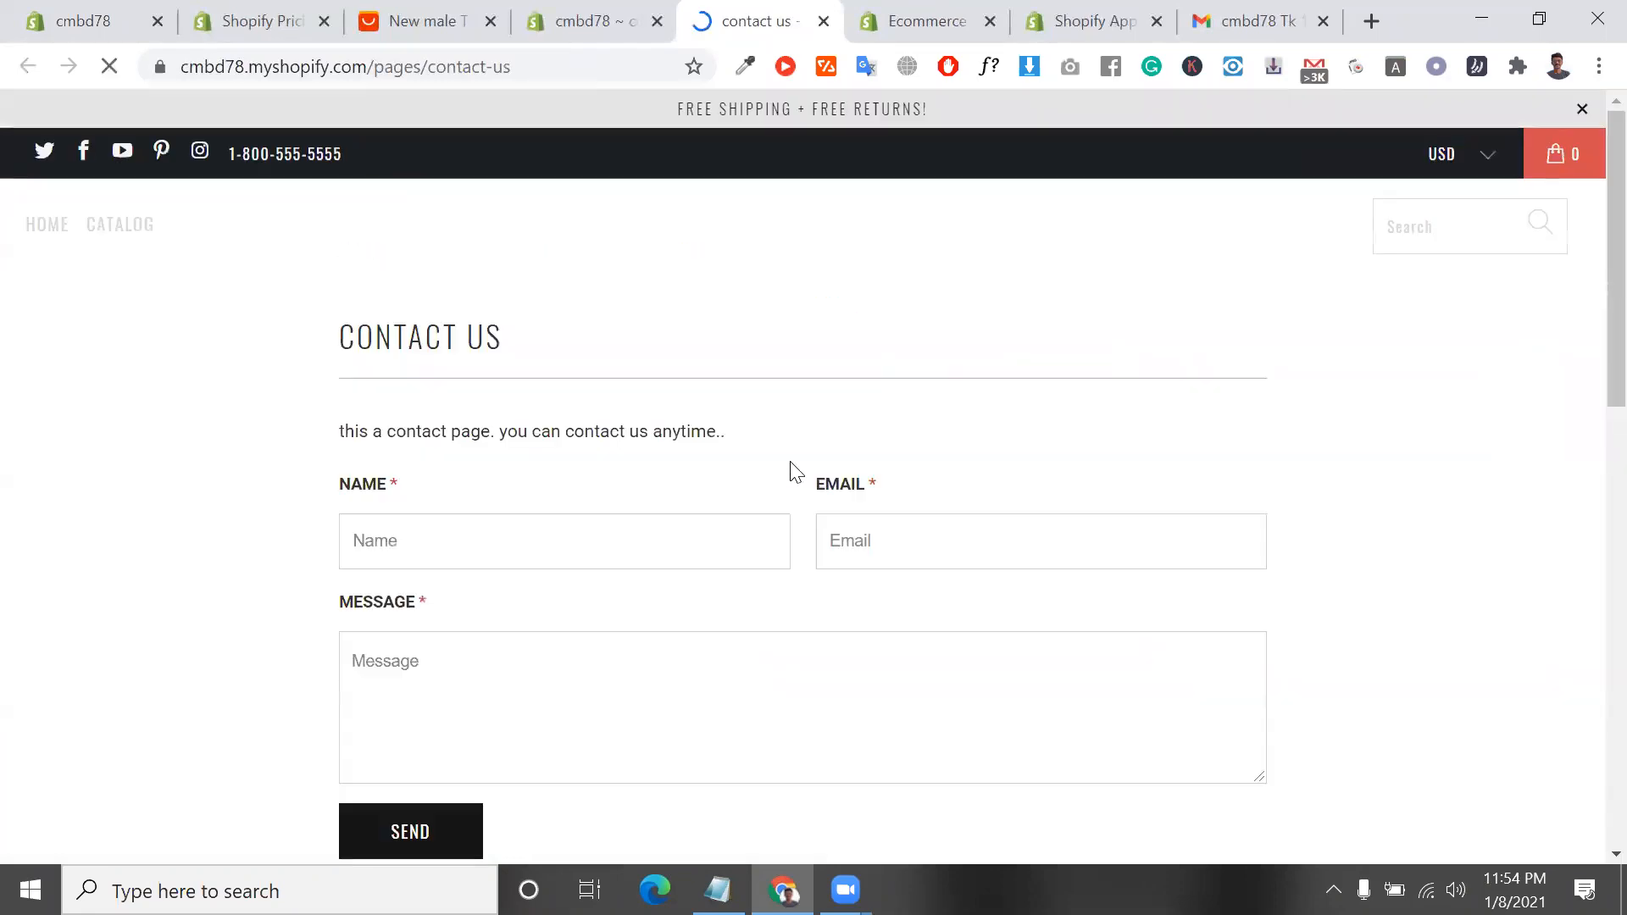
left_click(626, 522)
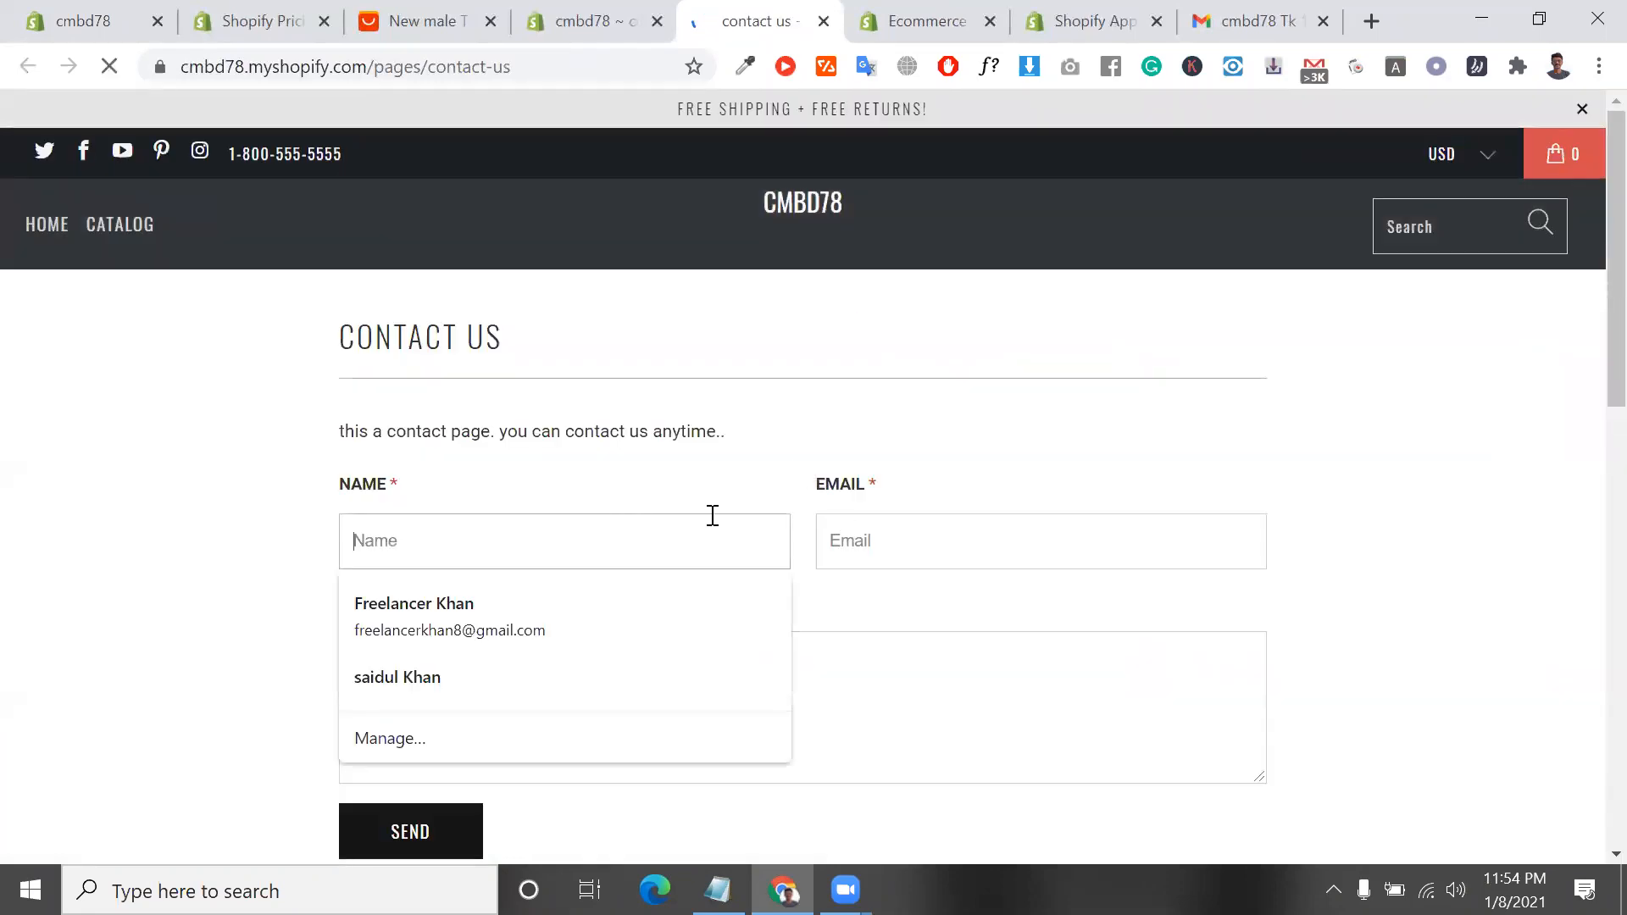
left_click(981, 525)
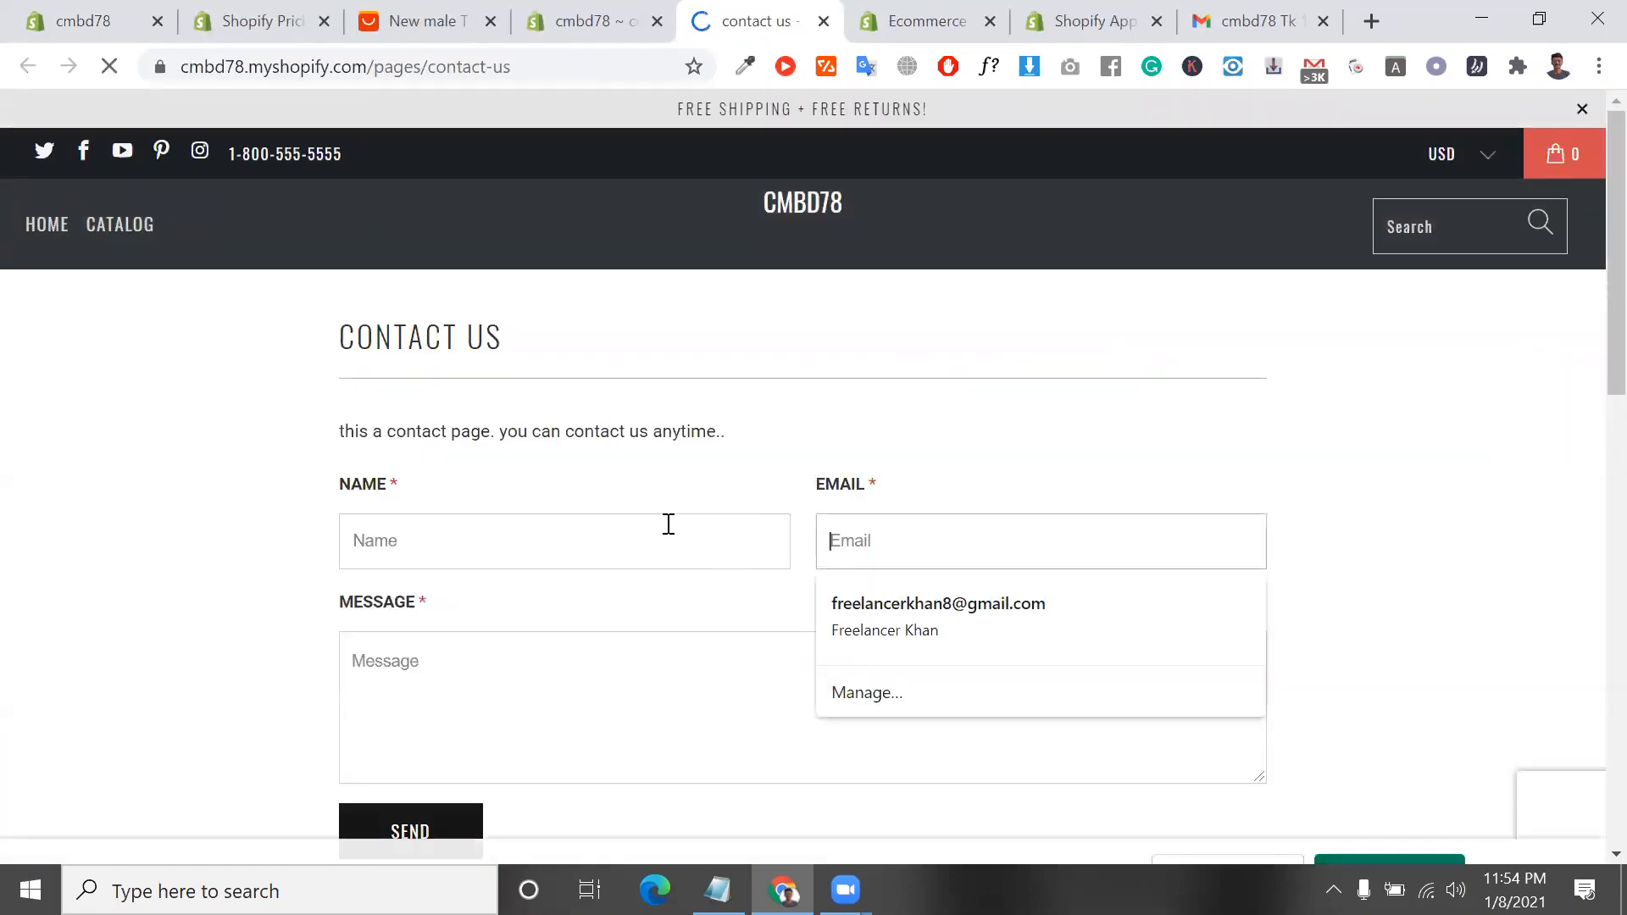
left_click(369, 547)
left_click(900, 519)
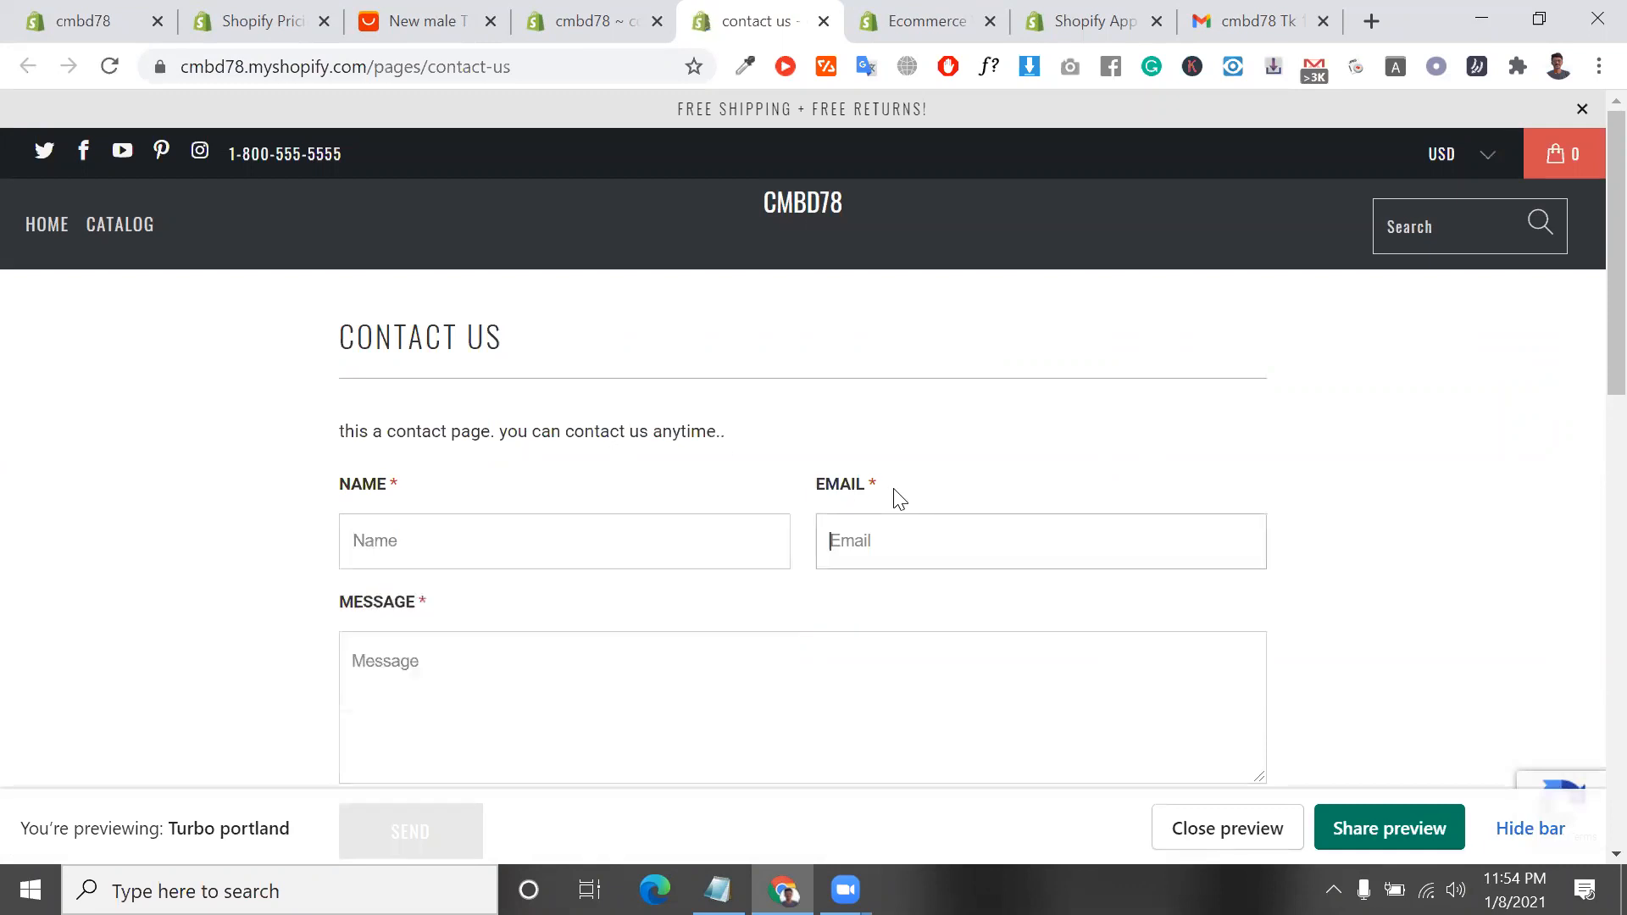
left_click(626, 650)
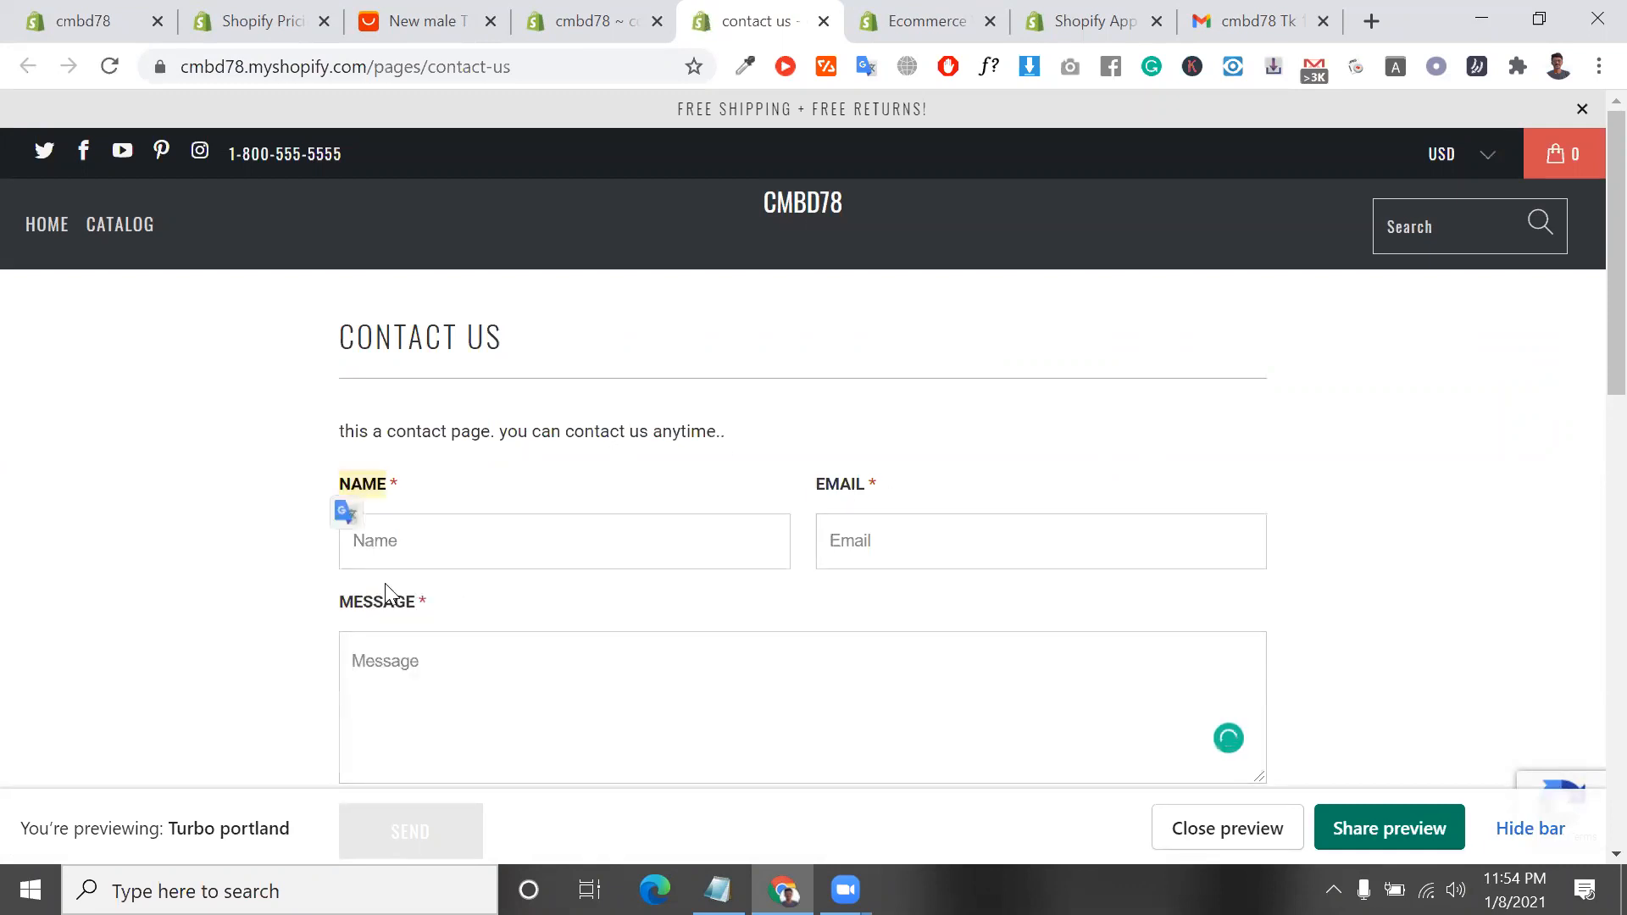
Look through the rest of the contact page, including the send button, map and newsletter sign-up
scroll(399, 610, "down", 5)
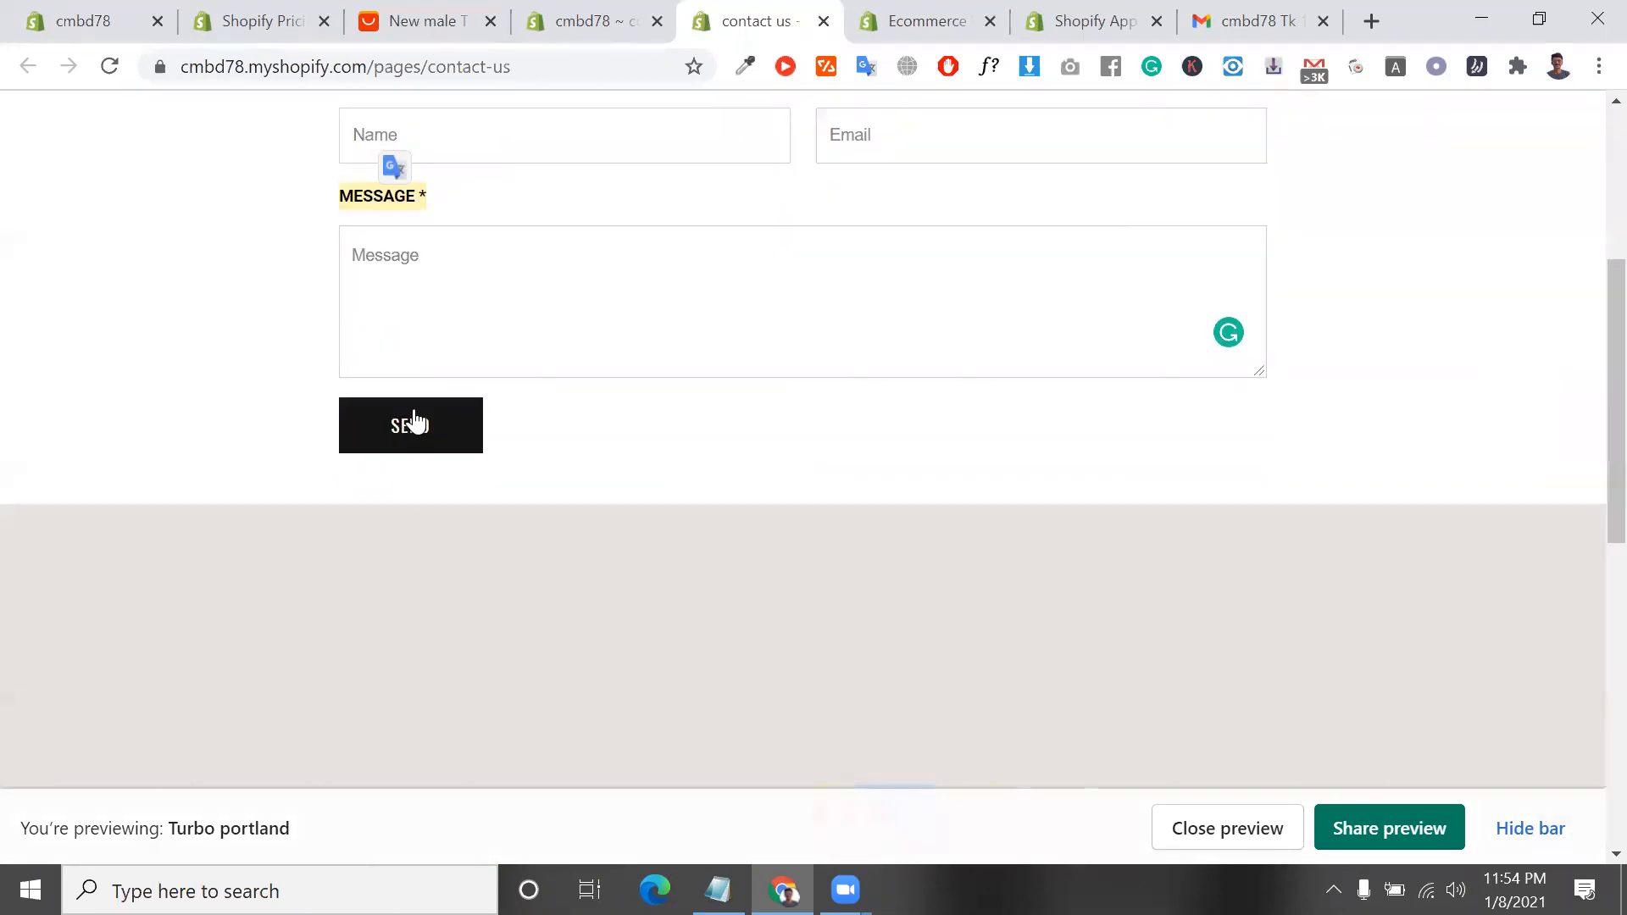
scroll(428, 475, "up", 5)
scroll(428, 475, "down", 9)
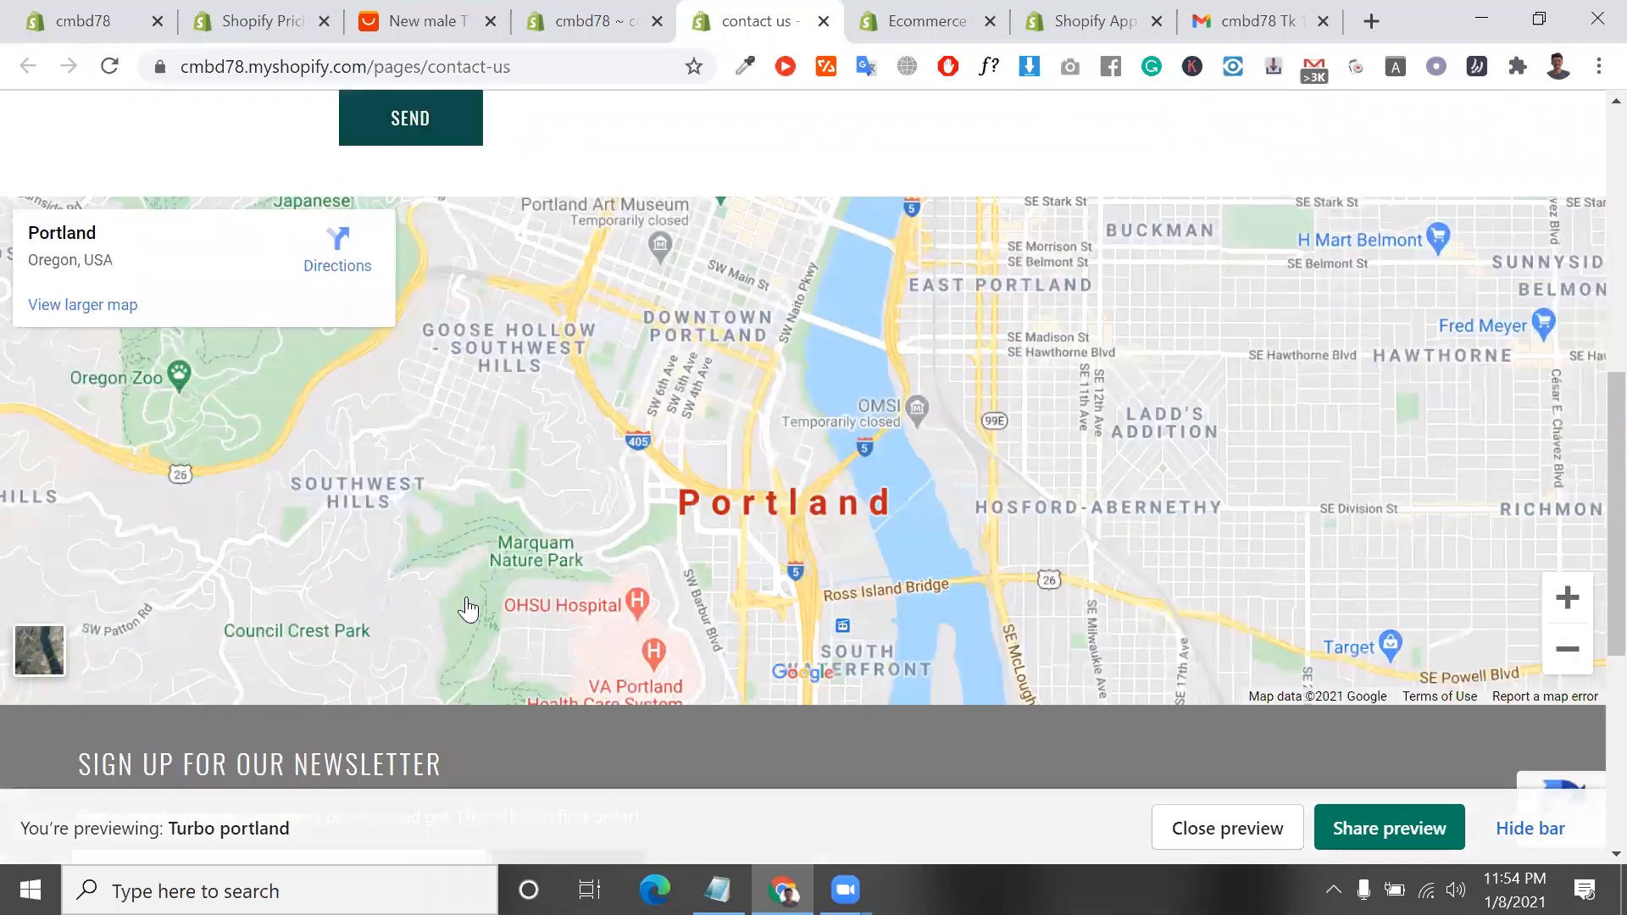
scroll(583, 508, "down", 1)
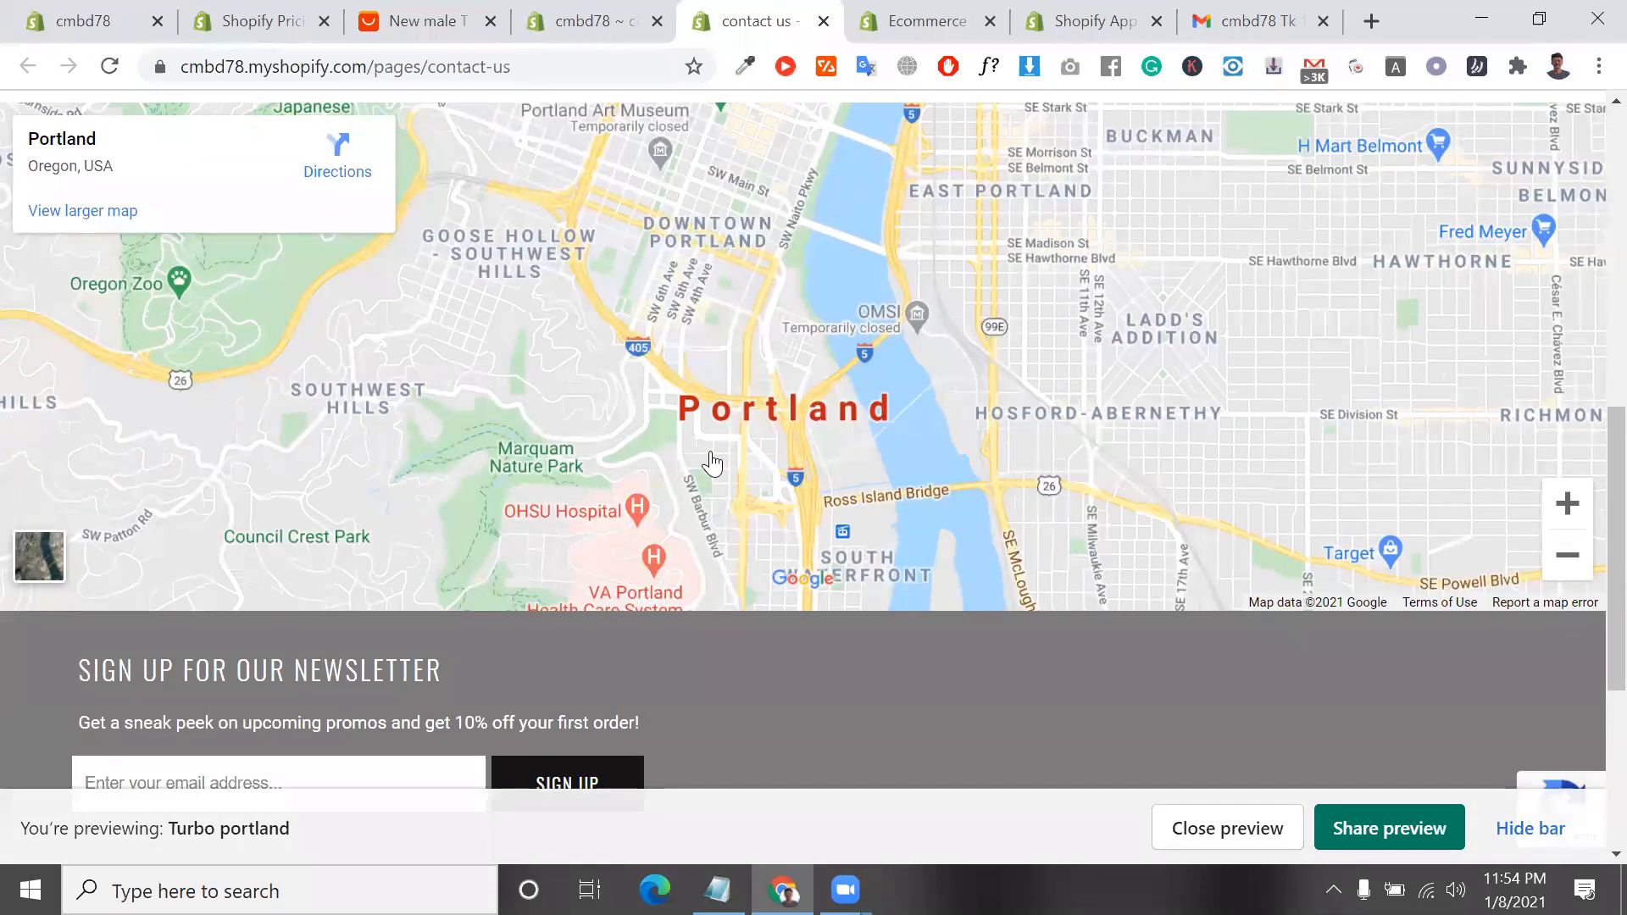
scroll(844, 547, "down", 1)
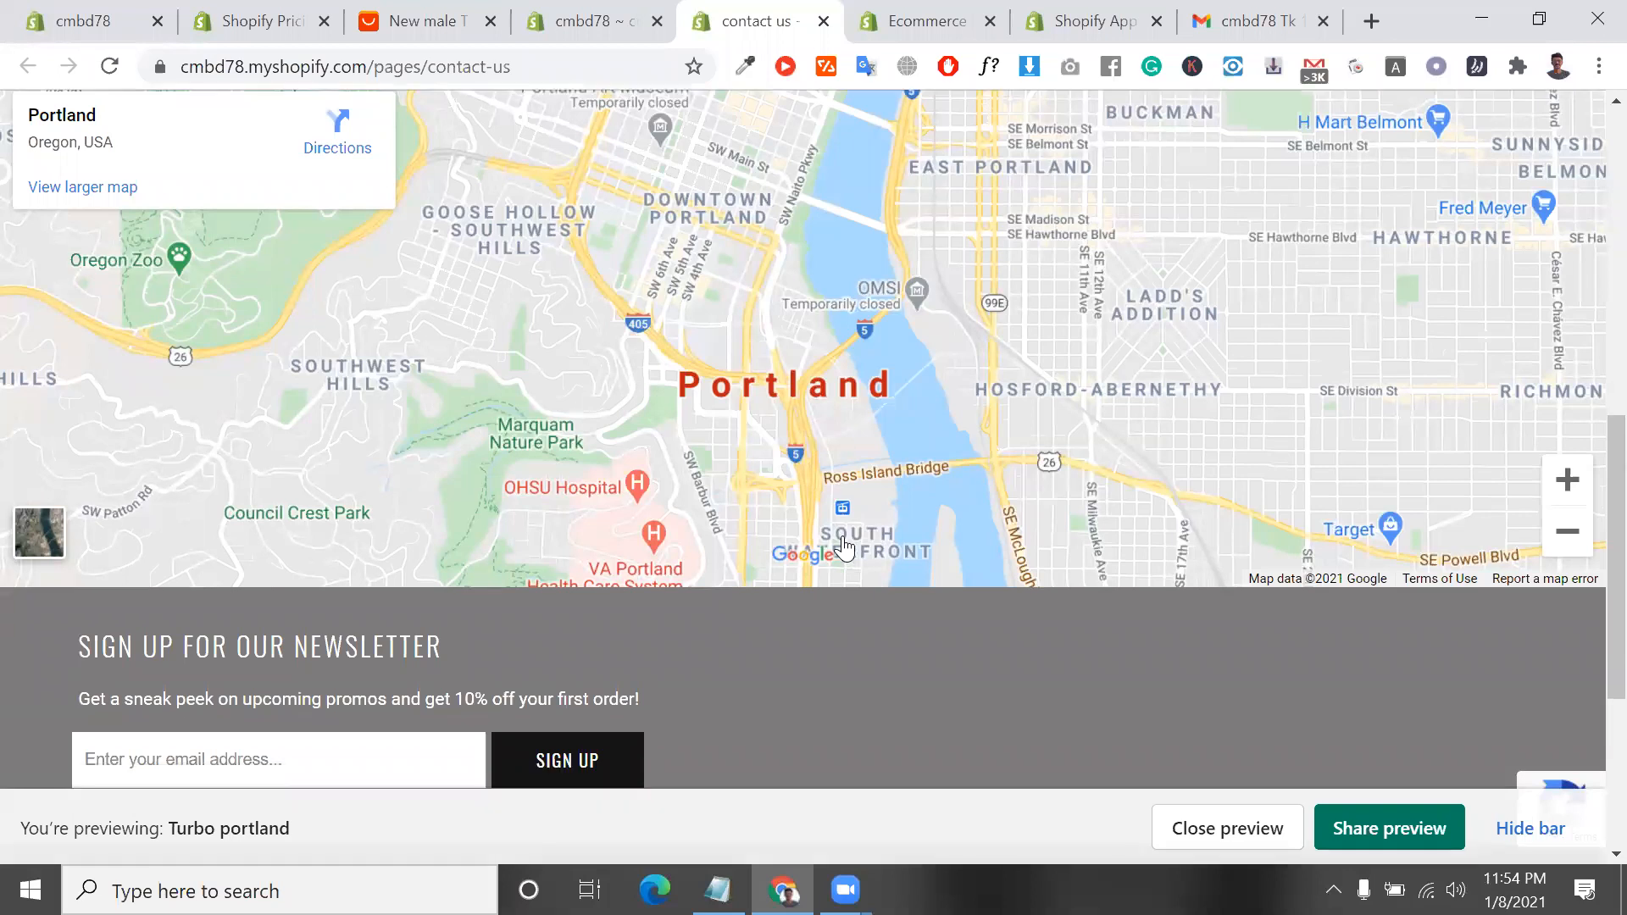
scroll(843, 542, "down", 4)
scroll(276, 395, "up", 12)
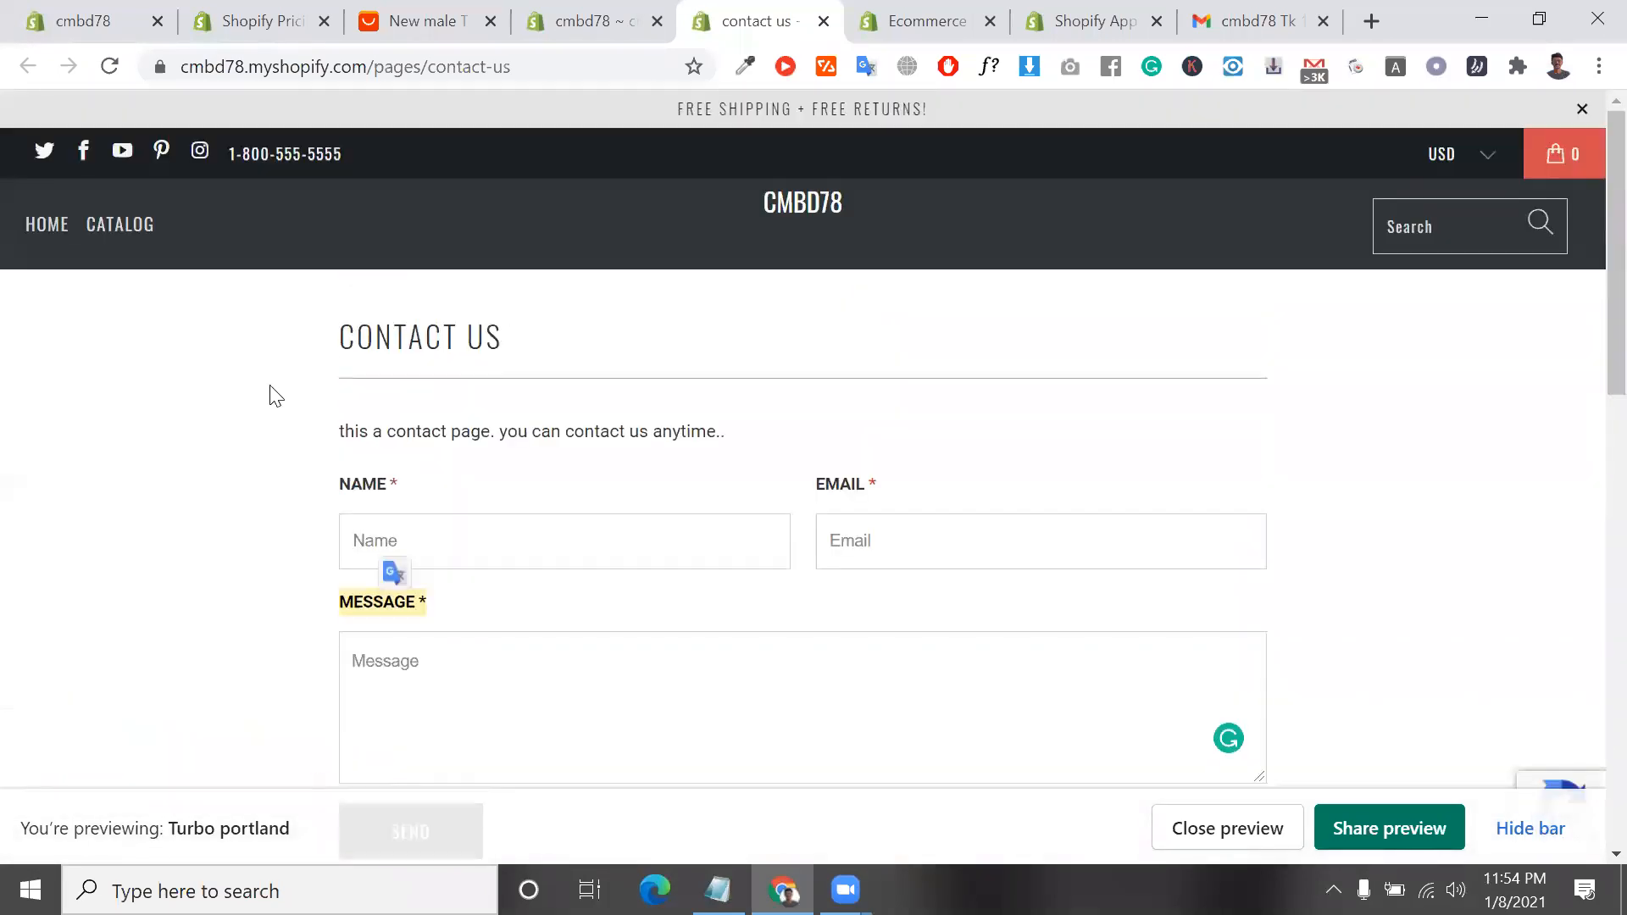
Open the storefront's home page, and check the contact us page's search engine listing preview in the admin
left_click(44, 226)
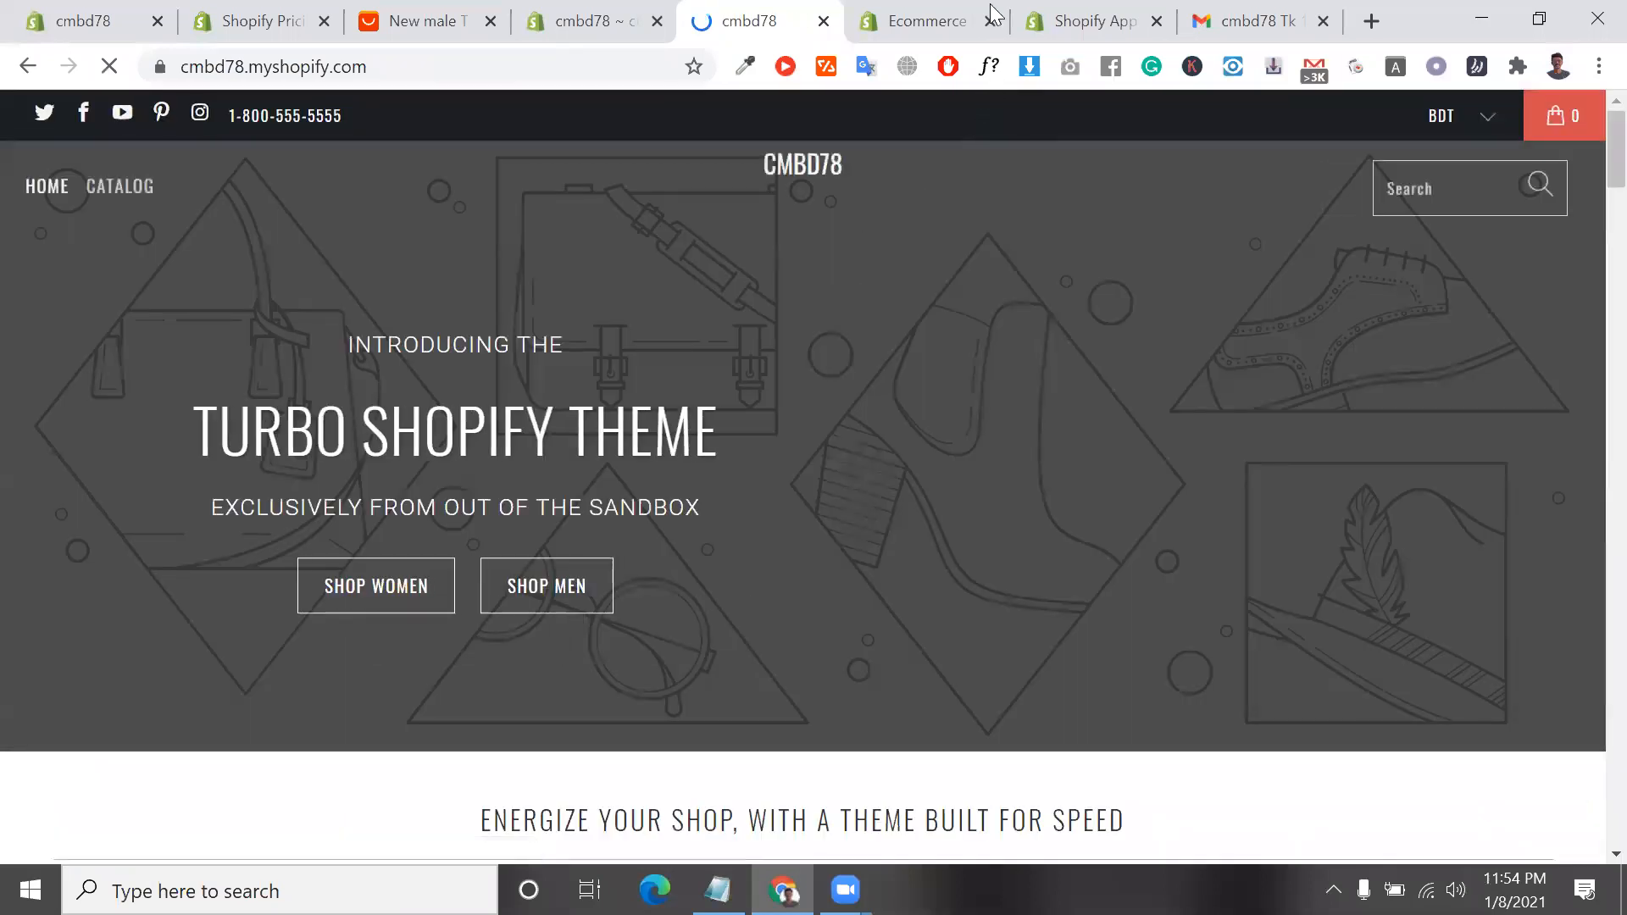
left_click(624, 17)
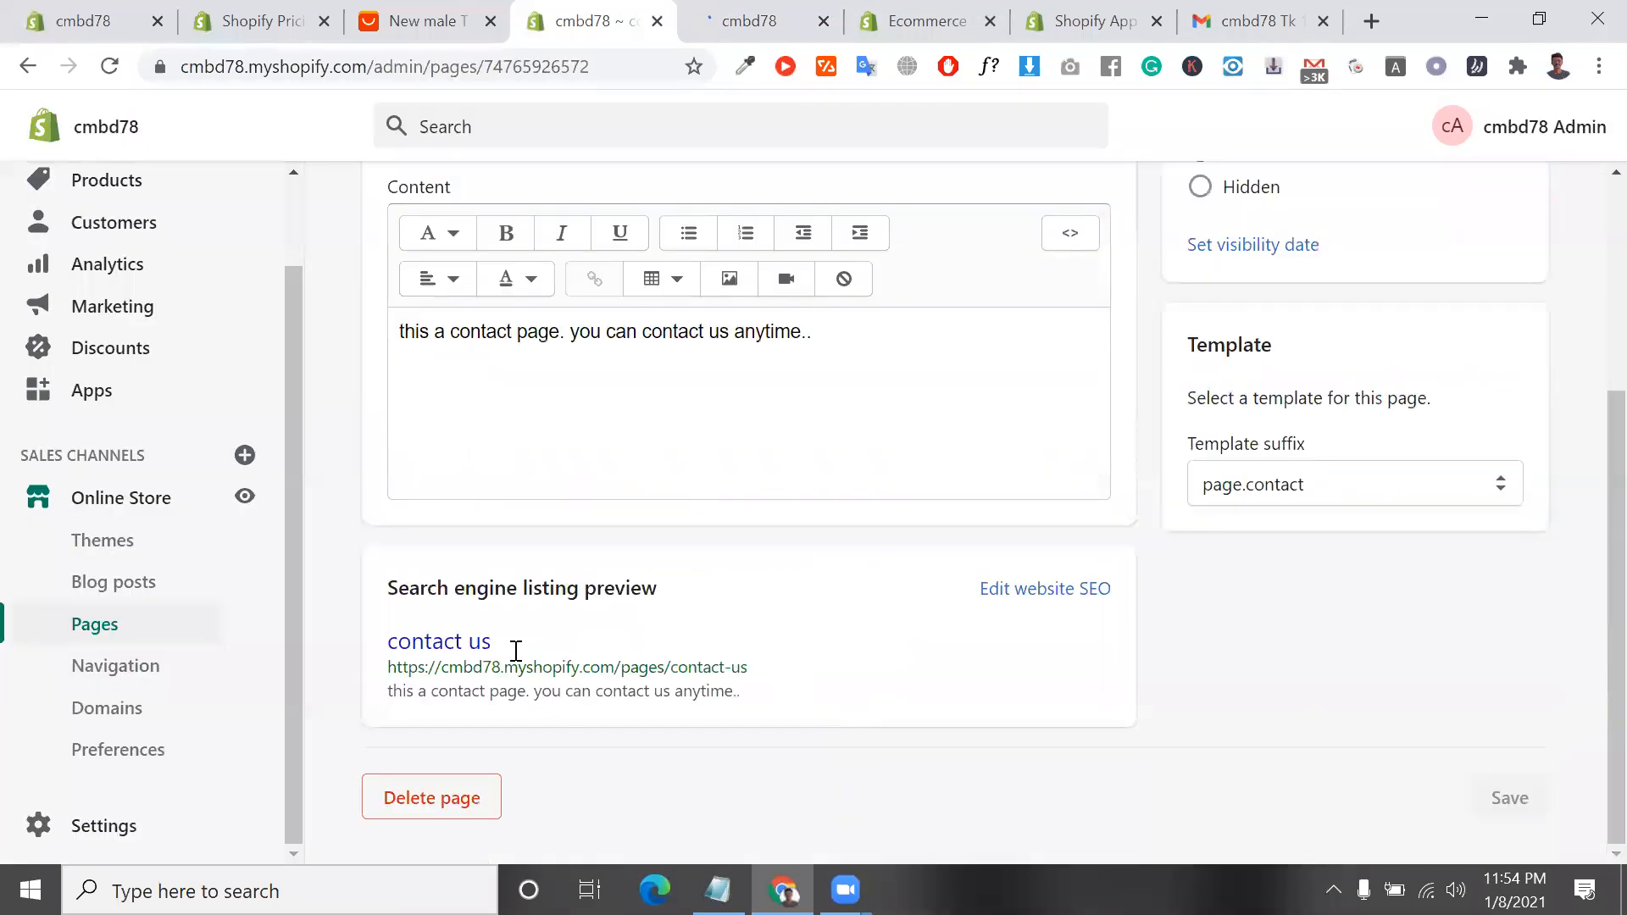
triple_click(583, 691)
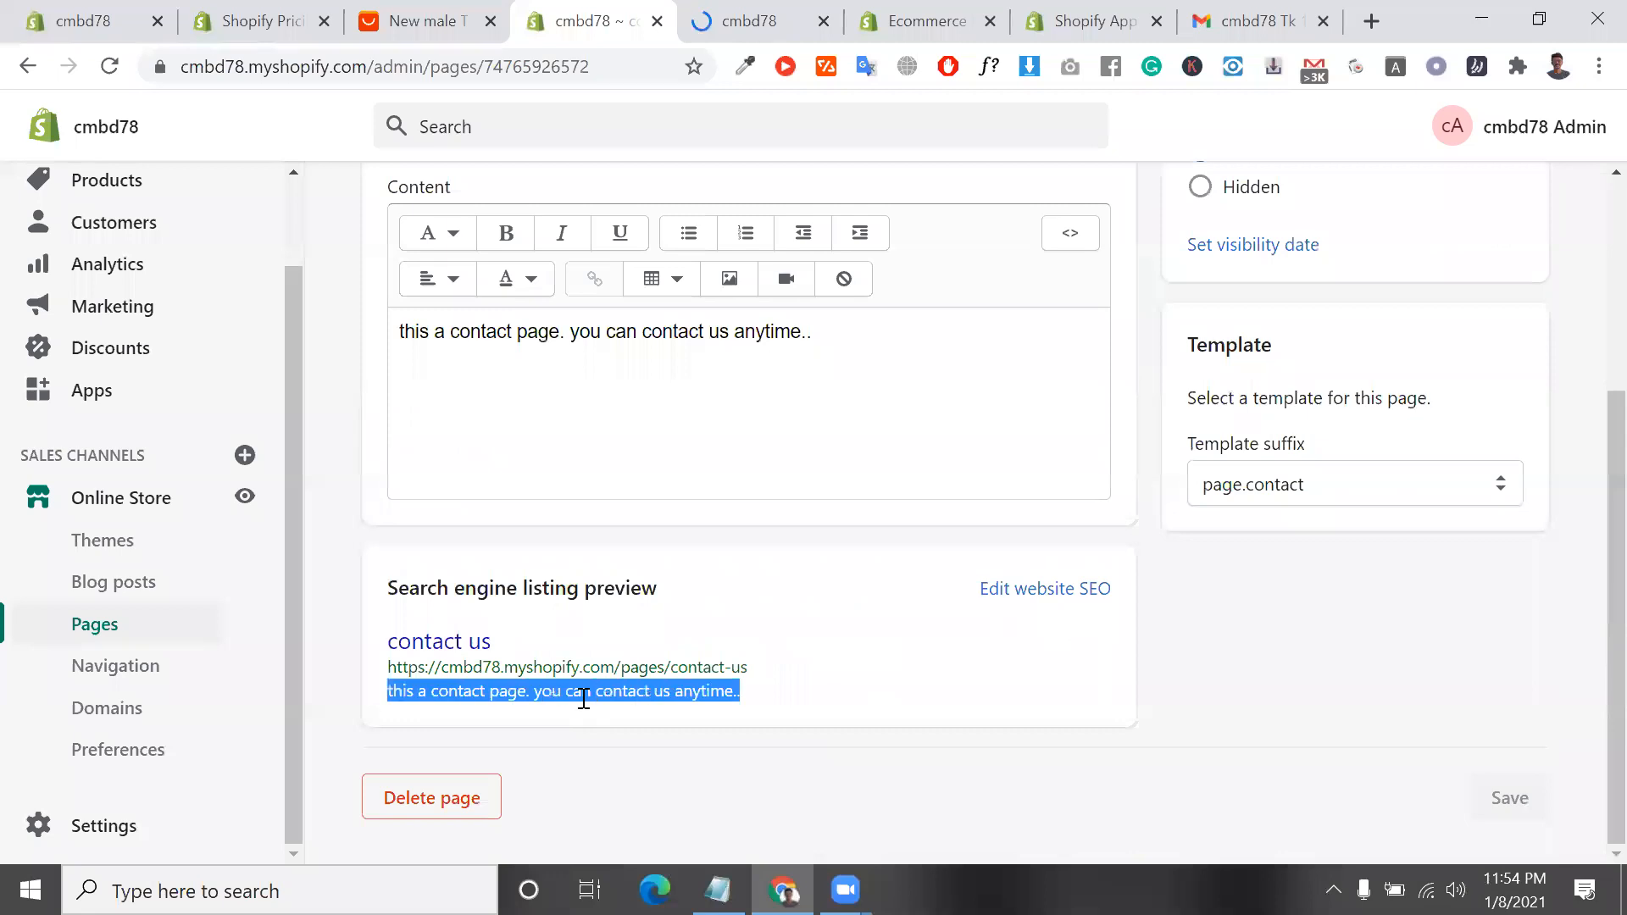
Open the Navigation section and compare the footer and main menu items with the storefront's home page
left_click(175, 672)
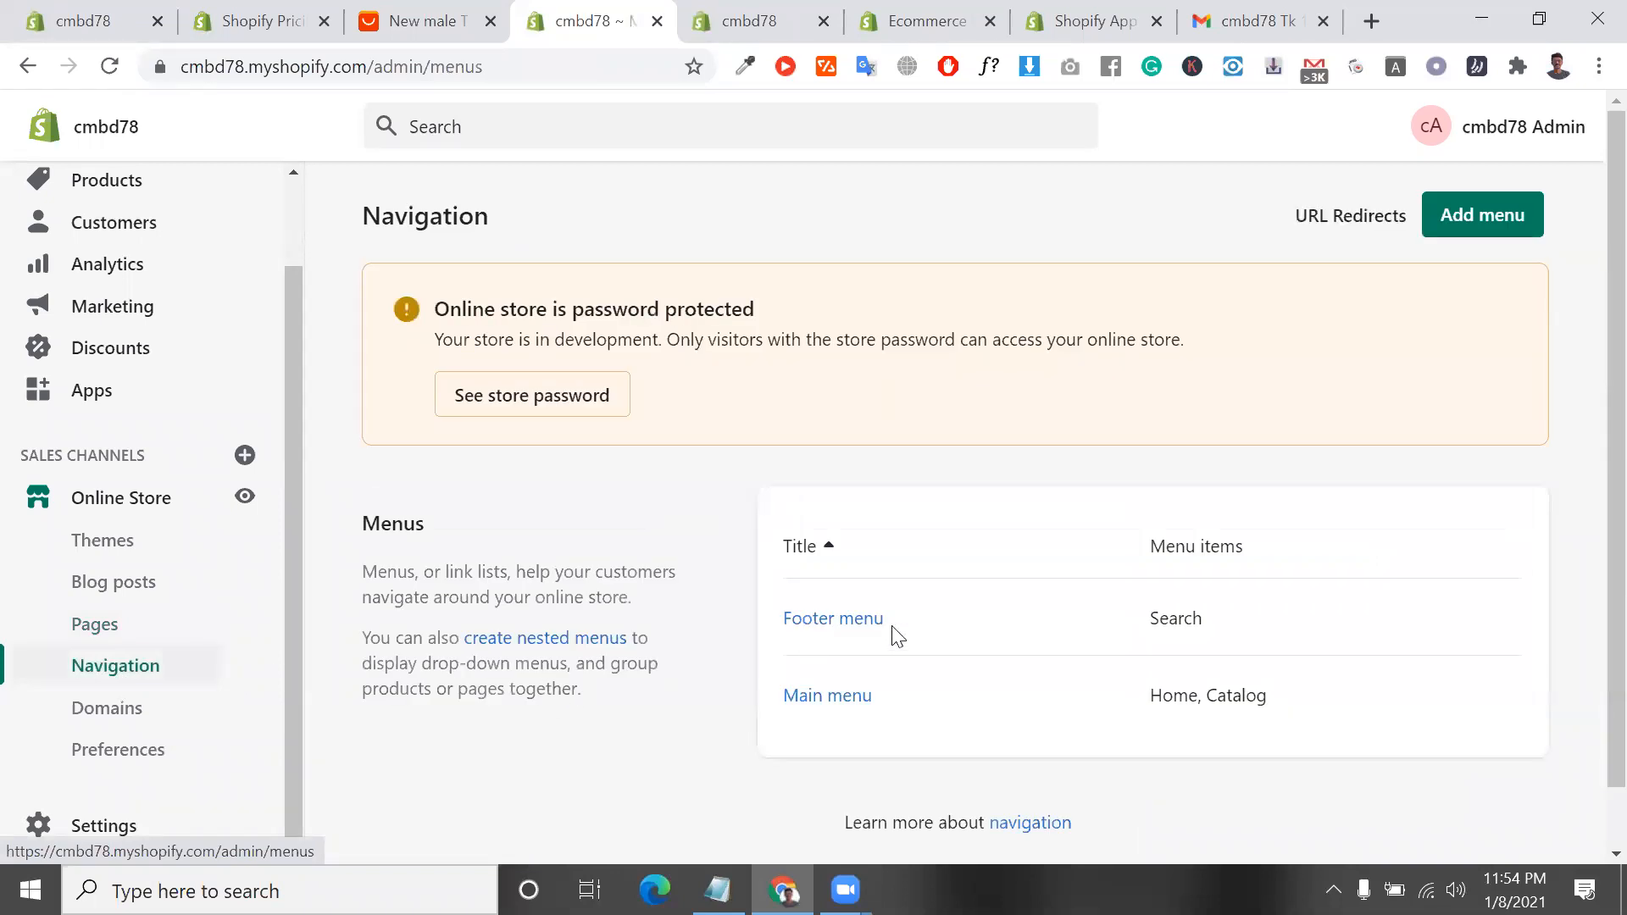
scroll(1028, 714, "down", 1)
scroll(1046, 734, "down", 1)
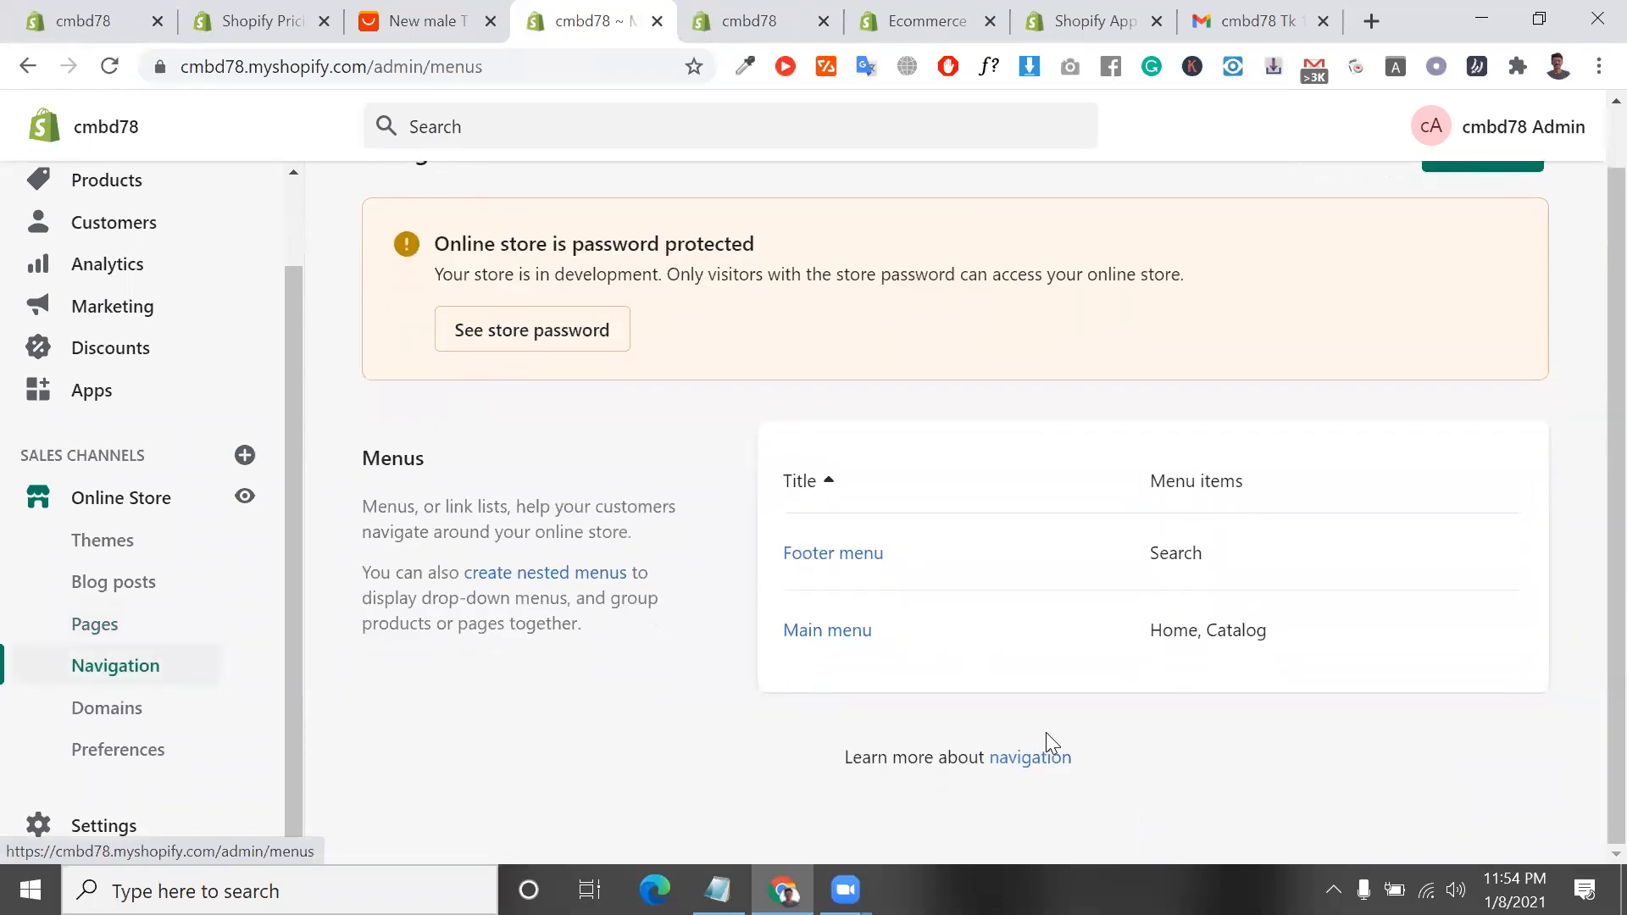
left_click_drag(1185, 555, 1089, 543)
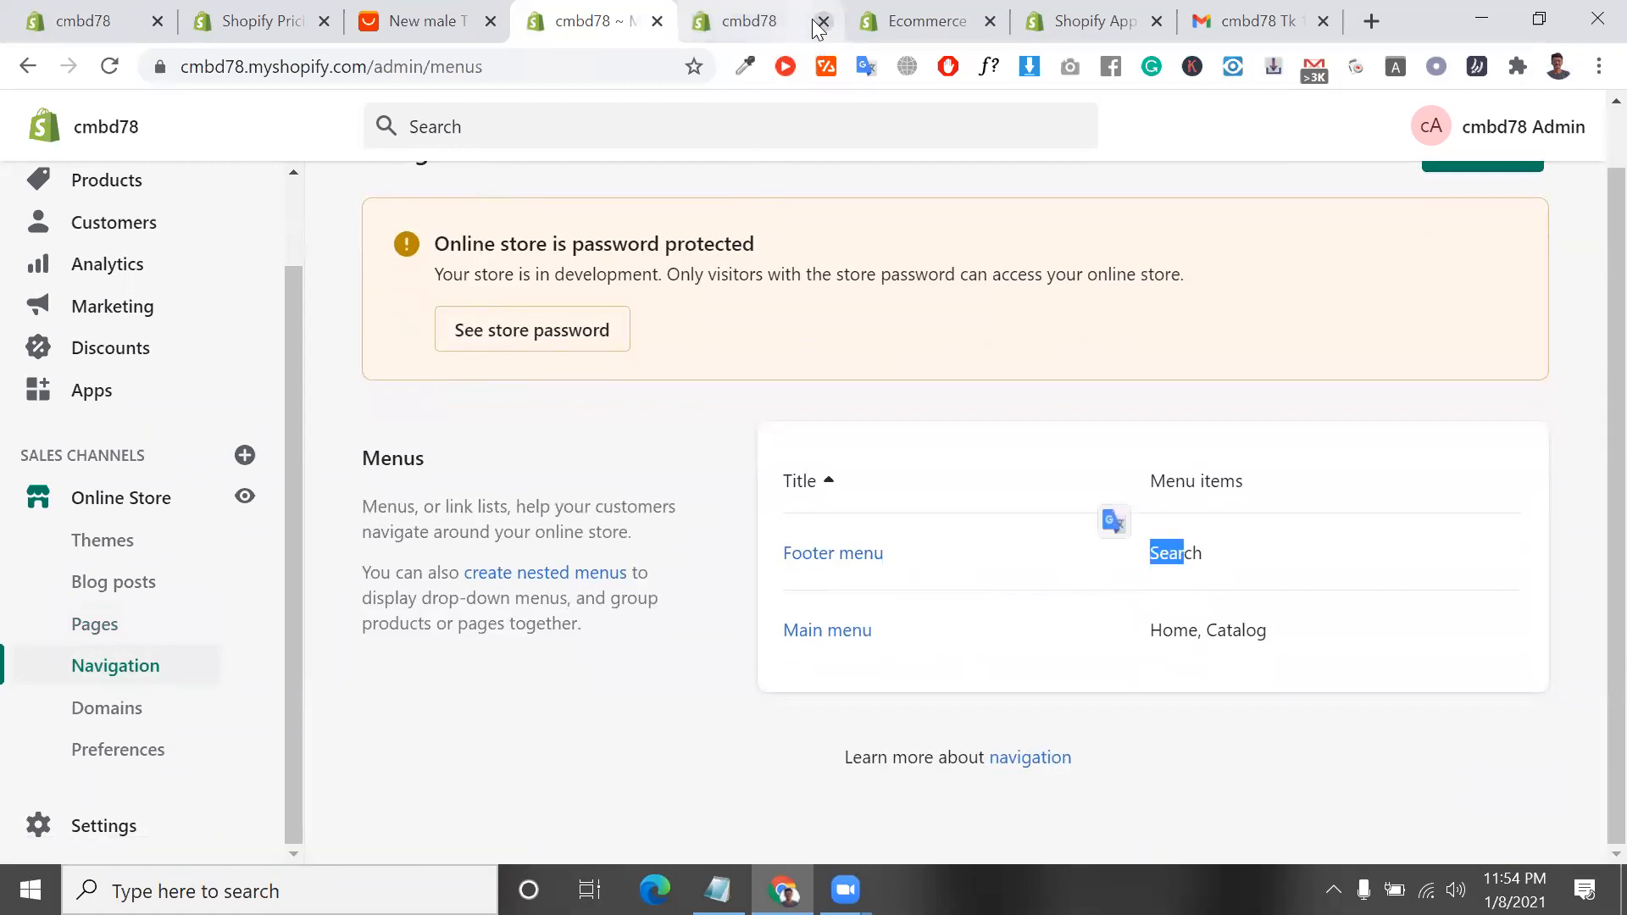
left_click(737, 24)
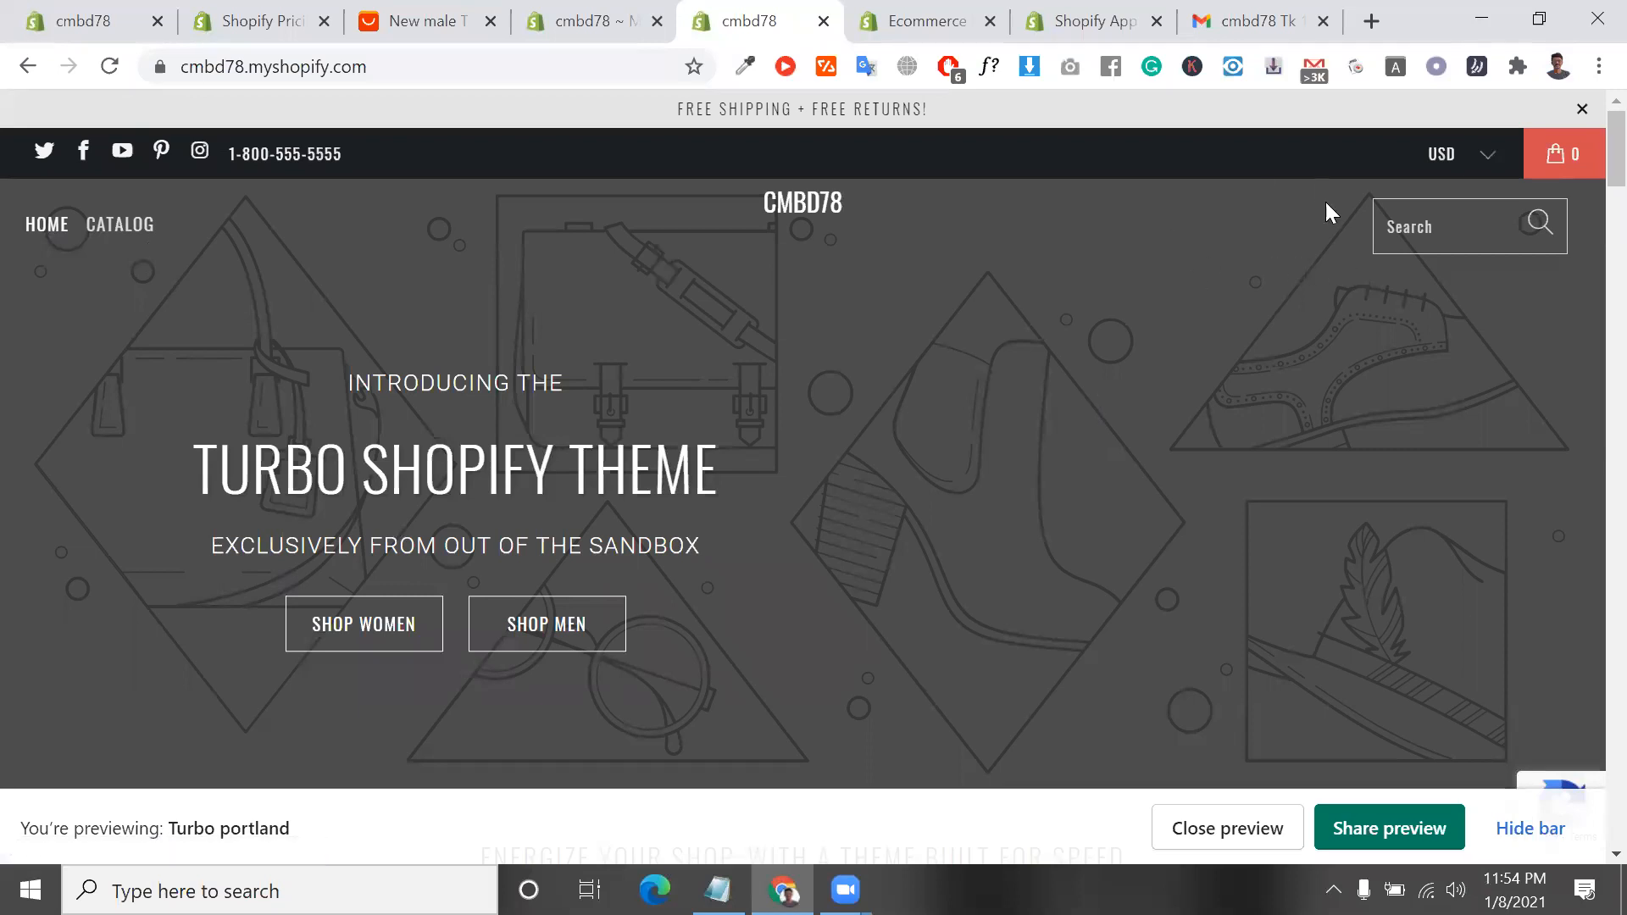
left_click(607, 16)
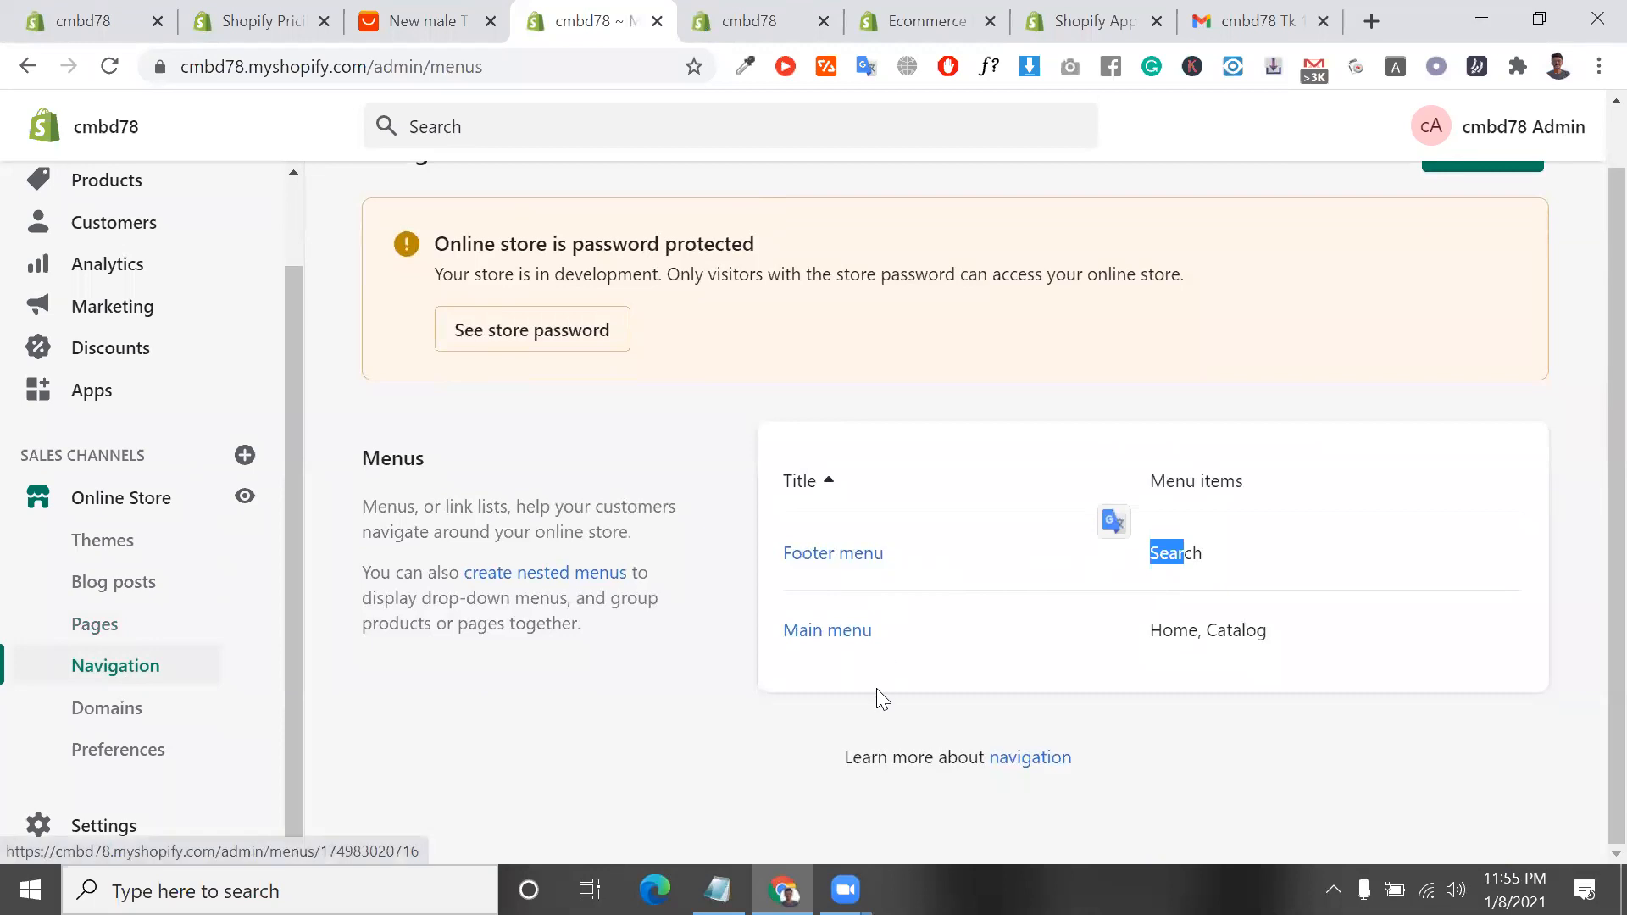
Open the main menu for editing and start a new menu item named "Contact us"
left_click(852, 642)
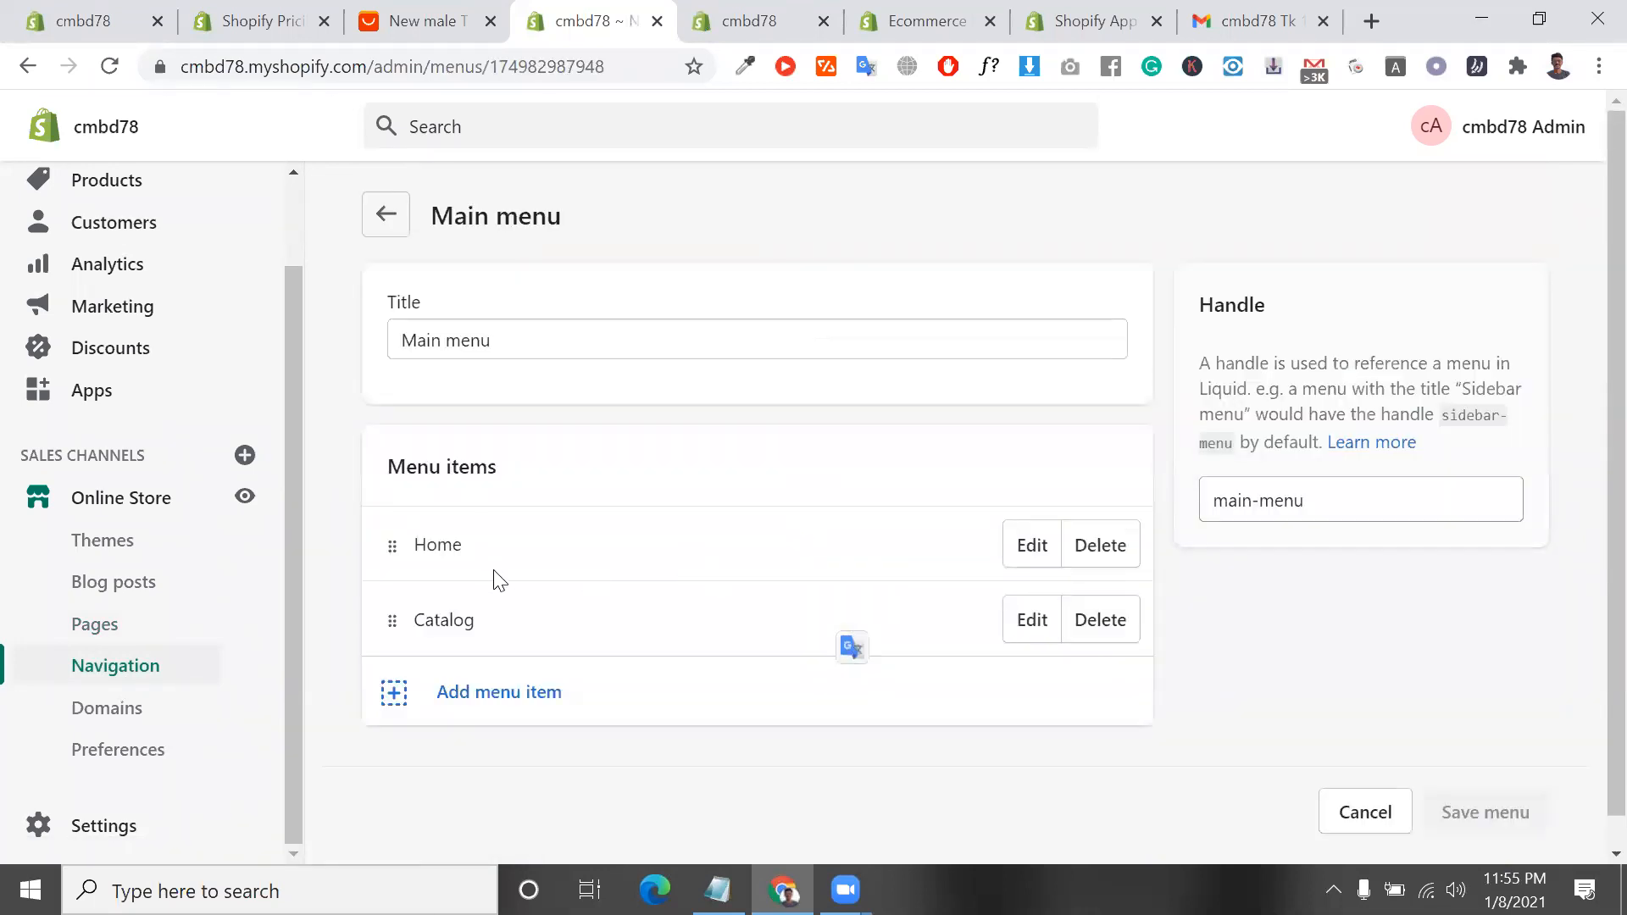
left_click(589, 722)
left_click(590, 485)
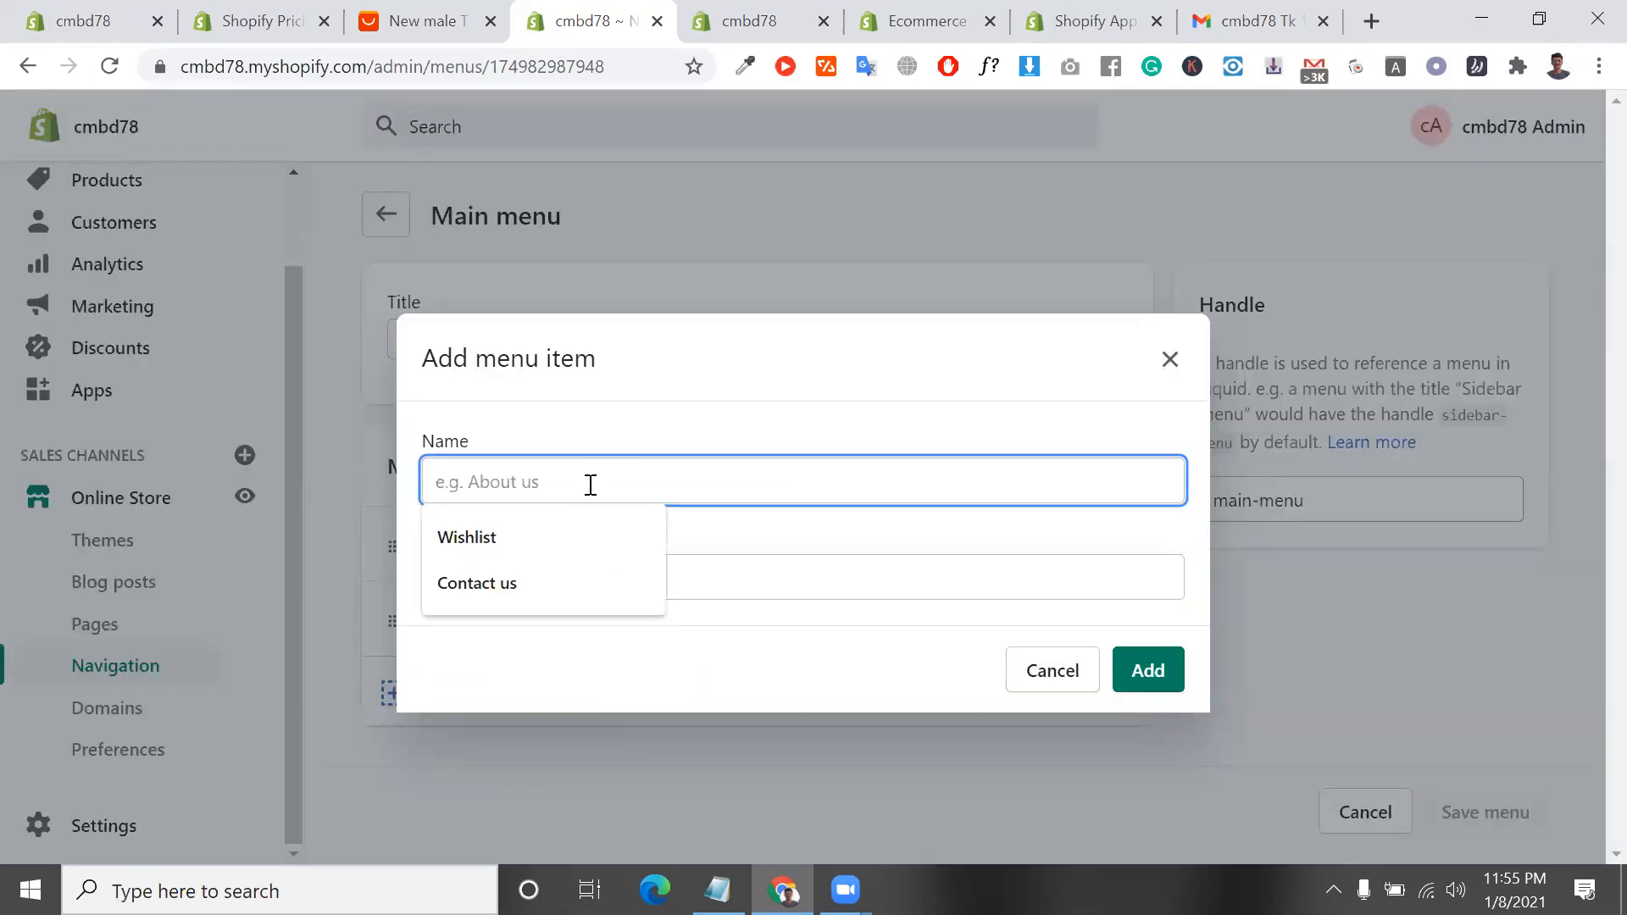
left_click(568, 577)
left_click(576, 578)
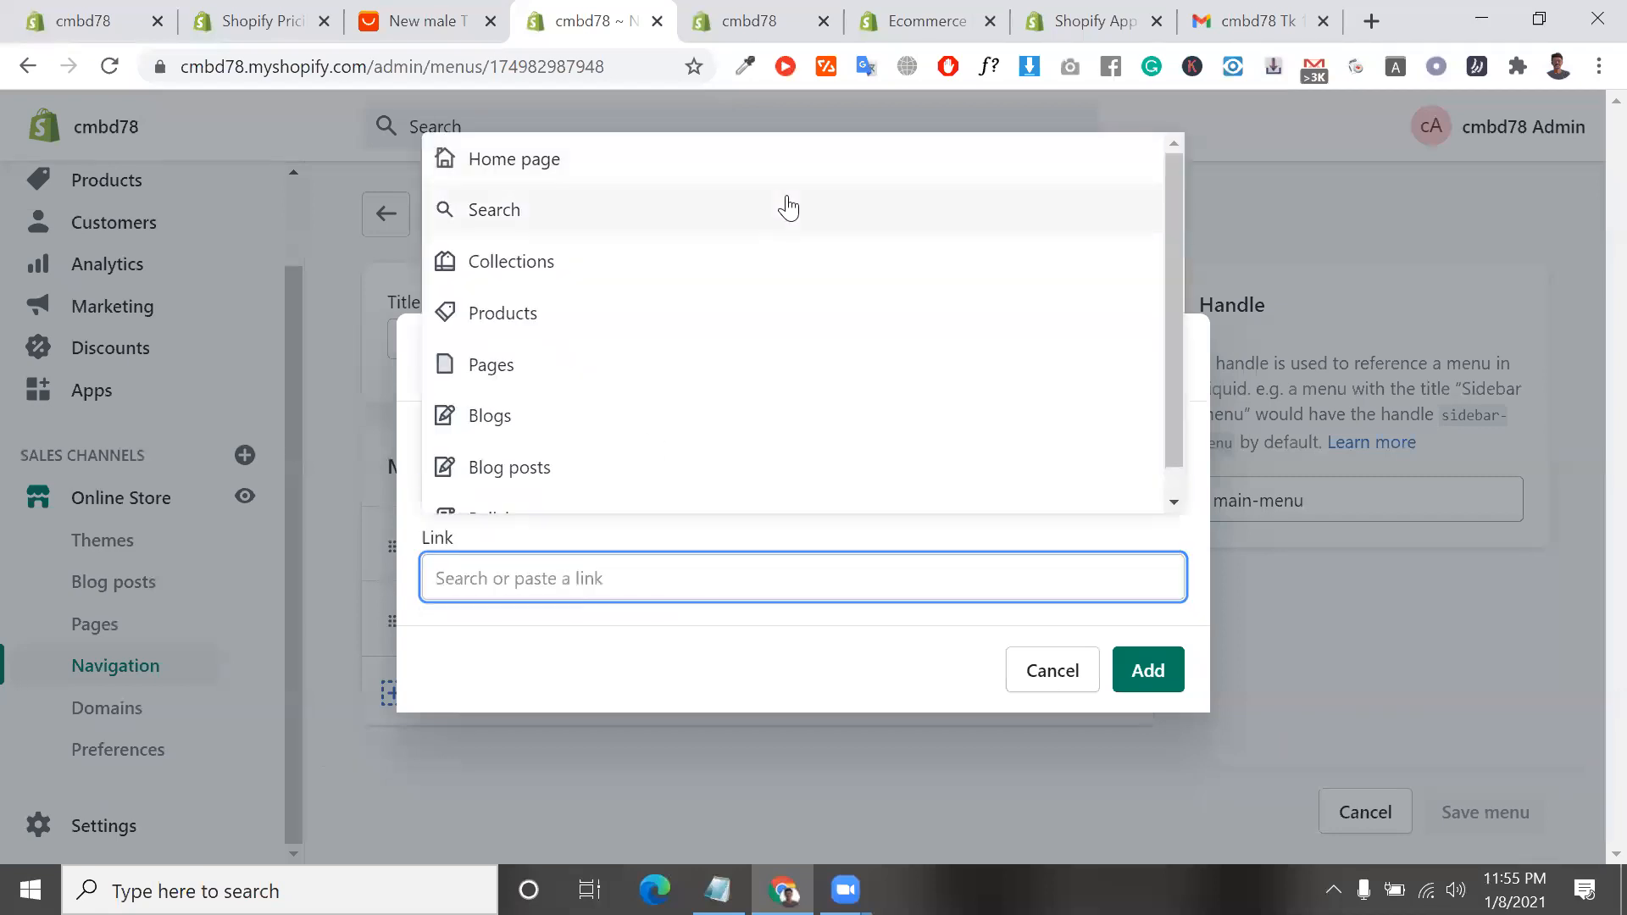
Find the contact us page on the storefront and copy its web address
left_click(788, 18)
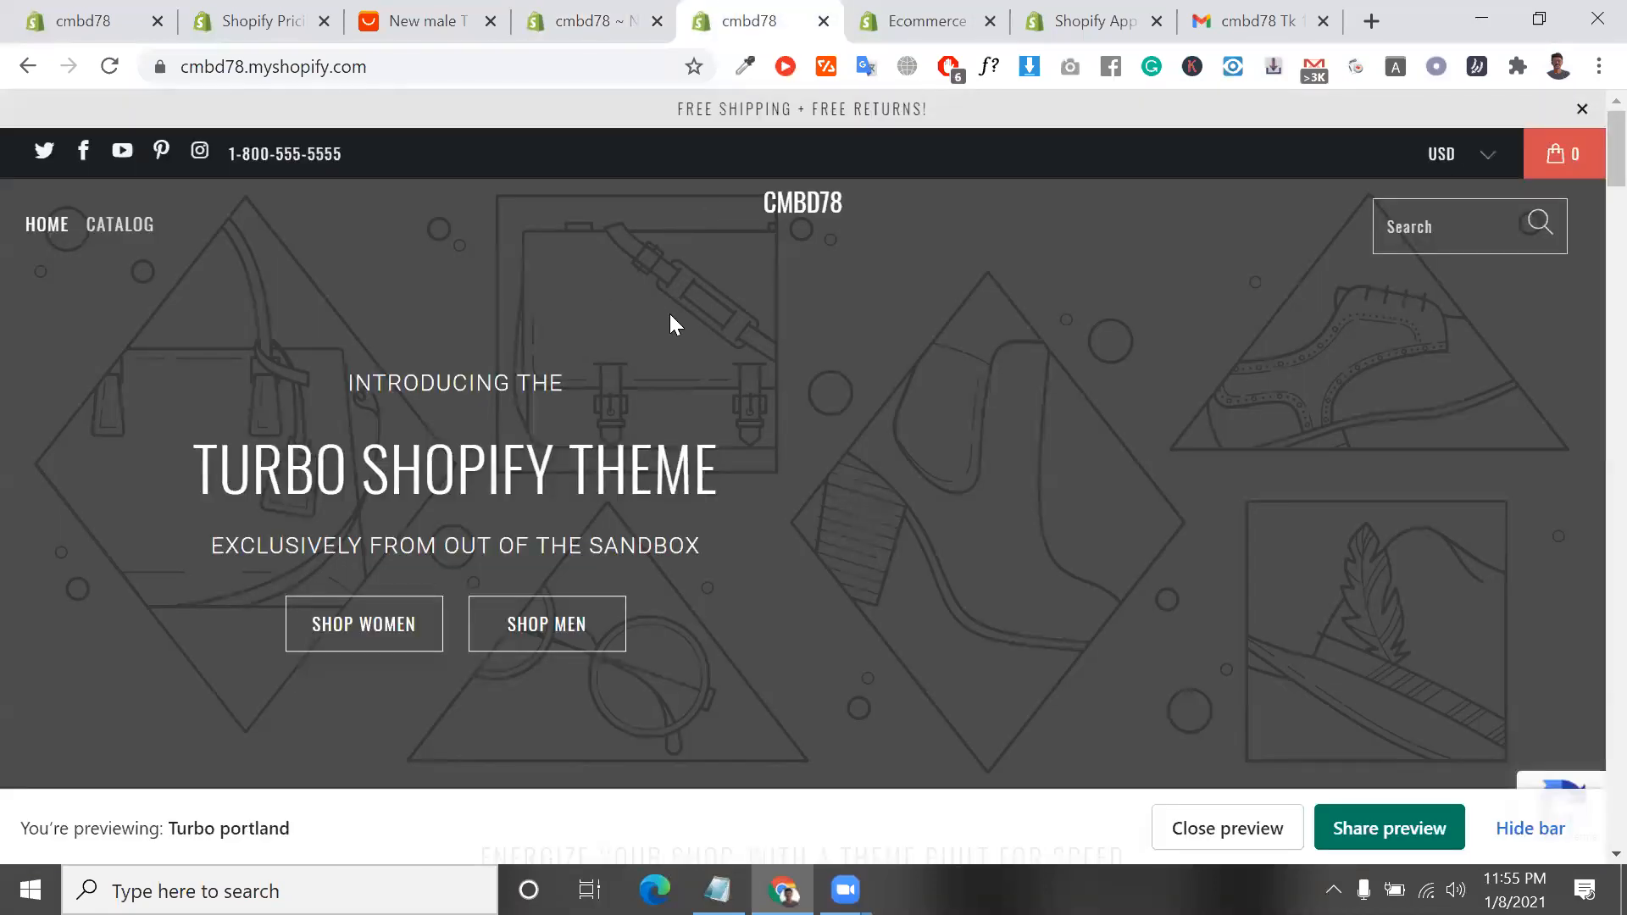
left_click(936, 17)
left_click(1055, 17)
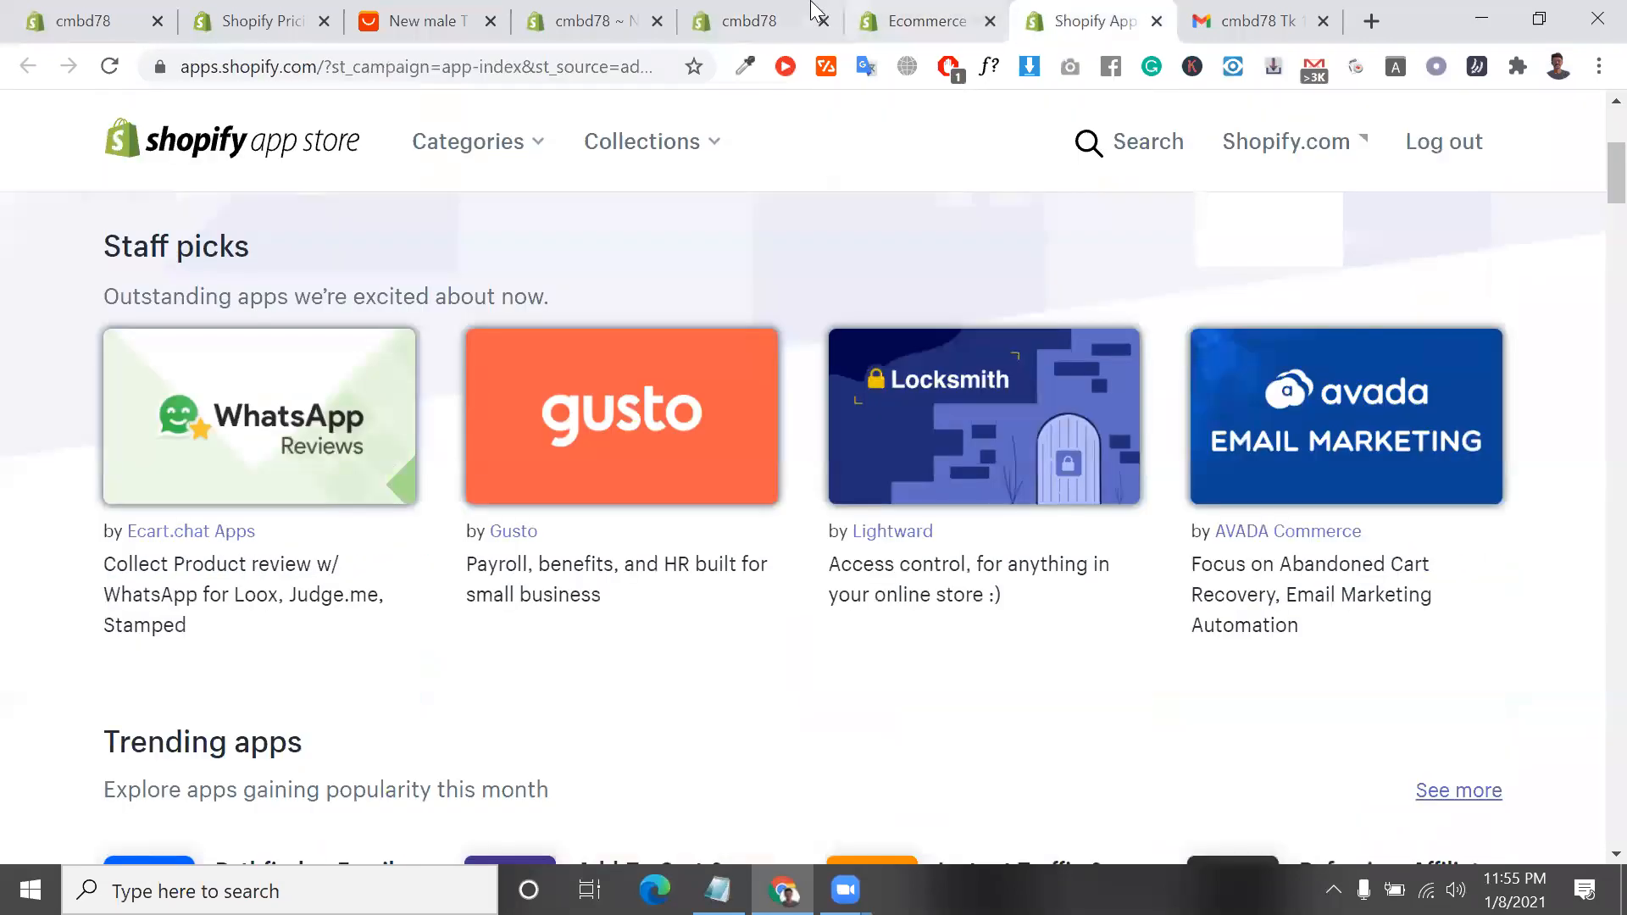
left_click(759, 18)
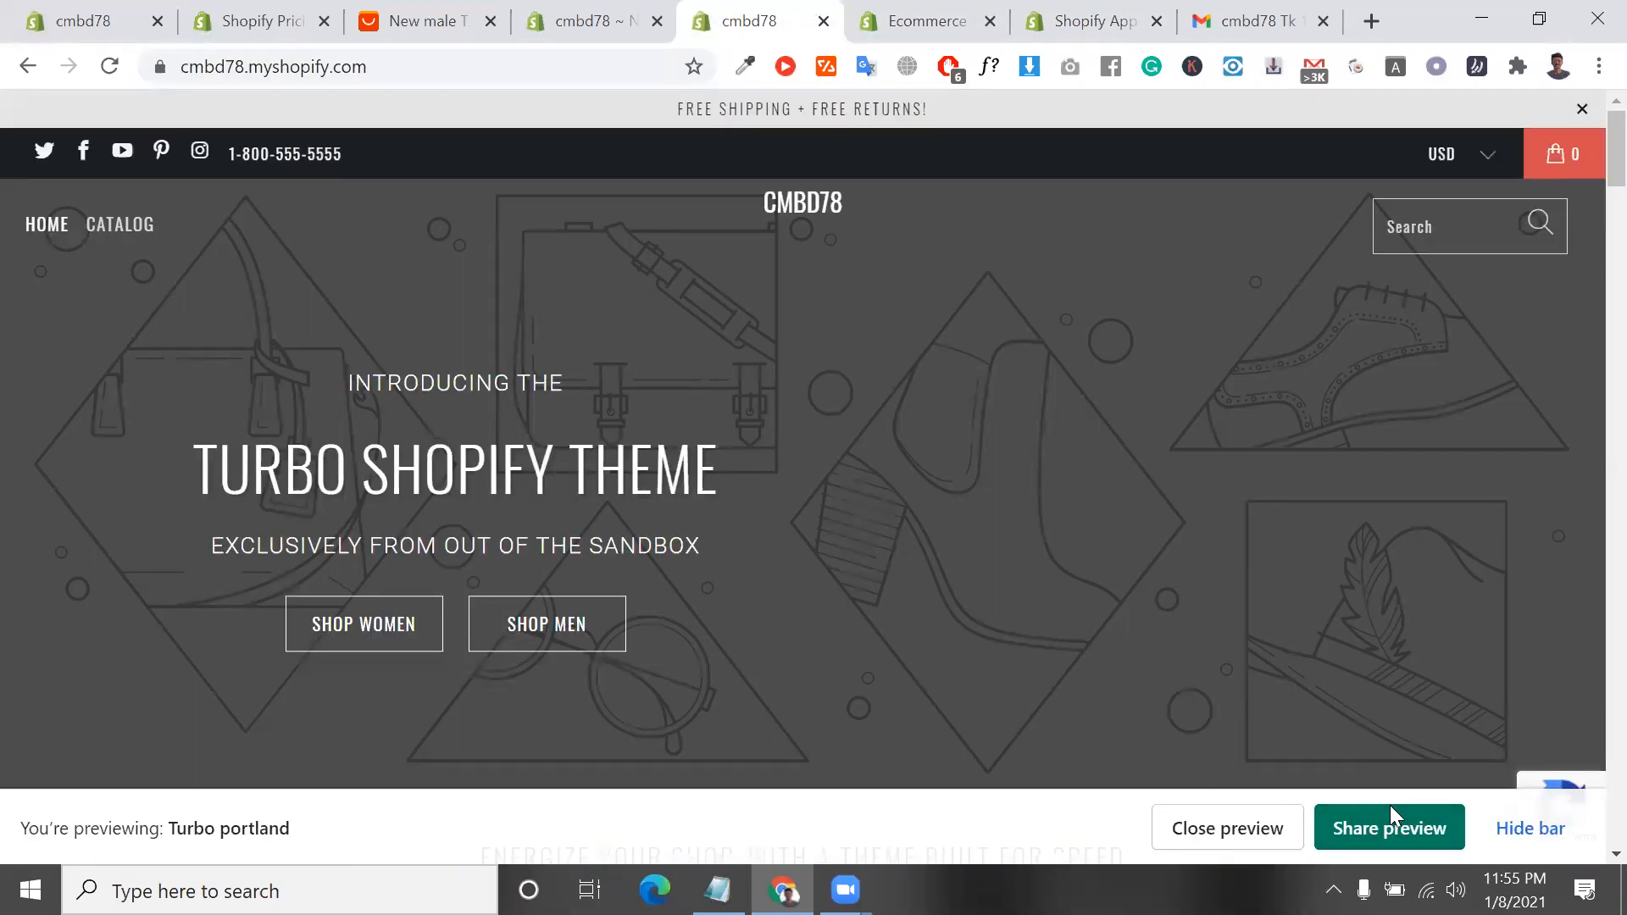
left_click(25, 67)
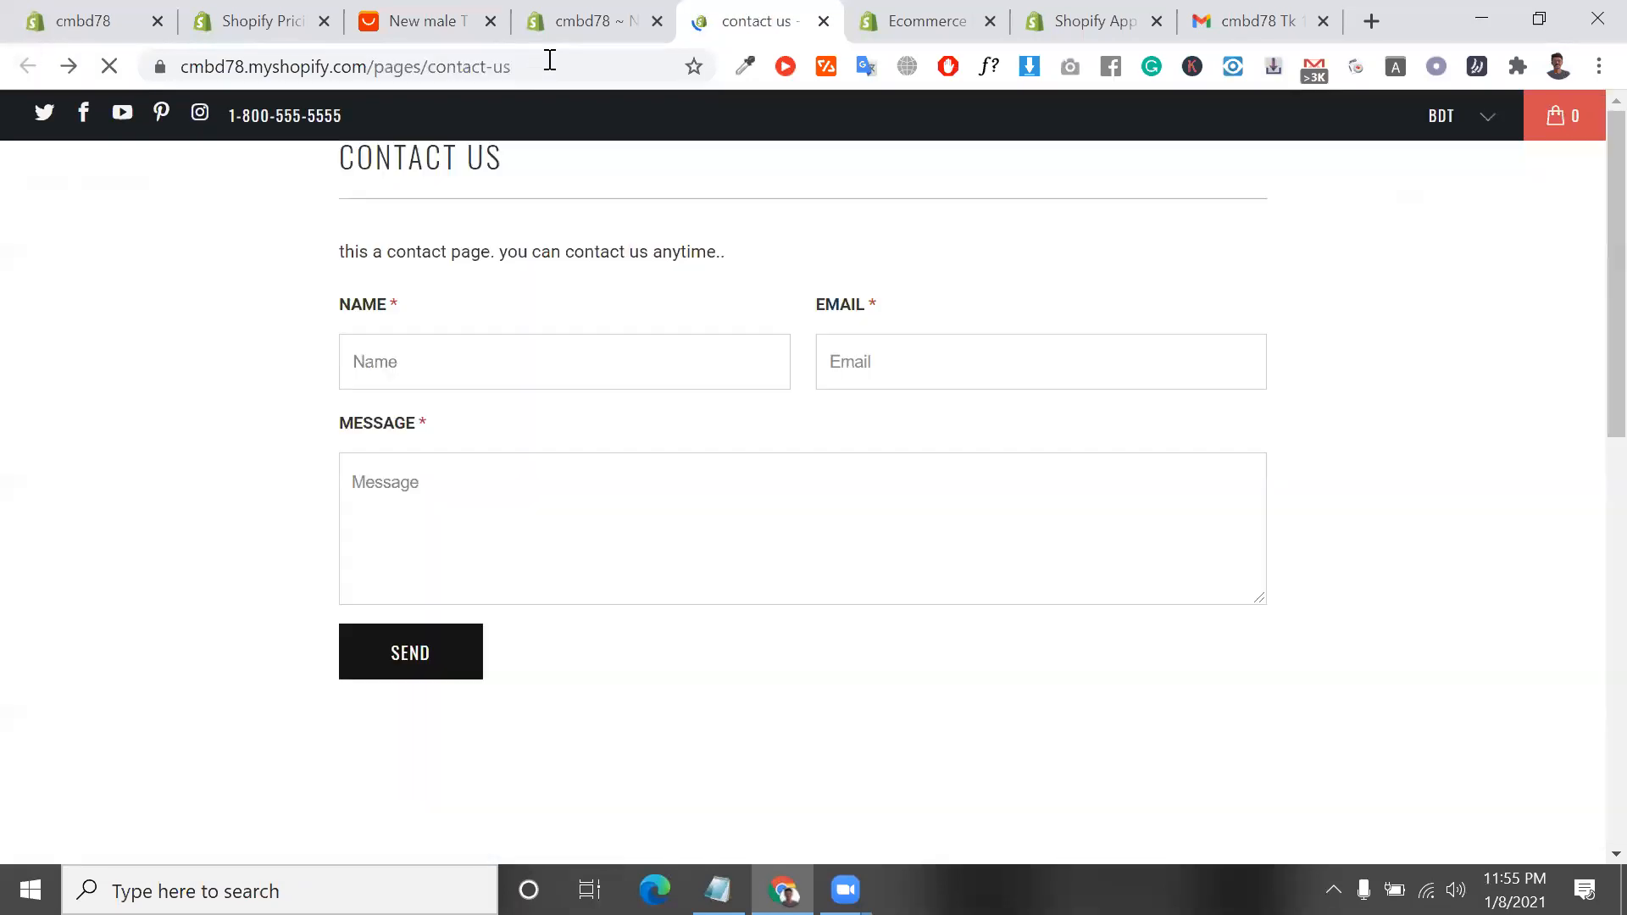
left_click(548, 64)
key("ctrl+c")
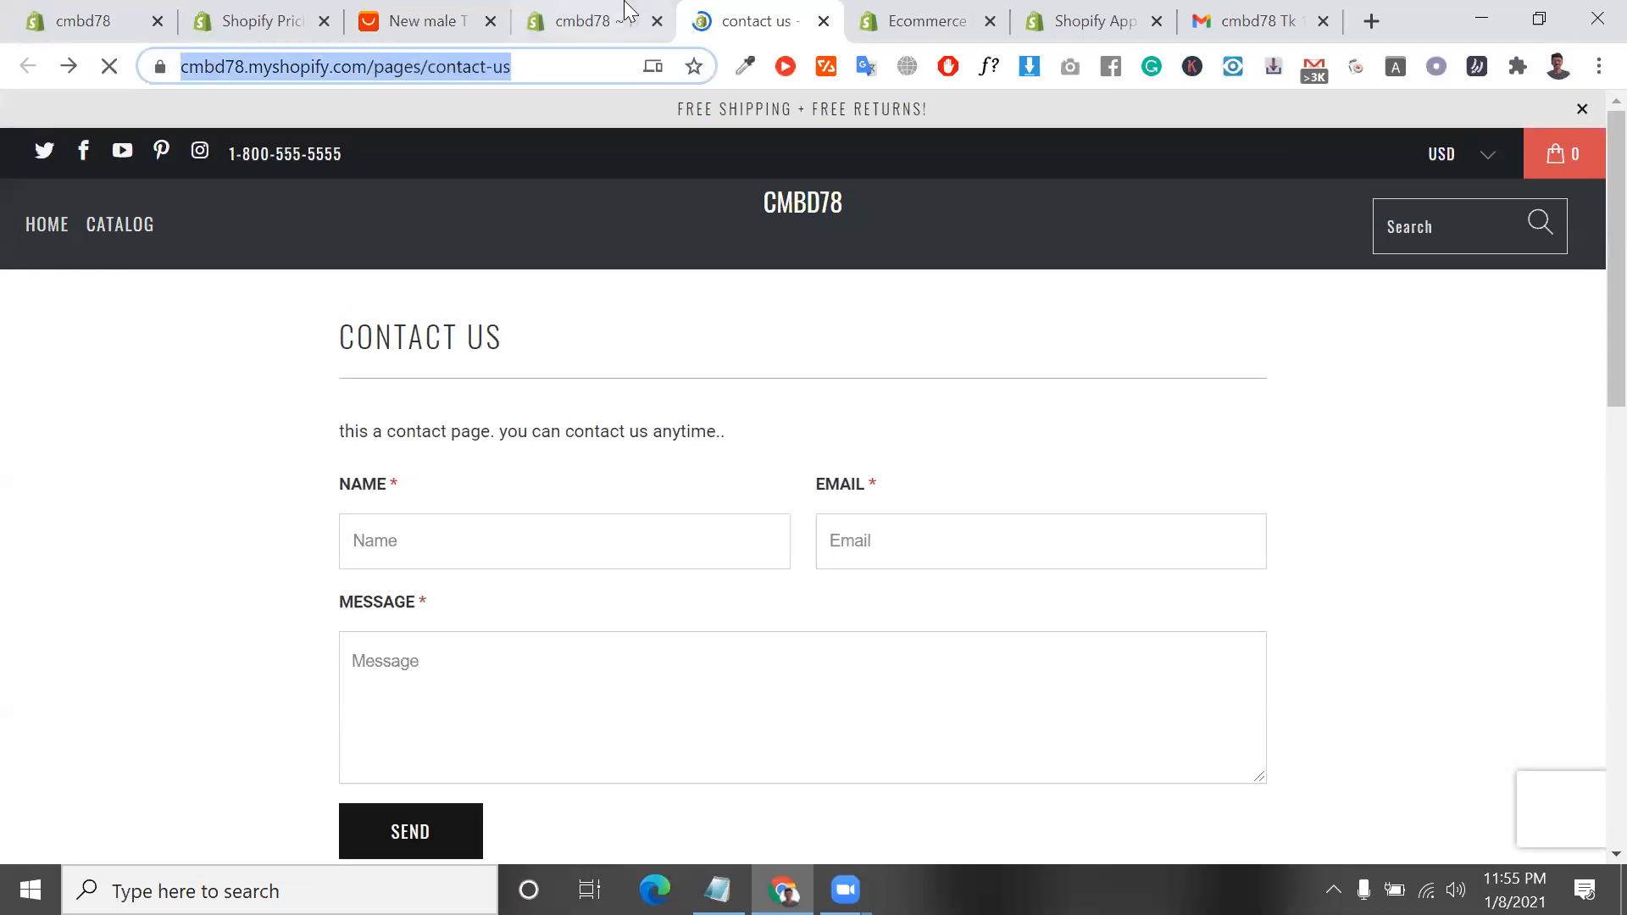
left_click(625, 13)
key("ctrl+v")
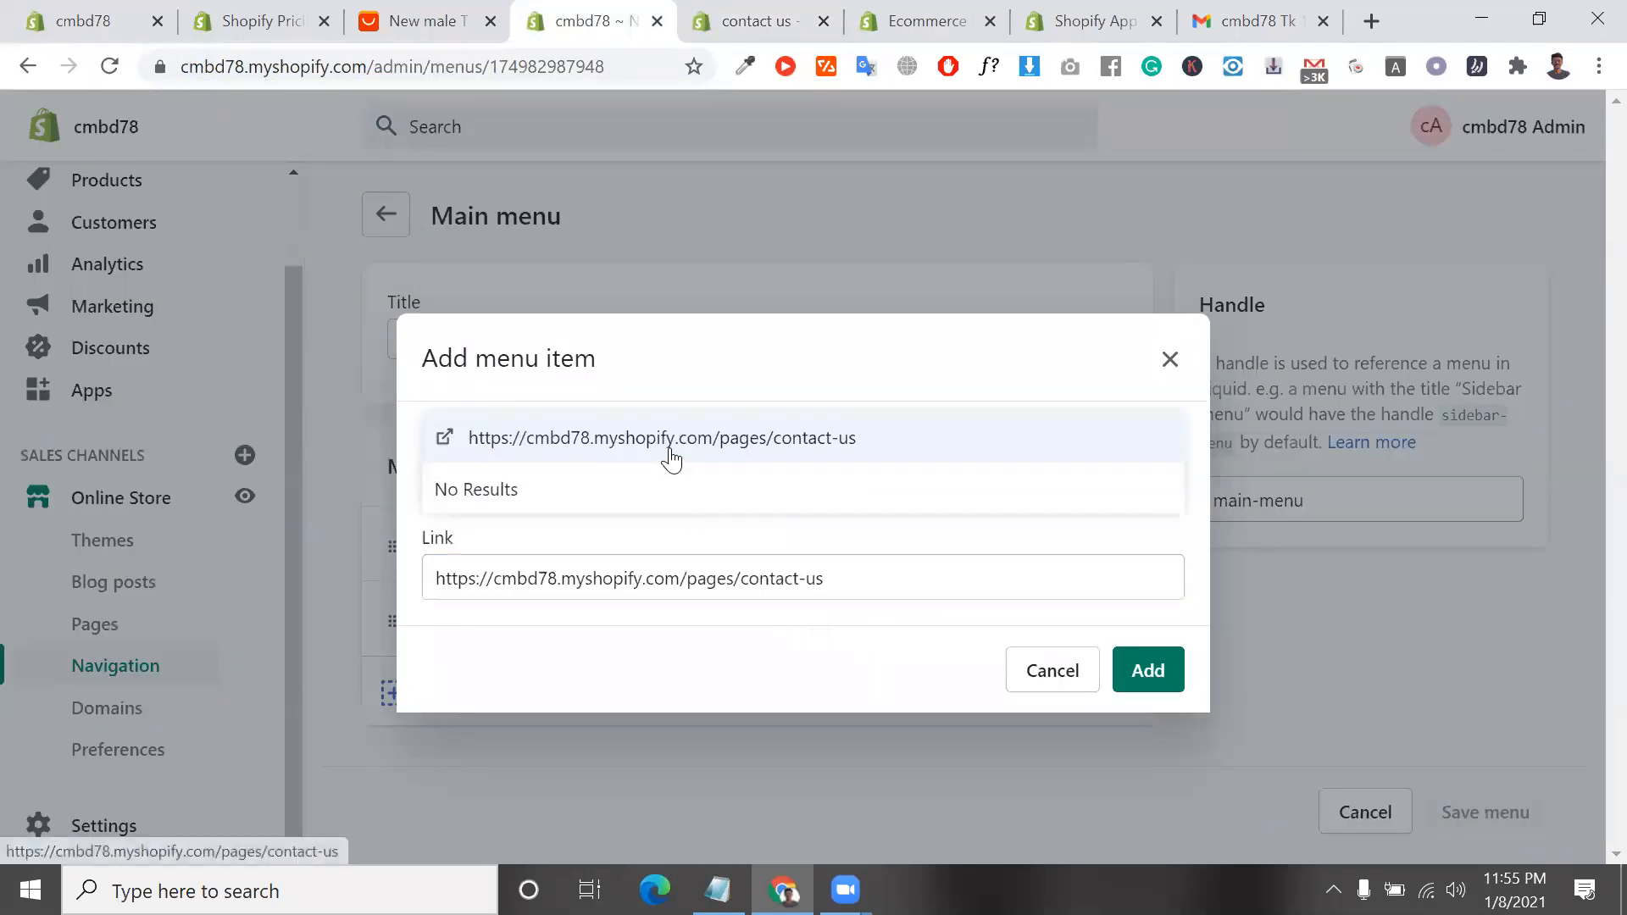
left_click(671, 456)
left_click(1148, 675)
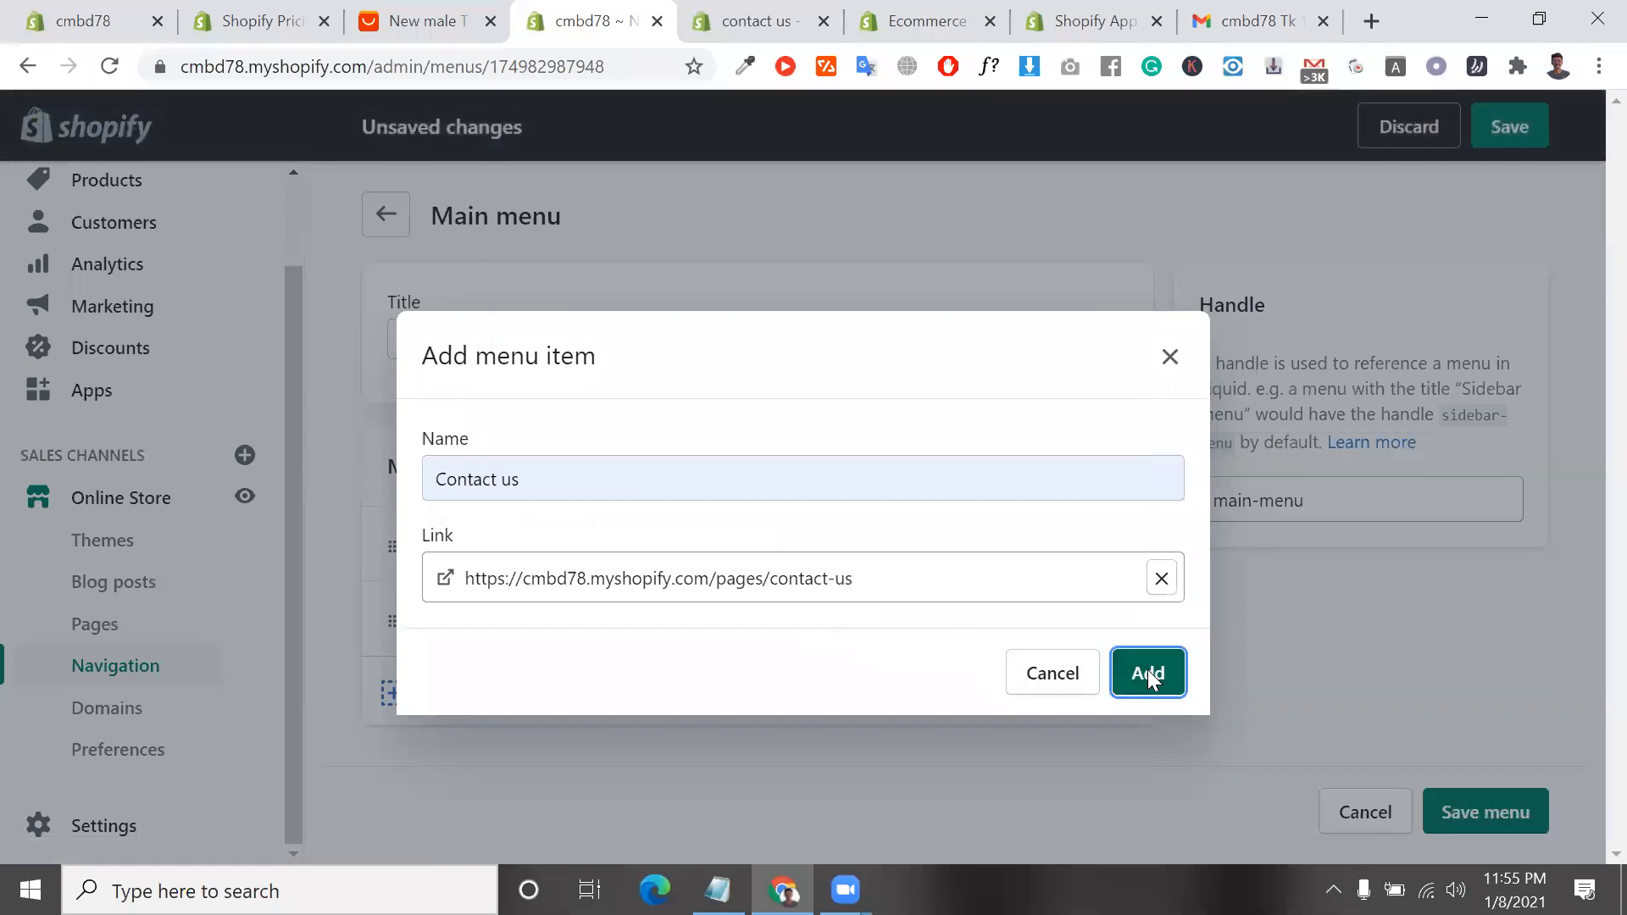
scroll(1007, 693, "down", 1)
left_click(1457, 792)
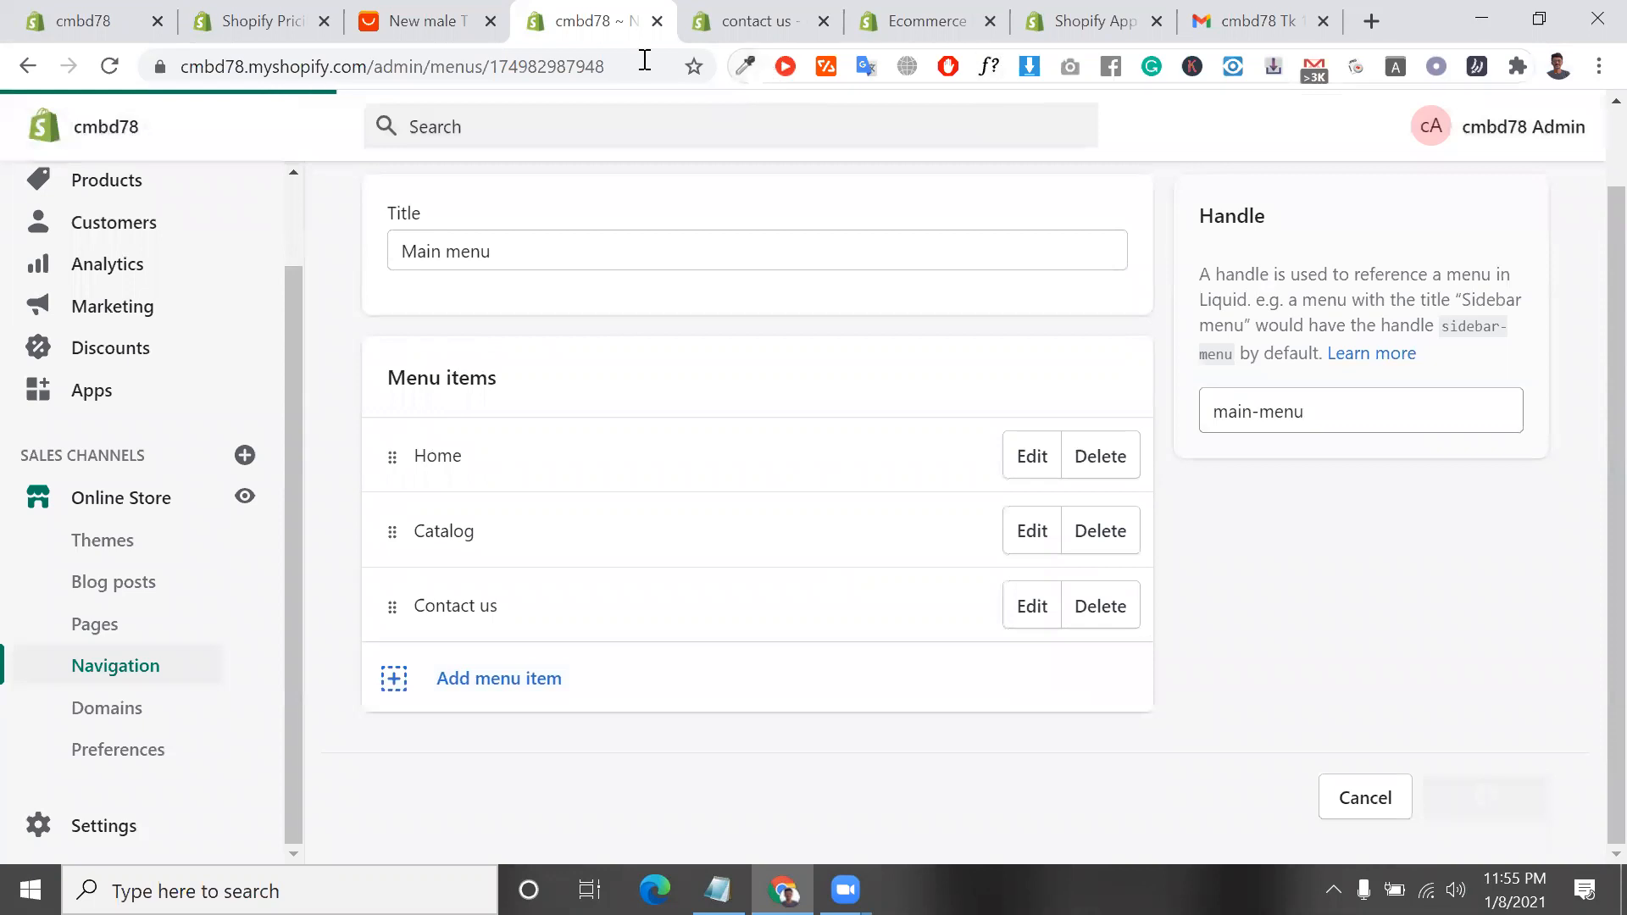
Open the storefront's home page, check its header menu for the contact us link, and return to the admin
left_click(730, 17)
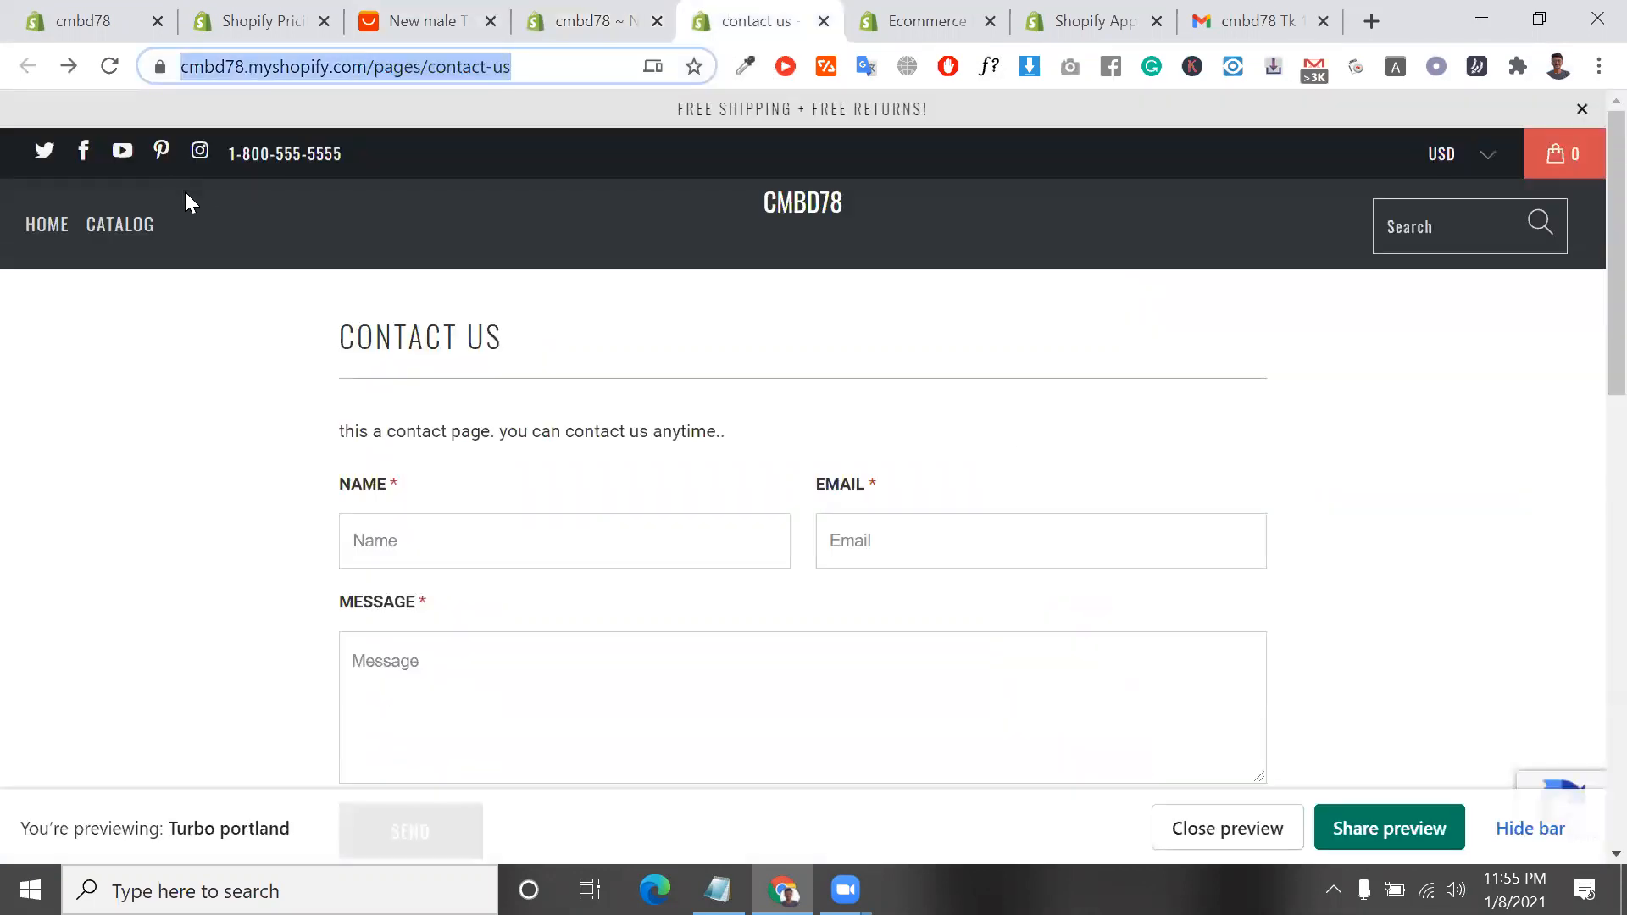
left_click(799, 203)
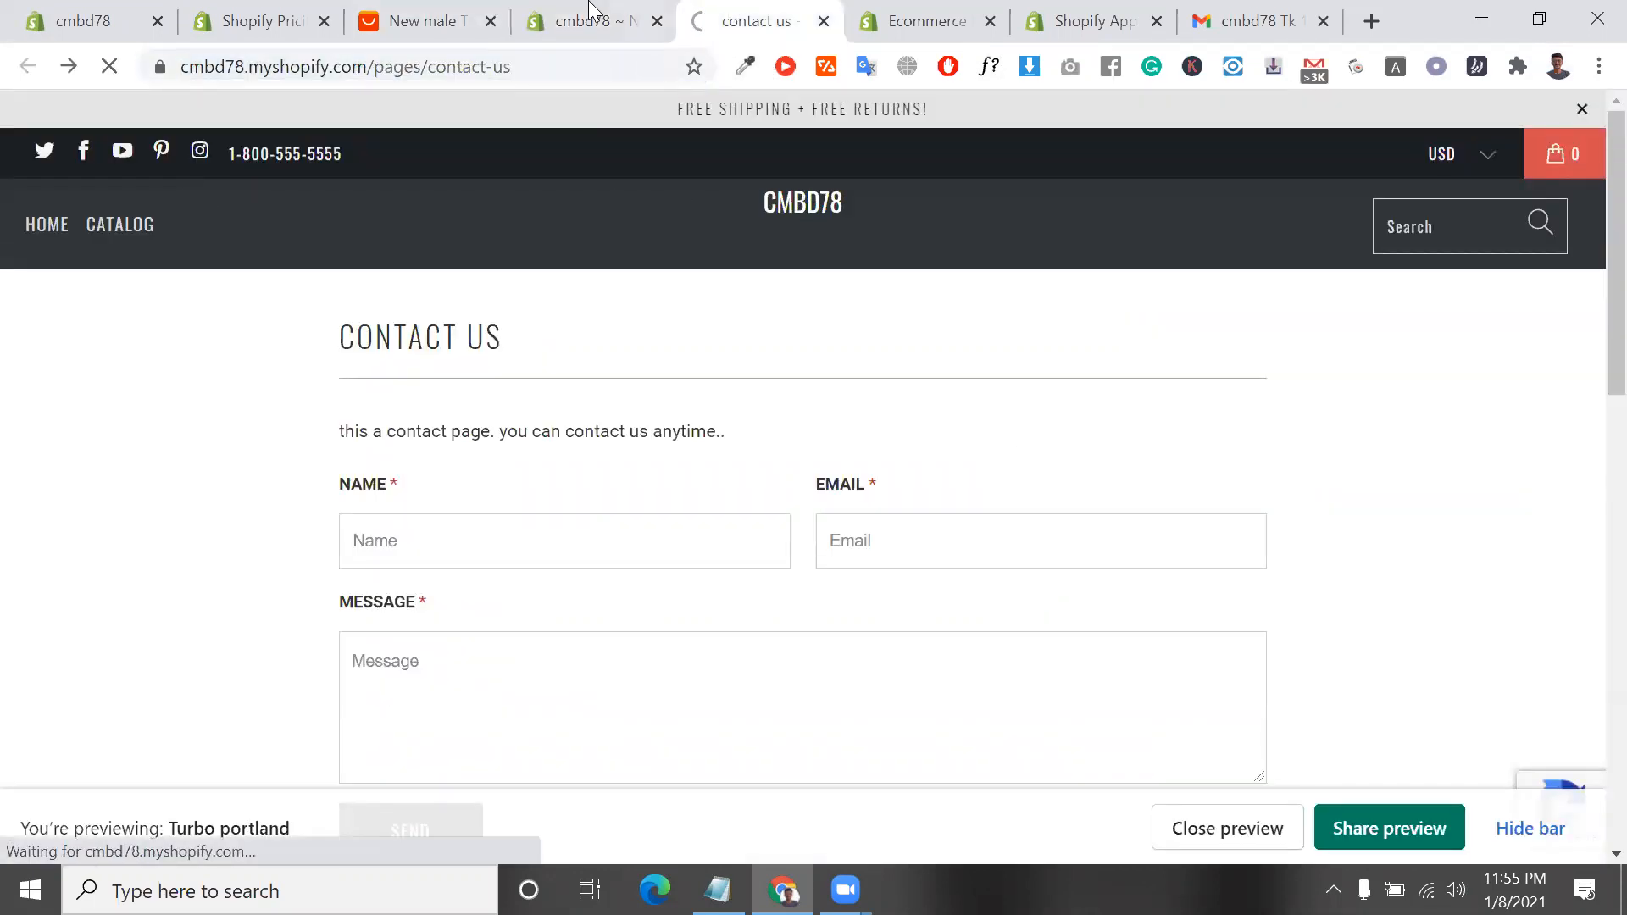
left_click(591, 11)
left_click(702, 15)
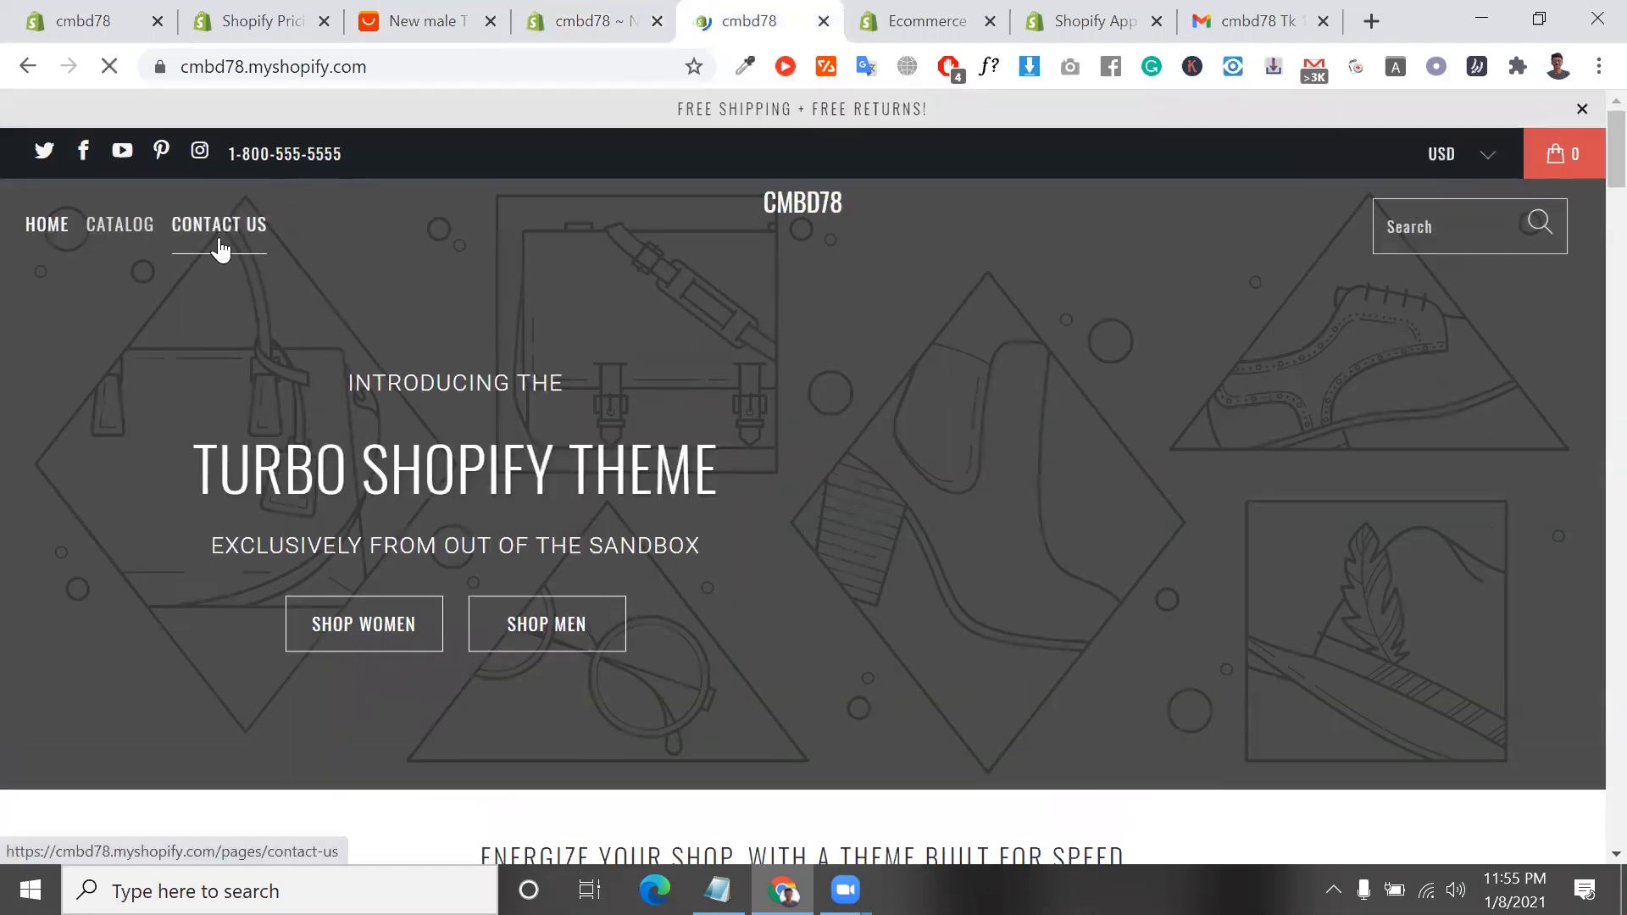
left_click(585, 21)
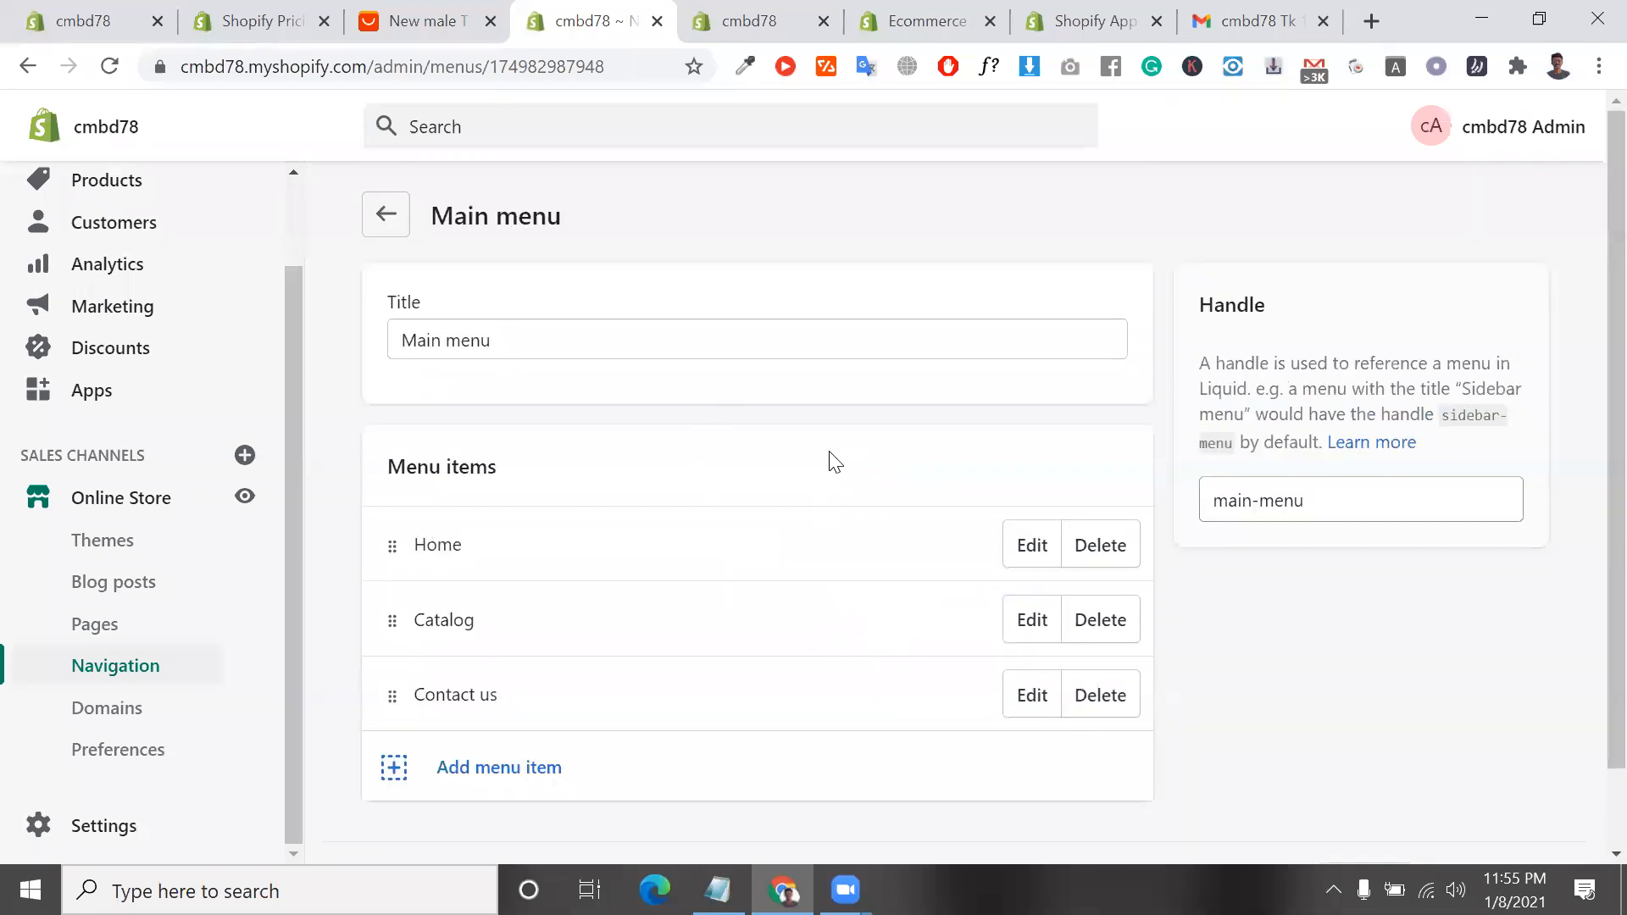
Return to the list of menus, and examine the footer menu at the end of the storefront's home page
left_click(385, 222)
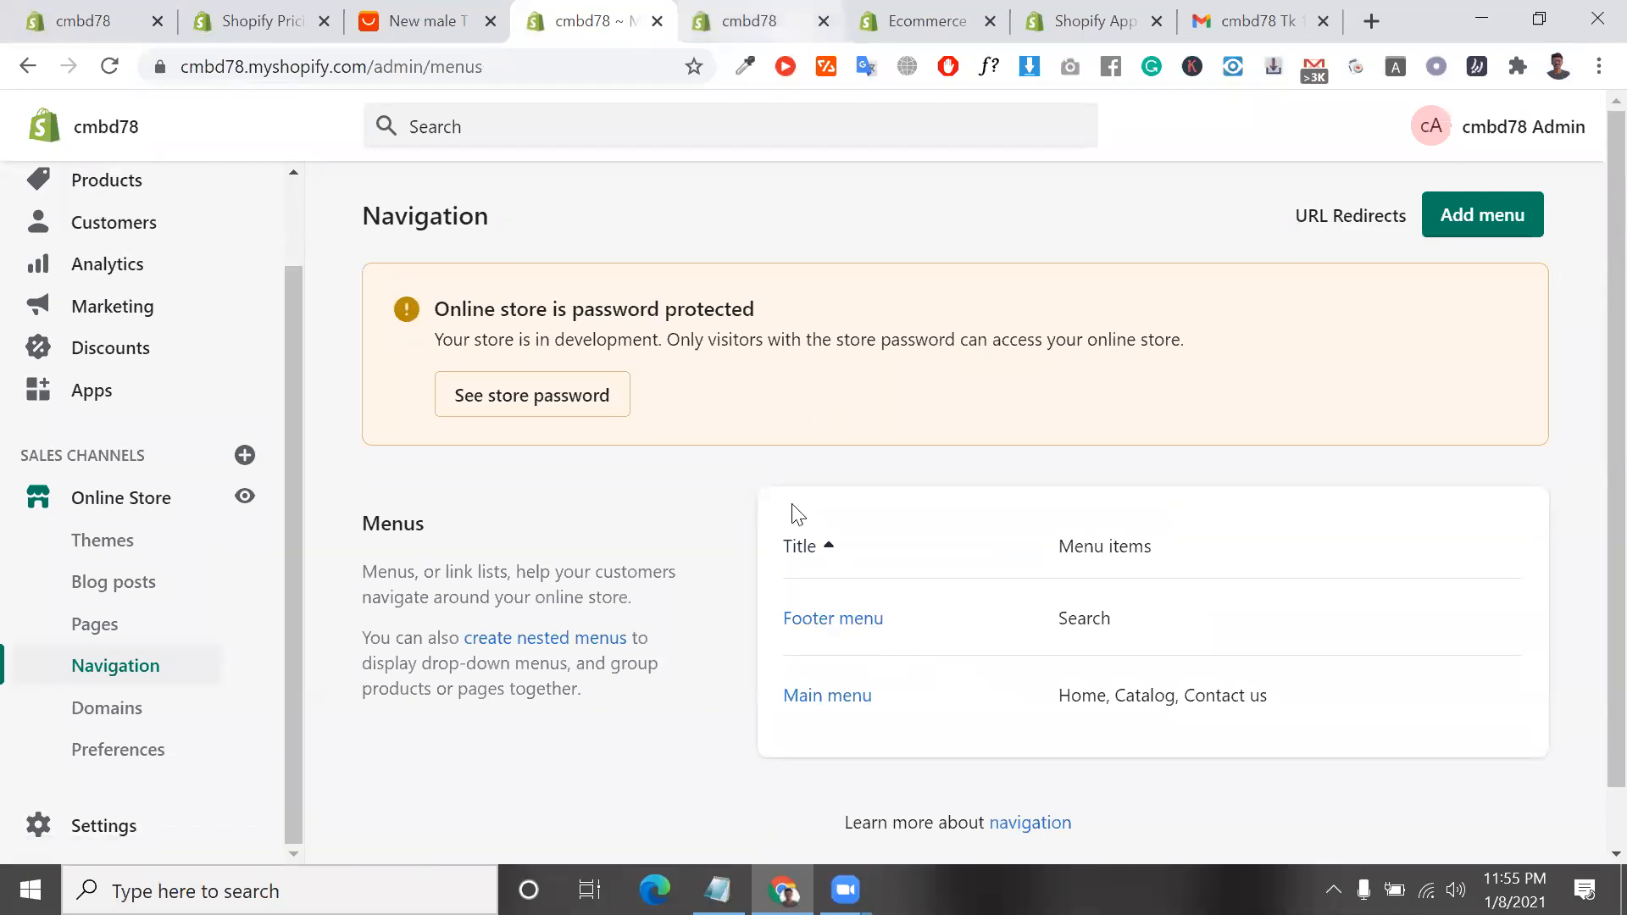
left_click(781, 34)
scroll(783, 450, "down", 5)
scroll(784, 449, "down", 20)
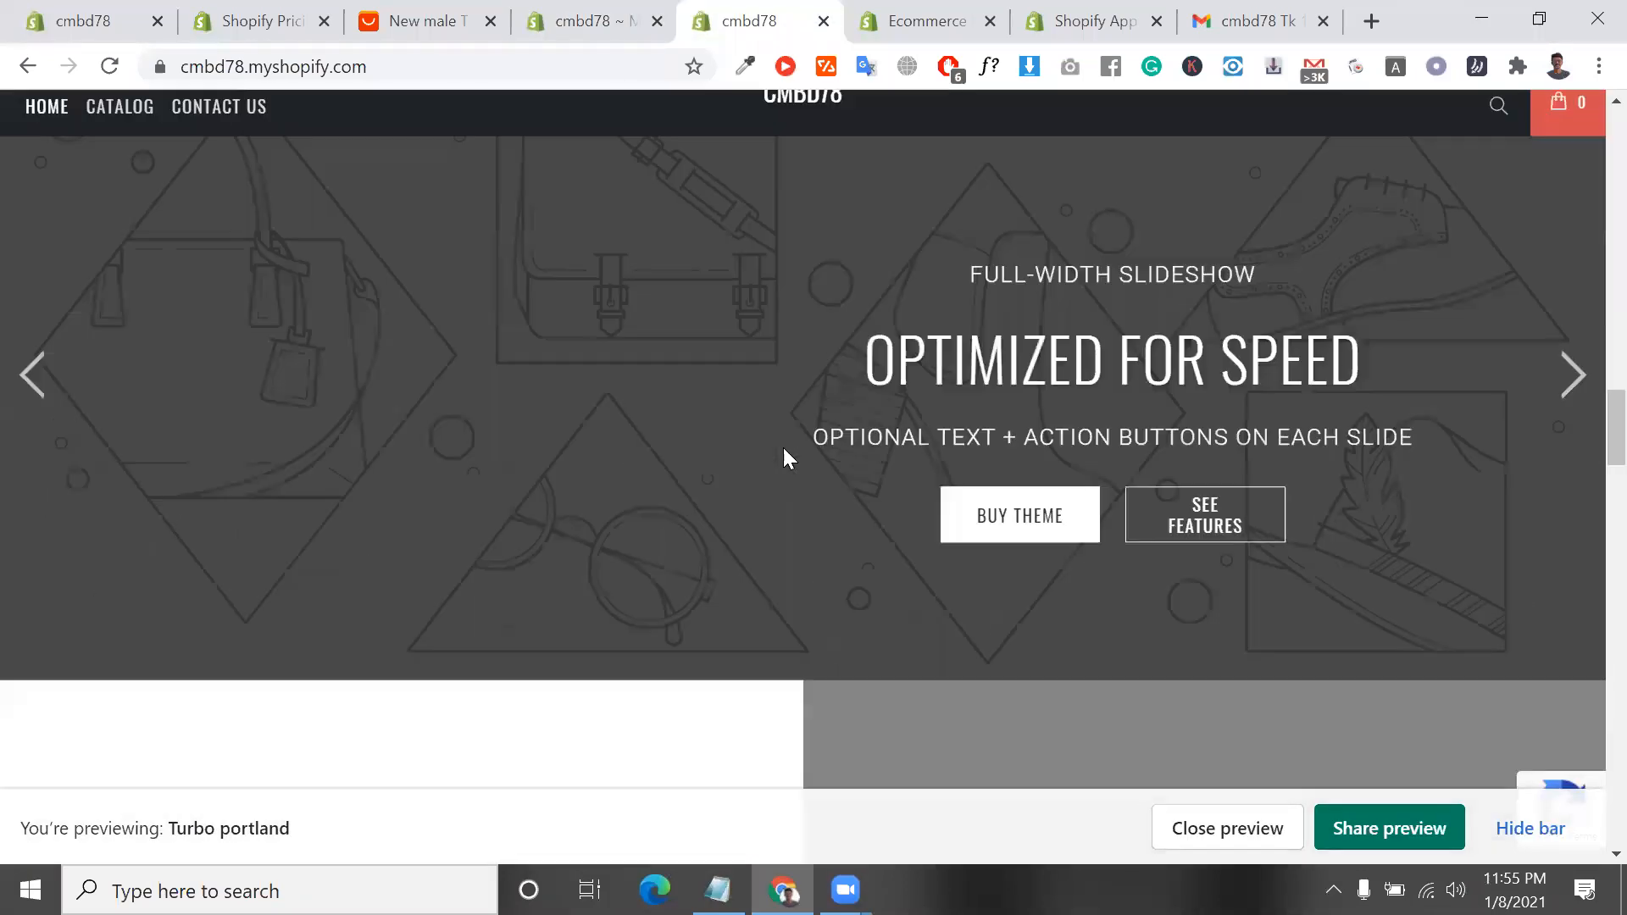
scroll(784, 448, "down", 10)
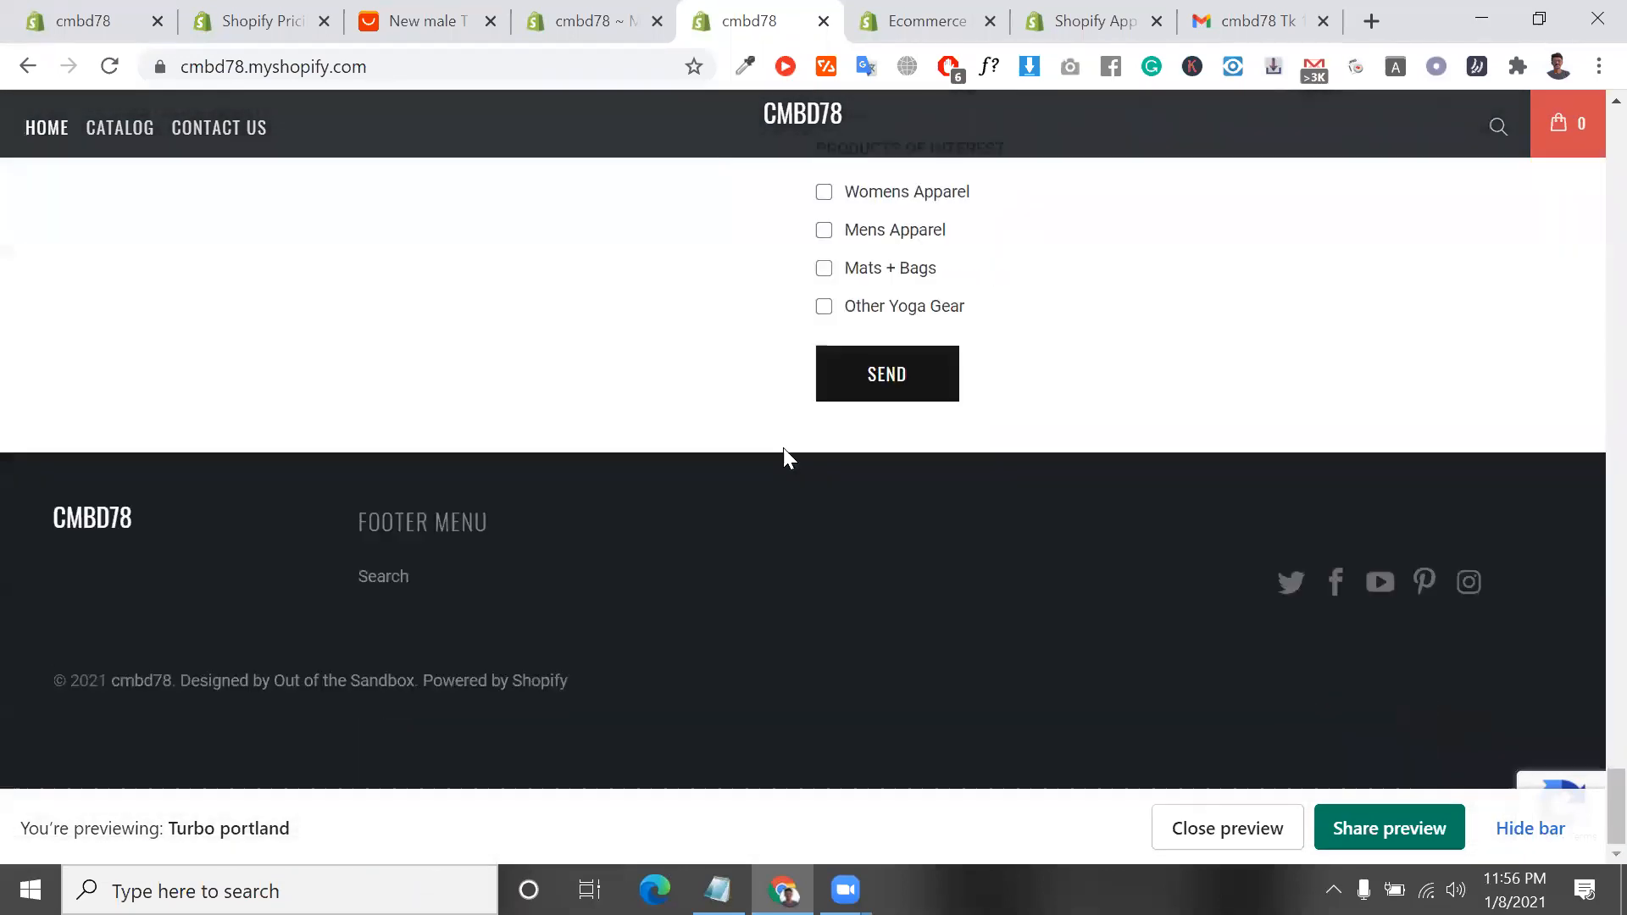
scroll(882, 542, "up", 7)
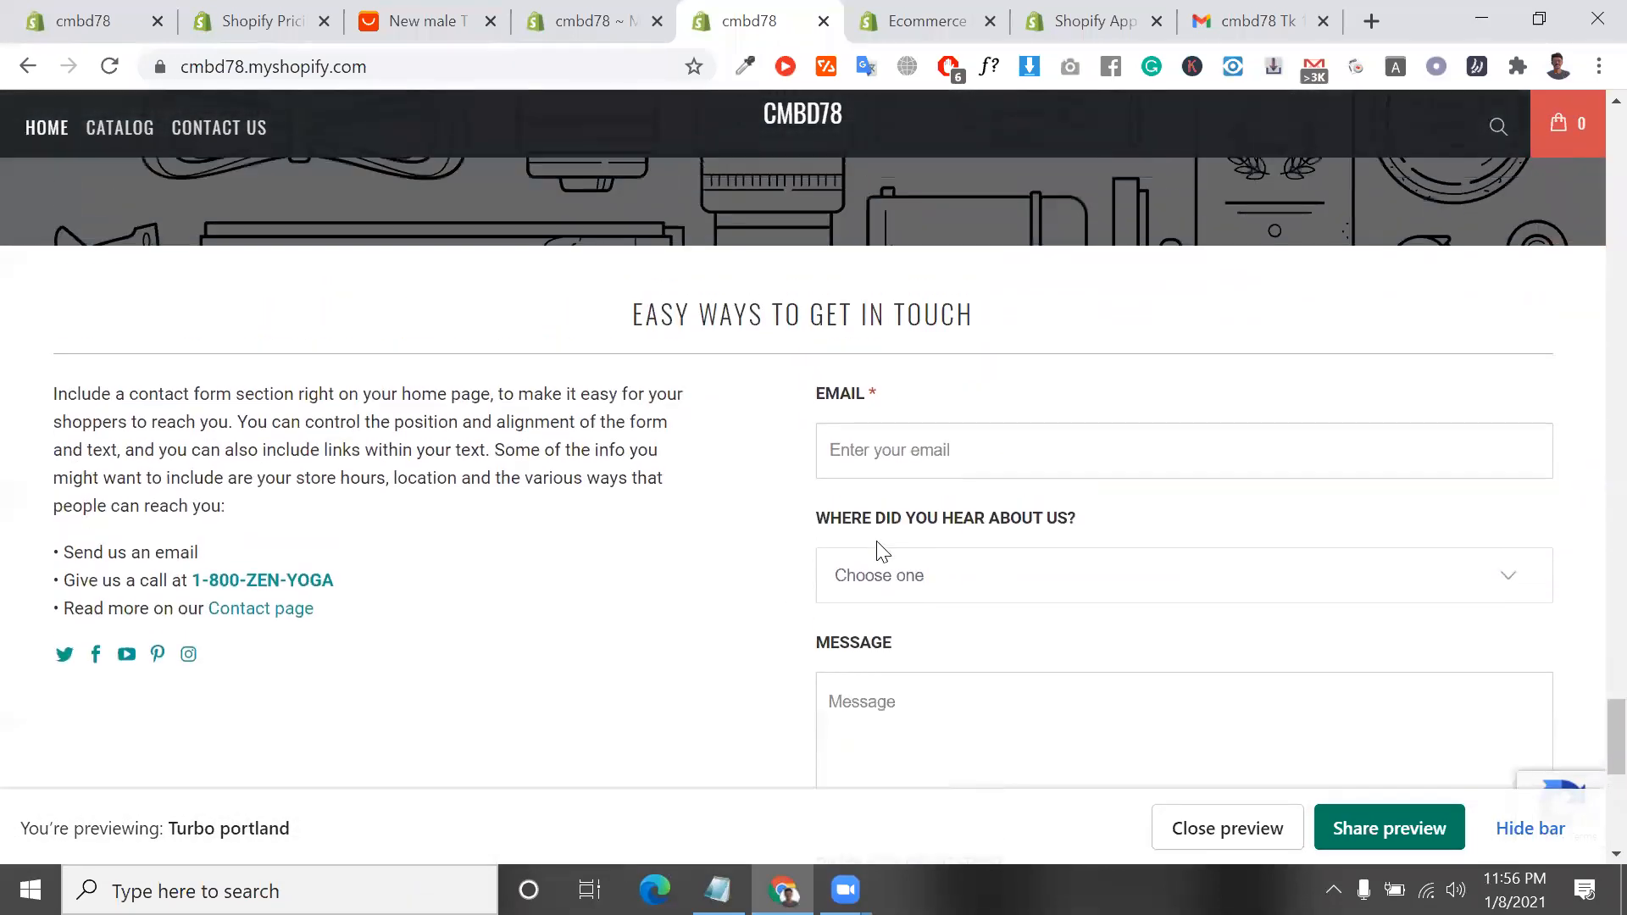
scroll(878, 551, "down", 8)
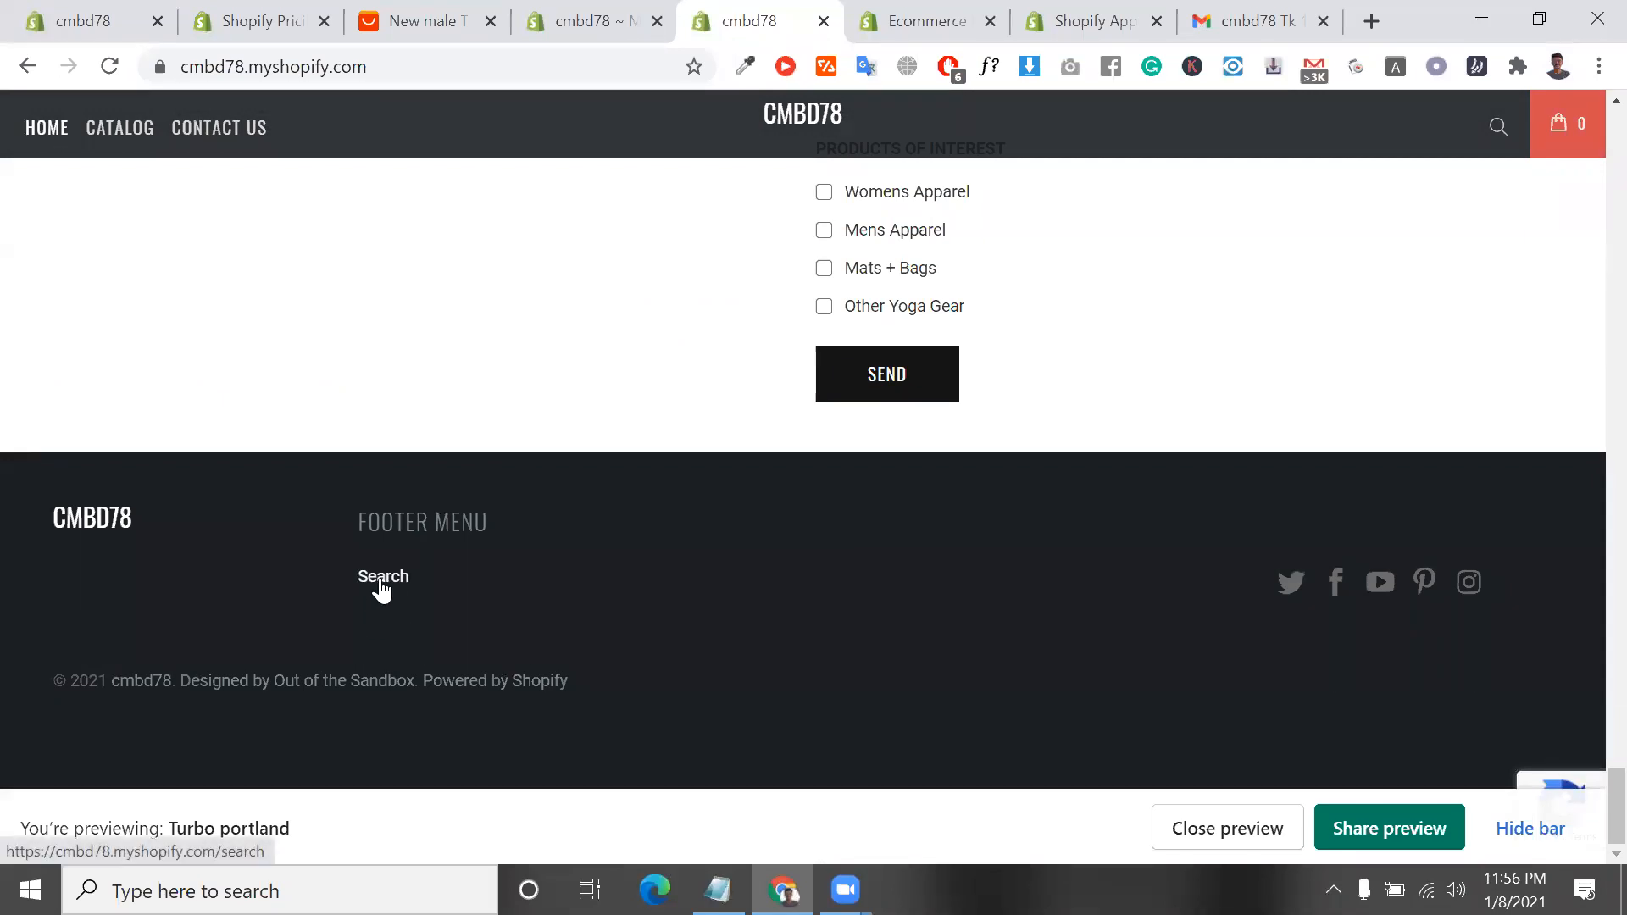
Look over the footer and main menus in the admin's Navigation section, and open the Domains section
left_click(585, 20)
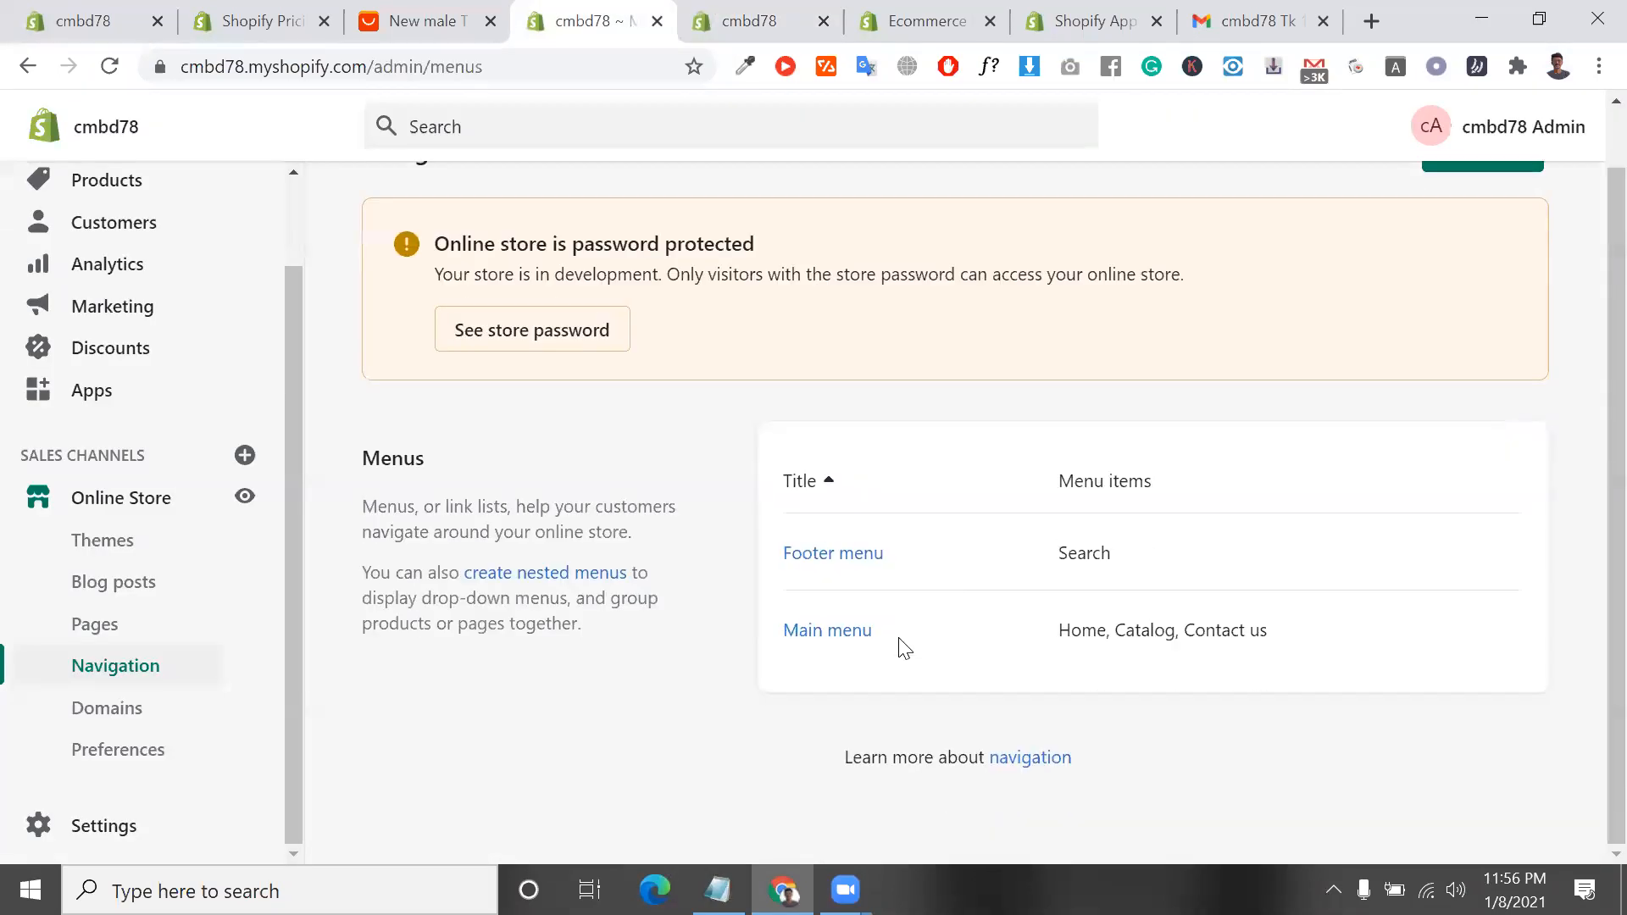
scroll(1241, 530, "up", 1)
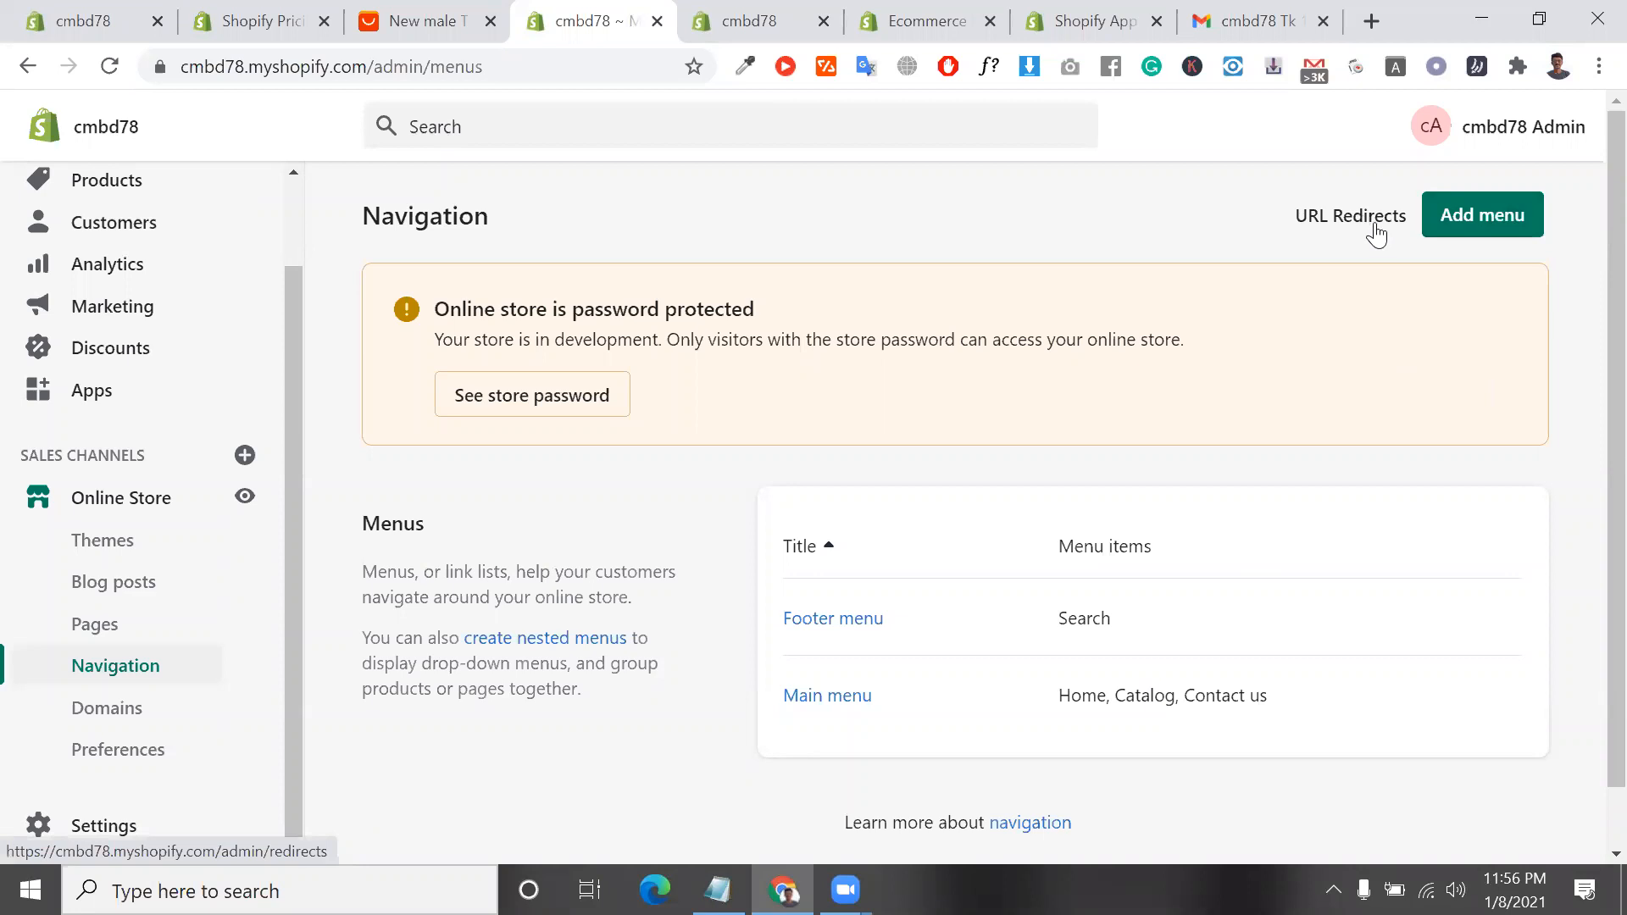
scroll(1335, 288, "down", 1)
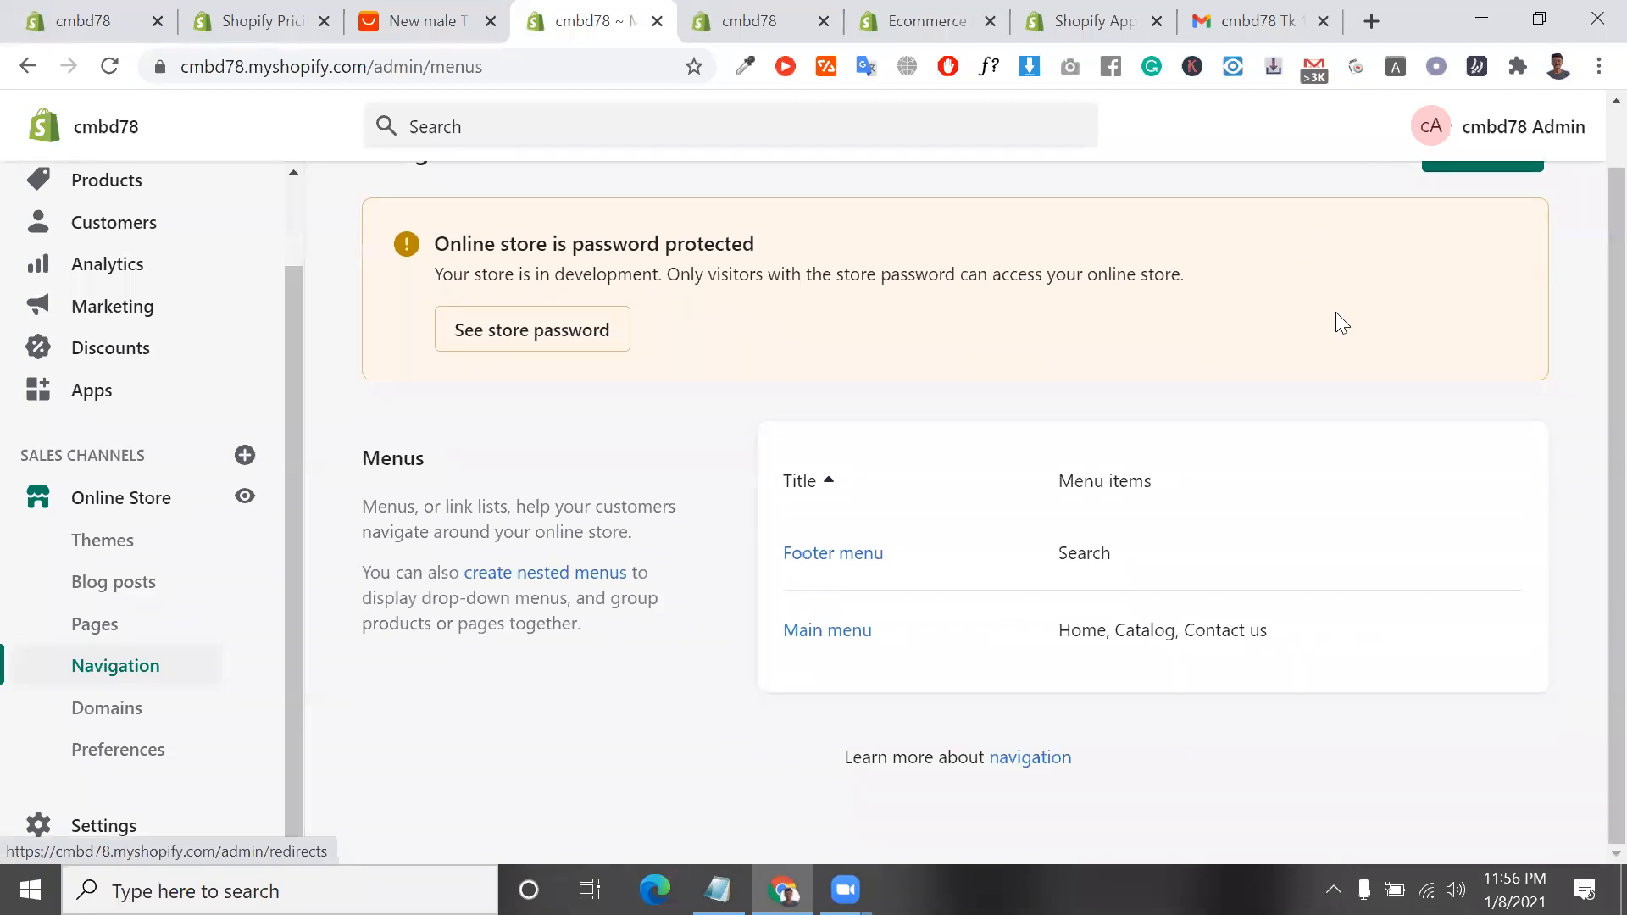
left_click(134, 726)
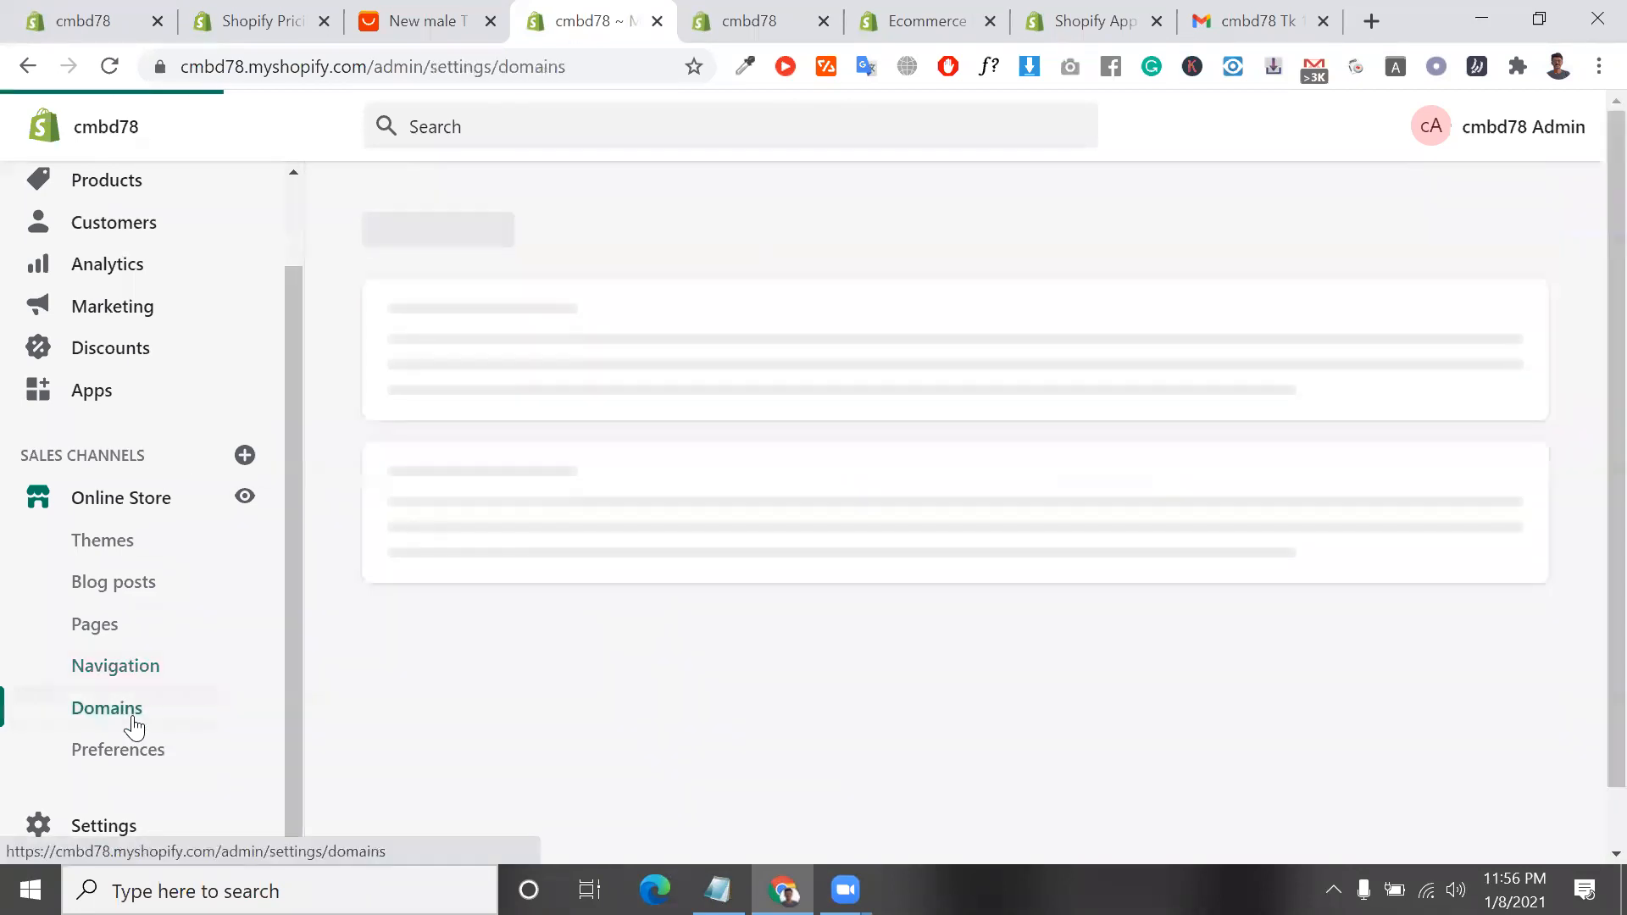
Open the online store preferences and examine the homepage title and homepage meta description fields
left_click(156, 759)
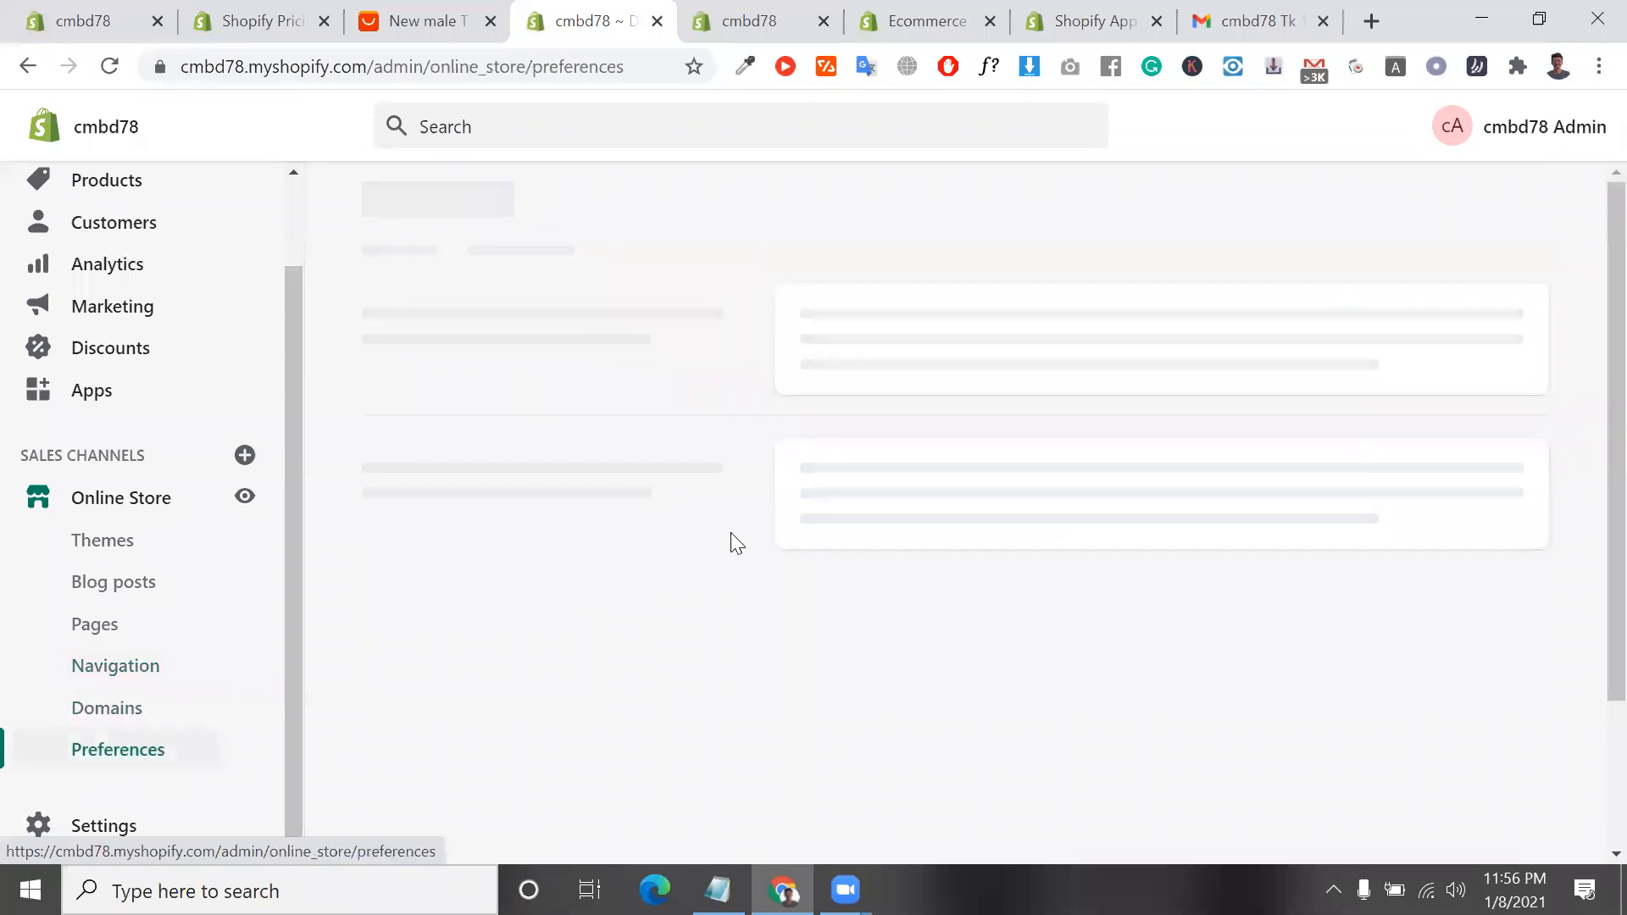
scroll(950, 566, "down", 1)
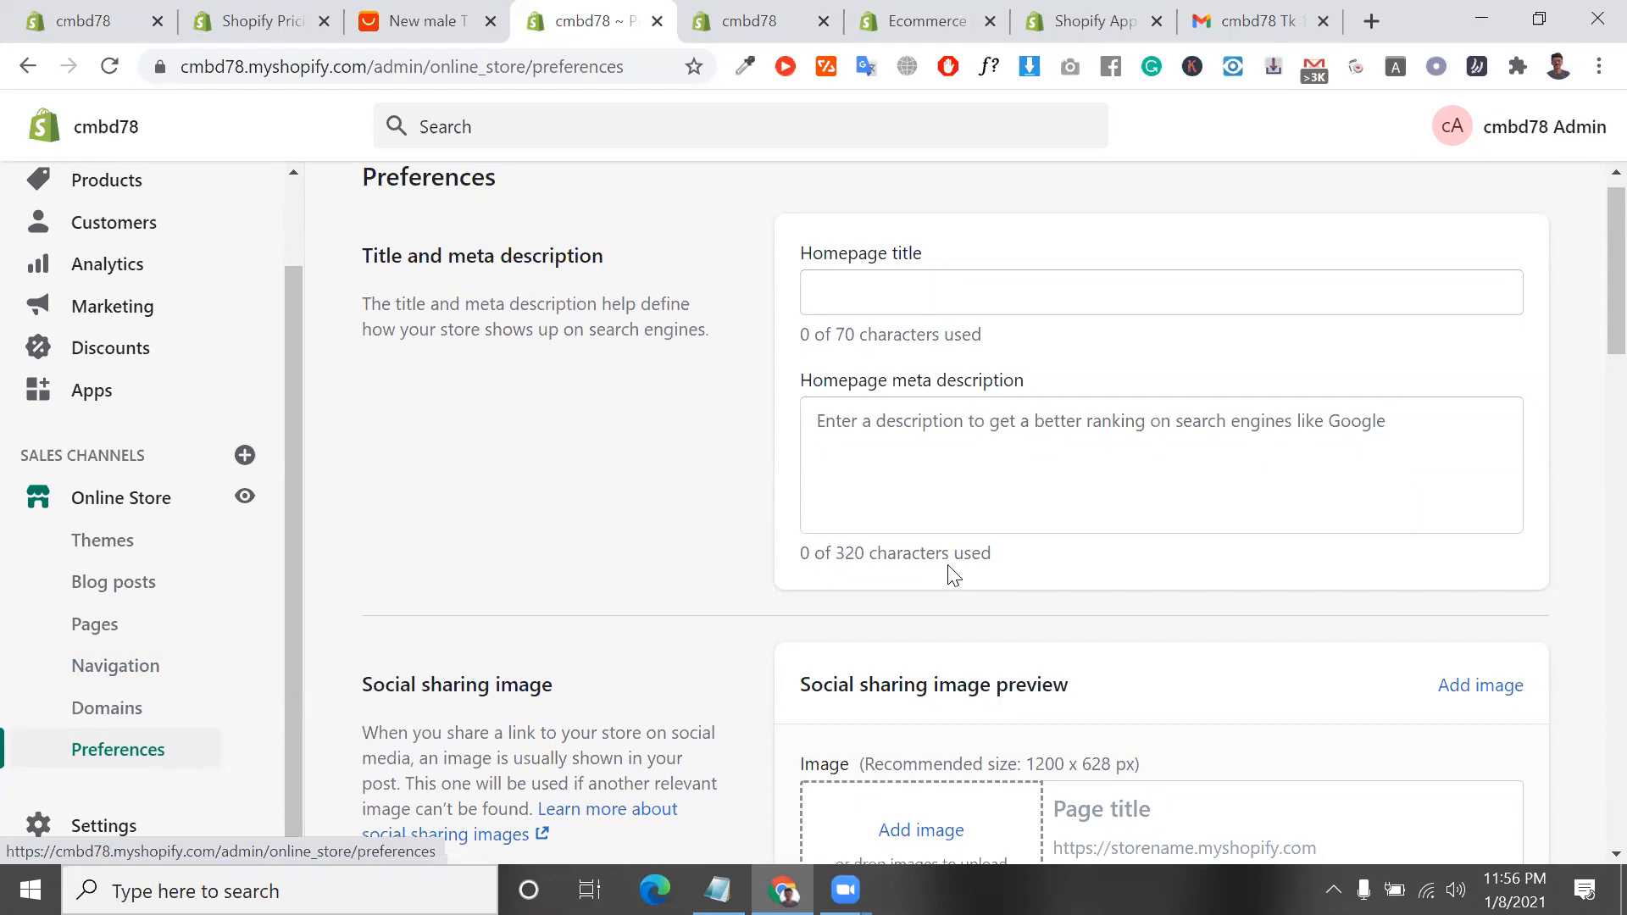
left_click_drag(367, 66, 159, 100)
left_click(995, 329)
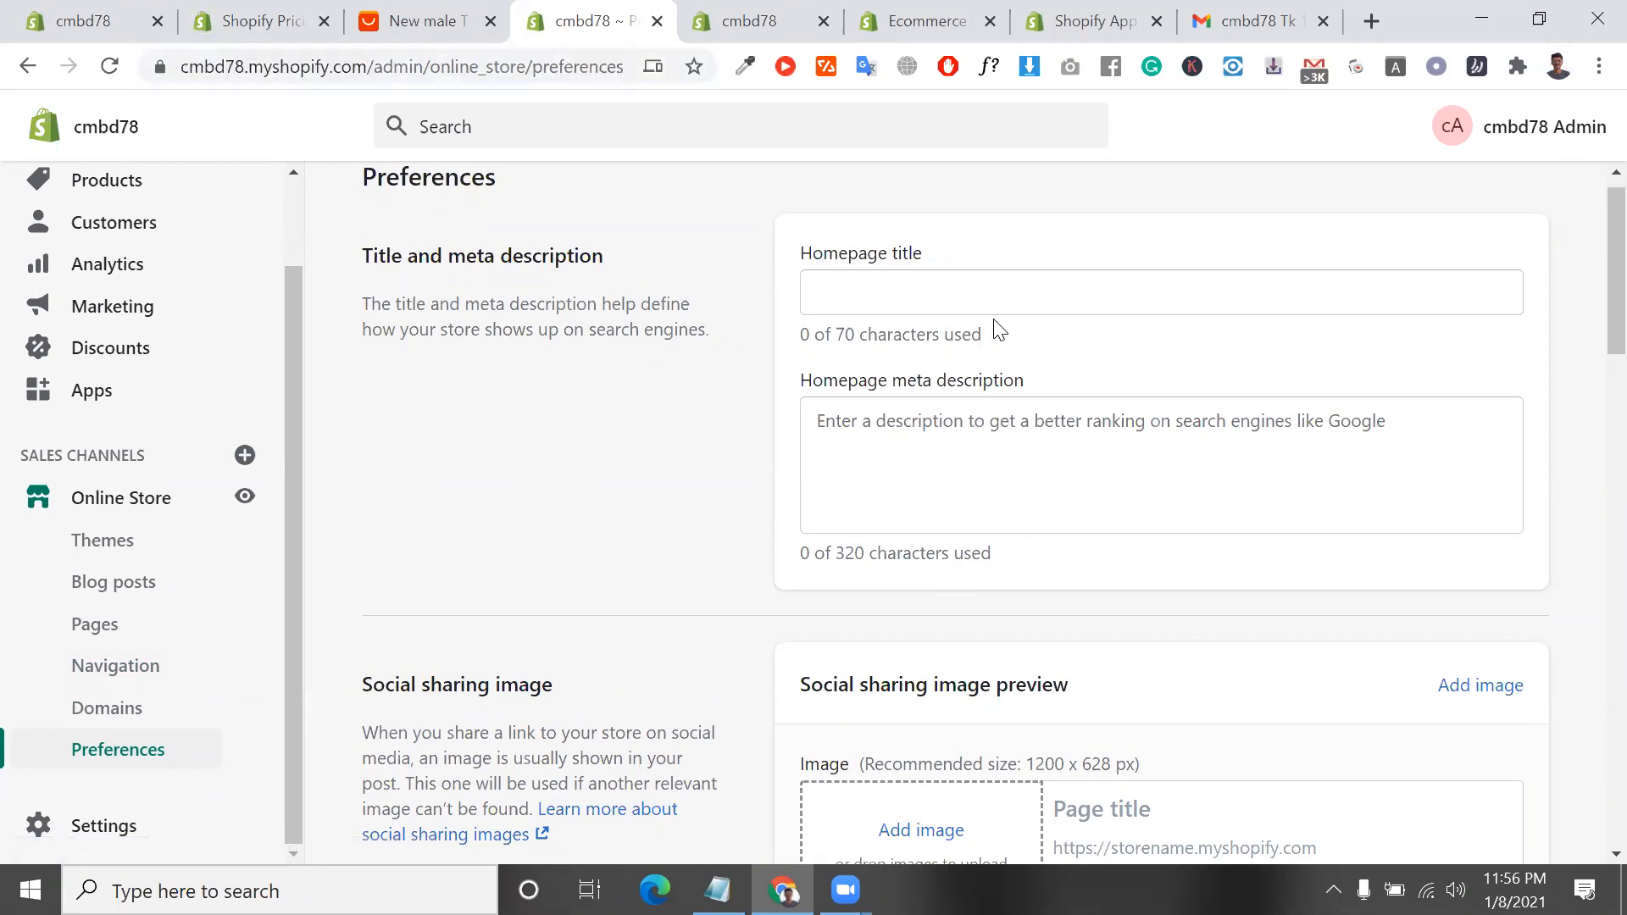
left_click(980, 309)
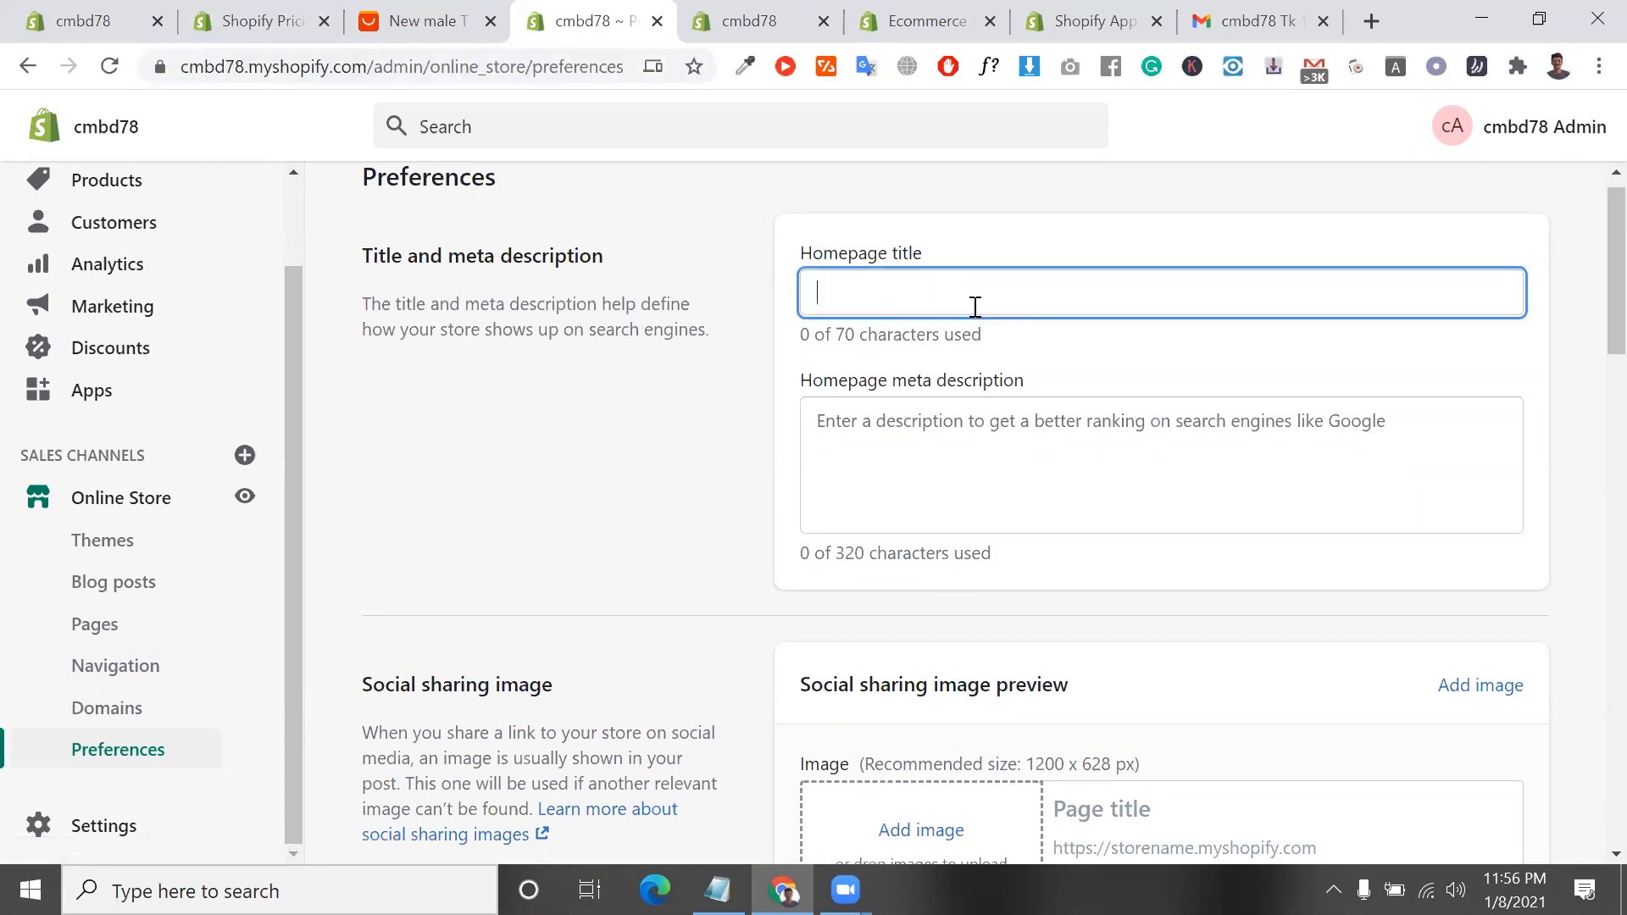
left_click(962, 483)
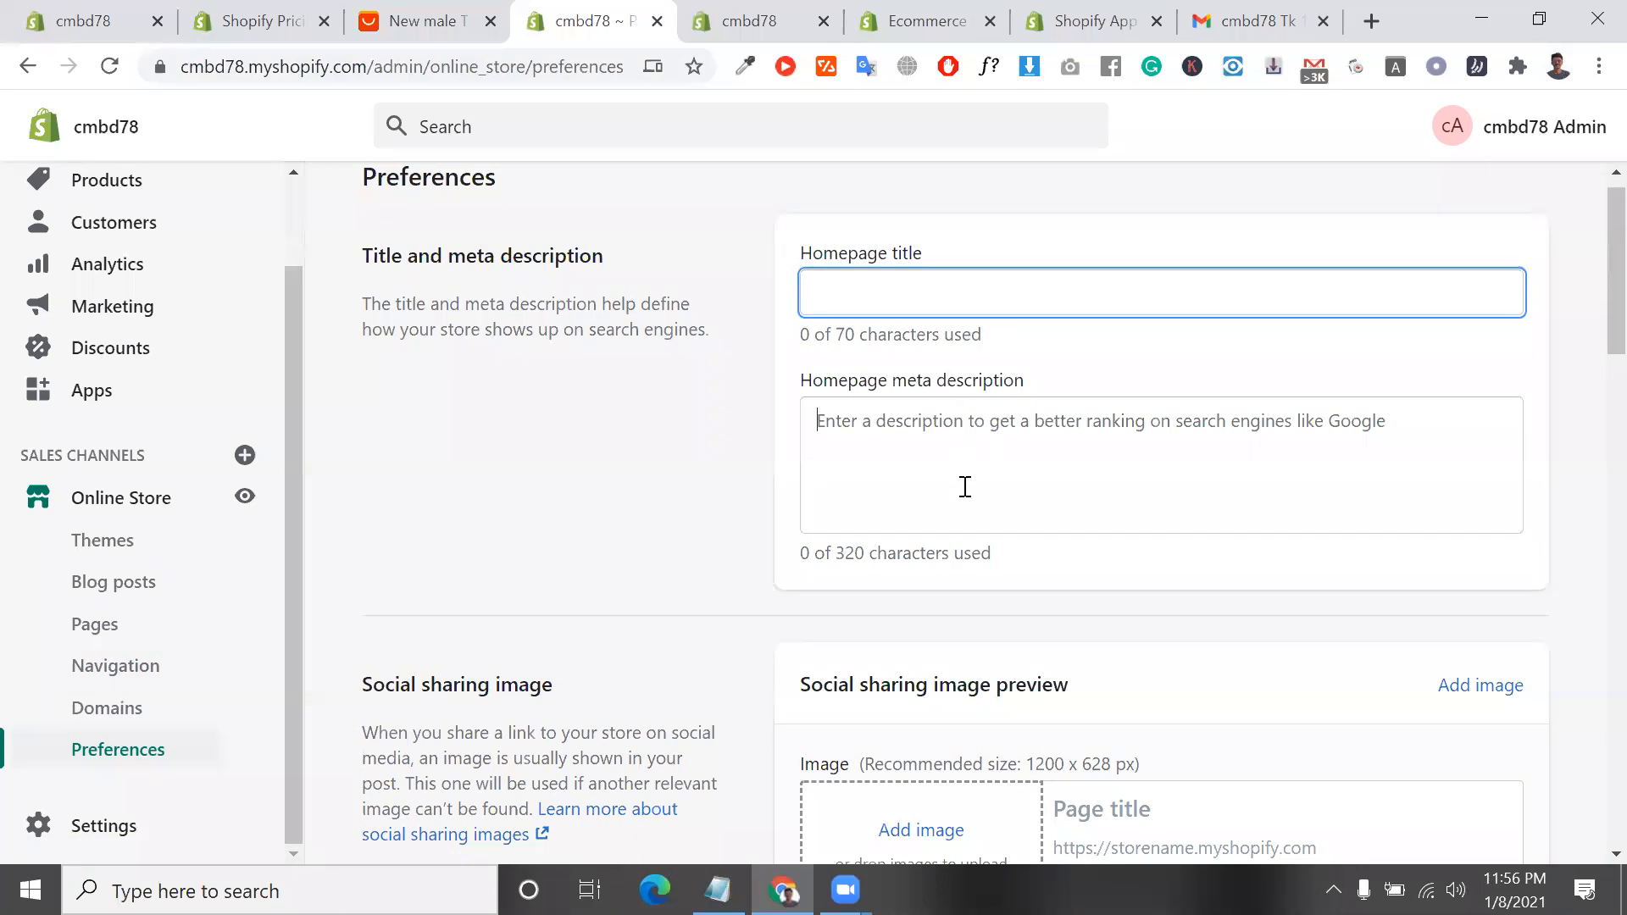
Look through the social sharing image, Google Analytics, Facebook Pixel and customer privacy preferences
scroll(966, 483, "down", 1)
scroll(966, 483, "down", 5)
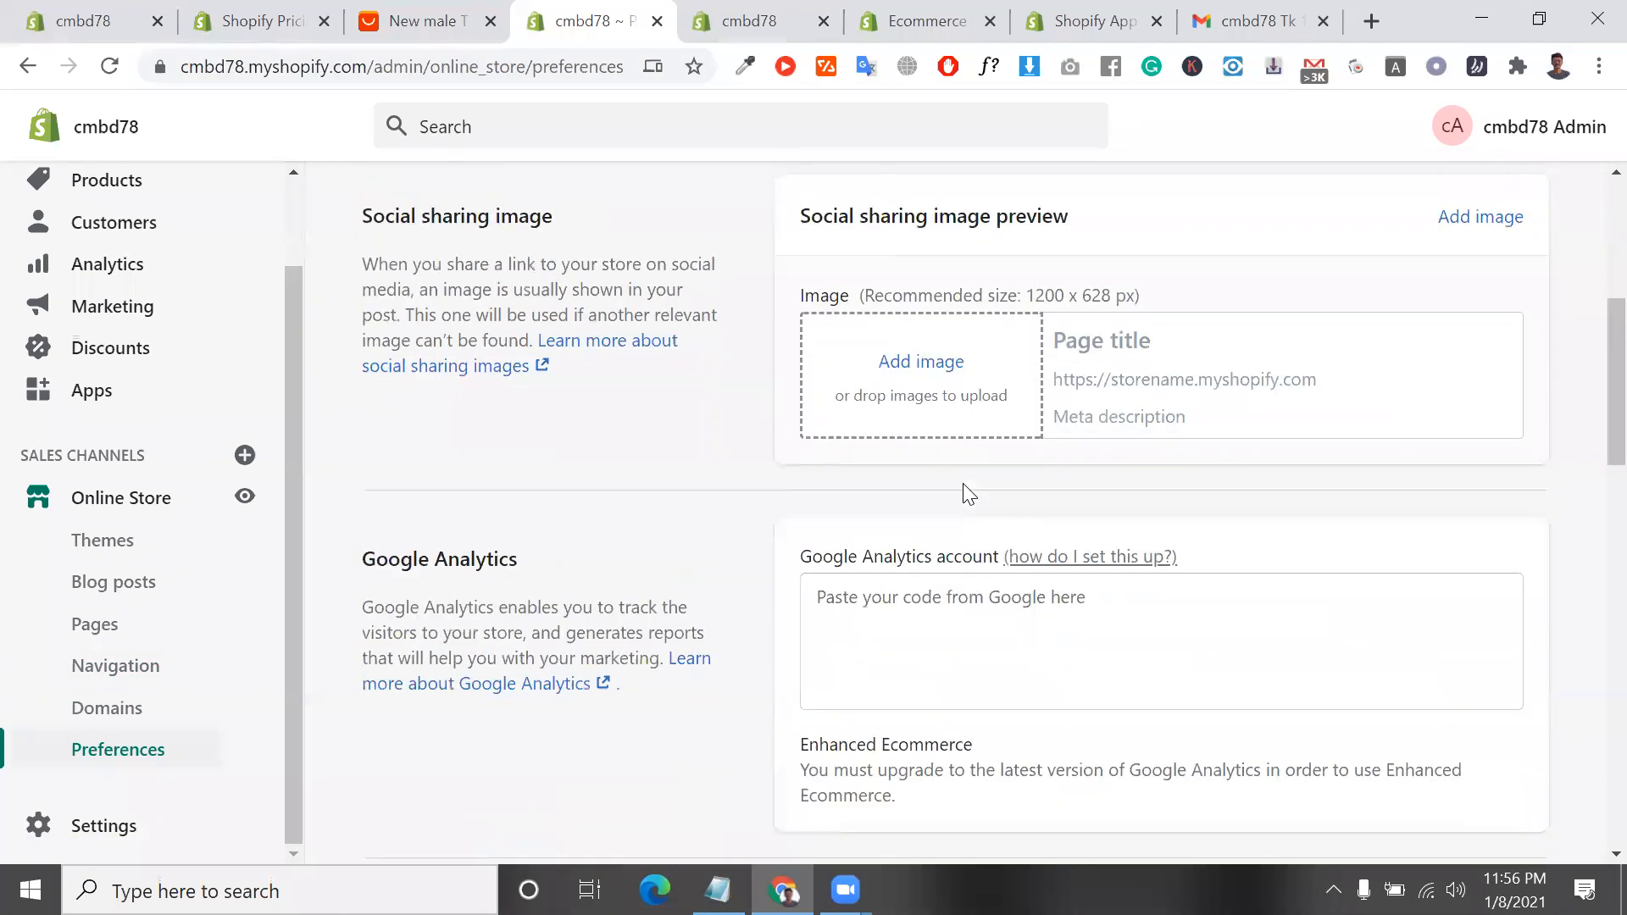
scroll(945, 391, "down", 8)
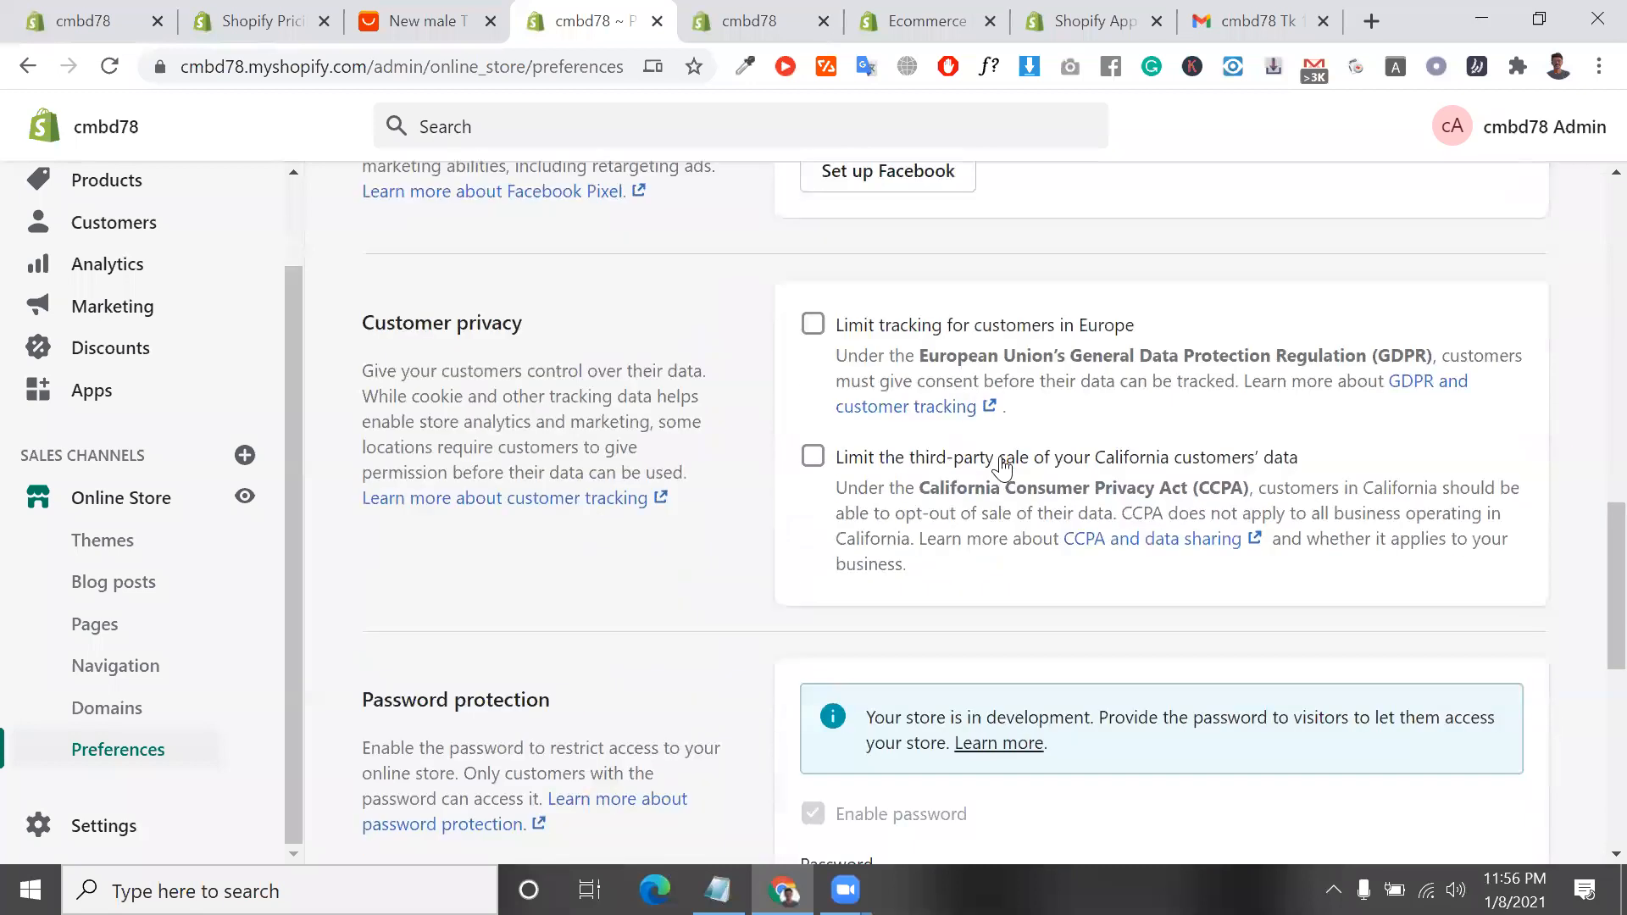
scroll(999, 466, "up", 3)
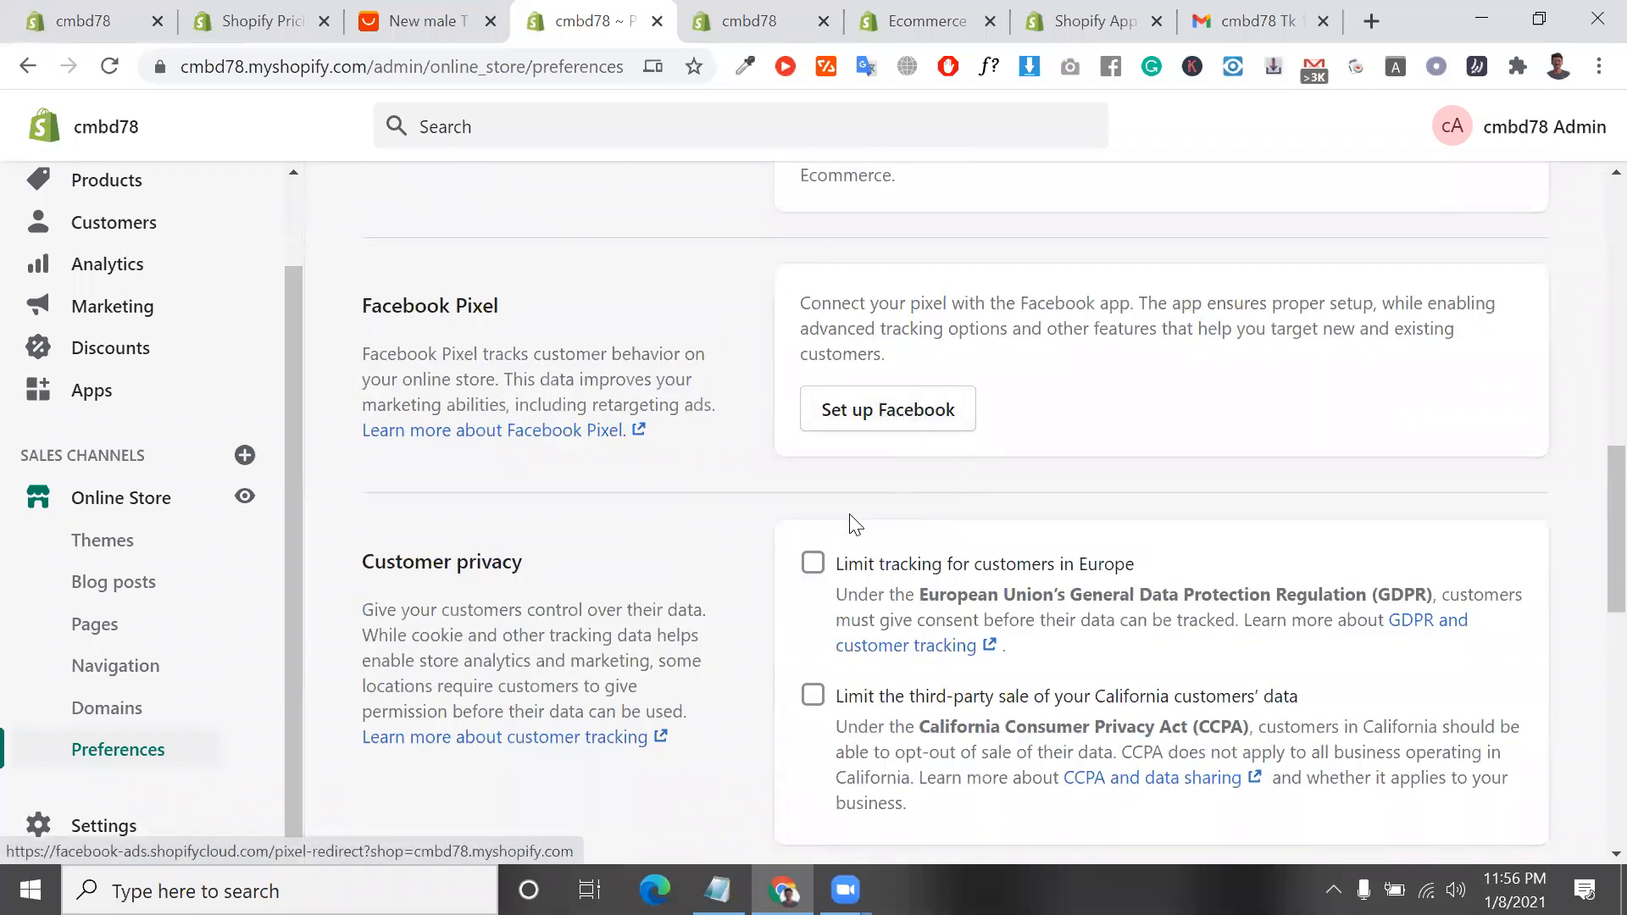
Try the option to limit tracking for customers in Europe, and switch it off again
left_click(816, 565)
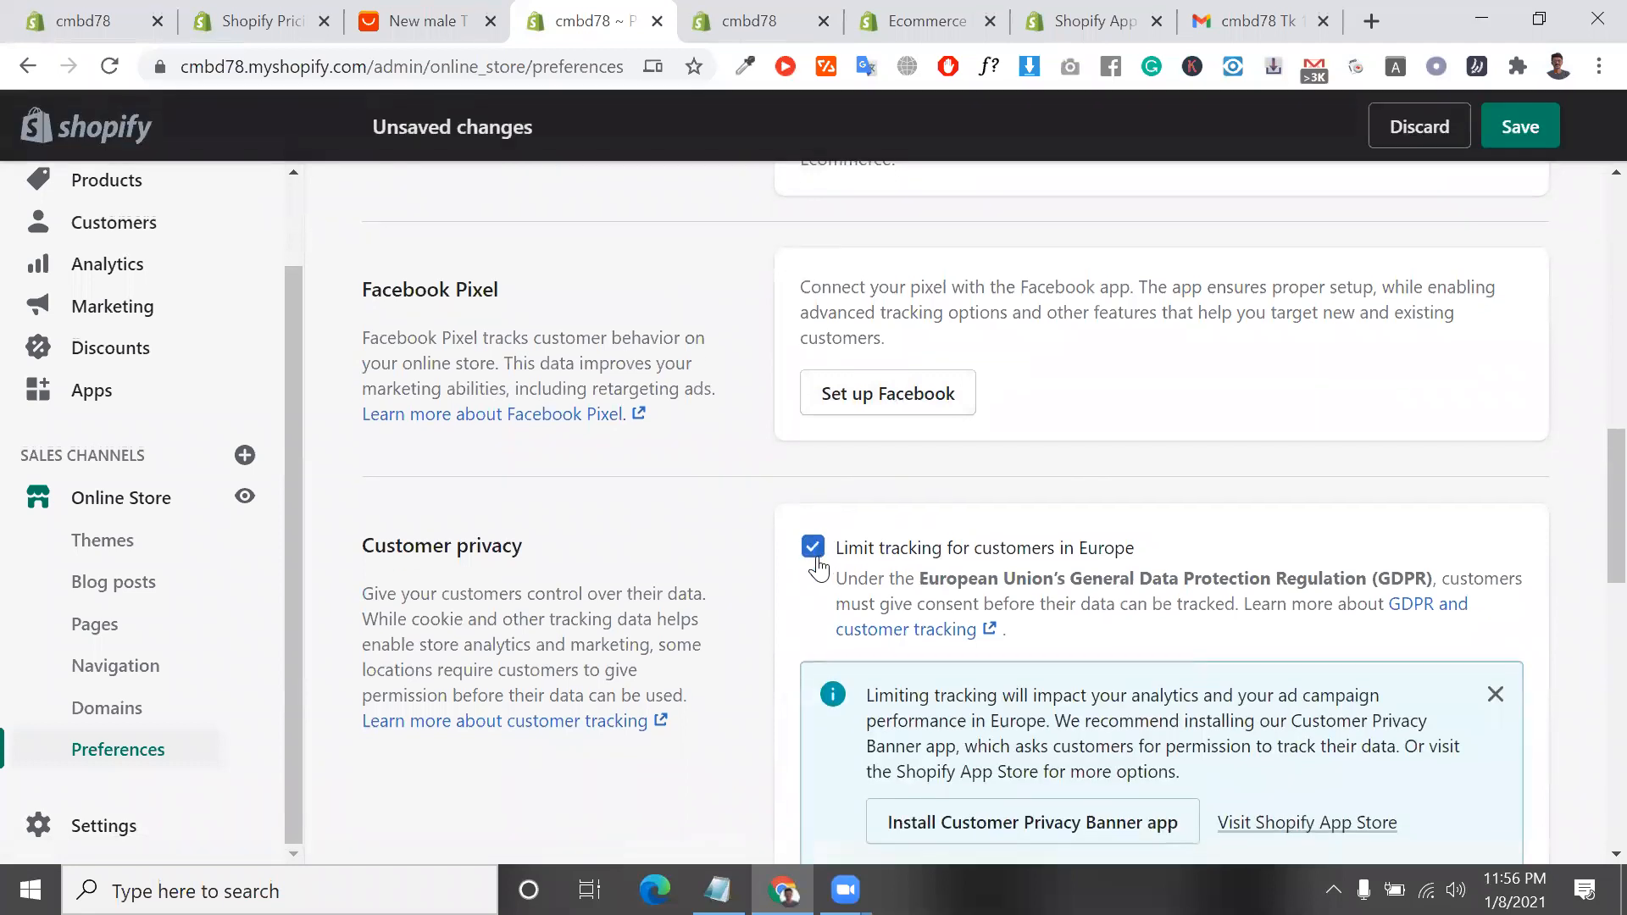
left_click(816, 553)
Go to the password protection settings and select the whole store password in its field
scroll(835, 508, "down", 3)
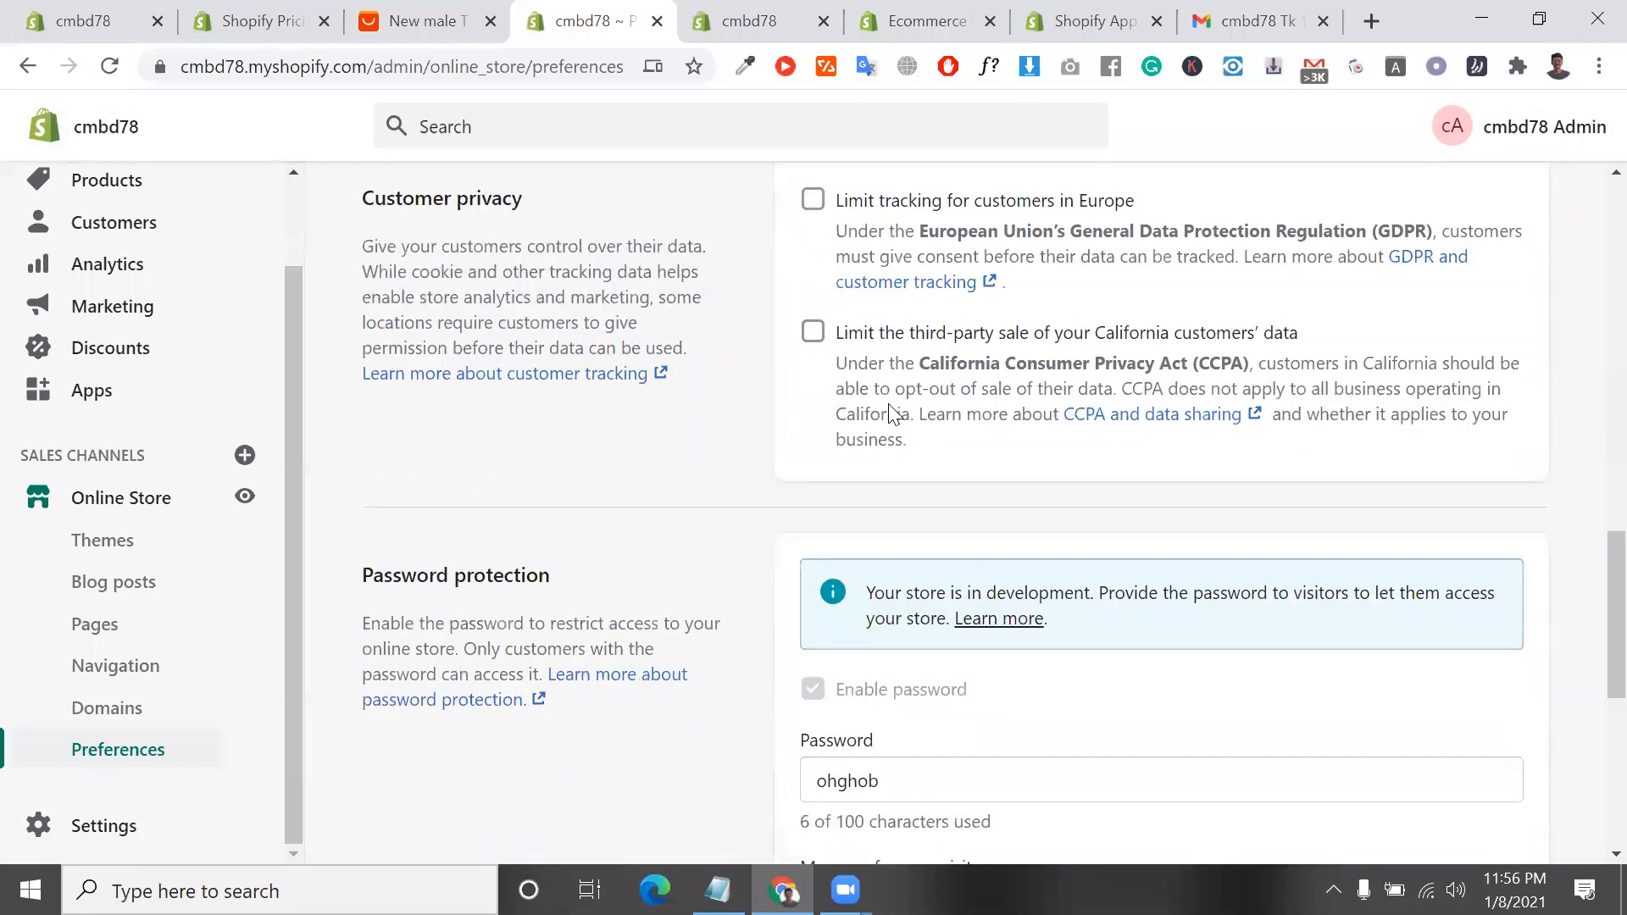
scroll(848, 420, "down", 5)
left_click(905, 452)
key("ctrl+a")
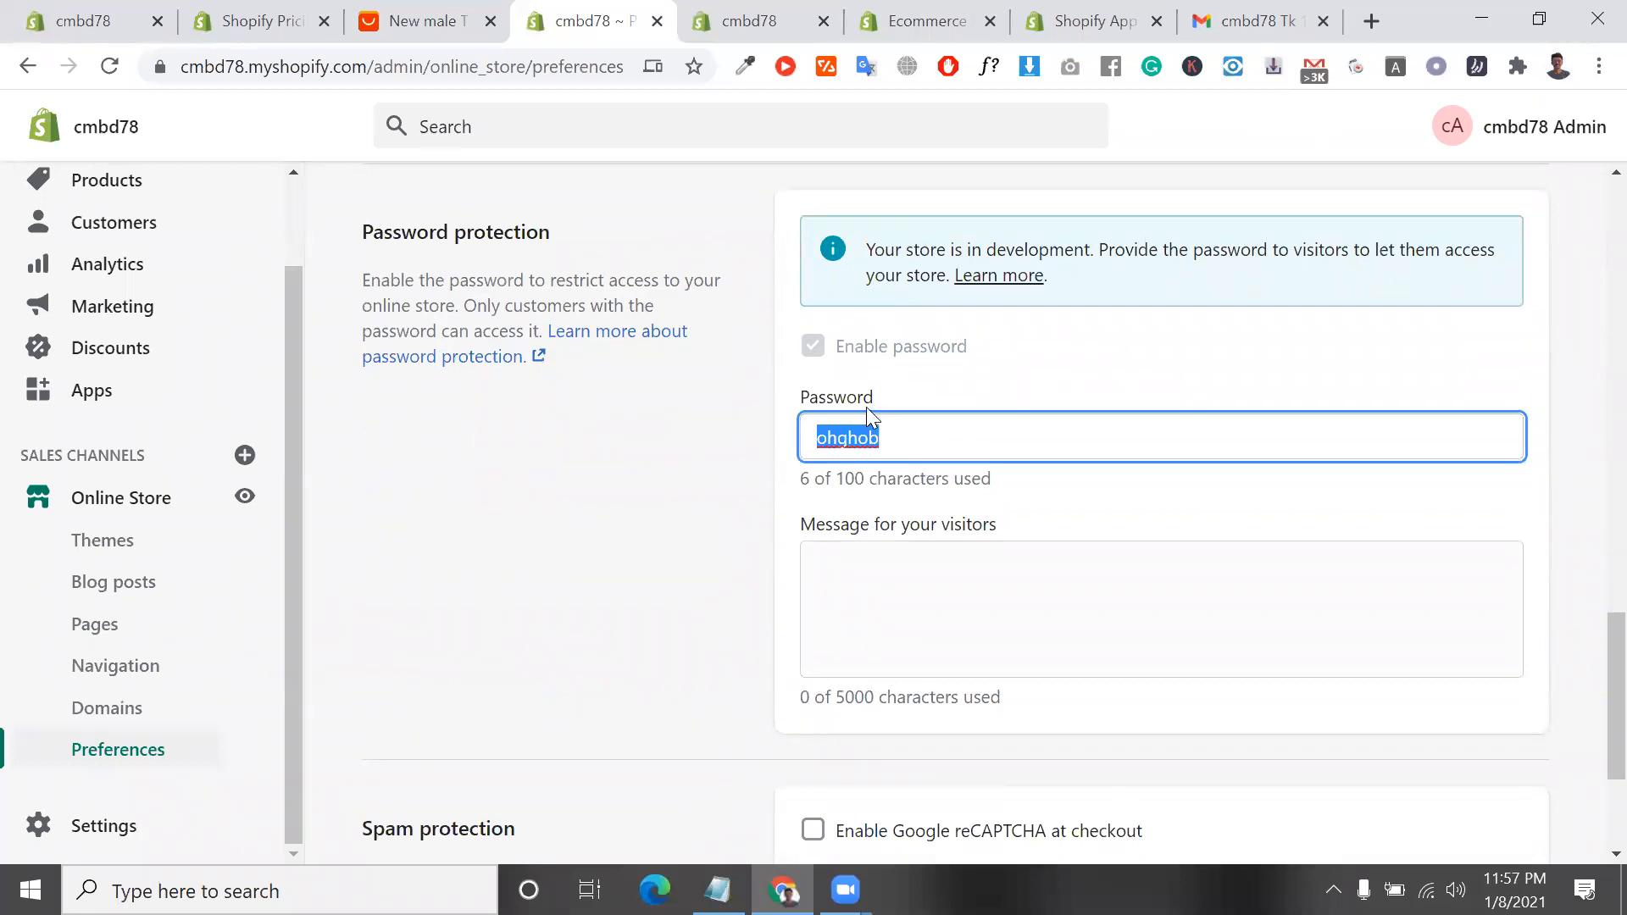
Examine the enable password option in the password protection settings
triple_click(866, 348)
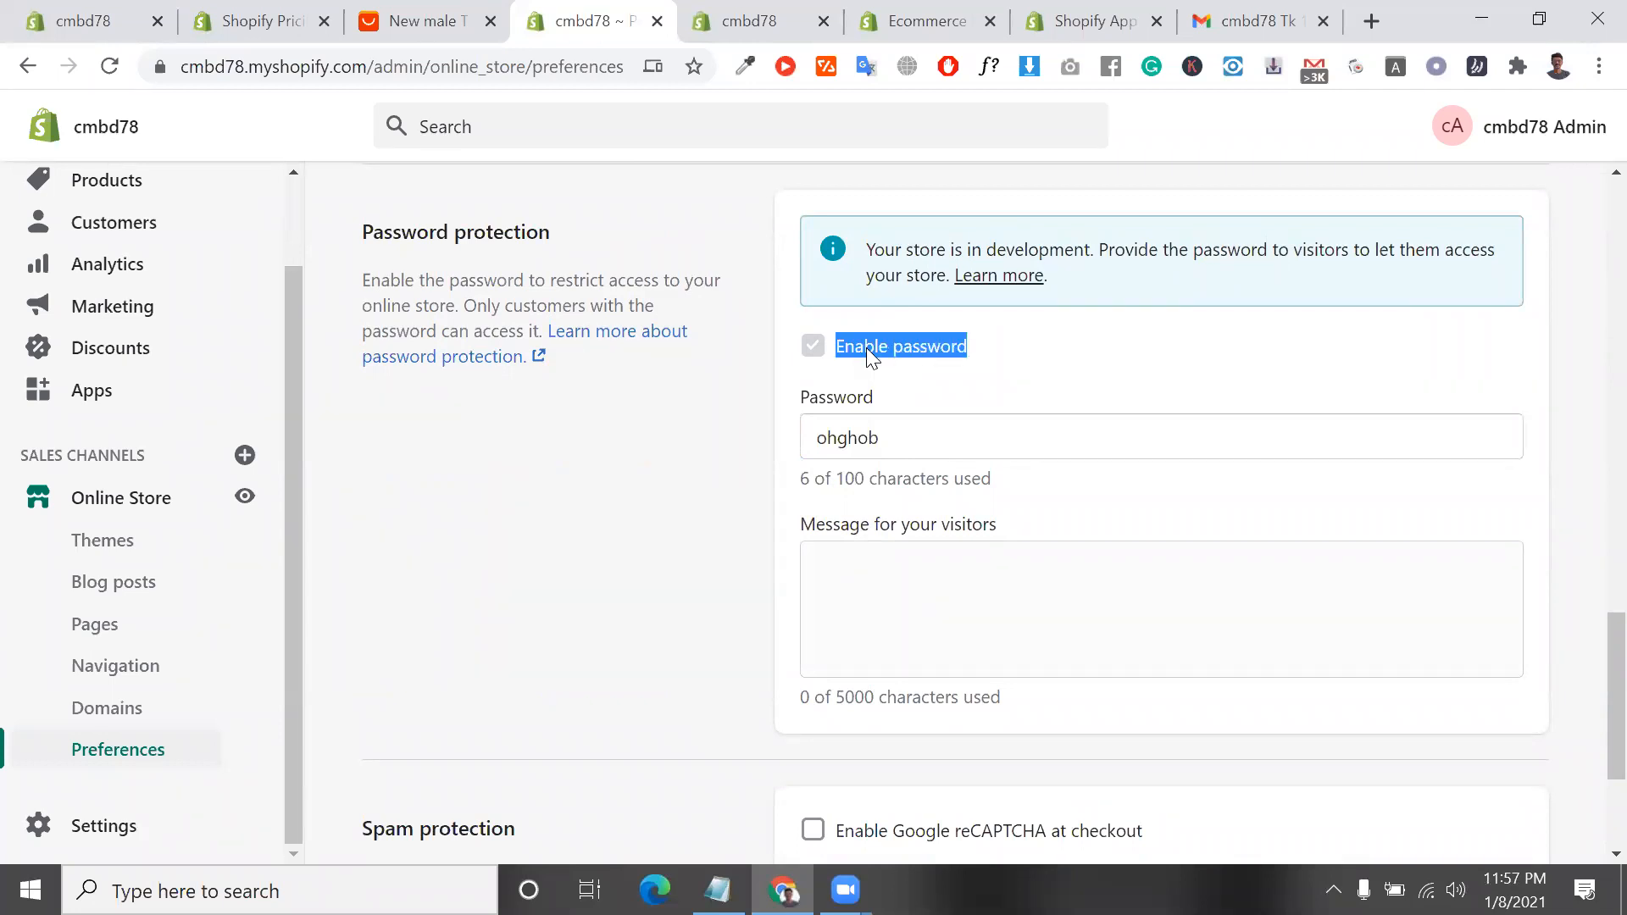
triple_click(866, 347)
left_click_drag(866, 347, 912, 399)
Enable Google reCAPTCHA at checkout in the spam protection settings and save the preferences
scroll(941, 509, "down", 3)
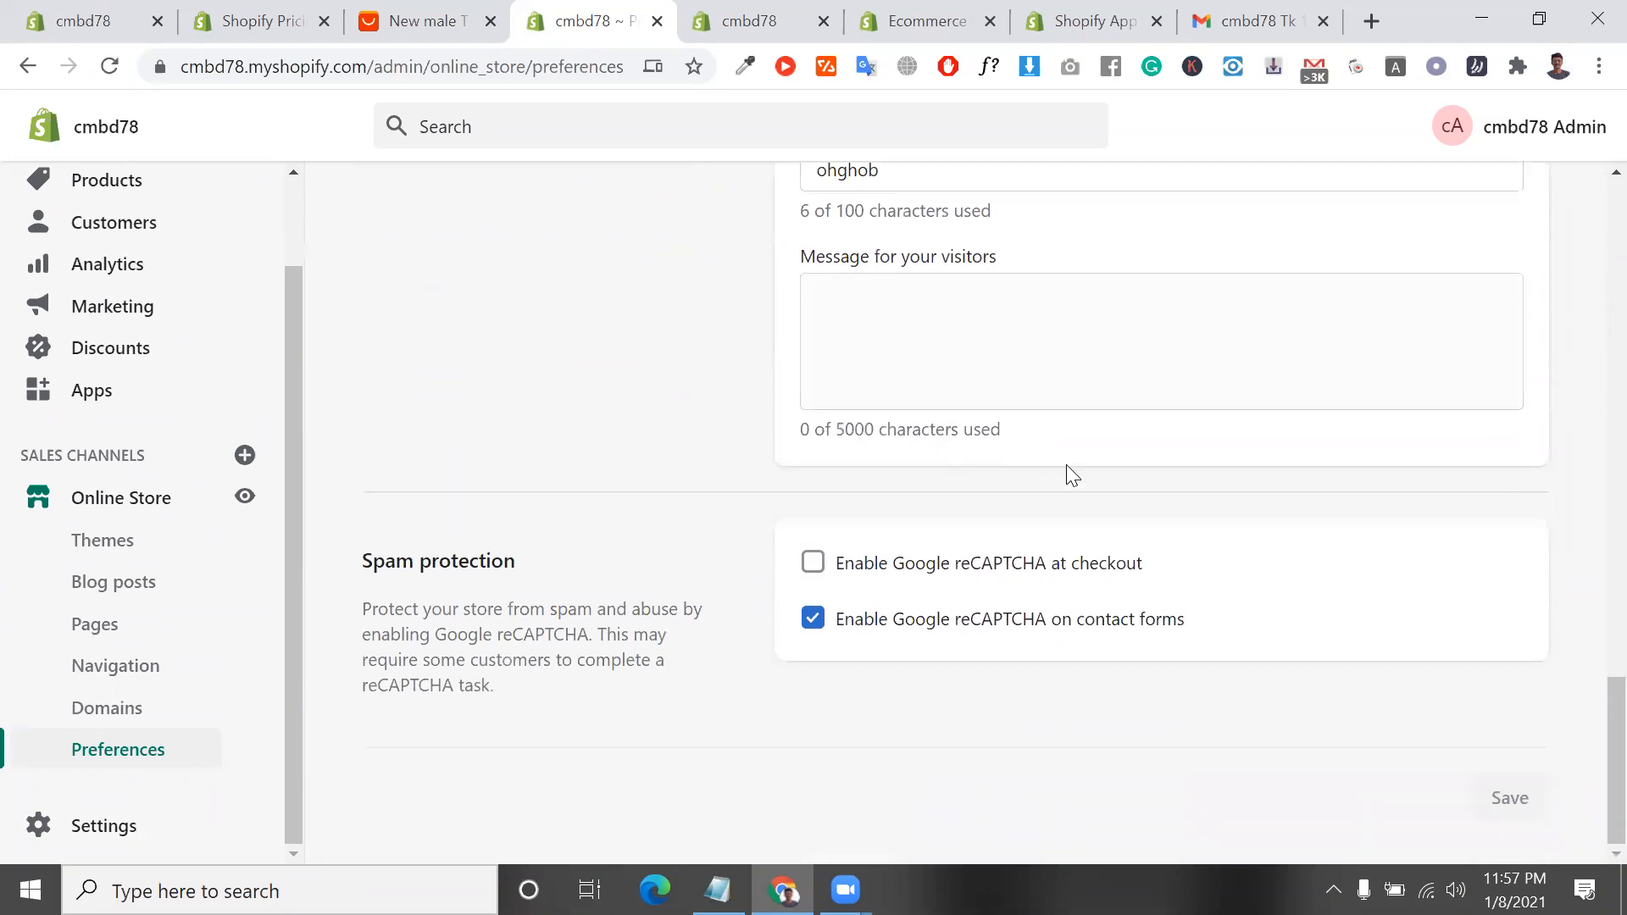
left_click(821, 564)
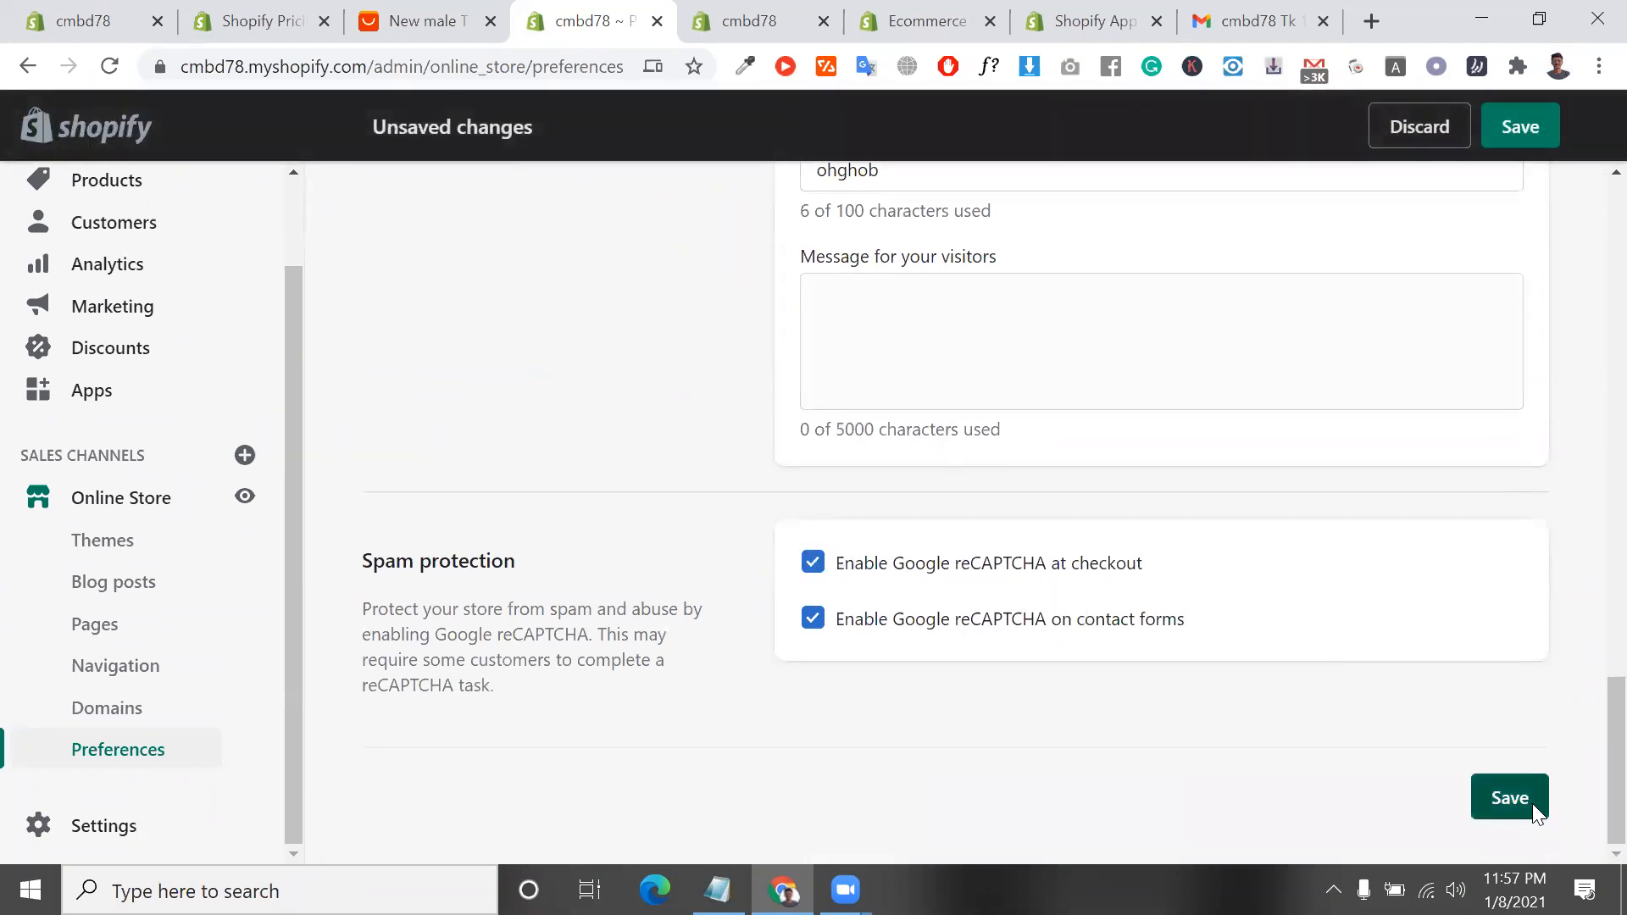
left_click(1509, 797)
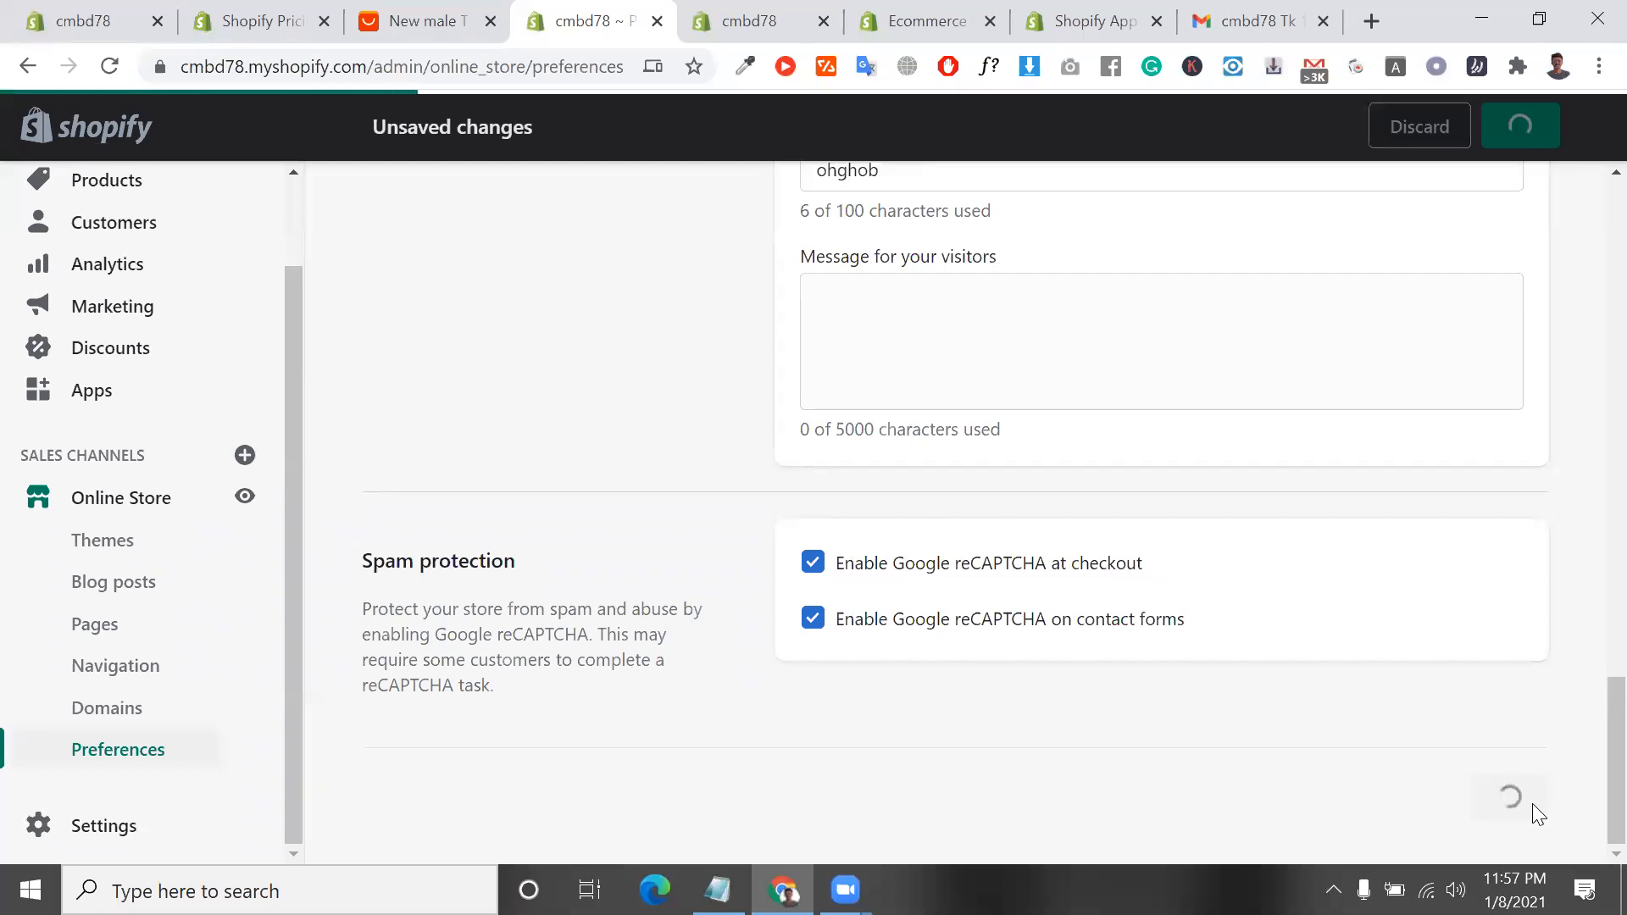
scroll(1310, 547, "up", 5)
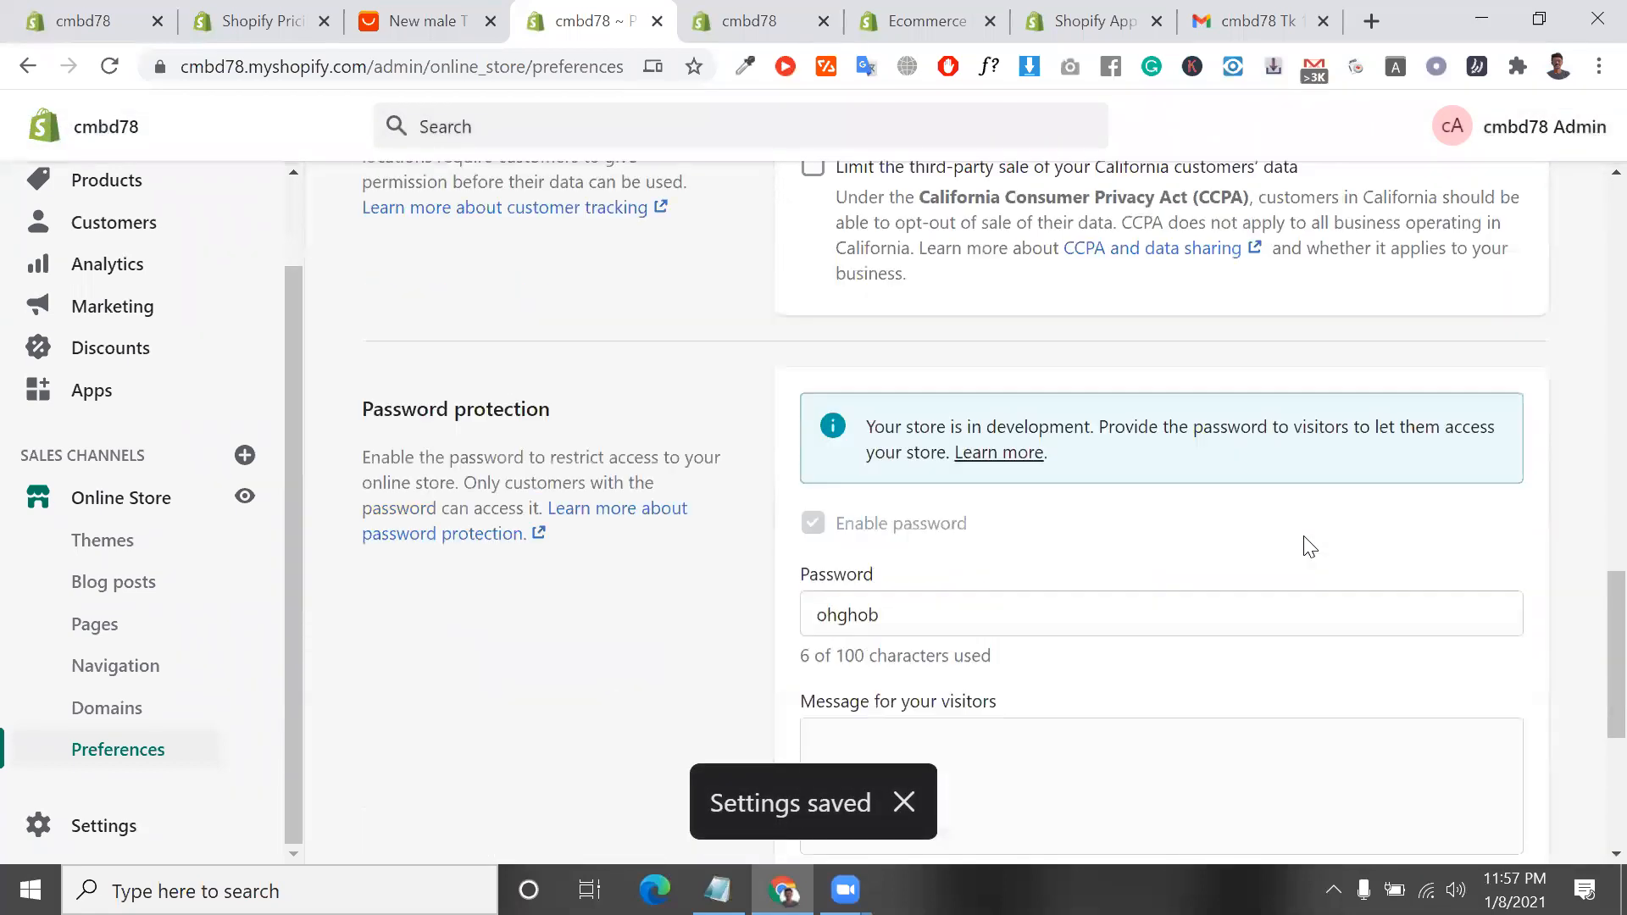
scroll(1309, 547, "up", 10)
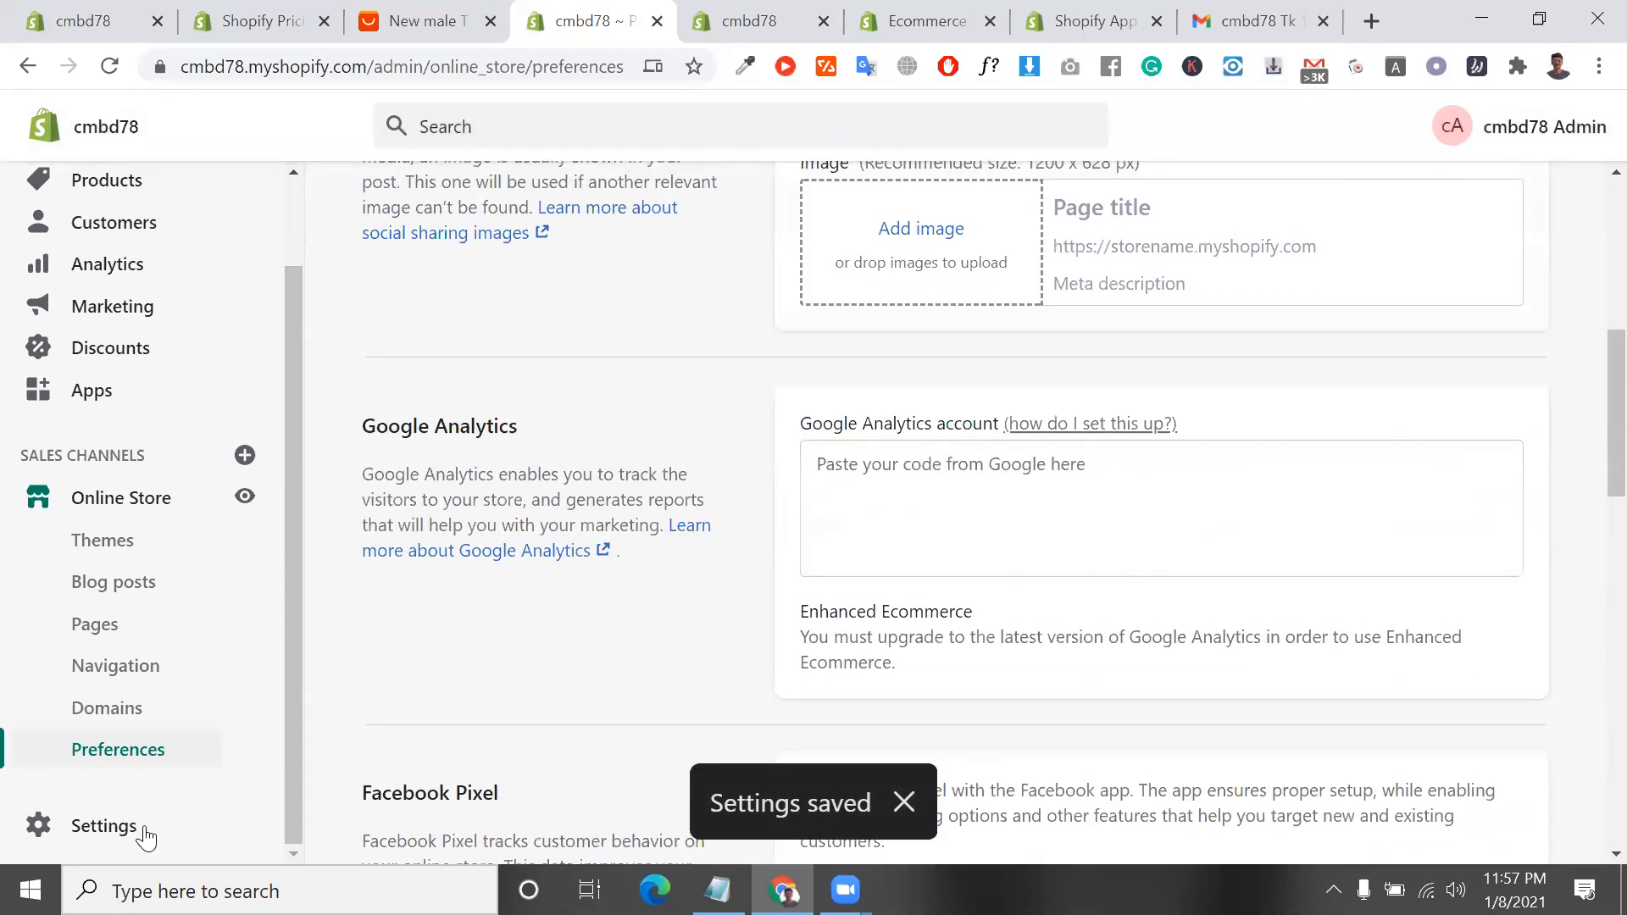
Open the store's general settings and look through the store details and store address fields
left_click(144, 825)
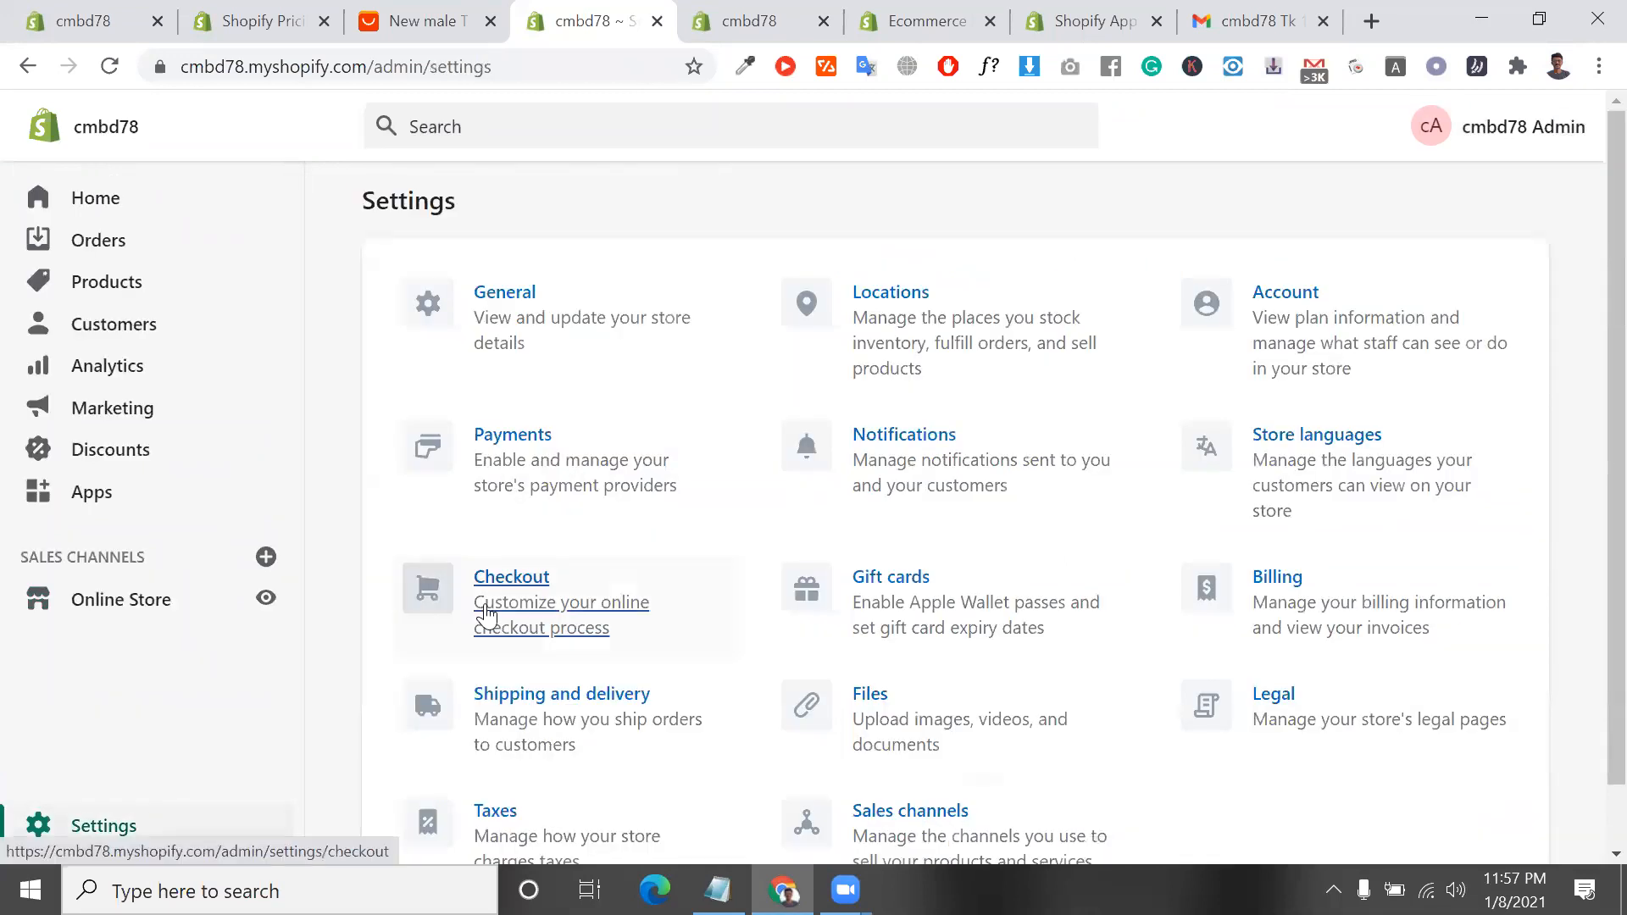
left_click(532, 337)
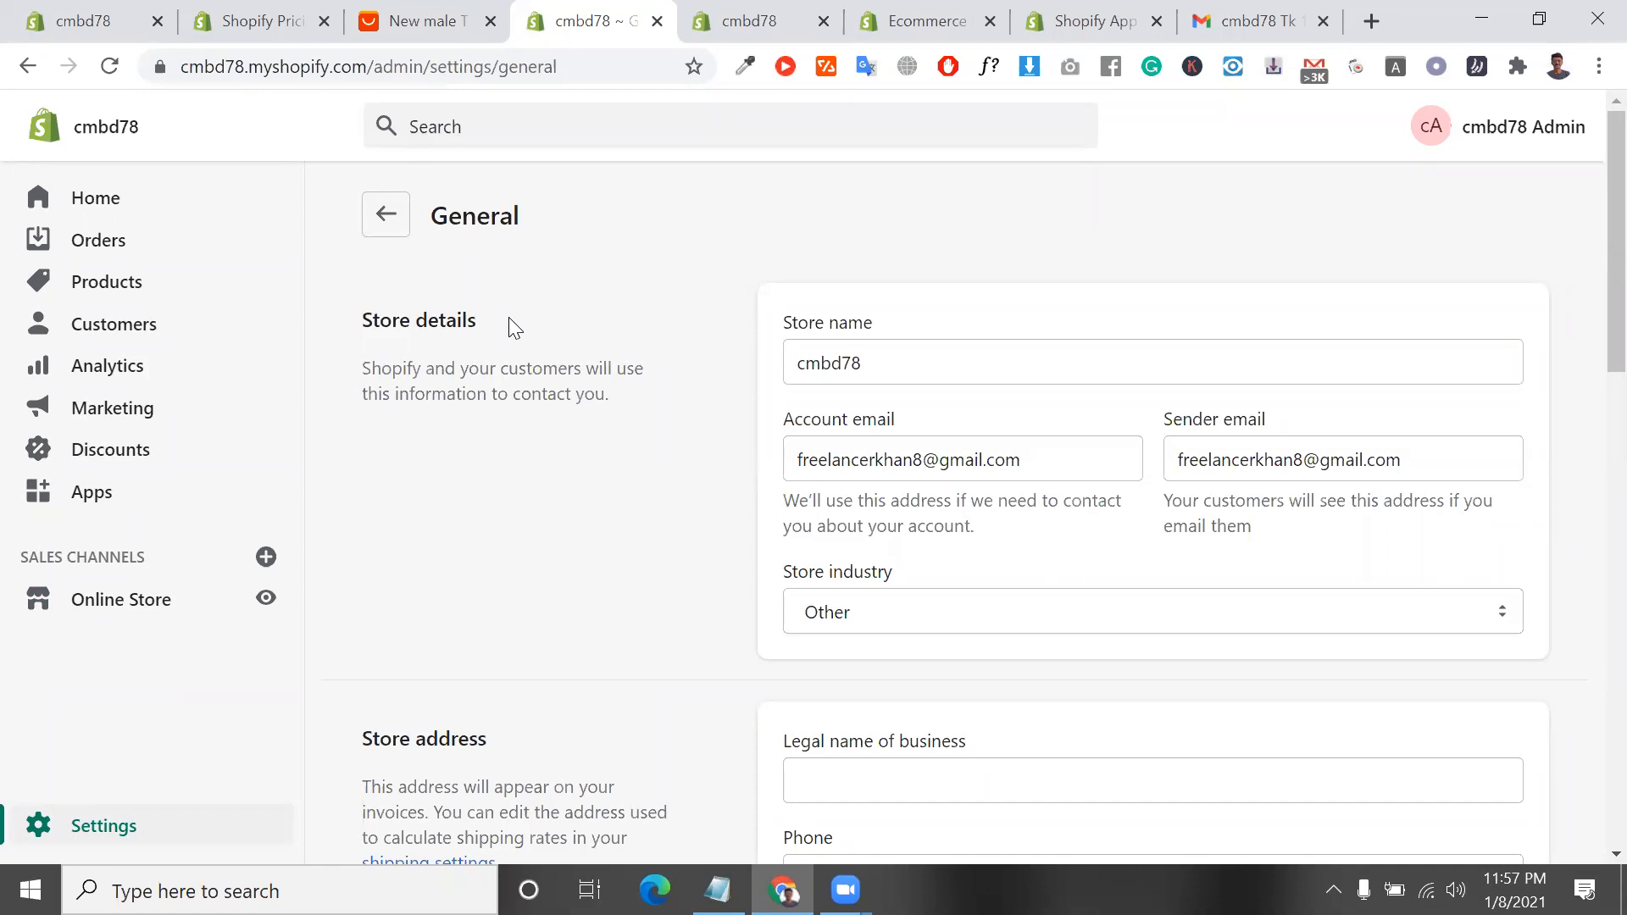
scroll(508, 328, "down", 2)
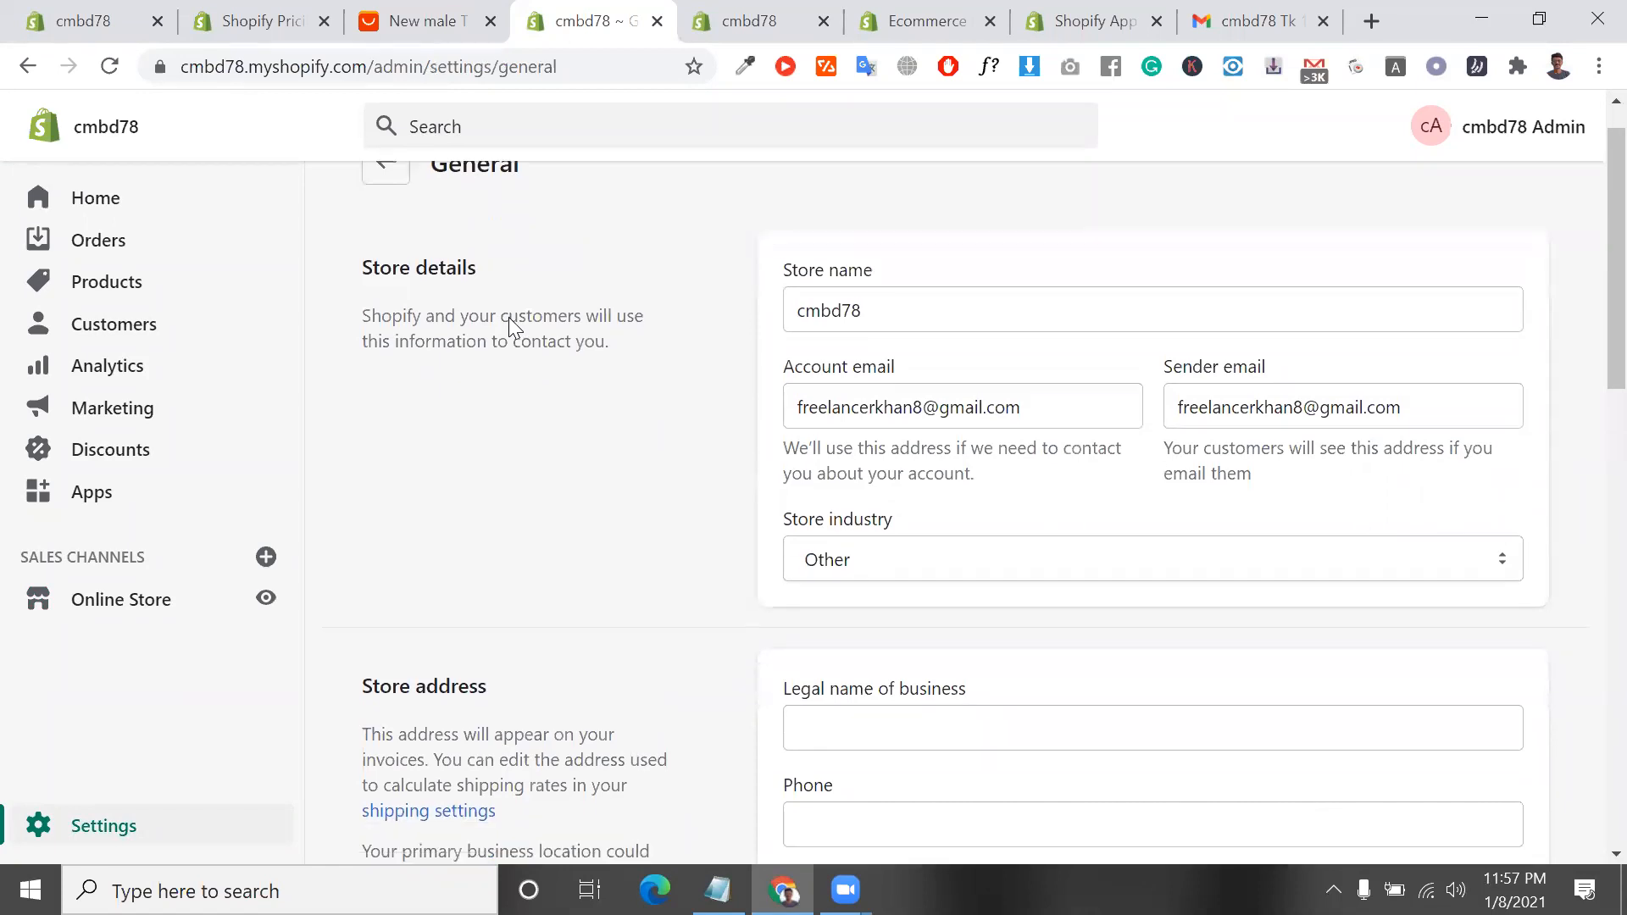
scroll(1060, 526, "down", 1)
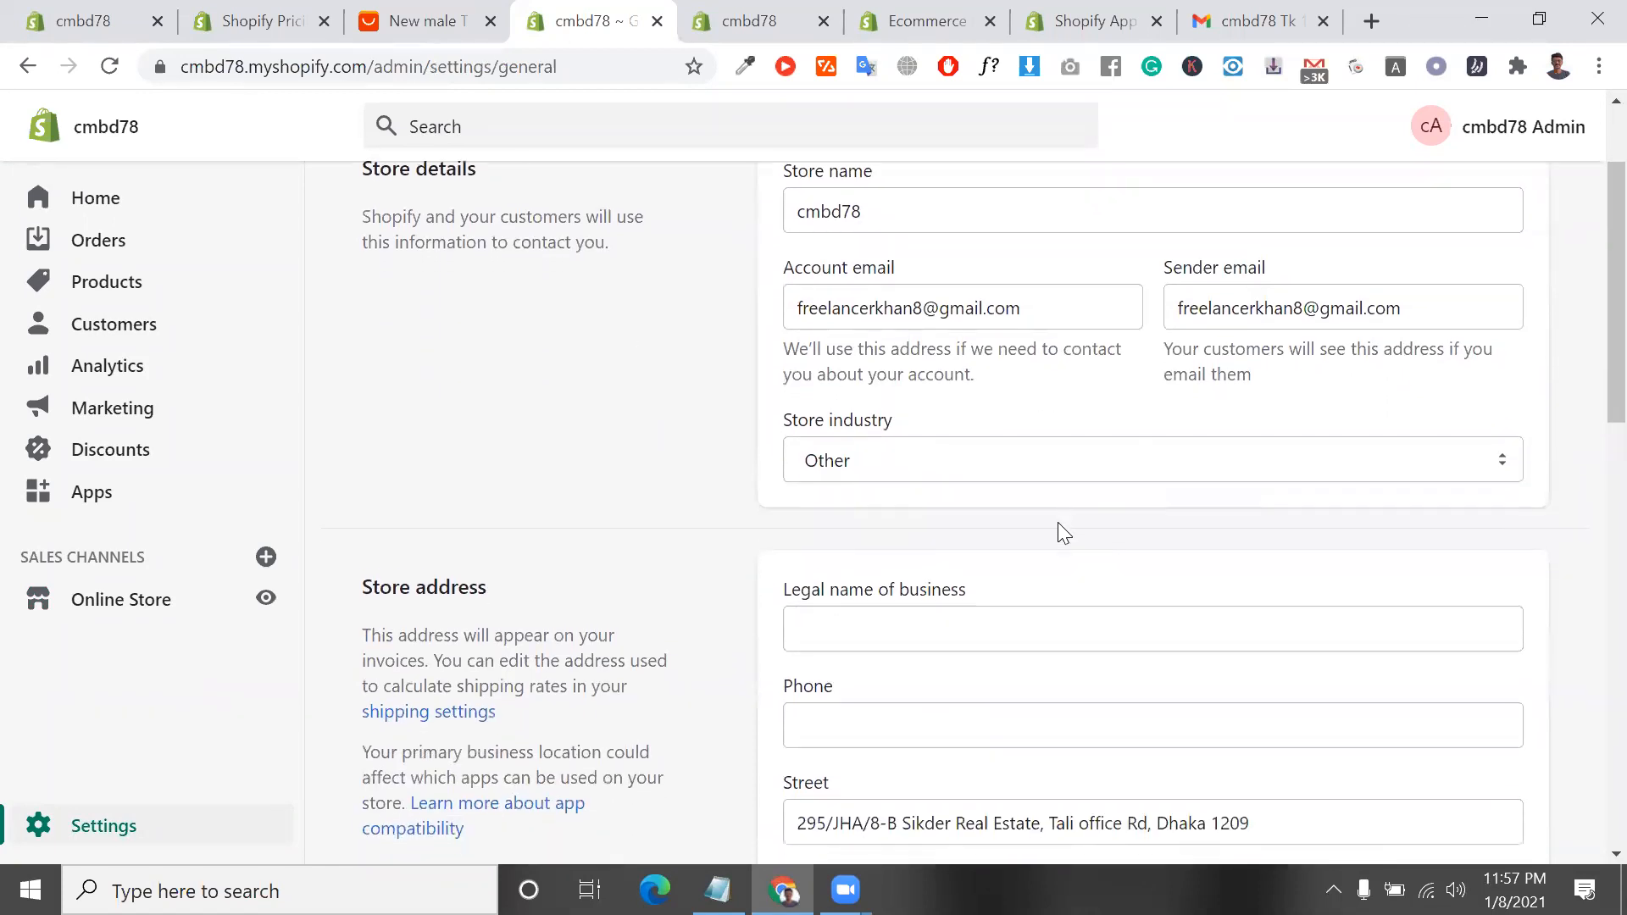
left_click(960, 623)
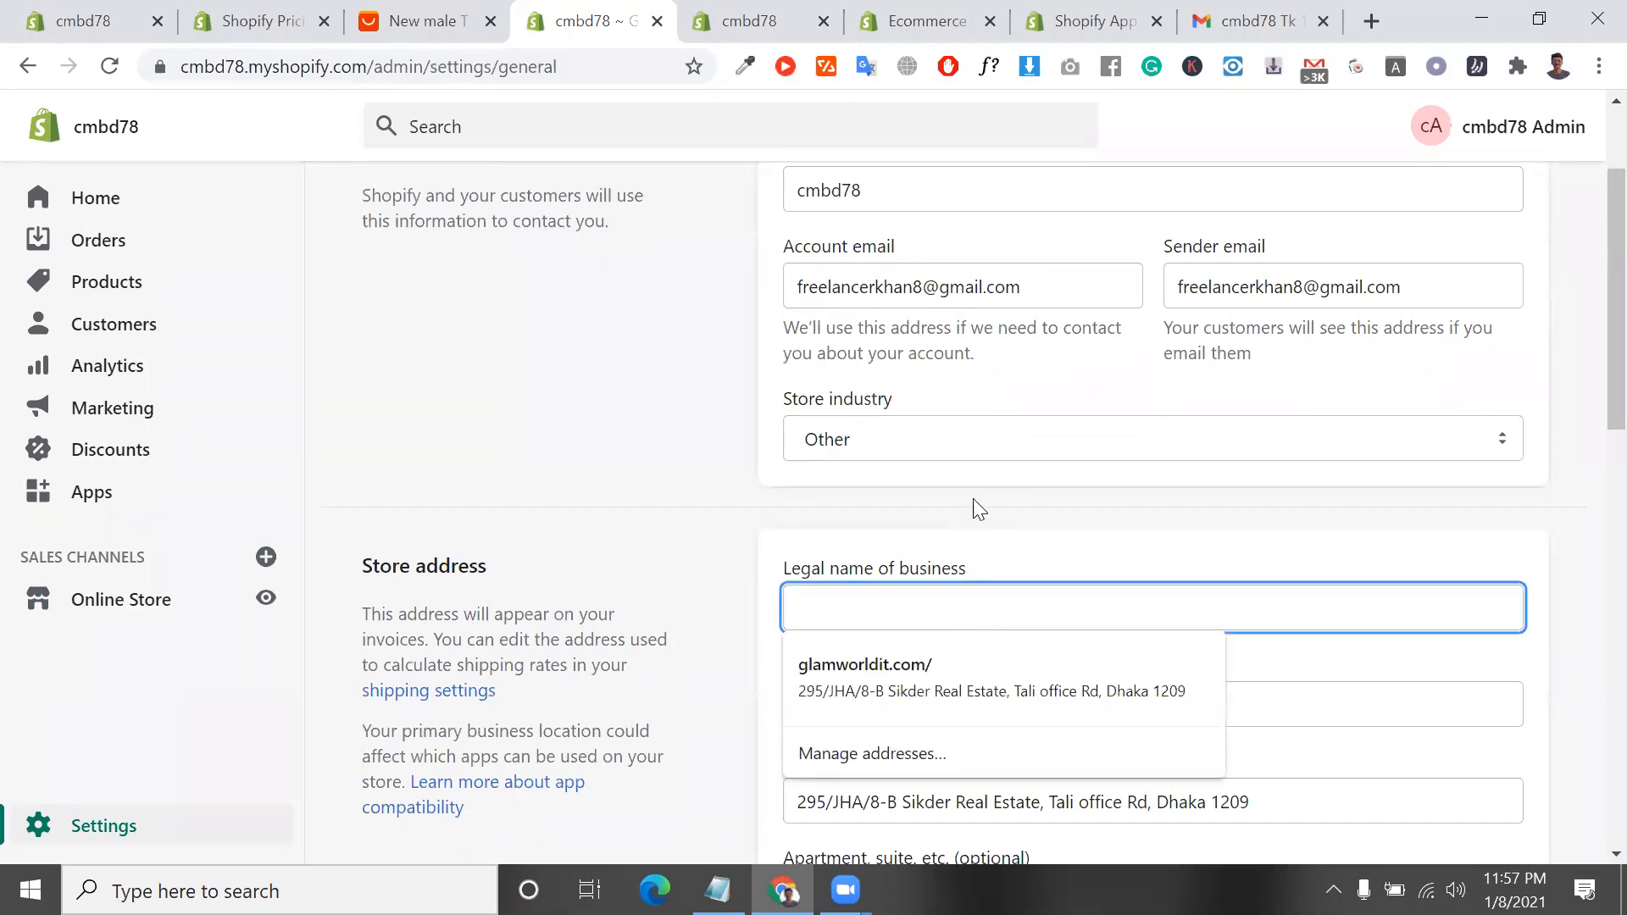
scroll(974, 508, "down", 9)
scroll(922, 678, "down", 3)
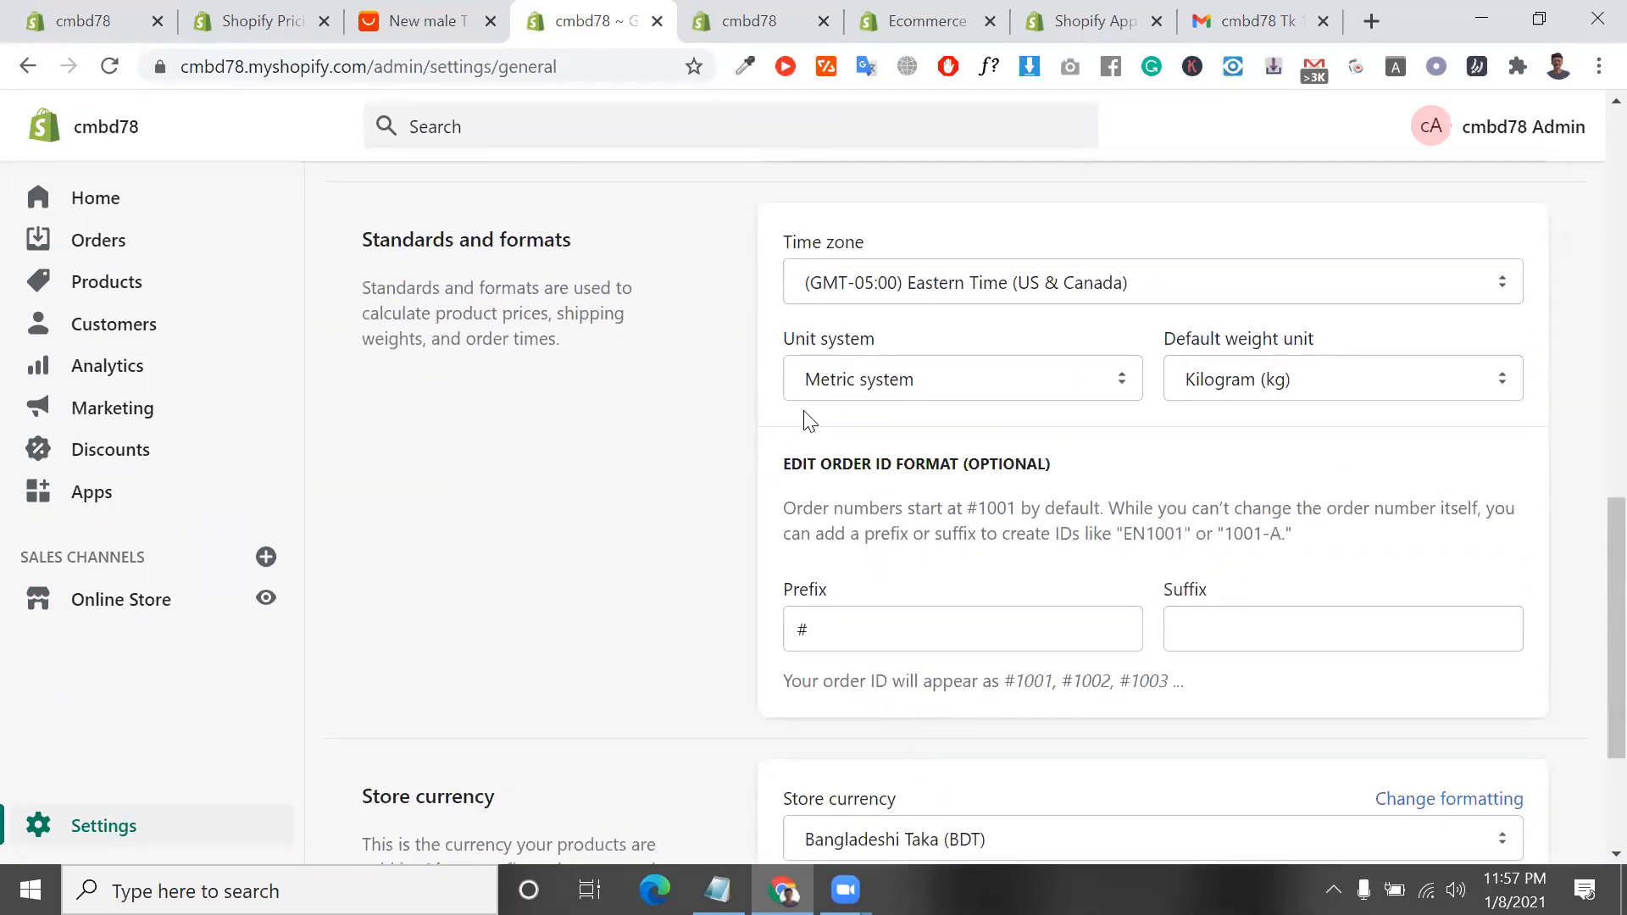
Check the available time zones and unit systems, keeping Metric system as the unit system
left_click(892, 287)
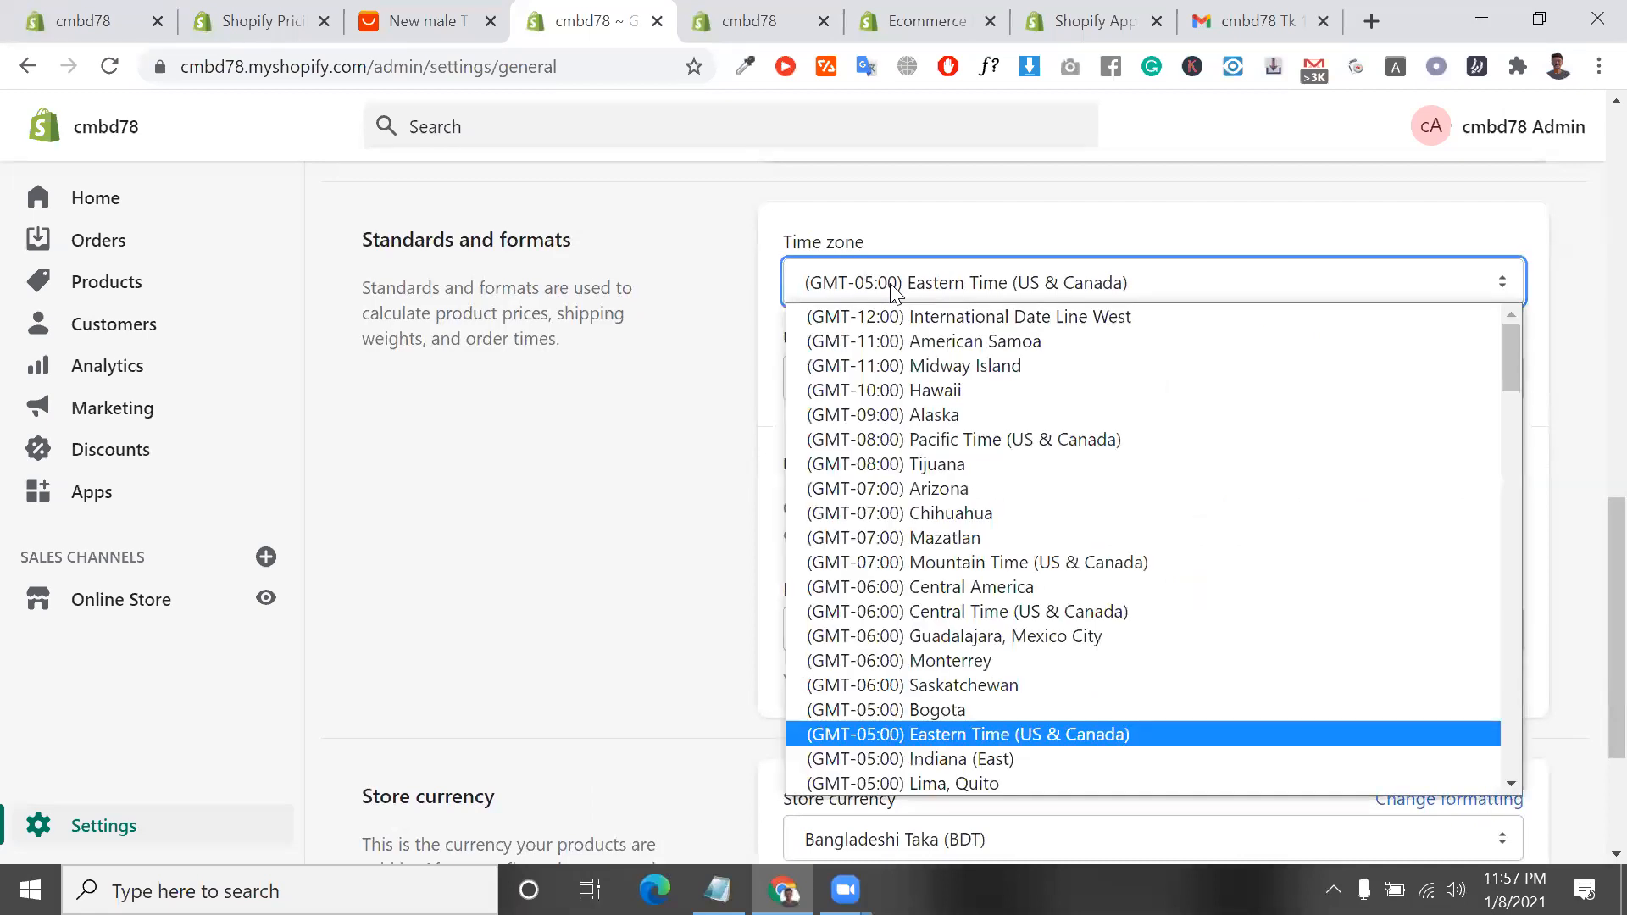
left_click(891, 287)
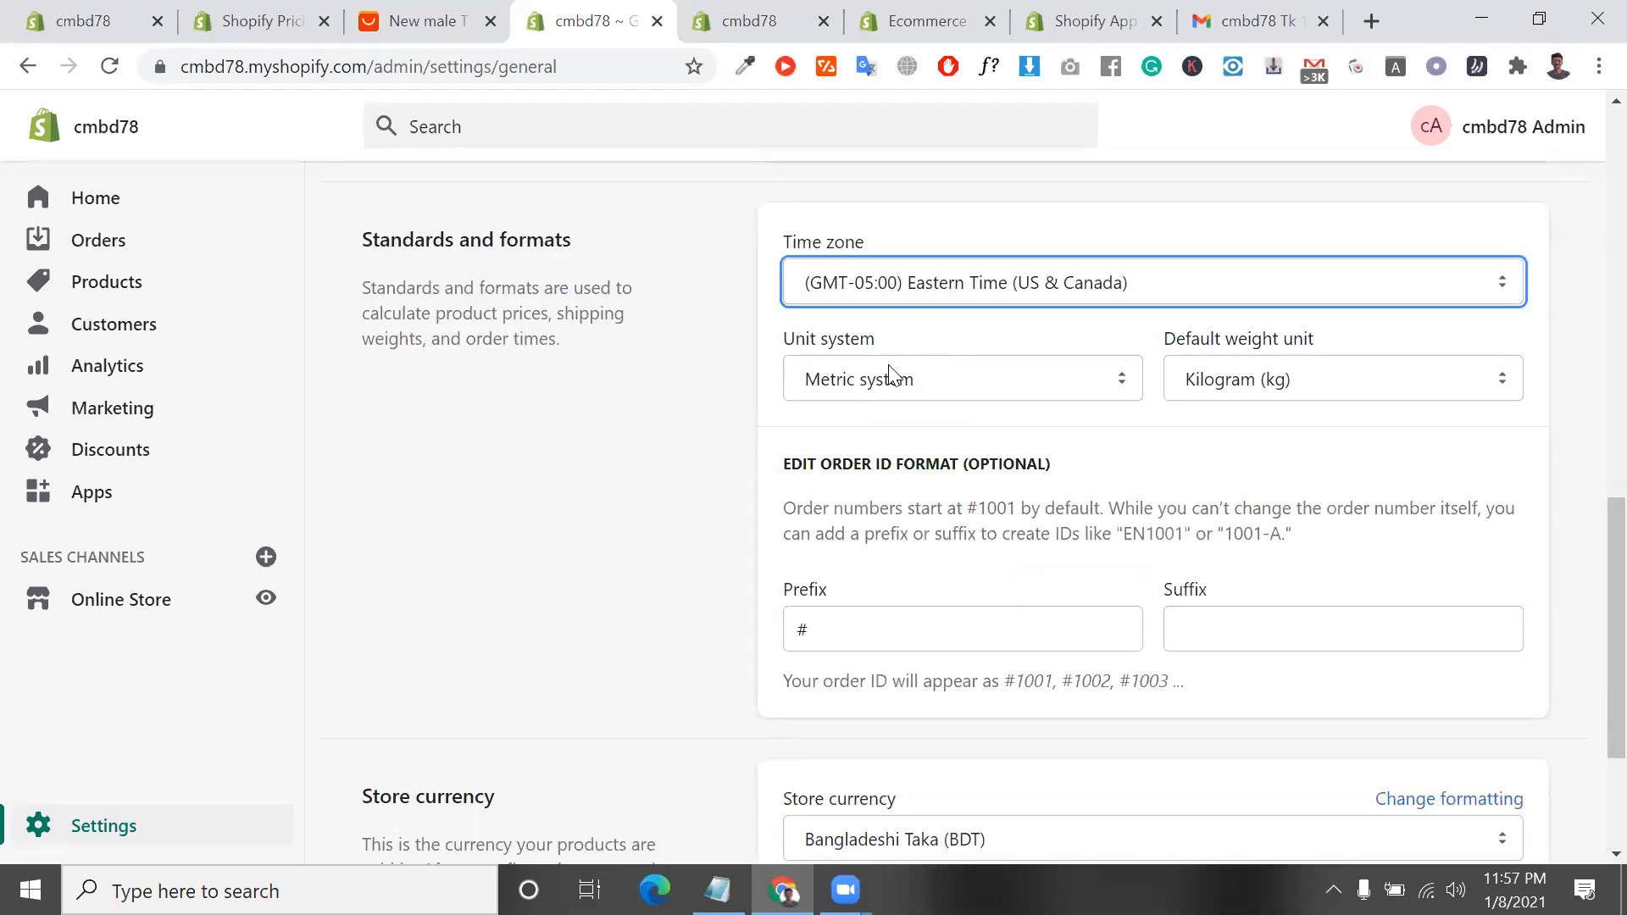
left_click(911, 390)
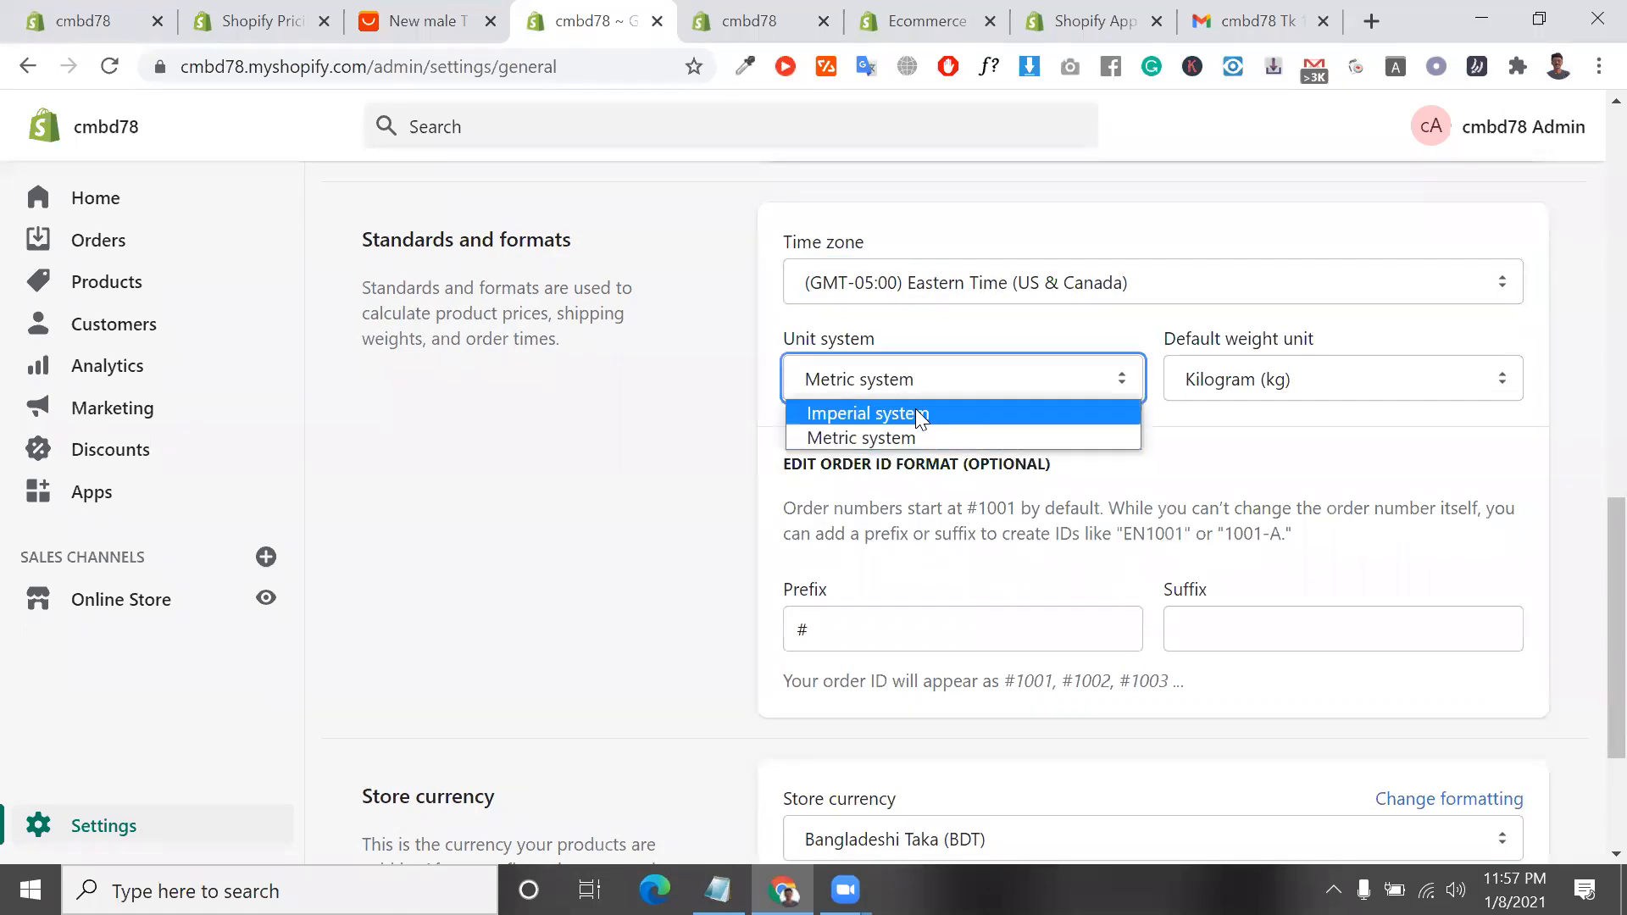
left_click(932, 438)
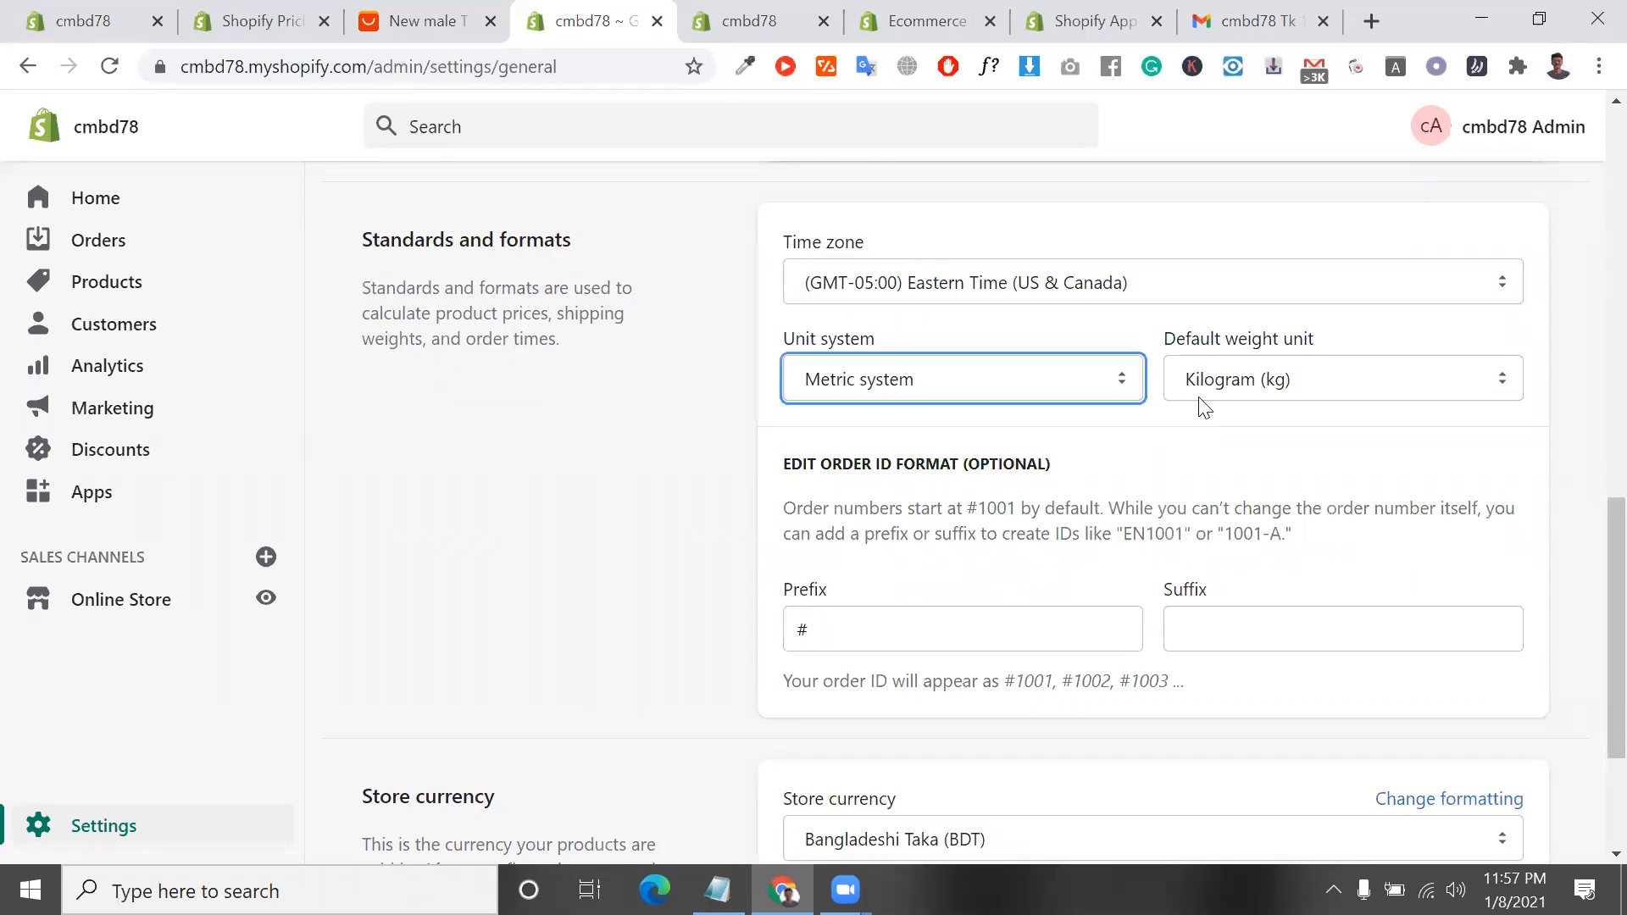
Replace the order ID prefix with the store name cmbd78, copied from the page address
scroll(1261, 430, "down", 1)
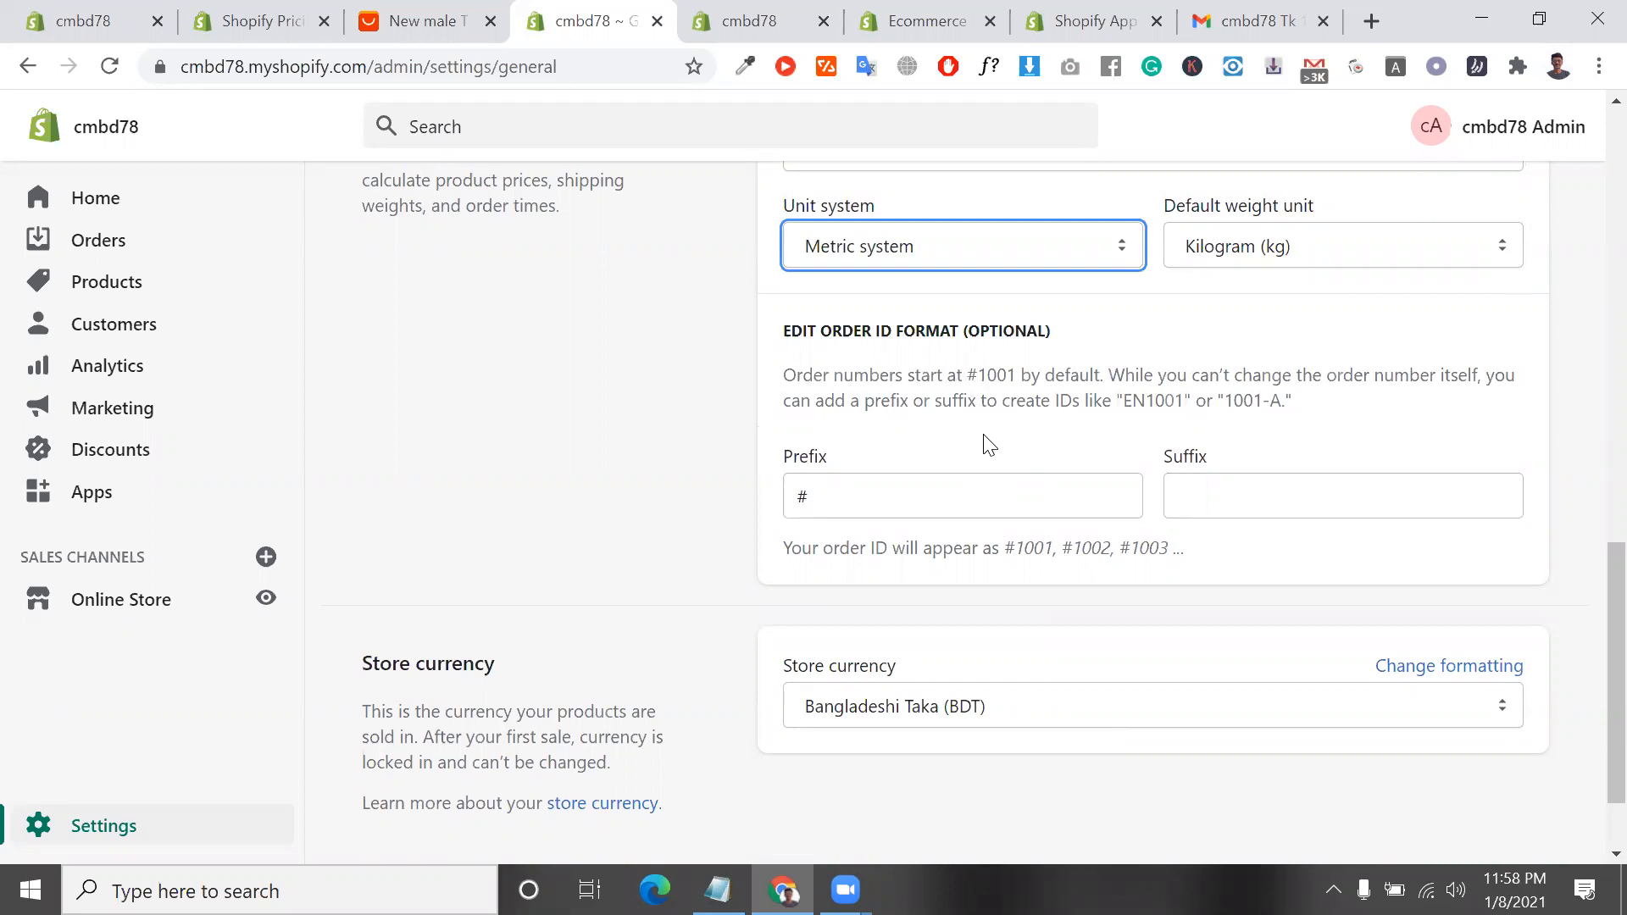
double_click(847, 455)
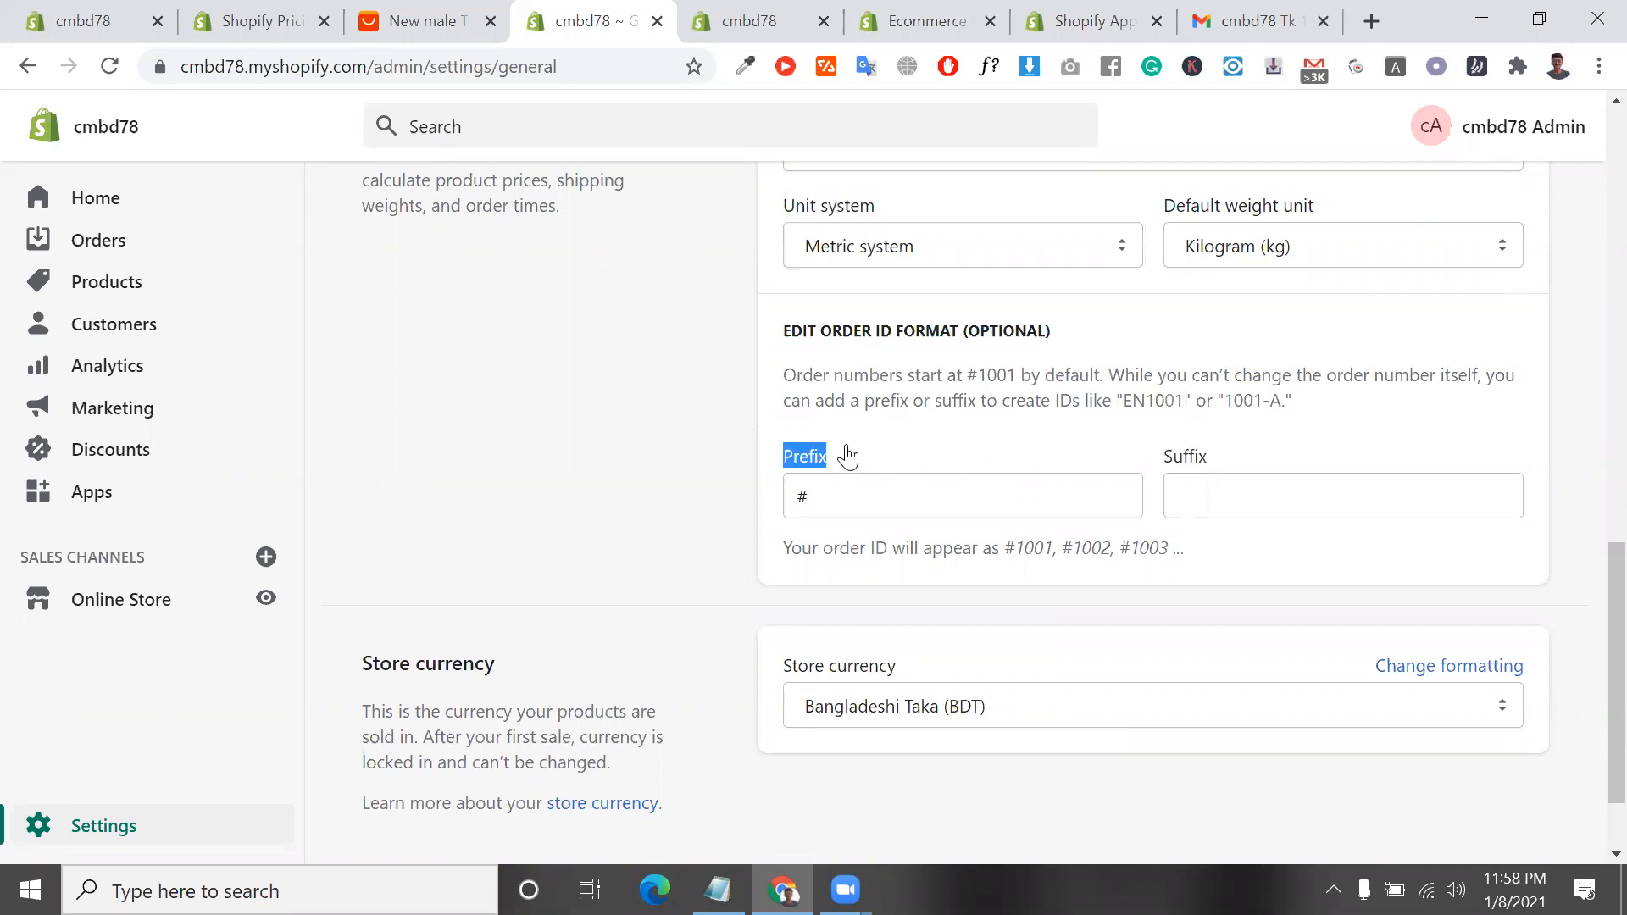
double_click(1187, 458)
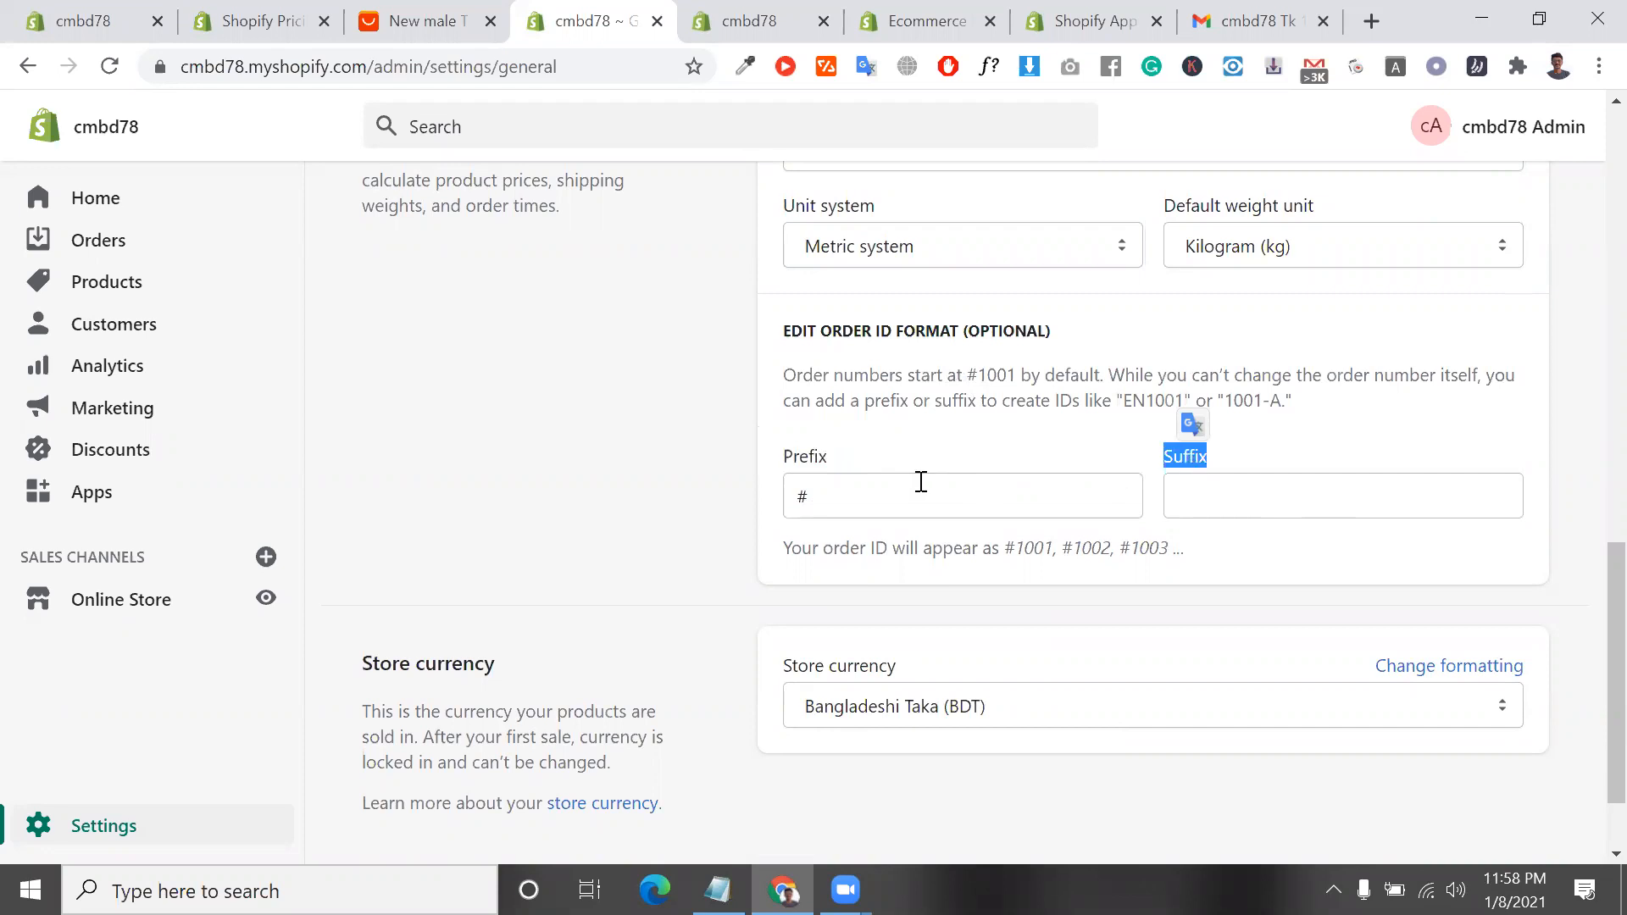
left_click(894, 496)
key("ctrl+a")
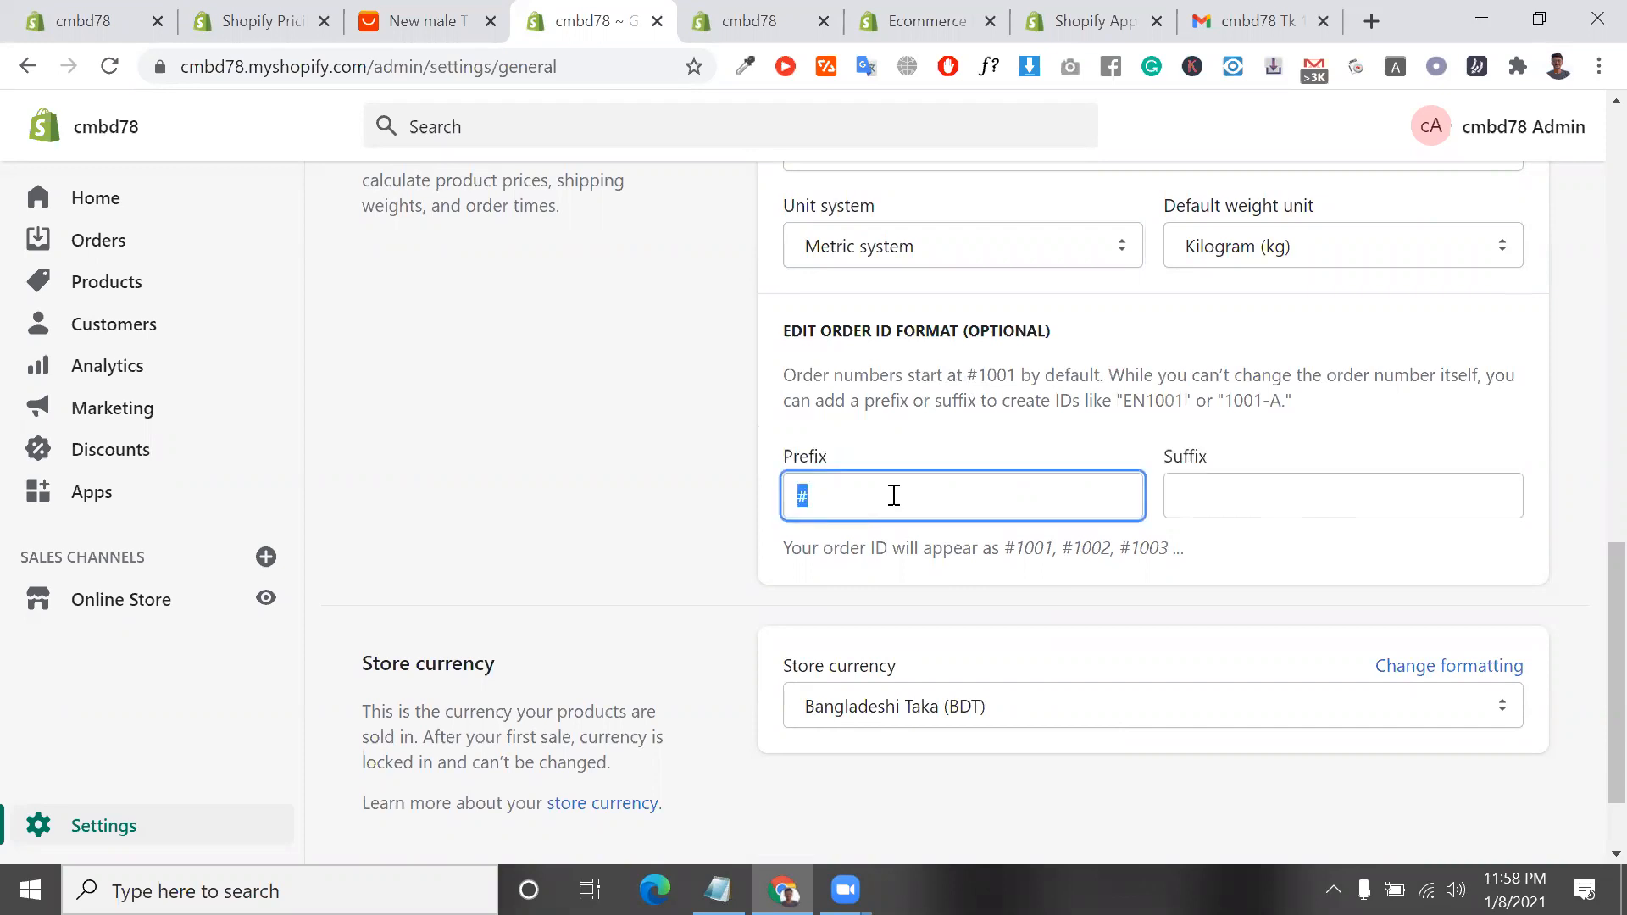
key("BackSpace")
double_click(222, 67)
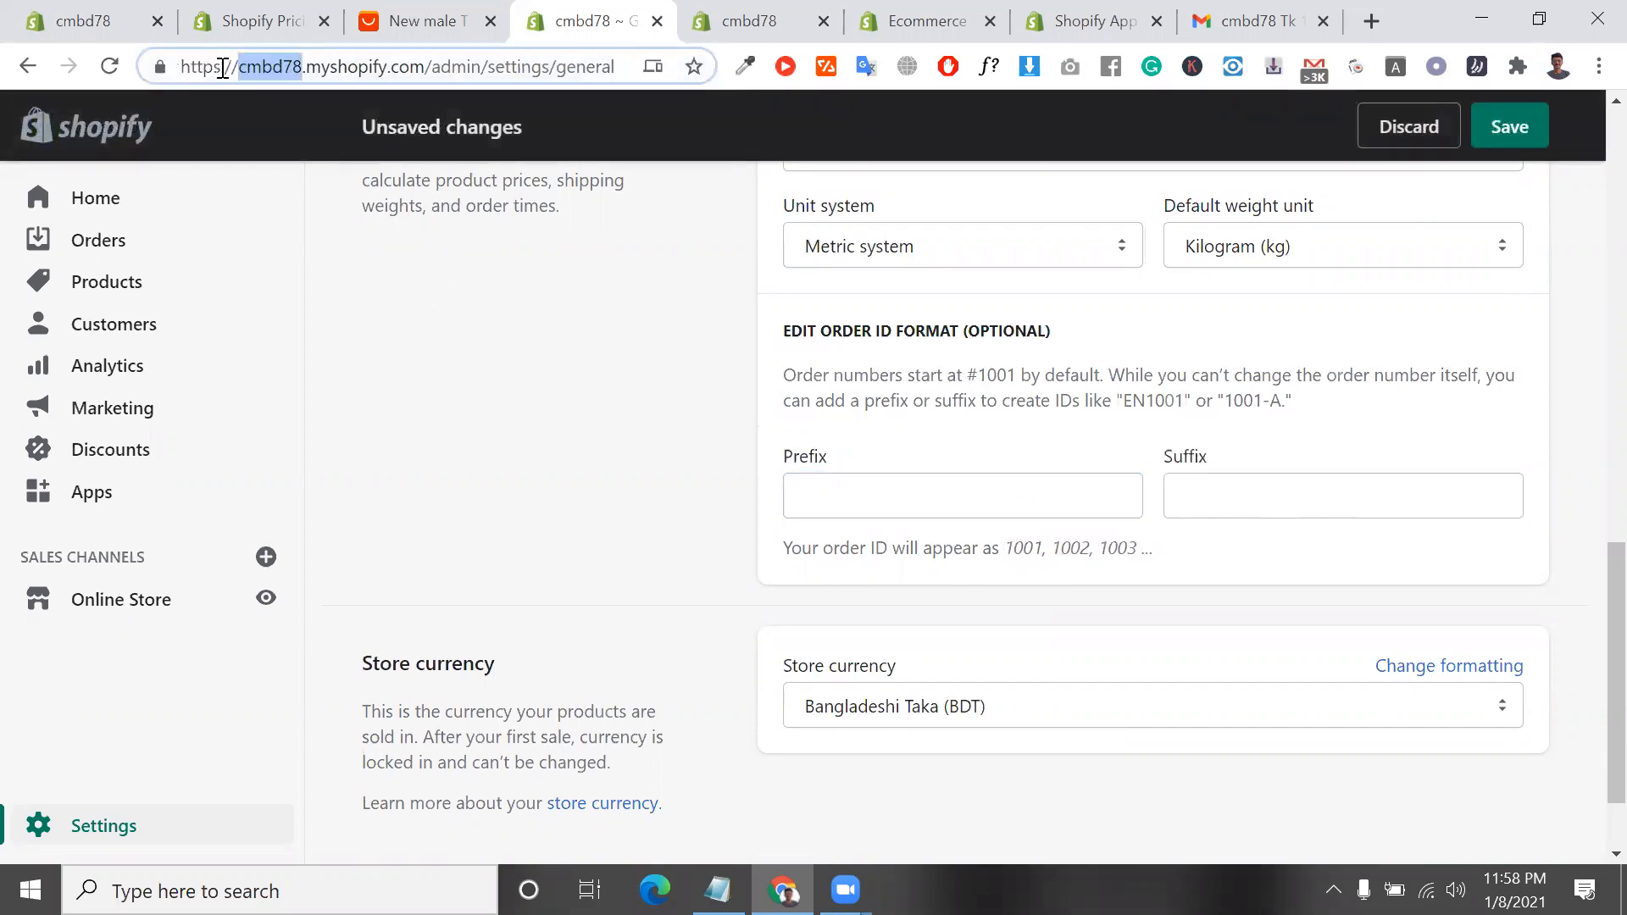
right_click(222, 67)
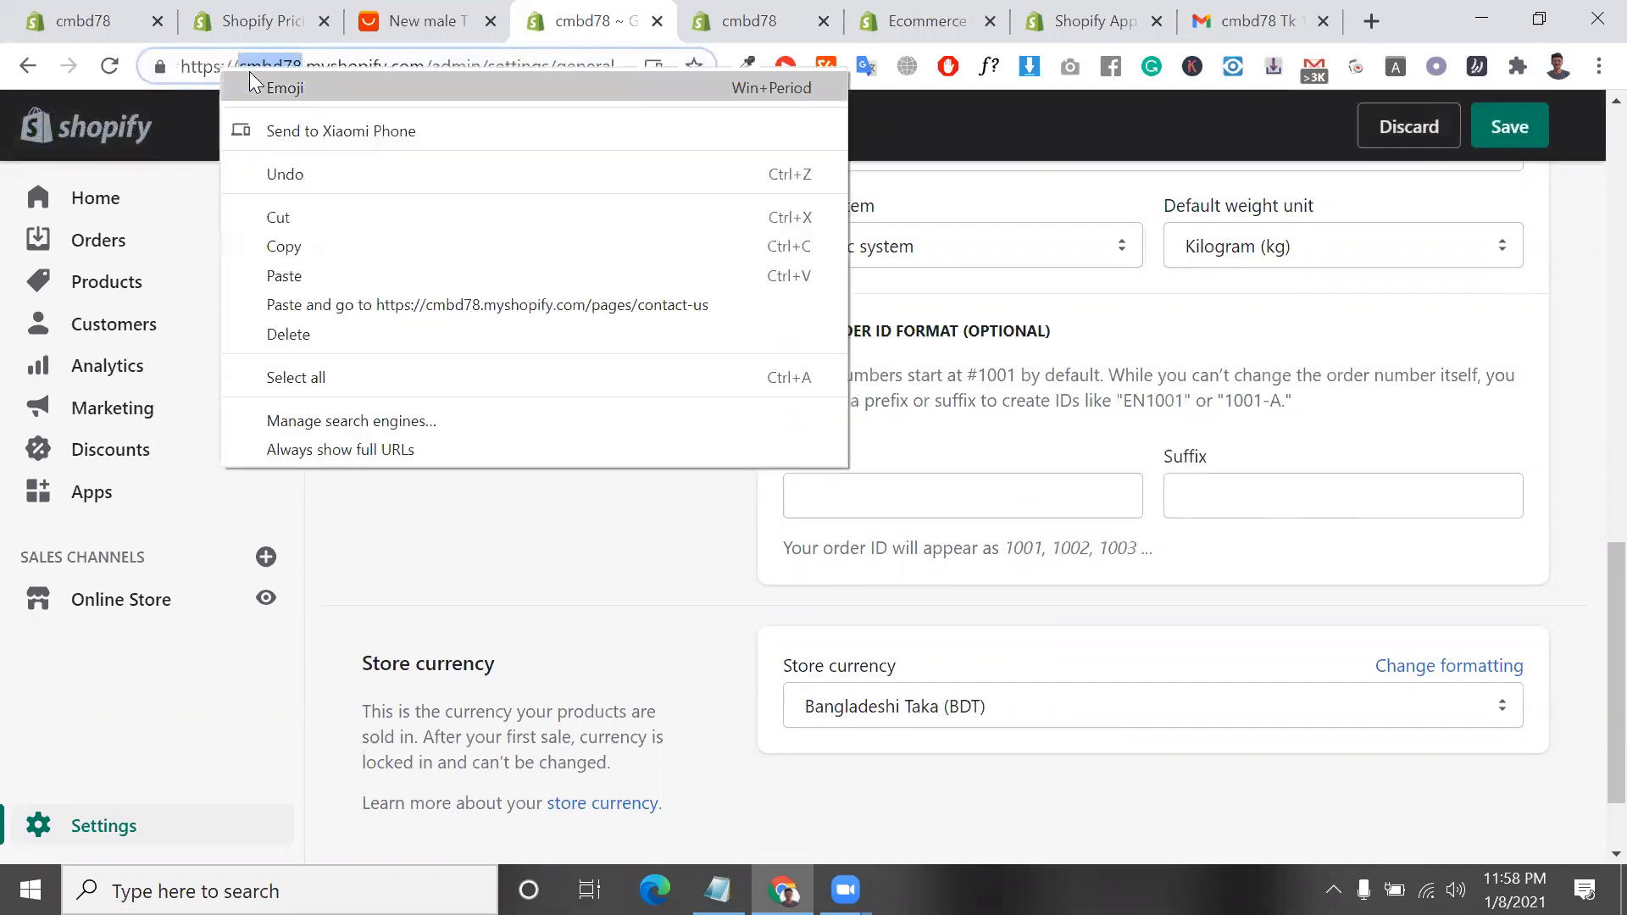
left_click(410, 247)
left_click(859, 512)
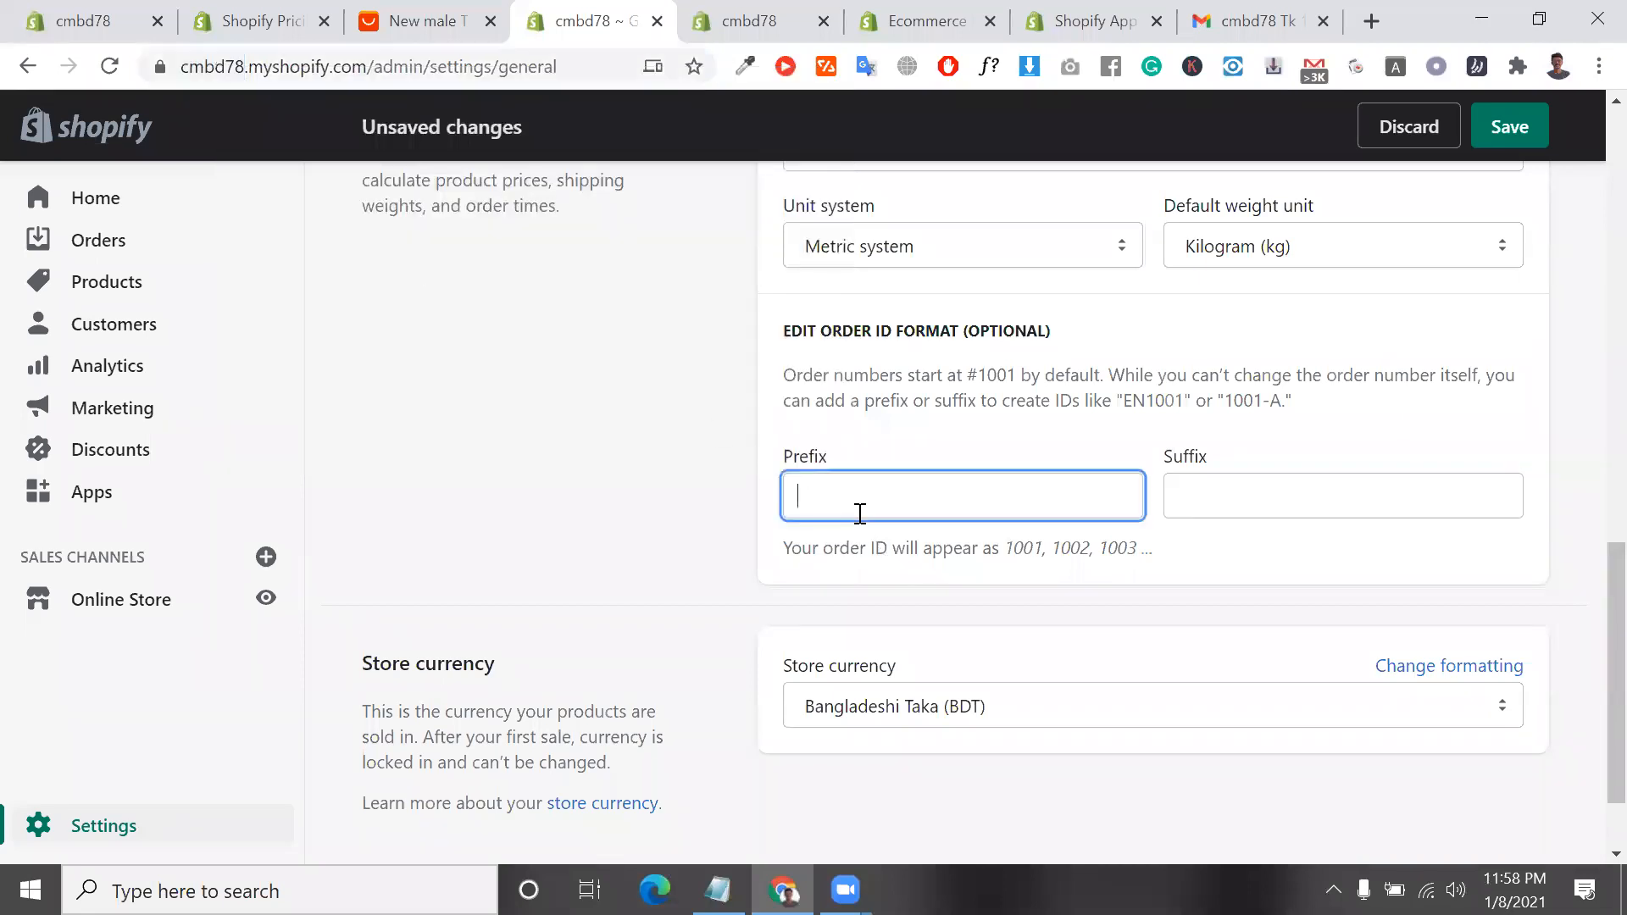
key("ctrl+v")
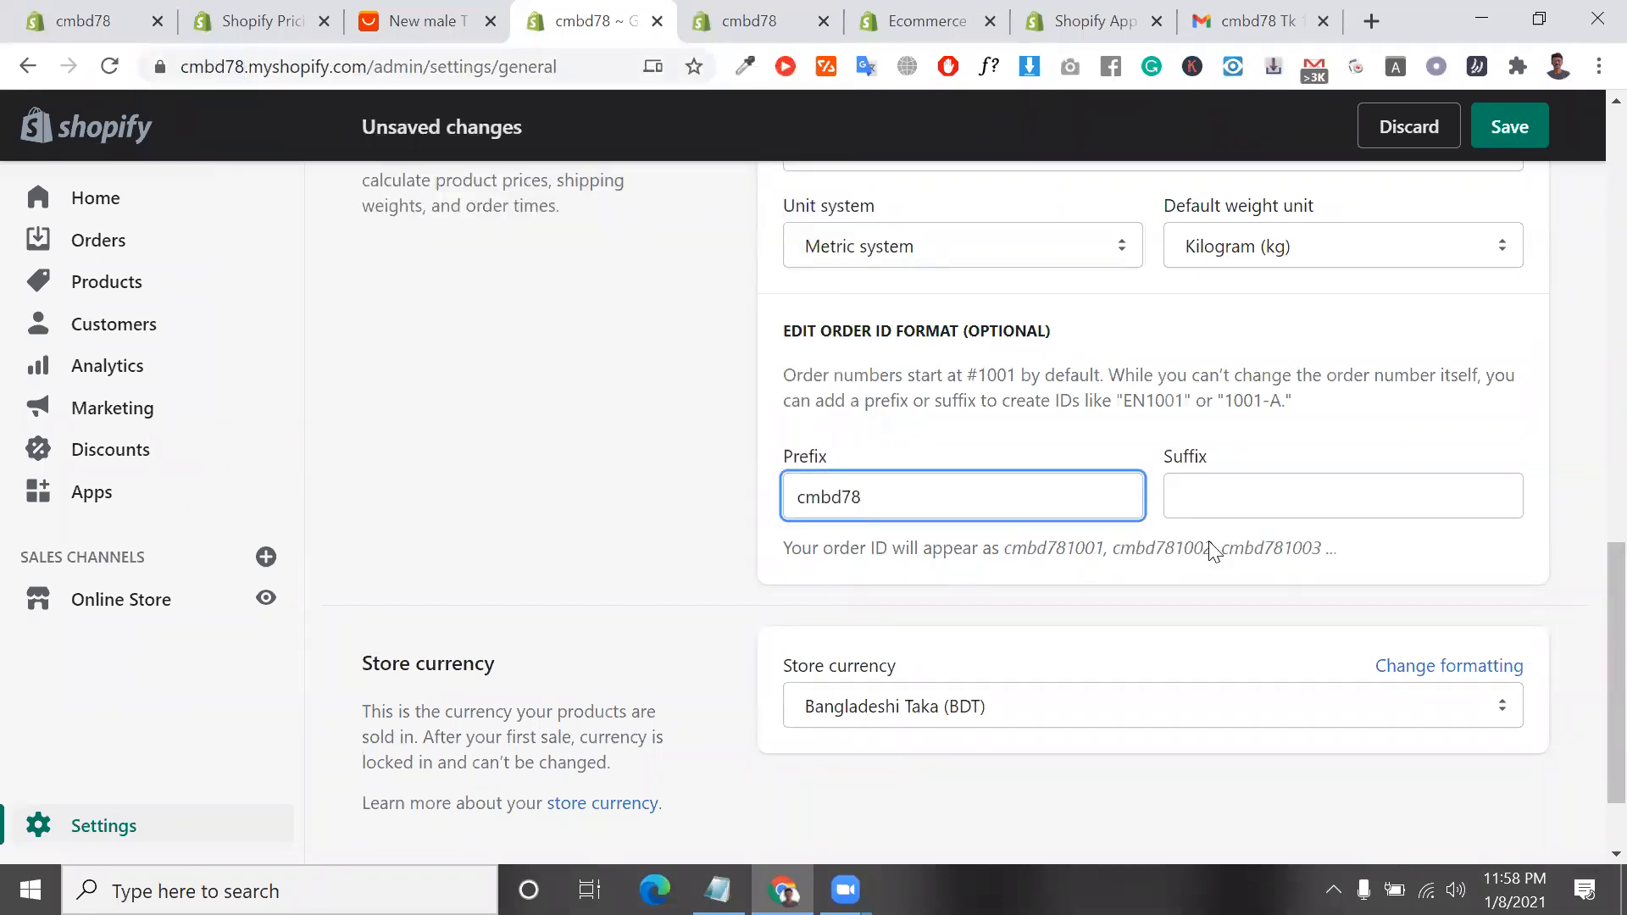
Examine the order ID suffix field and the preview of how order IDs appear
left_click(1239, 497)
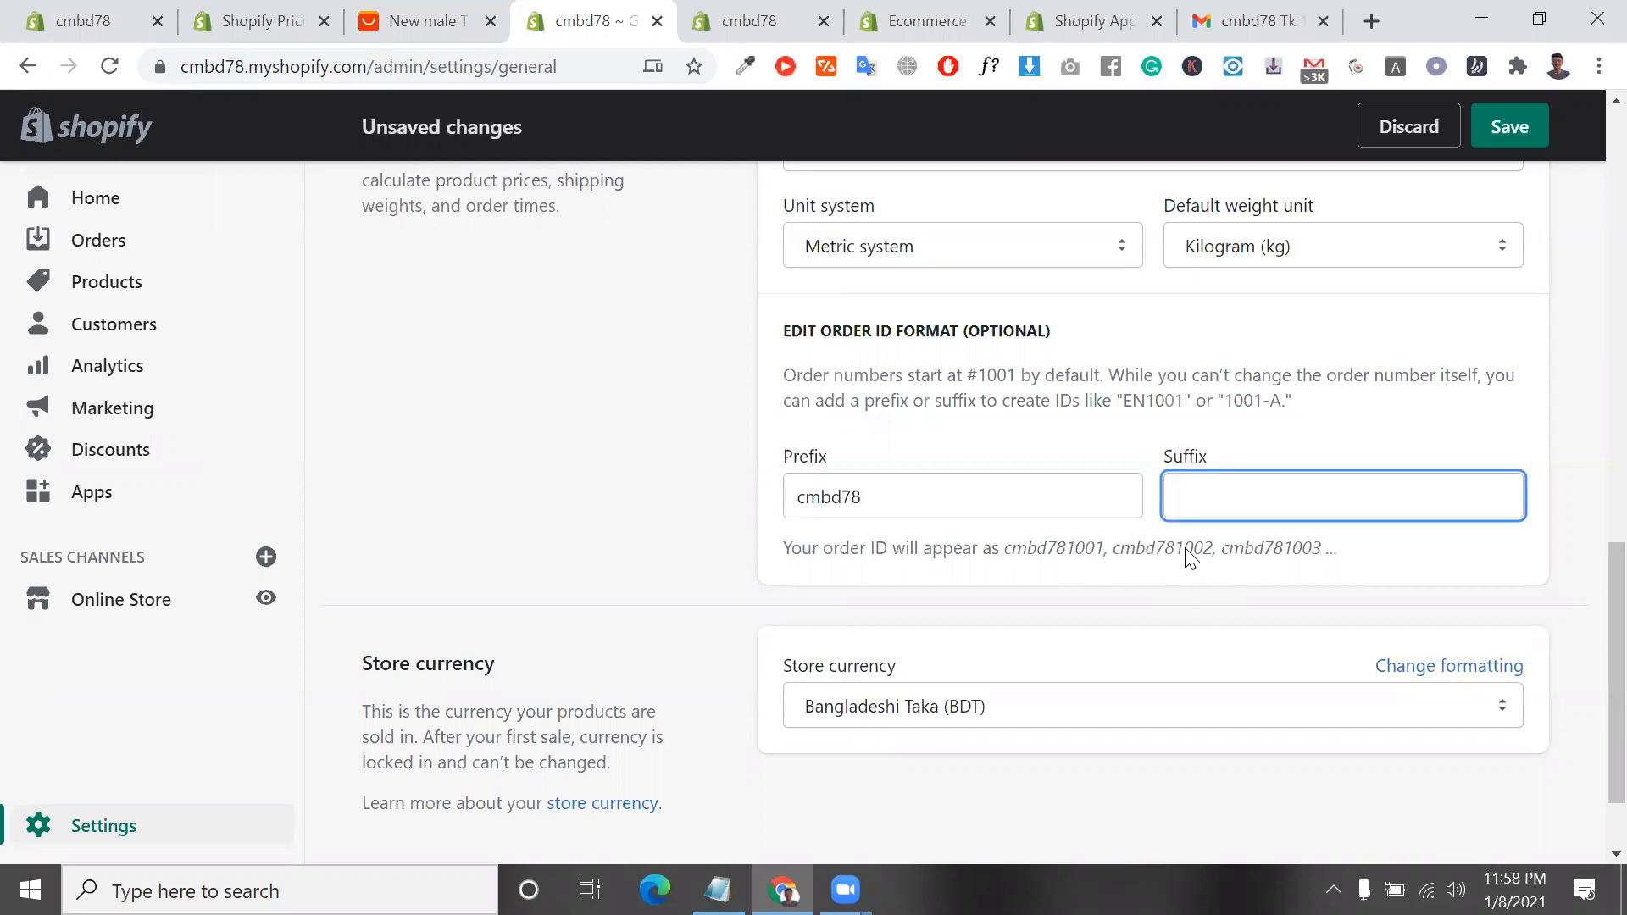
triple_click(1070, 553)
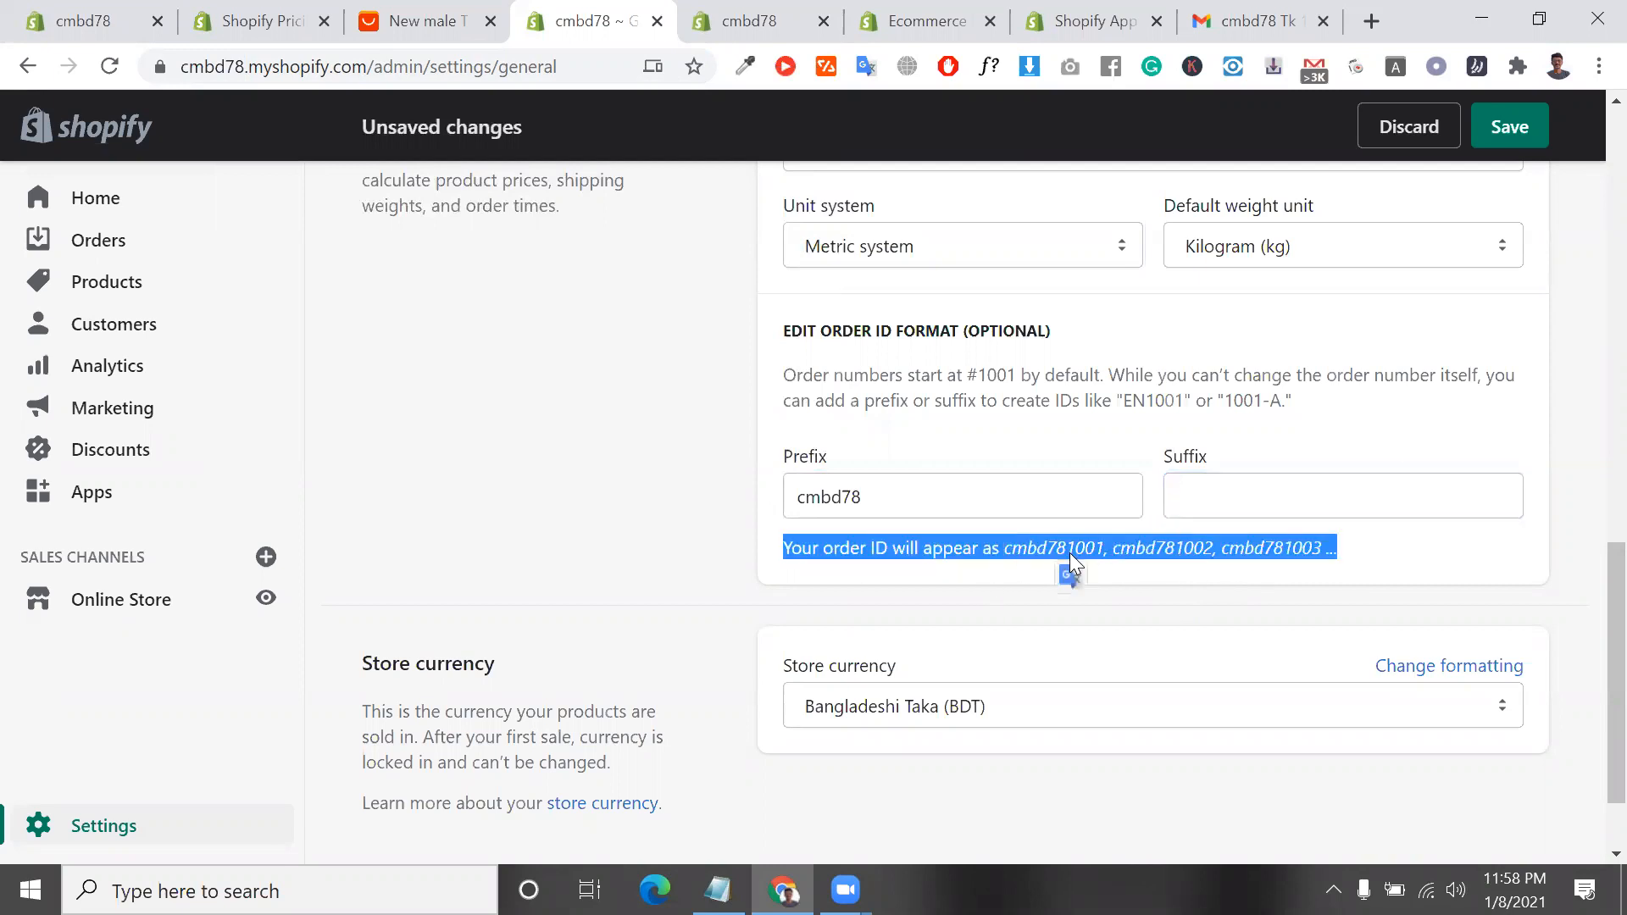
double_click(1054, 550)
Set the store currency to US Dollar (USD) and try to save the general settings
scroll(1055, 549, "down", 1)
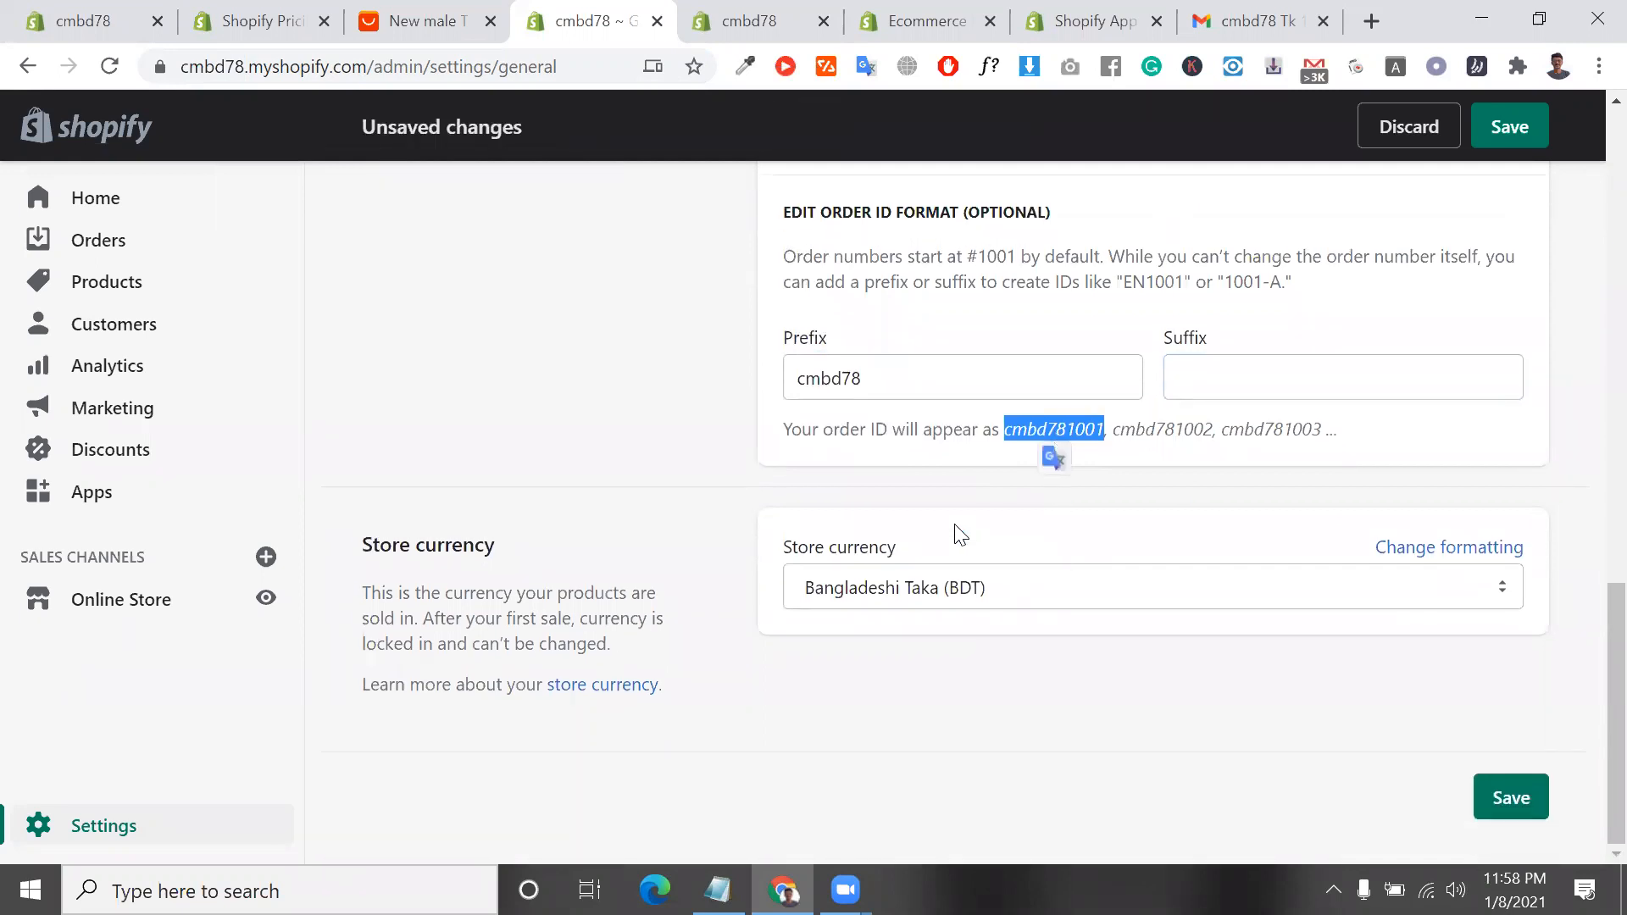
left_click(998, 585)
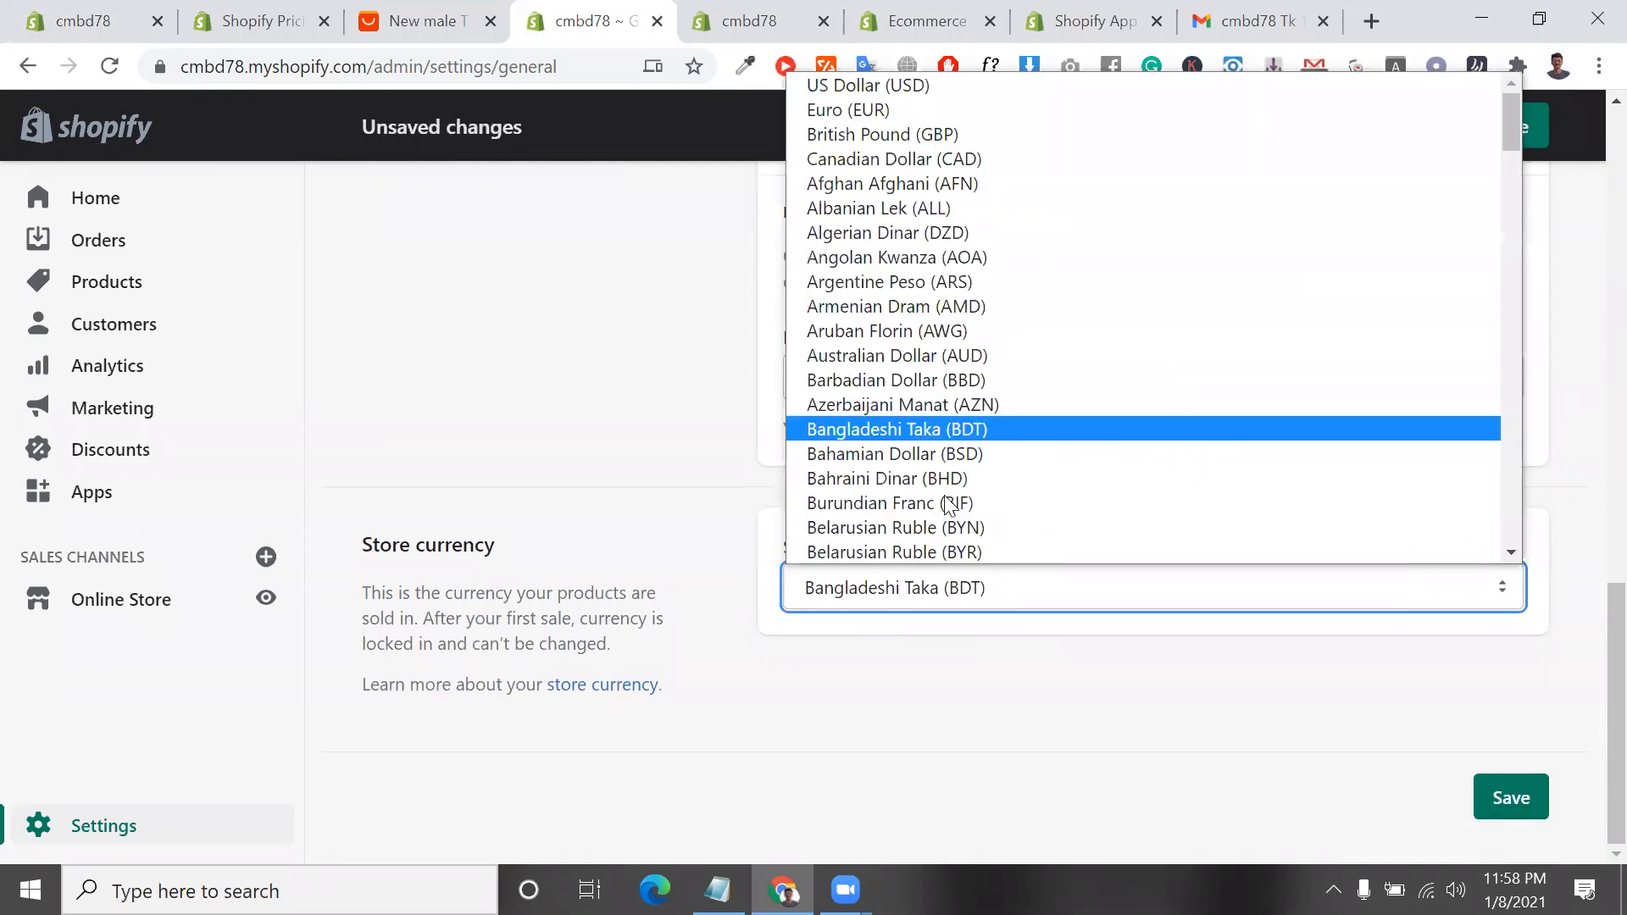
left_click(935, 85)
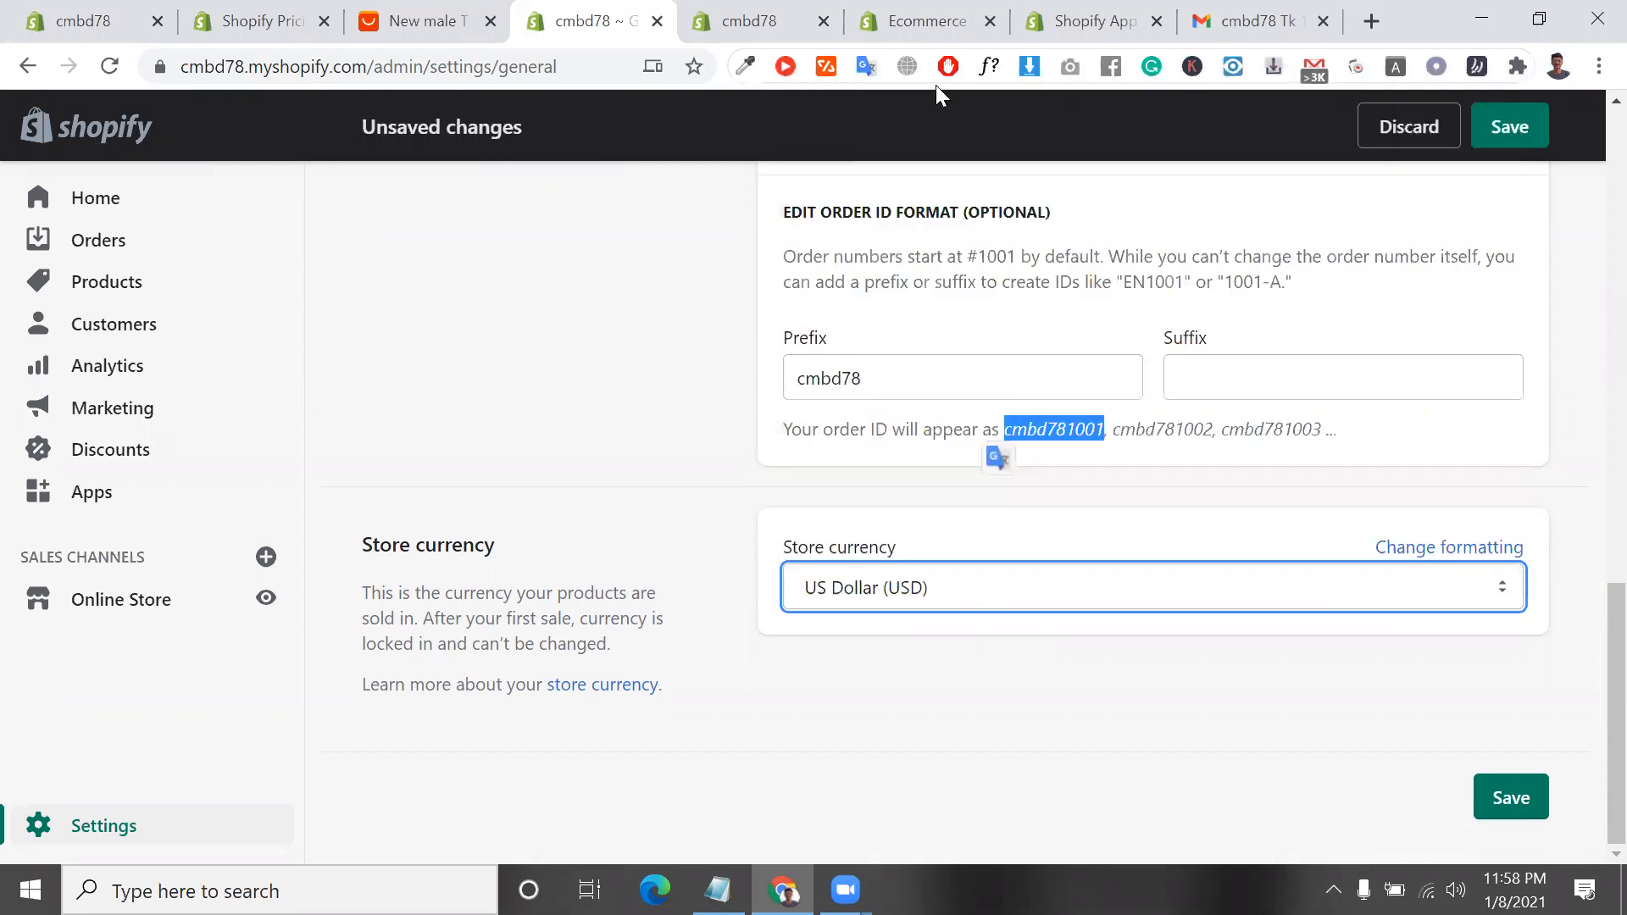
left_click(1522, 804)
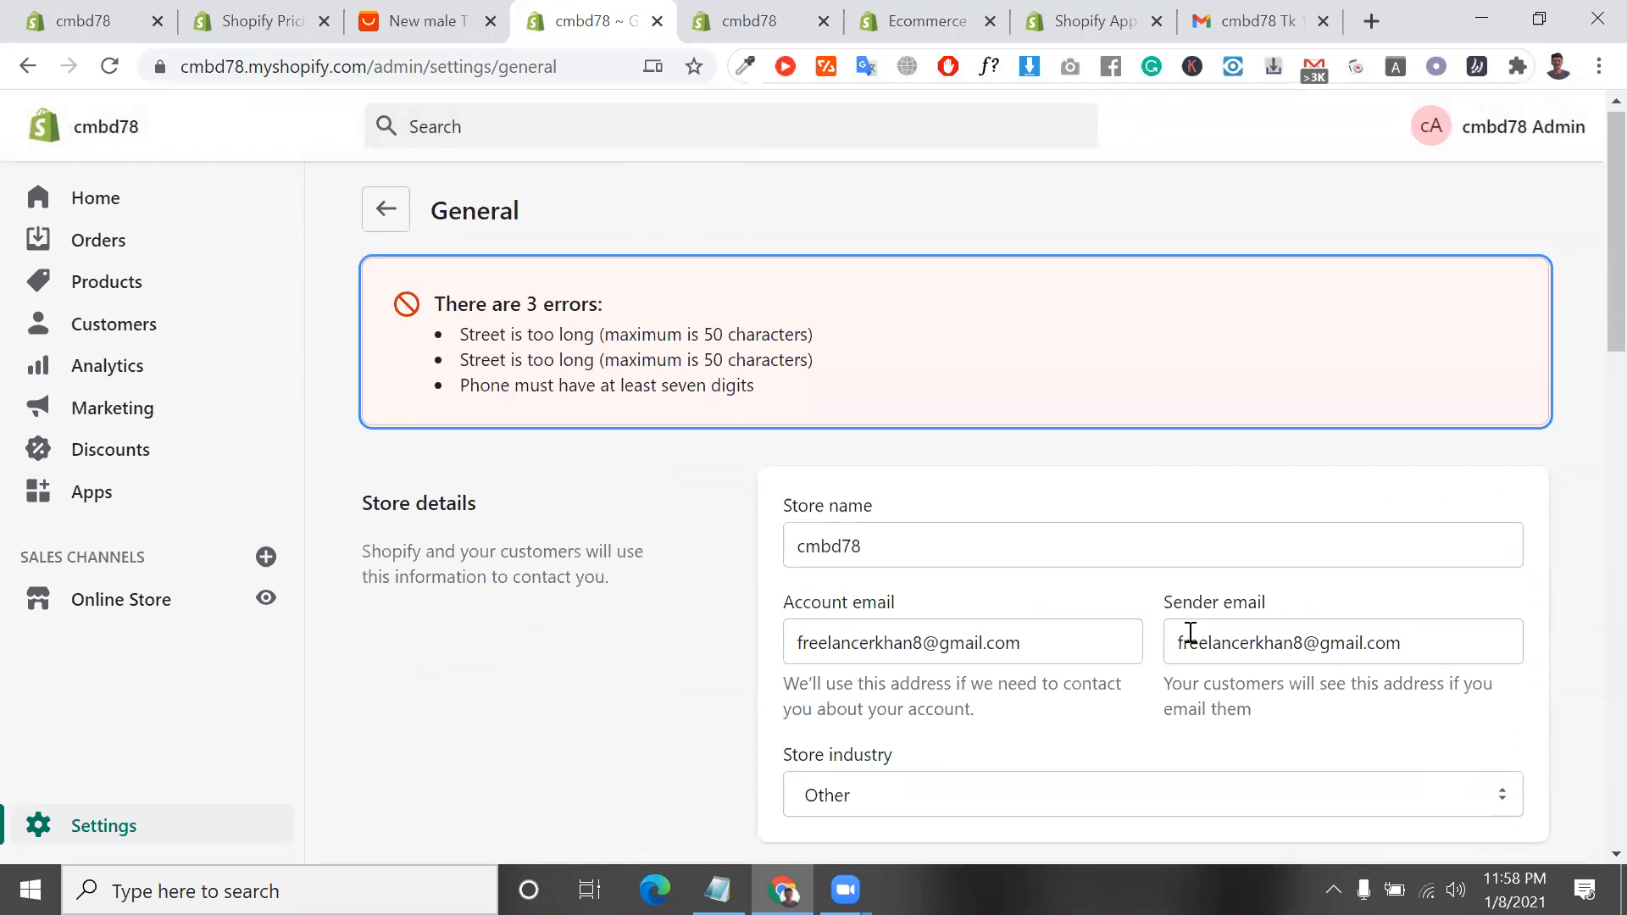
Shorten the street entry in the store address by deleting the road, city and postcode from its end
scroll(1190, 634, "down", 5)
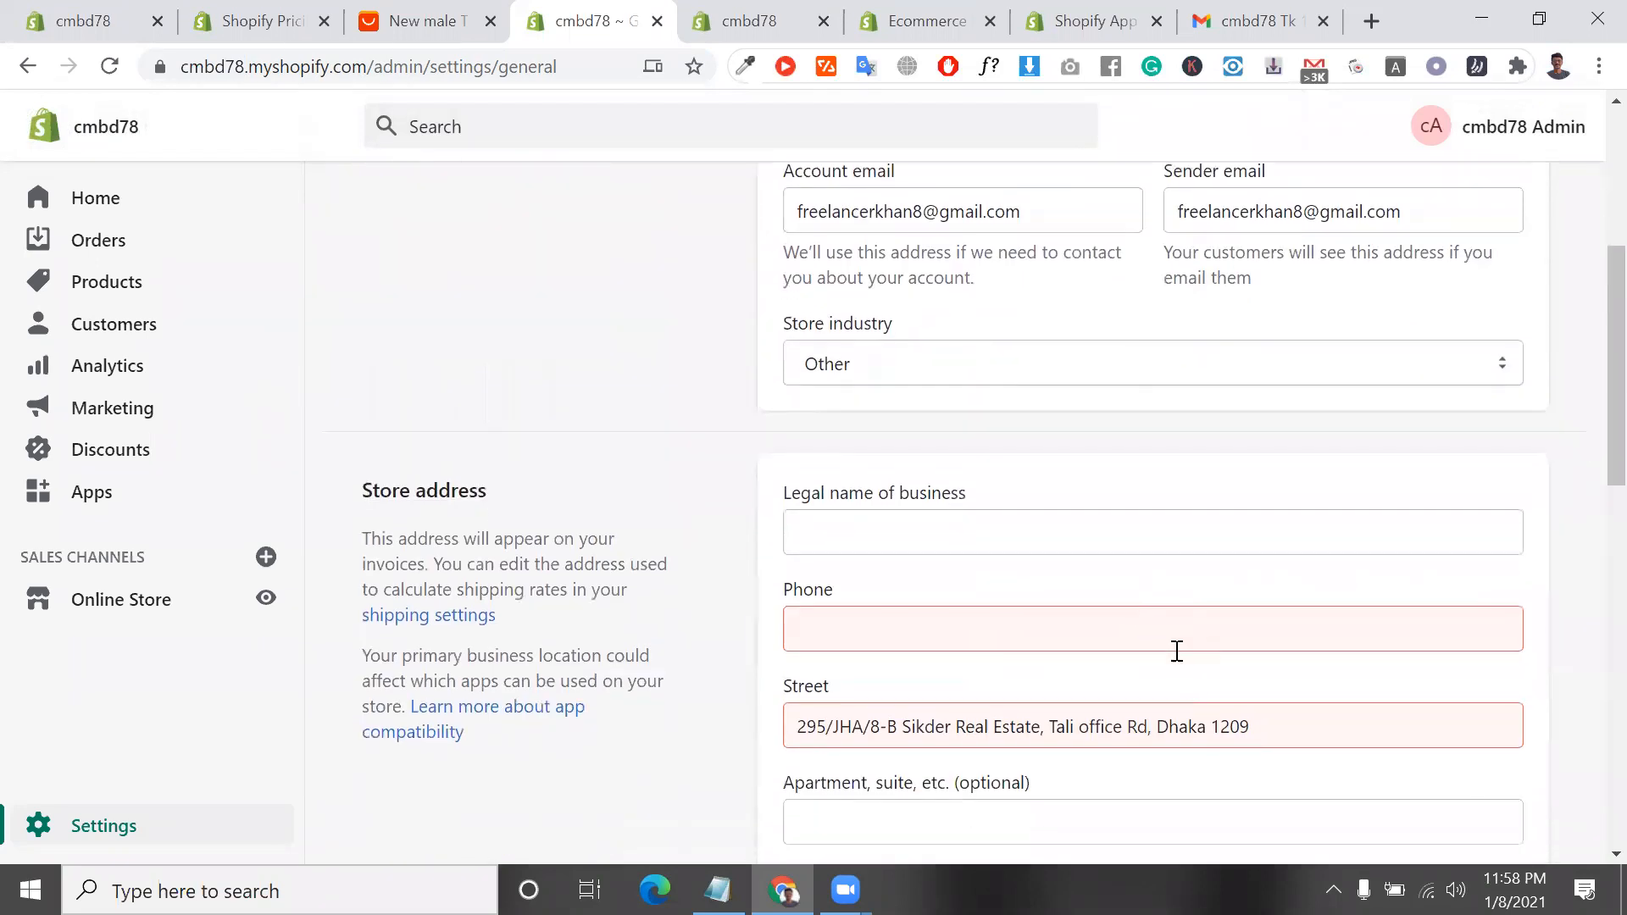
scroll(1177, 650, "down", 2)
left_click(1242, 540)
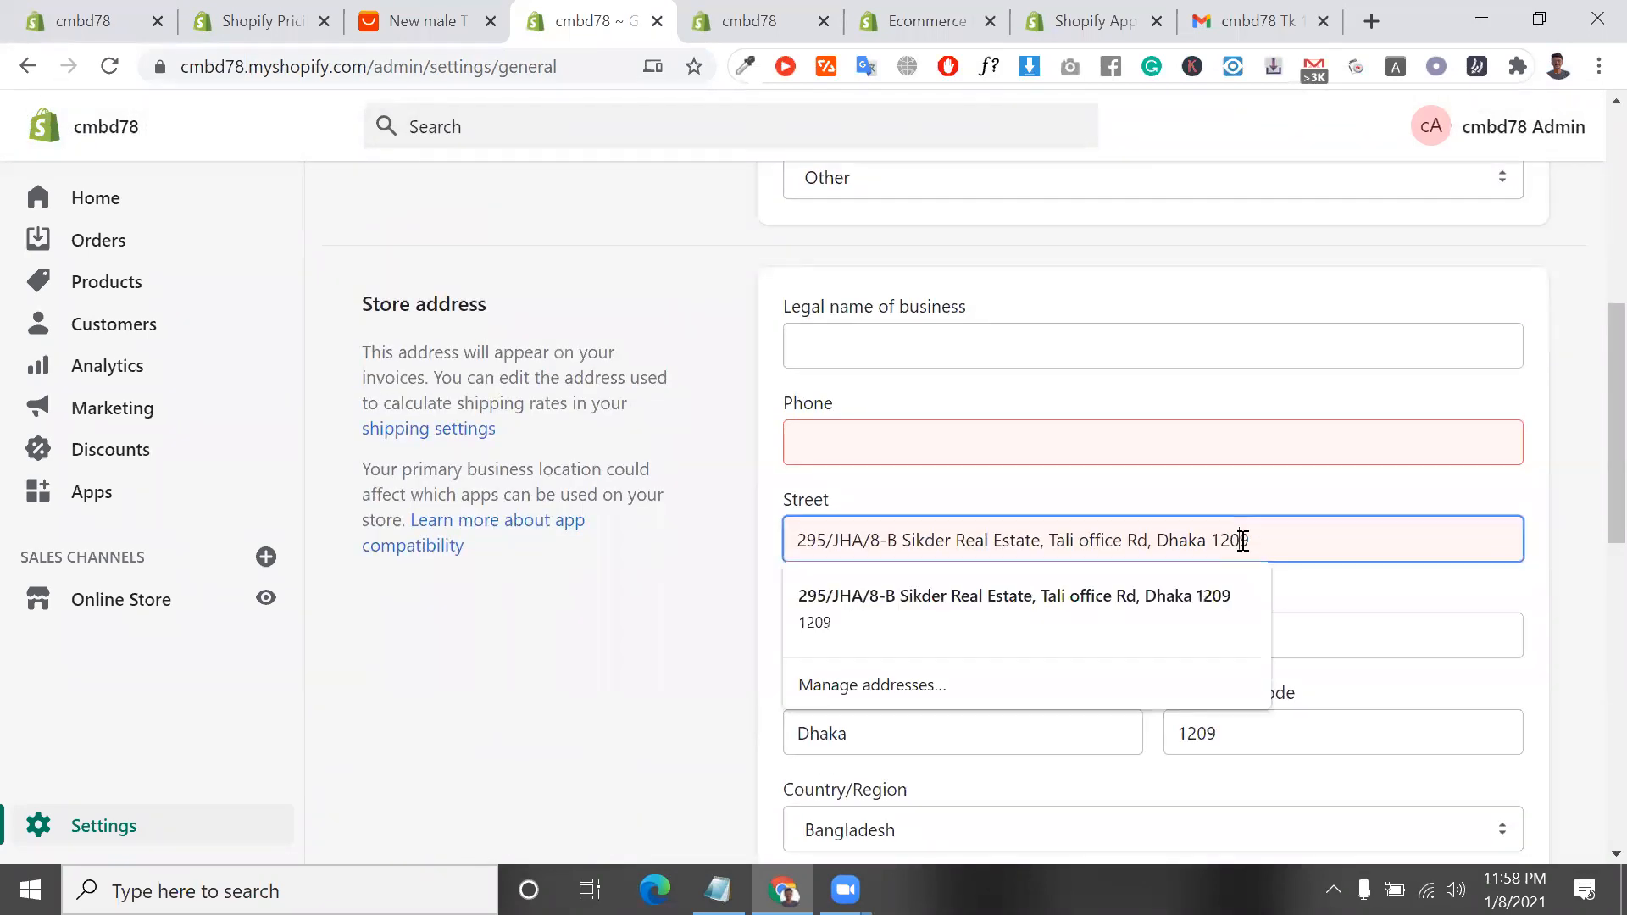
left_click_drag(1289, 551, 1055, 551)
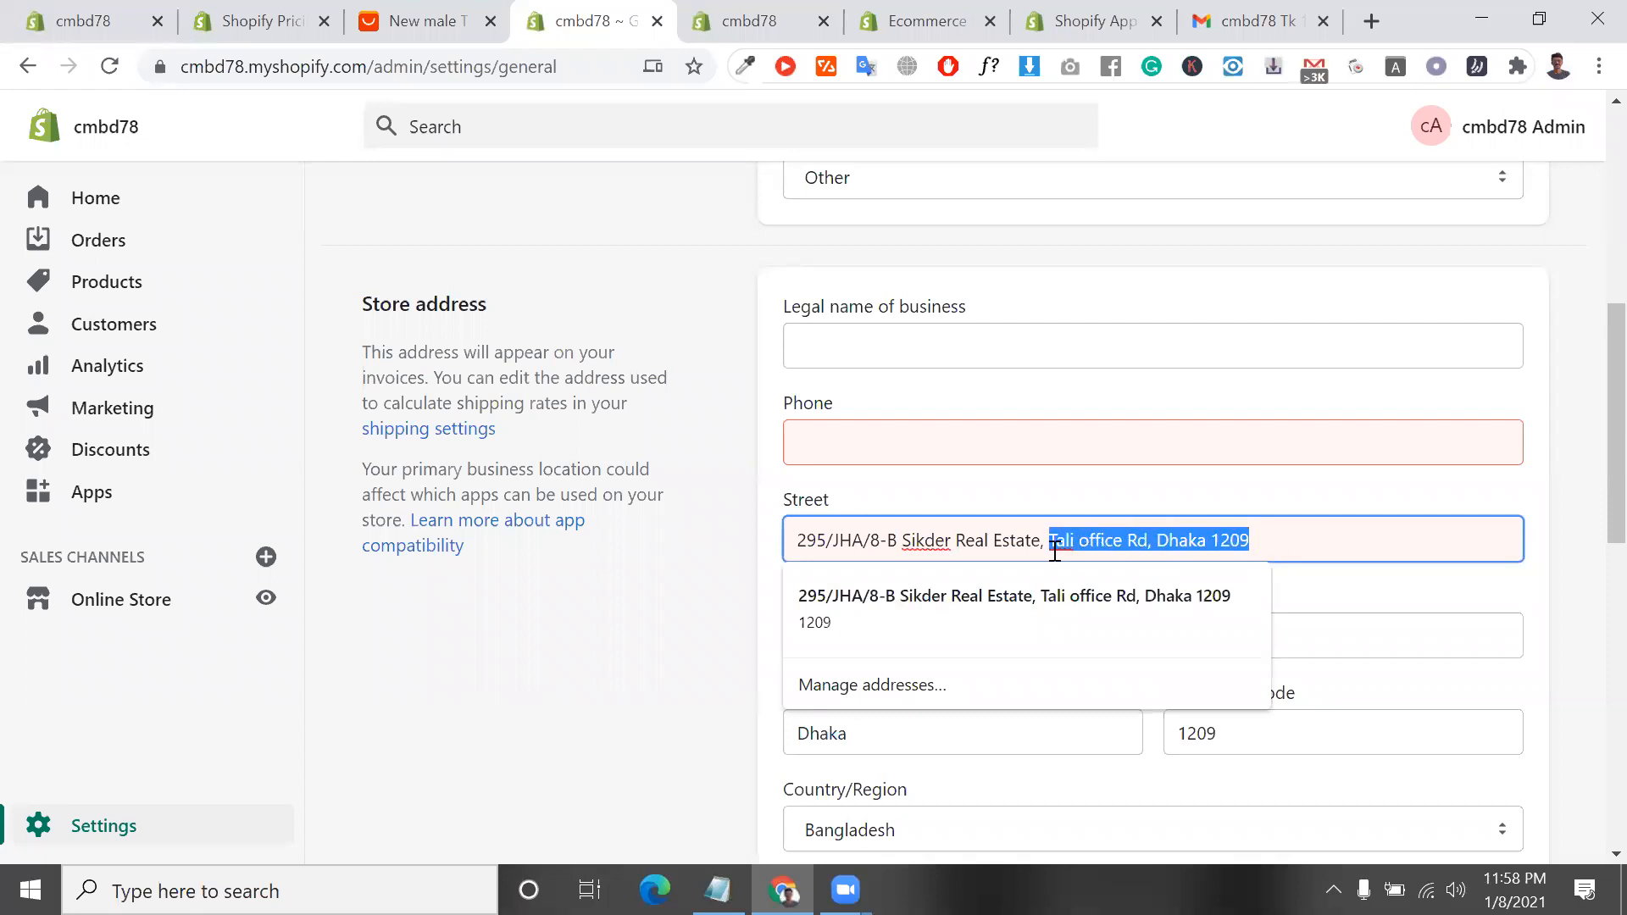
key("BackSpace")
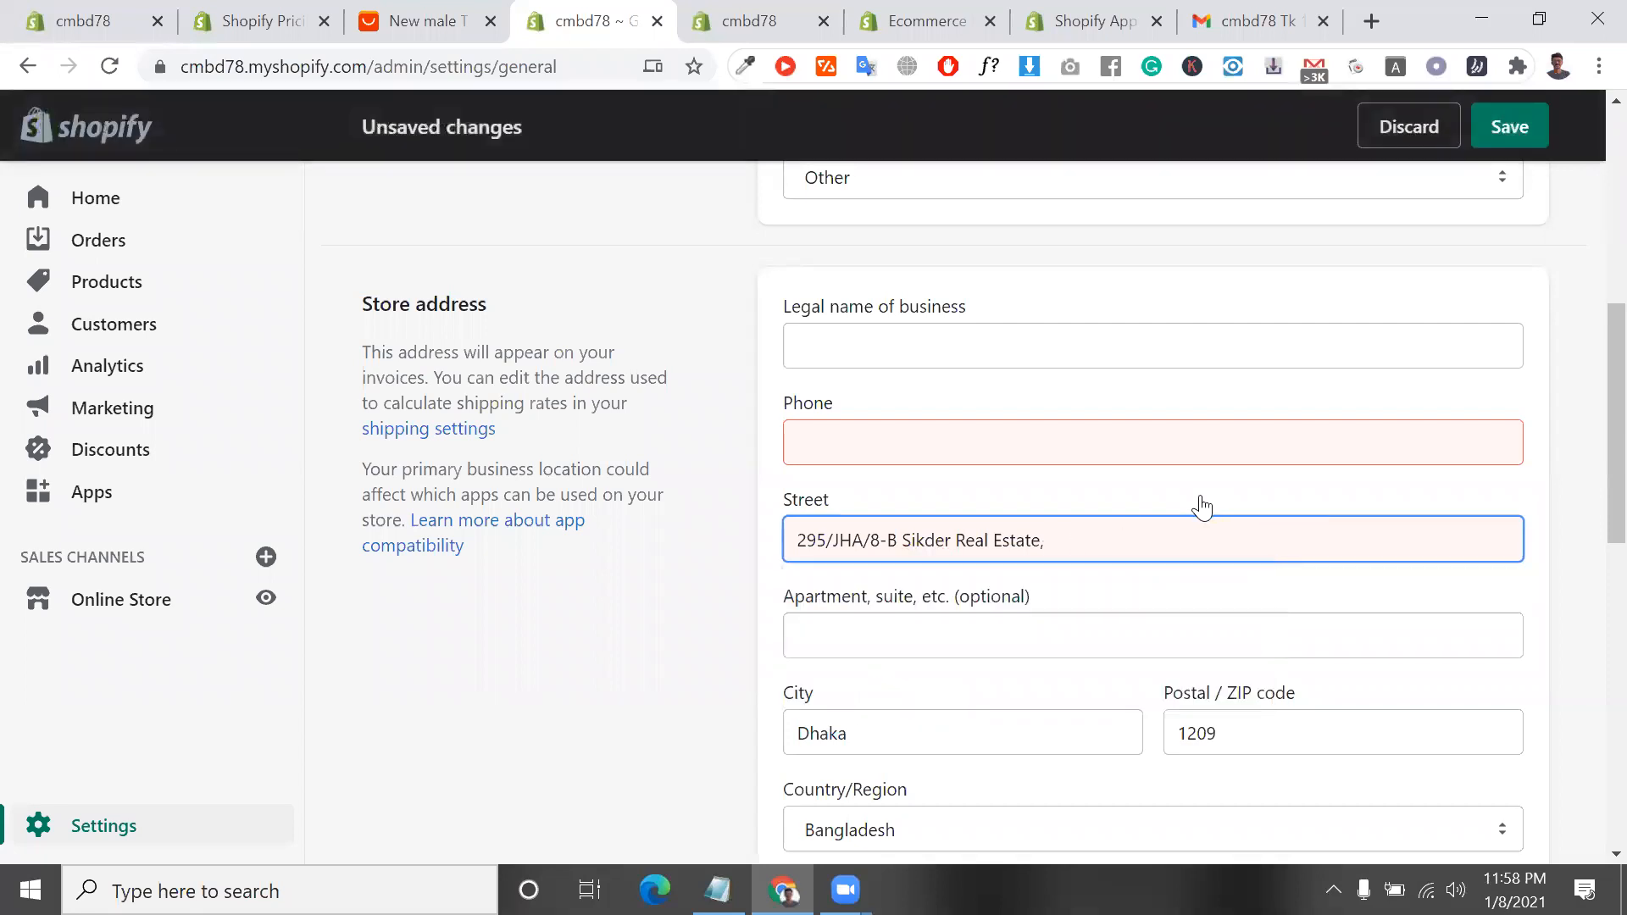
scroll(1259, 512, "down", 4)
left_click(1116, 611)
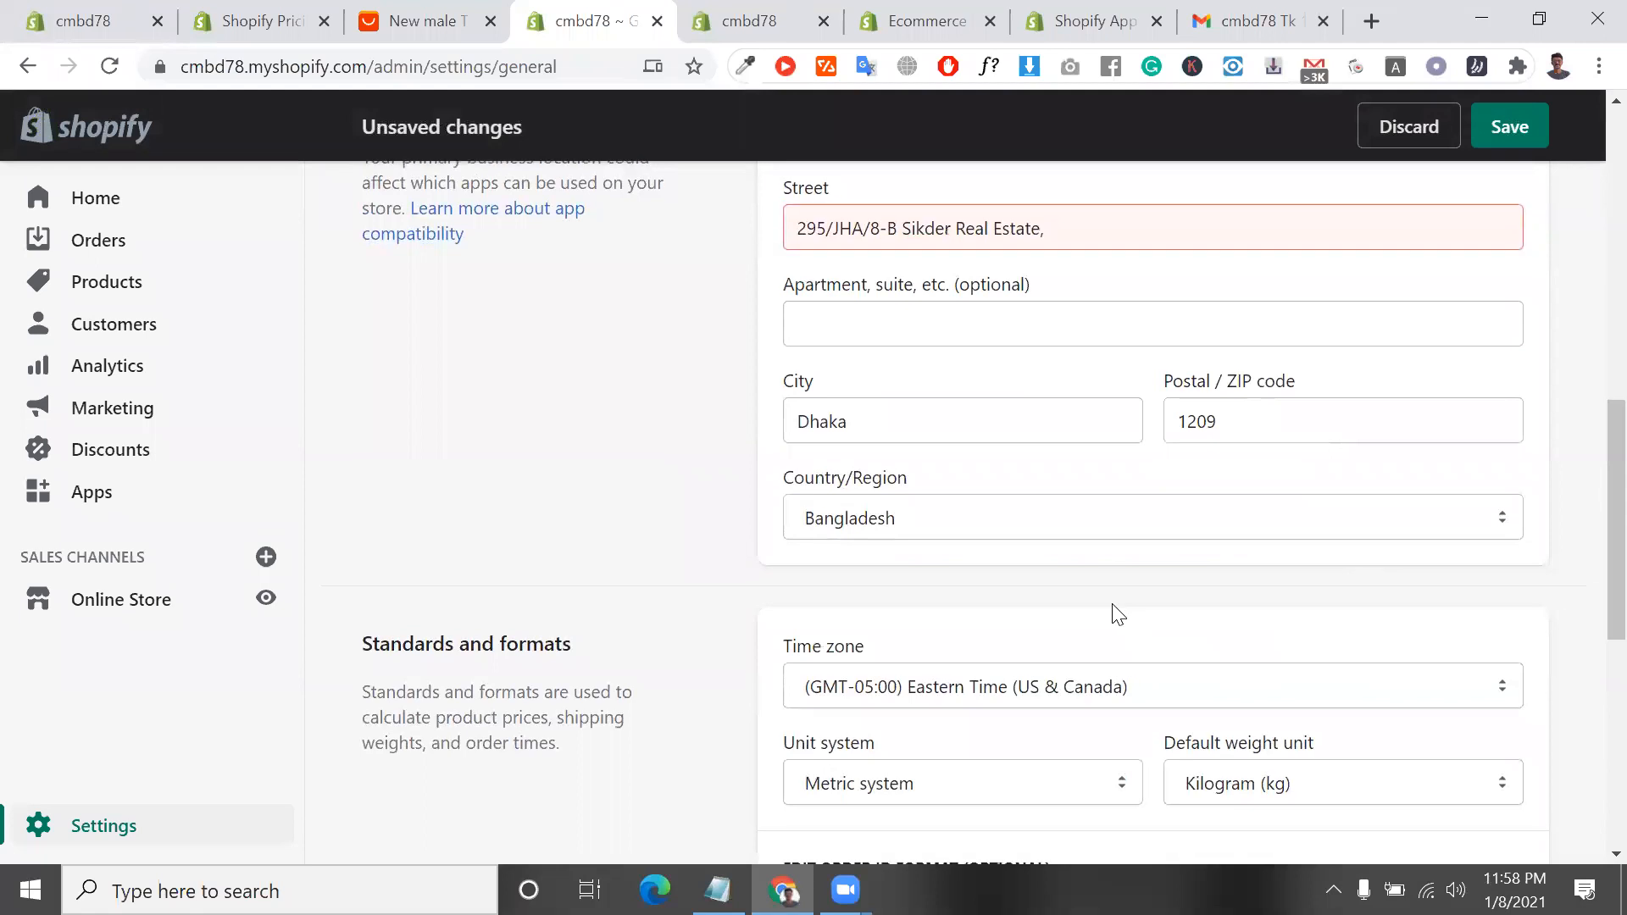
Try to save the general settings and check the page for the entry that needs correcting
scroll(1115, 610, "down", 8)
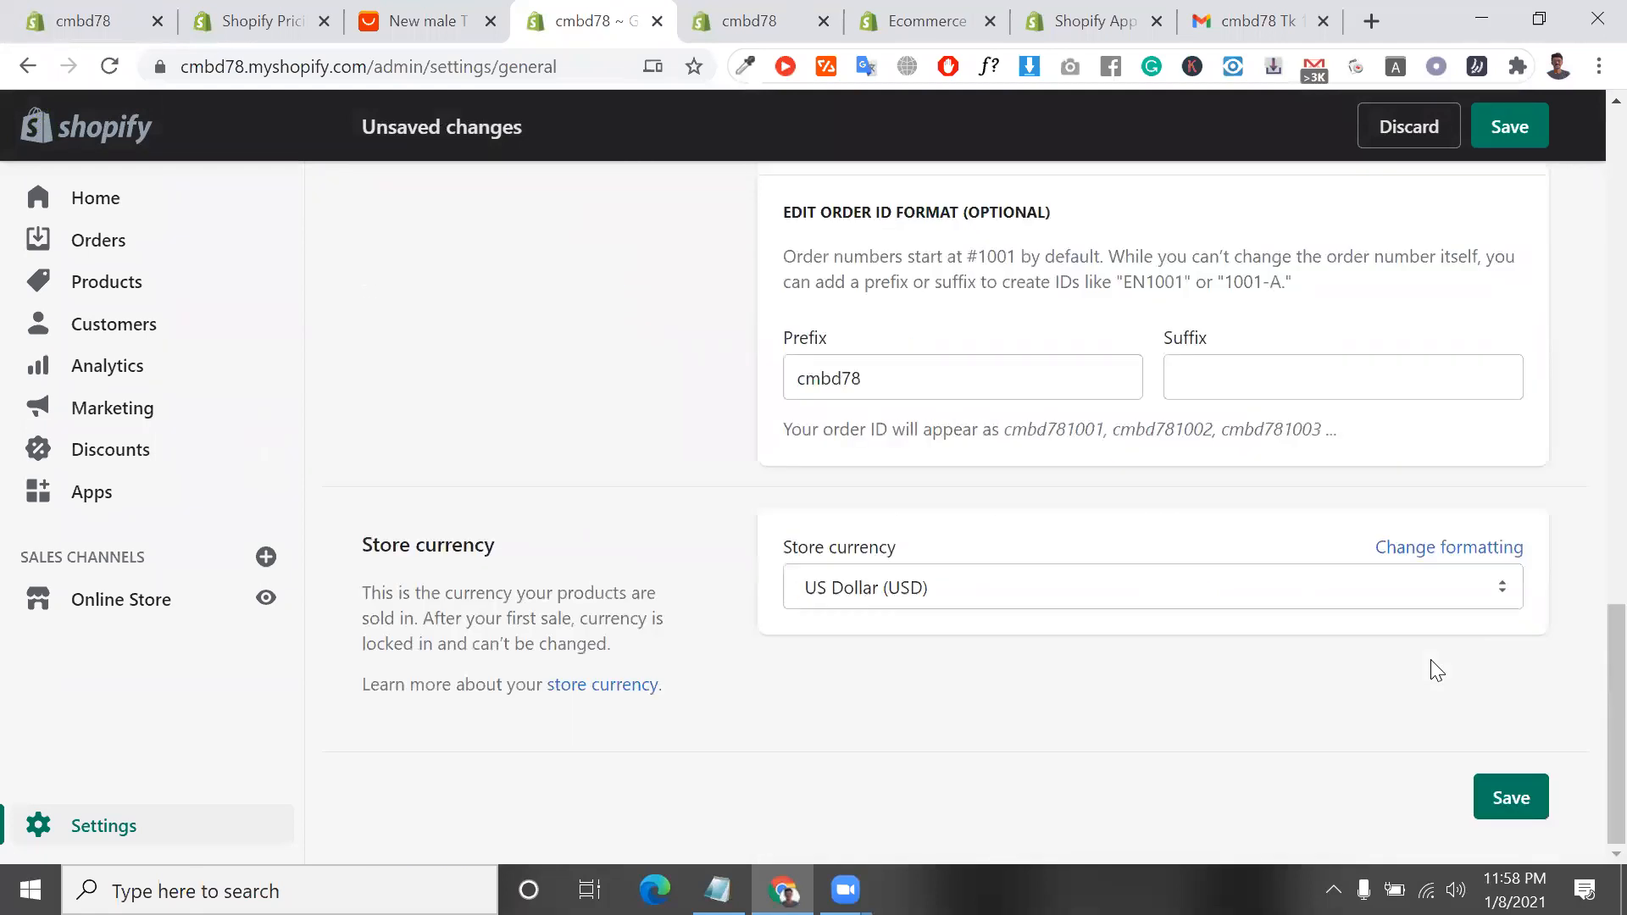
left_click(1534, 816)
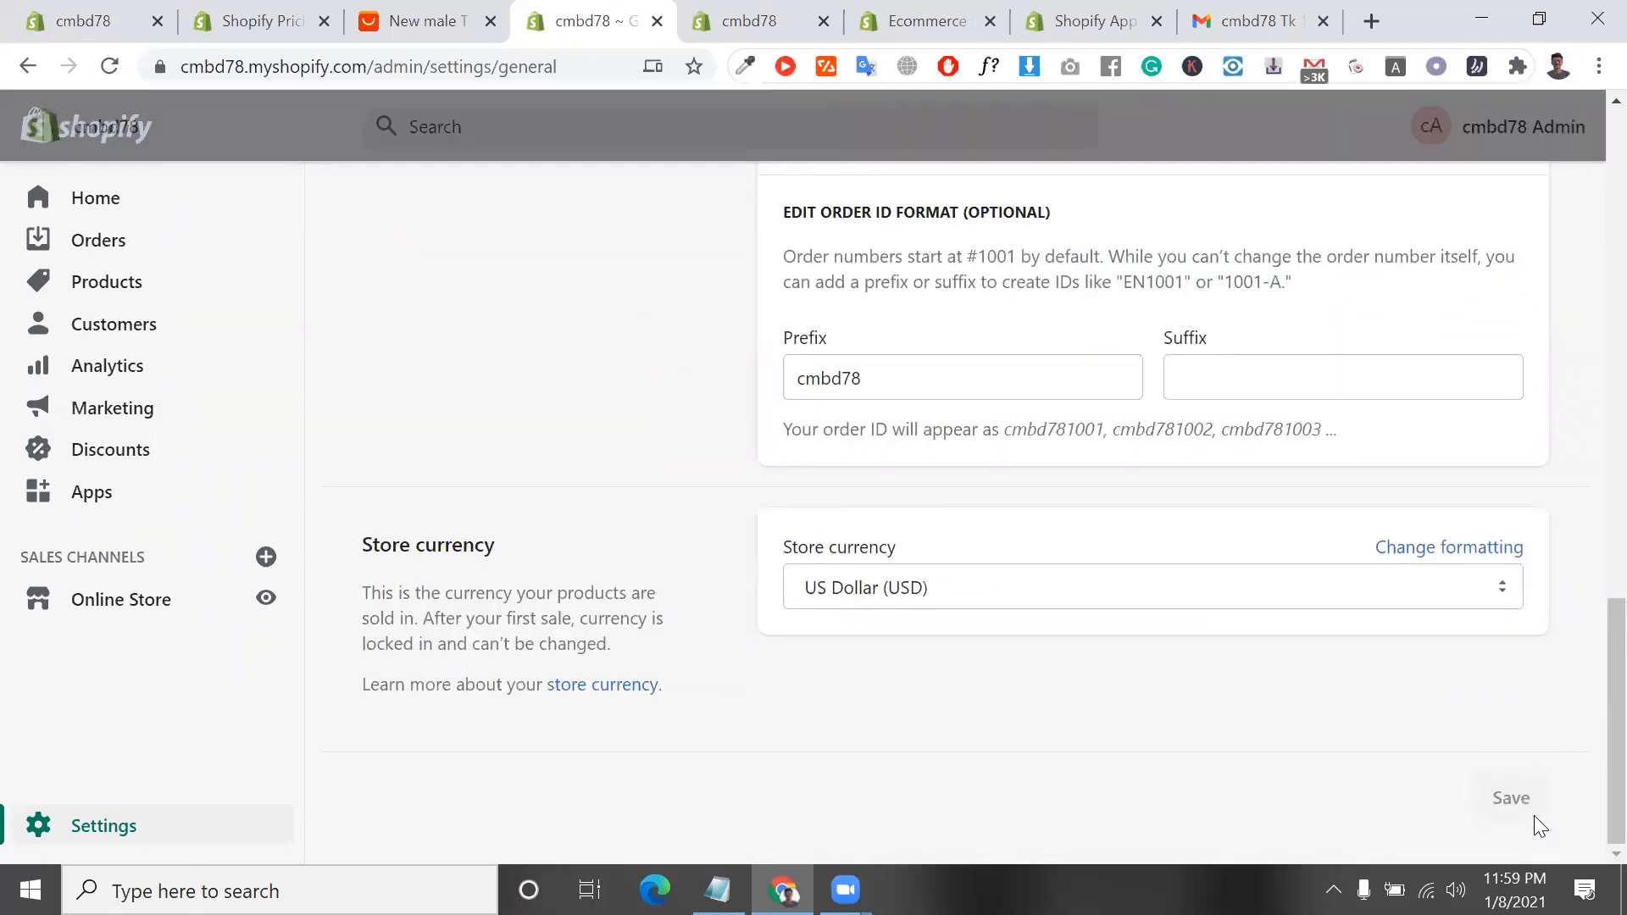
scroll(1079, 559, "down", 5)
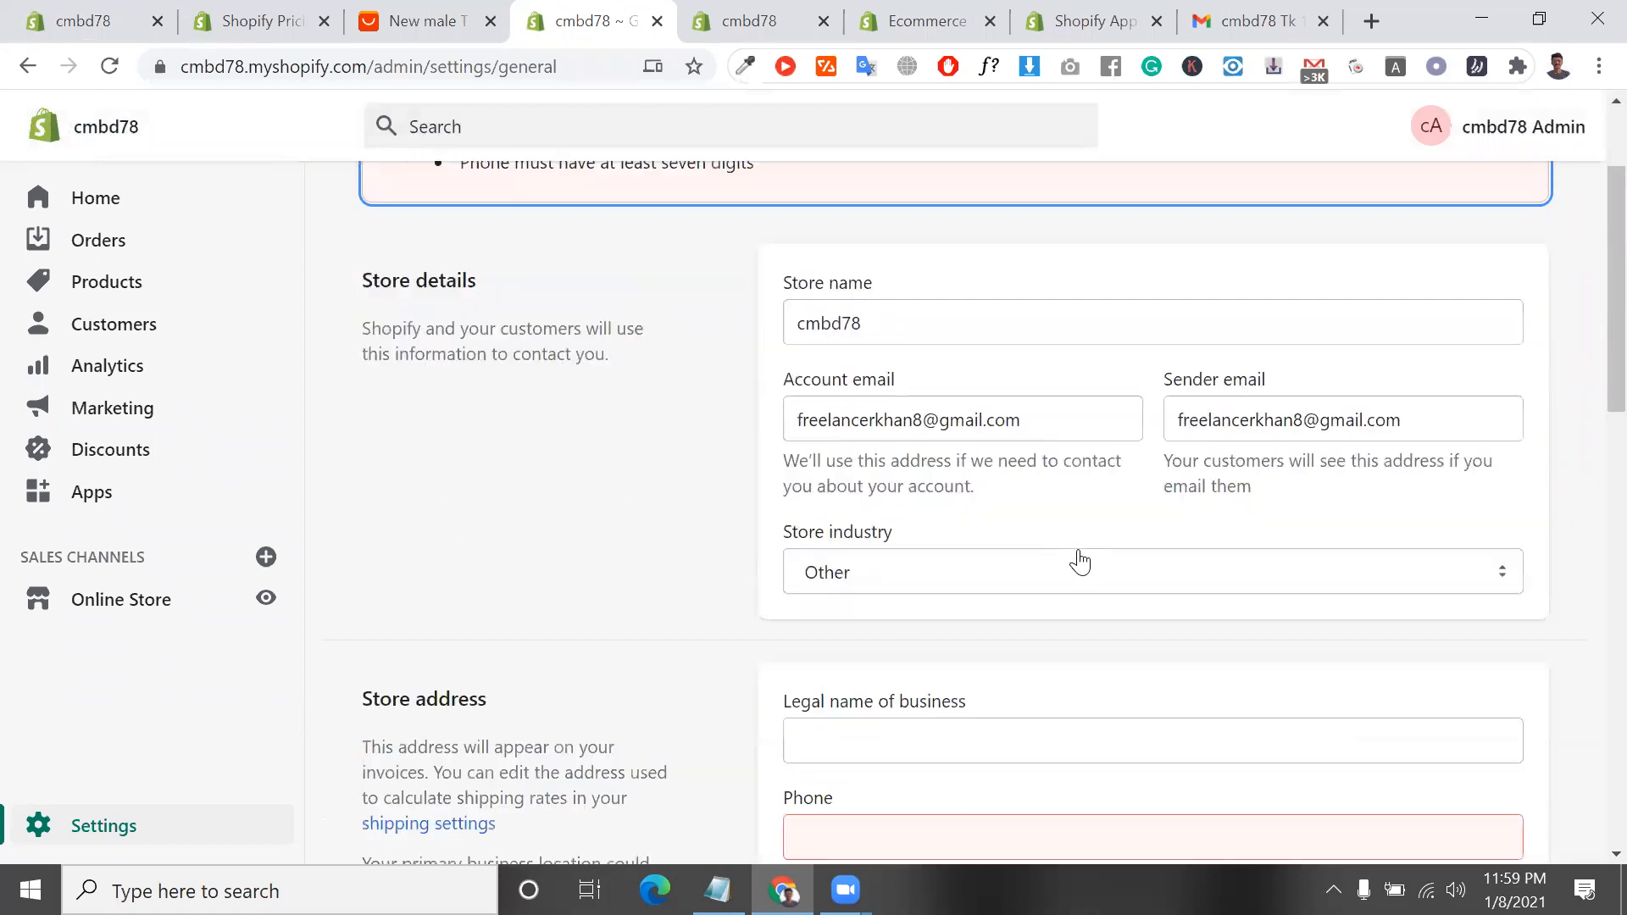
scroll(1081, 550, "up", 5)
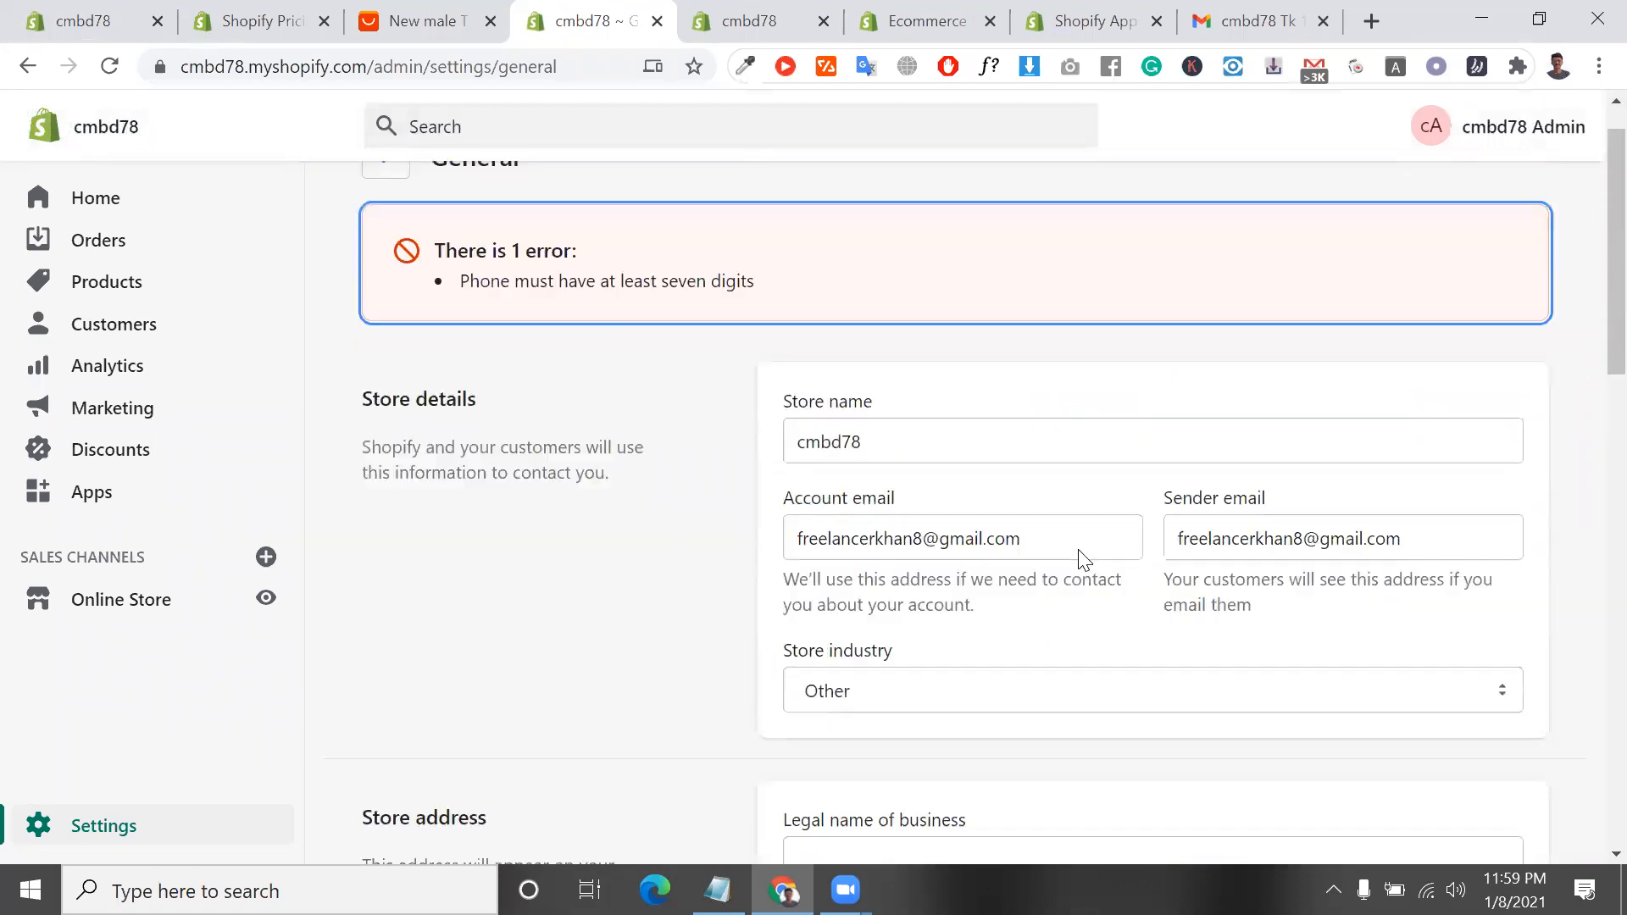
scroll(868, 427, "down", 1)
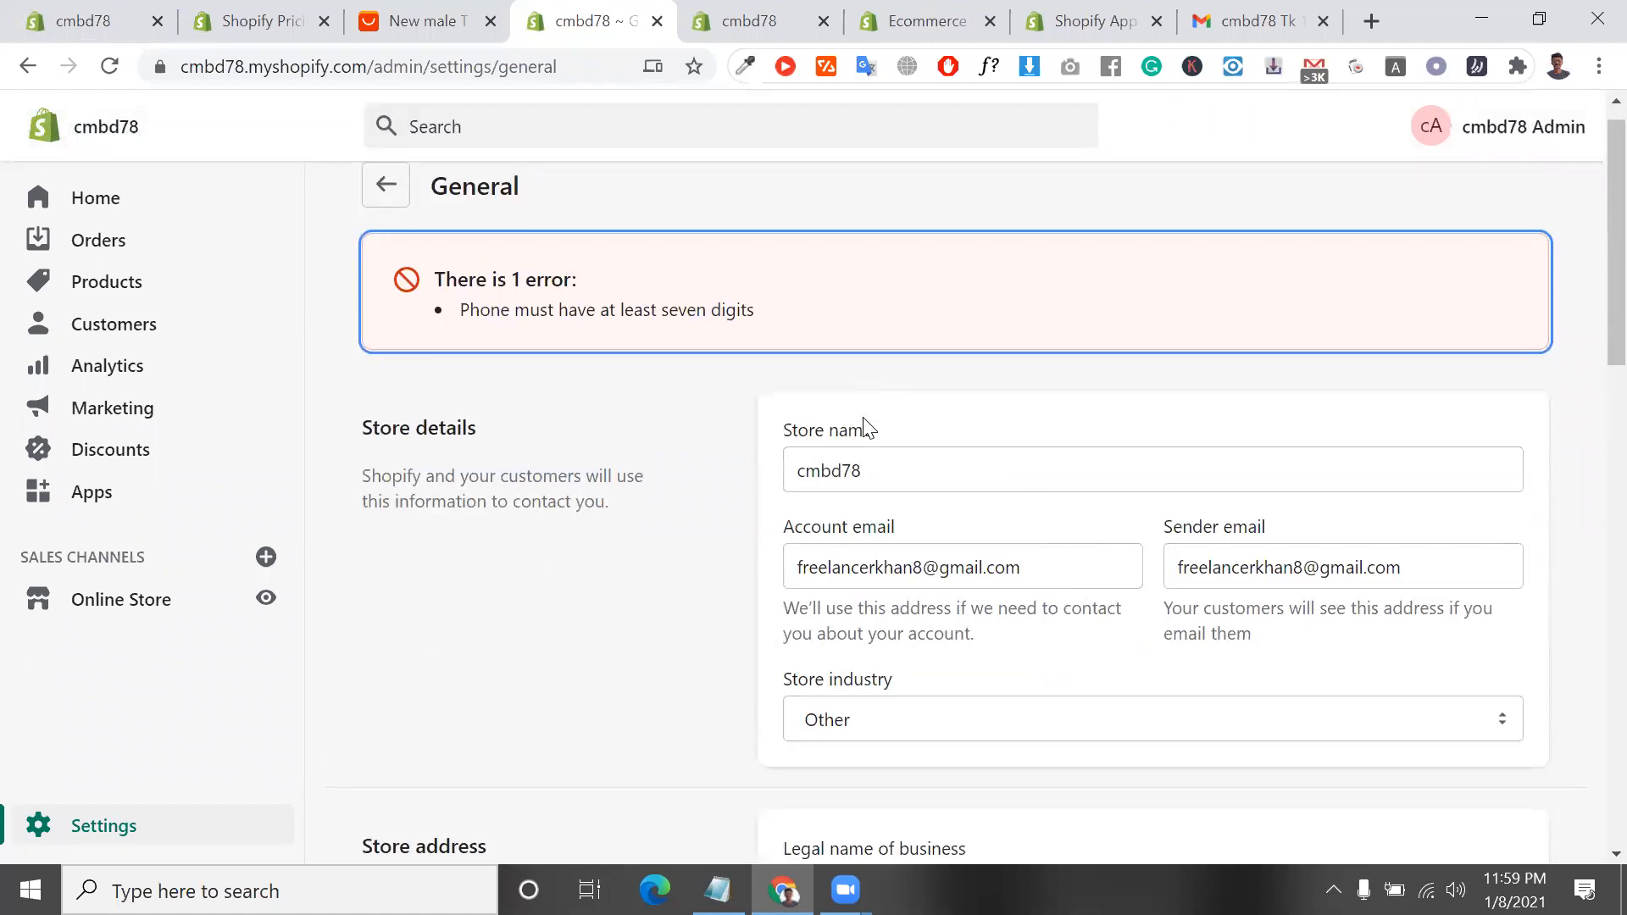
scroll(869, 428, "down", 10)
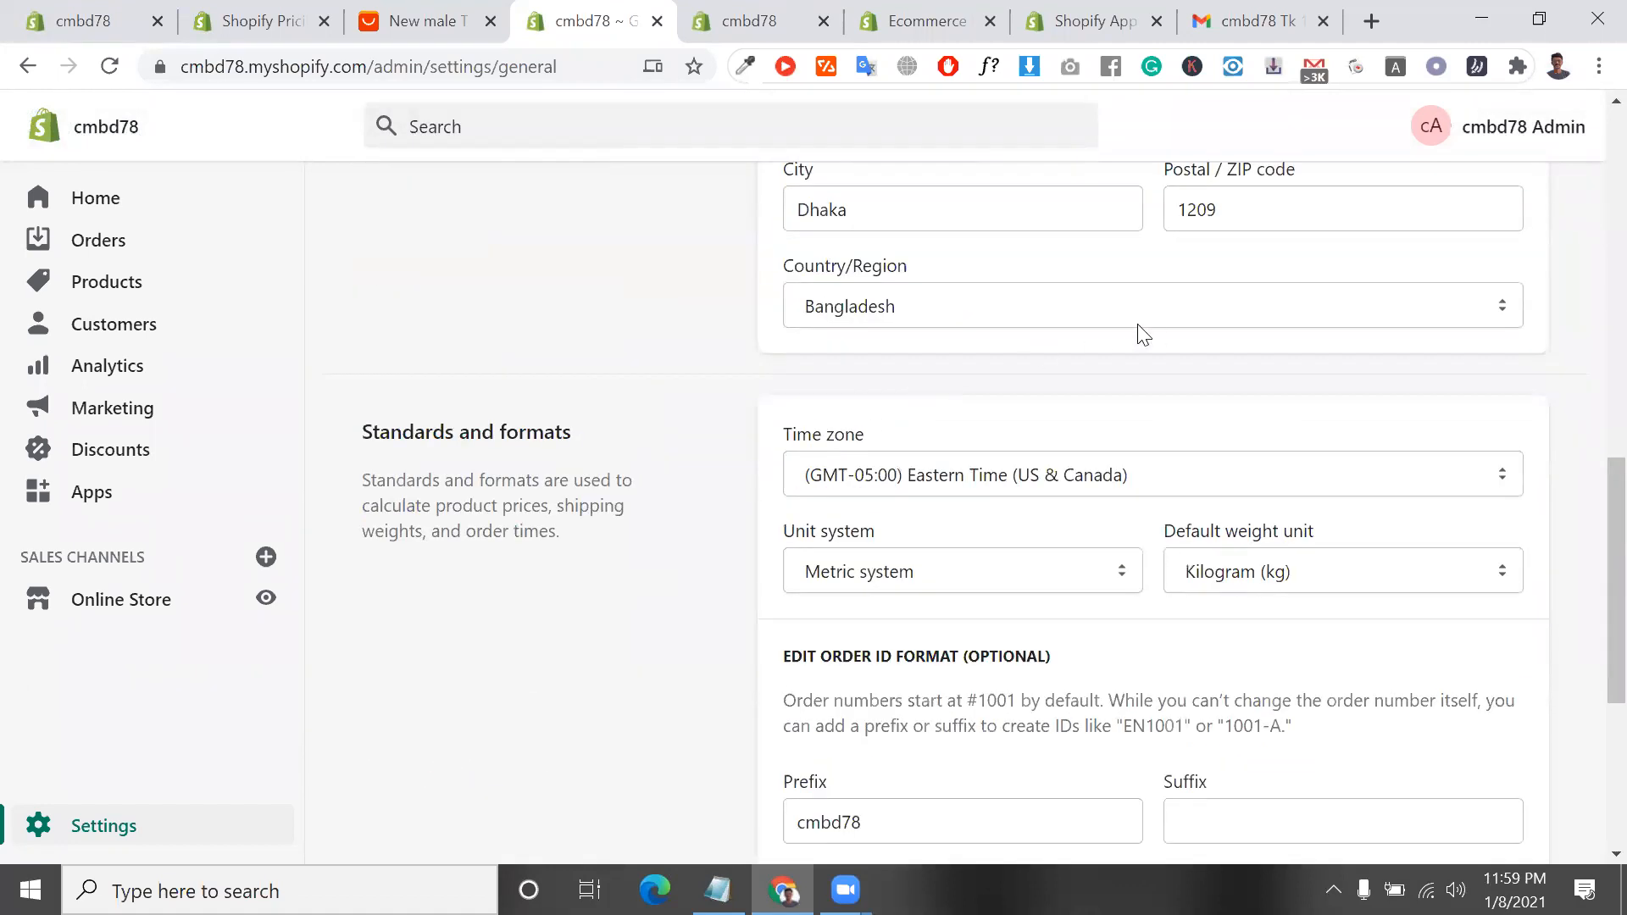
scroll(1137, 331, "down", 1)
scroll(1142, 335, "down", 4)
scroll(1227, 382, "up", 8)
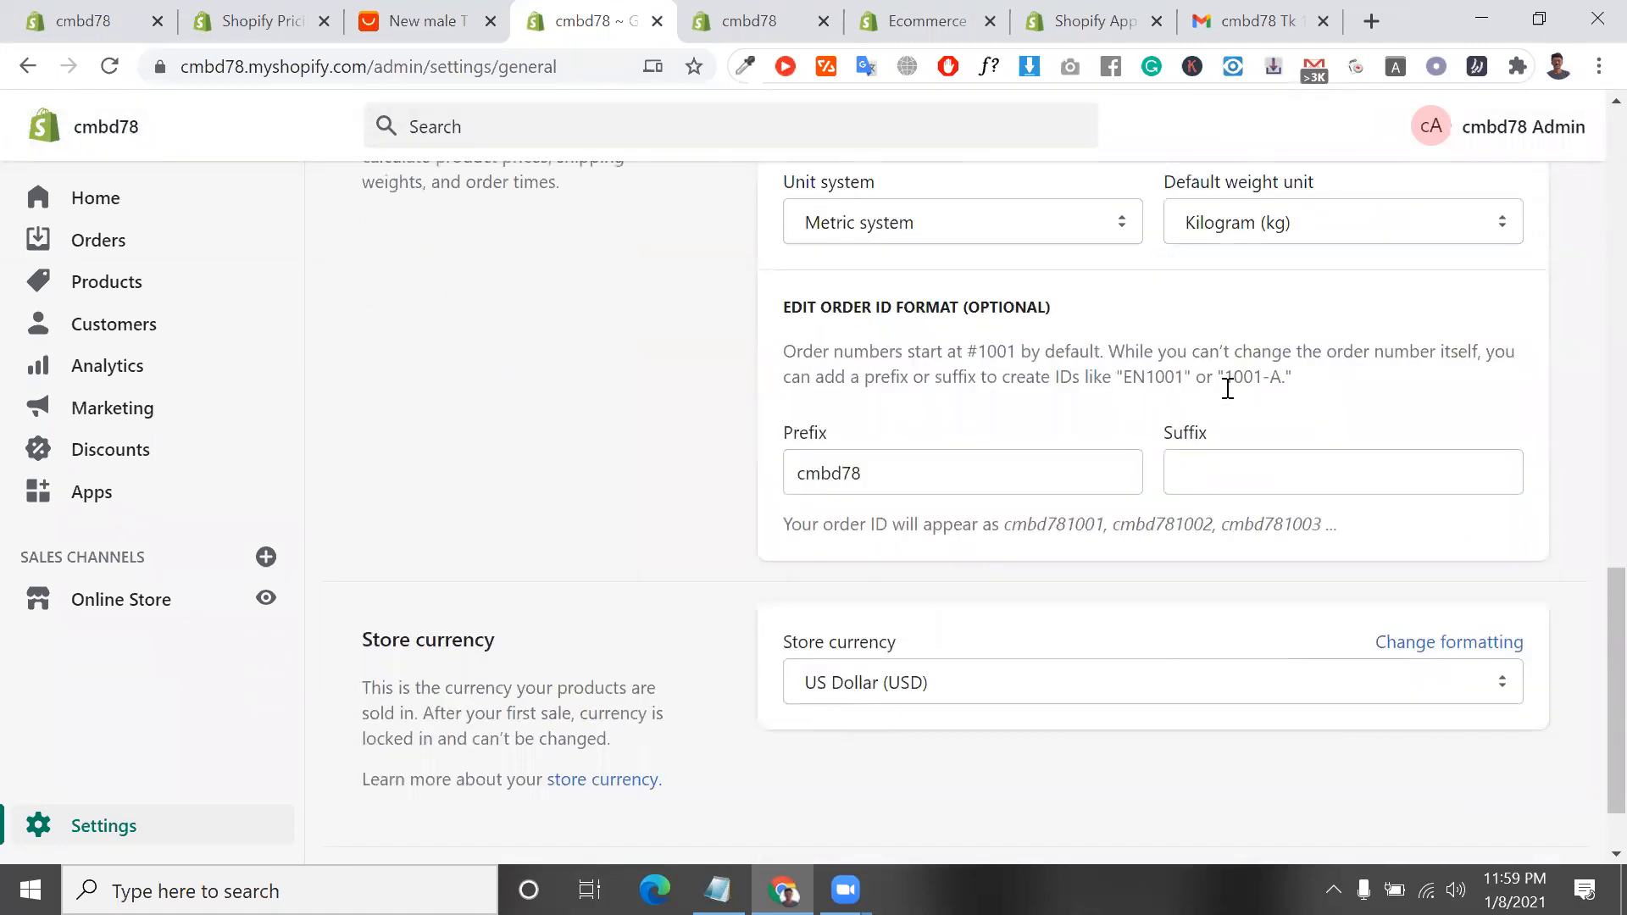
scroll(1230, 397, "up", 4)
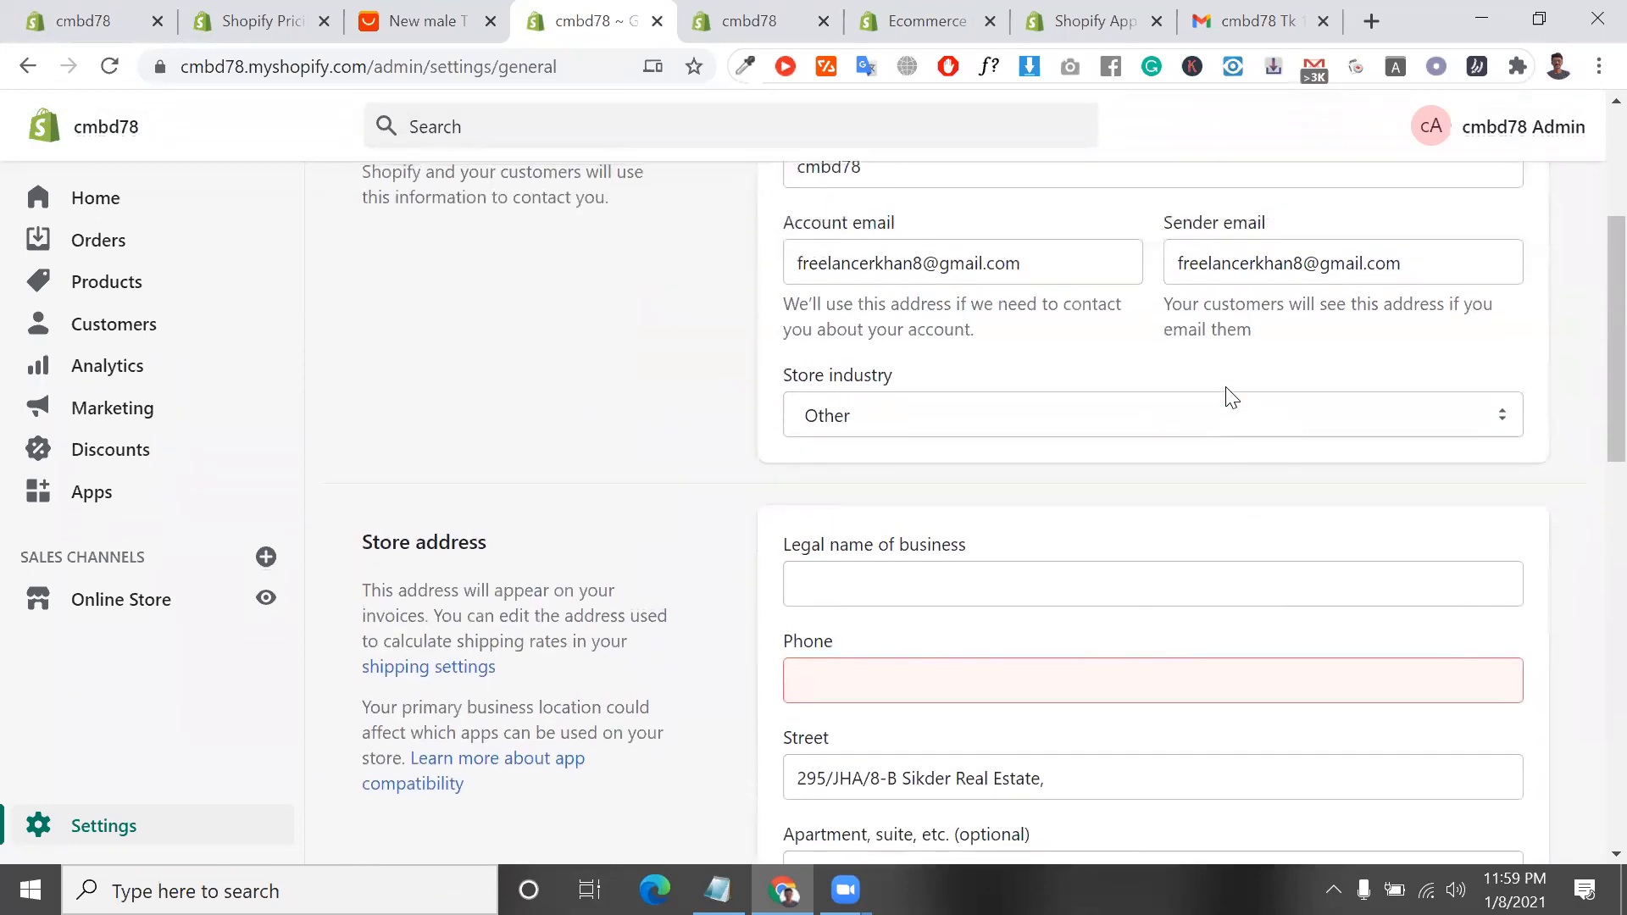
Fill in the business's legal name and phone from the saved address, and trim the road, city and postcode off the street entry
scroll(983, 619, "down", 2)
left_click(974, 575)
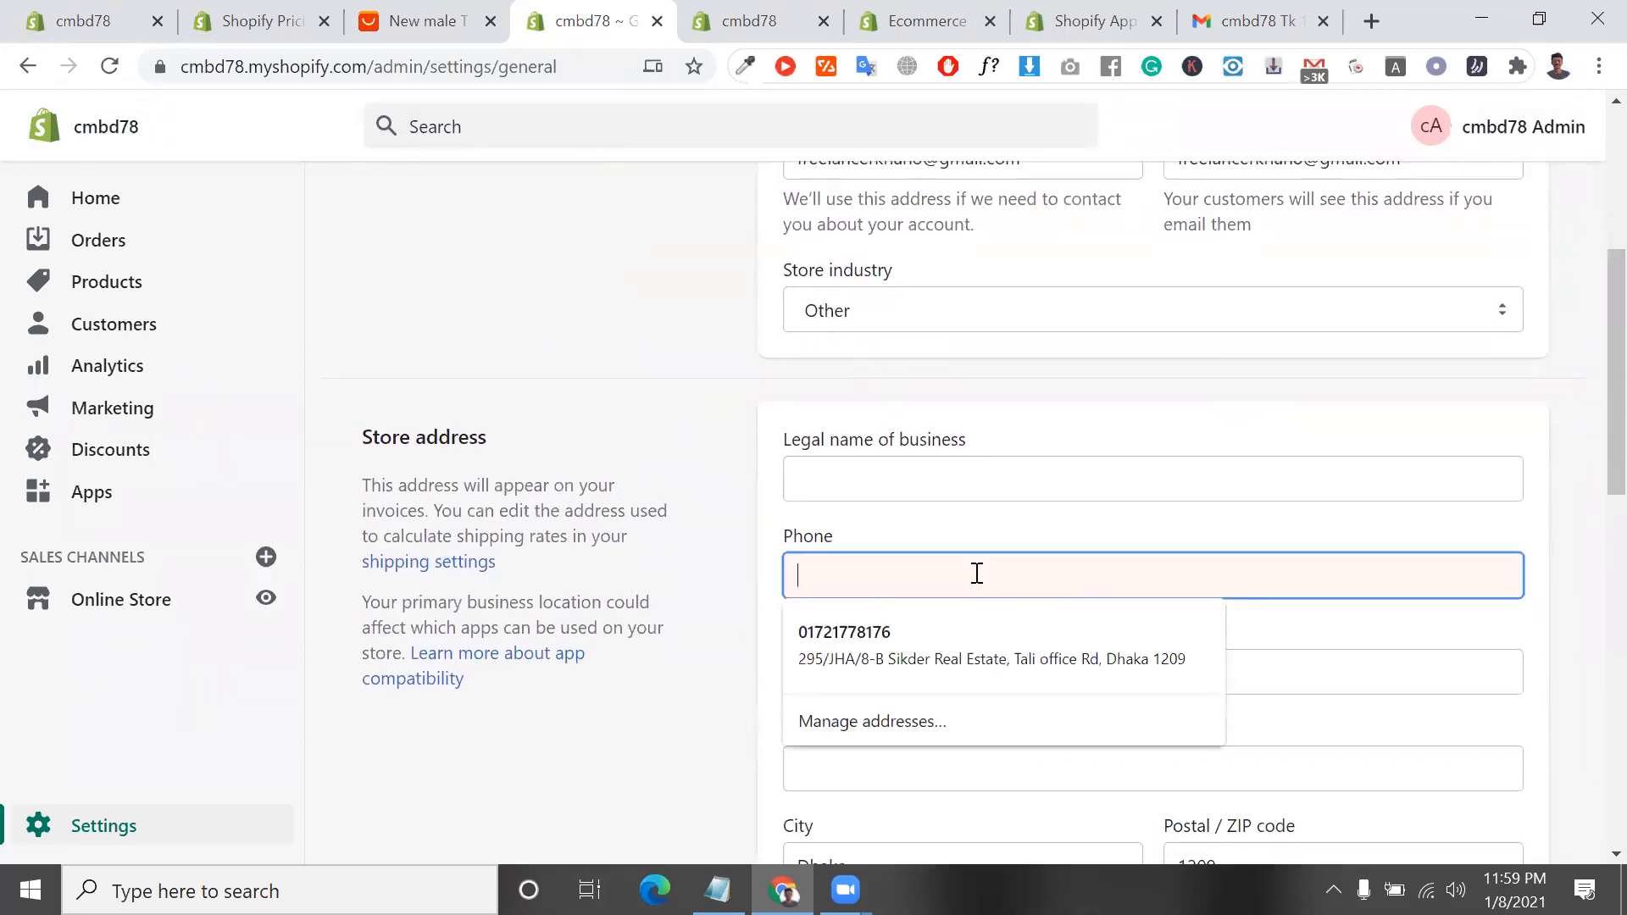
left_click(950, 653)
left_click_drag(1069, 659, 1049, 662)
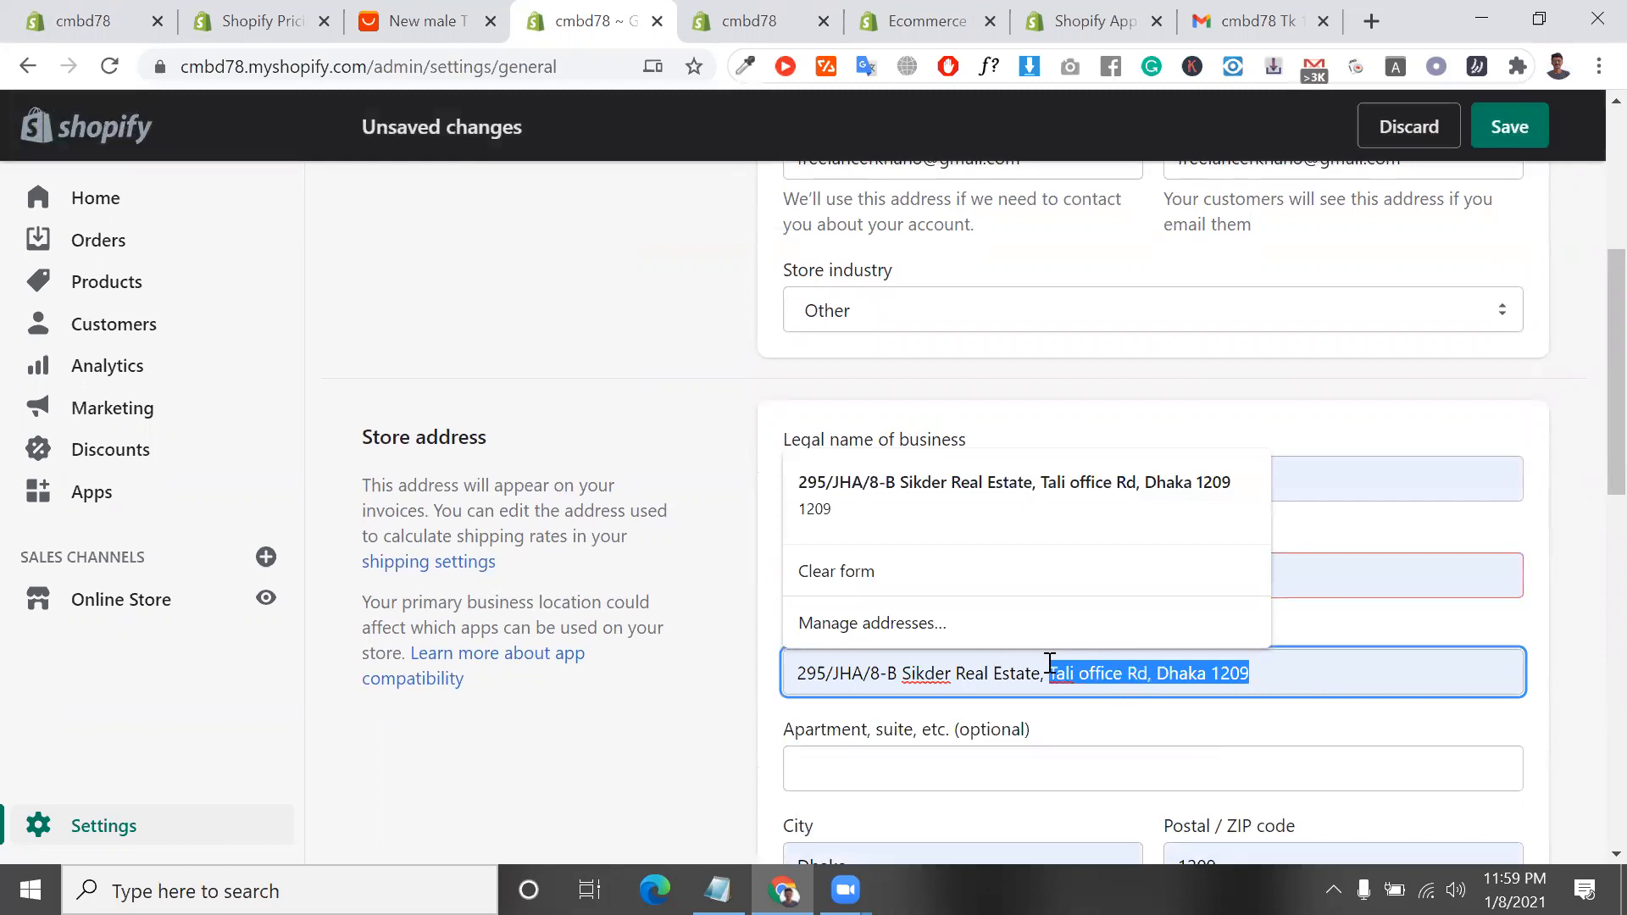
key("BackSpace")
Save the general settings with the completed store address
scroll(1492, 678, "down", 8)
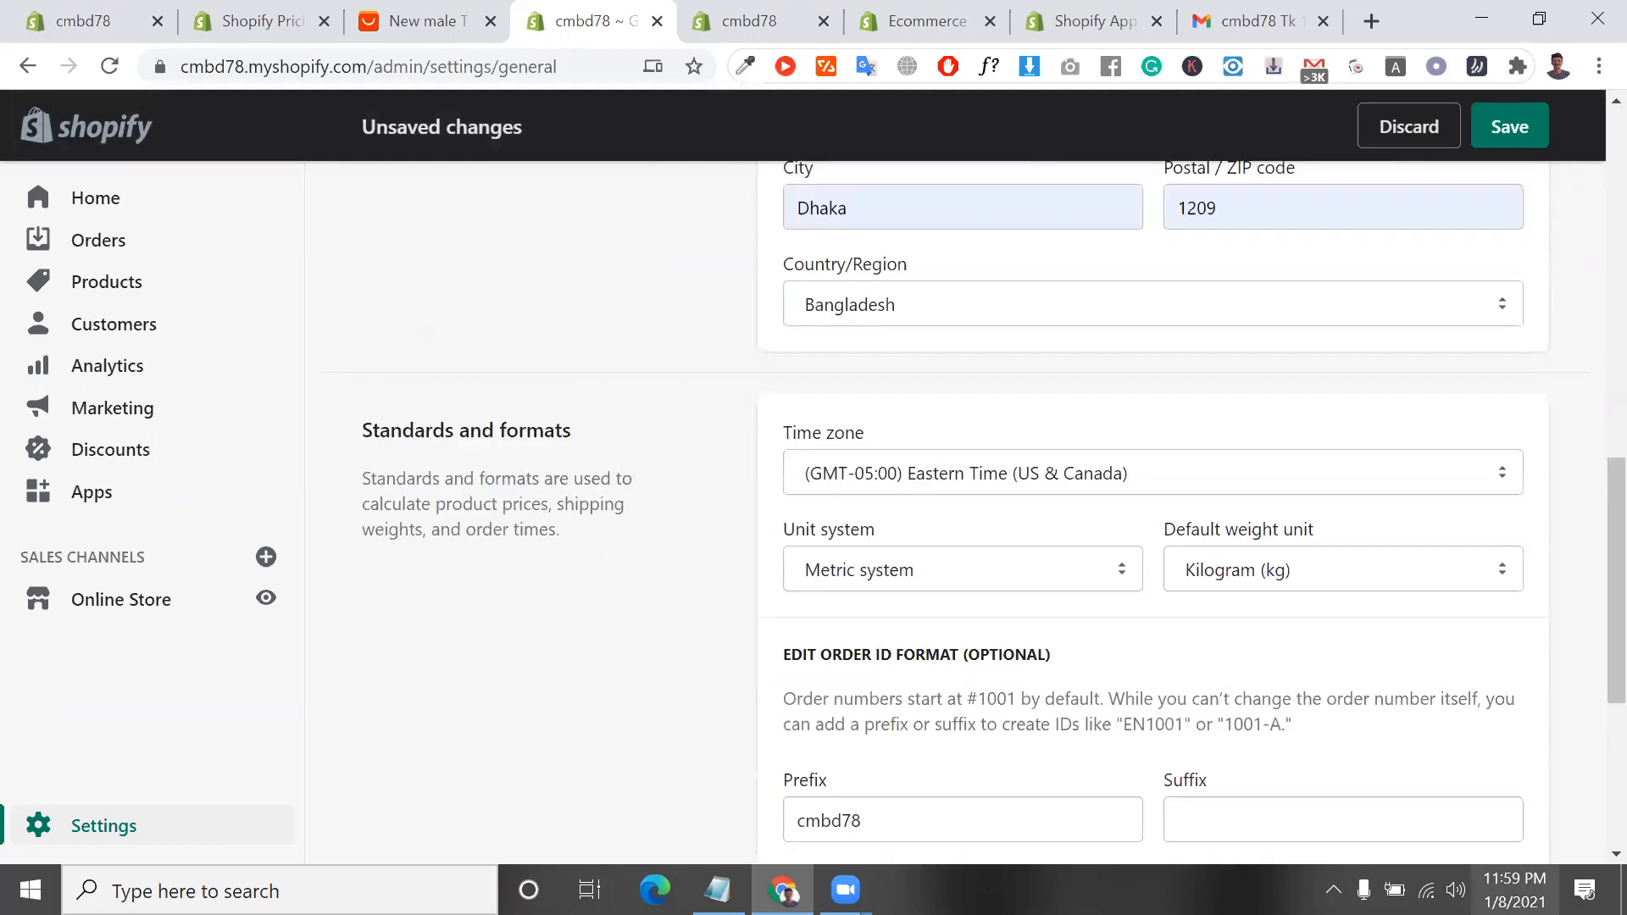
scroll(1474, 735, "down", 5)
left_click(1519, 802)
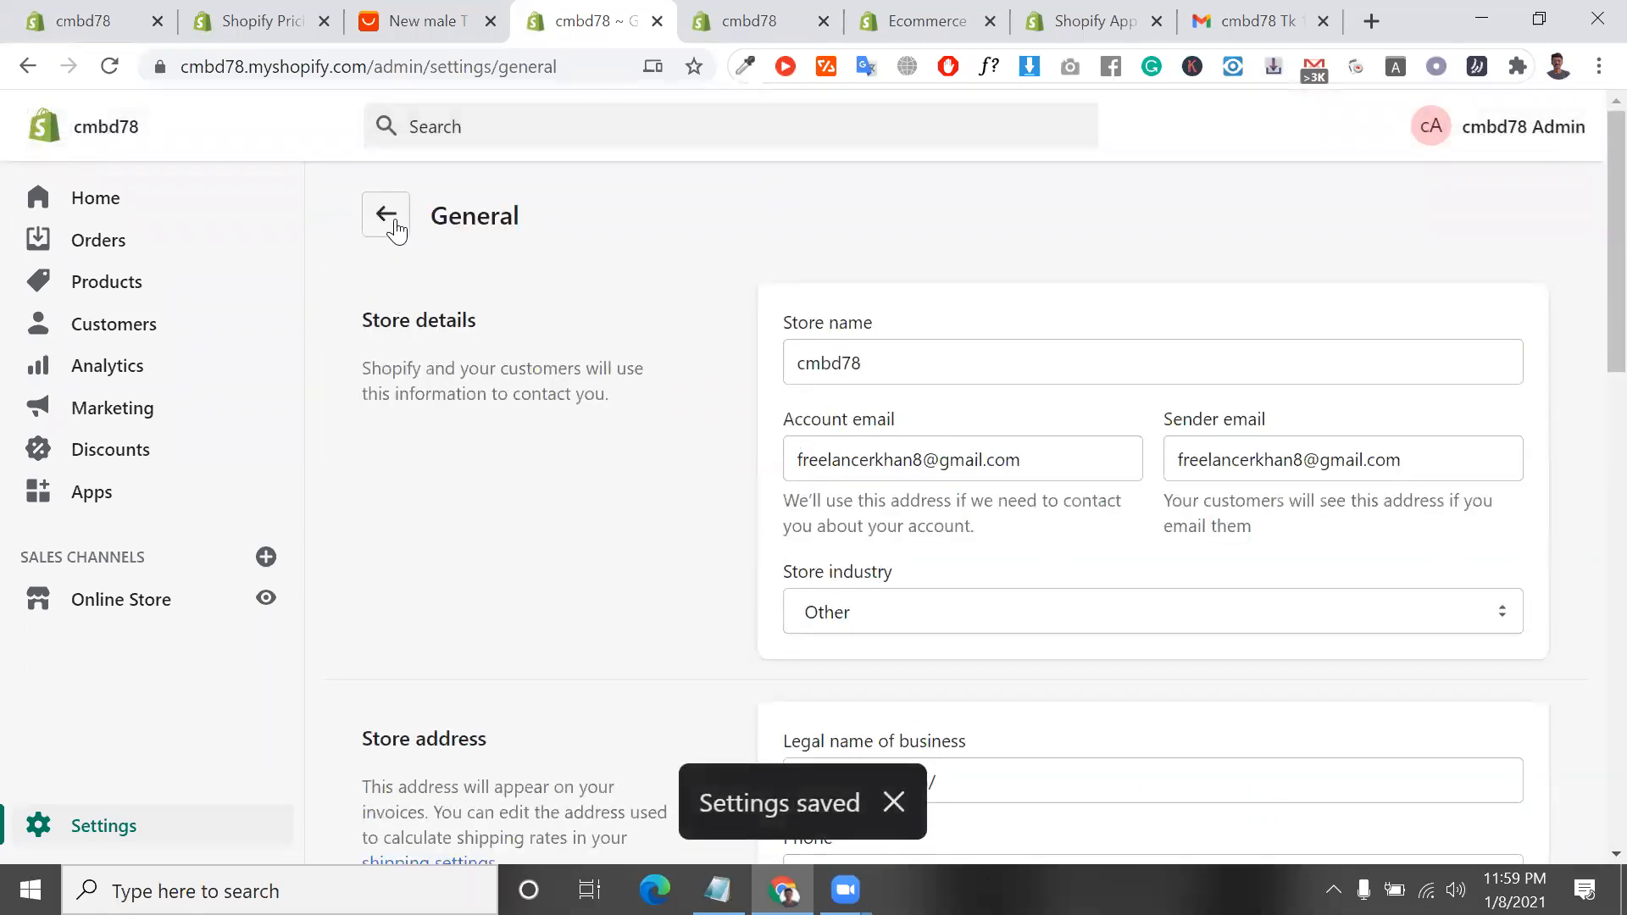
Open the Locations settings and review the stock locations, default location and fulfillment priority
left_click(395, 226)
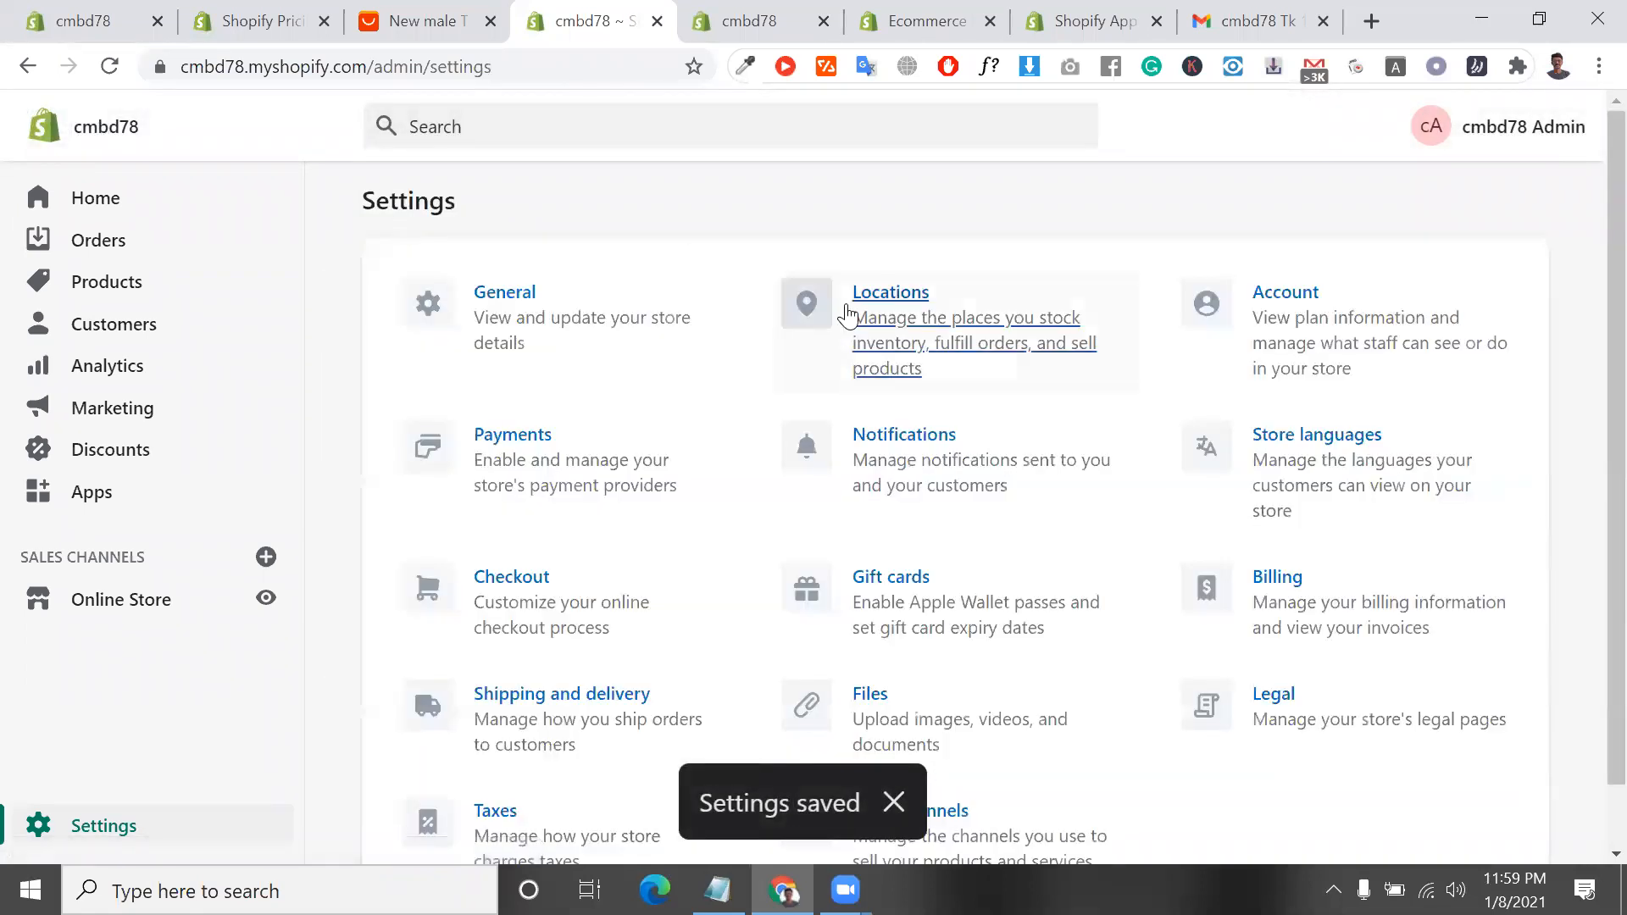
left_click(918, 292)
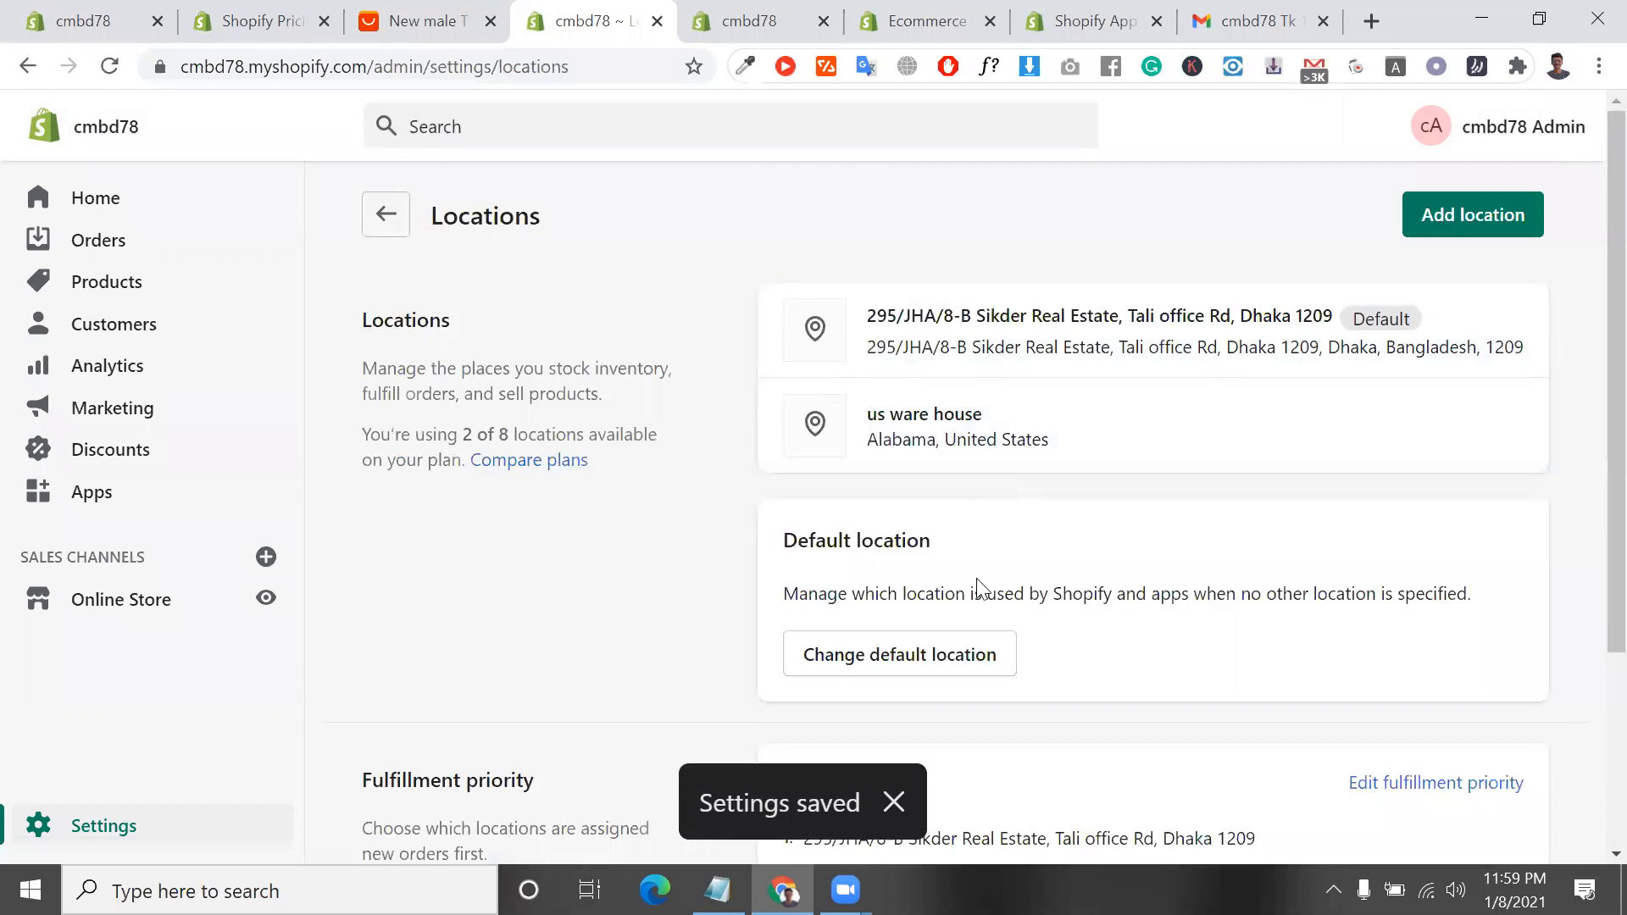
scroll(974, 588, "down", 3)
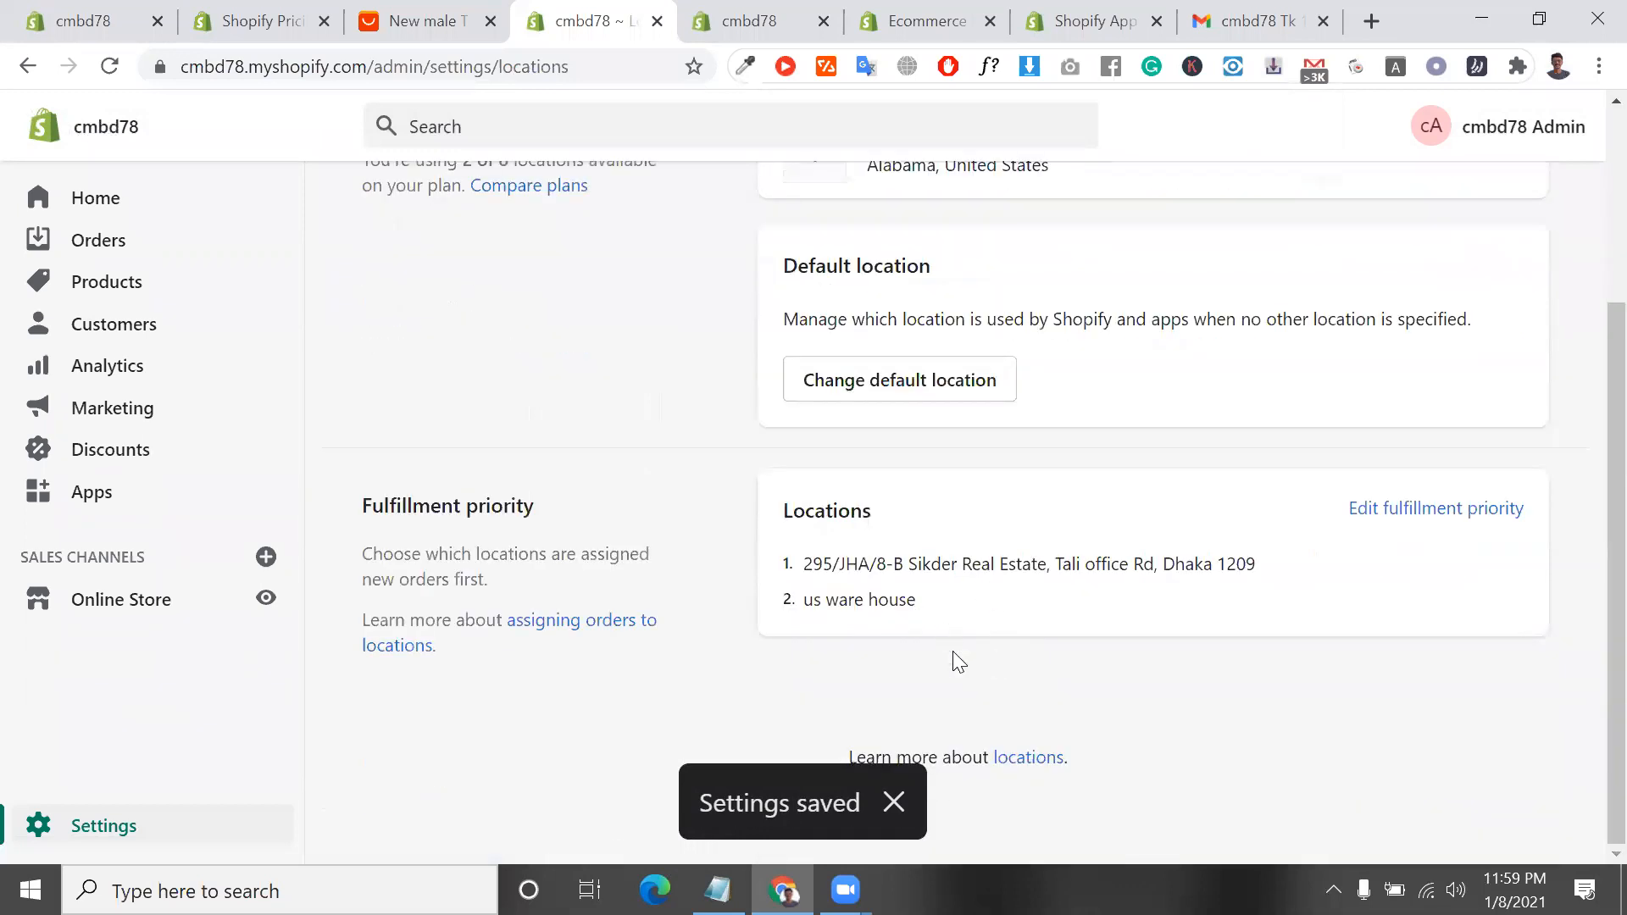
scroll(510, 331, "up", 3)
Open the Account settings and examine the account overview and the account owner entry
left_click(383, 219)
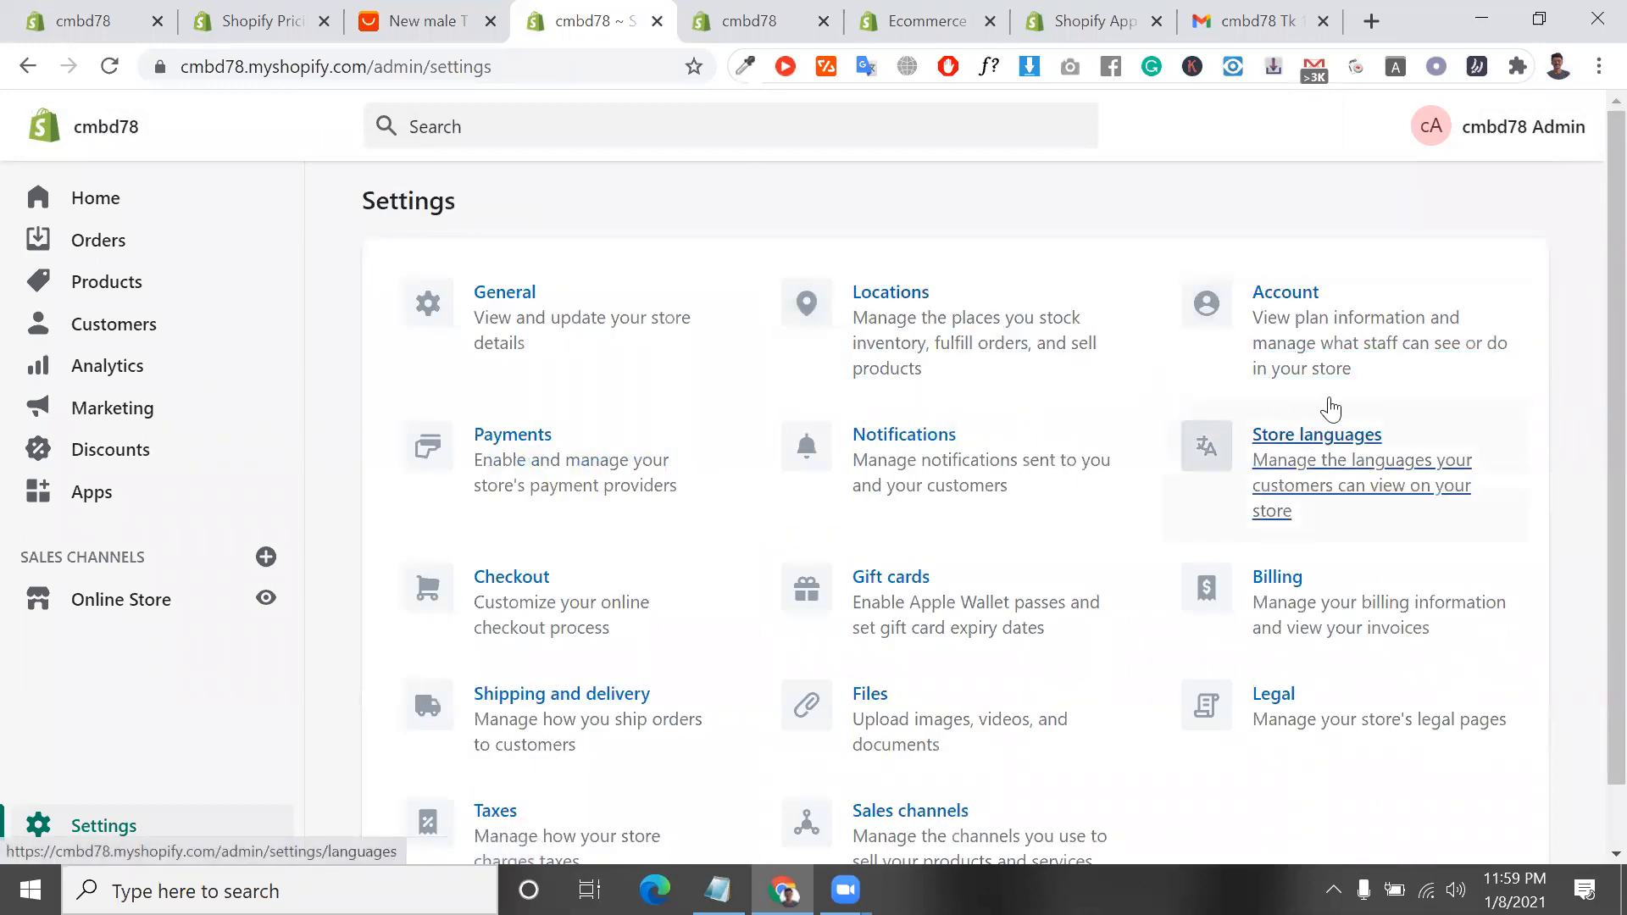
left_click(1328, 365)
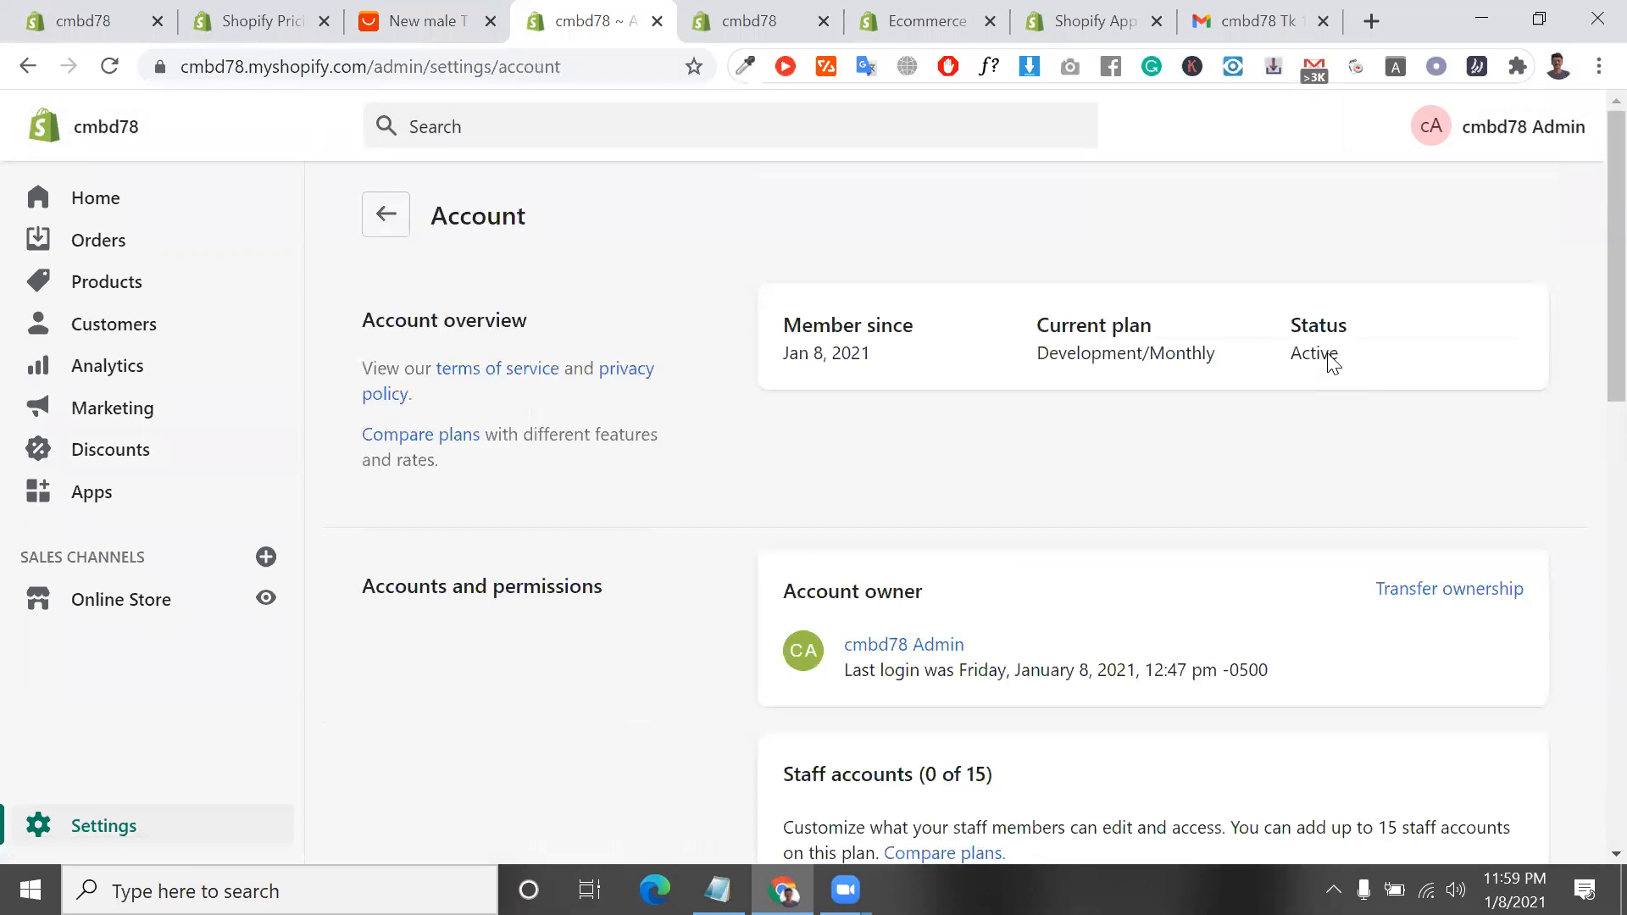
scroll(1330, 363, "down", 1)
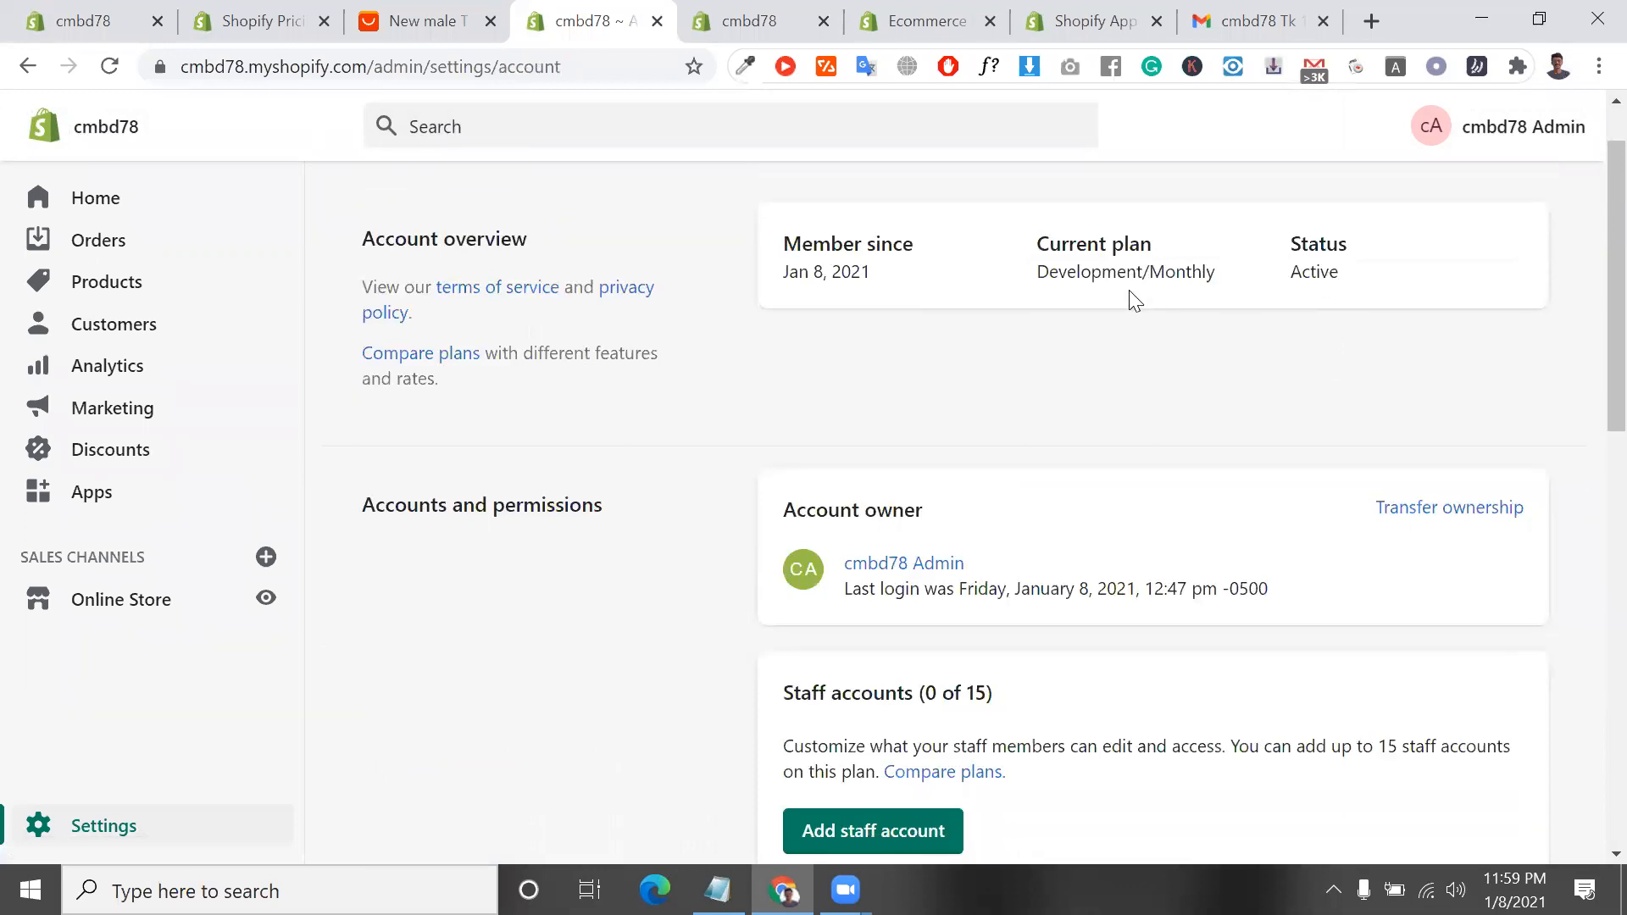
scroll(1136, 301, "down", 2)
triple_click(875, 394)
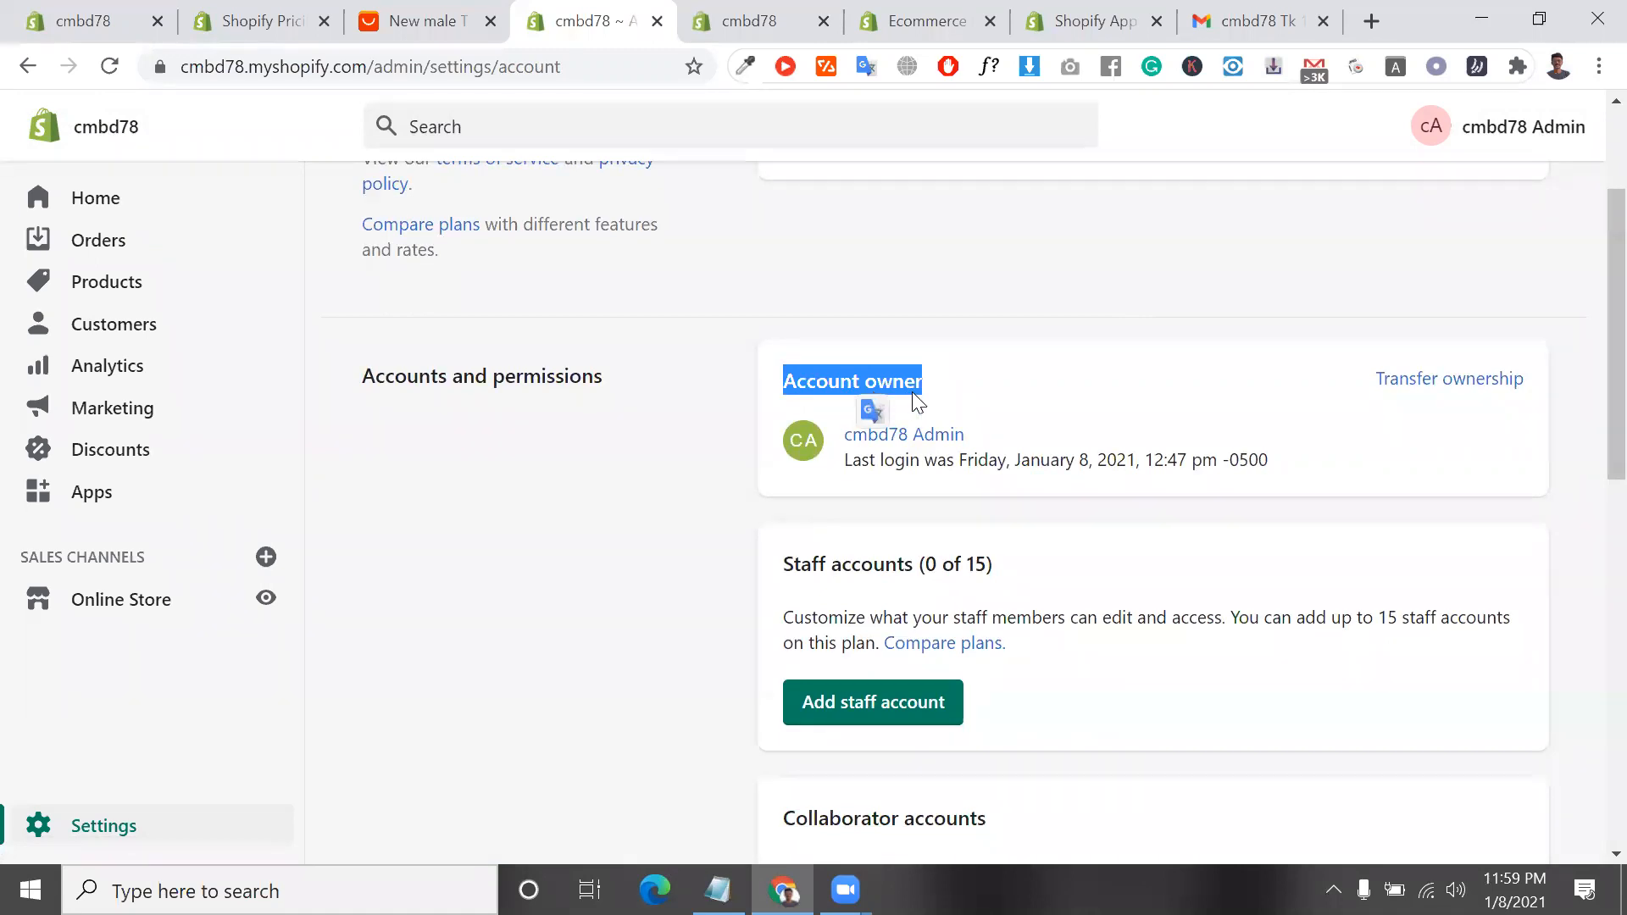
double_click(897, 381)
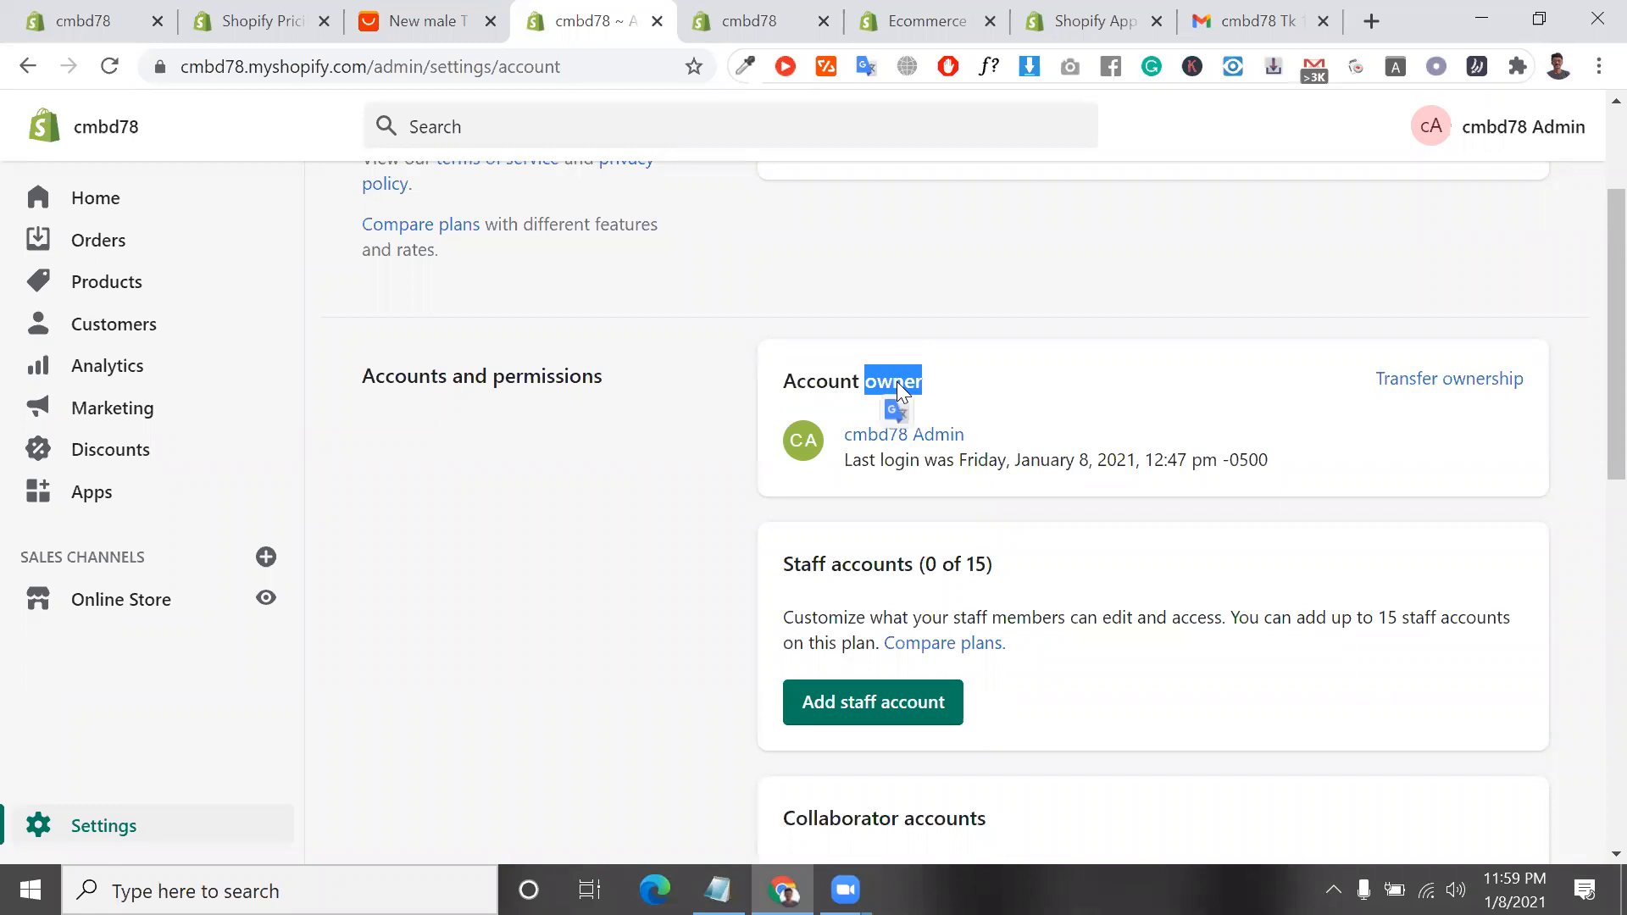
left_click(996, 450)
triple_click(997, 450)
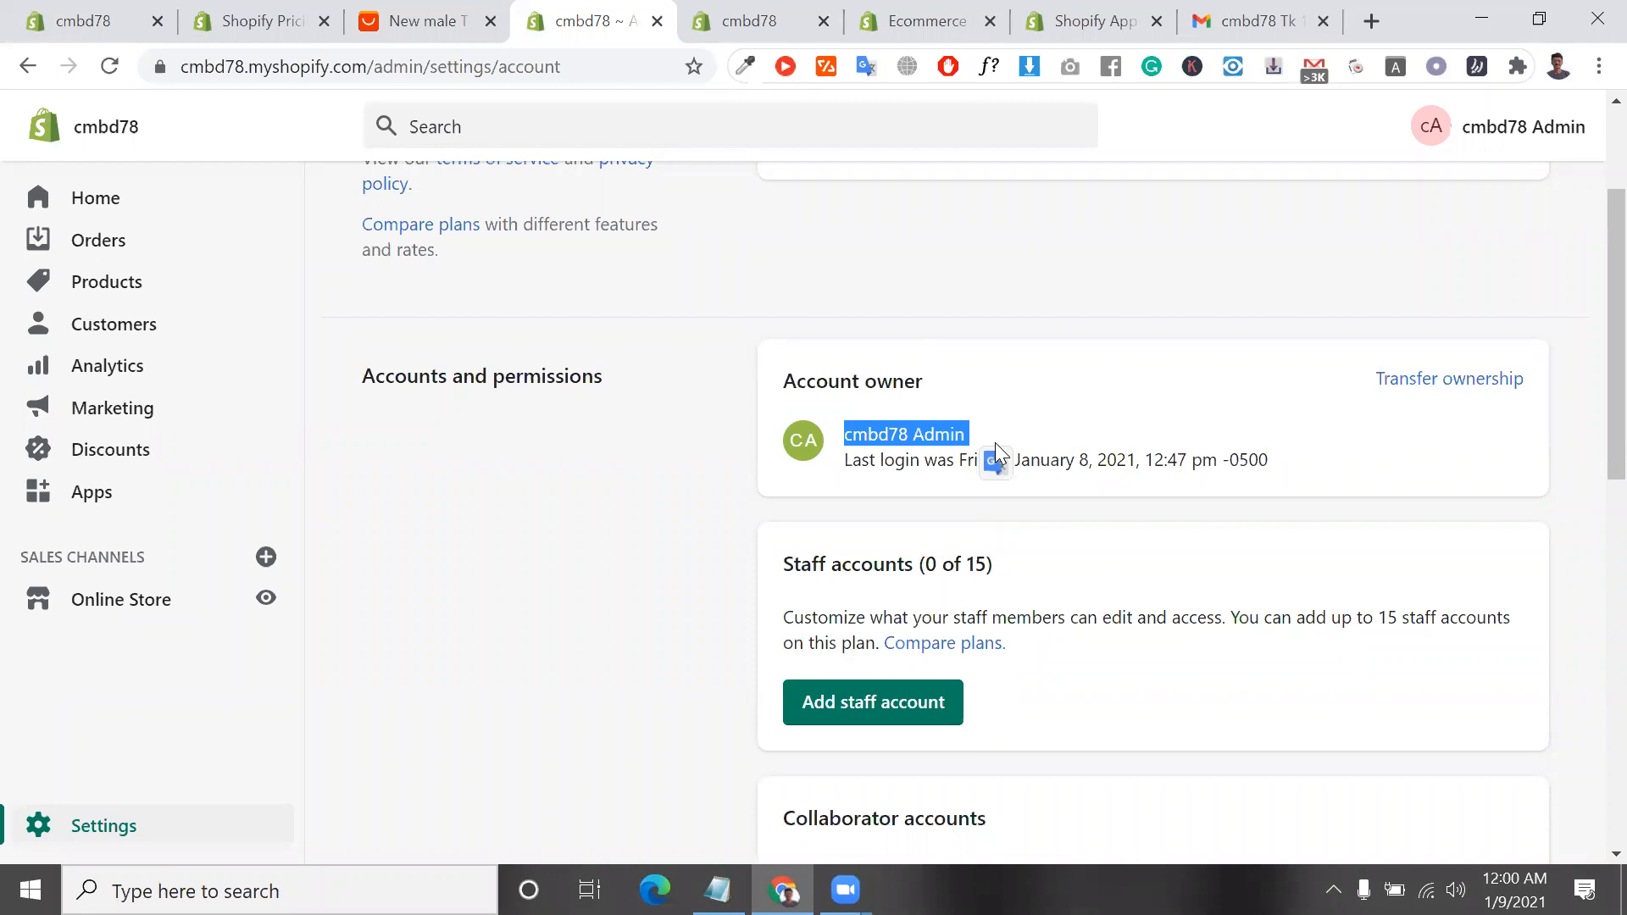
triple_click(887, 401)
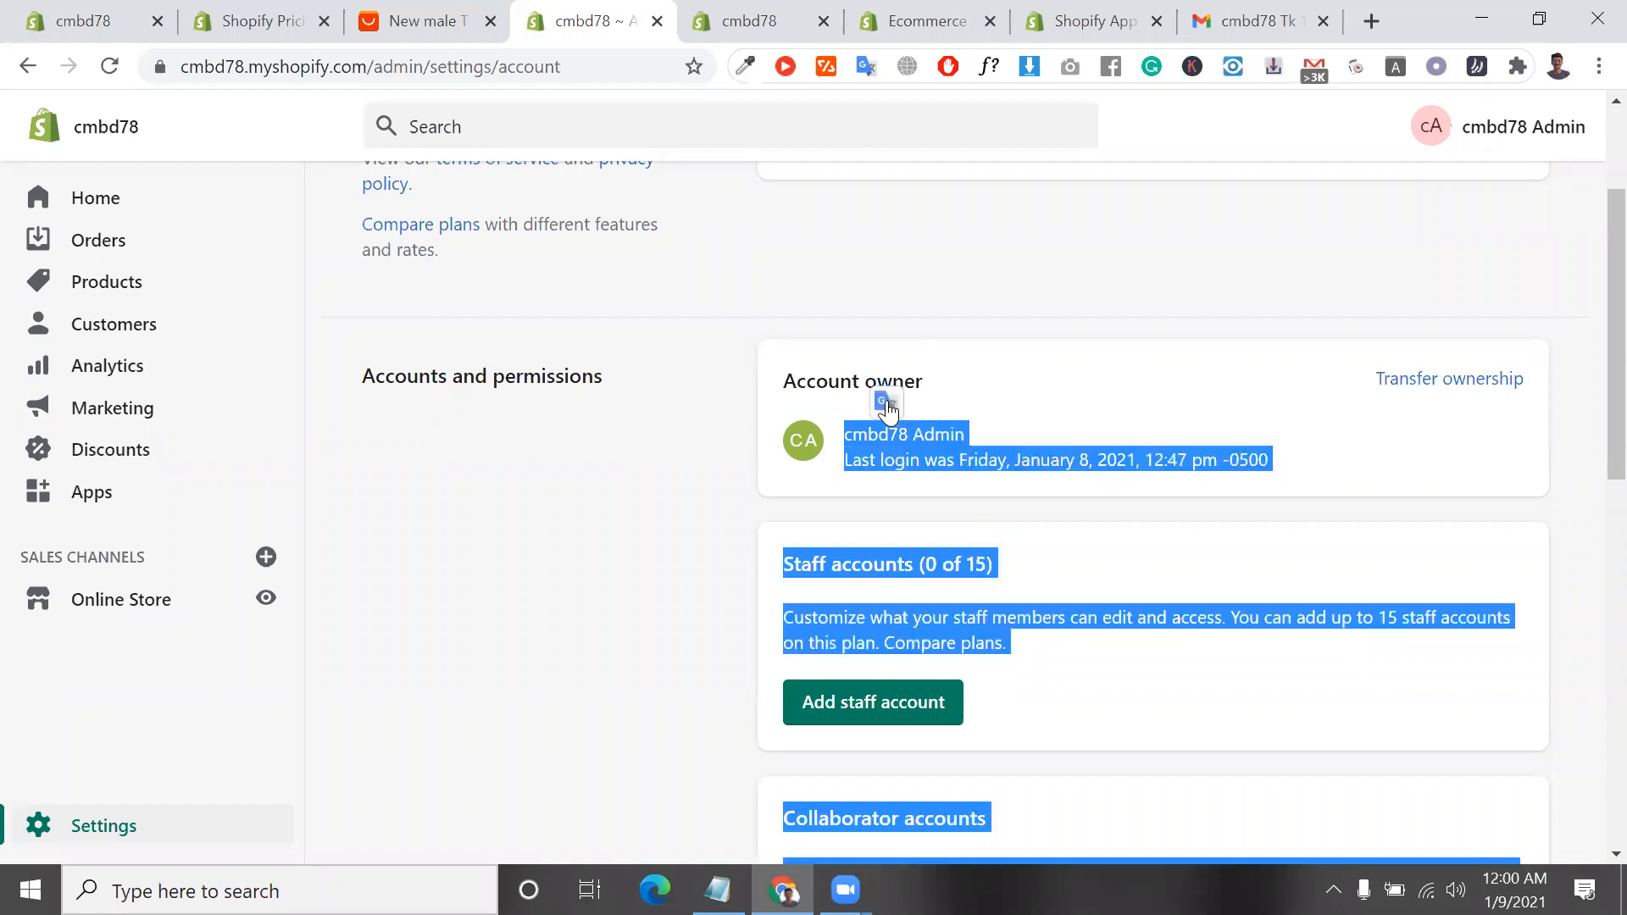
Open the account owner's profile and return to the Account settings
left_click(924, 437)
left_click(919, 433)
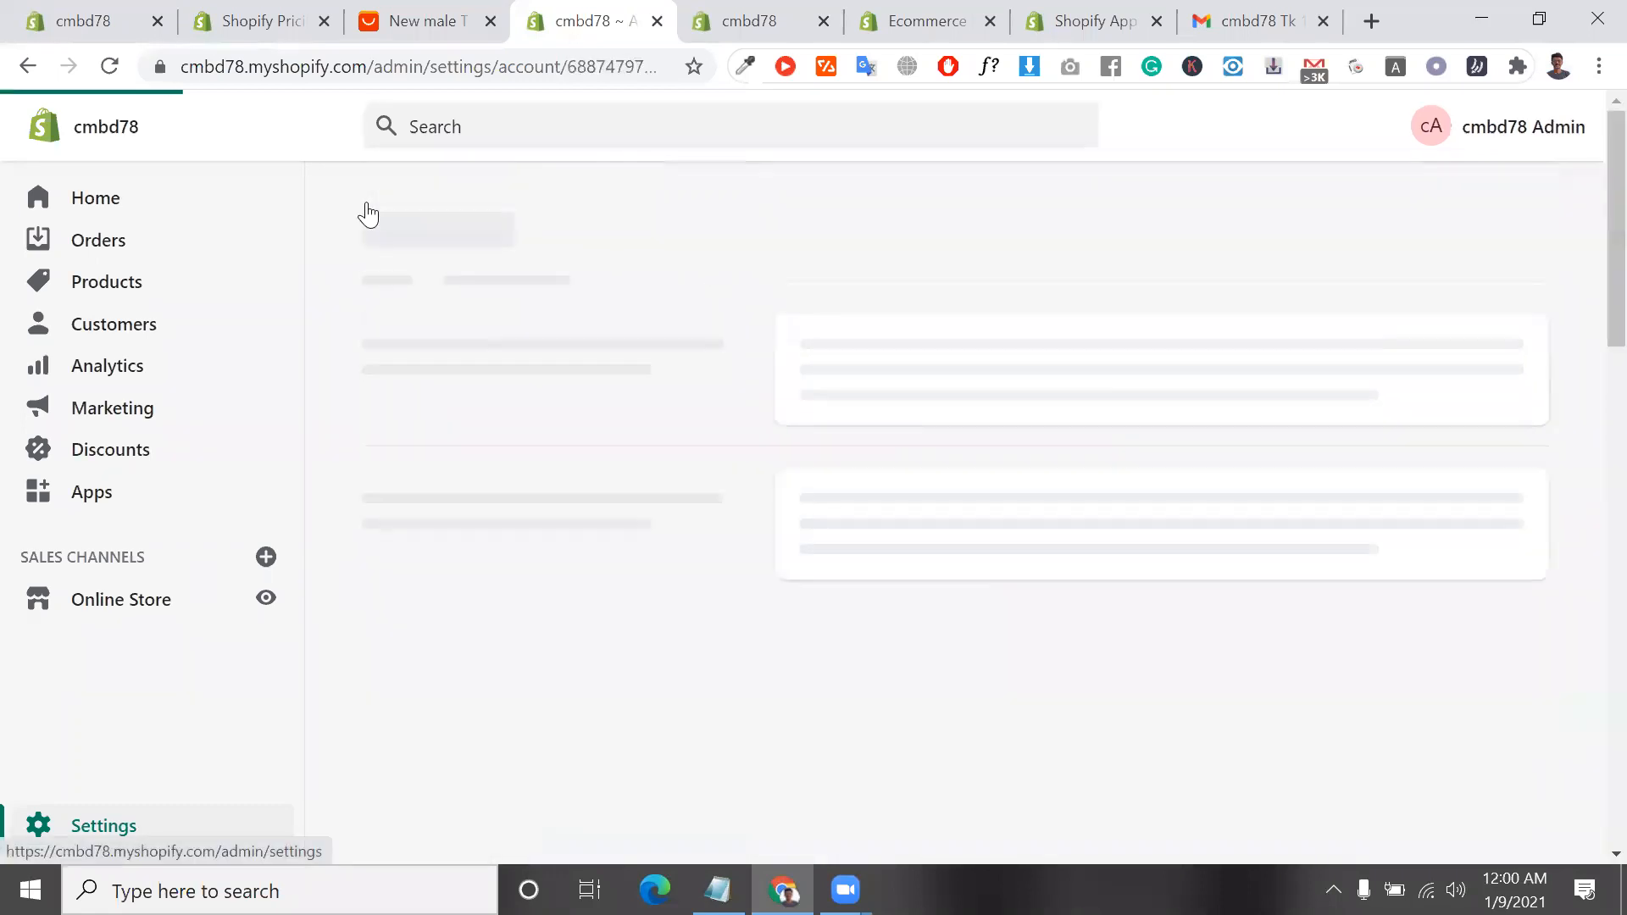
left_click(31, 66)
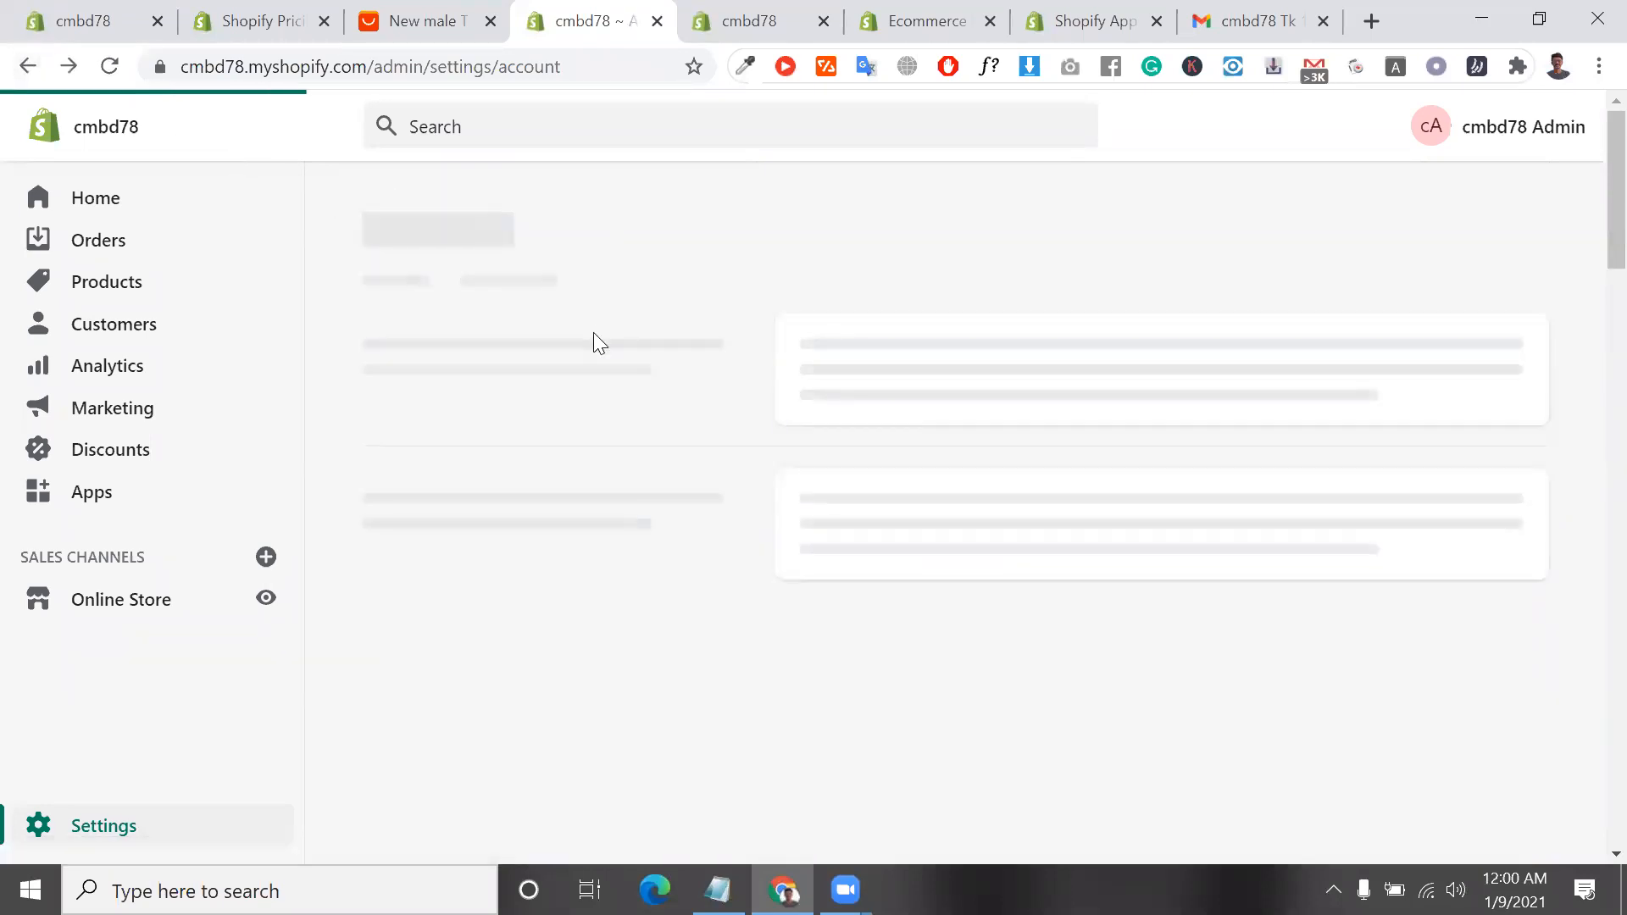
left_click(1261, 473)
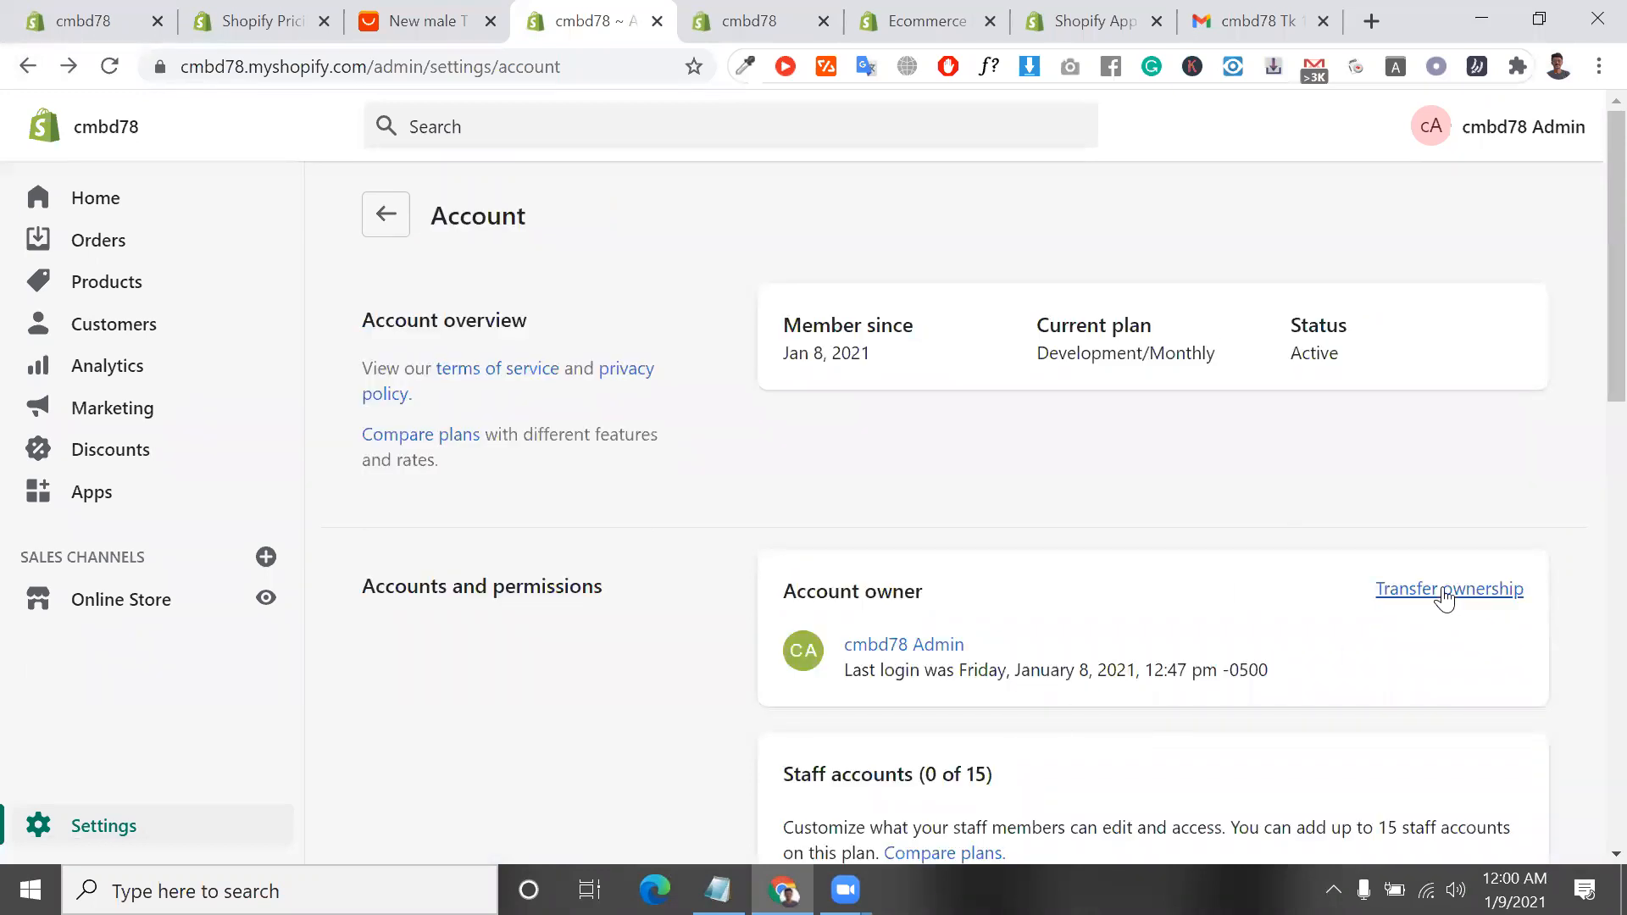
Open the store ownership transfer form, fill in the new owner's email and name from the saved details, and cancel the transfer
left_click(1442, 593)
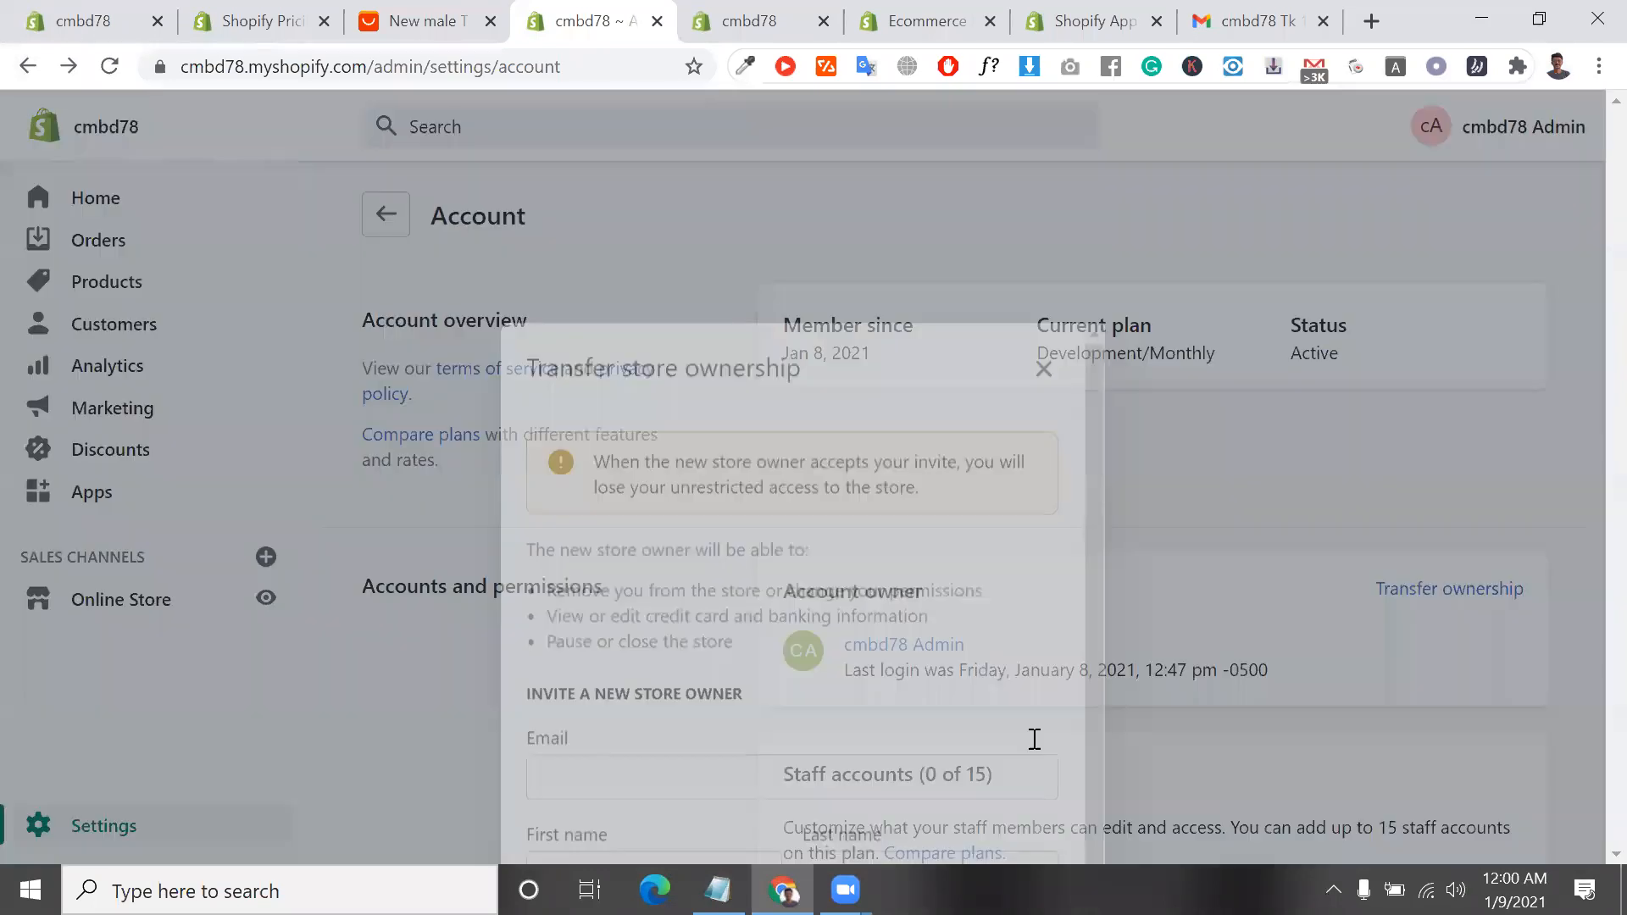
left_click(723, 628)
left_click(720, 678)
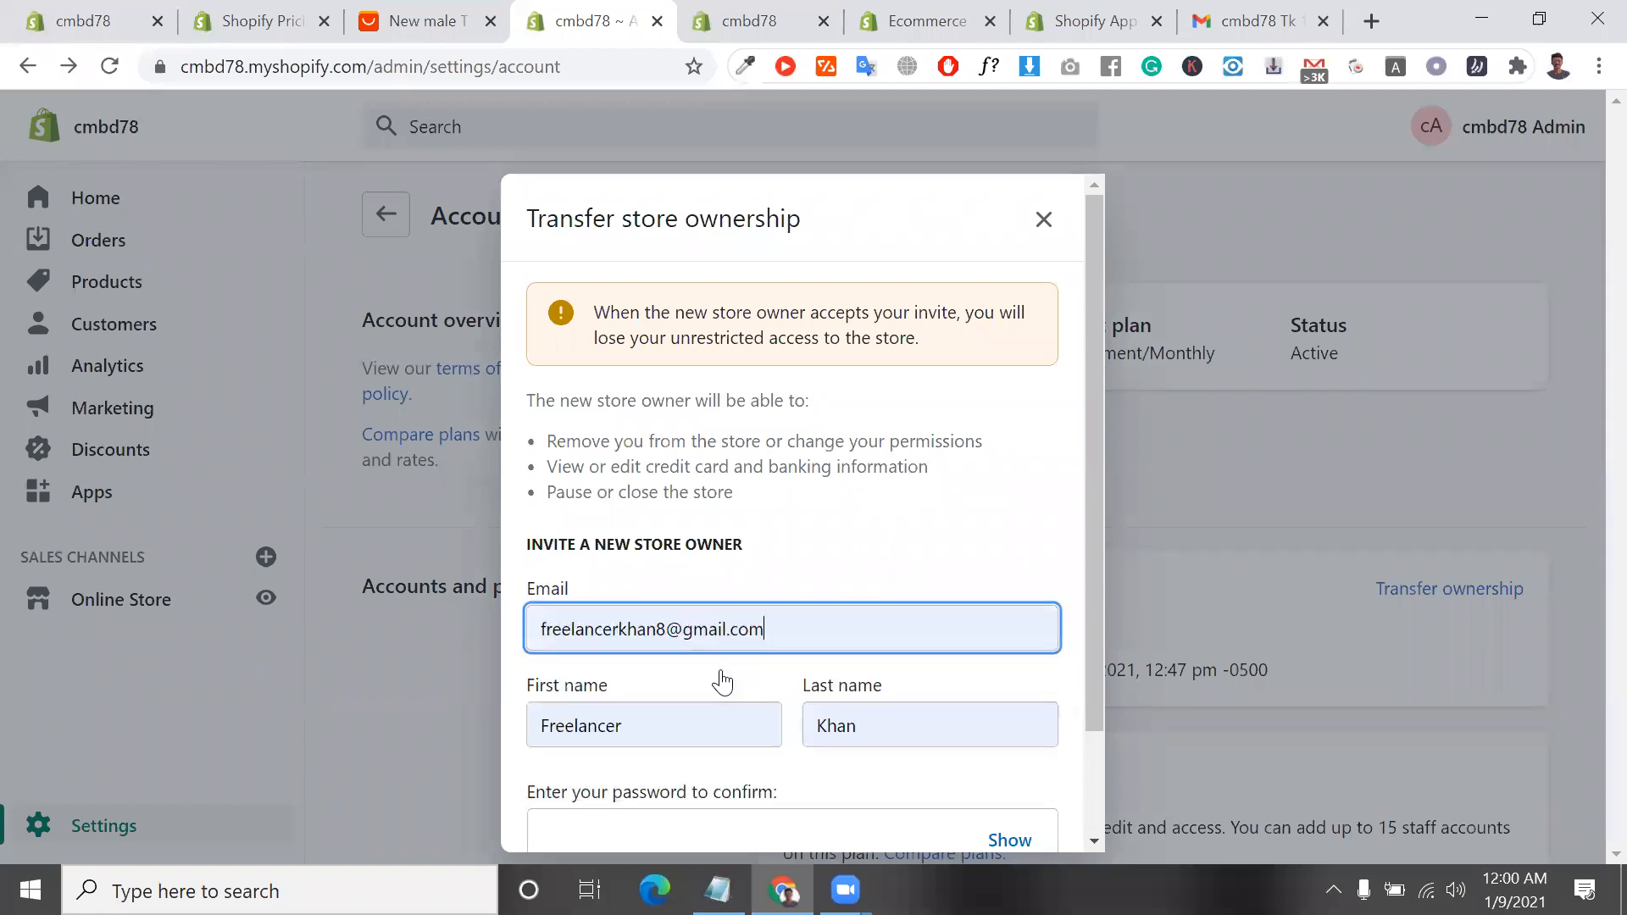
scroll(763, 670, "down", 2)
left_click(835, 714)
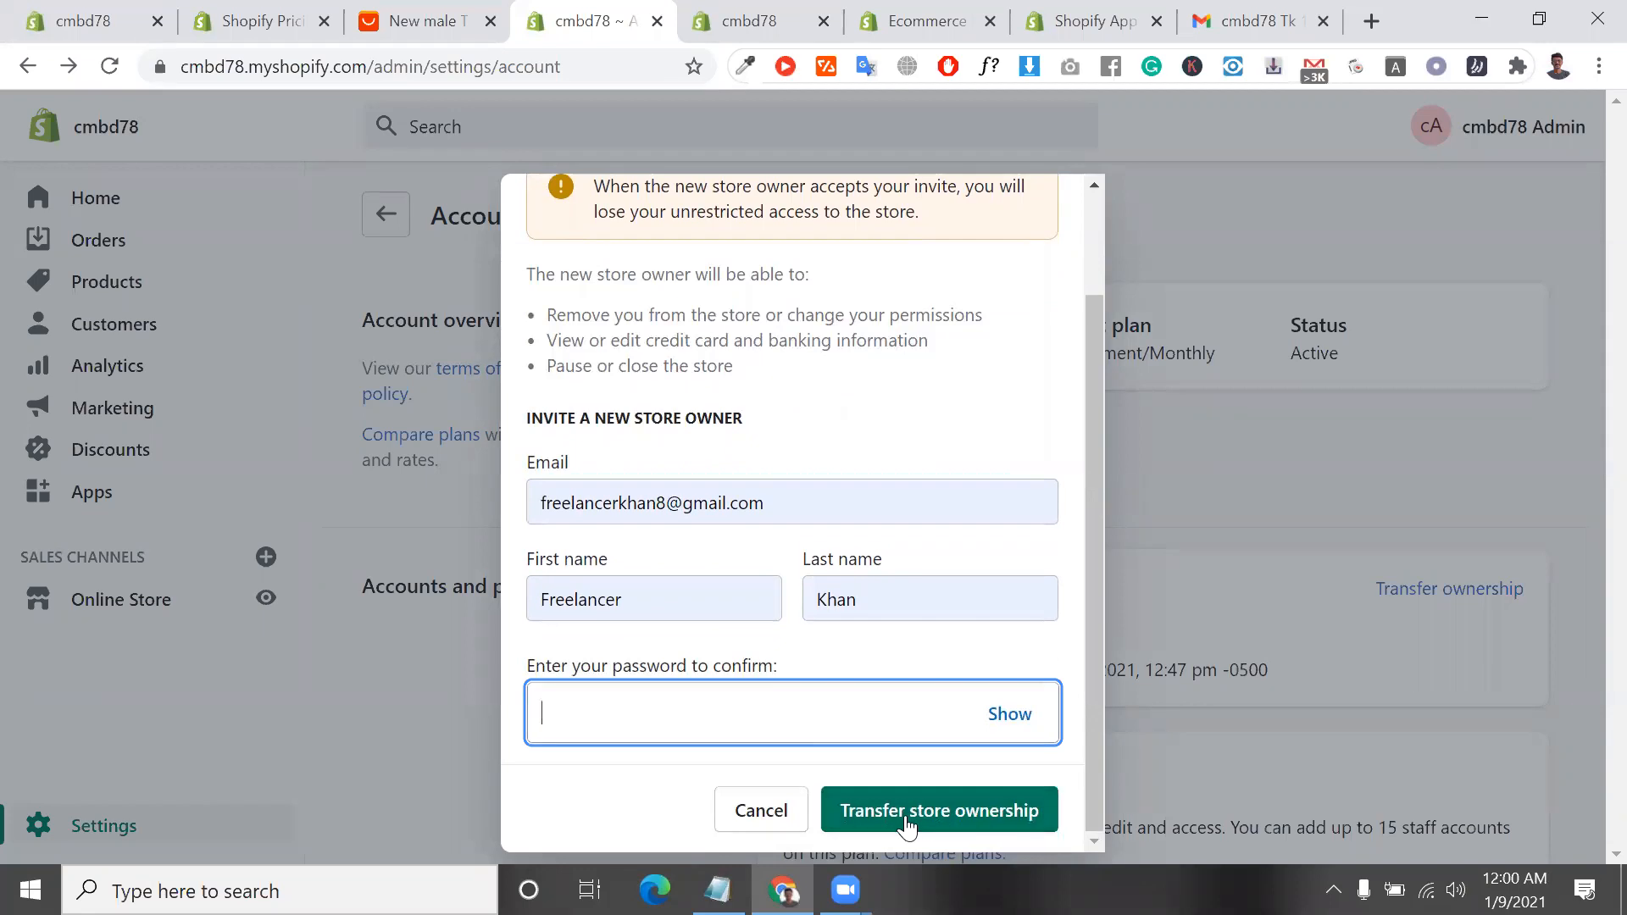
left_click(761, 811)
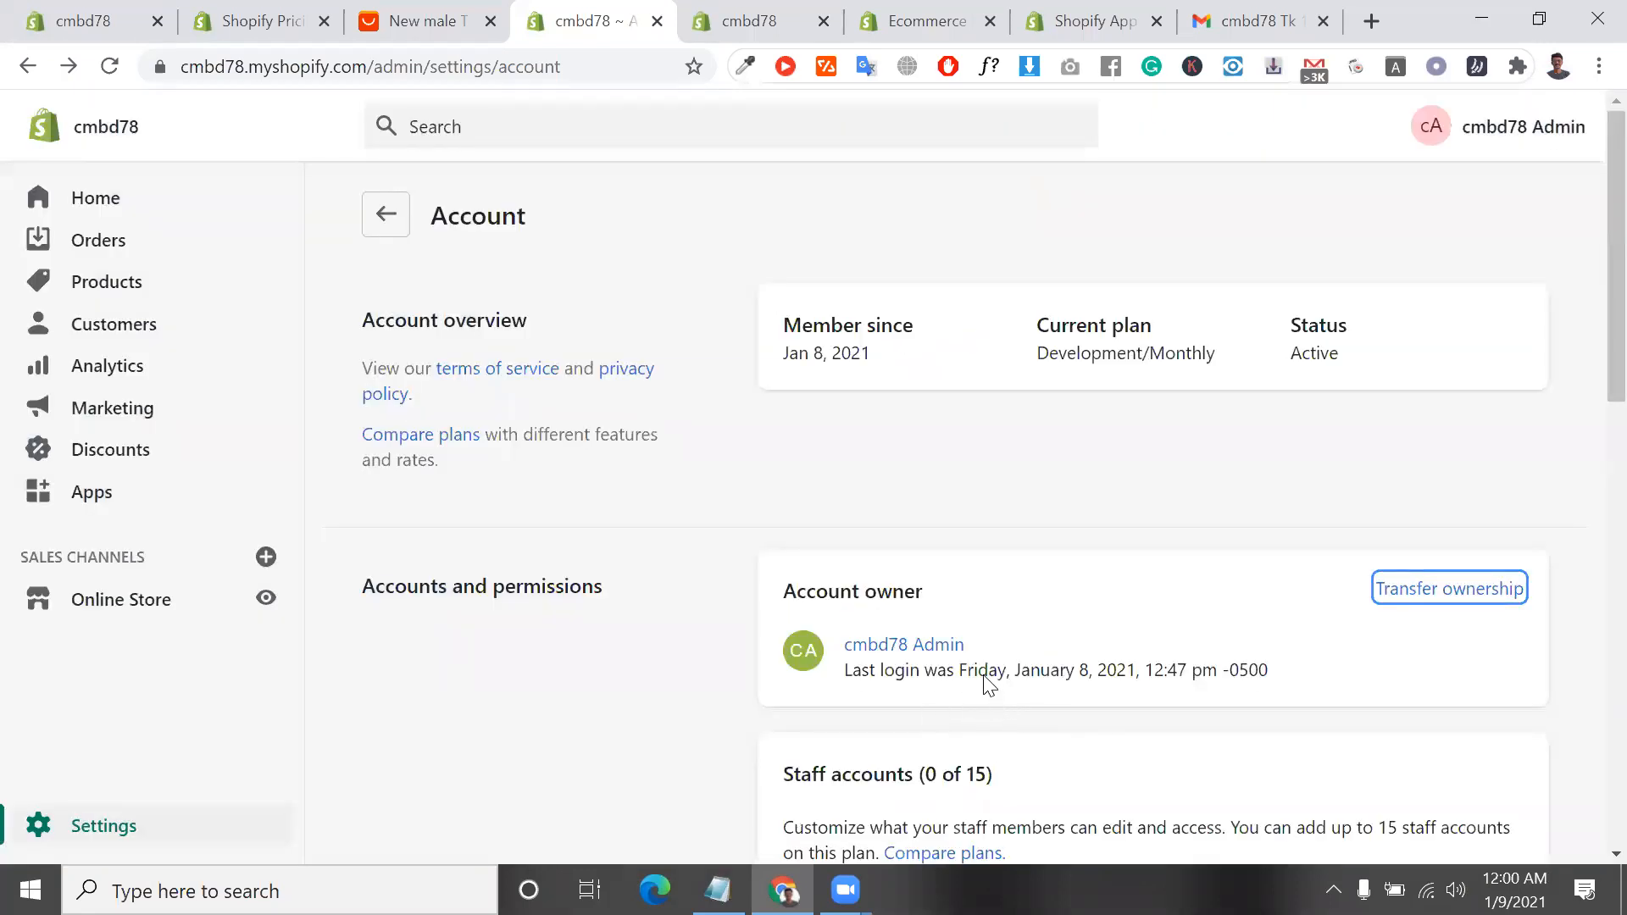
Examine the staff accounts, collaborator accounts, login services and store status sections of the Account settings
scroll(747, 706, "down", 2)
scroll(748, 706, "up", 2)
scroll(747, 706, "down", 6)
scroll(754, 695, "down", 1)
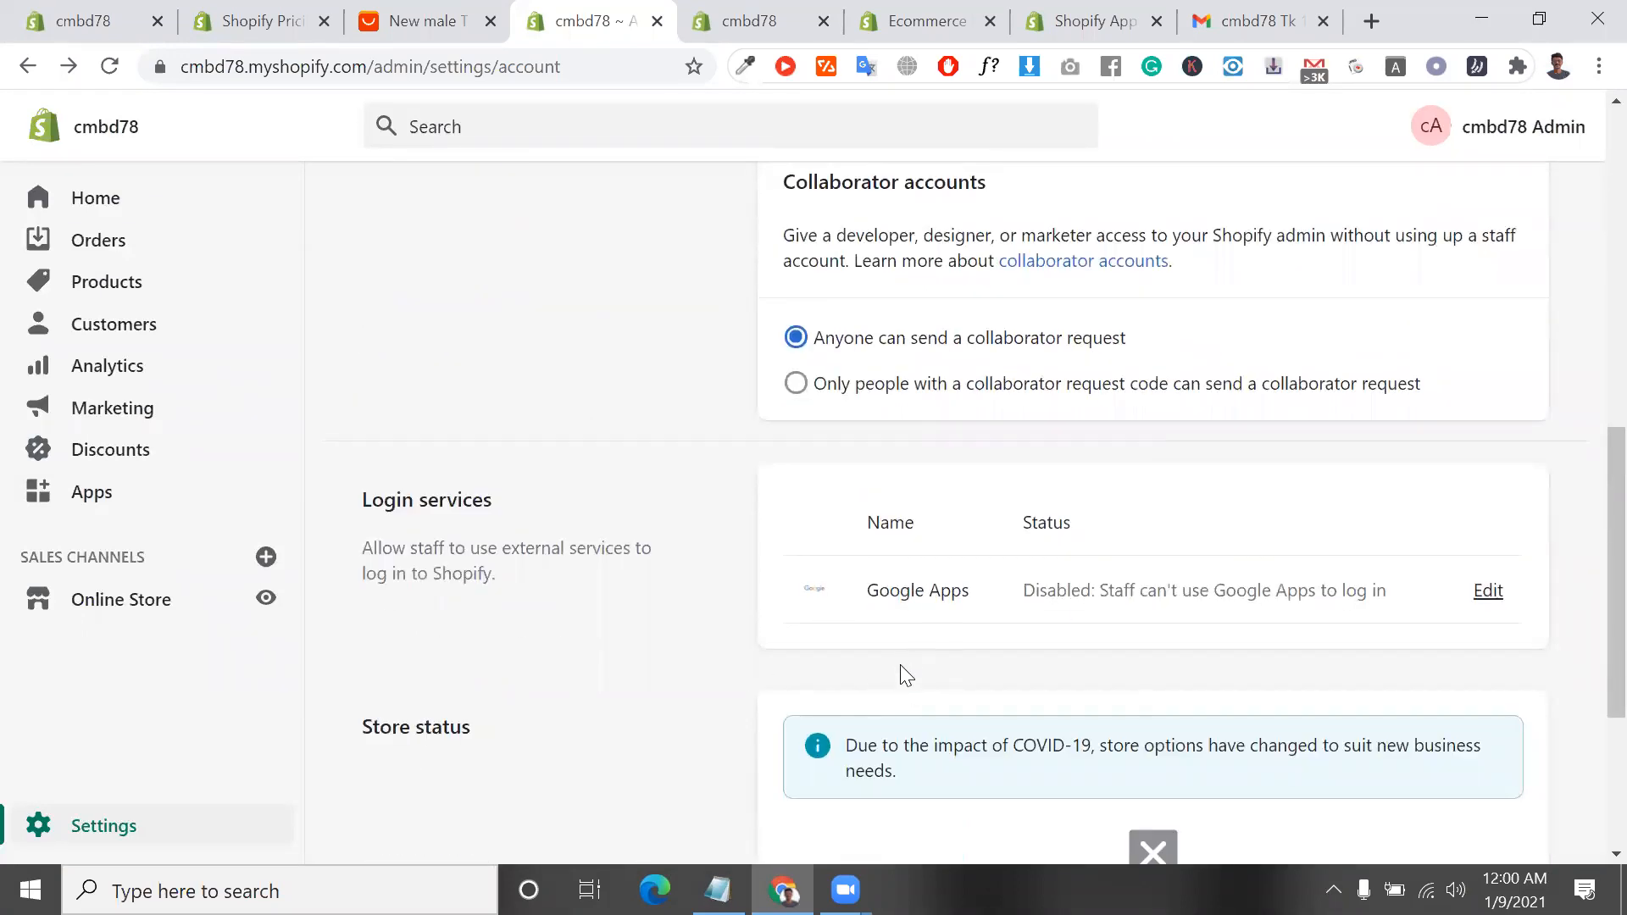
scroll(902, 673, "down", 4)
scroll(905, 674, "up", 4)
scroll(905, 674, "down", 2)
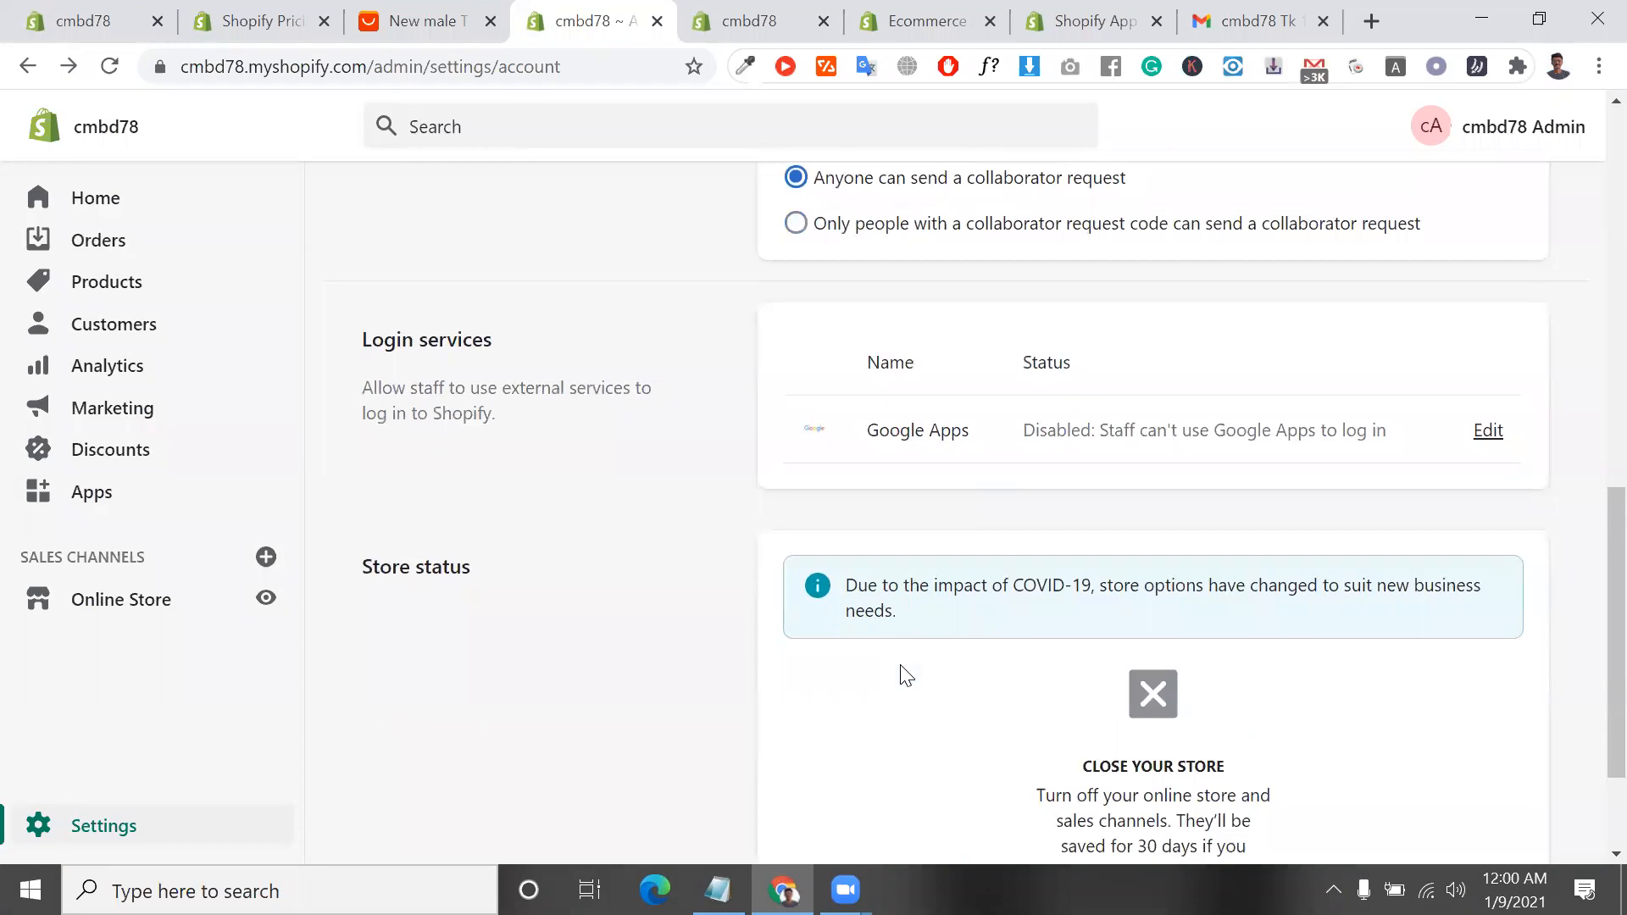
scroll(906, 673, "up", 4)
scroll(904, 676, "up", 2)
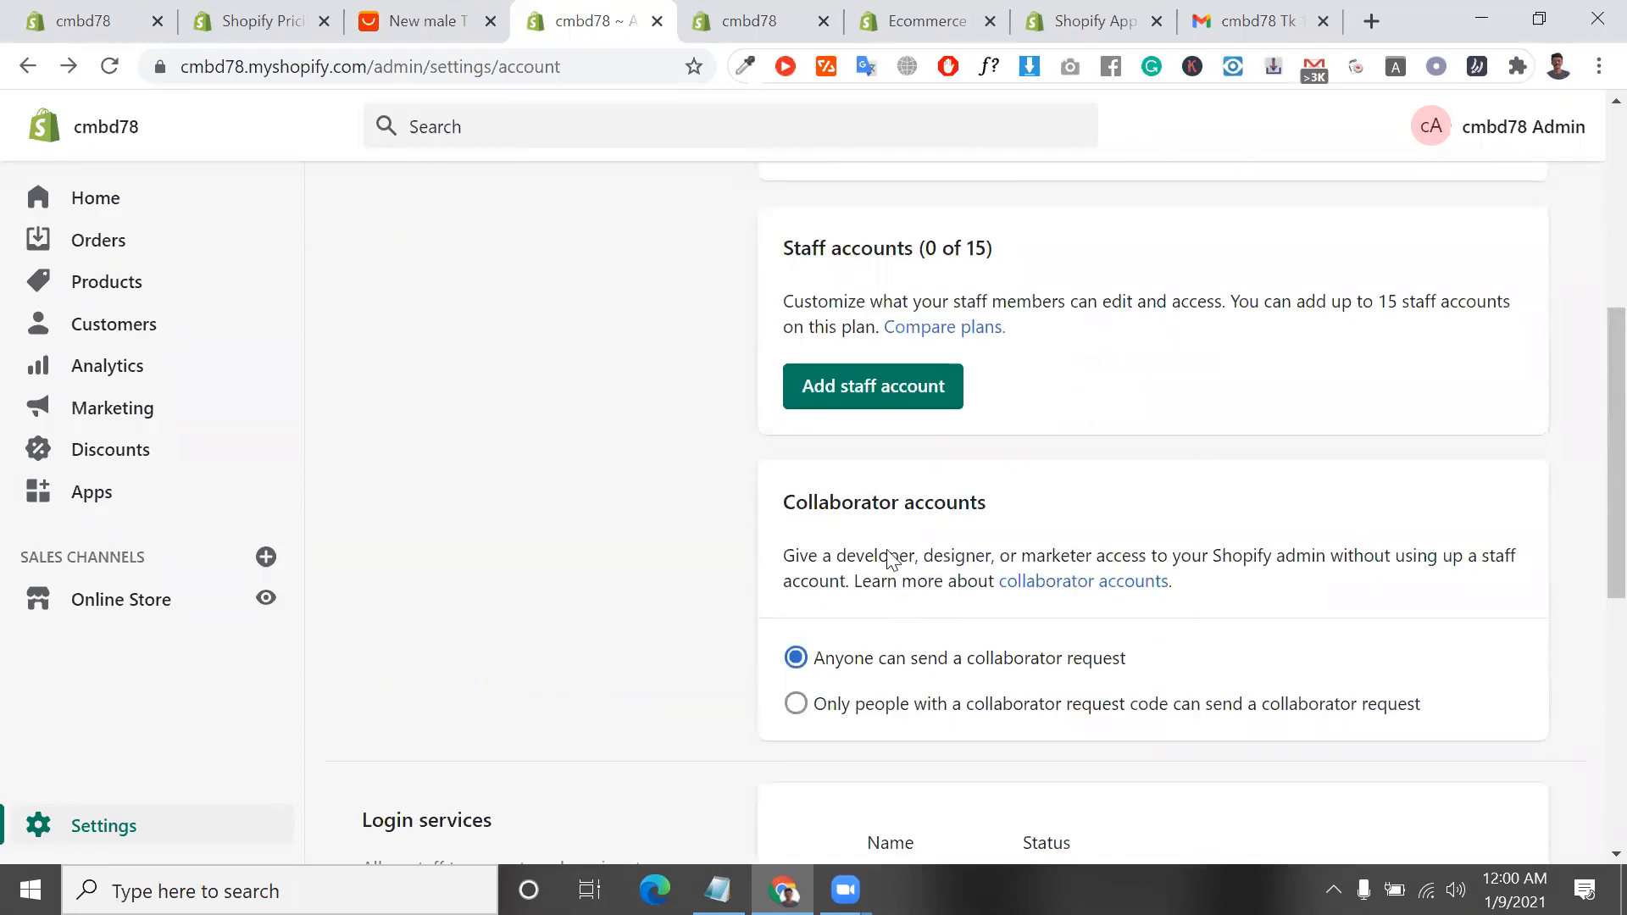
Compare the Staff accounts and Collaborator accounts sections, highlighting their headings and the description of staff access
triple_click(897, 504)
scroll(895, 500, "up", 2)
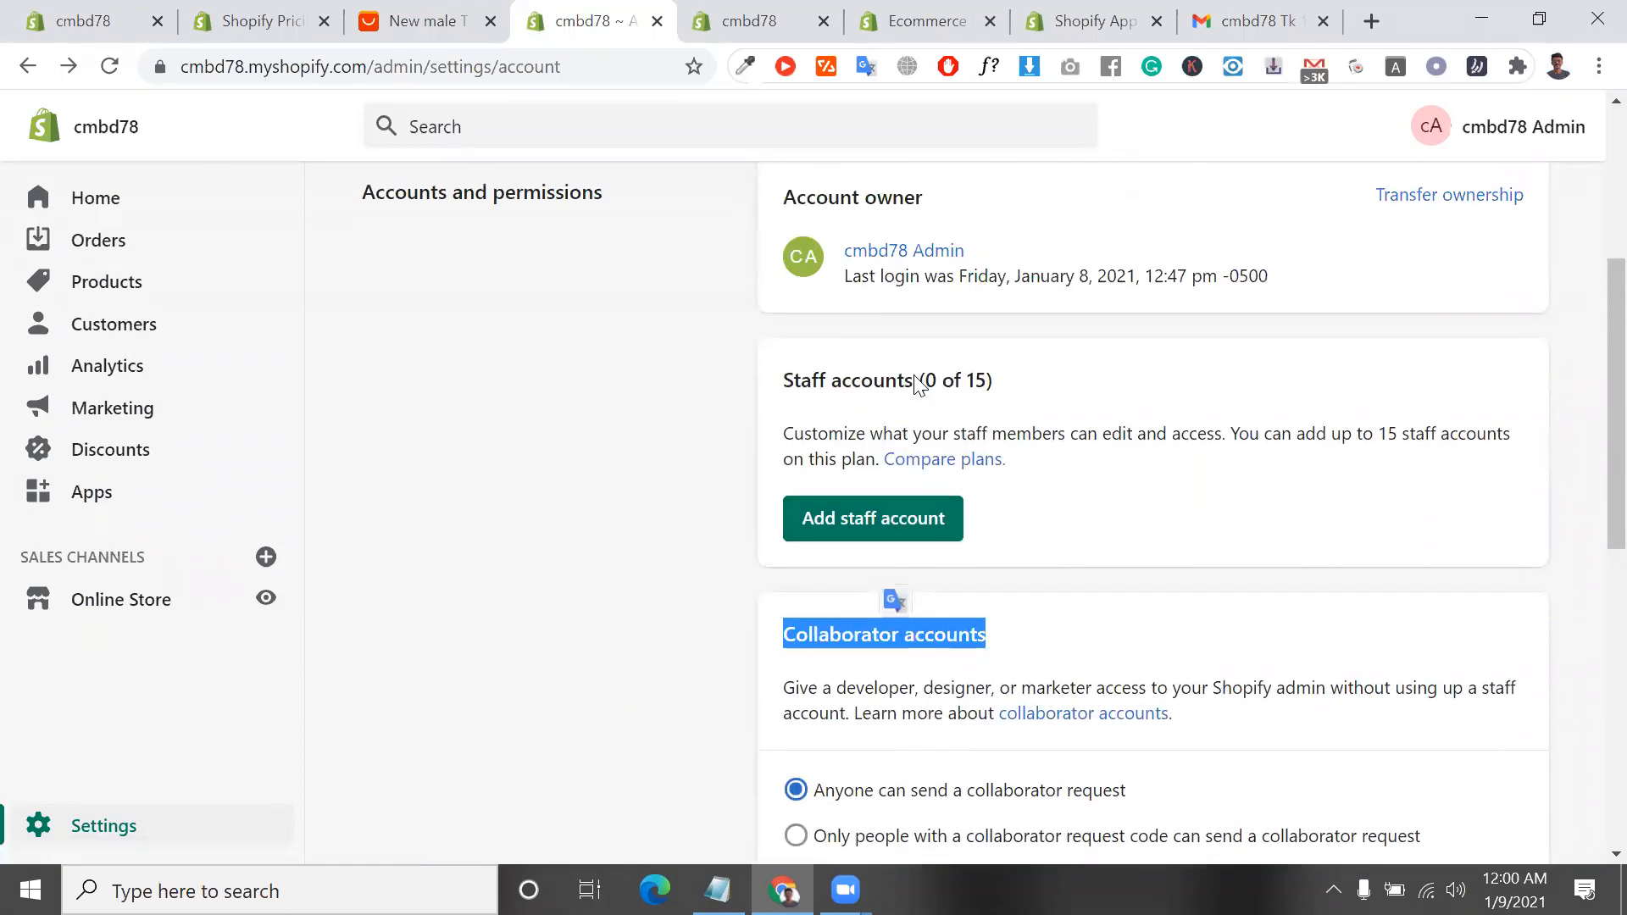
left_click_drag(913, 381, 918, 383)
triple_click(917, 383)
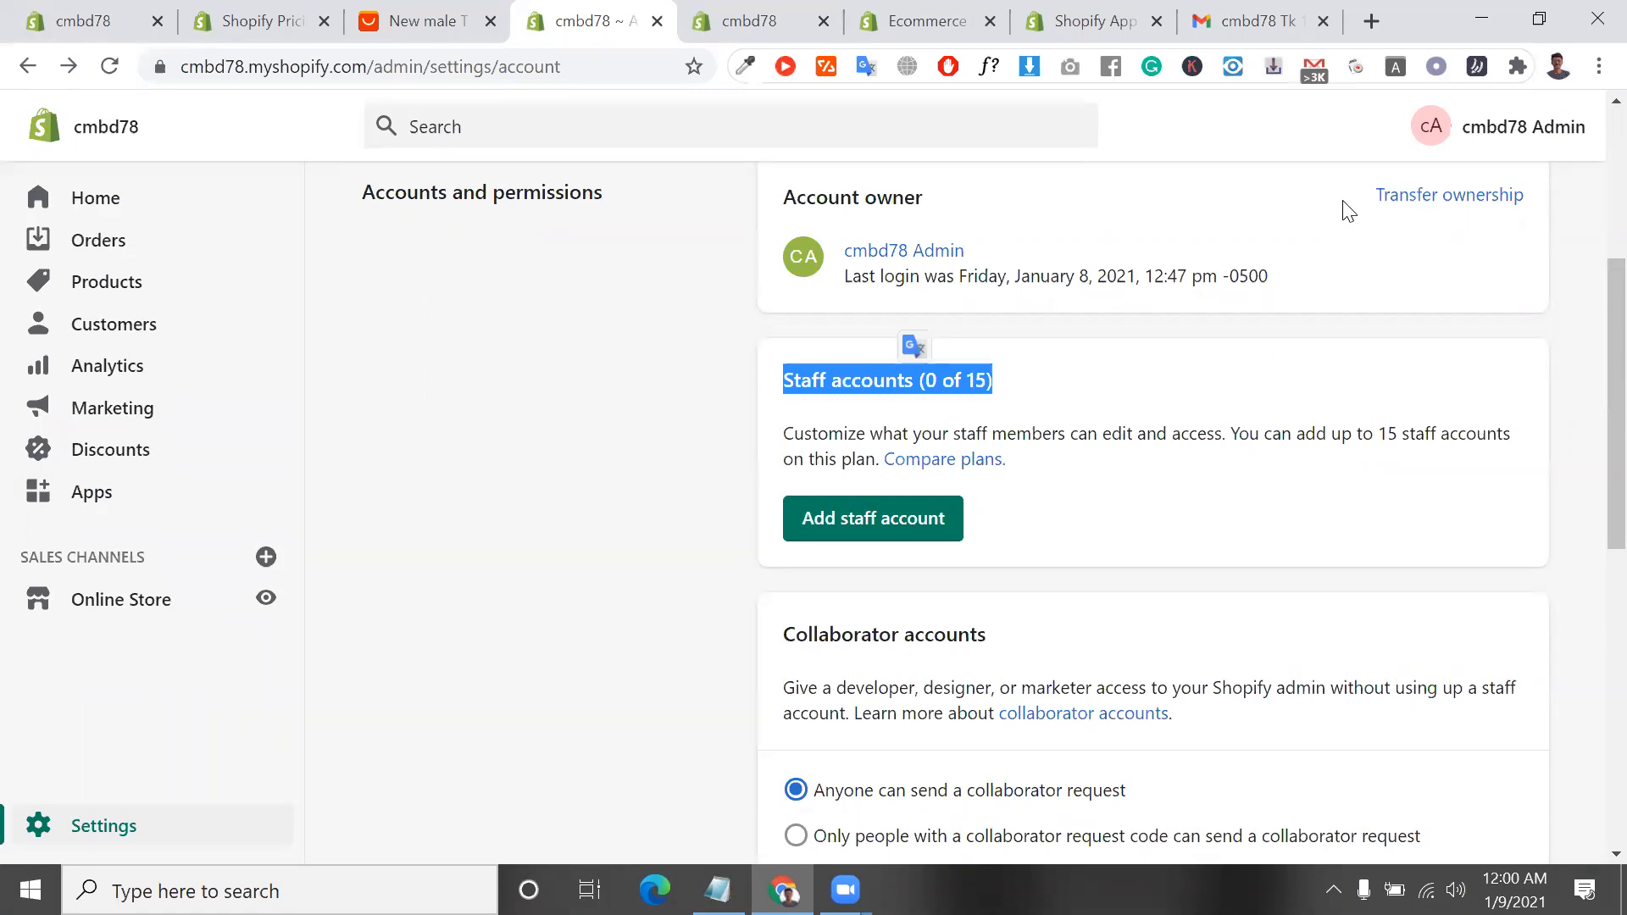
scroll(1346, 209, "down", 1)
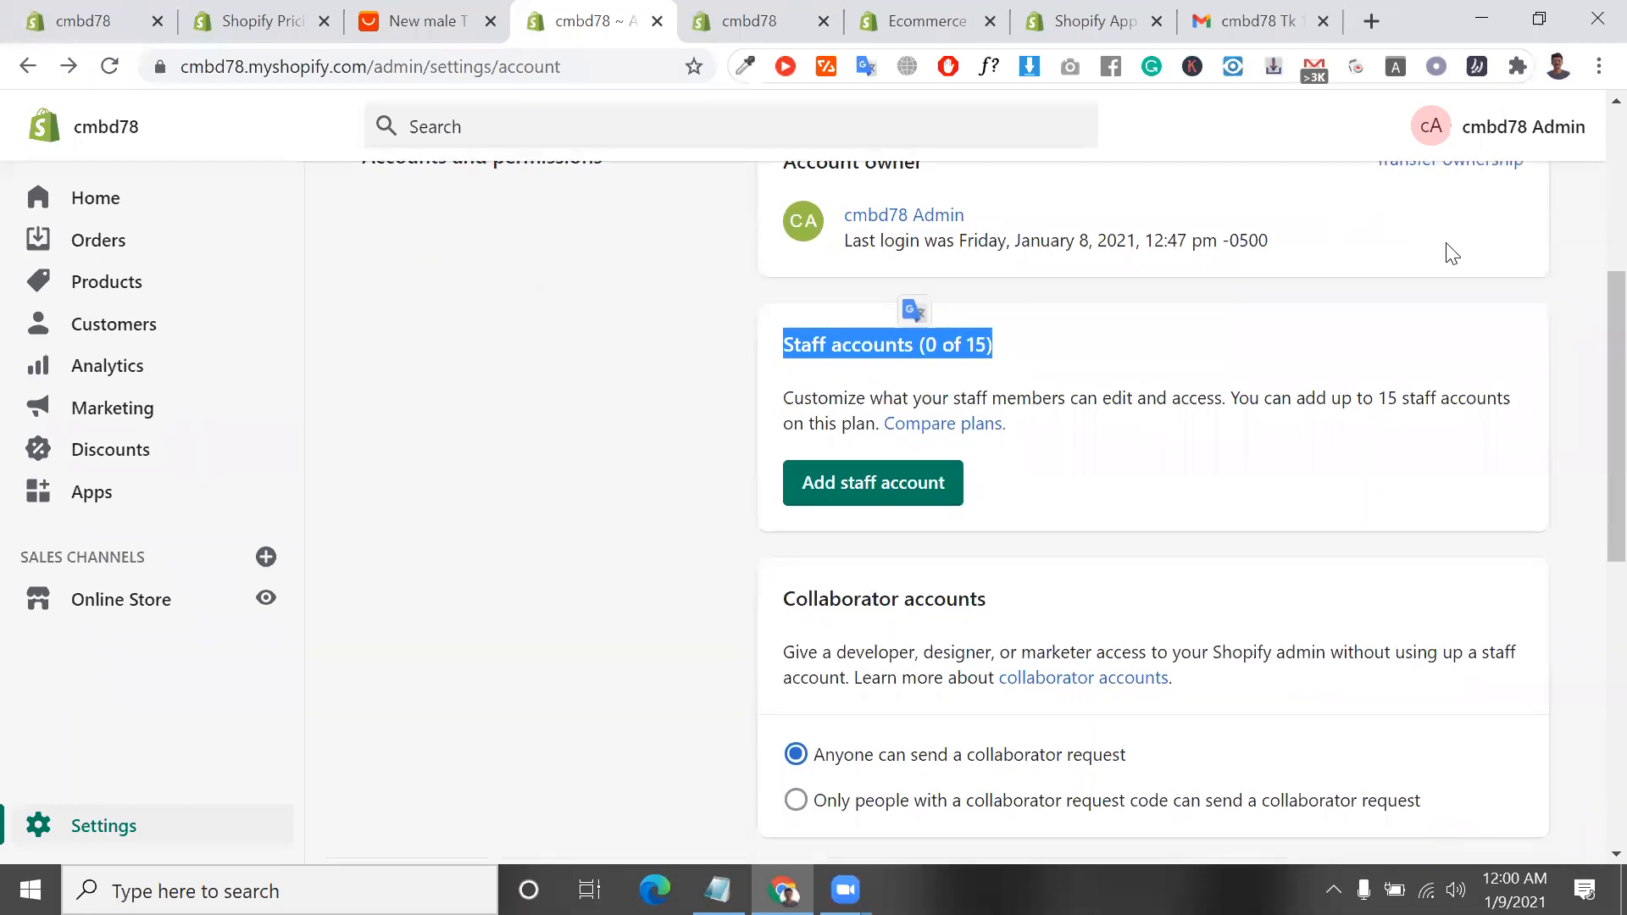
left_click(1140, 354)
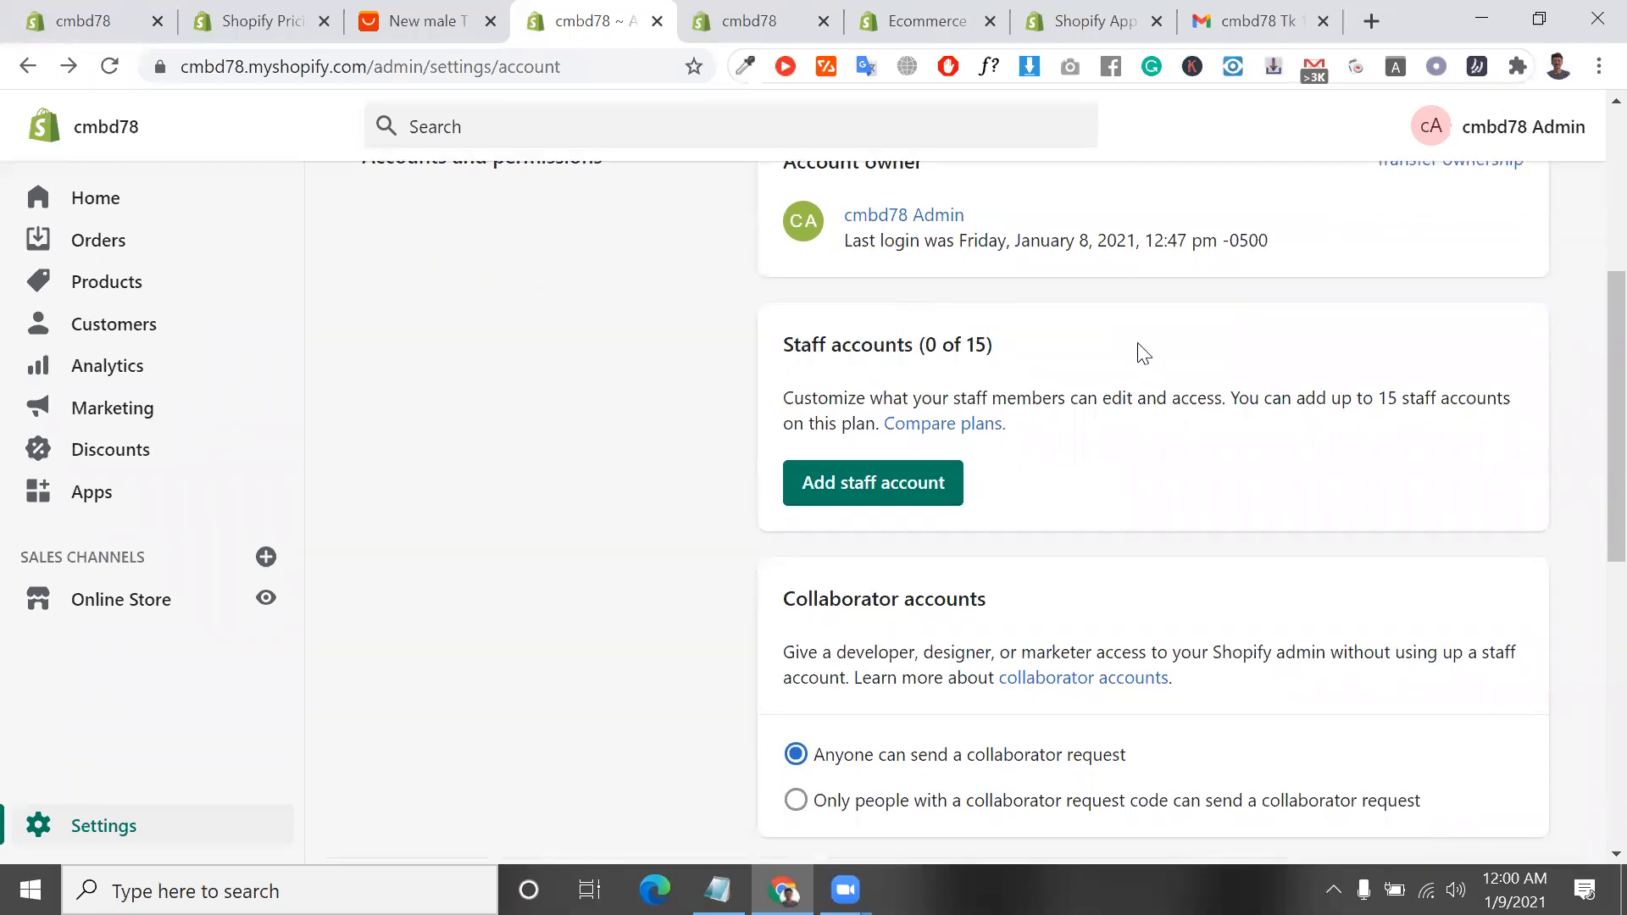
triple_click(946, 347)
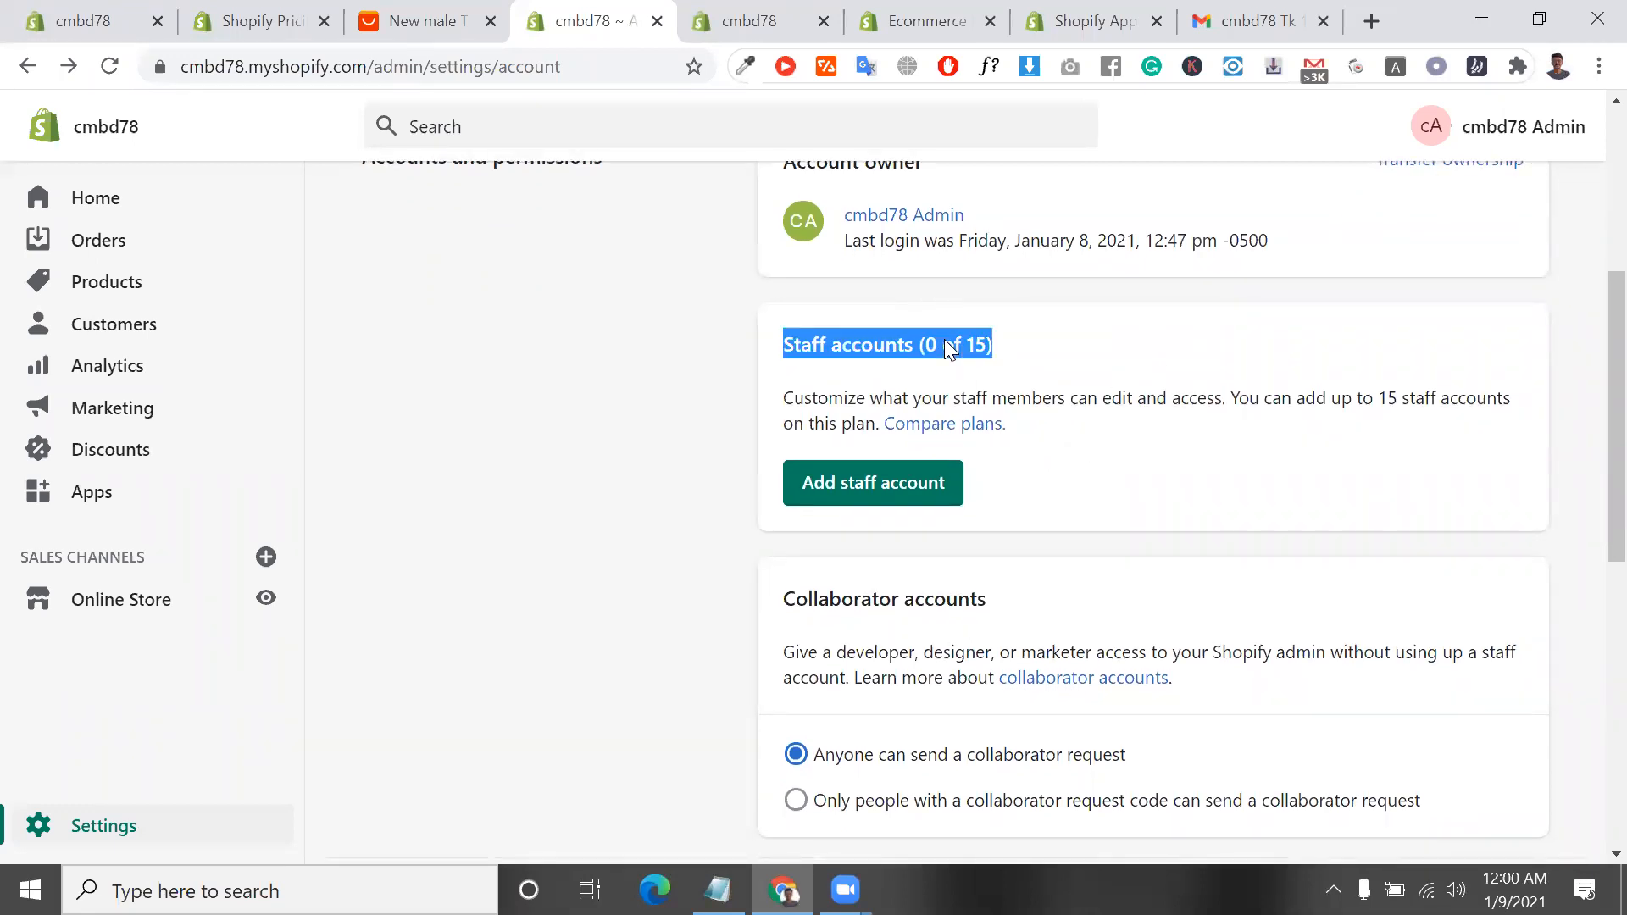
triple_click(1041, 405)
scroll(1042, 408, "down", 1)
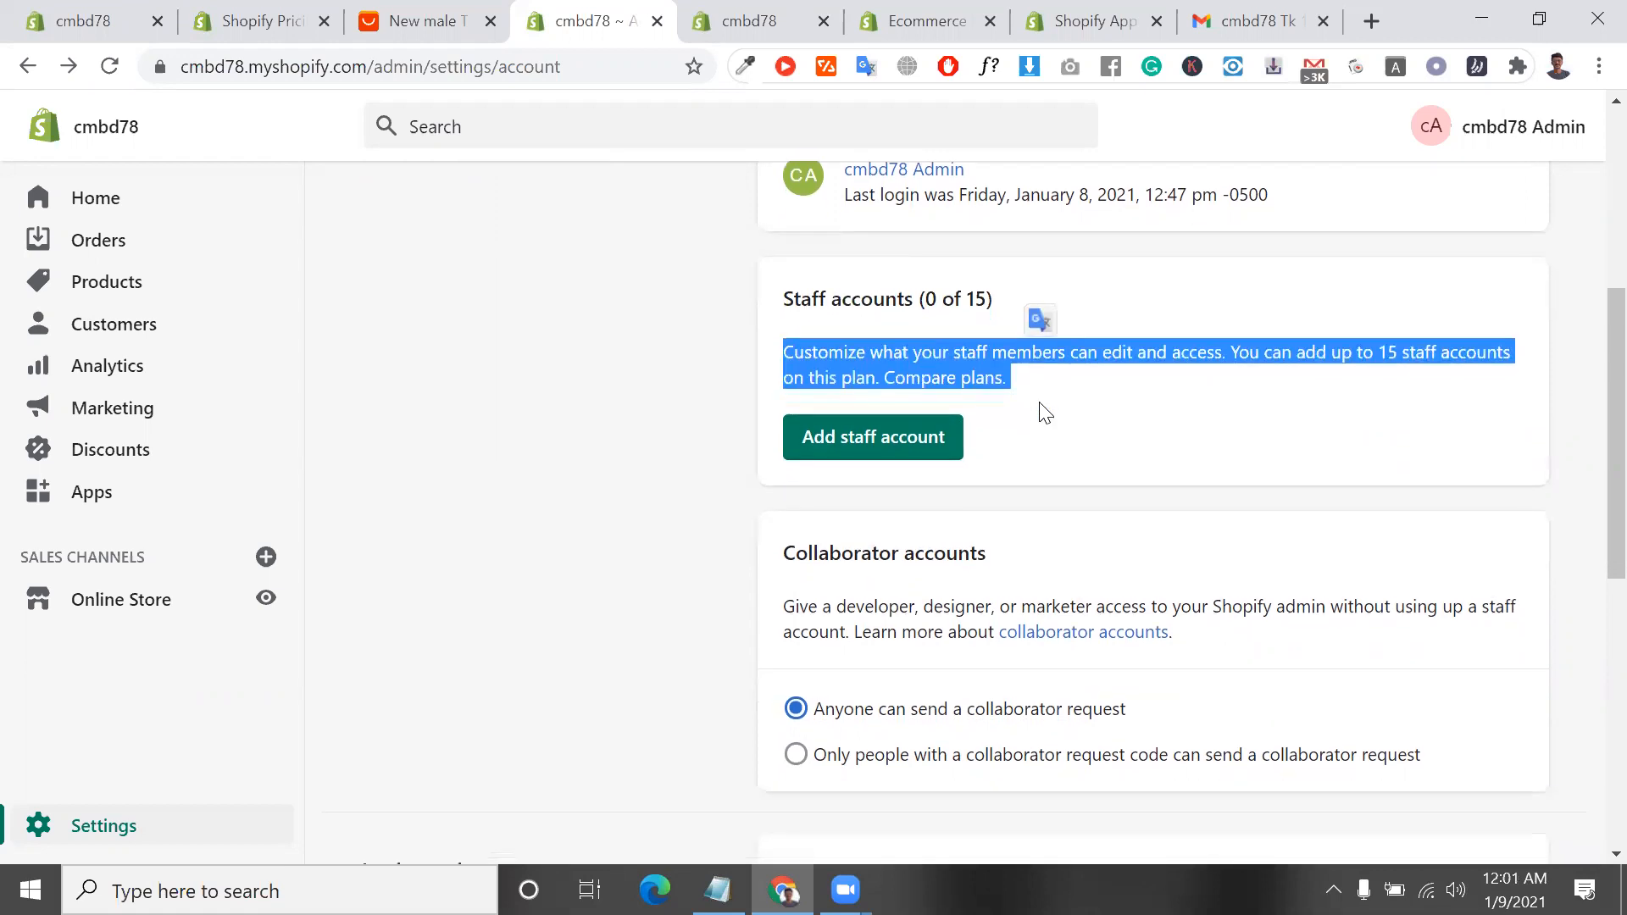
double_click(965, 553)
triple_click(964, 552)
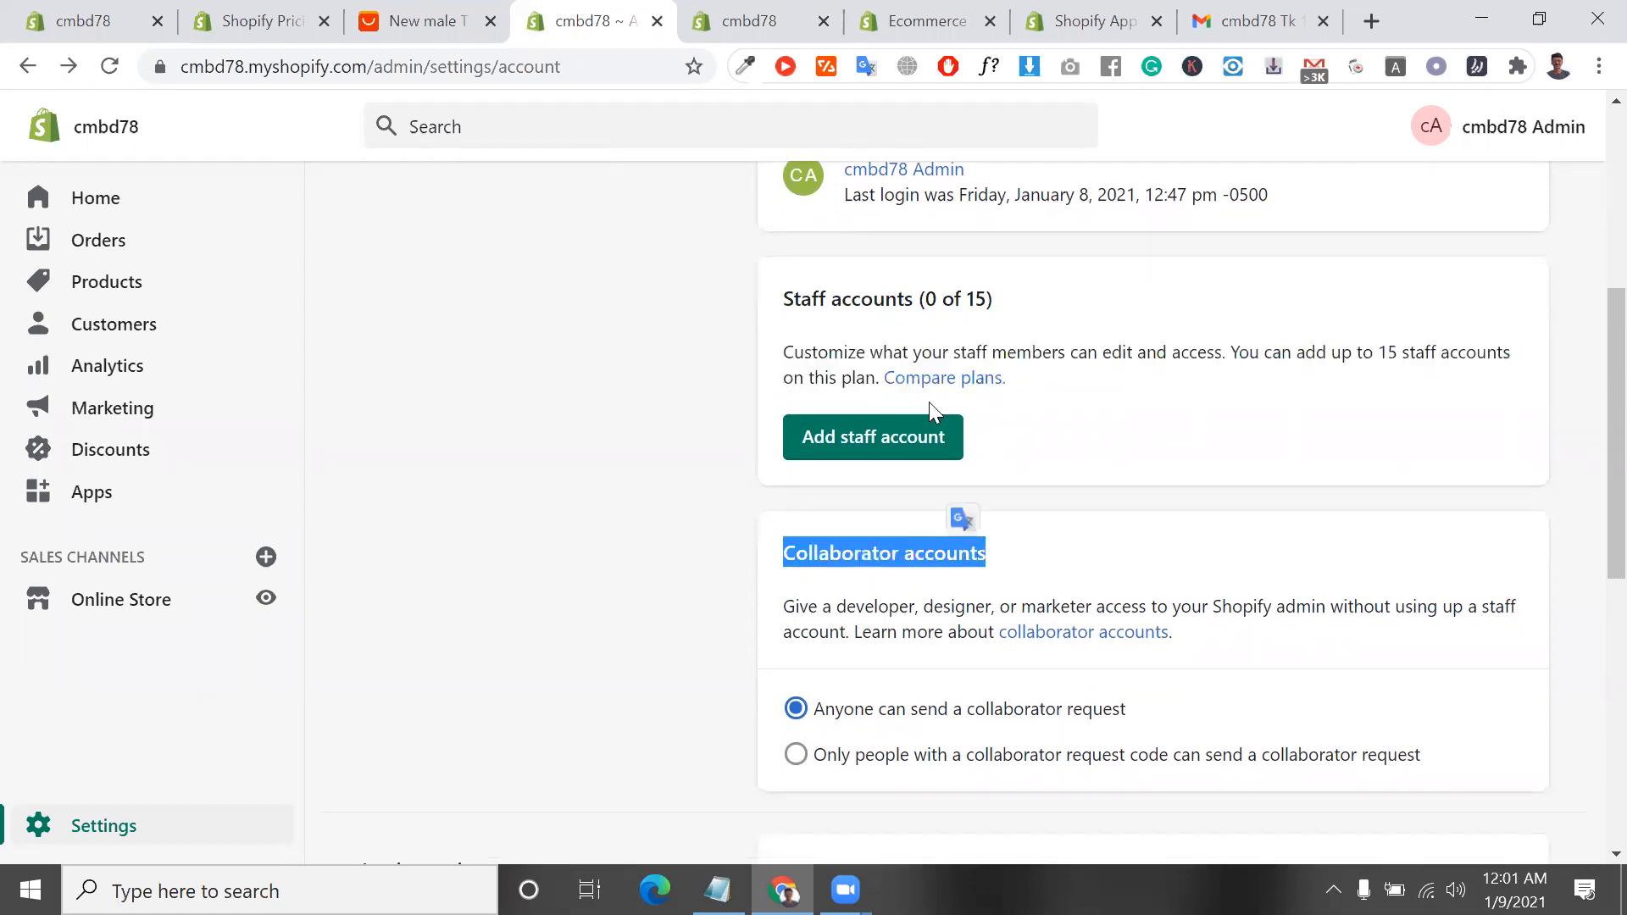
double_click(859, 377)
triple_click(859, 377)
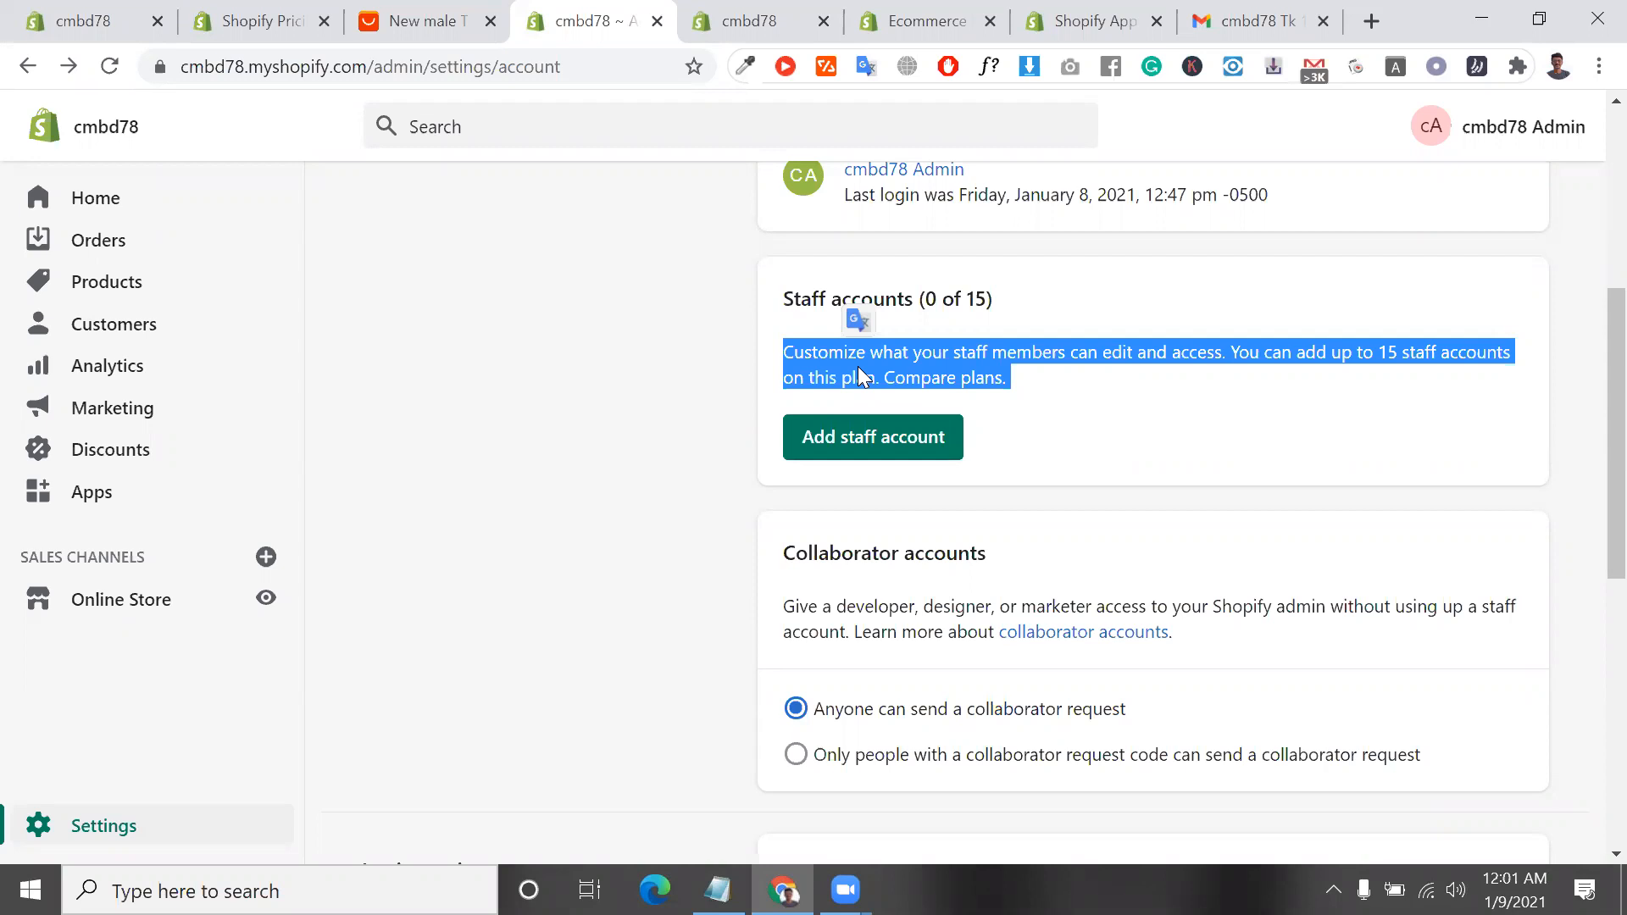
Allow collaborator requests only from people with a collaborator request code, and select the generated code
scroll(858, 366, "down", 1)
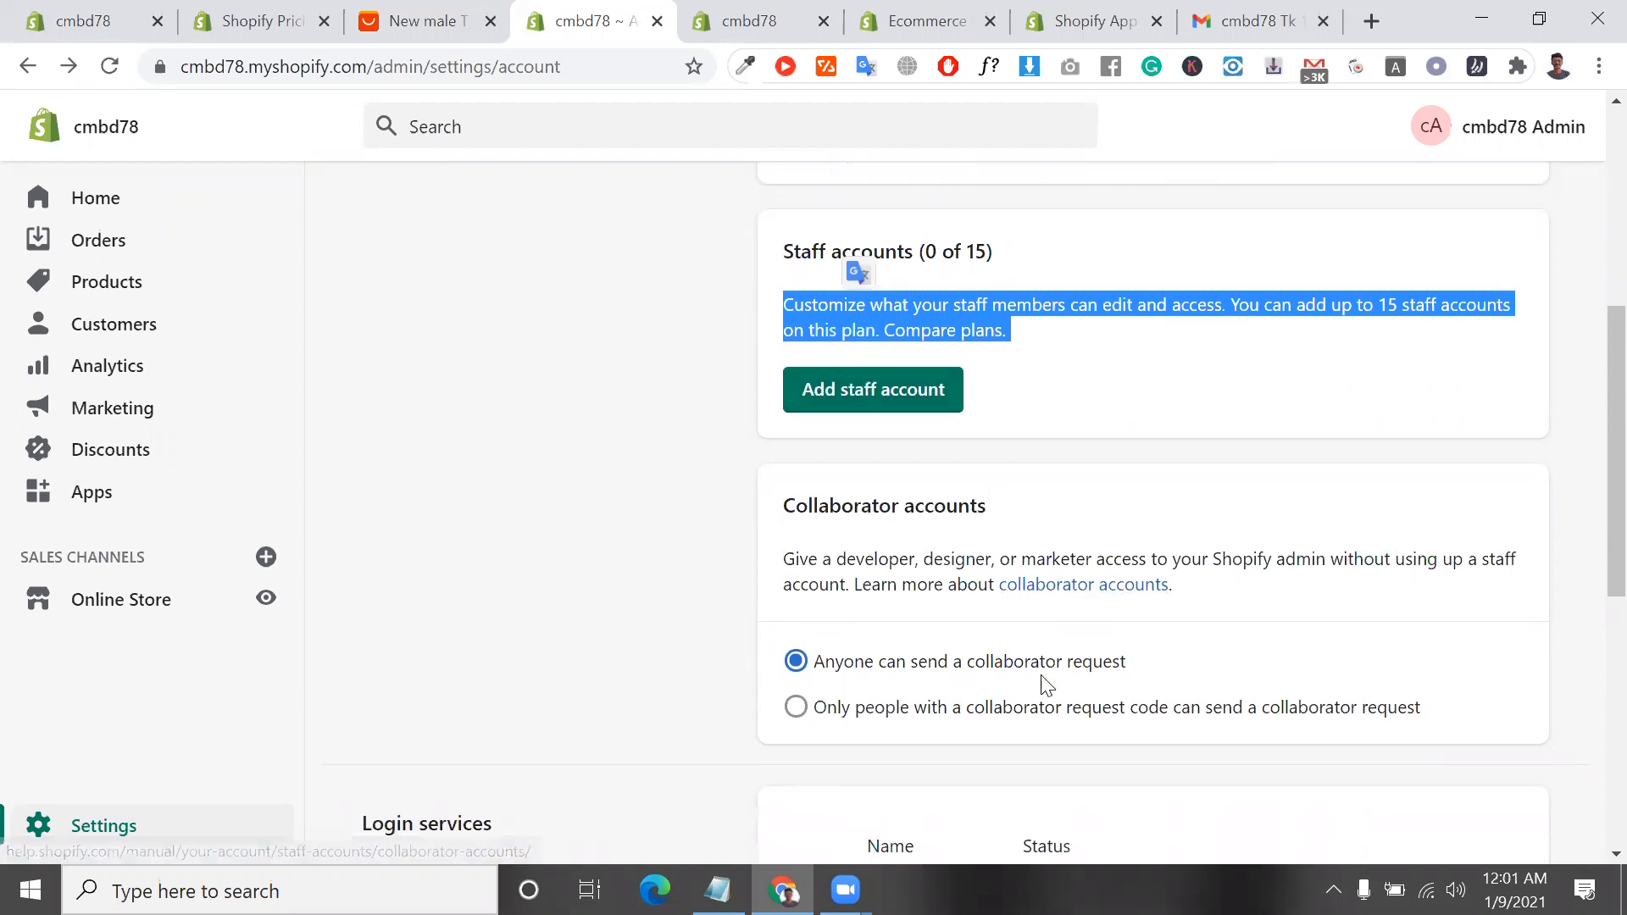
scroll(1020, 653, "down", 1)
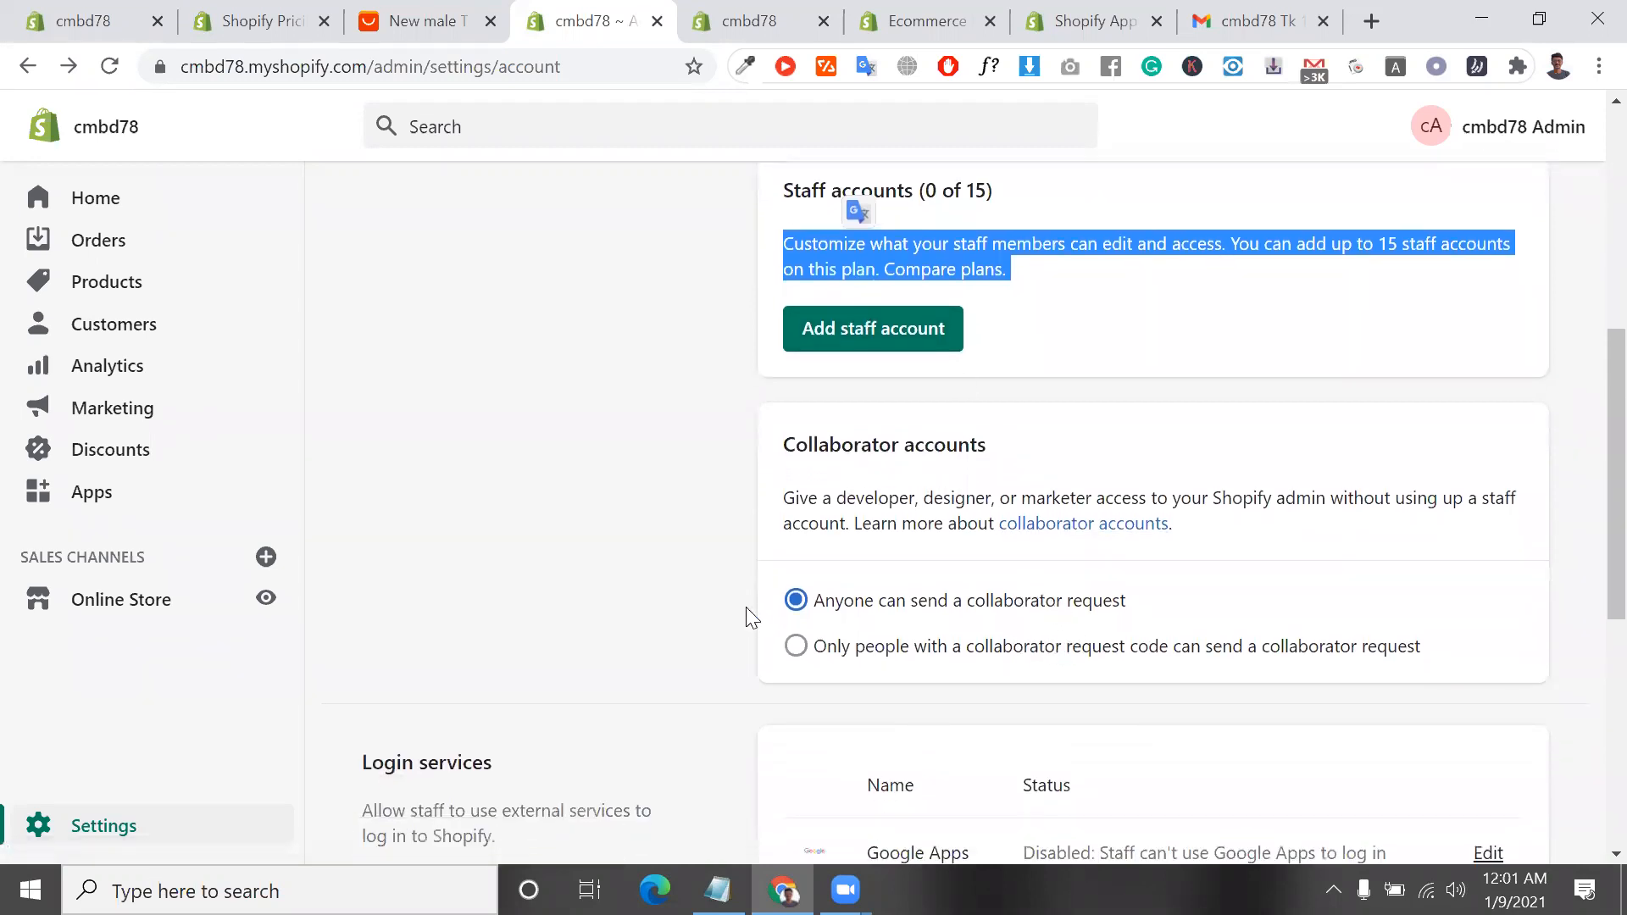
scroll(956, 603, "down", 2)
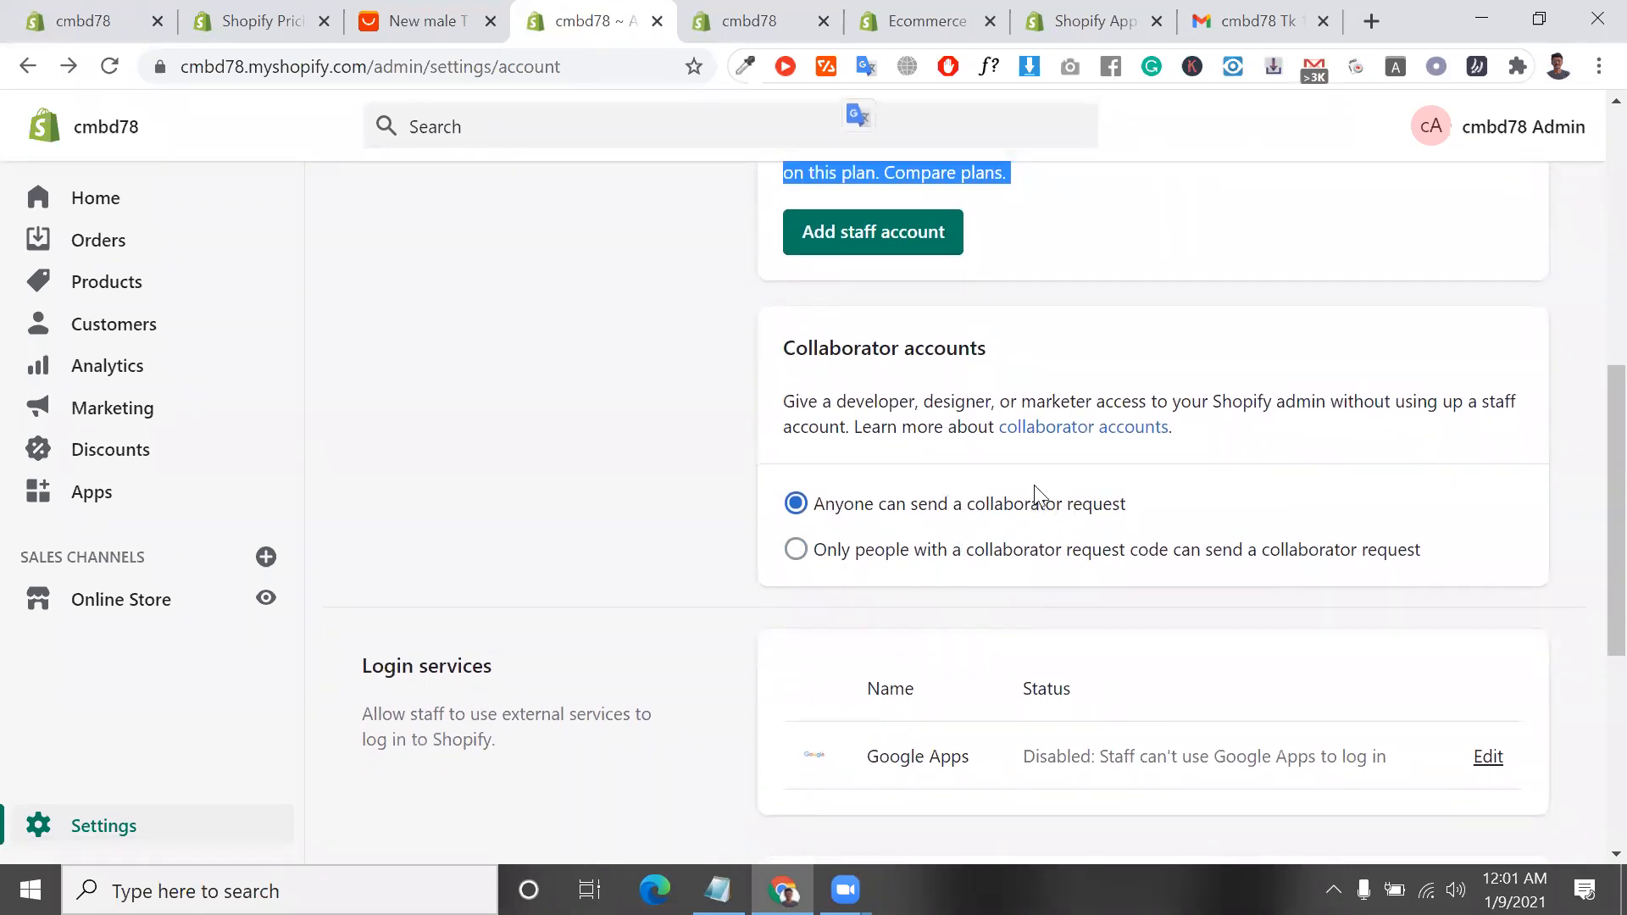
left_click(1066, 556)
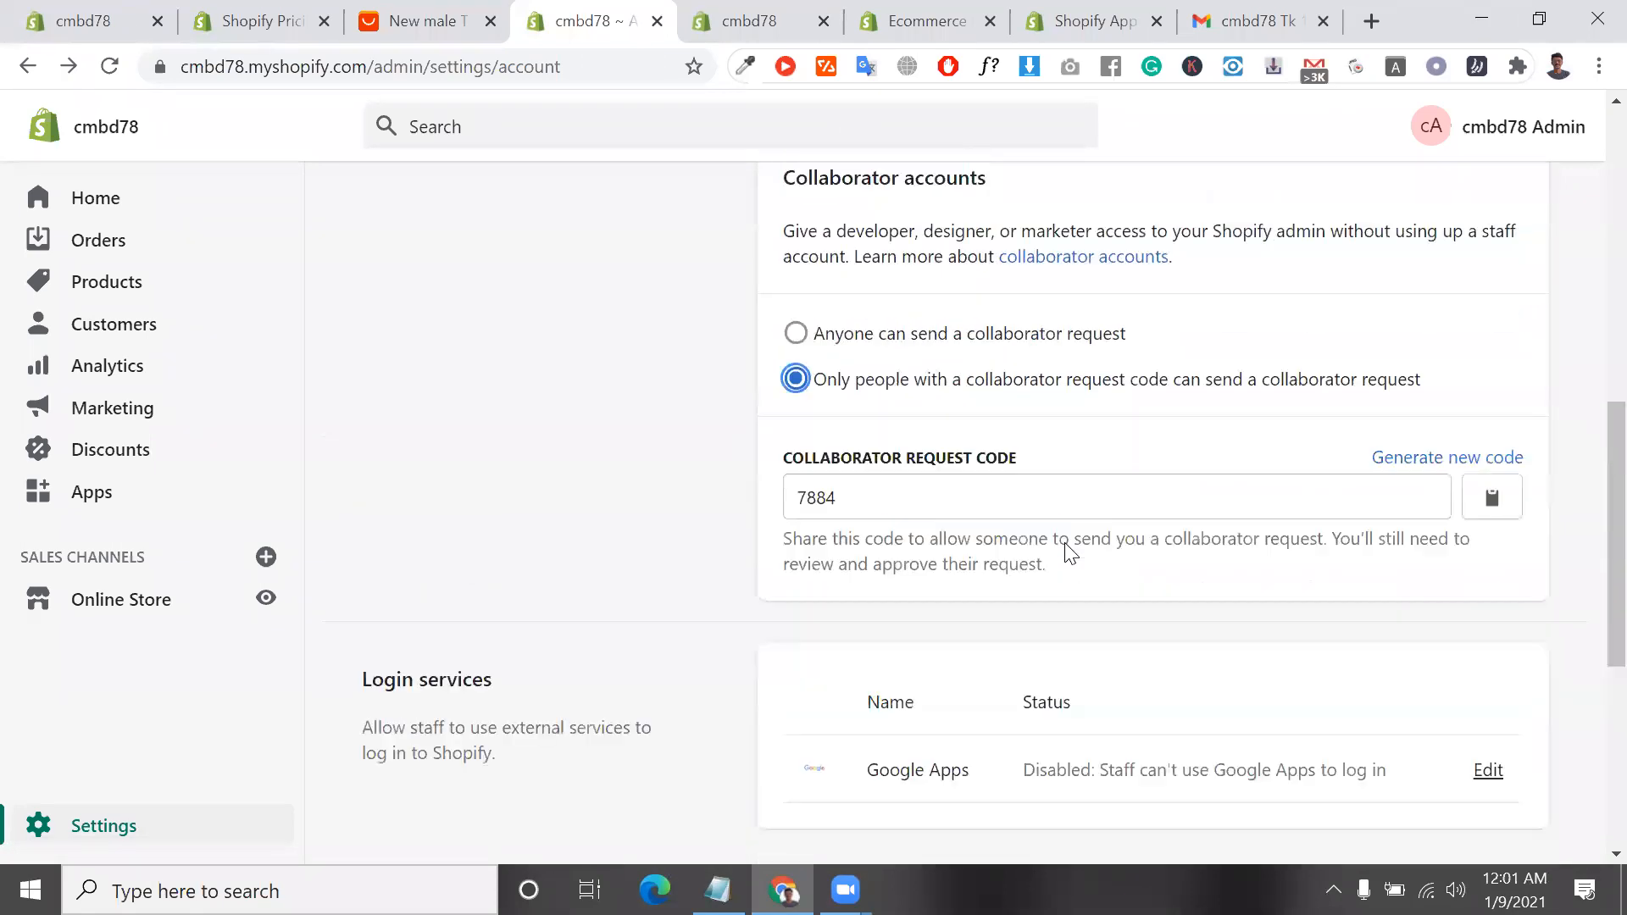
left_click(991, 446)
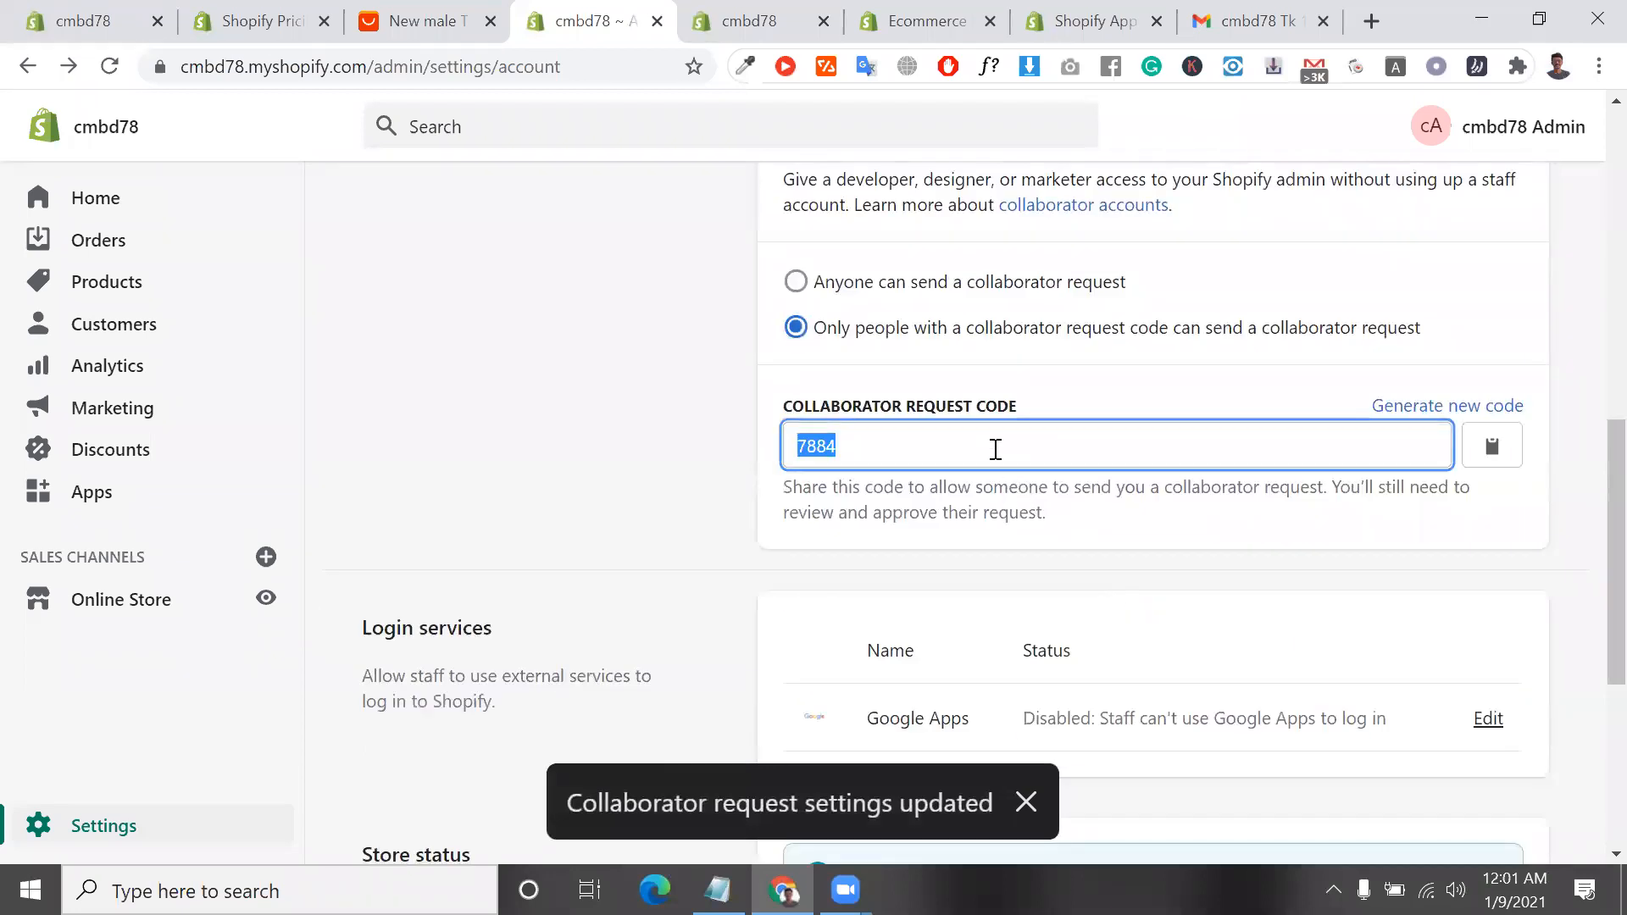
Look over the login services and store status sections, return to the main Settings page and review its categories
scroll(1296, 463, "down", 5)
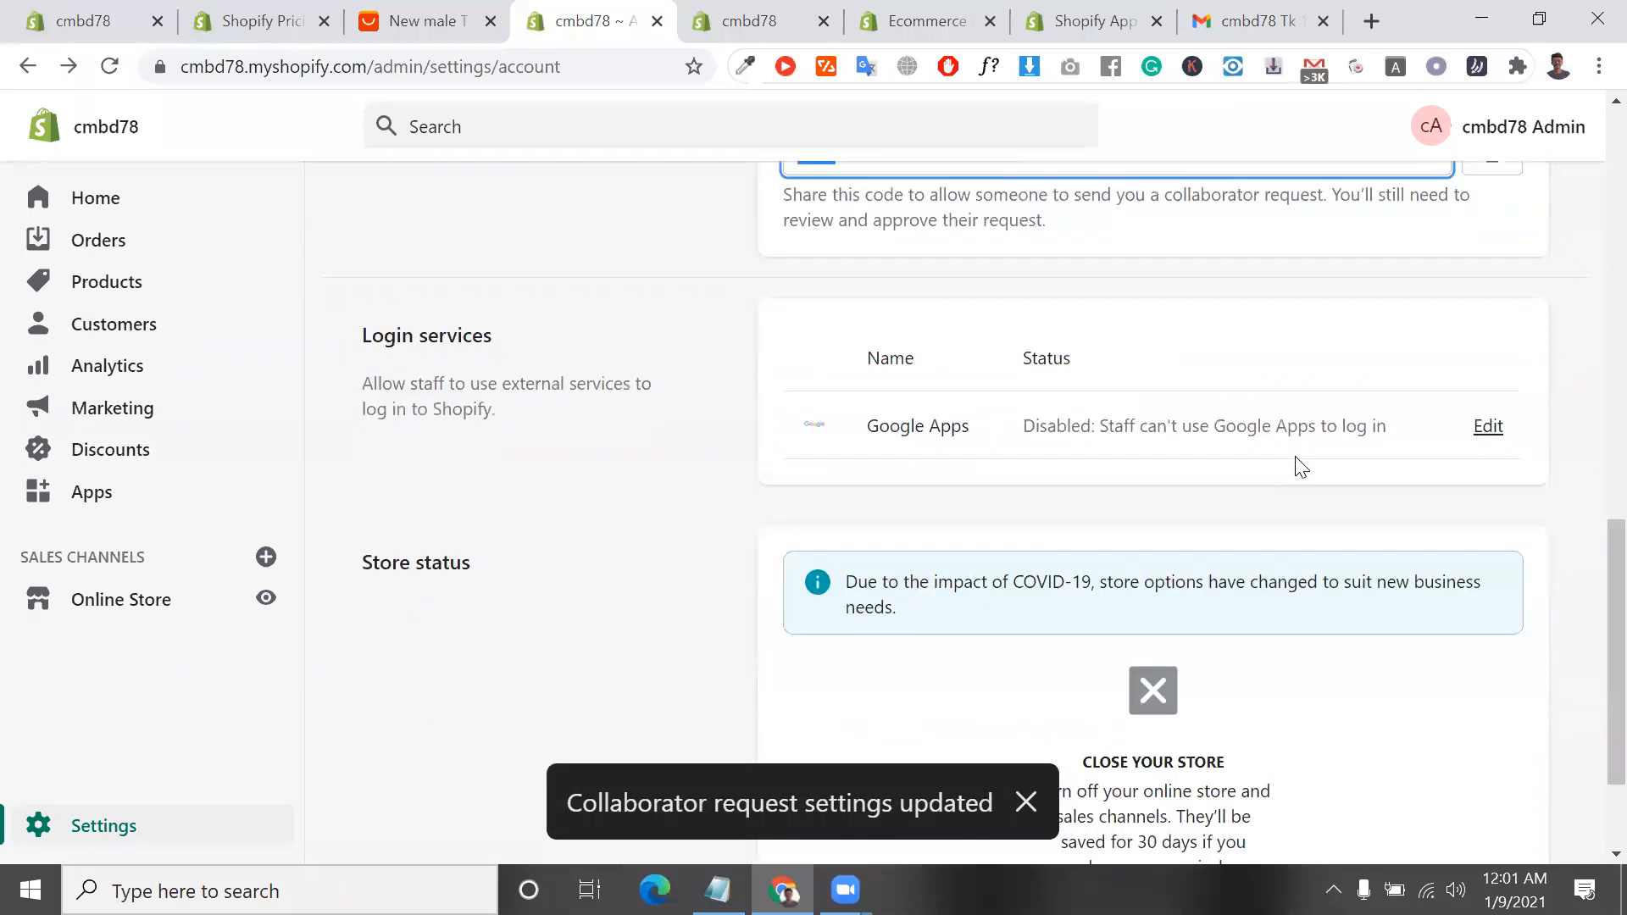
scroll(1298, 465, "up", 3)
scroll(1111, 563, "up", 10)
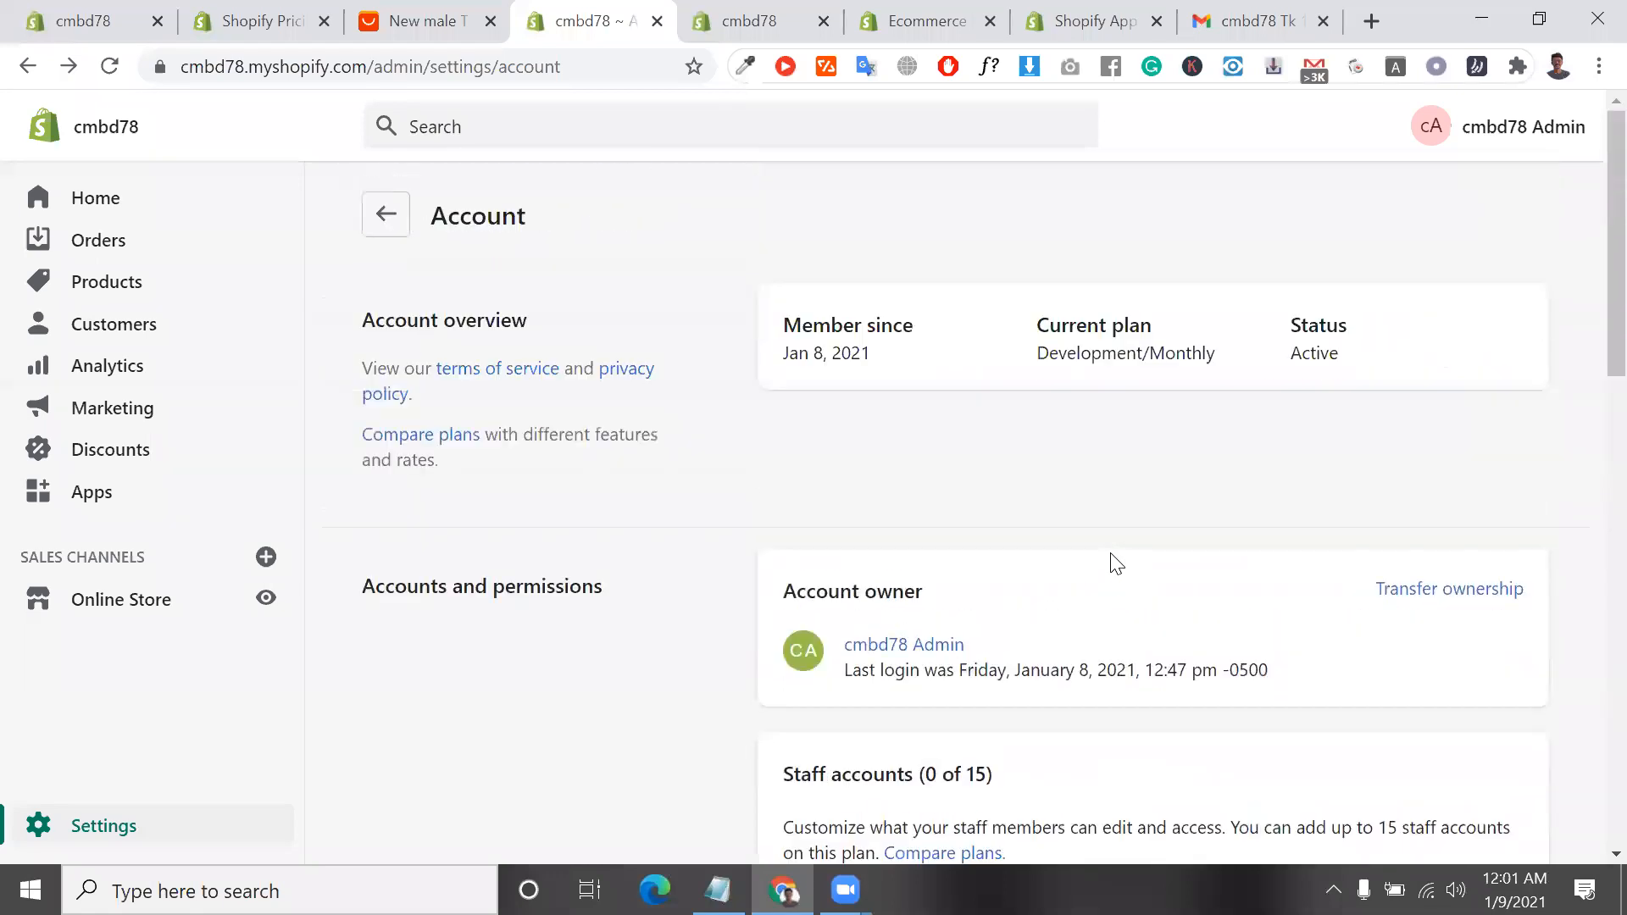
left_click(393, 225)
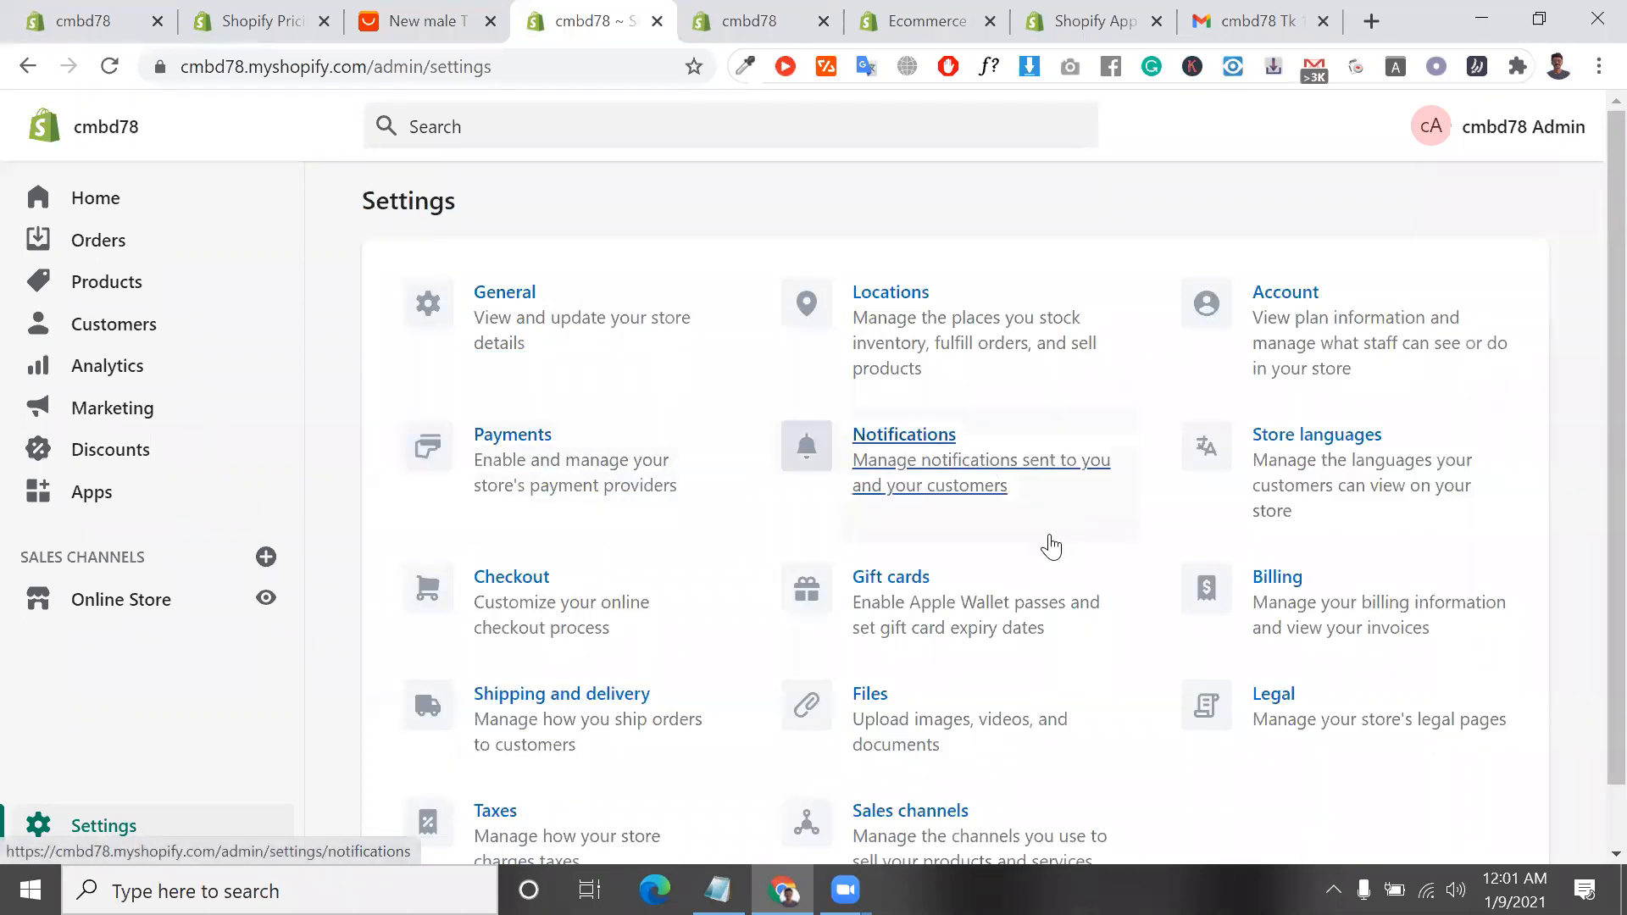
scroll(1050, 545, "down", 2)
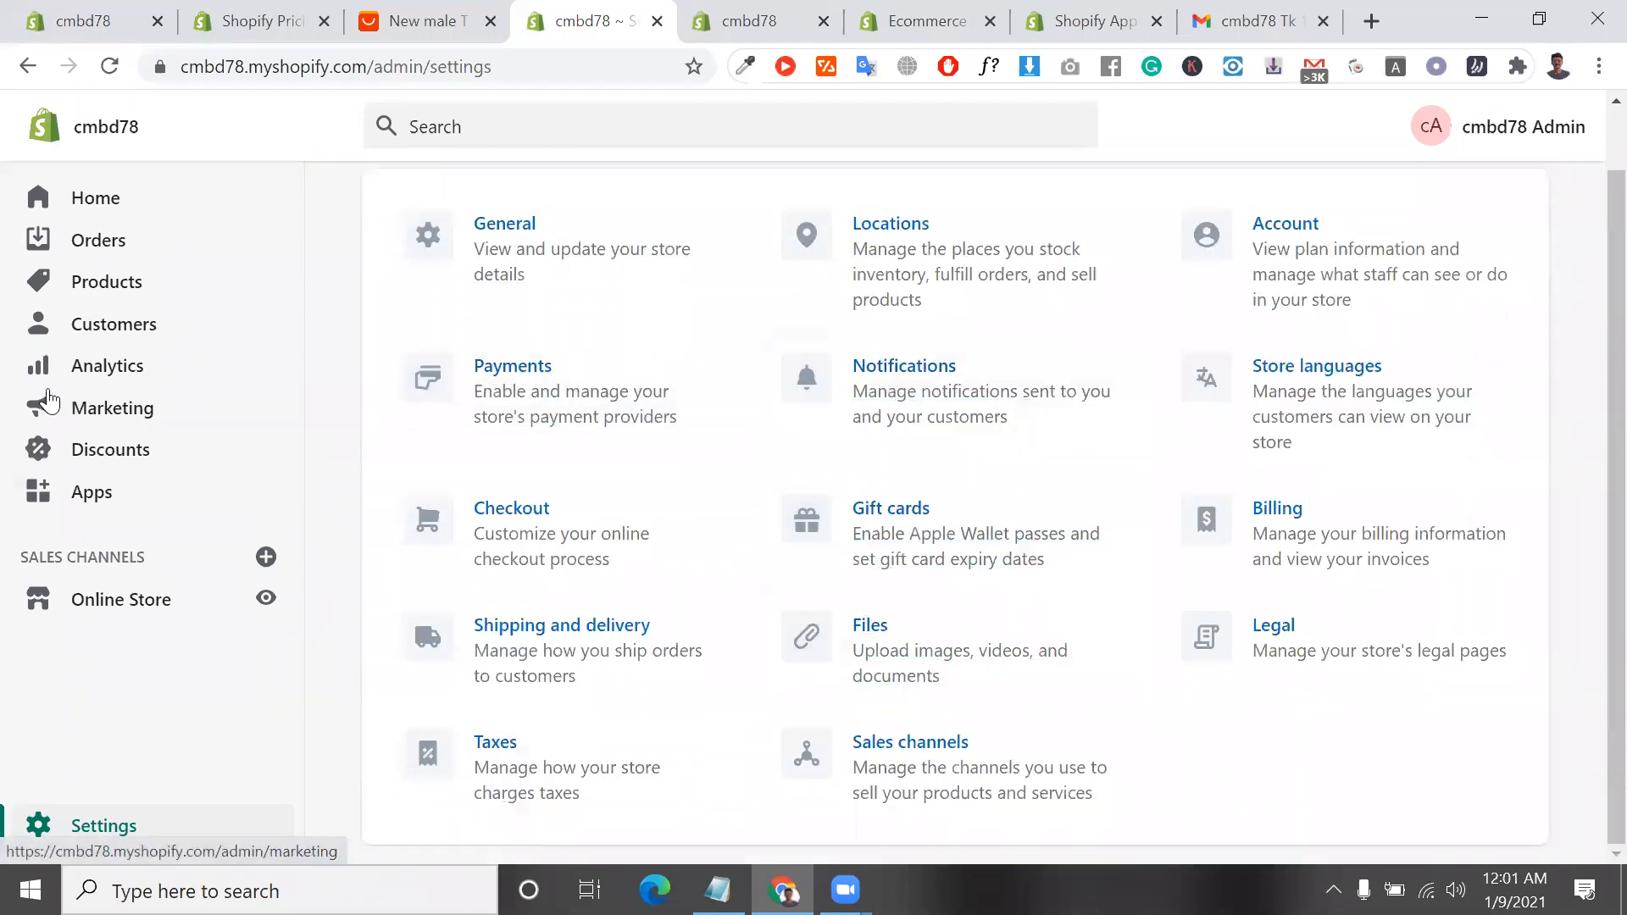
scroll(85, 410, "up", 1)
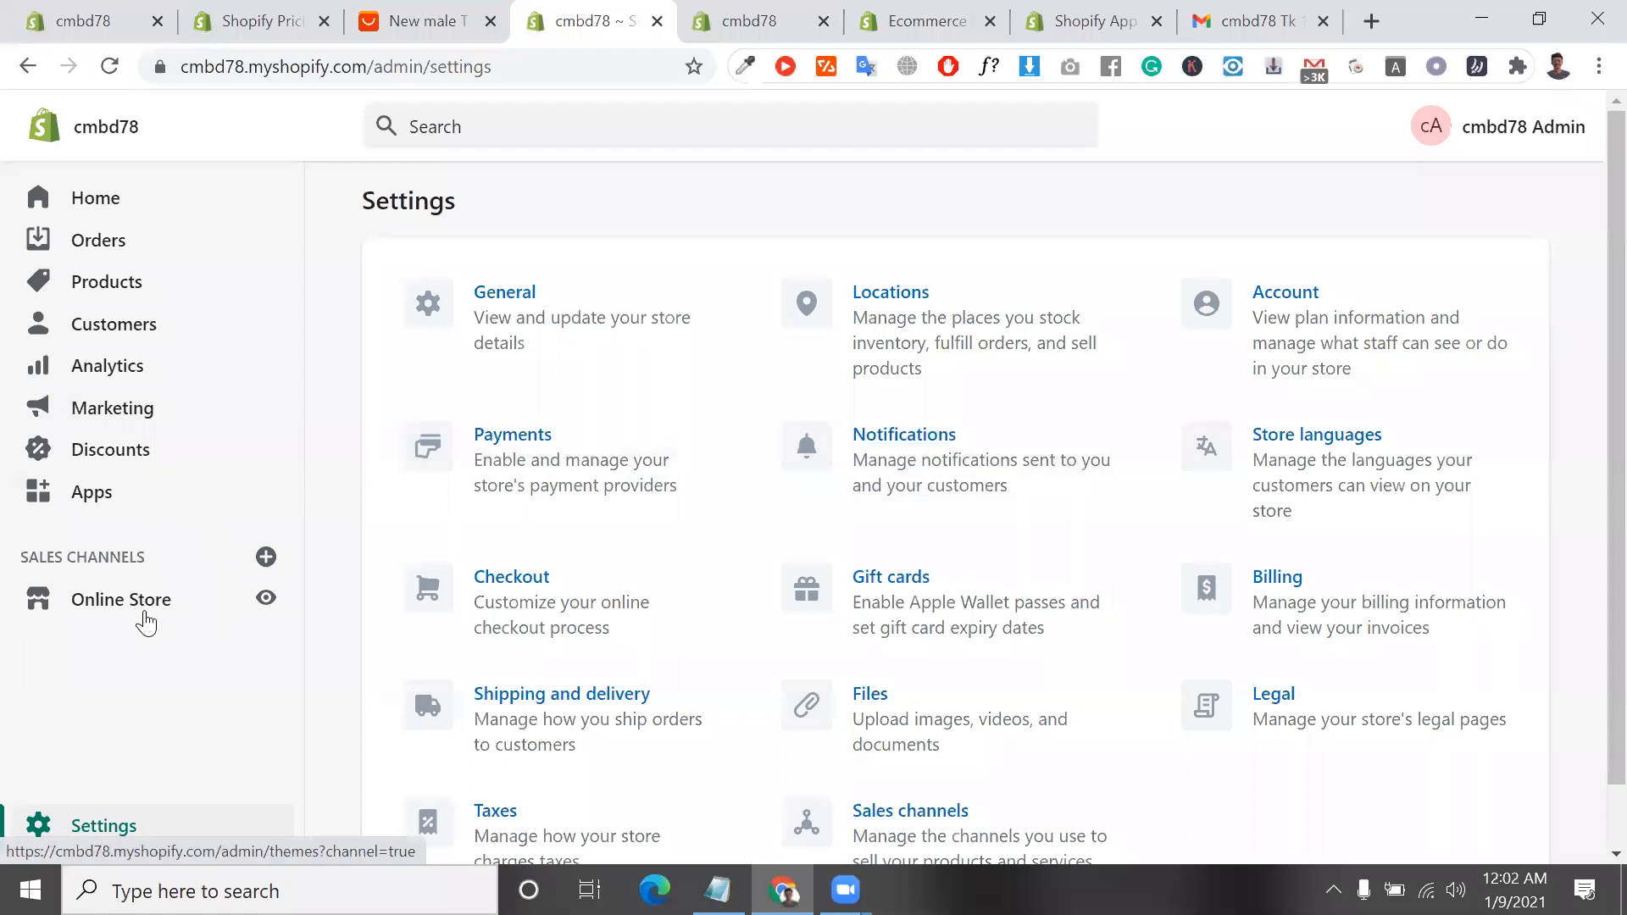
Review the actions available for the Turbo portland theme in the online store and open the theme for customization
left_click(193, 614)
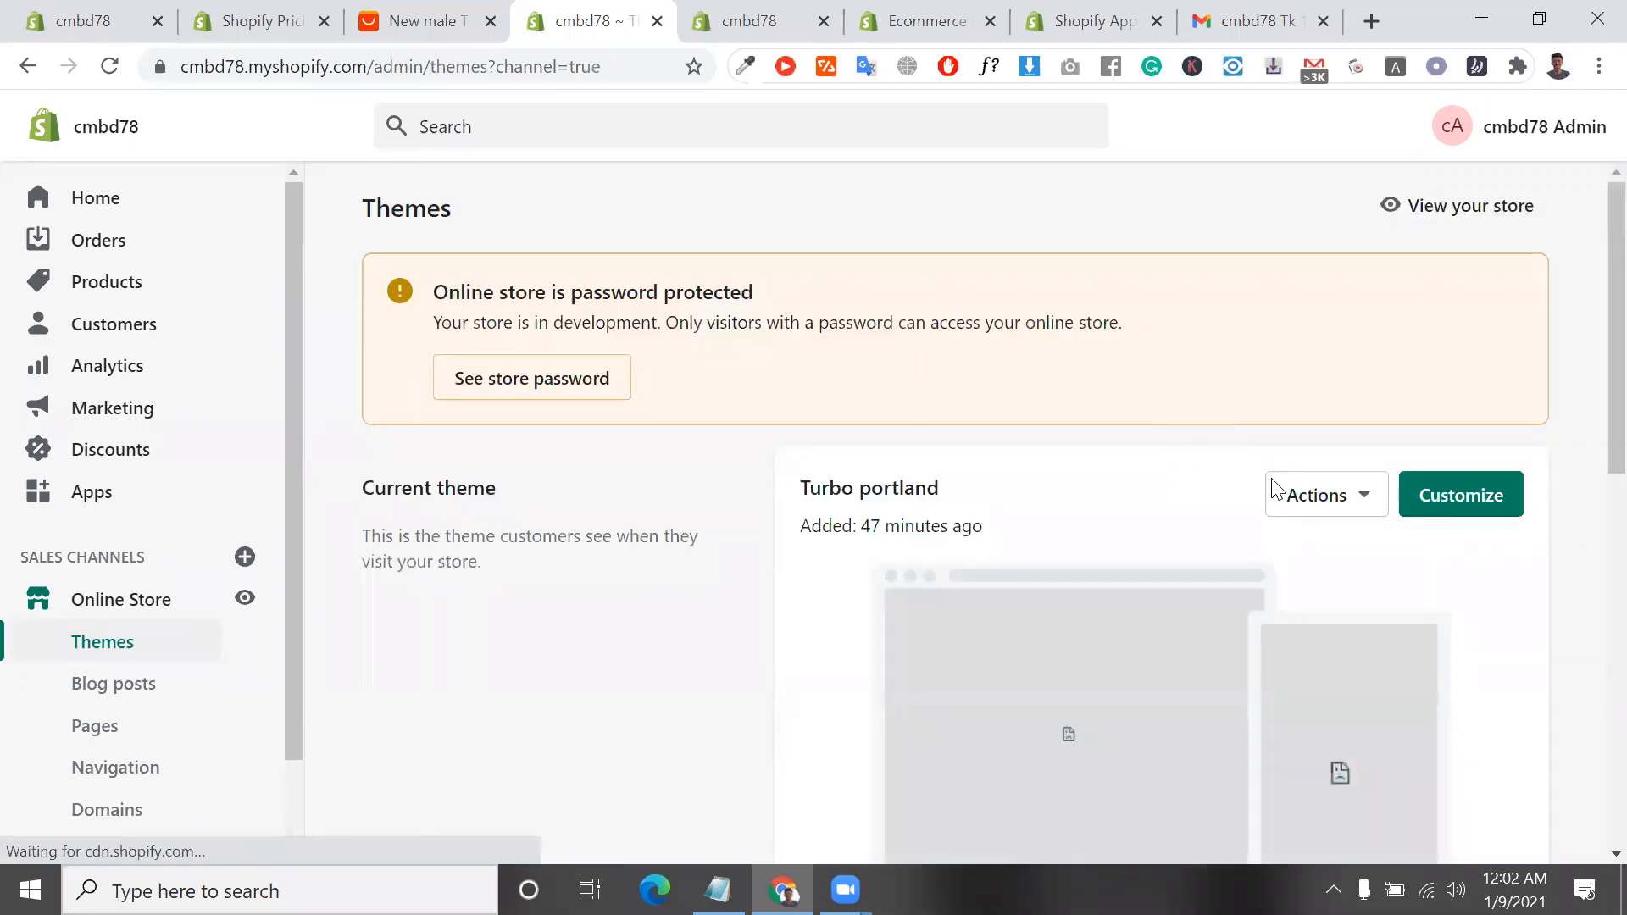
left_click(1332, 501)
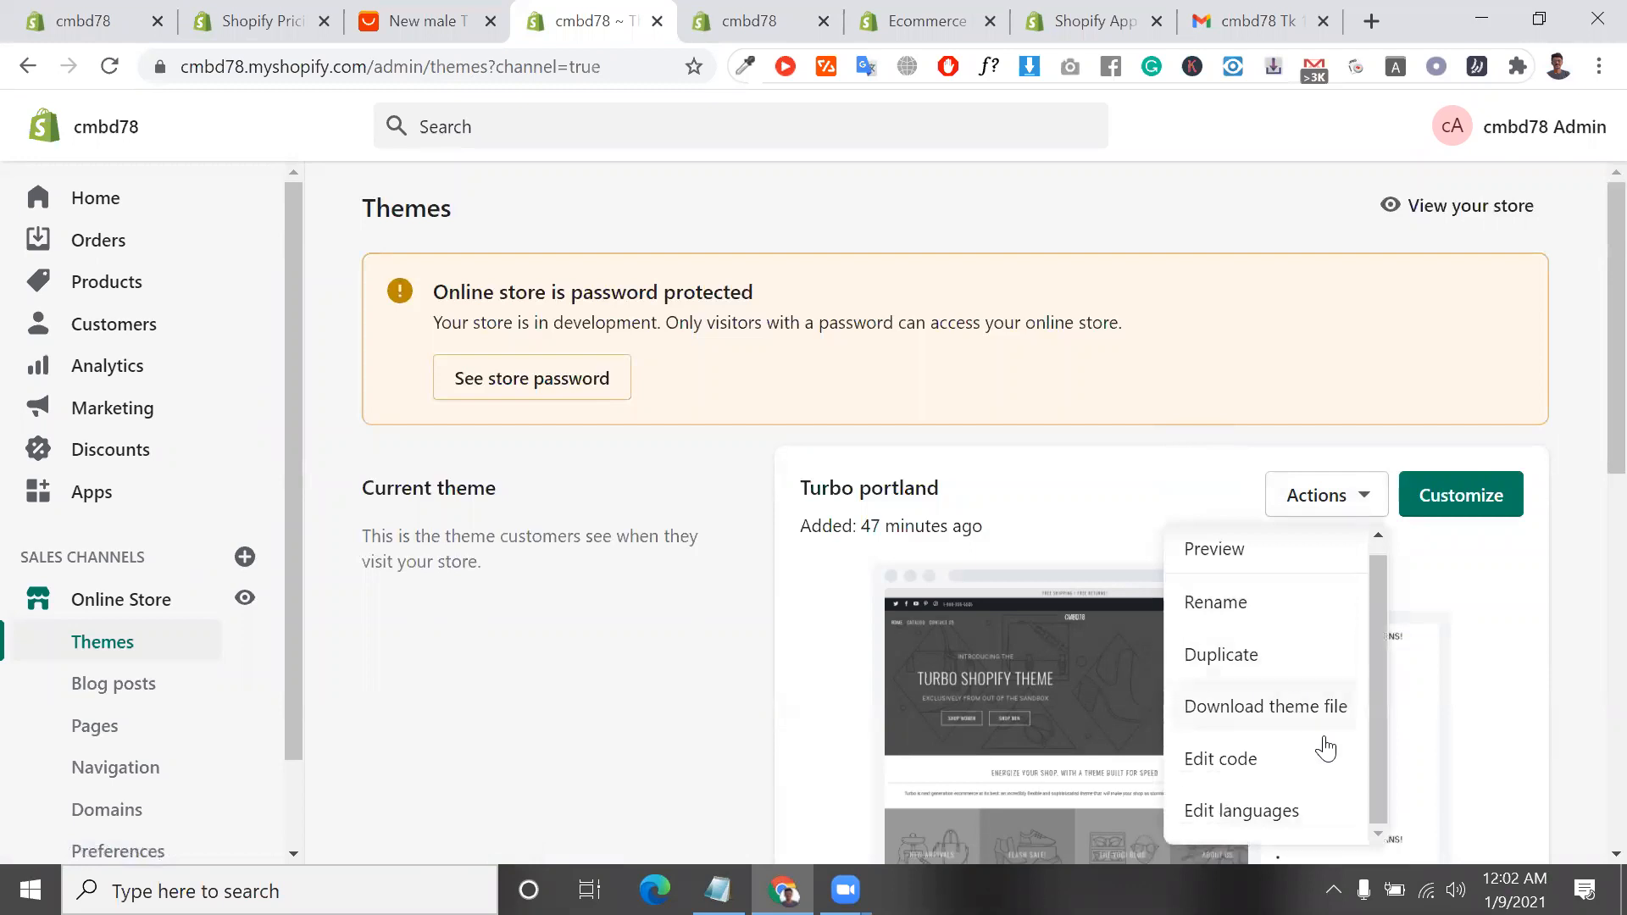
scroll(1252, 705, "up", 1)
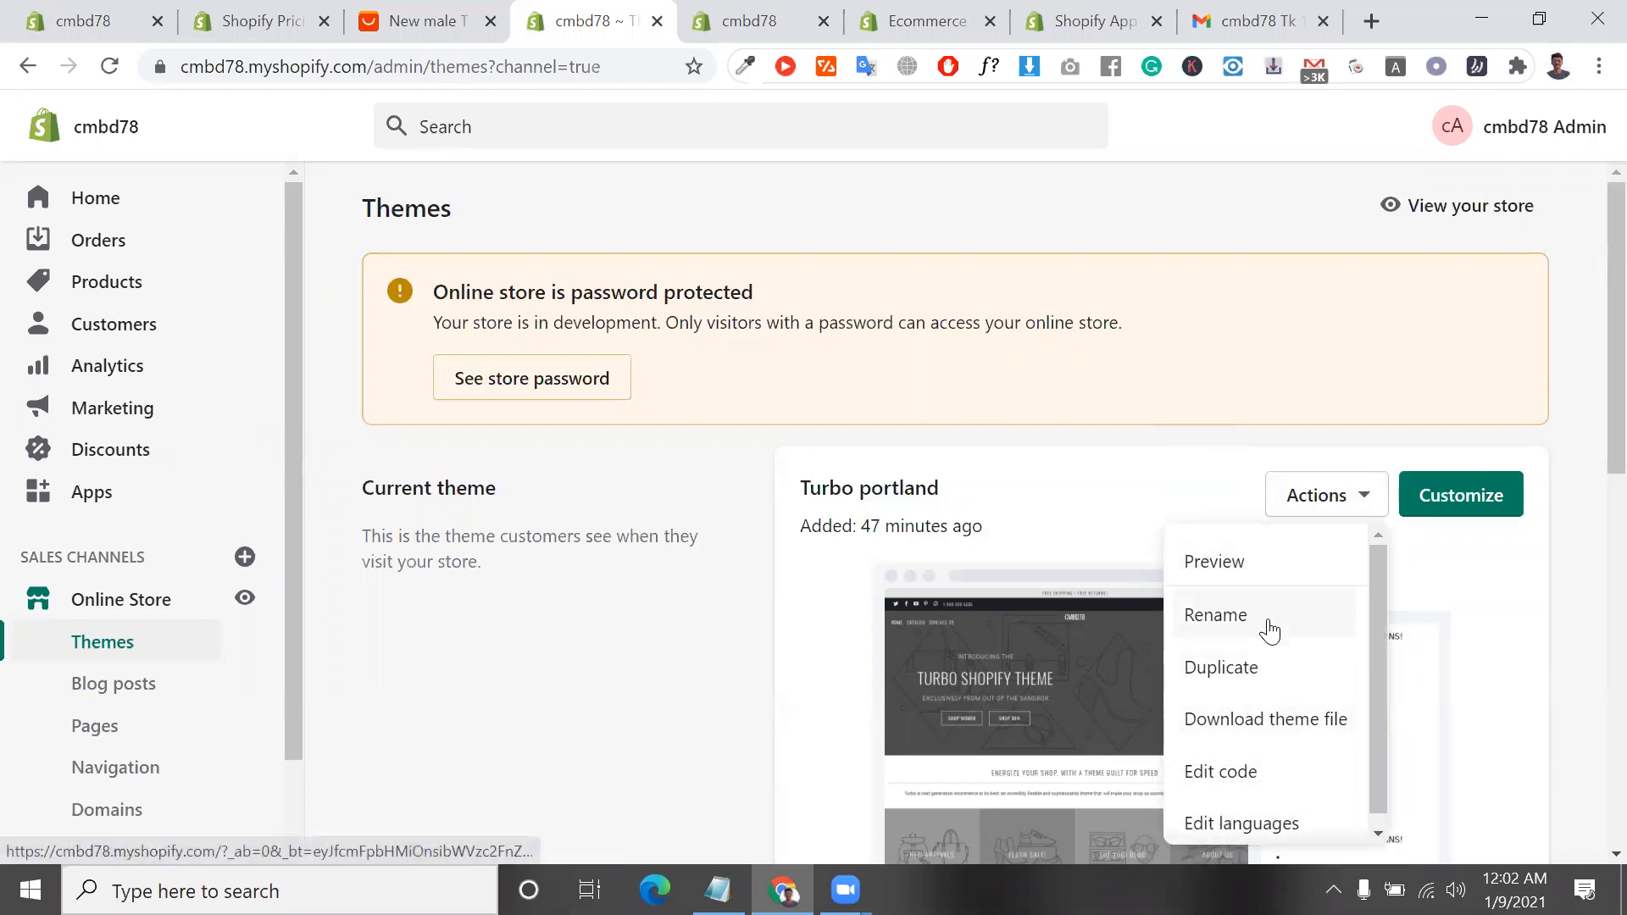
scroll(1279, 665, "down", 1)
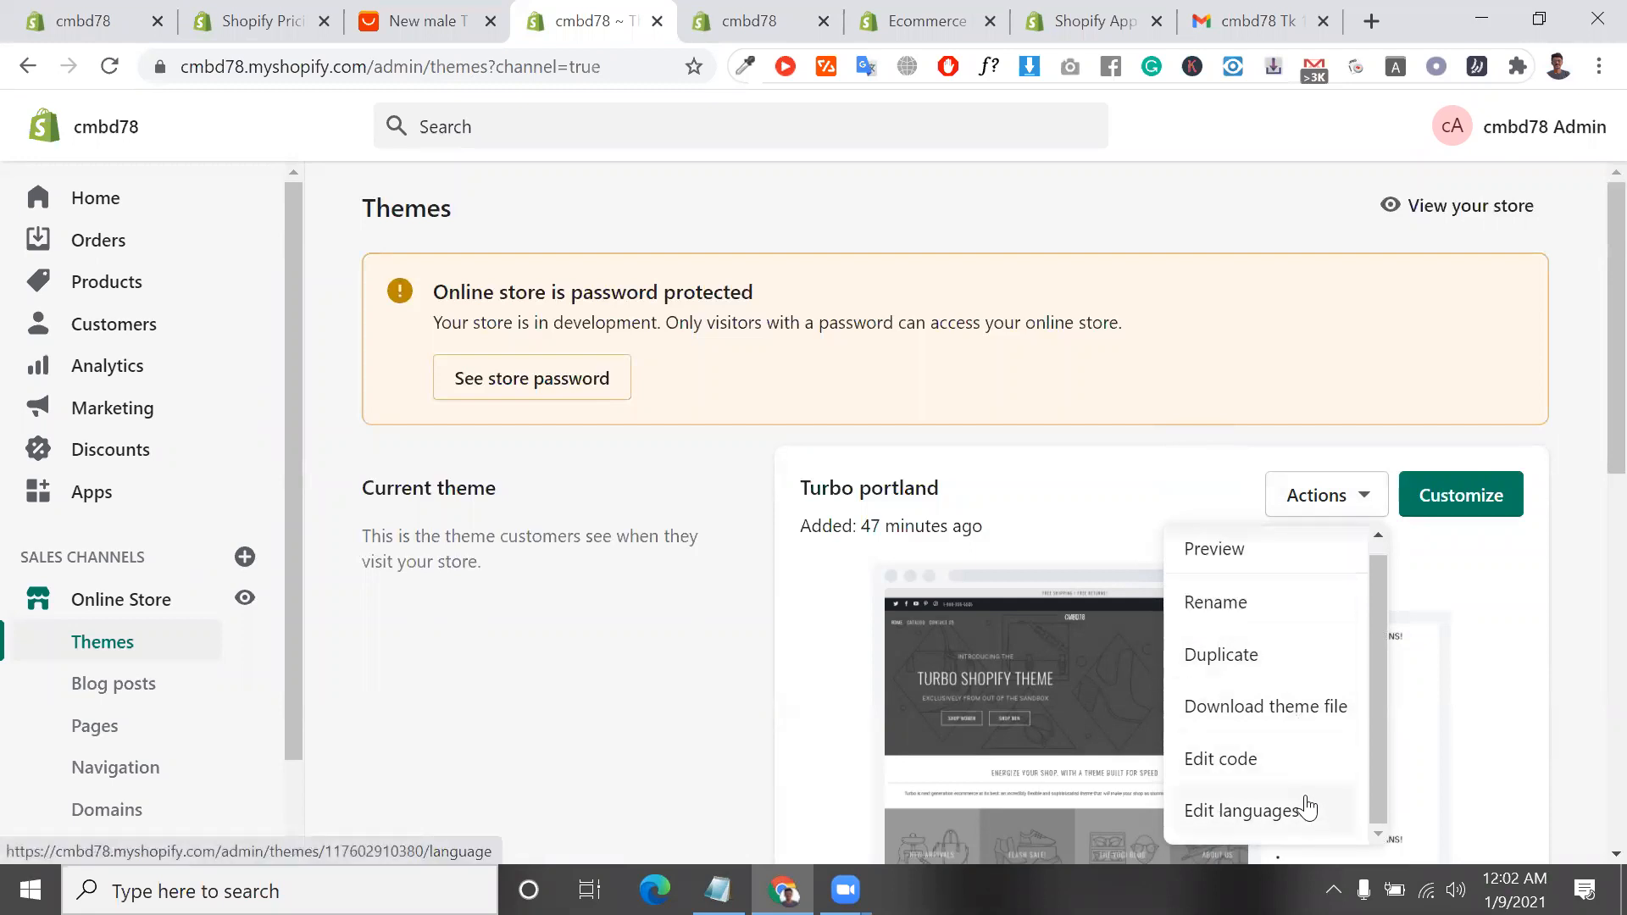
left_click(1341, 497)
scroll(1398, 440, "down", 1)
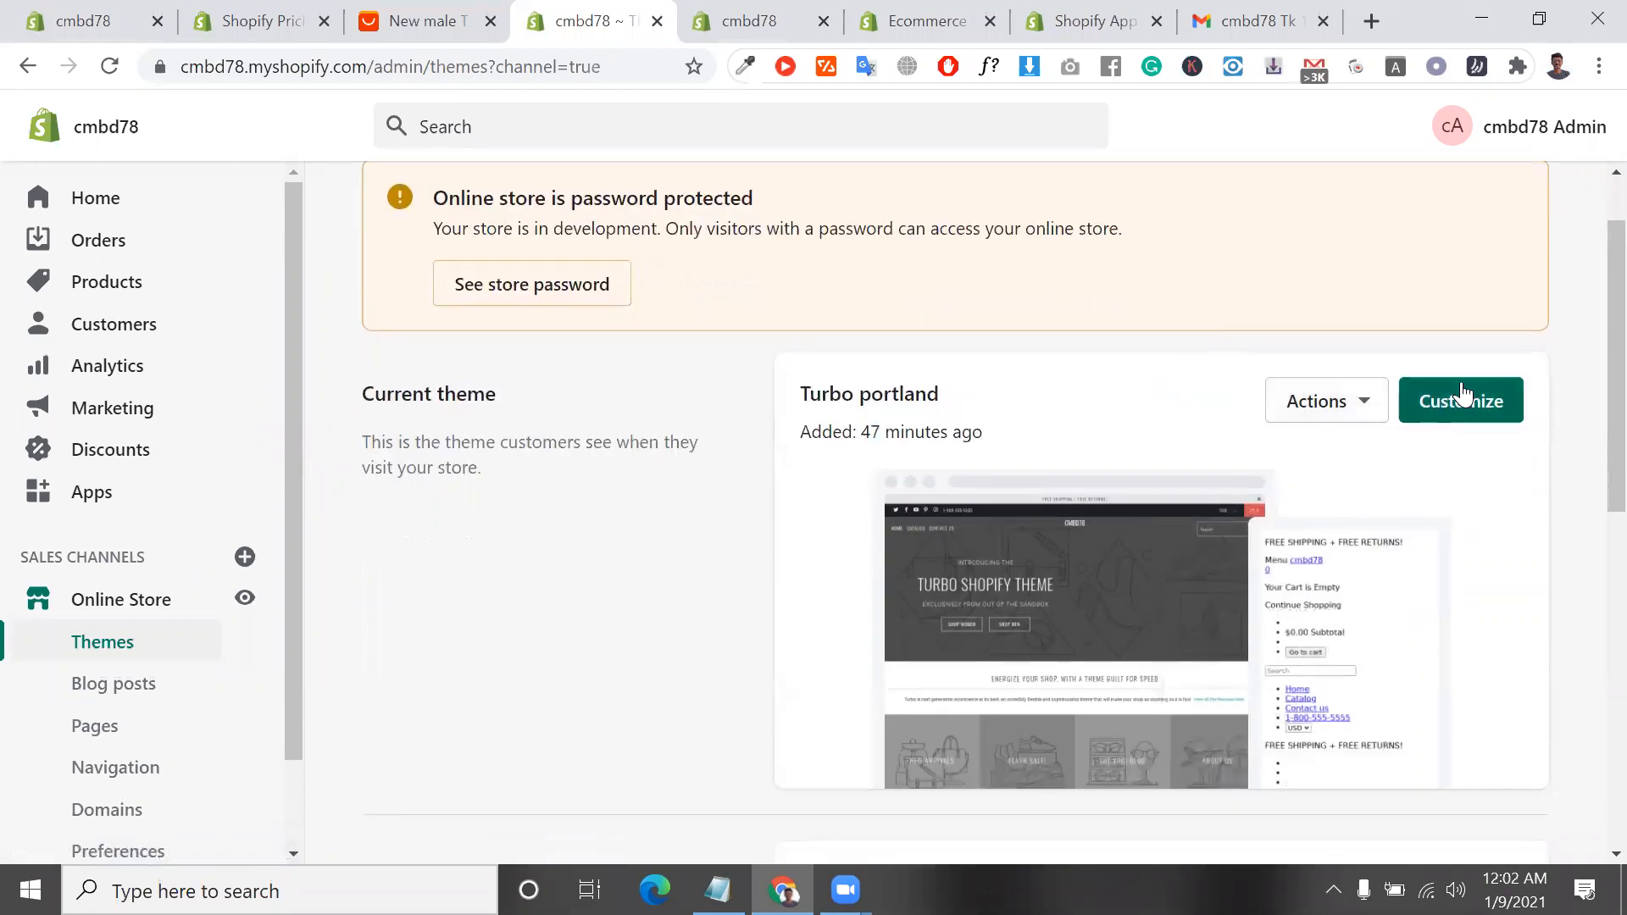
left_click(1461, 392)
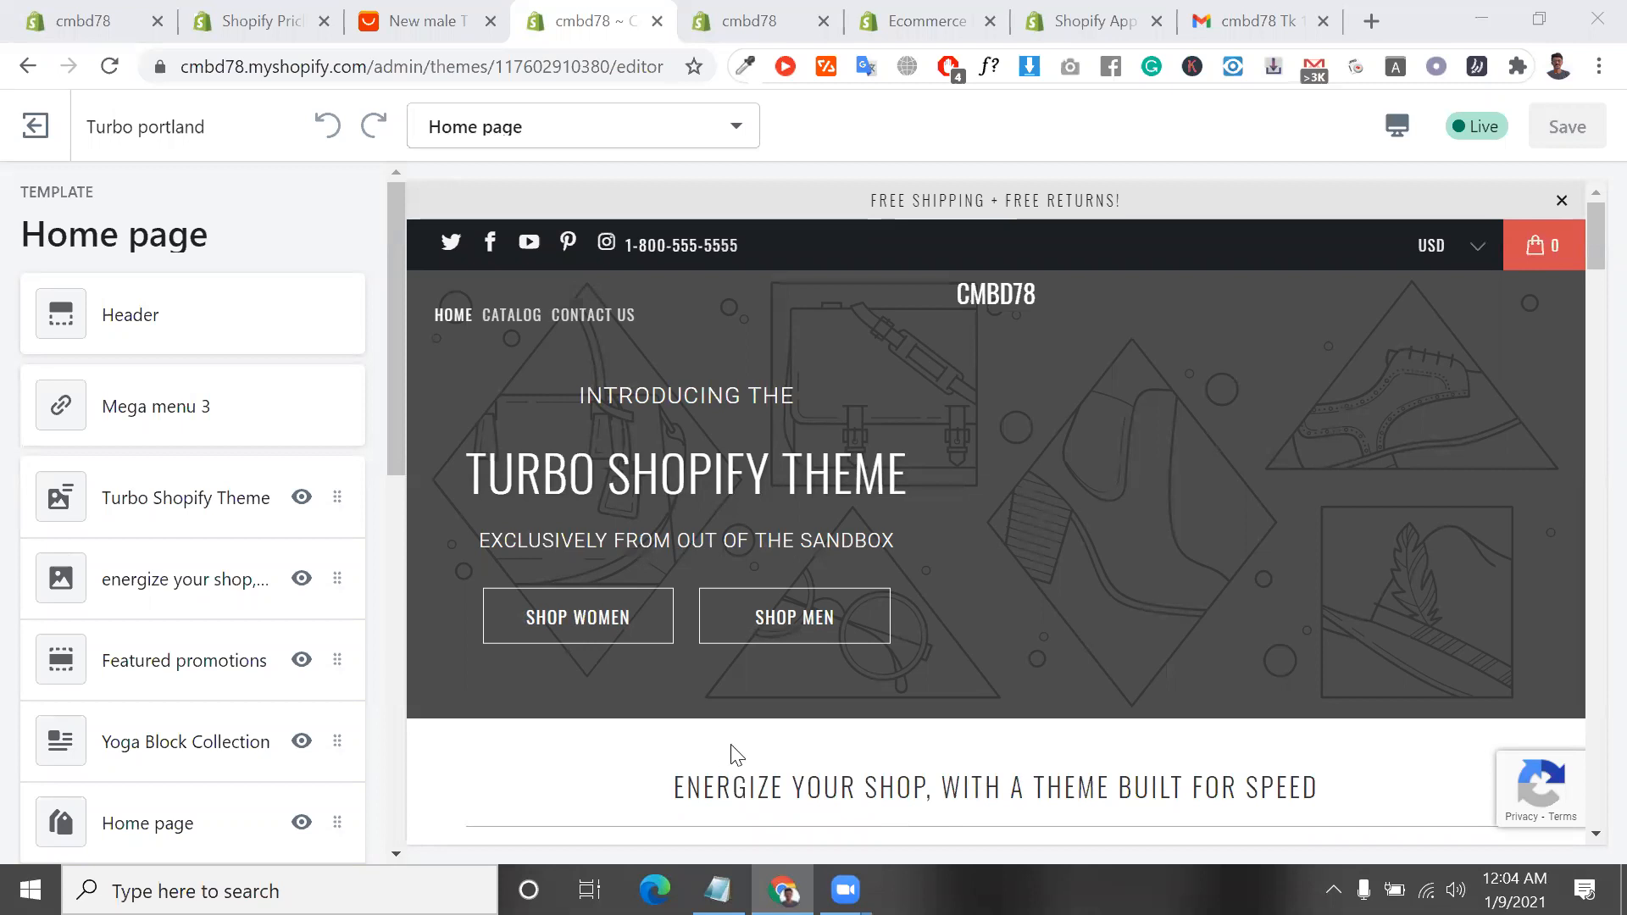
Switch to the desktop, skim the my dropshiping store information.txt notes in Notepad, and close them
left_click(1482, 5)
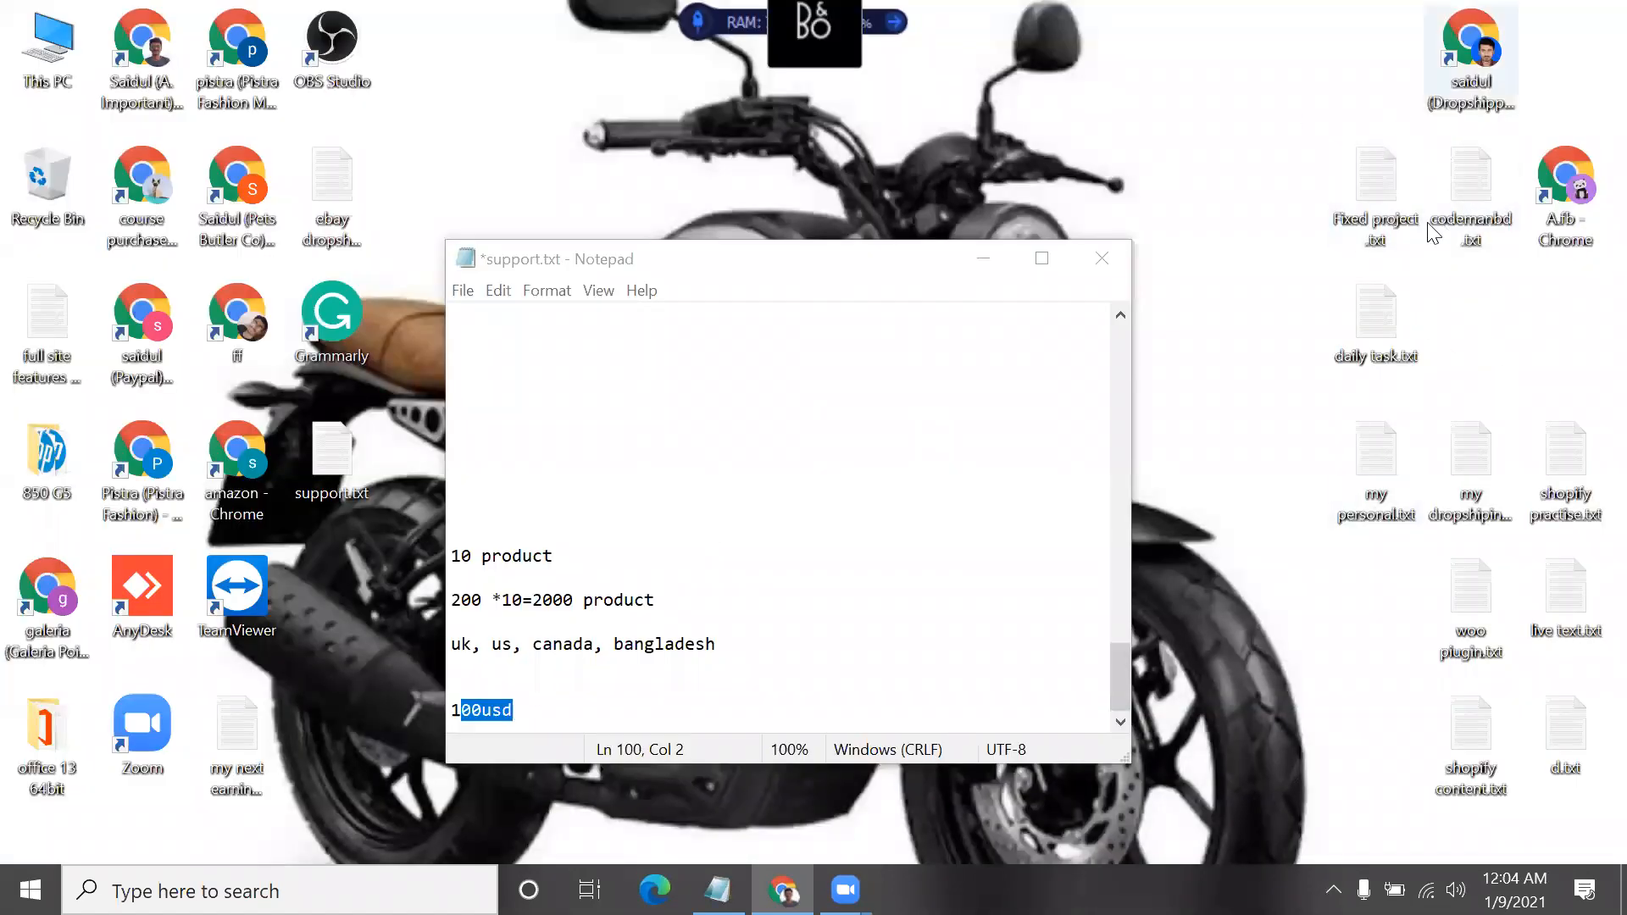
double_click(1481, 488)
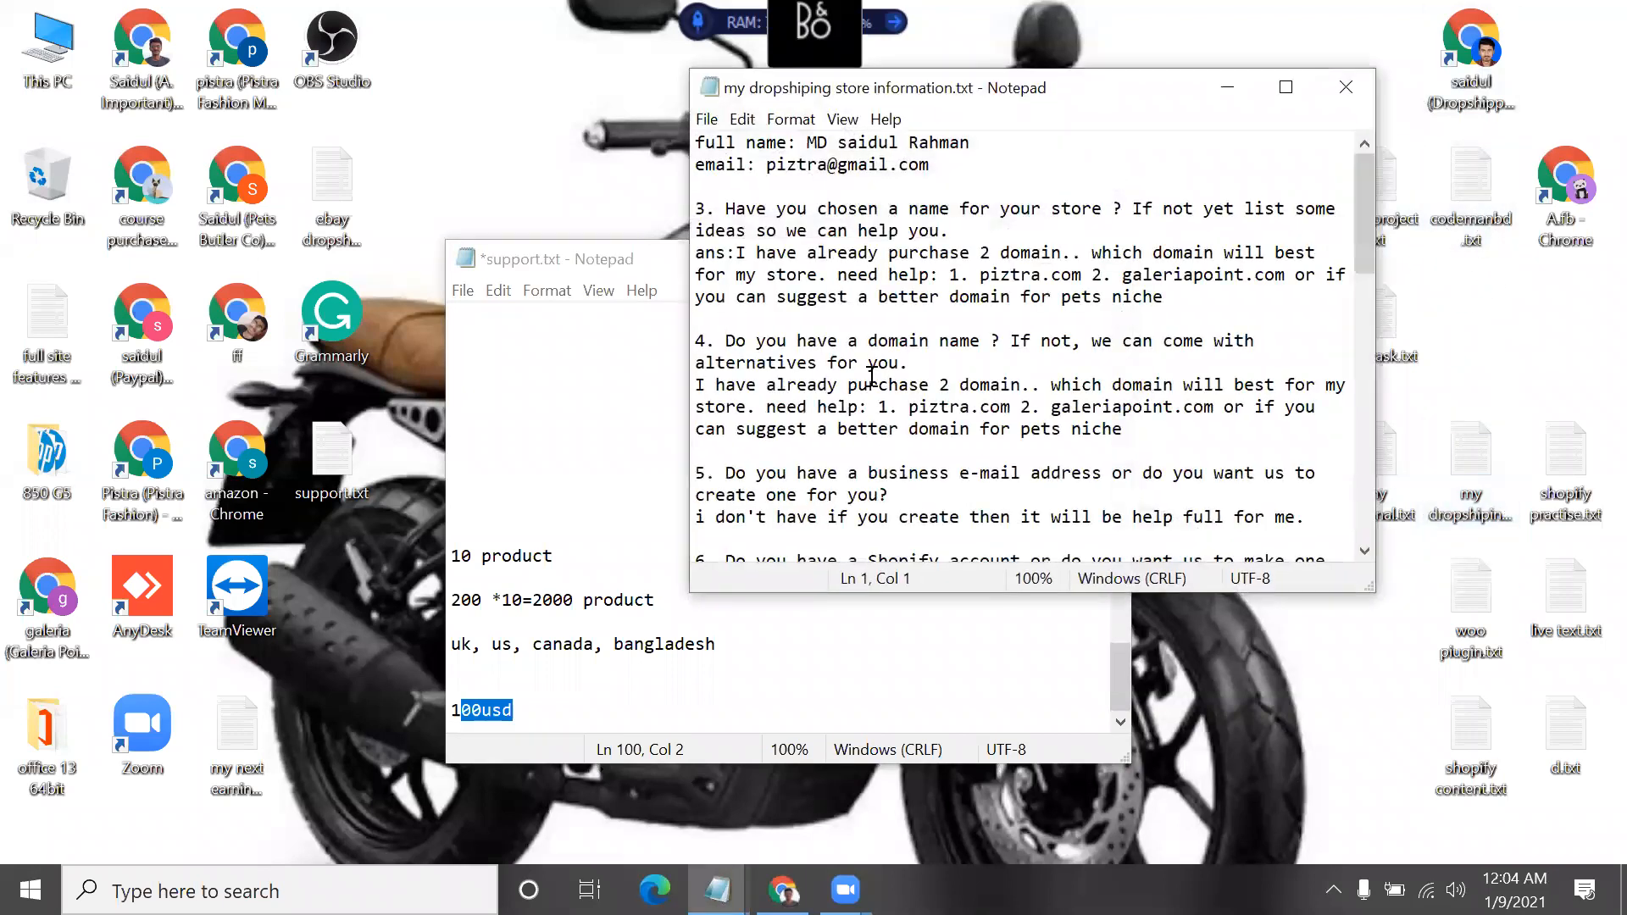
scroll(872, 373, "down", 15)
scroll(872, 373, "up", 1)
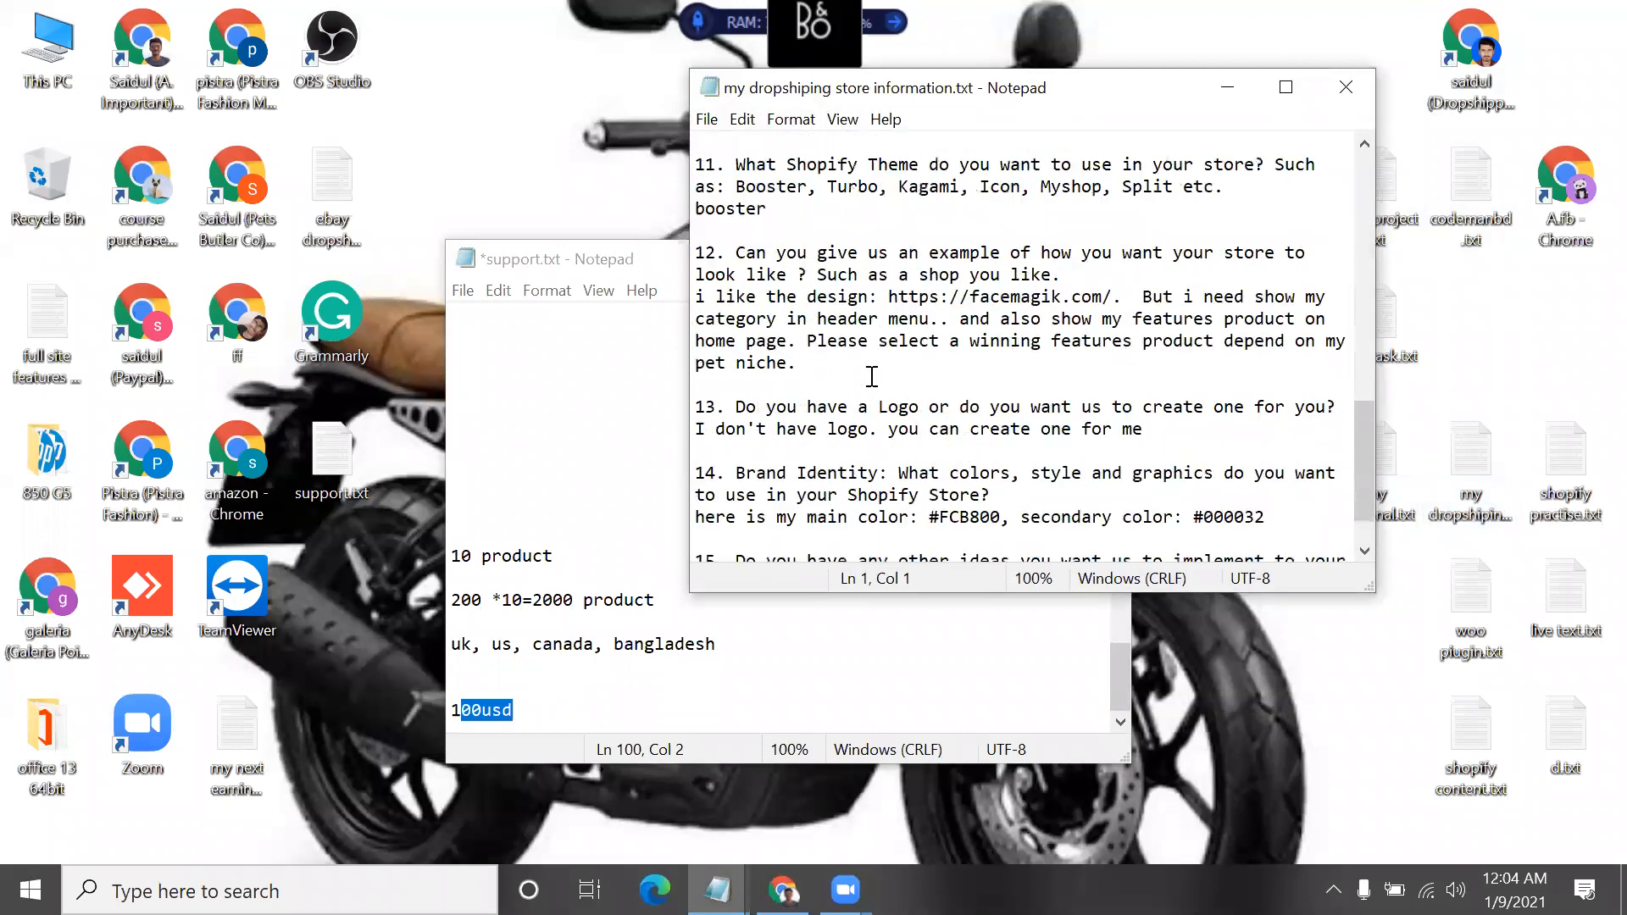
left_click(1344, 87)
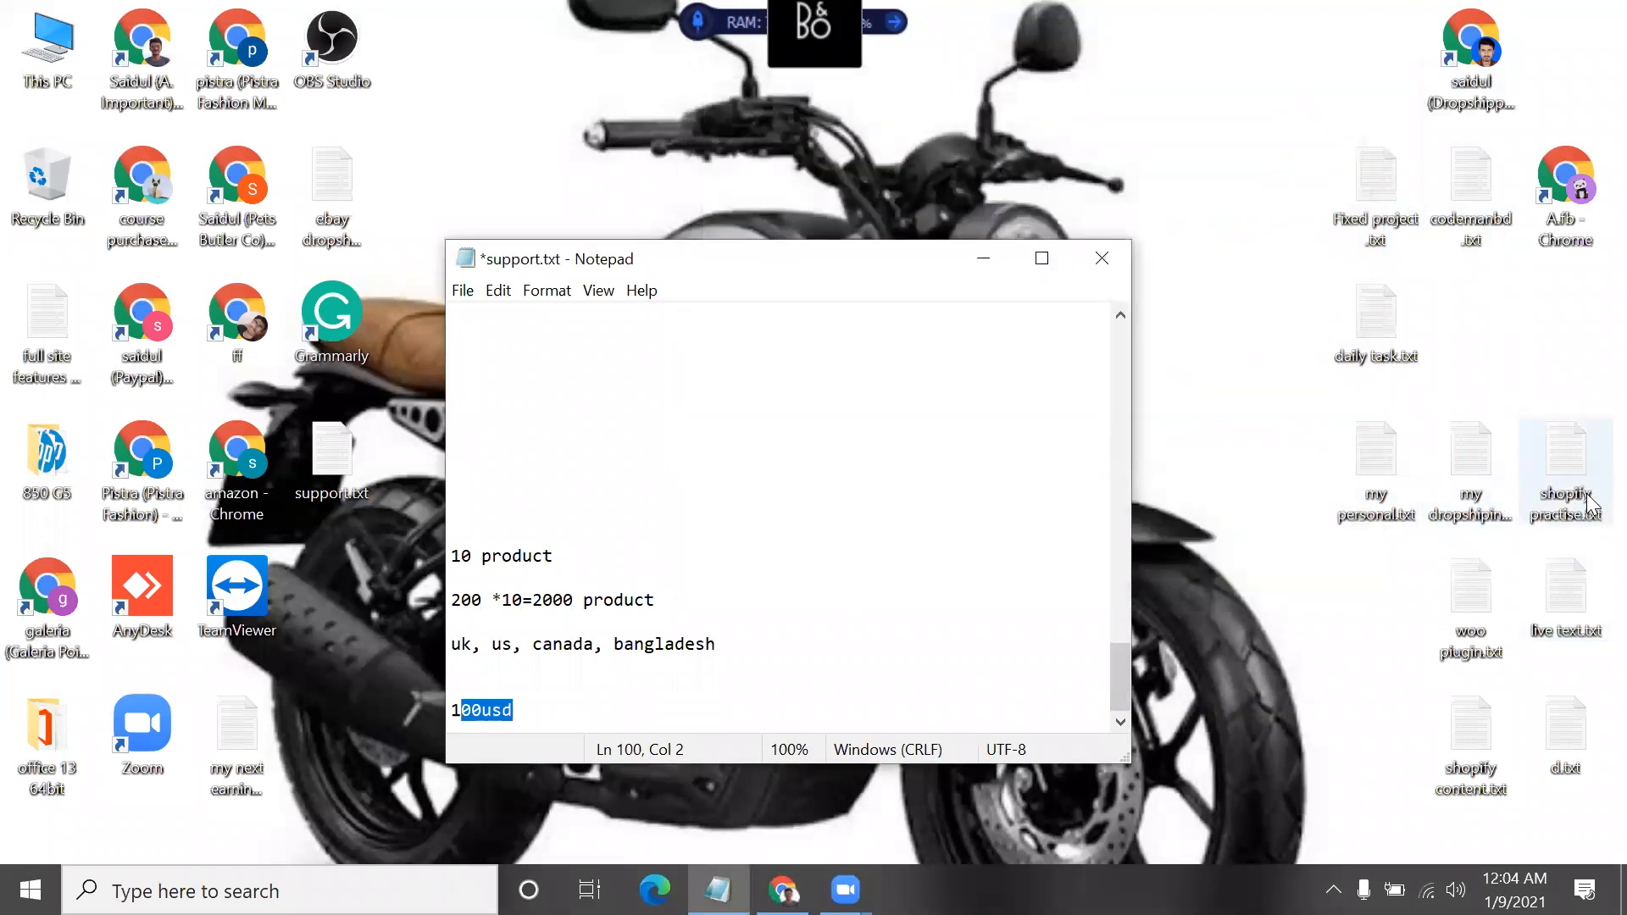
Open shopify content.txt in Notepad, minimize the overlapping support.txt window, and examine the course outline and dropshipping app list
double_click(1465, 717)
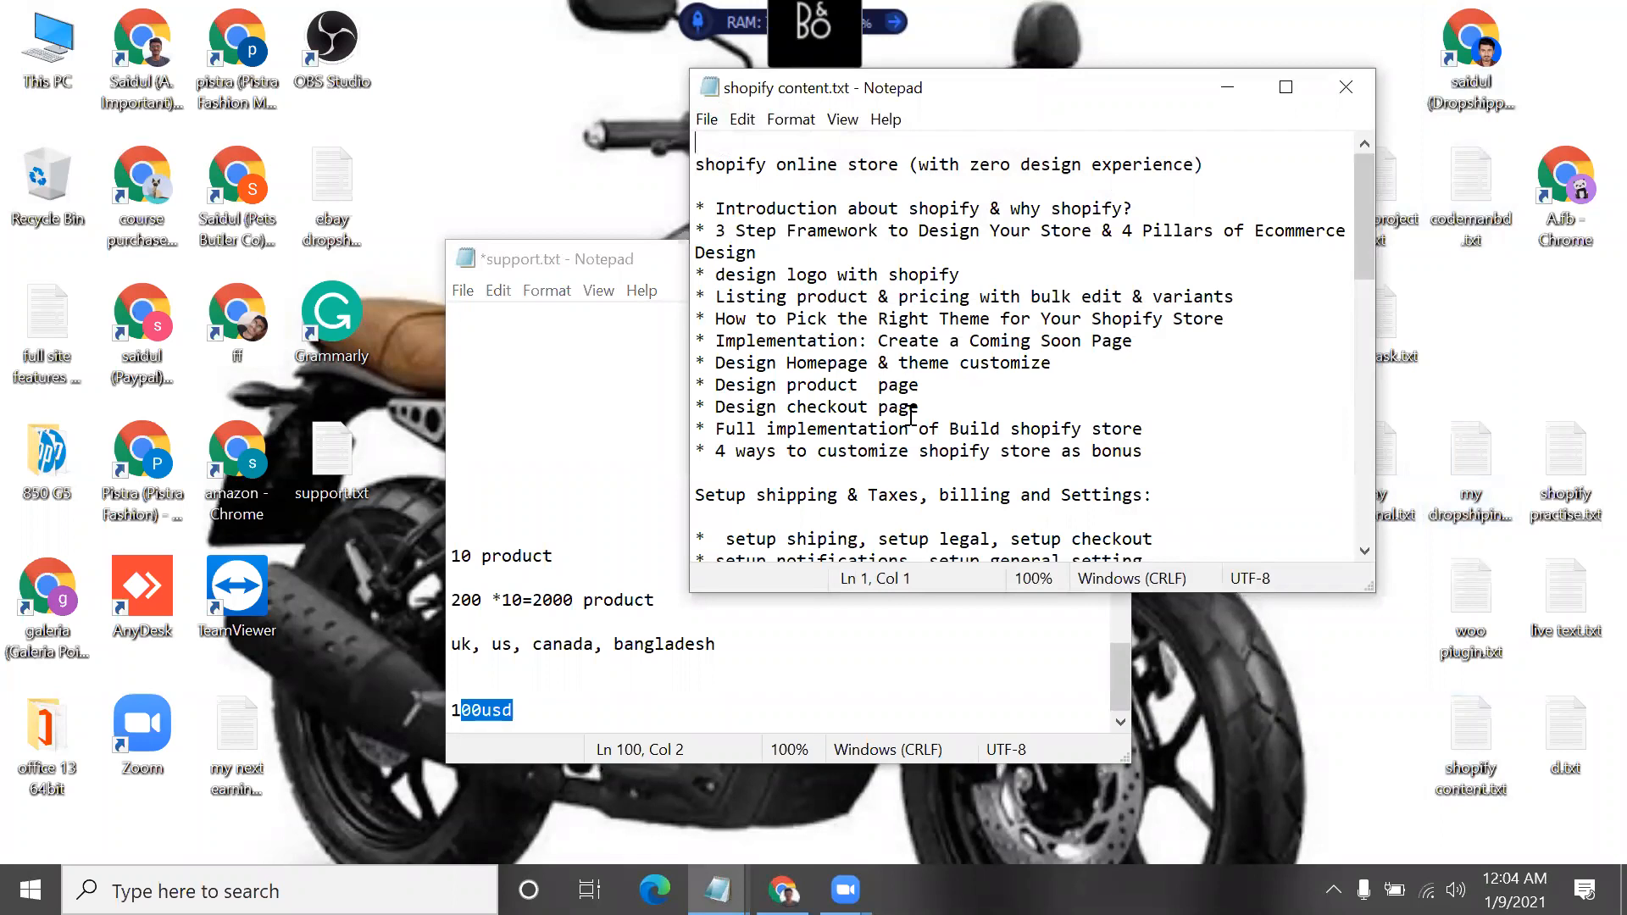
scroll(911, 415, "down", 15)
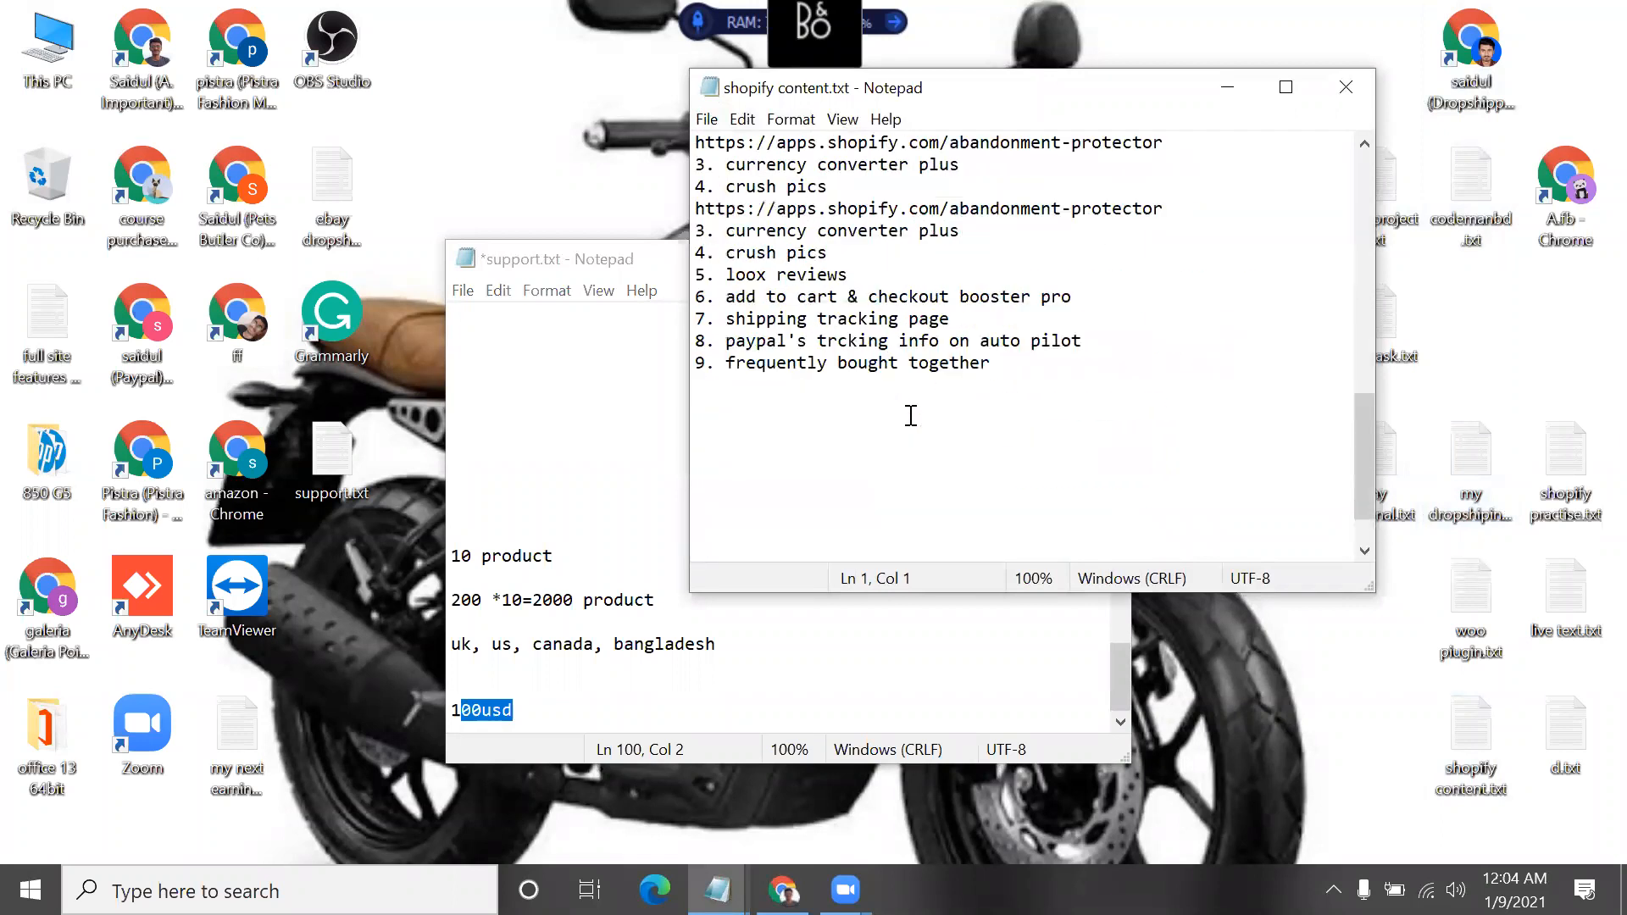
scroll(911, 415, "up", 1)
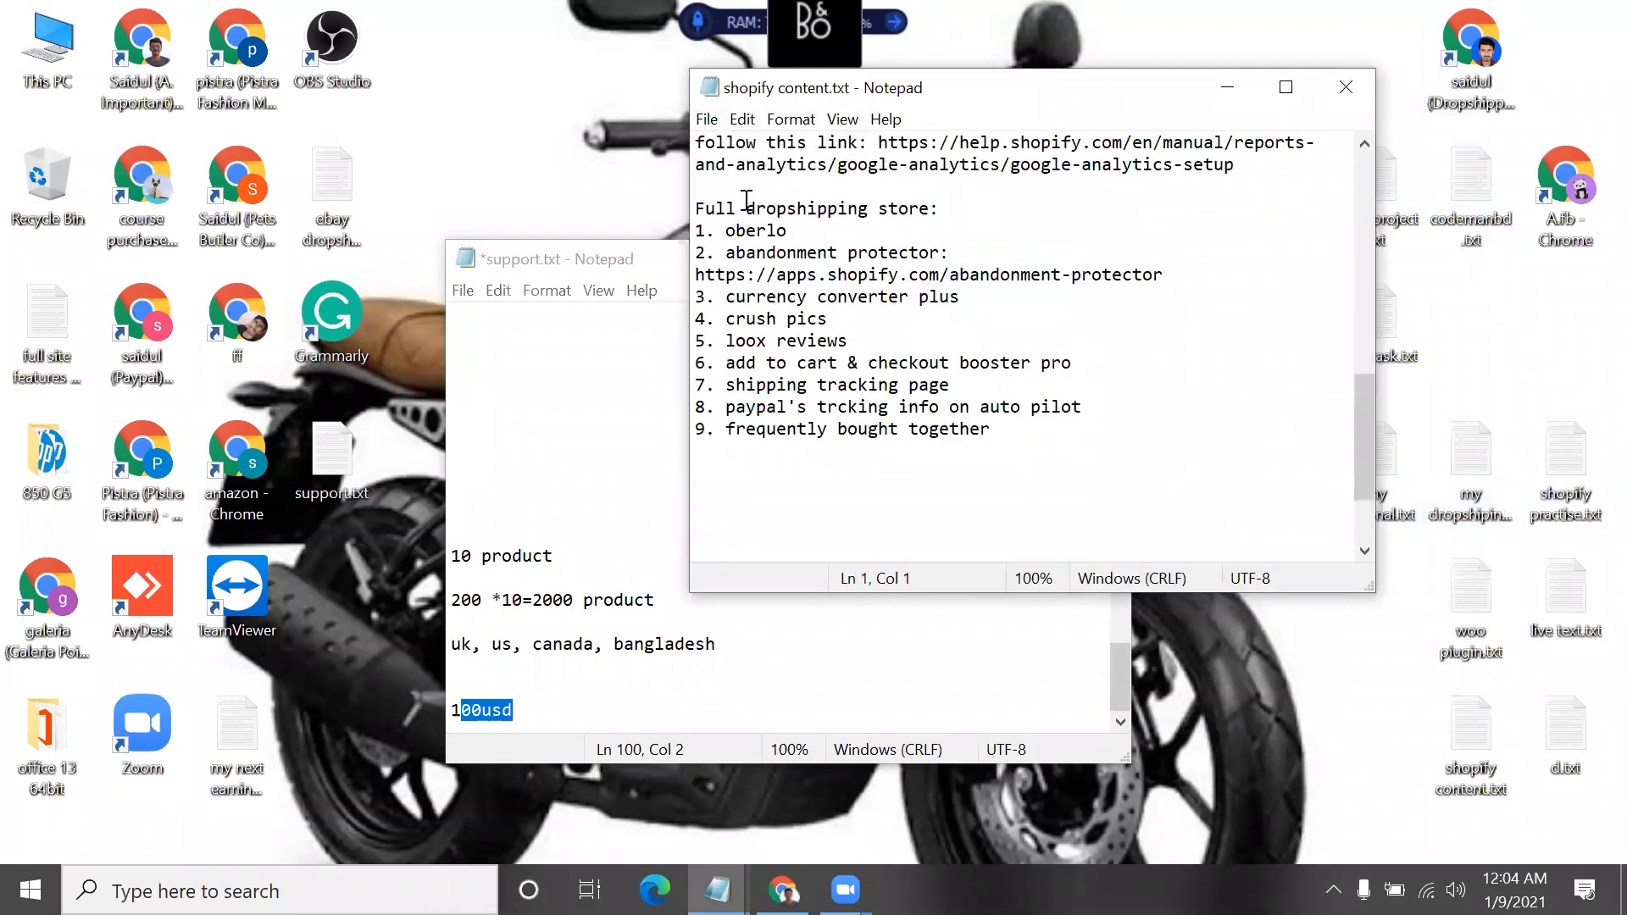
scroll(702, 183, "up", 1)
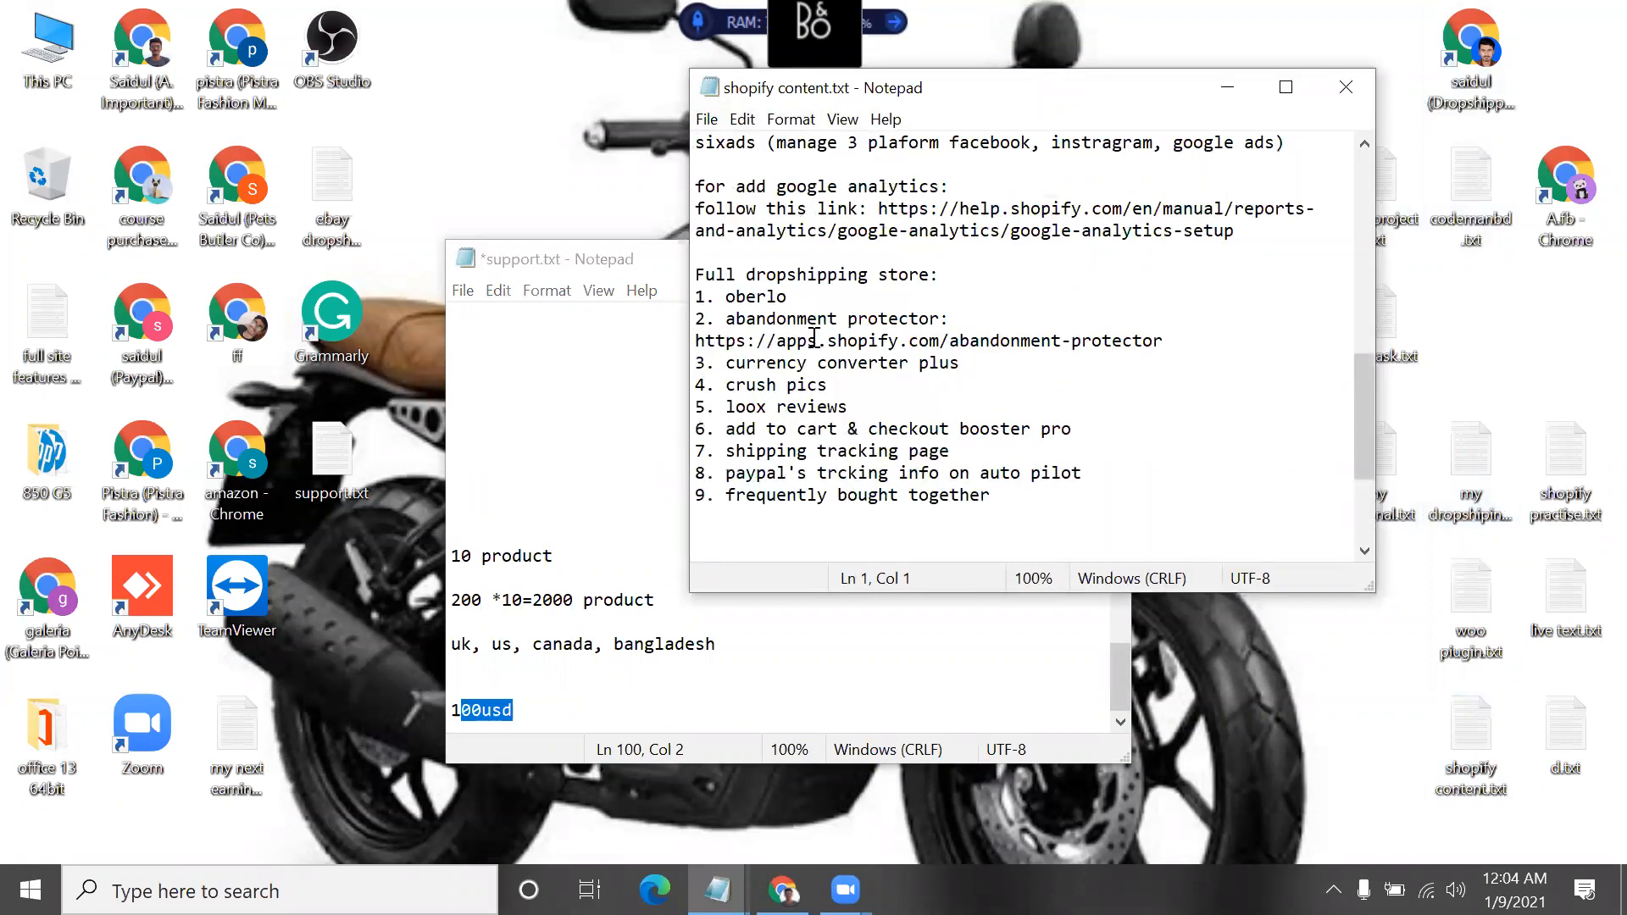
left_click(618, 265)
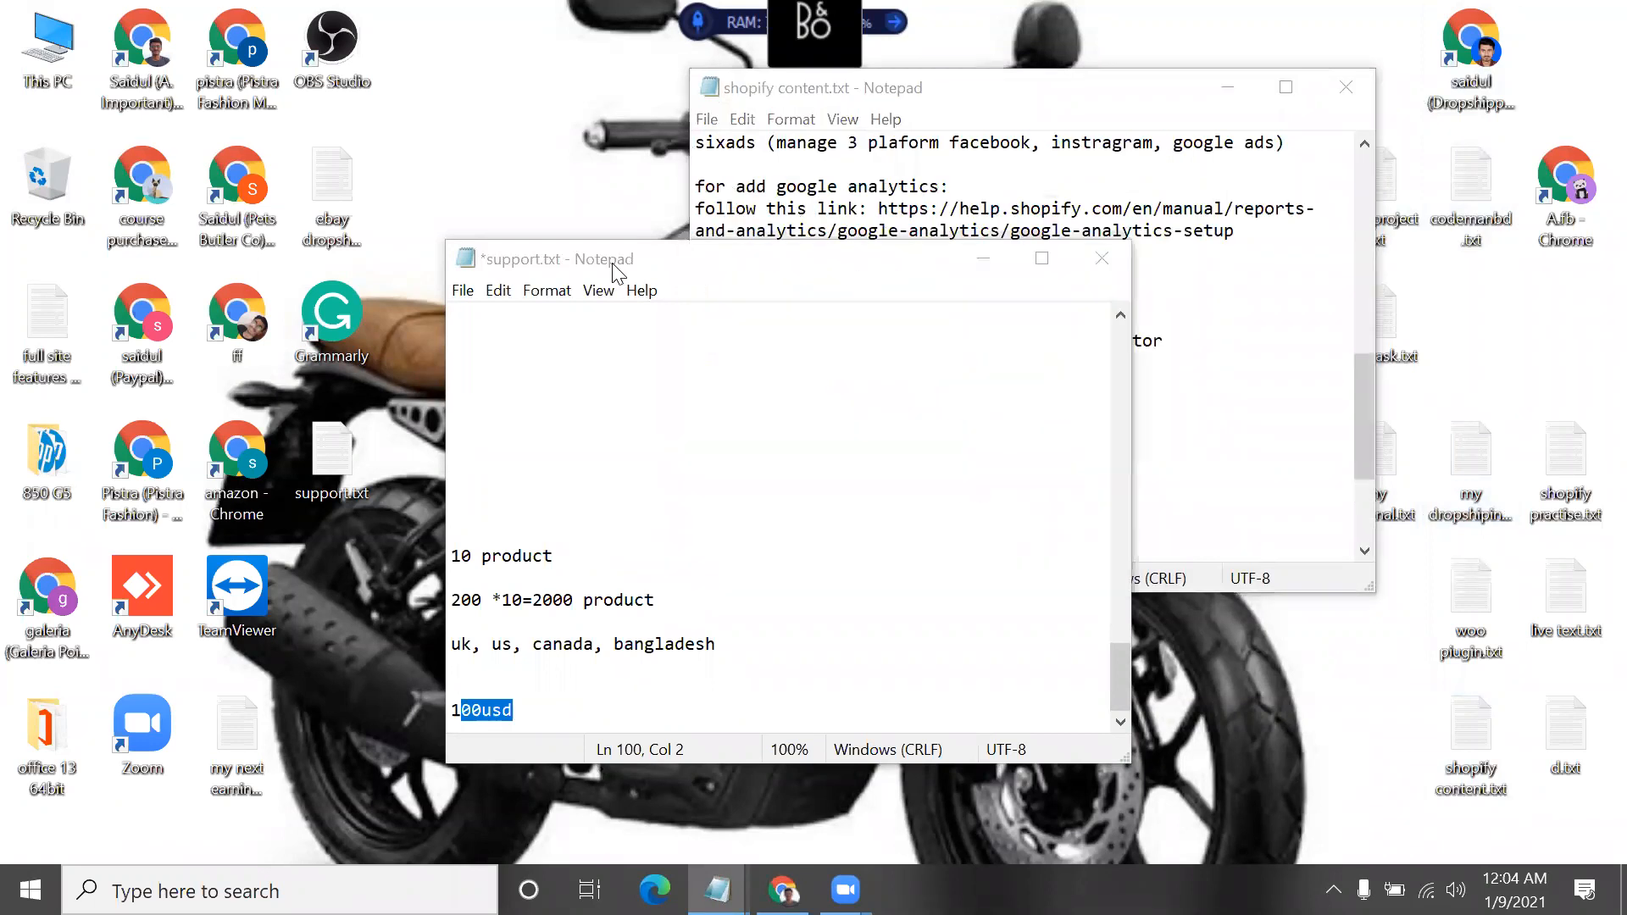
left_click(983, 264)
scroll(770, 363, "up", 8)
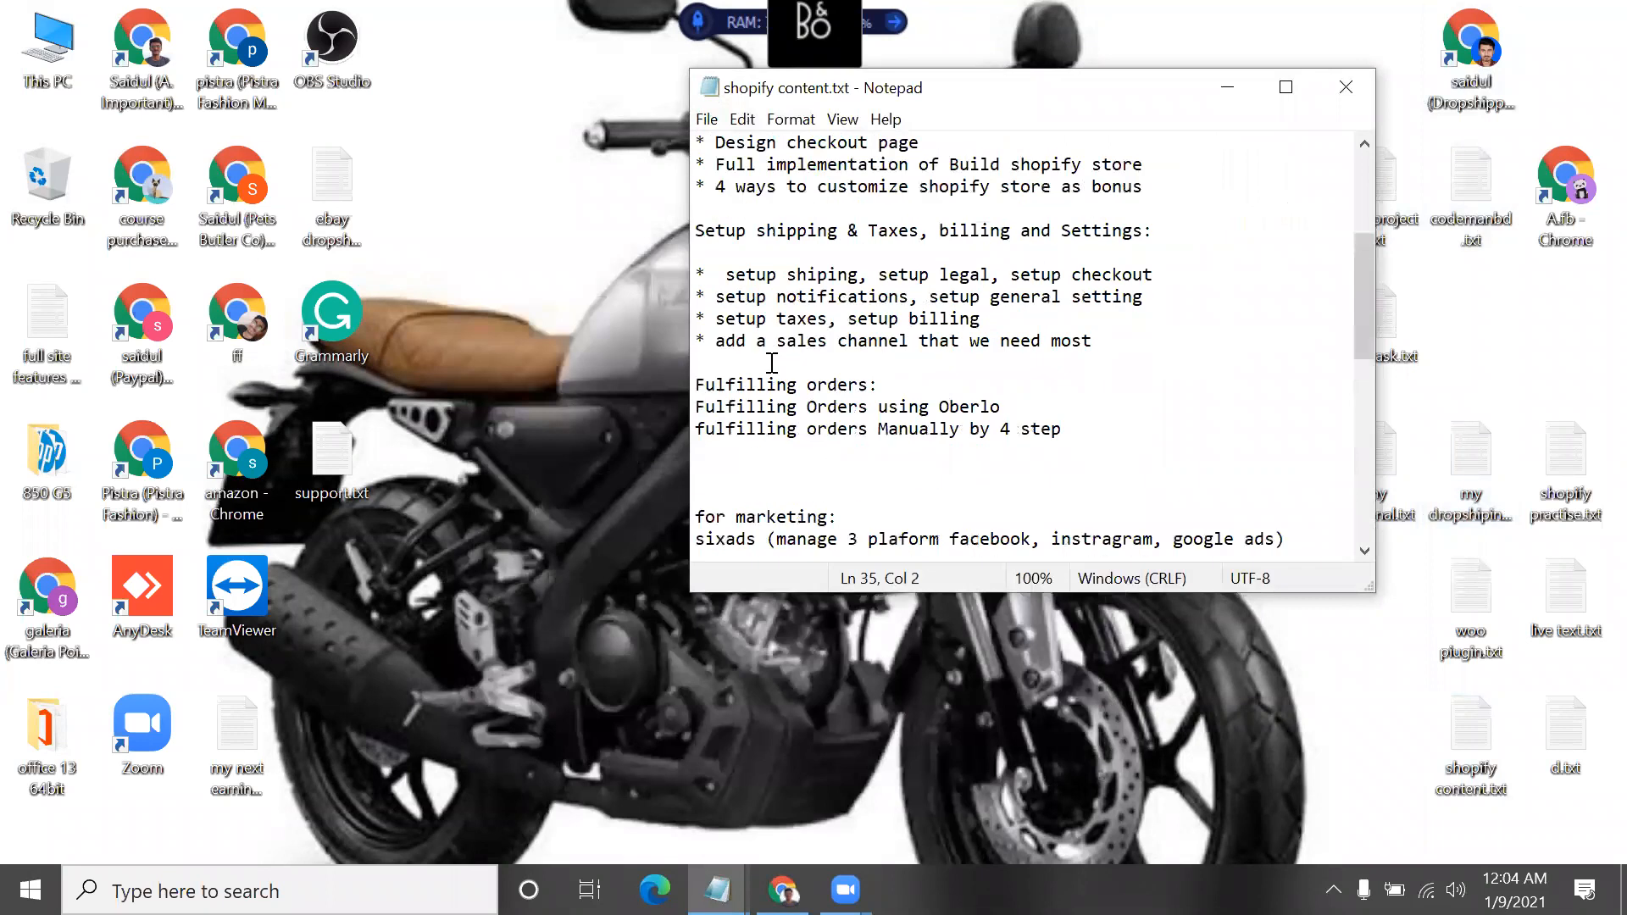
scroll(772, 362, "down", 11)
scroll(772, 363, "up", 1)
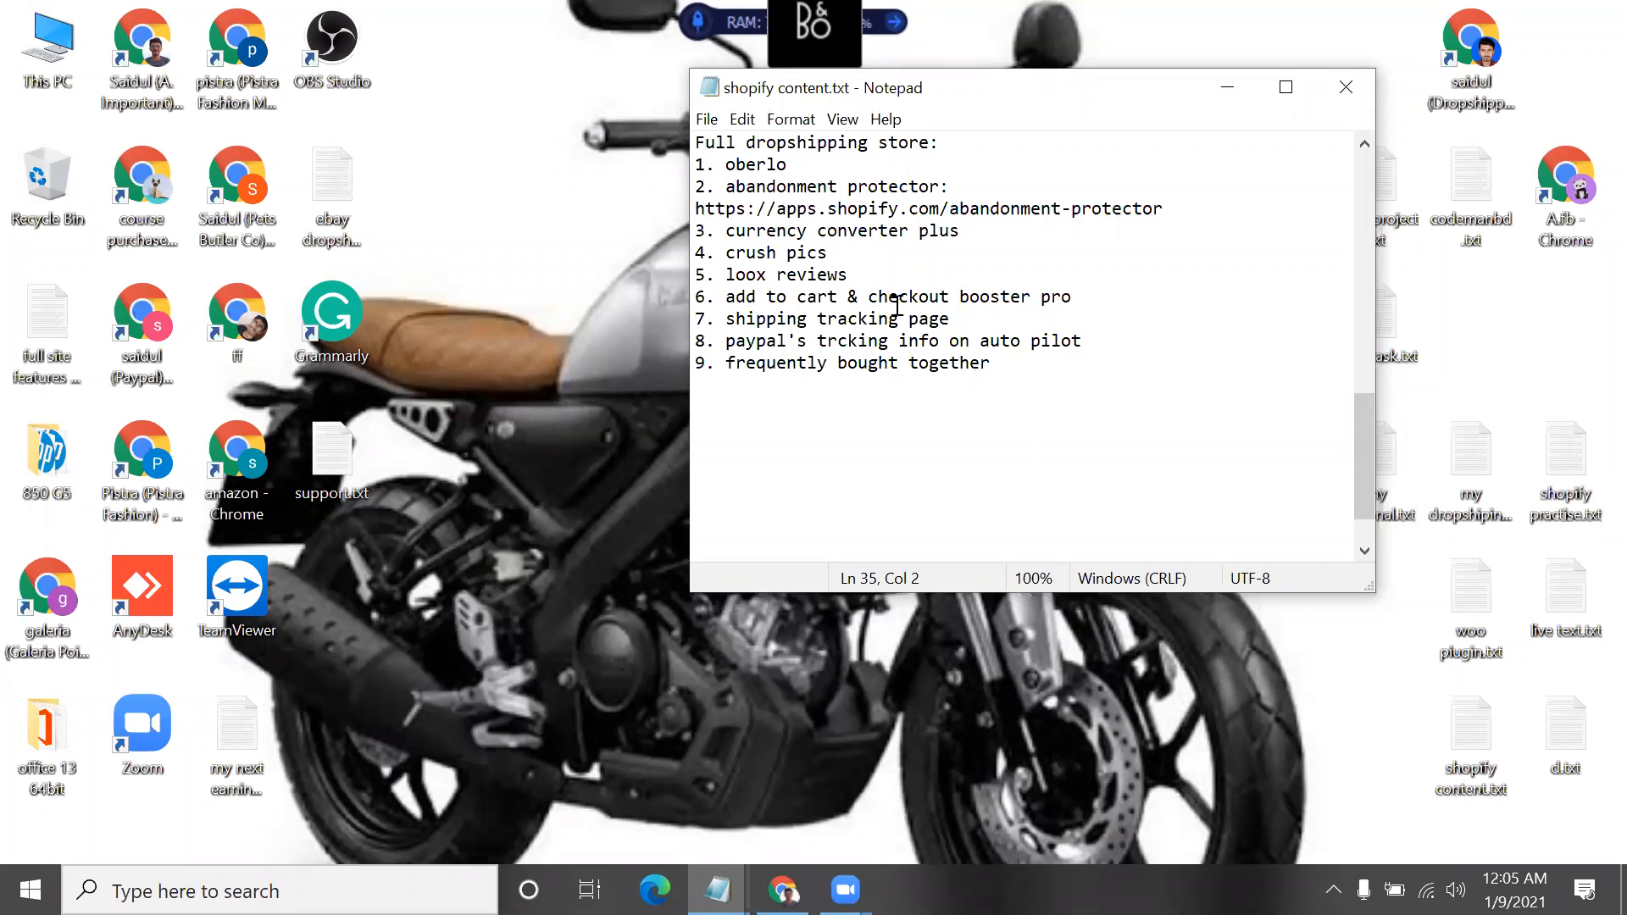
Insert blank lines above the "Full dropshipping store:" heading in the notes
left_click(692, 142)
key("Return")
key("Return")
key("Return")
key("Return")
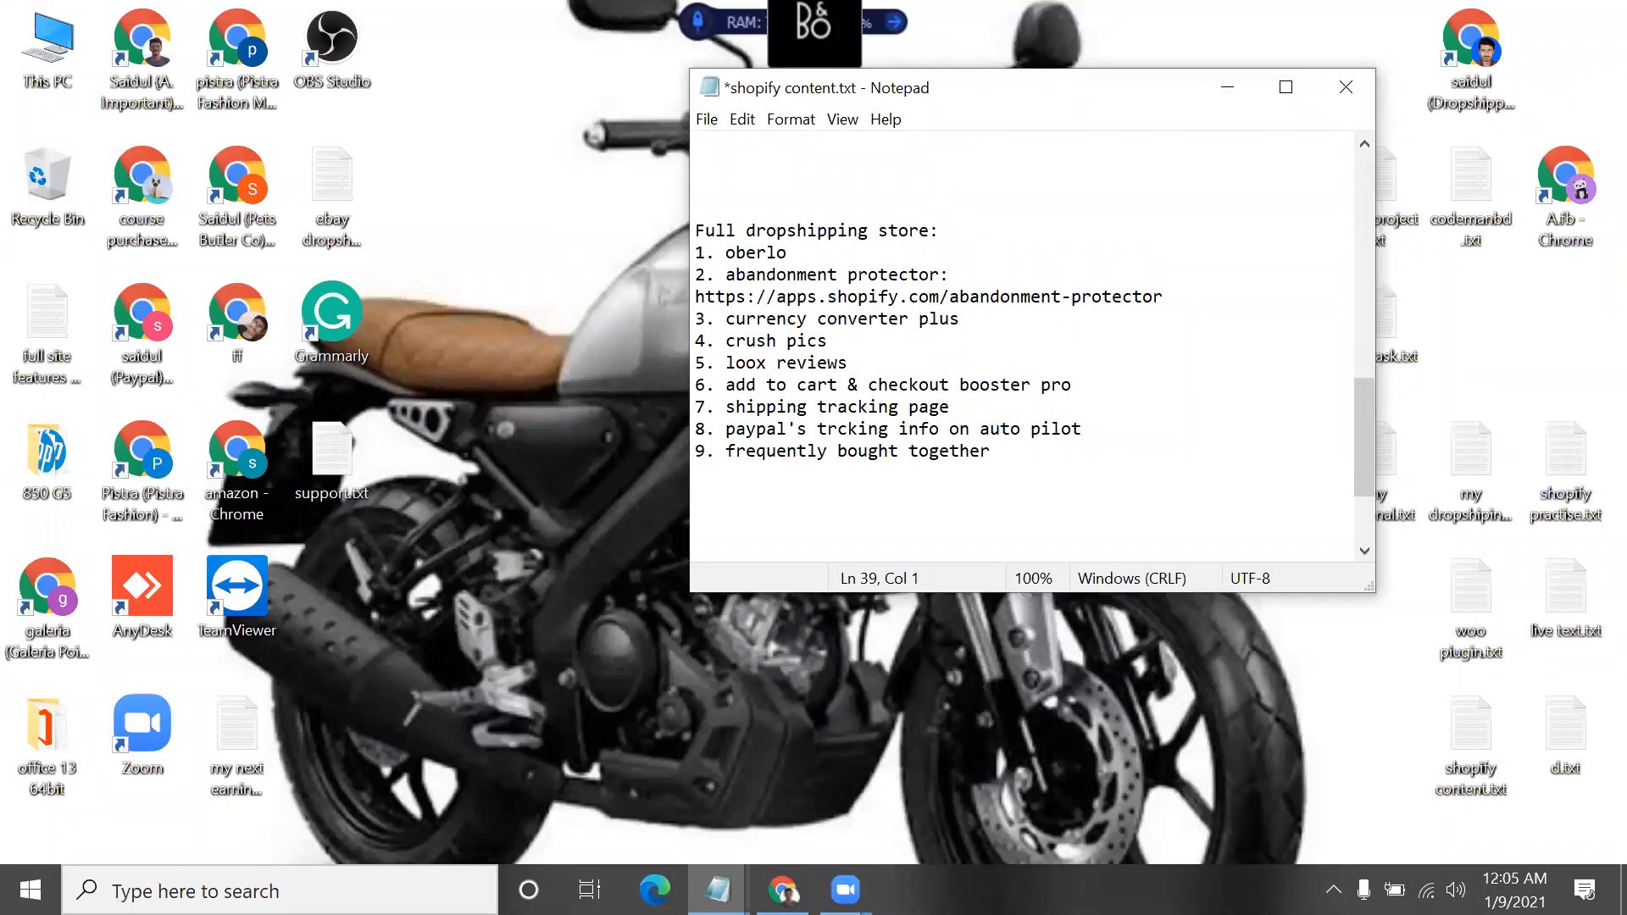
left_click_drag(1164, 299, 697, 298)
key("BackSpace")
key("BackSpace")
key("BackSpace")
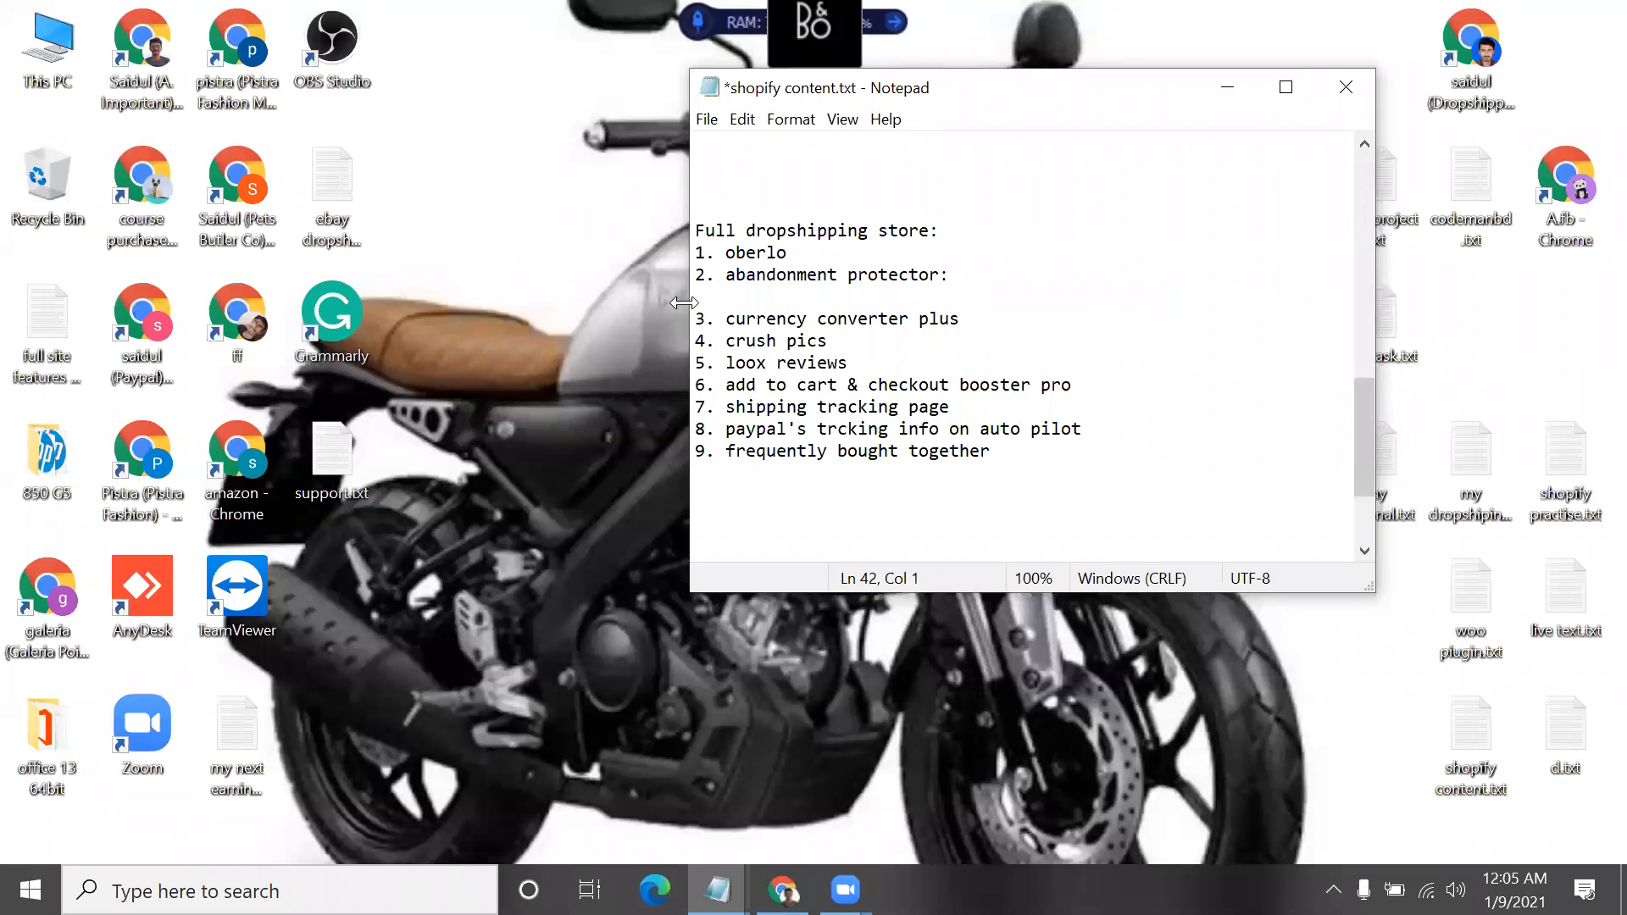
Maximize the notes window and add more blank lines between the Google Analytics link and the "Full dropshipping store:" list
left_click_drag(994, 431, 694, 222)
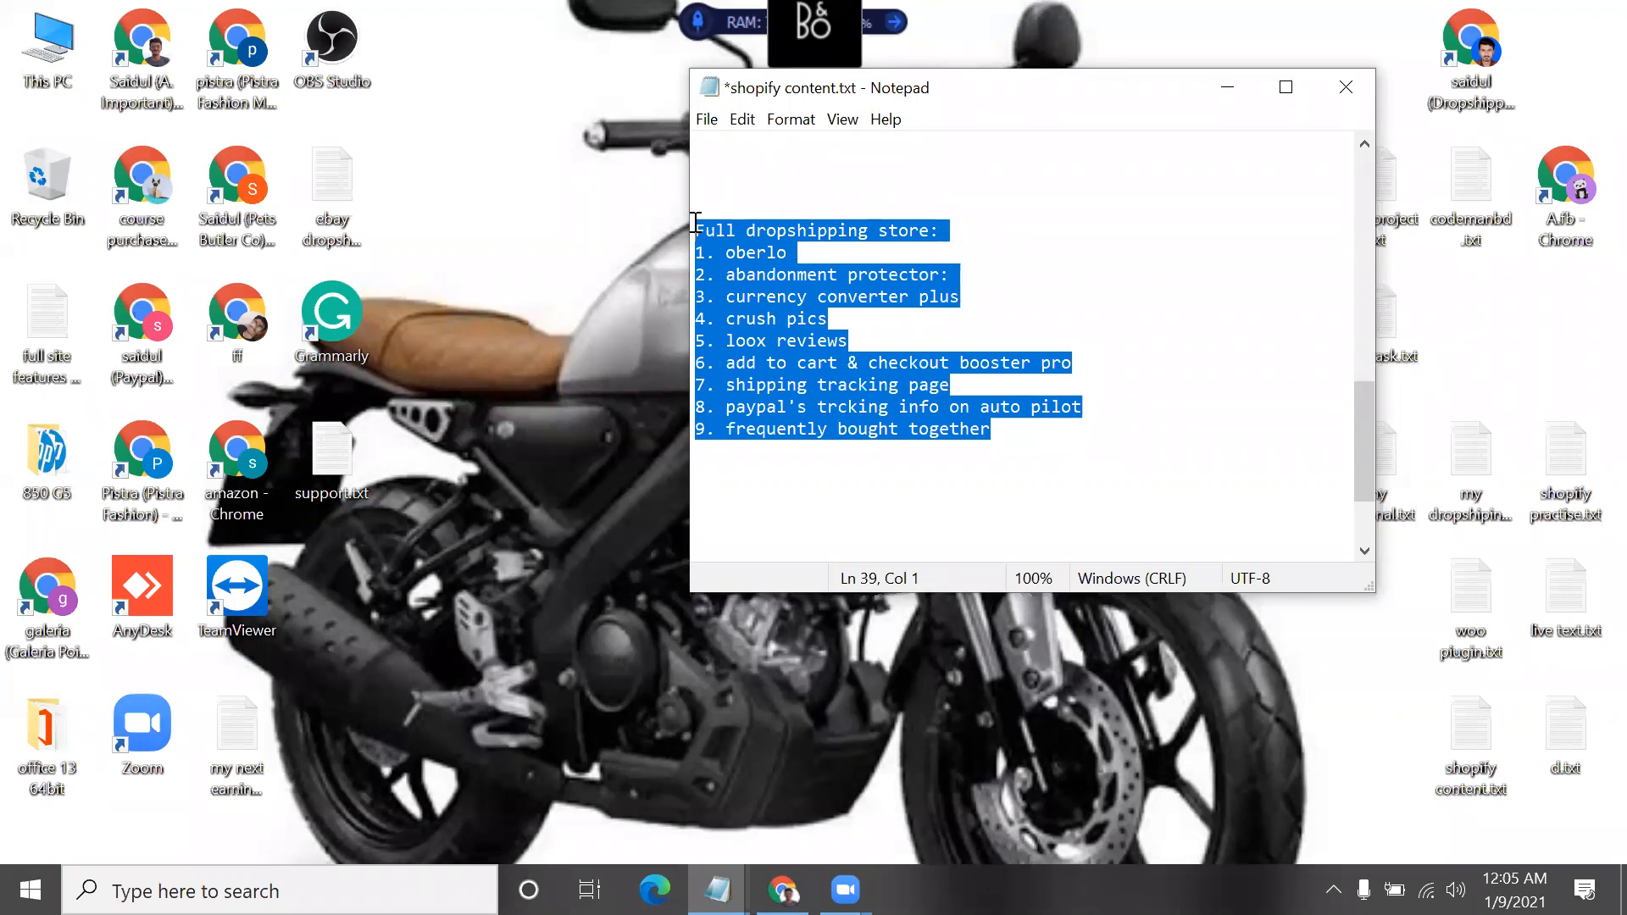
left_click(1286, 87)
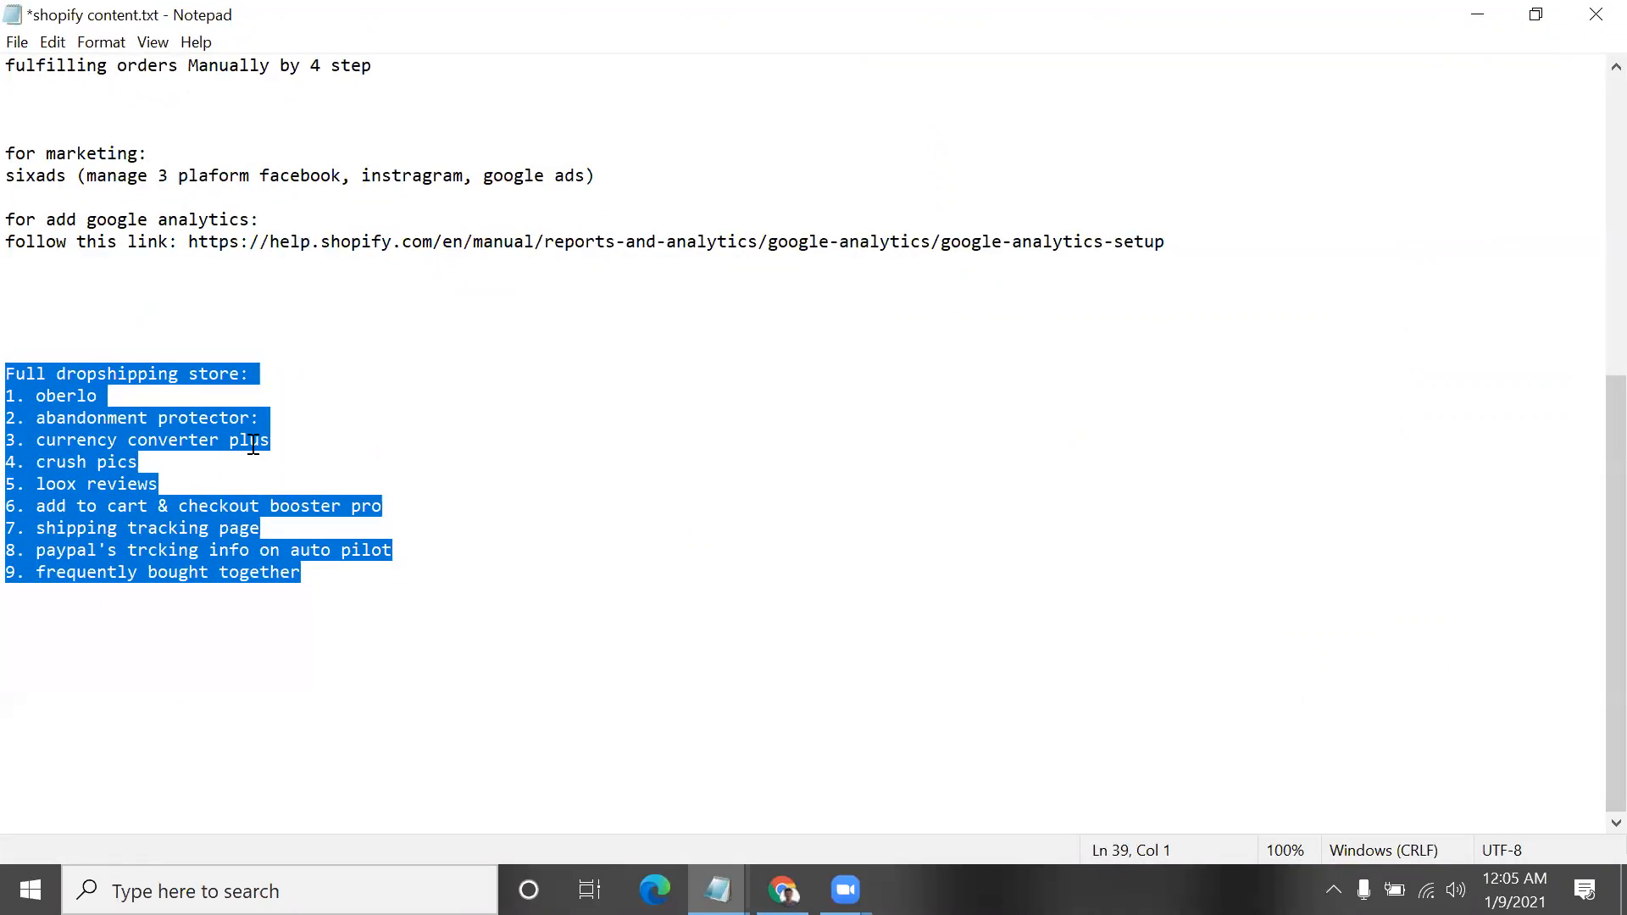
left_click(95, 292)
key("Return")
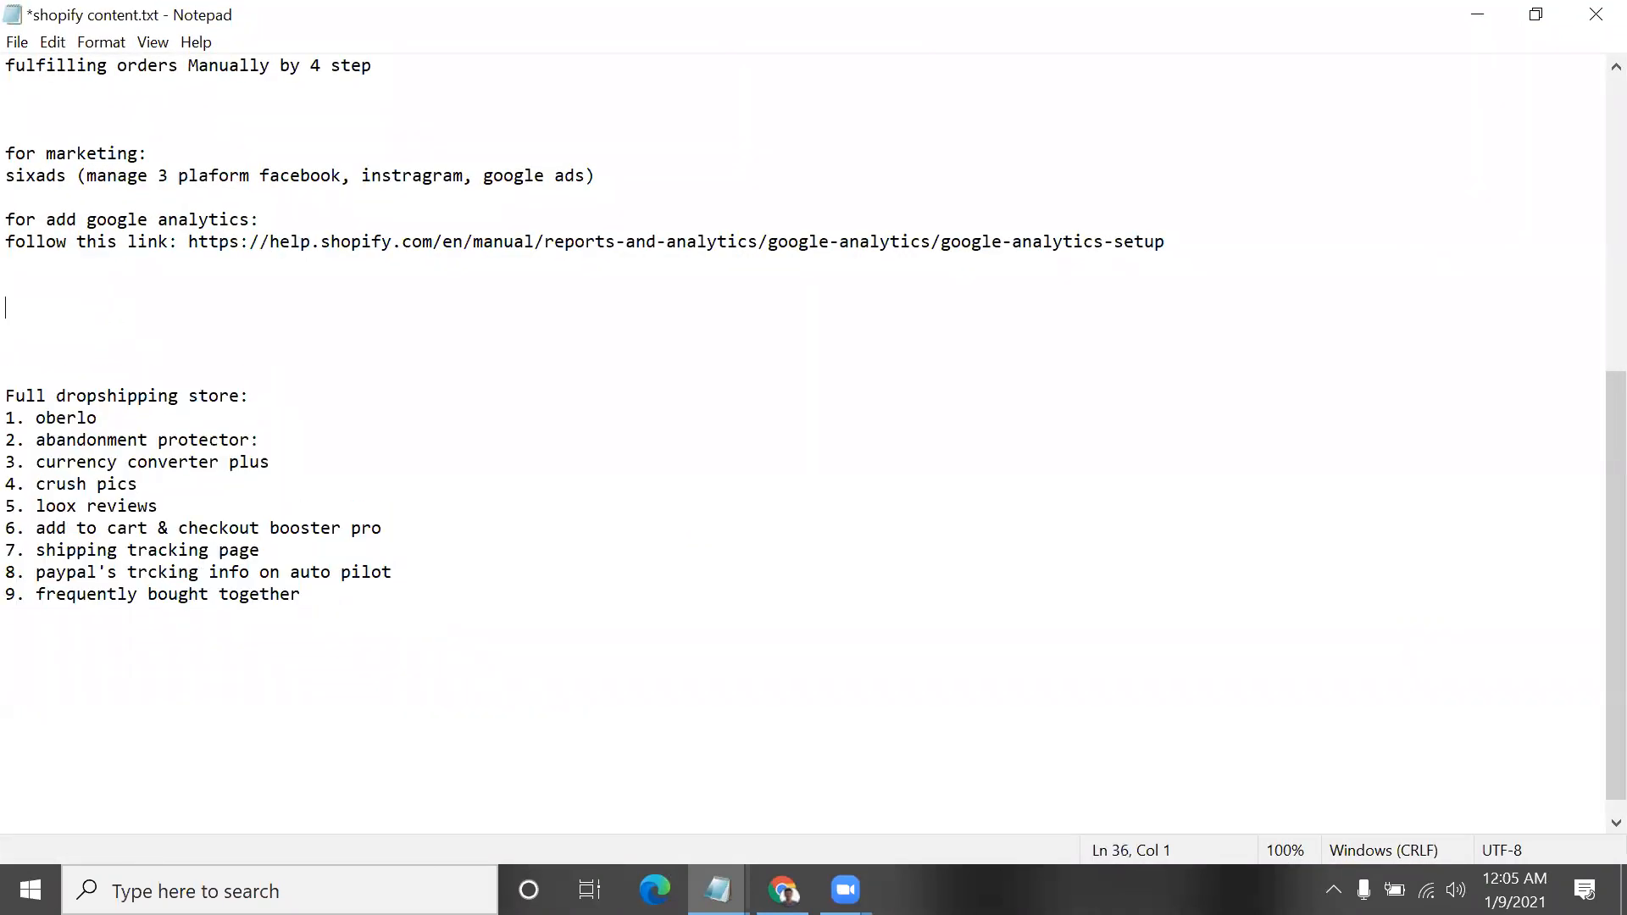
key("Return")
key("Return")
key("Return")
key("Return")
scroll(201, 264, "down", 2)
left_click(201, 264)
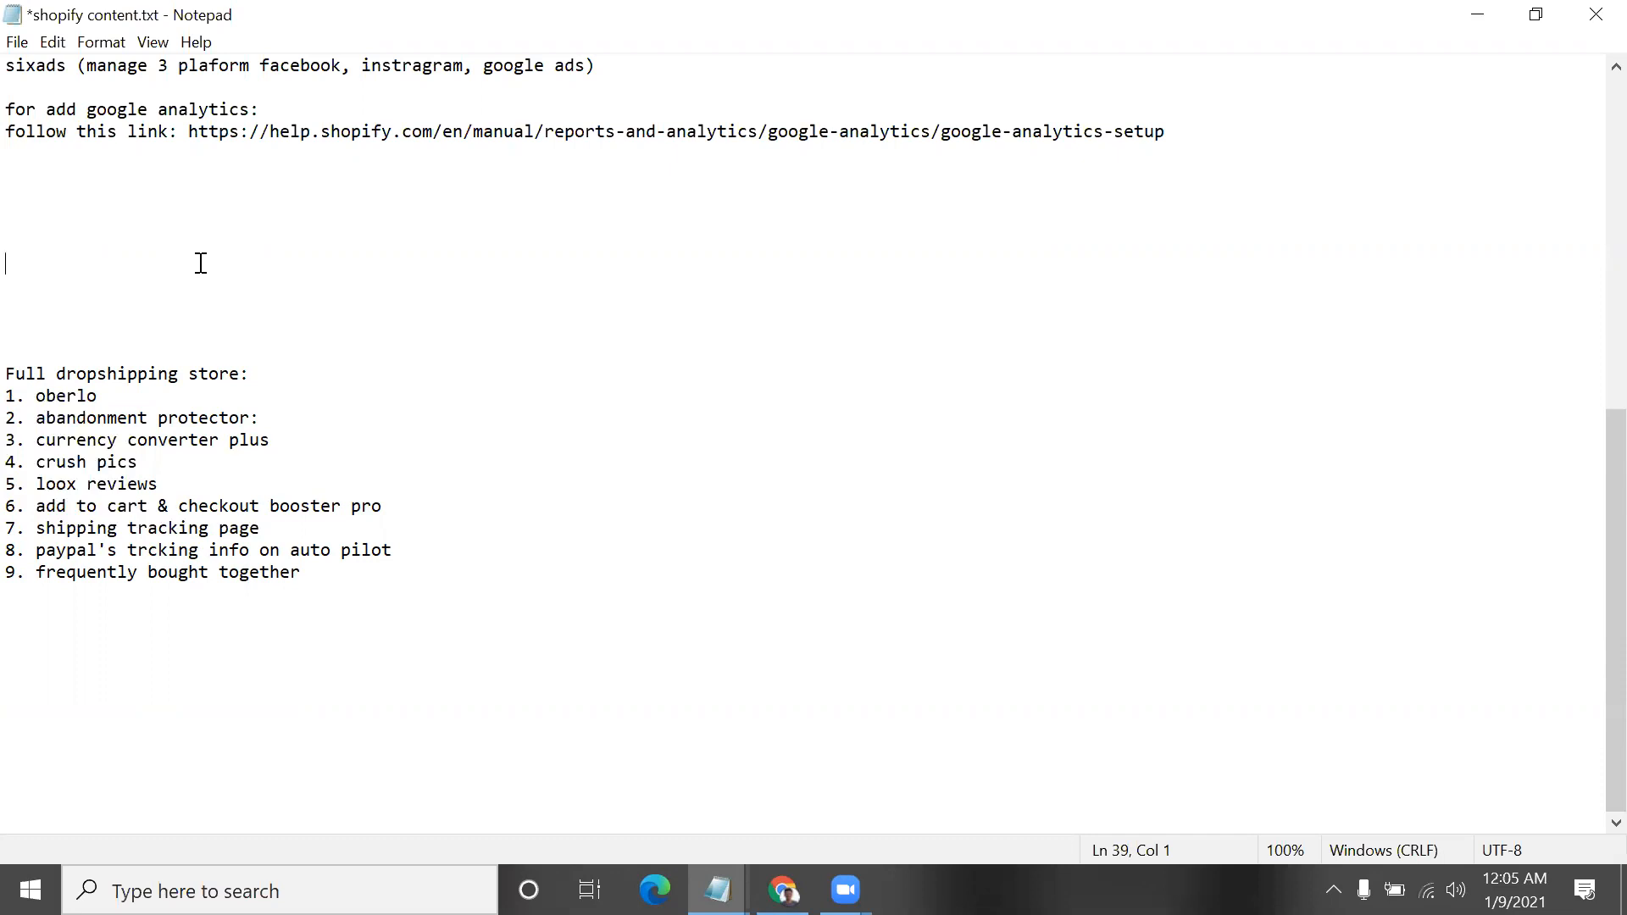
Highlight the whole "Full dropshipping store:" list of nine apps to present it, and clear the selection
left_click_drag(300, 569, 321, 596)
left_click(14, 374)
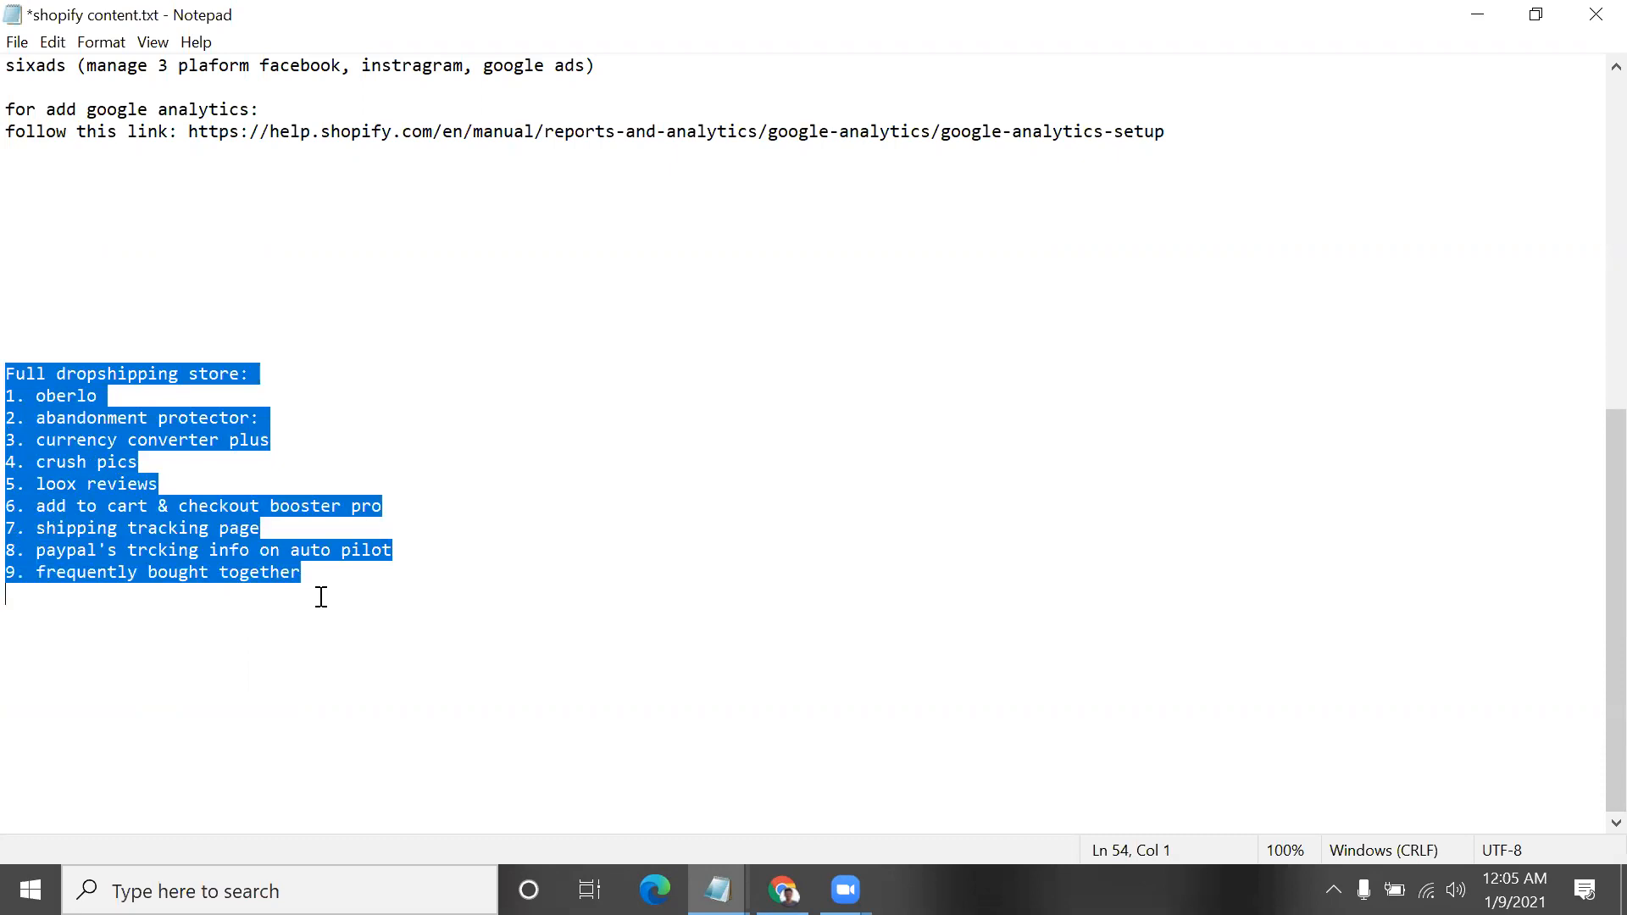
left_click(115, 435)
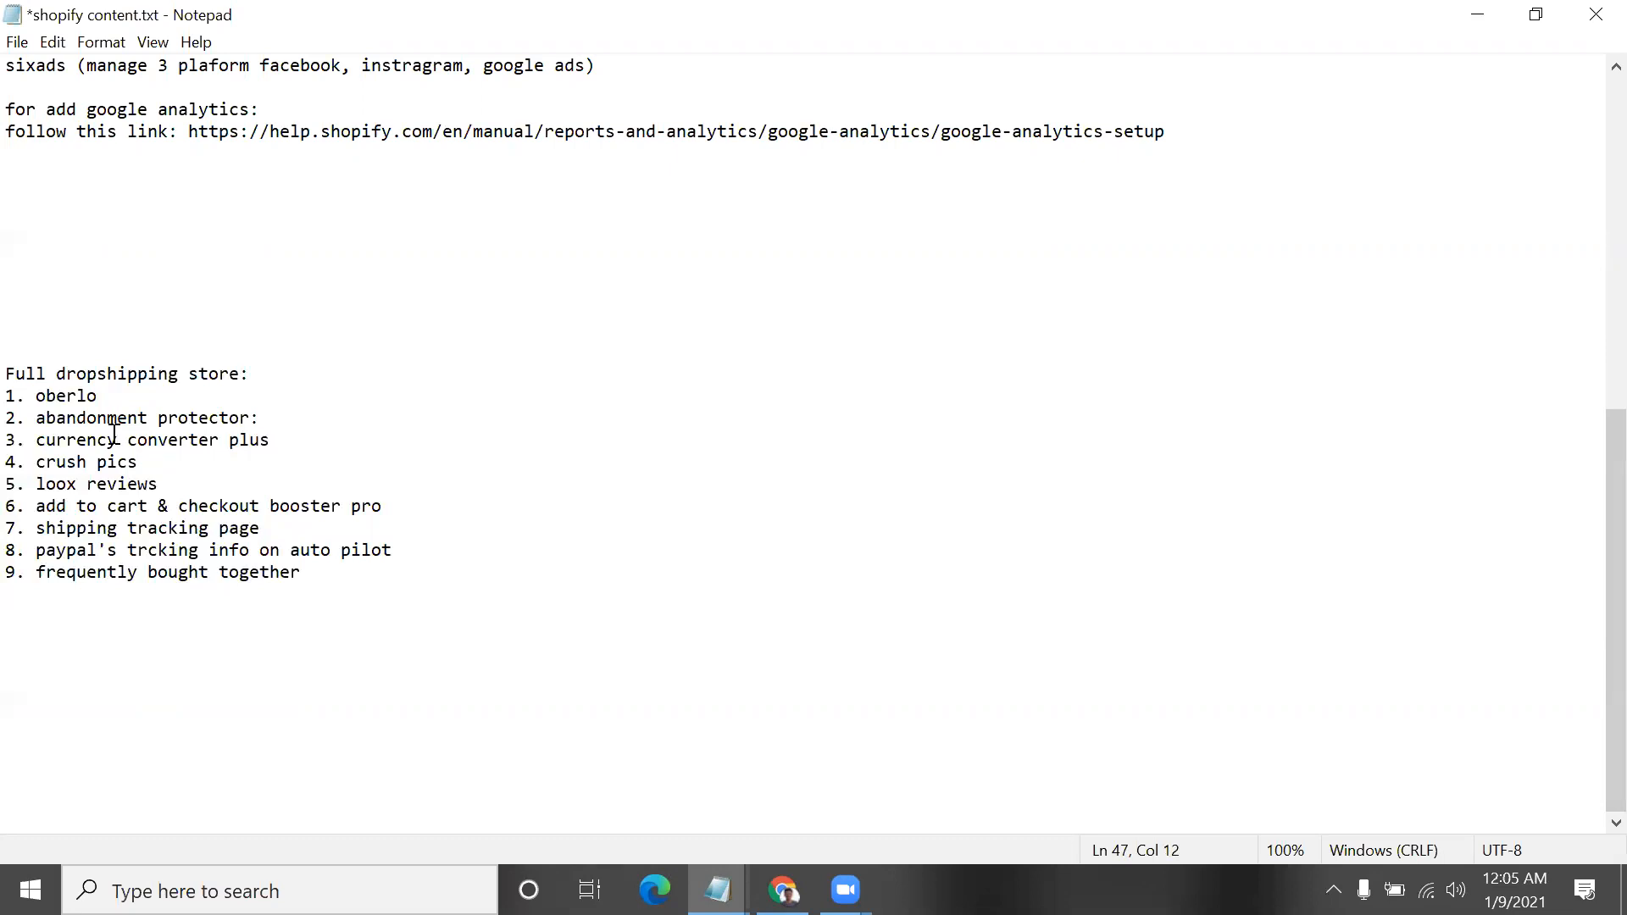
Restore the notes window to its smaller size and, in Chrome, highlight the added-time line under the Turbo portland theme
left_click(1535, 13)
left_click(783, 890)
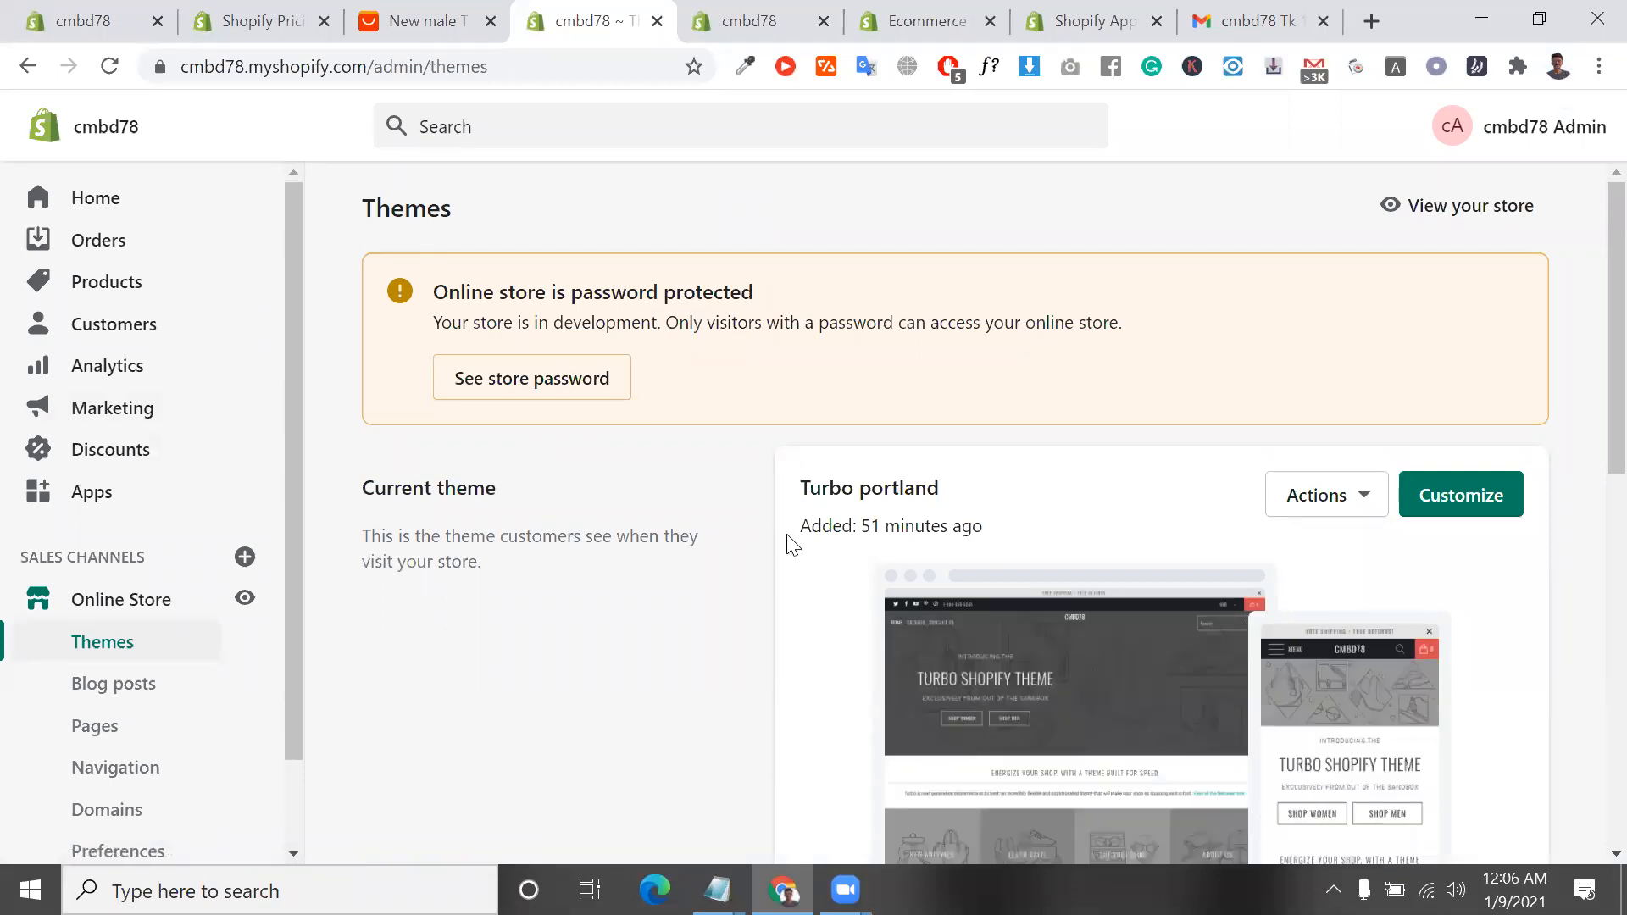
triple_click(918, 524)
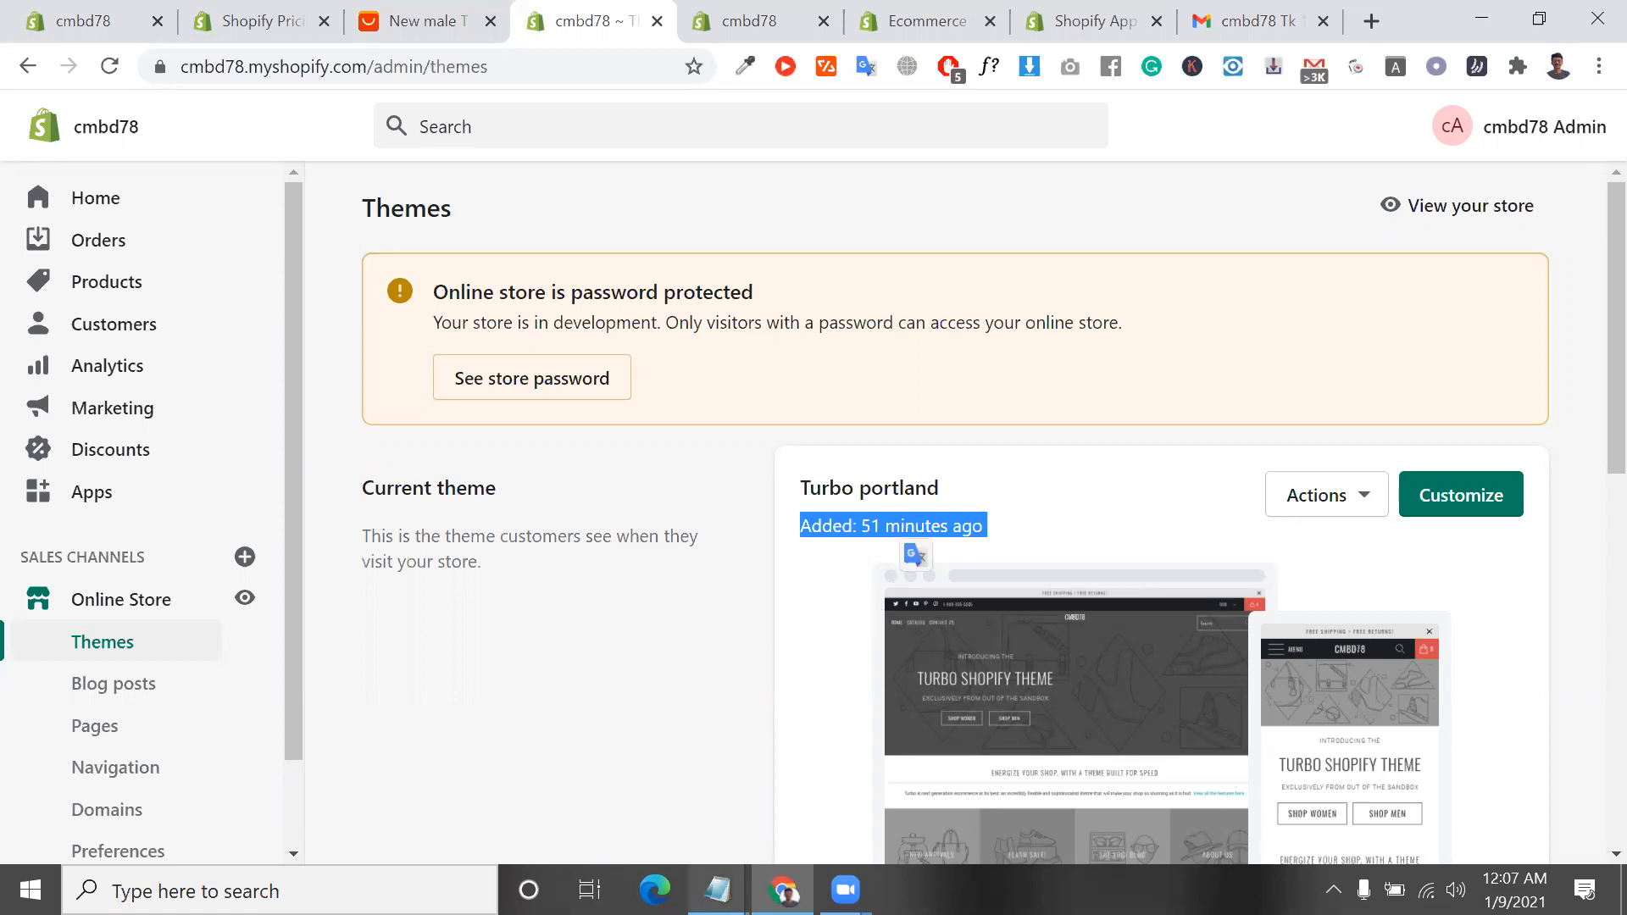
Cut the service list from support.txt, from "Shopify Account Set Up From Scratch" through "6month maintaince Support"
left_click(717, 890)
left_click(627, 781)
scroll(633, 451, "up", 10)
scroll(640, 466, "up", 5)
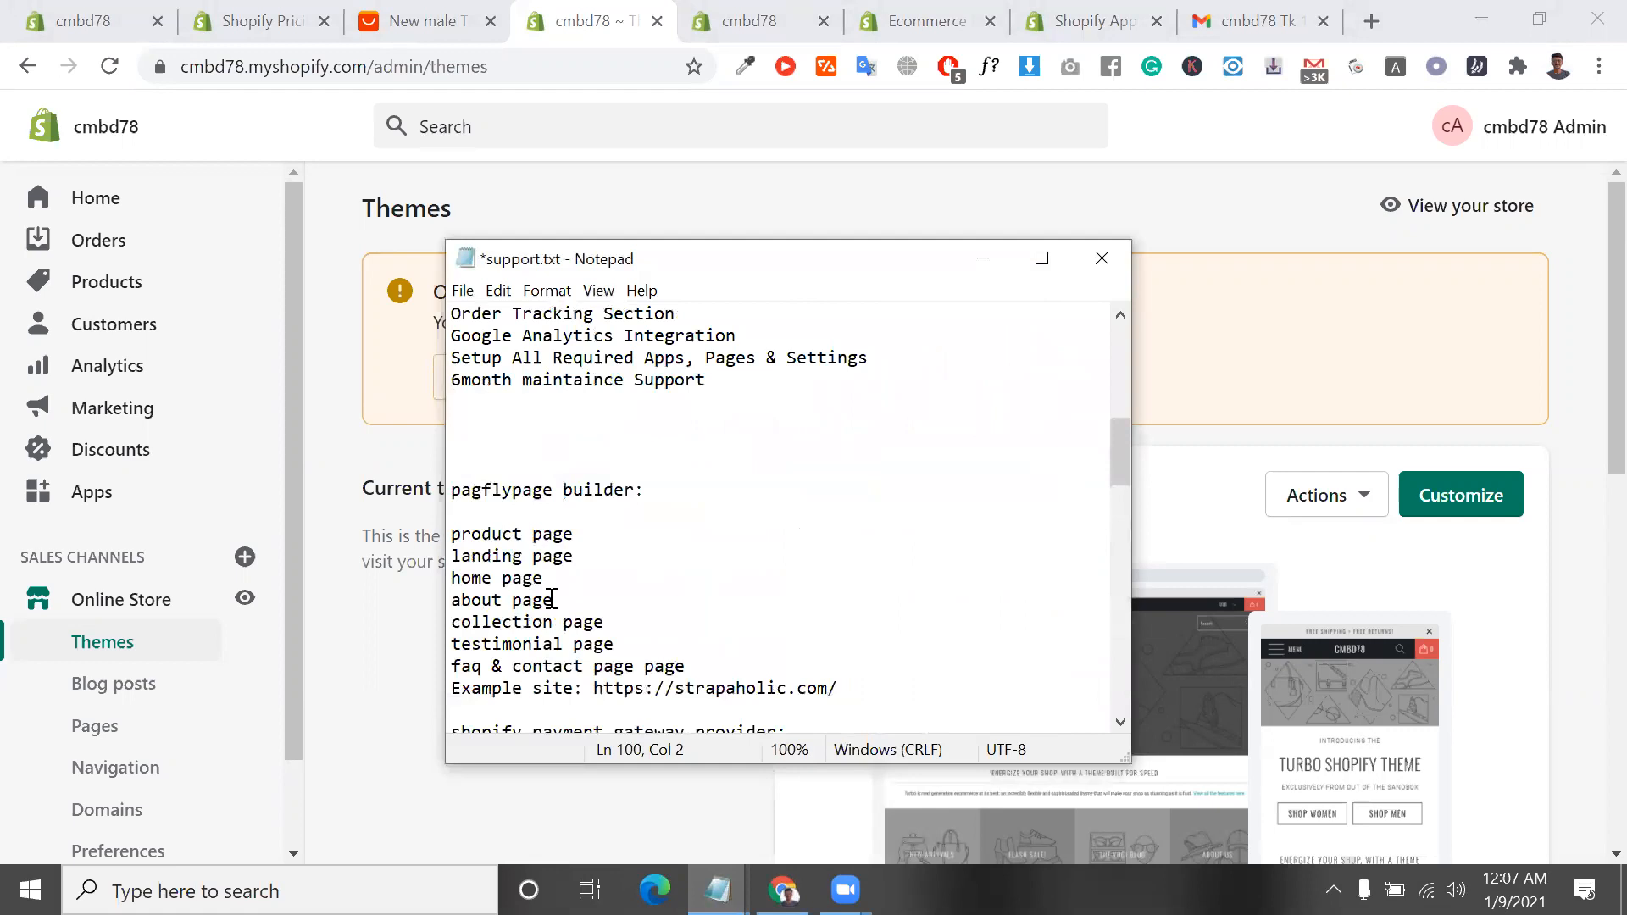
scroll(552, 599, "down", 1)
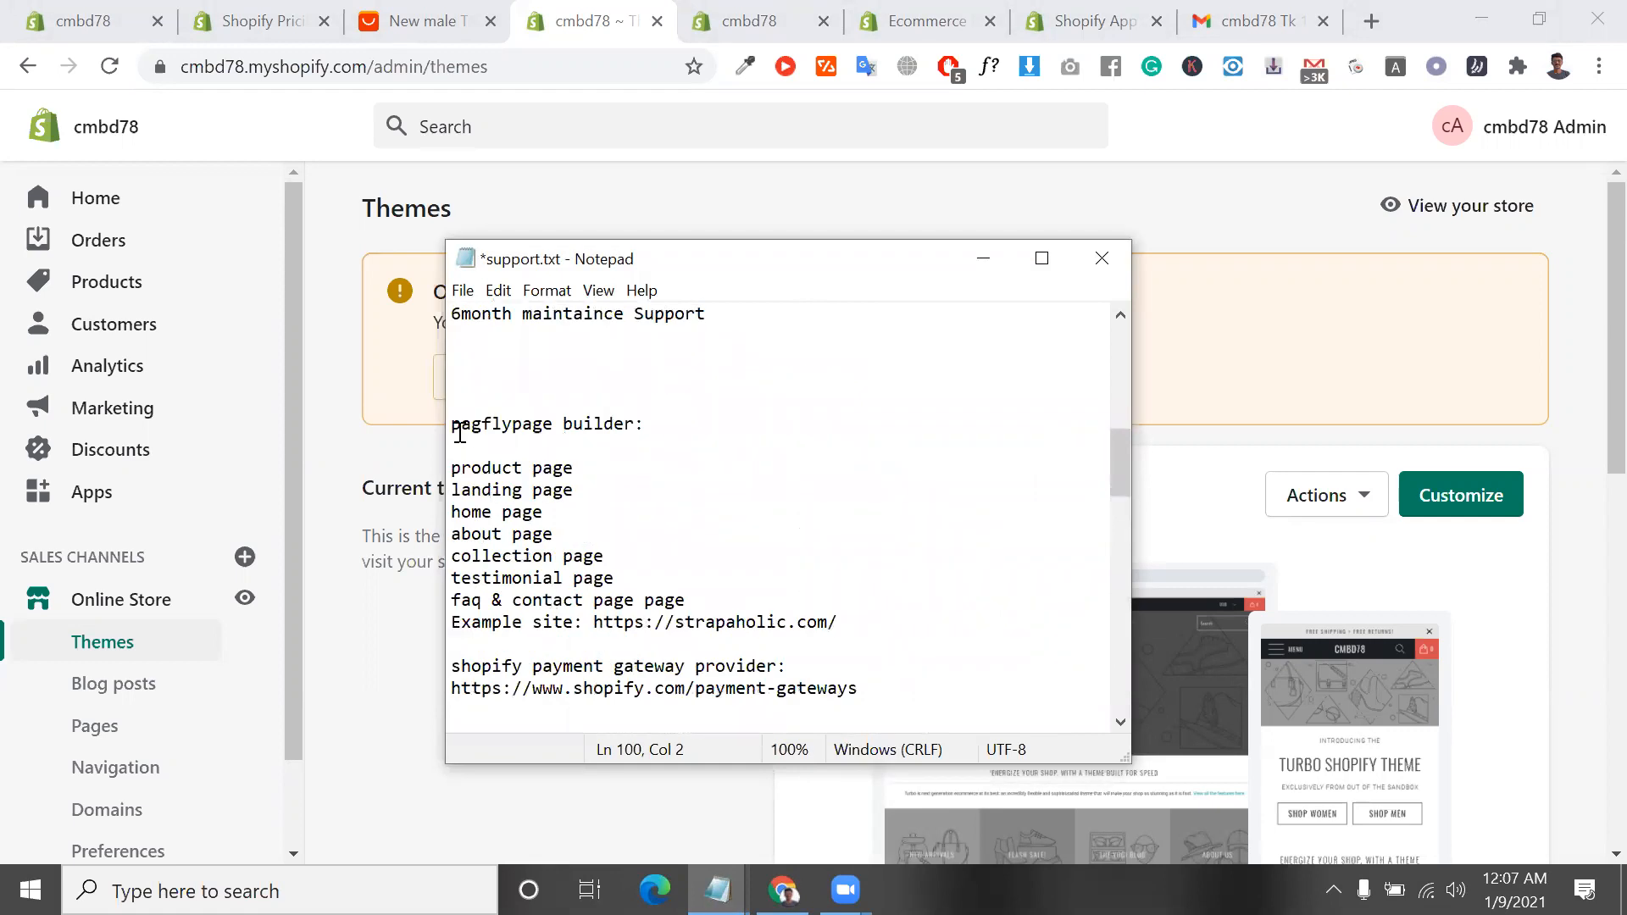
scroll(596, 556, "up", 7)
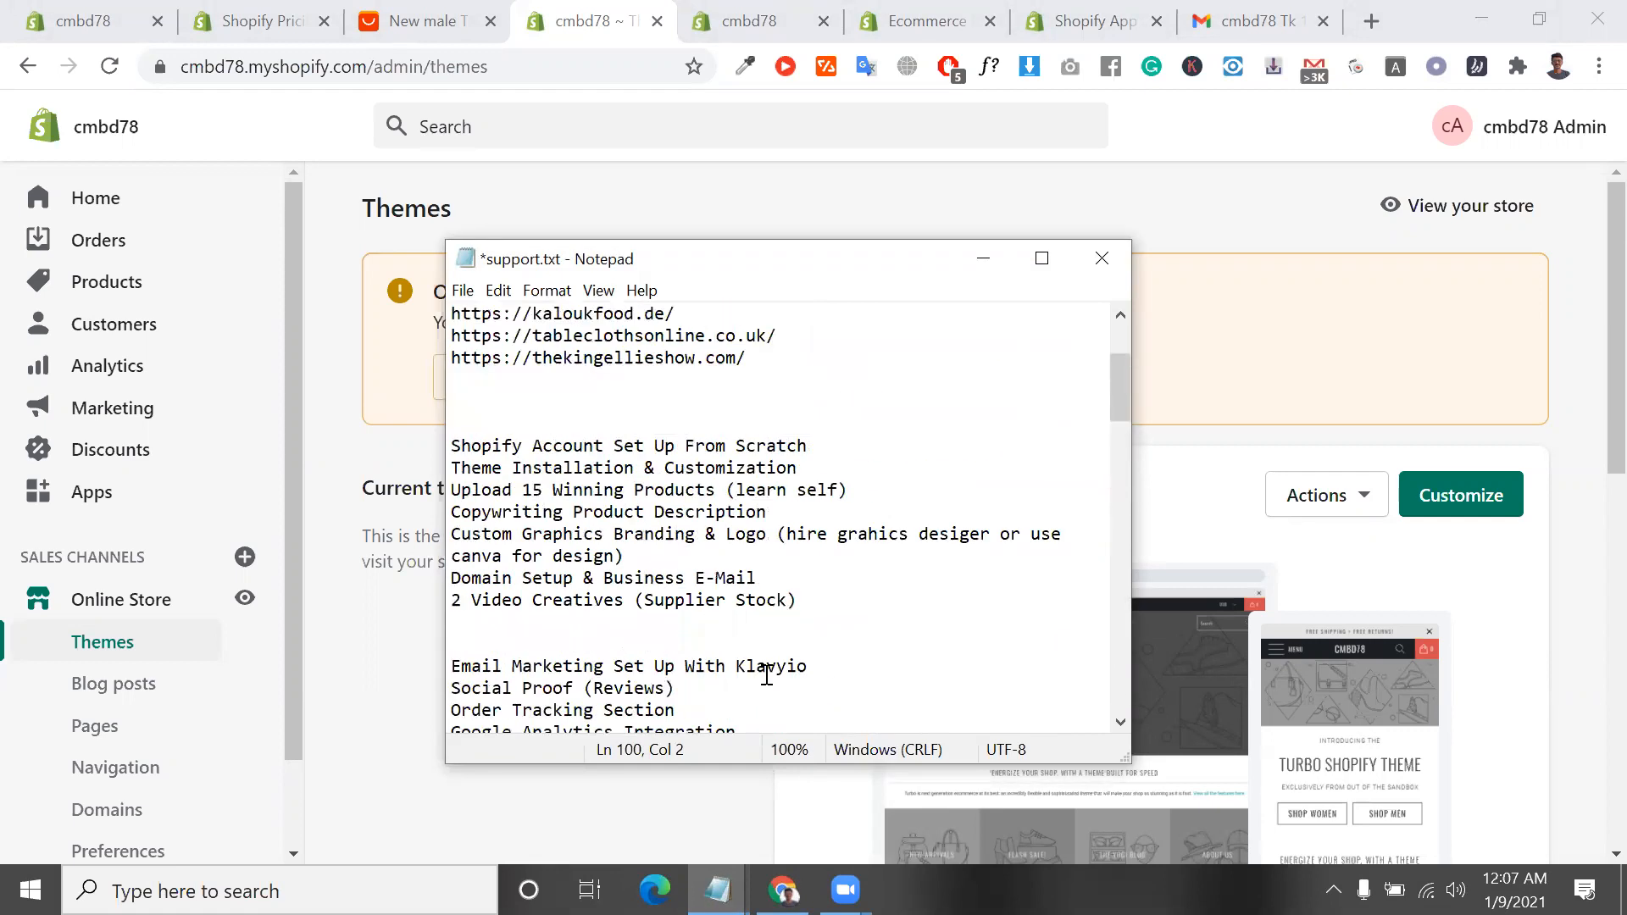
left_click_drag(449, 441, 826, 578)
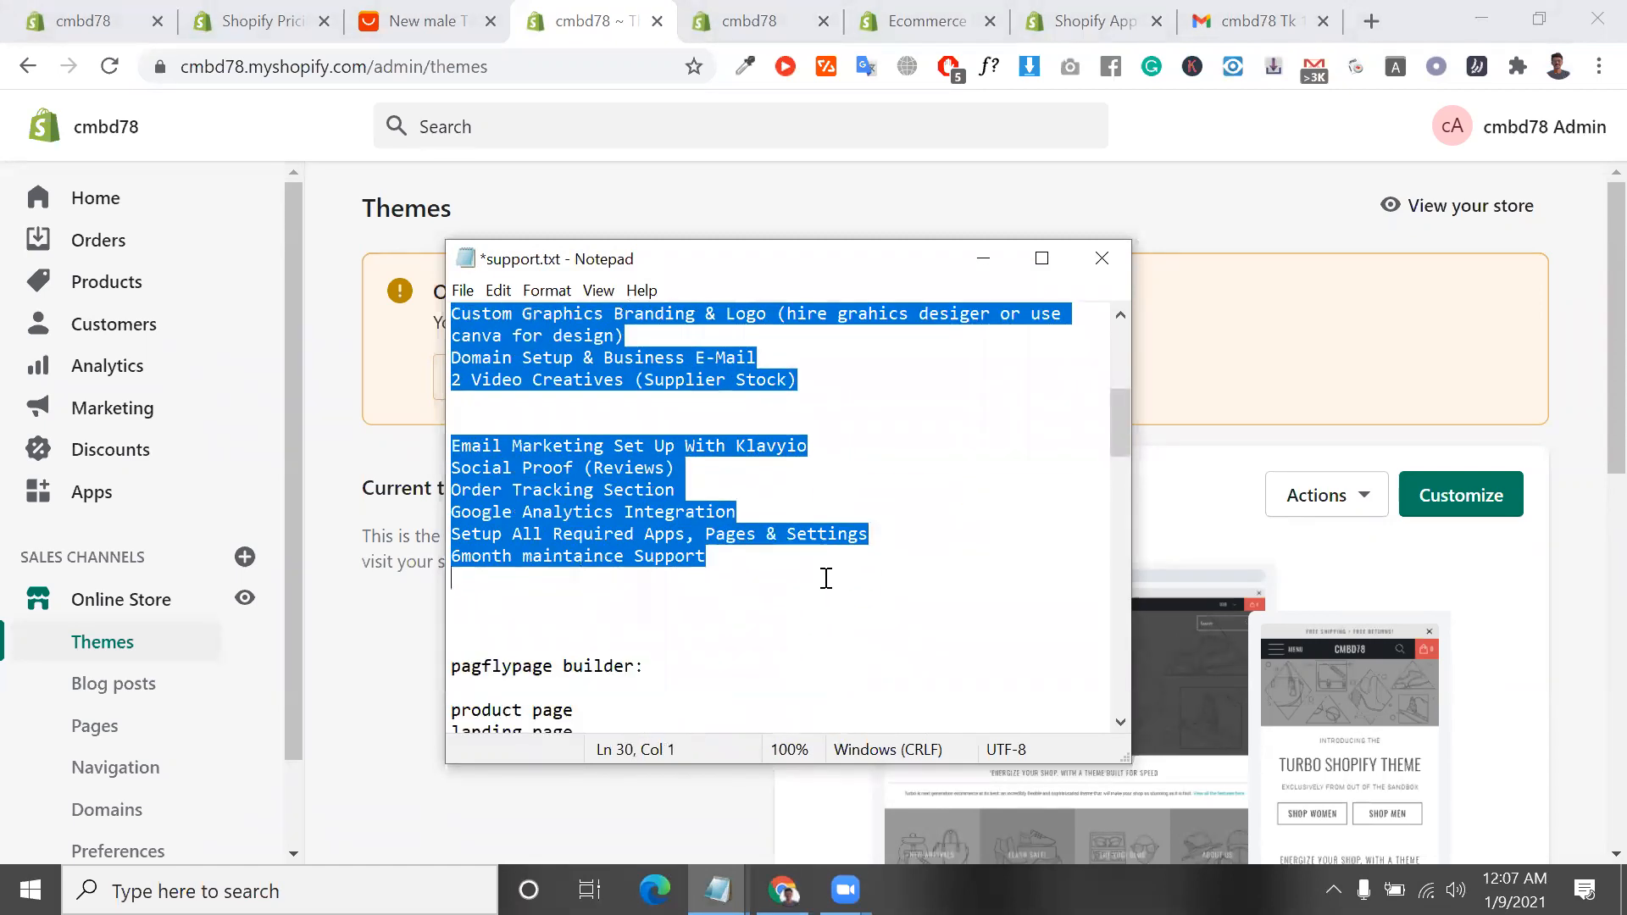
left_click(717, 890)
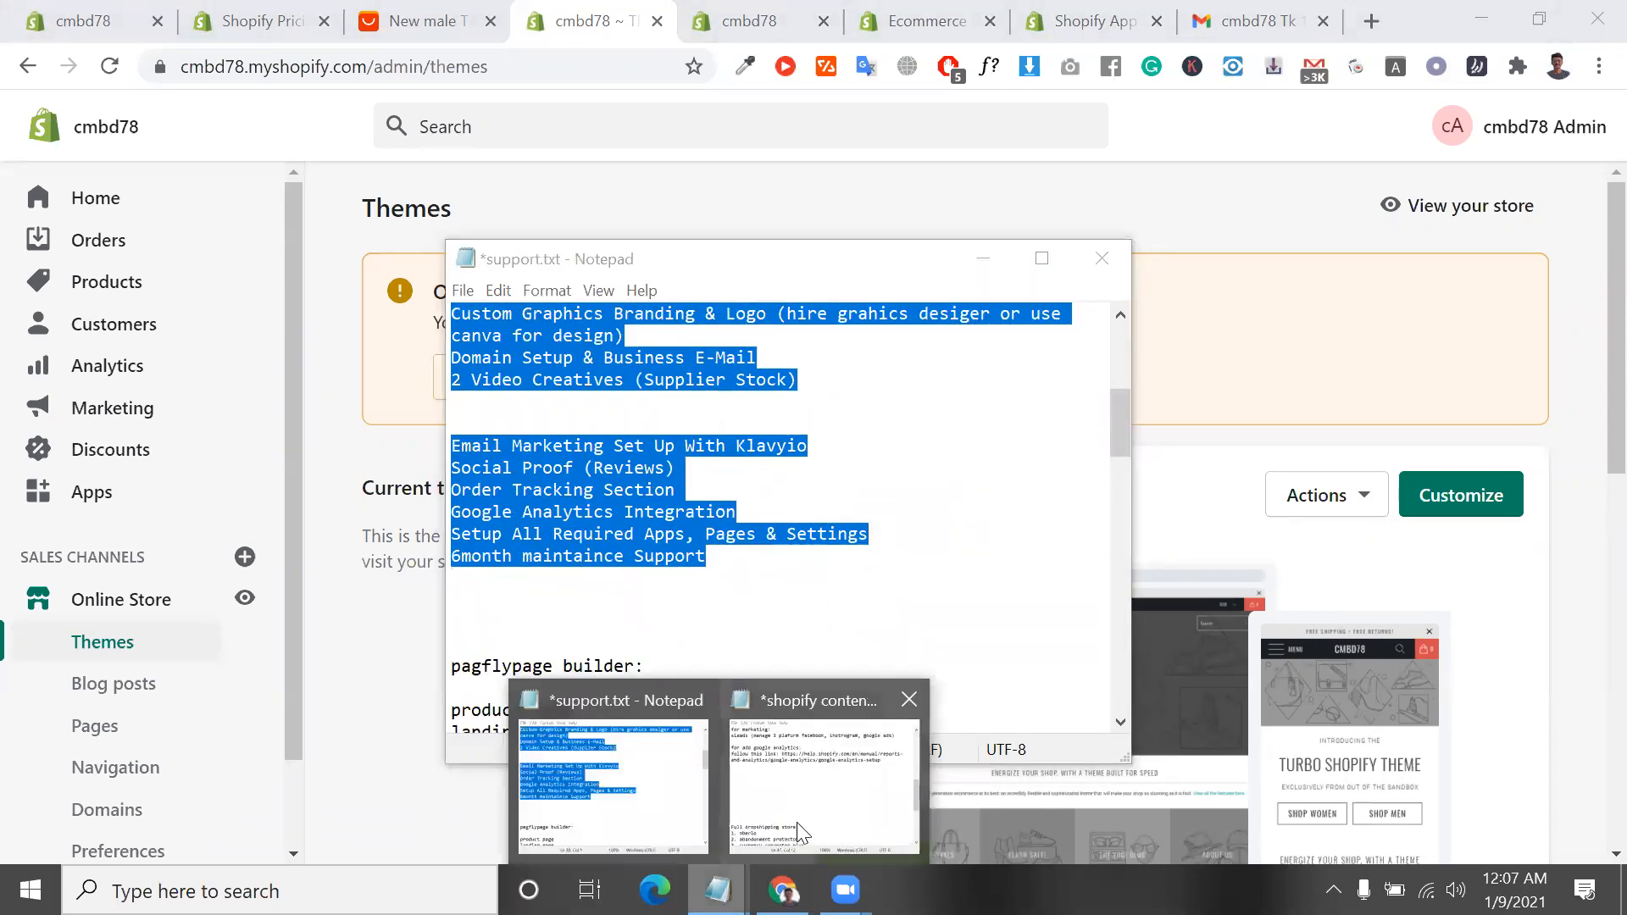
left_click(797, 822)
left_click(564, 513)
left_click_drag(714, 568, 438, 401)
key("ctrl+x")
Paste the cut service list into shopify content.txt, below item 9, frequently bought together
left_click(1173, 399)
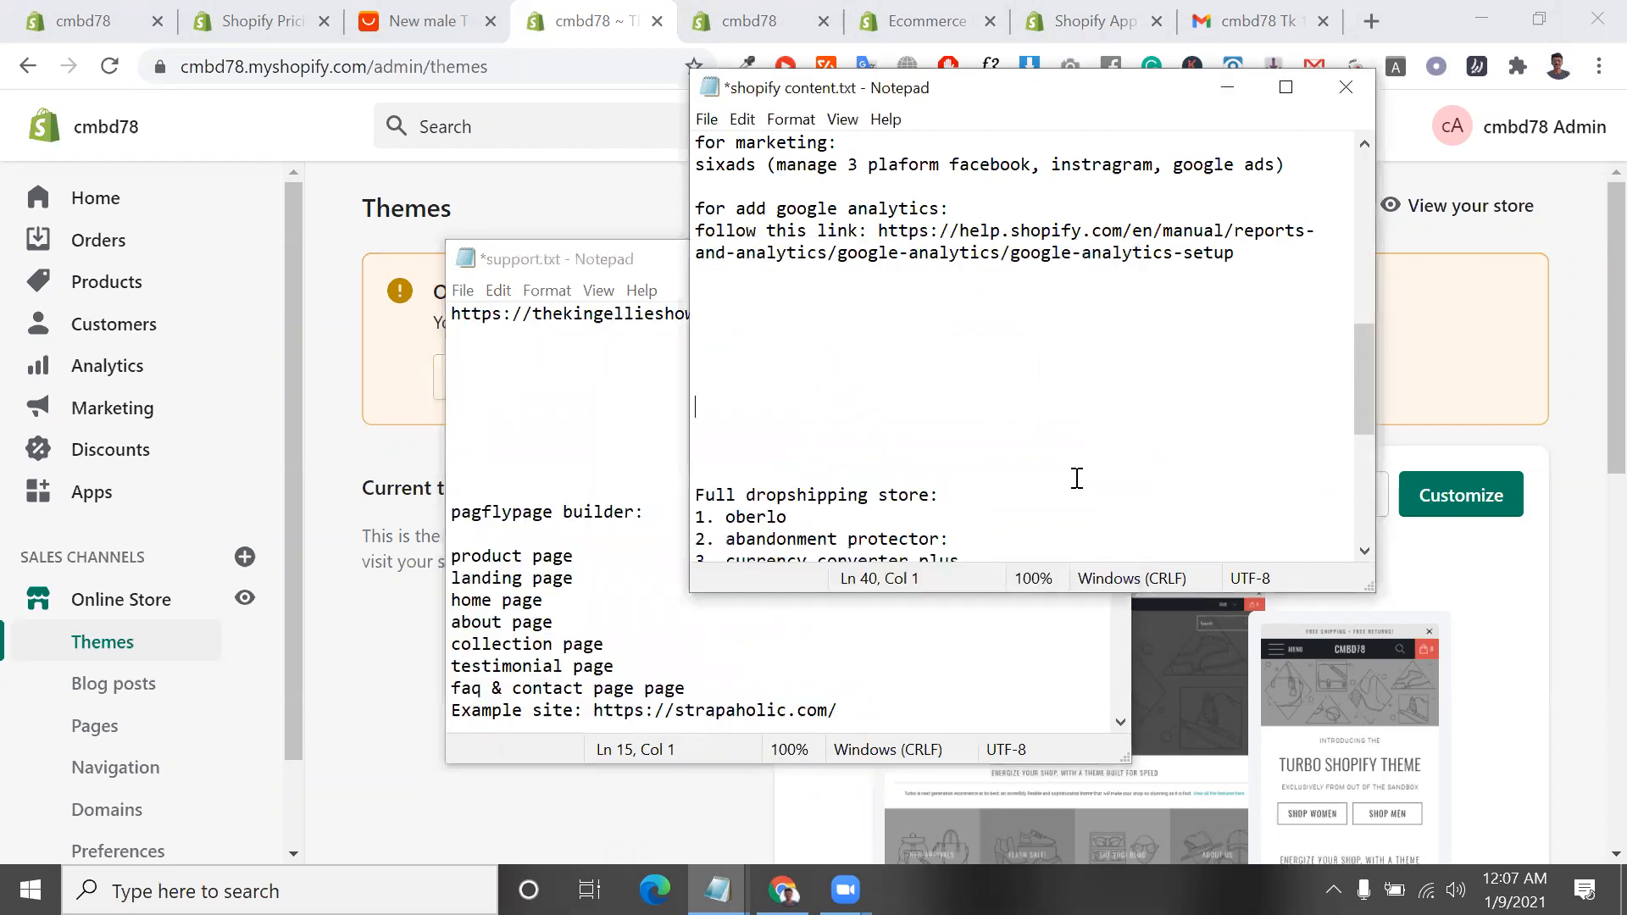
scroll(831, 415, "down", 6)
left_click(740, 395)
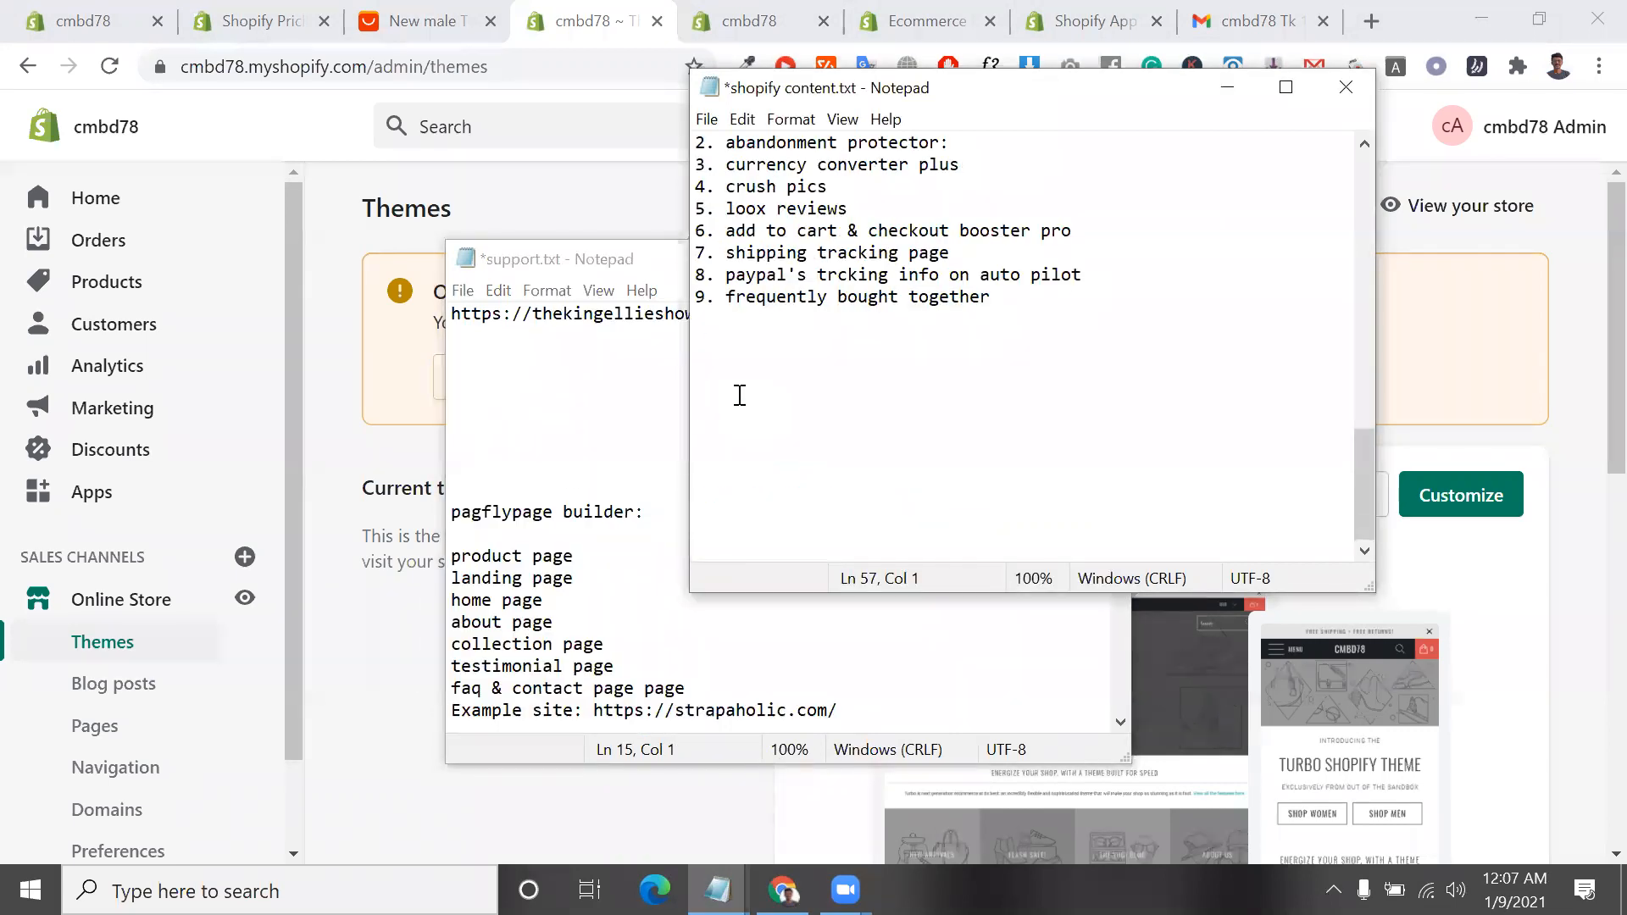
key("ctrl+v")
Add the heading "All feature for shopify dropshipping:" directly above the pasted service list
left_click(731, 188)
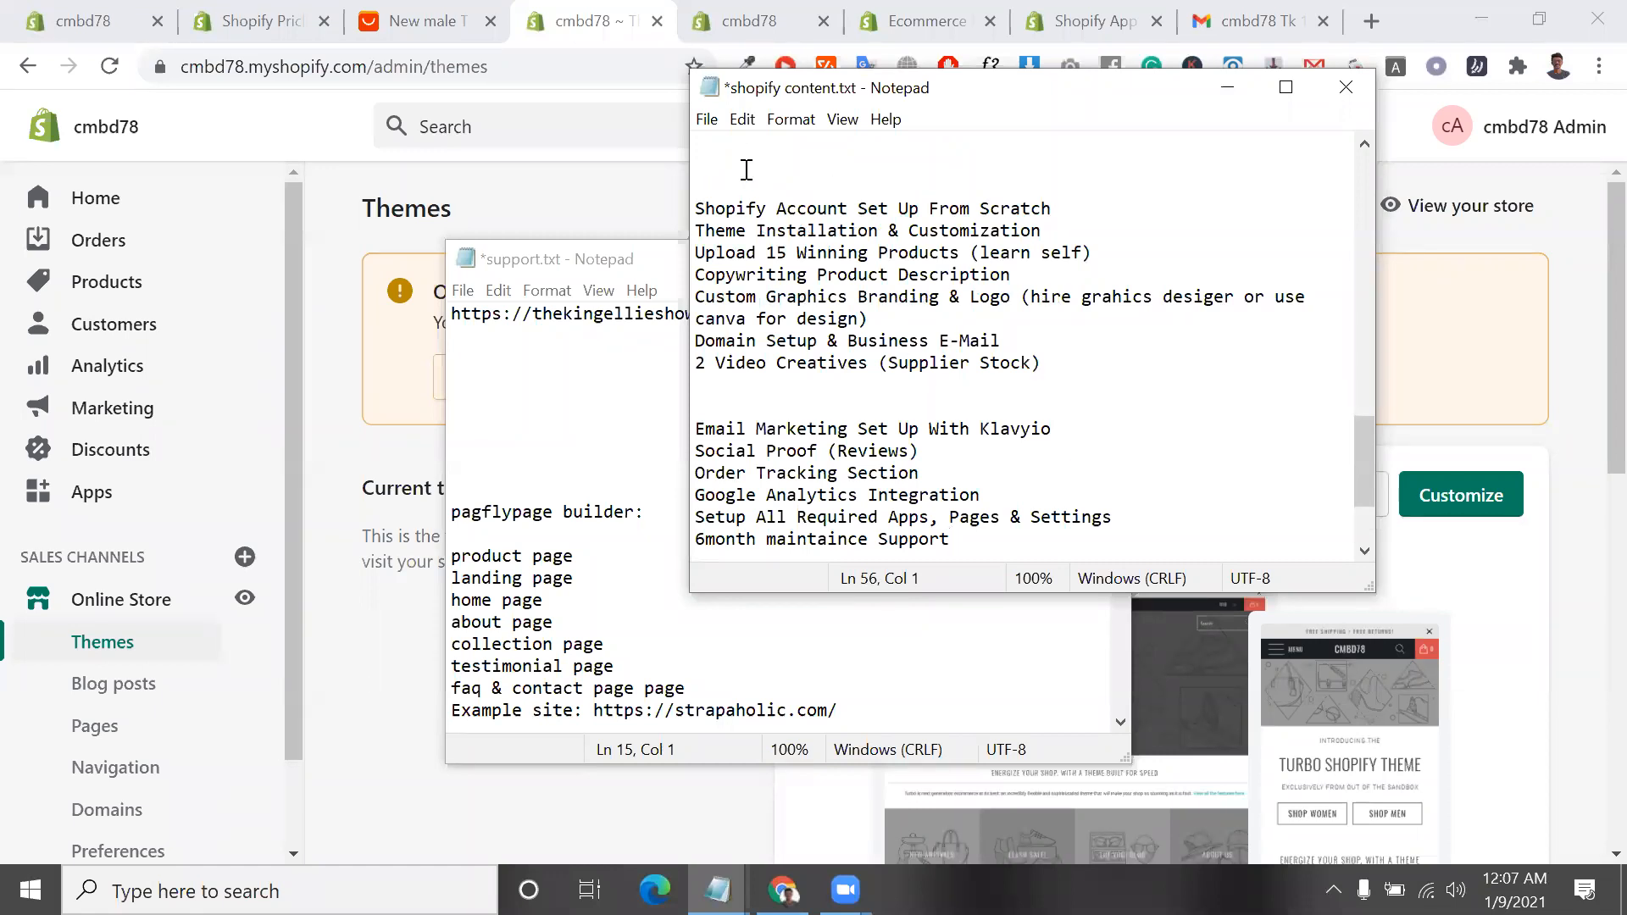
type("All feature for shopify dropship")
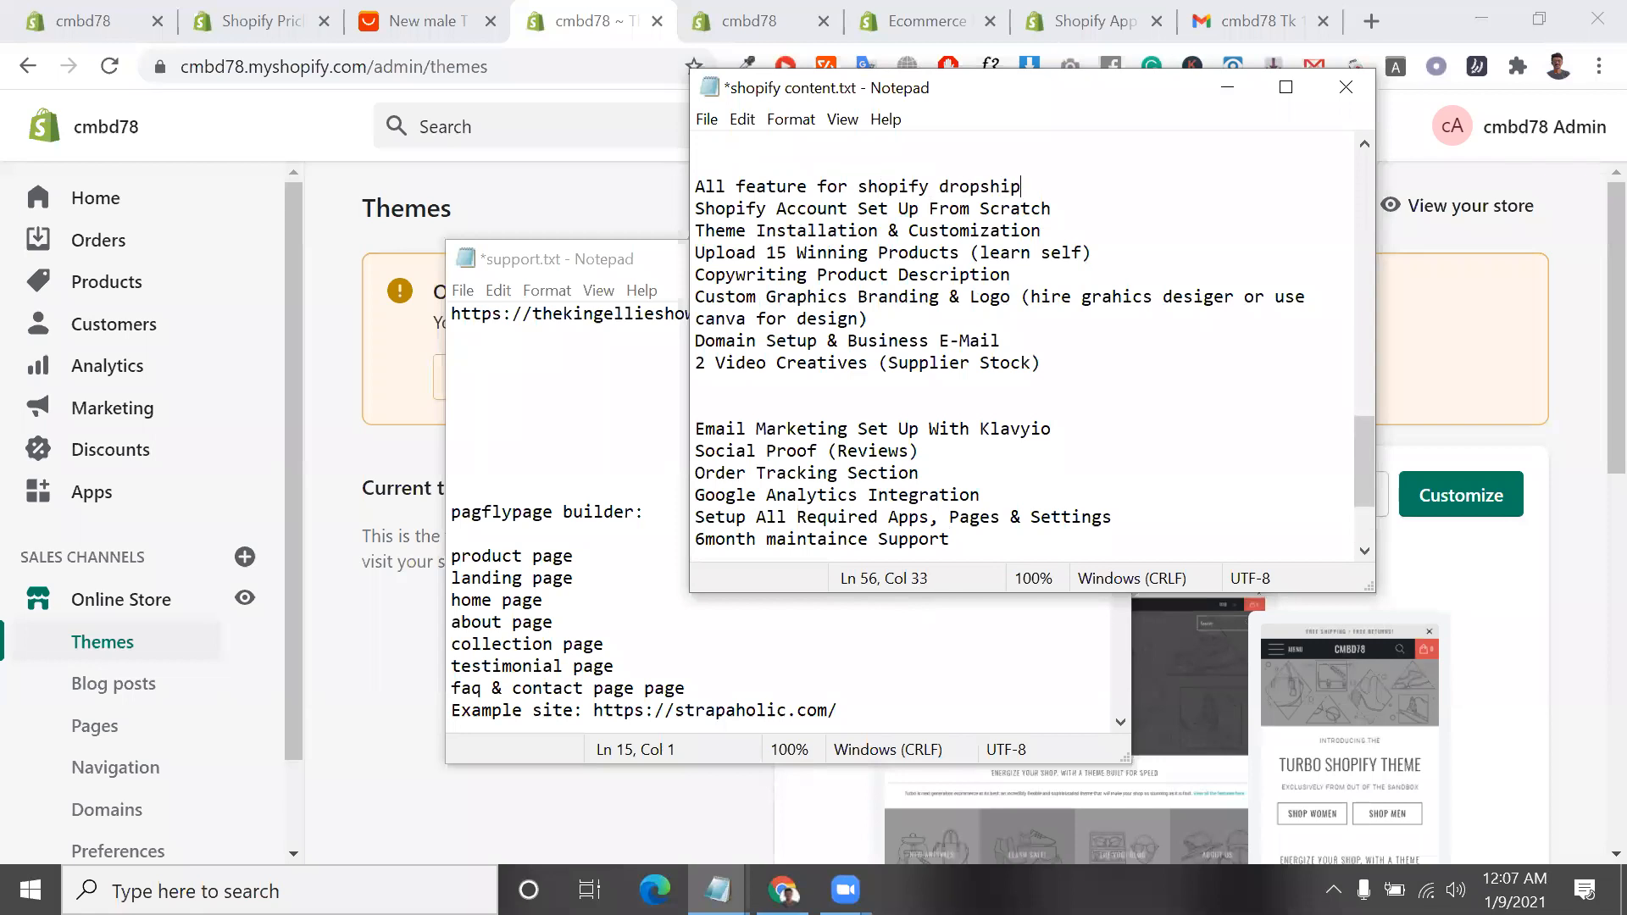
type("ping:")
Close the support.txt notes window
left_click(600, 268)
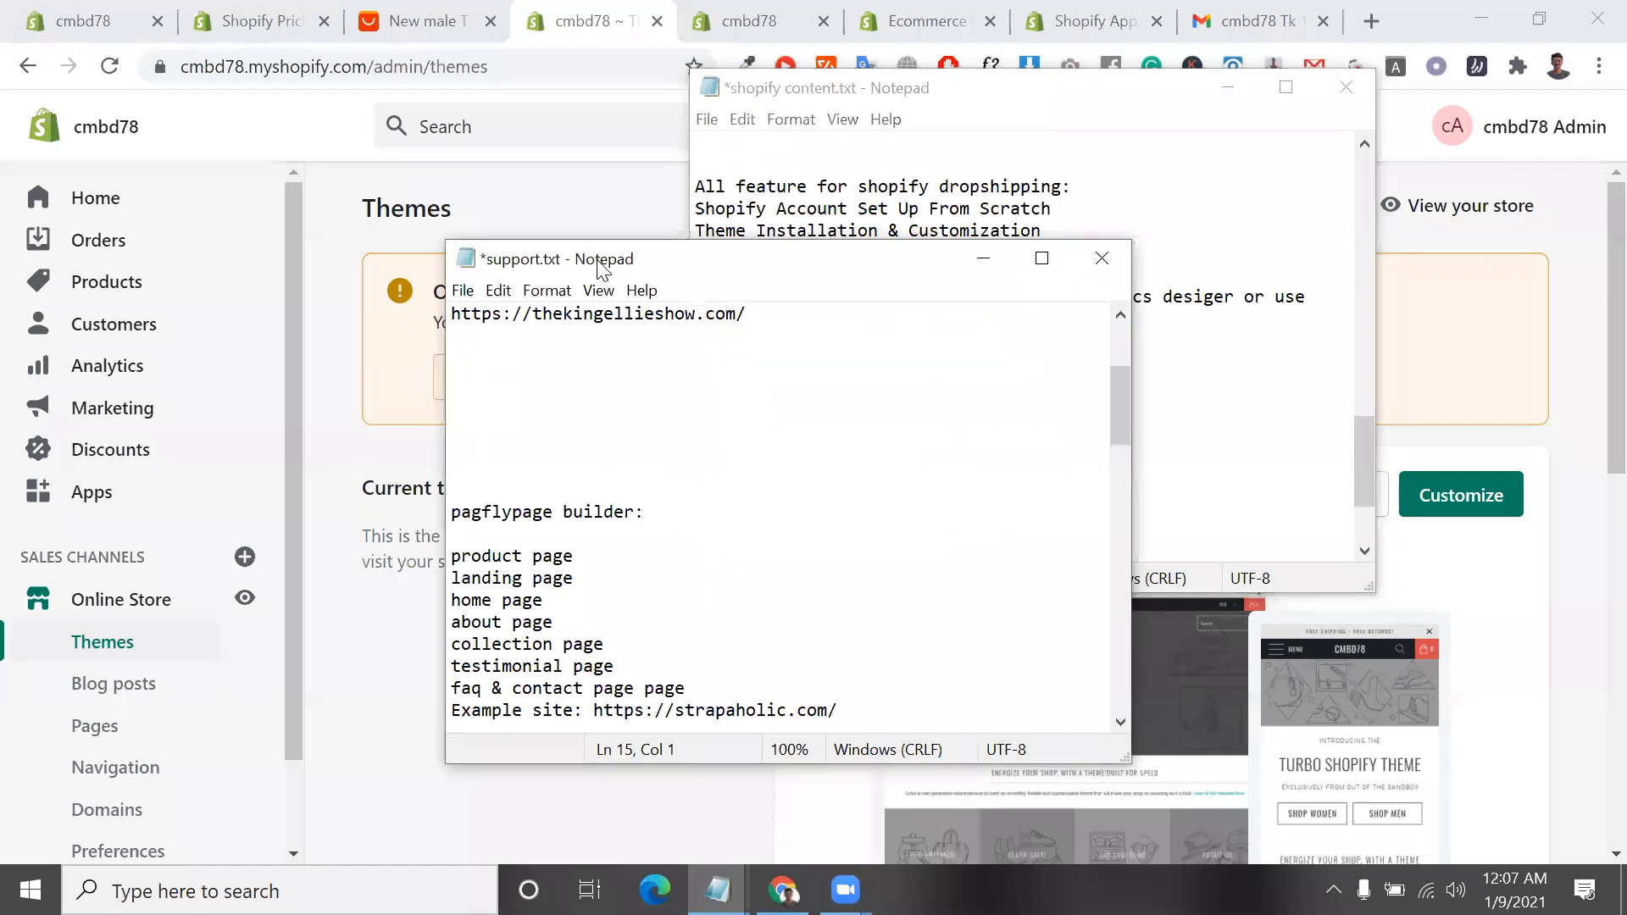
left_click(1094, 264)
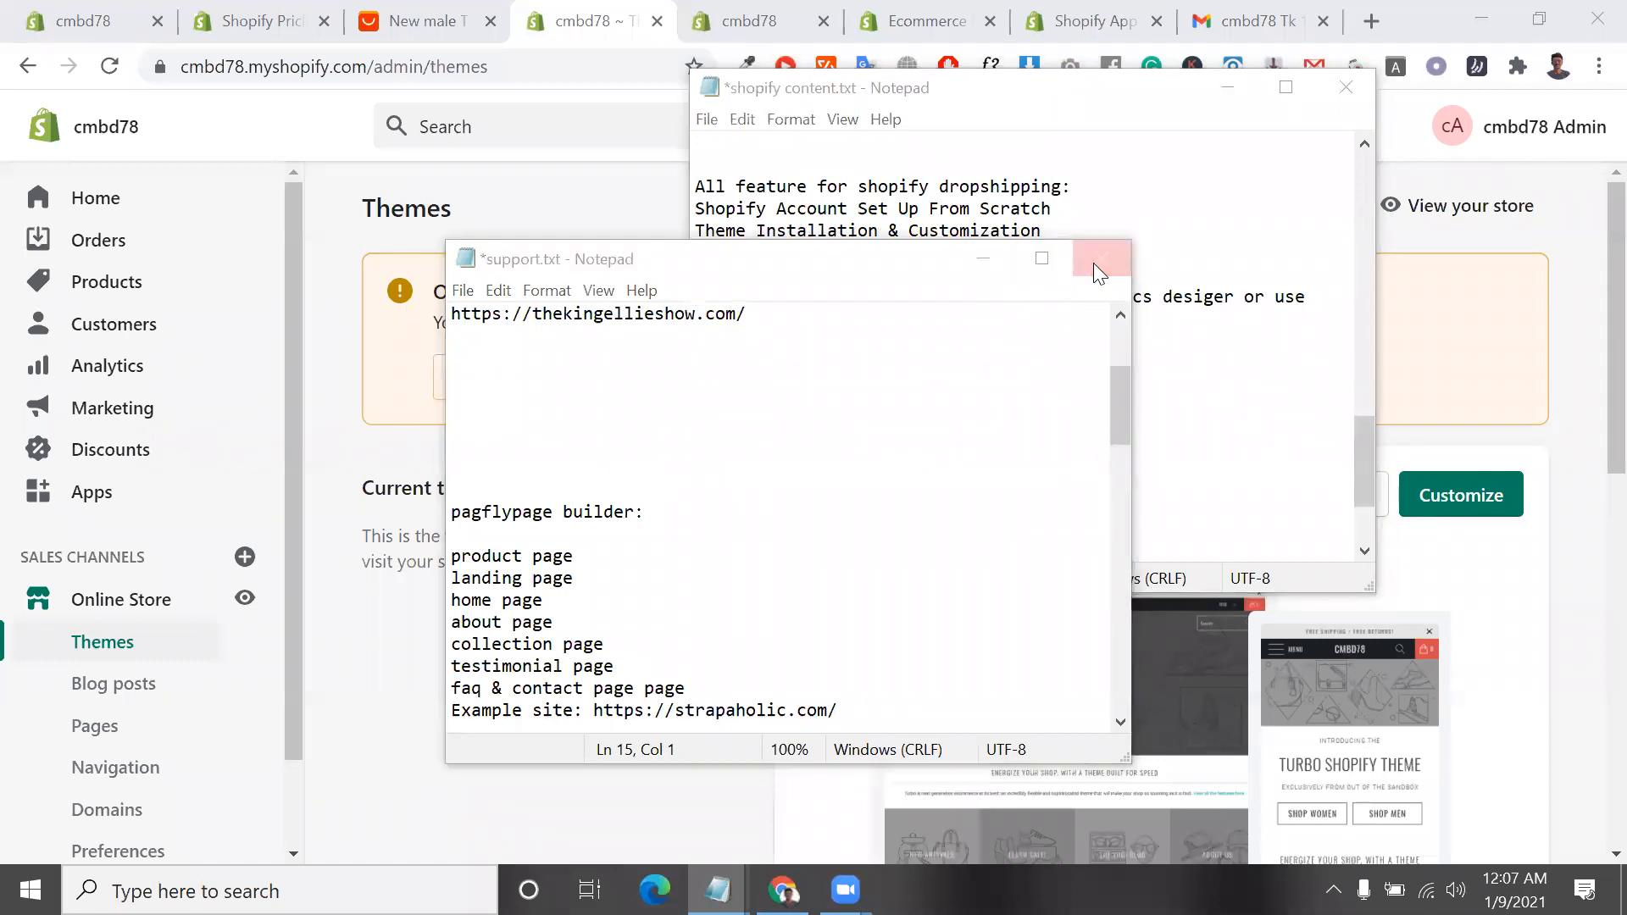
left_click(780, 463)
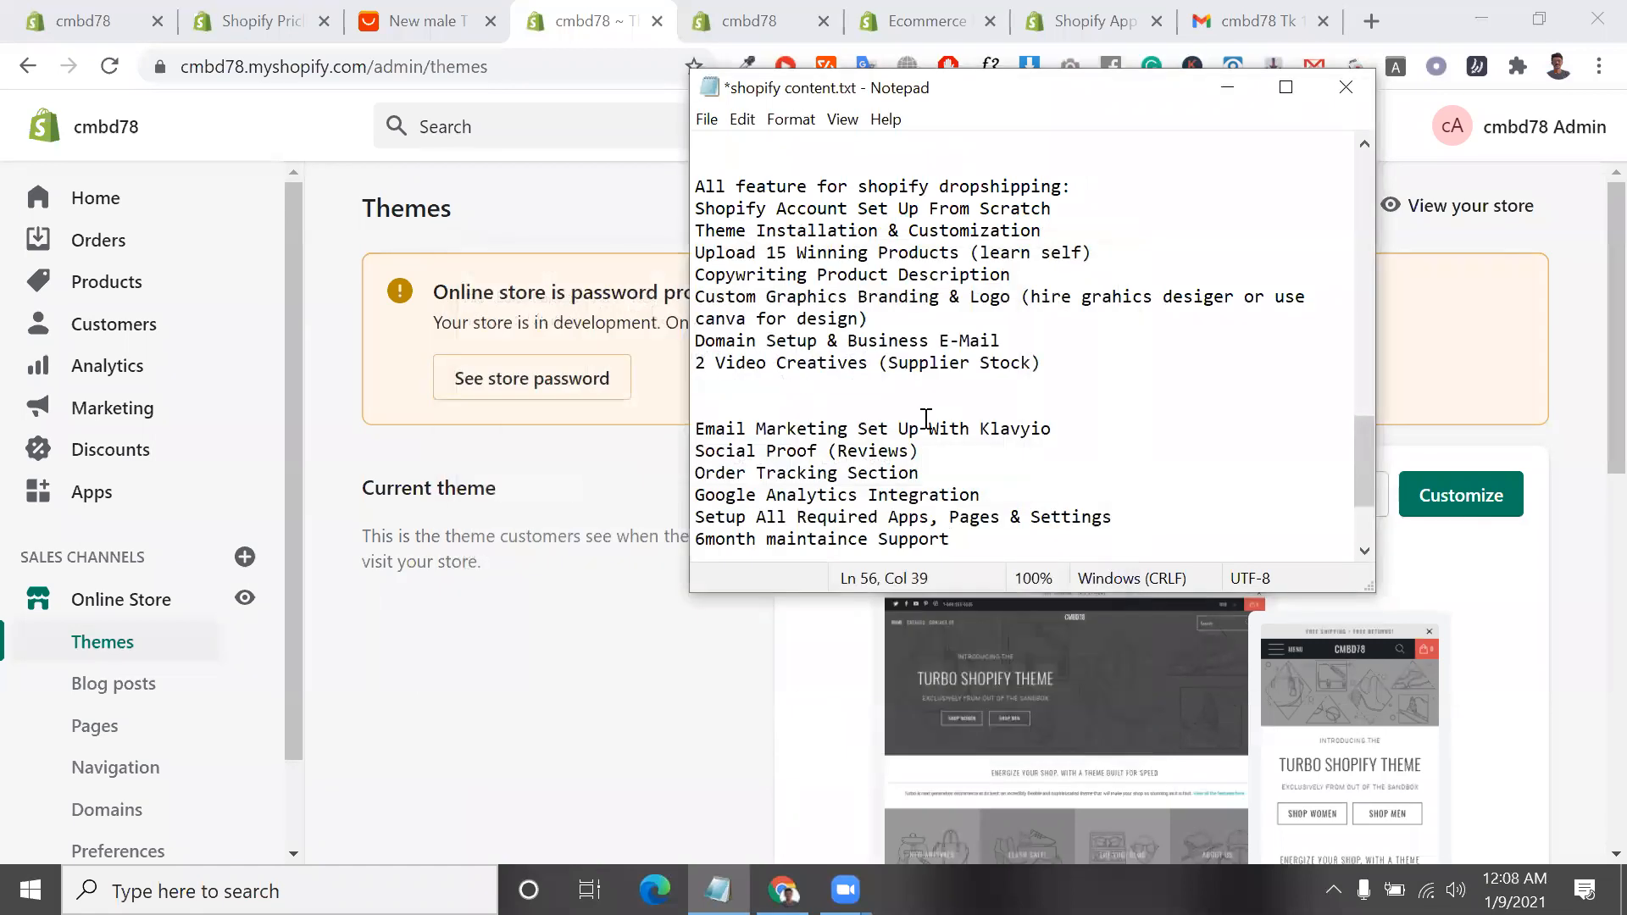
Review the notes and highlight the "Full dropshipping store:" list of nine apps above the new section
scroll(923, 419, "up", 10)
scroll(923, 419, "up", 2)
scroll(926, 419, "down", 15)
scroll(926, 419, "up", 9)
scroll(926, 418, "down", 7)
scroll(927, 419, "up", 1)
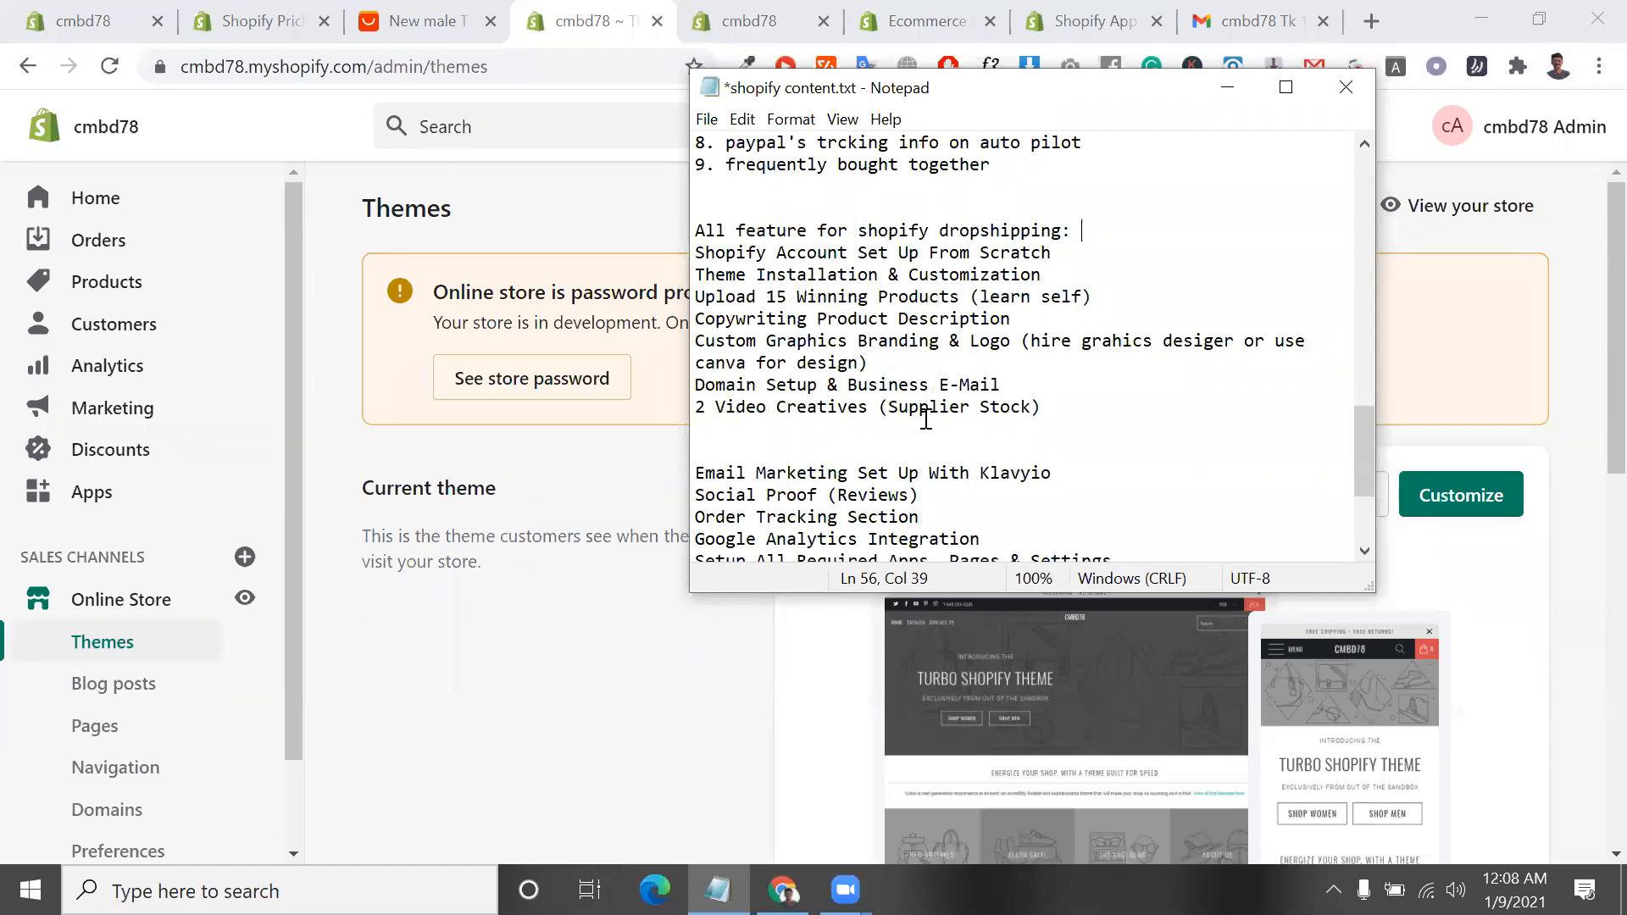
scroll(925, 419, "up", 4)
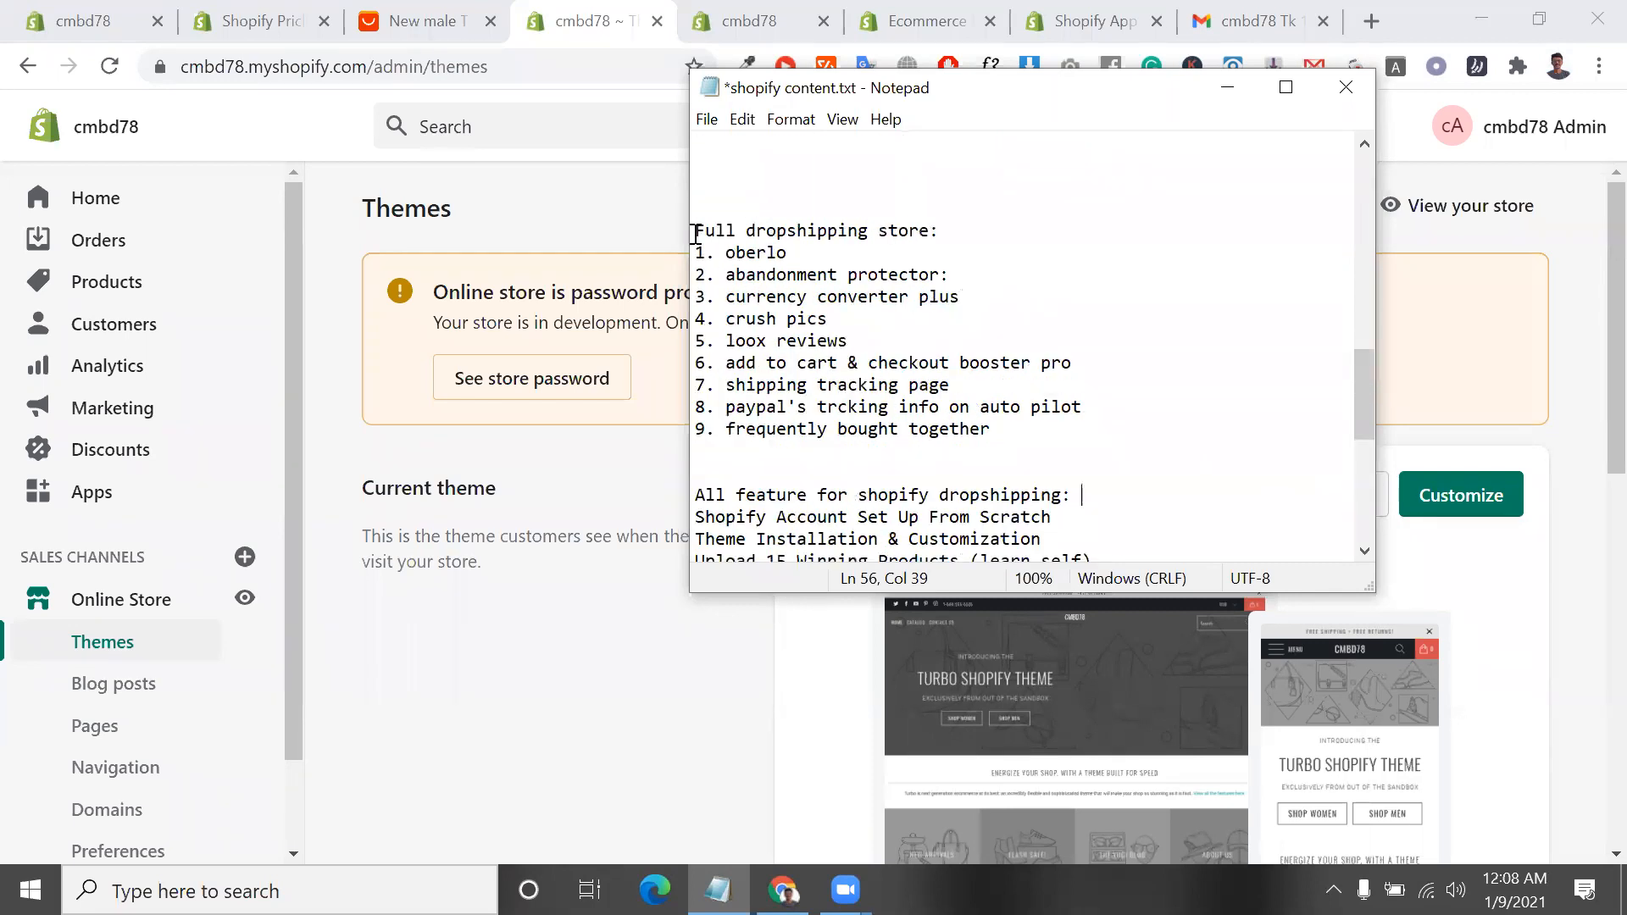
left_click_drag(695, 230, 1027, 455)
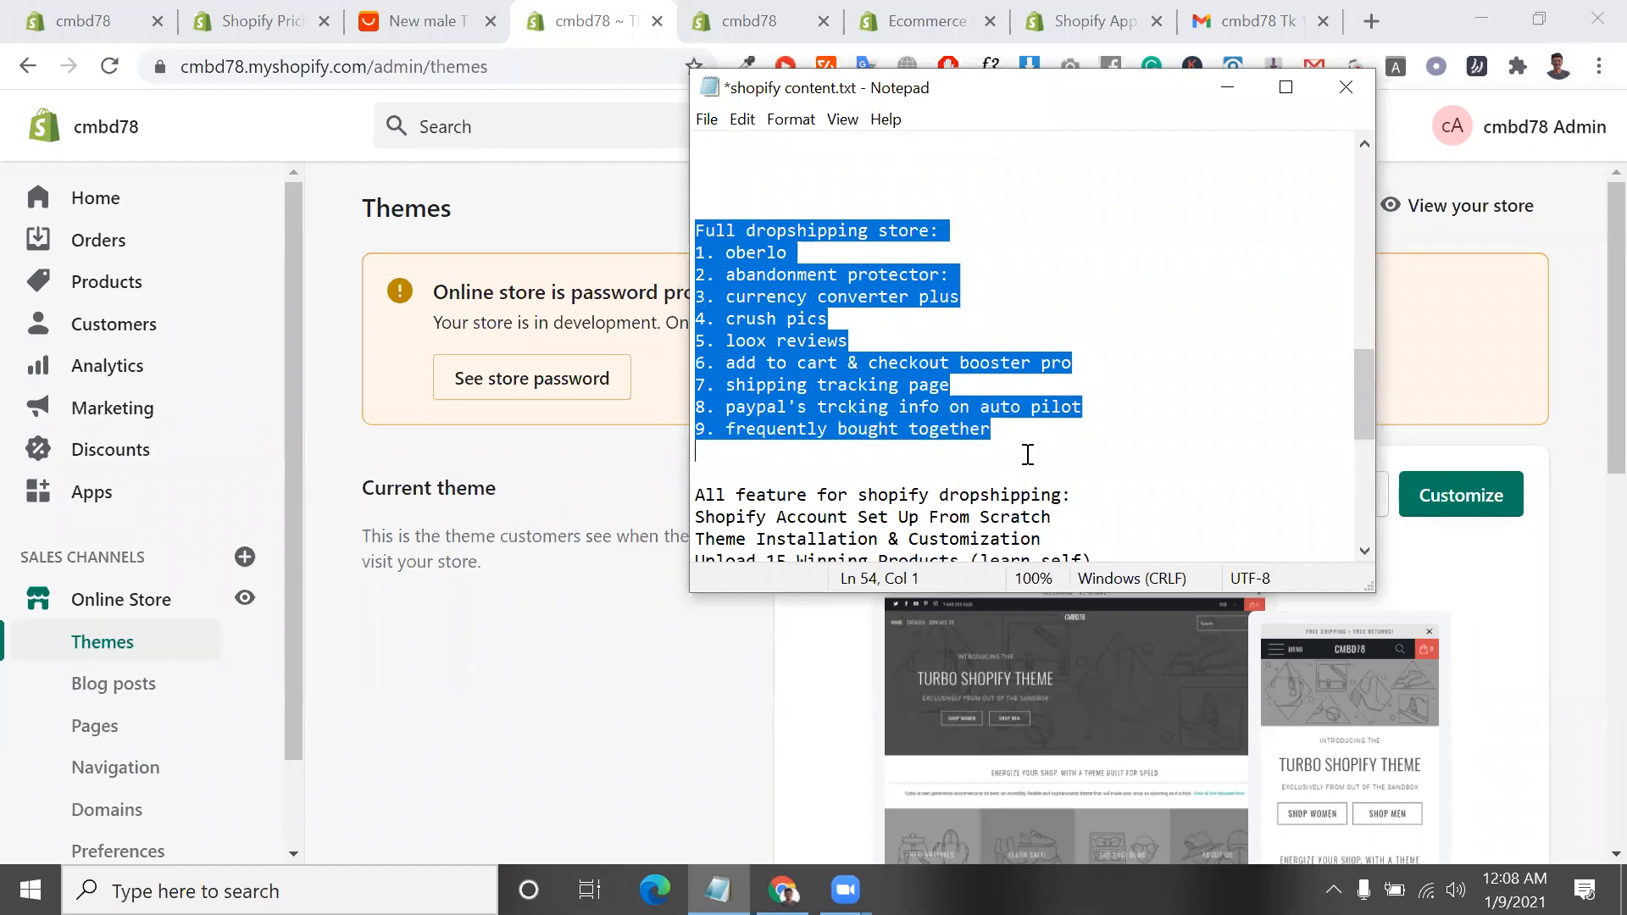
Highlight the "All feature for shopify dropshipping:" section to present its service list
left_click(698, 499)
left_click_drag(760, 539, 1100, 406)
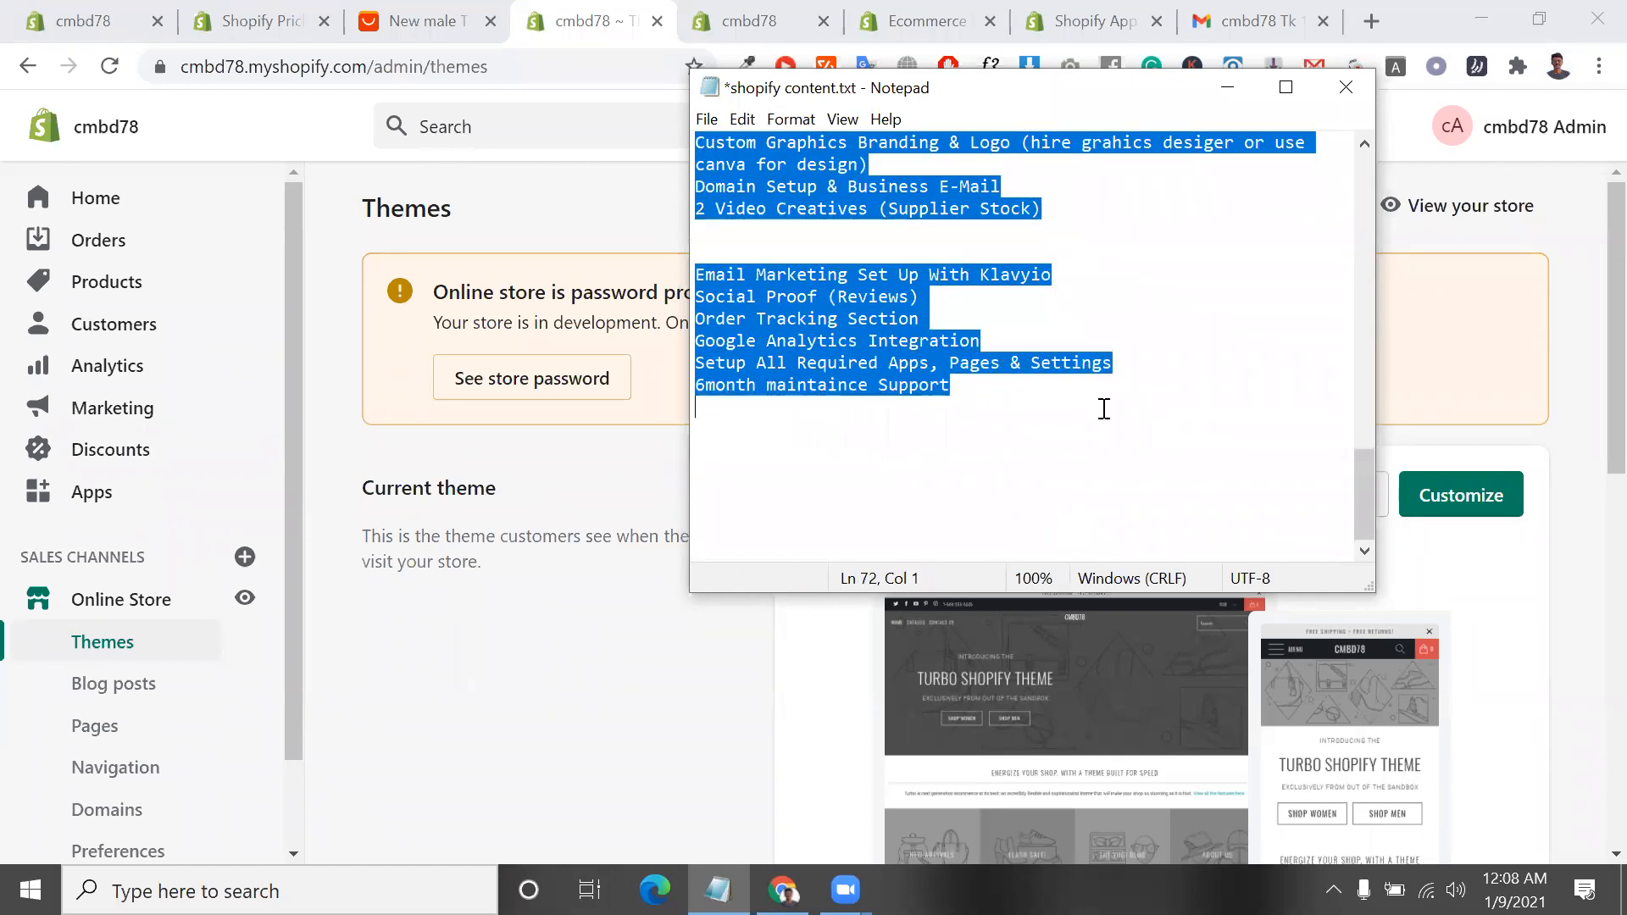
left_click(972, 399)
left_click_drag(972, 399, 826, 186)
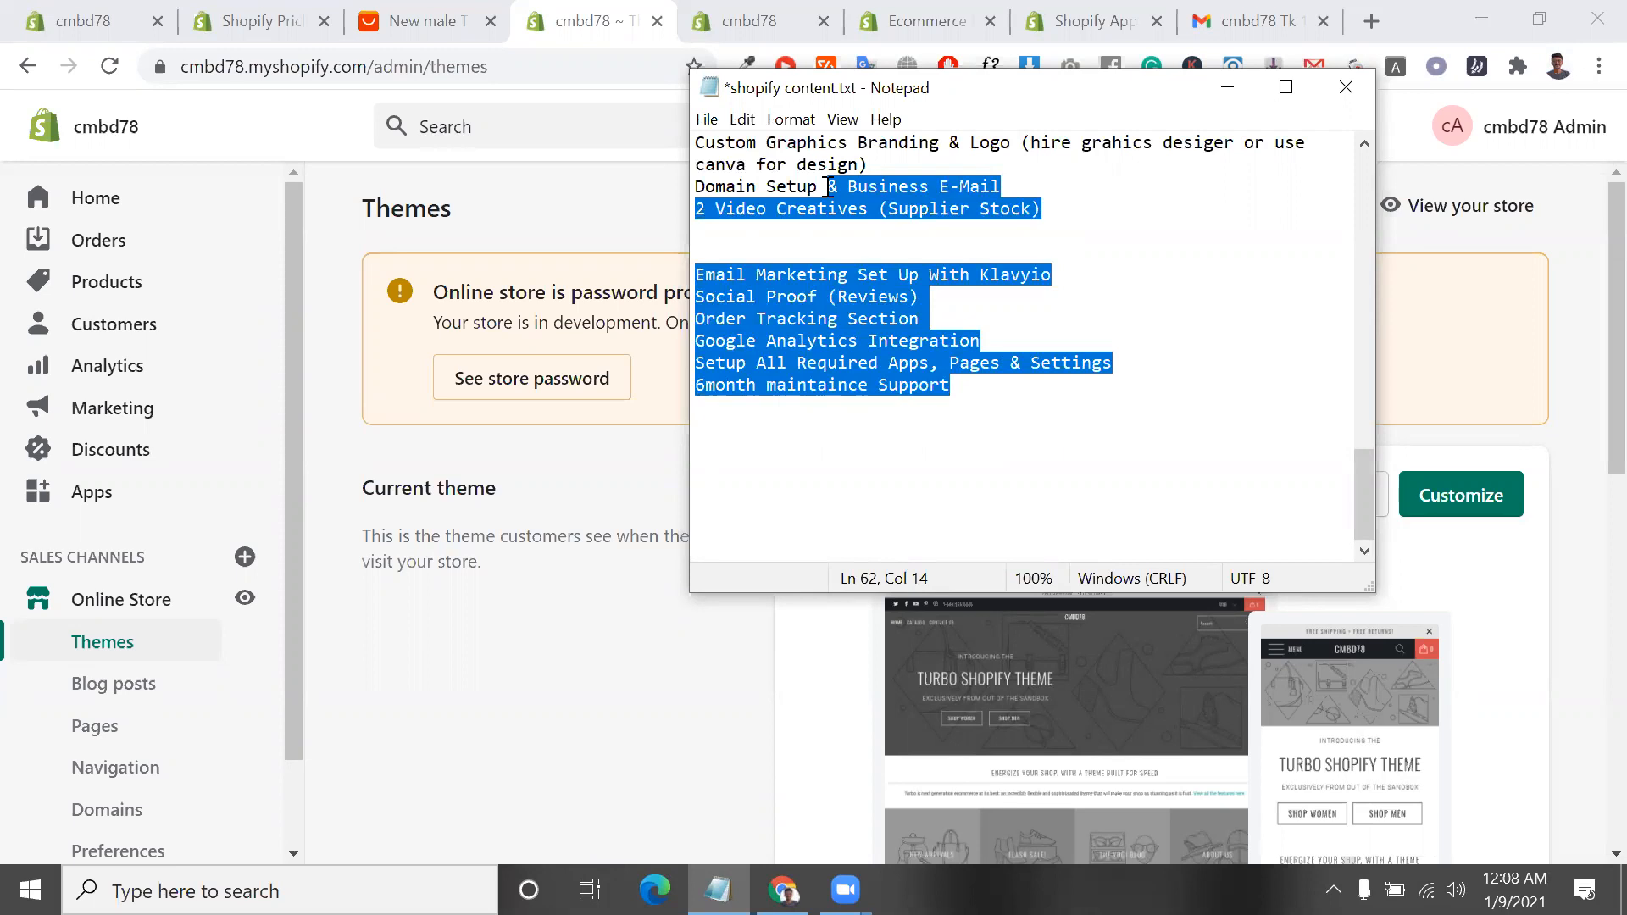
scroll(842, 267, "up", 2)
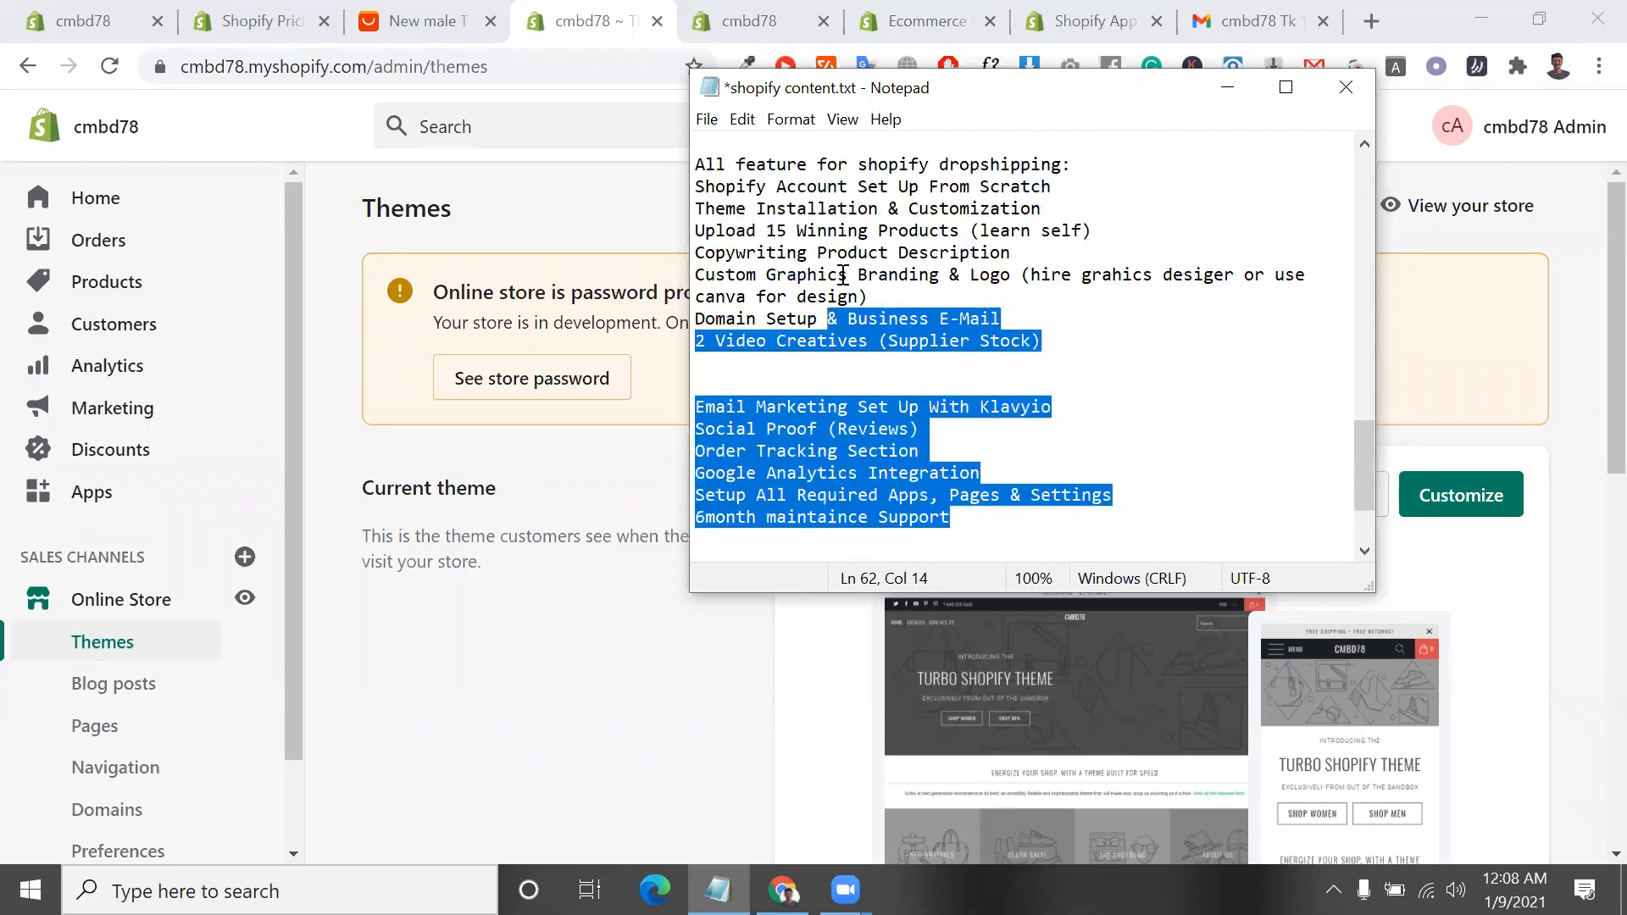
left_click(767, 186)
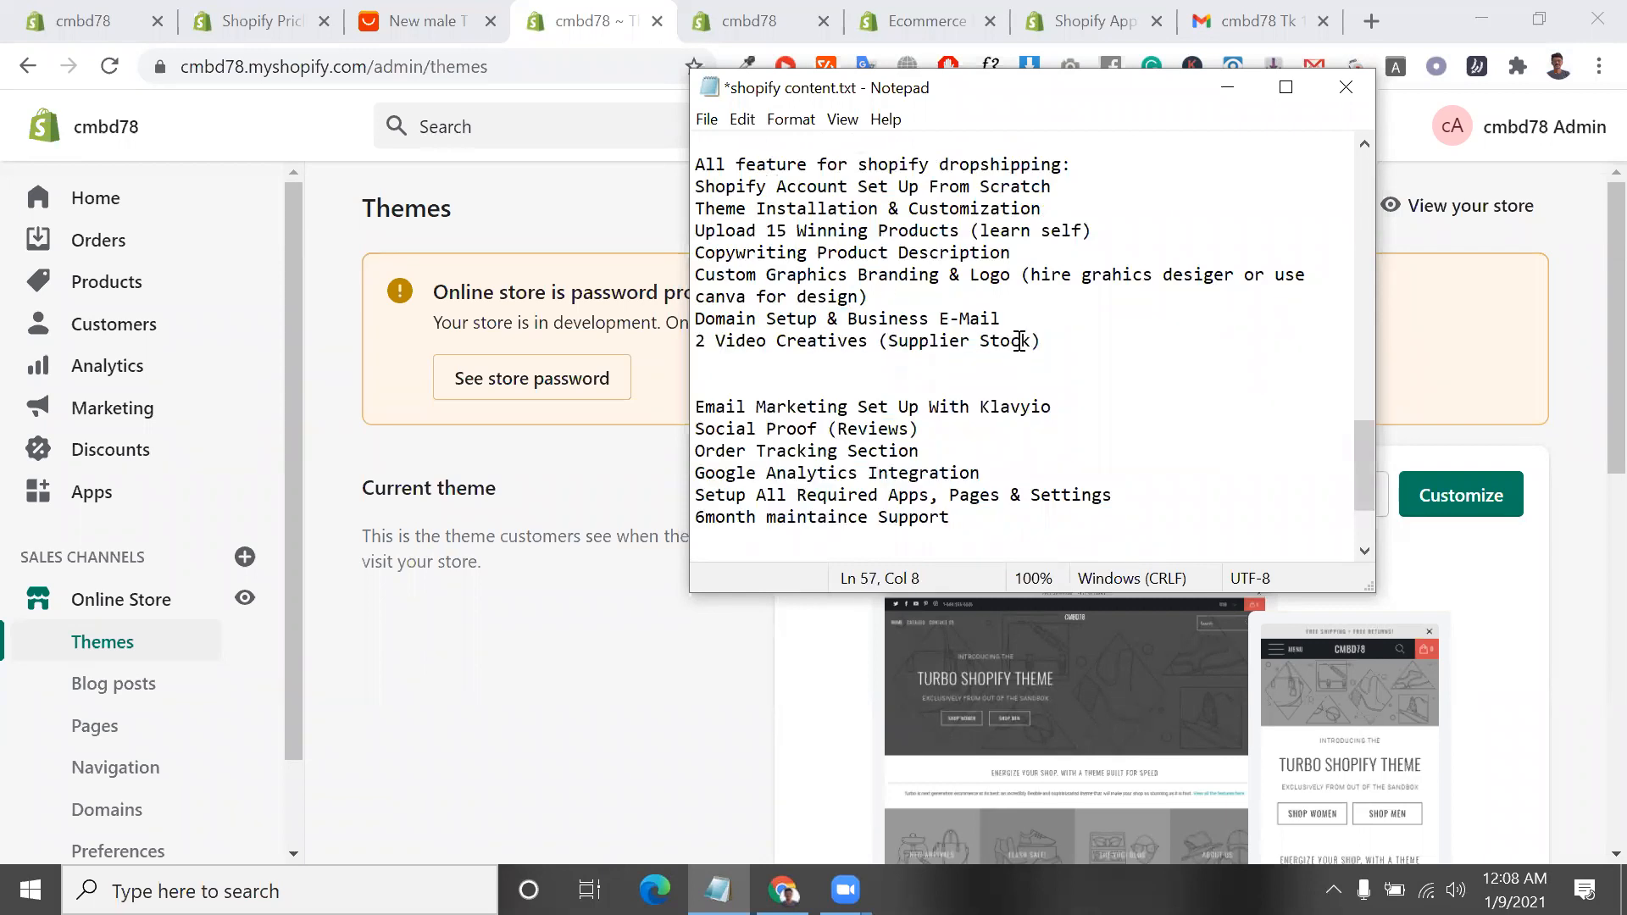
scroll(1020, 342, "up", 1)
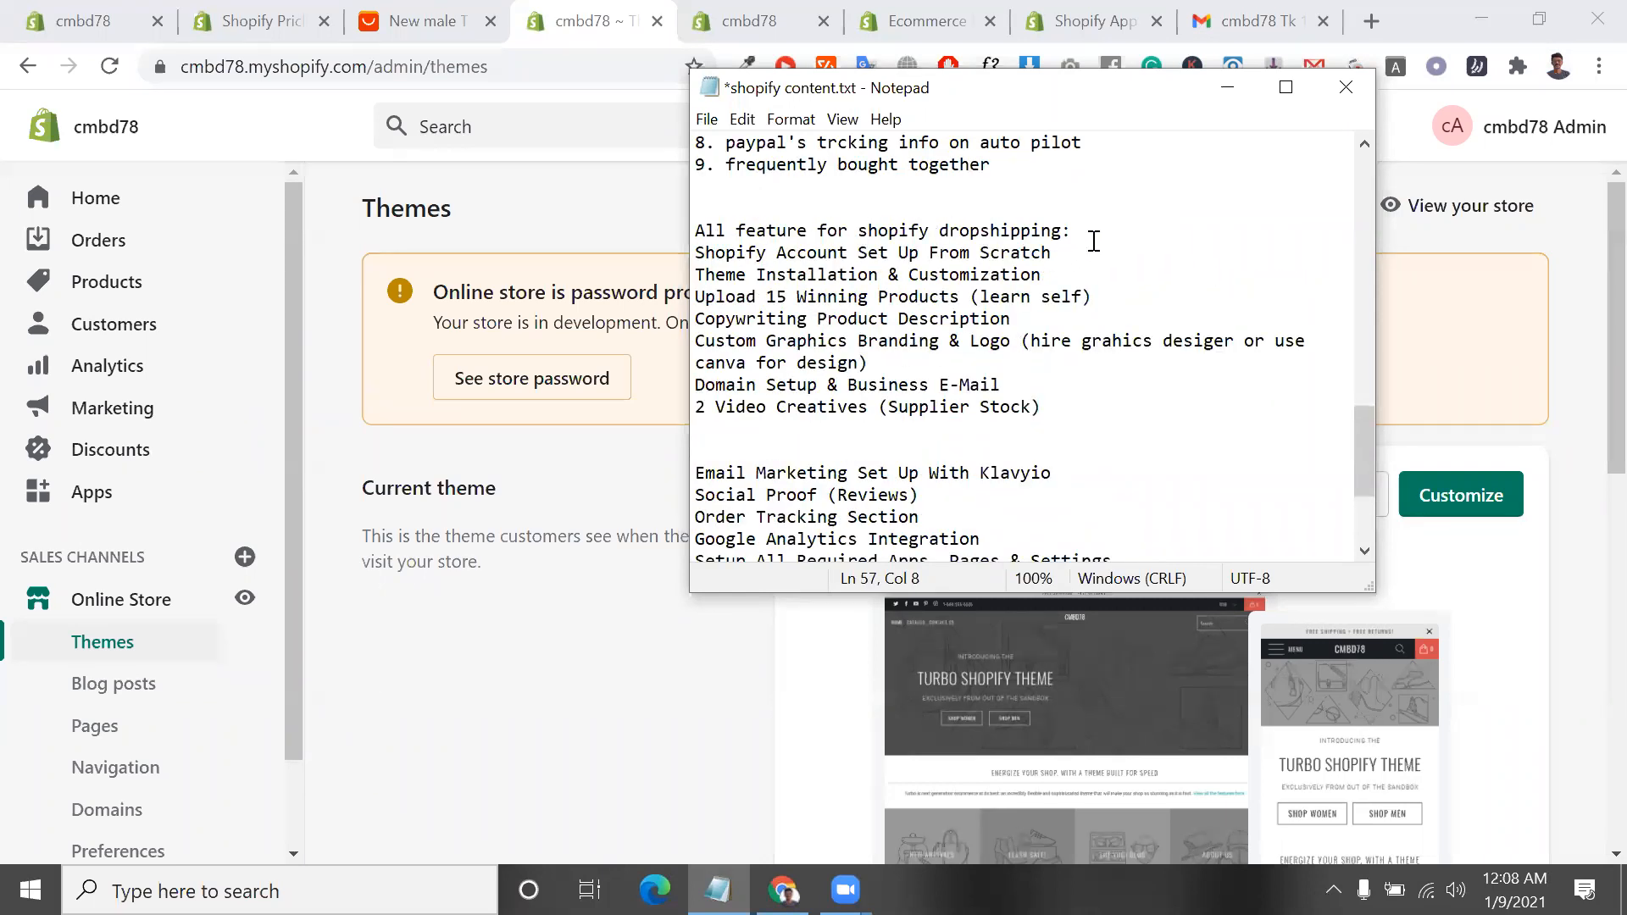
left_click_drag(693, 229, 1000, 517)
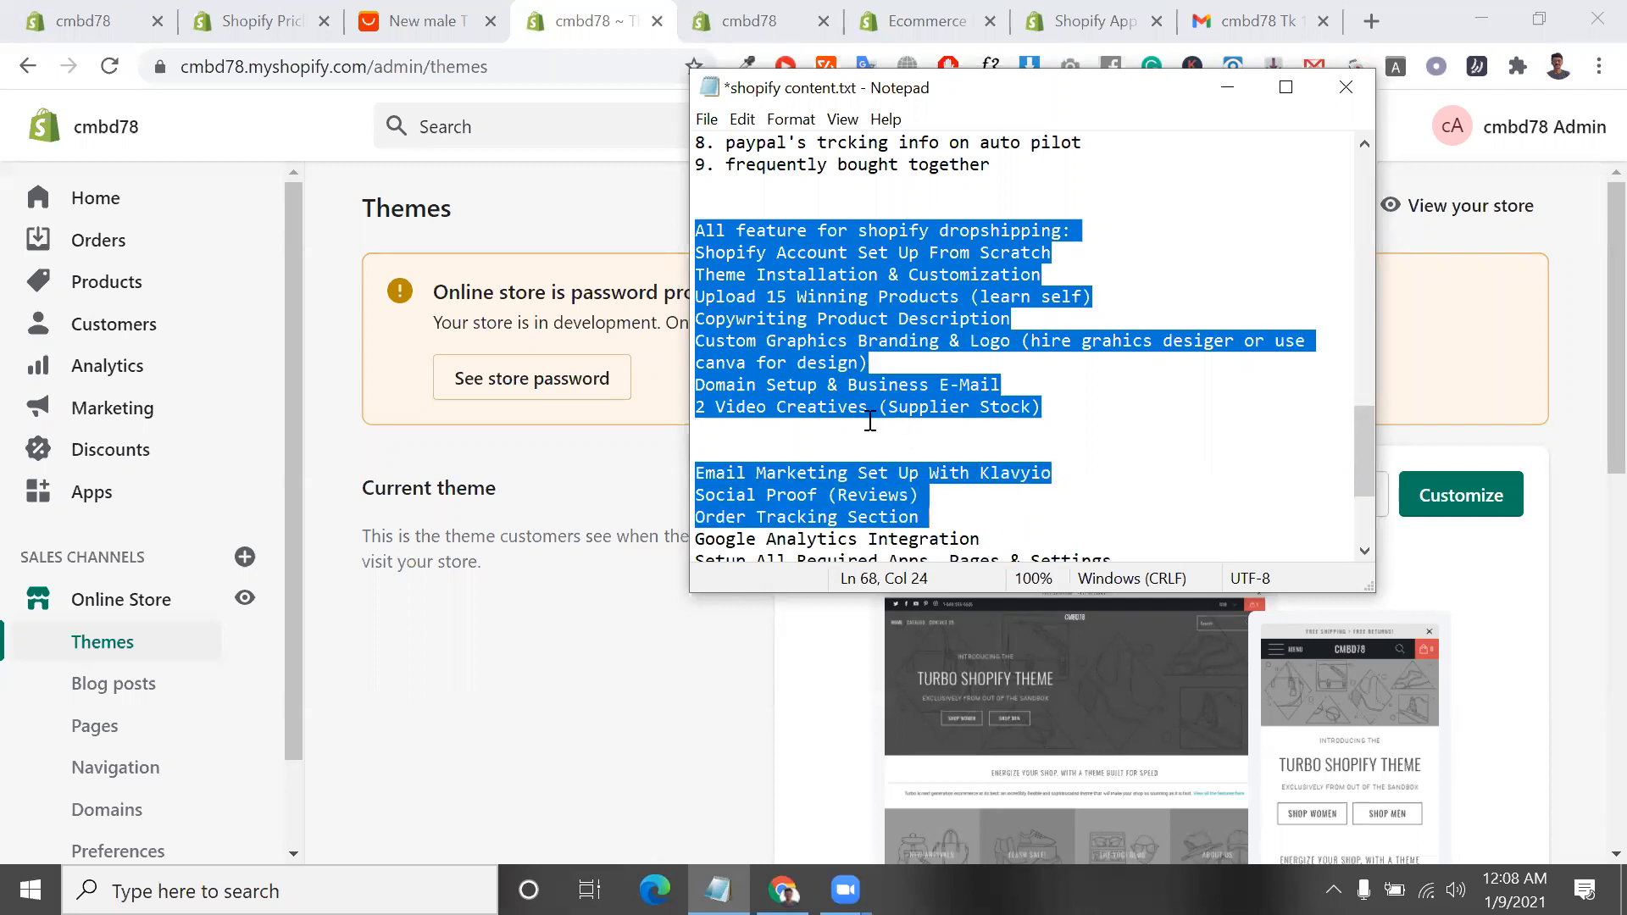
Highlight the lines "Shopify Account Set Up From Scratch" and "Theme Installation & Customization" in turn, and clear the selection
left_click(700, 251)
left_click_drag(698, 252, 1063, 254)
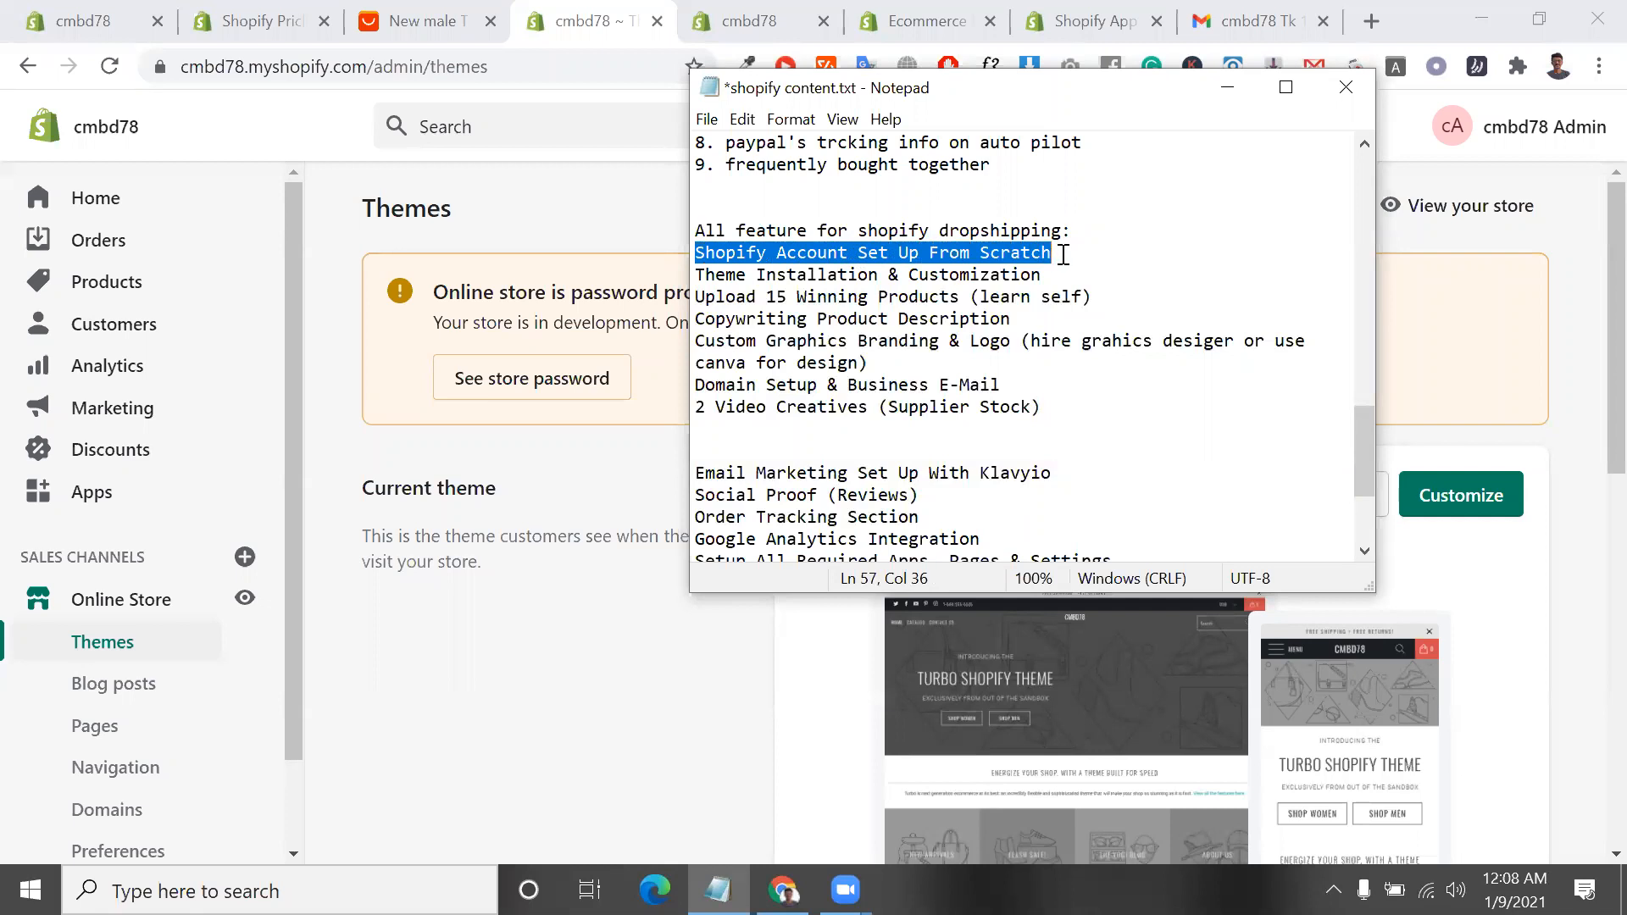
left_click_drag(1044, 276, 693, 275)
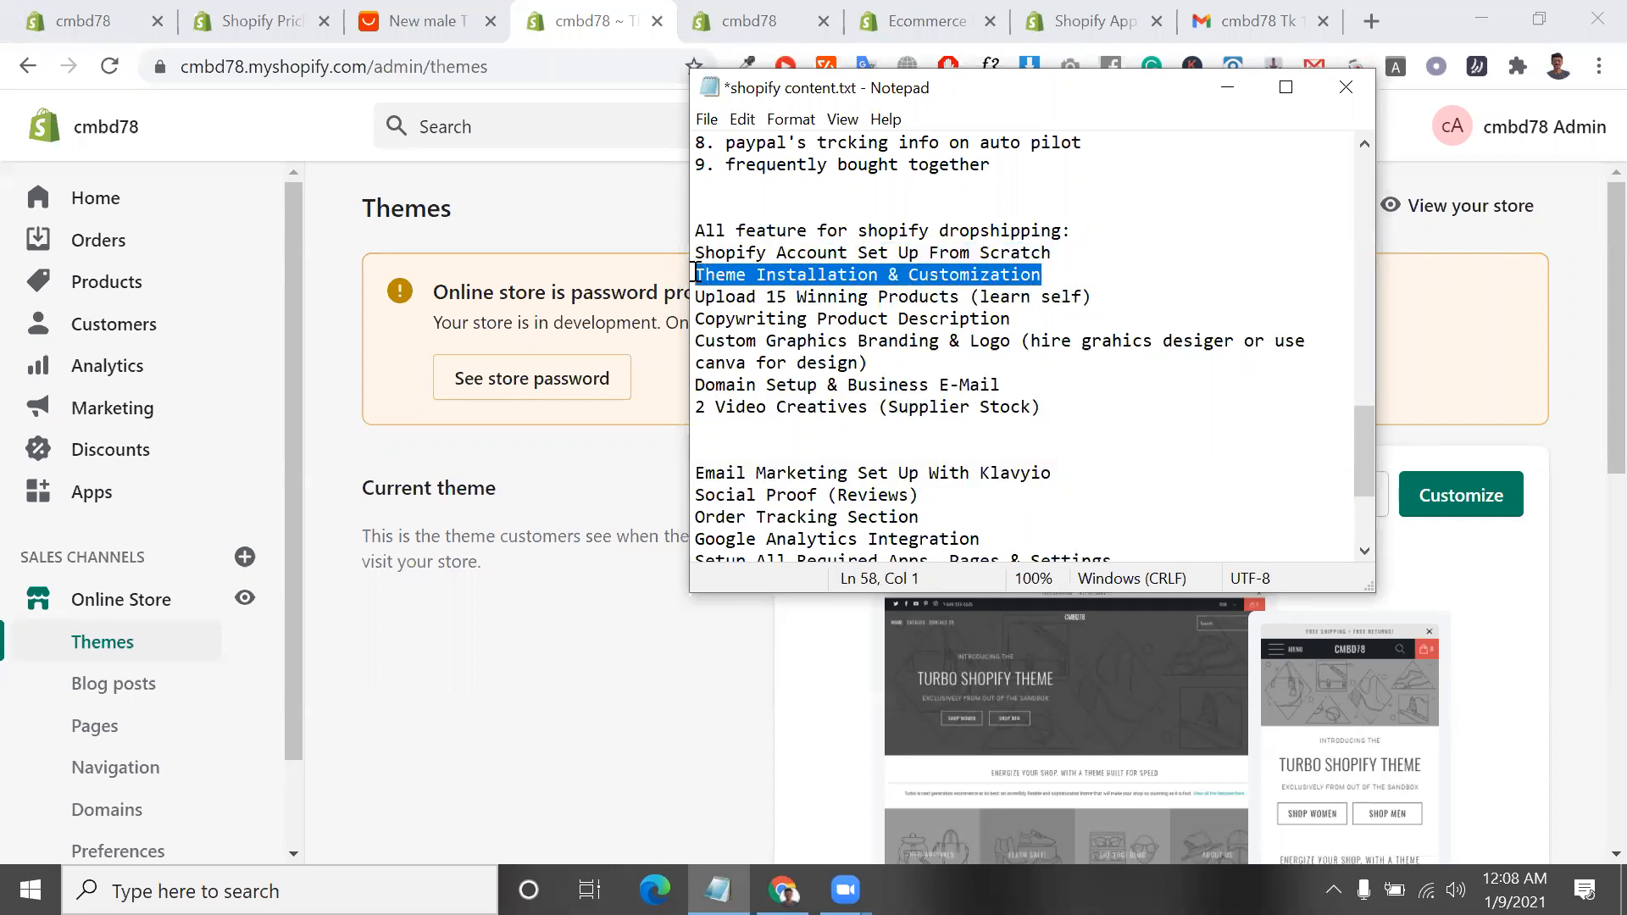
left_click(1056, 273)
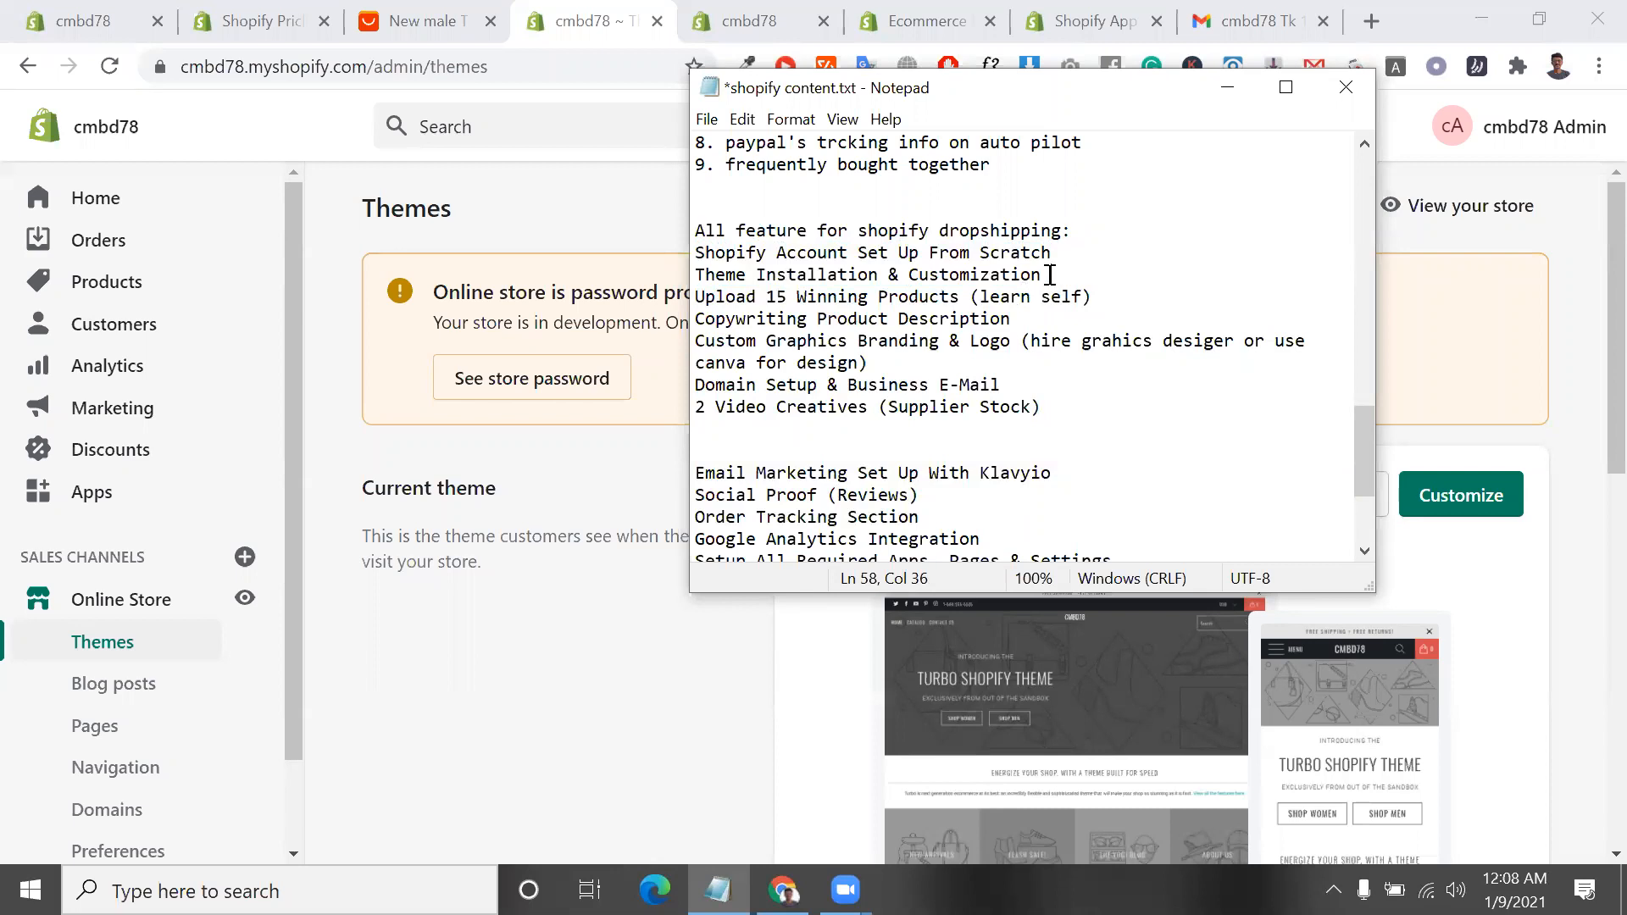
Highlight the parts of the "Upload 15 Winning Products (learn self)" line, including "Winning Products" and "learn self"
left_click_drag(1051, 275, 778, 301)
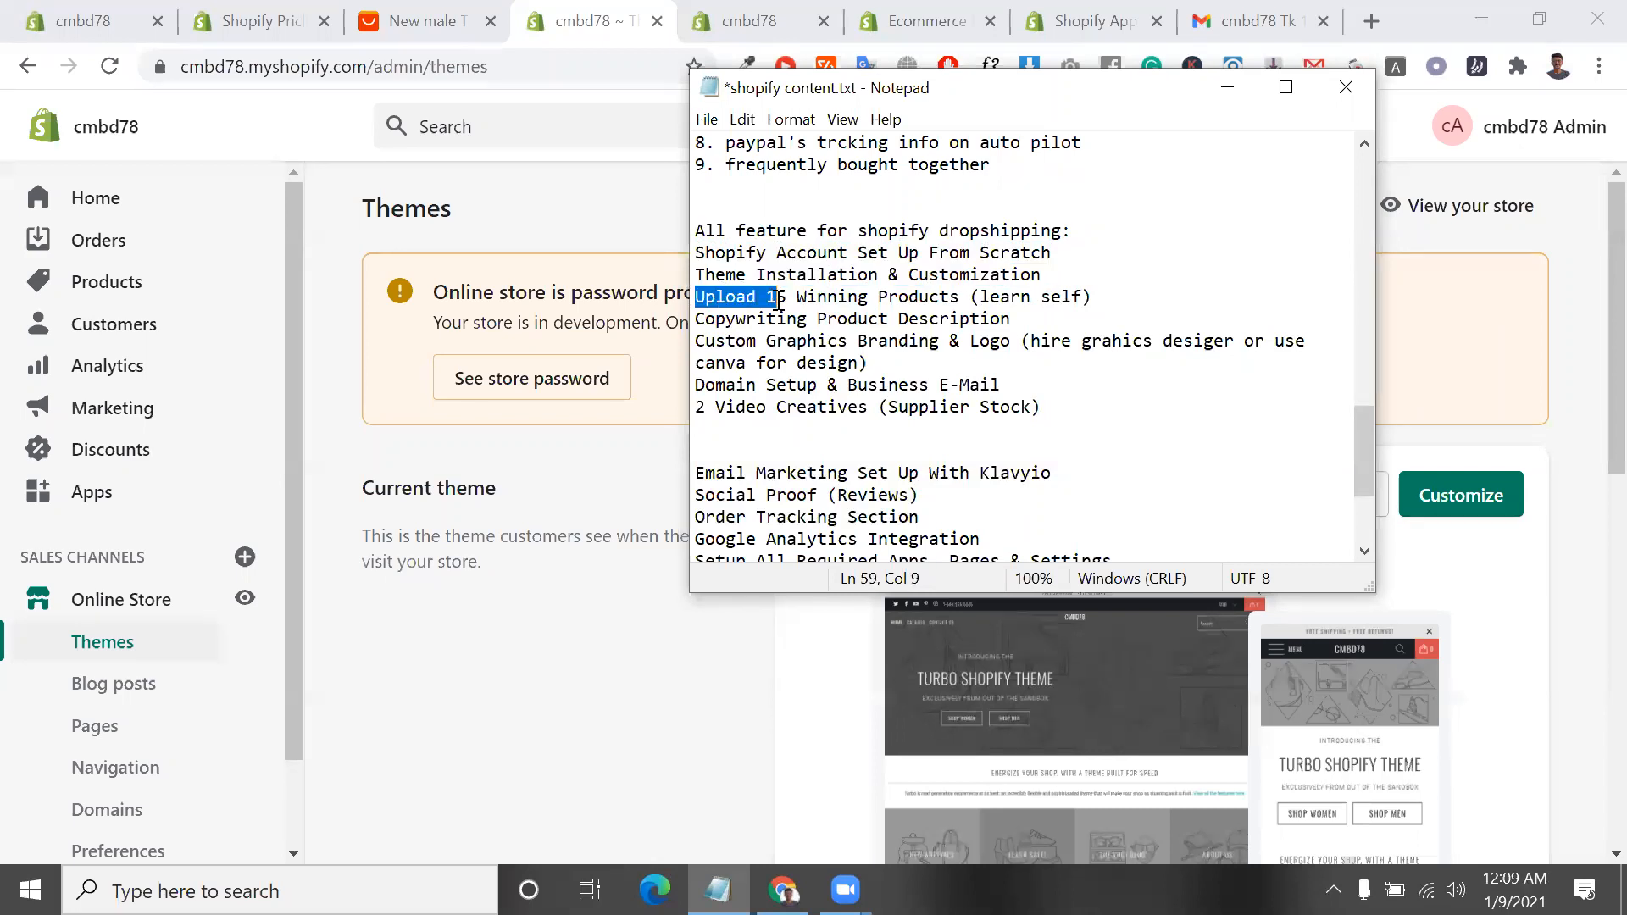
double_click(778, 301)
left_click(801, 302)
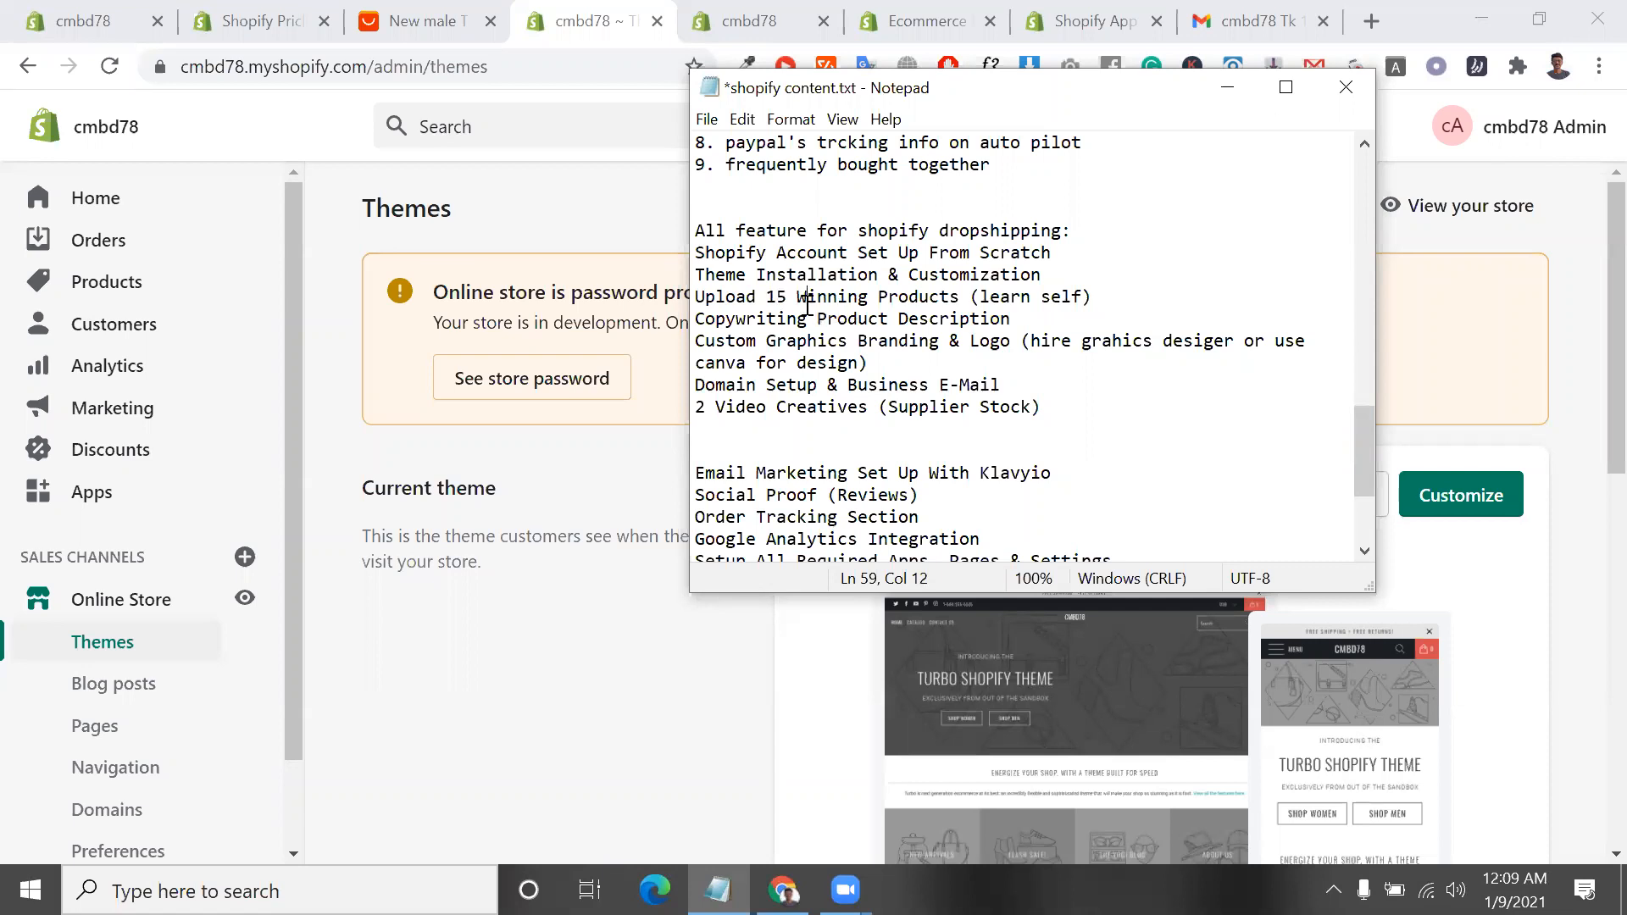
left_click_drag(799, 302, 959, 307)
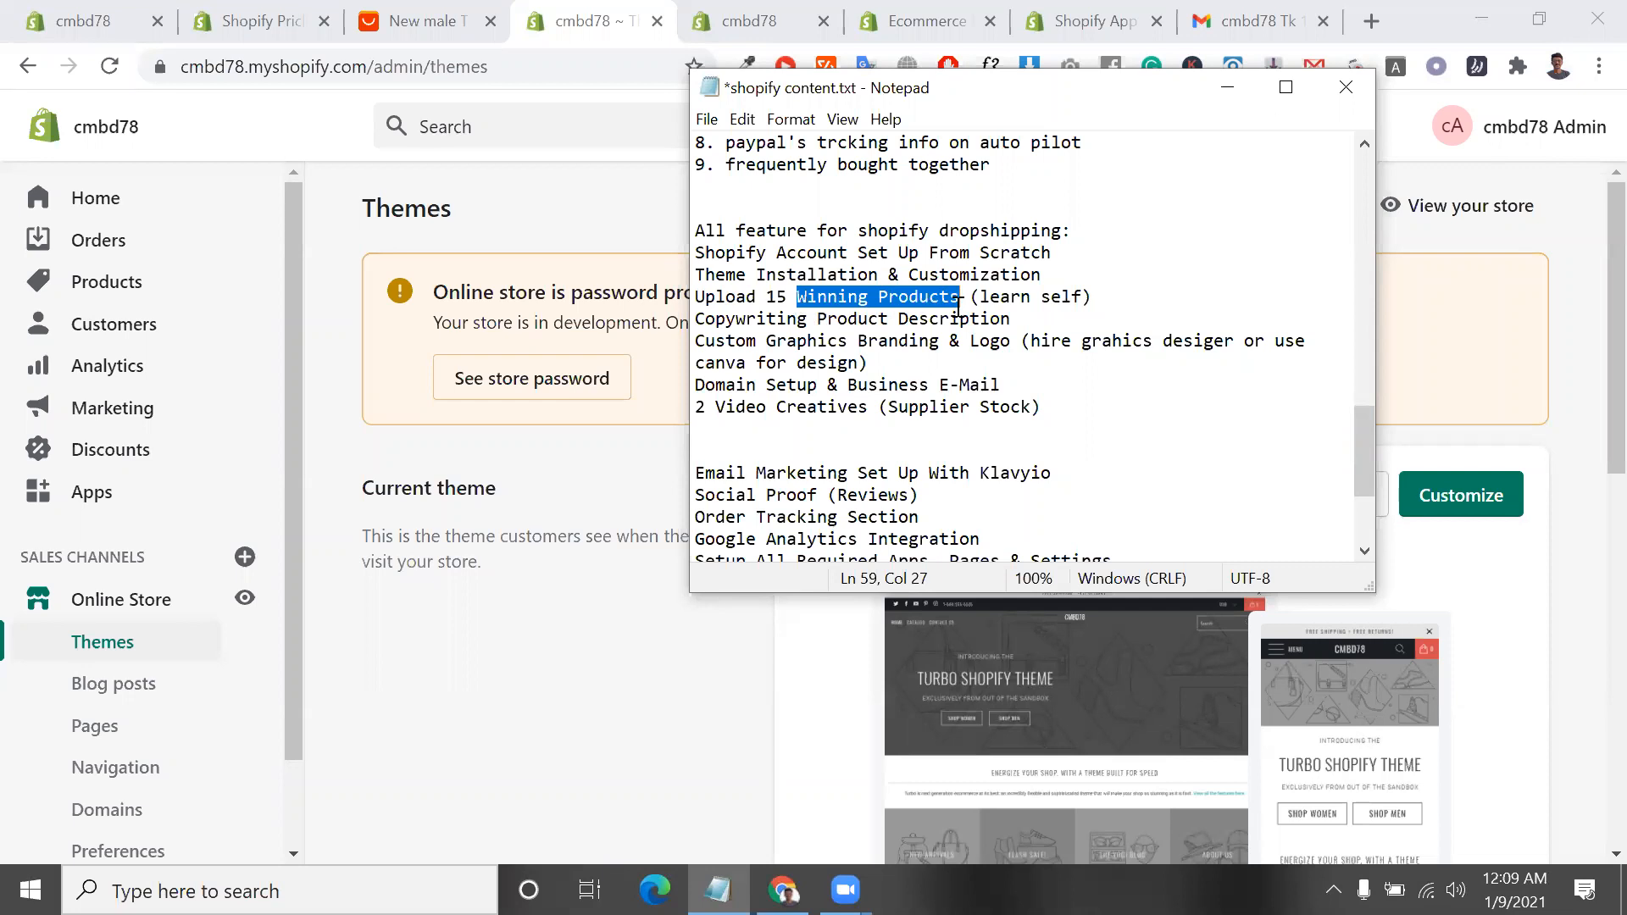
left_click(959, 307)
left_click_drag(958, 292, 799, 304)
left_click_drag(983, 300, 1083, 298)
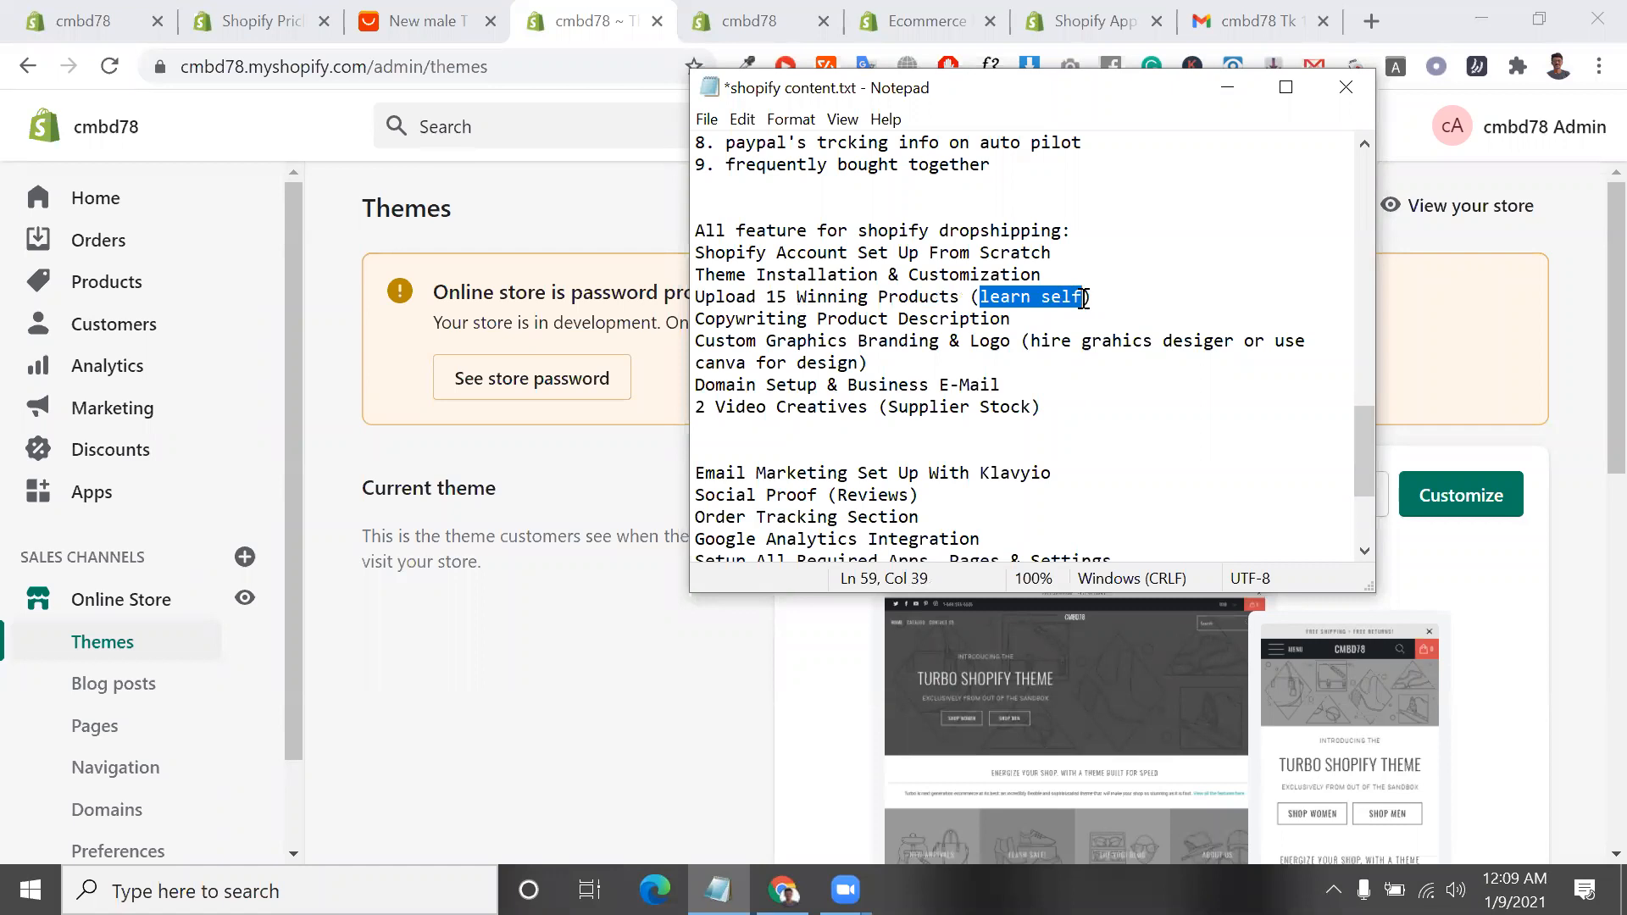
left_click_drag(964, 300, 794, 291)
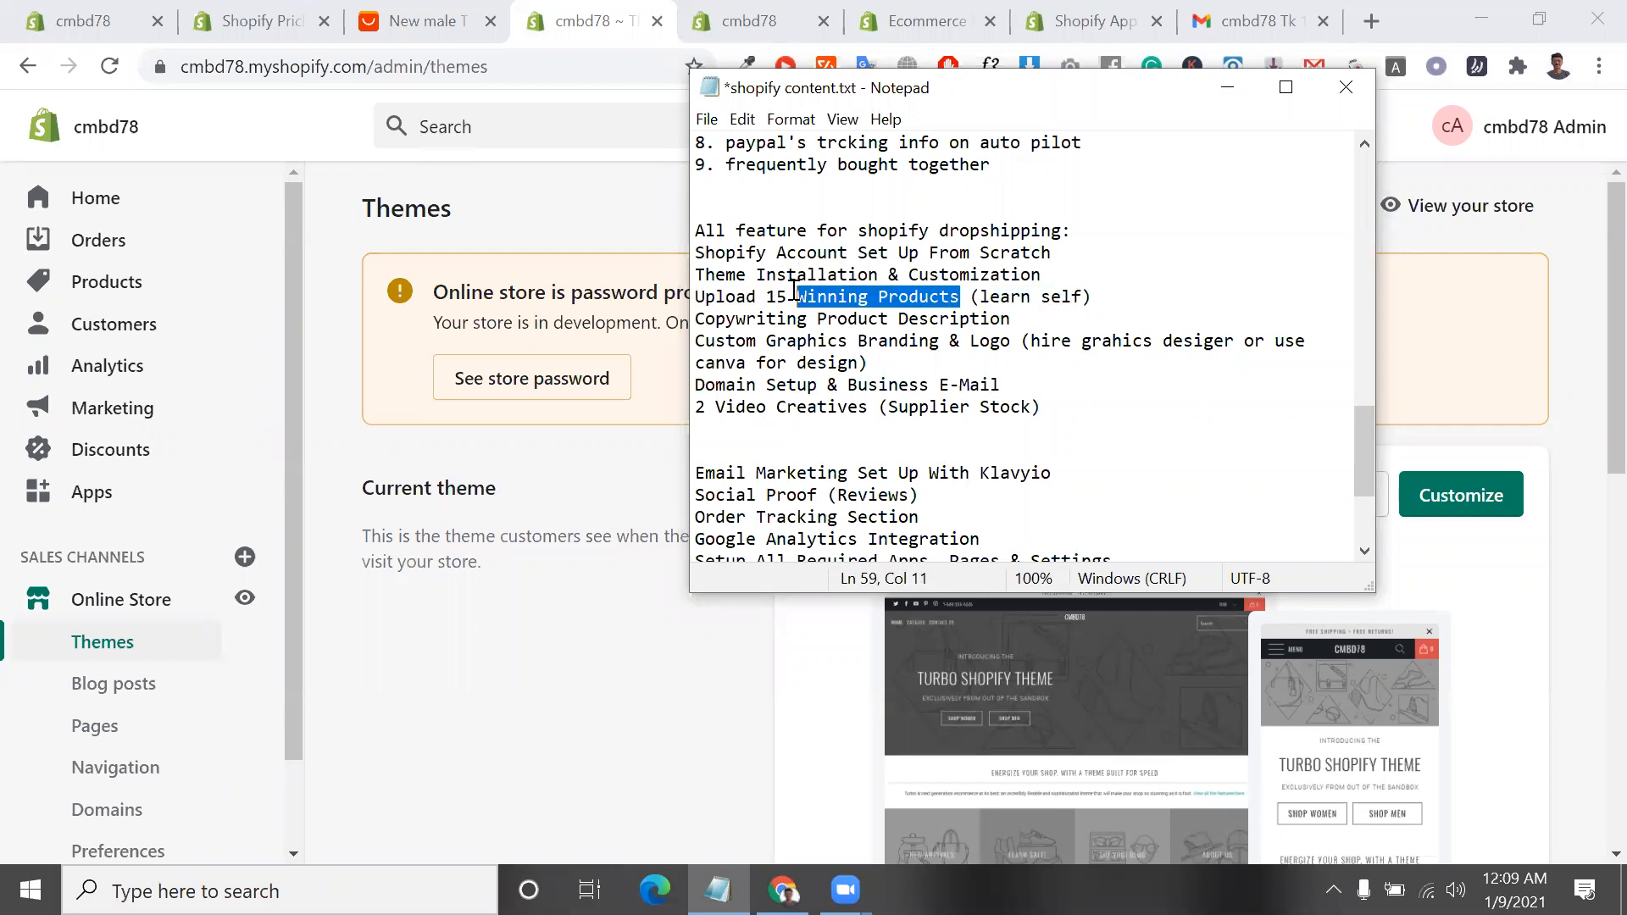
Highlight the "Copywriting Product Description" line, and show the supplier's product description on the AliExpress T-shirt page in Chrome
left_click(705, 319)
left_click_drag(700, 319, 1033, 317)
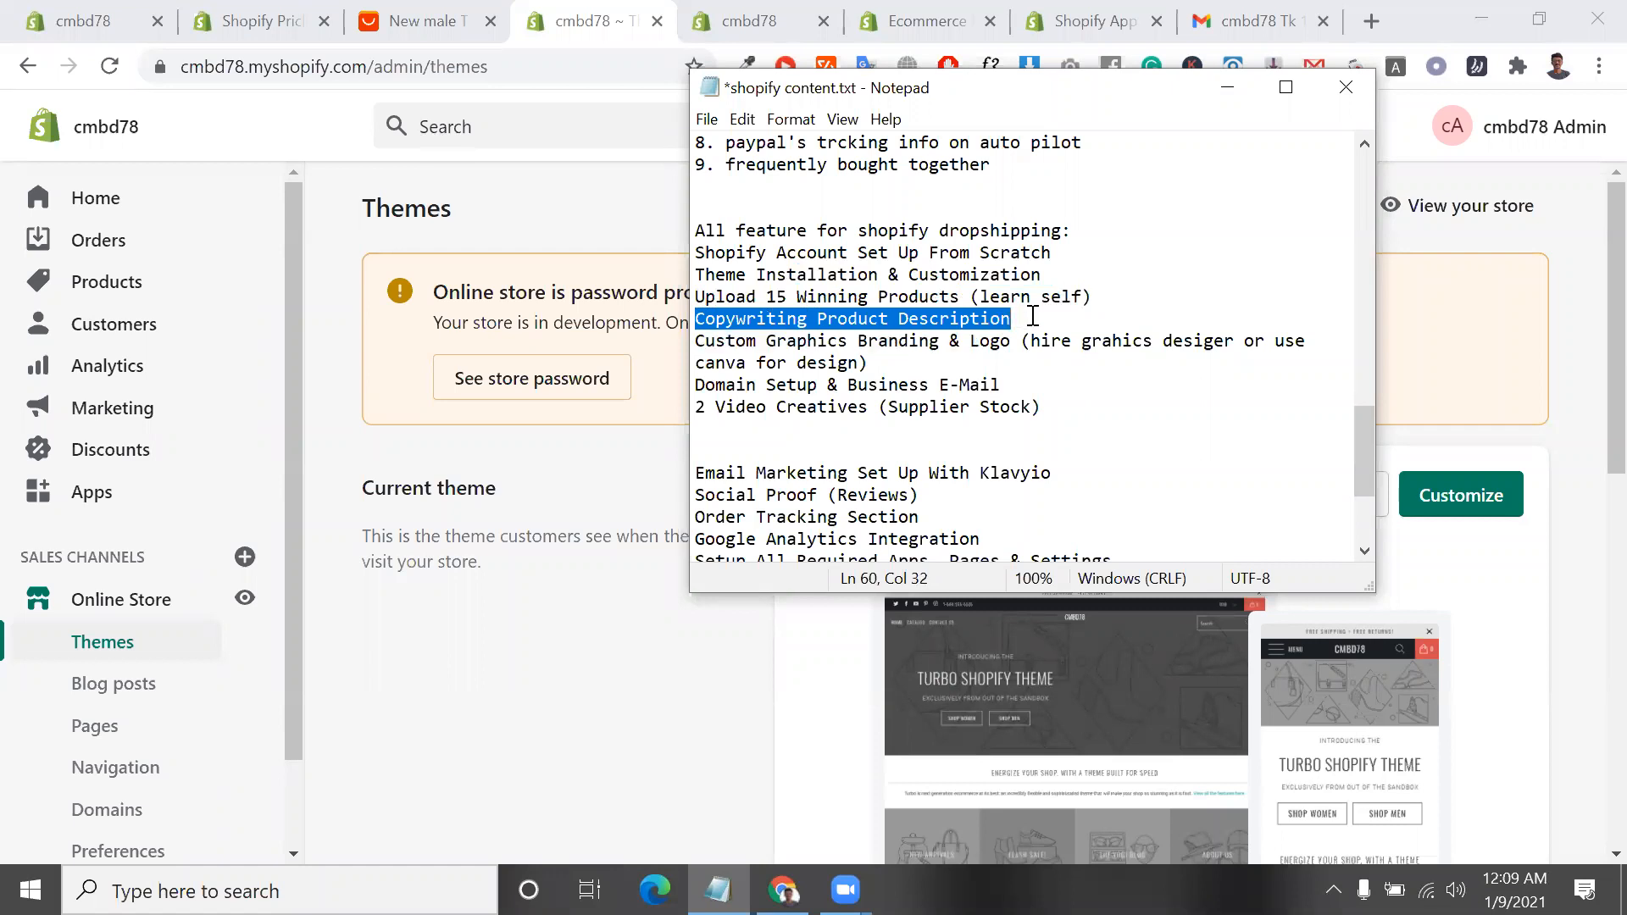
left_click(812, 10)
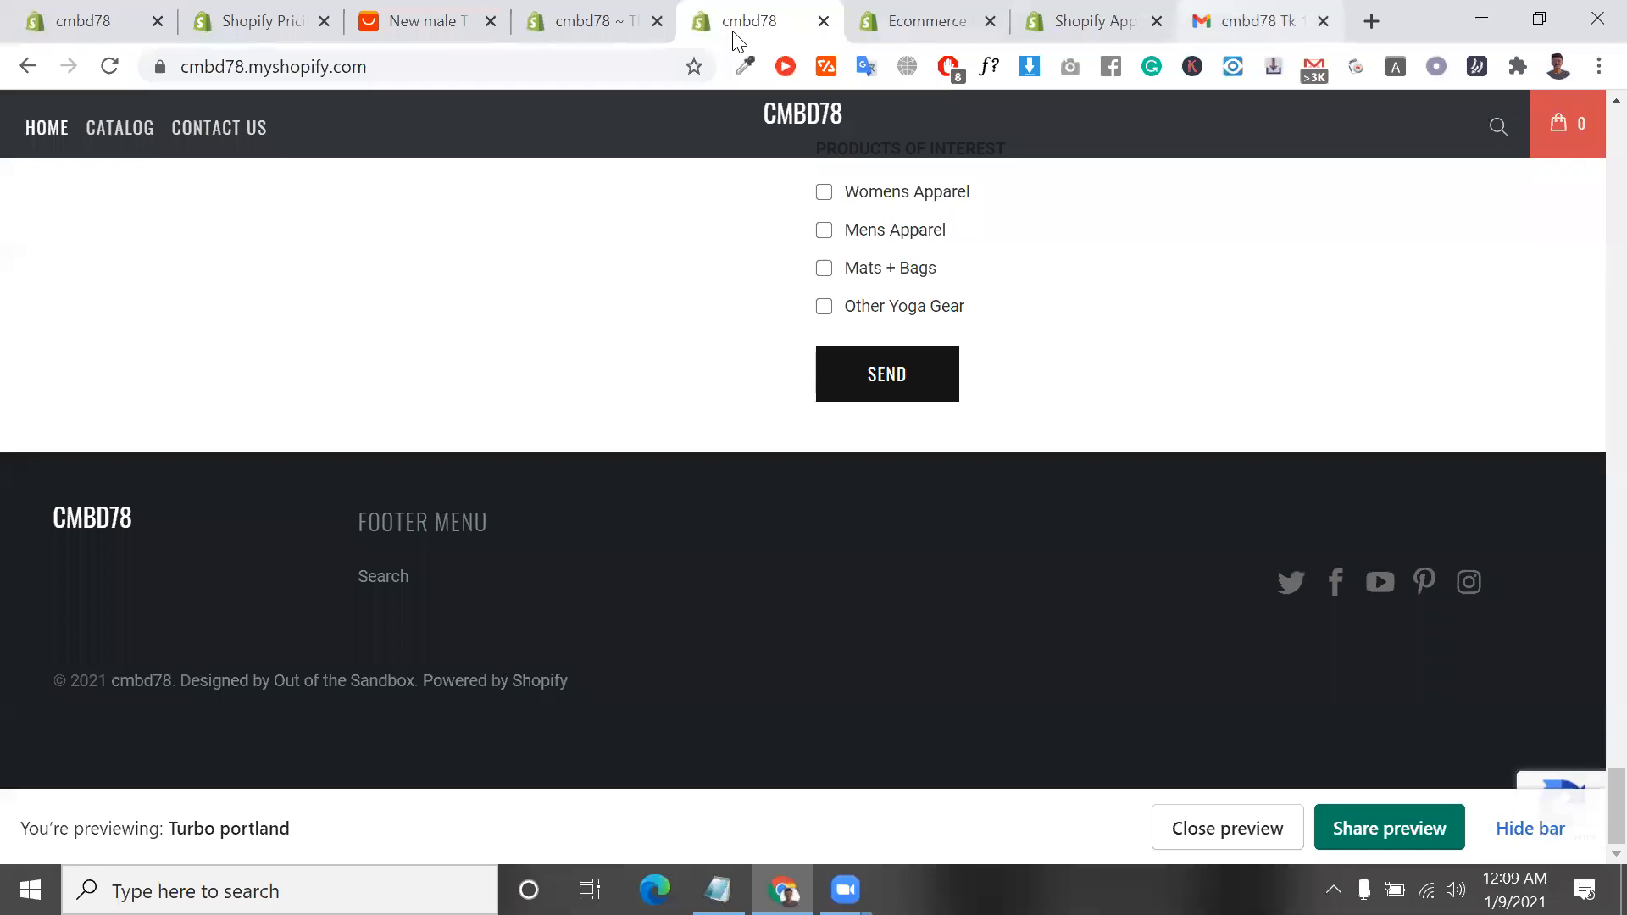
left_click(479, 10)
scroll(765, 631, "down", 20)
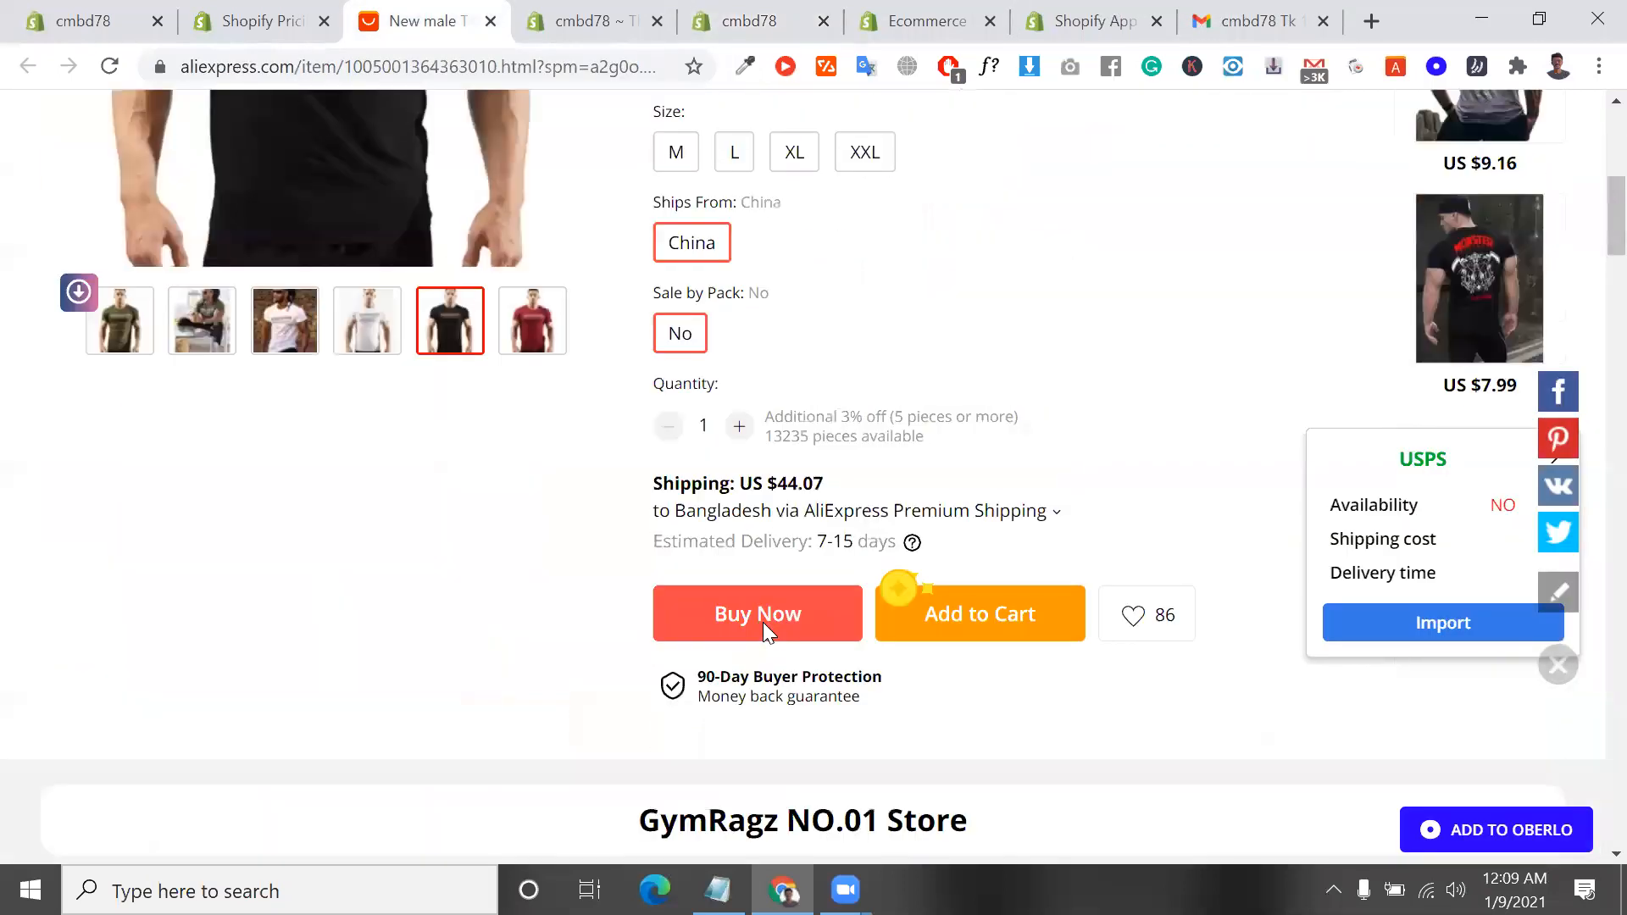
scroll(502, 432, "up", 3)
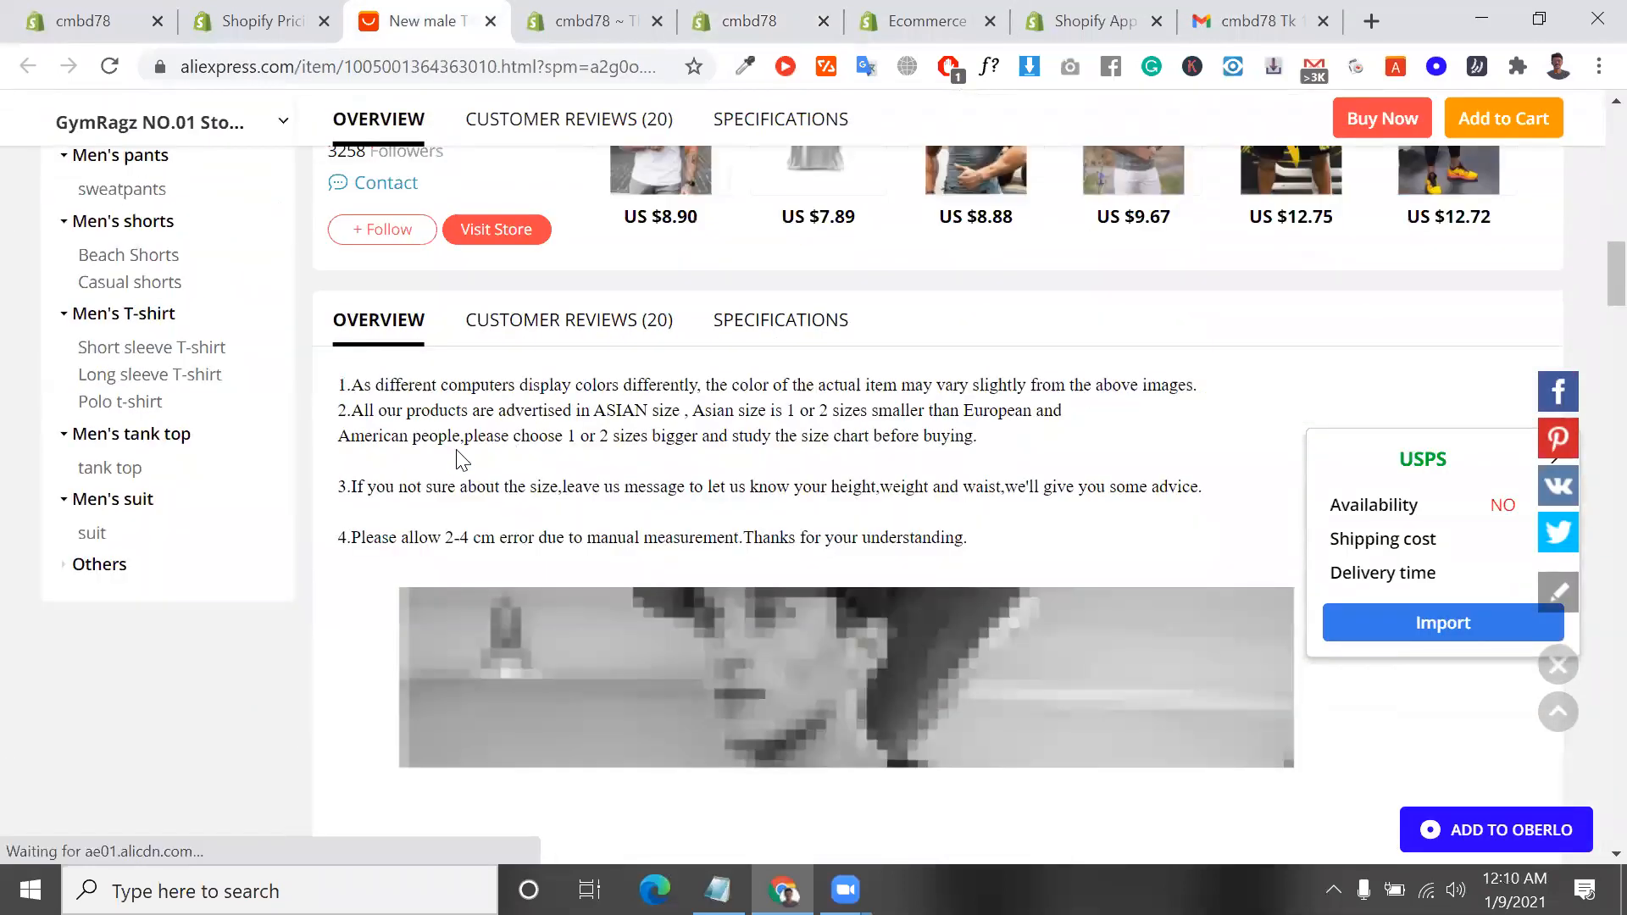
Copy the four numbered notes of the supplier's description above the size chart on the AliExpress T-shirt page
scroll(391, 410, "up", 1)
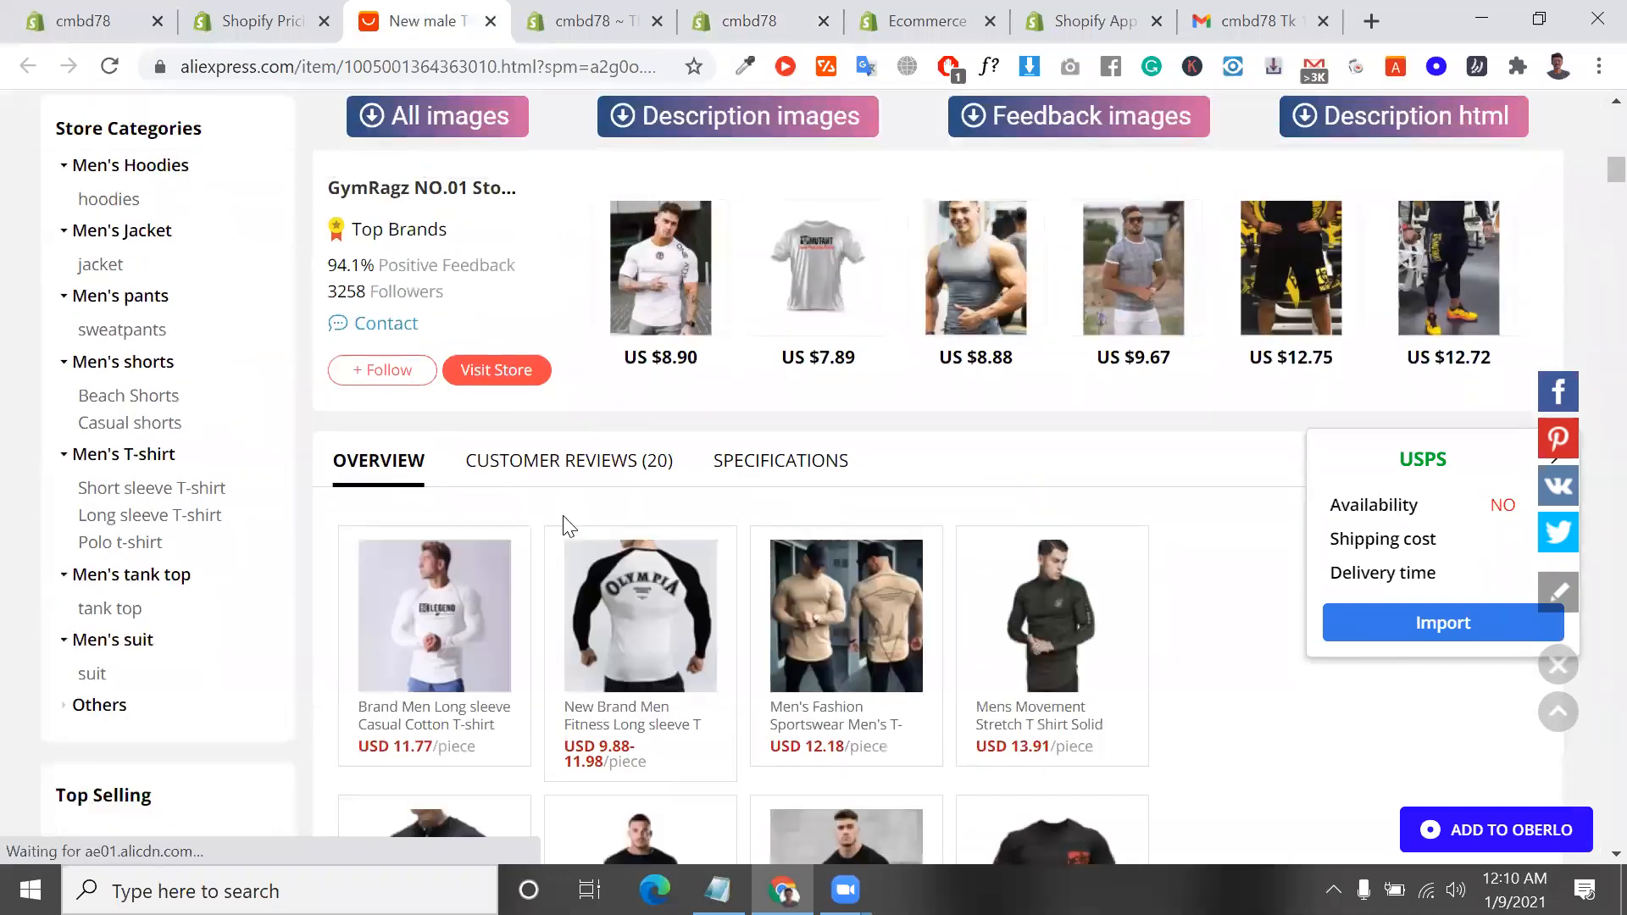
scroll(364, 414, "down", 6)
scroll(364, 415, "down", 1)
left_click_drag(342, 338, 1005, 491)
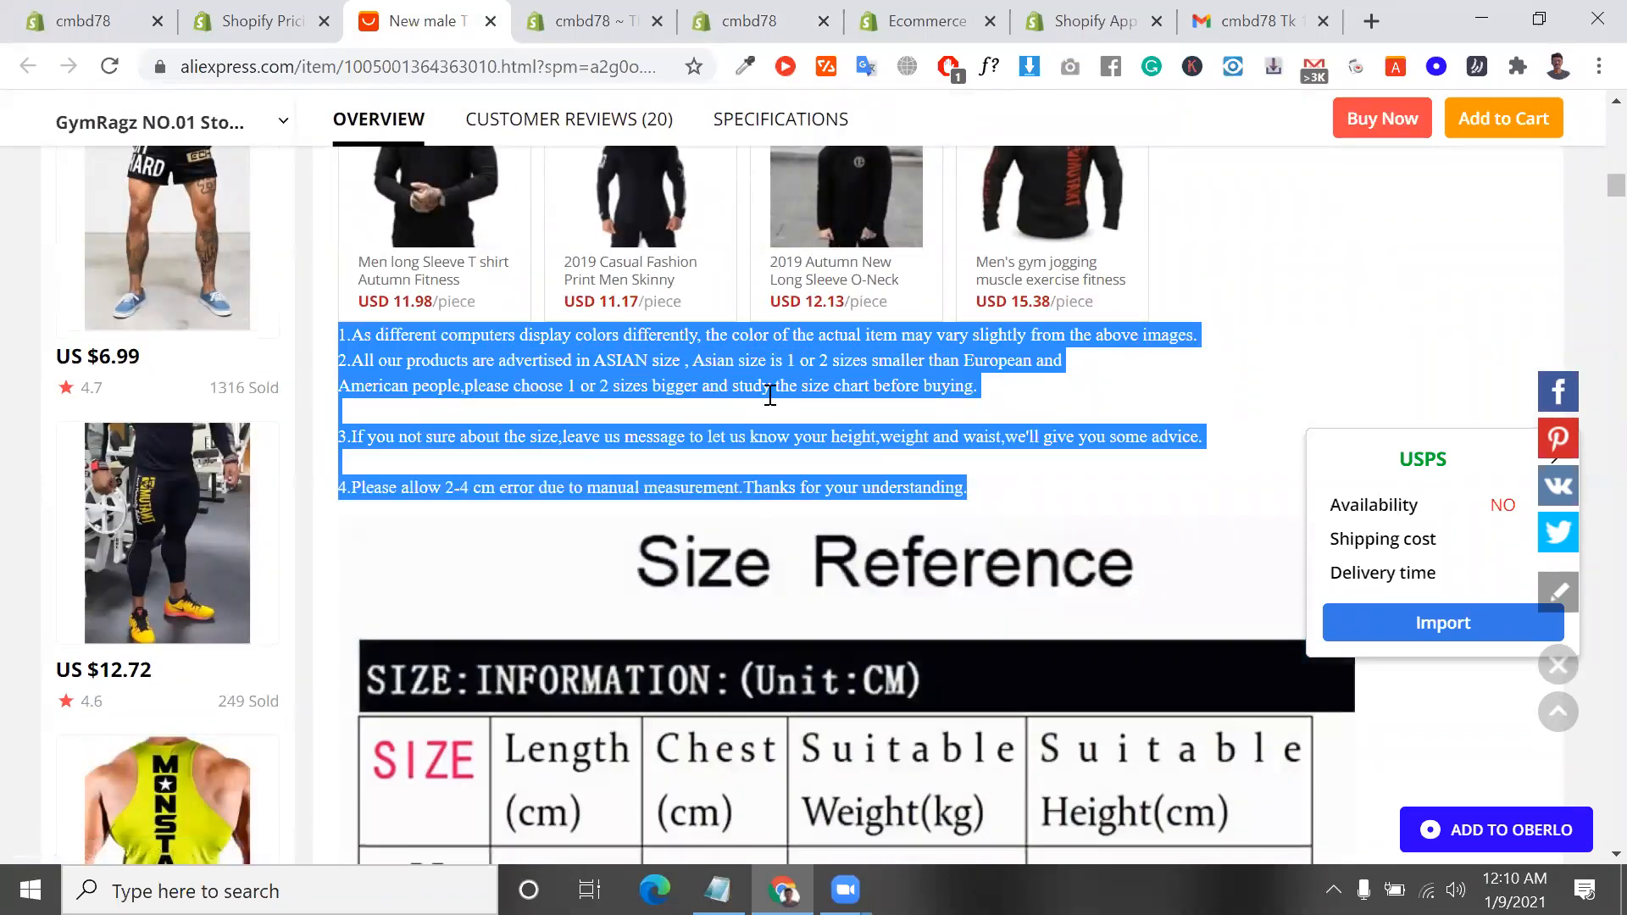
right_click(751, 376)
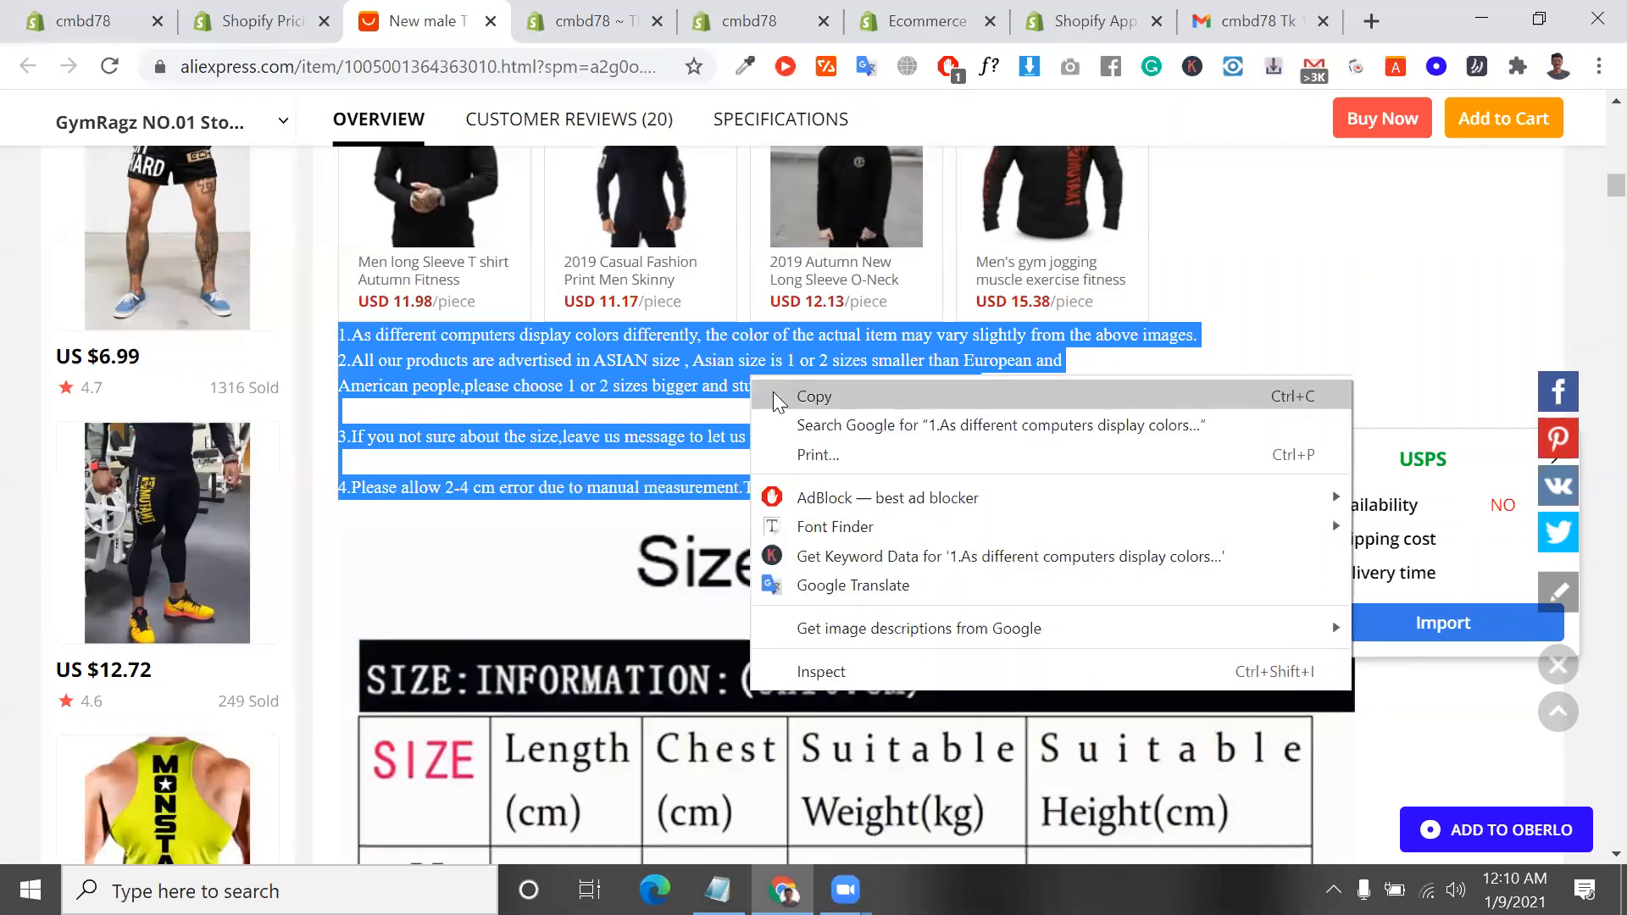
left_click(773, 392)
Search Google for "plagiarism checker" in a new tab and open the smallseotools.com Plagiarism Checker
left_click_drag(421, 19, 1377, 21)
left_click(1371, 21)
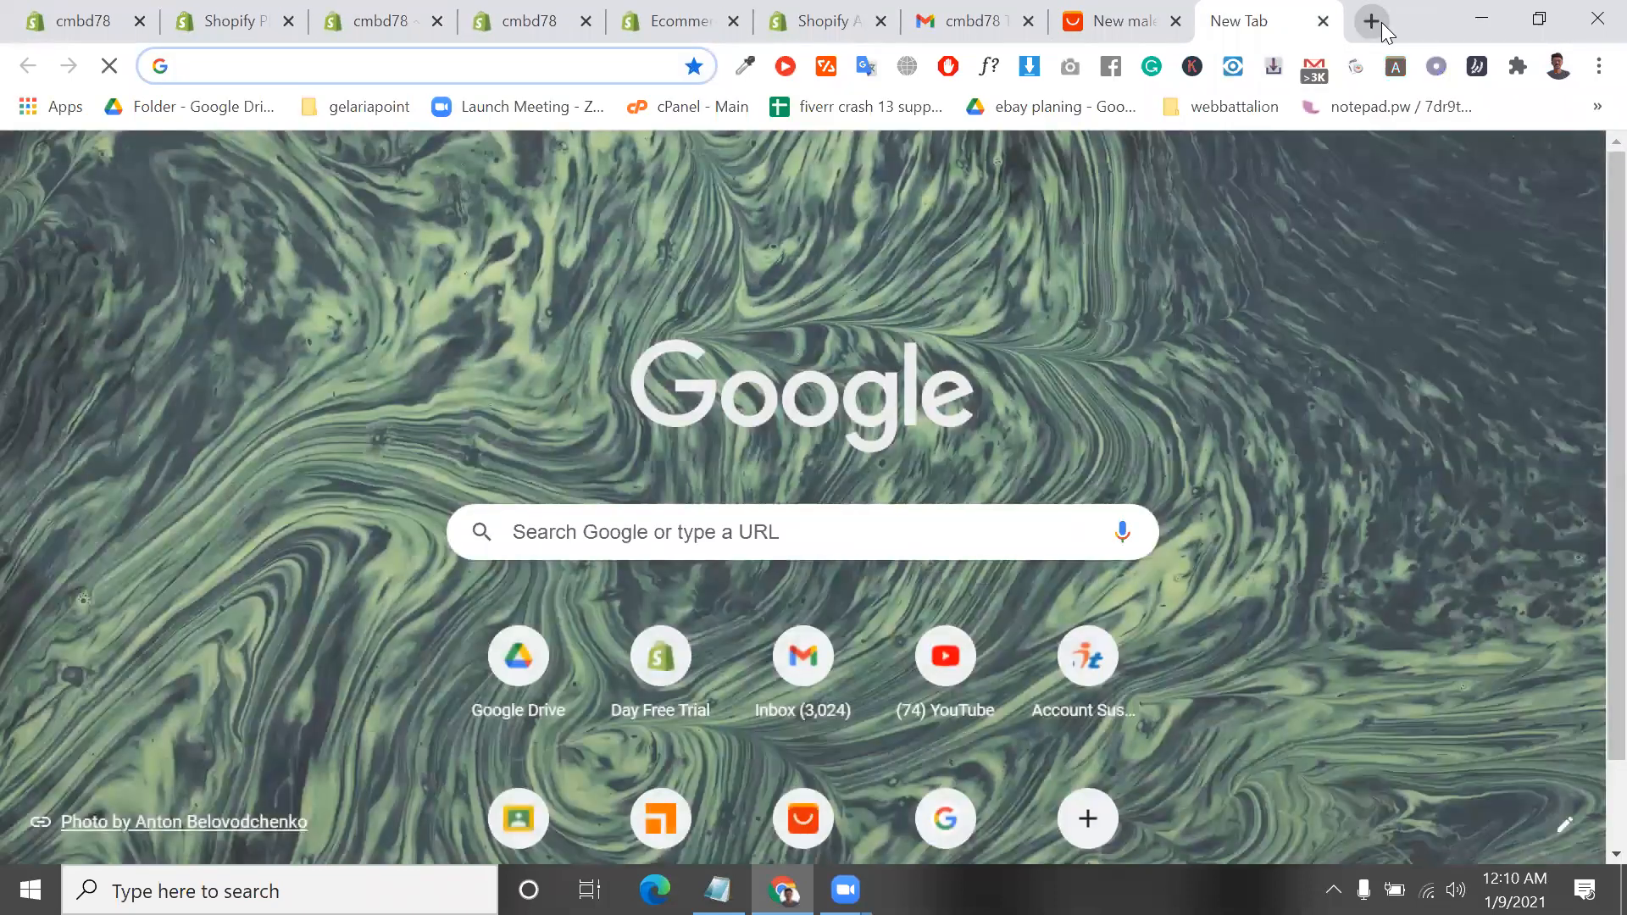
type("pla")
key("Return")
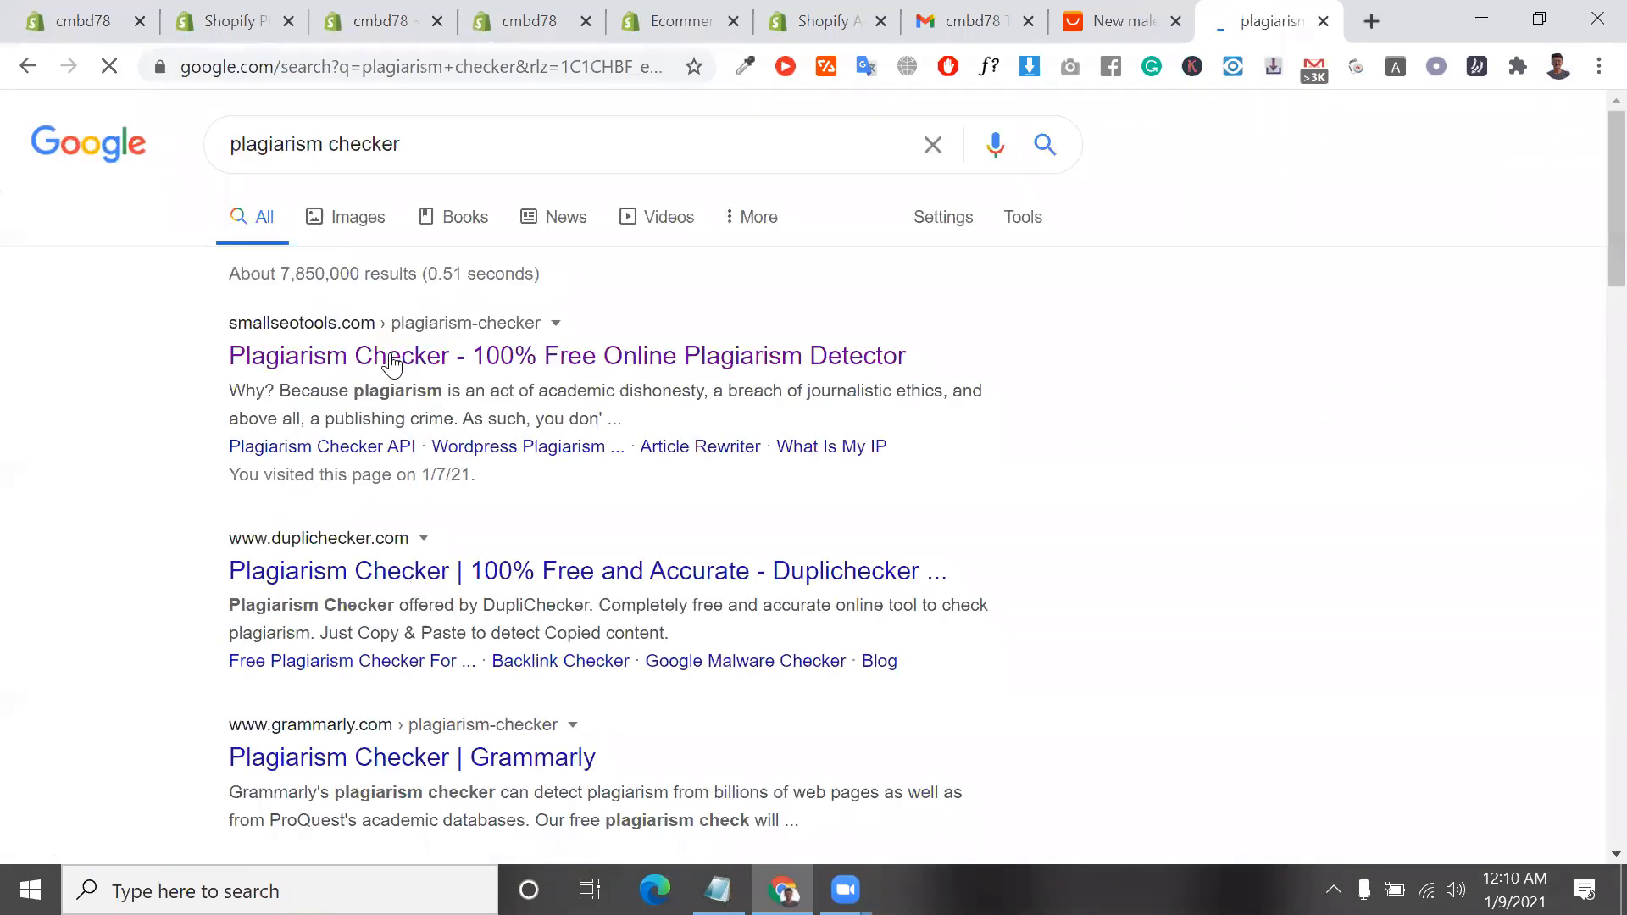
left_click(392, 360)
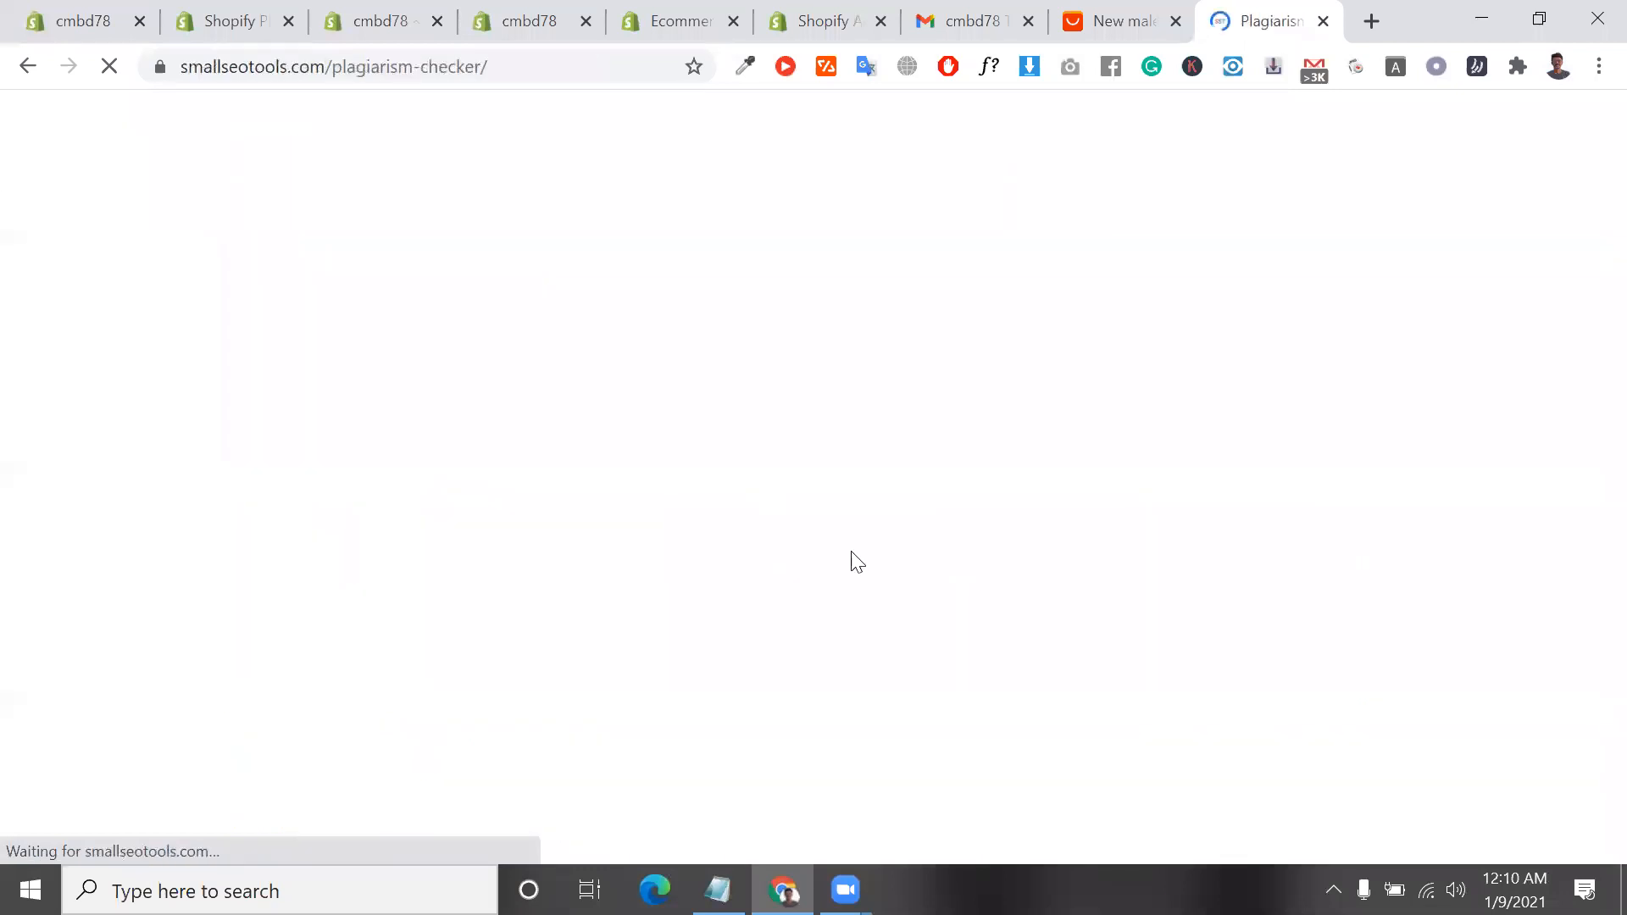
Paste the copied supplier description into the checker, complete the reCAPTCHA, and run the plagiarism check
scroll(570, 568, "down", 6)
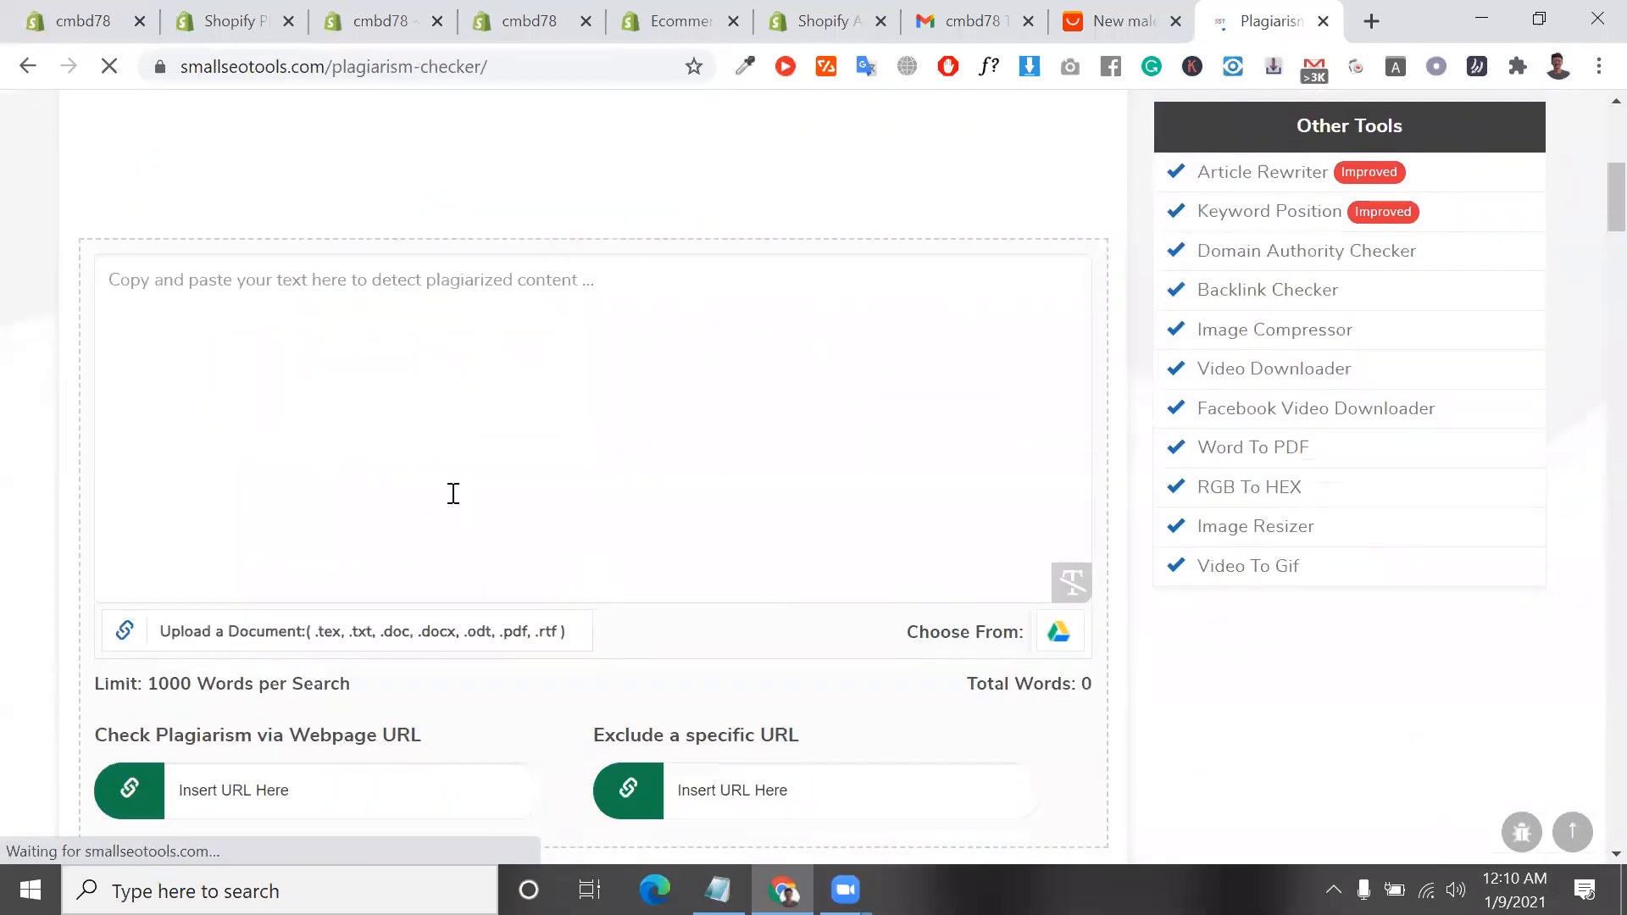
key("ctrl+v")
scroll(454, 500, "down", 7)
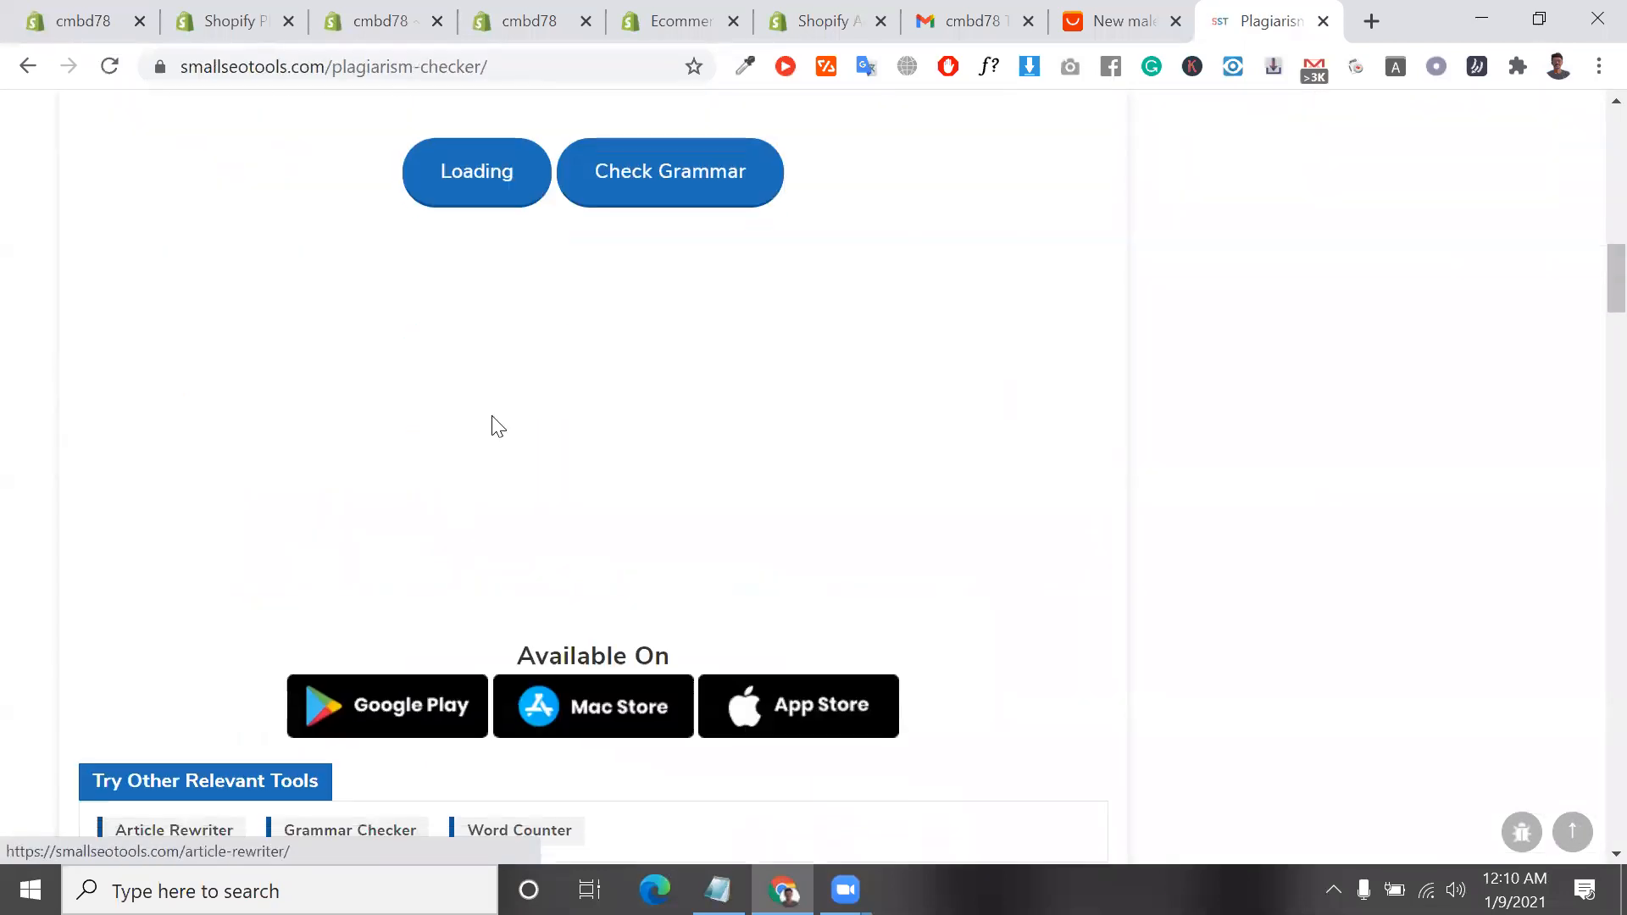
scroll(544, 434, "up", 5)
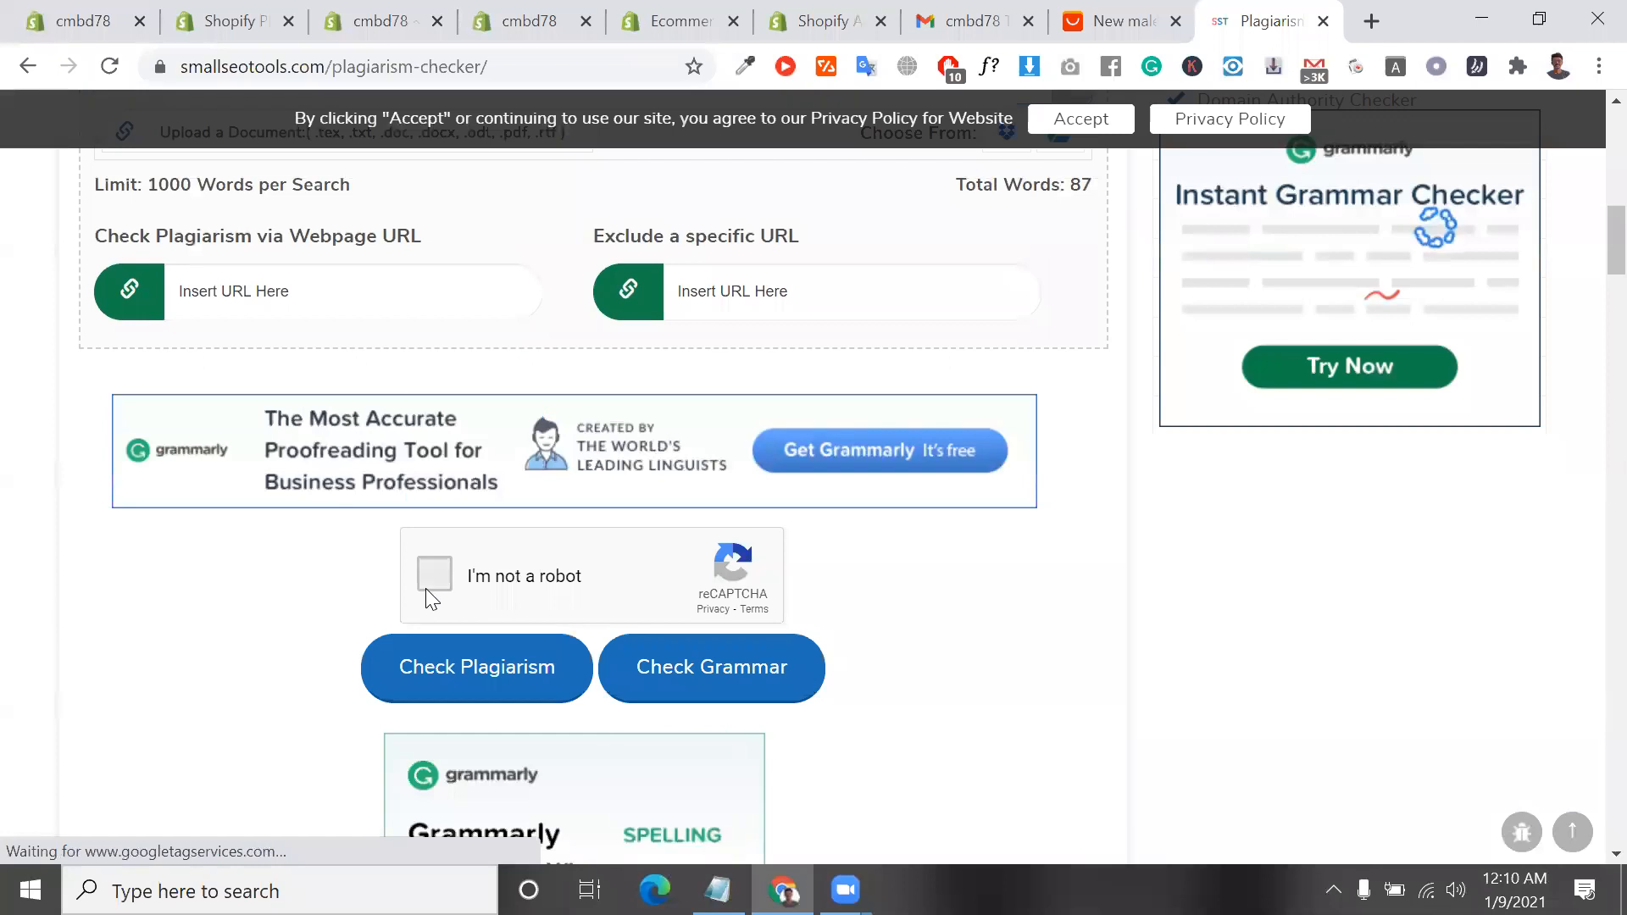
left_click(430, 585)
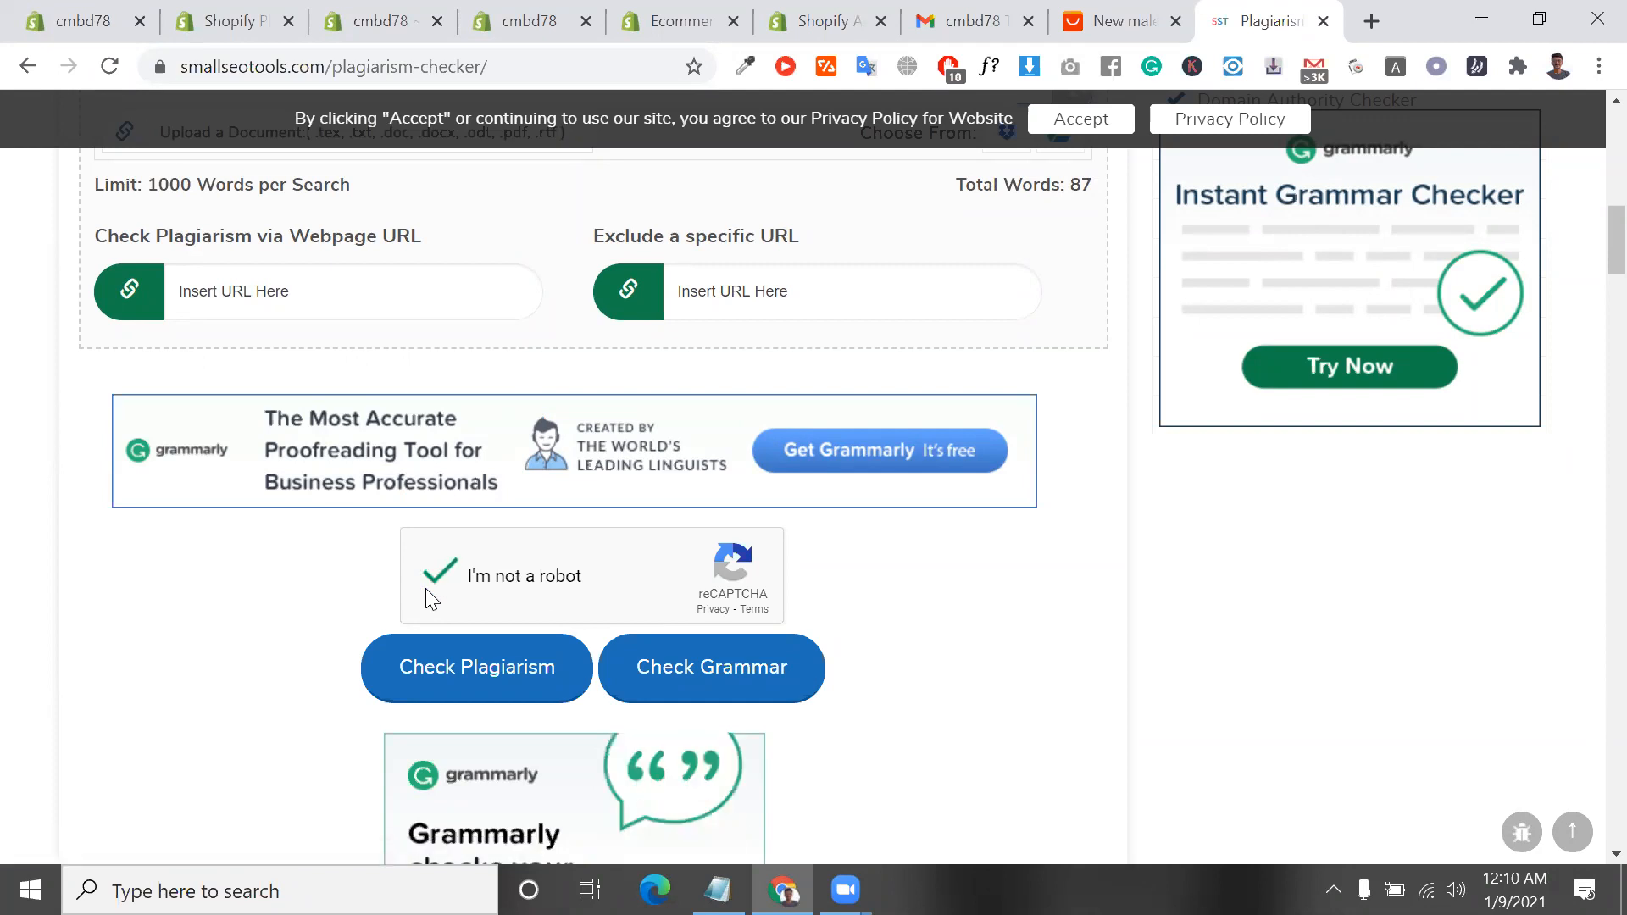
left_click(515, 664)
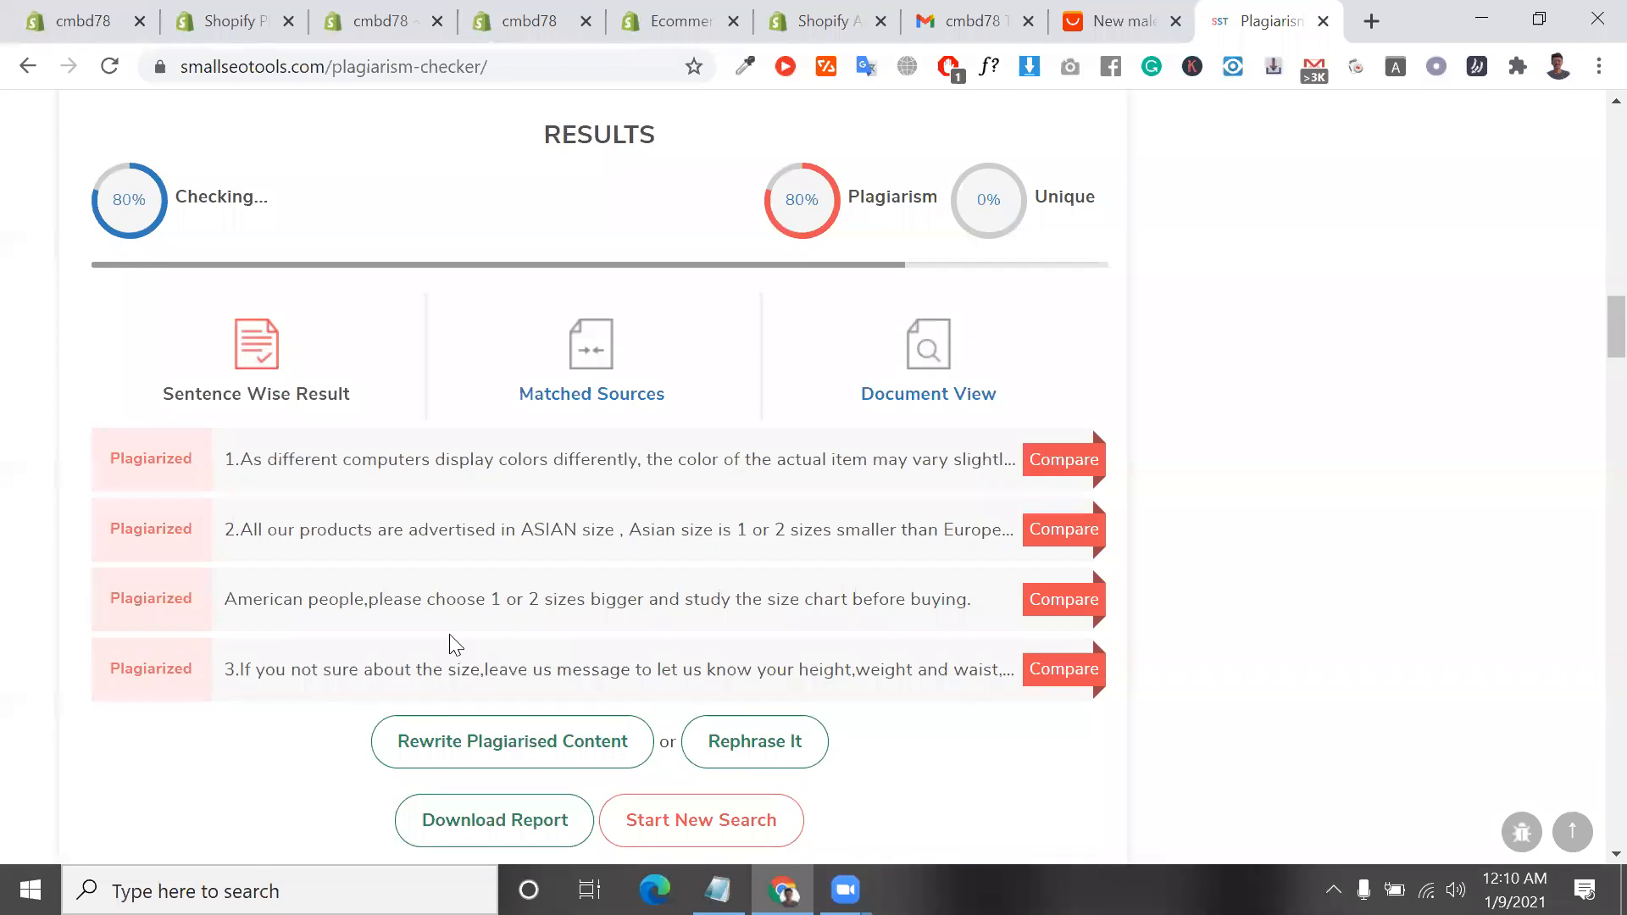
Highlight the first sentence, the "Plagiarism" label and the "American people" sentence in the check results
triple_click(691, 469)
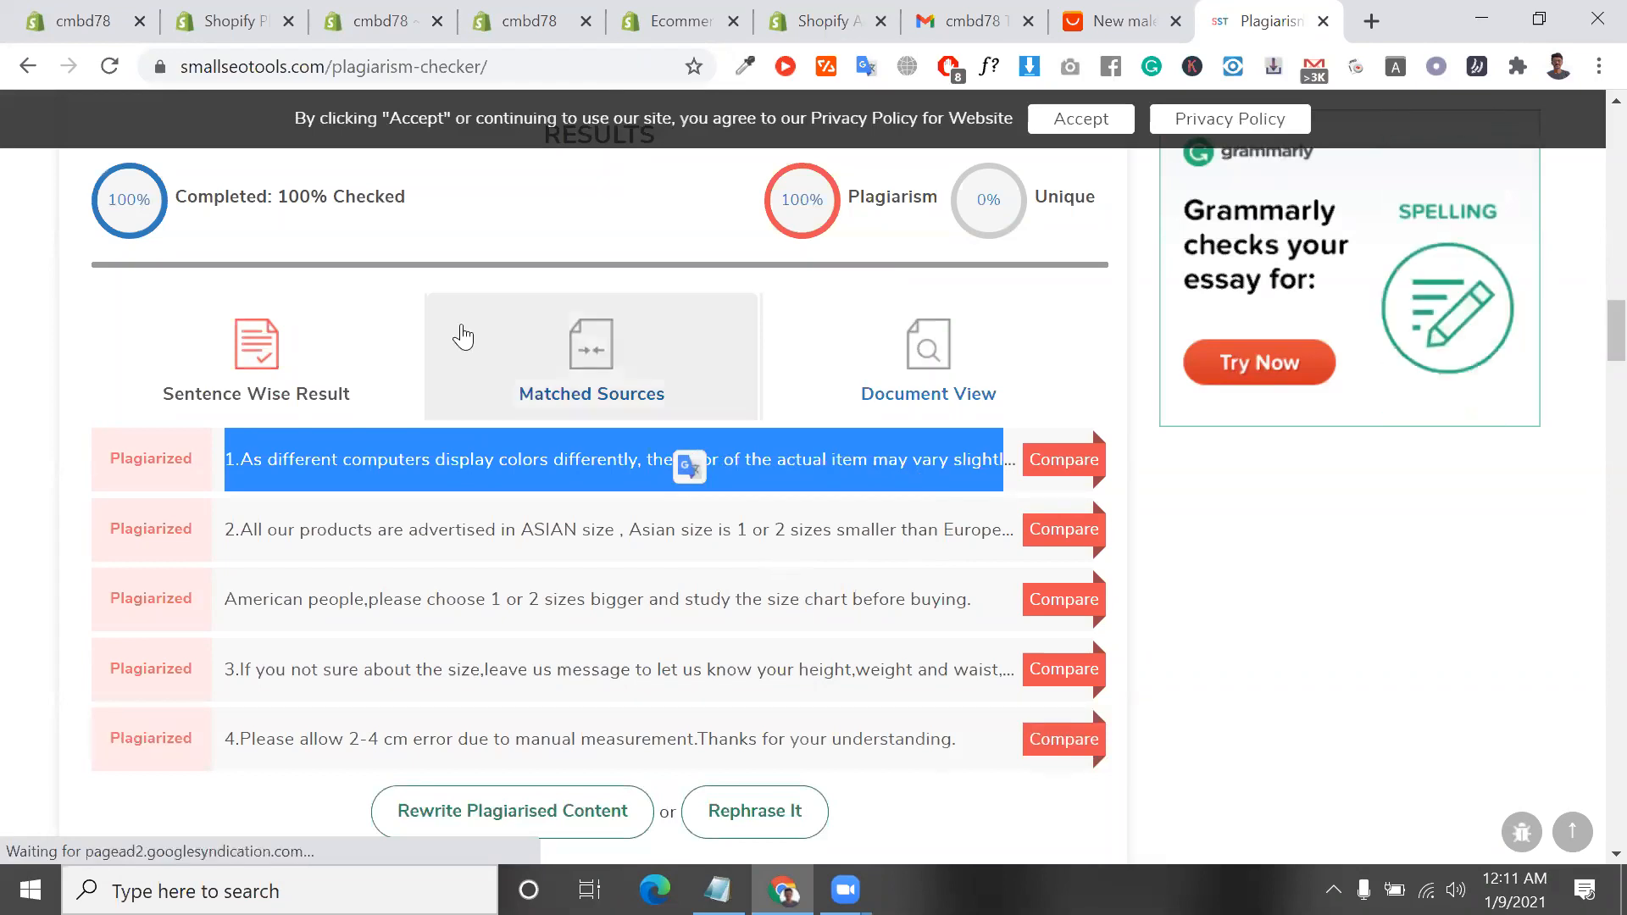
double_click(858, 204)
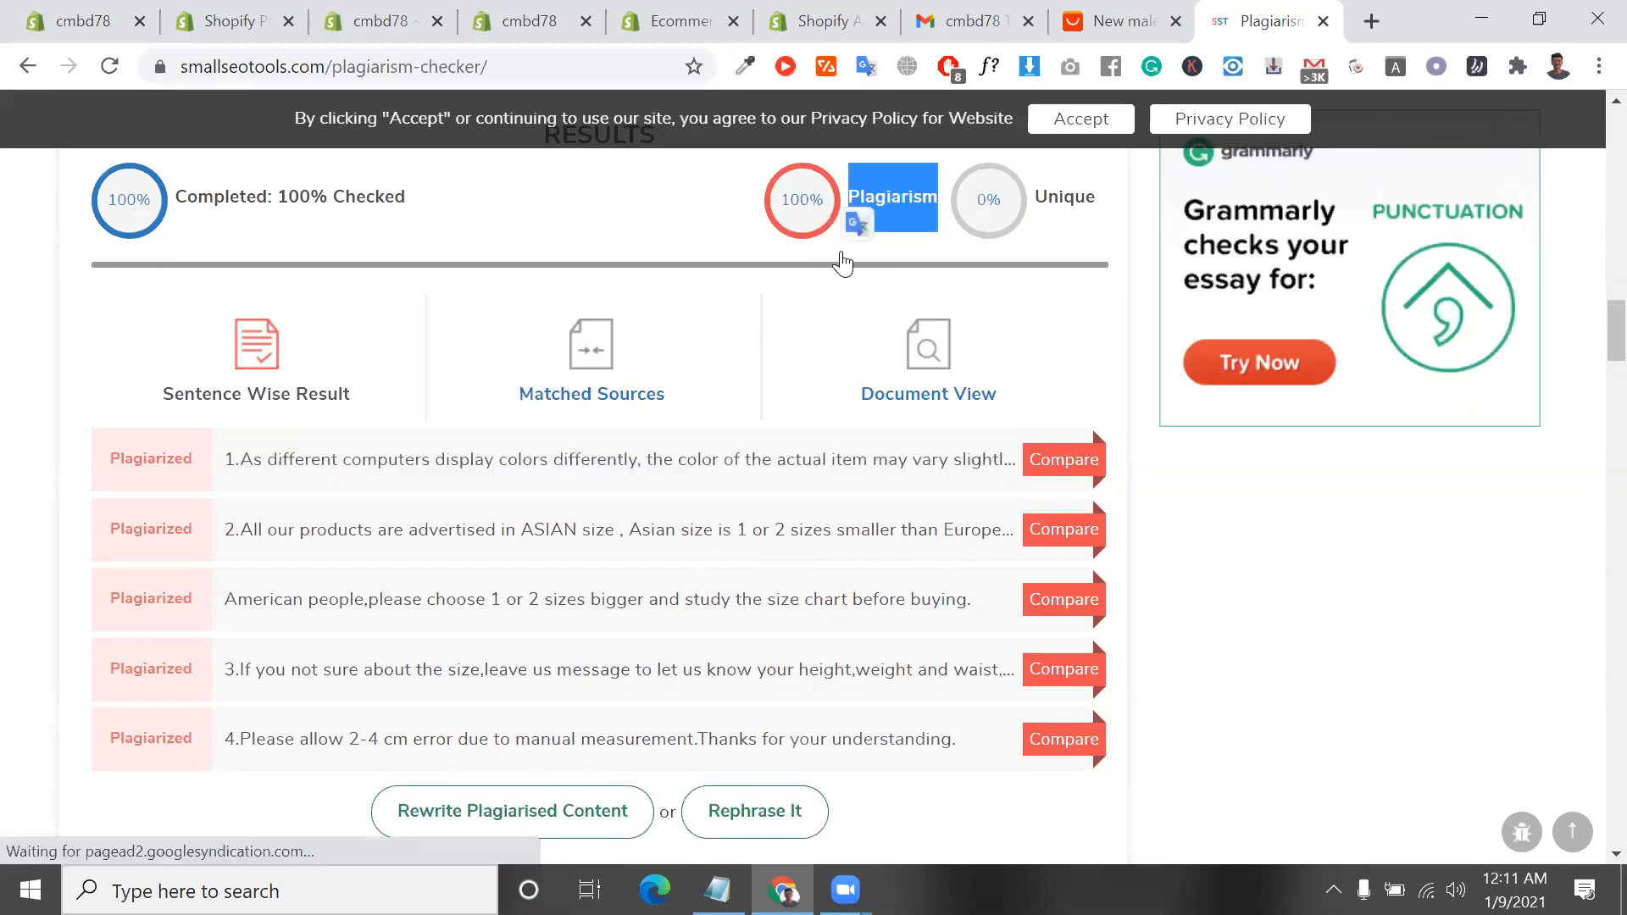
double_click(628, 597)
triple_click(628, 597)
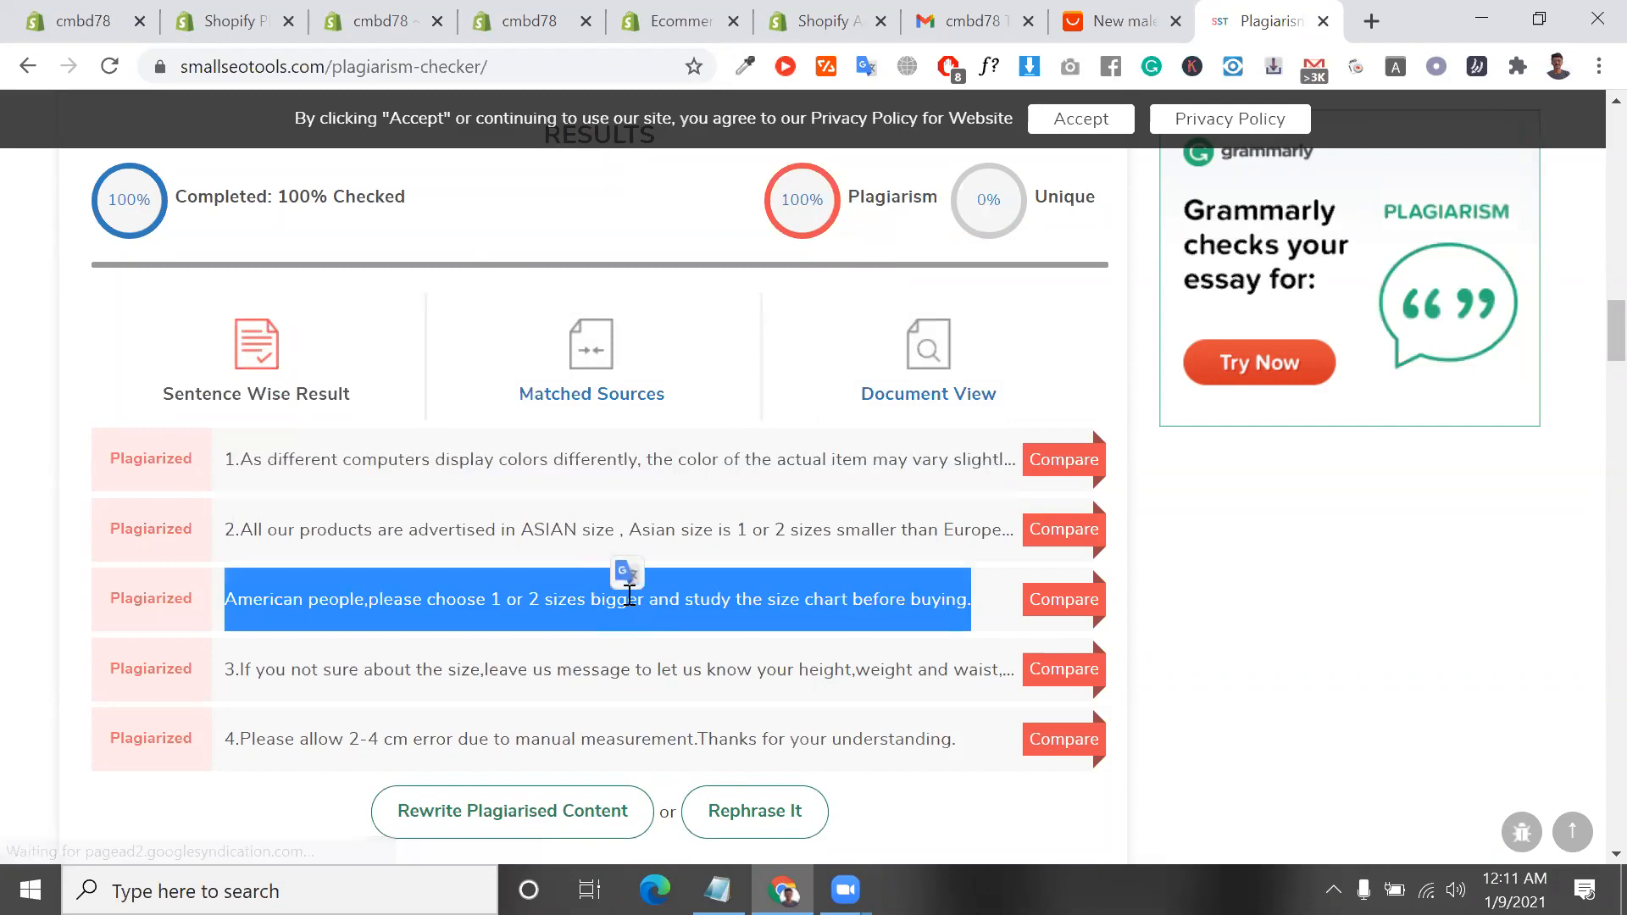
Highlight the ASIAN size line on the AliExpress page, and show the "Copywriting Product Description" line in the Notepad notes
left_click(1127, 8)
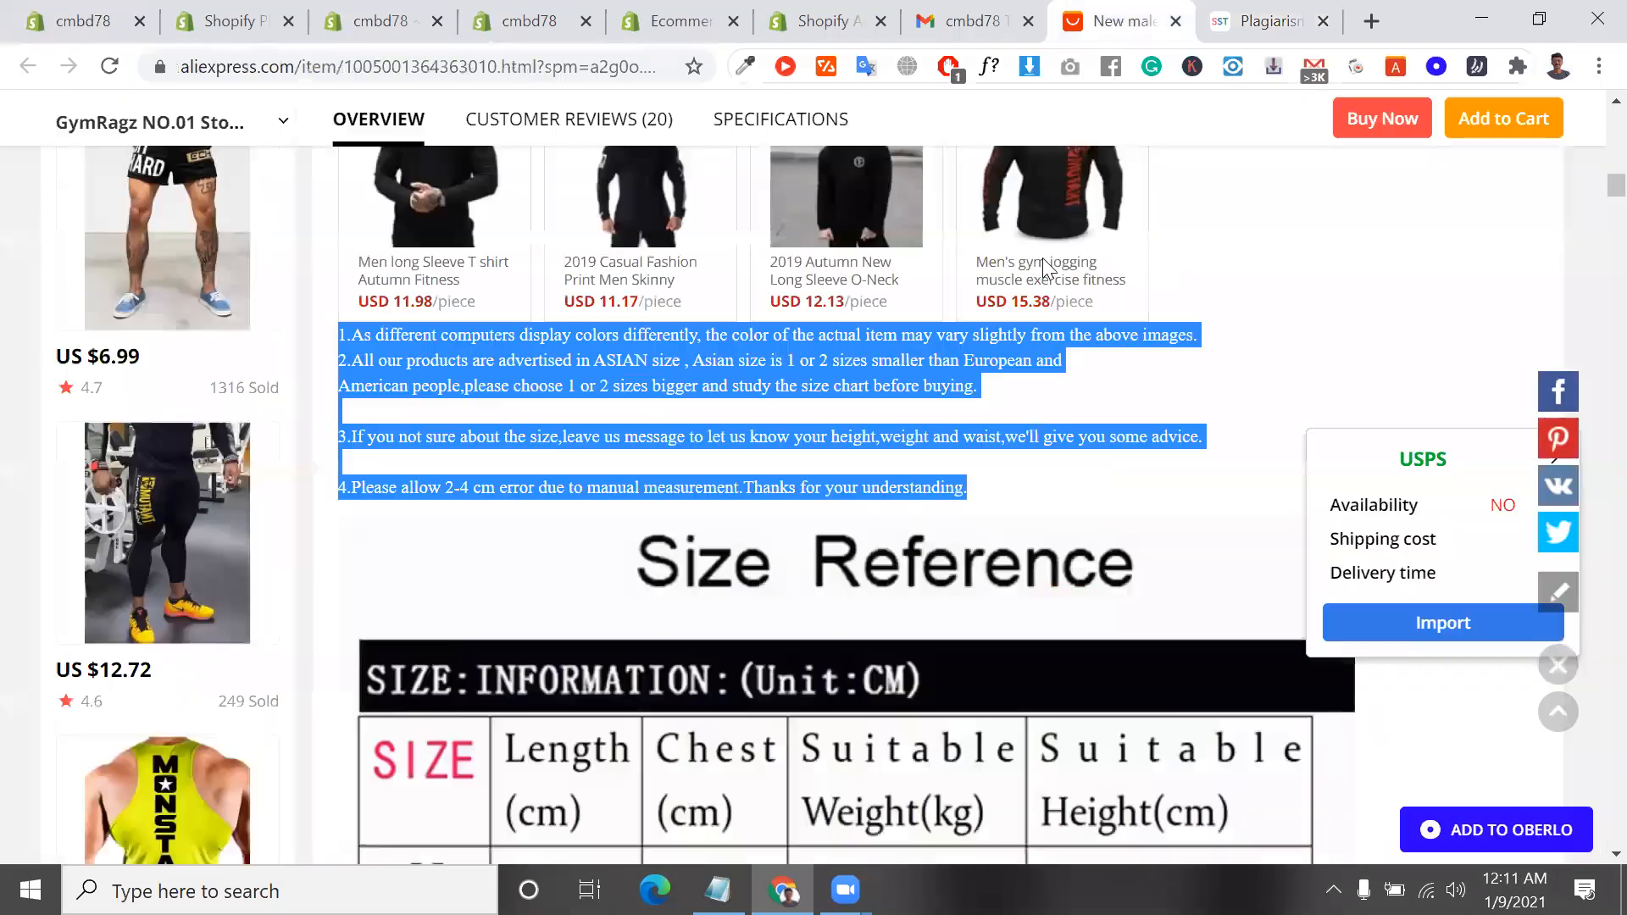
triple_click(672, 362)
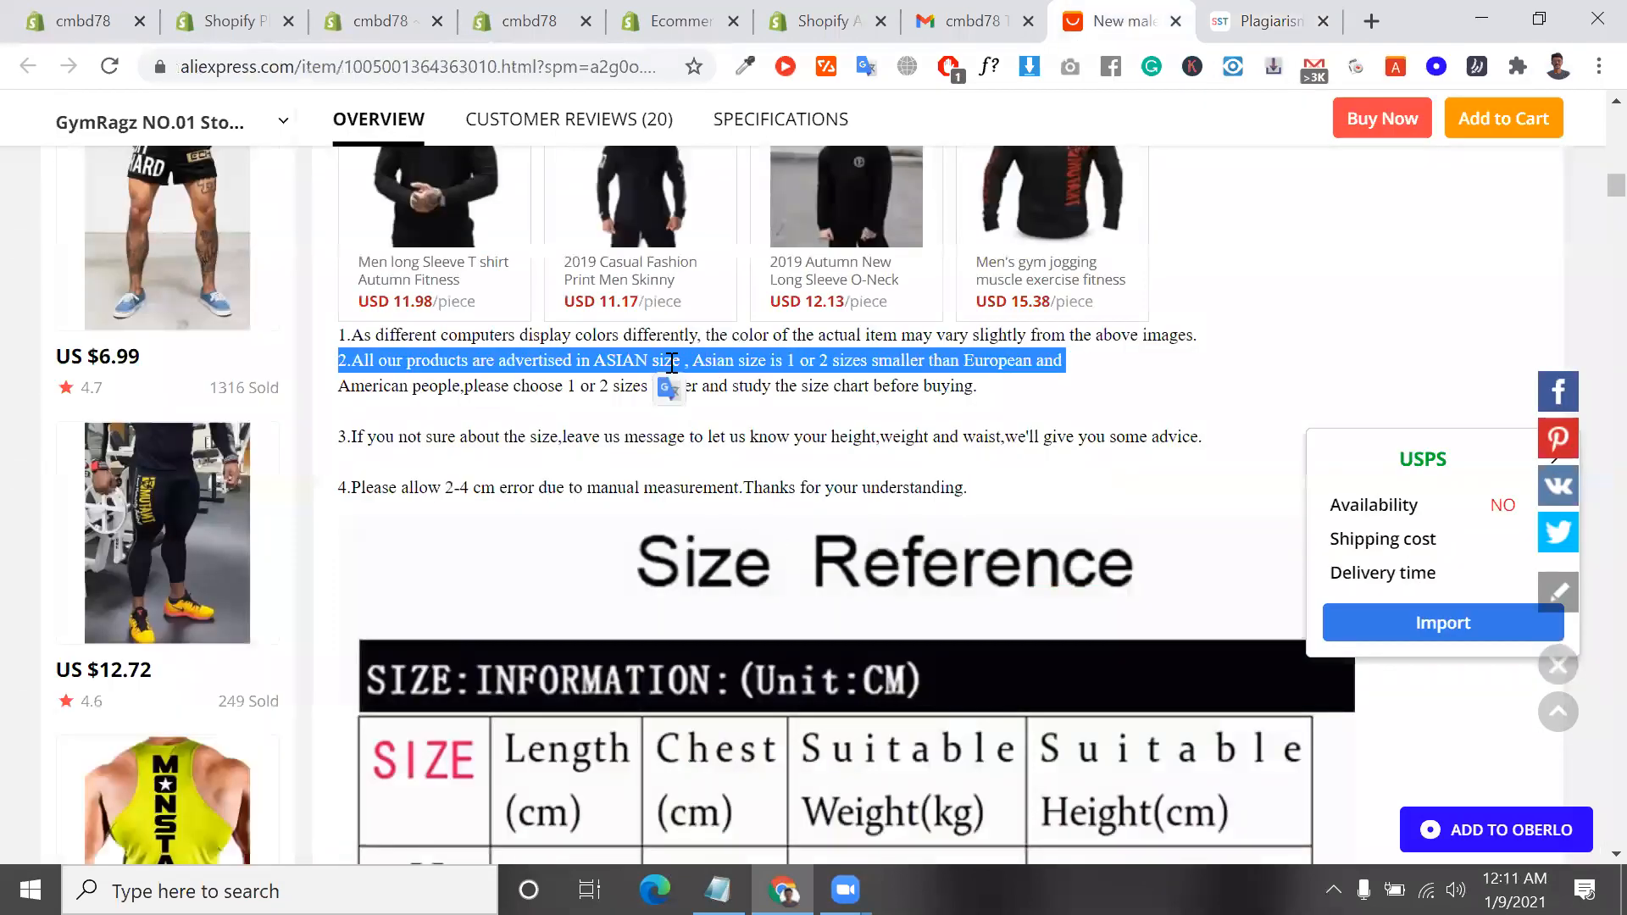
scroll(762, 339, "down", 1)
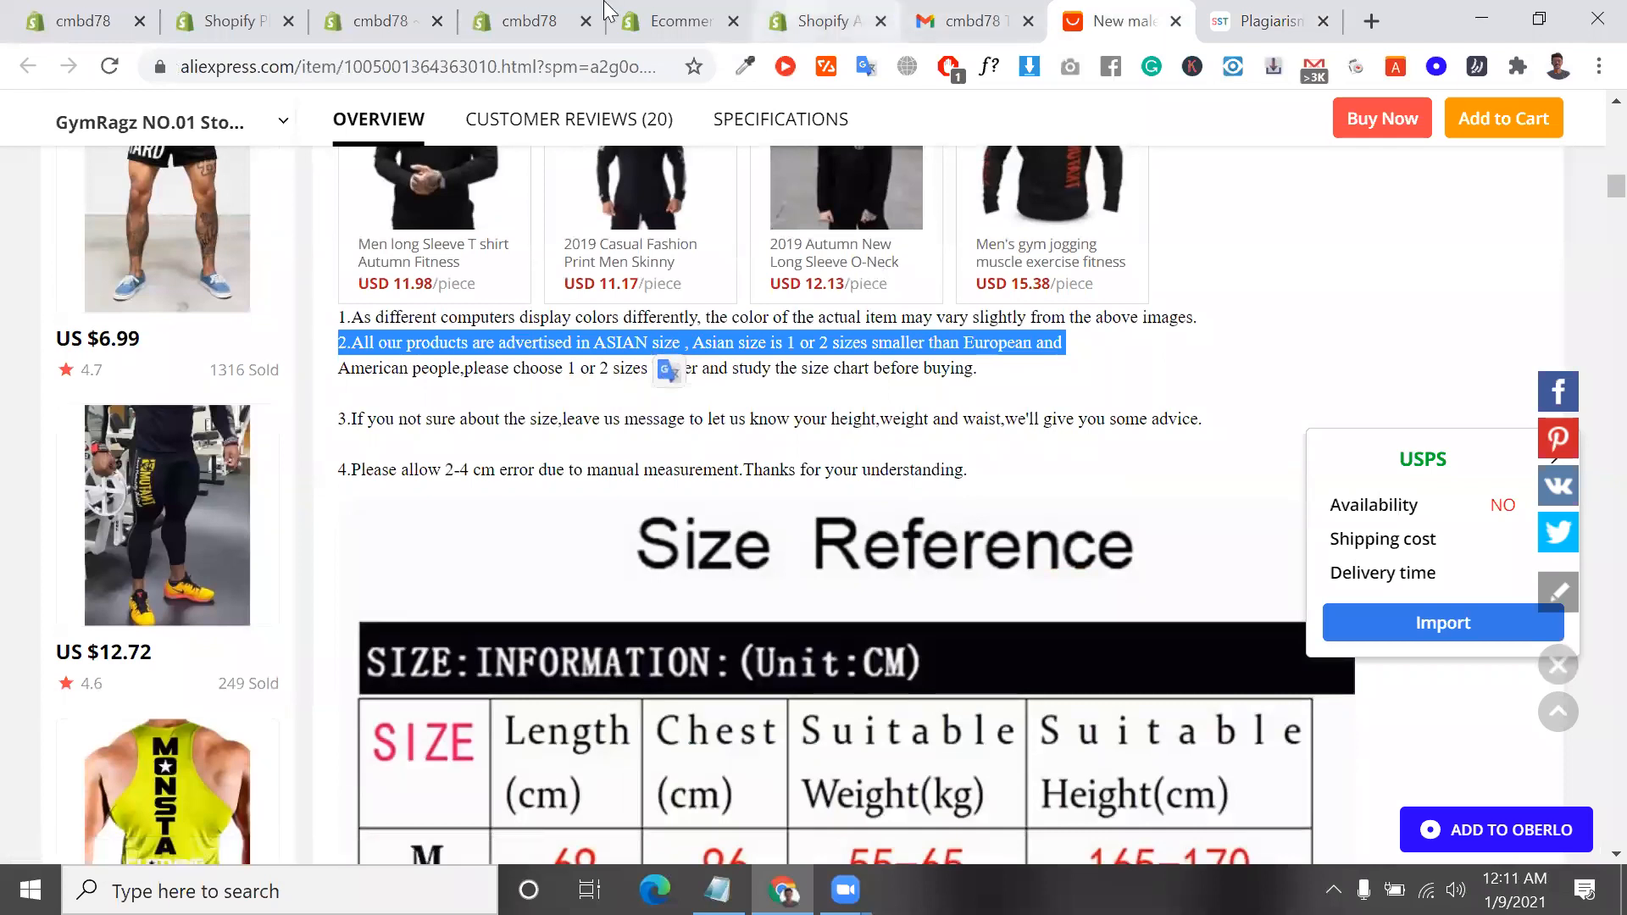
left_click(717, 890)
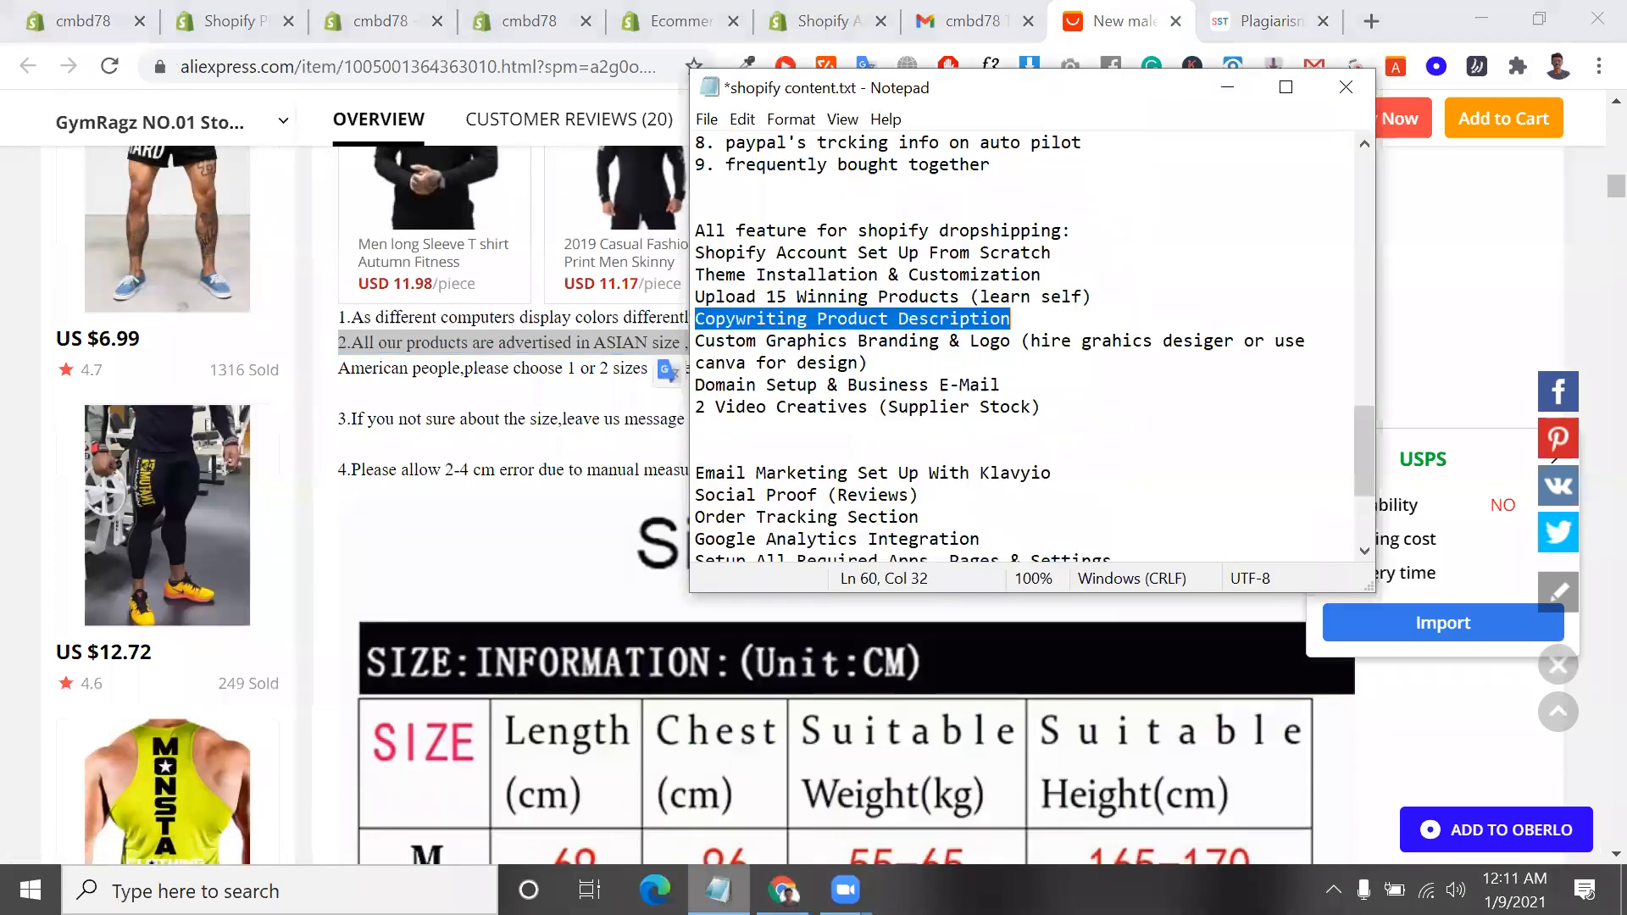
left_click(837, 385)
mouse_move(1025, 314)
left_mouse_down()
mouse_move(689, 318)
mouse_move(989, 299)
mouse_move(1023, 319)
left_mouse_up()
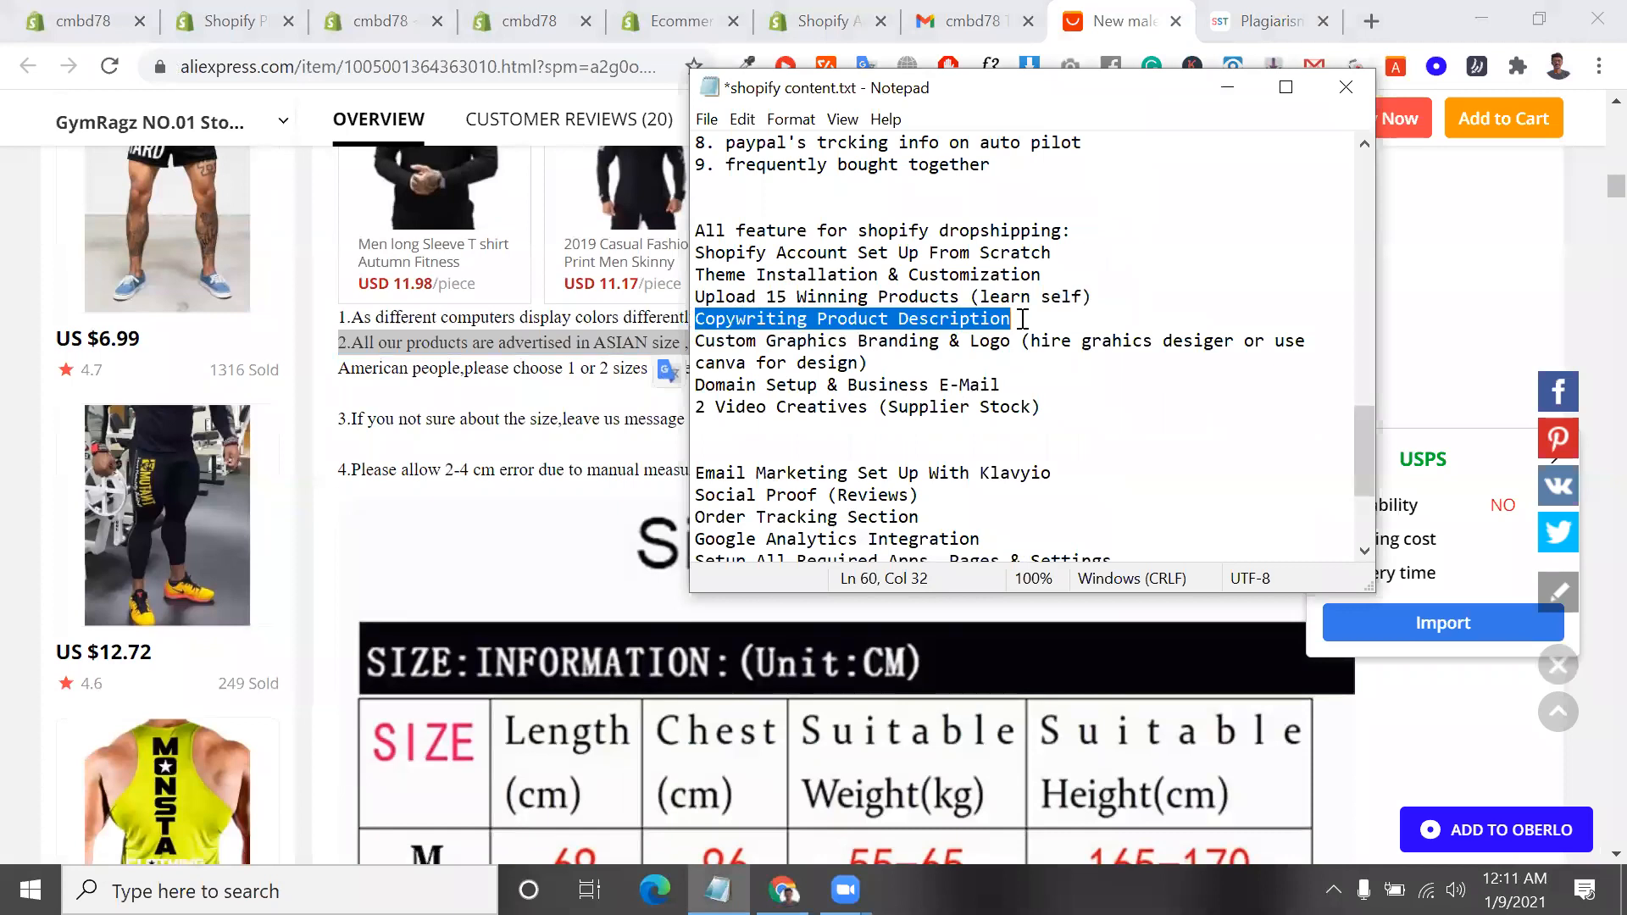
Return to the plagiarism results, dismiss the Grammarly pop-up, and highlight the first plagiarized sentence
left_click(1264, 17)
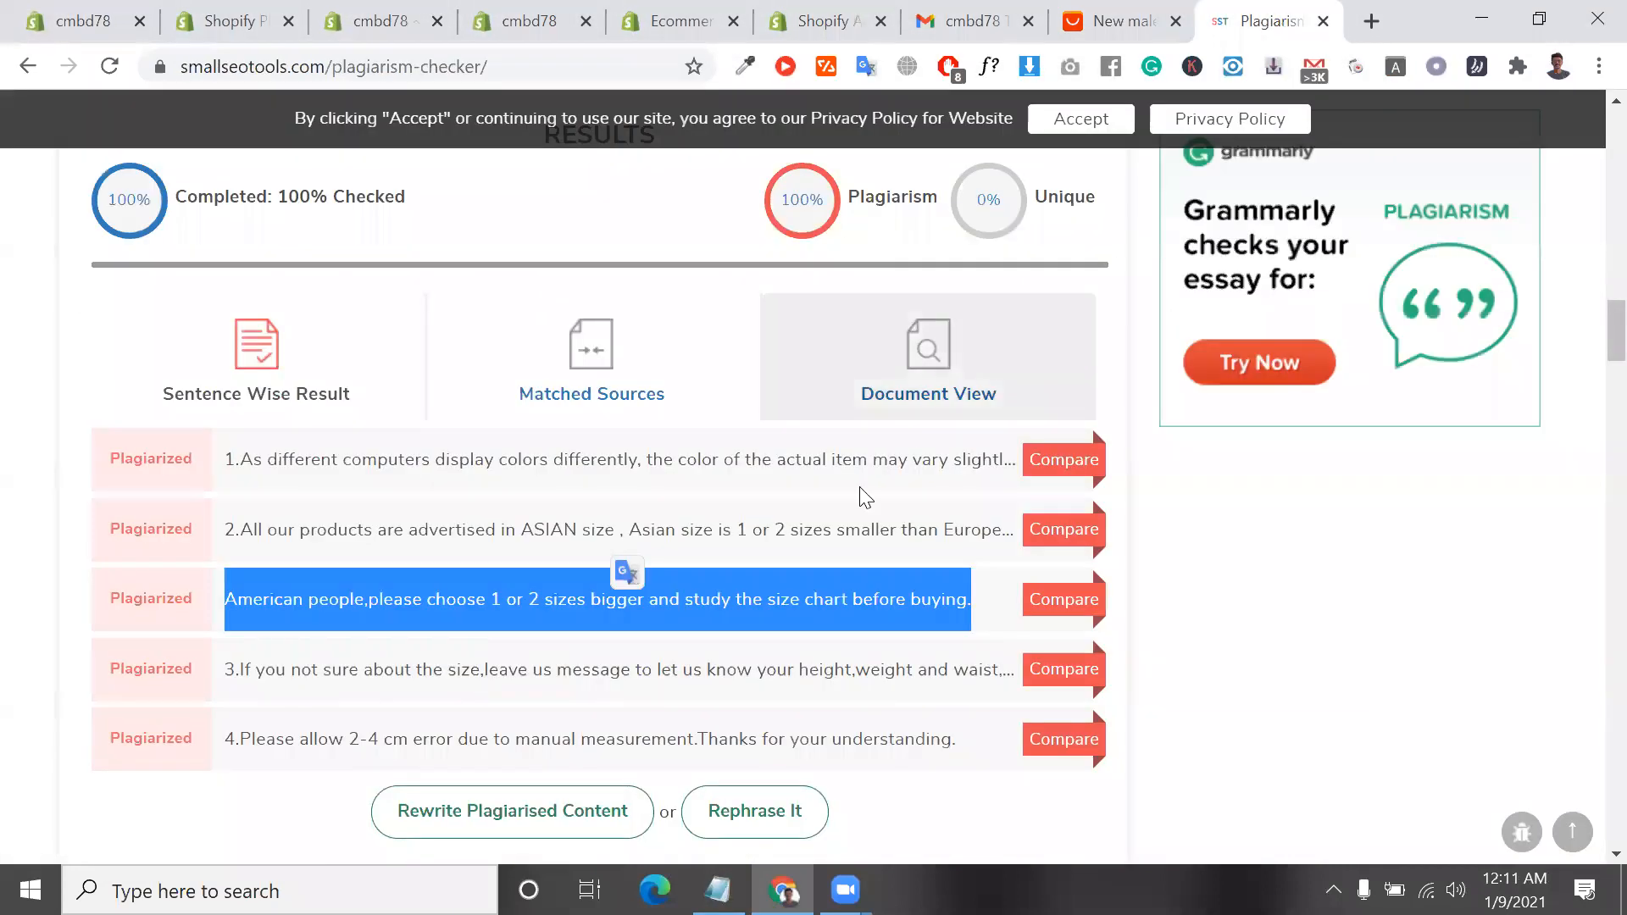
triple_click(788, 466)
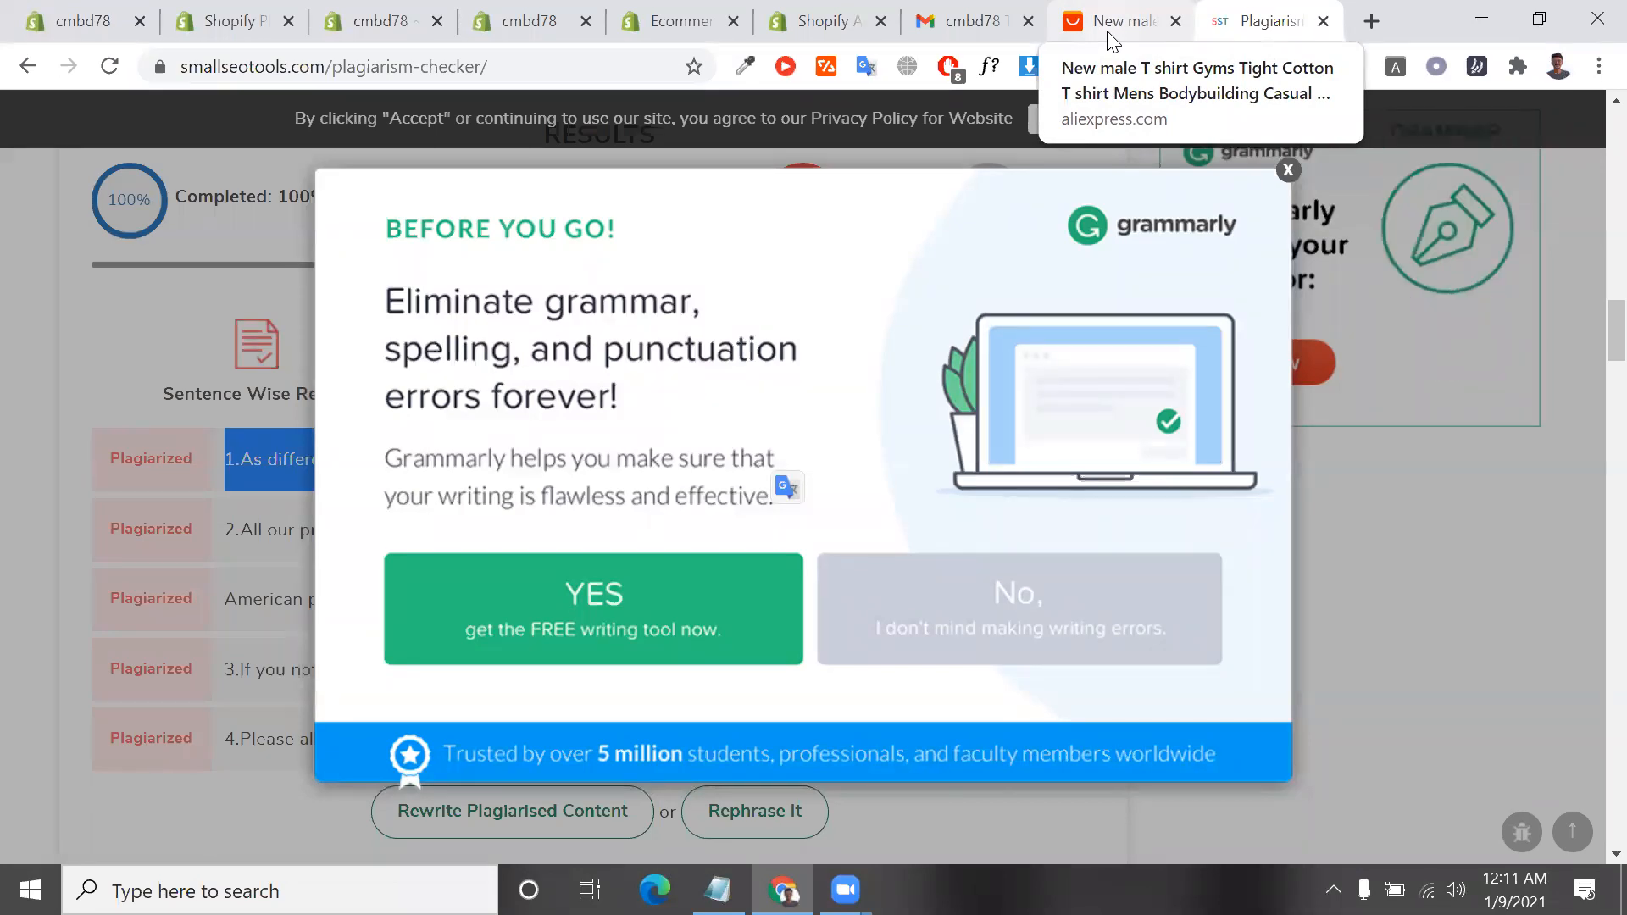
left_click(1288, 171)
triple_click(607, 458)
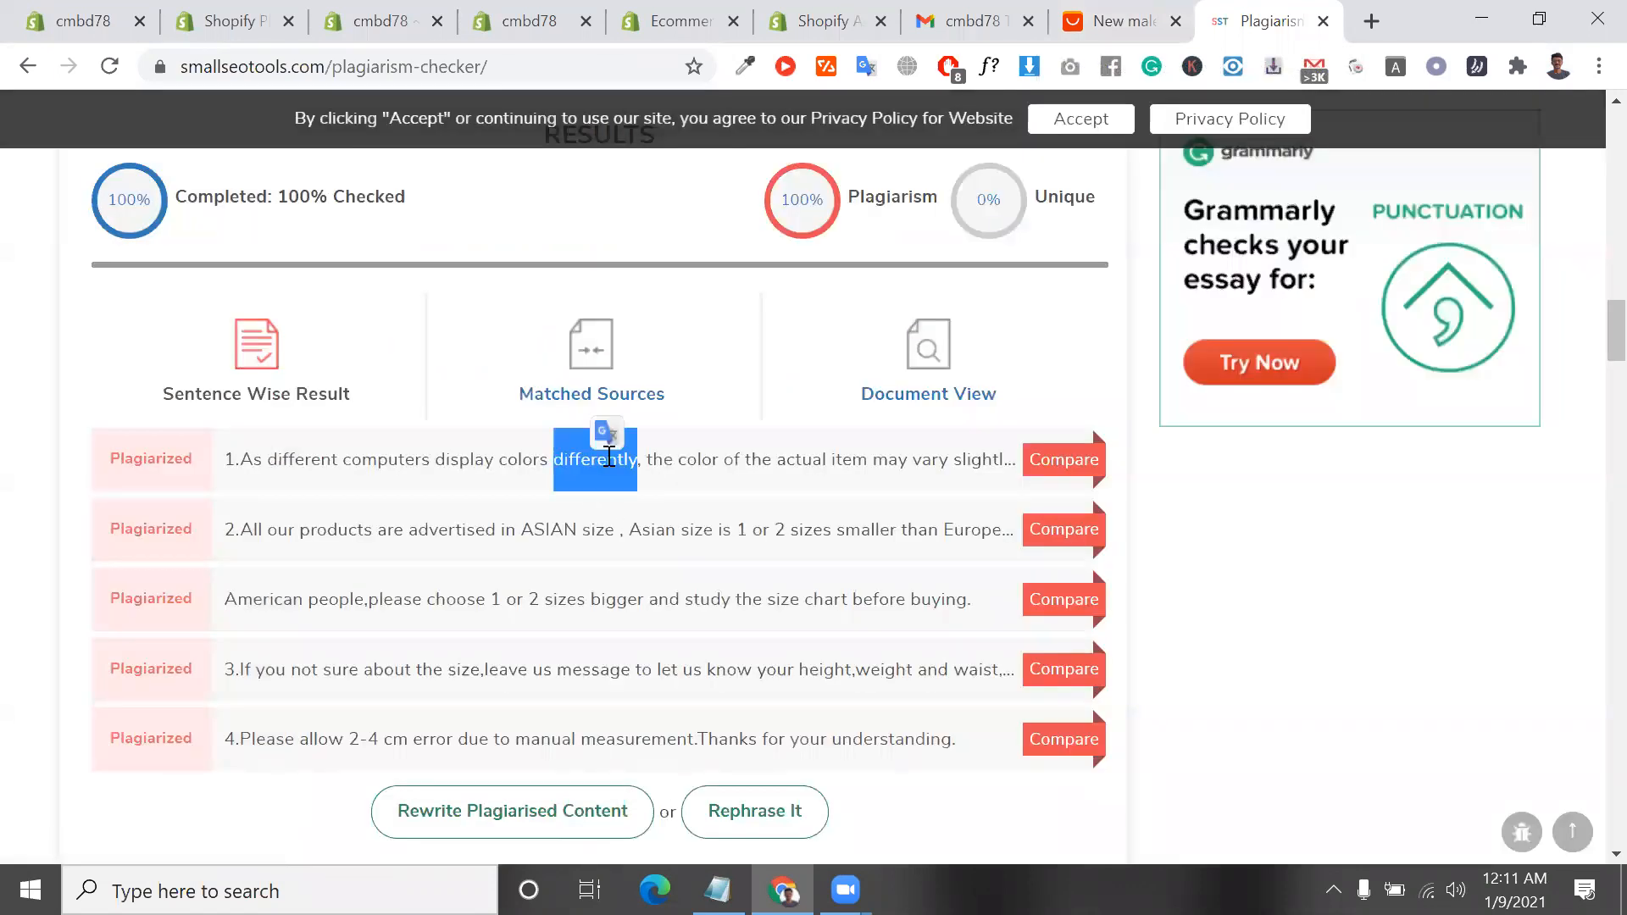
scroll(607, 457, "down", 2)
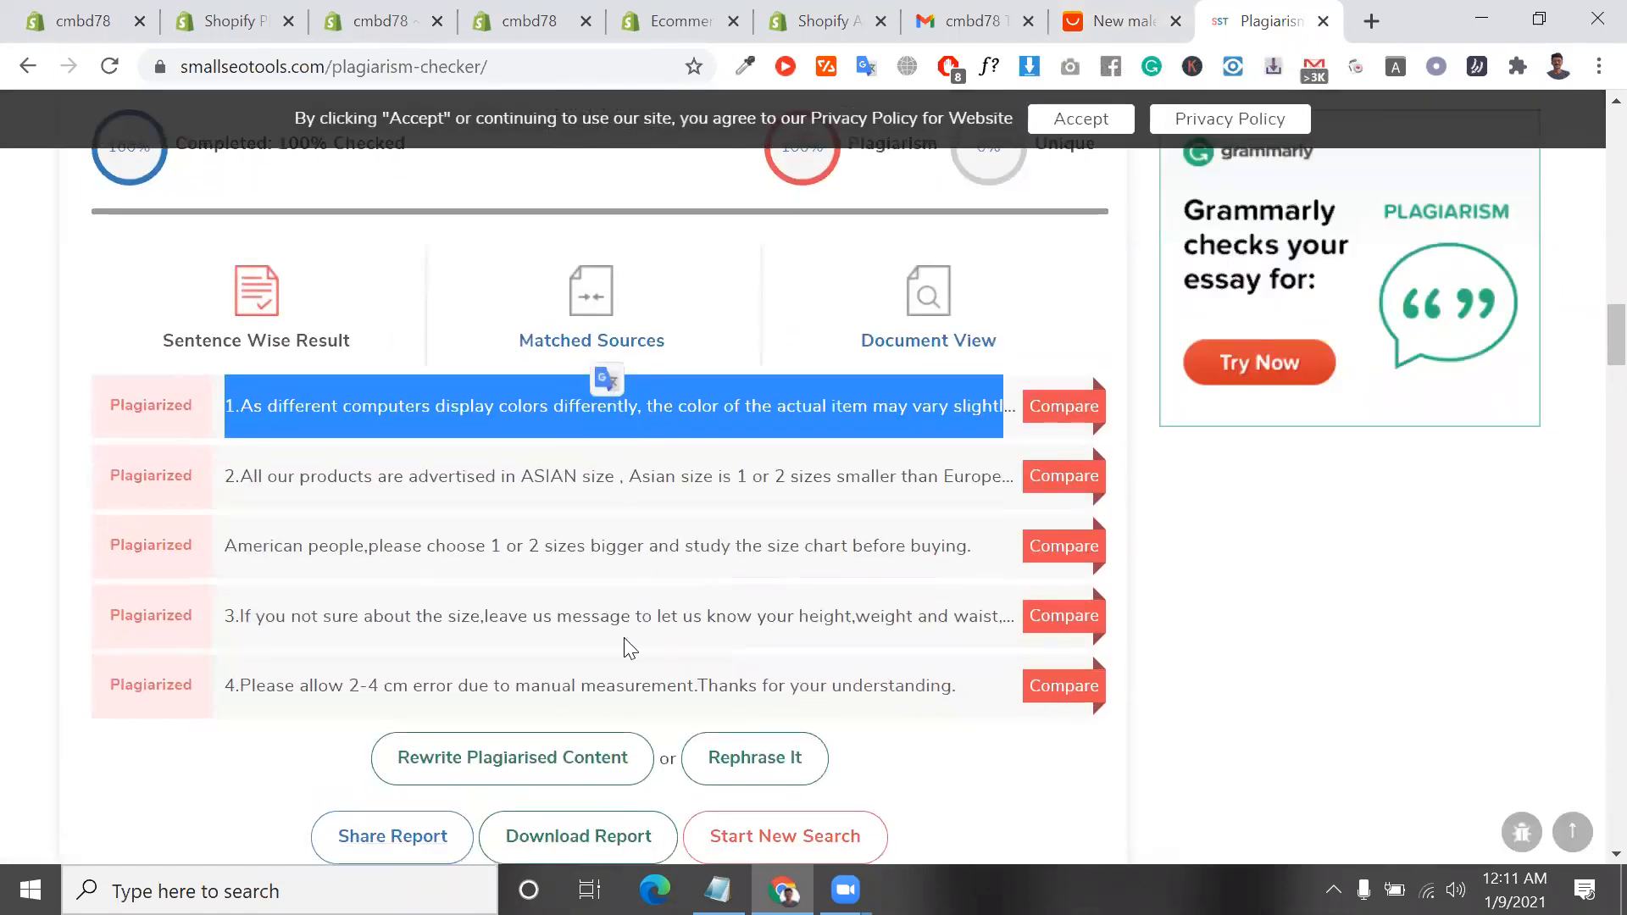
Go back to the pasted description in the checker and highlight the words "different" and "computers" in its first line
scroll(625, 637, "up", 7)
scroll(626, 637, "up", 15)
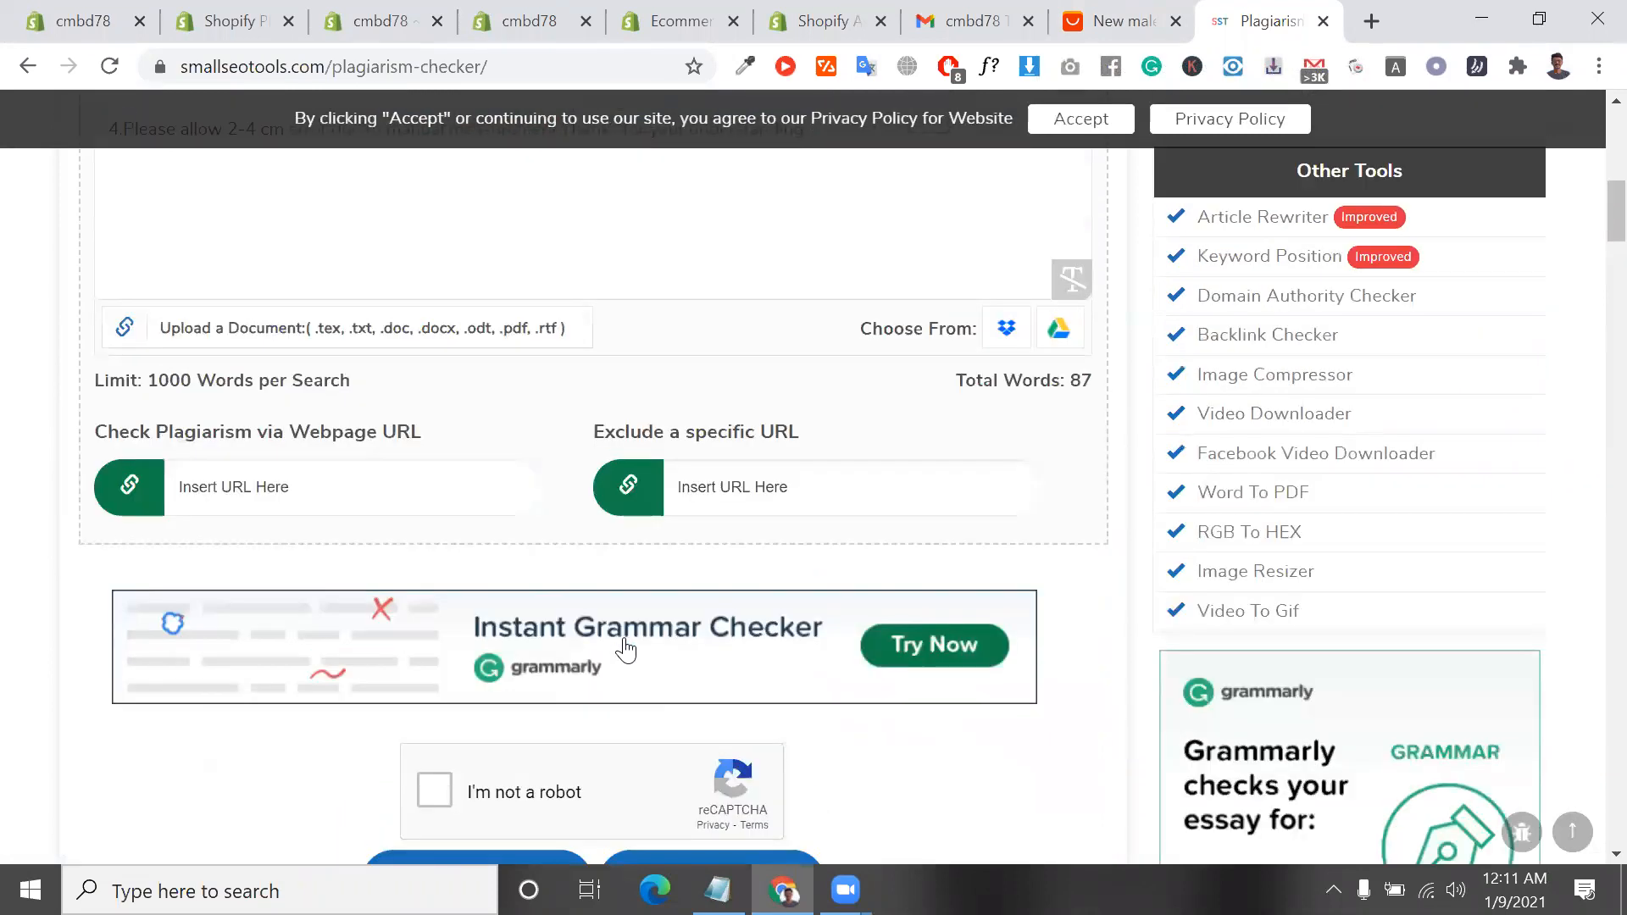
left_click(159, 527)
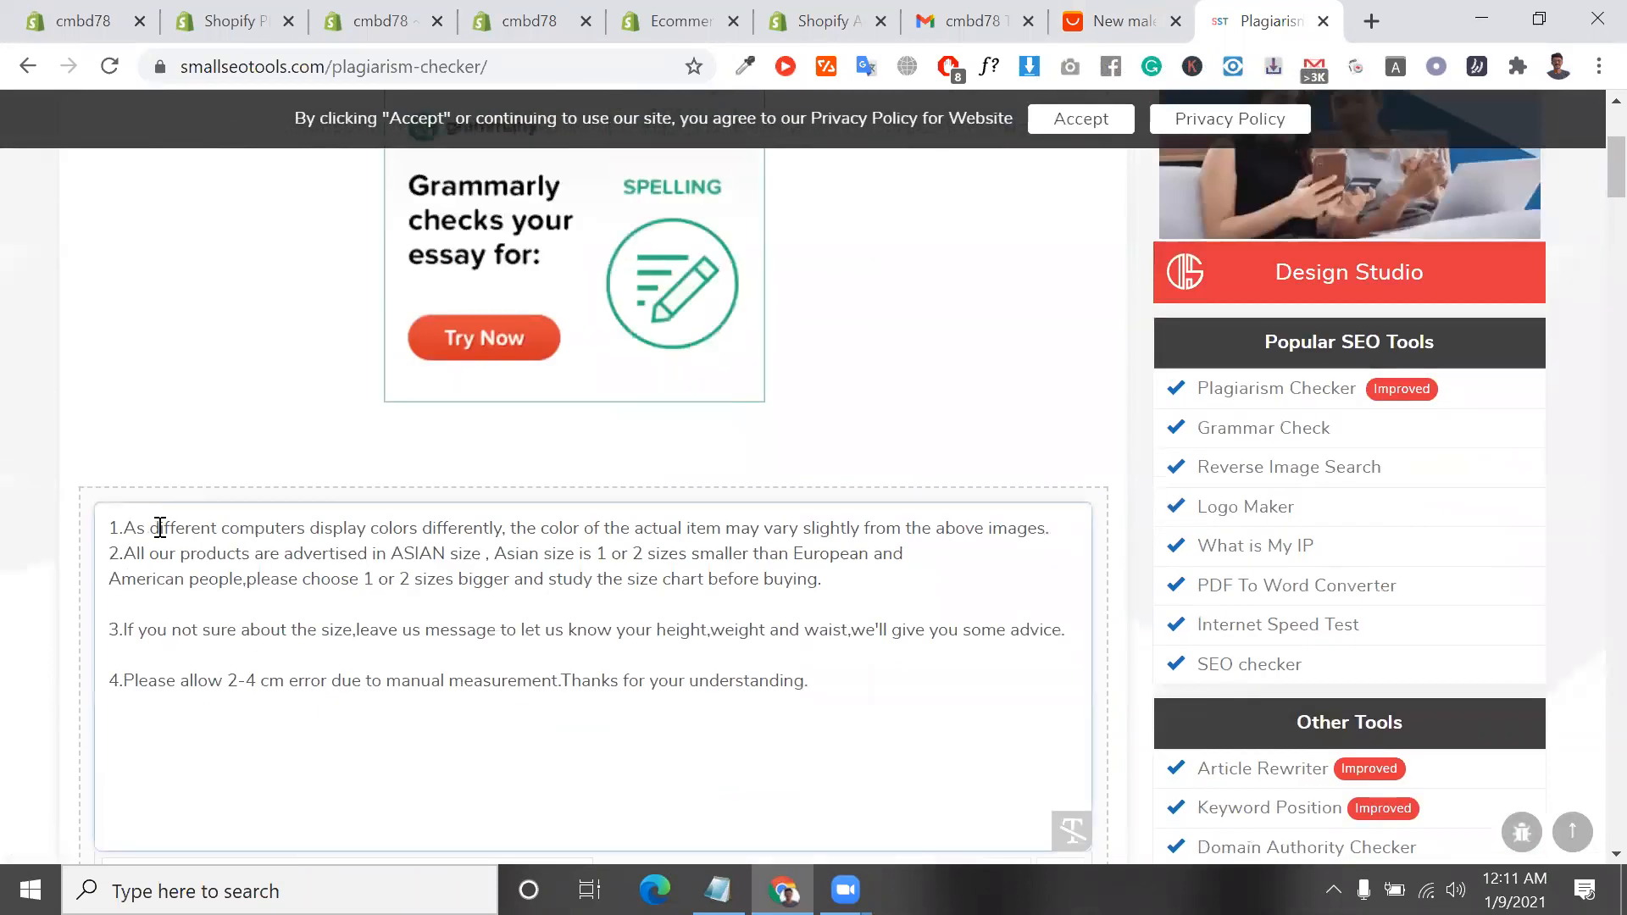
double_click(196, 527)
left_click(194, 528)
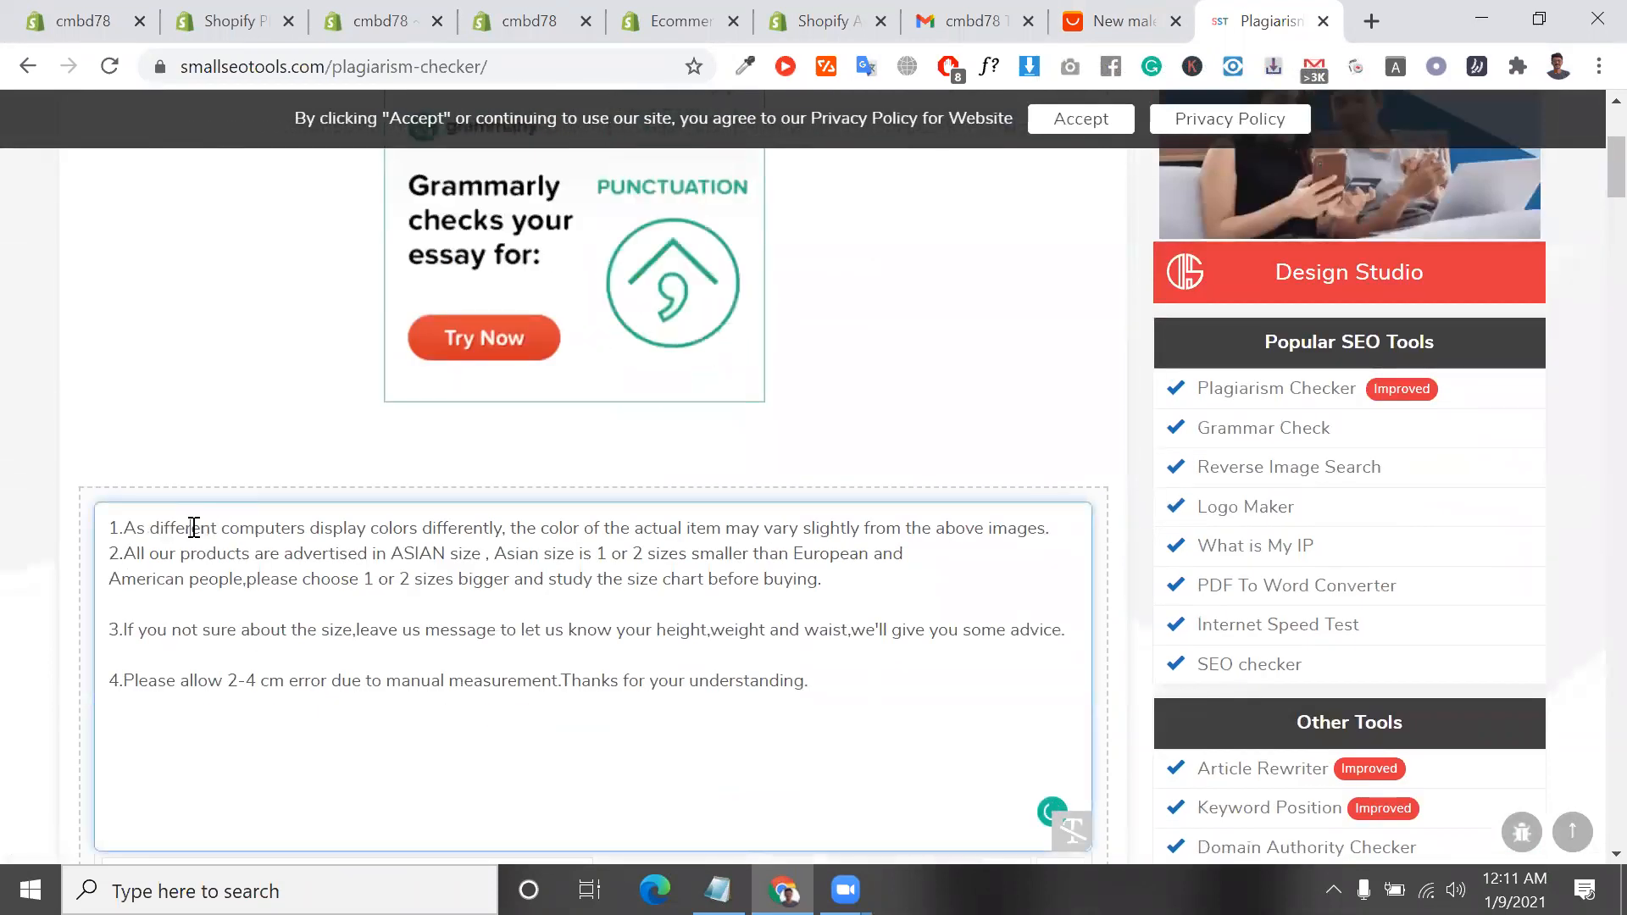
double_click(195, 530)
left_click(278, 518)
double_click(277, 518)
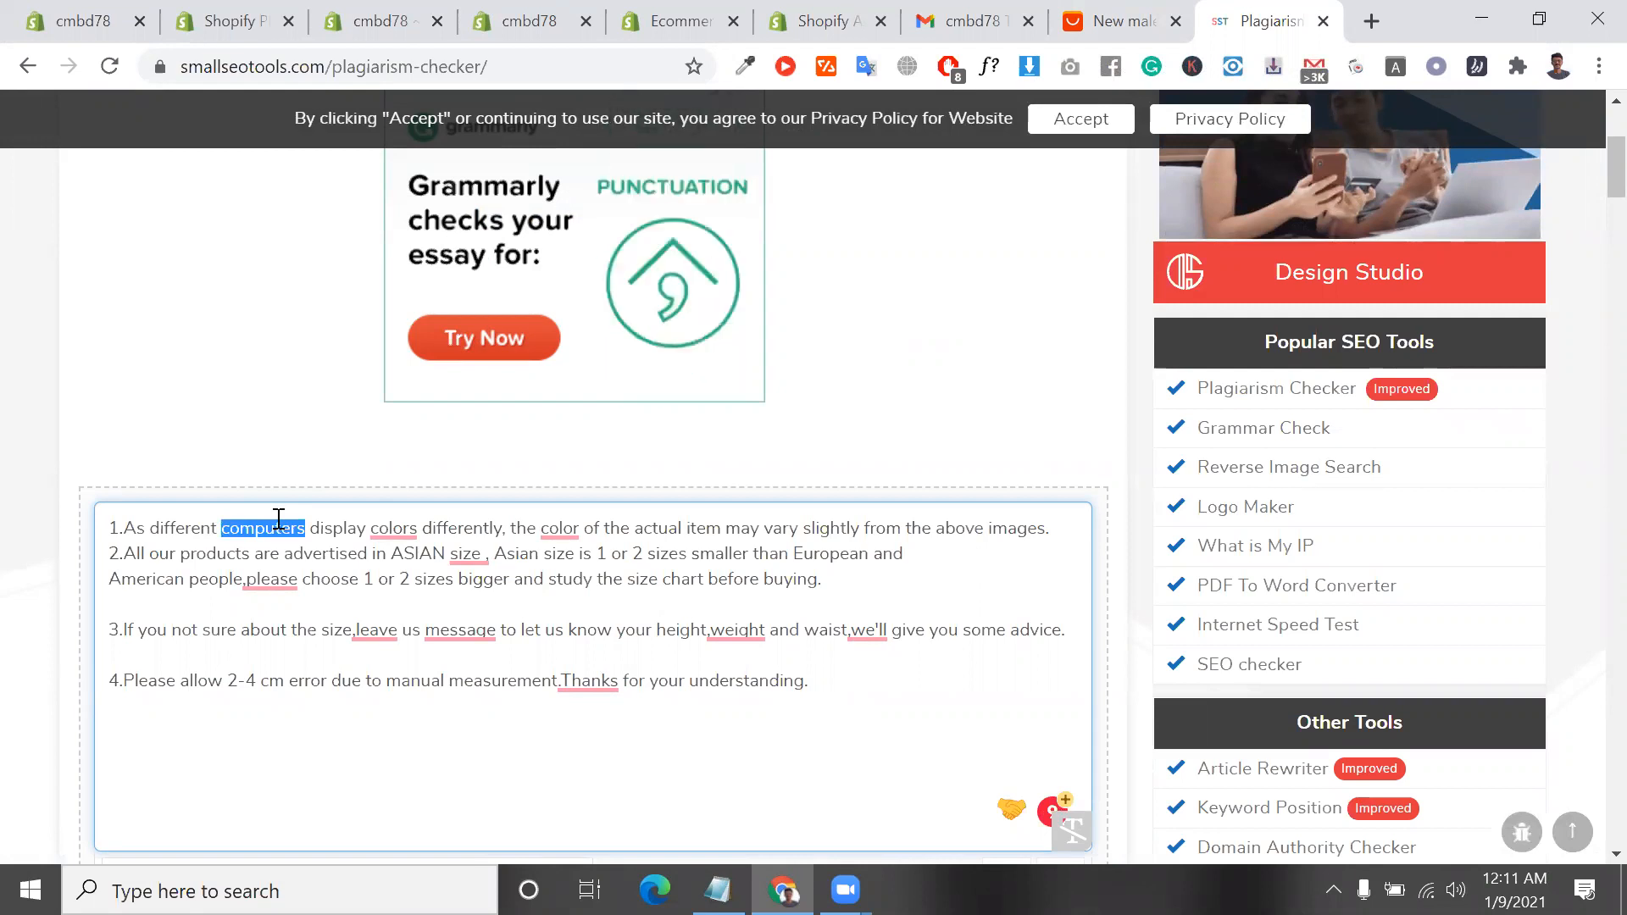
double_click(276, 533)
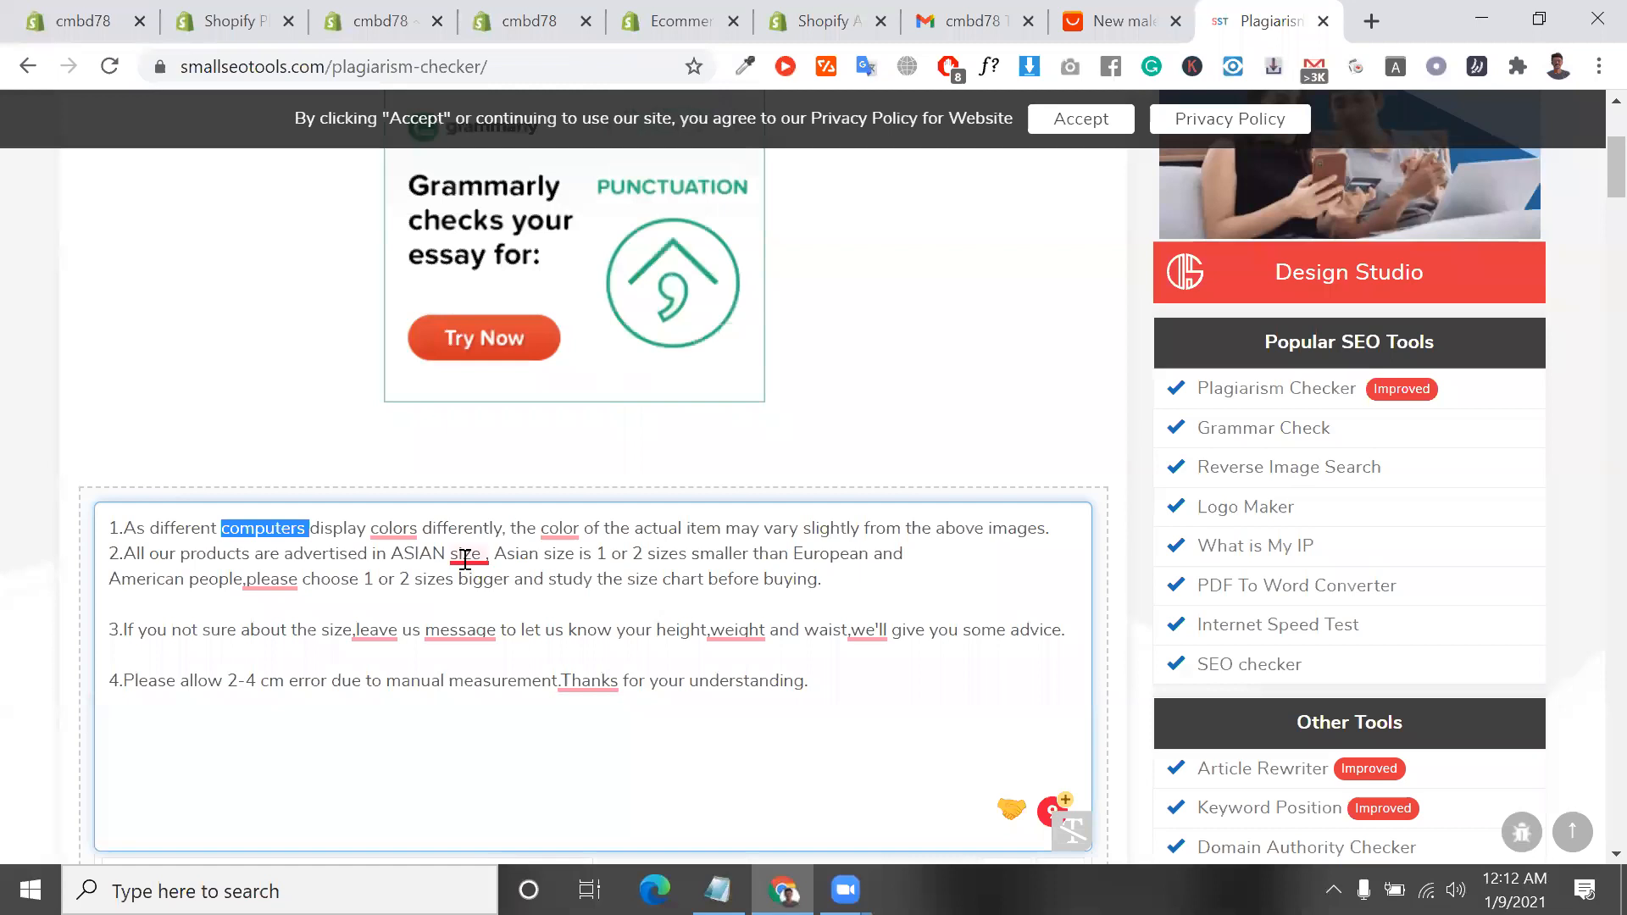
Highlight wording in the second note of the pasted description, including part of "smaller than", "choose", "advertised" and "ASIAN"
mouse_move(468, 561)
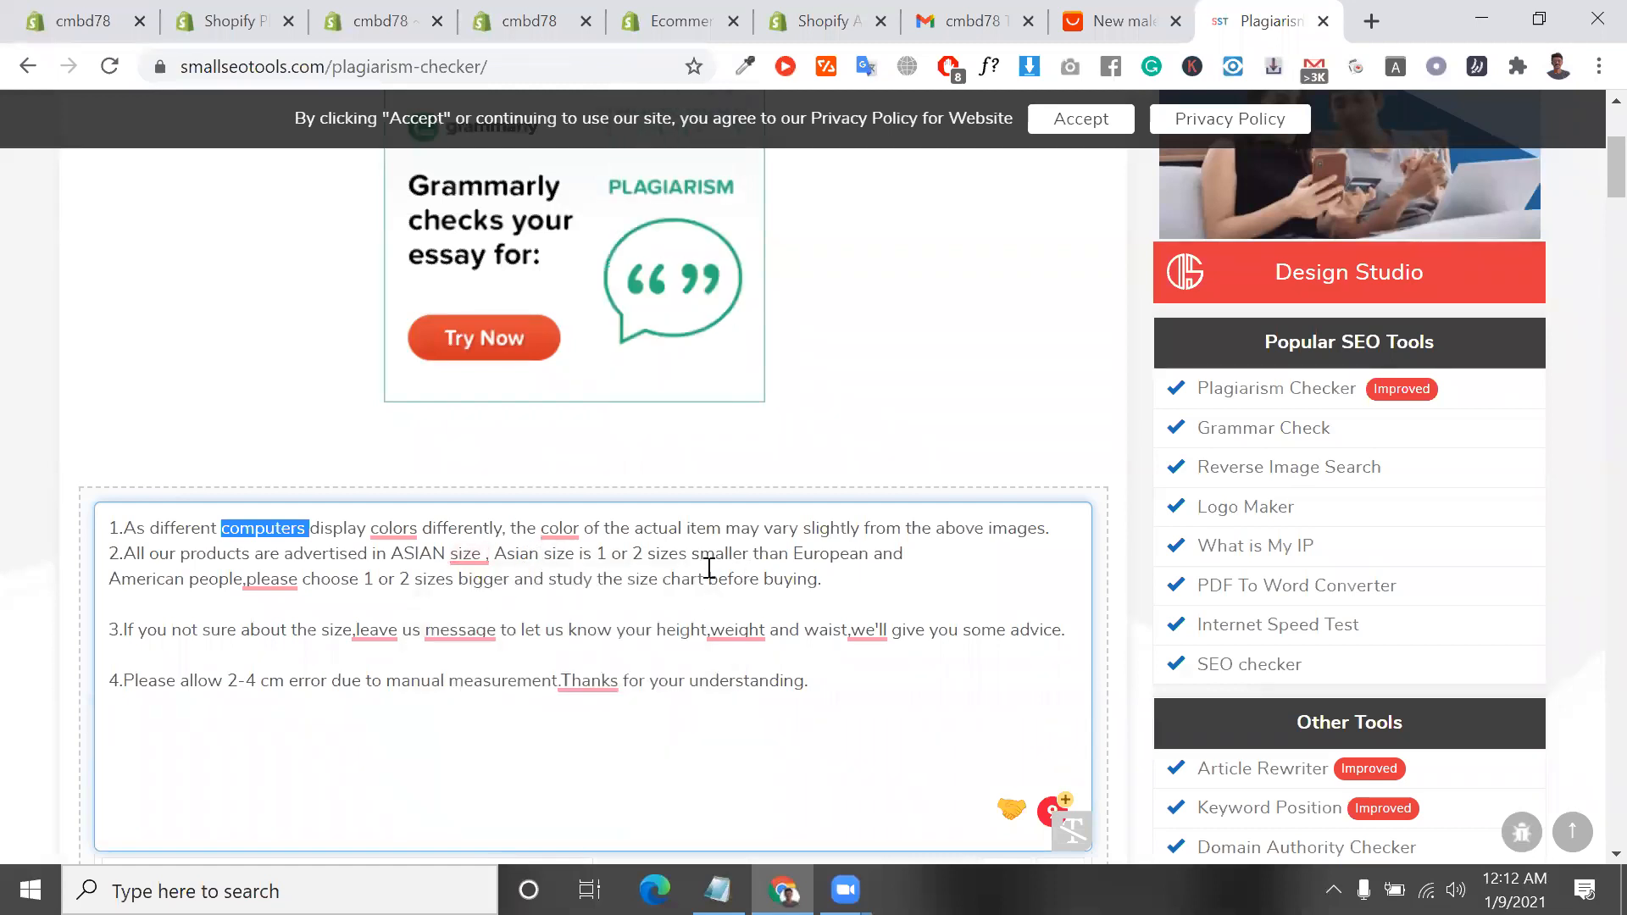
left_click_drag(697, 555, 768, 556)
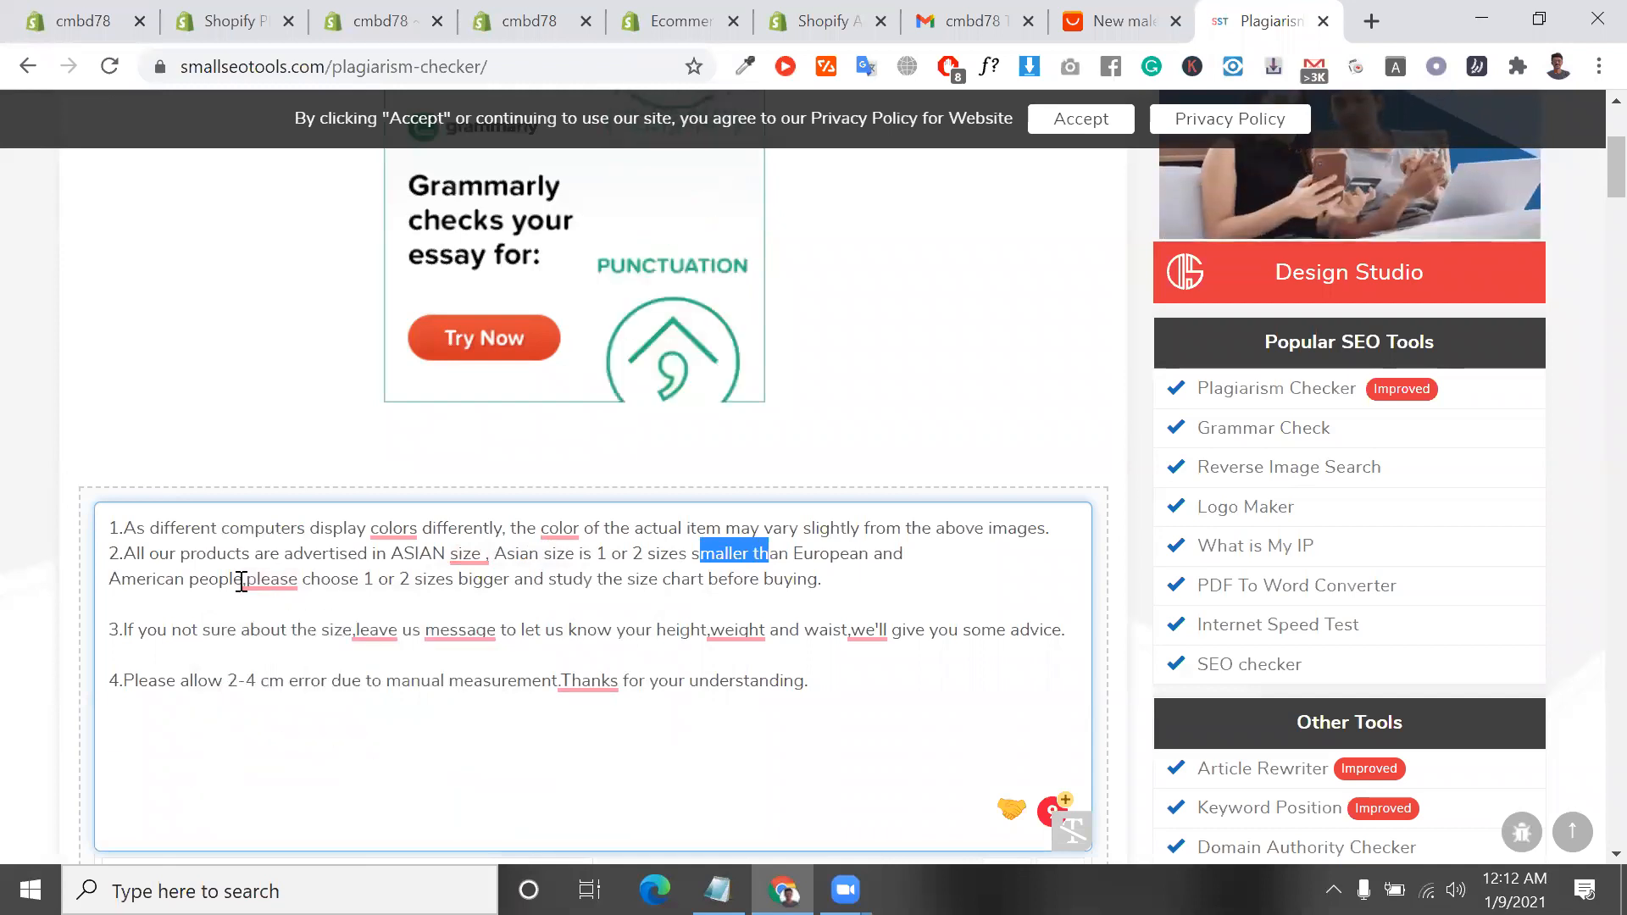
double_click(325, 580)
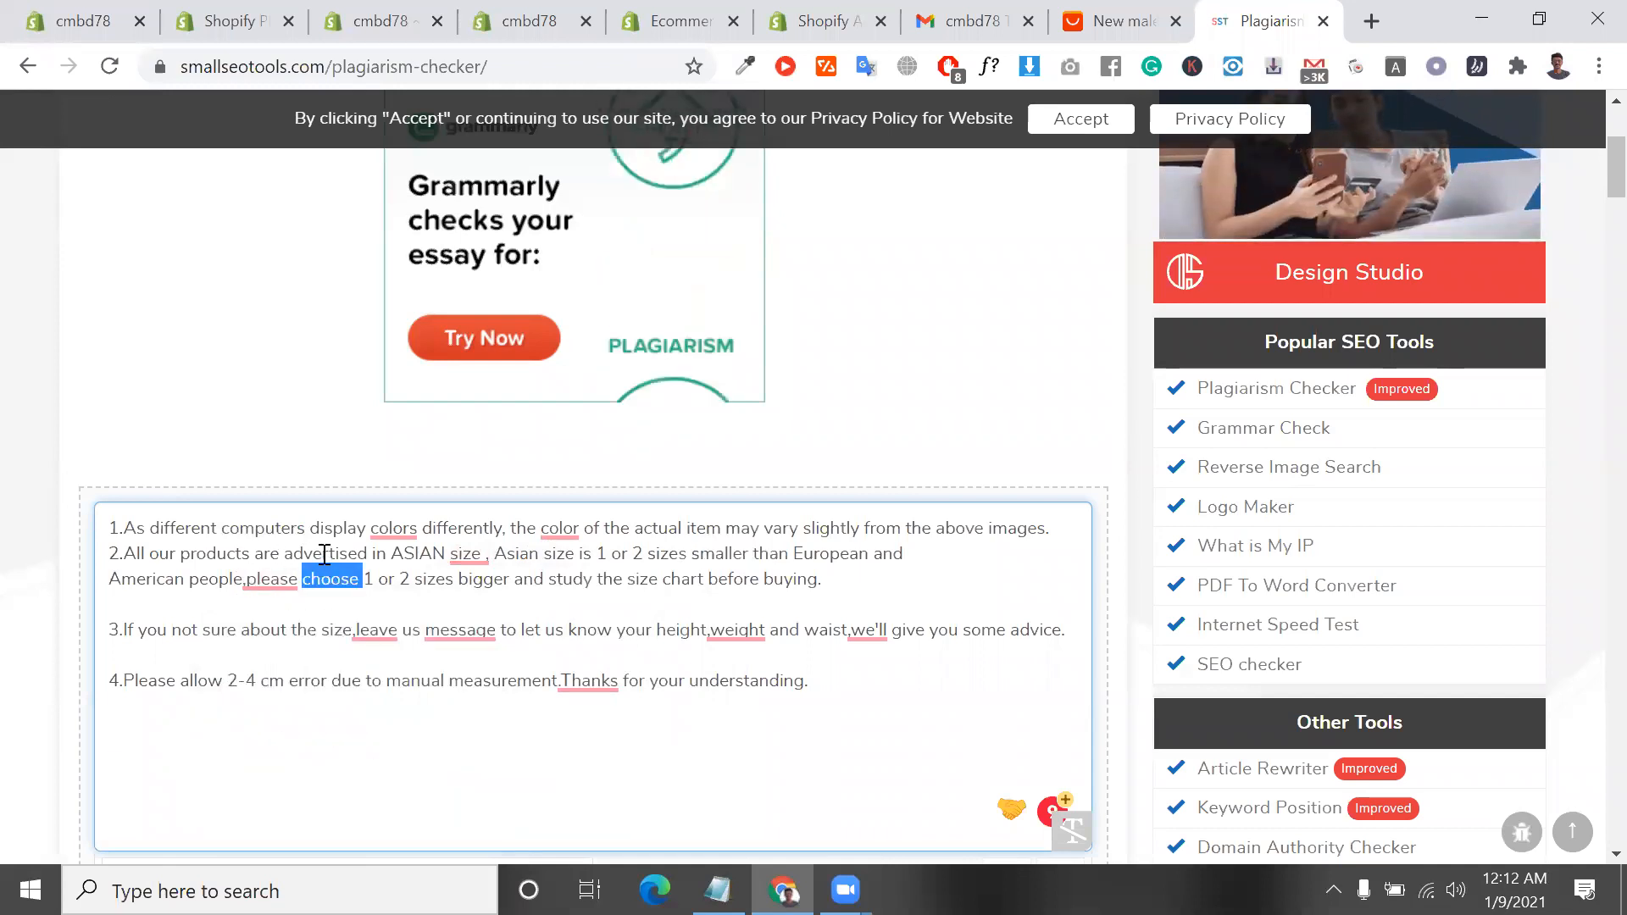
double_click(325, 555)
double_click(392, 555)
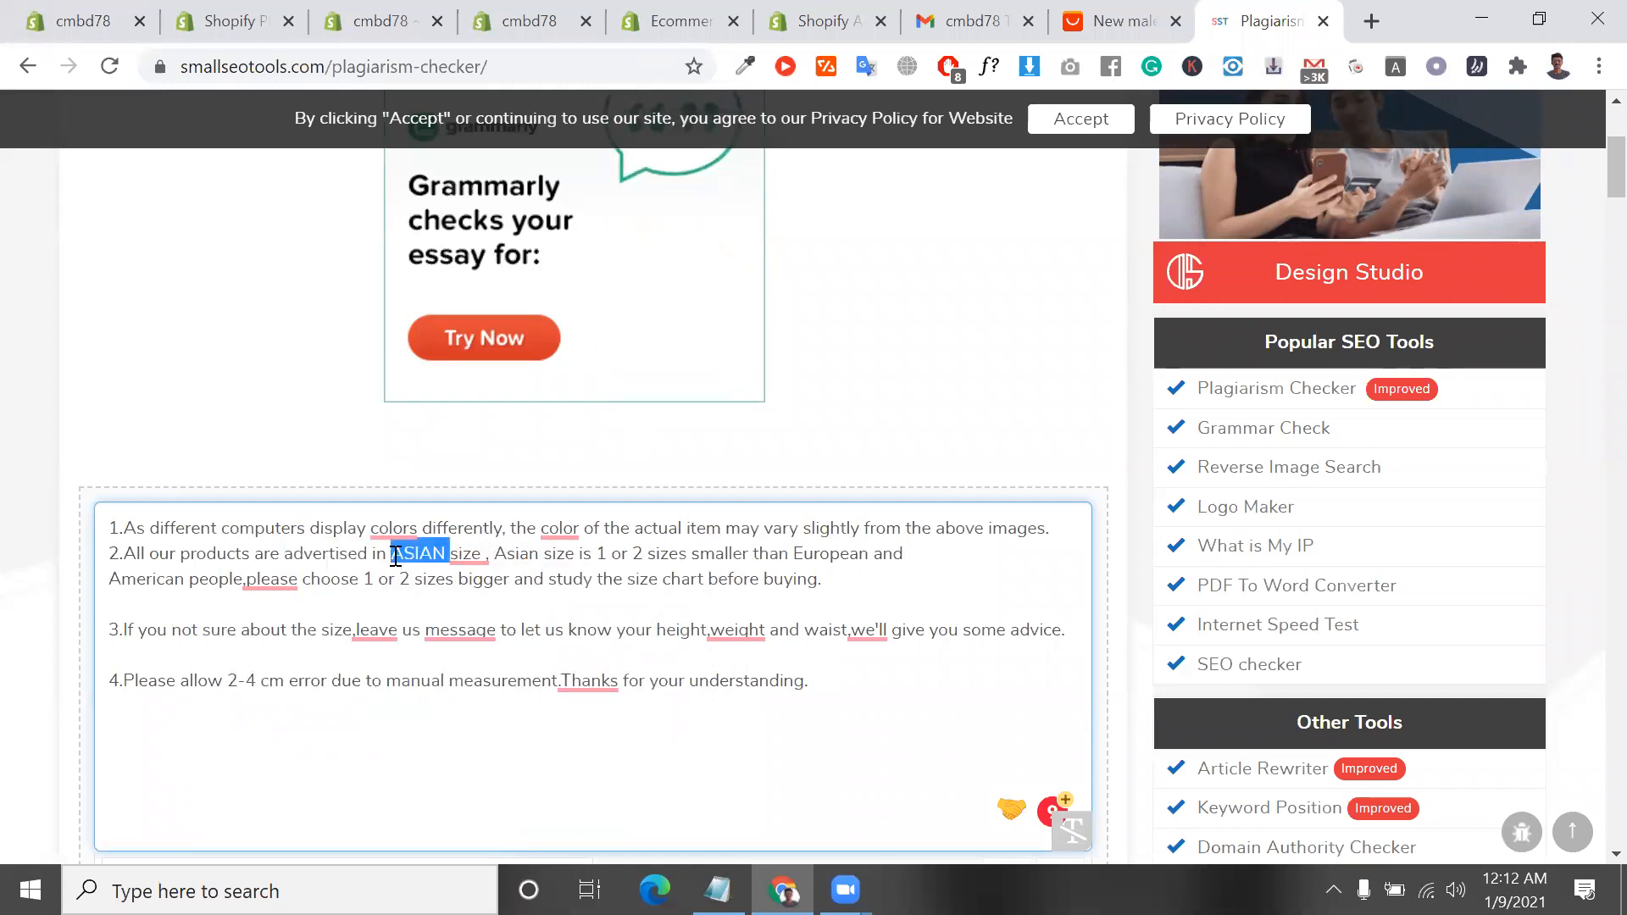
Delete "Asian size is 1 or 2 sizes smaller than European" from the second note of the pasted description
left_click(395, 557)
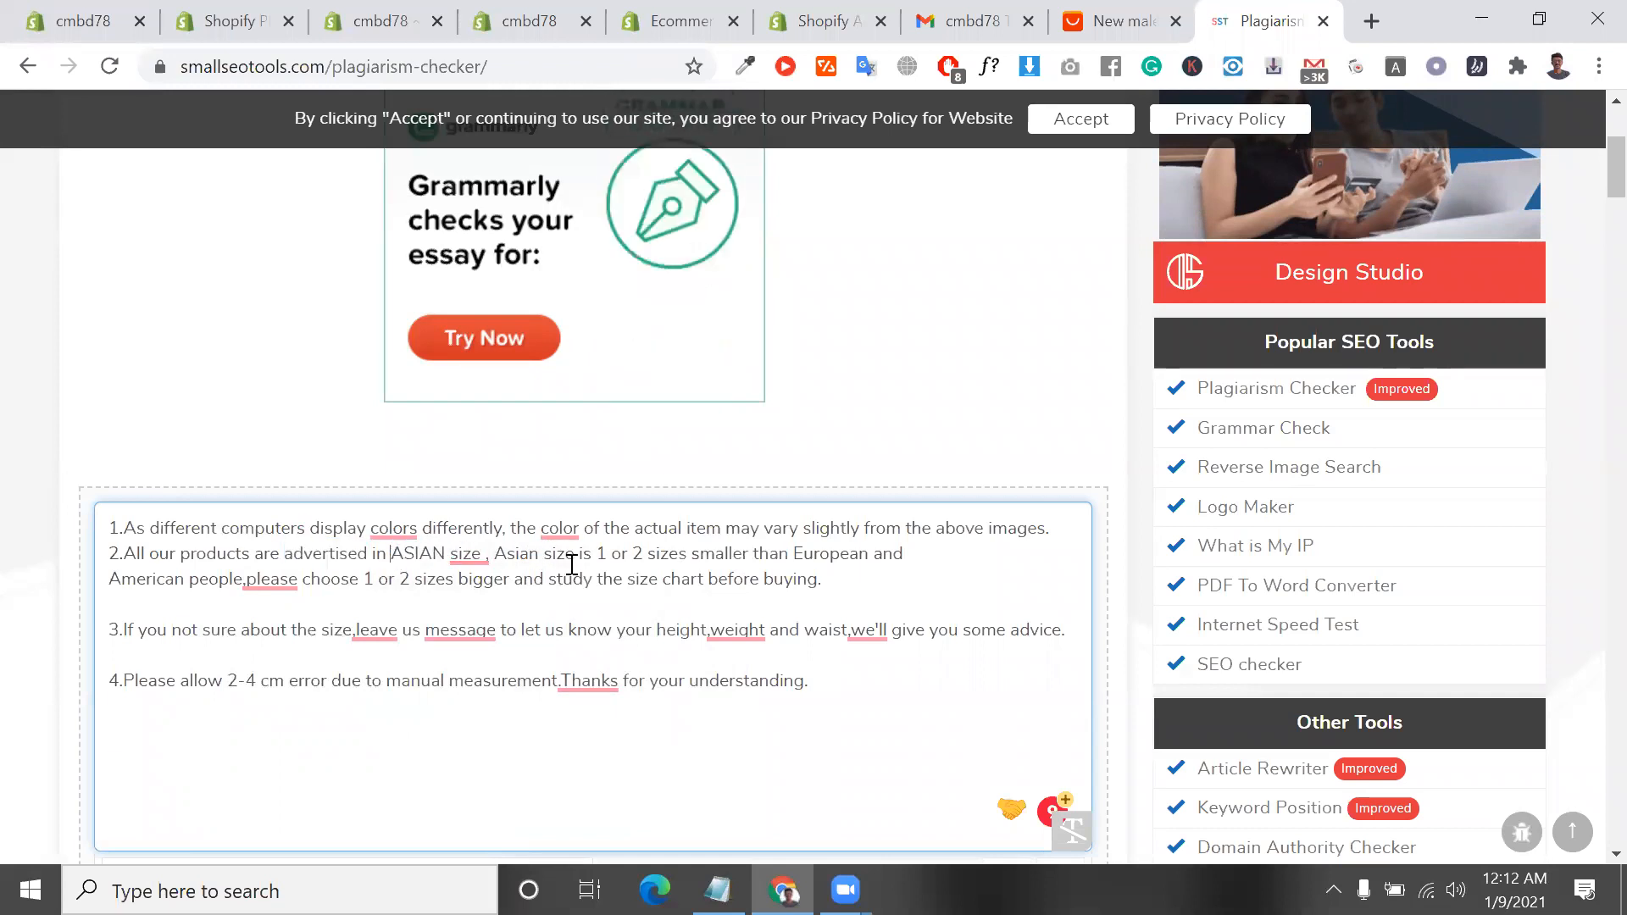
left_click_drag(495, 557, 873, 557)
key("ctrl+c")
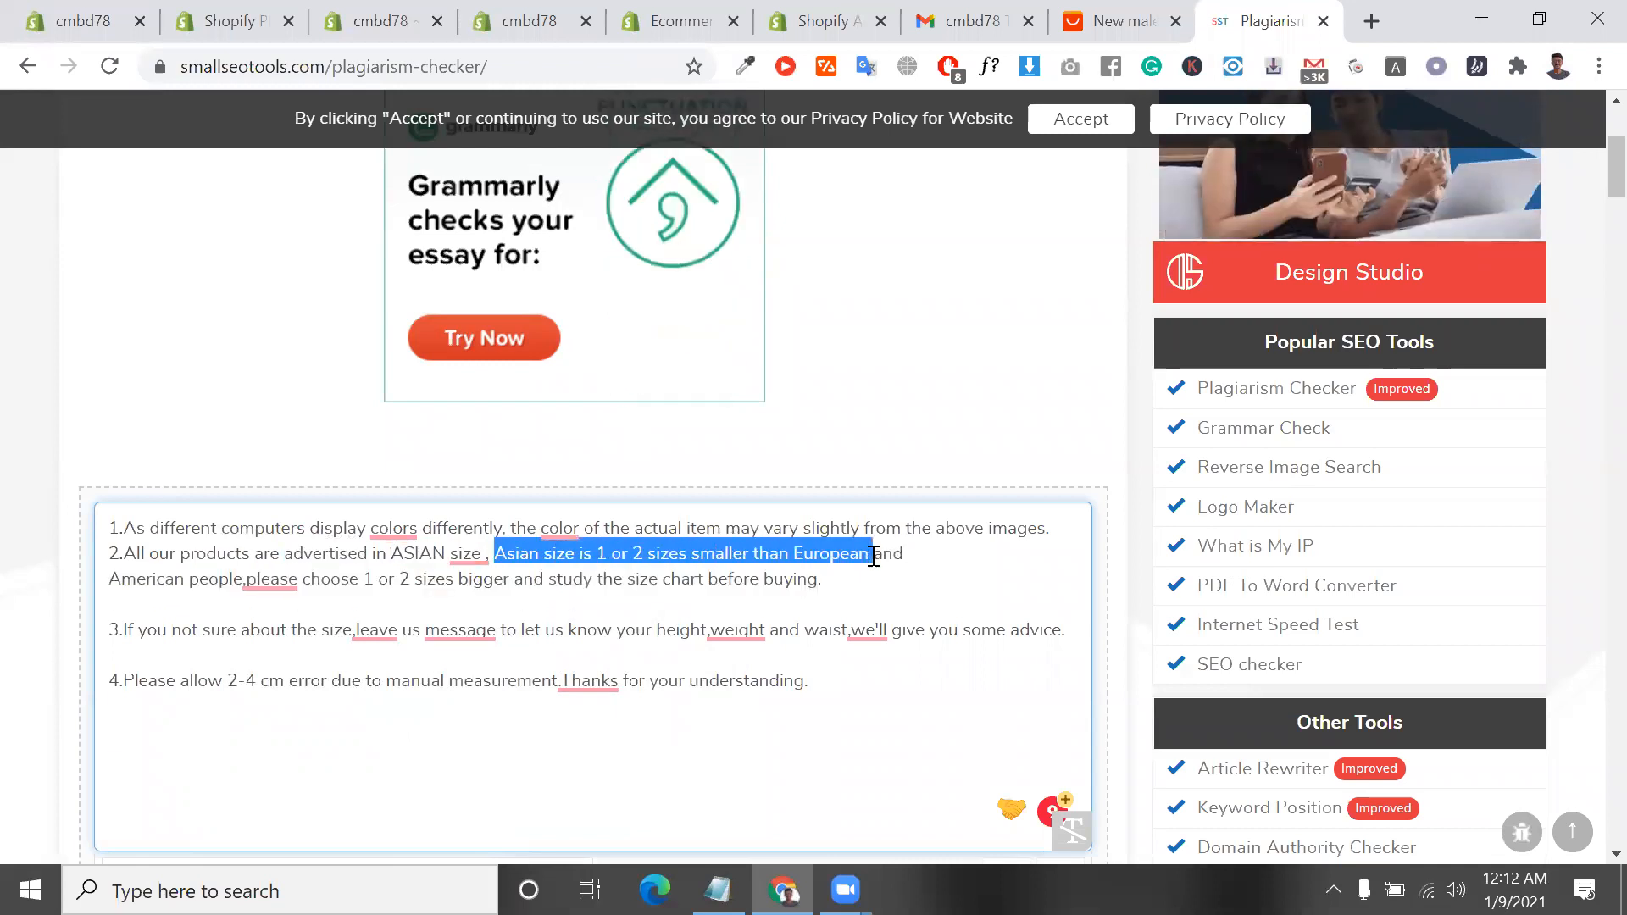
key("BackSpace")
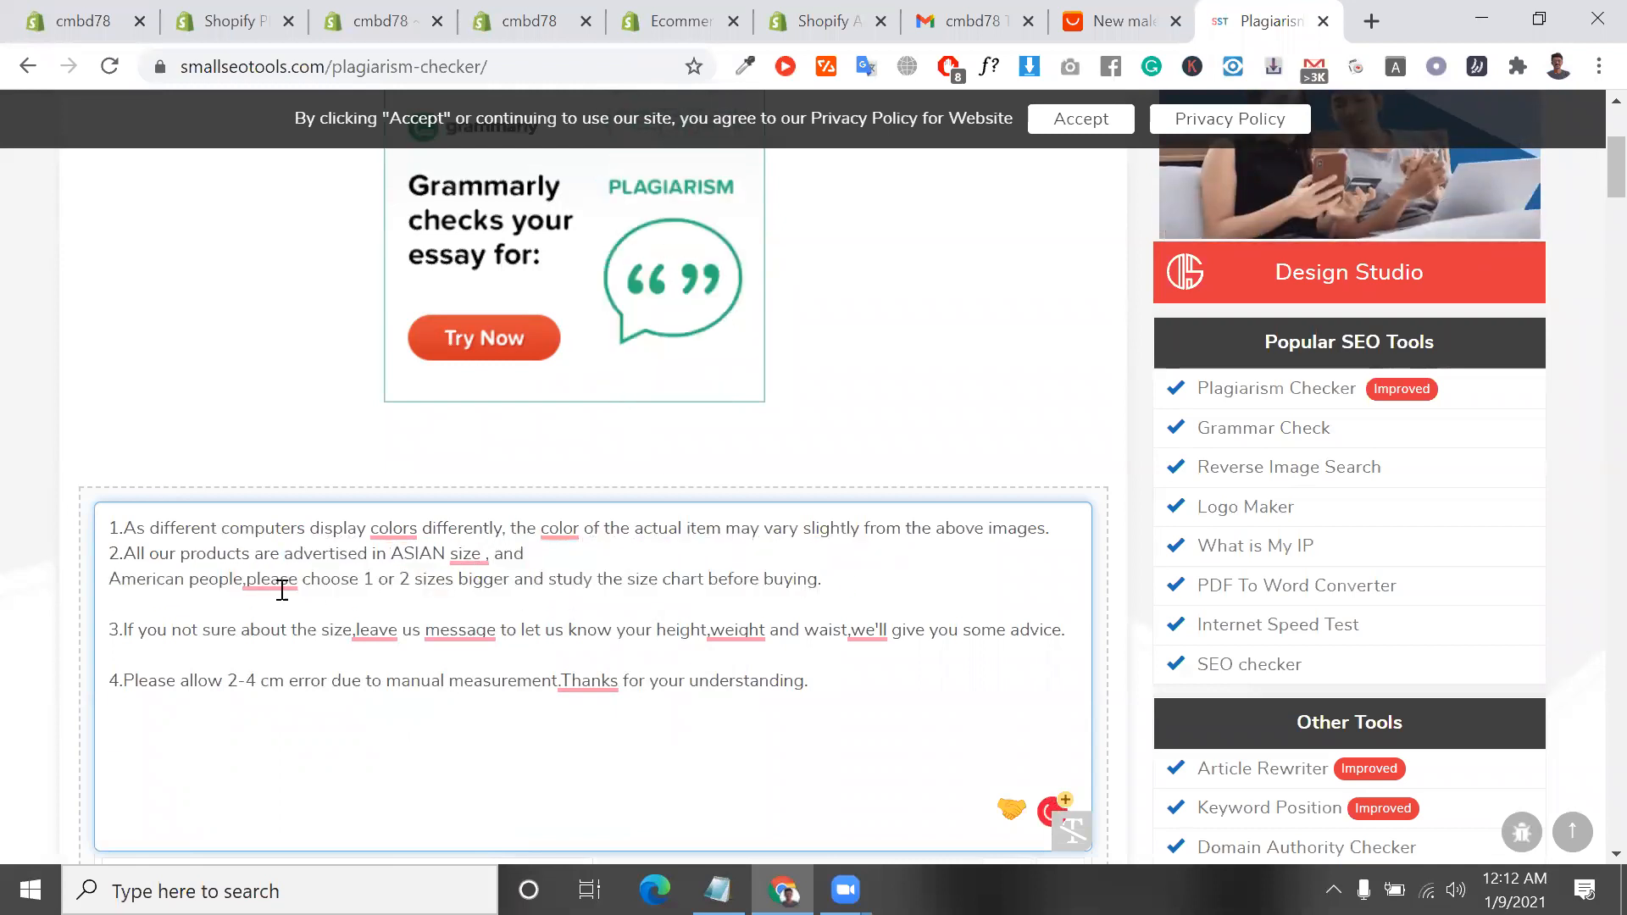
Paste "Asian size is 1 or 2 sizes smaller than European" after "American people," in the second note of the description
mouse_move(258, 579)
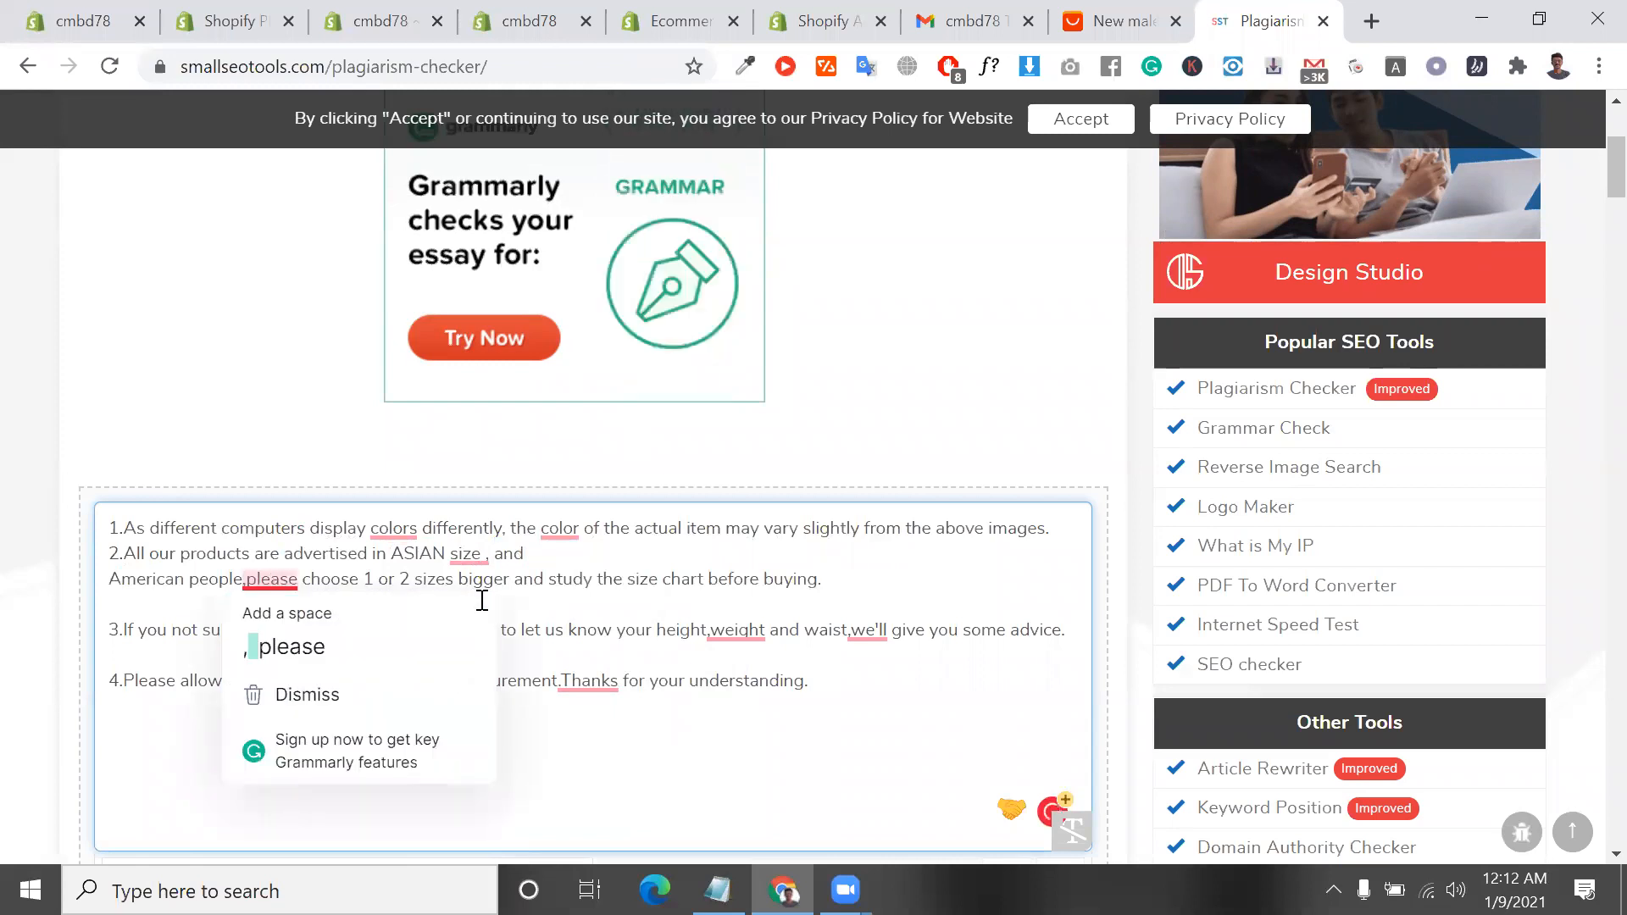
left_click(248, 580)
key("ctrl+v")
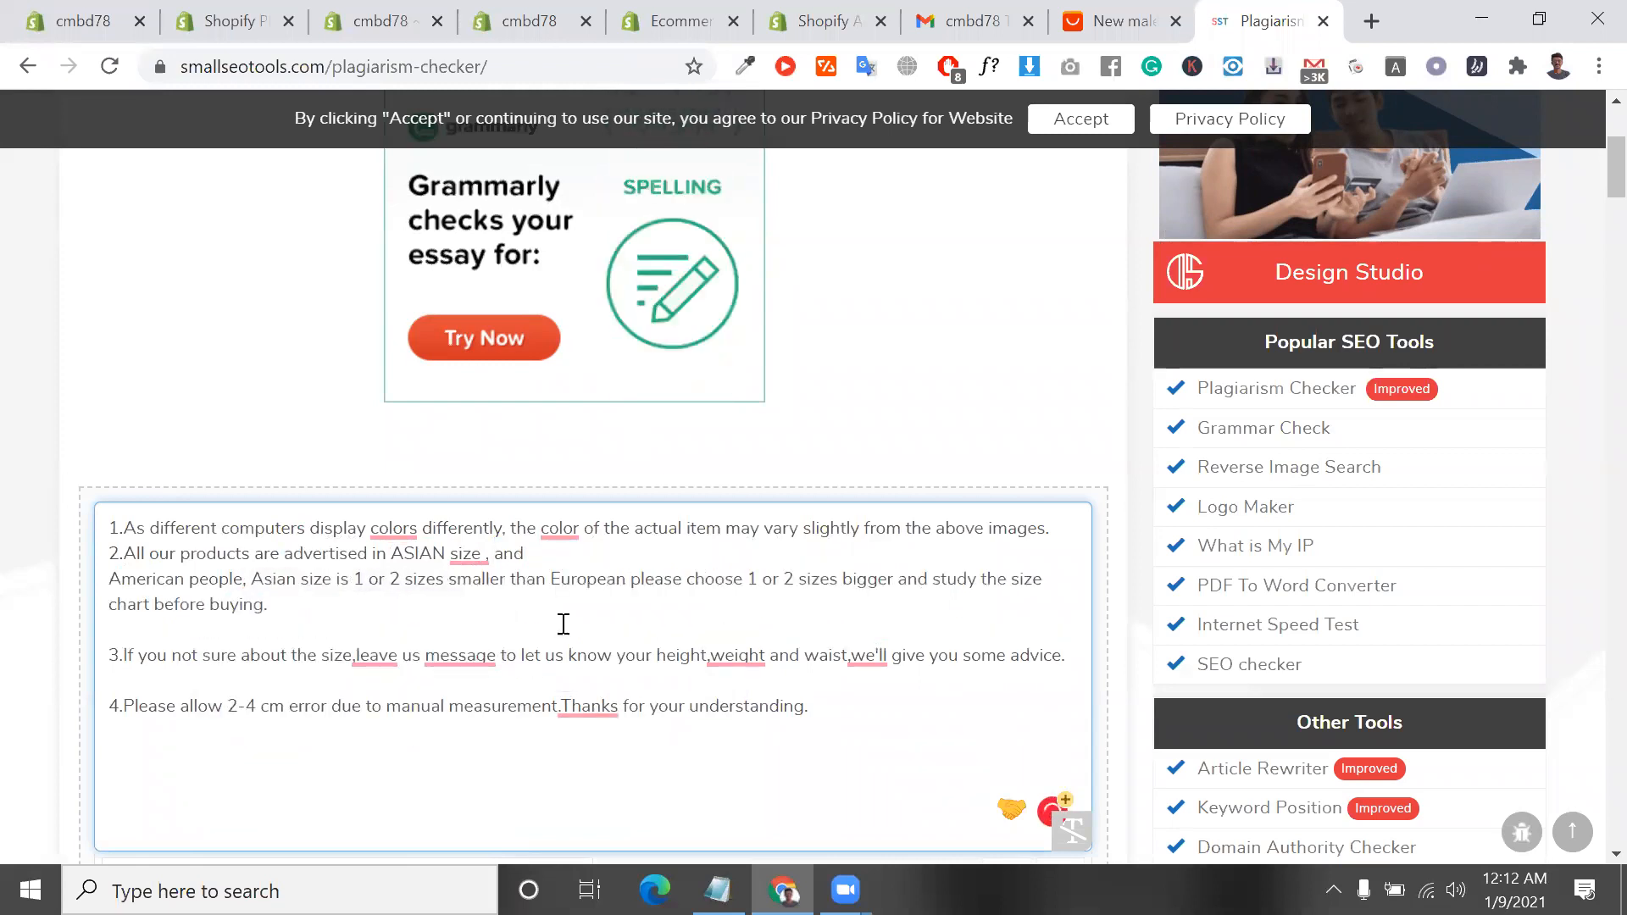
Move "and" in the second note to just before "Asian size", replacing the comma, and join "American people" to the line above
left_click_drag(525, 553, 493, 559)
key("ctrl+c")
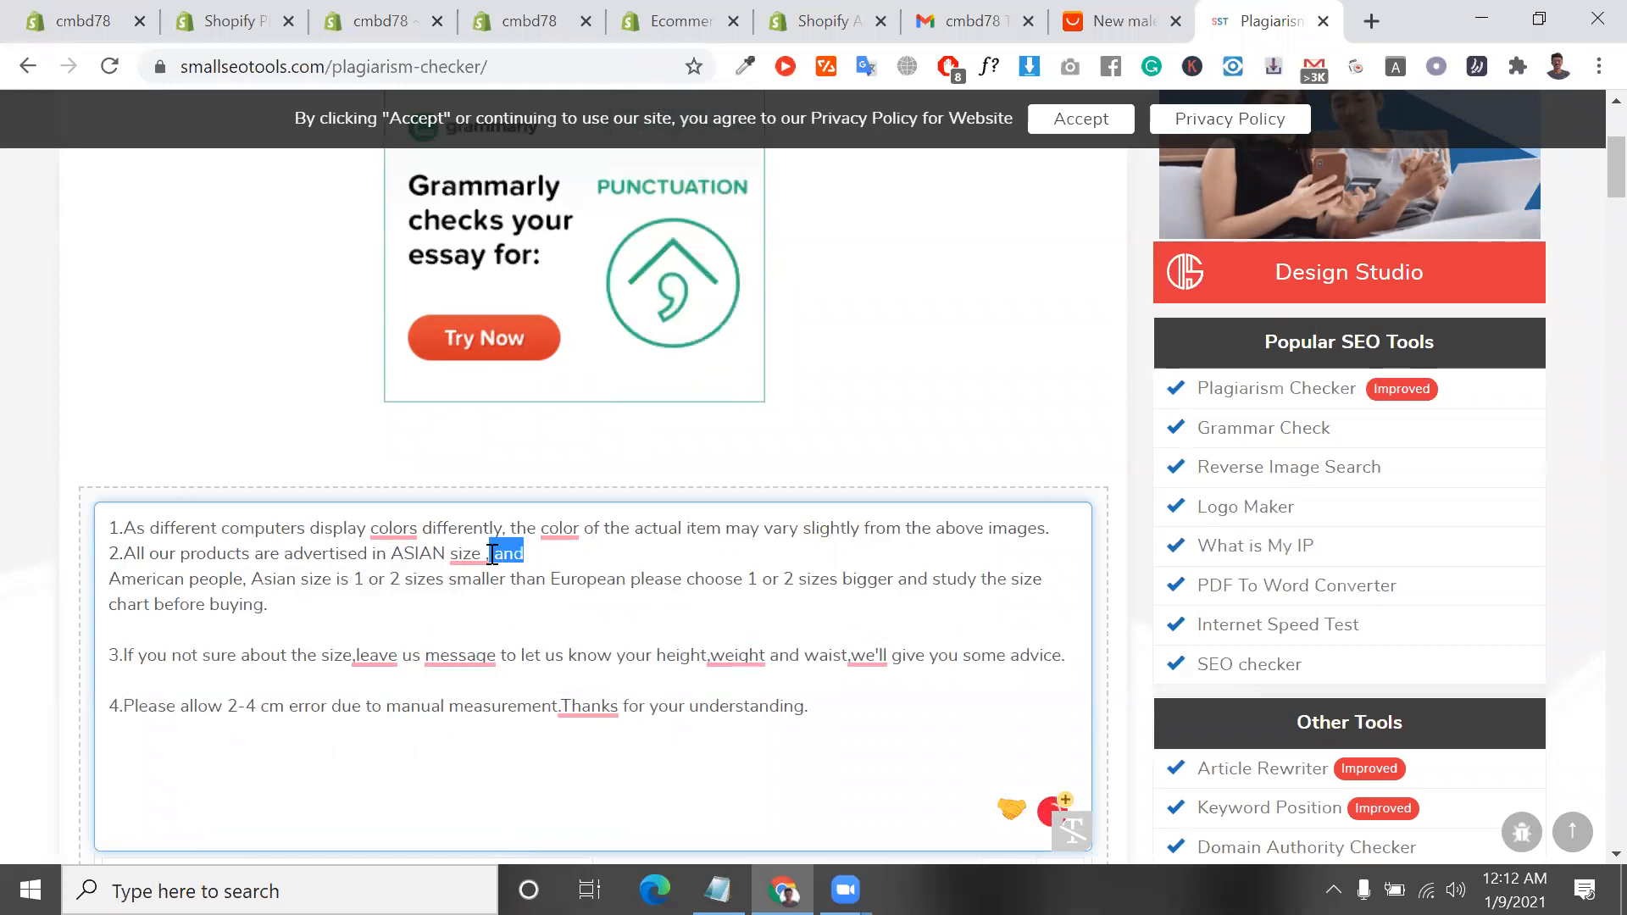
key("BackSpace")
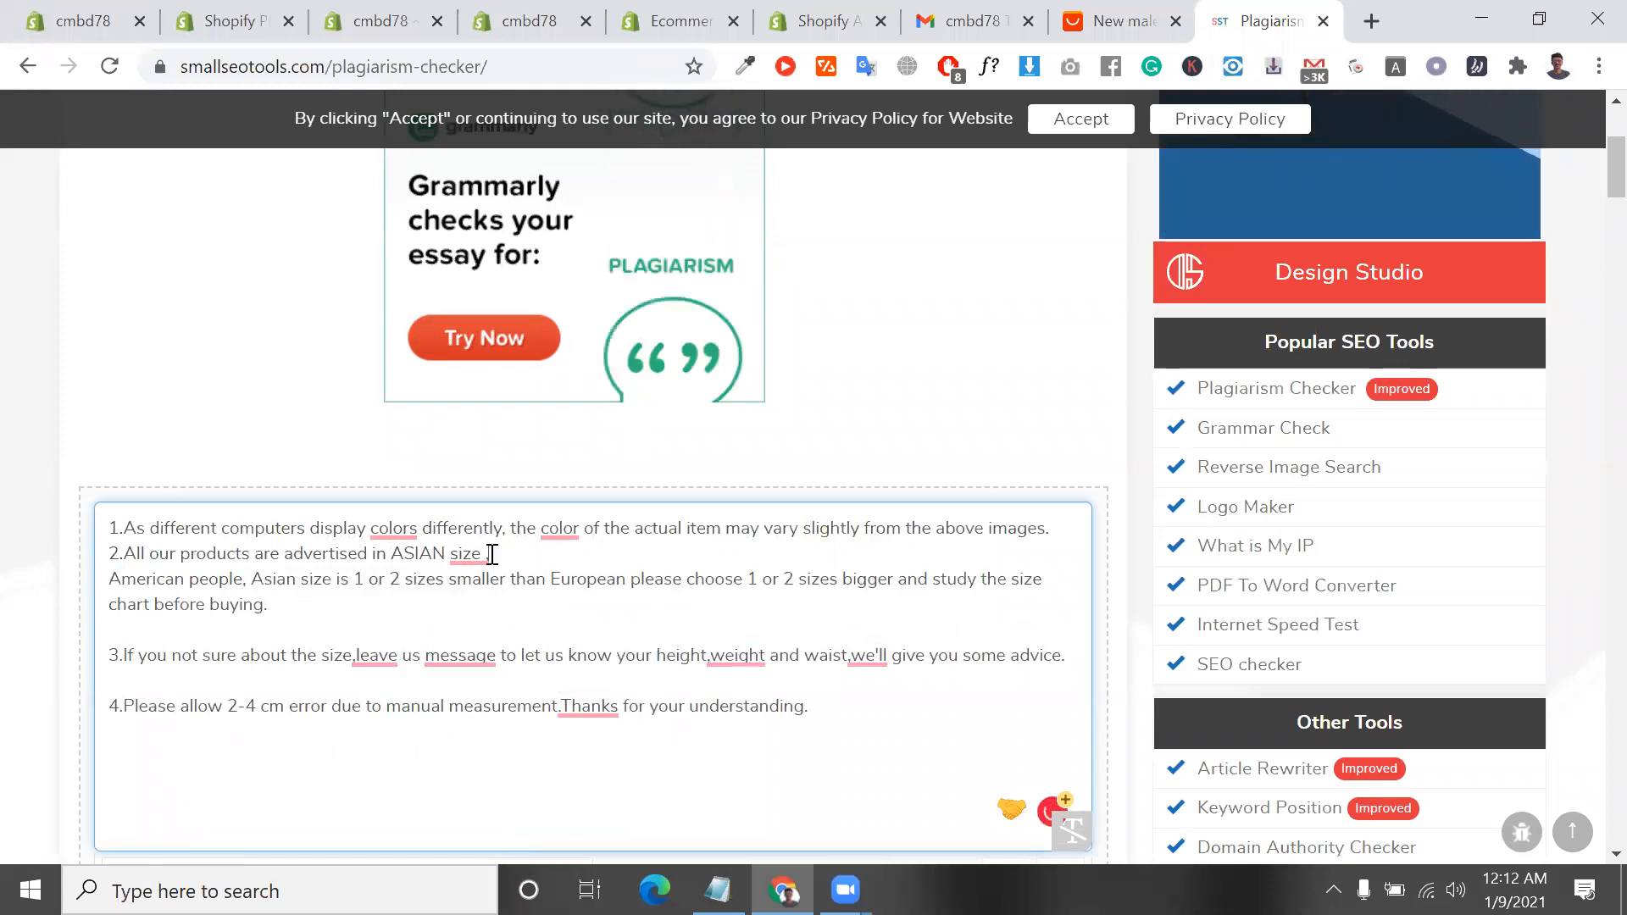
left_click(250, 580)
key("ctrl+v")
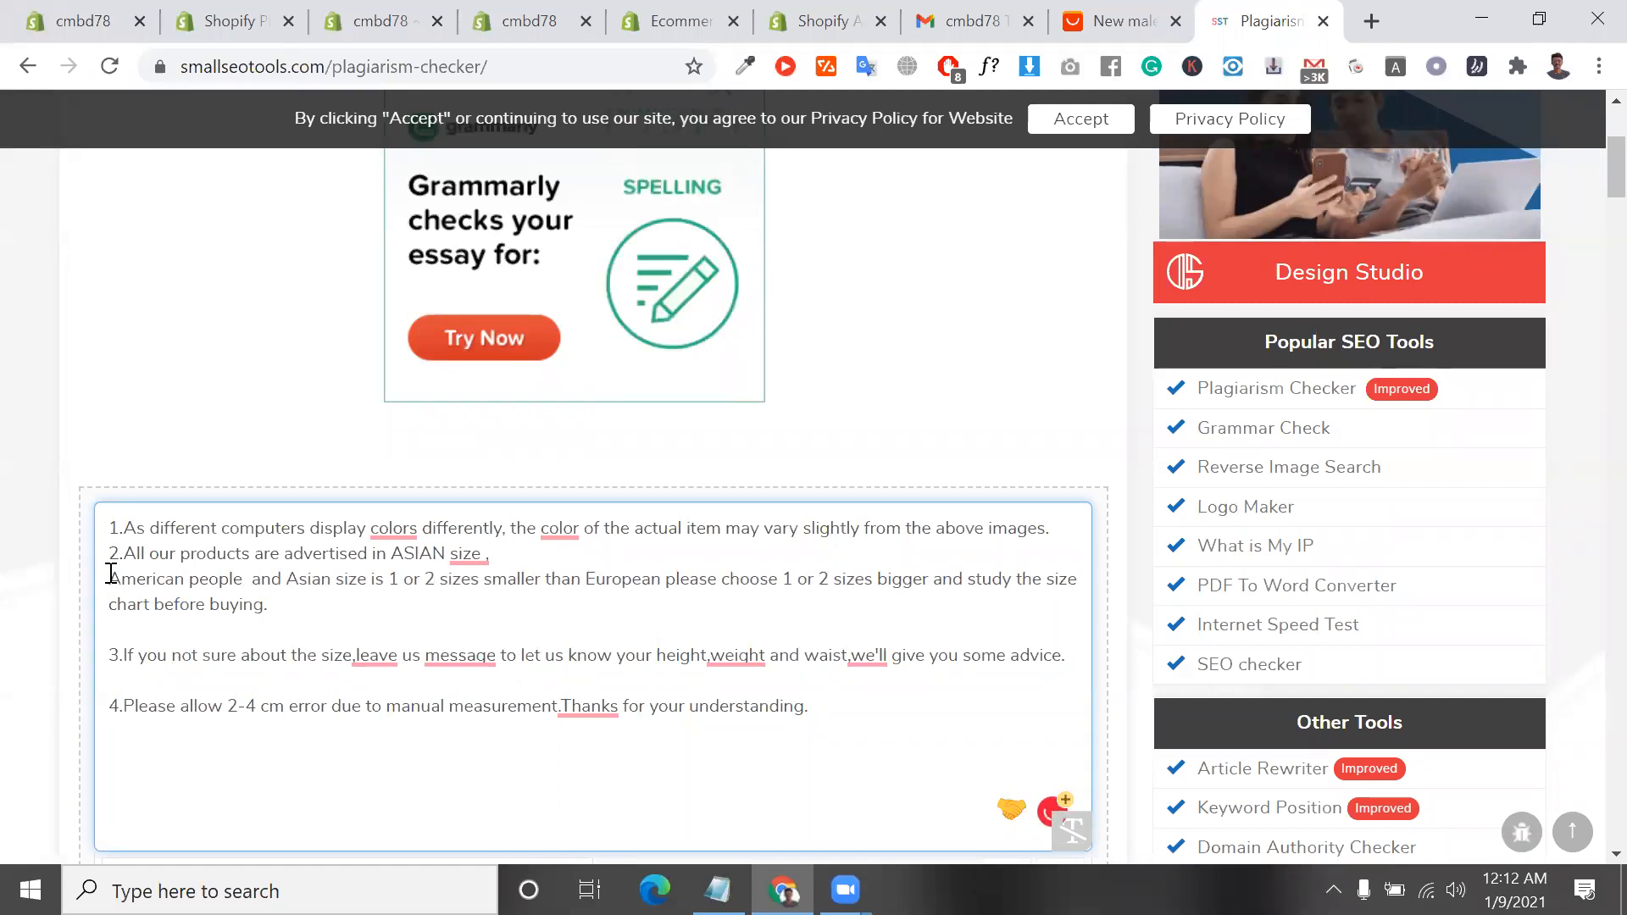
key("BackSpace")
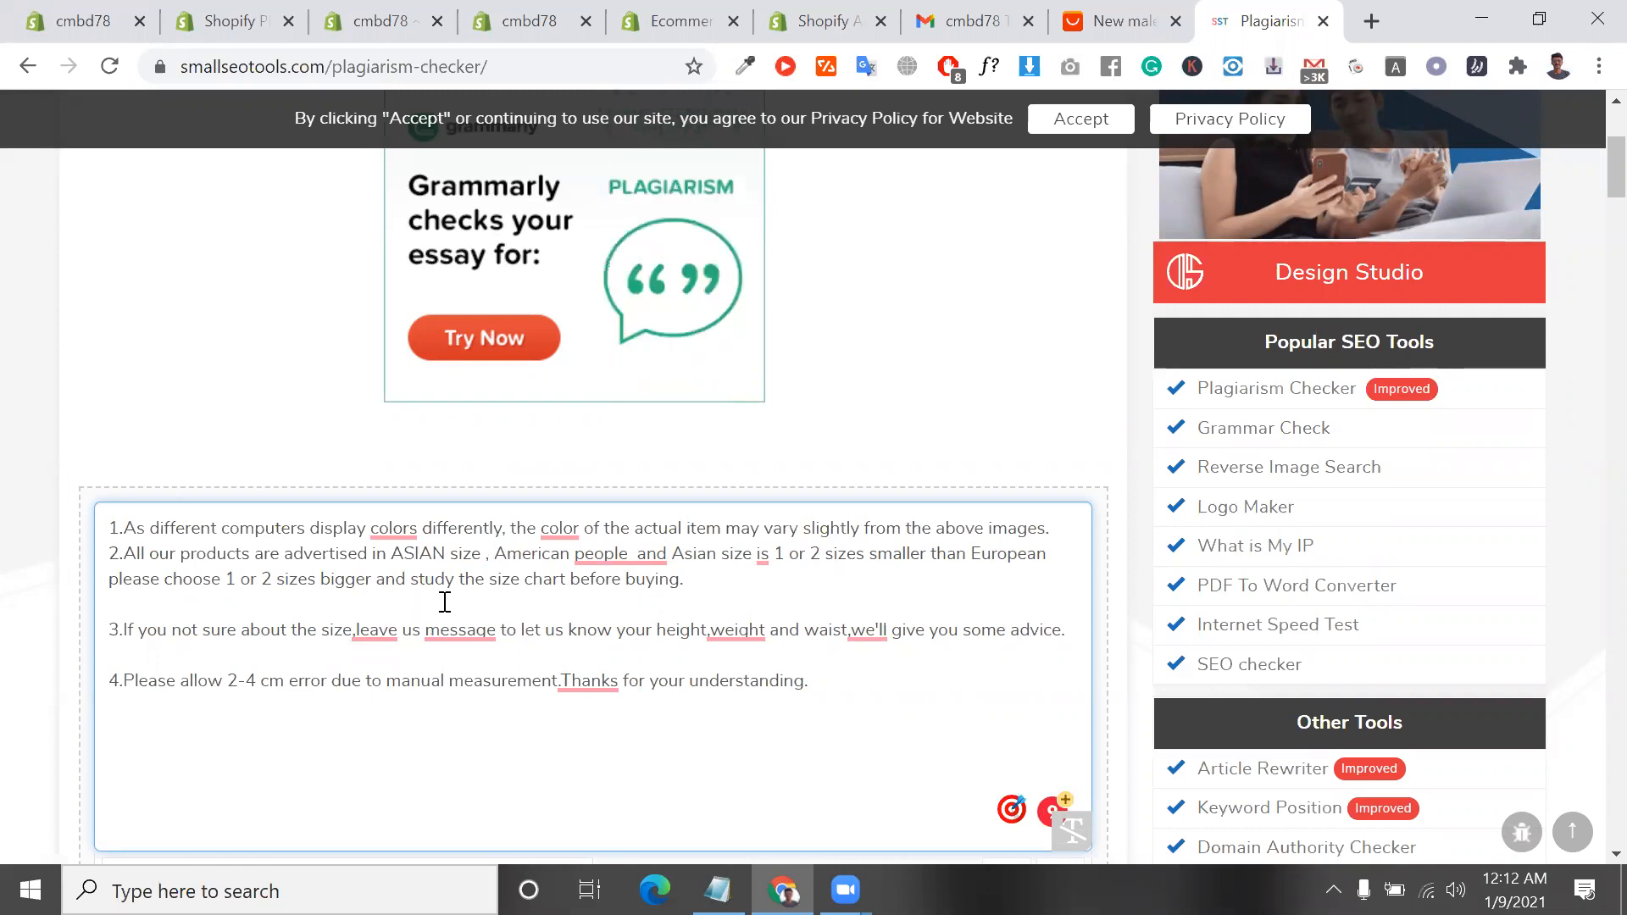
View Grammarly's spelling suggestion for "colors" in the first note of the description
left_click(405, 533)
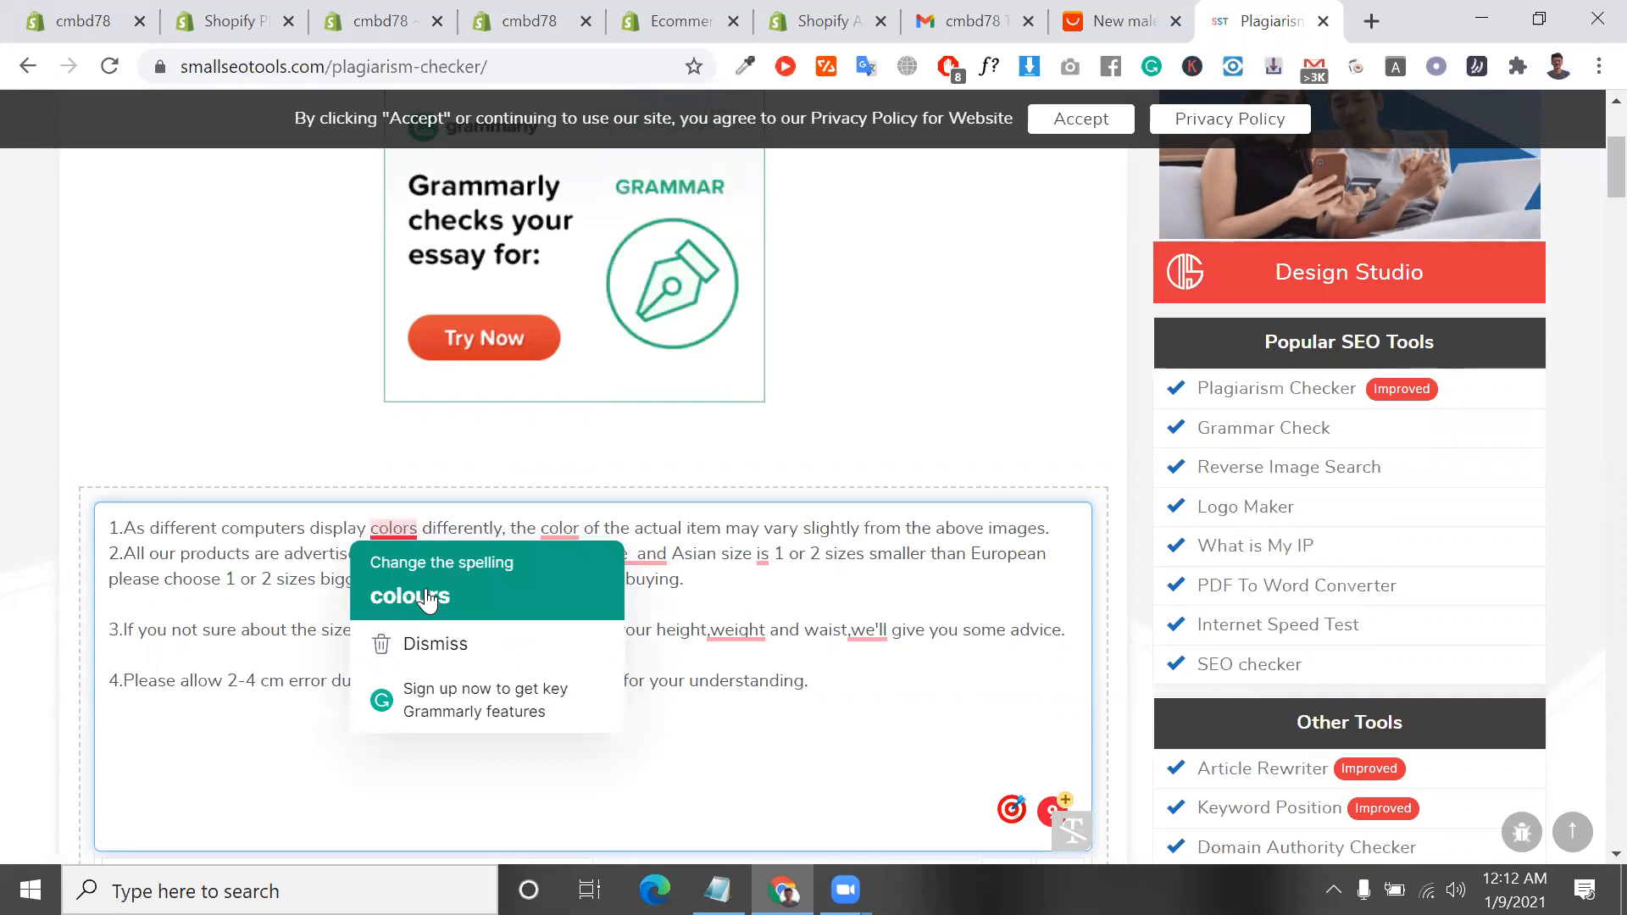
left_click(273, 605)
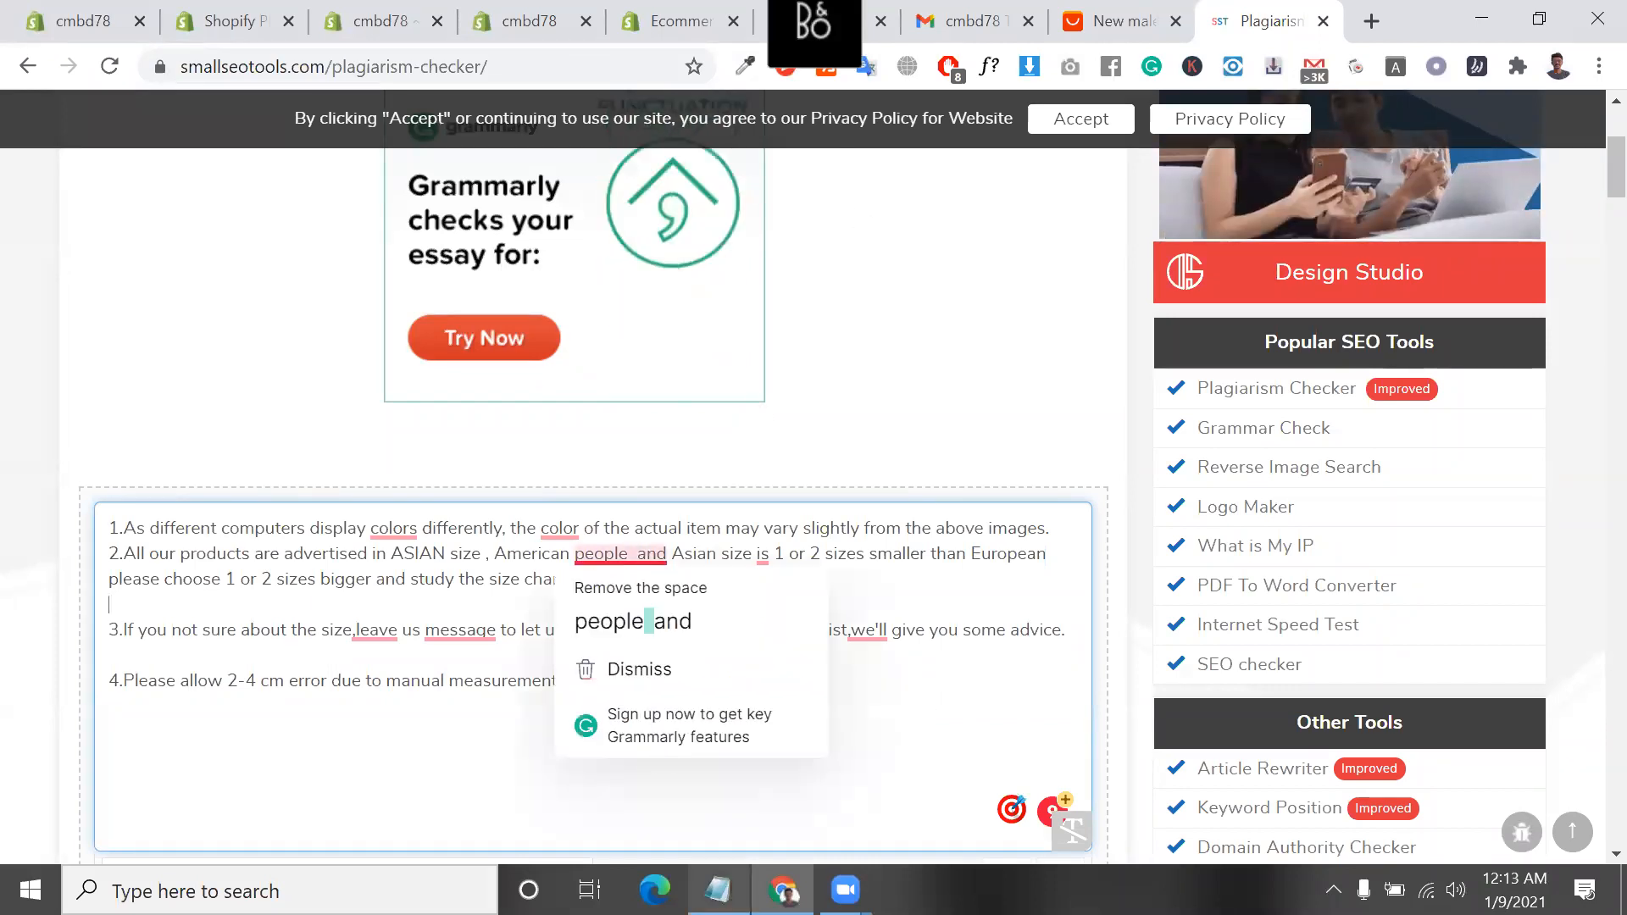
Switch to the shopify content.txt notes in Notepad and highlight the "Copywriting Product Description" feature
left_click(718, 889)
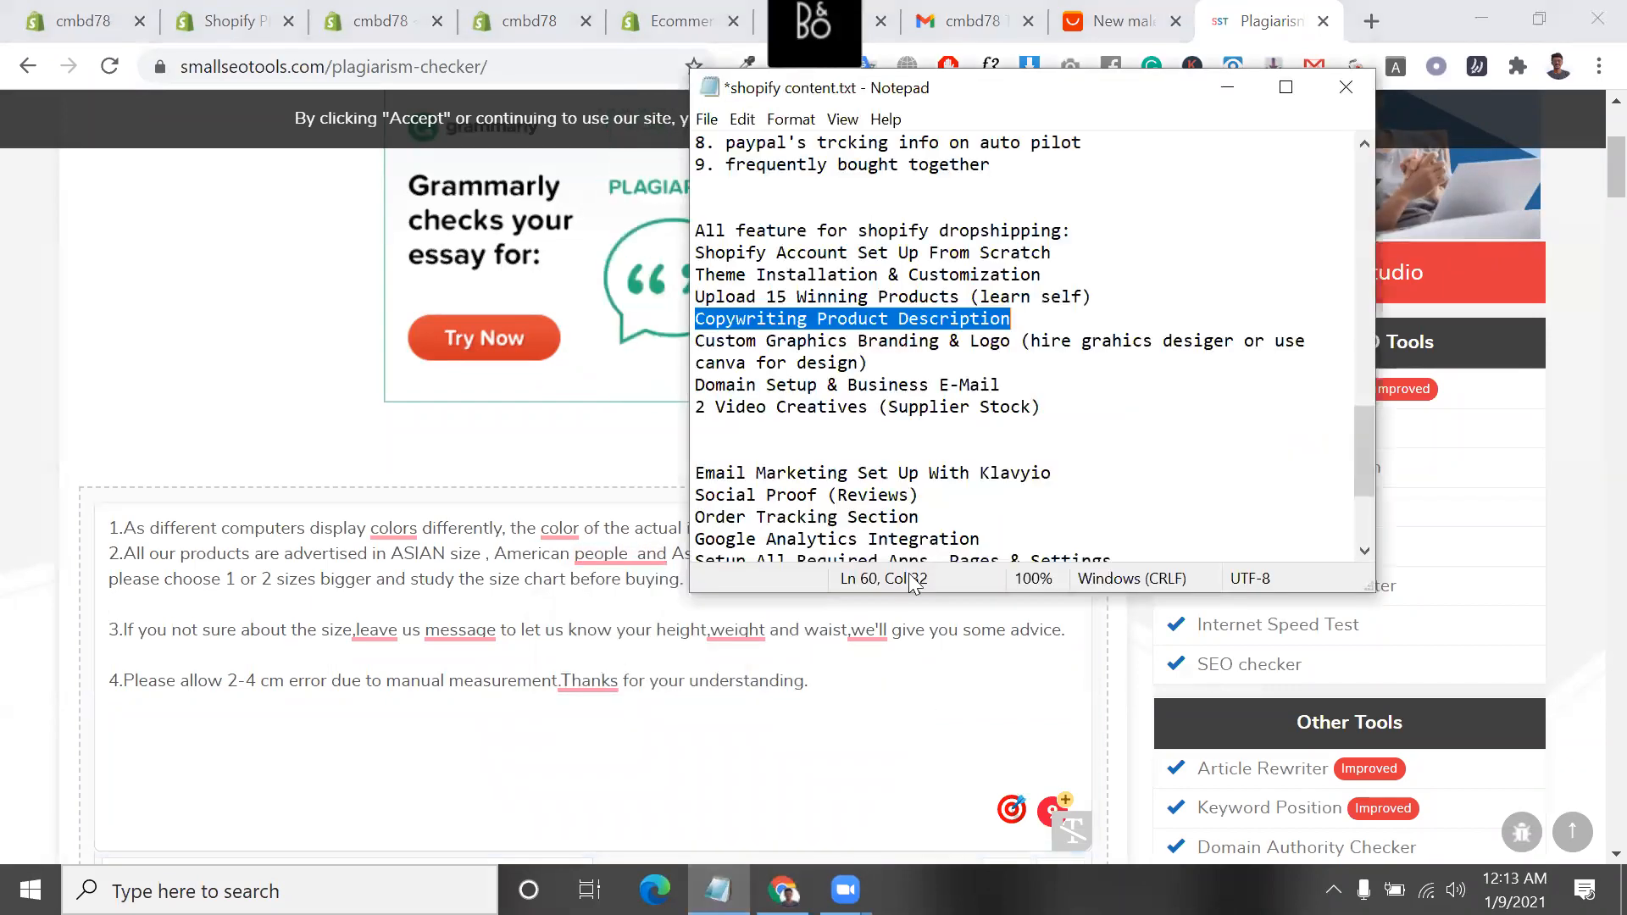
left_click(1040, 317)
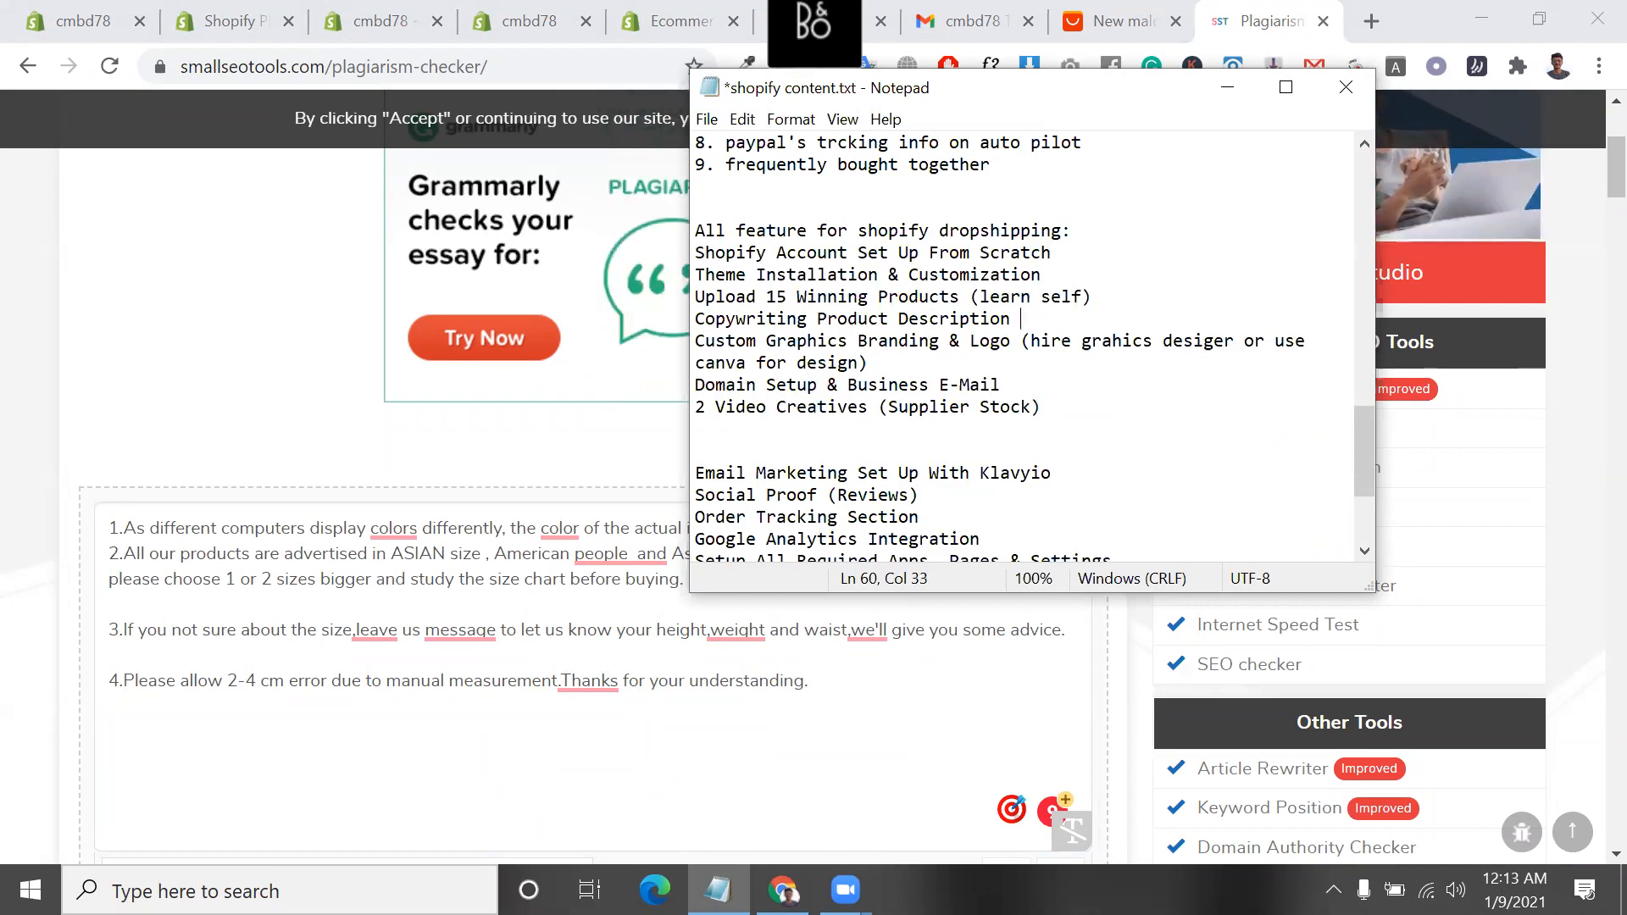
left_click_drag(1022, 319, 680, 325)
scroll(1119, 506, "down", 1)
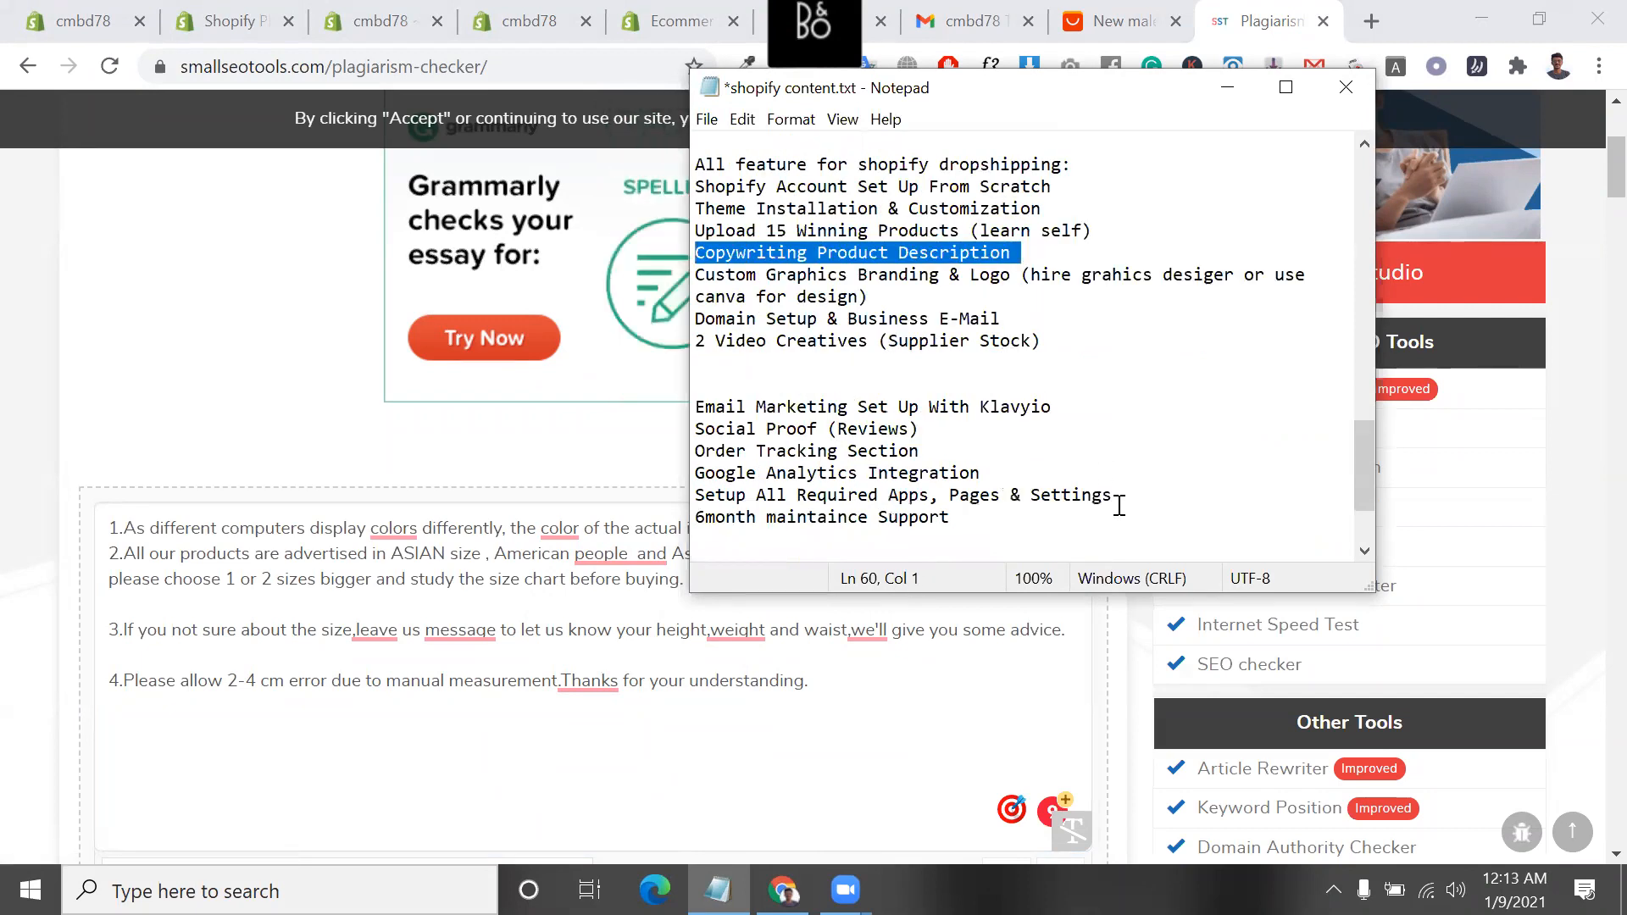
Add the line "I will rewrite your product title & descriptions" below the dropshipping feature list
scroll(1011, 551, "down", 1)
left_click(1011, 551)
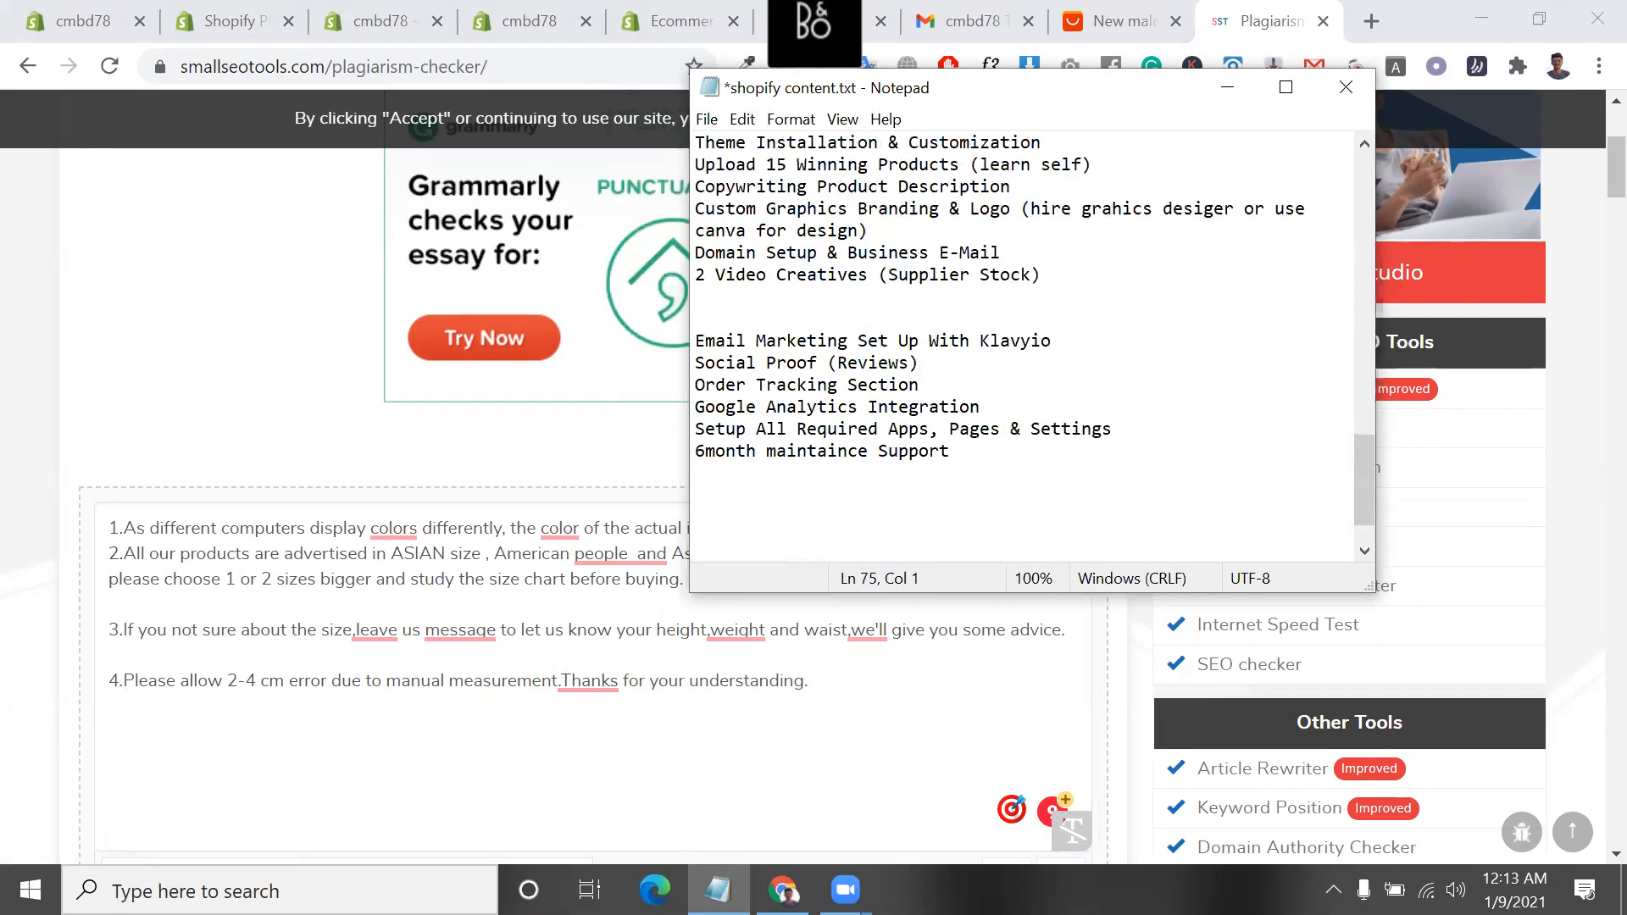
type("I will req")
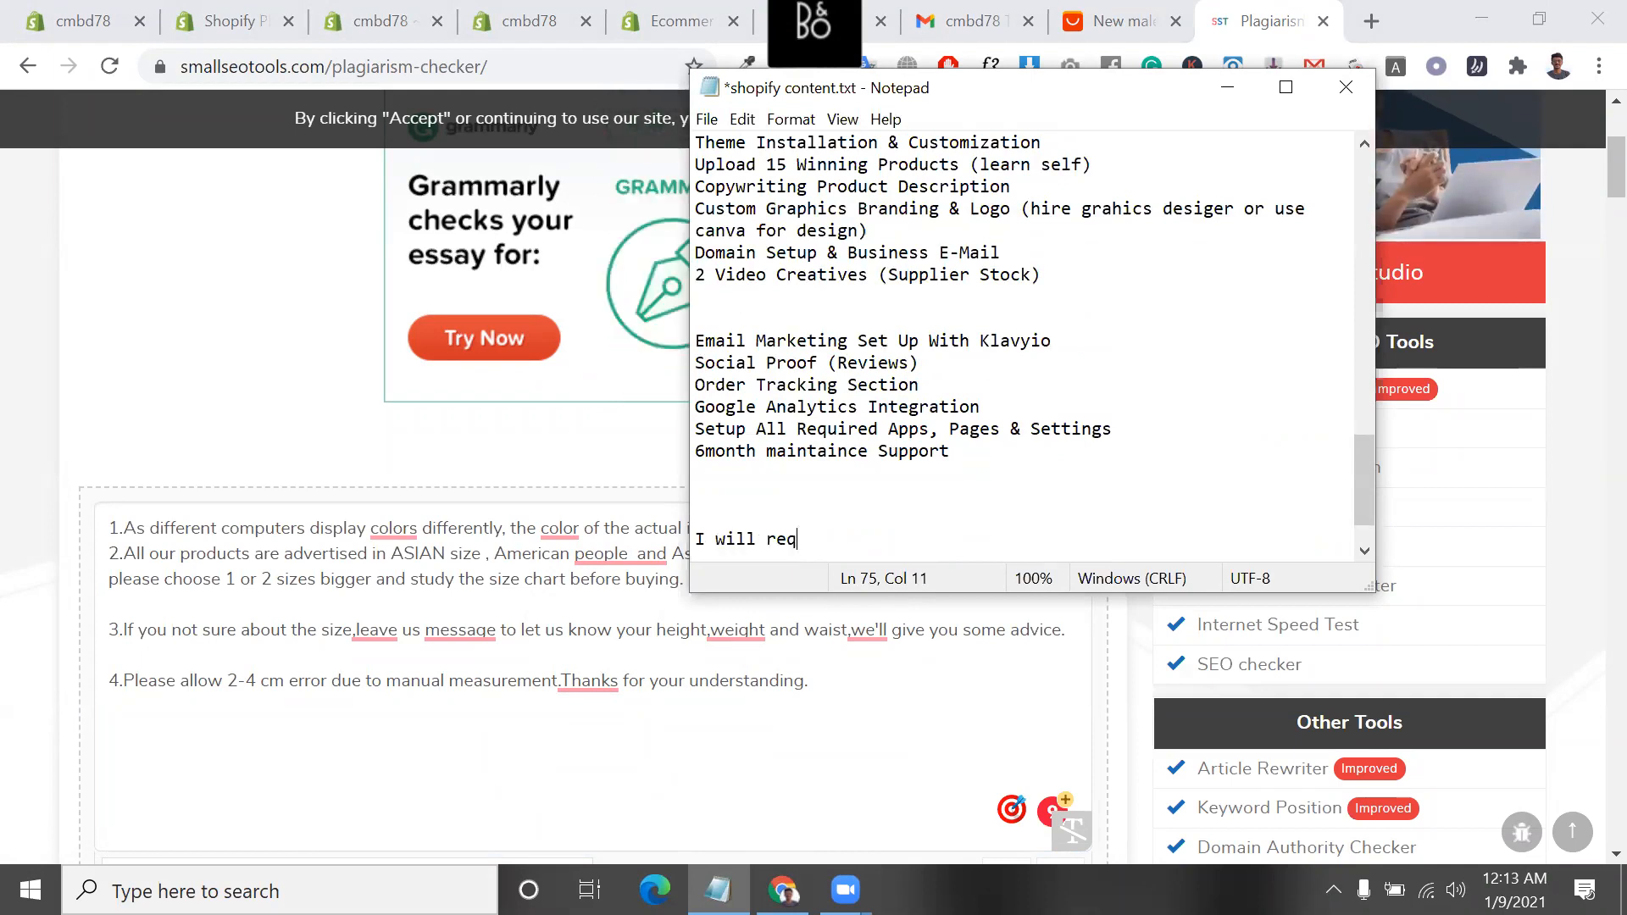
type("wri")
key("BackSpace")
key("BackSpace")
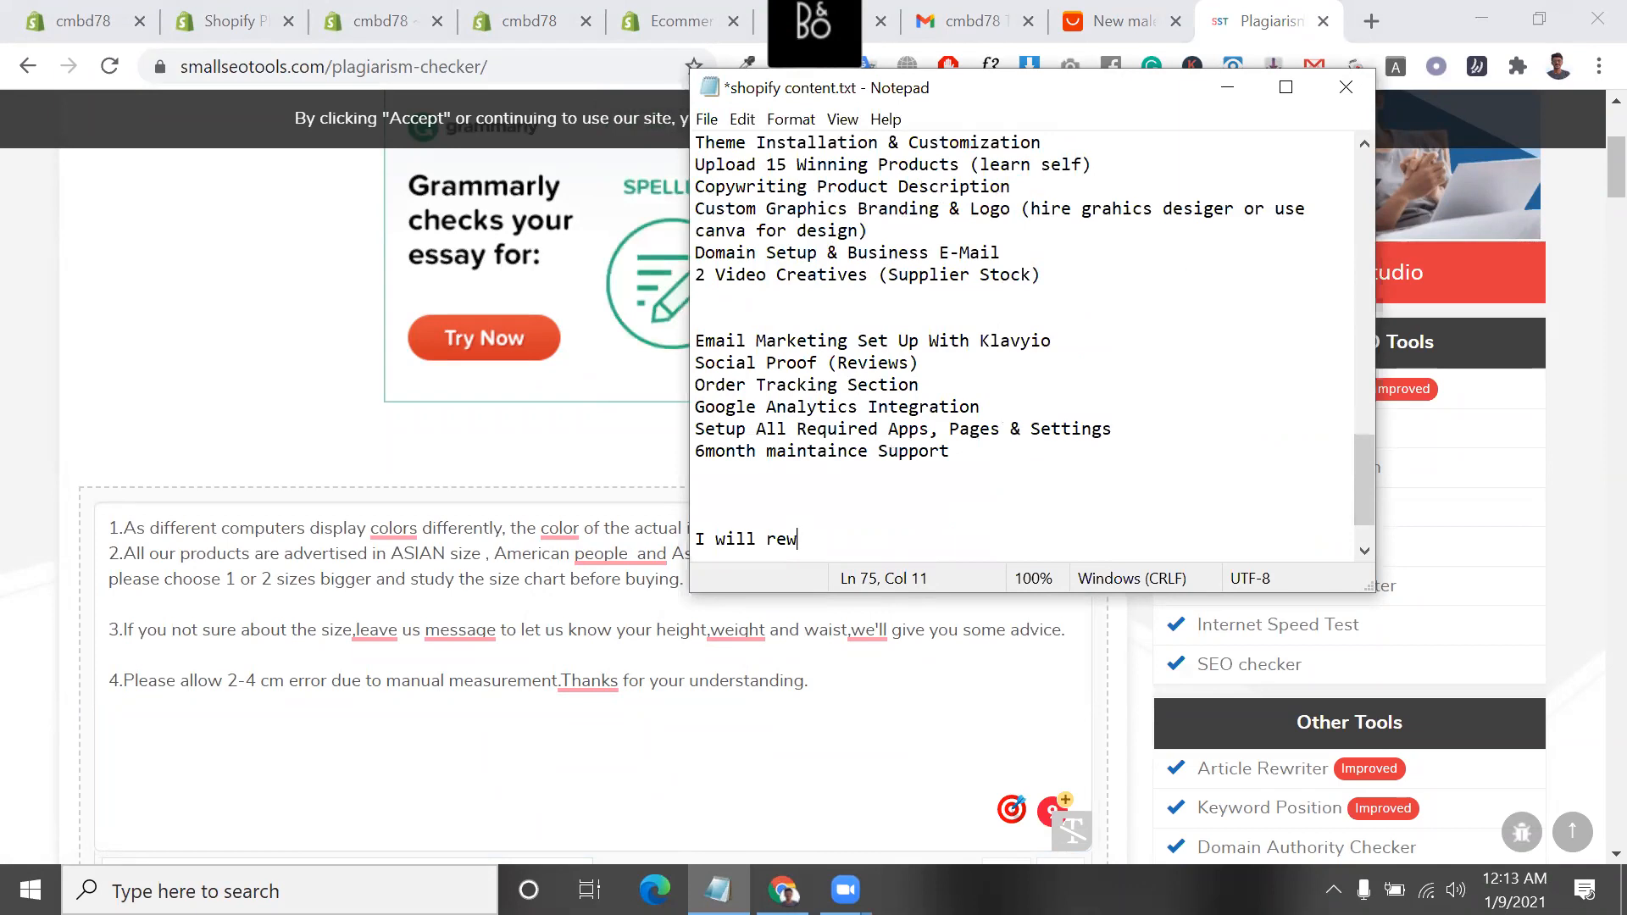
type("rite")
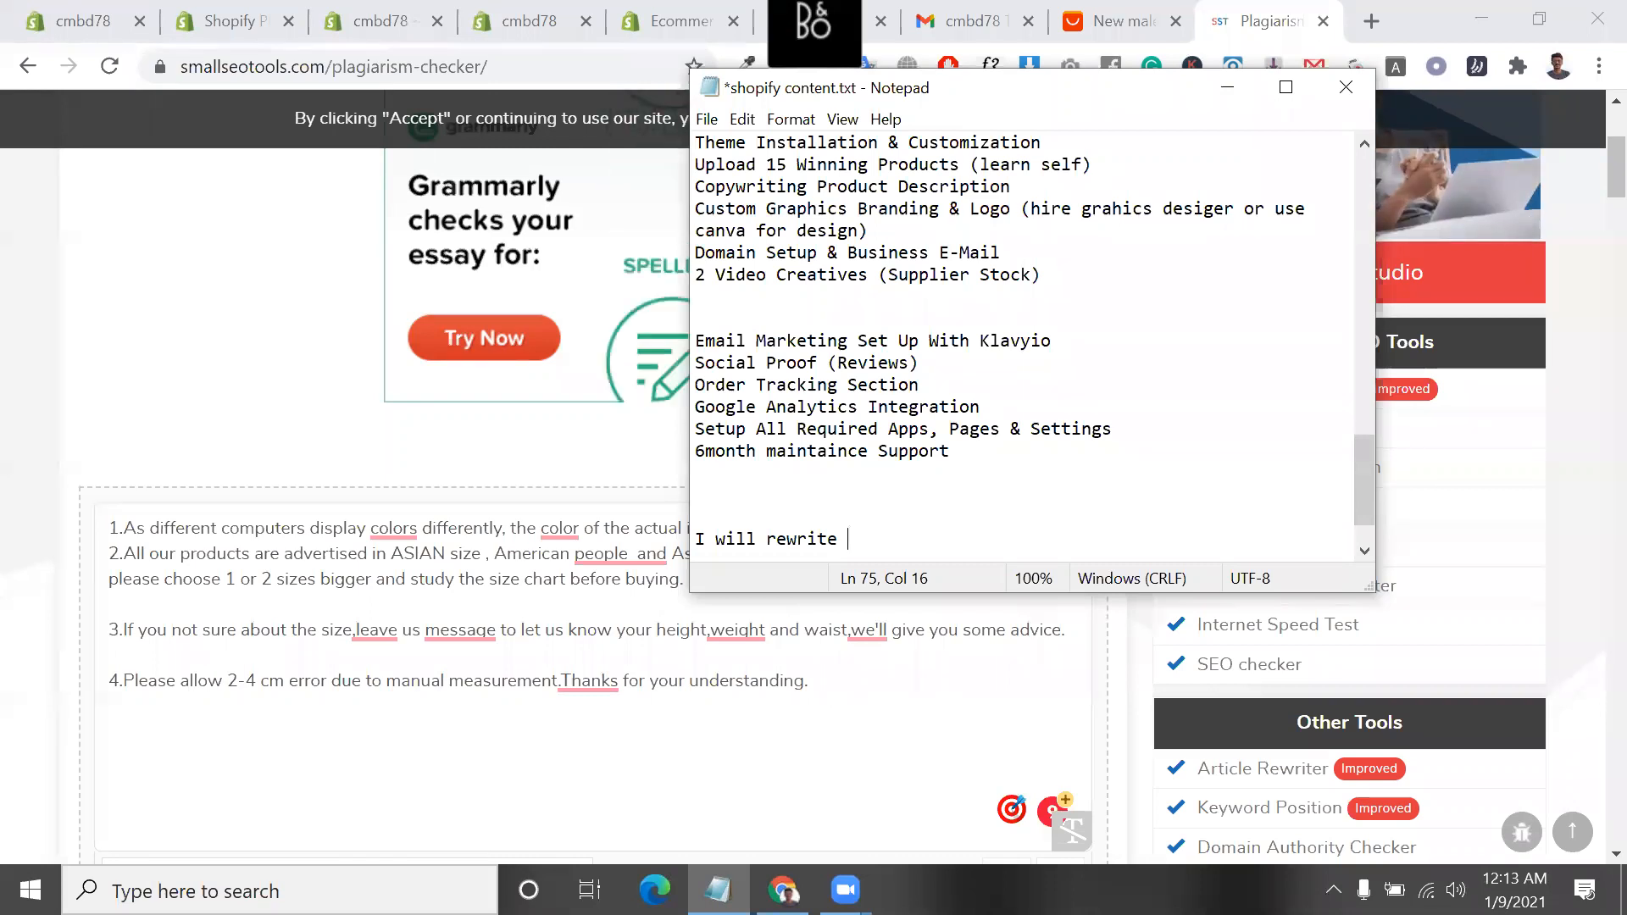
type("your")
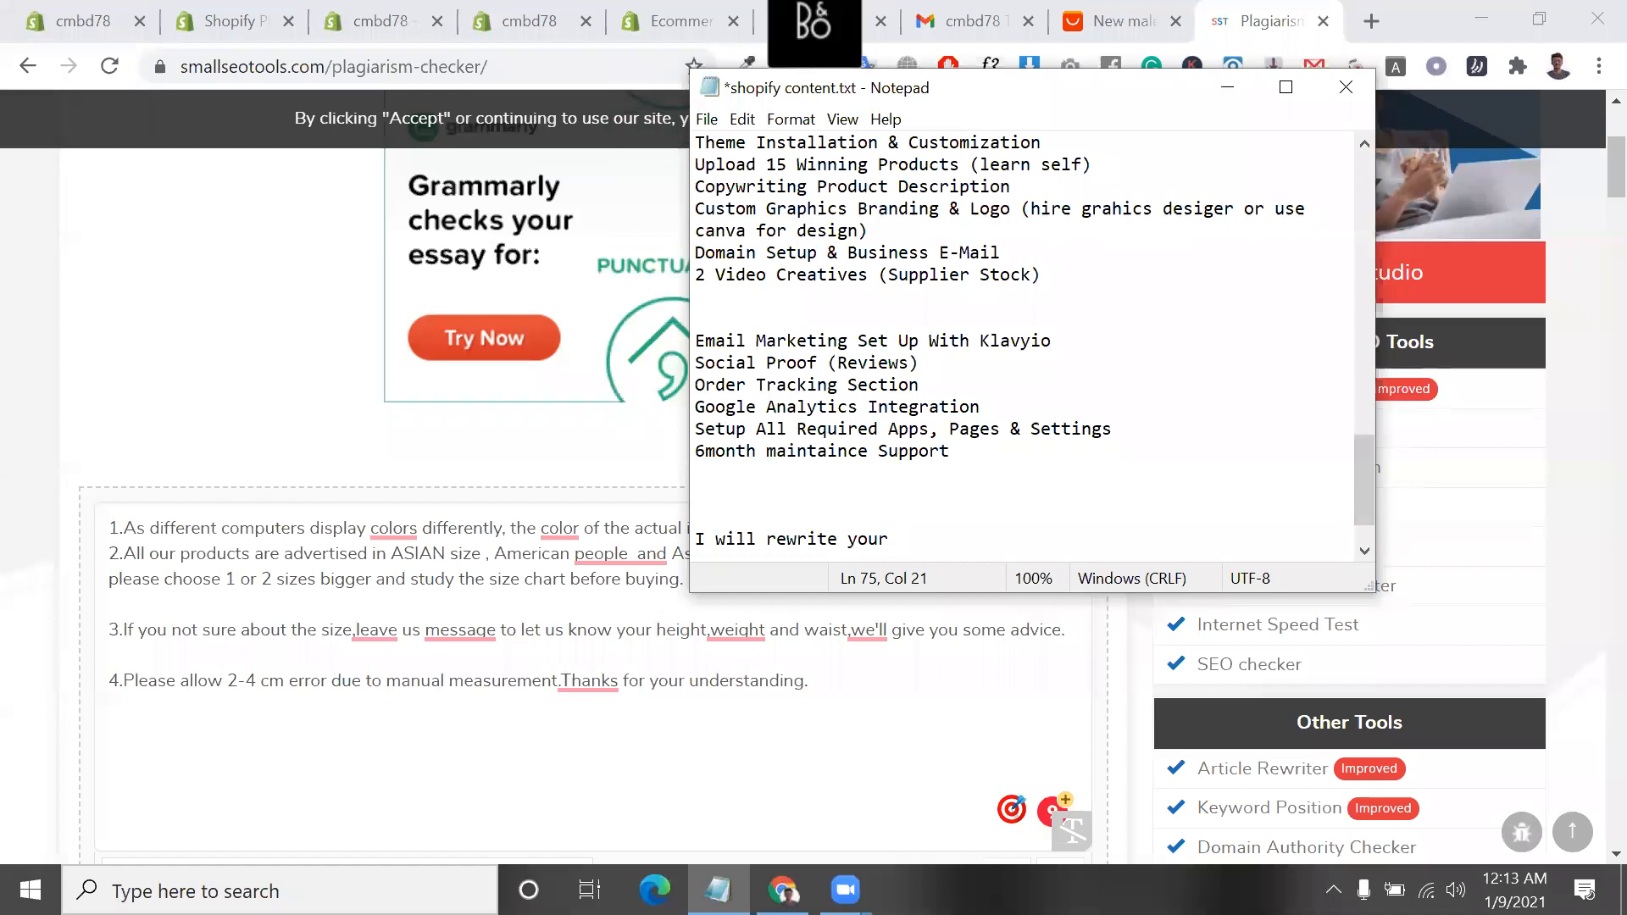
type("pro")
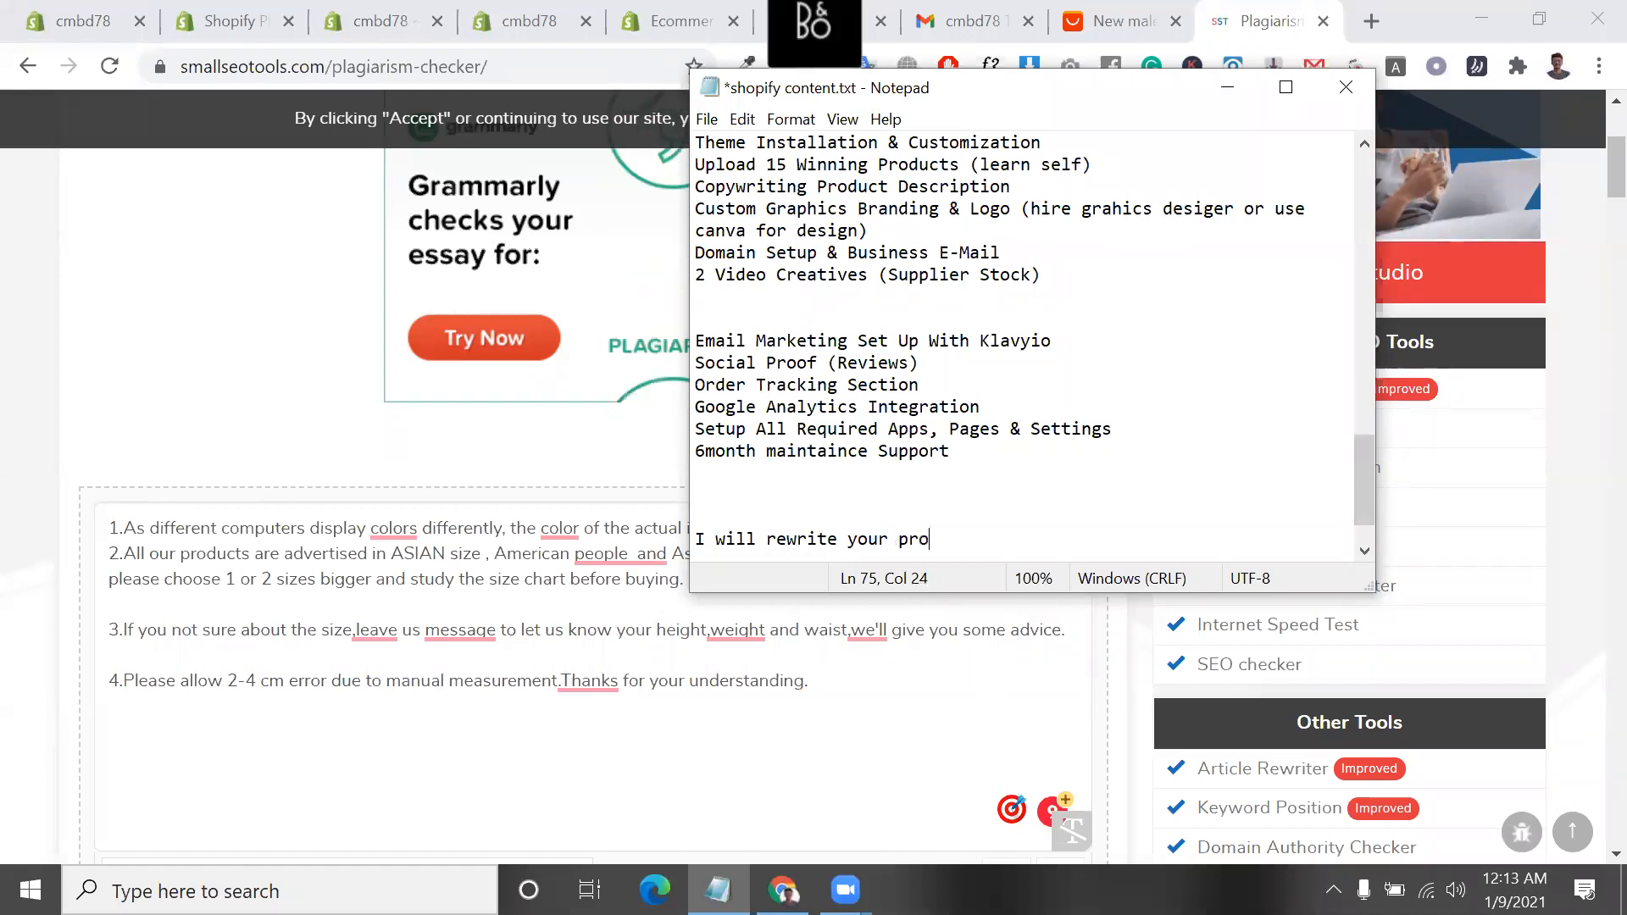
type("duct titel")
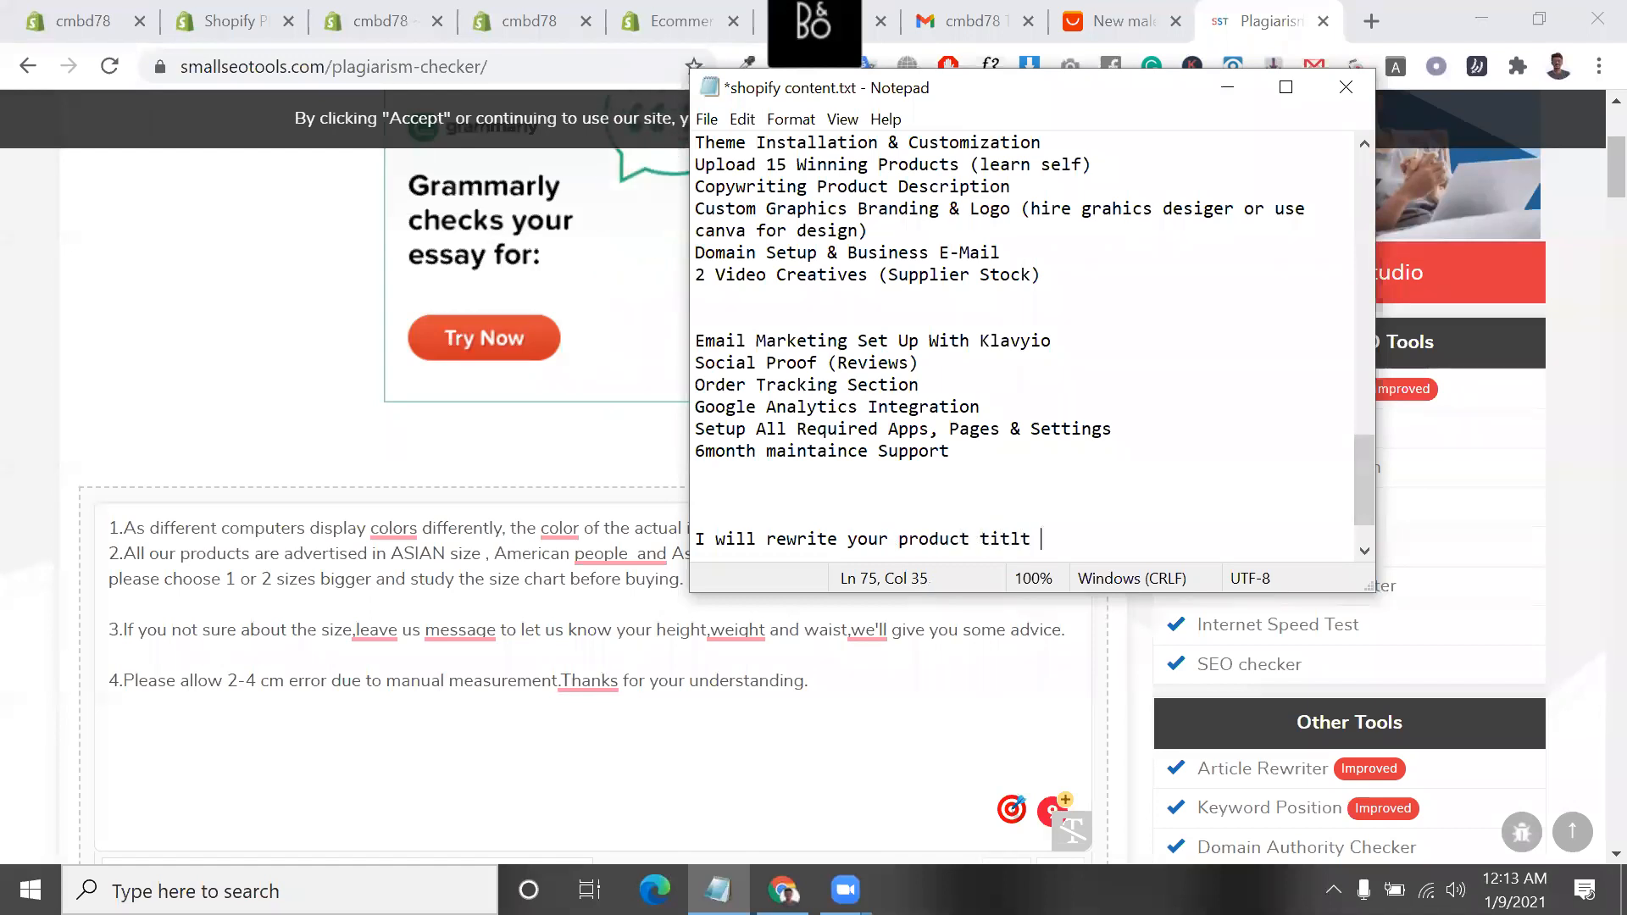
key("BackSpace")
key("BackSpace")
type("tl")
key("BackSpace")
type("le")
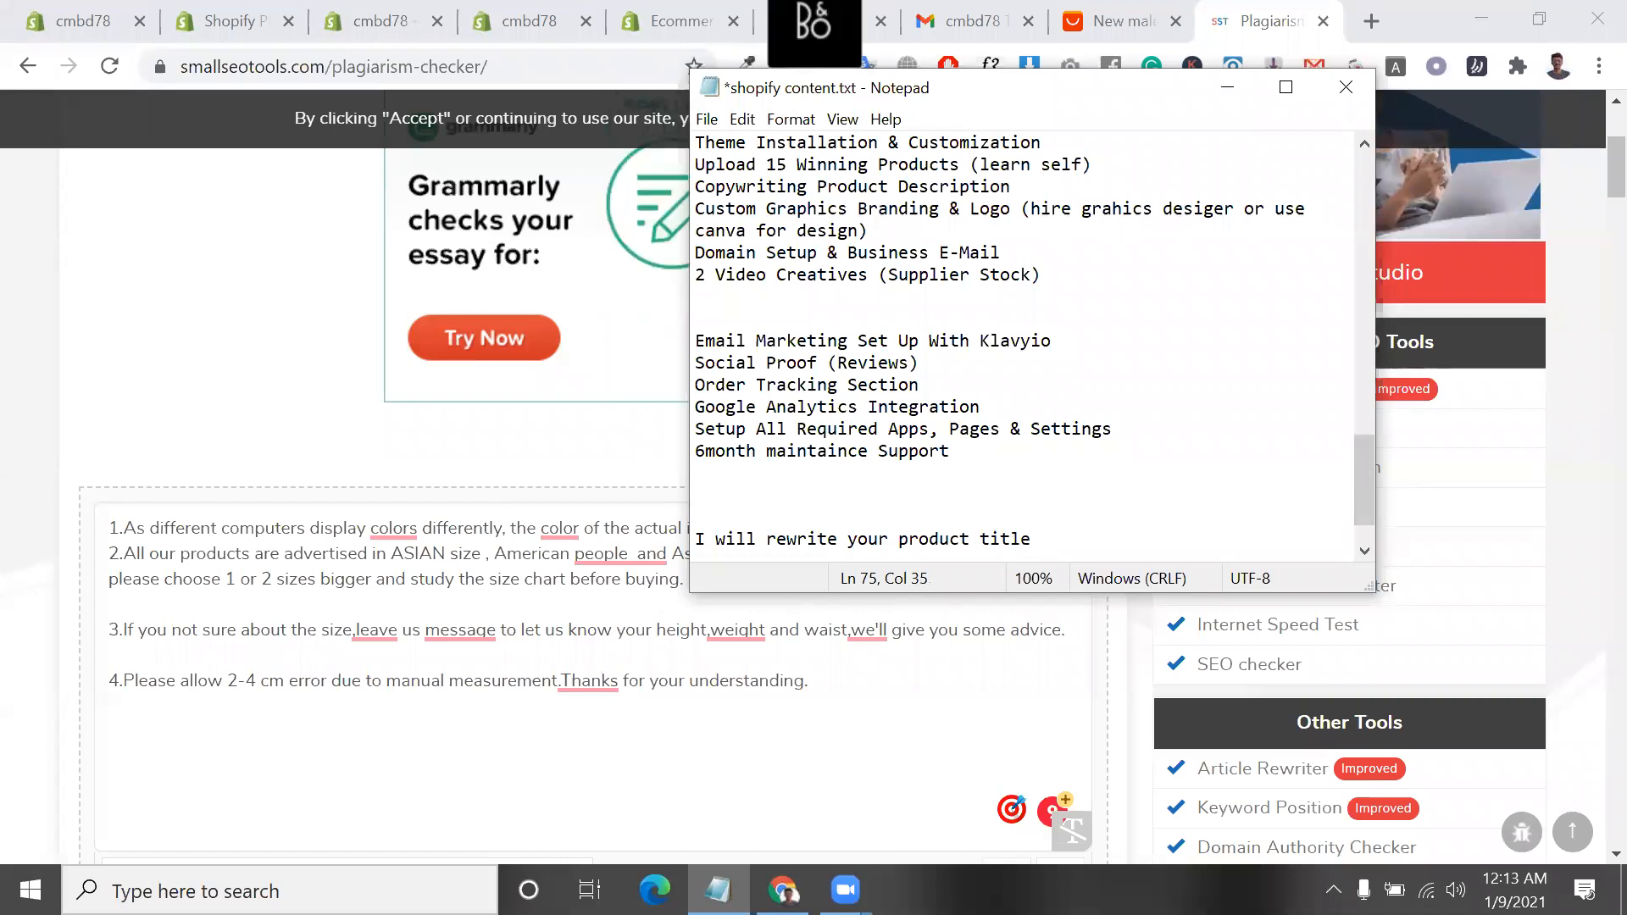
type(" & description")
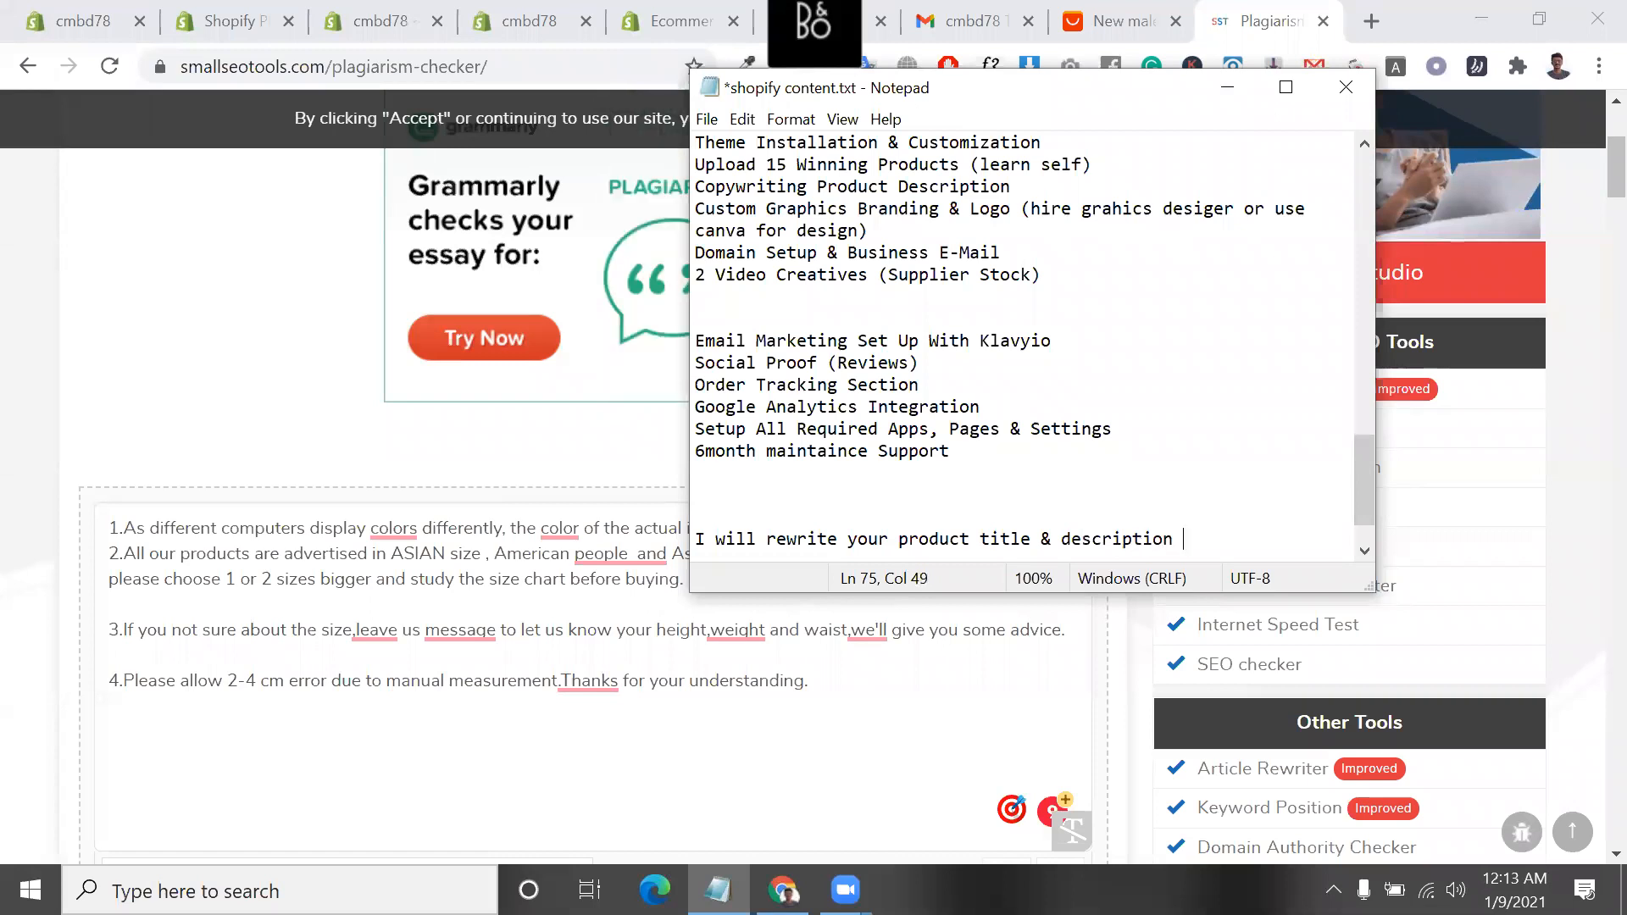
key("BackSpace")
type("s")
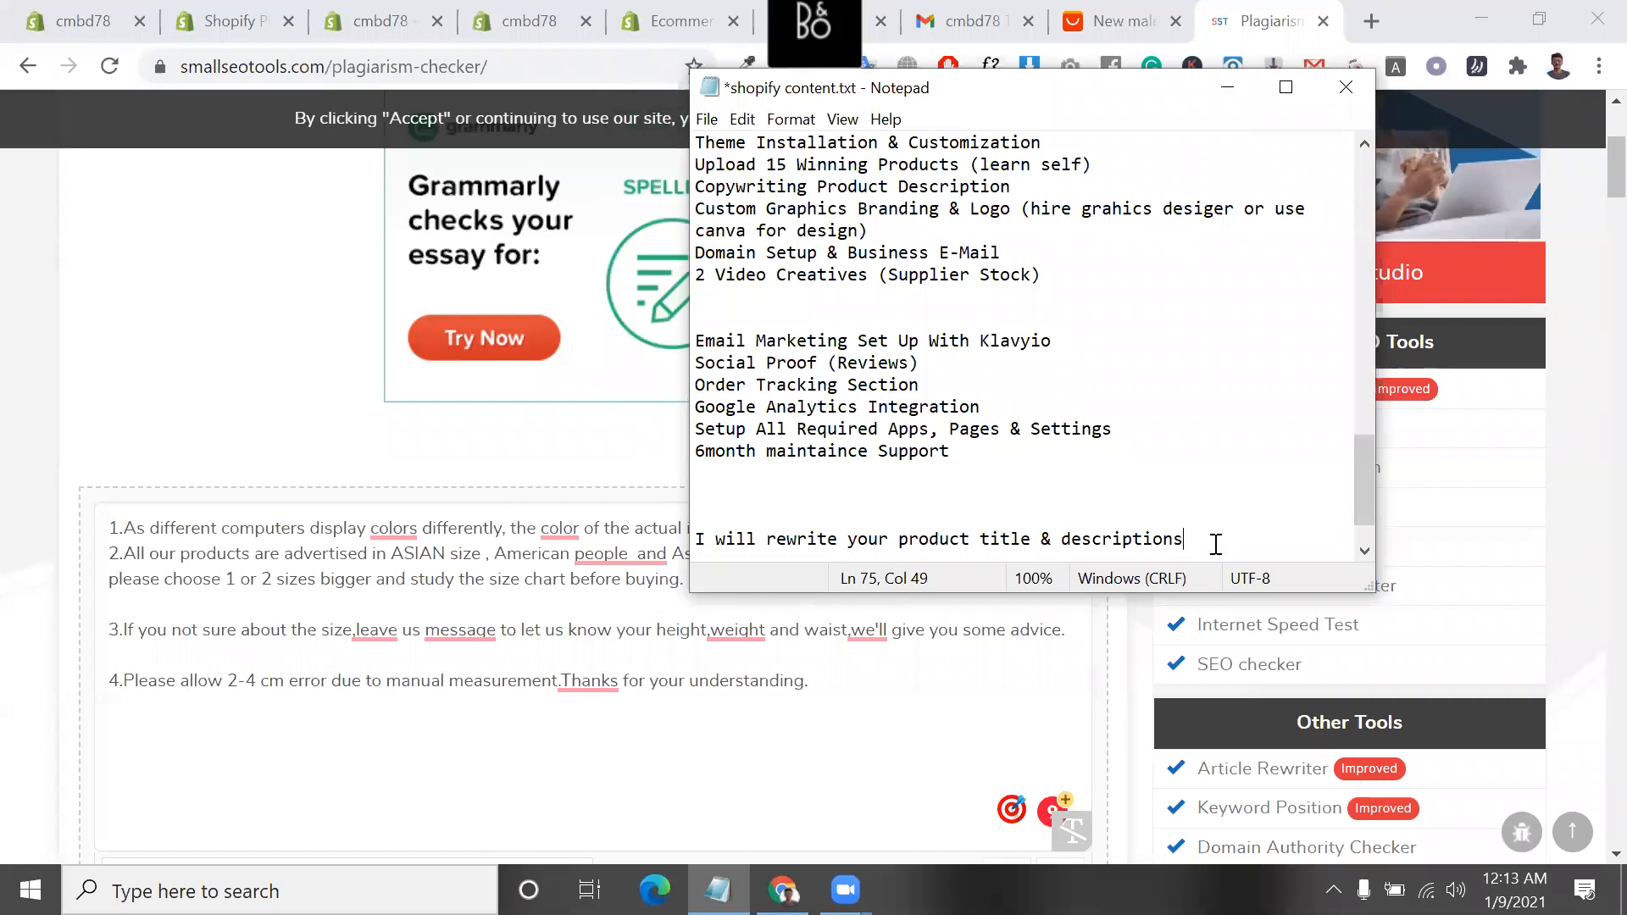
Highlight the whole line about rewriting product titles and descriptions, and its word "rewrite"
scroll(1215, 544, "down", 1)
left_click_drag(1184, 473, 693, 475)
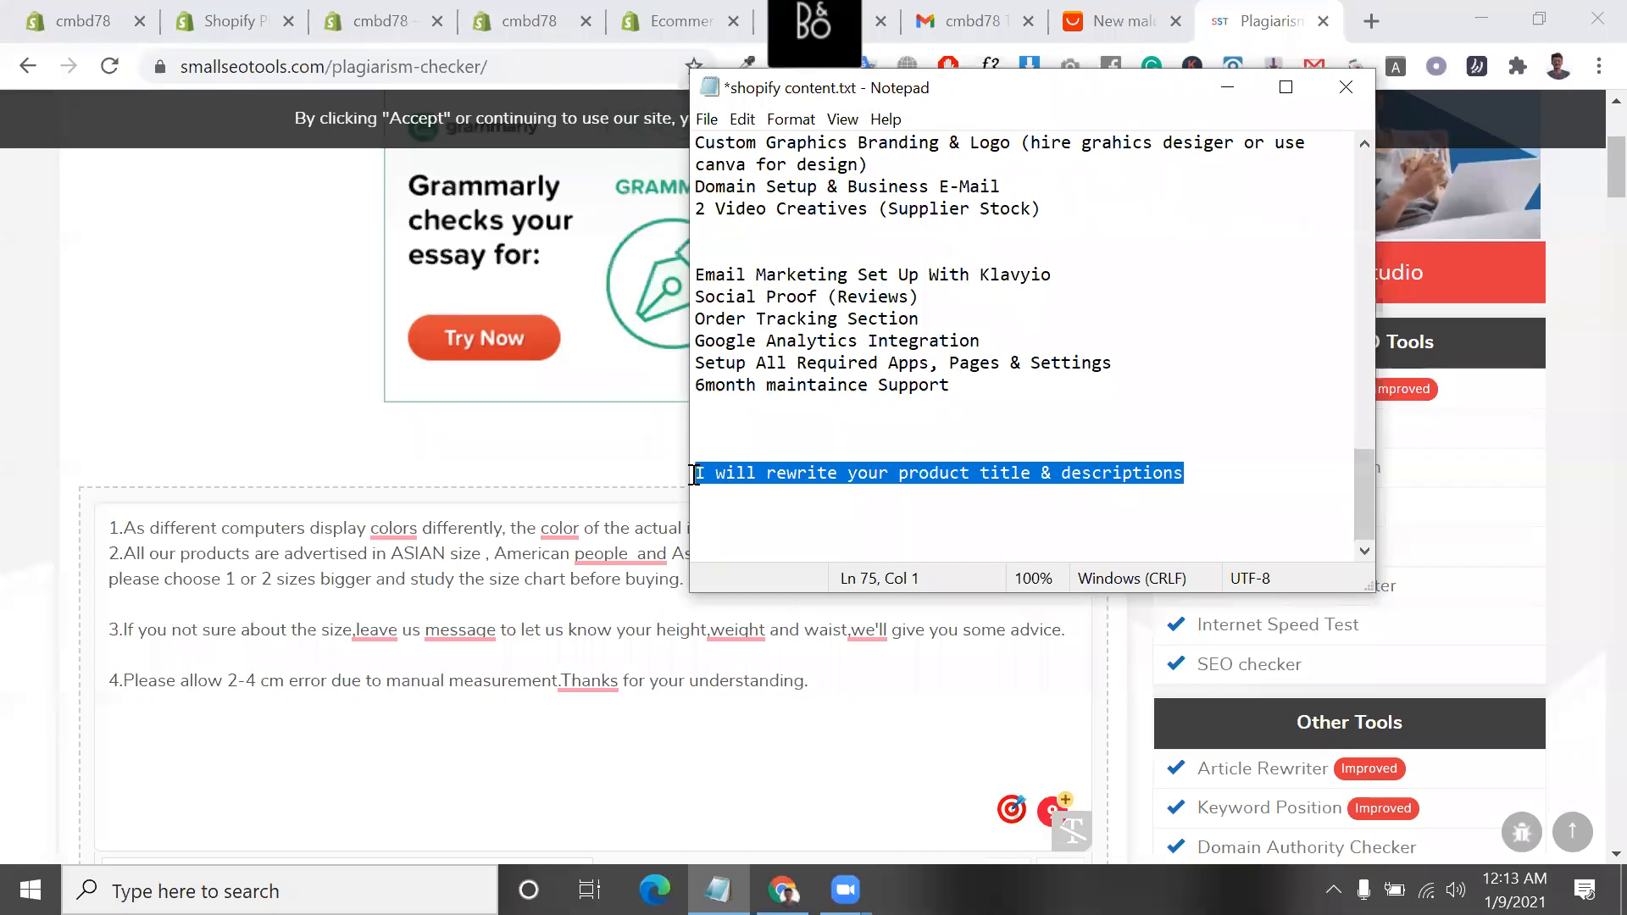
left_click(1089, 489)
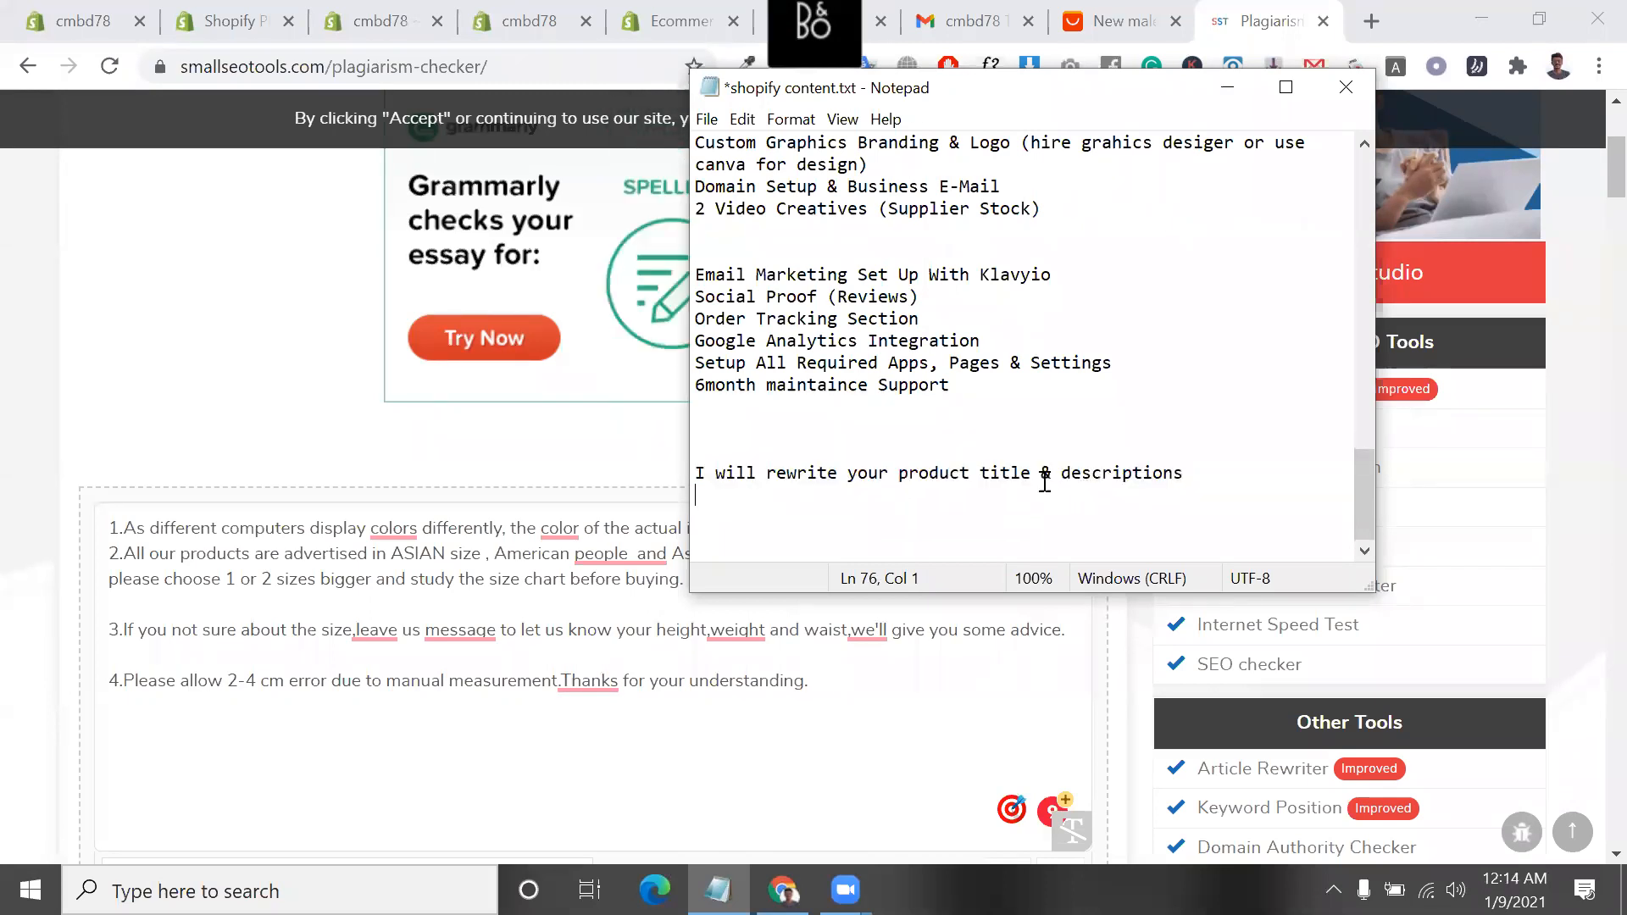
double_click(818, 477)
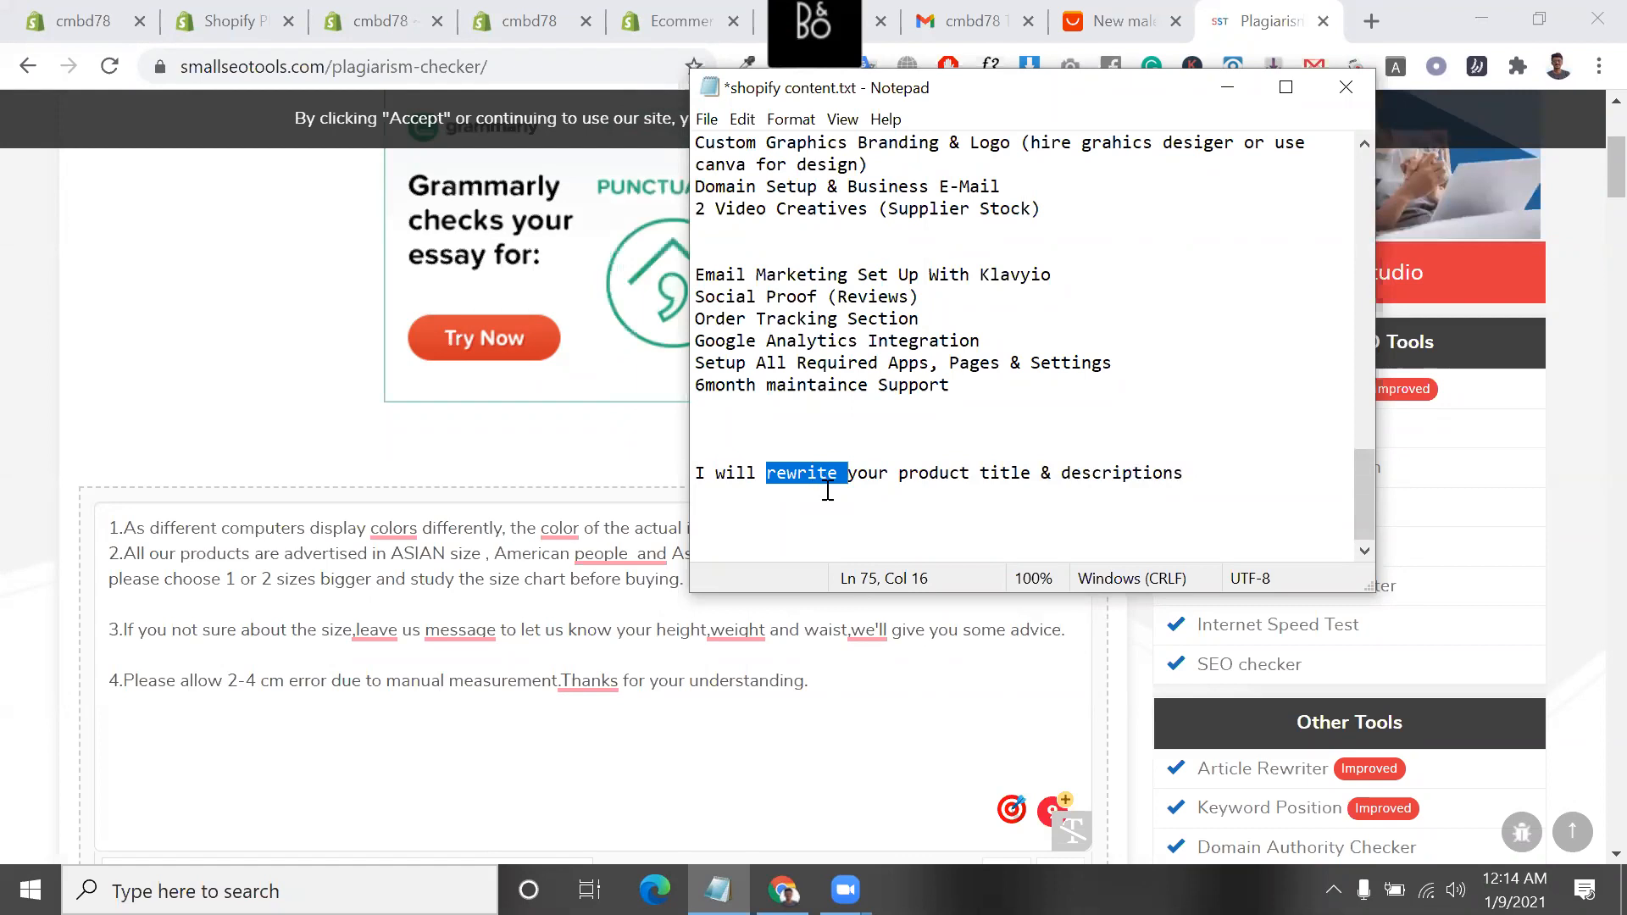
key("Up")
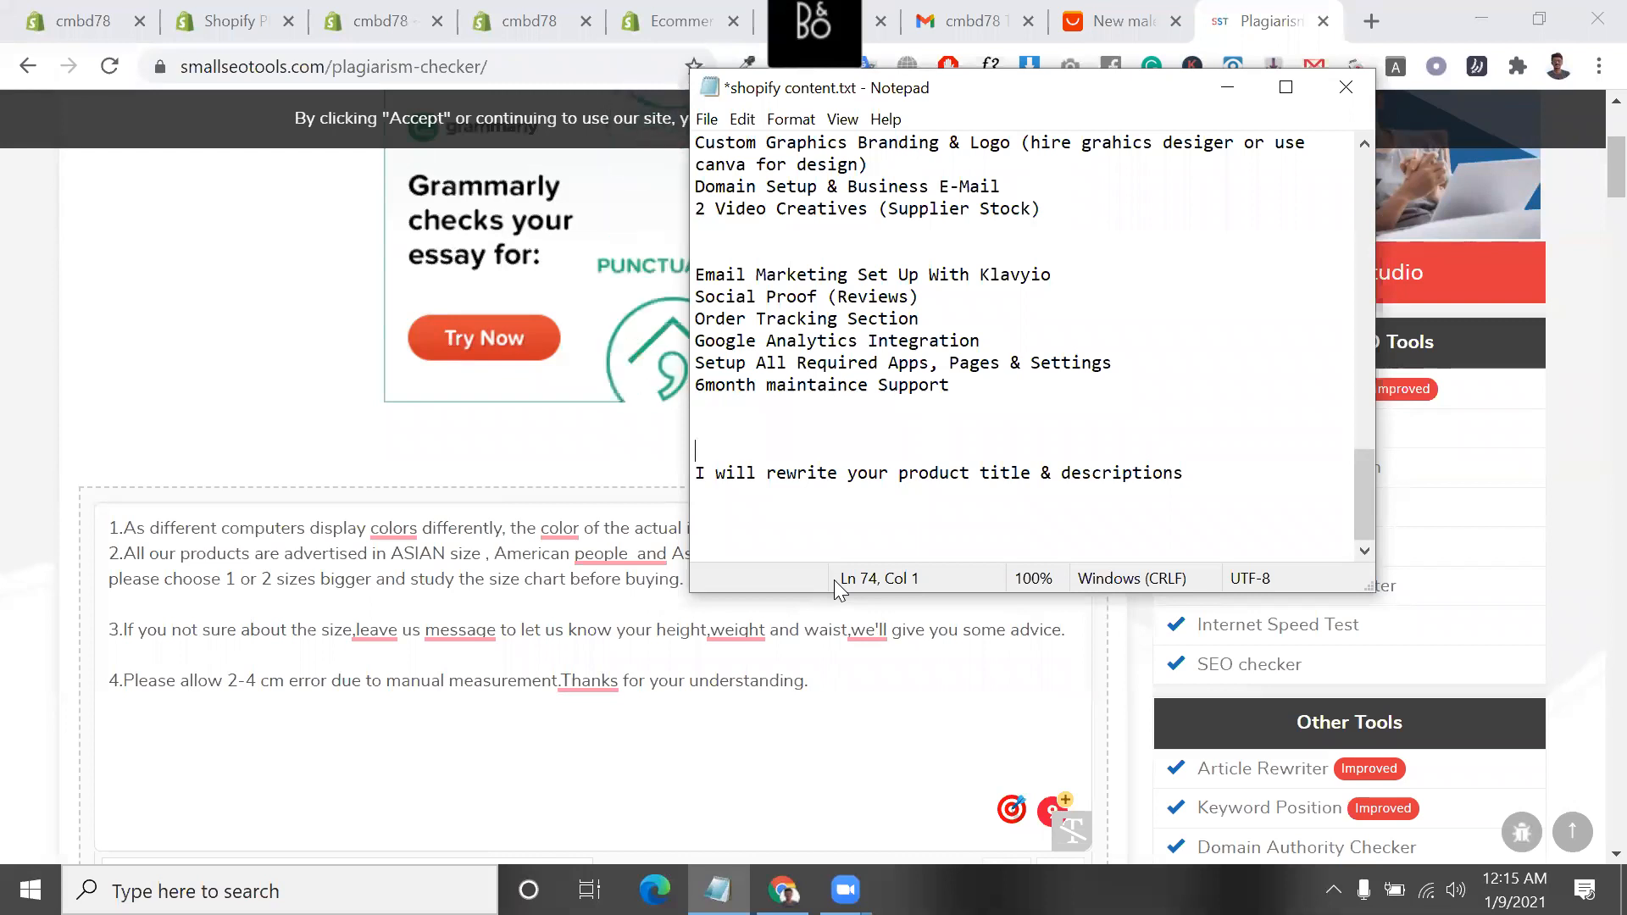
left_click(1177, 471)
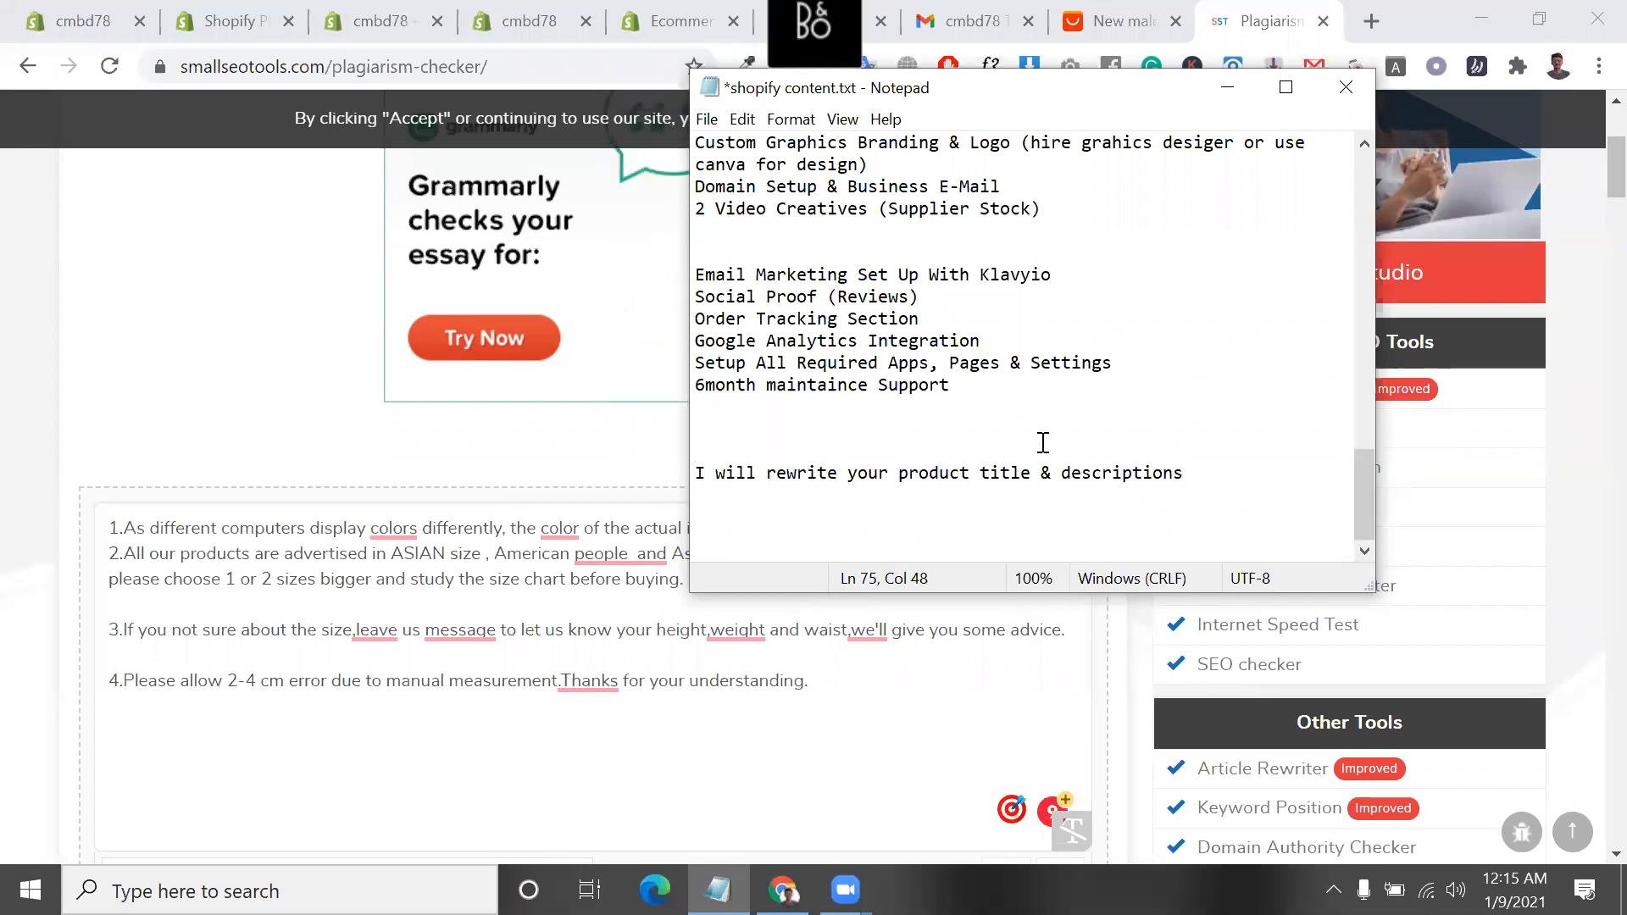
Switch to the AliExpress T-shirt page and highlight its full product title and the word "Gyms"
left_click(1140, 12)
scroll(806, 370, "up", 15)
triple_click(808, 368)
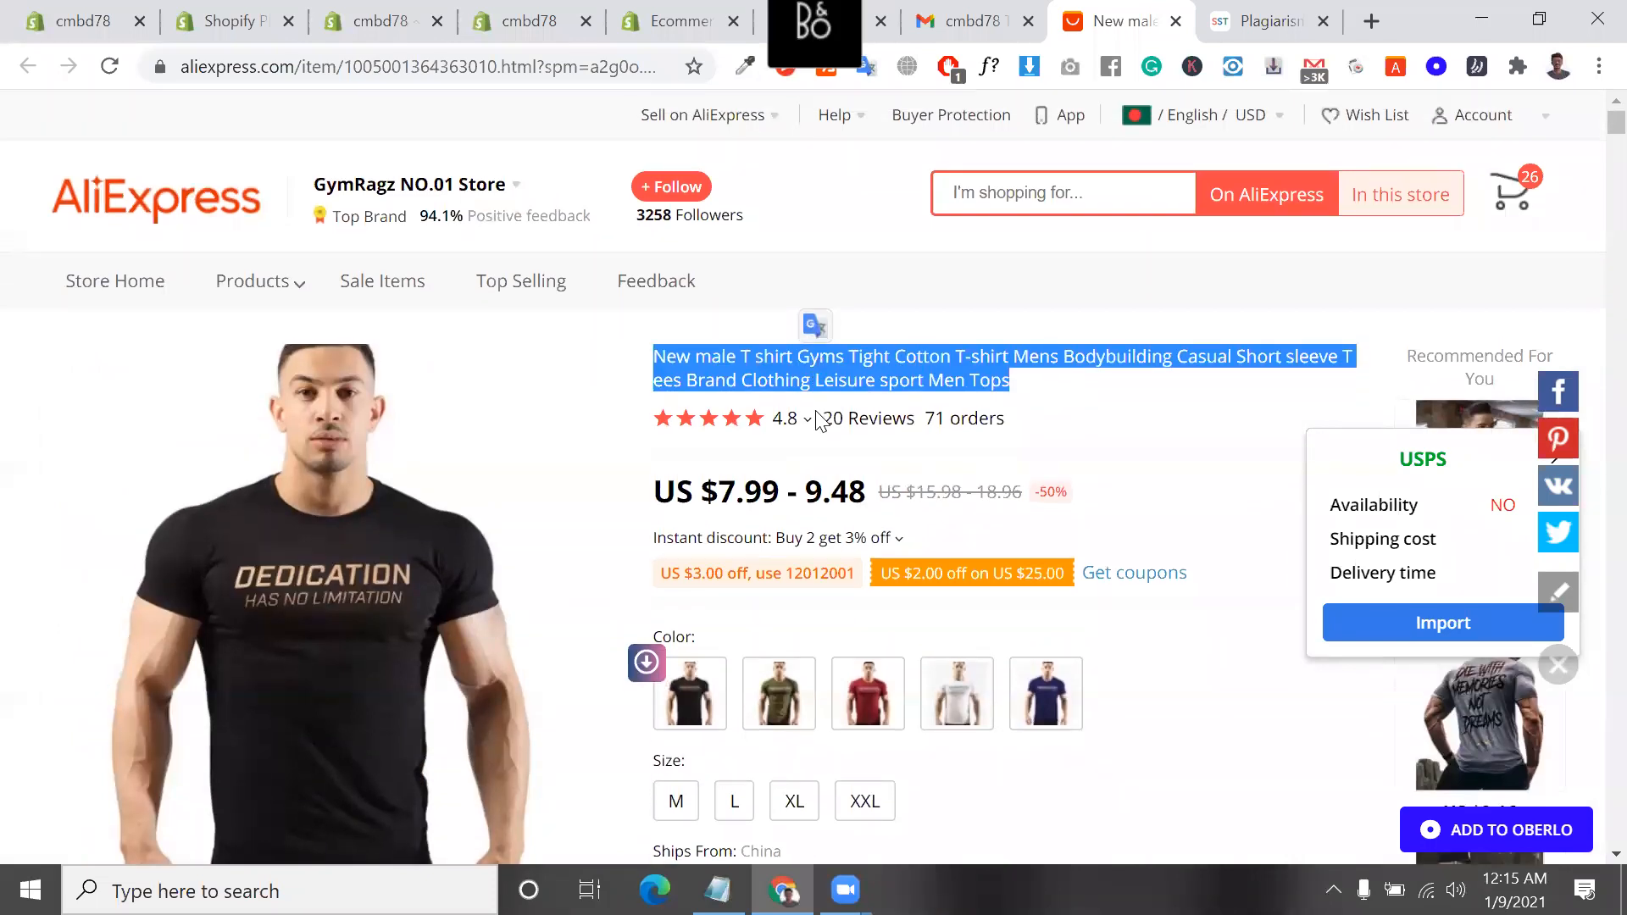
double_click(803, 366)
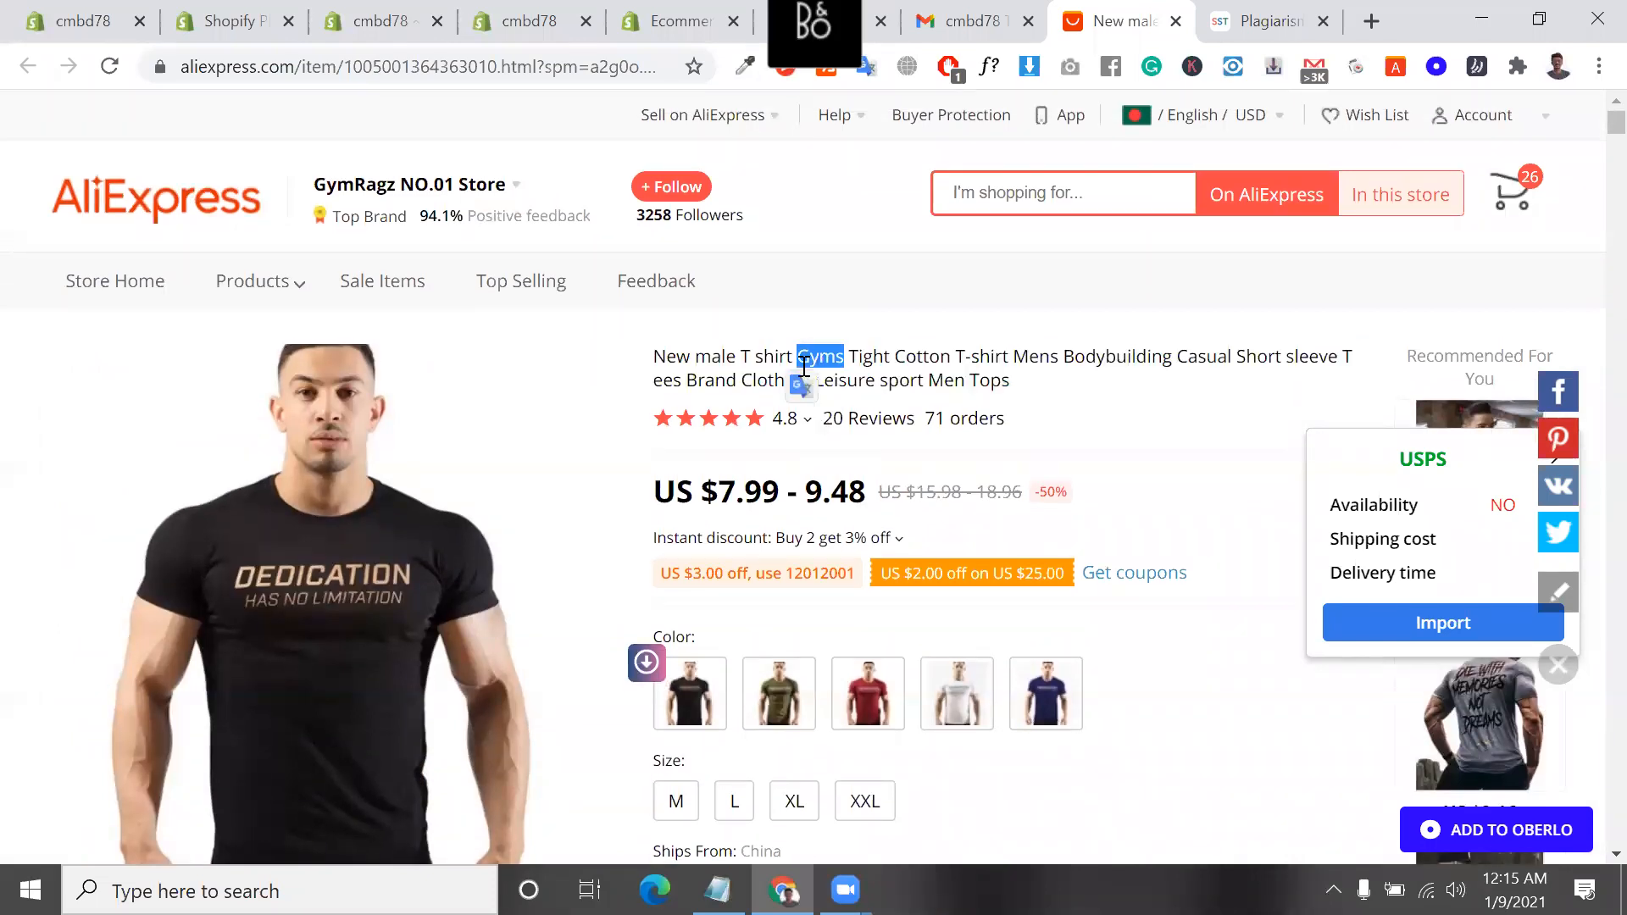
left_click(803, 366)
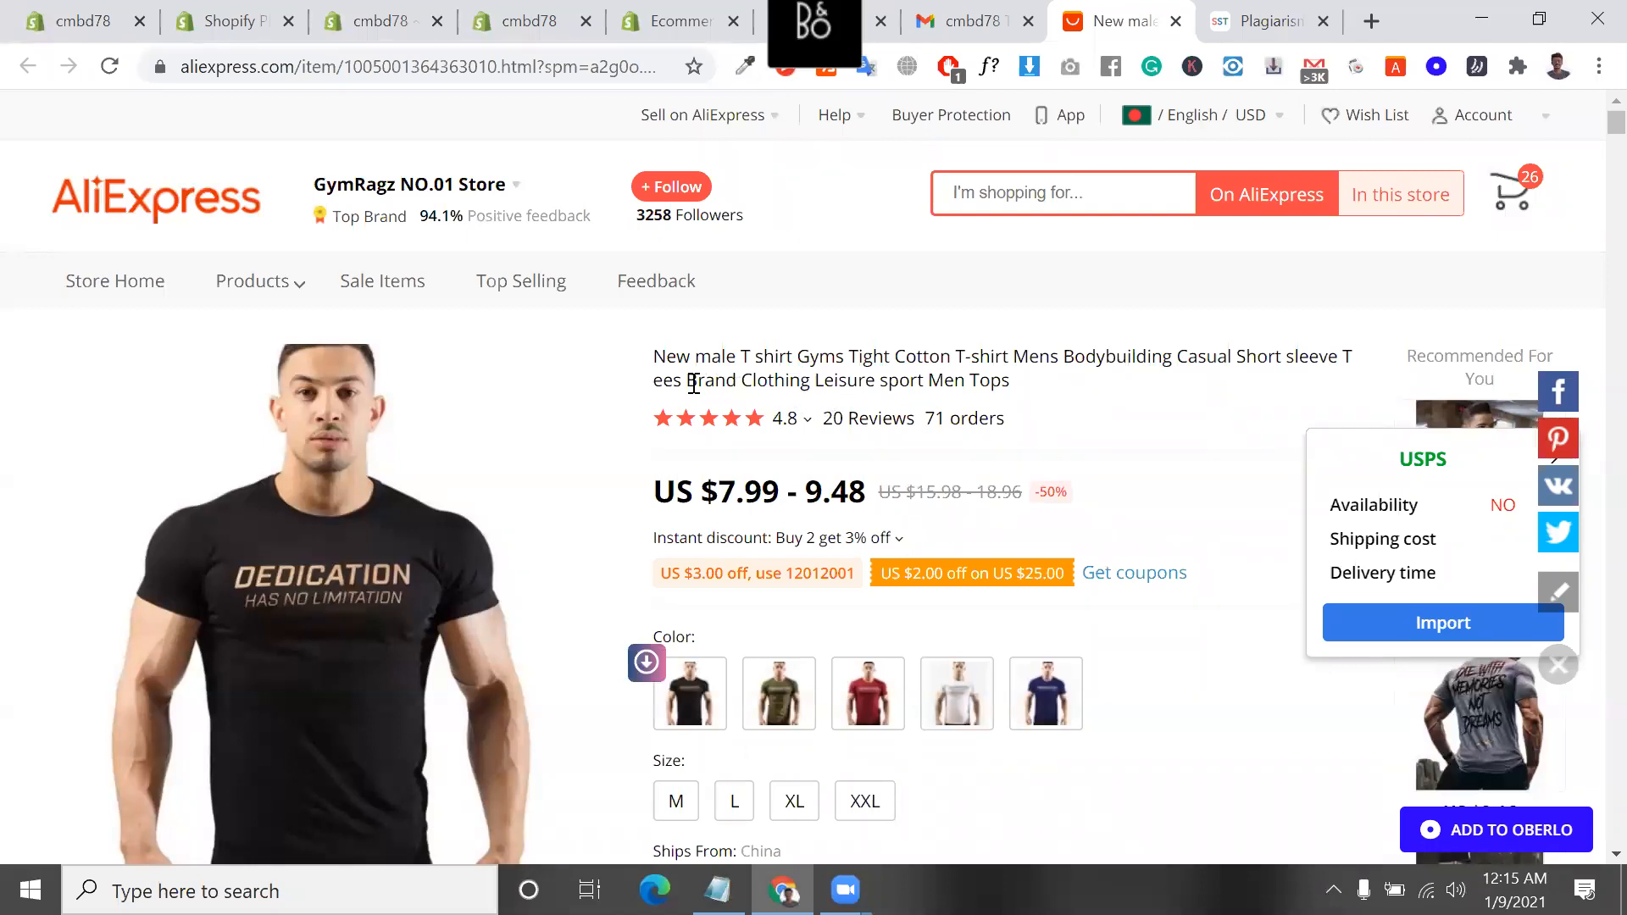
Highlight "Brand Clothing Leisure", "Leisure sport Men Tops" and the full title of the T-shirt, and close its AliExpress page
left_click_drag(684, 386, 875, 383)
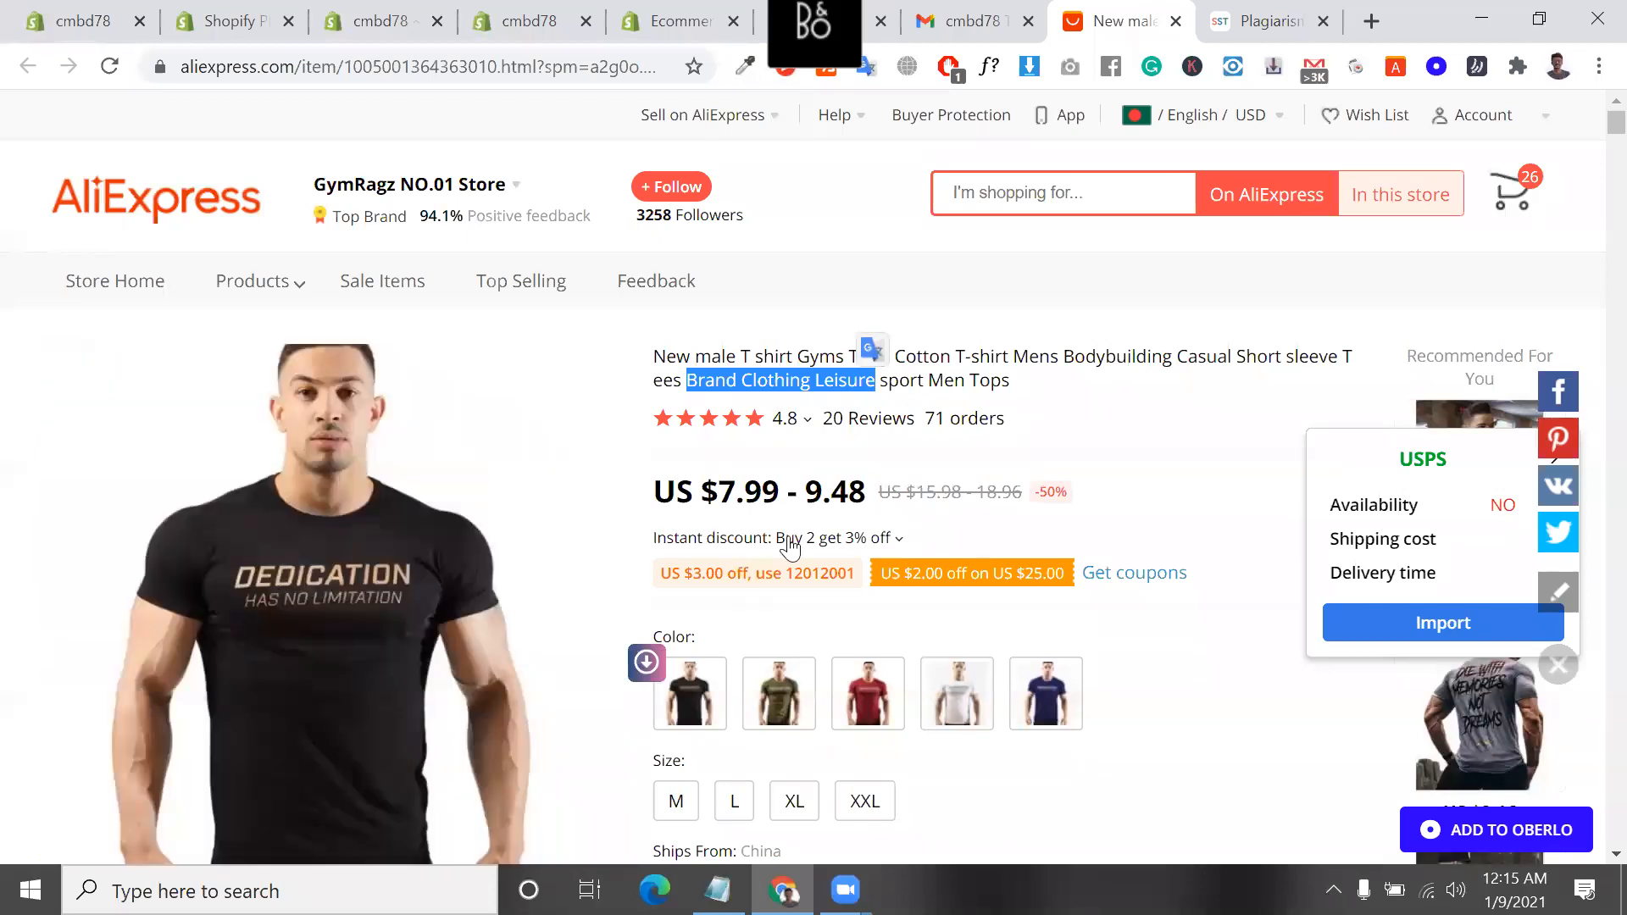
left_click(816, 386)
left_click_drag(816, 386, 966, 381)
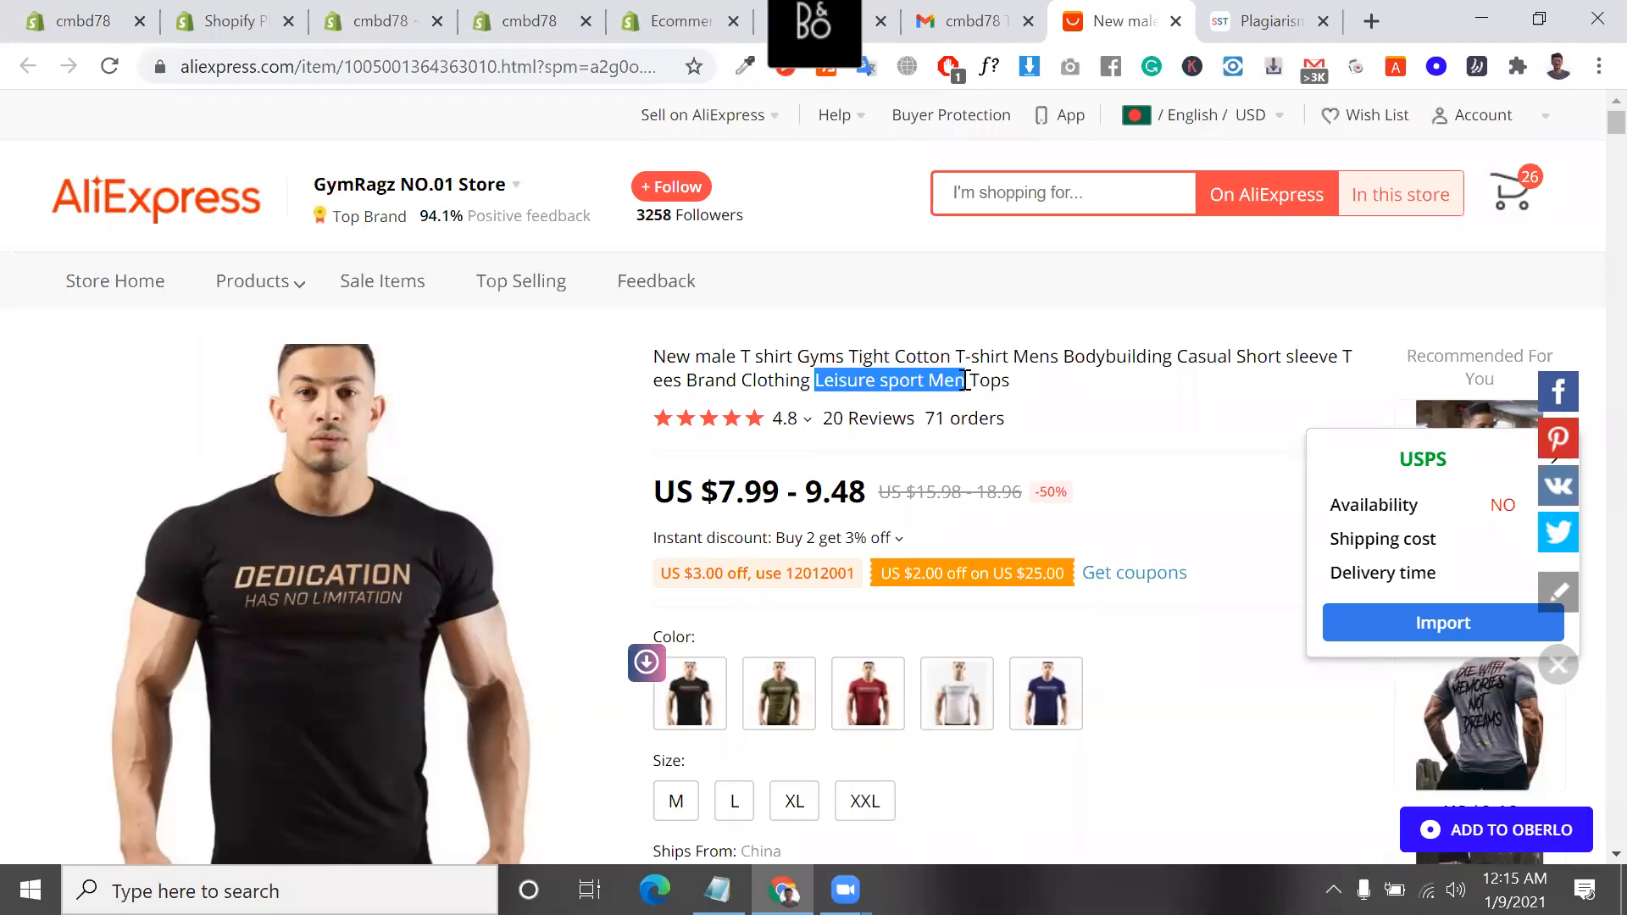
double_click(996, 380)
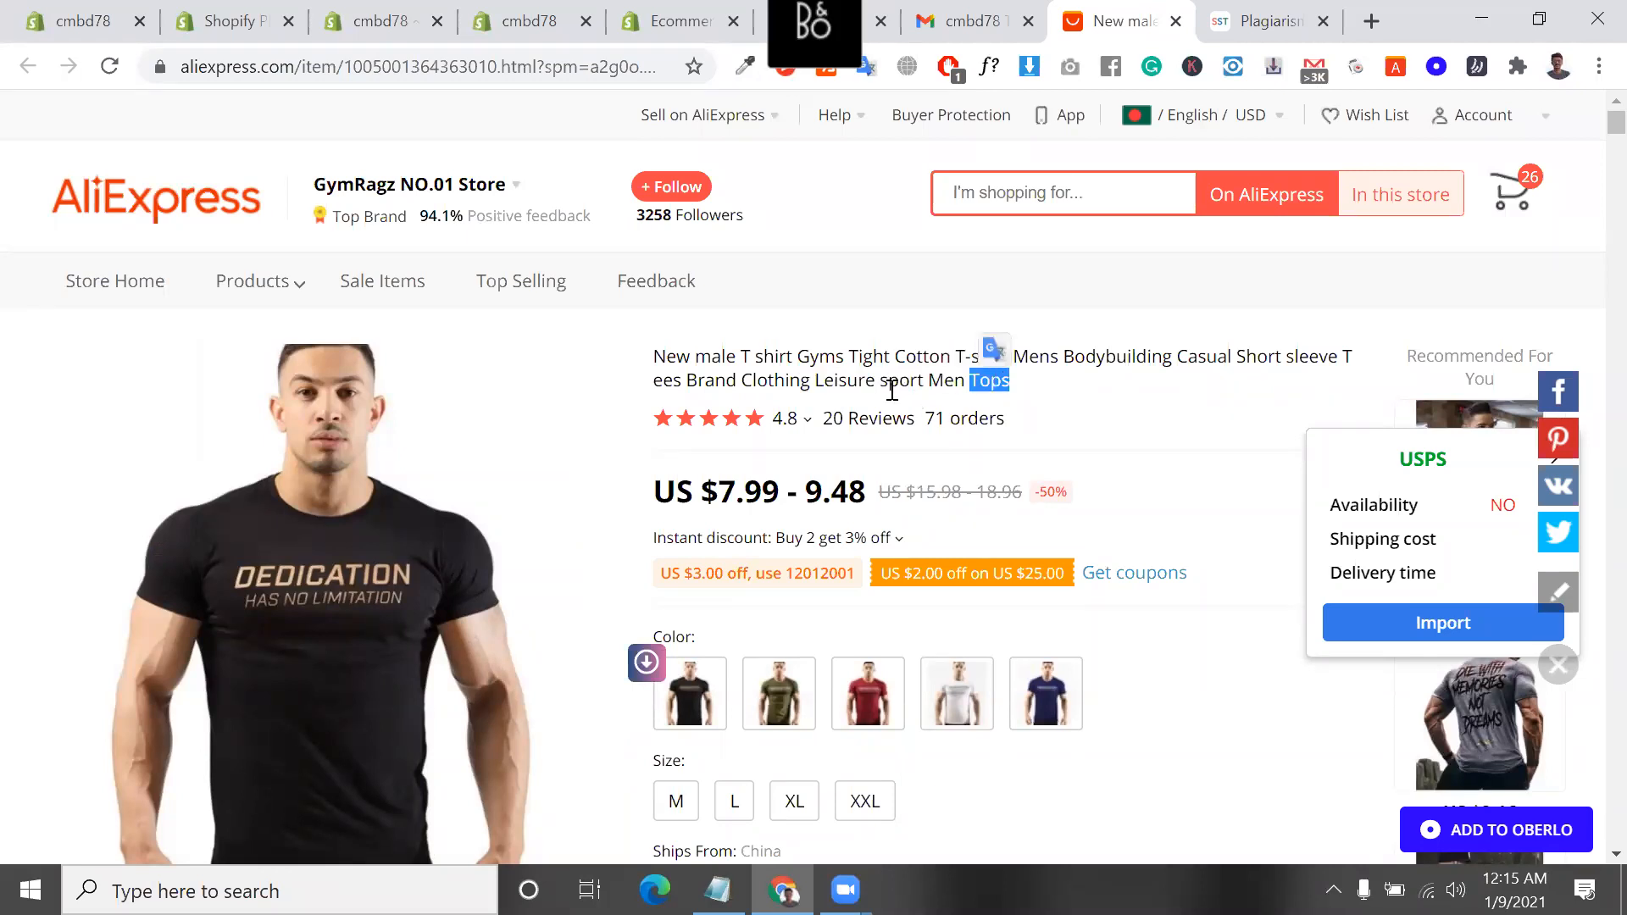
left_click_drag(815, 382, 1017, 391)
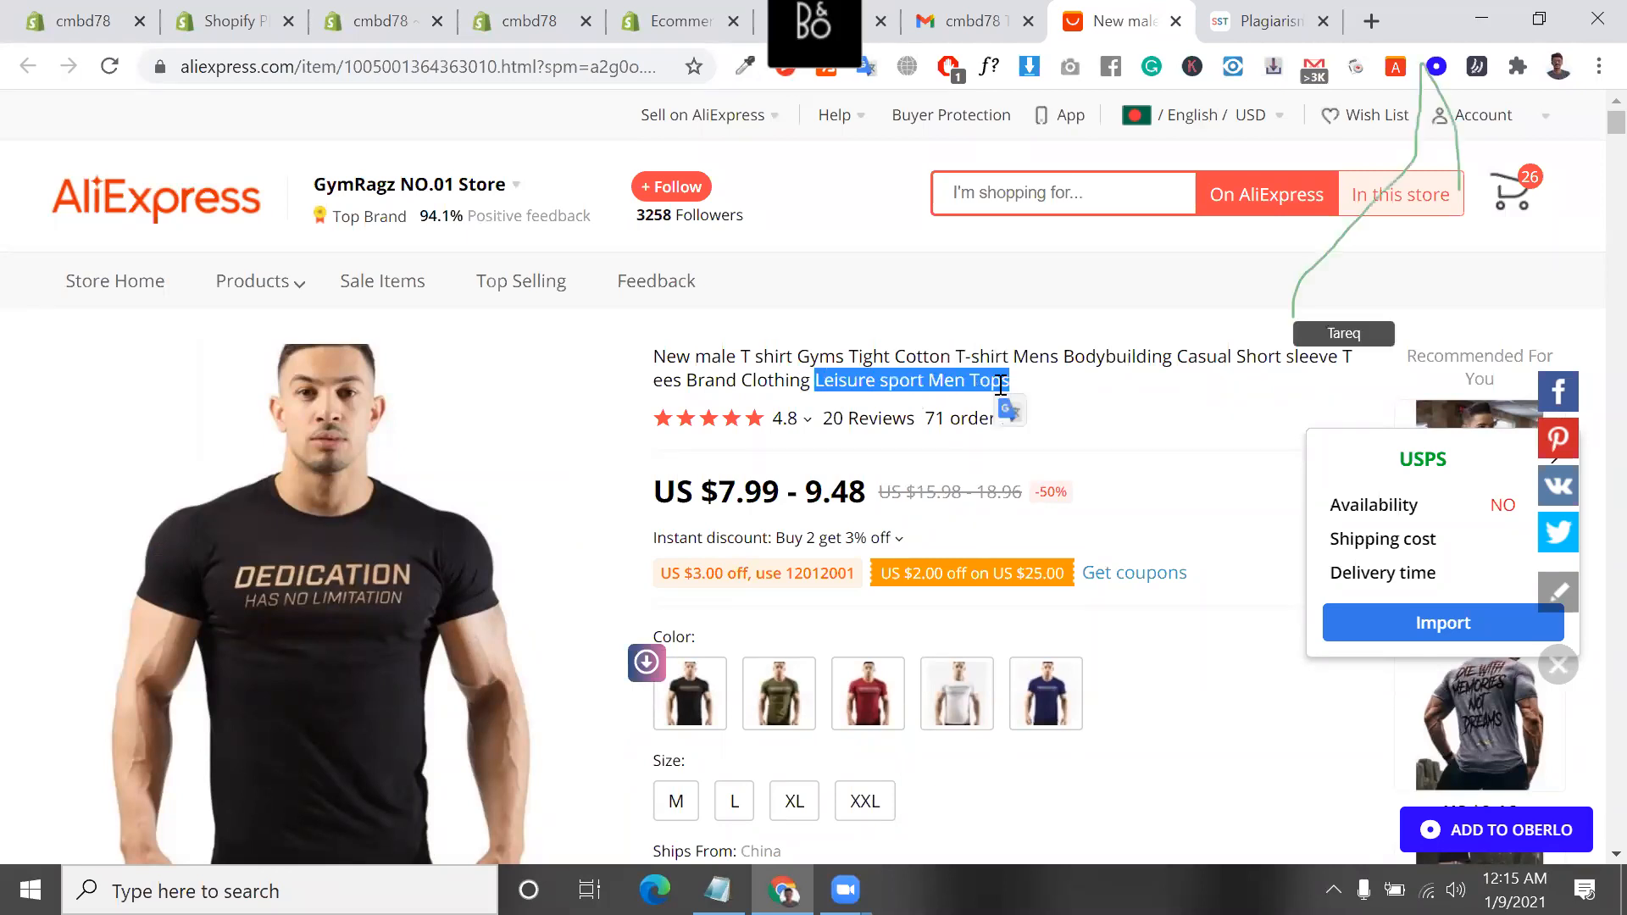
triple_click(999, 385)
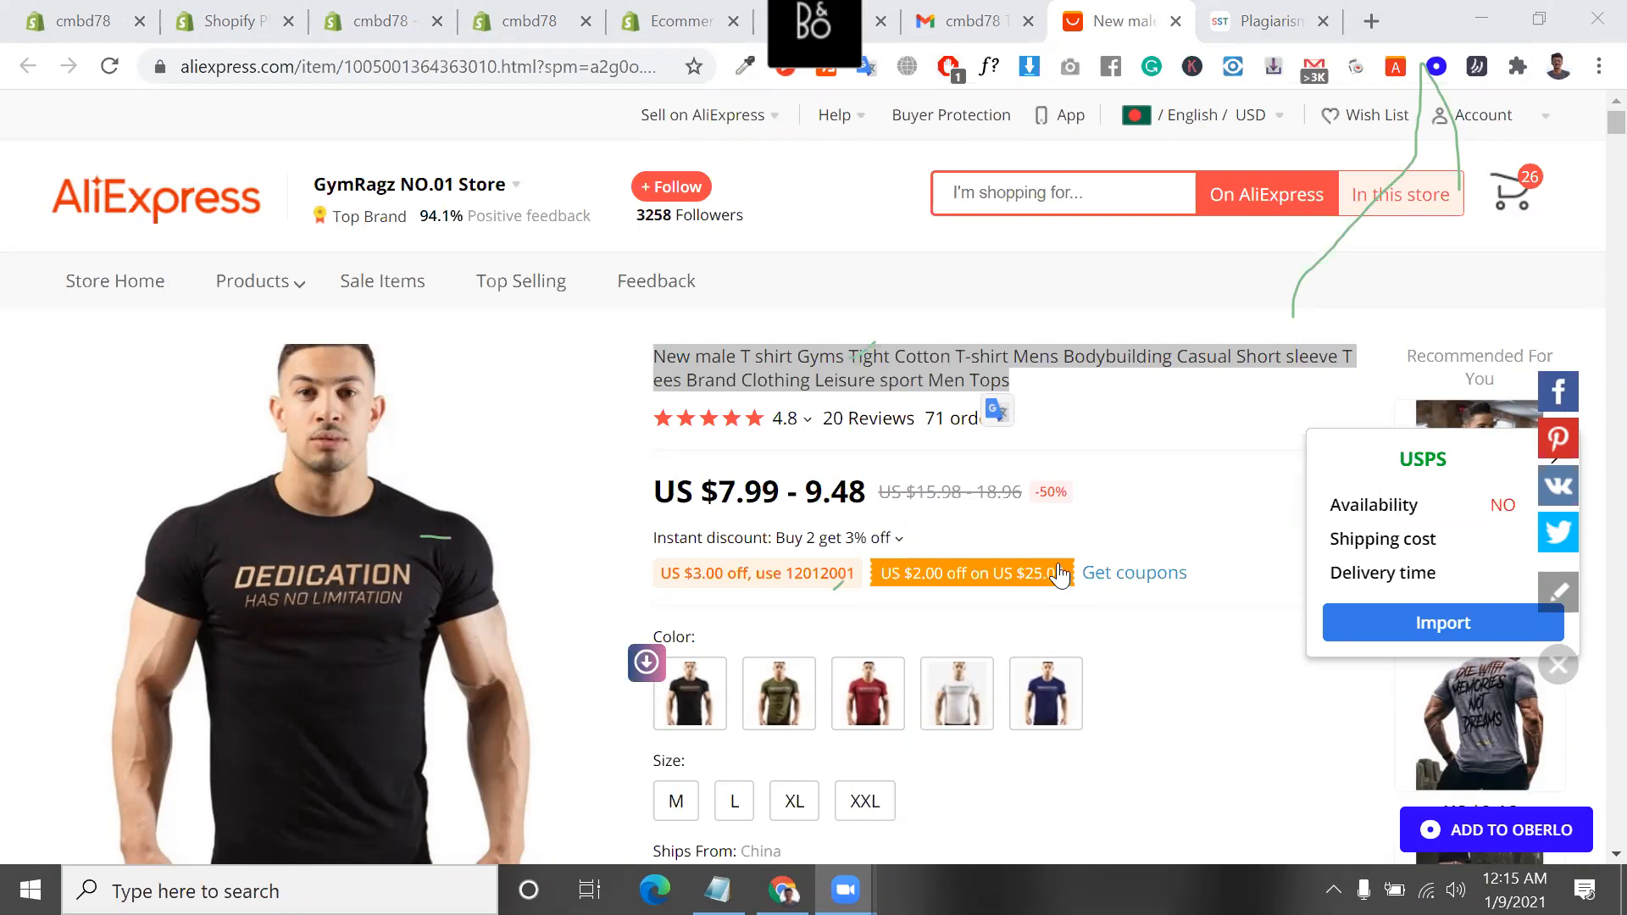
left_click(1179, 22)
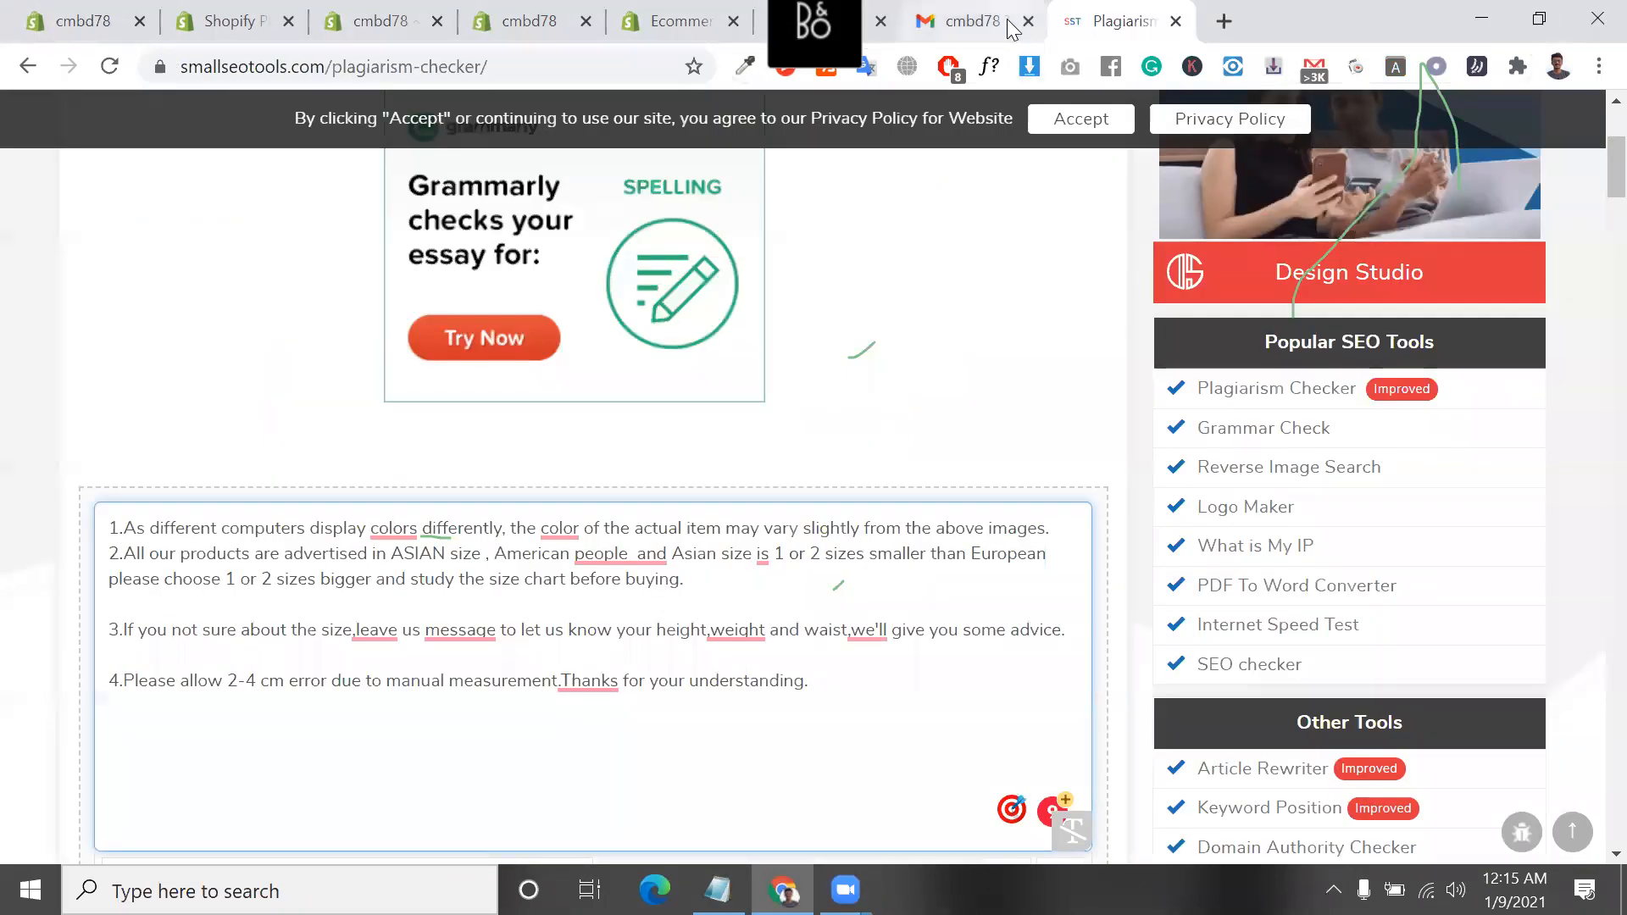
Close the Gmail gift card page, return to the Shopify App Store and bring up the shopify content.txt notes
left_click(1008, 26)
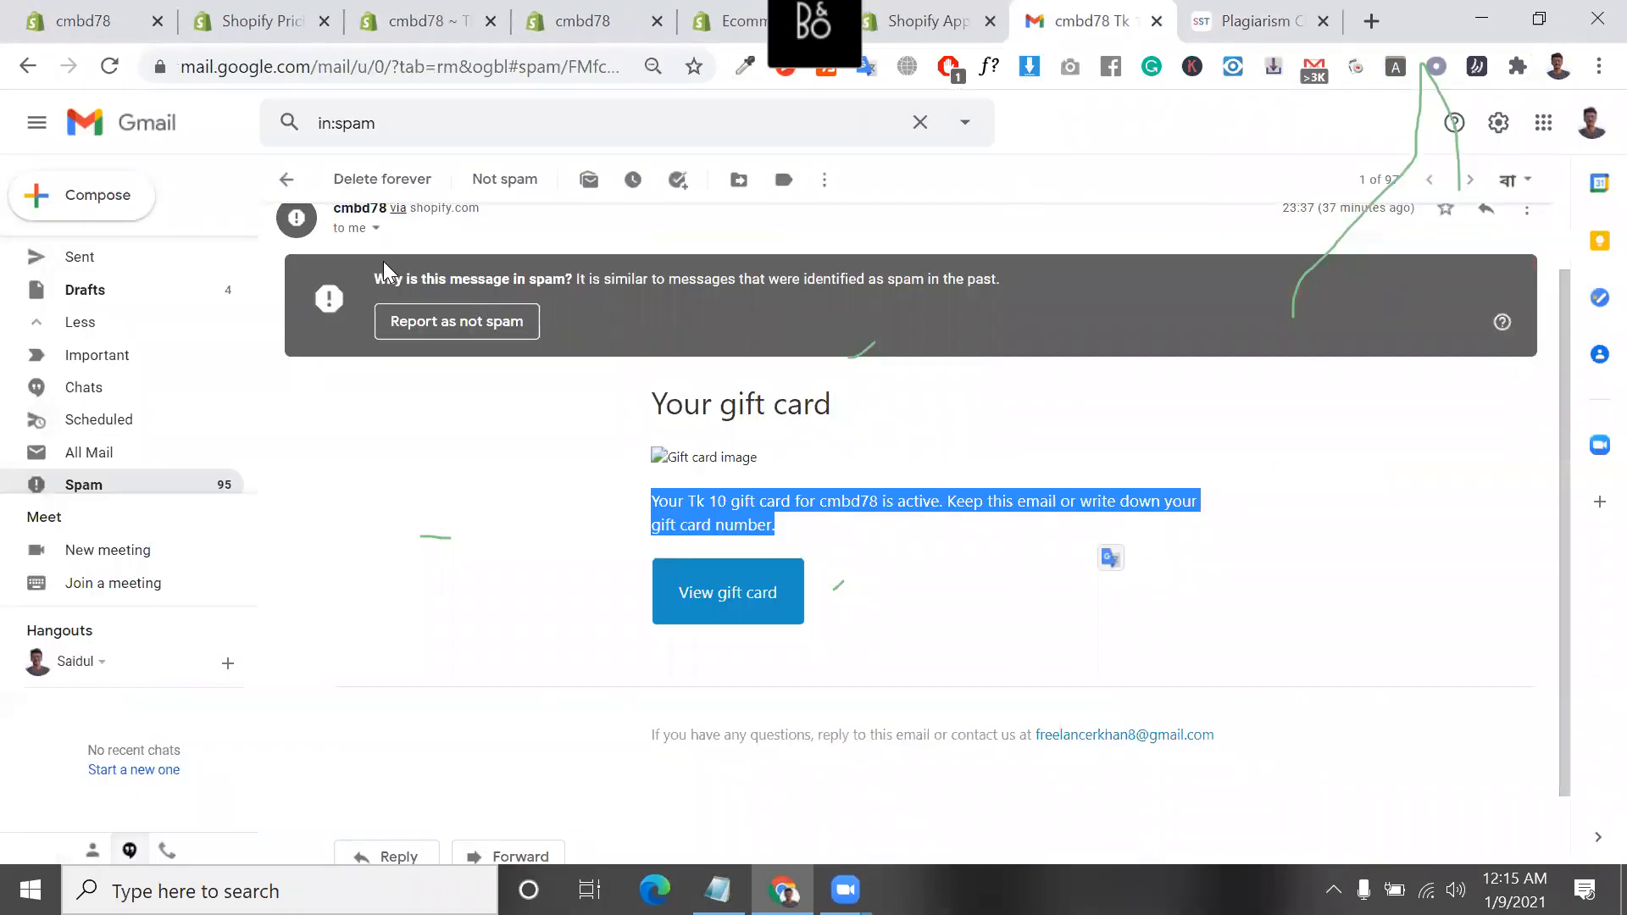
left_click(1157, 23)
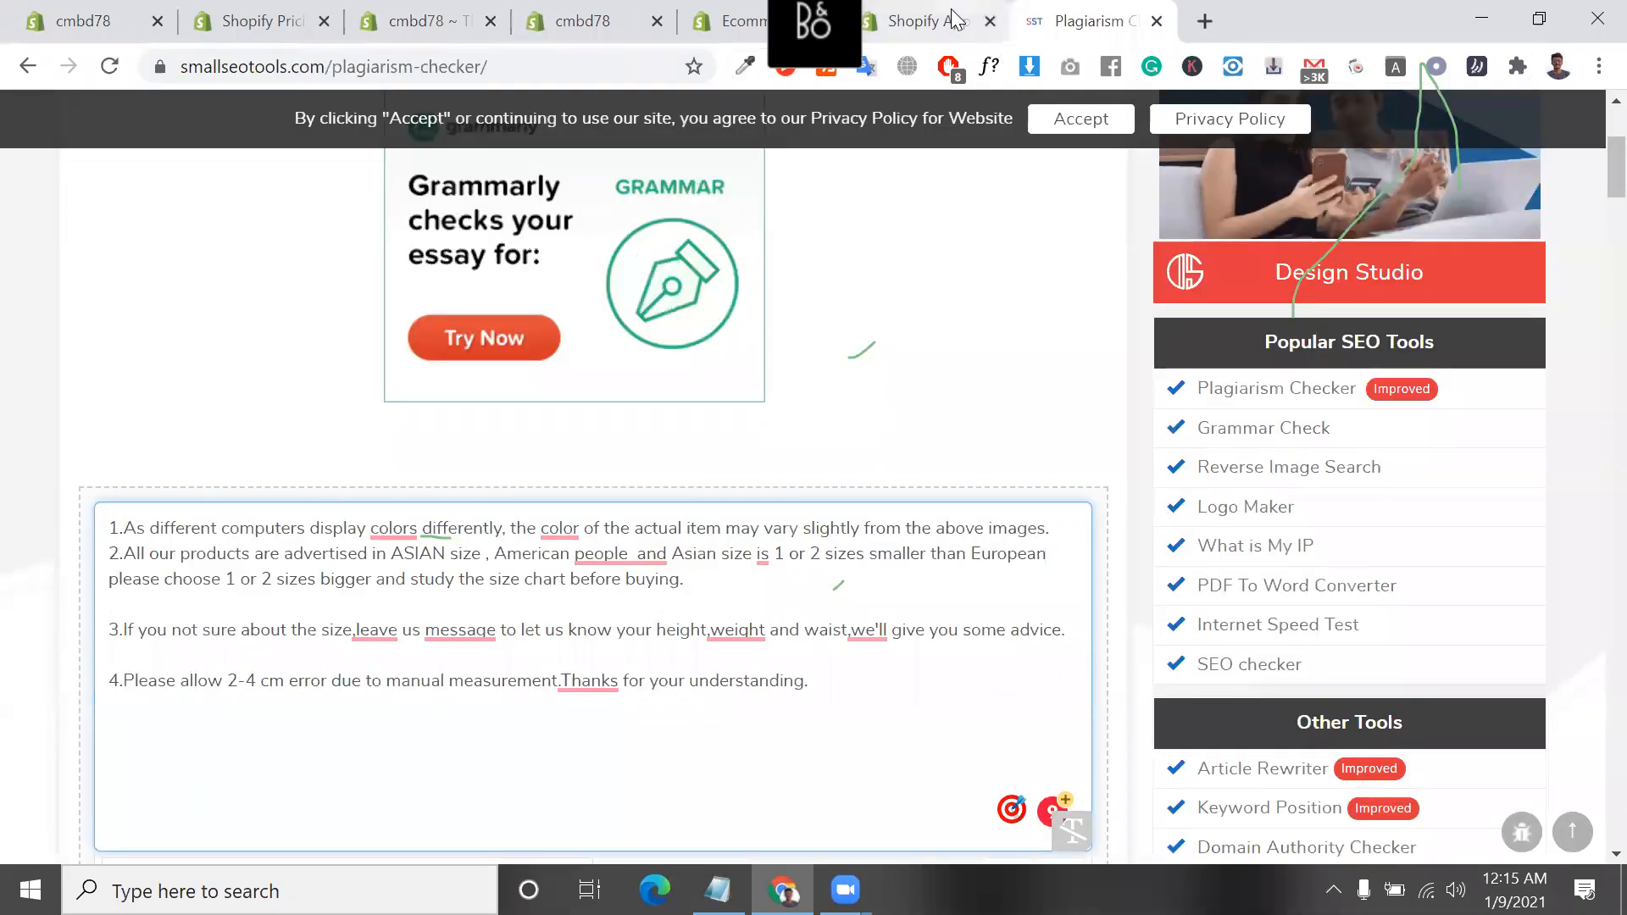
left_click(955, 18)
left_click(717, 890)
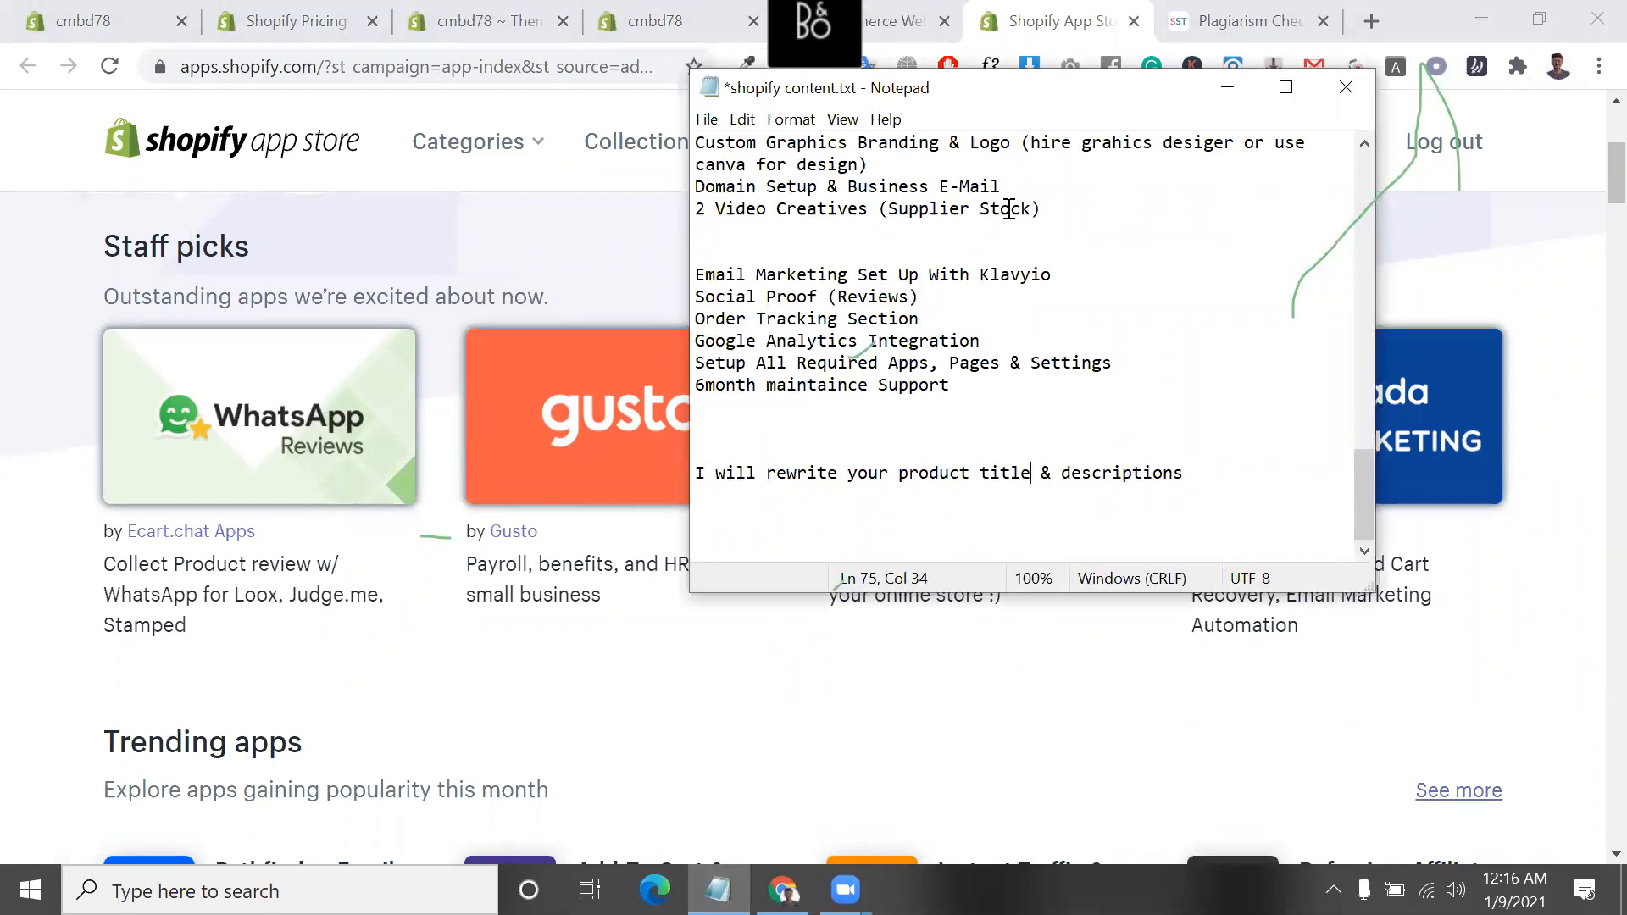
Highlight the "Custom Graphics Branding & Logo" feature in the dropshipping list, including its words "Graphics" and "Logo"
scroll(1009, 209, "up", 2)
mouse_move(695, 276)
left_mouse_down()
mouse_move(1015, 275)
mouse_move(767, 299)
mouse_move(700, 276)
left_mouse_up()
left_click(1014, 275)
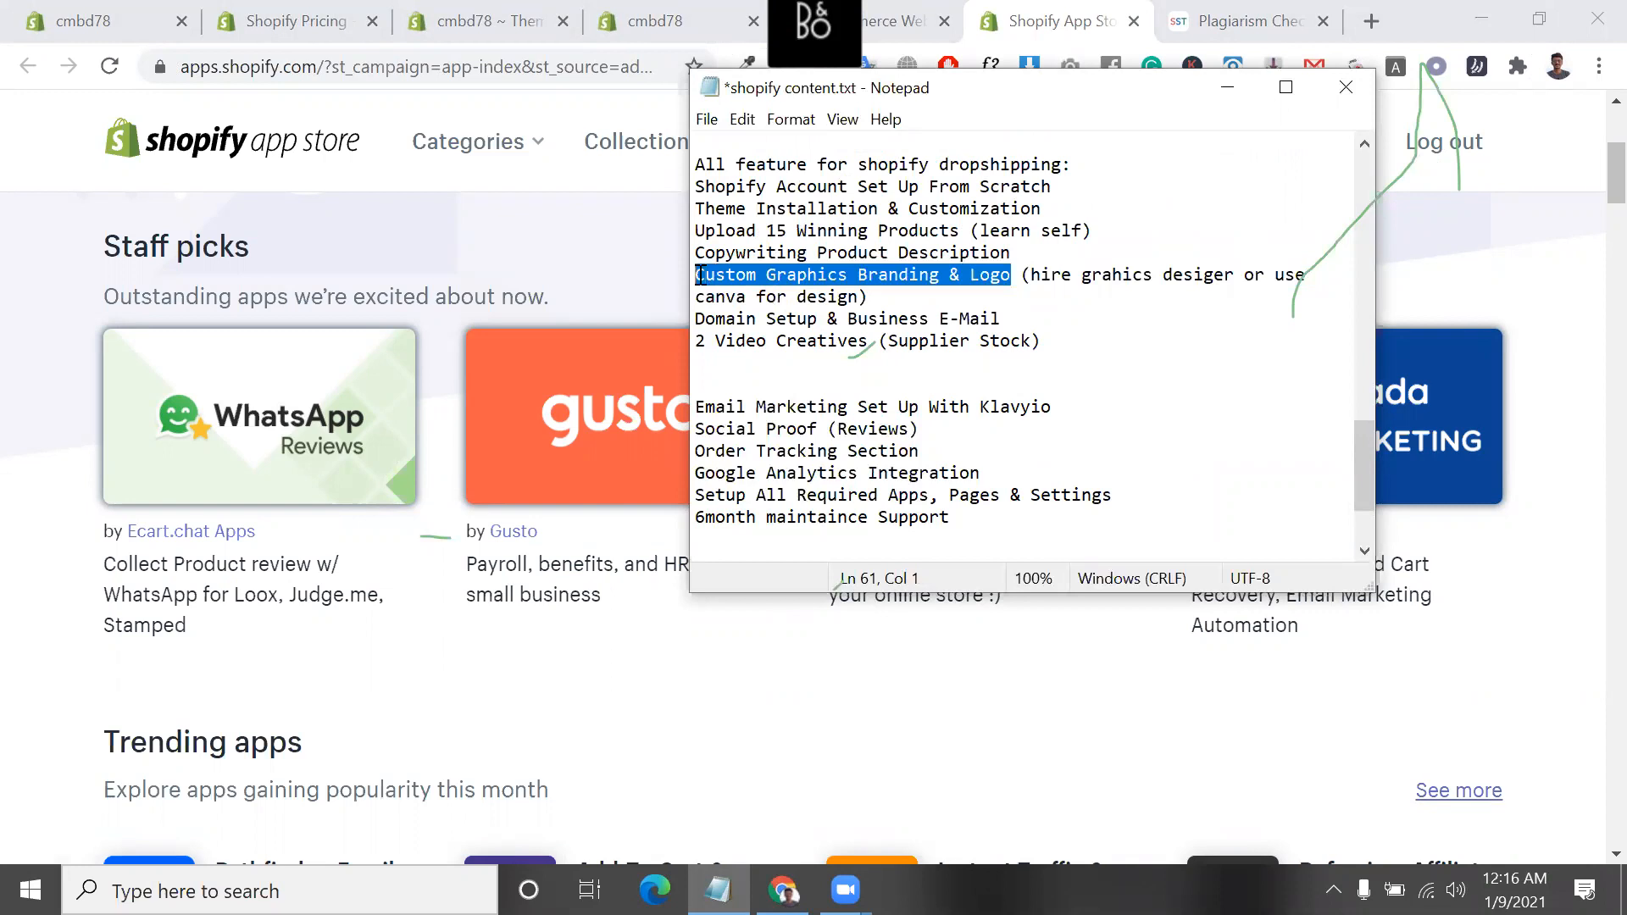
left_click_drag(1030, 277, 1238, 278)
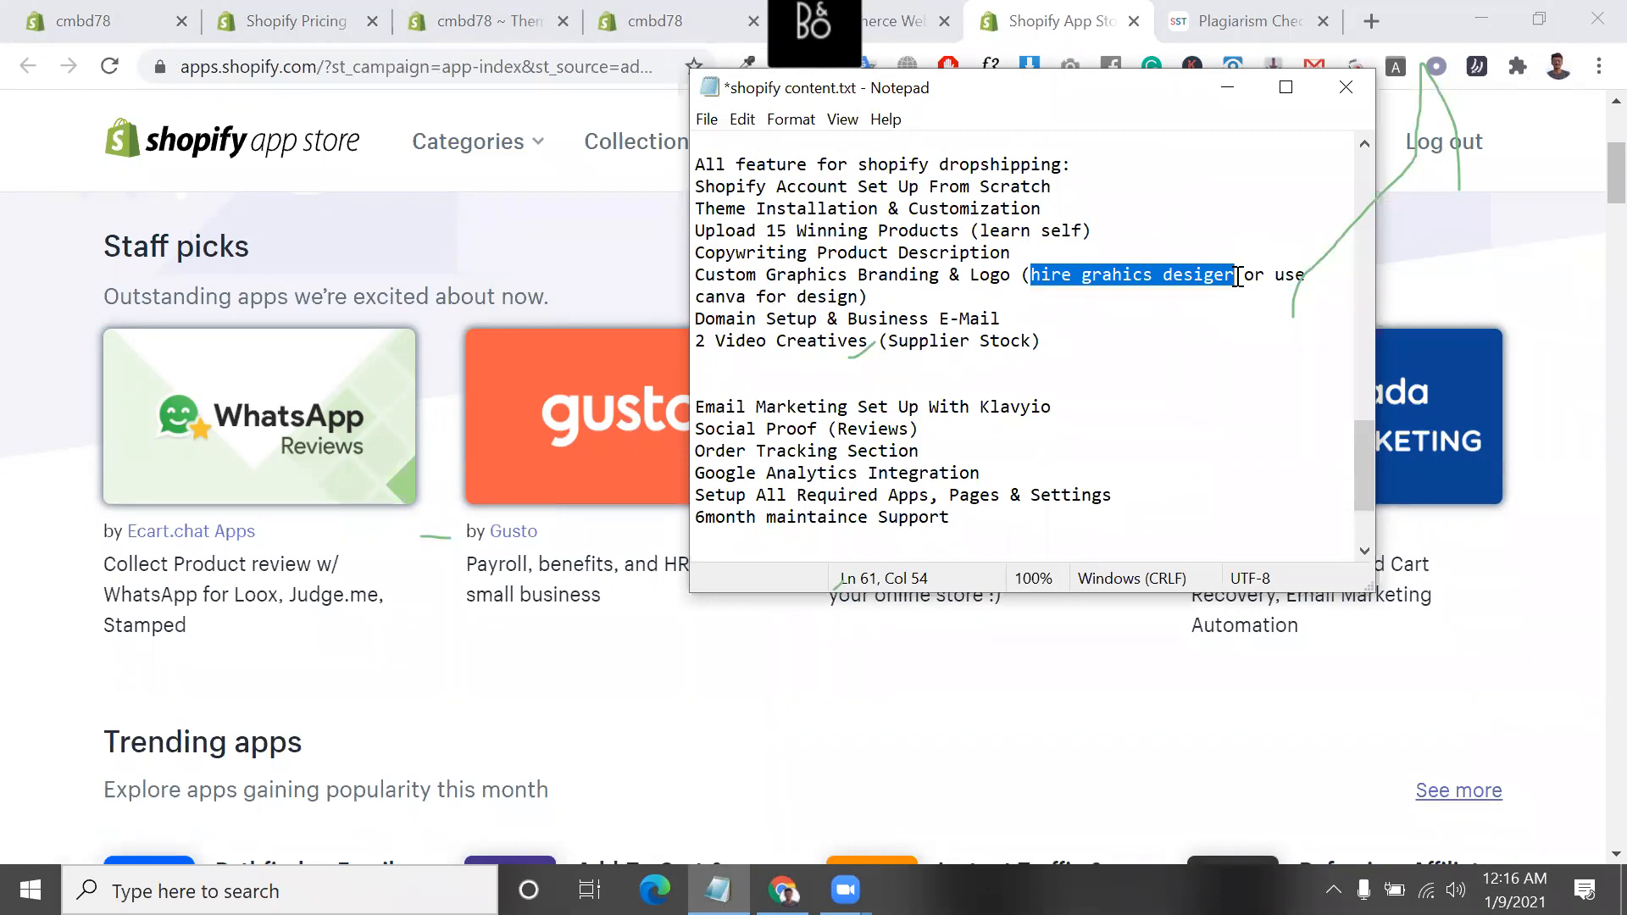
double_click(808, 273)
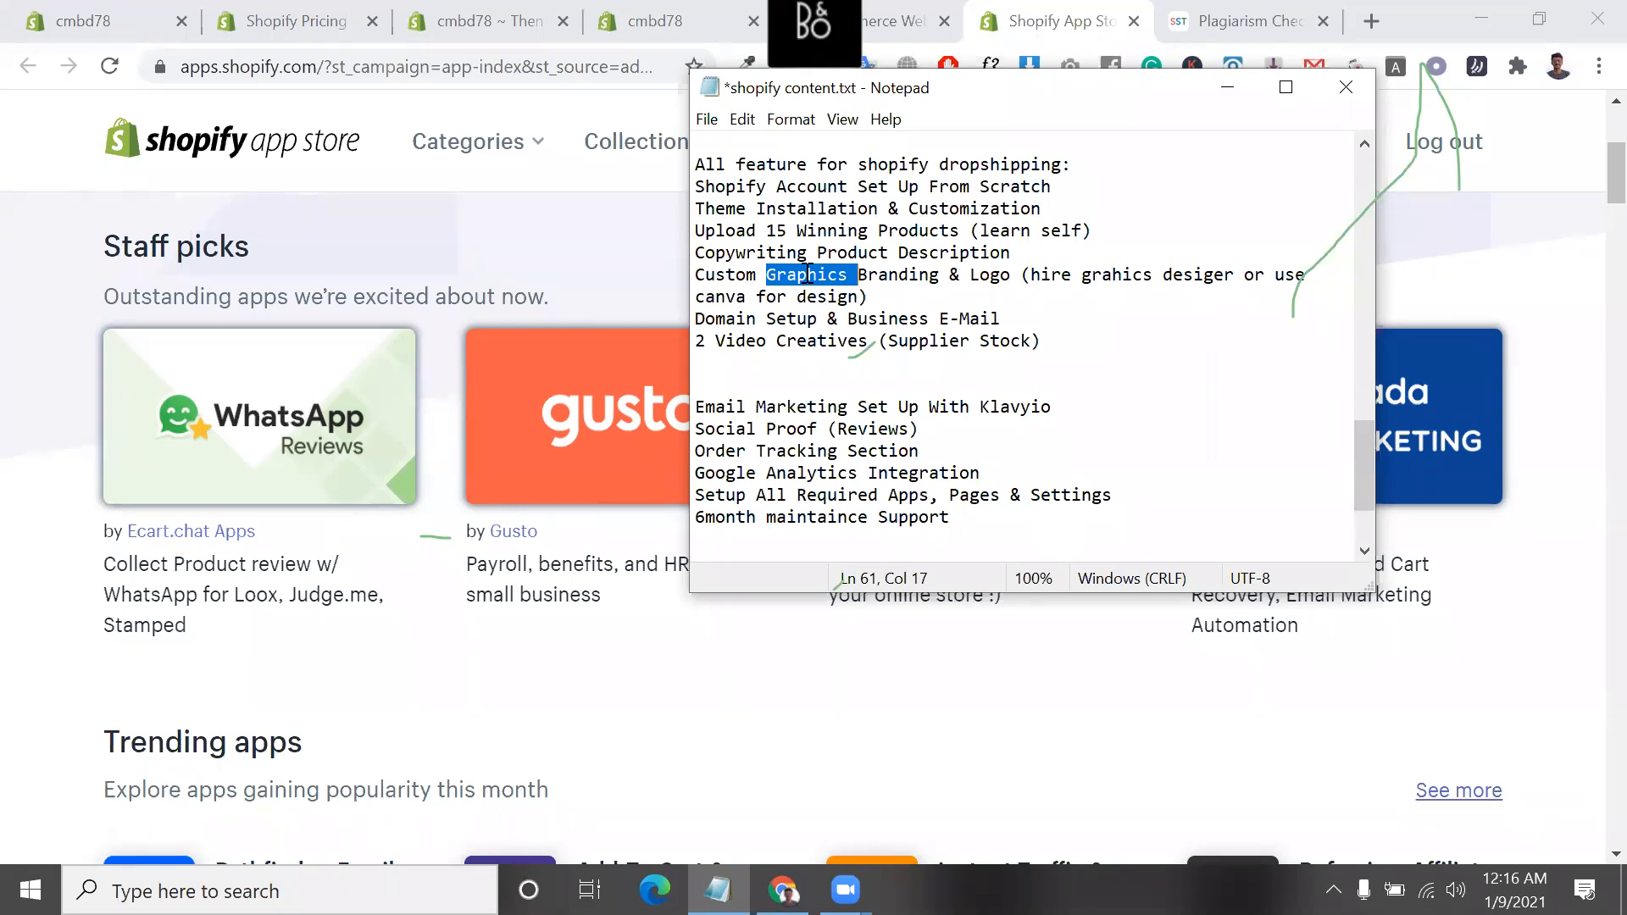
left_click_drag(746, 274, 953, 284)
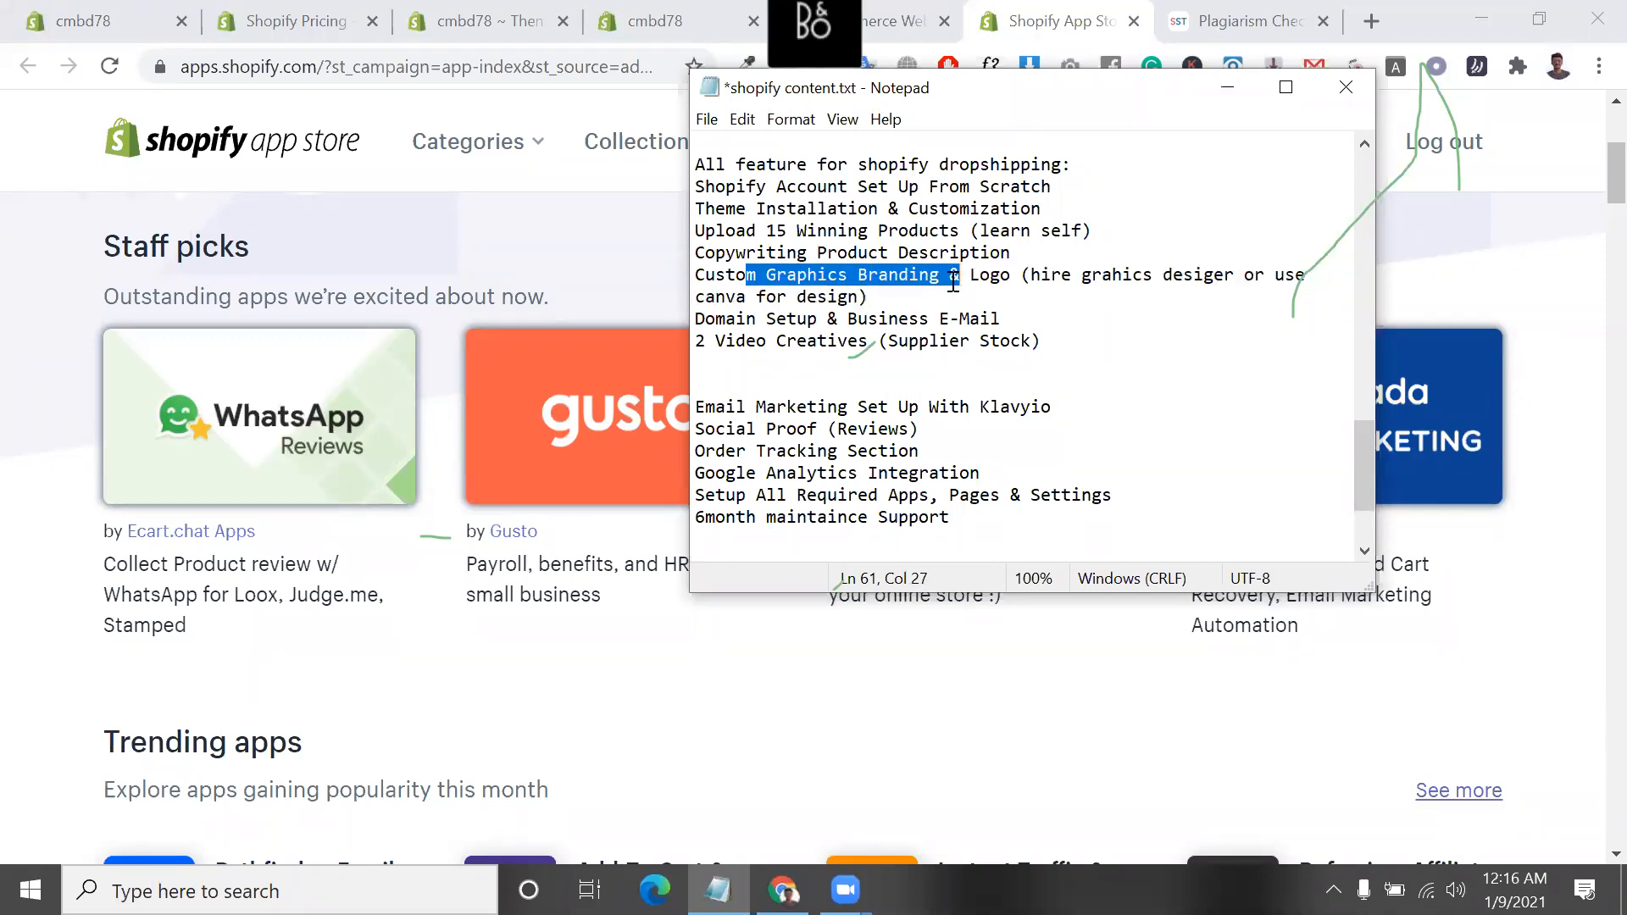
left_click(973, 279)
double_click(978, 280)
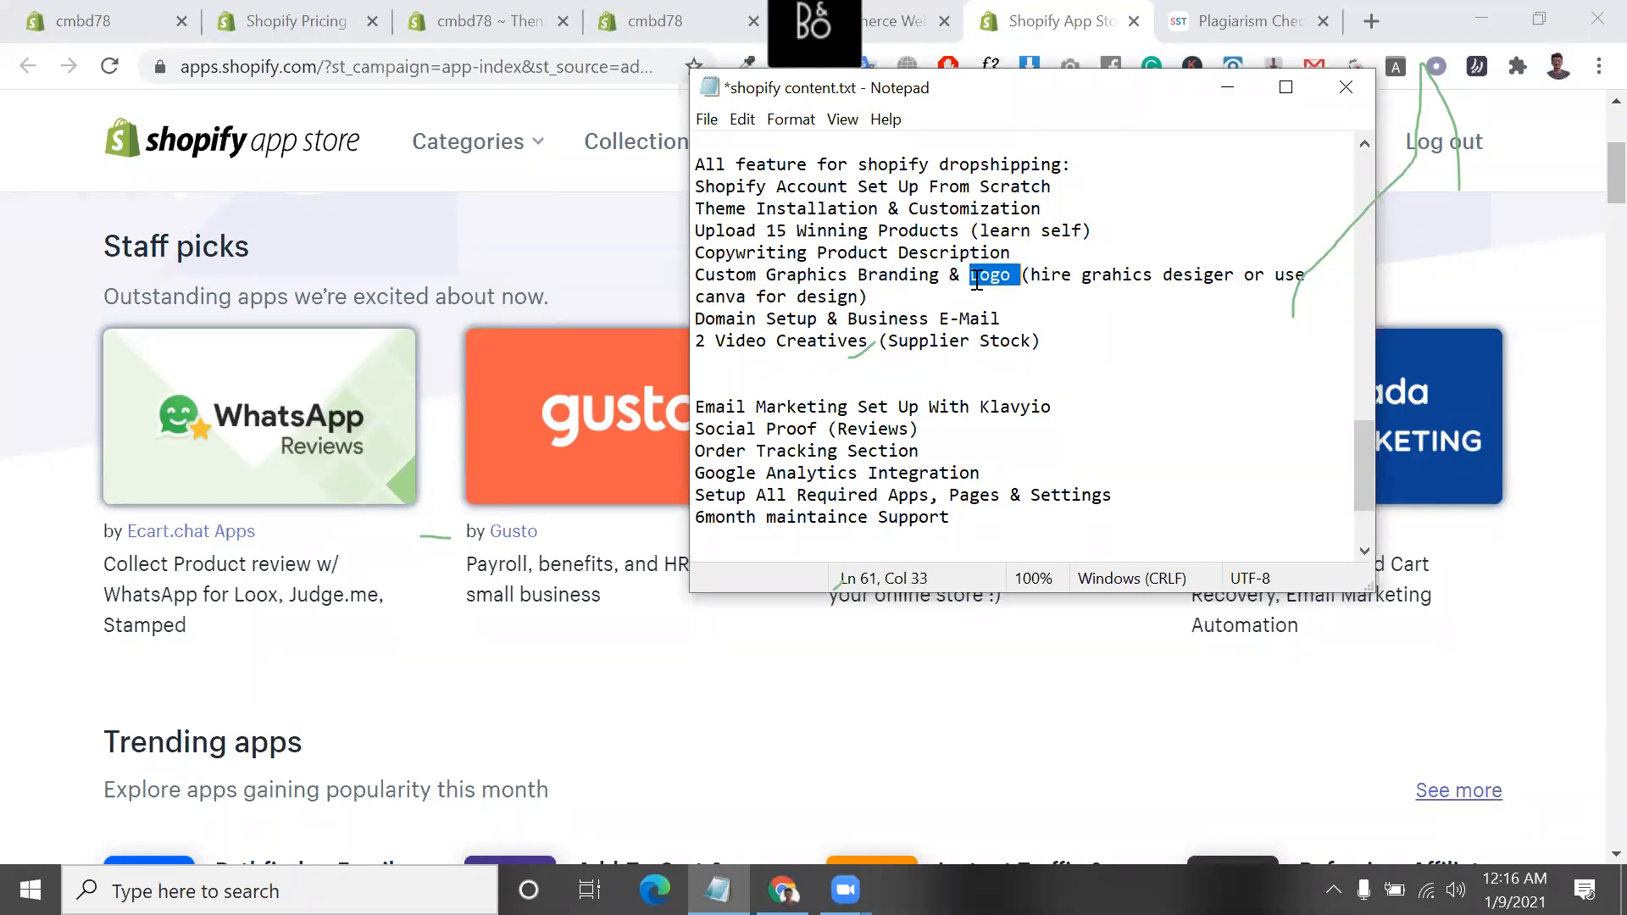
Highlight "grahics desiger" and the whole bracketed note about hiring a designer or using canva
left_click(862, 301)
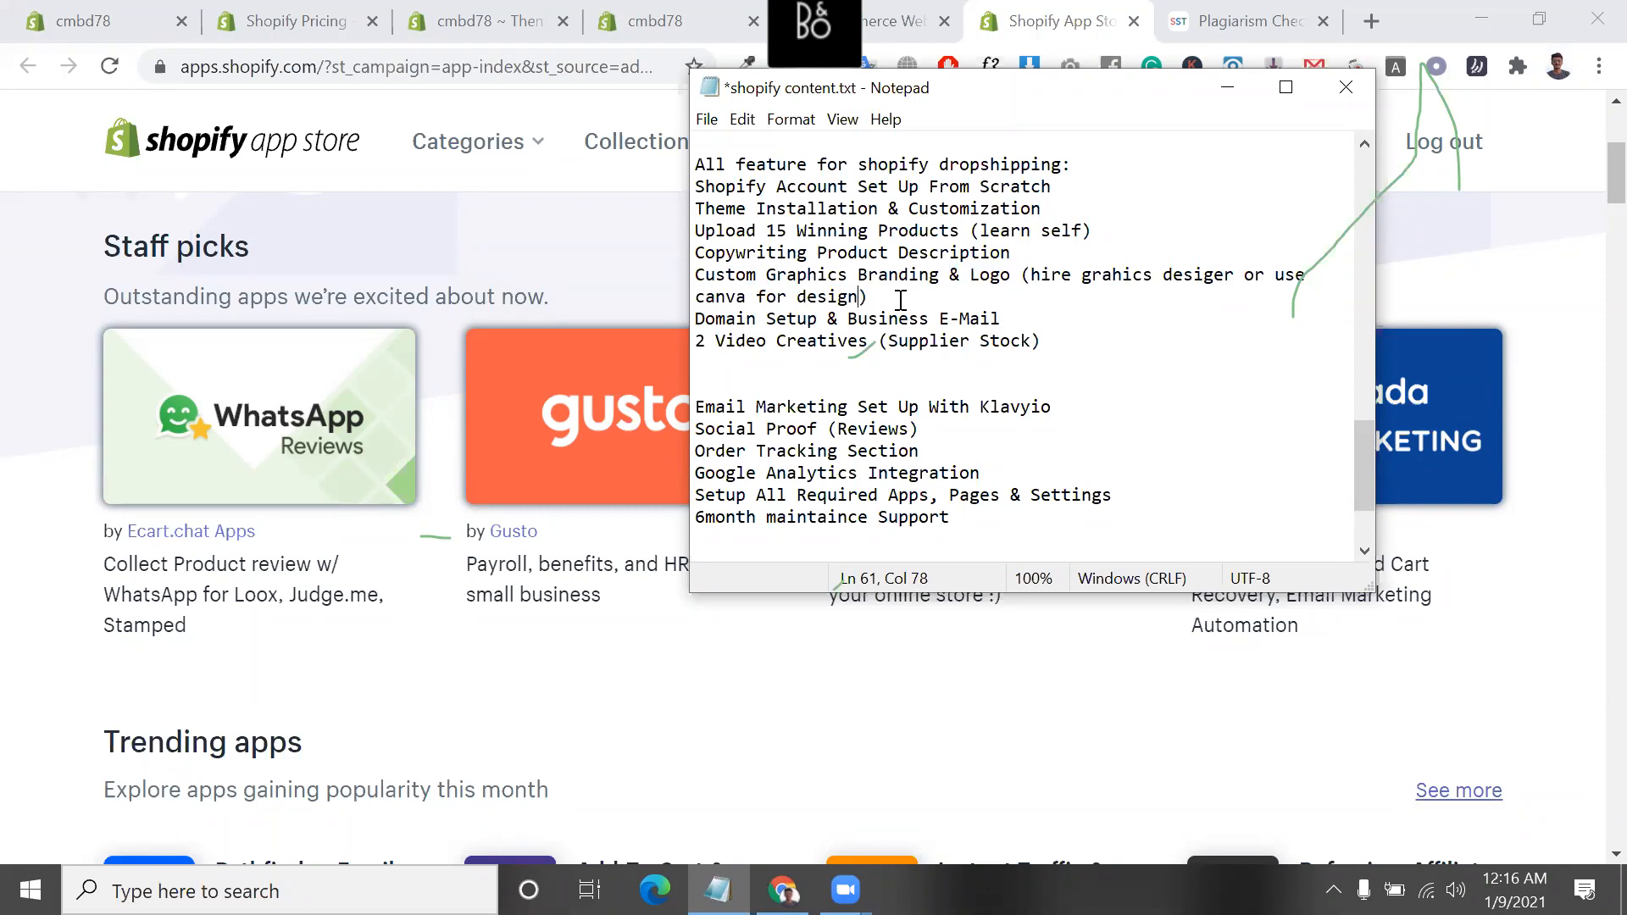
left_click_drag(1243, 277, 1082, 276)
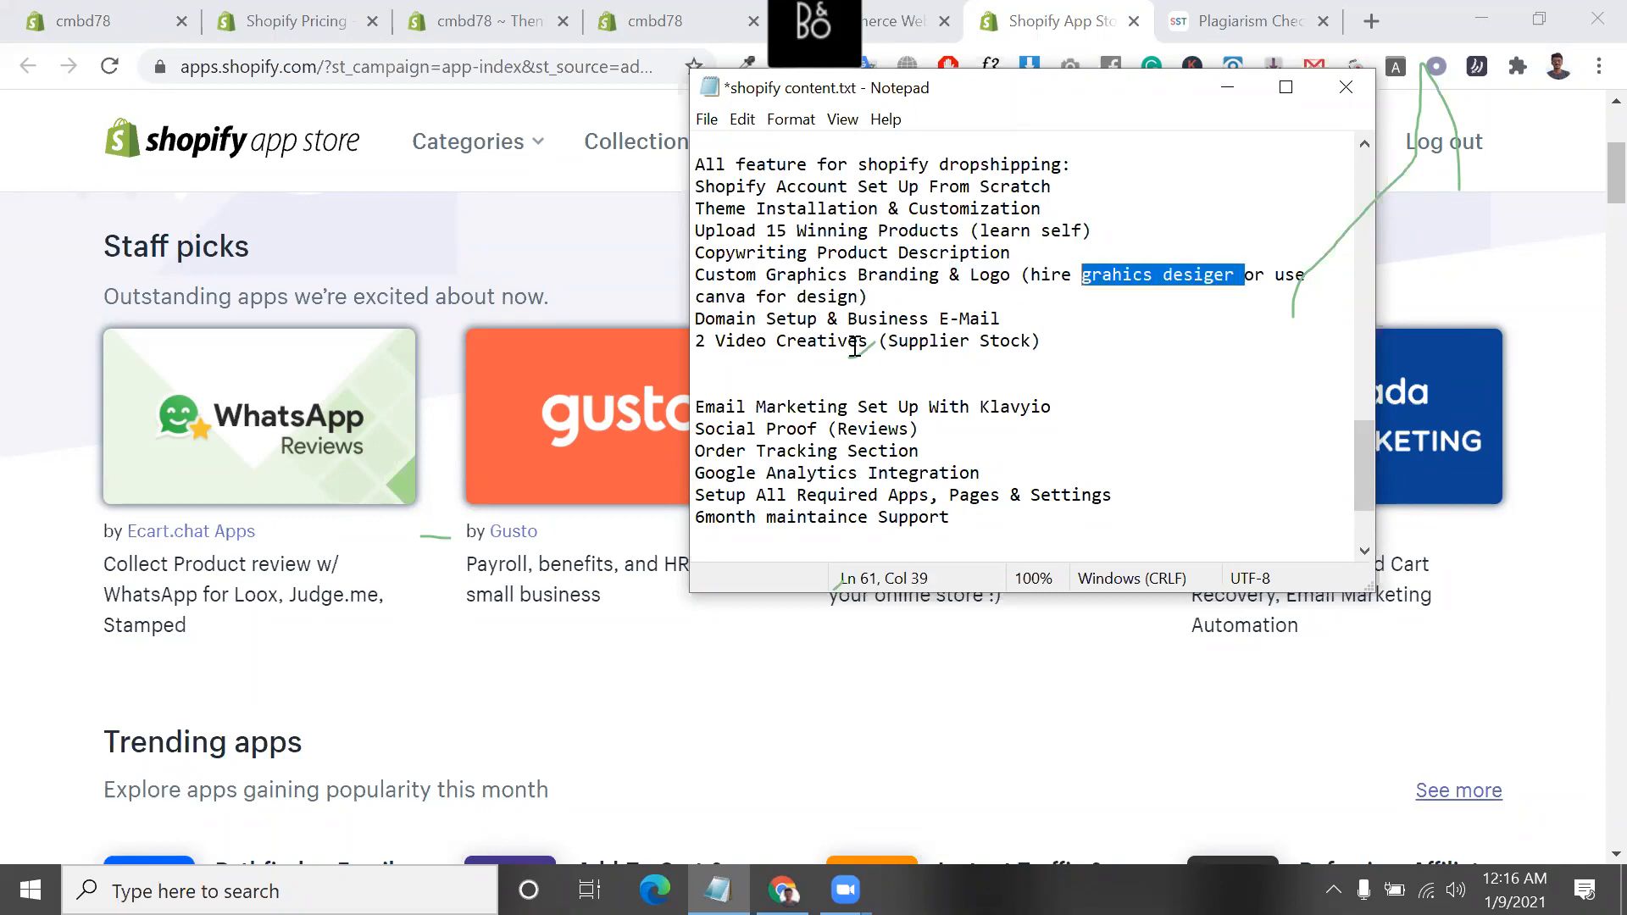
left_click_drag(690, 295, 1028, 260)
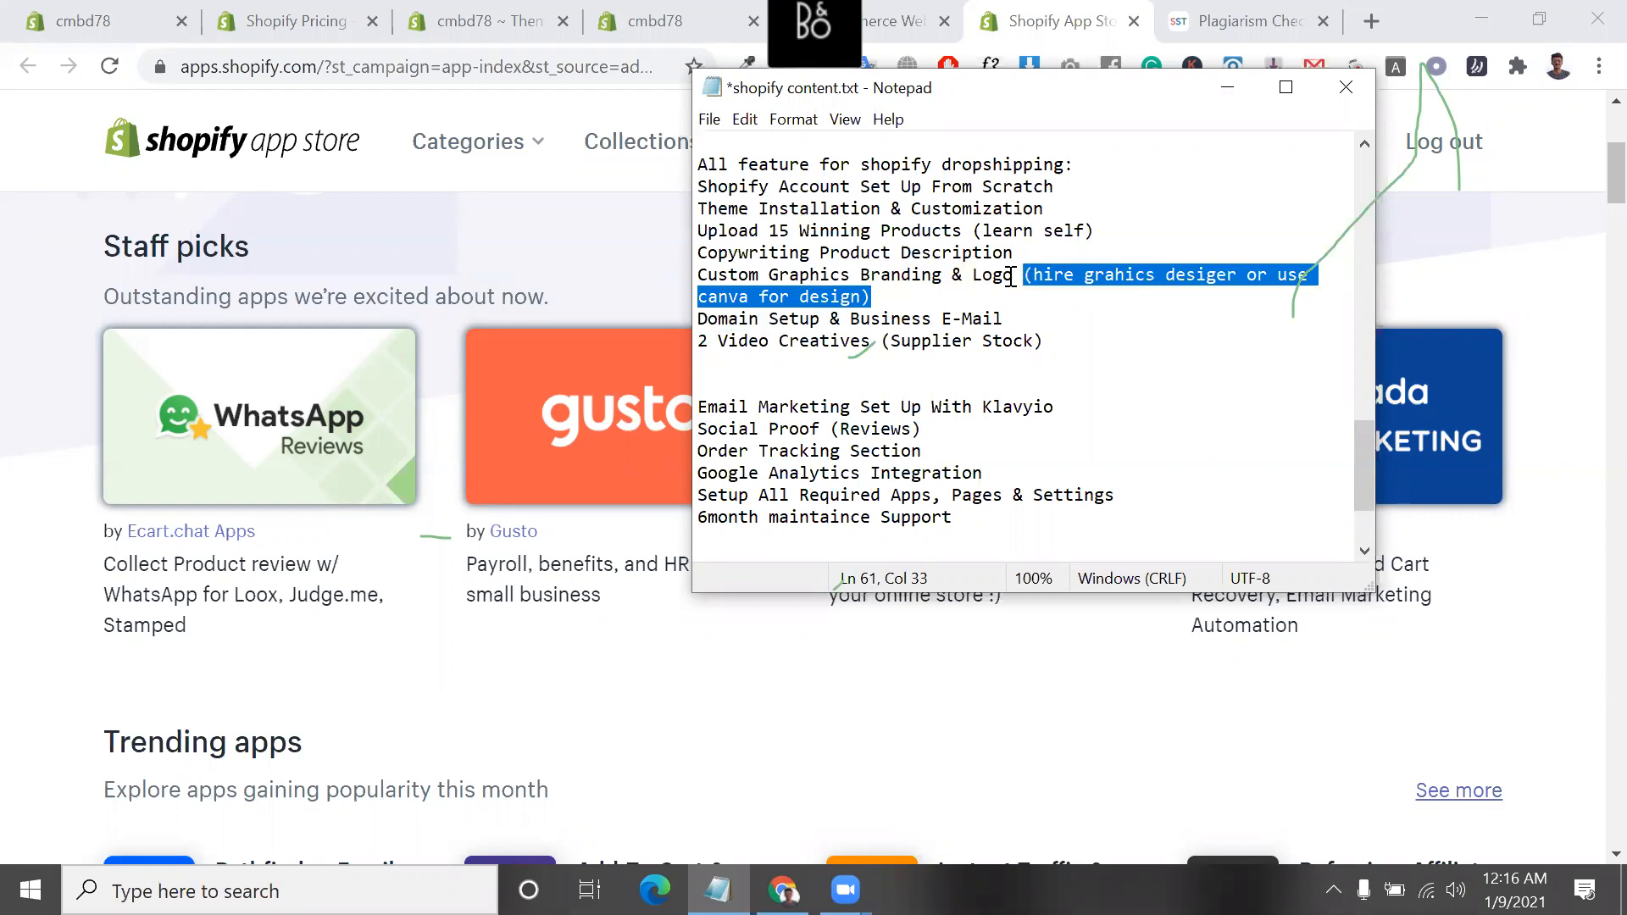
Highlight the "Domain Setup & Business E-Mail" line, its "Domain Setup" part and its "Business E-Mail" part
left_click_drag(1009, 320, 695, 317)
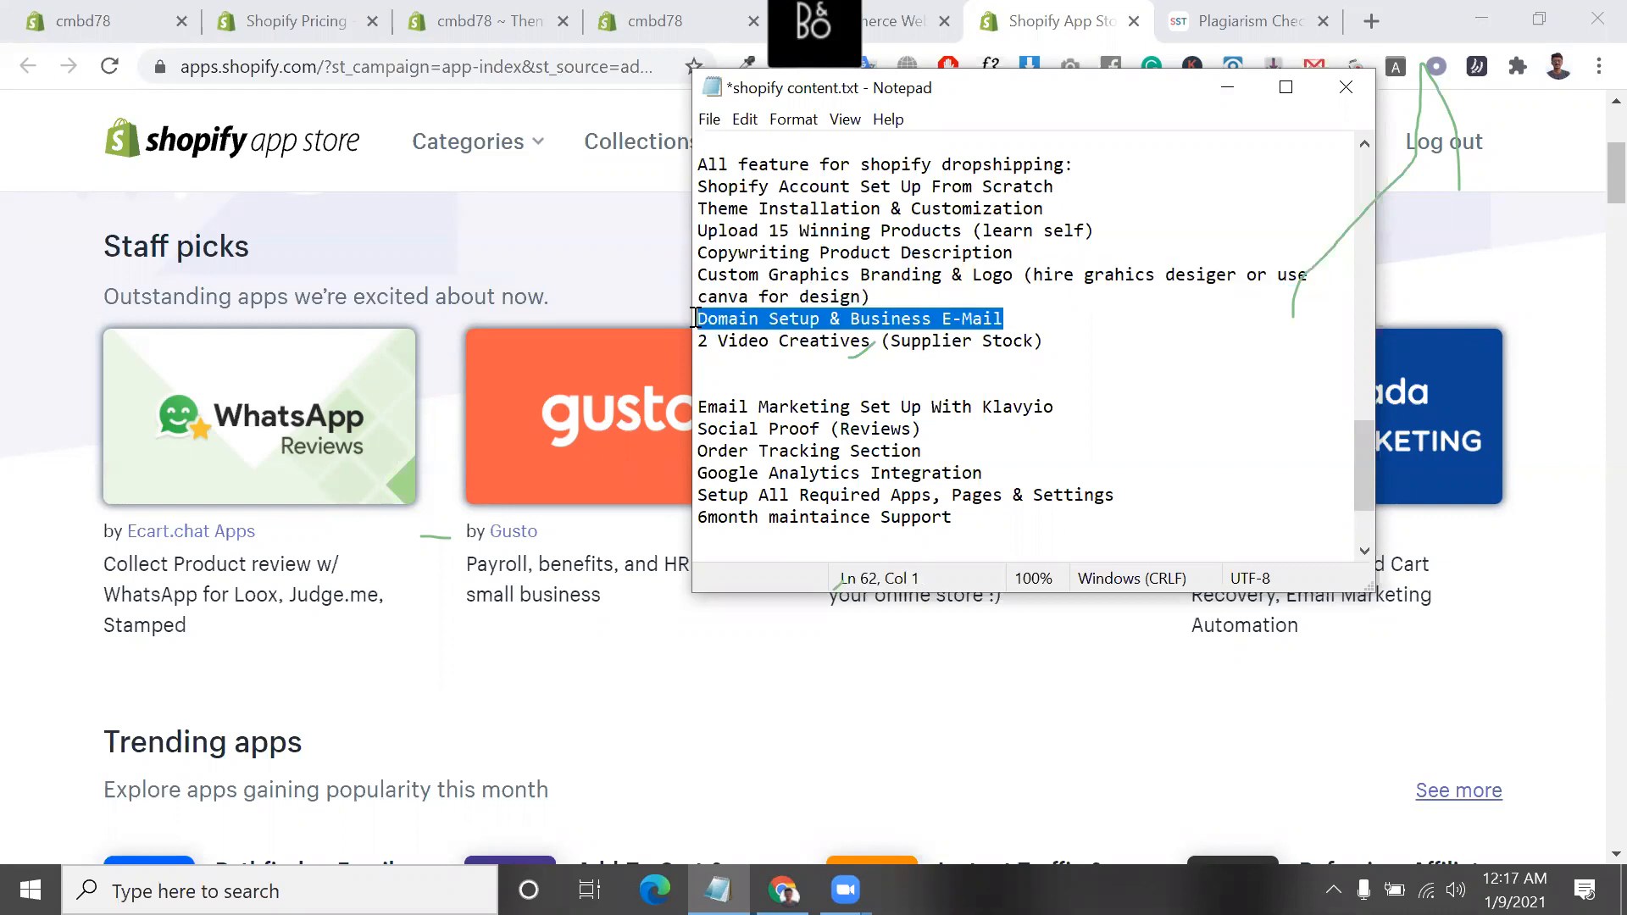
left_click(815, 317)
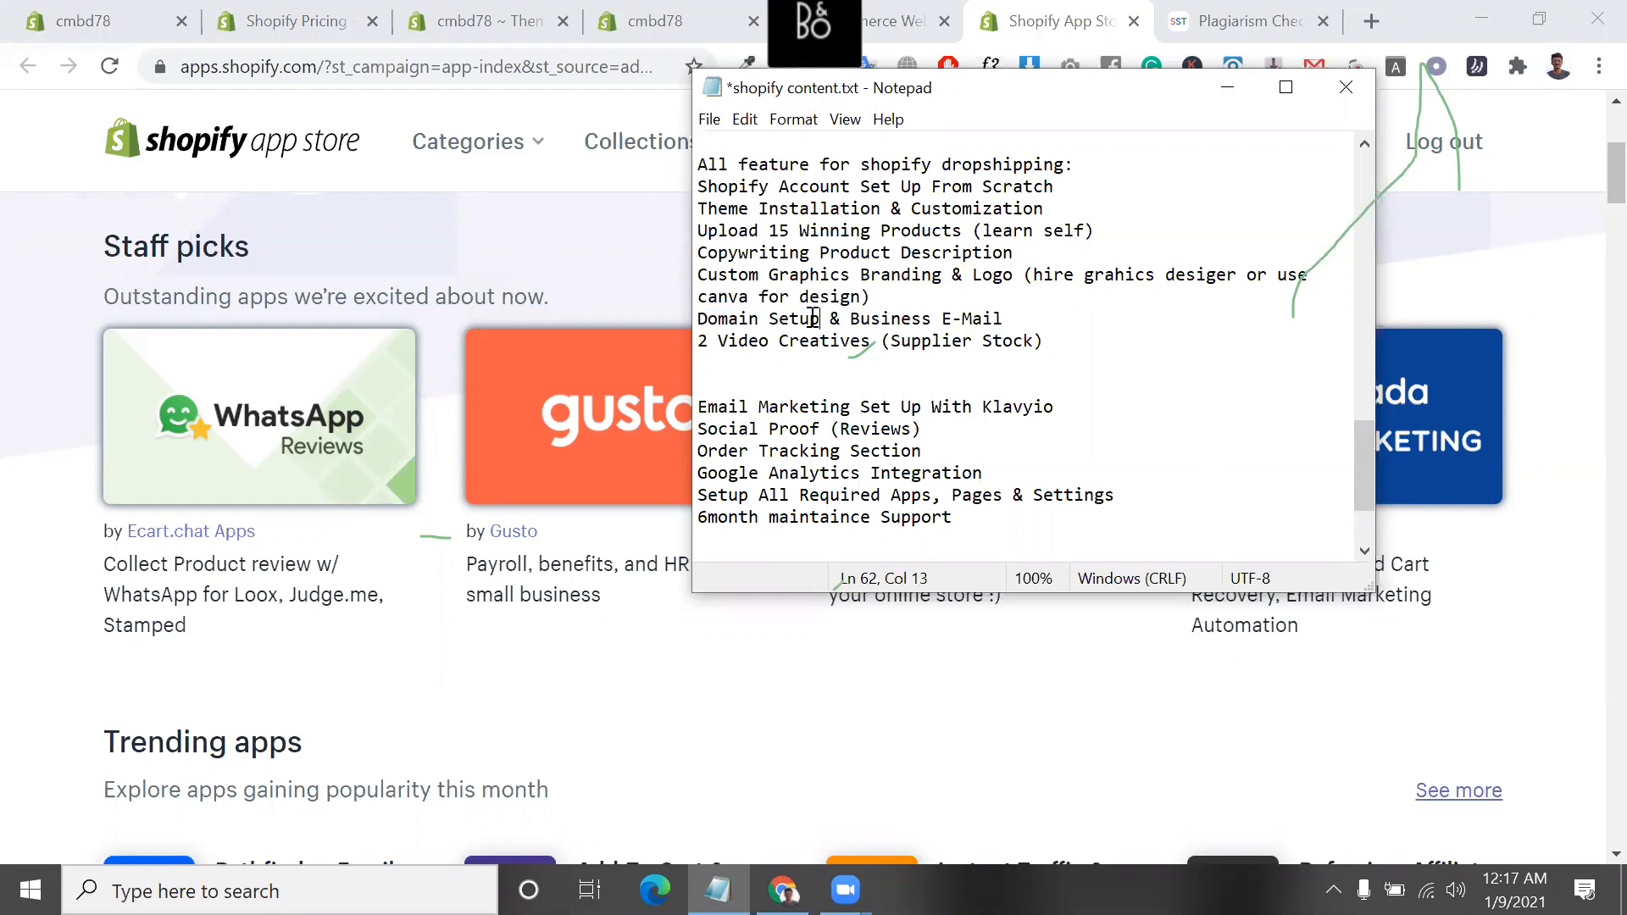
left_click_drag(815, 318, 697, 320)
left_click_drag(851, 322, 1022, 321)
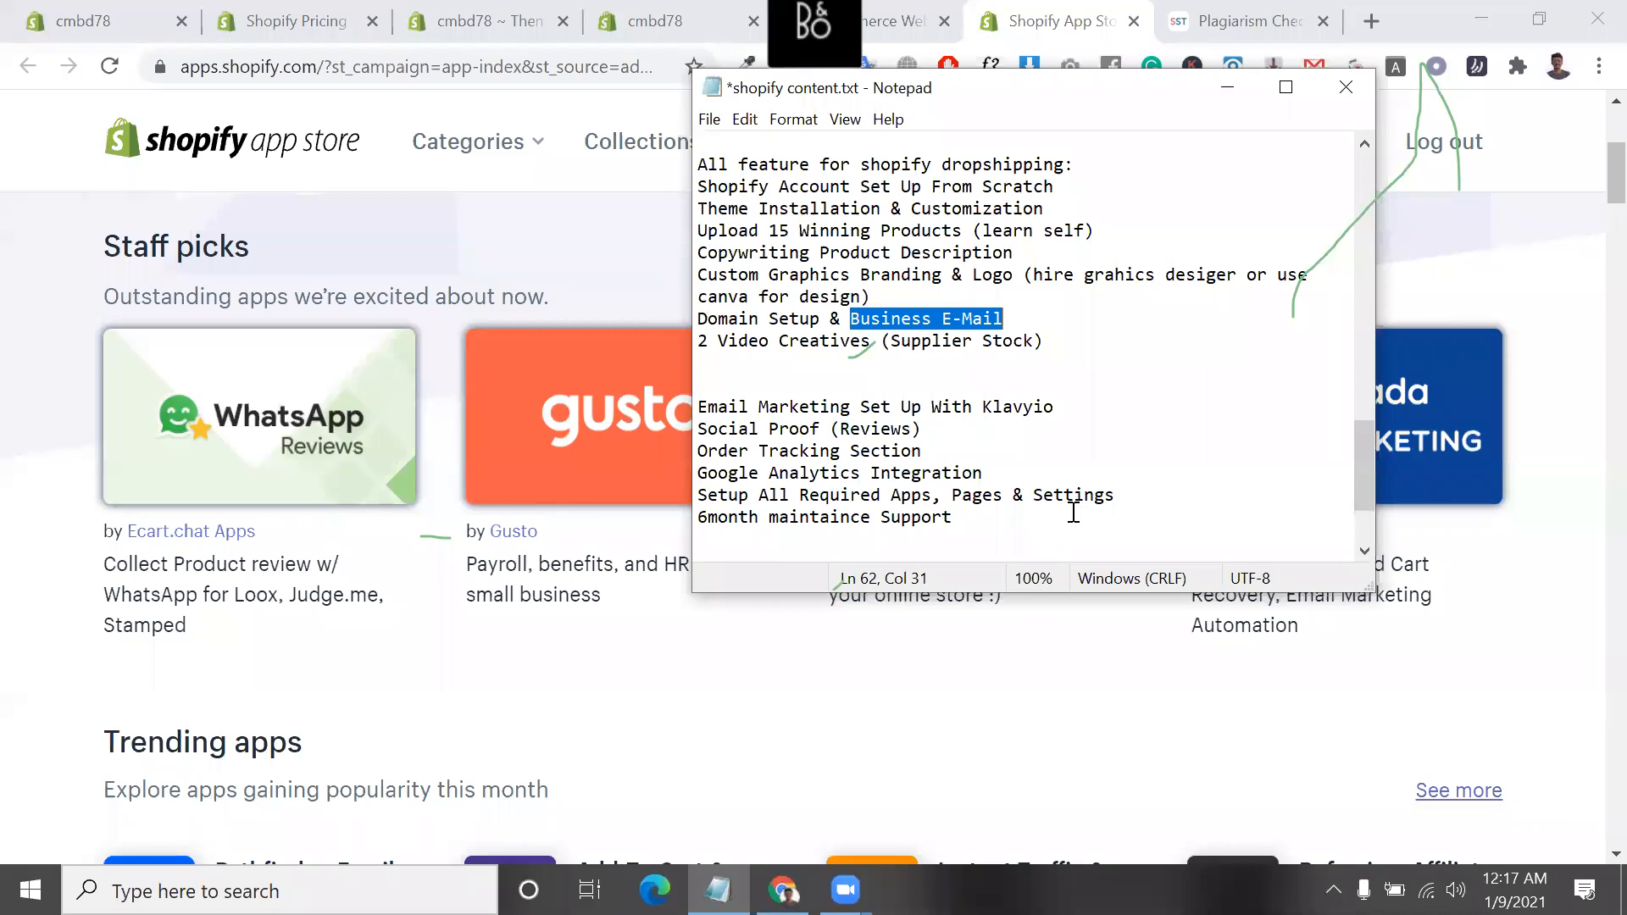
Highlight the word "desiger" in the logo line and "Business E-Mail" in the domain line
double_click(1194, 274)
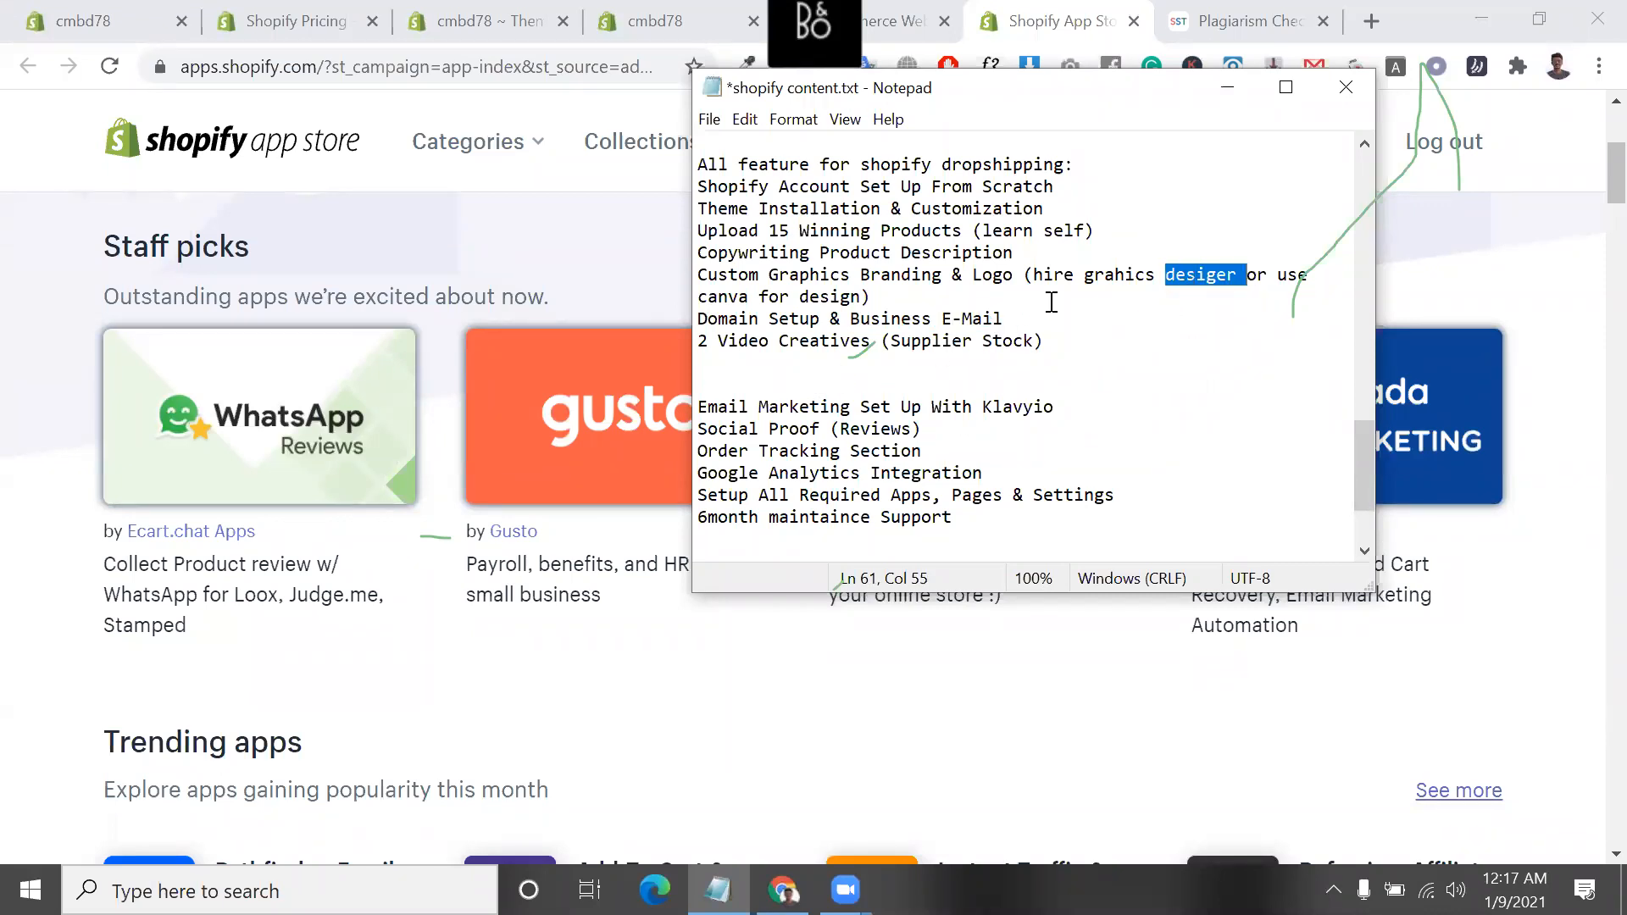
left_click(1016, 323)
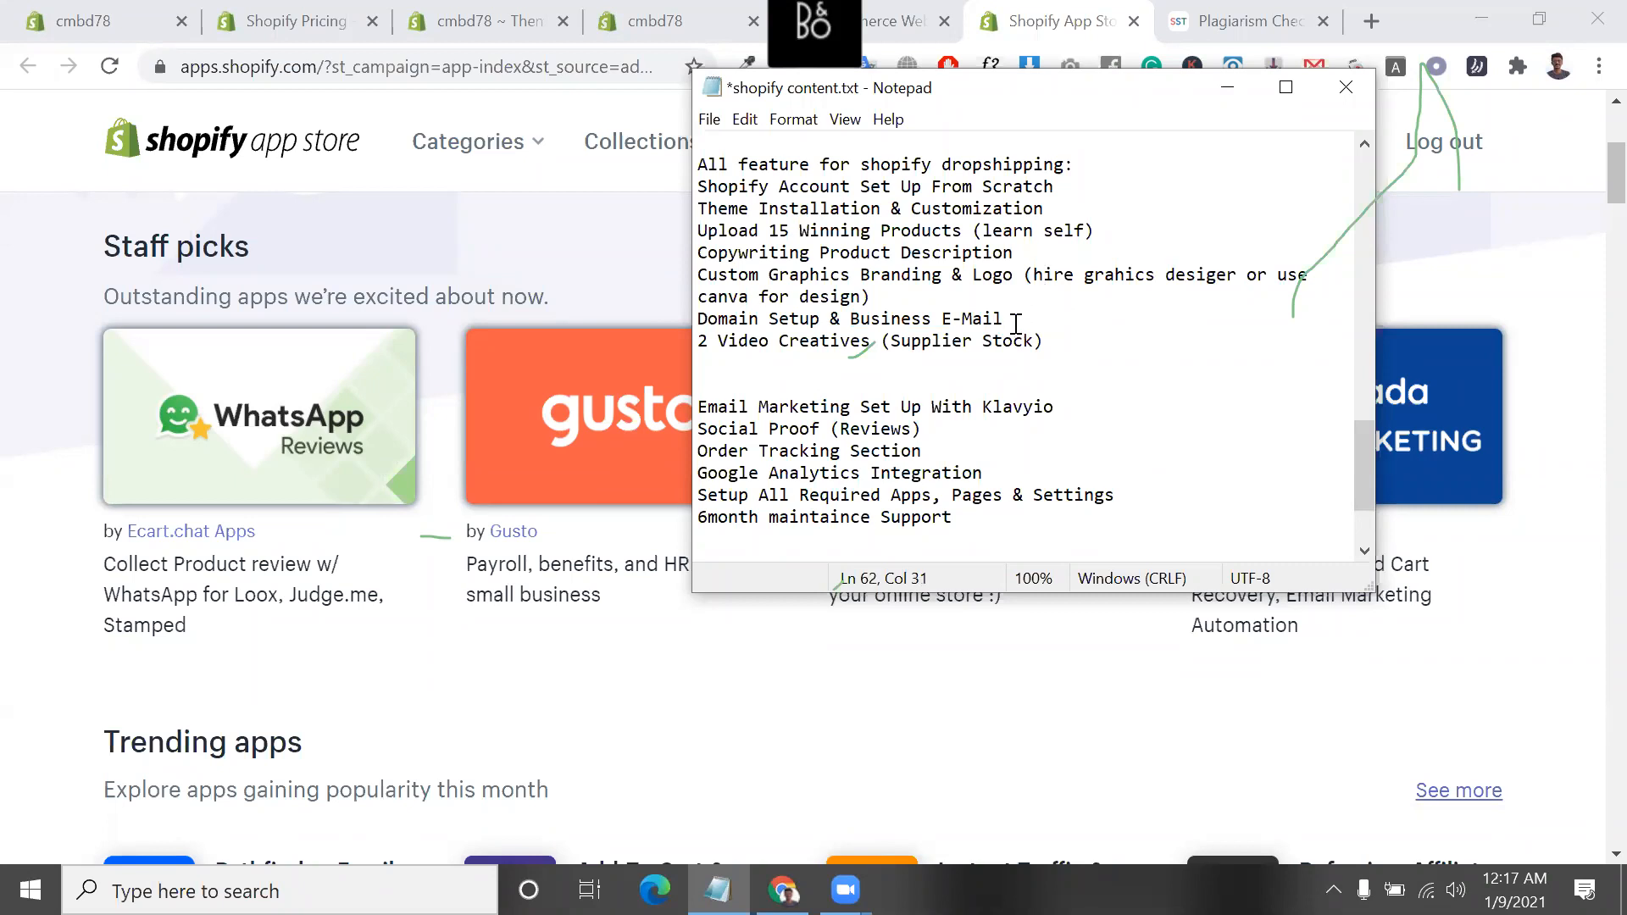
left_click_drag(1015, 323, 850, 335)
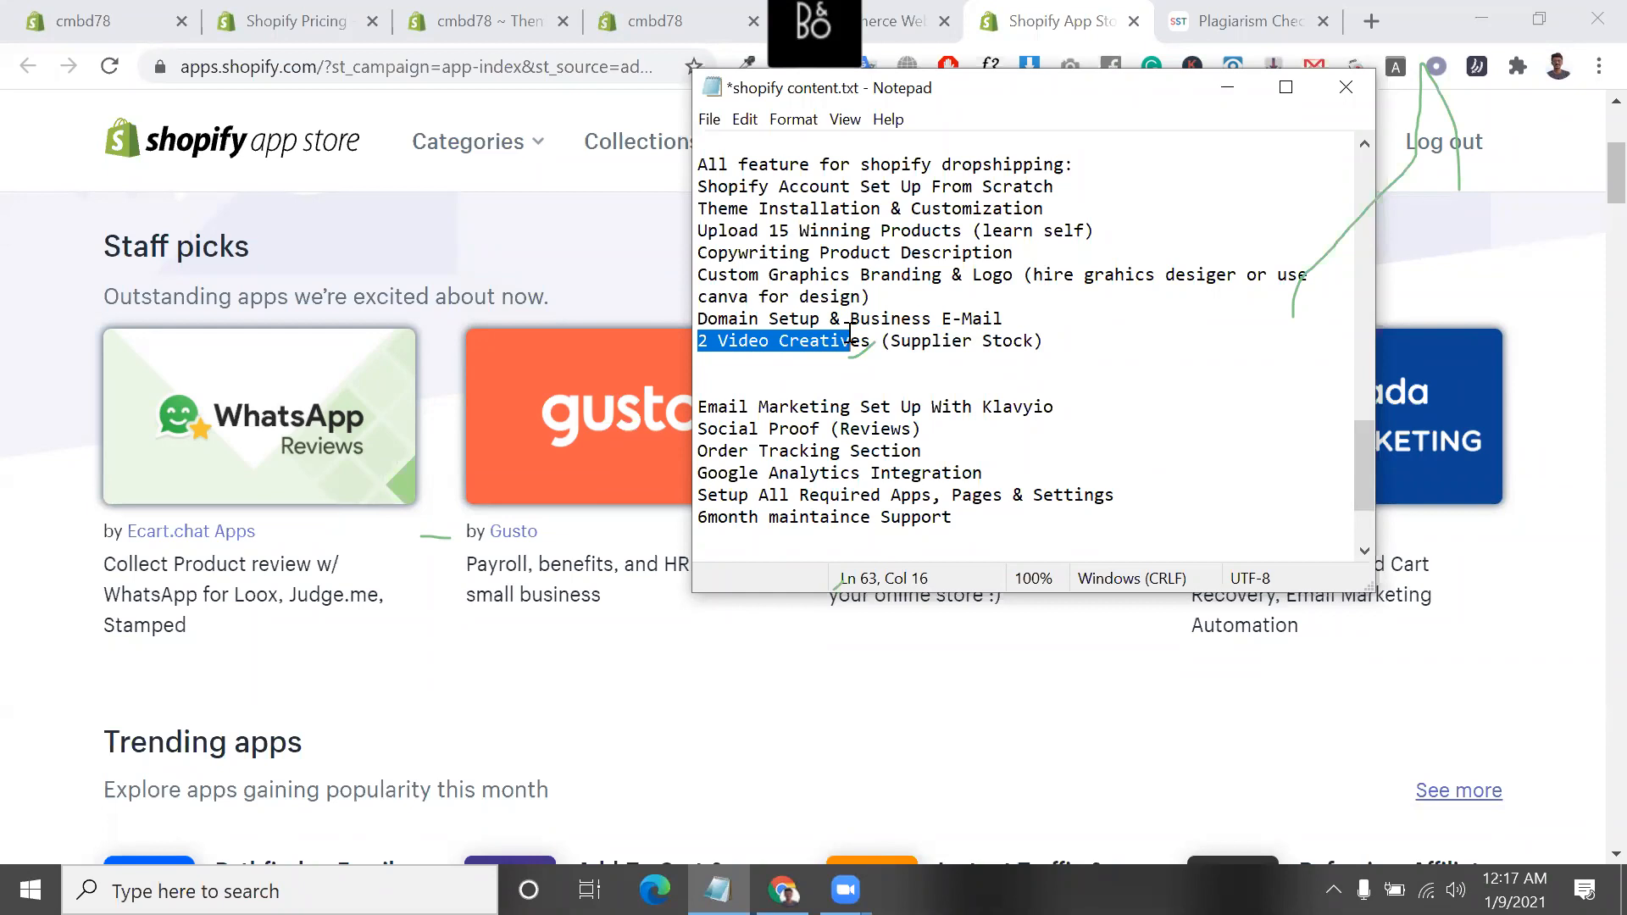
left_click_drag(850, 320, 1035, 321)
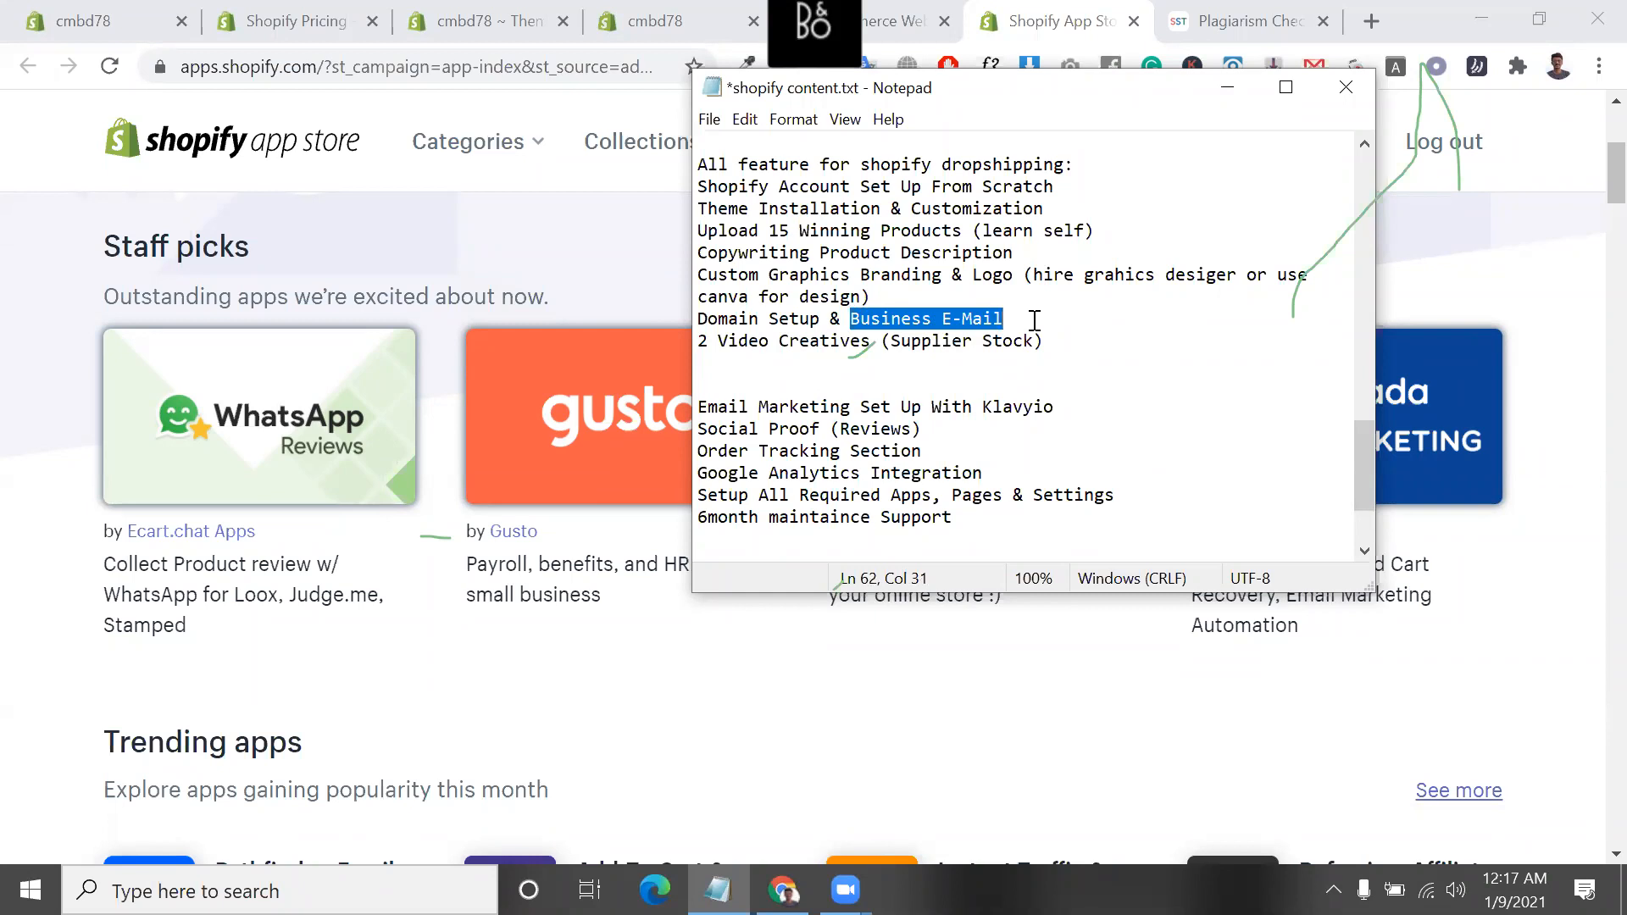
Close the plagiarism checker page and search Google for "google suite login" in a new browser tab
left_click(1254, 20)
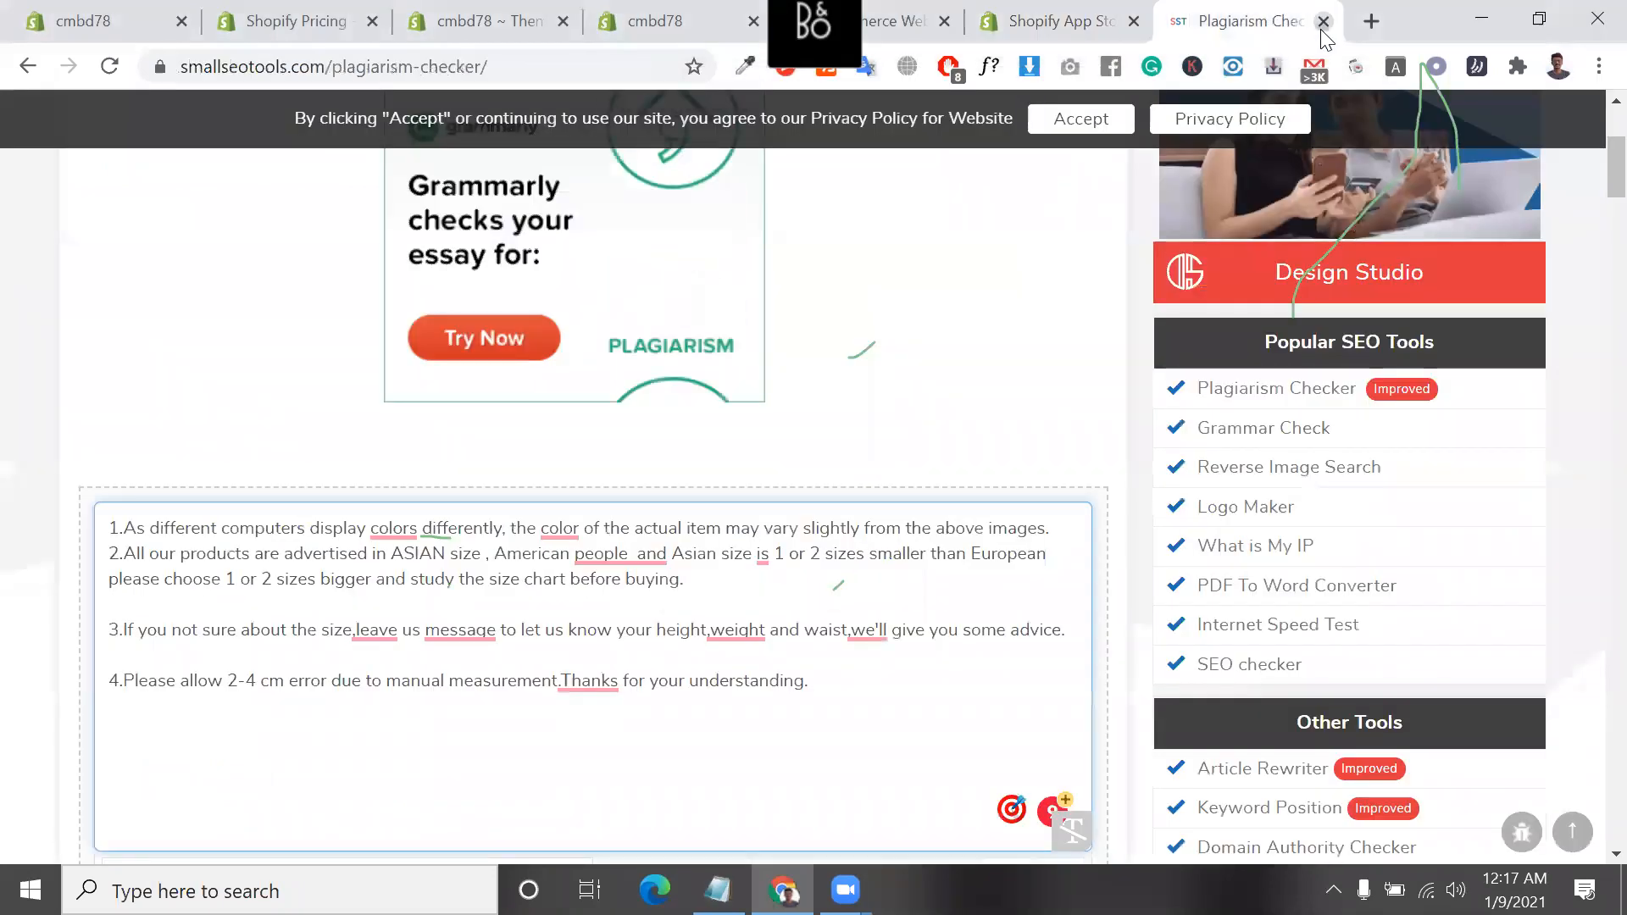
left_click(1323, 22)
left_click(1368, 23)
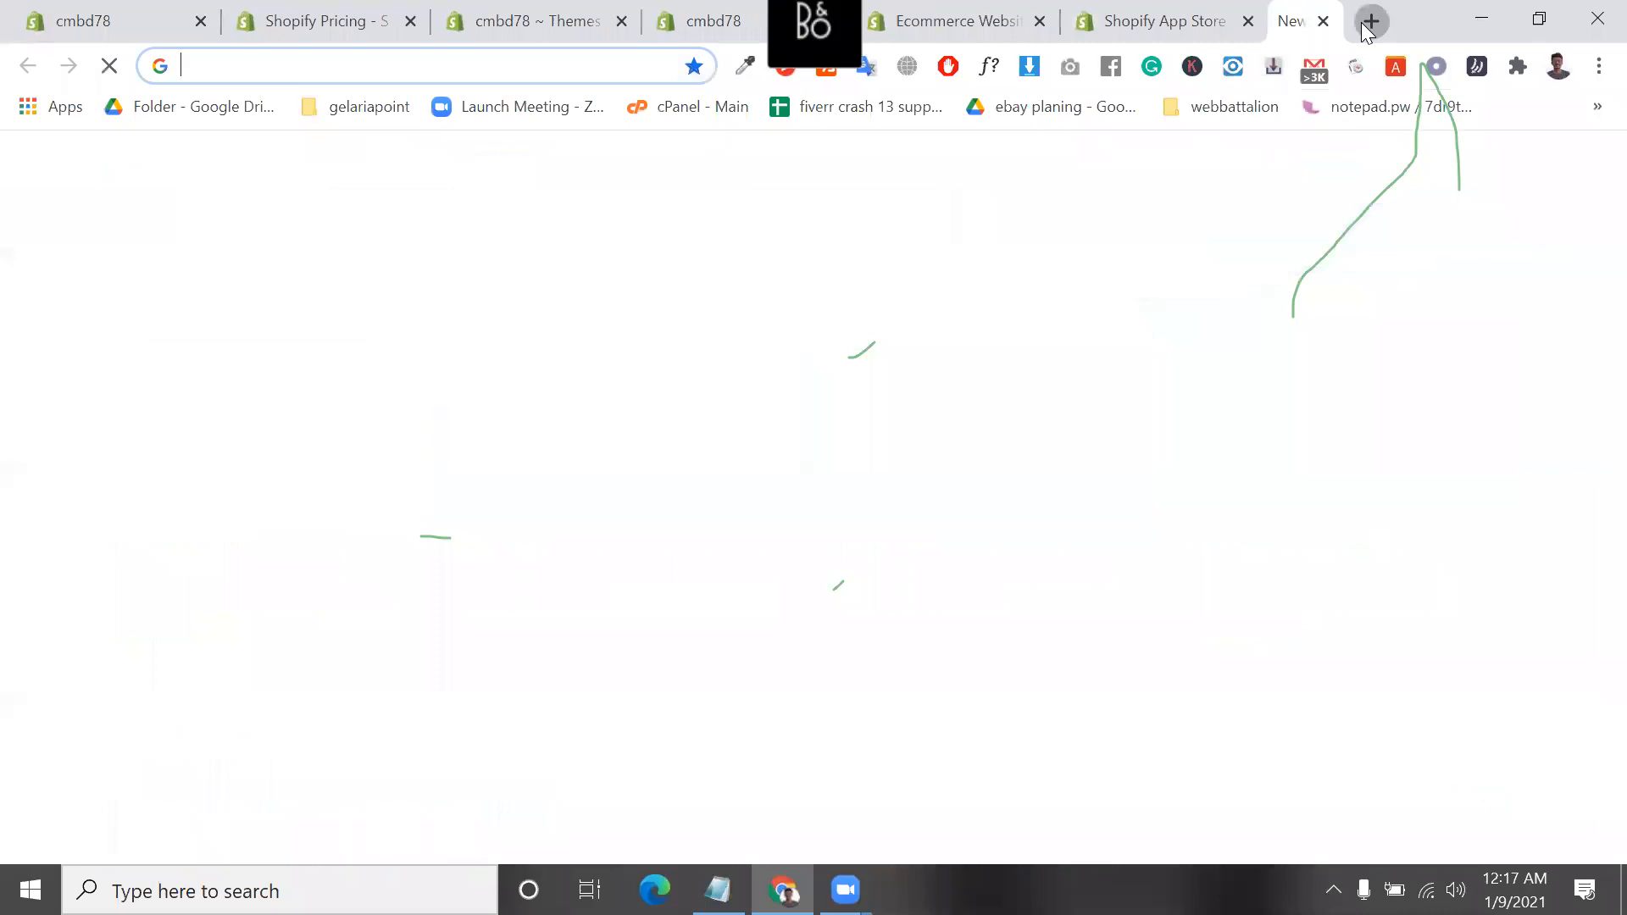
type("w")
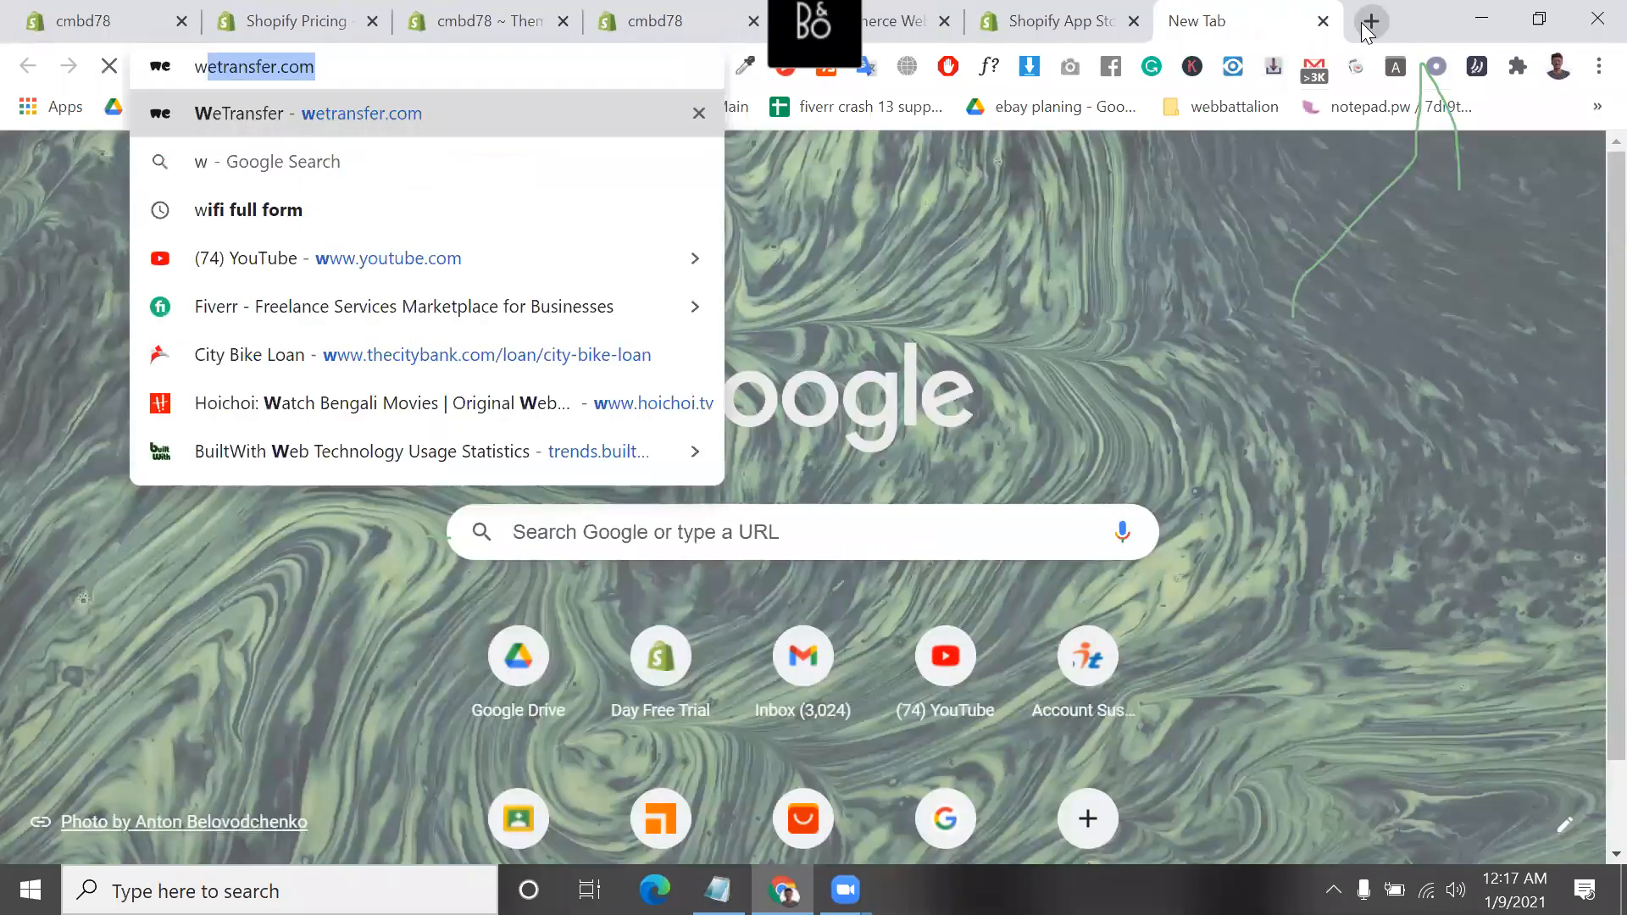
key("BackSpace")
key("BackSpace")
type("google suite login")
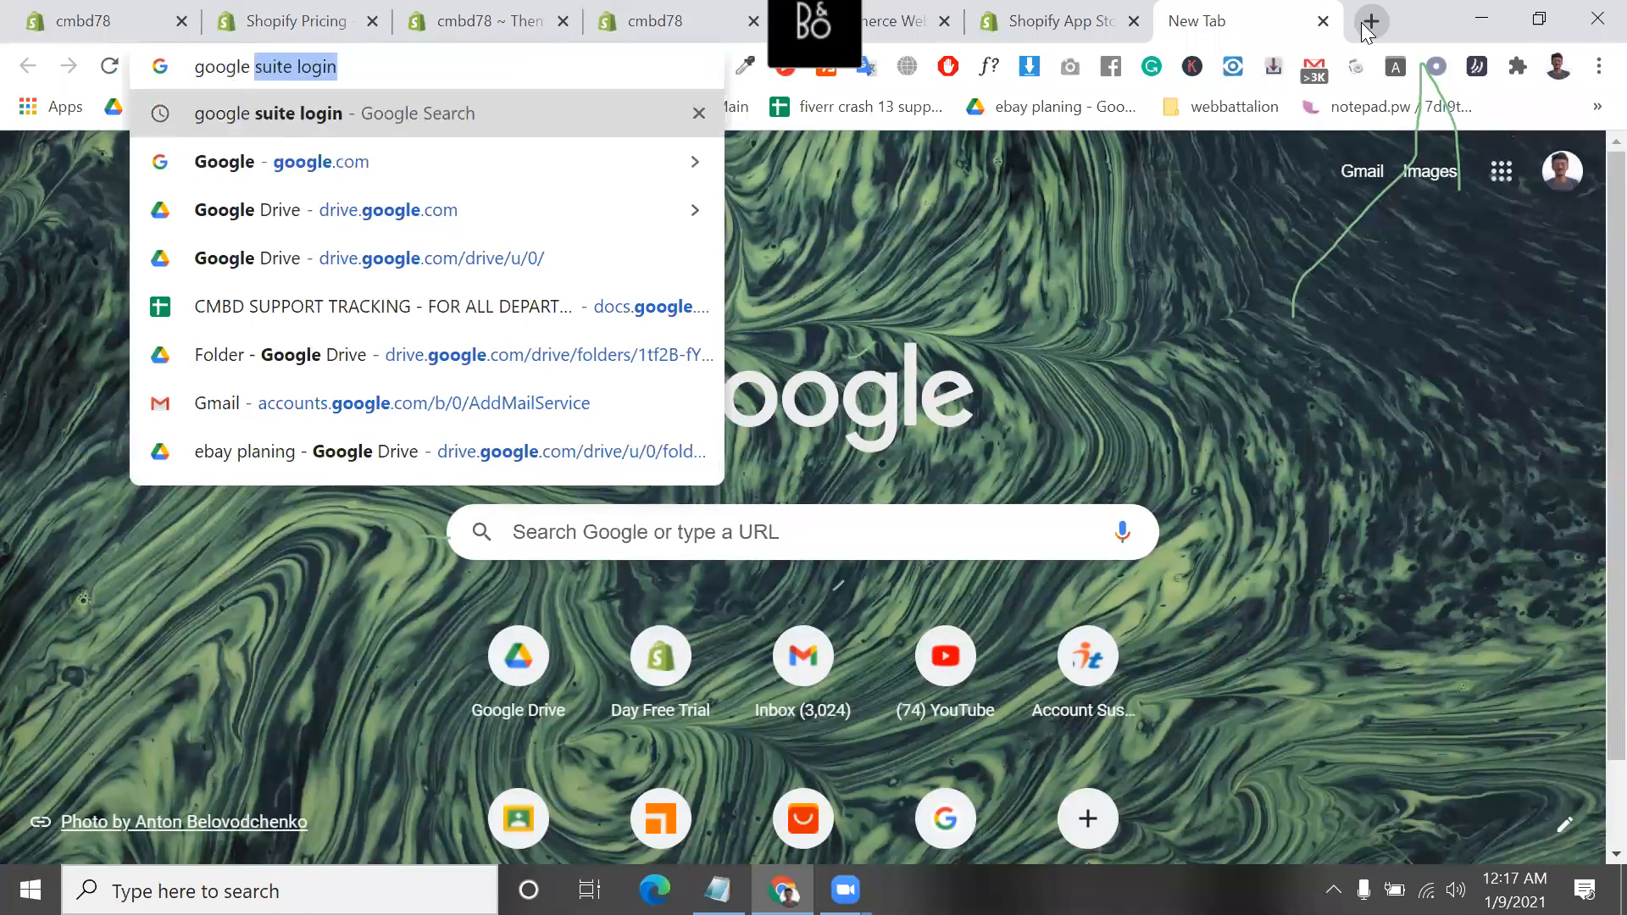
key("Return")
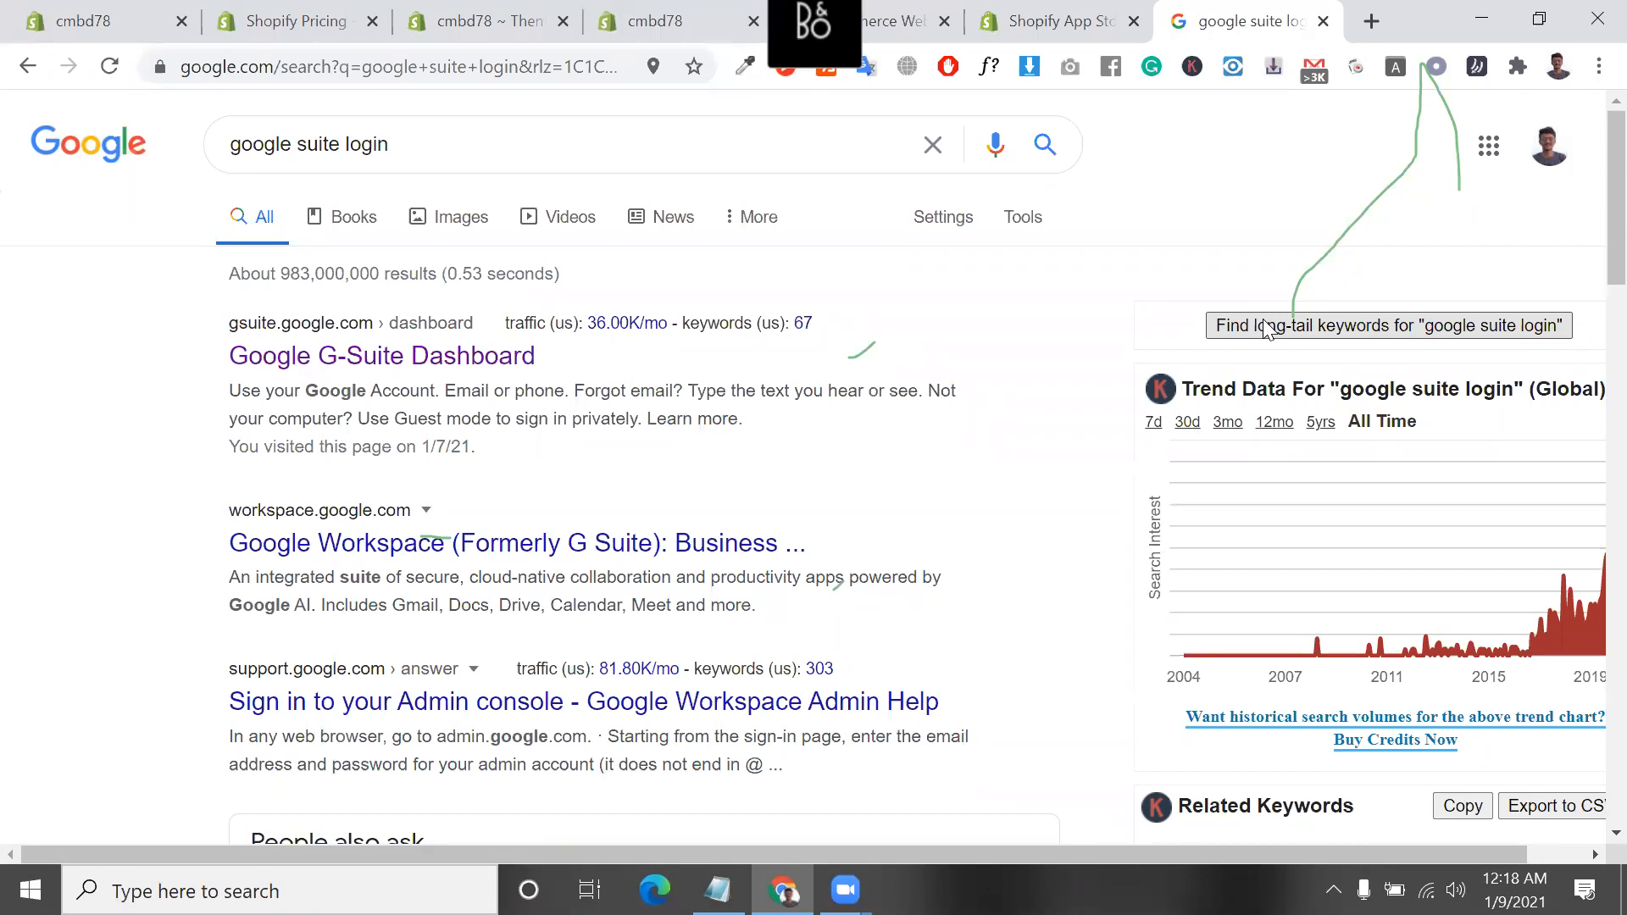
Replace the Google search text with a sample support e-mail address on a custom domain
left_click(650, 143)
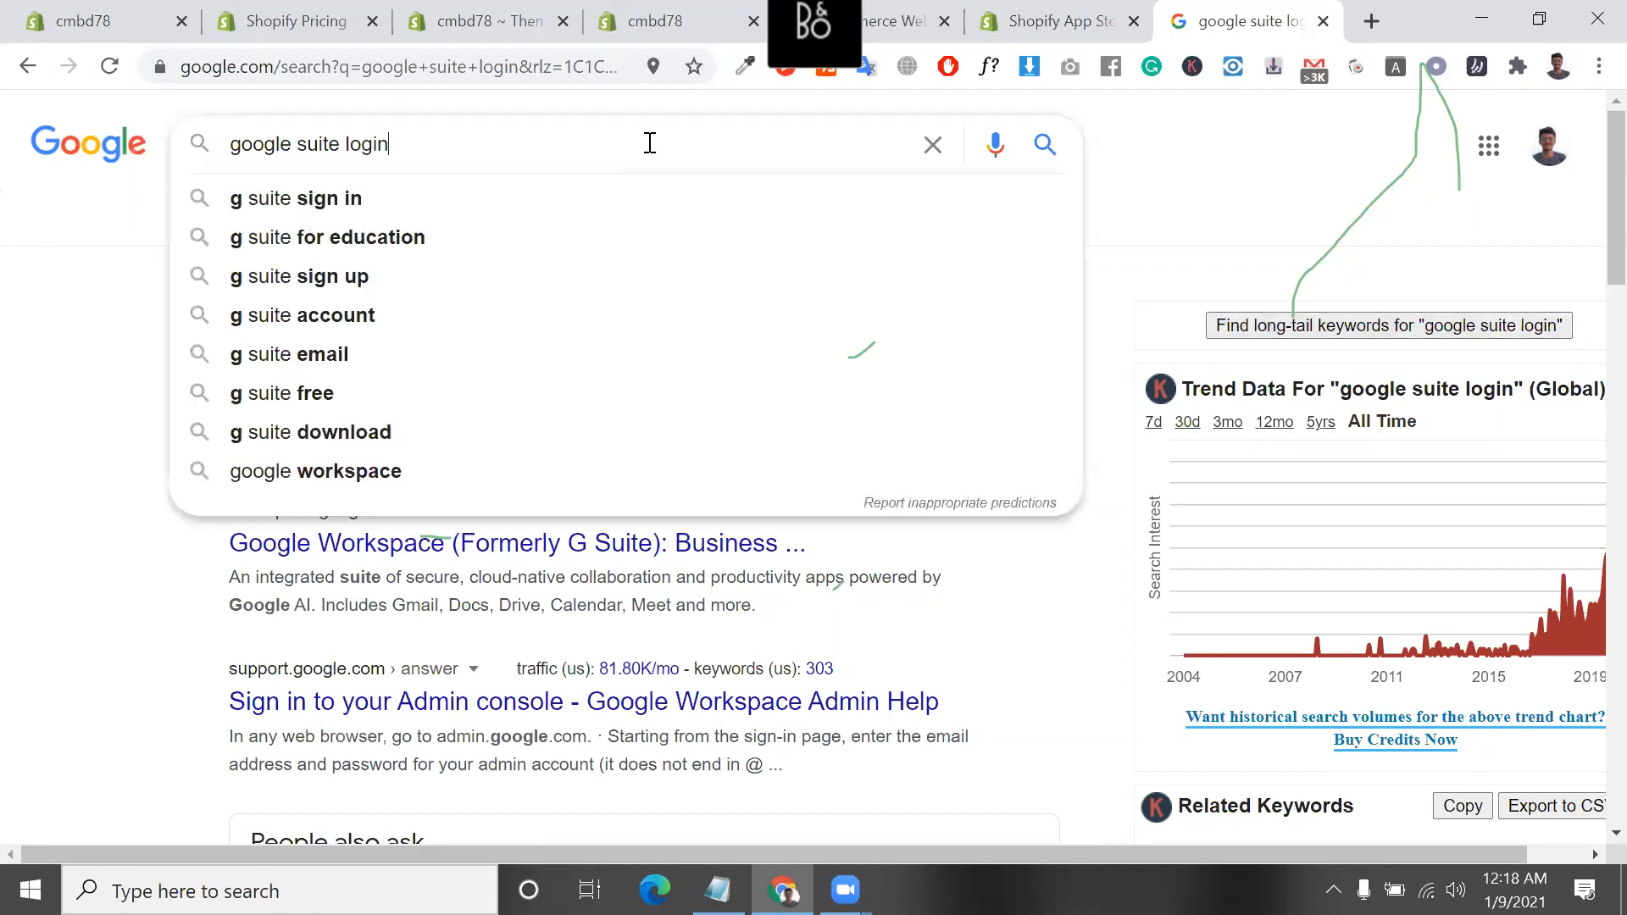
triple_click(650, 143)
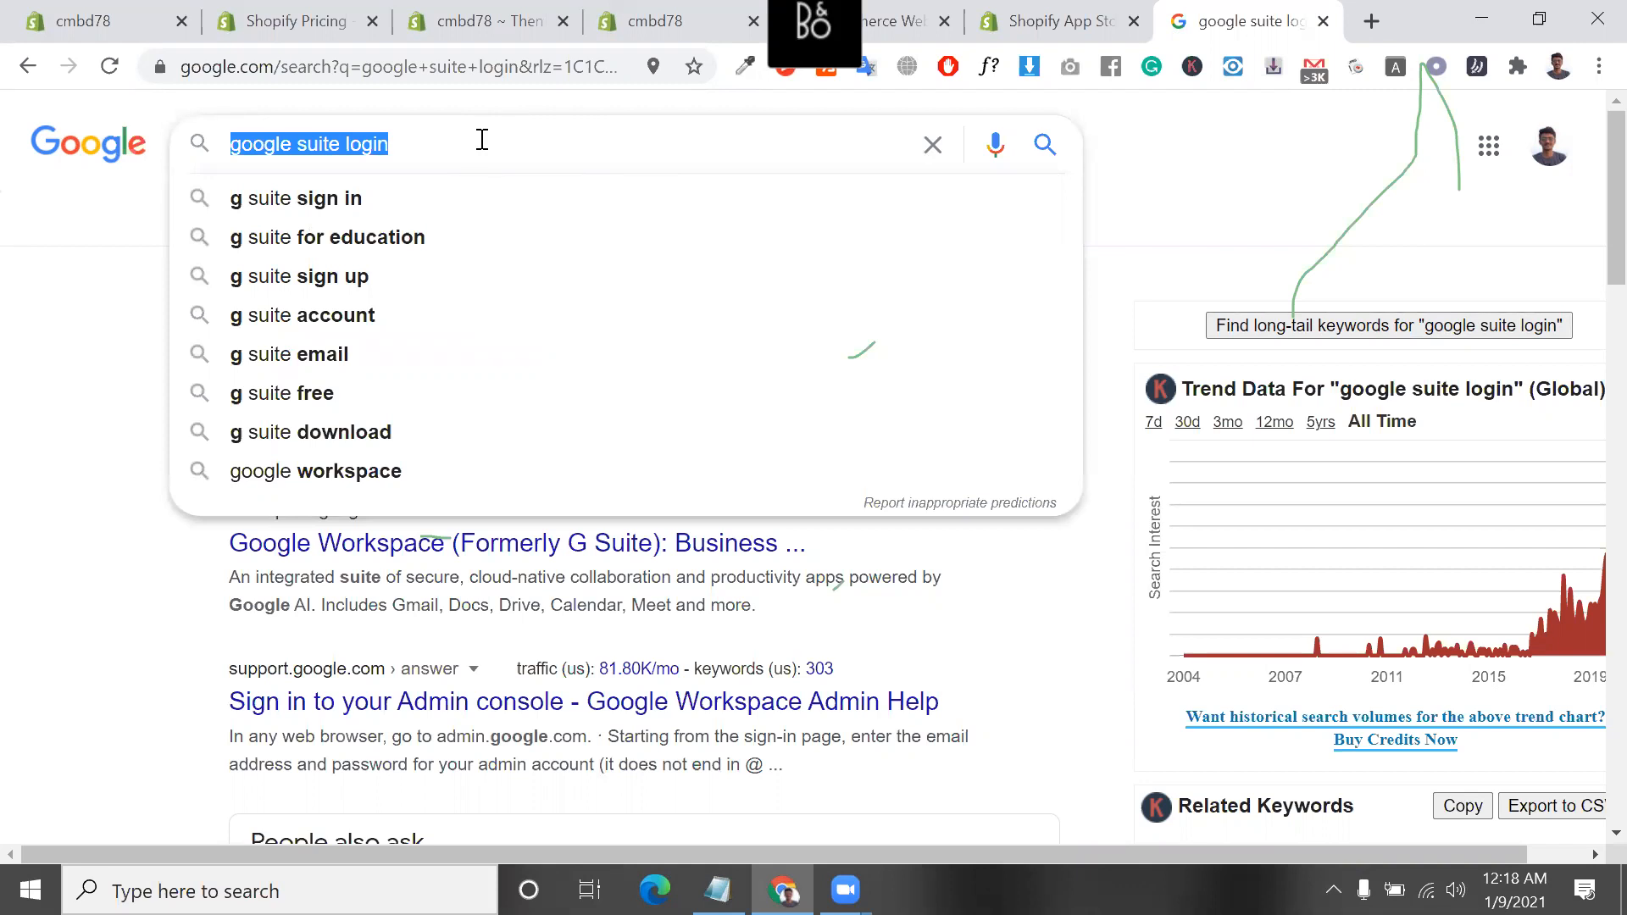
type("support")
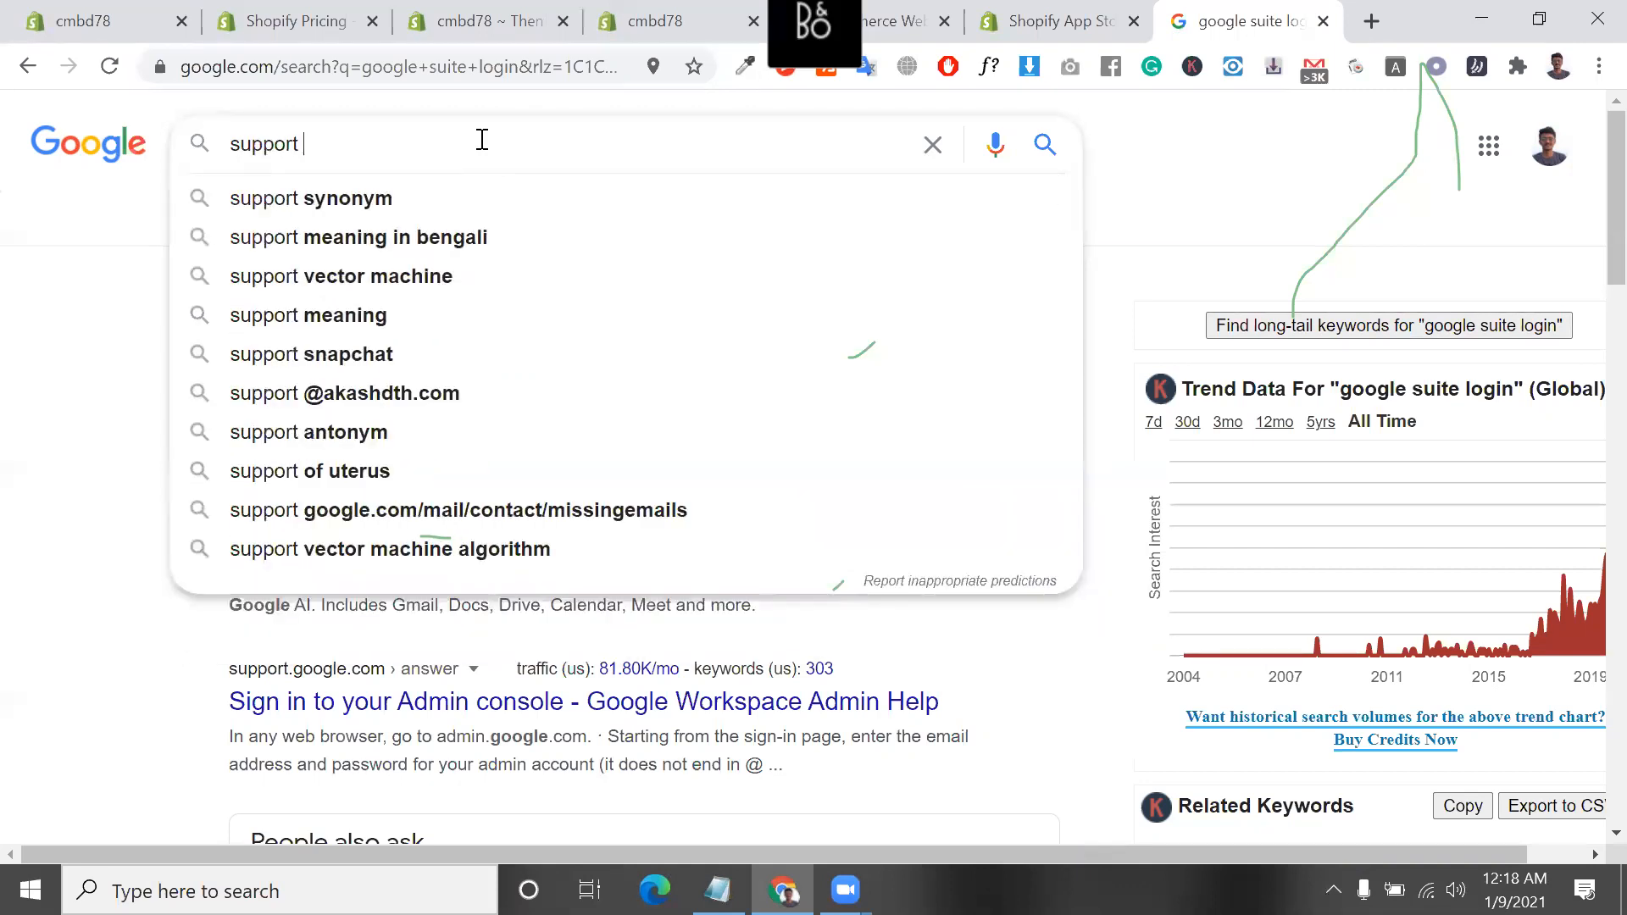
type("@")
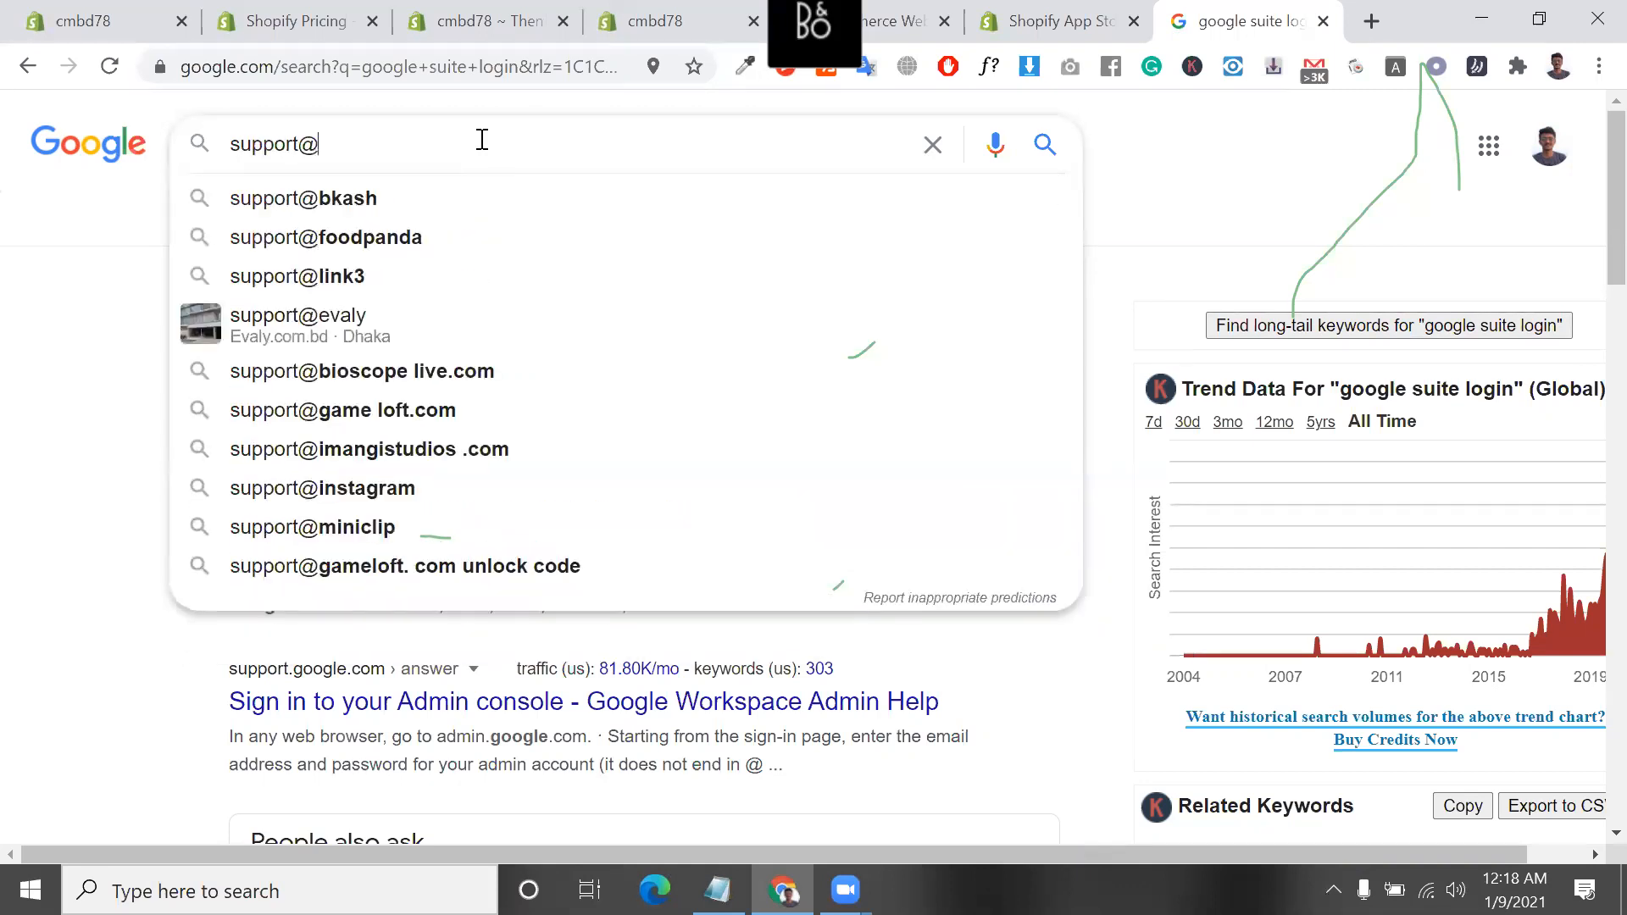
type("bu")
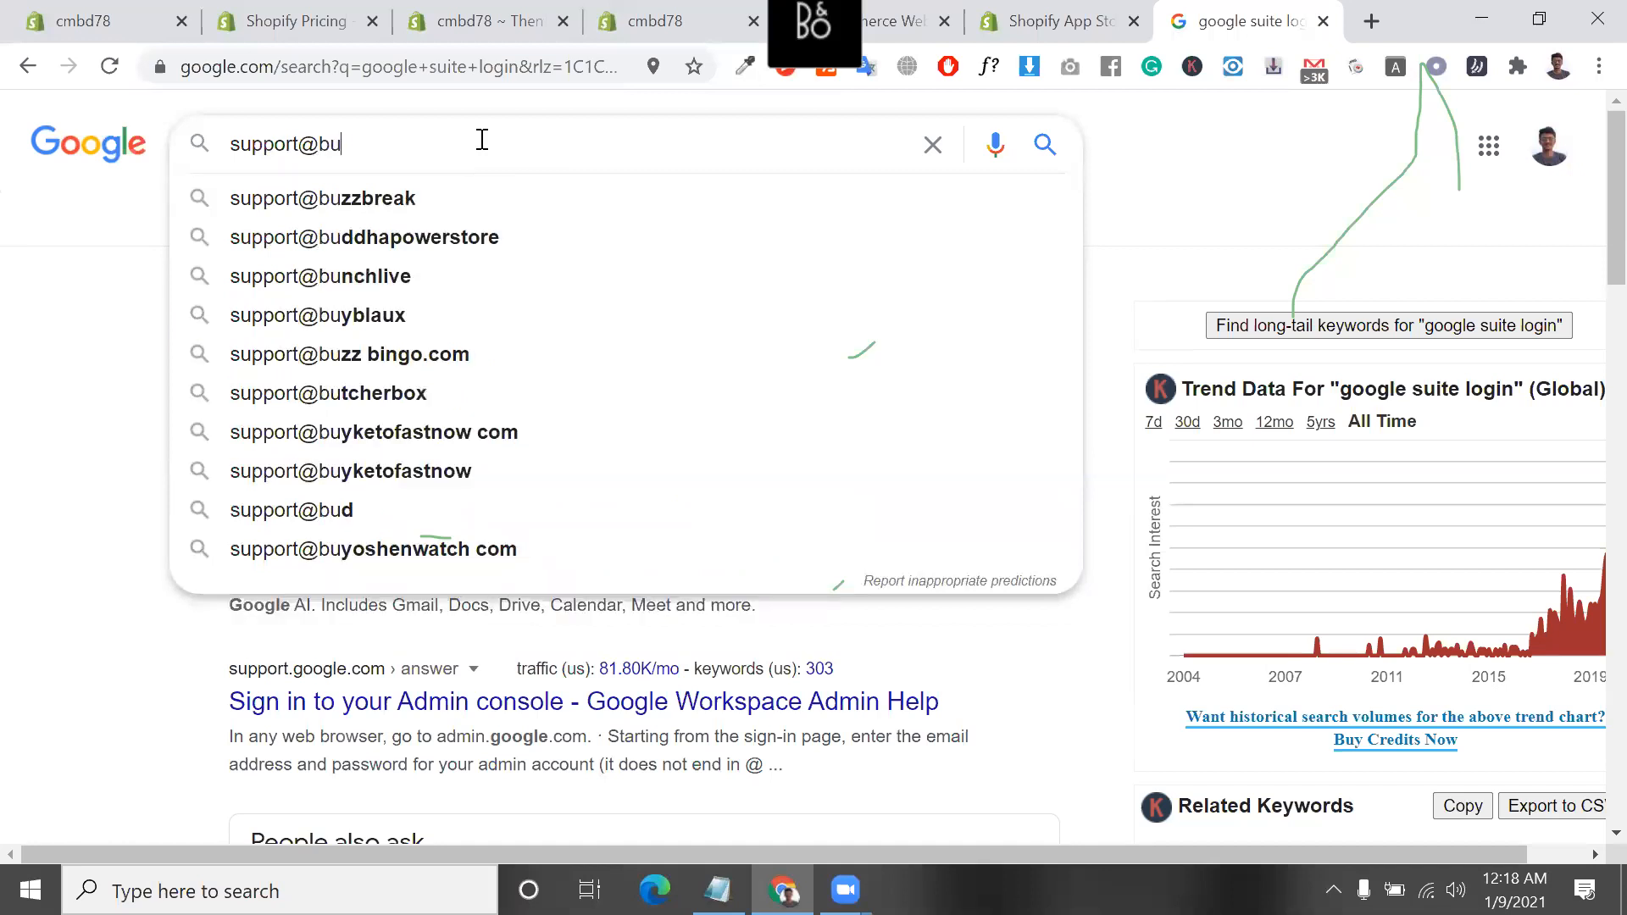
type("ssin")
key("BackSpace")
key("BackSpace")
key("BackSpace")
key("BackSpace")
key("BackSpace")
key("BackSpace")
type("yourdomain.com")
Highlight the sample support address, open the Google G-Suite Dashboard result and close its account chooser page
left_click_drag(480, 144, 187, 149)
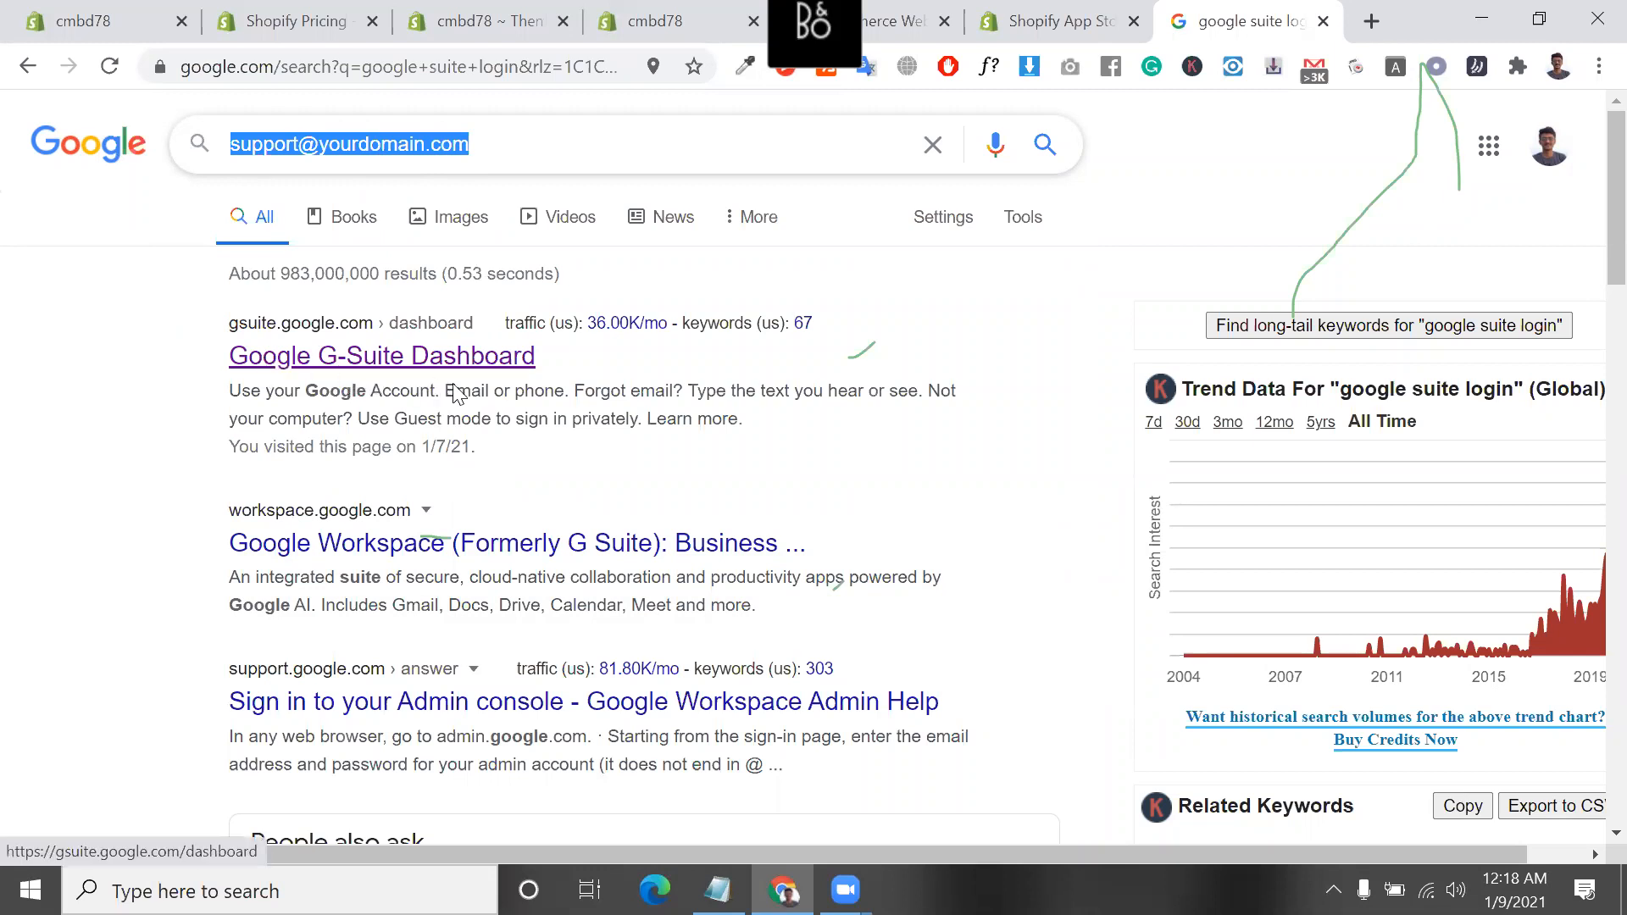
left_click(508, 359)
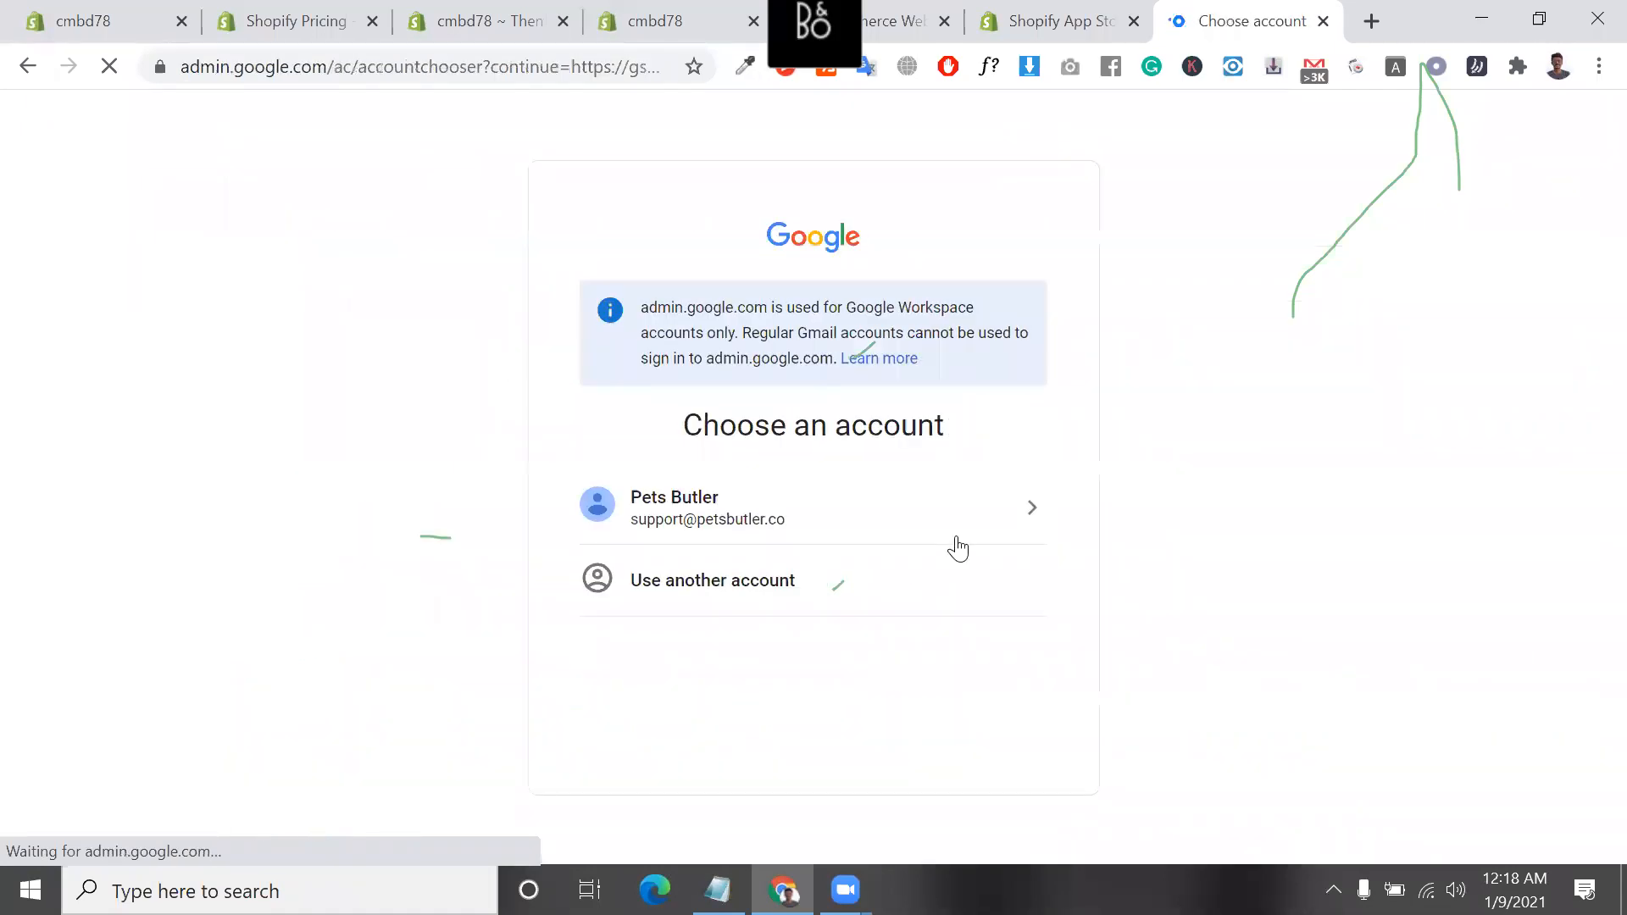
left_click(1323, 21)
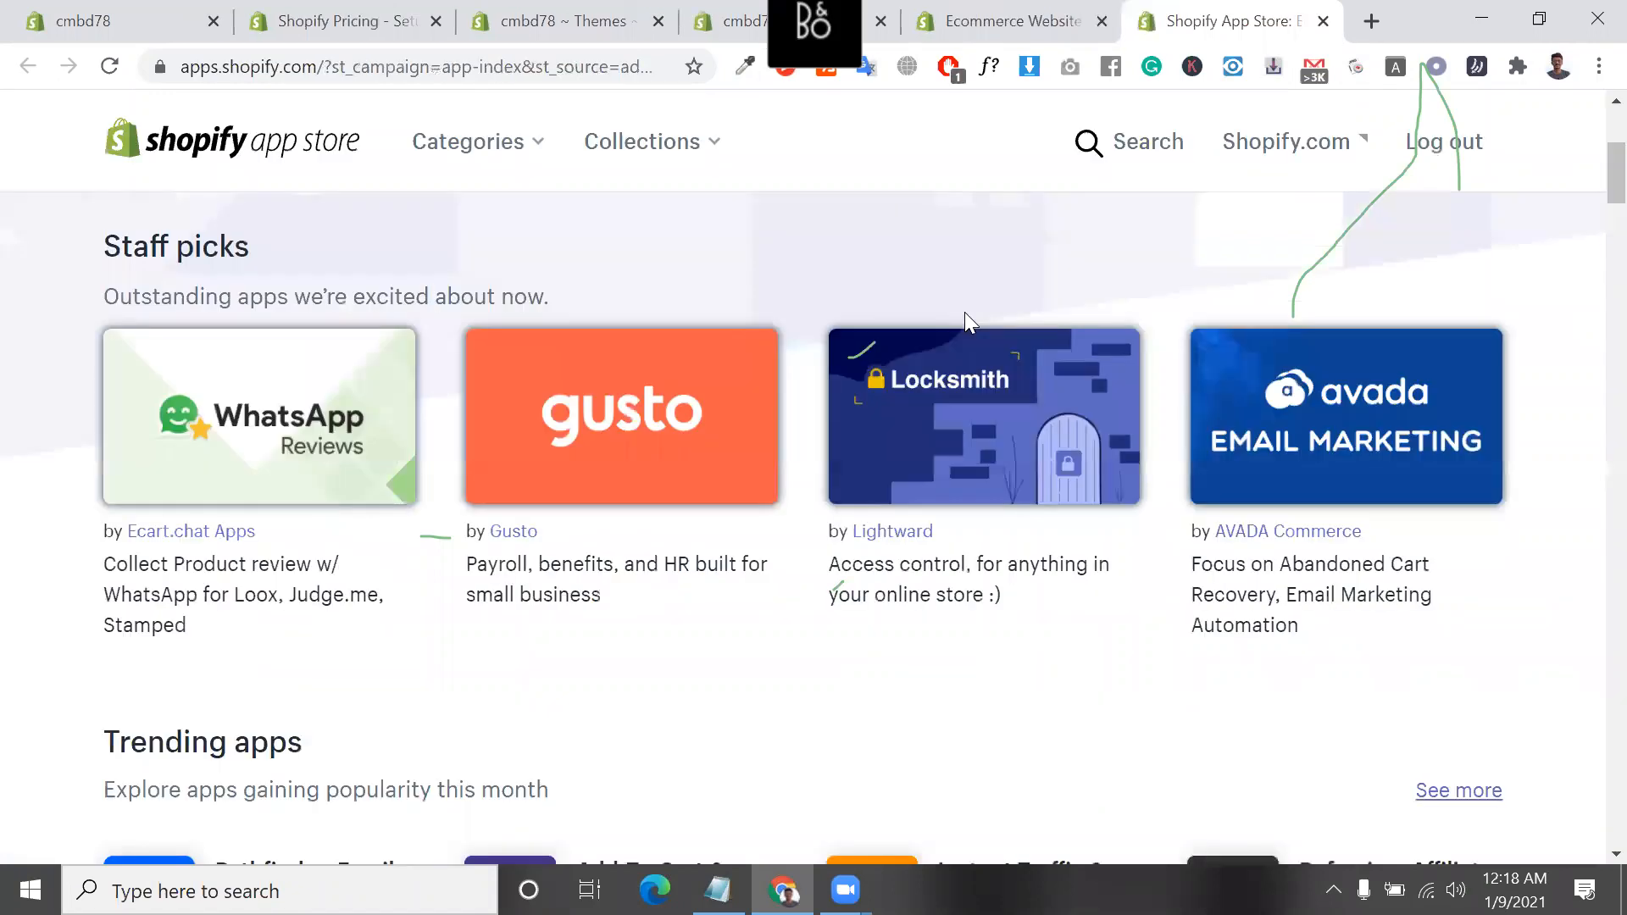
left_click(1070, 12)
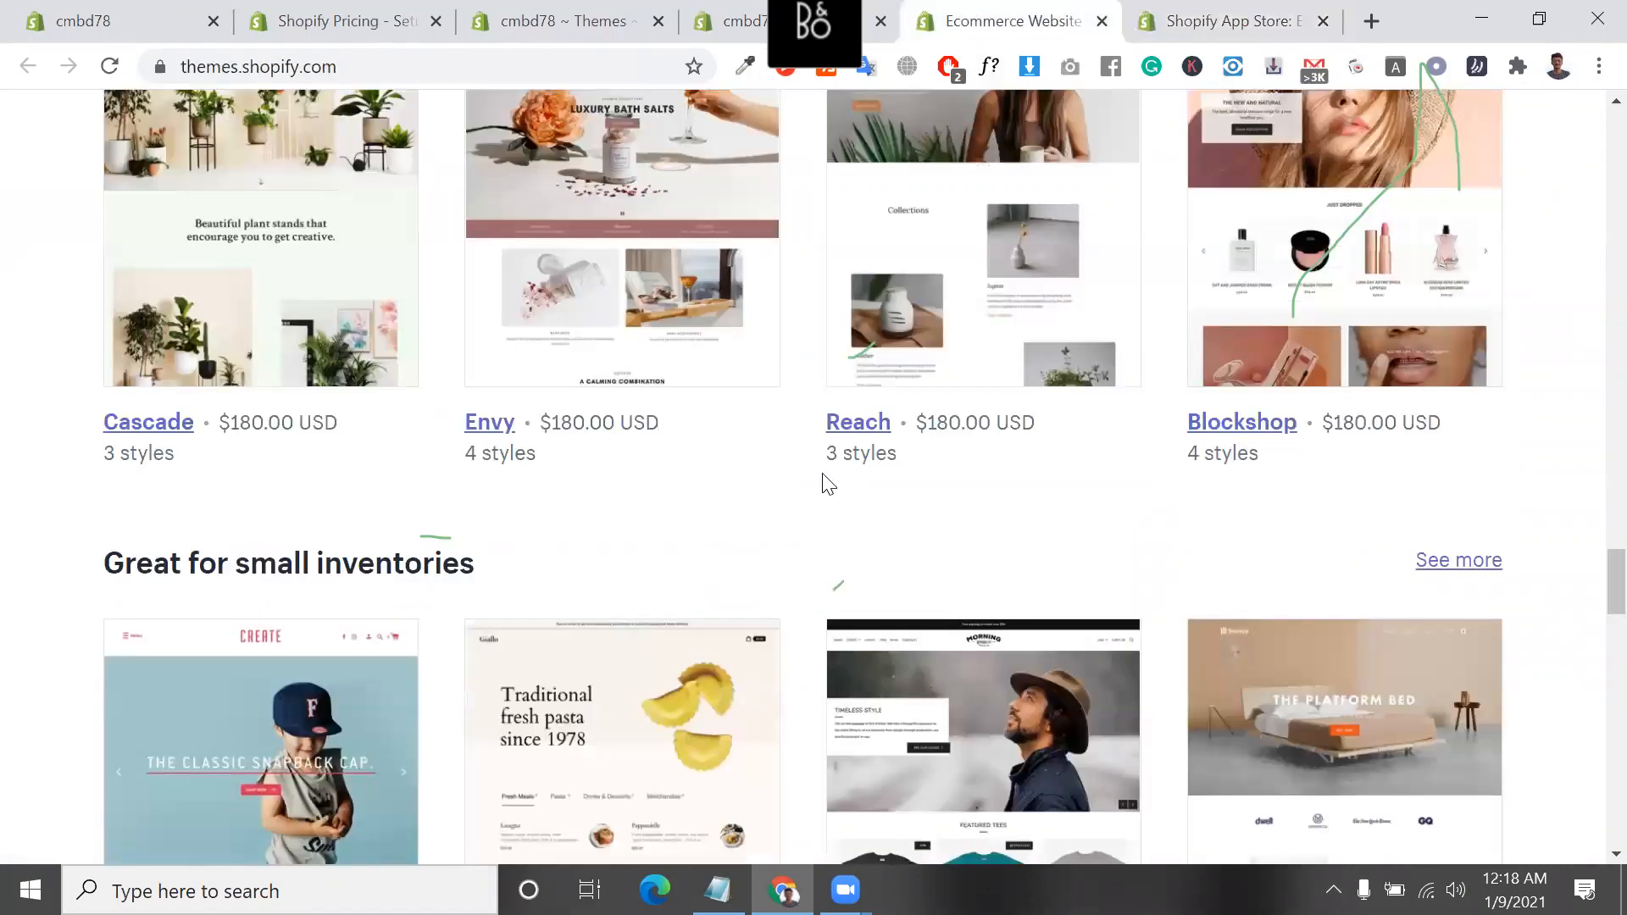
scroll(826, 484, "up", 4)
scroll(826, 475, "up", 2)
left_click(1182, 25)
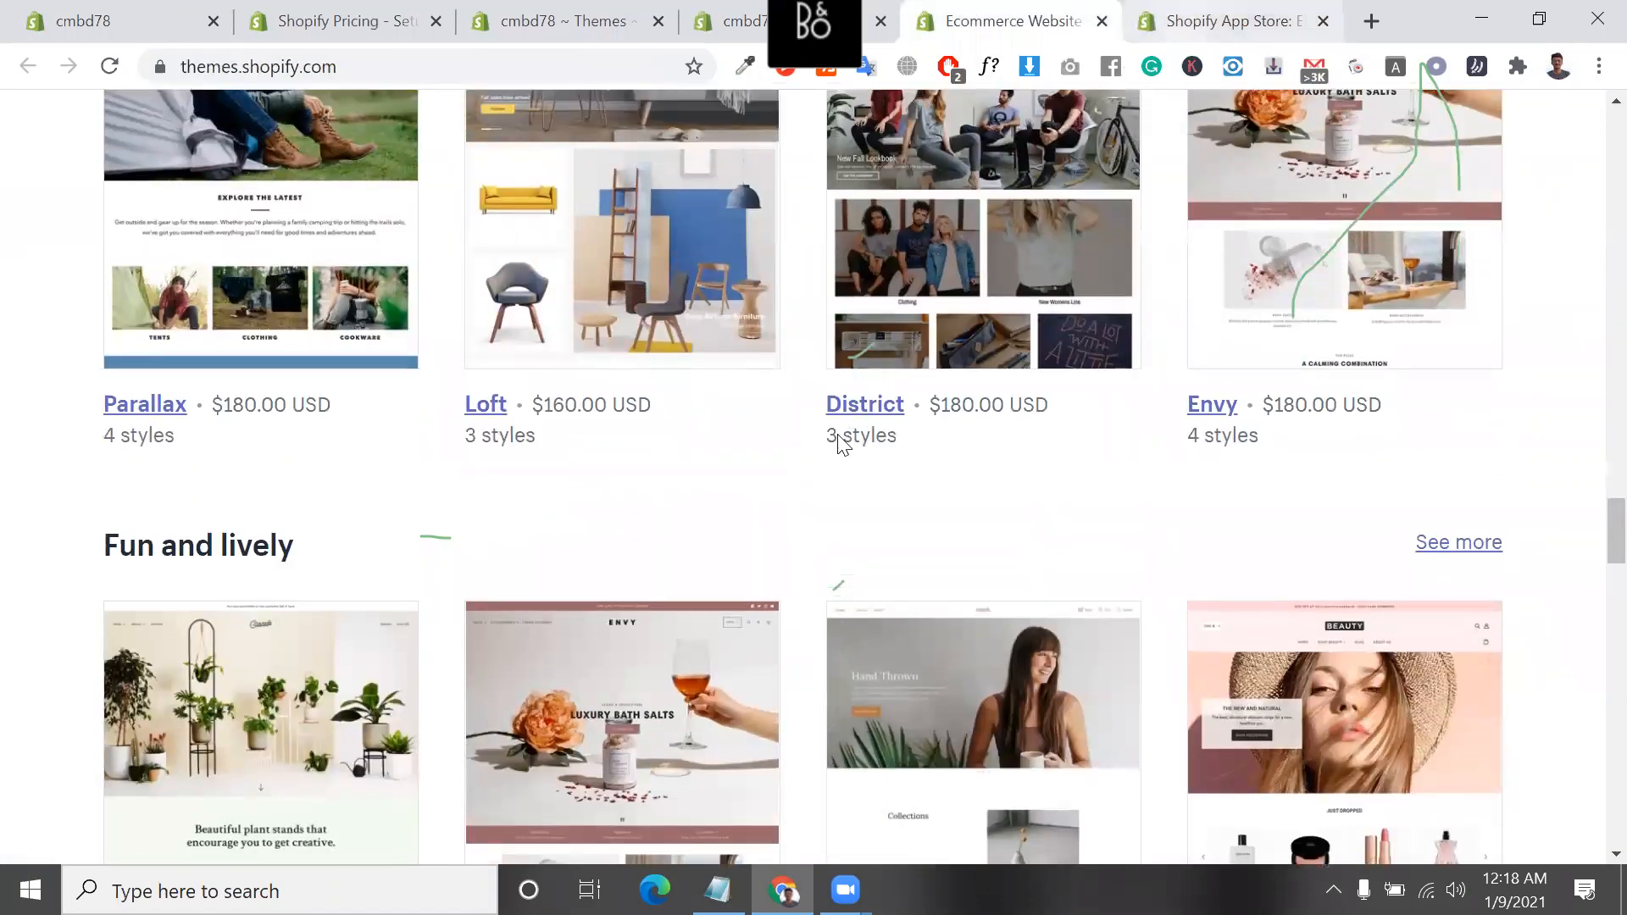
Bring up the shopify content.txt notes, widen their window and highlight the "2 Video Creatives (Supplier Stock)" line
left_click(717, 889)
key("Right")
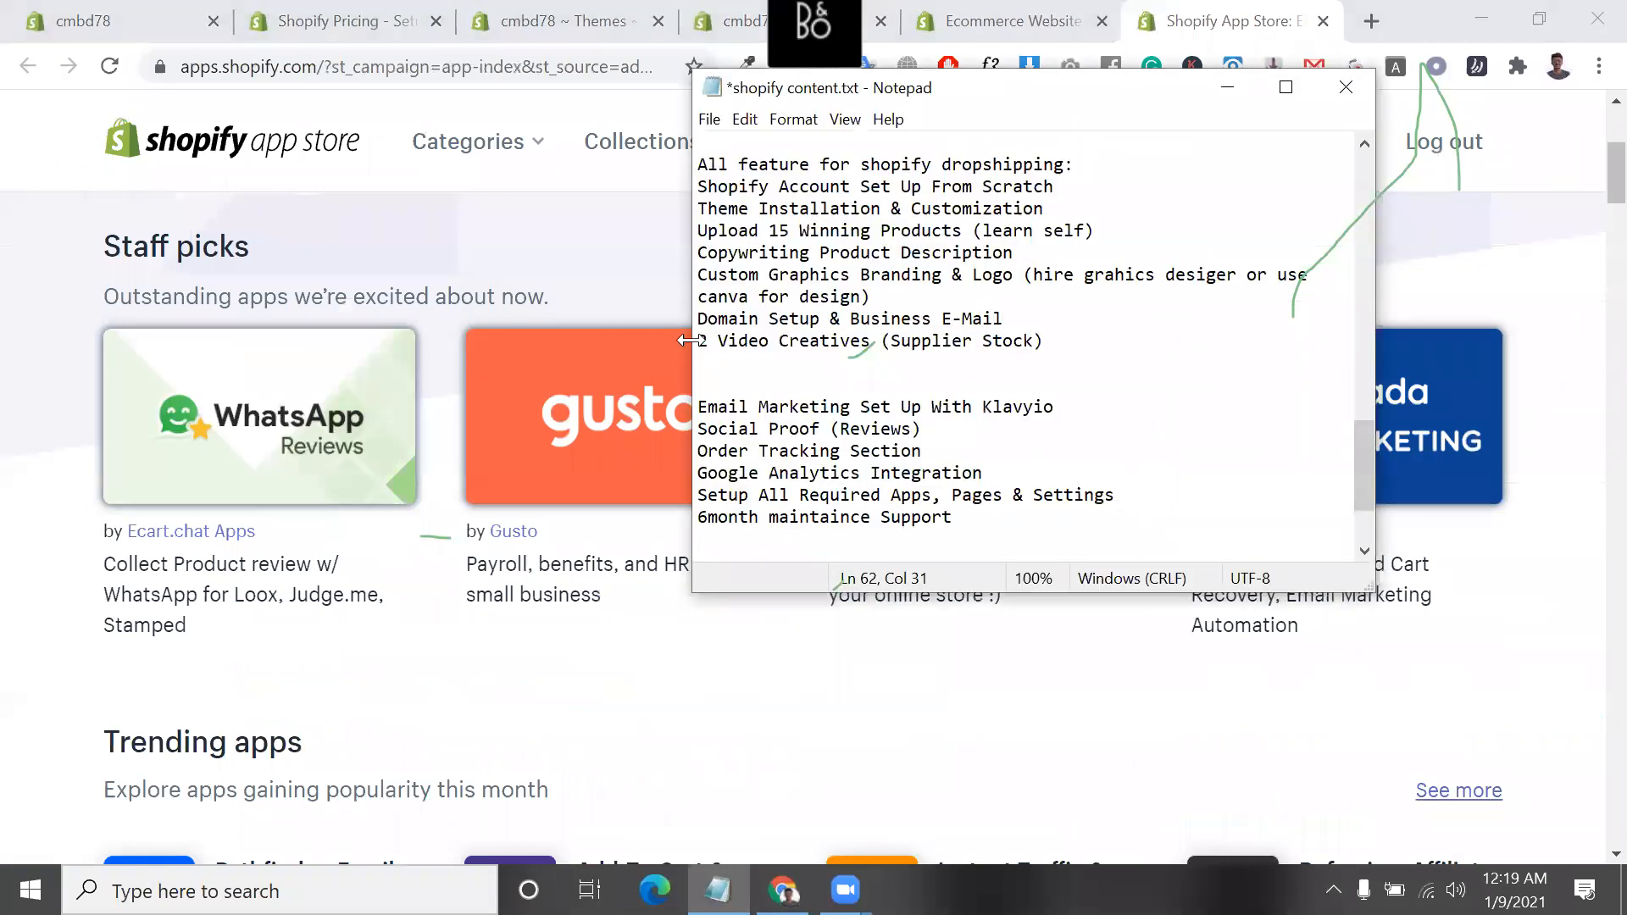
left_click_drag(689, 340, 506, 339)
left_click_drag(859, 296, 494, 292)
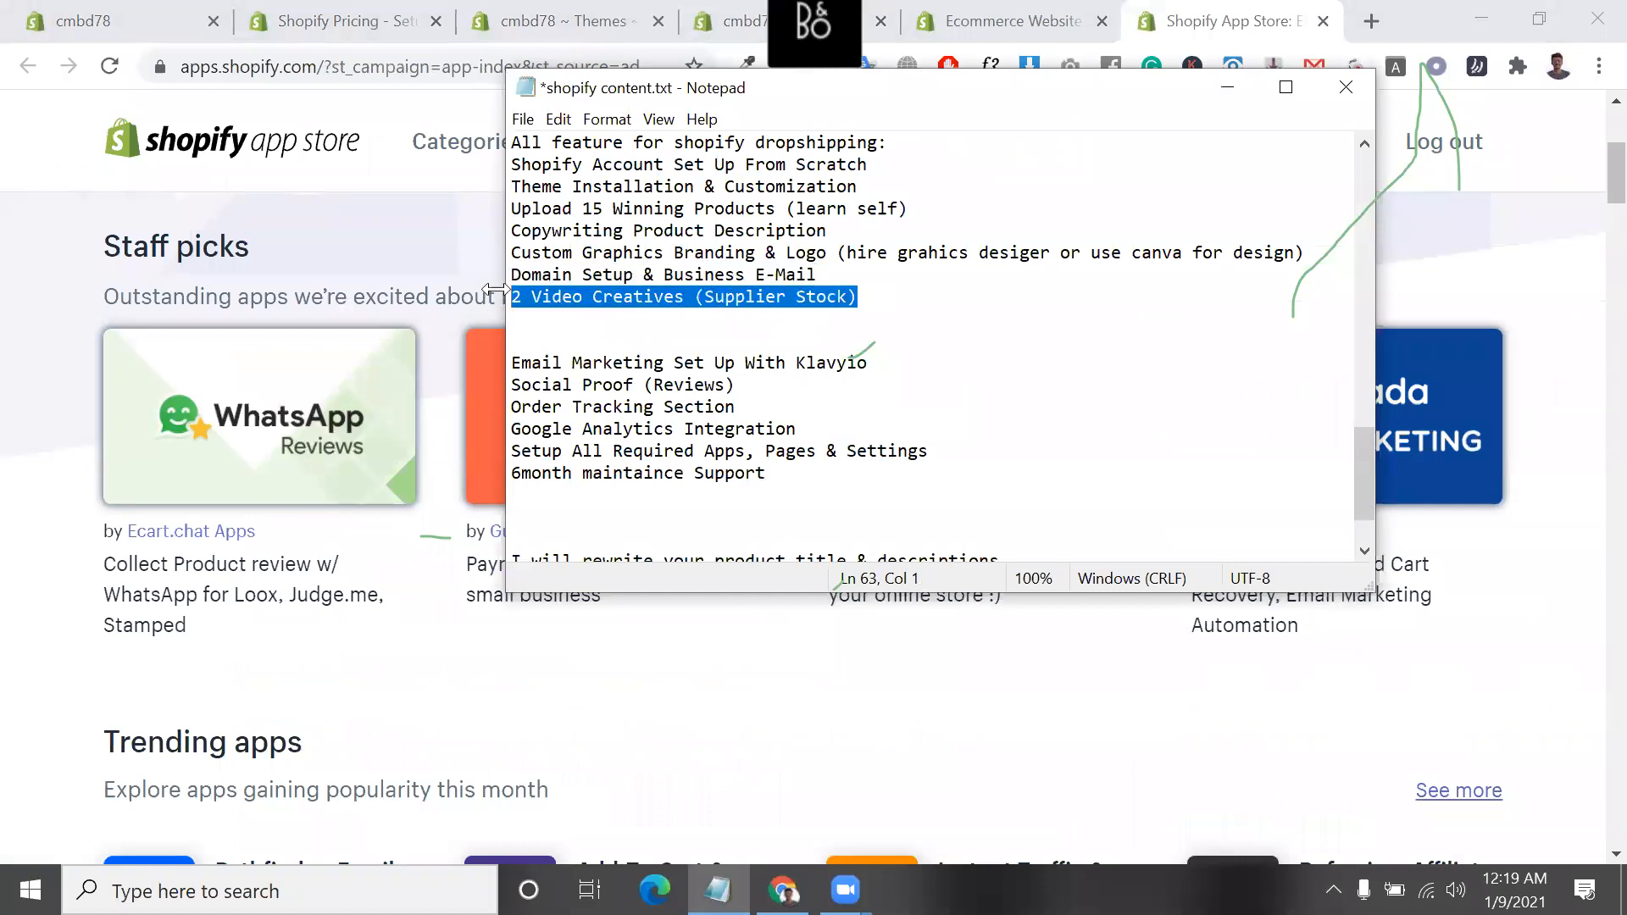
Highlight the words "Supplier Stock" in the "2 Video Creatives" line of the notes, then clear the selection
left_click(721, 298)
double_click(712, 297)
left_click_drag(802, 298, 850, 297)
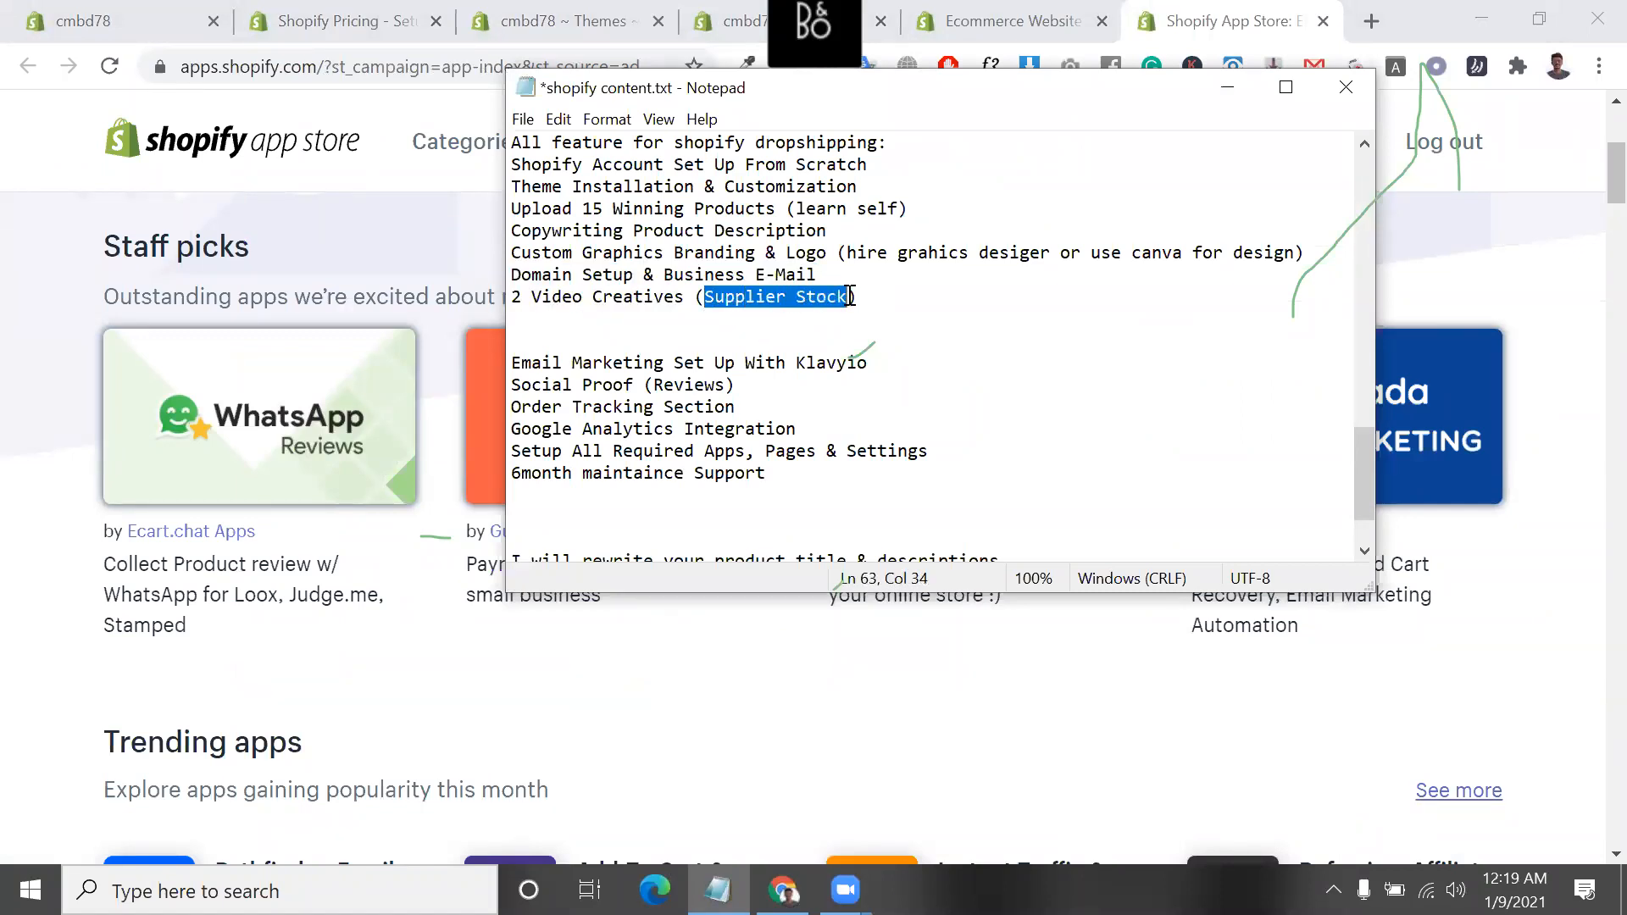
double_click(850, 297)
left_click(886, 296)
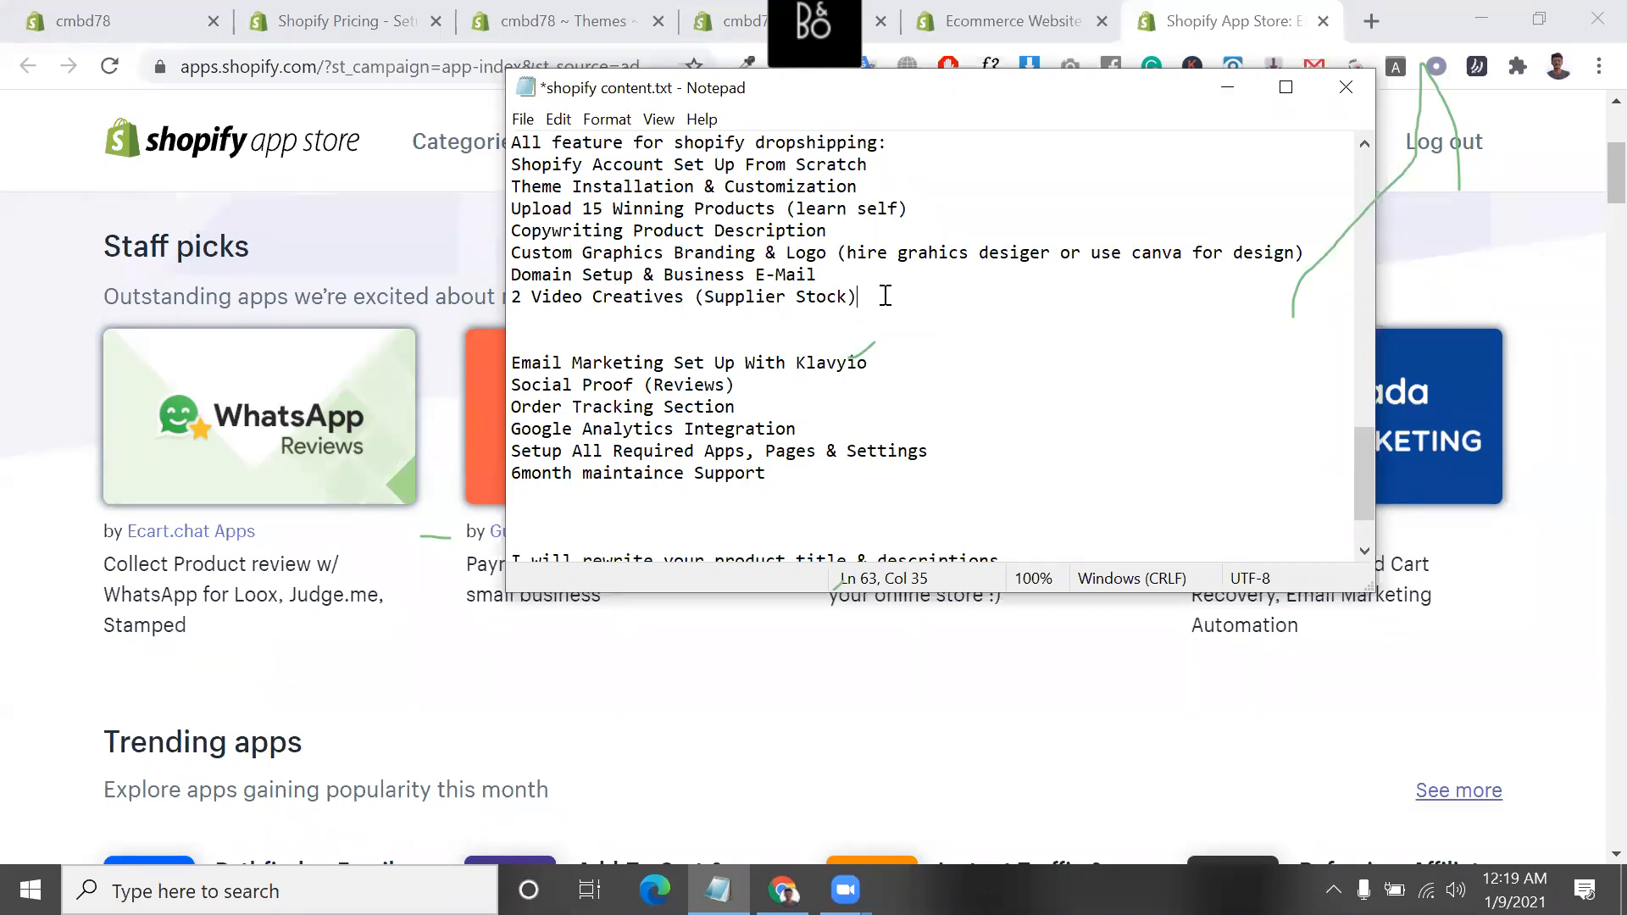
Highlight the "2 Video Creatives (Supplier Stock)" line and extend the highlighting to the "Domain Setup & Business E-Mail" line
left_click_drag(884, 296, 498, 301)
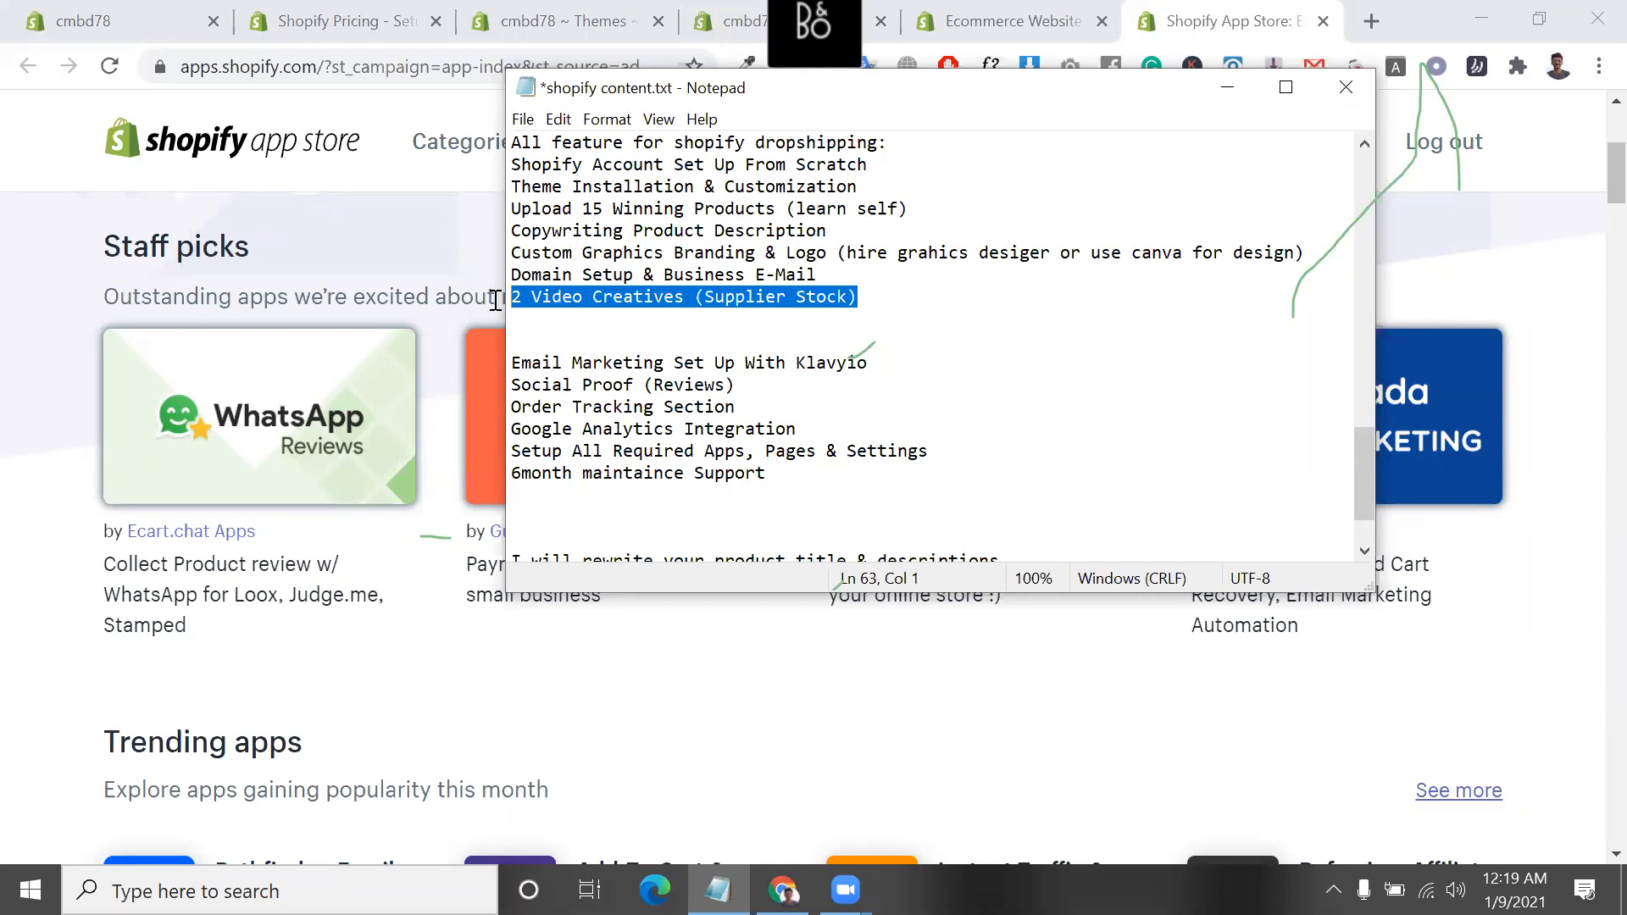
left_click(795, 273)
left_click_drag(858, 297, 512, 274)
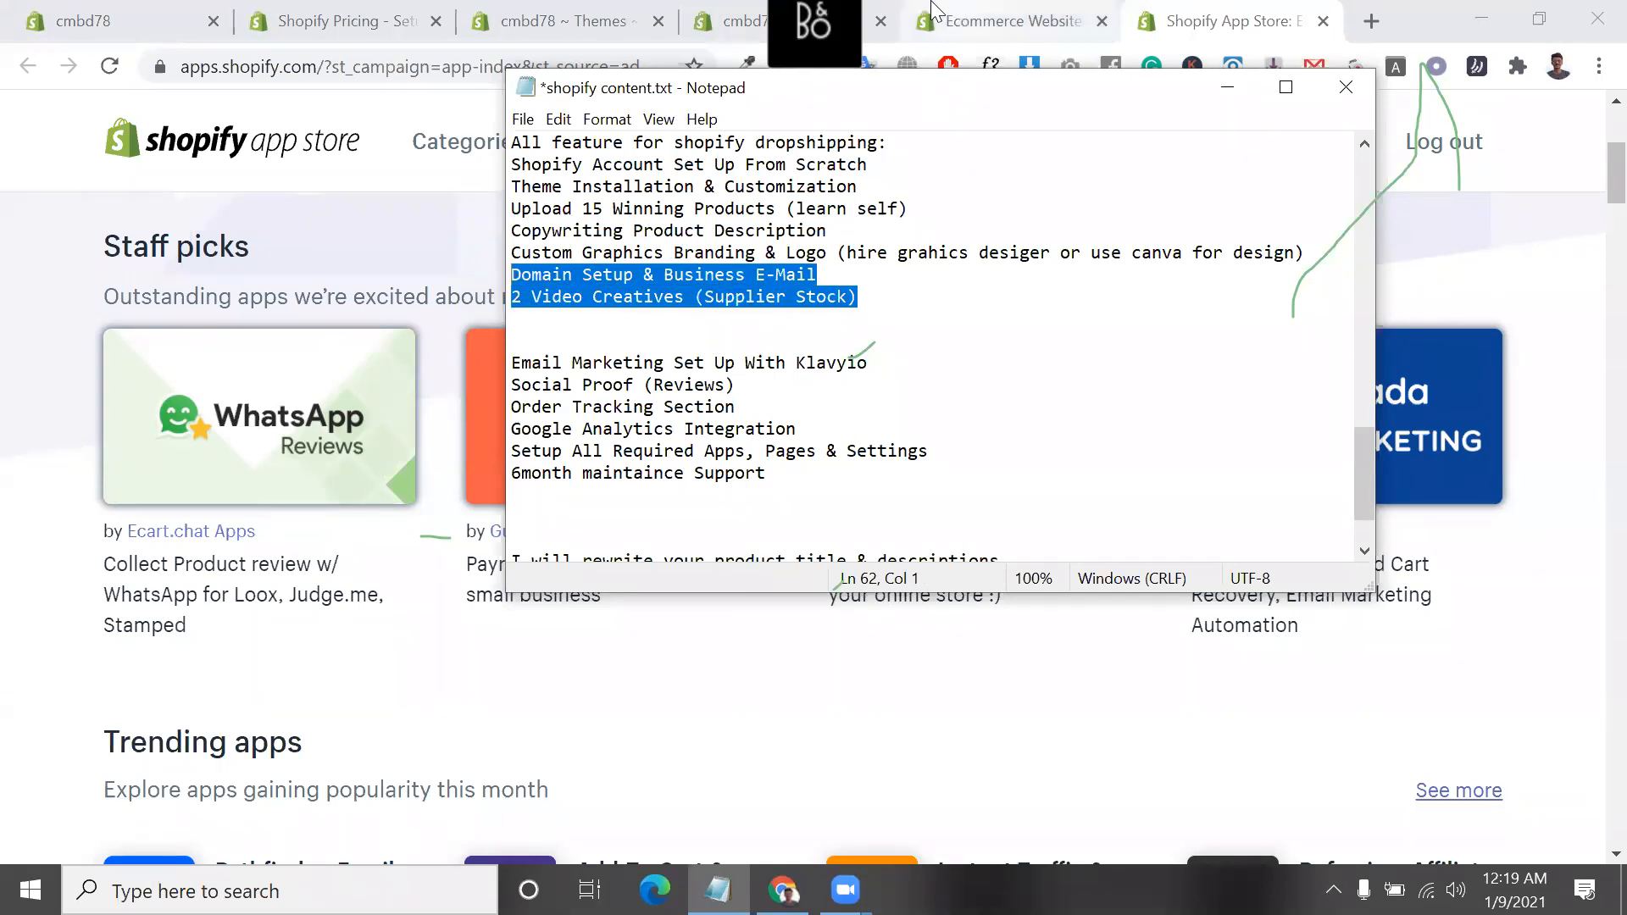
Switch to the browser, view the beginning of the Shopify App Store page and return to the Shopify themes page
left_click(924, 12)
left_click(1000, 20)
left_click(1228, 19)
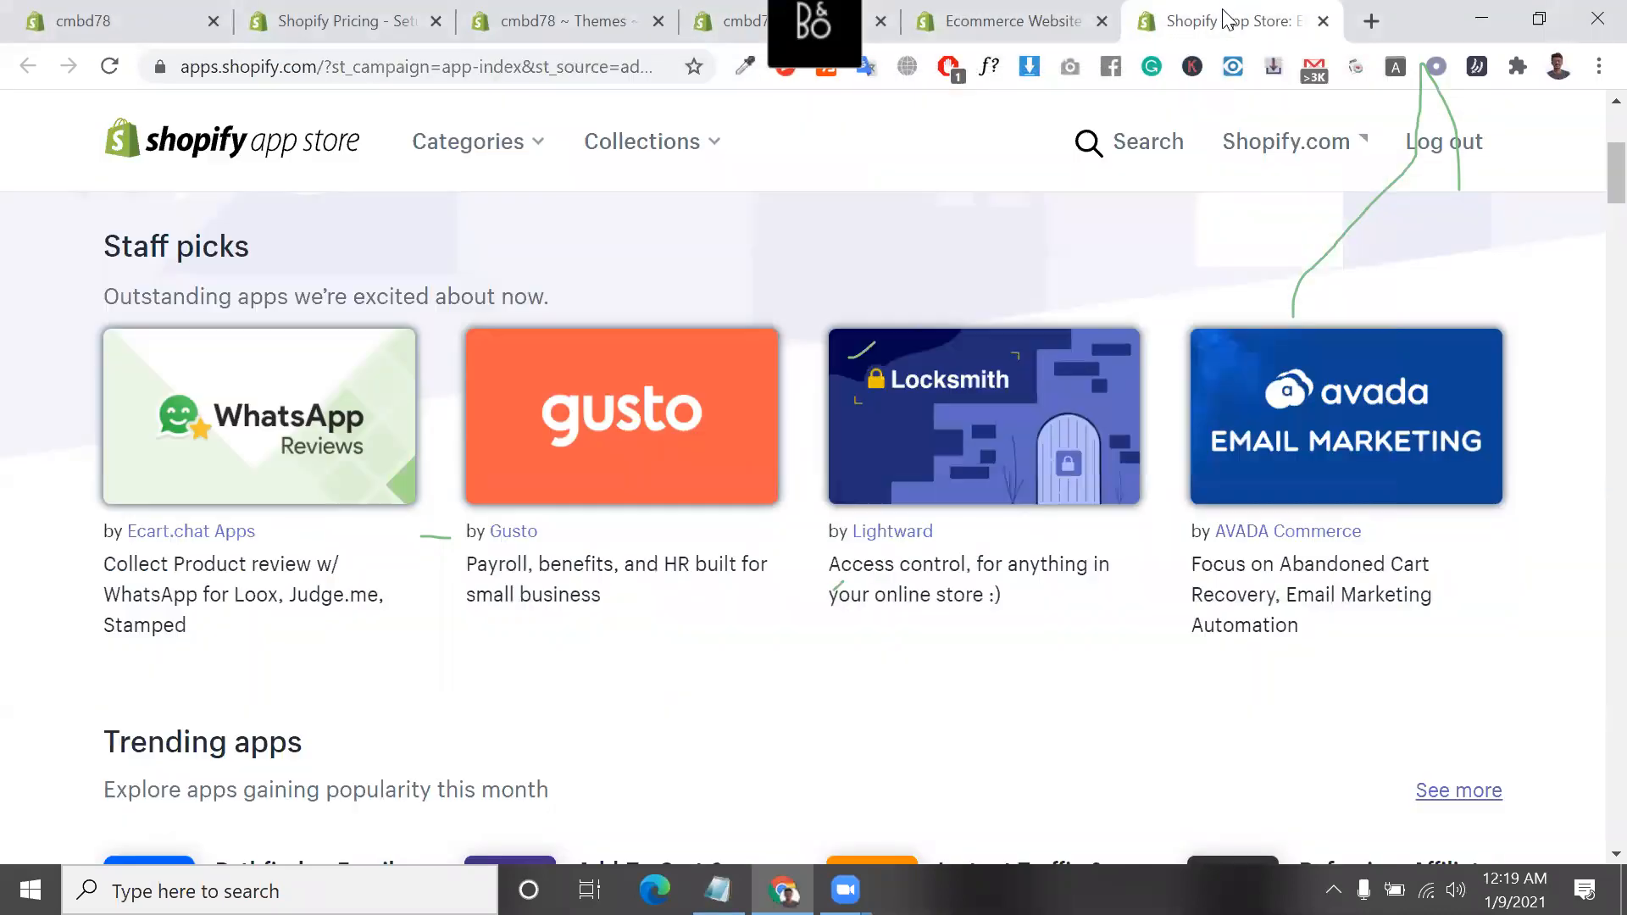
scroll(944, 316, "up", 5)
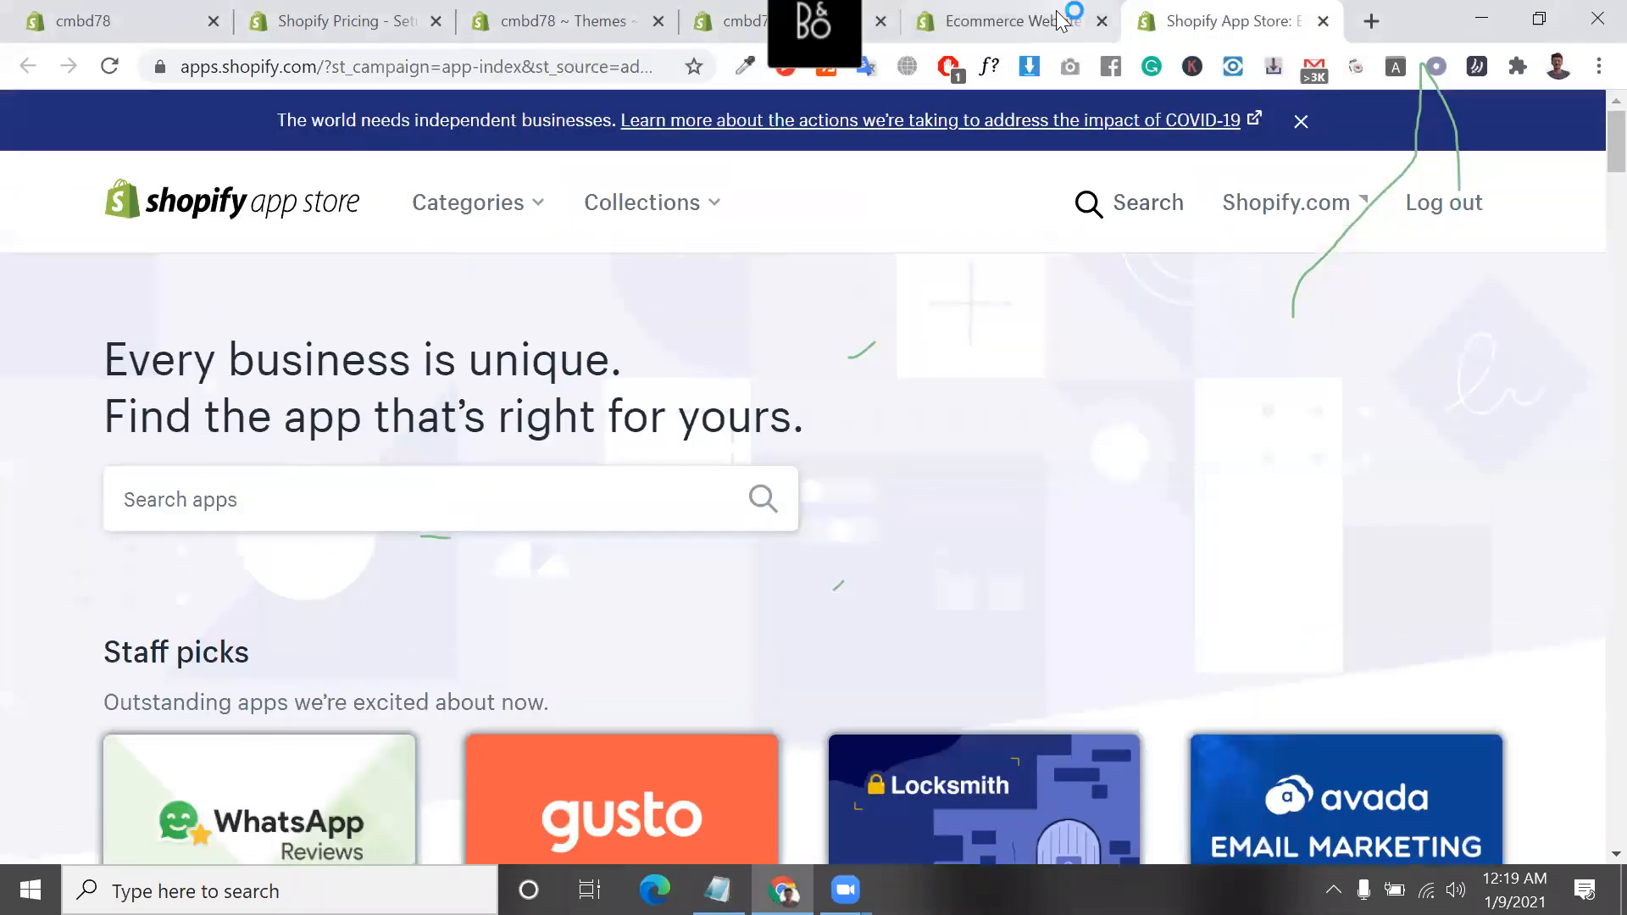
left_click(1000, 21)
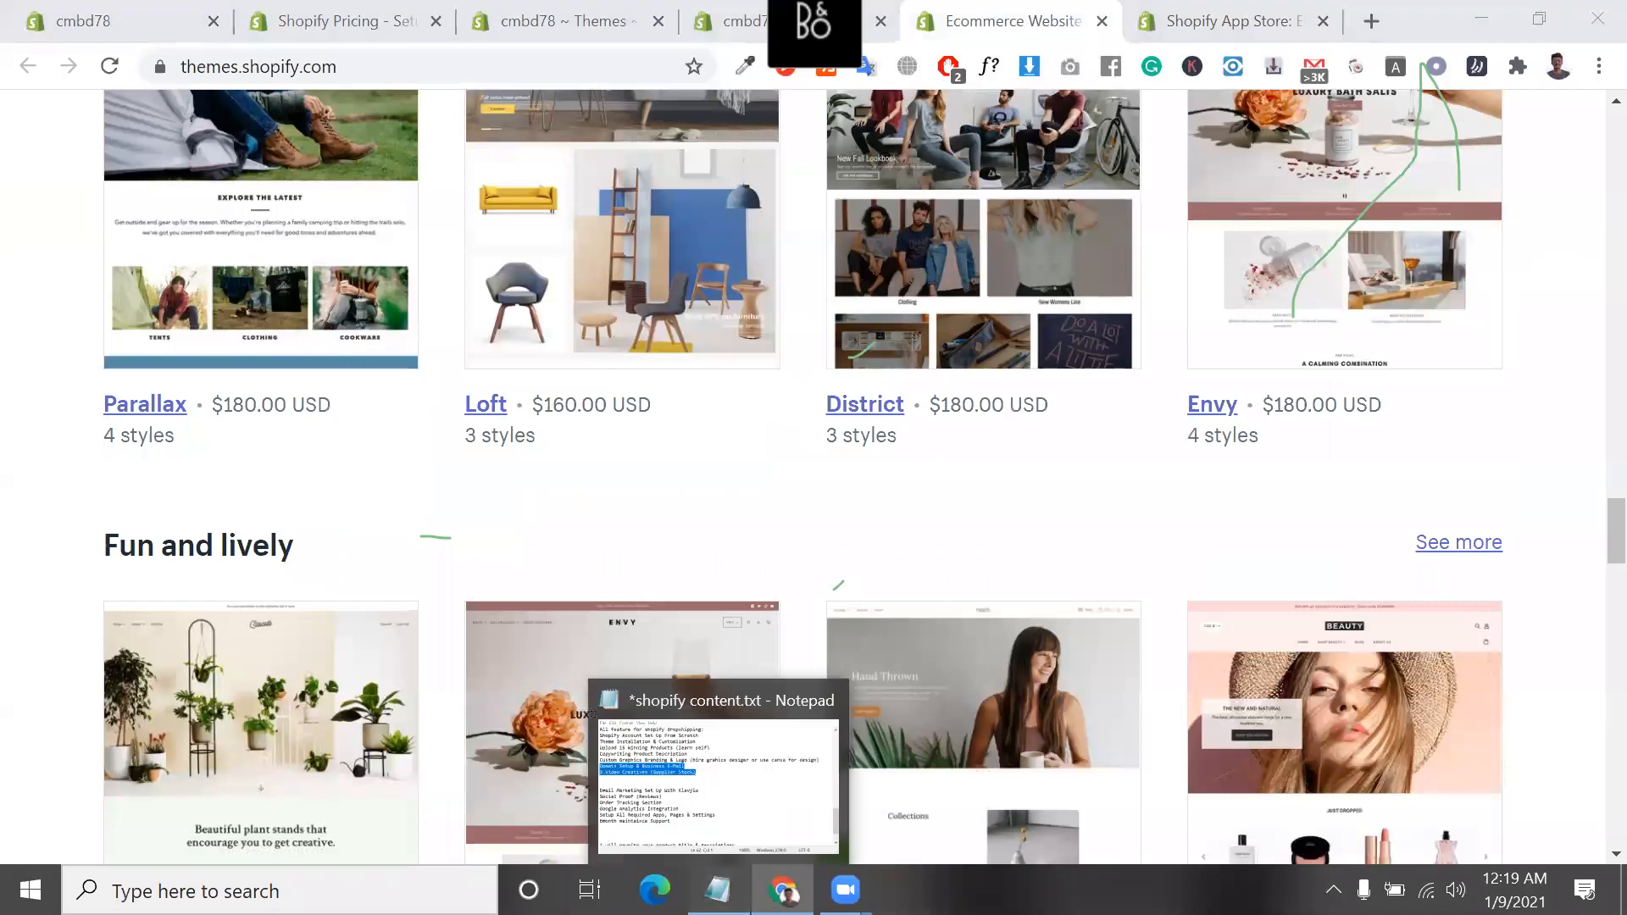
Bring up the shopify content.txt notes again and highlight only the "2 Video Creatives (Supplier Stock)" line
left_click(717, 890)
left_click(883, 289)
left_click_drag(883, 289, 506, 292)
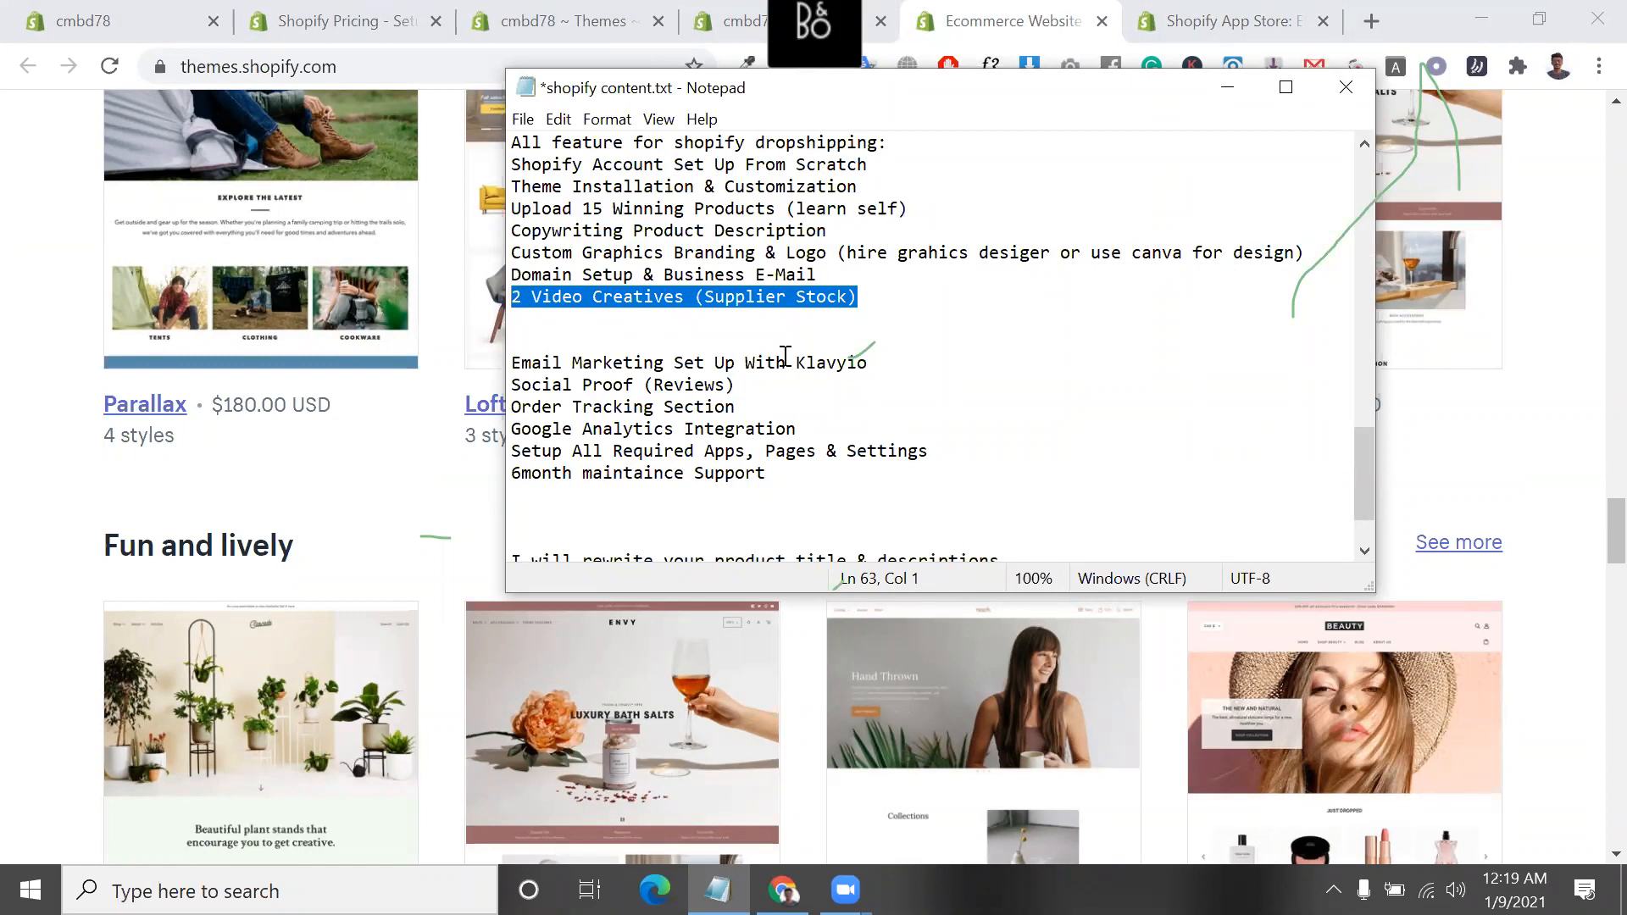
Highlight the "Email Marketing Set Up With Klavyio" line in the notes and single out the word "Klavyio"
left_click(541, 362)
left_click_drag(516, 363, 887, 363)
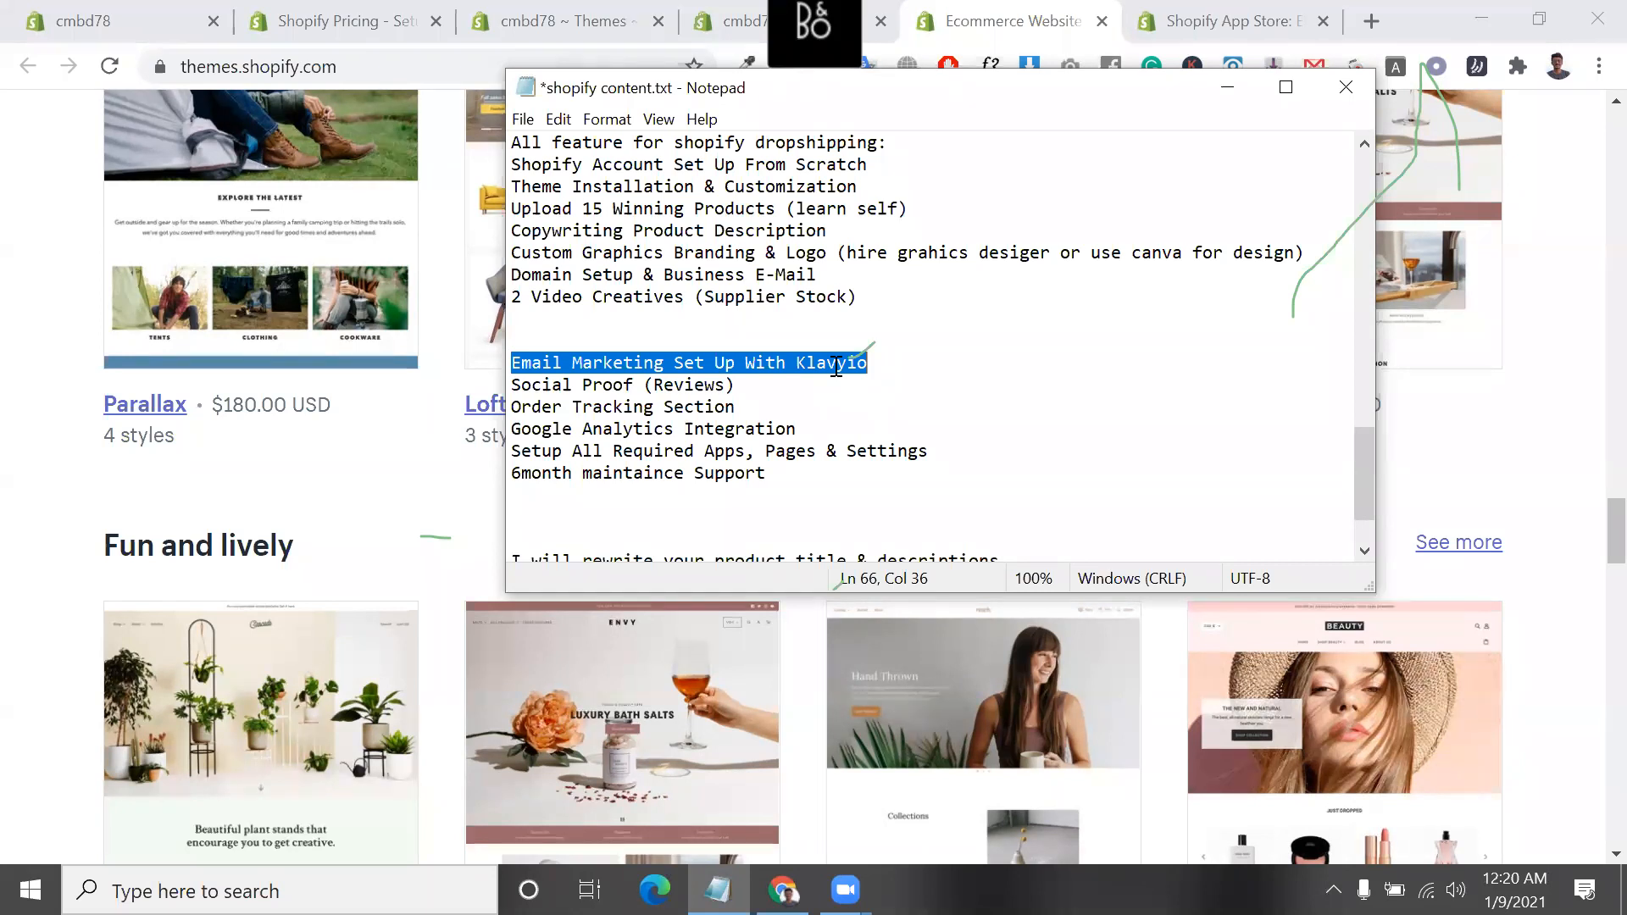
double_click(836, 366)
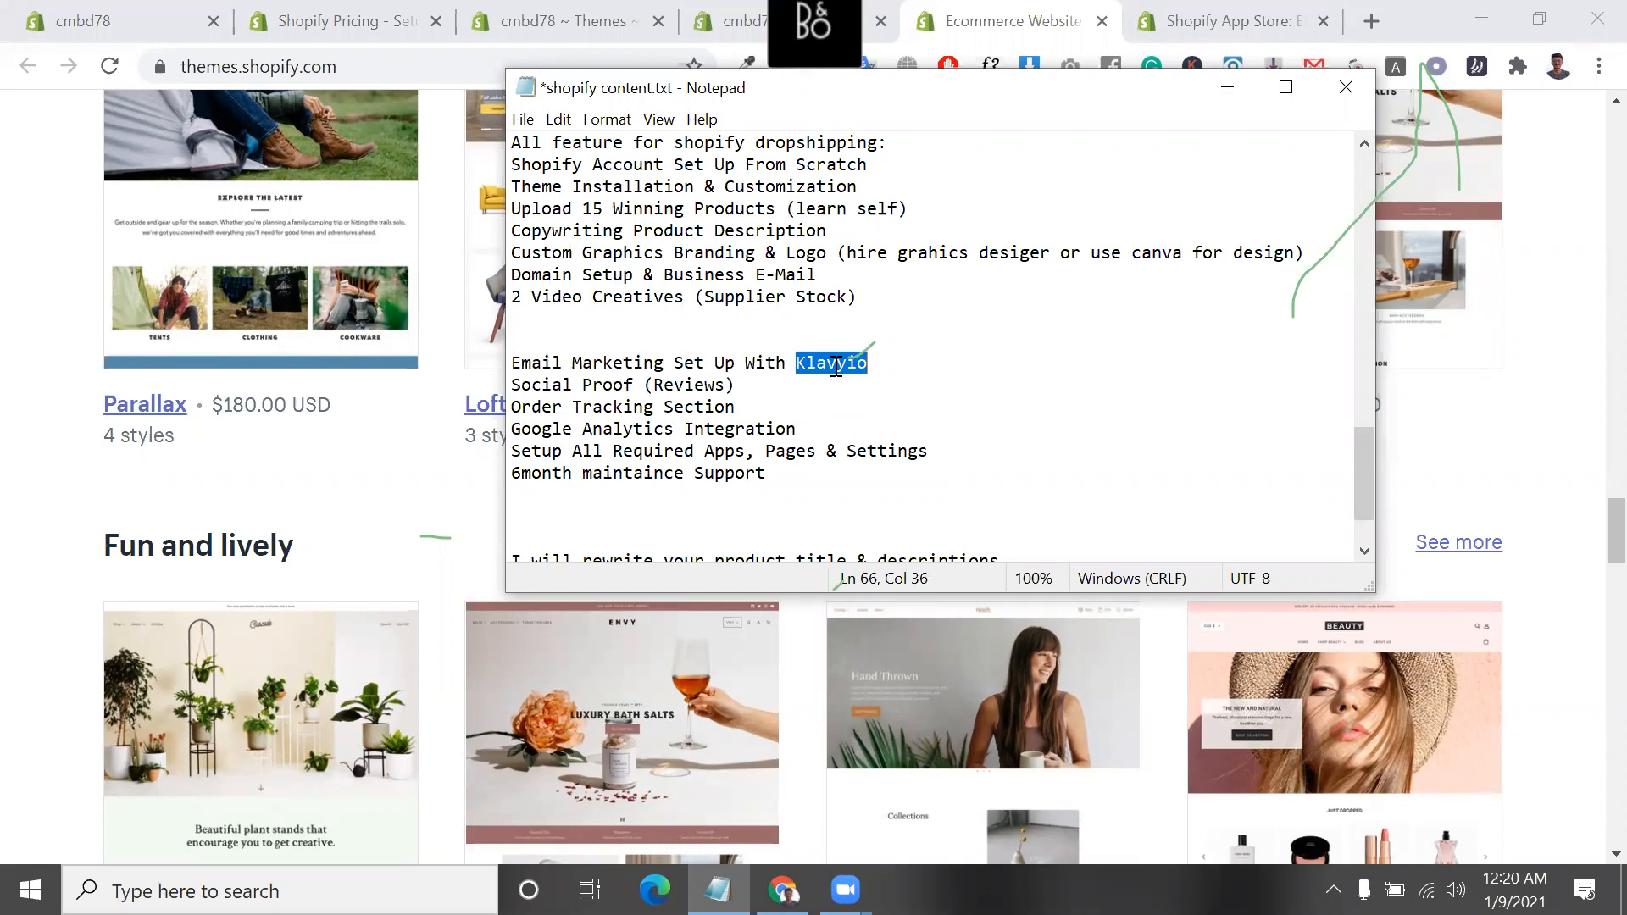
right_click(835, 366)
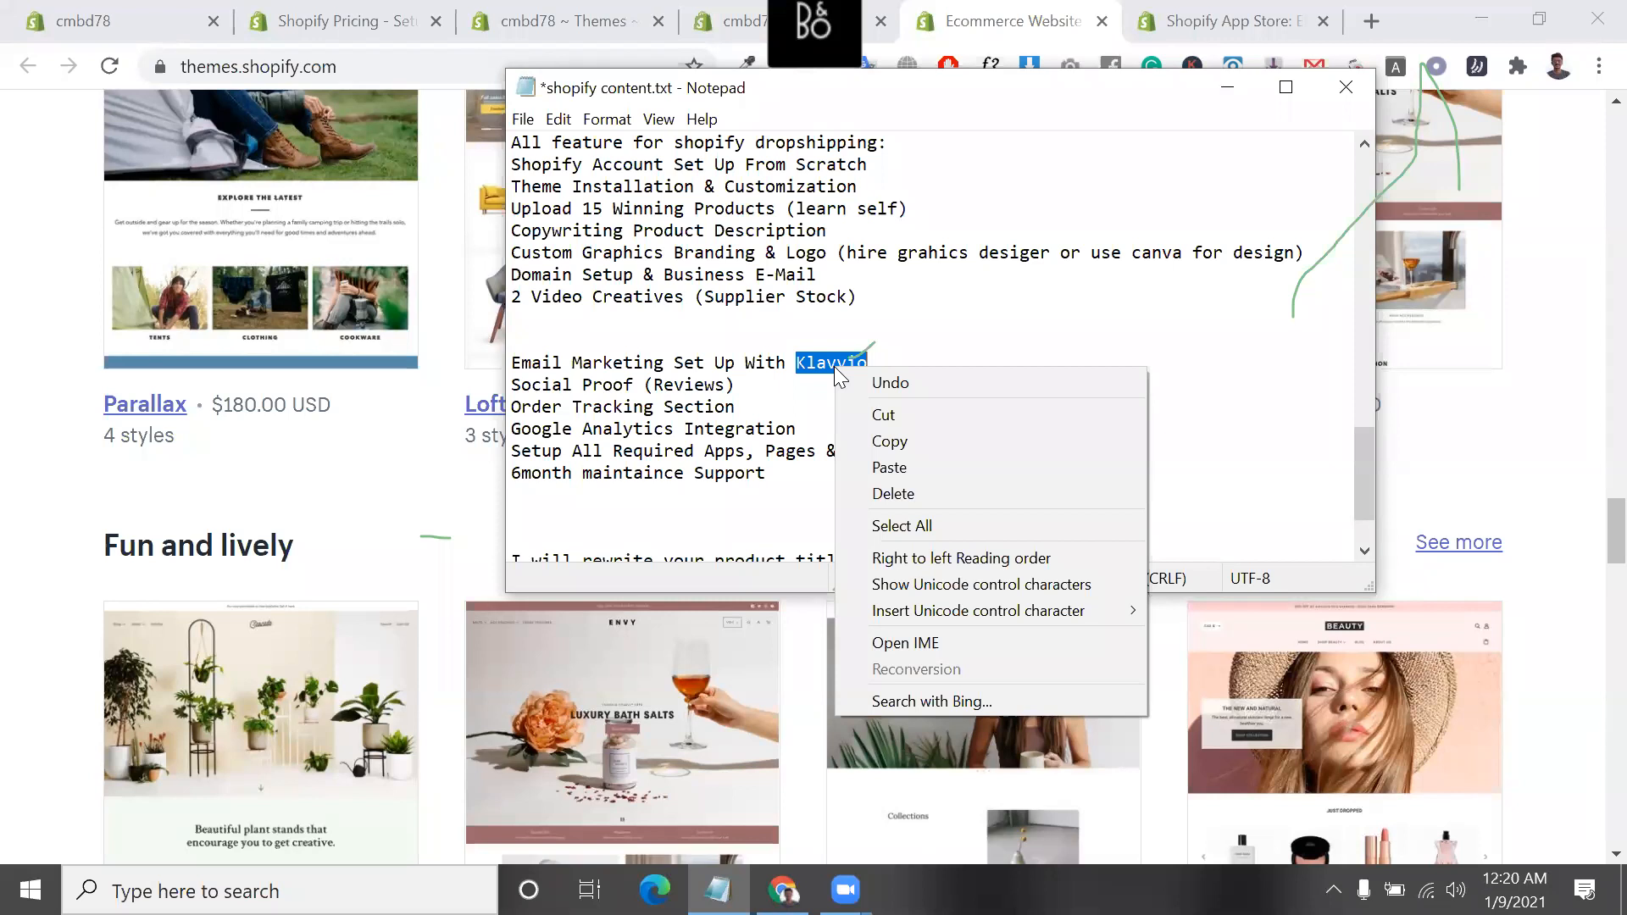
left_click(890, 363)
Highlight the "Social Proof (Reviews)" line in the dropshipping feature list
triple_click(667, 379)
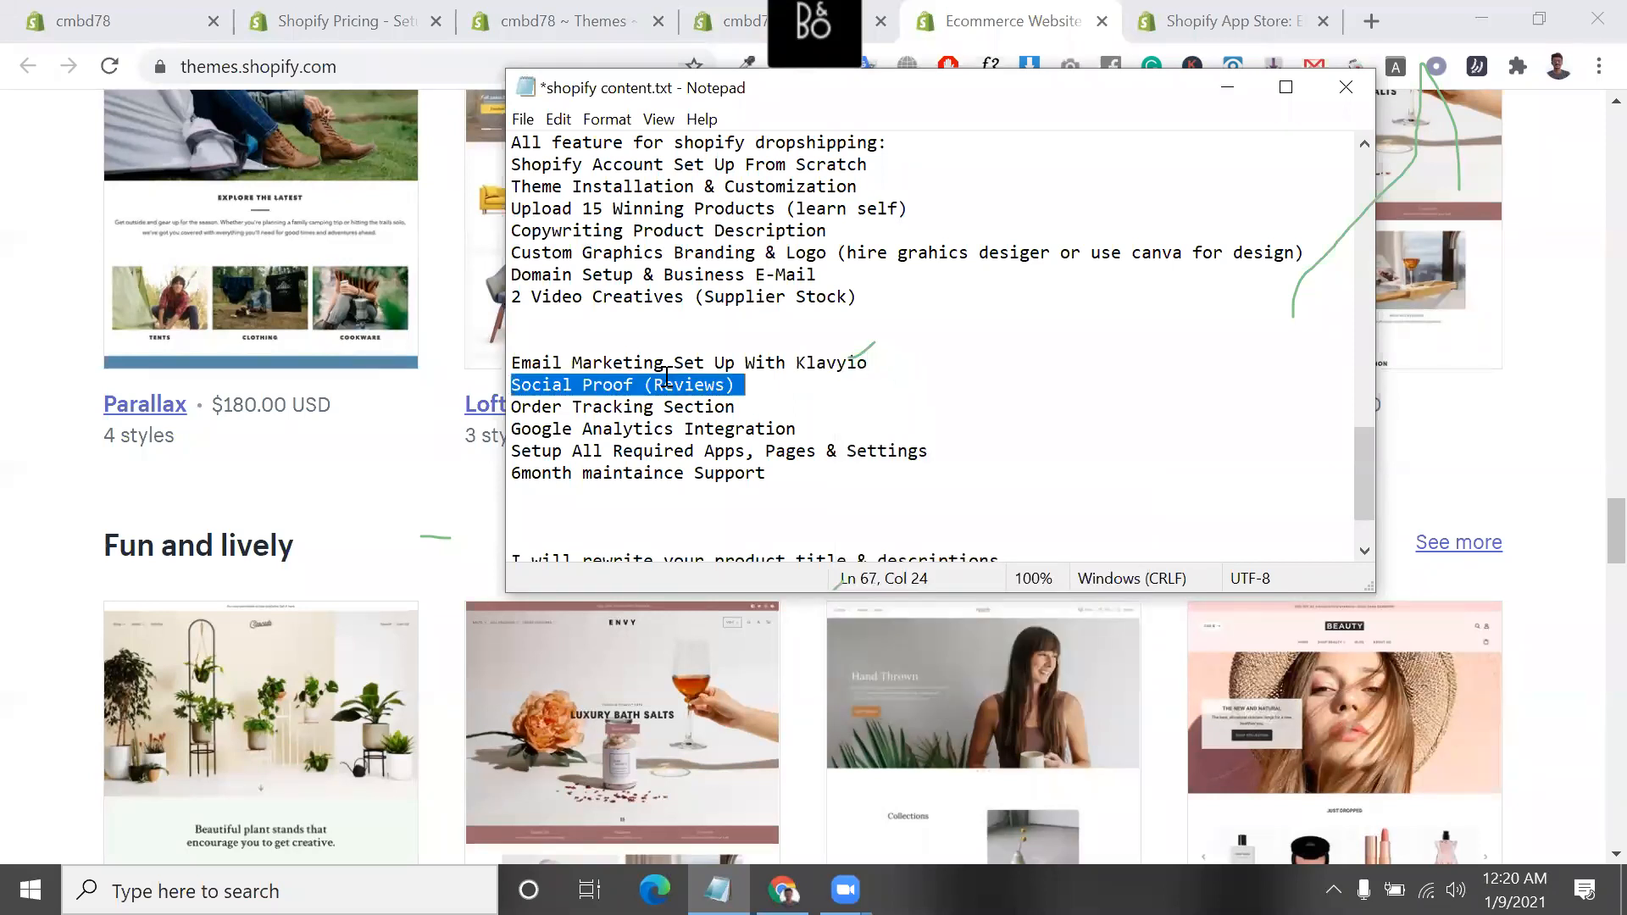
left_click_drag(667, 379, 520, 345)
left_click_drag(763, 384, 511, 386)
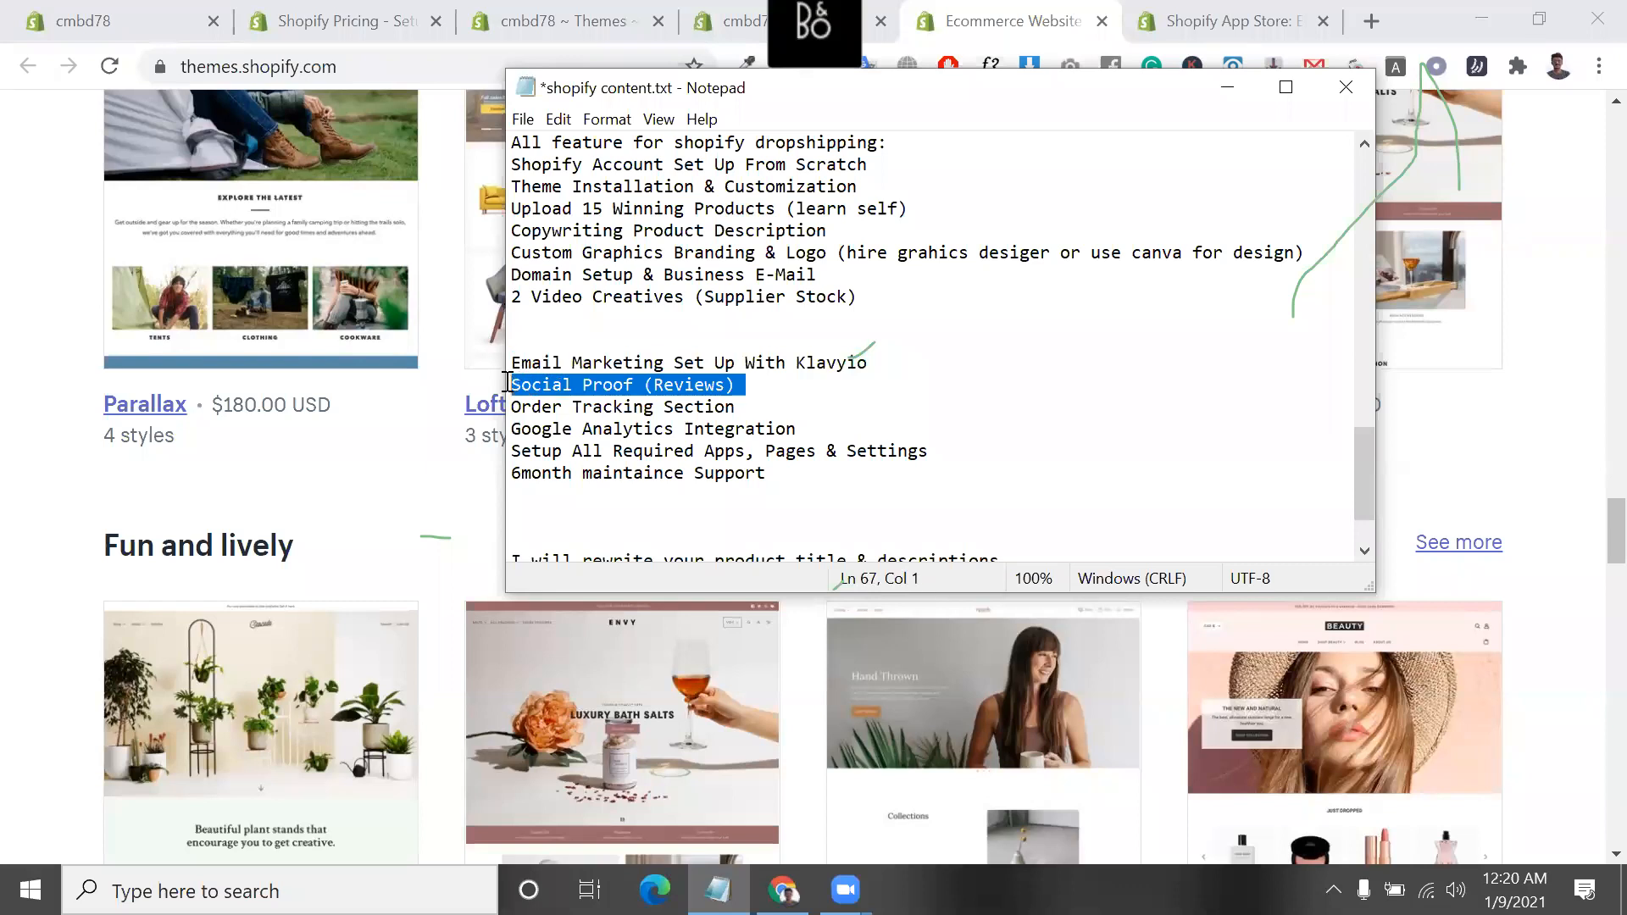
left_click(760, 383)
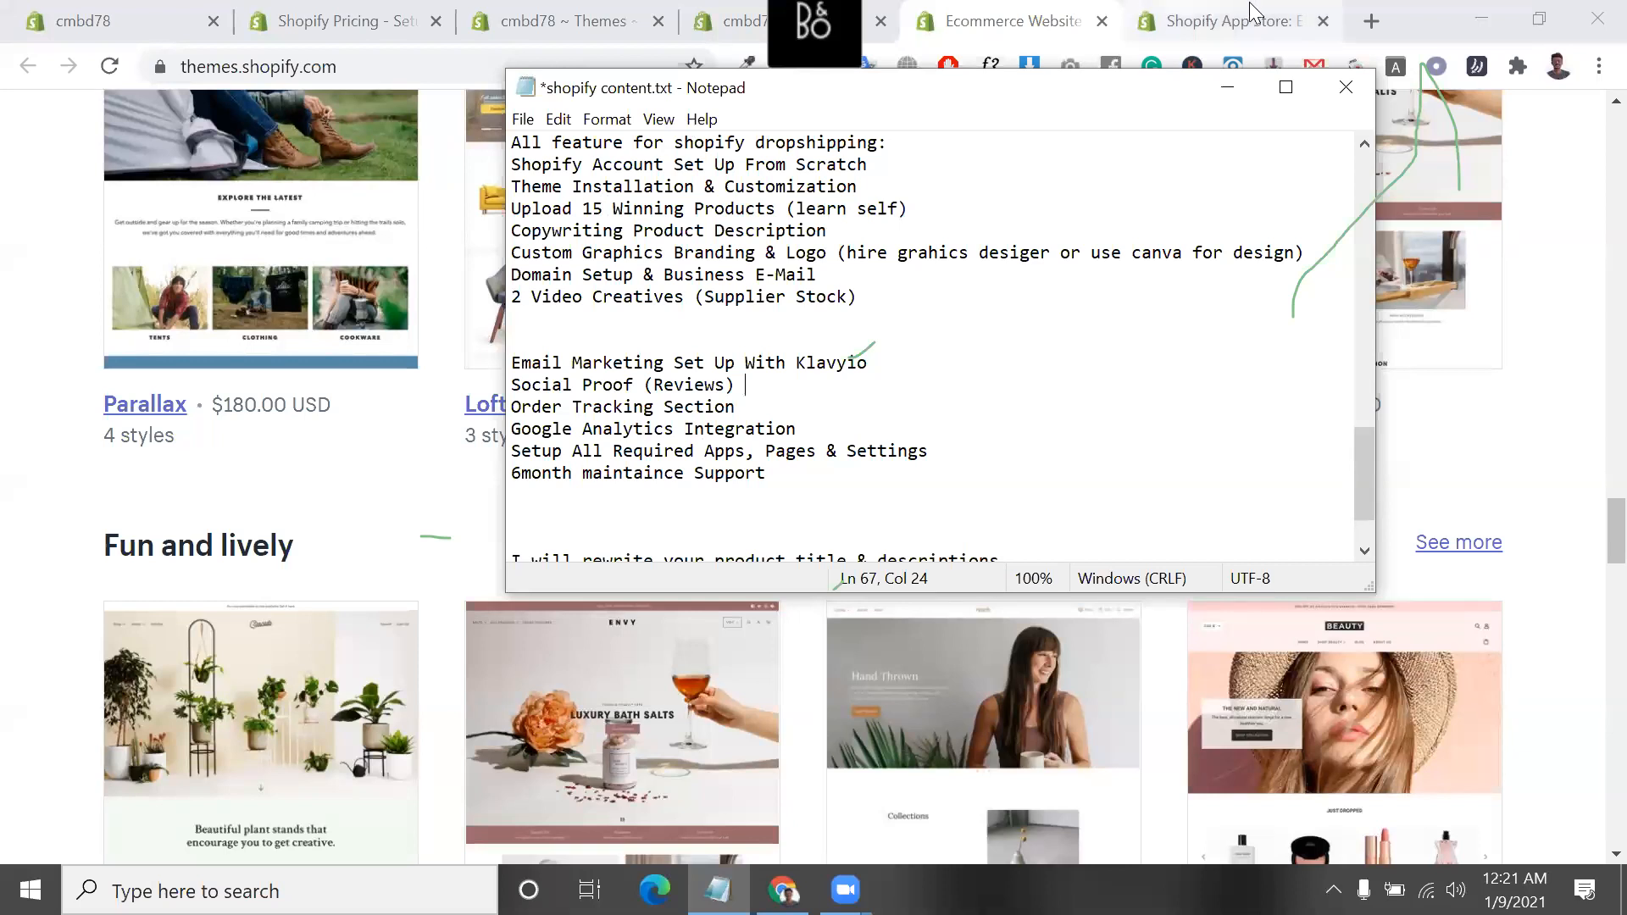
left_click(496, 400)
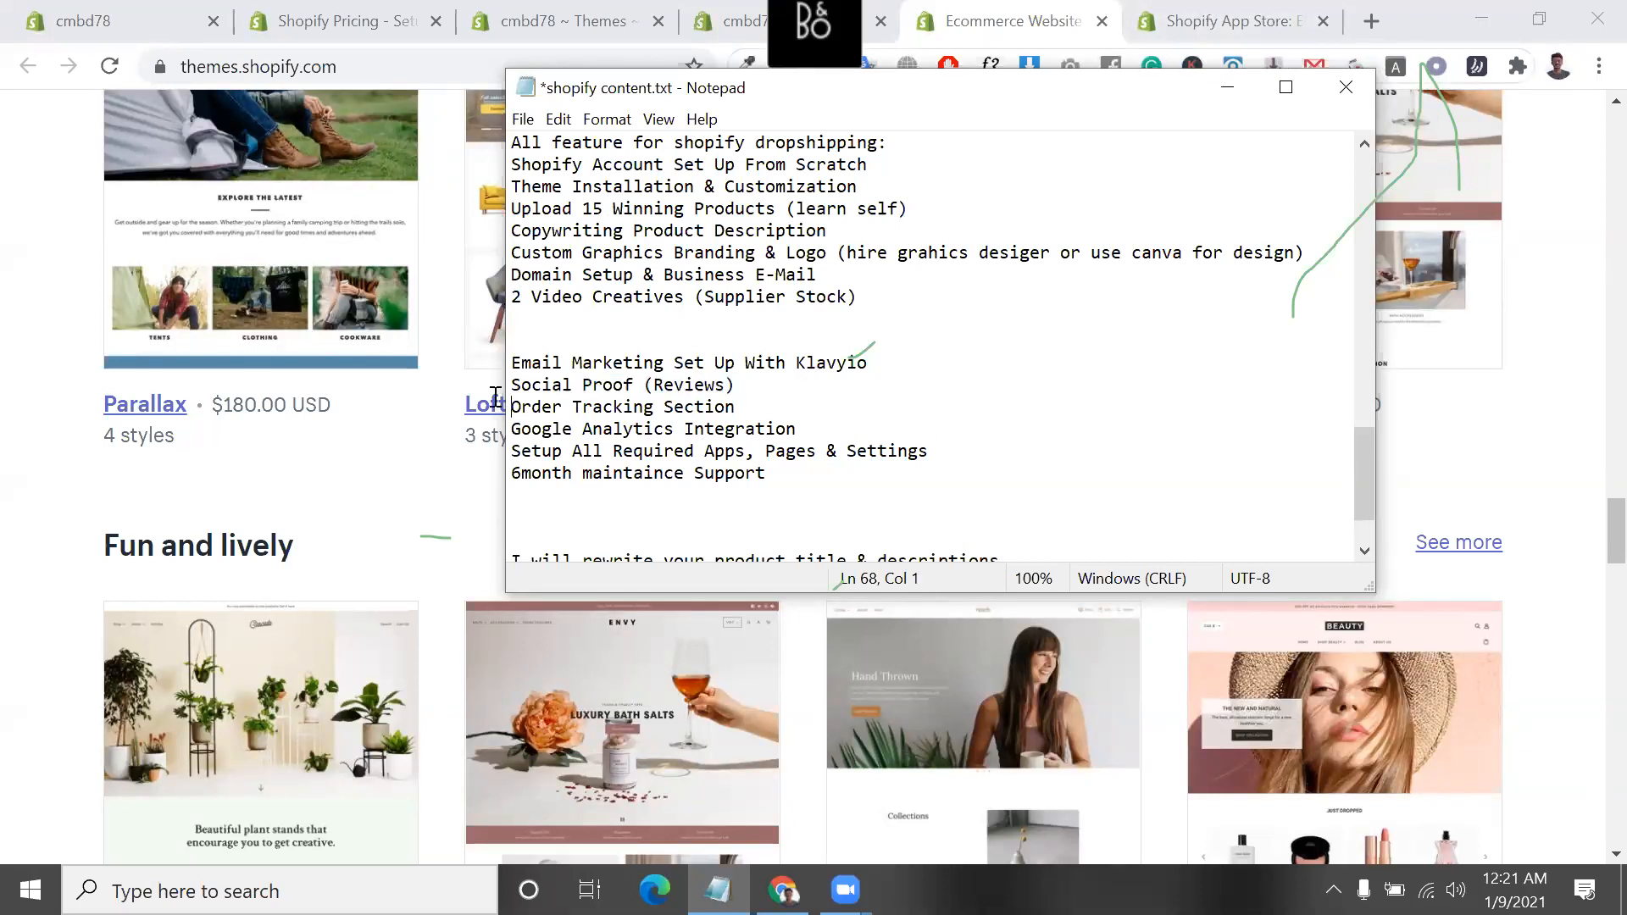
left_click_drag(496, 398, 496, 387)
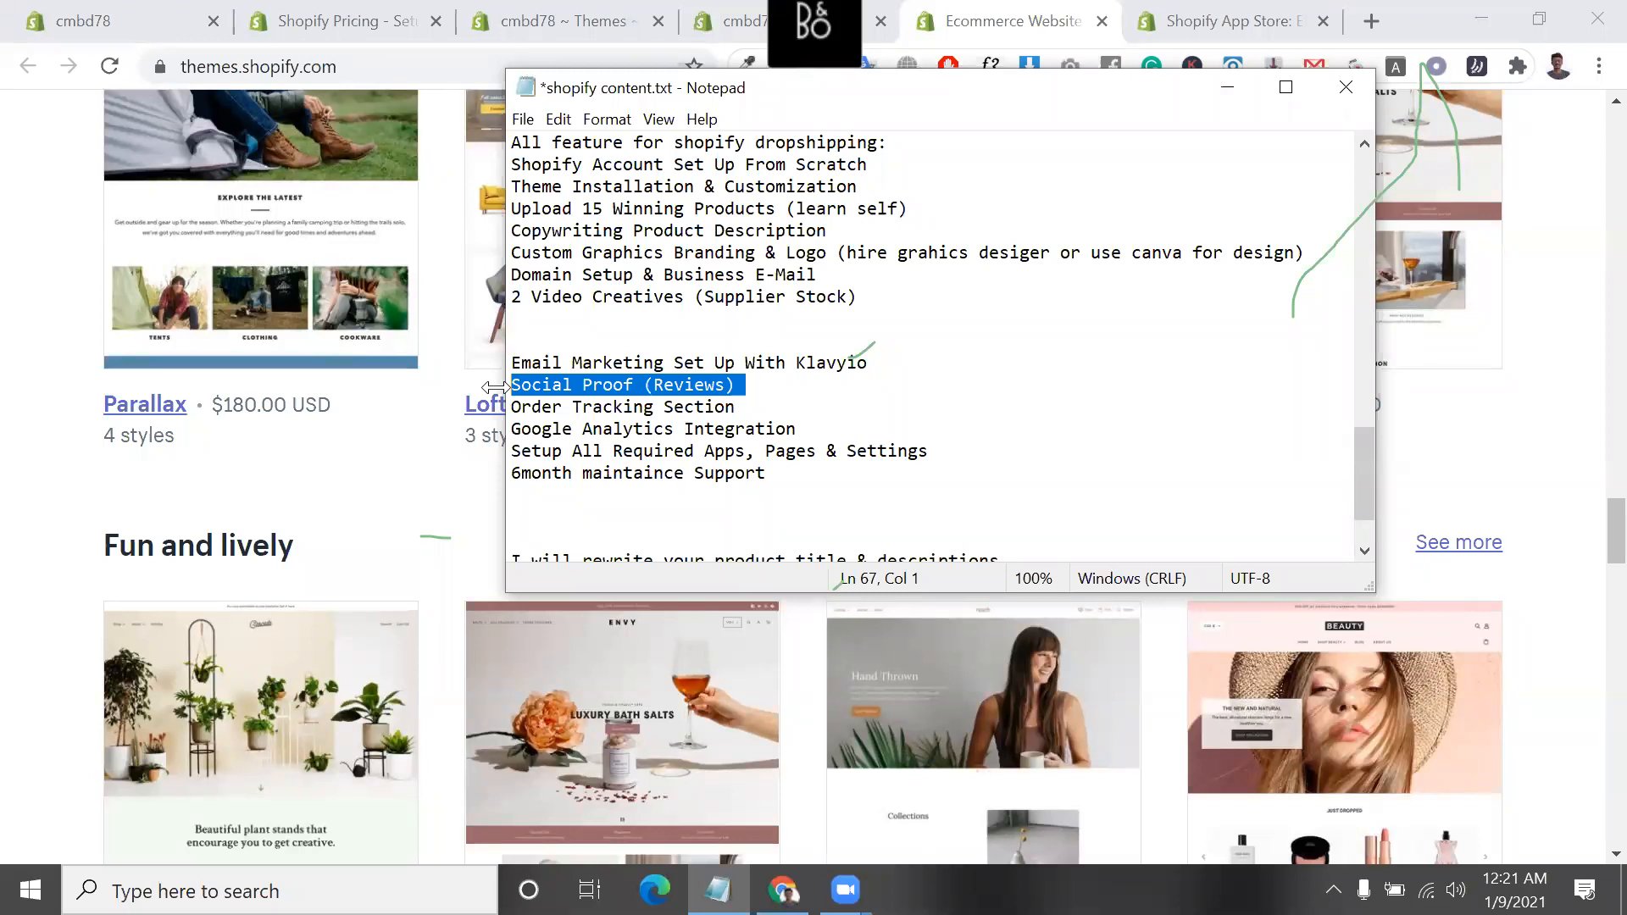
Highlight "loox reviews" and "crush pics" in the "Full dropshipping store" app list of the notes
scroll(802, 291, "up", 6)
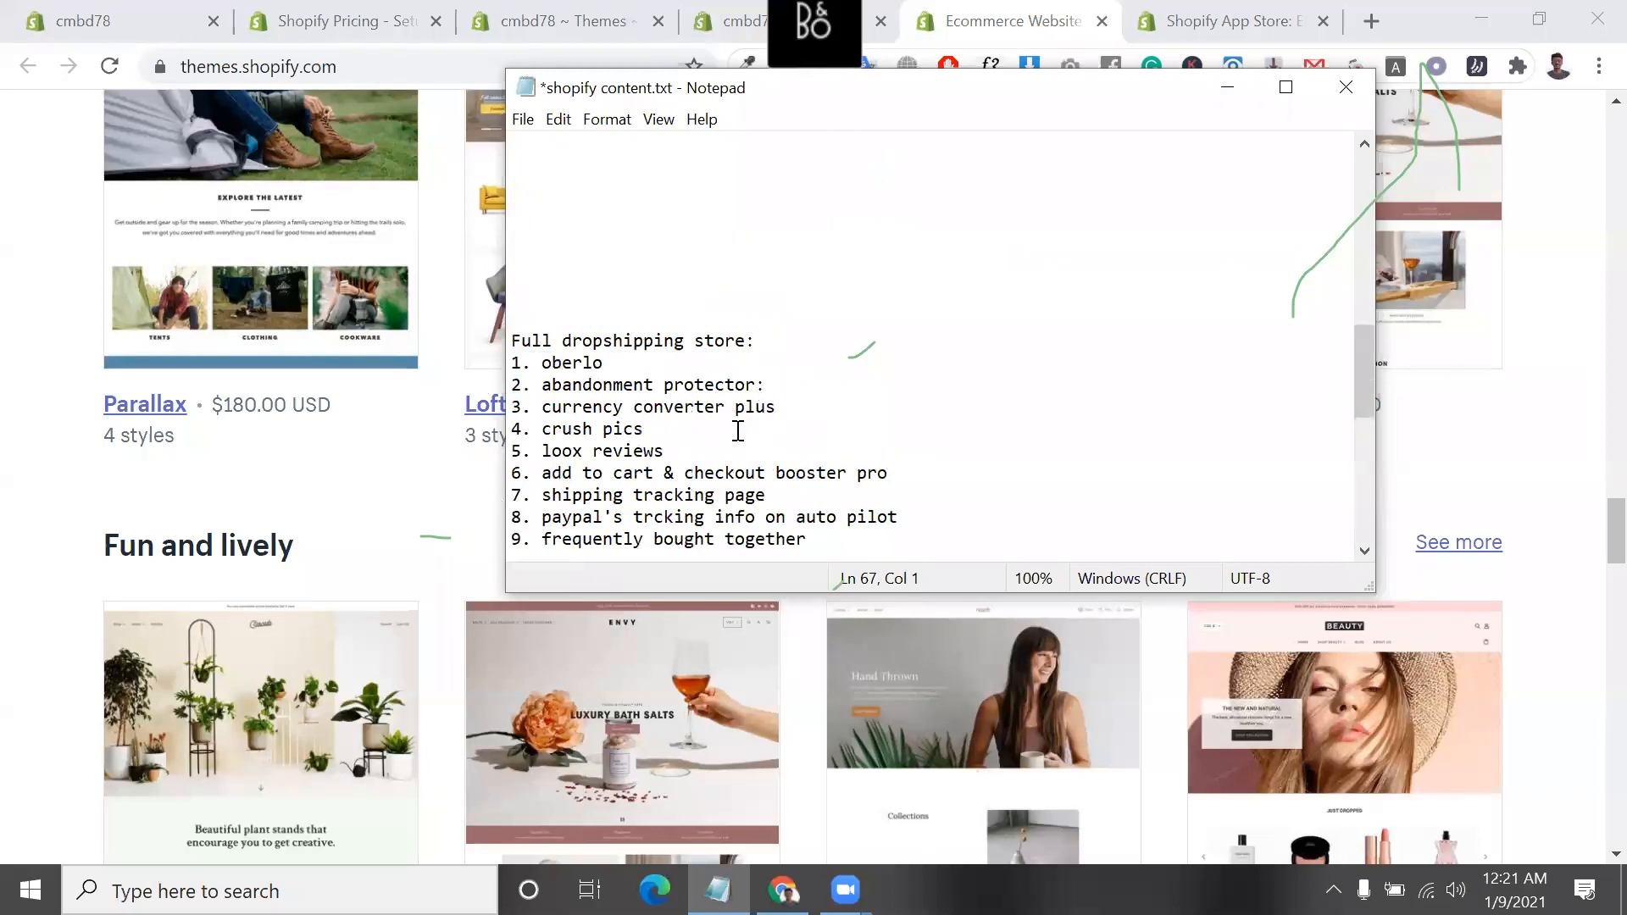
left_click_drag(665, 451, 539, 462)
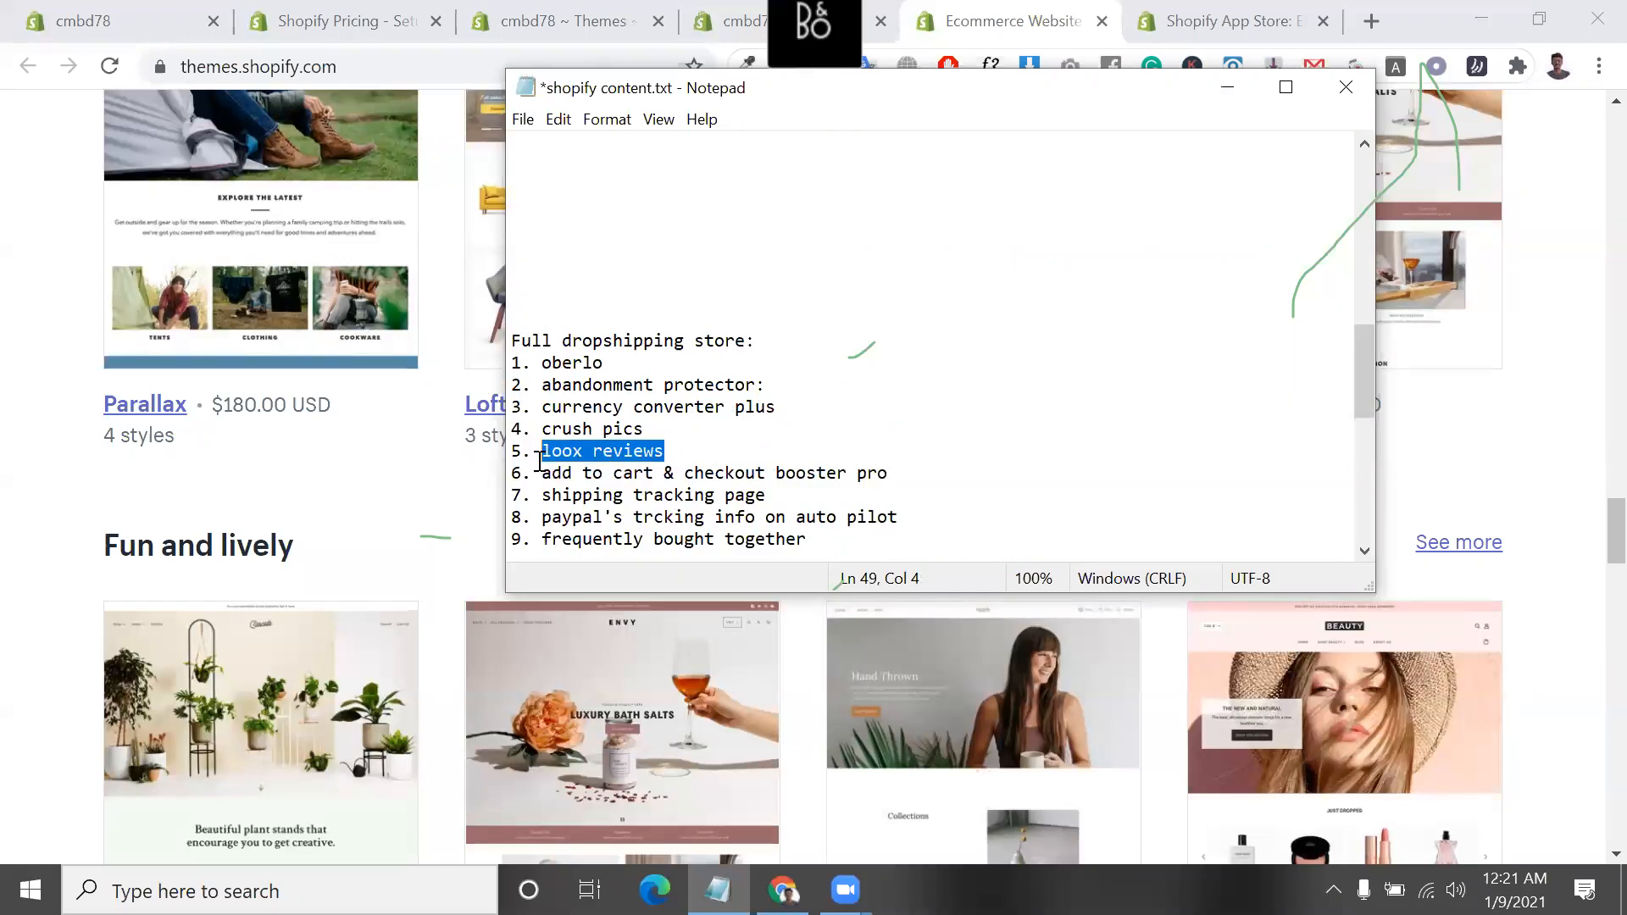
left_click(752, 438)
left_click_drag(670, 451, 550, 433)
left_click(659, 428)
scroll(857, 400, "down", 1)
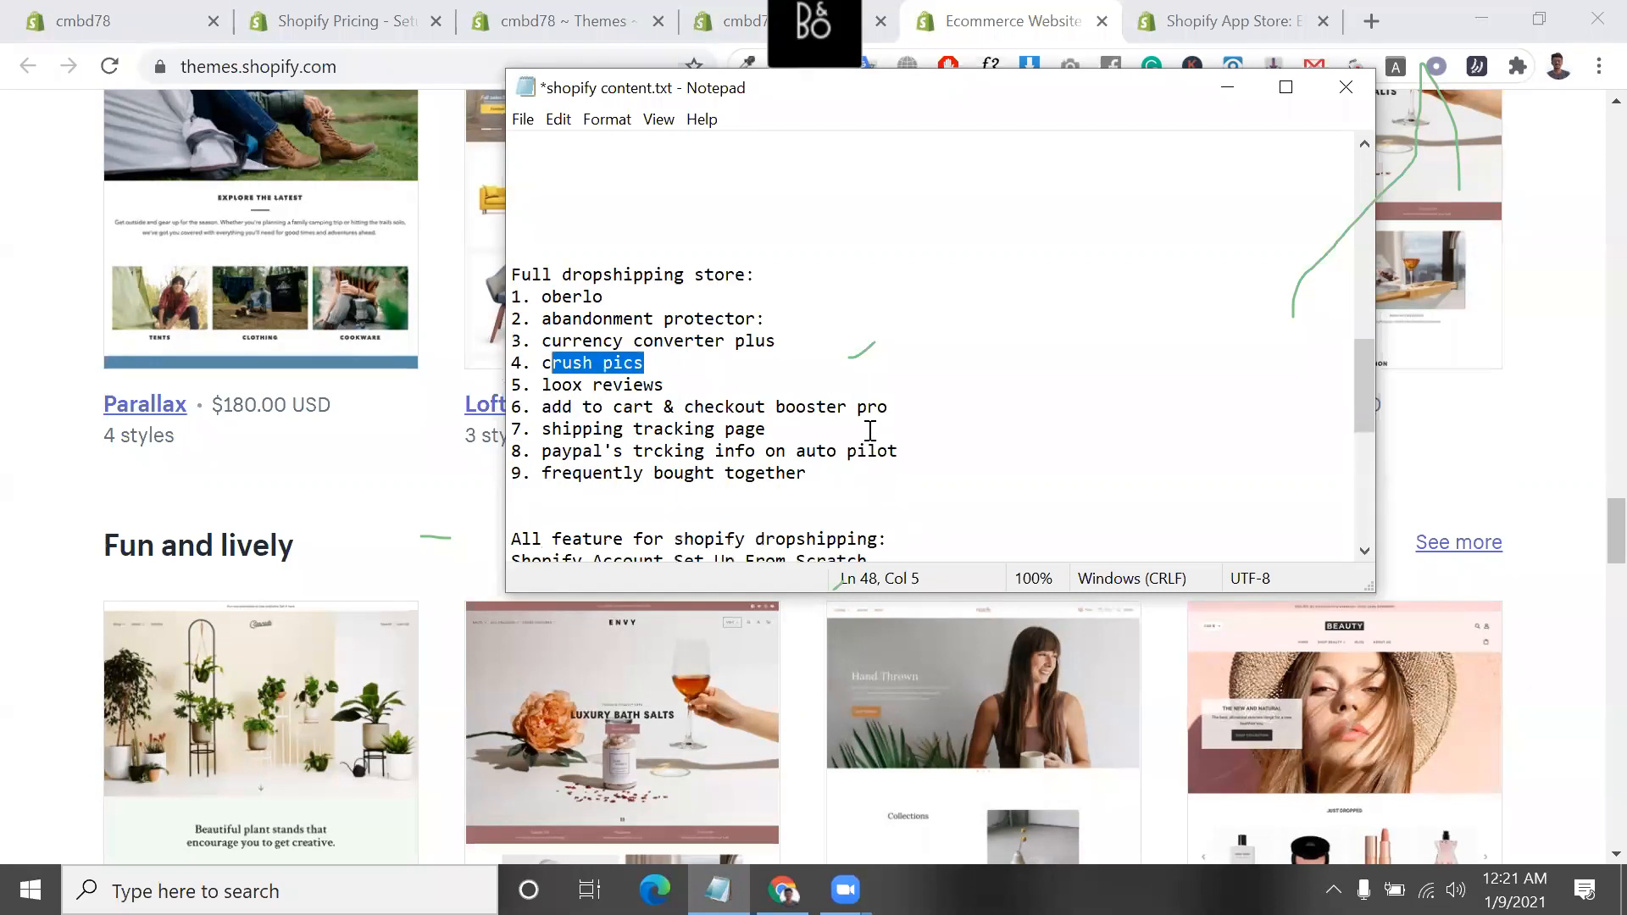
Highlight items 7 to 9 of the "Full dropshipping store" list, from shipping tracking page to frequently bought together
left_click(828, 475)
left_click_drag(828, 476, 532, 429)
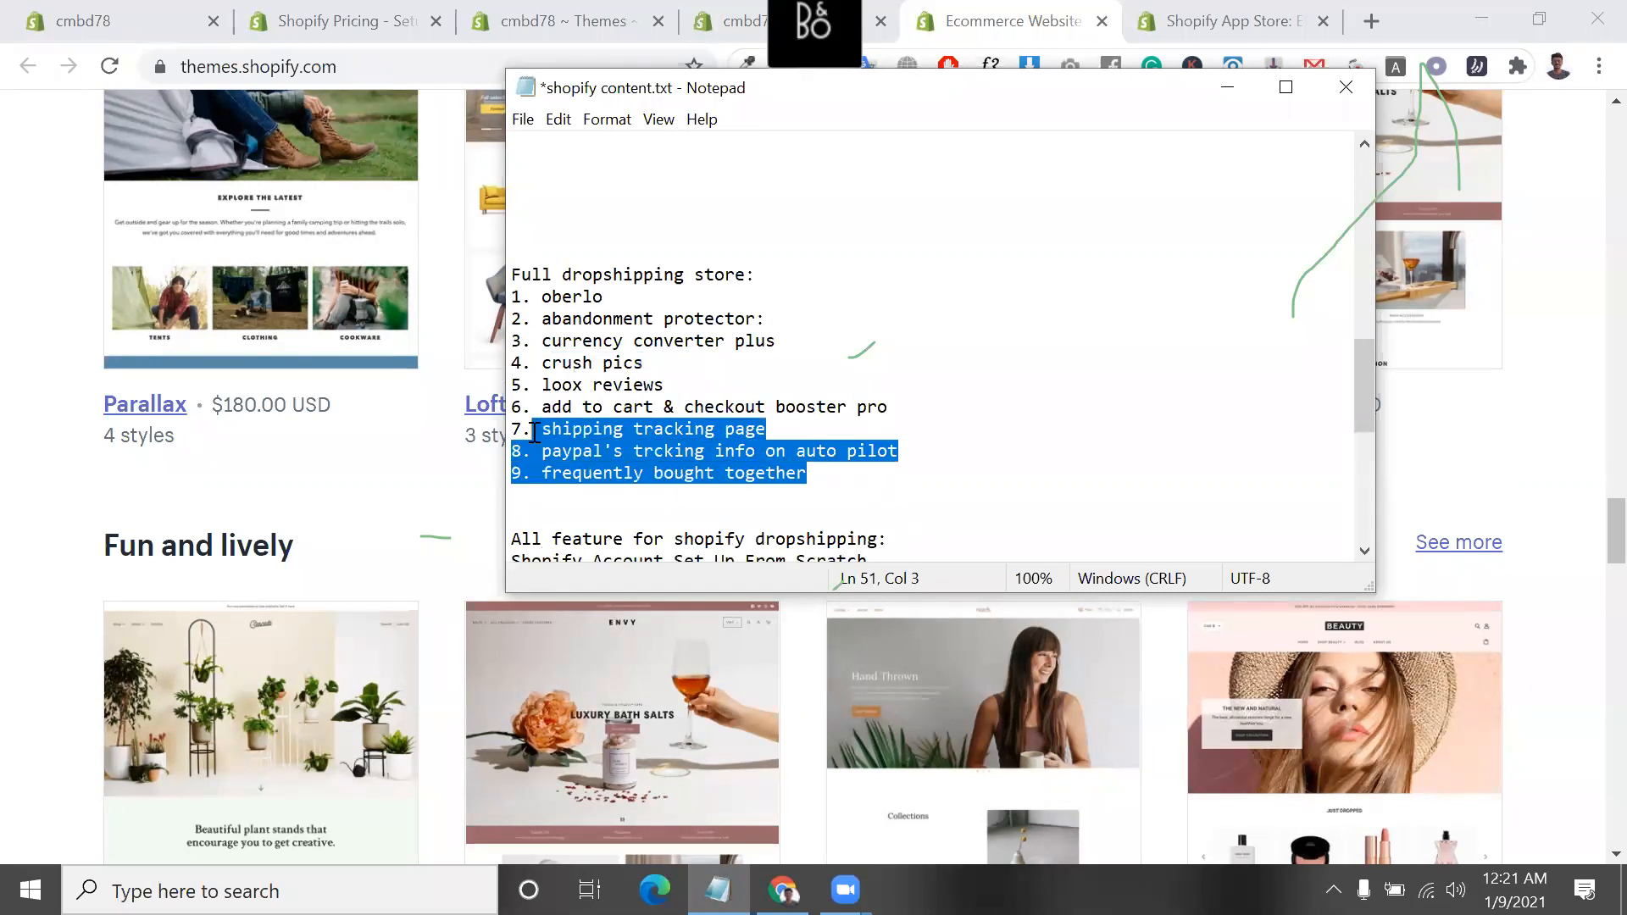
scroll(533, 433, "down", 6)
scroll(593, 419, "down", 1)
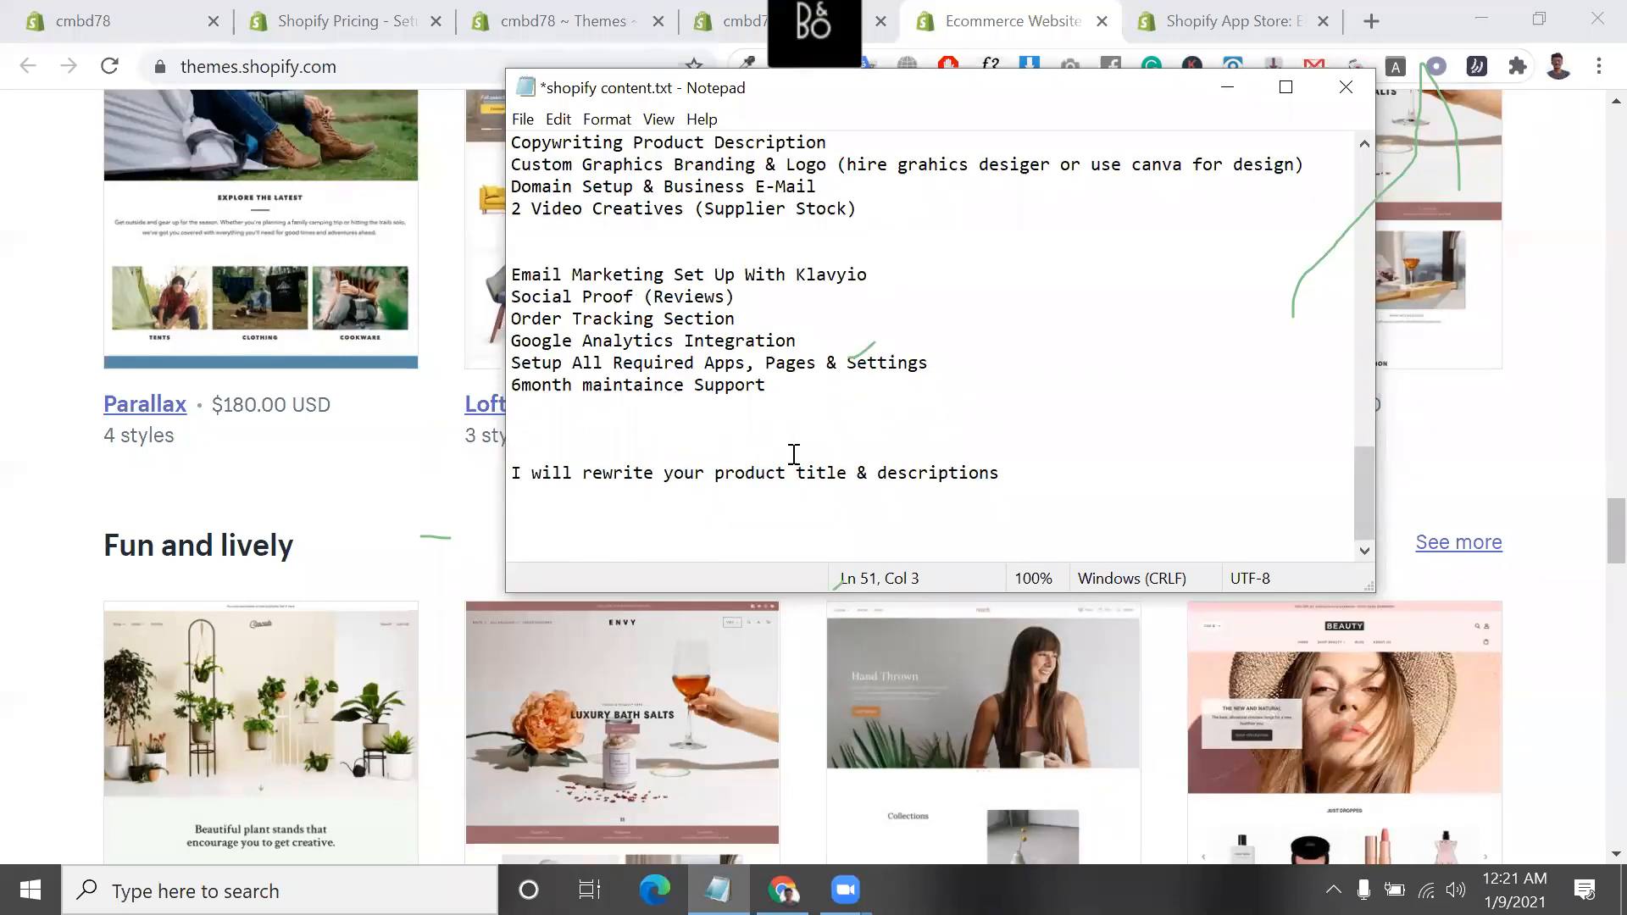
Highlight the "Social Proof (Reviews)", "Order Tracking Section" and "Google Analytics Integration" lines one after another
scroll(794, 454, "up", 2)
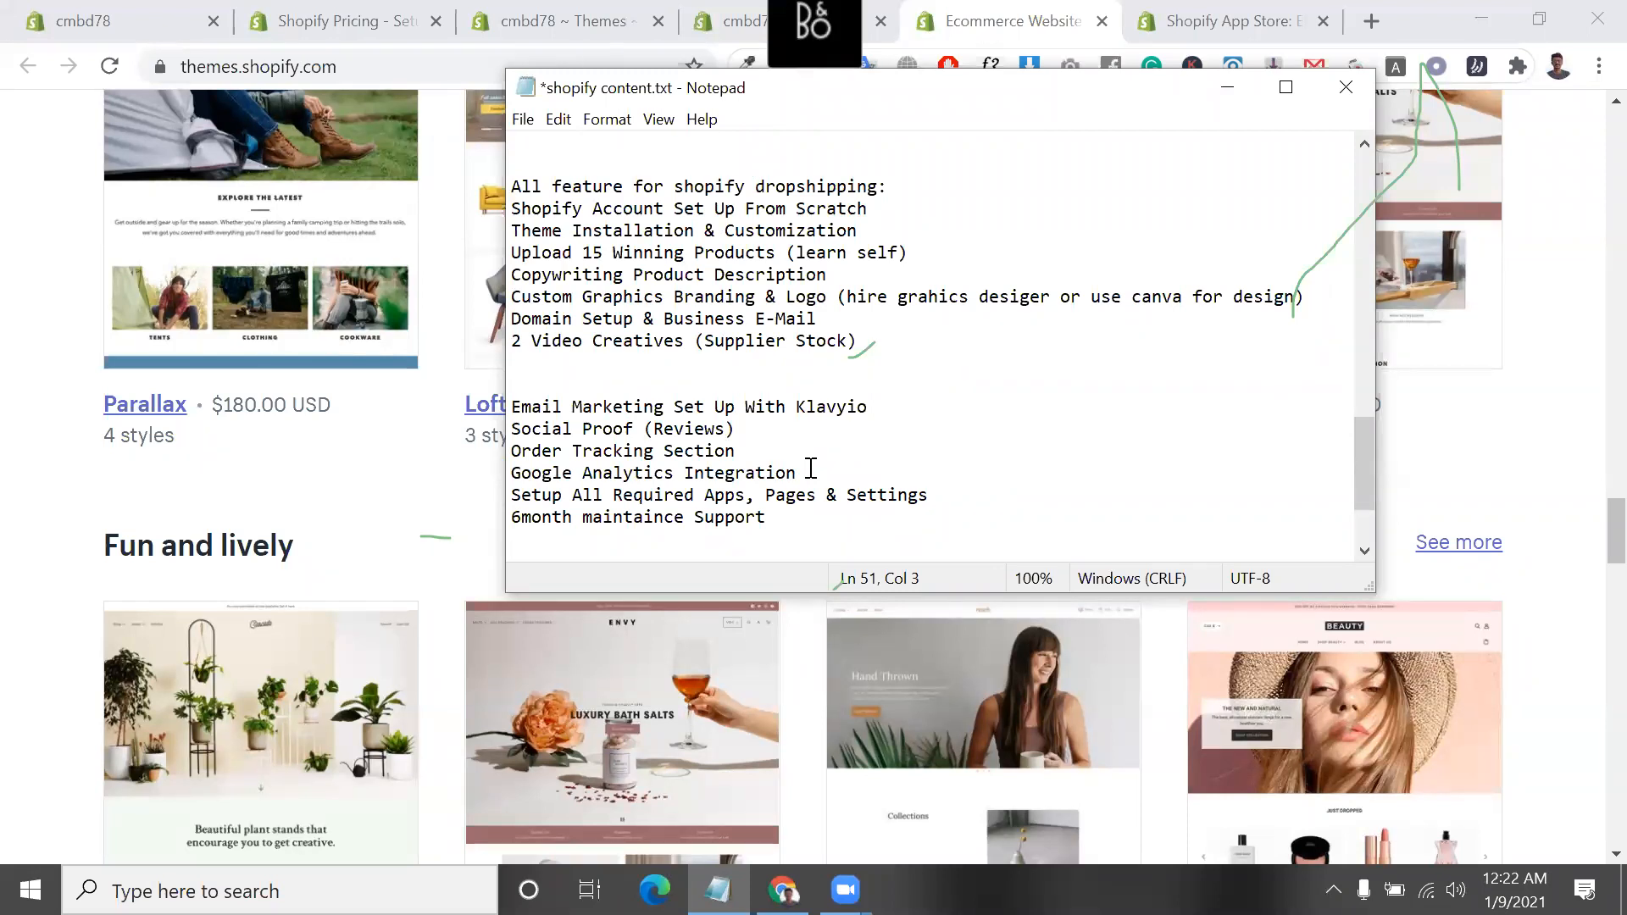
left_click_drag(745, 429, 508, 430)
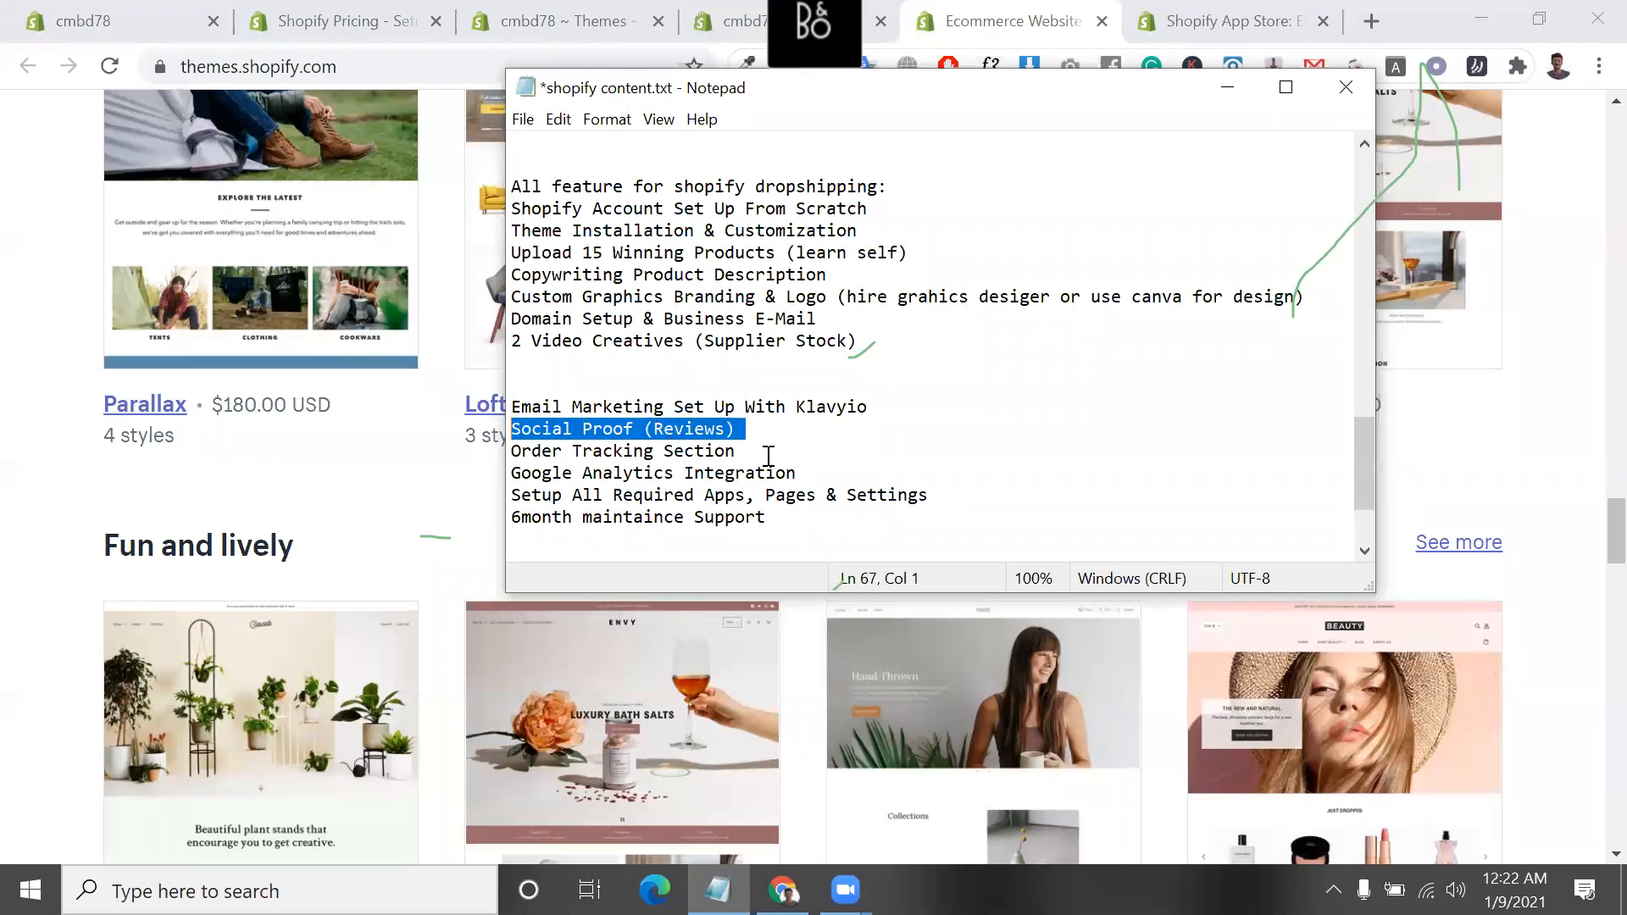
left_click_drag(745, 451, 508, 455)
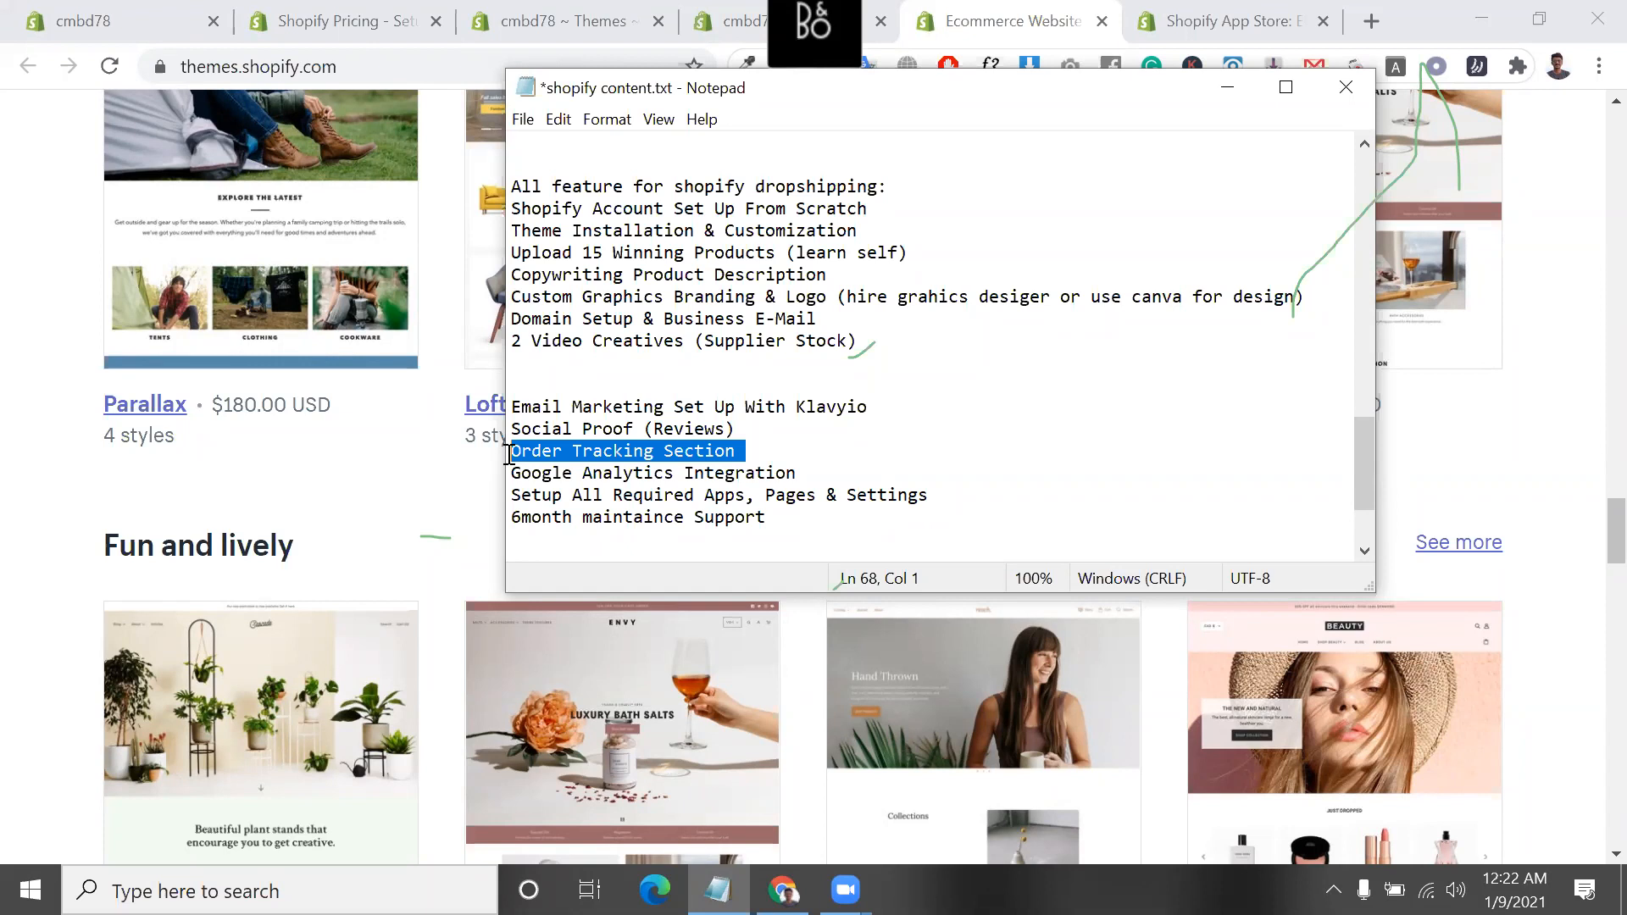
left_click_drag(798, 473, 503, 481)
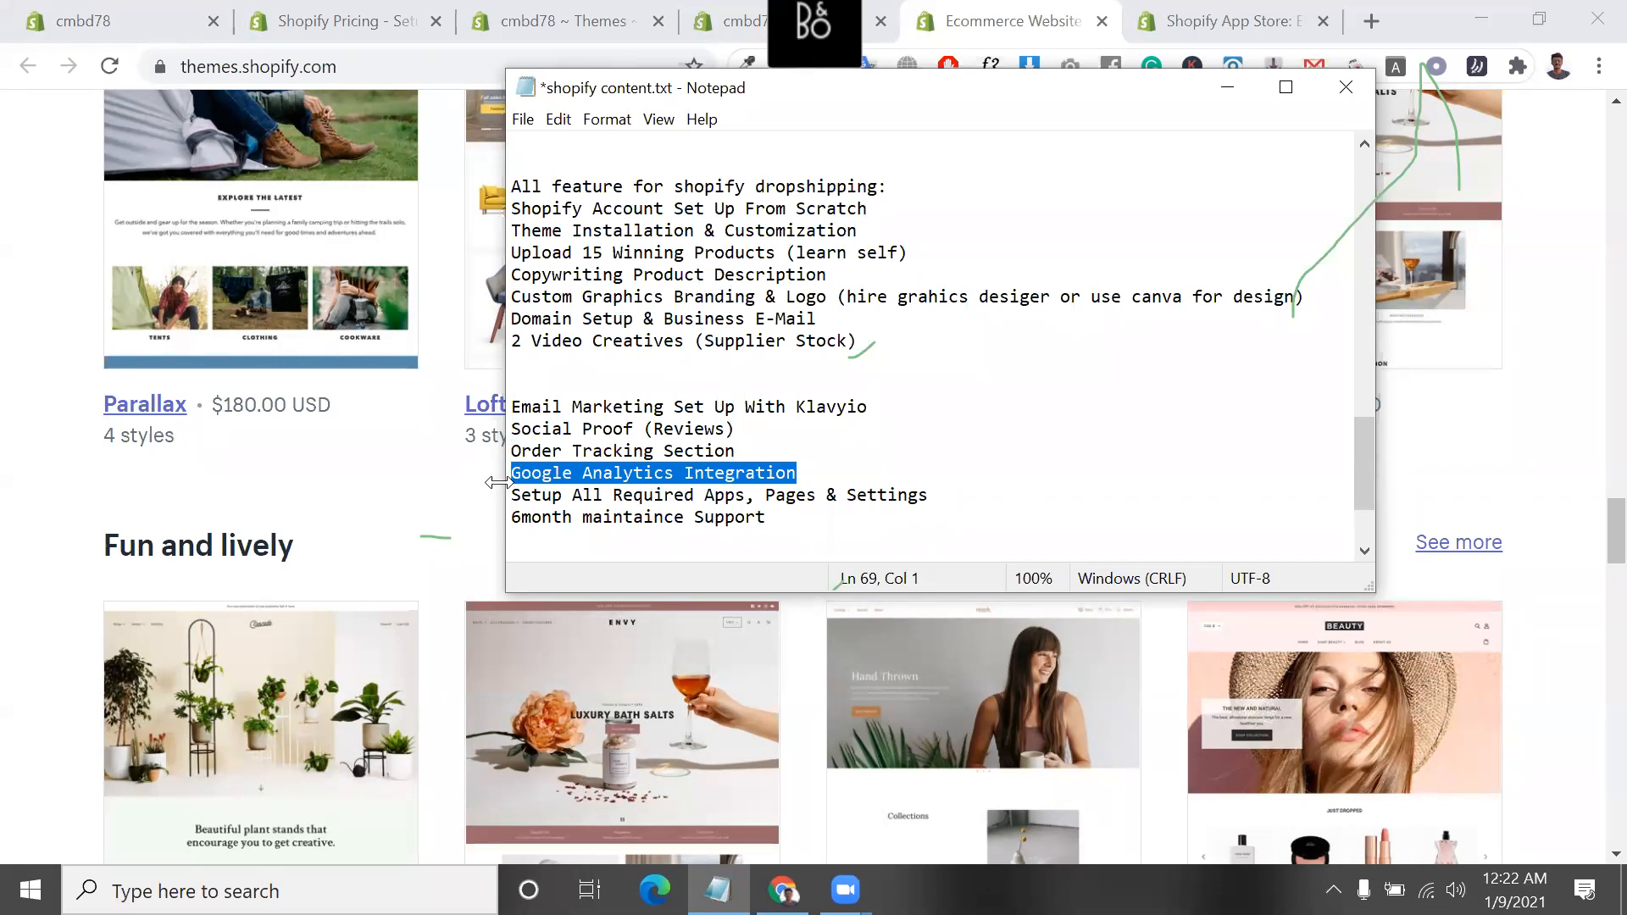
Highlight the "Setup All Required Apps, Pages & Settings" line and the "6month maintaince Support" line
left_click_drag(512, 496, 845, 495)
left_click_drag(847, 495, 915, 502)
left_click(807, 530)
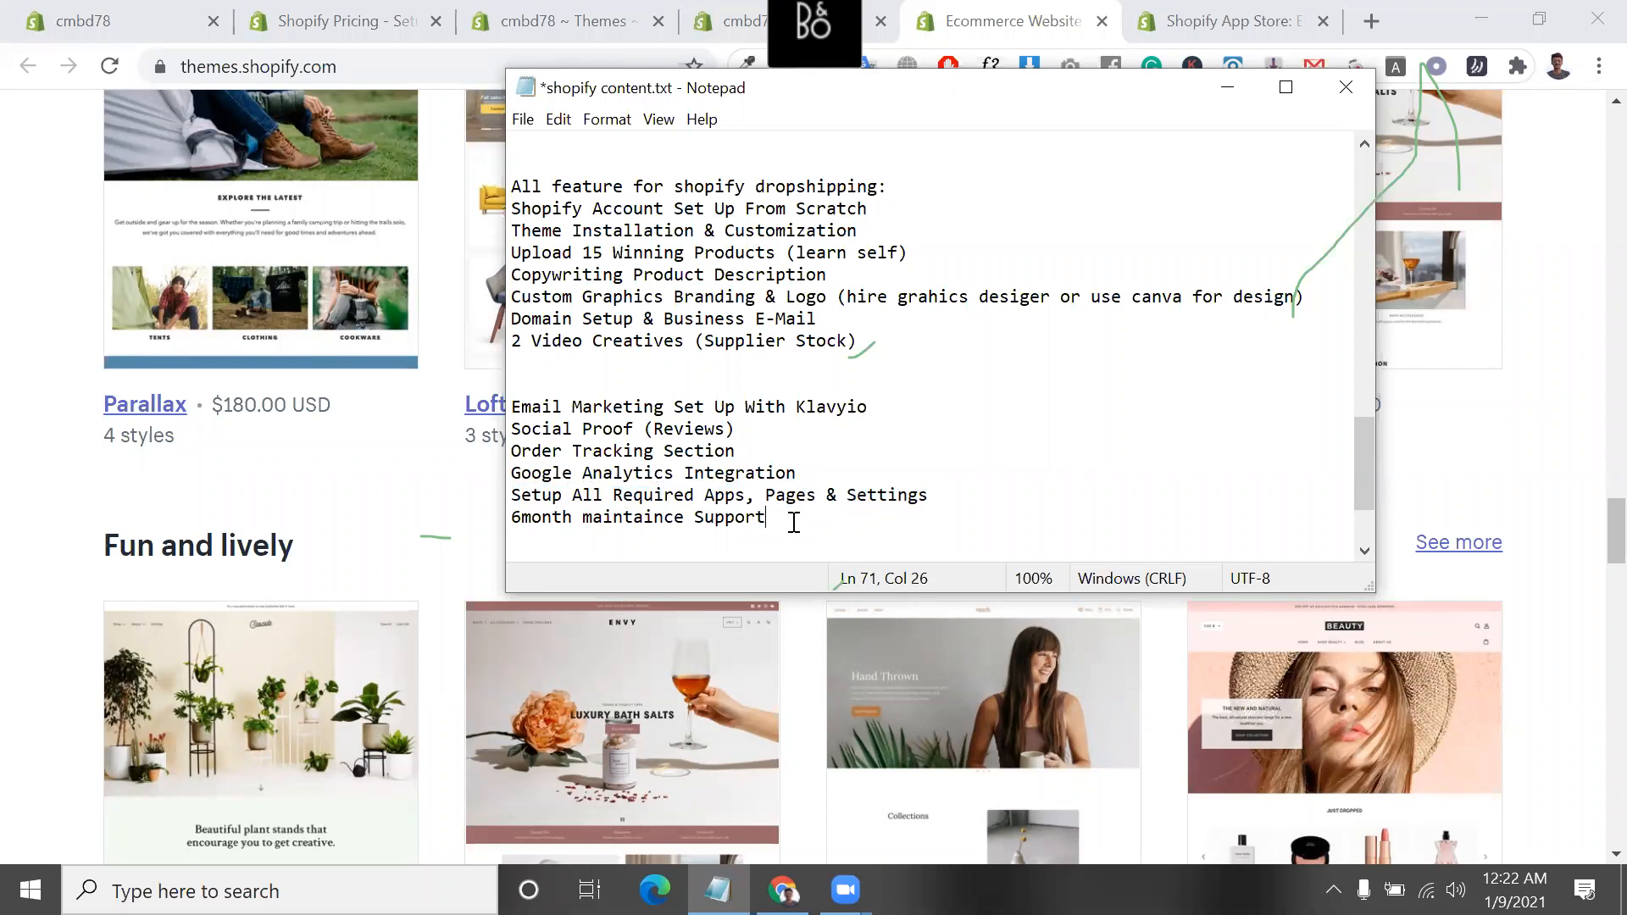
left_click(512, 525, "shift")
left_click(510, 519, "shift")
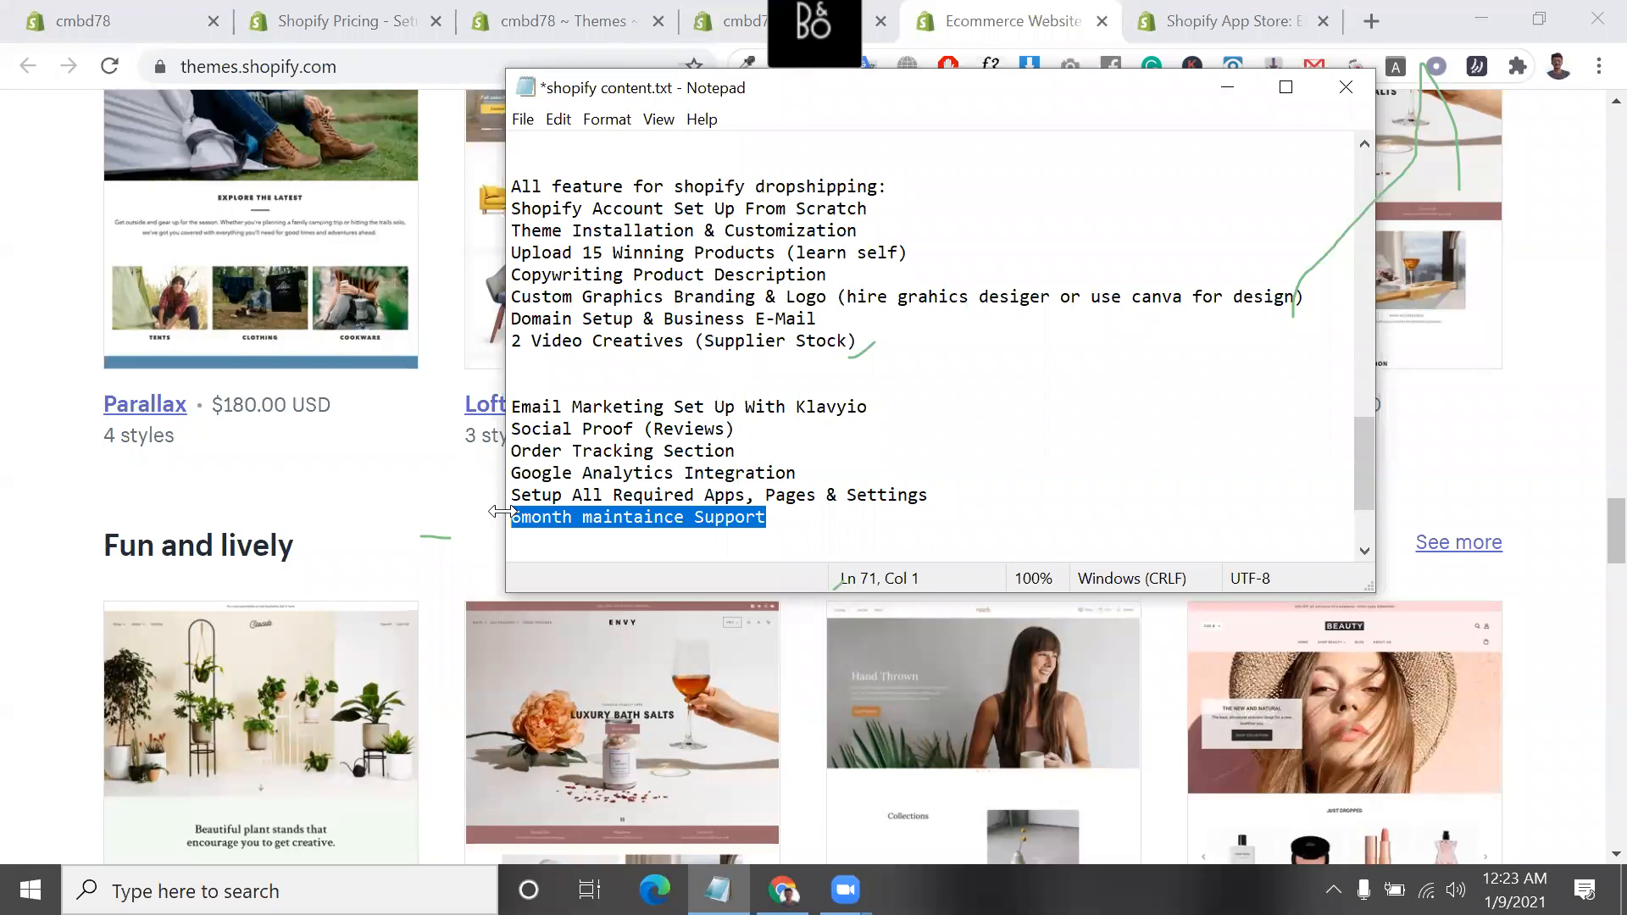
Highlight the whole "All feature for shopify dropshipping" list through "6month maintaince Support", then clear the selection
left_click_drag(513, 188, 767, 560)
scroll(832, 420, "down", 2)
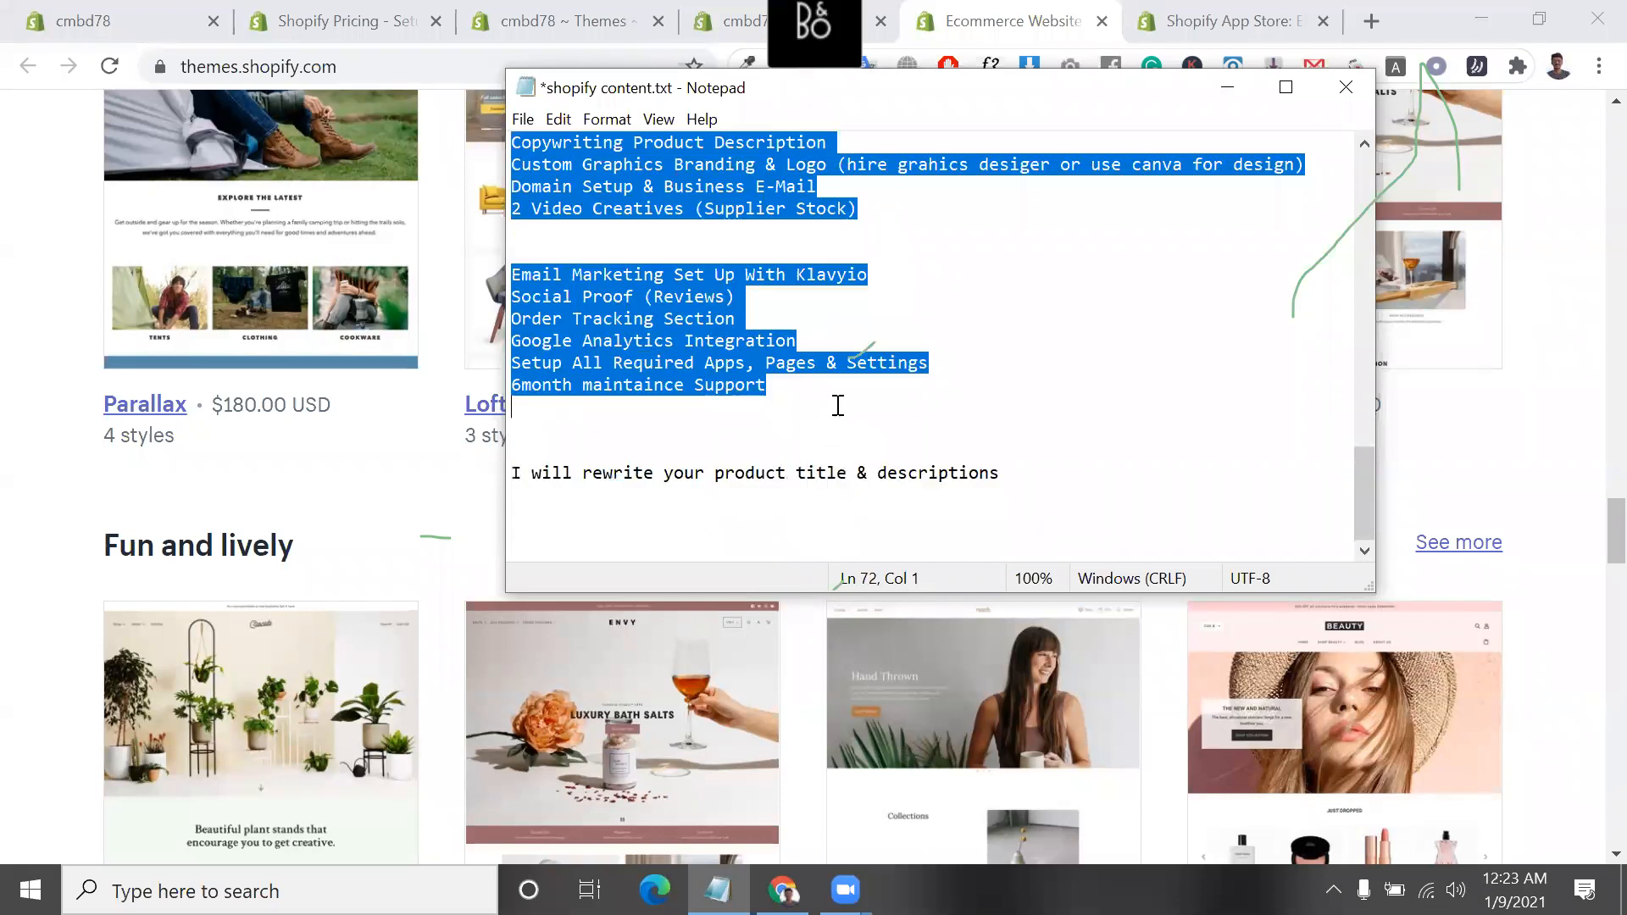
right_click(692, 358)
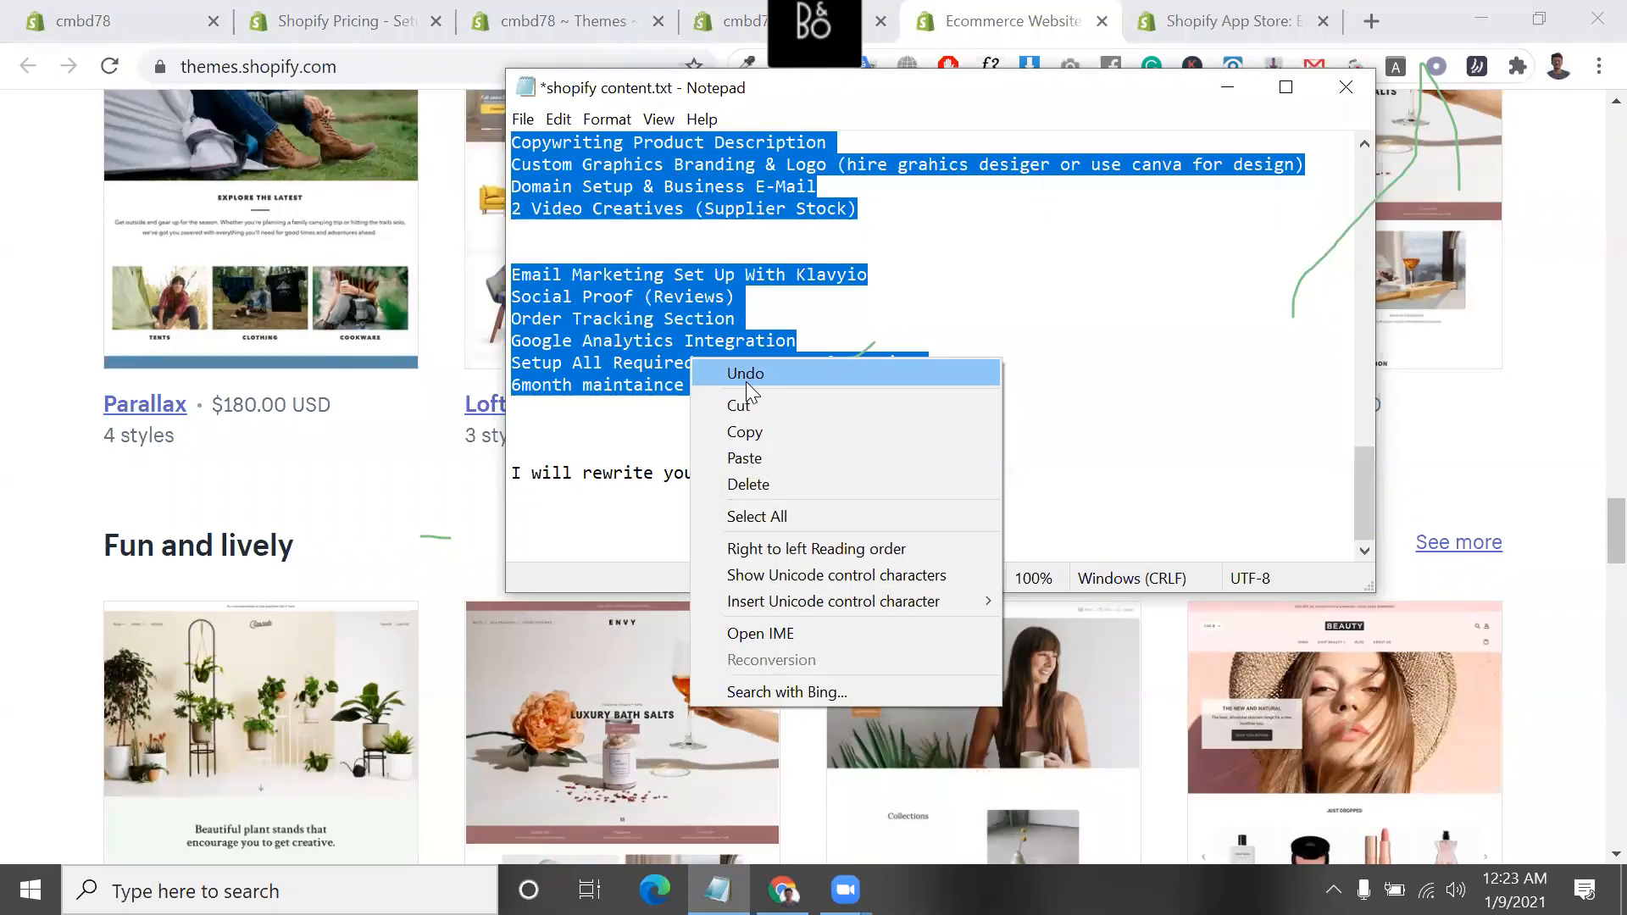
right_click(663, 318)
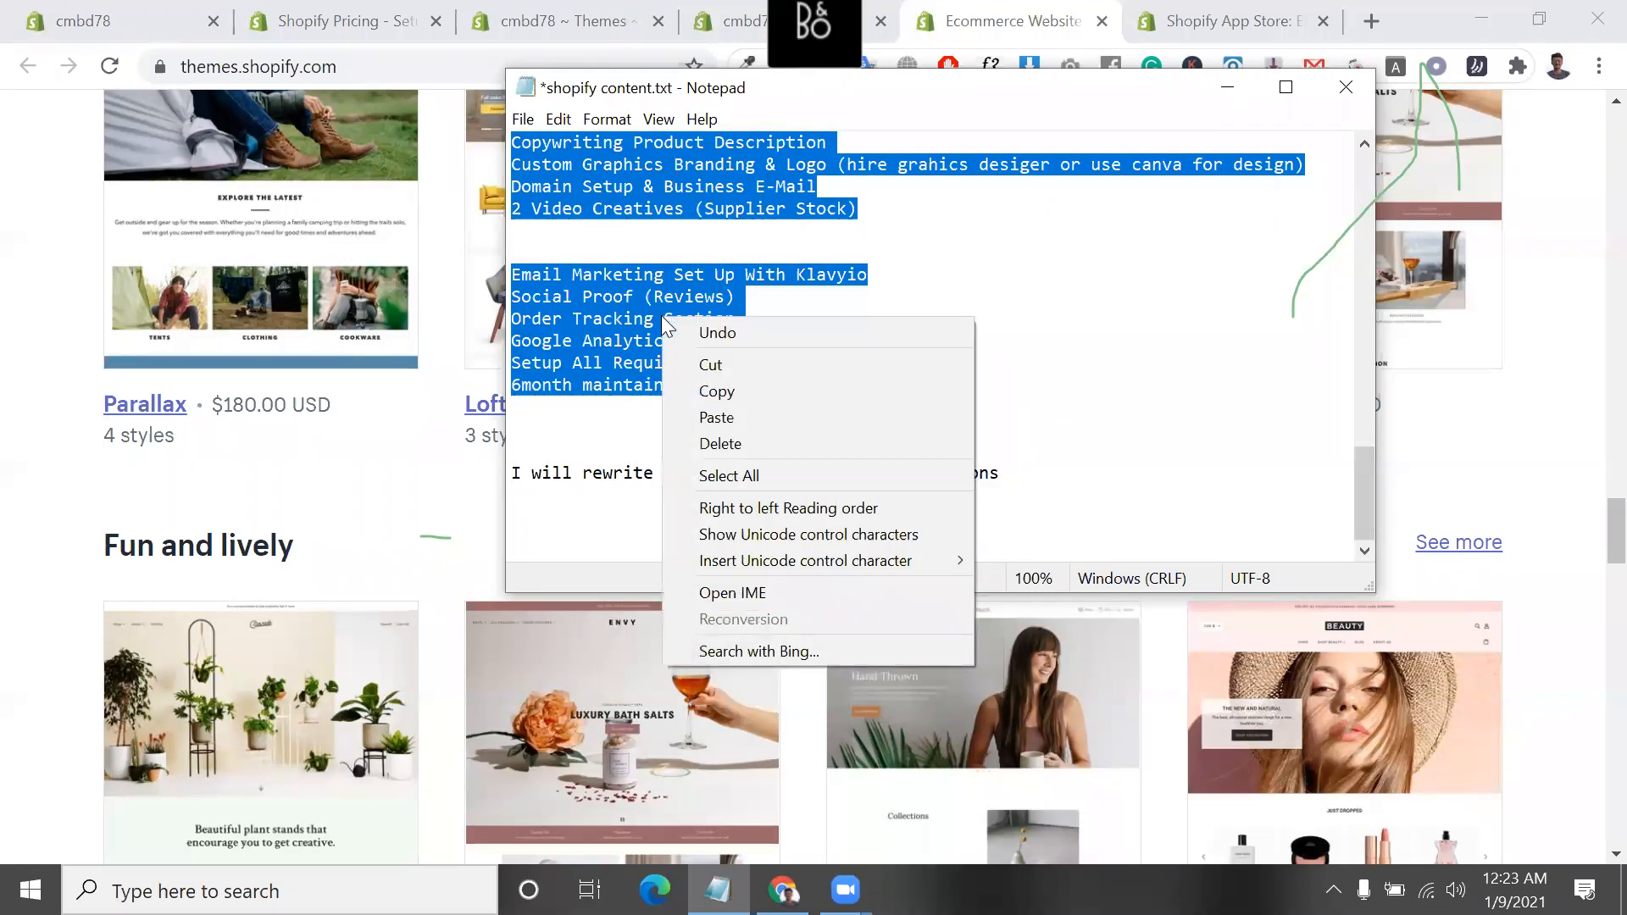
left_click(566, 268)
Highlight all nine apps of the "Full dropshipping store" list and place the cursor in the blank lines above it
scroll(566, 267, "up", 5)
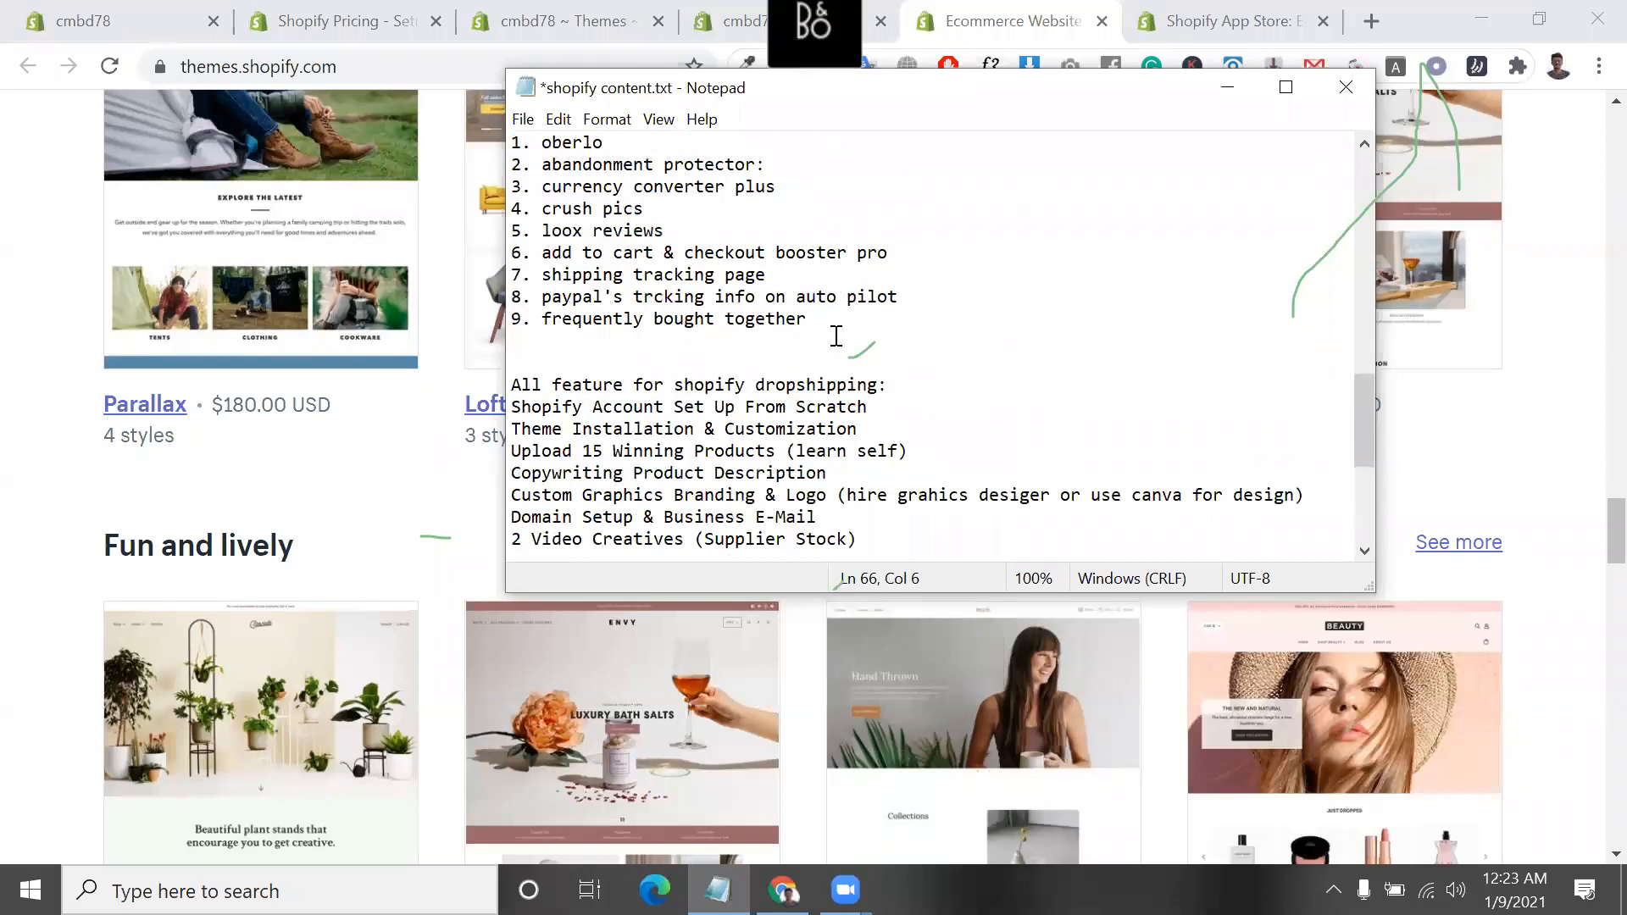
left_click_drag(824, 322, 508, 143)
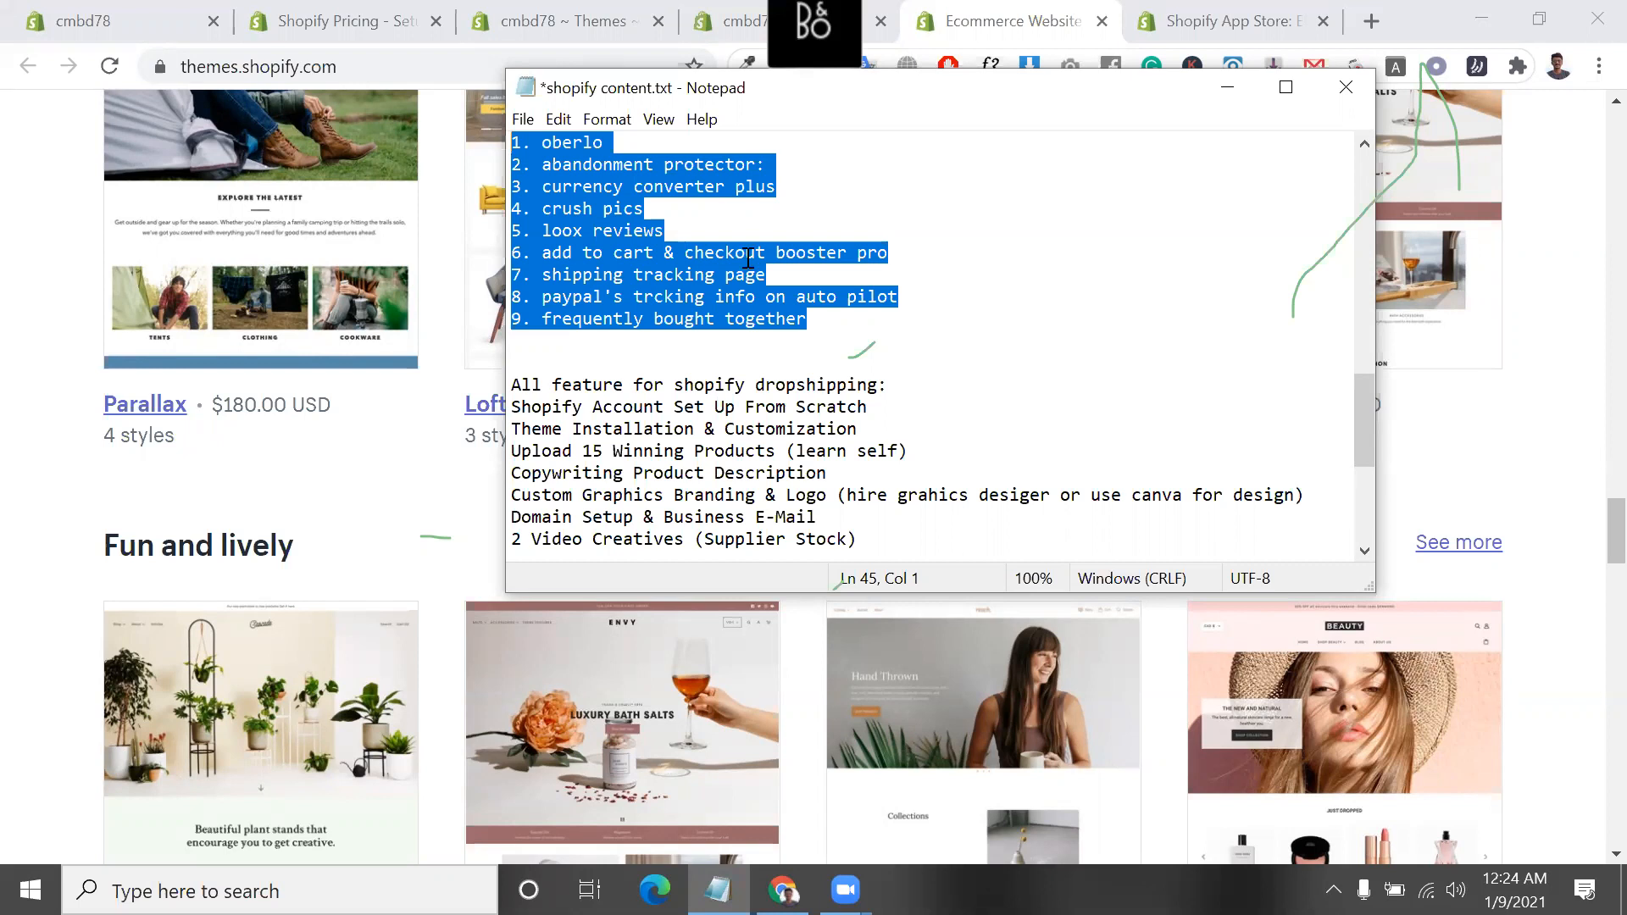
scroll(785, 312, "up", 6)
left_click(813, 439)
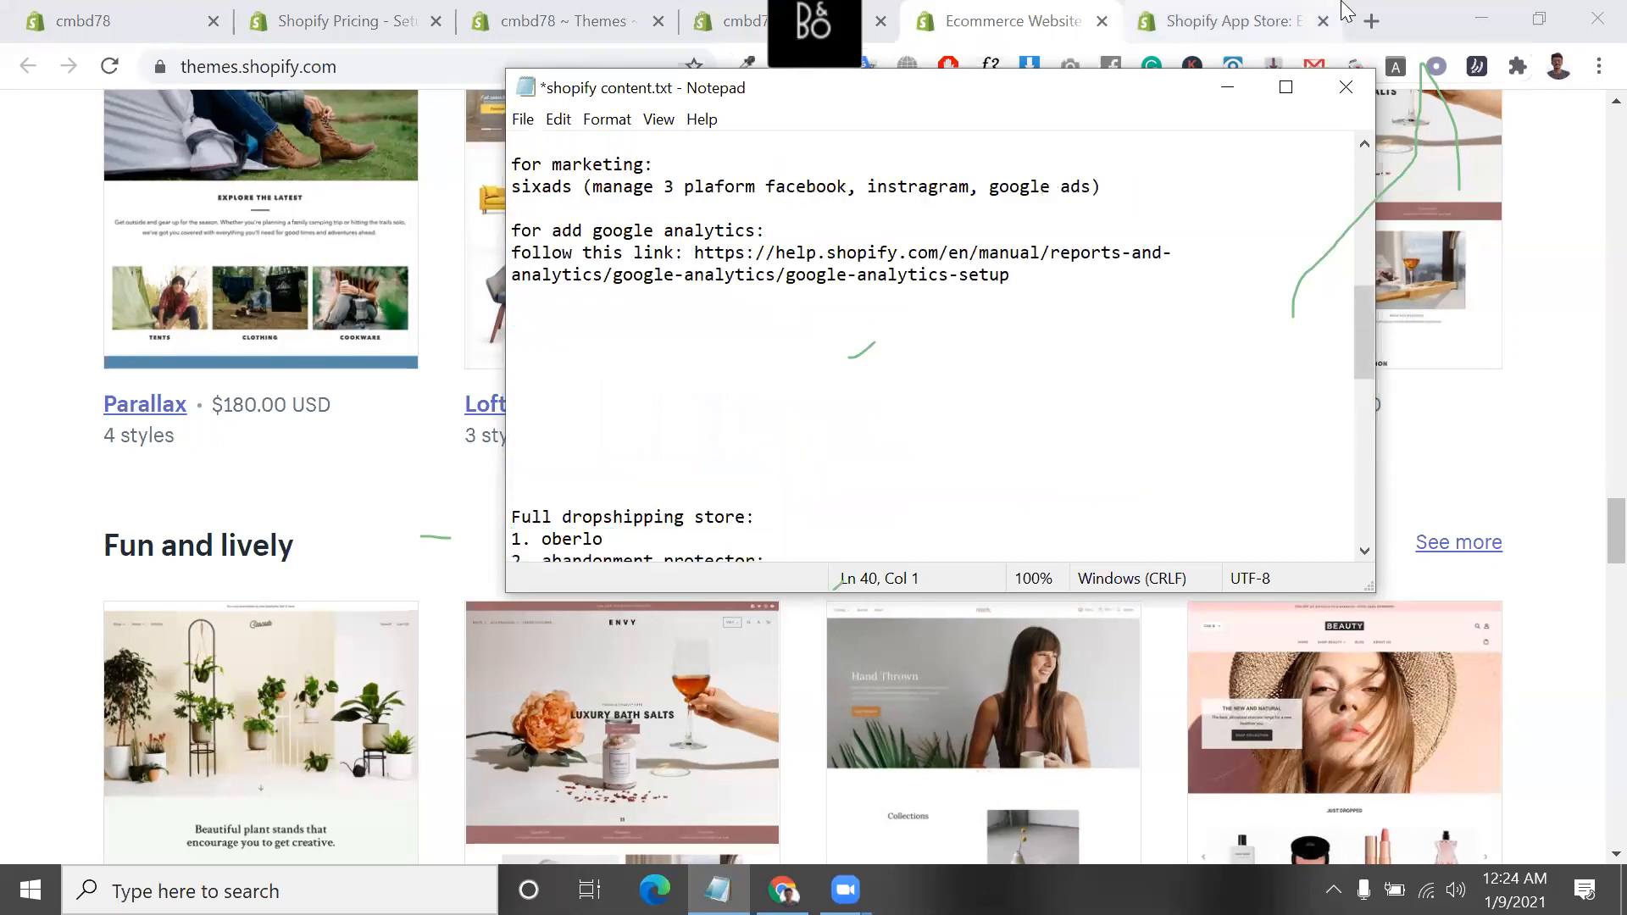
Switch from the notes to Chrome and open a new browser tab
left_click(1229, 20)
left_click(1372, 21)
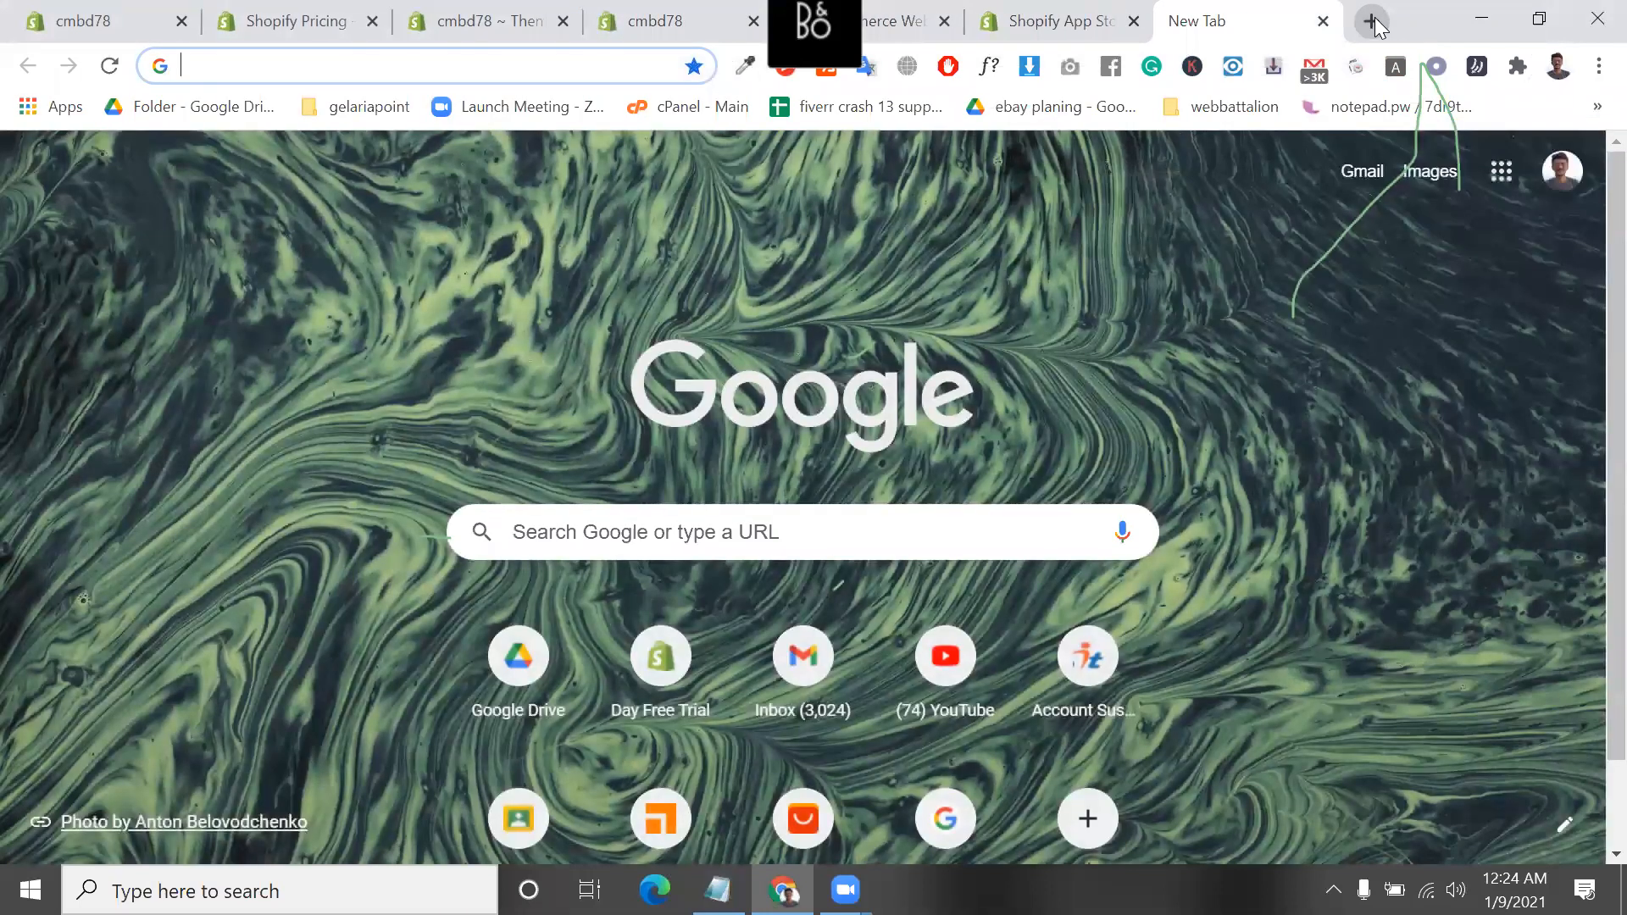
type("p")
key("BackSpace")
key("BackSpace")
type("p")
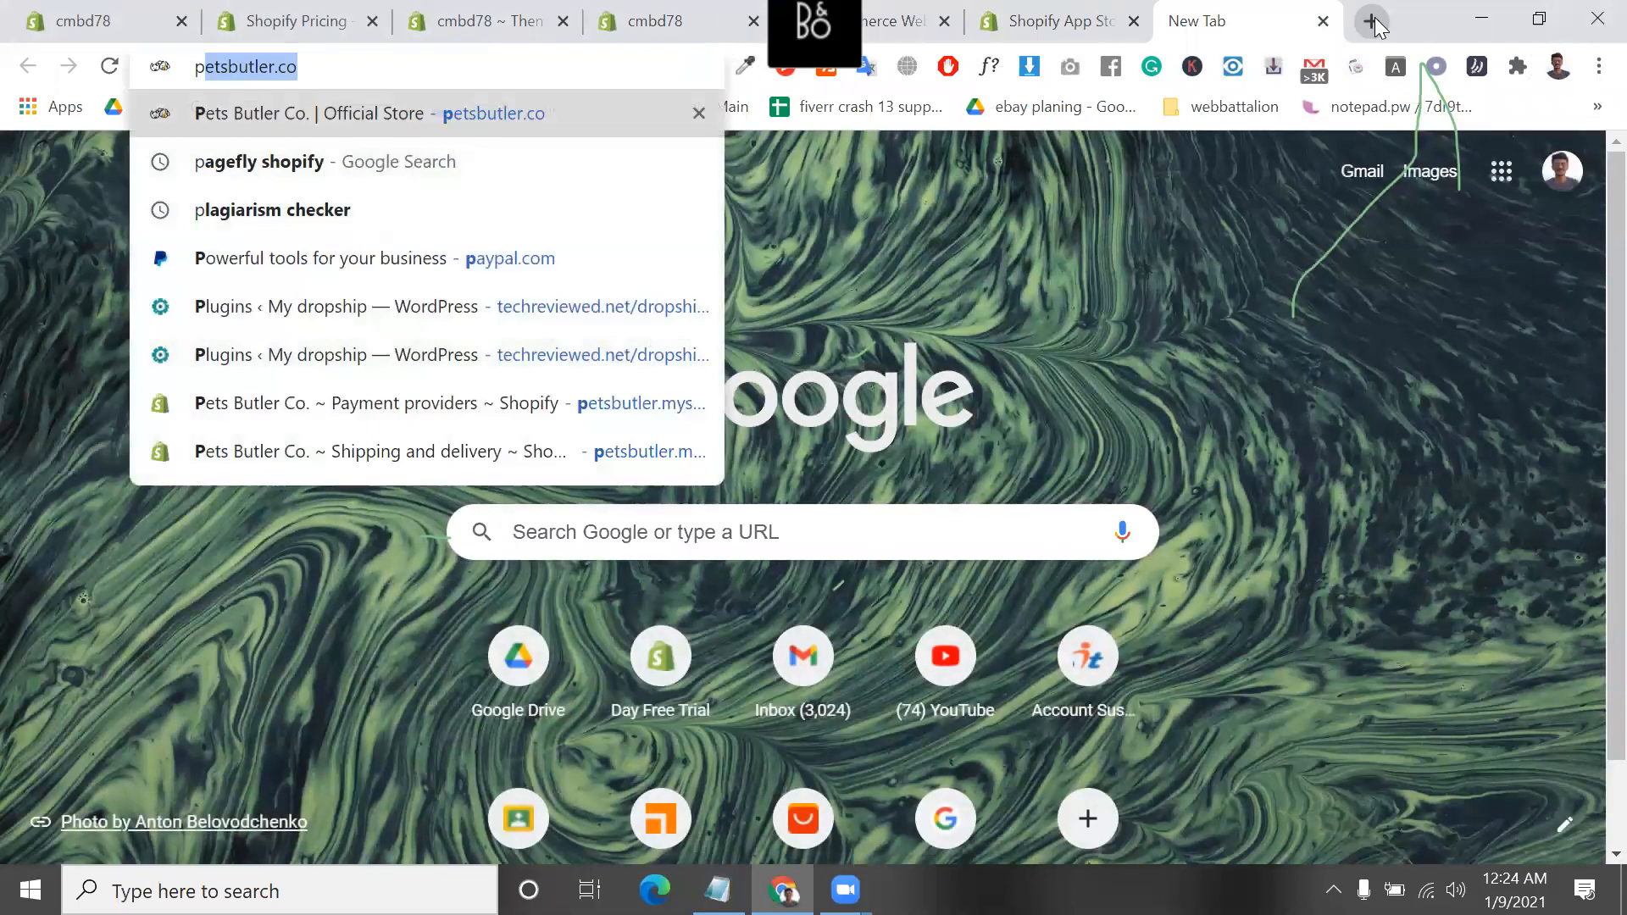
key("BackSpace")
key("BackSpace")
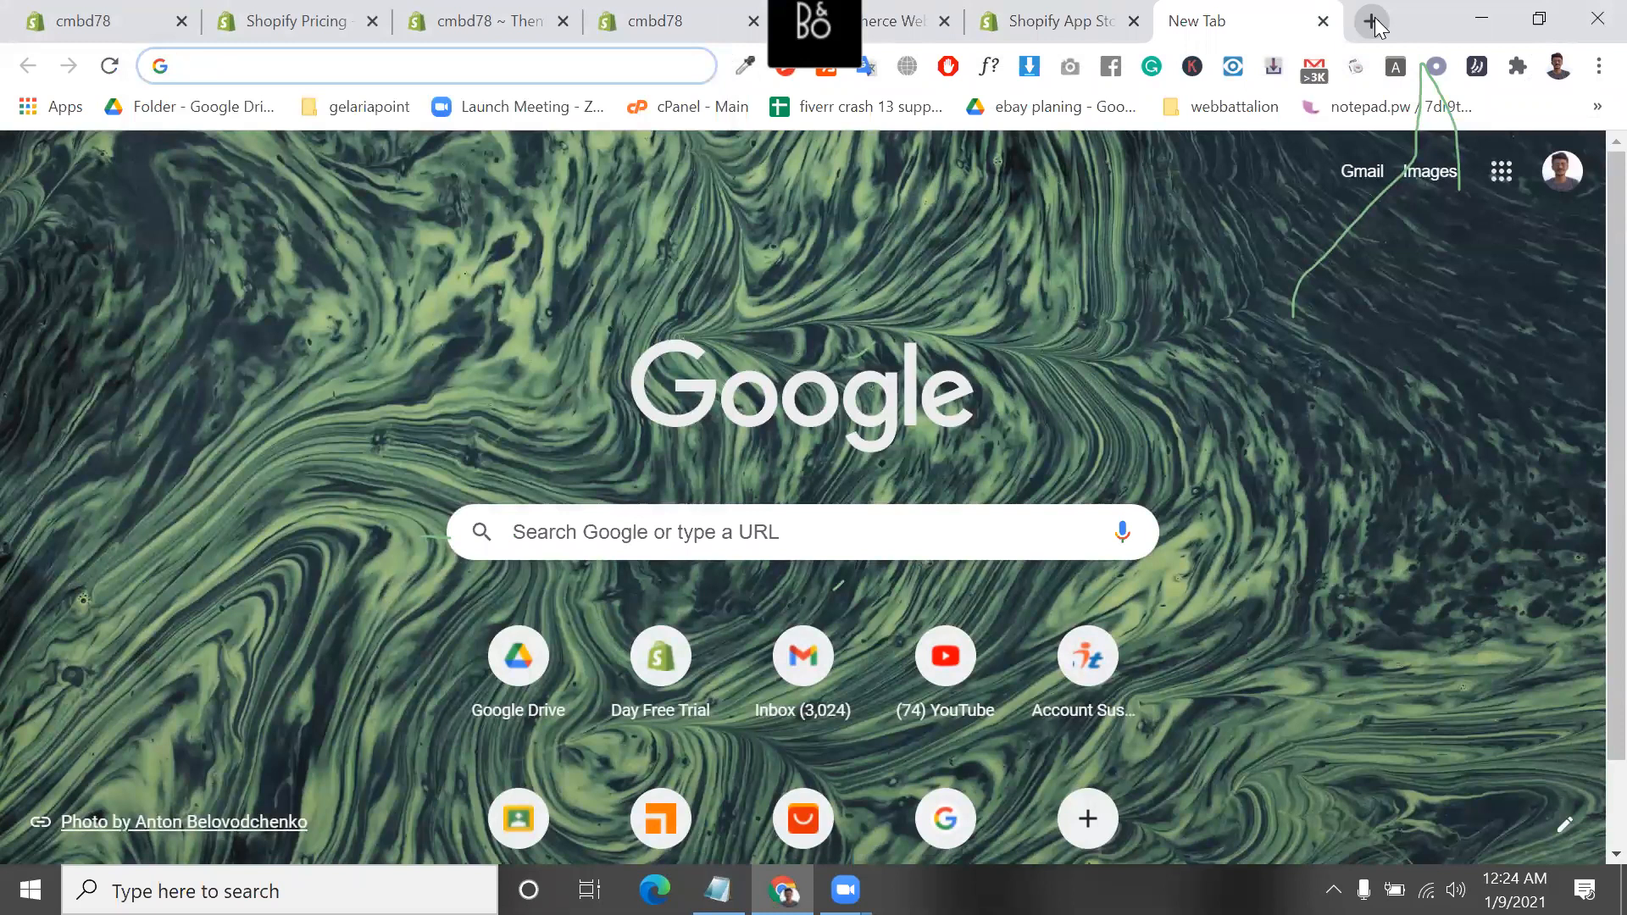
type("page")
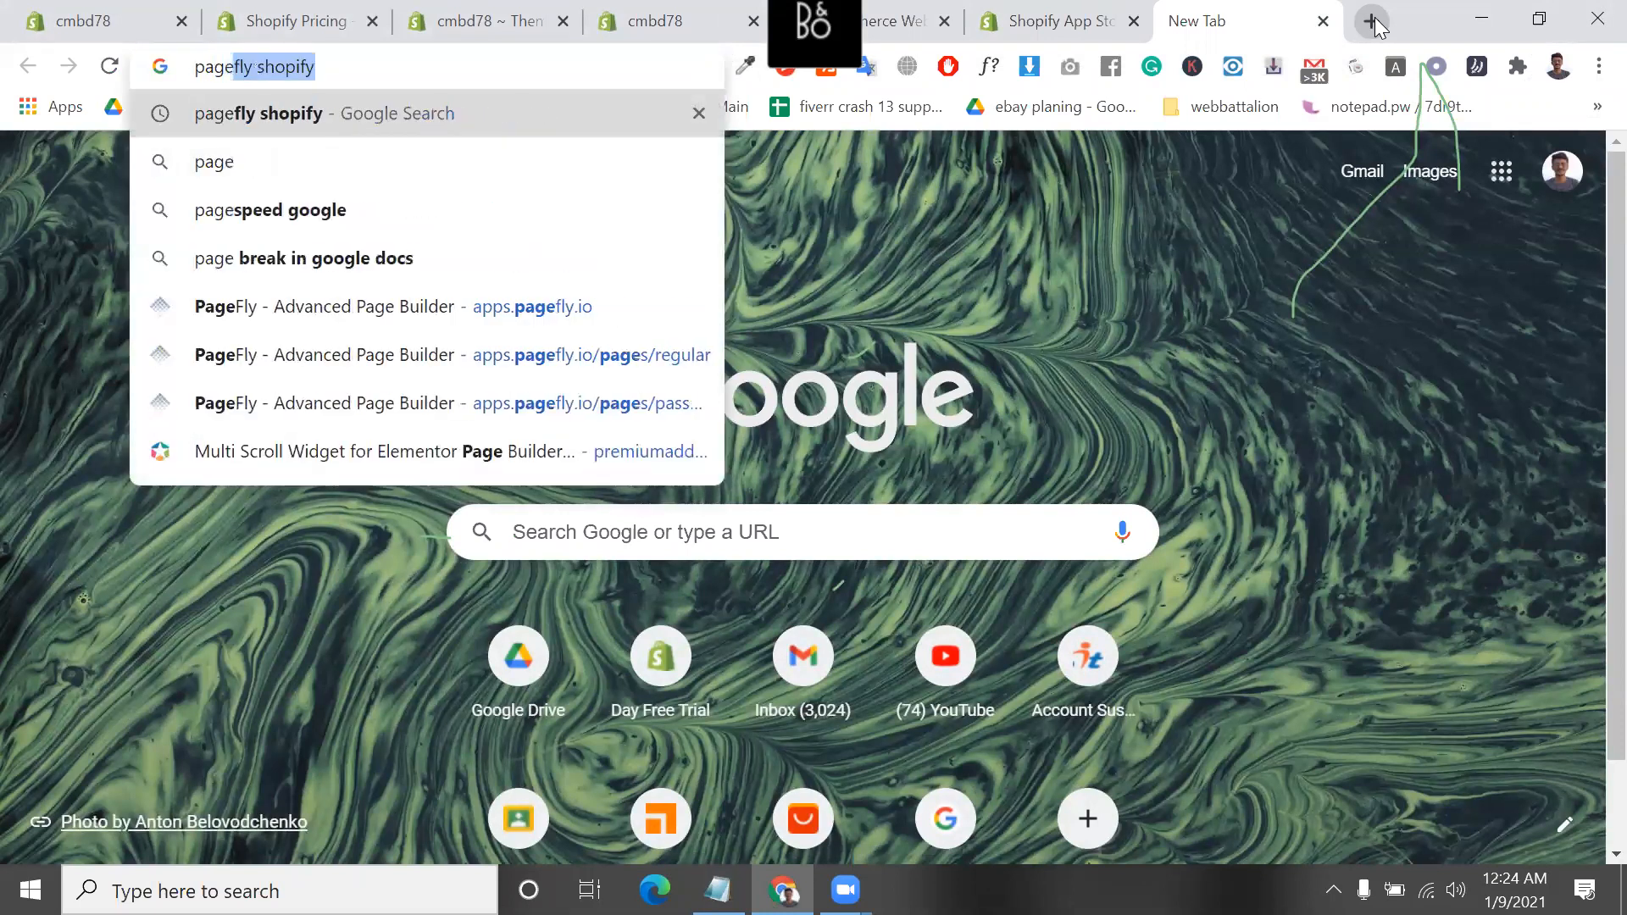
key("Right")
key("BackSpace")
key("BackSpace")
key("BackSpace")
key("BackSpace")
key("BackSpace")
key("BackSpace")
key("BackSpace")
key("BackSpace")
key("BackSpace")
key("BackSpace")
key("BackSpace")
key("BackSpace")
key("BackSpace")
key("BackSpace")
key("BackSpace")
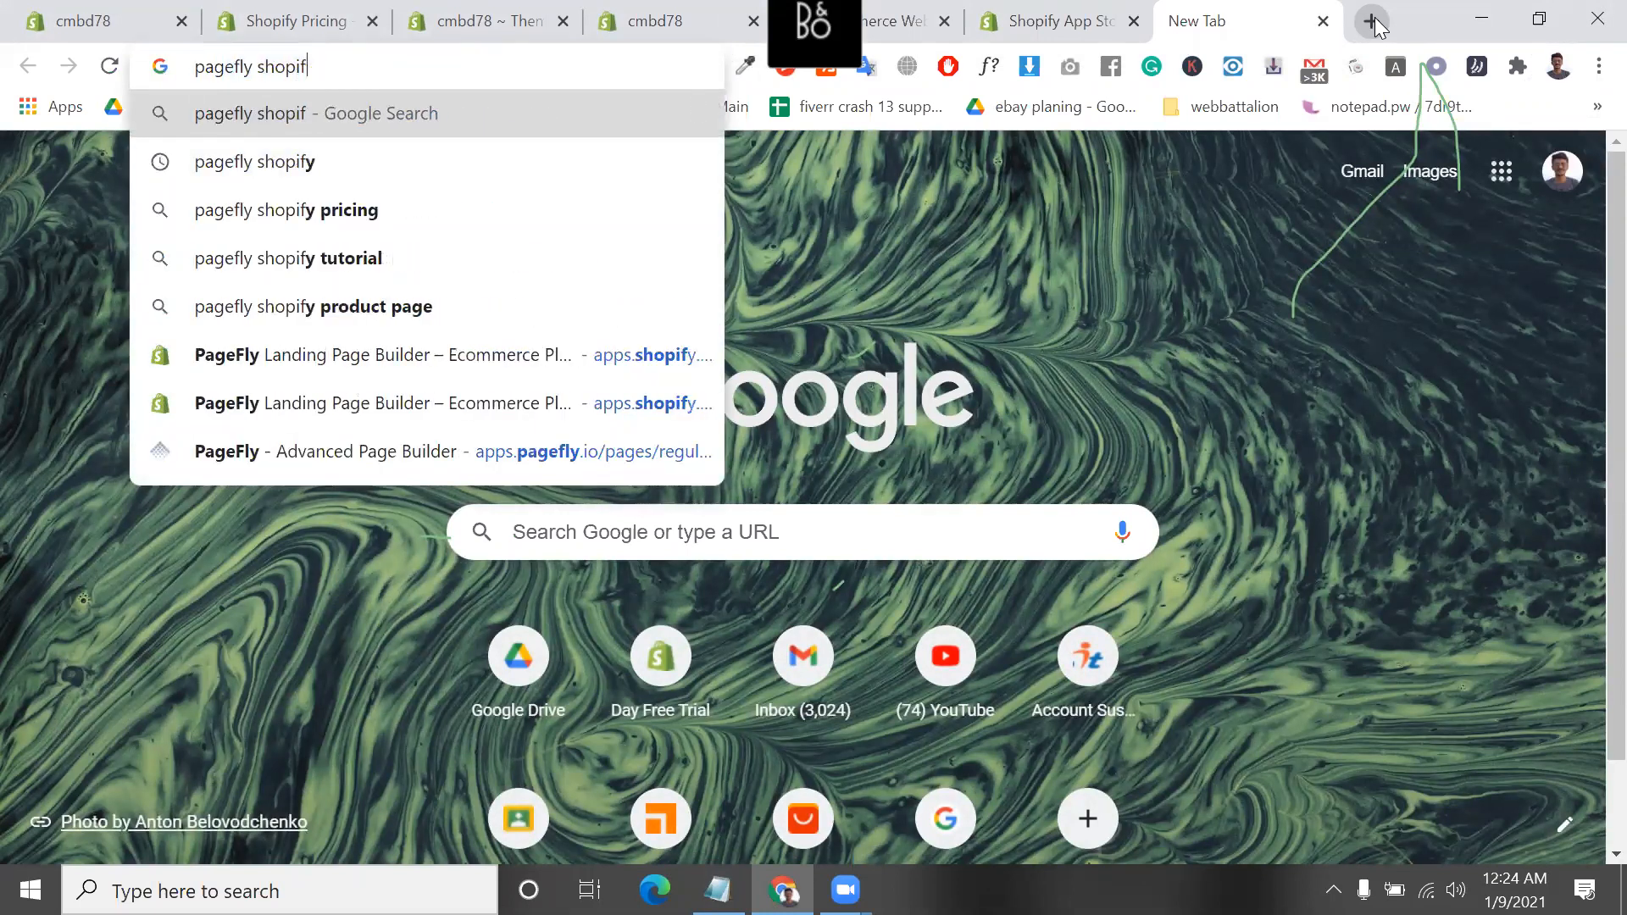
Search Google for "shopify page builder"
type("shop")
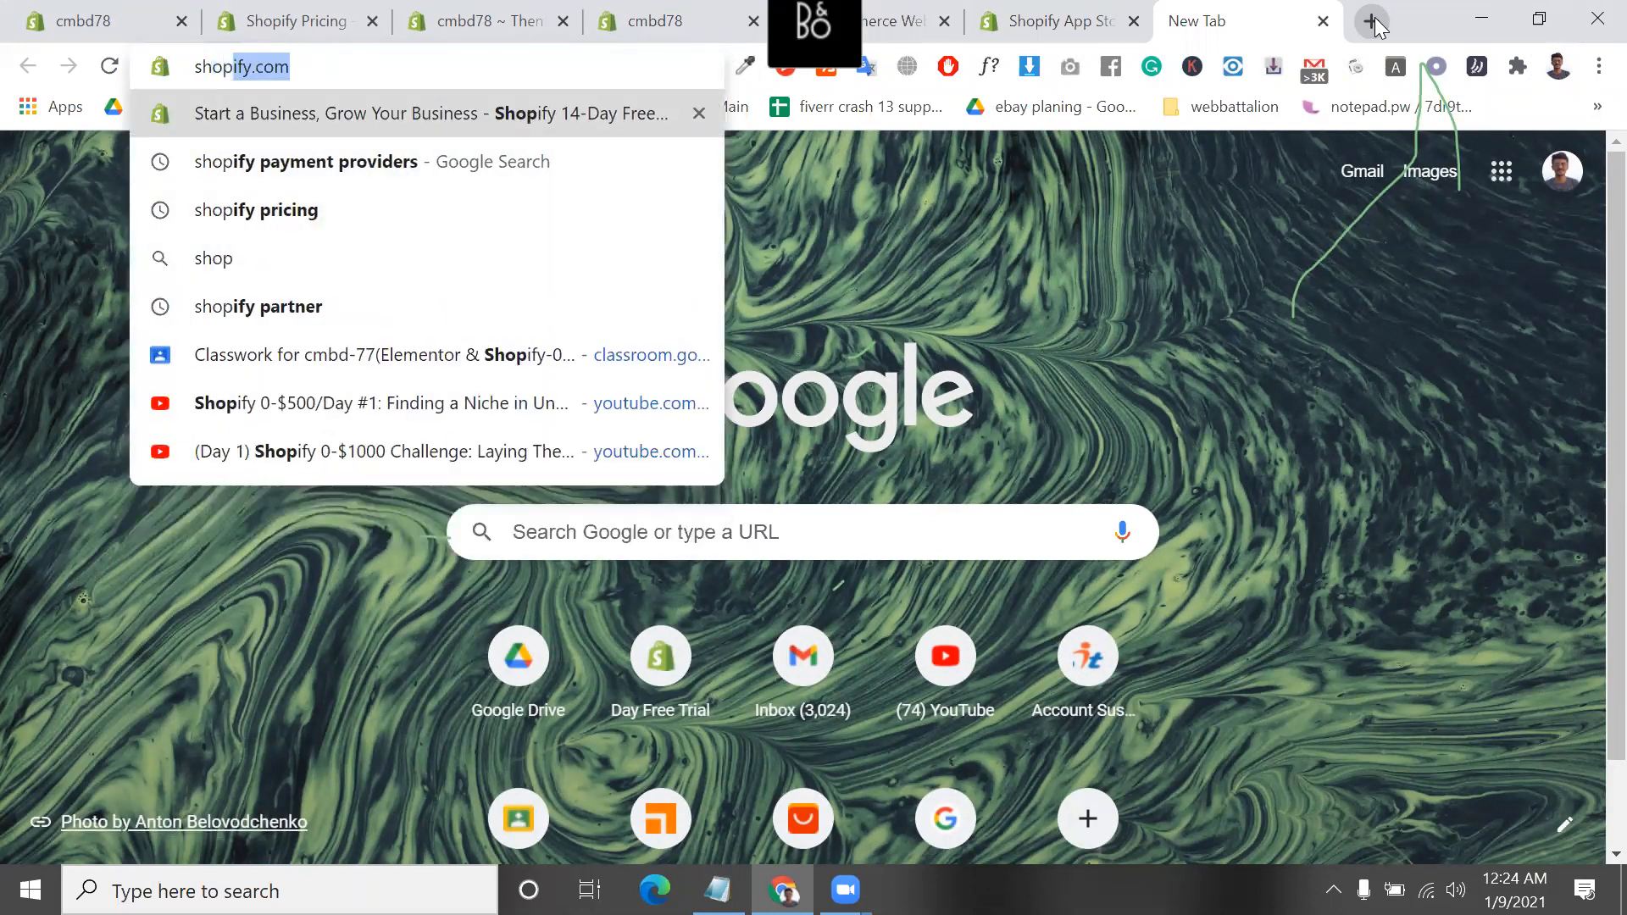
type("ify ")
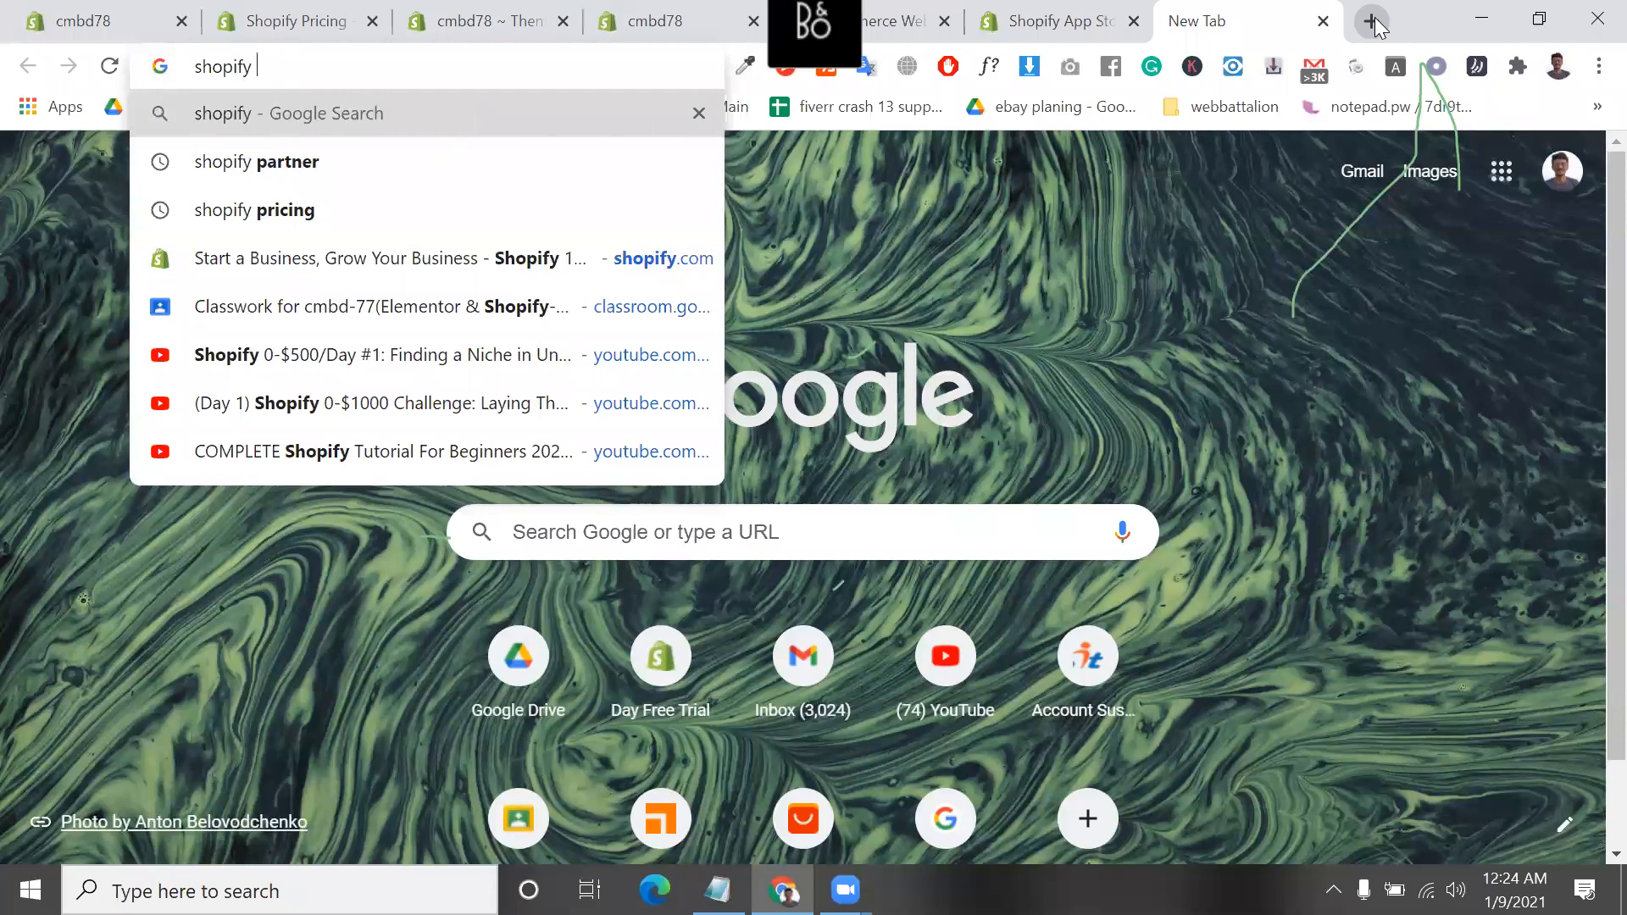
type("page builder")
key("Return")
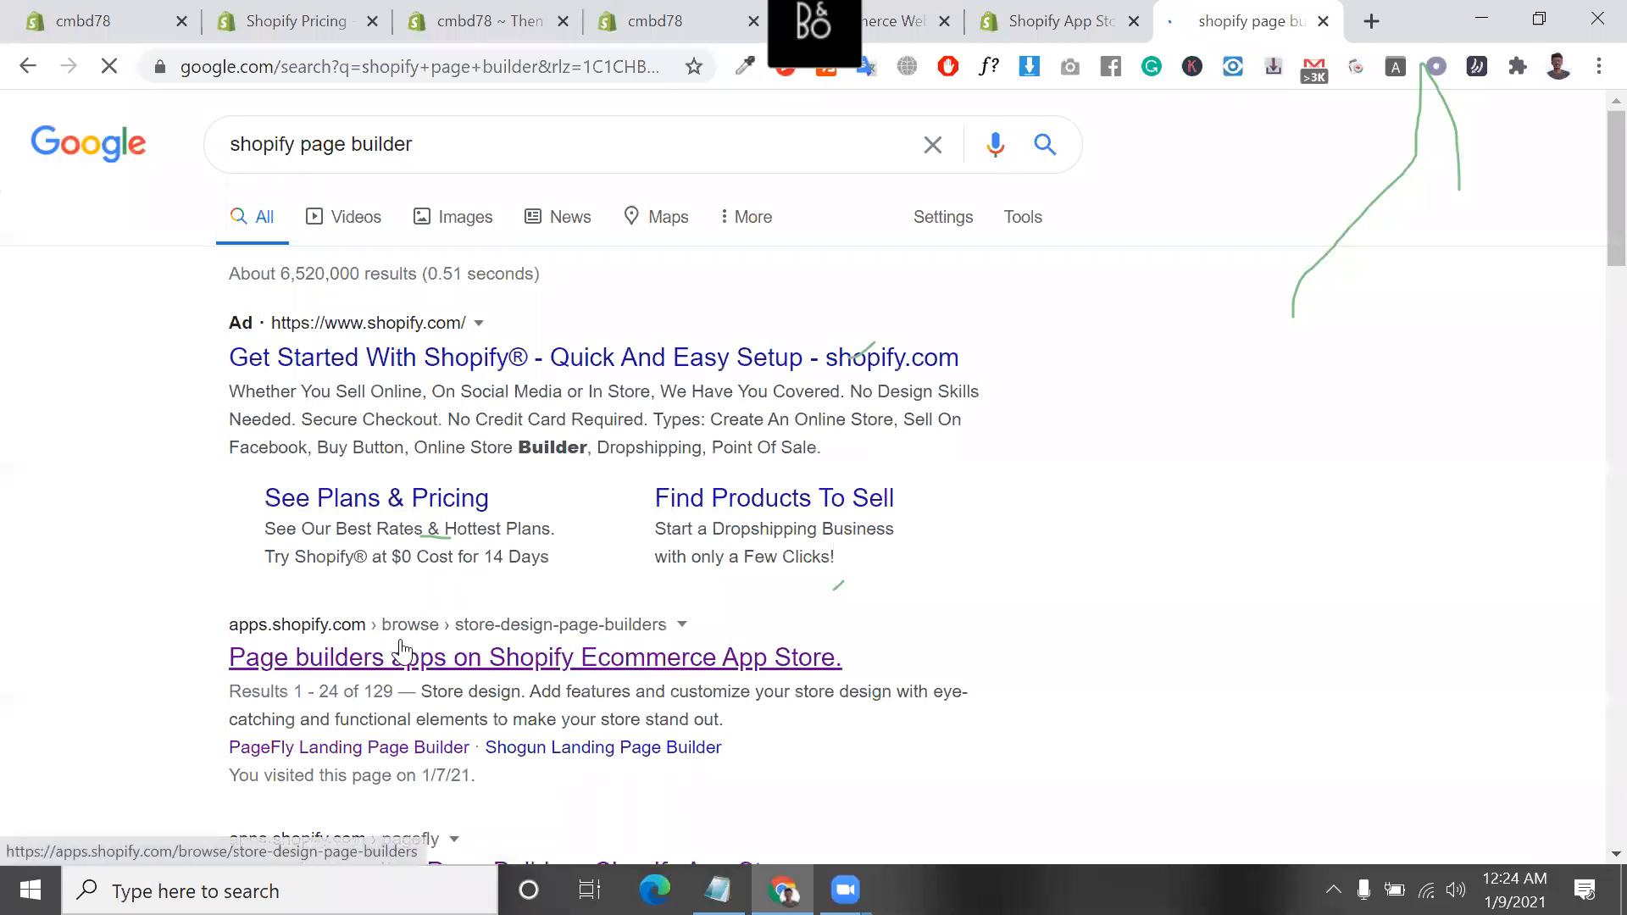
Open the "Page builders apps on Shopify Ecommerce App Store" result and look through the listed page builder apps
left_click(401, 652)
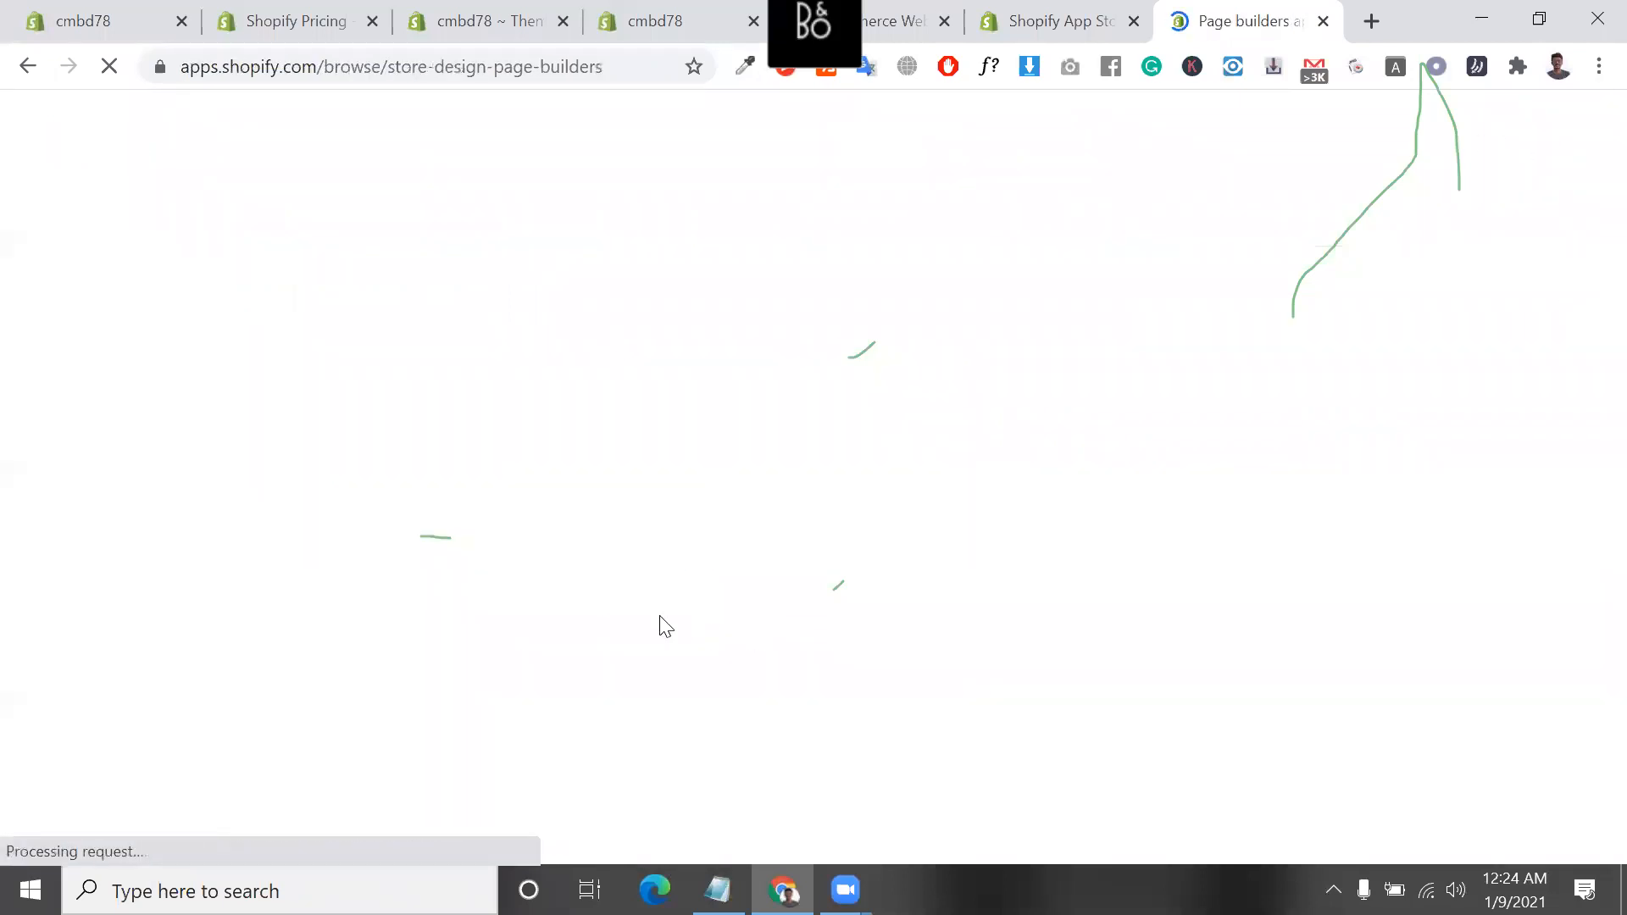
scroll(678, 566, "down", 2)
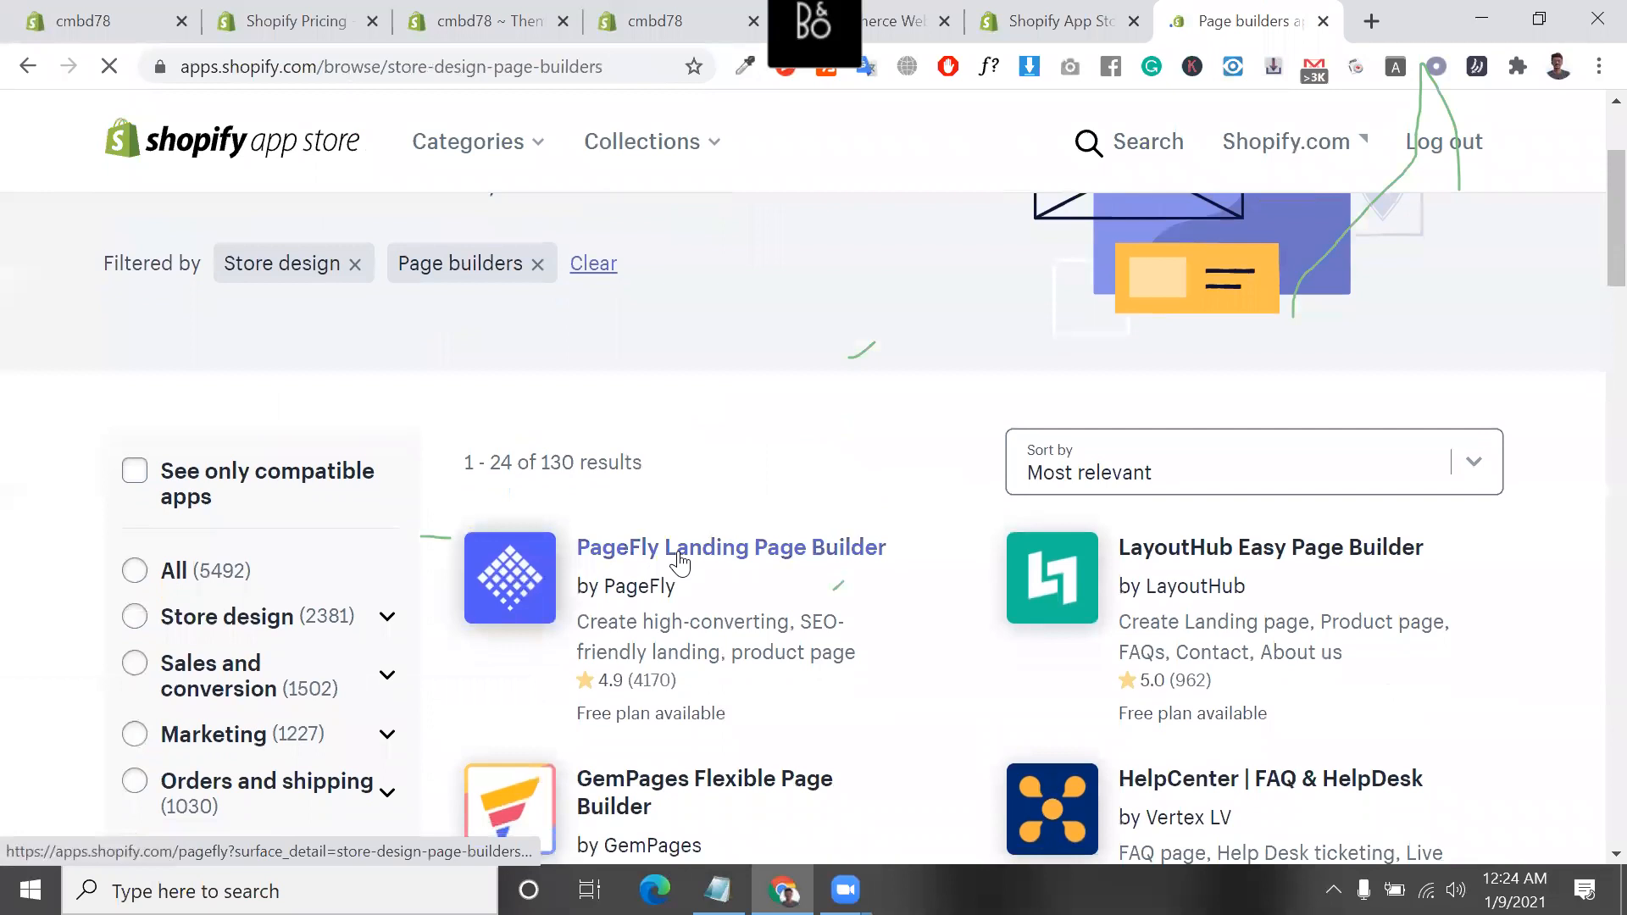
scroll(981, 581, "down", 2)
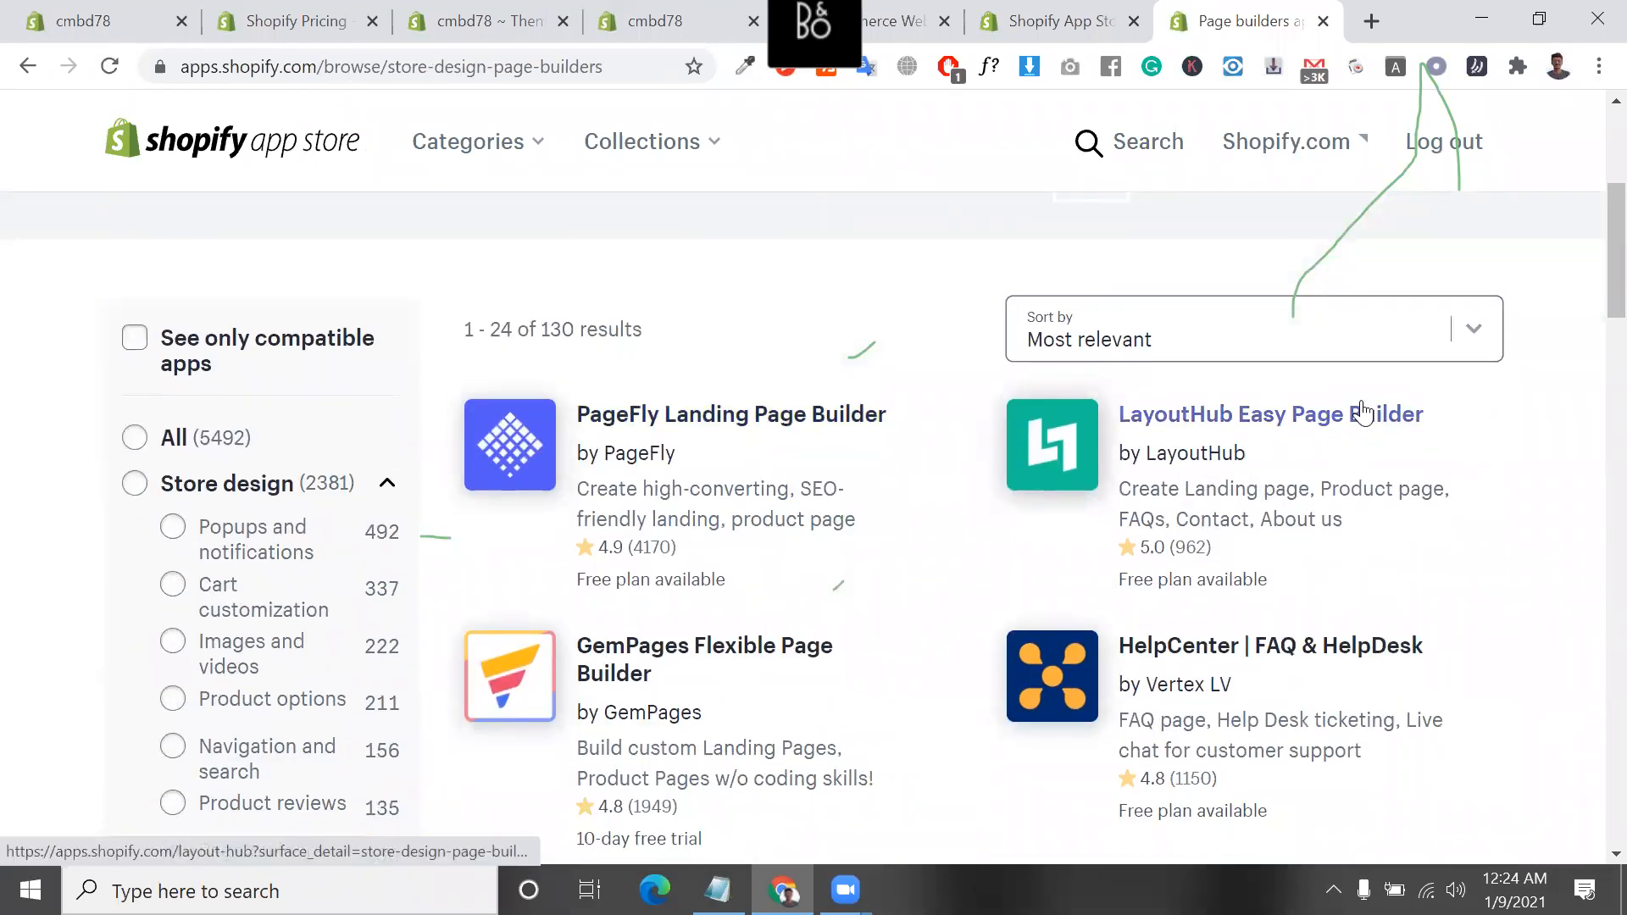
scroll(1355, 411, "down", 2)
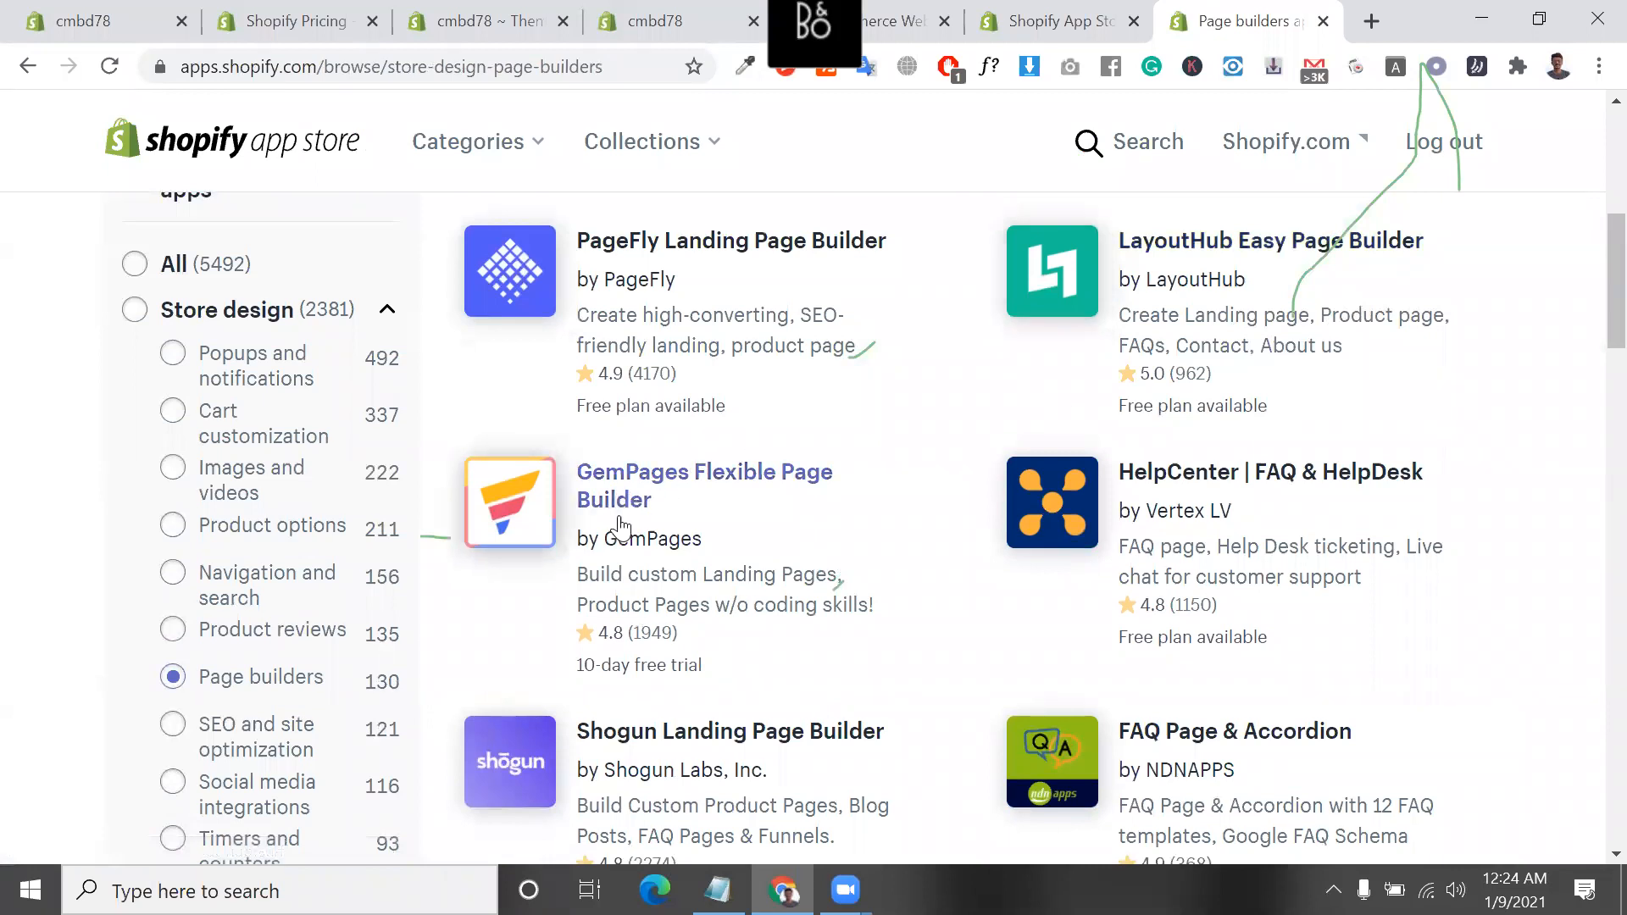
scroll(691, 756, "down", 1)
scroll(691, 757, "down", 4)
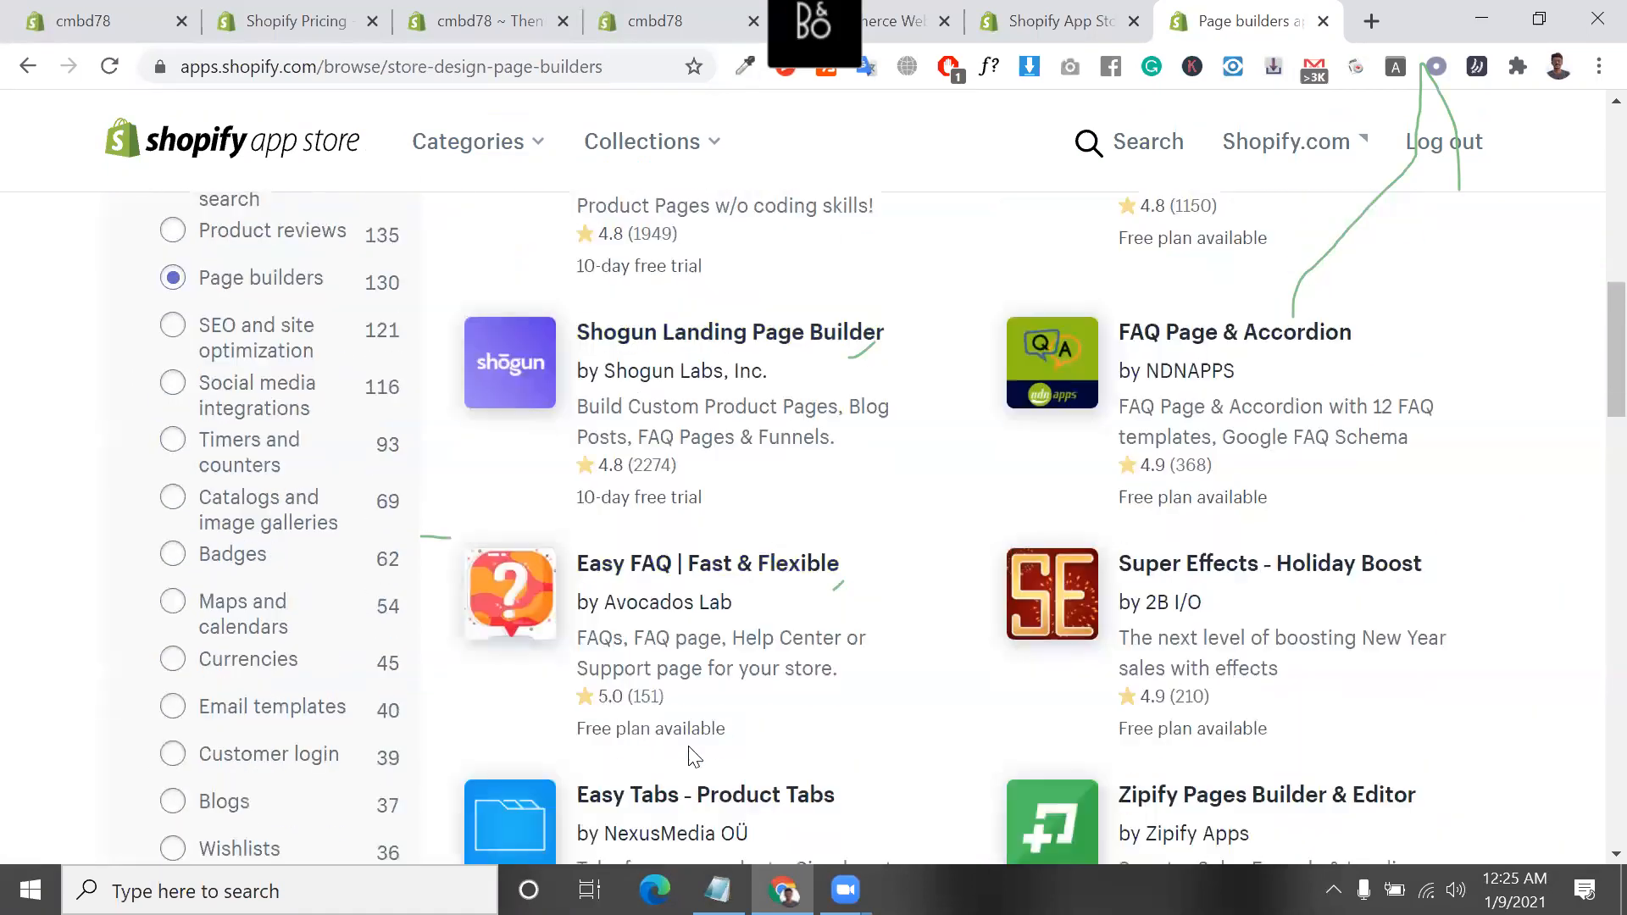
scroll(708, 739, "down", 3)
scroll(709, 739, "up", 4)
scroll(708, 734, "up", 5)
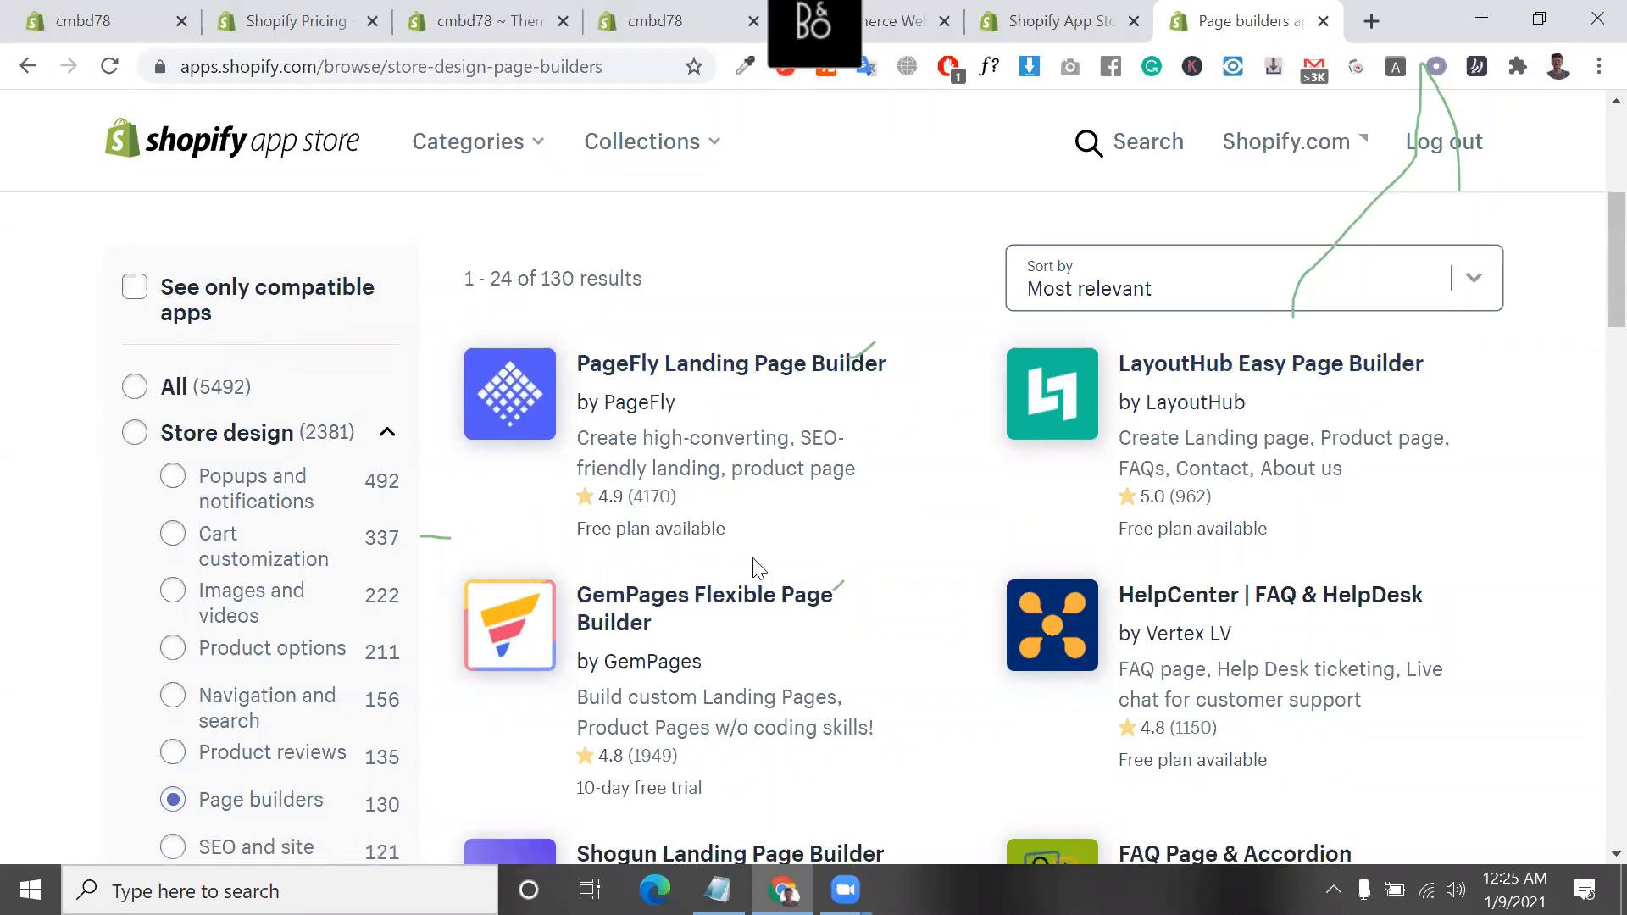
scroll(752, 570, "down", 3)
scroll(667, 565, "up", 1)
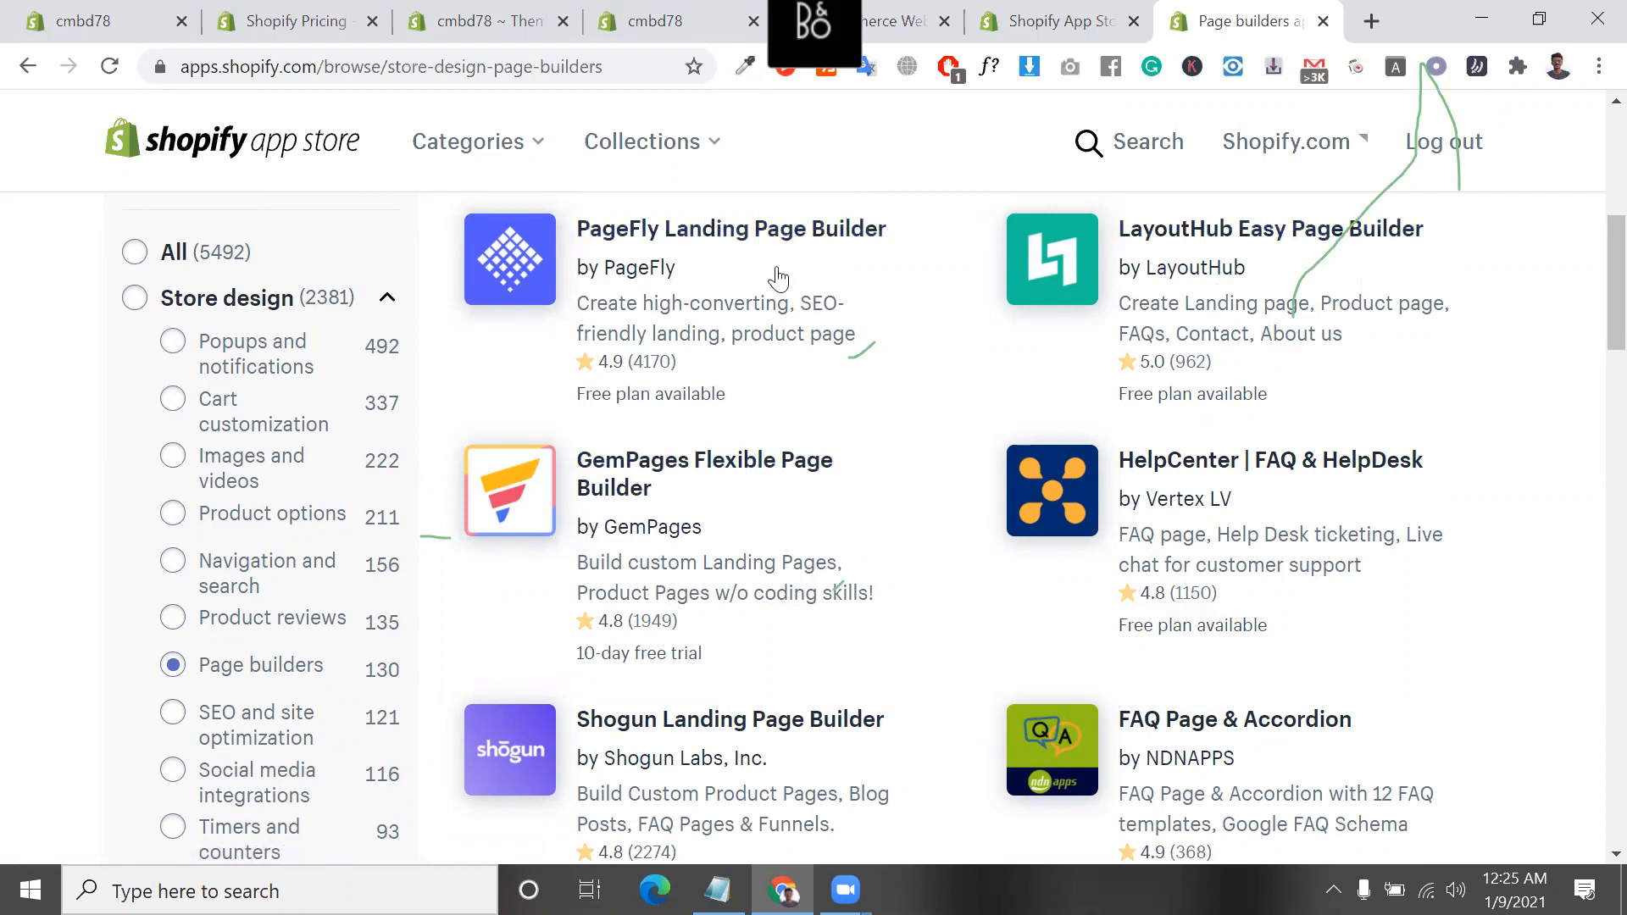
Highlight the PageFly Landing Page Builder listing, then switch to Notepad and view the "Full dropshipping store" list
left_click_drag(913, 251, 585, 236)
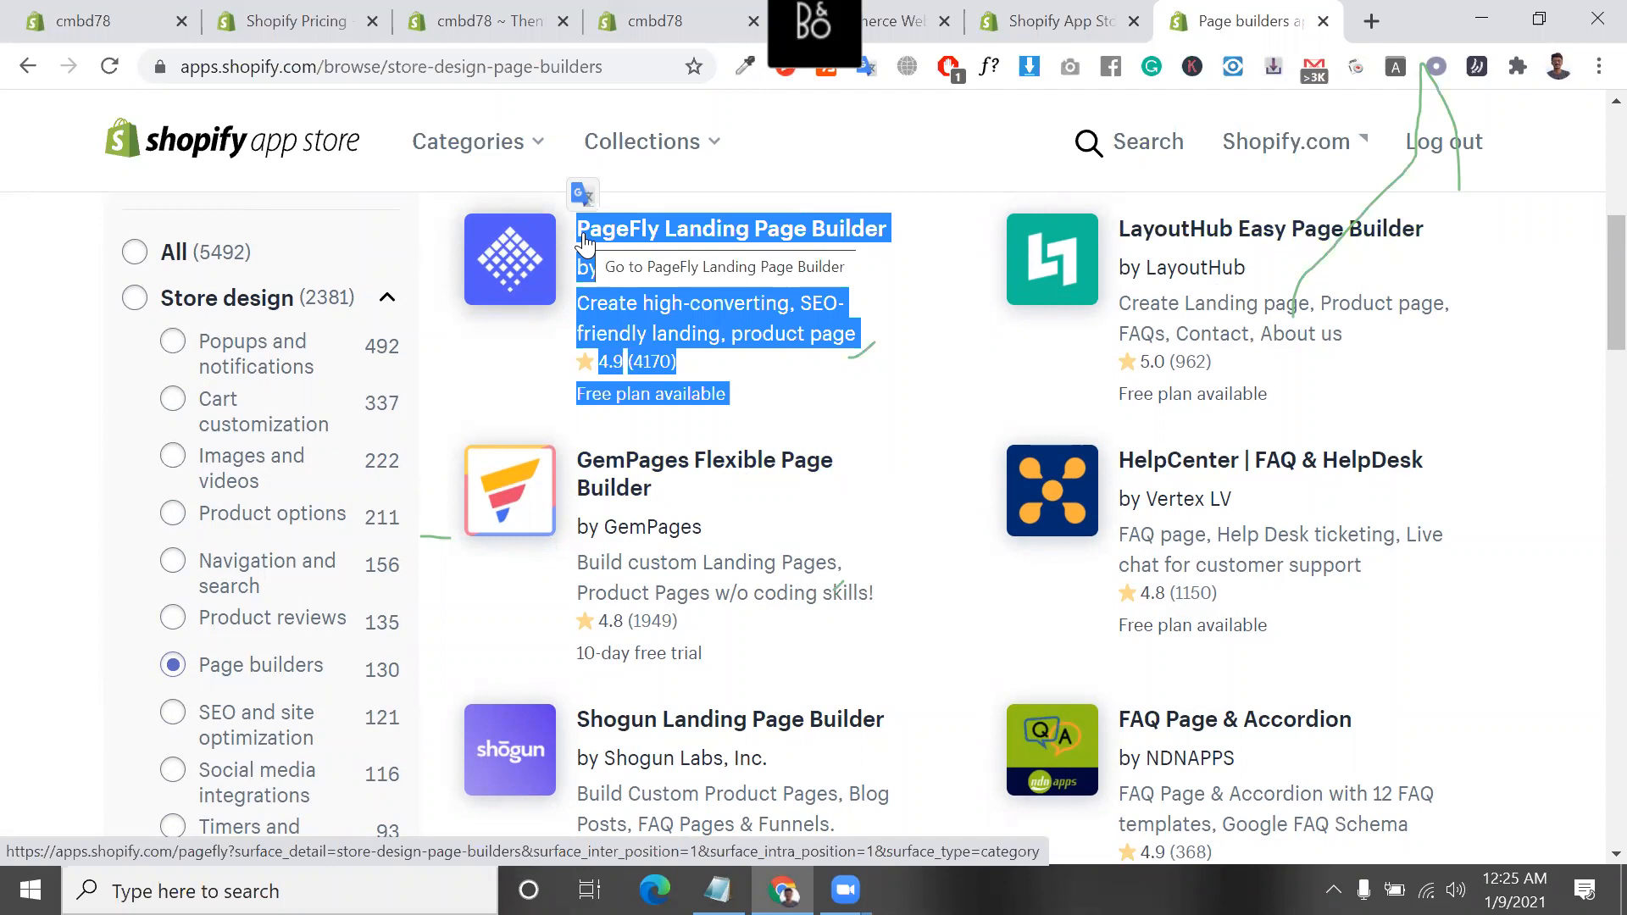
left_click(927, 239)
left_click_drag(901, 246, 592, 245)
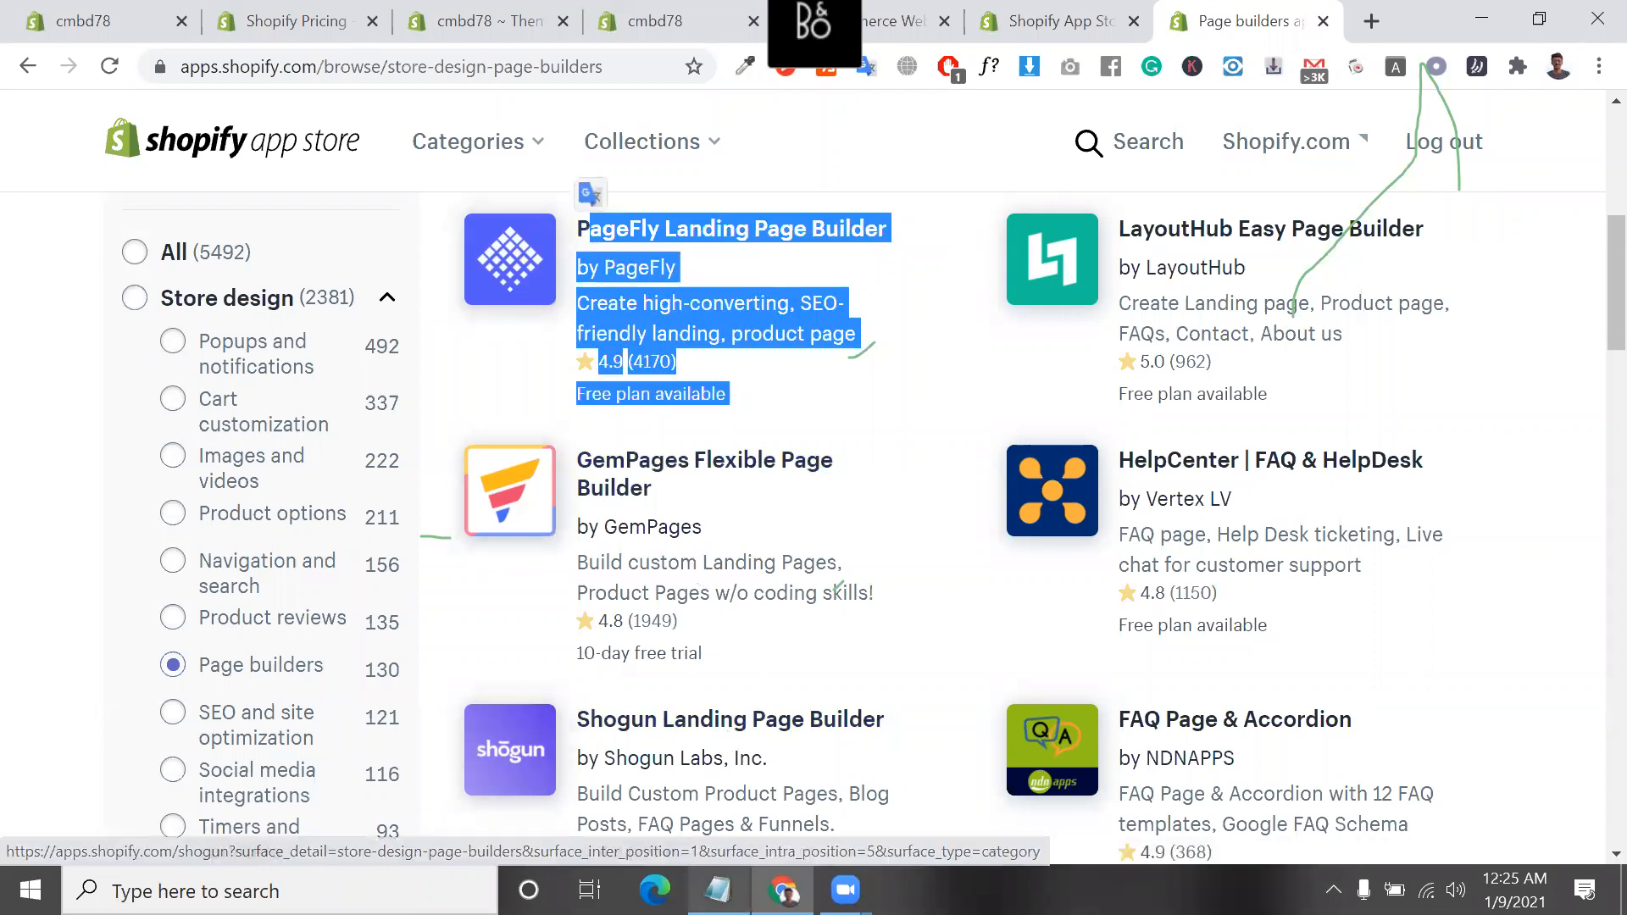
key("alt+Tab")
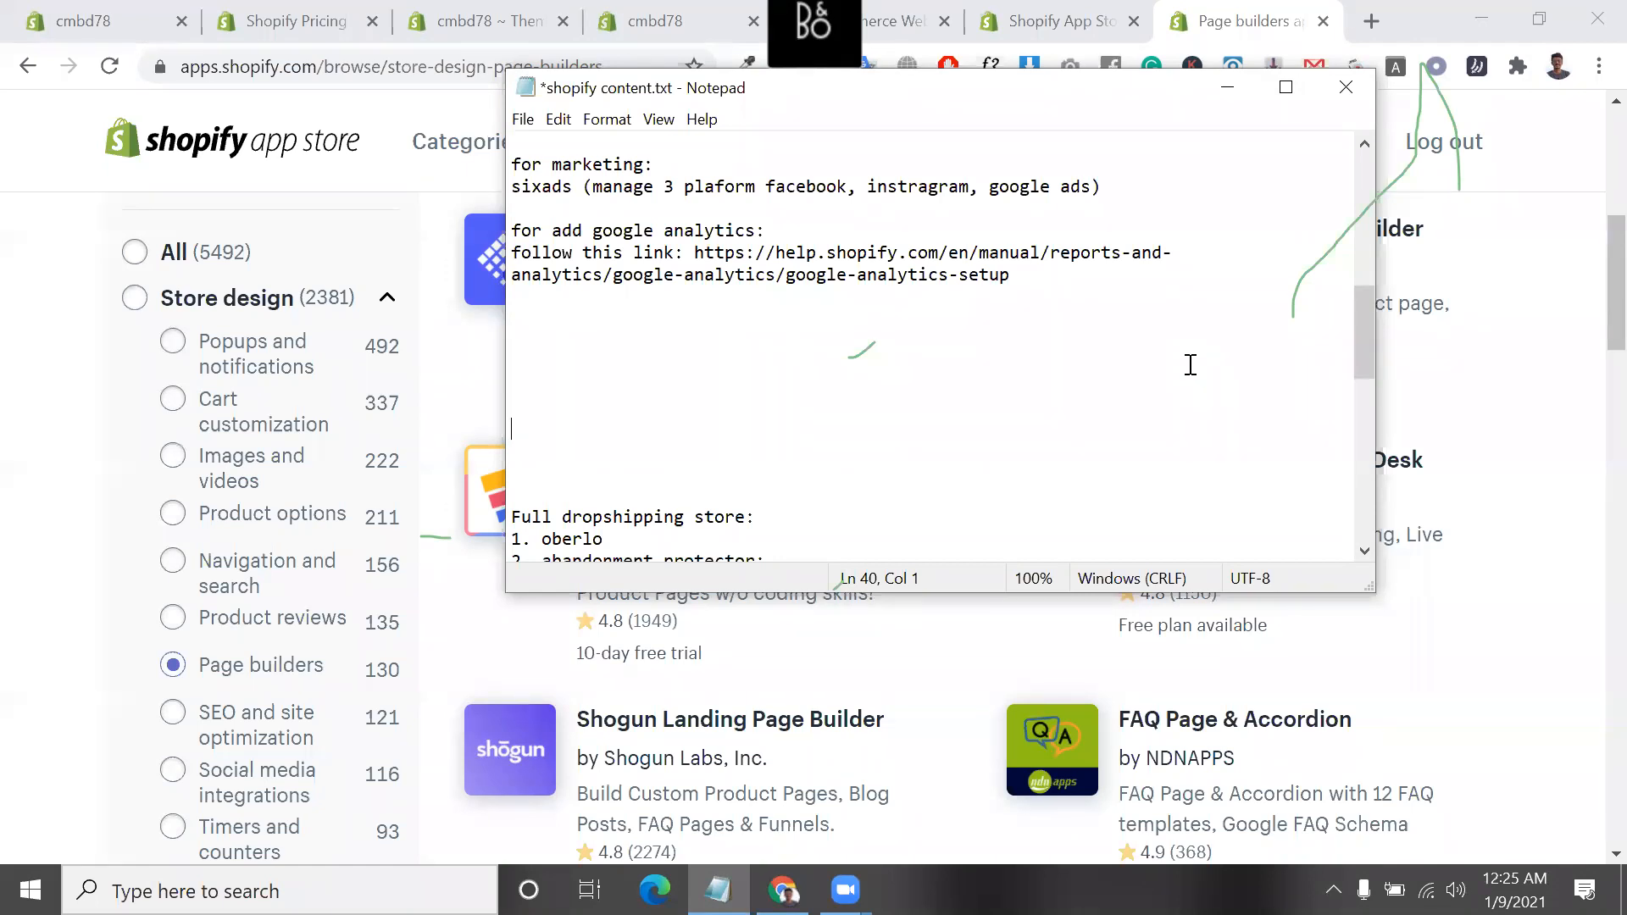
scroll(543, 417, "down", 2)
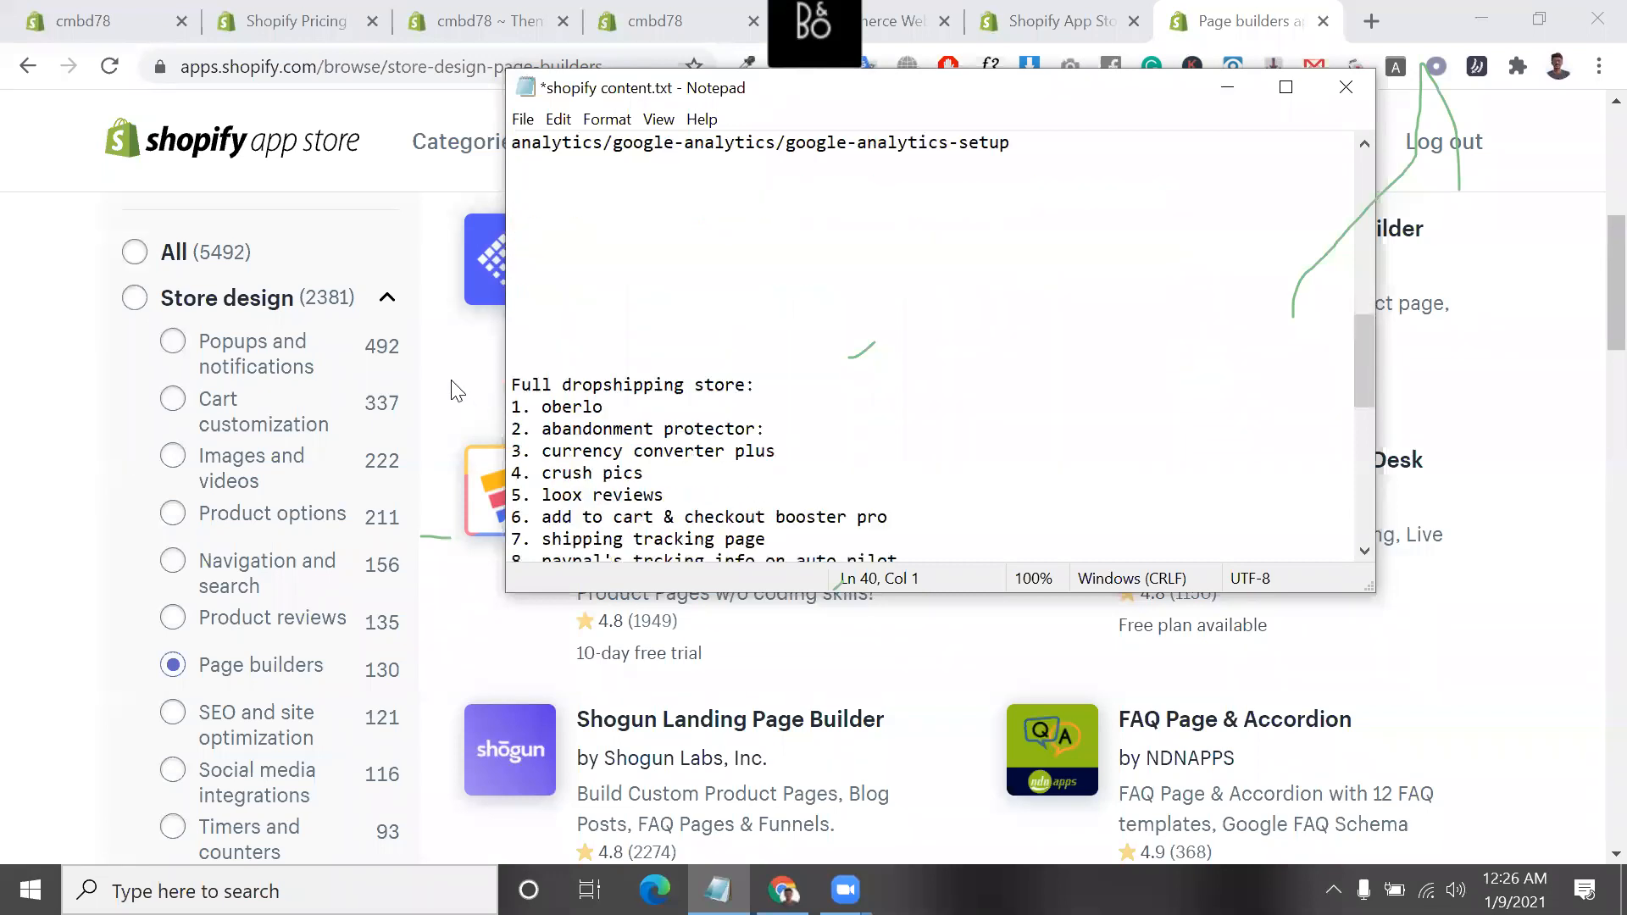
Return to Chrome, highlight the PageFly listing again, and open its app page at the pricing plans
left_click(456, 390)
left_click_drag(733, 398, 579, 225)
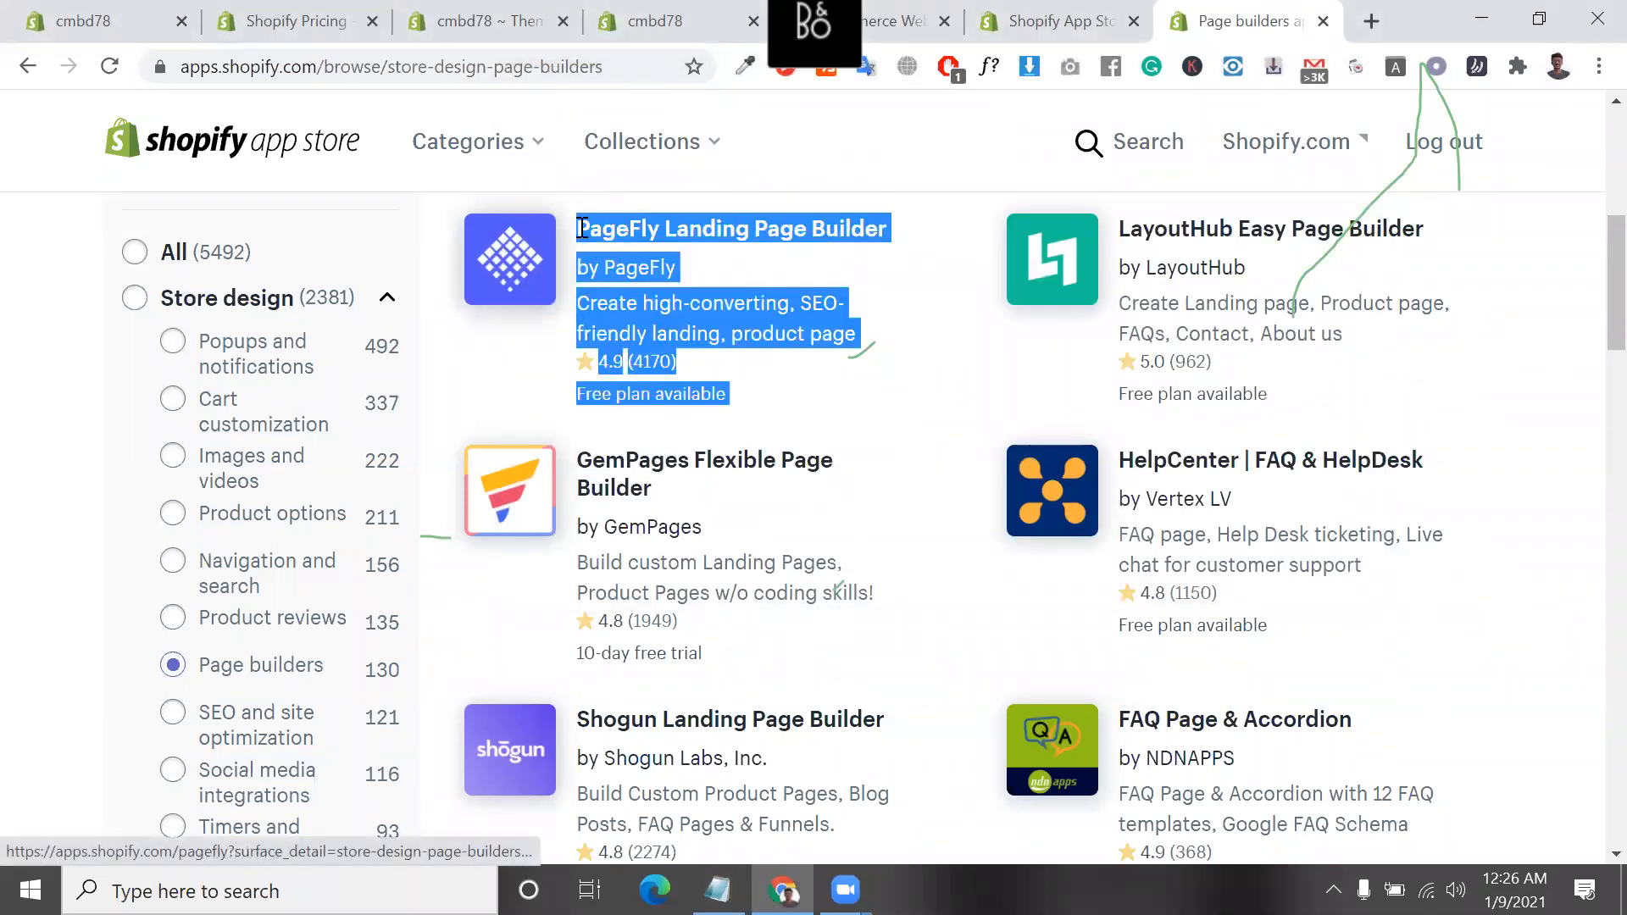
double_click(739, 346)
triple_click(739, 346)
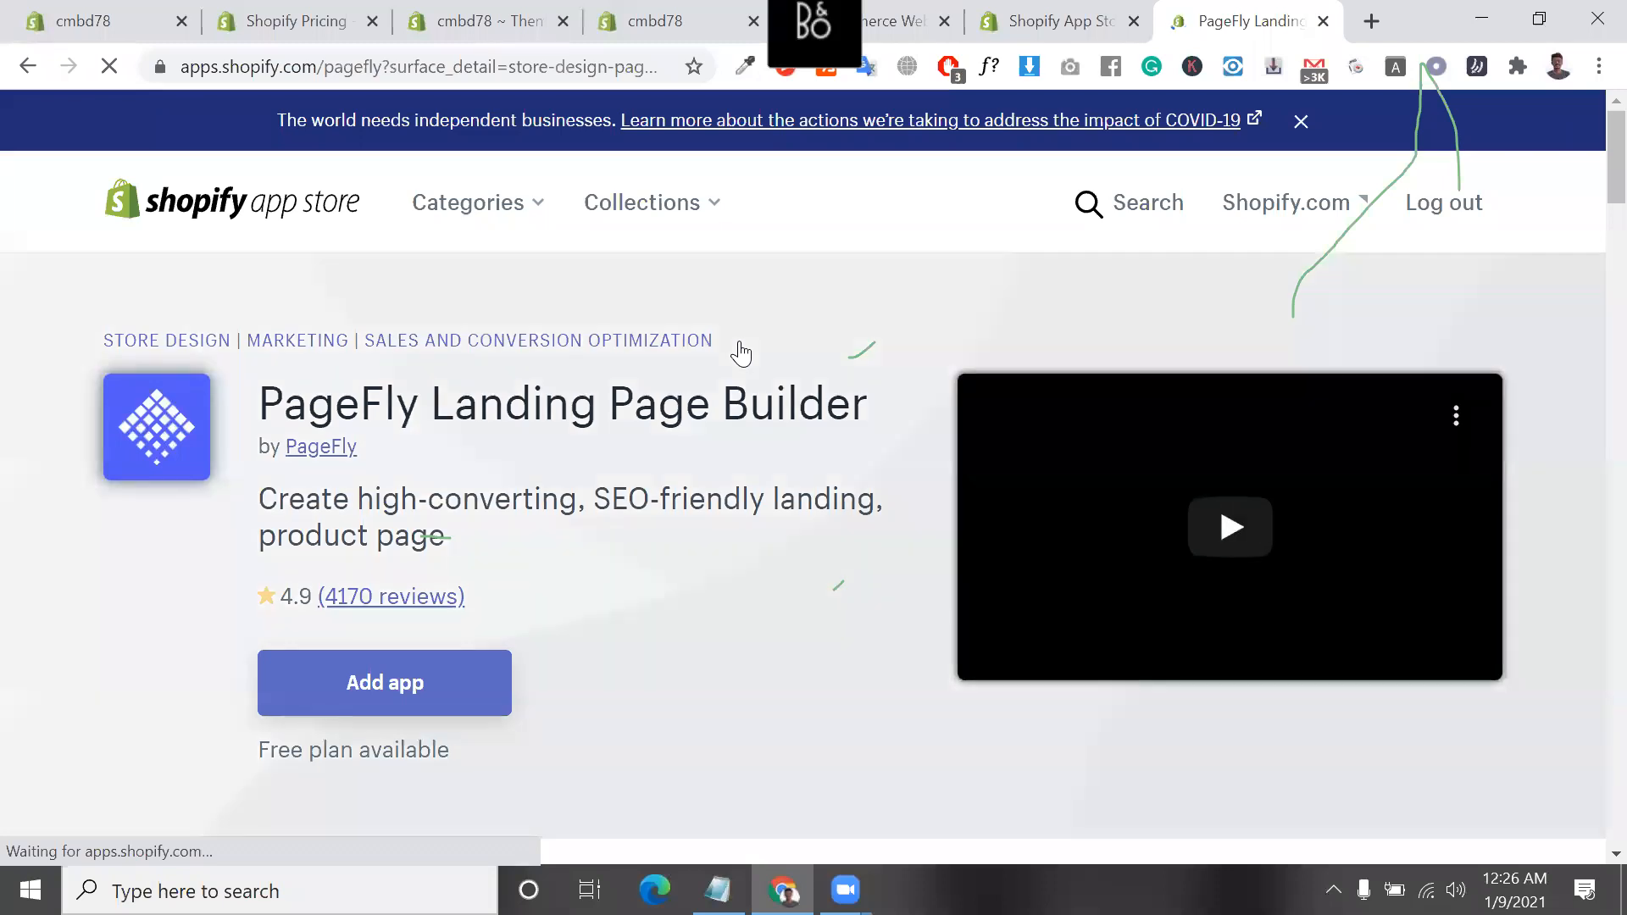
scroll(778, 643, "down", 10)
scroll(778, 648, "down", 15)
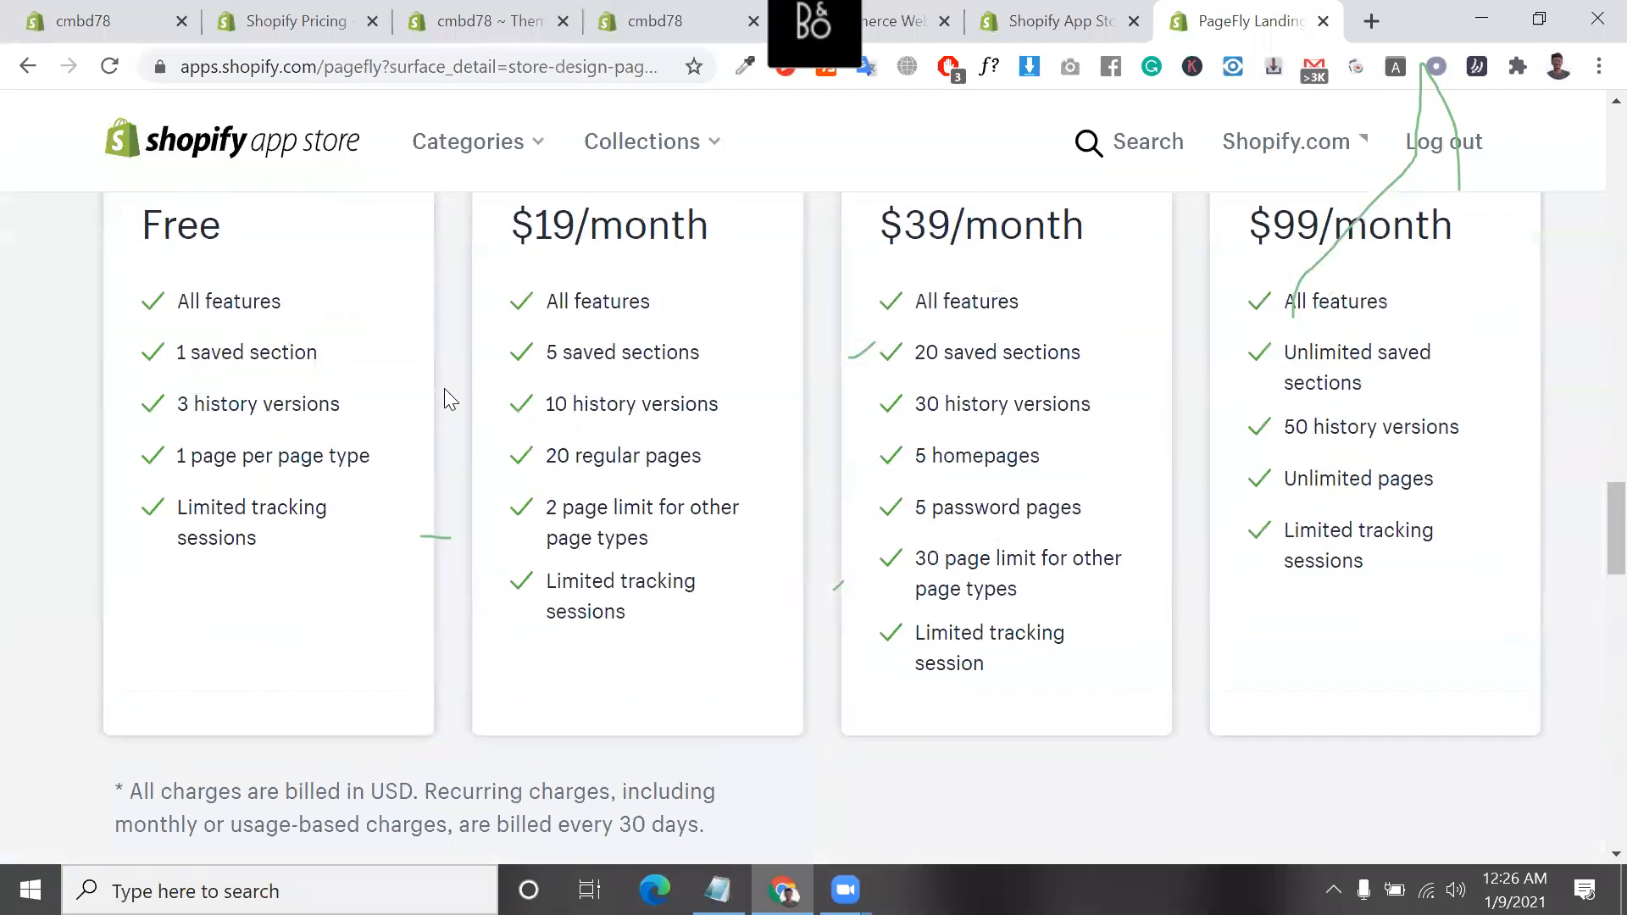
scroll(444, 388, "up", 1)
Highlight the "All features" and "1 saved section" lines of PageFly's Free plan one after another
double_click(191, 365)
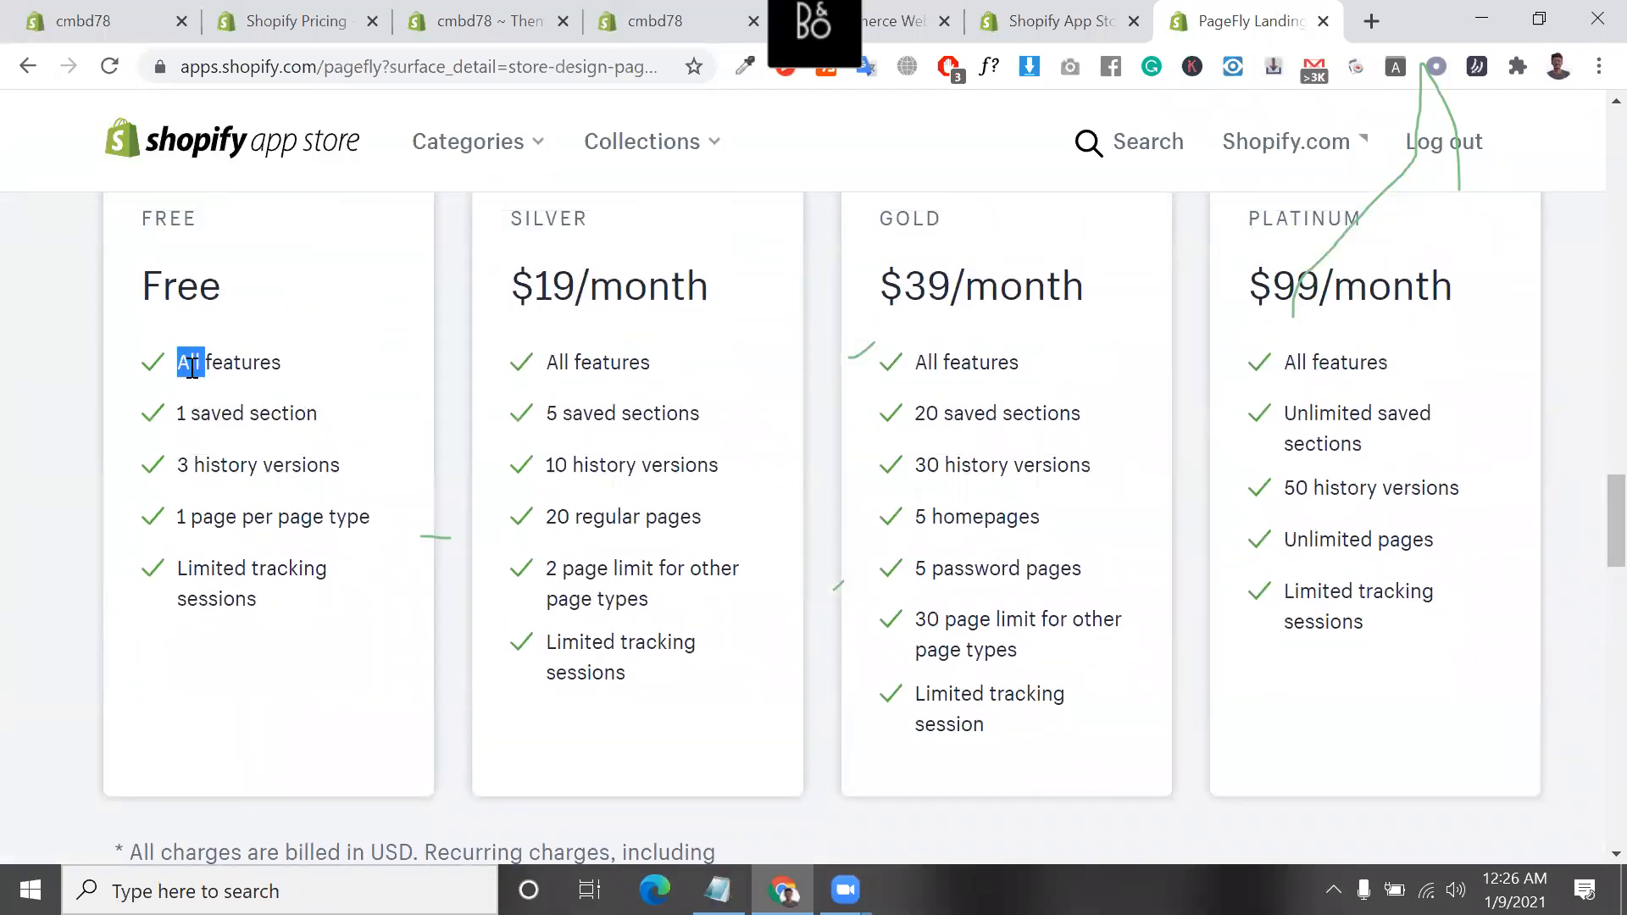
triple_click(192, 364)
left_click(246, 412)
triple_click(247, 413)
left_click(176, 419)
left_click_drag(178, 415, 328, 433)
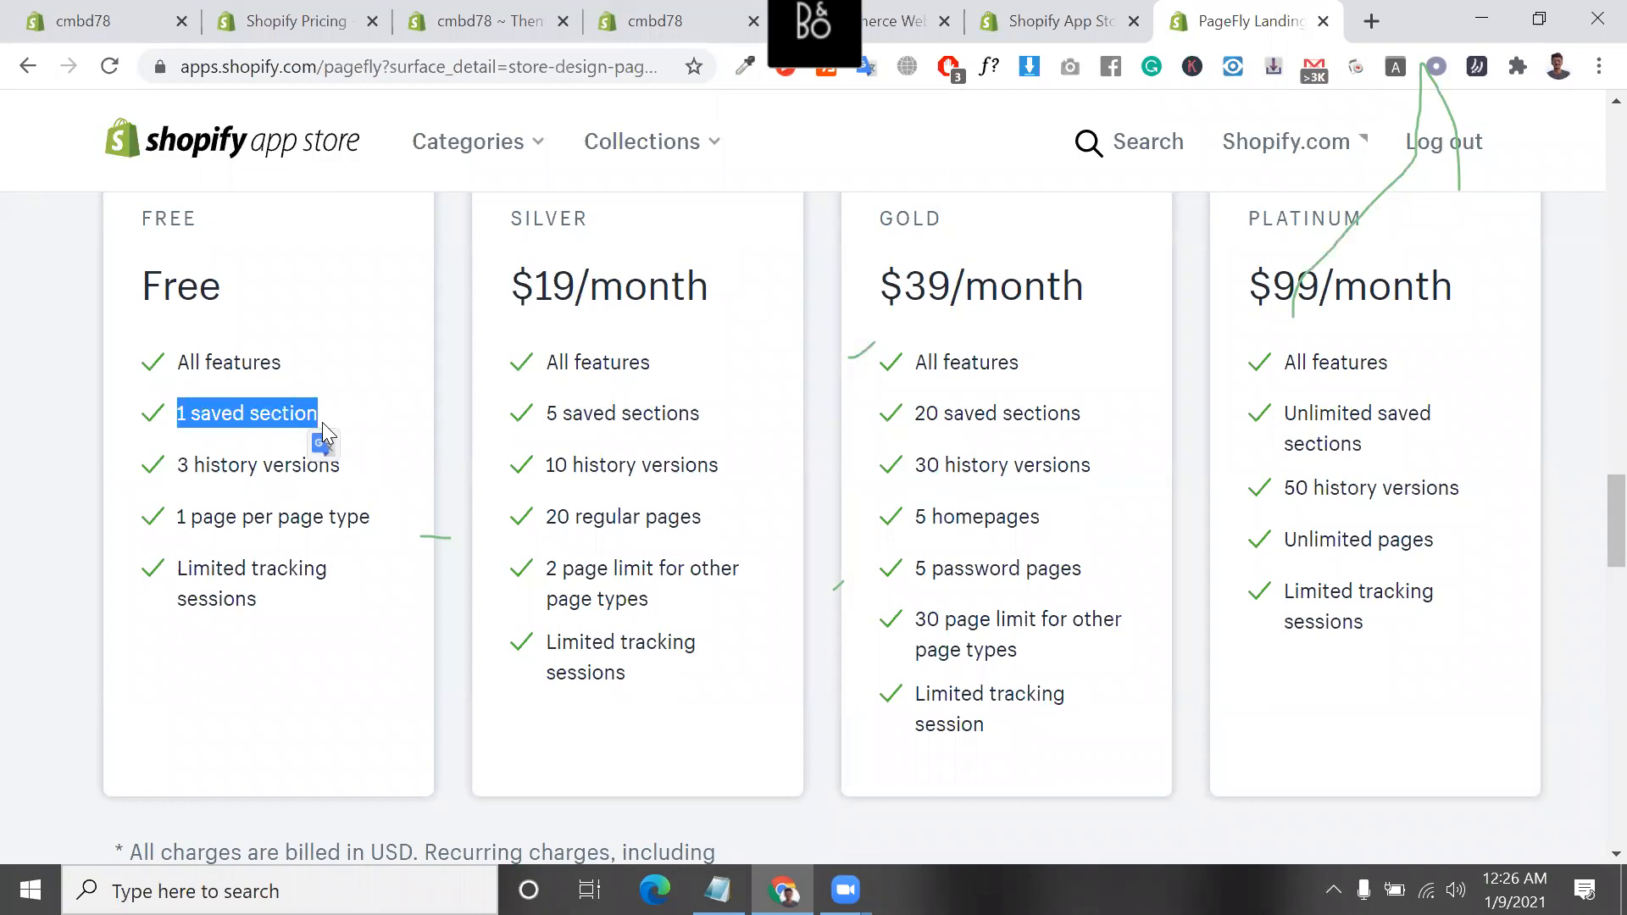
Highlight the "3 history versions" line of the Free plan, including its number on its own
triple_click(288, 464)
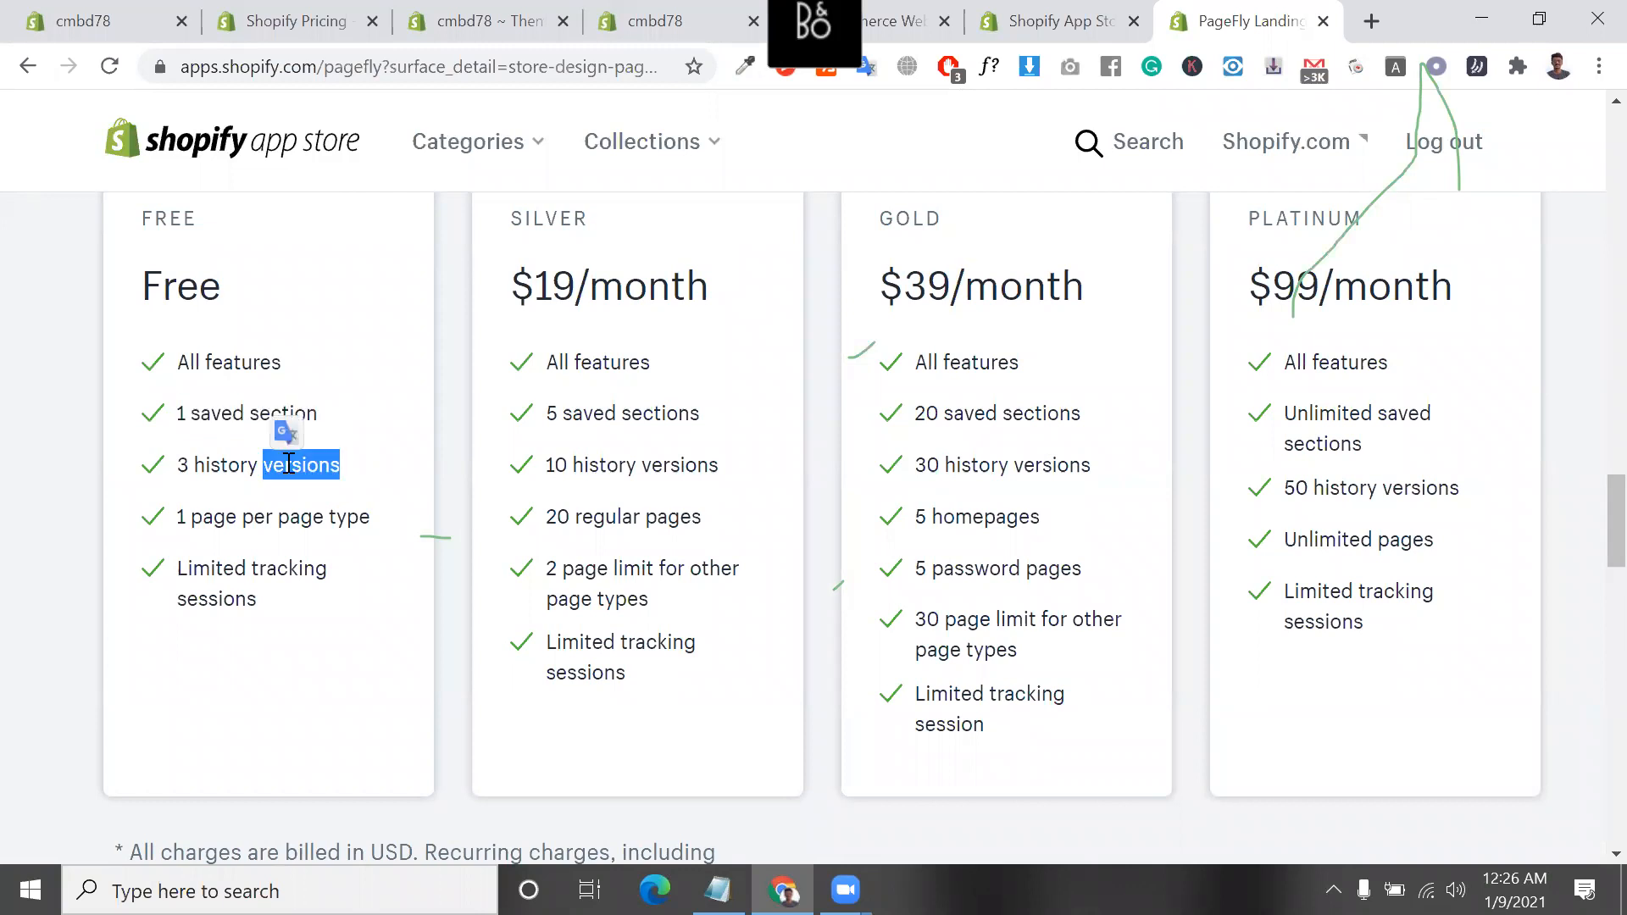
left_click(185, 464)
left_click_drag(185, 464, 180, 465)
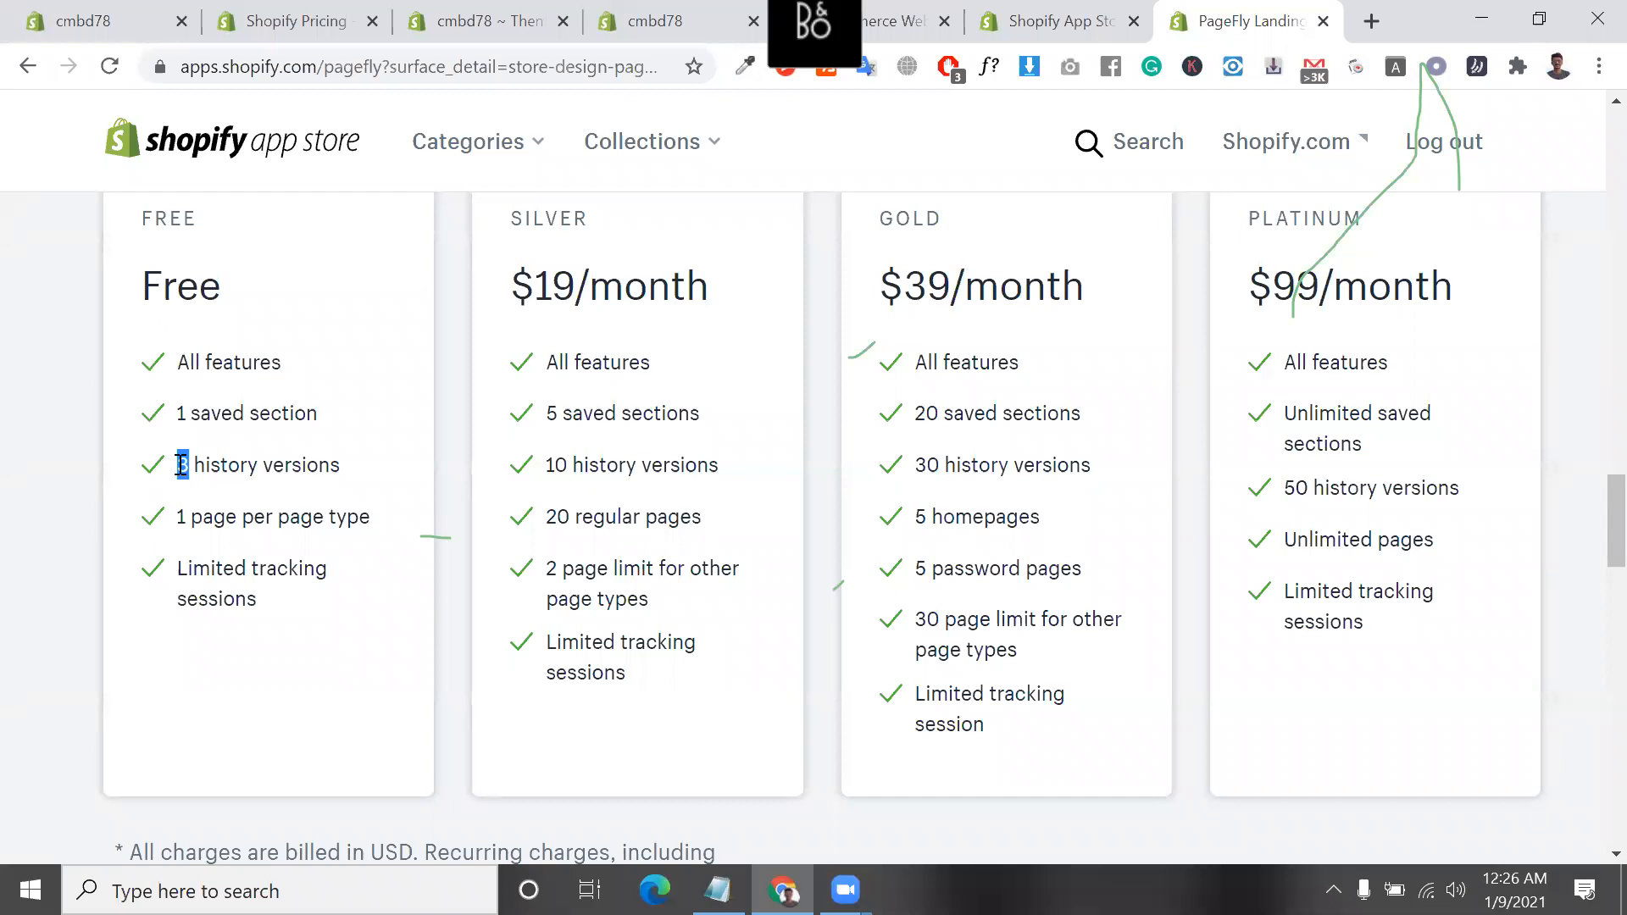
triple_click(182, 465)
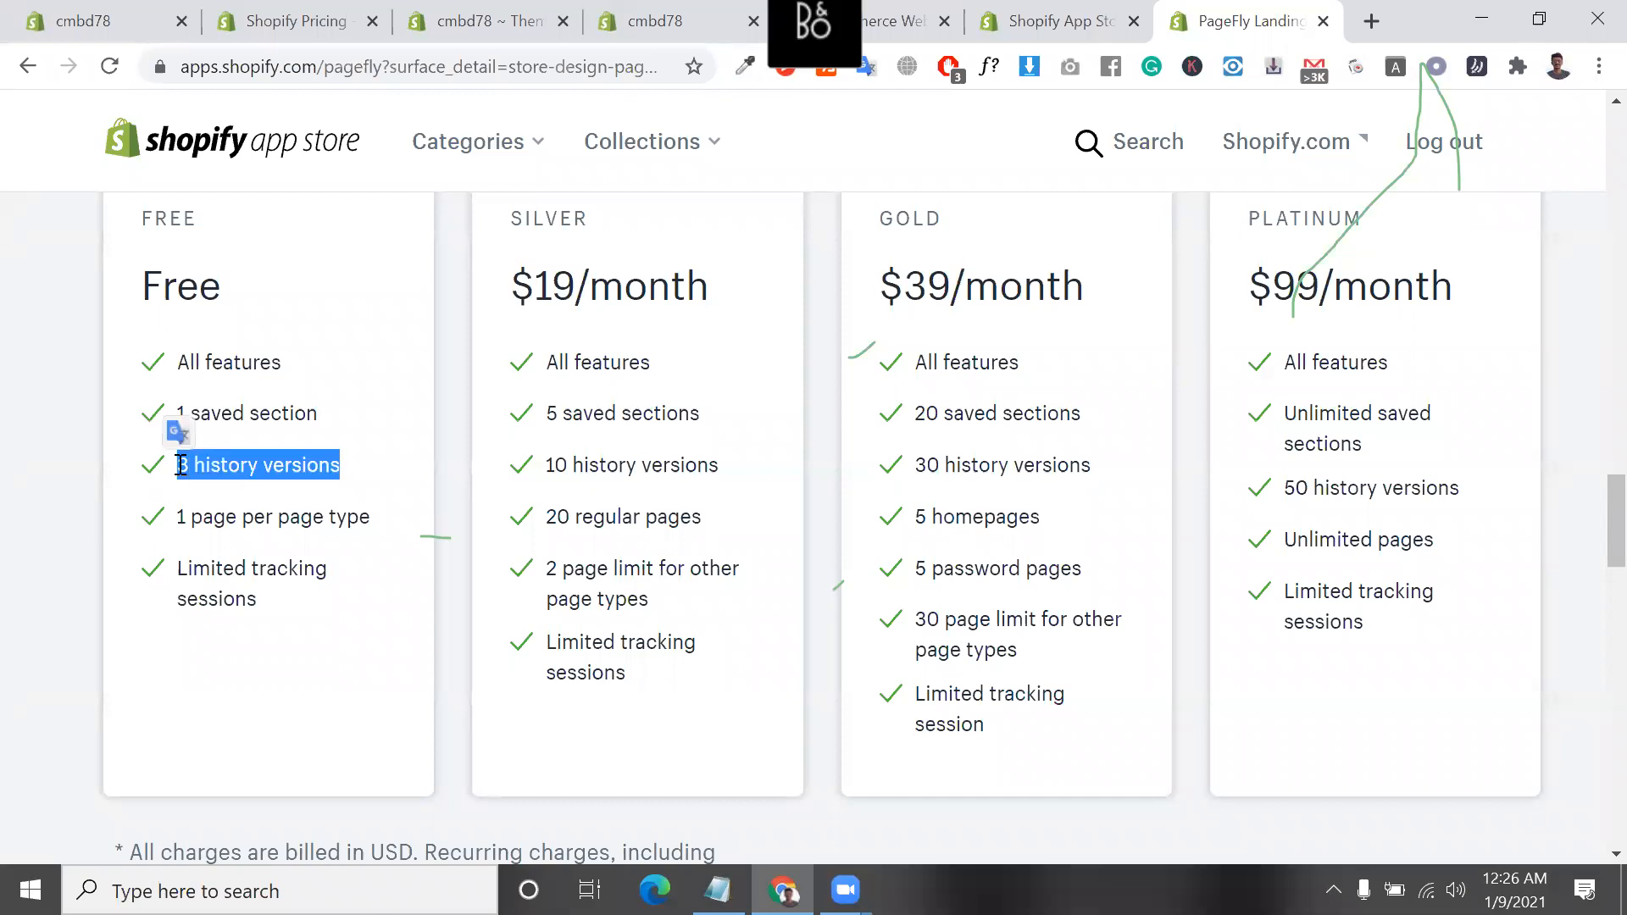
Highlight the history versions lines of the Silver, Gold and Platinum plans one after another
triple_click(614, 458)
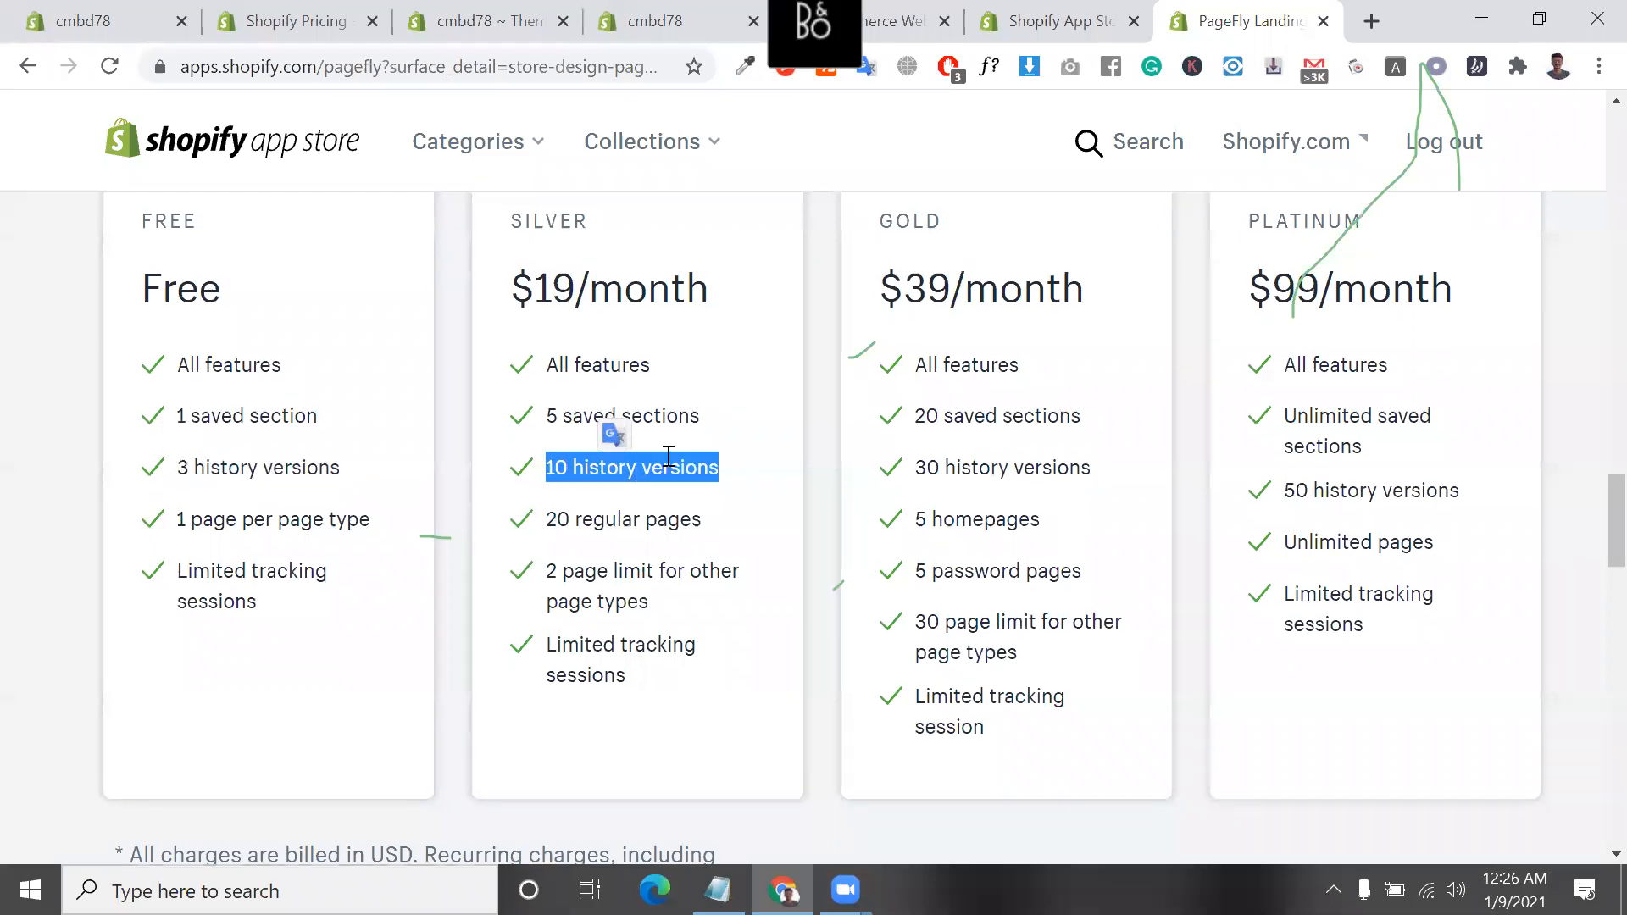
scroll(668, 456, "up", 1)
double_click(961, 491)
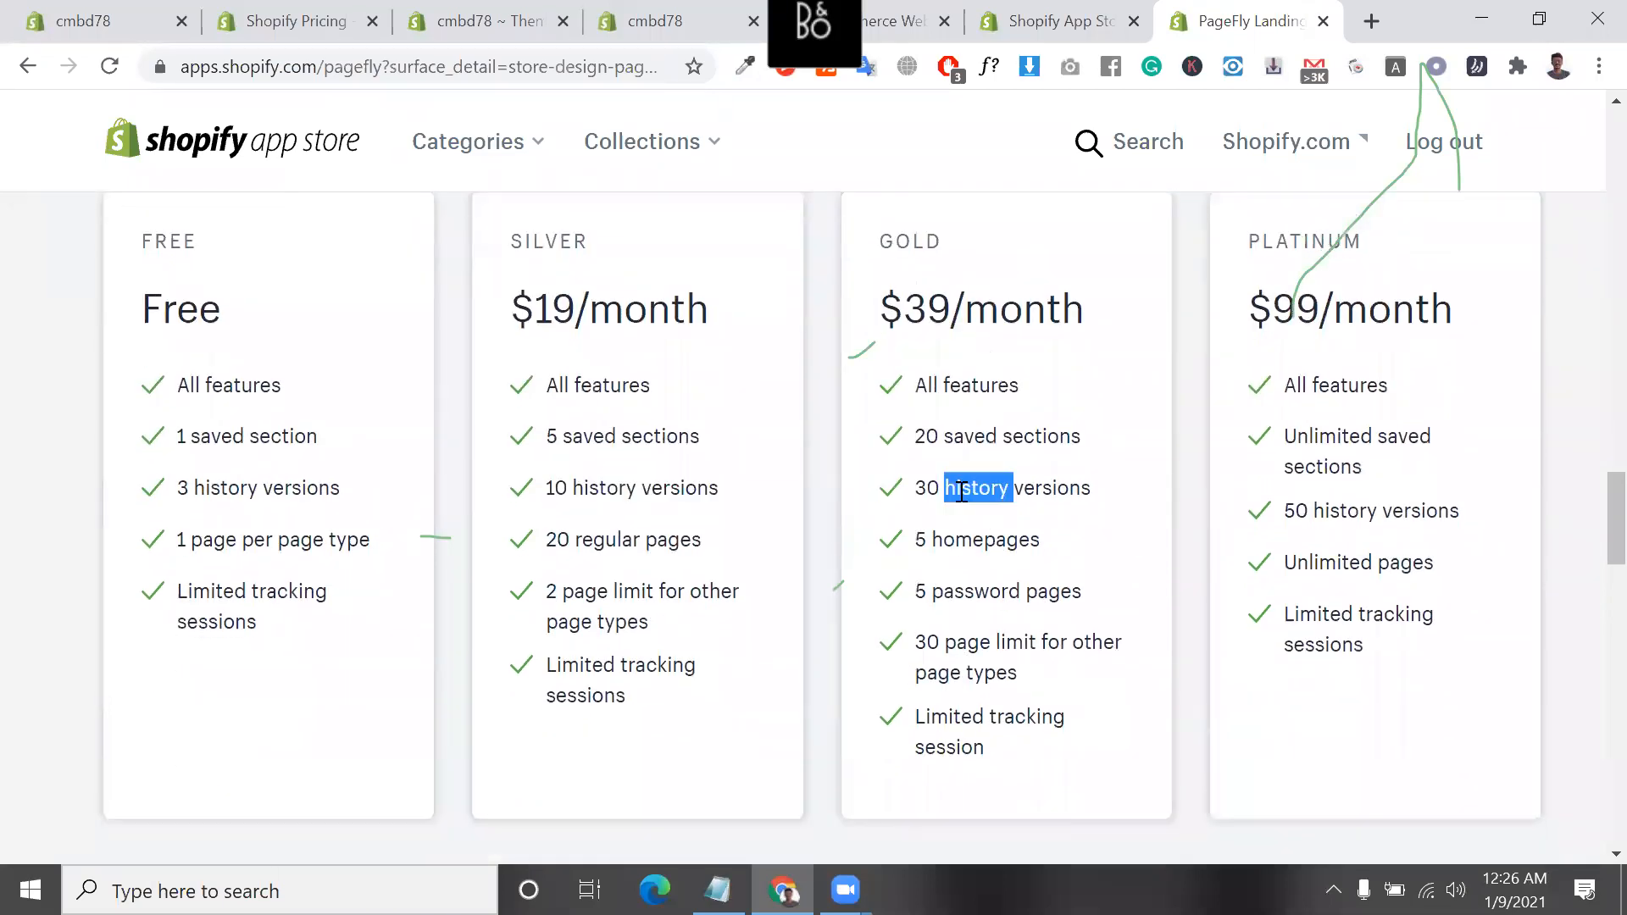
left_click(962, 492)
triple_click(1336, 517)
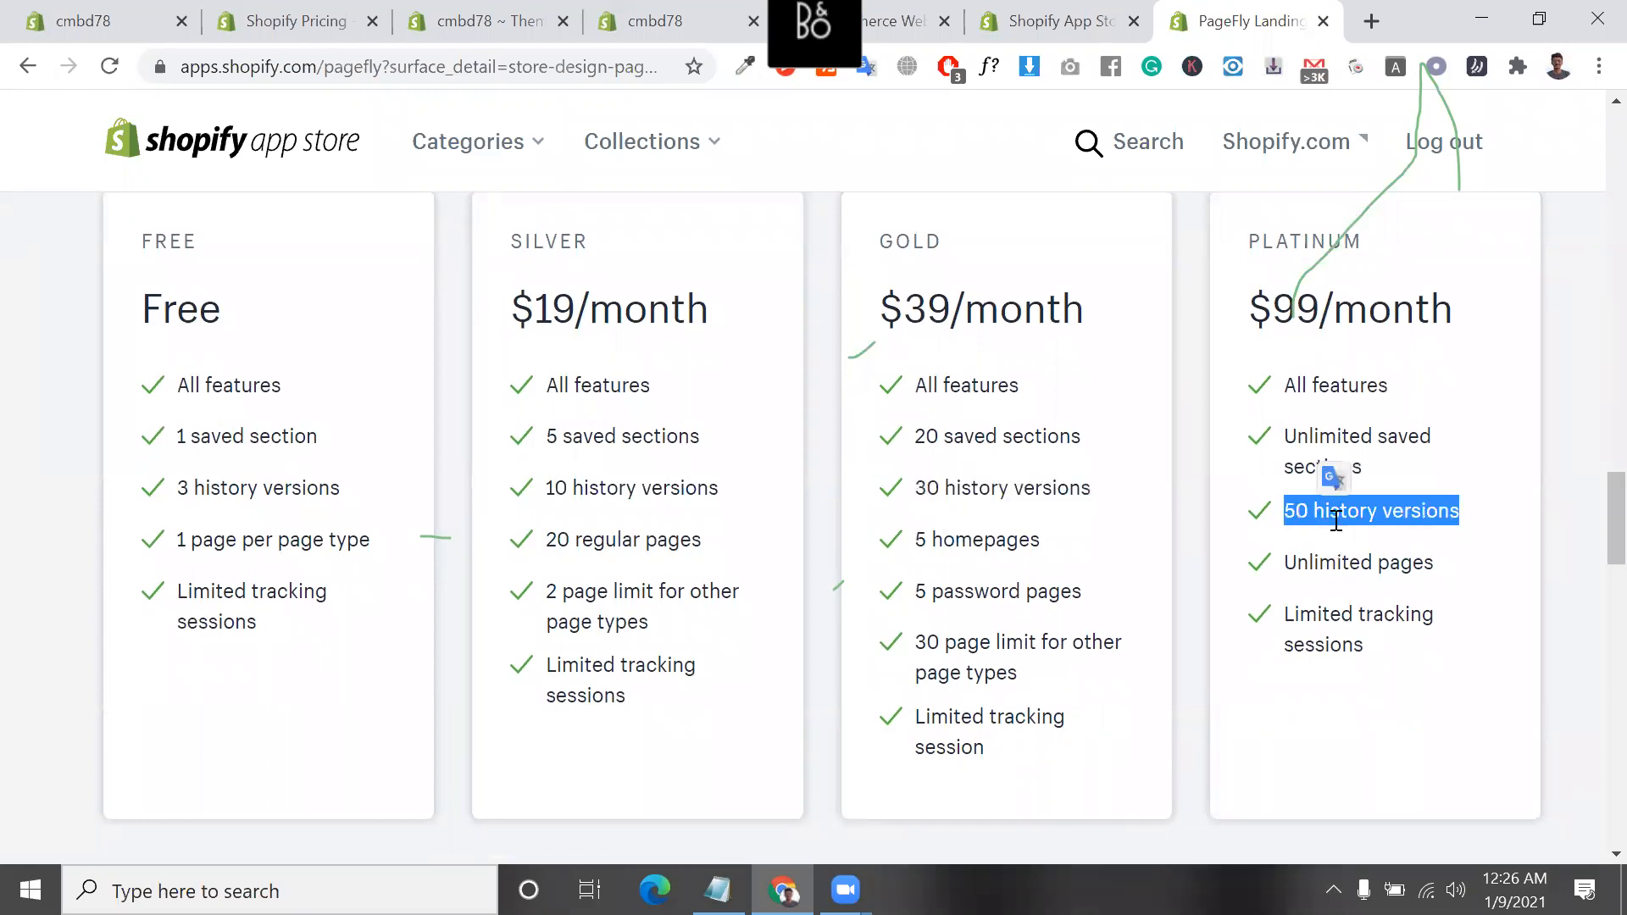
scroll(1348, 508, "down", 1)
triple_click(1362, 501)
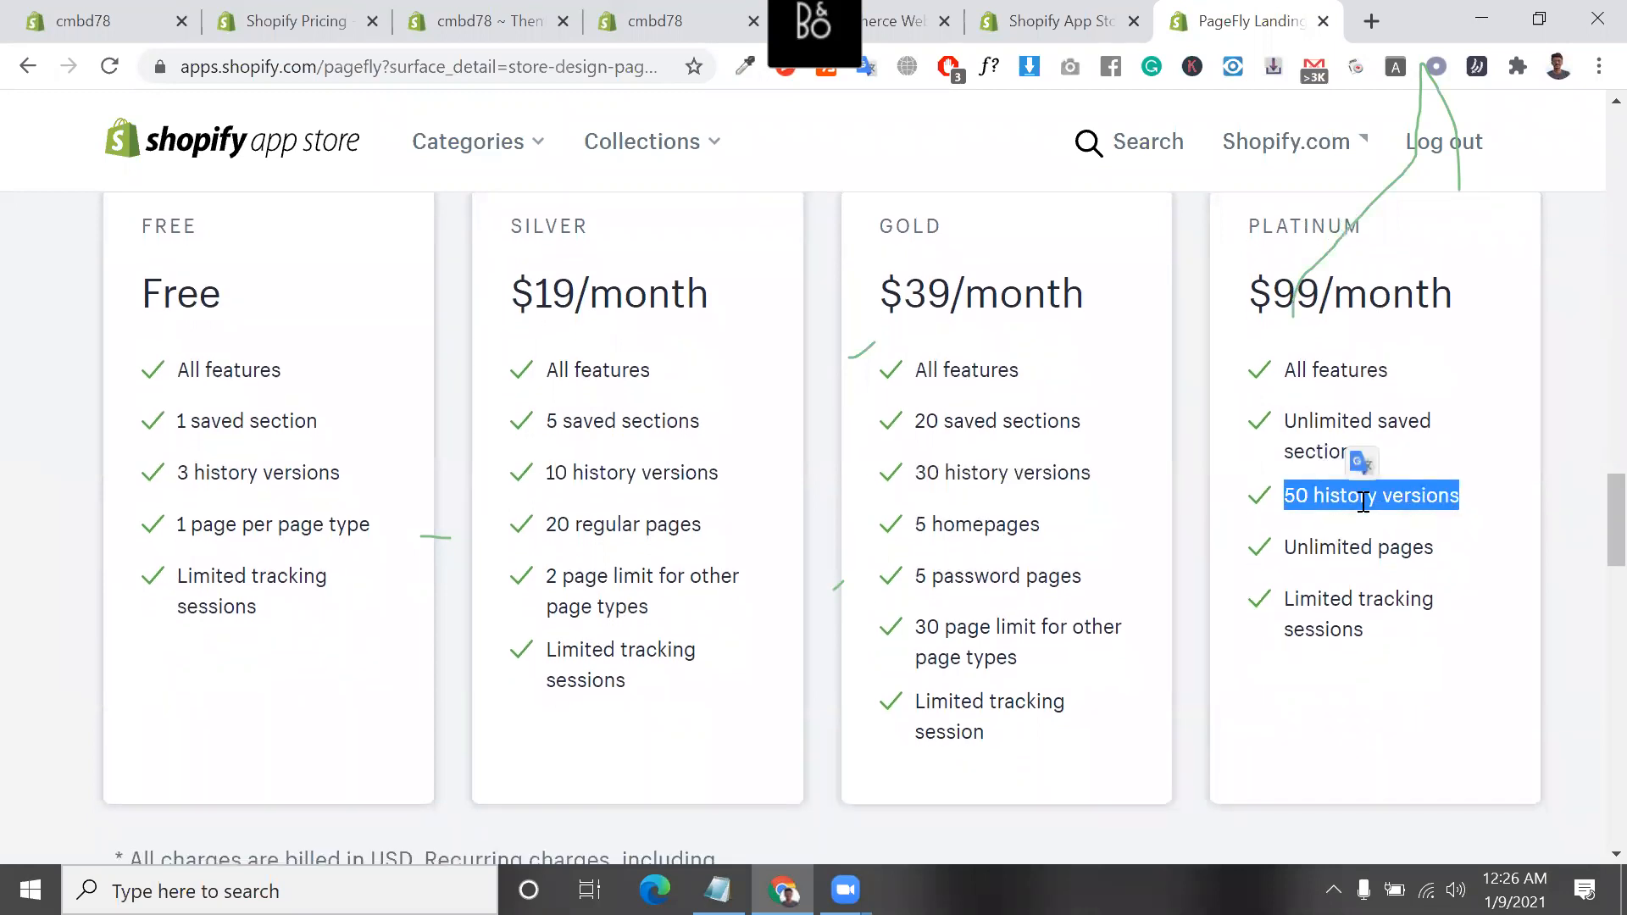
Highlight "1 page per page type" in the Free plan and "20 regular pages" in the Silver plan
scroll(1363, 502, "down", 1)
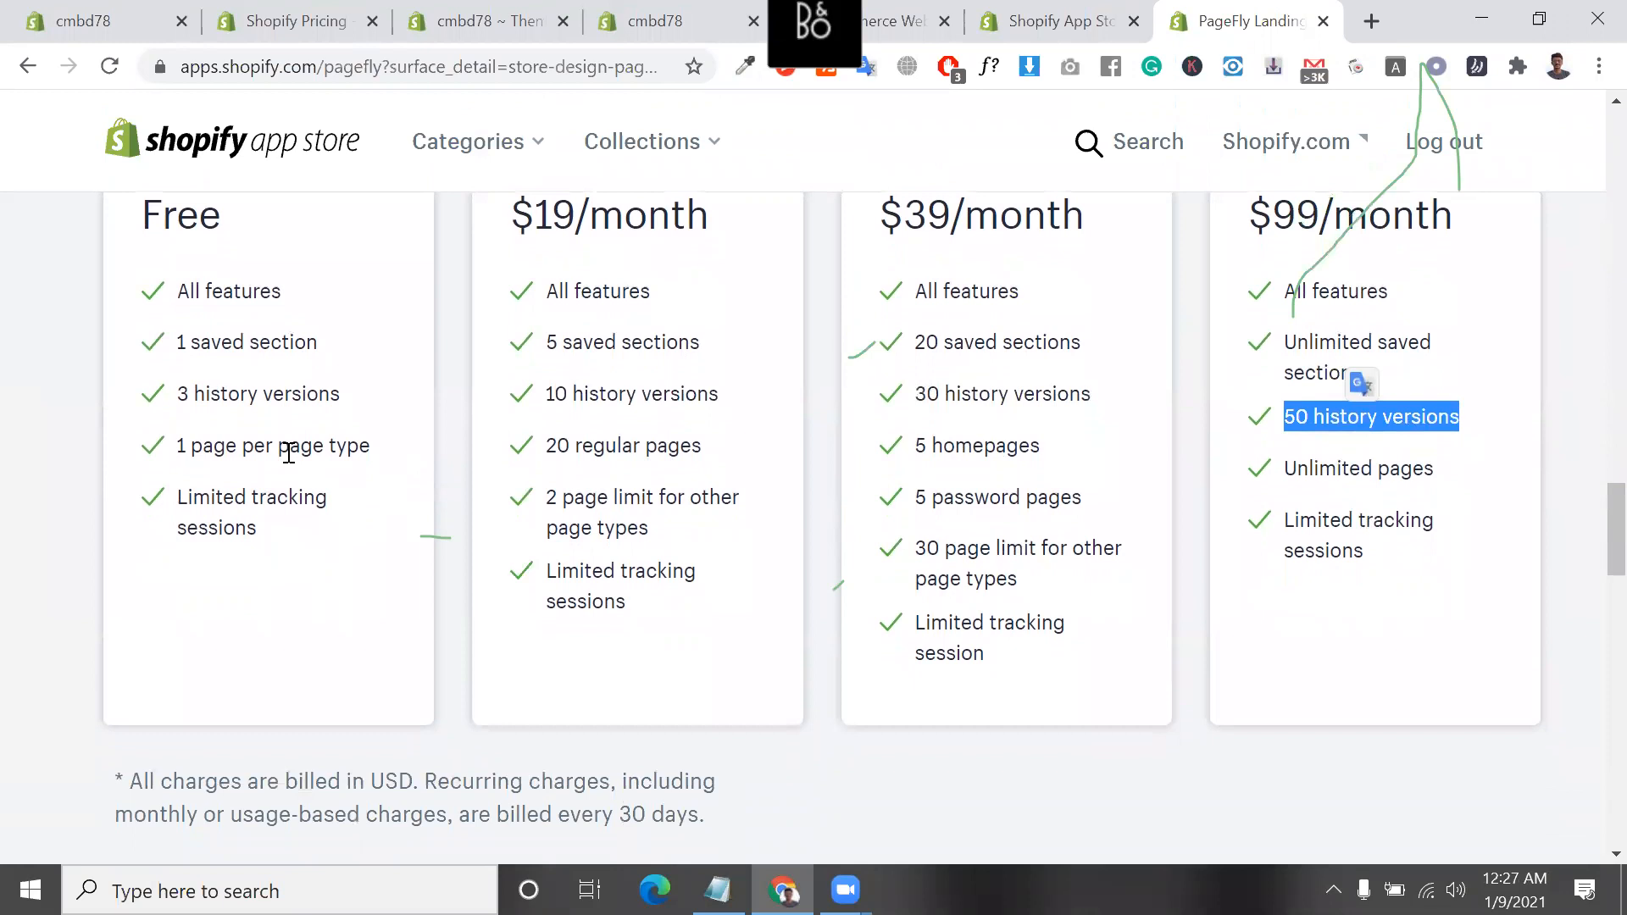
triple_click(289, 453)
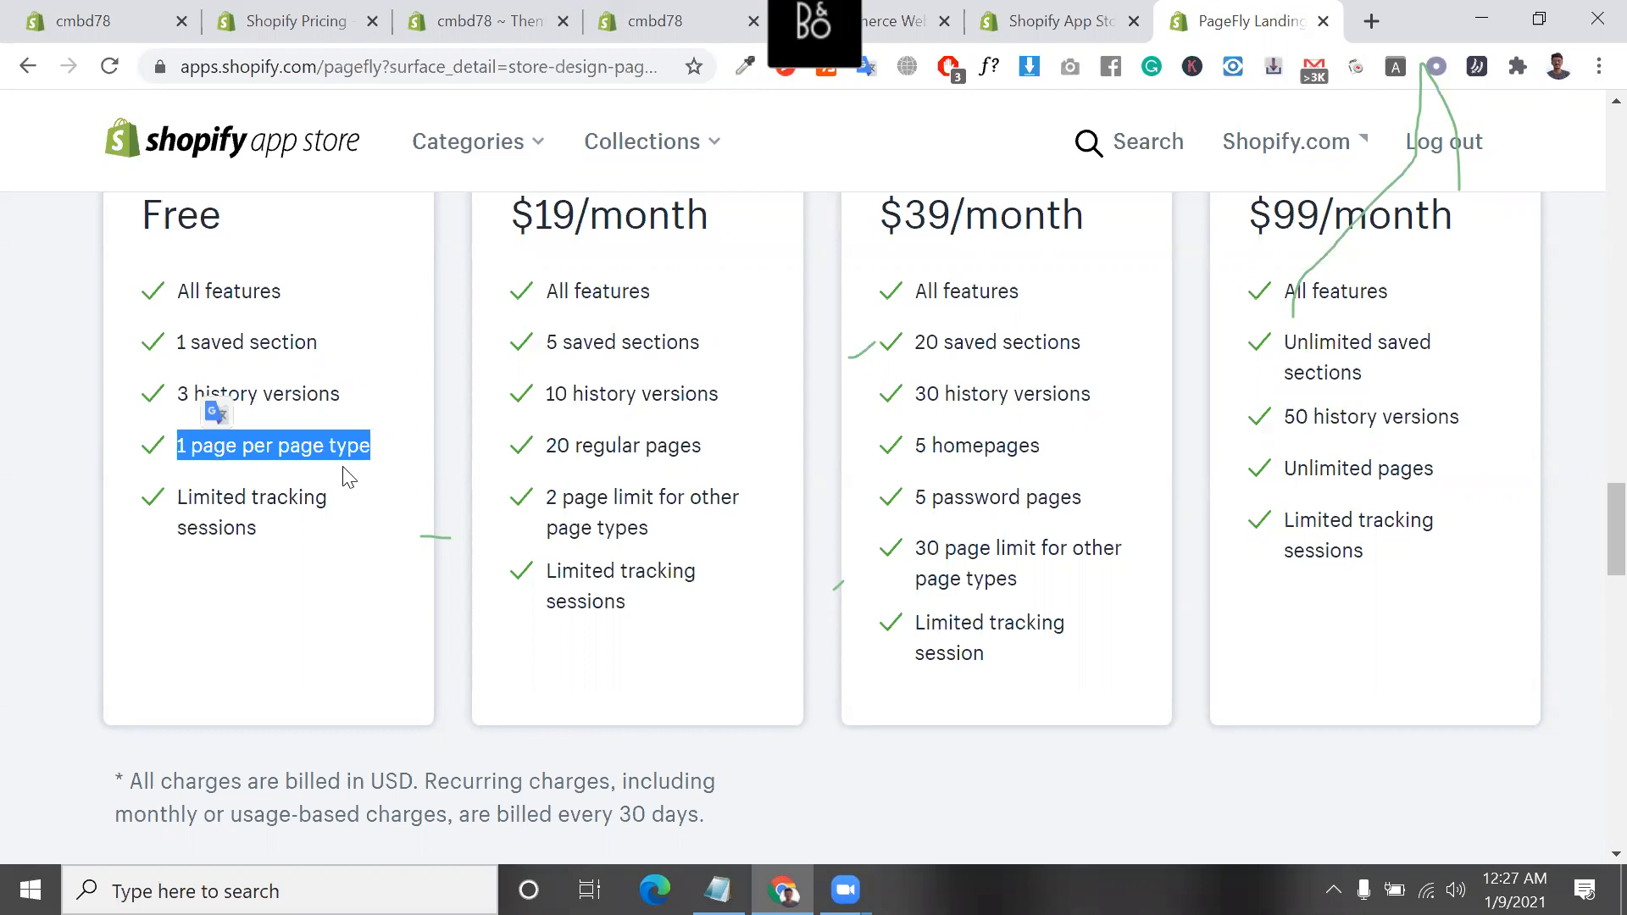
triple_click(215, 436)
triple_click(621, 449)
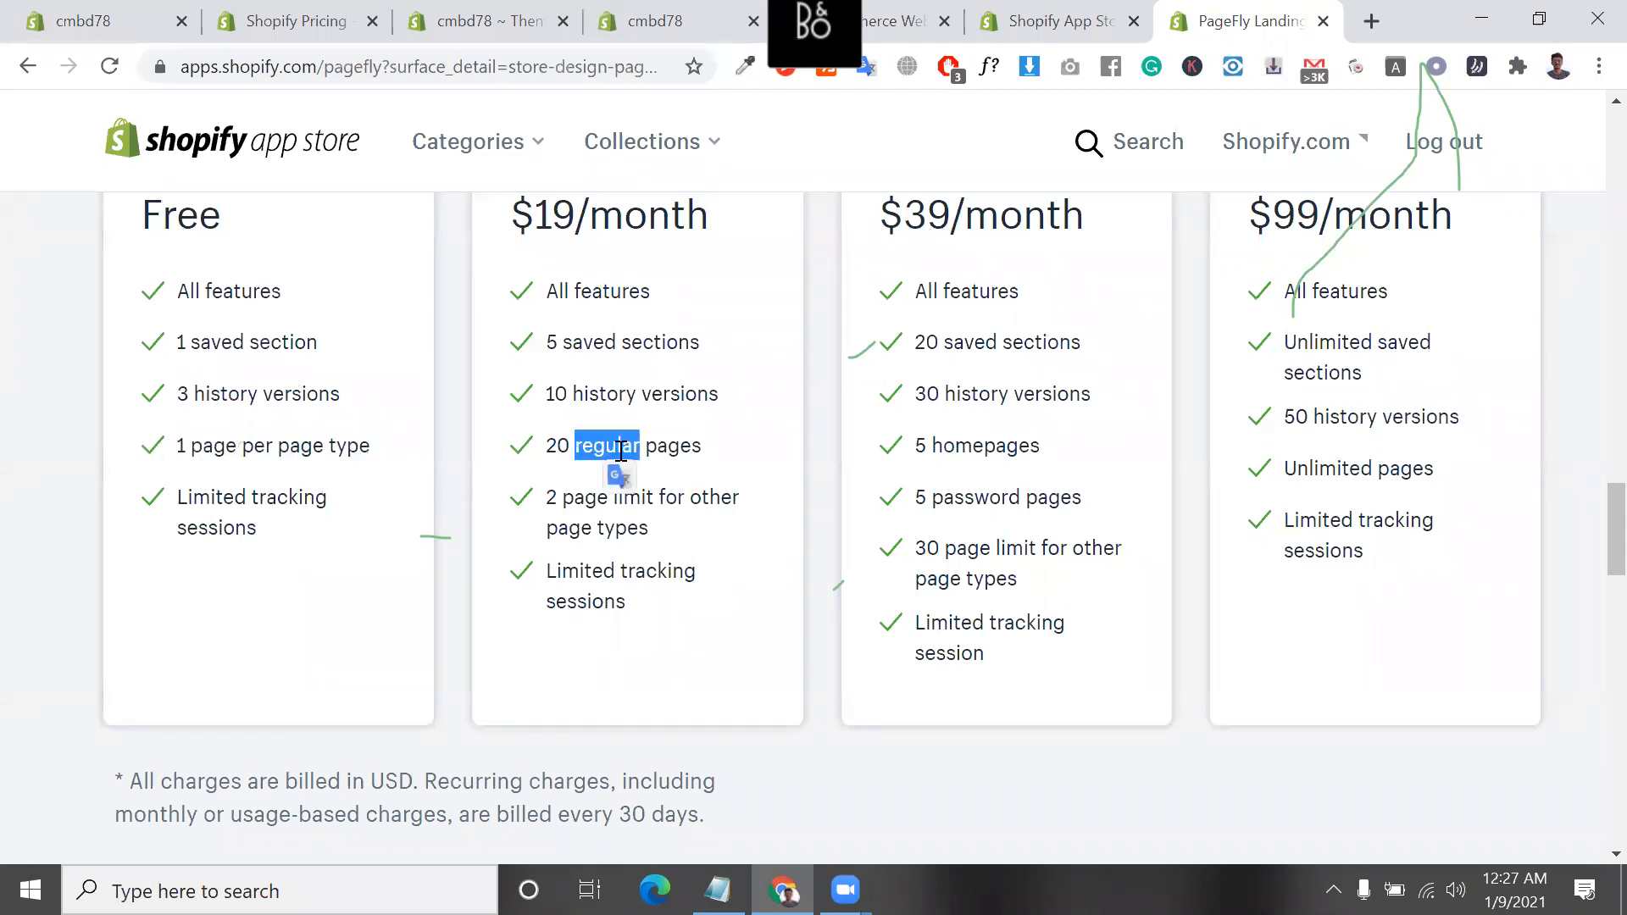
scroll(618, 413, "up", 1)
triple_click(575, 547)
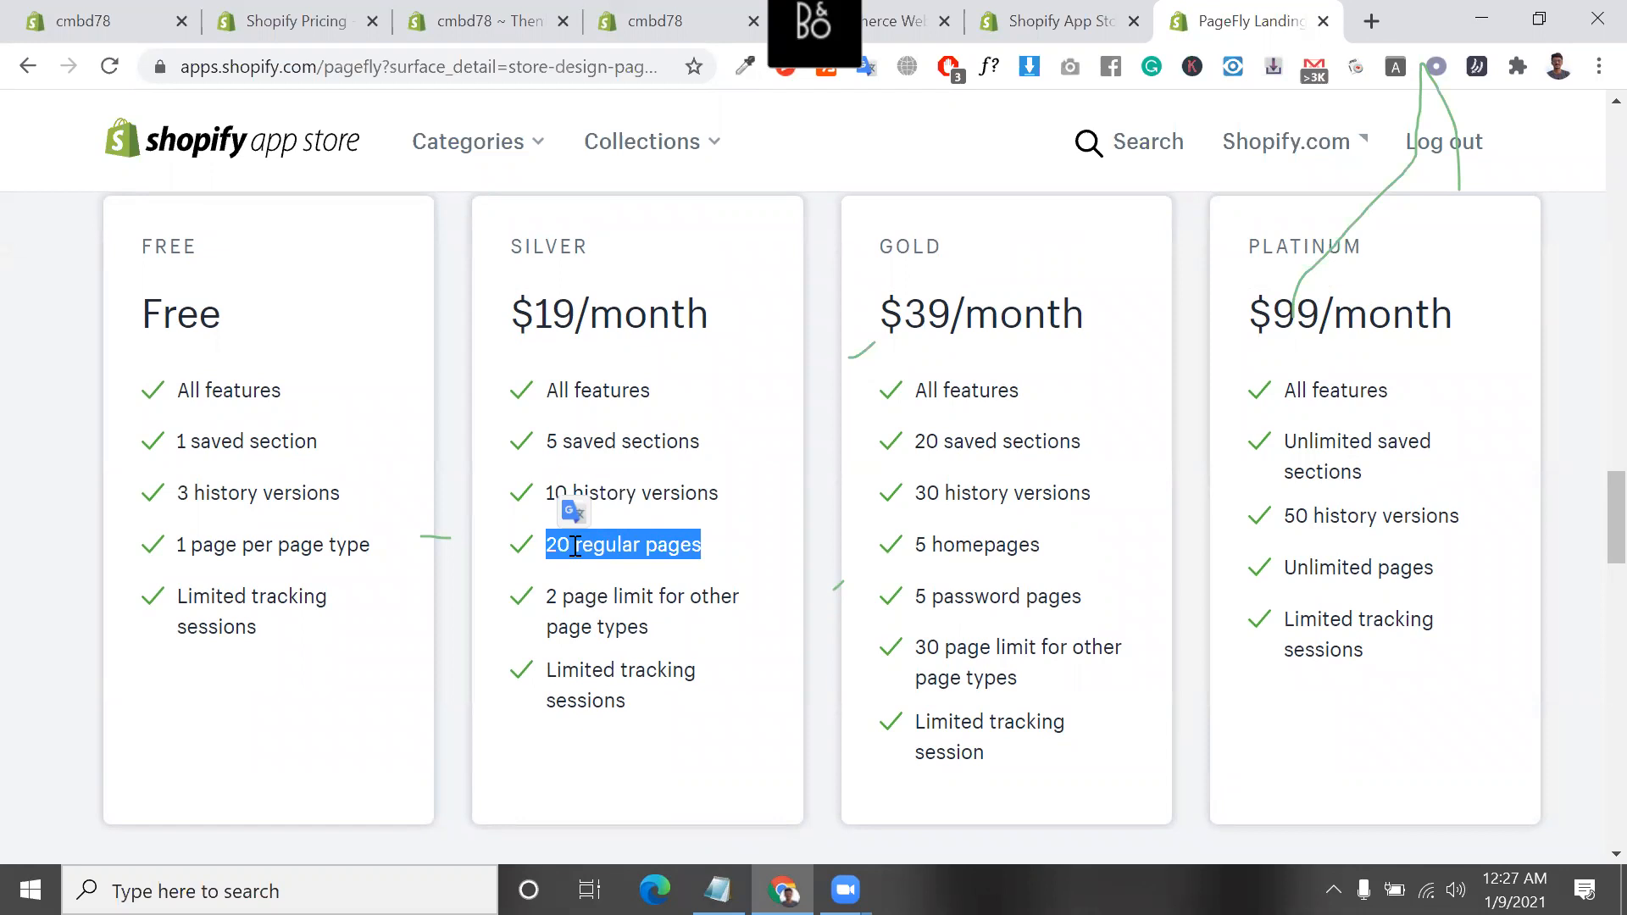
triple_click(575, 547)
Highlight the Silver plan's name, the word "regular" in its page allowance, and the Gold plan's $39/month price
double_click(538, 253)
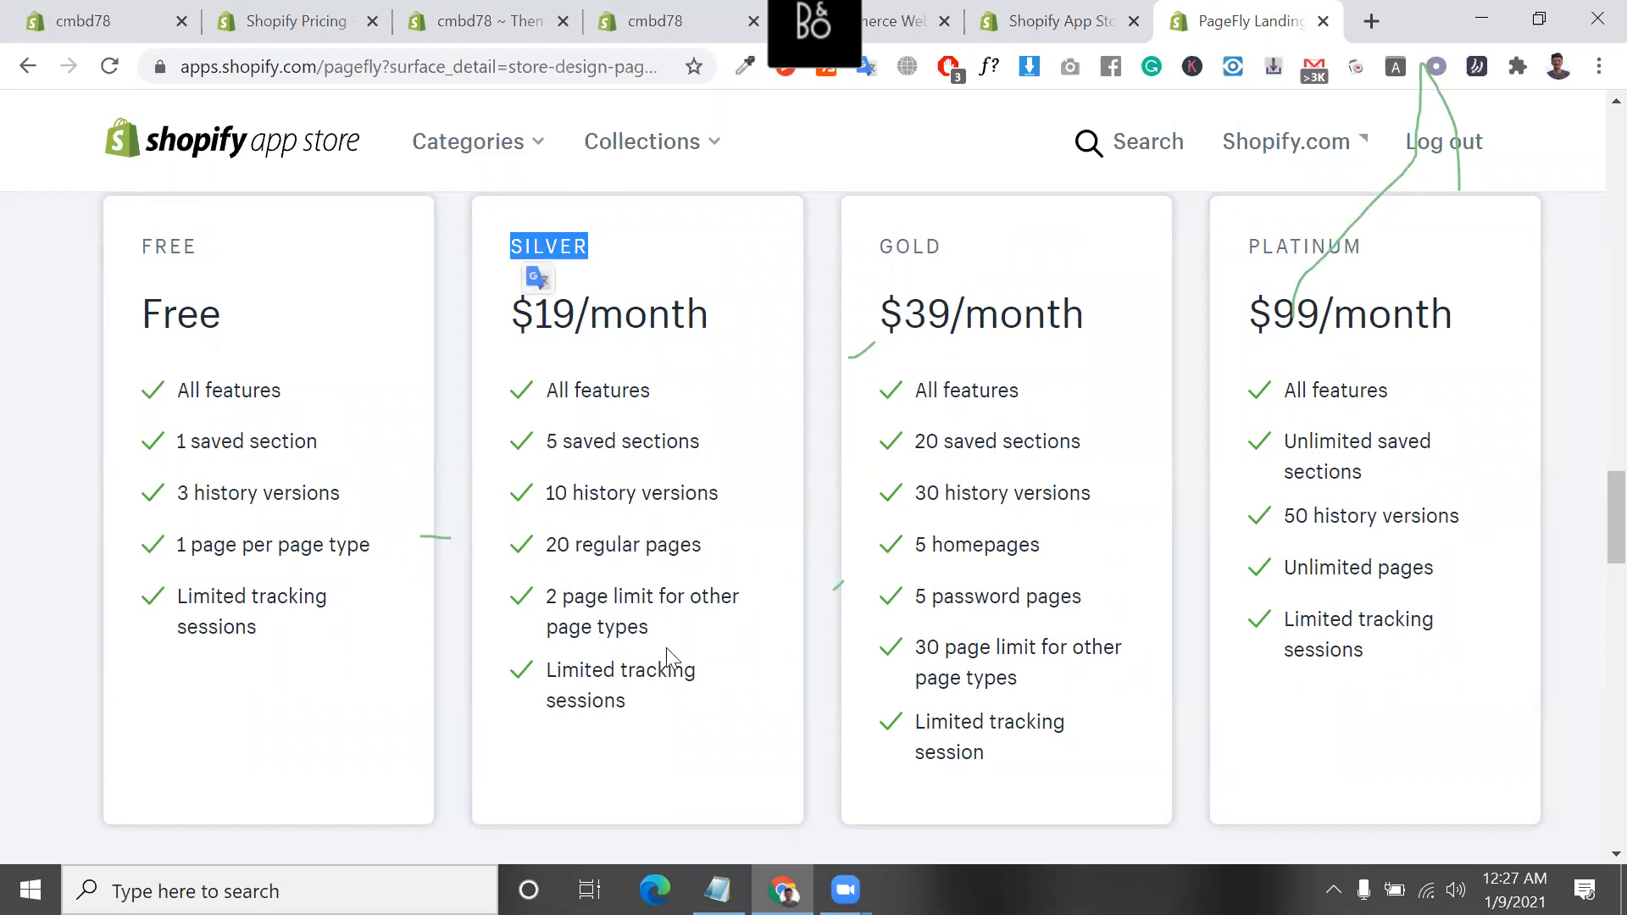
left_click(614, 548)
double_click(614, 548)
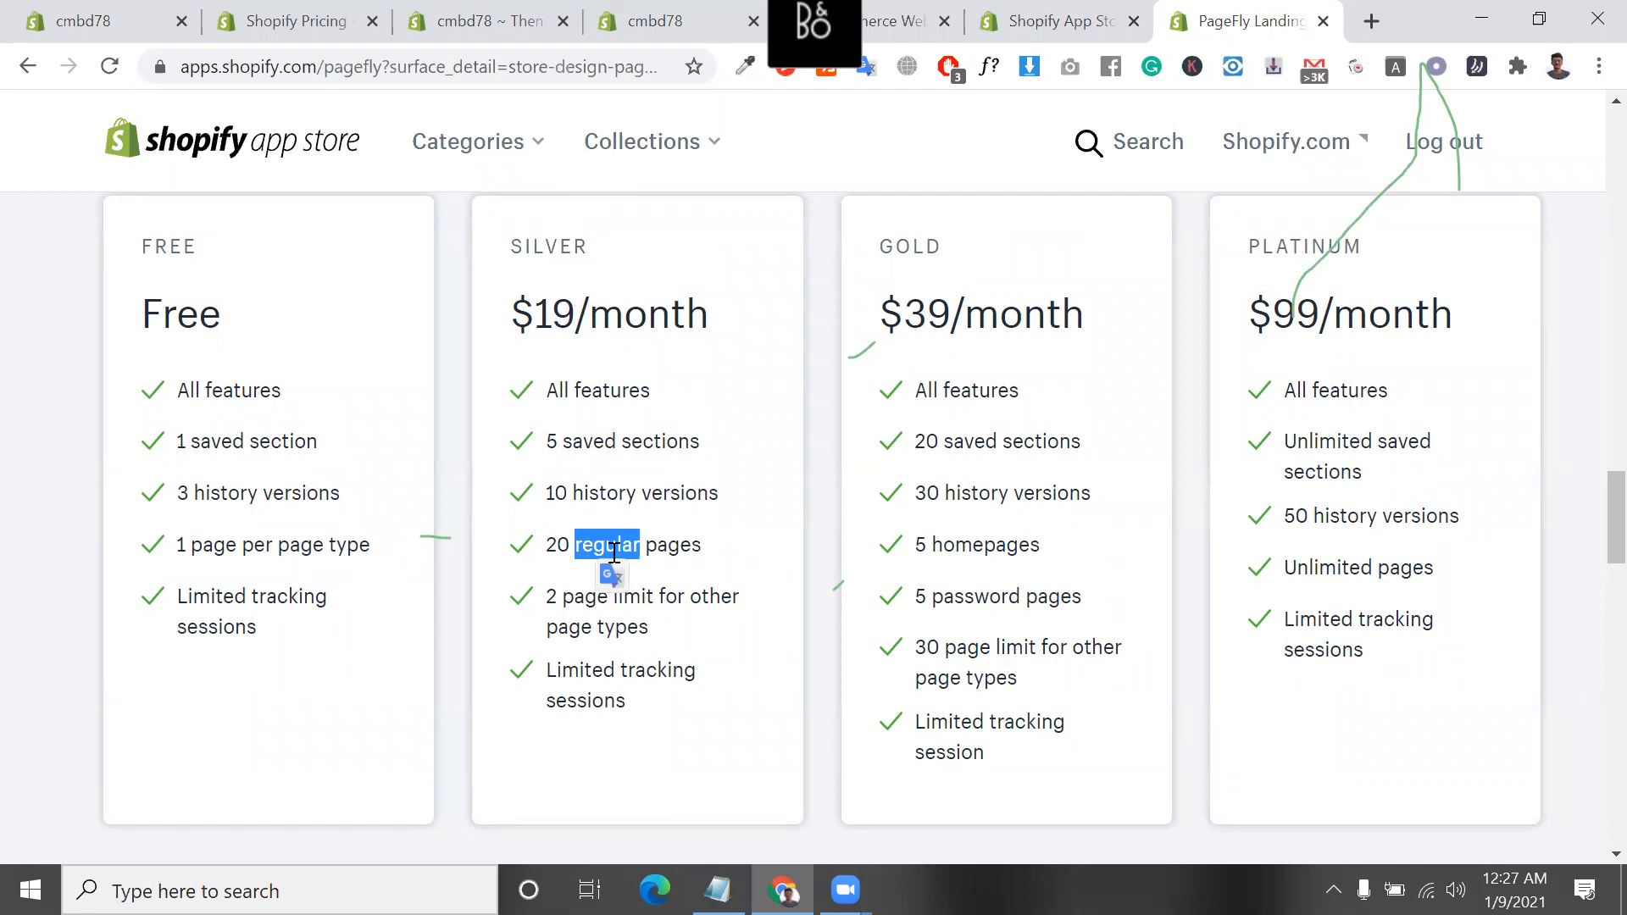
left_click(969, 320)
triple_click(969, 320)
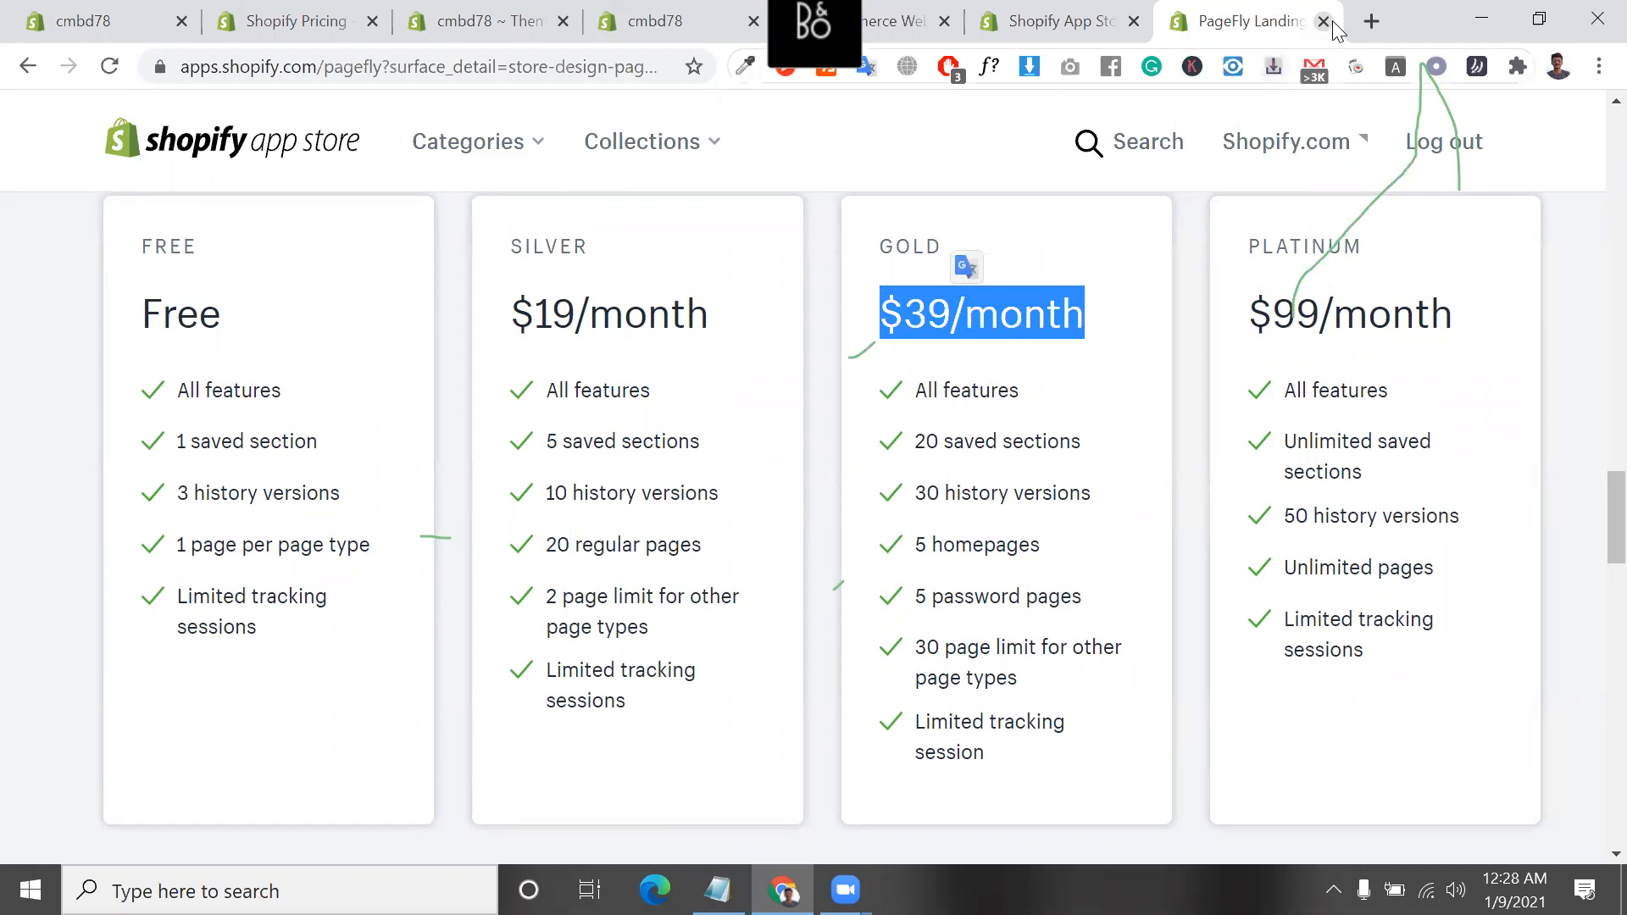
Switch to the open themes.shopify.com page
left_click(1051, 28)
left_click(900, 12)
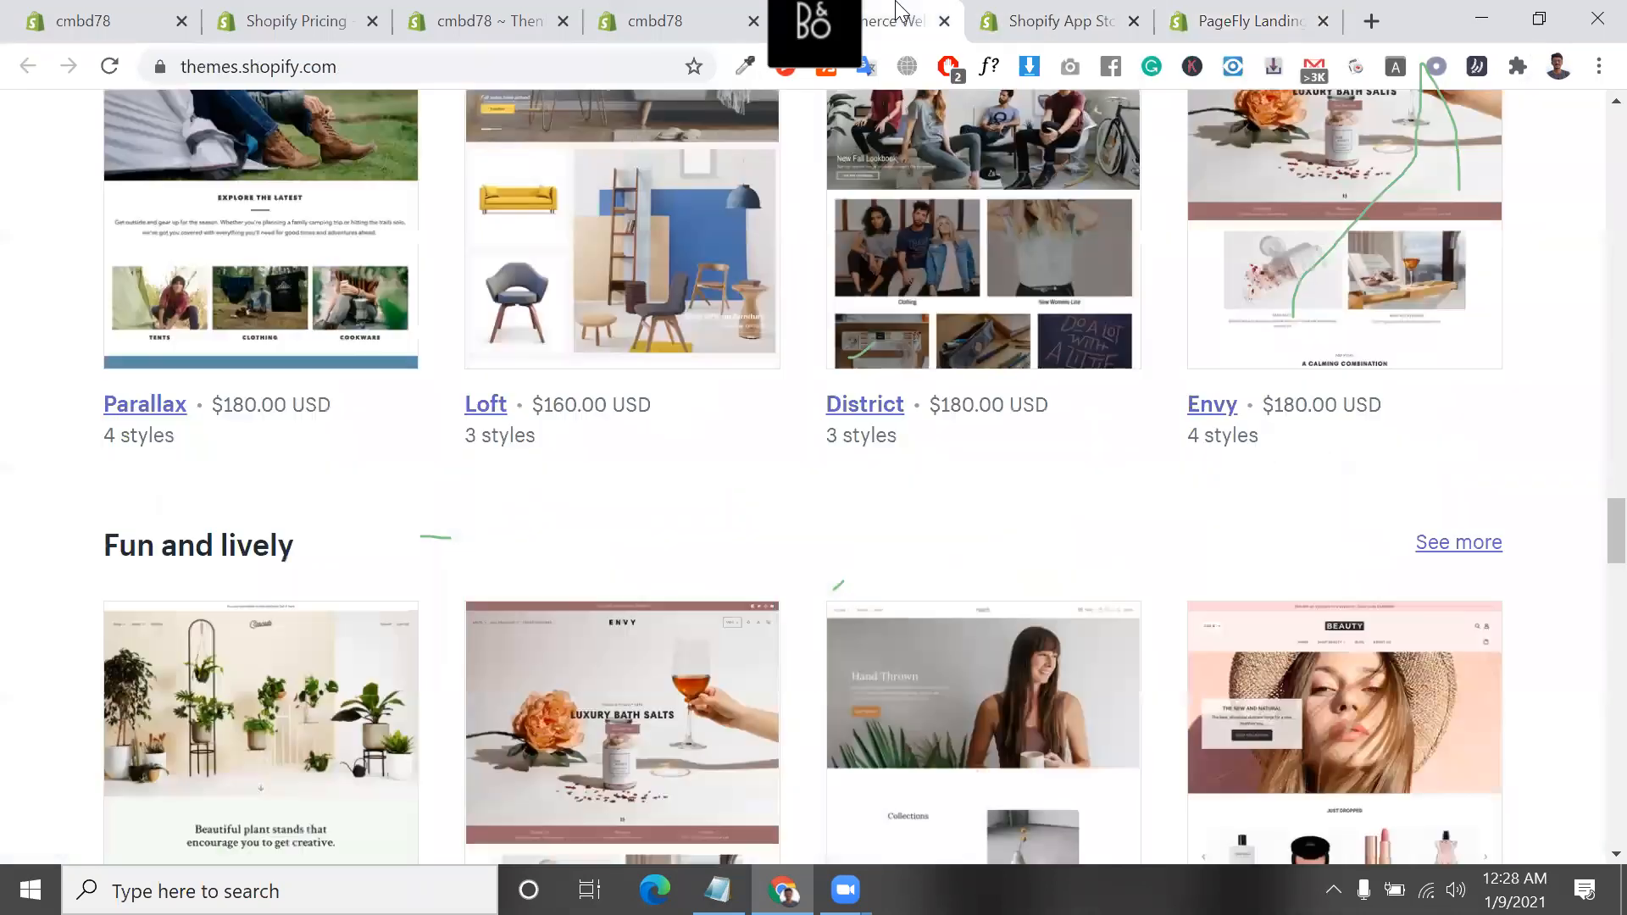